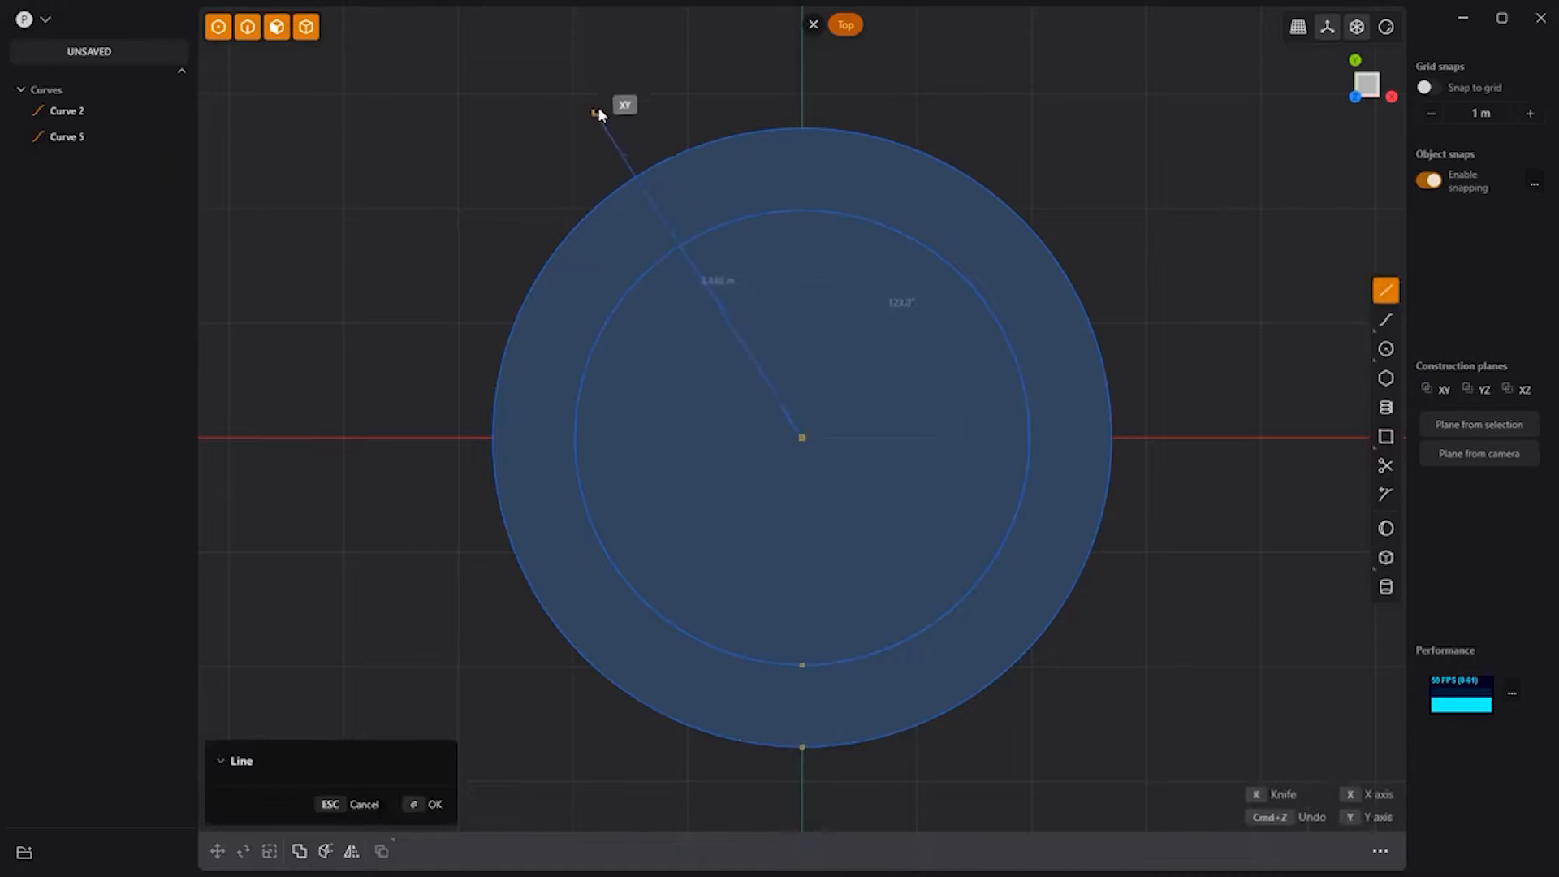
Step: Draw a slanted line from the ring's centre and mirror it across the vertical axis
left_click(576, 111)
key("alt+x")
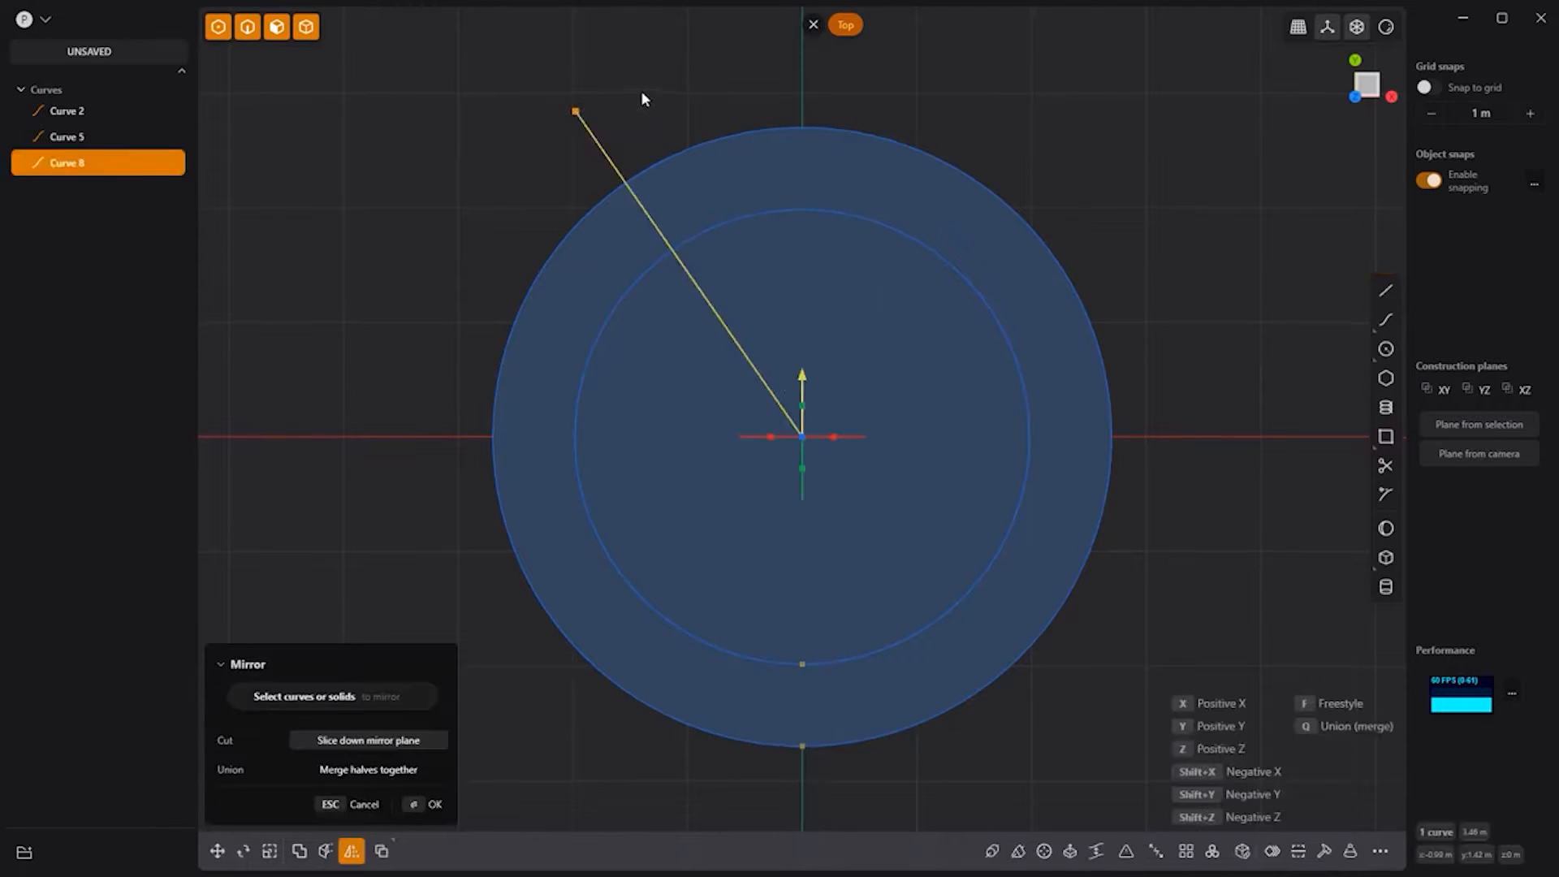
left_click(772, 437)
key("Return")
Step: Trim away the top arcs of both circles and the two lines inside the ring
left_click(1385, 465)
left_click(805, 154)
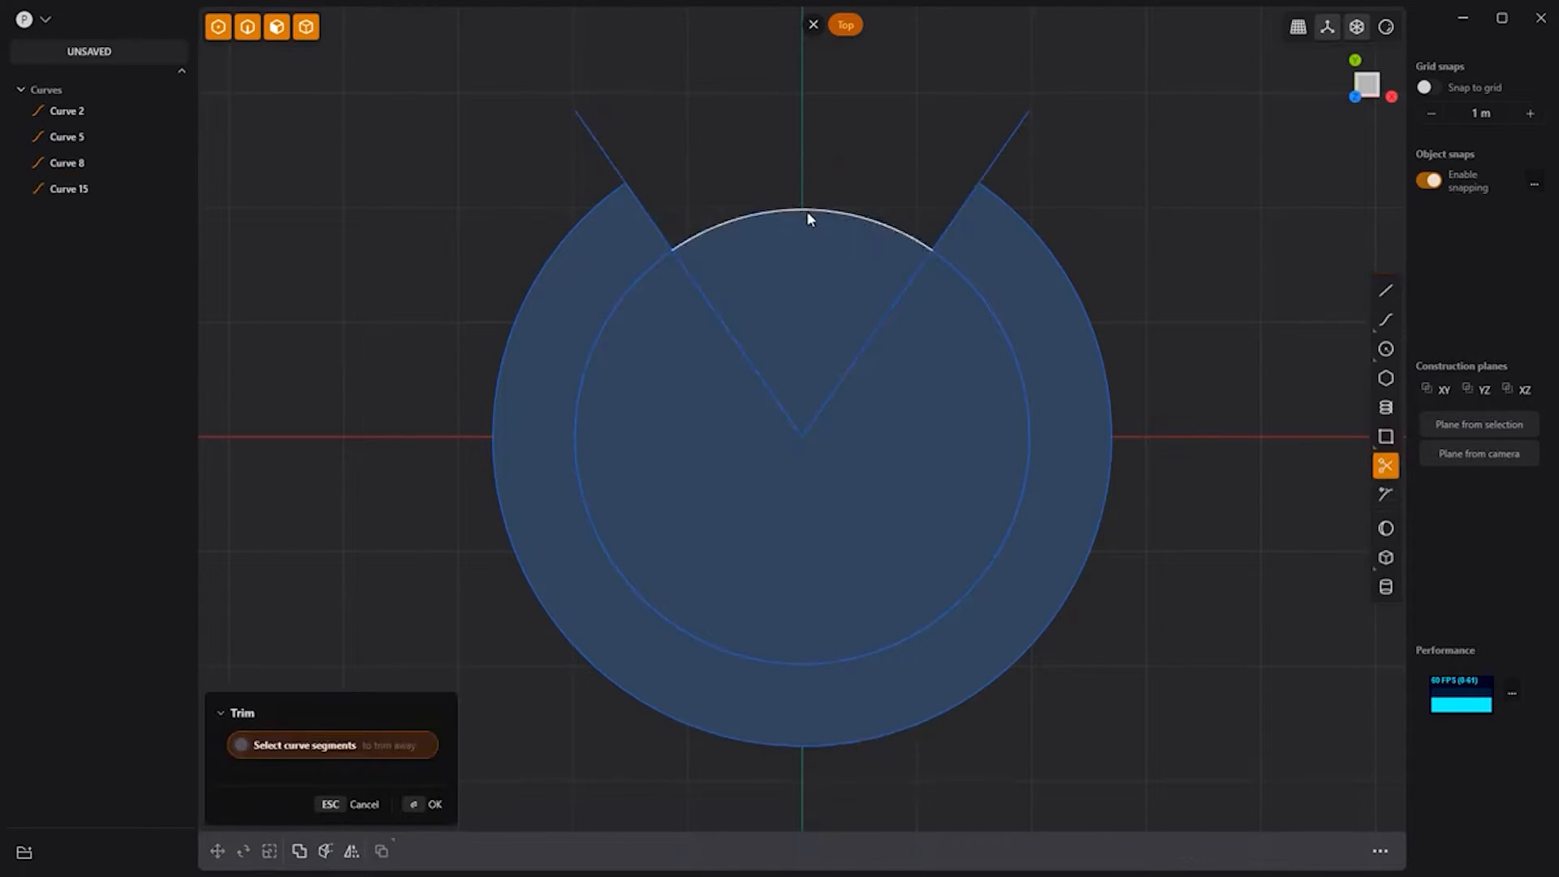
left_click(806, 211)
left_click(755, 369)
left_click(820, 391)
key("Return")
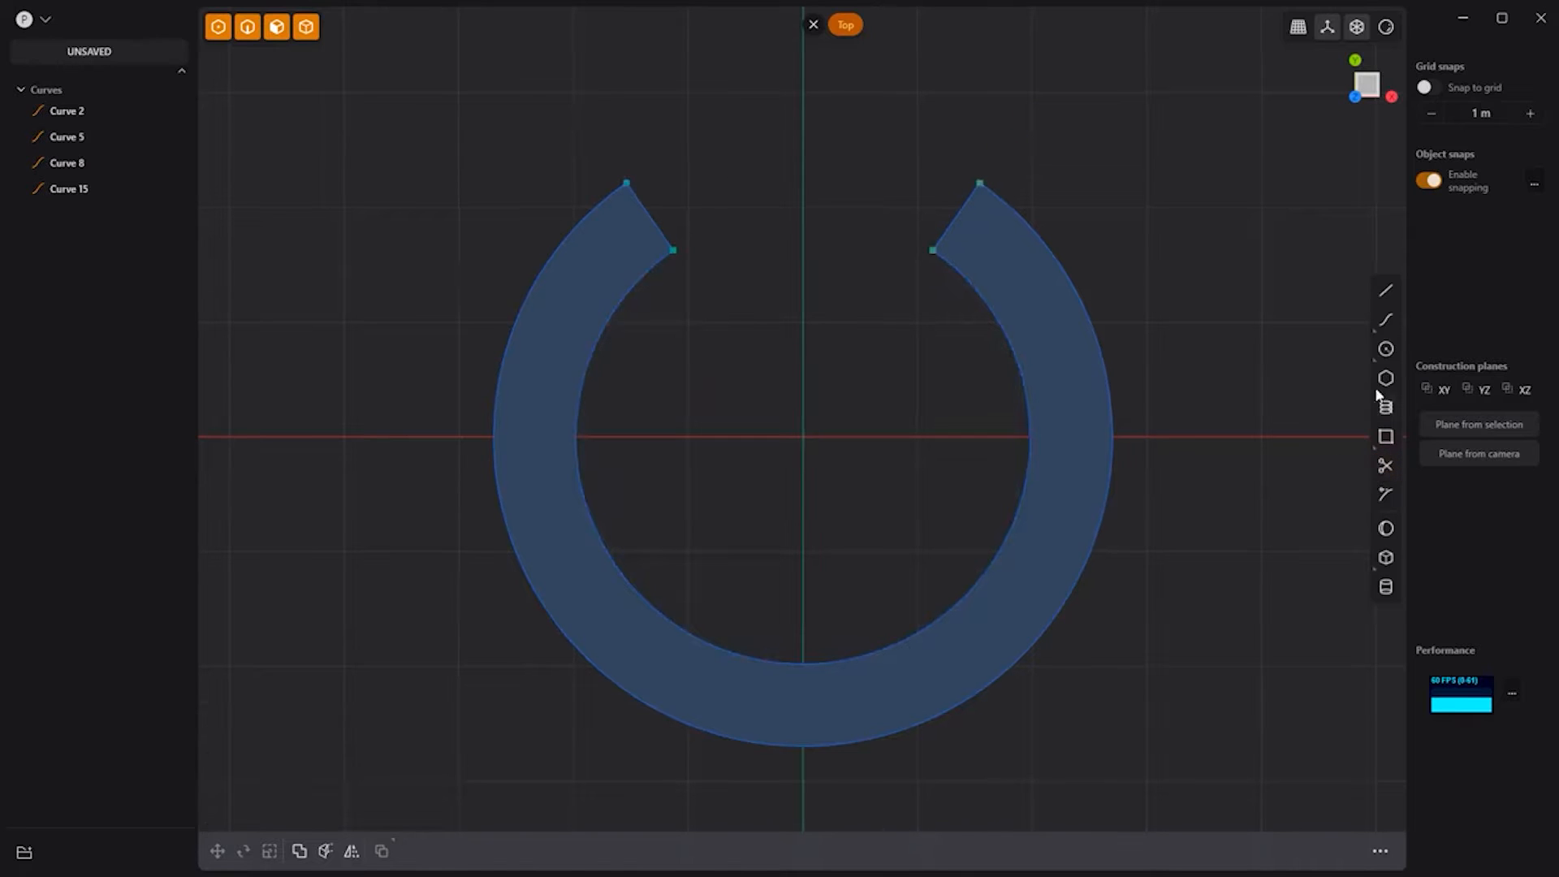
Step: Cap both open ends of the ring with three-point semicircular arcs
left_click(1375, 359)
left_click(1348, 379)
left_click(626, 183)
left_click(677, 253)
key("shift+r")
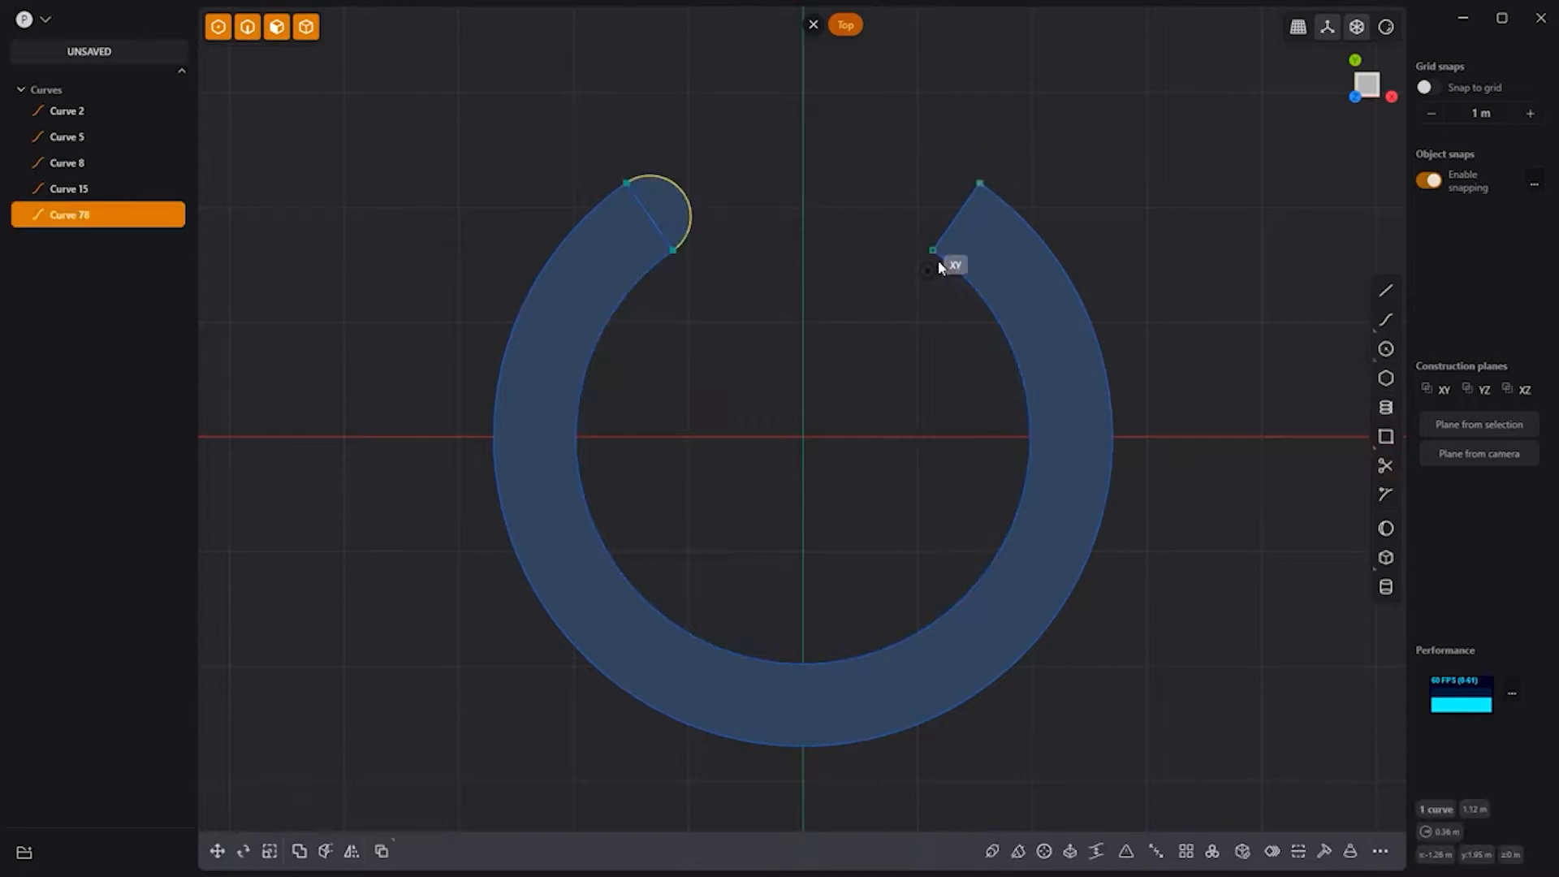
left_click(956, 217)
left_click(932, 250)
left_click(980, 181)
Step: Trim the chords inside both end caps and begin a tall rectangle in the ring's gap
left_click(1385, 465)
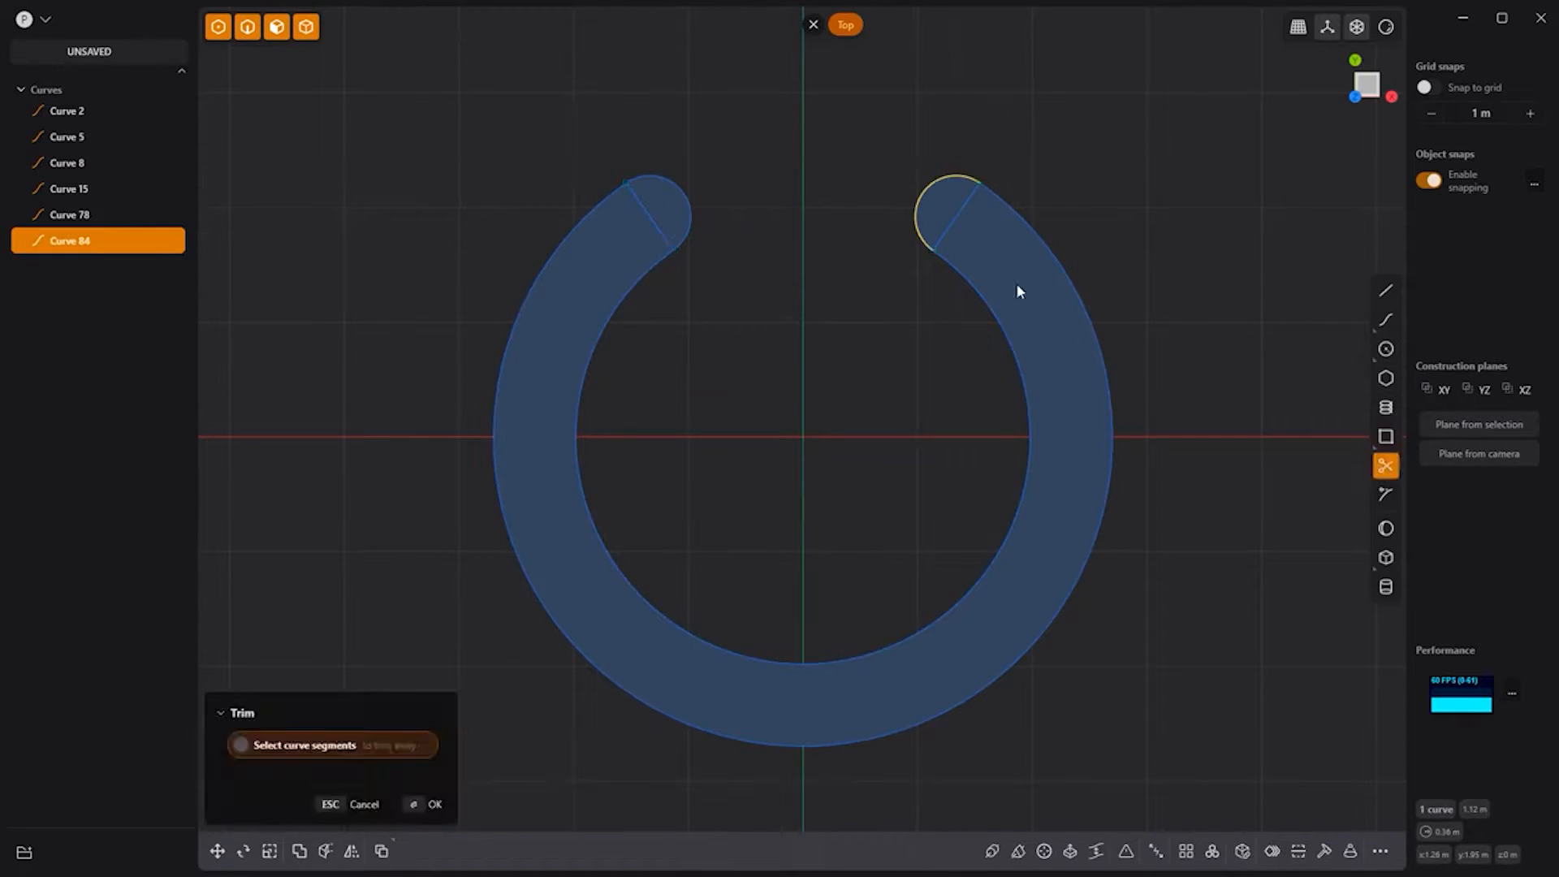
left_click(957, 224)
left_click(659, 230)
key("Return")
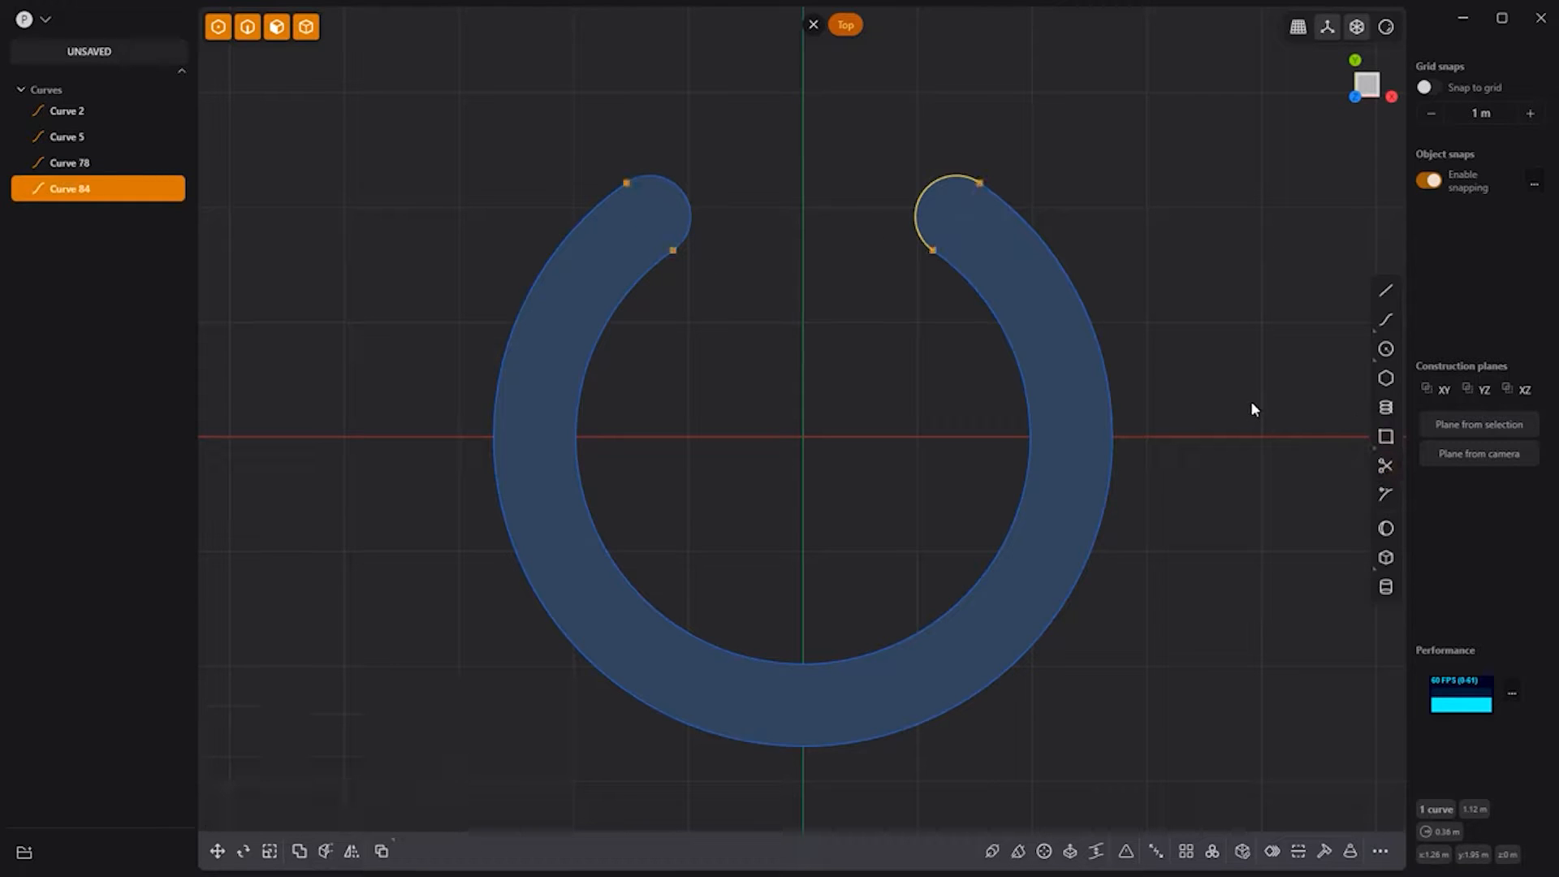
left_click(1384, 436)
left_click(575, 437)
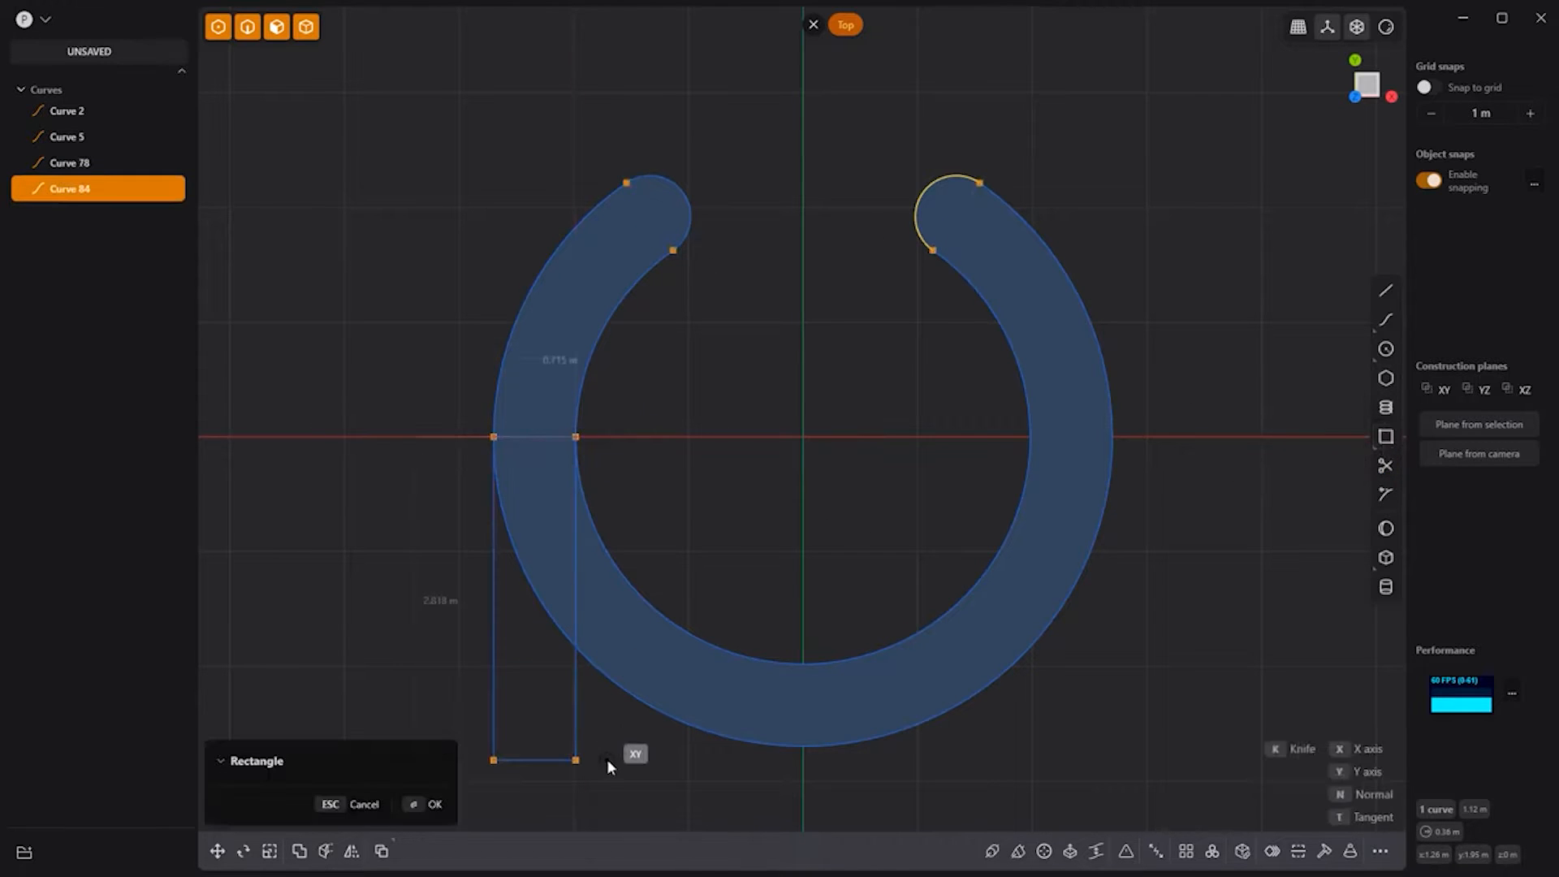
Step: Finish the tall rectangle and move it so the bar is centred on the vertical axis
left_click(619, 752)
key("g")
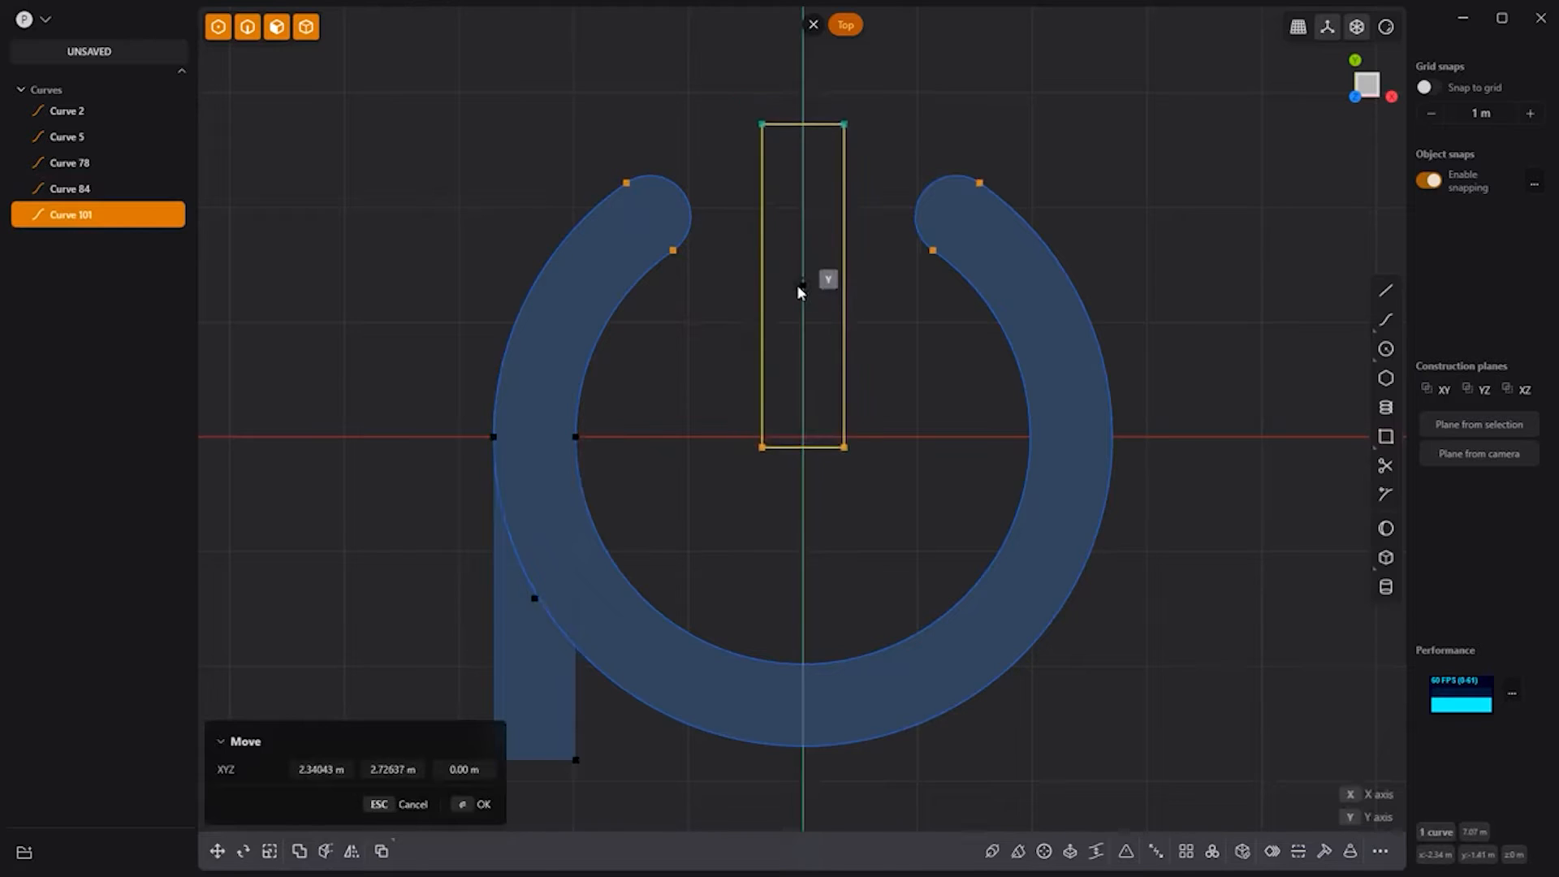
left_click(797, 306)
Step: Cap the bar's top and bottom with two-point circles, then box-select all symbol curves
left_click(1350, 346)
left_click(762, 140)
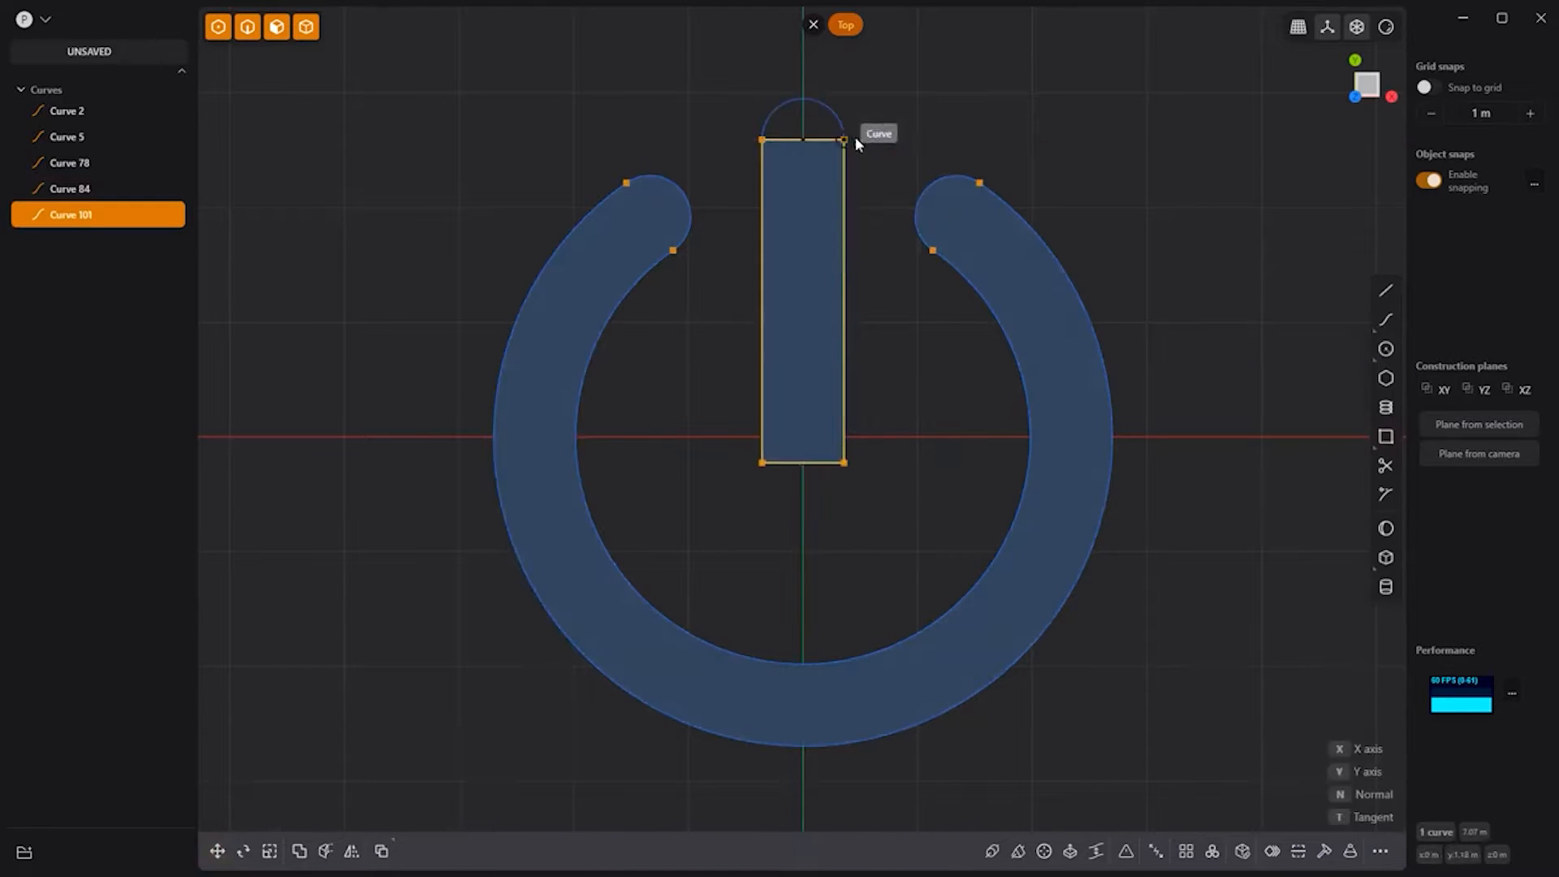
left_click(844, 139)
left_click(762, 462)
left_click(844, 463)
left_click(1227, 285)
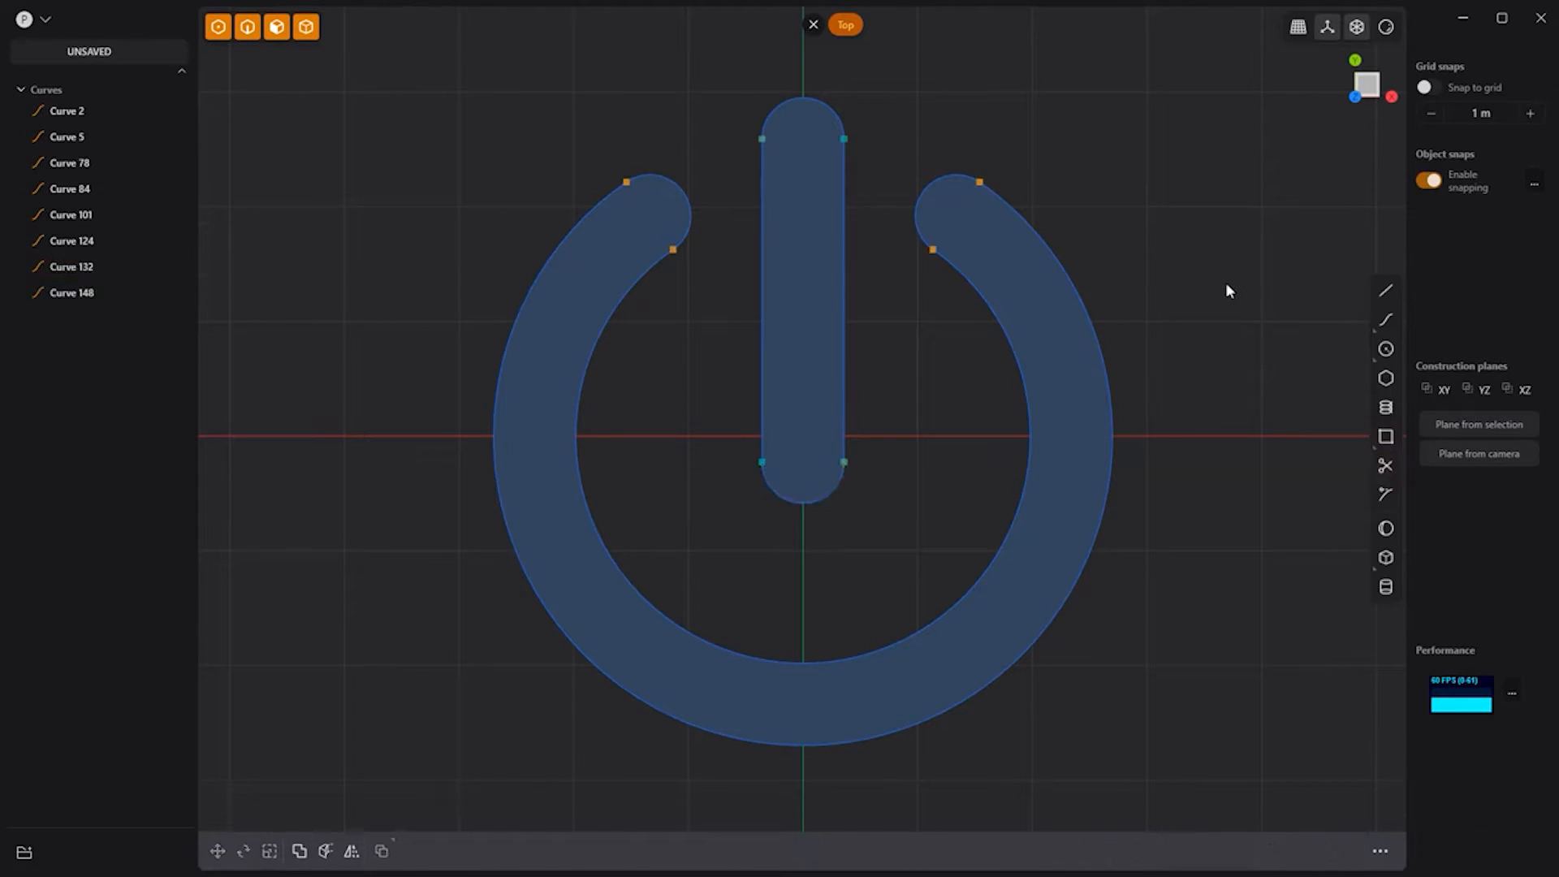
left_click_drag(1248, 806, 360, 99)
Step: Join the selected curves into two closed power-symbol outlines
key("x")
key("j")
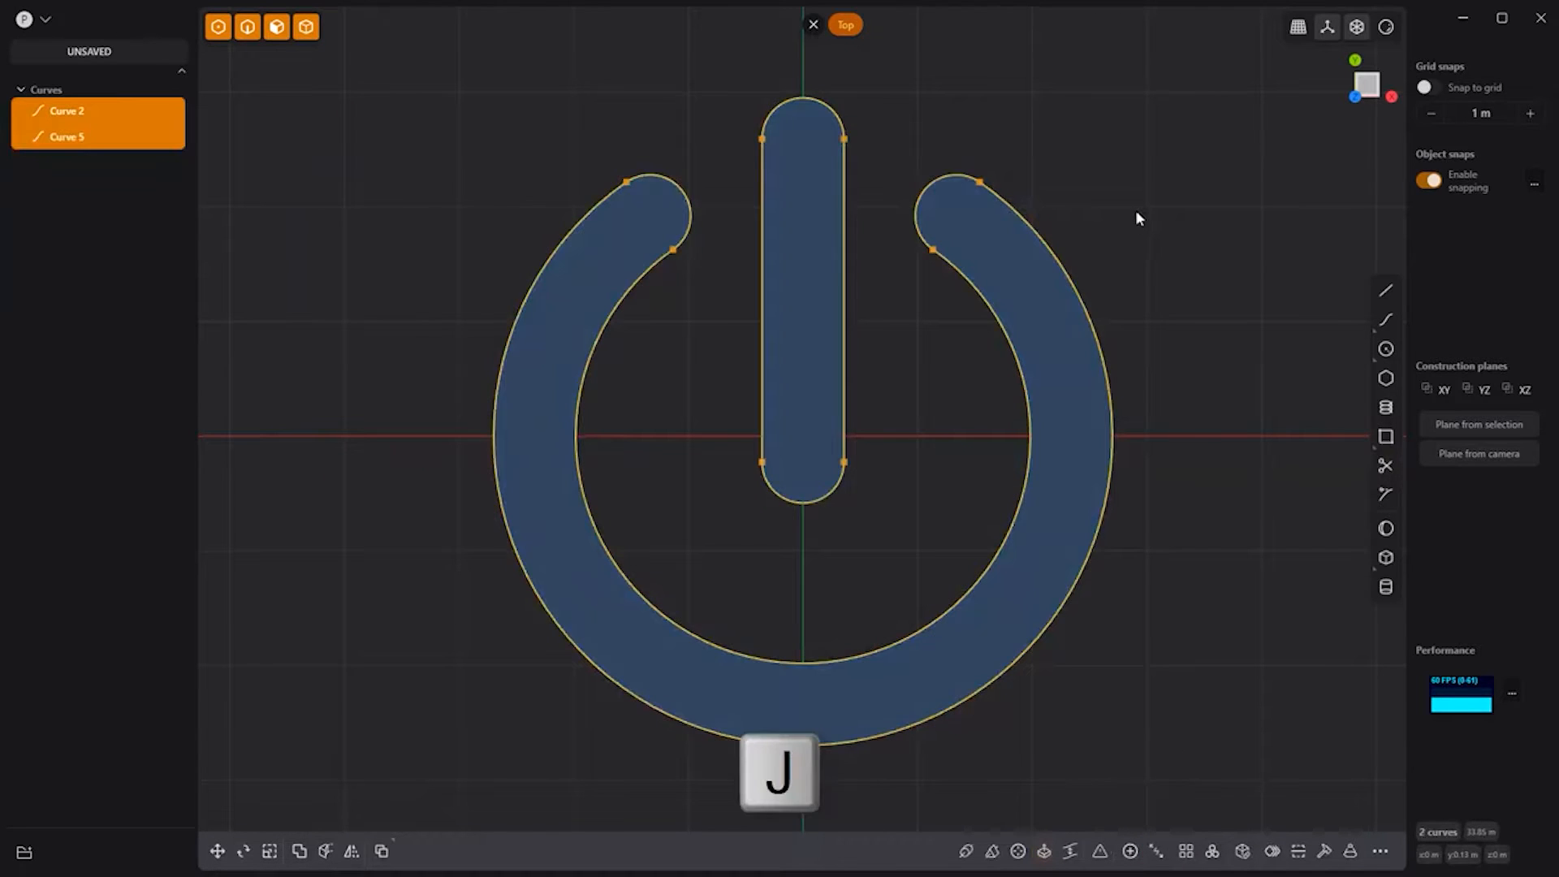
left_click(1154, 312)
Step: Create a sphere centred on the origin
key("slash")
left_click(1385, 528)
left_click(782, 452)
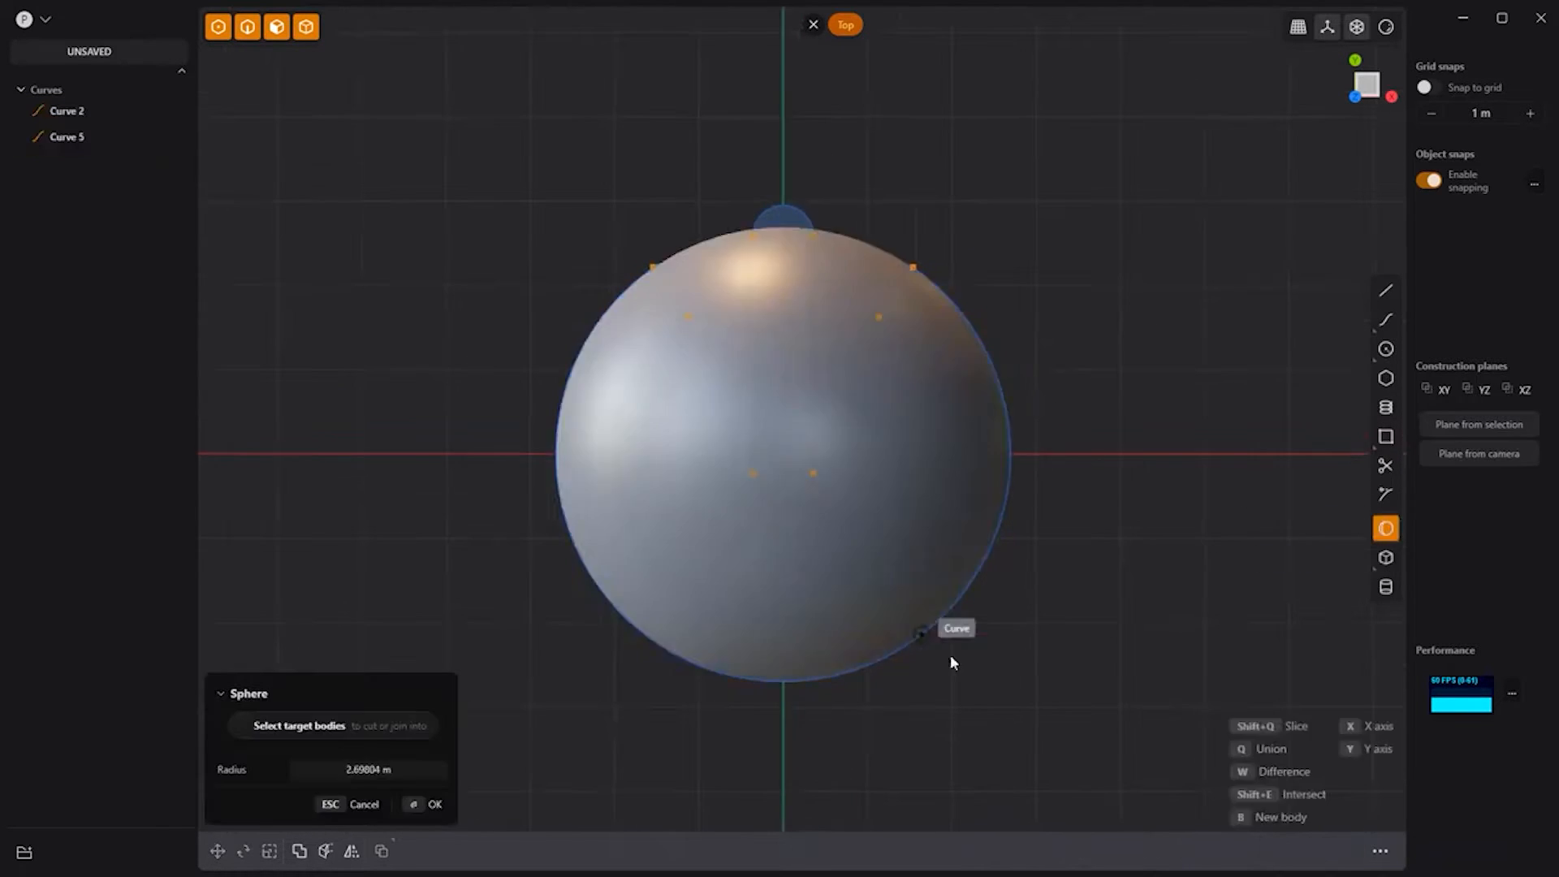
left_click(1009, 687)
right_click(1008, 687)
middle_click_drag(1008, 687, 1034, 511)
Step: Scale the sphere in Z to about one-third of its height
key("s")
left_click_drag(776, 376, 821, 412)
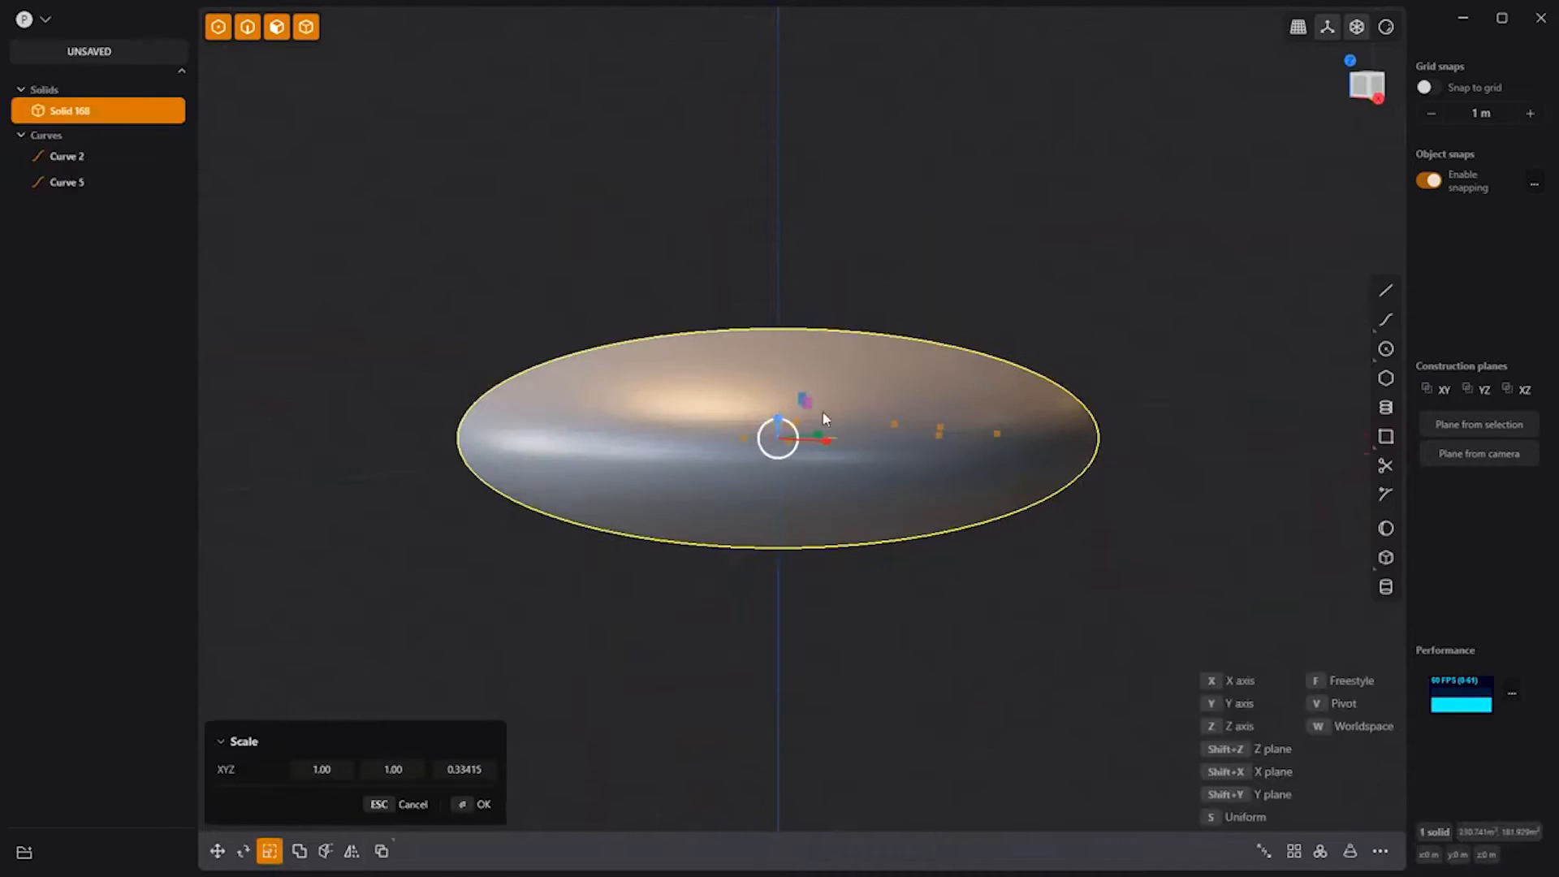
right_click(1149, 359)
key("KP_3")
Step: Cut the flattened sphere along a horizontal line, deleting the lower half and the line
key("l")
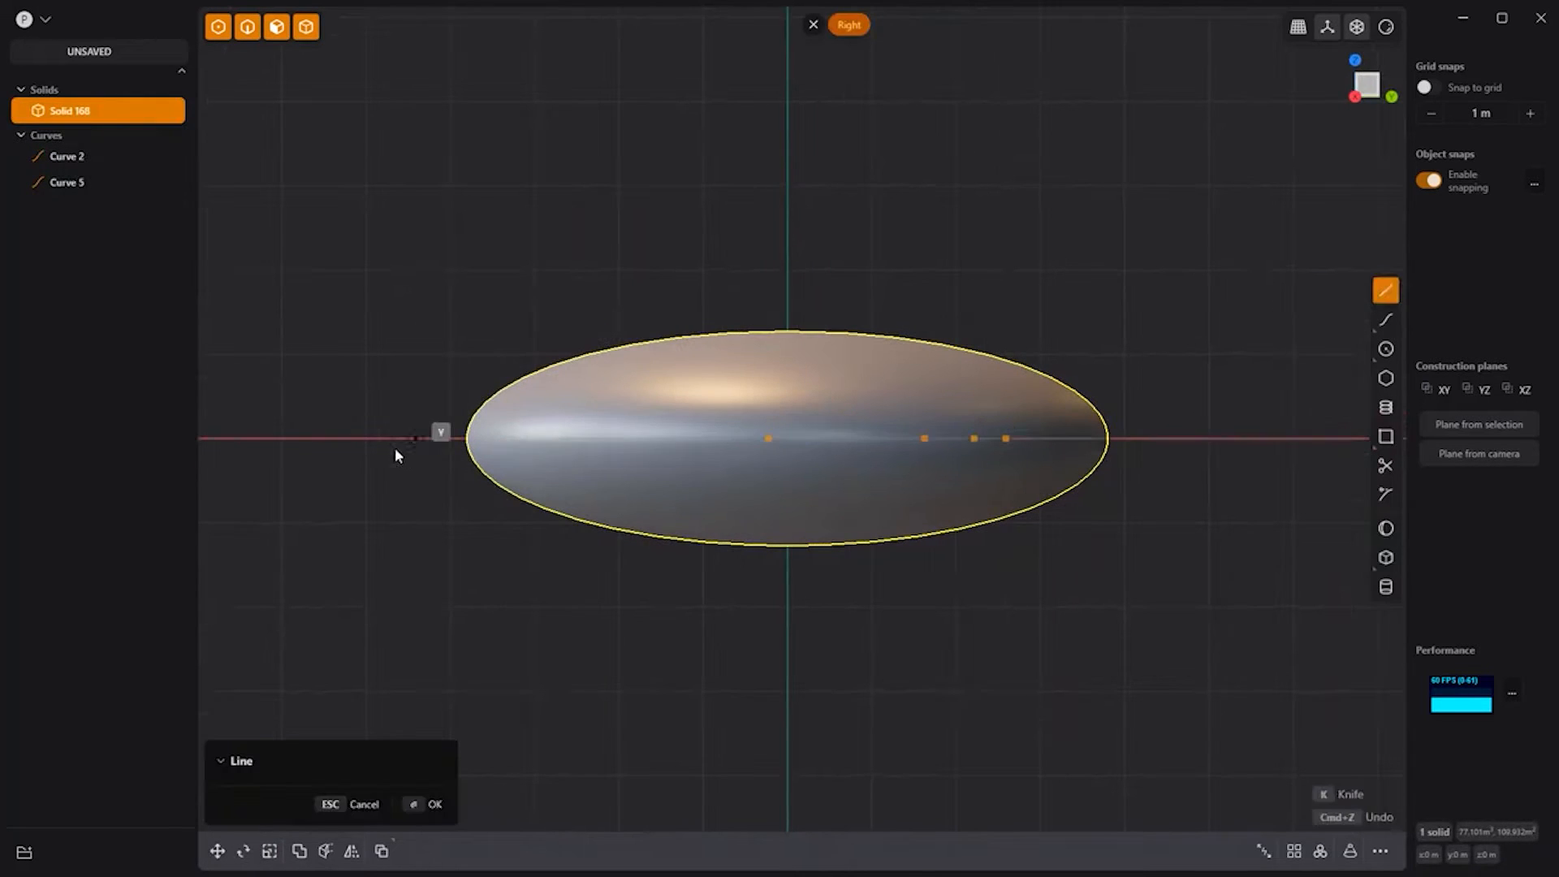
left_click(389, 438)
left_click(1270, 438)
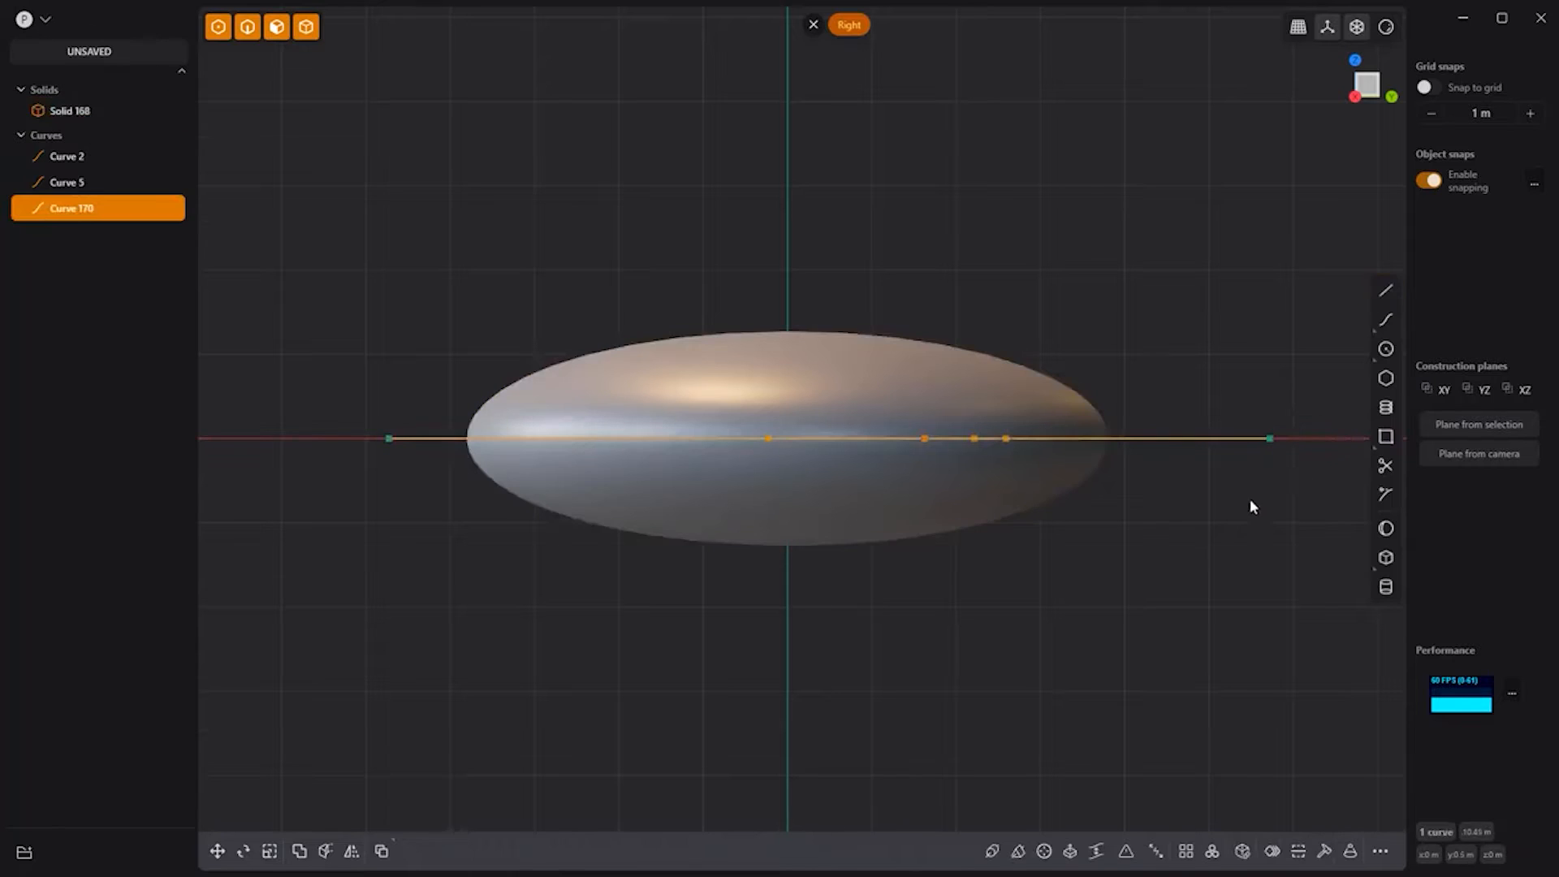
key("c")
left_click(945, 509)
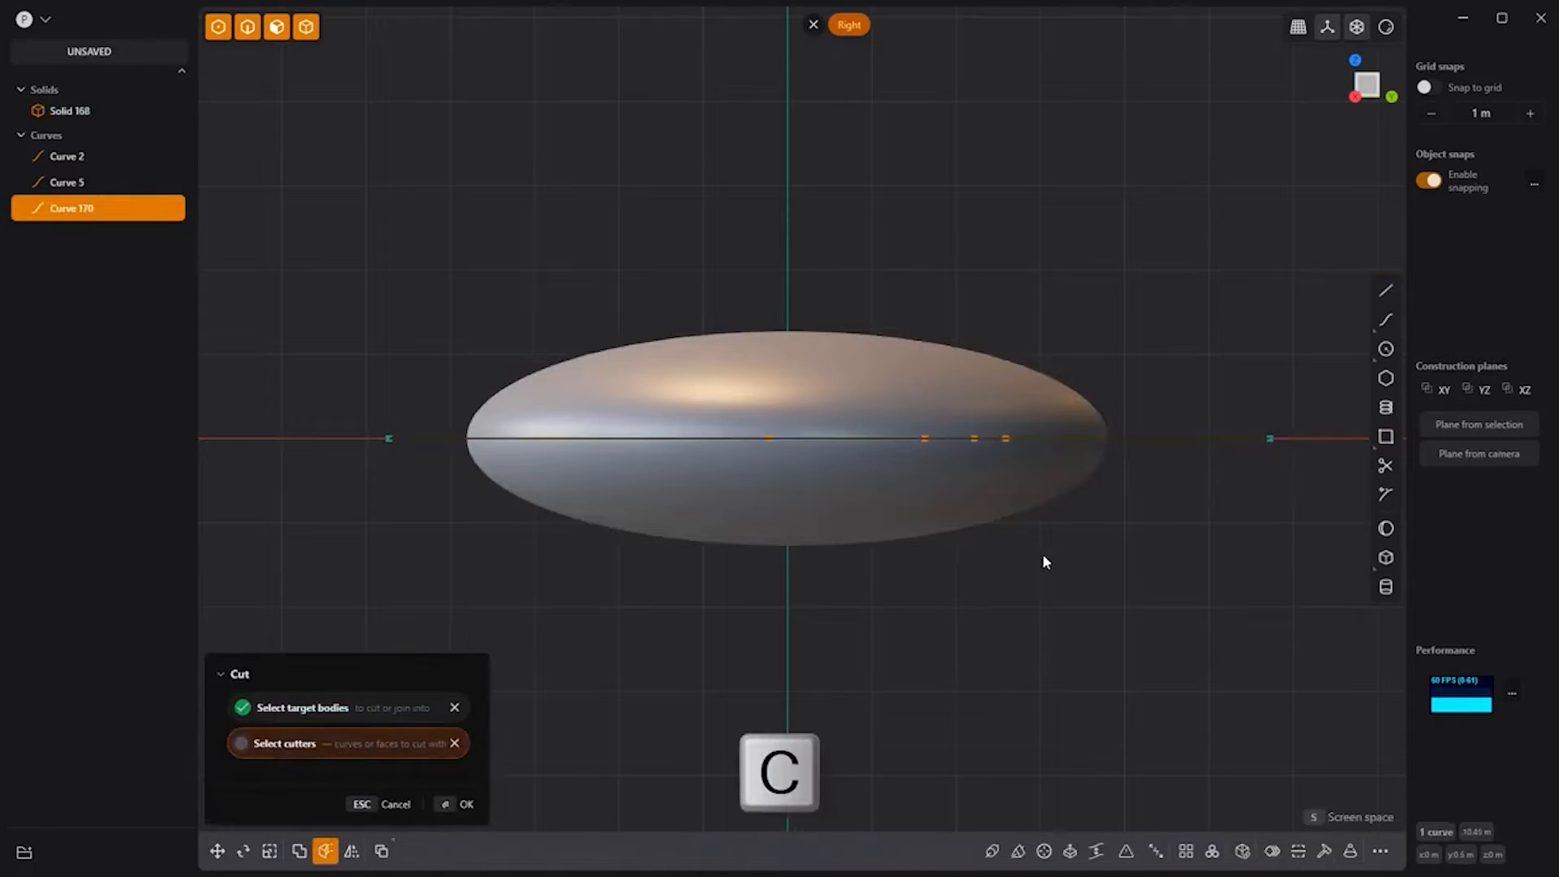
key("Delete")
left_click(1177, 437)
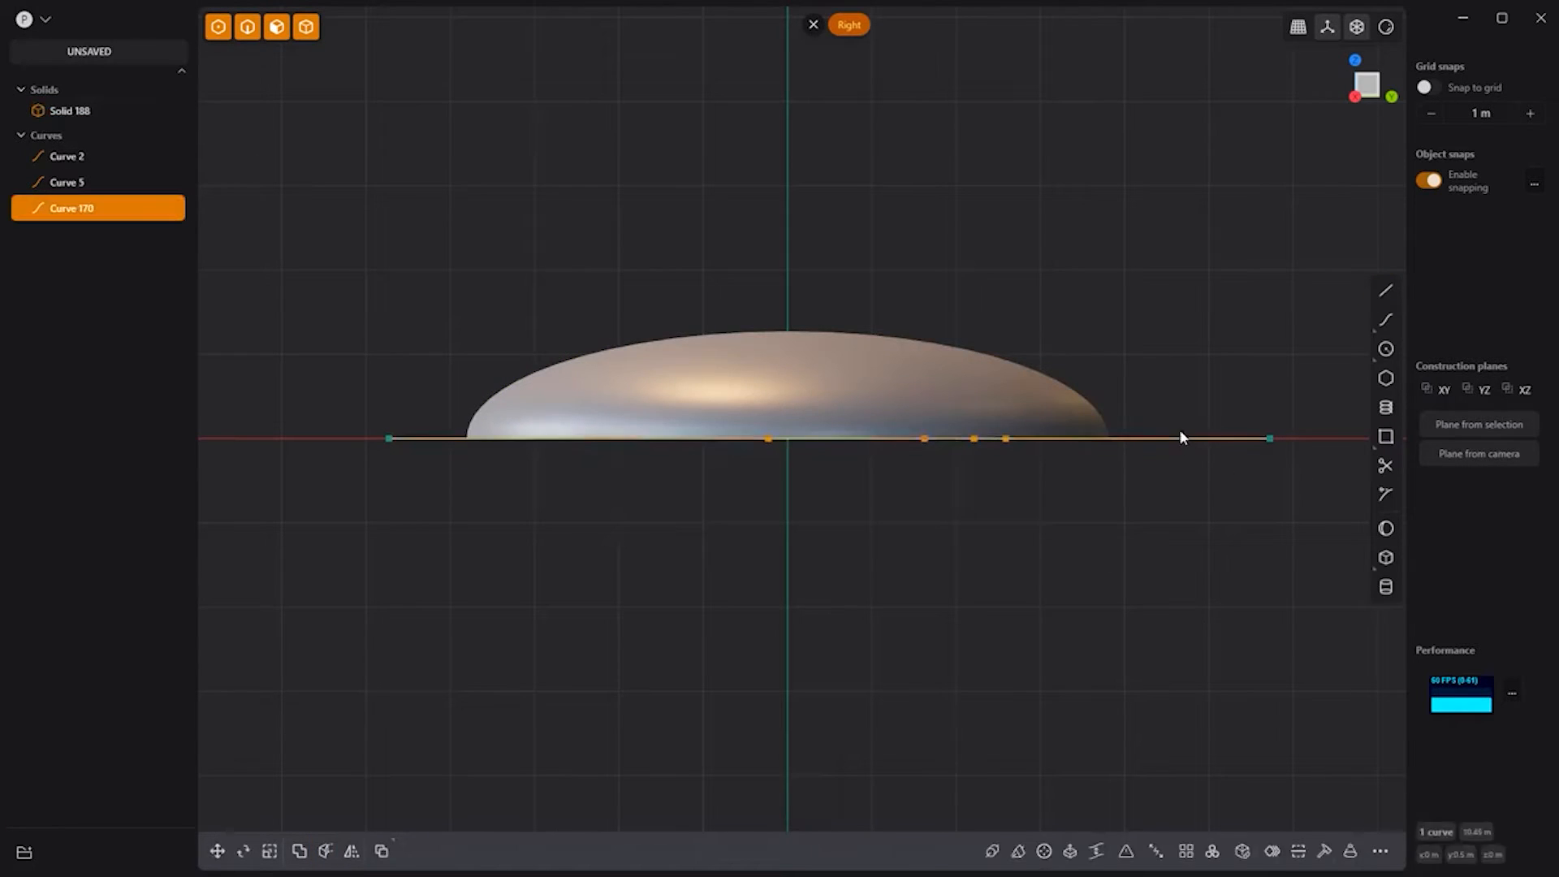
key("Delete")
Step: Lift the ring and bar outlines above the dome and imprint them onto its surface
middle_click_drag(675, 203, 781, 276)
left_click(819, 368)
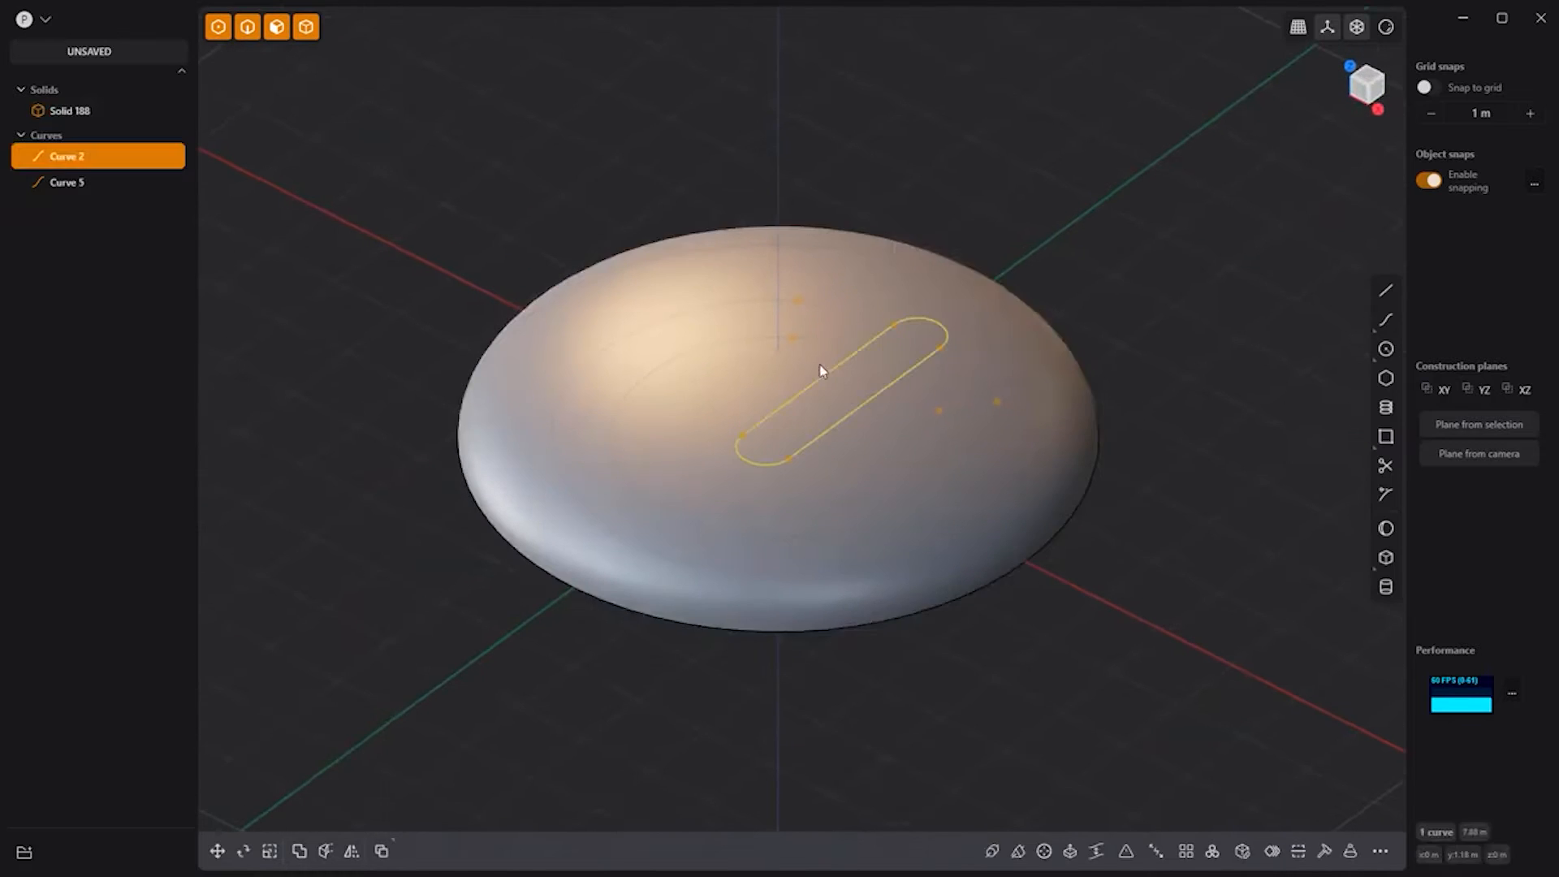
left_click(758, 333, "shift")
key("g")
left_click_drag(782, 388, 768, 271)
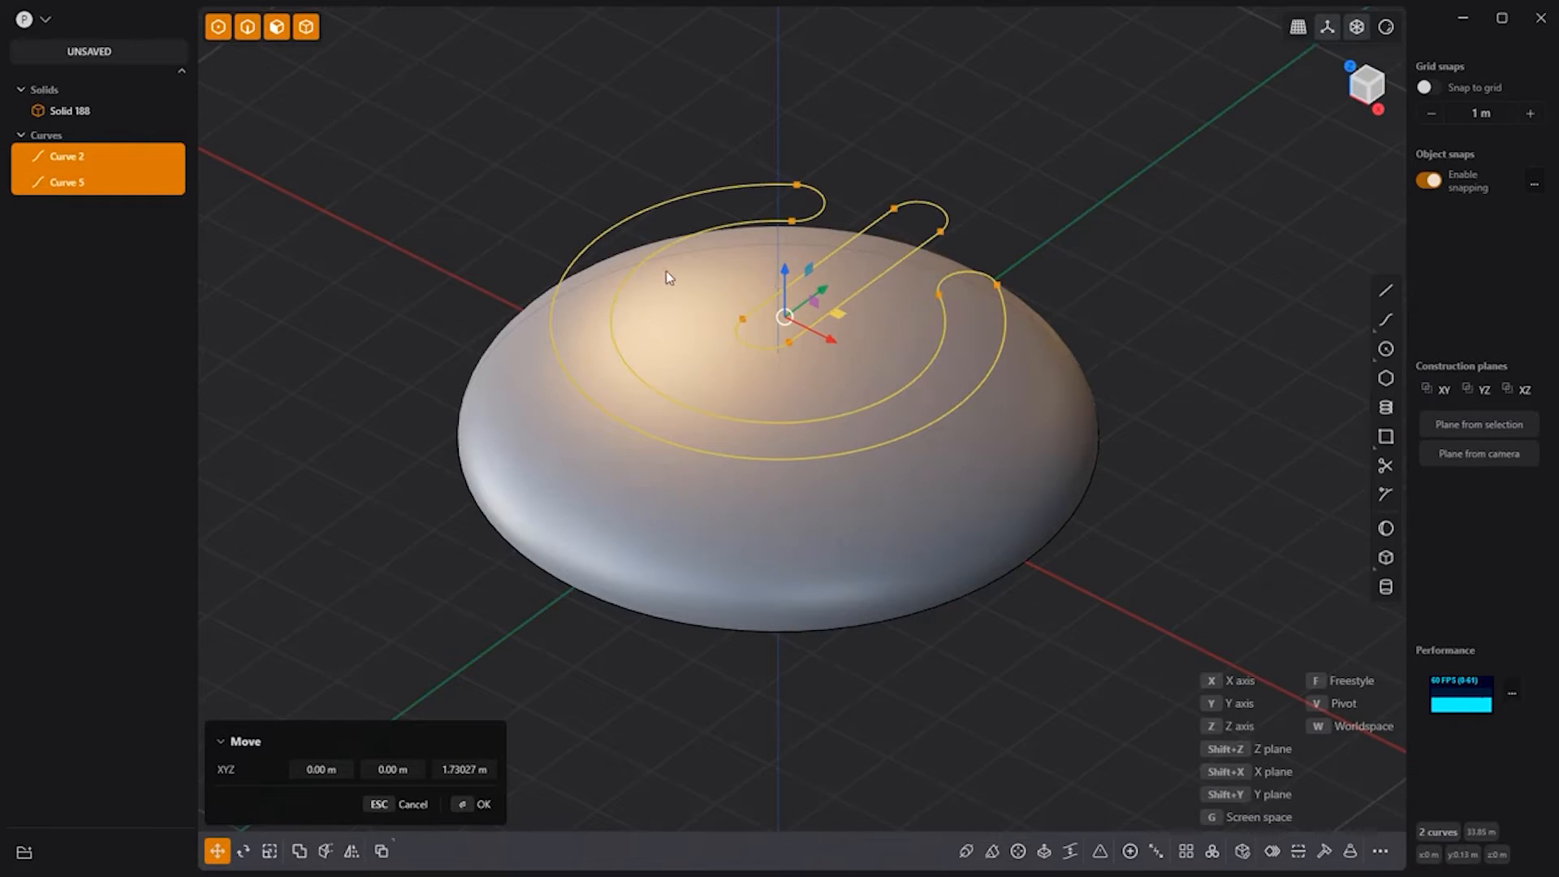
key("shift+i")
key("Return")
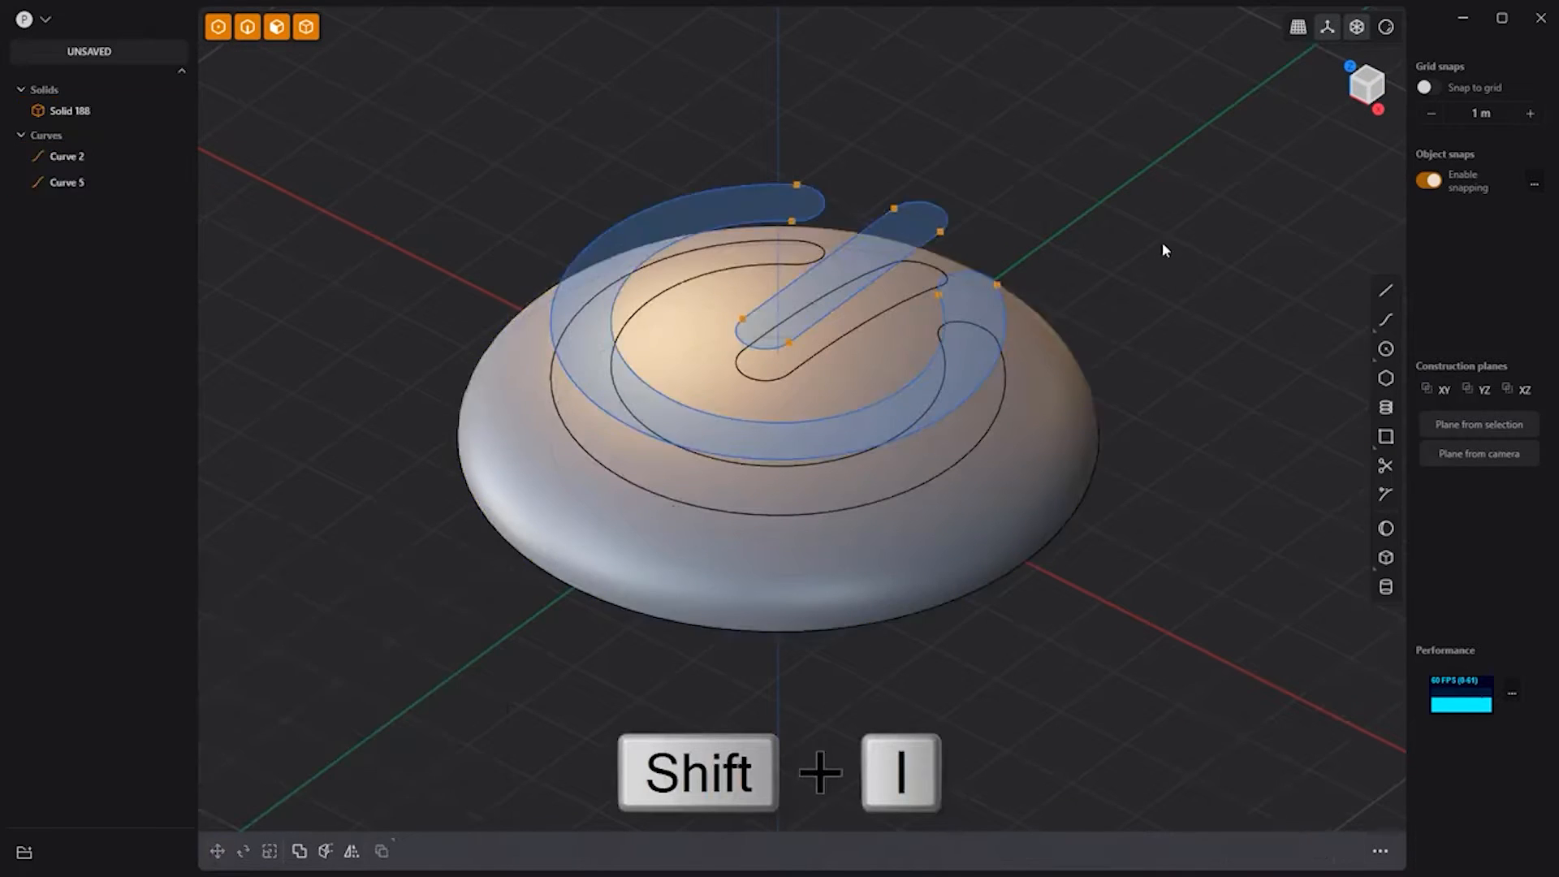
Step: Hide the outline curves and offset the imprinted symbol faces inward to form a recess
left_click(129, 156)
left_click(128, 182)
left_click(859, 318)
left_click(858, 318)
left_click(913, 457, "shift")
left_click_drag(929, 406, 923, 424)
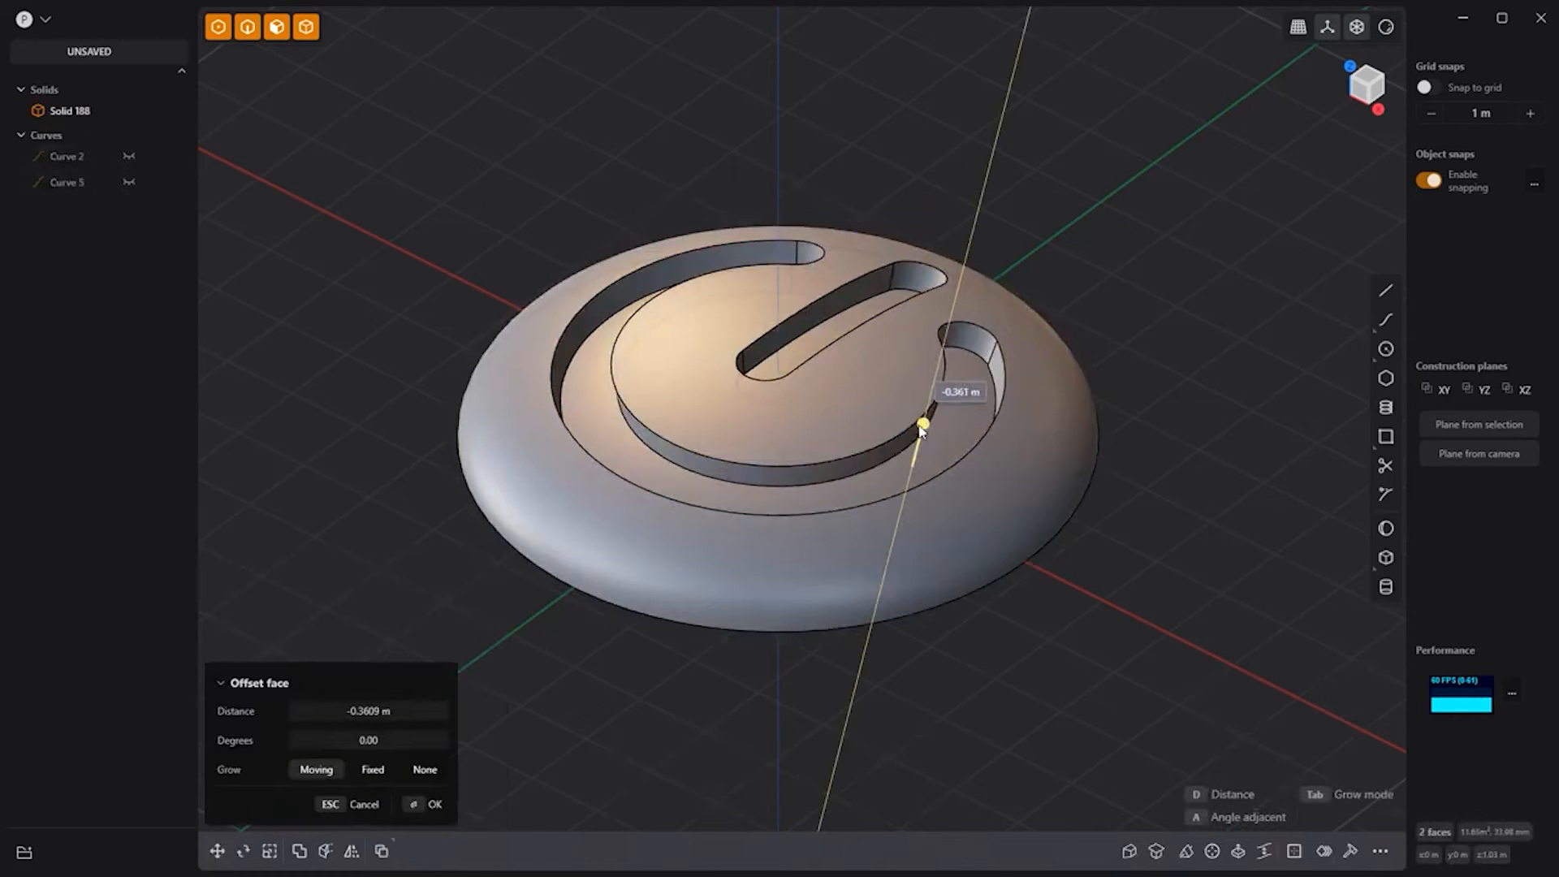
left_click(1197, 425)
Step: Fillet the edges around the recessed power symbol
key("2")
left_click_drag(1200, 695, 326, 144)
key("b")
left_click_drag(998, 353, 987, 296)
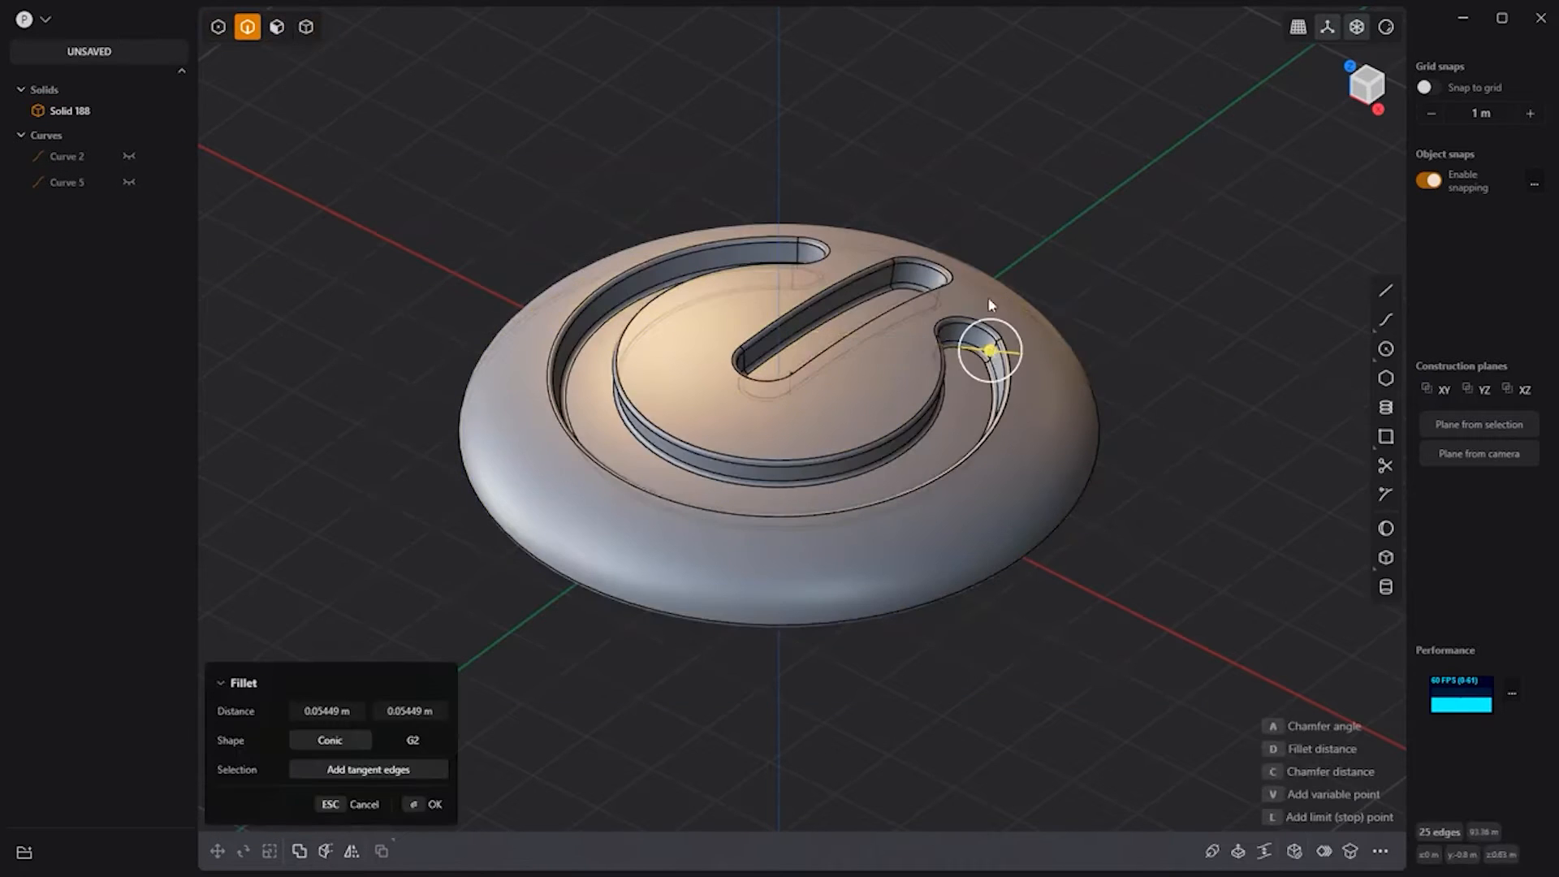
right_click(1062, 223)
left_click(1061, 224)
left_click(1386, 27)
middle_click_drag(1100, 154, 1214, 164)
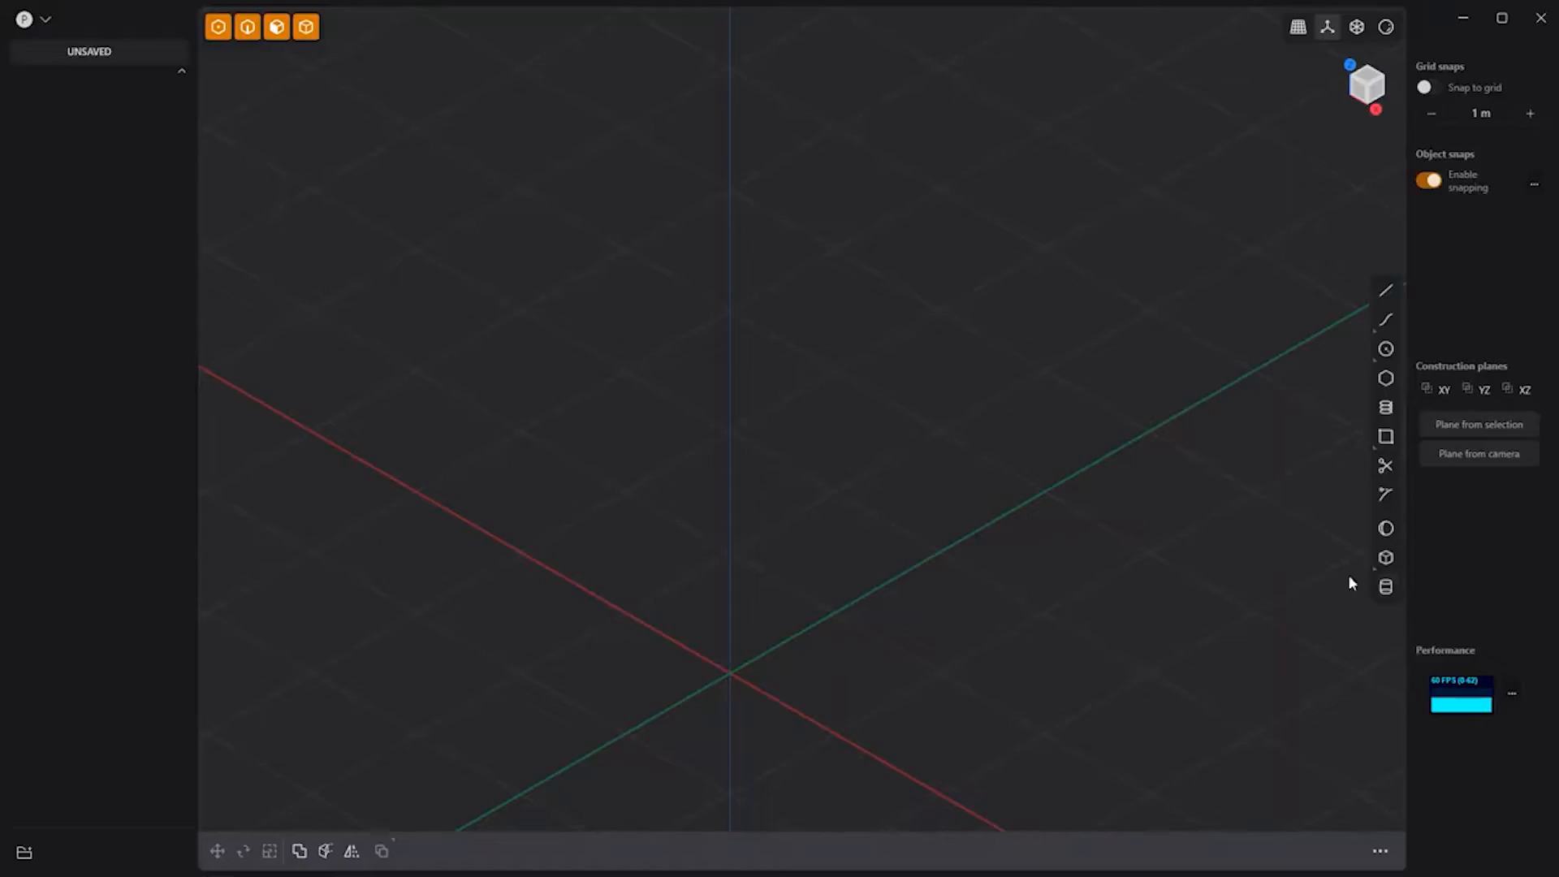
Step: Draw a cylinder with its base centred at the origin
left_click(1386, 586)
left_click(730, 672)
left_click(821, 742)
left_click(991, 260)
Step: Extrude the cylinder's top face with a taper into a cone-shaped tip
left_click(734, 373)
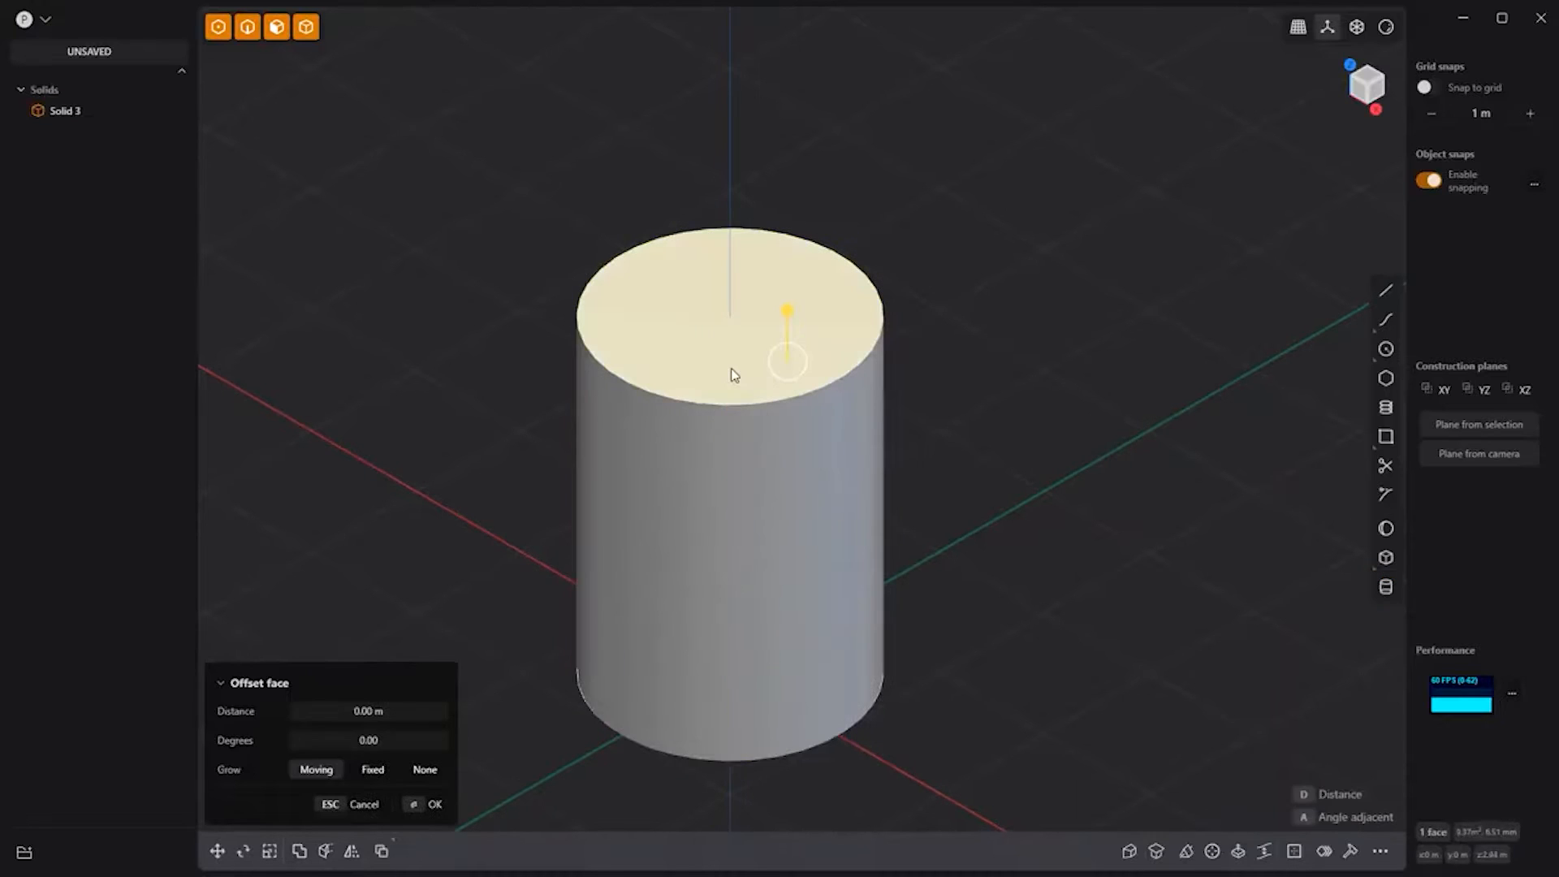
key("e")
left_click_drag(734, 256, 739, 79)
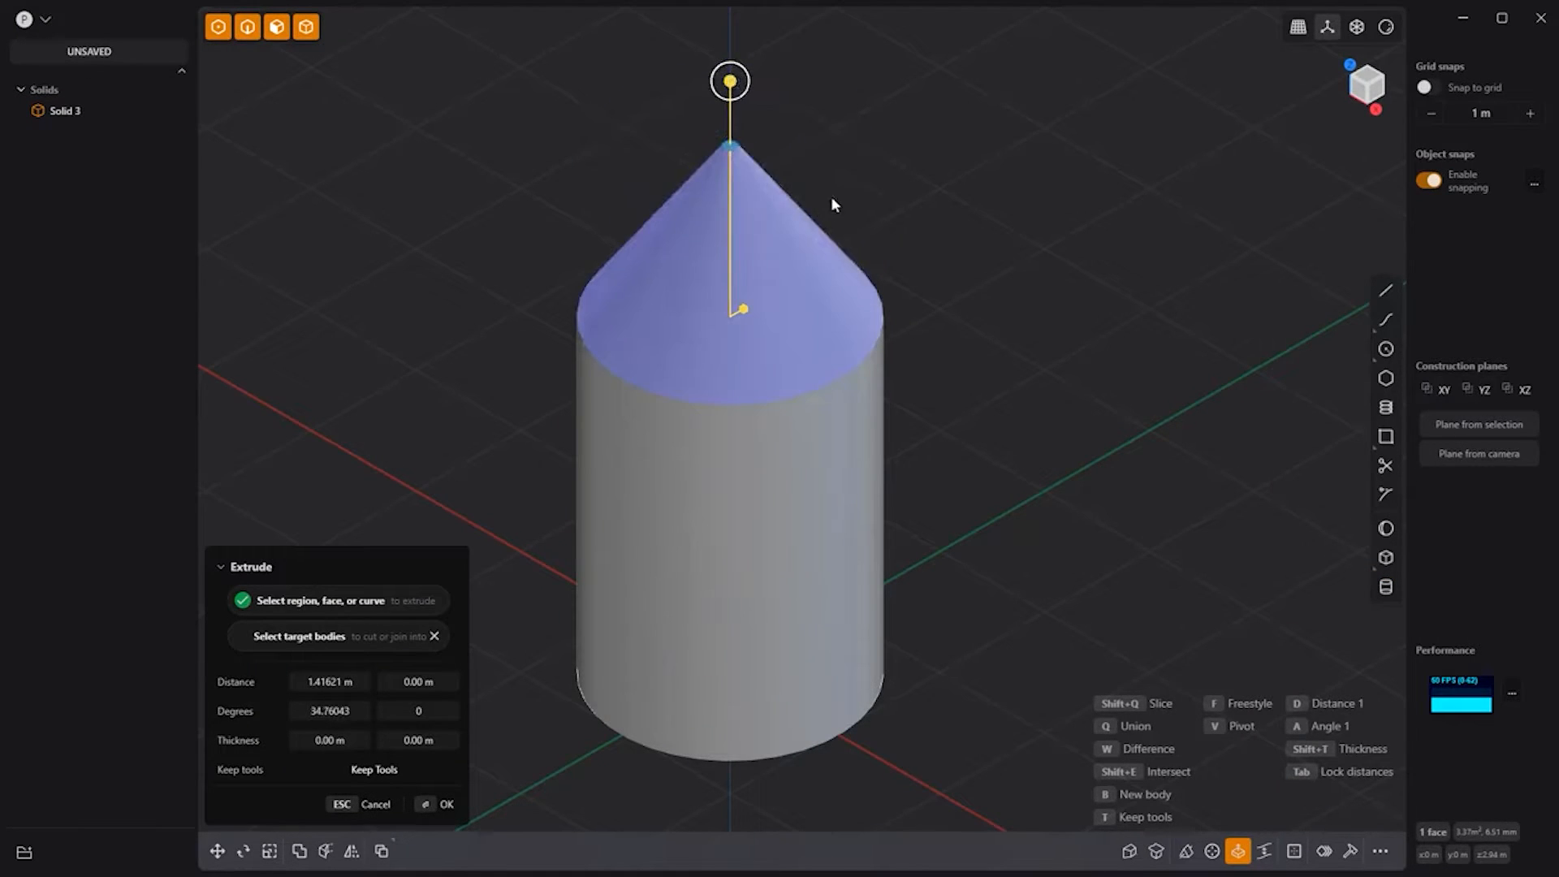
key("Return")
Step: Draw a hexagon on the bottom face sized to the base and cut the cylinder with it
middle_click_drag(980, 671, 1298, 407)
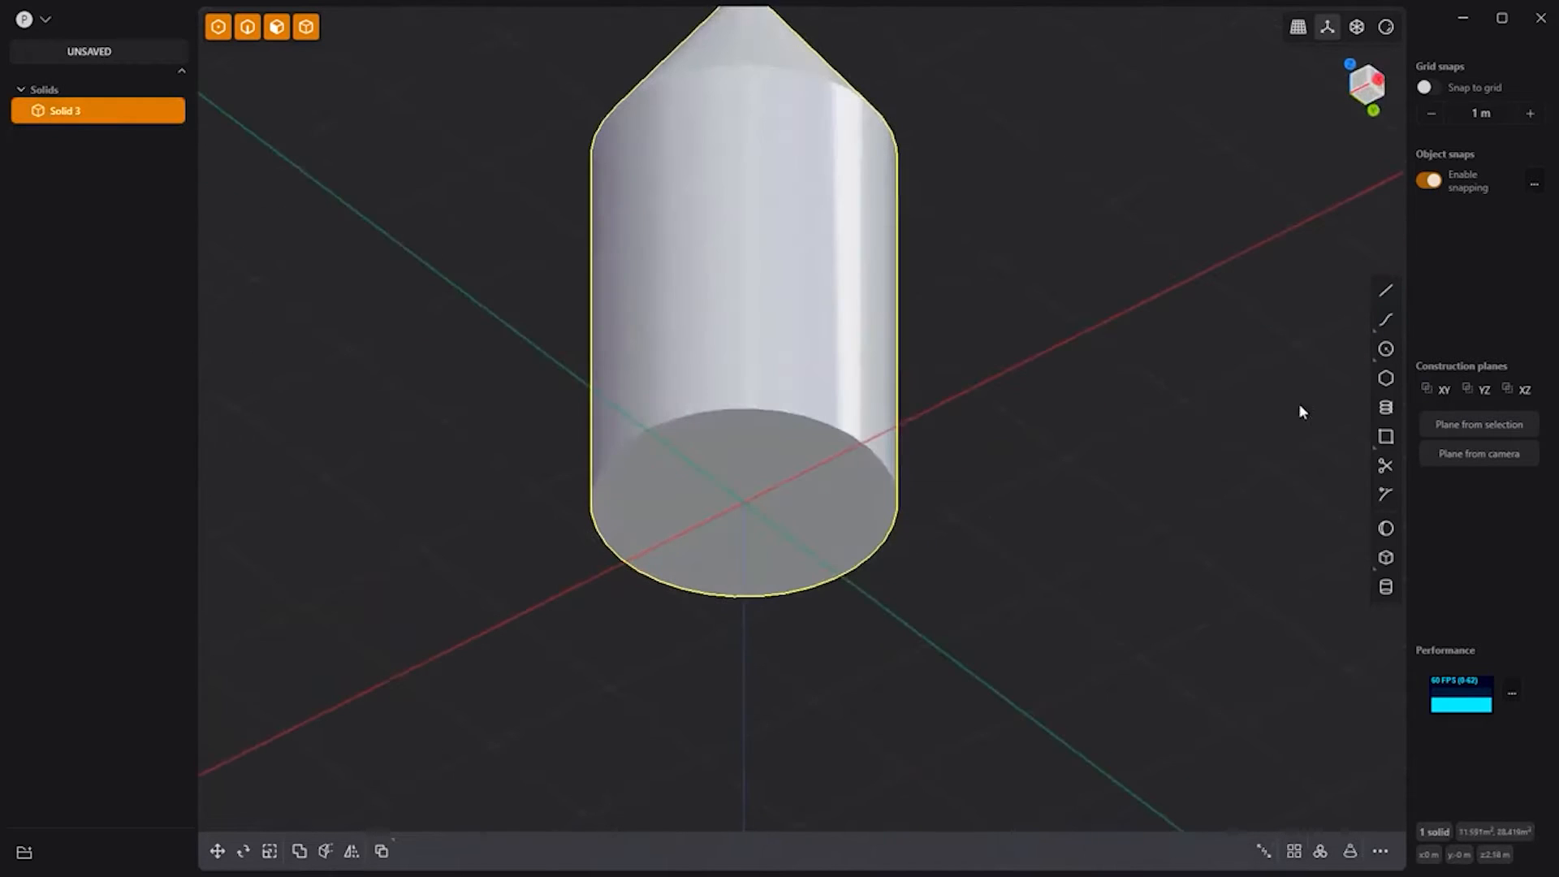
left_click(1385, 378)
left_click(761, 505)
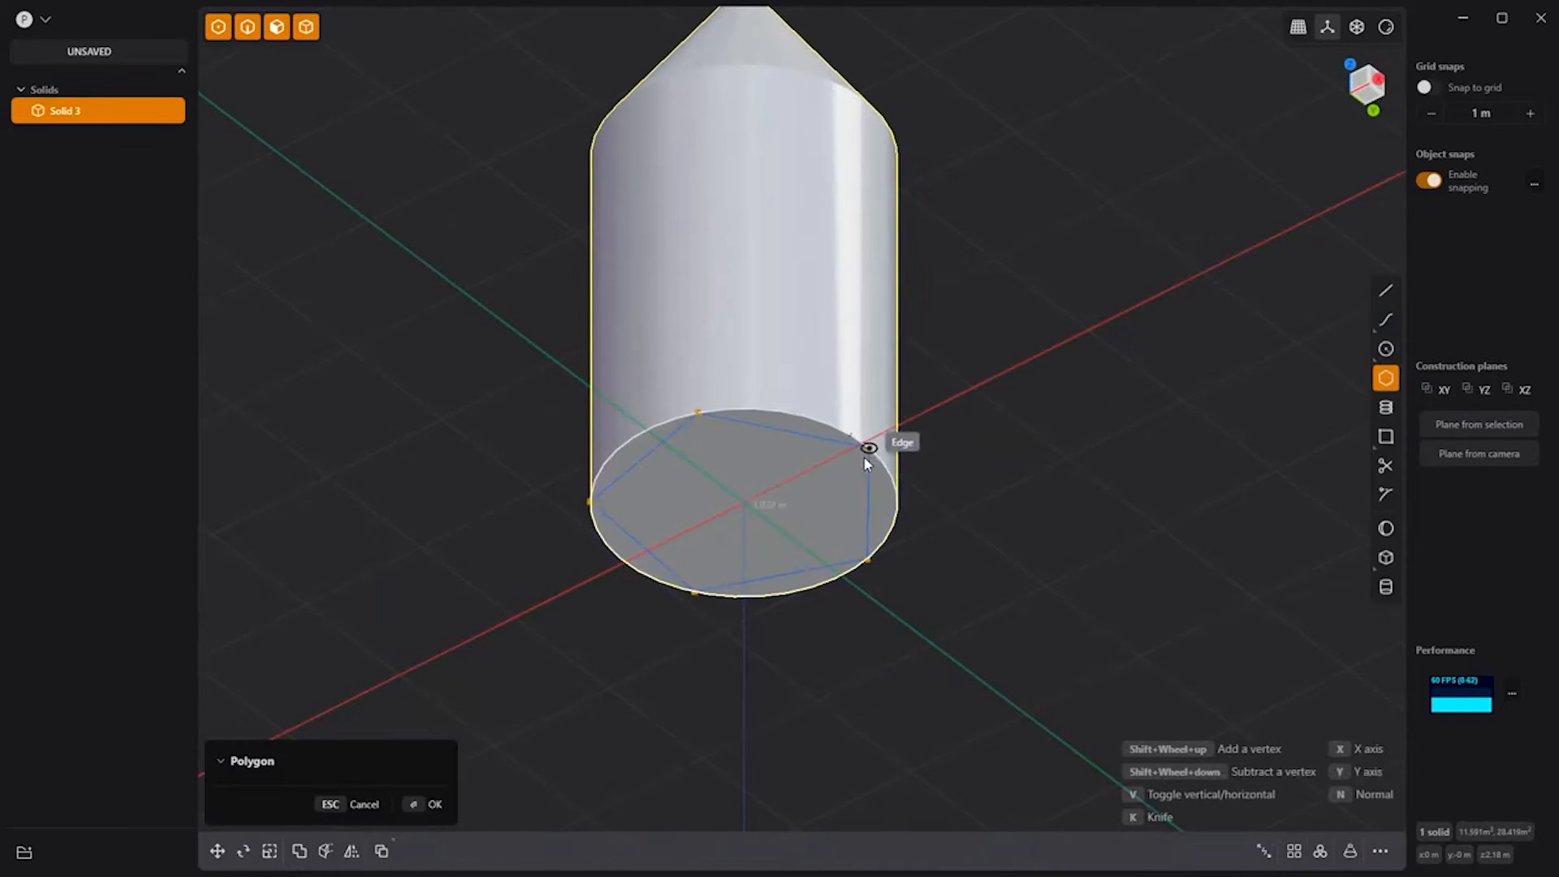
left_click(869, 448)
key("c")
left_click(828, 369)
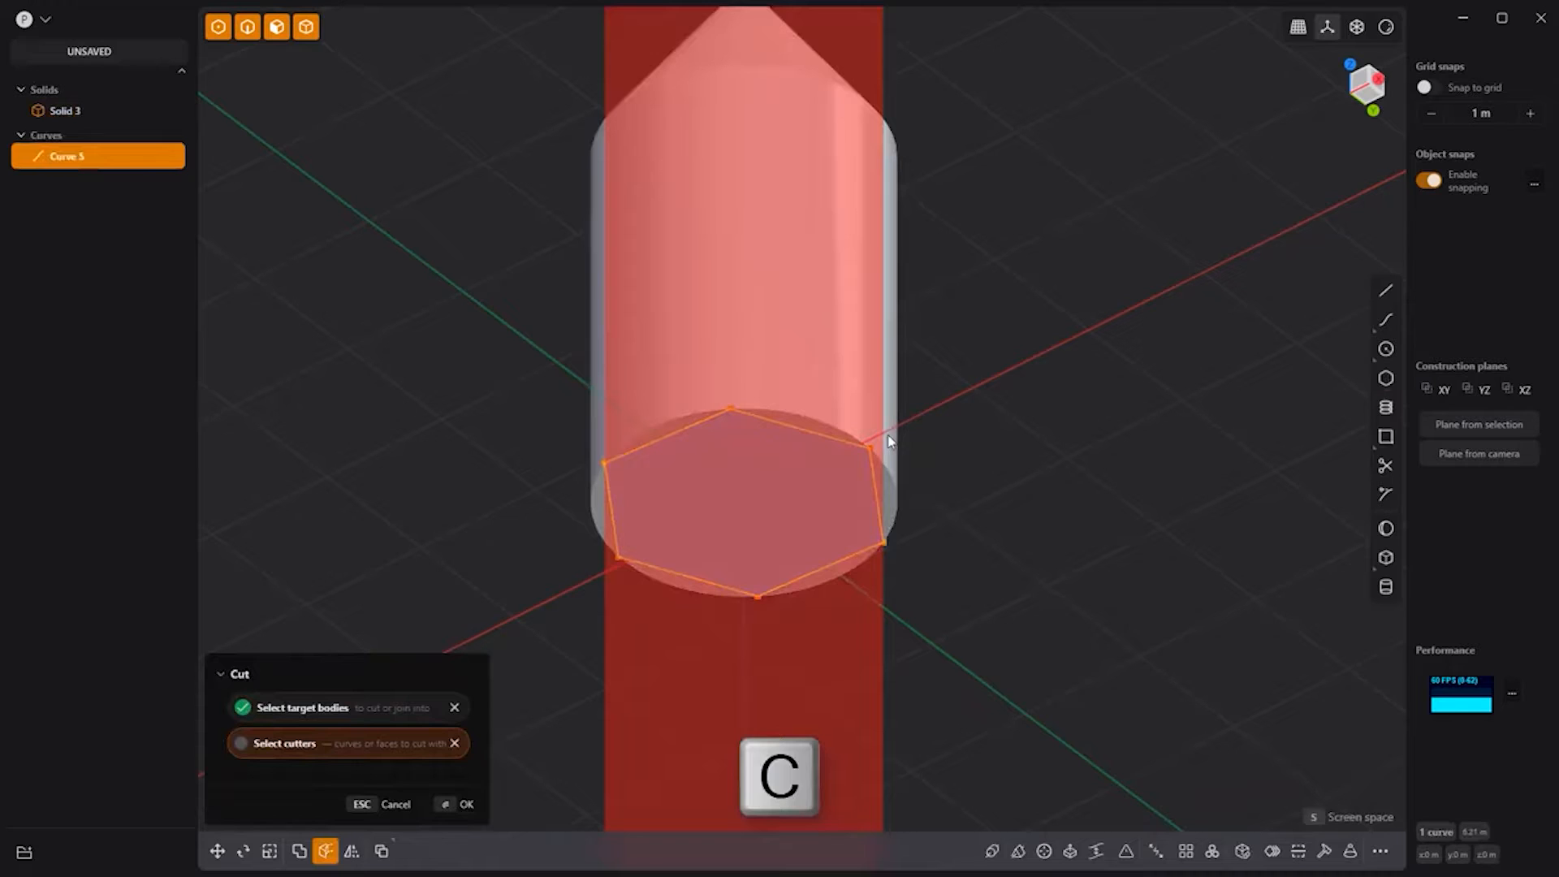
key("Return")
Step: Delete the leftover cut pieces and hide the hexagon curve
left_click(966, 457)
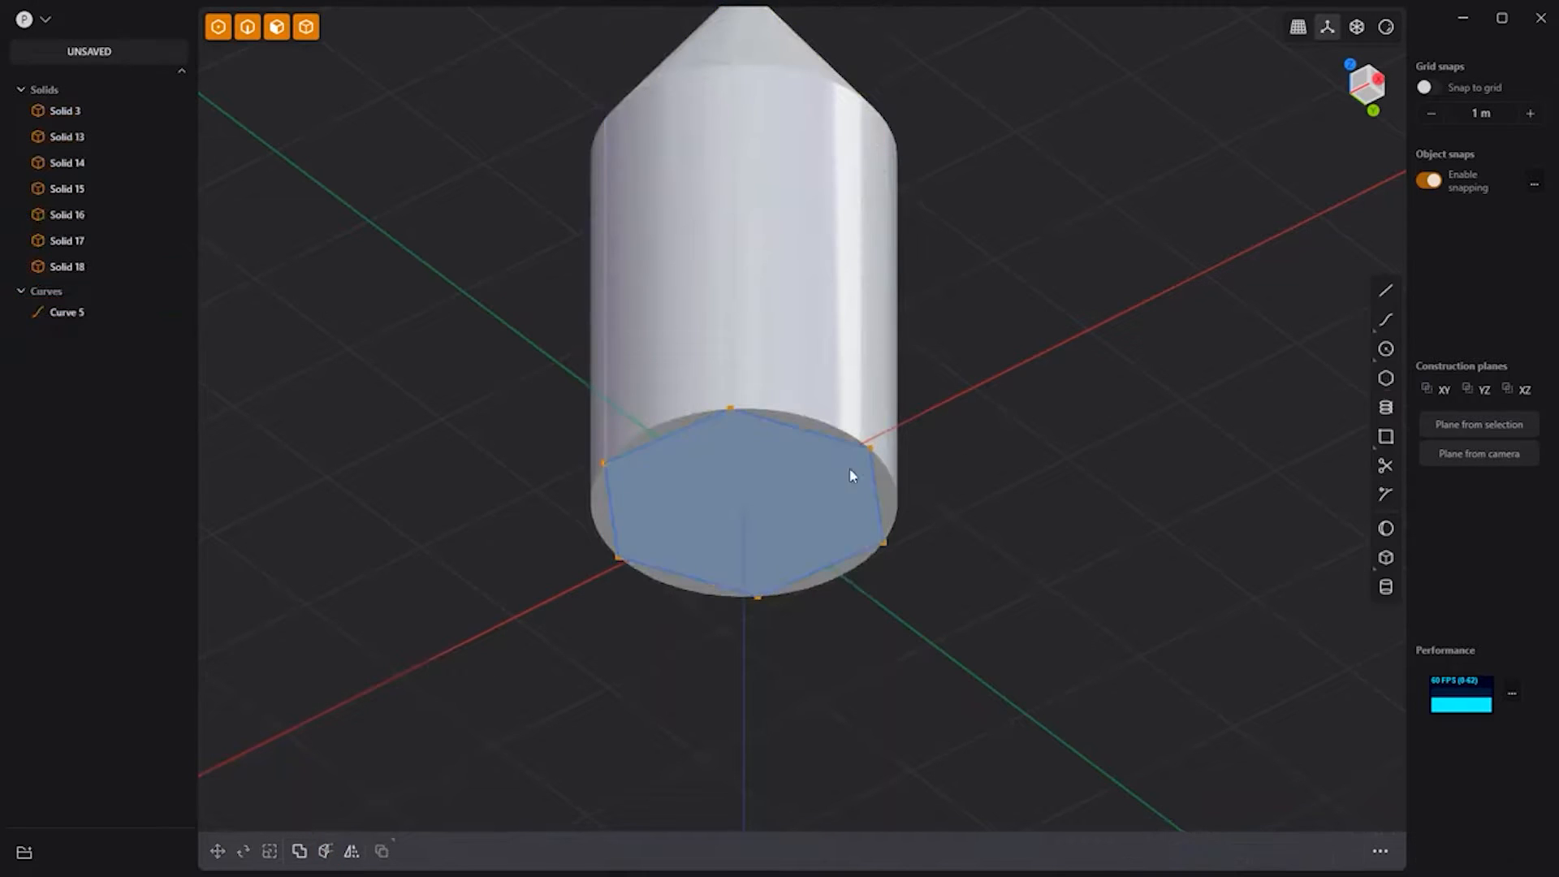
left_click(67, 240)
left_click(65, 111, "shift")
key("x")
left_click(129, 156)
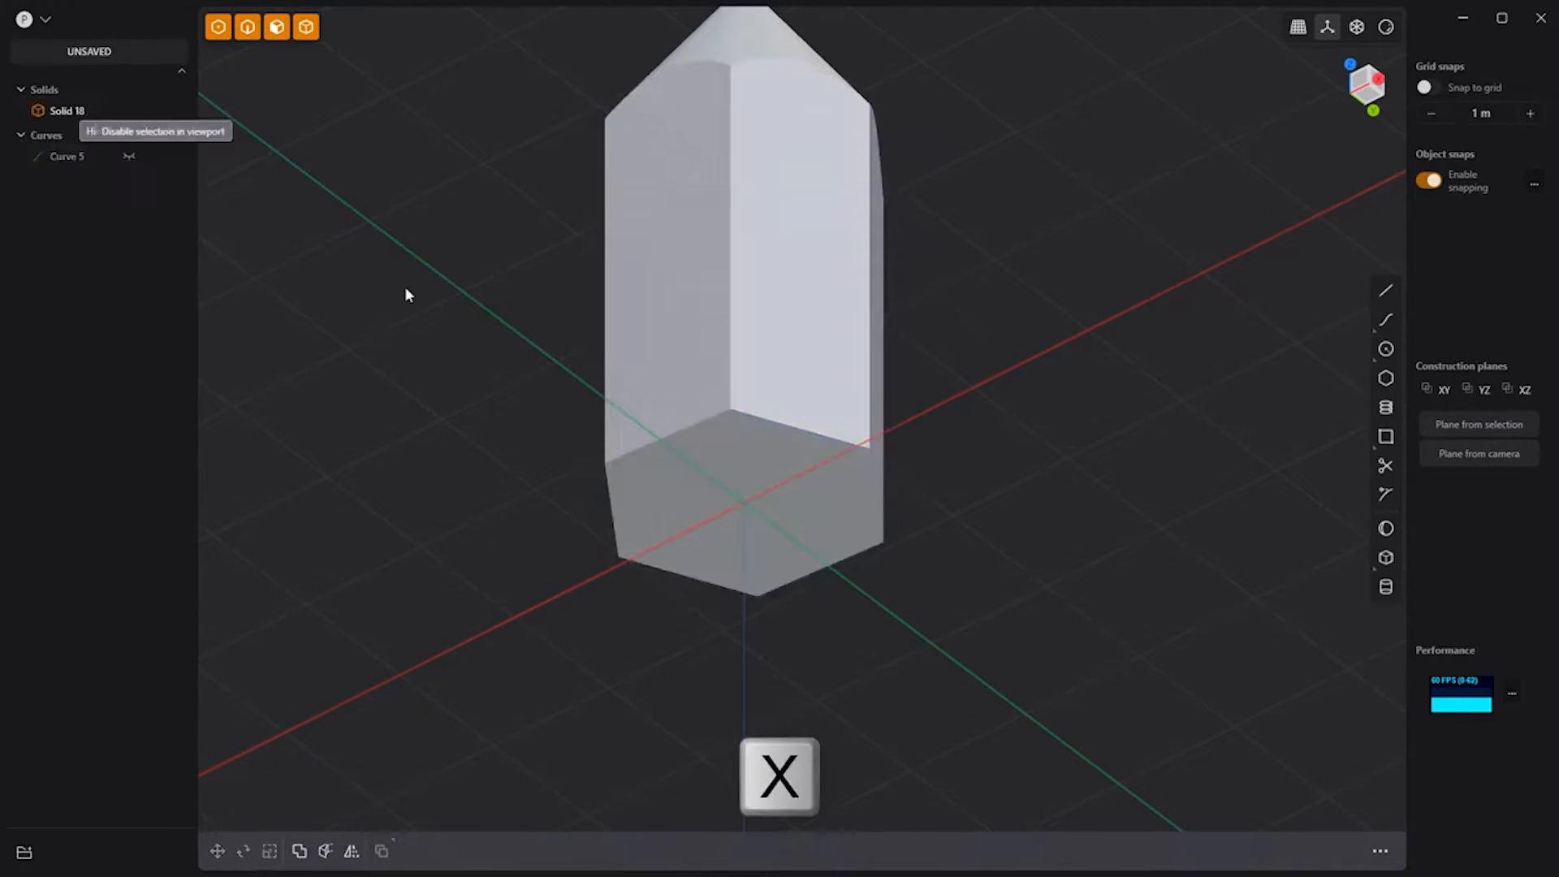
Step: In front view, draw a line across the pencil tip and cut the pencil with it
key("1")
left_click(1385, 290)
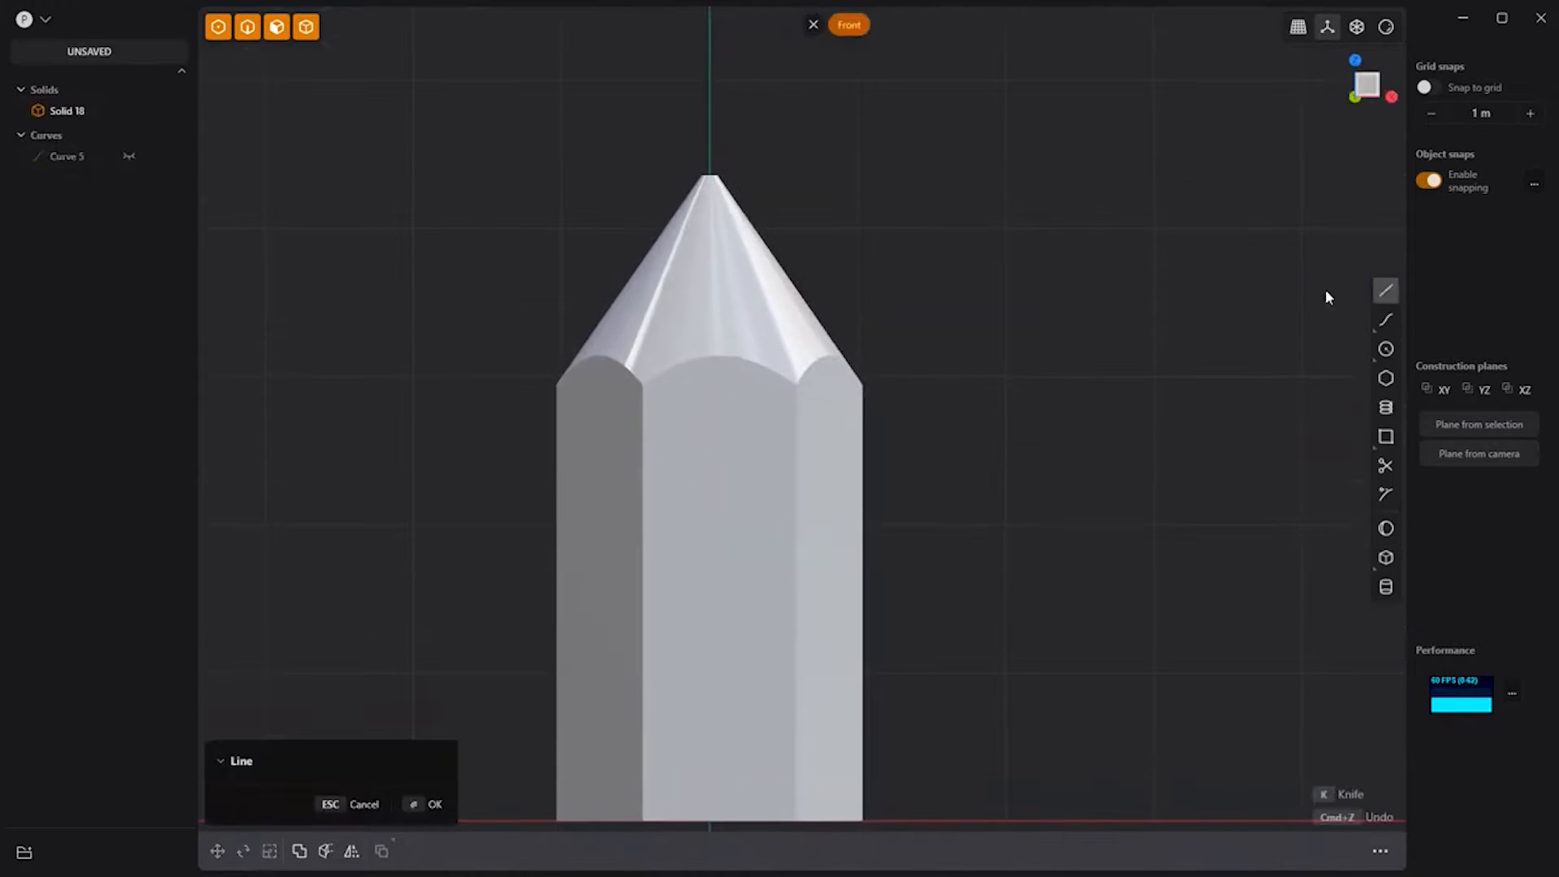
left_click(650, 204)
left_click(789, 218)
key("c")
left_click(703, 193)
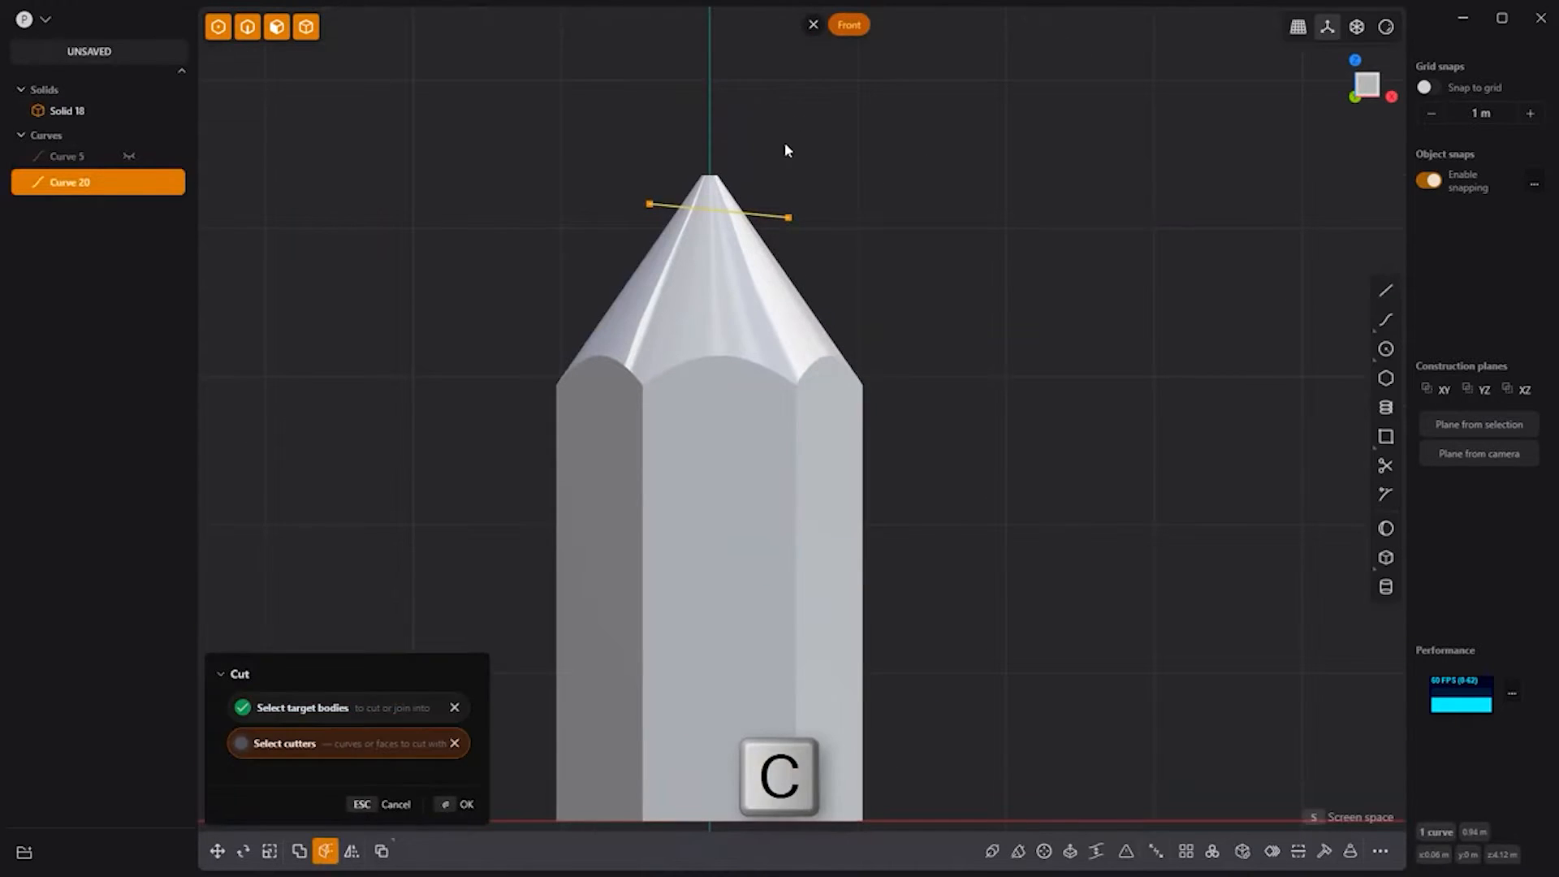
Step: Give the tip a darker grey material colour and hide the cutting line
key("m")
left_click(327, 371)
left_click(297, 423)
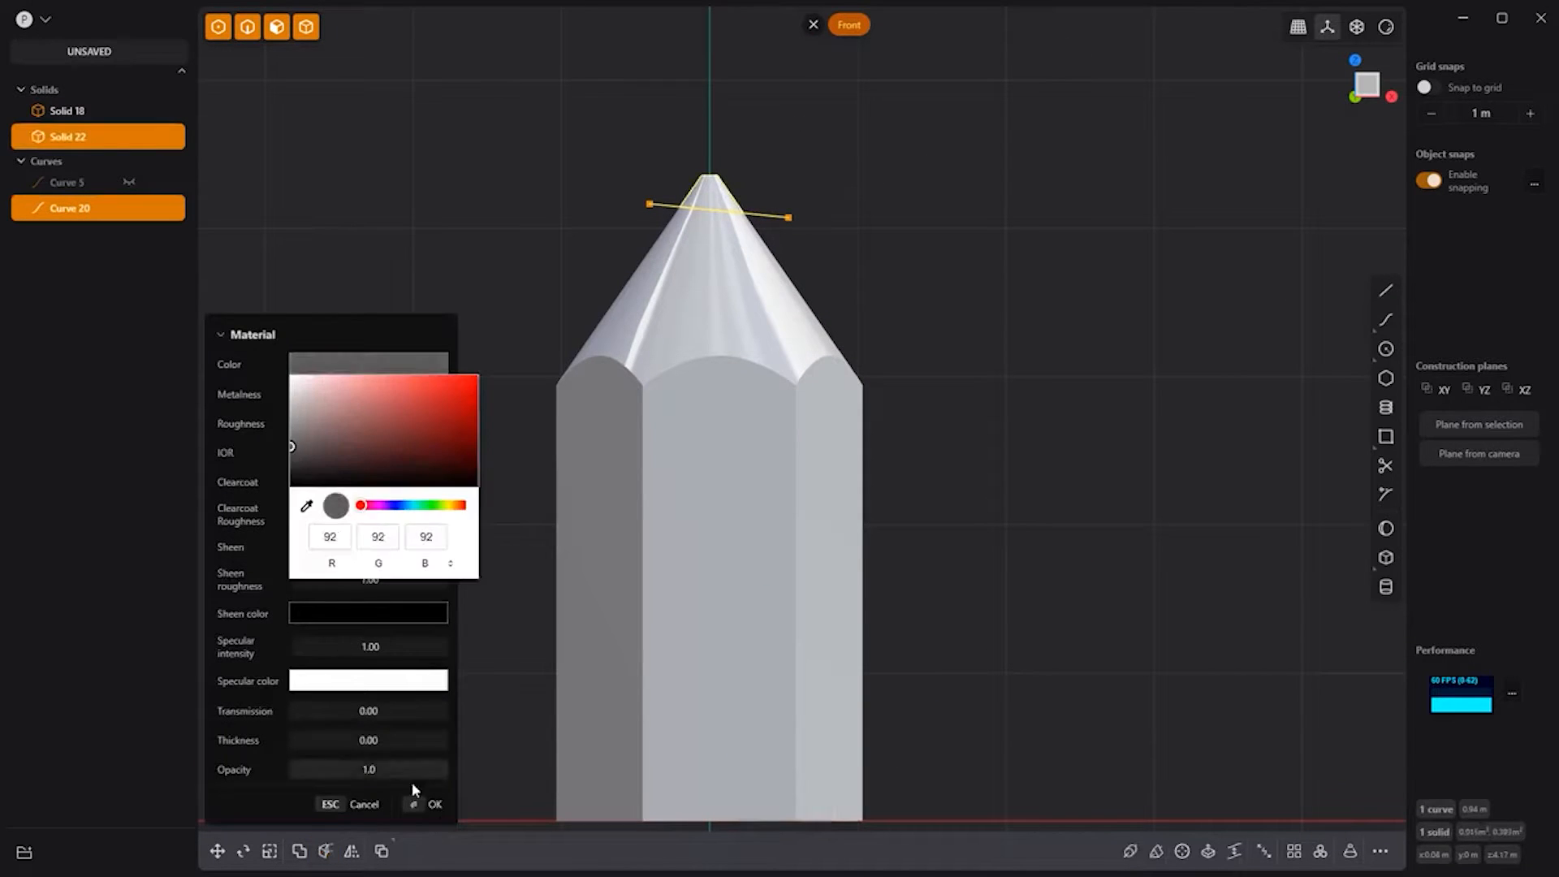
left_click(428, 804)
left_click(128, 207)
left_click(445, 234)
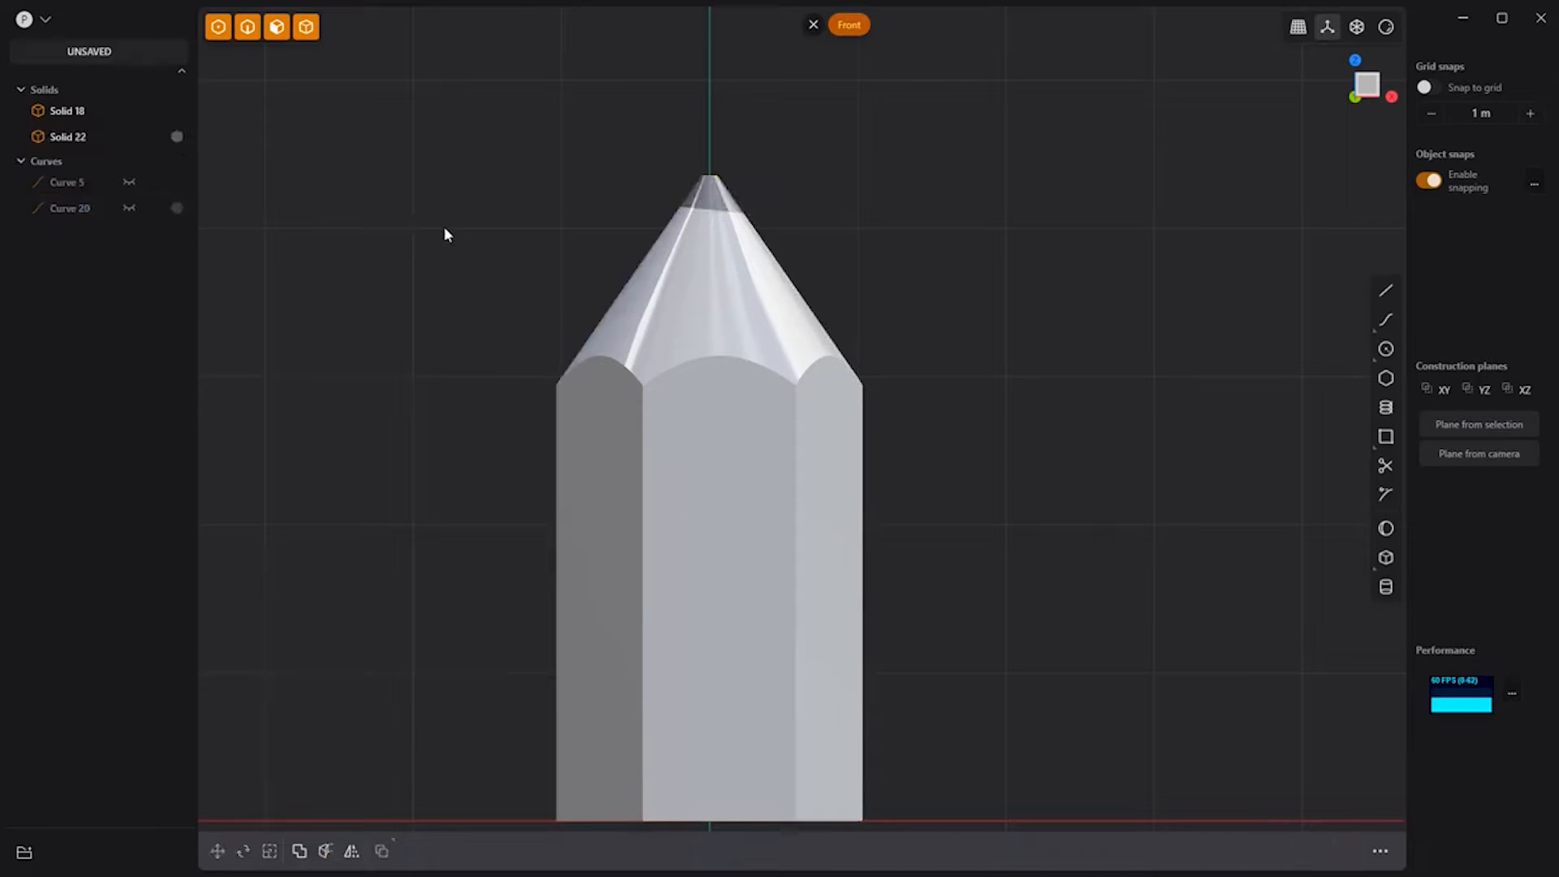
Step: Fillet the six scalloped edges around the cone by 0.022 m
key("2")
left_click_drag(450, 232, 1099, 549)
key("b")
left_click_drag(841, 350, 826, 365)
key("Return")
mouse_move(1008, 294)
middle_mouse_down()
mouse_move(1006, 183)
mouse_move(1080, 235)
mouse_move(869, 251)
mouse_move(1023, 243)
middle_mouse_up()
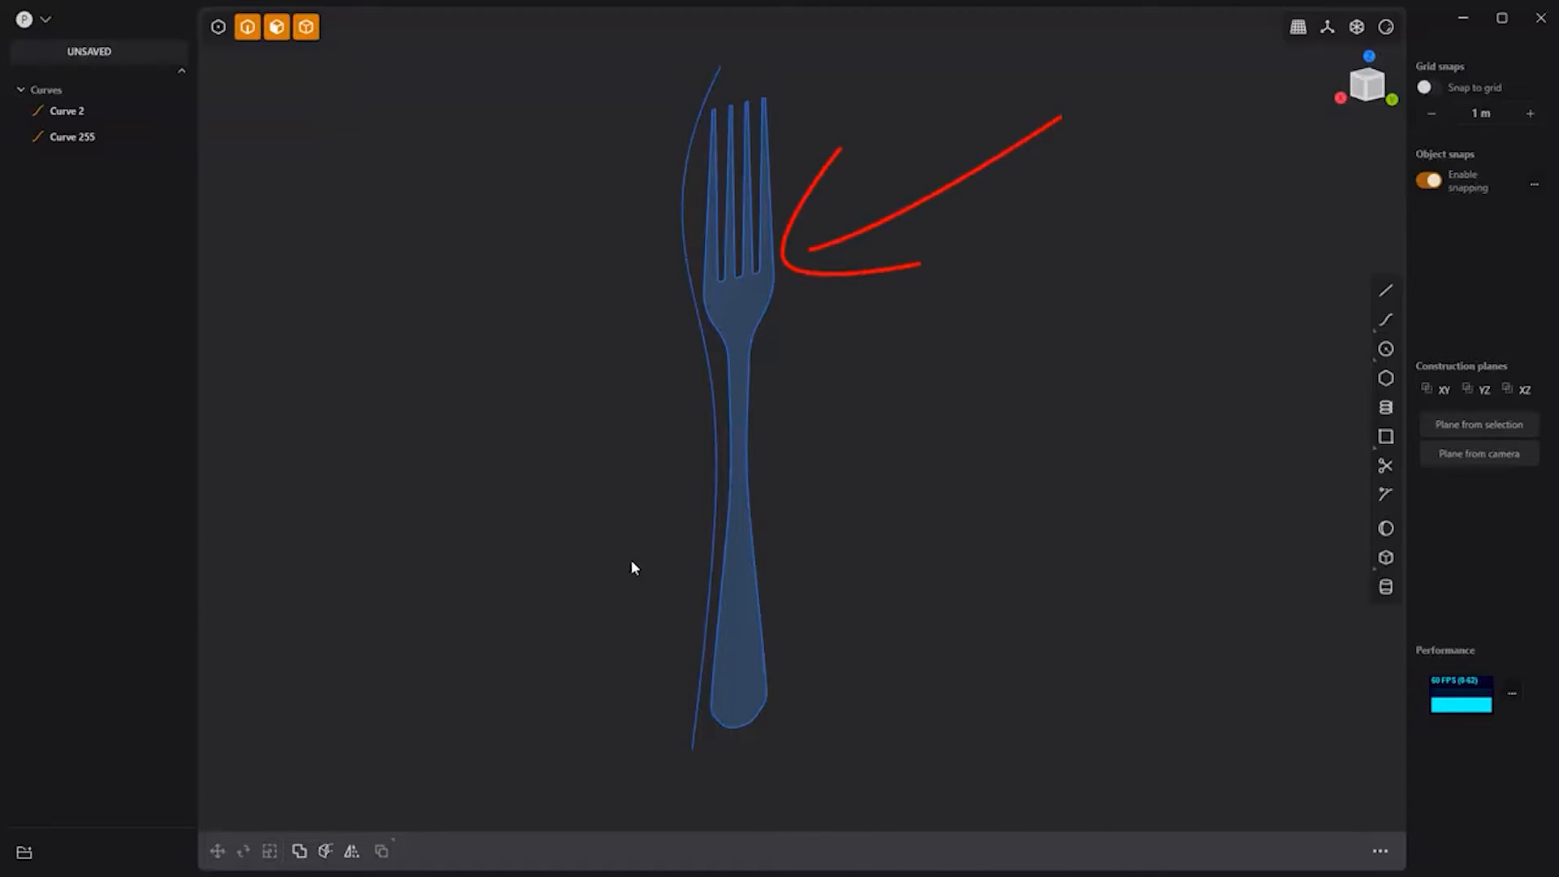
Step: Extrude the curved side profile both ways into a bent sheet
left_click(715, 463)
key("e")
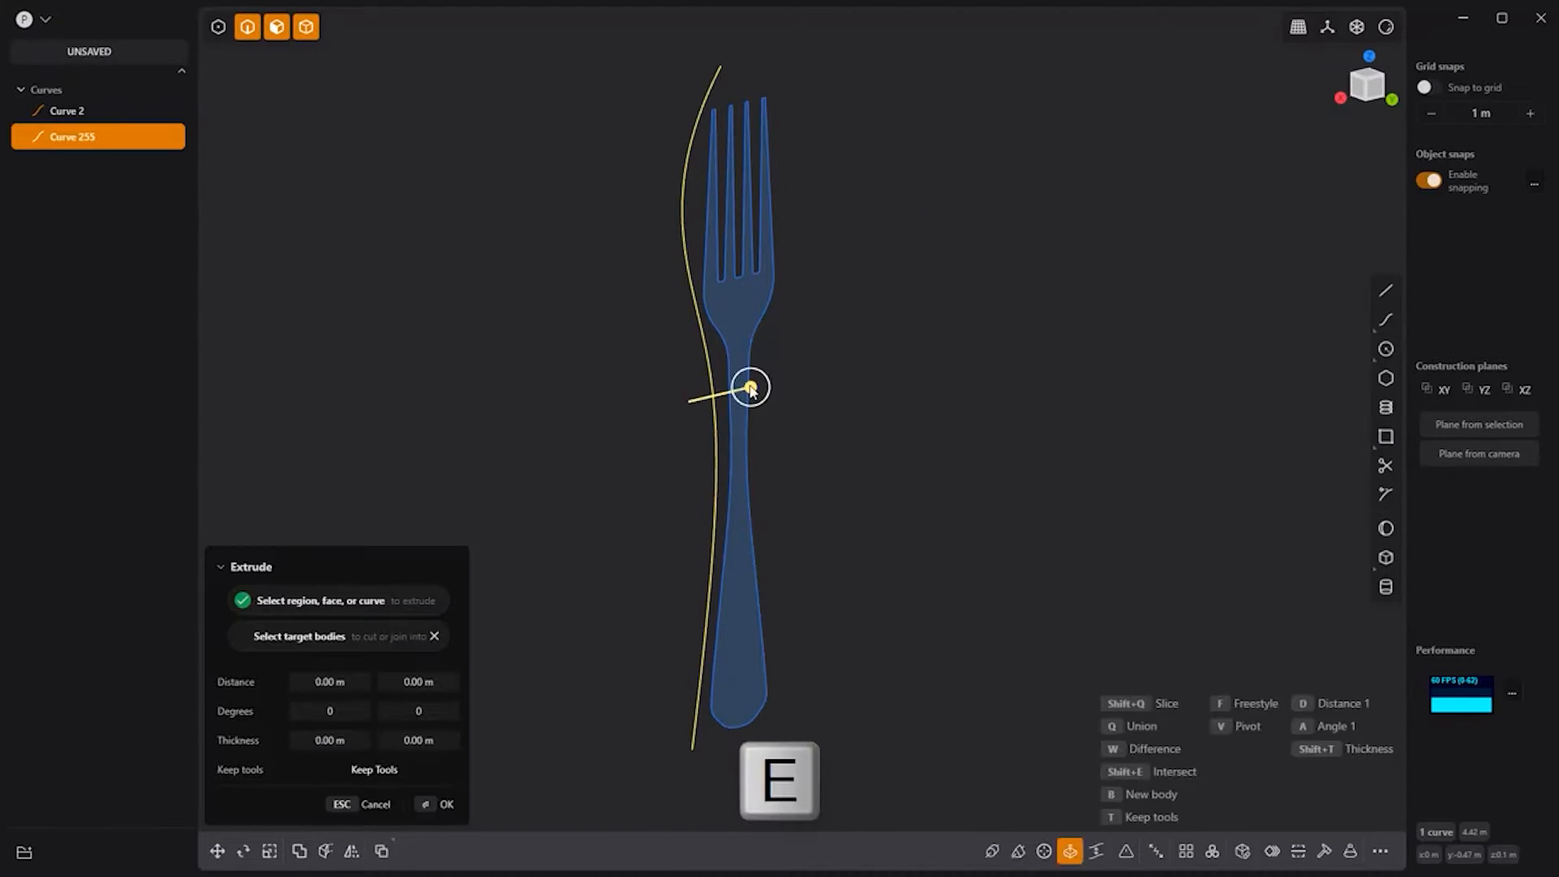
key("Tab")
left_click(962, 258)
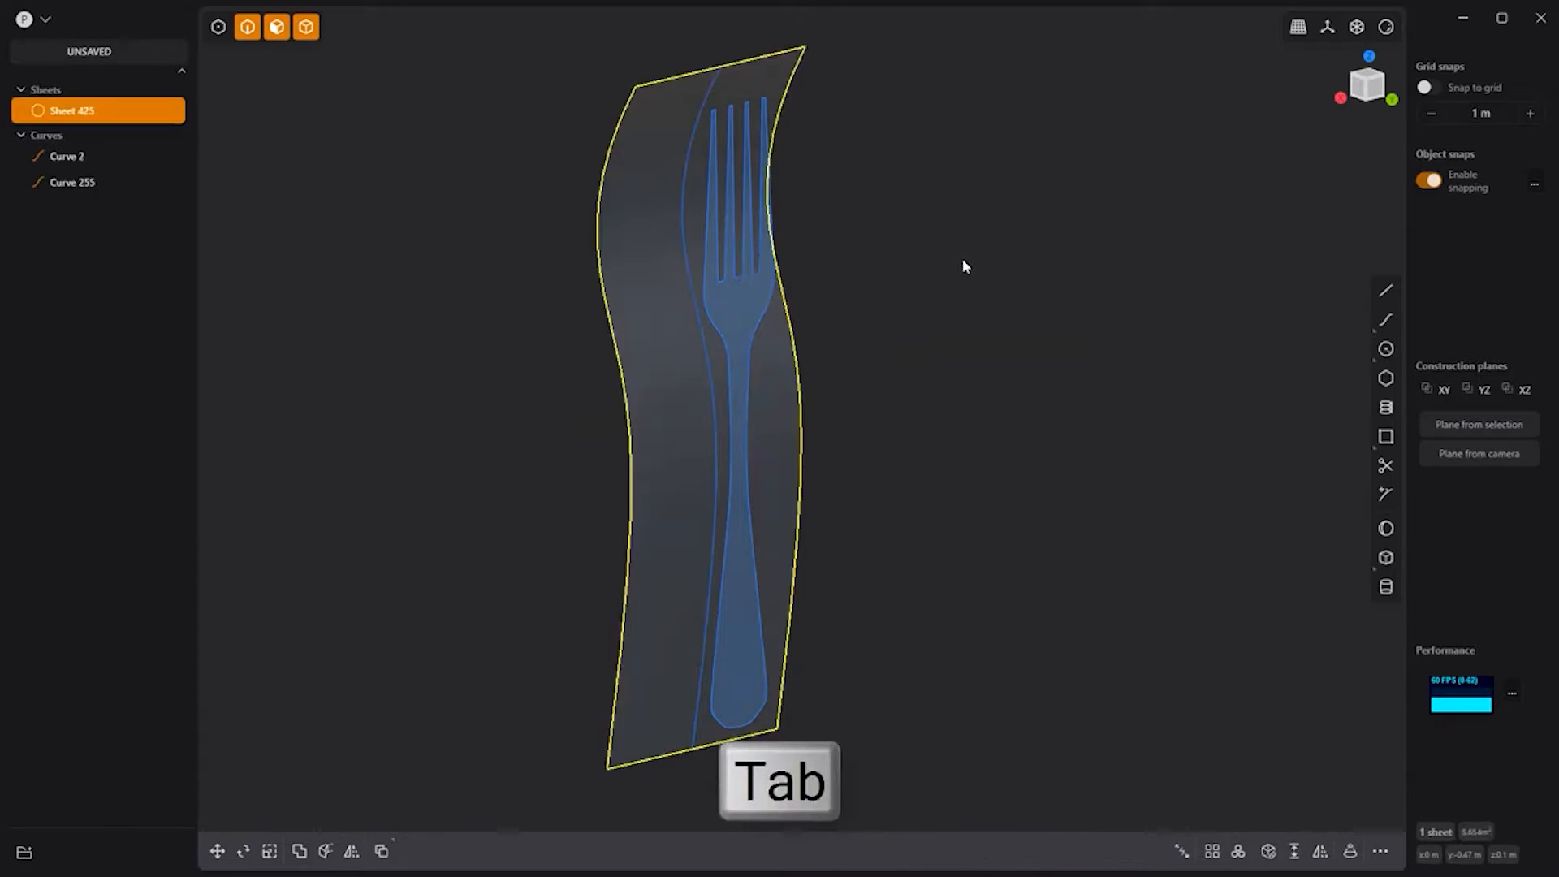
Step: Cut the sheet with the fork outline, delete the surrounding sheet, and hide both curves
left_click(634, 414)
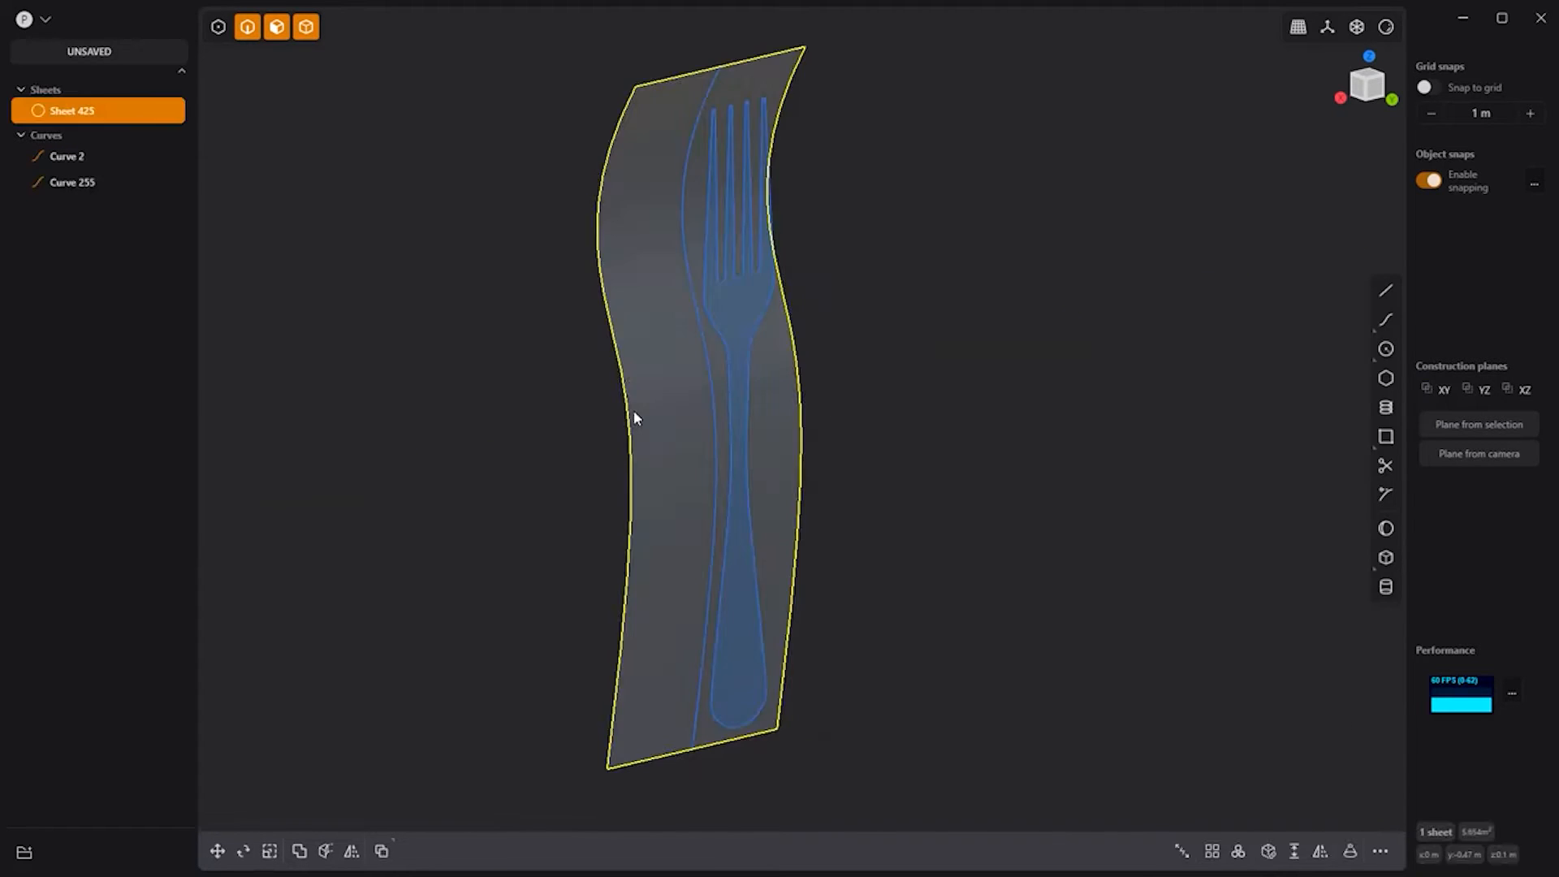
key("c")
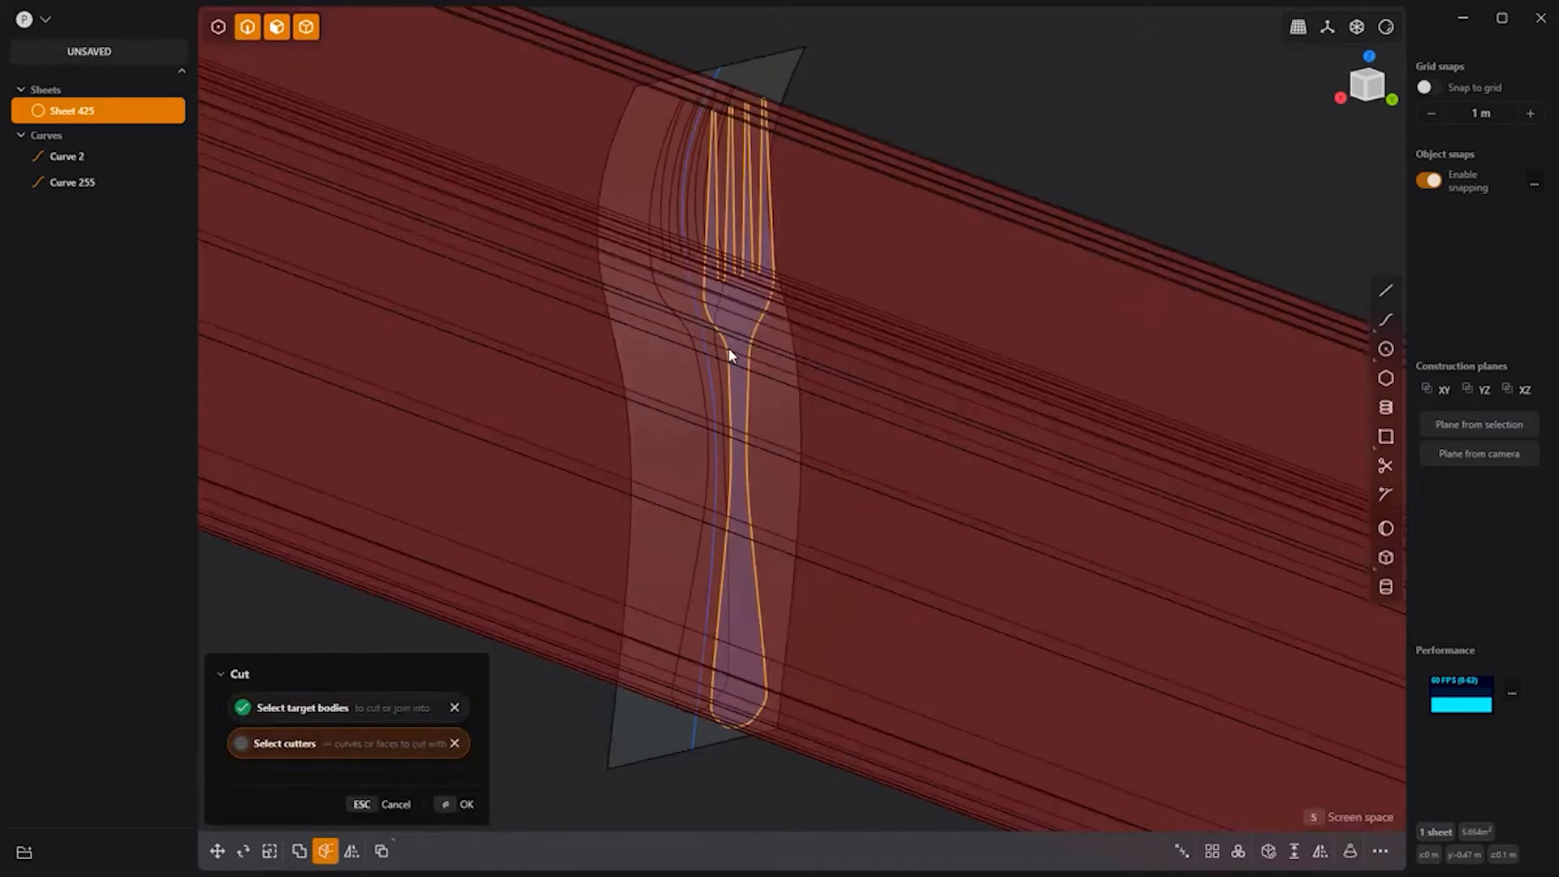
left_click(729, 355)
key("Return")
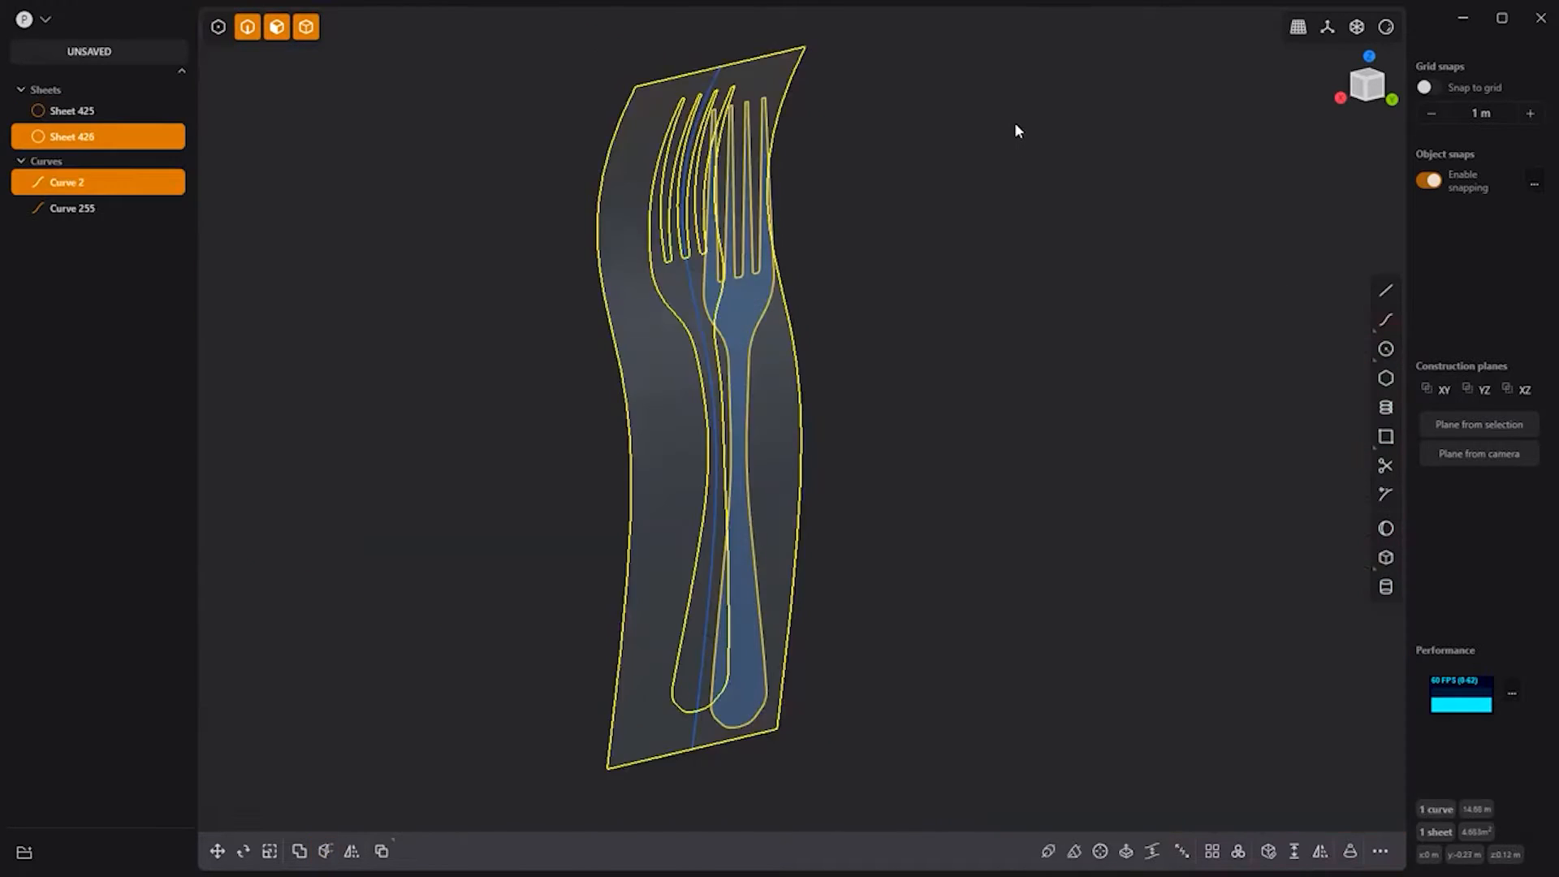
left_click(677, 444)
key("x")
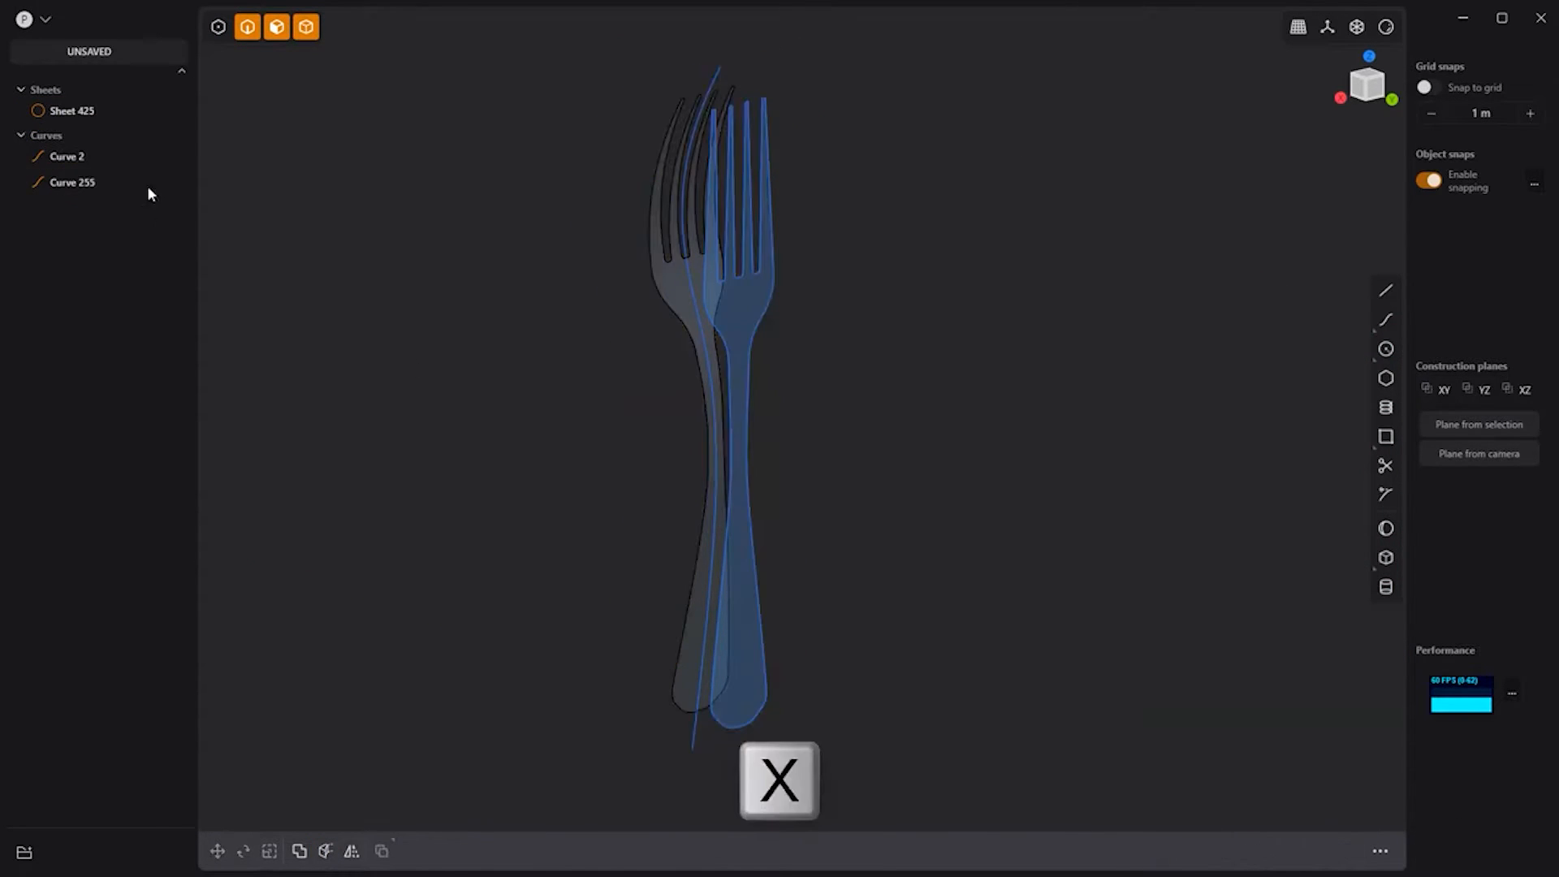
left_click(128, 182)
left_click(128, 156)
Step: Thicken the fork-shaped sheet by -0.04575 m into a solid
left_click(677, 310)
left_click(1268, 851)
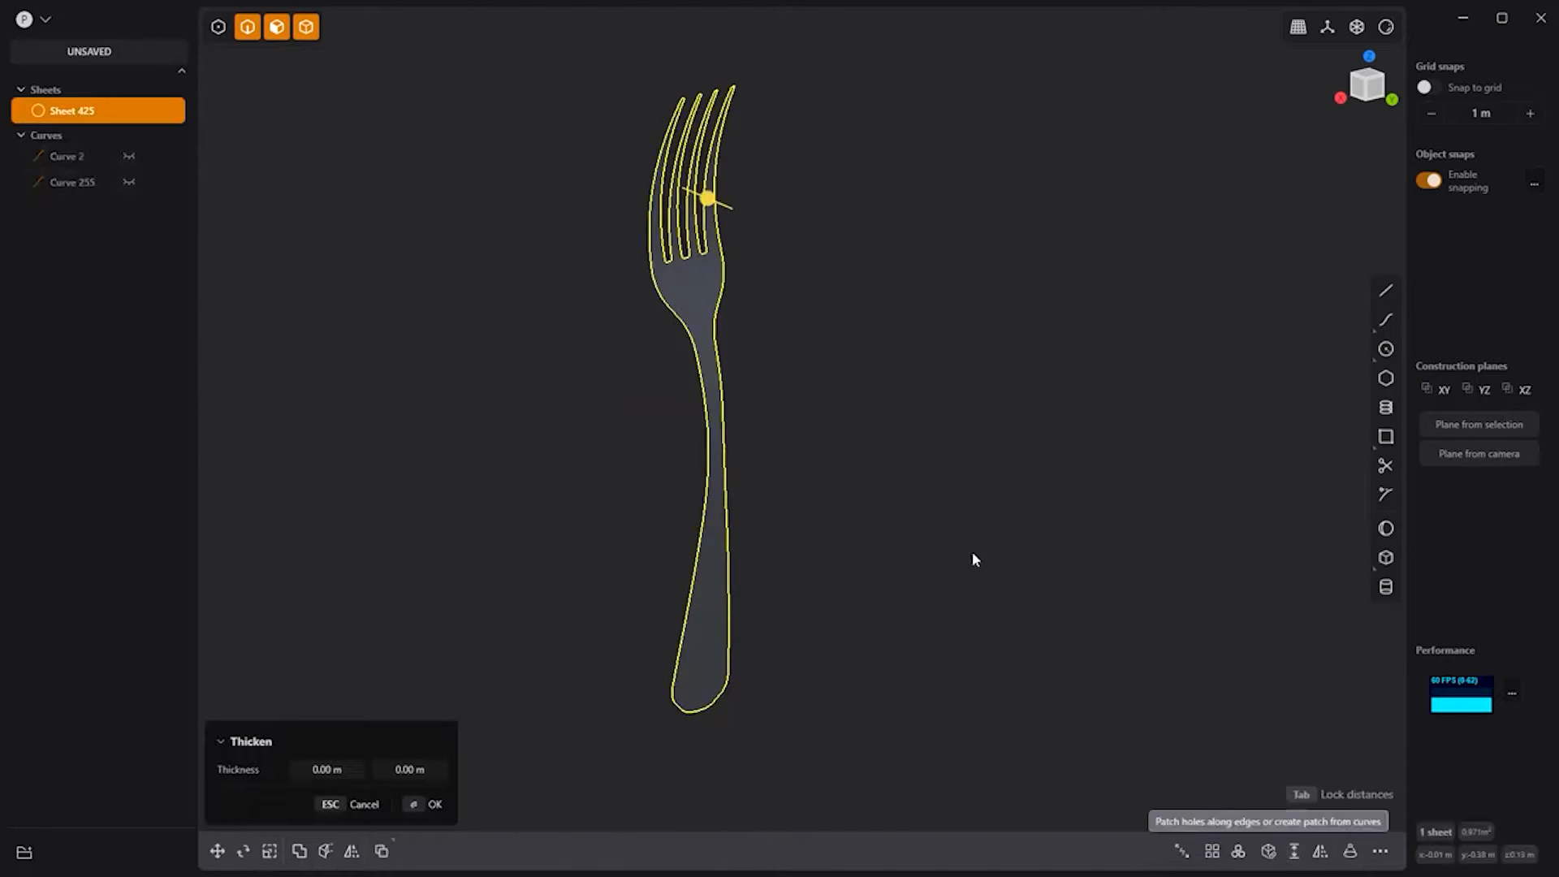
left_click_drag(707, 202, 700, 200)
key("Return")
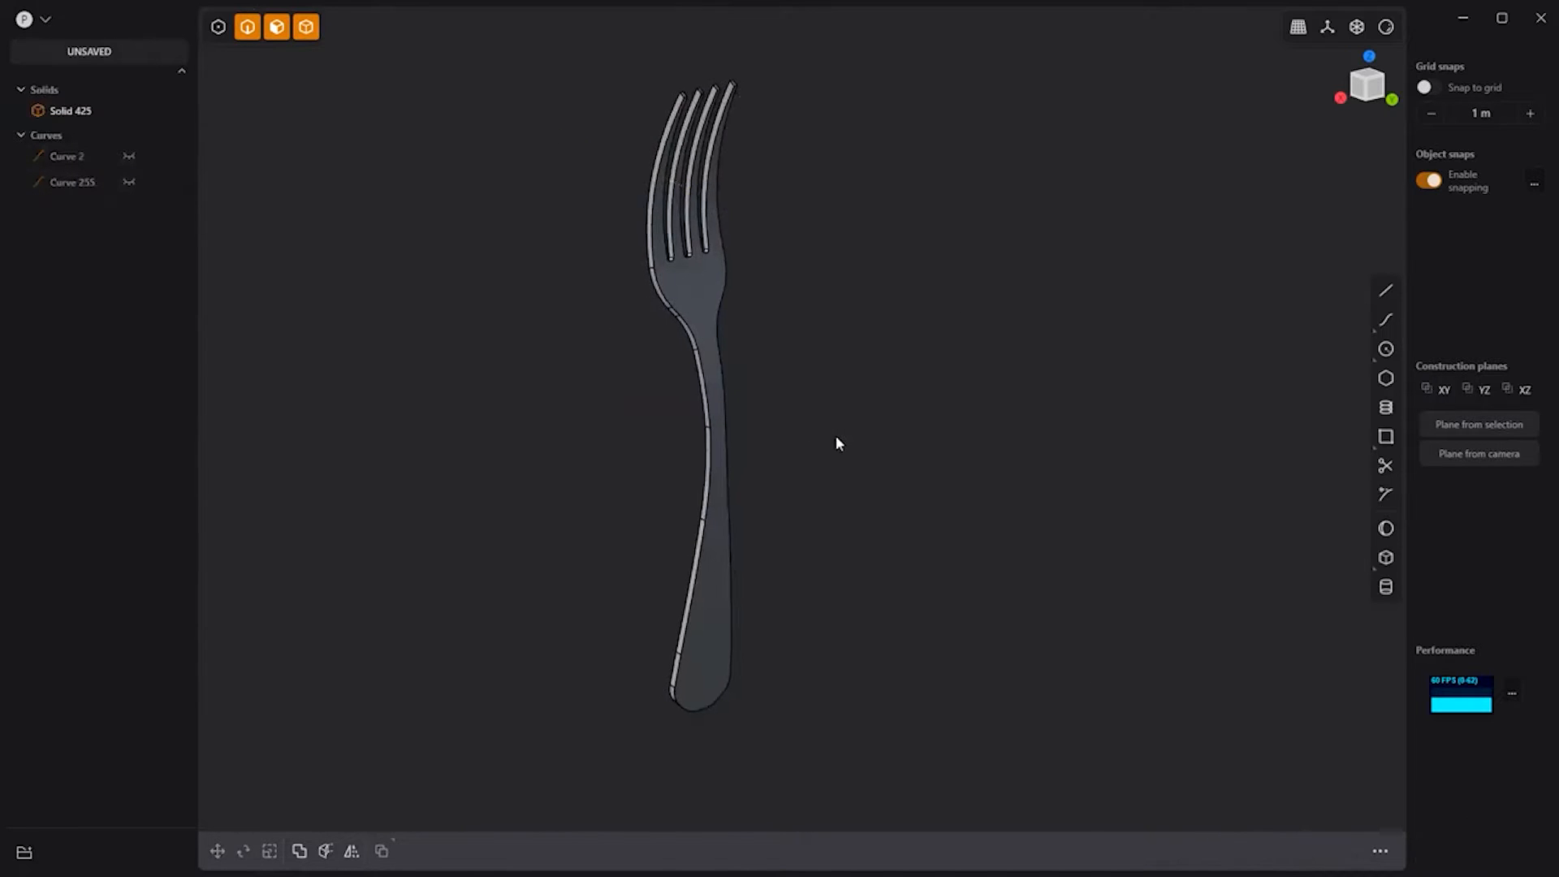
middle_click_drag(836, 435, 711, 336)
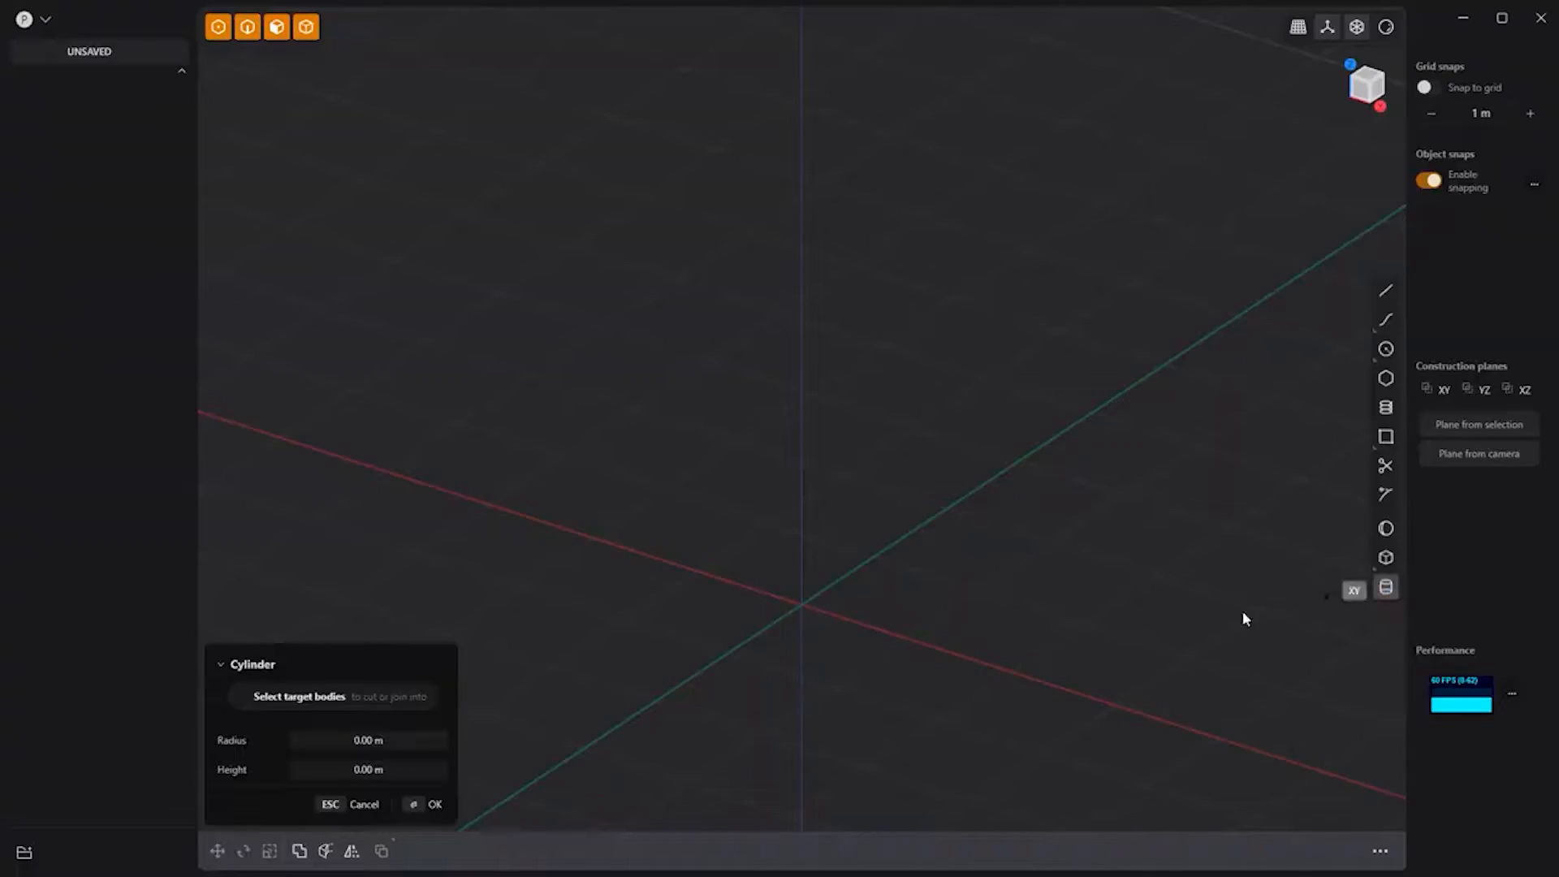
Step: Create a cylinder at the origin, setting its radius and height
left_click(800, 603)
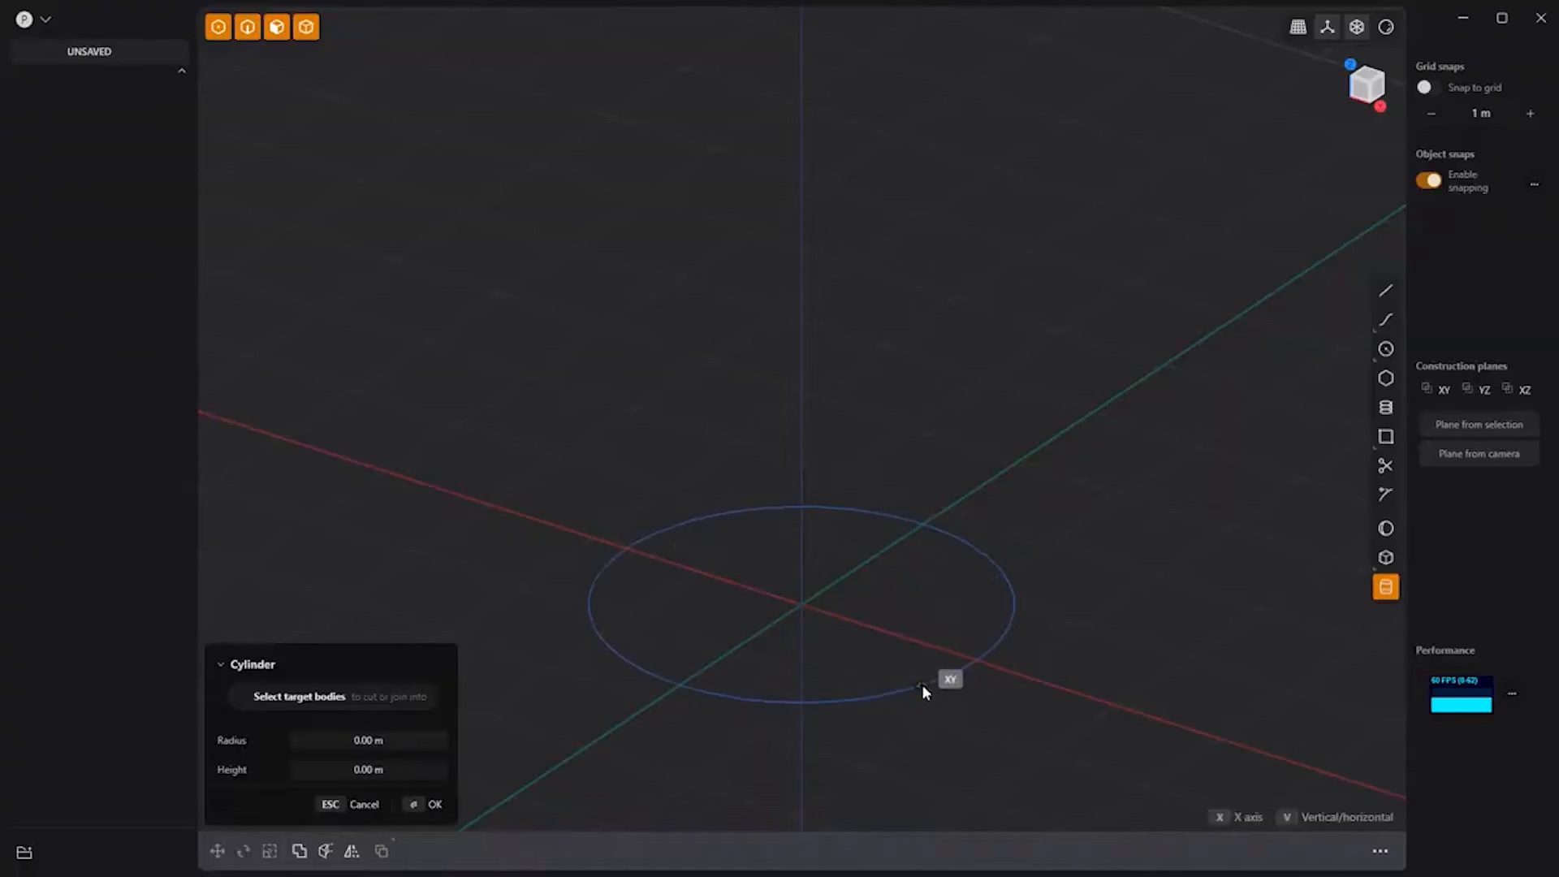
left_click(936, 515)
left_click(1079, 229)
Step: Inset a rim ring on the top face and push the inner face down to hollow the cylinder
left_click(885, 205)
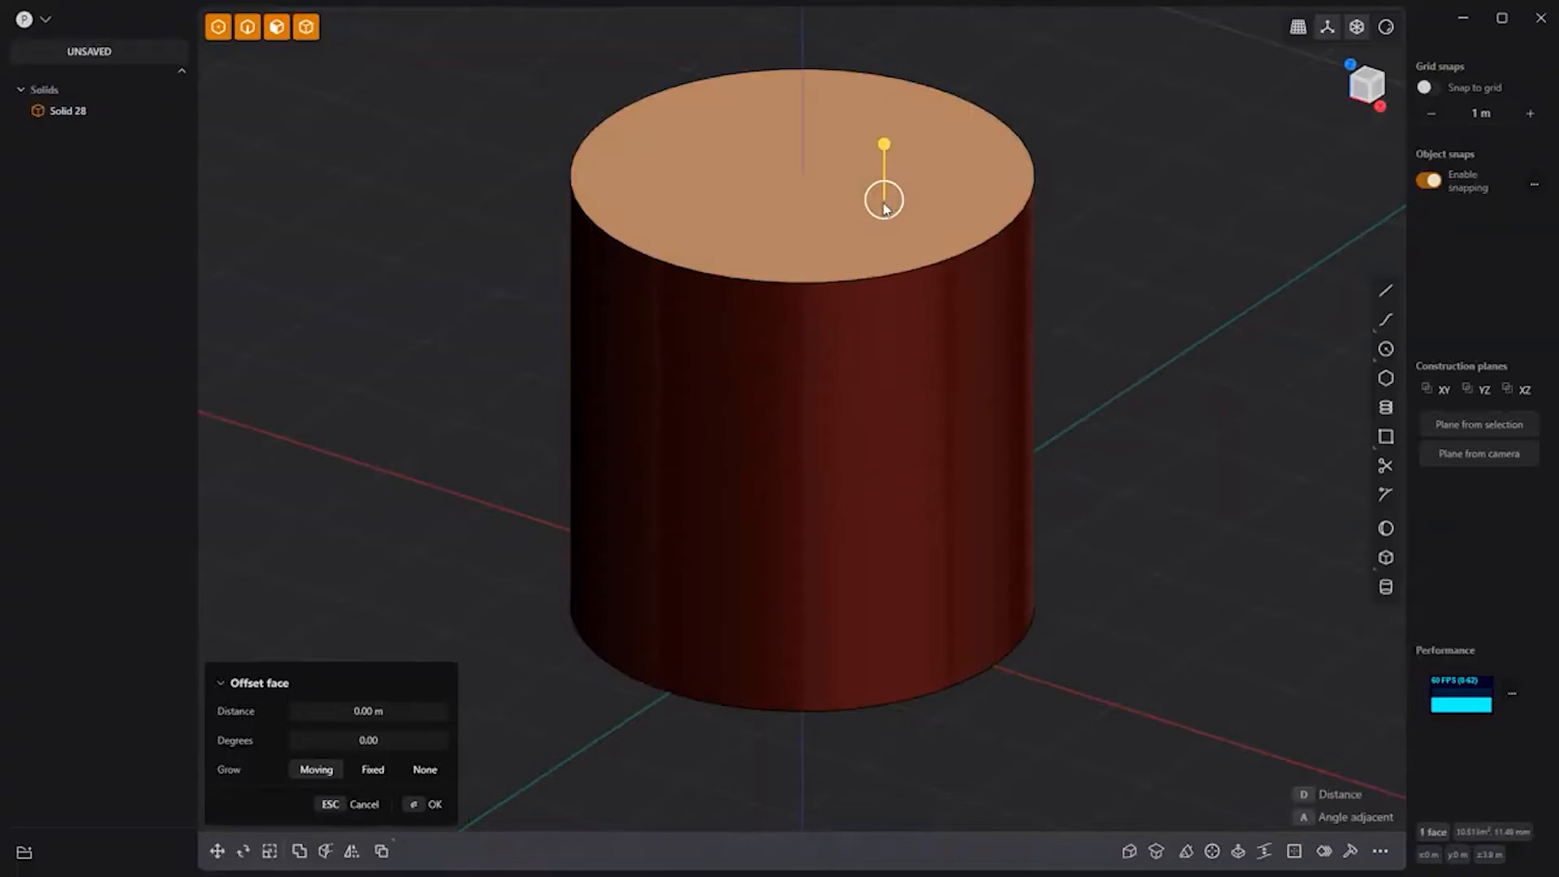
key("o")
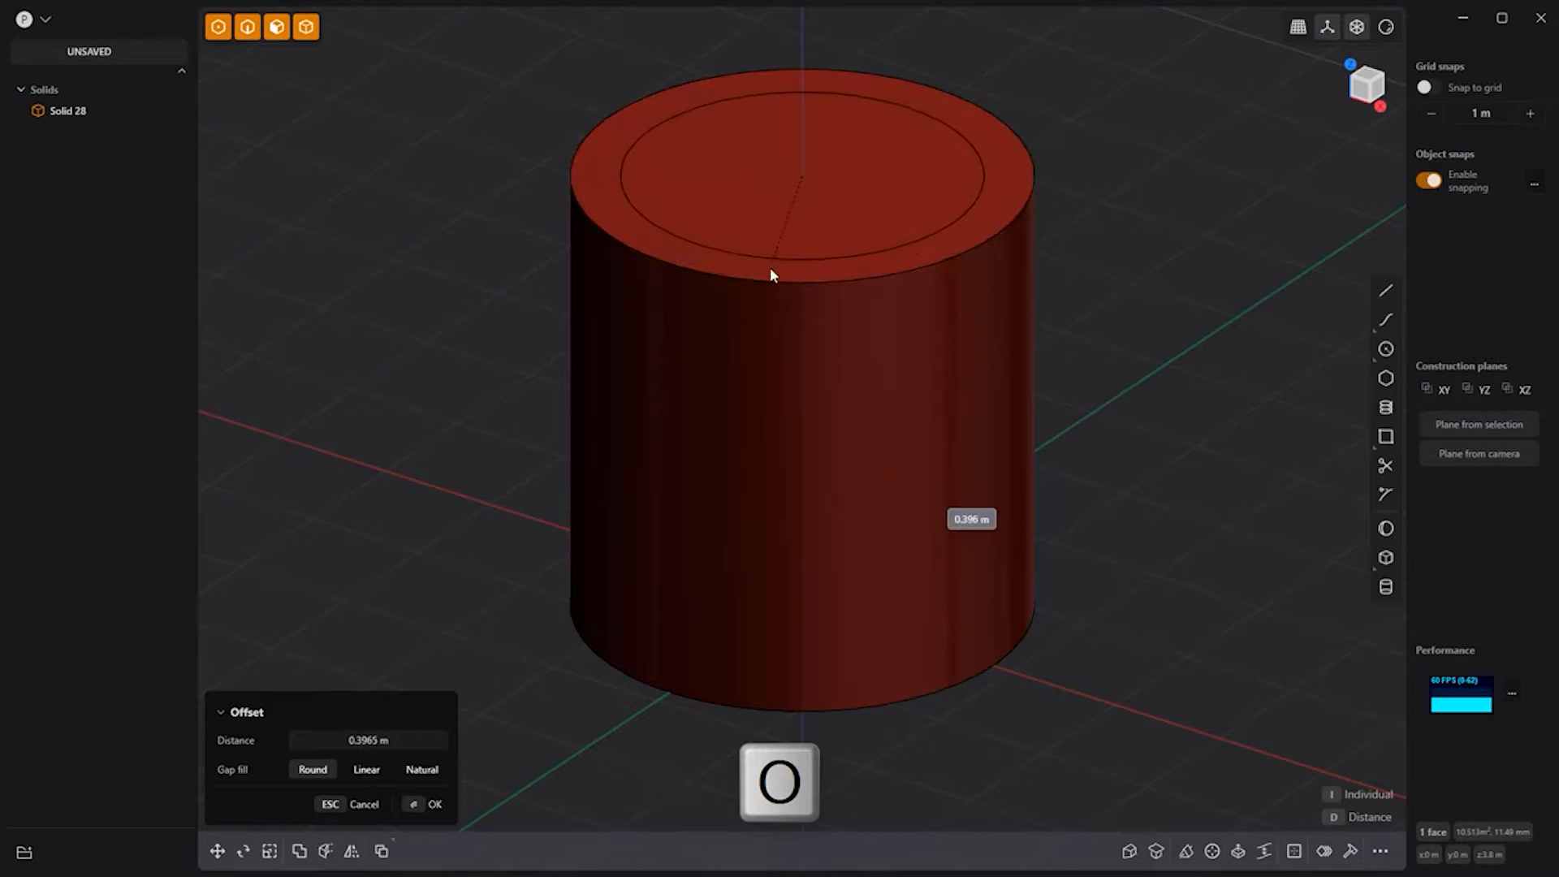
left_click(772, 267)
left_click(874, 203)
left_click_drag(873, 152, 872, 515)
key("Return")
Step: Fillet all of the tube's top and bottom rim edges
key("2")
left_click_drag(1129, 763, 493, 52)
key("b")
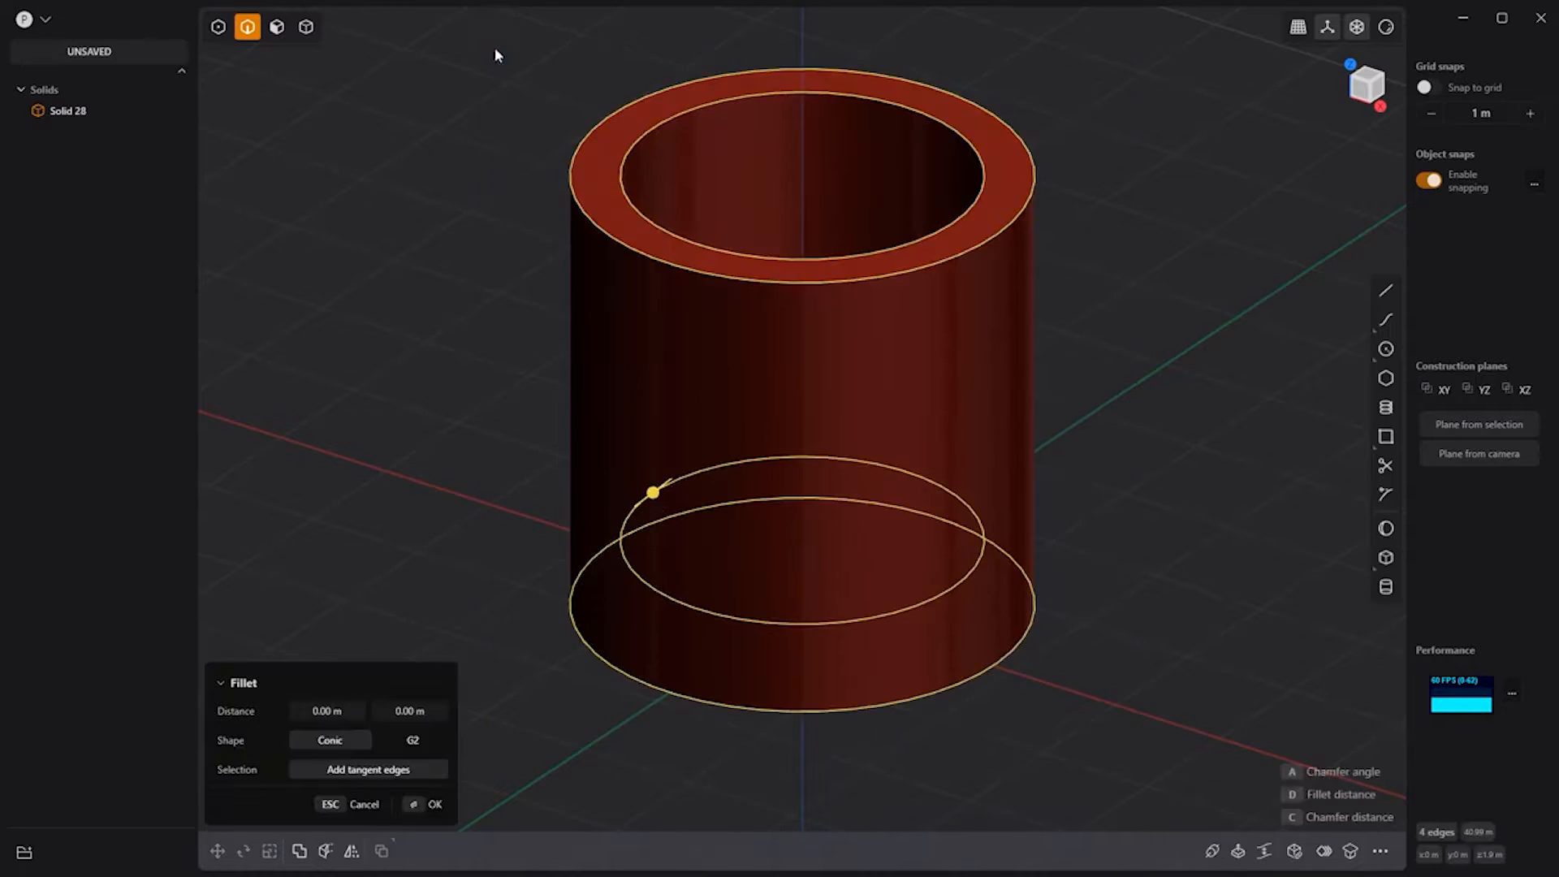
left_click_drag(652, 492, 659, 487)
key("Return")
key("Escape")
key("KP_1")
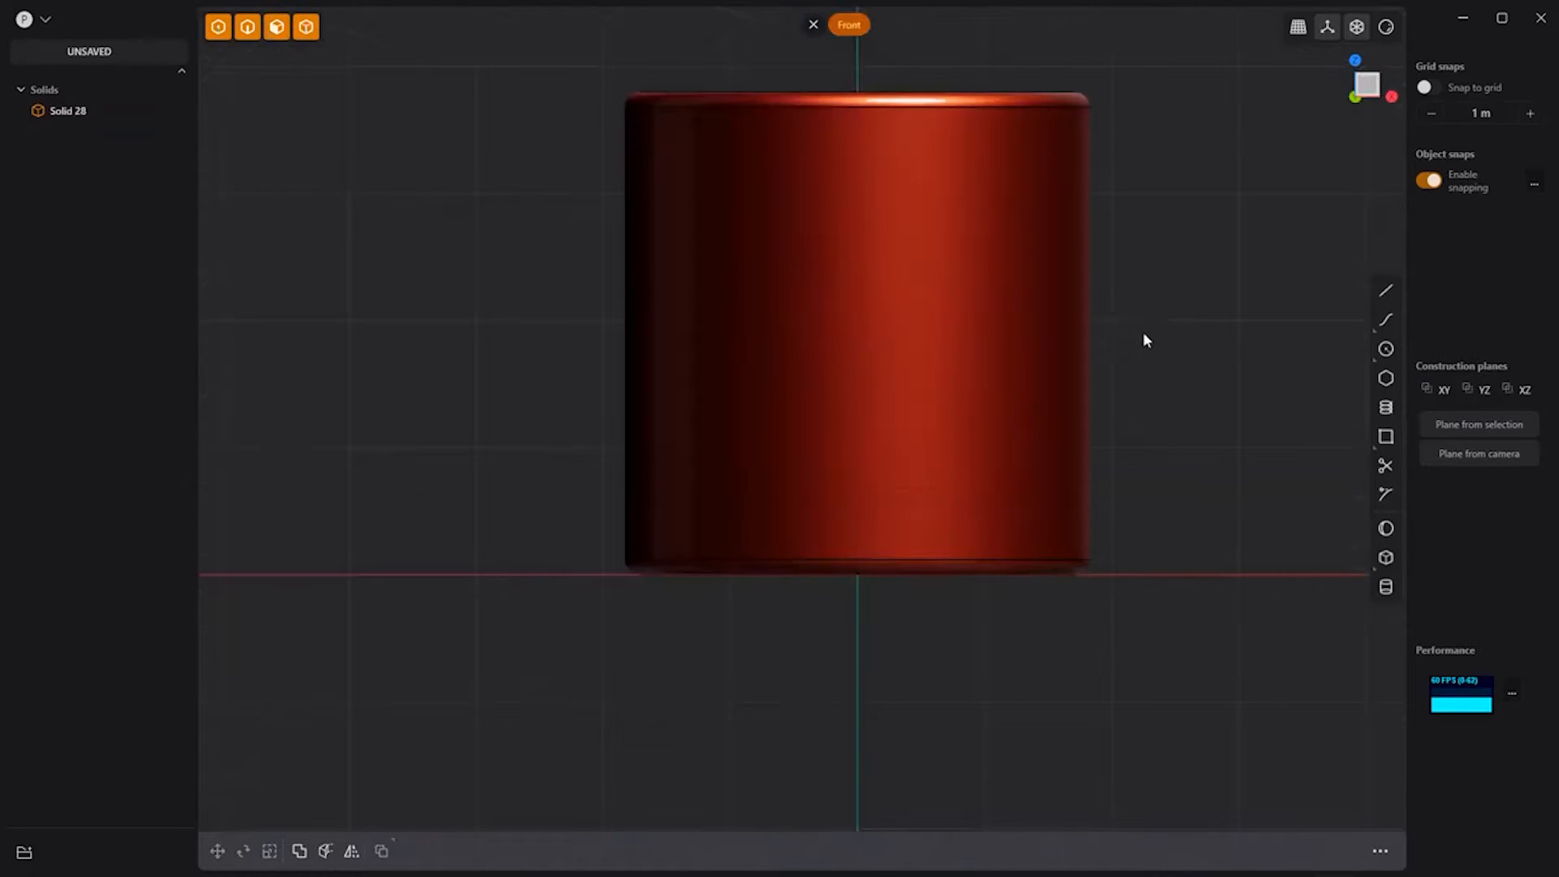
Step: Draw a circle at the mug's right side, stretch it into a tall ellipse, and offset it inward
key("c")
left_click(1096, 304)
left_click(1099, 496)
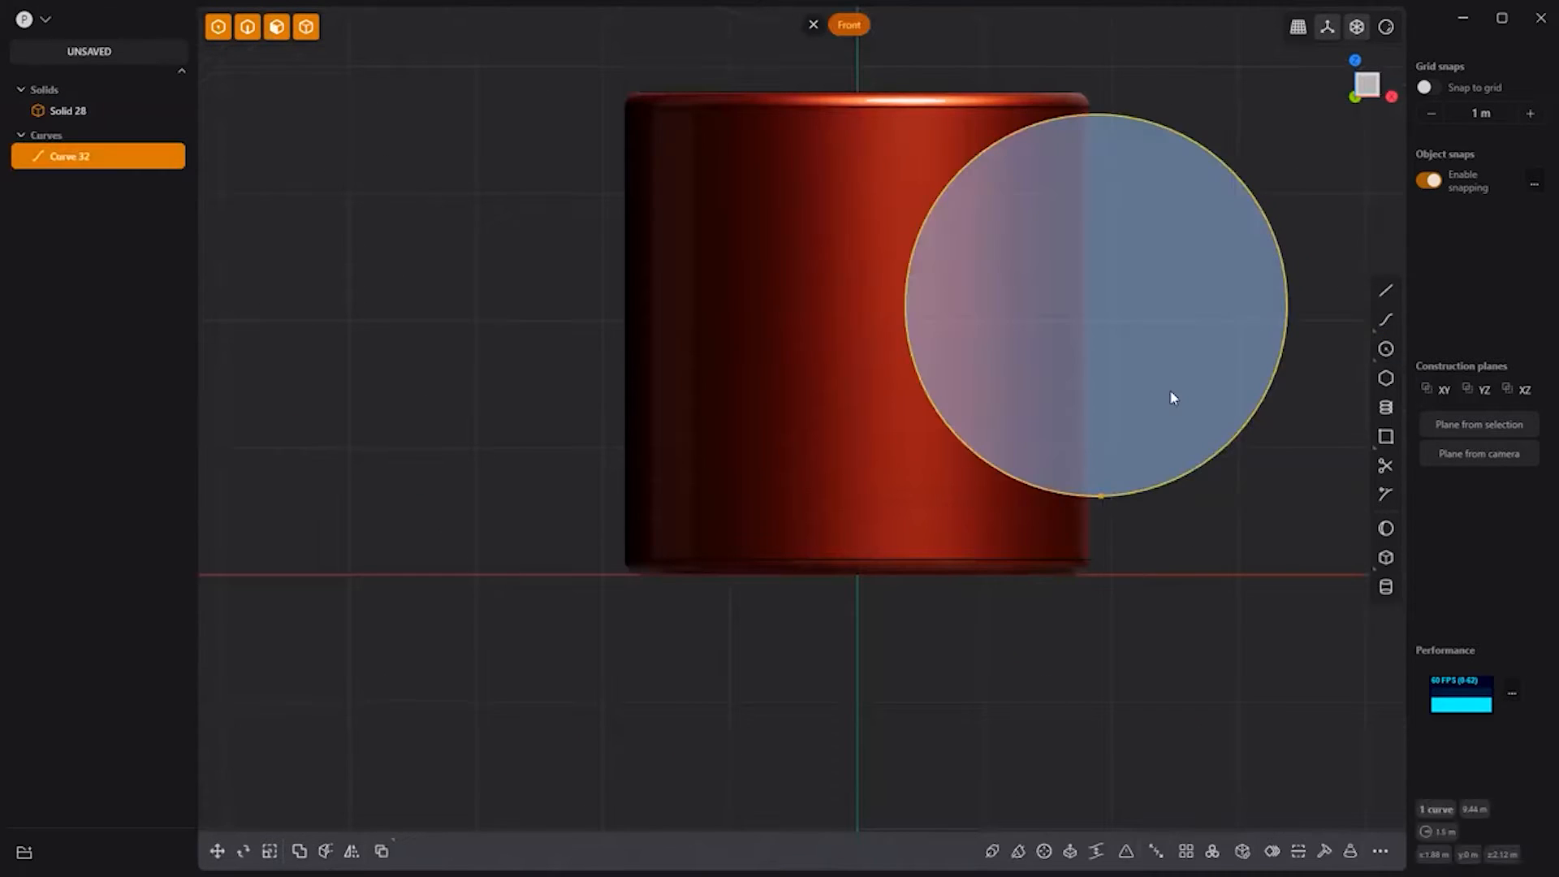
key("s")
left_click(1257, 170)
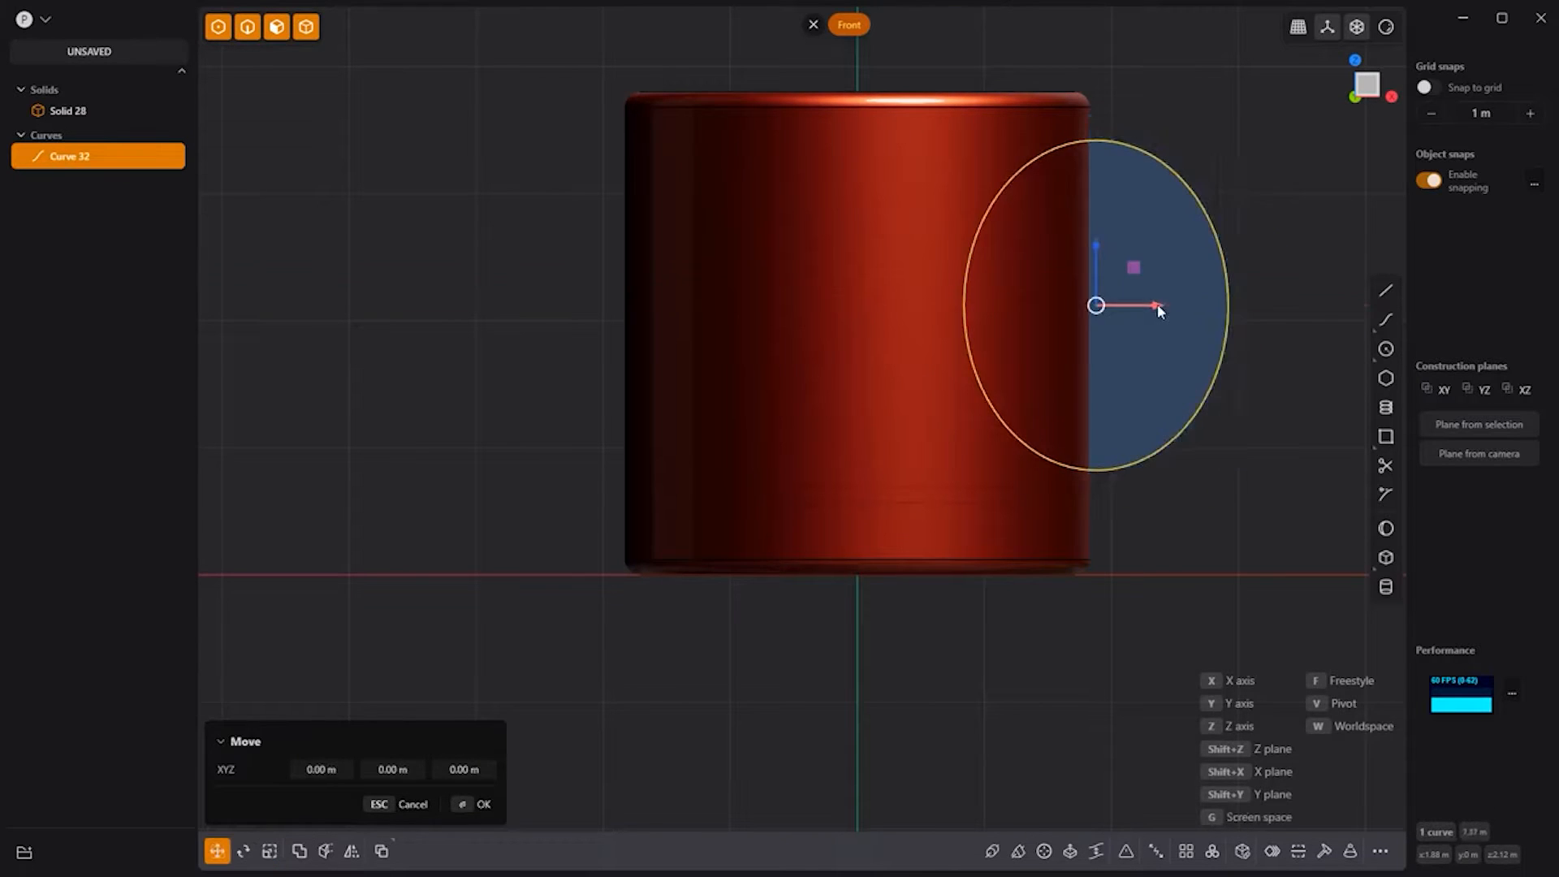
key("o")
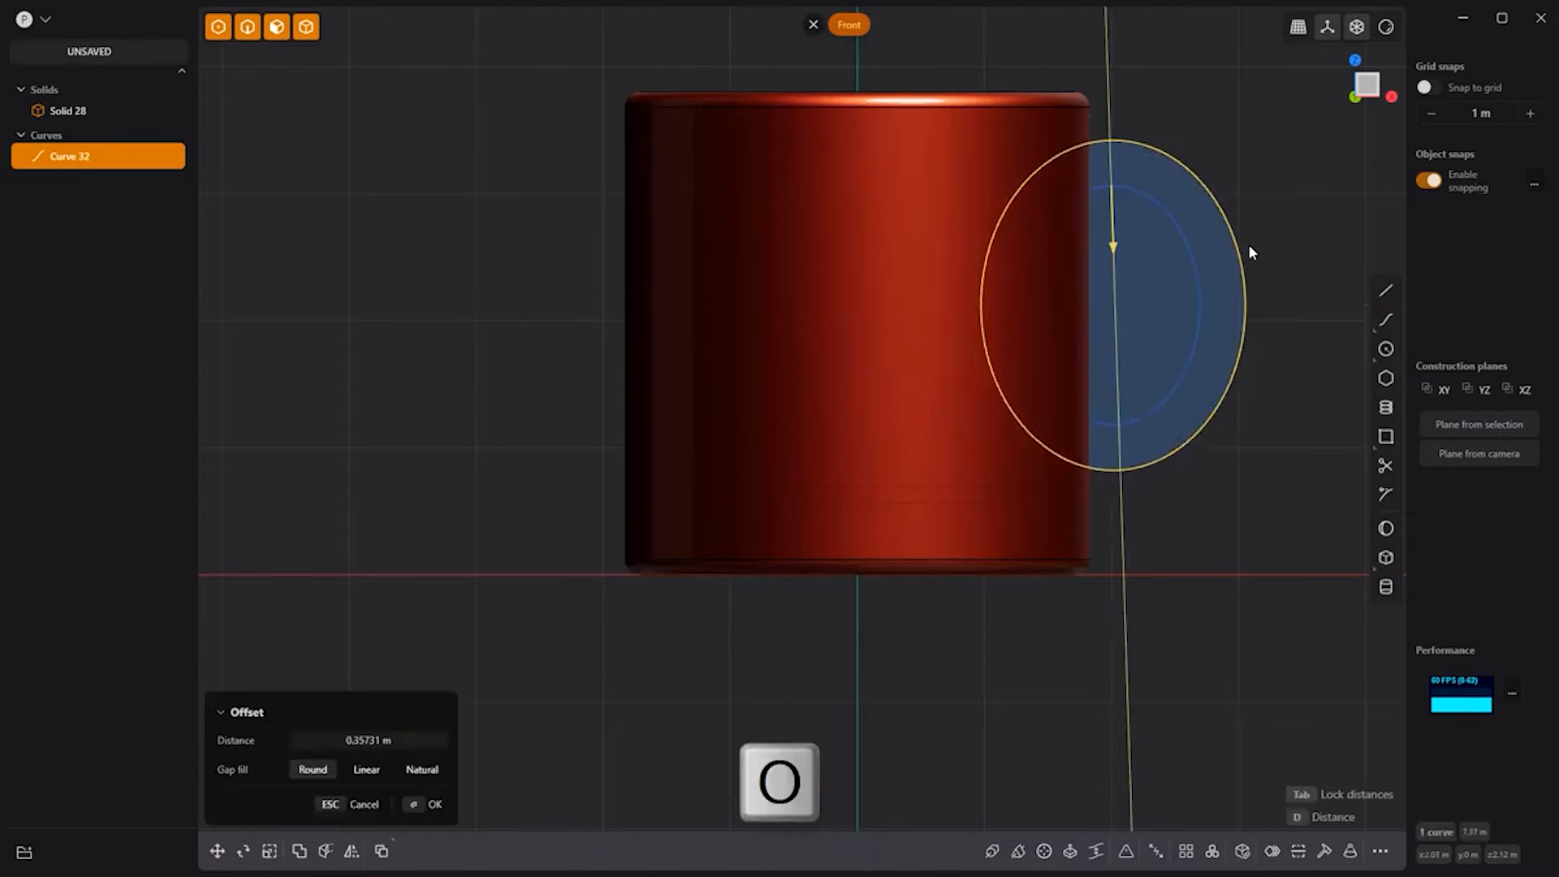
left_click(1249, 244)
right_click(1266, 227)
Step: Extrude the ring between the ellipses equally in both directions into a handle
middle_click_drag(1296, 182, 1195, 221)
left_click(1011, 323)
key("e")
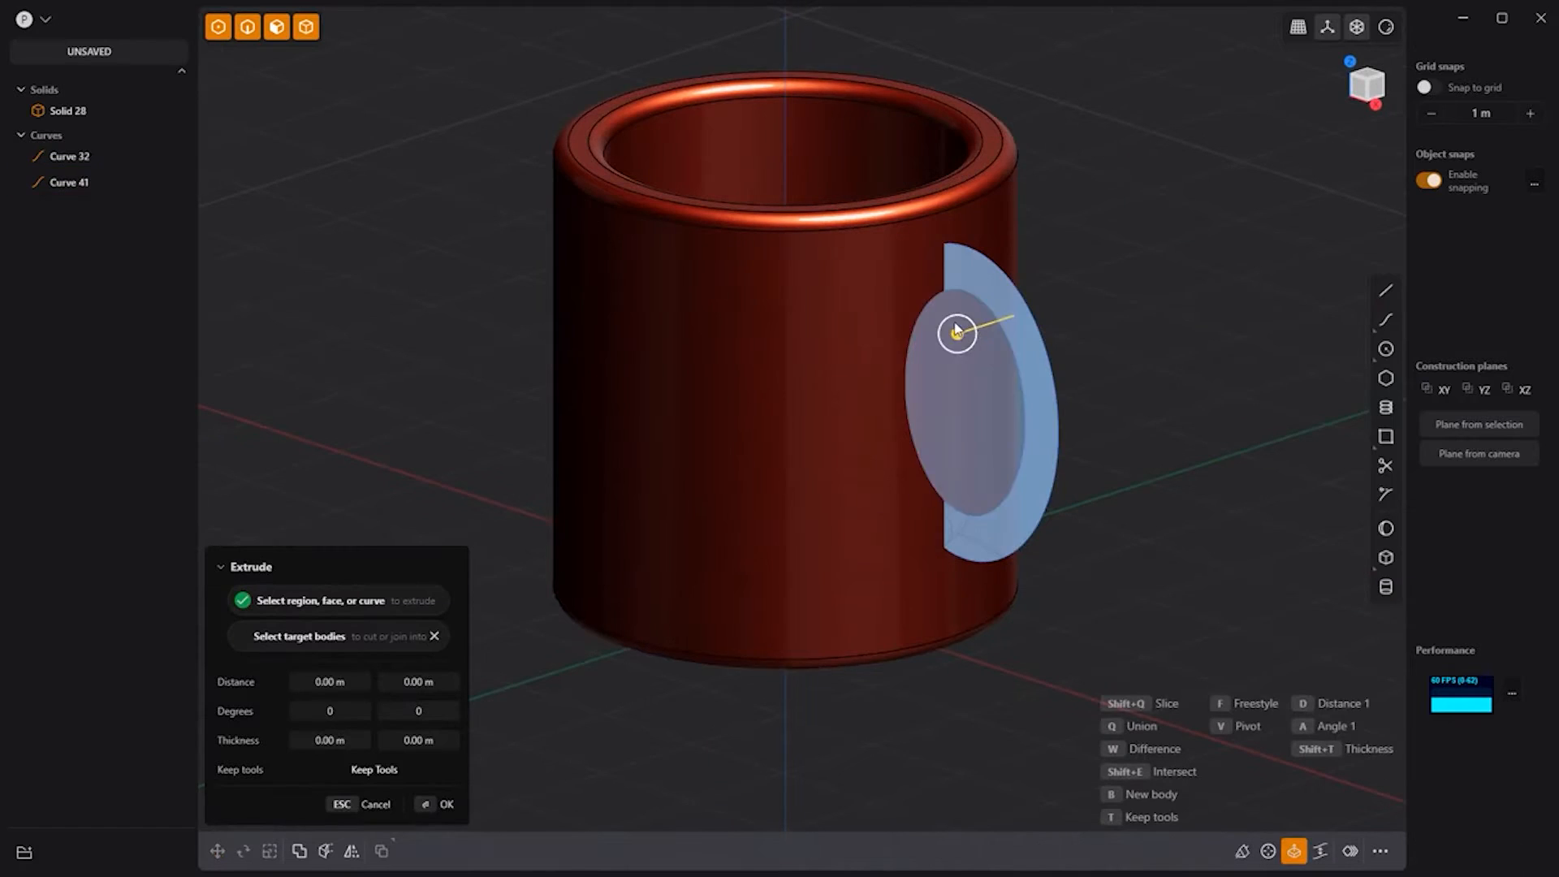
key("Tab")
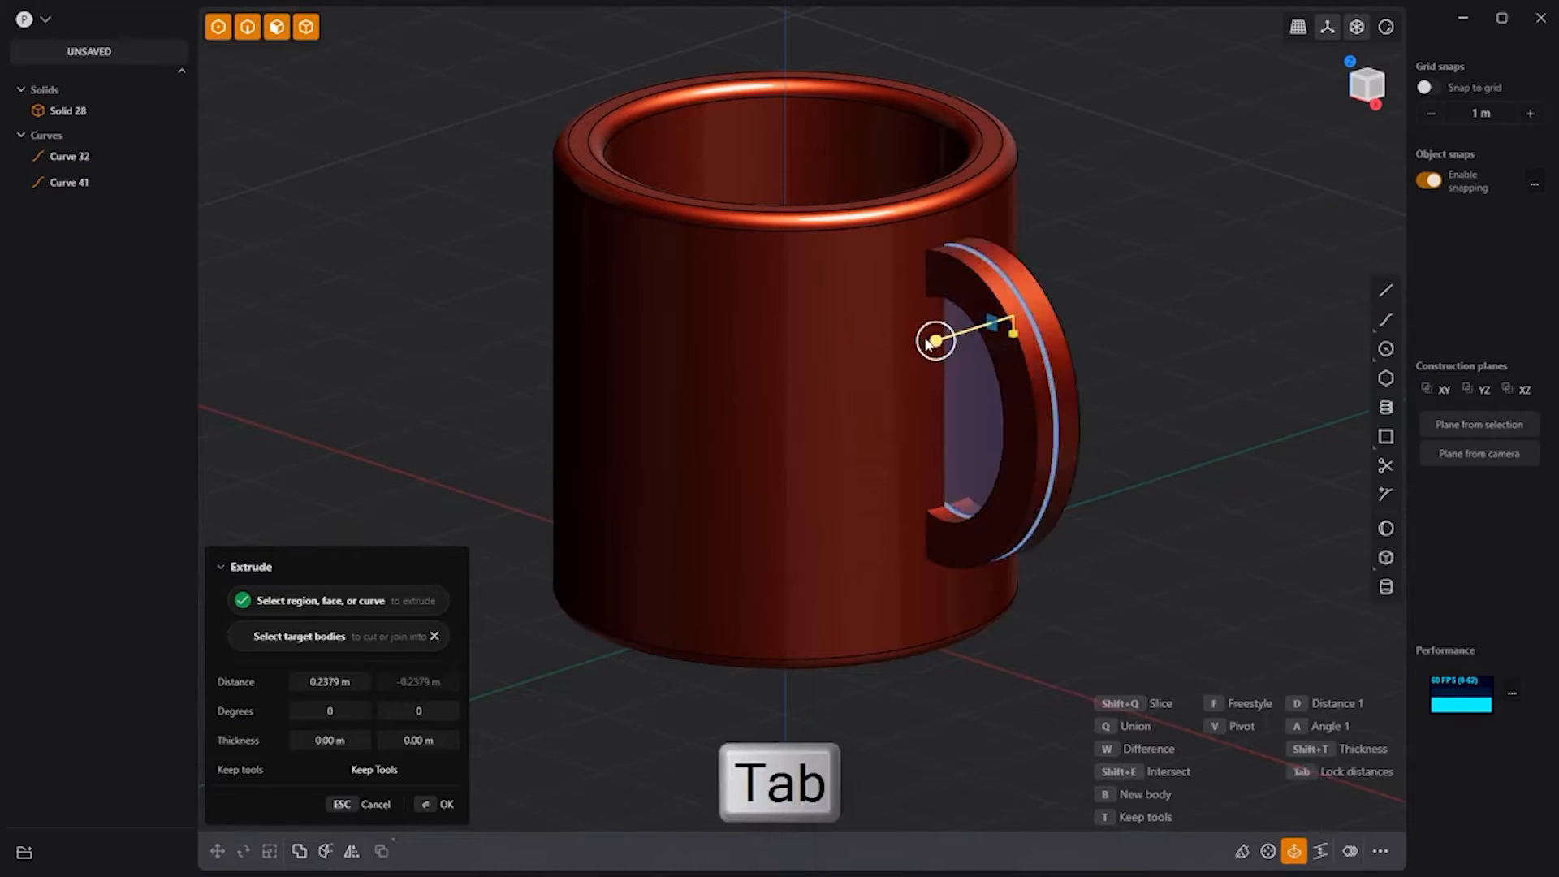
left_click(1089, 304)
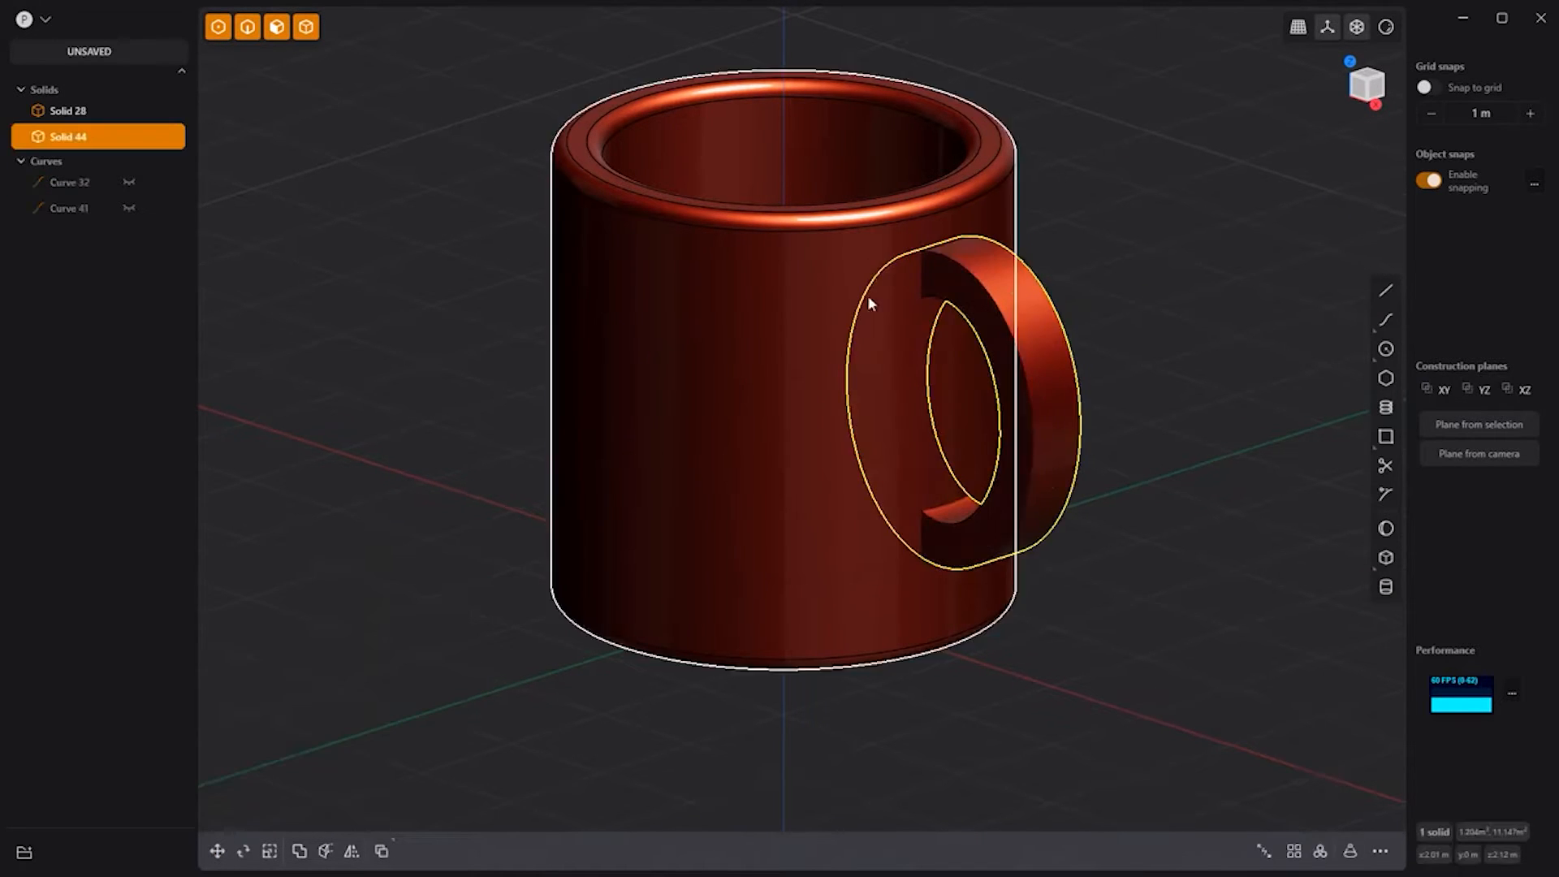
Step: Boolean-union the handle with the mug body into one solid
left_click(799, 242)
key("q")
key("q")
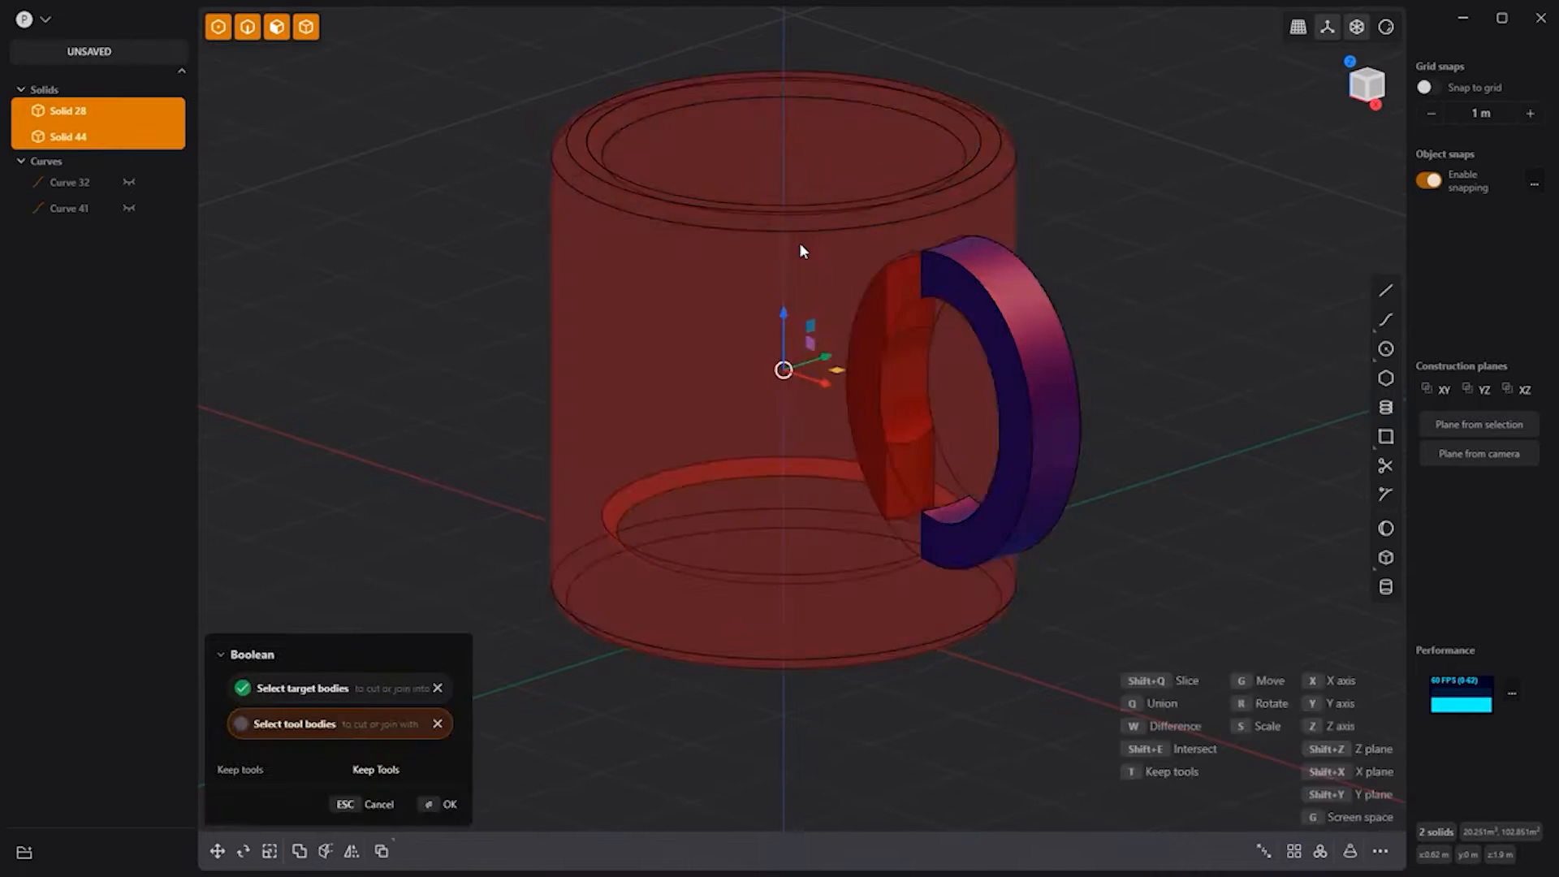
left_click(1004, 291)
left_click(1206, 239)
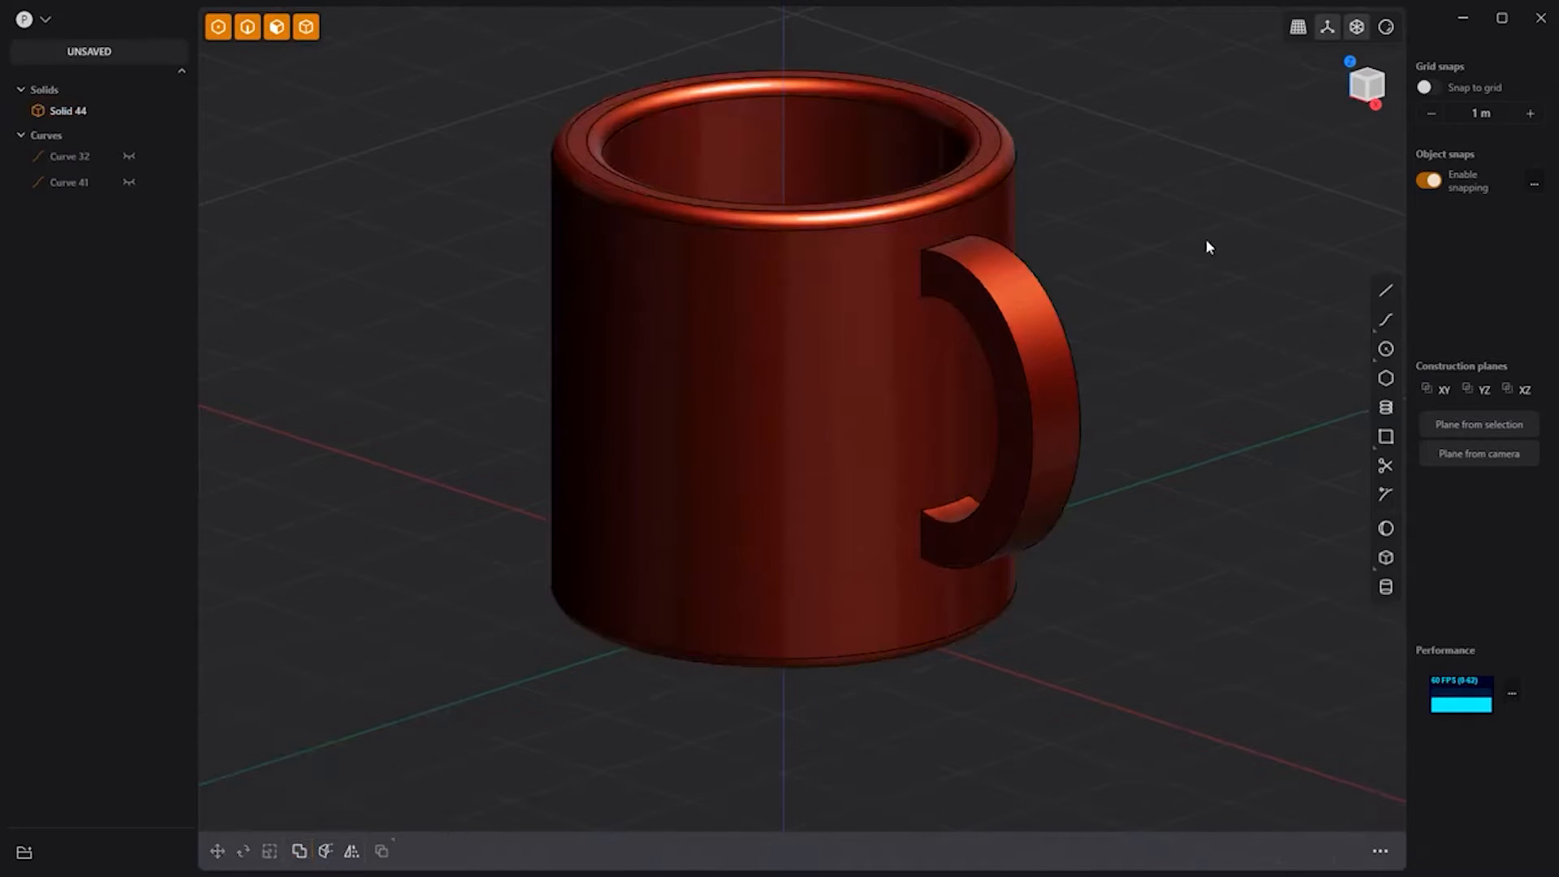
Step: Delete the handle face poking into the inside of the mug
middle_click_drag(1105, 229, 1129, 305)
double_click(1020, 323)
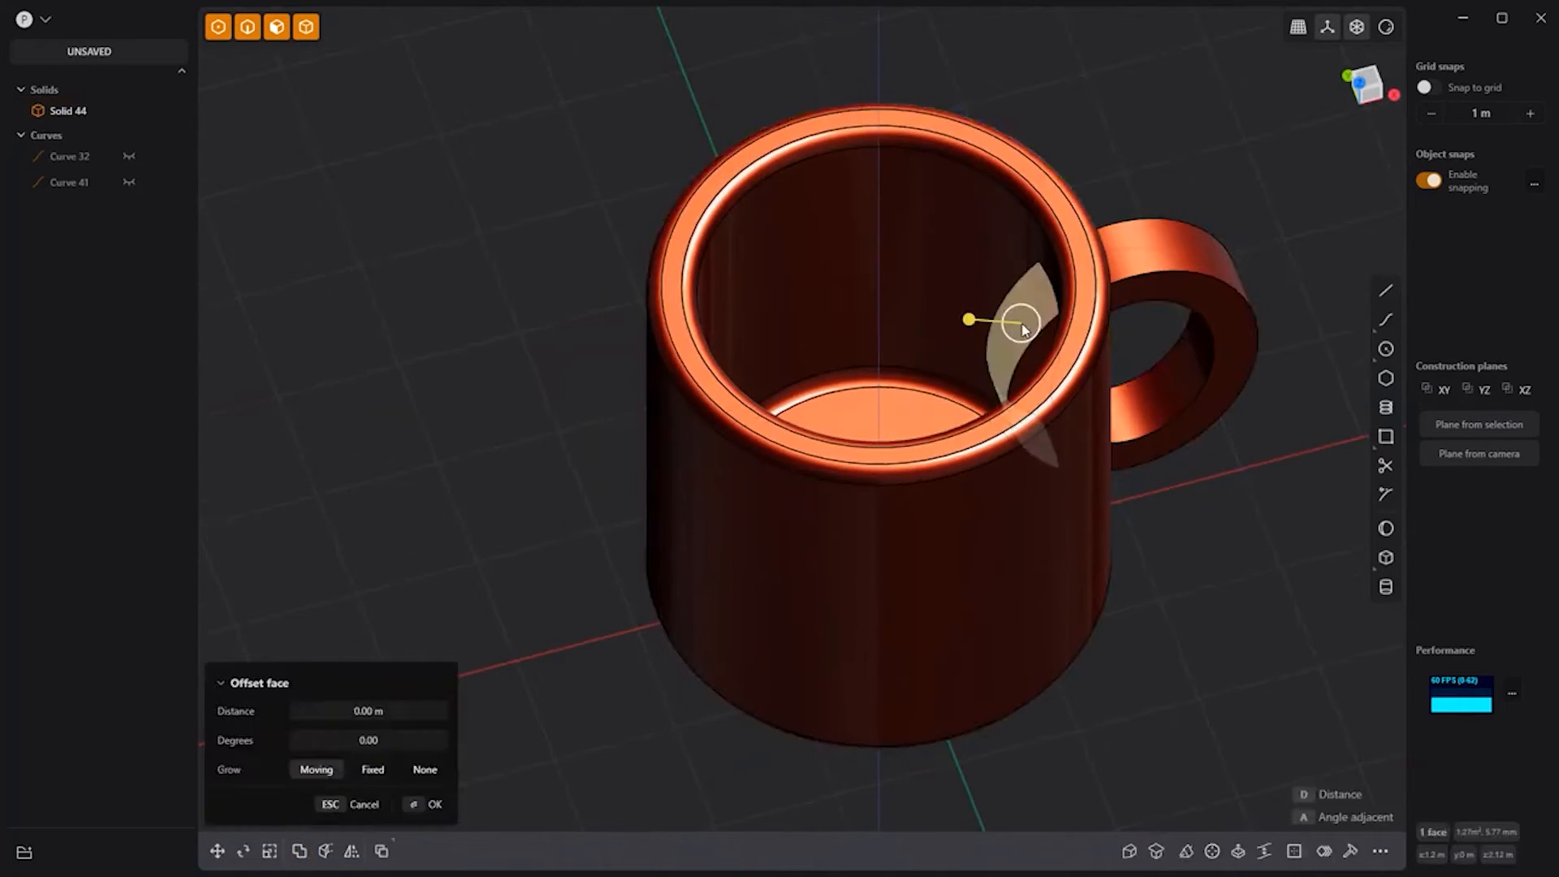
key("Delete")
Step: Fillet the handle's outer and inner edges by 0.082 m
middle_click_drag(1223, 471, 1063, 349)
left_click(1044, 334)
left_click(1044, 335)
left_click(1082, 325, "shift")
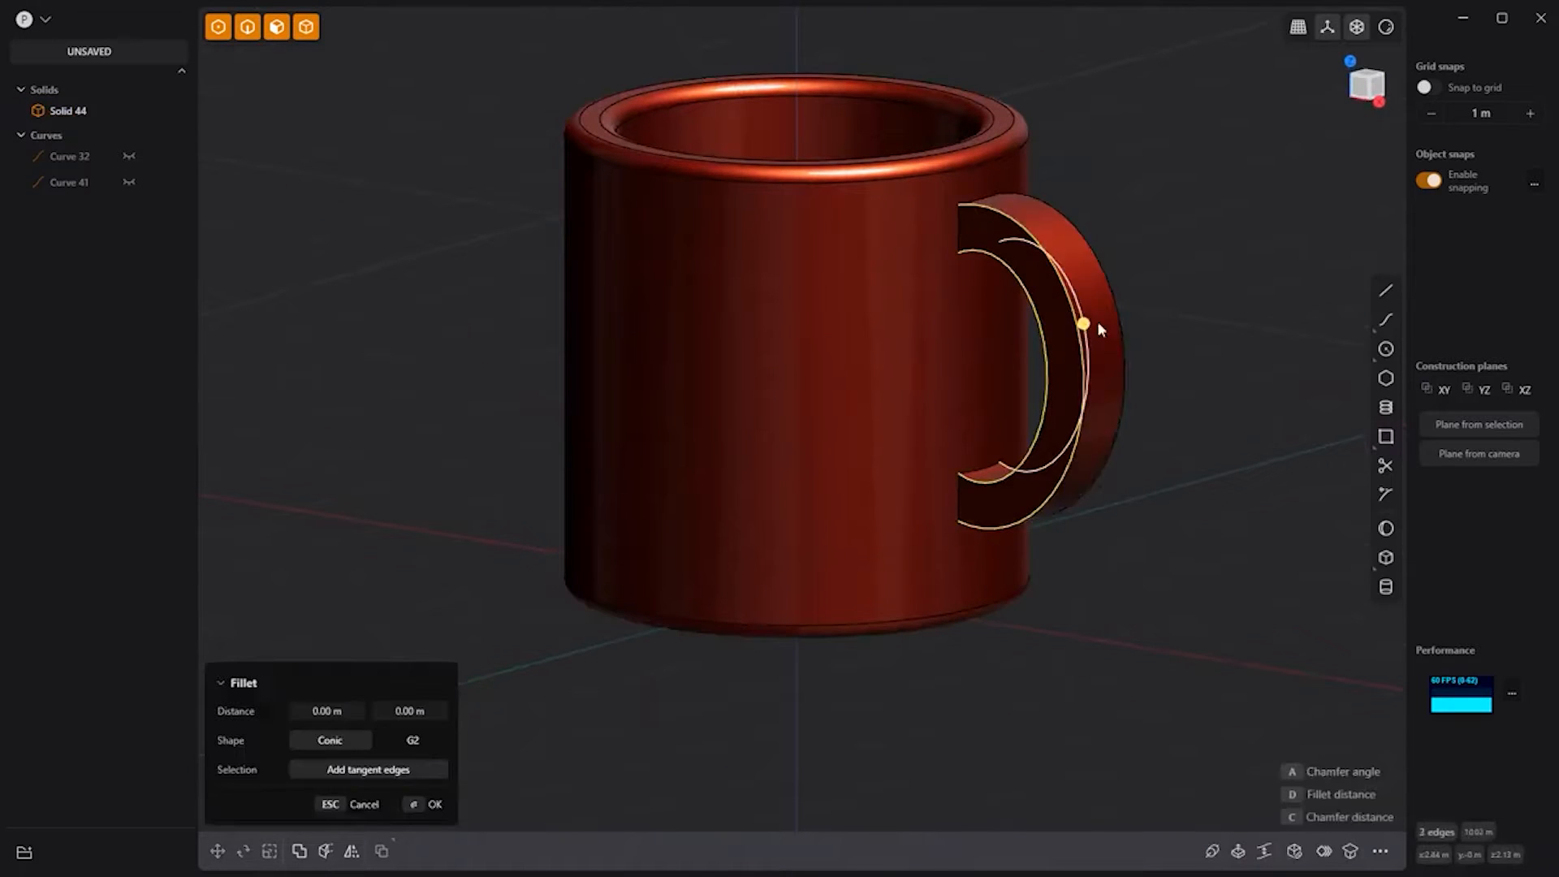
left_click_drag(1098, 323, 1133, 320)
key("Return")
Step: Fillet the upper and lower edge loops where the handle meets the mug
left_click(963, 242)
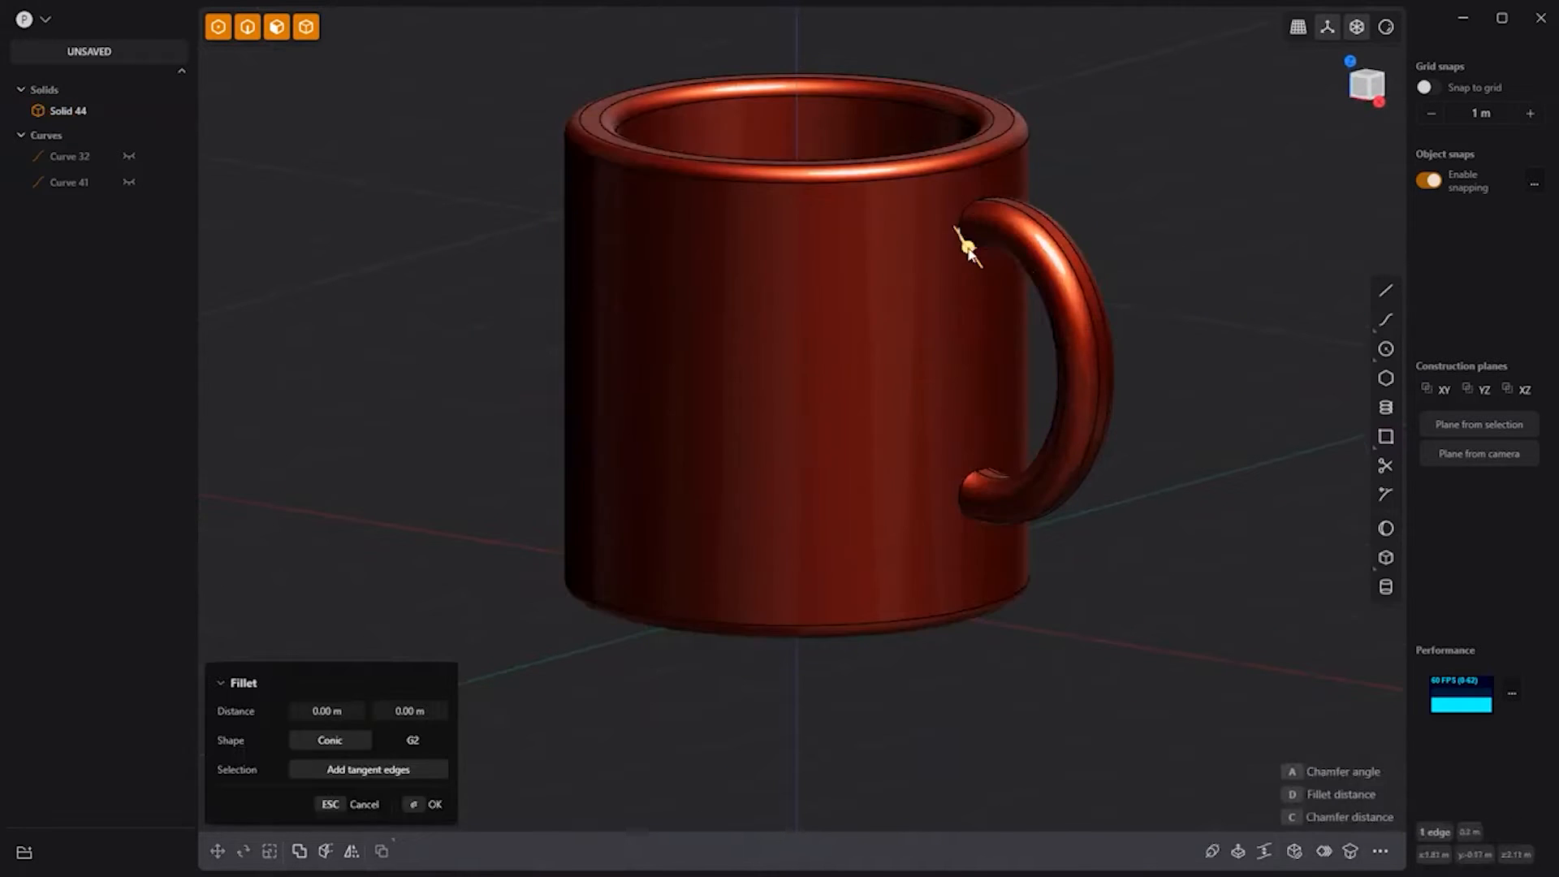
left_click(960, 499, "shift")
left_click_drag(960, 498, 970, 513)
key("Return")
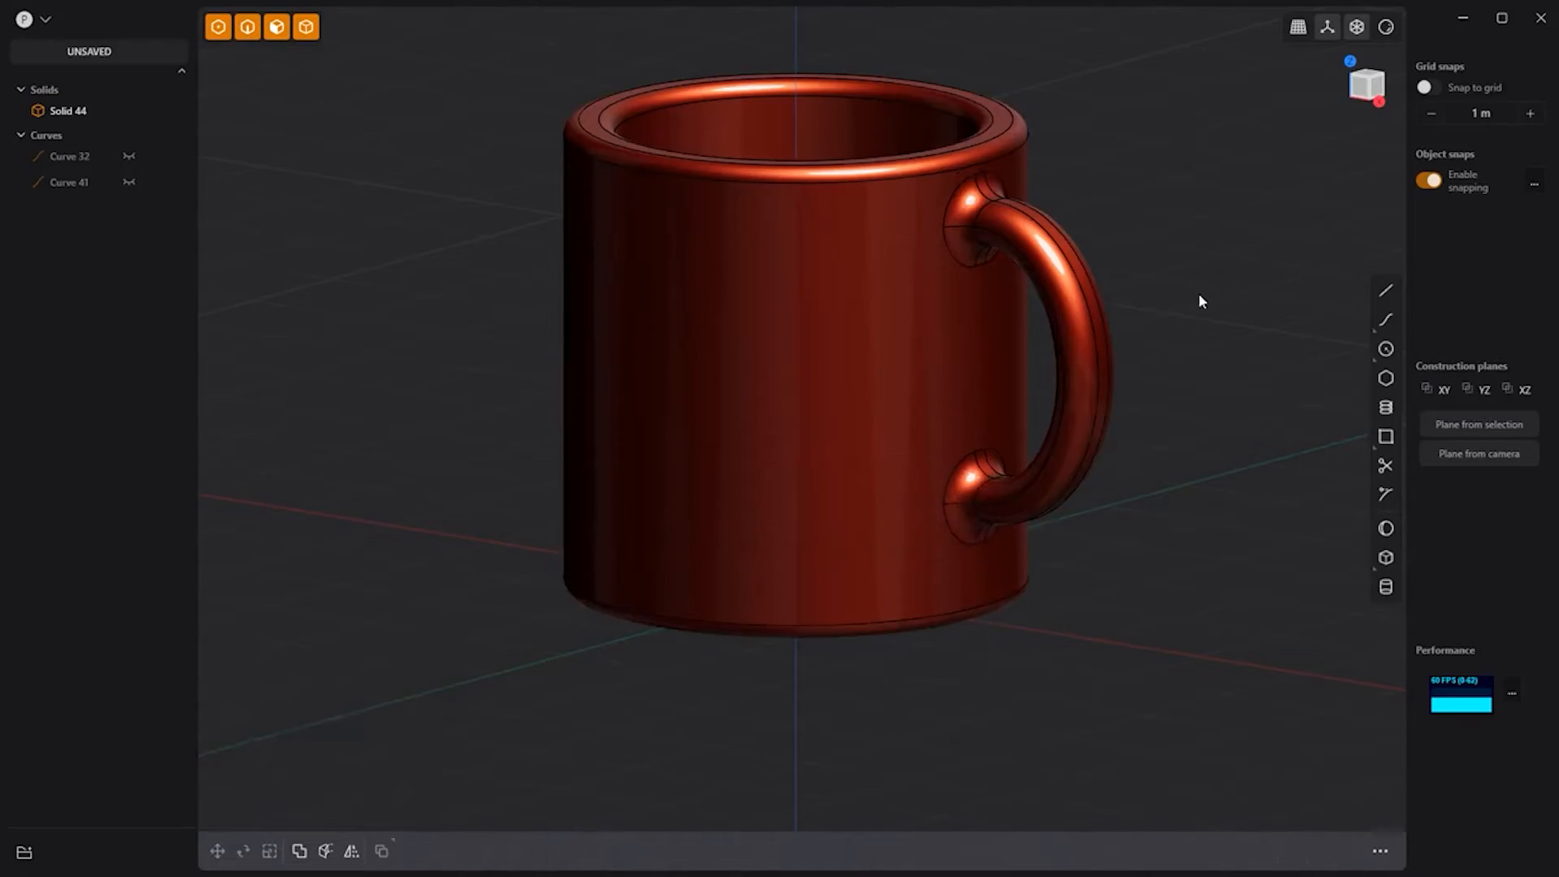
middle_click_drag(1247, 311, 1218, 334)
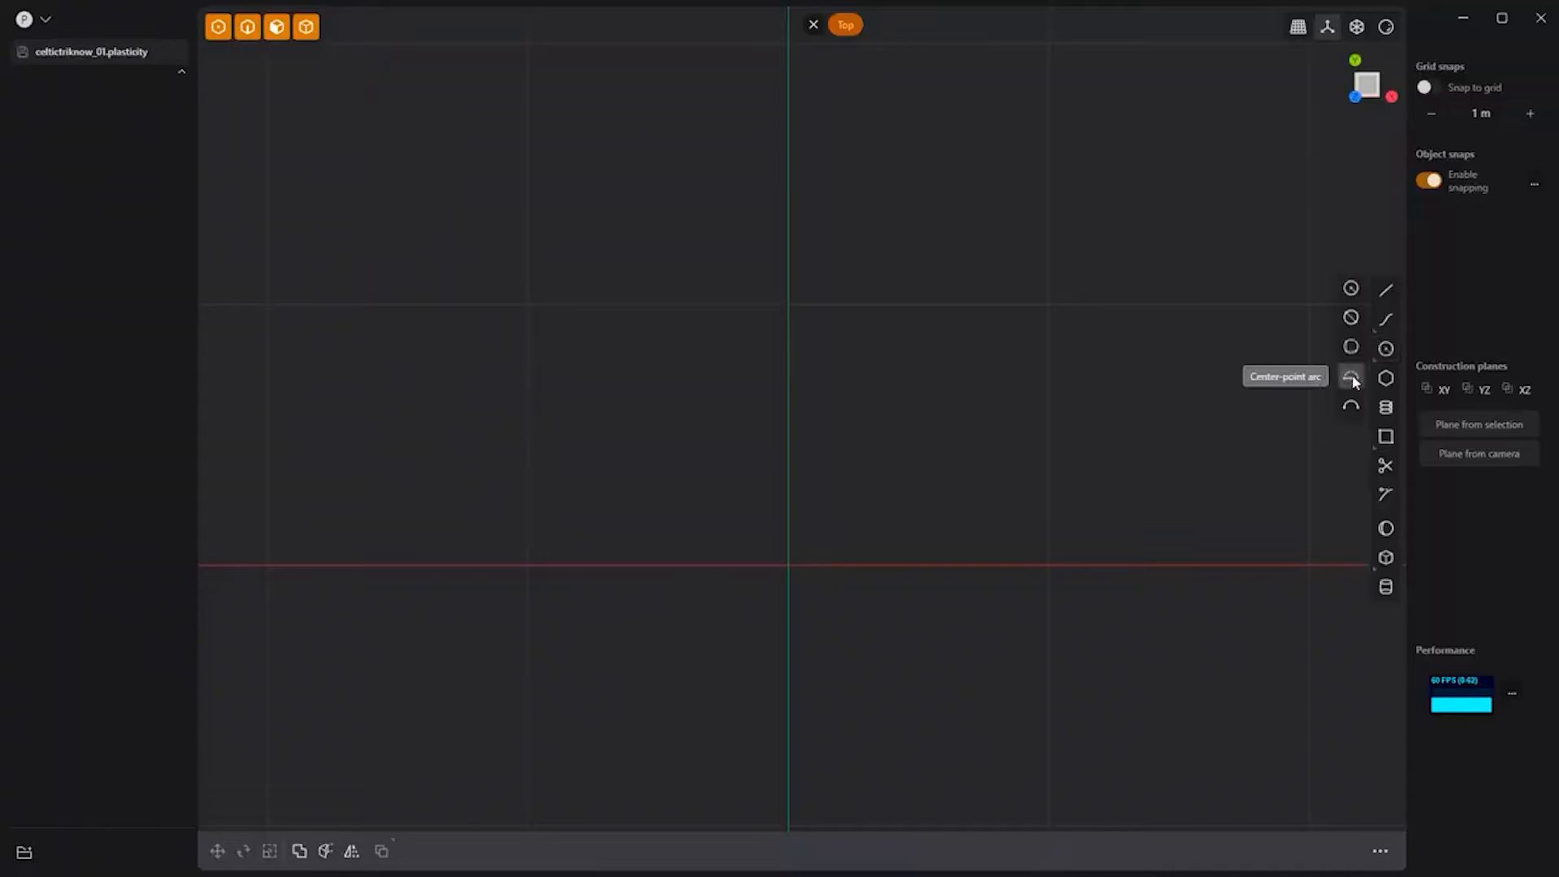
Step: Draw a half-circle center-point arc at the origin with a straight leg down from its right end
left_click(1354, 375)
left_click(787, 565)
left_click(523, 563)
left_click(1053, 564)
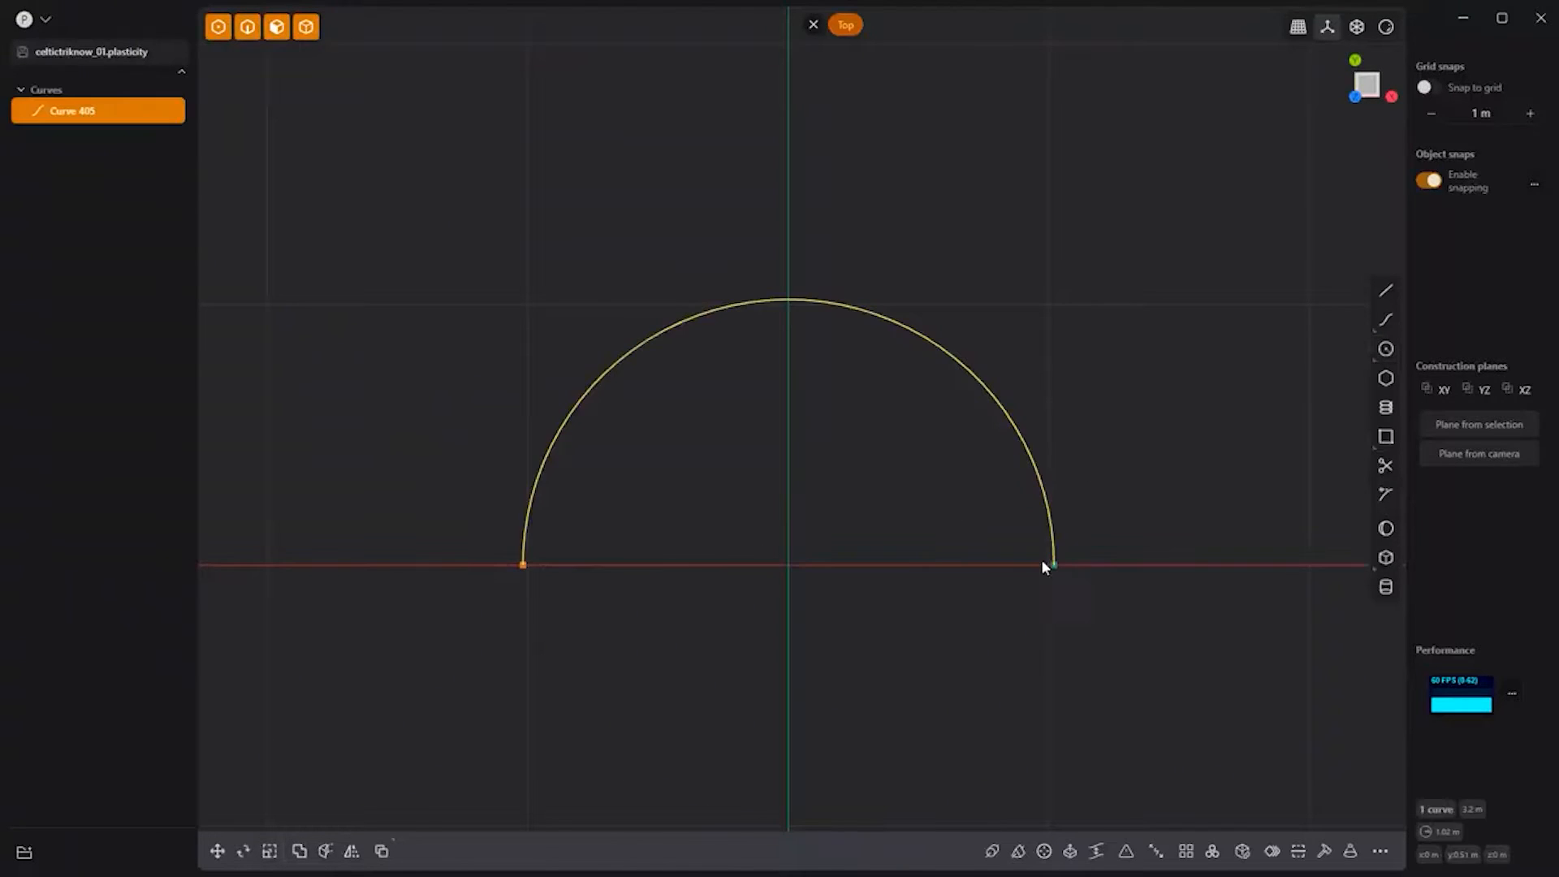
key("l")
left_click(1053, 563)
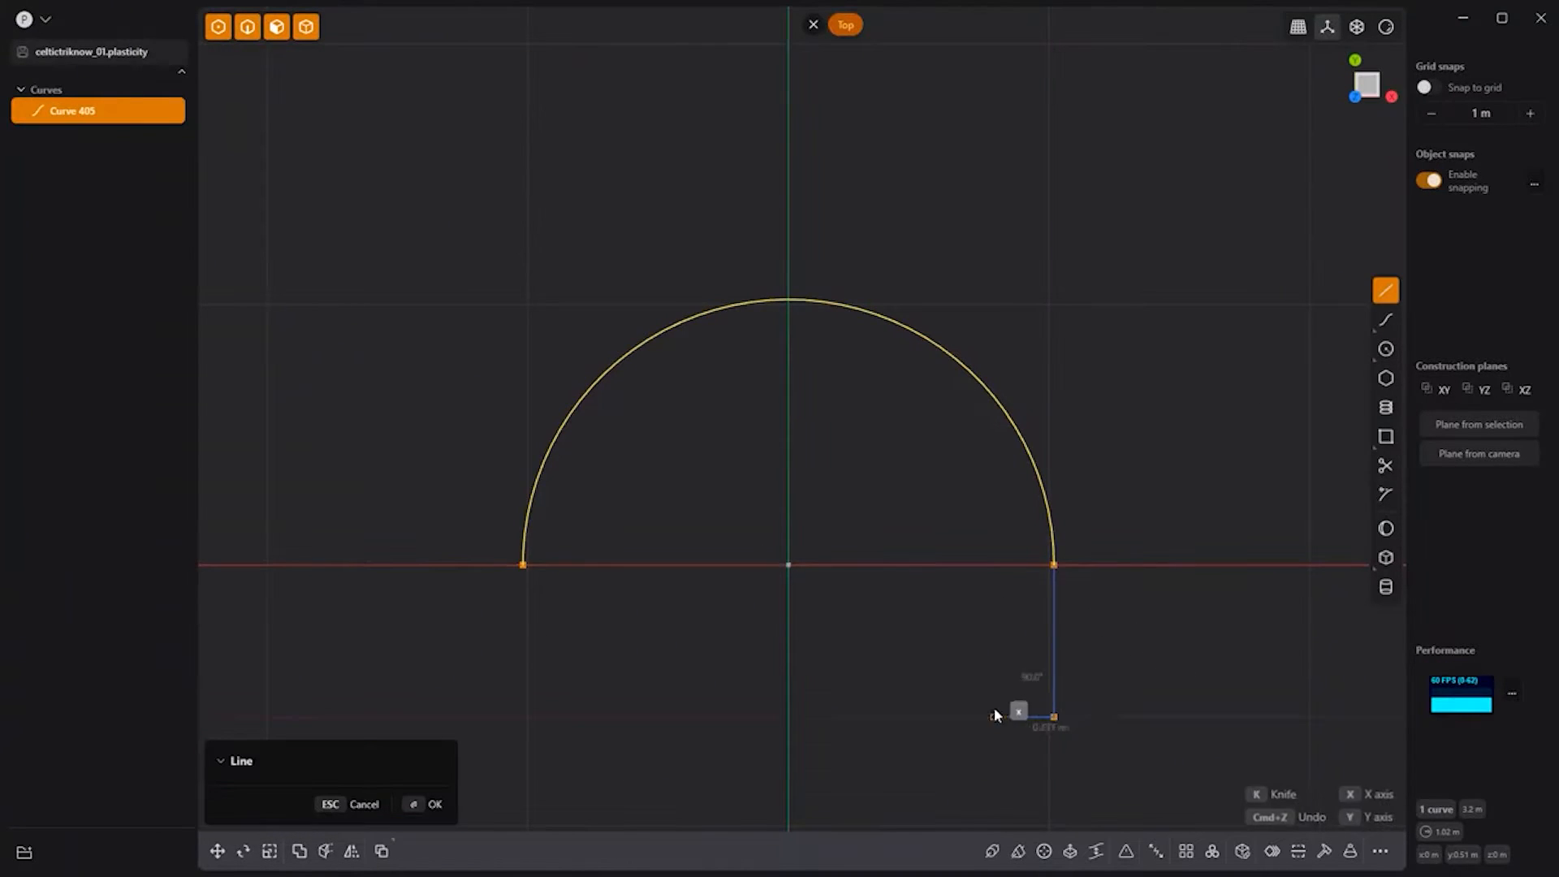
left_click(994, 710)
Step: Mirror the leg to the arc's left end and join all three curves into one arch
key("alt+x")
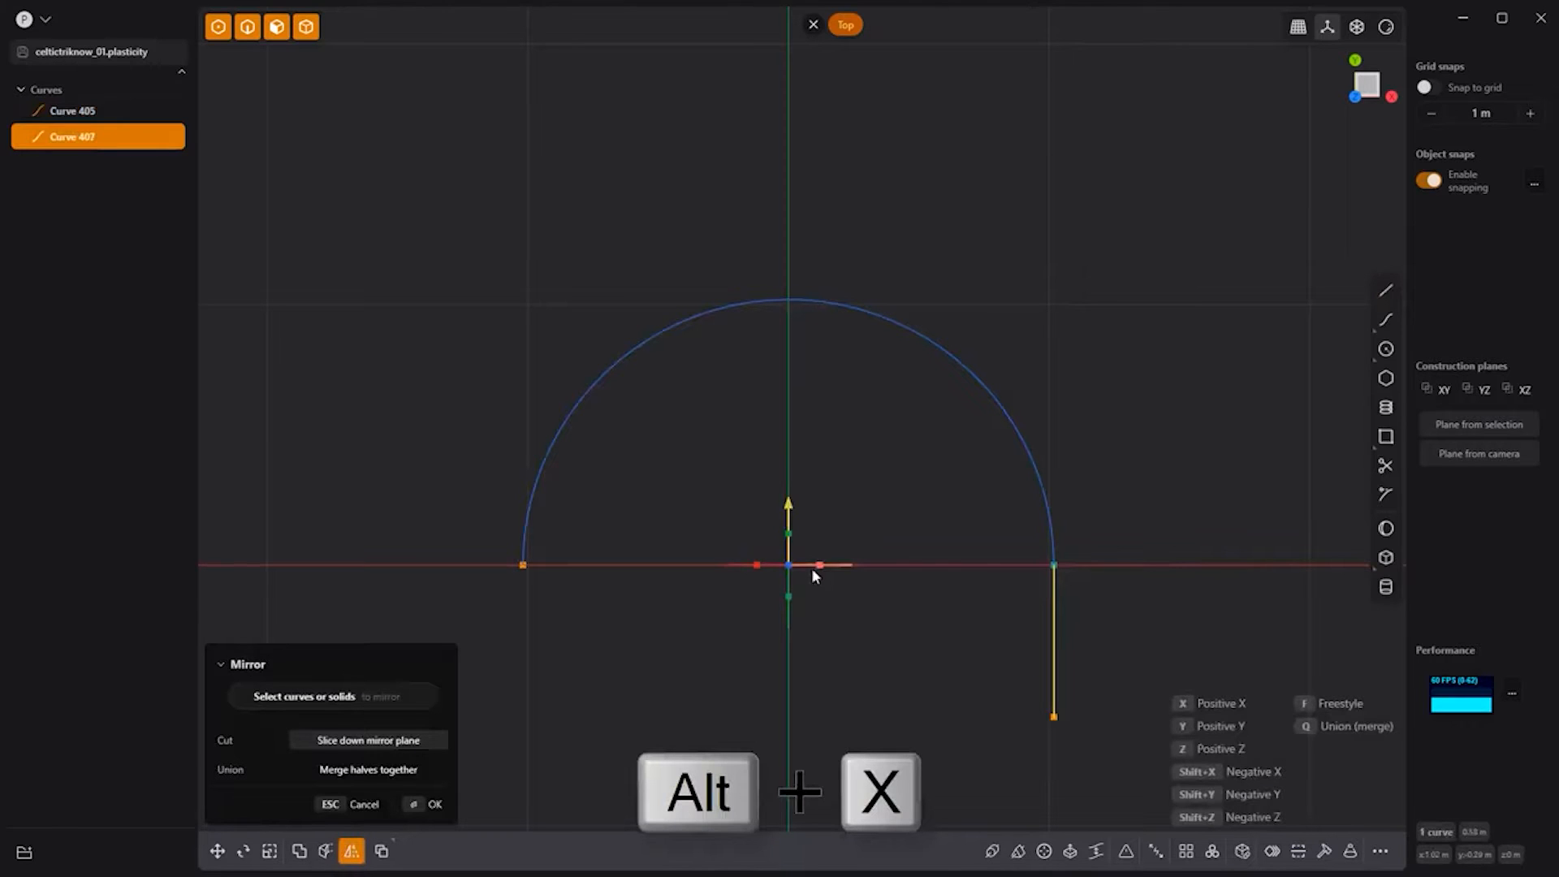
left_click(1095, 636)
left_click_drag(1095, 640, 448, 353)
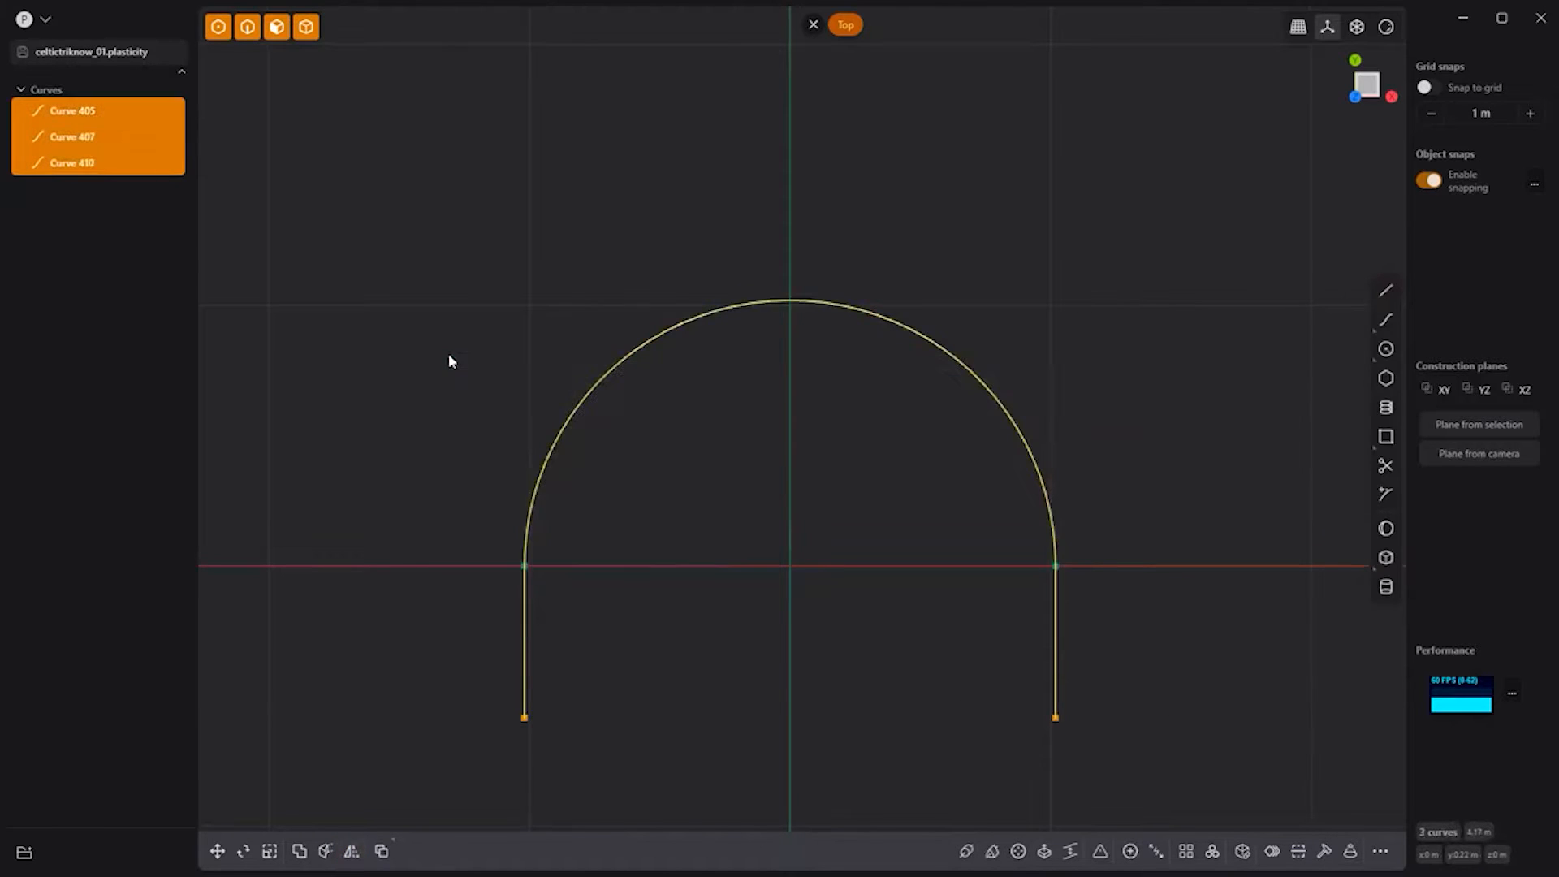
key("j")
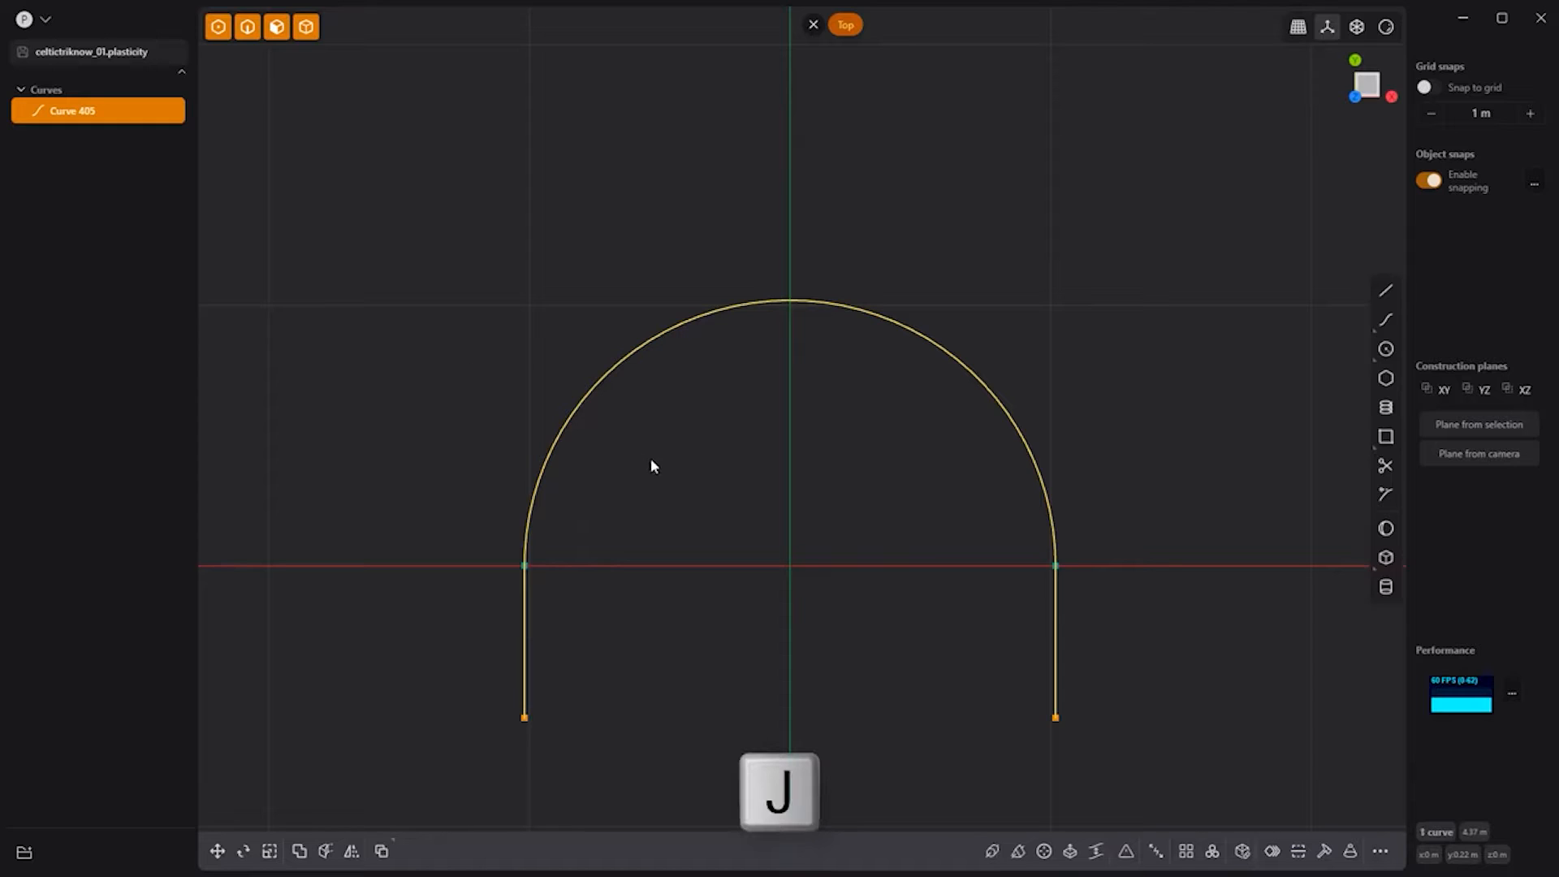
Step: Duplicate the arch, rotate it -120°, and snap it onto the first arch's left corner
key("shift+d")
key("r")
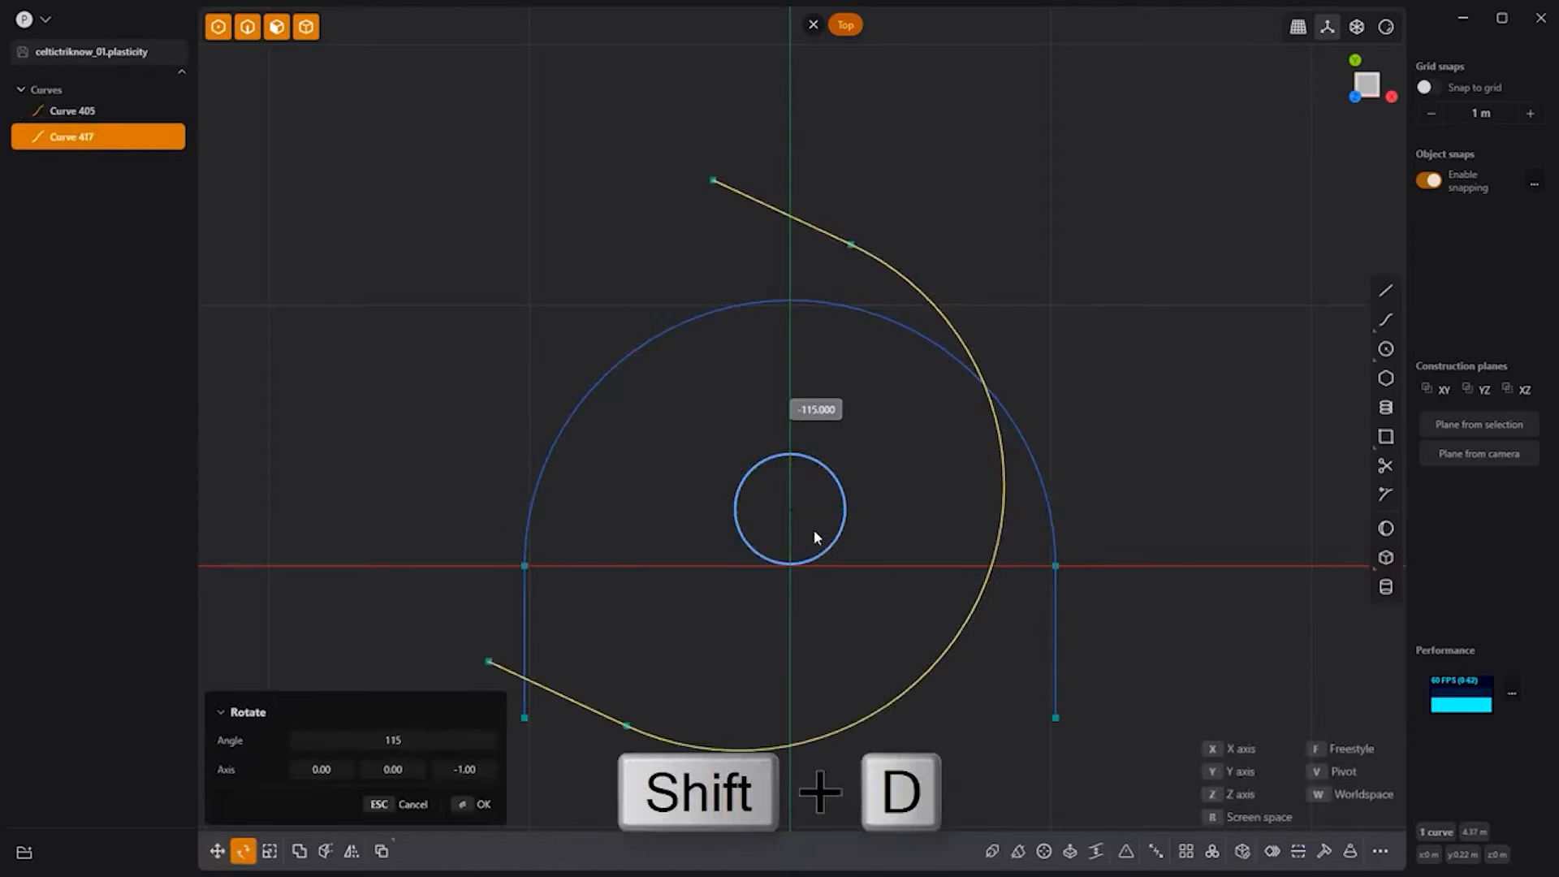
key("Return")
key("shift+d")
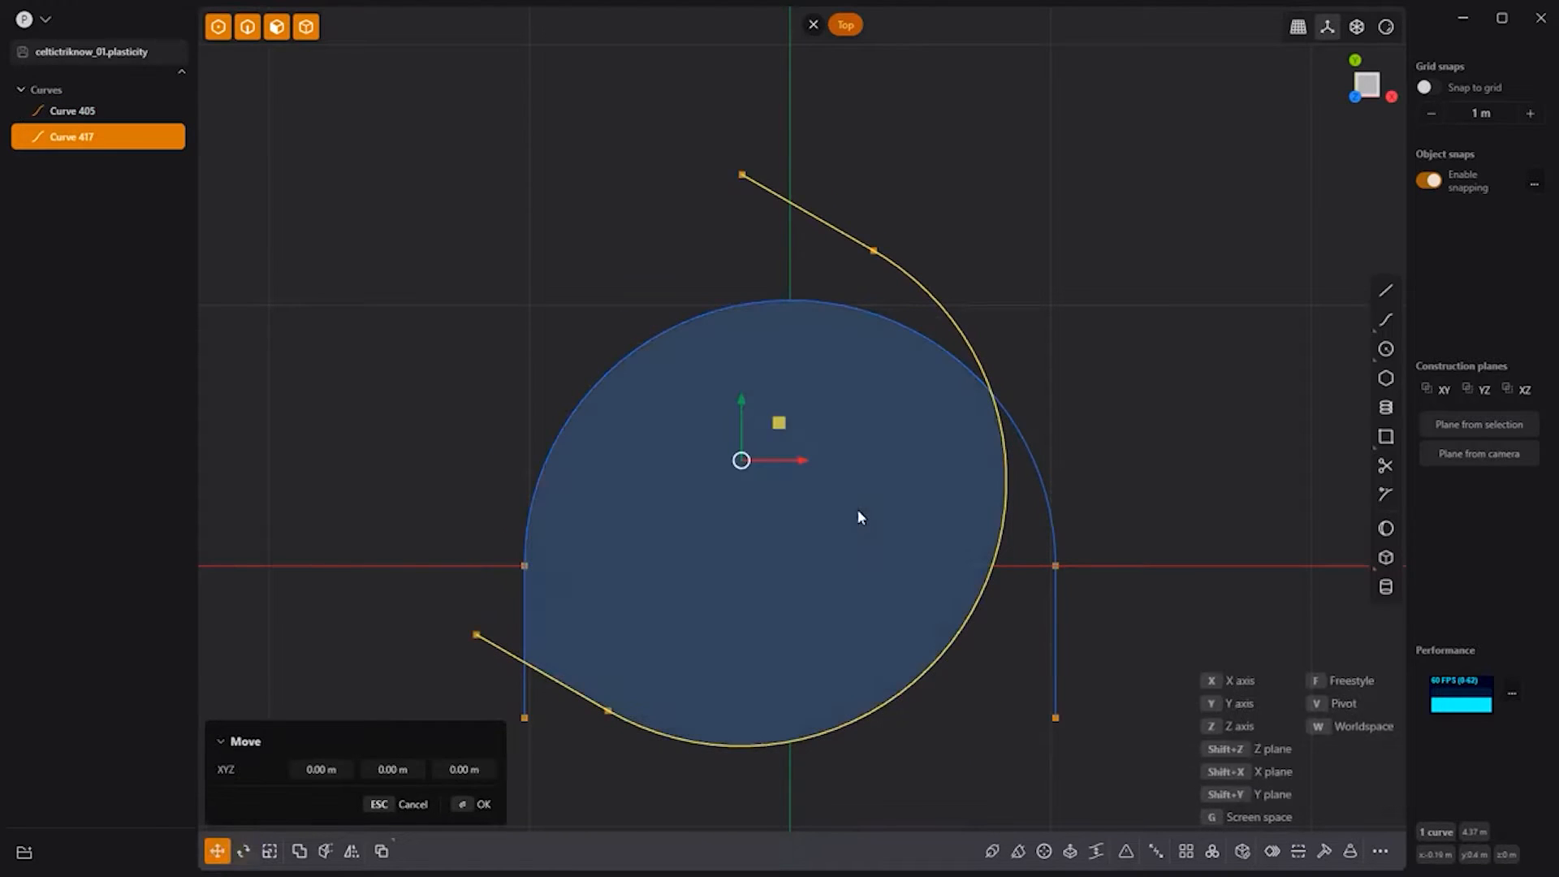
left_click_drag(605, 711, 526, 568)
right_click(505, 356)
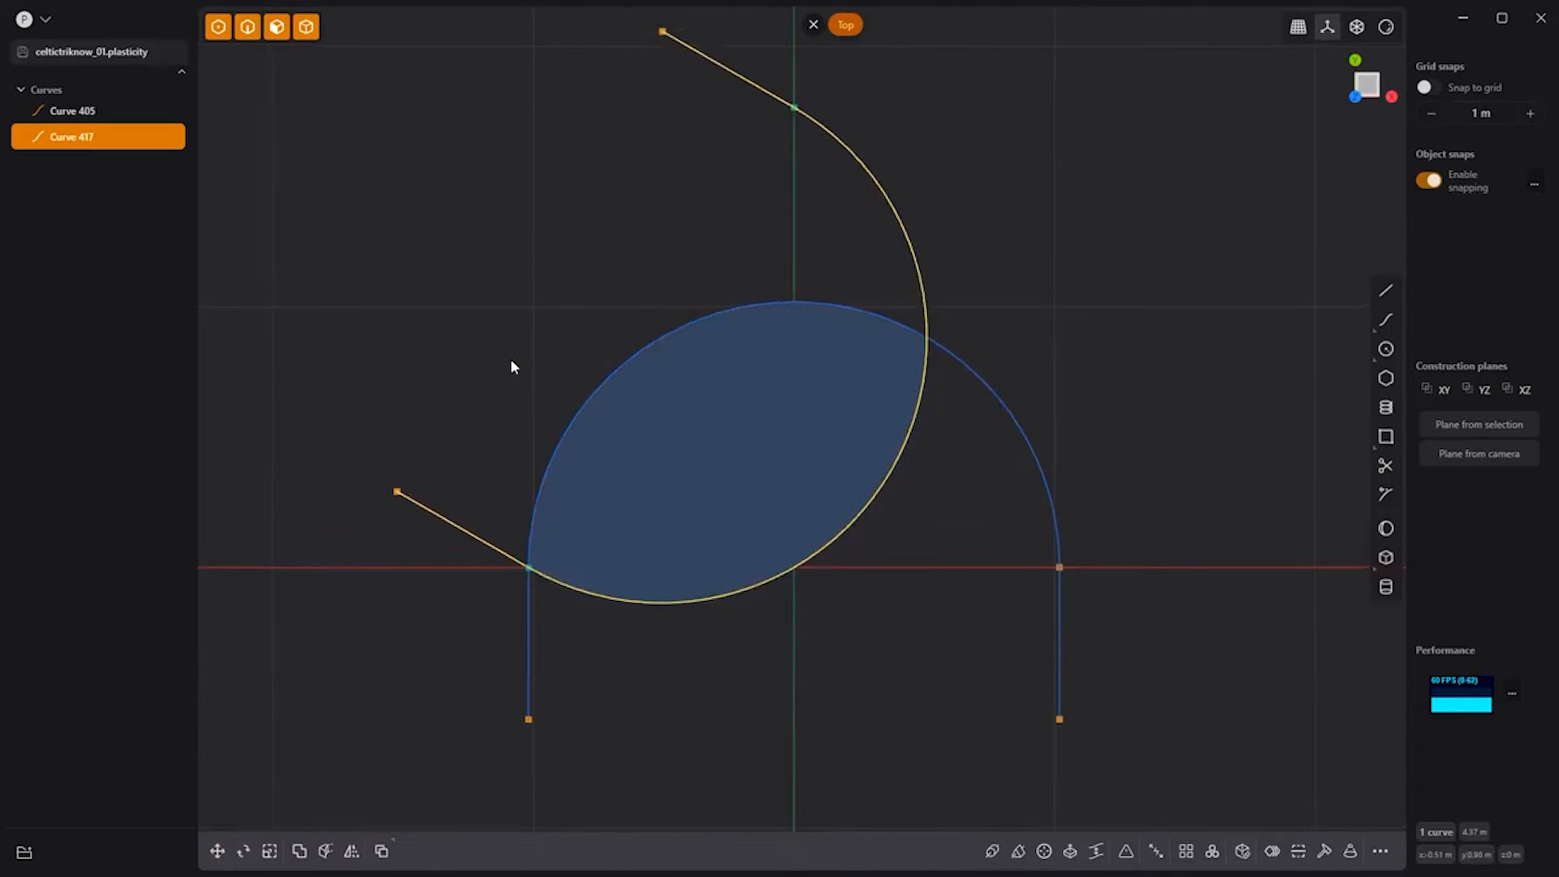
Step: Mirror the rotated arch to the right side to form the third lobe
key("alt+x")
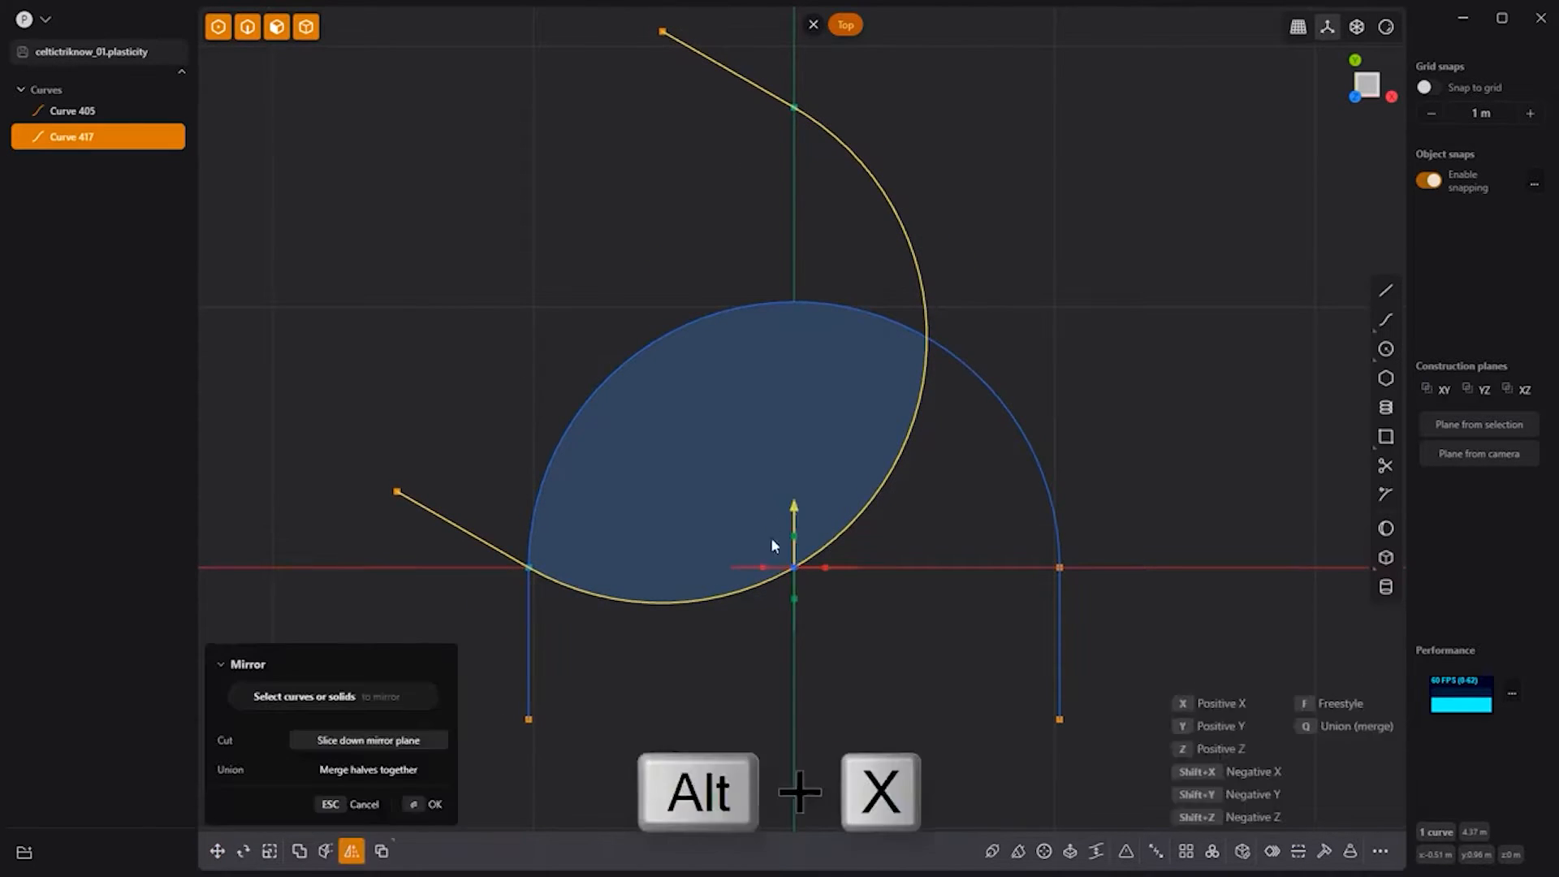
left_click(761, 568)
right_click(997, 234)
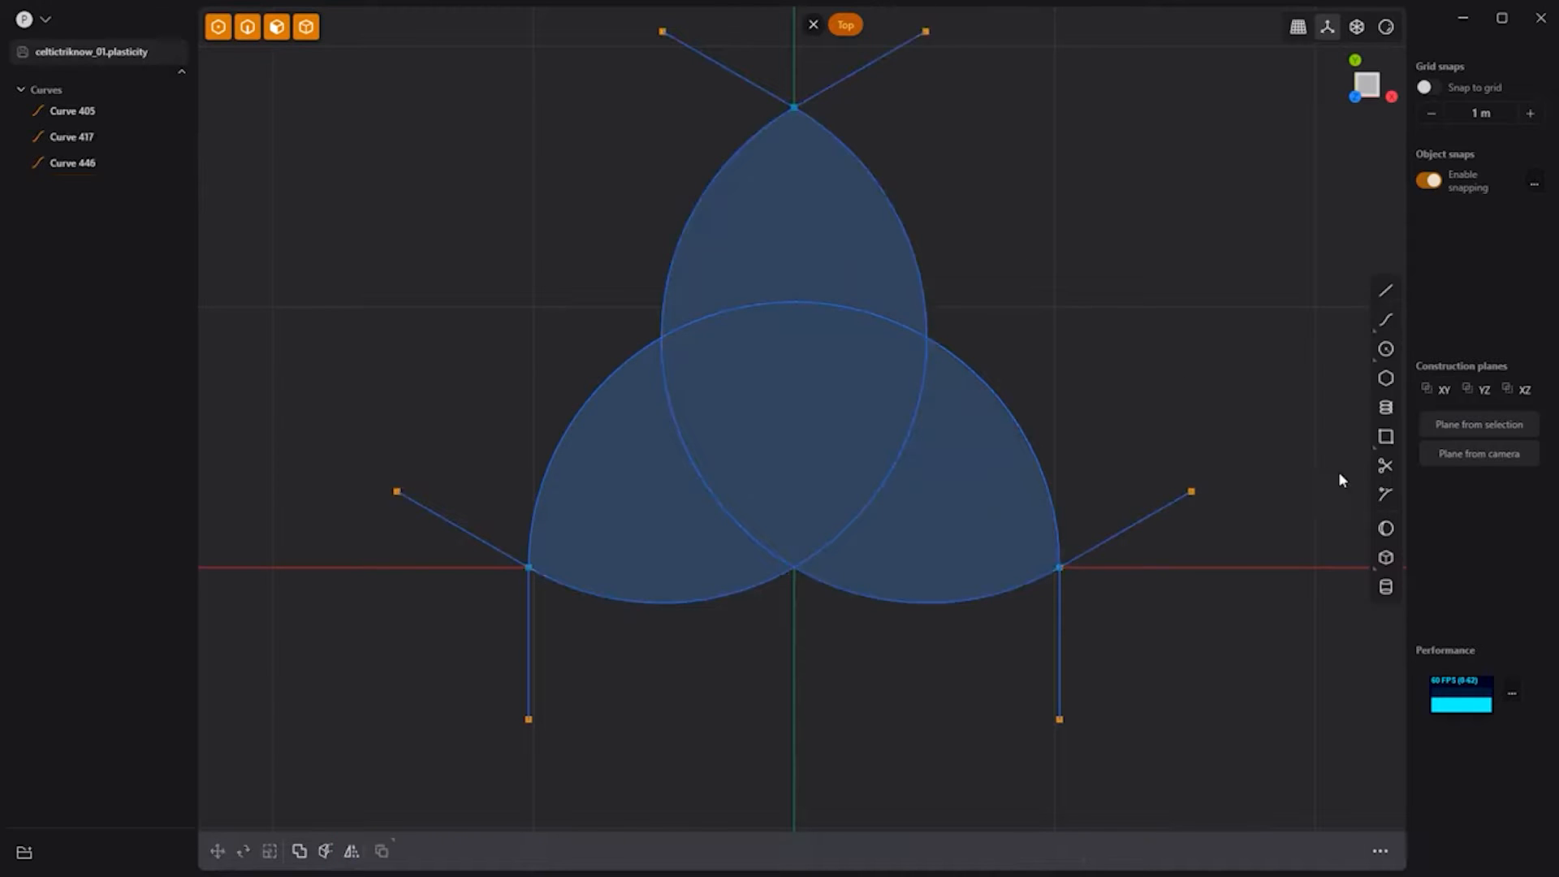
Step: Trim the six overhanging leg ends and select all three arch curves
left_click(1385, 466)
left_click(845, 80)
left_click(735, 74)
left_click(461, 527)
left_click(528, 620)
left_click(1127, 528)
left_click(1059, 617)
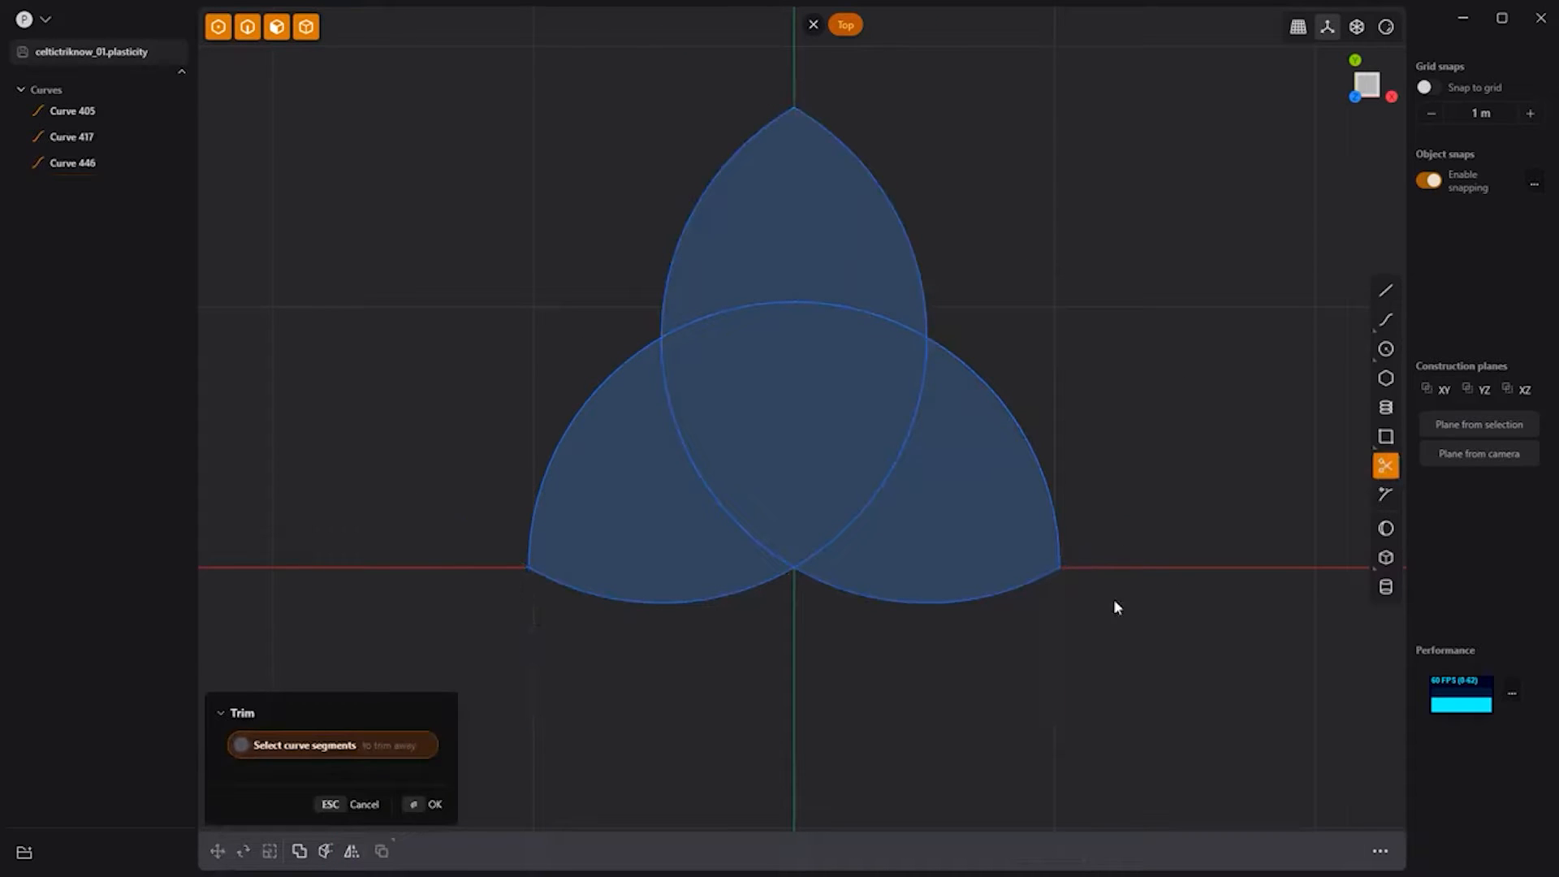
right_click(1166, 588)
key("2")
left_click_drag(1177, 682, 524, 175)
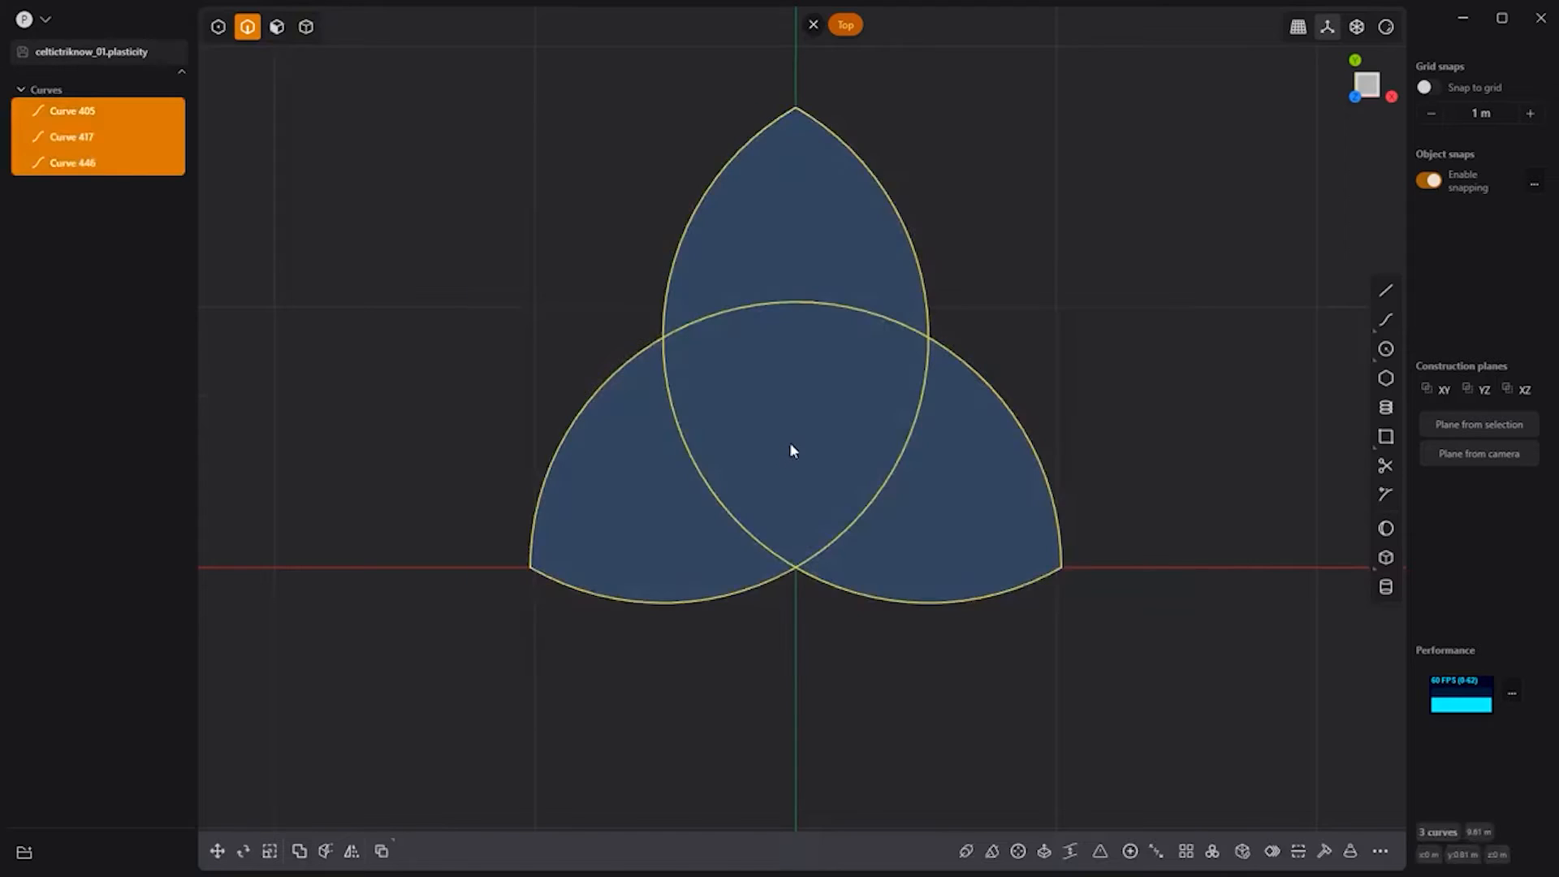
Step: Offset the selected triquetra curves inward
key("o")
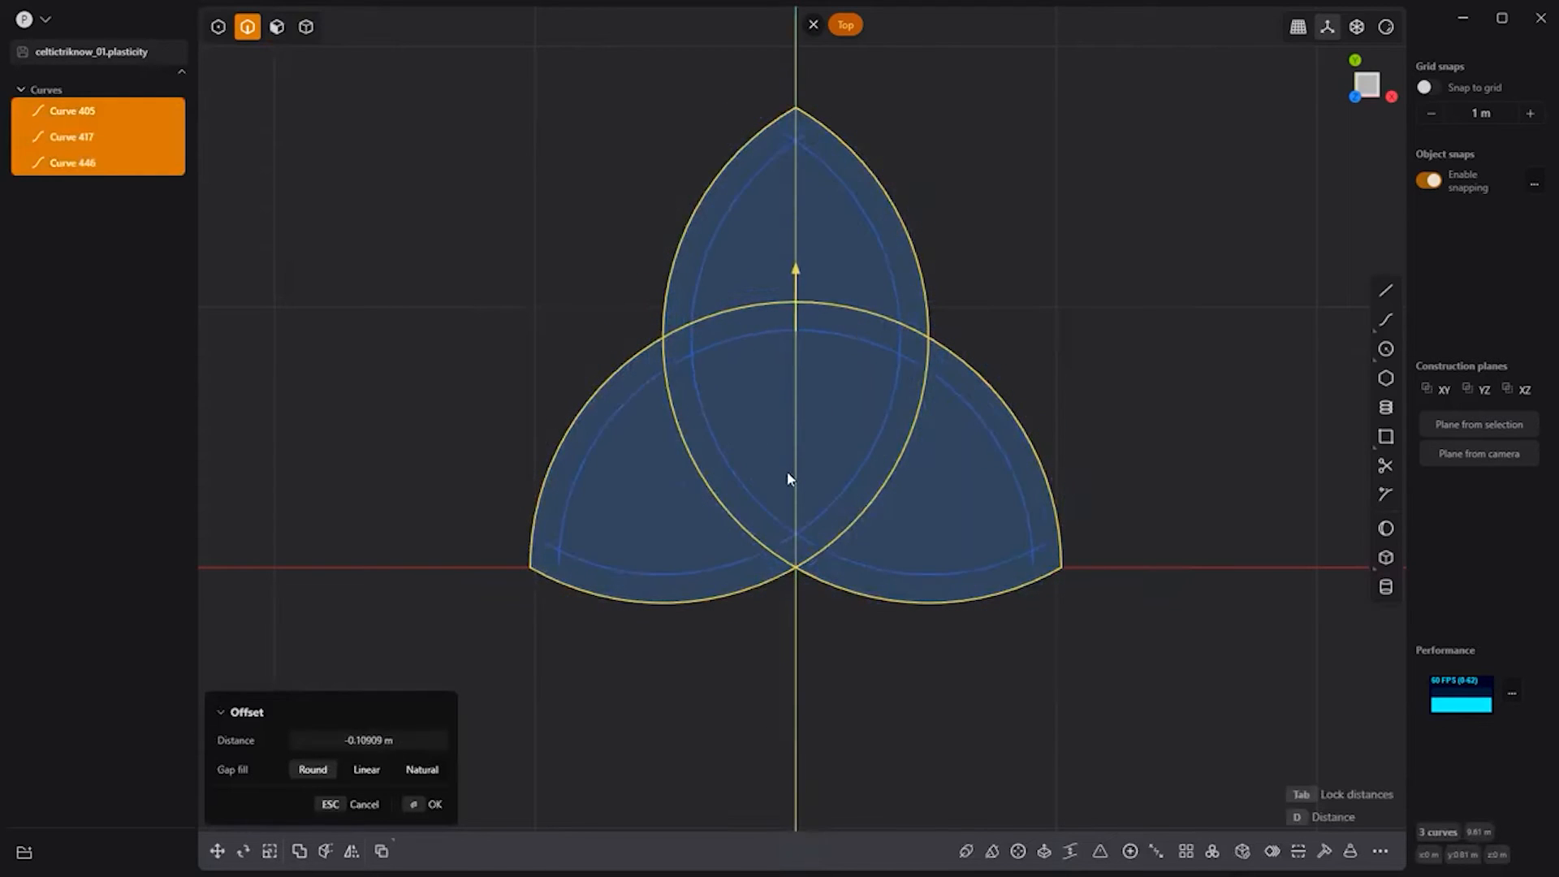
left_click(790, 474)
right_click(1022, 273)
key("Escape")
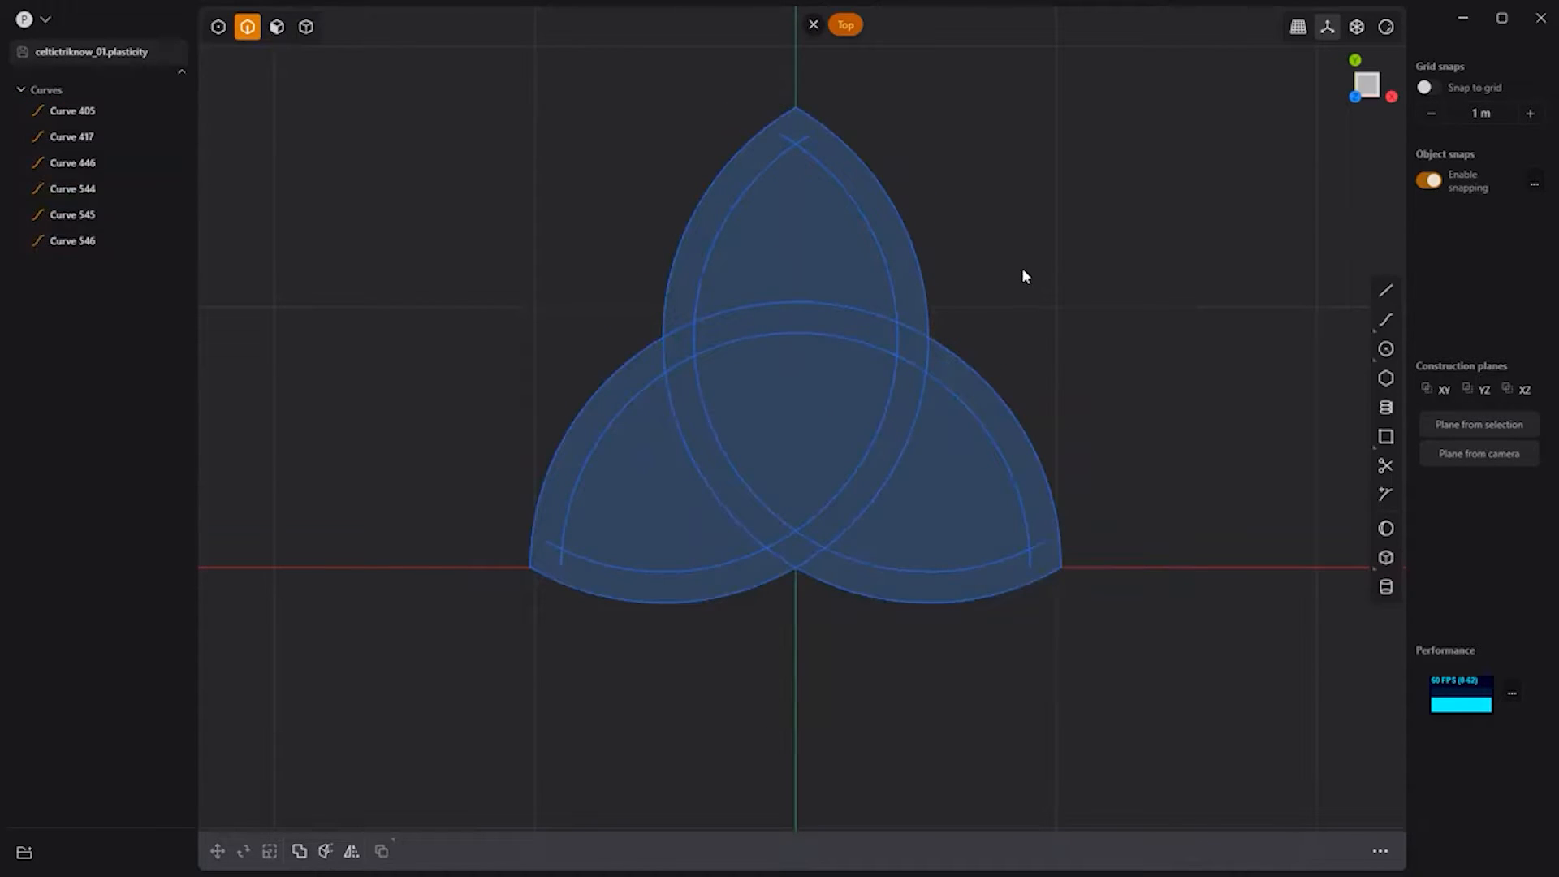
Step: Extrude the nine strip regions about 0.5 m into a solid
key("3")
left_click(901, 221)
left_click(856, 327)
left_click(911, 353)
left_click(675, 343)
left_click(646, 374)
left_click(689, 407)
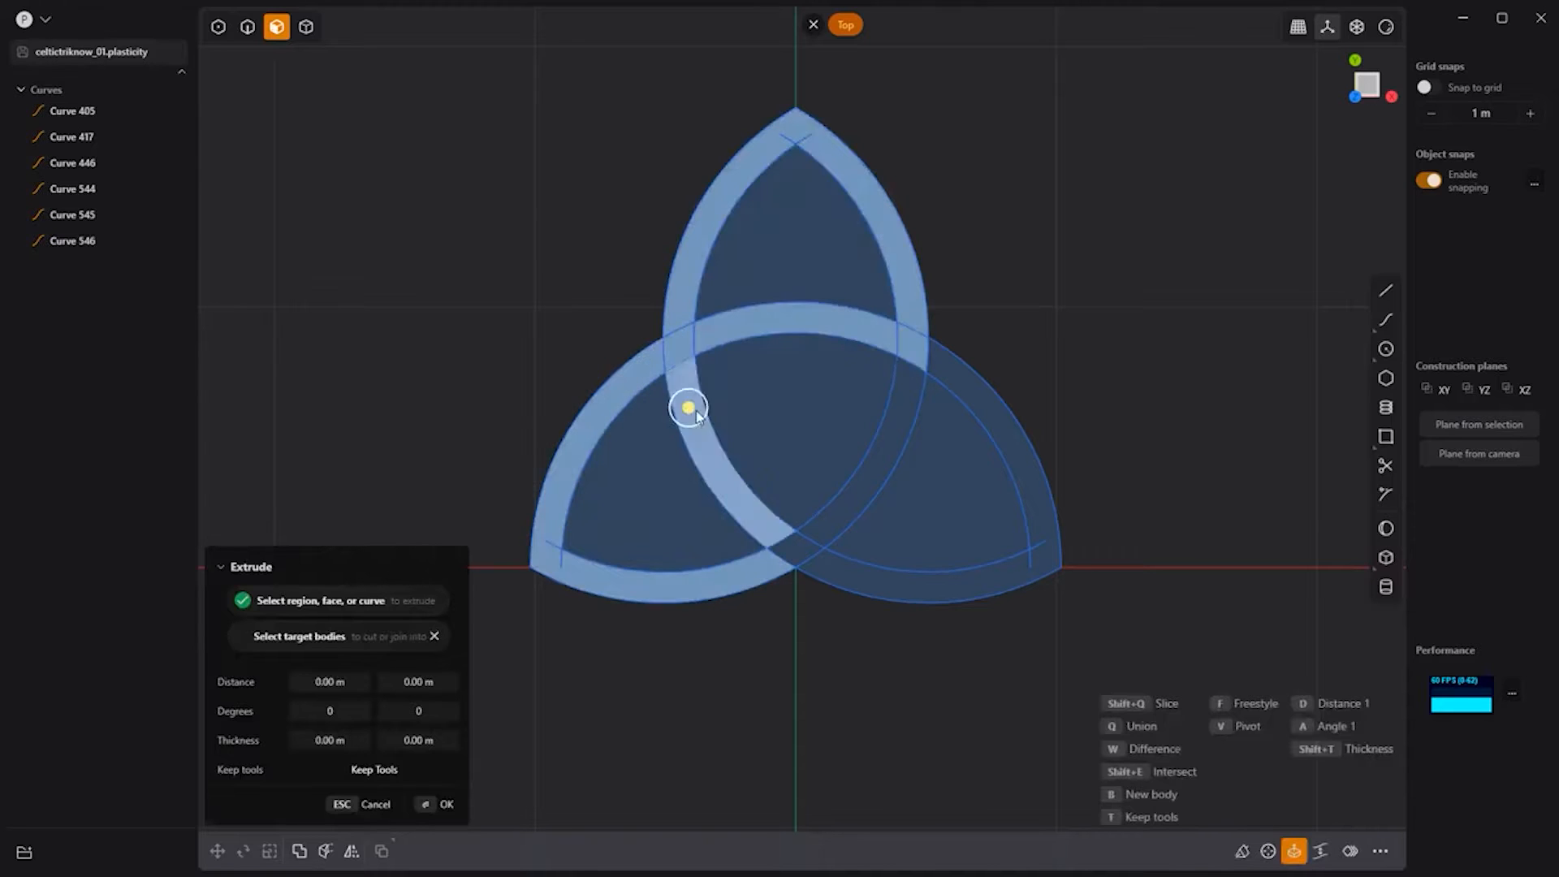
left_click(887, 438)
left_click(794, 550)
left_click(883, 580)
middle_click_drag(926, 695, 860, 580)
left_click_drag(912, 401, 1101, 285)
key("Return")
Step: Hide the construction curves up through Curve 546
left_click(66, 158)
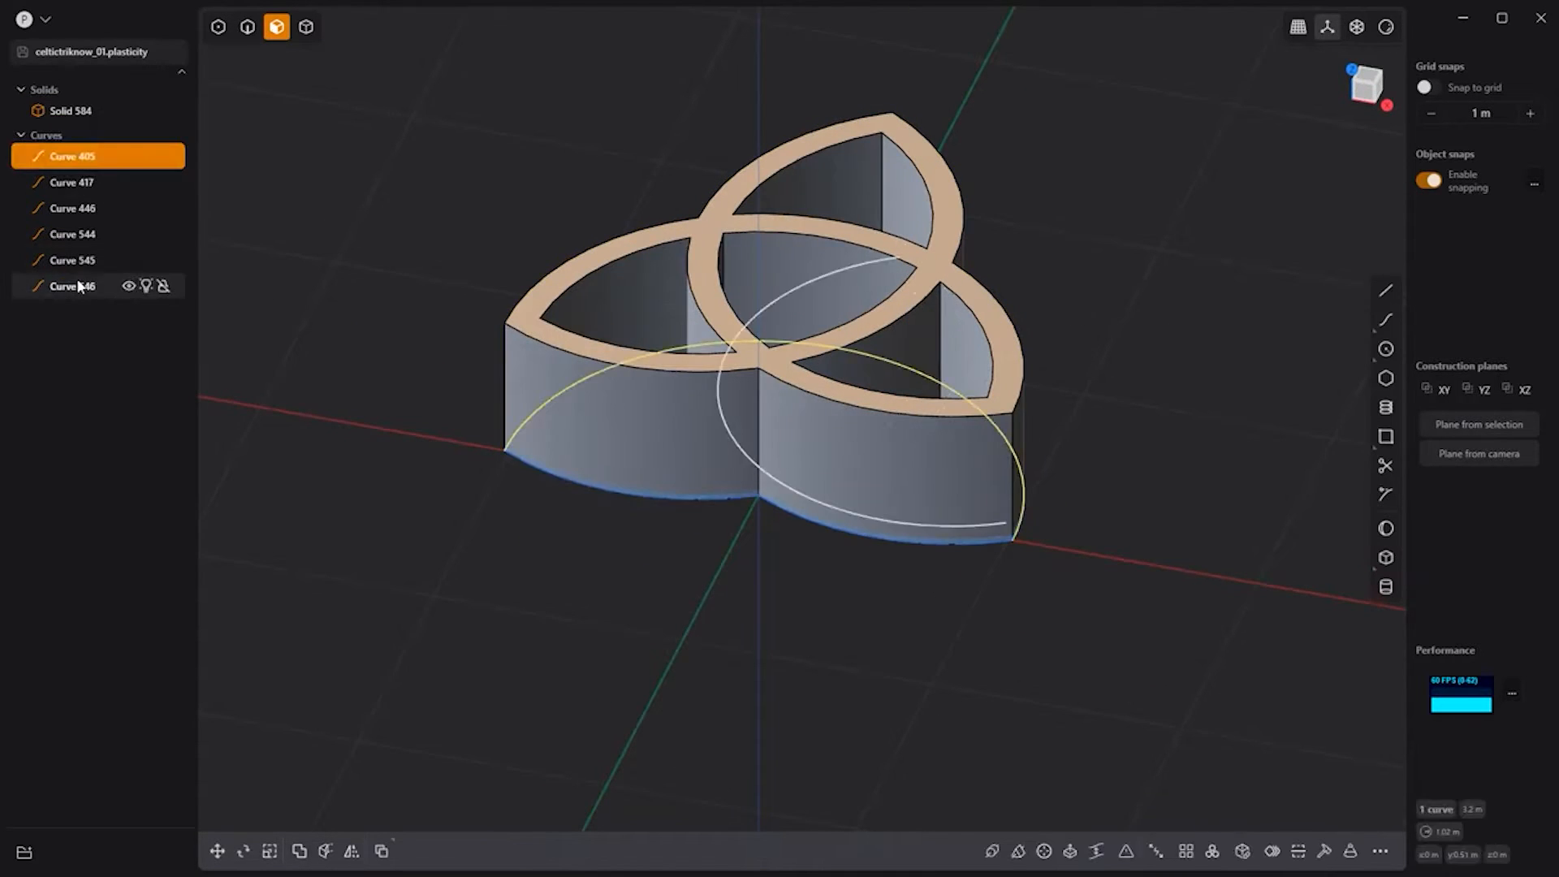
left_click(78, 285, "shift")
key("h")
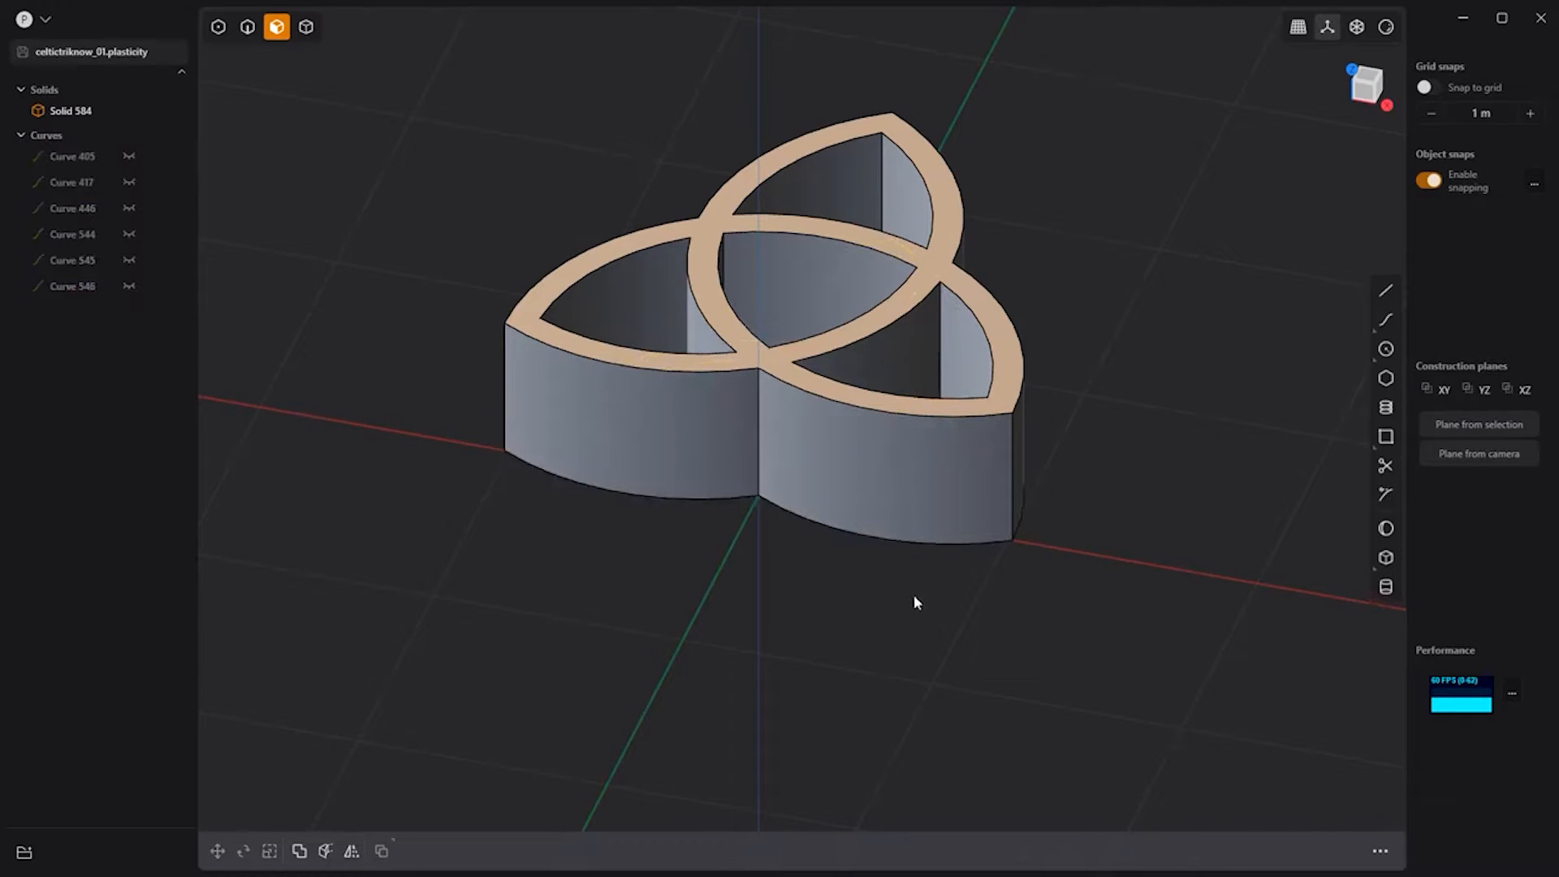
Step: Fillet every edge of the knot solid by about 0.02 m
key("2")
left_click_drag(1149, 677, 470, 85)
key("b")
left_click_drag(732, 279, 743, 277)
key("Return")
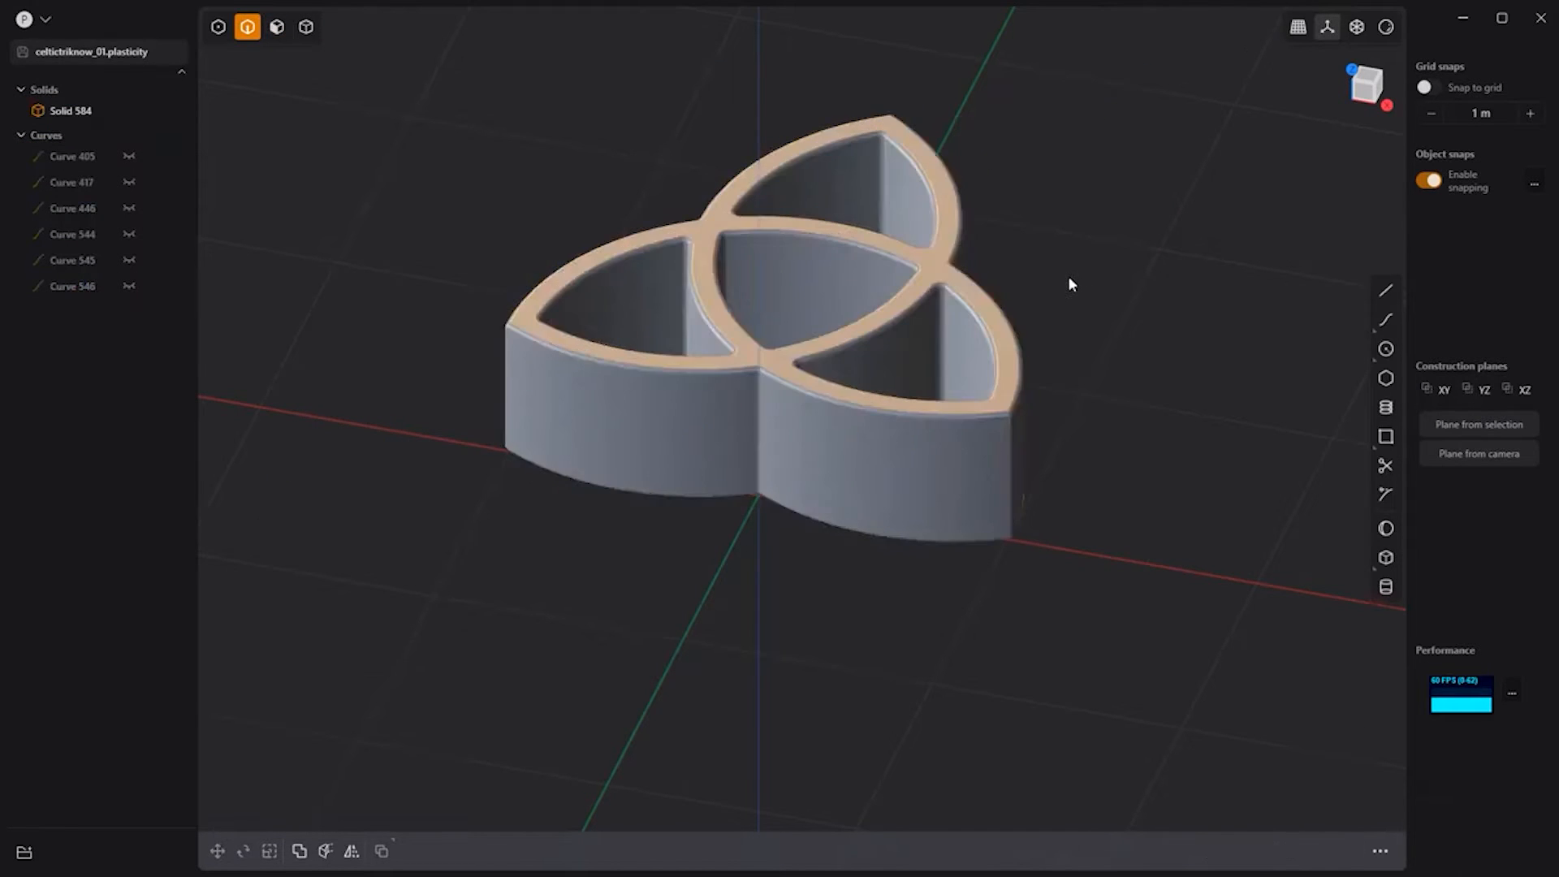
middle_click_drag(1067, 275, 1035, 341)
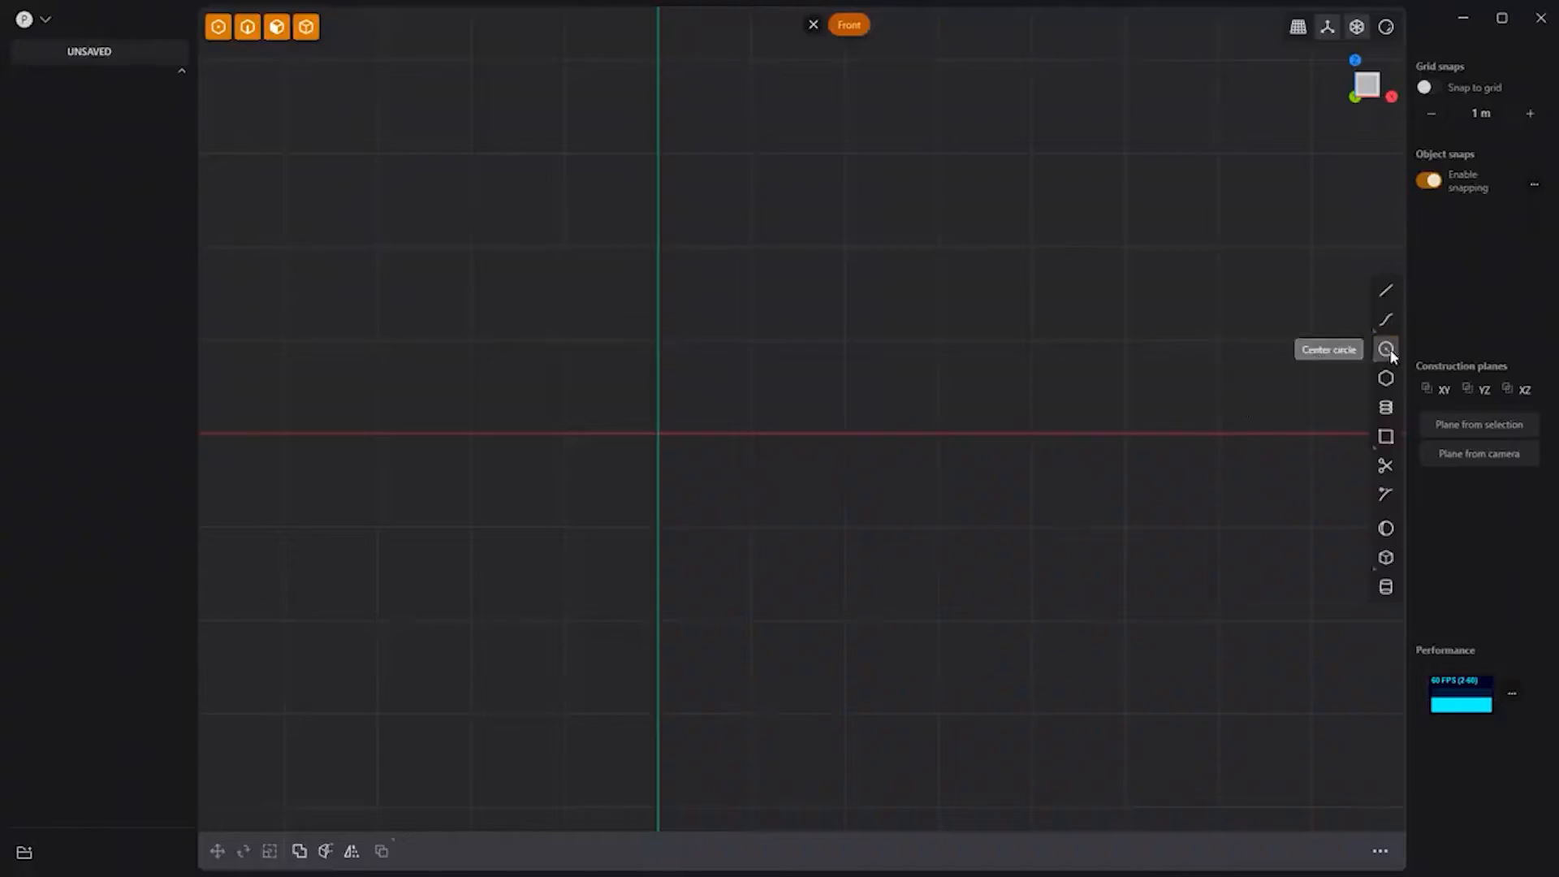
Step: Draw a circle at the origin and swap its top and bottom control points past center
left_click(1386, 349)
left_click(659, 434)
left_click(656, 702)
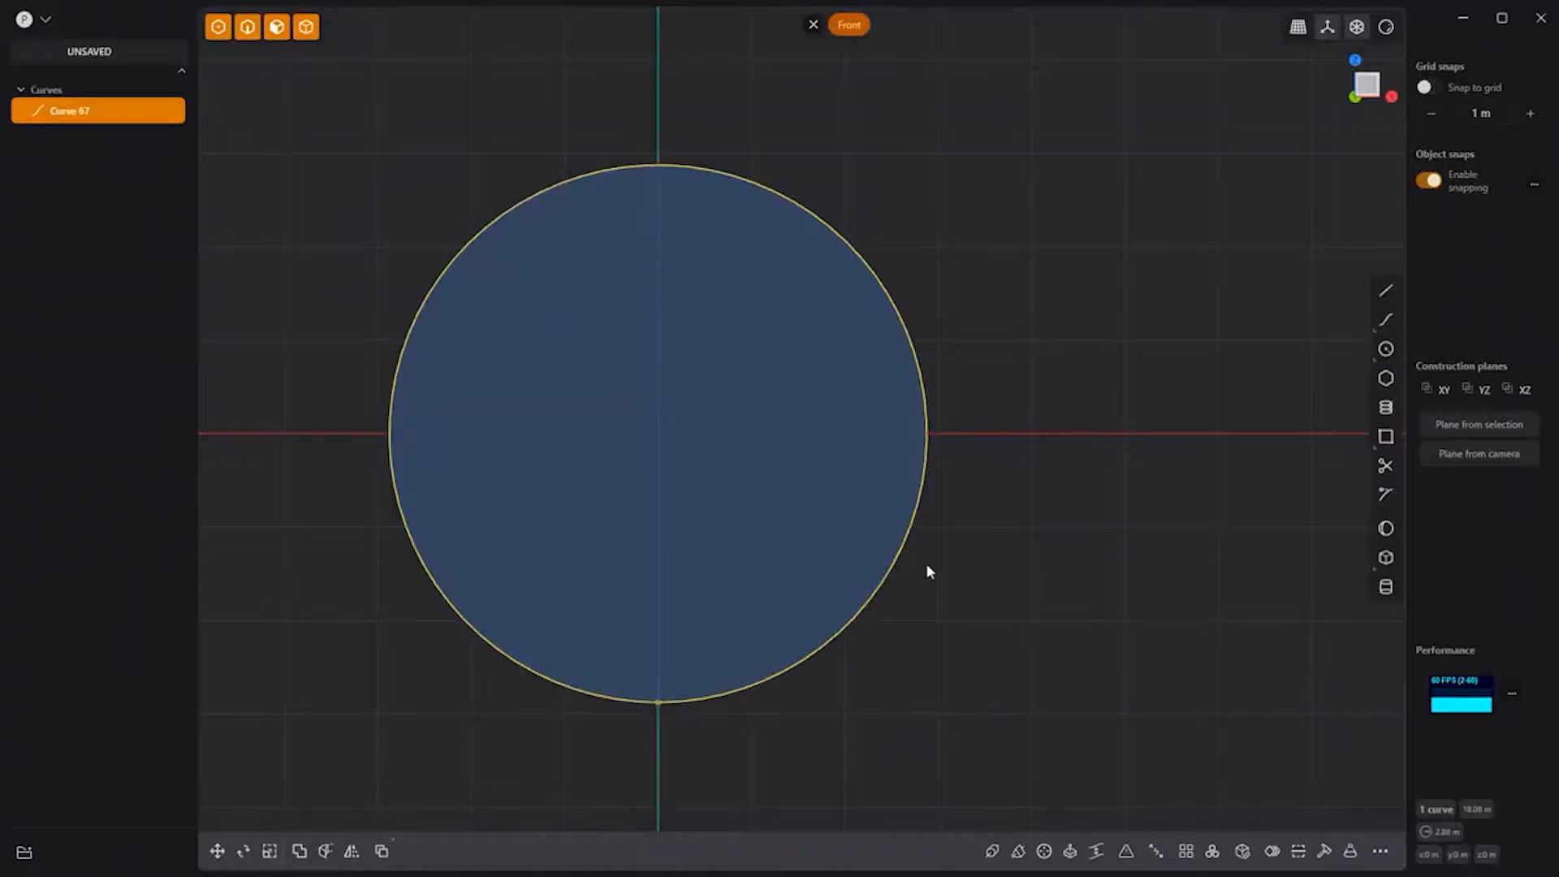
key("shift+s")
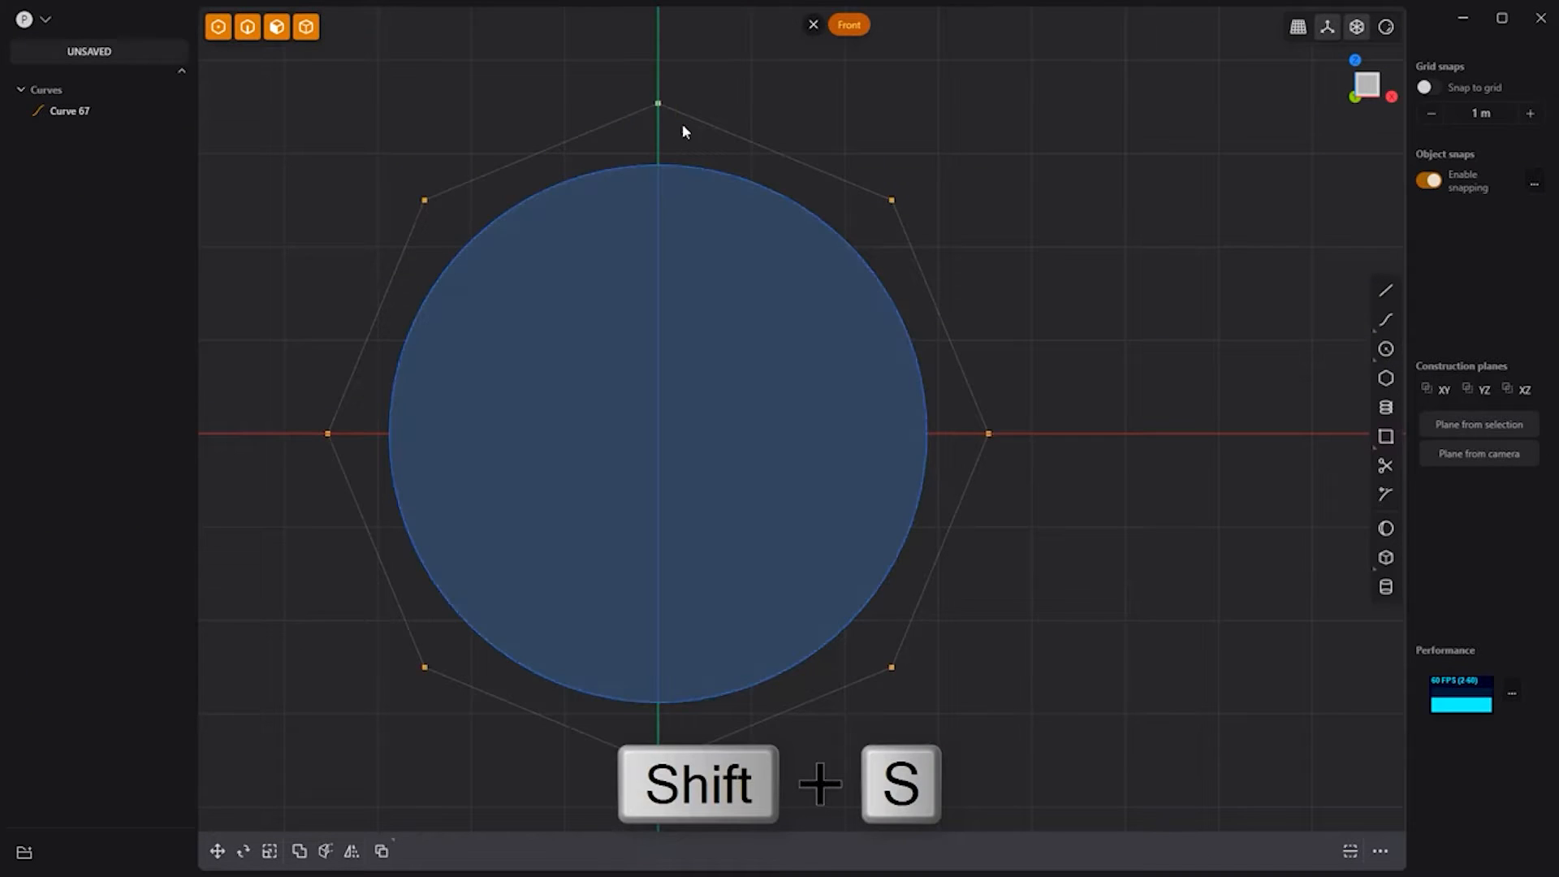
left_click(657, 103)
left_click_drag(655, 56, 648, 526)
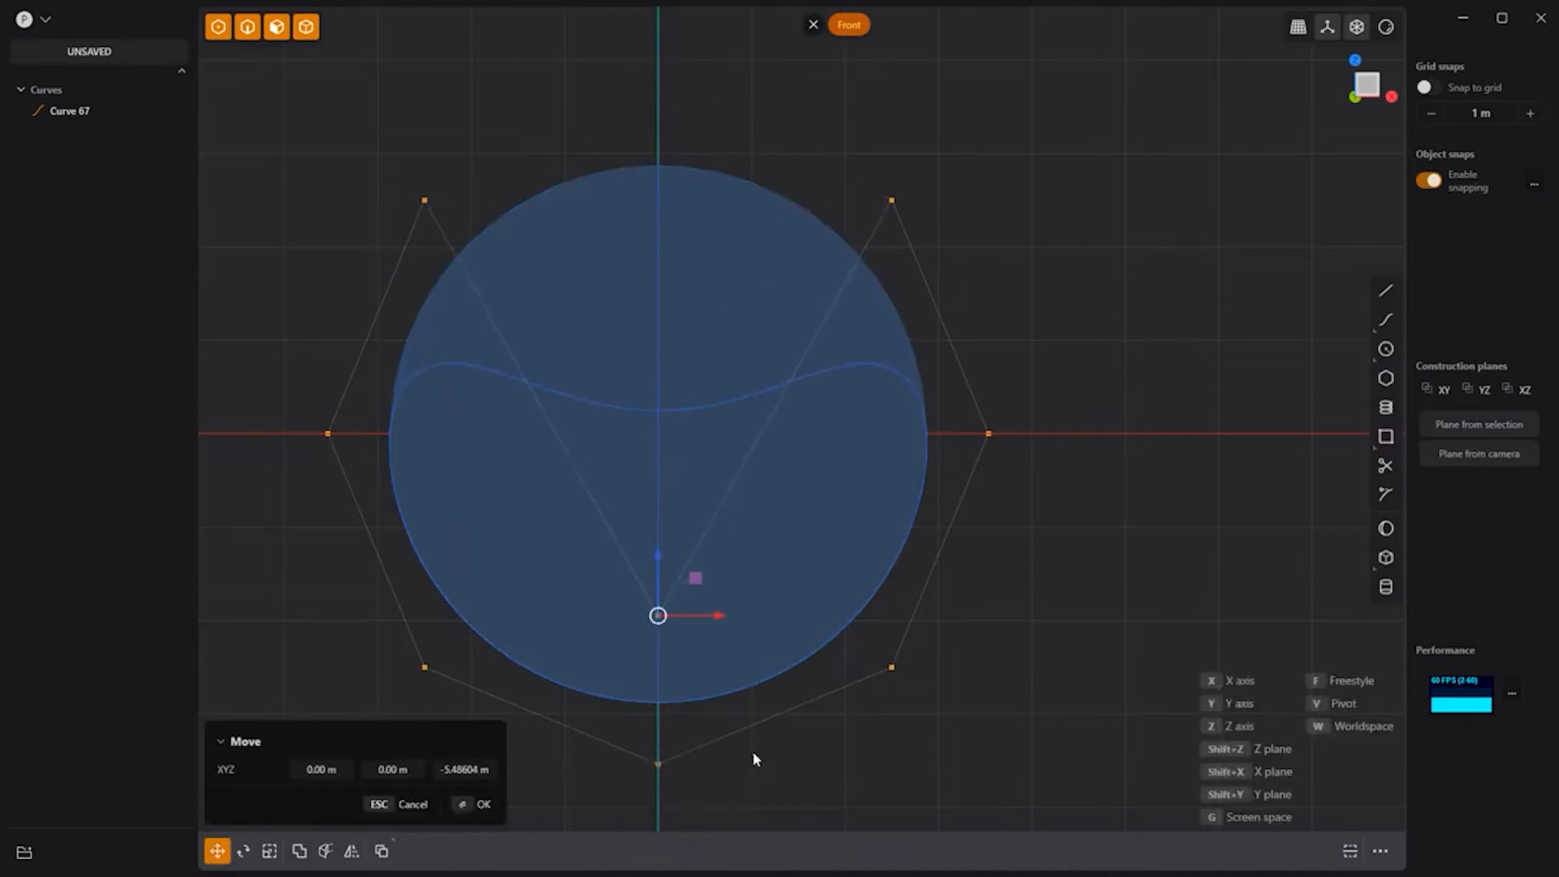
right_click(752, 752)
left_click(657, 763)
left_click_drag(657, 703, 665, 267)
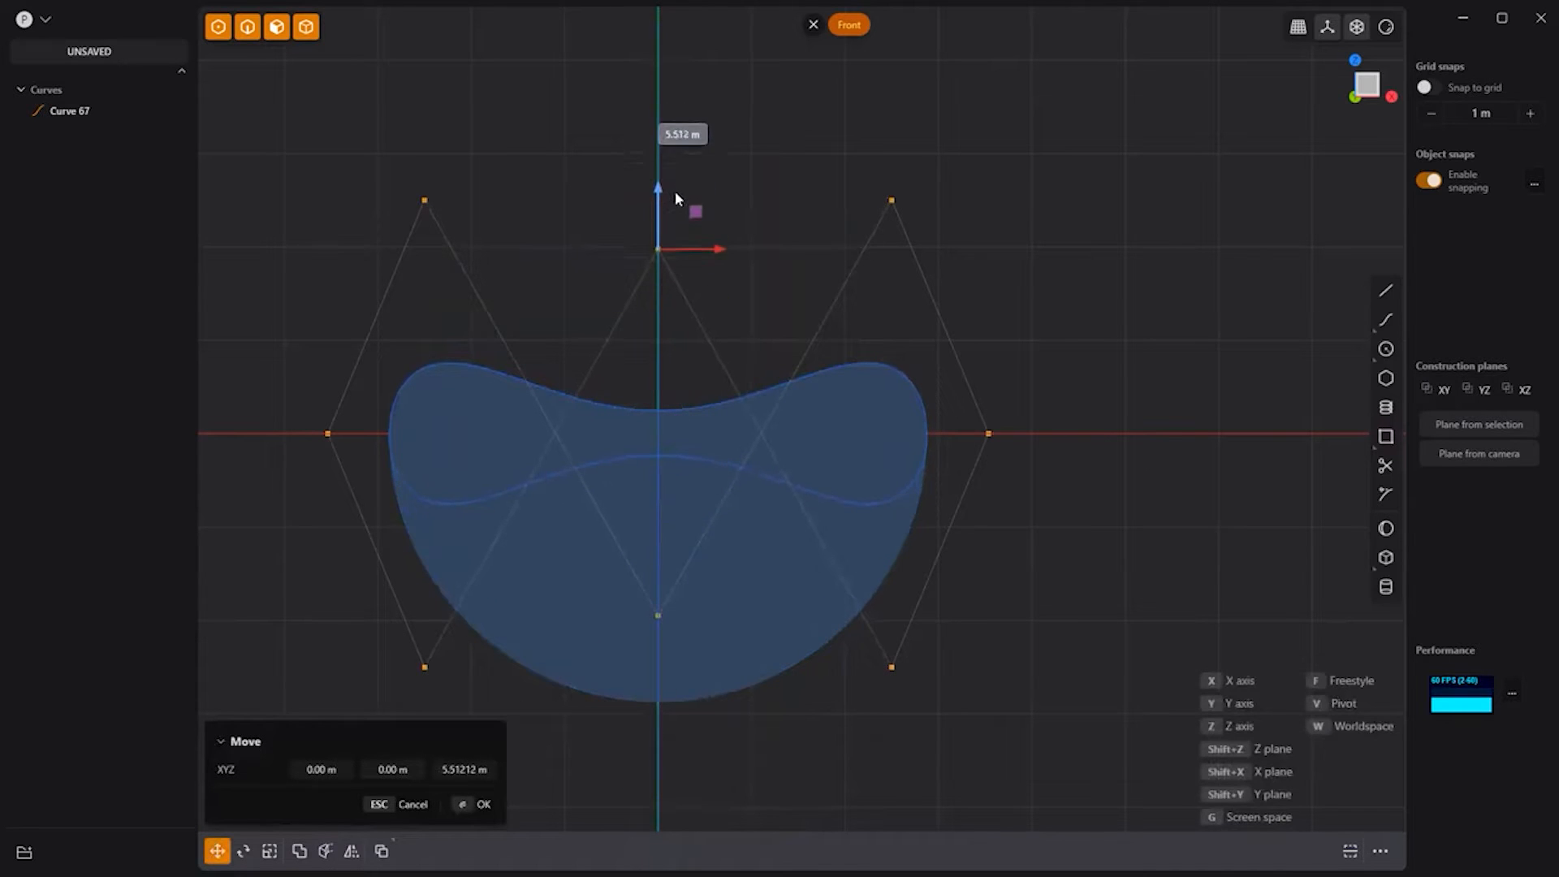
left_click_drag(674, 198, 786, 198)
Step: In the right view, rotate the curve 20° and two control points -40° to twist the loop
key("KP_3")
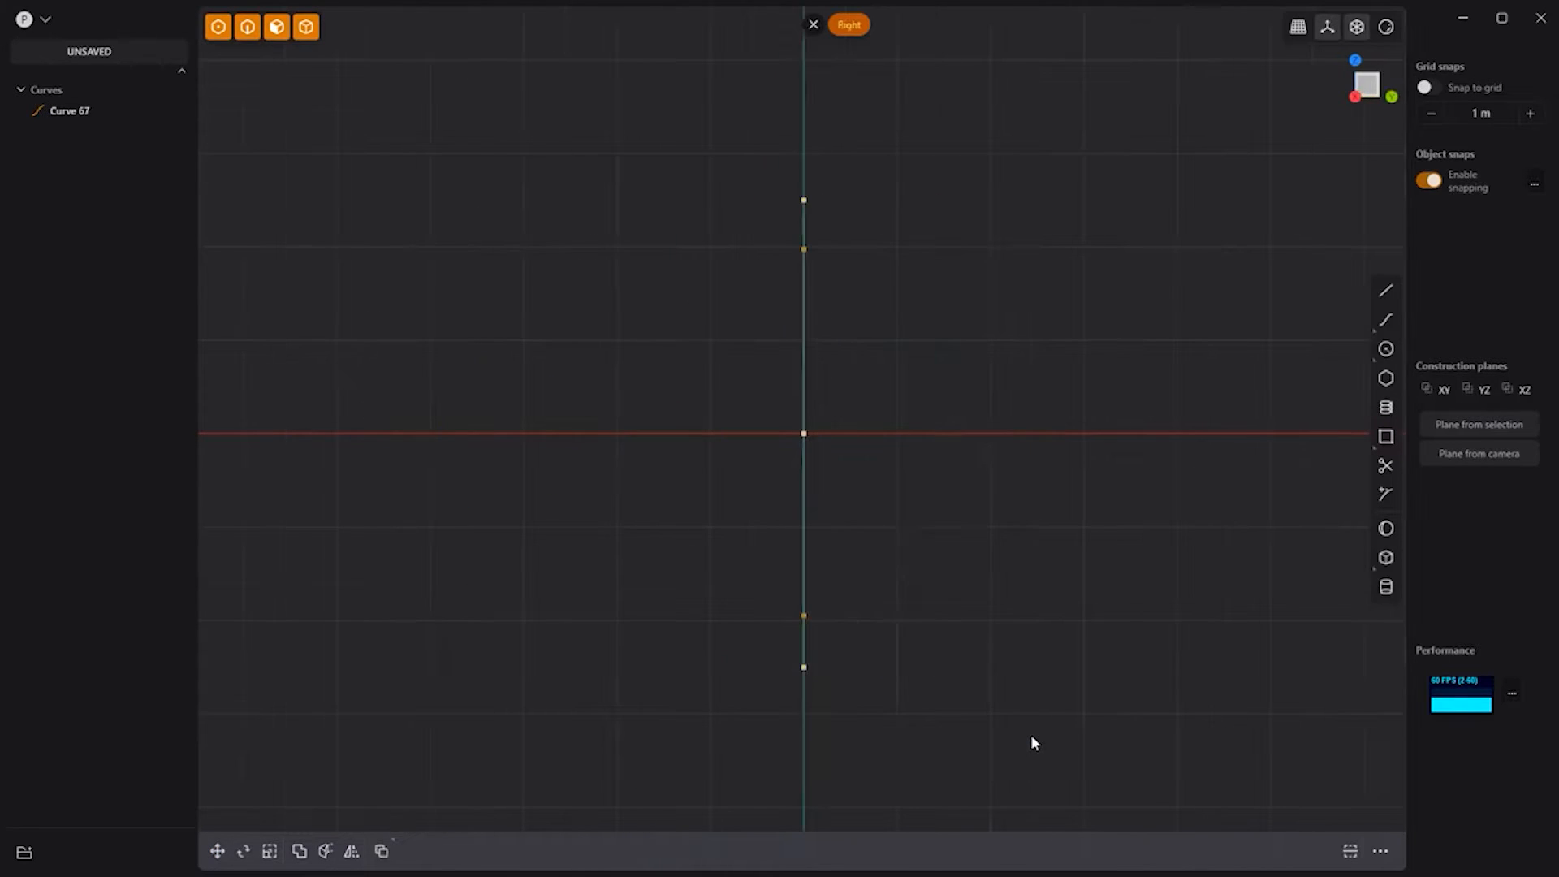
type("r20")
key("Return")
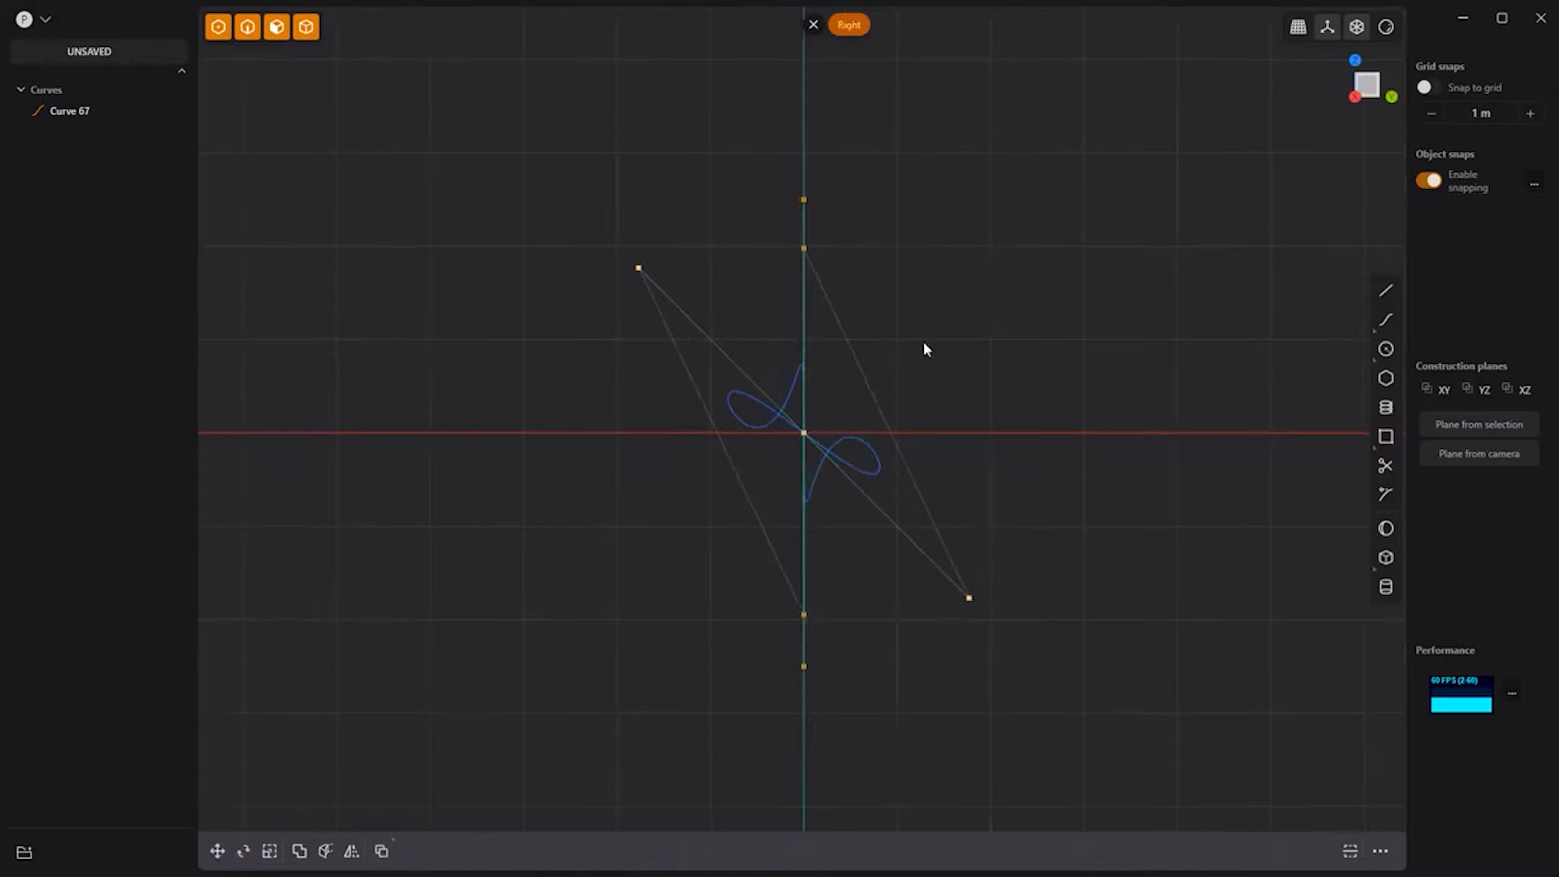
key("KP_1")
left_click_drag(263, 126, 508, 757)
key("KP_3")
key("r")
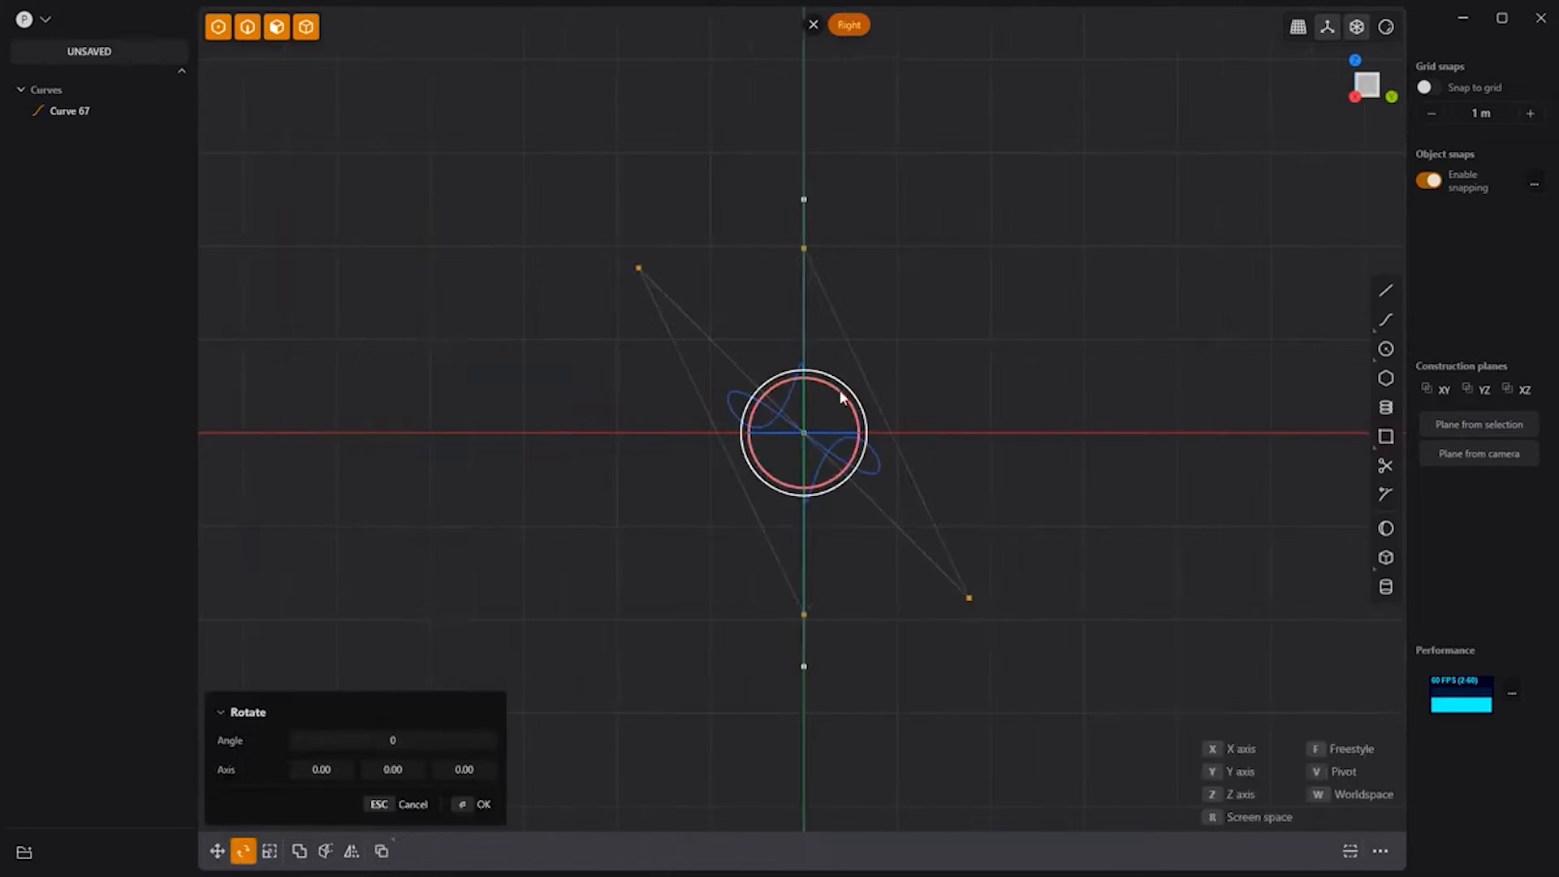
key("Return")
key("Return")
Step: Pipe the twisted loop curve into a thin solid
key("KP_1")
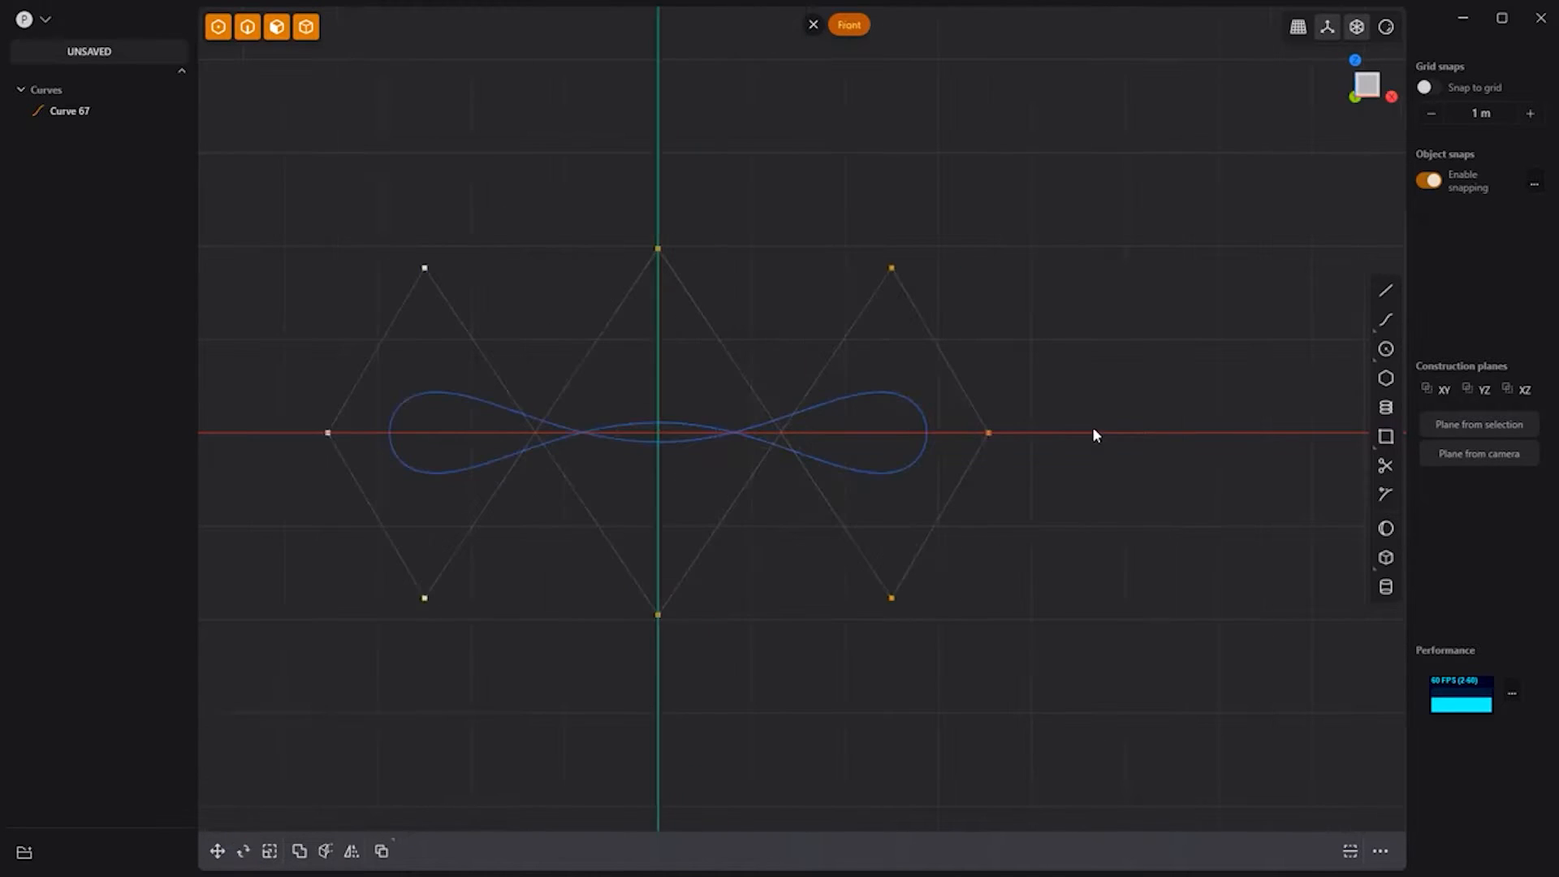
middle_click_drag(1088, 425, 1014, 408)
left_click(699, 435)
key("p")
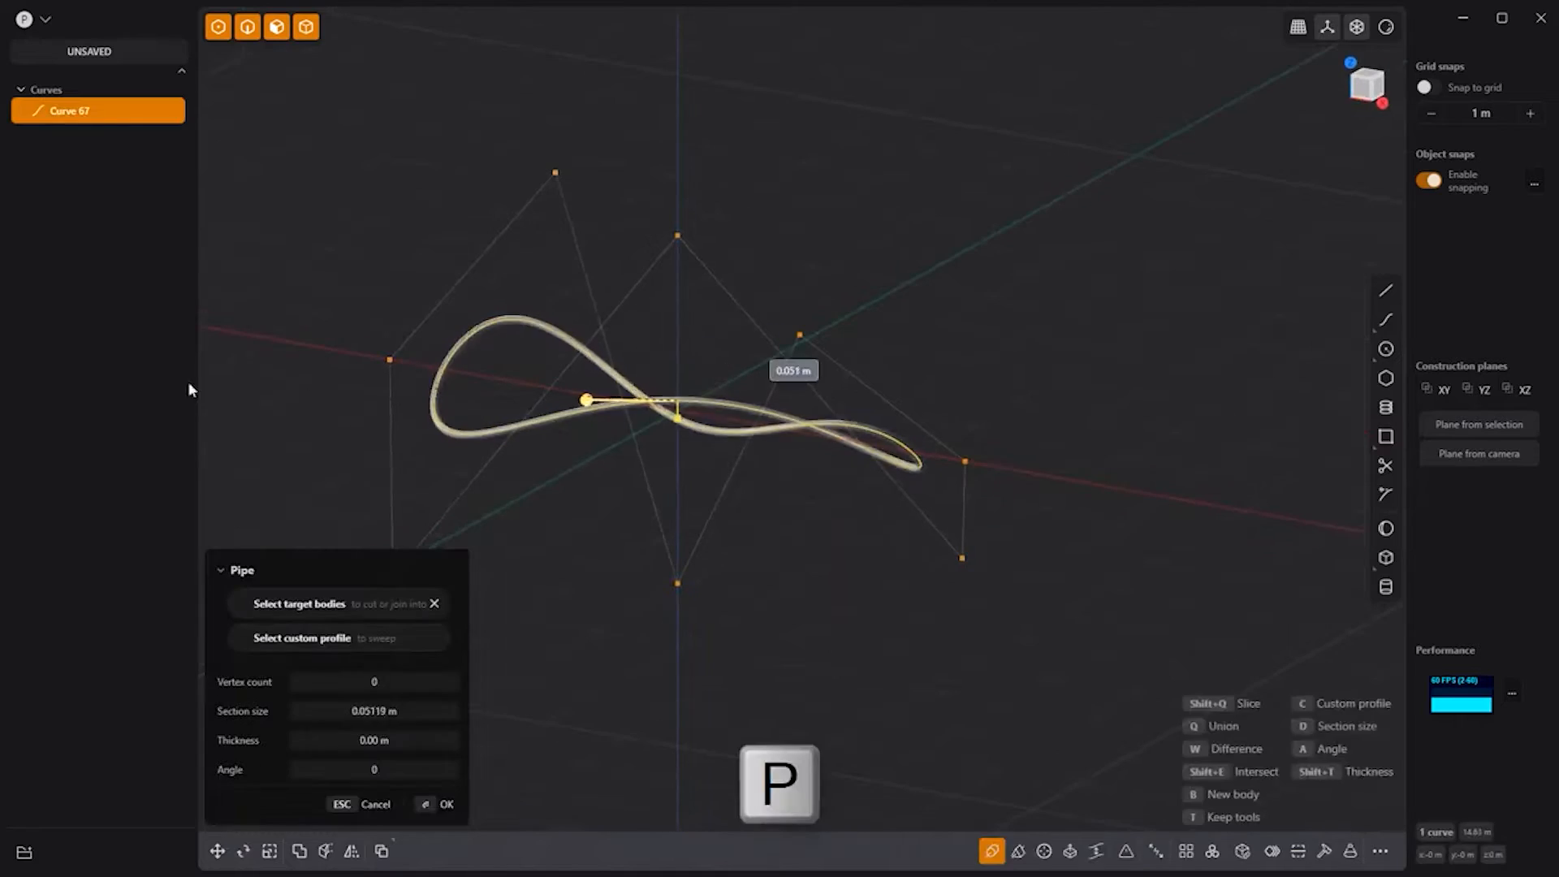
left_click(679, 406)
Step: Inspect the pipe solid from the top and orbit around it, then begin a sphere
key("KP_7")
key("Escape")
middle_click_drag(849, 344, 939, 309)
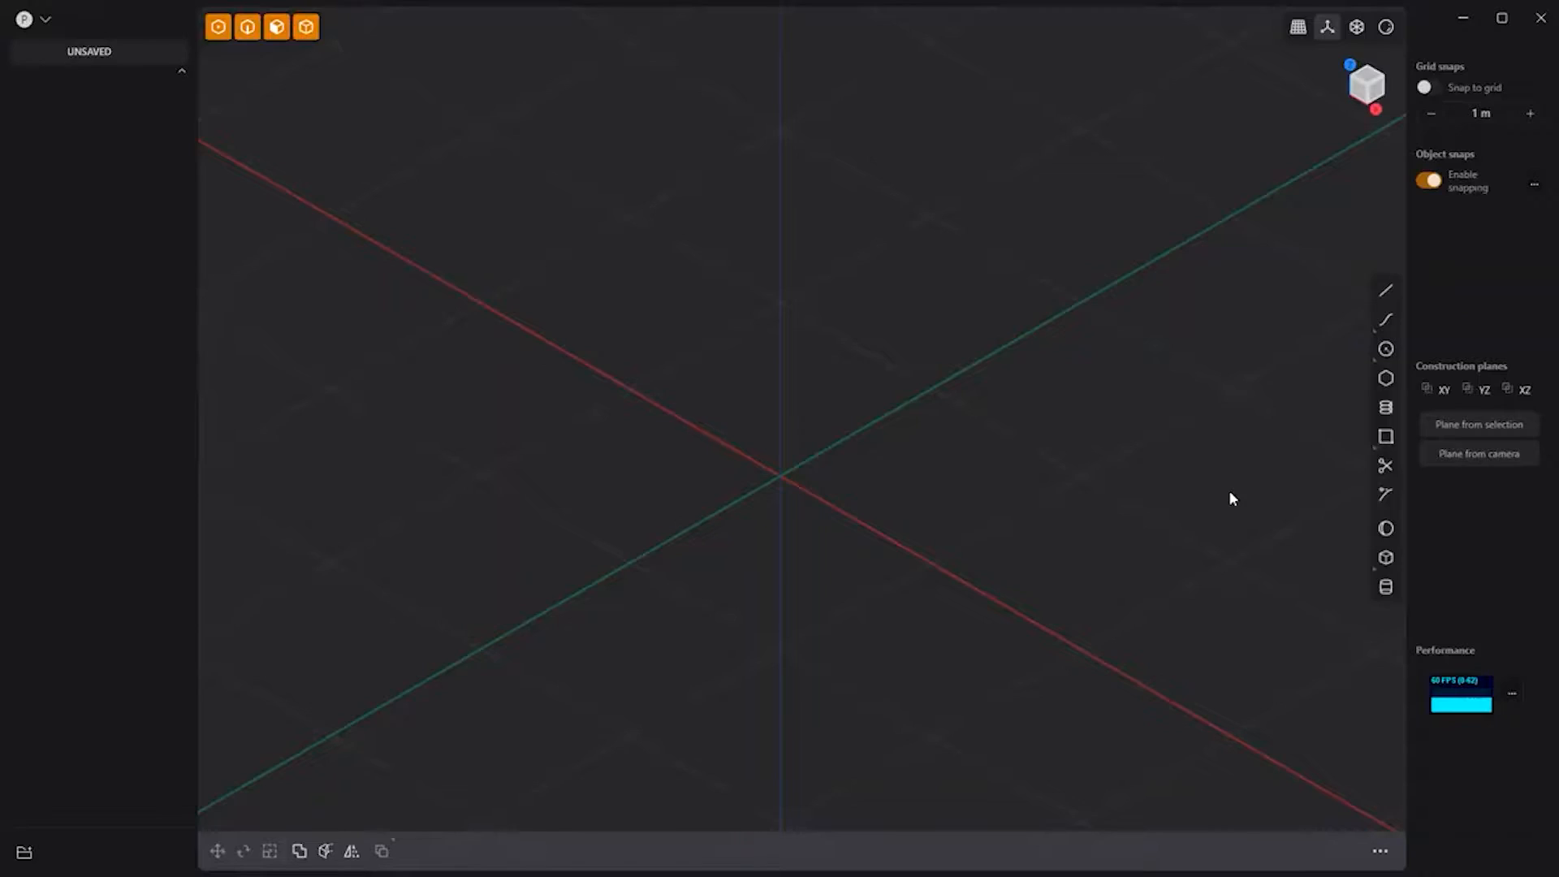
key("shift+s")
Step: Place a sphere of about 1 m radius centred on the origin
left_click(787, 474)
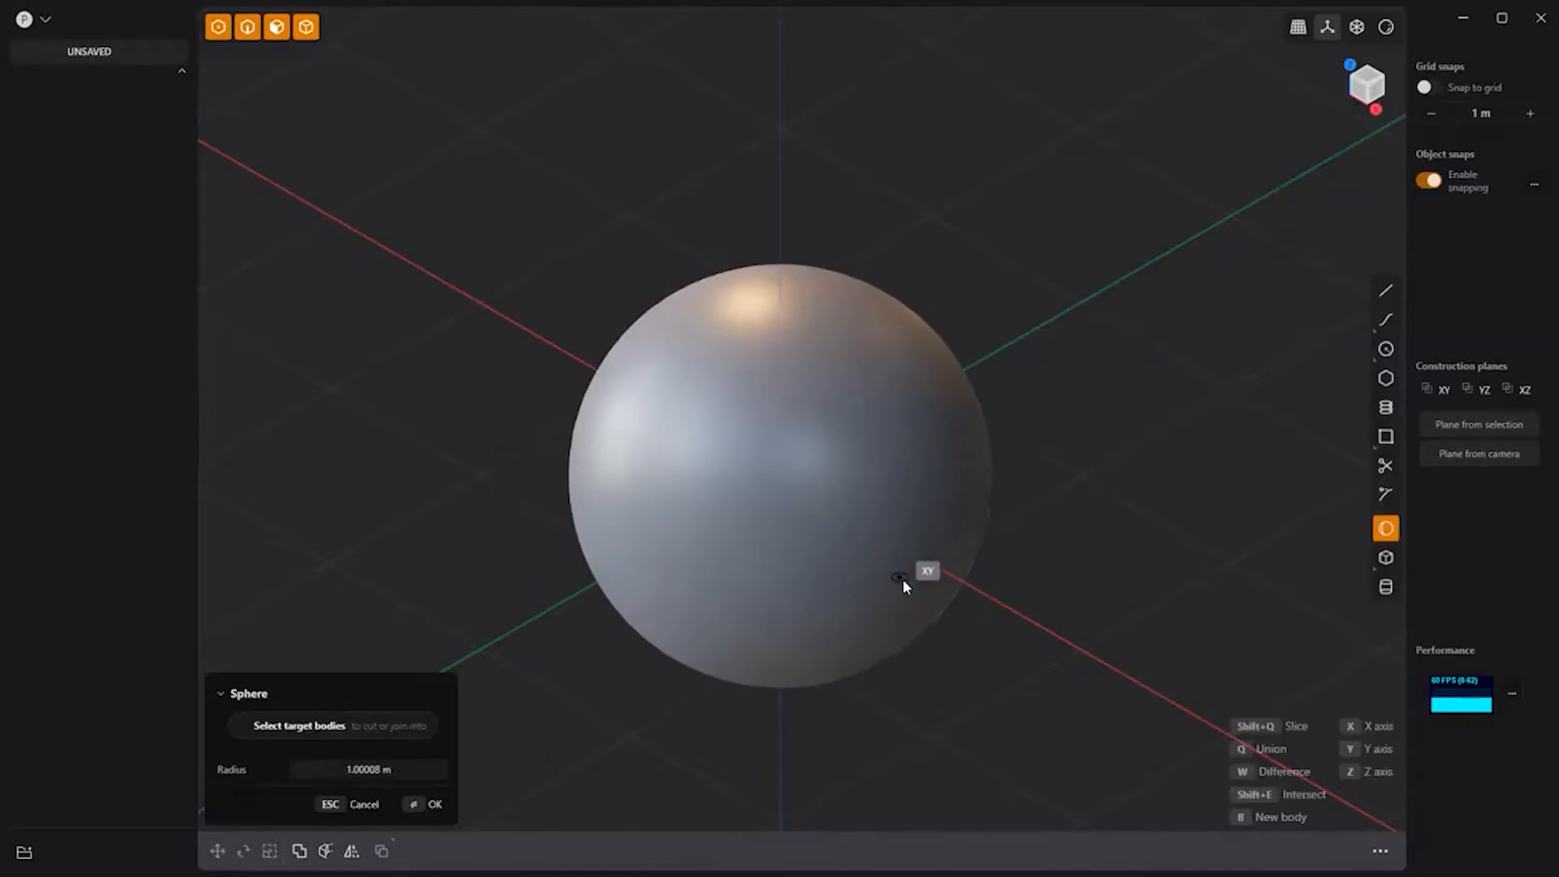
left_click(1109, 494)
key("KP_1")
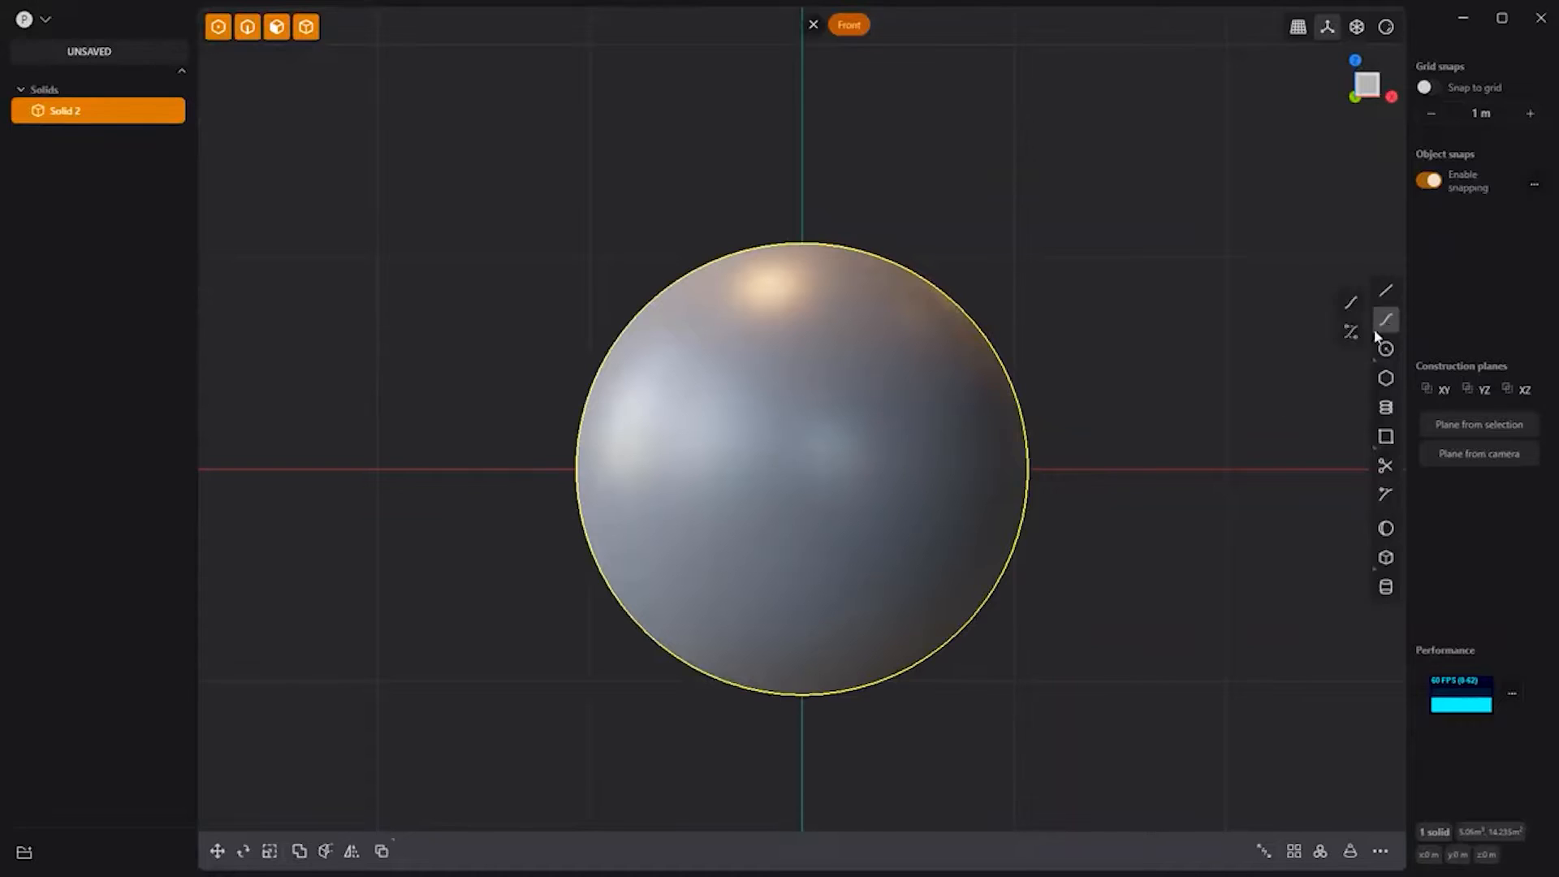
Step: Draw a curve over the sphere, mirror it with Alt+X, and add a line across the top
left_click(1377, 325)
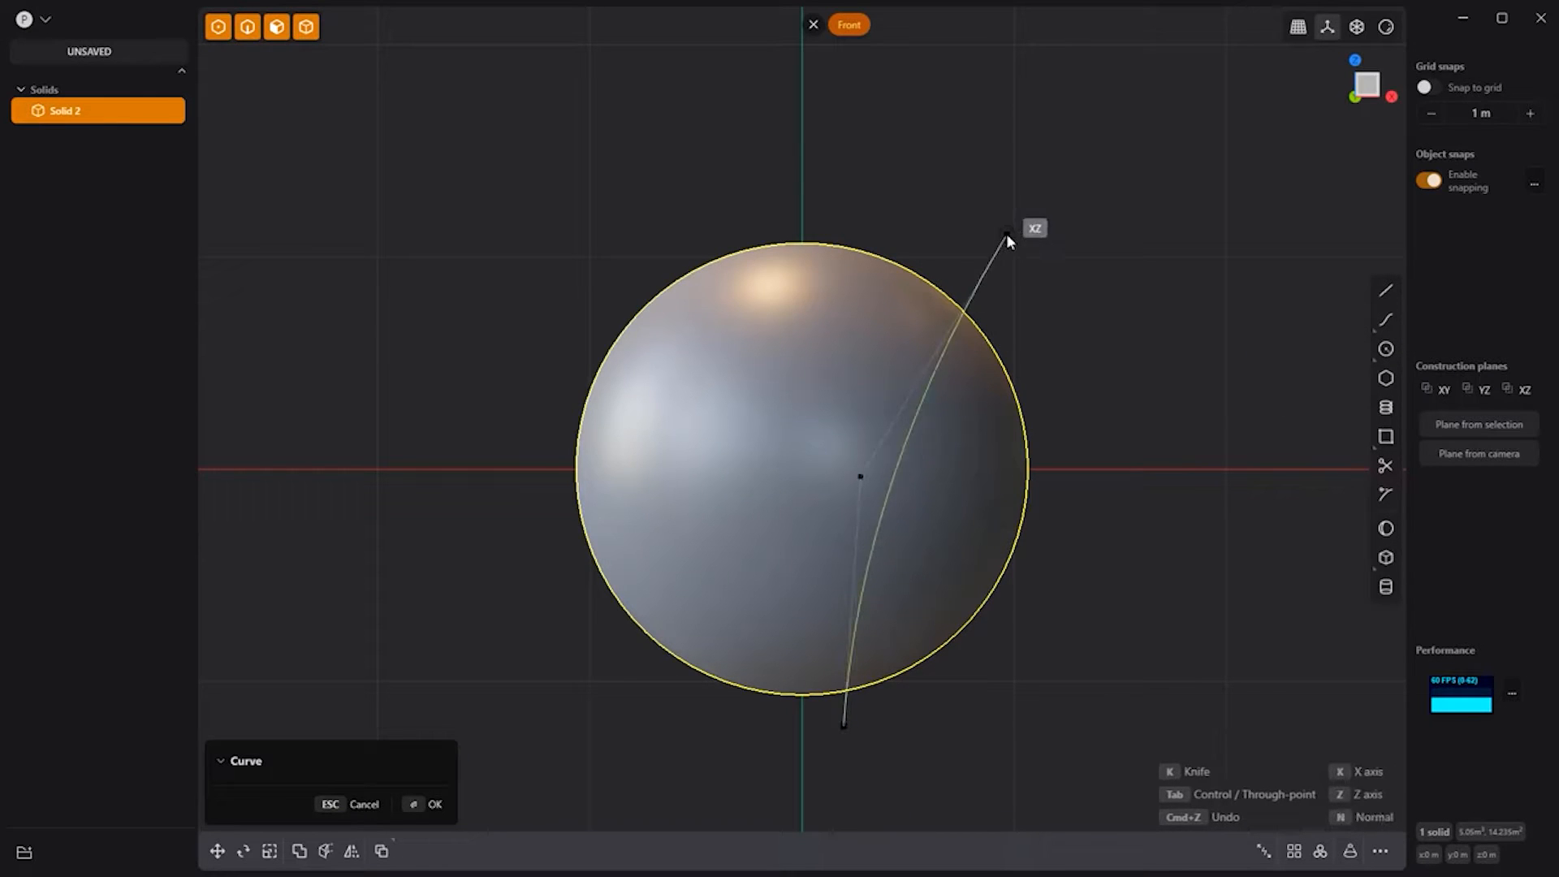
left_click(1006, 232)
key("alt+x")
key("Return")
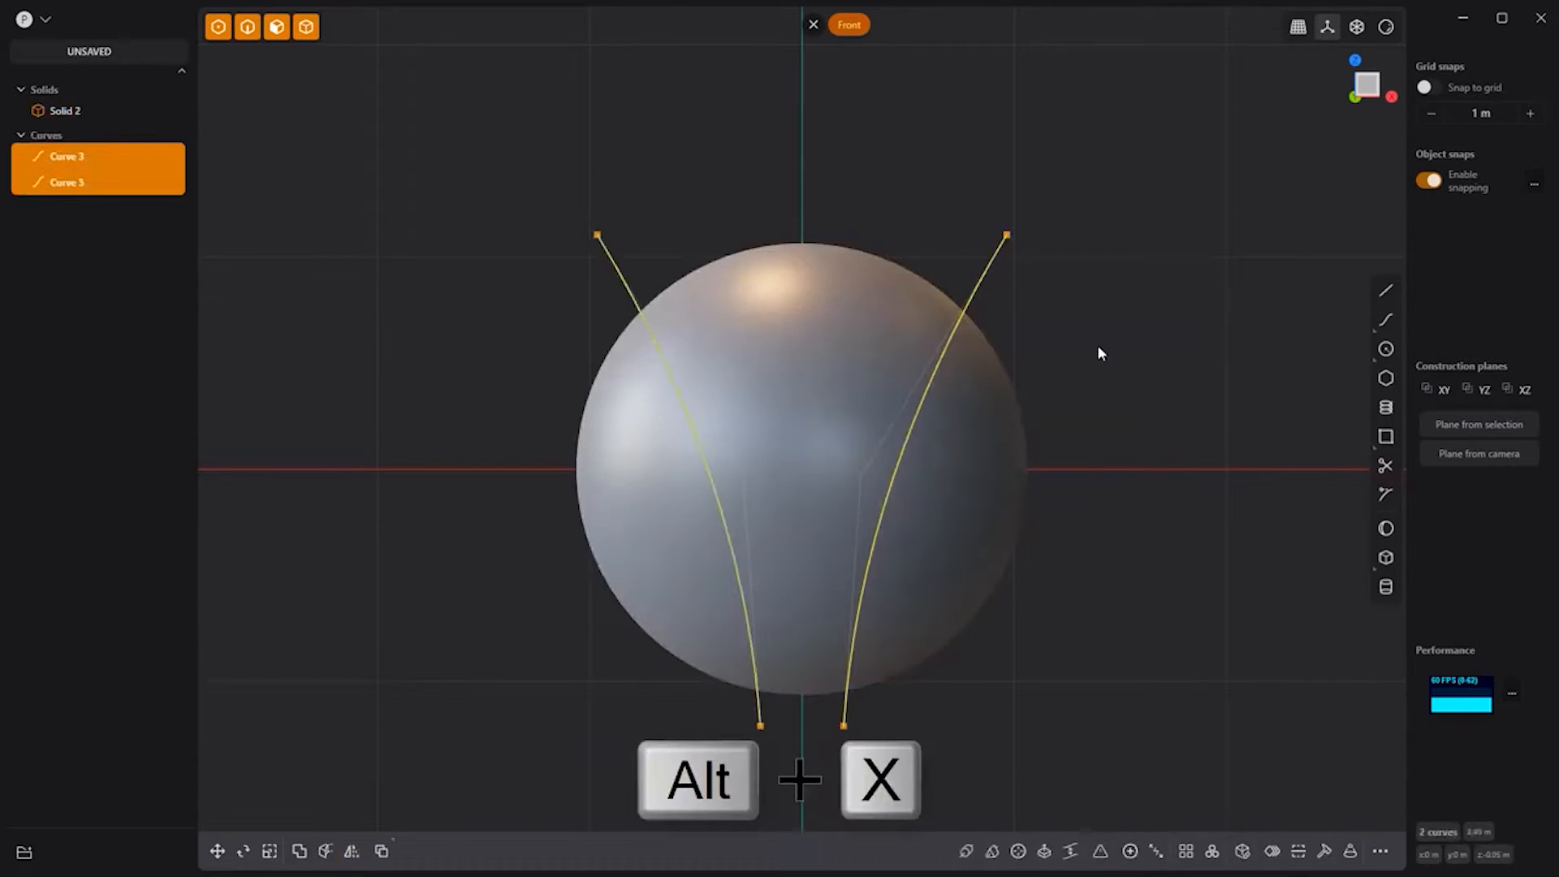
left_click(1098, 353)
left_click(1386, 291)
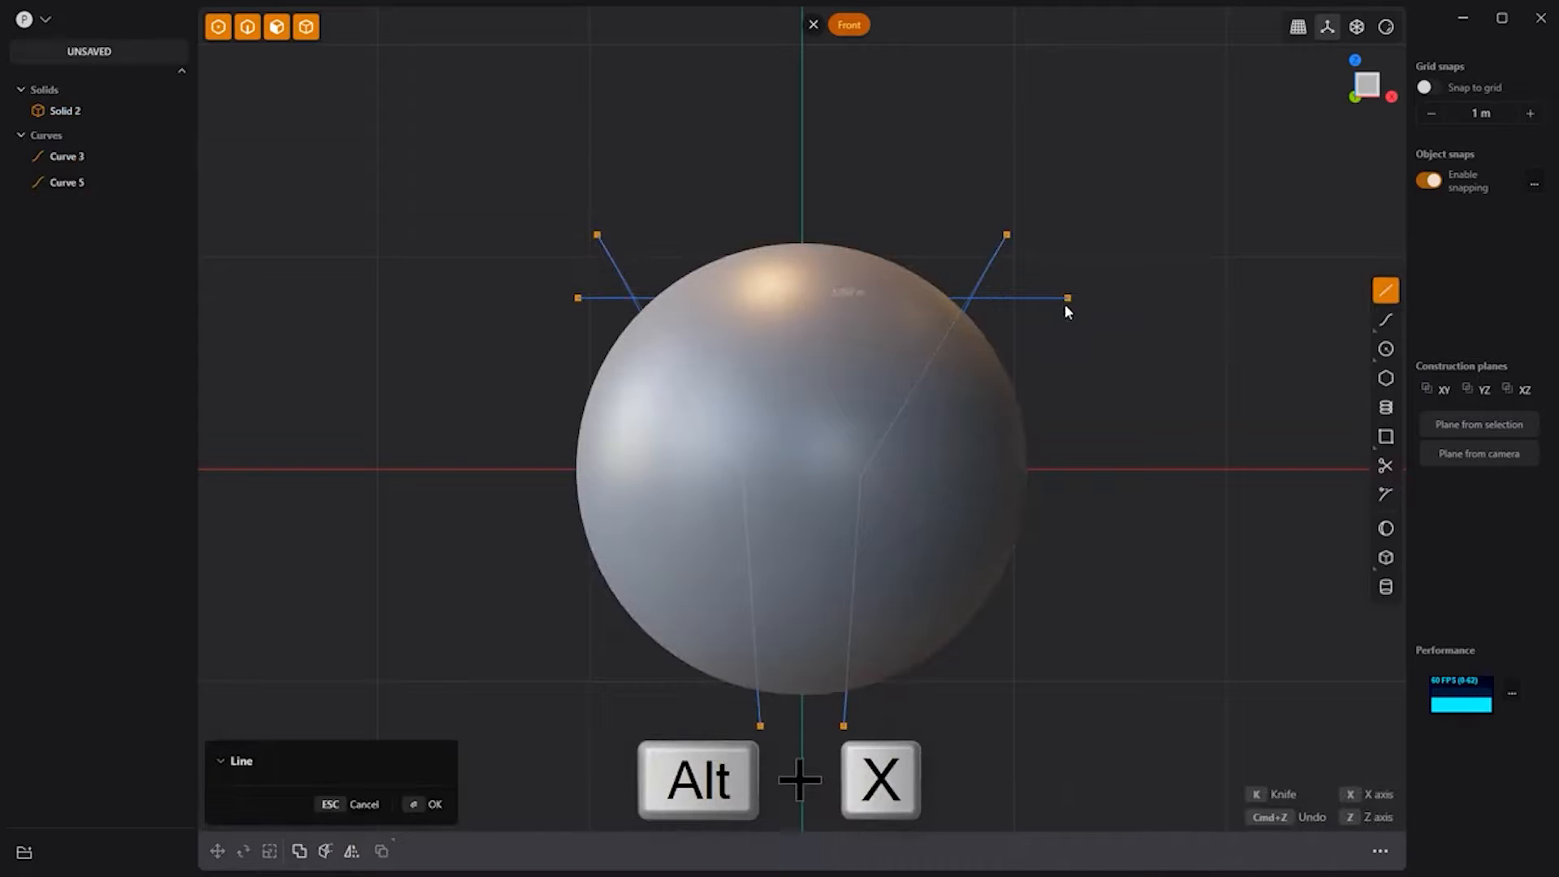
left_click(1067, 298)
Step: Cut the sphere with the two side curves and the top line
left_click(991, 267, "shift")
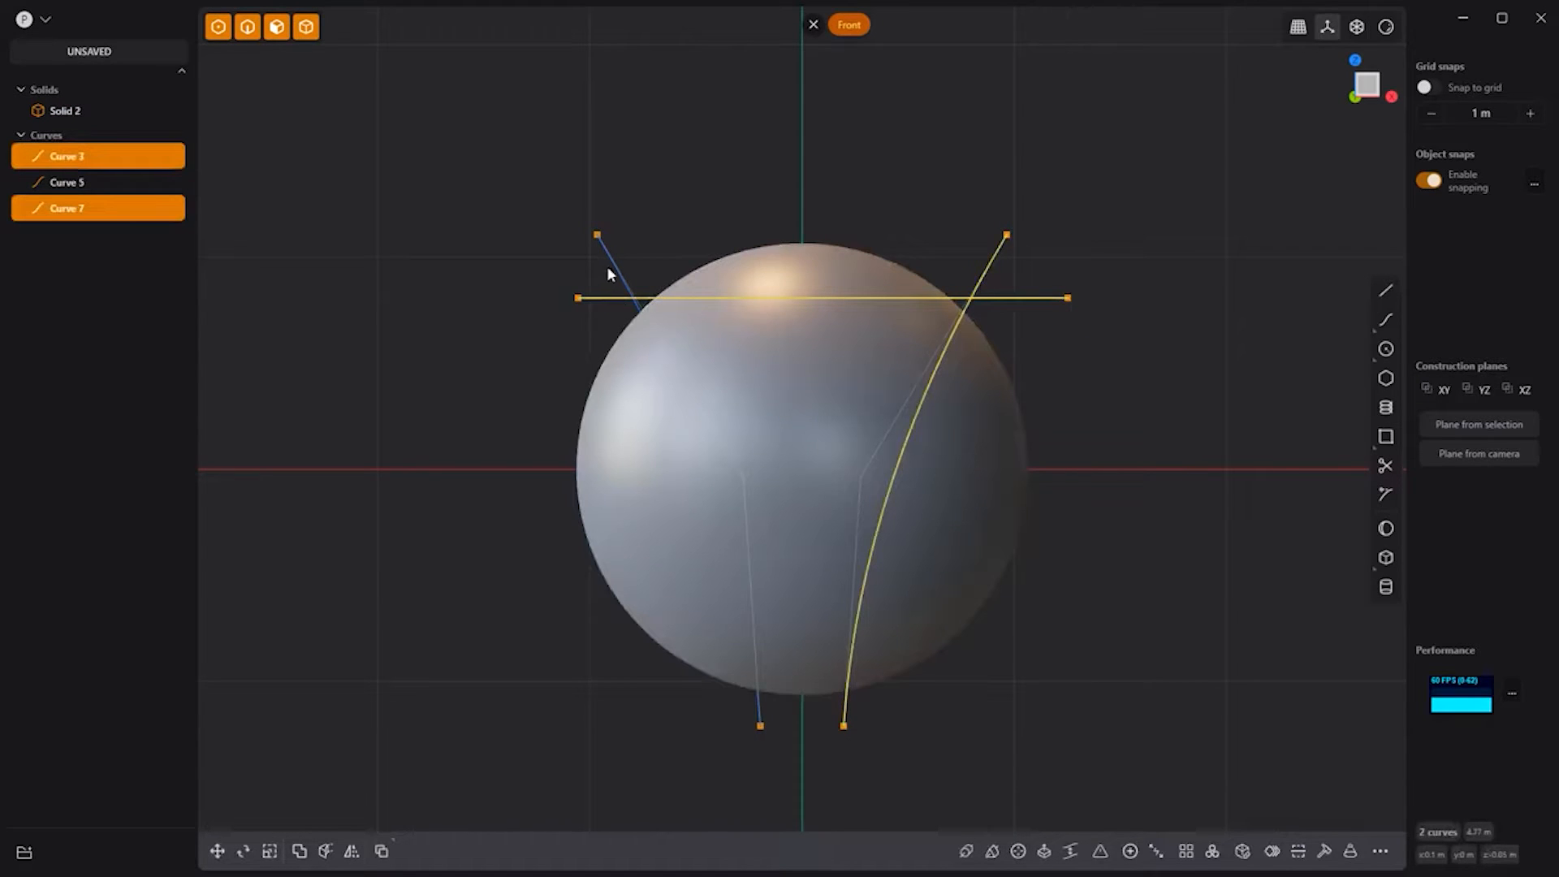
left_click(612, 266, "shift")
key("c")
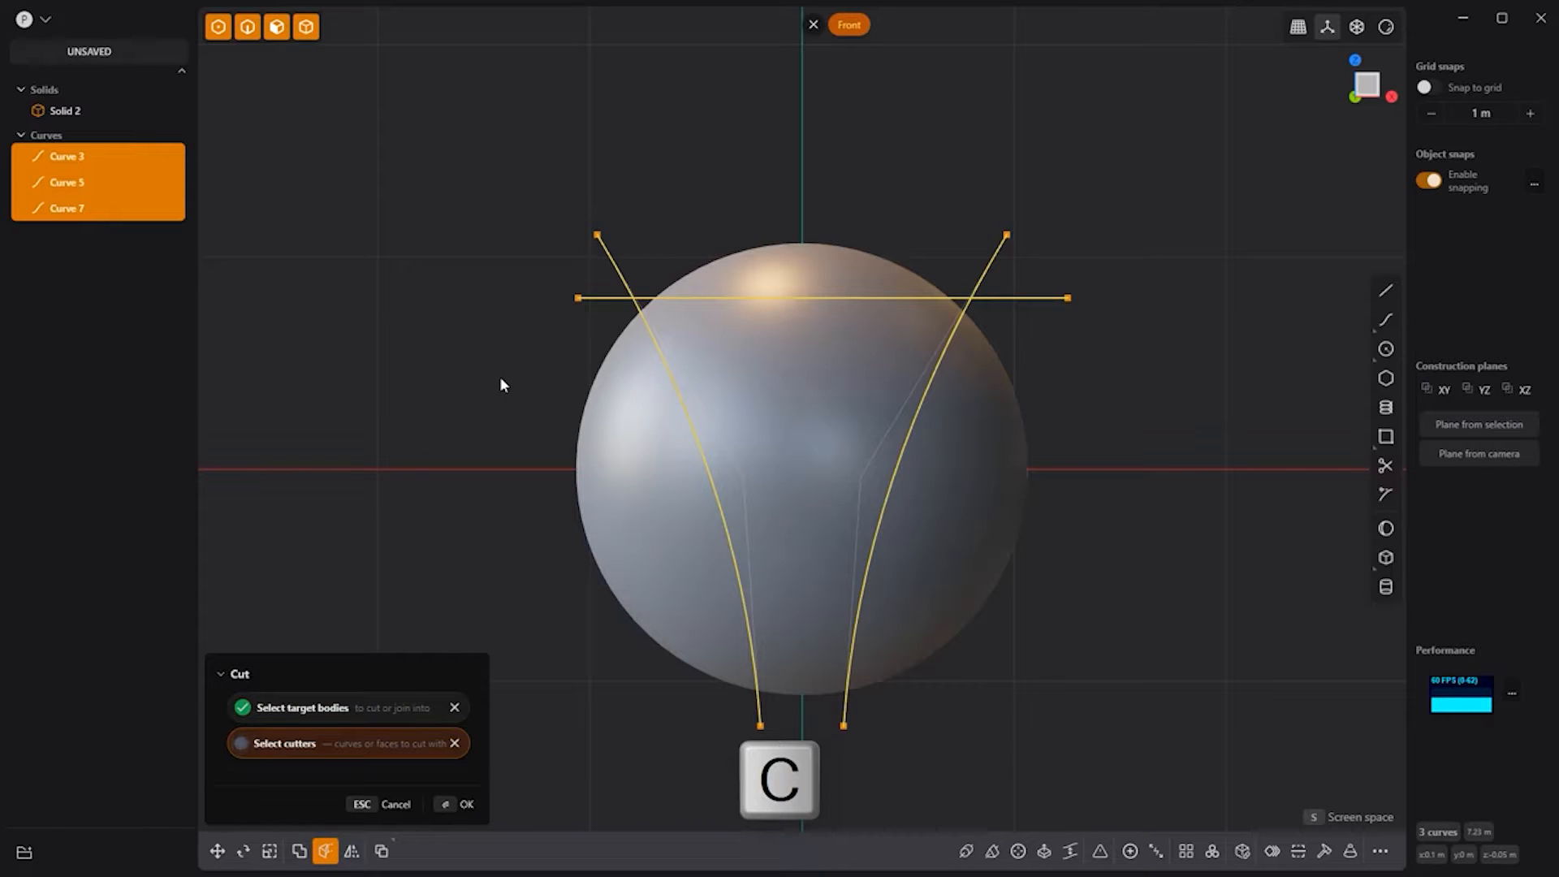
key("Return")
Step: Delete the right, left and top cap pieces of the sphere
left_click(998, 458)
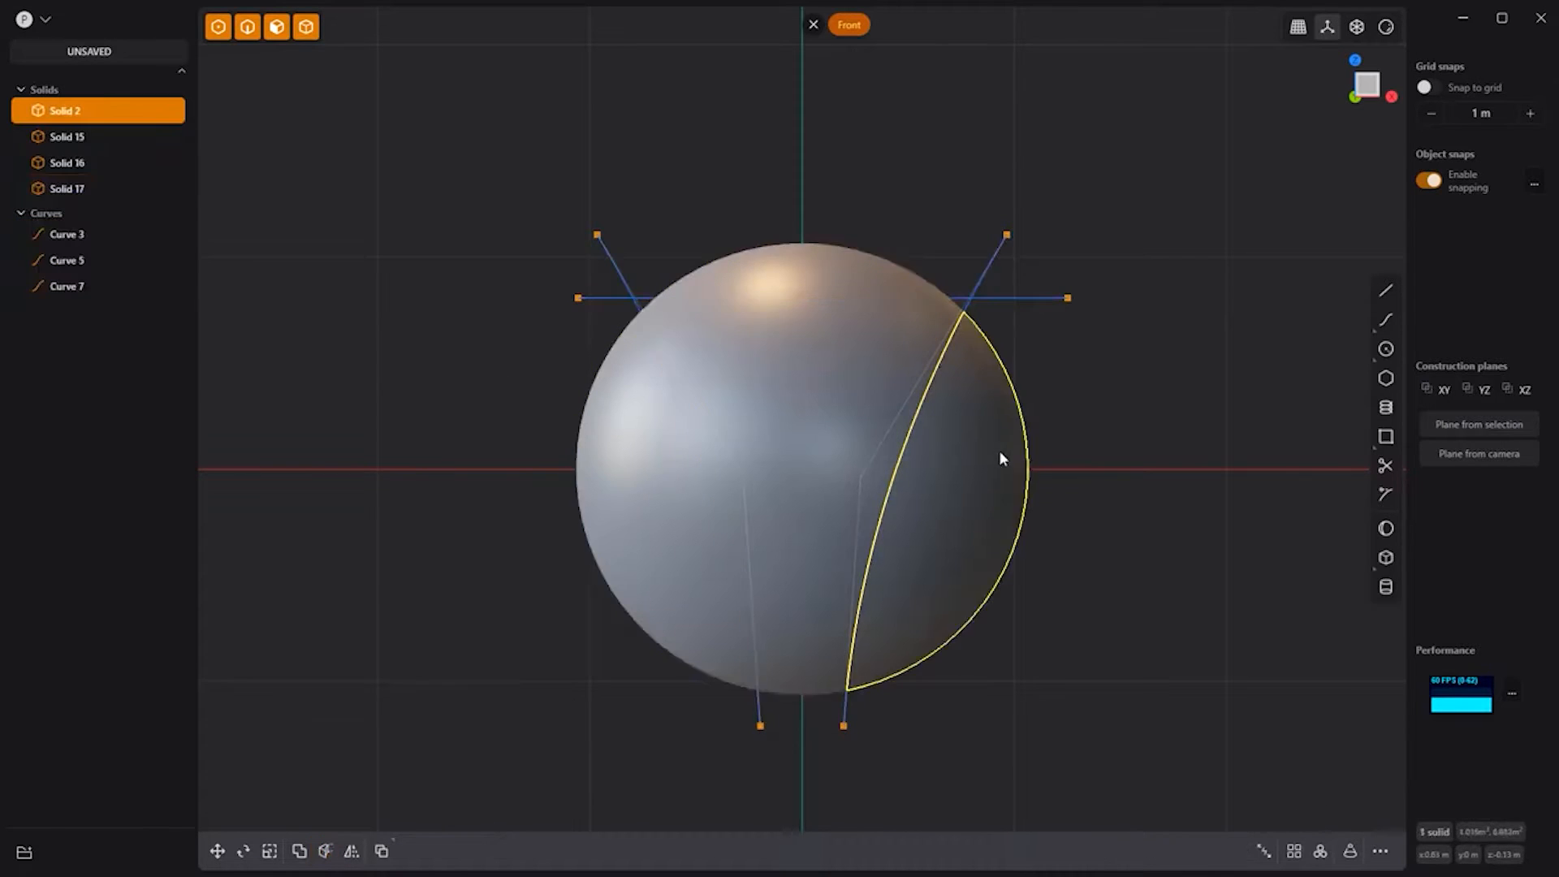
left_click(816, 267, "shift")
left_click(687, 553, "shift")
key("x")
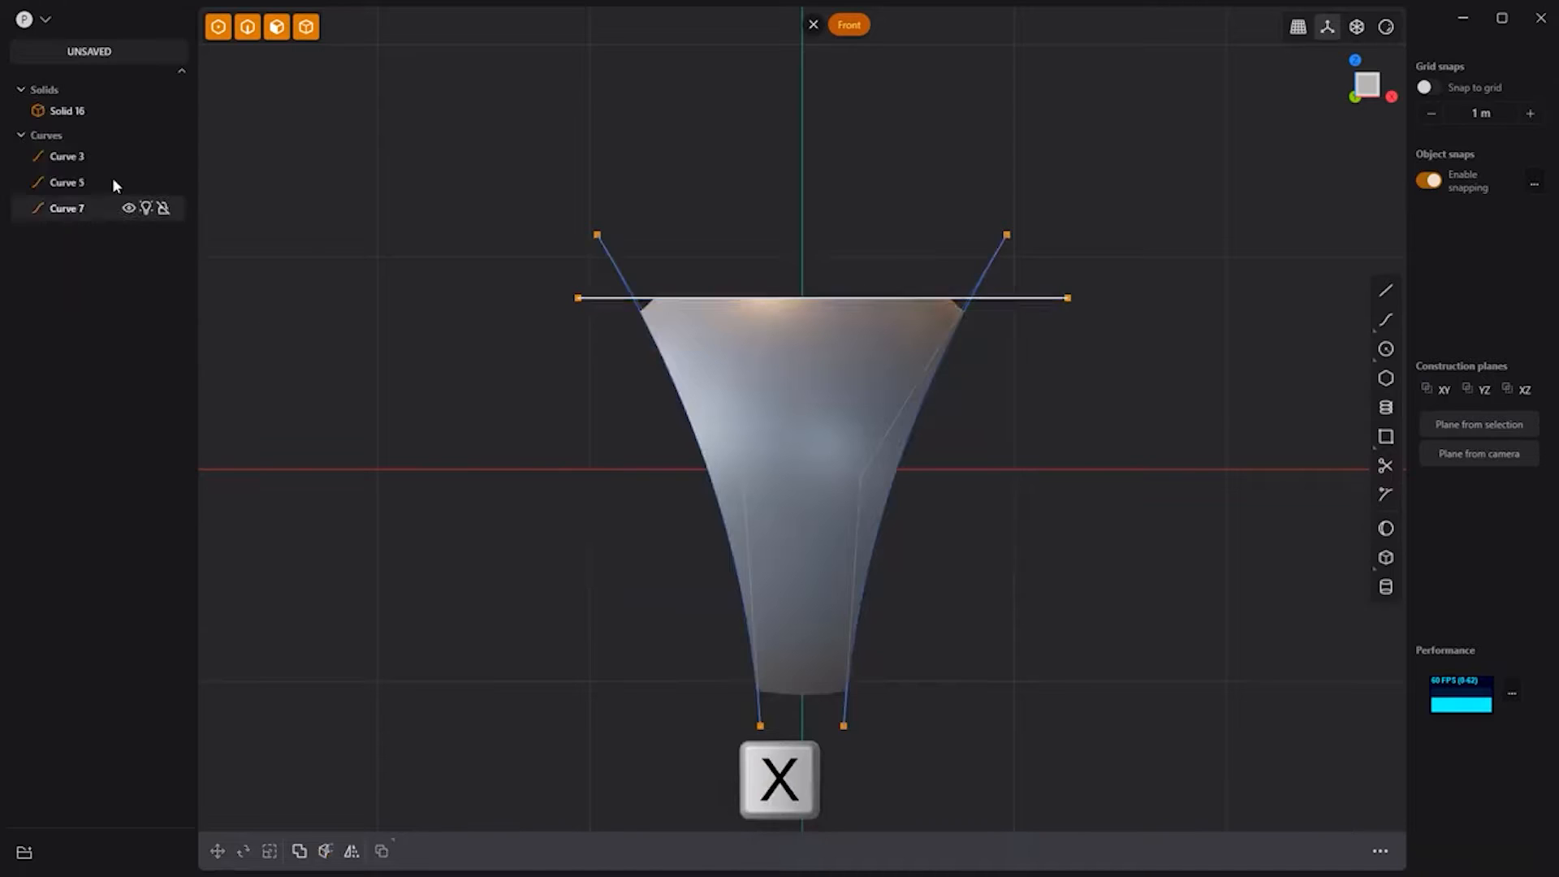
Step: Hide the three cutting curves and select the solid's round side face
left_click(80, 154)
left_click(73, 211, "shift")
key("h")
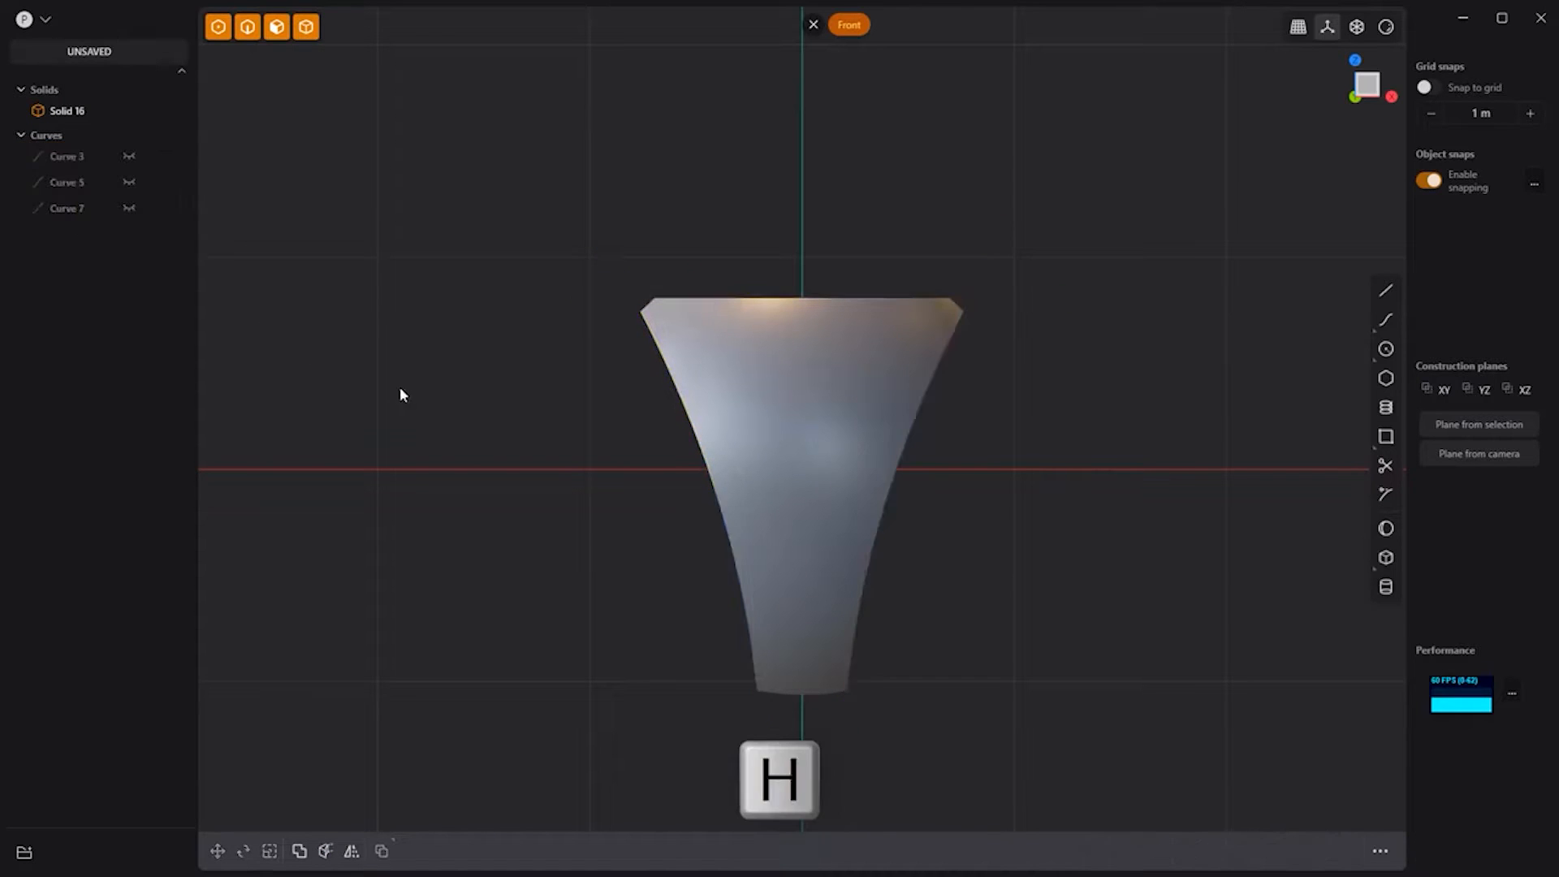
middle_click_drag(1044, 375, 954, 410)
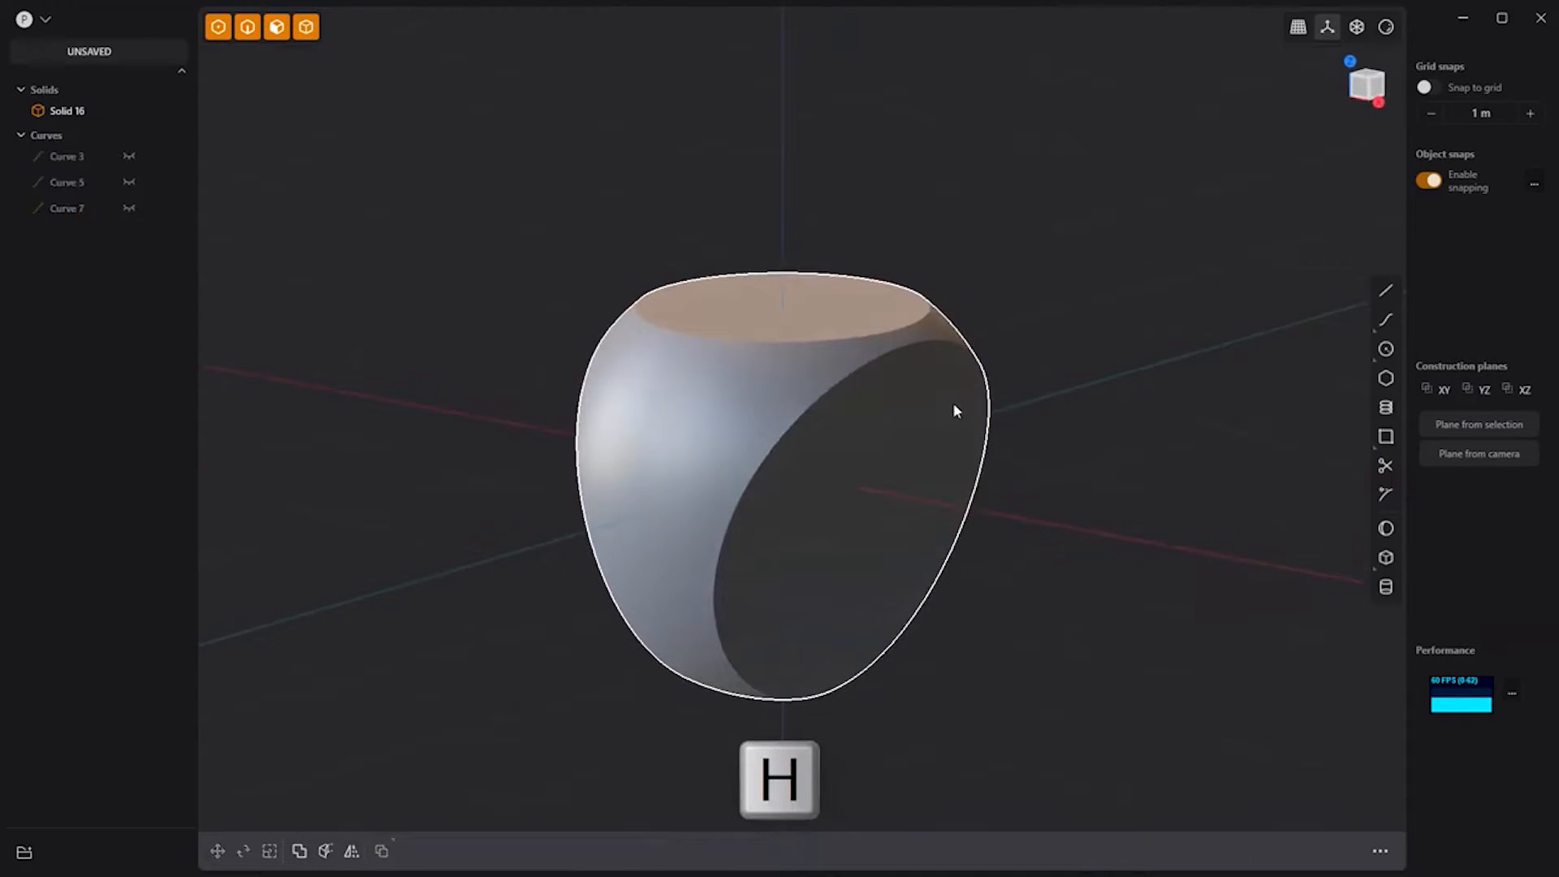
left_click(843, 500)
left_click(845, 508)
Step: Inset the round side face and extrude its inner face through the solid to make a hole
key("o")
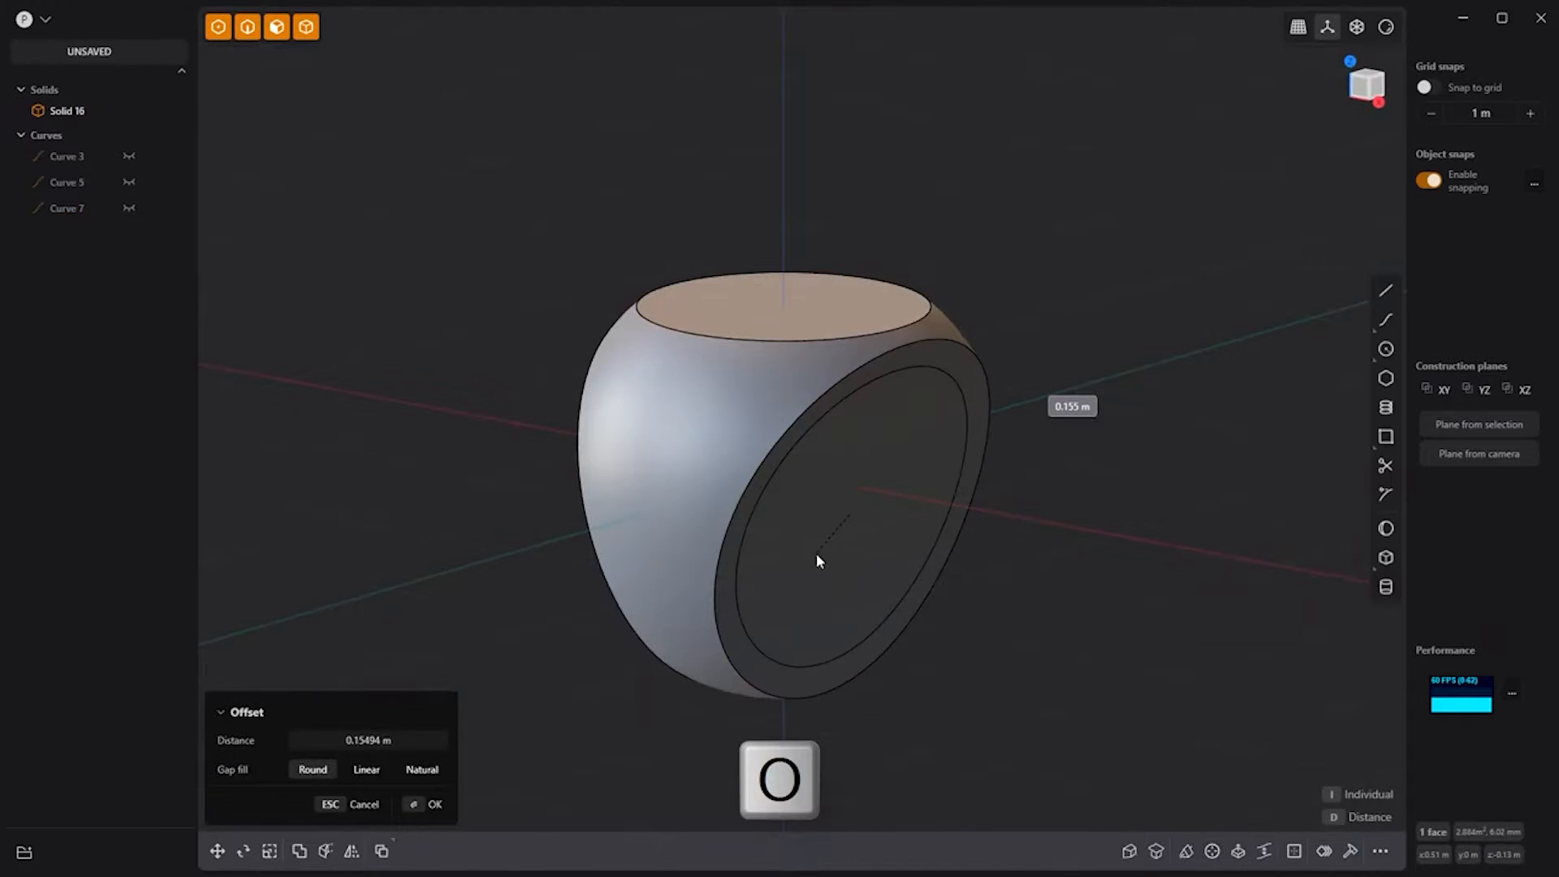
right_click(1077, 586)
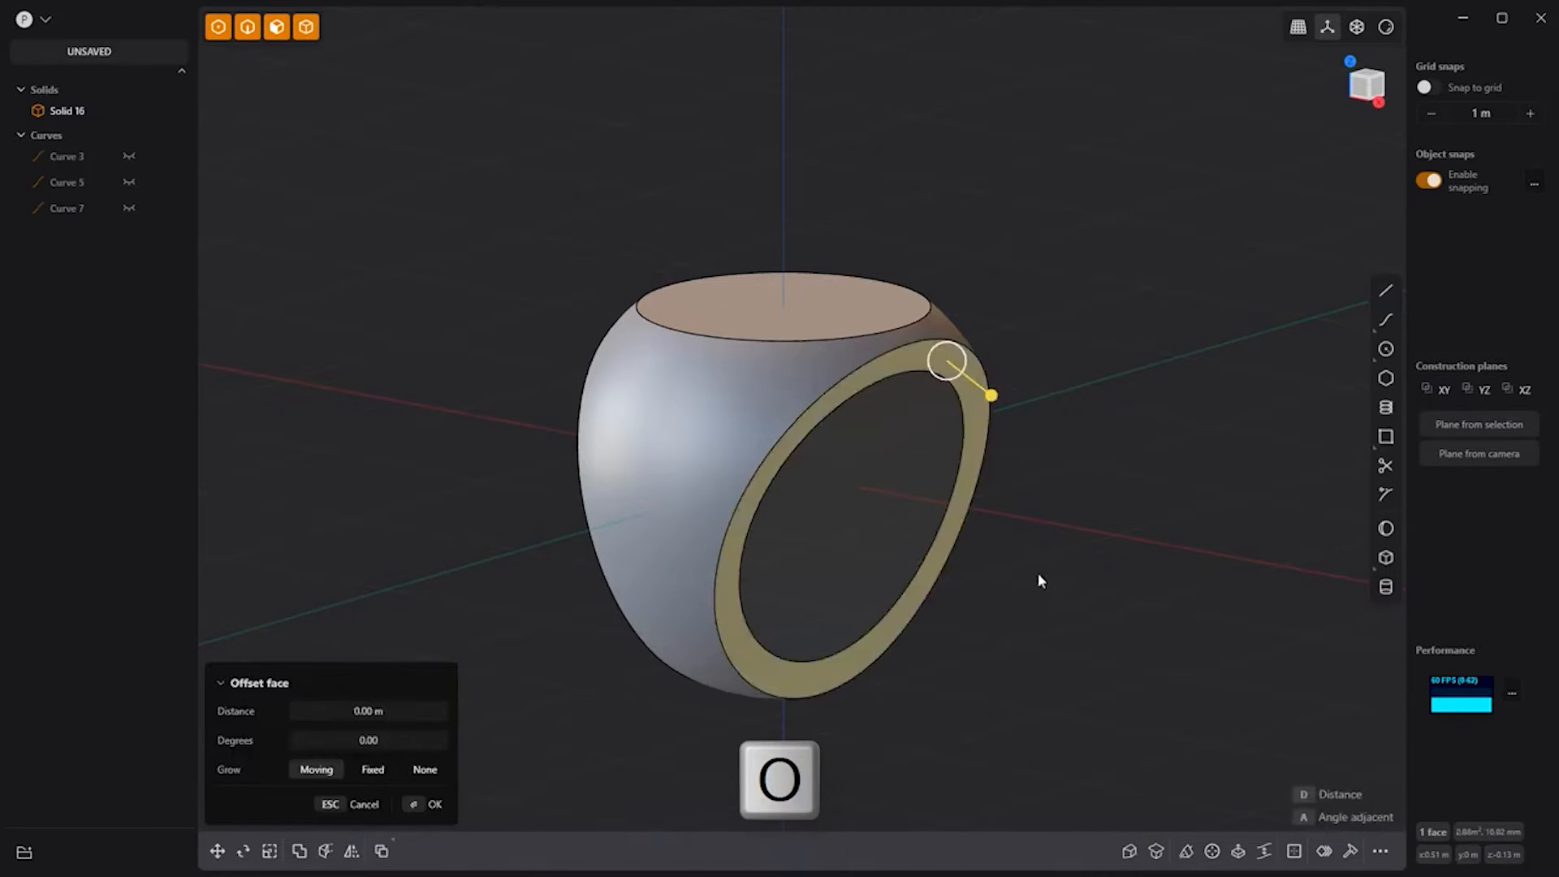
left_click(816, 532)
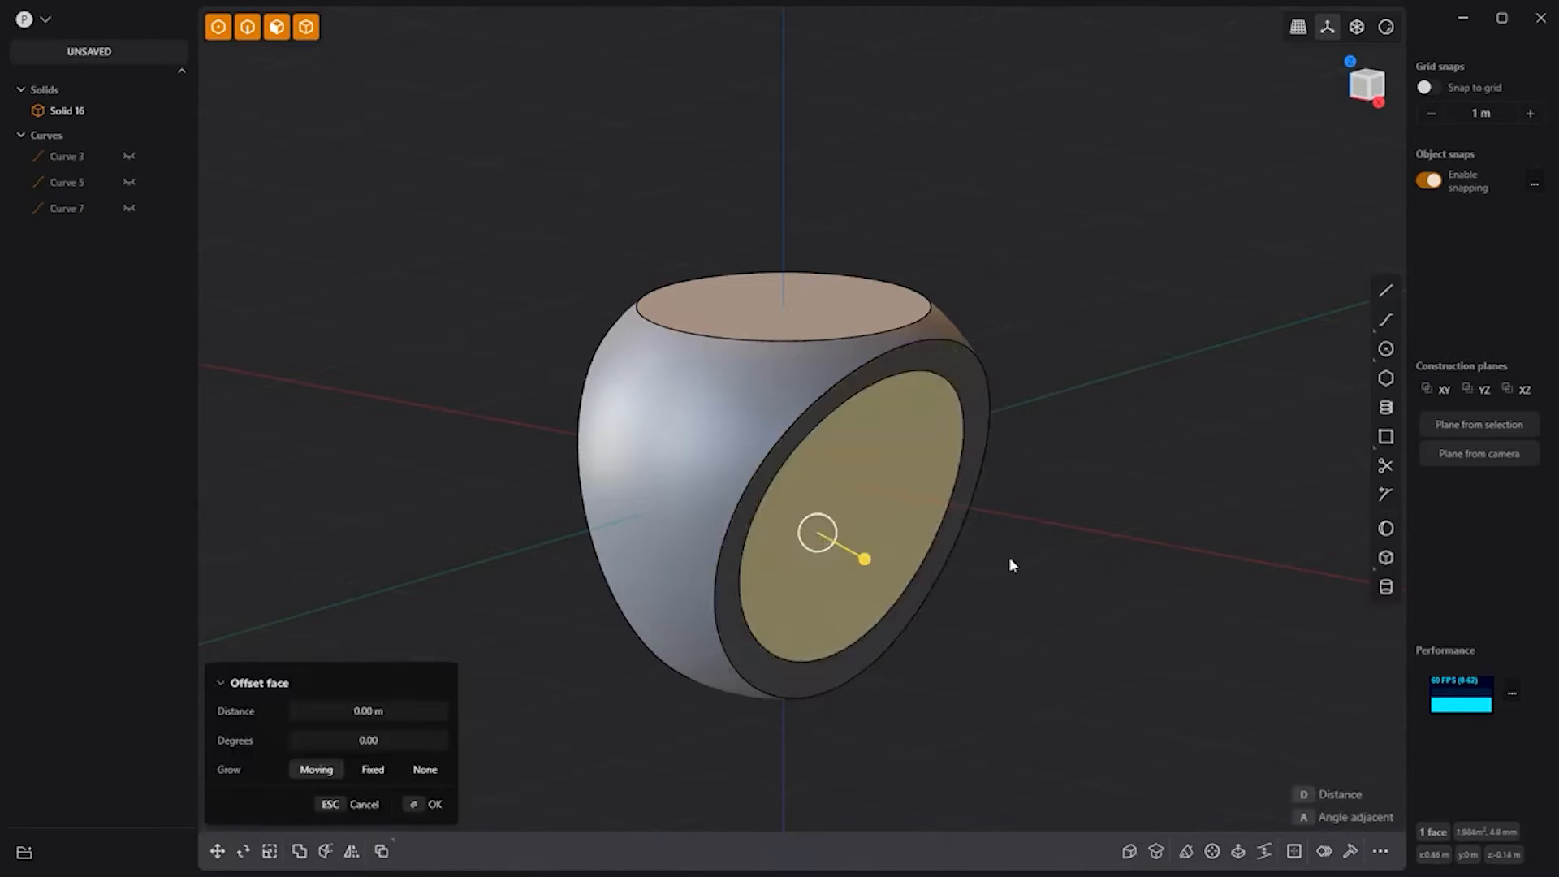
key("e")
key("f")
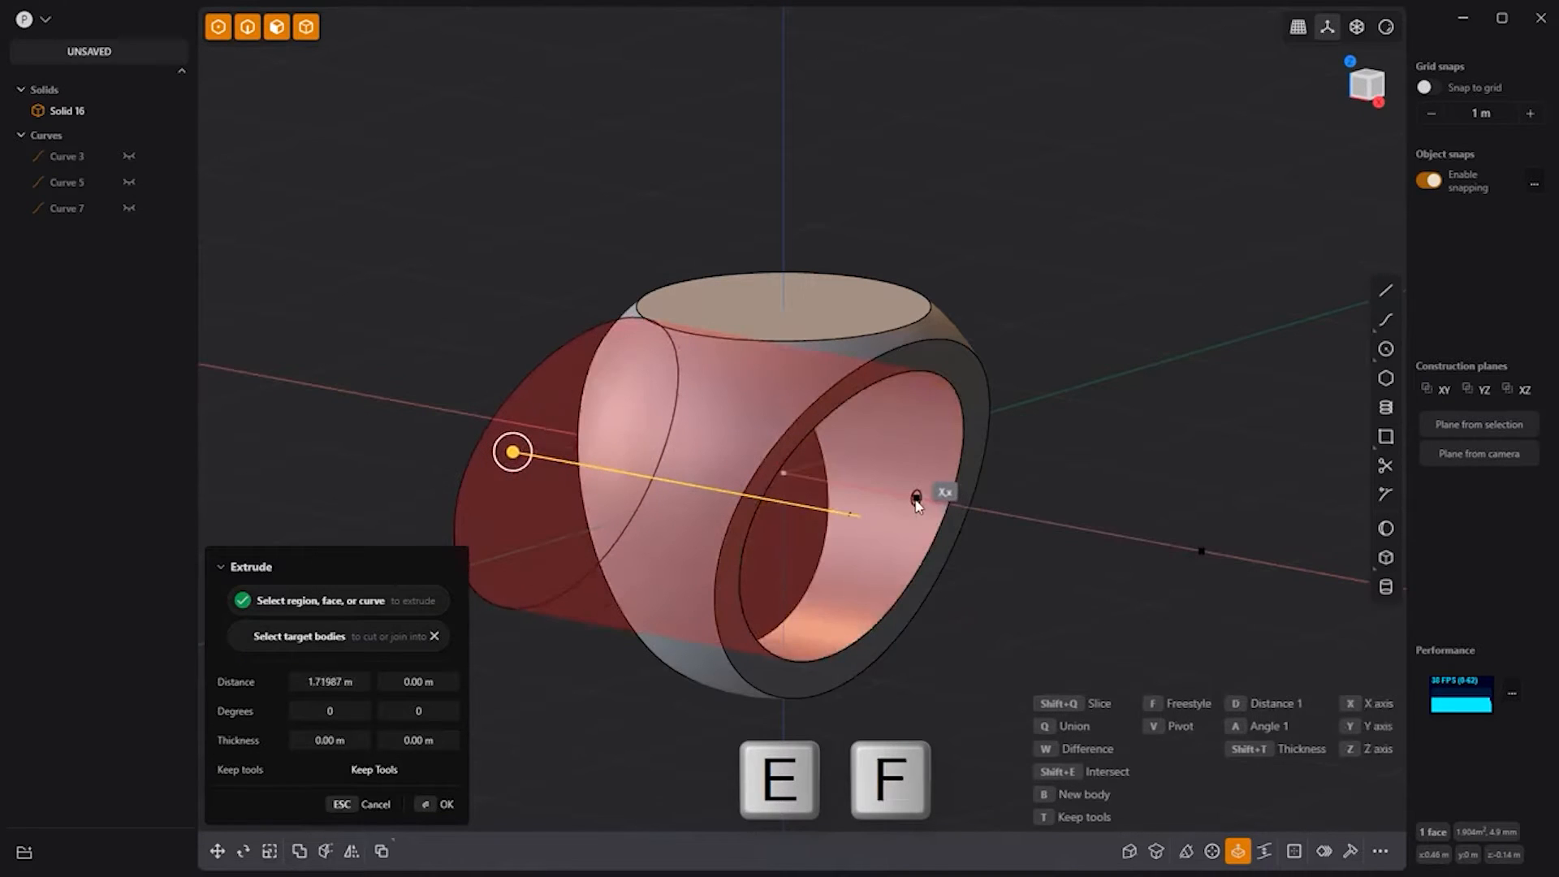
left_click(1142, 432)
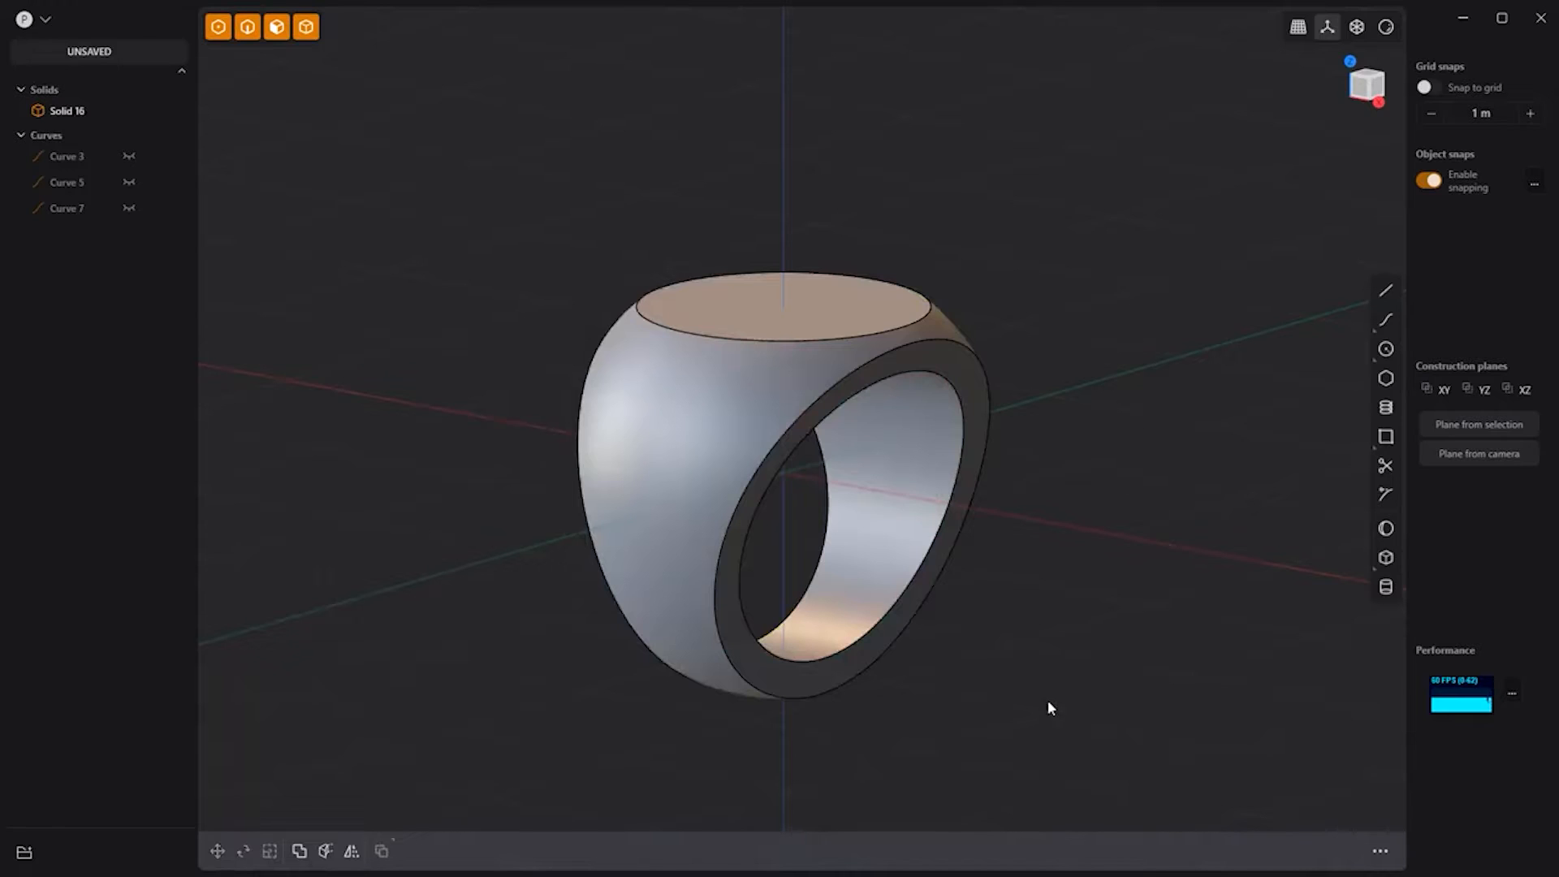
Step: Fillet the ring's edges with a 0.0814 m radius
key("2")
left_click_drag(1048, 702, 505, 231)
key("b")
left_click_drag(677, 325, 659, 338)
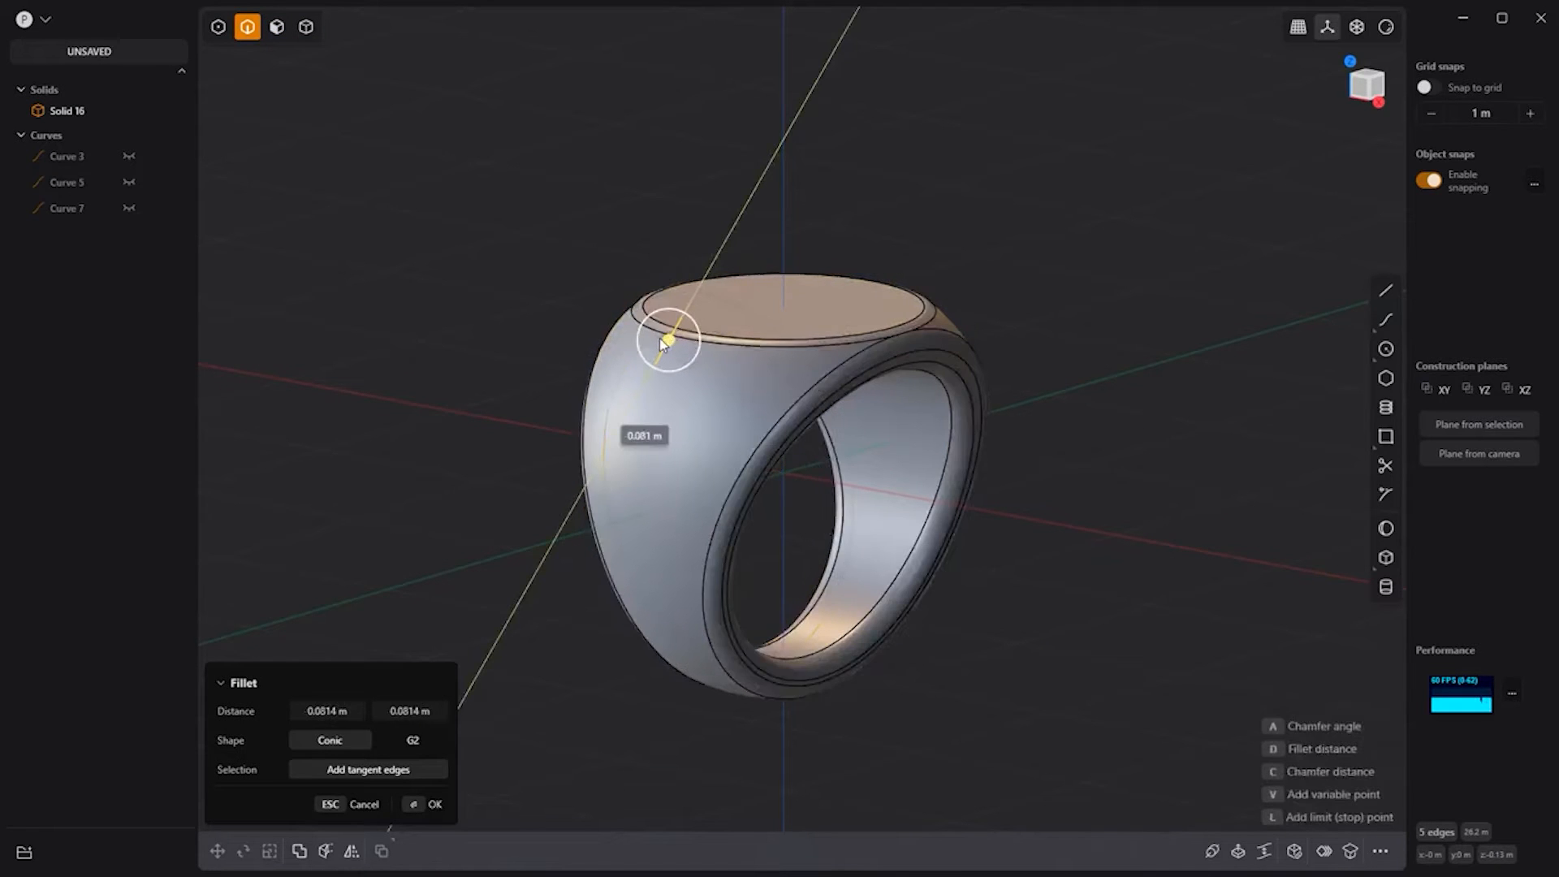
key("Return")
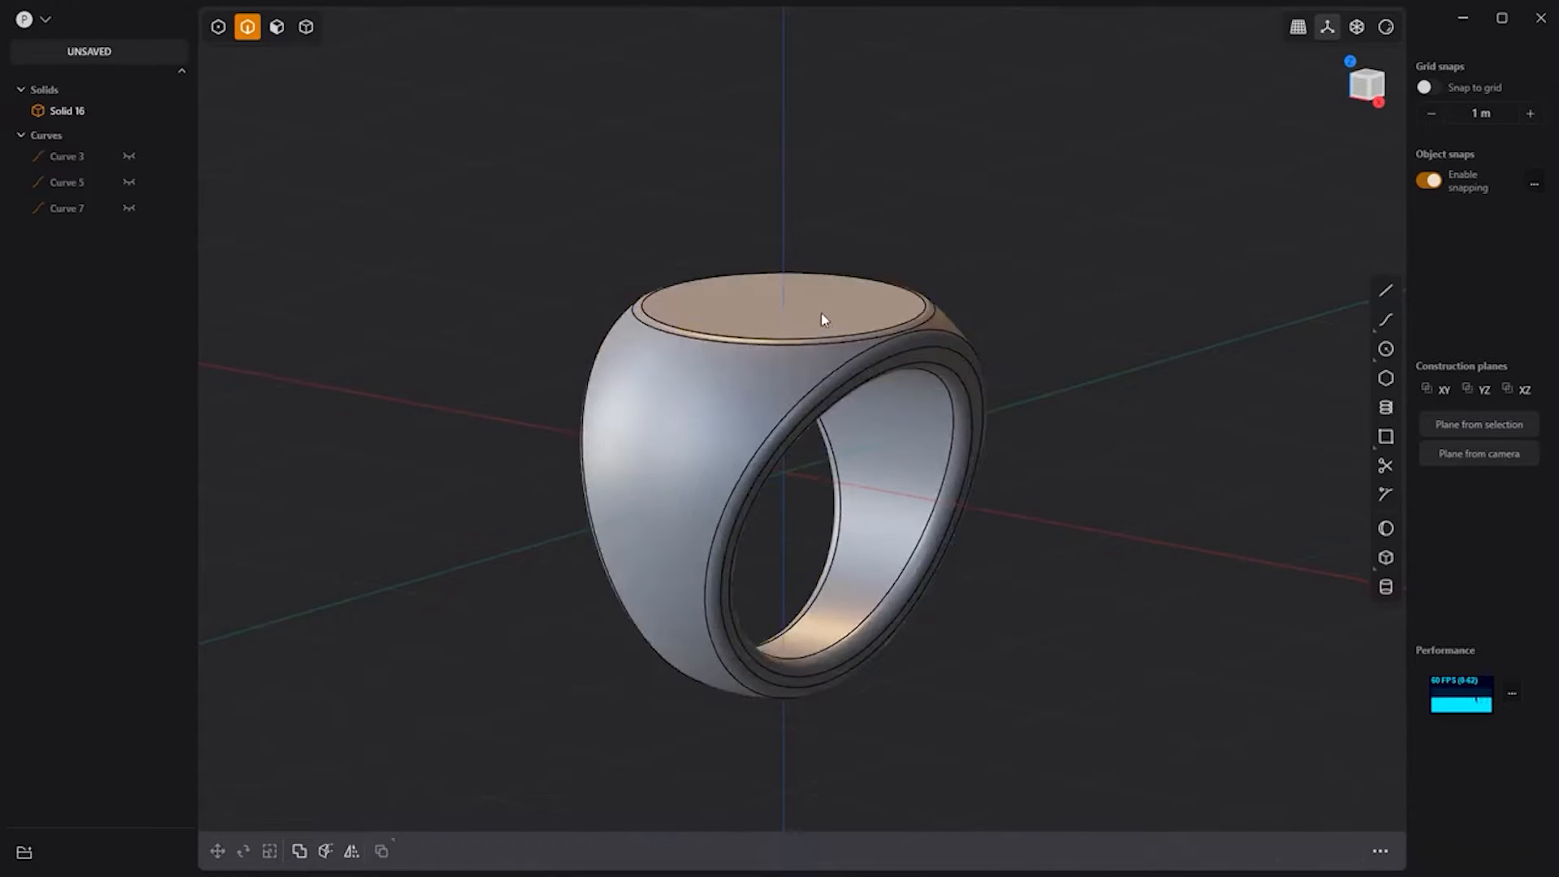
Step: Select the ring's flat top face and view it straight on
key("5")
left_click(826, 311)
left_click(826, 311)
key("space")
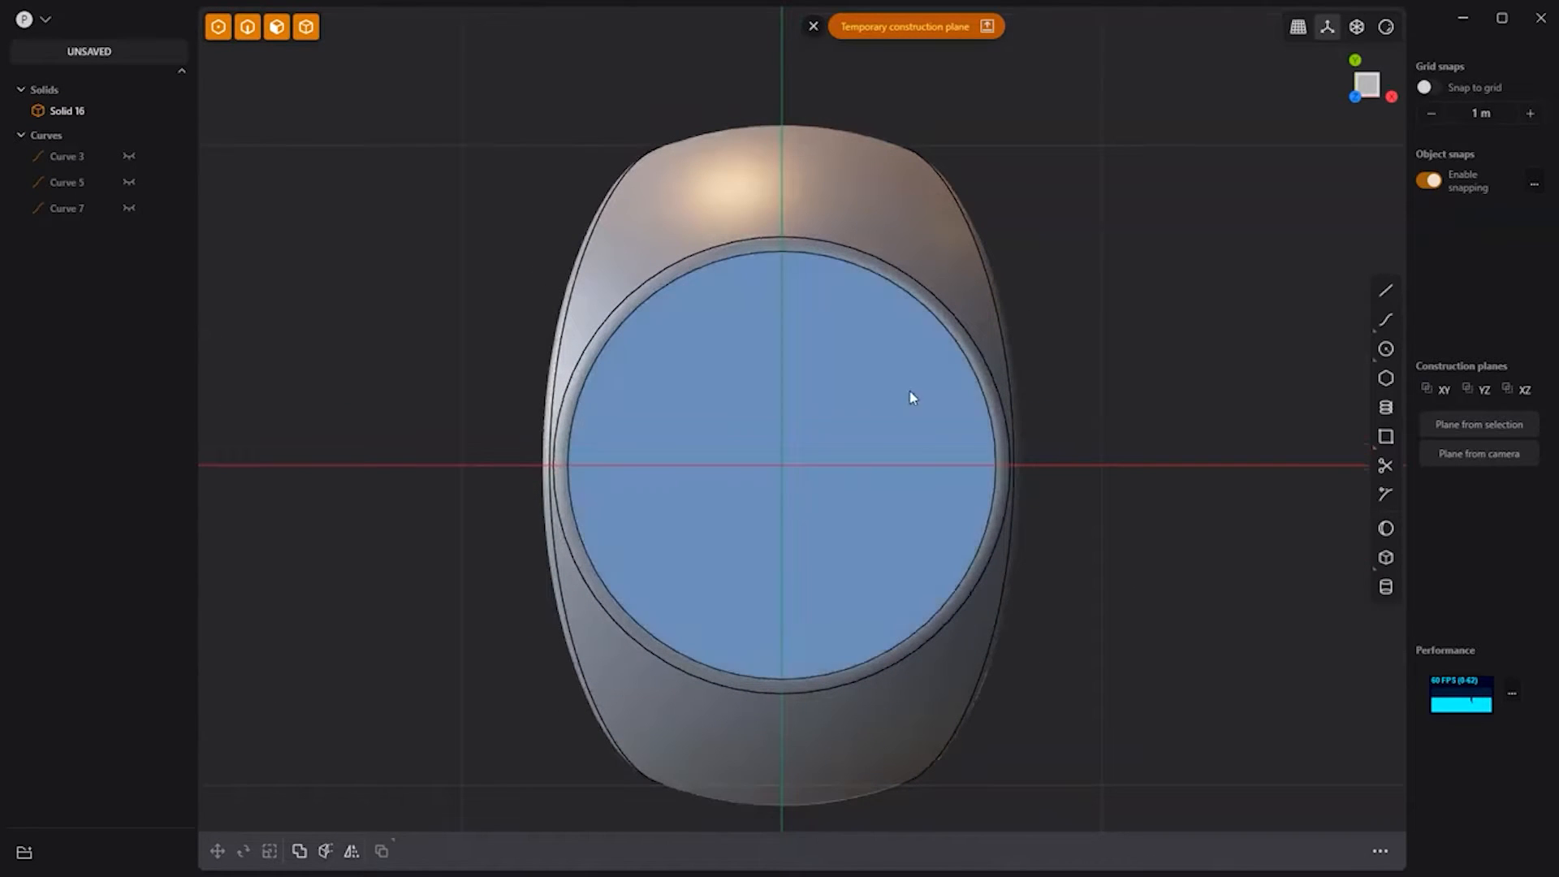
Step: Create an asterisk (*) text outline on the top face with the ftext command
type("ftext")
key("Return")
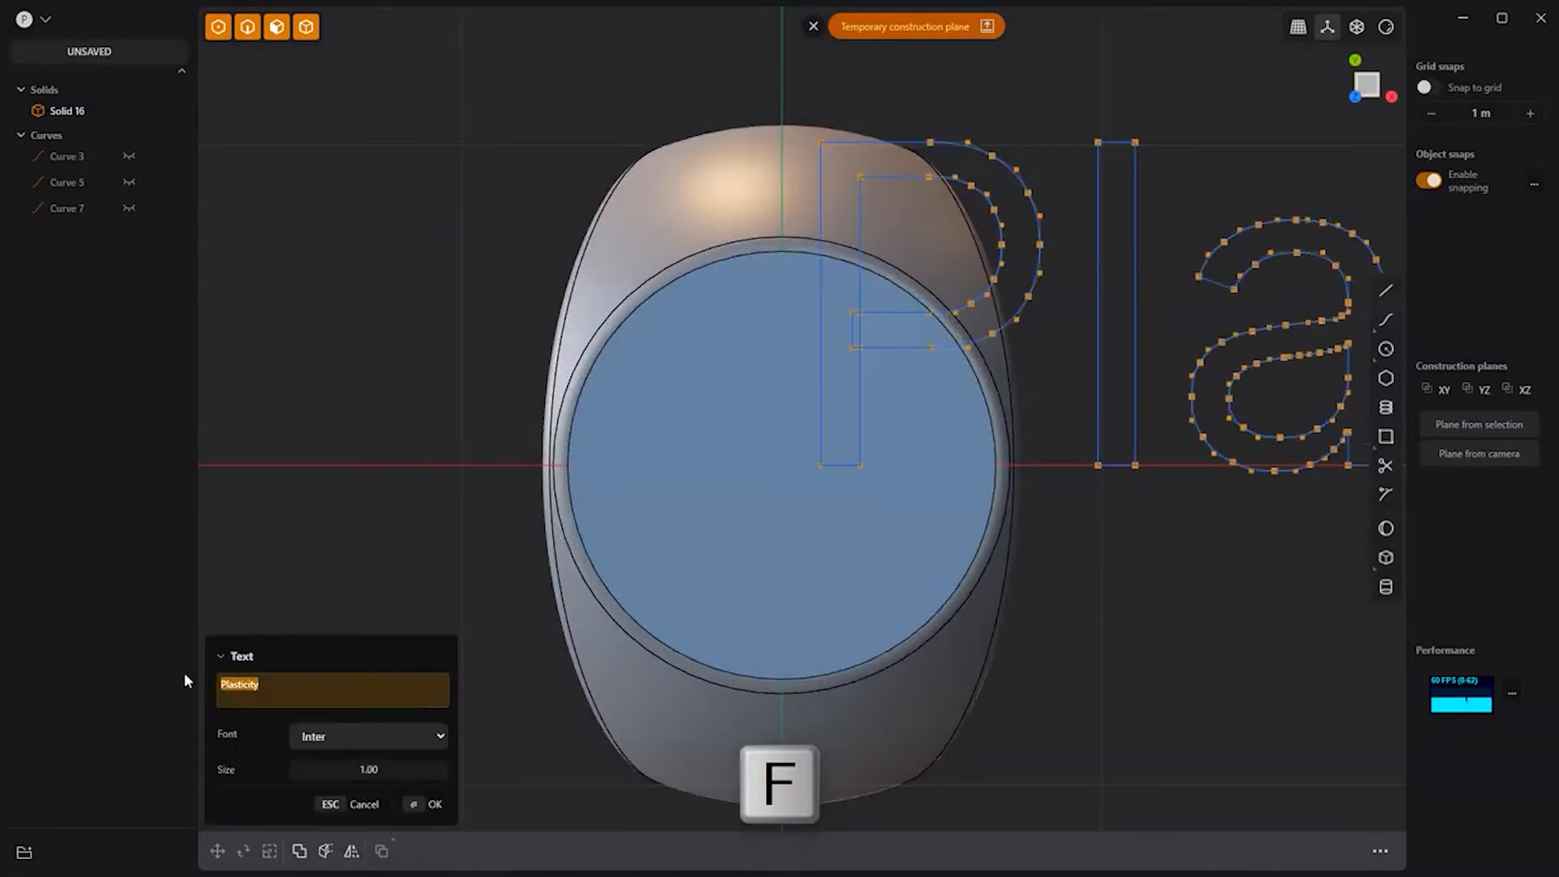
type("*")
left_click(416, 806)
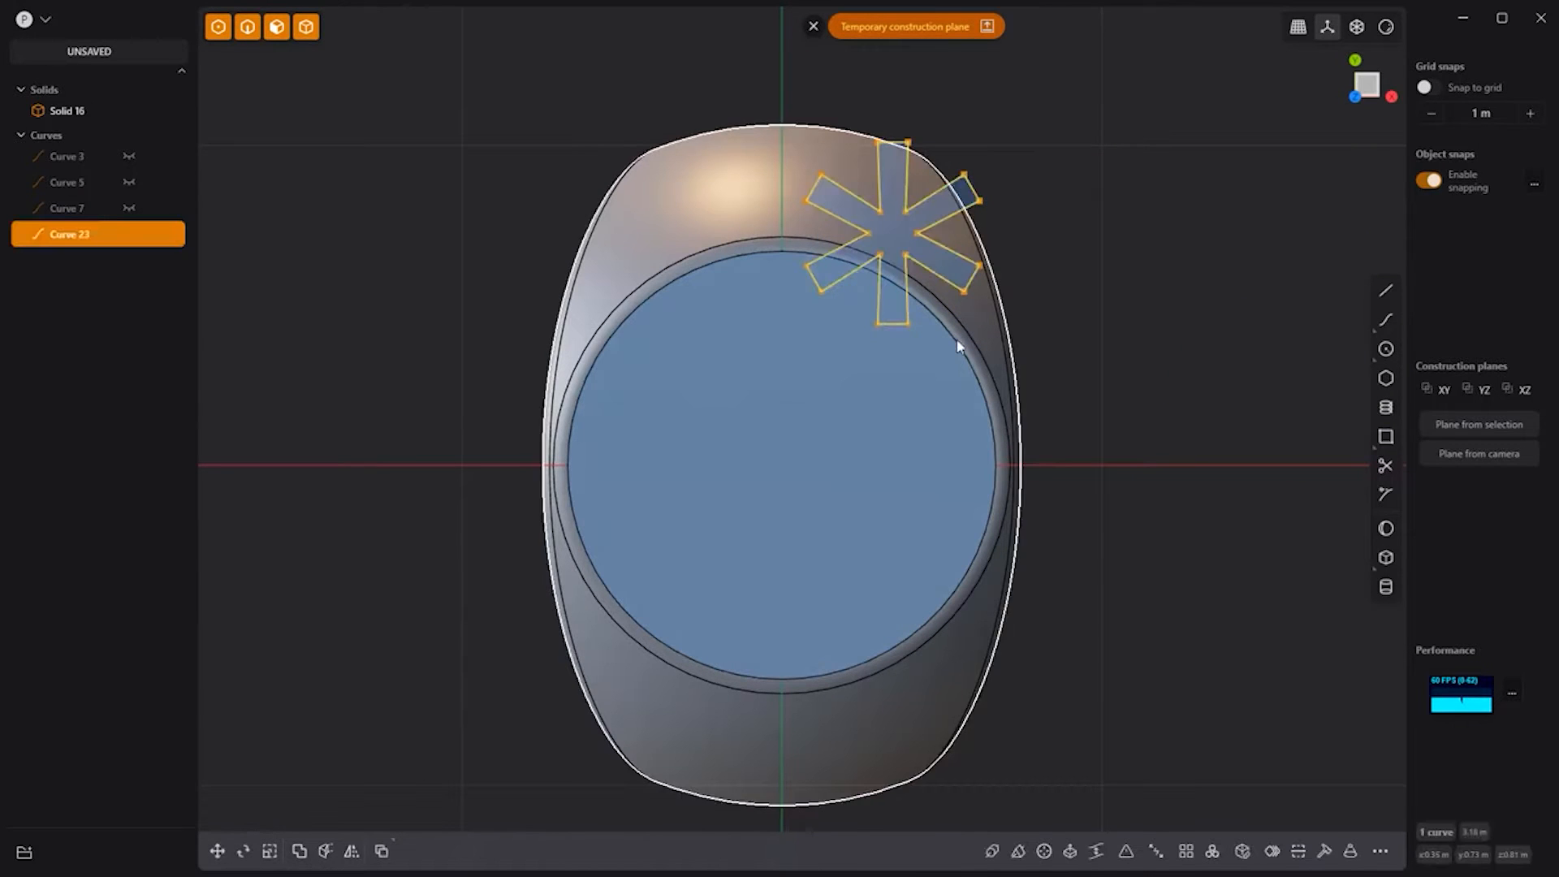
Step: Centre the asterisk on the top face, enlarge it, and view the ring at an angle
key("b")
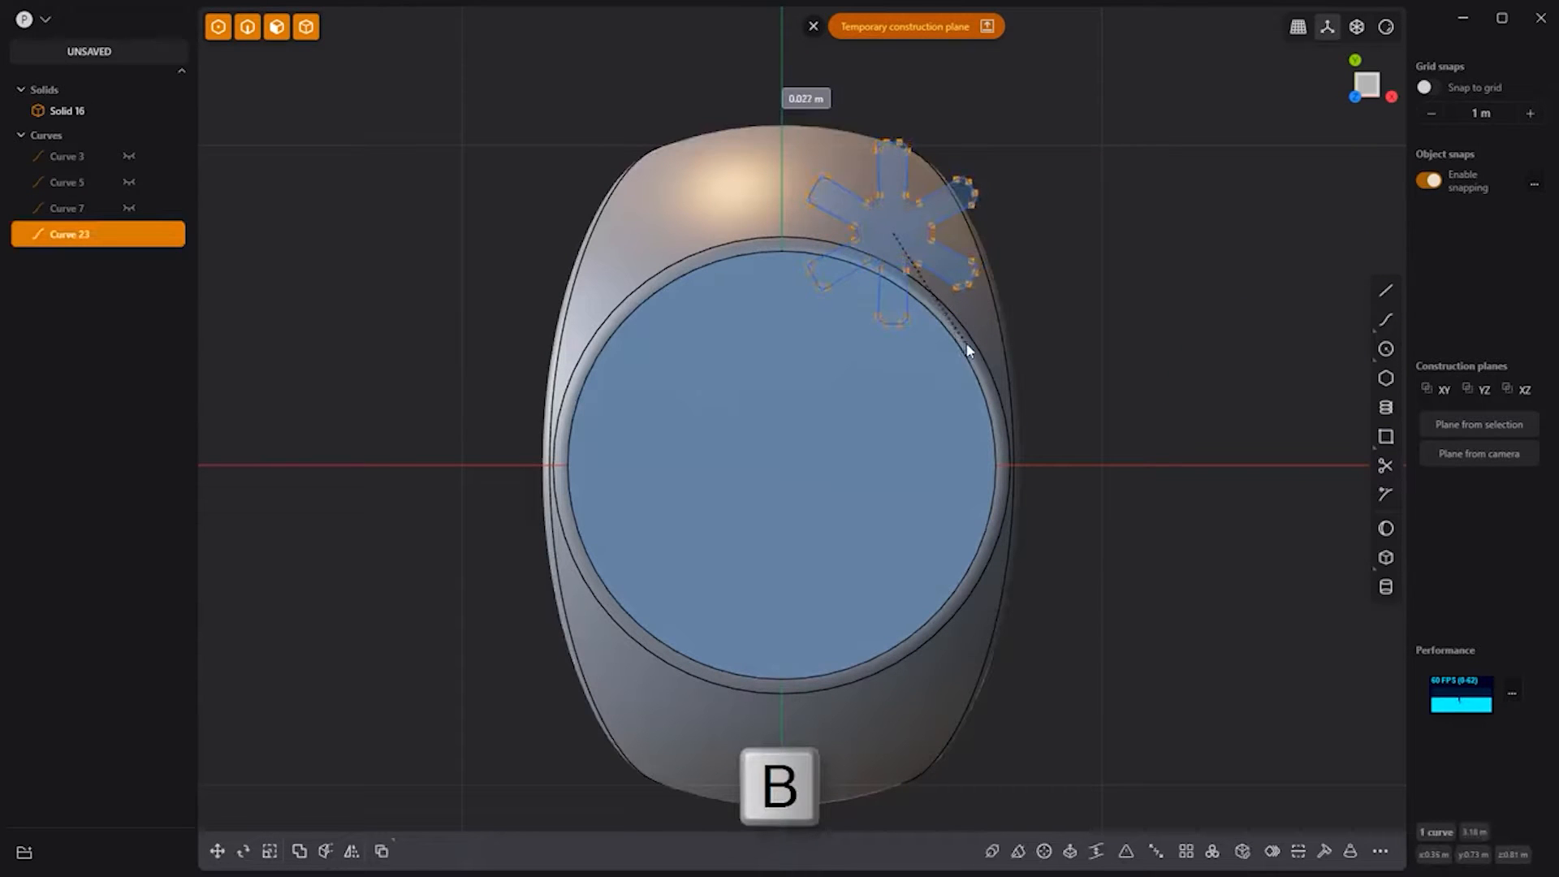
left_click(781, 465)
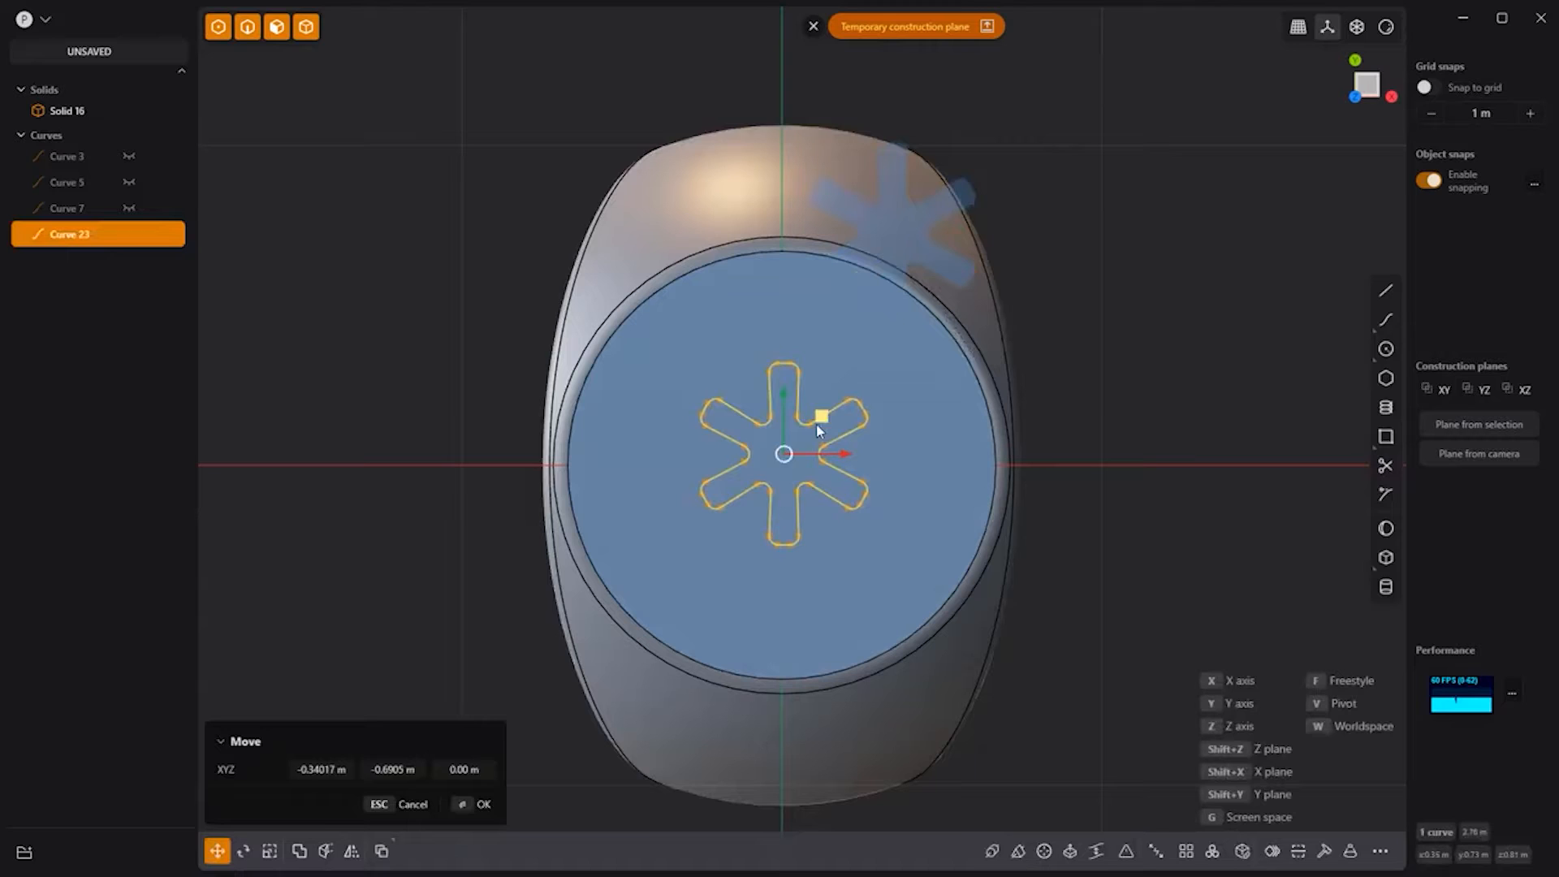
left_click(787, 453)
left_click(755, 56)
left_click(813, 27)
middle_click_drag(1104, 601, 1037, 463)
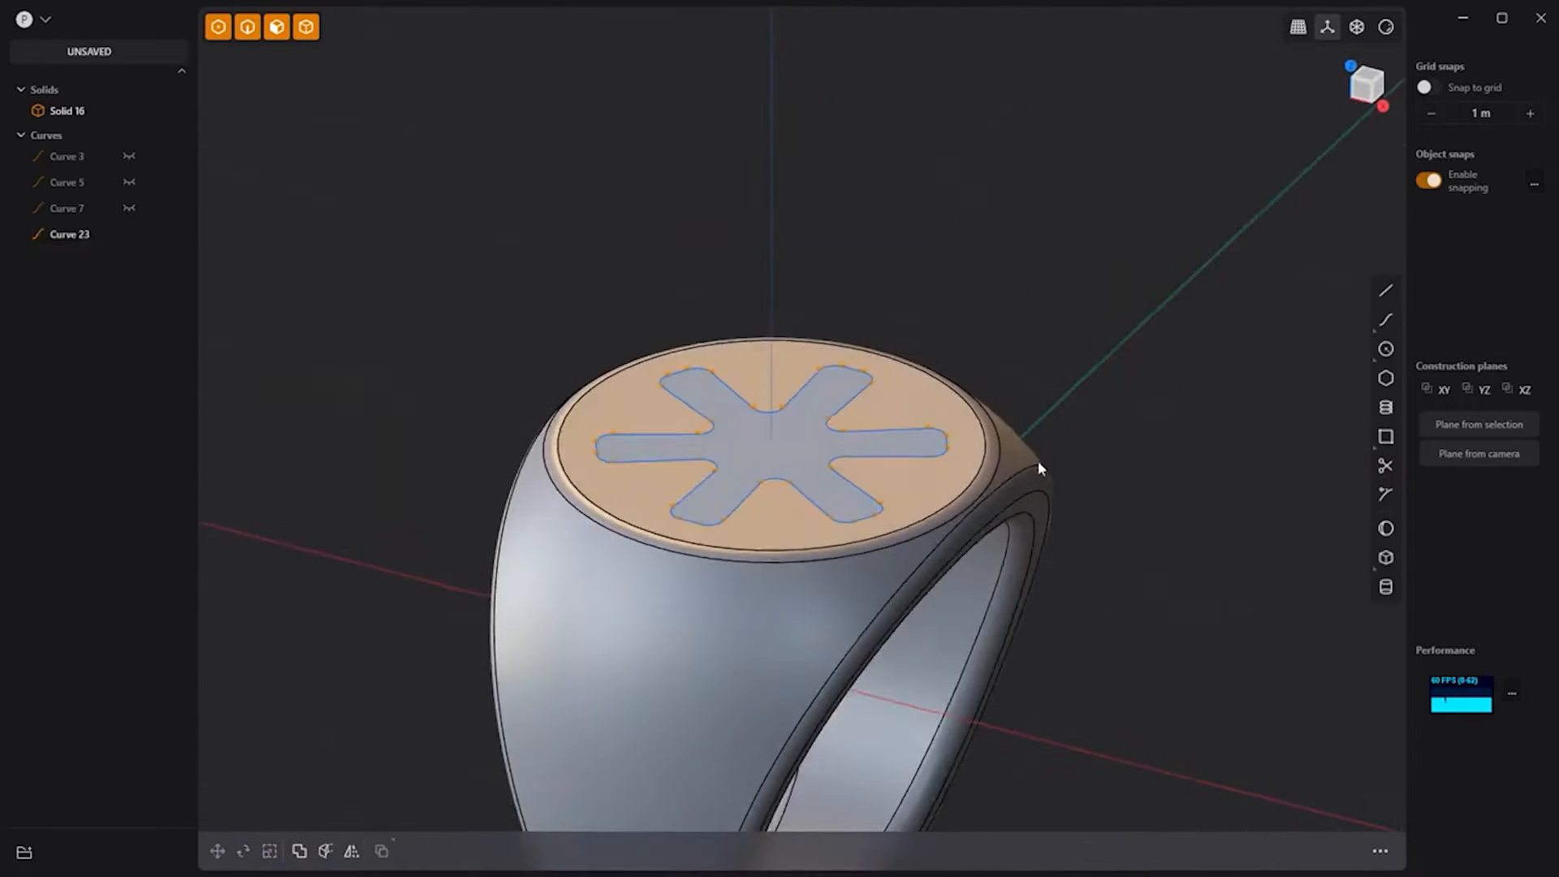
Step: Extrude the asterisk region into a raised solid and hide its outline curve
left_click(811, 458)
key("e")
left_click_drag(800, 371, 799, 336)
right_click(967, 256)
left_click(967, 255)
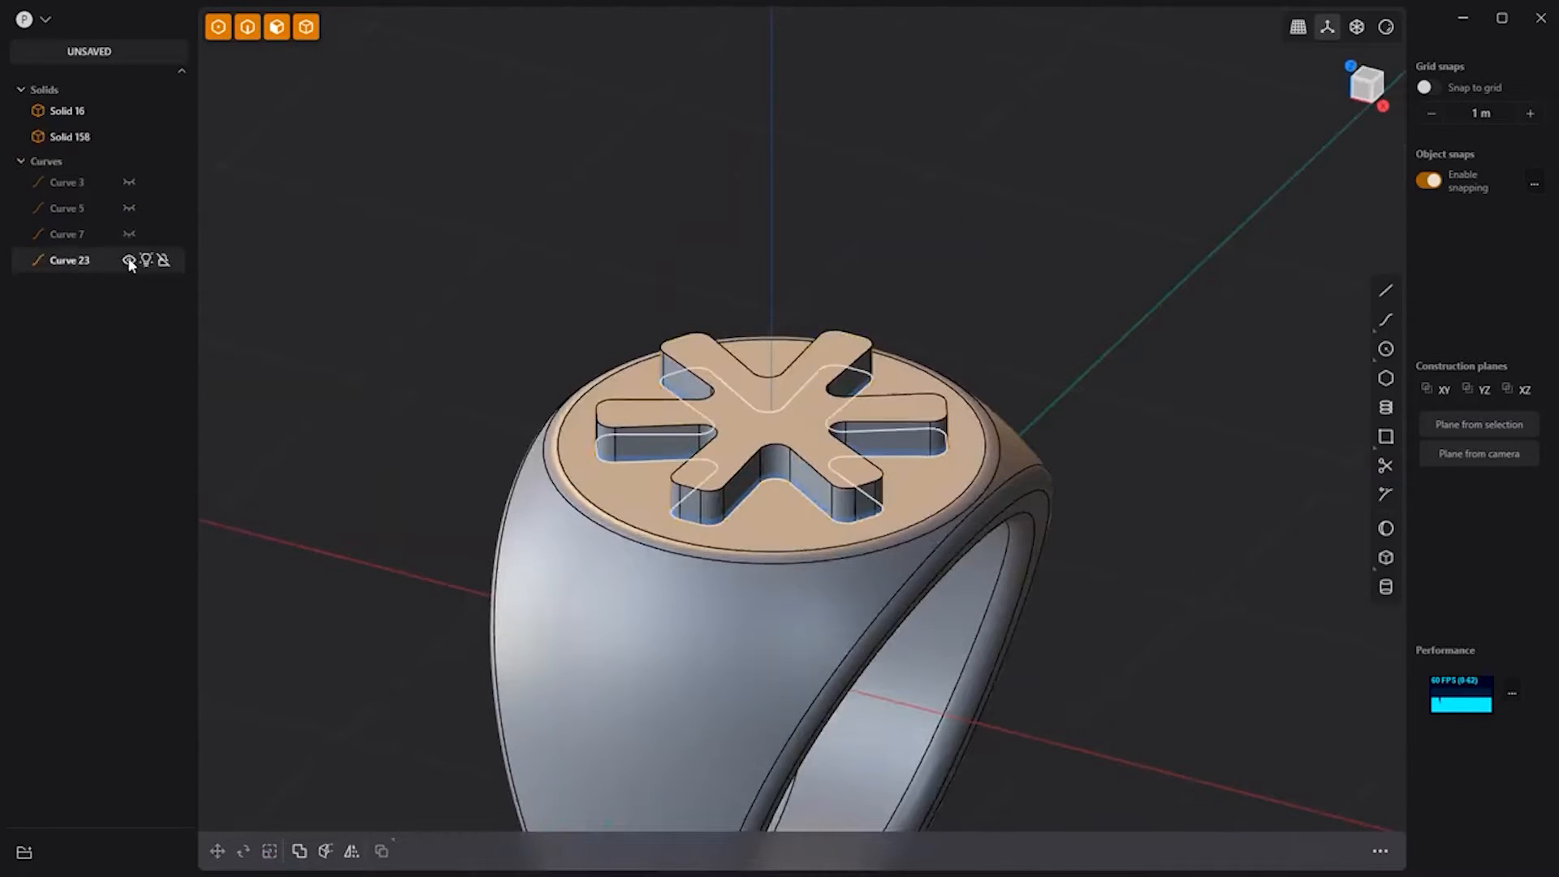
left_click(129, 260)
Step: Boolean-union the raised asterisk with the ring body
left_click(769, 448)
left_click(740, 610)
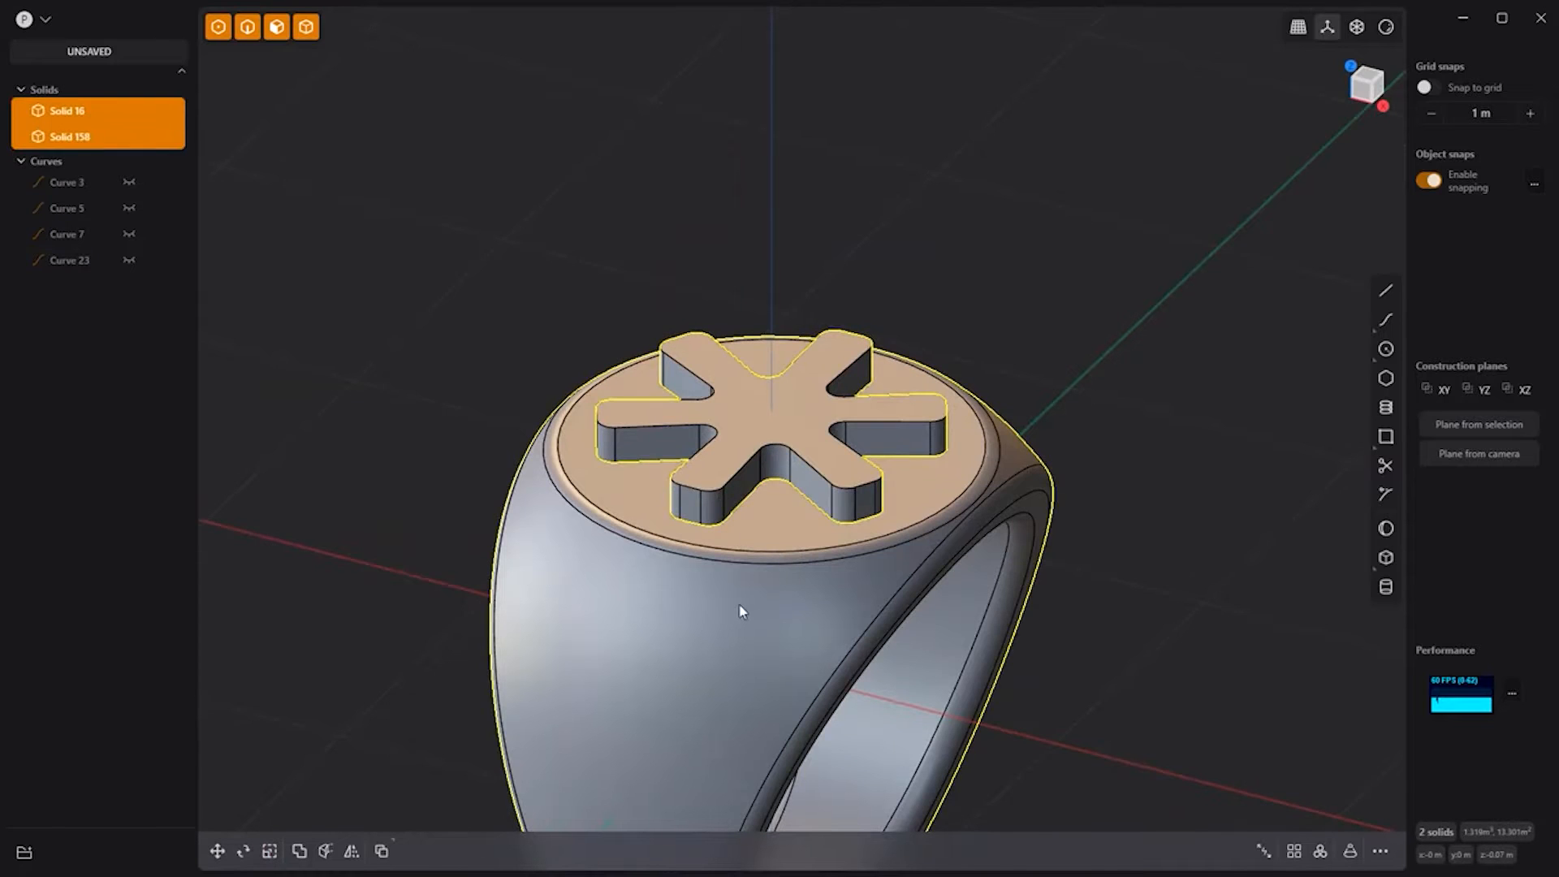
key("q")
key("q")
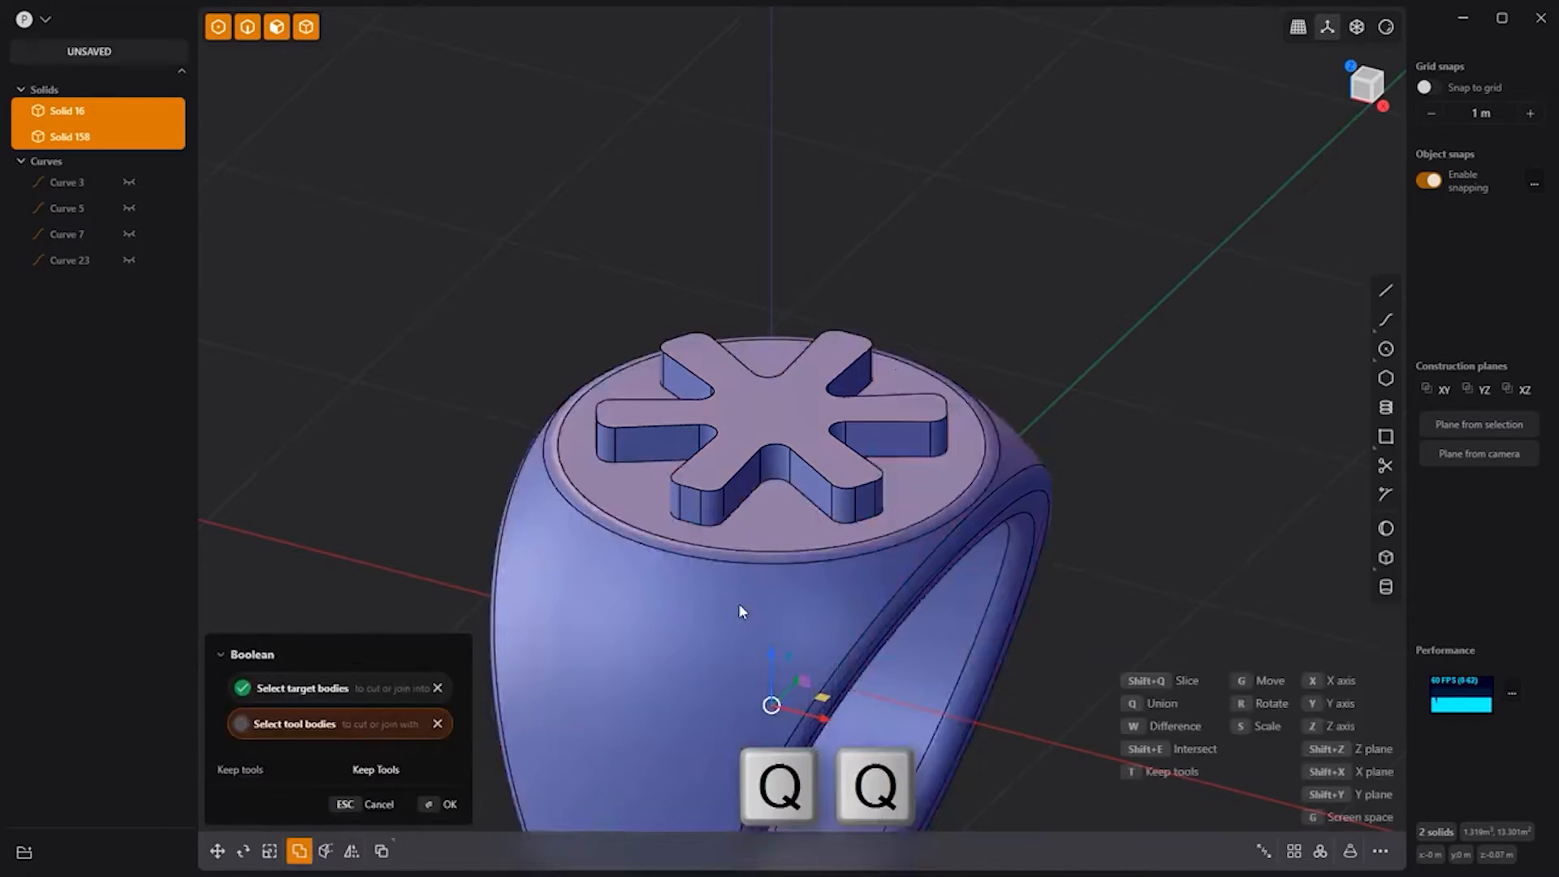
right_click(991, 184)
Step: Round the asterisk's top edges by about 0.0184 m
left_click(975, 208)
left_click(772, 443)
double_click(772, 444)
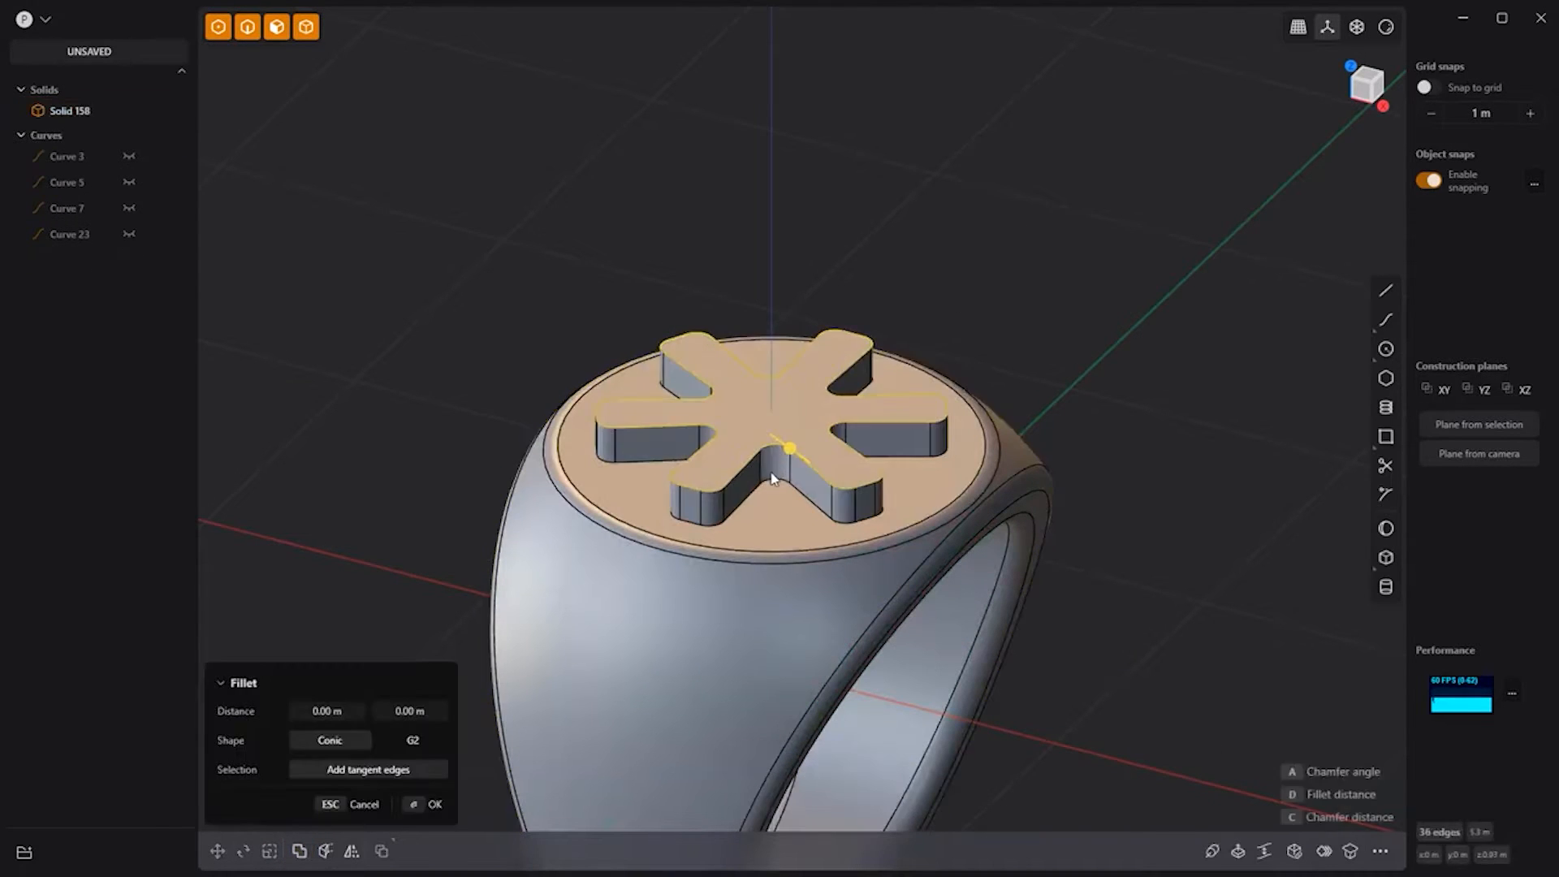
left_click_drag(789, 448, 785, 484)
key("Return")
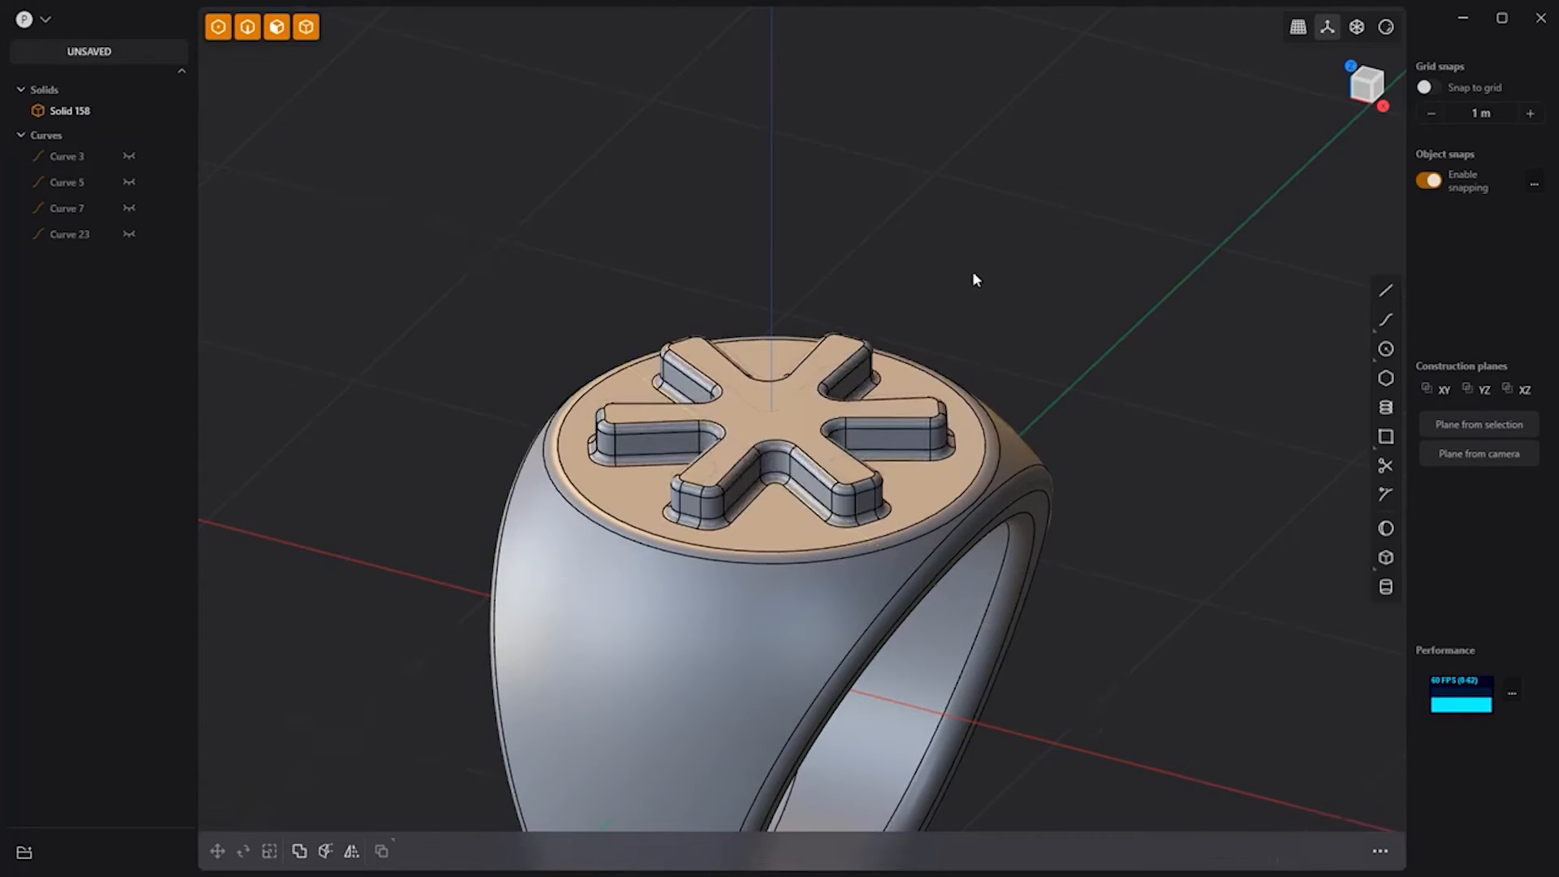
mouse_move(972, 270)
middle_mouse_down()
mouse_move(1122, 315)
mouse_move(928, 268)
mouse_move(1186, 279)
mouse_move(1019, 407)
mouse_move(1058, 320)
middle_mouse_up()
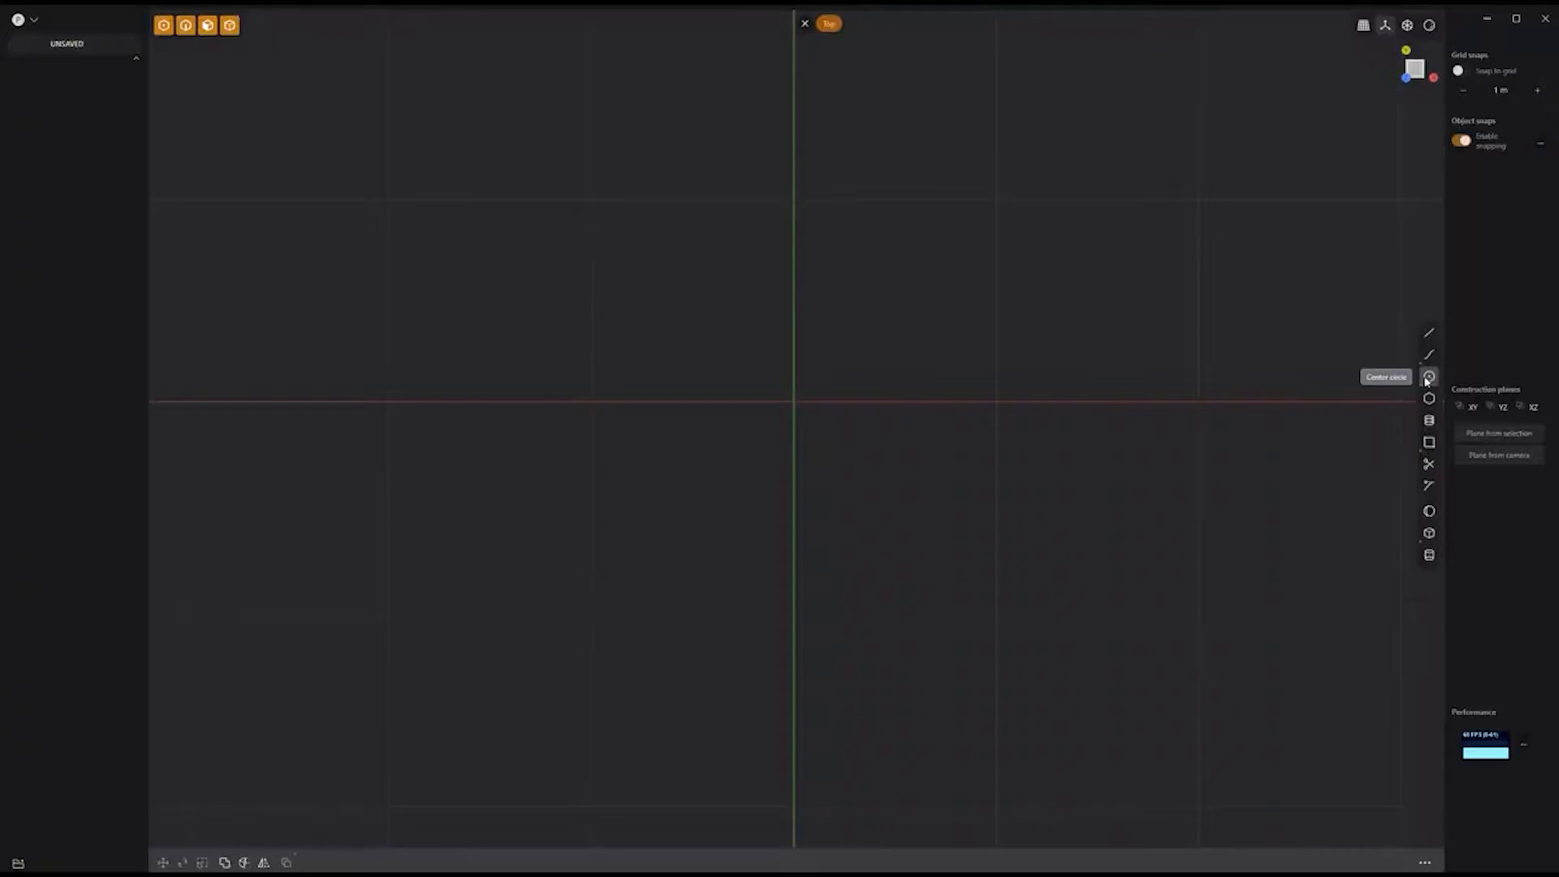
Step: Draw a large and a small circle at the origin, plus a small circle near the top
left_click(794, 401)
left_click(816, 640)
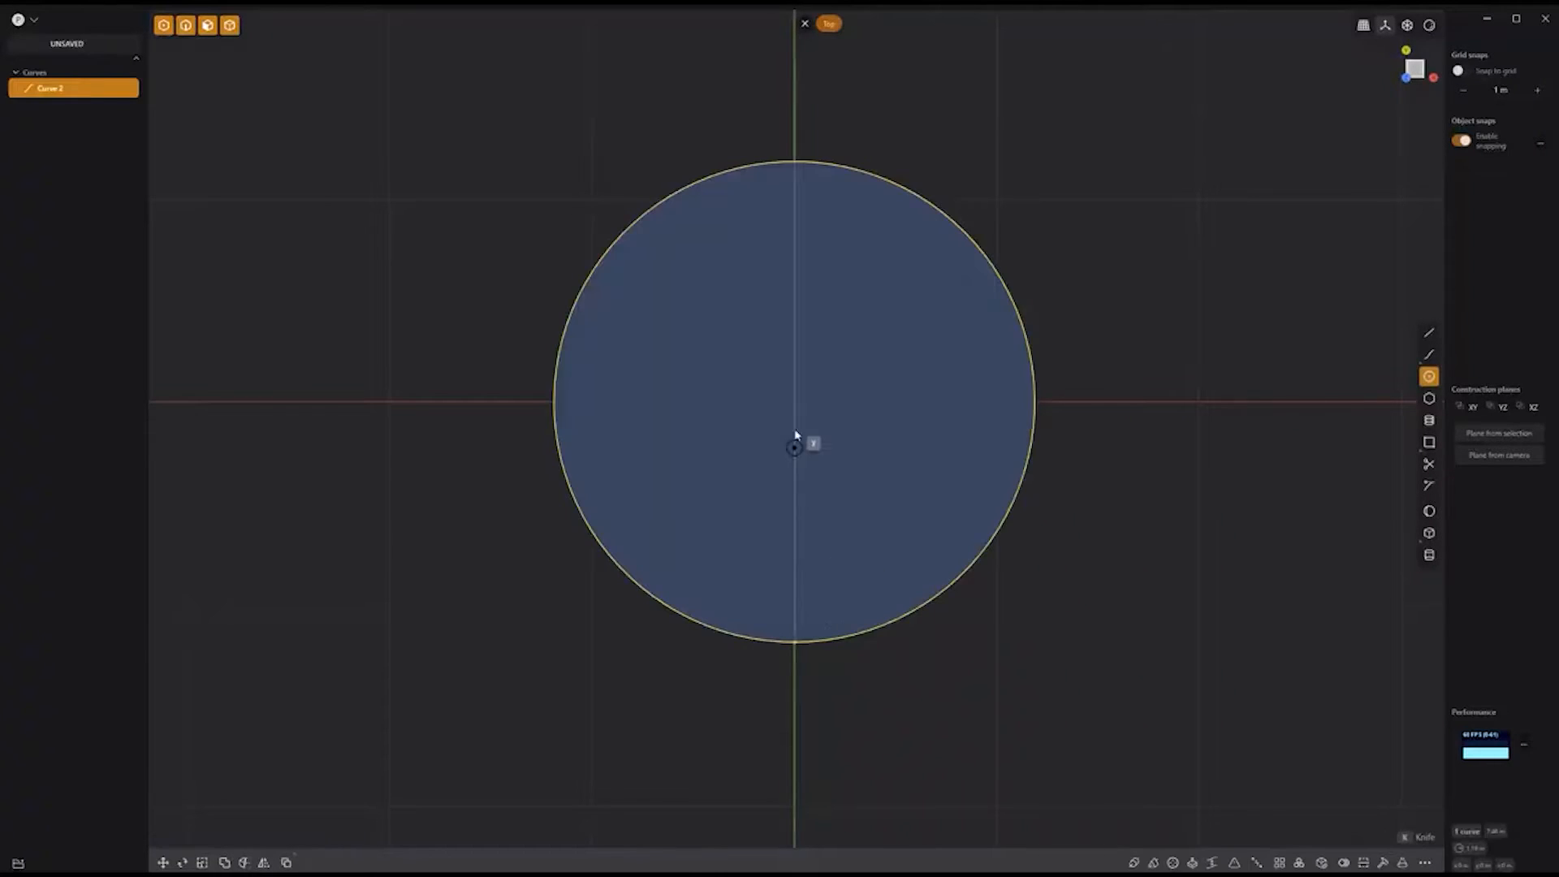
left_click(793, 403)
left_click(806, 443)
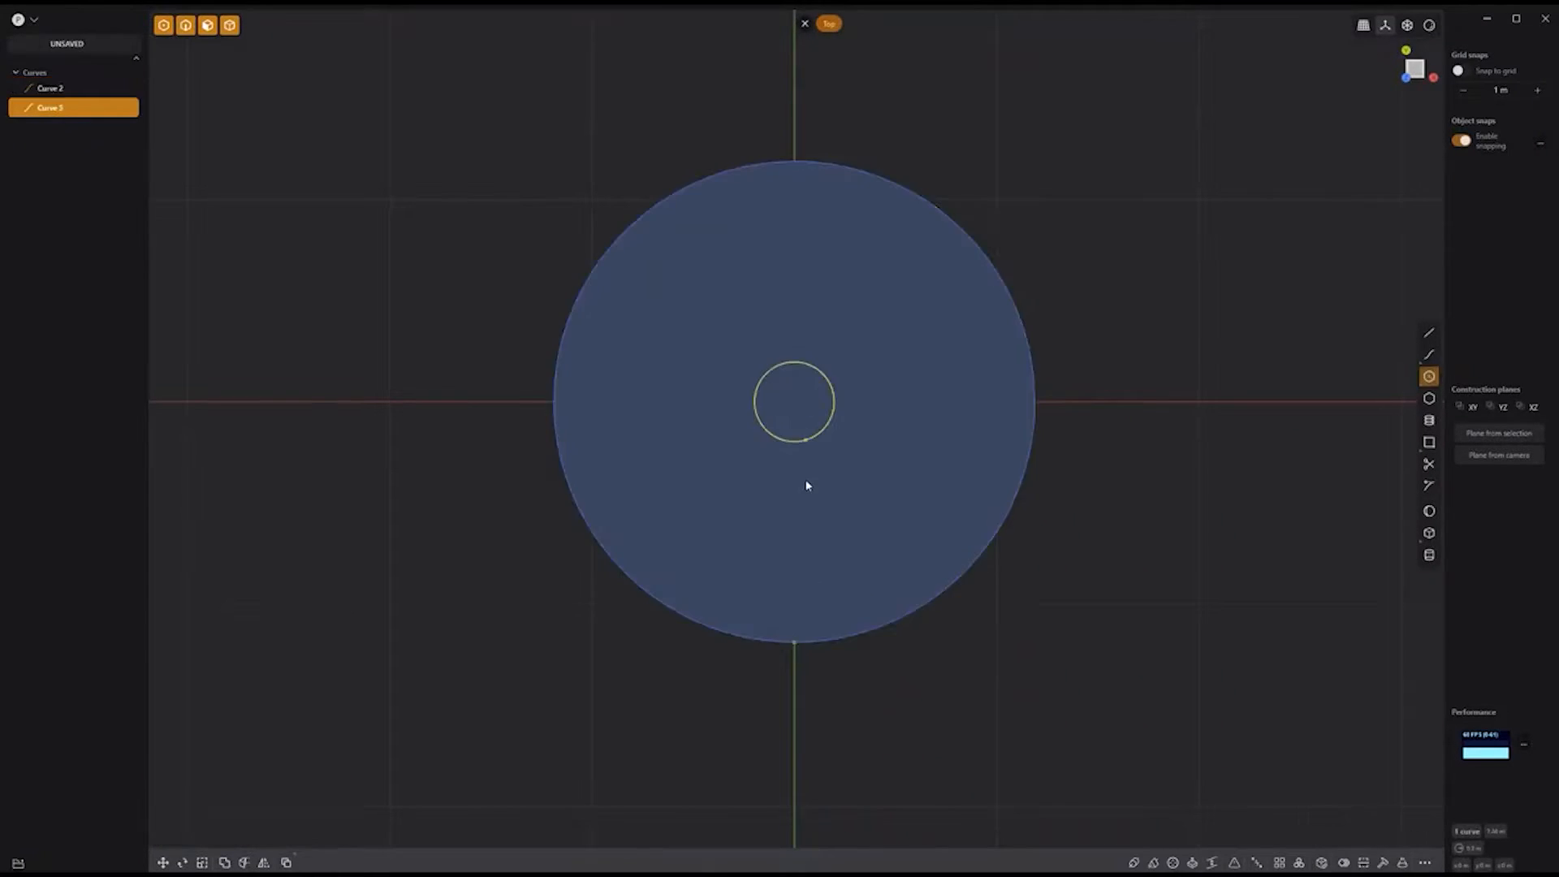
left_click(794, 316)
left_click(795, 310)
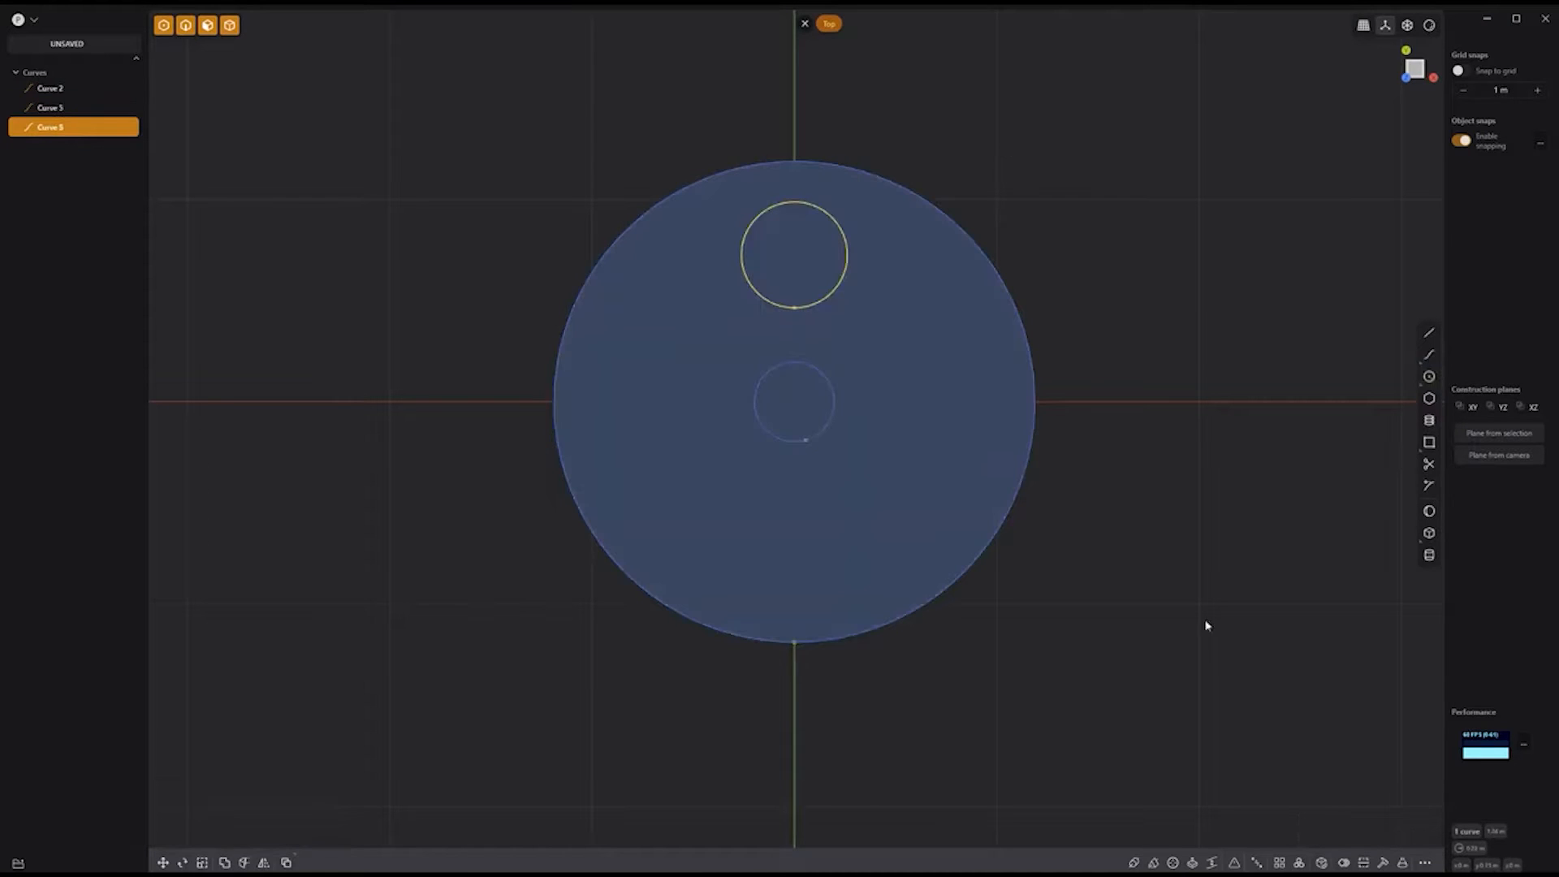
Step: Radially array the small circle into six copies around the disc centre
left_click(1299, 863)
left_click(795, 403)
scroll(815, 434, "down", 2, "shift")
key("Return")
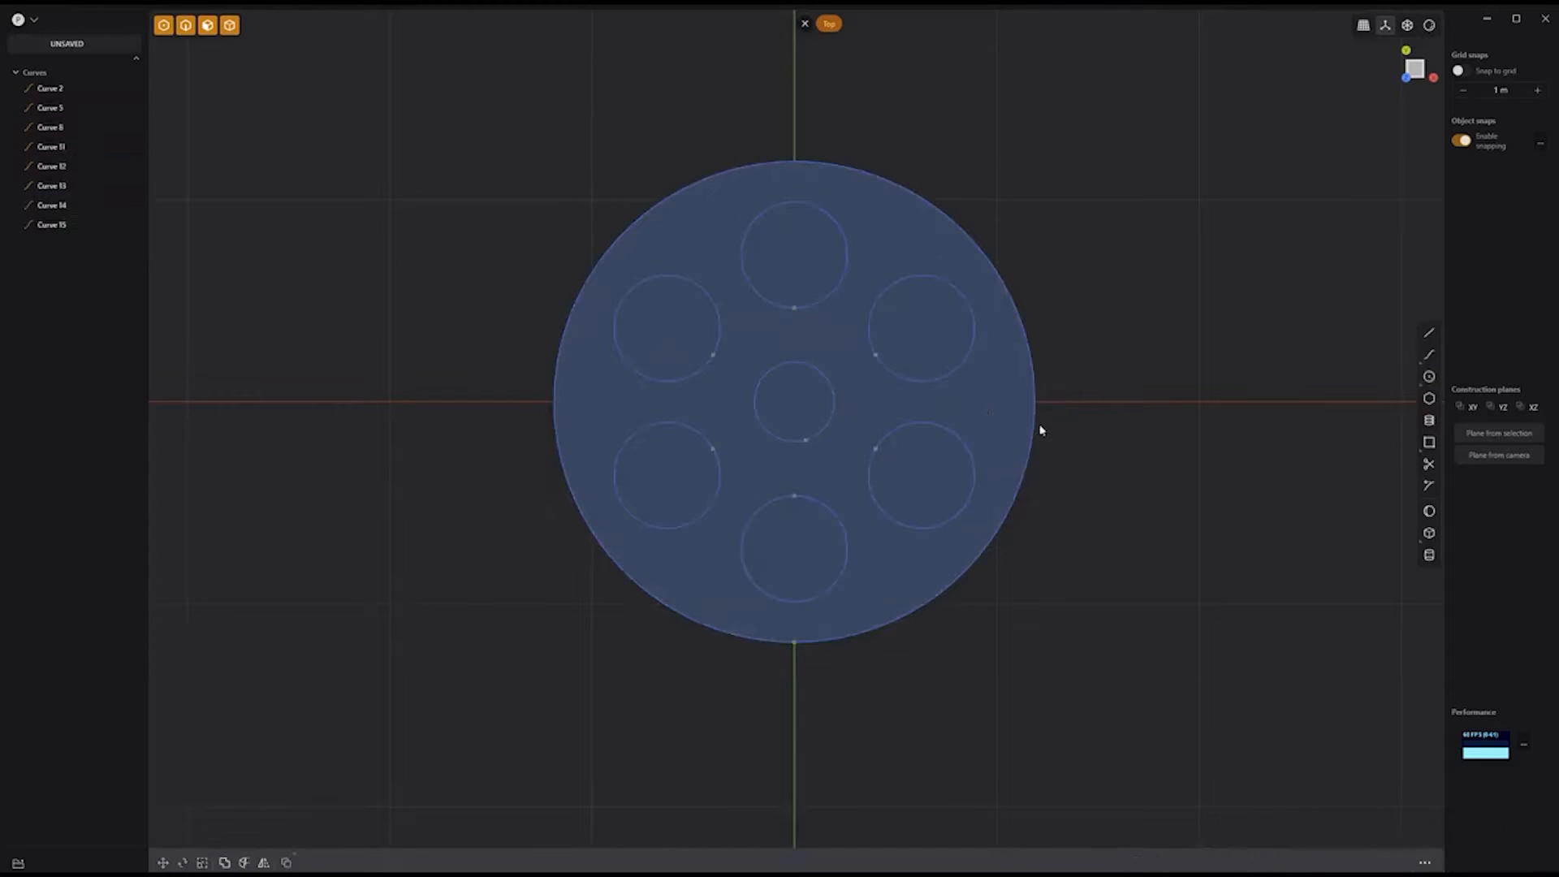
Step: Extrude the disc region outside the holes upward about 1.743 m into a cylinder
left_click(1006, 457)
key("e")
middle_click_drag(971, 661, 966, 467)
left_click_drag(794, 359, 781, 9)
middle_click_drag(1174, 367, 1161, 541, "shift")
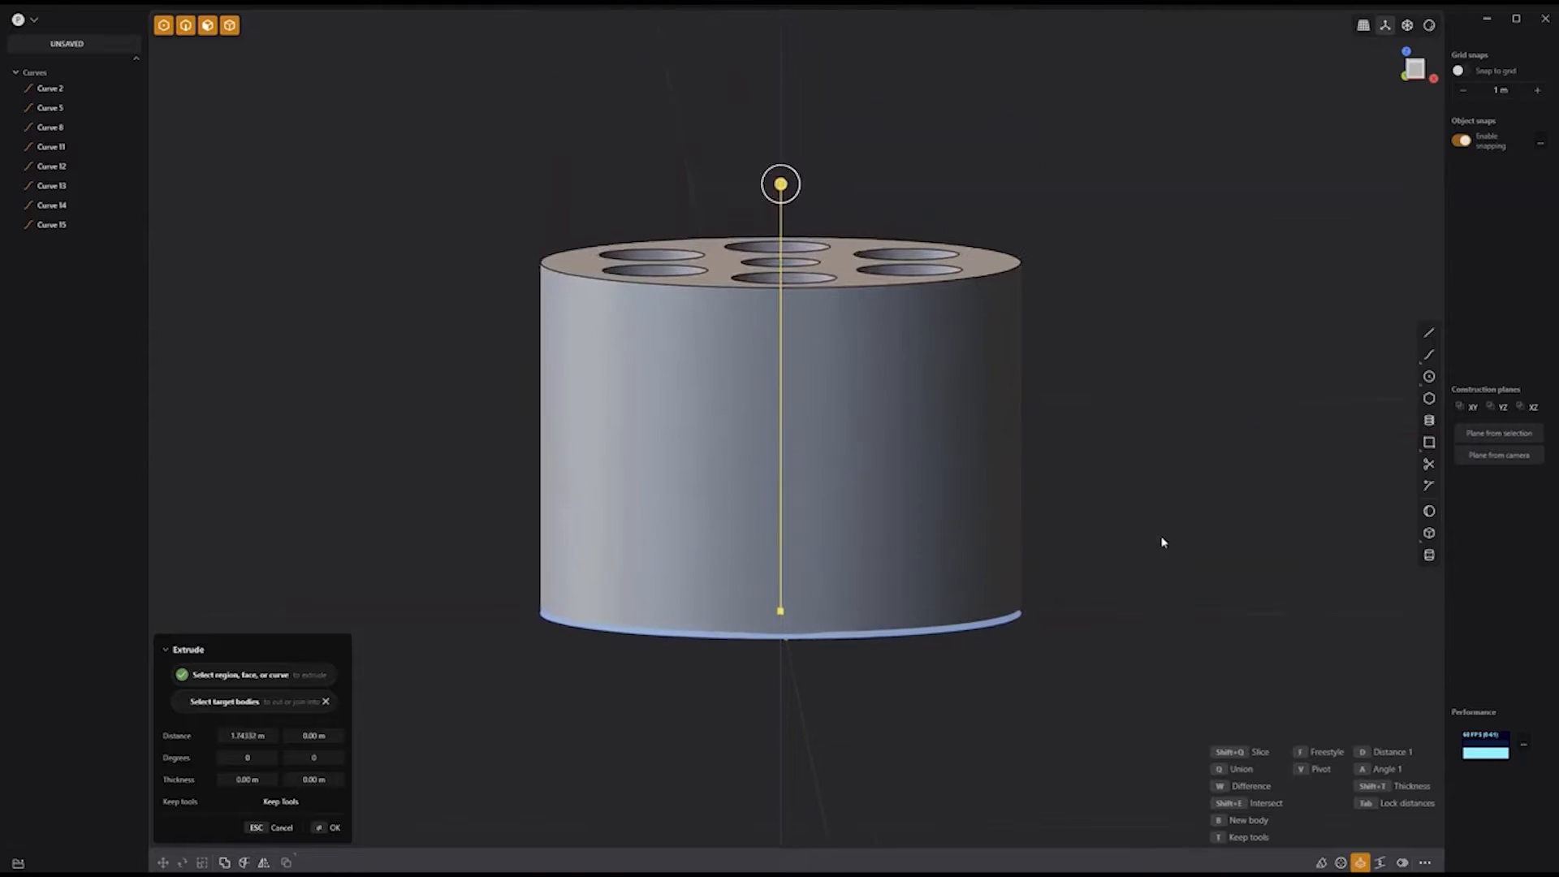
left_click_drag(782, 185, 791, 115)
Step: Confirm the cylinder and draw a small circle over its outer rim from the top view
key("Return")
key("7")
key("c")
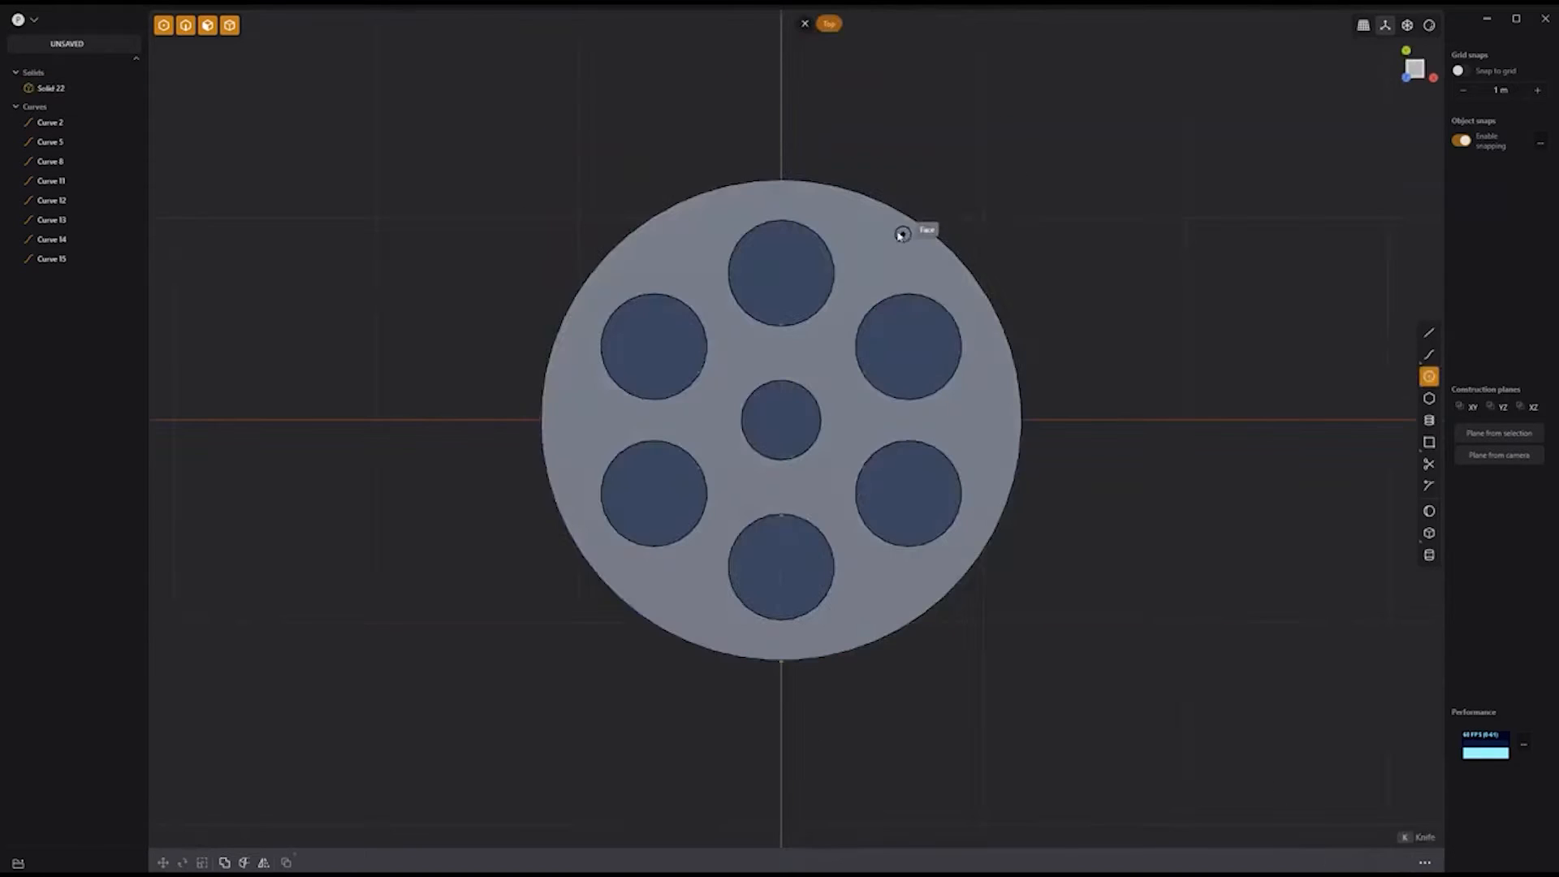
left_click(933, 262)
Step: Extrude the small circle downward about 1.216 m
middle_click_drag(1026, 644, 936, 334)
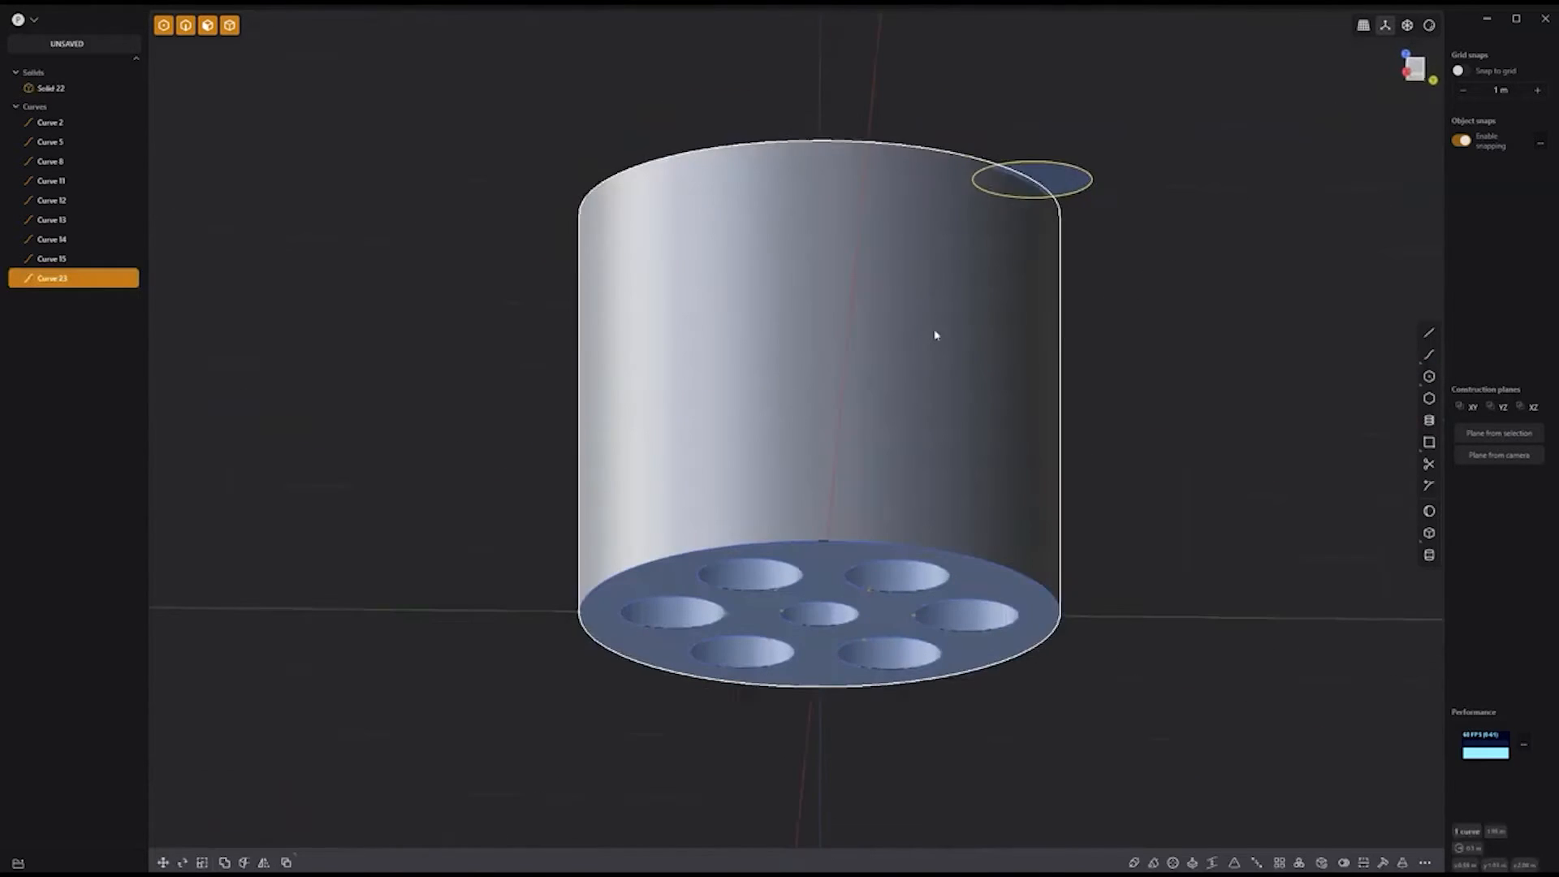
left_click(1072, 178)
key("e")
left_click_drag(1072, 105, 1076, 341)
key("Return")
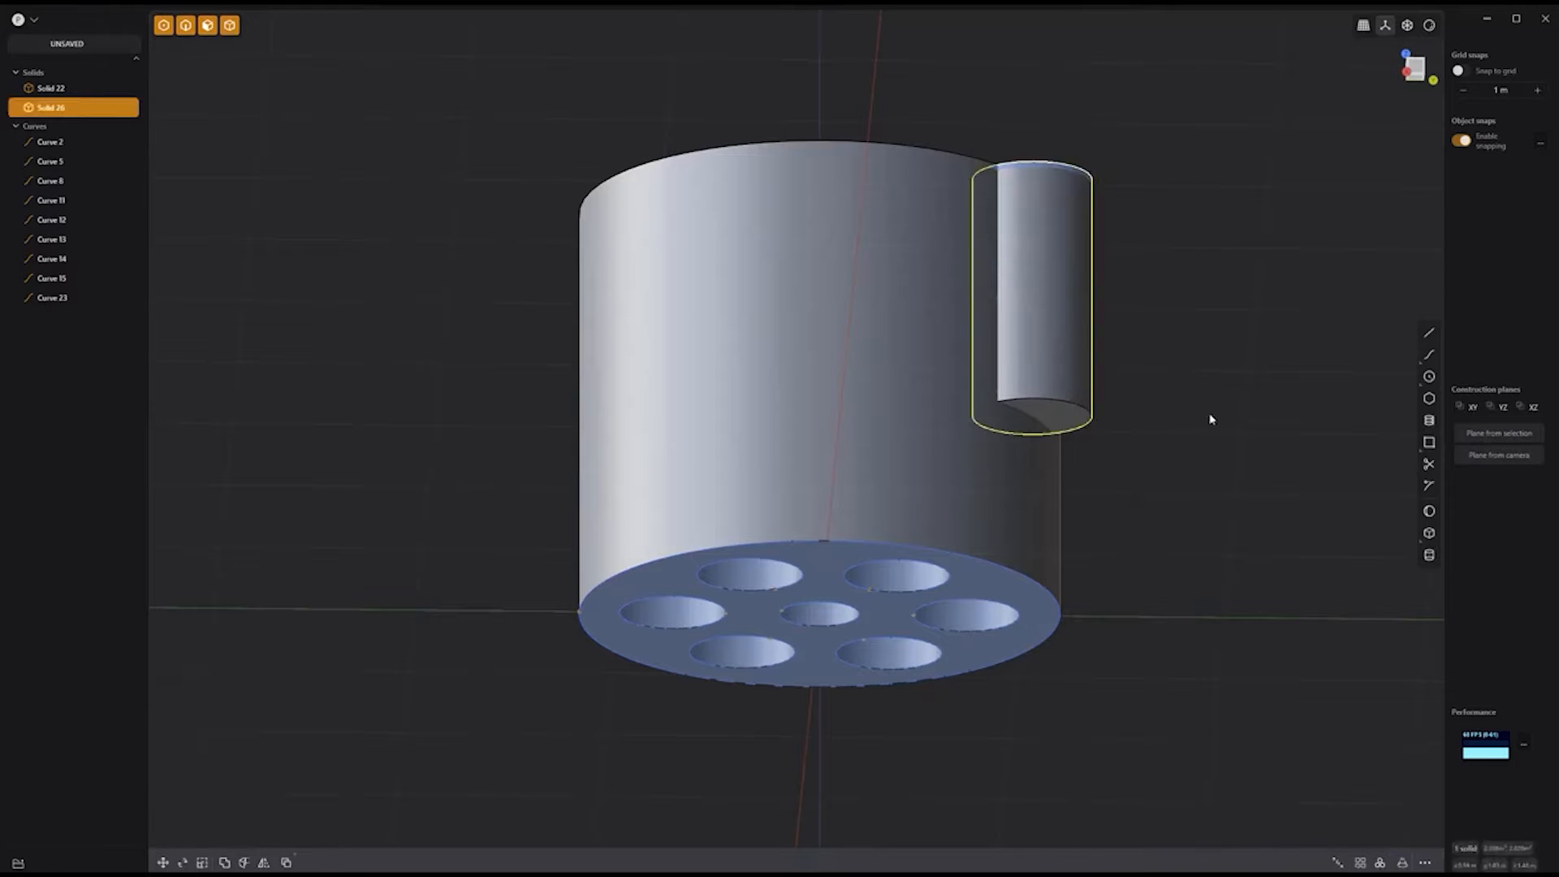
Step: Merge a sphere into the small cylinder's bottom to round its end
left_click(1429, 511)
left_click(1034, 417)
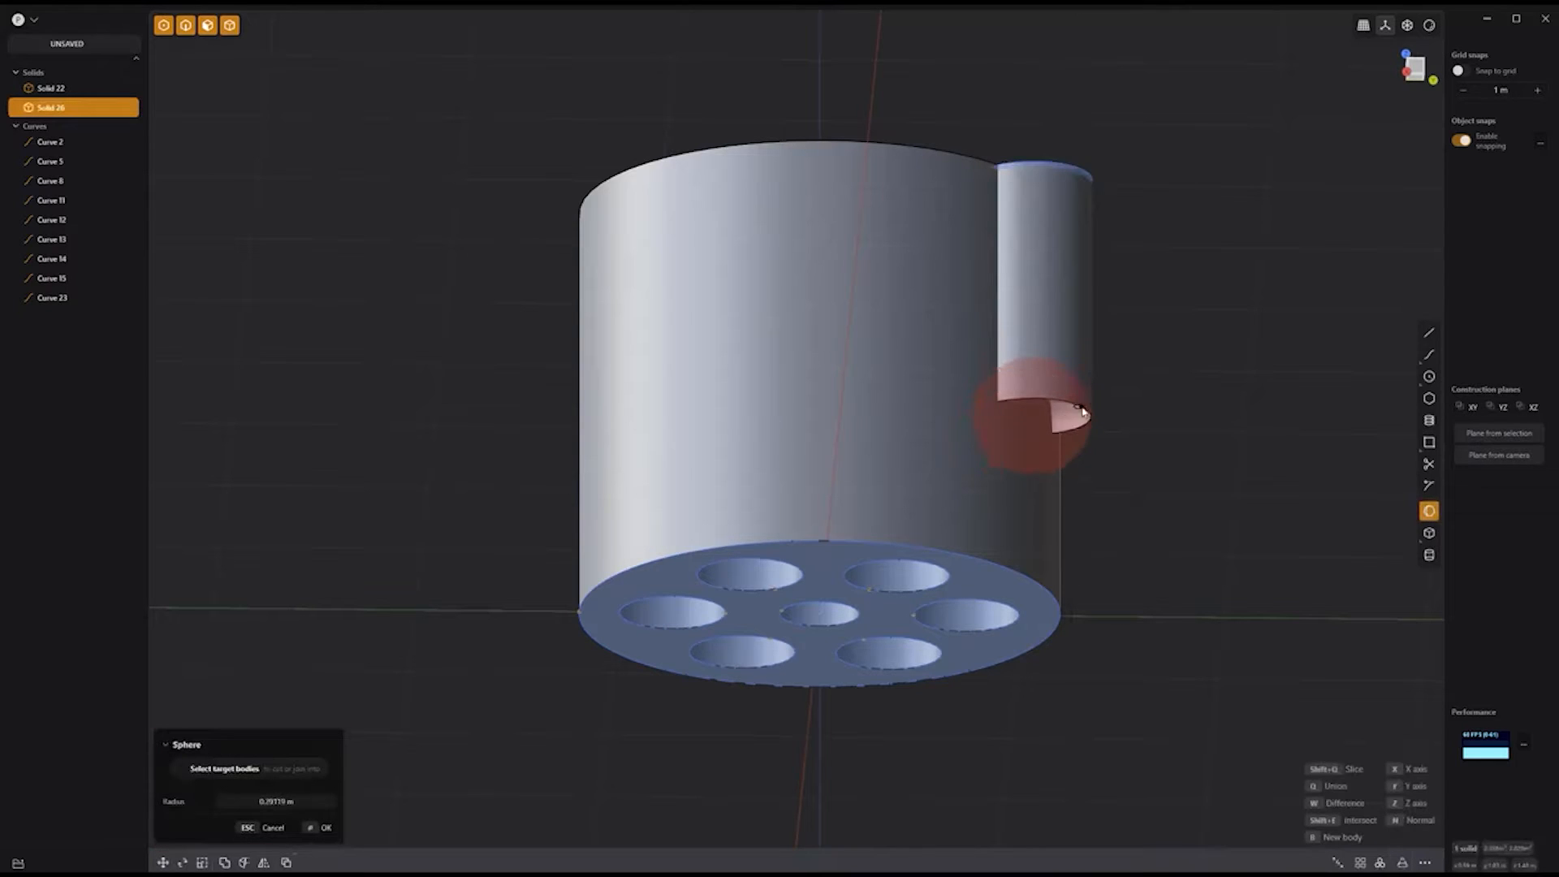
key("q")
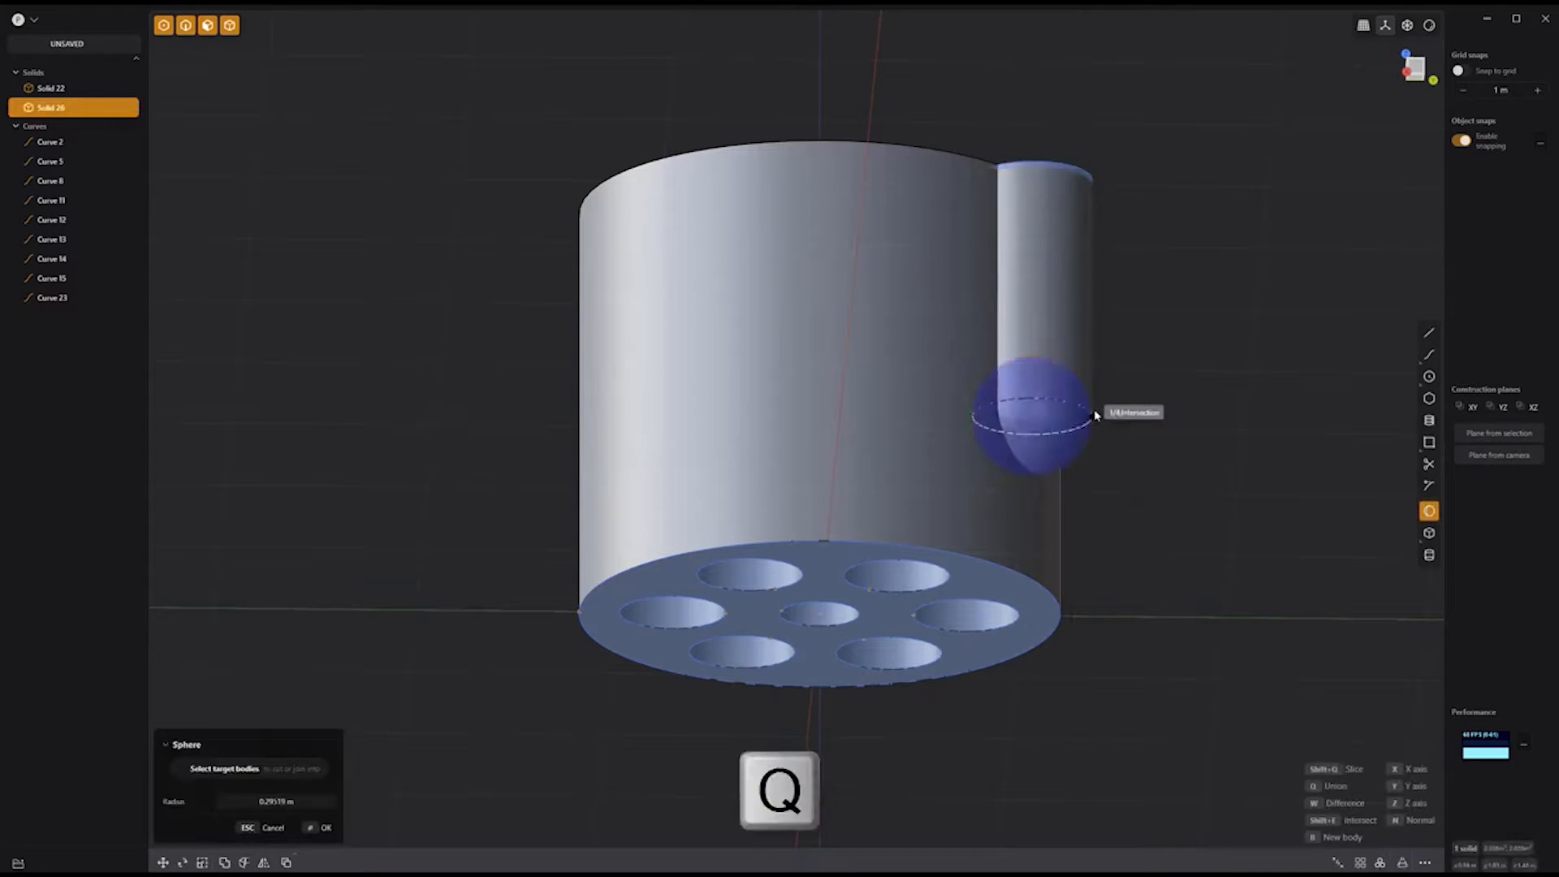
left_click(1098, 415)
Step: Radially array the rounded cylinder into eight copies around the body's centre
left_click(1379, 862)
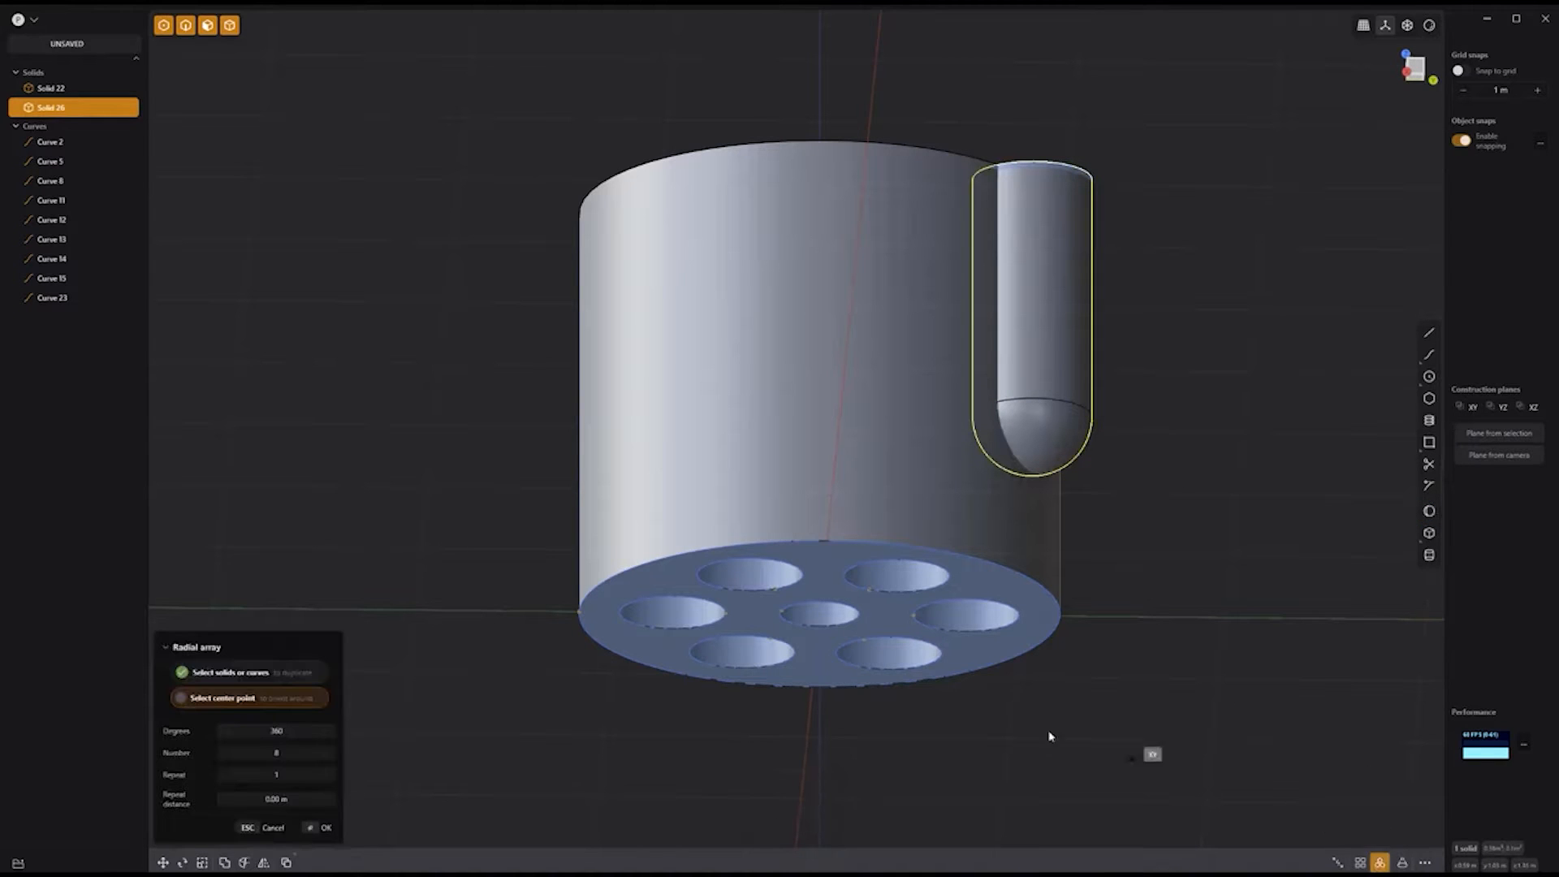
left_click(825, 616)
key("Return")
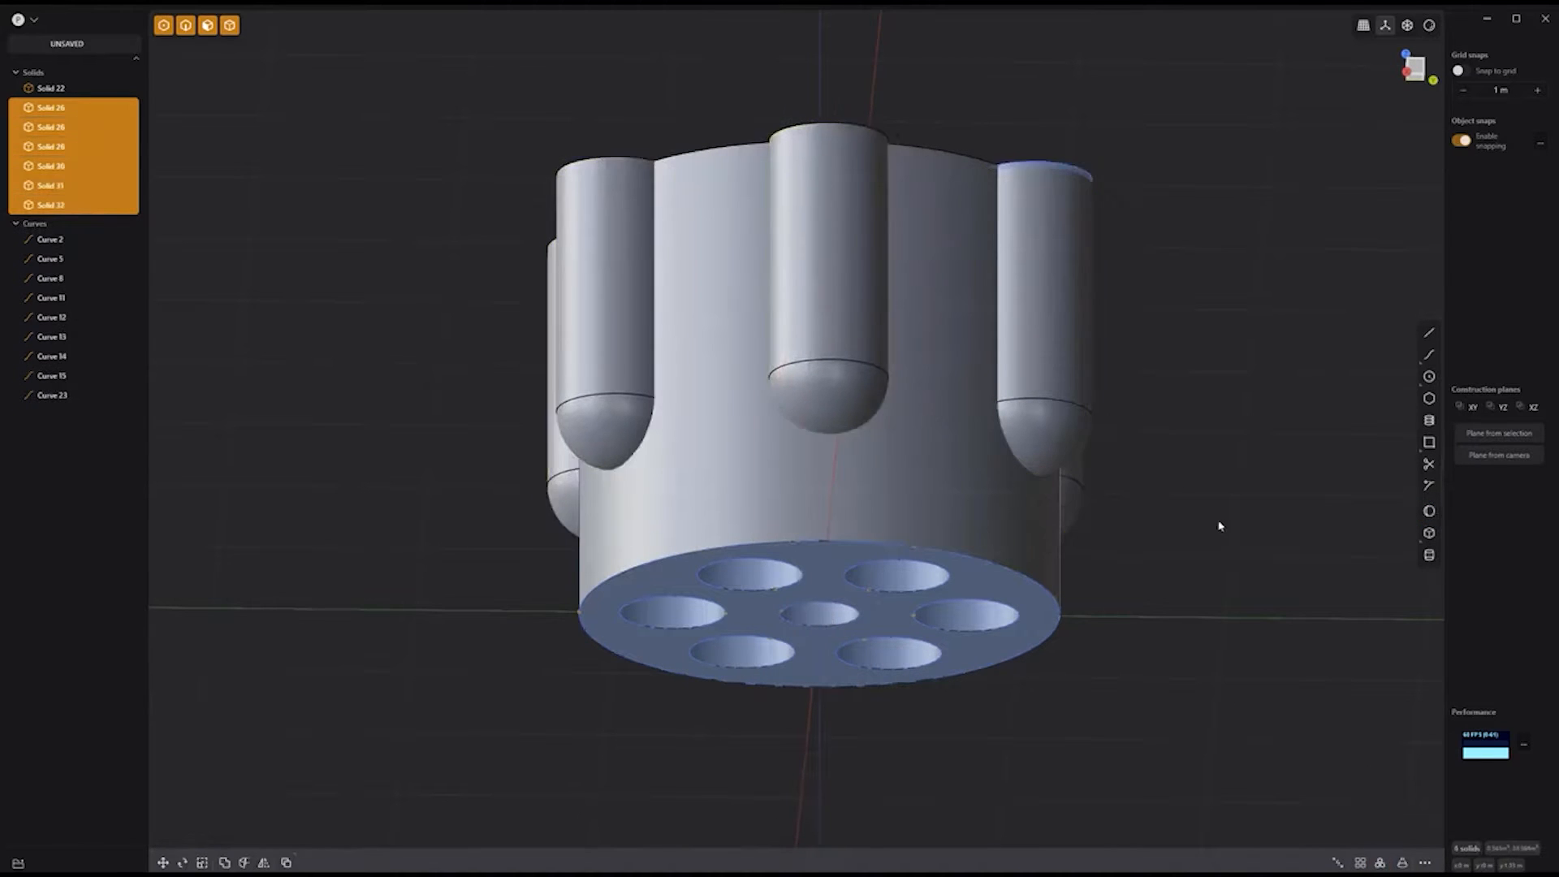
Step: Subtract the rounded cylinders from the main body to cut the flutes
middle_click_drag(1218, 526, 1030, 508)
left_click(815, 483)
left_click(681, 487)
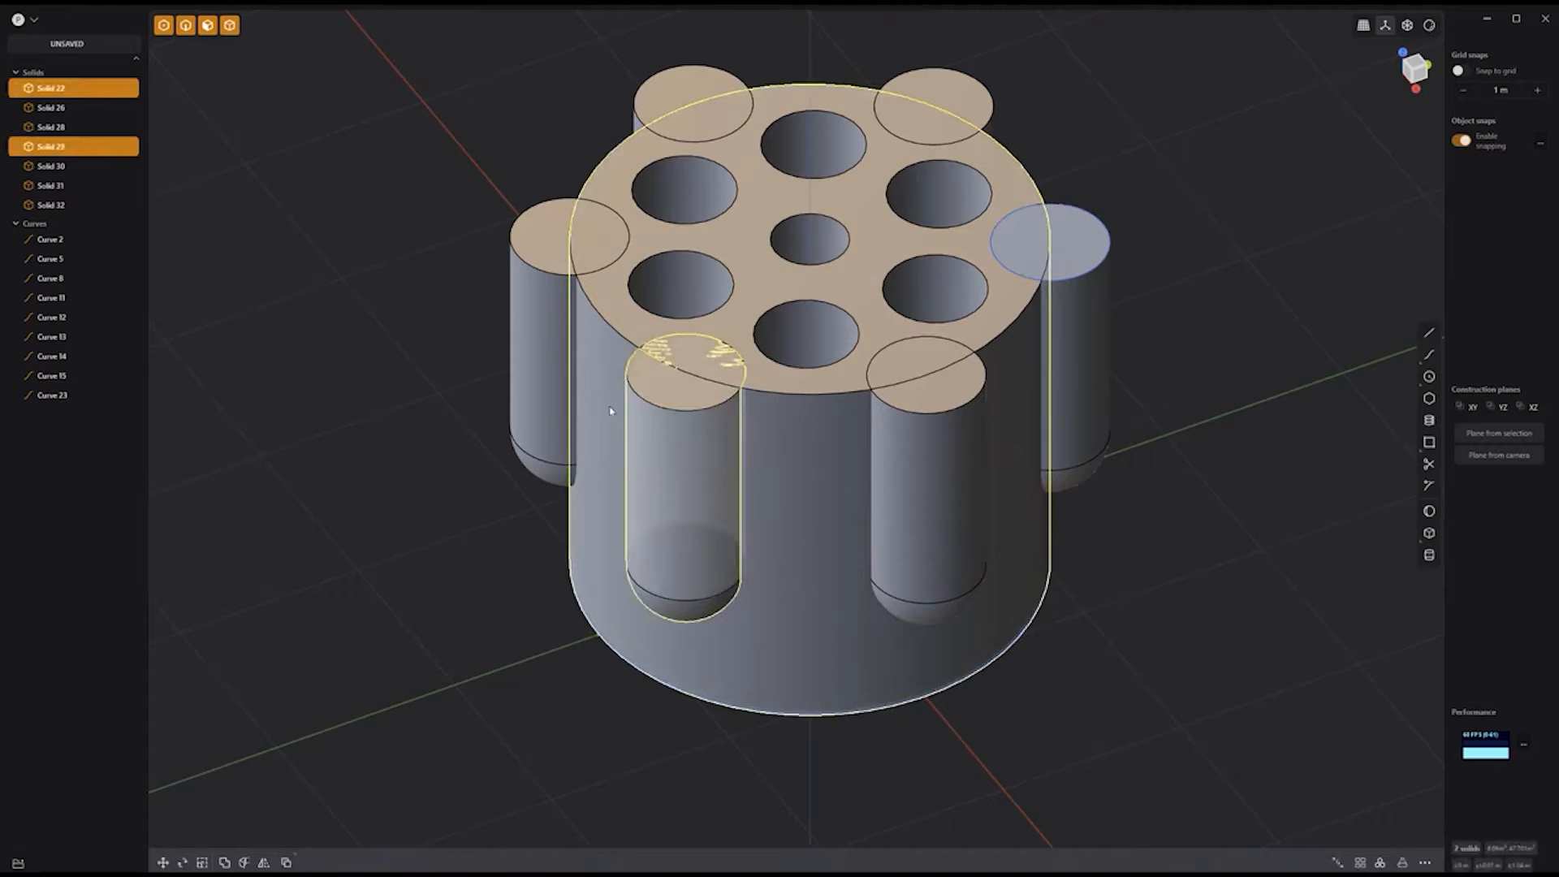
left_click(601, 390)
left_click(665, 73)
left_click(930, 85)
left_click(1105, 376)
left_click(930, 526)
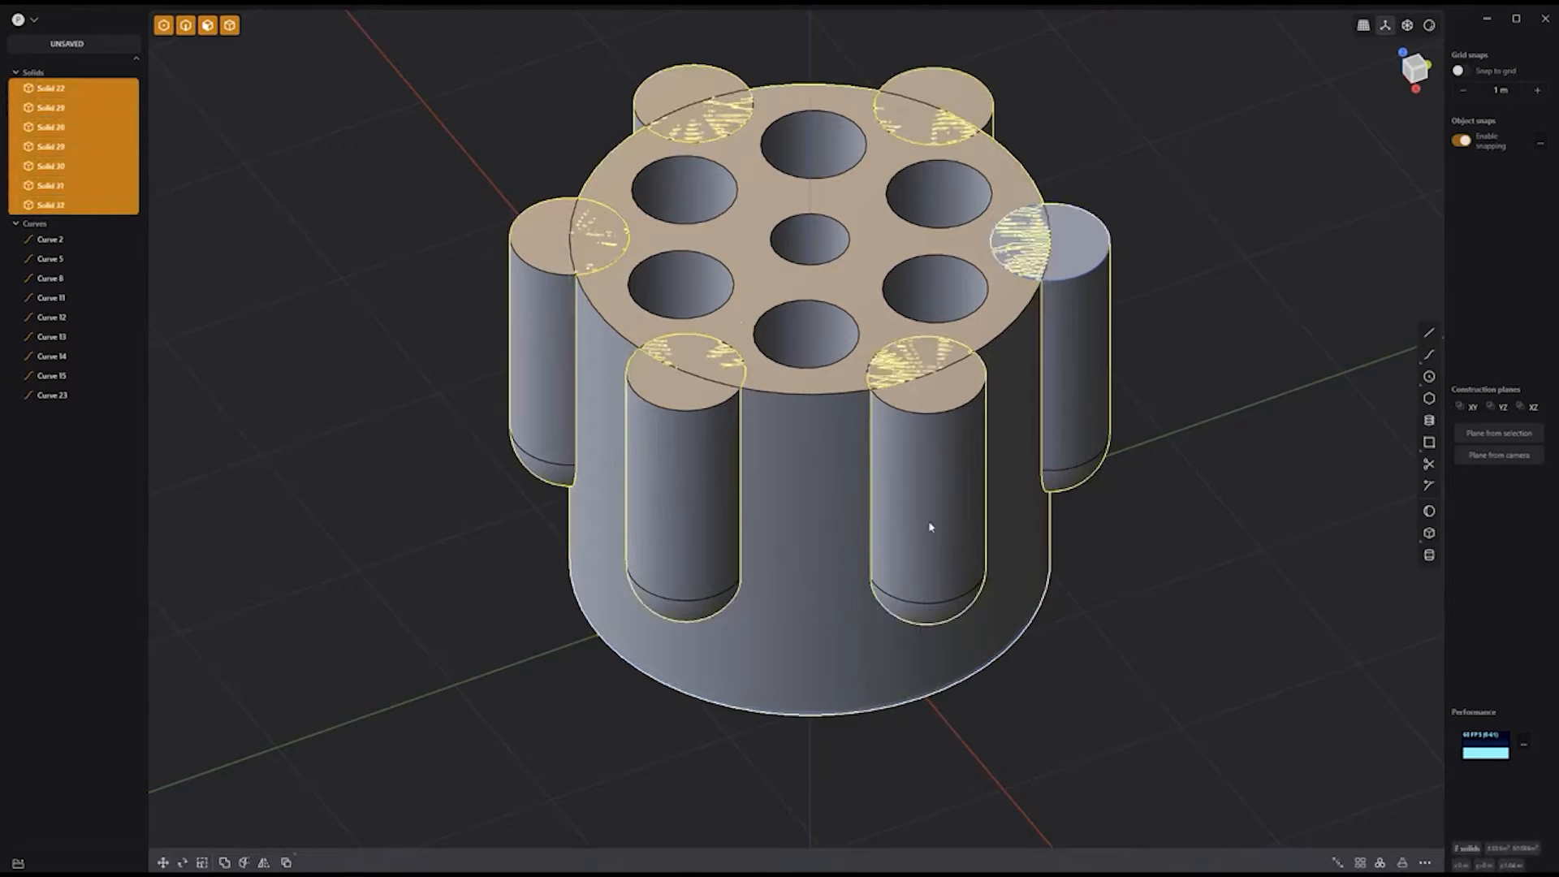
key("q")
key("Return")
left_click(1149, 524)
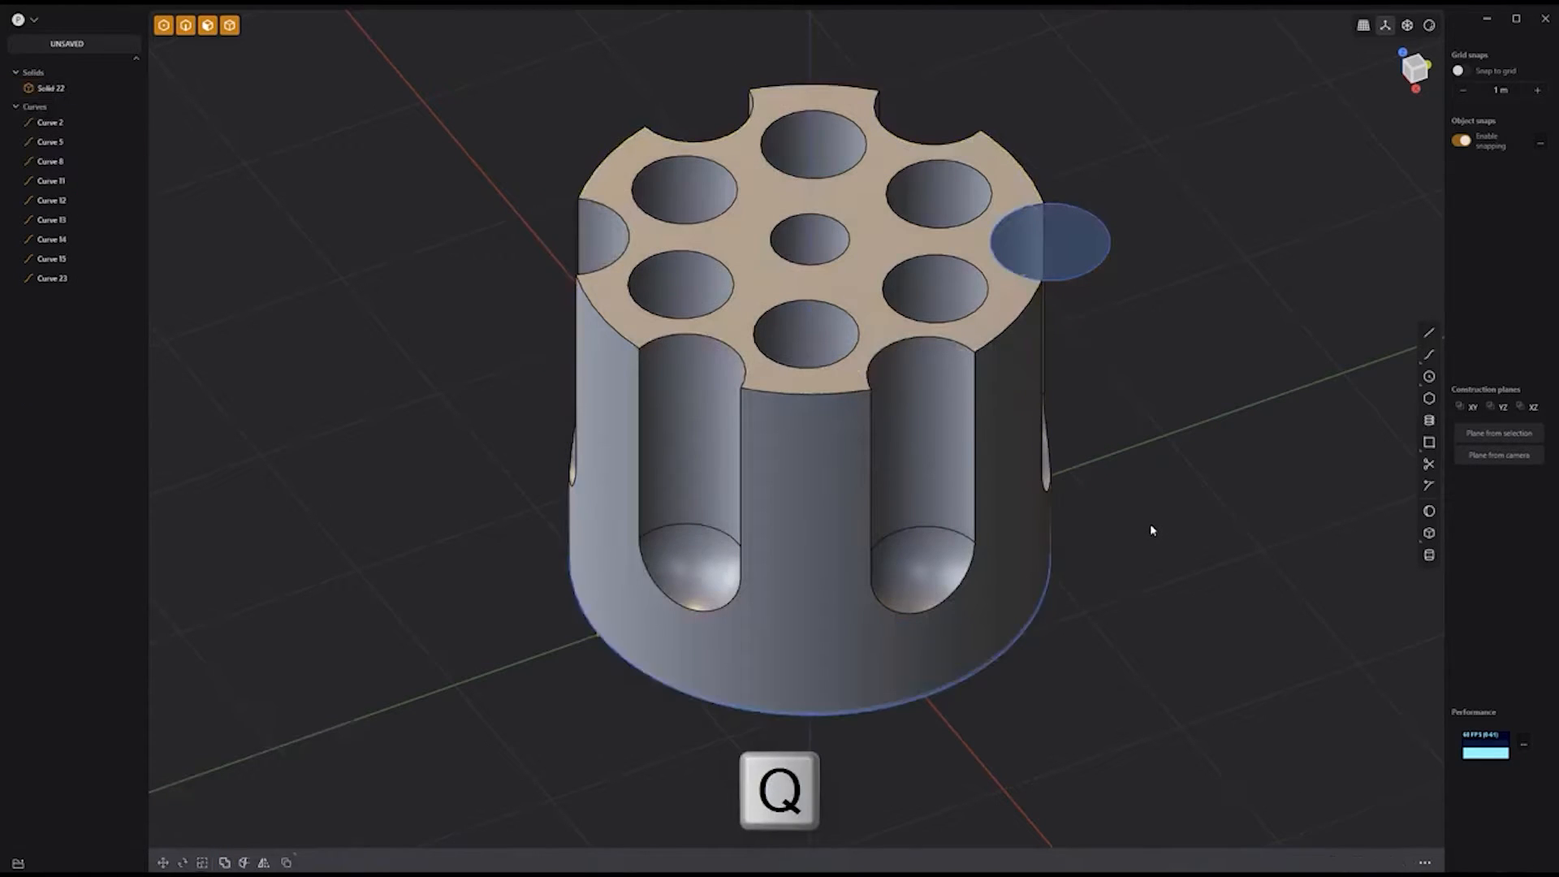
key("KP_1")
Step: Cut the body along a horizontal line drawn across its lower part
key("l")
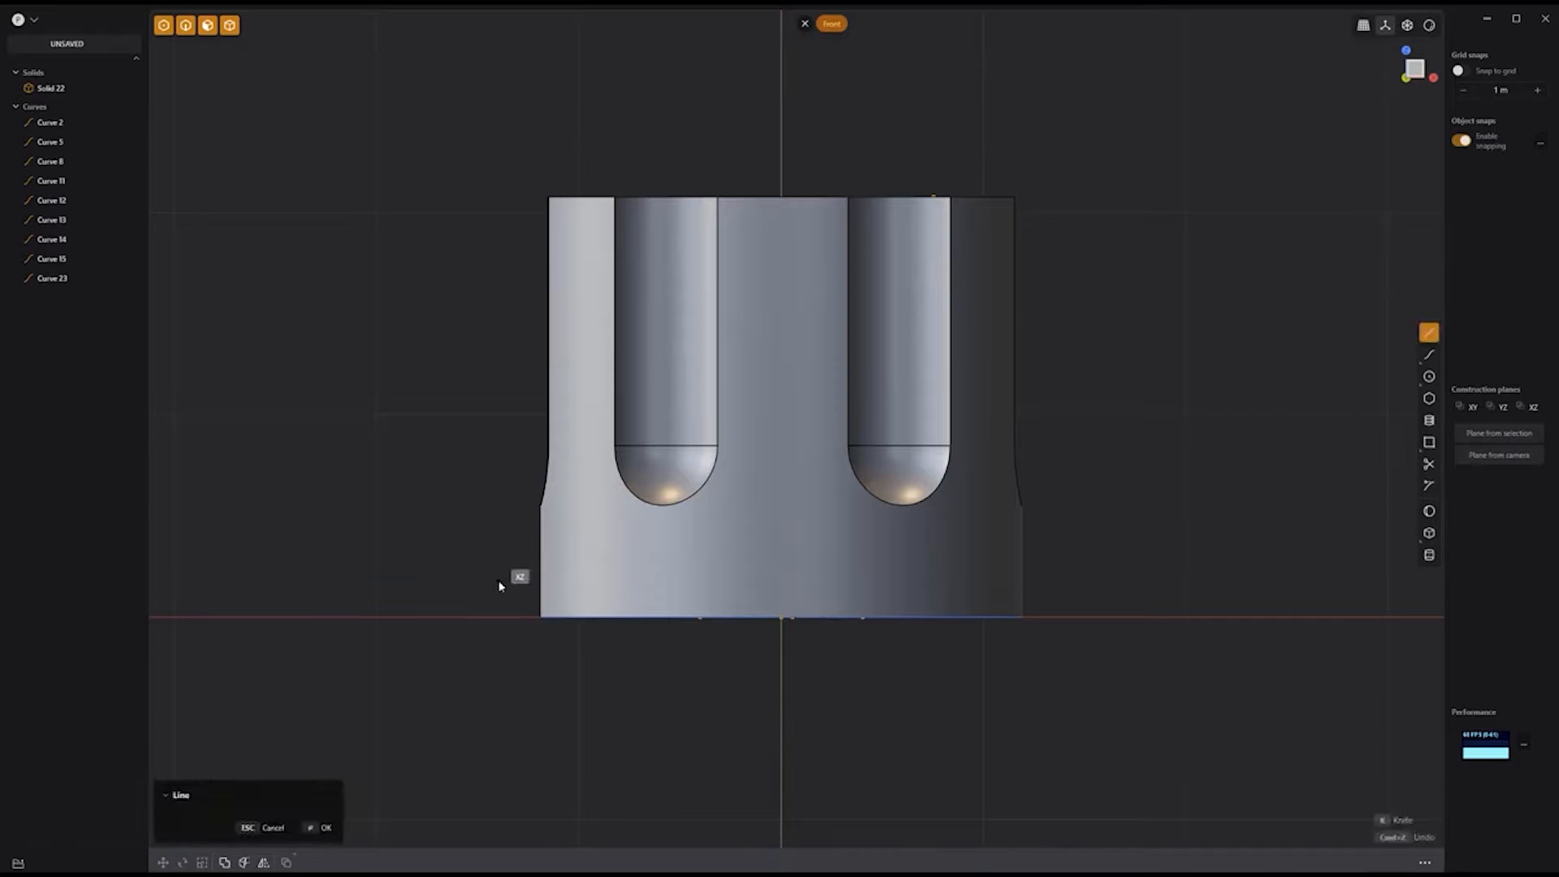
left_click(1089, 532)
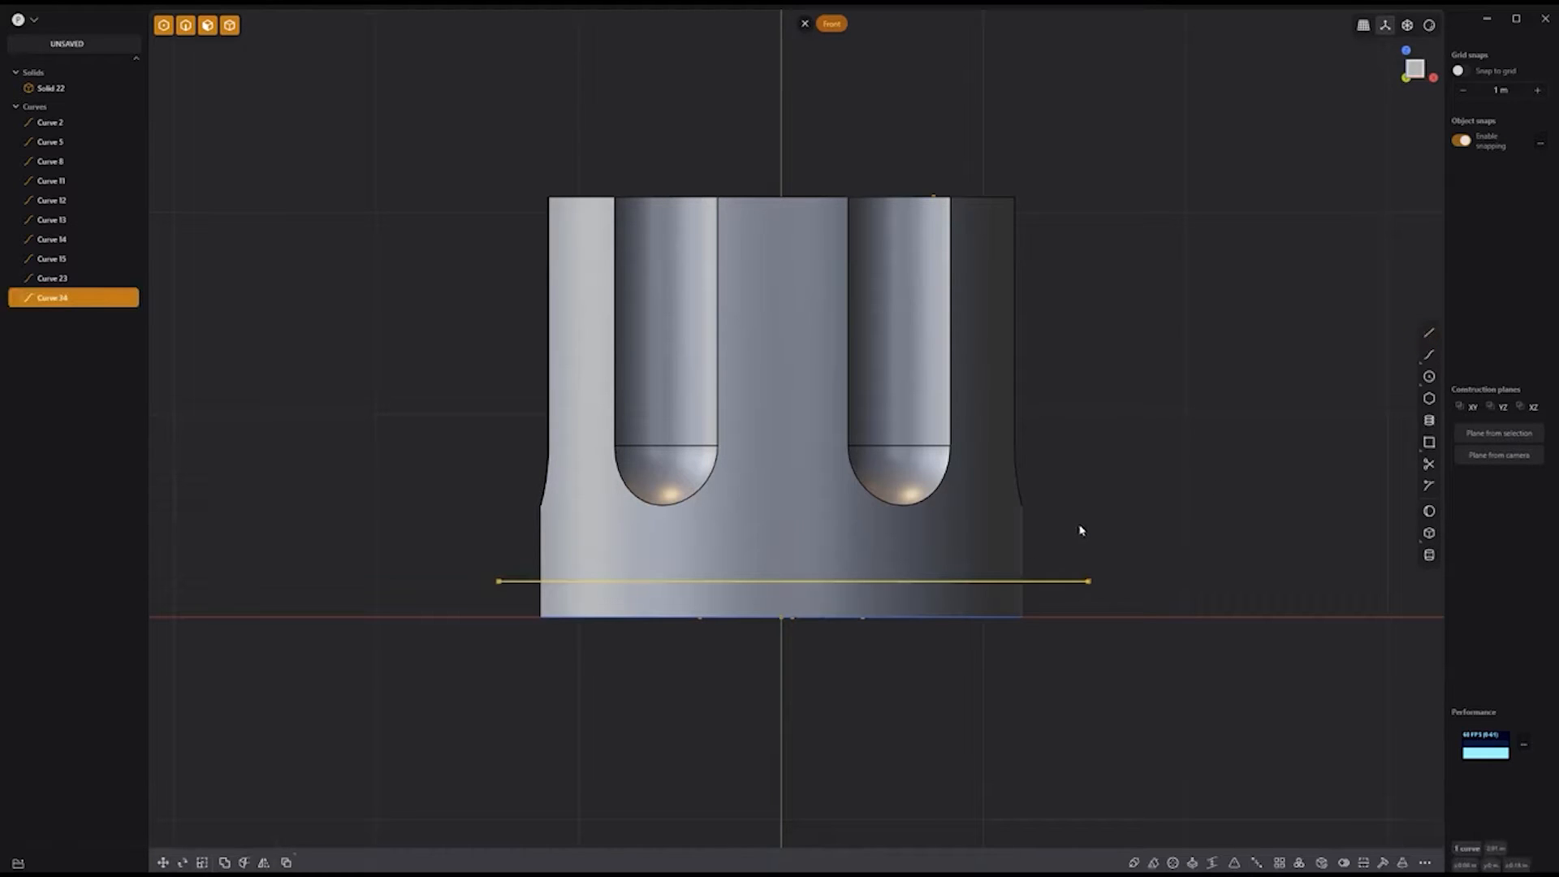
key("c")
left_click(974, 556)
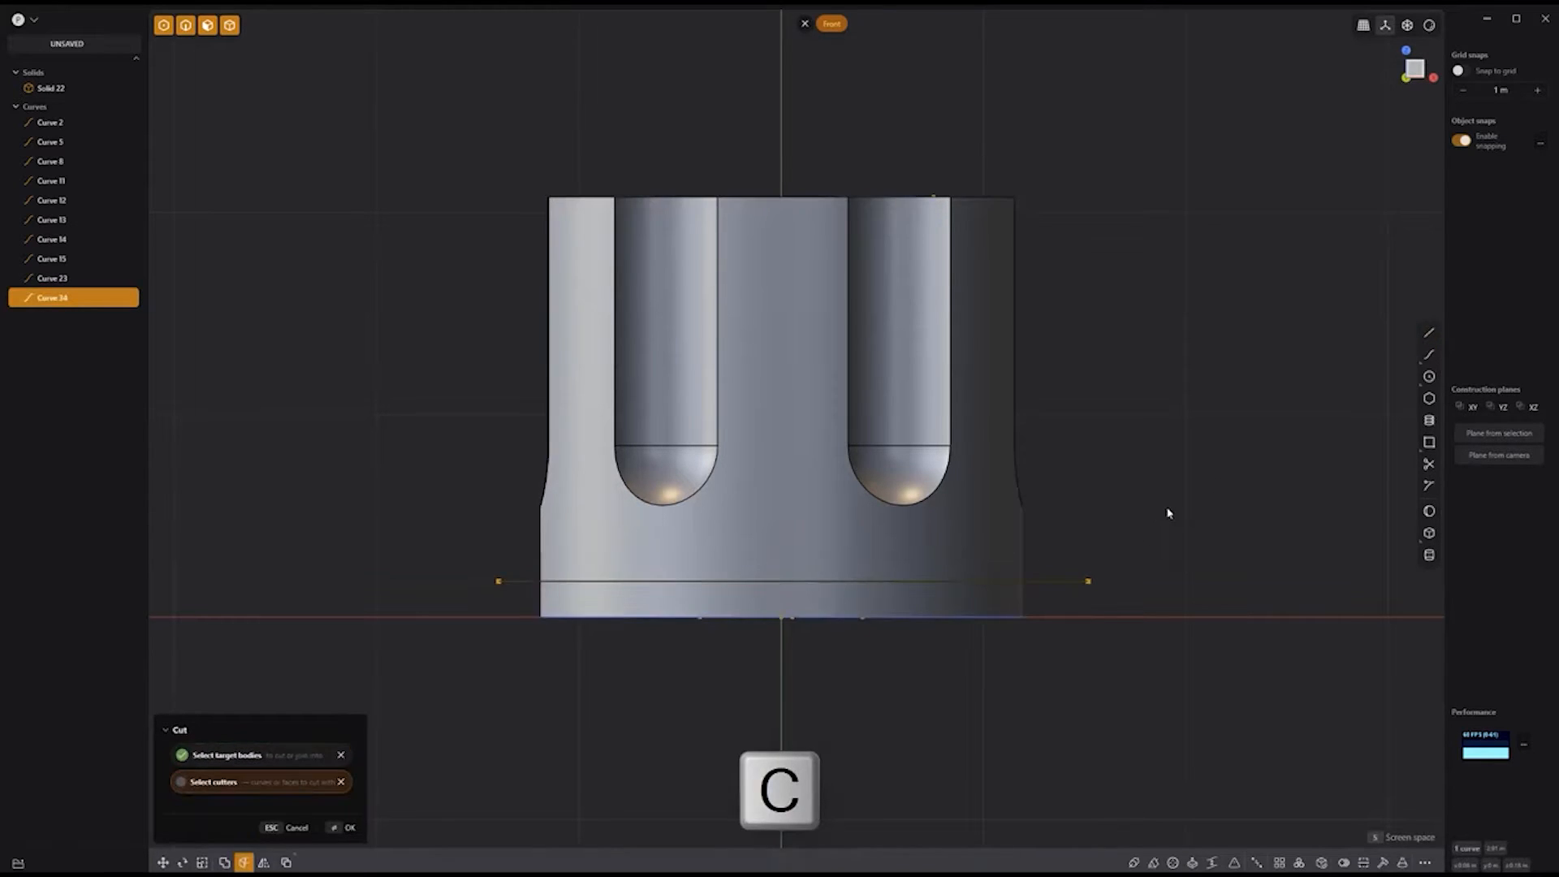
key("Return")
Step: Hide the curves and apply a small fillet to every edge of the model
left_click(59, 142)
left_click(59, 316, "shift")
key("h")
middle_click_drag(1111, 359, 1065, 421)
key("2")
left_click_drag(1128, 722, 480, 88)
key("b")
key("Return")
Step: Extrude a circle at the origin into a cylinder and wrap a 14.55-turn spiral around it
middle_click_drag(1207, 505, 1089, 362)
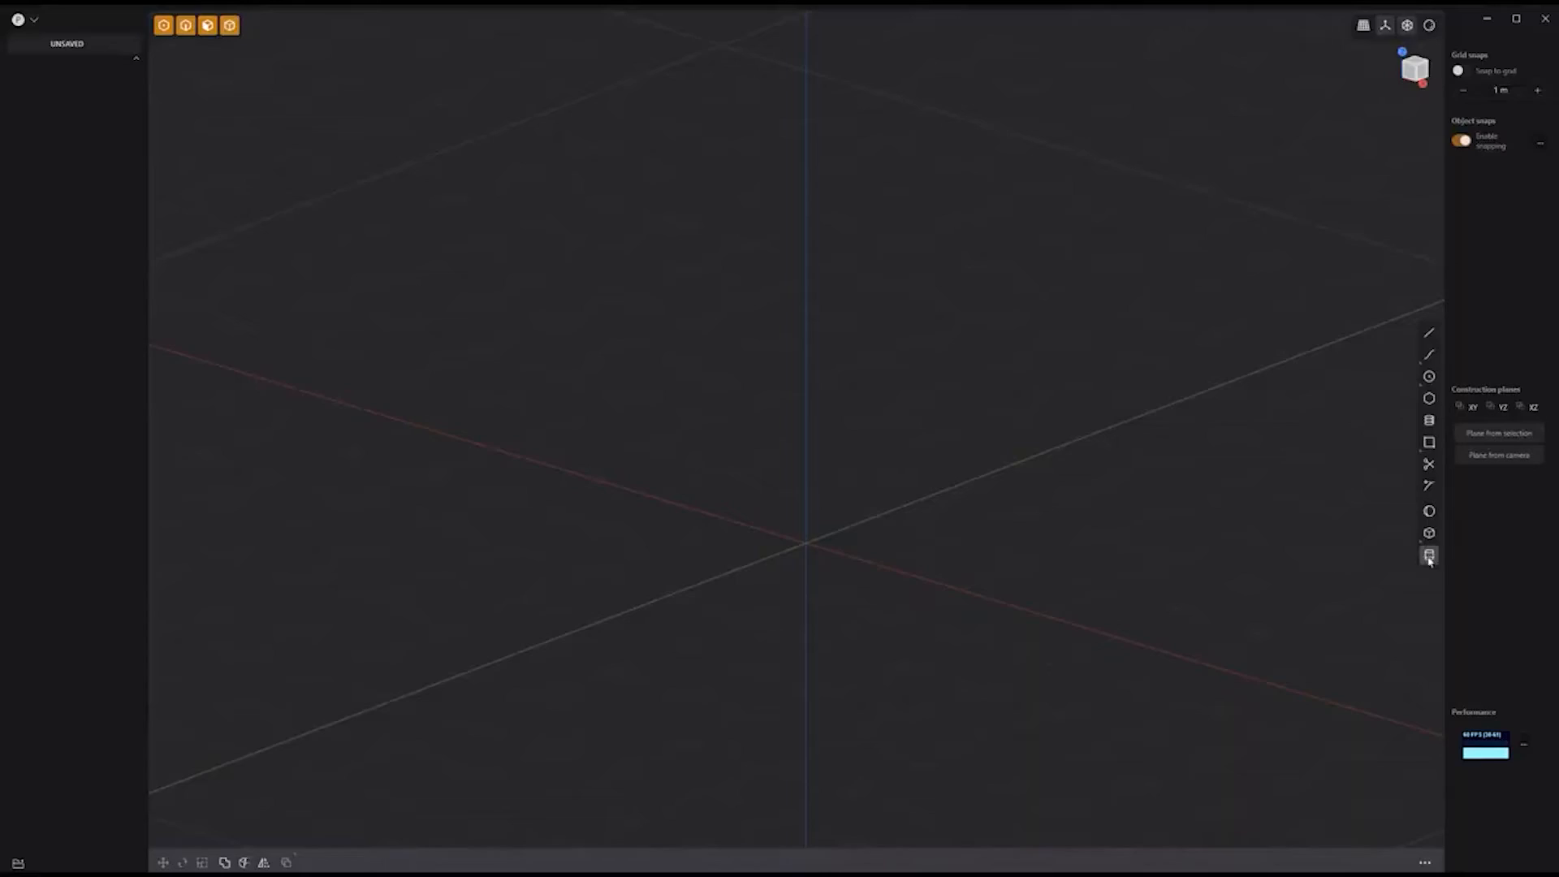
left_click(807, 543)
left_click(872, 515)
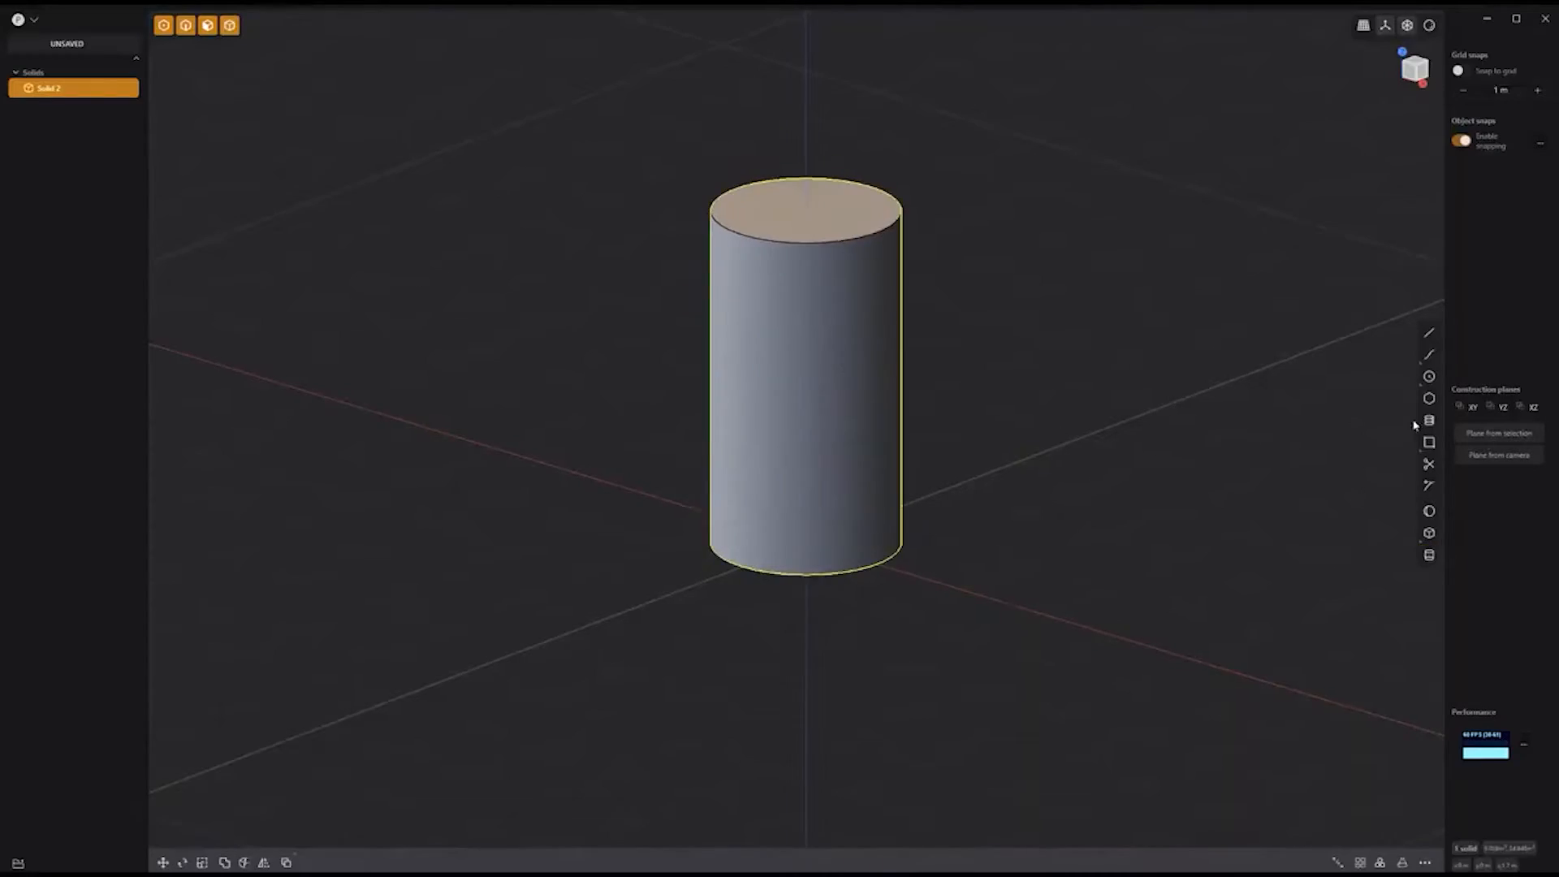
left_click(851, 252)
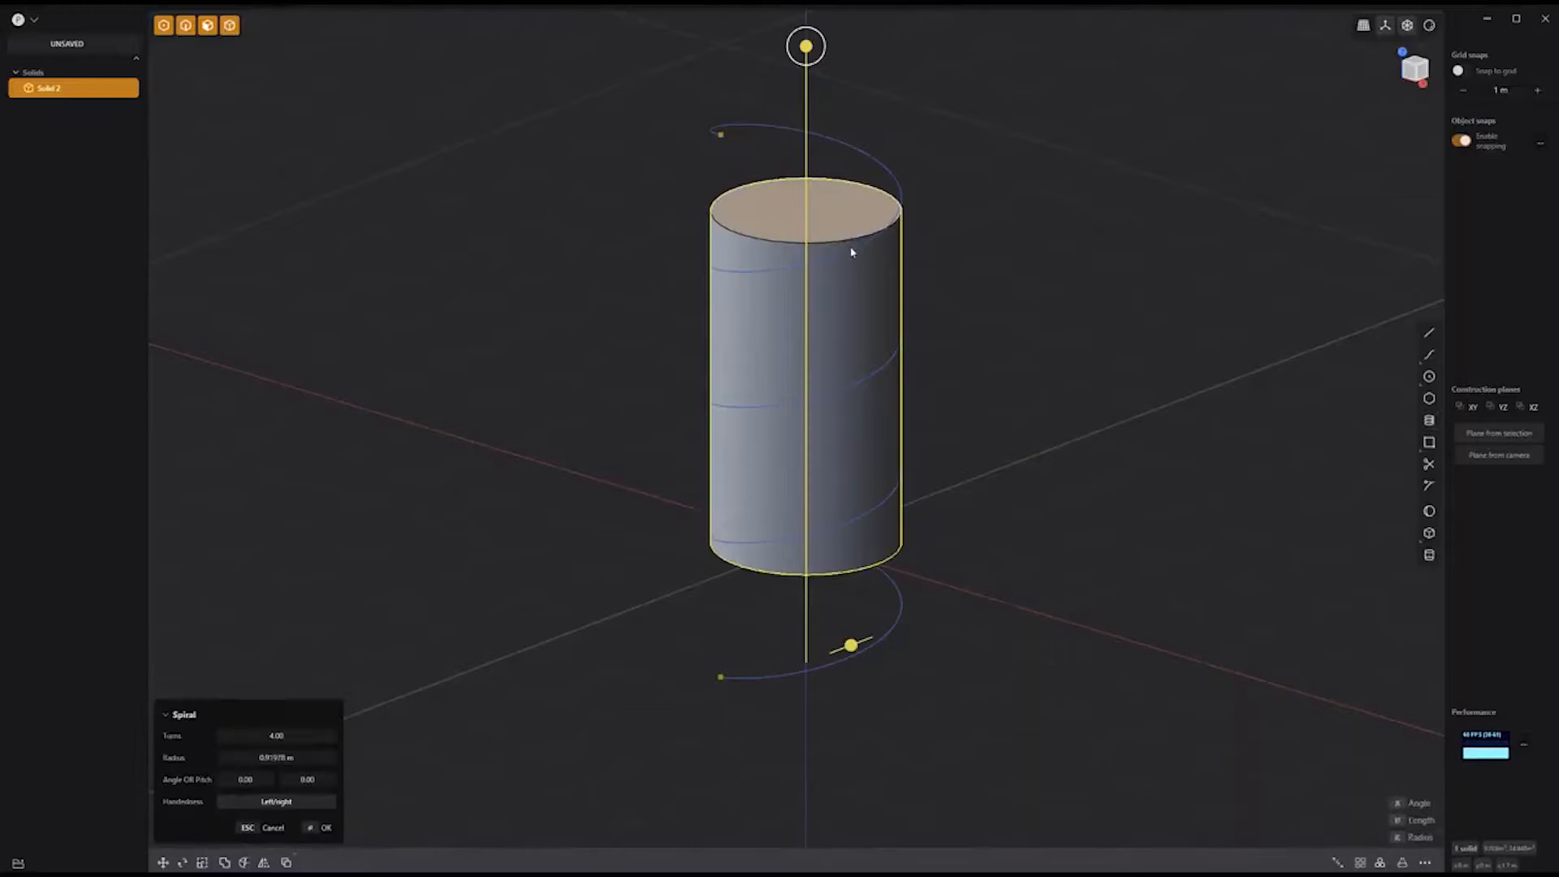
mouse_move(276, 735)
left_mouse_down()
mouse_move(324, 737)
mouse_move(264, 736)
mouse_move(296, 735)
left_mouse_up()
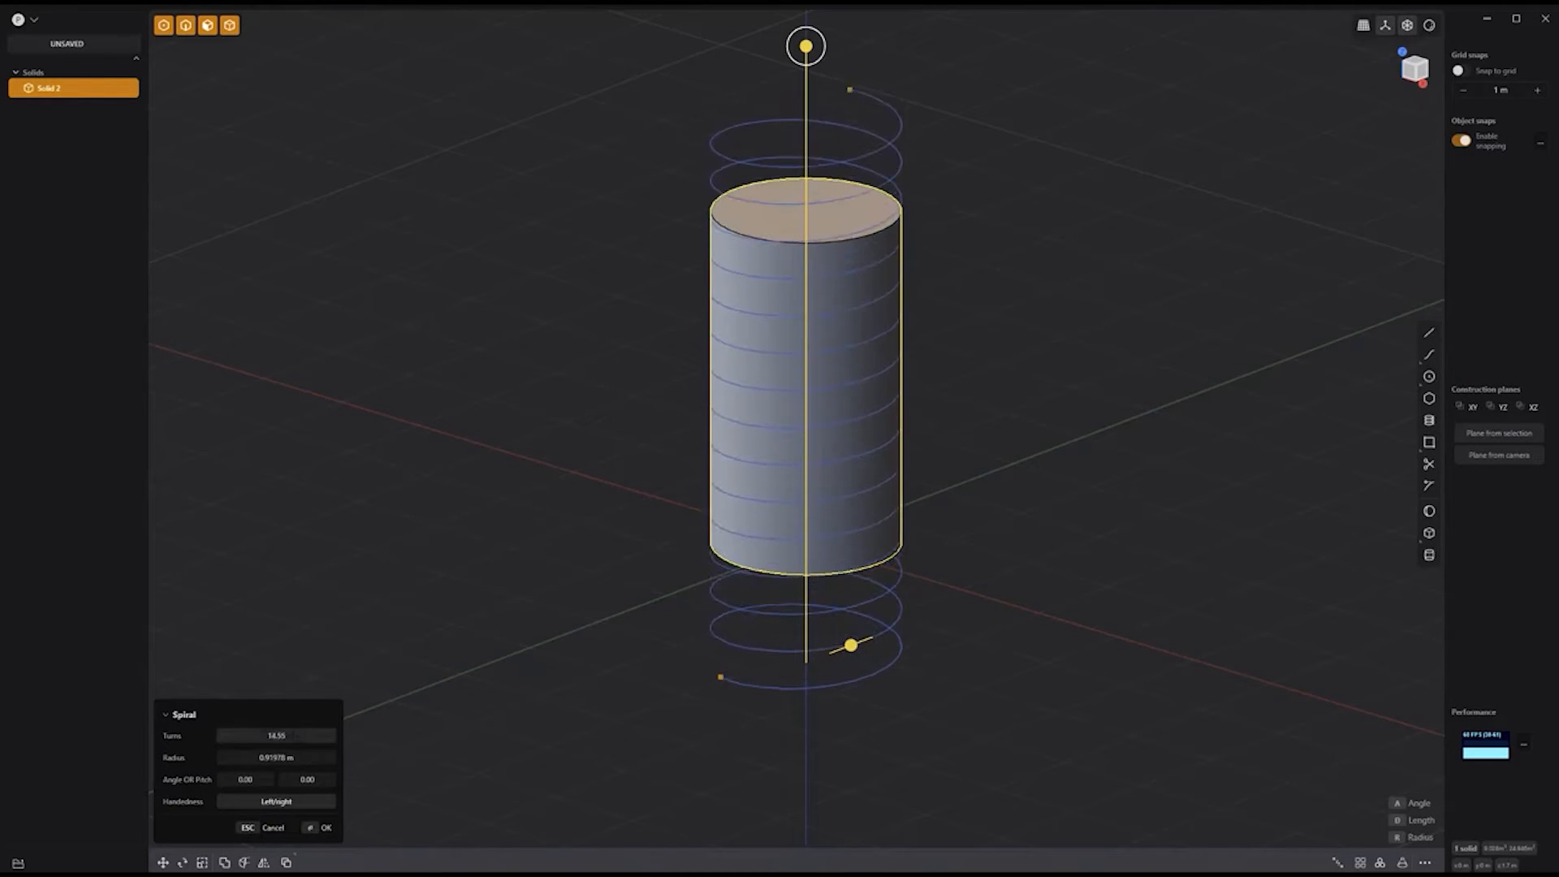
key("Return")
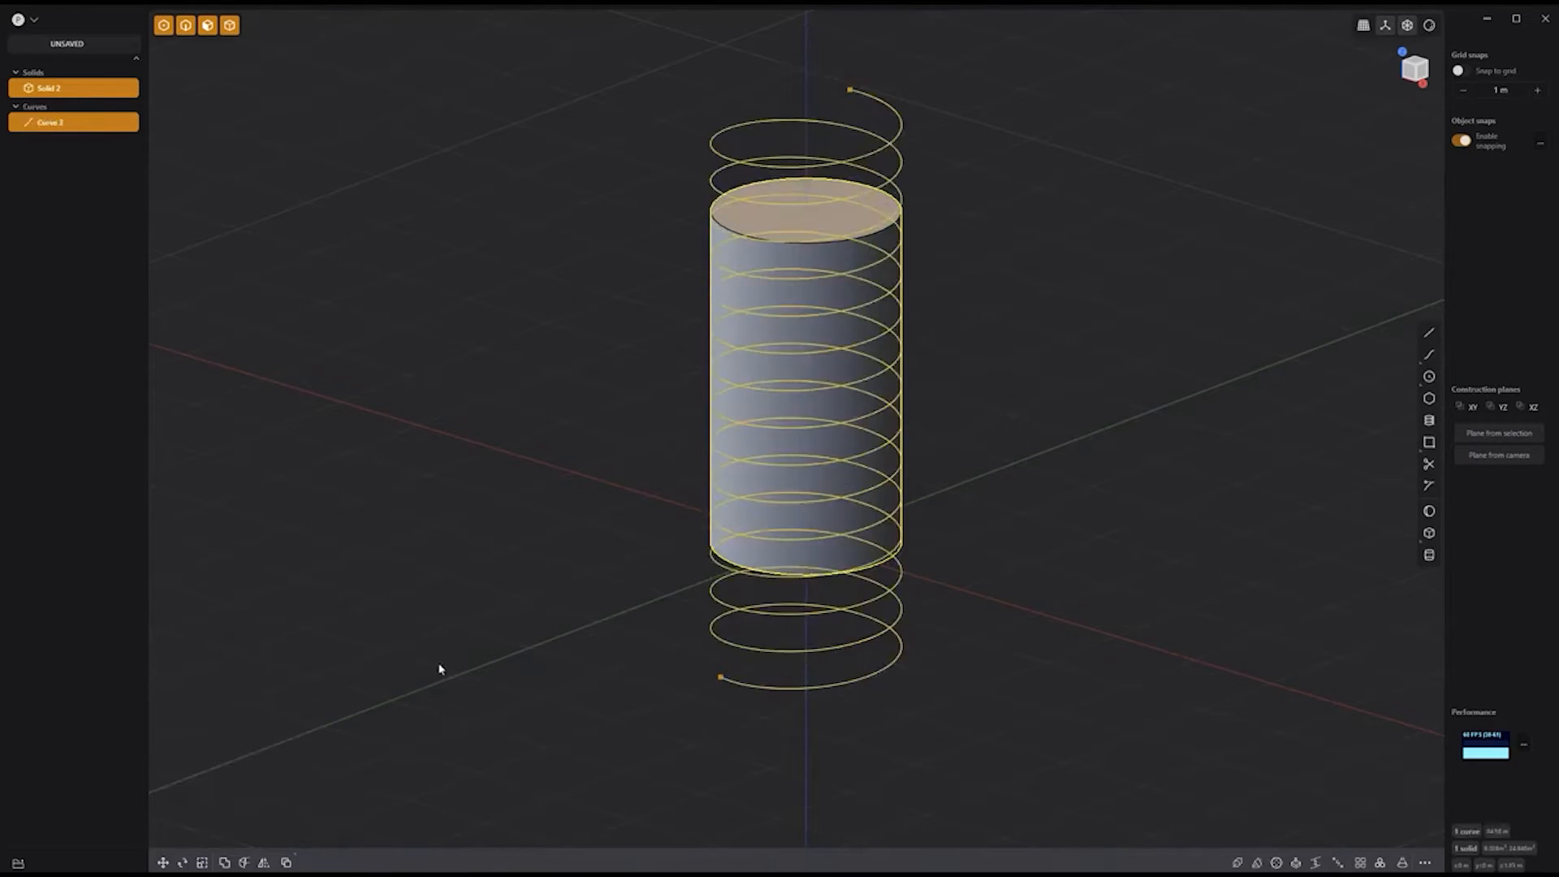
left_click(439, 669)
Step: Pipe the spiral as a new solid with 3 vertices, 0.39 m section, 60° angle; duplicate the cylinder
left_click(824, 129)
key("p")
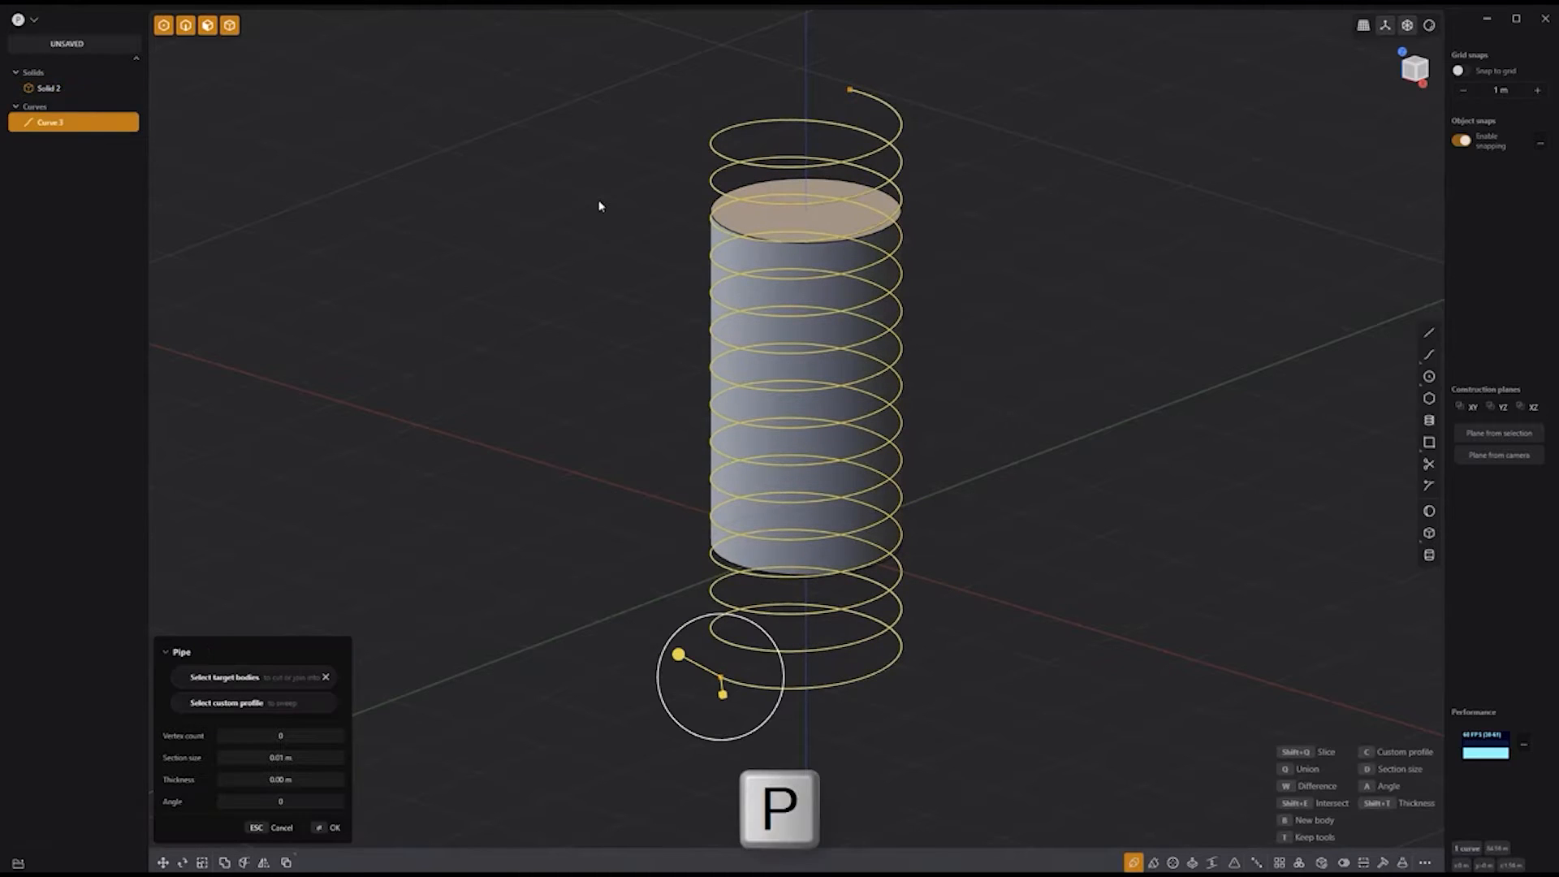
key("b")
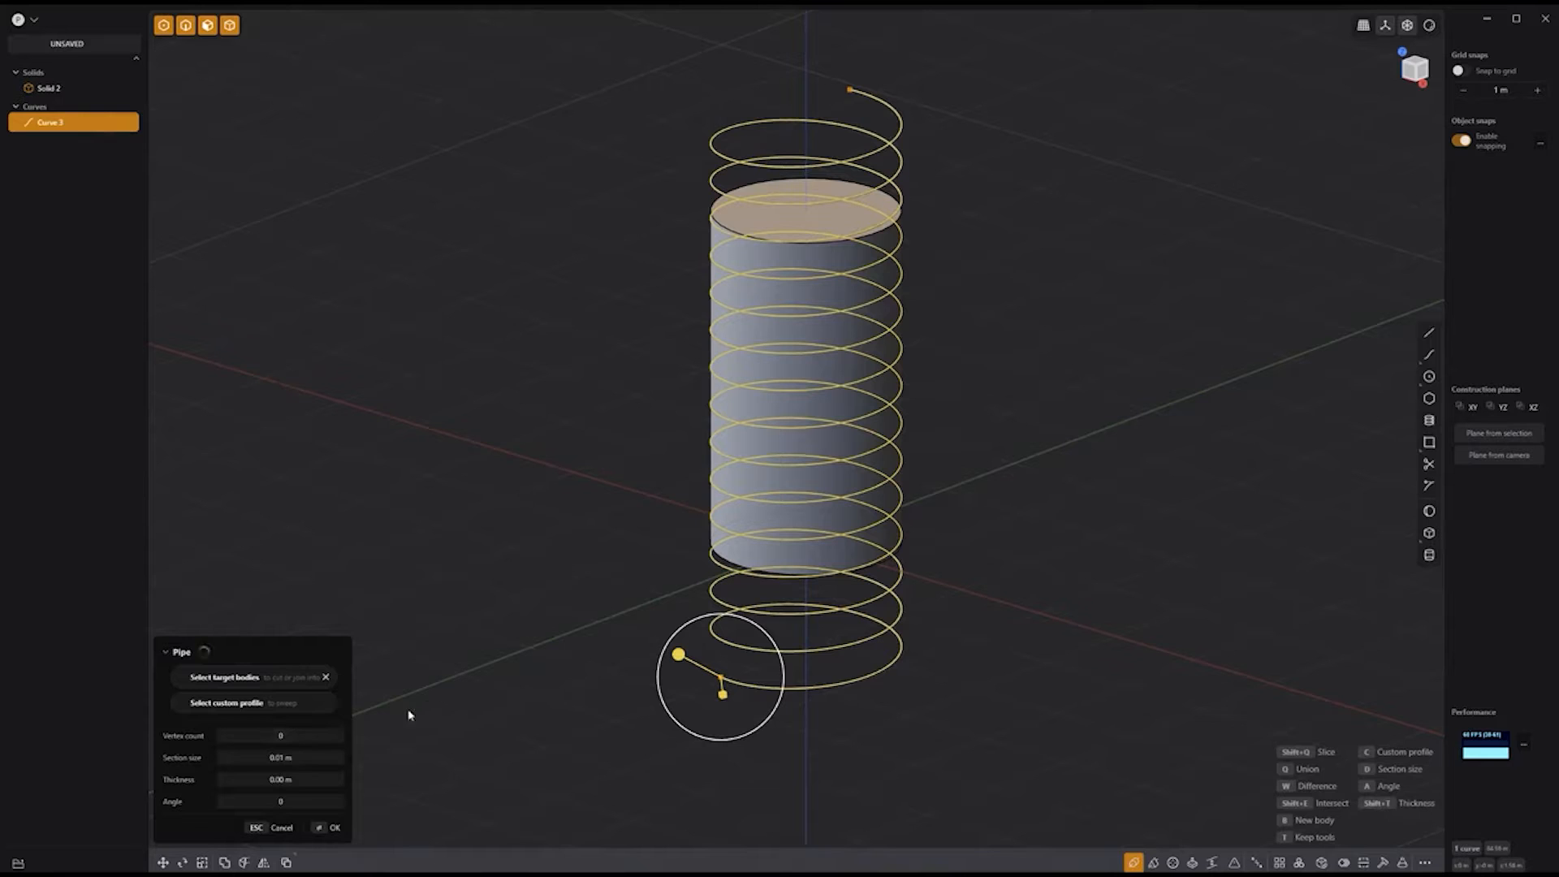
key("Return")
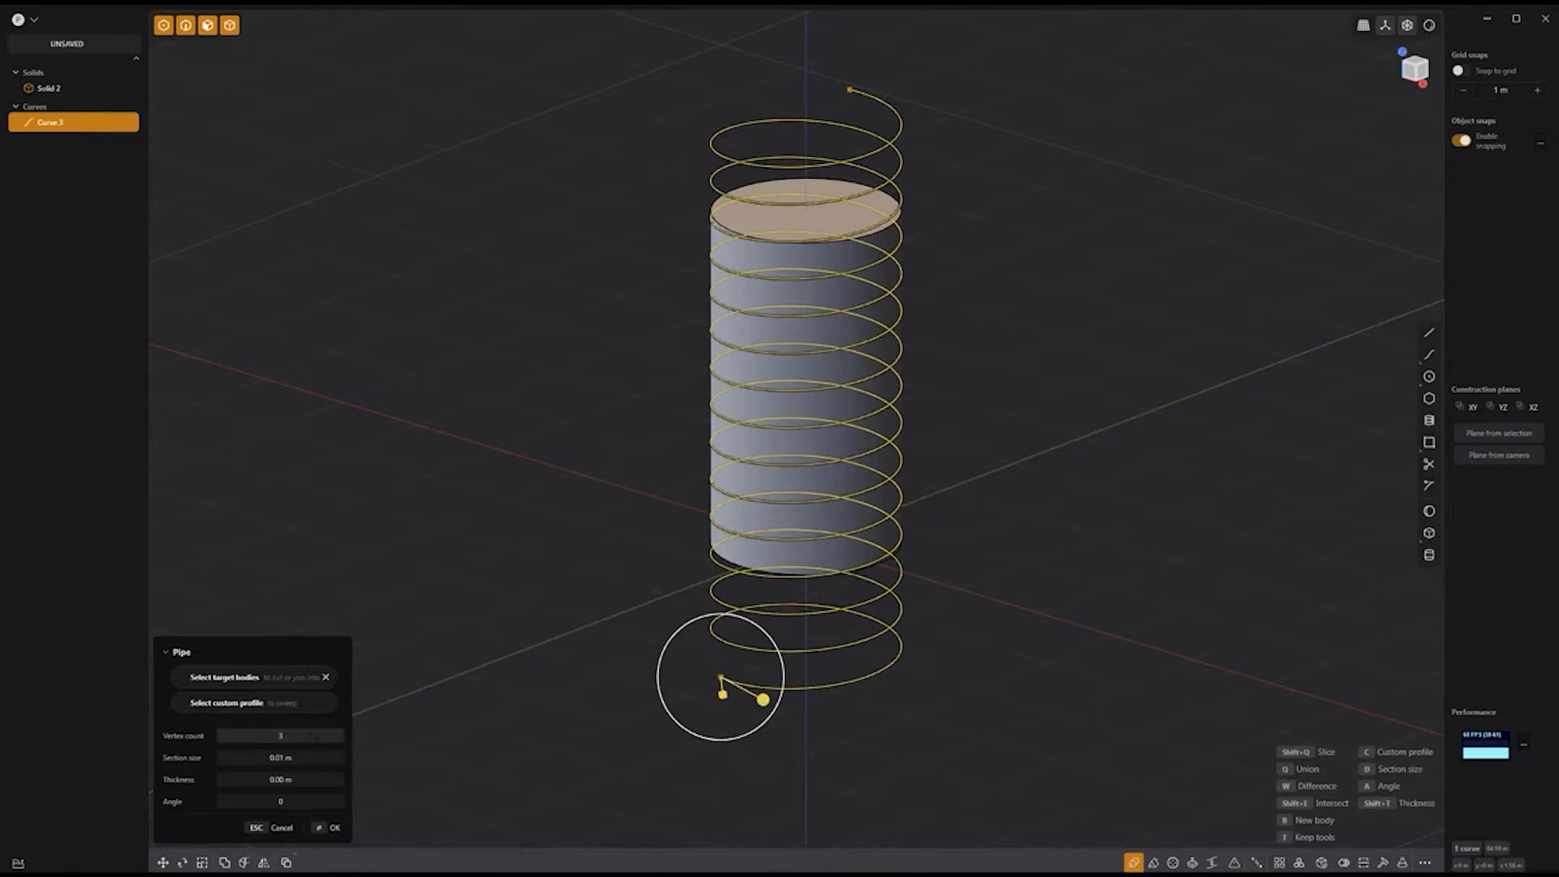
left_click_drag(762, 704, 692, 651)
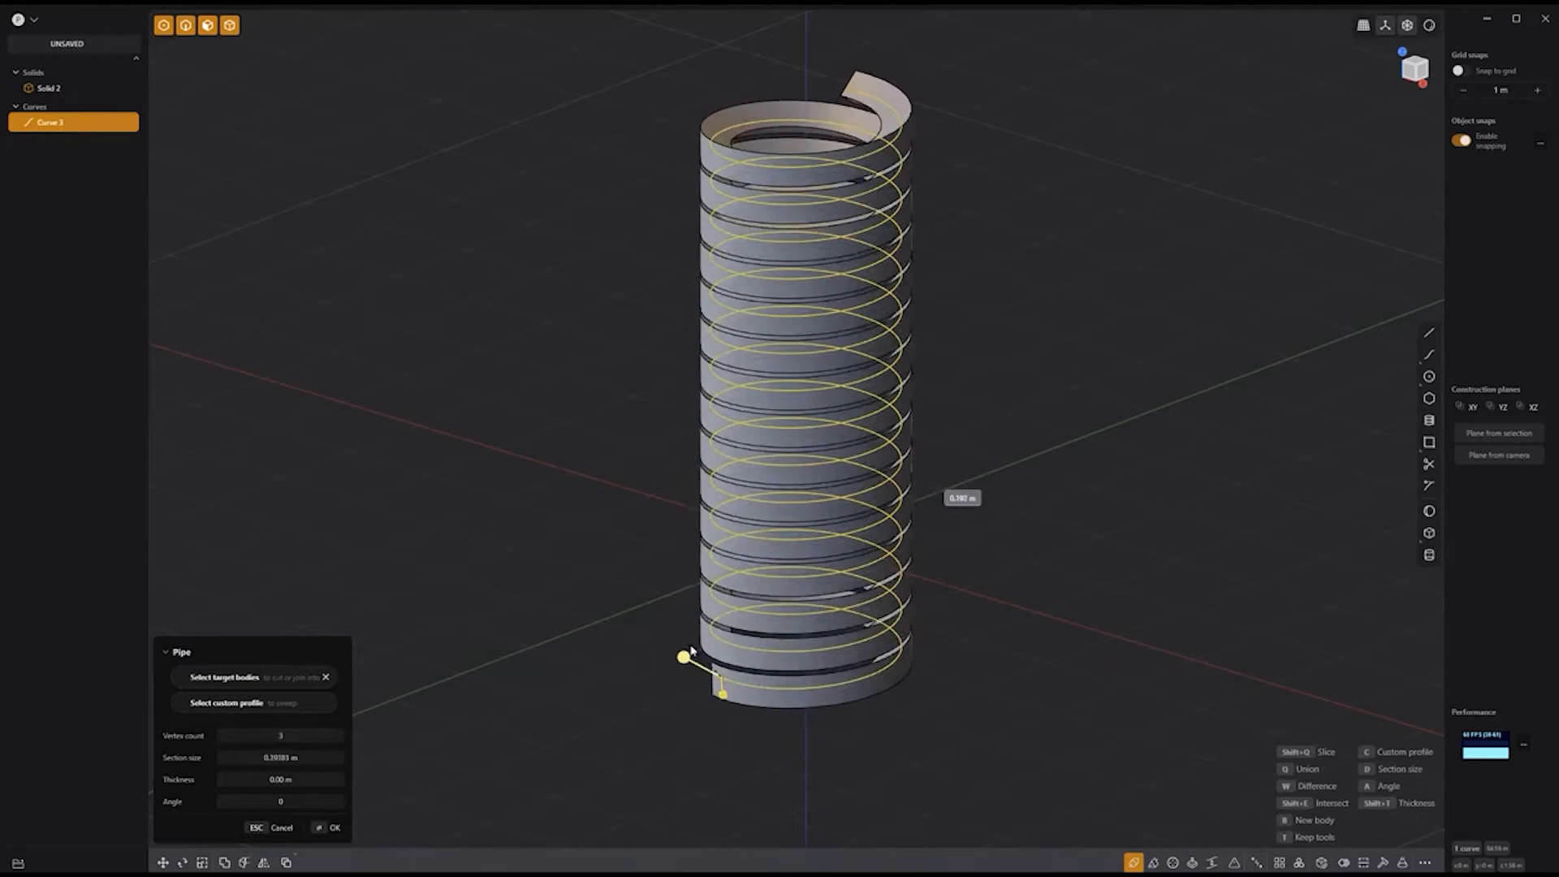
type("60")
key("Return")
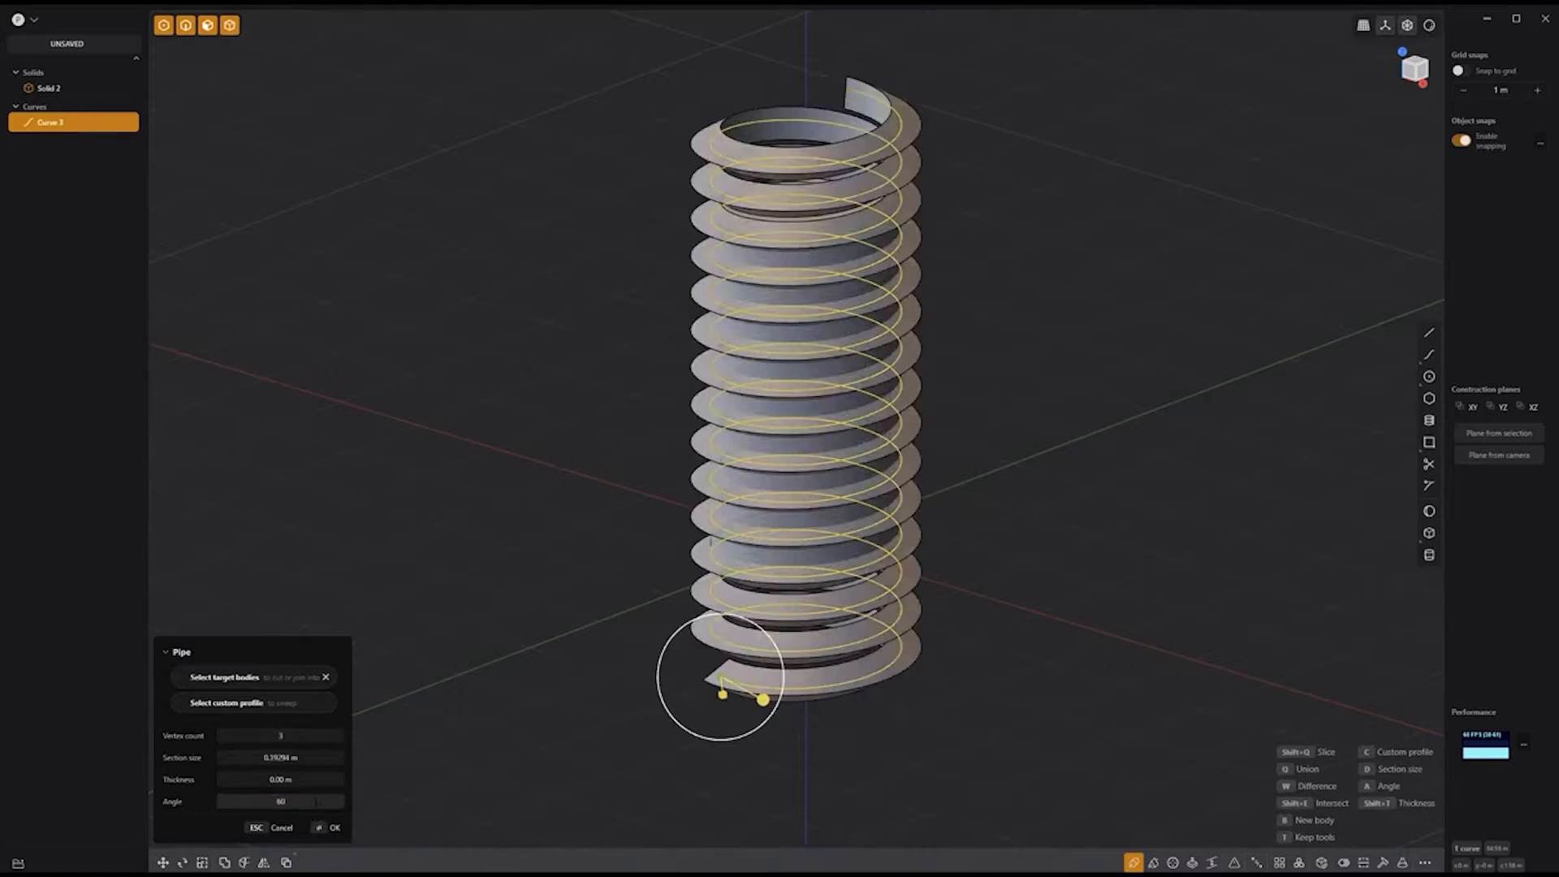
key("Return")
key("shift+d")
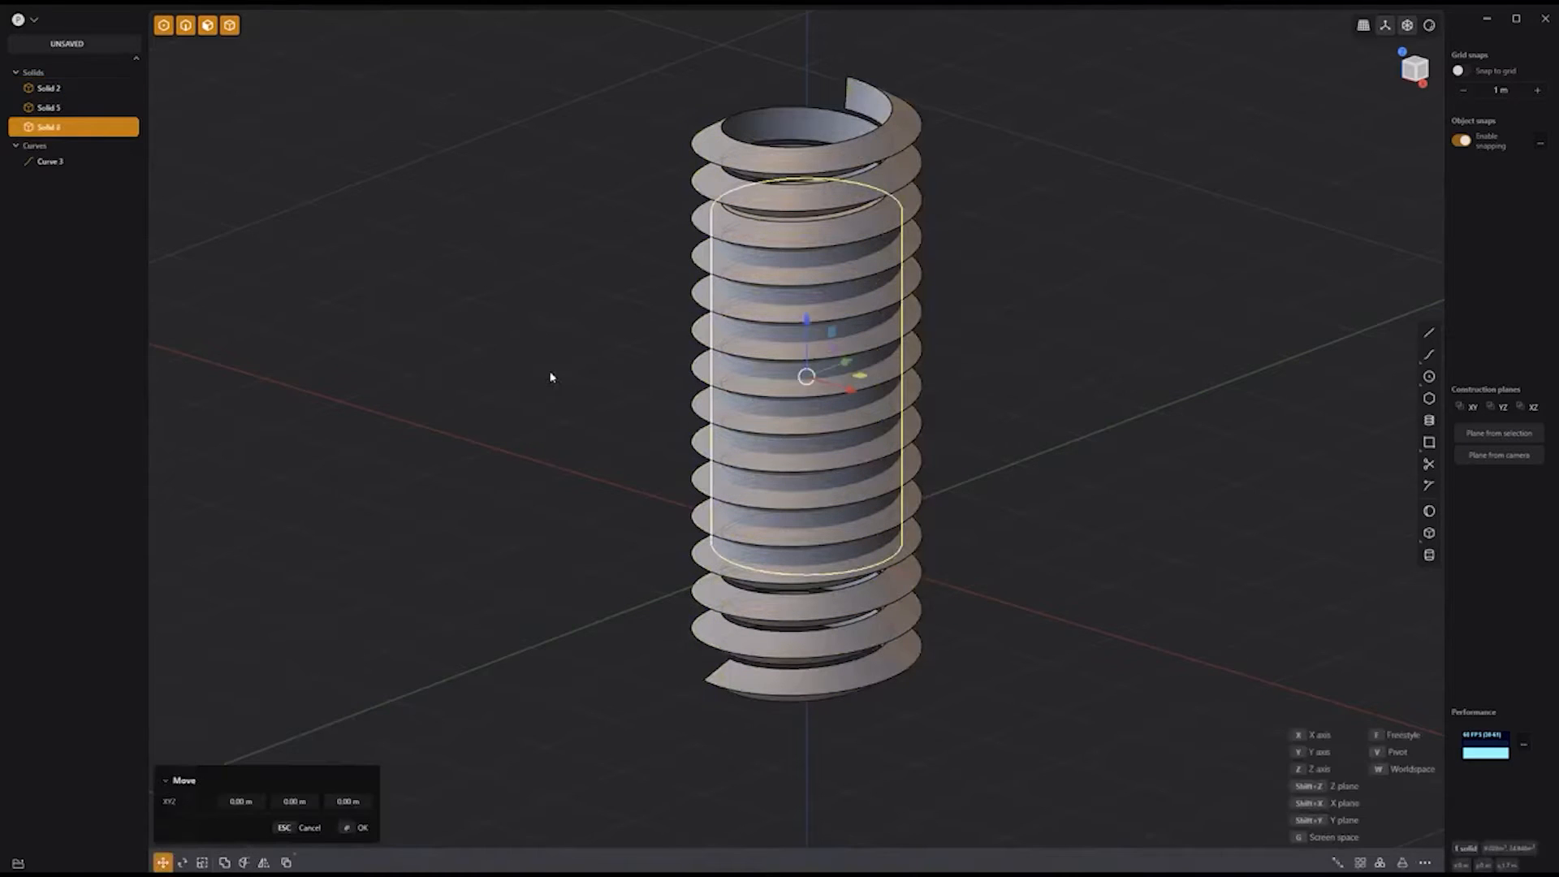
Step: Scale the duplicate cylinder wider
key("s")
left_click_drag(867, 381, 887, 381)
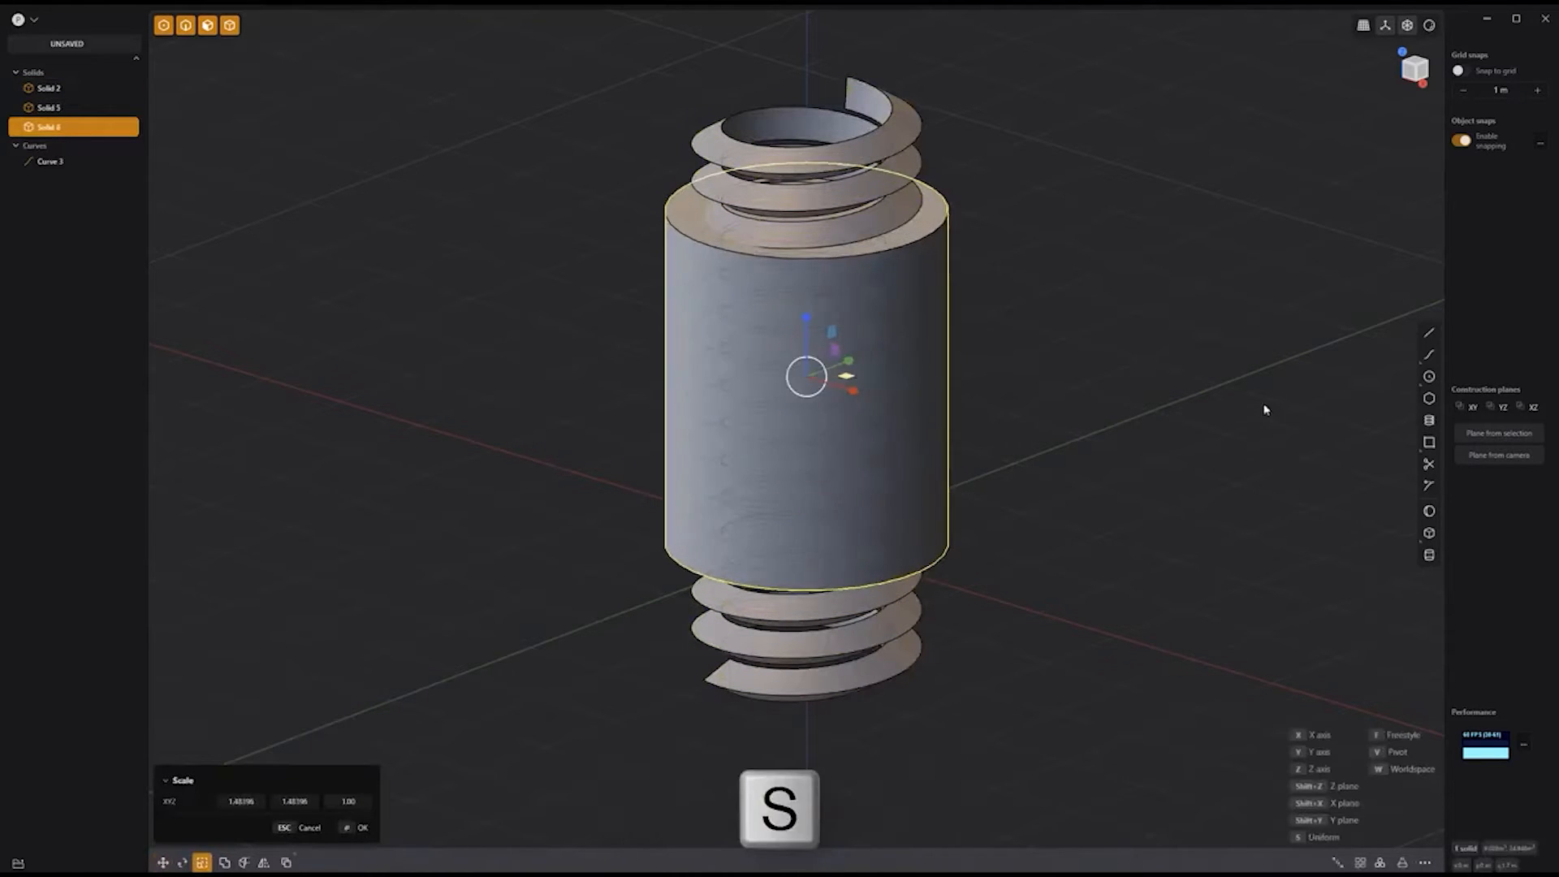
right_click(1259, 402)
left_click(1029, 184)
Step: Intersect the helical thread with the wide cylinder and hide the helix curve (Curve 3)
left_click(921, 137)
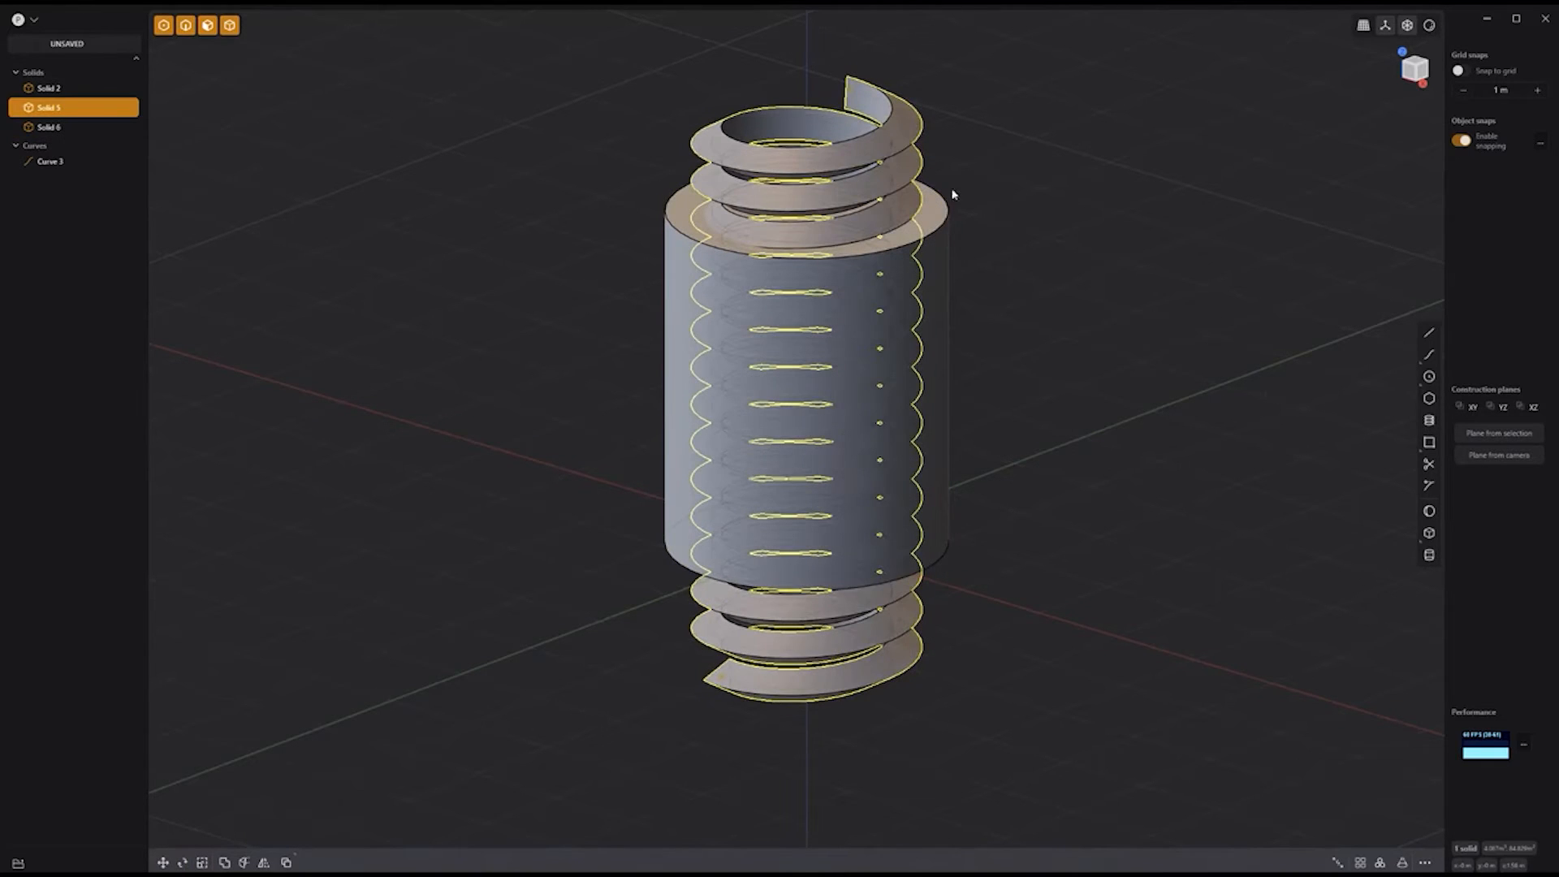
left_click(948, 222, "shift")
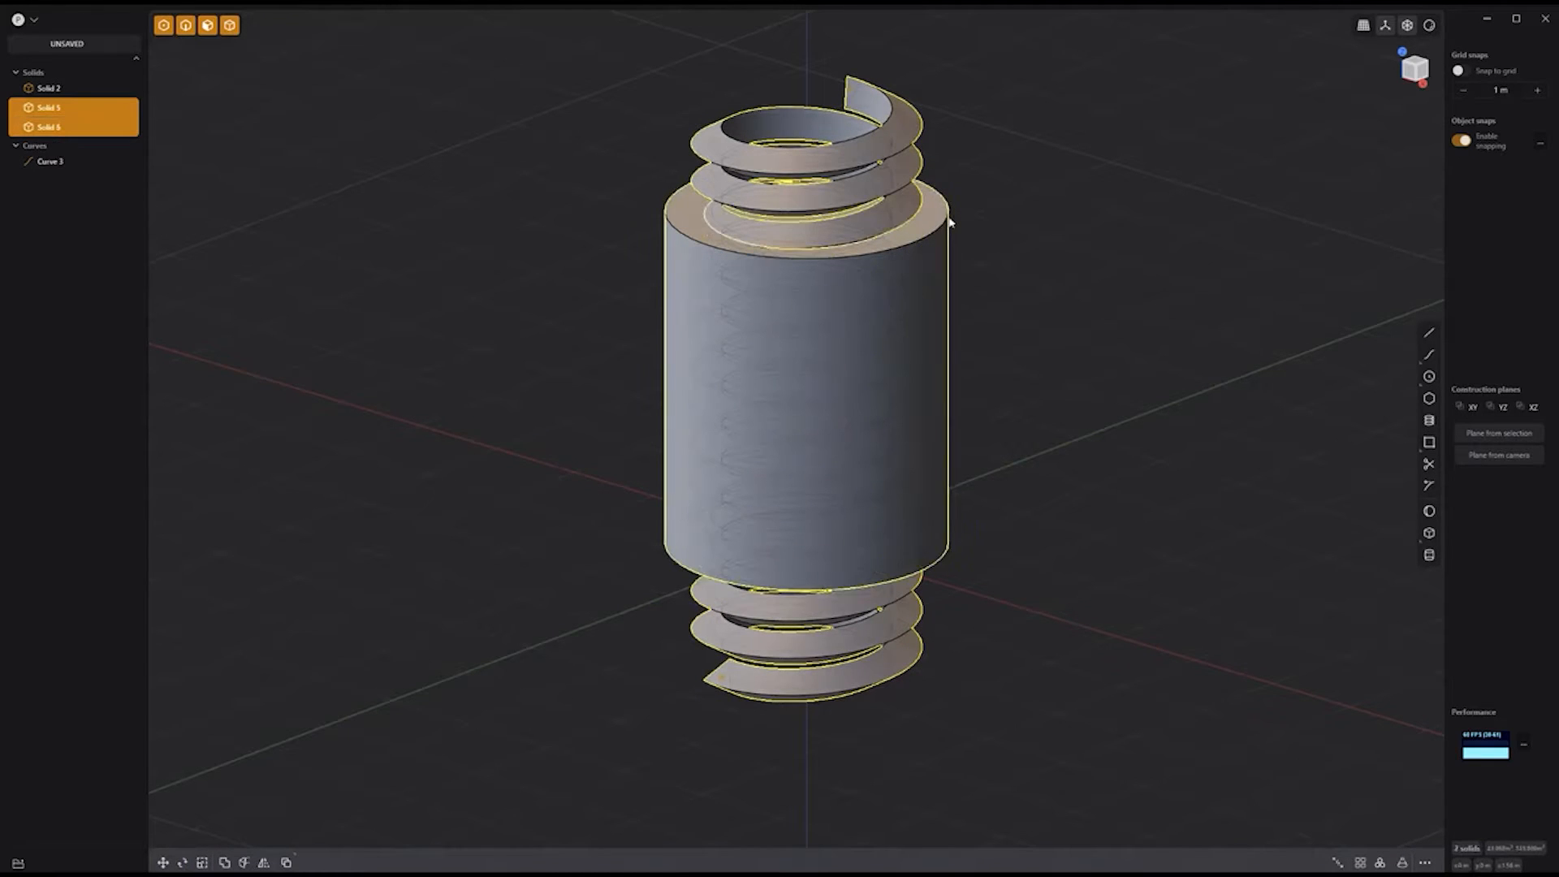
key("q")
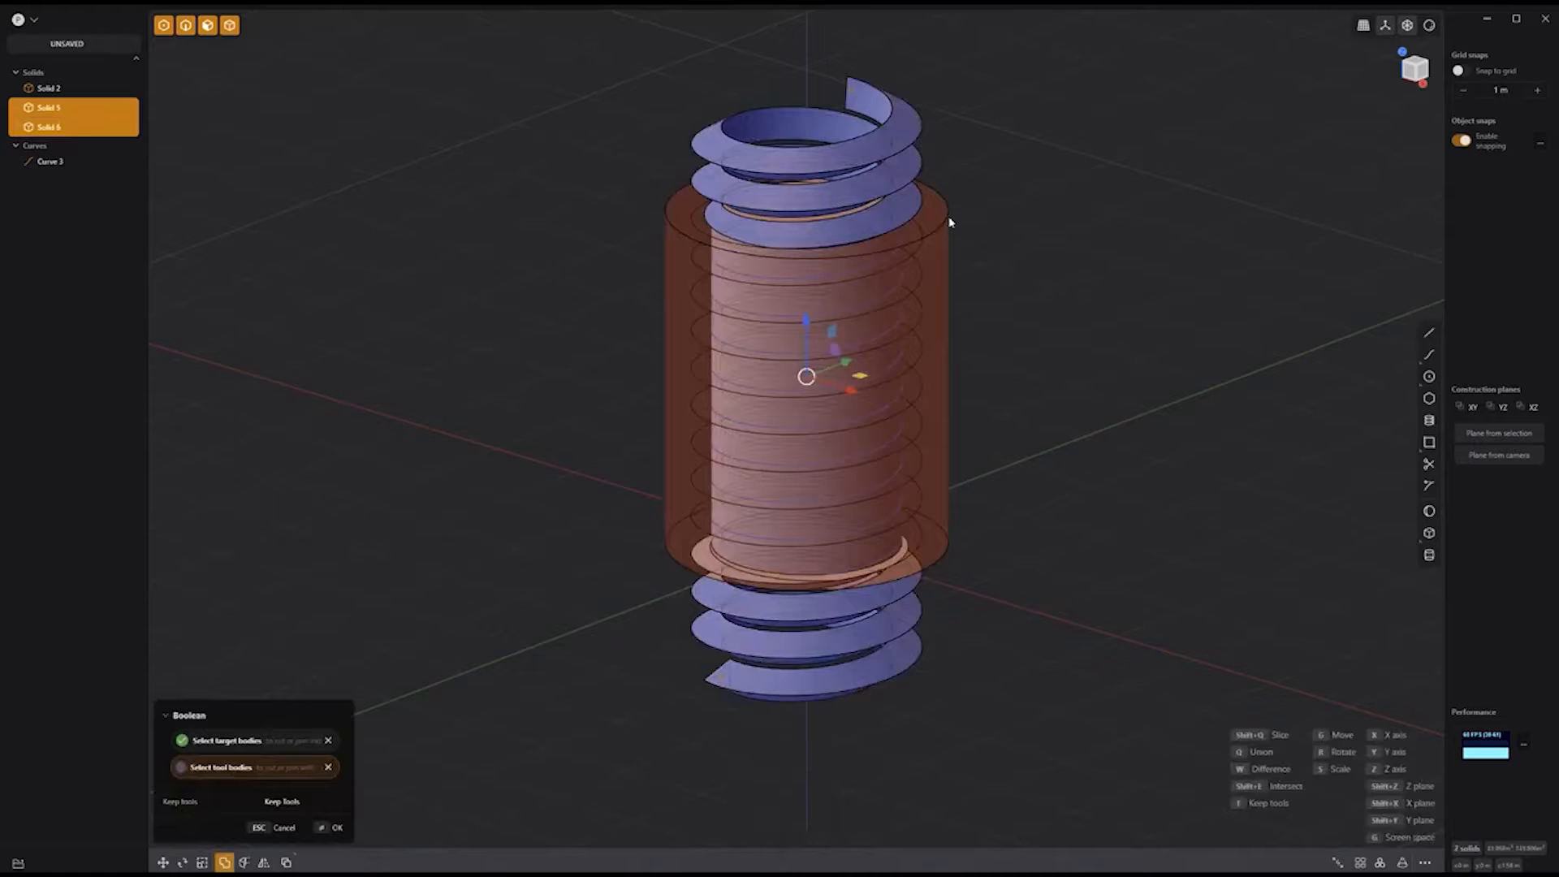
key("shift+e")
key("Return")
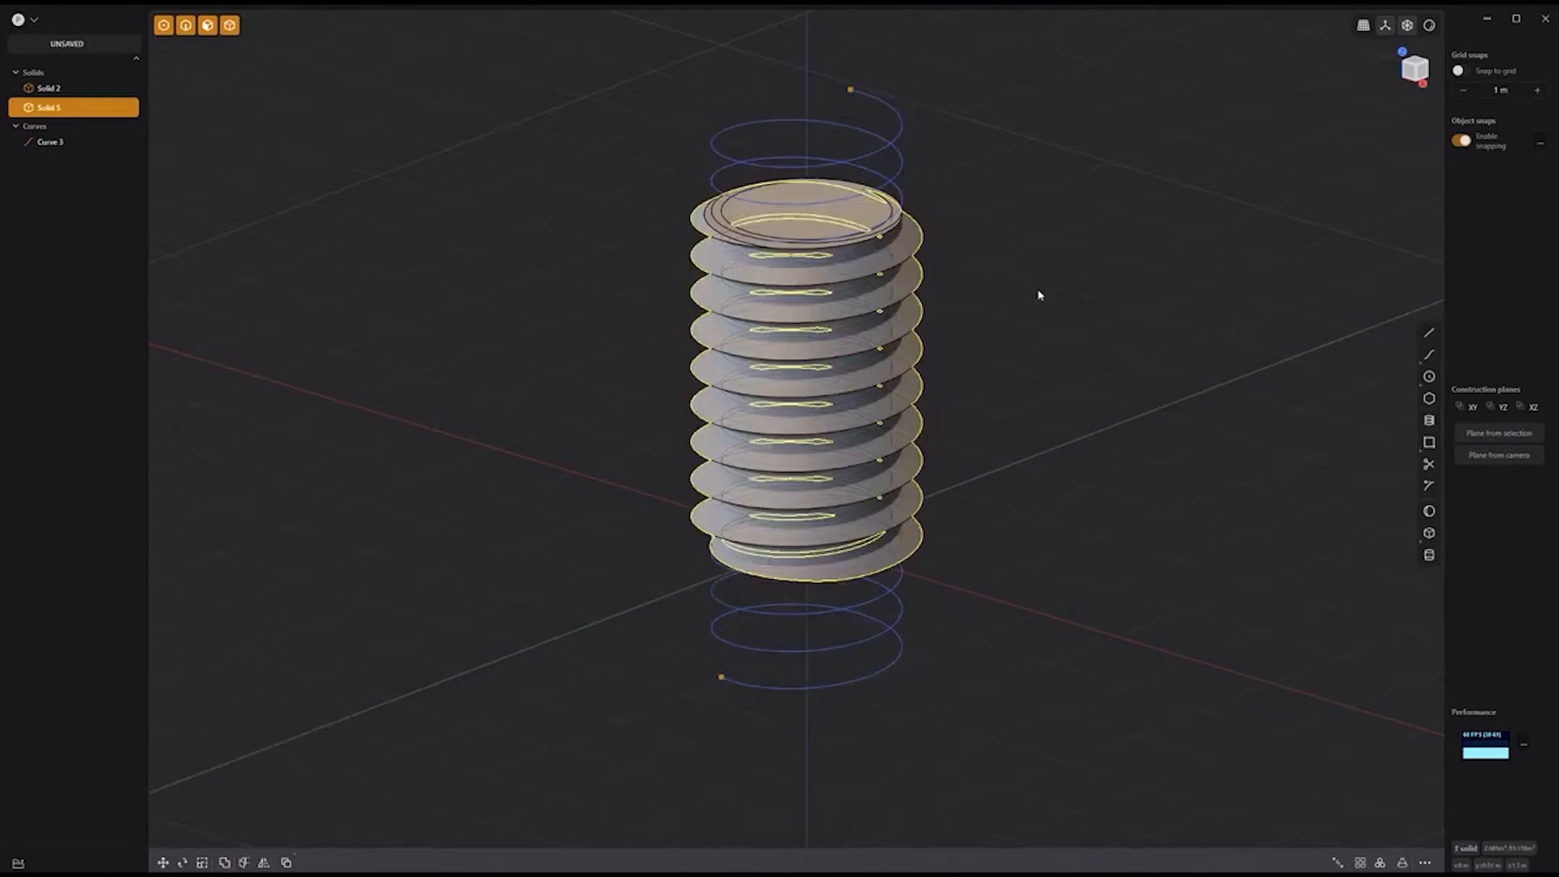
left_click(103, 144)
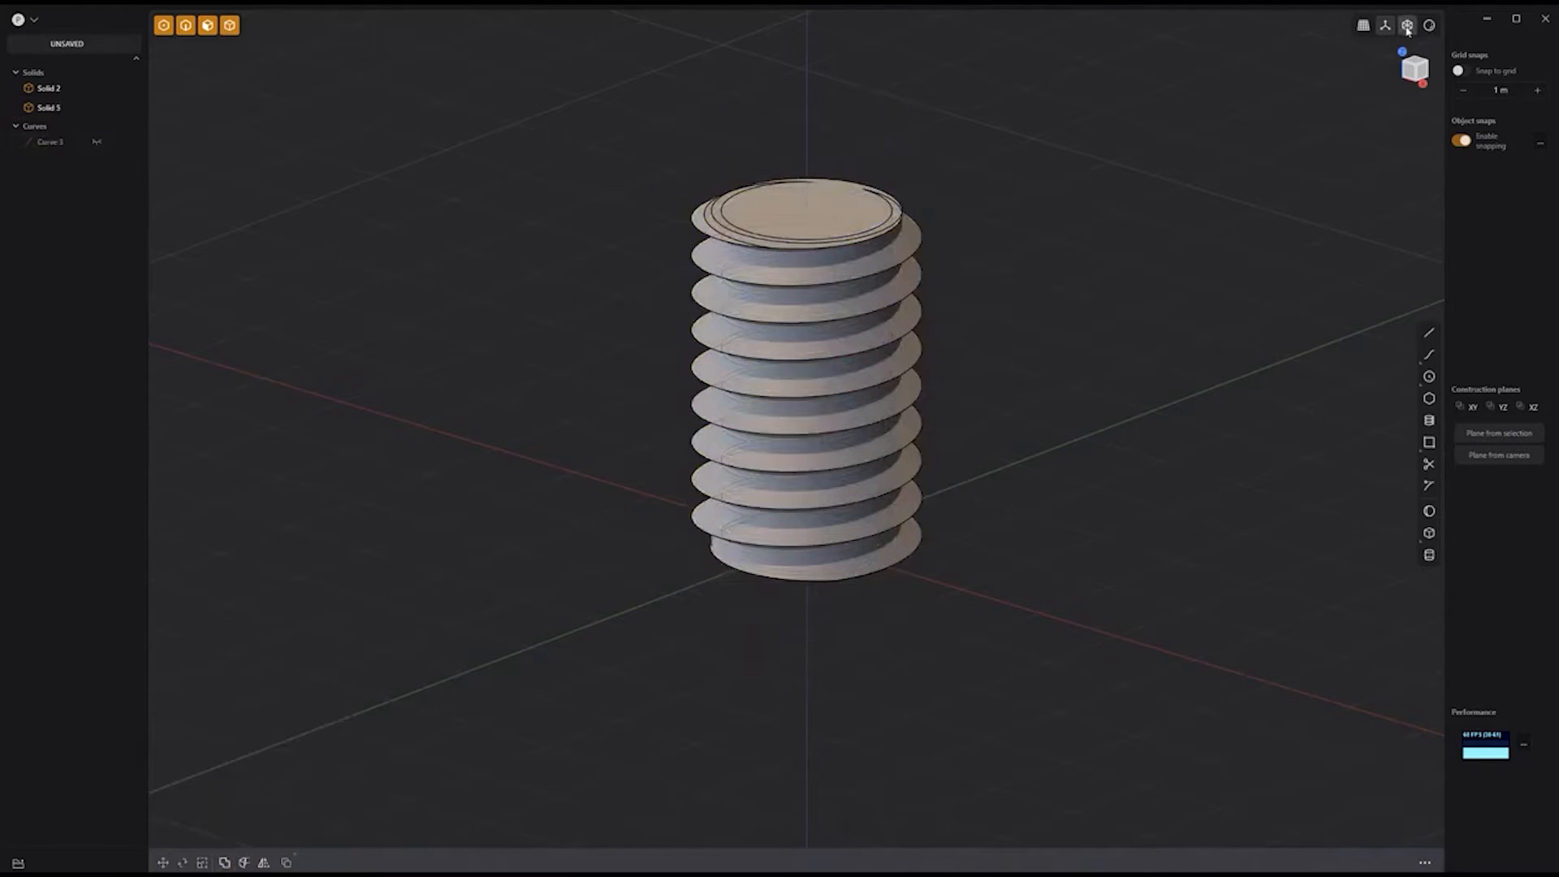
Step: Union the two threaded solids into a single screw solid
scroll(1037, 397, "up", 3)
left_click_drag(1115, 502, 960, 251)
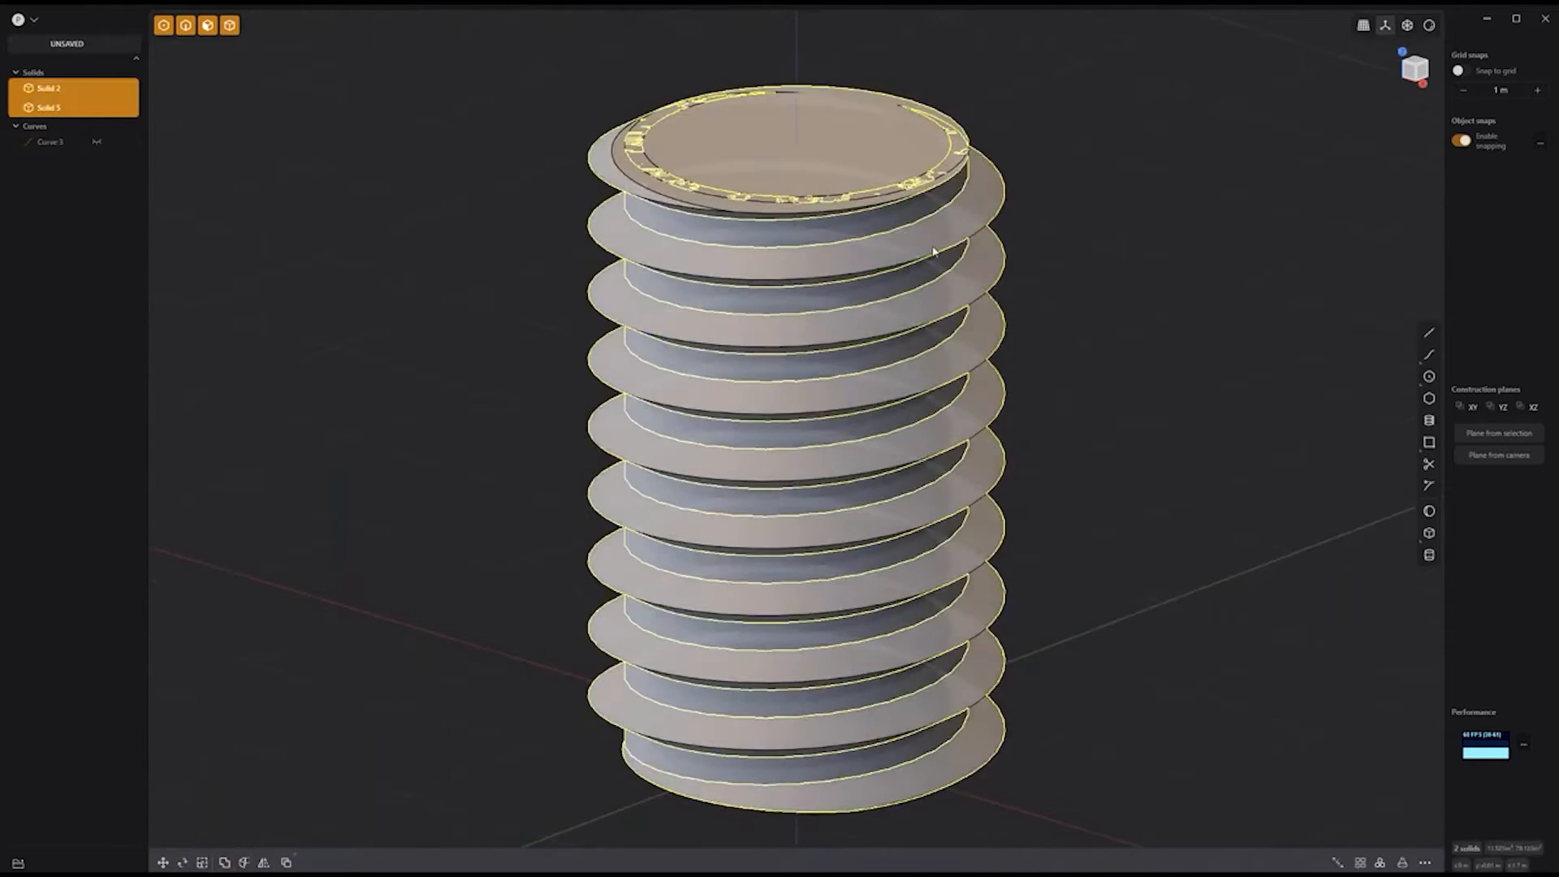
key("q")
key("q")
key("Return")
Step: Round the thread crest edge with a small fillet
left_click(1082, 472)
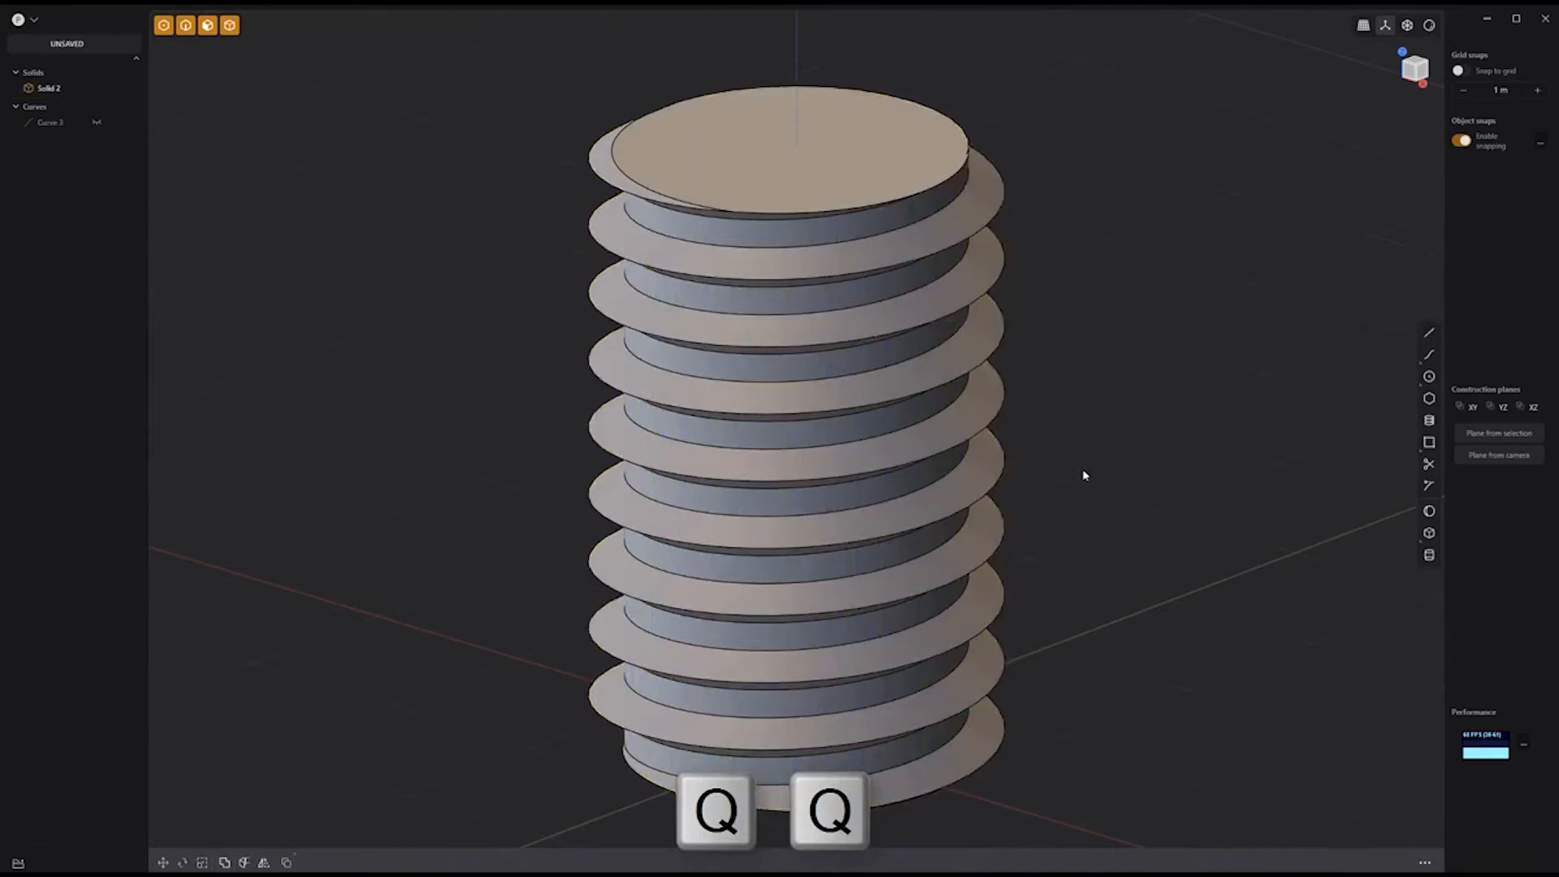
middle_click_drag(1082, 474, 1098, 417)
left_click(729, 153)
left_click(741, 162)
key("o")
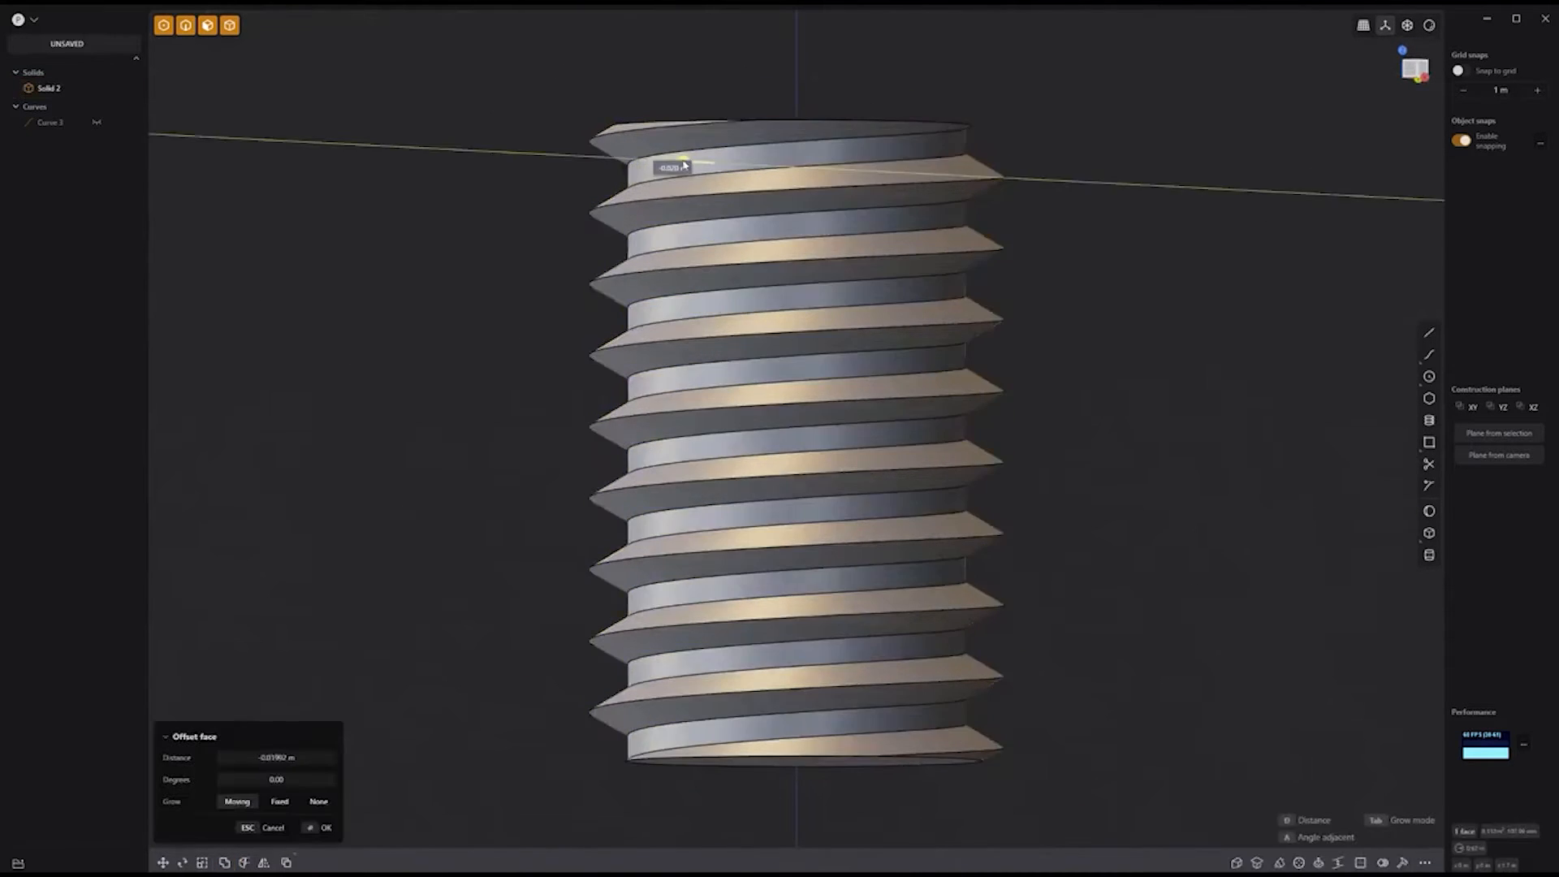
left_click(728, 197)
scroll(728, 196, "up", 5)
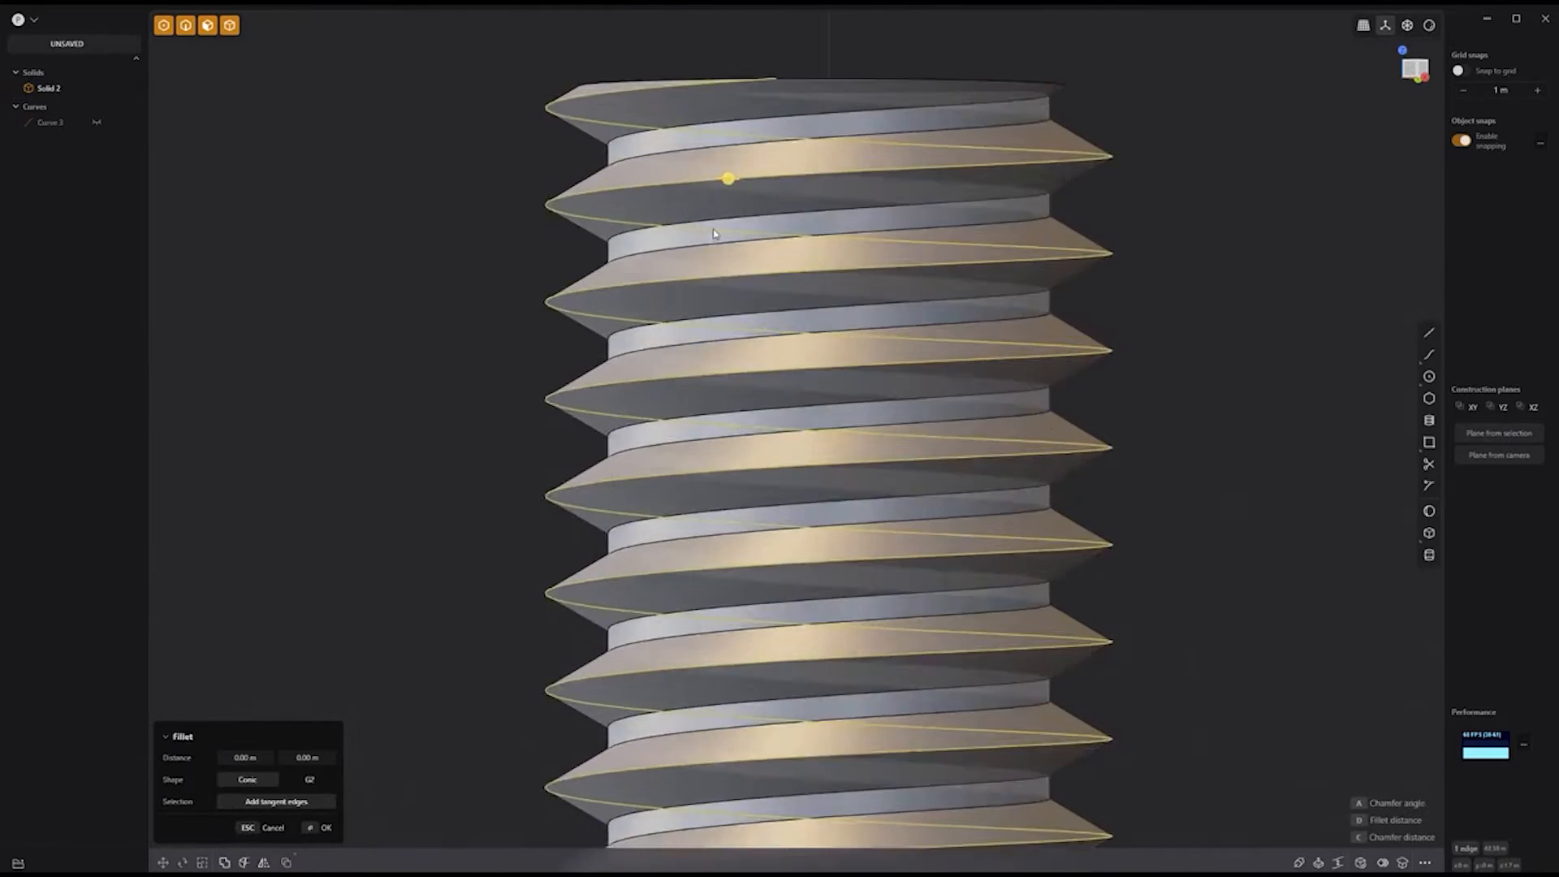
left_click_drag(733, 170, 741, 175)
right_click(1305, 303)
key("slash")
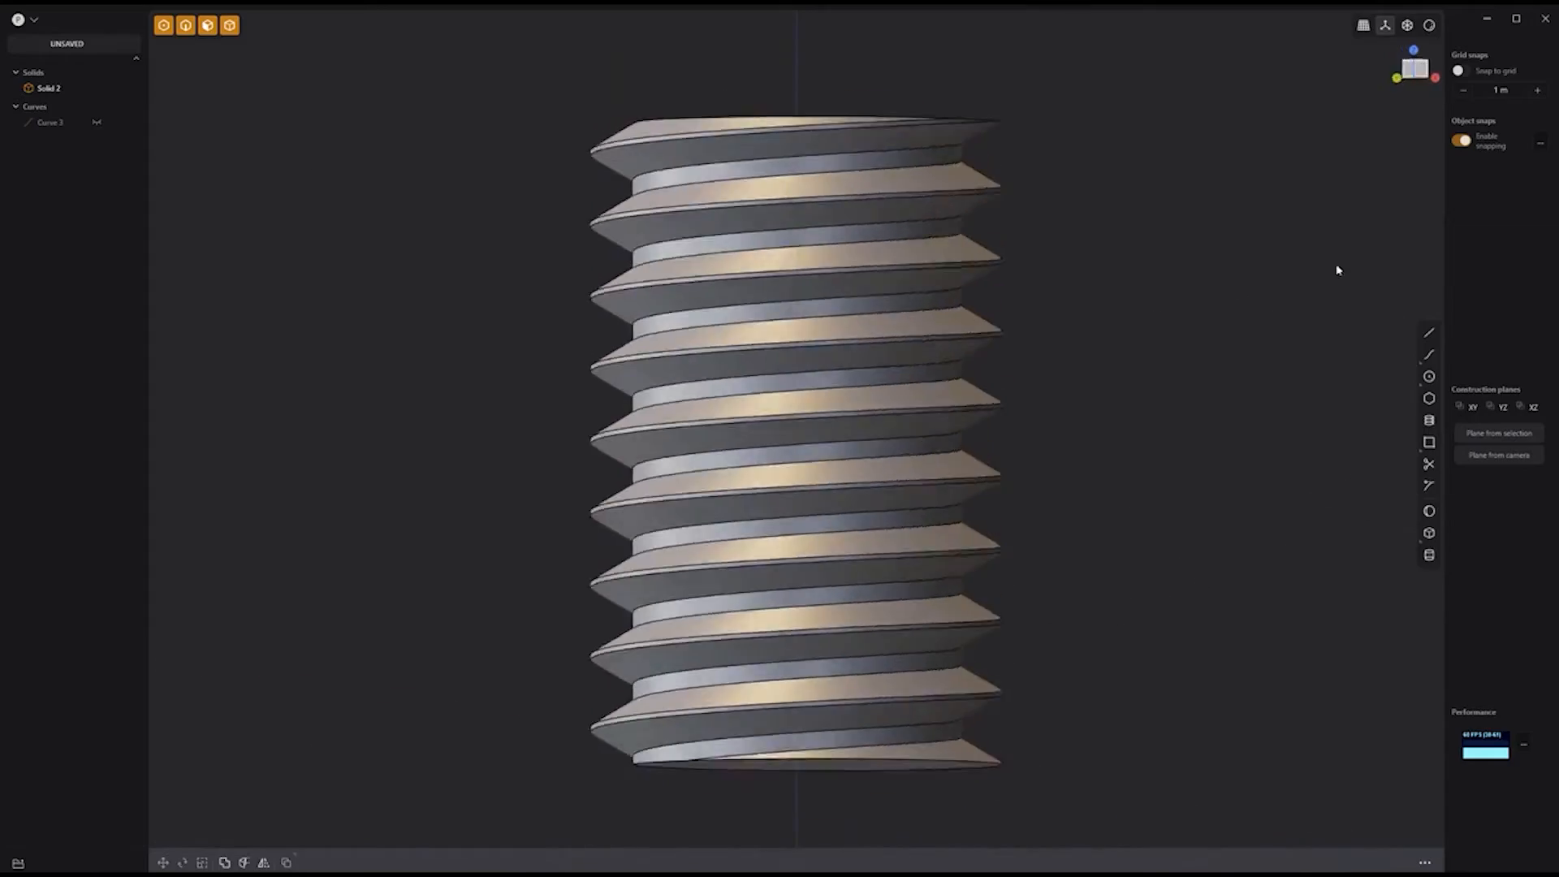
middle_click_drag(1333, 268, 1135, 306)
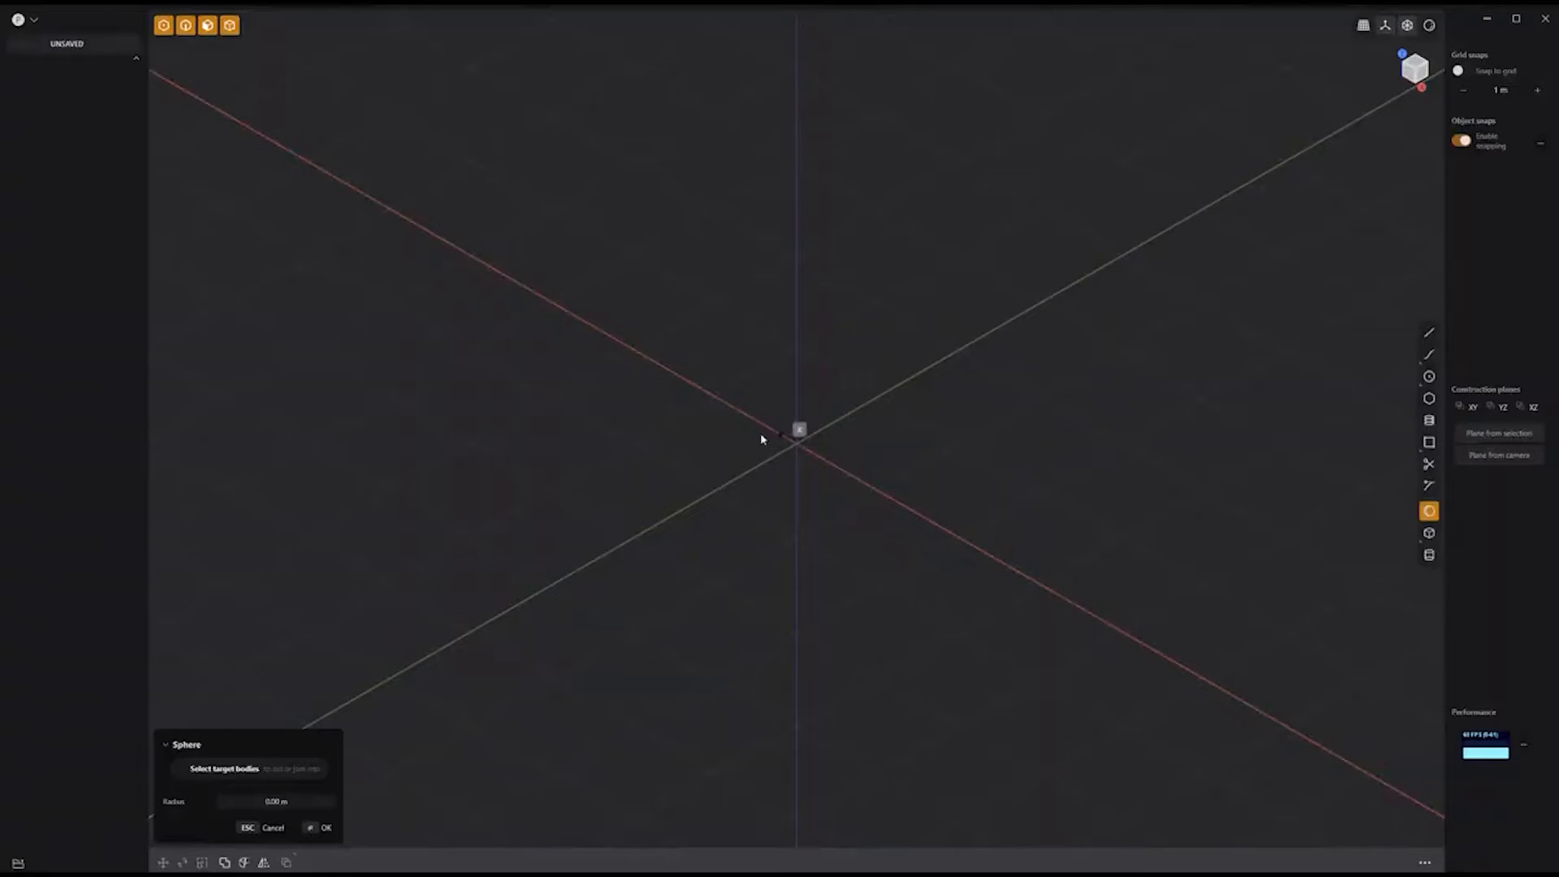
Step: Draw a sphere at the origin and flatten it along Z to 0.229
left_click(795, 438)
left_click(966, 562)
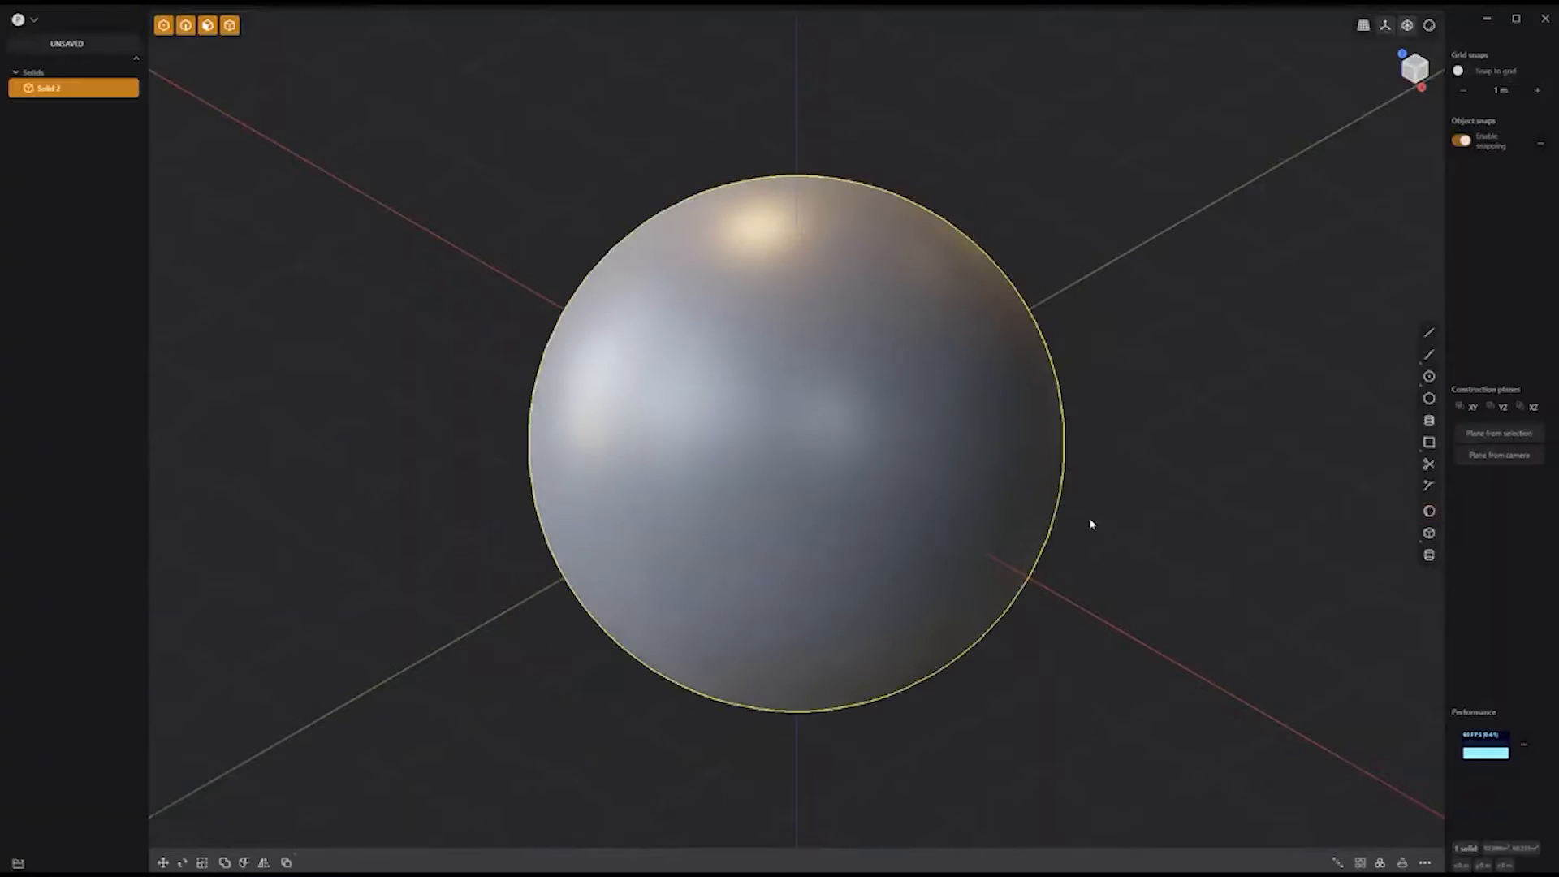
key("s")
left_click_drag(797, 393, 793, 432)
key("KP_1")
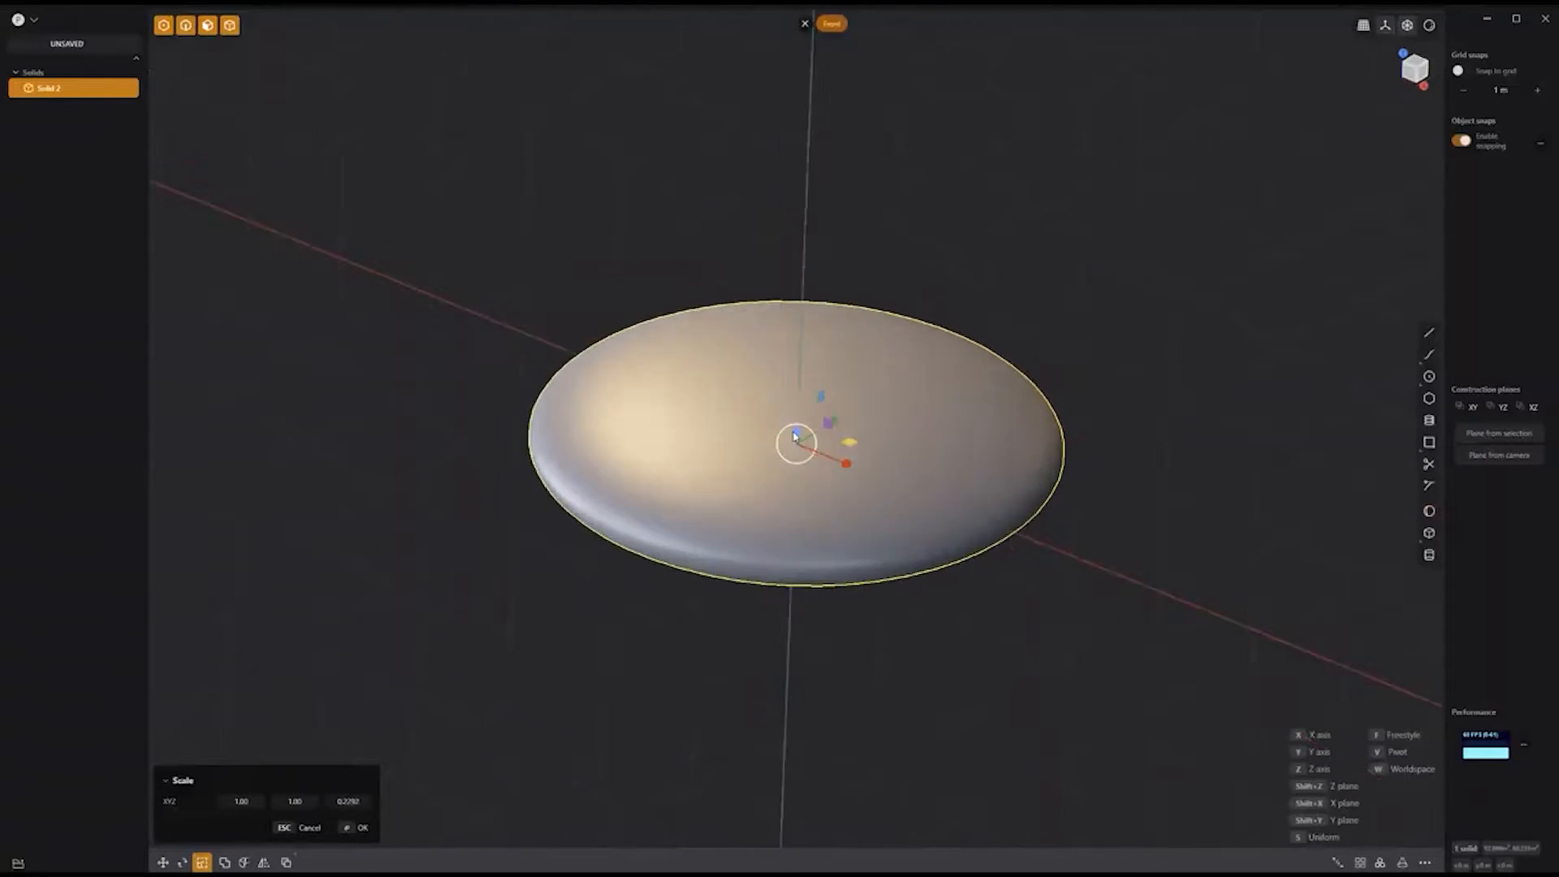
Step: From the front view, cut the flattened sphere with a horizontal line across its middle
key("Return")
left_click(1427, 337)
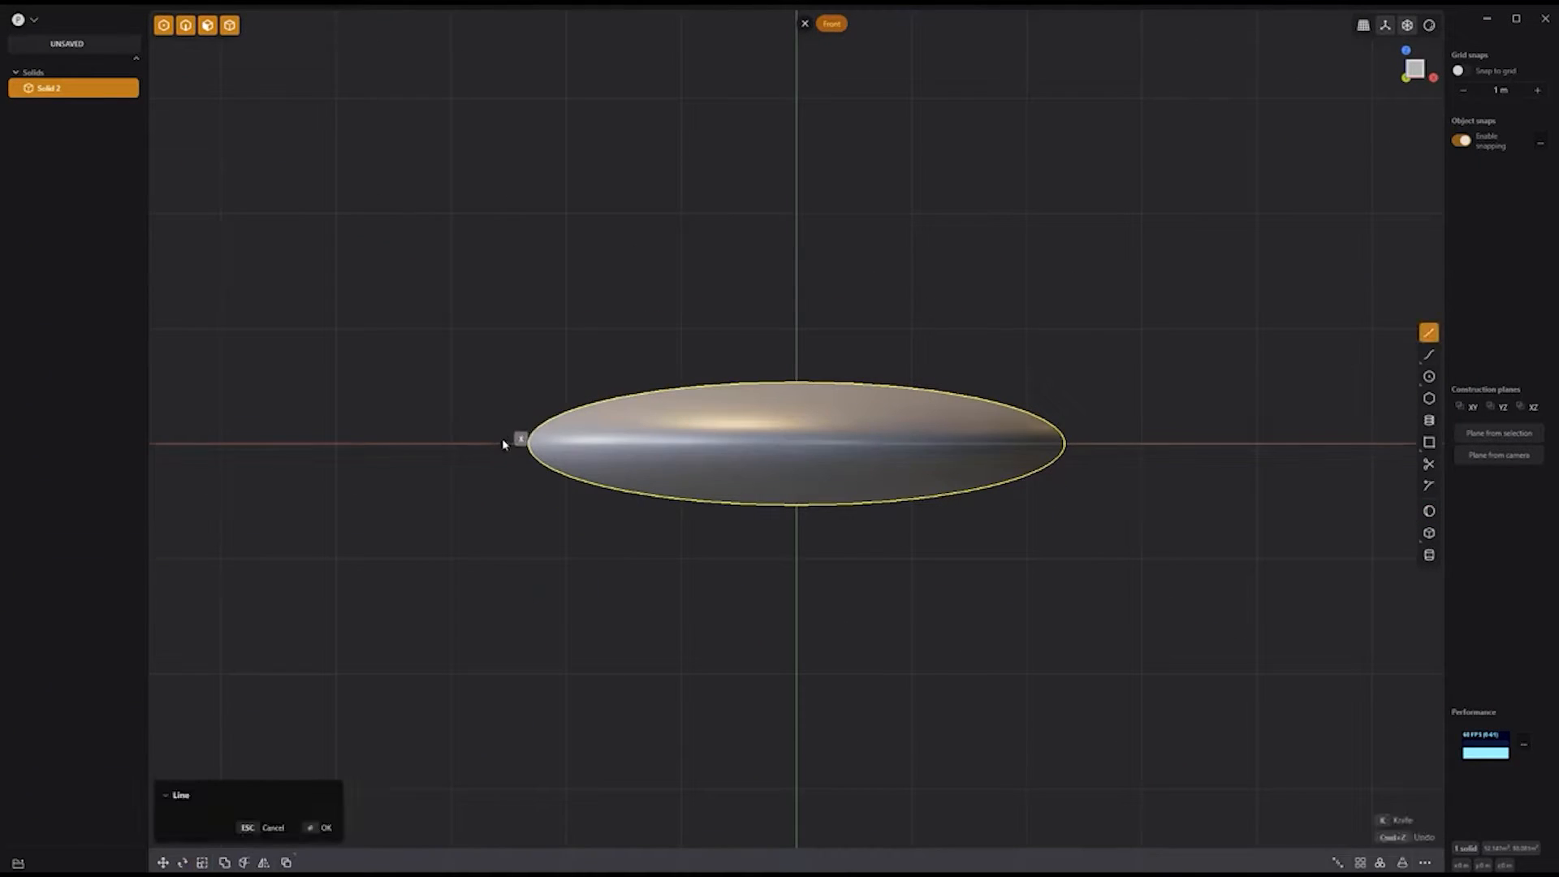
left_click(1136, 457)
key("c")
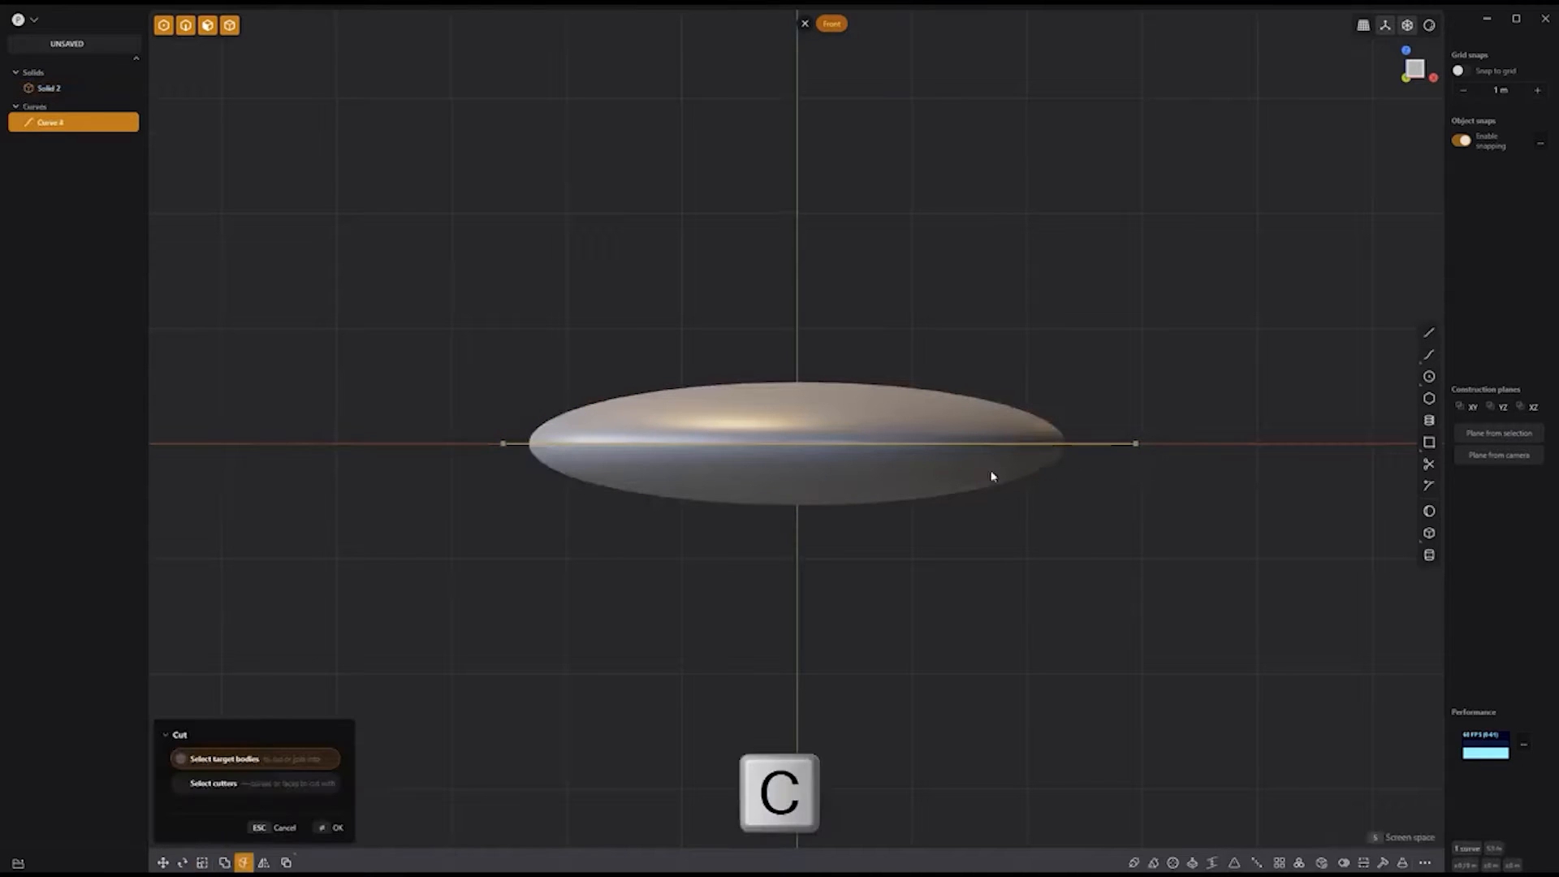
left_click(946, 475)
key("Return")
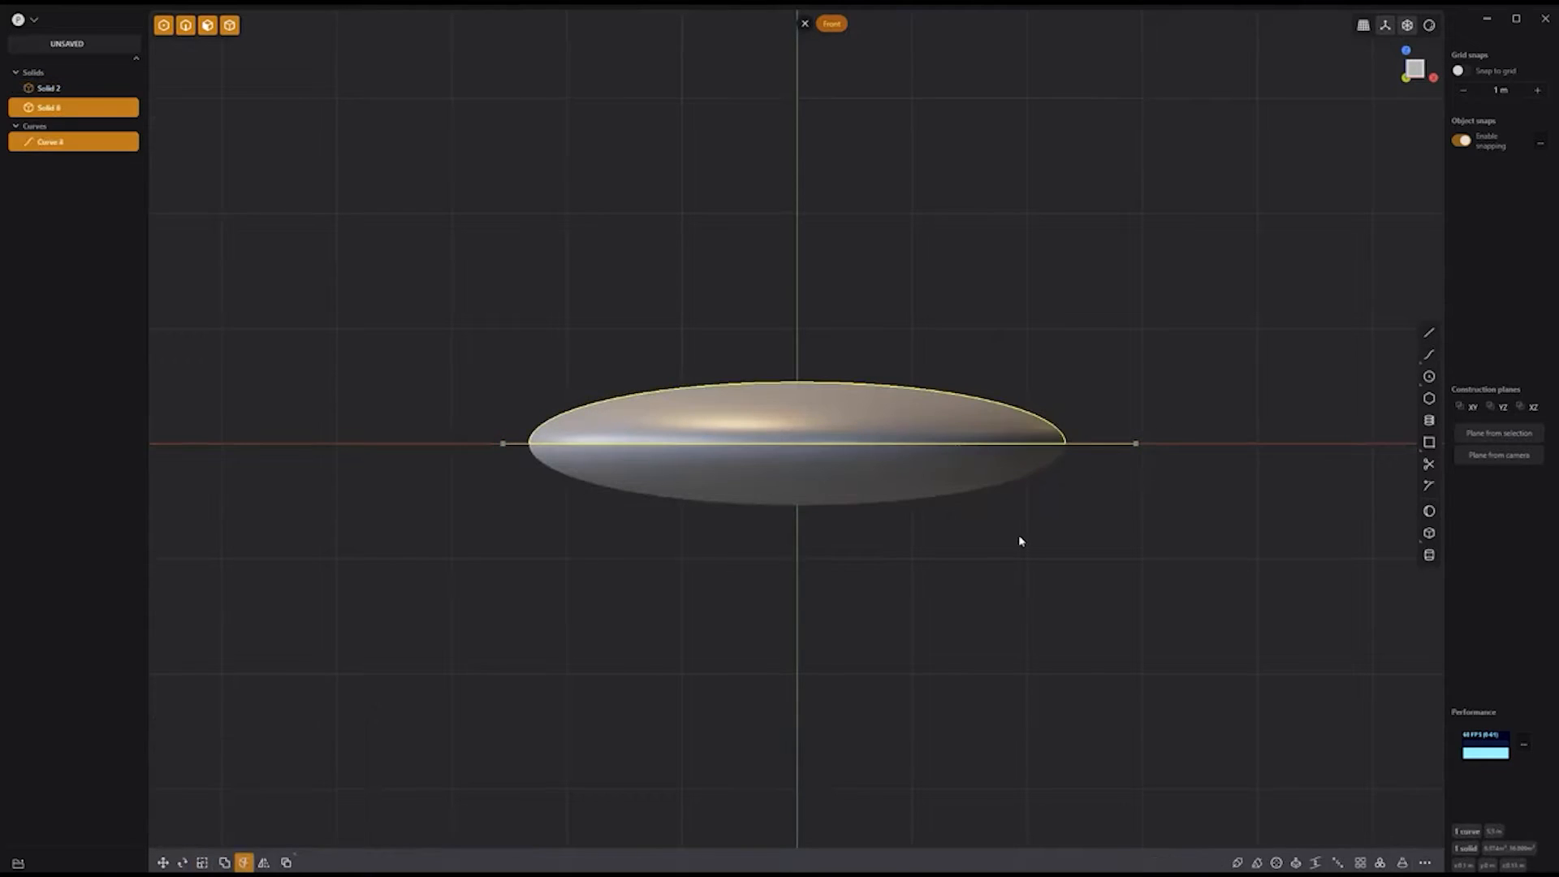
Step: Delete the lower half and the cutting line, leaving the upper dome
left_click(920, 486)
key("Delete")
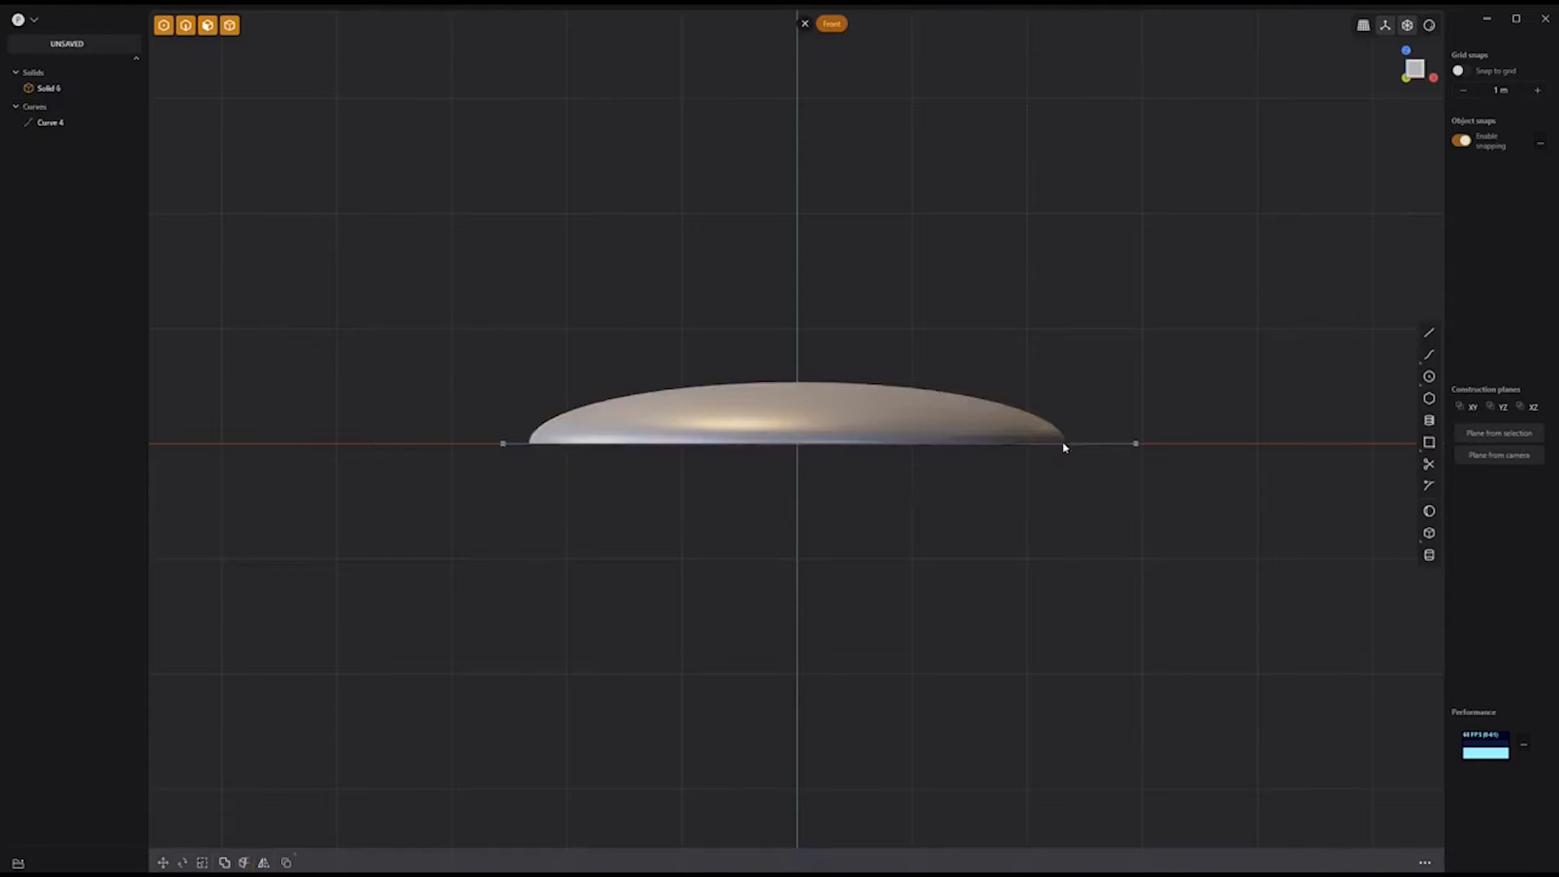
left_click(1093, 445)
key("Delete")
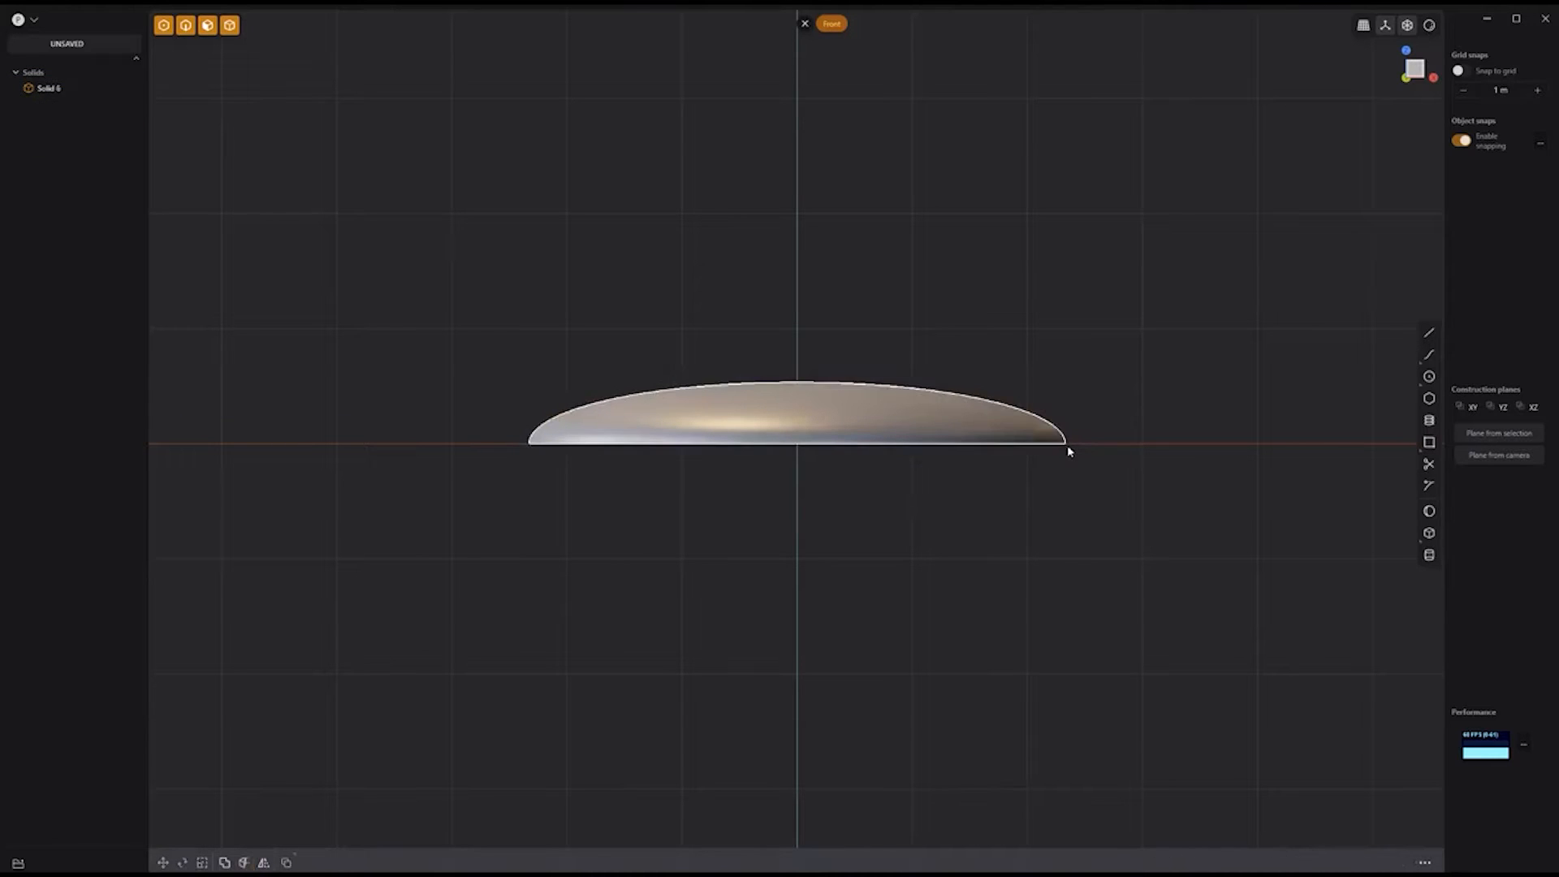
key("KP_7")
Step: Draw a narrow centred rectangle over the dome and raise it above the dome
left_click(1402, 440)
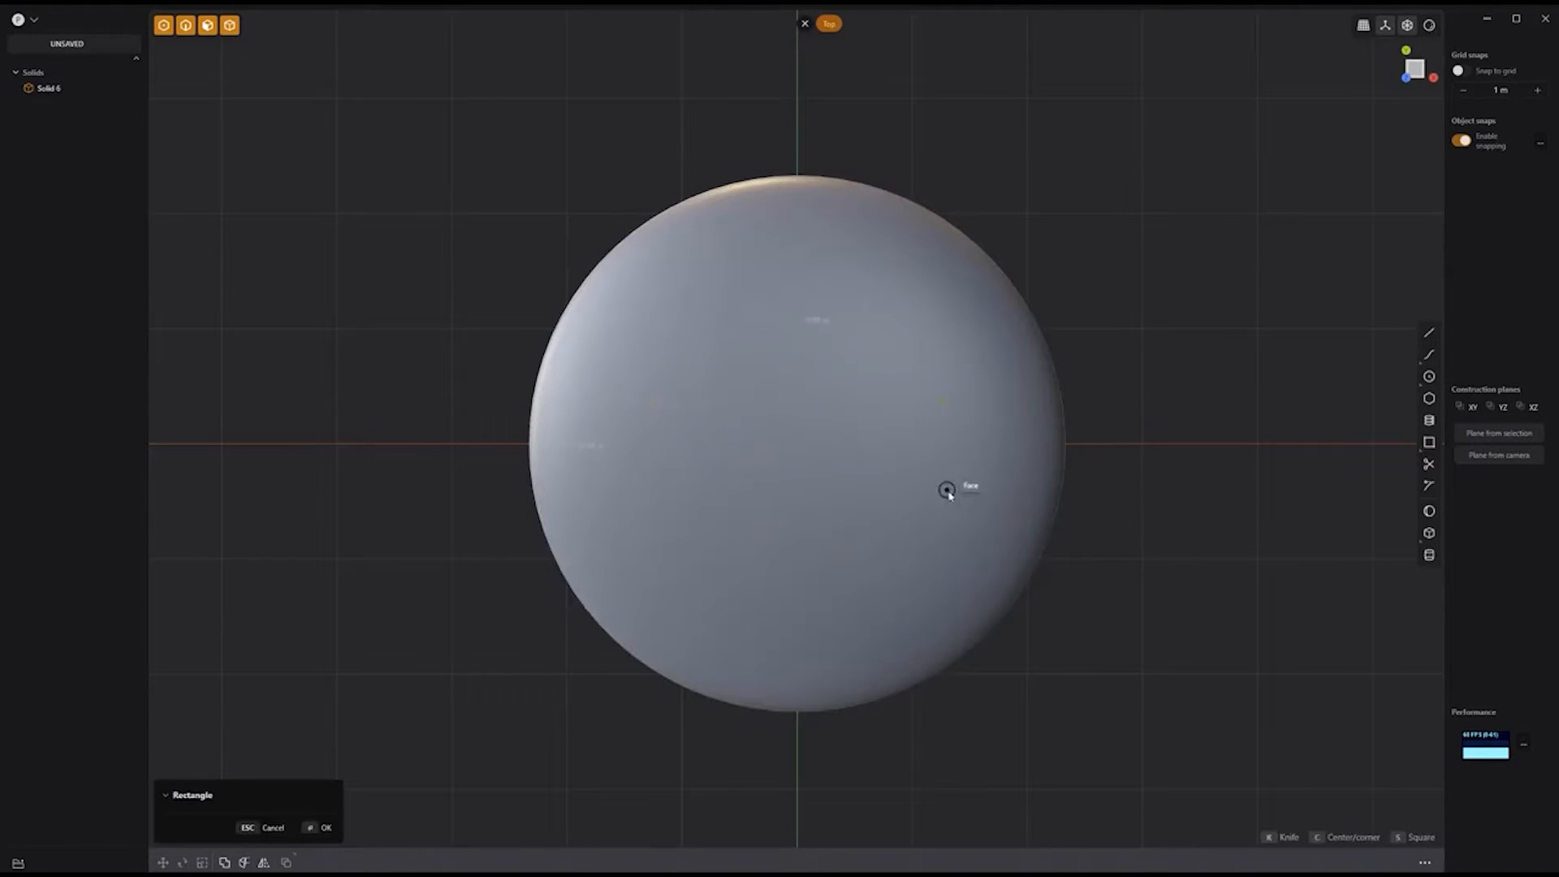
middle_click_drag(1099, 593, 1048, 430)
key("g")
left_click_drag(795, 388, 799, 322)
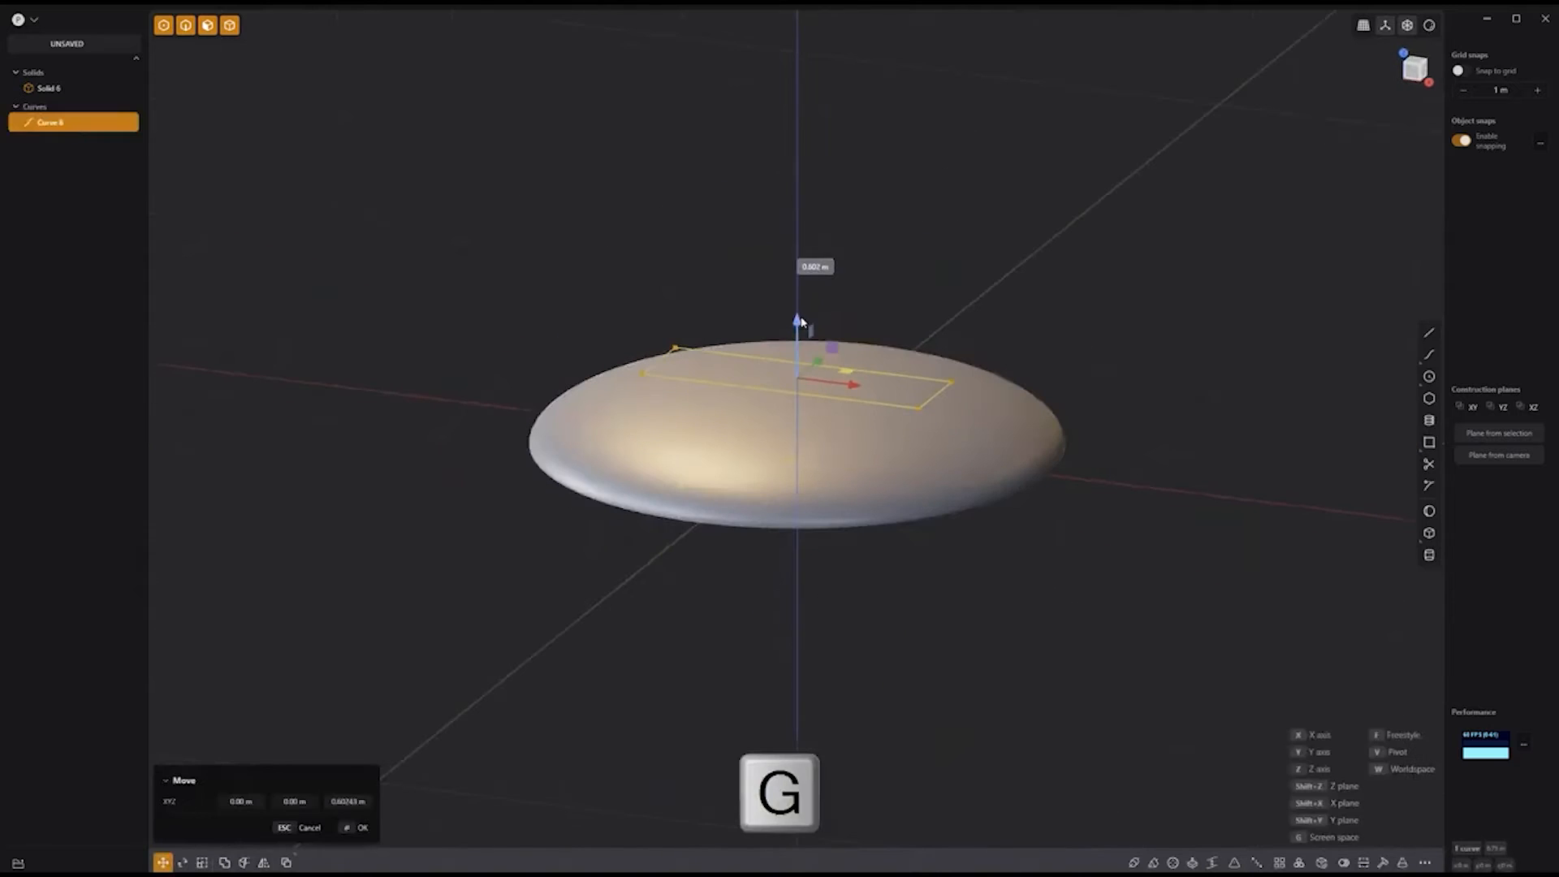
right_click(969, 277)
Step: Duplicate the rectangle and rotate the copy 90° to form a cross
key("shift+d")
key("r")
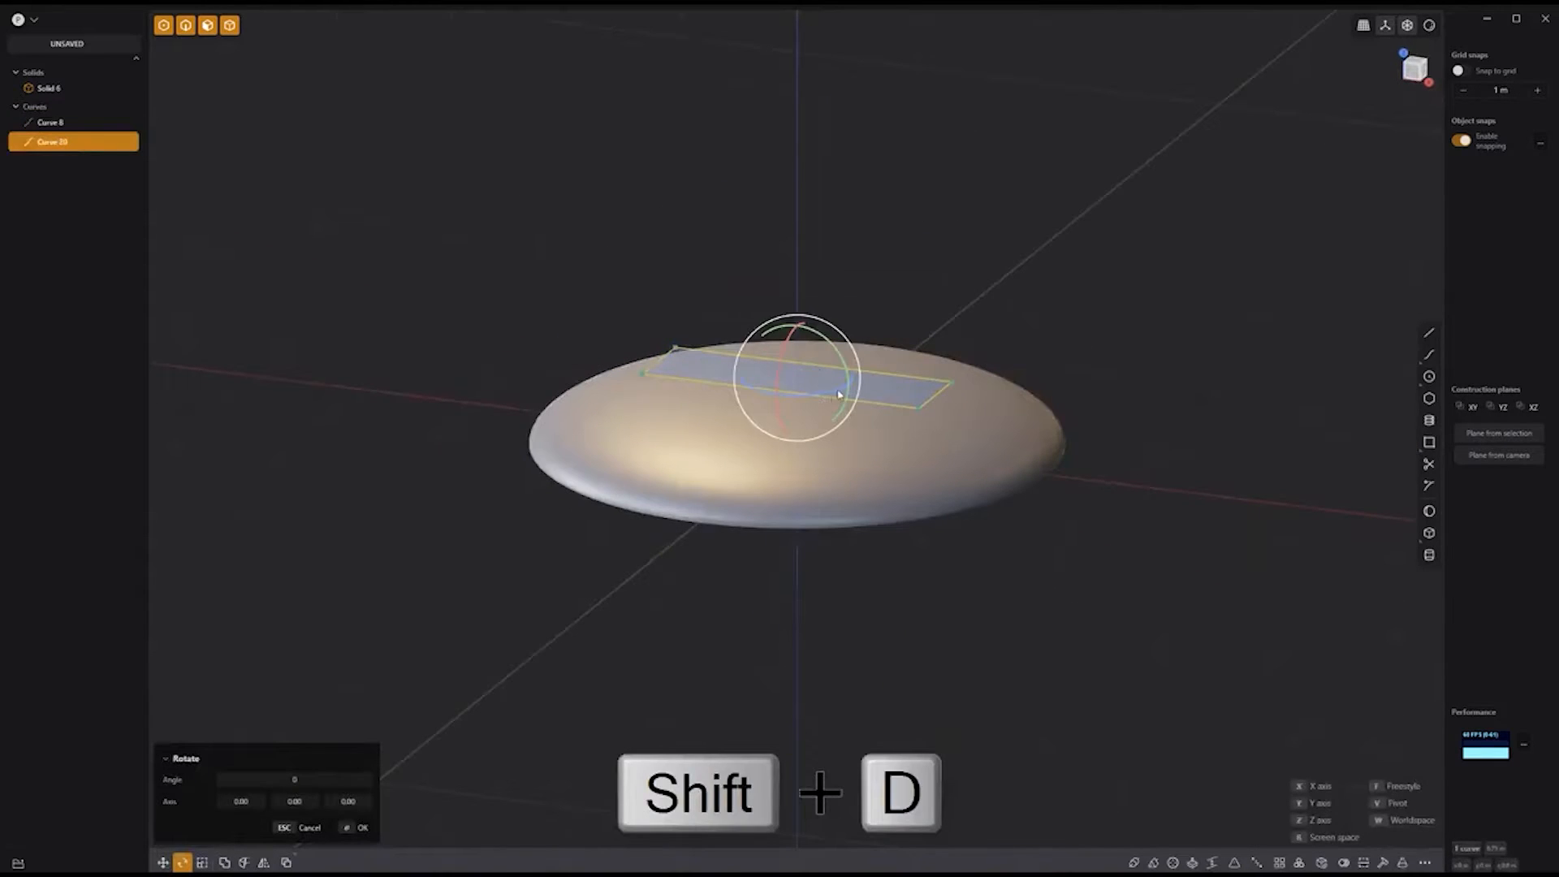
left_click_drag(838, 395, 827, 308)
right_click(936, 228)
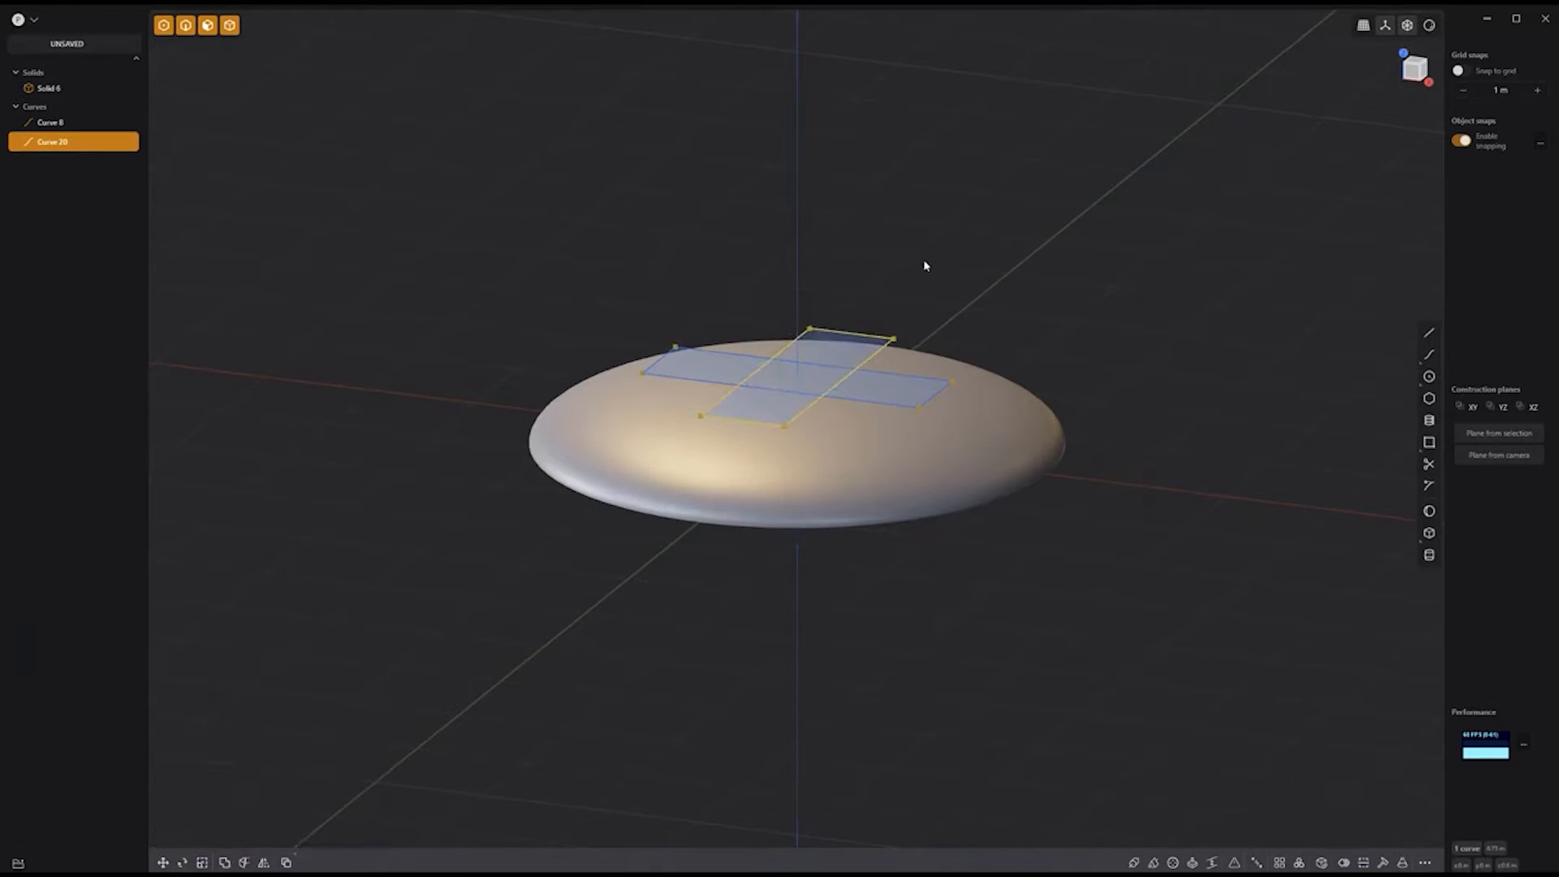
scroll(924, 264, "up", 5)
left_click(1055, 272)
Step: Trim away the inner crossing segments and select all four cross curves
left_click(1429, 465)
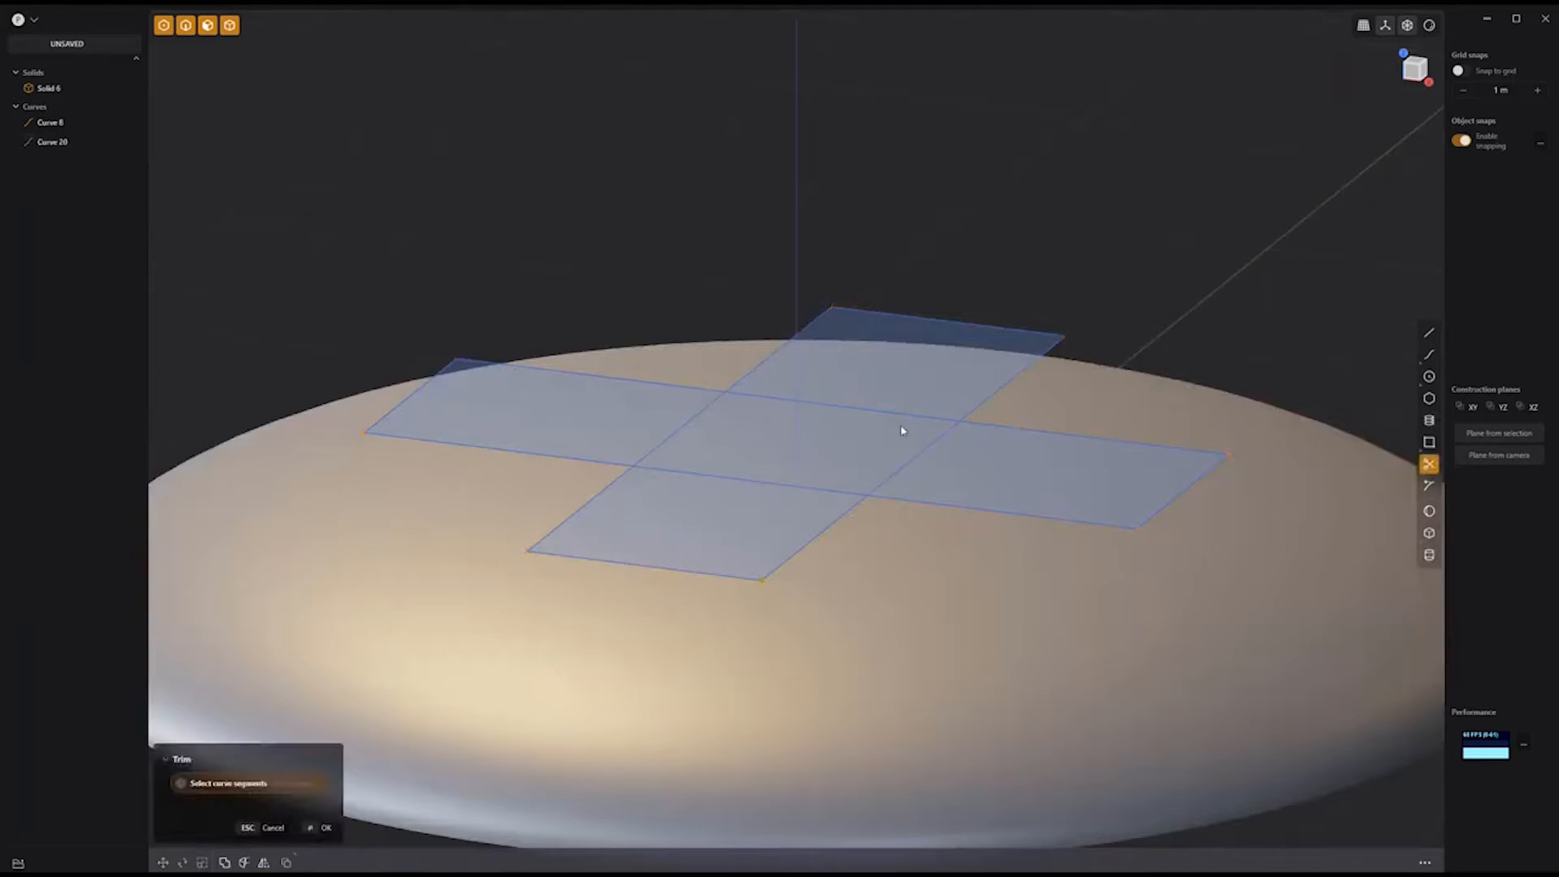
key("Escape")
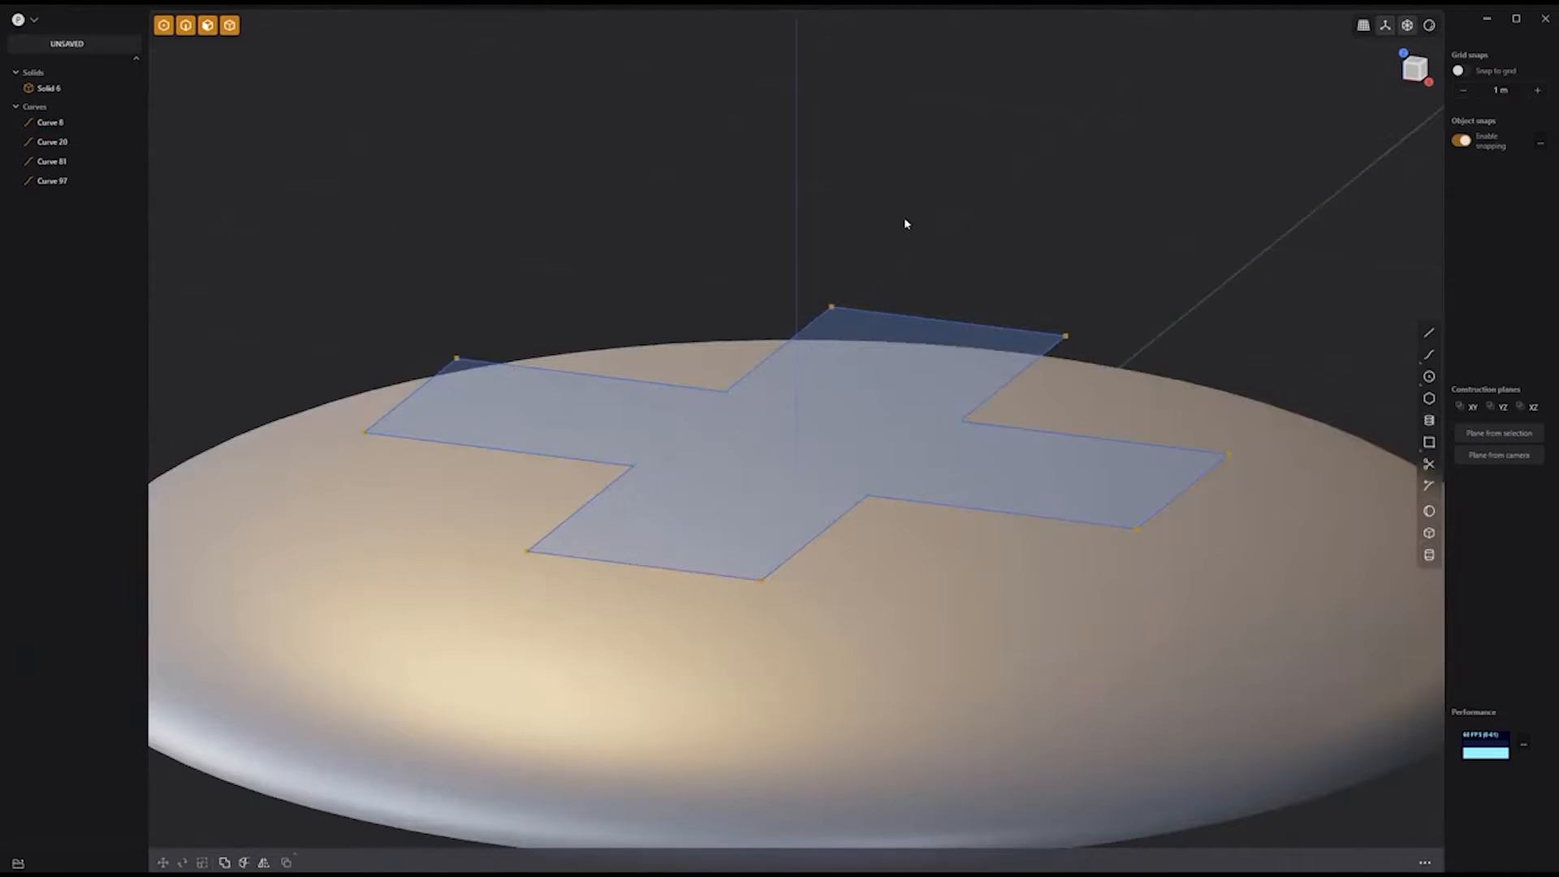
left_click(89, 123)
left_click(60, 182, "shift")
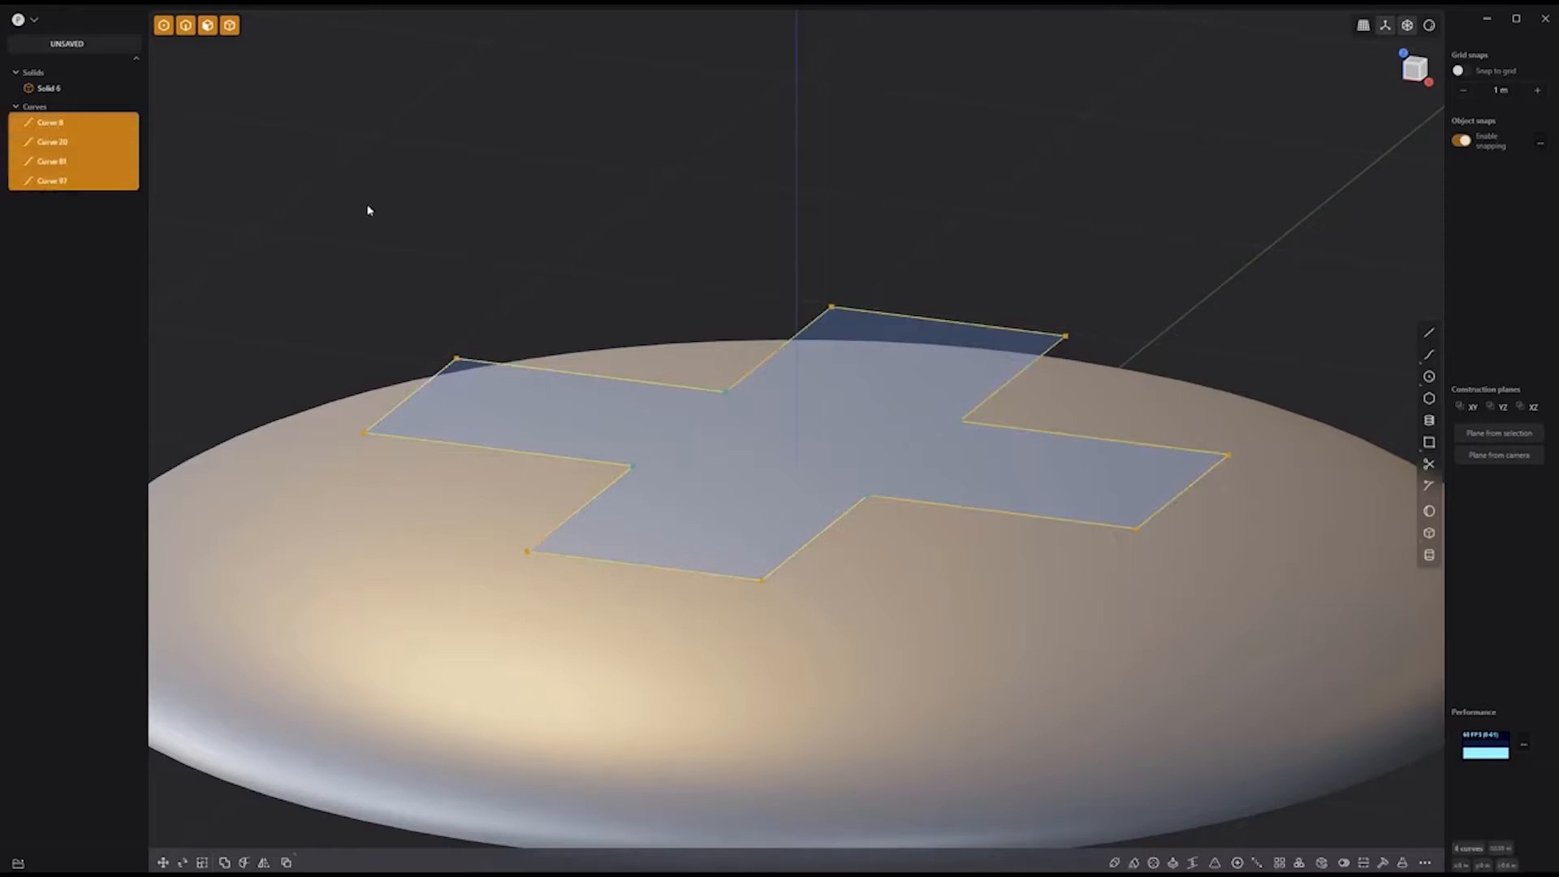
Step: Join the four curves into one cross and round its inner corners
key("j")
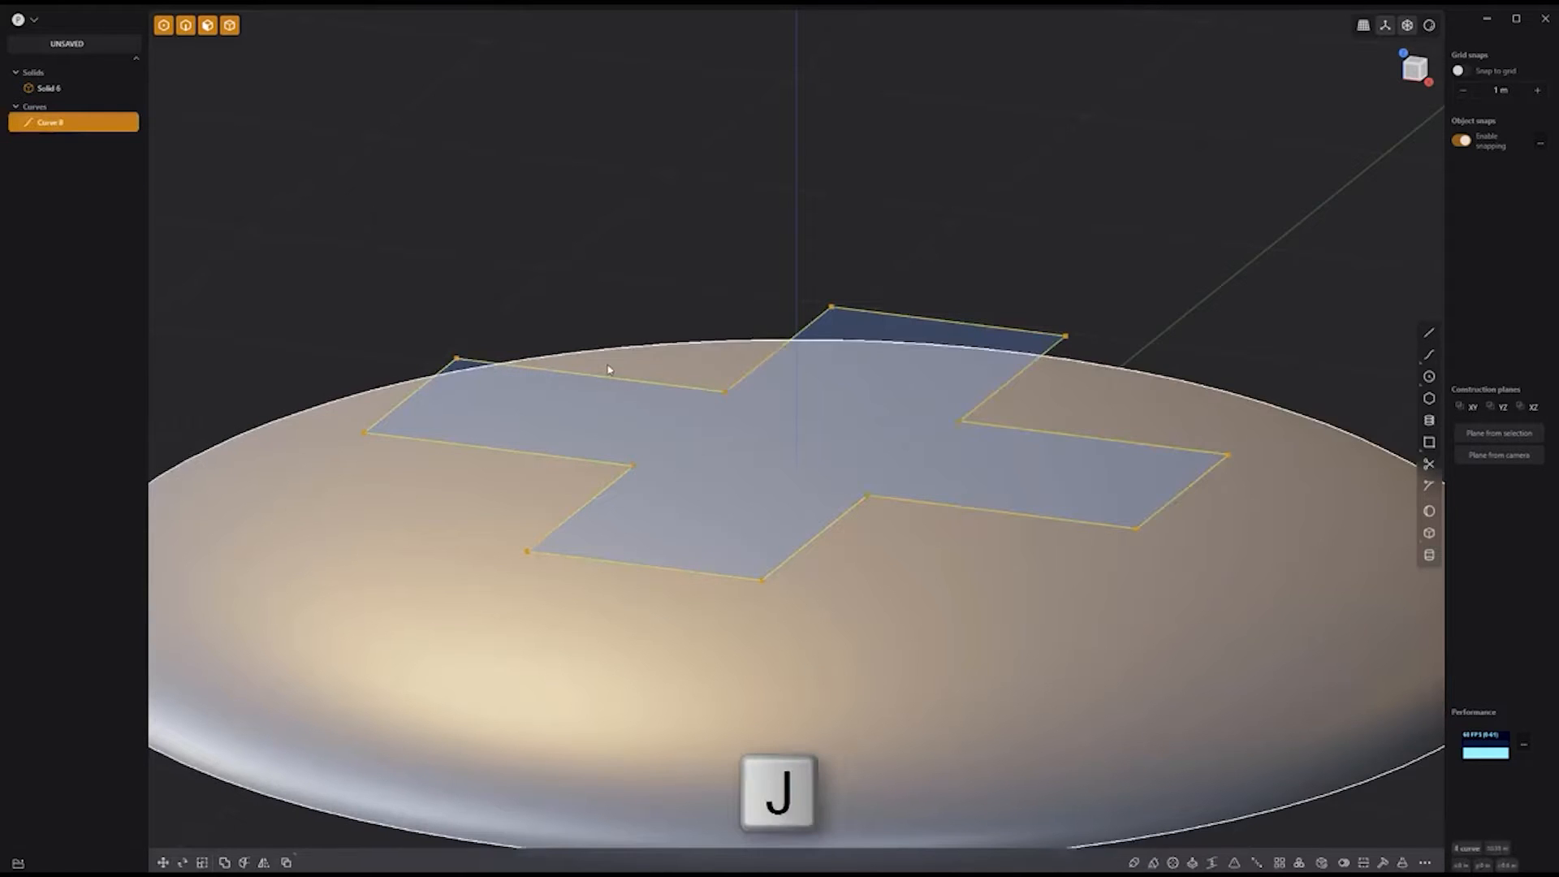
key("Escape")
key("b")
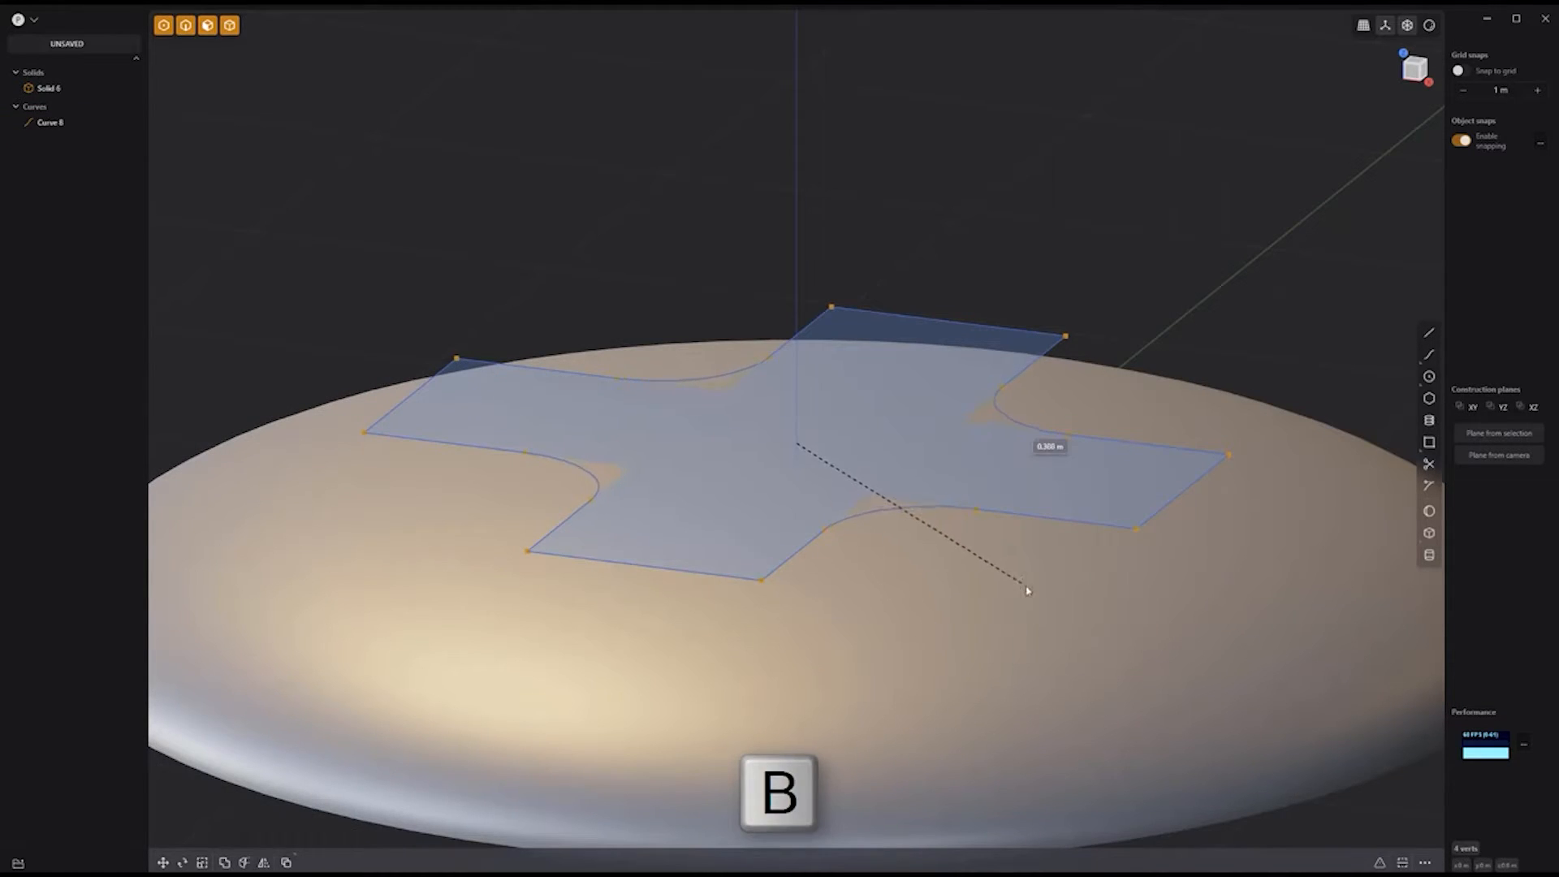
left_click(1025, 591)
Step: Duplicate the cross outline and scale the copy down at the centre
key("shift+d")
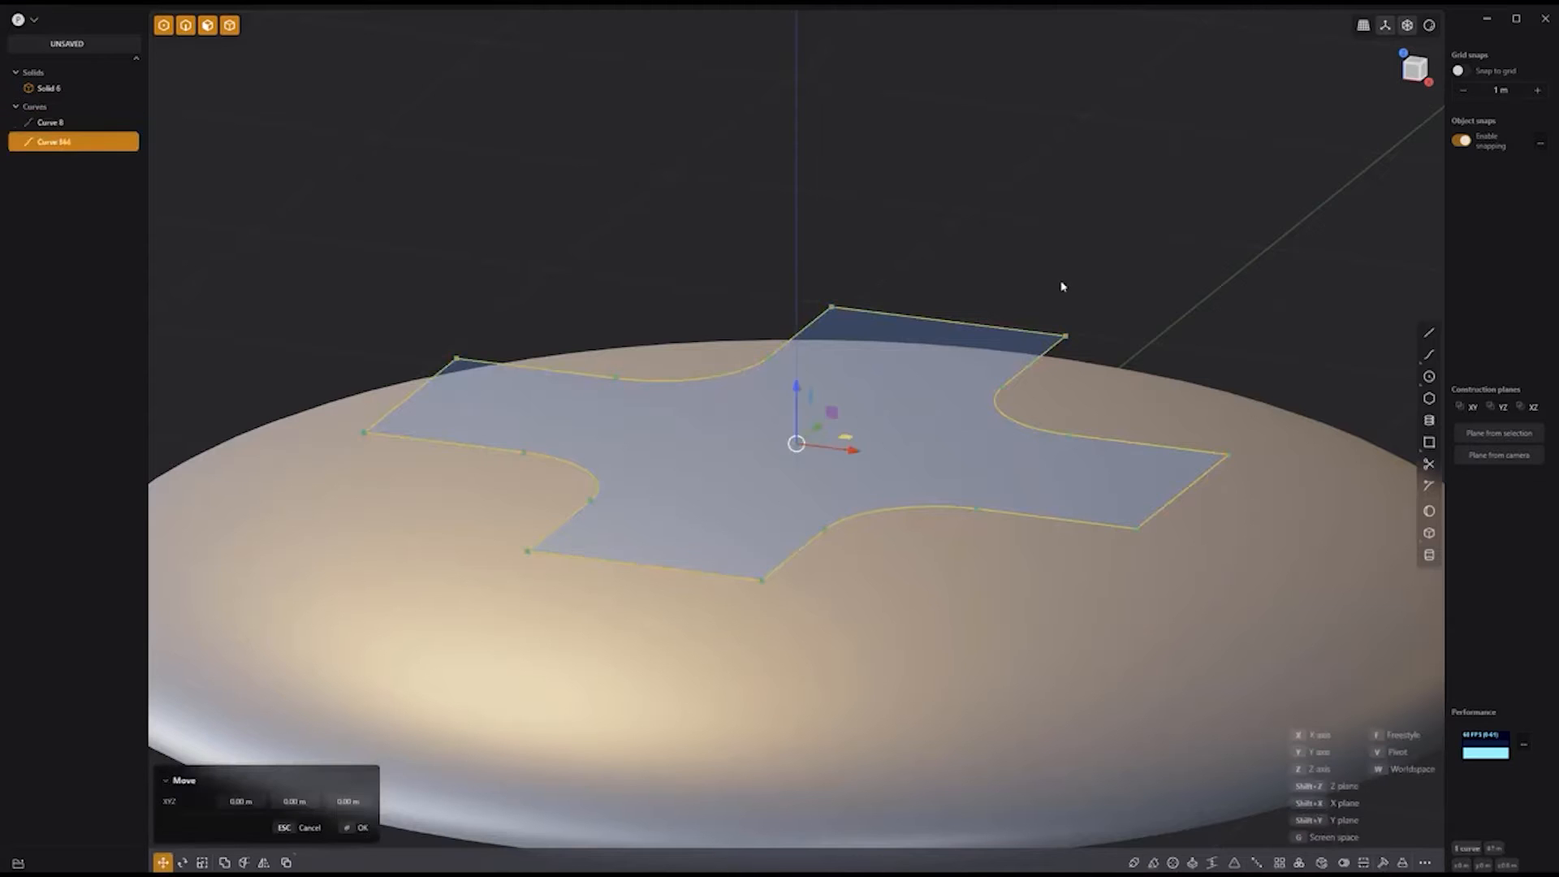
key("s")
left_click(846, 409)
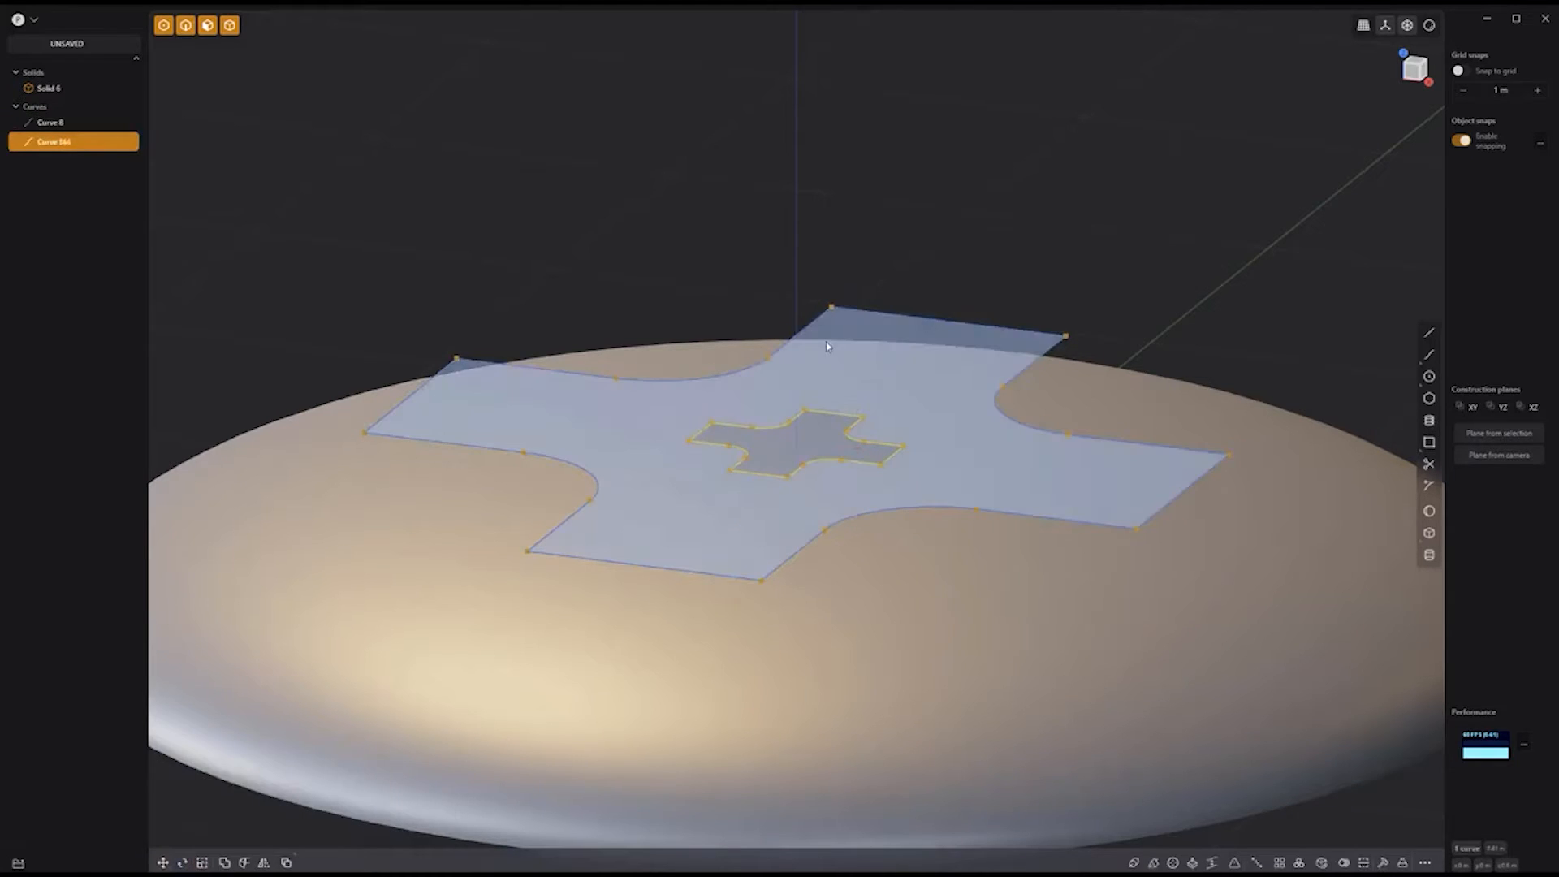
Step: Lower the small cross in front view and loft it to the upper cross as a solid
key("1")
key("g")
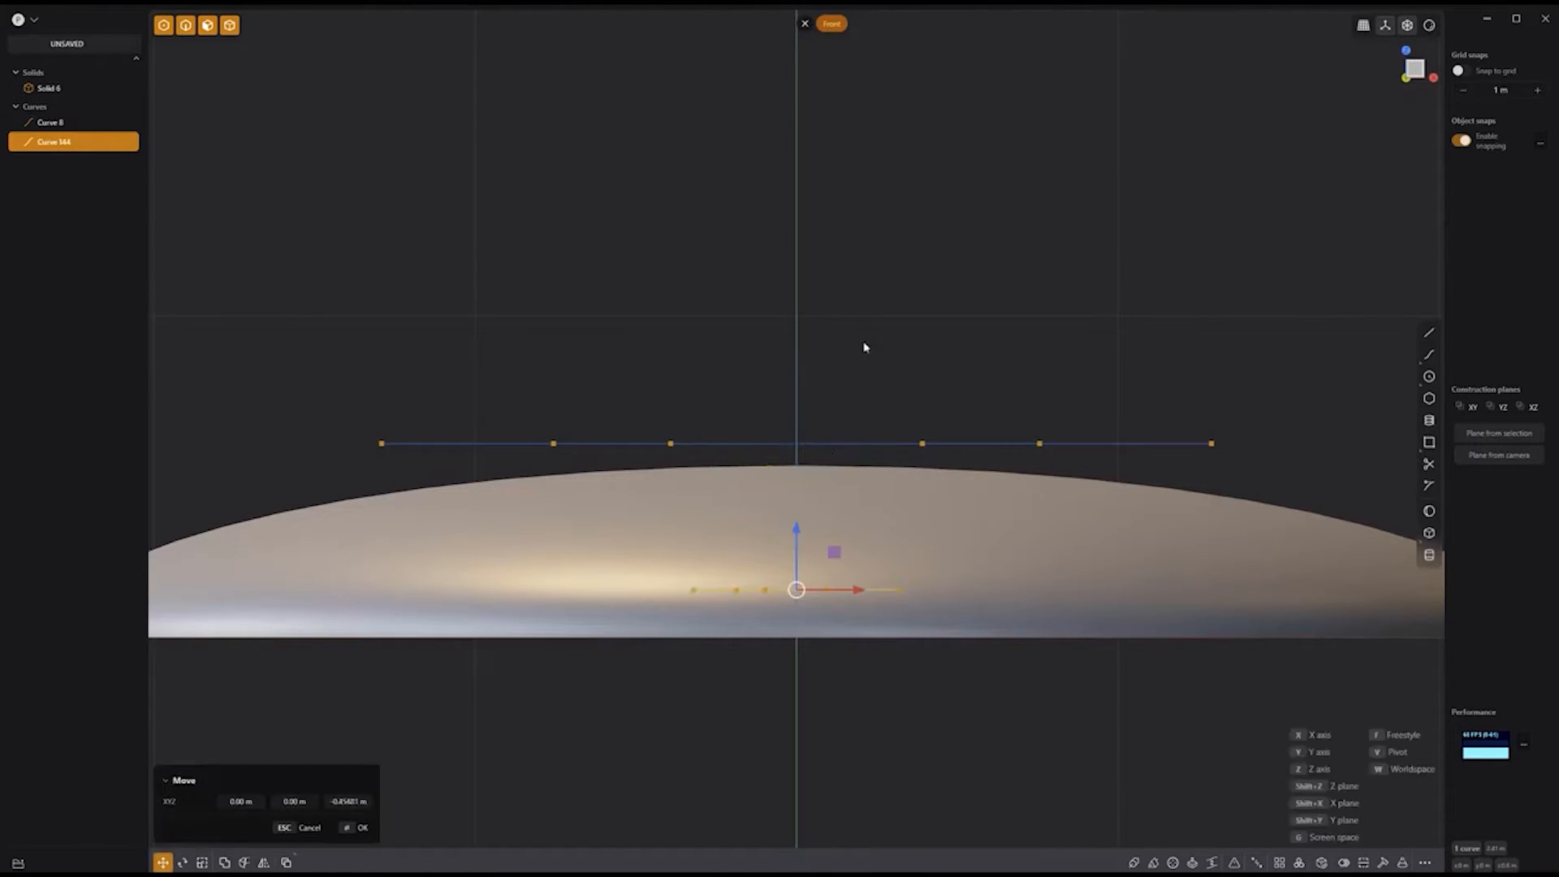
left_click(864, 347)
left_click(1095, 452, "shift")
key("l")
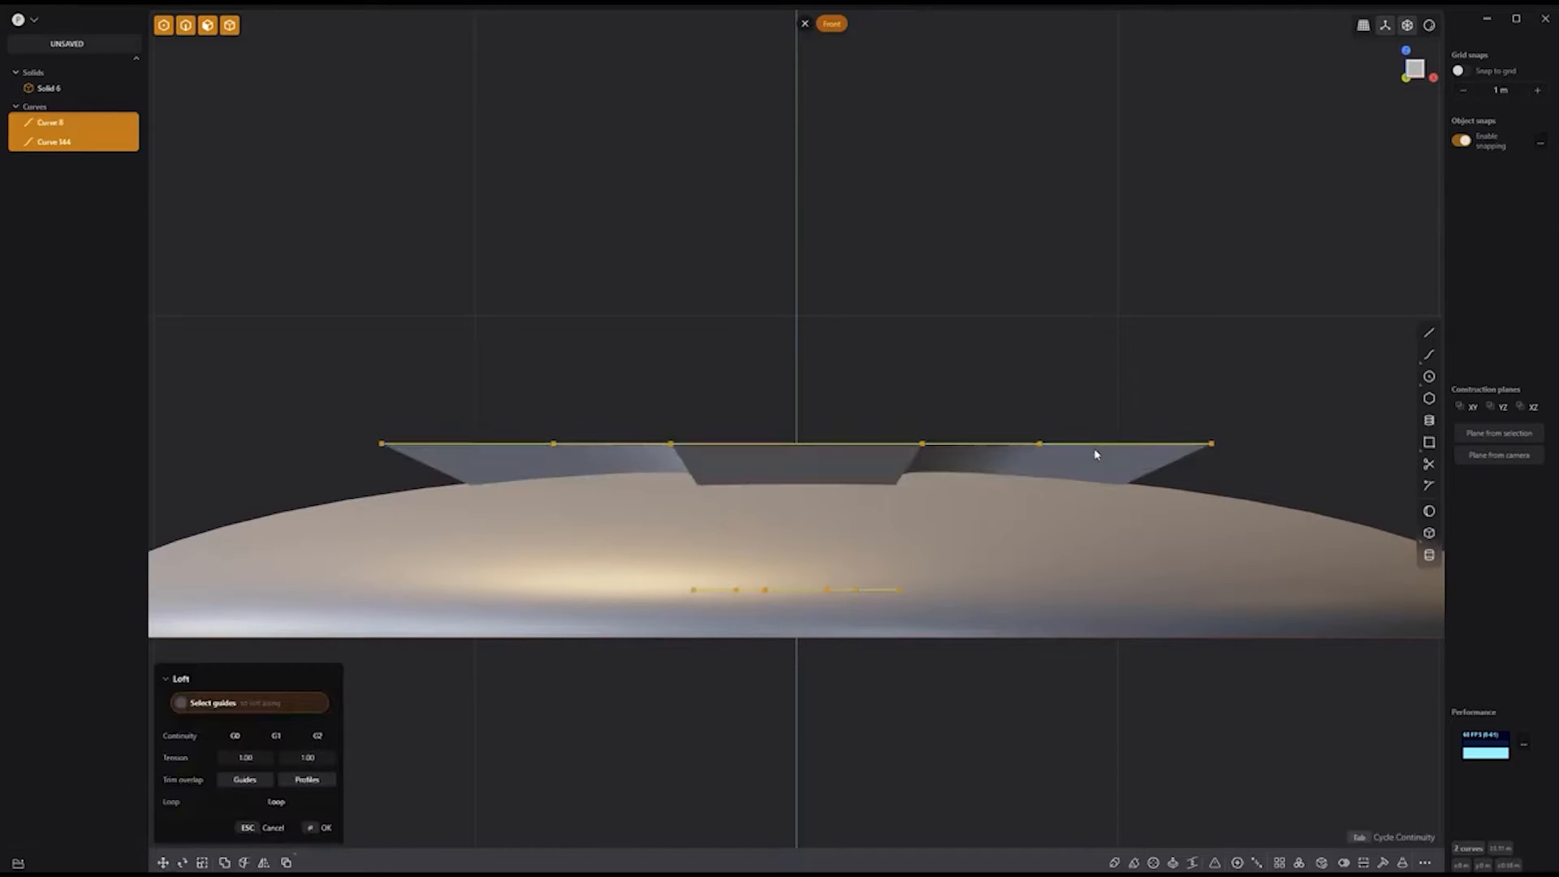
middle_click_drag(1084, 280, 1033, 336)
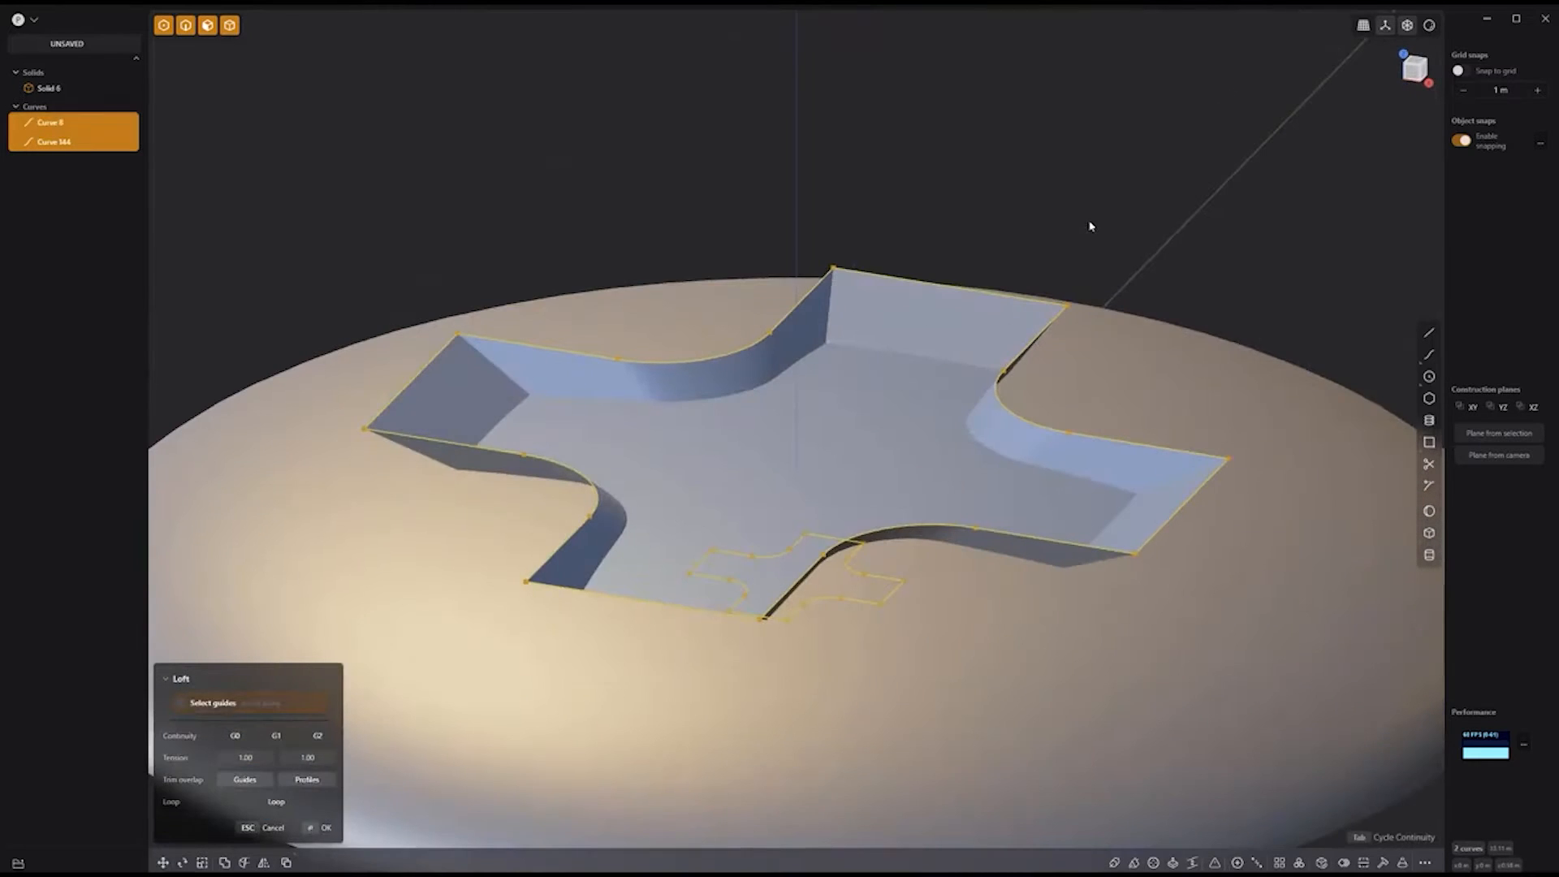
key("Return")
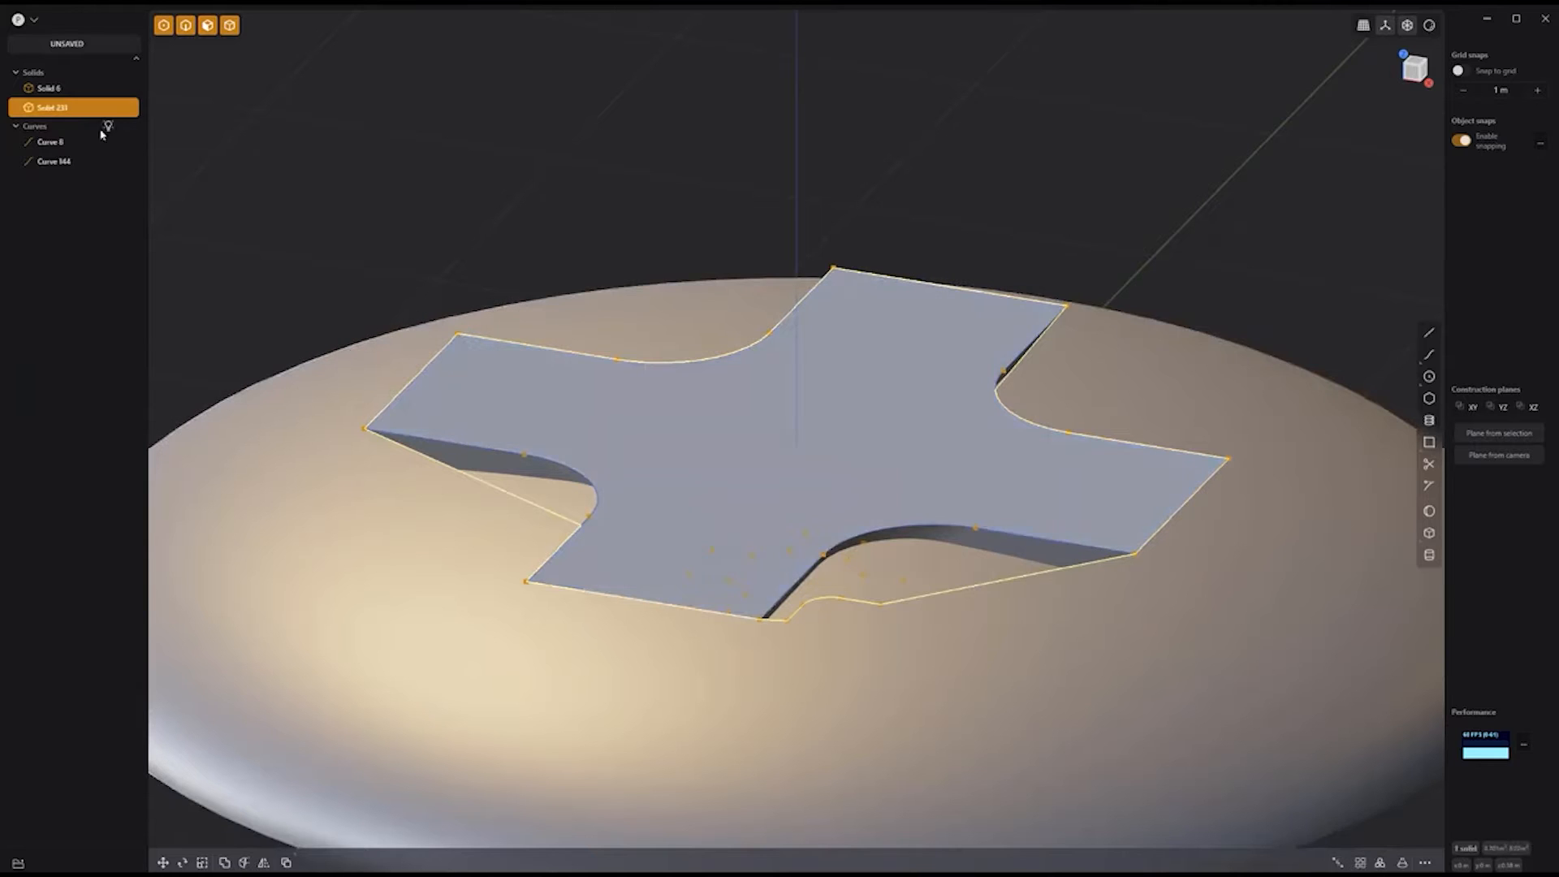
Step: Boolean-cut the cross loft out of the dome disk (Solid 6)
left_click(536, 387)
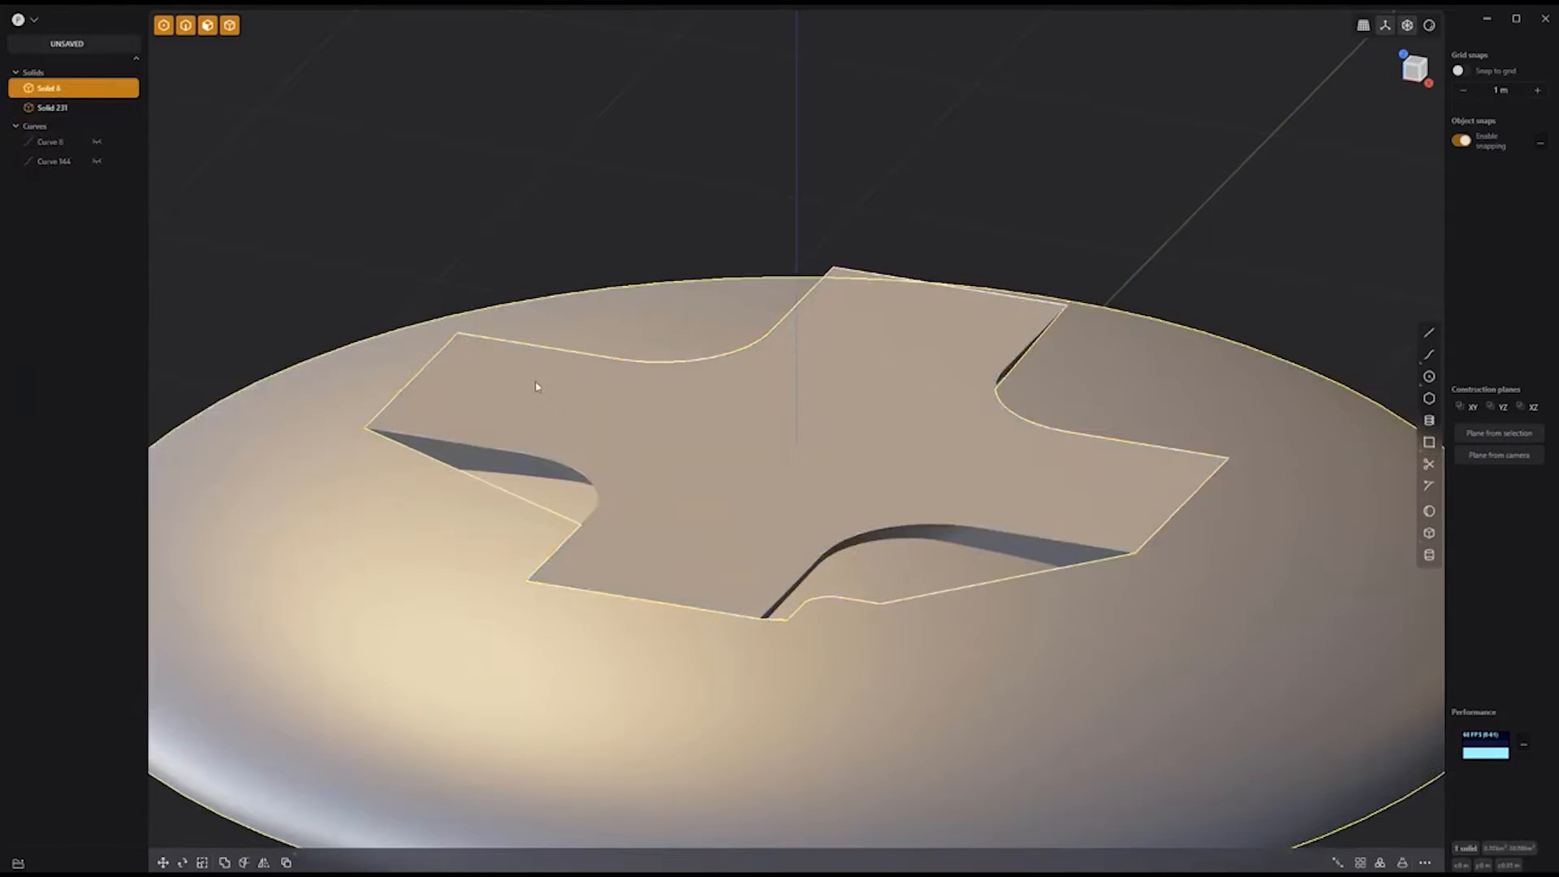
left_click(536, 387, "shift")
key("q")
key("Return")
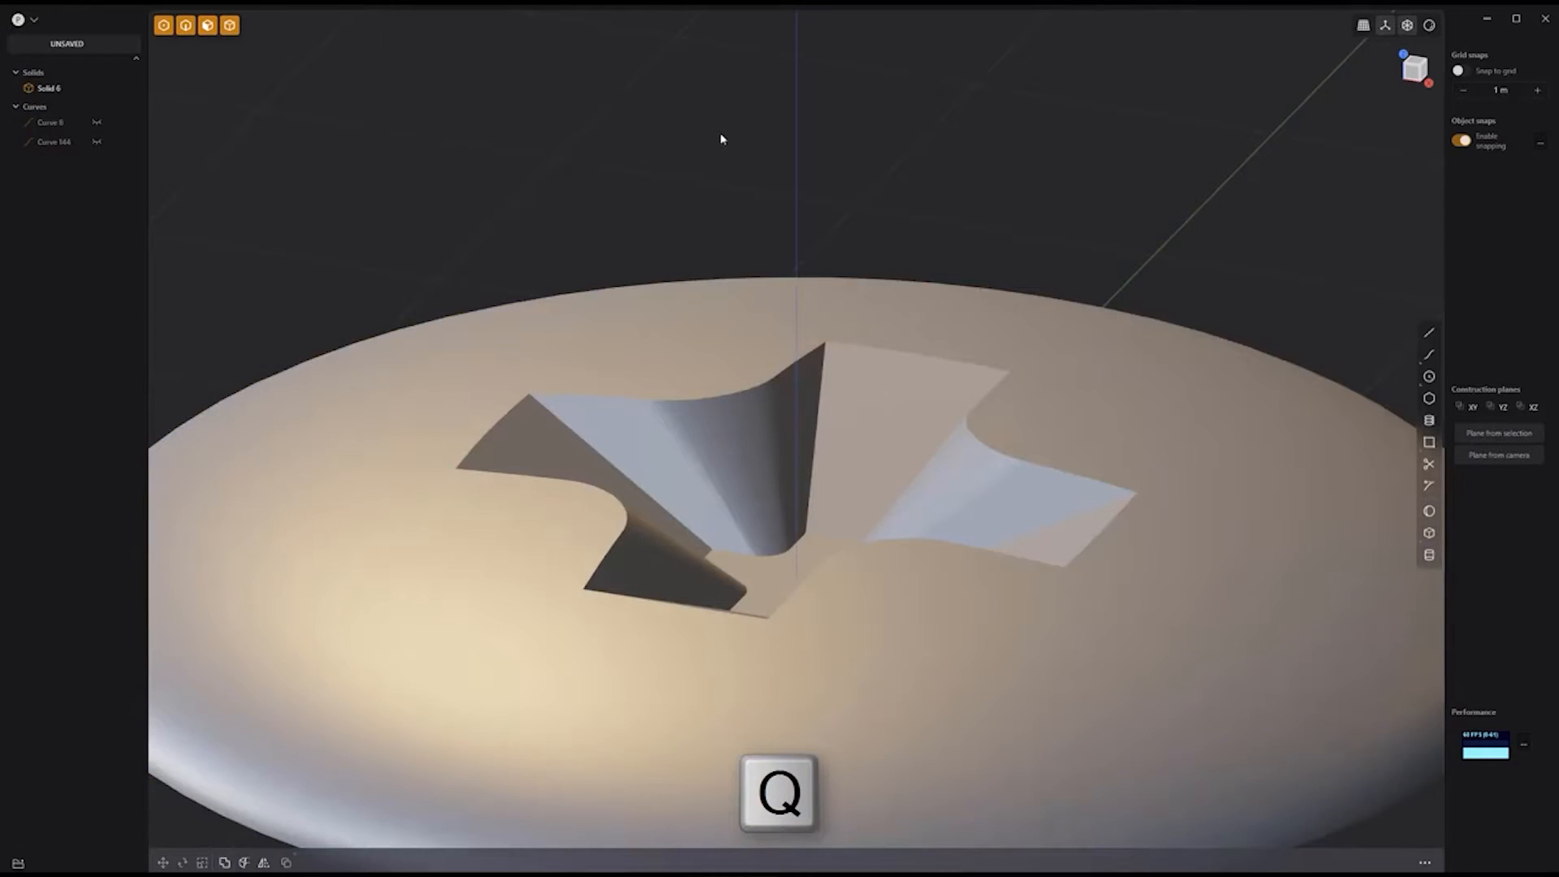
scroll(731, 144, "down", 5)
mouse_move(780, 153)
middle_mouse_down()
mouse_move(769, 268)
mouse_move(772, 175)
middle_mouse_up()
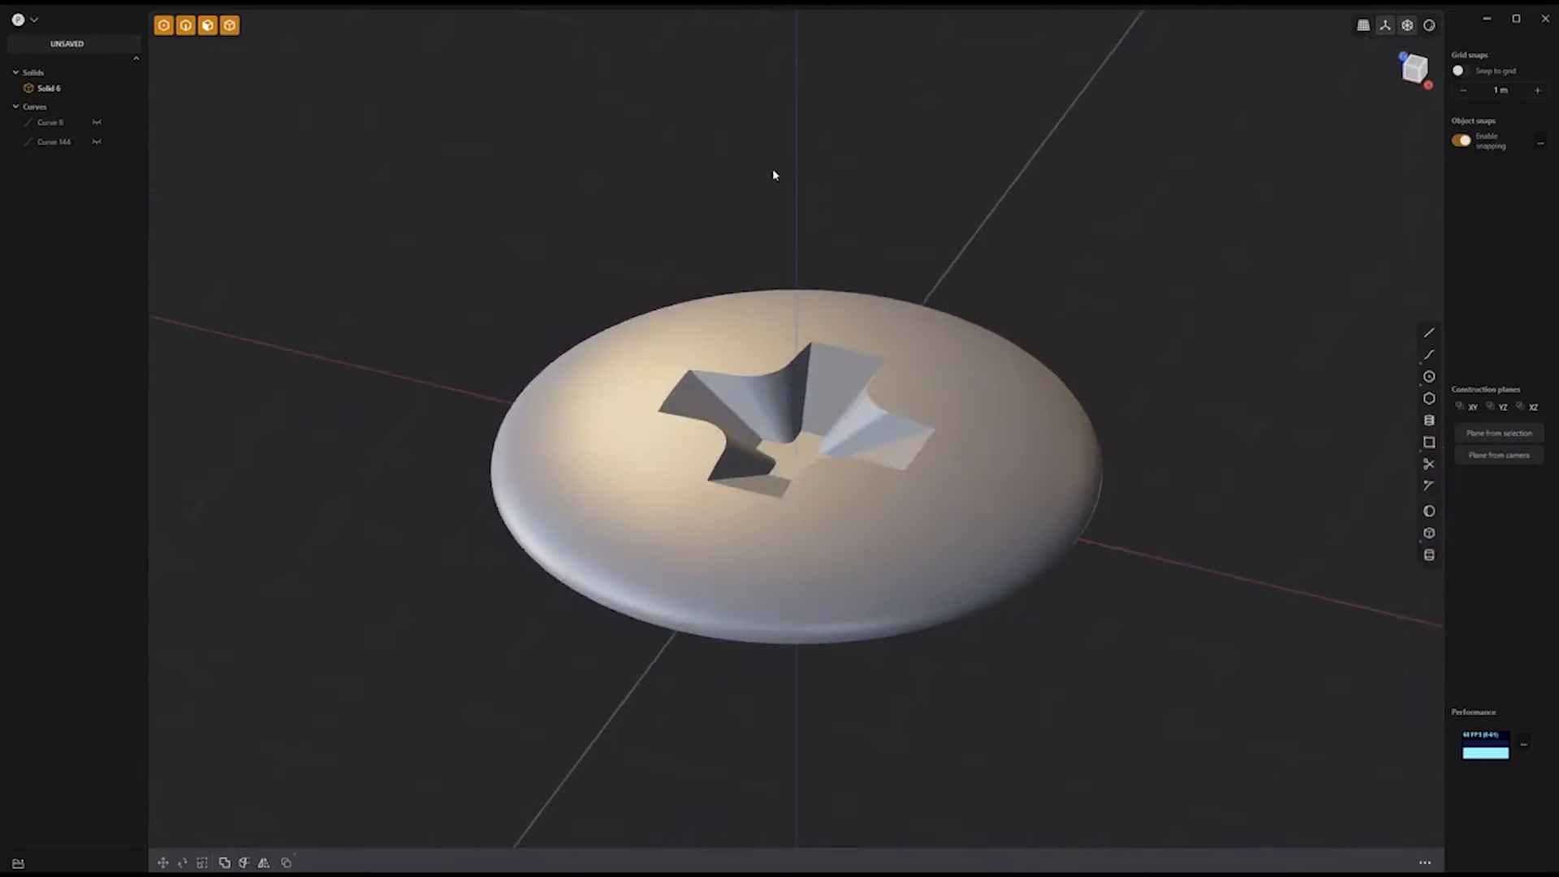
Step: Fillet all edges of the disk and its cross recess
key("2")
left_click_drag(1148, 722, 397, 189)
key("b")
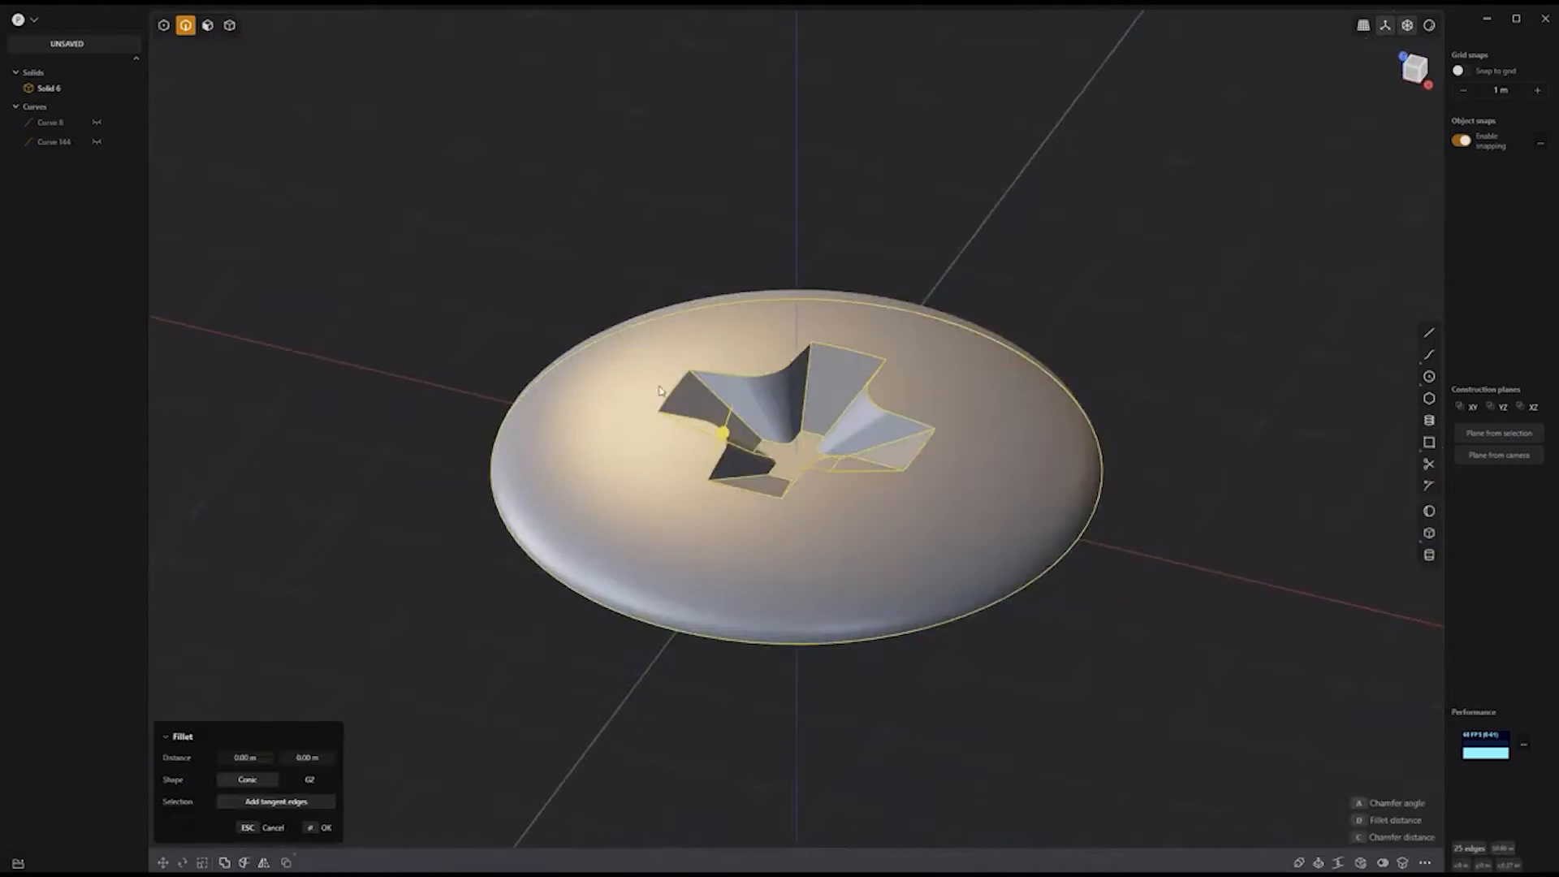
left_click_drag(725, 431, 752, 357)
key("Return")
middle_click_drag(1063, 209, 1072, 219)
Step: Scale the screw head taller along Z to about 1.848
left_click(56, 754)
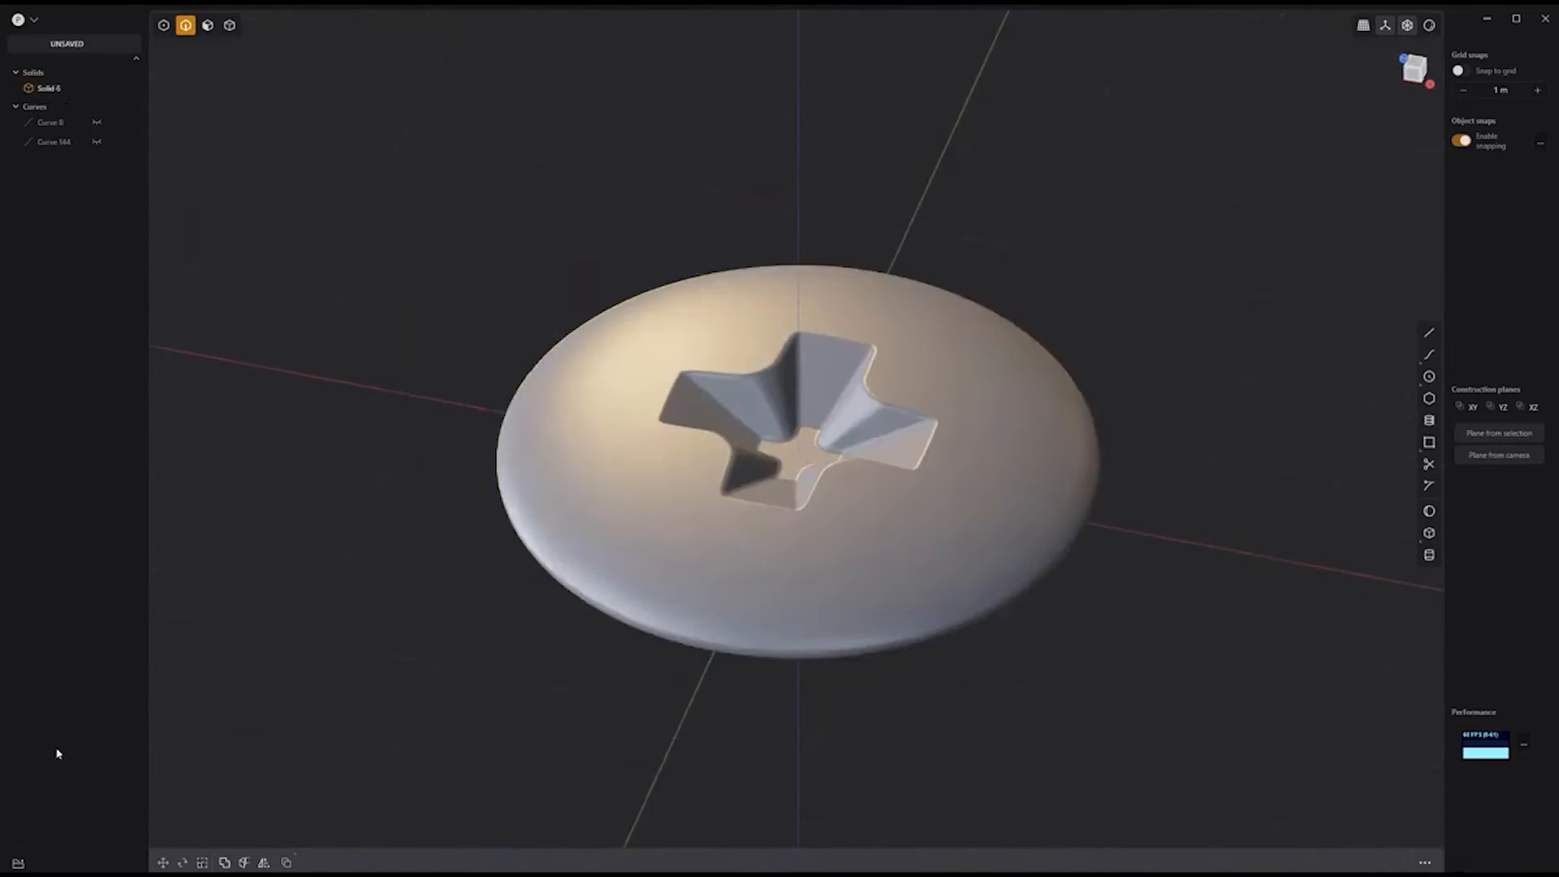
key("5")
left_click(765, 627)
key("s")
left_click_drag(798, 395, 774, 357)
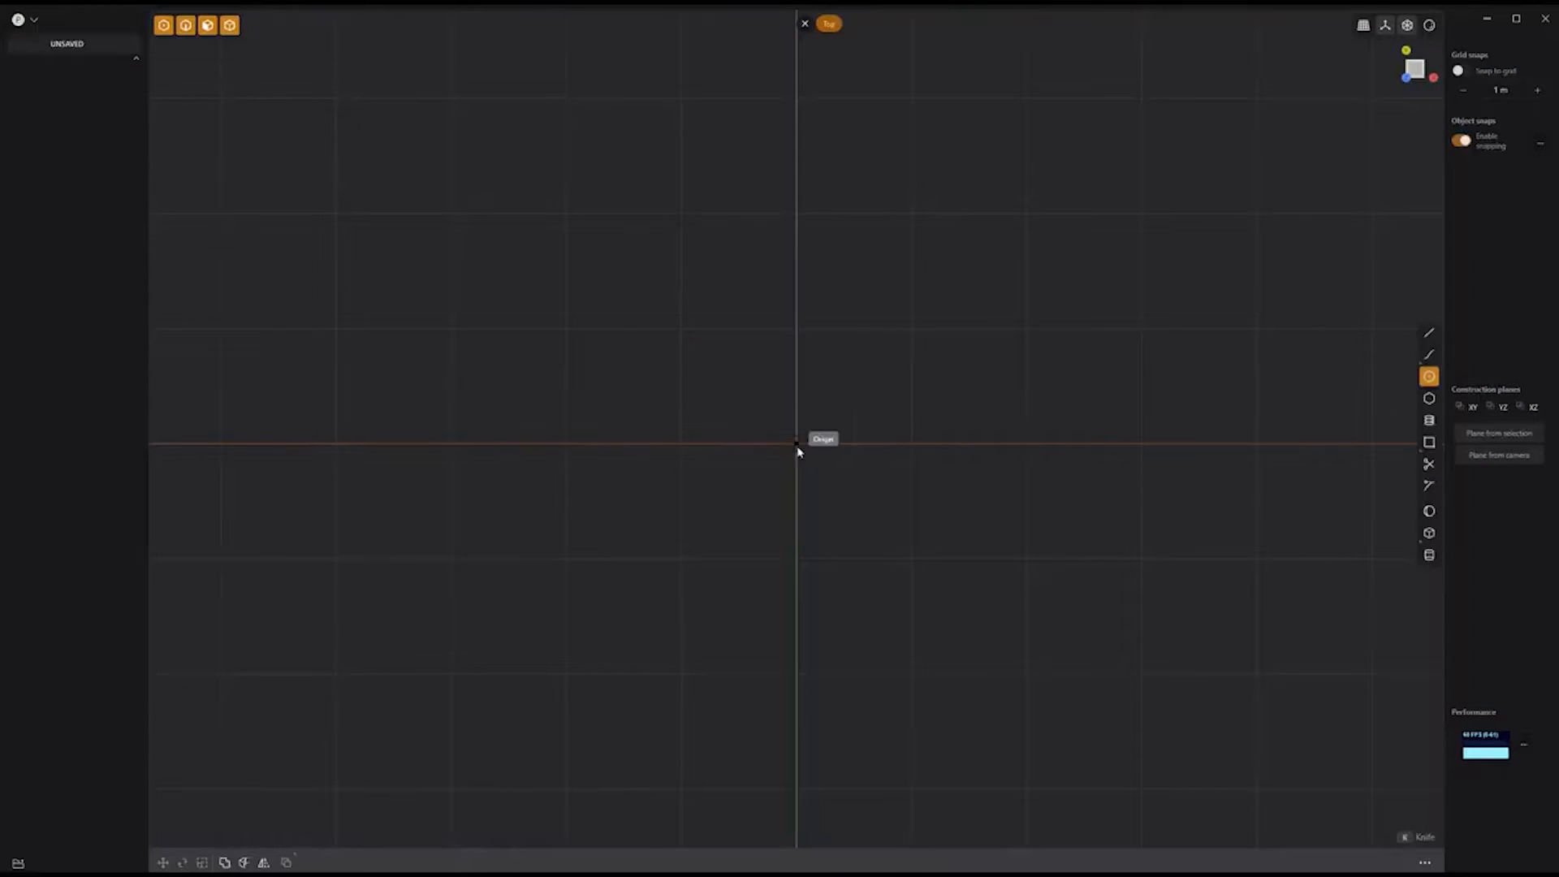
Step: Draw a circle at the origin and a slanted half-tooth outline above it
left_click(797, 443)
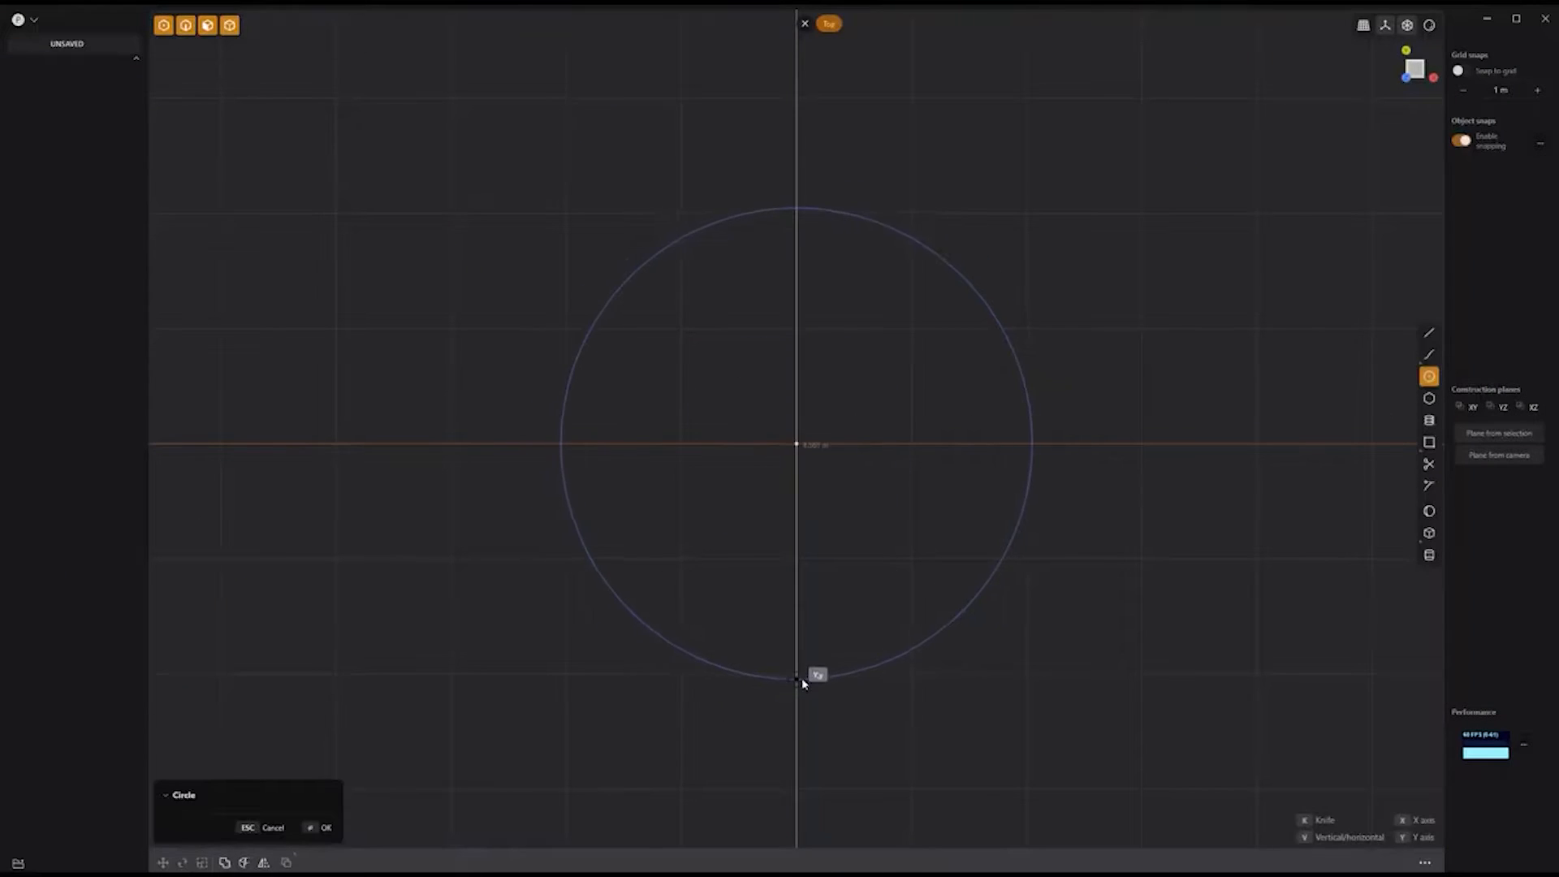
left_click(797, 676)
key("l")
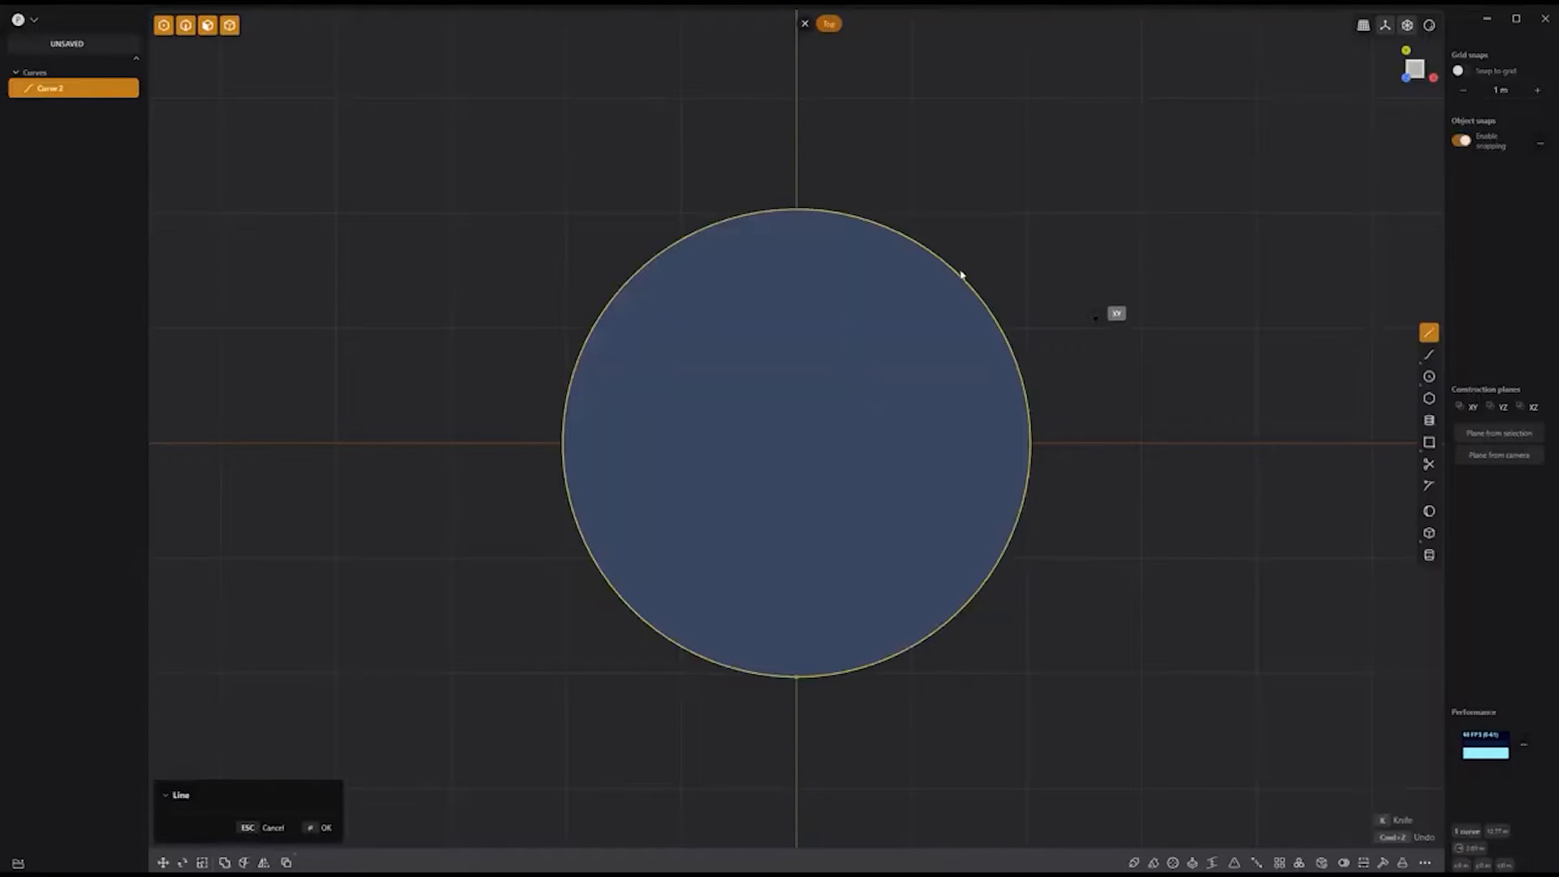
left_click(796, 154)
left_click(779, 154)
left_click(764, 230)
key("Return")
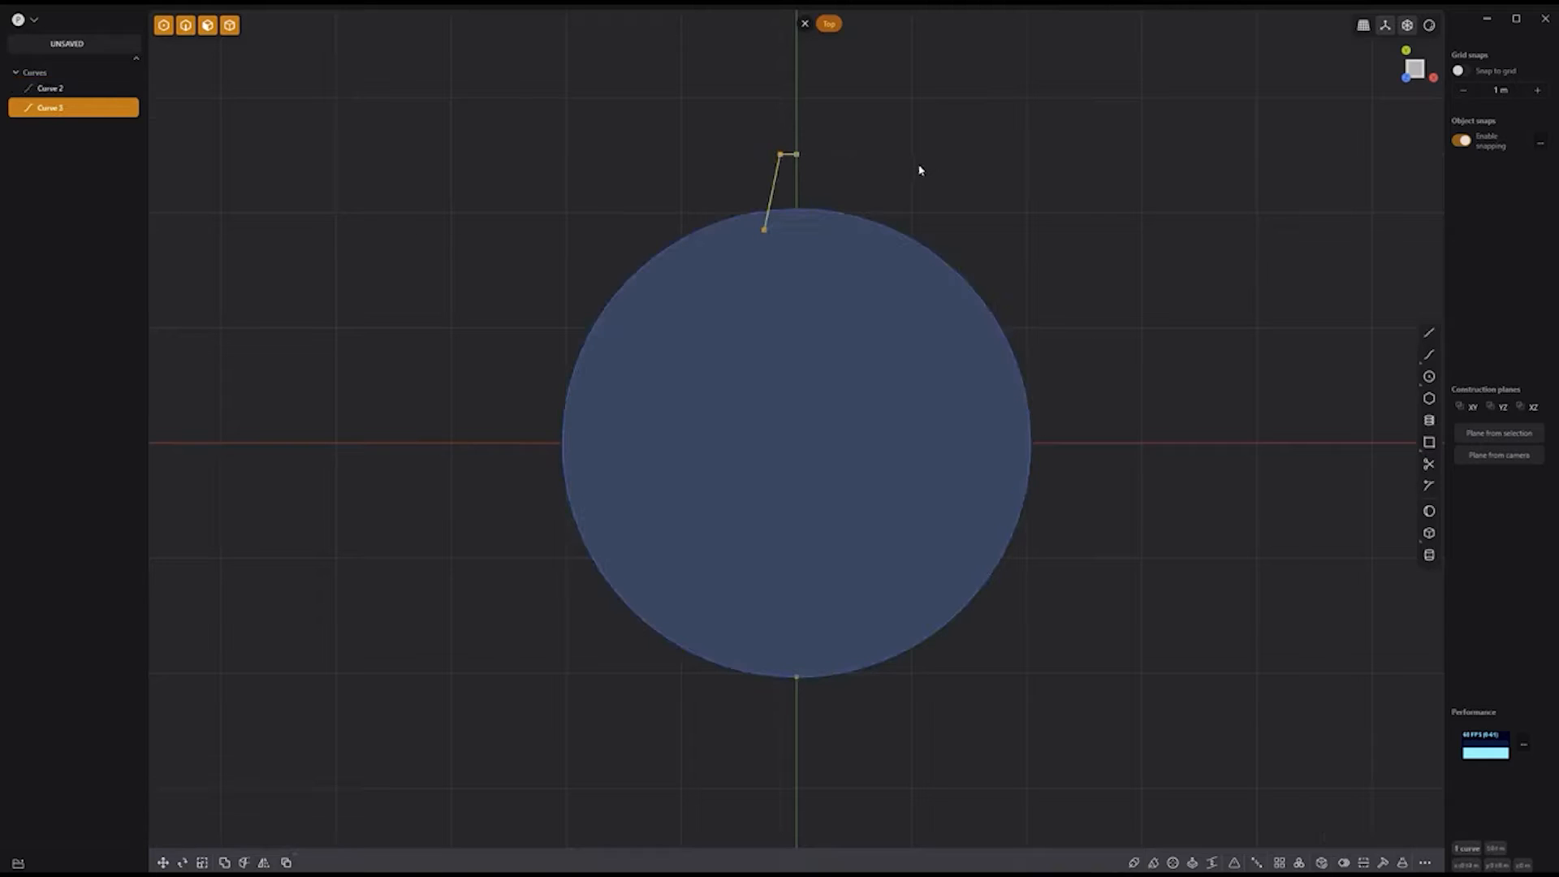
Step: Mirror the half tooth and join both halves into one tooth curve
key("alt+x")
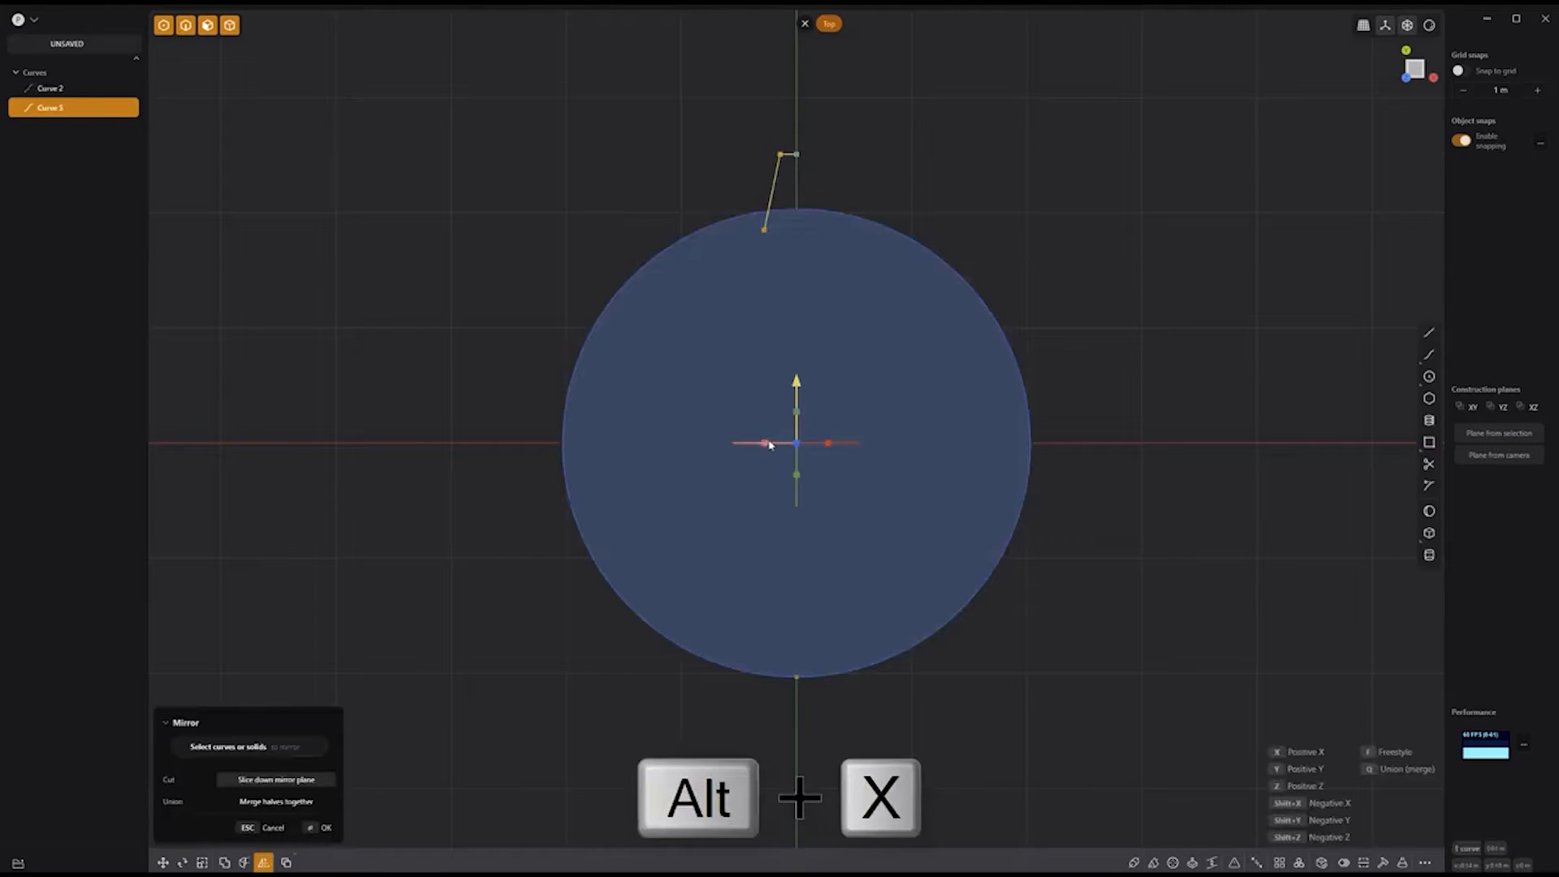
key("Return")
left_click_drag(890, 95, 754, 211)
key("e")
key("j")
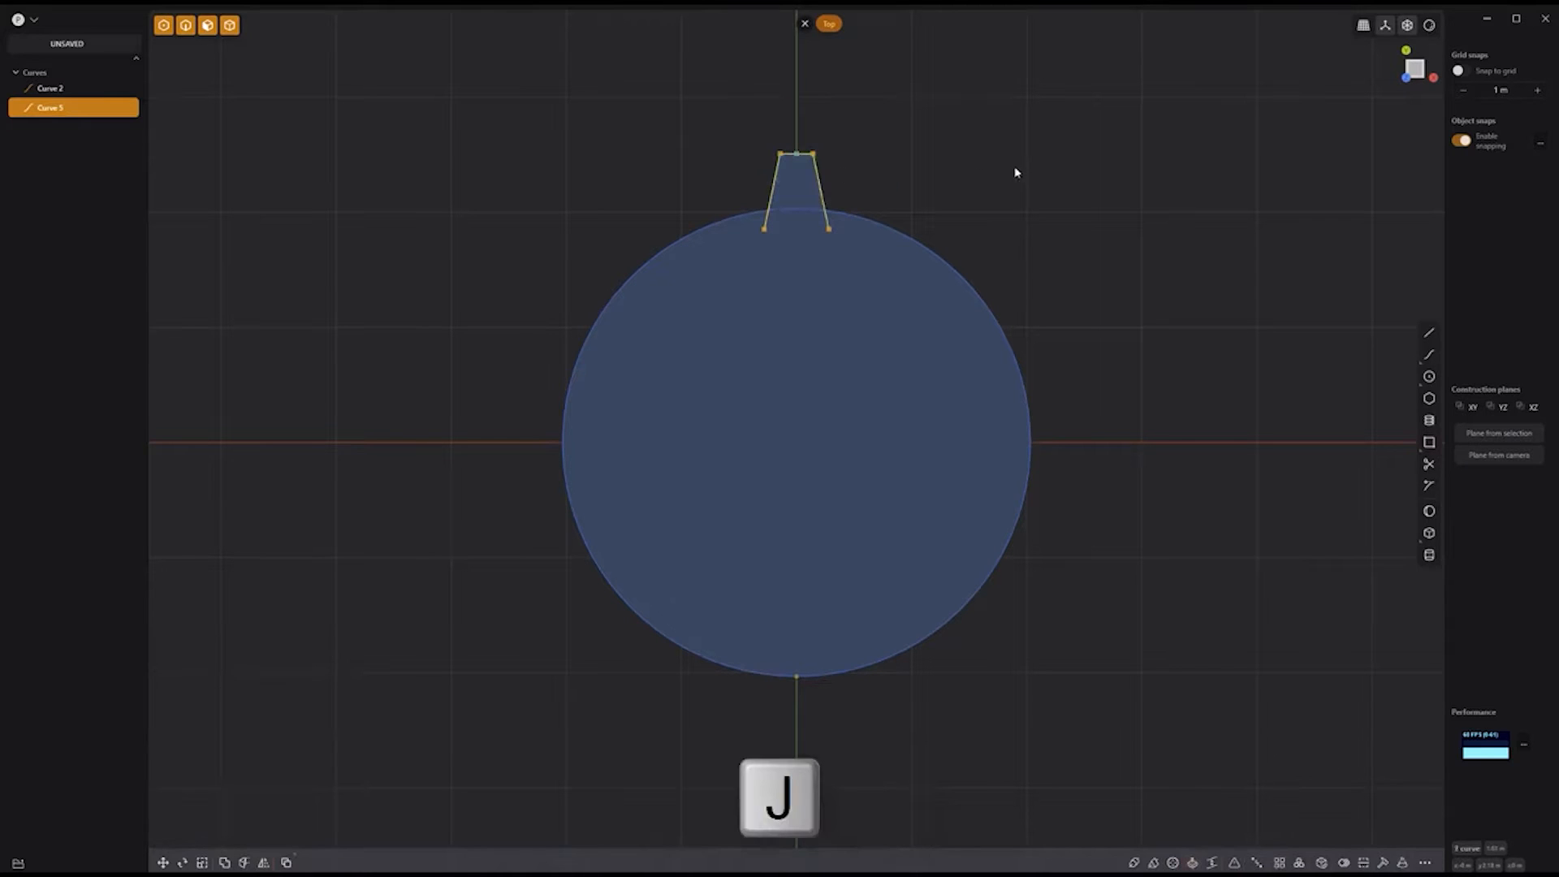
Step: Radially array the tooth 12 times around the circle's centre
key("alt+r")
left_click(793, 442)
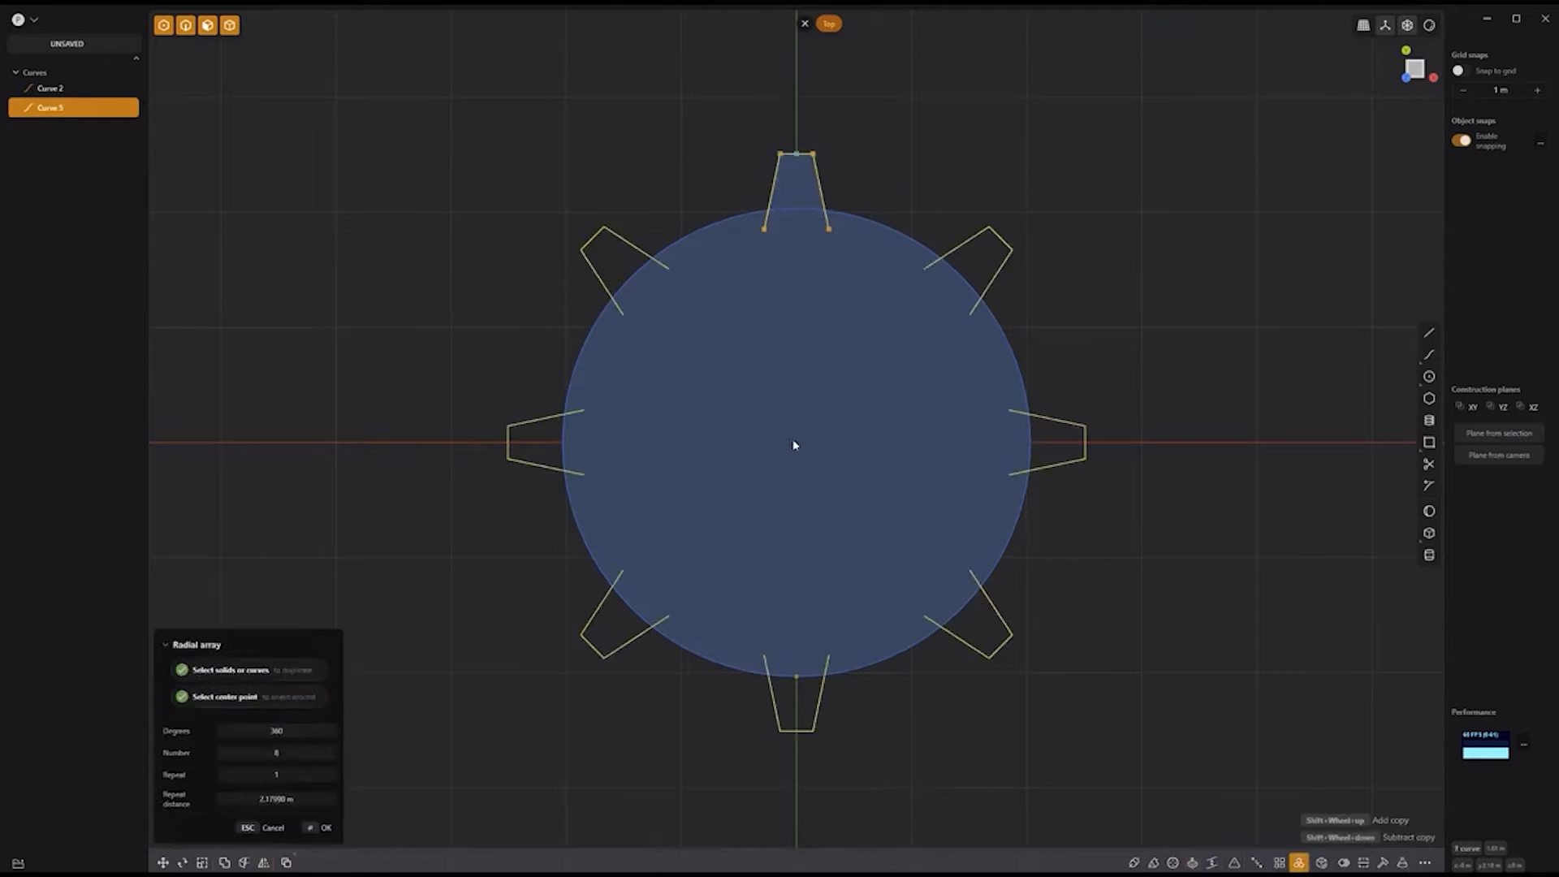
scroll(794, 444, "up", 5, "shift")
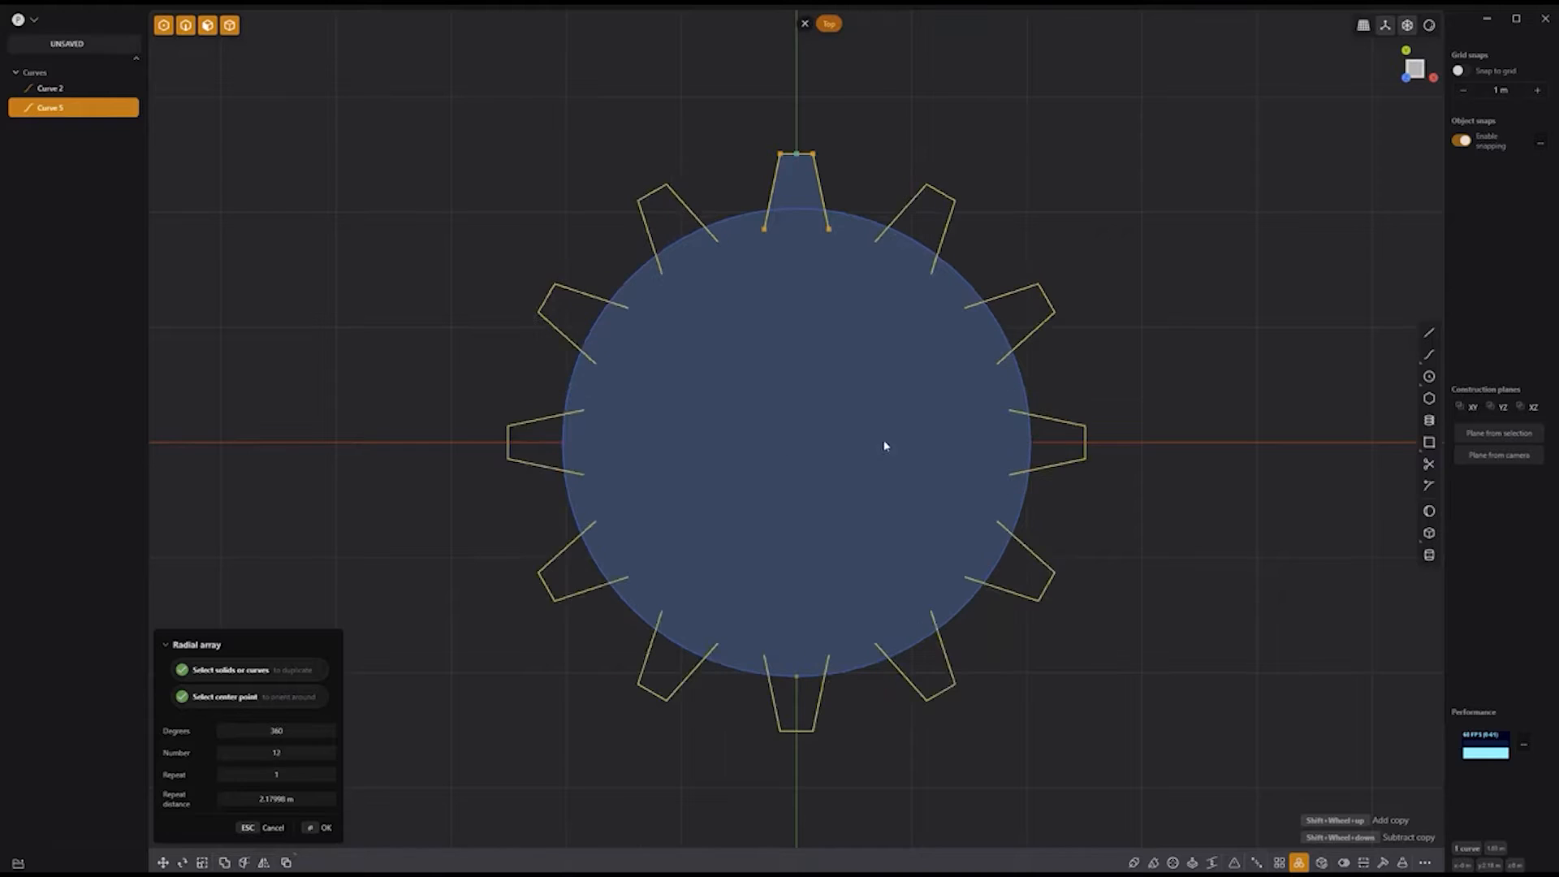
key("Return")
left_click(1121, 394)
left_click(1027, 407)
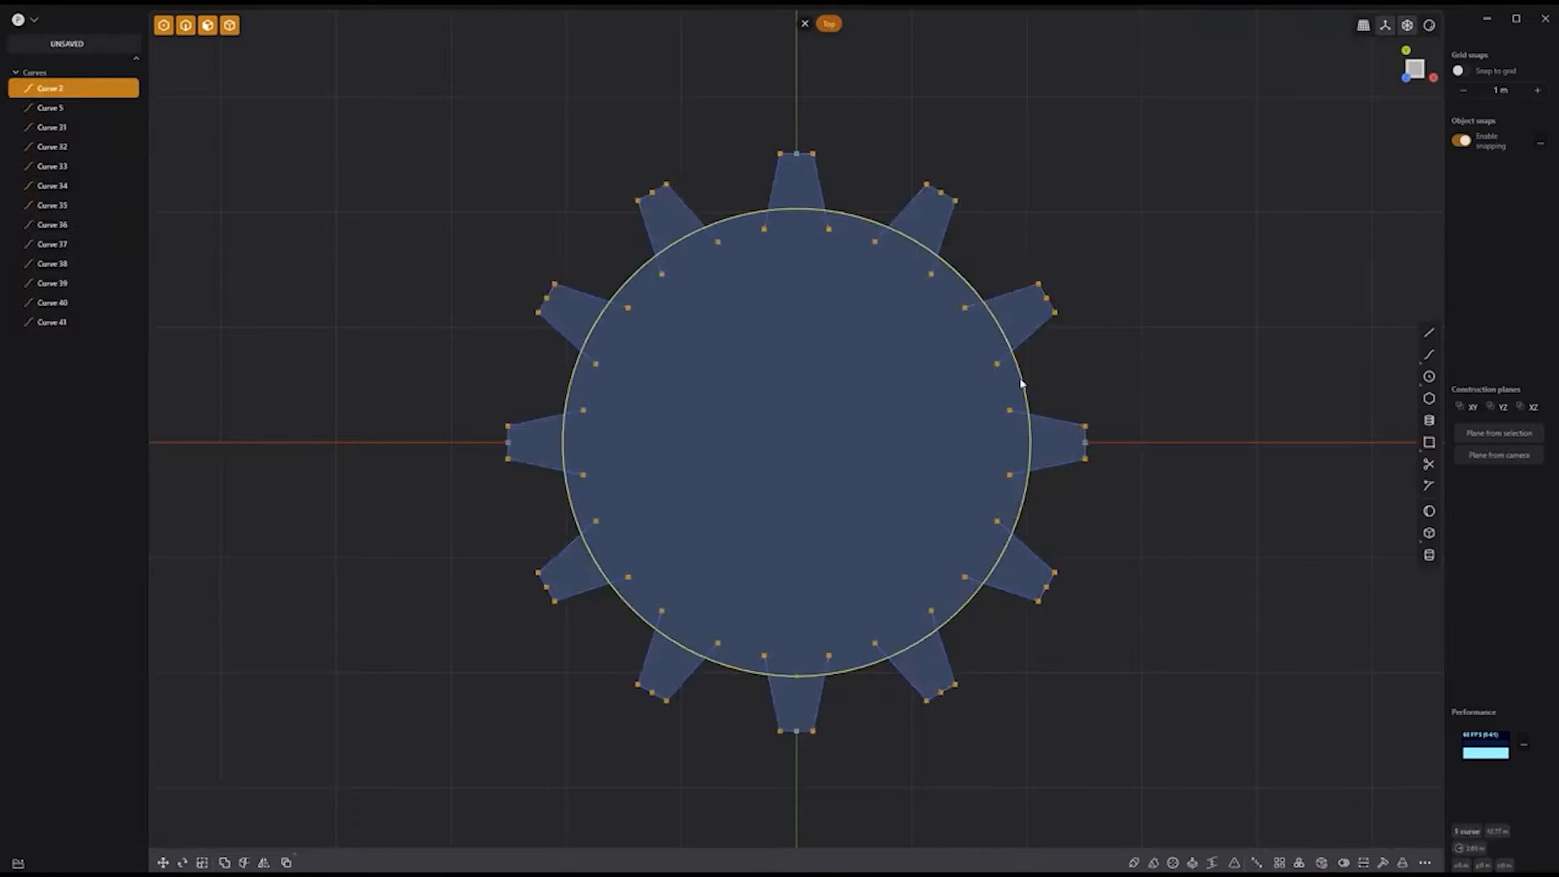
Step: Offset the gear circle inward to create an inner hub circle
key("o")
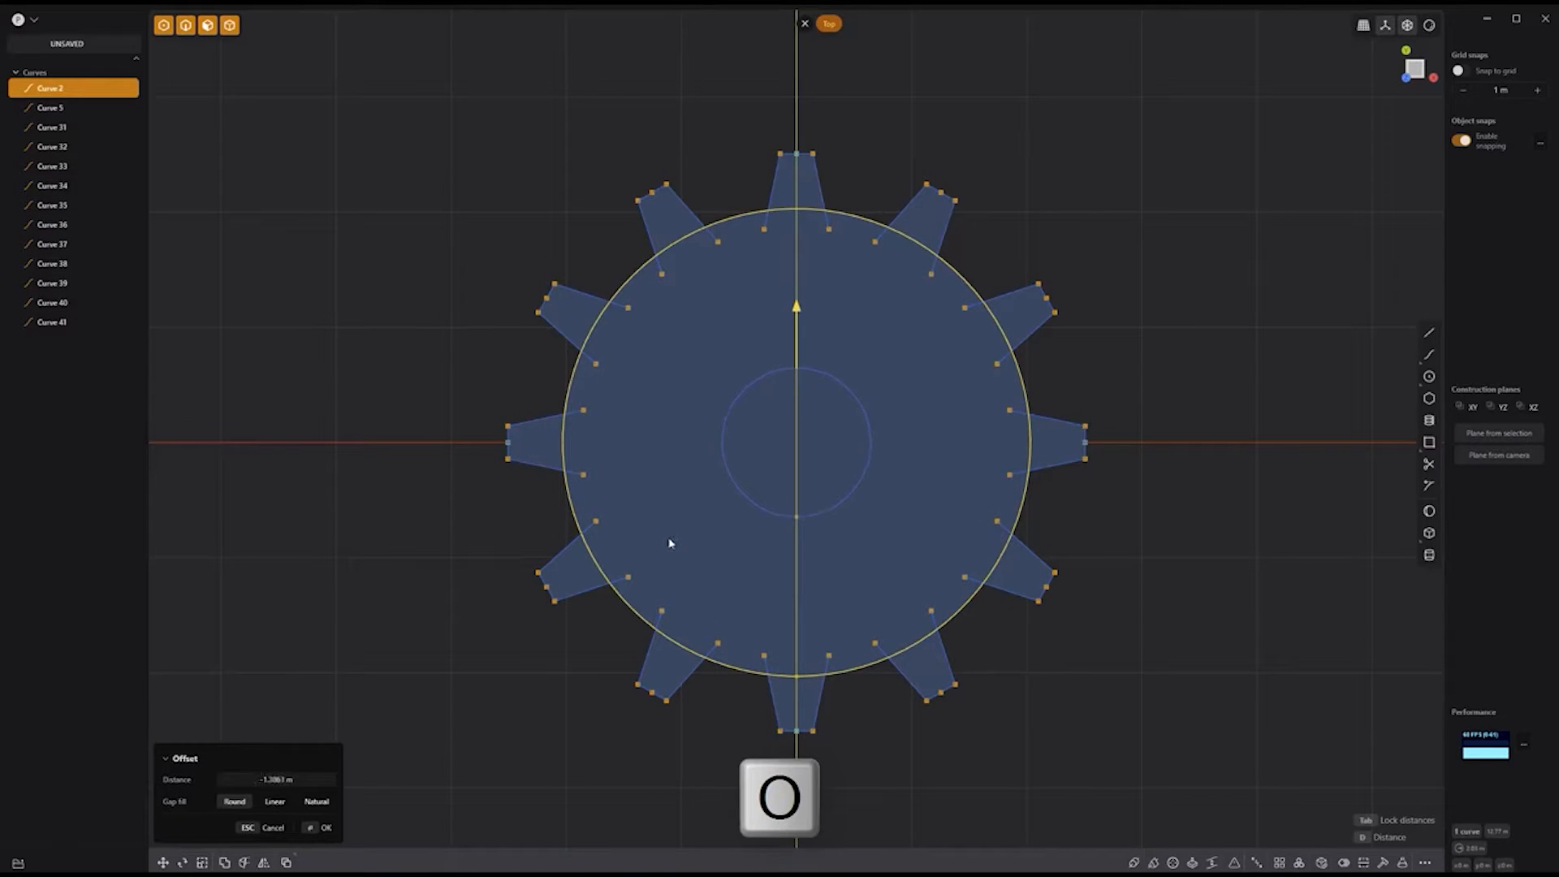
left_click(663, 538)
key("Return")
Step: Draw a spoke from outer circle to hub and radially array it to 8
left_click(1428, 333)
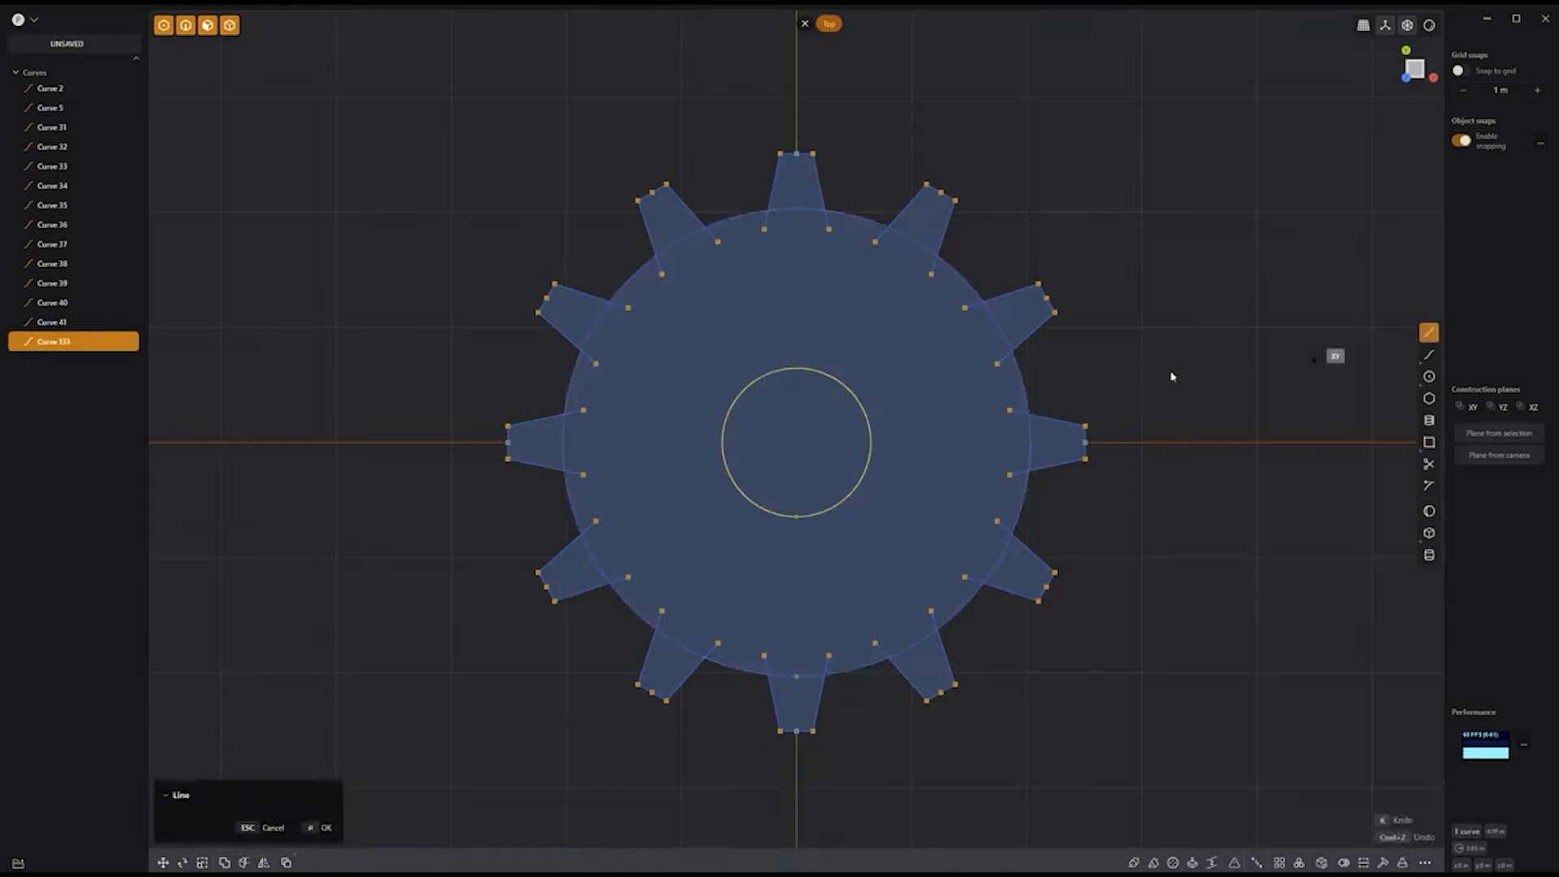
left_click(790, 211)
left_click(803, 368)
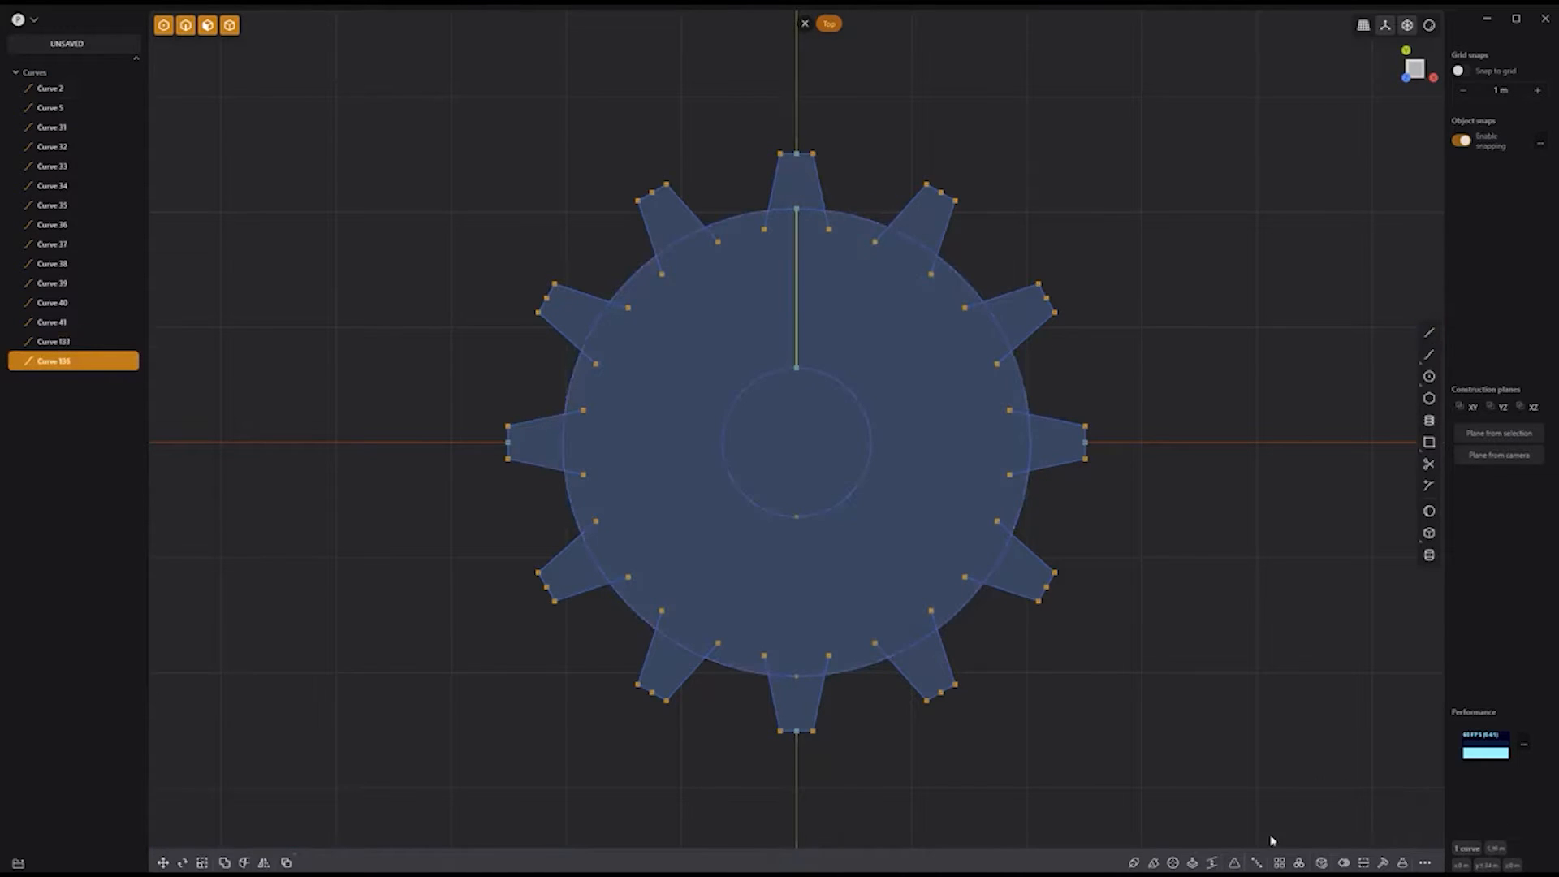
left_click(1298, 863)
left_click(802, 441)
key("Return")
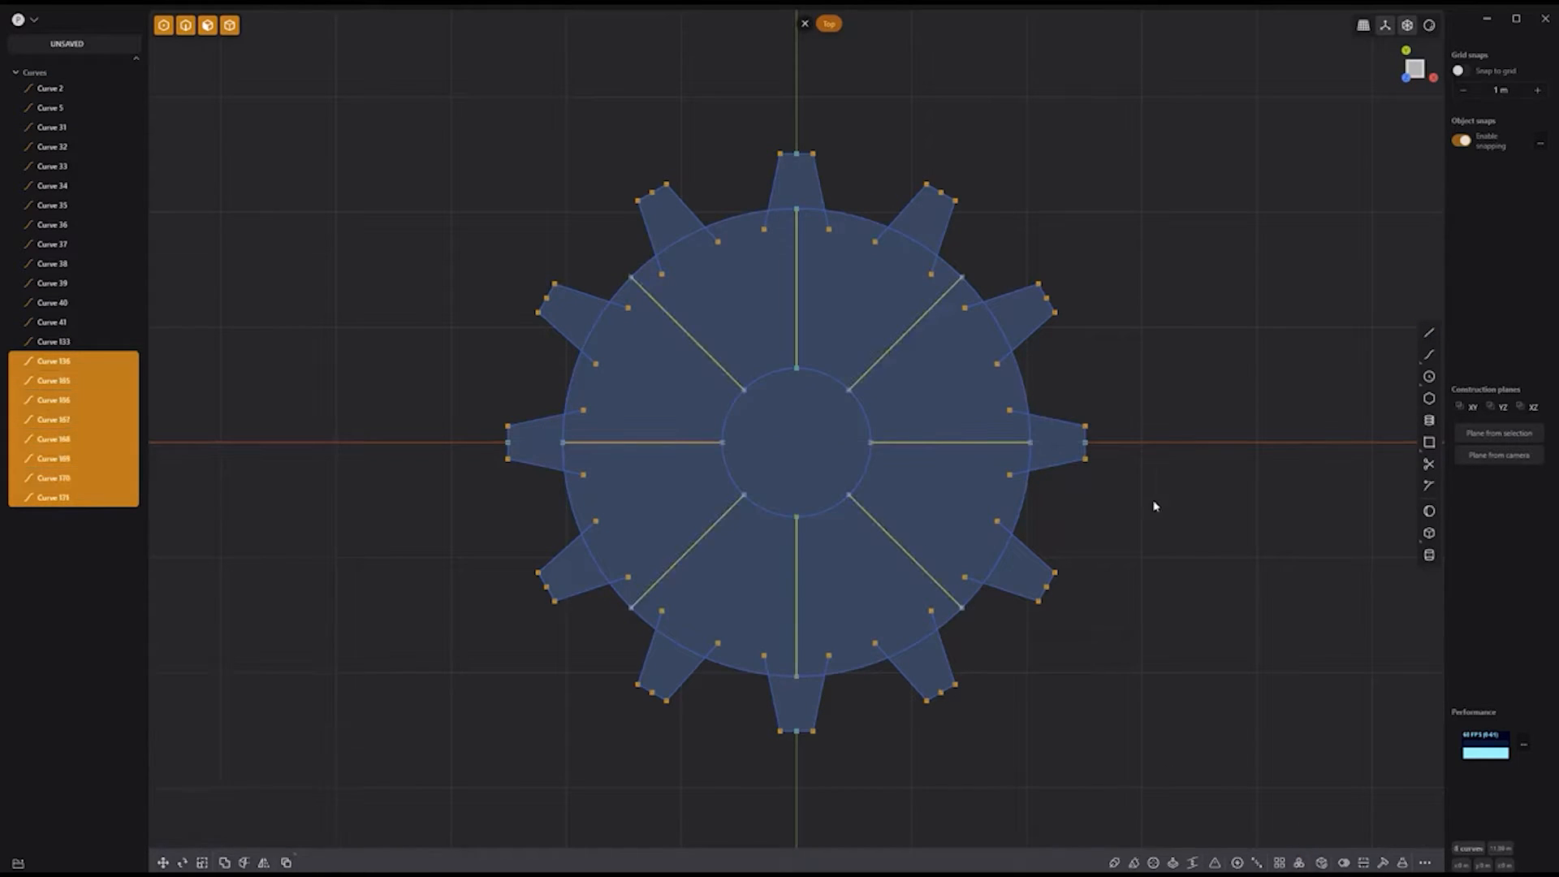
Step: Select all eight sectors between the spokes and start offsetting them inward
left_click(898, 355)
key("e")
mouse_move(926, 468)
left_mouse_down()
mouse_move(749, 549)
mouse_move(734, 333)
left_mouse_up()
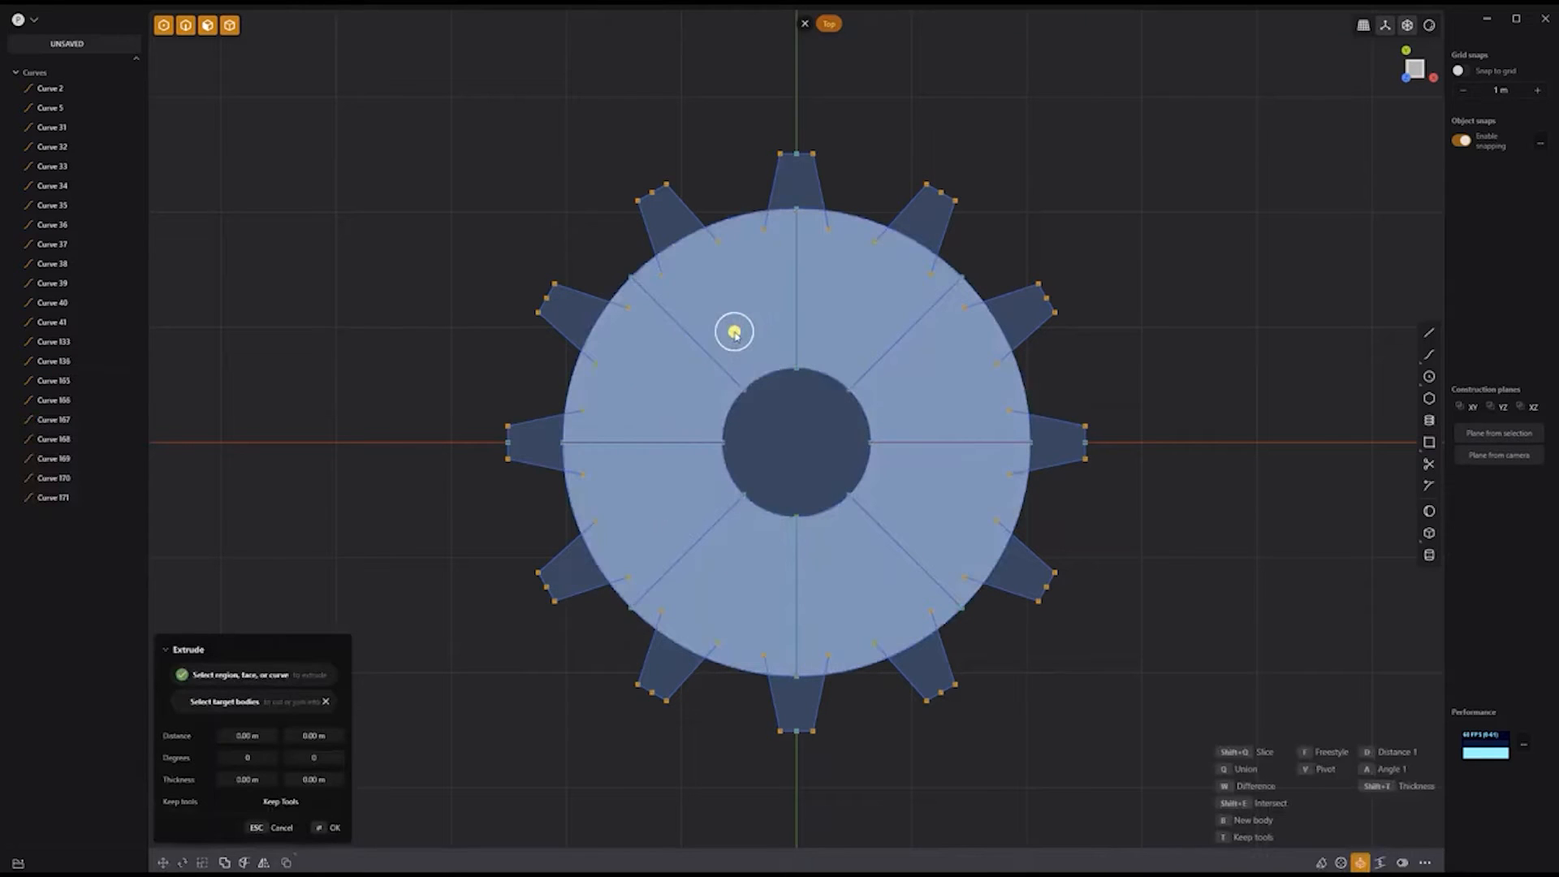
key("o")
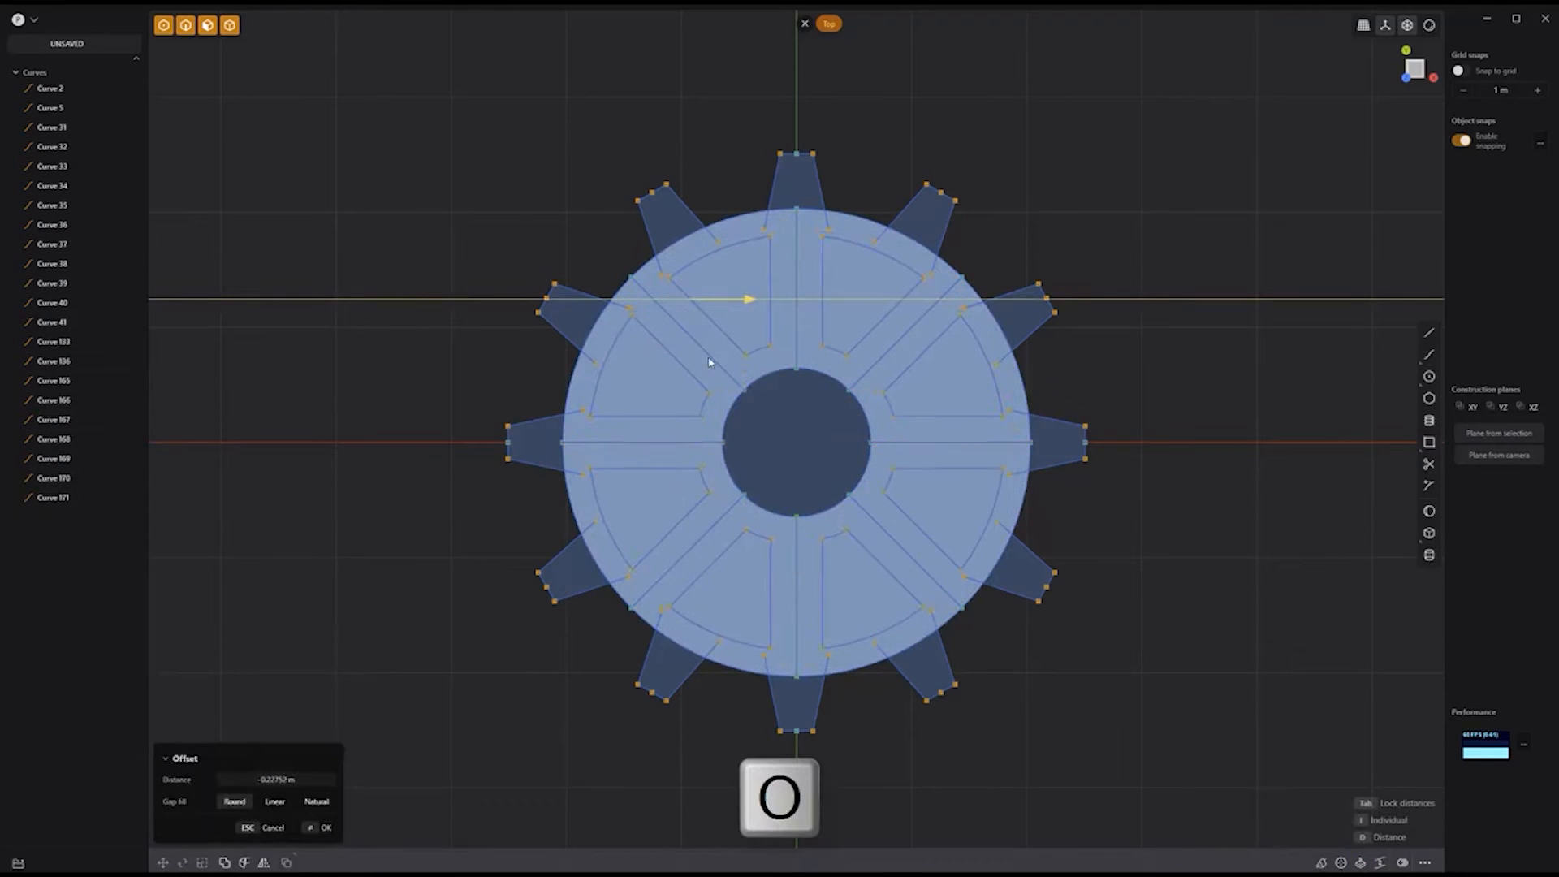
Step: Commit the eight inset sector outlines and hide the eight spoke lines
key("Return")
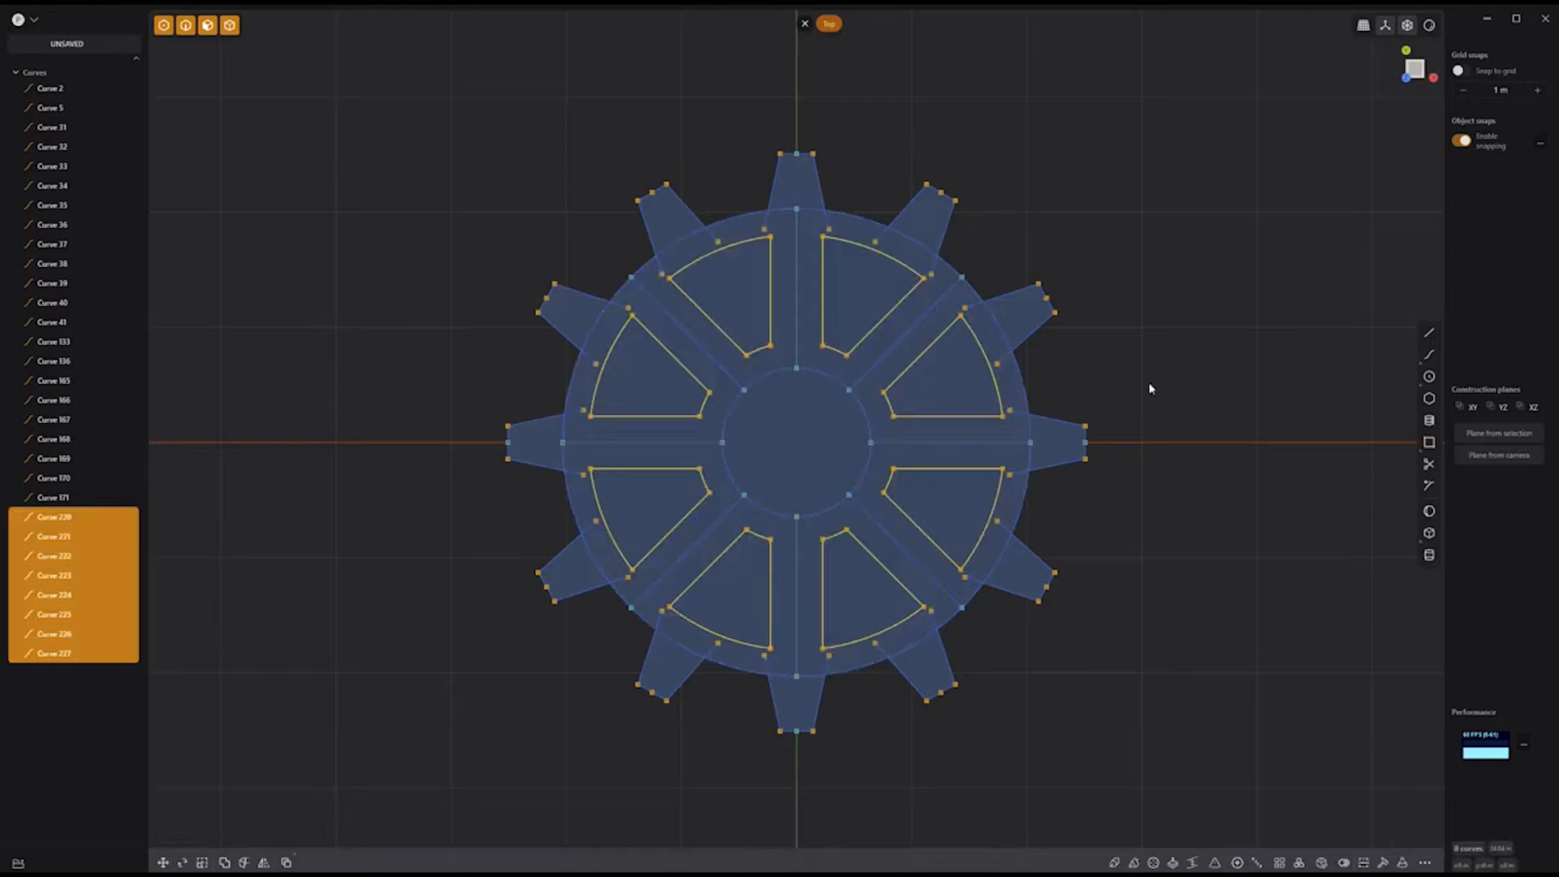
left_click(797, 334)
left_click(892, 349, "shift")
key("Escape")
left_click(885, 354, "shift")
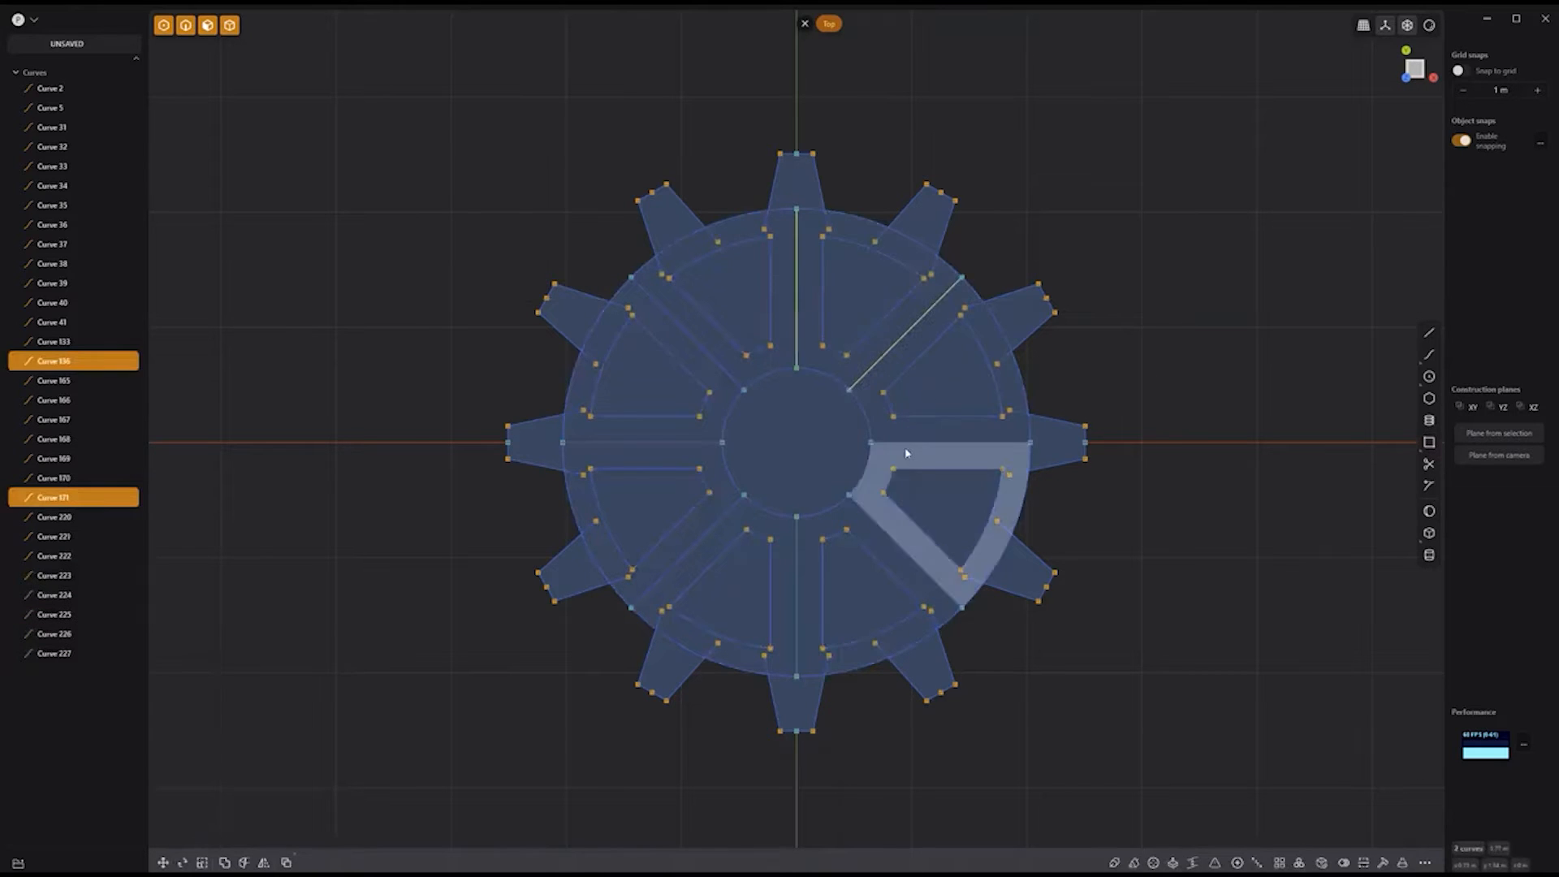
left_click(904, 443, "shift")
left_click(873, 519, "shift")
left_click(797, 553, "shift")
left_click(721, 516, "shift")
left_click(693, 444, "shift")
left_click(729, 376, "shift")
key("h")
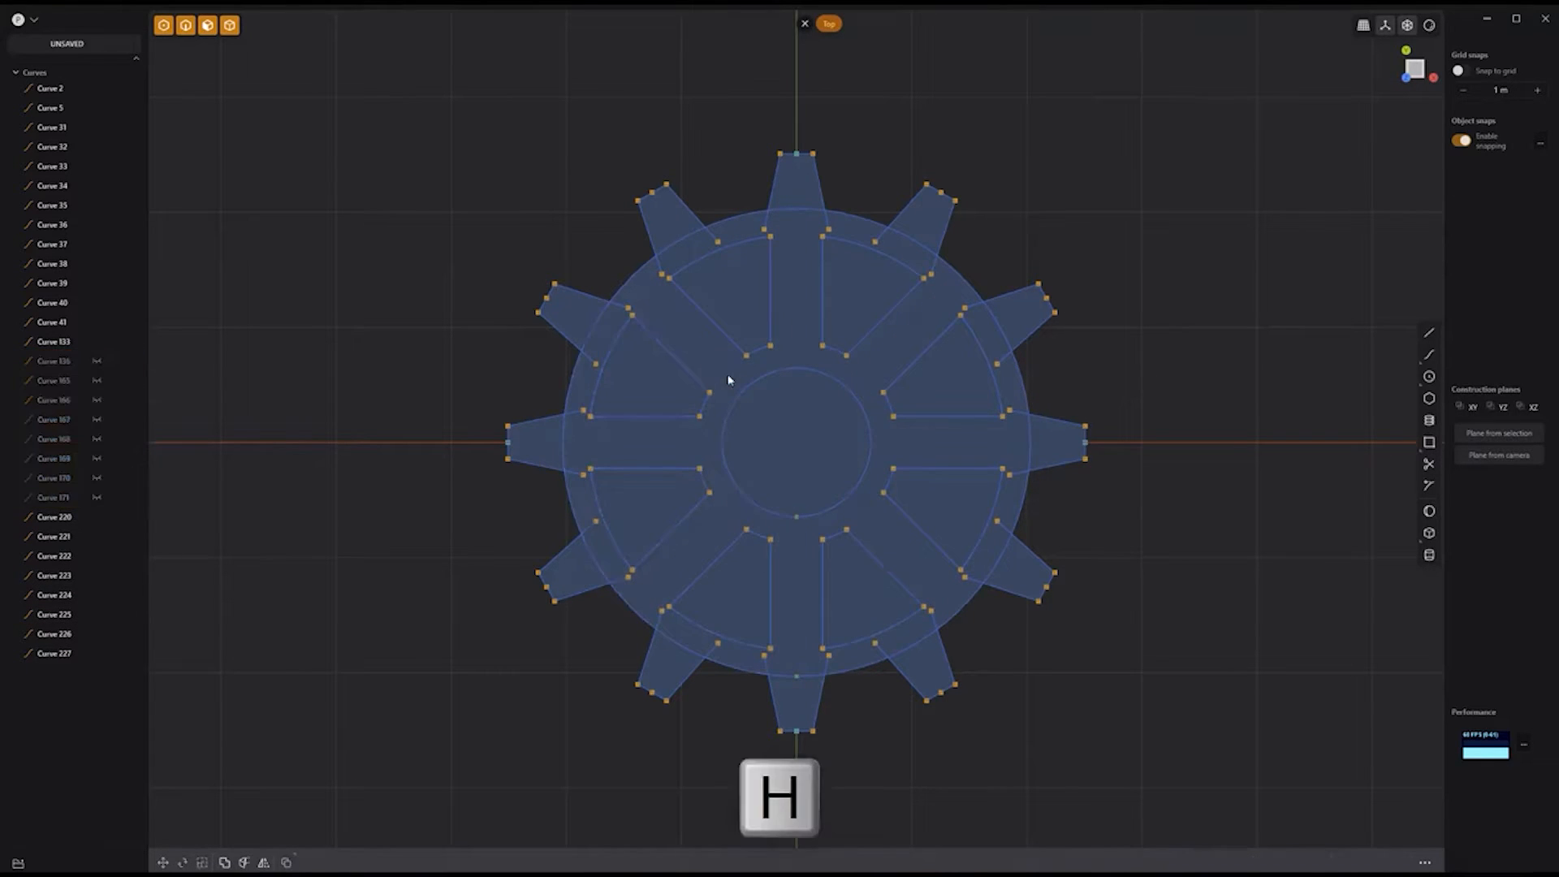
Step: Extrude the spoked wheel region and all ten teeth into a solid gear
left_click(729, 380)
left_click(801, 181)
left_click(922, 221)
left_click(1015, 317)
left_click(1053, 445)
left_click(1018, 567)
left_click(923, 662)
left_click(803, 703)
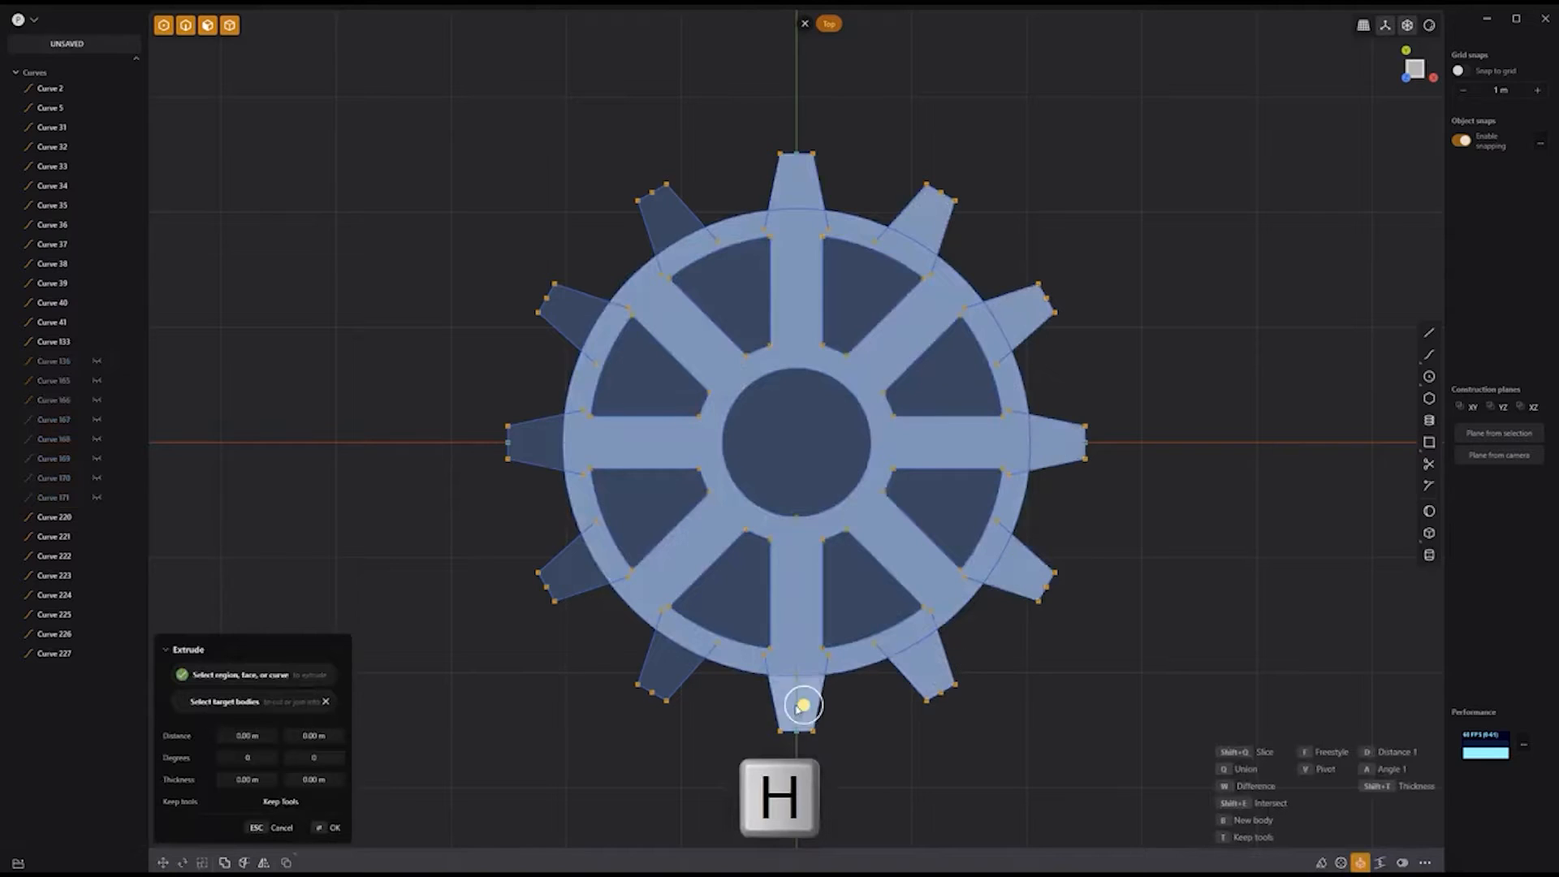
left_click(542, 440)
left_click(571, 316)
left_click(666, 214)
middle_click_drag(1228, 414, 1169, 267)
left_click_drag(777, 258, 777, 197)
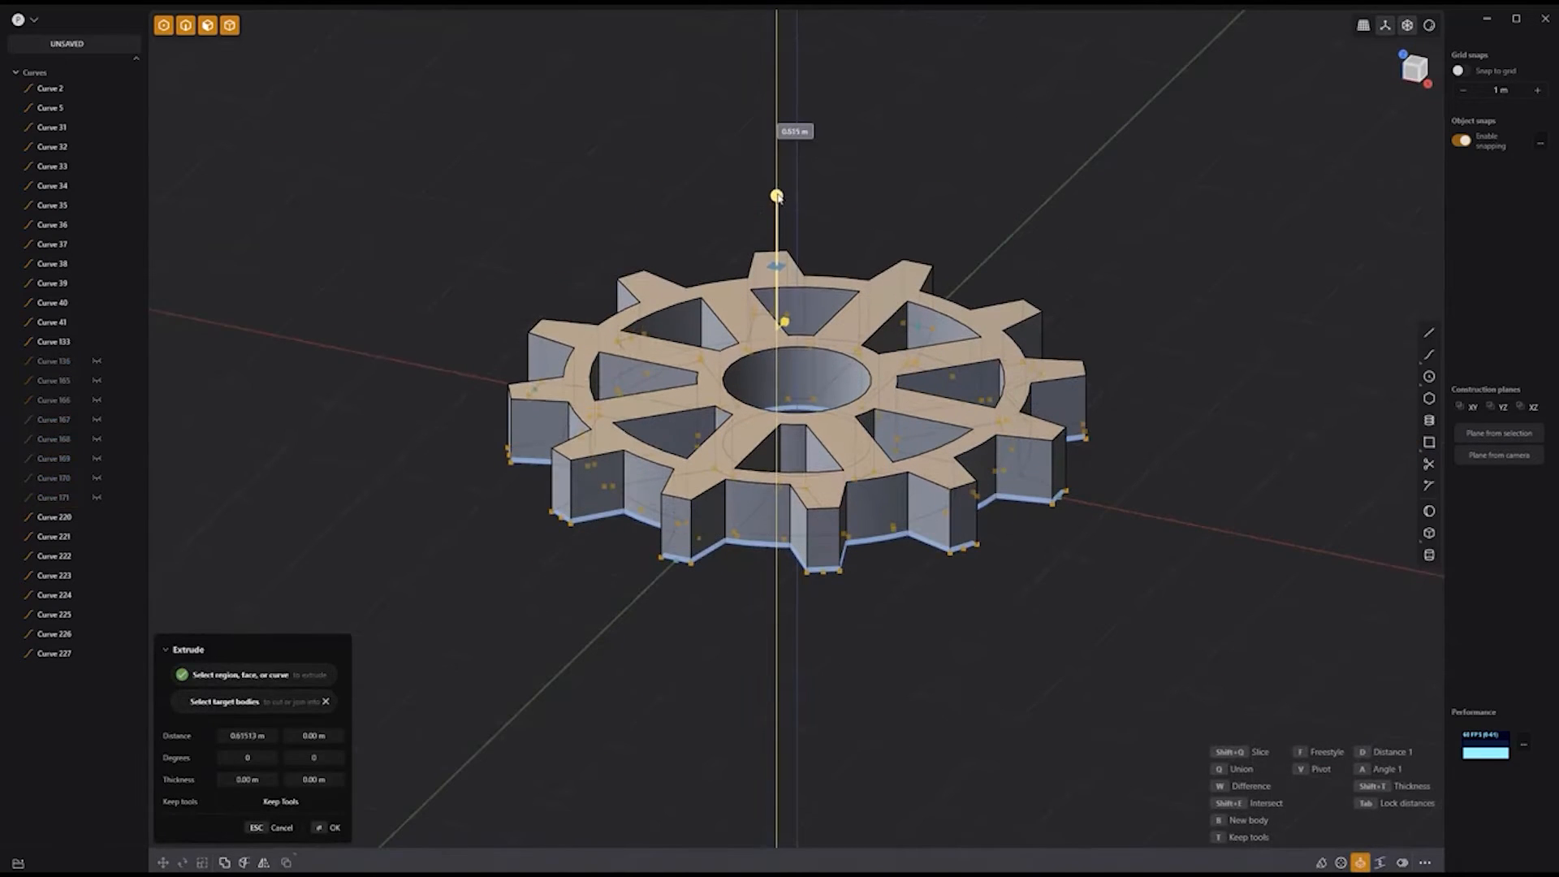
key("Return")
Step: Group all the sketch curves and hide them
left_click(54, 122)
left_click(57, 687, "shift")
key("ctrl+g")
key("h")
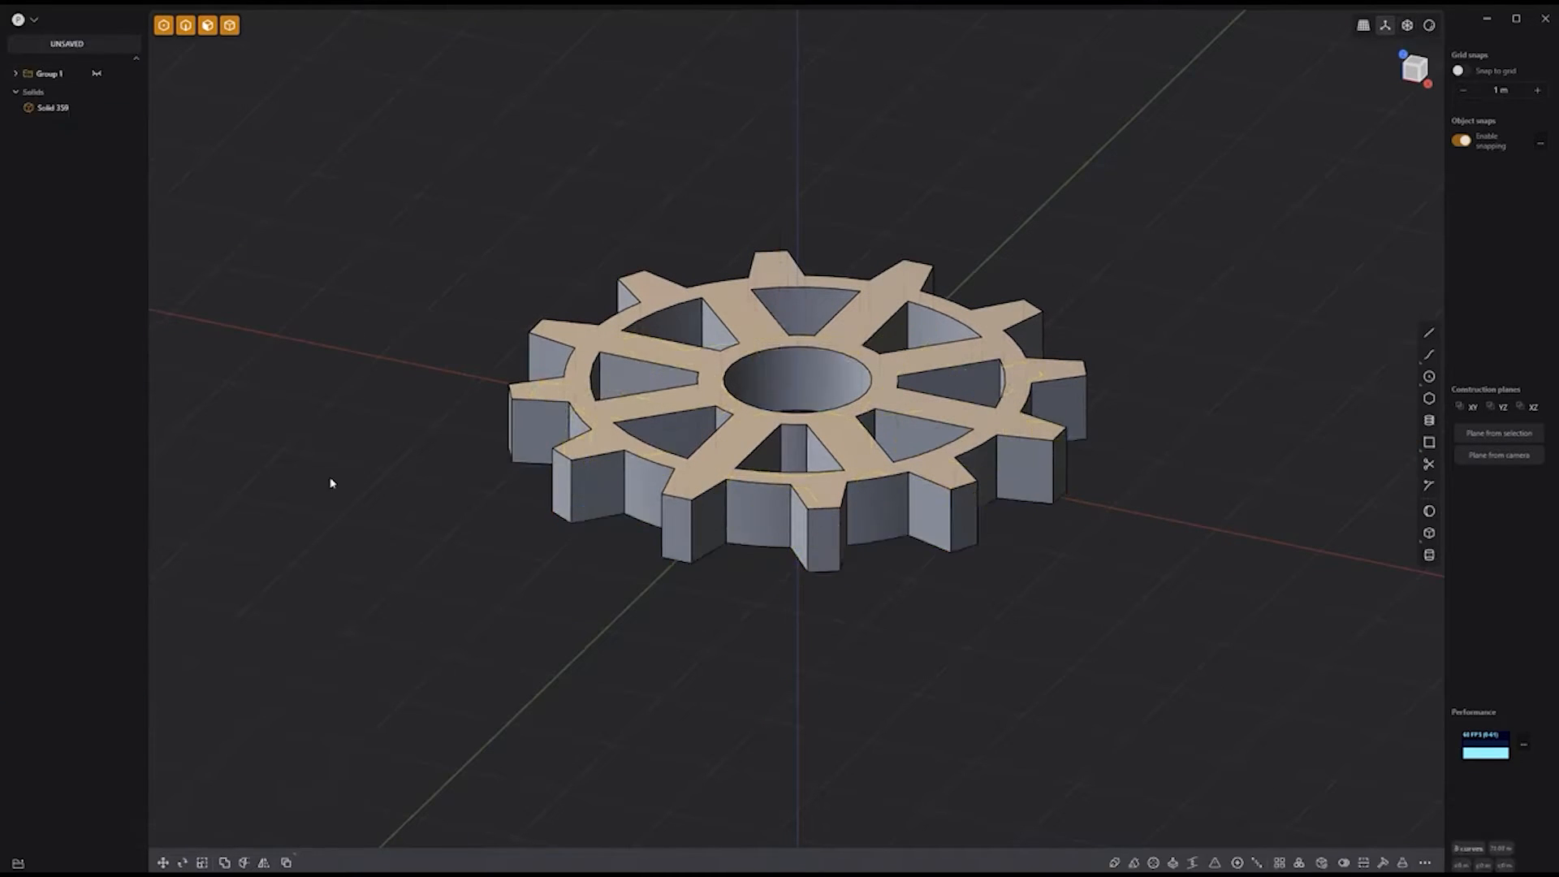
Step: Fillet every edge of the gear solid
middle_click_drag(497, 550, 508, 581, "shift")
scroll(508, 581, "up", 4)
key("2")
left_click_drag(1234, 755, 257, 84)
key("b")
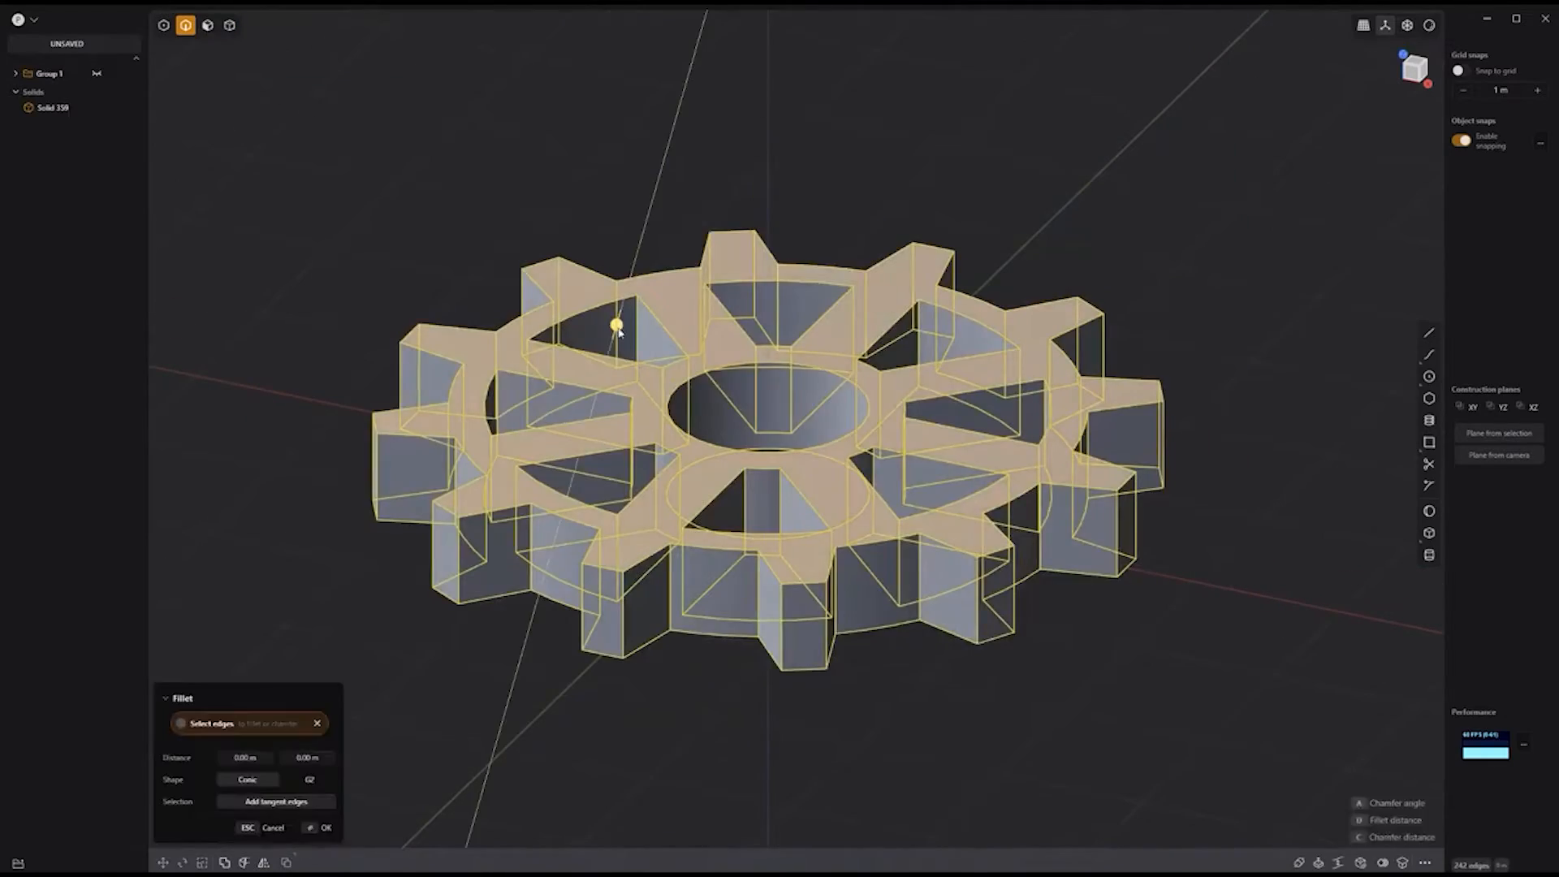
left_click_drag(620, 324, 613, 334)
key("Return")
left_click(1155, 289)
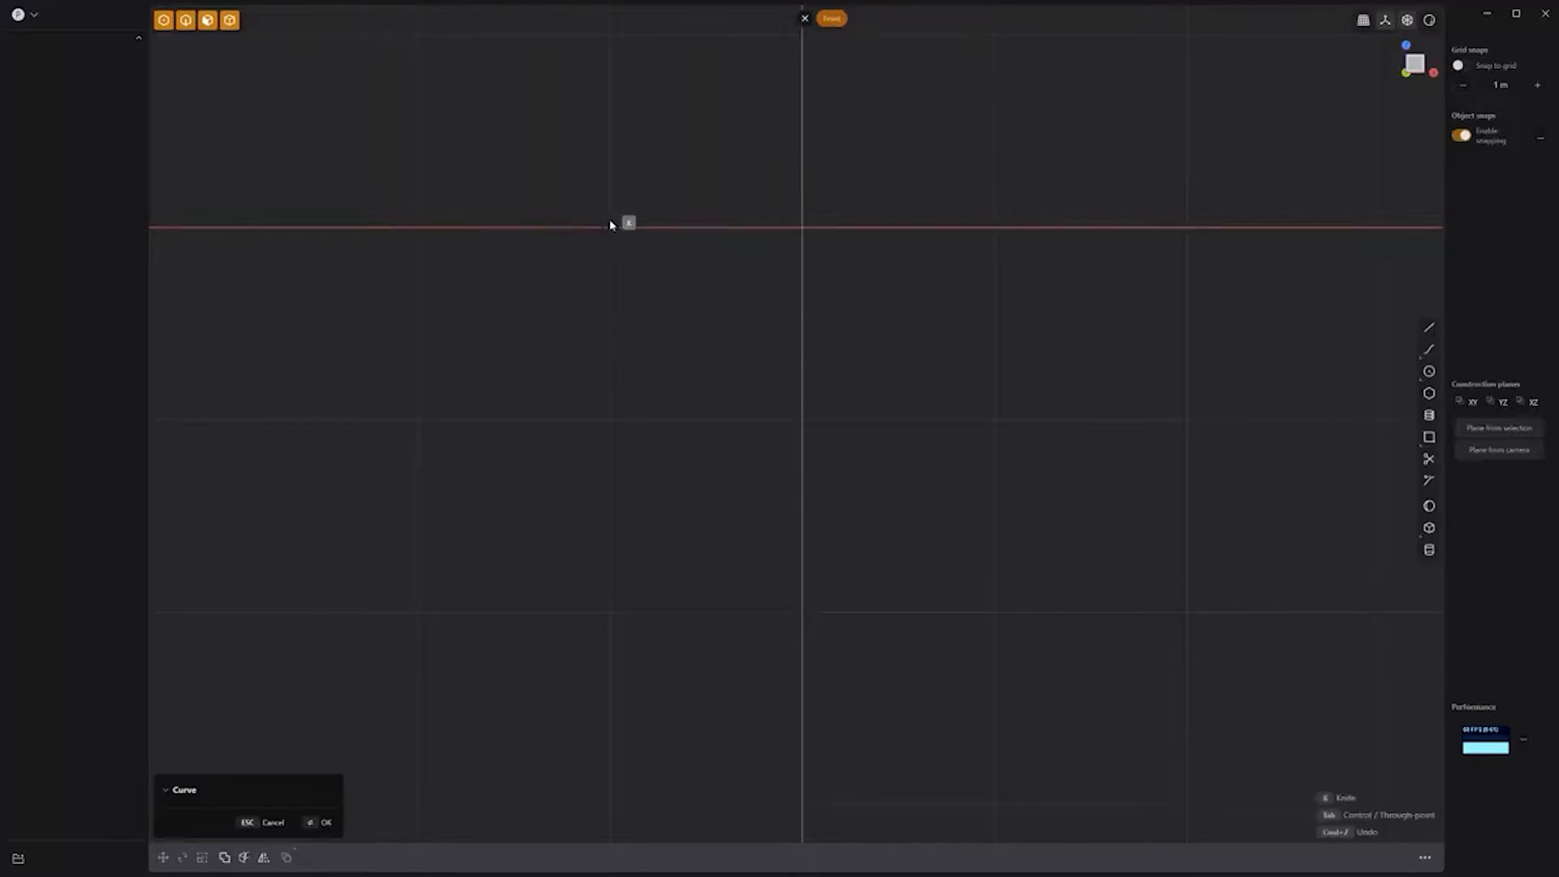
Step: Draw a wavy curve starting and ending on the red axis
left_click(615, 252)
left_click(619, 274)
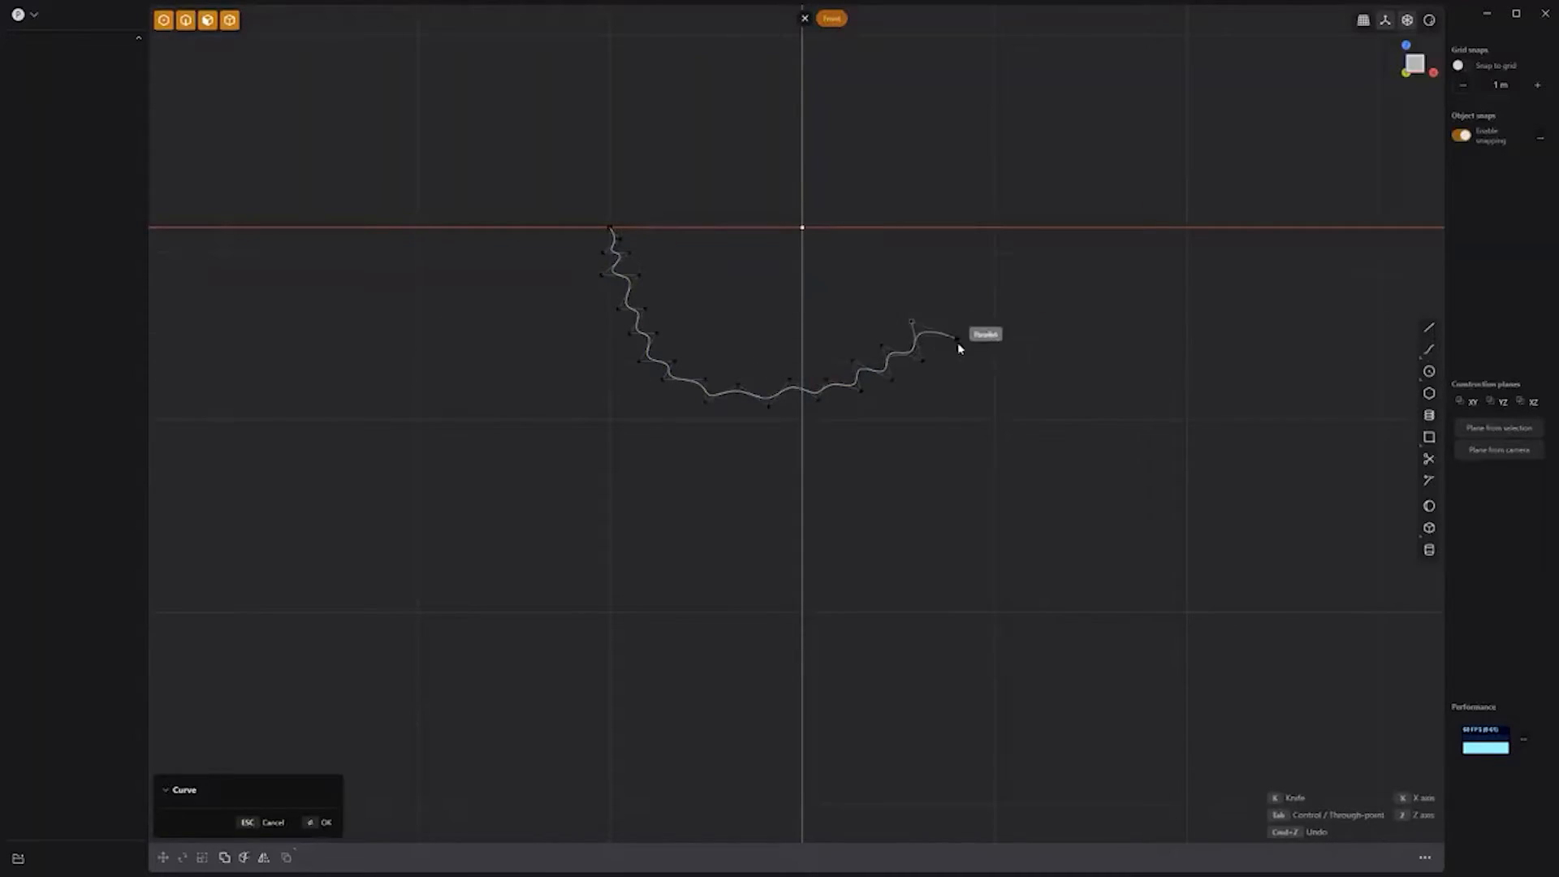
left_click(990, 228)
key("Return")
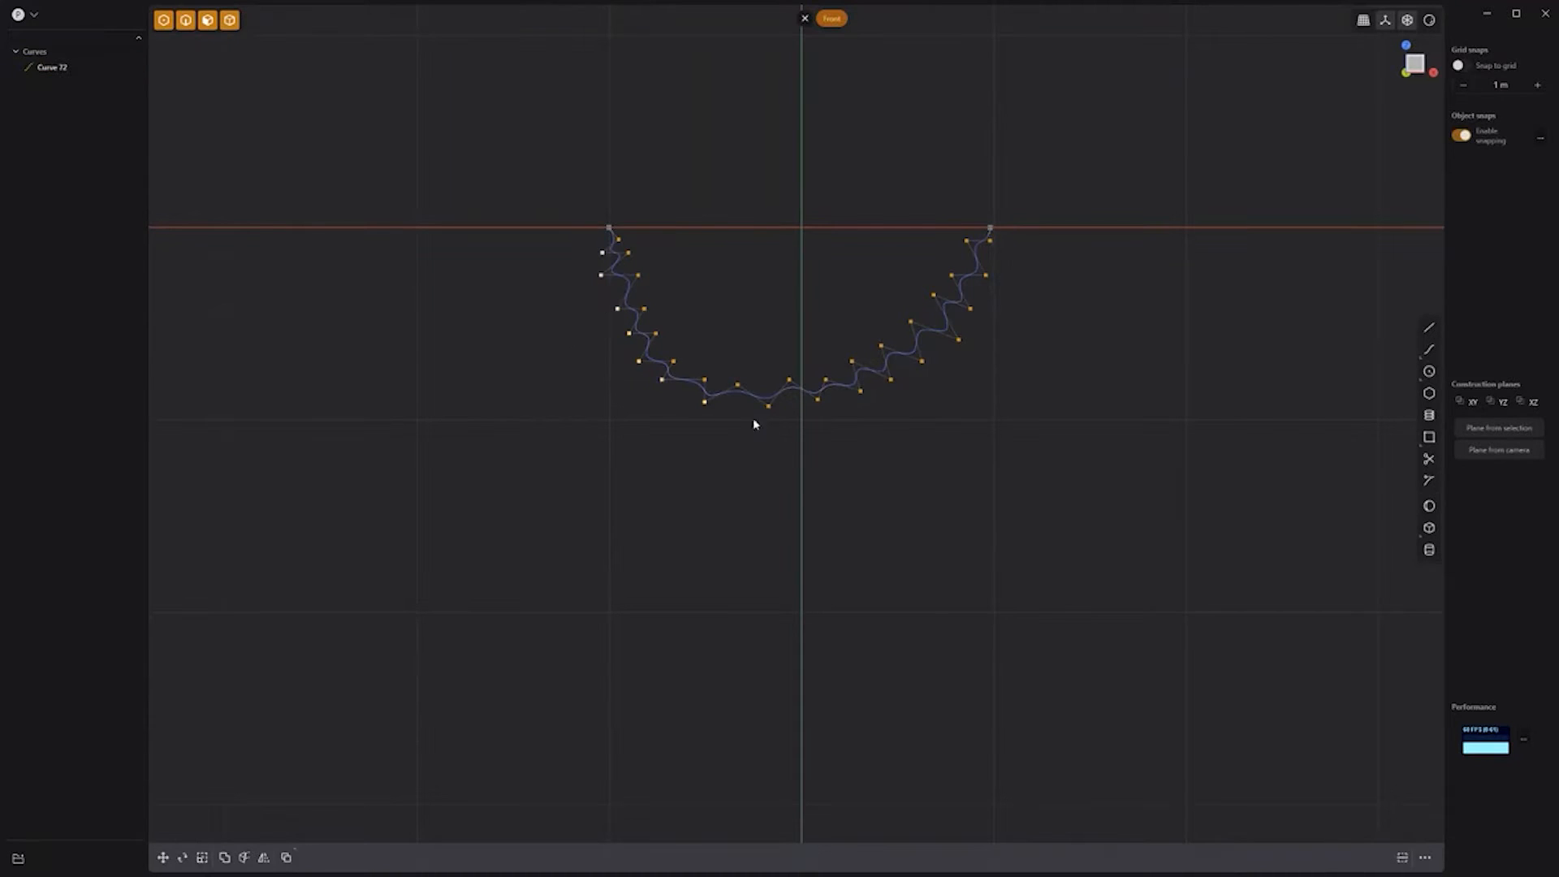
Step: Push some of the wavy curve's points back along Y
left_click(985, 277, "shift")
middle_click_drag(1077, 337, 995, 409)
key("g")
left_click_drag(813, 333, 785, 354)
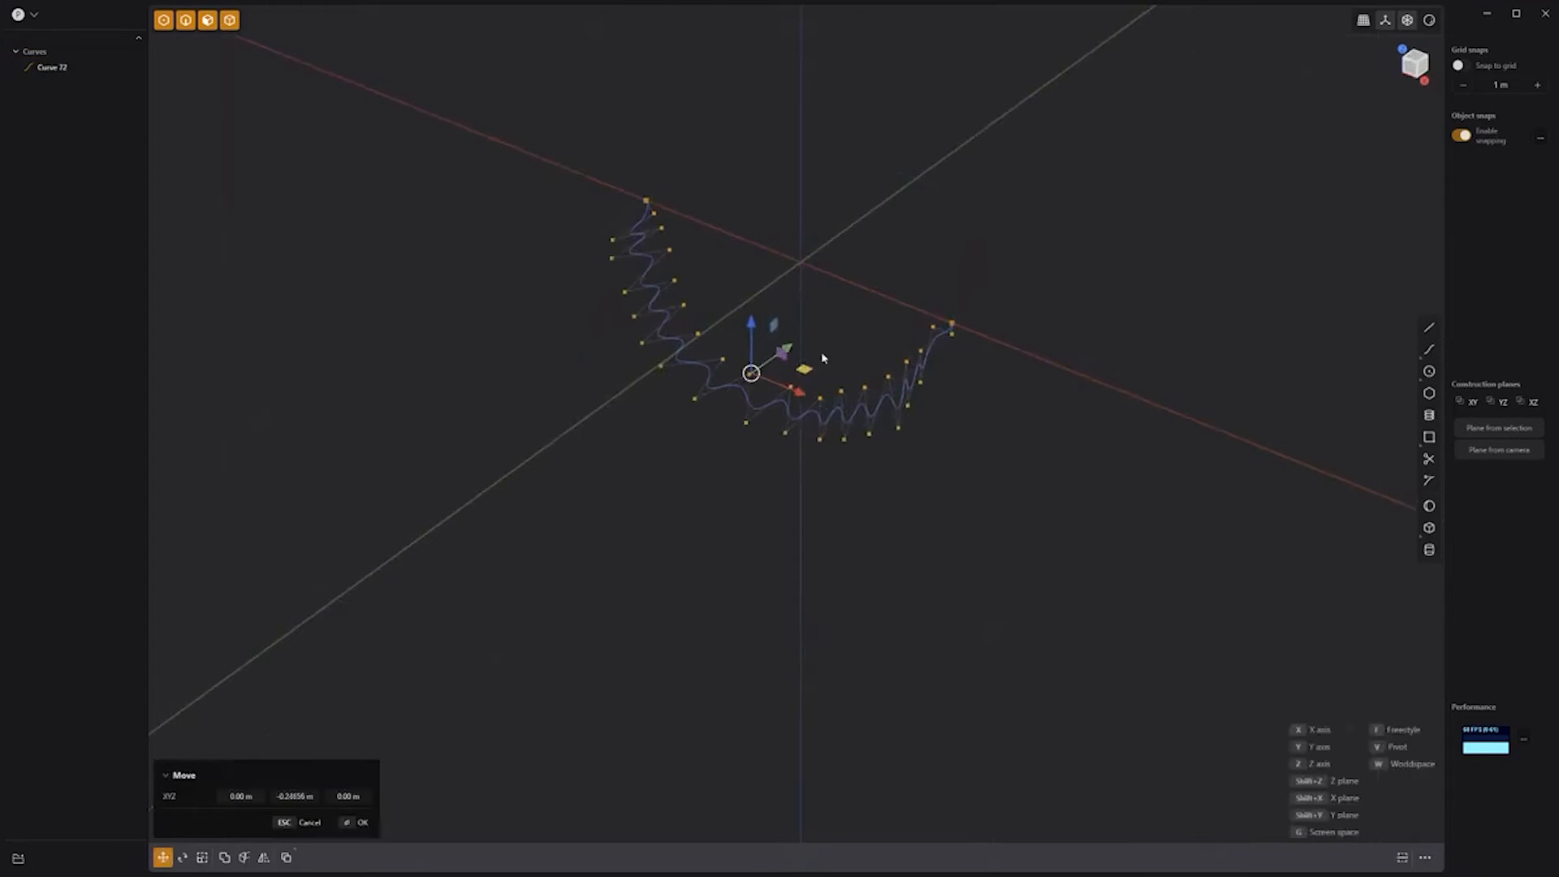
key("Return")
left_click(892, 532)
Step: In front view, draw an L-shaped line up to the zigzag's ends and round its bottom corner
key("KP_1")
scroll(893, 534, "down", 5)
middle_click_drag(909, 549, 834, 280, "shift")
scroll(835, 280, "down", 1)
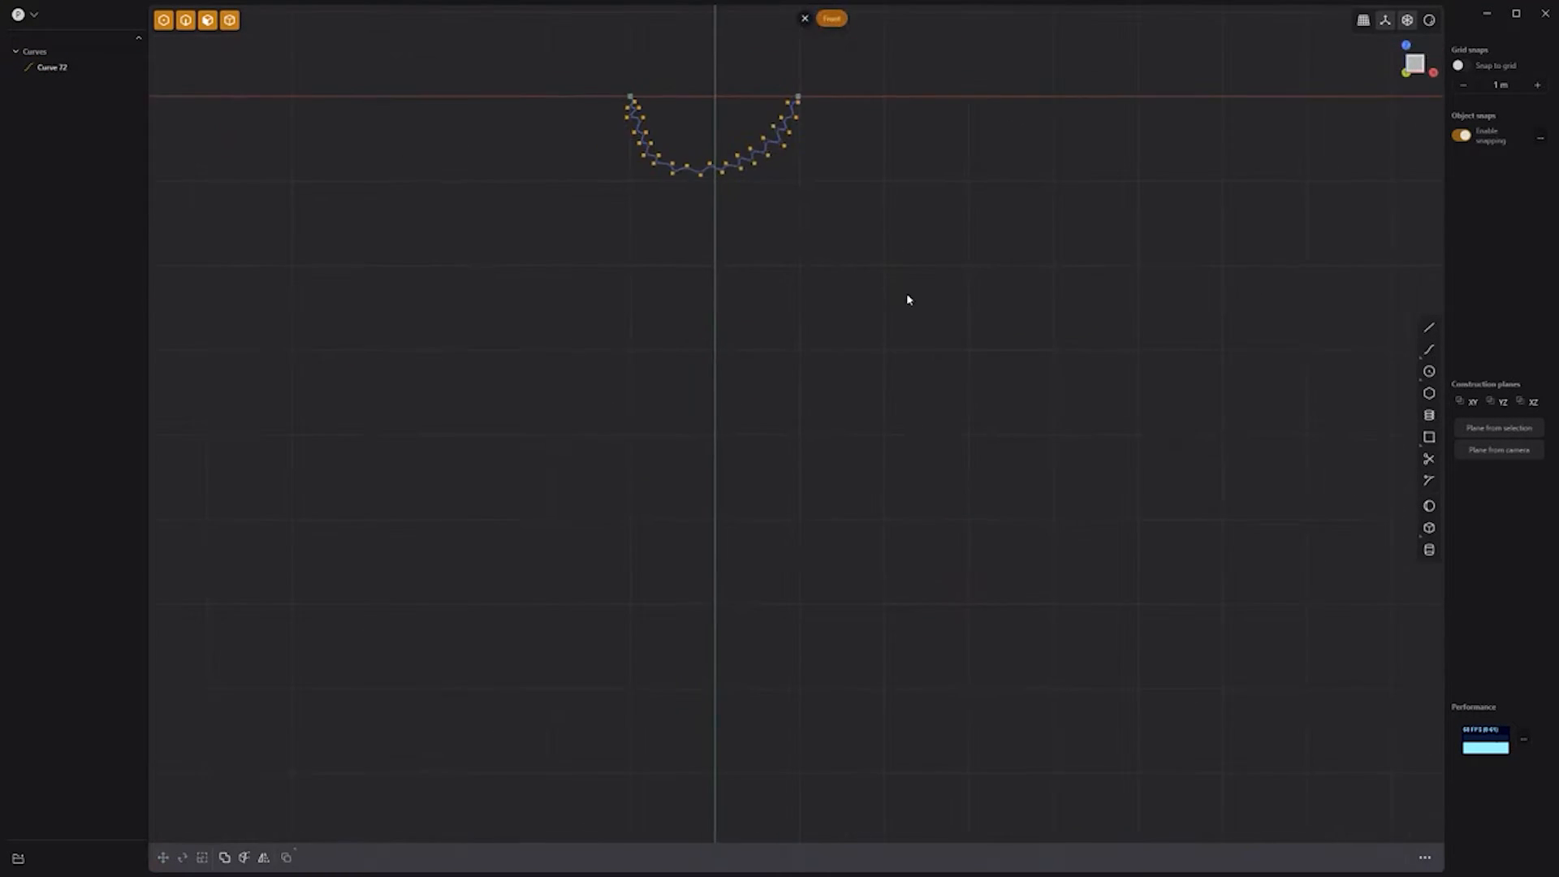
left_click(1429, 328)
left_click(725, 606)
left_click(1191, 602)
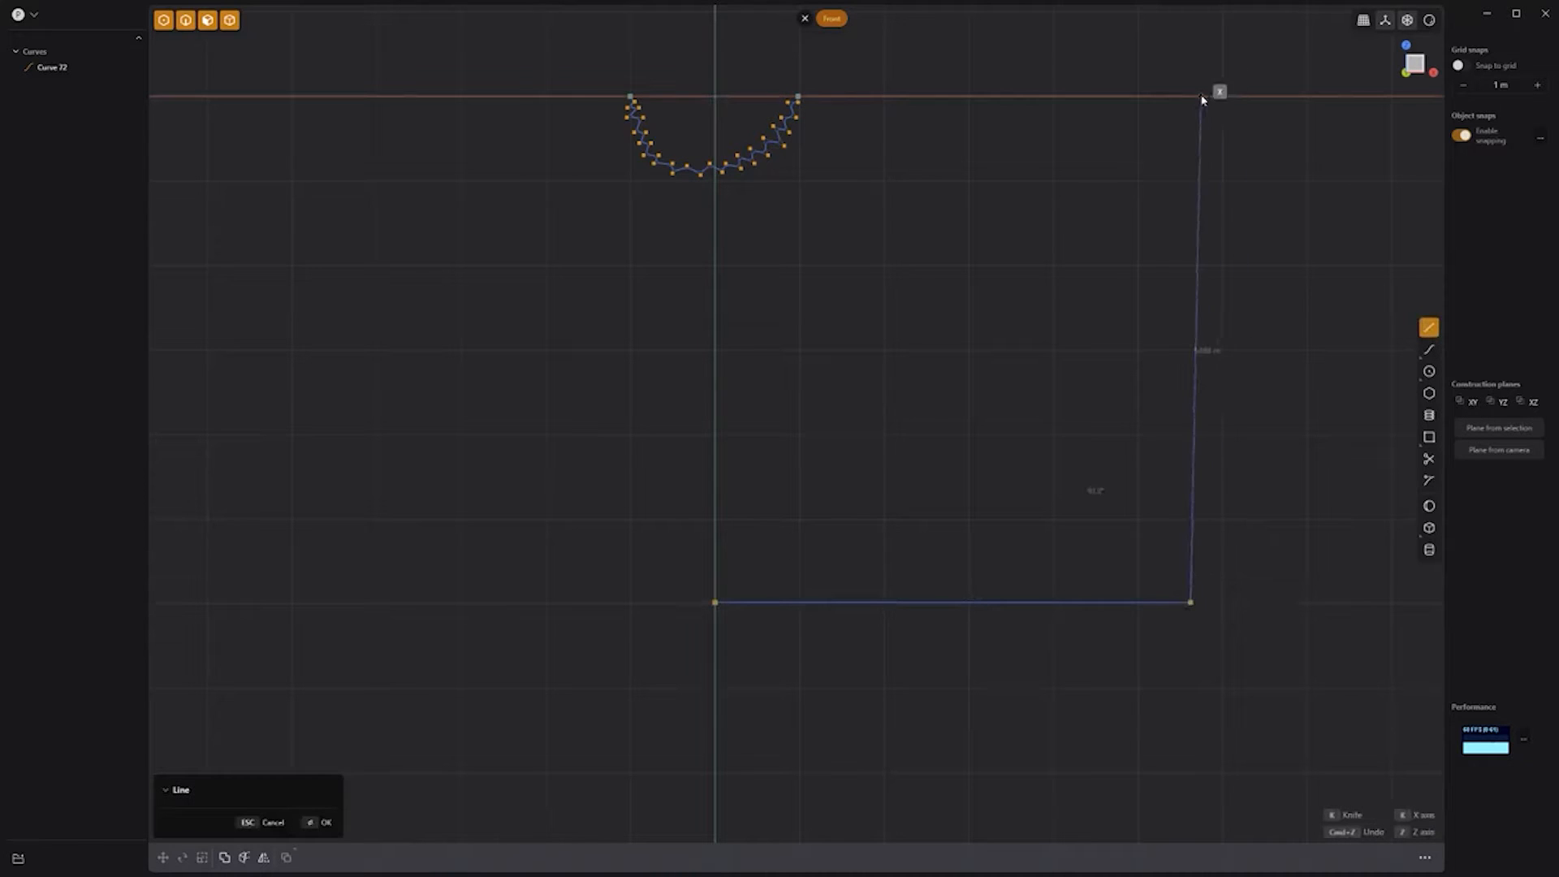
left_click(1190, 95)
key("Return")
key("b")
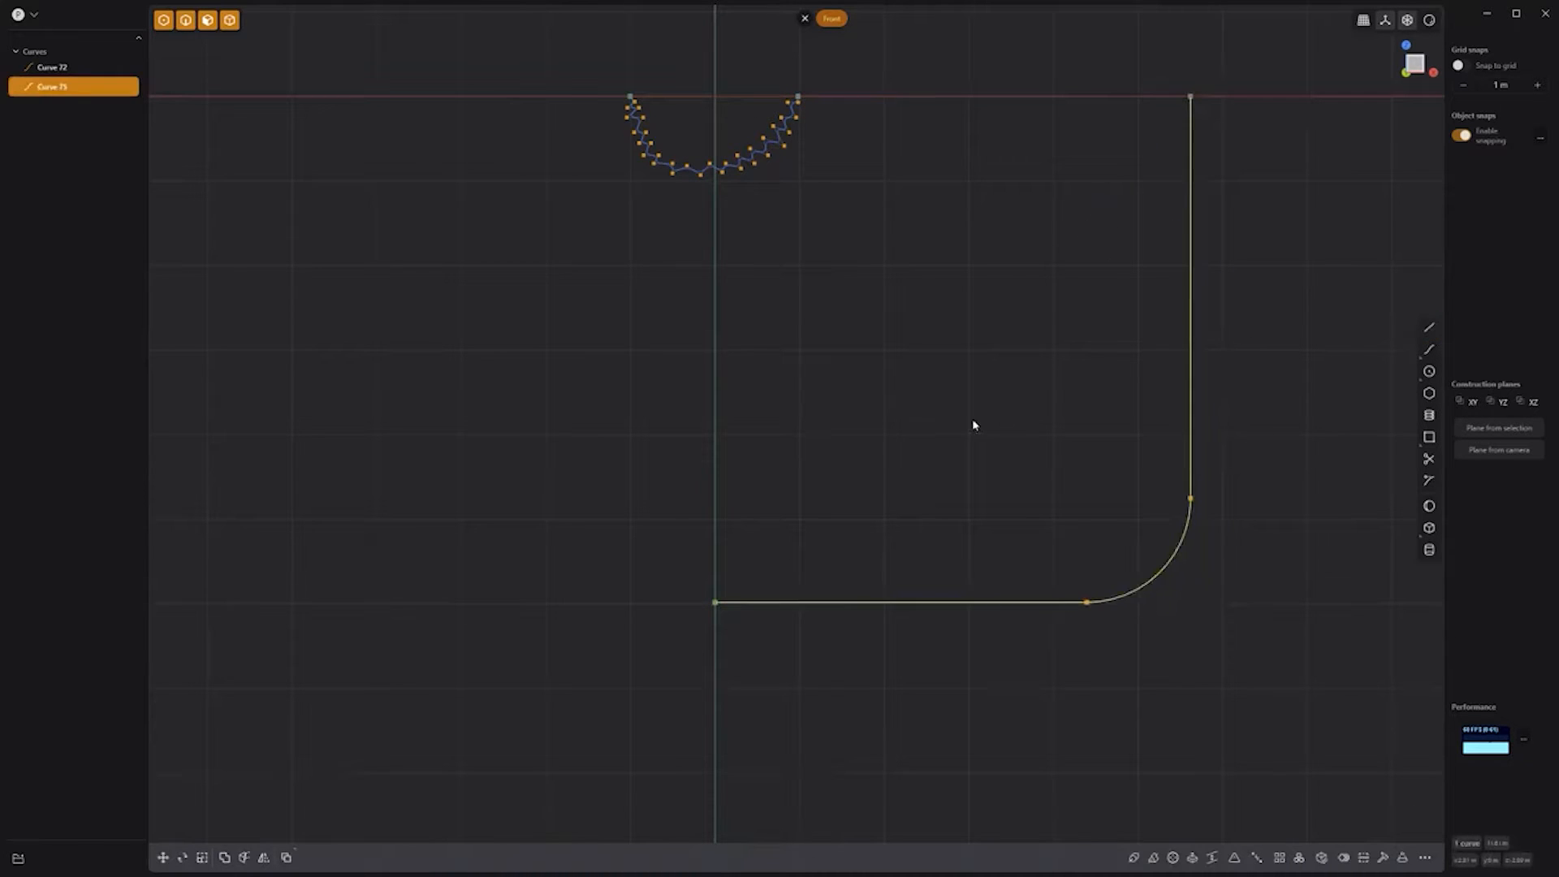
Step: Mirror the rounded L across the vertical axis and join both halves into a U
key("alt+x")
left_click(747, 97)
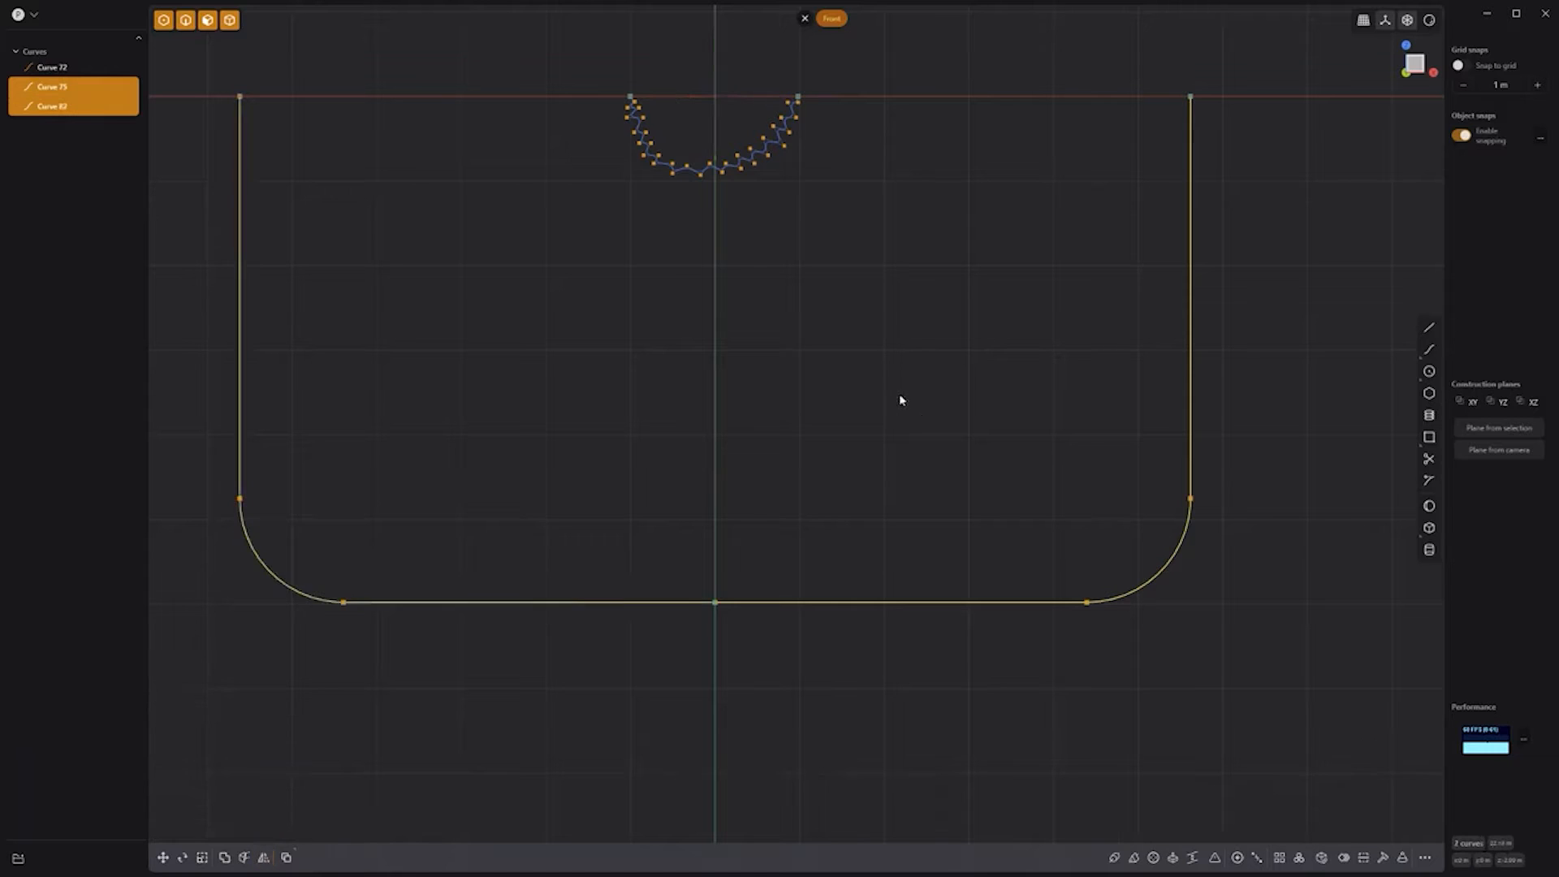
key("j")
Step: Move the U-shaped outline back along the Y axis
middle_click_drag(1080, 406, 898, 462)
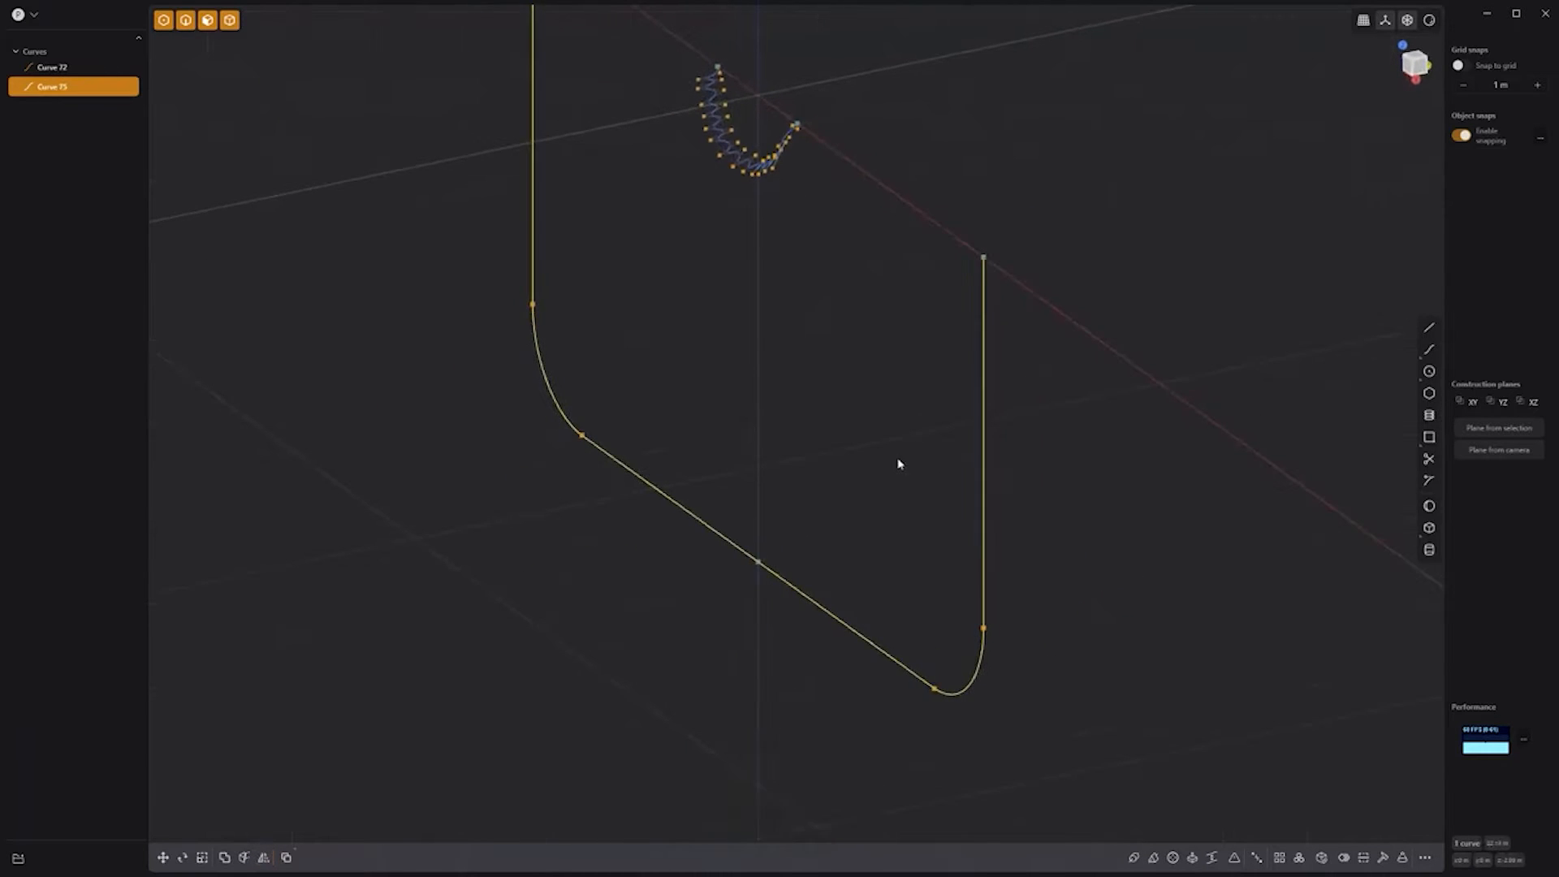
key("g")
left_click_drag(809, 321, 907, 302)
left_click(801, 309)
scroll(800, 309, "down", 2)
middle_click_drag(801, 310, 820, 341, "shift")
scroll(810, 403, "up", 4)
Step: Draw a line from the zigzag's right end to the outline corner and bend it into an arc
key("l")
left_click(829, 246)
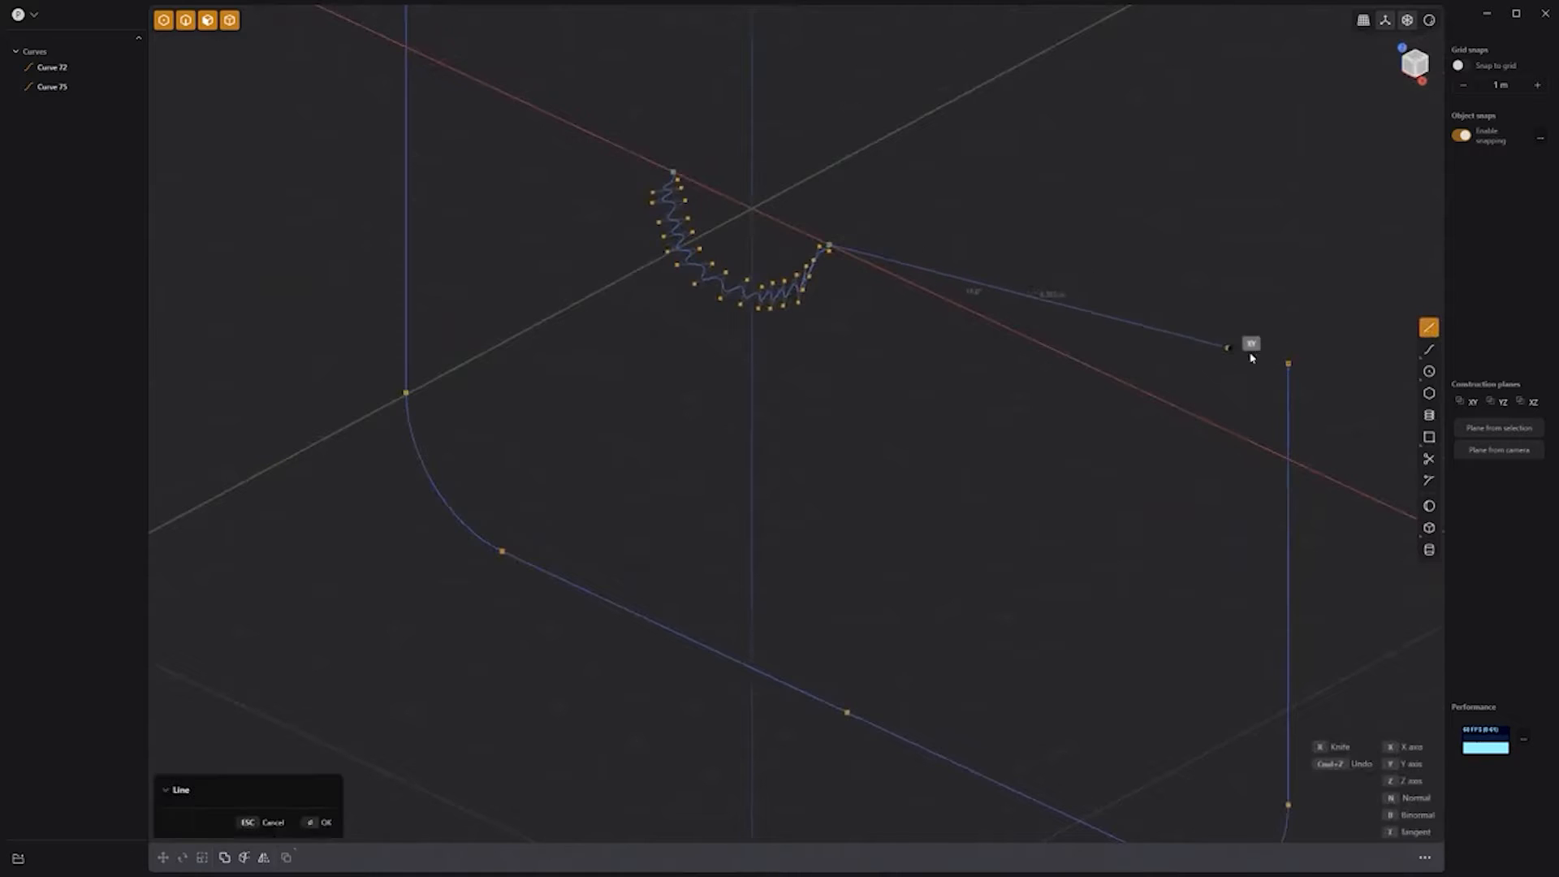
key("Return")
key("alt+1")
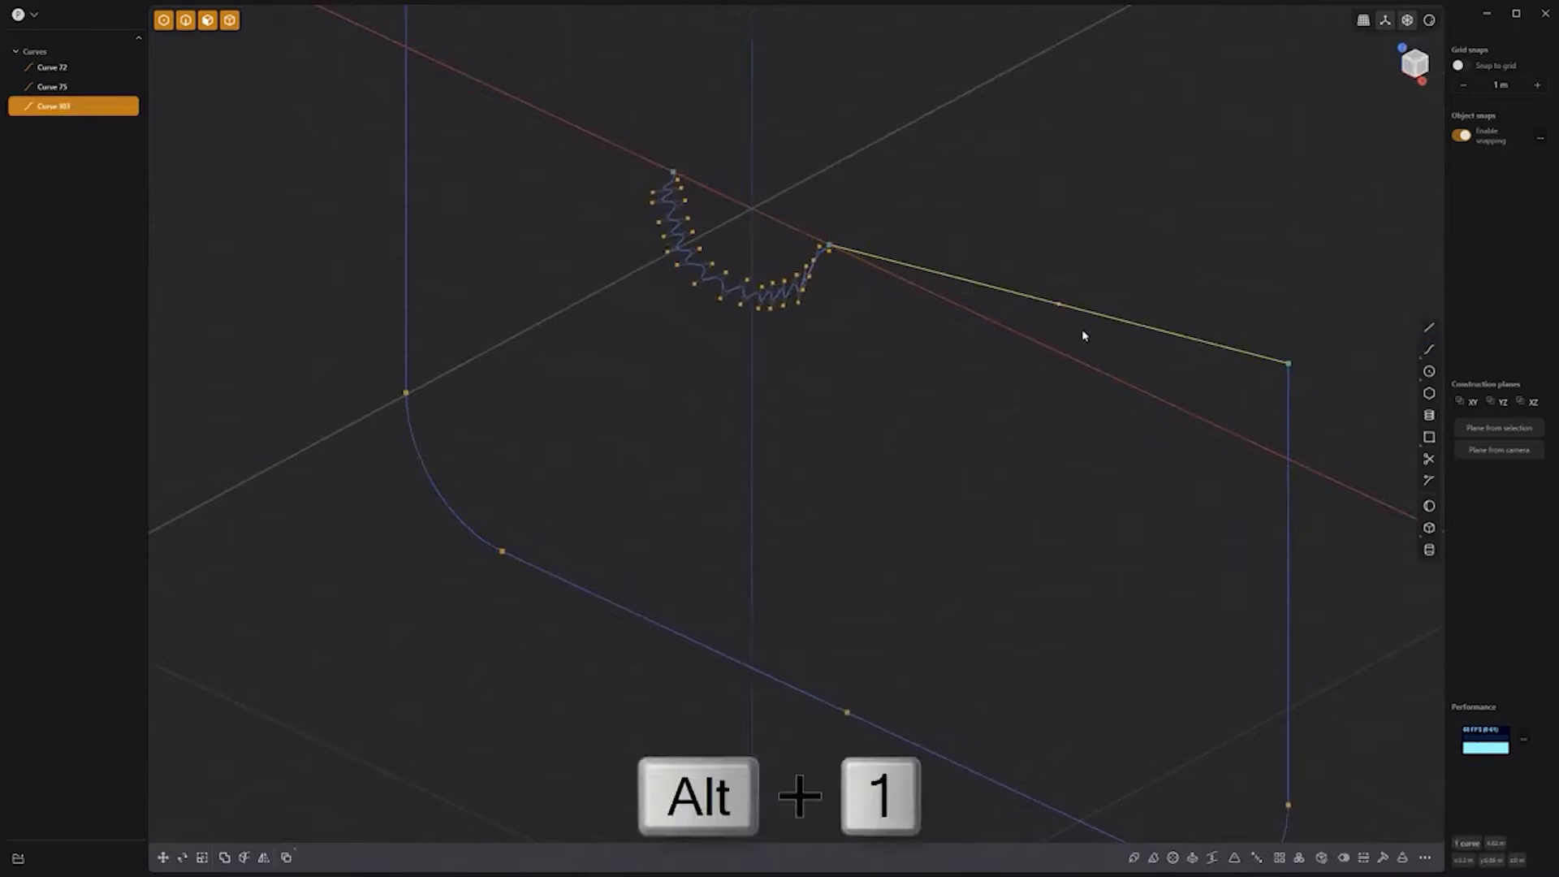
left_click(1060, 306)
key("KP_7")
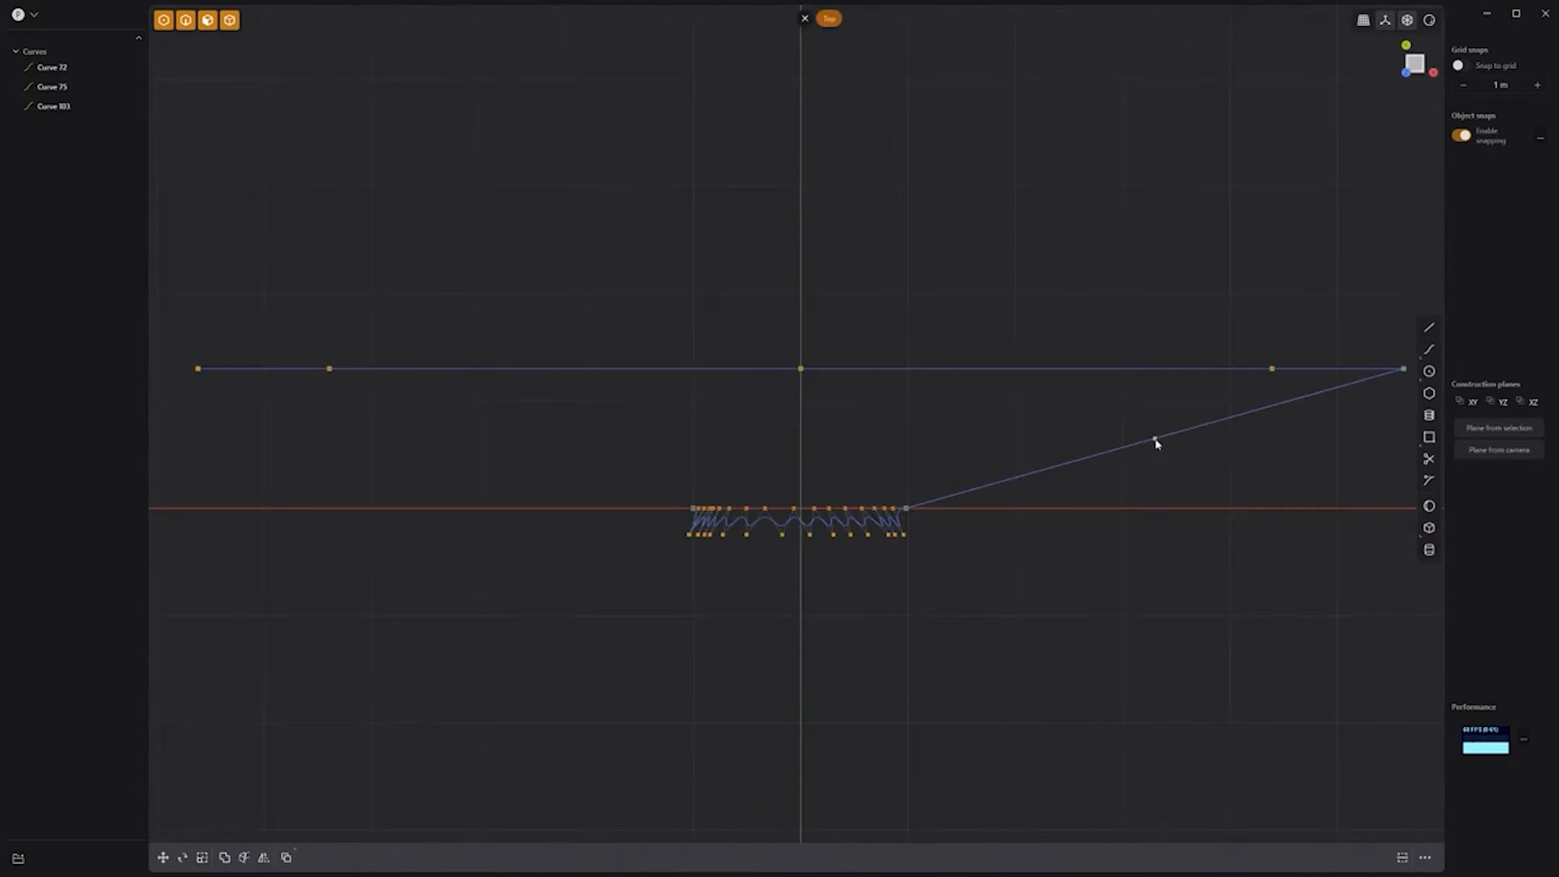
left_click_drag(1162, 449, 1225, 637)
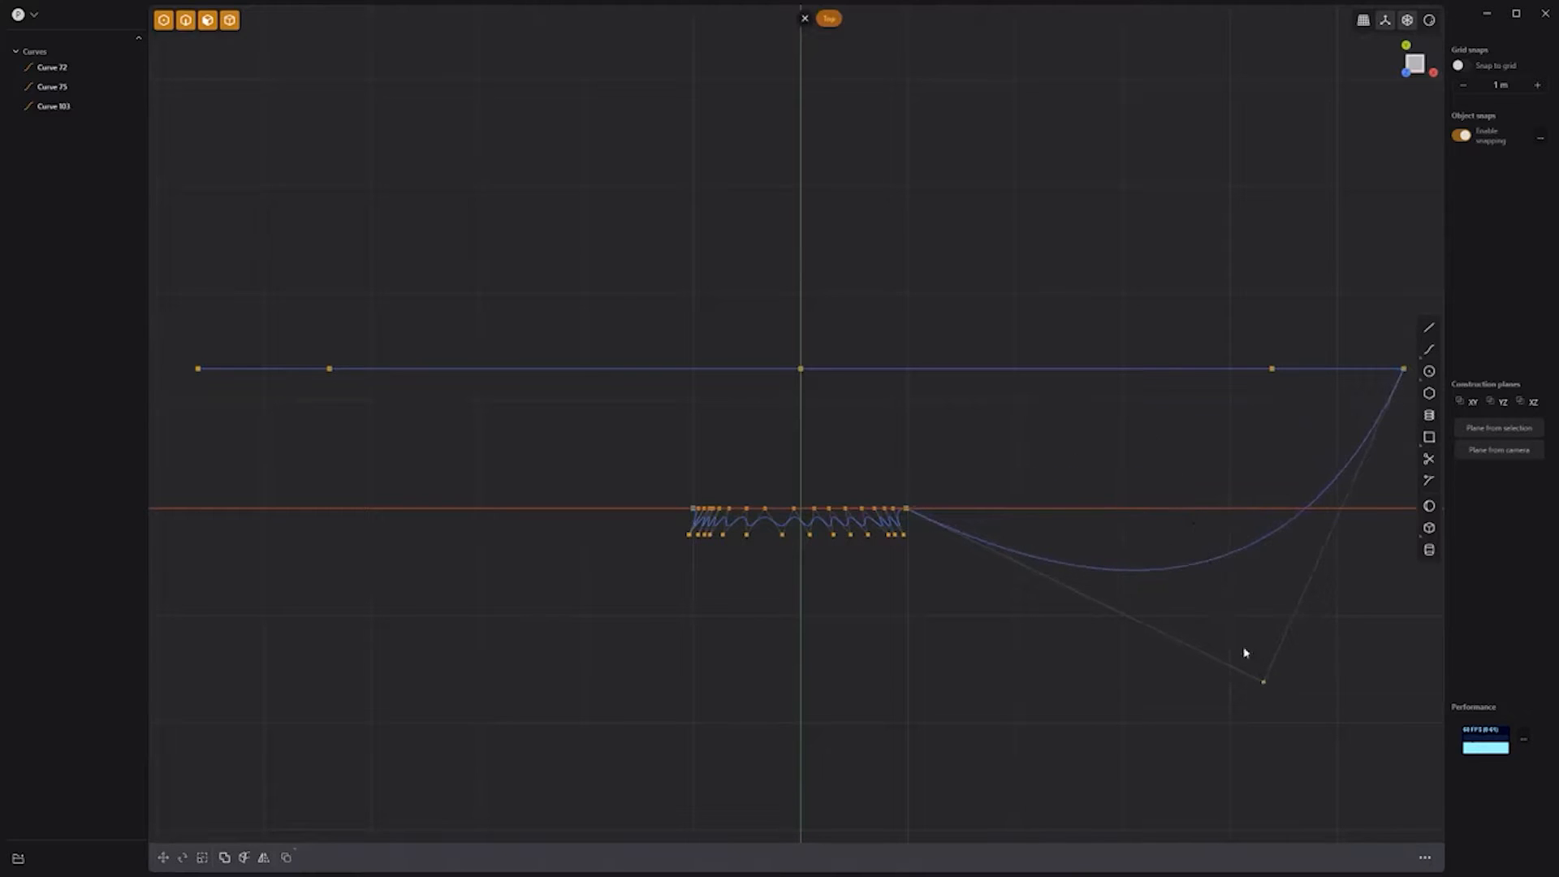
Step: Mirror the arc to the left side, then select the zigzag curve
left_click(1158, 566)
key("alt+x")
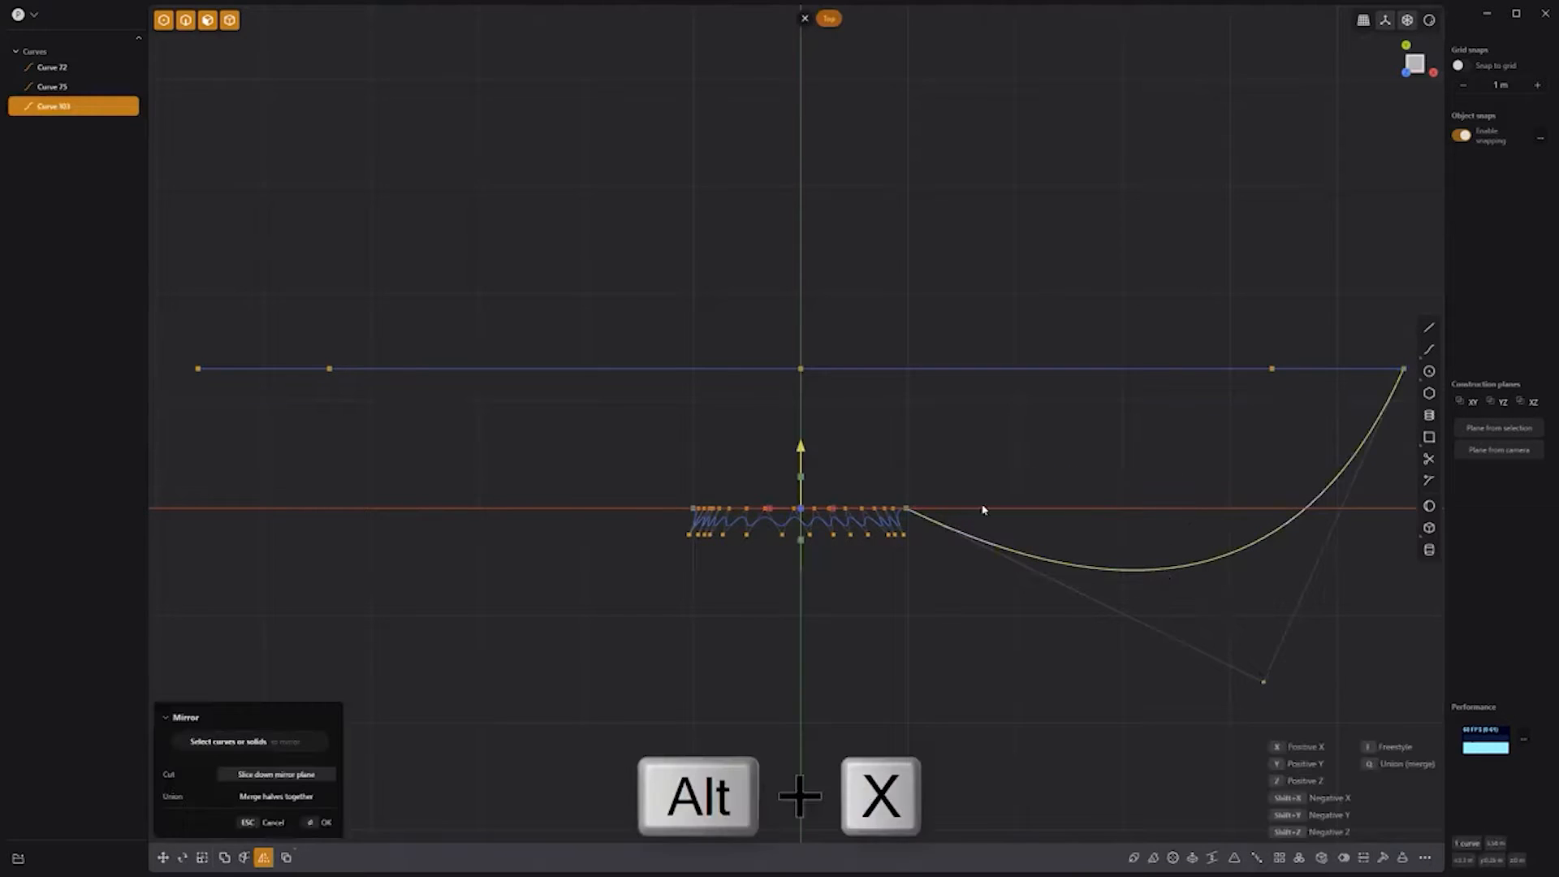
left_click(833, 513)
key("Return")
scroll(667, 513, "up", 10)
left_click(684, 509)
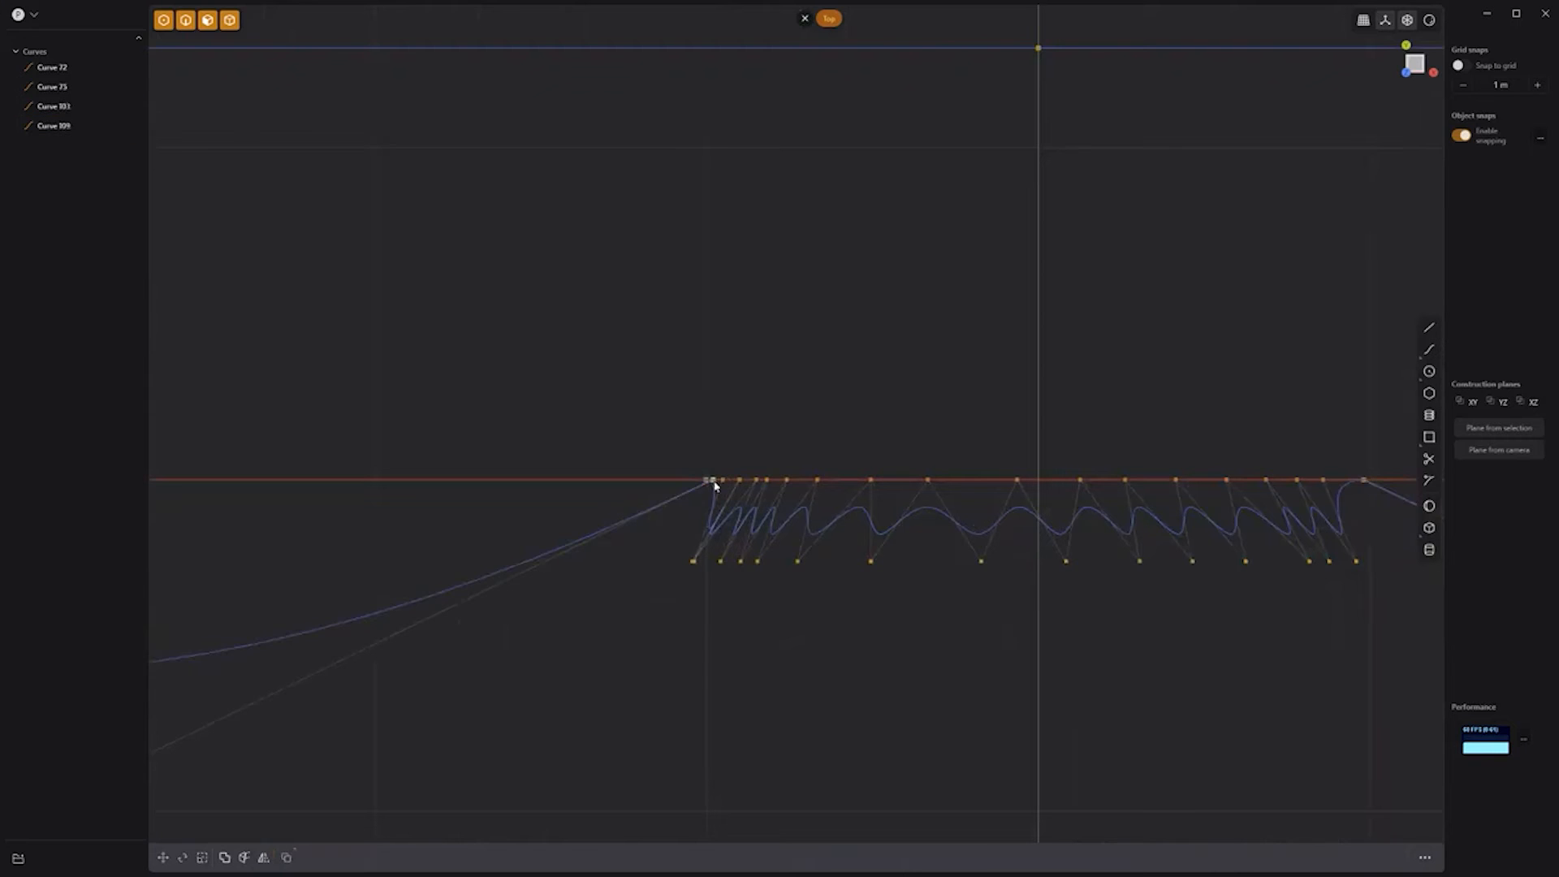
scroll(677, 397, "down", 10)
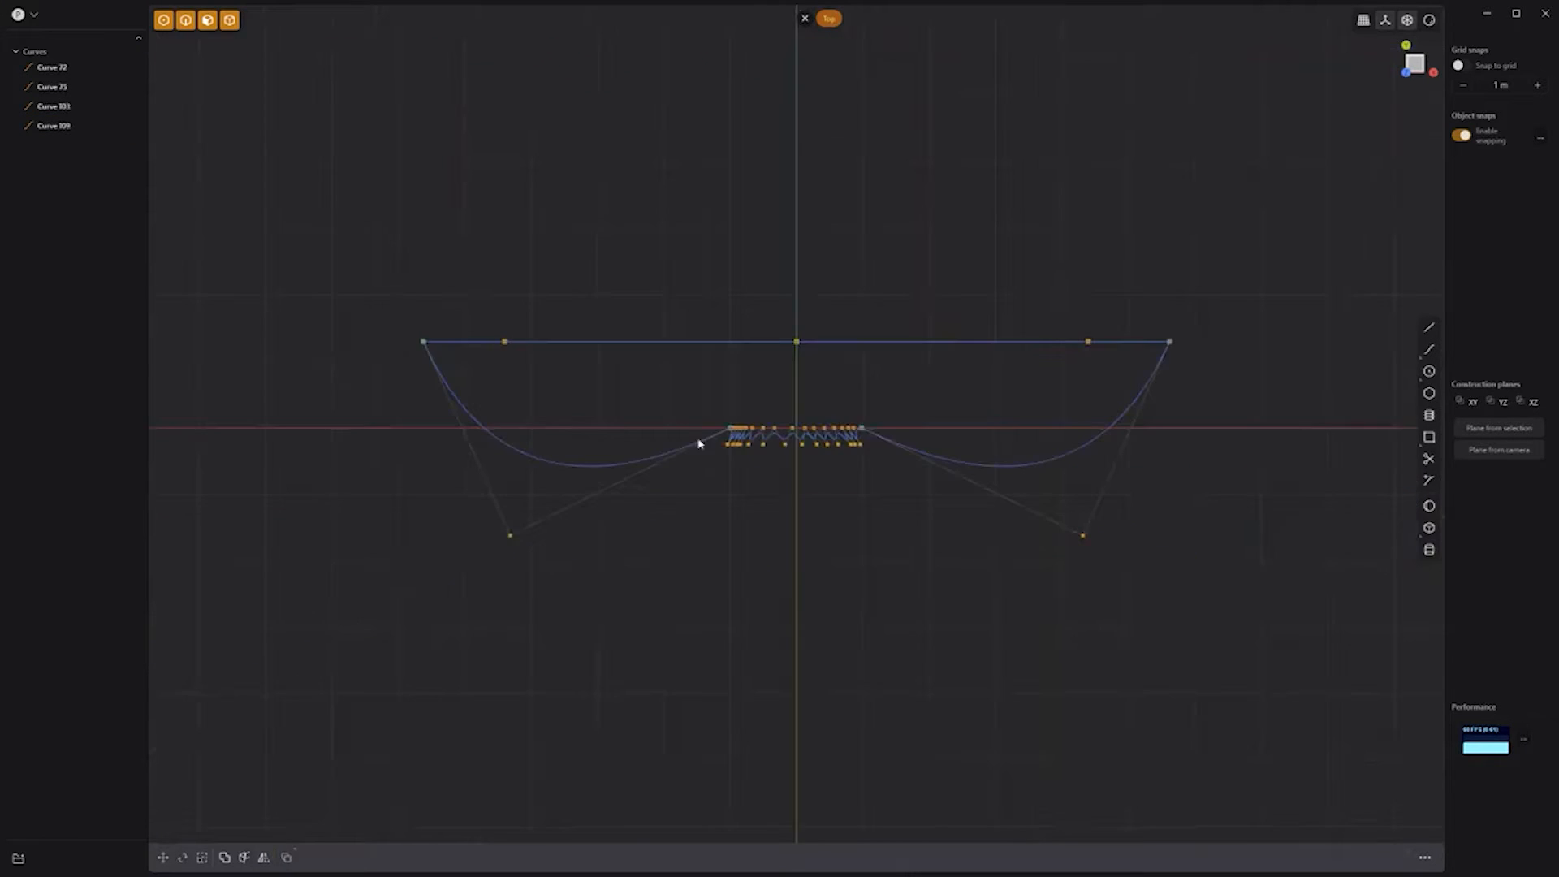
middle_click_drag(699, 441, 775, 411)
left_click(771, 298)
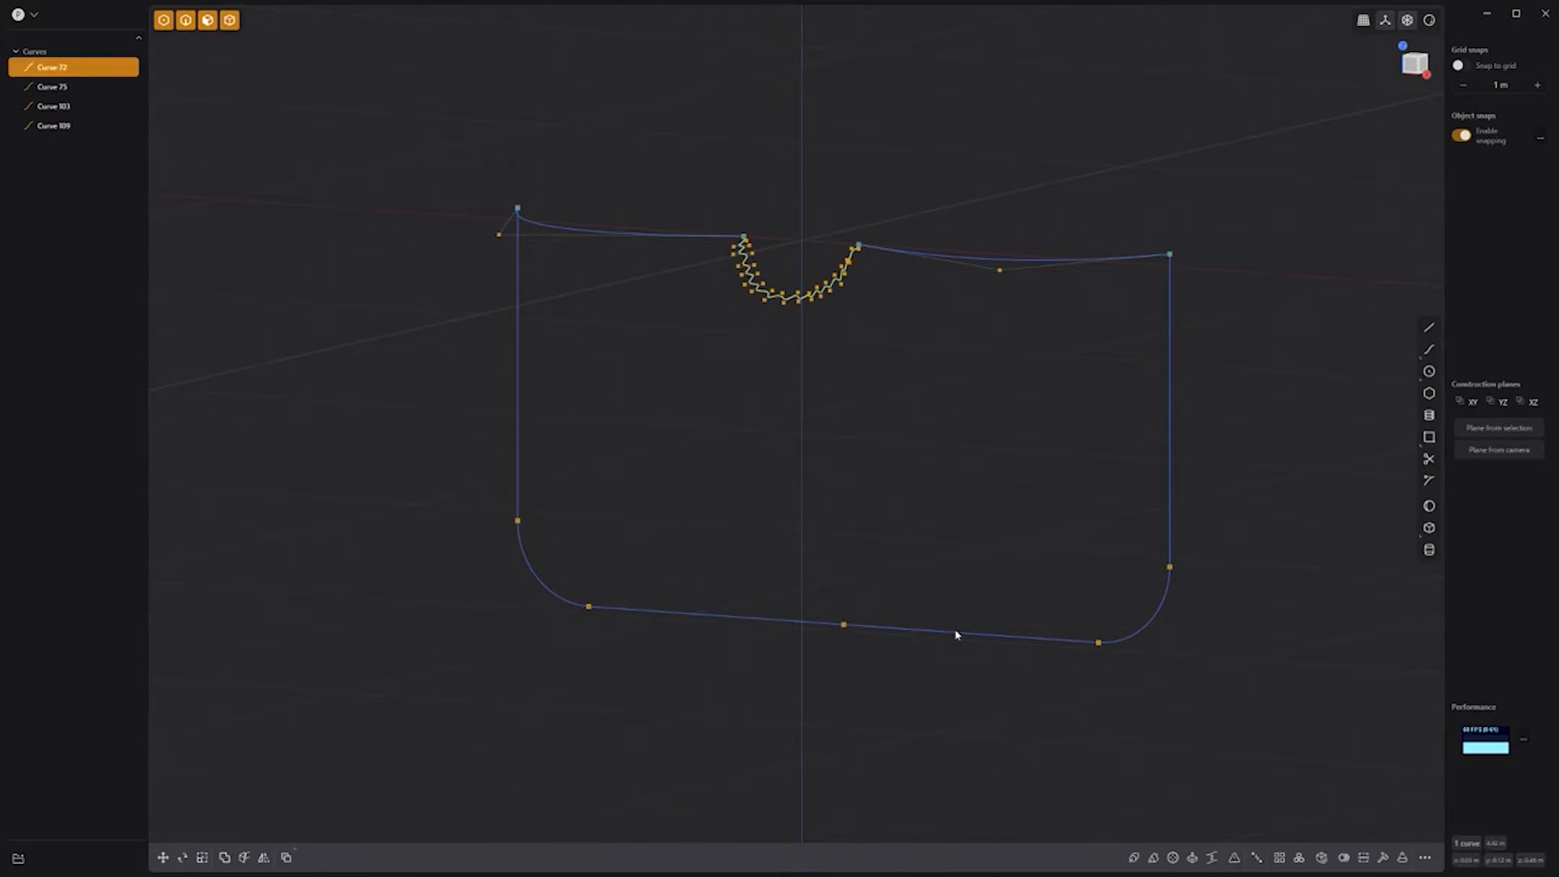
Step: Loft a sheet between the zigzag and U outline, guided by both arcs
left_click(956, 633)
key("l")
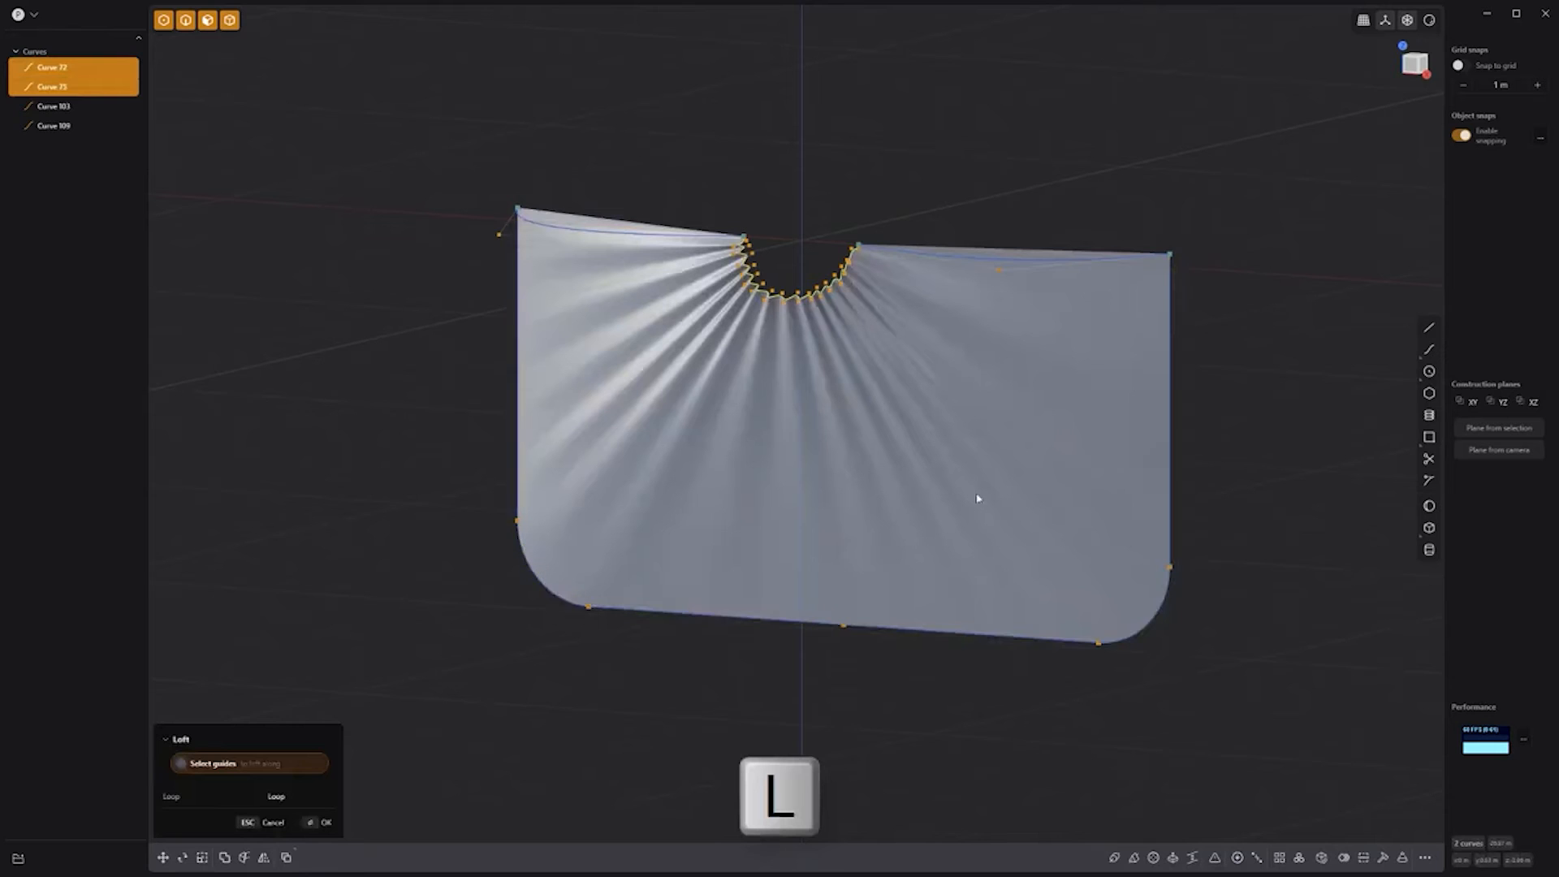
left_click(1029, 262)
left_click(650, 241)
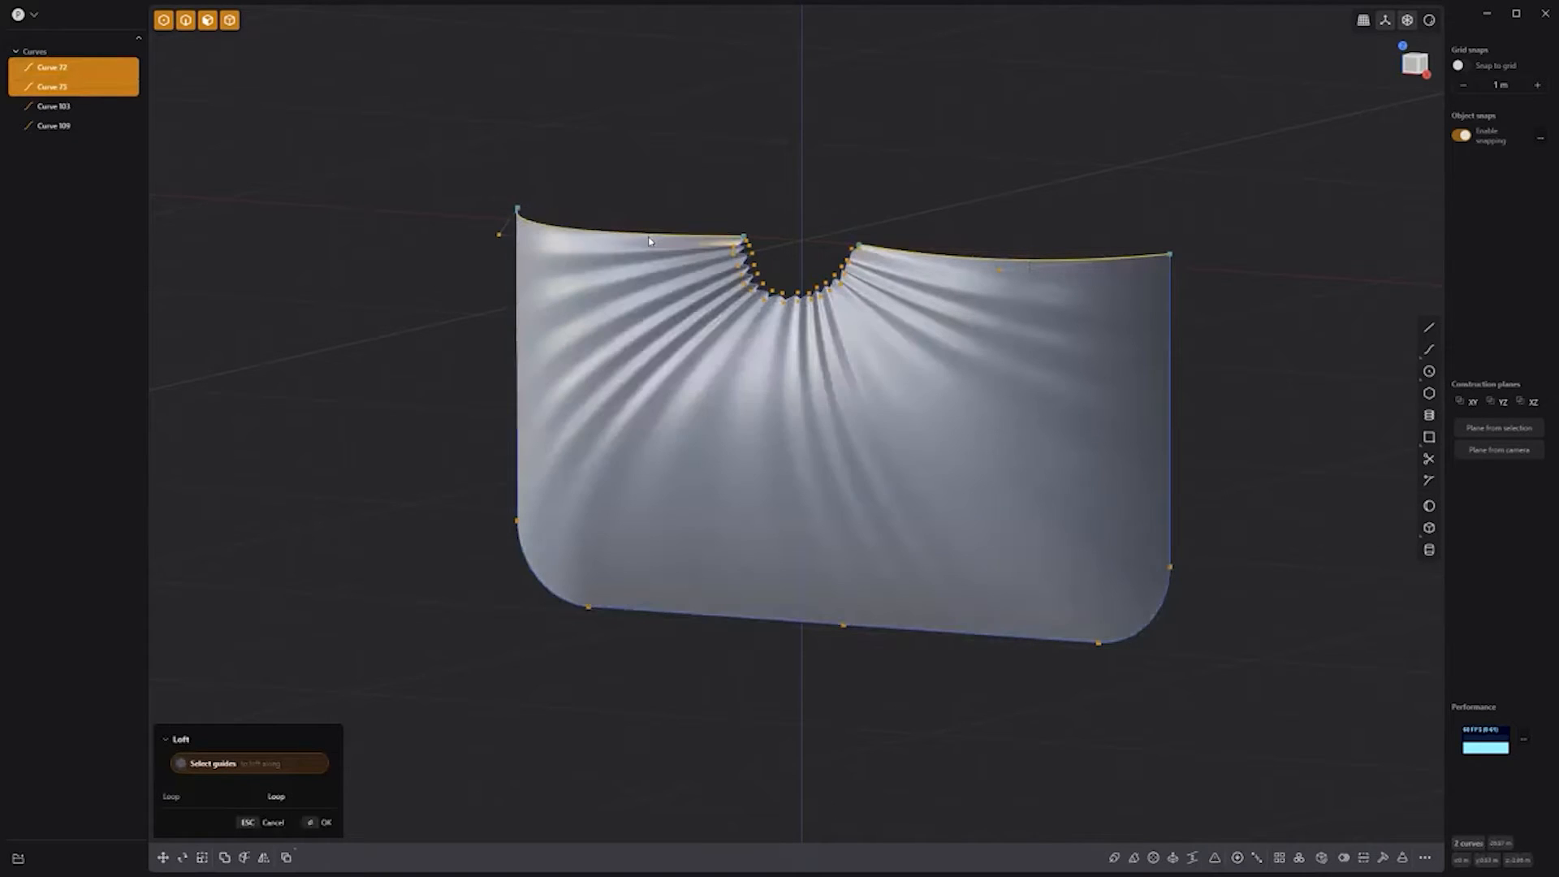
key("Return")
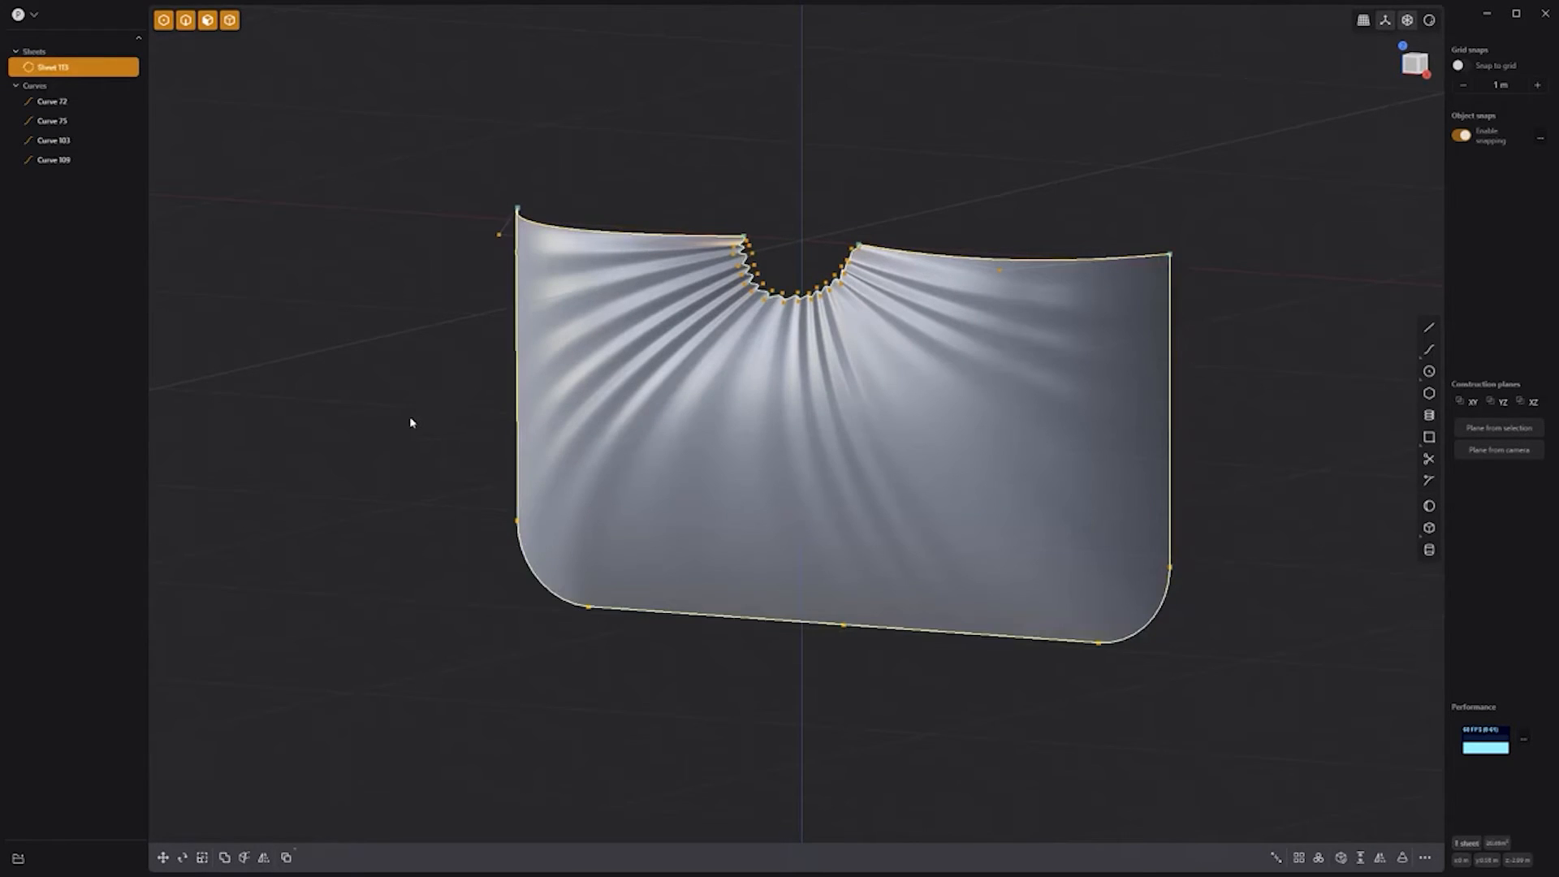
left_click(410, 421)
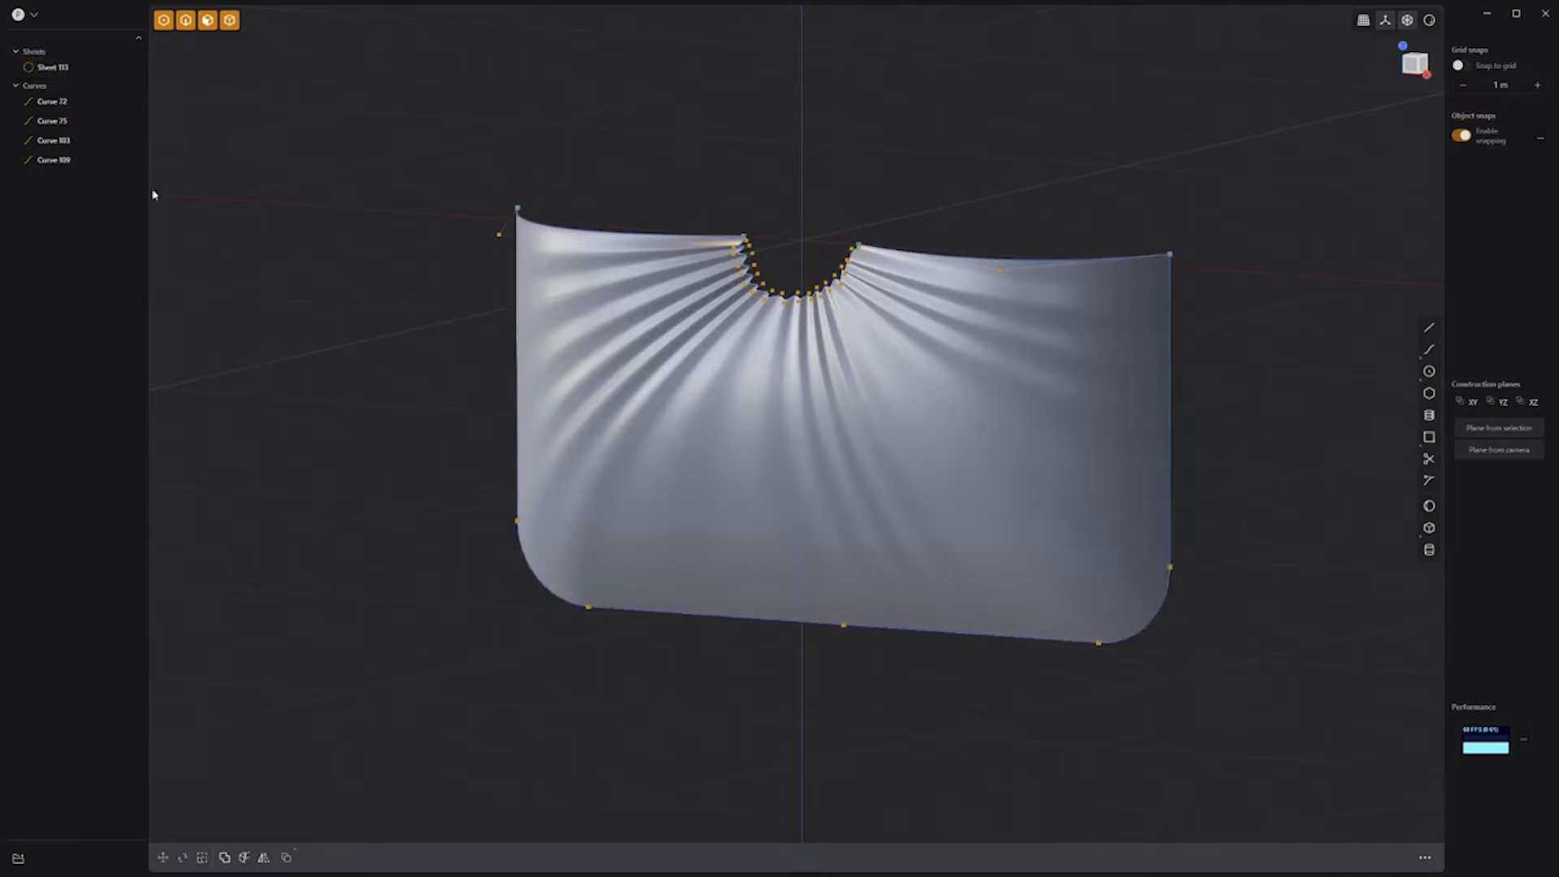
Step: Hide the two arc guide curves and select the pleated sheet
left_click(96, 141)
left_click(97, 160)
middle_click_drag(942, 721, 922, 598)
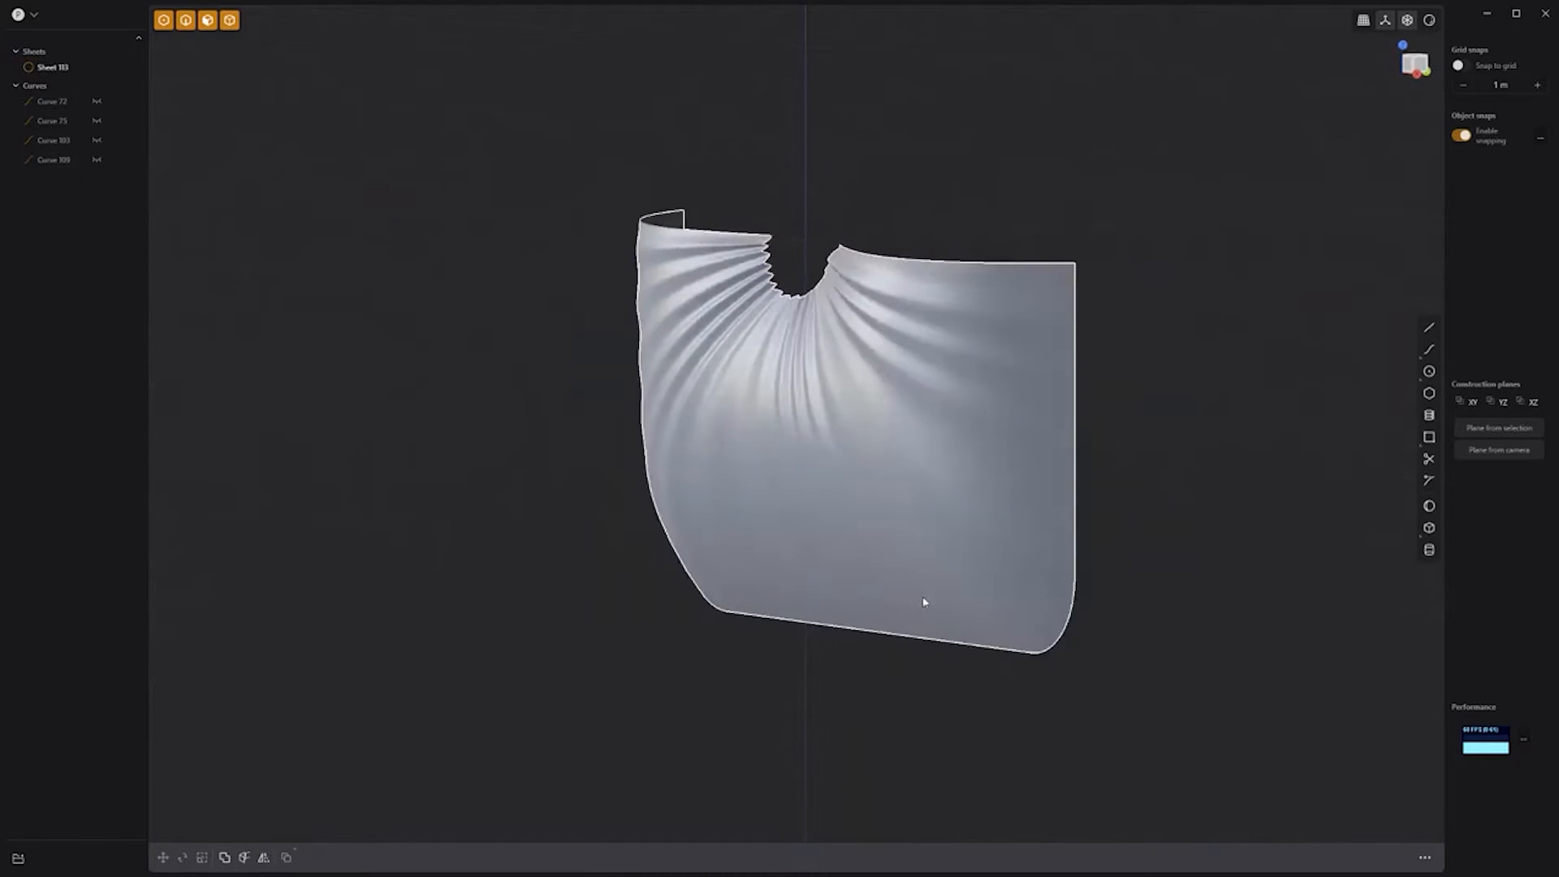
left_click(935, 497)
key("alt+x")
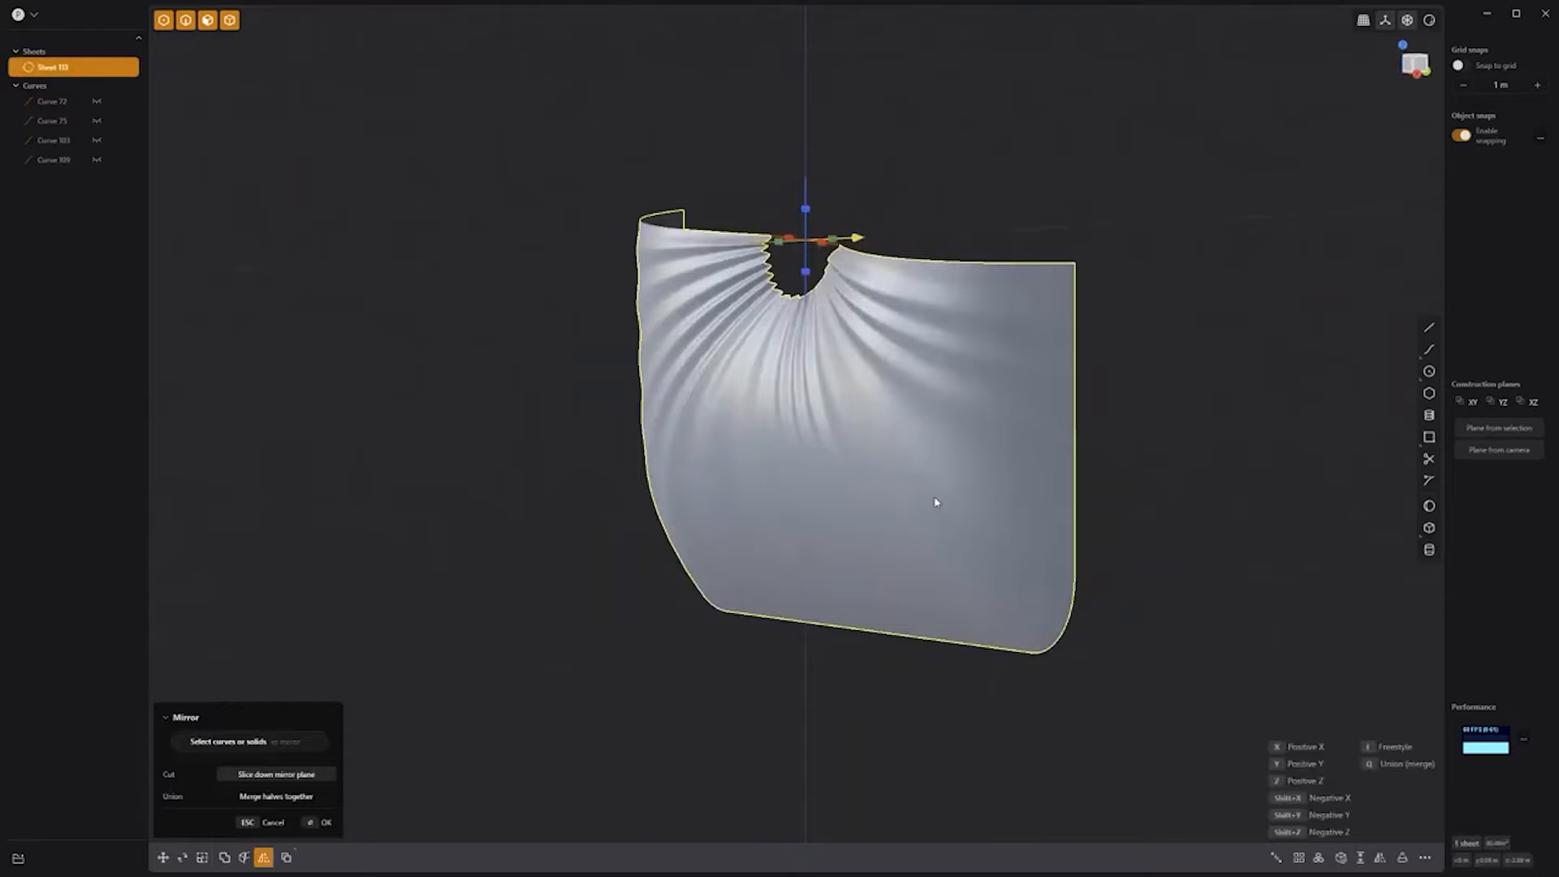
Step: Mirror the pleated sheet across the Z axis and join the two sheets
left_click(807, 273)
right_click(1186, 494)
scroll(1186, 487, "down", 2)
middle_click_drag(1195, 392, 1087, 511, "shift")
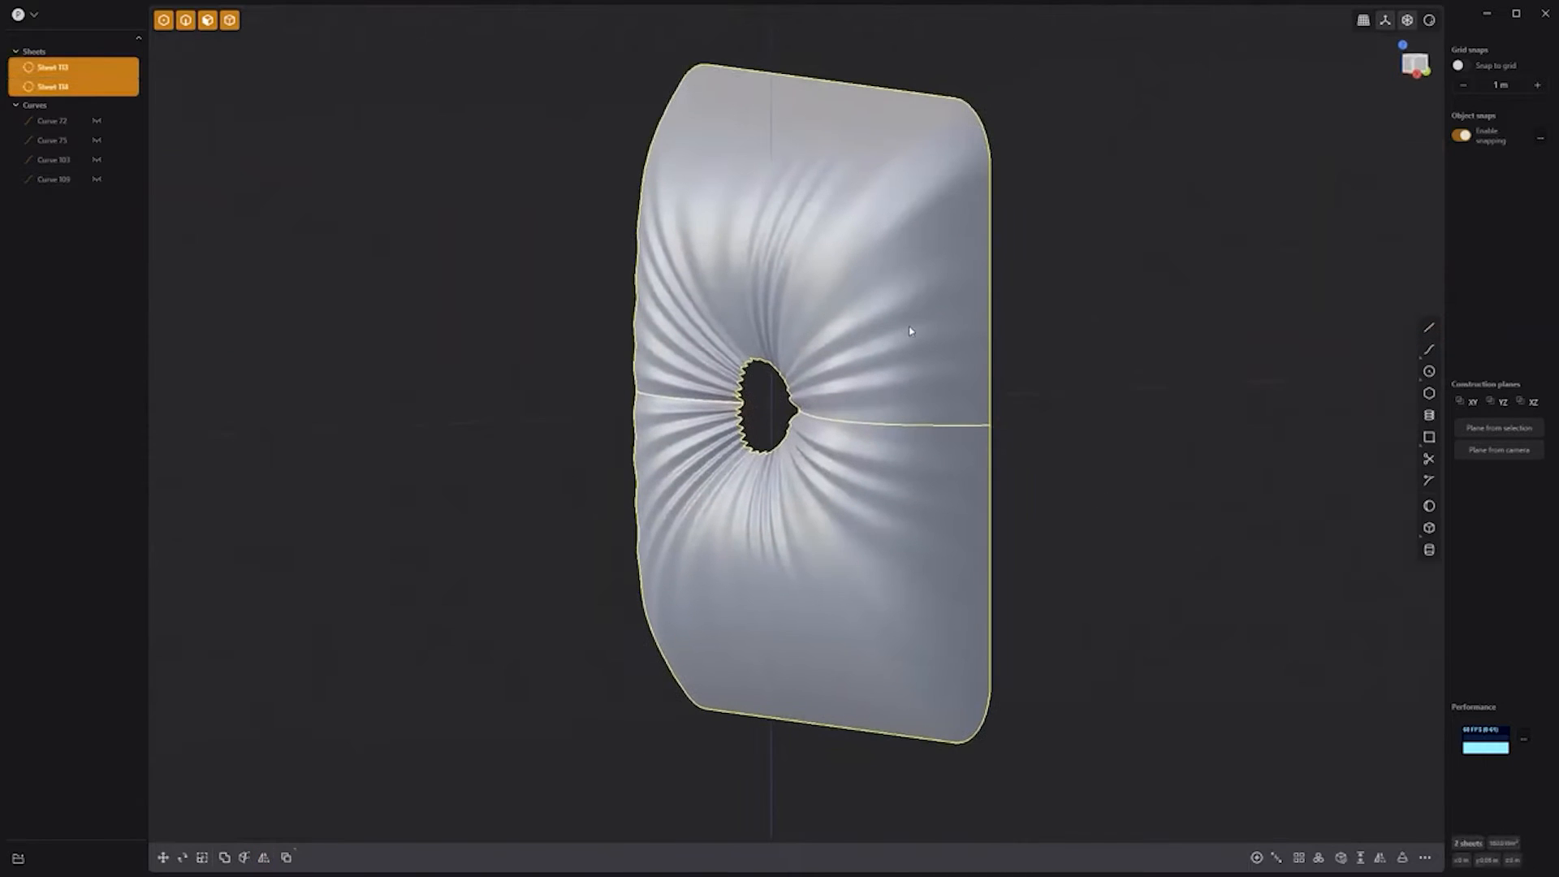
key("j")
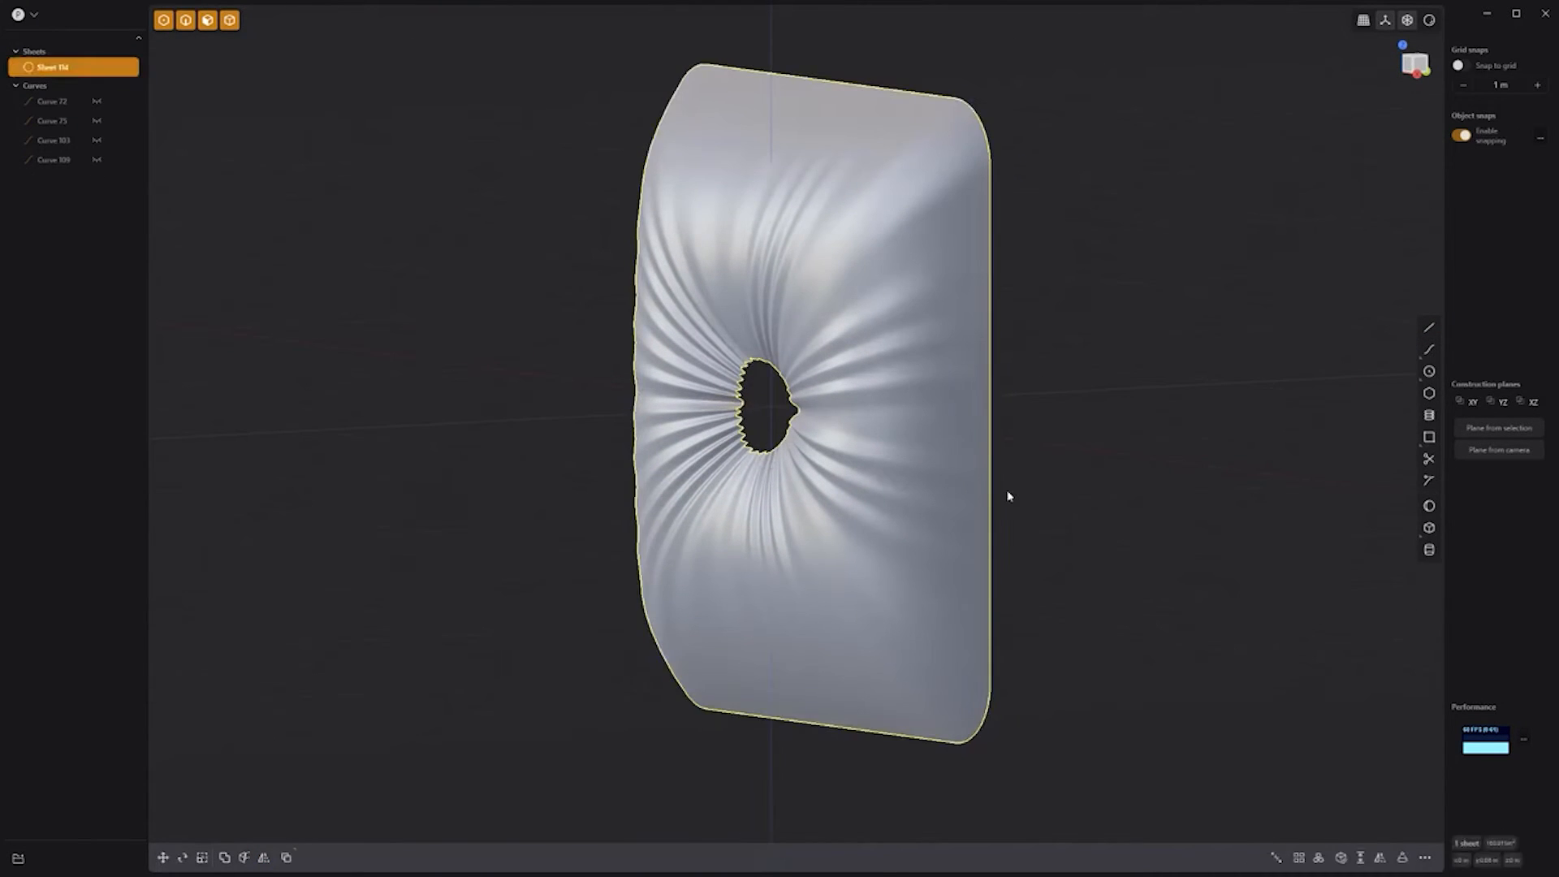
Step: Mirror the joined sheet across the middle and join into one cushion face
key("alt+x")
left_click(992, 542)
right_click(1120, 571)
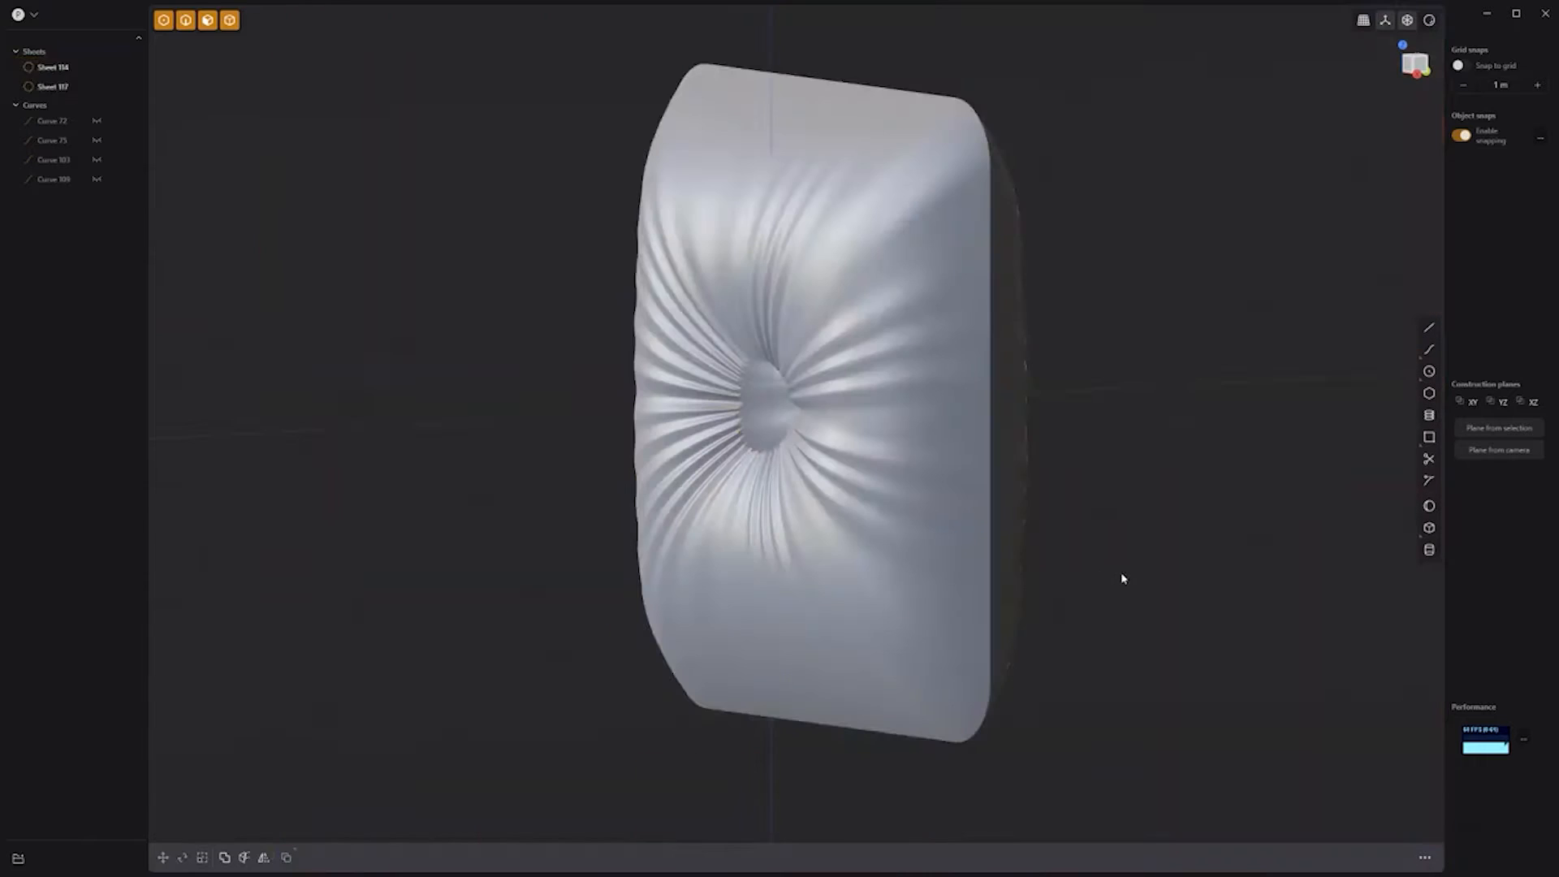
key("j")
Step: Duplicate the cushion's outer edge as a separate curve
left_click(990, 509)
key("f")
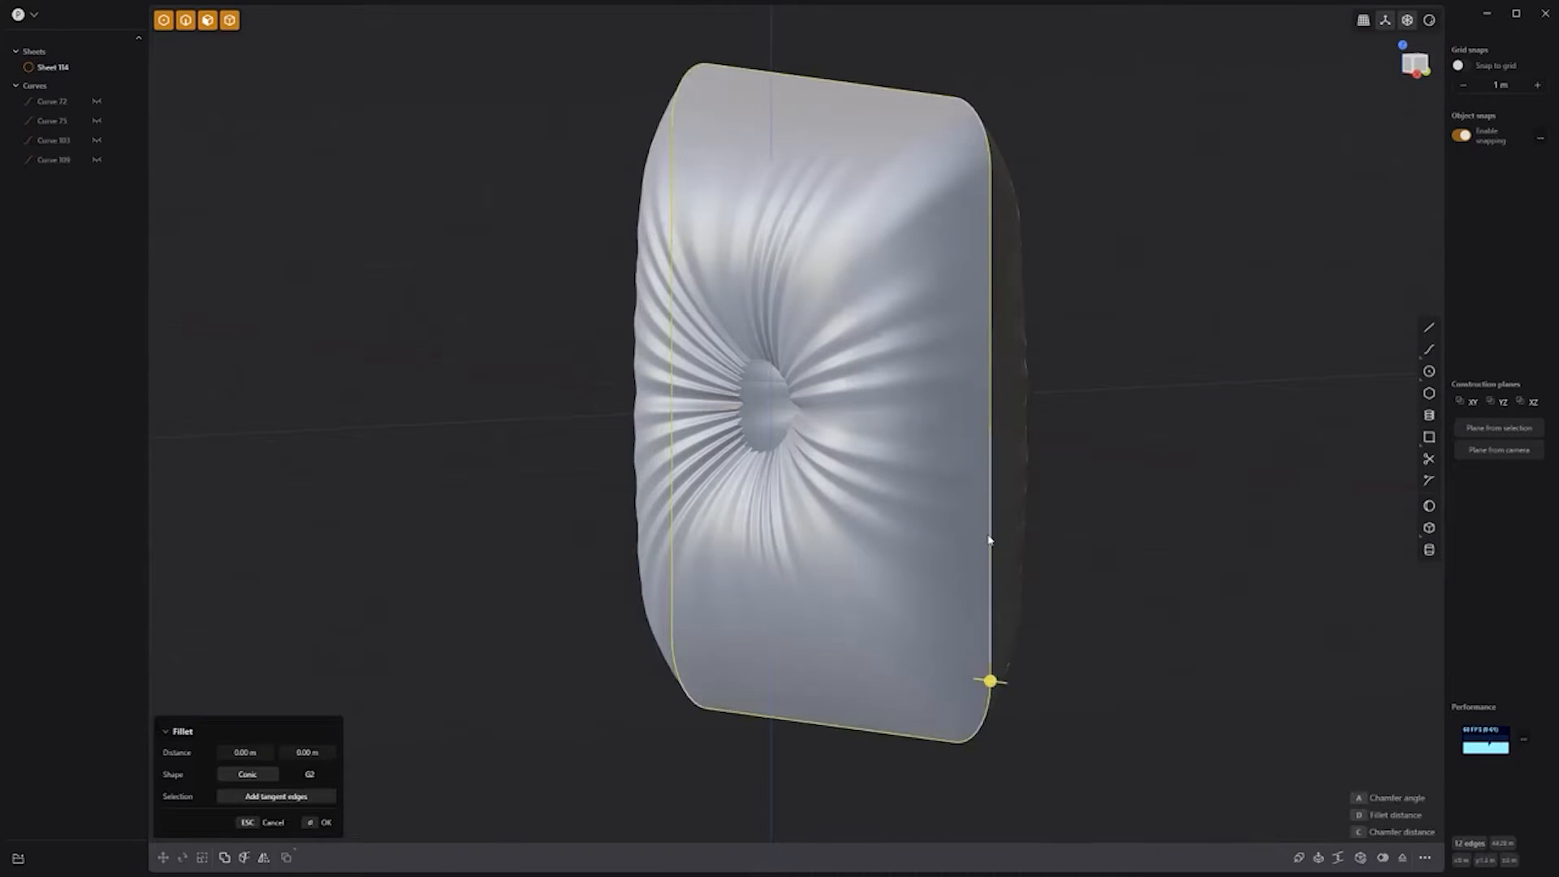
key("shift+d")
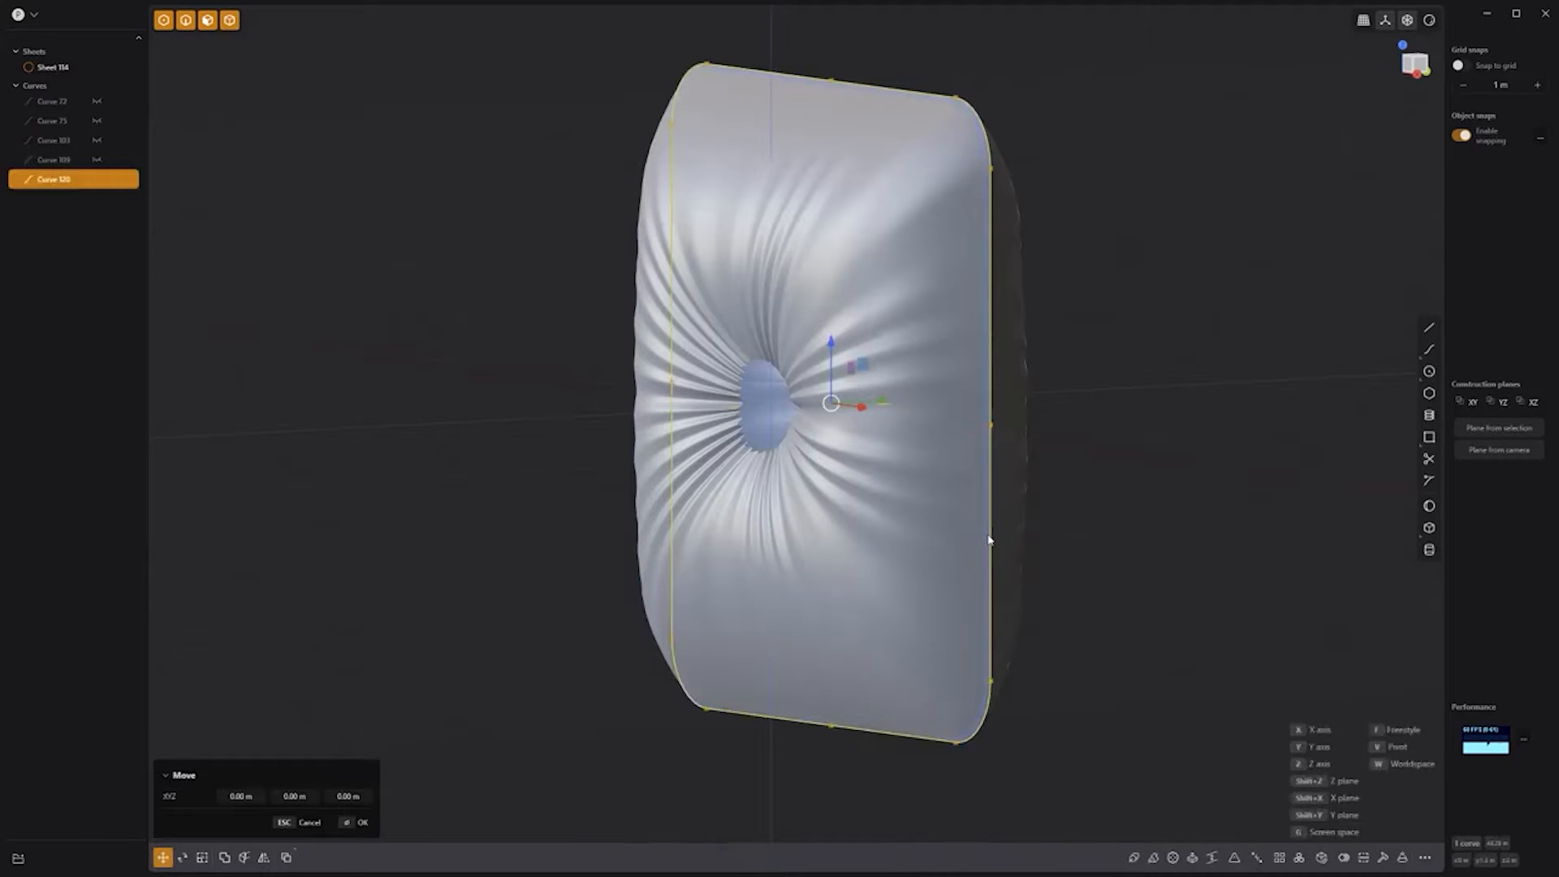
Step: Pipe the edge curve into a round rim around the cushion and hide the curve
key("p")
left_click_drag(286, 755, 389, 714)
right_click(1126, 486)
left_click(1125, 487)
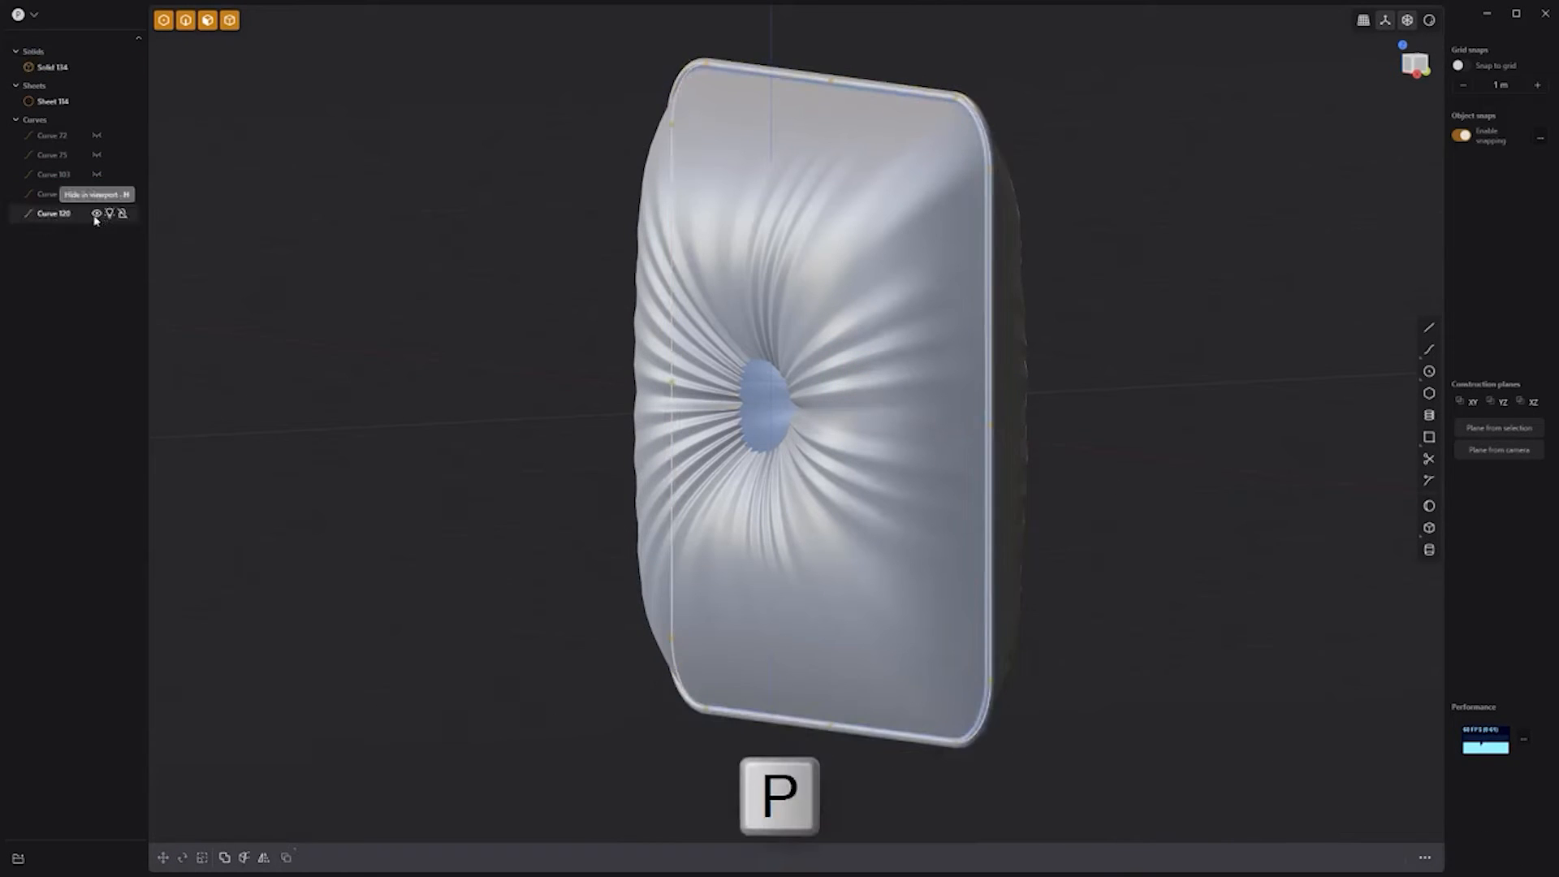
left_click(97, 213)
Step: Create a sphere at the cushion's centre and flatten it along Y to 0.587
middle_click_drag(504, 406, 699, 406)
left_click(1429, 507)
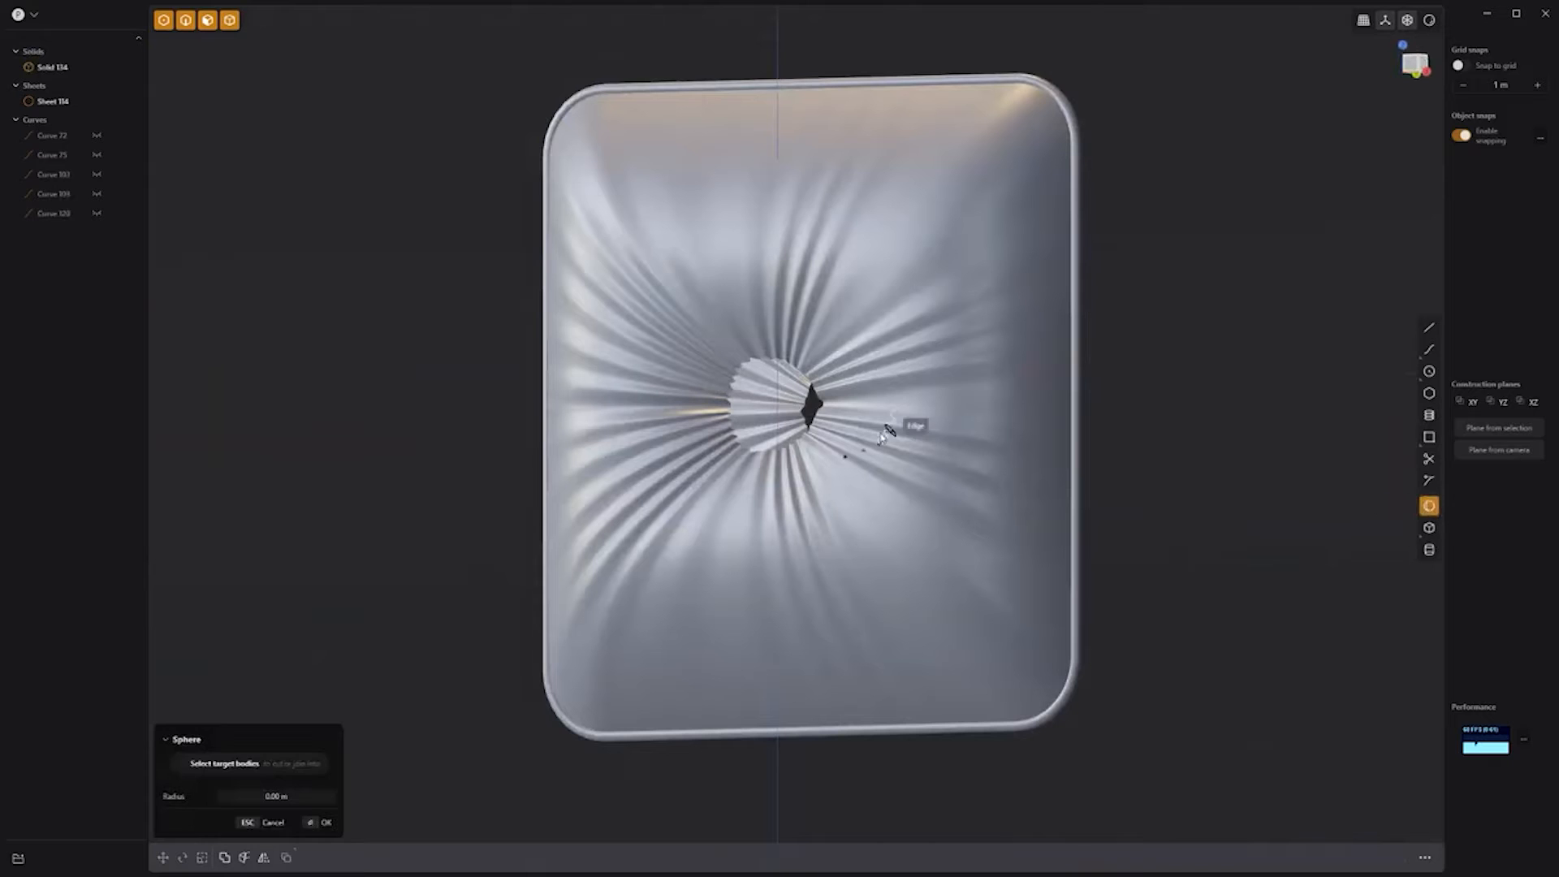
left_click(778, 411)
left_click(821, 407)
right_click(1193, 467)
key("s")
middle_click_drag(1169, 471, 910, 462)
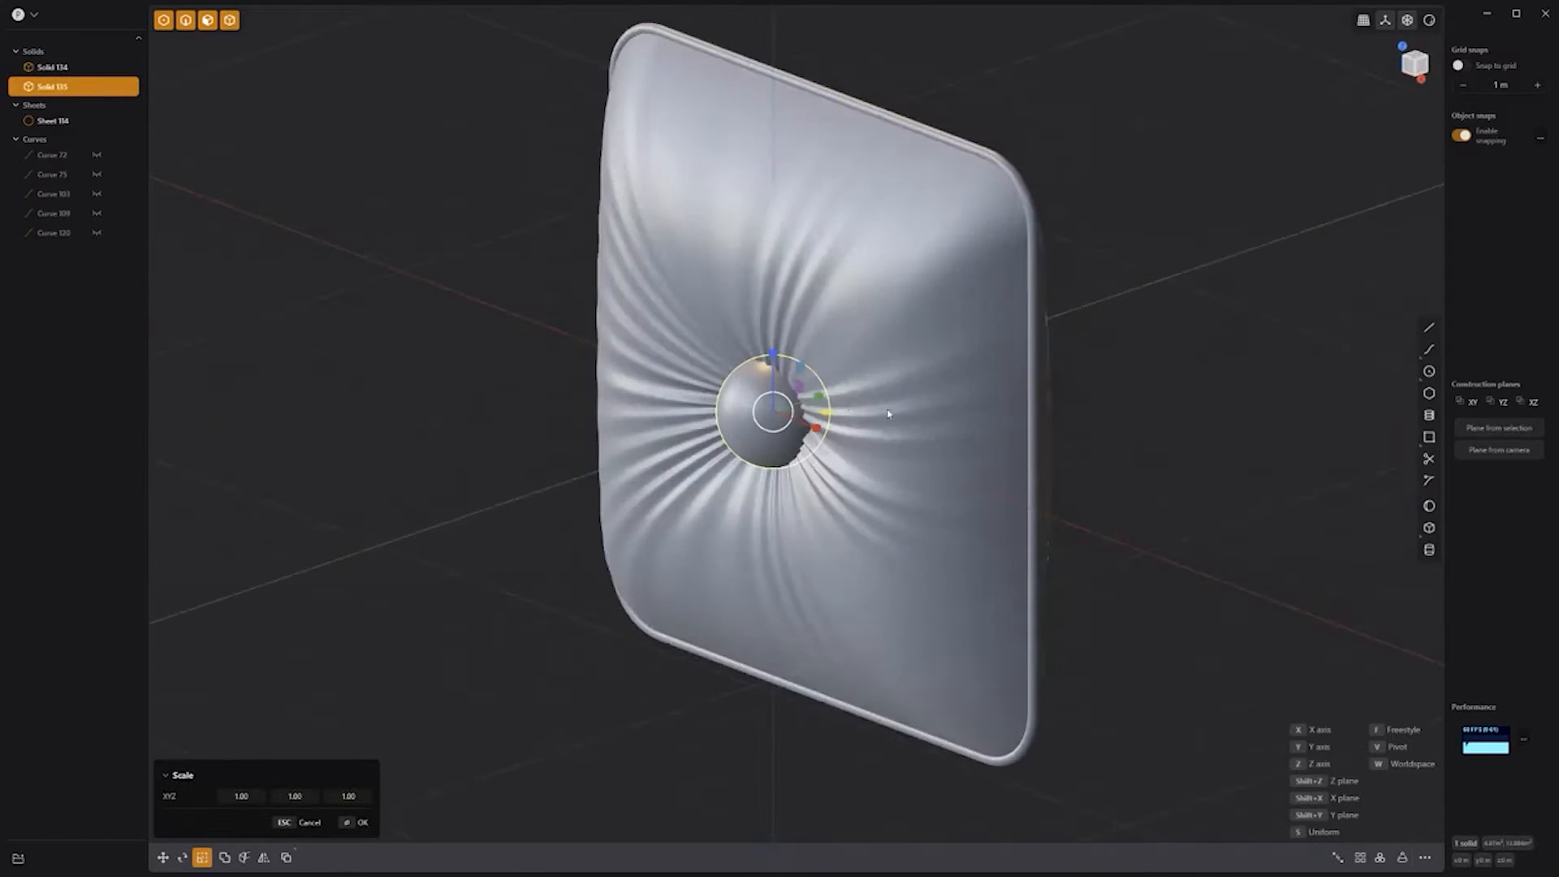
left_click_drag(821, 398, 940, 358)
right_click(809, 404)
Step: Duplicate the button and move the copy 3.31 m to the back
key("shift+d")
middle_click_drag(1252, 466, 1012, 460)
key("Return")
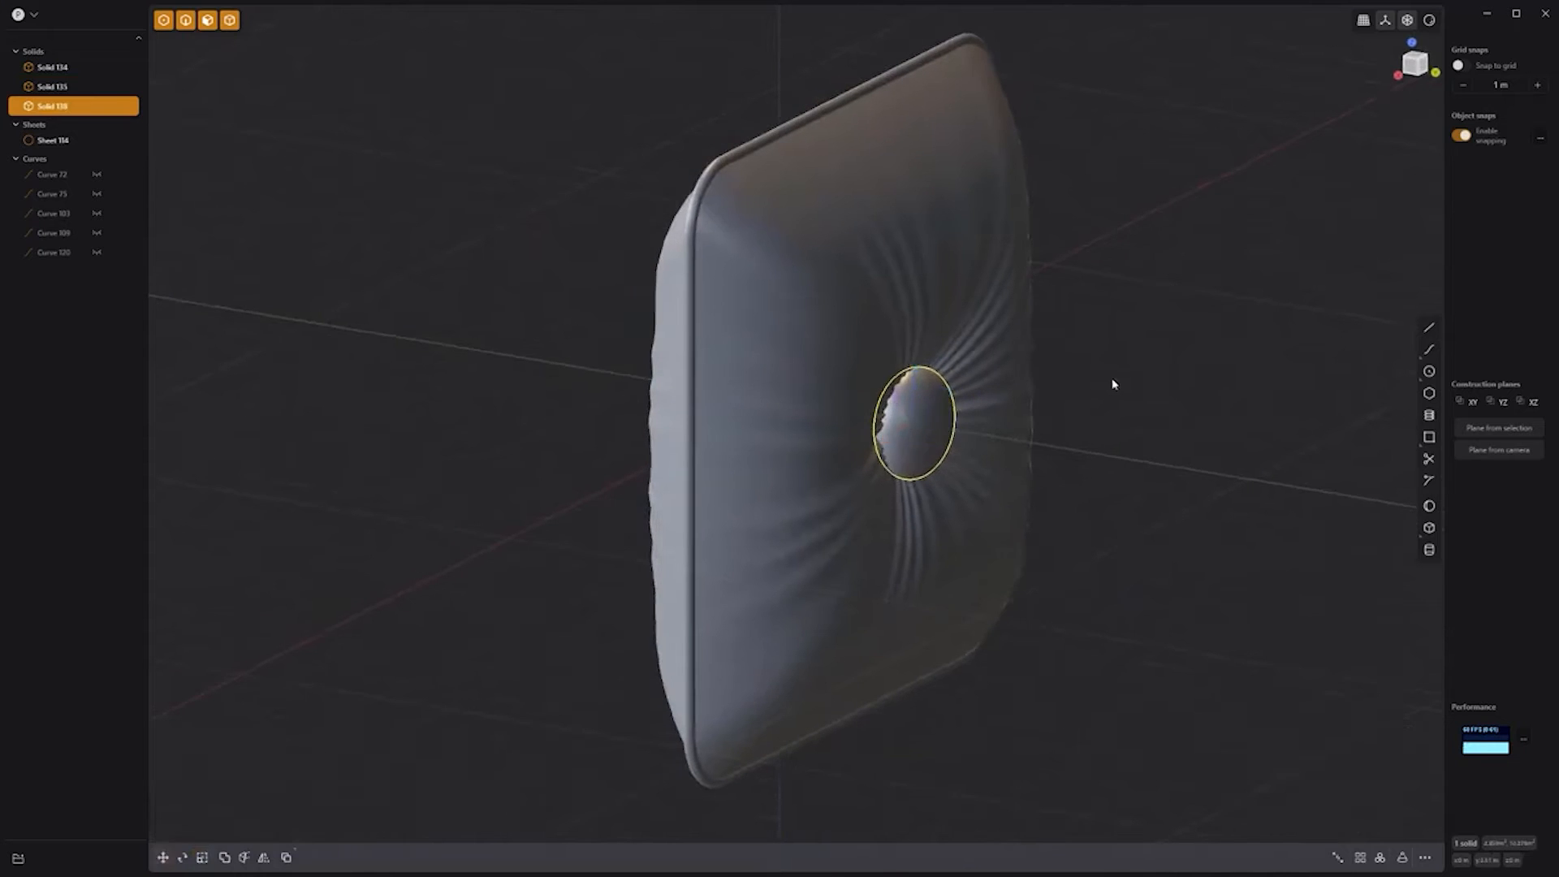
left_click(1113, 382)
middle_click_drag(1113, 382, 1173, 587)
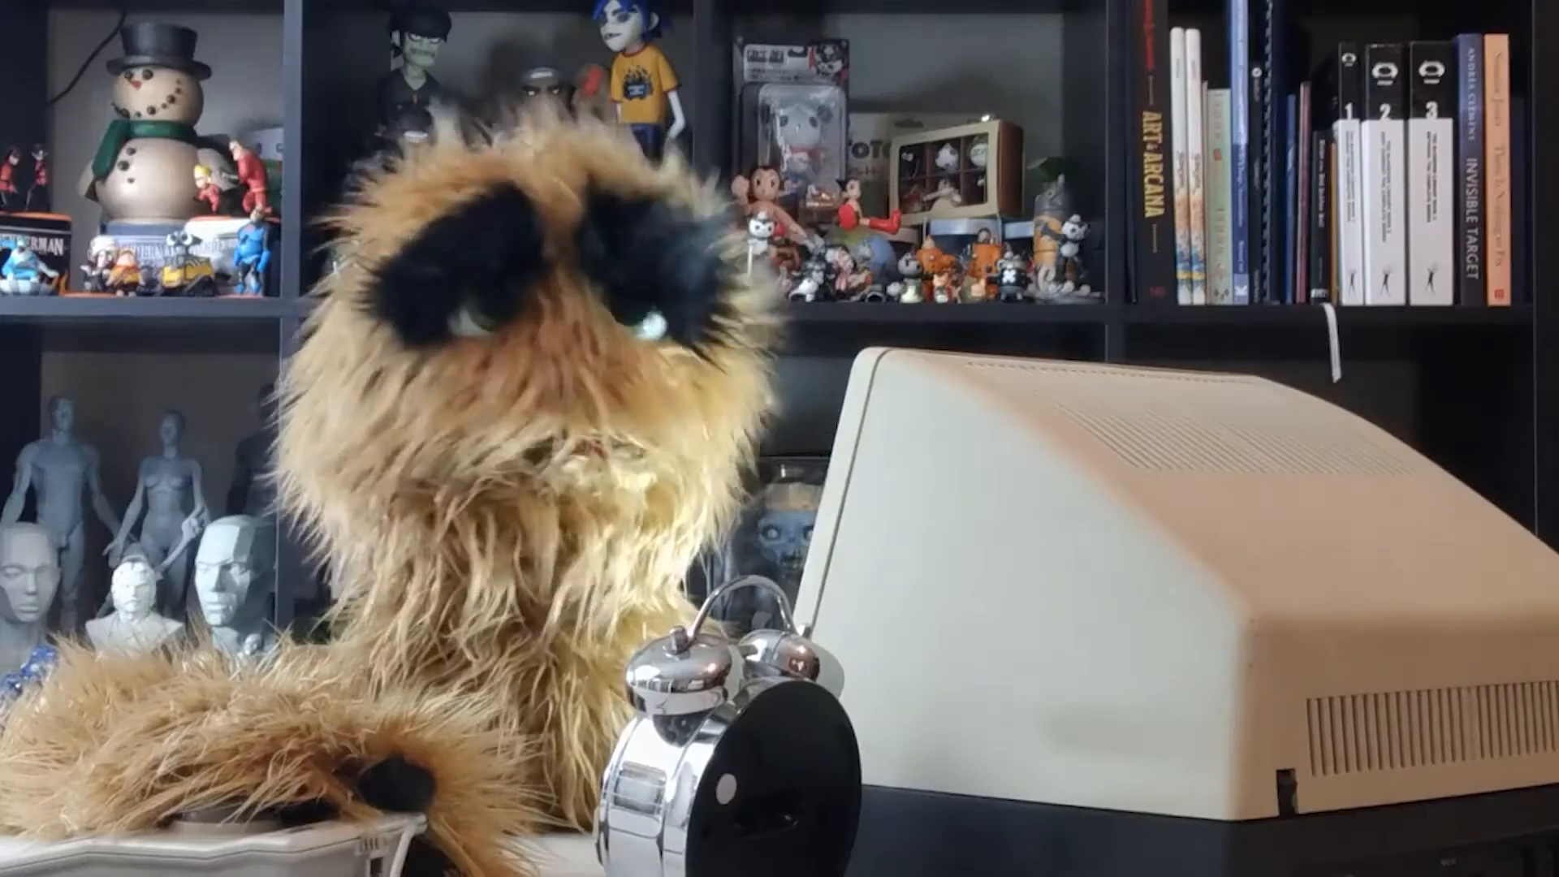
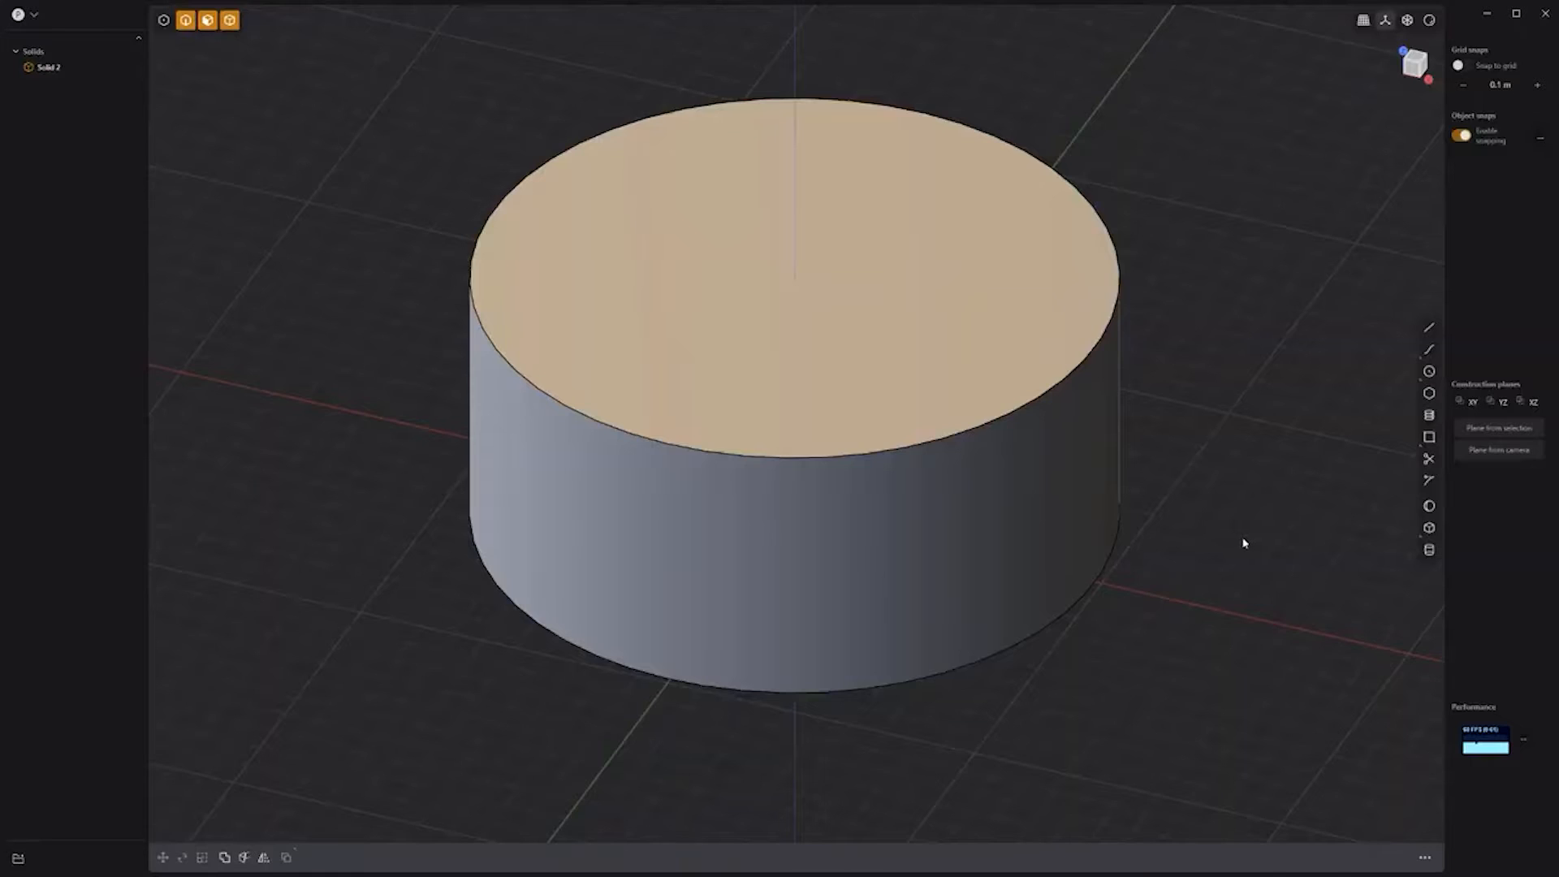
Step: Draw a slanted line across the cylinder in Front view, reposition it, and imprint it onto the cylinder
key("KP_1")
left_click(1426, 330)
left_click(850, 261)
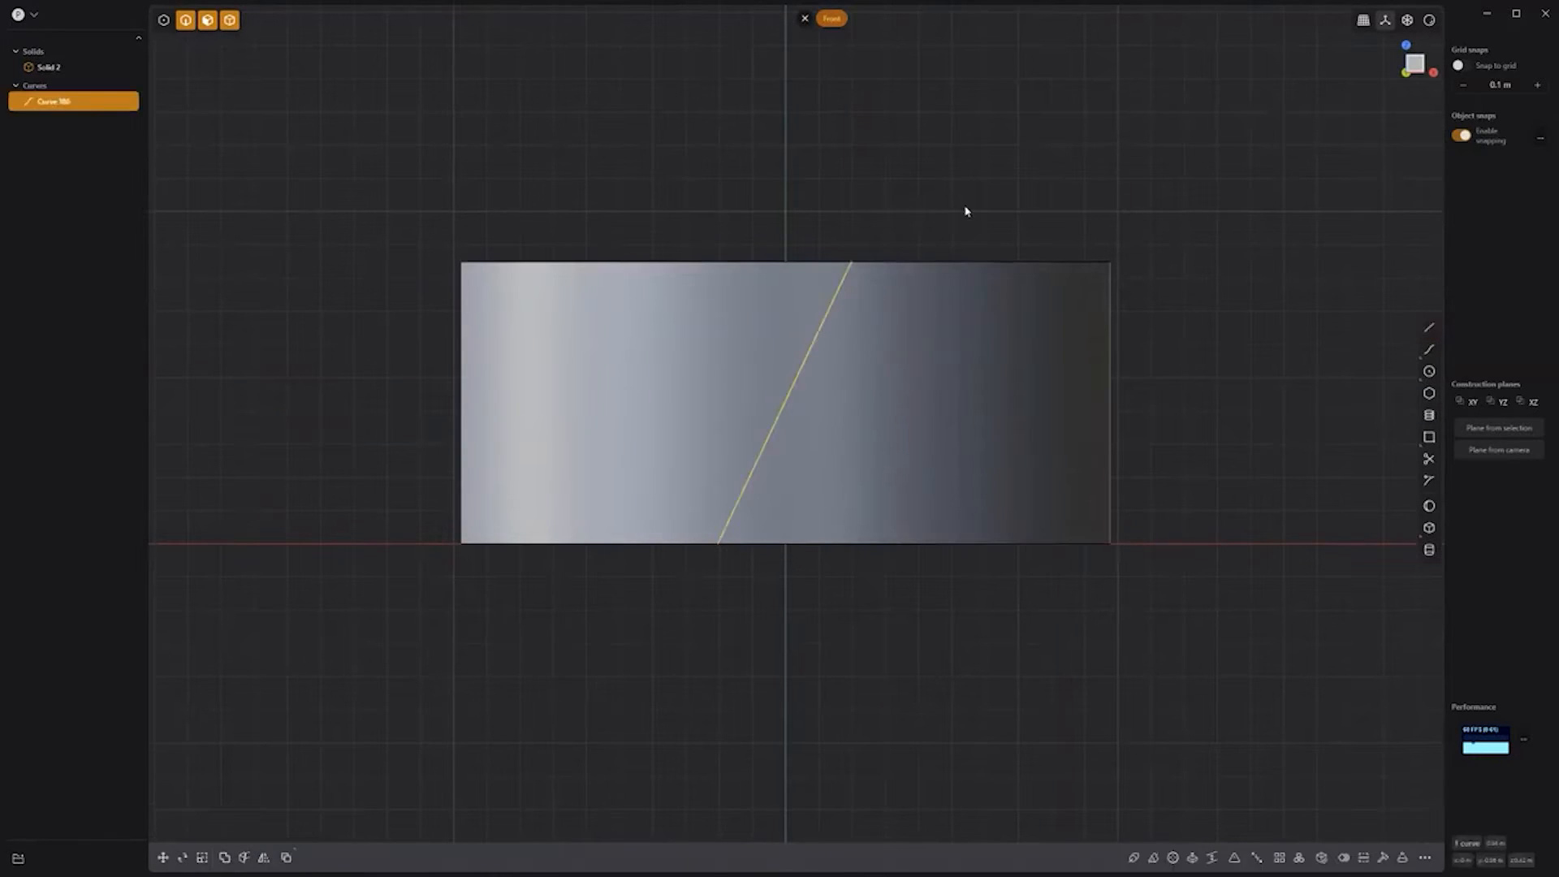
middle_click_drag(964, 209, 644, 578)
key("g")
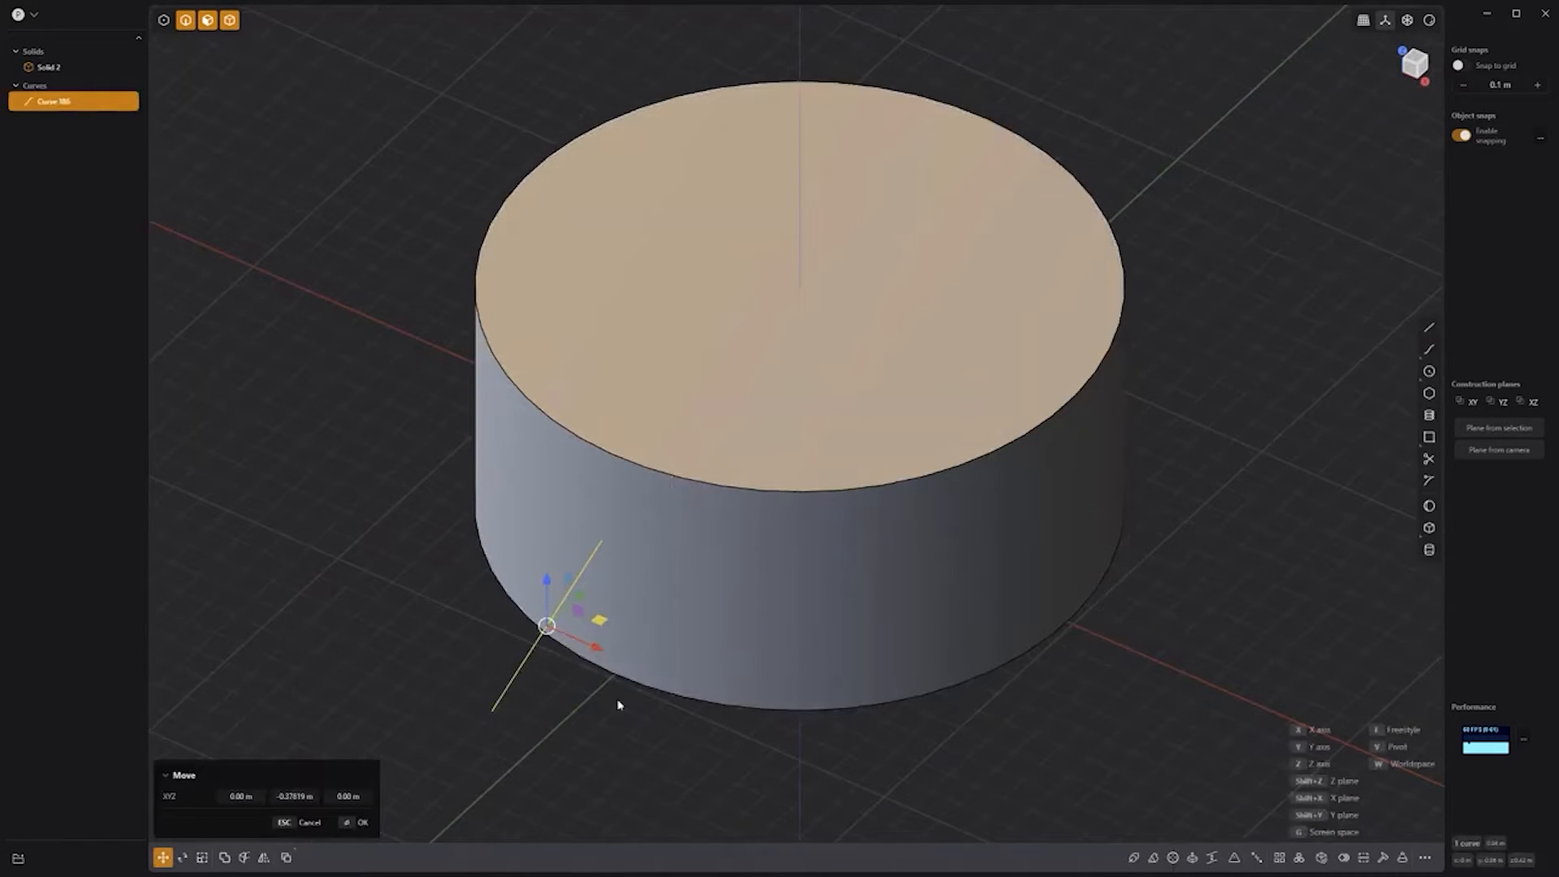
left_click(617, 704)
key("shift+i")
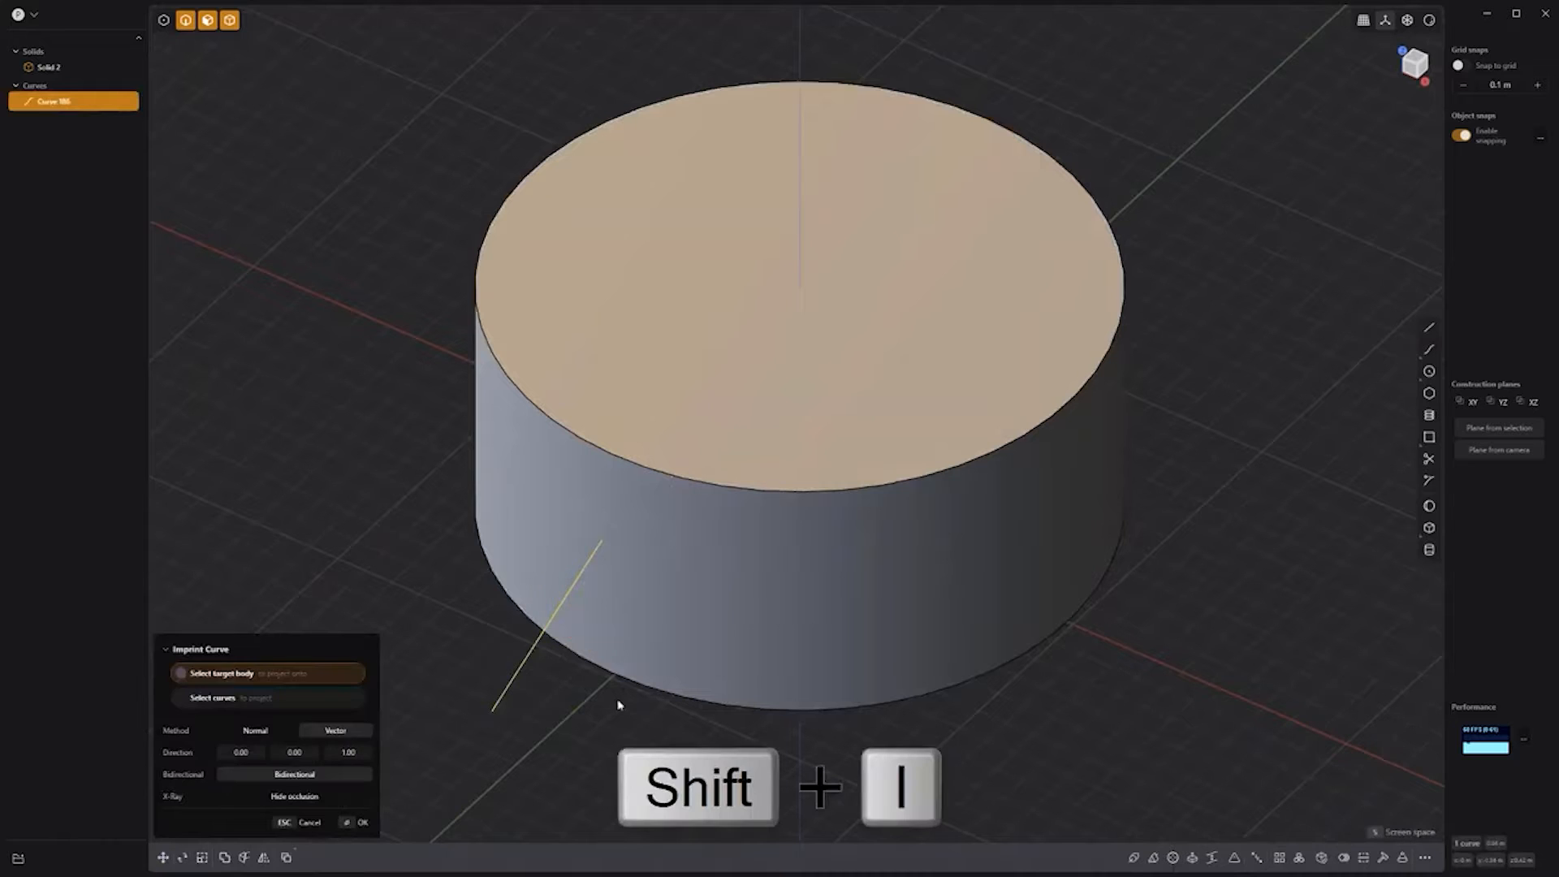
left_click(697, 585)
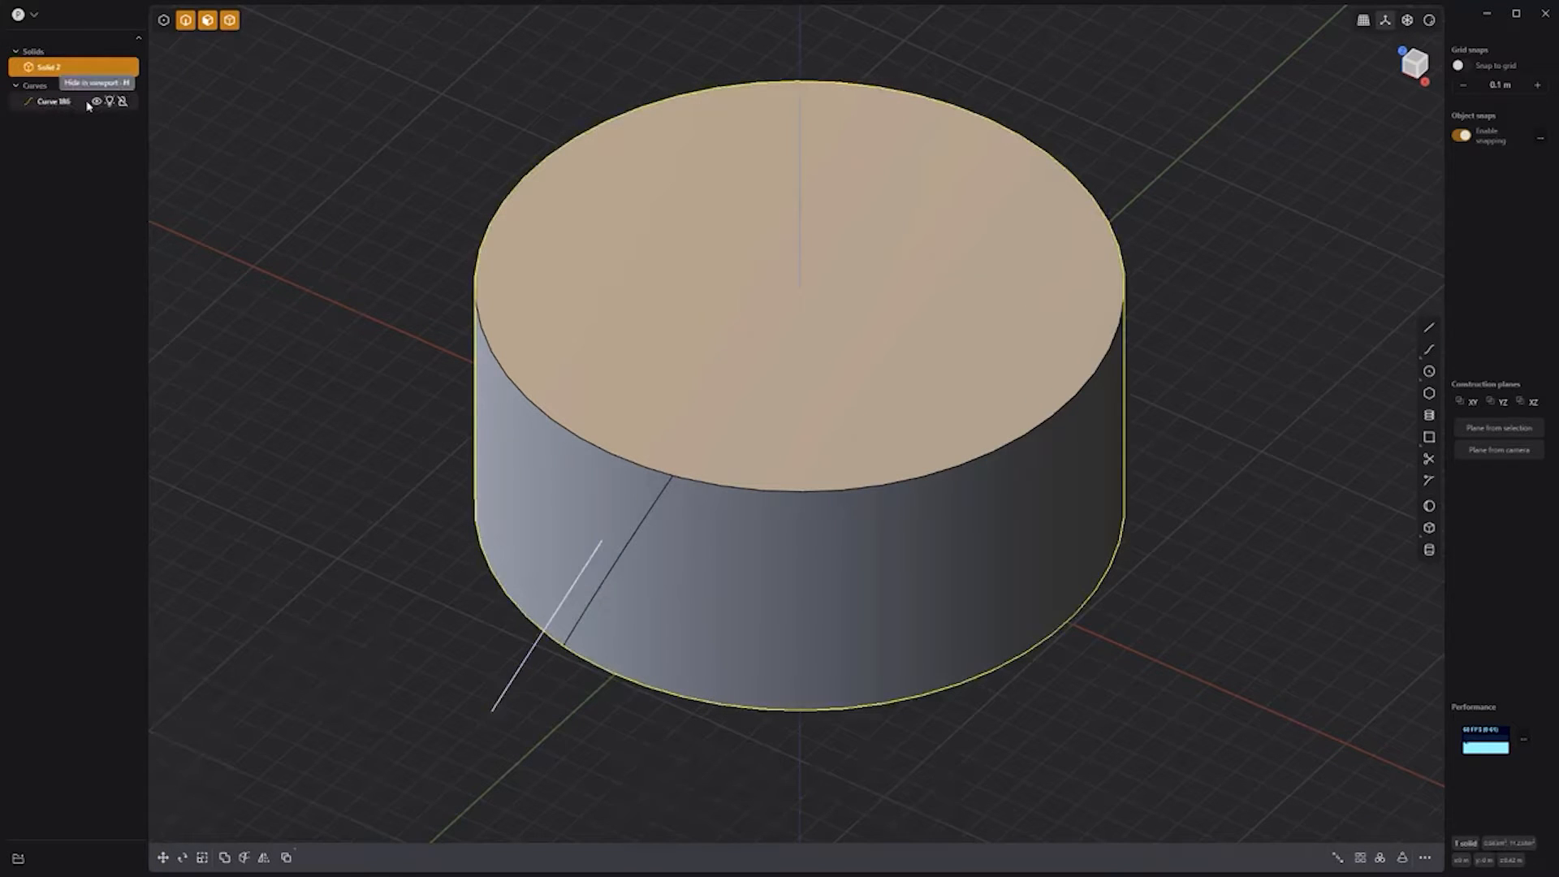
Step: Copy the imprinted diagonal edge as a new curve to run a pipe along
left_click(631, 540)
key("shift+d")
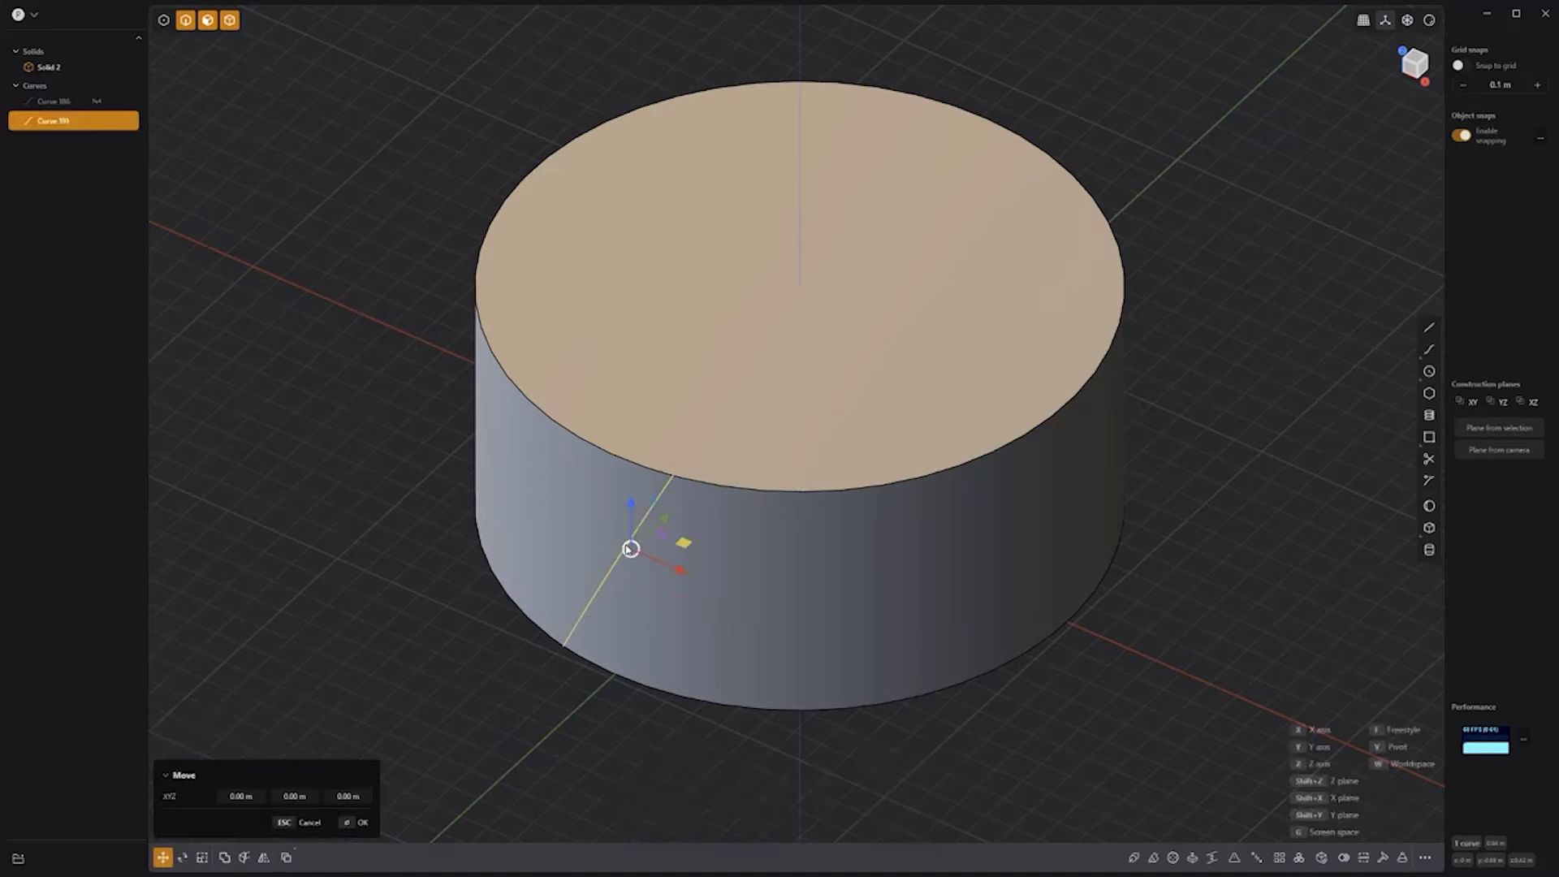
key("p")
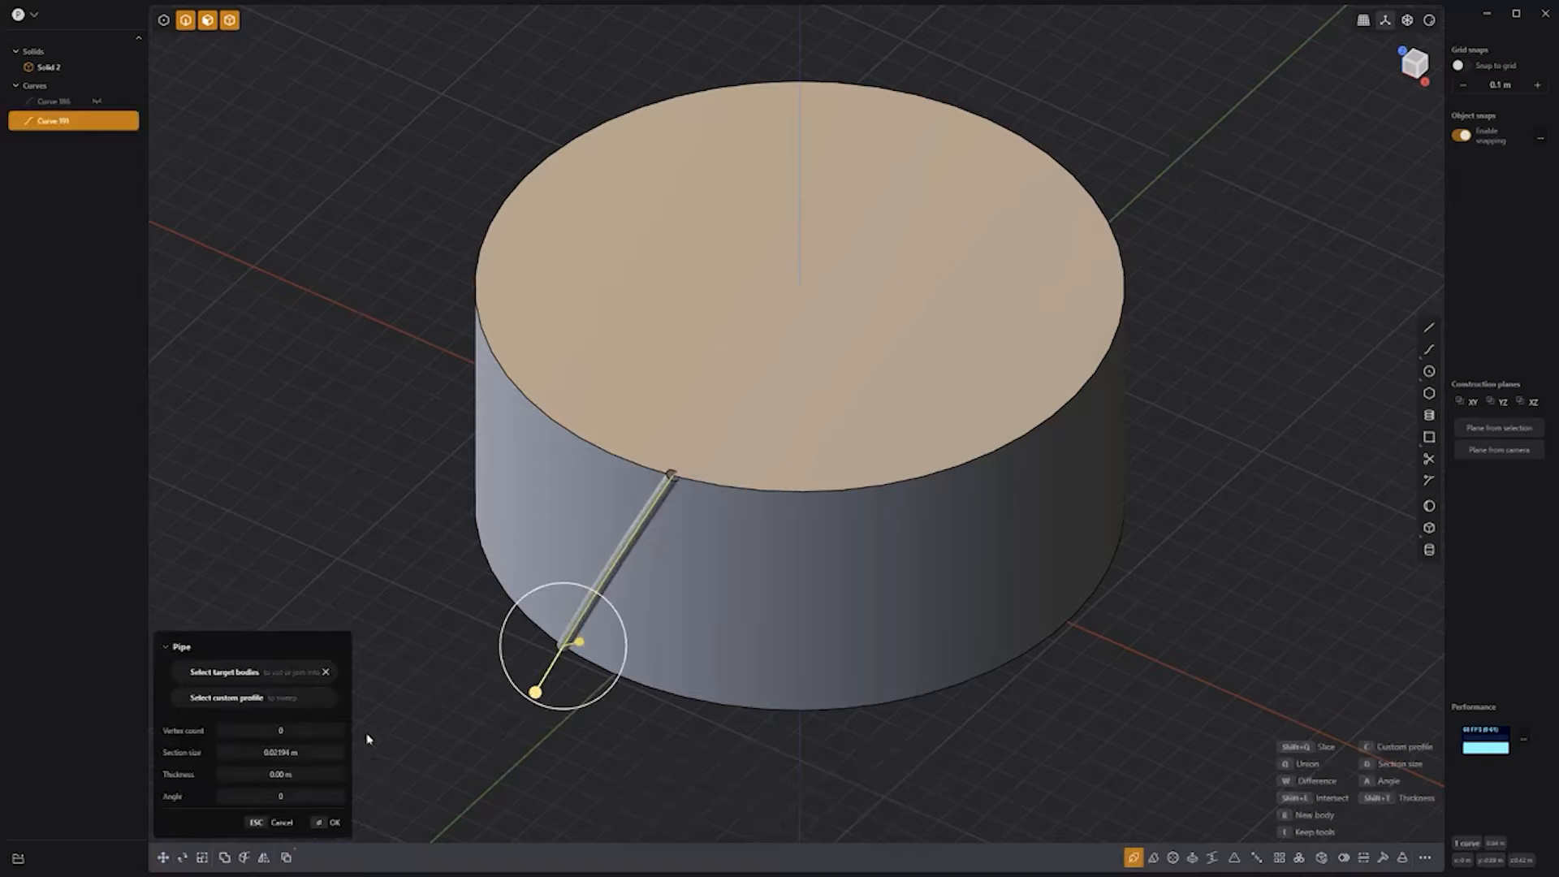
Step: Confirm the pipe as a solid bar with a three-sided cross-section
key("Return")
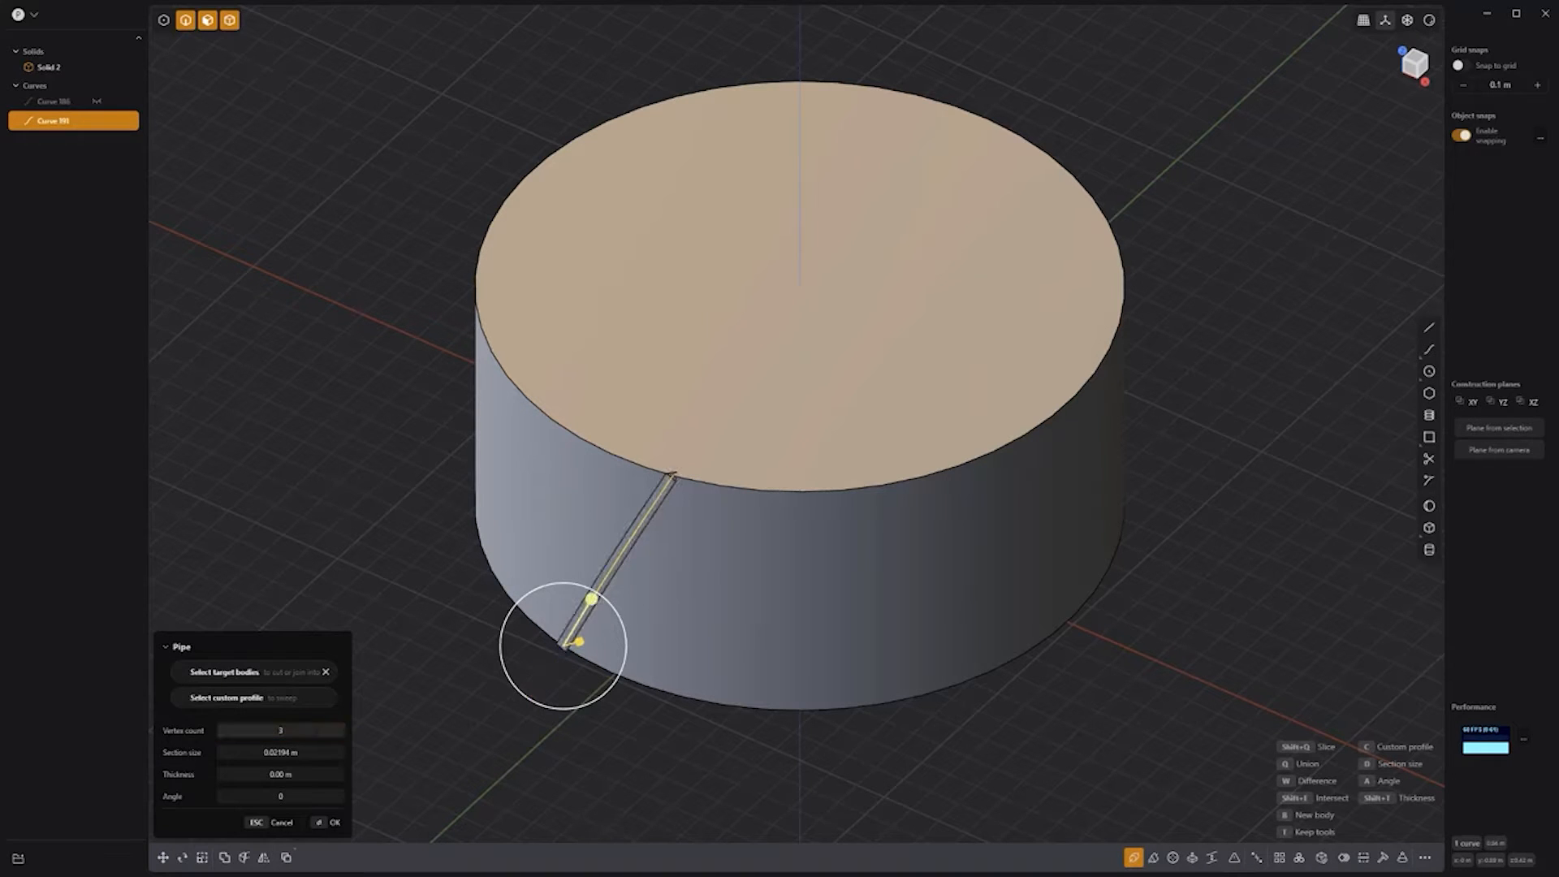
right_click(605, 751)
scroll(659, 488, "up", 8)
Step: Offset the bar's top and bottom end faces to lengthen it at both ends
left_click(693, 452)
left_click_drag(713, 412, 814, 268)
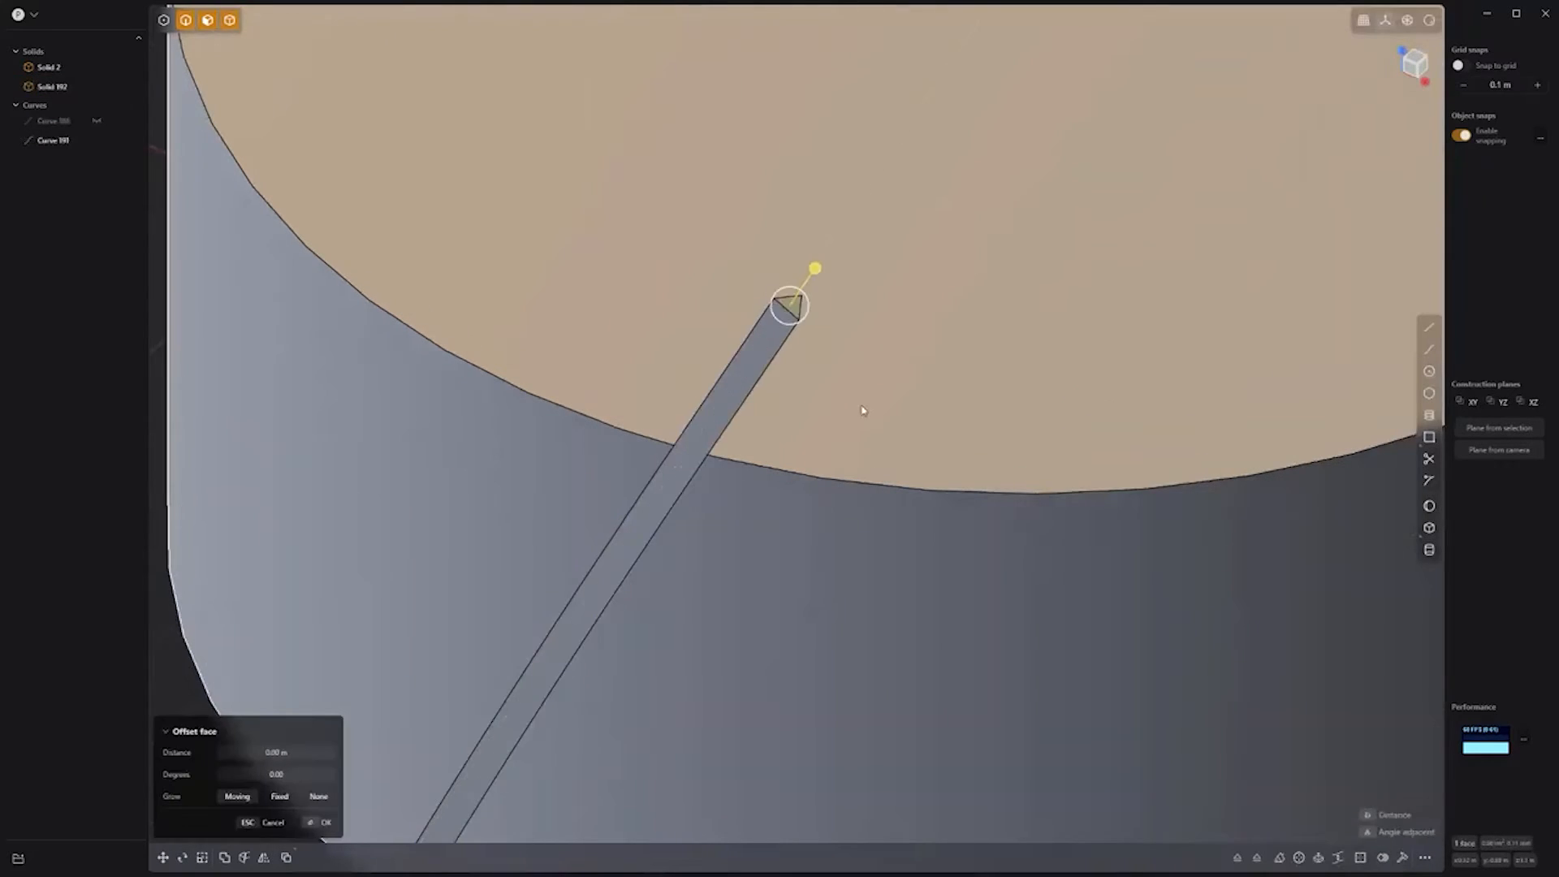
middle_click_drag(863, 410, 946, 303)
left_click(947, 298)
key("Escape")
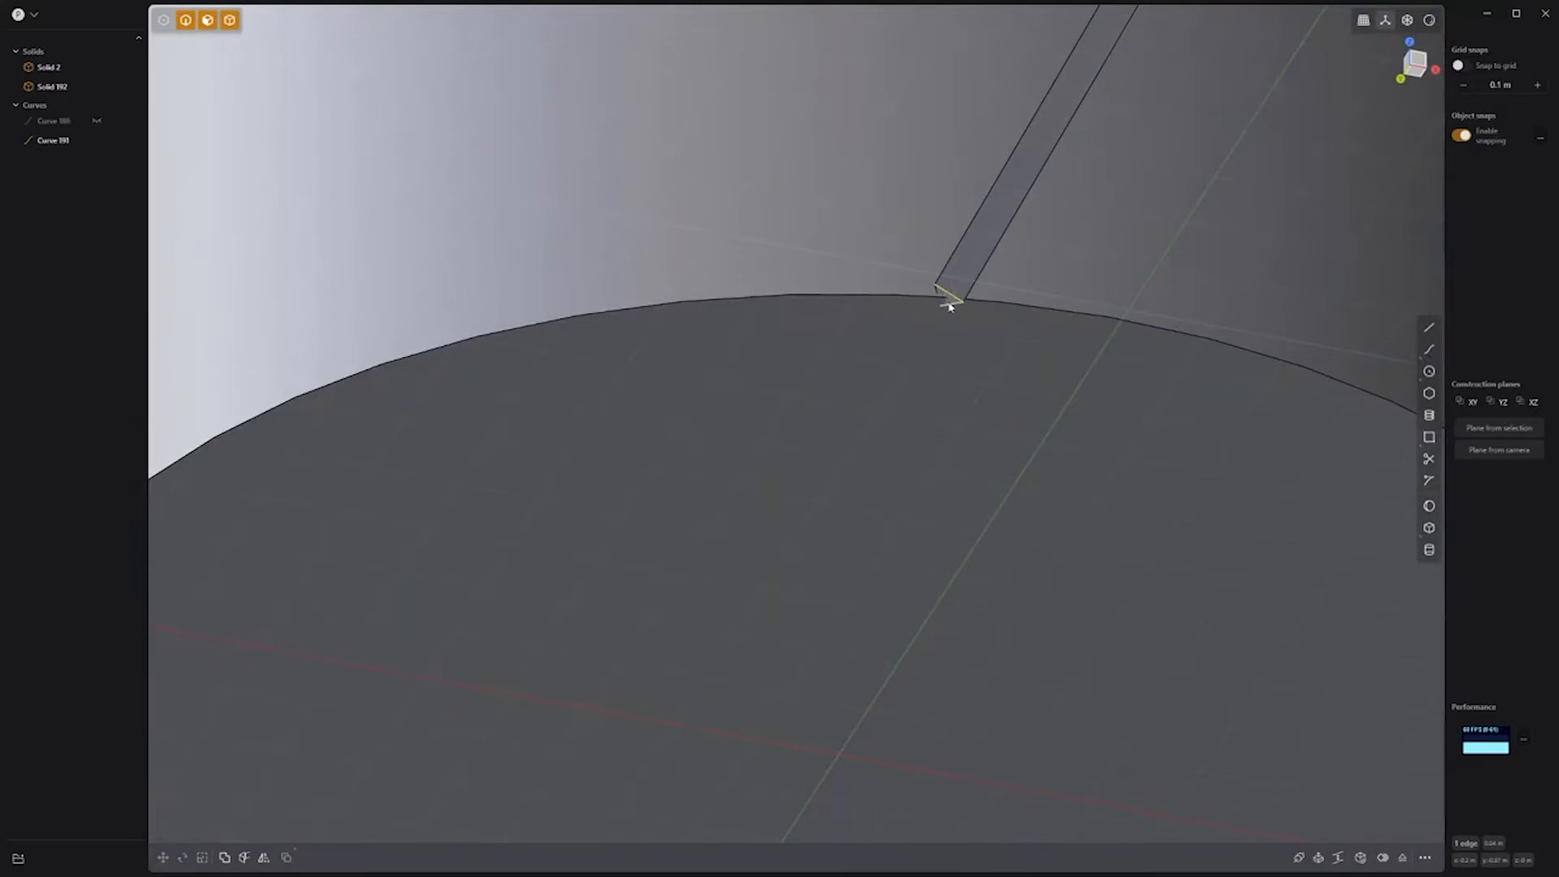
left_click(949, 298)
left_click_drag(948, 299, 1072, 476)
Step: Mirror the bar across the X plane, shifting the mirror plane left of centre
middle_click_drag(1219, 328, 1215, 380)
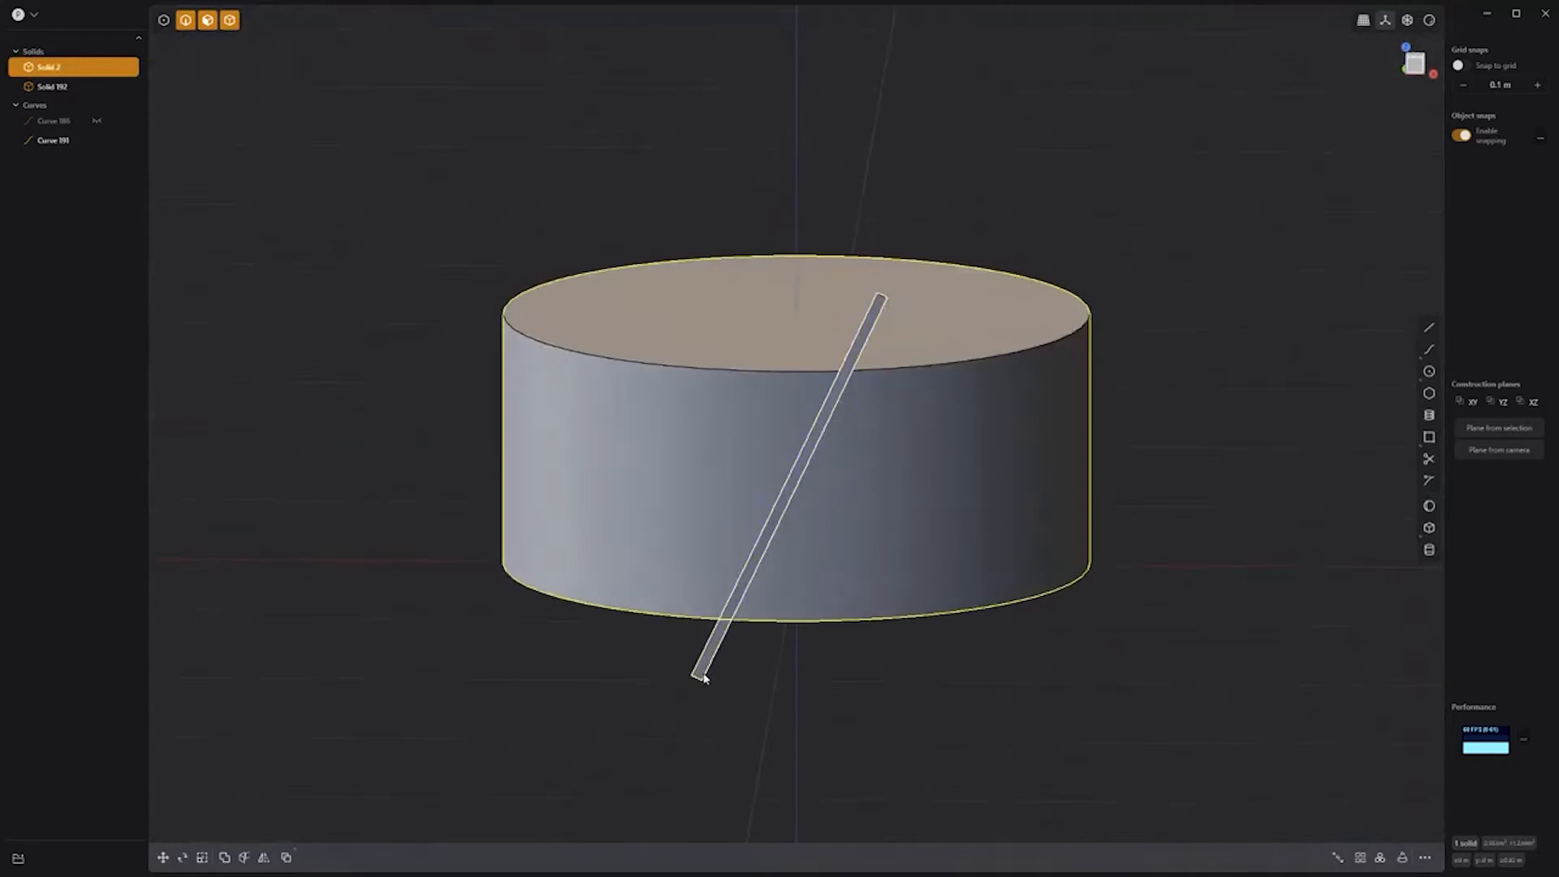
left_click(700, 675)
key("alt+x")
left_click(828, 564)
left_click_drag(853, 570, 618, 560)
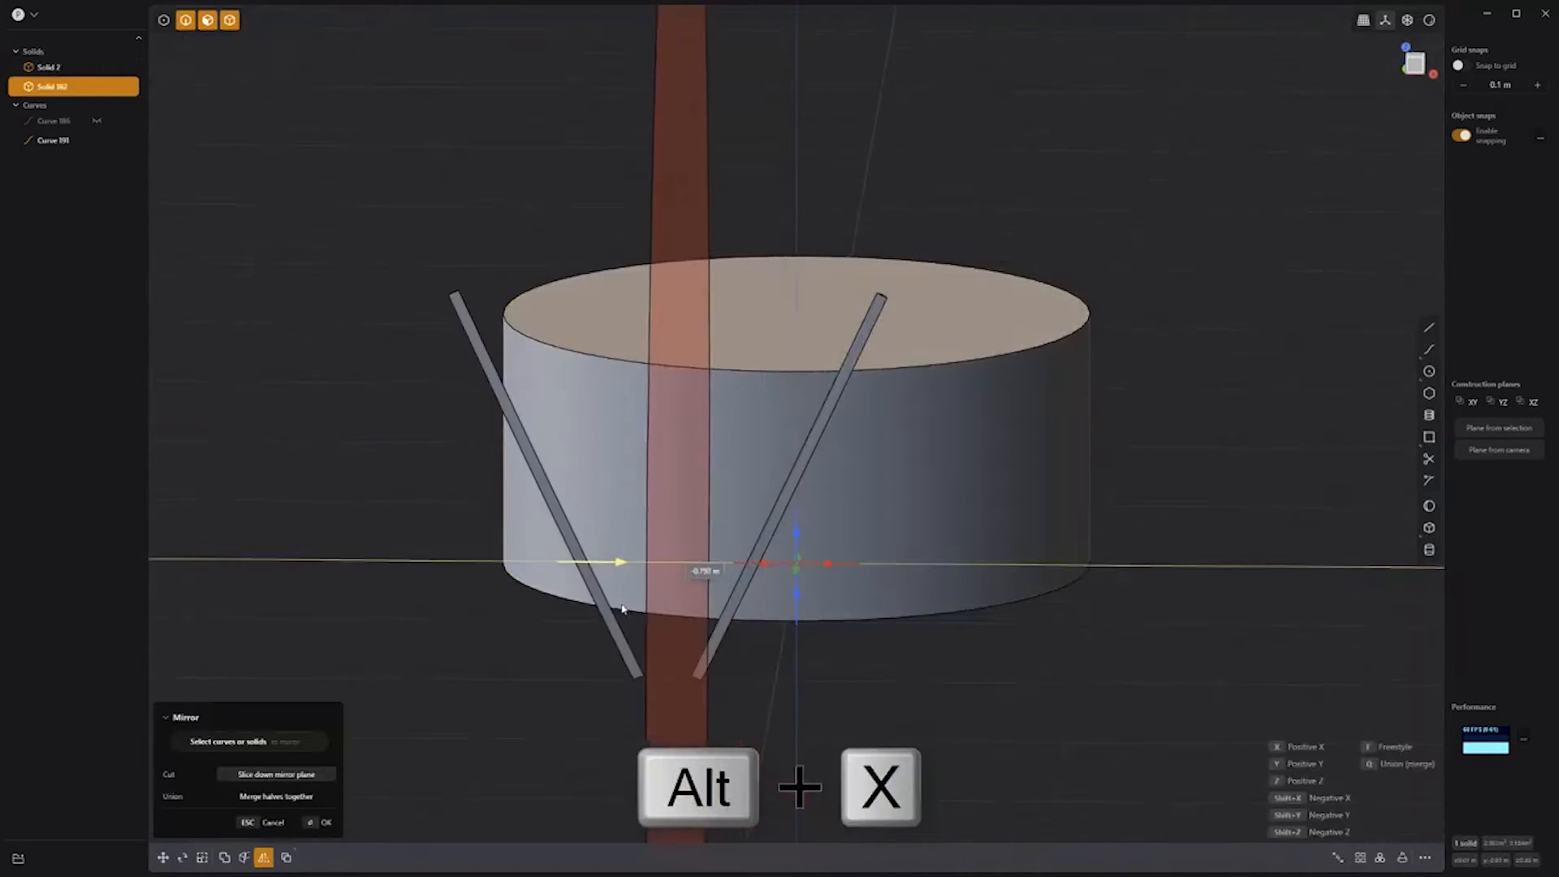
key("Return")
Step: Move the mirrored bar so the two bars cross in an X, then select both
left_click(631, 666)
key("g")
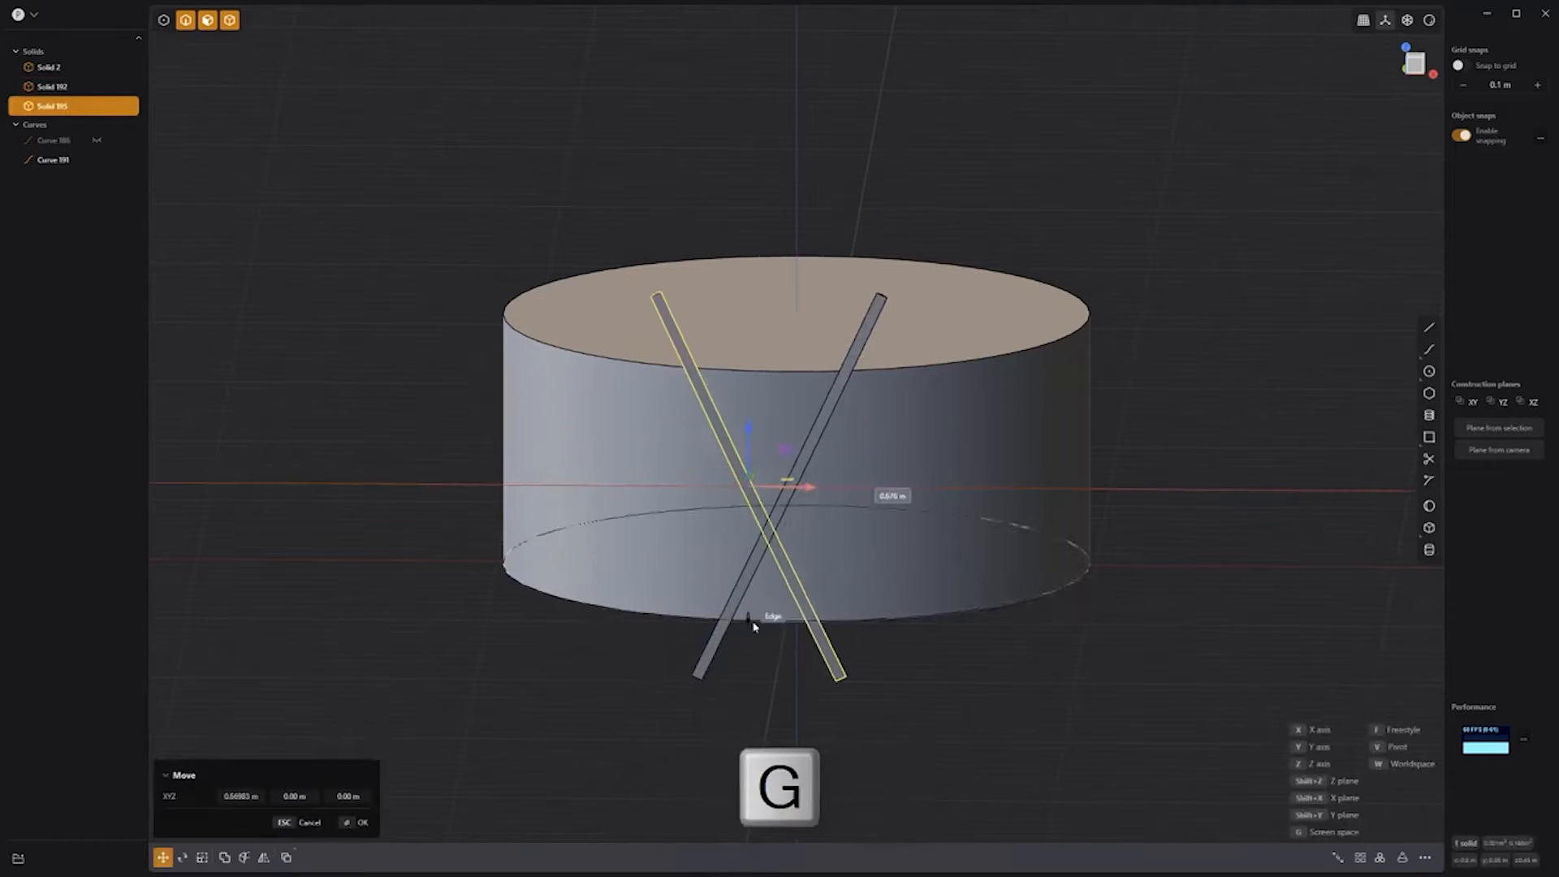
left_click(800, 645)
left_click(876, 317)
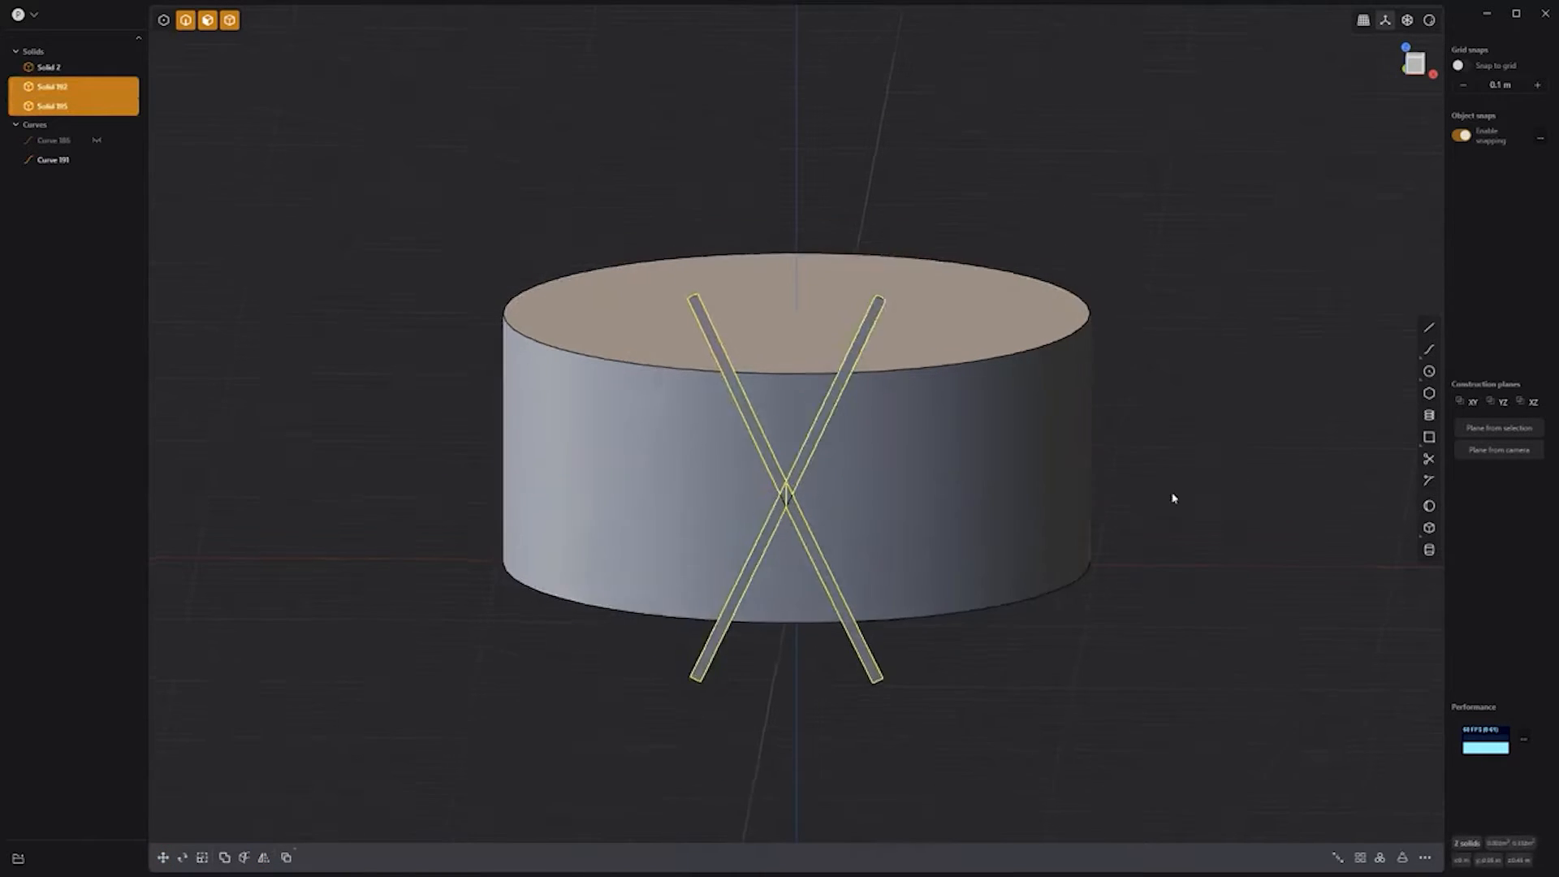
middle_click_drag(1172, 498, 1151, 581)
key("alt+r")
Step: Radially array the crossed bars 31 times around the cylinder's centre
left_click(795, 331)
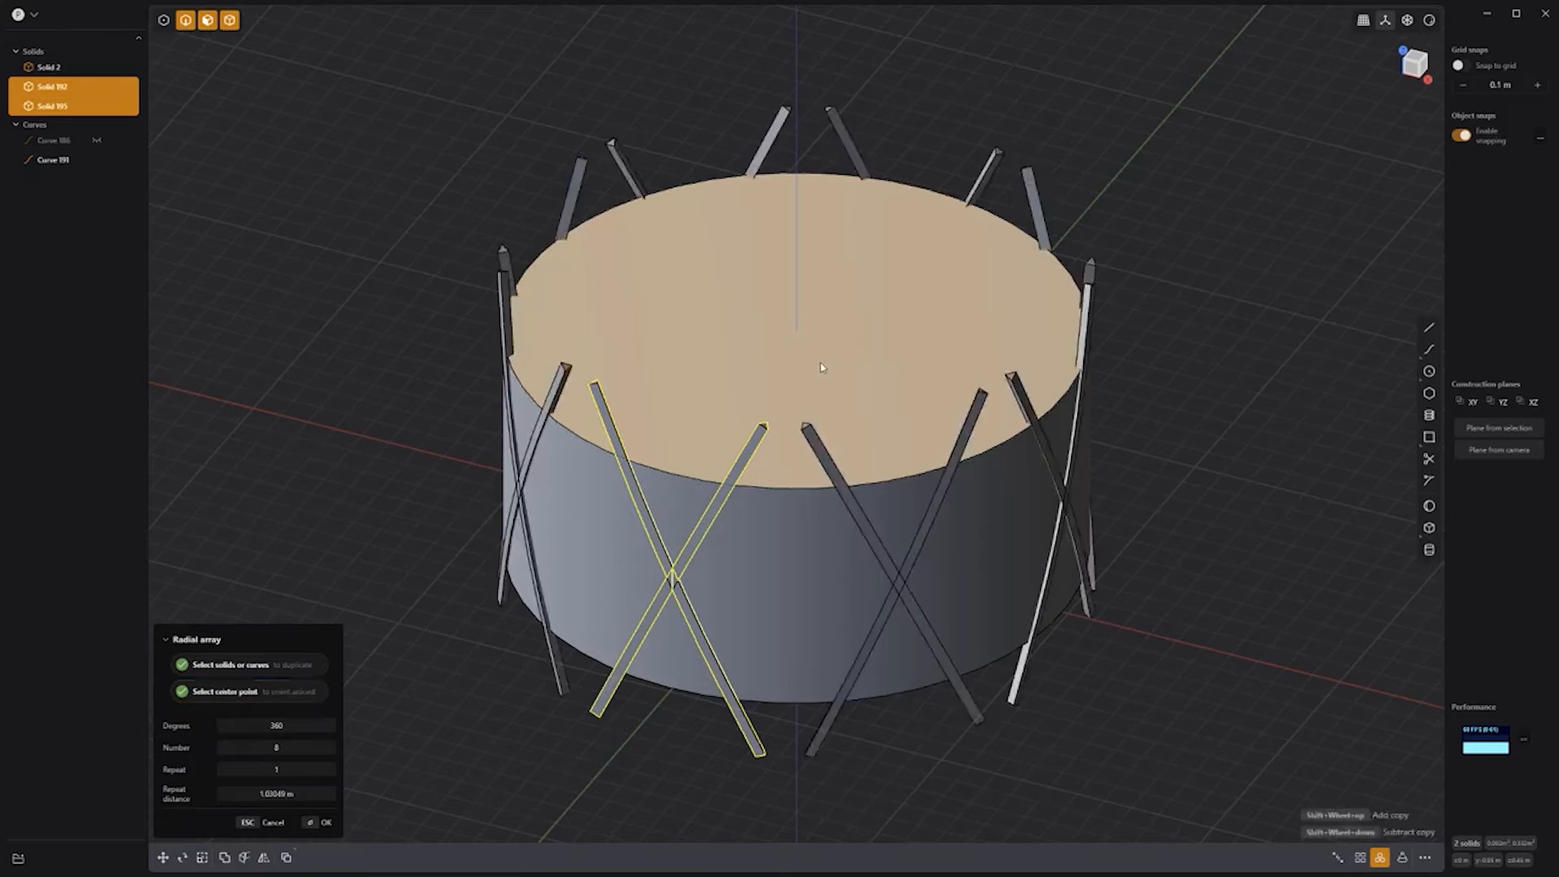
scroll(814, 367, "up", 20, "shift")
scroll(814, 367, "up", 2, "shift")
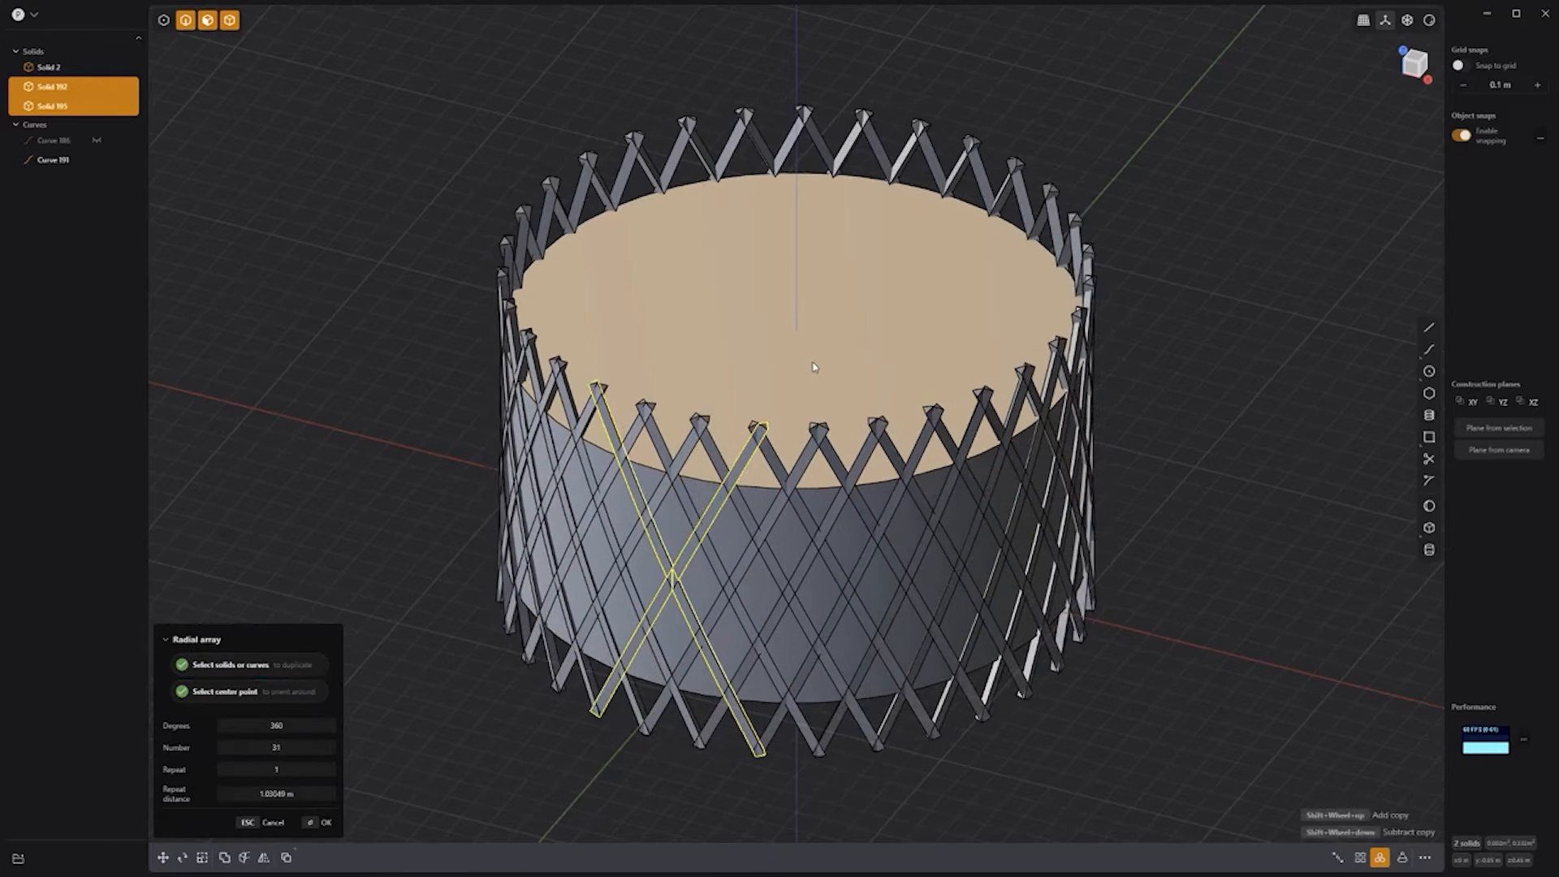
right_click(941, 787)
left_click(940, 785)
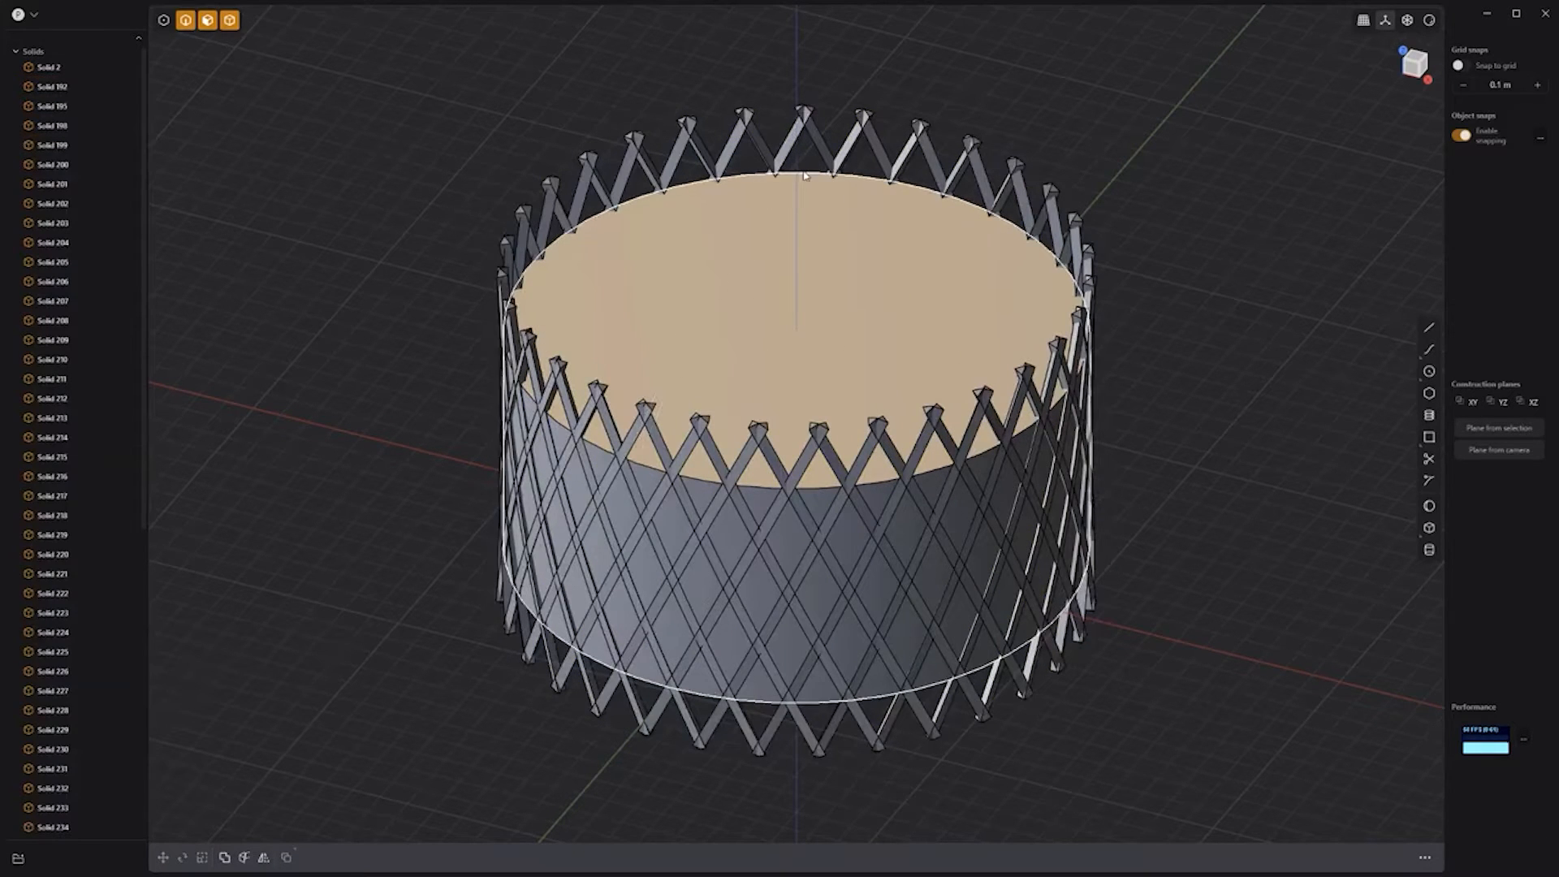
Step: Boolean-subtract all the bars from the cylinder to cut diamond knurl grooves
left_click(966, 357)
middle_click_drag(1215, 447, 1227, 353)
left_click_drag(1189, 175, 428, 273)
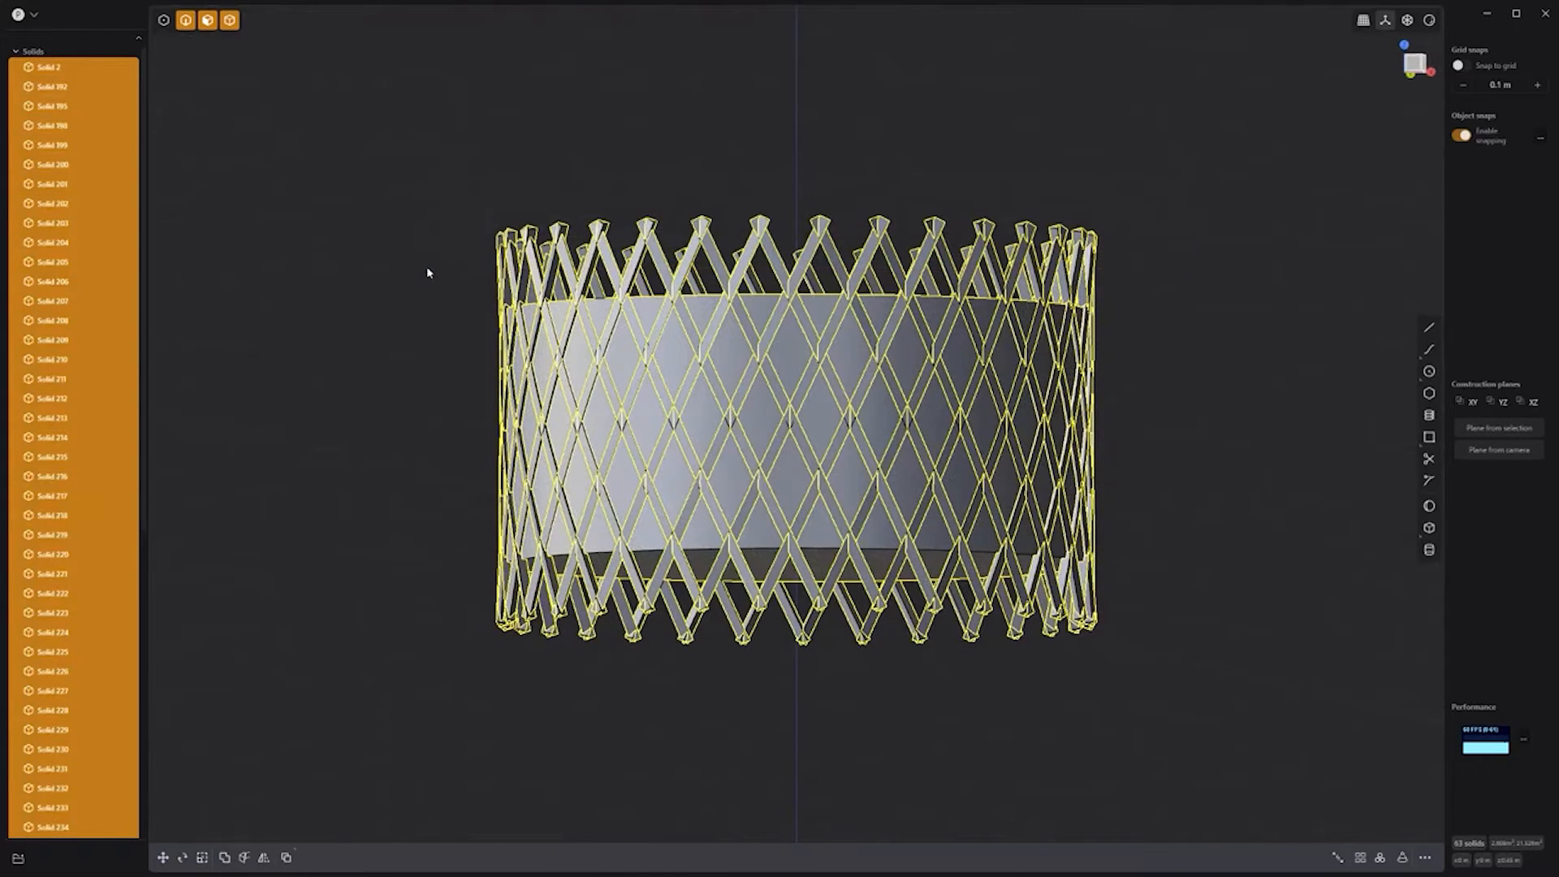
key("q")
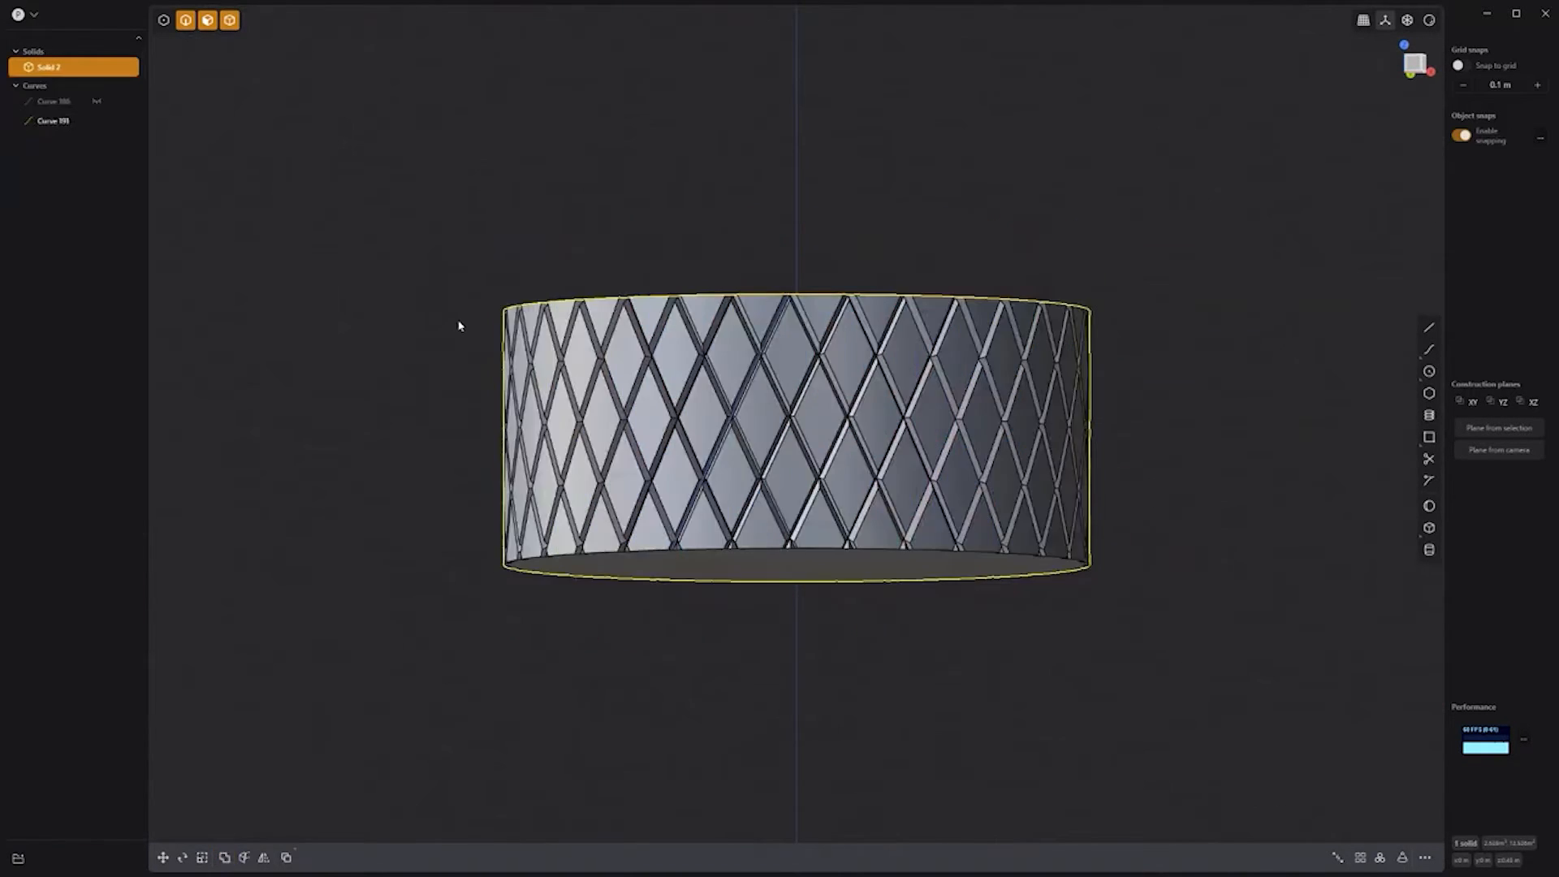
middle_click_drag(1156, 419, 1049, 432)
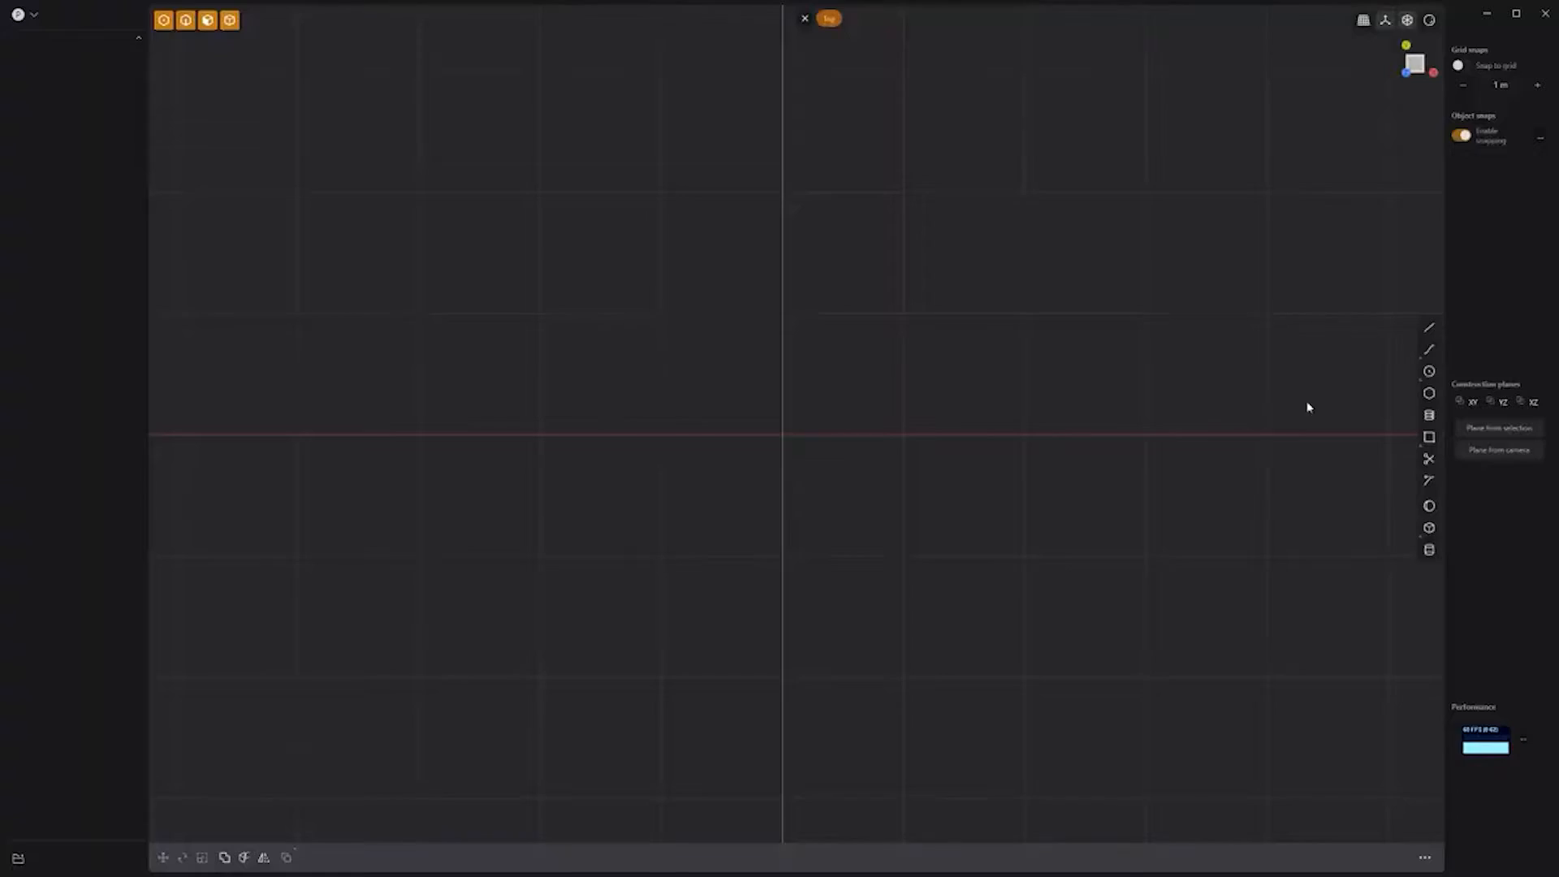
Step: Draw a quarter curve, mirror it across both axes, and join it into a closed rounded outline
left_click(783, 71)
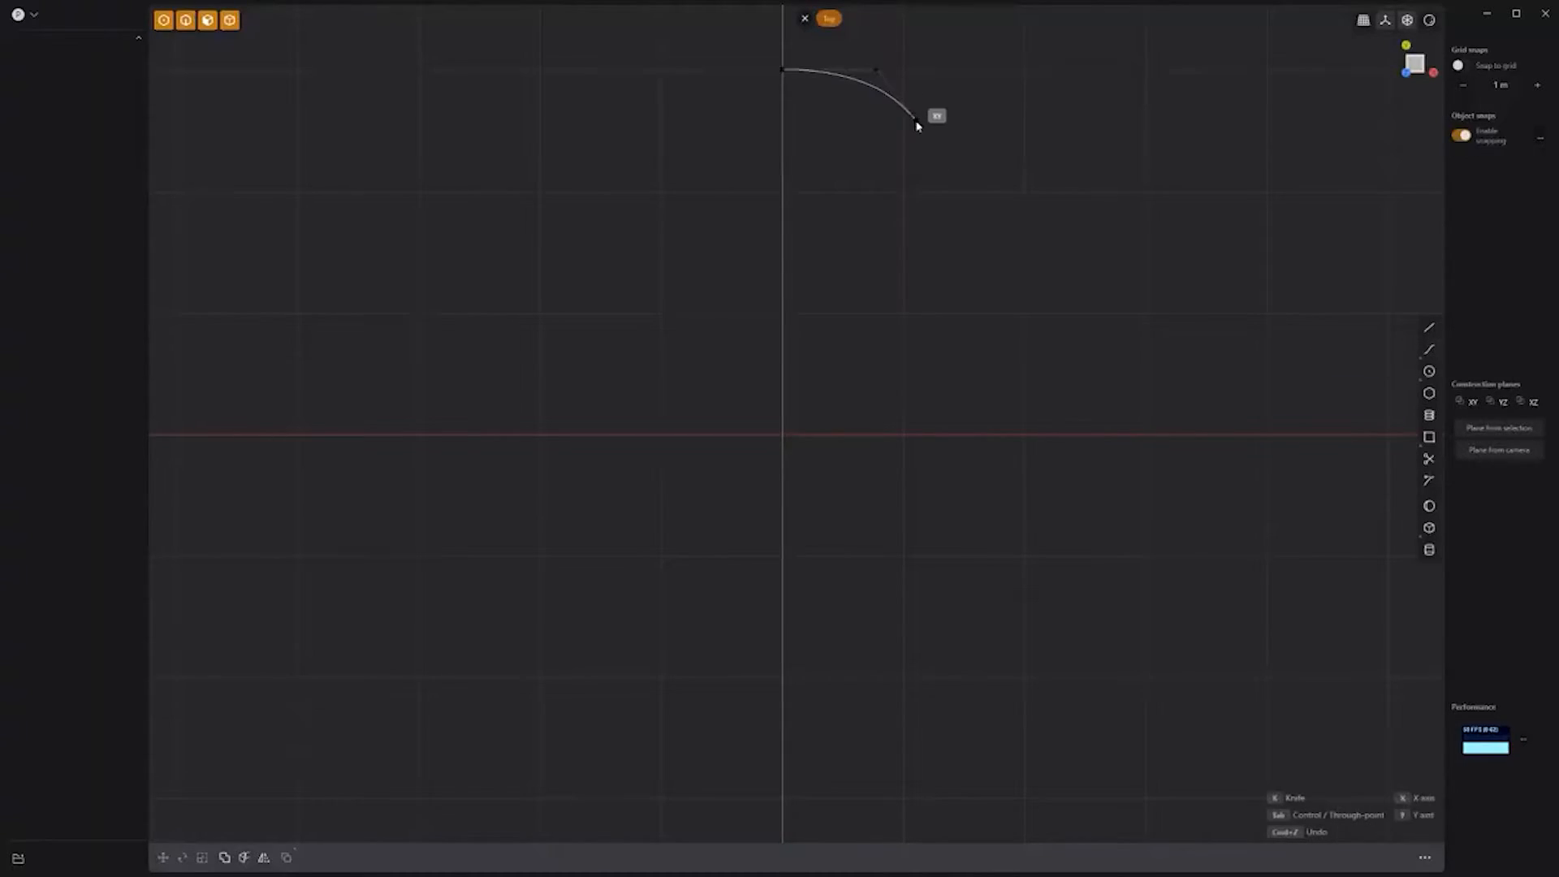
left_click(915, 121)
left_click(914, 435)
right_click(870, 441)
key("alt+x")
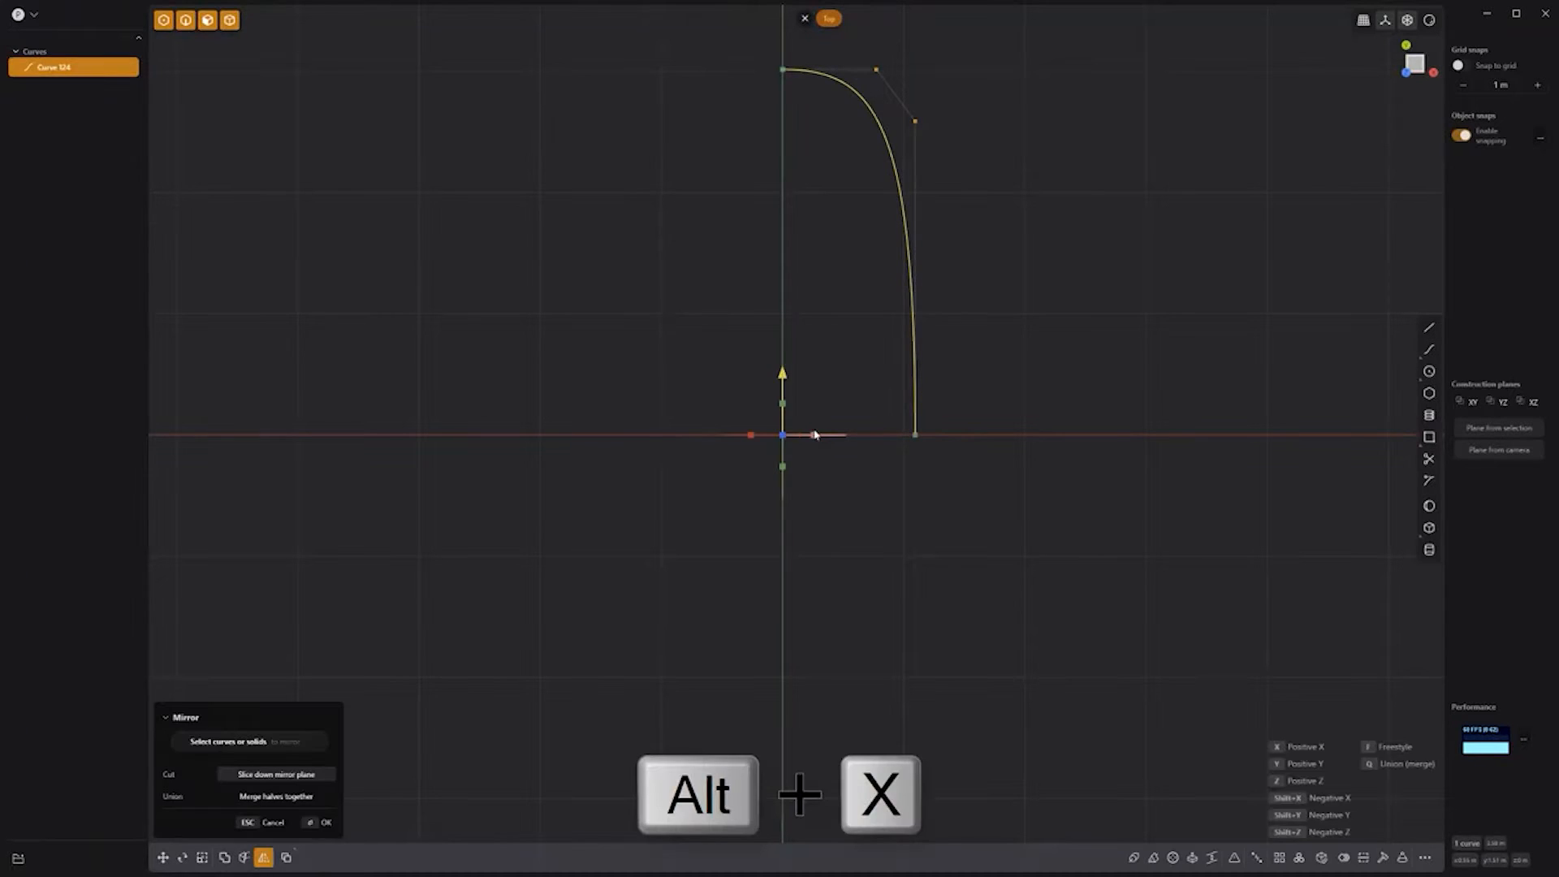
left_click(814, 434)
right_click(840, 411)
key("alt+x")
left_click(782, 403)
right_click(1000, 387)
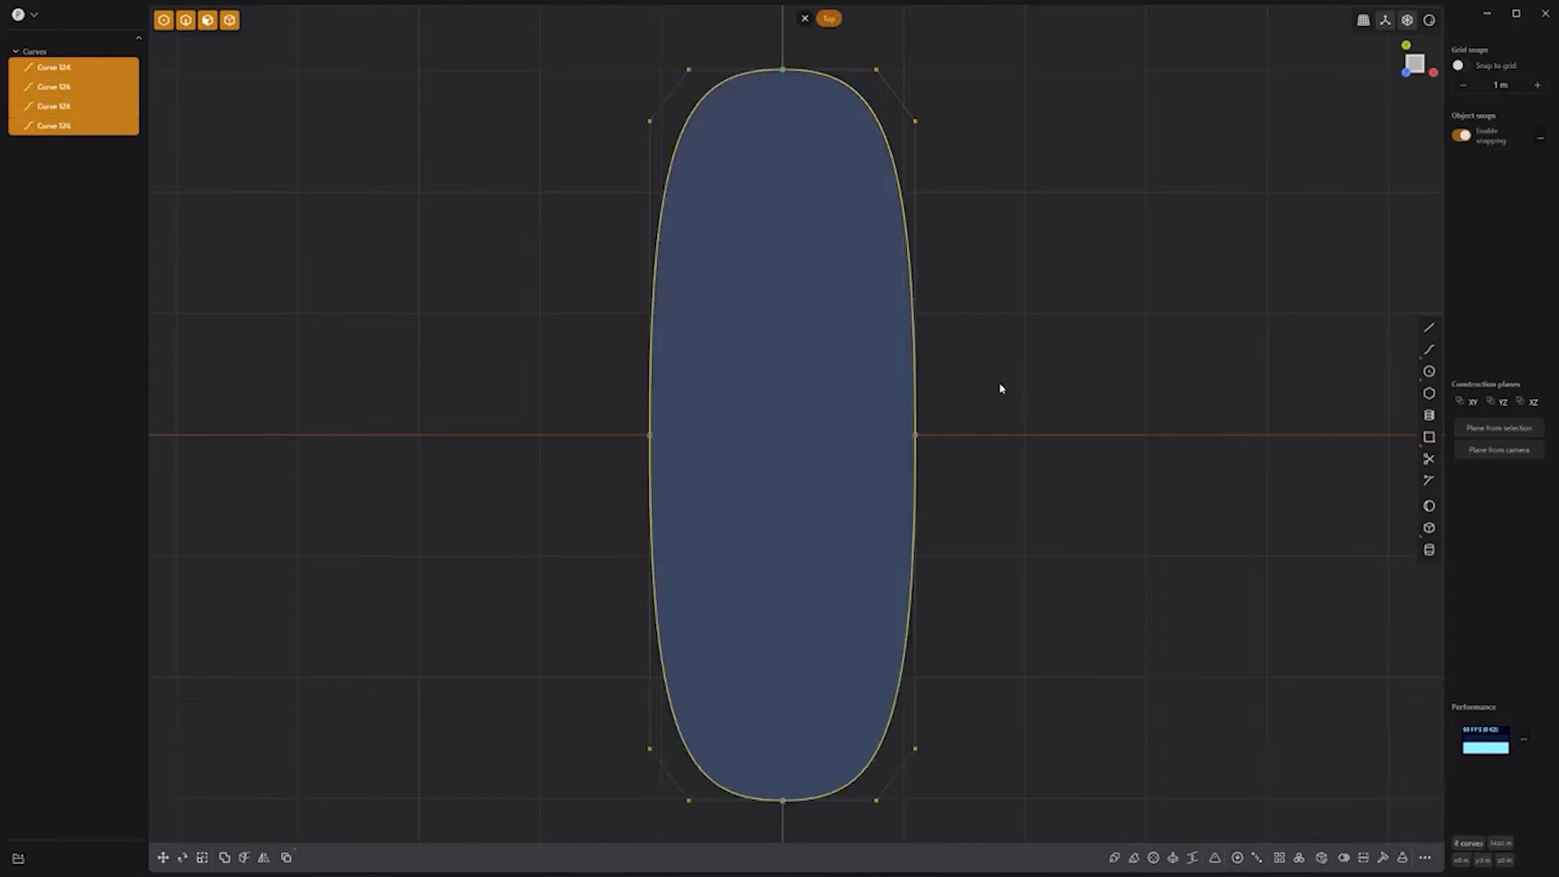
key("j")
Step: Draw a circle at the origin, a smaller one above, and a duplicate below
left_click(1429, 371)
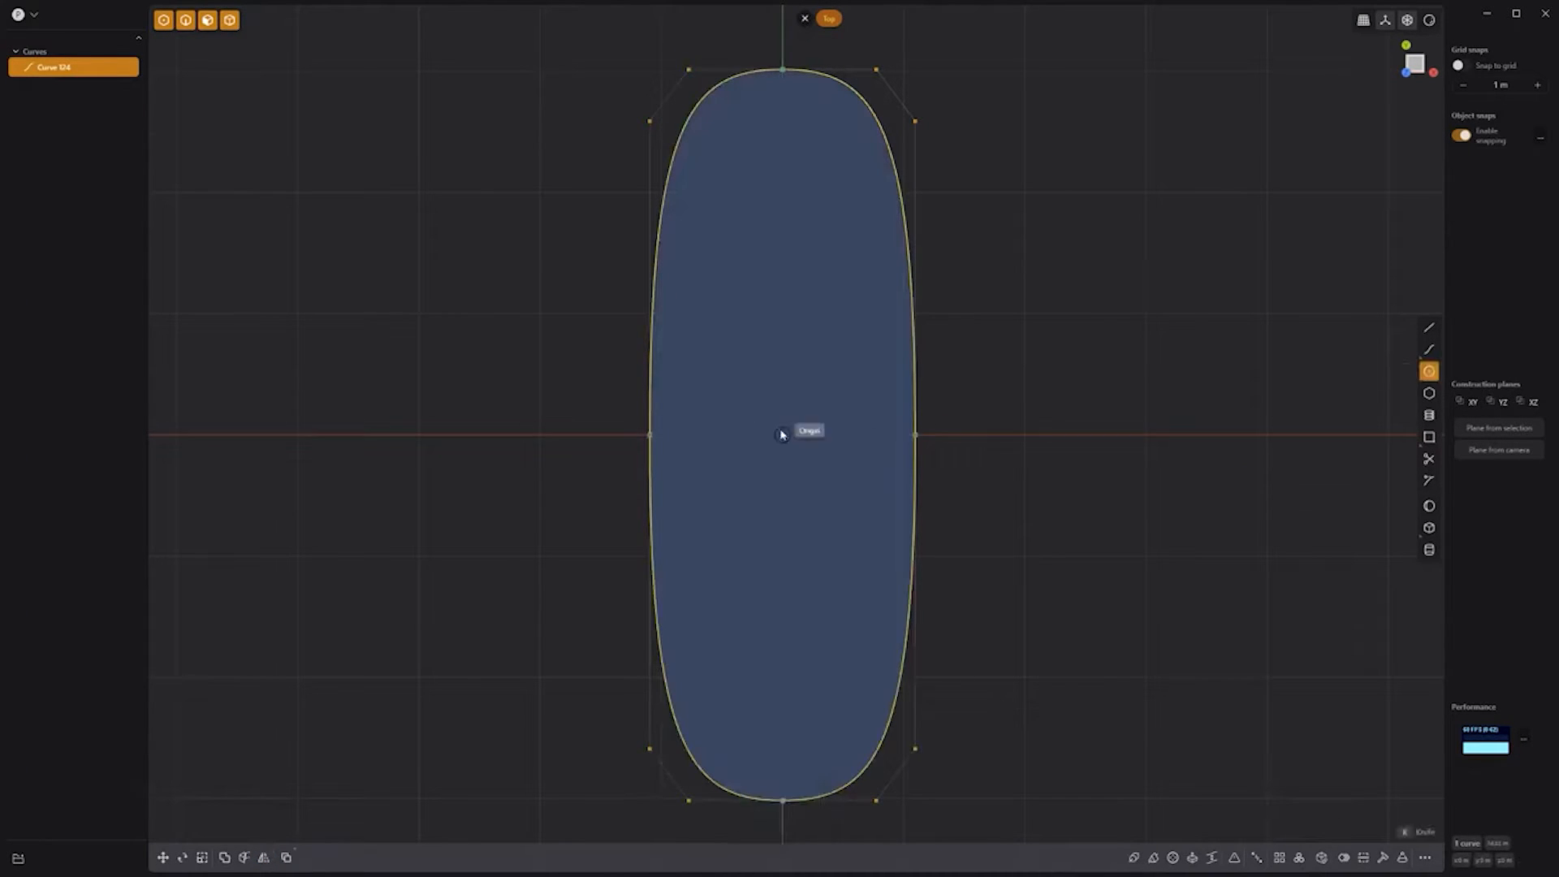
left_click(783, 435)
left_click(827, 487)
left_click(781, 289)
left_click(805, 333)
right_click(1049, 295)
key("shift+d")
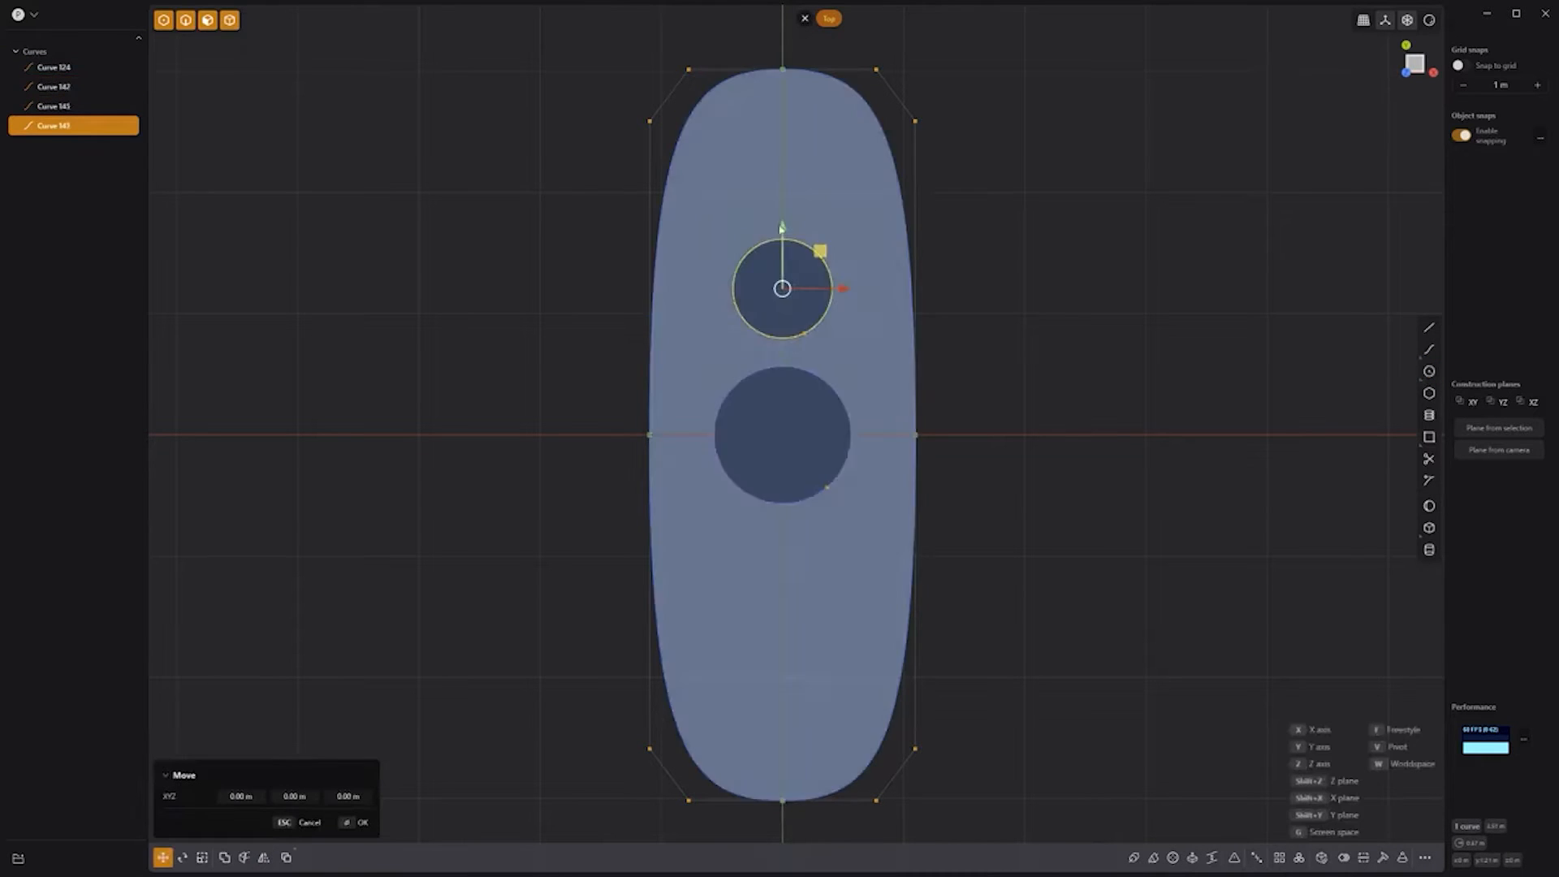
left_click_drag(782, 233, 786, 528)
left_click(998, 481)
Step: Offset the three circles outward into larger rings and begin trimming their overlaps
left_click(850, 449, "shift")
left_click(825, 320, "shift")
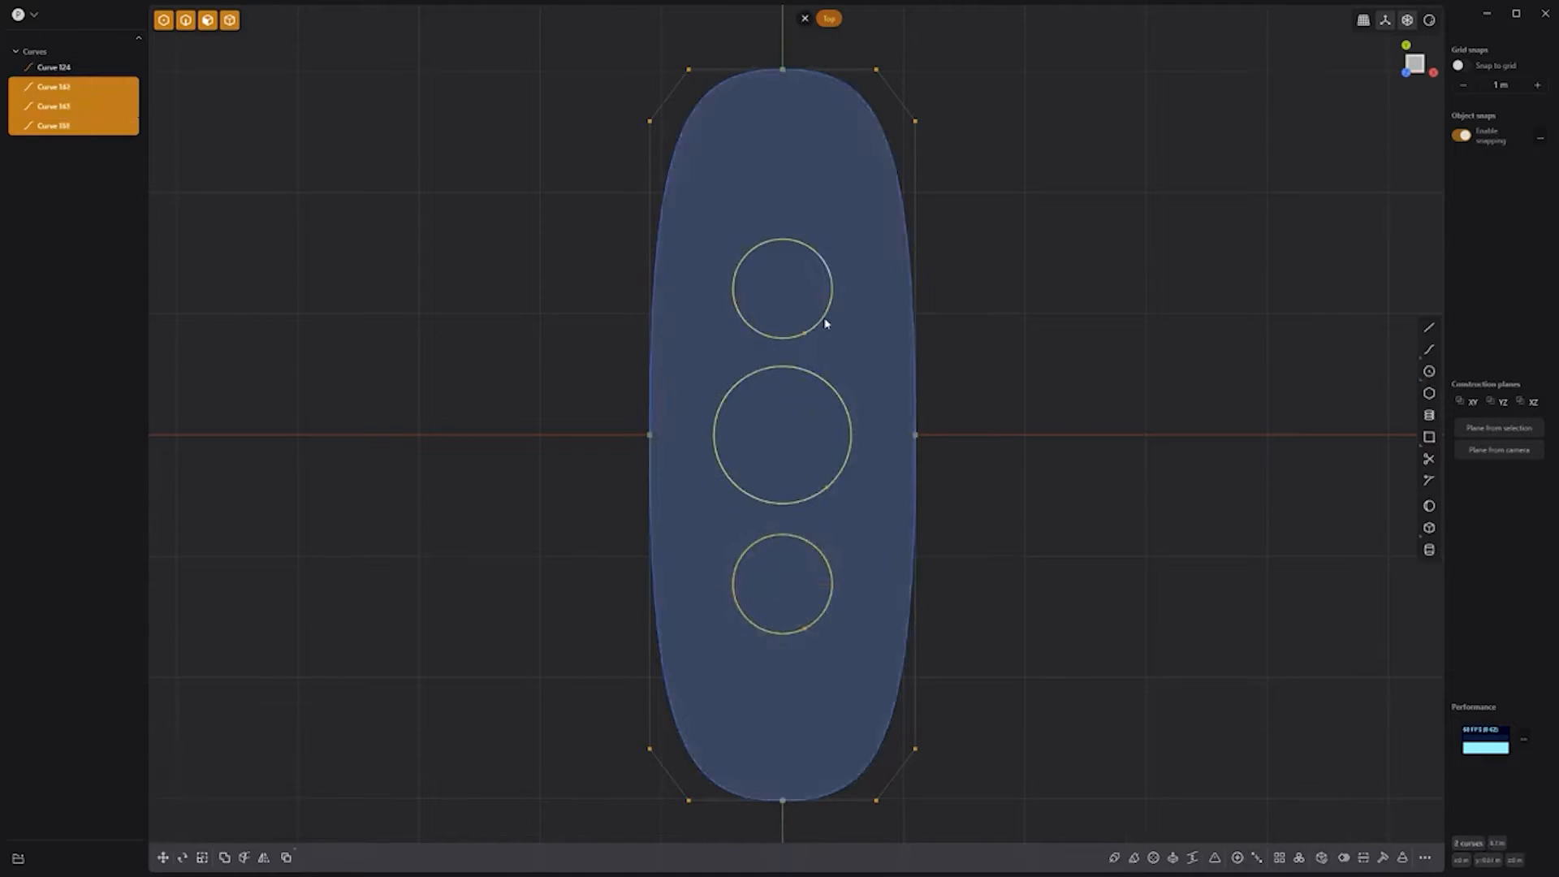
key("o")
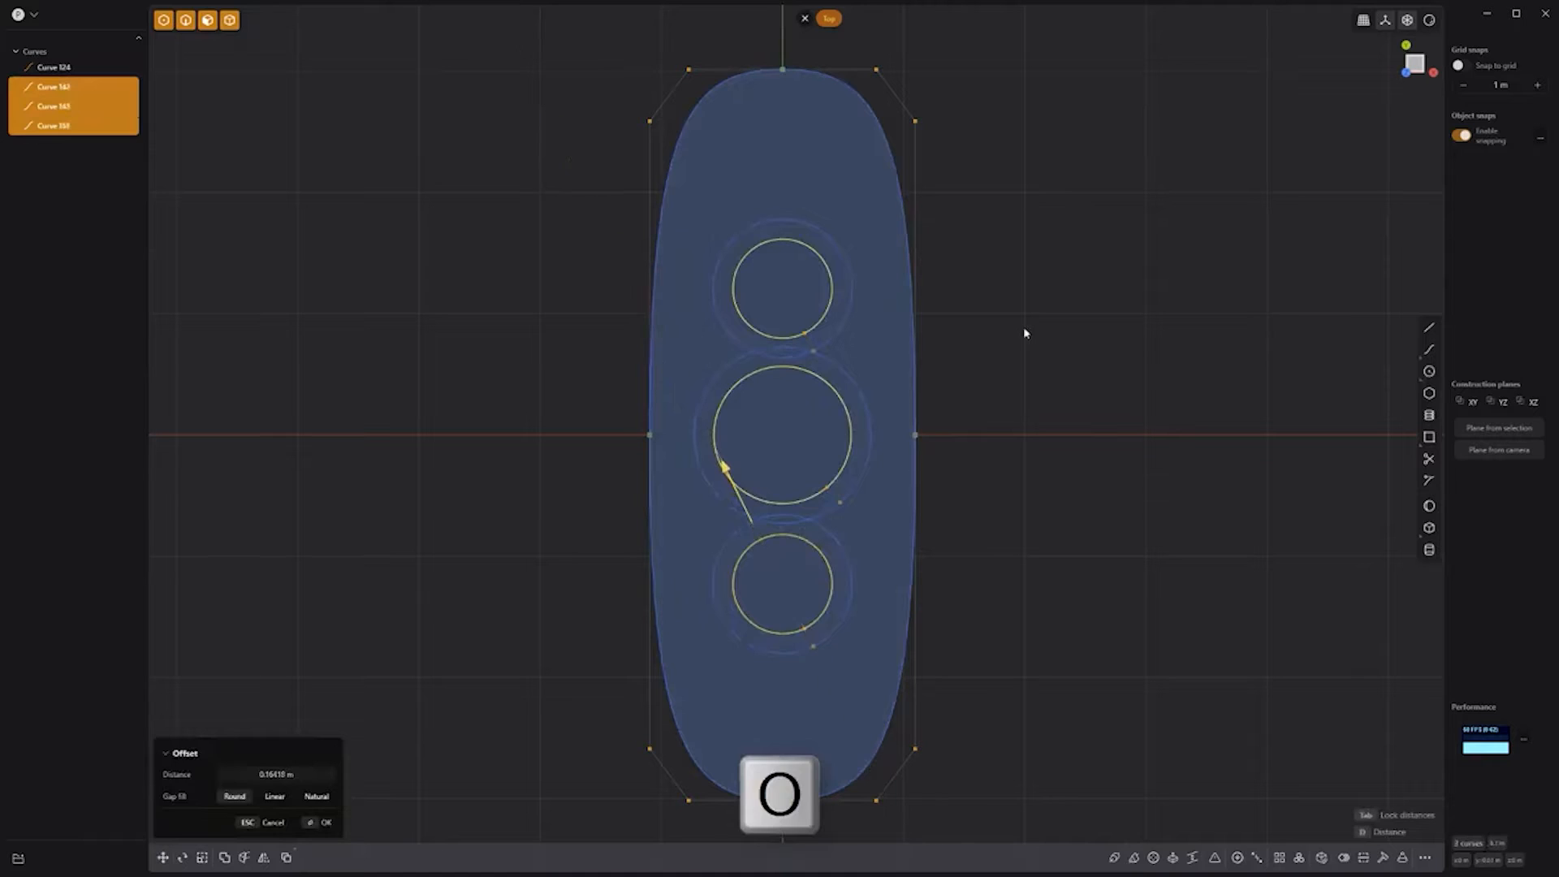
left_click(1016, 335)
left_click(1426, 463)
left_click(793, 349)
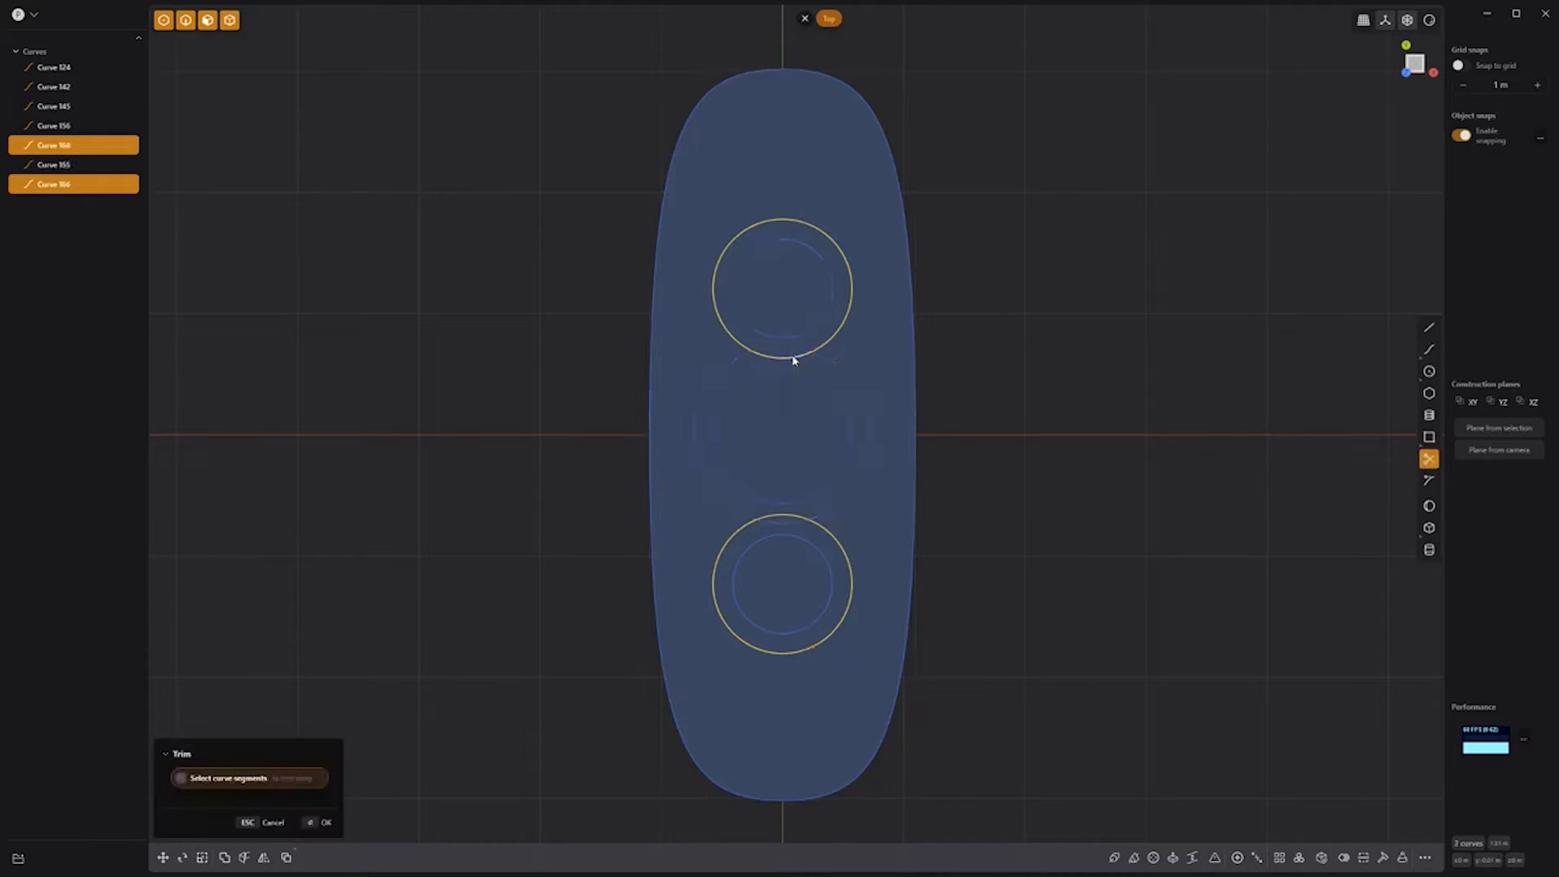
Step: Trim the remaining ring overlaps and add a small circle near the top
left_click(793, 354)
left_click(789, 522)
key("Return")
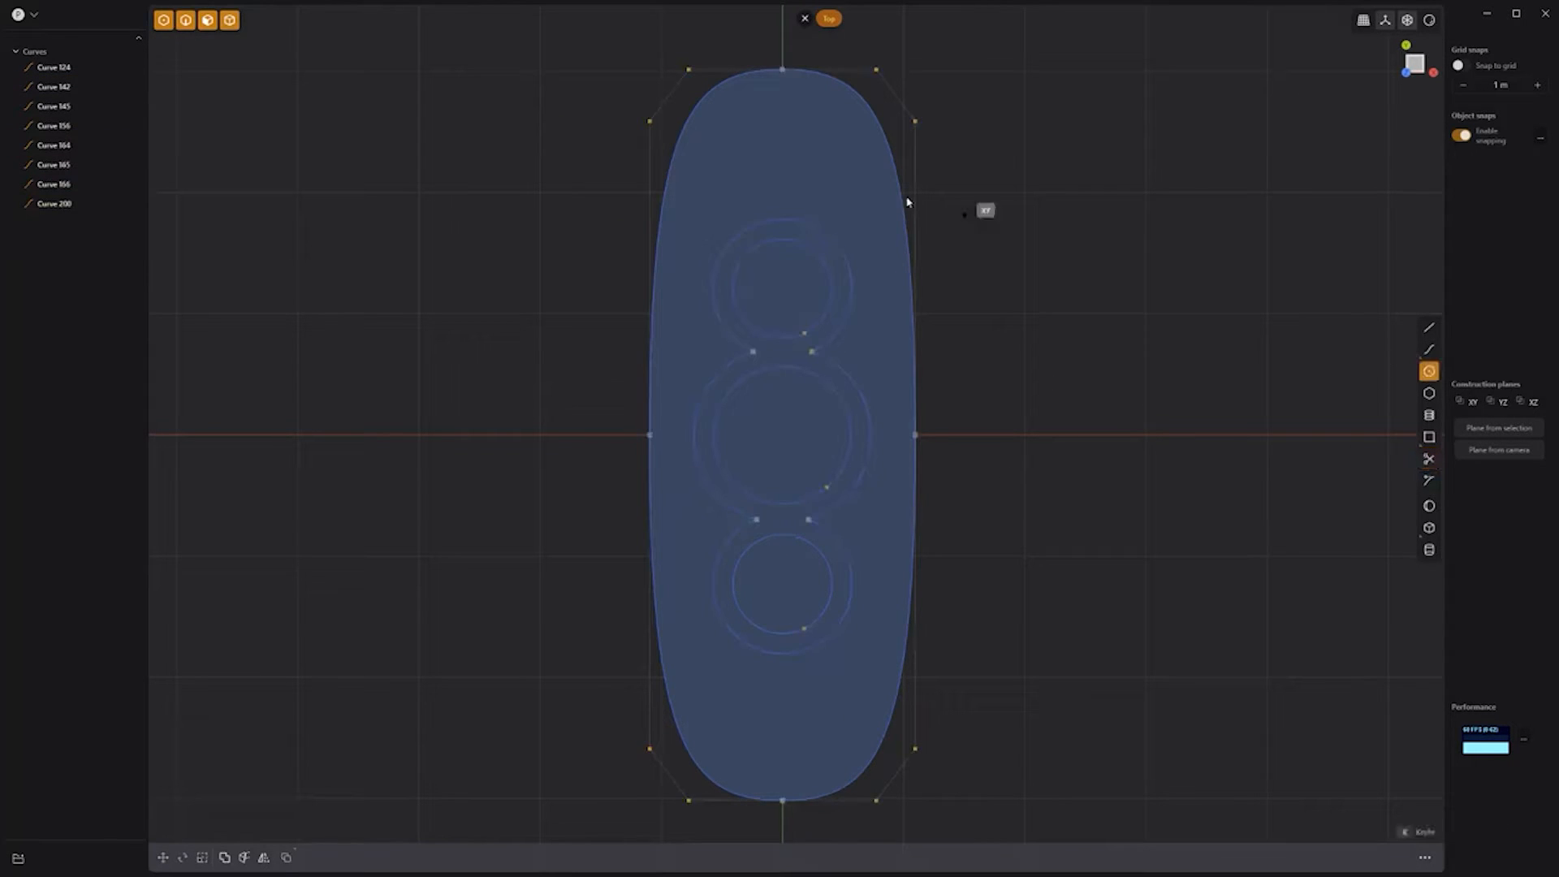
left_click(785, 157)
left_click(806, 190)
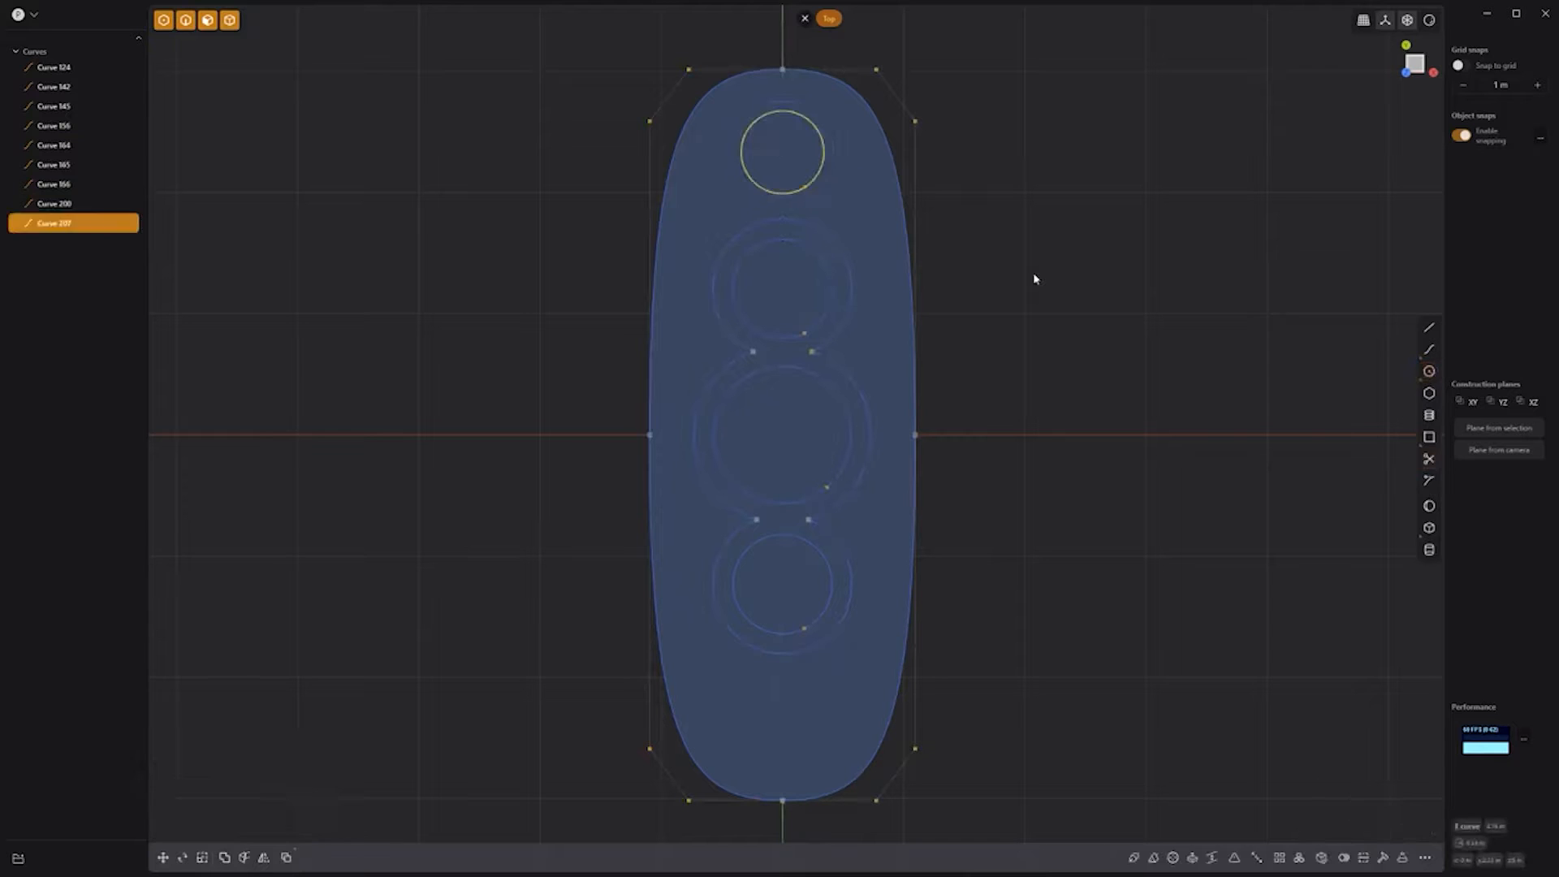
Step: Raise all the circle and ring curves above the insole outline along Z
left_click(814, 270, "shift")
left_click(845, 312, "shift")
left_click(845, 369, "shift")
left_click(804, 371, "shift")
left_click(731, 358, "shift")
left_click(740, 528, "shift")
left_click(778, 541, "shift")
middle_click_drag(1063, 634, 971, 483)
key("g")
left_click_drag(827, 377, 794, 134)
right_click(508, 181)
left_click(539, 198)
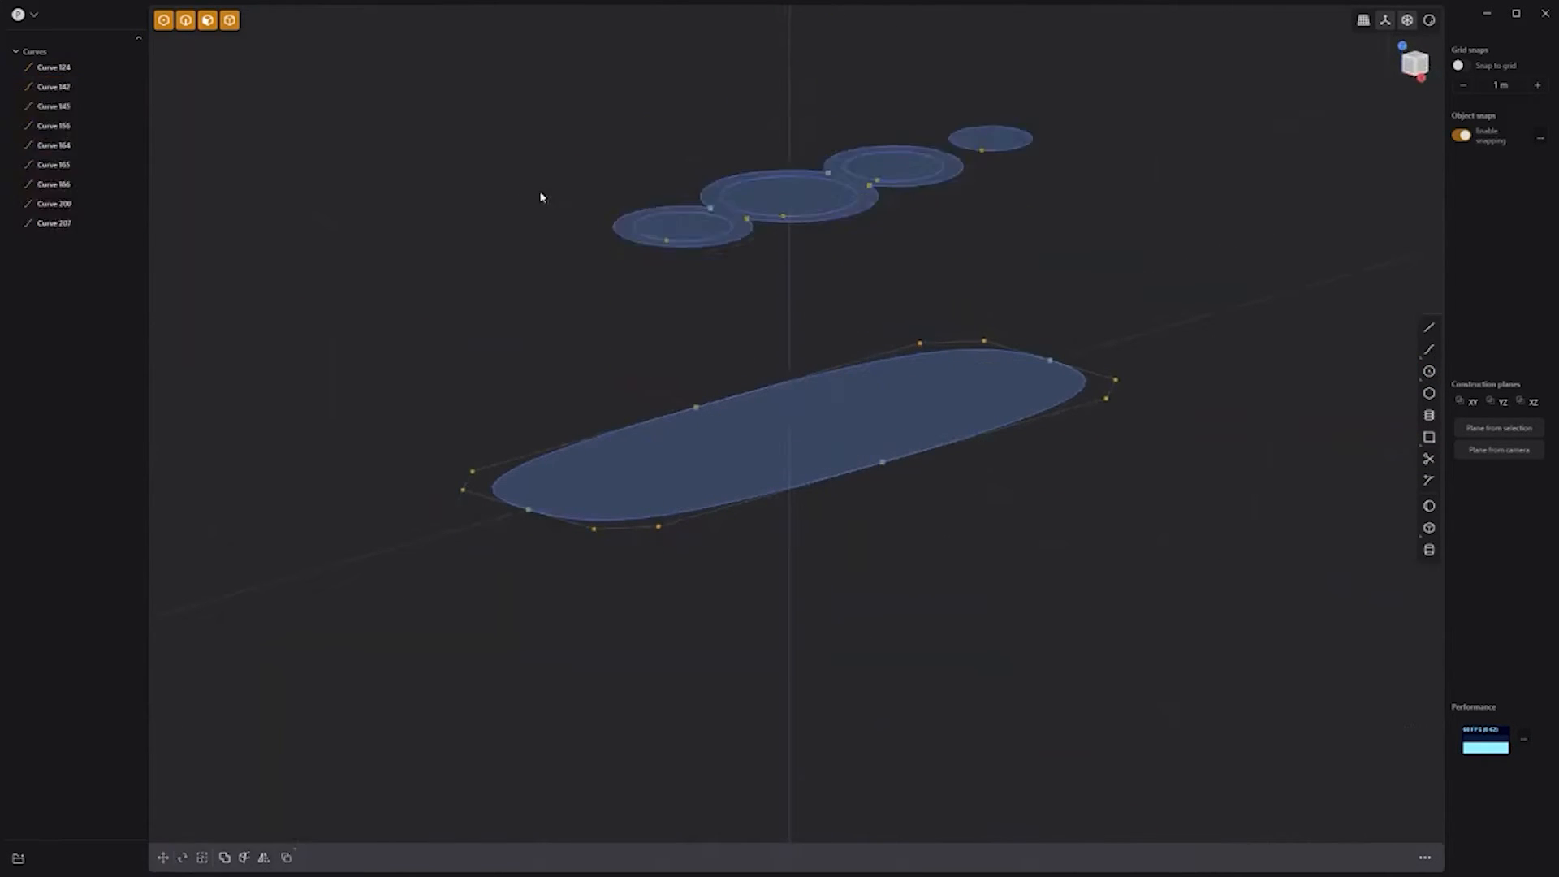
Step: Join the three overlapping small circles into a single curve
left_click(694, 210)
left_click(729, 224, "shift")
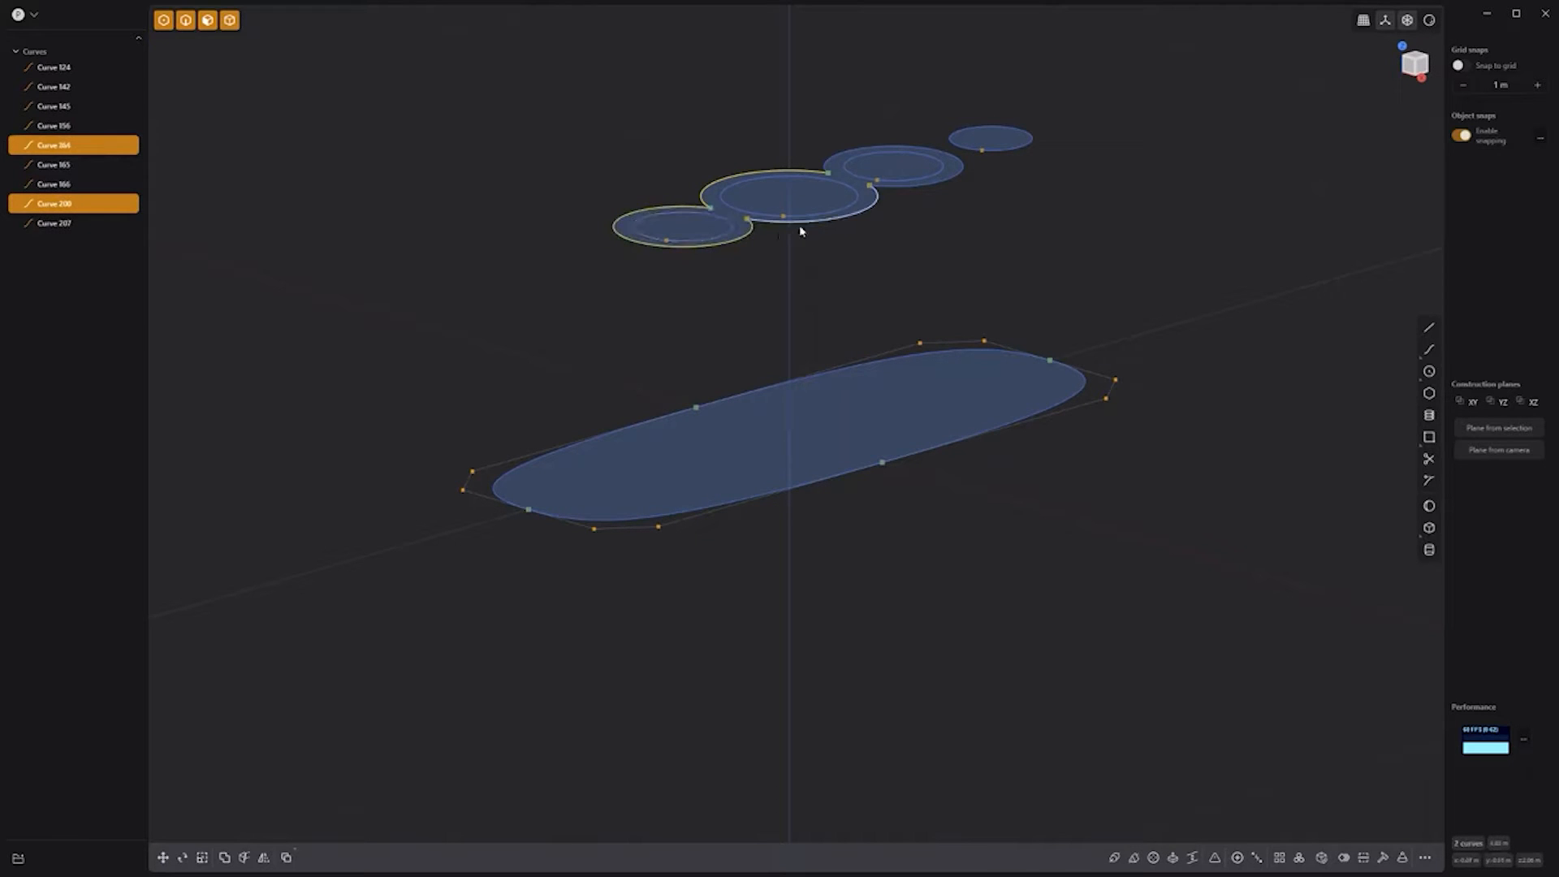
left_click(835, 162, "shift")
key("j")
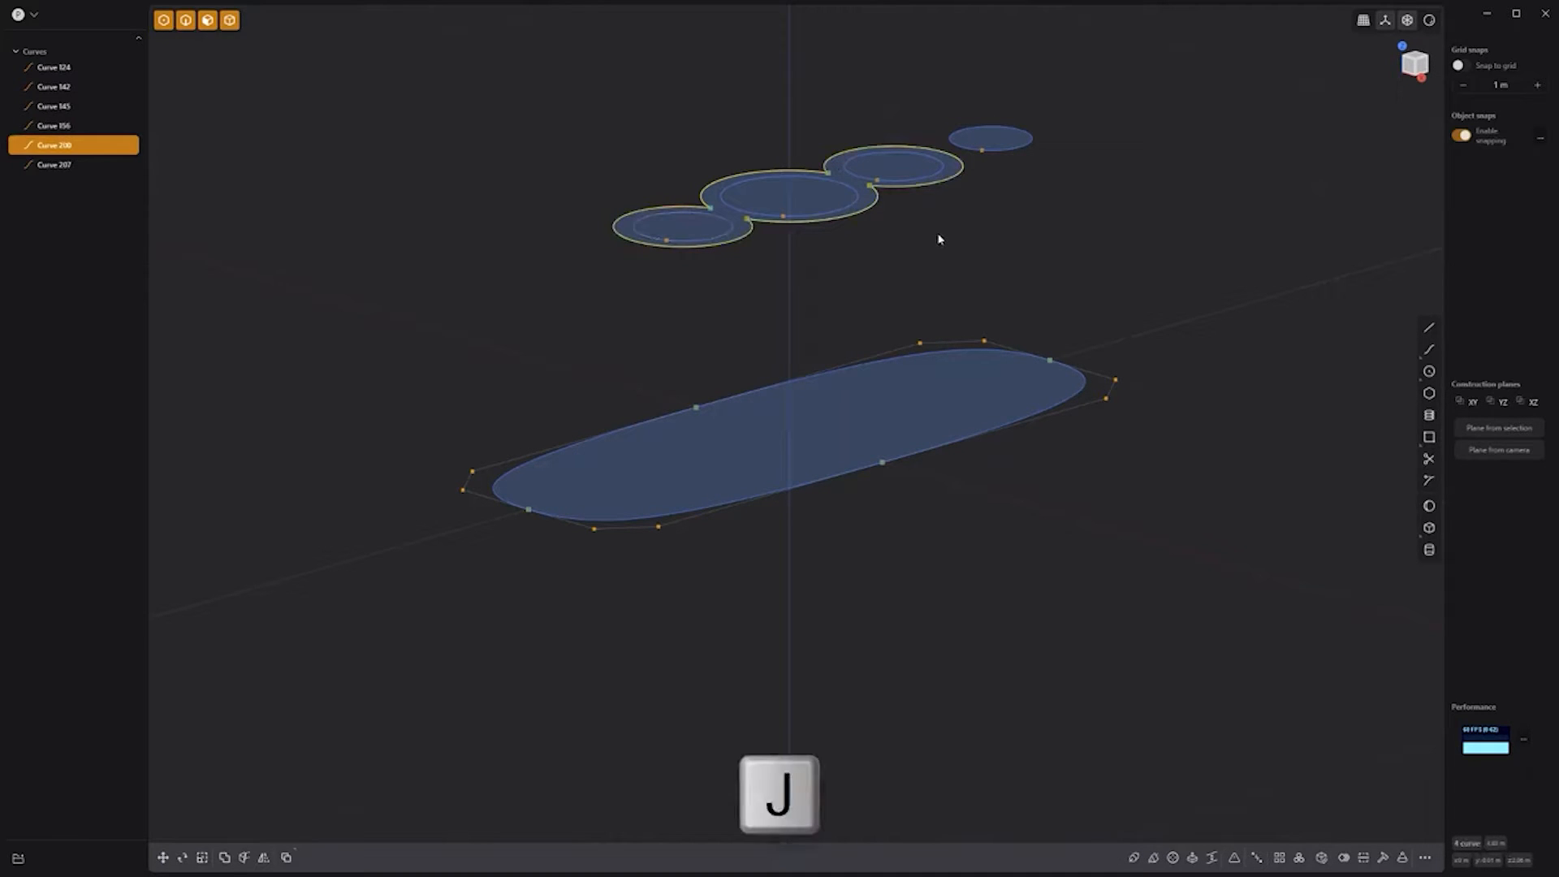
left_click(894, 401)
Step: Extrude the outline into a solid and draw a curved side profile mirrored below it
key("e")
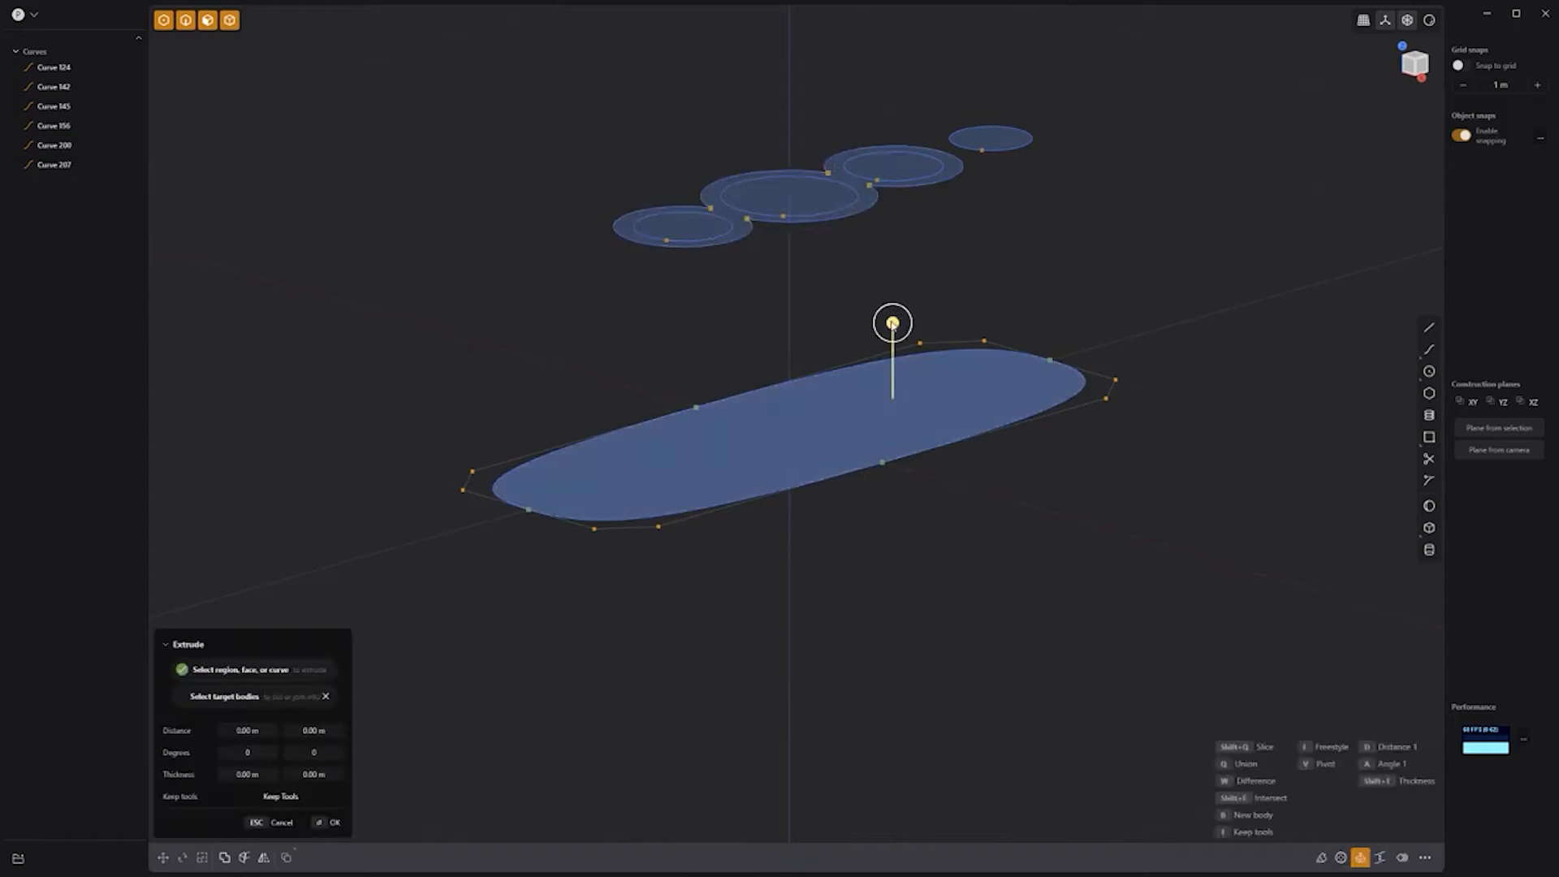
key("Return")
key("KP_3")
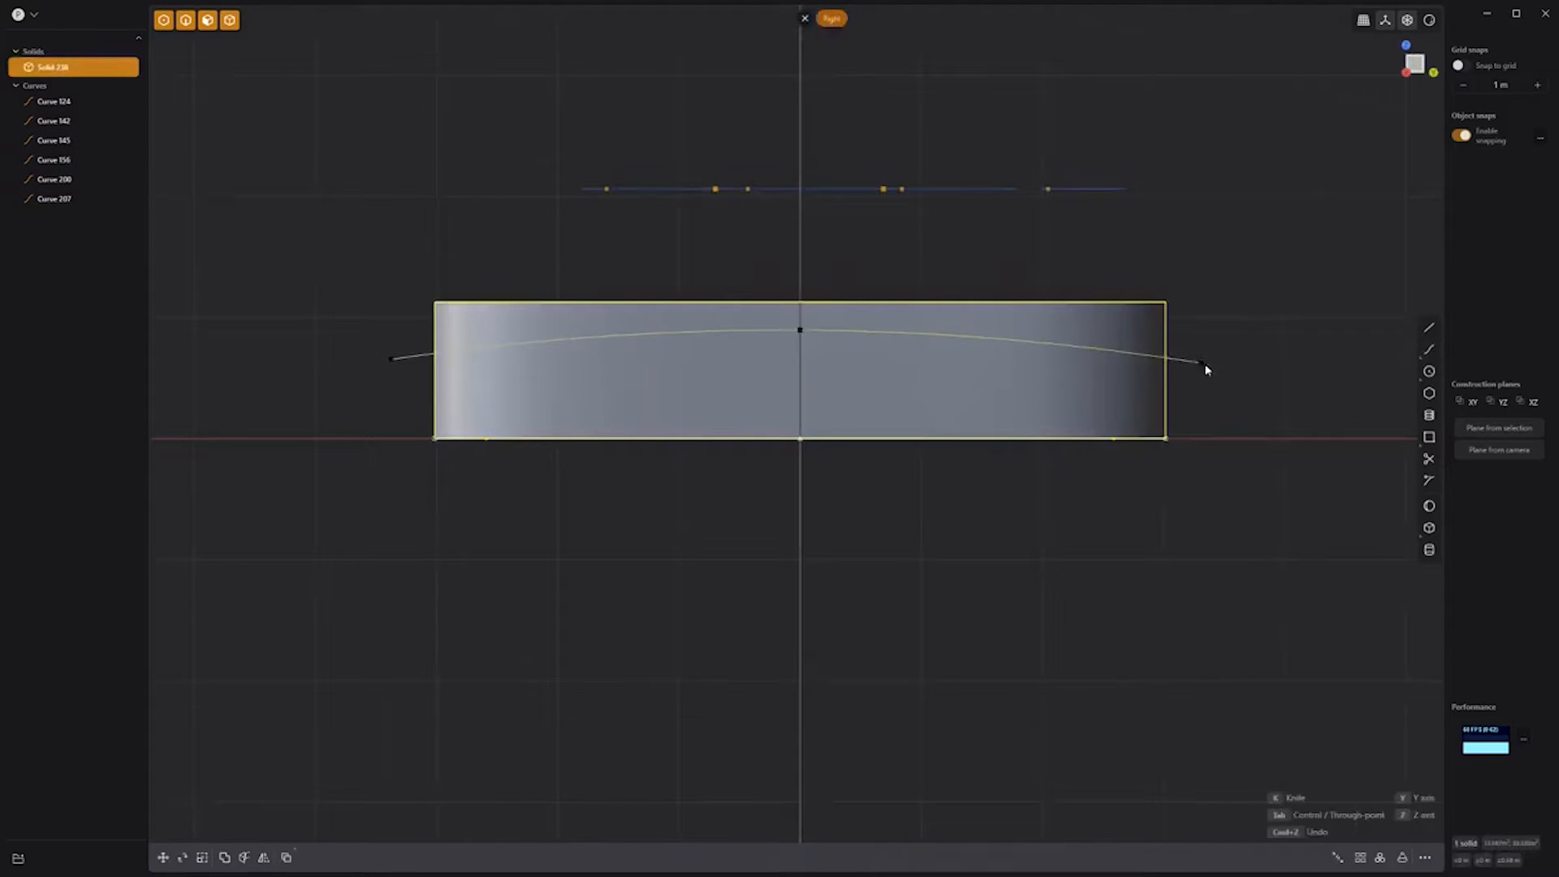
right_click(1221, 381)
key("alt+x")
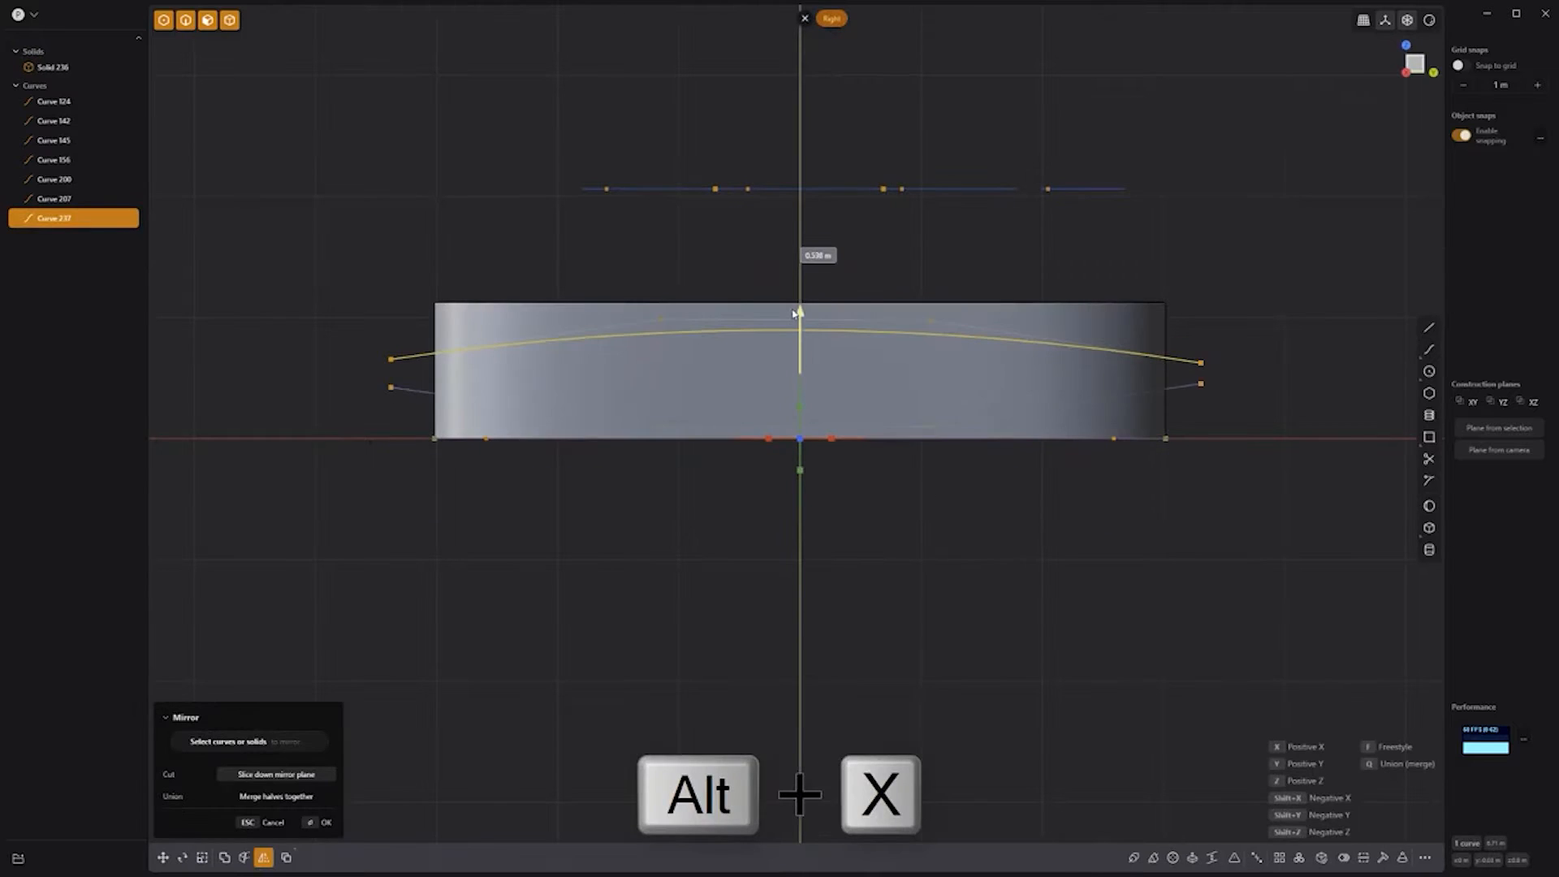
left_click_drag(794, 313, 795, 316)
right_click(1009, 572)
left_click(1009, 572)
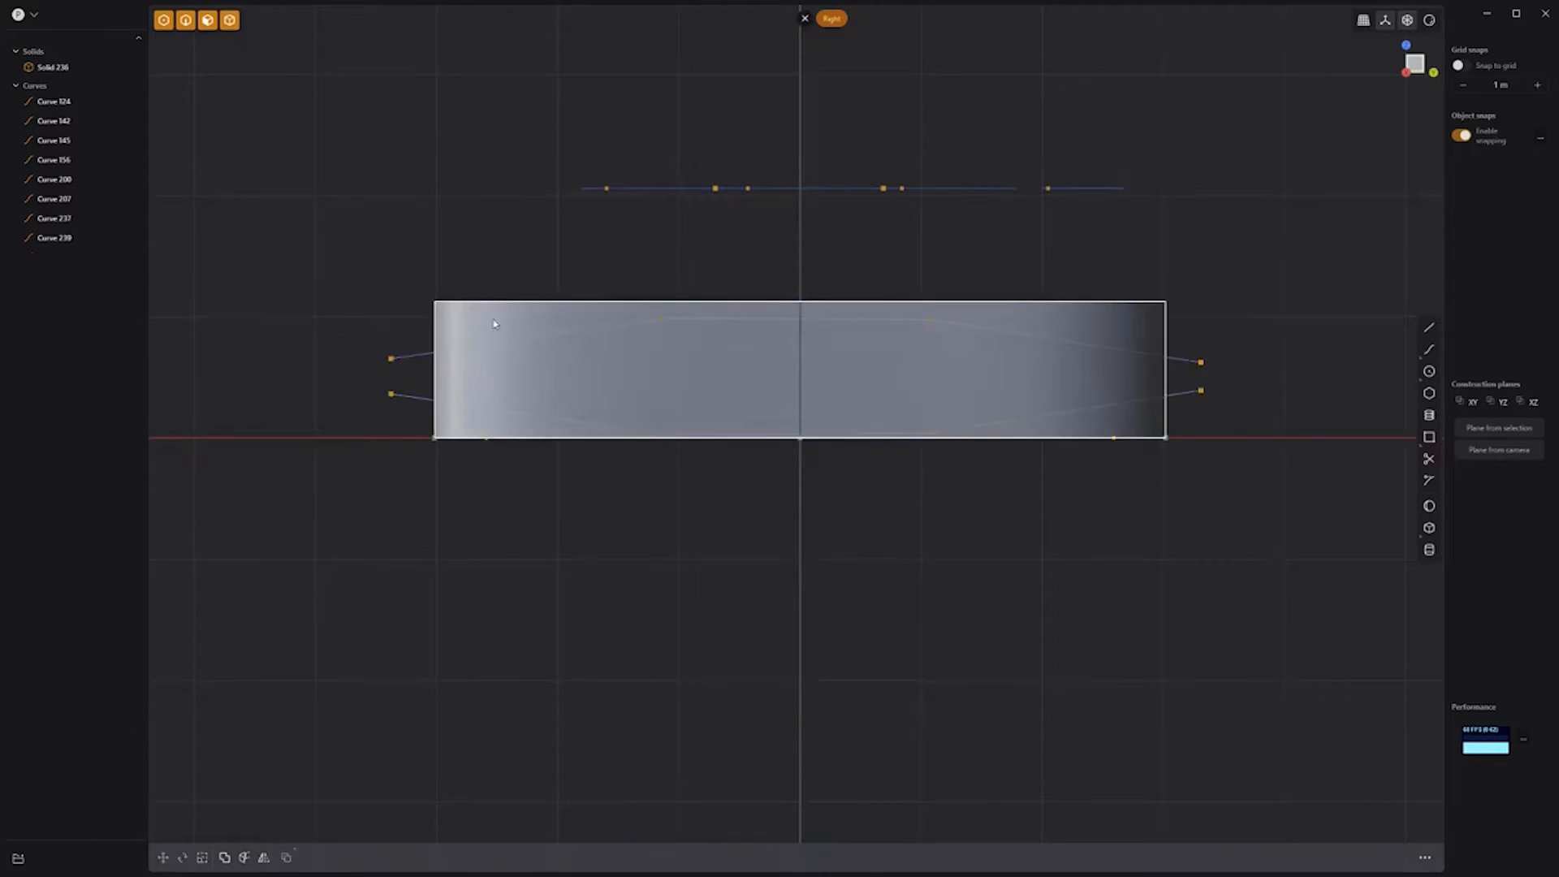
Step: Cut the solid with both profile curves and delete the upper and lower scraps
left_click(786, 435)
left_click_drag(1270, 472, 1188, 351, "shift")
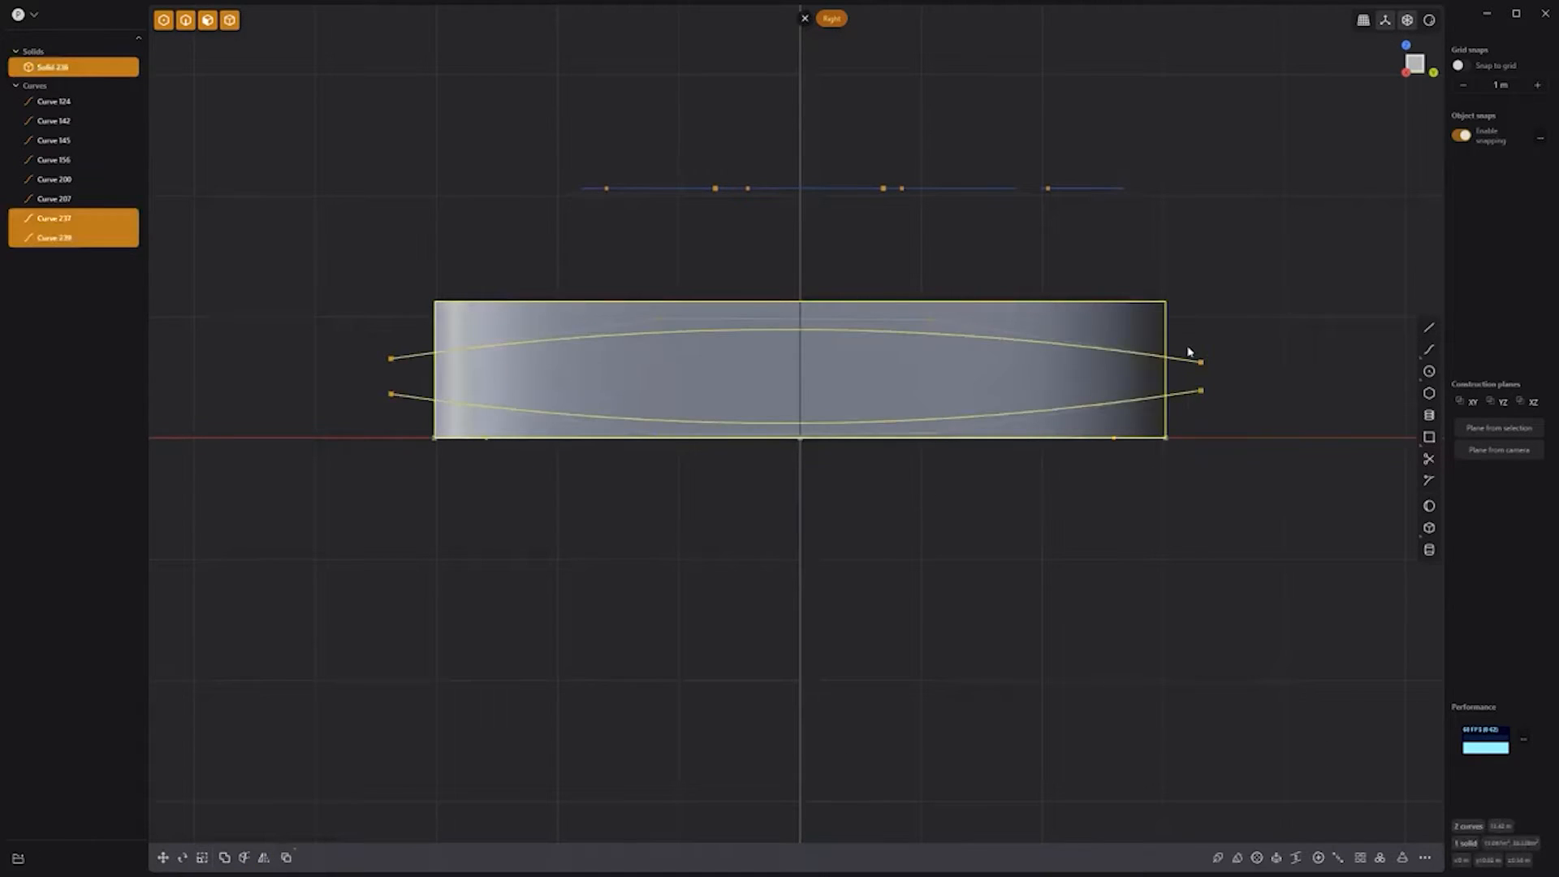
key("c")
right_click(1206, 351)
left_click(1161, 337)
left_click(1171, 426, "shift")
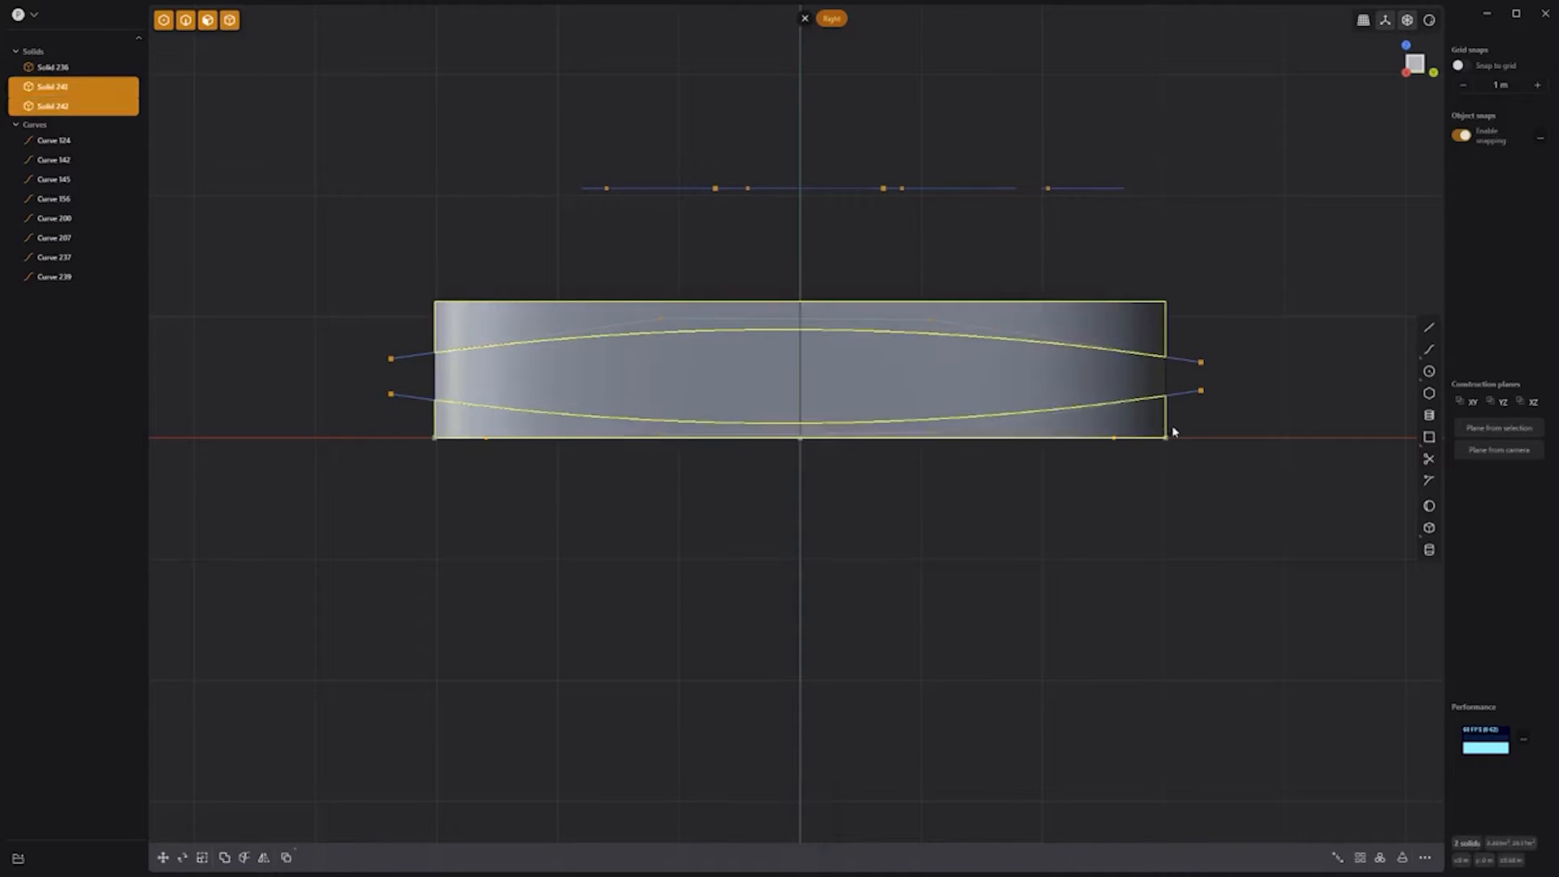
key("Delete")
Step: Hide the profile and leftover construction curves
middle_click_drag(487, 268, 534, 303)
left_click(1172, 327)
left_click(1161, 357, "shift")
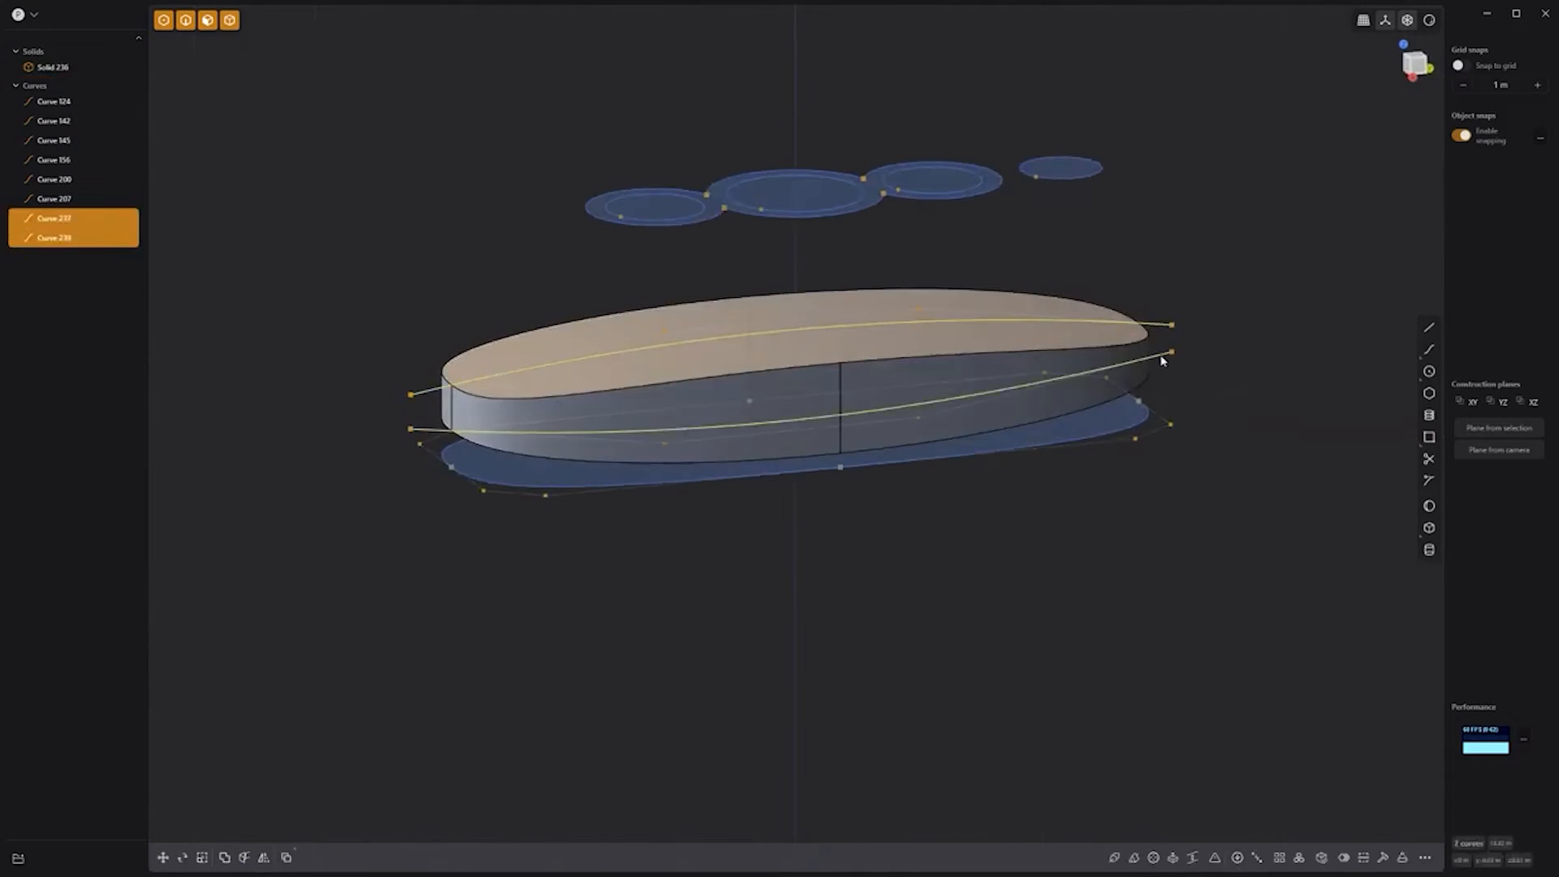
left_click(1135, 430, "shift")
key("h")
Step: Fillet the insole's top edge loop to 0.14147 m
left_click(775, 418)
double_click(705, 379)
key("b")
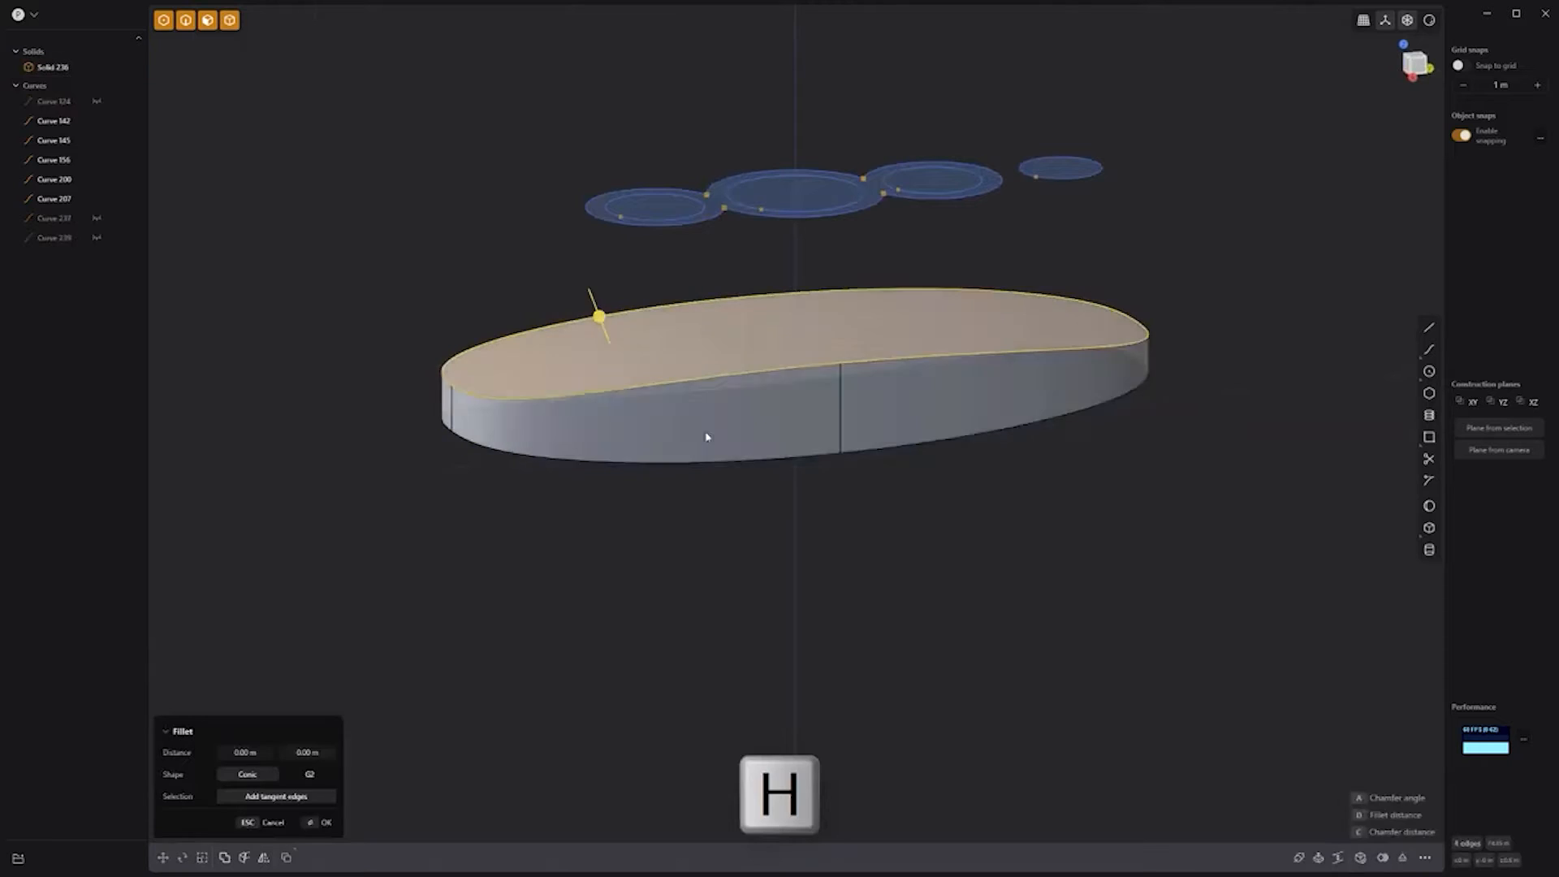
left_click_drag(838, 452, 840, 472)
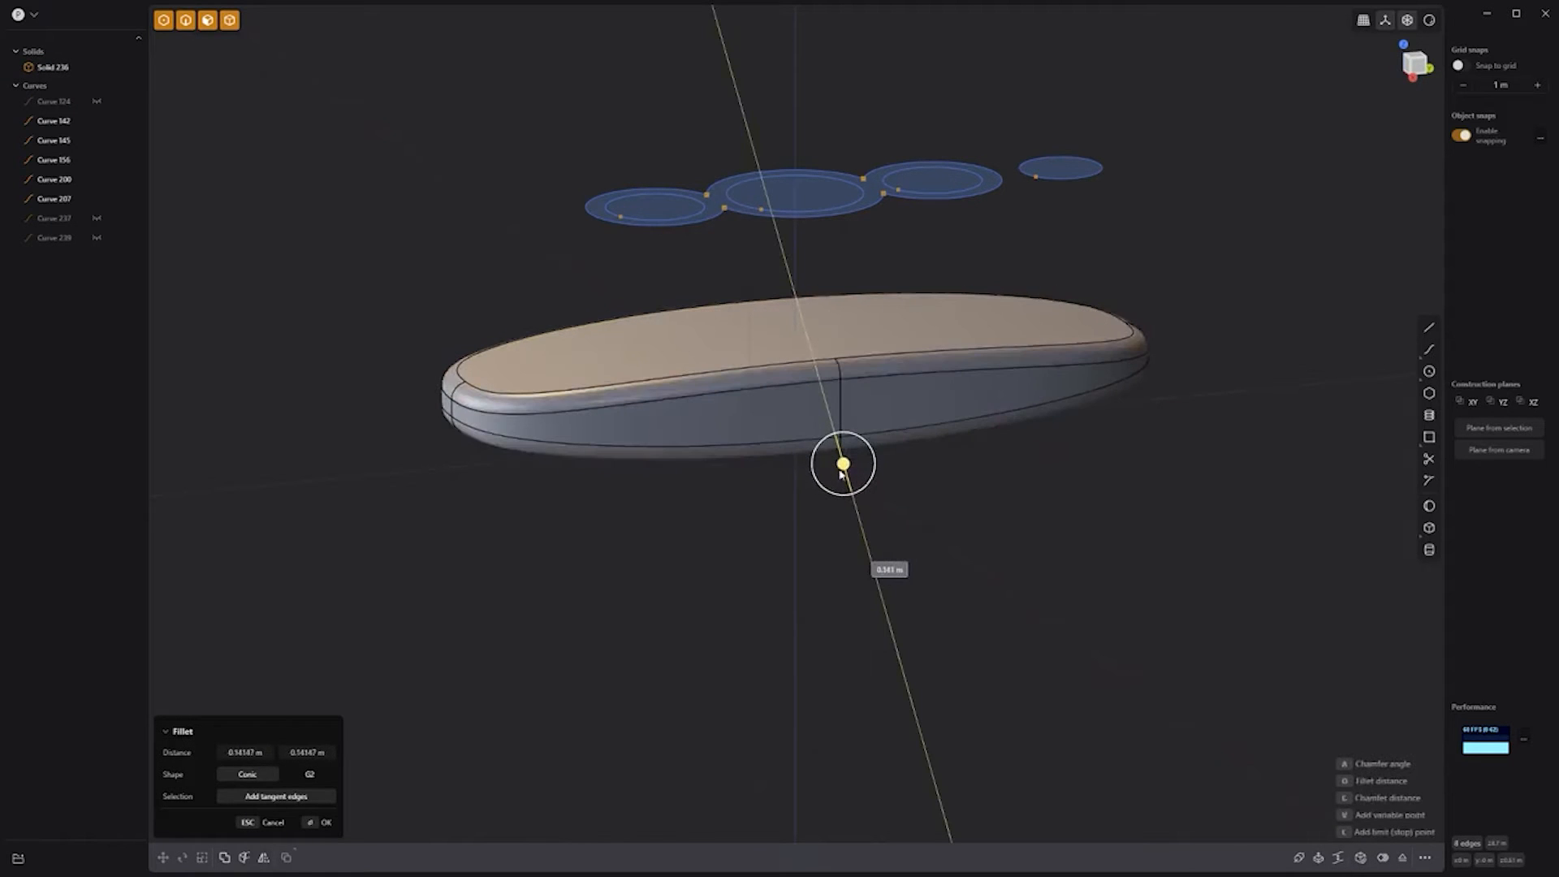
key("Return")
left_click(1048, 526)
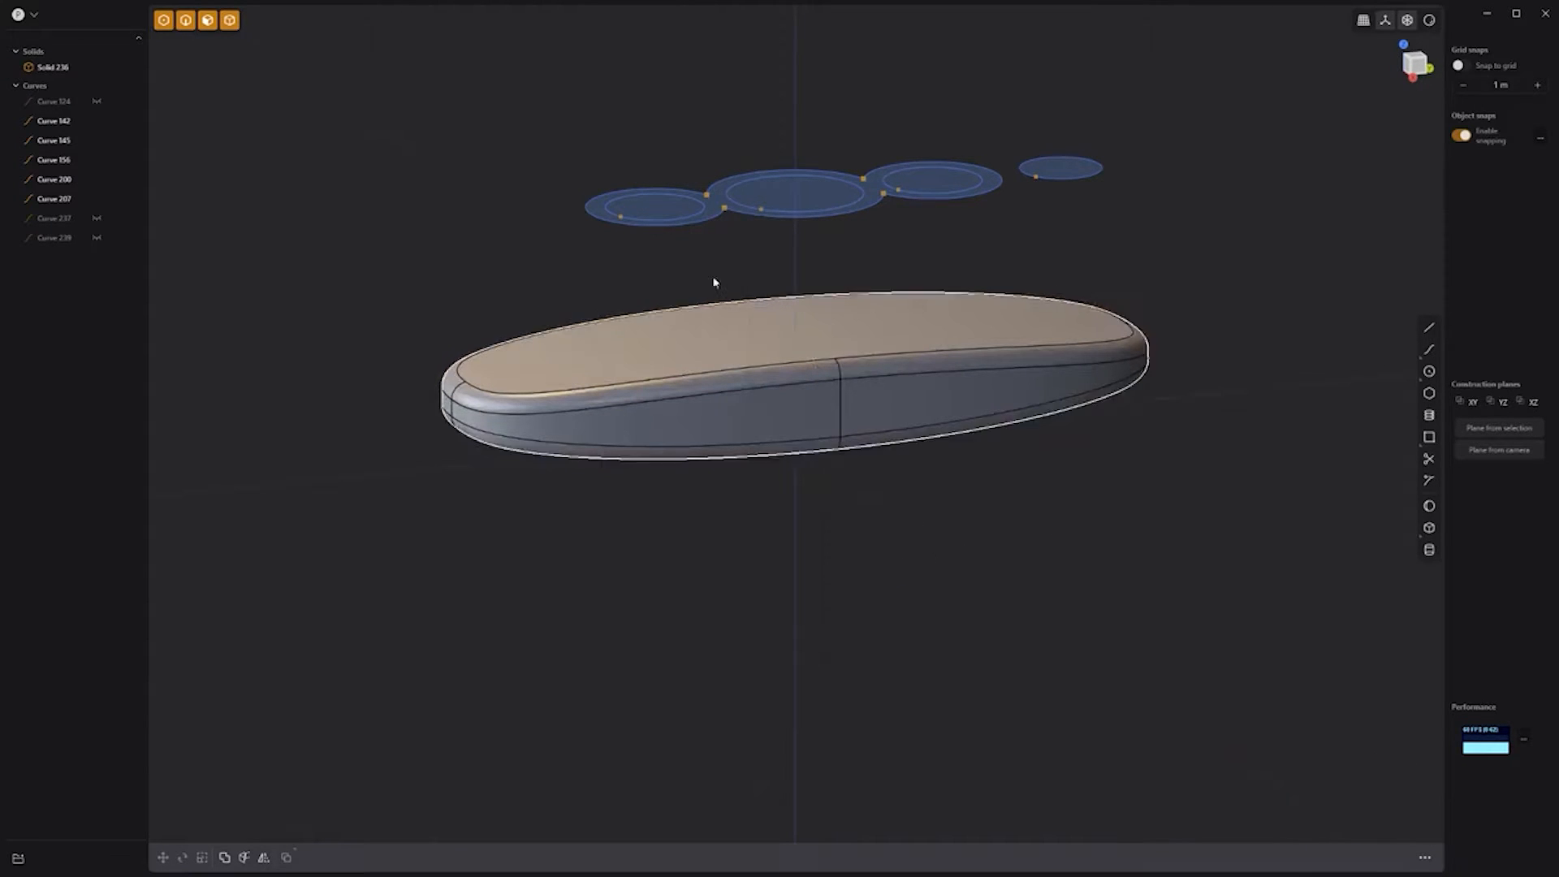
left_click(724, 315)
Step: Imprint the joined three-lobed circle curve onto the insole top
left_click(713, 222)
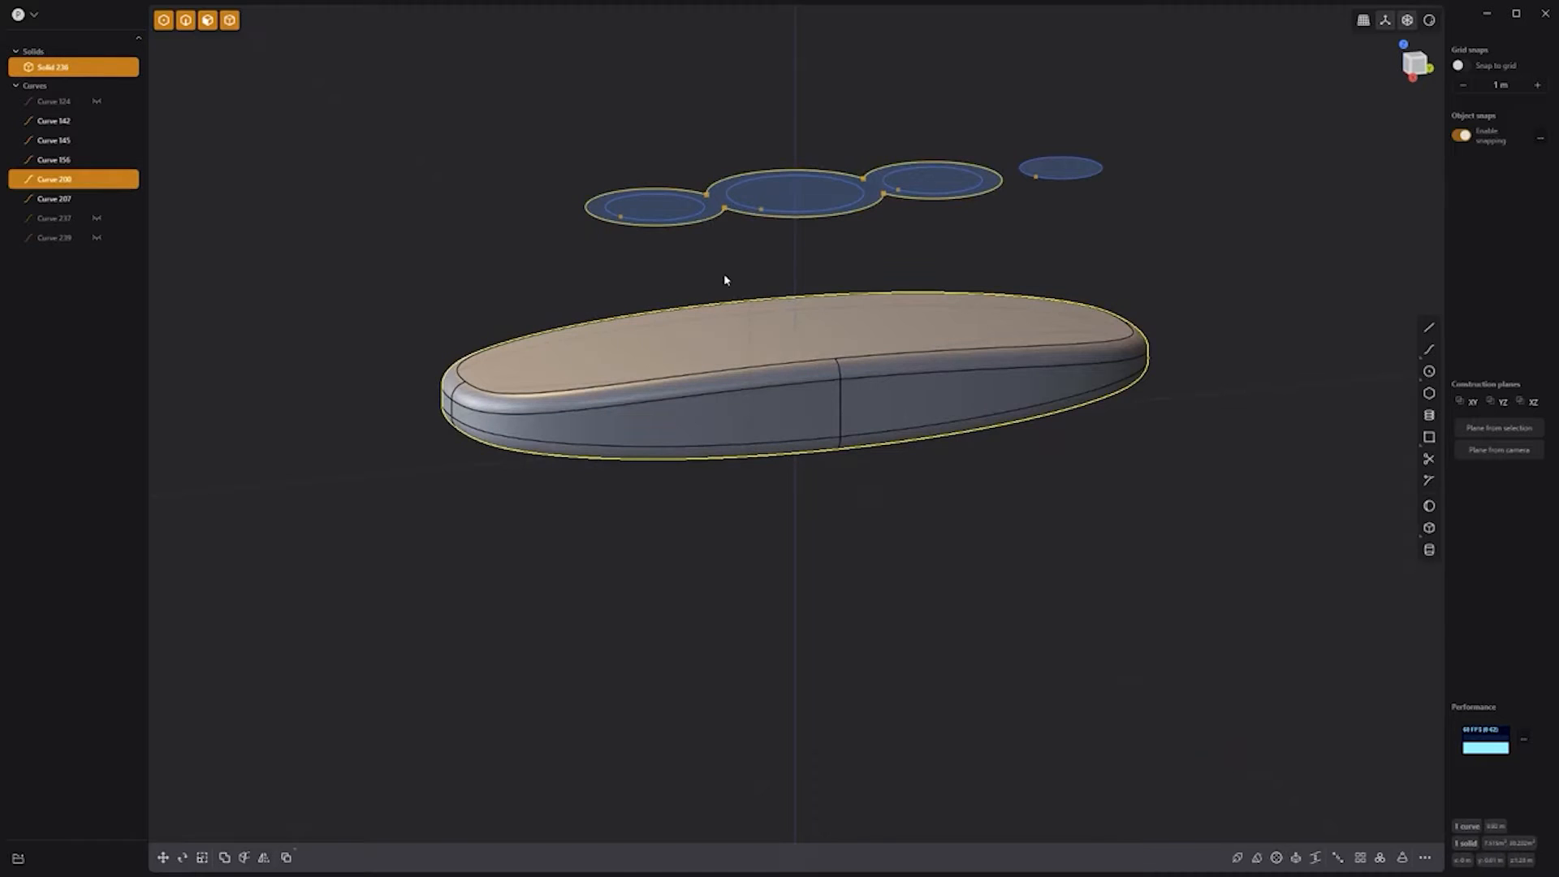
key("shift+i")
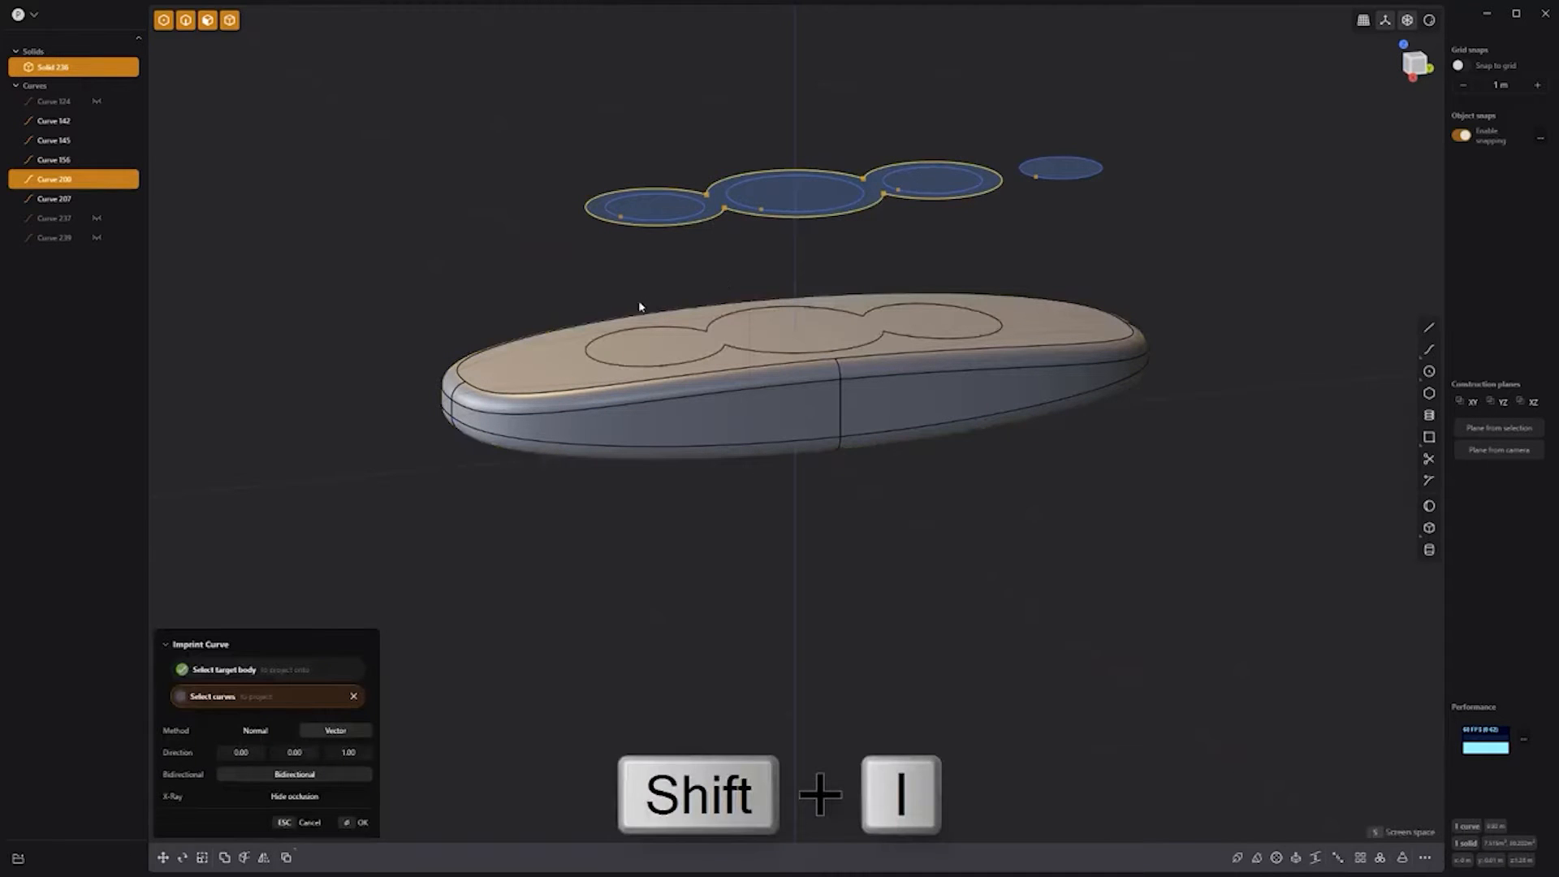
middle_click_drag(695, 515, 713, 420)
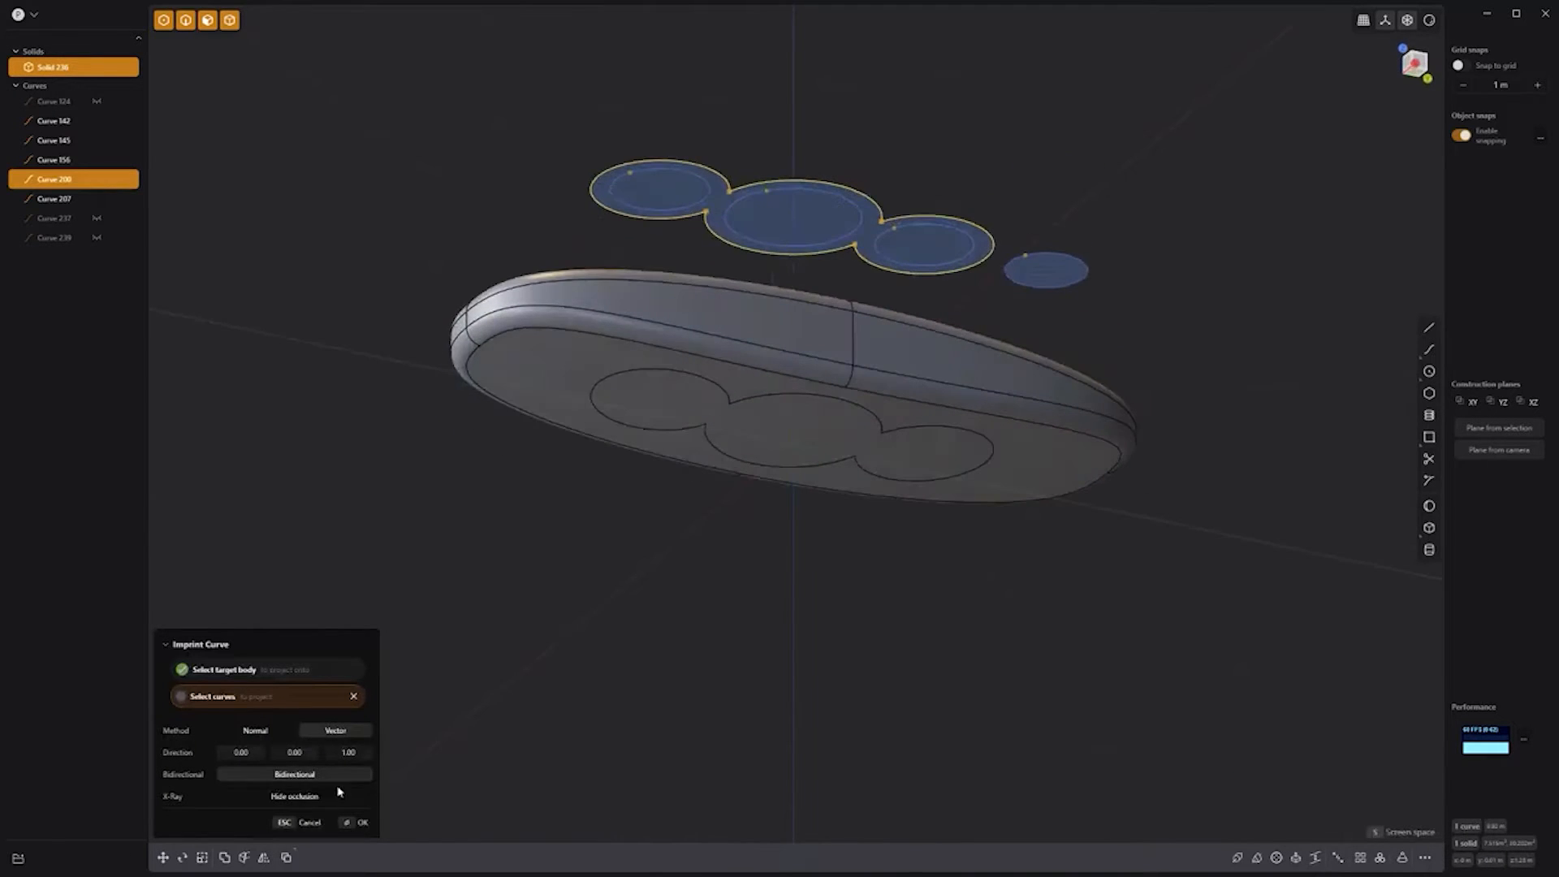
middle_click_drag(765, 592, 764, 684)
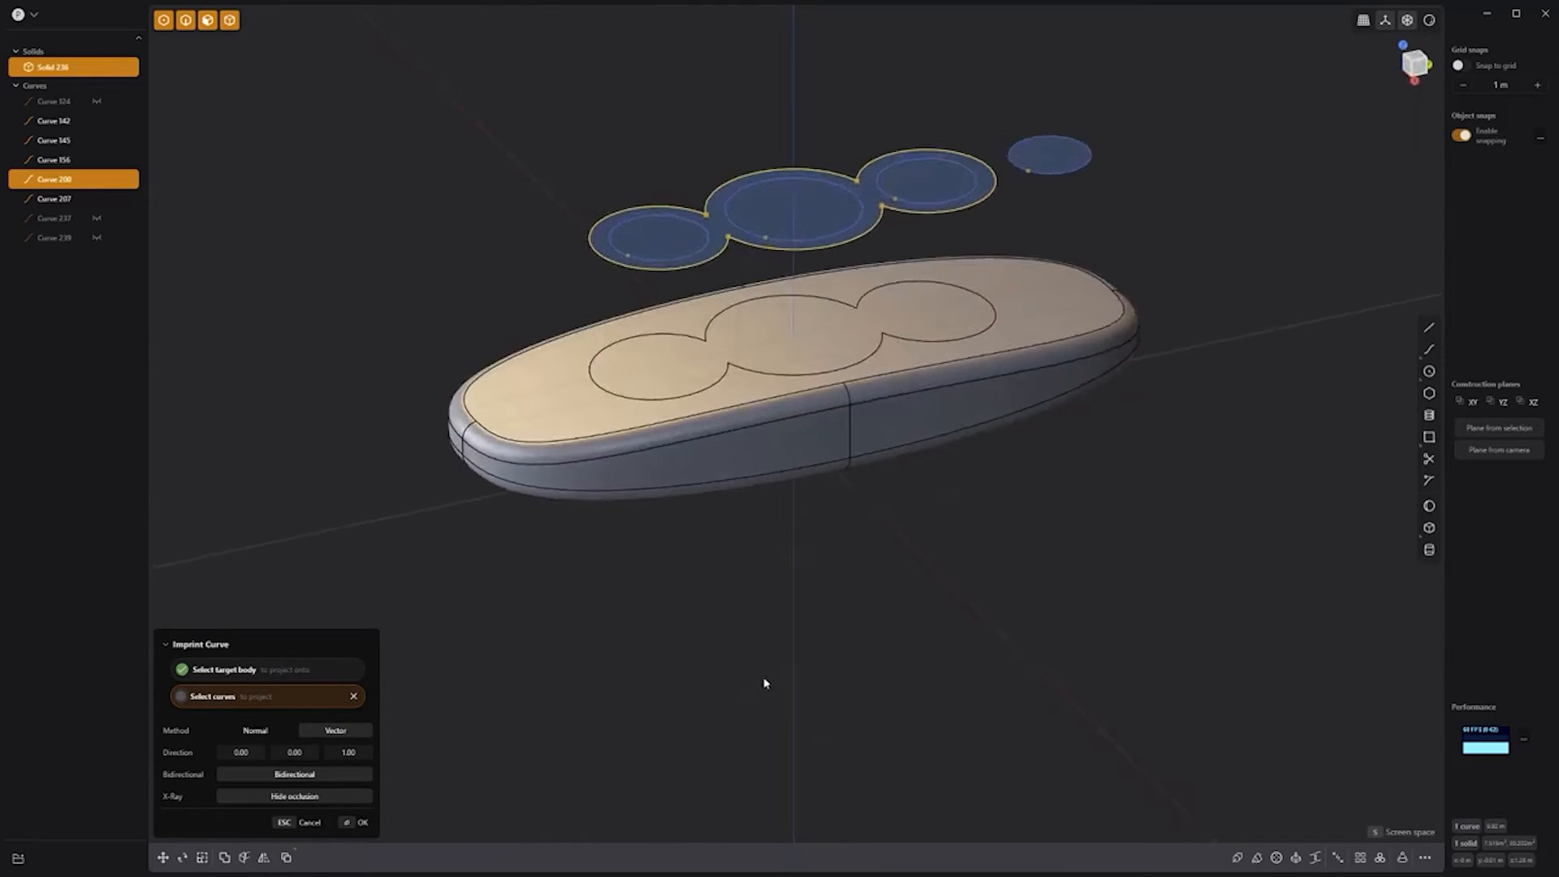
right_click(883, 567)
Step: Offset the imprinted three-lobed face downward into a recess
left_click(772, 321)
left_click_drag(772, 262, 772, 274)
right_click(915, 562)
scroll(915, 562, "up", 5)
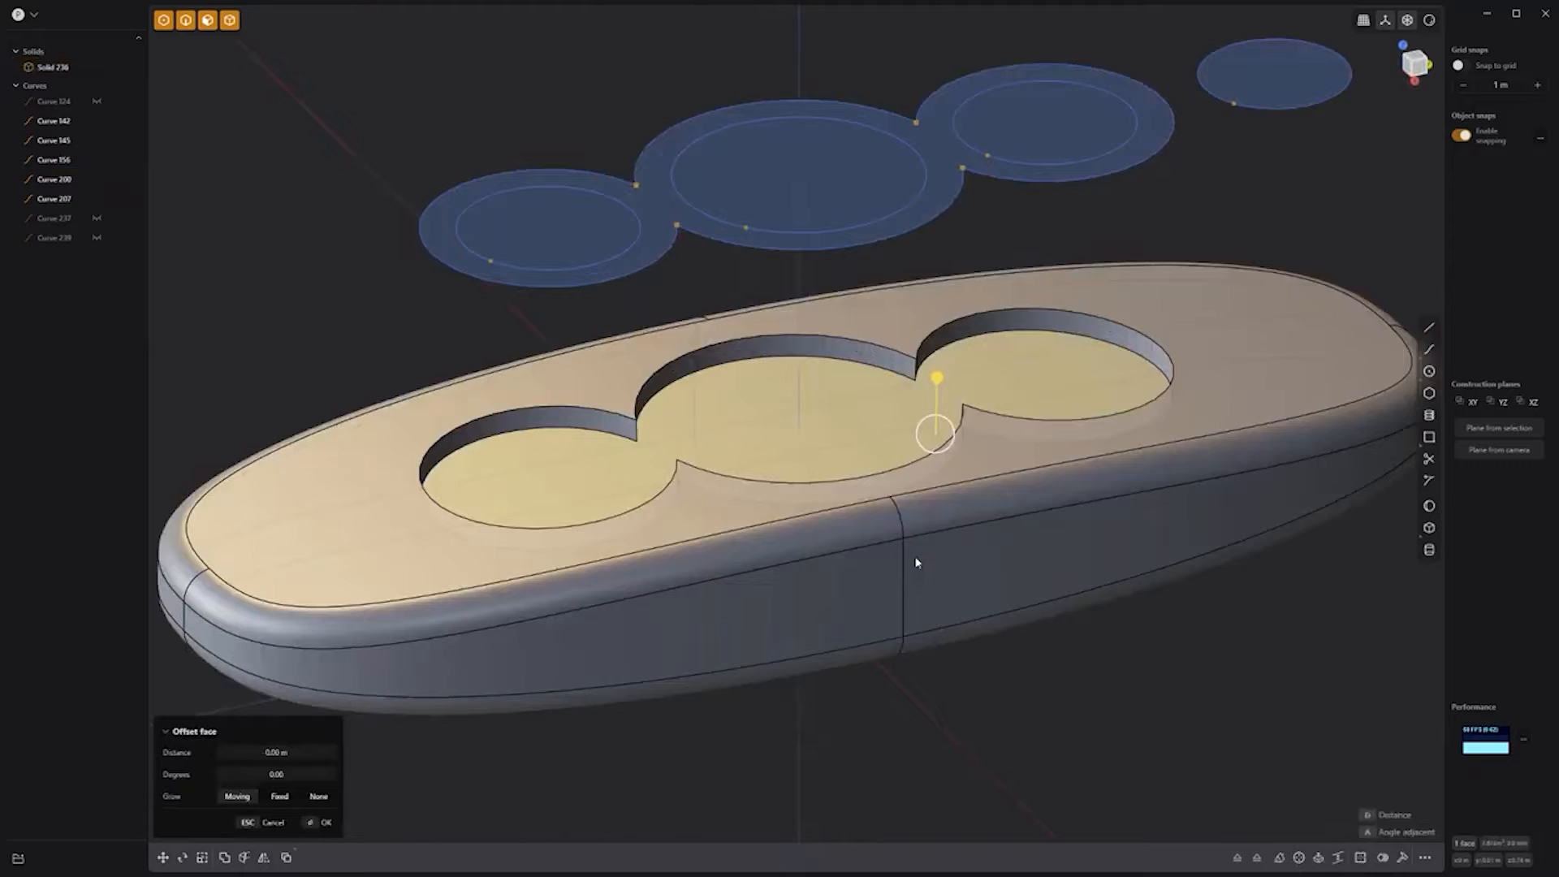
Step: Fillet the recess's four vertical corner edges to 0.06912 m
left_click(637, 432)
left_click(917, 371, "shift")
middle_click_drag(901, 382, 1160, 380)
left_click(717, 365, "shift")
left_click(945, 448, "shift")
left_click_drag(945, 445, 938, 449)
right_click(1158, 403)
Step: Duplicate the recess floor and walls into a separate solid with Alt+D
left_click(803, 425)
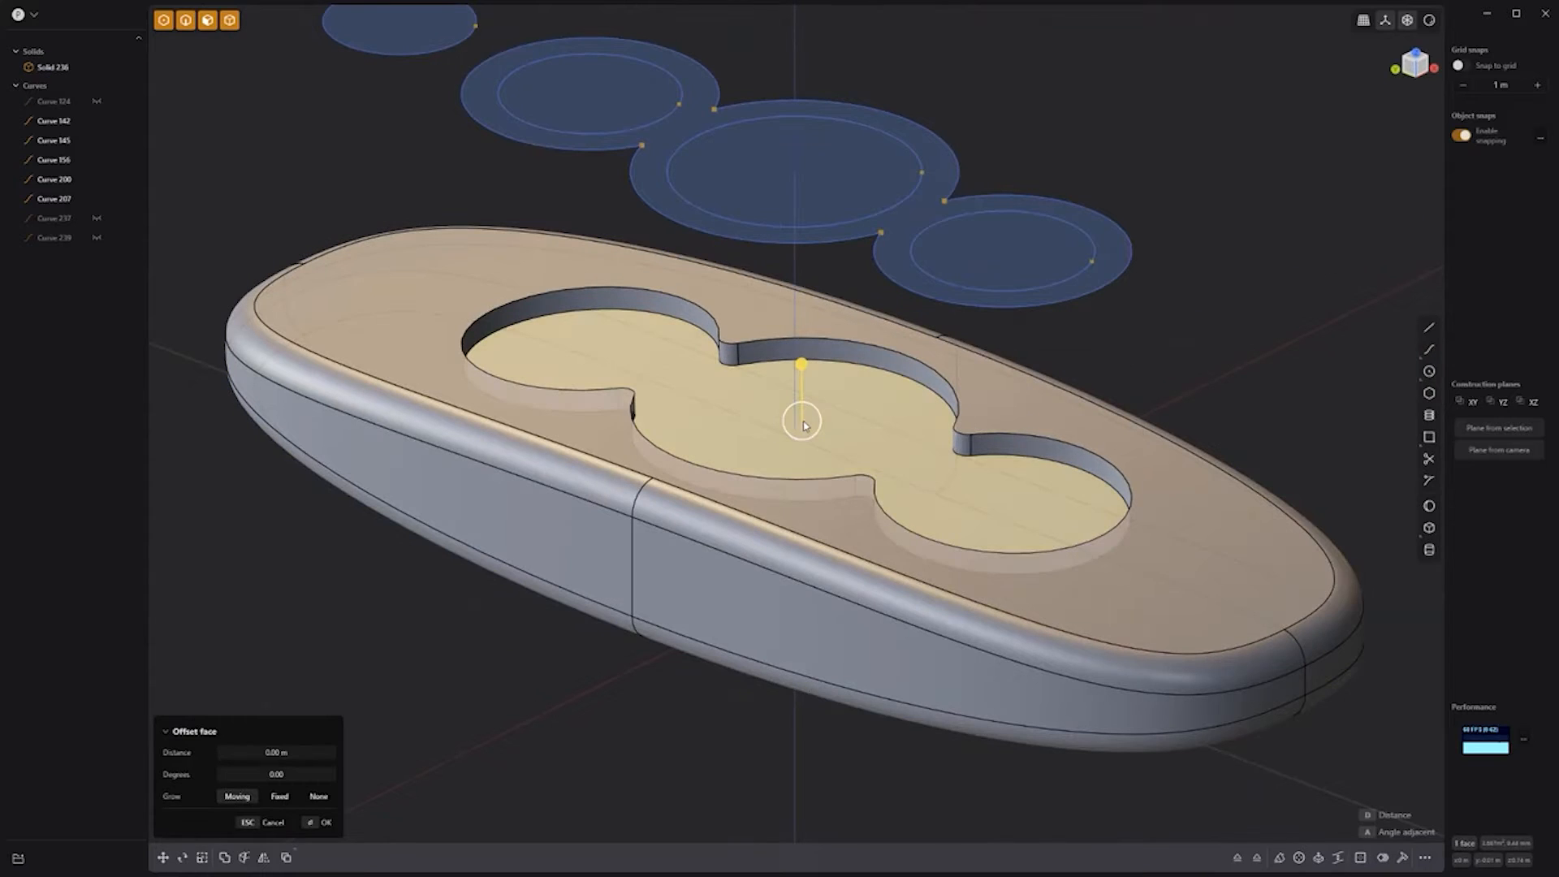
double_click(805, 426)
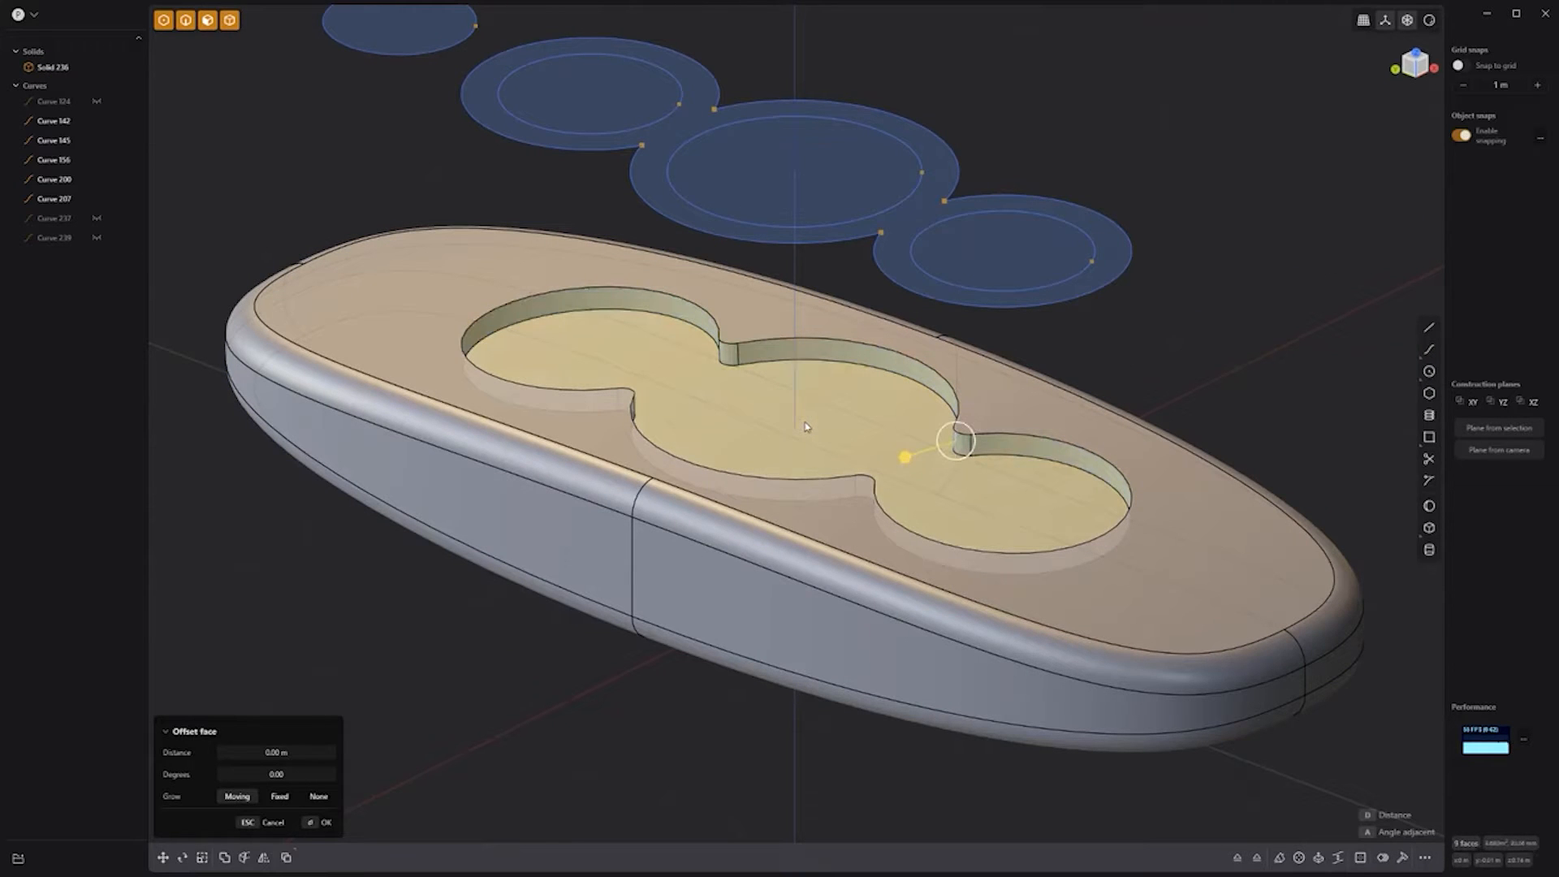
key("alt+d")
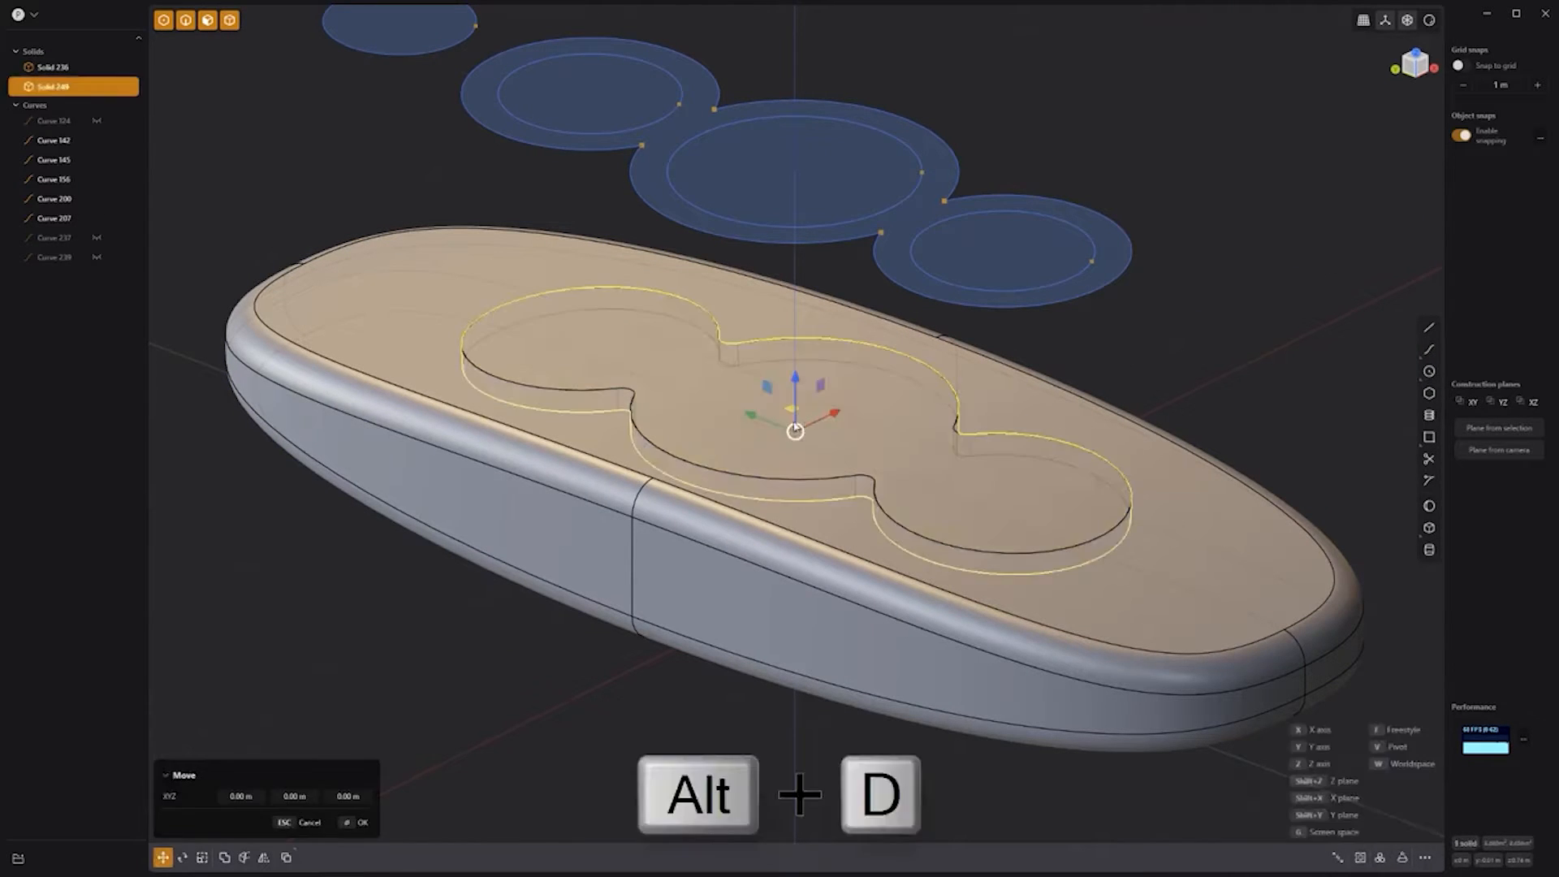
Step: Round the copied recess edges to about 0.029 m
key("f")
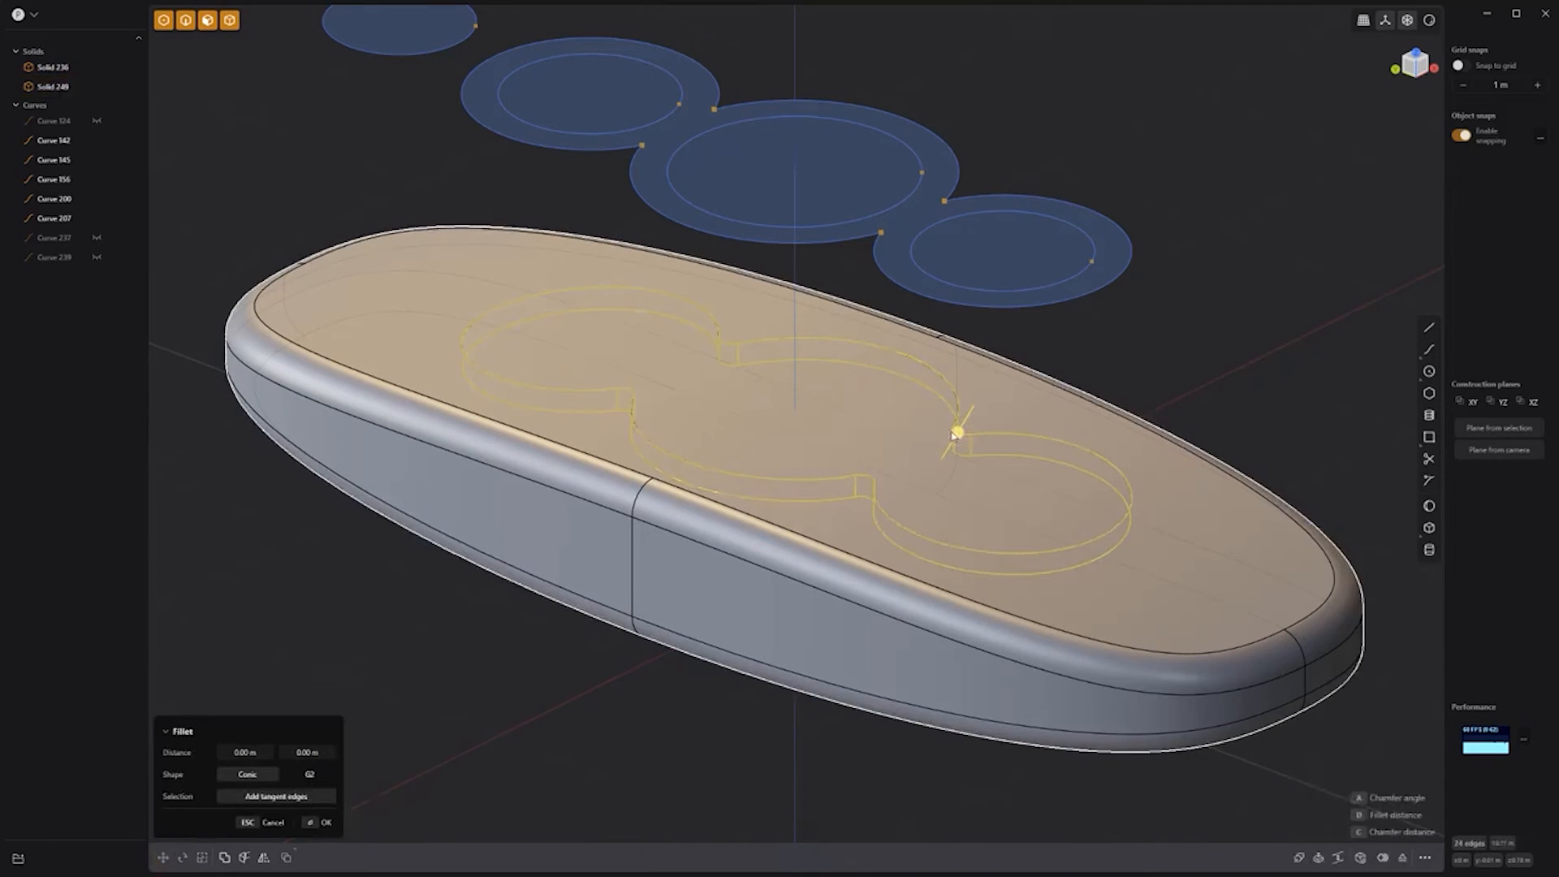
left_click_drag(957, 435, 970, 436)
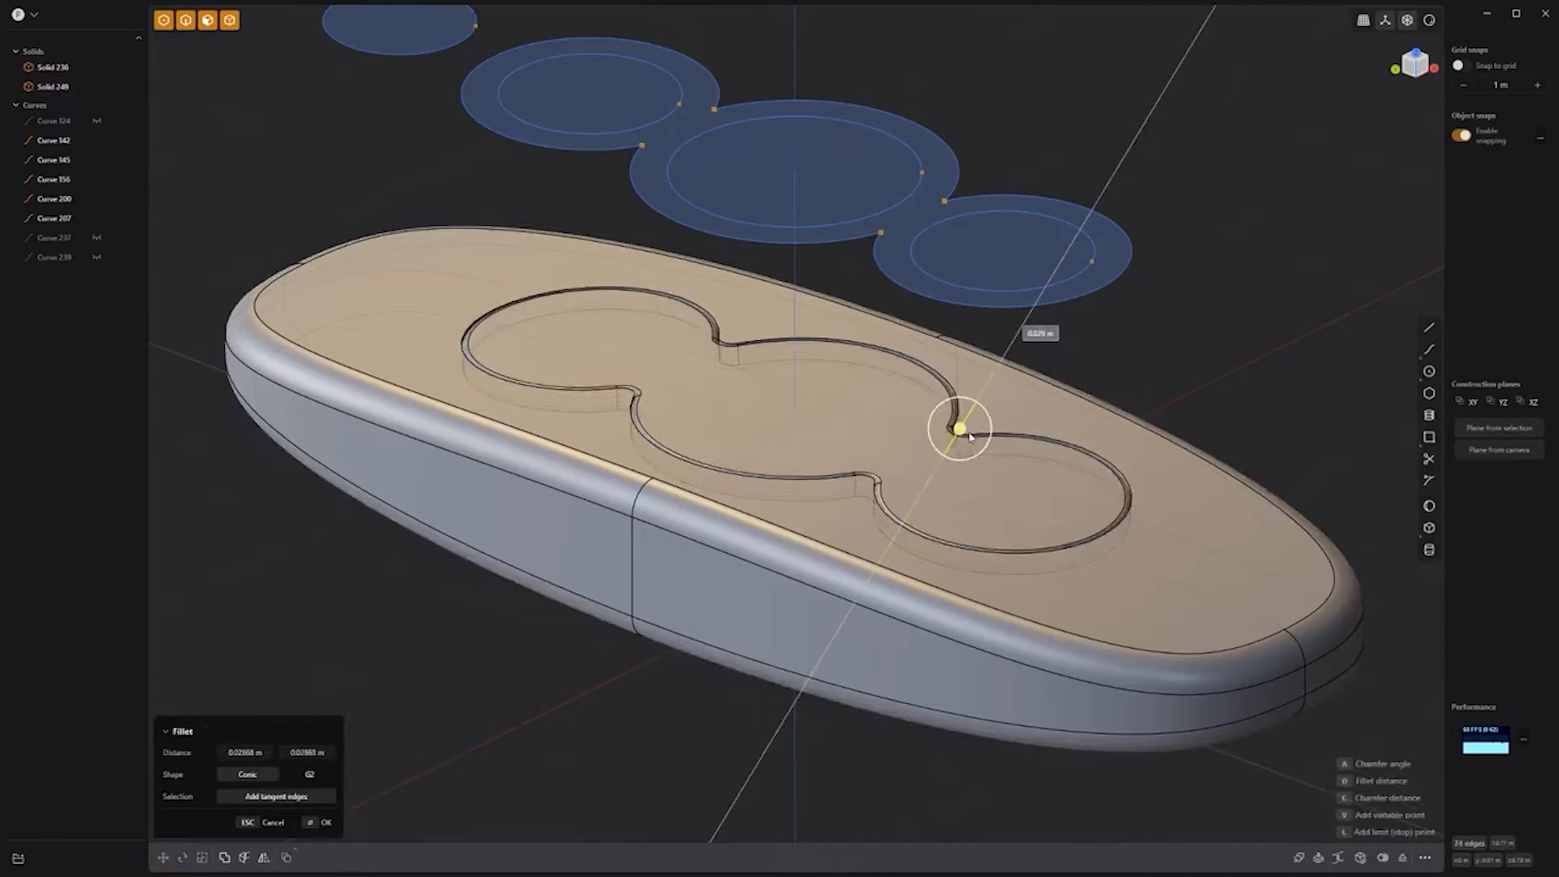
right_click(1253, 365)
Step: Extrude the three inner circle regions into cylinders
left_click(619, 93)
key("e")
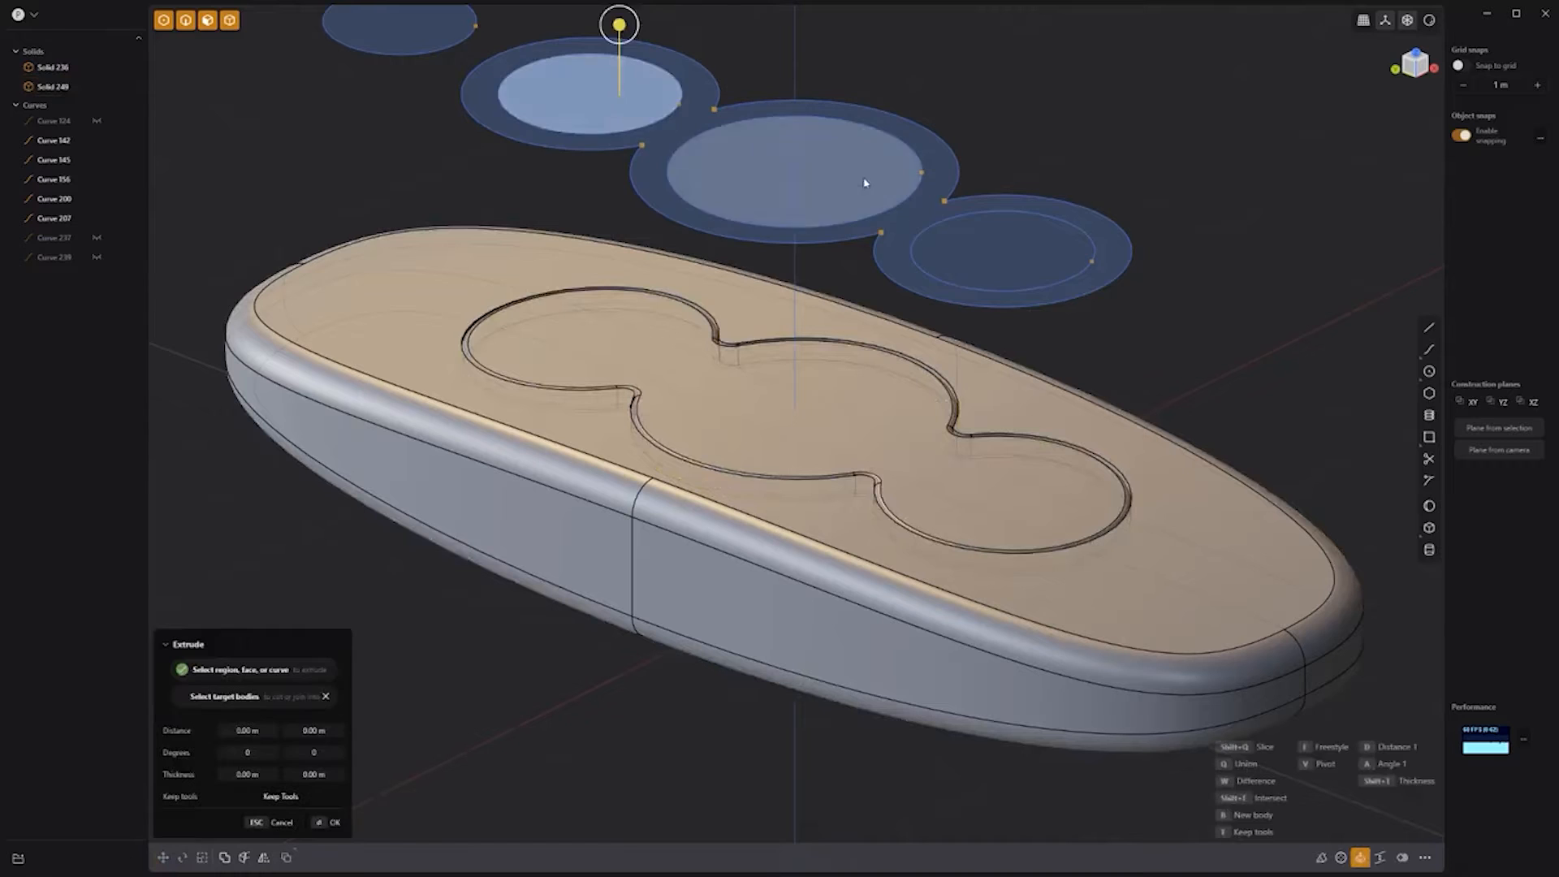
left_click(864, 180)
left_click(1023, 255)
left_click_drag(1023, 187, 1005, 457)
right_click(1005, 456)
left_click(649, 374)
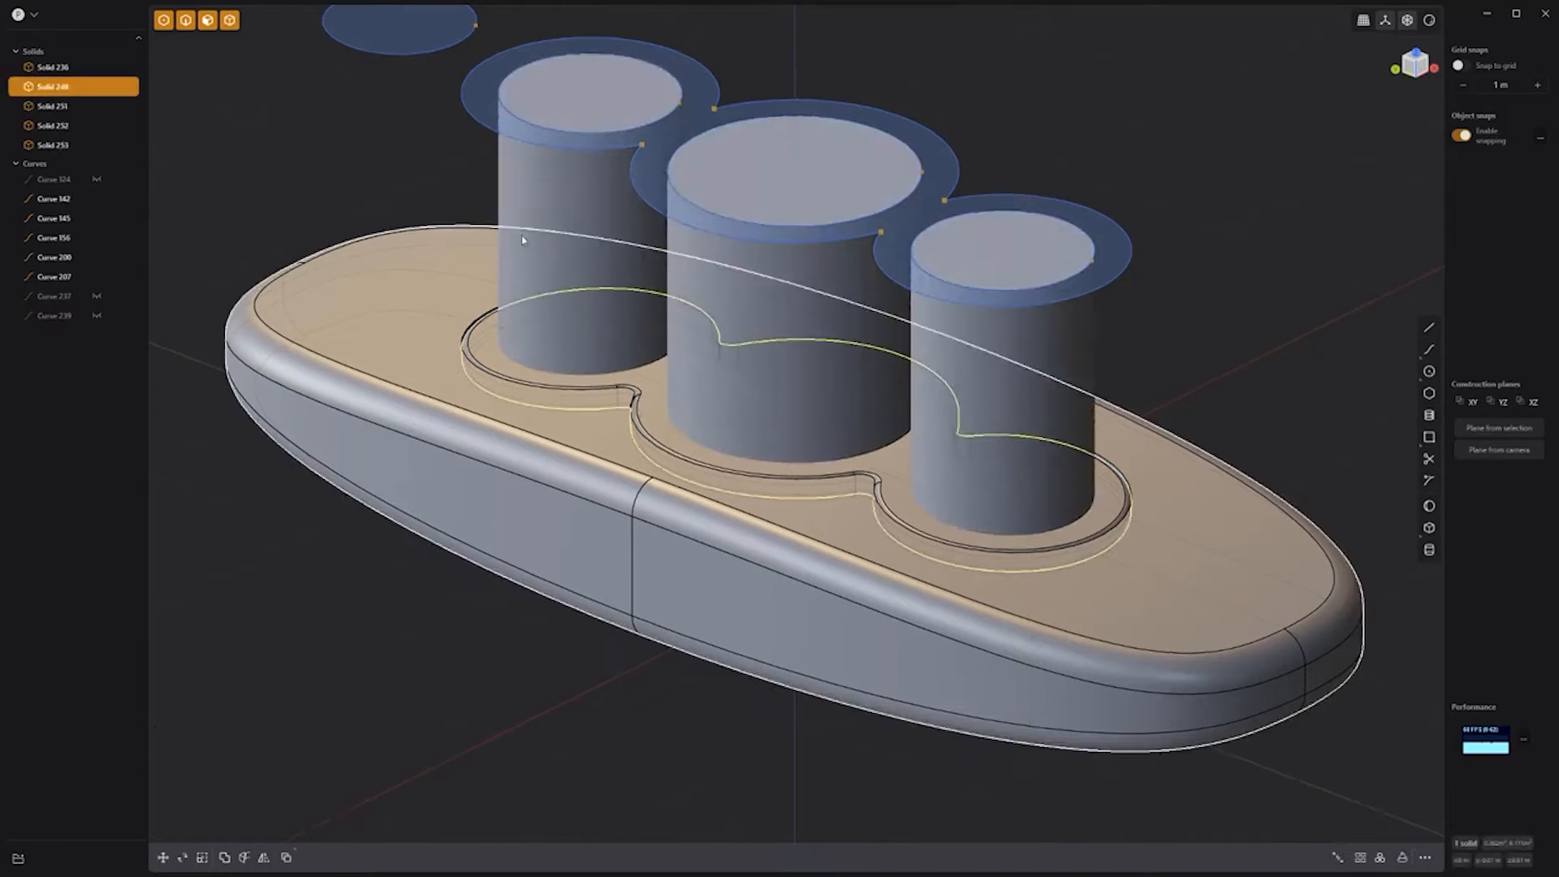
Step: Subtract the three cylinders from the copied recess solid, keeping the cylinders
left_click(560, 240, "shift")
left_click(779, 284, "shift")
left_click(1043, 336, "shift")
key("q")
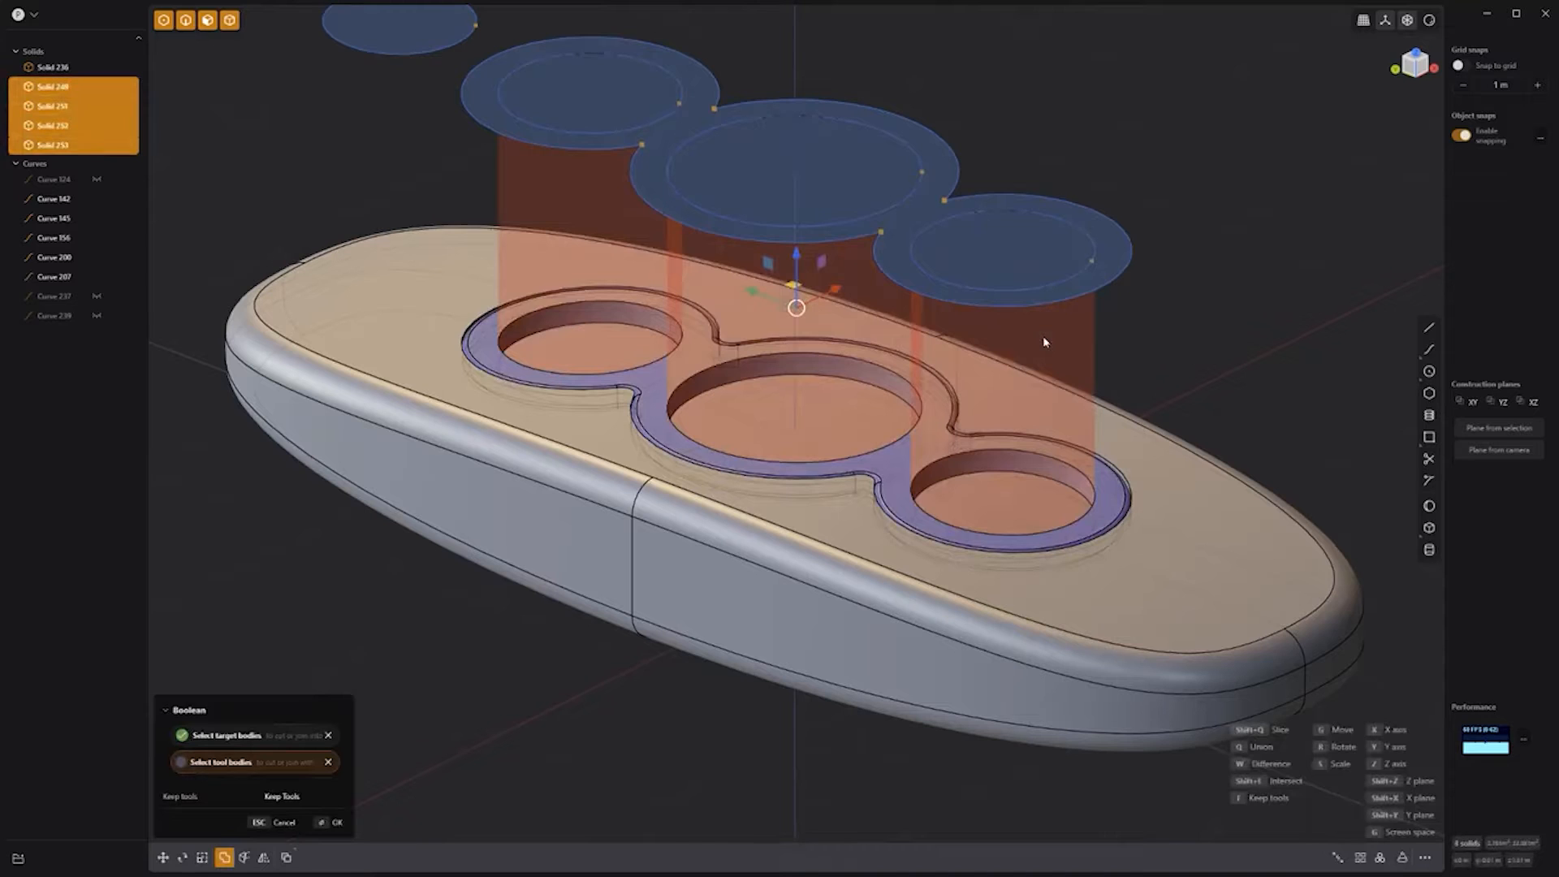
key("t")
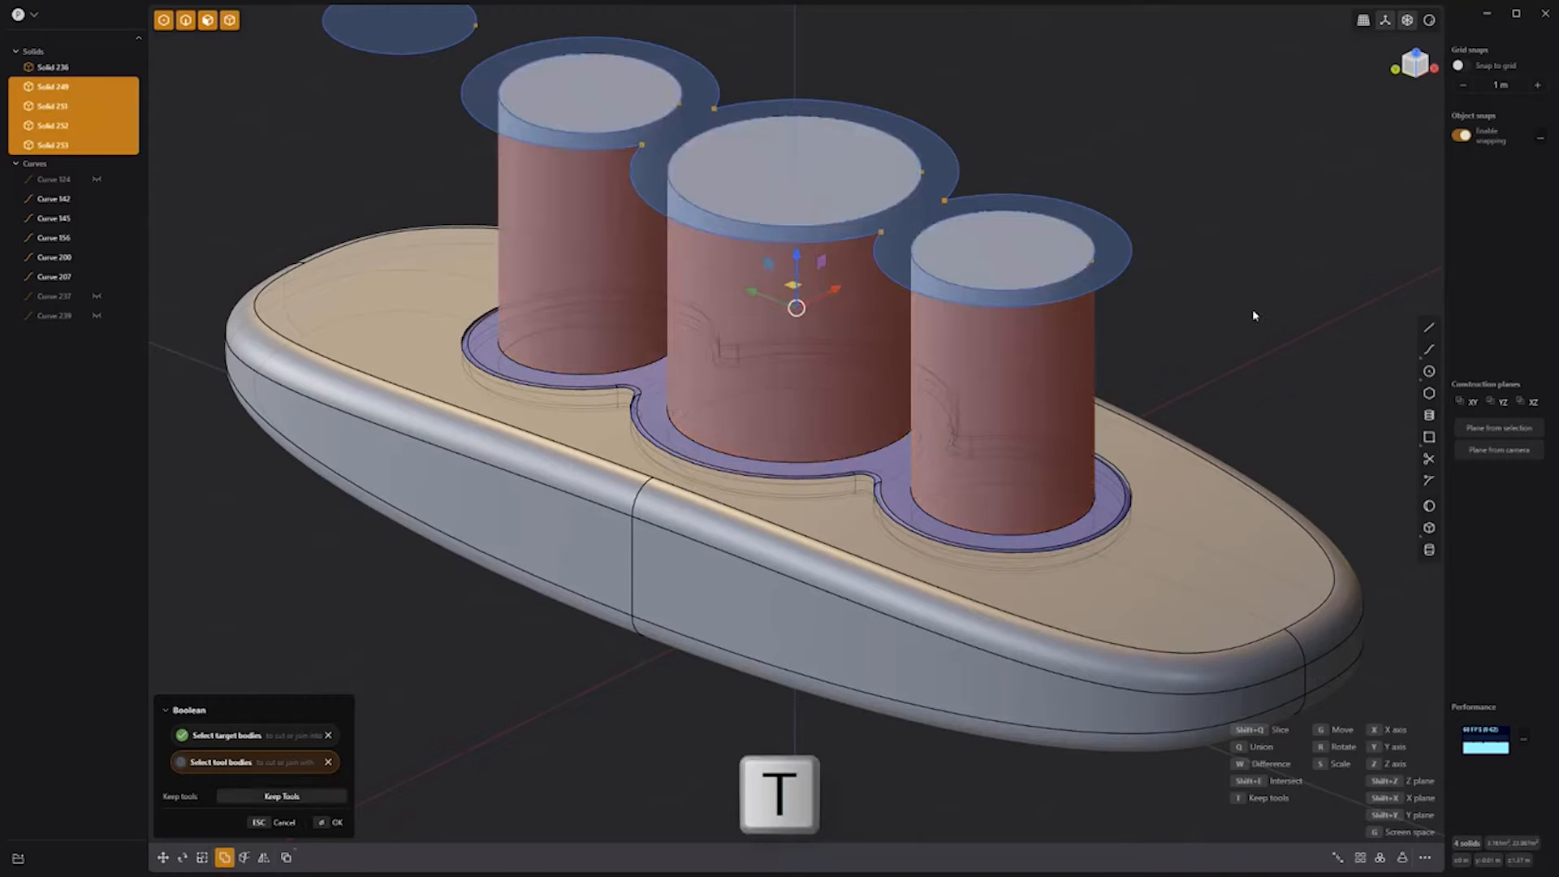
key("Return")
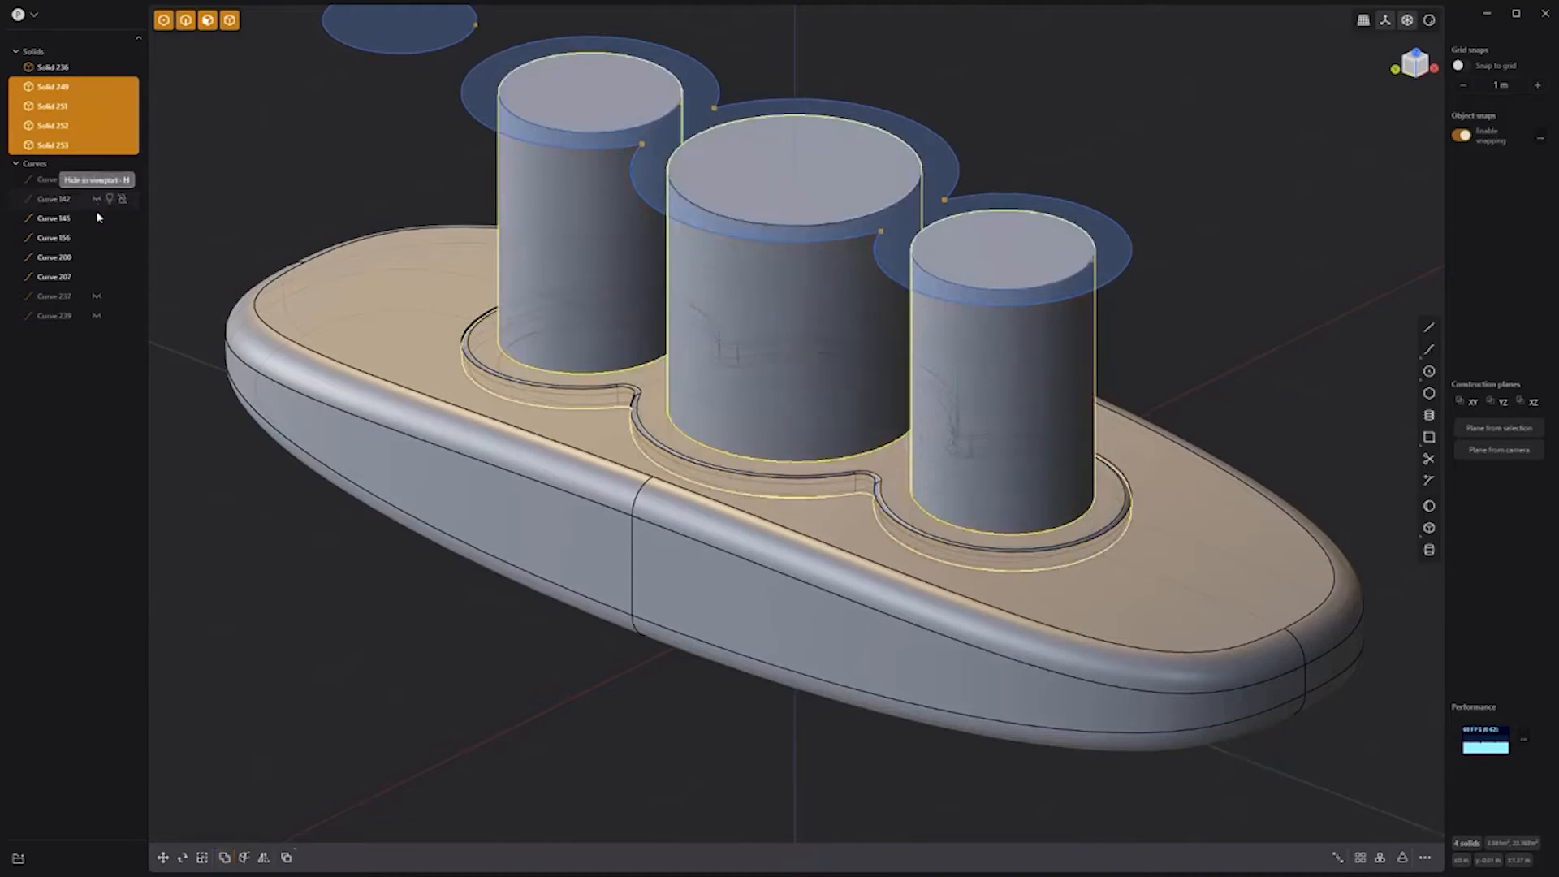
Step: Offset the three cylinder top faces downward into thin button discs
left_click(607, 103)
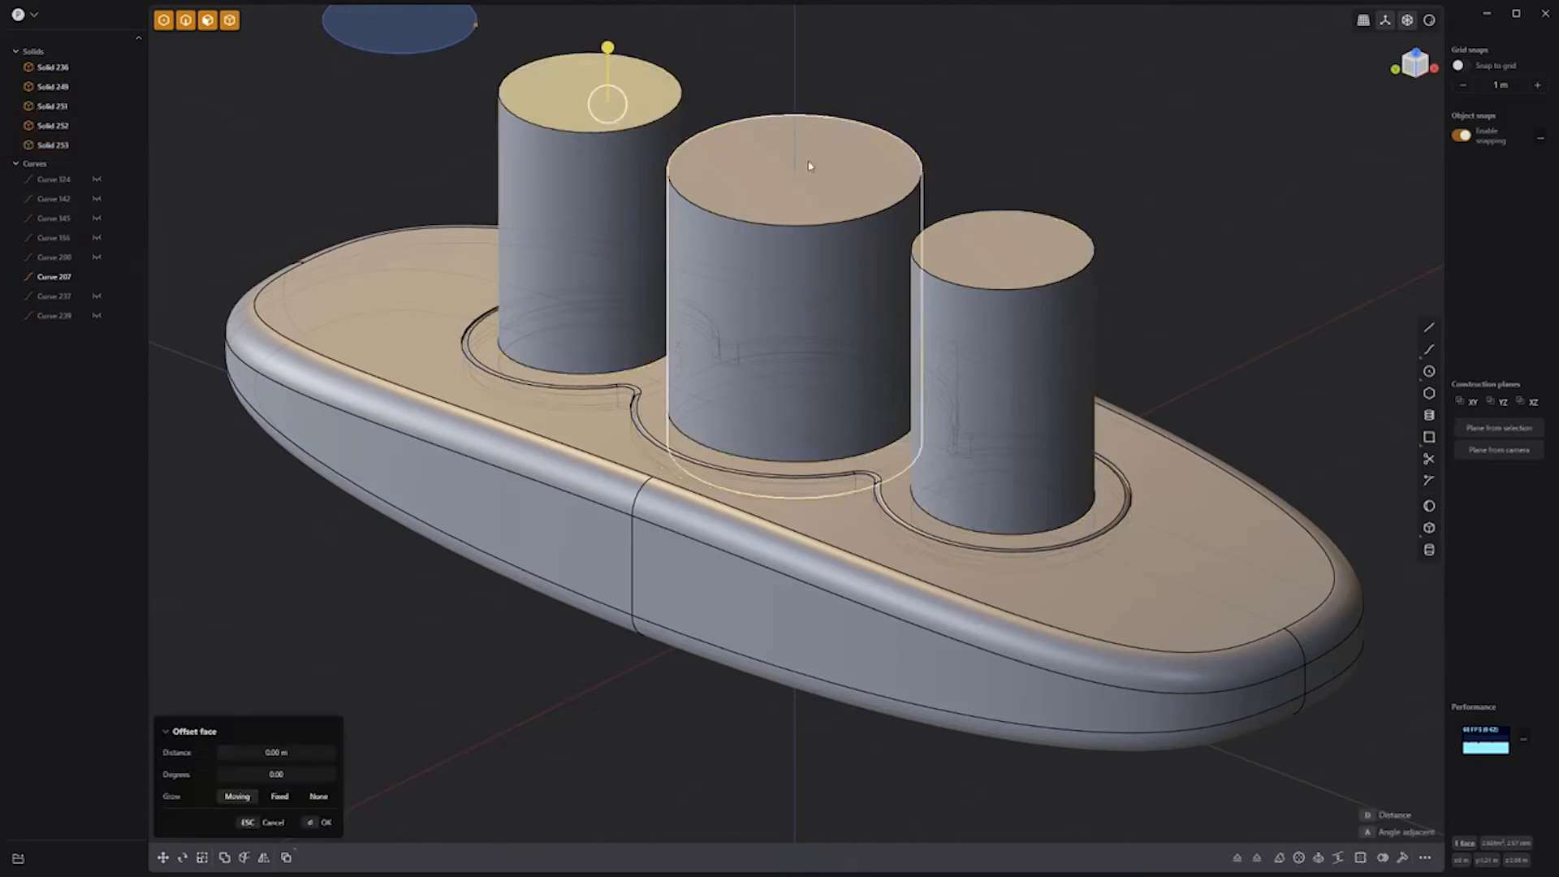
left_click(813, 162, "shift")
left_click(810, 178, "shift")
double_click(1031, 245, "shift")
left_click_drag(1026, 195, 1006, 409)
key("Return")
Step: Fillet the top edges and base ring edges of the three buttons
key("ctrl+2")
left_click_drag(942, 504, 965, 524)
left_click(1069, 295)
left_click(567, 373)
left_click(566, 372)
left_click(718, 450, "shift")
left_click(965, 535, "shift")
key("Return")
Step: Extrude the circle near the body's end down through the oval body
left_click(397, 50)
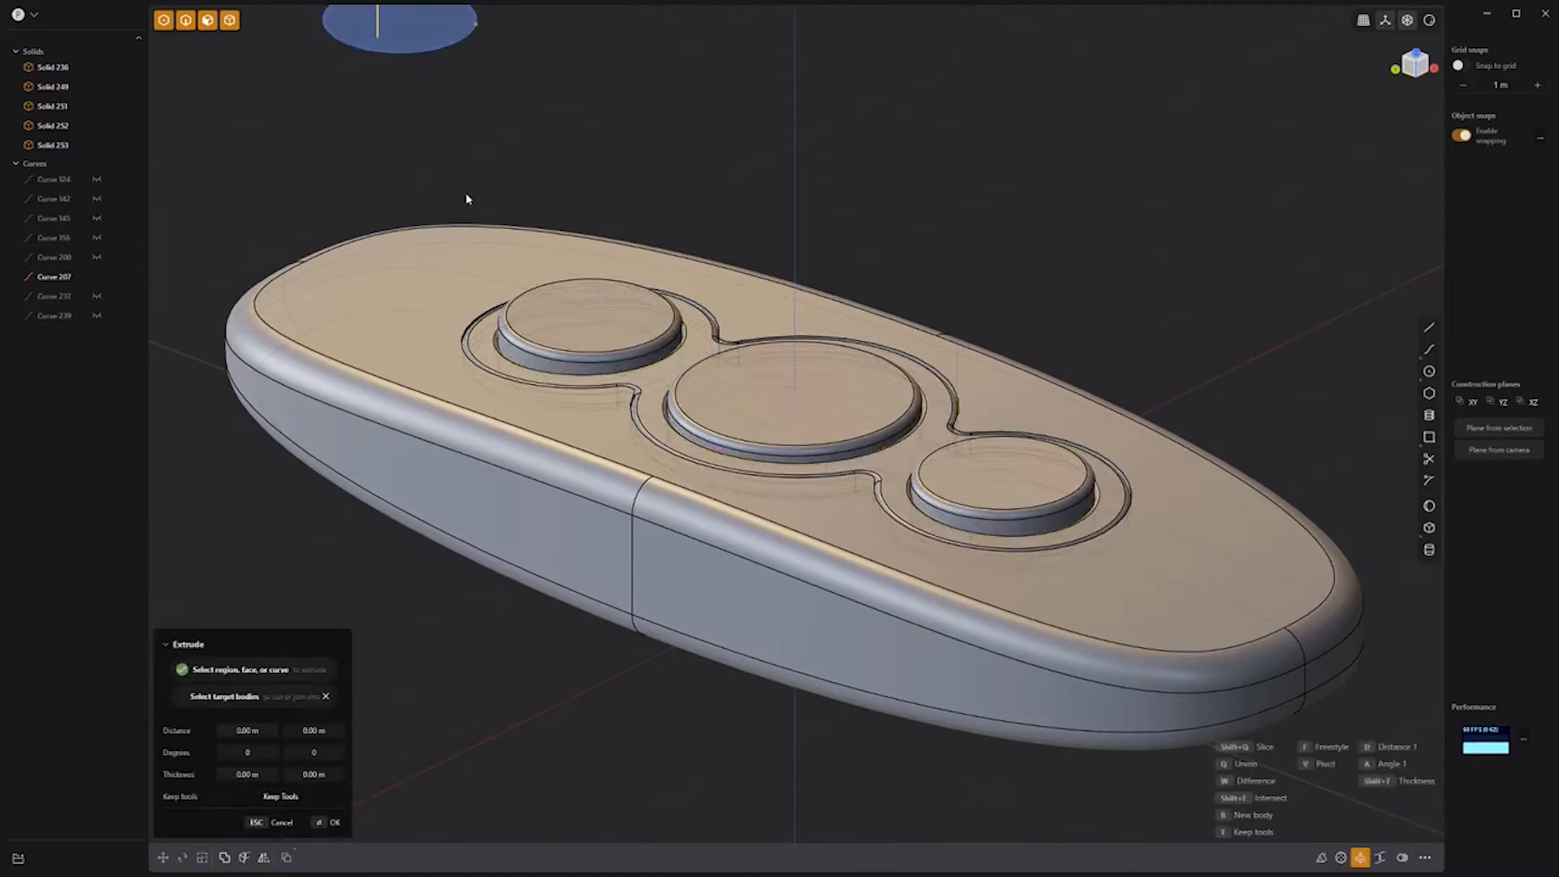
scroll(468, 187, "down", 4)
middle_click_drag(543, 69, 560, 164, "shift")
left_click_drag(427, 110, 426, 475)
key("Return")
left_click(440, 388)
Step: Subtract the cylinder from the body for a keyring hole and round its top edge
left_click(460, 203, "shift")
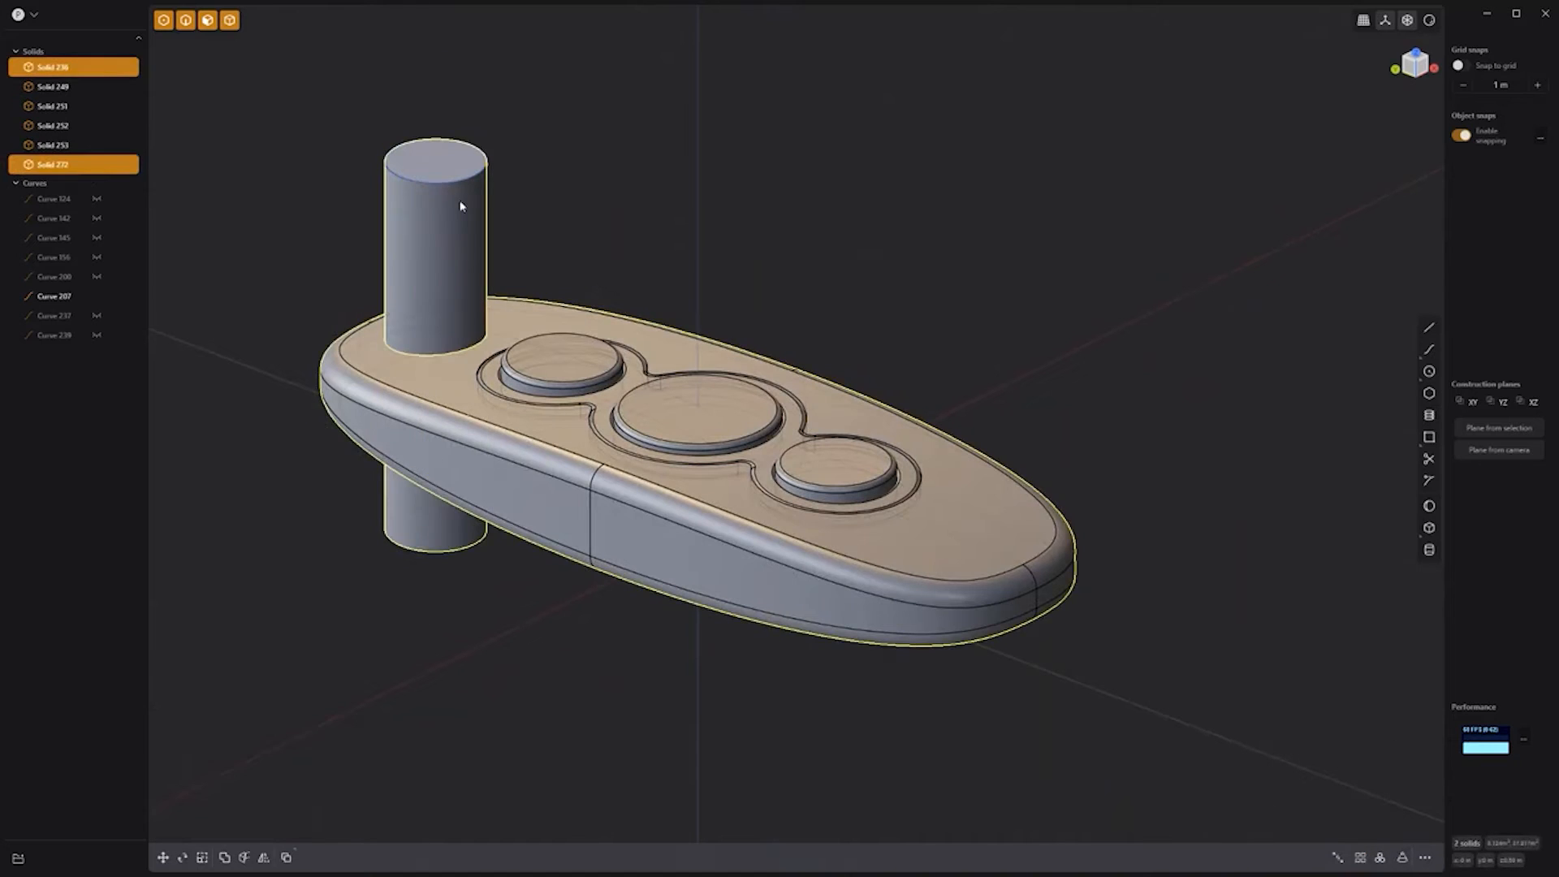
key("q")
key("Return")
left_click(436, 357)
left_click_drag(440, 332, 445, 315)
key("Return")
Step: Hide the disc curve and the model's edge lines, then orbit the finished fob
left_click(439, 164)
key("h")
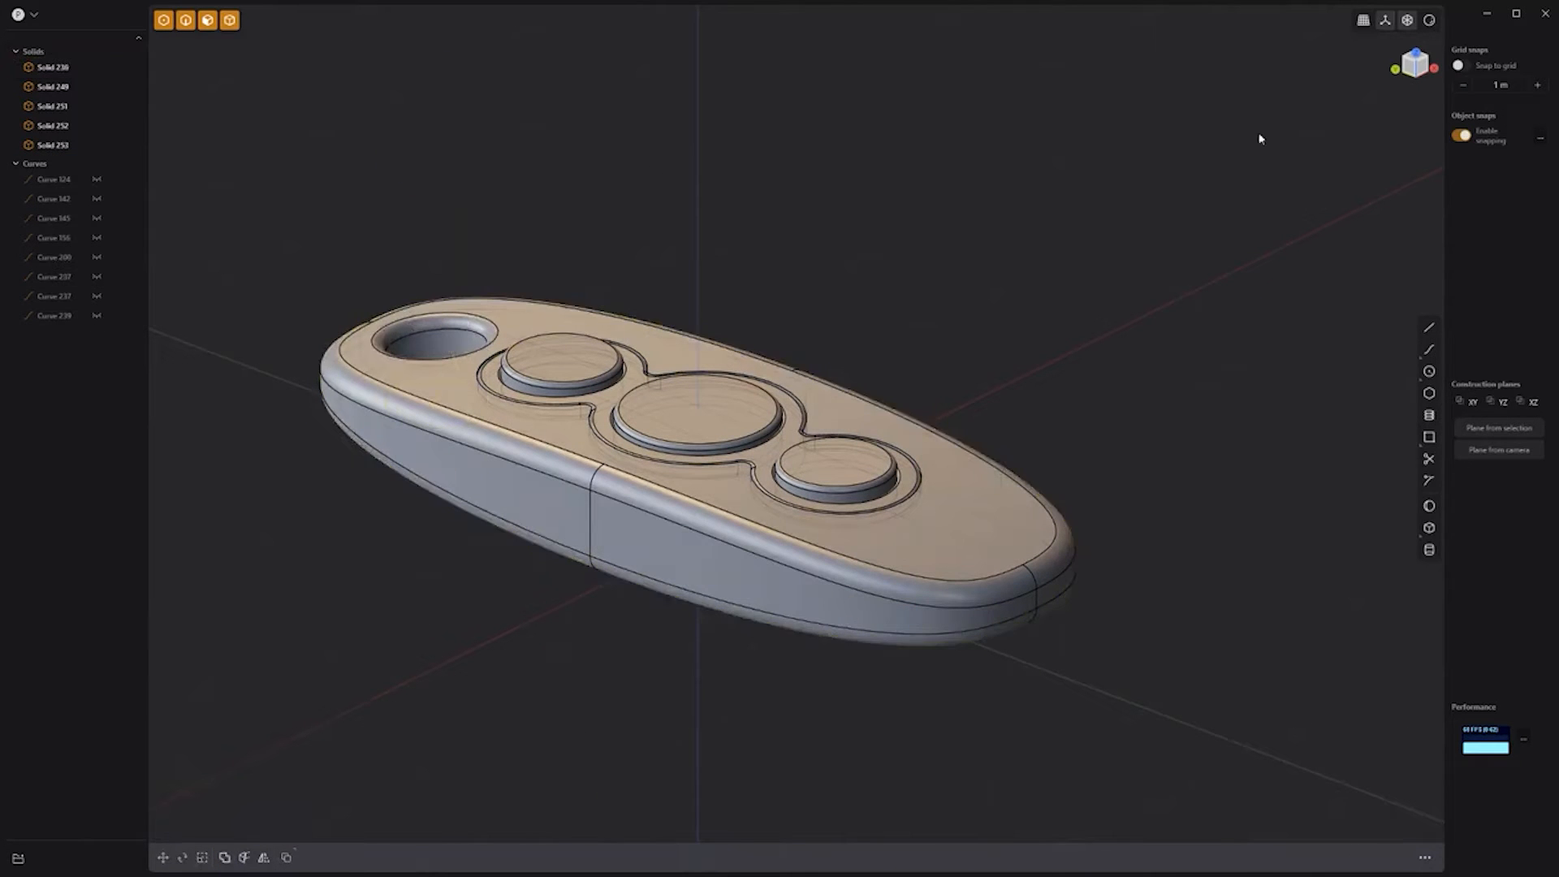
left_click(1407, 20)
middle_click_drag(1120, 267, 814, 301)
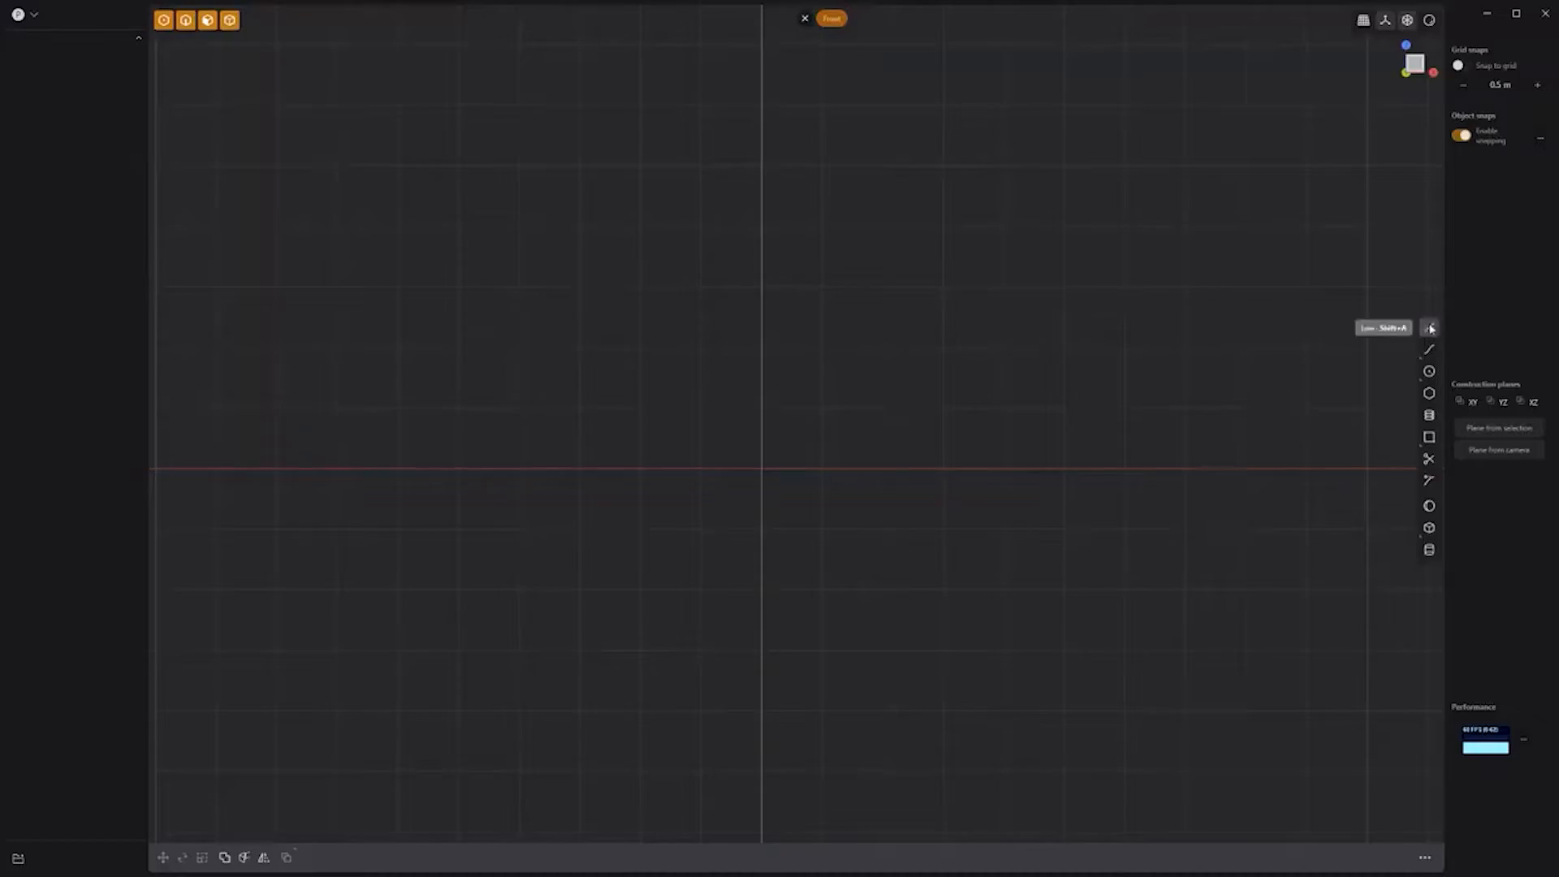
Step: In a new scene, begin a Line profile from the centre axis
left_click(1430, 329)
left_click(761, 44)
left_click(846, 44)
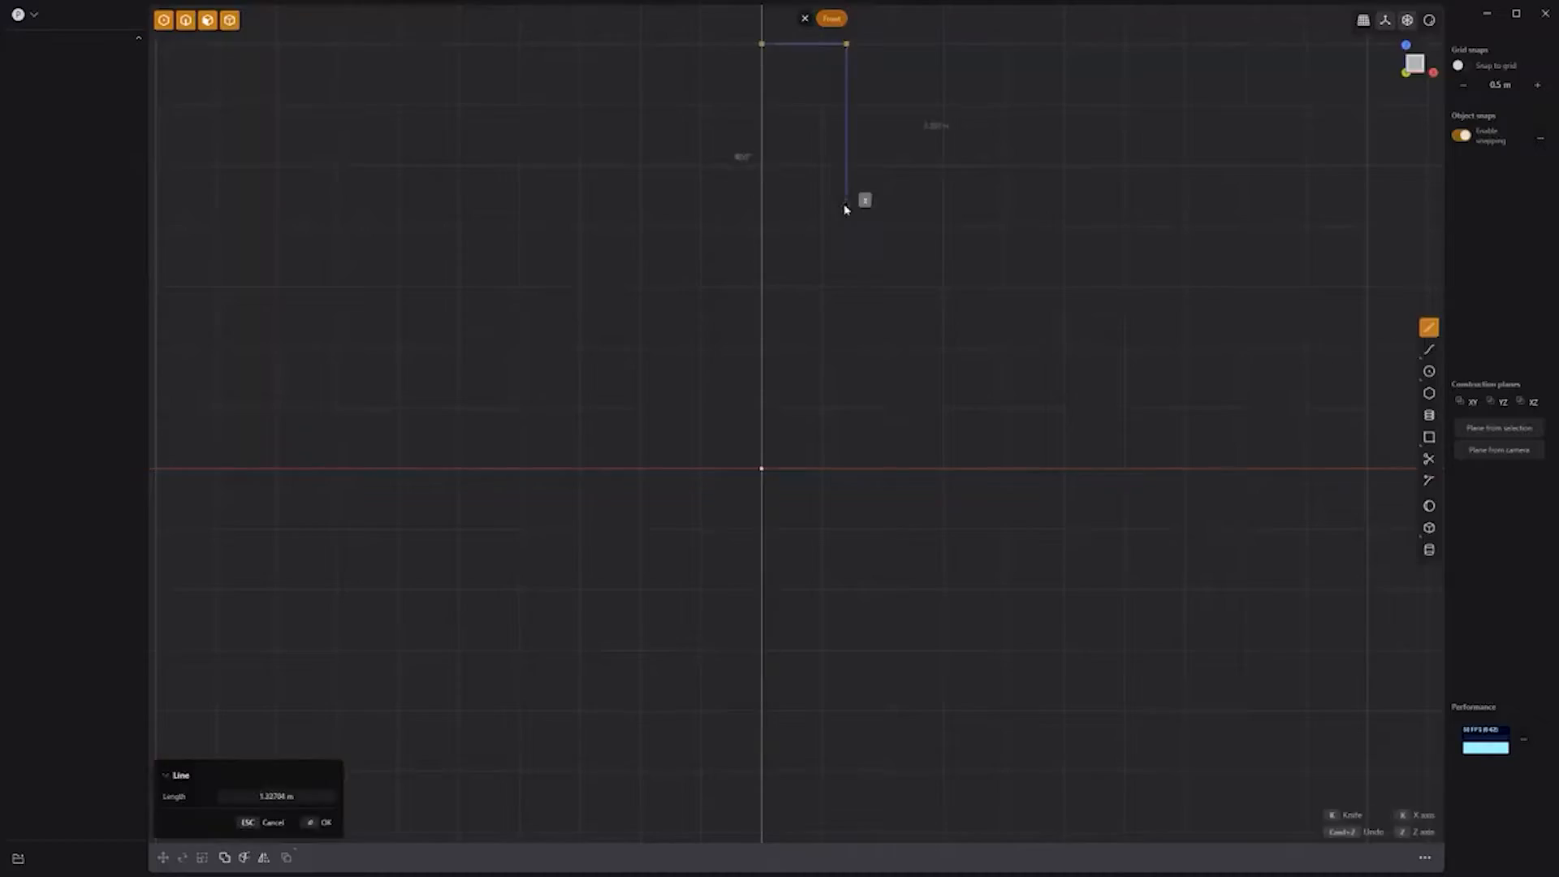
Step: Place the remaining profile corners and close the half-profile back on the centre axis
left_click(838, 260)
left_click(838, 399)
left_click(875, 399)
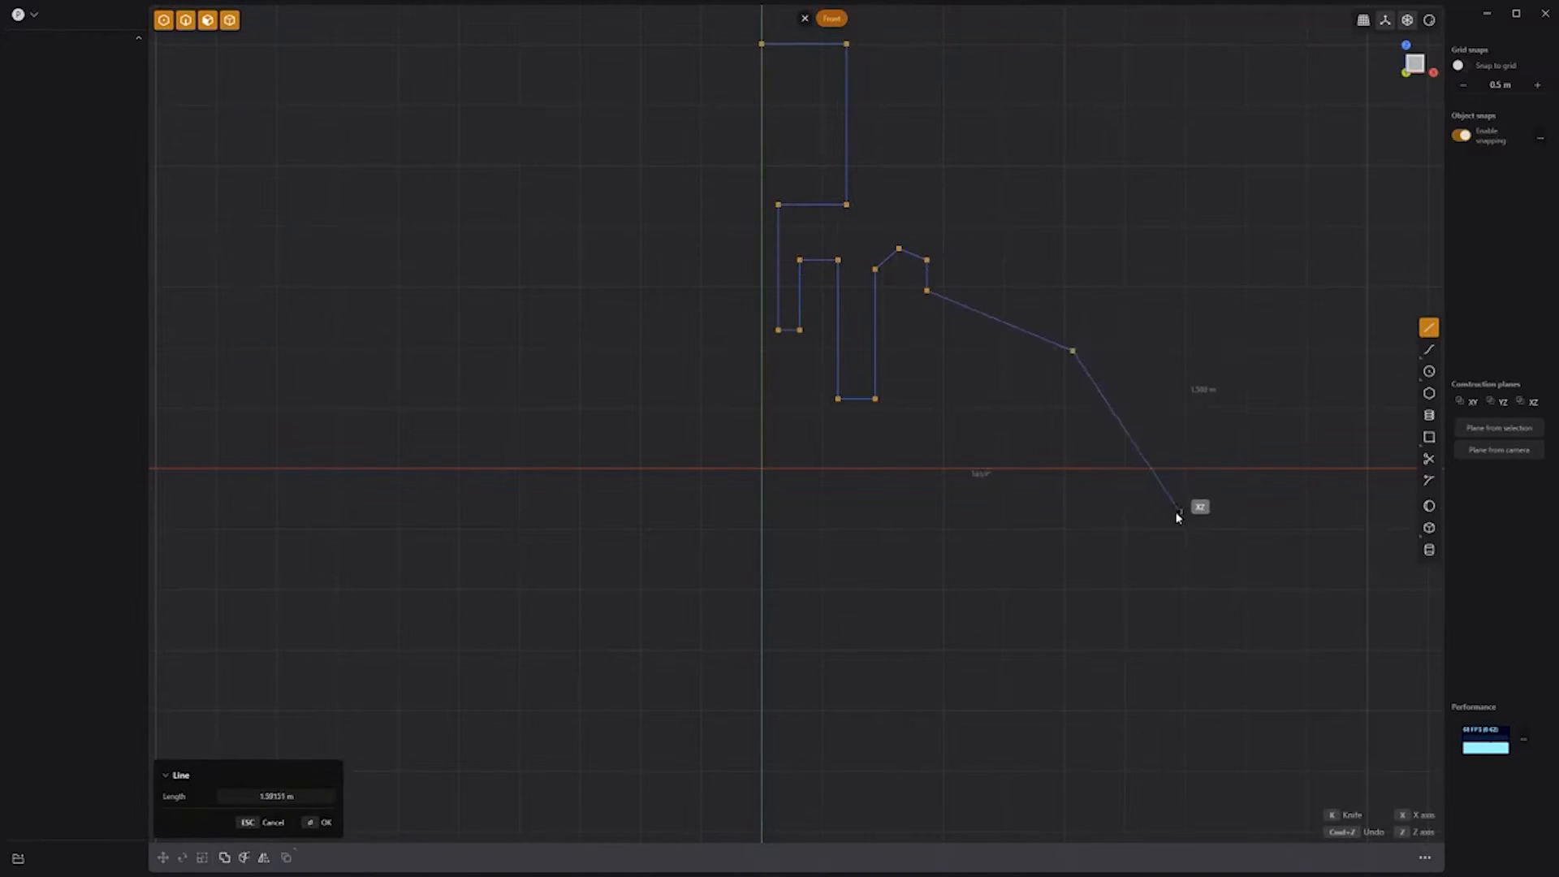
left_click(978, 698)
left_click(762, 662)
key("Return")
Step: Round the shoulder and lower corners of the profile curve
key("b")
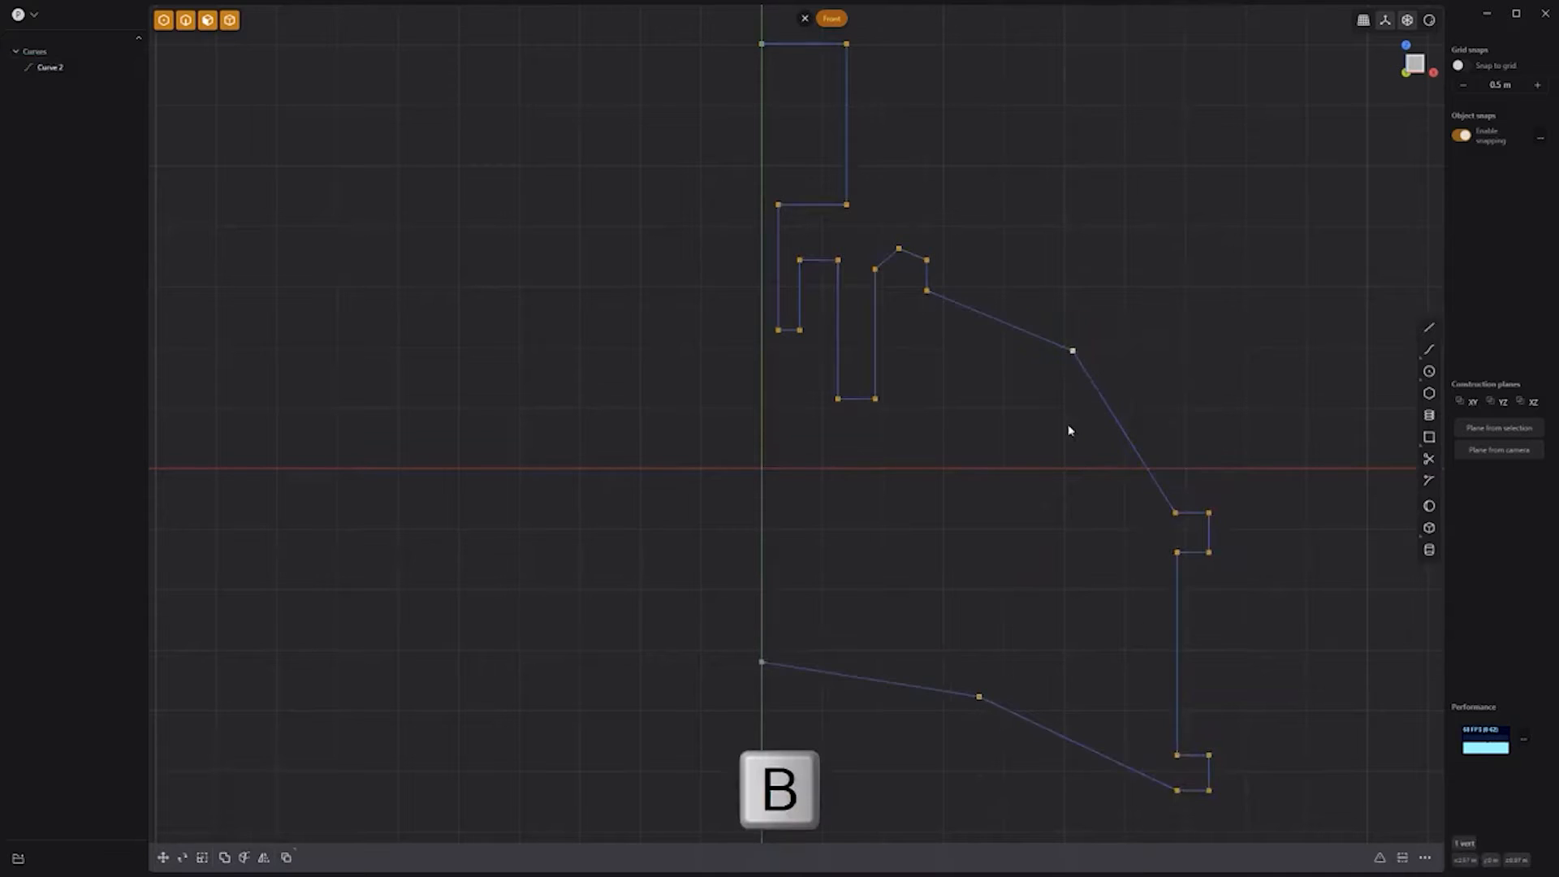
key("b")
left_click(1308, 689)
left_click(1308, 689)
scroll(1055, 617, "down", 4)
left_click_drag(884, 571, 960, 633)
key("b")
left_click(1301, 616)
left_click(1140, 713)
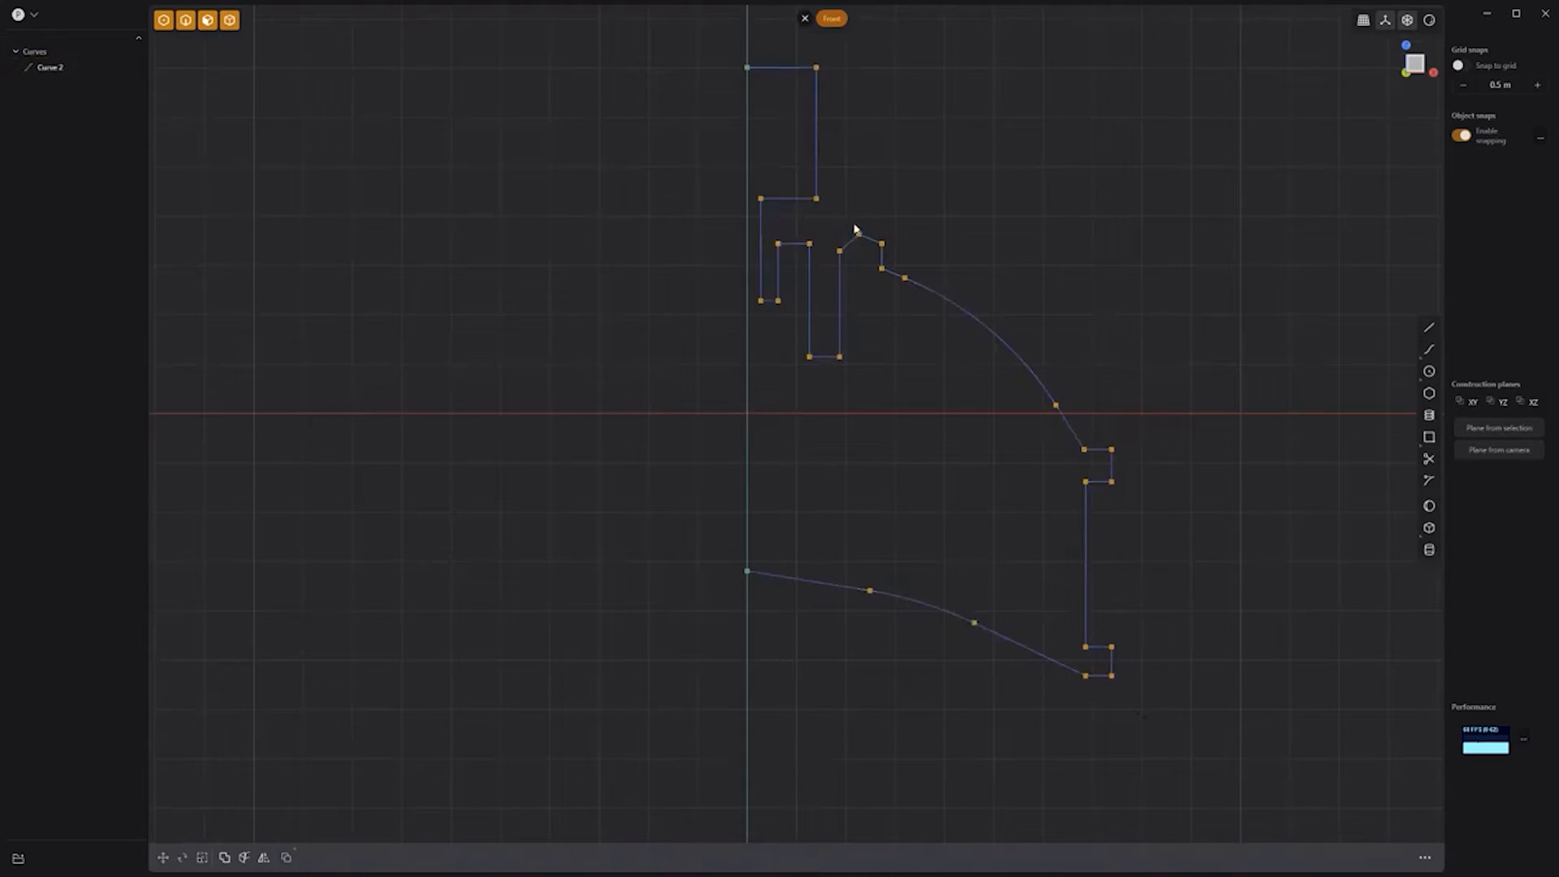
Step: Box-select the seven lower vertices and move them down
left_click_drag(690, 526, 1172, 744)
key("g")
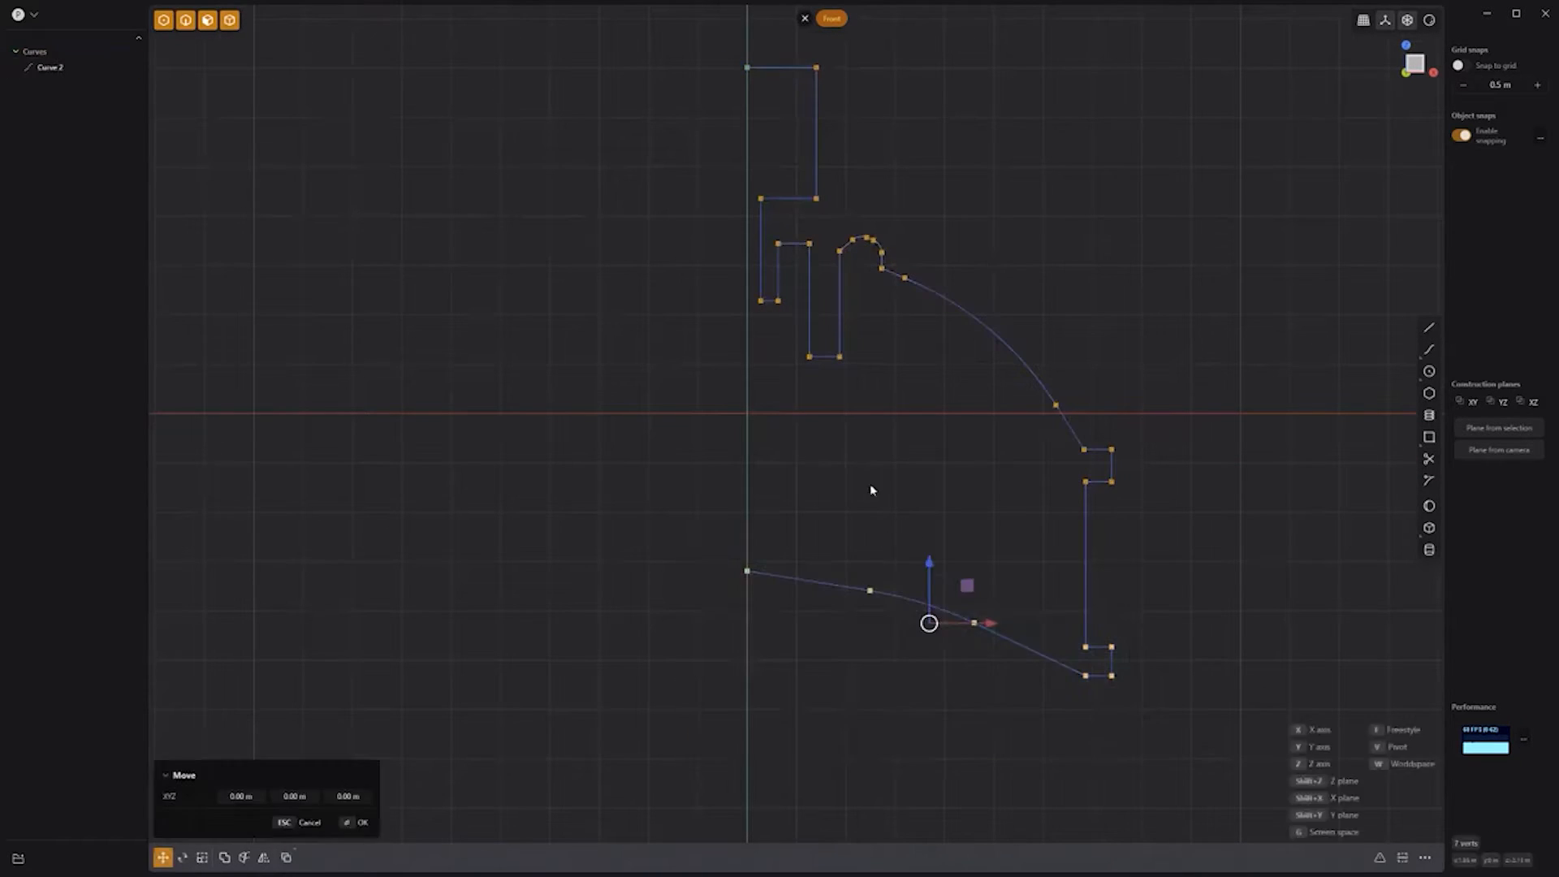
scroll(856, 545, "down", 3)
left_click(899, 675)
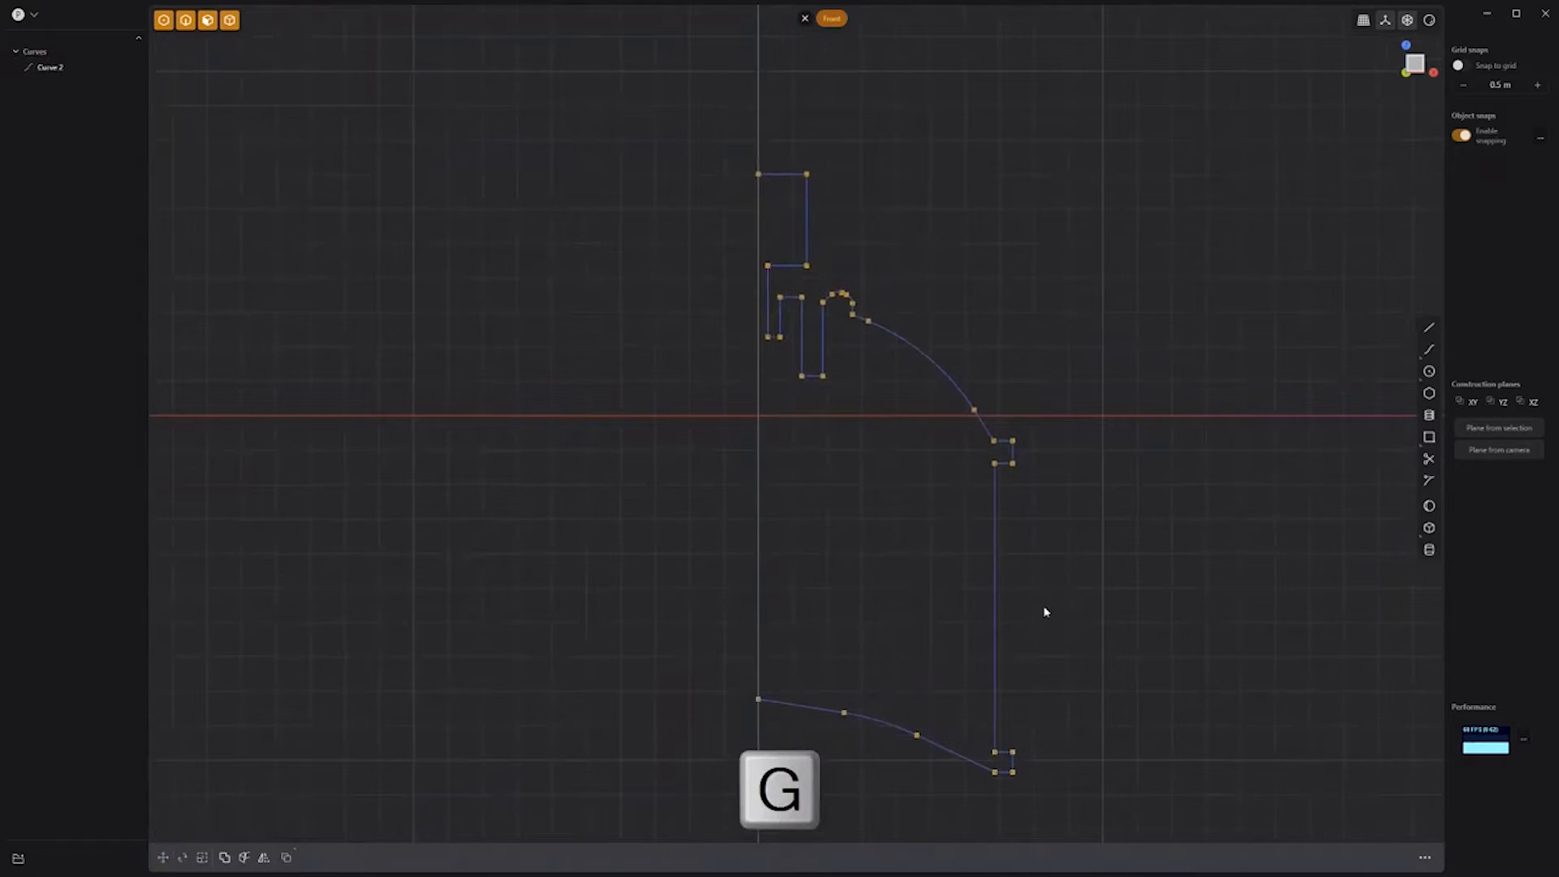
Step: Revolve the profile around the vertical centre axis
left_click(996, 582)
left_click(1171, 859)
left_click(757, 609)
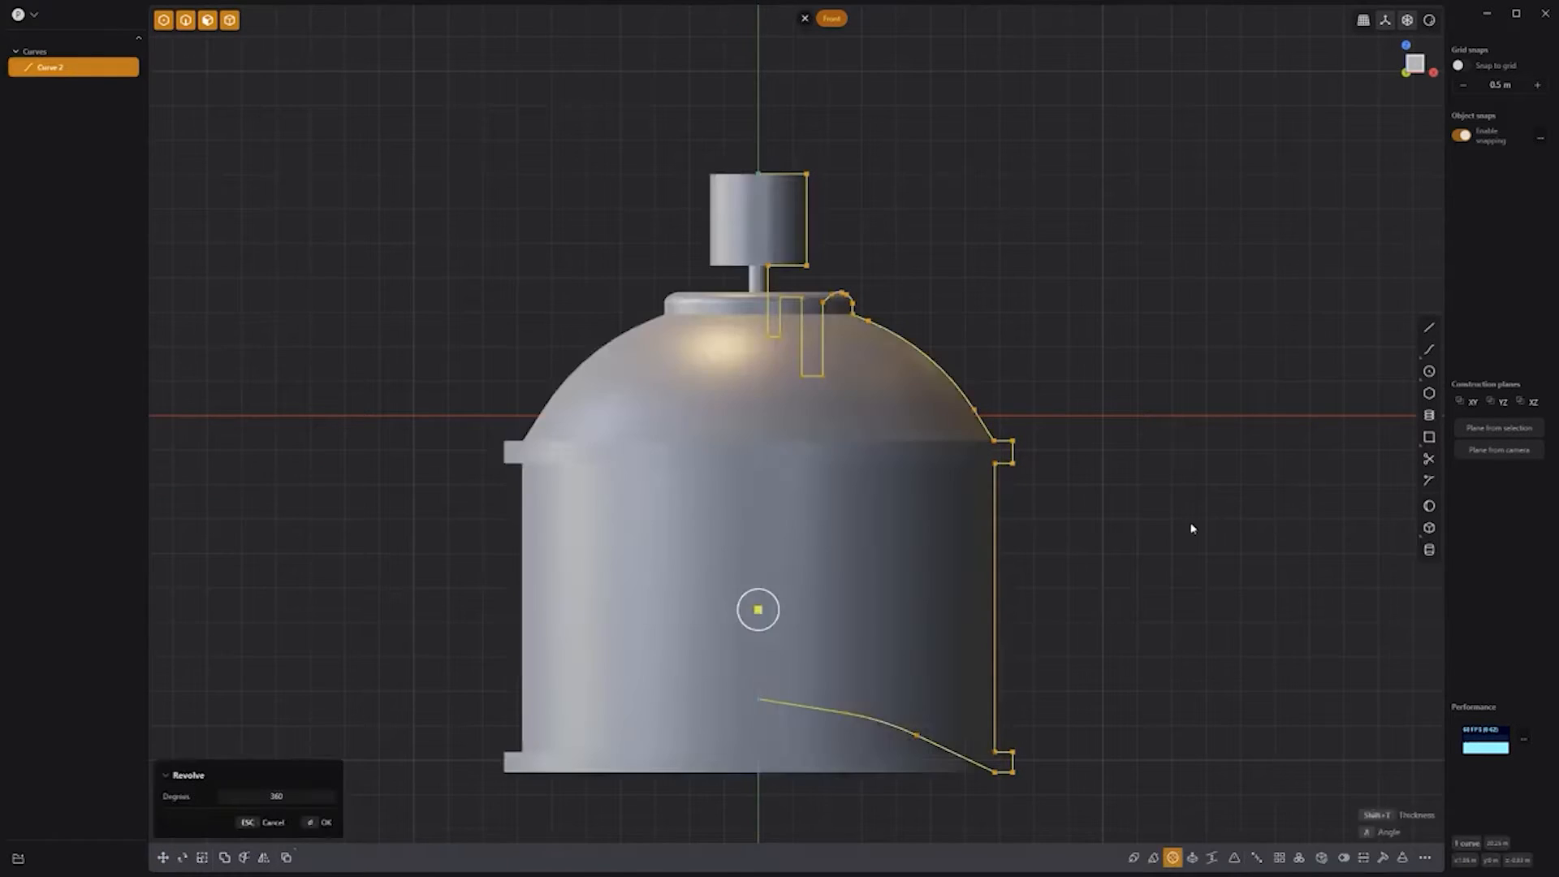
Step: Confirm the revolved can, hide the profile curve, and view from the right
right_click(1190, 527)
middle_click_drag(1164, 443, 1058, 487)
left_click(96, 103)
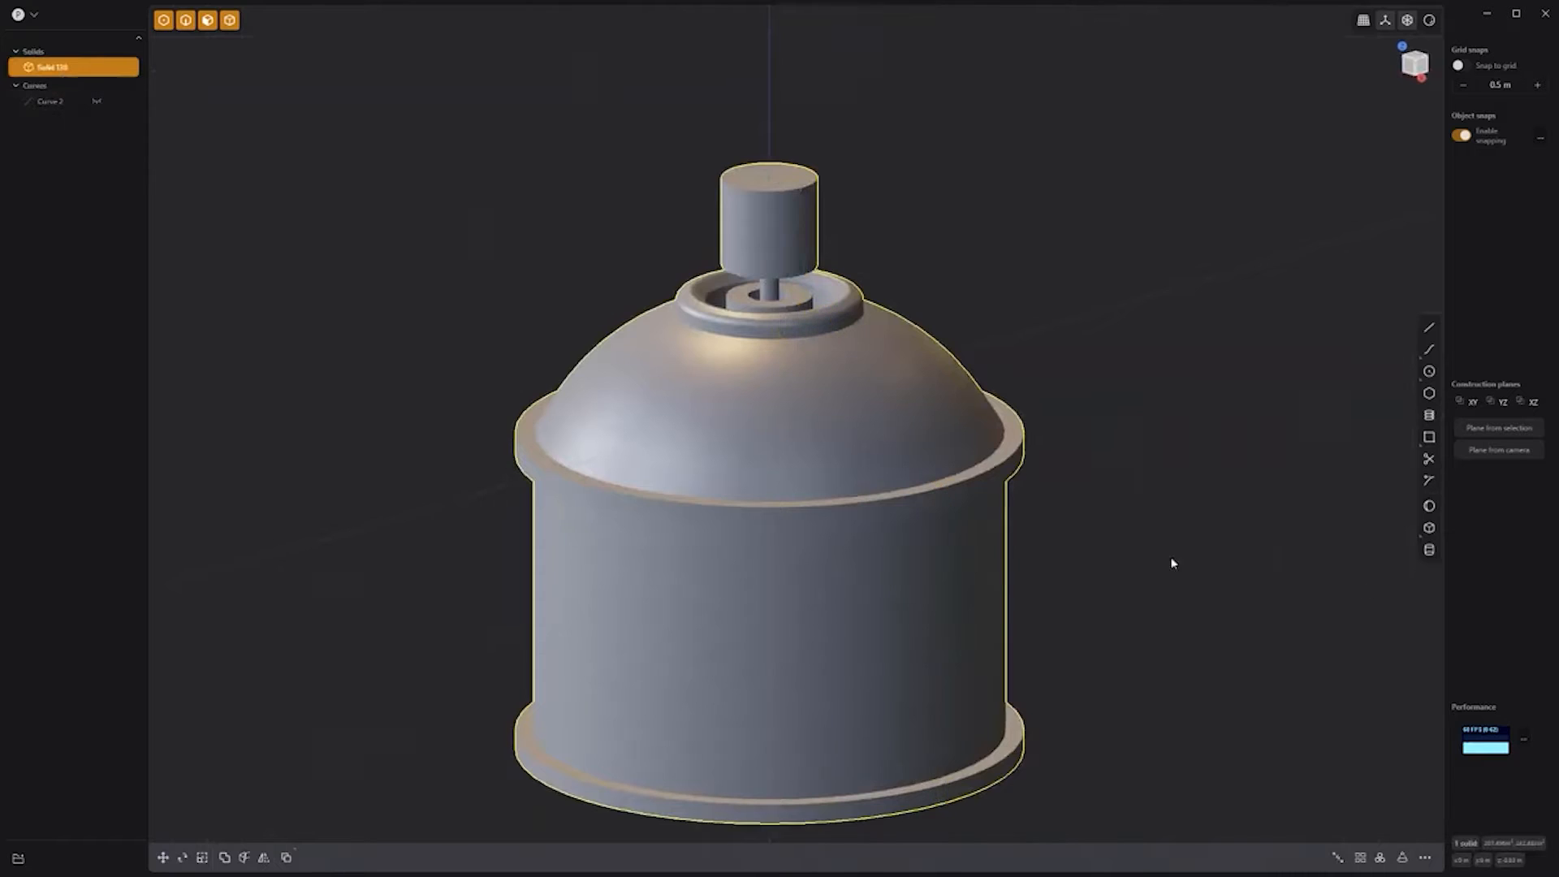
middle_click_drag(1172, 564, 1163, 511)
key("KP_3")
scroll(820, 179, "up", 5)
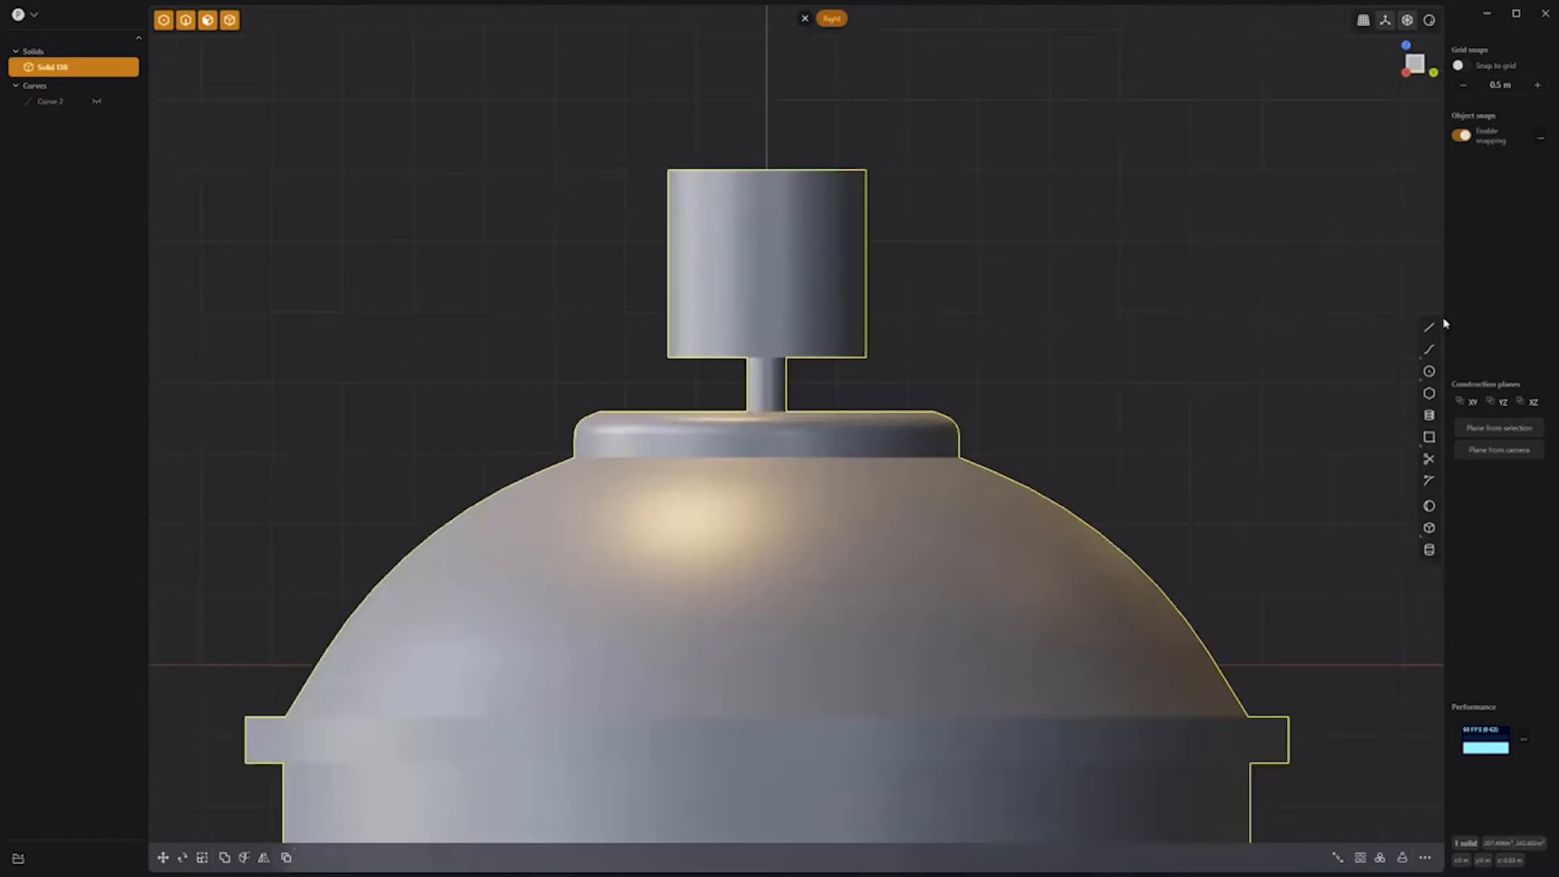
Step: Cut the cap along a slanted line drawn across its top
left_click(1429, 327)
left_click(684, 149)
left_click(943, 268)
left_click_drag(684, 149, 657, 149)
left_click_drag(943, 268, 933, 280)
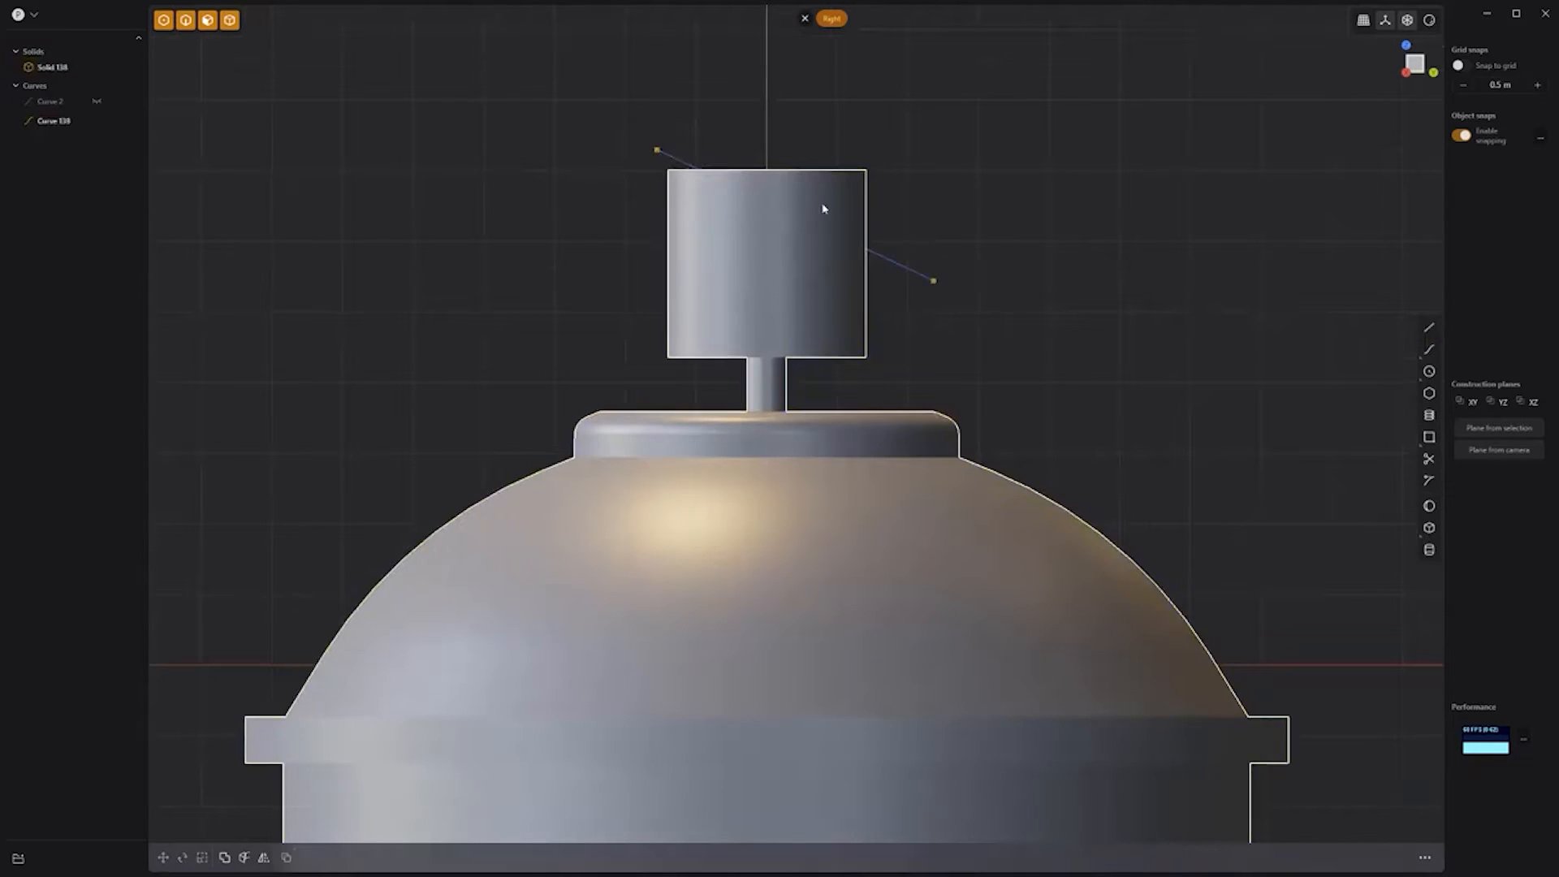
left_click(824, 209)
left_click(902, 267, "shift")
key("c")
left_click(903, 270)
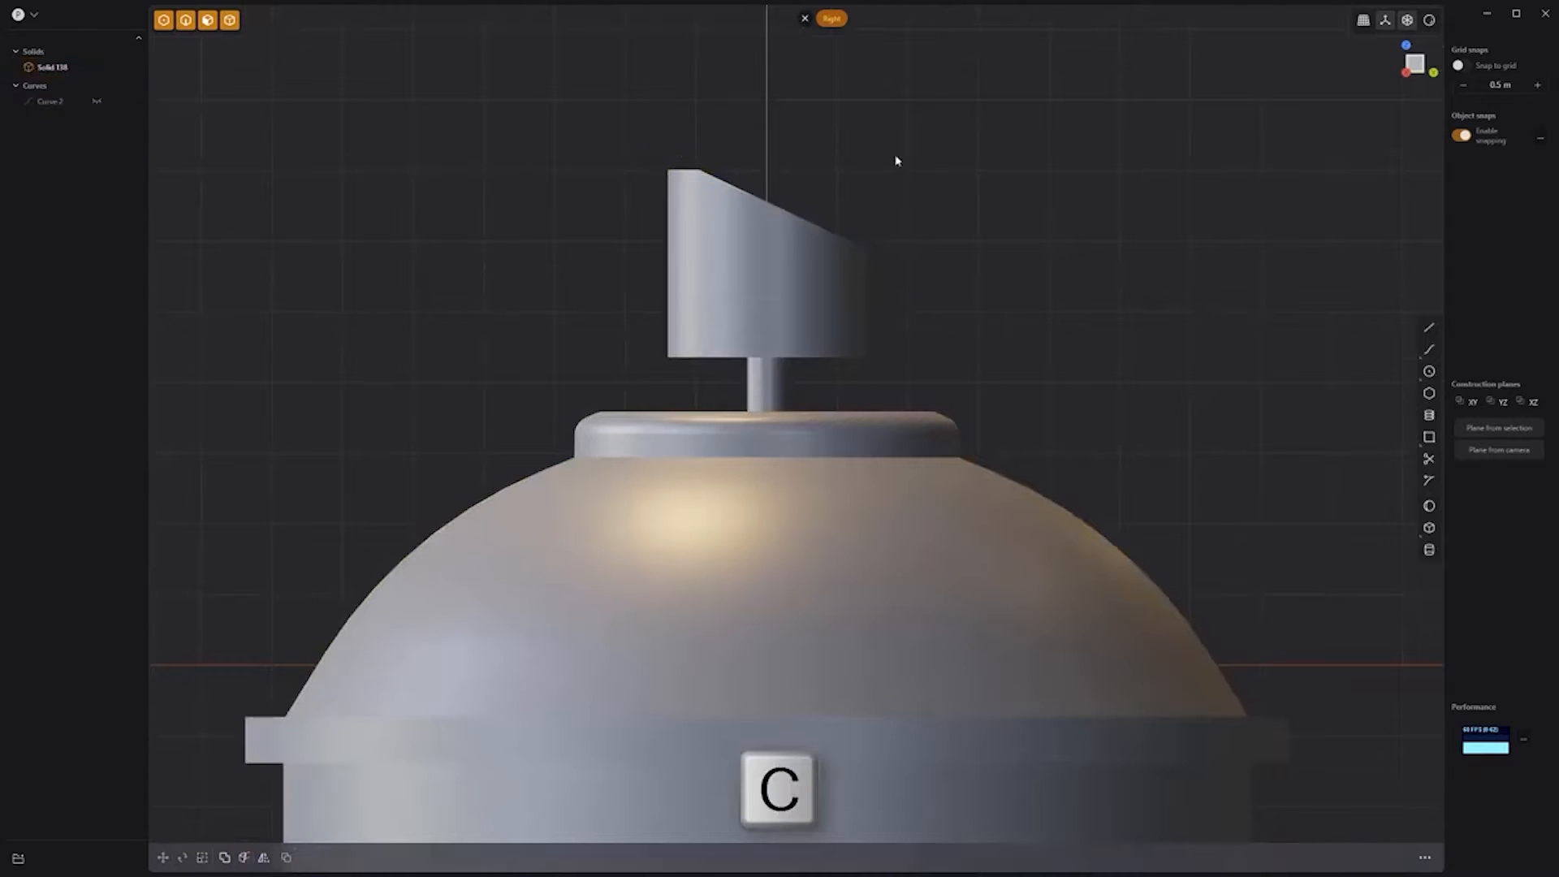
Step: In front view, draw a small circle and extrude it into a nozzle cylinder
key("KP_1")
left_click(1429, 371)
left_click(718, 98)
left_click(738, 124)
left_click(721, 101)
middle_click_drag(812, 130, 633, 154)
key("e")
Step: Move the small cylinder along one axis into position at the cap
left_click(788, 117)
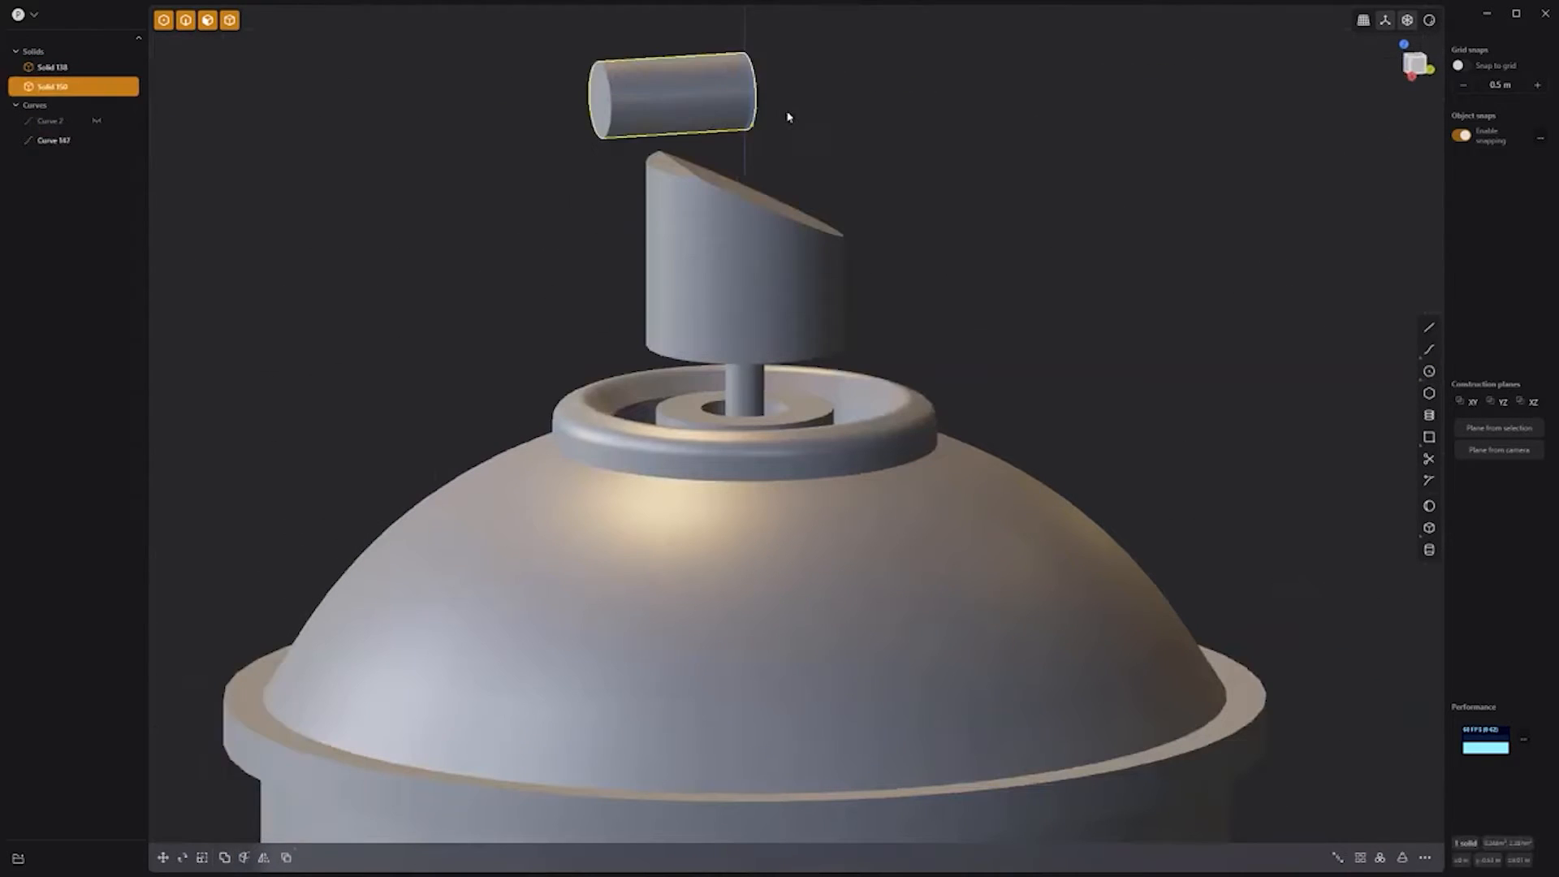
key("g")
key("z")
left_click(784, 281)
key("y")
Step: Subtract the cylinder from the cap and push the nozzle face inward
left_click(735, 276)
left_click(708, 263, "shift")
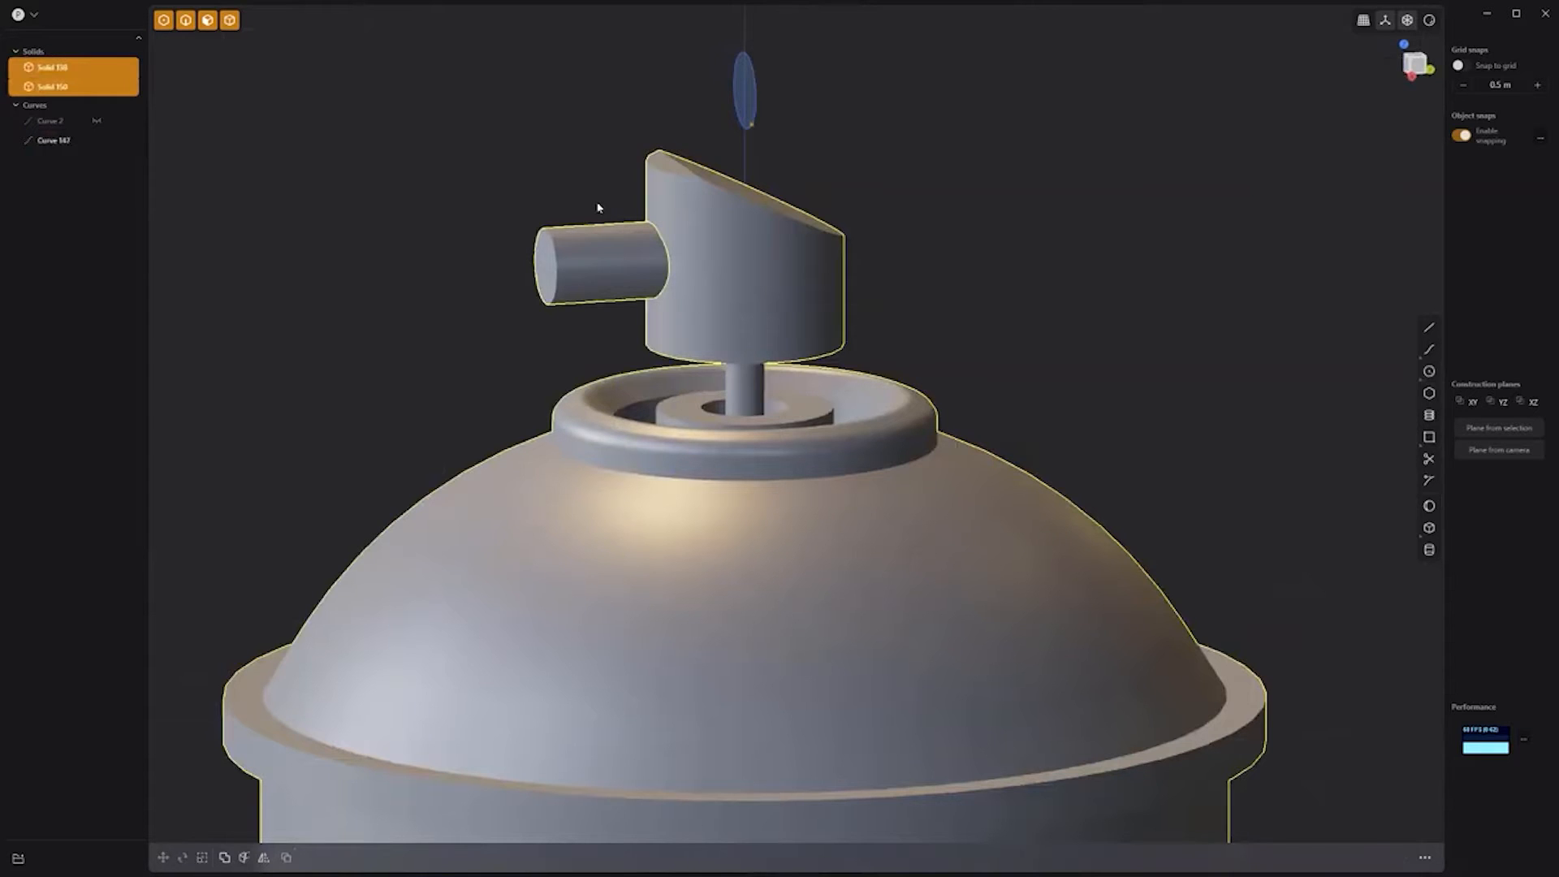
key("q")
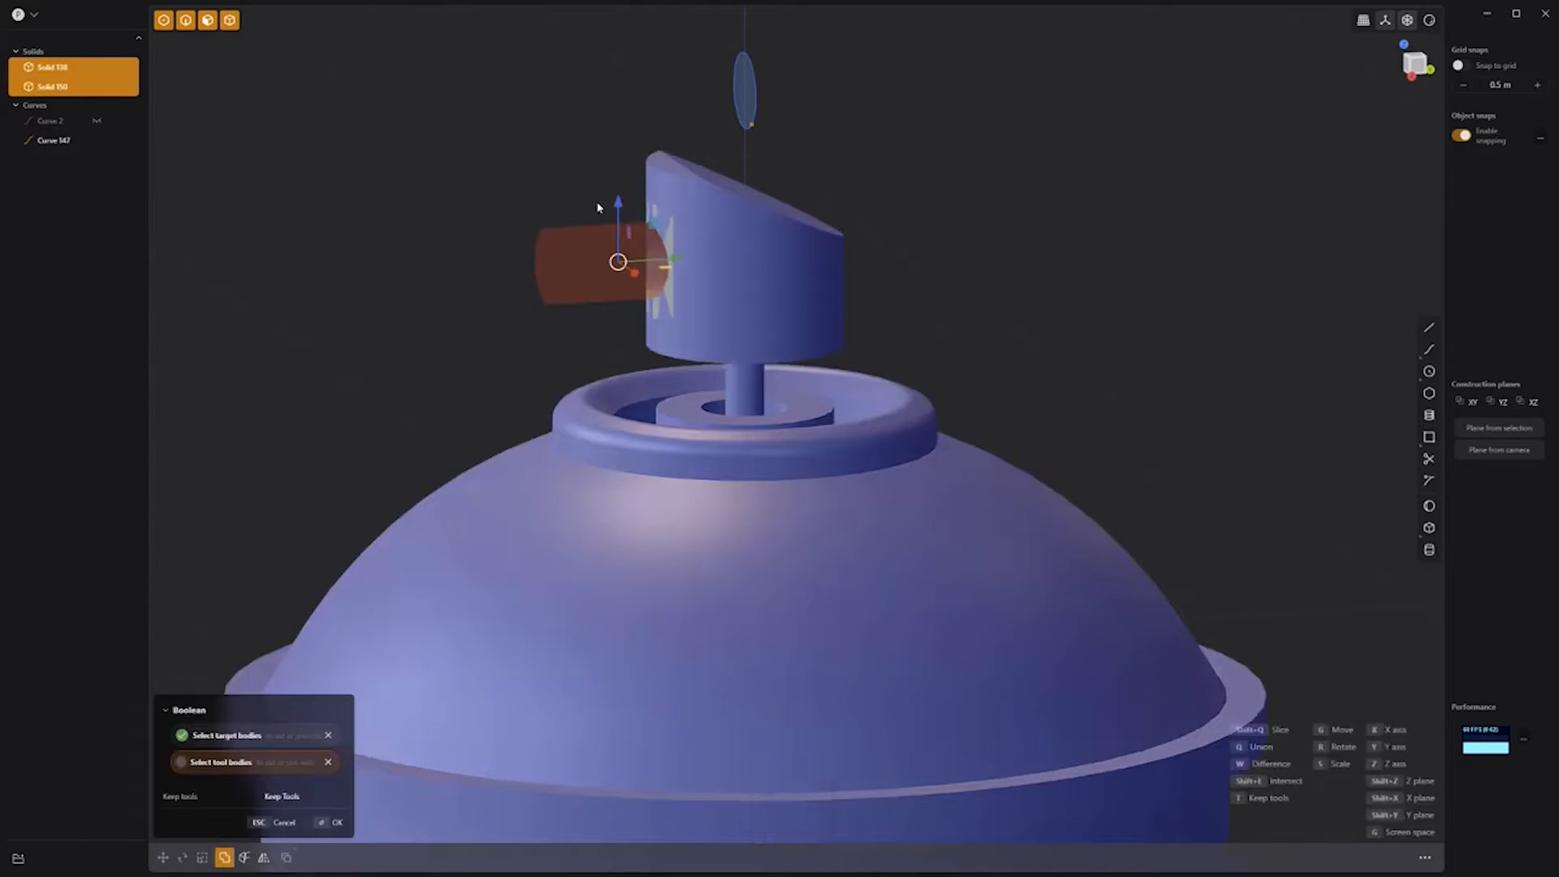
key("t")
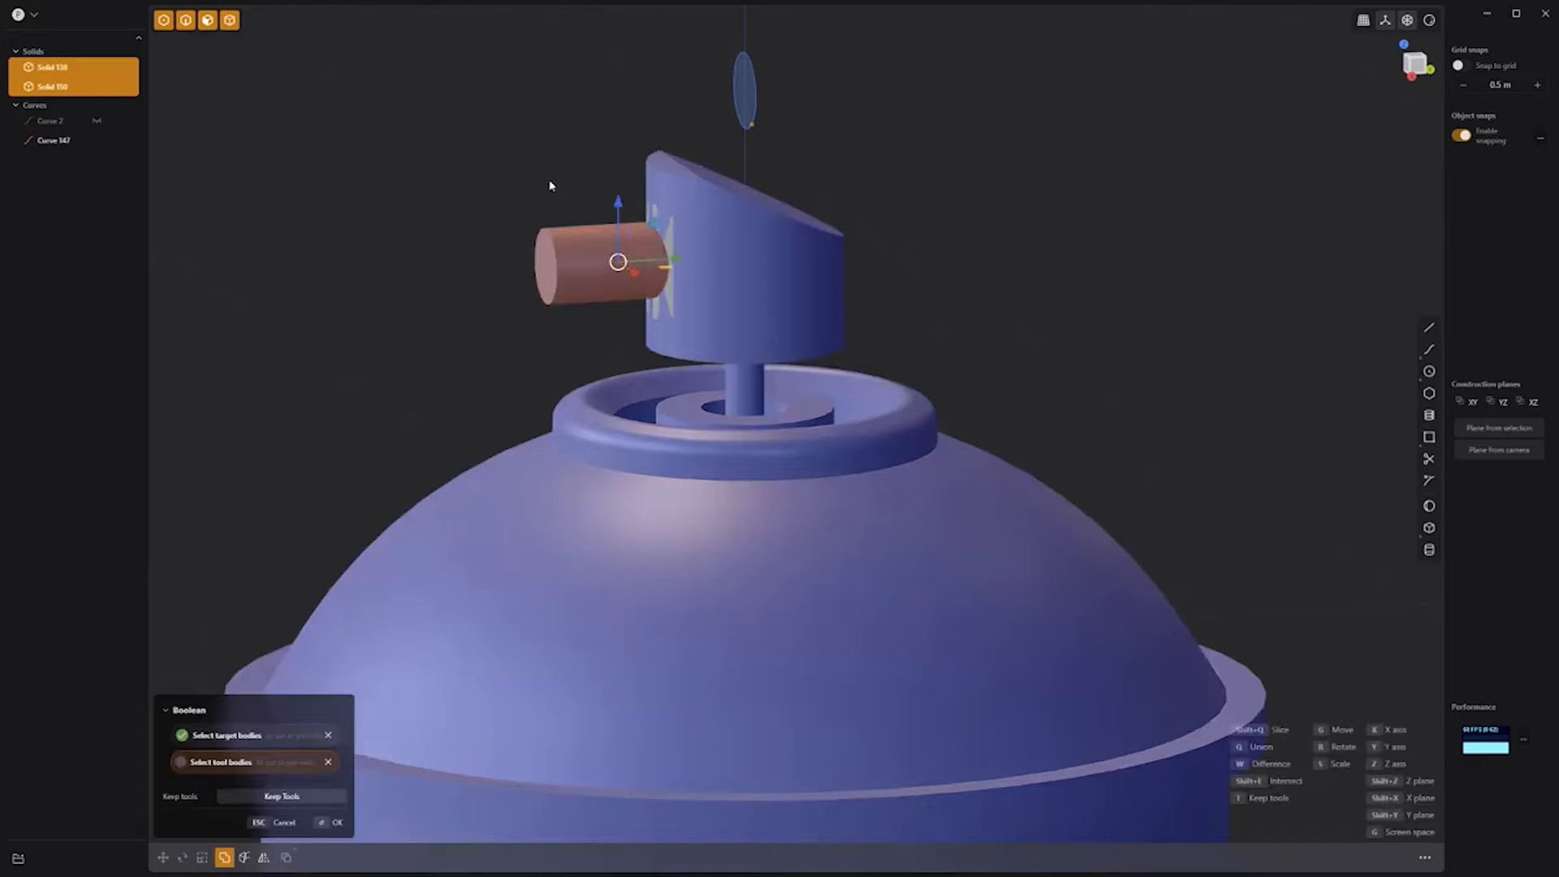
right_click(548, 181)
left_click(546, 264)
left_click_drag(487, 264, 601, 268)
Step: Hide the cutting line and apply a small fillet to all the can's edges
key("slash")
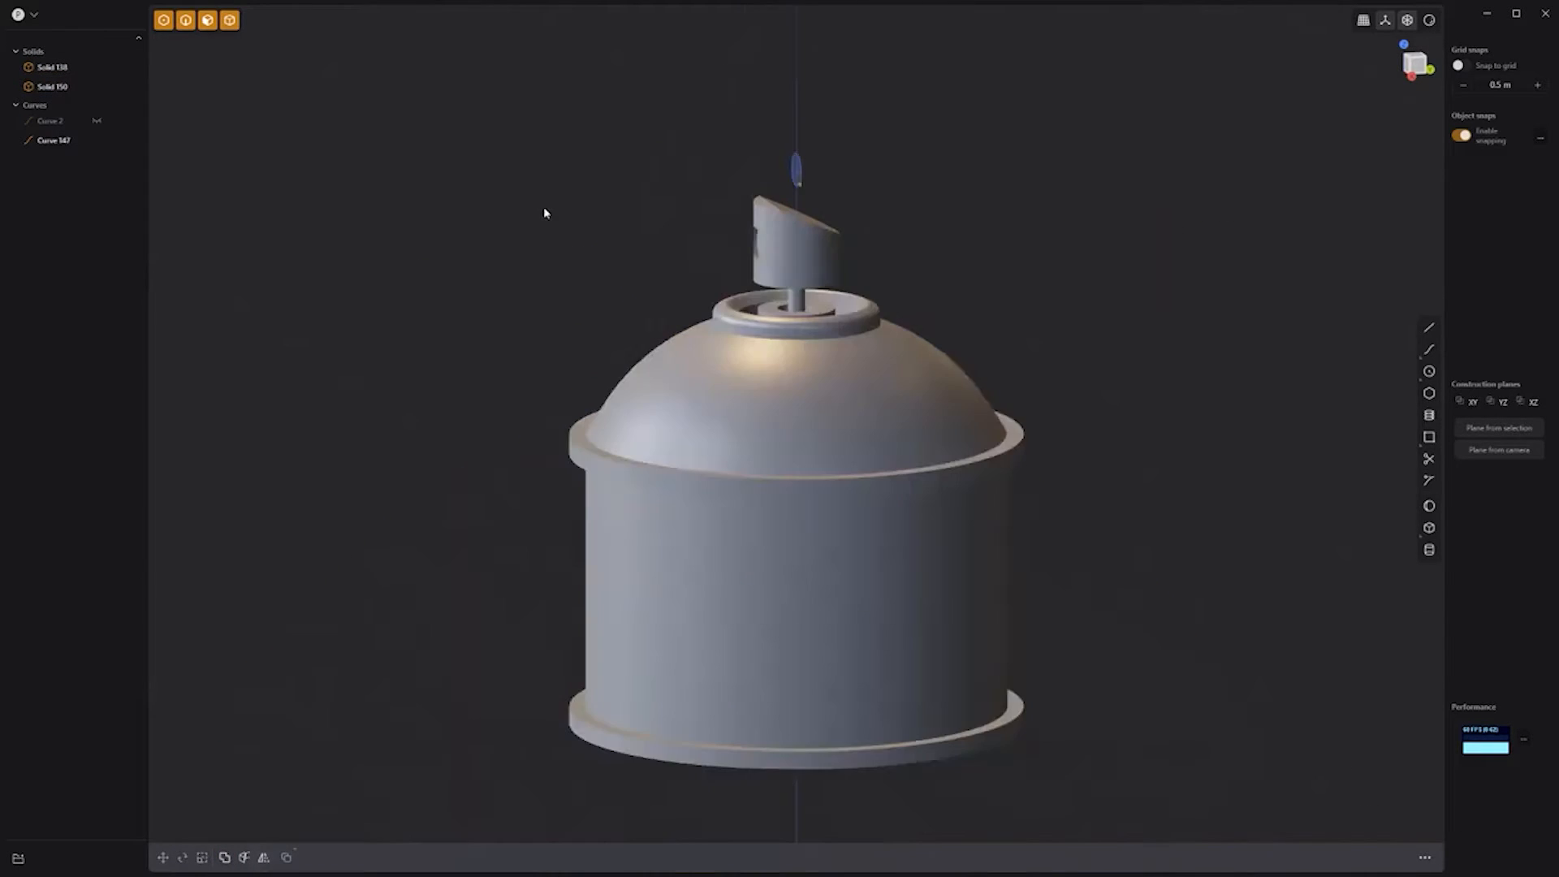
left_click(797, 168)
key("h")
key("2")
left_click_drag(1167, 787, 528, 197)
key("b")
left_click_drag(770, 255, 767, 261)
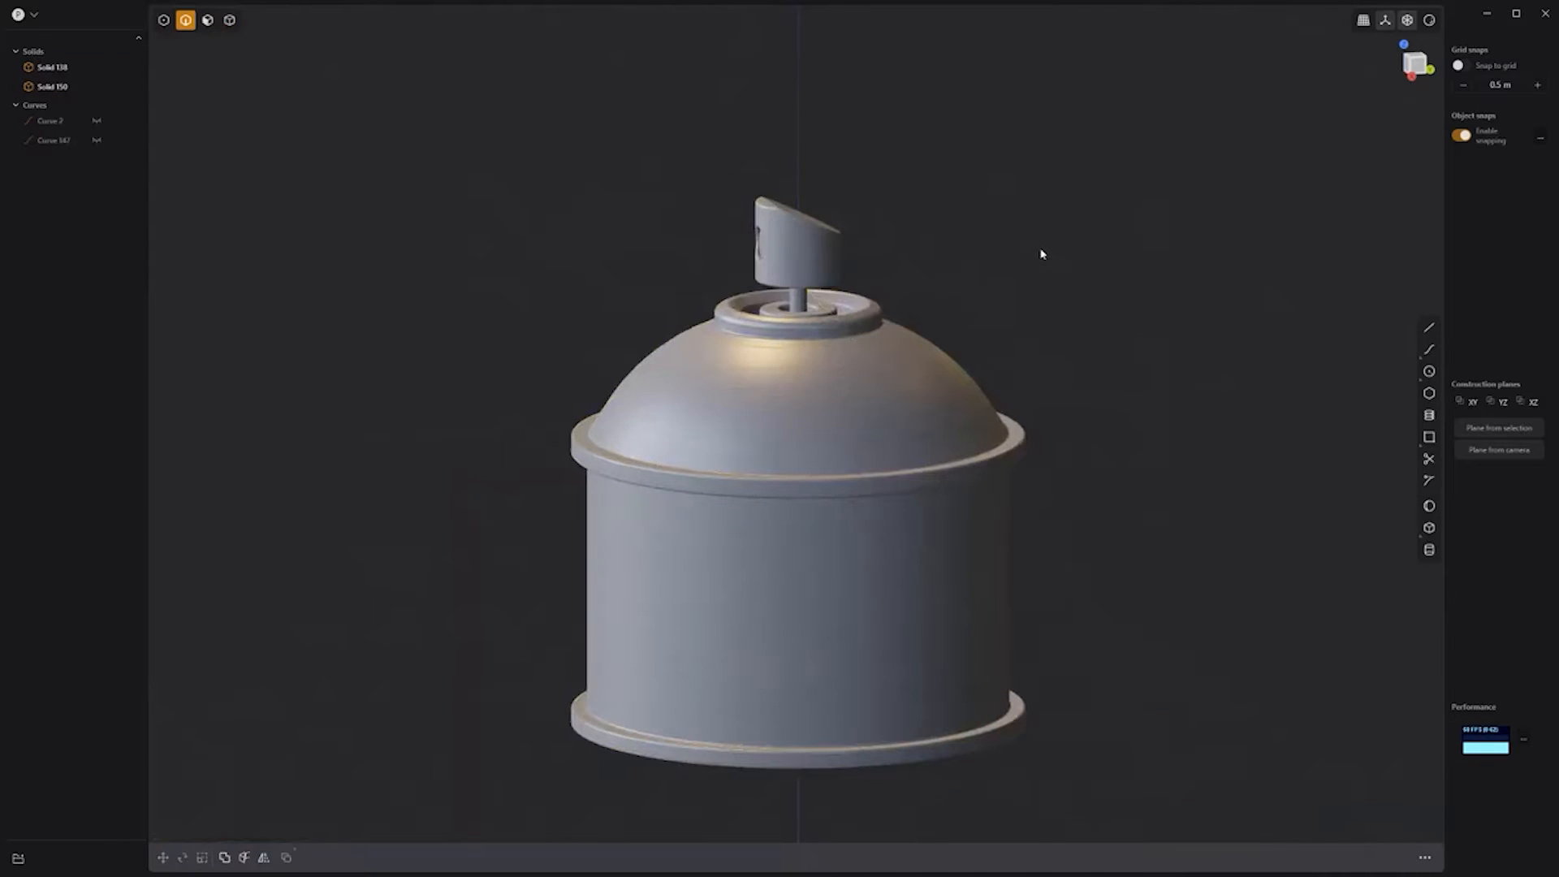
Step: Duplicate the can's side face and thicken it into a thin label band
key("2")
left_click(772, 574)
key("o")
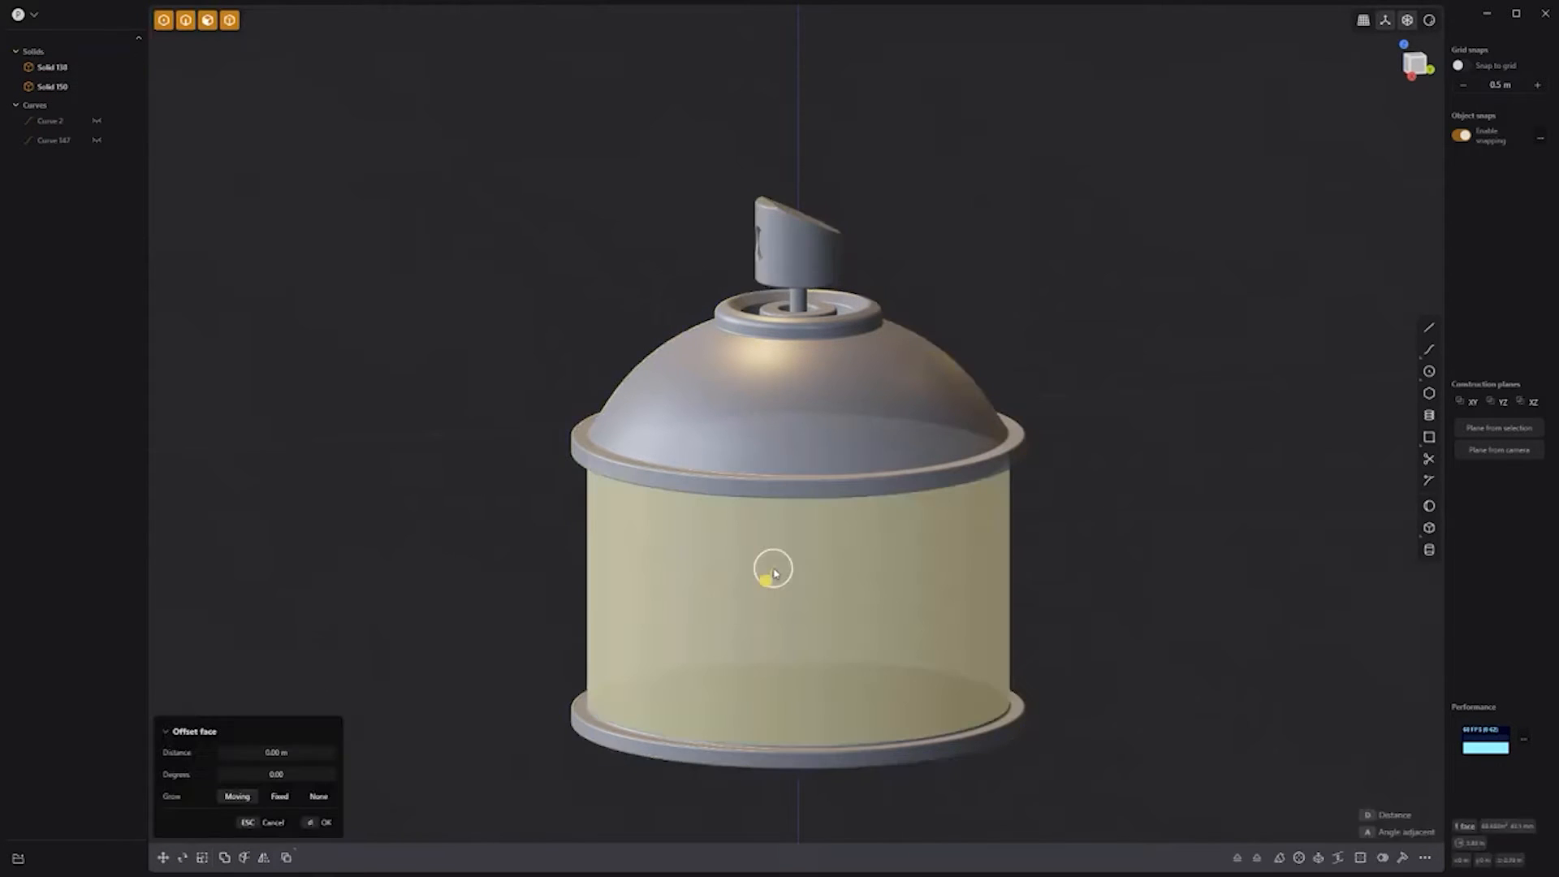
key("shift+d")
right_click(1160, 691)
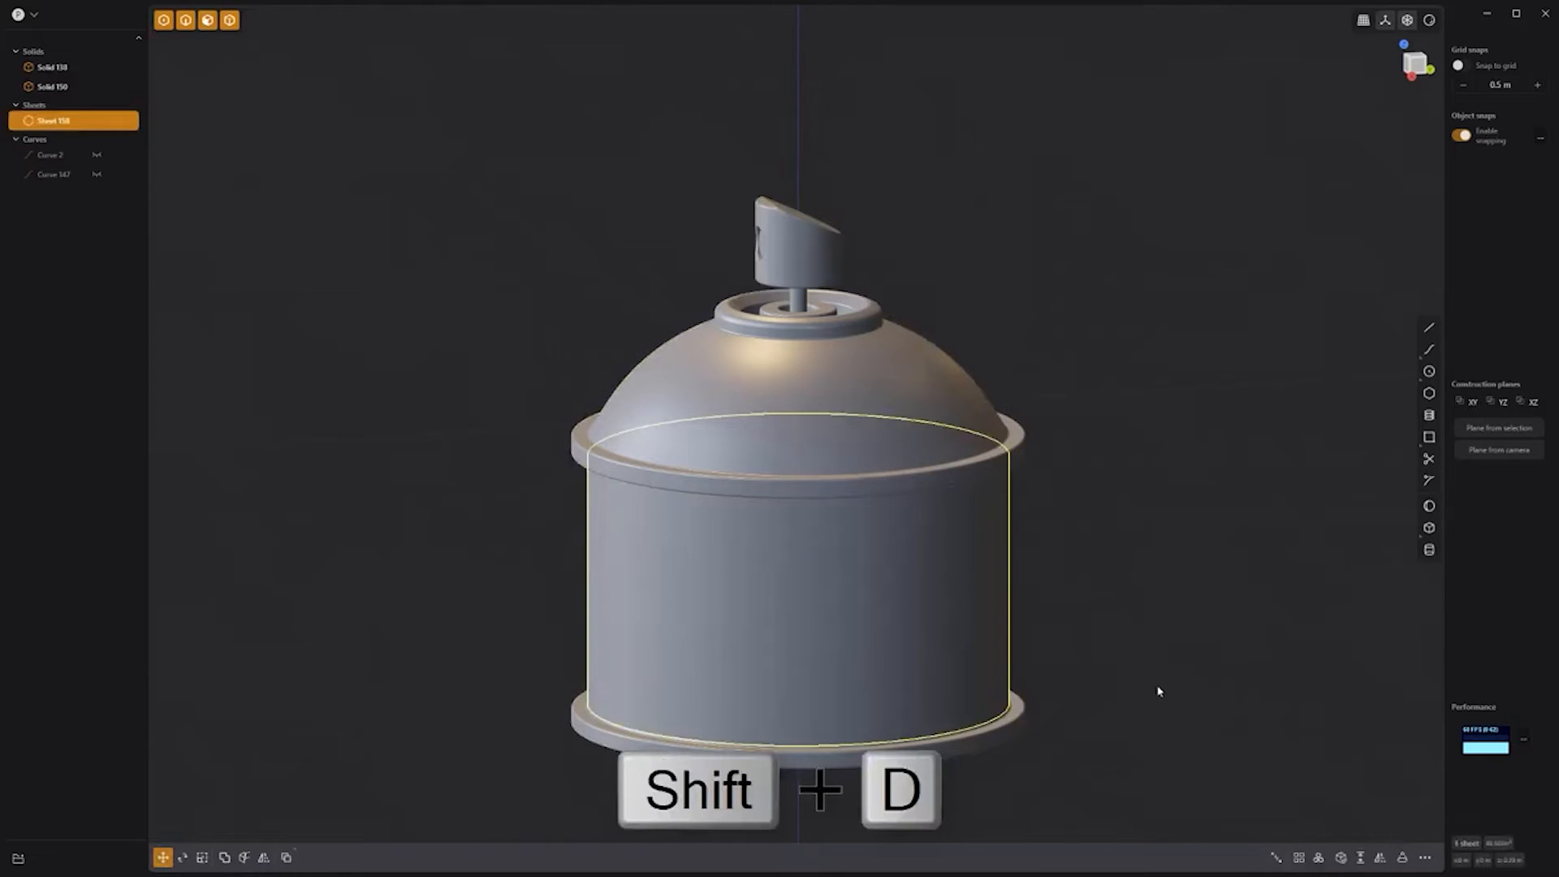
left_click(1361, 859)
left_click_drag(655, 532, 648, 530)
right_click(456, 533)
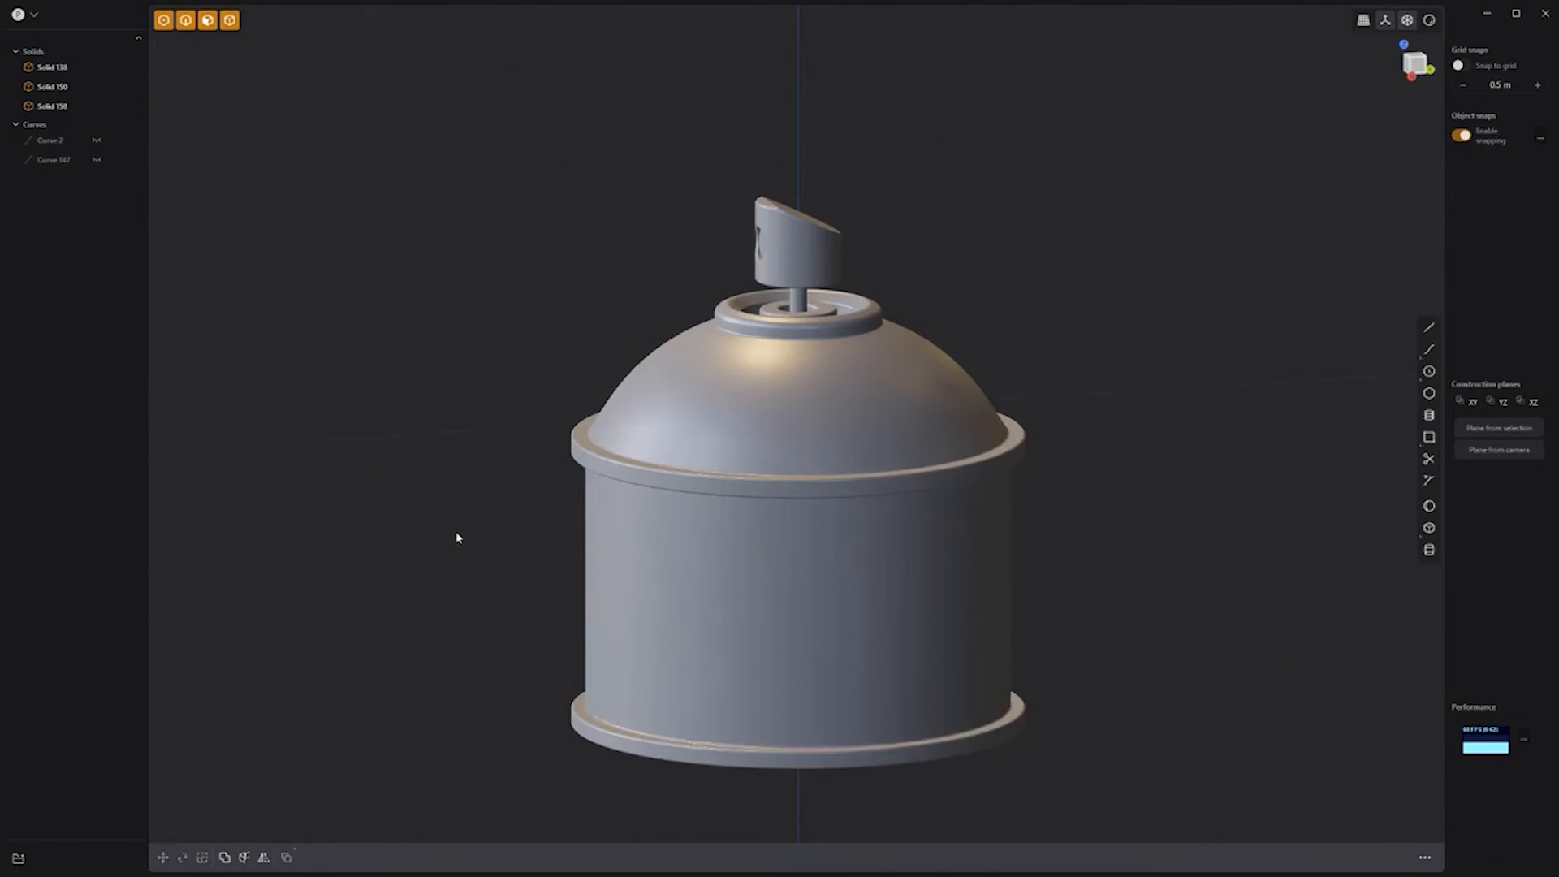
Step: Give the label band an orange material and switch to material-colour shading
left_click(630, 532)
key("m")
left_click(313, 491)
left_click(317, 536)
left_click(327, 824)
left_click(456, 508)
left_click(1429, 20)
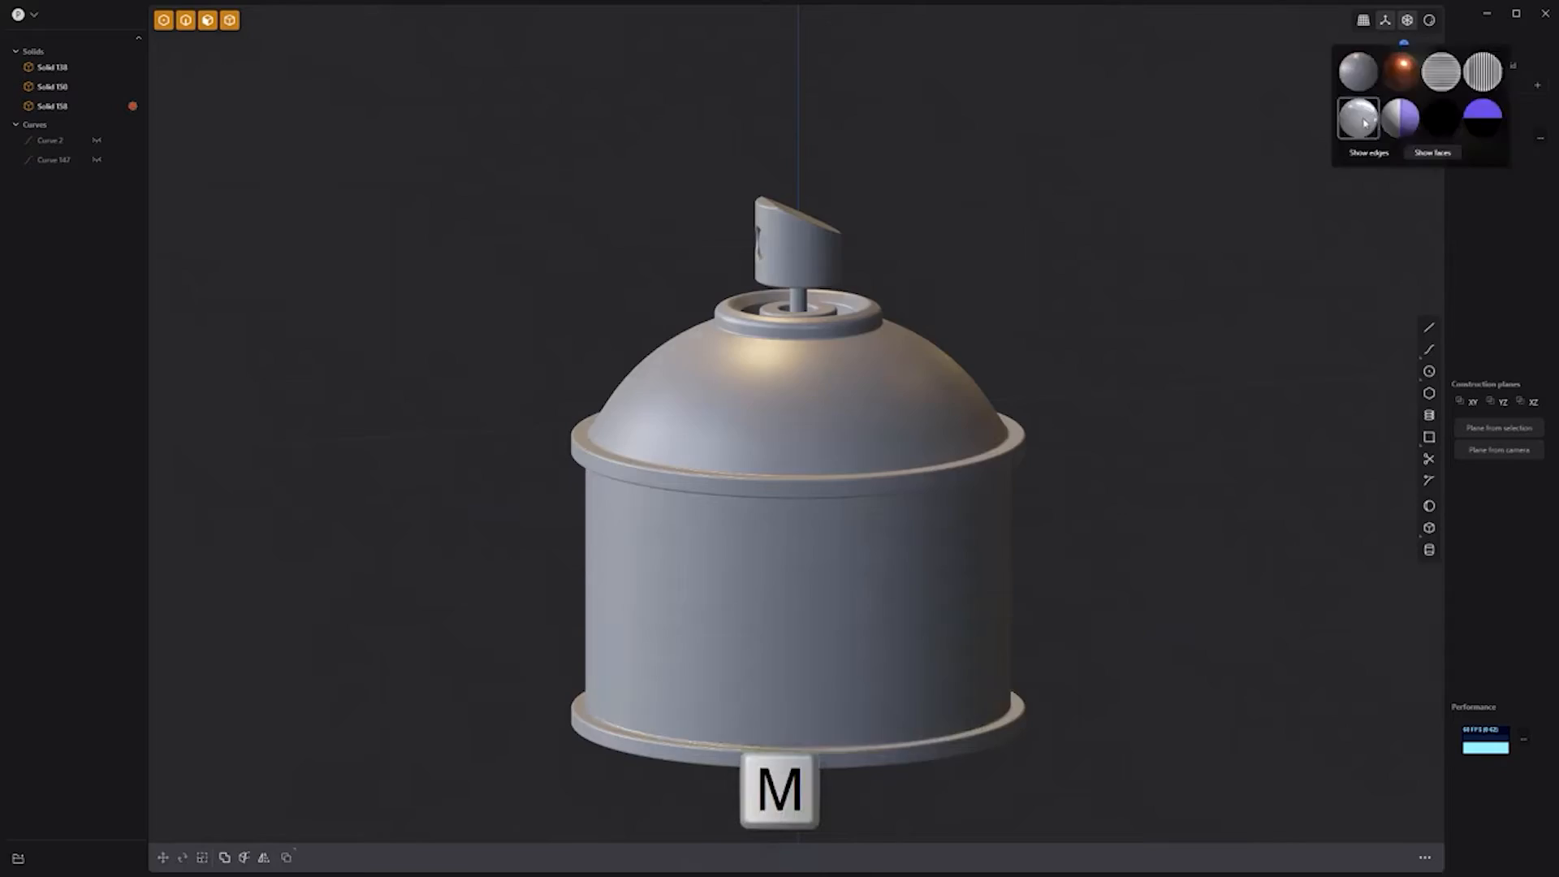
left_click(1364, 122)
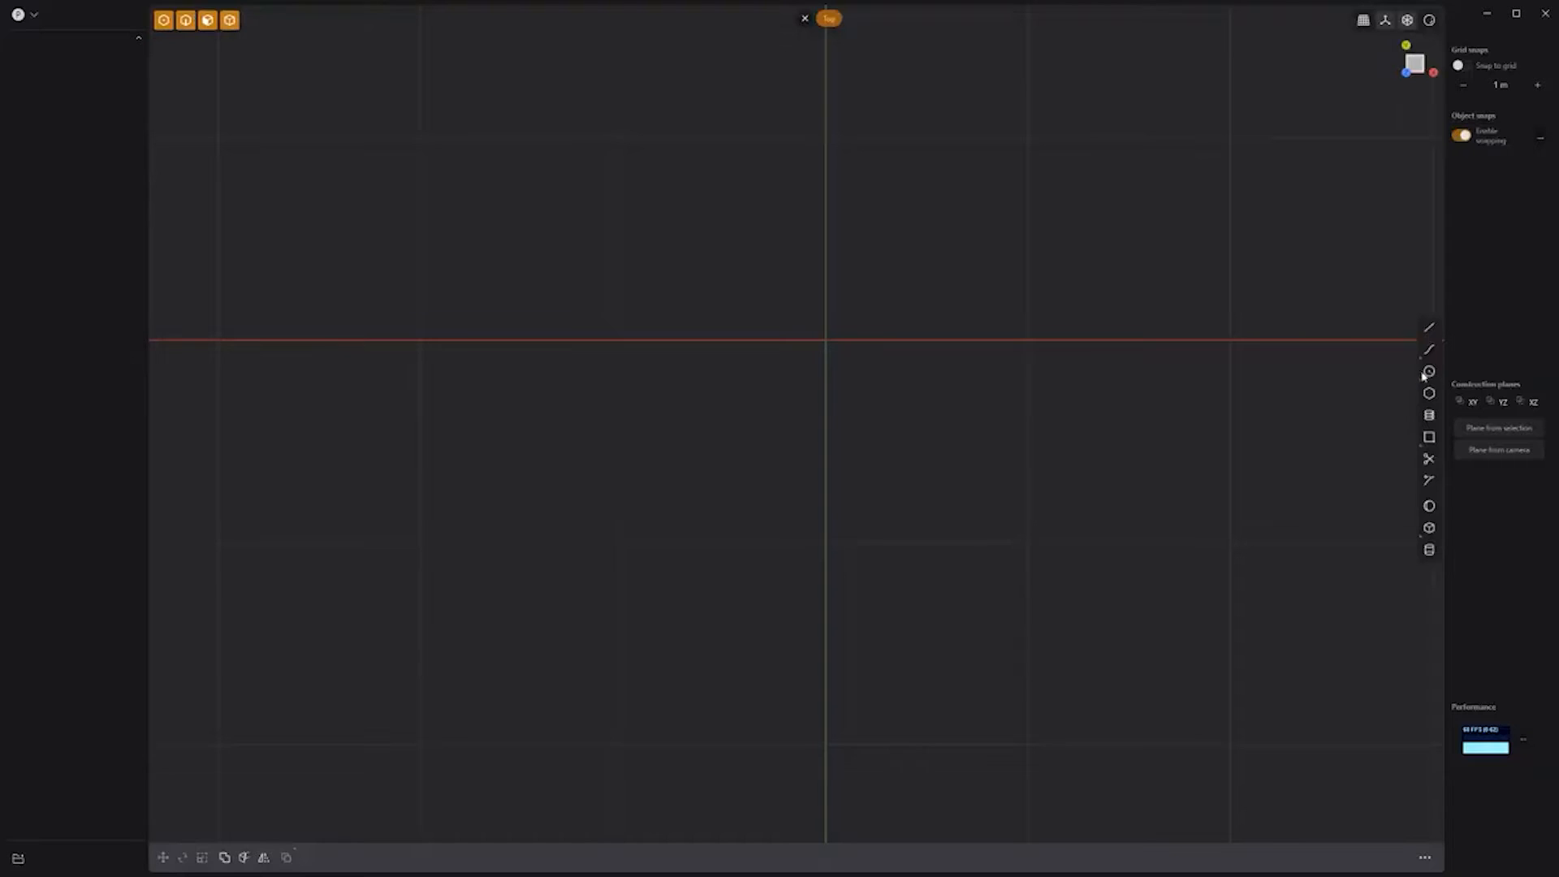
Step: Draw a circle at the origin and offset it inward to form the ring outline
key("c")
left_click(828, 341)
left_click(961, 492)
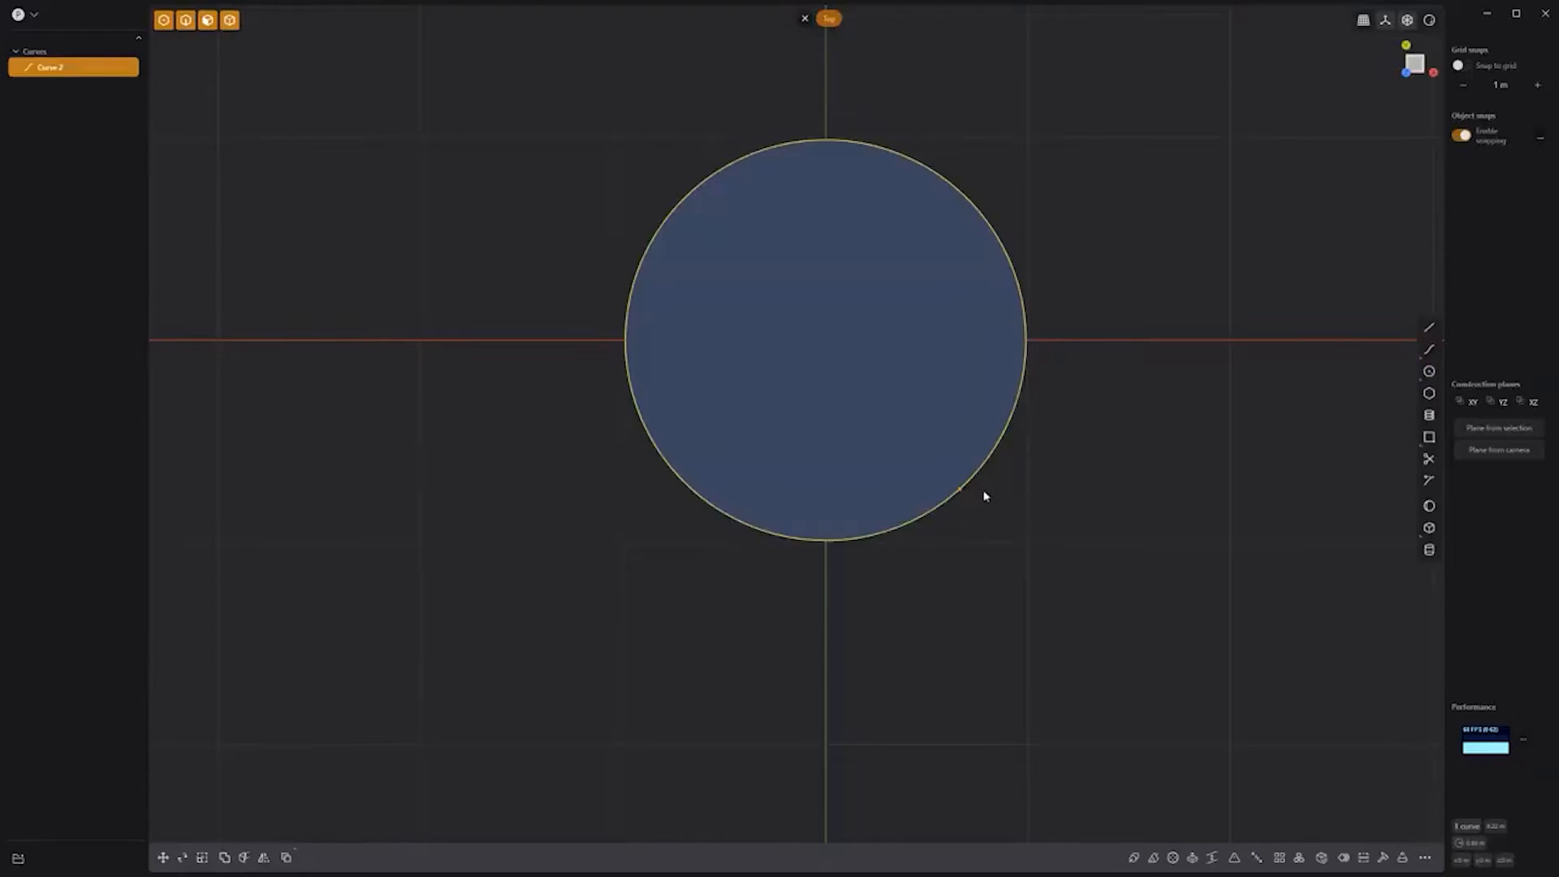
key("o")
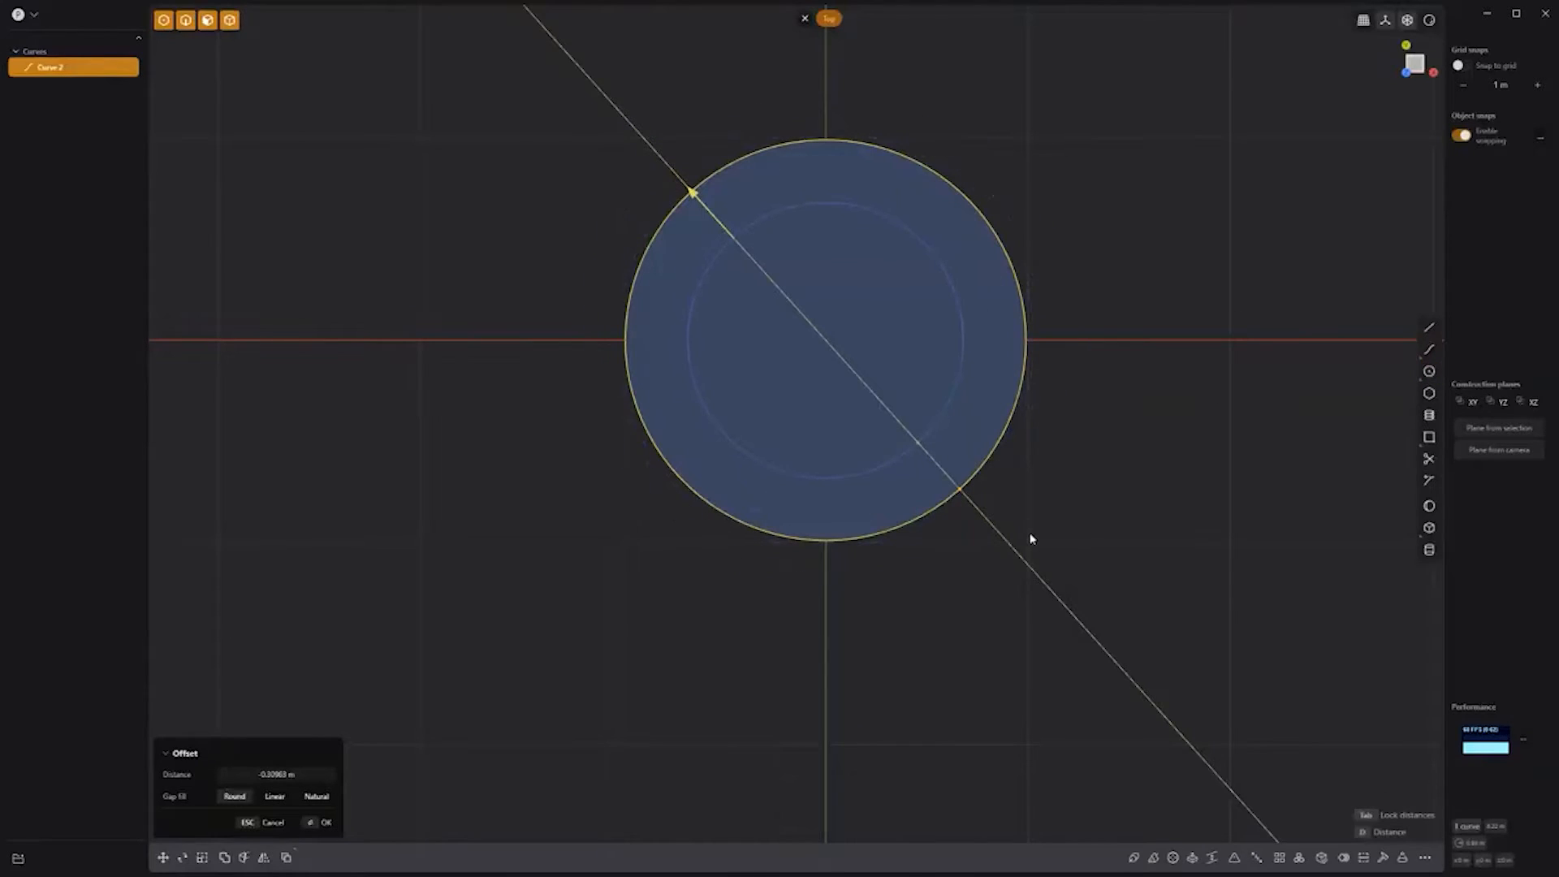
right_click(1045, 517)
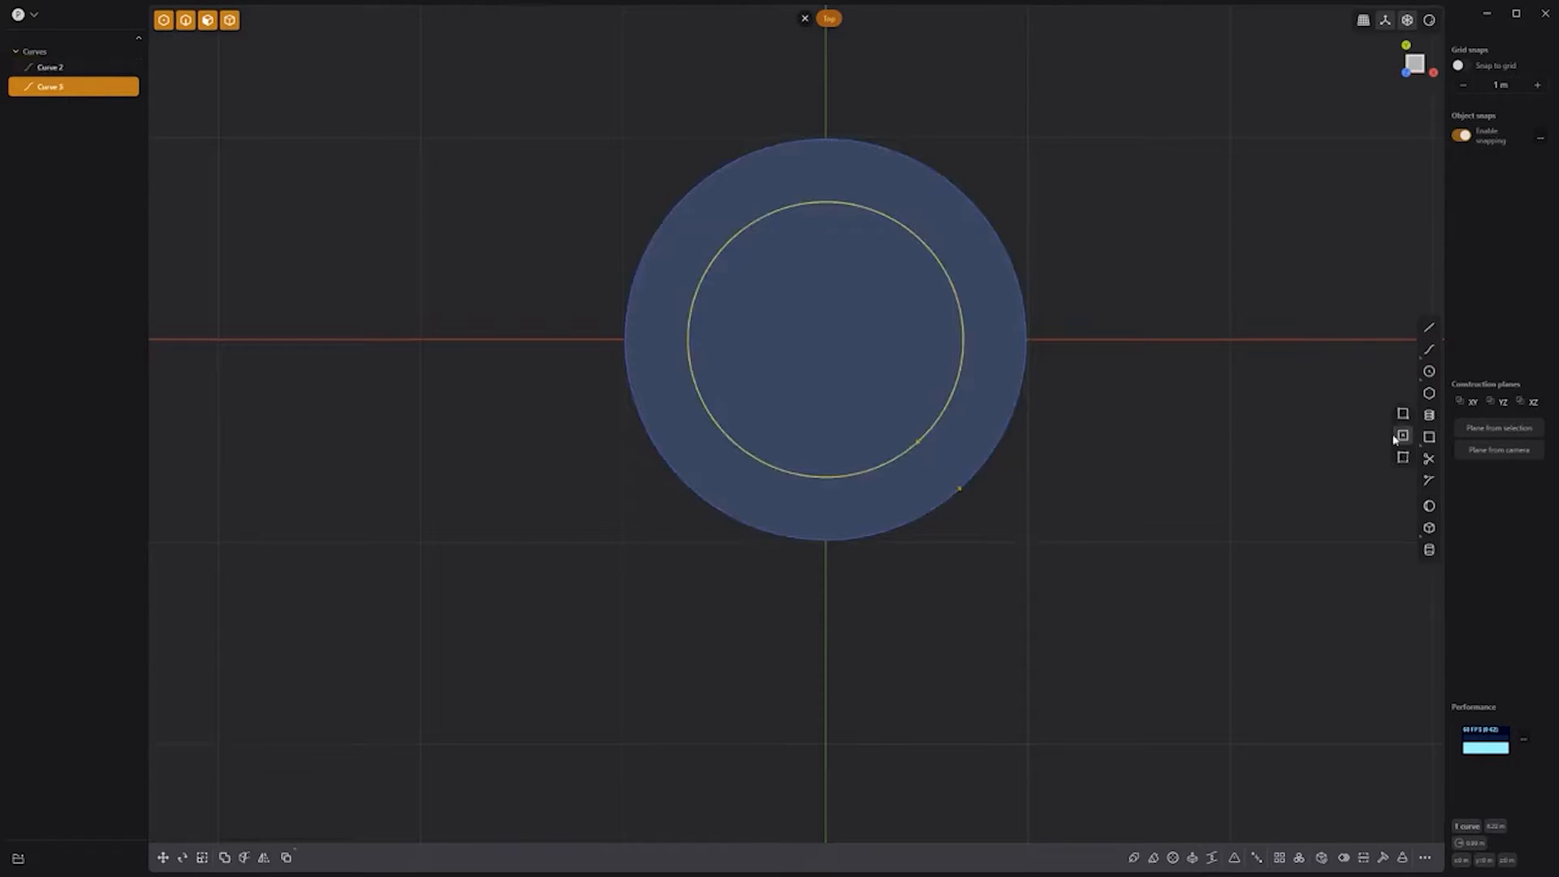
Step: Add a centred rectangle below the ring, trim the overlapping pieces, and join the outline
key("r")
left_click(825, 541)
left_click(916, 581)
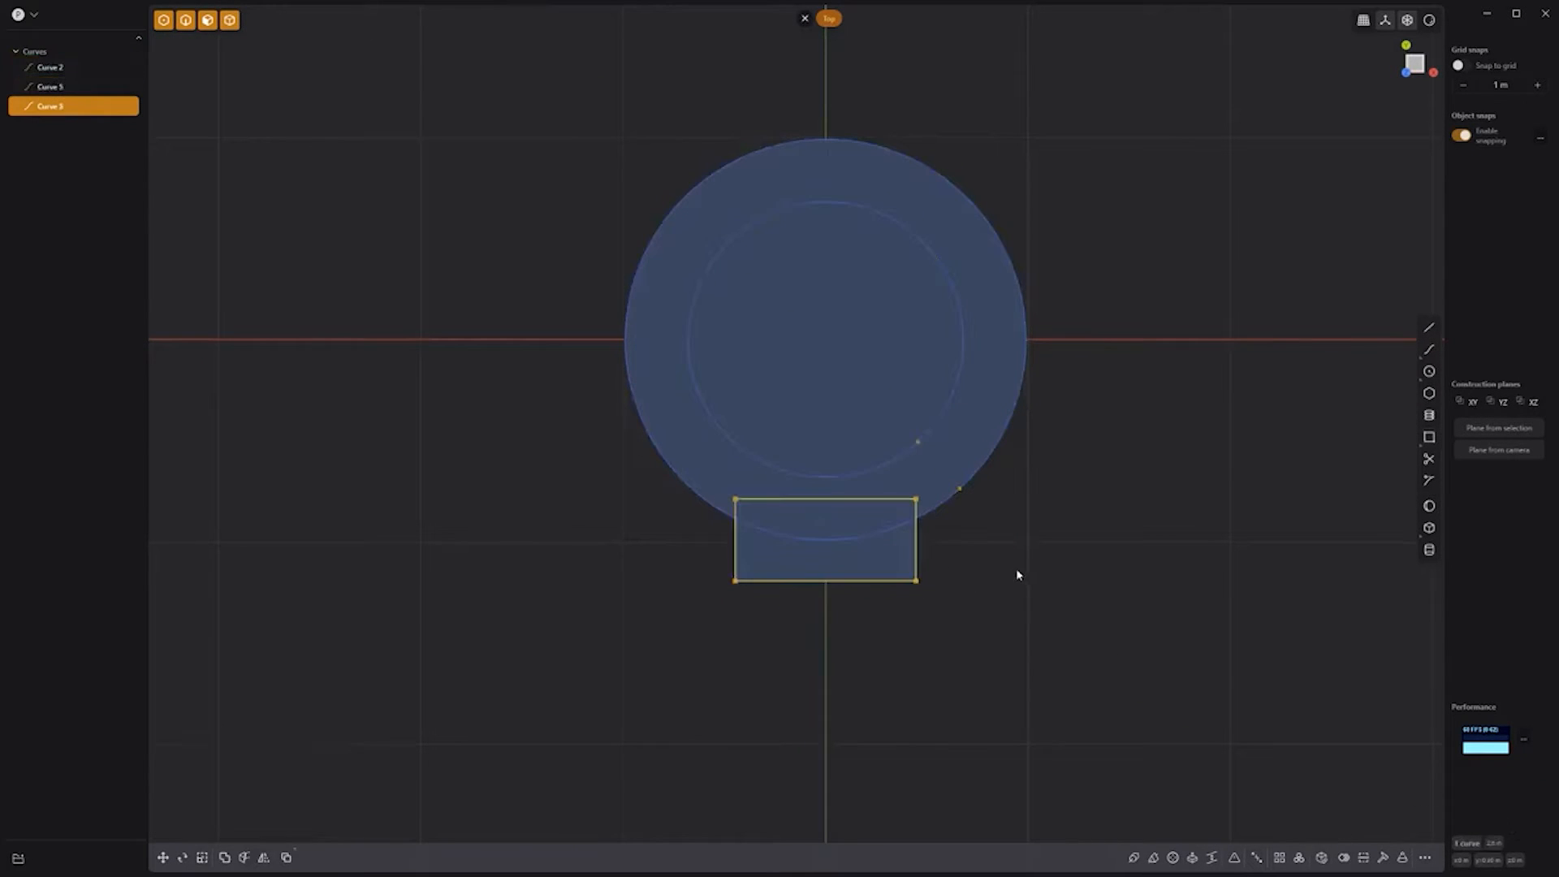
left_click(1430, 462)
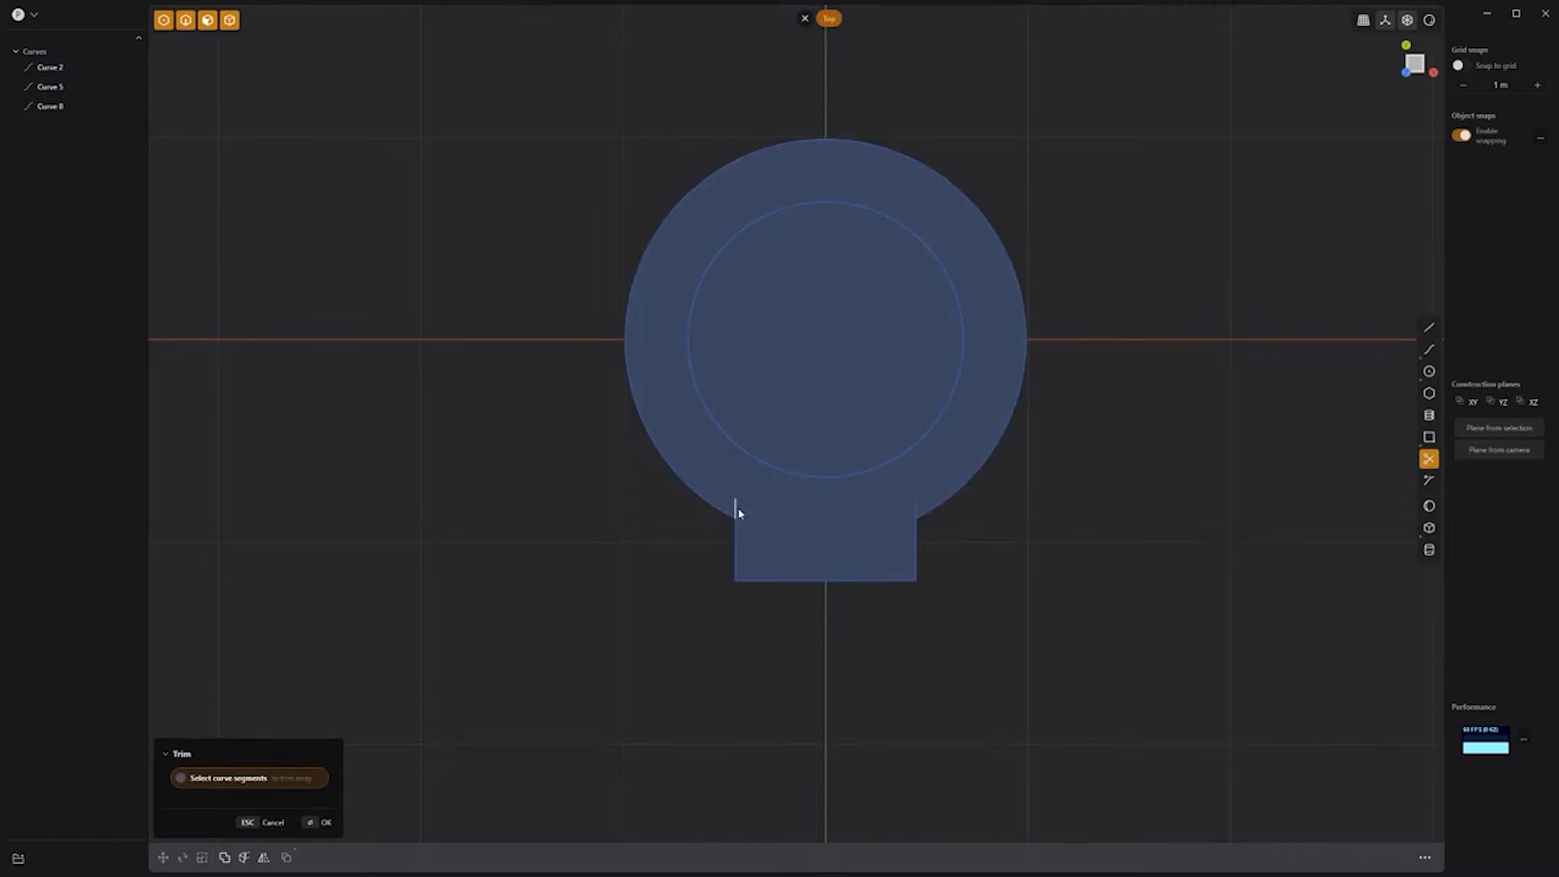
key("Escape")
left_click_drag(982, 619, 696, 508)
key("j")
Step: Round the corners of the joined ring-and-tab outline
key("b")
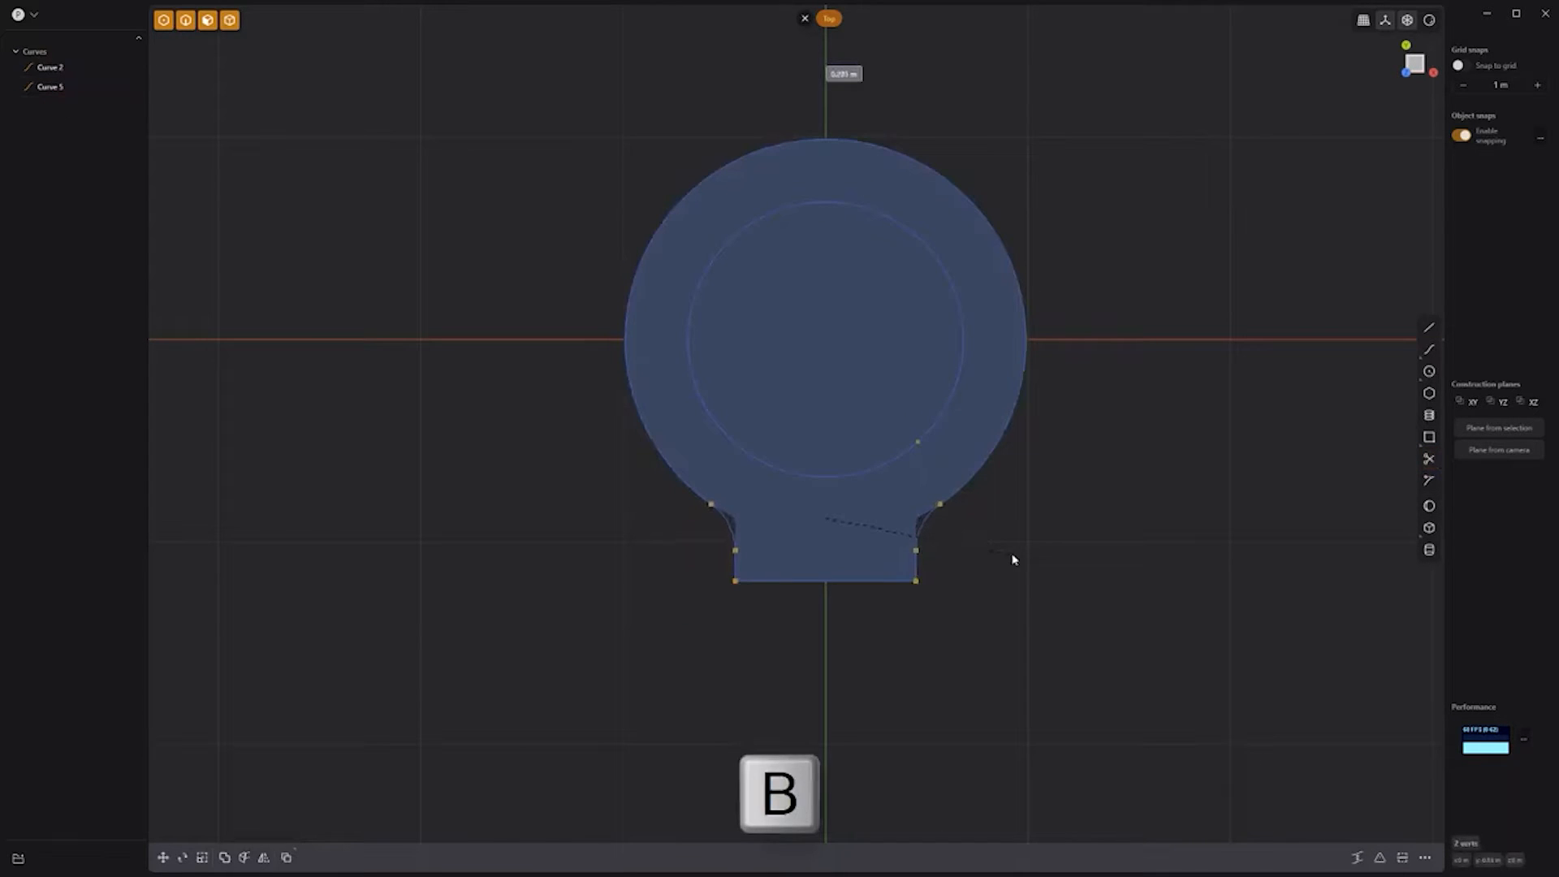
left_click(1014, 559)
left_click(1013, 557)
Step: Extrude the ring and tab region upward into a flat lug
middle_click_drag(674, 578, 630, 394)
left_click(703, 424)
key("e")
mouse_move(710, 350)
left_mouse_down()
mouse_move(713, 287)
mouse_move(713, 302)
left_mouse_up()
right_click(922, 553)
left_click(922, 553)
Step: Draw a new circle at the origin in the Front view and select it
key("KP_1")
left_click(1429, 370)
left_click(826, 439)
left_click(893, 498)
Step: Offset the circle and extrude the ring region between them into a long tube
key("o")
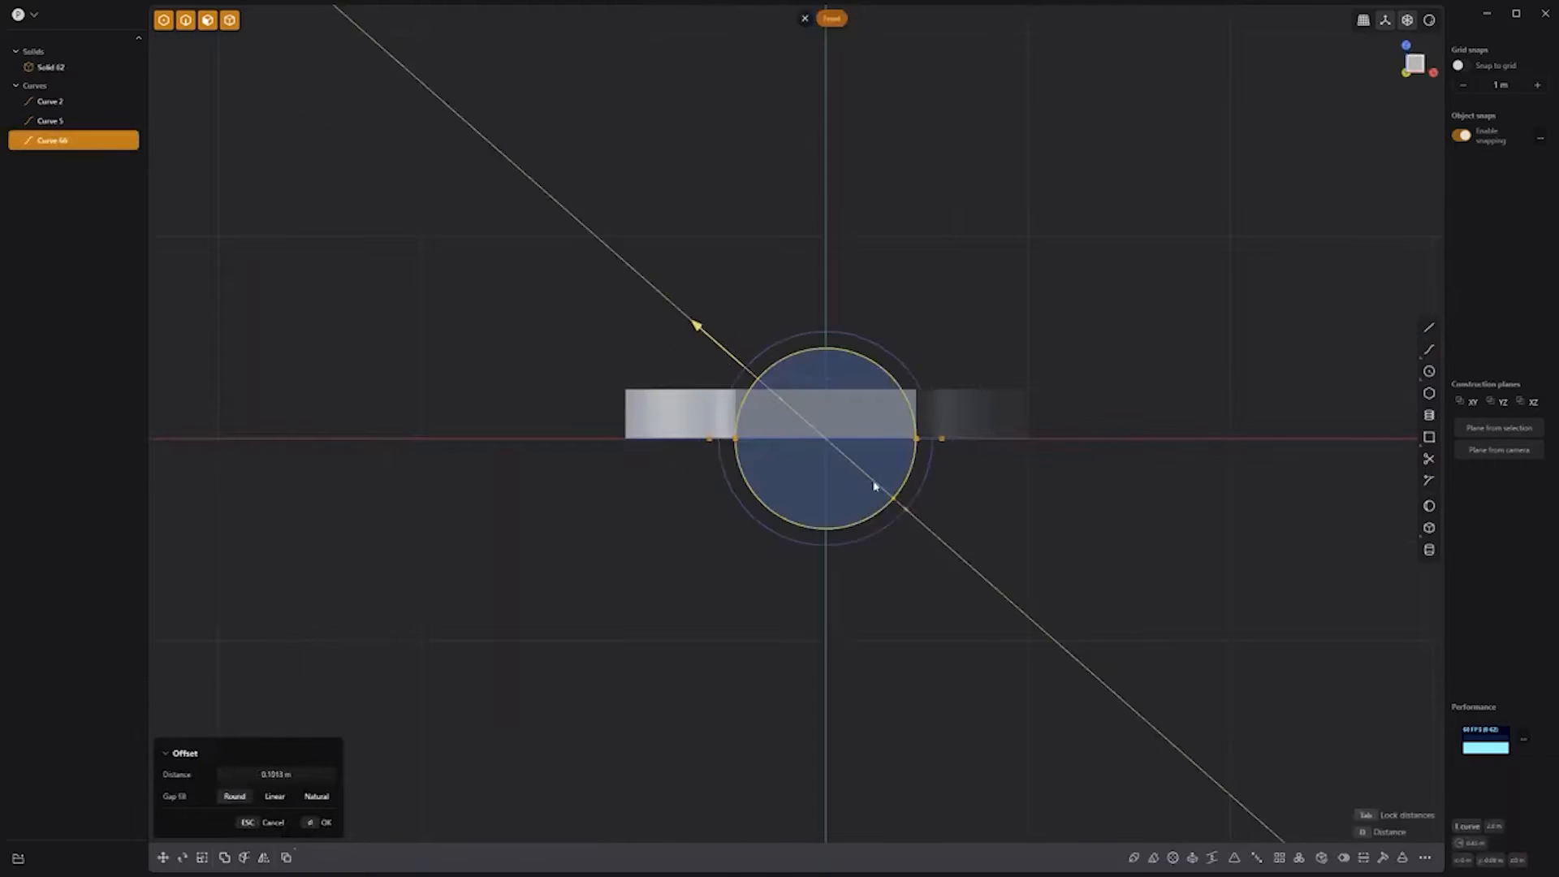
right_click(1057, 542)
middle_click_drag(1058, 542, 933, 597)
left_click(934, 515)
key("e")
left_click_drag(800, 330, 456, 407)
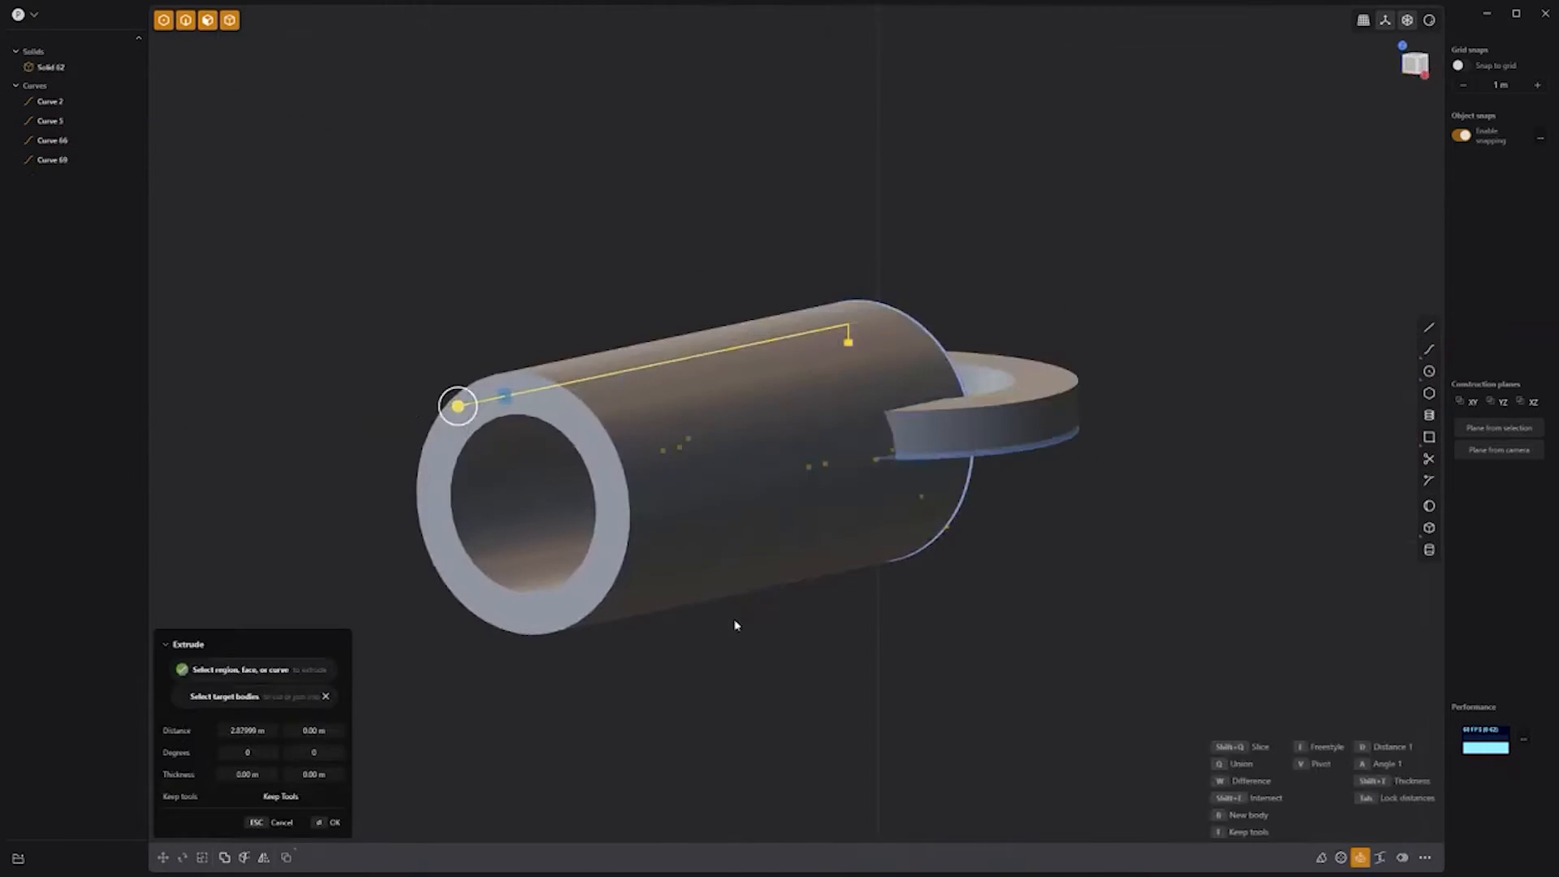
right_click(734, 626)
Step: Move the tube up and slide it lengthwise toward the lug's tab
key("KP_1")
key("g")
left_click_drag(826, 377, 855, 243)
right_click(855, 243)
left_click(1031, 519)
middle_click_drag(1031, 520, 865, 560)
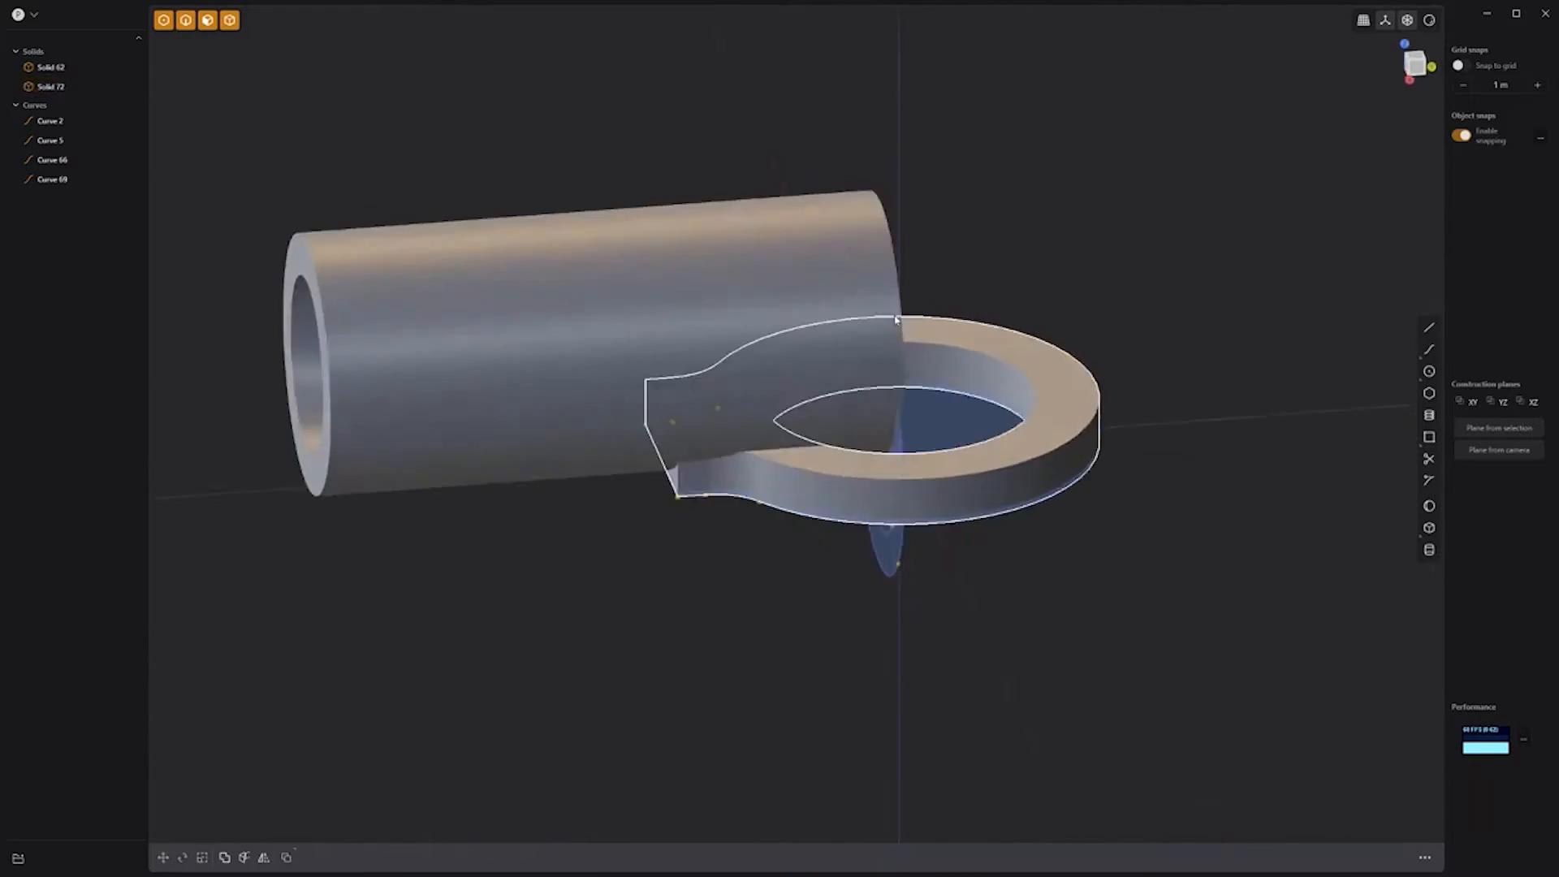
left_click(432, 369)
key("g")
left_click_drag(641, 341, 312, 378)
right_click(311, 379)
Step: Split the tube's end ring in half with a loop cut
middle_click_drag(871, 243, 726, 228)
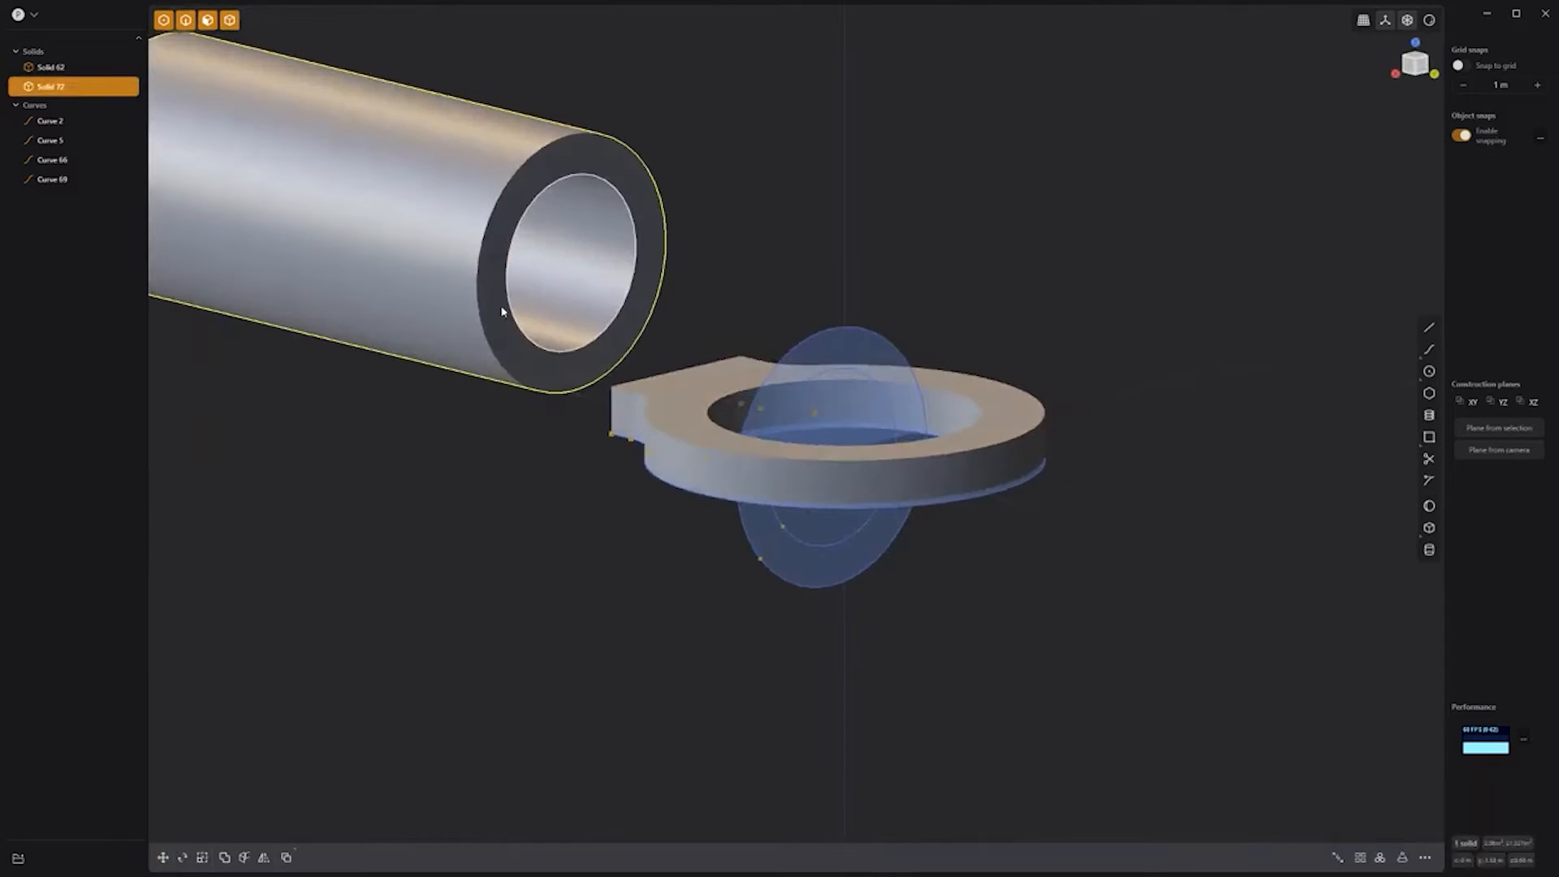
key("ctrl+r")
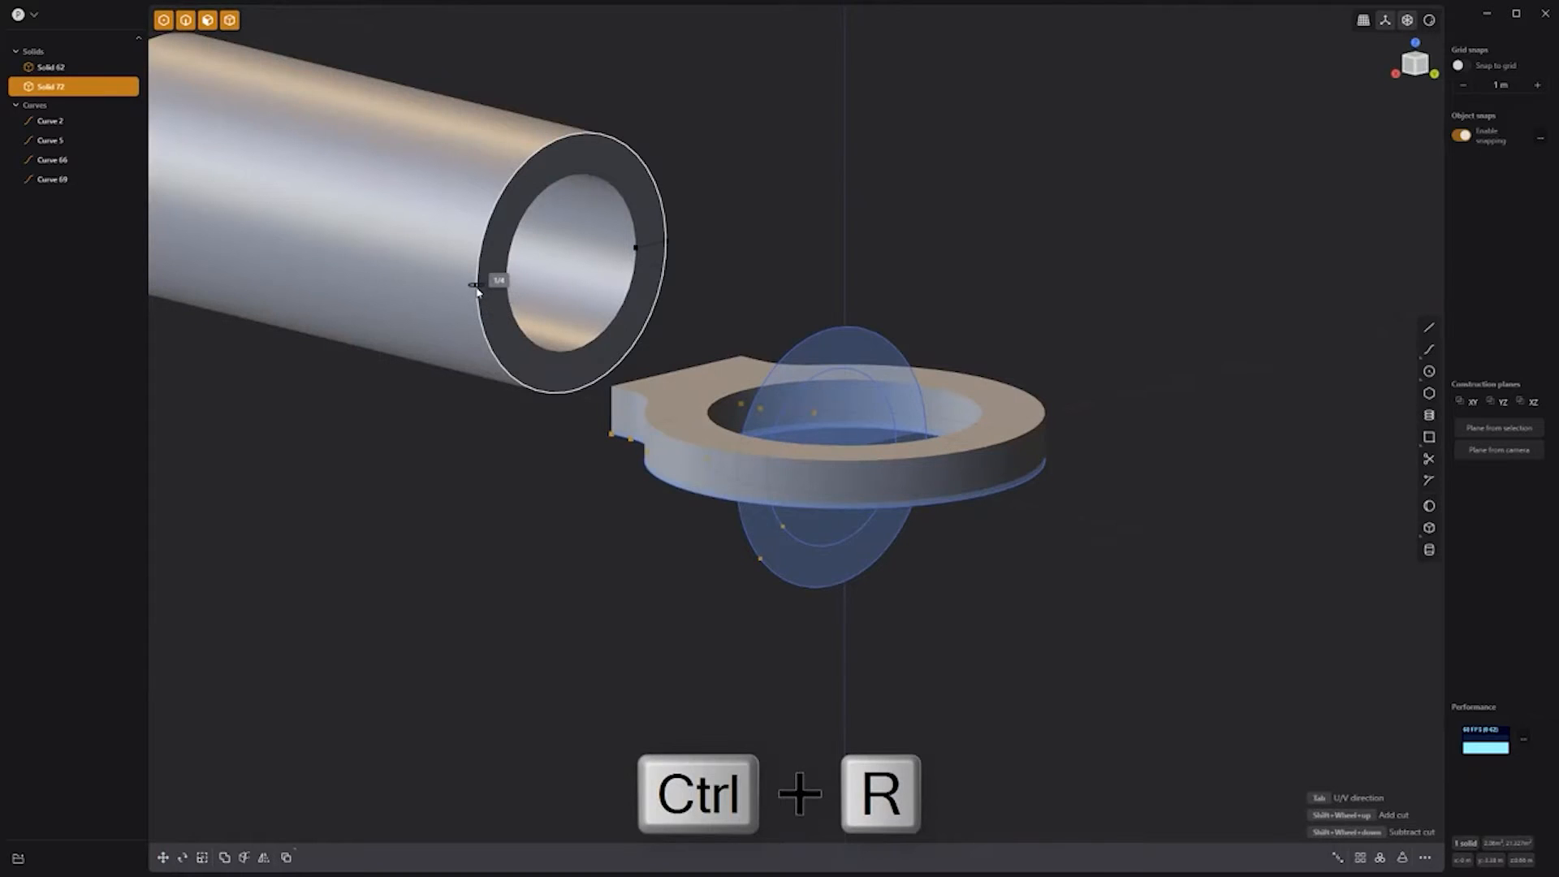
left_click(477, 292)
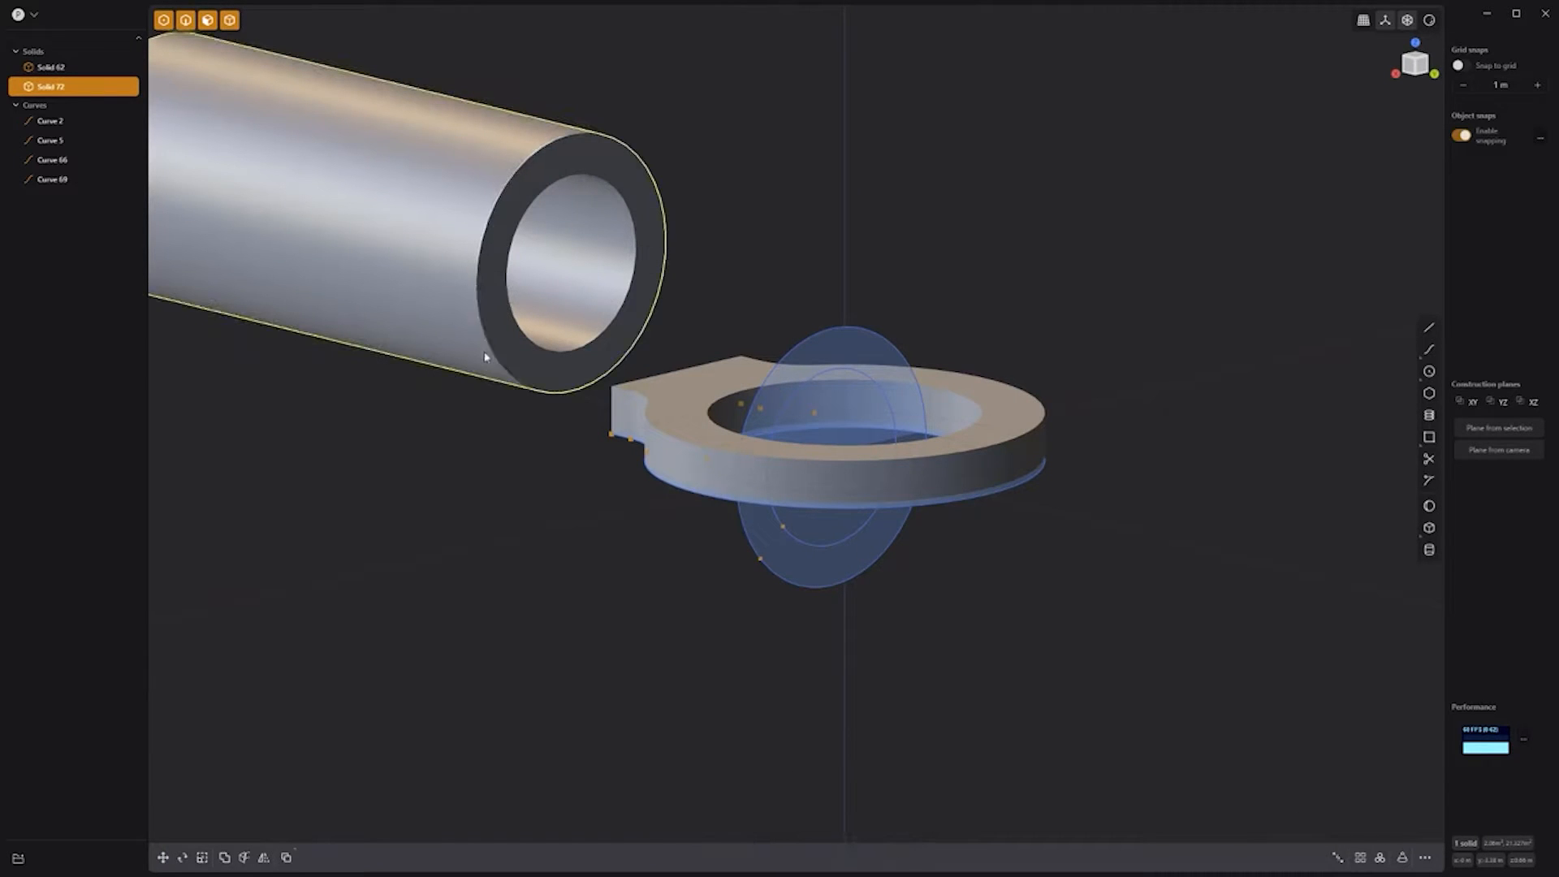
left_click(503, 321)
Step: Loft the lower half of the tube's end face into the tab's end face
key("d")
left_click_drag(560, 343, 566, 344)
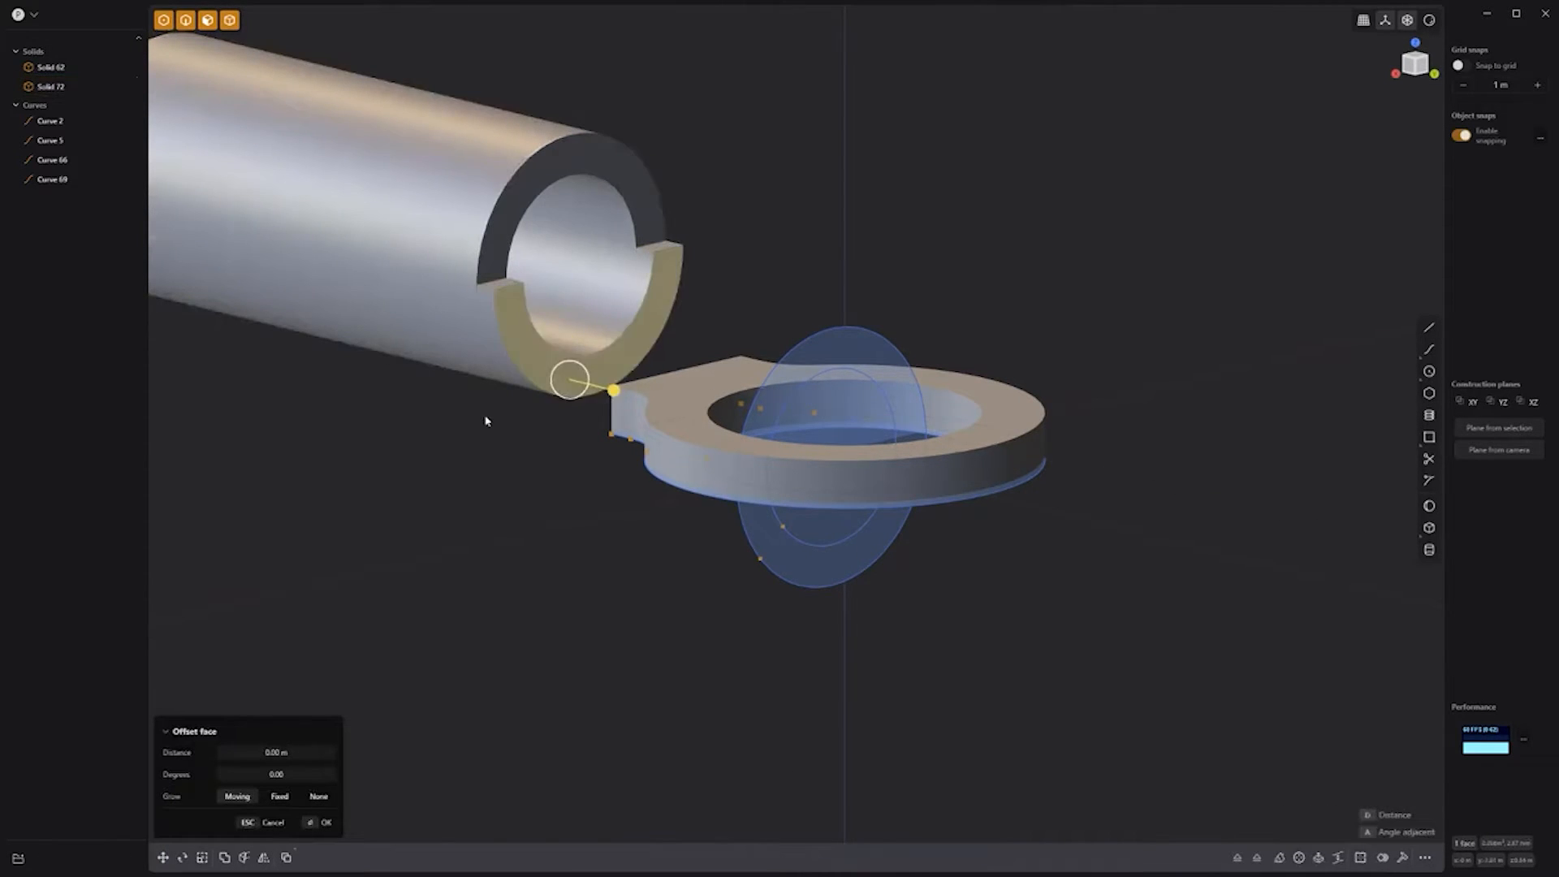
middle_click_drag(487, 421, 633, 414)
left_click(662, 422, "shift")
key("l")
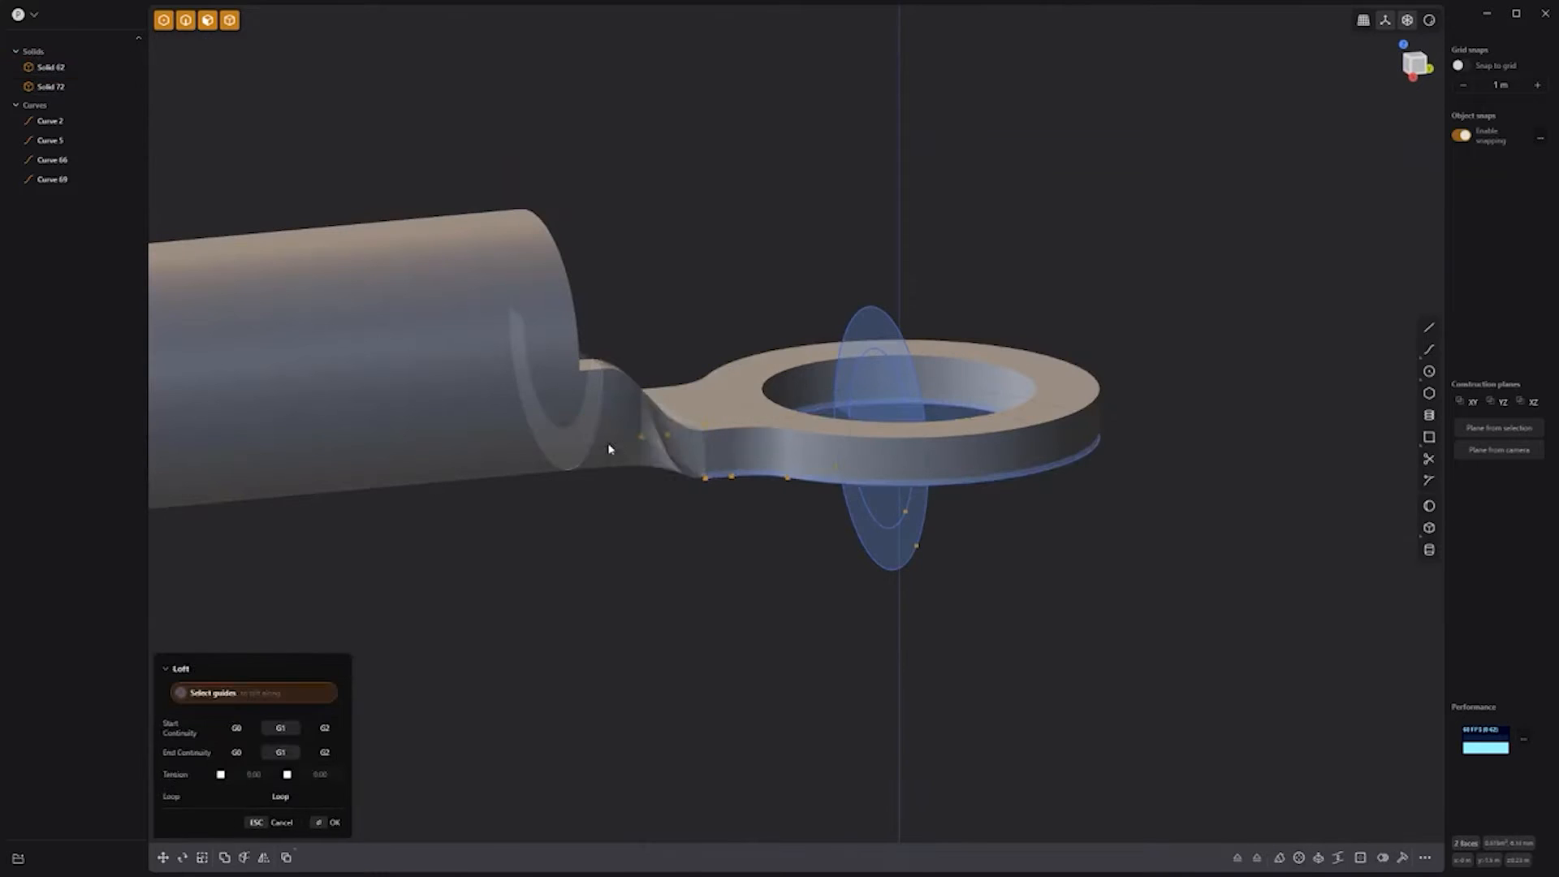
middle_click_drag(682, 522, 522, 532)
key("Return")
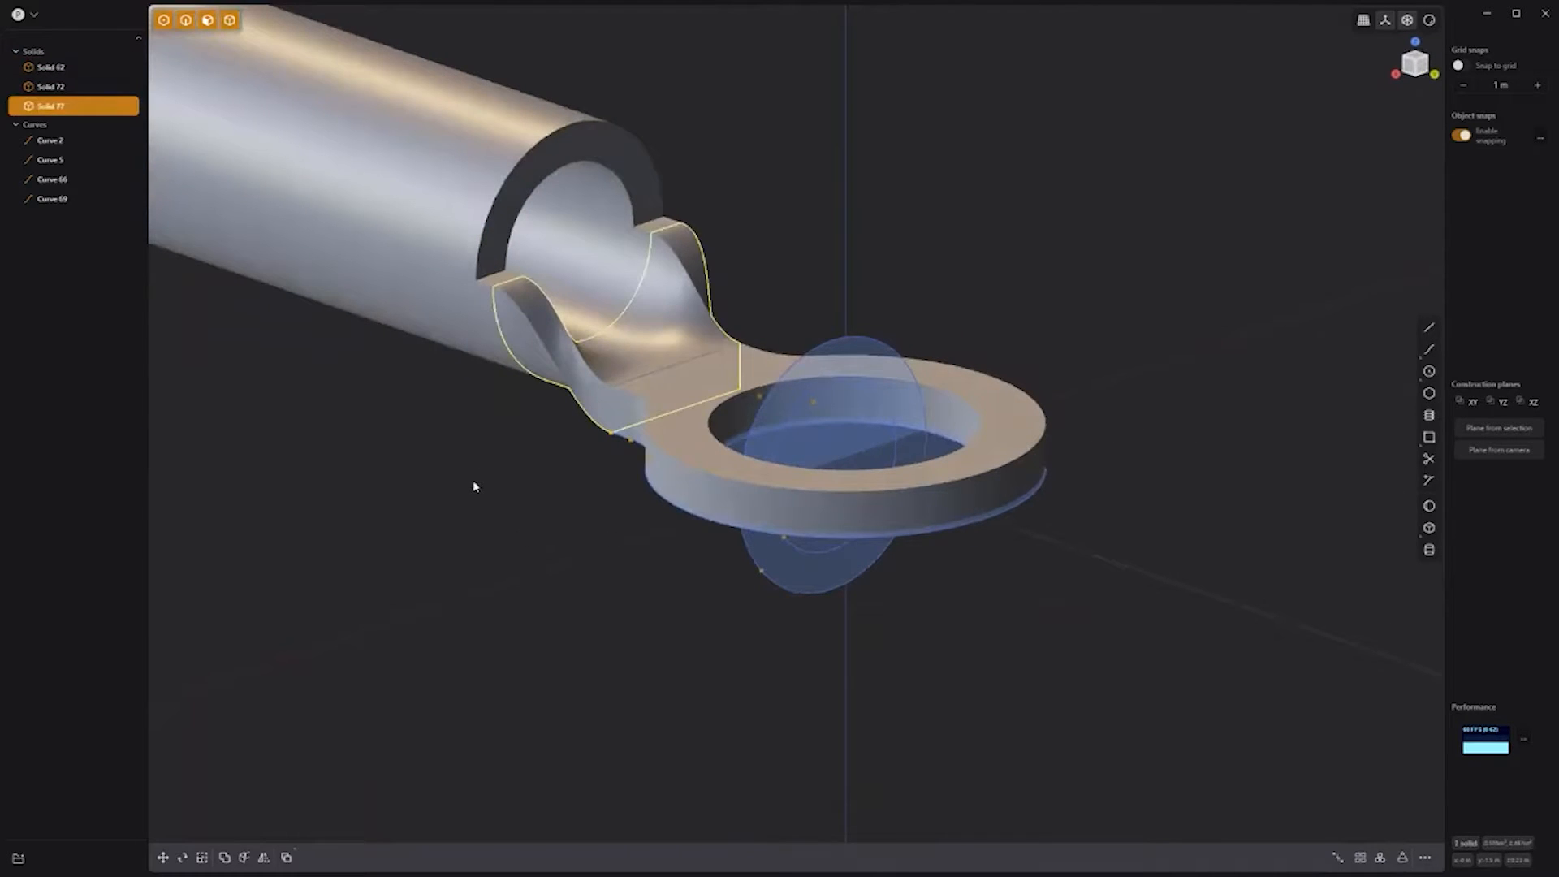
left_click(473, 480)
Step: Hide Curve 2, Curve 5, Curve 66 and Curve 69
left_click(97, 140)
left_click(97, 160)
left_click(97, 180)
left_click(97, 199)
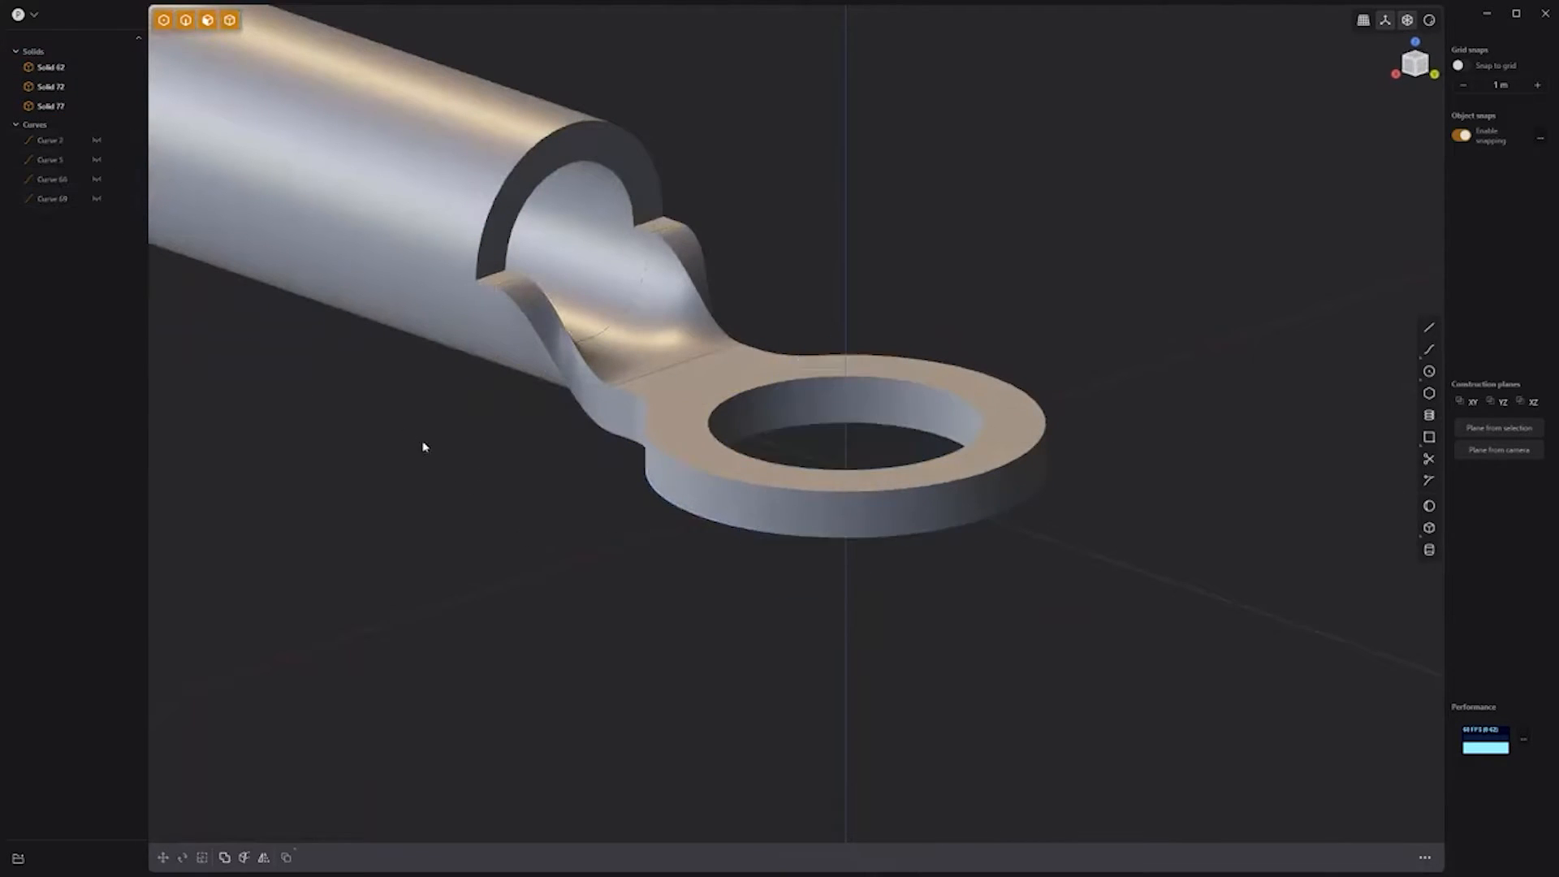
Step: Union the tube, blend and lug into one solid
left_click_drag(829, 616, 378, 175)
key("q")
key("q")
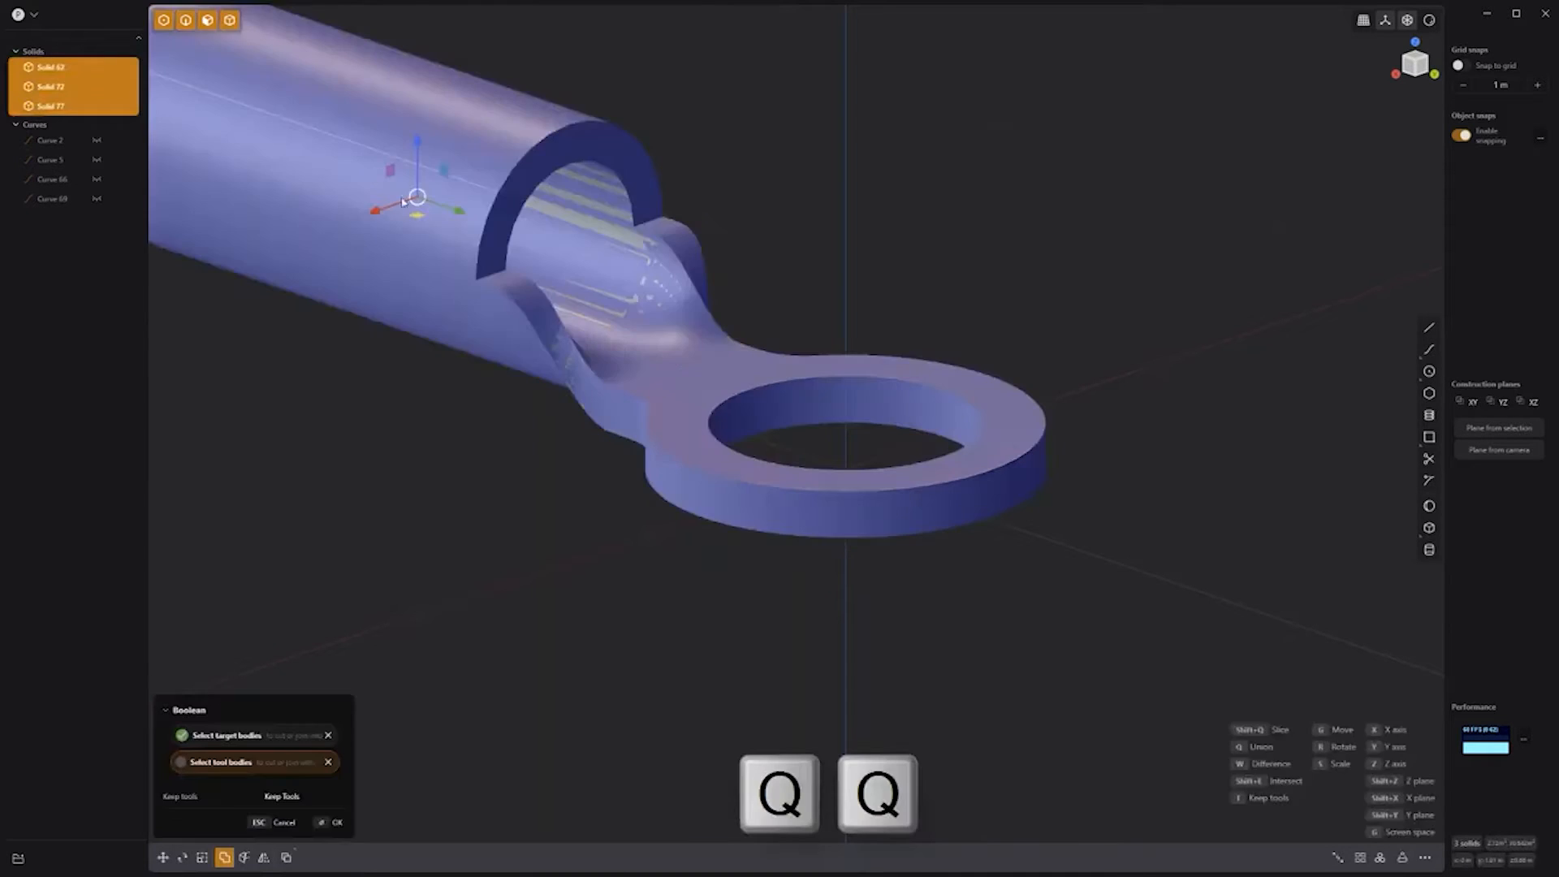
key("Return")
left_click(488, 445)
Step: Fillet two edges of the merged solid with a small rounding
left_click(489, 276)
key("b")
left_click(648, 225, "shift")
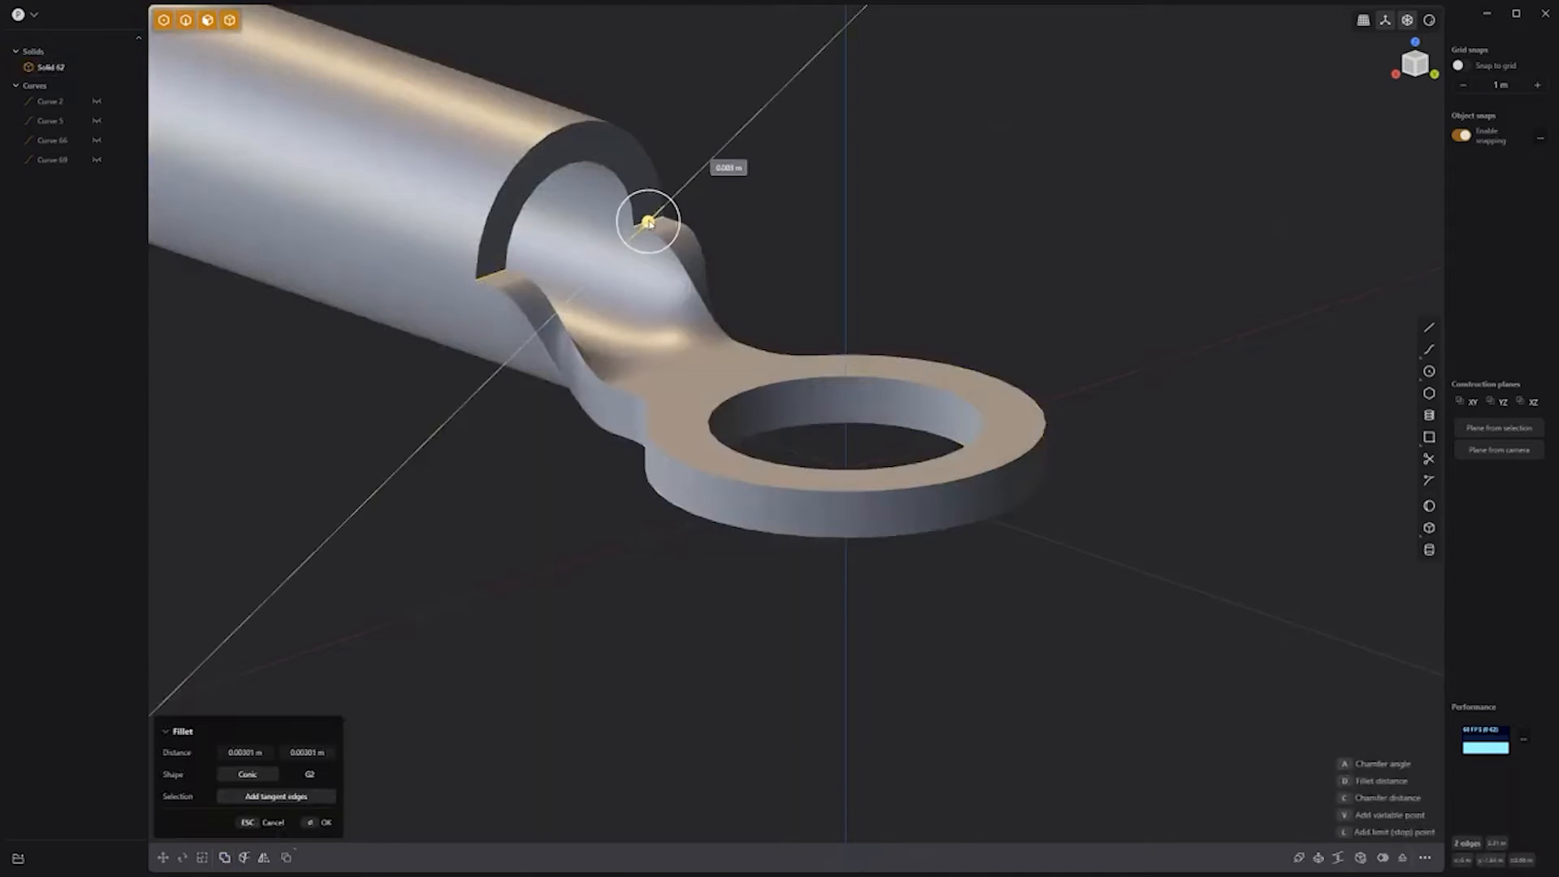
key("Return")
middle_click_drag(488, 557, 899, 300)
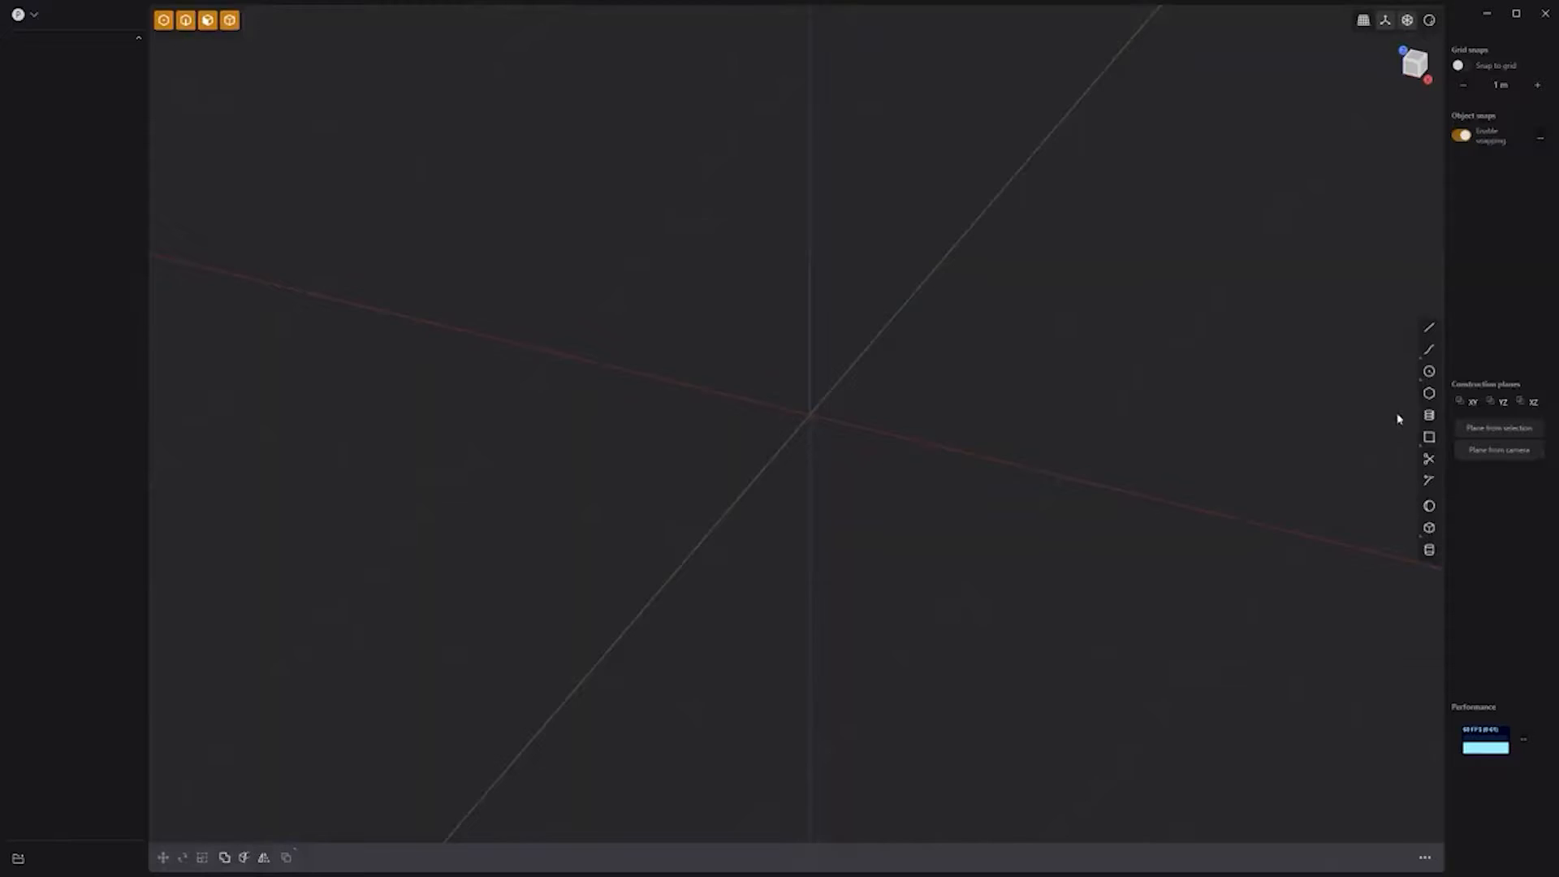
Step: Draw an 8-sided polygon at the origin and scale alternate corners inward into a star outline
left_click(812, 416)
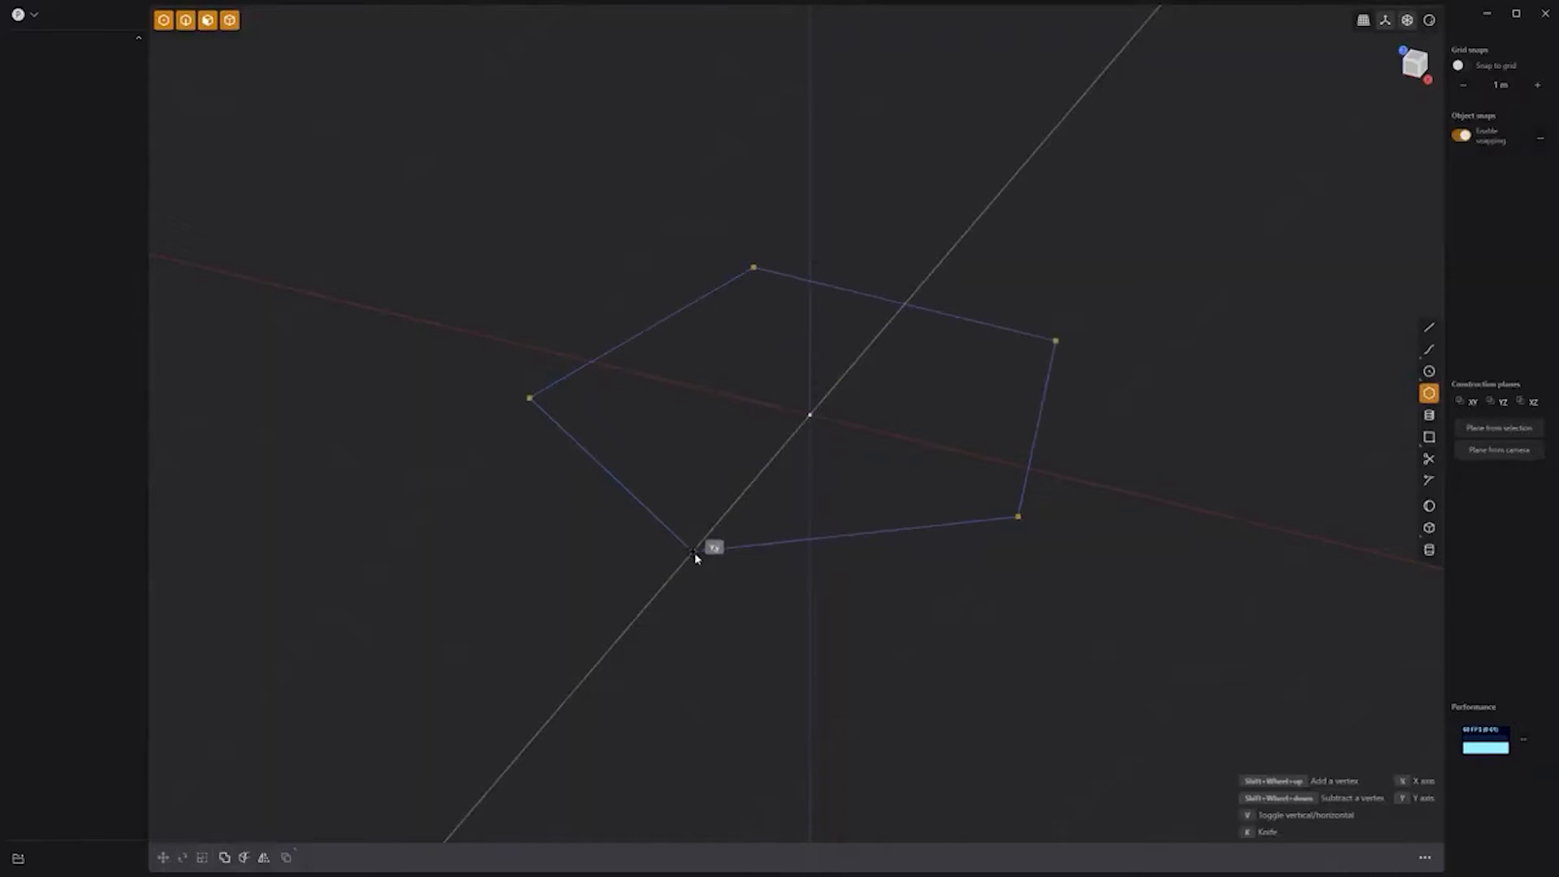
scroll(694, 552, "up", 2, "shift")
left_click(694, 552)
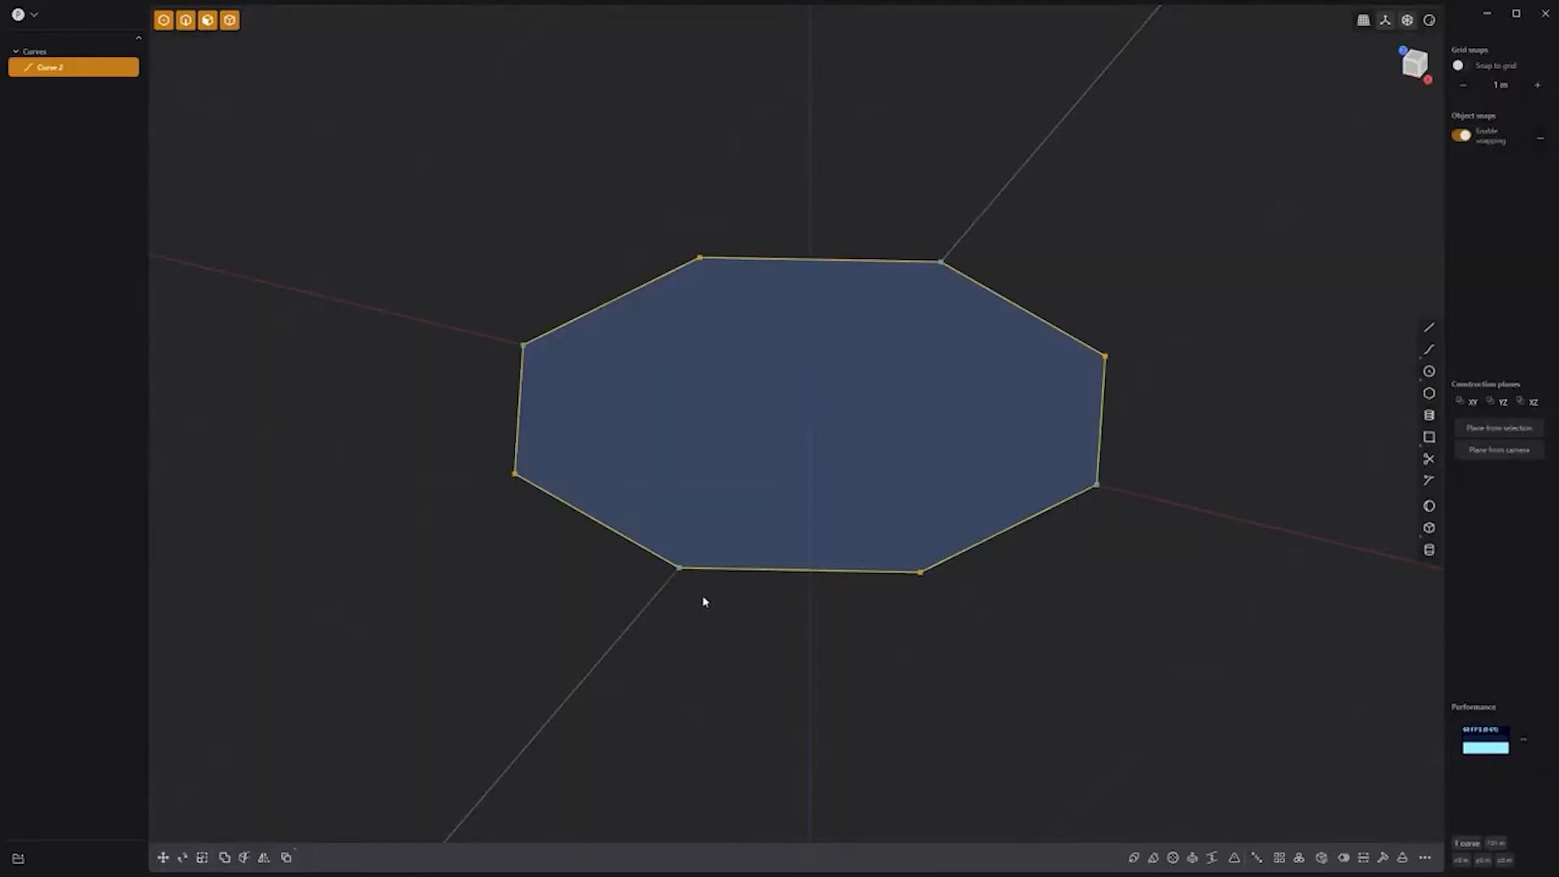
left_click_drag(535, 486, 554, 456)
left_click_drag(668, 285, 731, 231, "shift")
left_click_drag(1069, 288, 1140, 397, "shift")
left_click_drag(887, 603, 965, 544, "shift")
key("s")
key("shift+z")
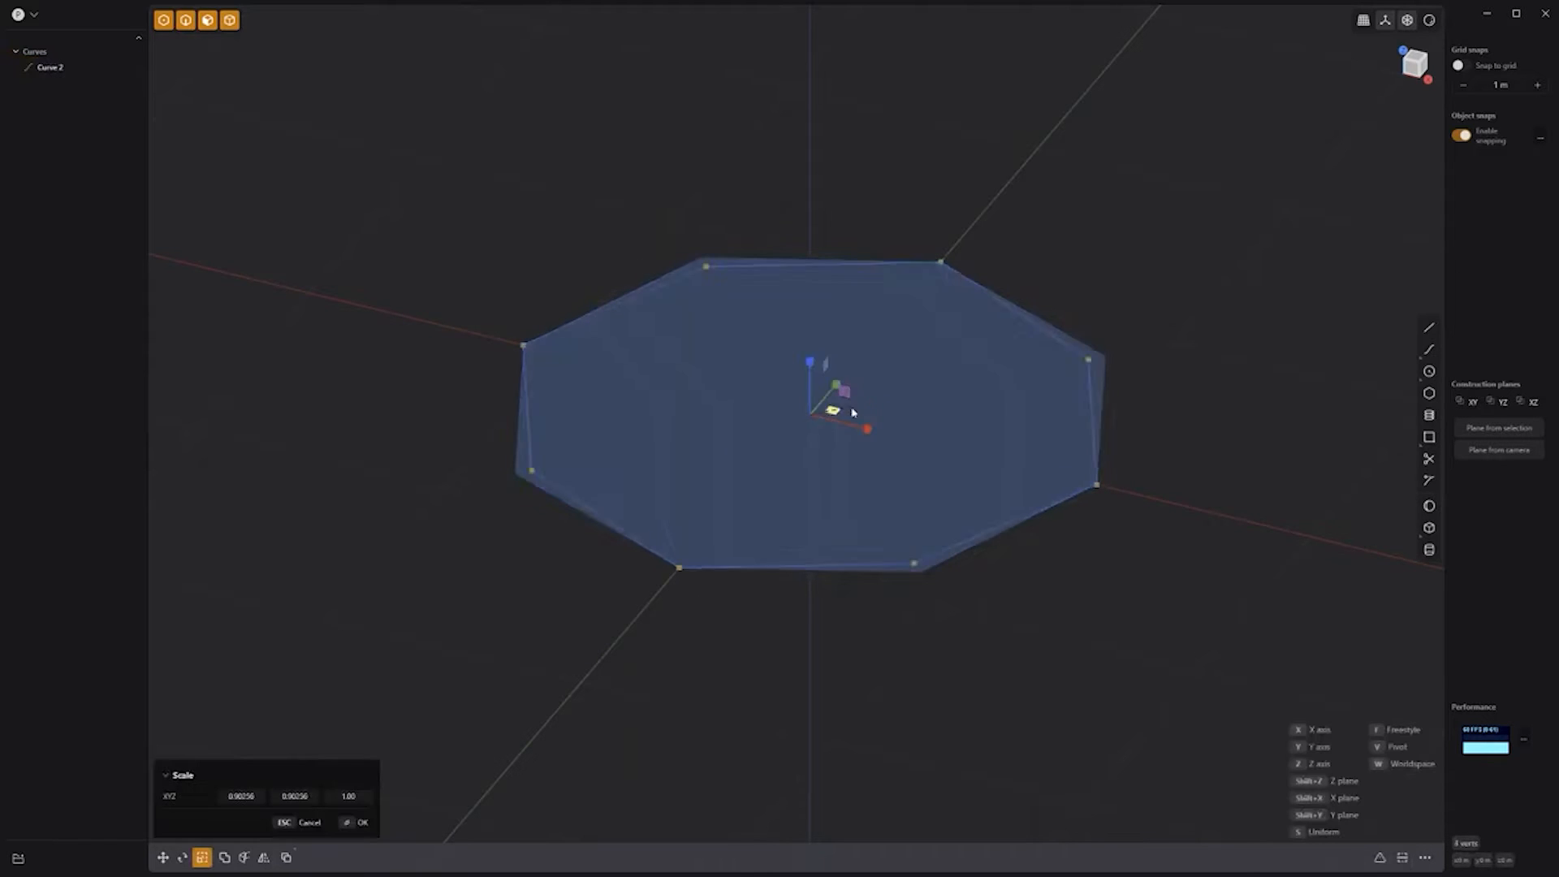
left_click(840, 419)
Step: Extrude the star and bevel its top edges into sloped faces
left_click(835, 483)
key("e")
left_click(849, 491)
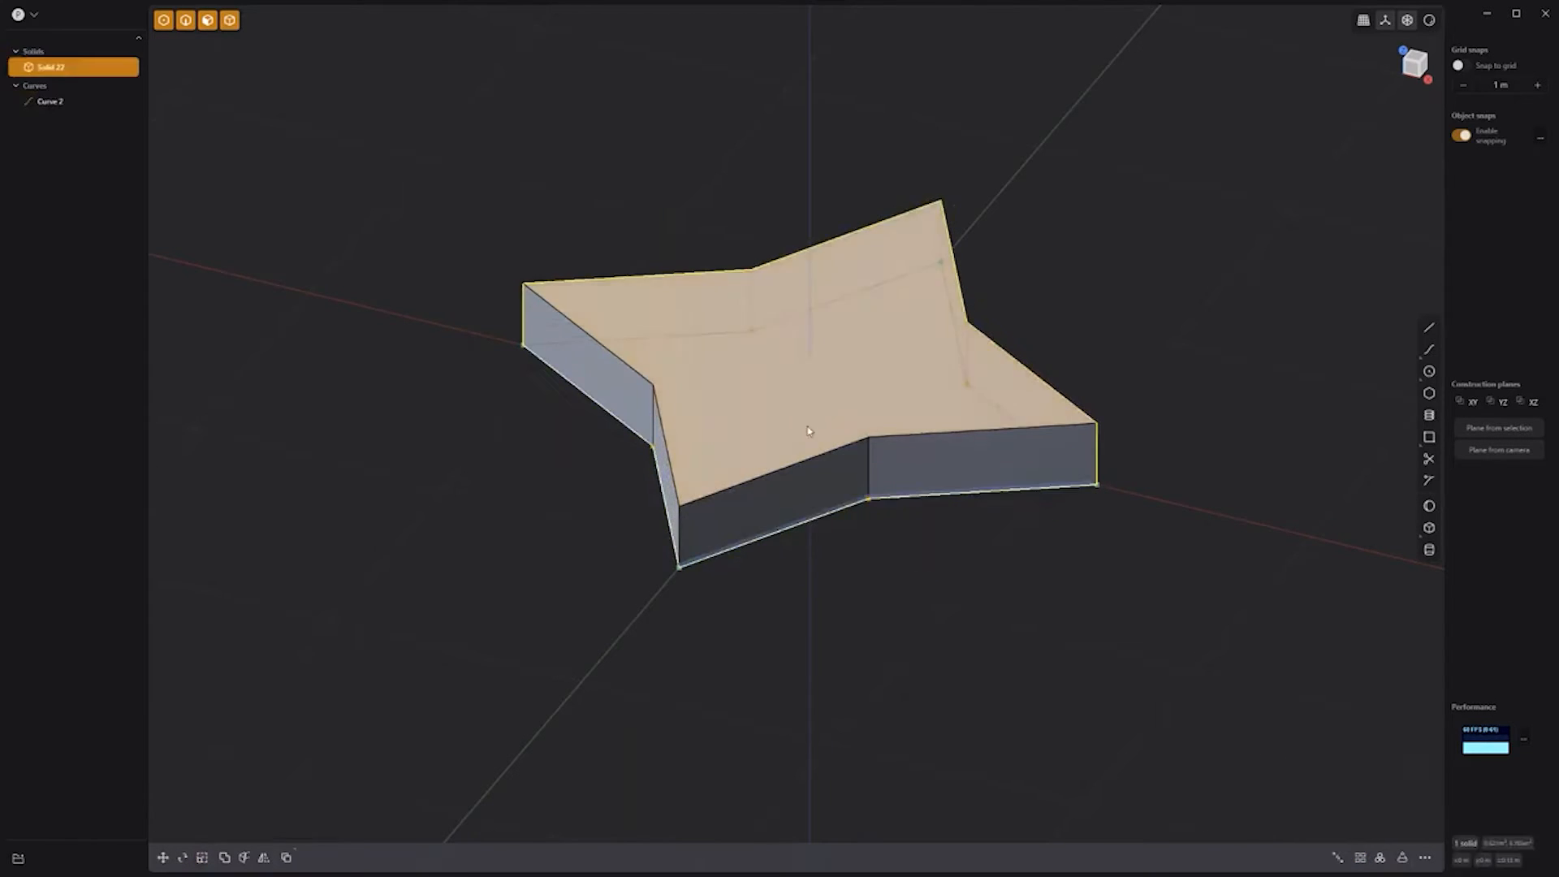
left_click(802, 426)
key("ctrl+2")
key("b")
mouse_move(773, 471)
left_mouse_down()
mouse_move(786, 461)
mouse_move(757, 486)
left_mouse_up()
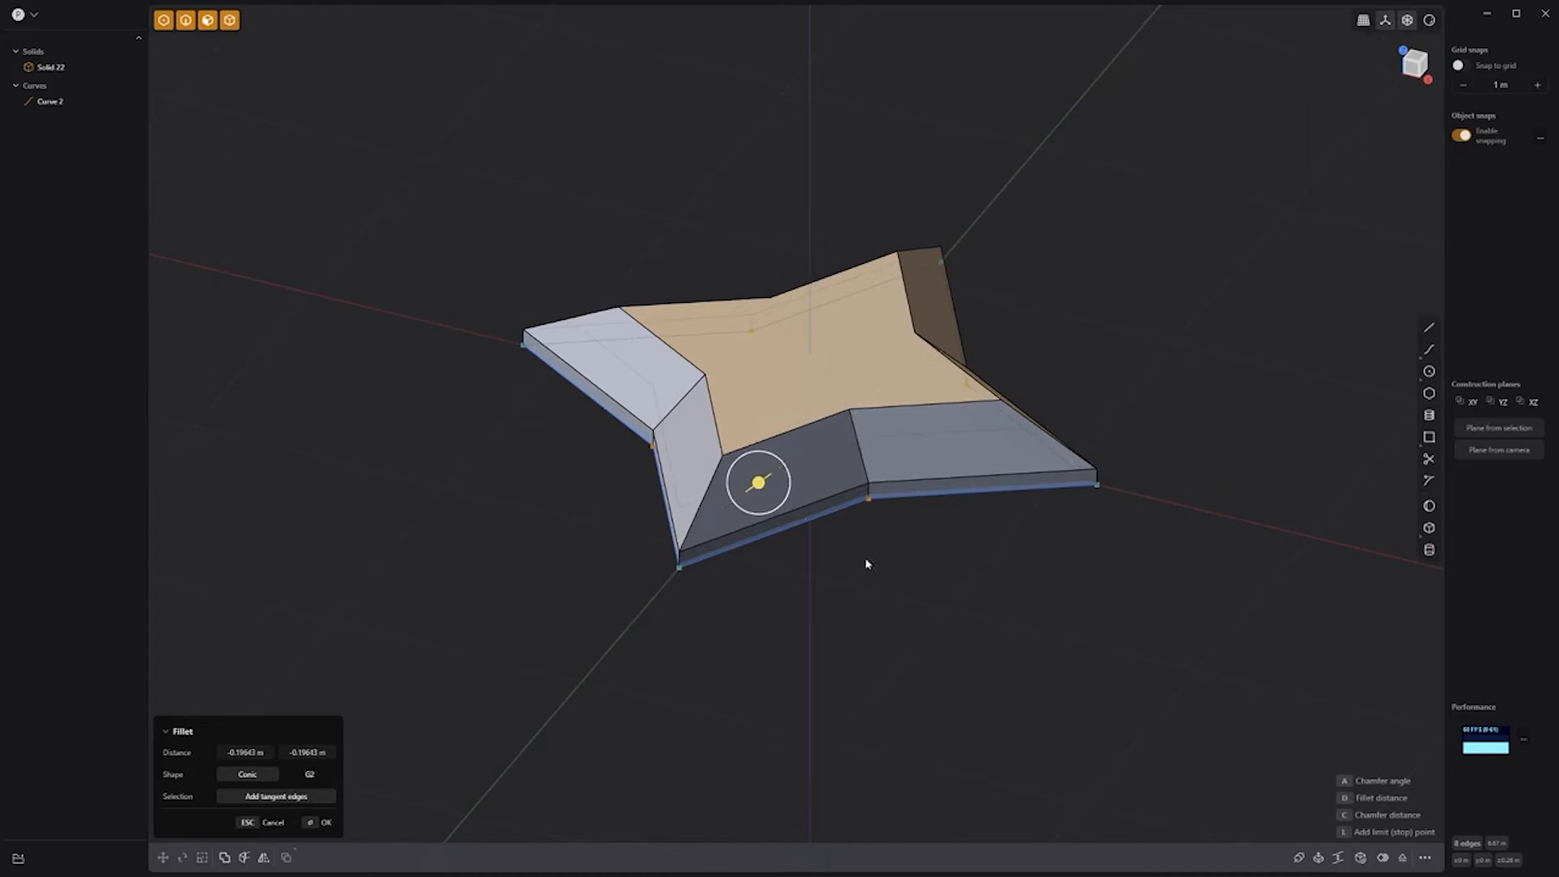
right_click(870, 565)
Step: Hide the outline curve, mirror the star to its underside, and union both halves
left_click(97, 101)
key("alt+x")
left_click_drag(809, 369, 809, 350)
right_click(915, 566)
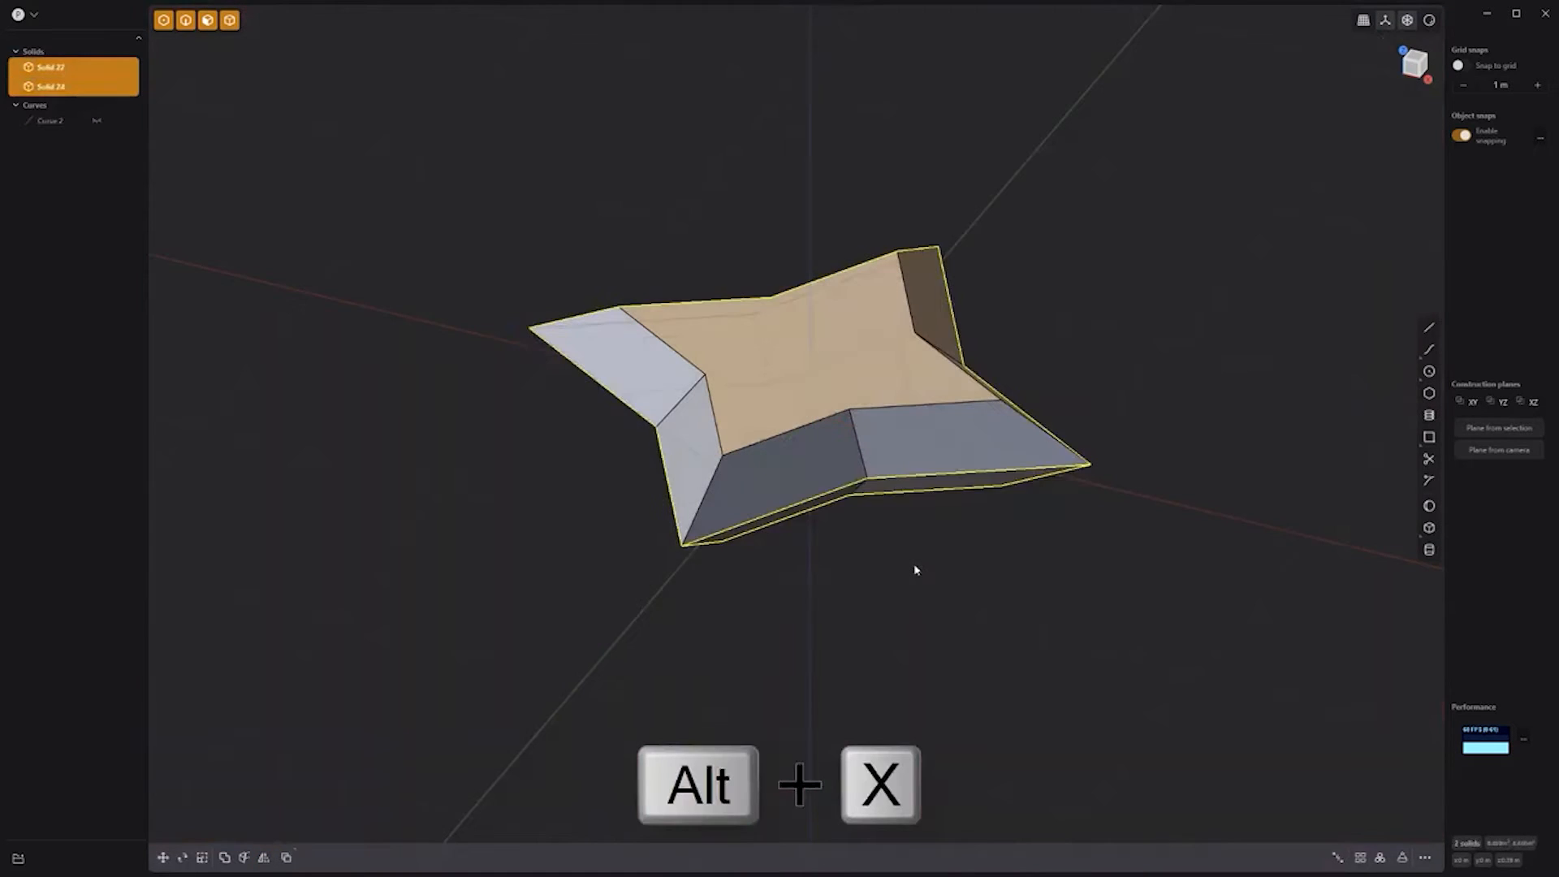
left_click(915, 566)
key("ctrl+a")
key("q")
key("q")
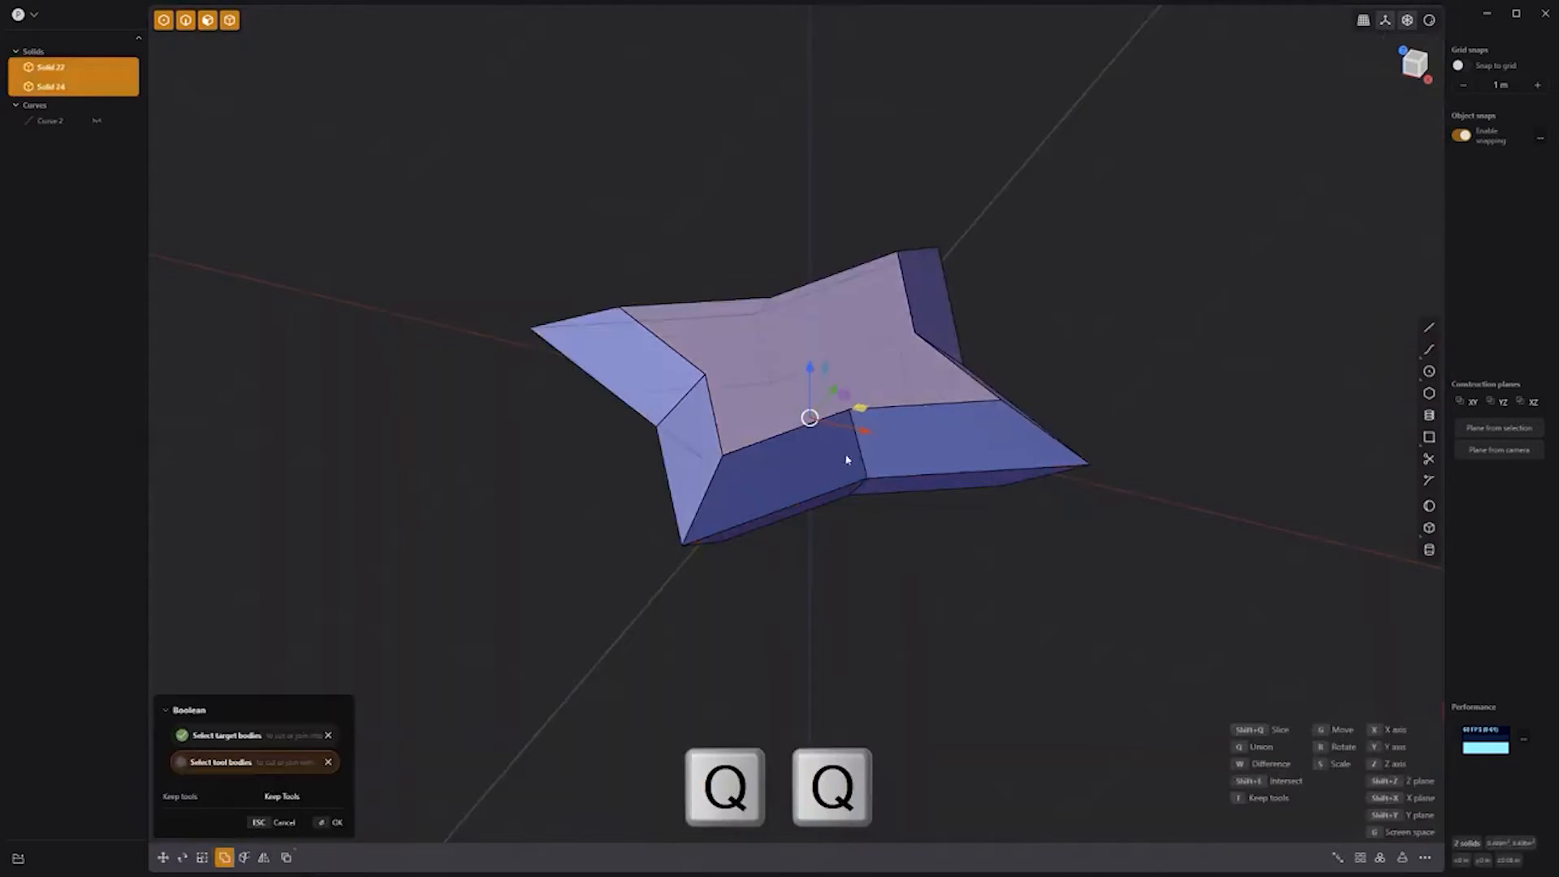
Step: Scale the merged star down vertically to flatten it
key("s")
left_click_drag(811, 346, 810, 375)
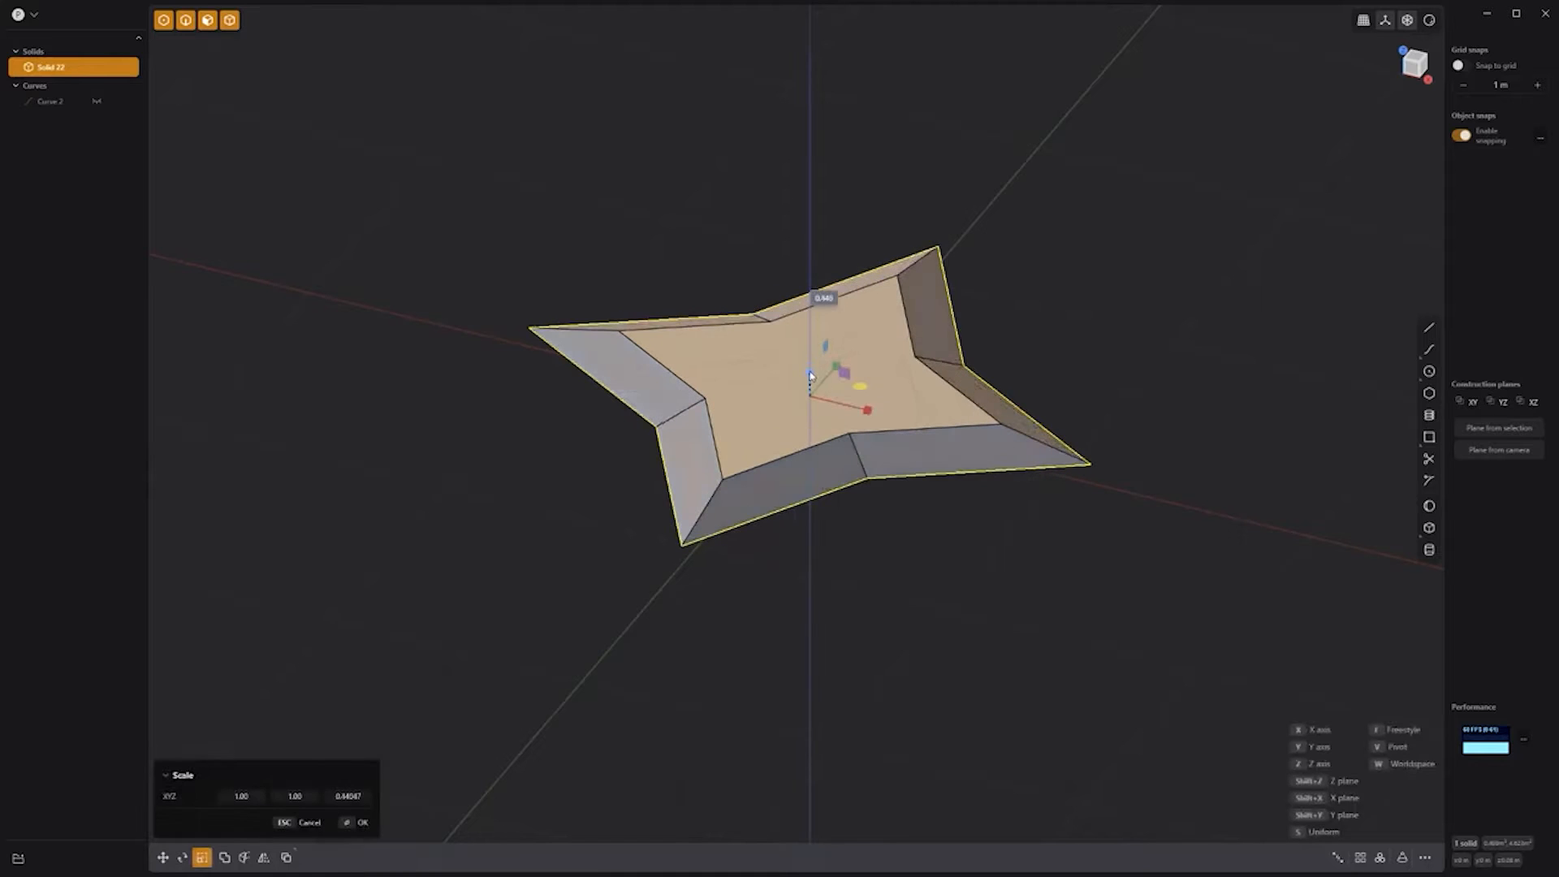
right_click(842, 528)
left_click(844, 530)
scroll(848, 530, "up", 4)
middle_click_drag(912, 515, 954, 613, "shift")
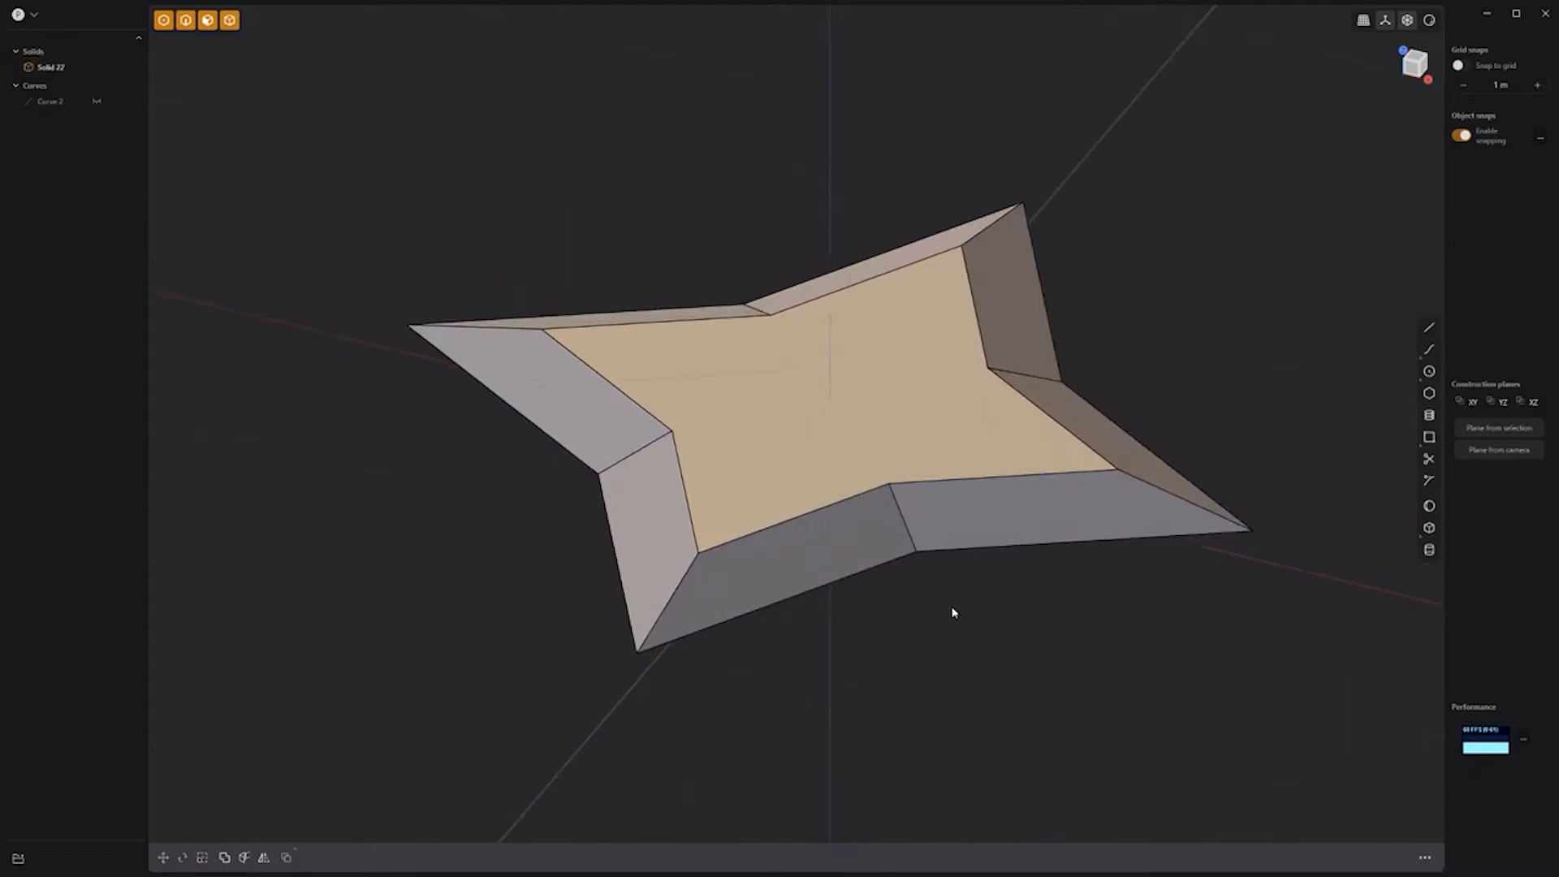
Step: Cut a round cylinder hole through the star's centre
left_click(1431, 555)
left_click(831, 400)
left_click(859, 423)
left_click(850, 548)
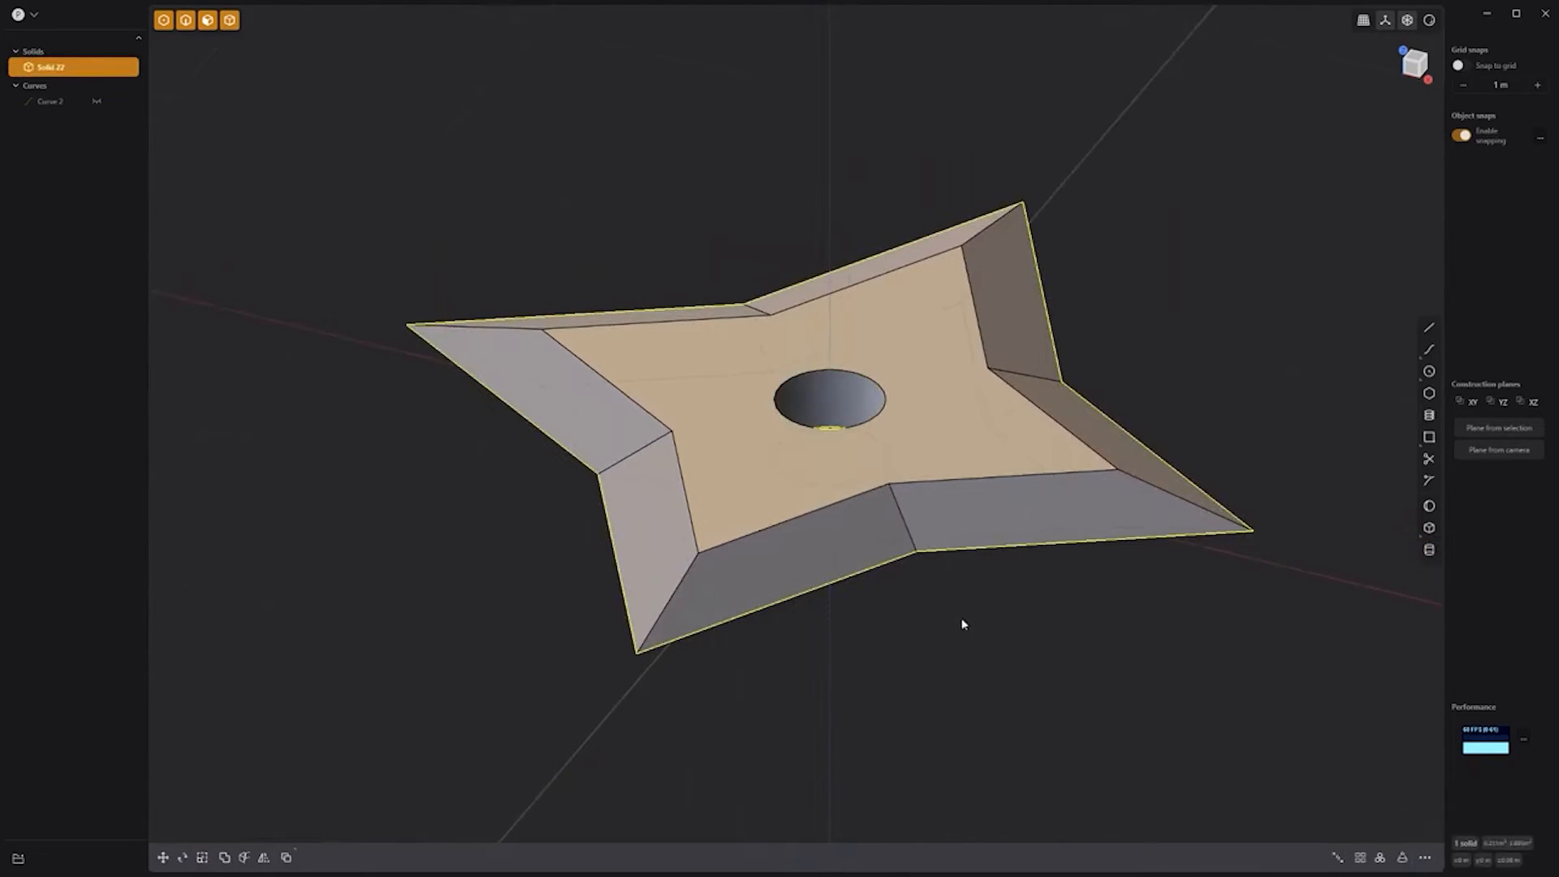
key("KP_7")
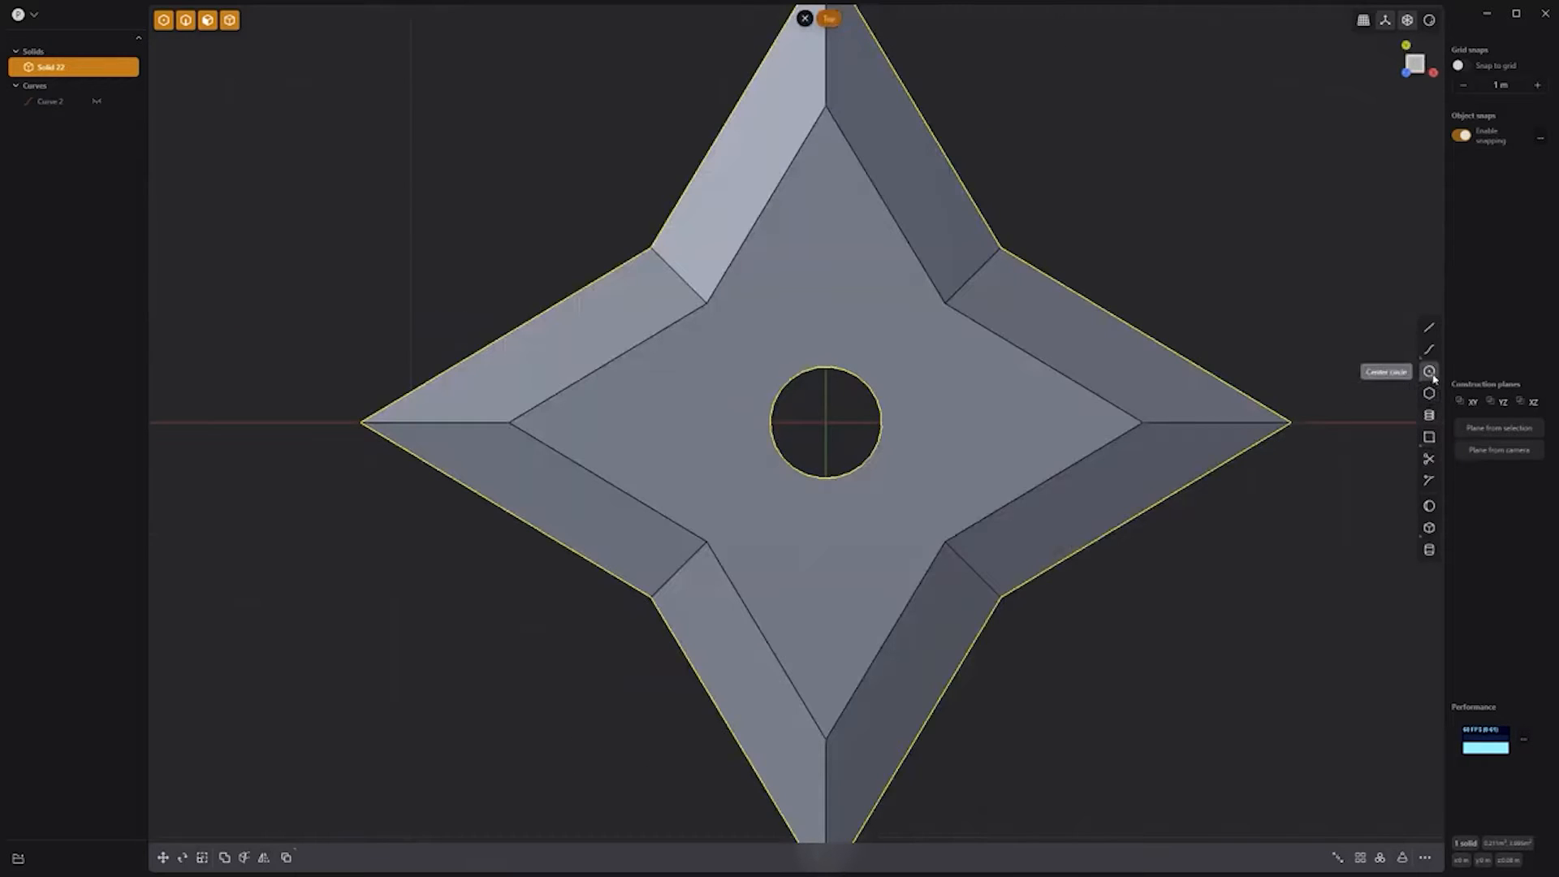
Step: Draw a circle at a star edge's midpoint and mirror it across X and Y into four circles
left_click(972, 276)
left_click(1043, 350)
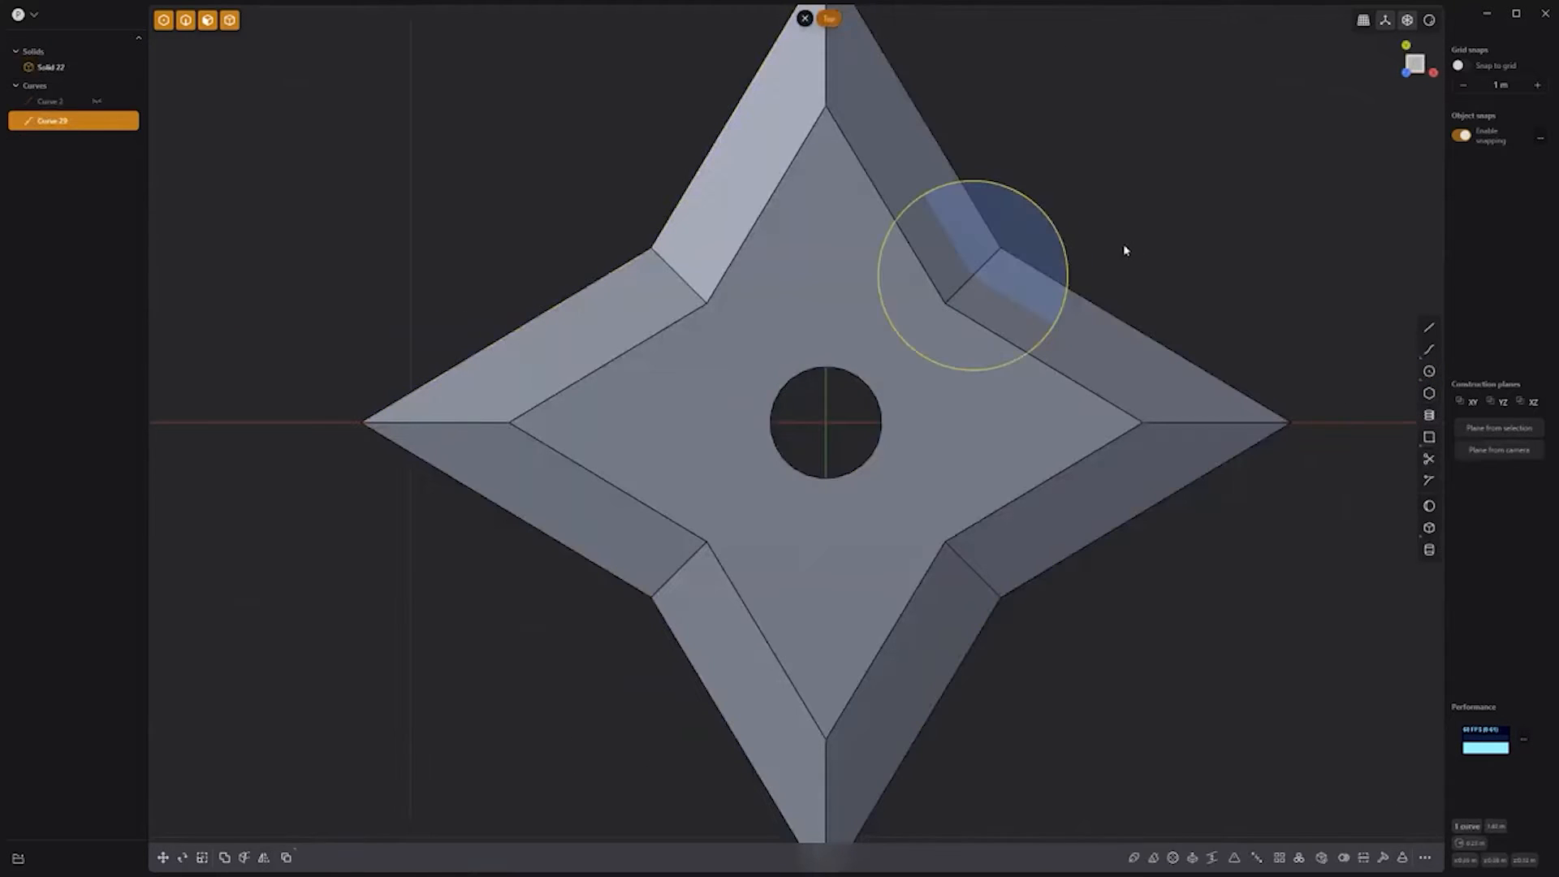
key("alt+x")
left_click(857, 423)
right_click(1158, 293)
key("alt+x")
left_click(827, 393)
right_click(1172, 246)
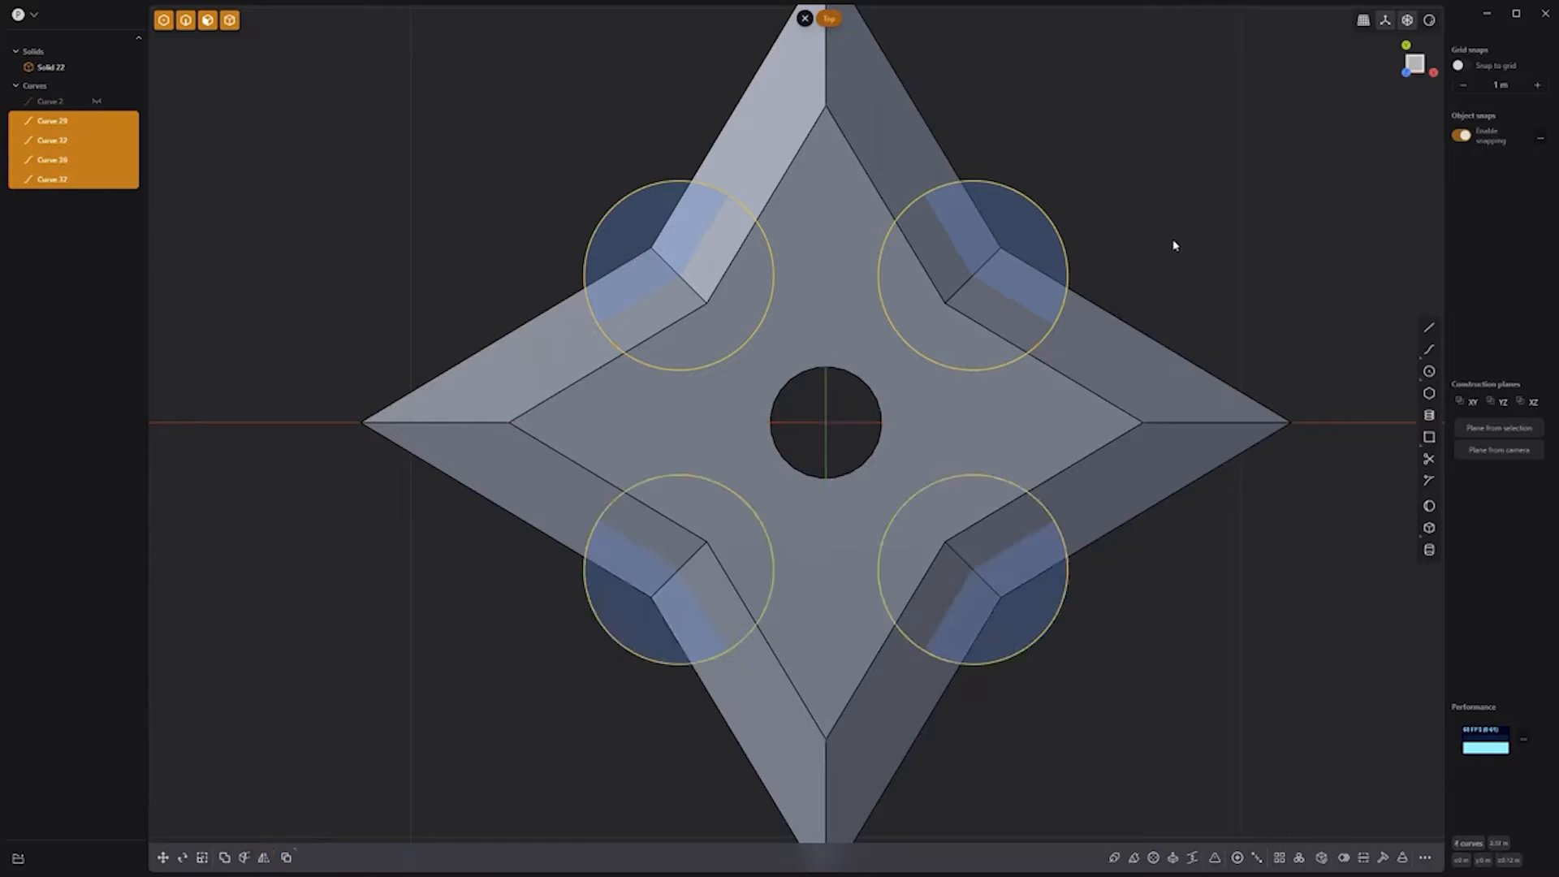
Step: Cut the star with the circles and delete the circular pieces to leave notches
left_click(1111, 330, "shift")
key("c")
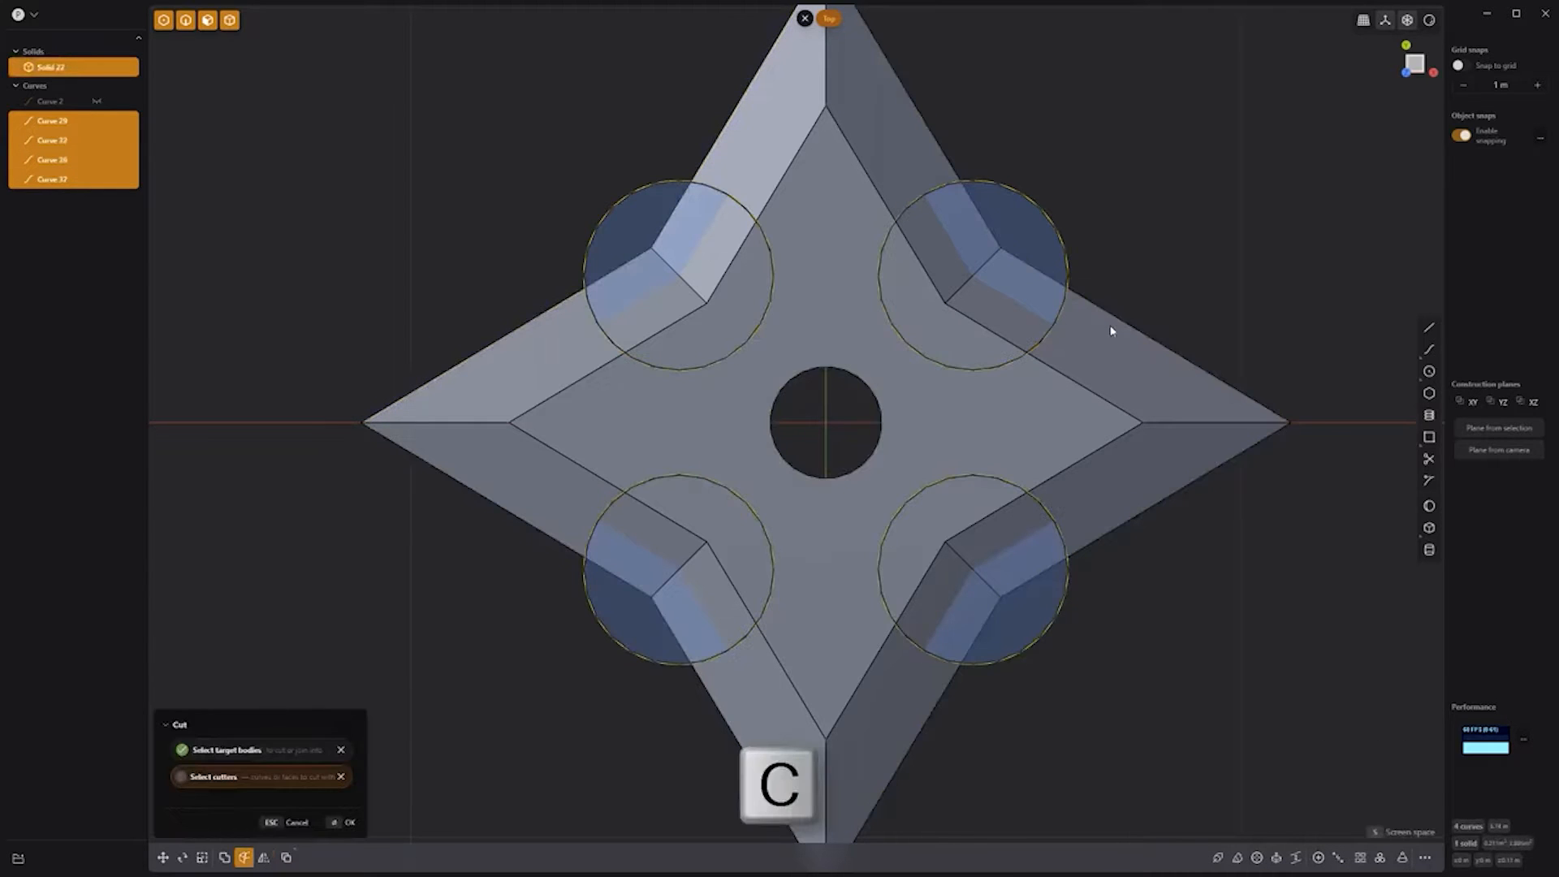
right_click(1167, 288)
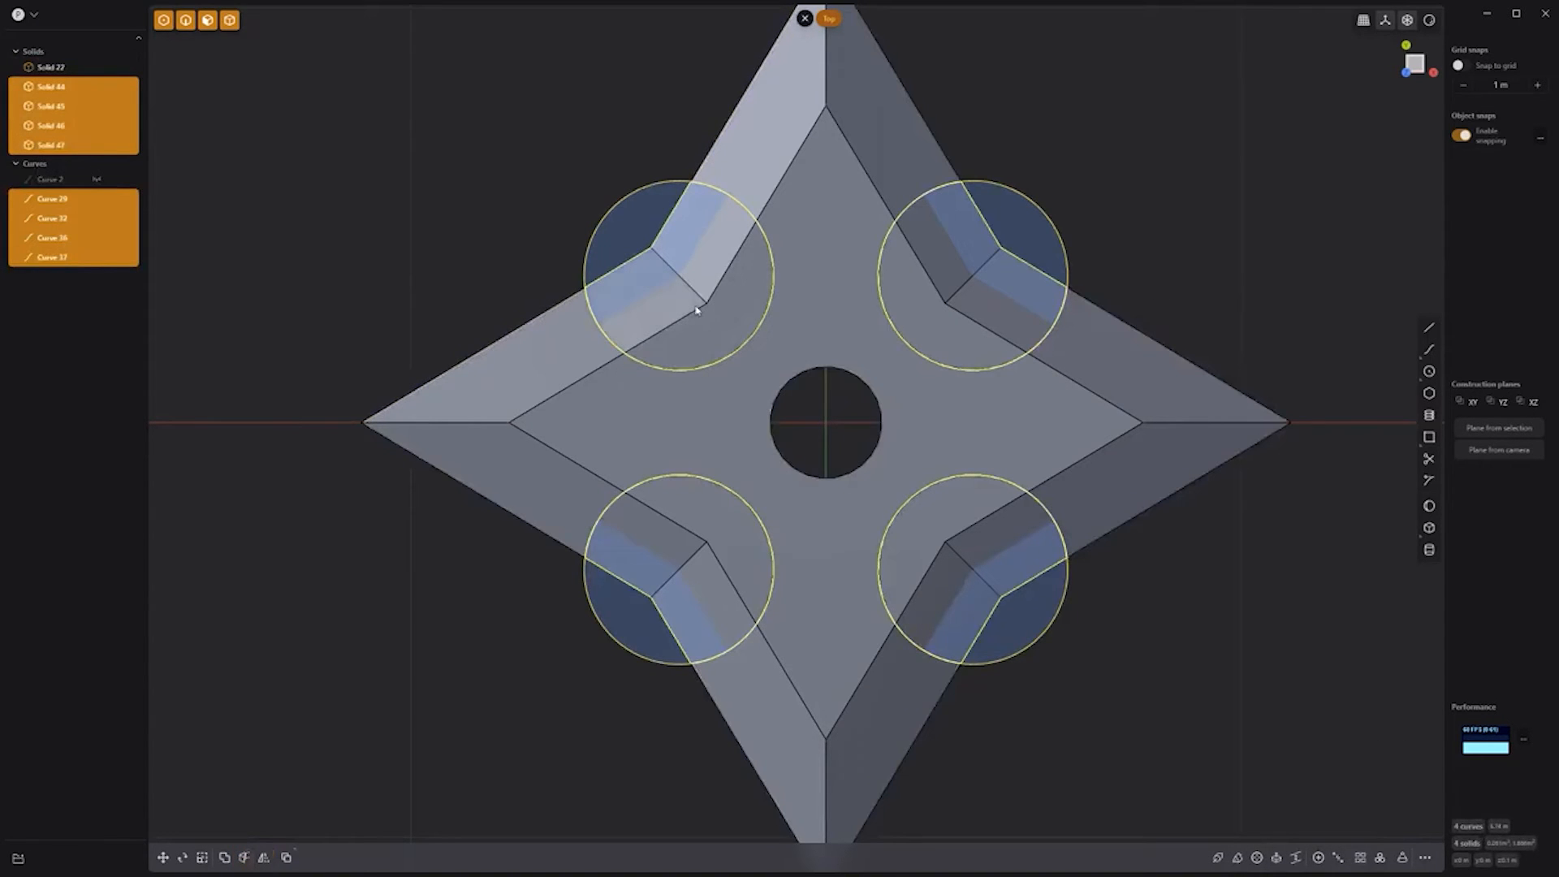
left_click(545, 235)
left_click(705, 258)
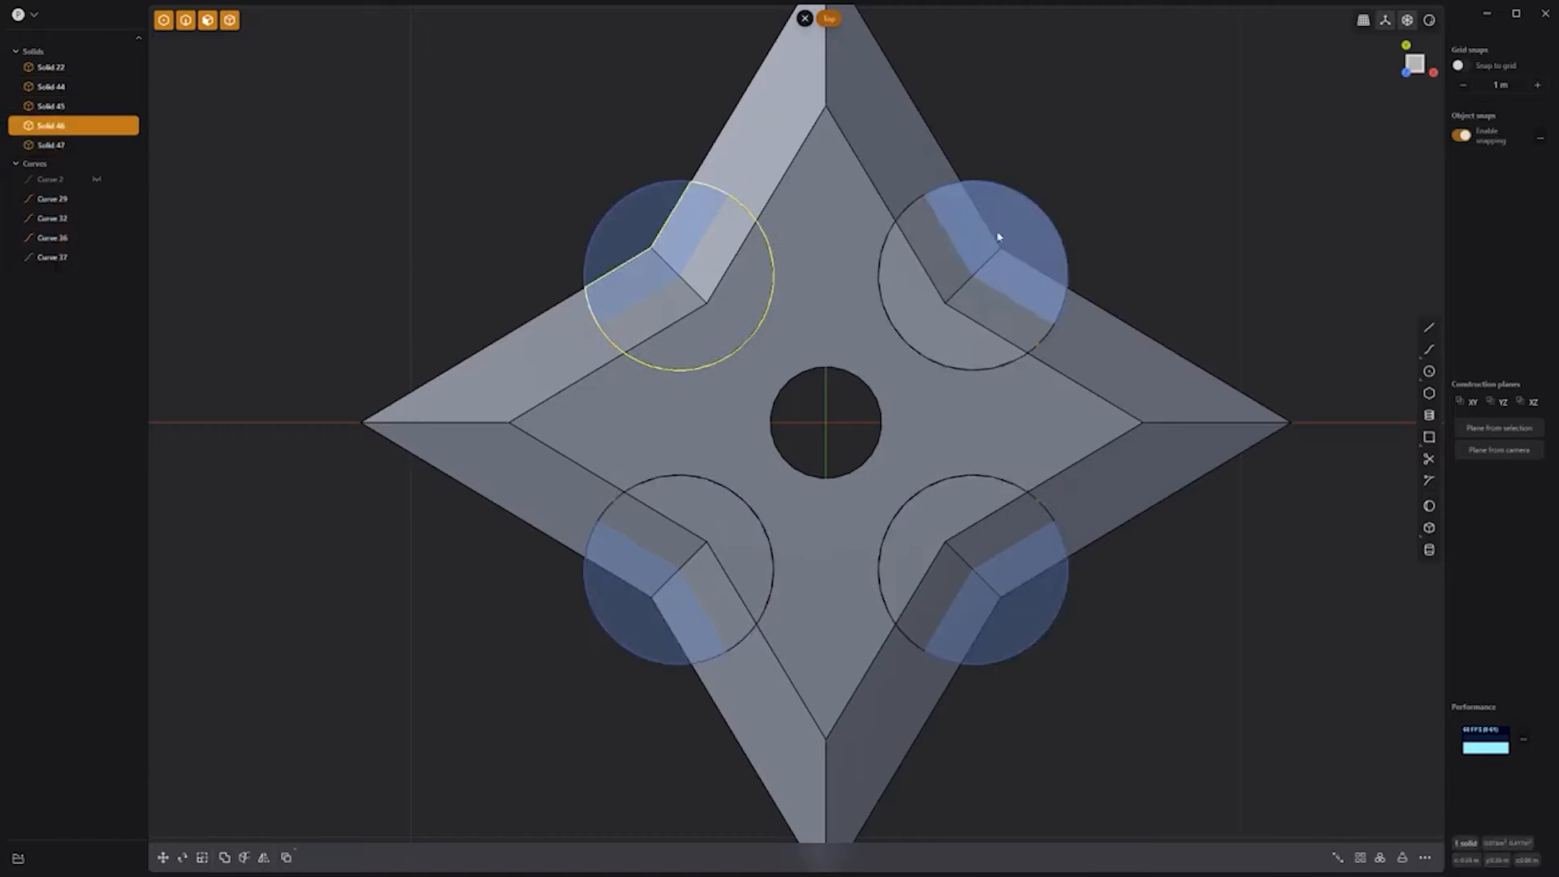
left_click(962, 280, "shift")
left_click(922, 572, "shift")
left_click(689, 577, "shift")
key("Delete")
Step: Delete the last circular piece and the four leftover circle curves
left_click(661, 422)
left_click(631, 197)
left_click(909, 206, "shift")
left_click(710, 661, "shift")
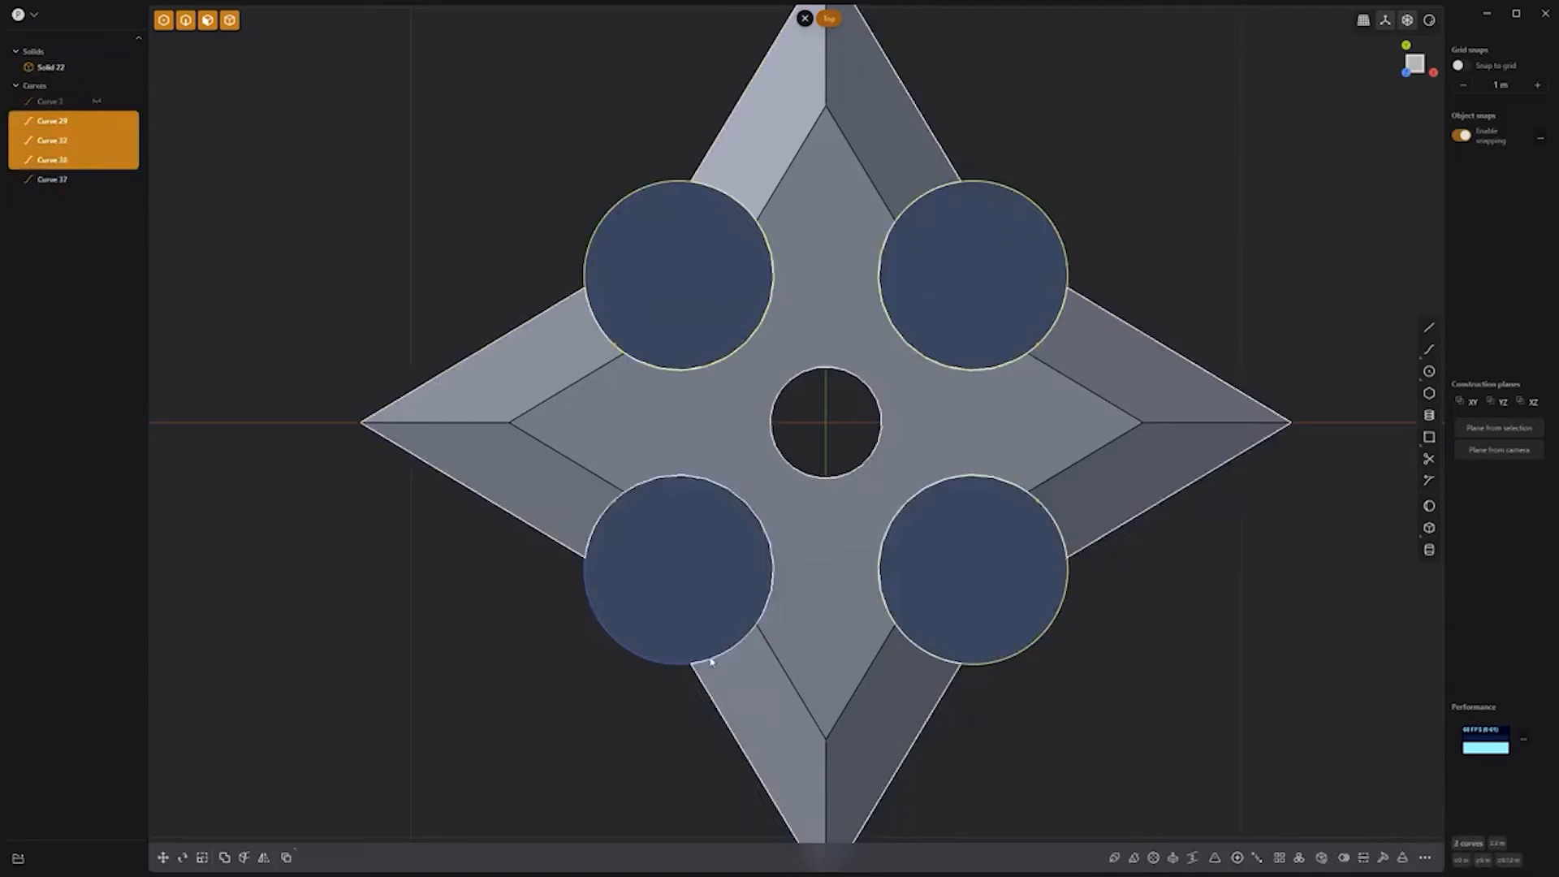
left_click(1025, 649, "shift")
key("Delete")
Step: Chamfer the edges around the four notches
middle_click_drag(1043, 668, 954, 479)
left_click(939, 294)
left_click(936, 488, "shift")
key("b")
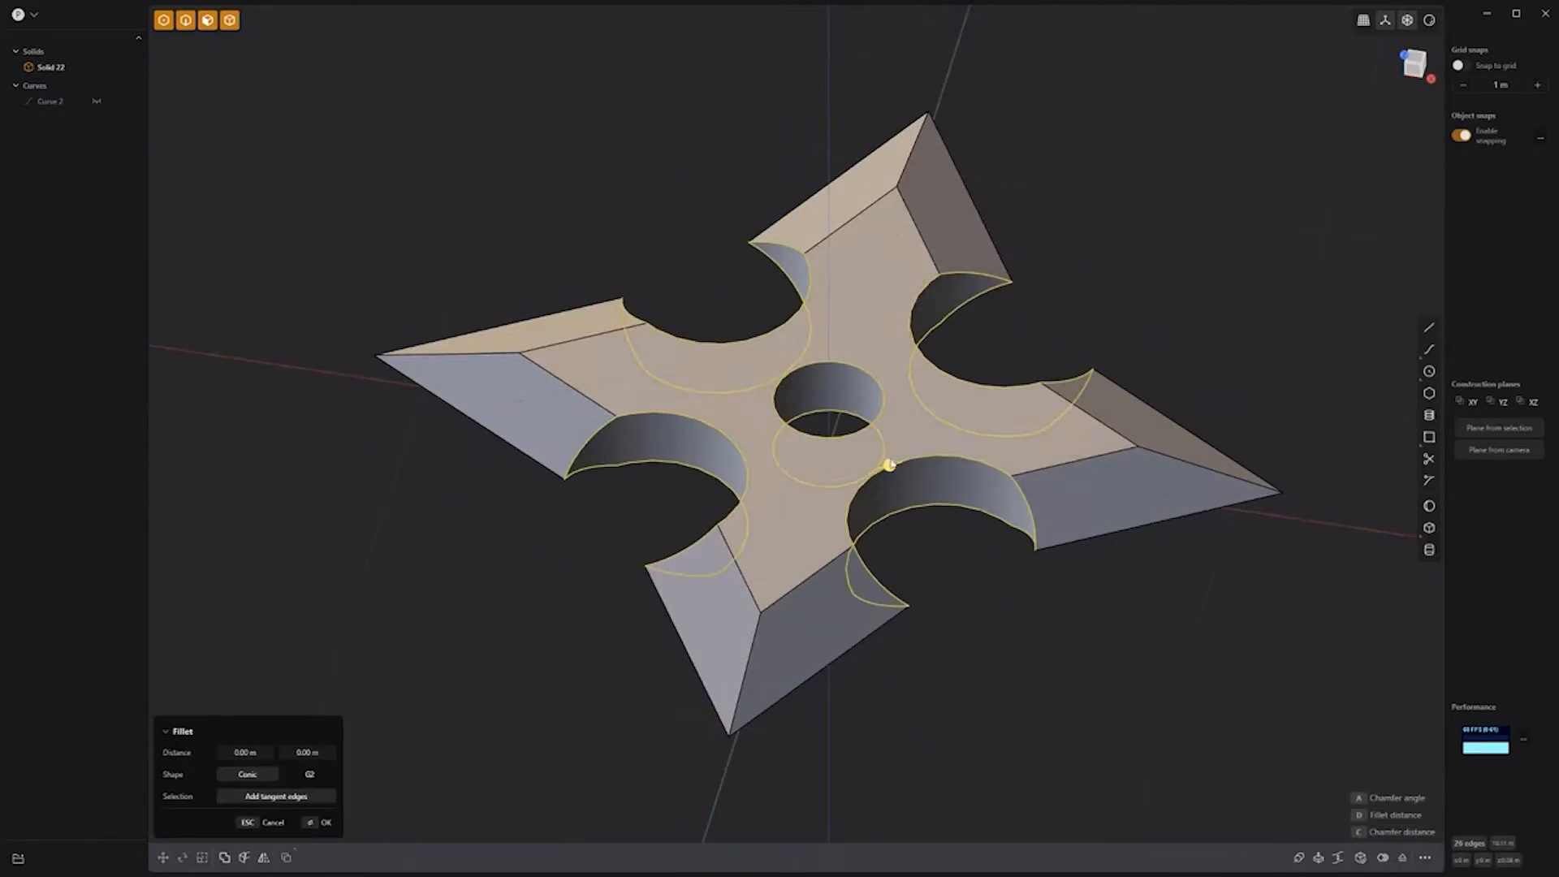
left_click(1011, 690)
Step: Scale the star in Z to 0.328 to flatten it
middle_click_drag(1014, 698, 999, 590)
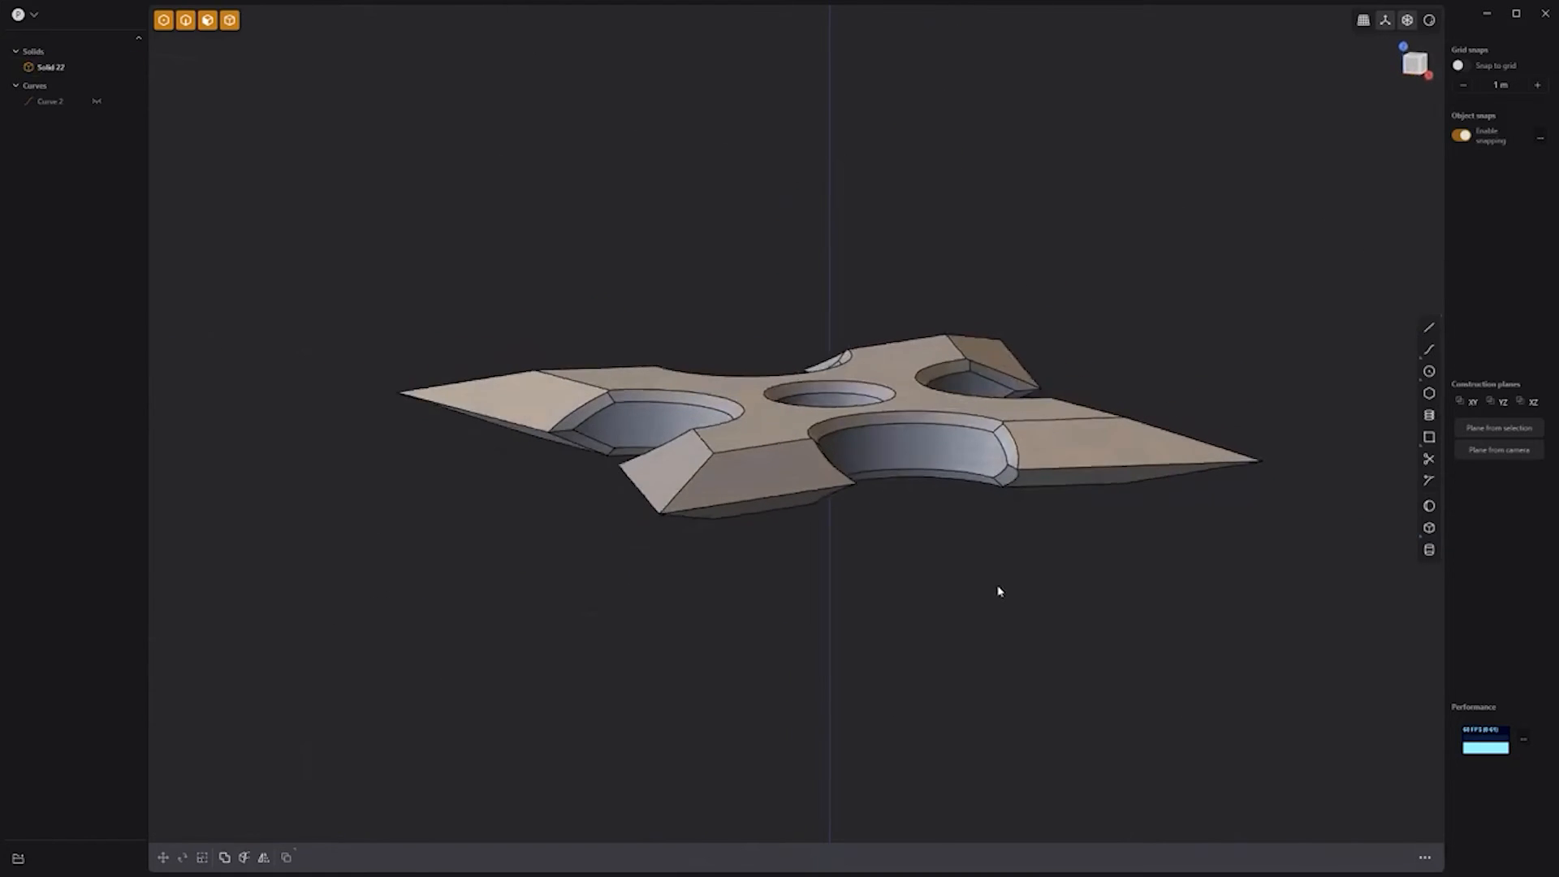
left_click(873, 418)
key("s")
left_click_drag(830, 369, 829, 411)
key("Return")
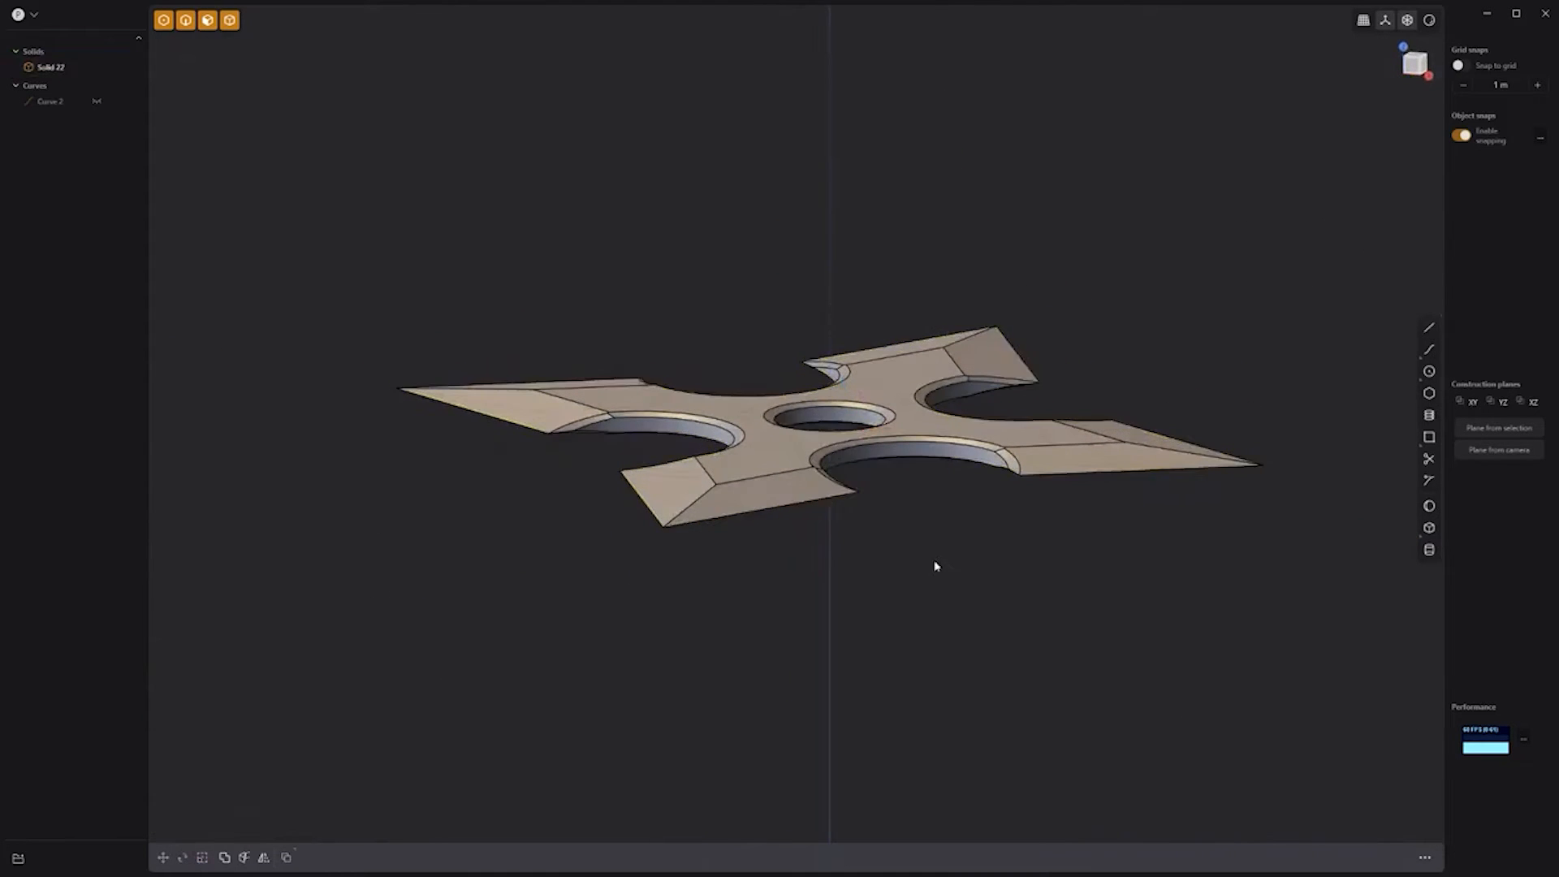
middle_click_drag(933, 564, 939, 609)
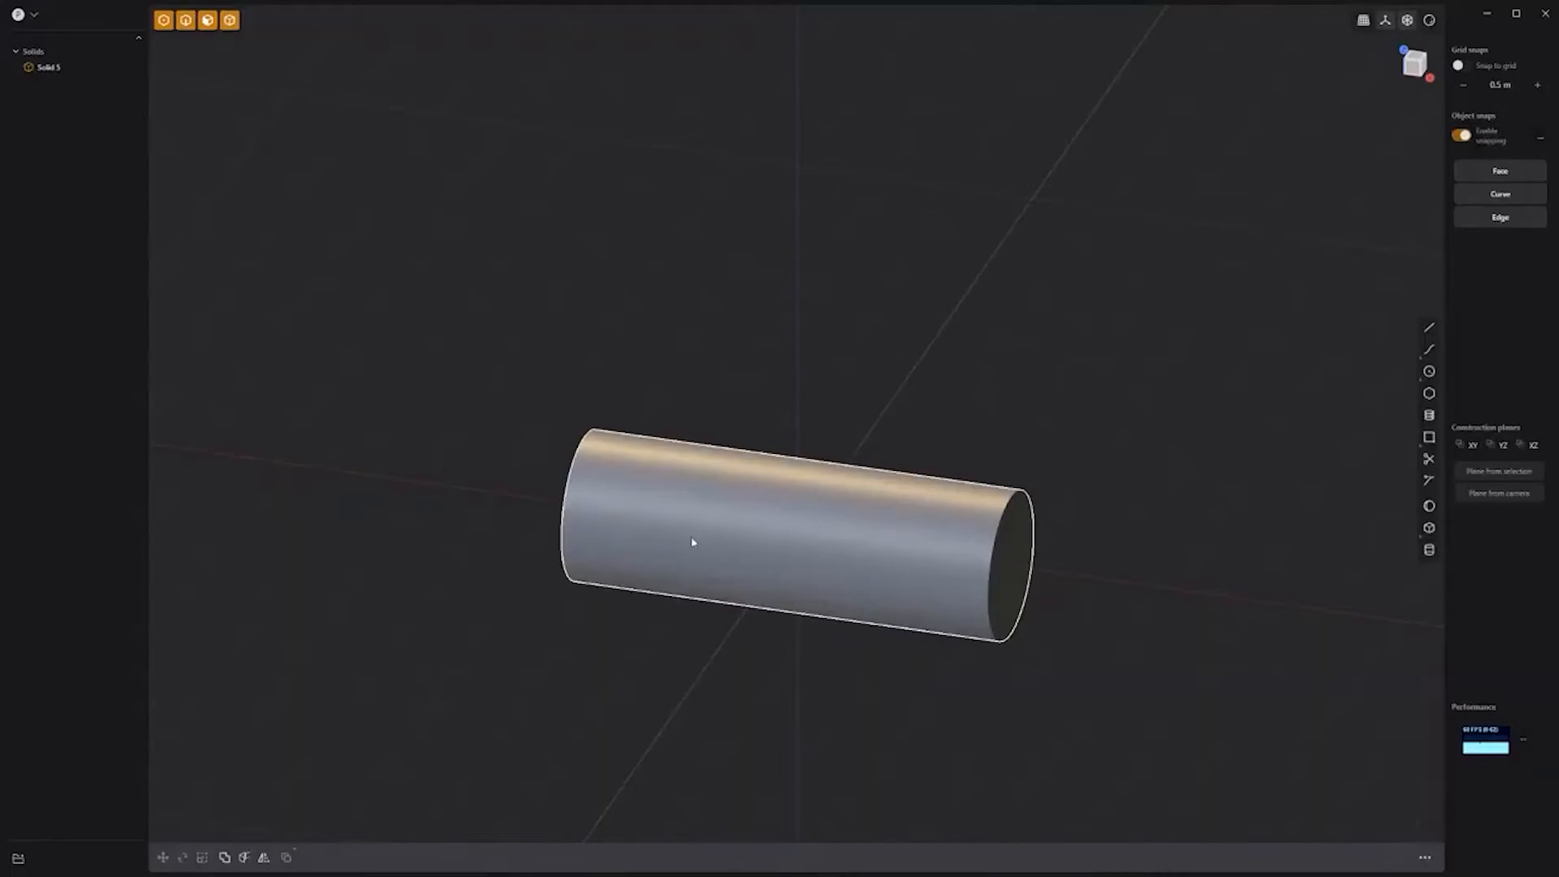
Step: Duplicate the cylinder, rotate the copy 90° upright, and raise it along Z above the horizontal one
left_click(693, 541)
key("shift+d")
key("r")
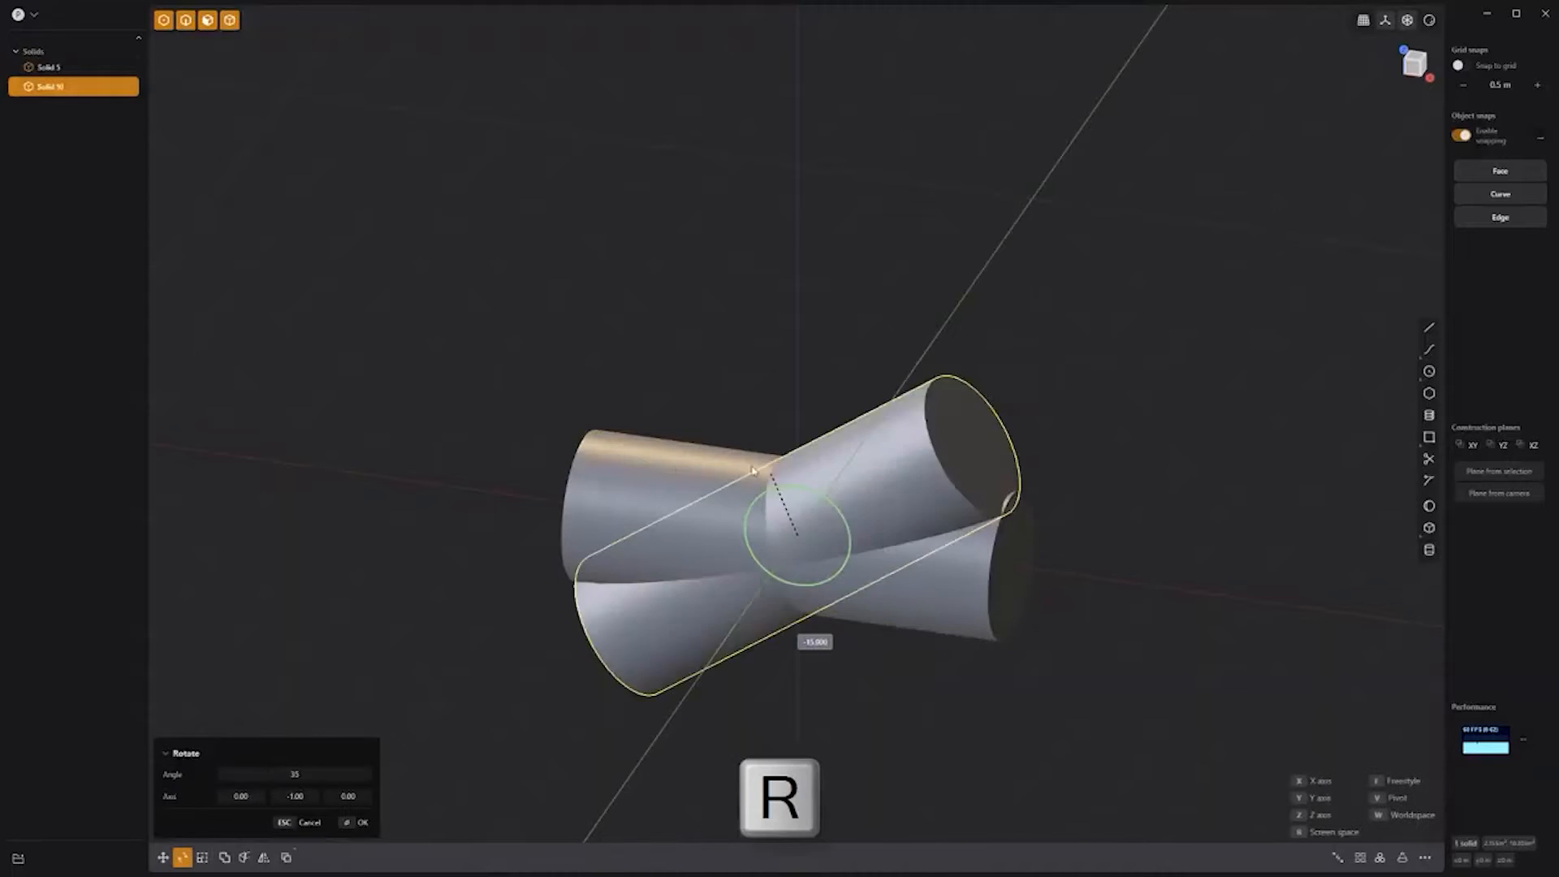
left_click(658, 506)
key("g")
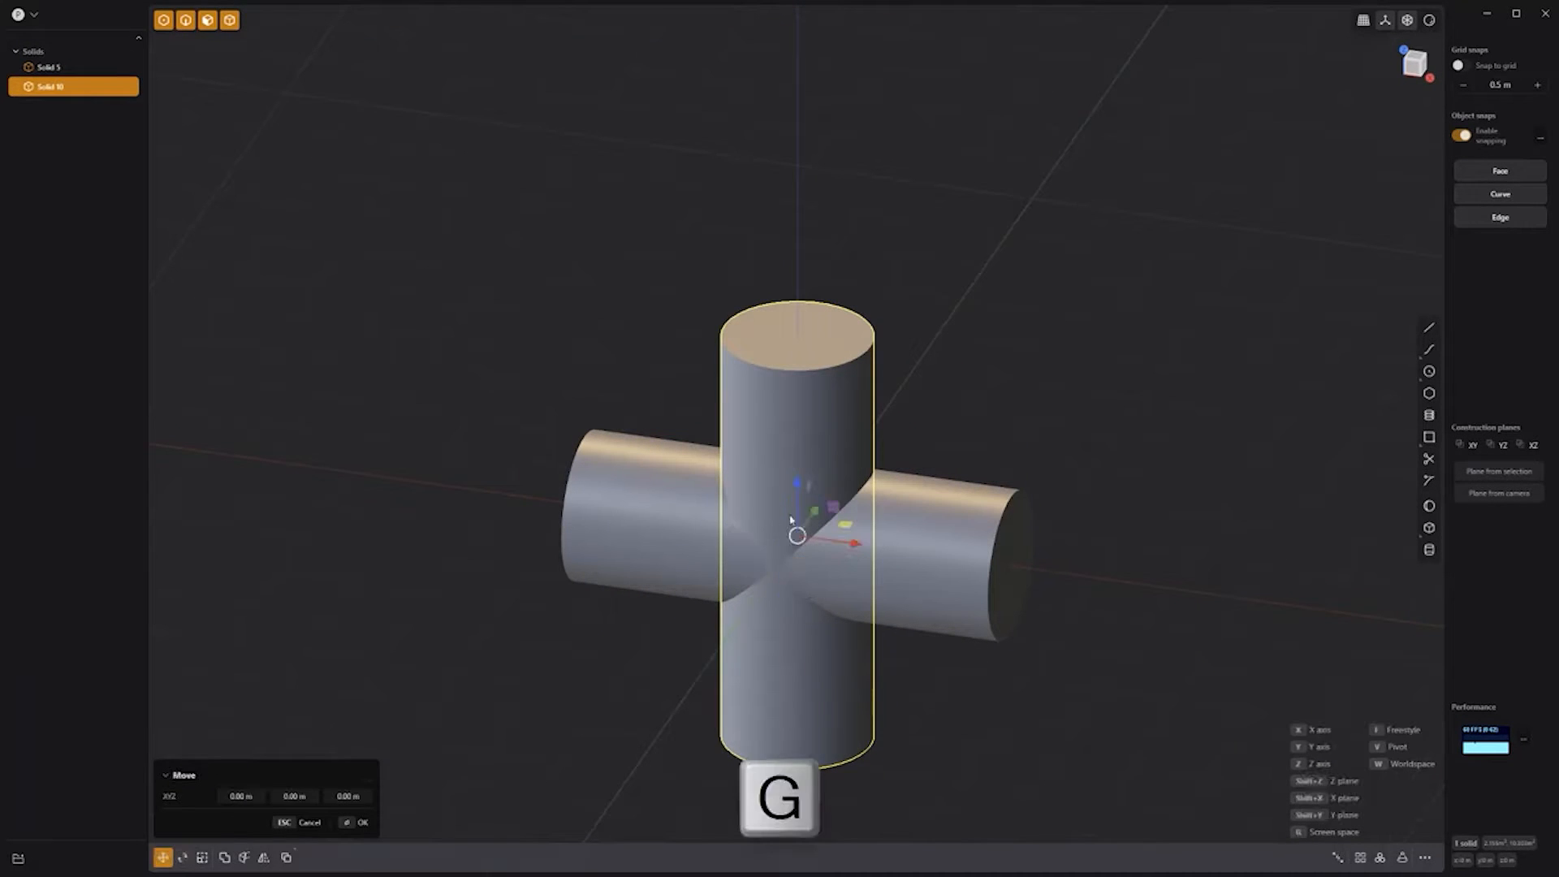
key("z")
left_click(936, 315)
left_click(936, 315)
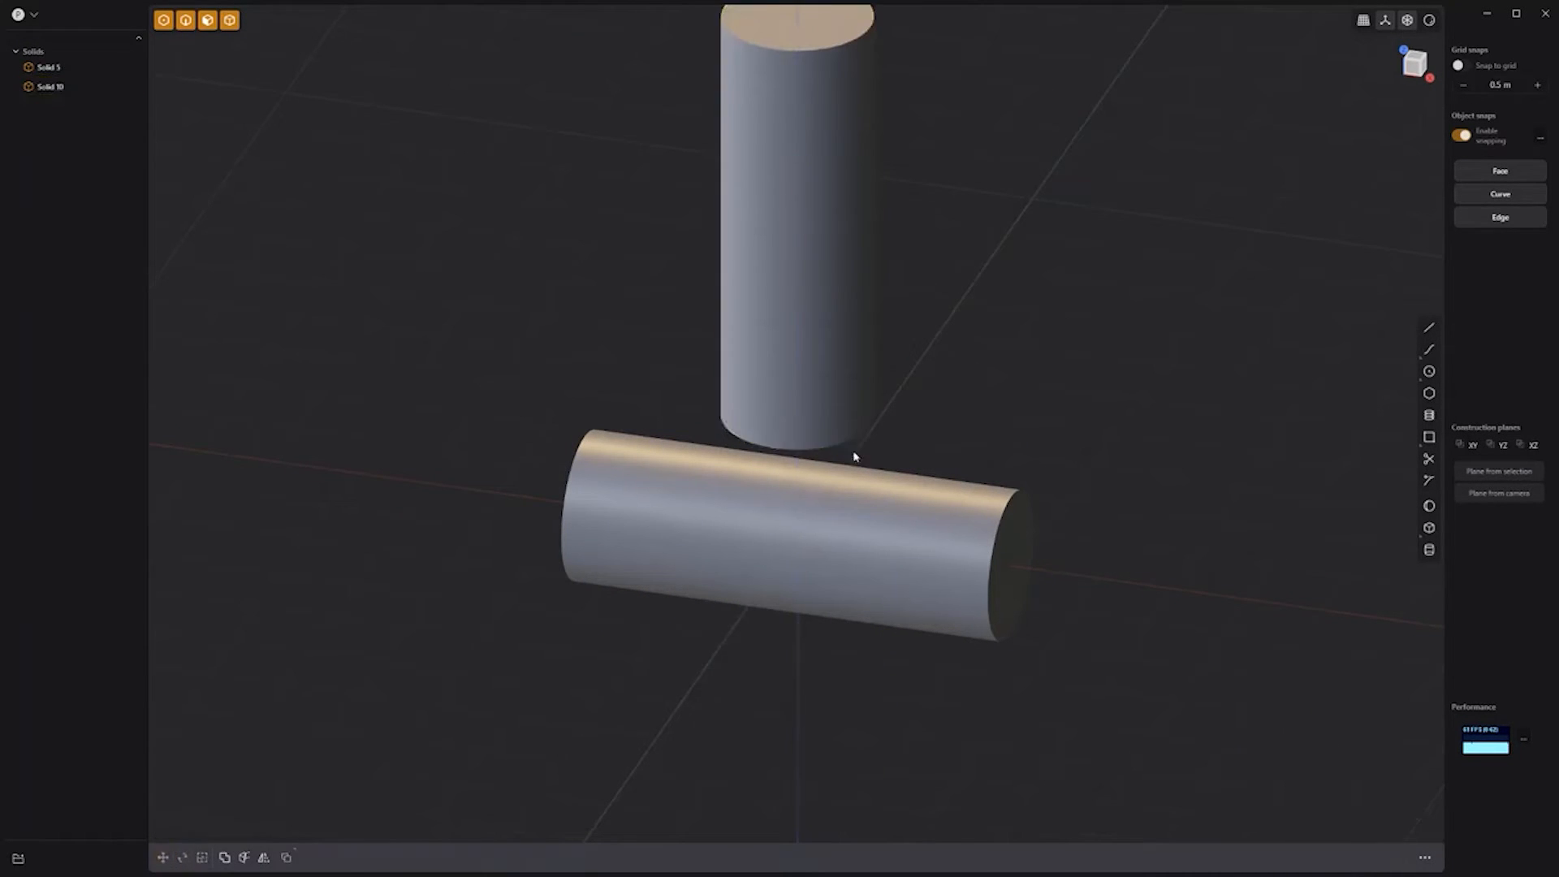
Step: Match the upright cylinder's bottom face onto the horizontal cylinder and union them into one solid
scroll(860, 446, "up", 4)
middle_click_drag(884, 426, 905, 313)
left_click(732, 312)
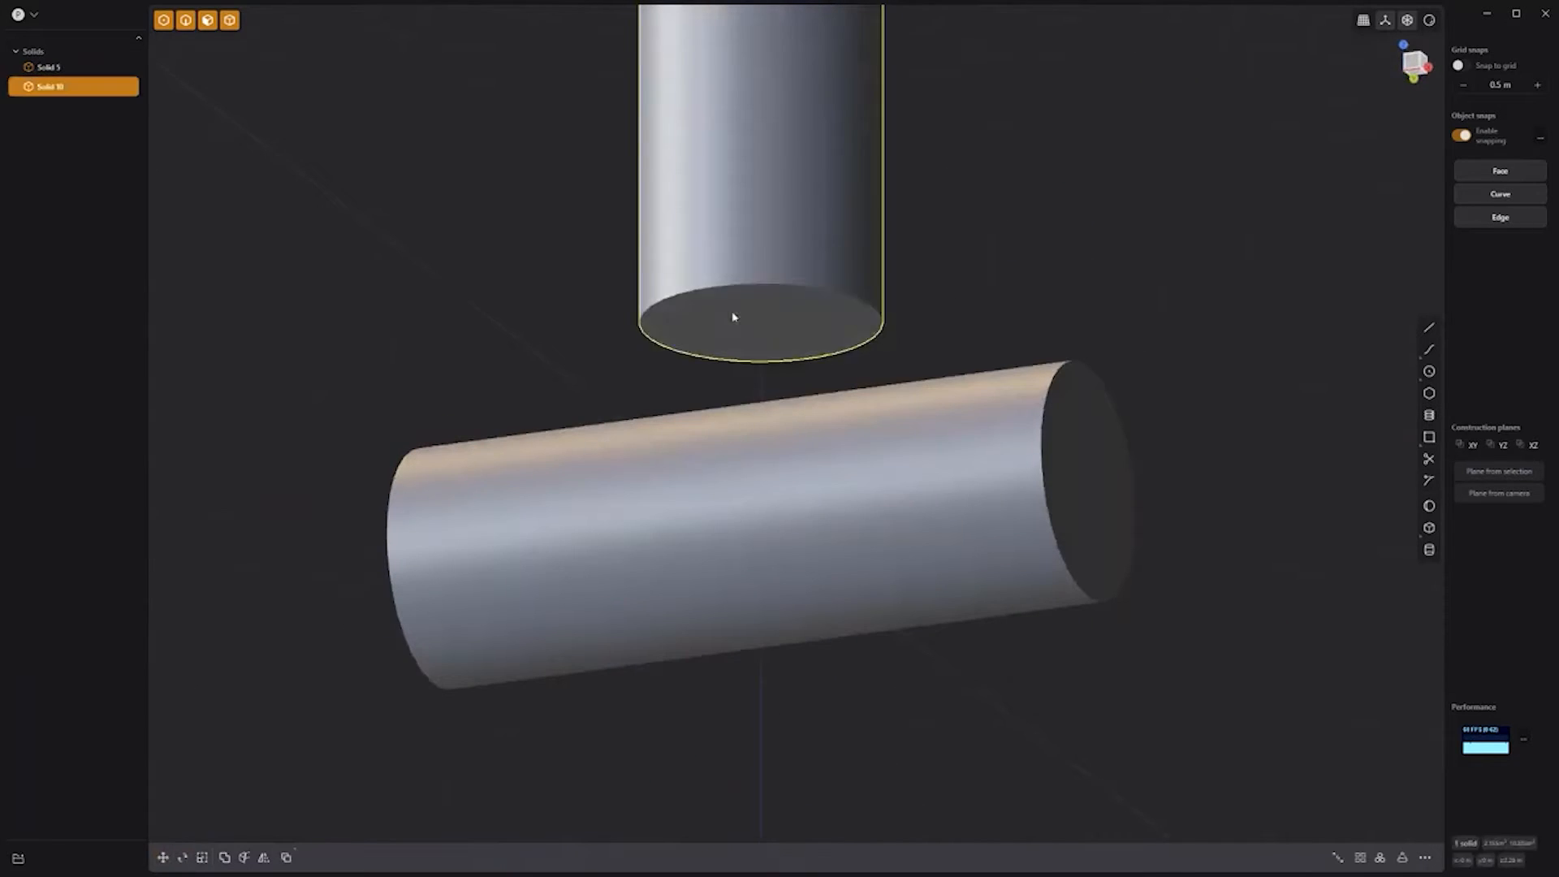
left_click(732, 313)
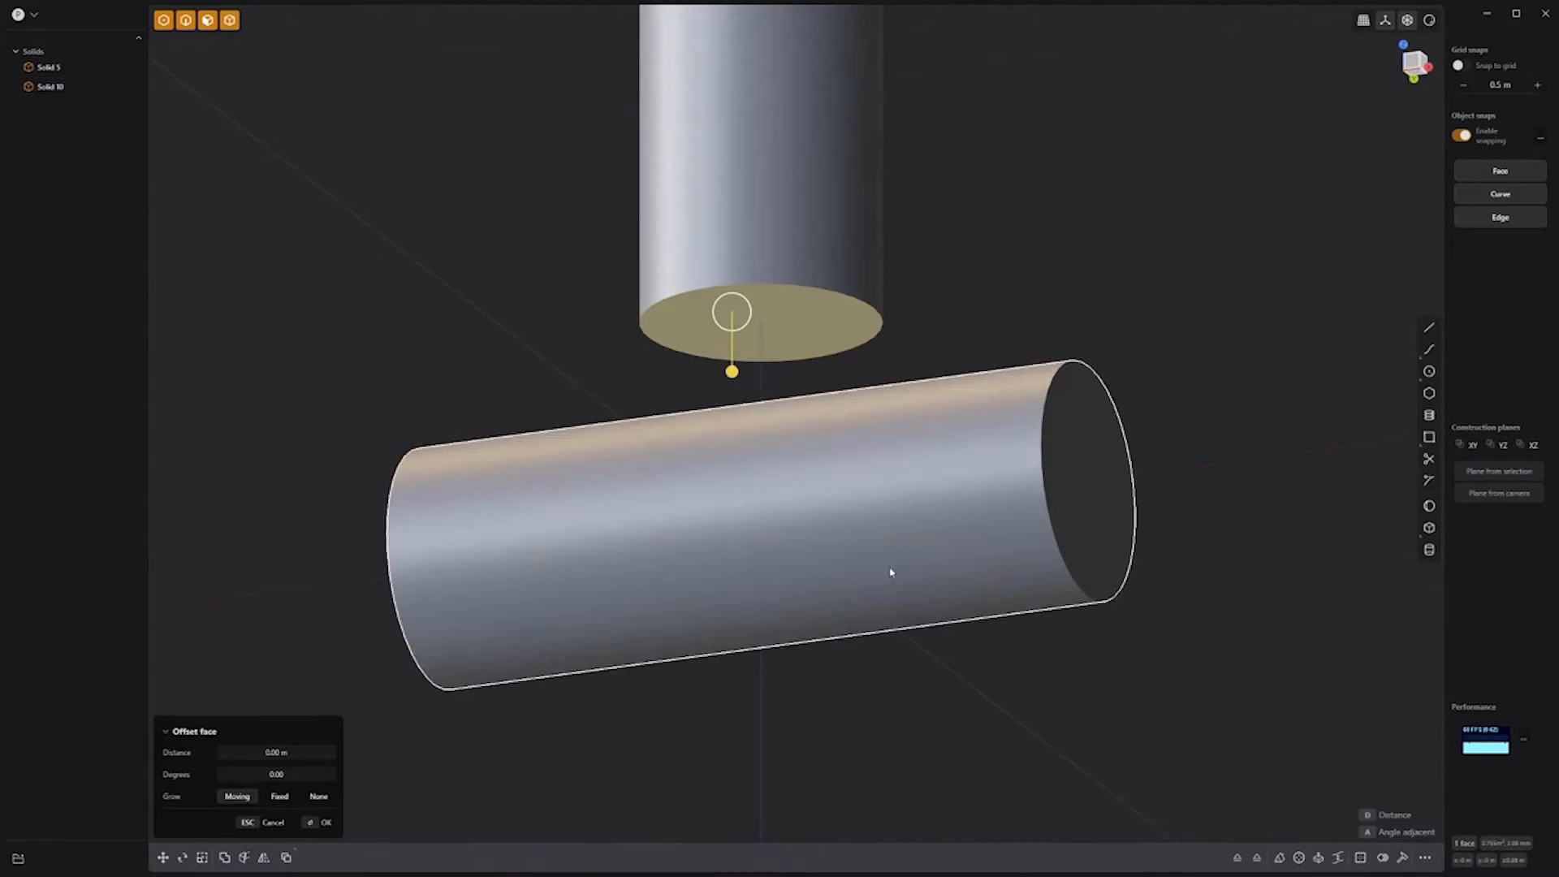
left_click(1256, 858)
left_click(741, 441)
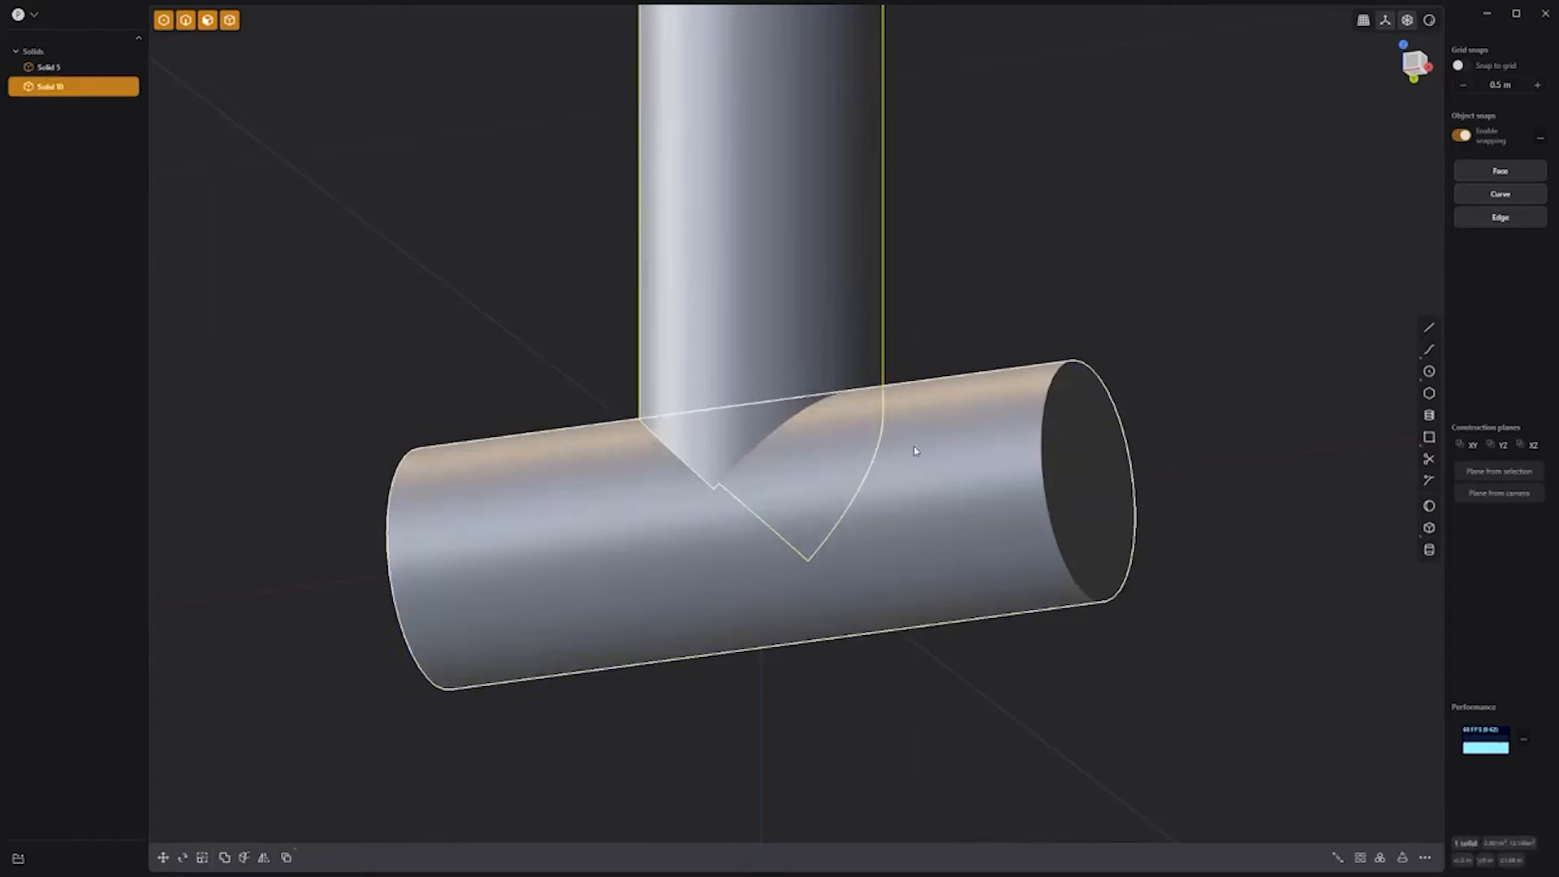
key("q")
key("q")
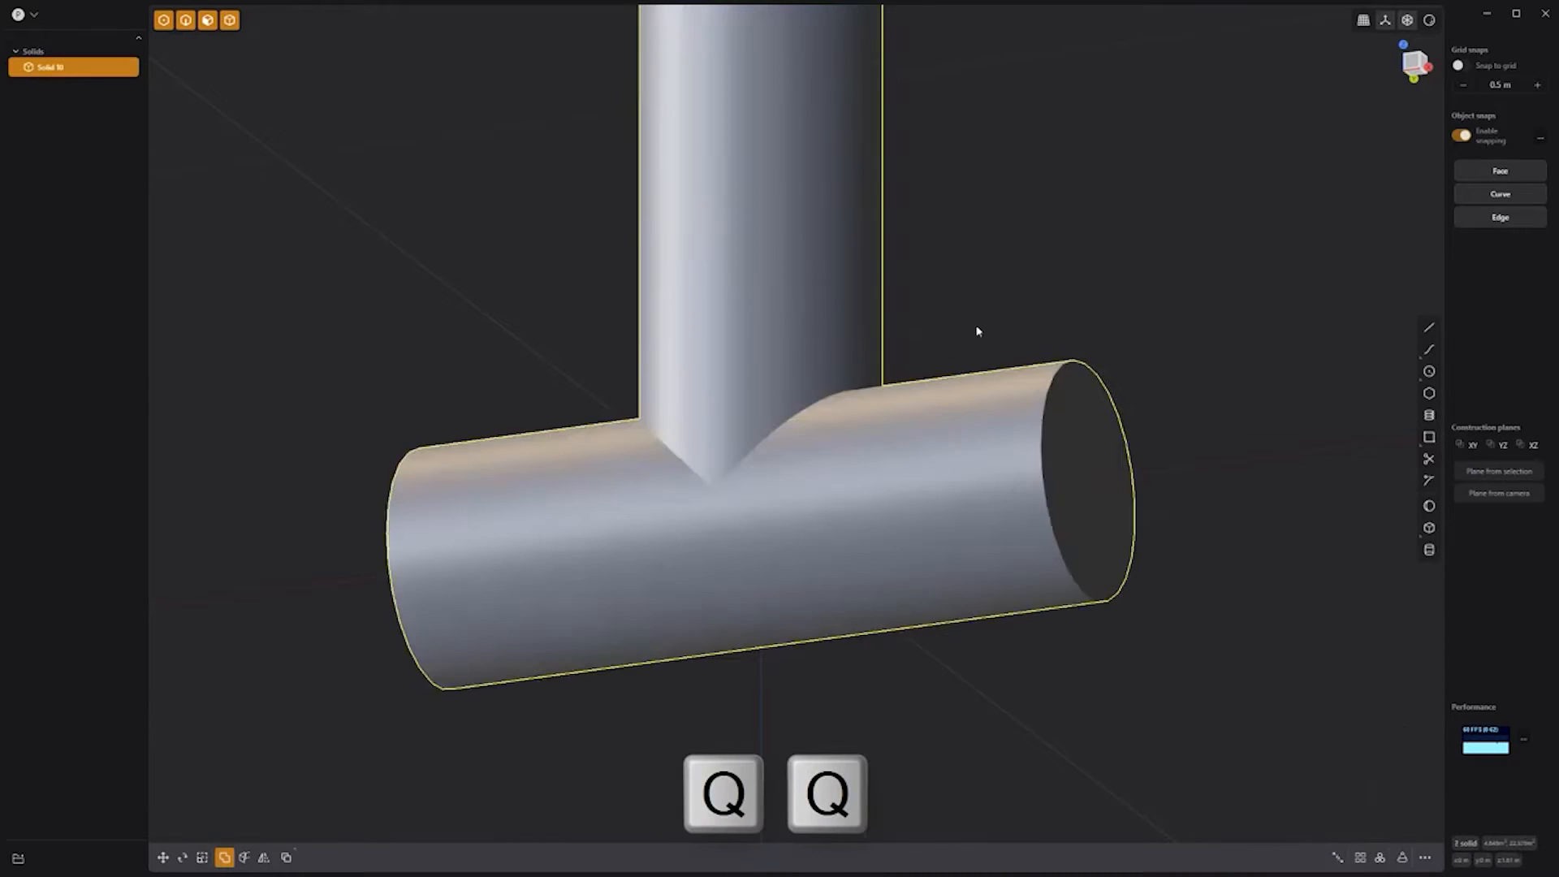
key("KP_1")
scroll(863, 533, "up", 5)
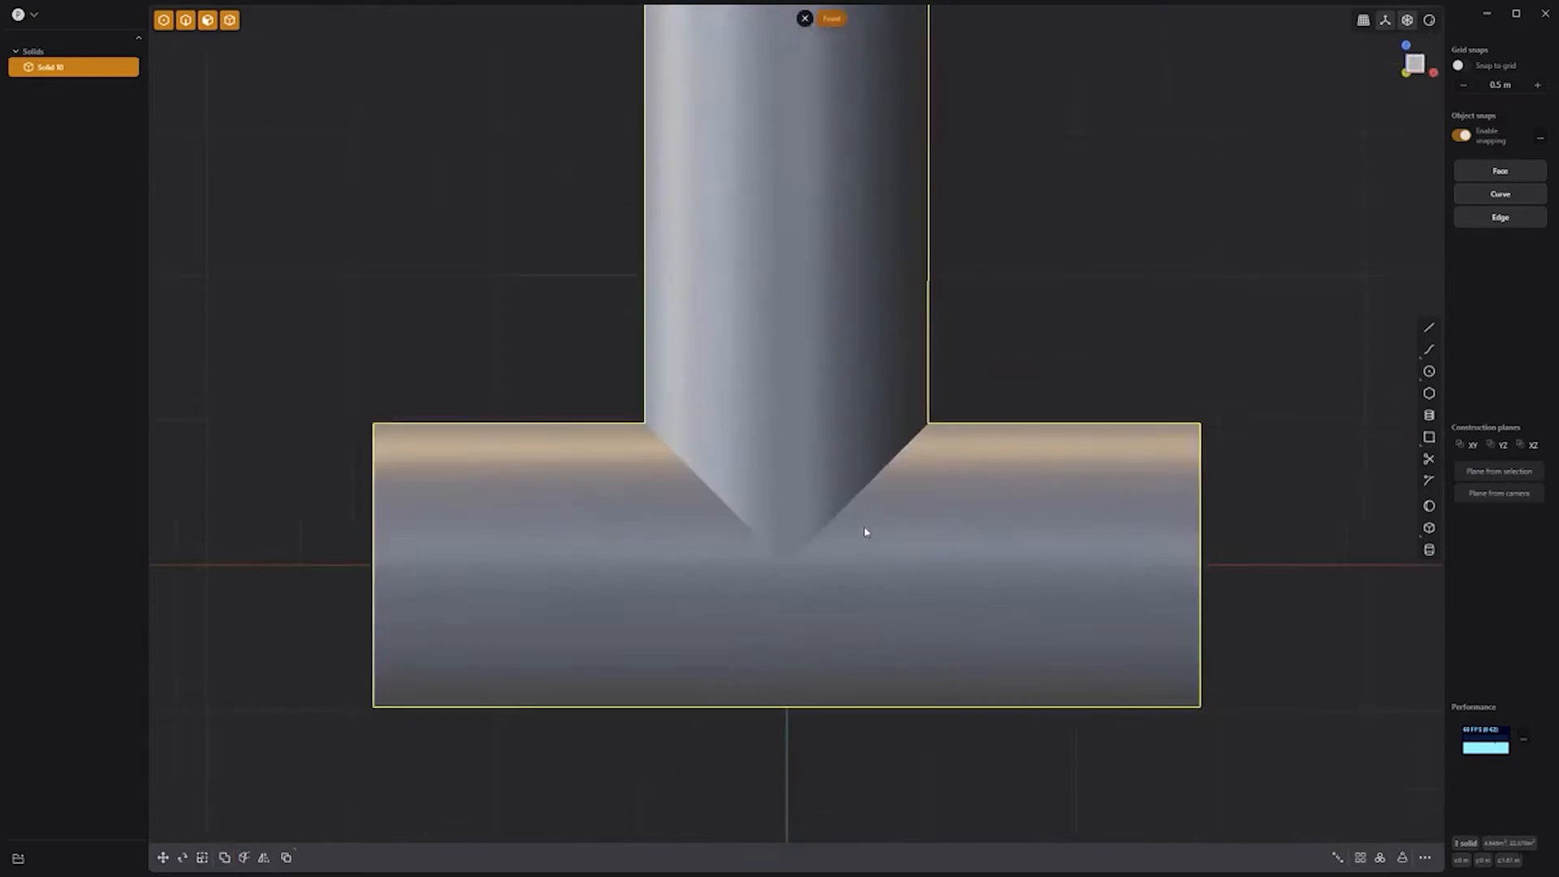
Step: Draw a 45° line from the junction, mirror it, and join both into a V curve with a rounded corner
left_click(1429, 327)
left_click(755, 580)
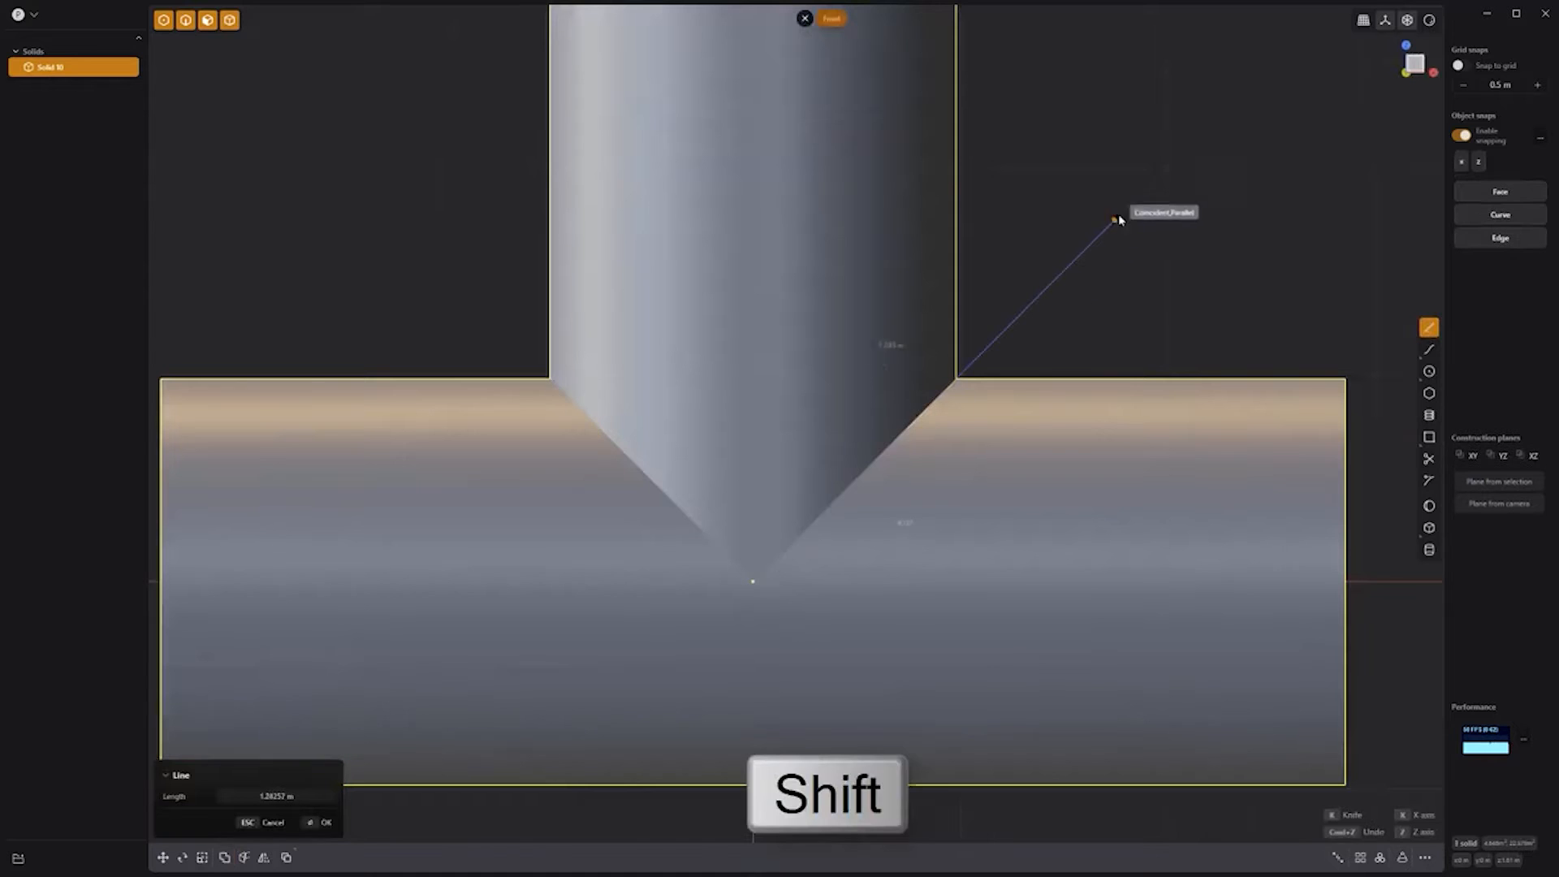
left_click(1134, 200, "shift")
key("alt+x")
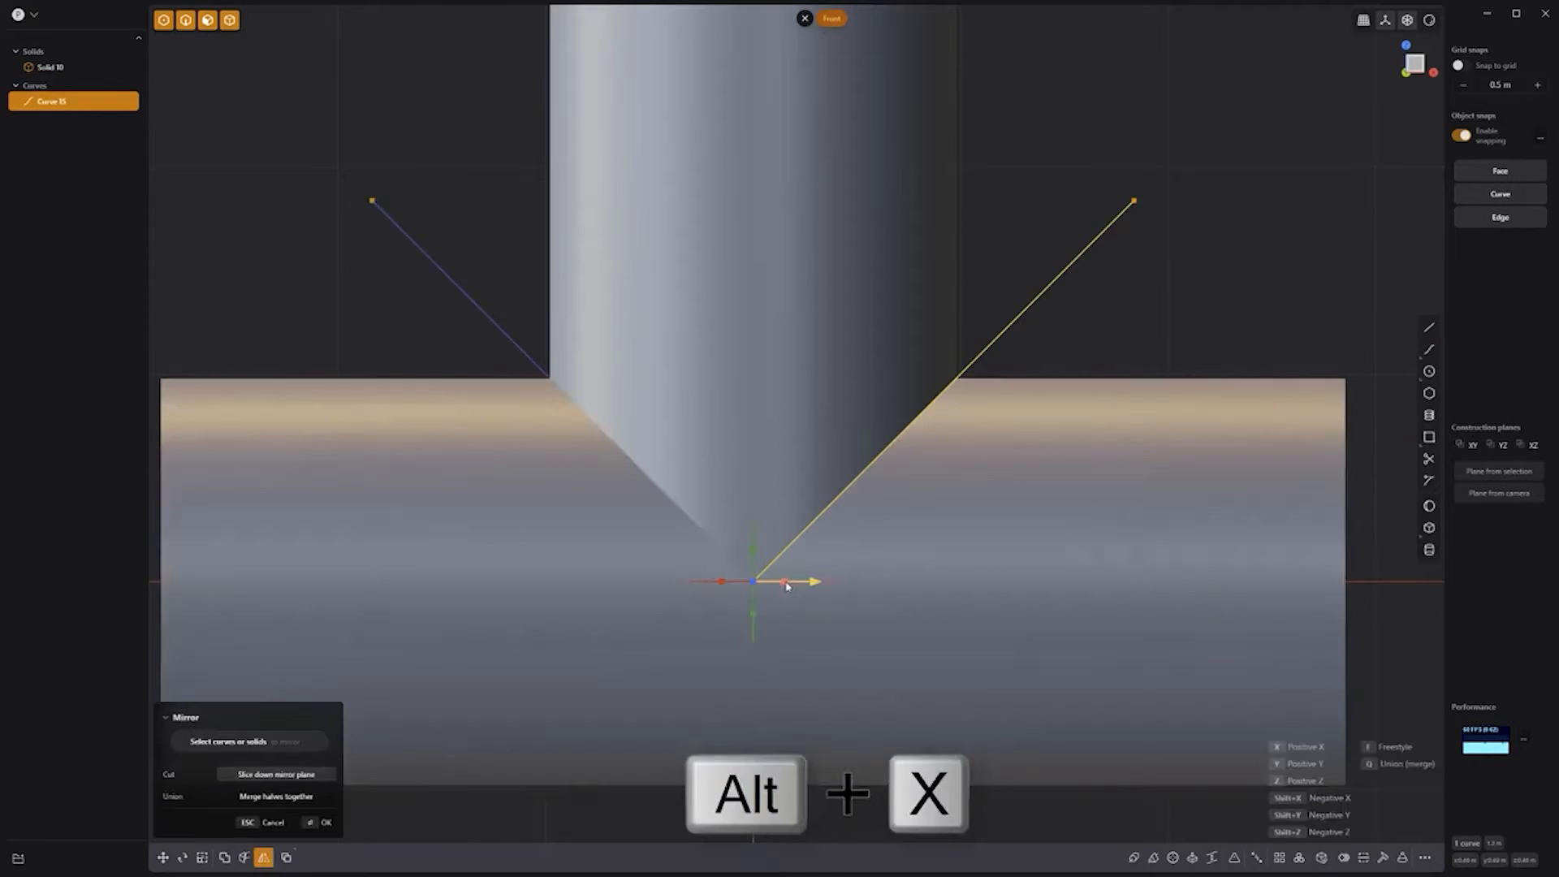
left_click(786, 586)
right_click(1095, 325)
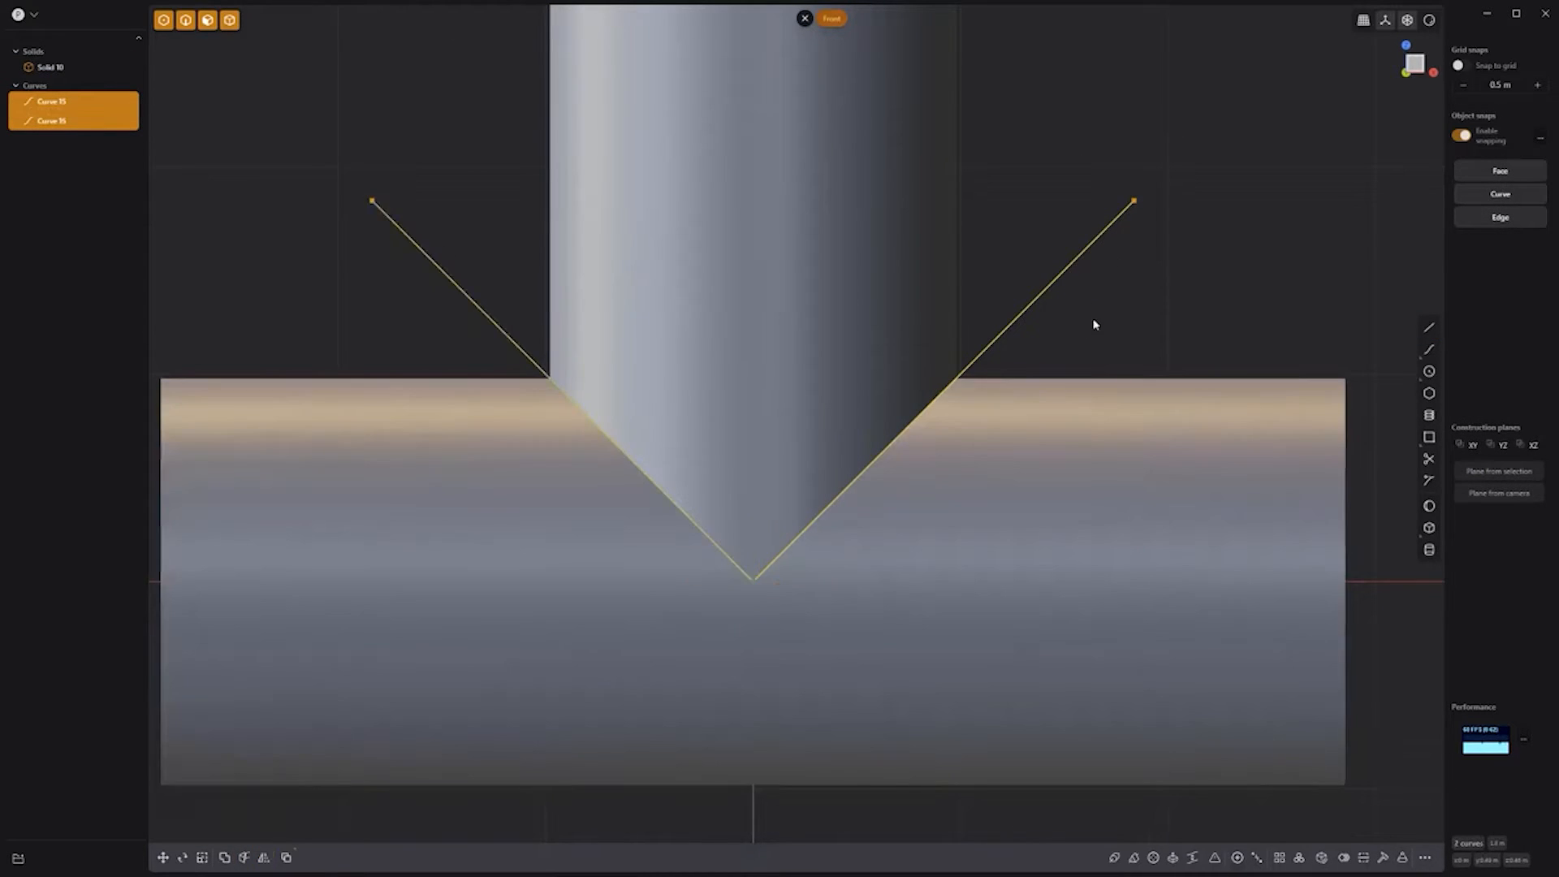
key("j")
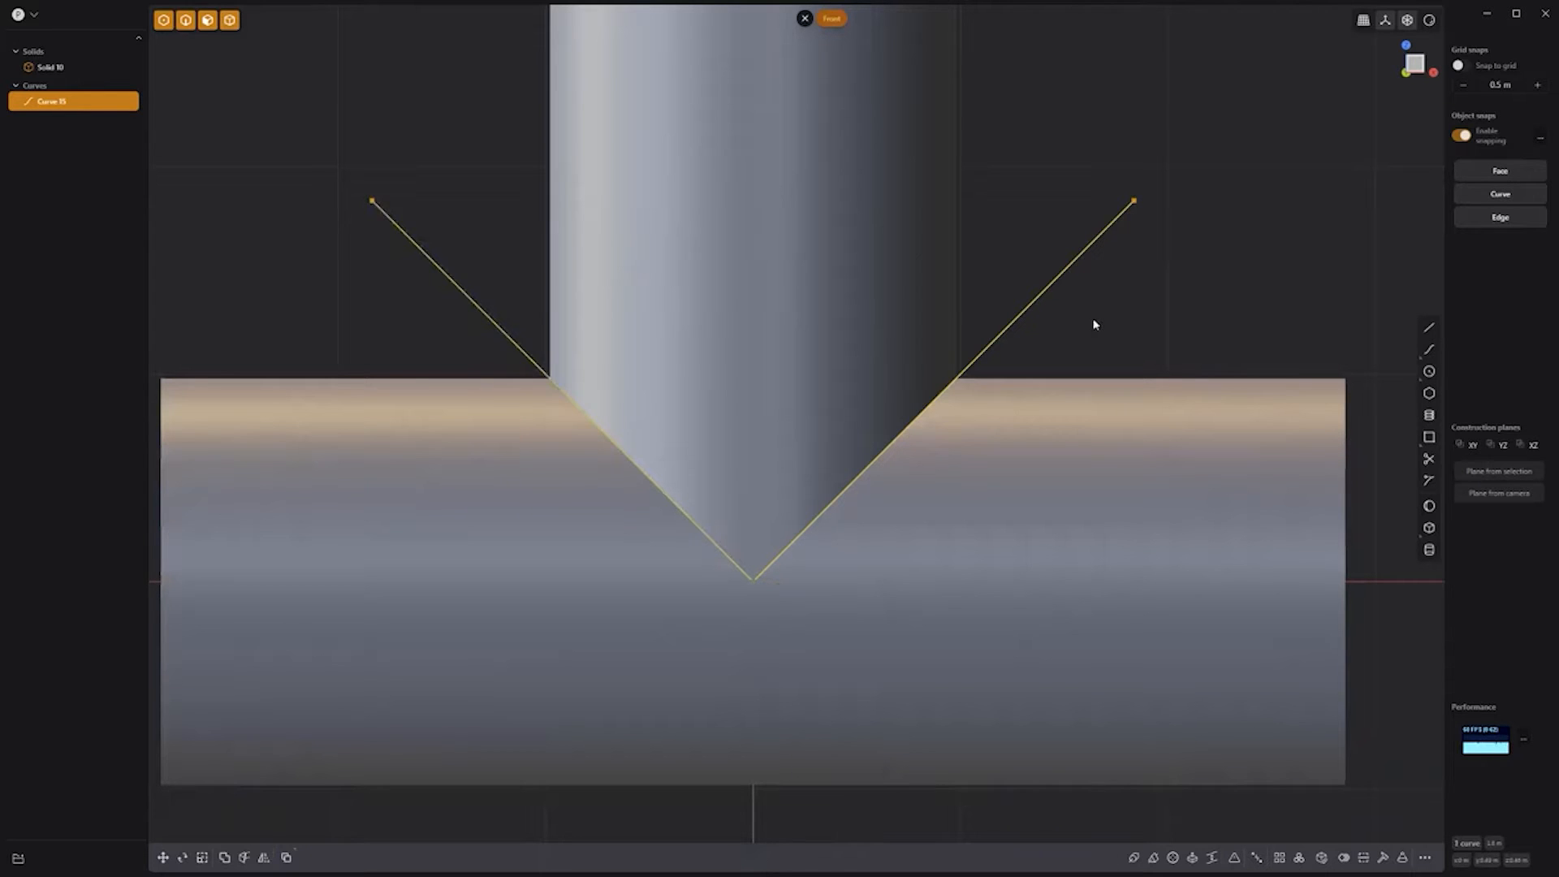
key("b")
Step: Offset the V curve to both sides, delete the original, and select the pipe with both offset curves
key("o")
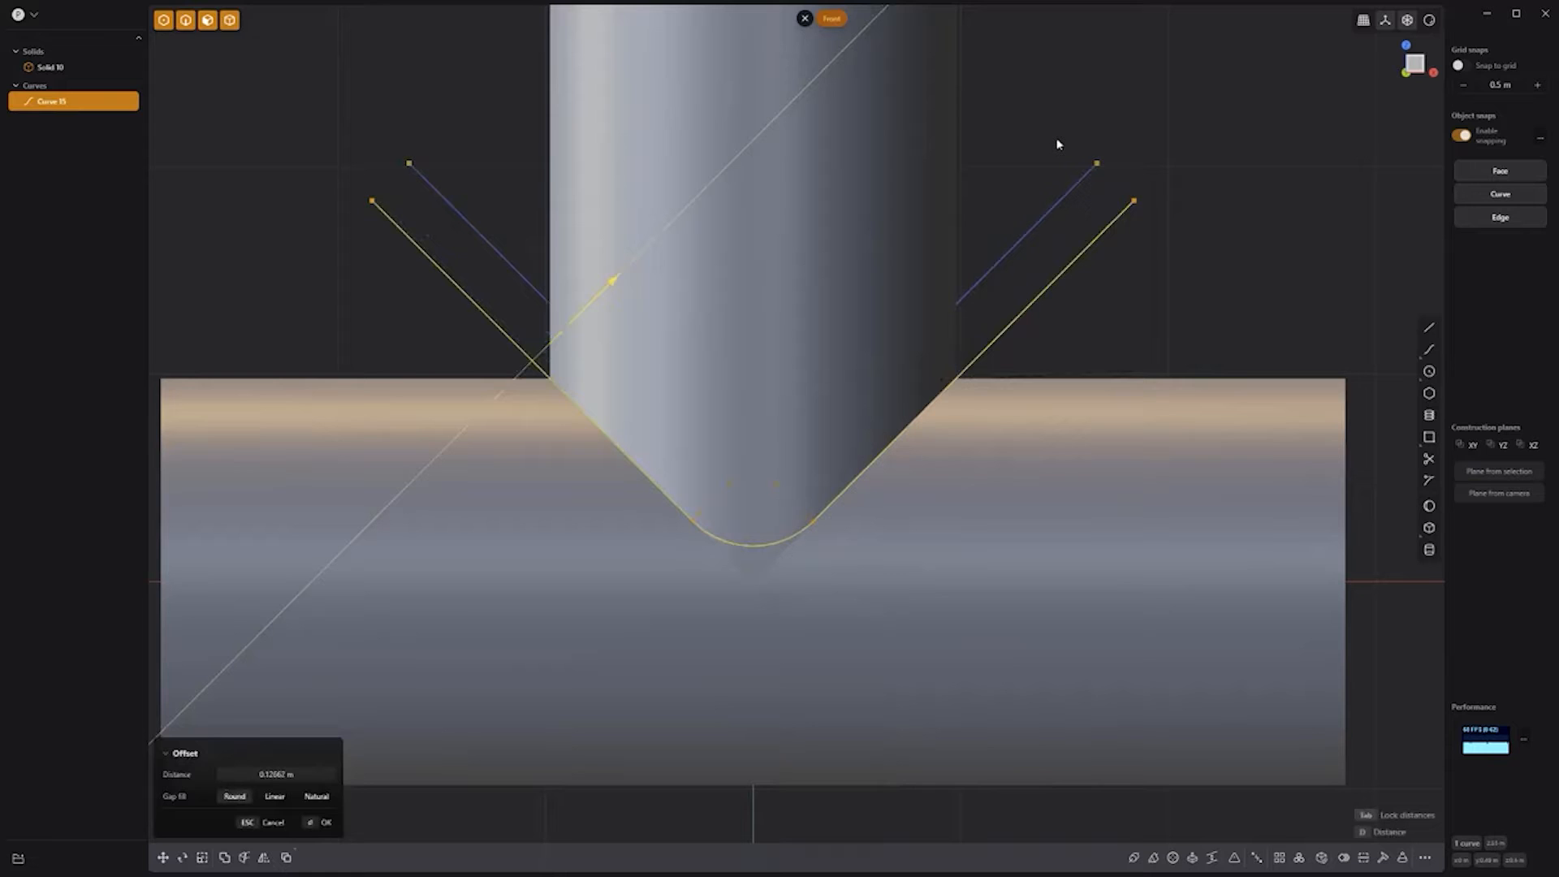
key("Tab")
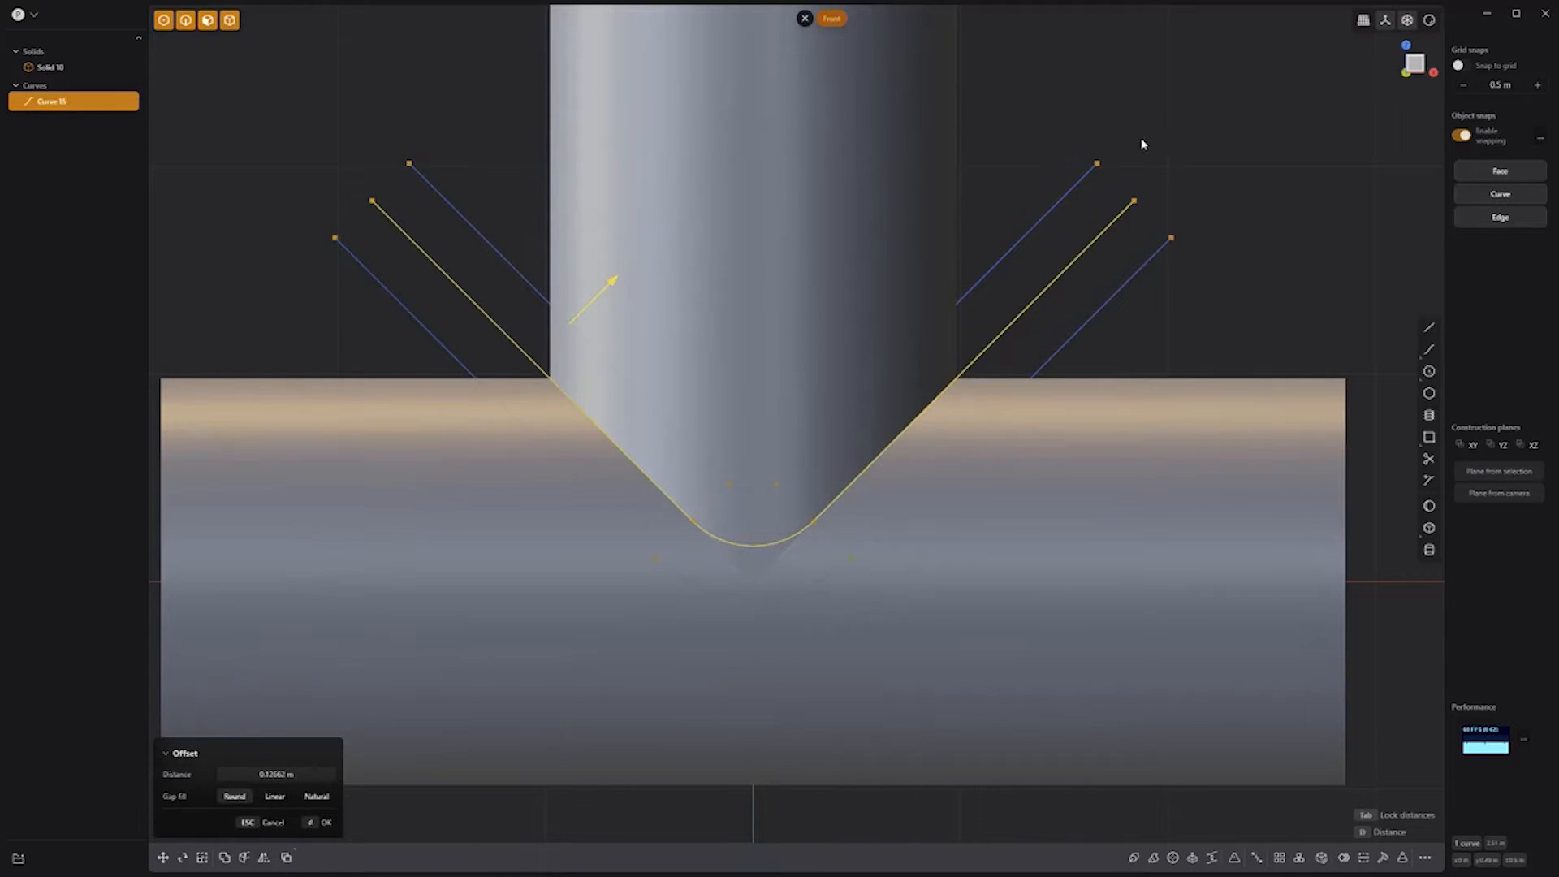
key("Return")
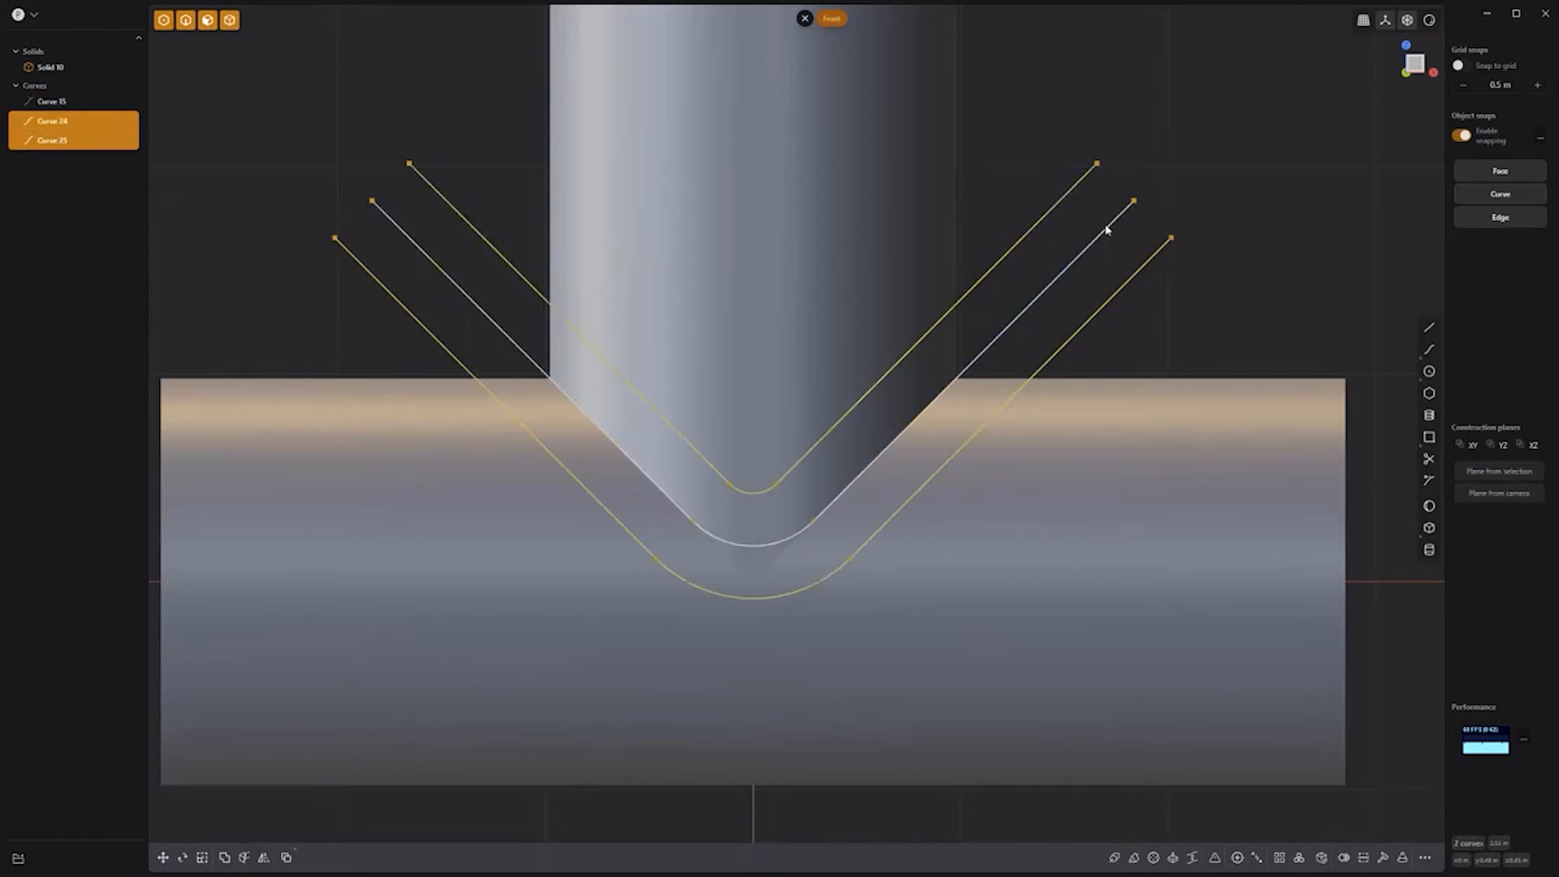
key("x")
left_click(1124, 455)
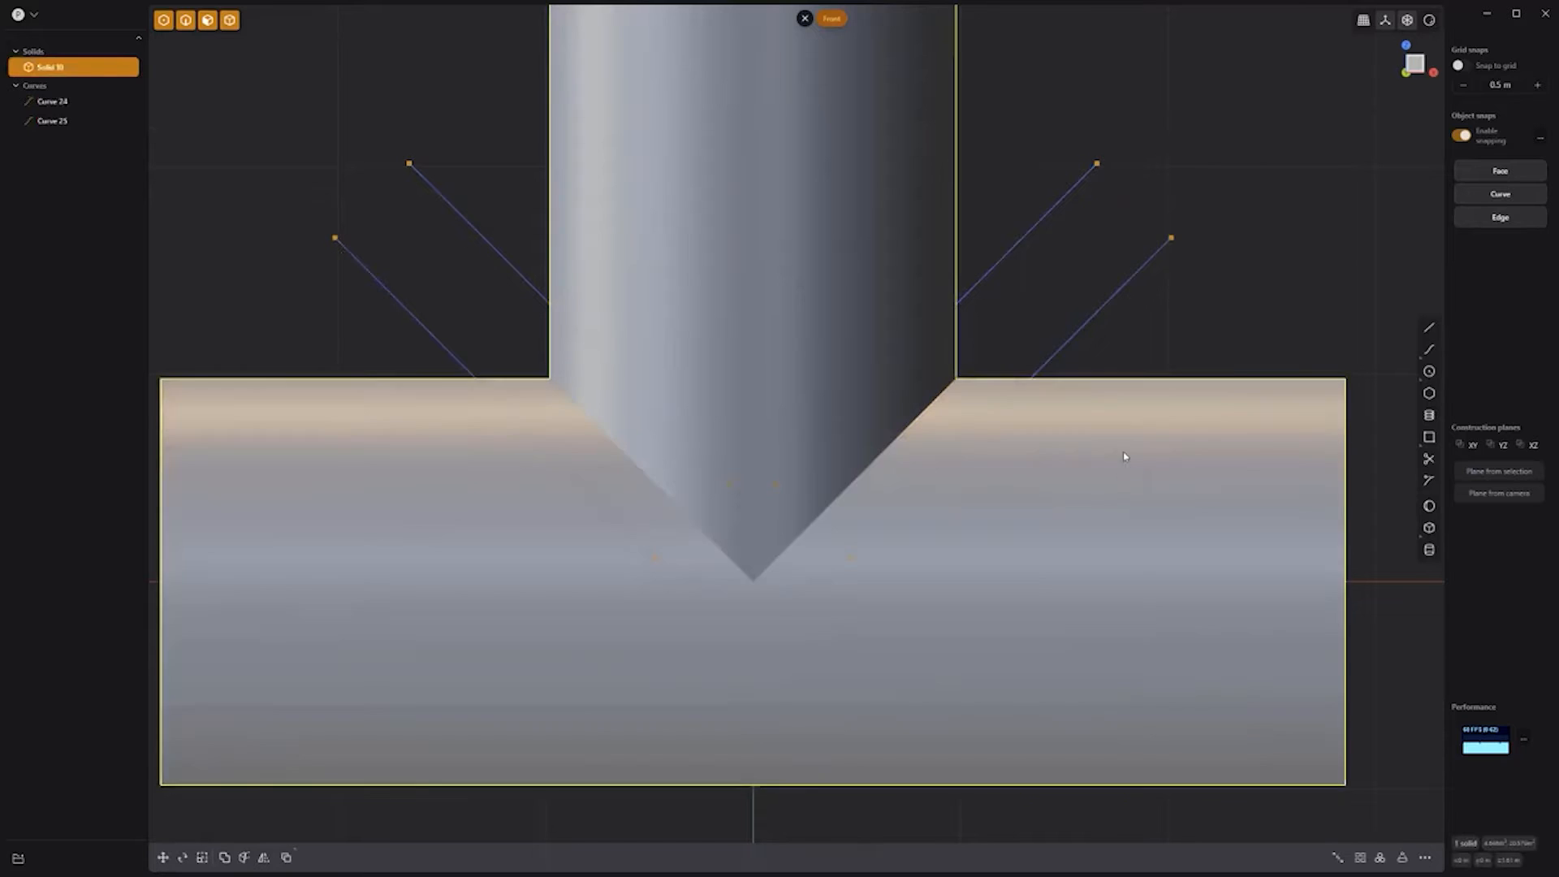
left_click(1050, 212, "shift")
left_click(1125, 284, "shift")
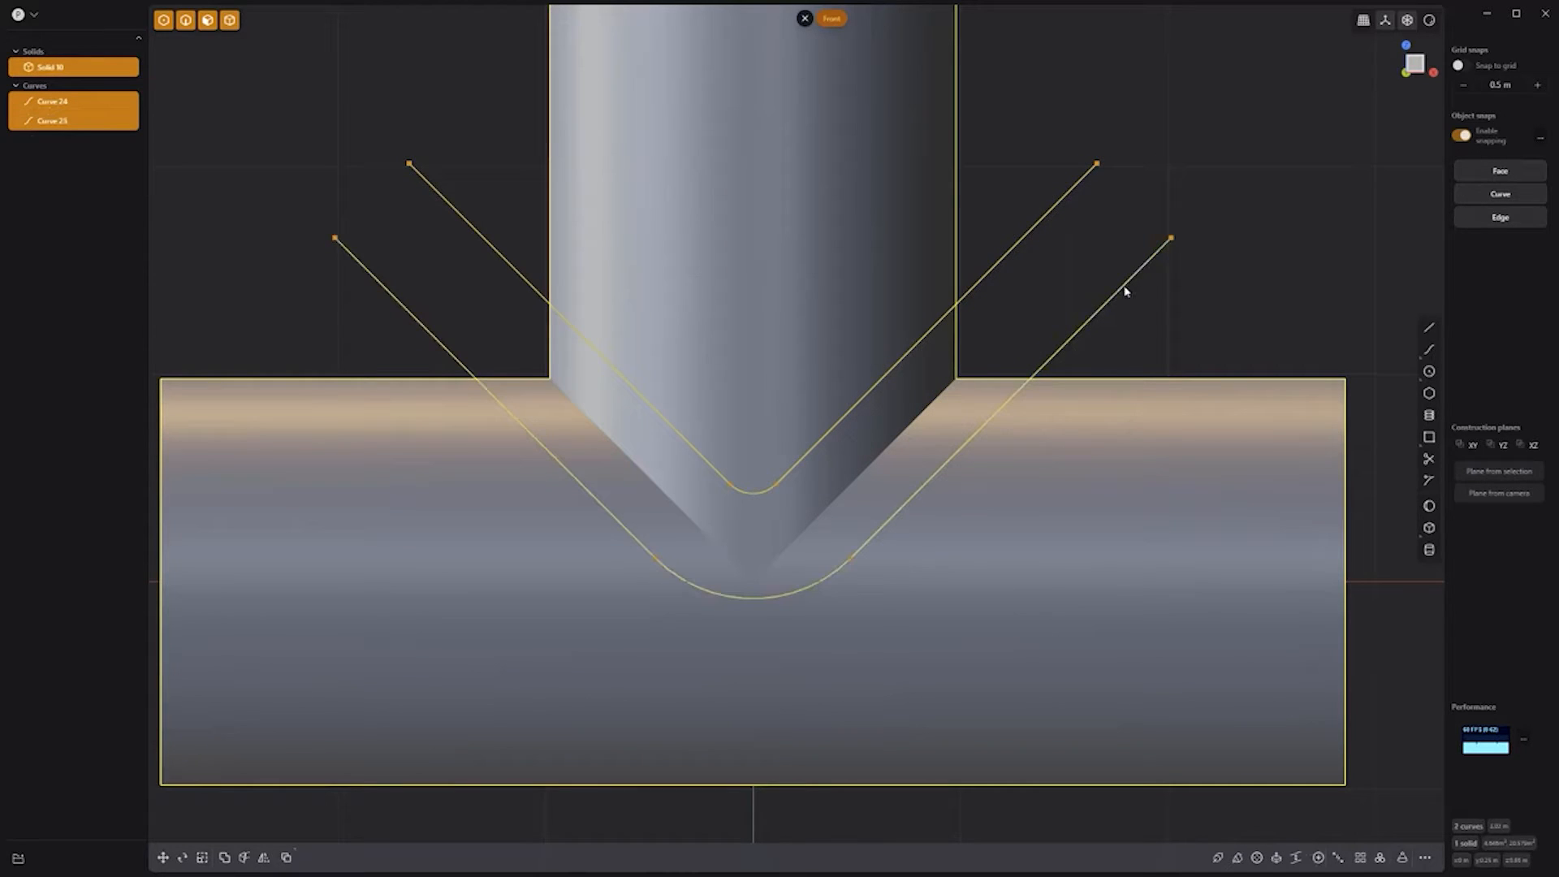
Step: Cut the pipe with the two curves, delete the V-shaped piece, and hide both offset curves
key("c")
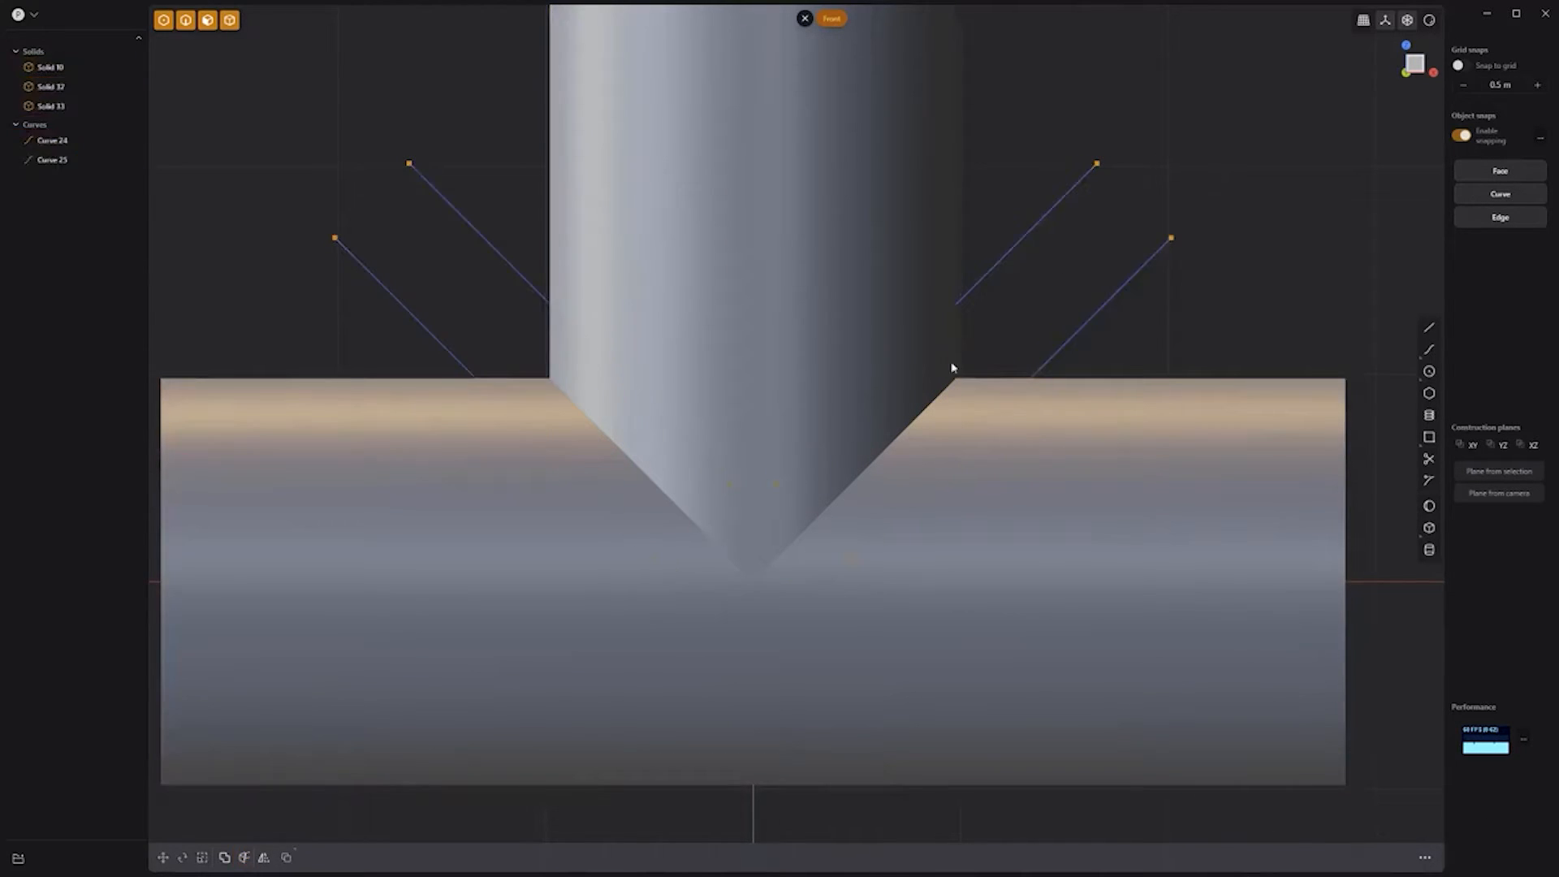
left_click(935, 379)
key("x")
left_click(97, 121)
left_click(96, 140)
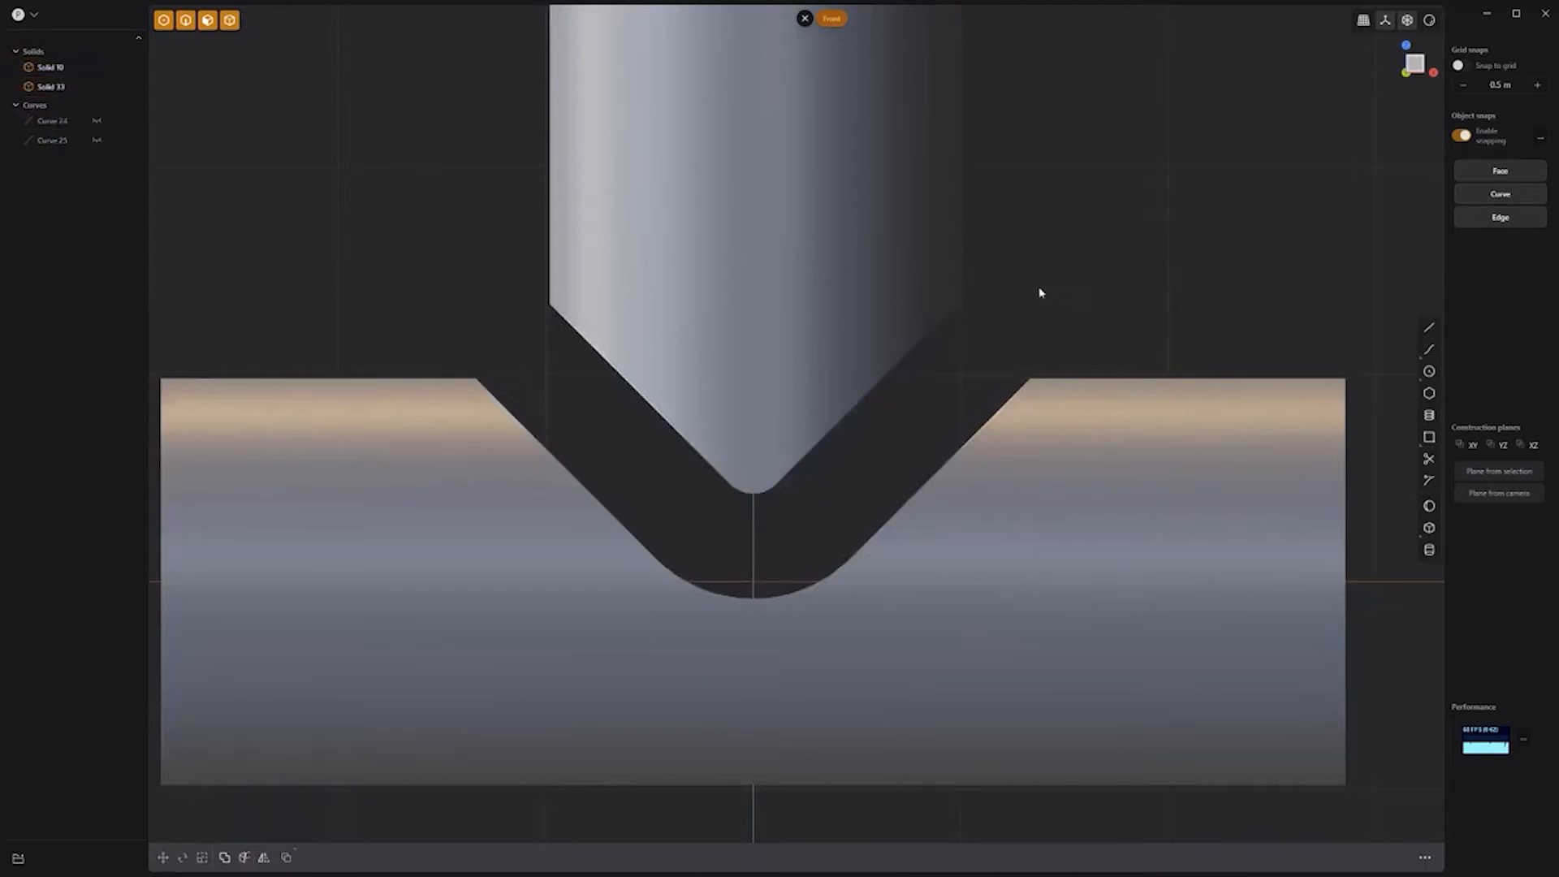
Step: Fill the notch with a smooth loft across the five groove faces as a new solid
middle_click_drag(1040, 292, 800, 355)
left_click(800, 356)
left_click(718, 418, "shift")
left_click(650, 391, "shift")
middle_click_drag(1033, 183, 1046, 267)
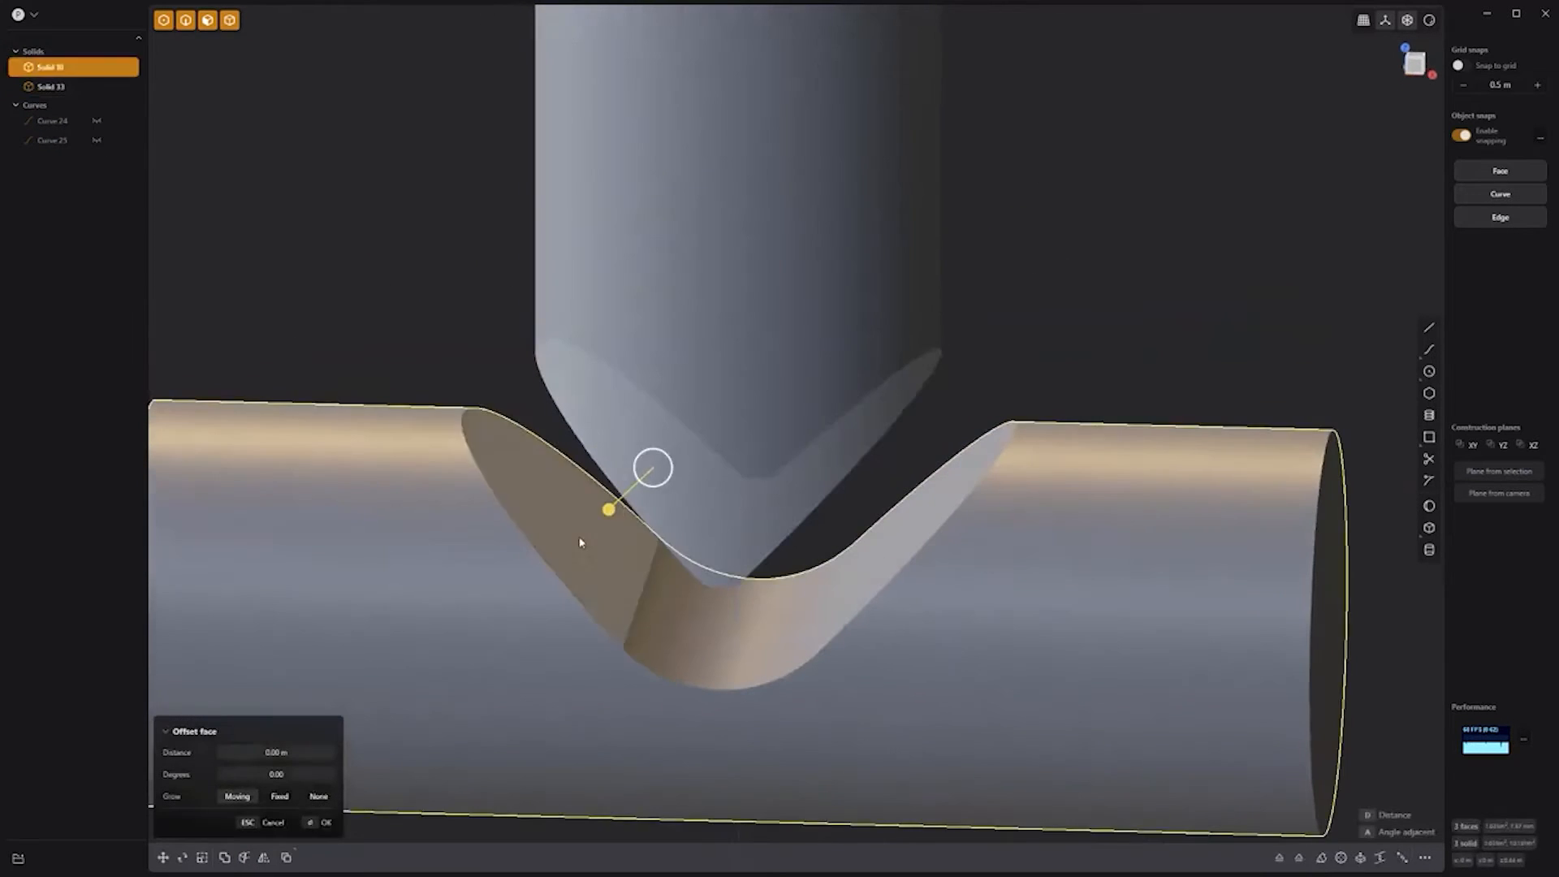
left_click(581, 540, "shift")
left_click(718, 621, "shift")
key("l")
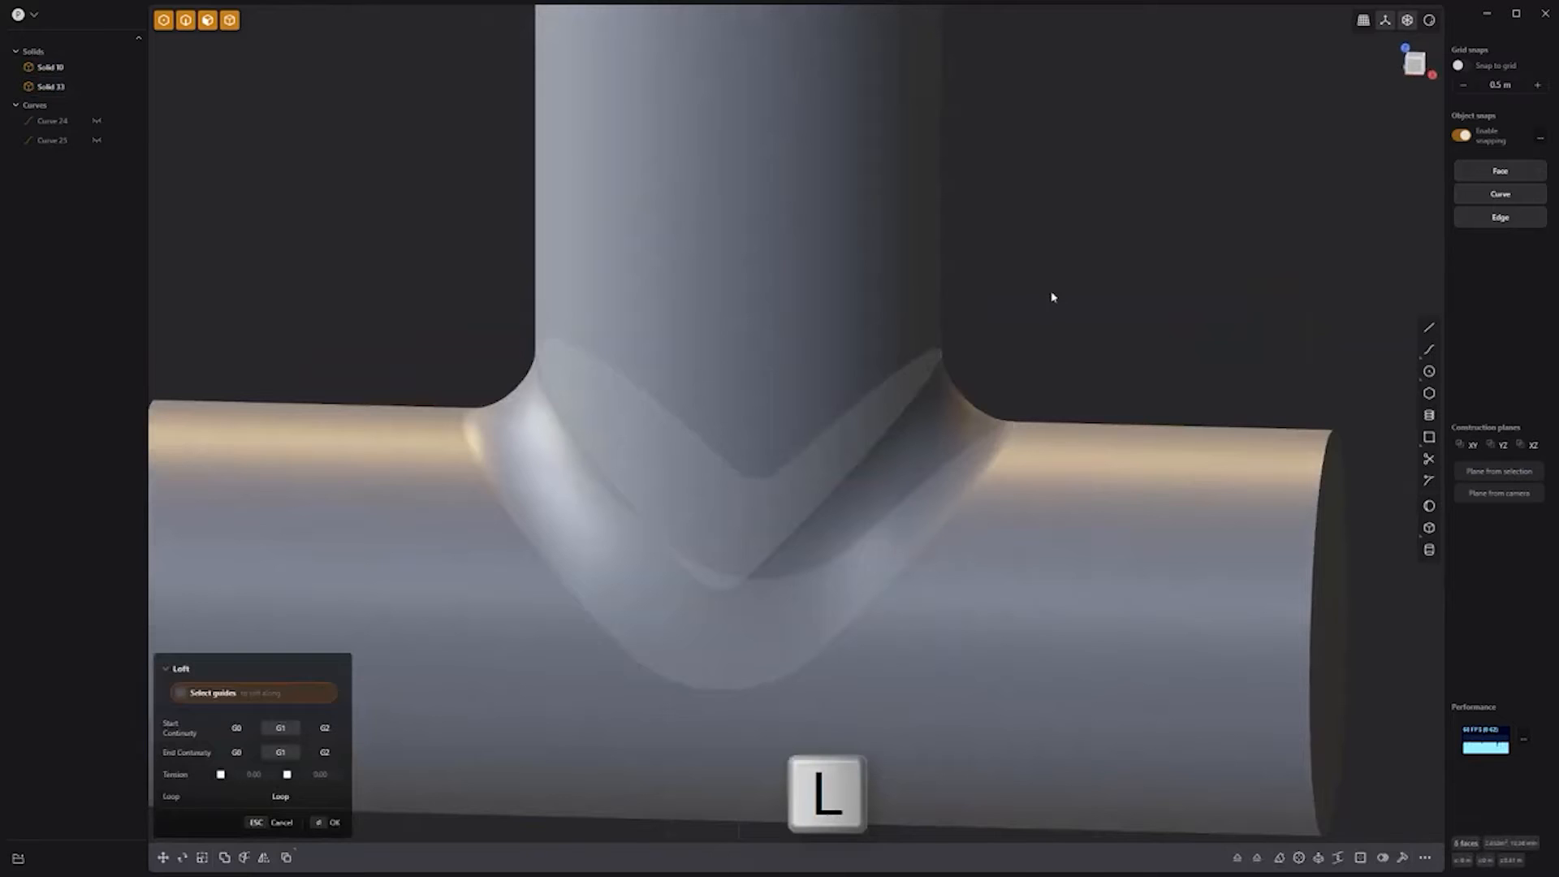
key("Return")
Step: Union the loft with the horizontal pipe into a single tee solid
left_click(1098, 532, "shift")
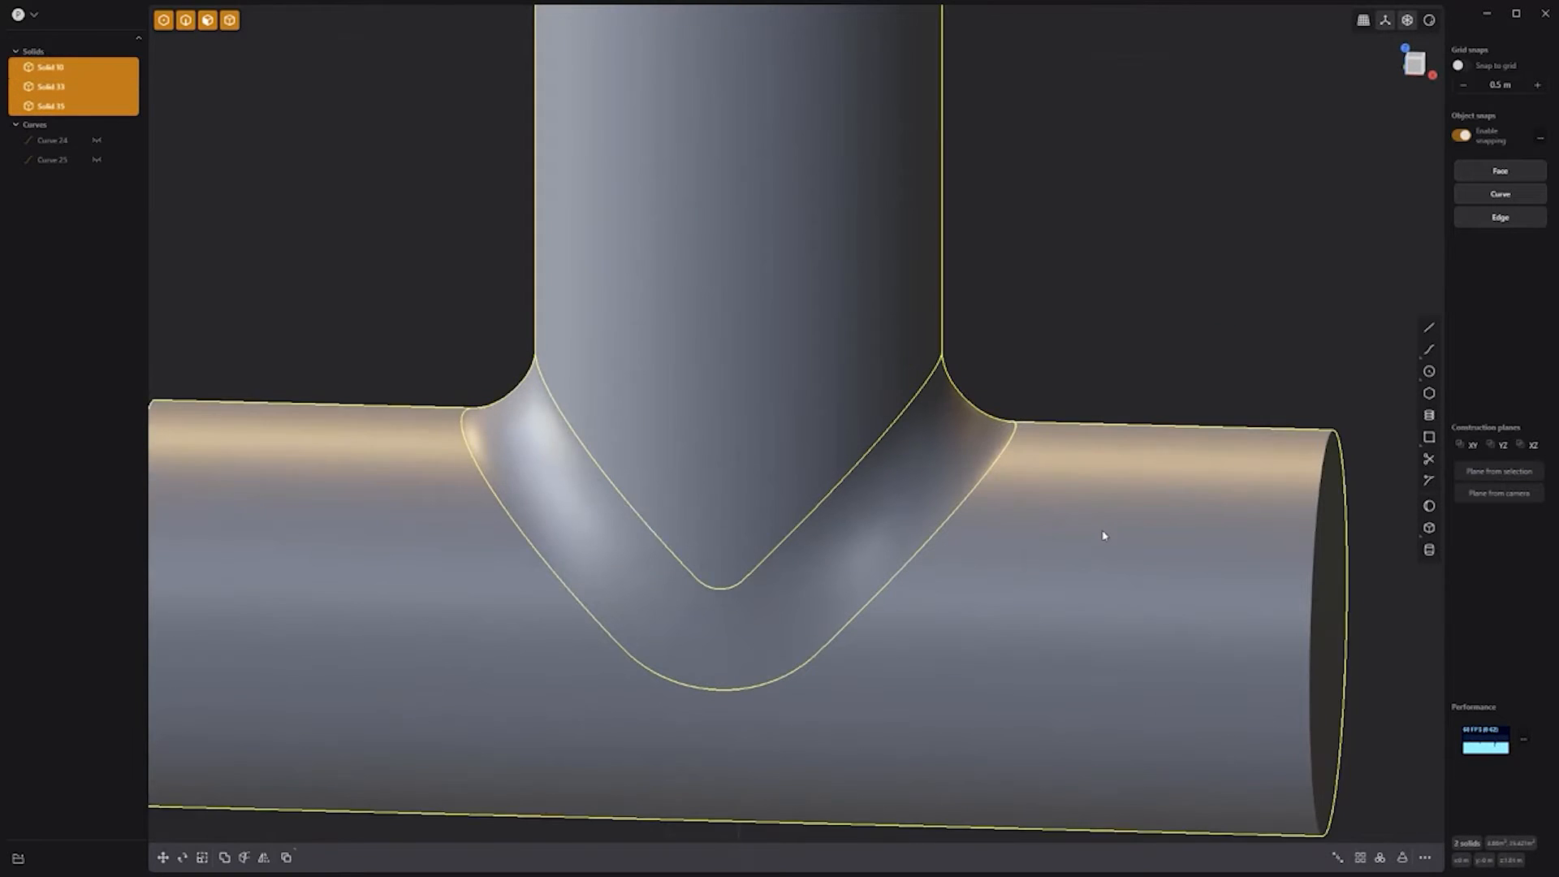
key("q")
key("q")
right_click(1099, 274)
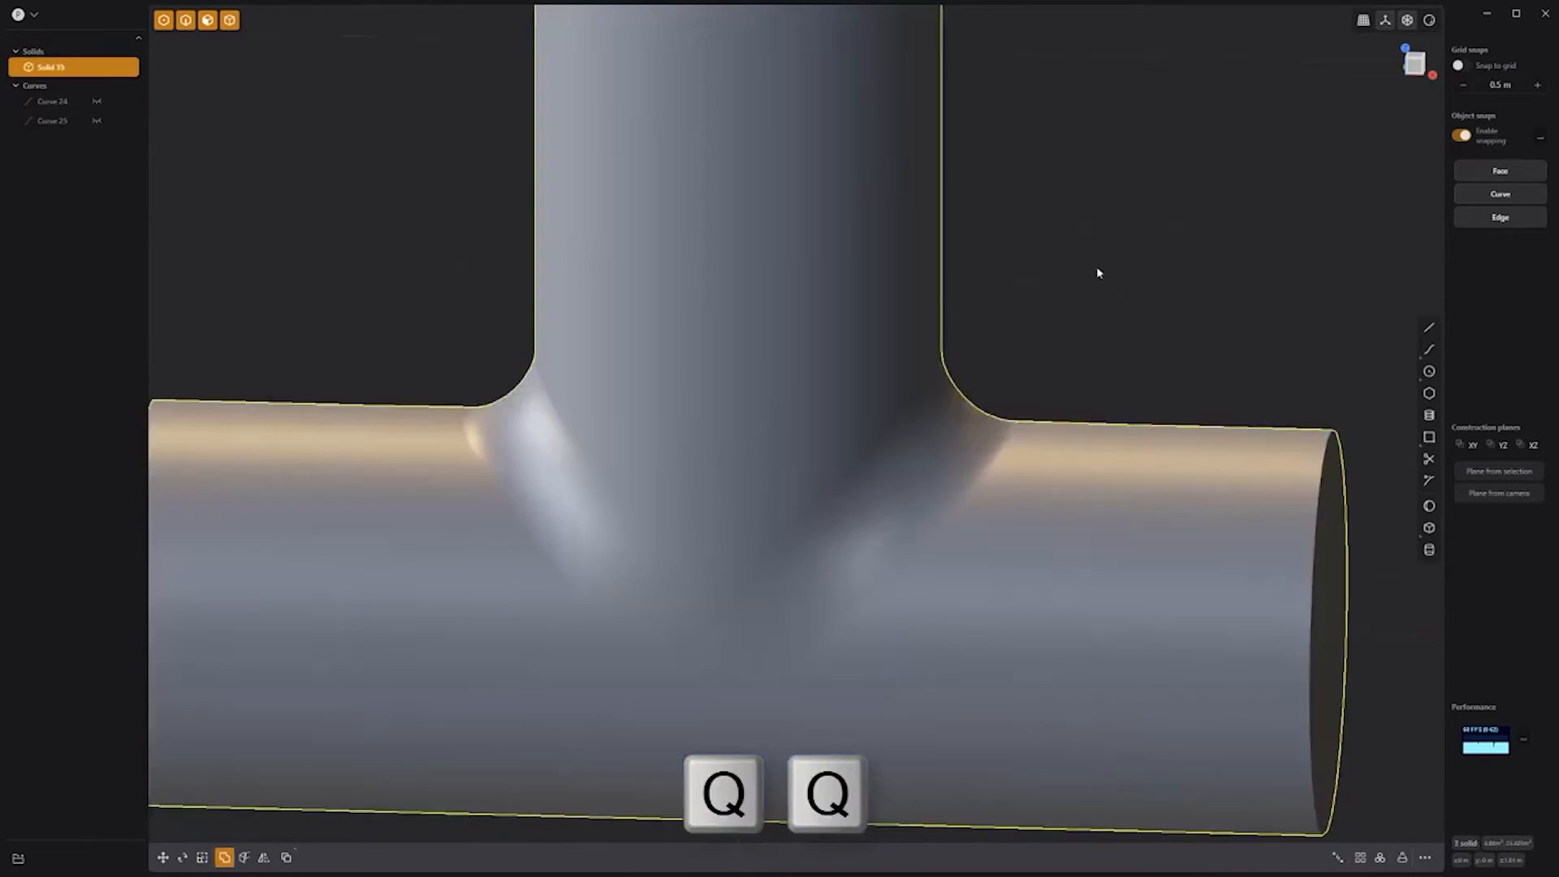
left_click(1101, 277)
Step: Hollow the tee through both horizontal pipe ends and the branch top with a dragged wall thickness
scroll(1102, 277, "down", 3)
scroll(1117, 272, "down", 2)
middle_click_drag(1130, 332, 1014, 345)
left_click(1012, 609)
left_click(1013, 609)
middle_click_drag(1012, 609, 1193, 597)
left_click(592, 518, "shift")
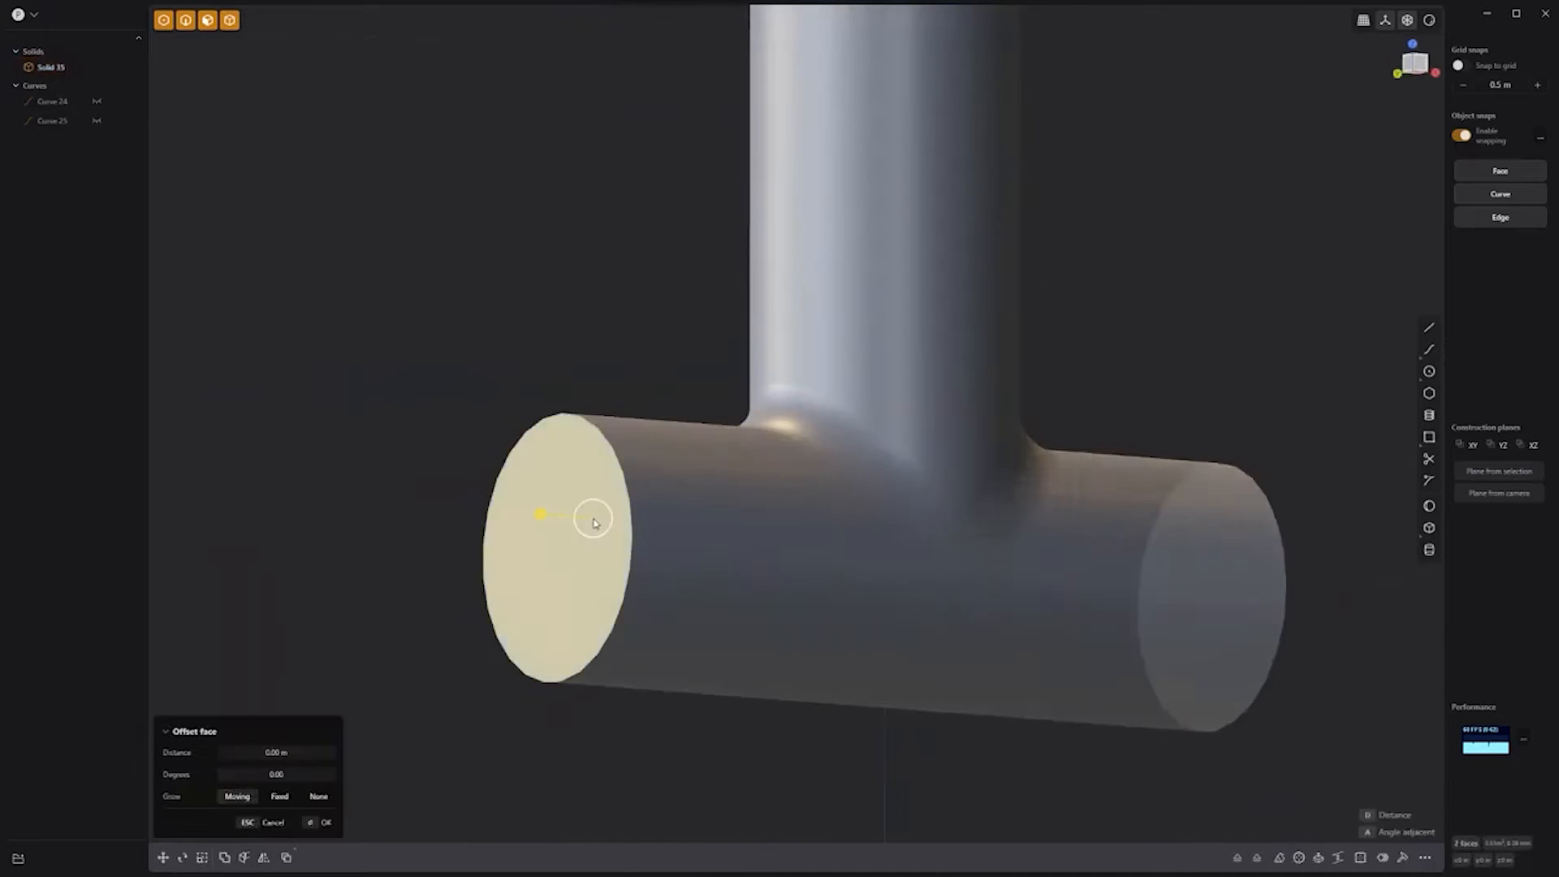
middle_click_drag(1217, 316, 1124, 440)
left_click(776, 227, "shift")
left_click(1338, 857)
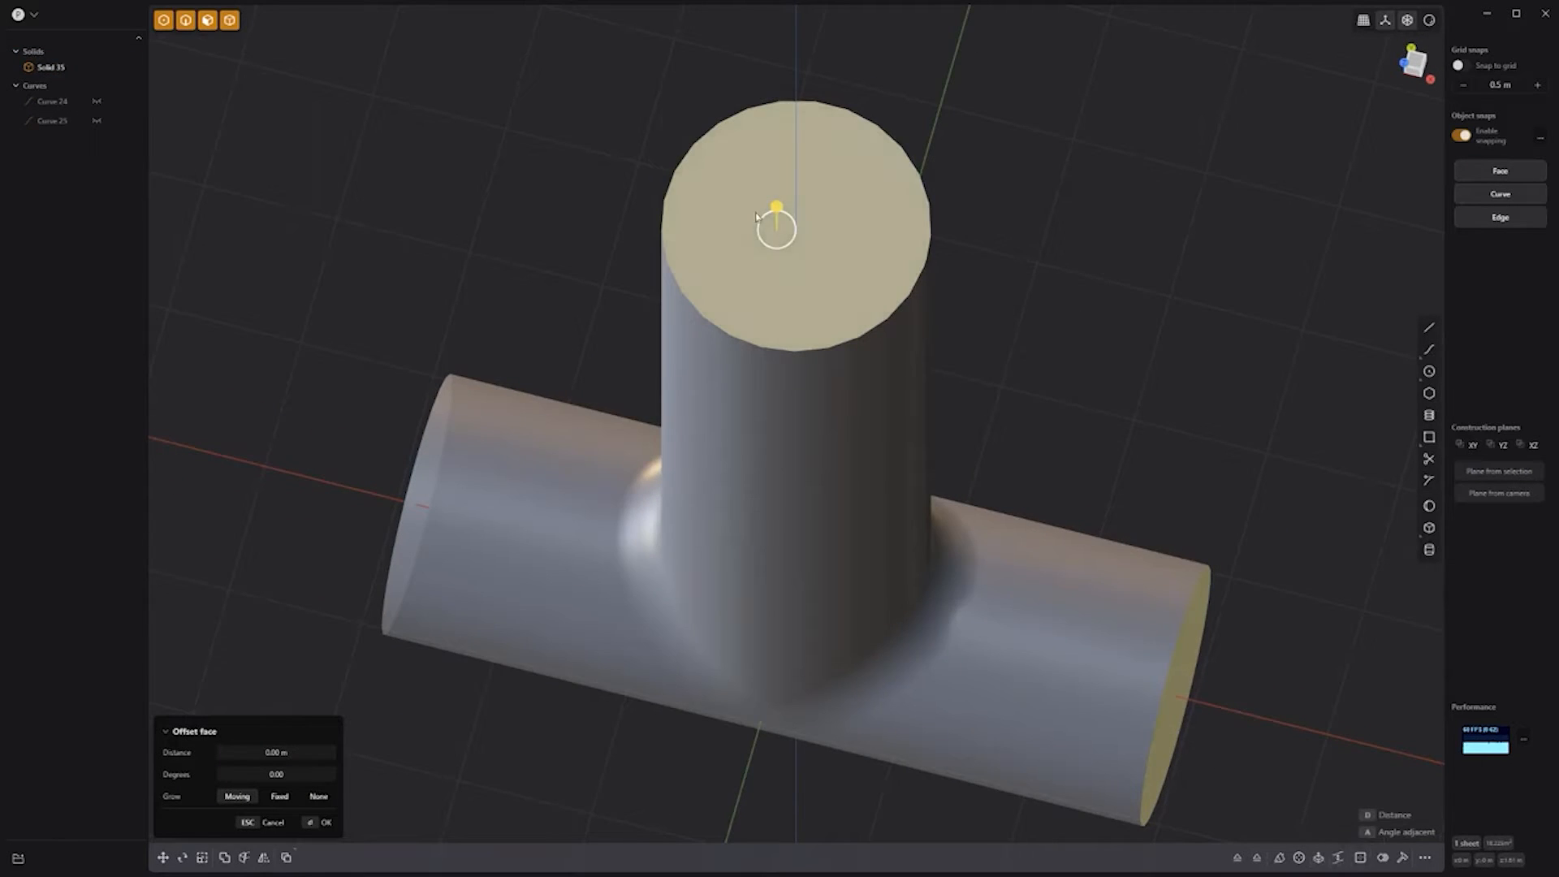
left_click_drag(1172, 697, 1164, 693)
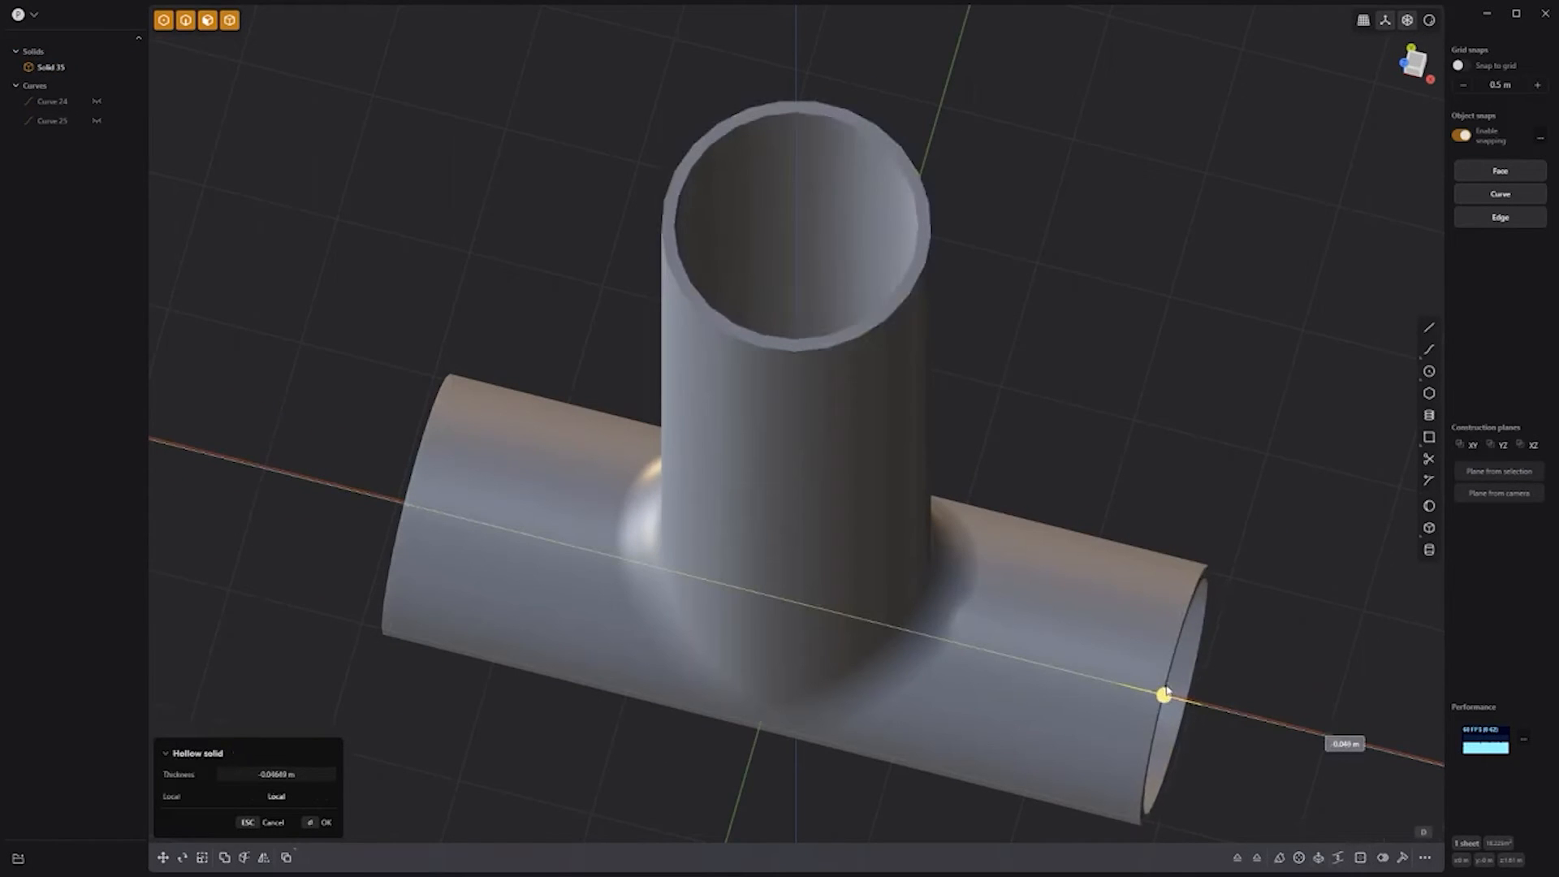
right_click(1202, 498)
Step: Give the tee pipe a copper shading look
mouse_move(1113, 456)
middle_mouse_down()
mouse_move(1125, 300)
mouse_move(1263, 317)
mouse_move(1079, 247)
mouse_move(1047, 260)
middle_mouse_up()
left_click(1428, 22)
mouse_move(1428, 23)
left_click(1407, 67)
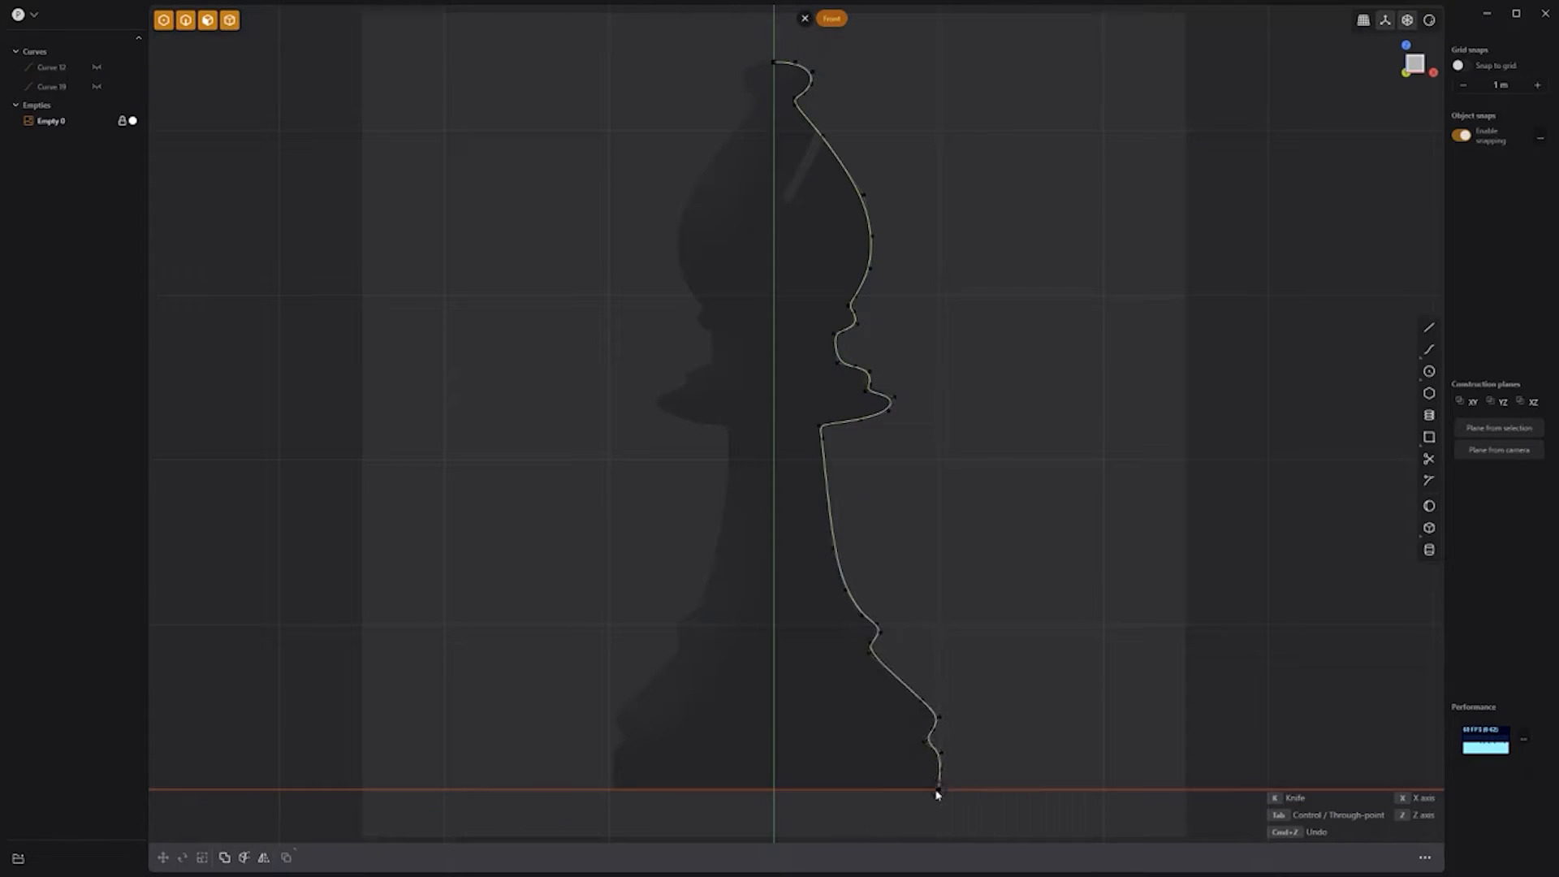
Step: Close and finish the bishop profile curve, then hide the reference image
left_click(774, 789)
right_click(774, 789)
left_click(96, 141)
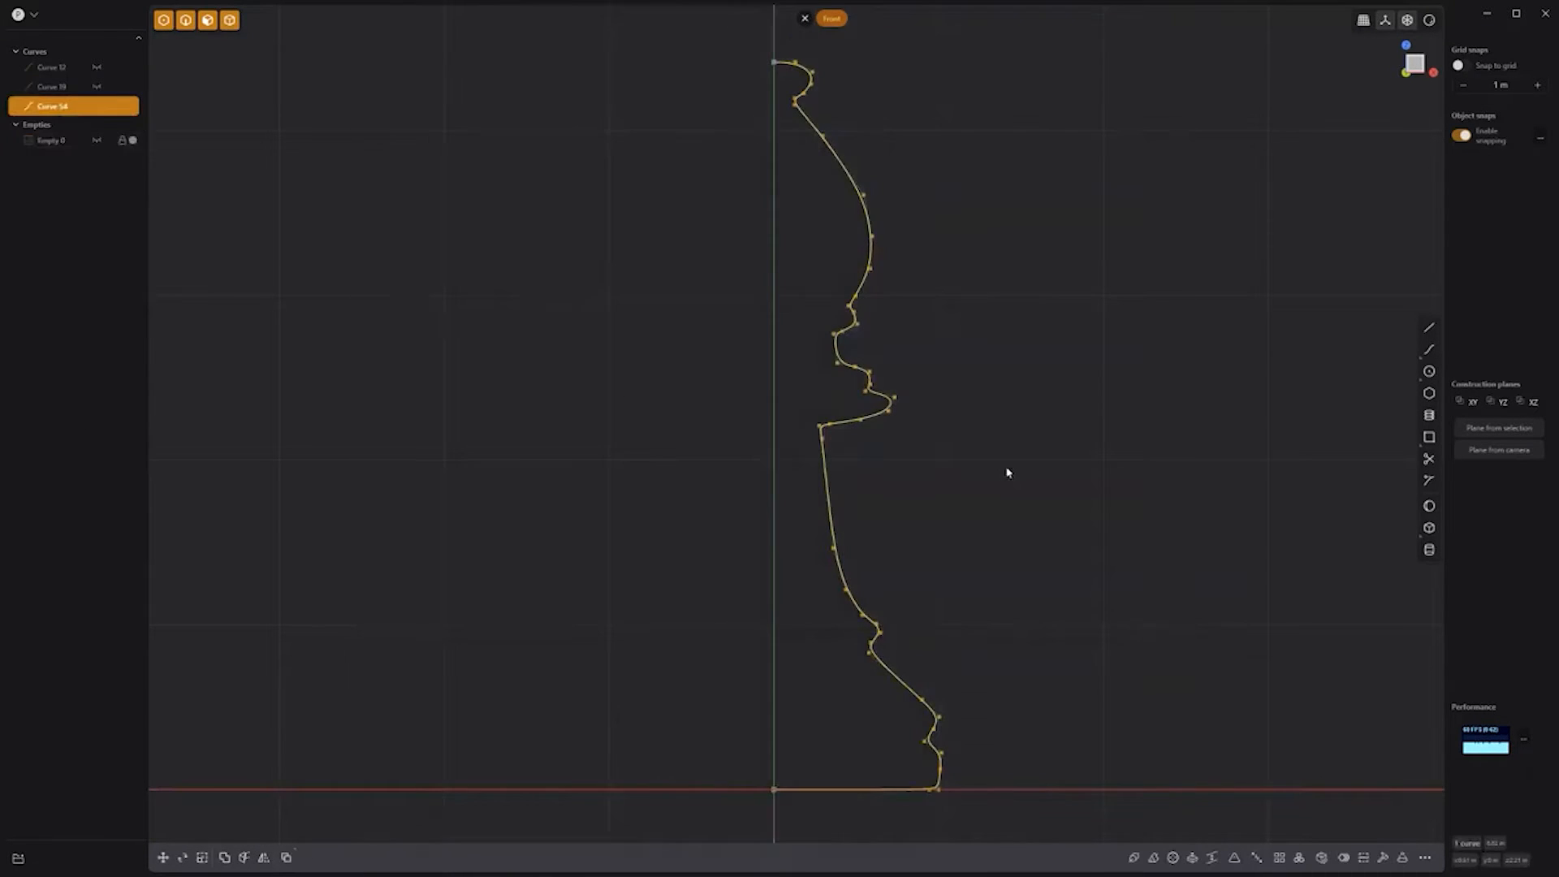
left_click(986, 485)
Step: Revolve the profile curve around the vertical axis into the bishop solid
left_click(829, 504)
left_click(1170, 861)
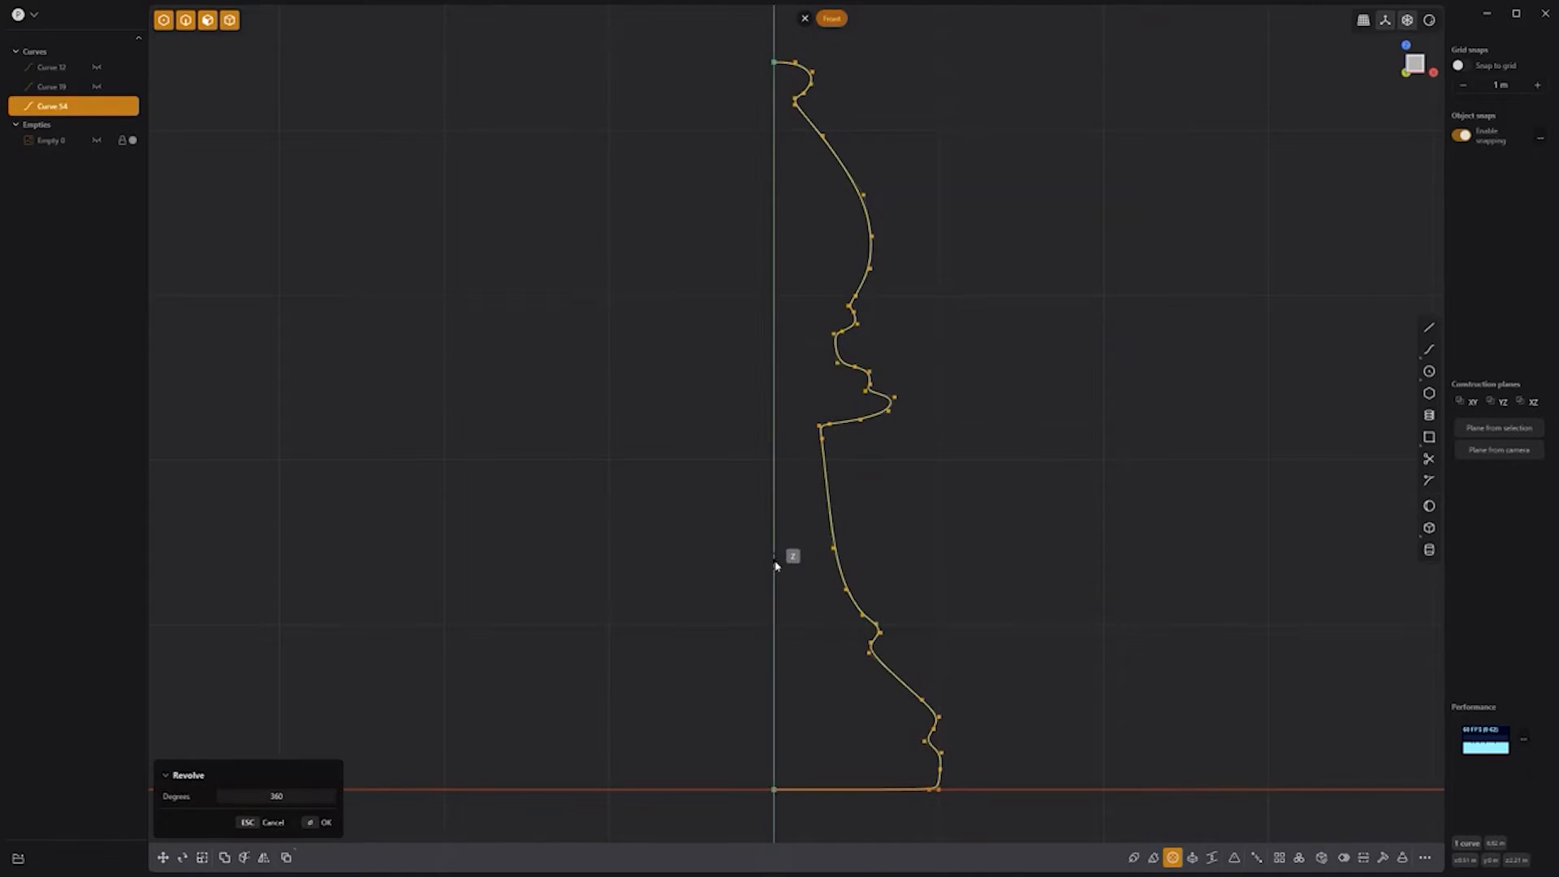
left_click(773, 561)
left_click(773, 619)
right_click(1009, 560)
left_click(1016, 374)
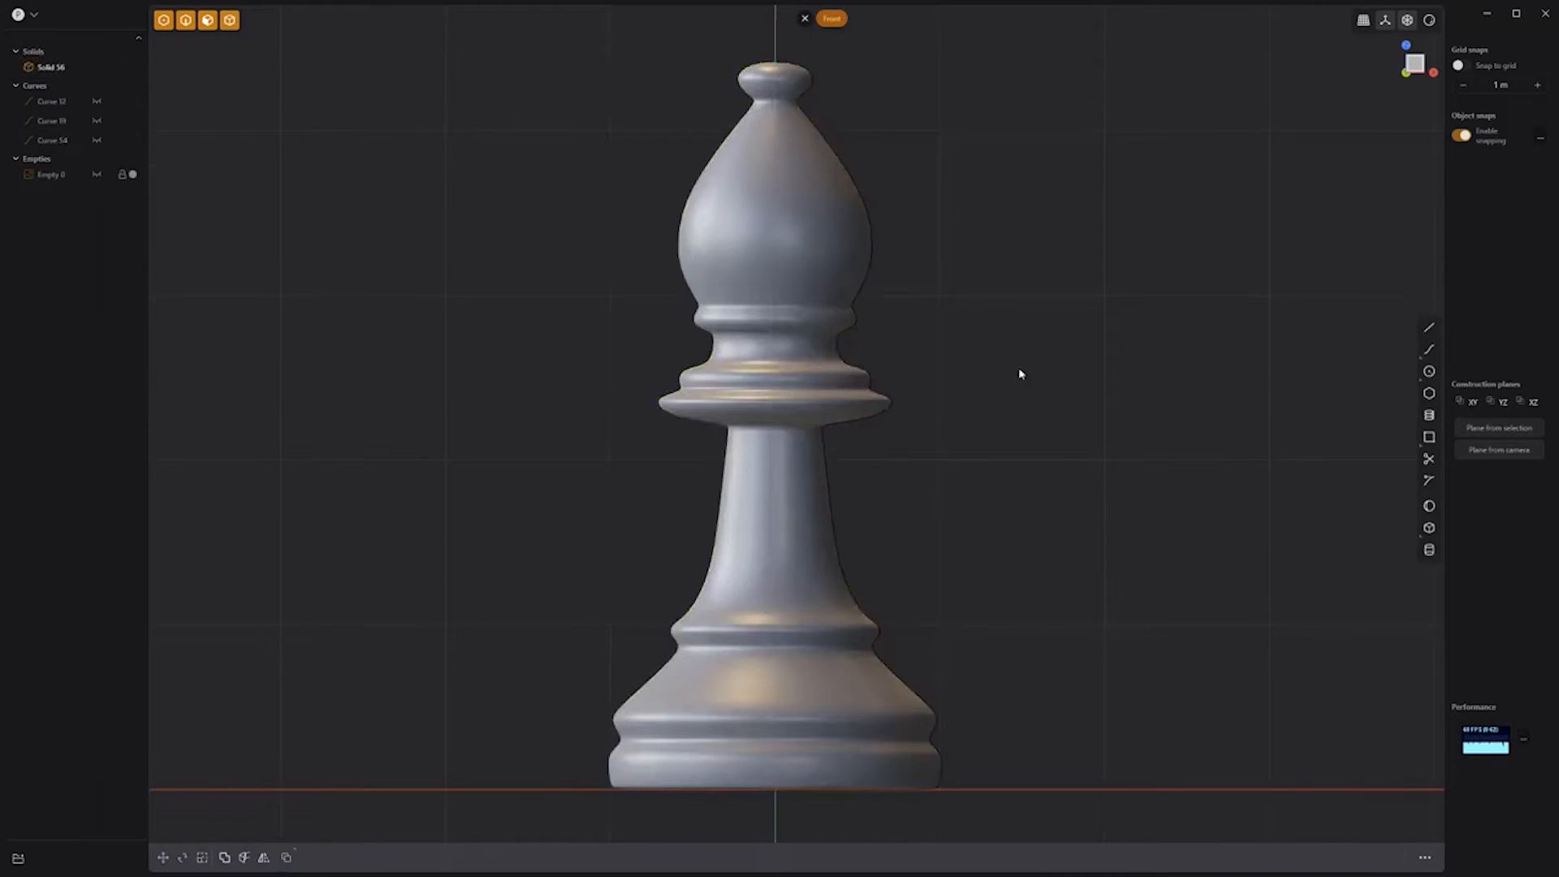
Step: Cut a diagonal slot into the bishop's head with a thickened line and remove the uncut original
left_click(1429, 328)
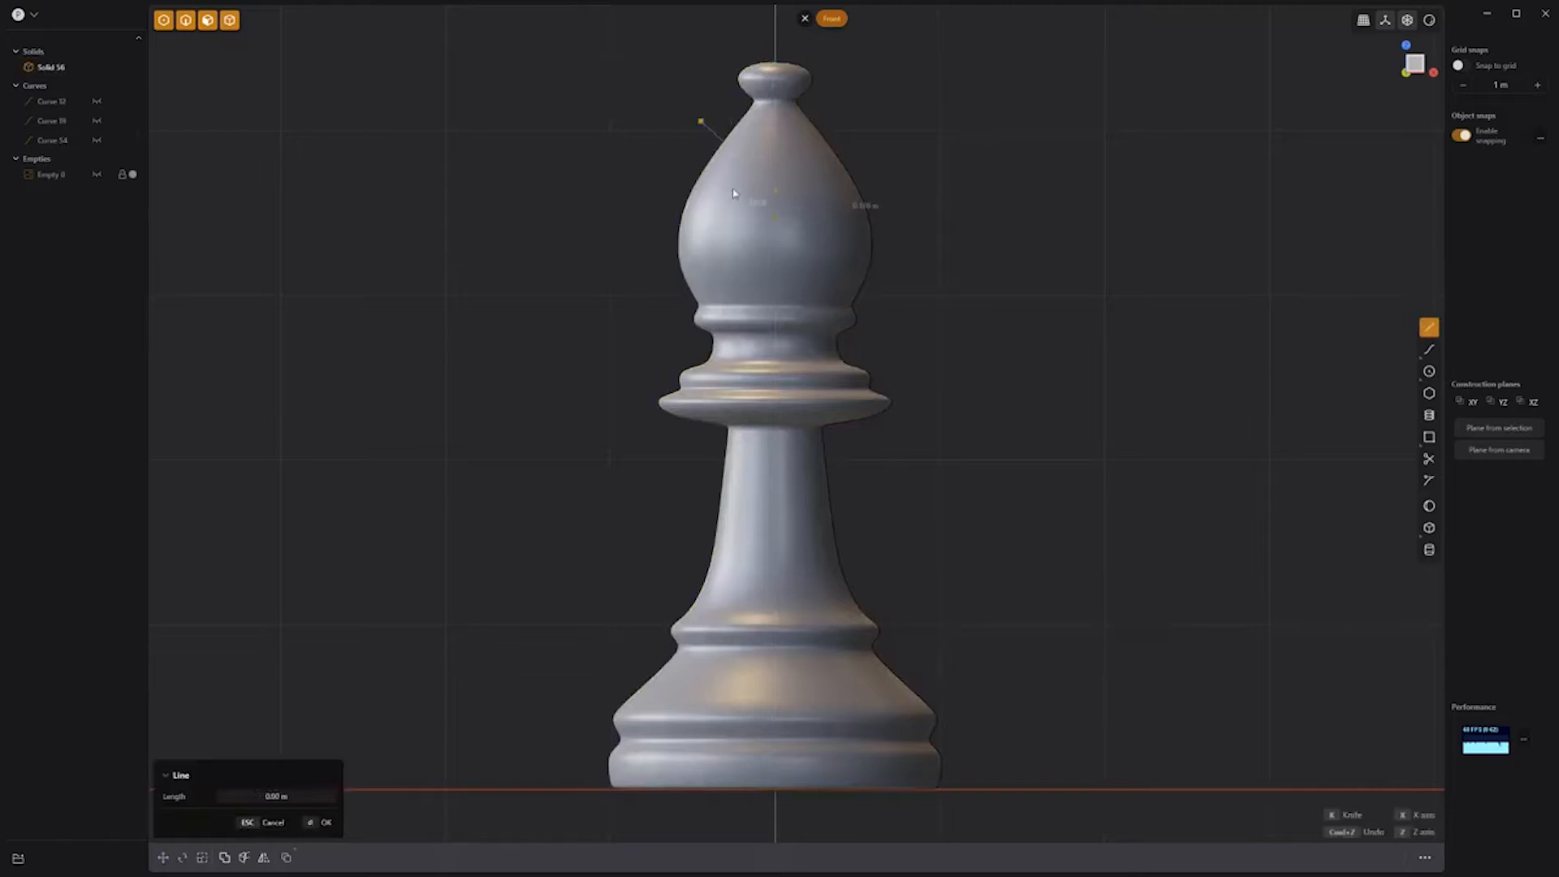
left_click(693, 140)
key("b")
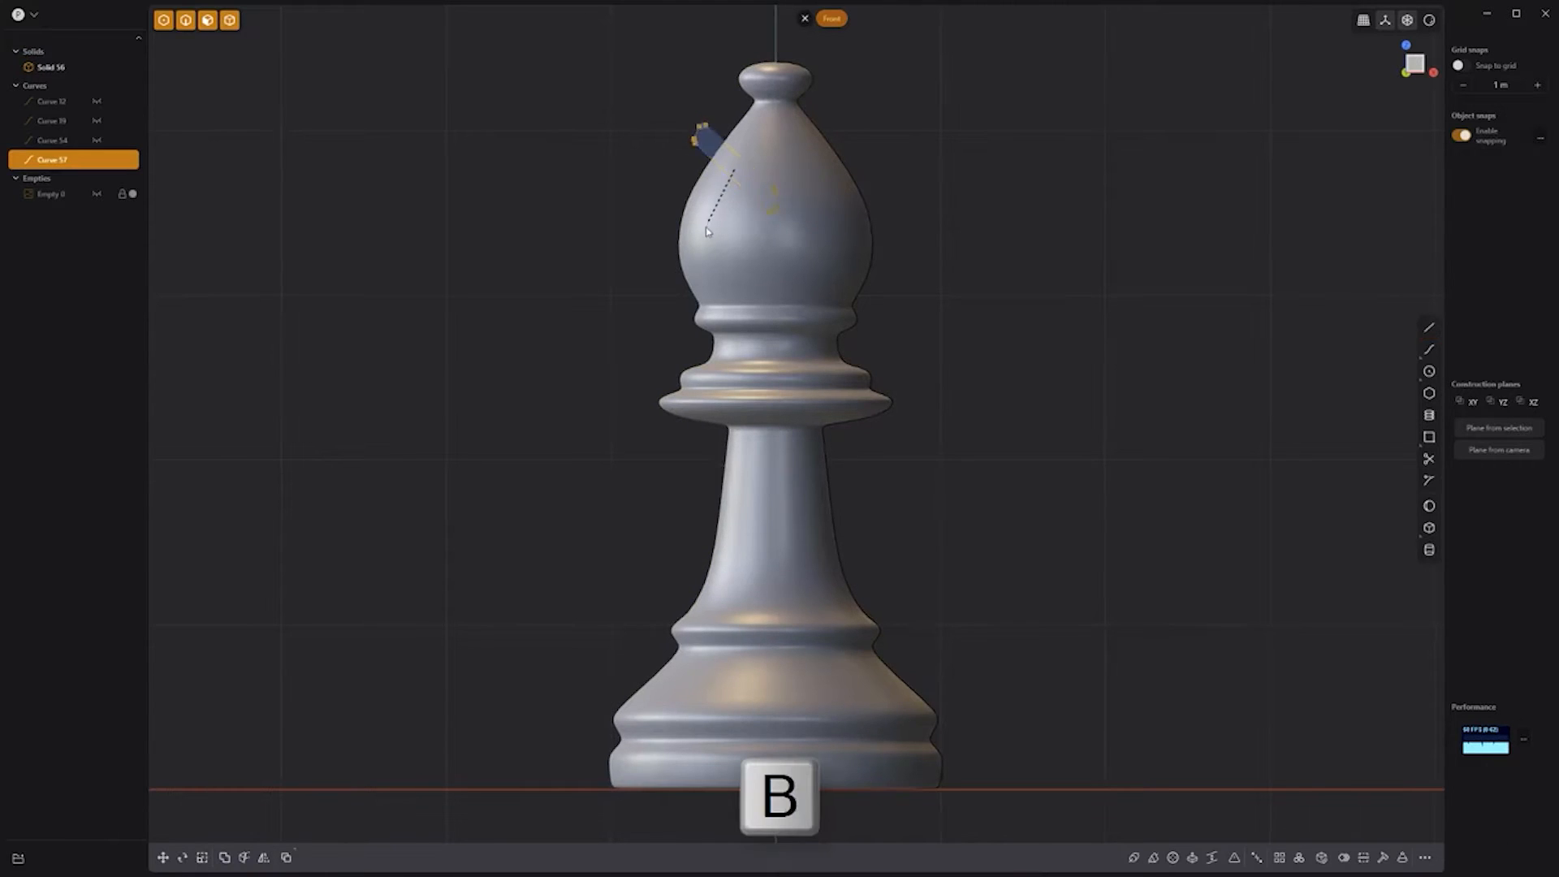
left_click(616, 181)
key("c")
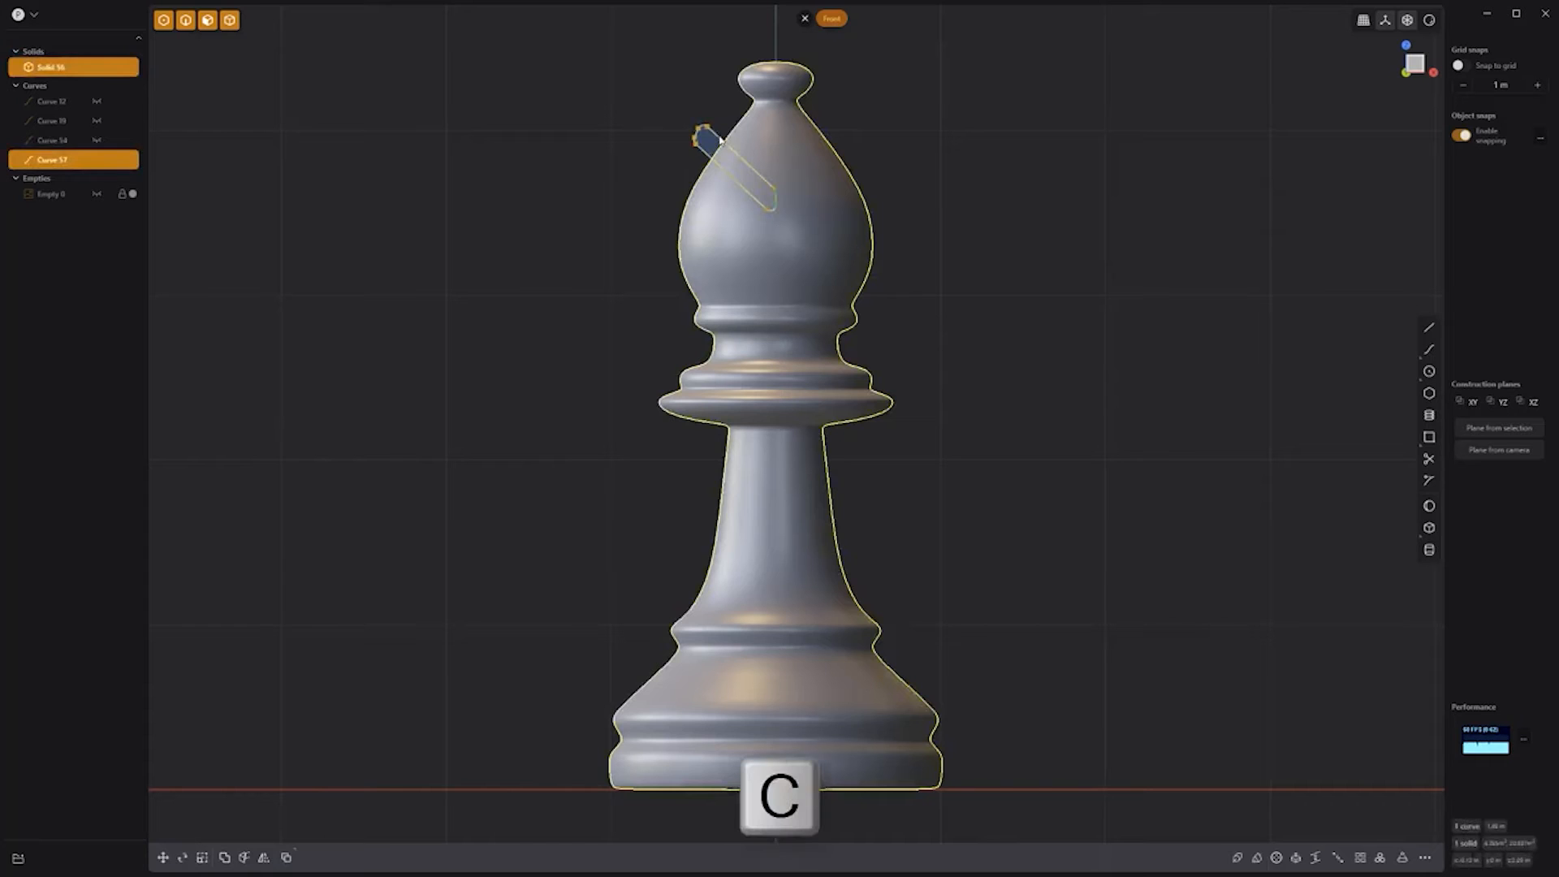
left_click(601, 171)
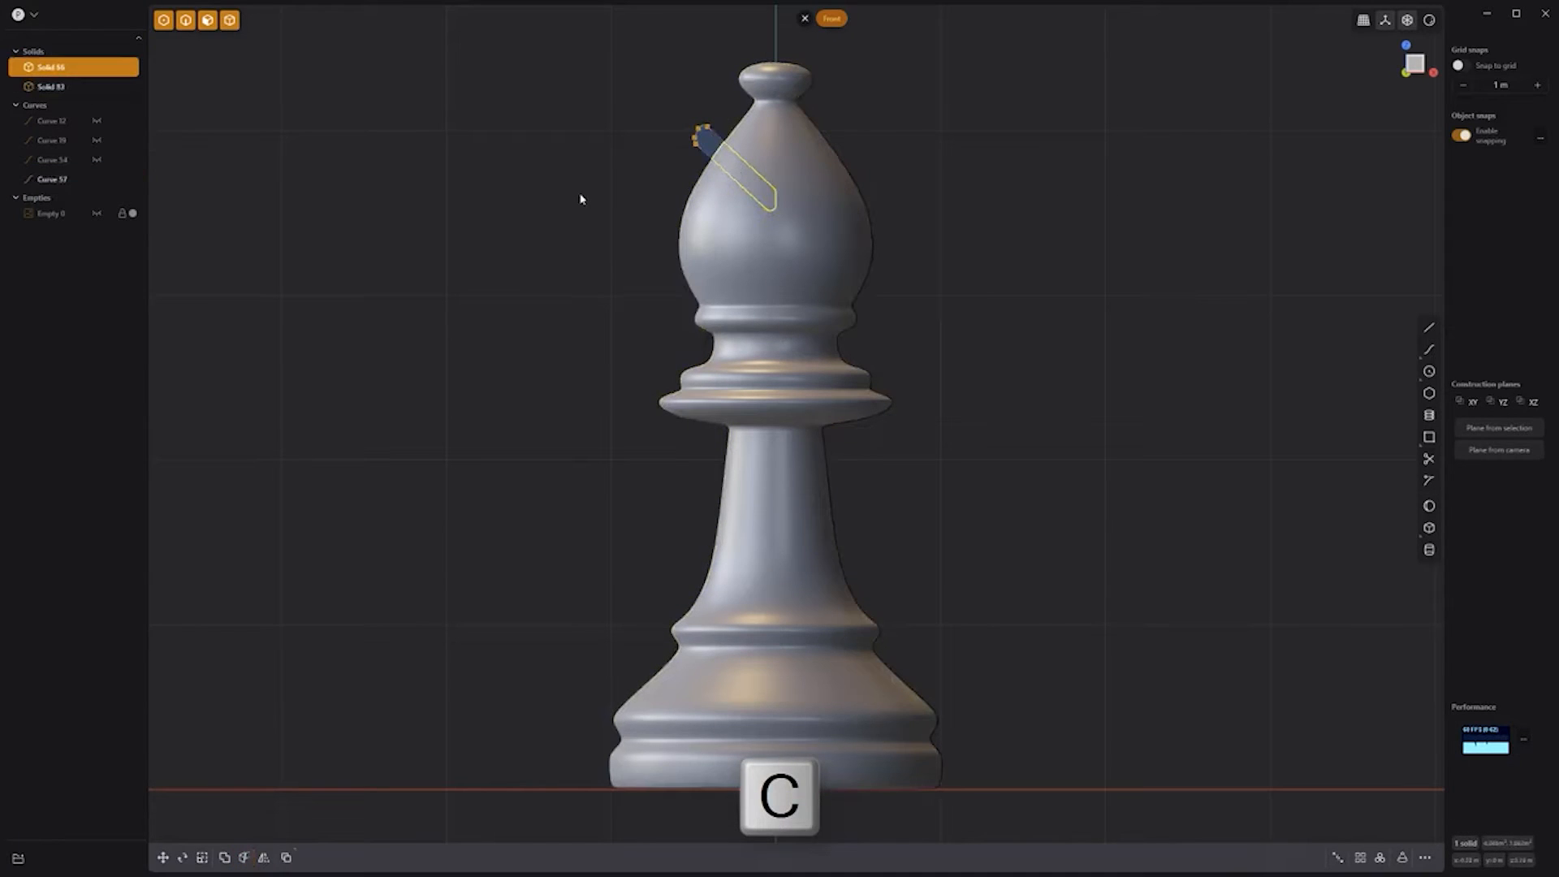
key("x")
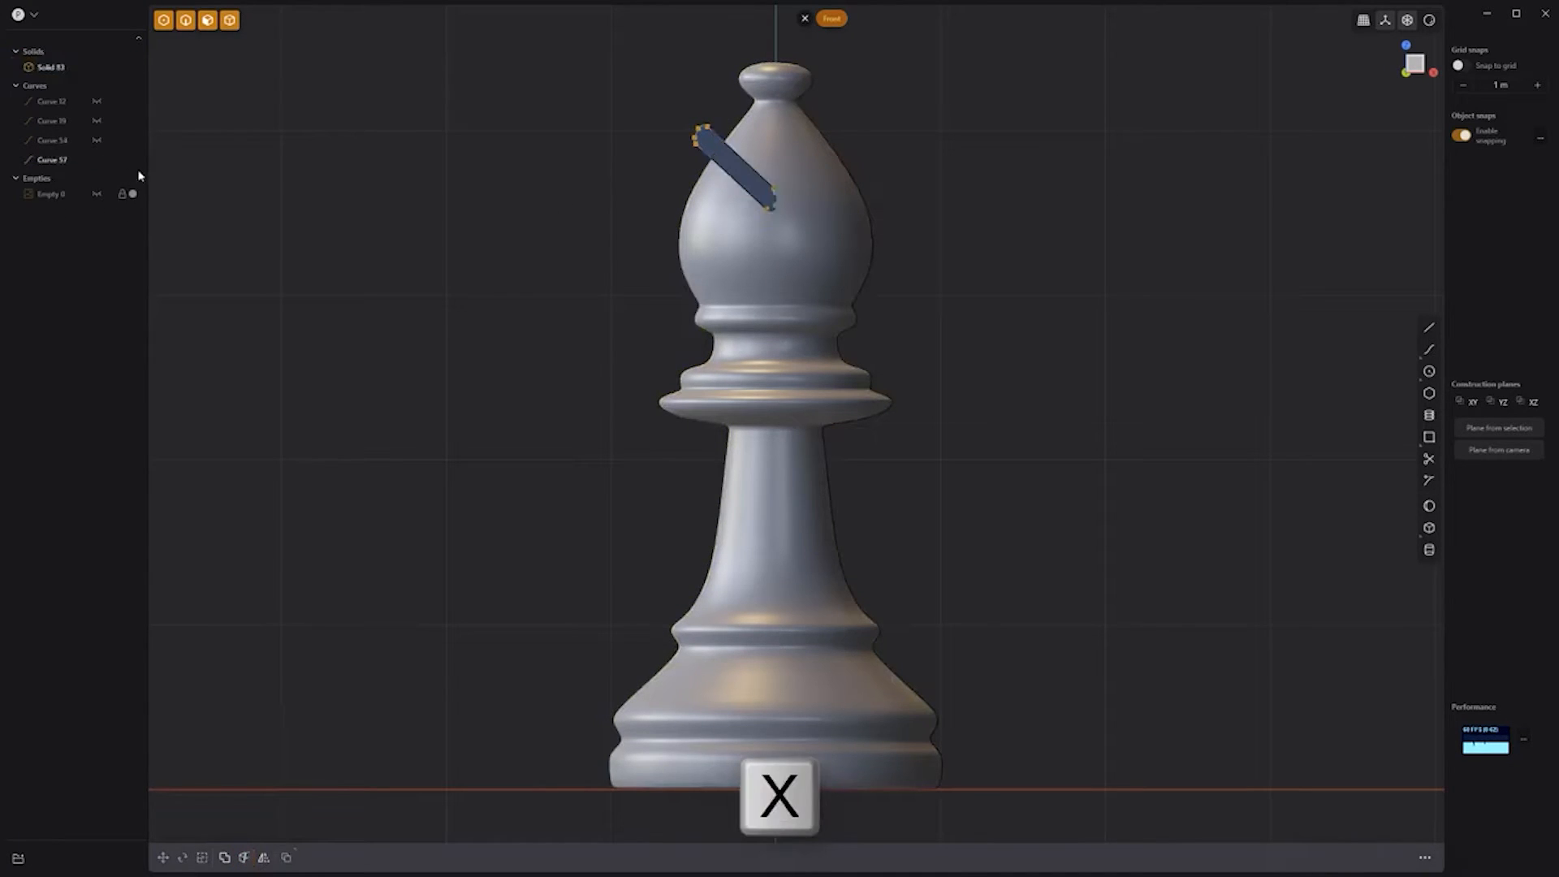
Step: Round the slot's edges with a 0.022 m fillet
middle_click_drag(579, 179, 613, 219)
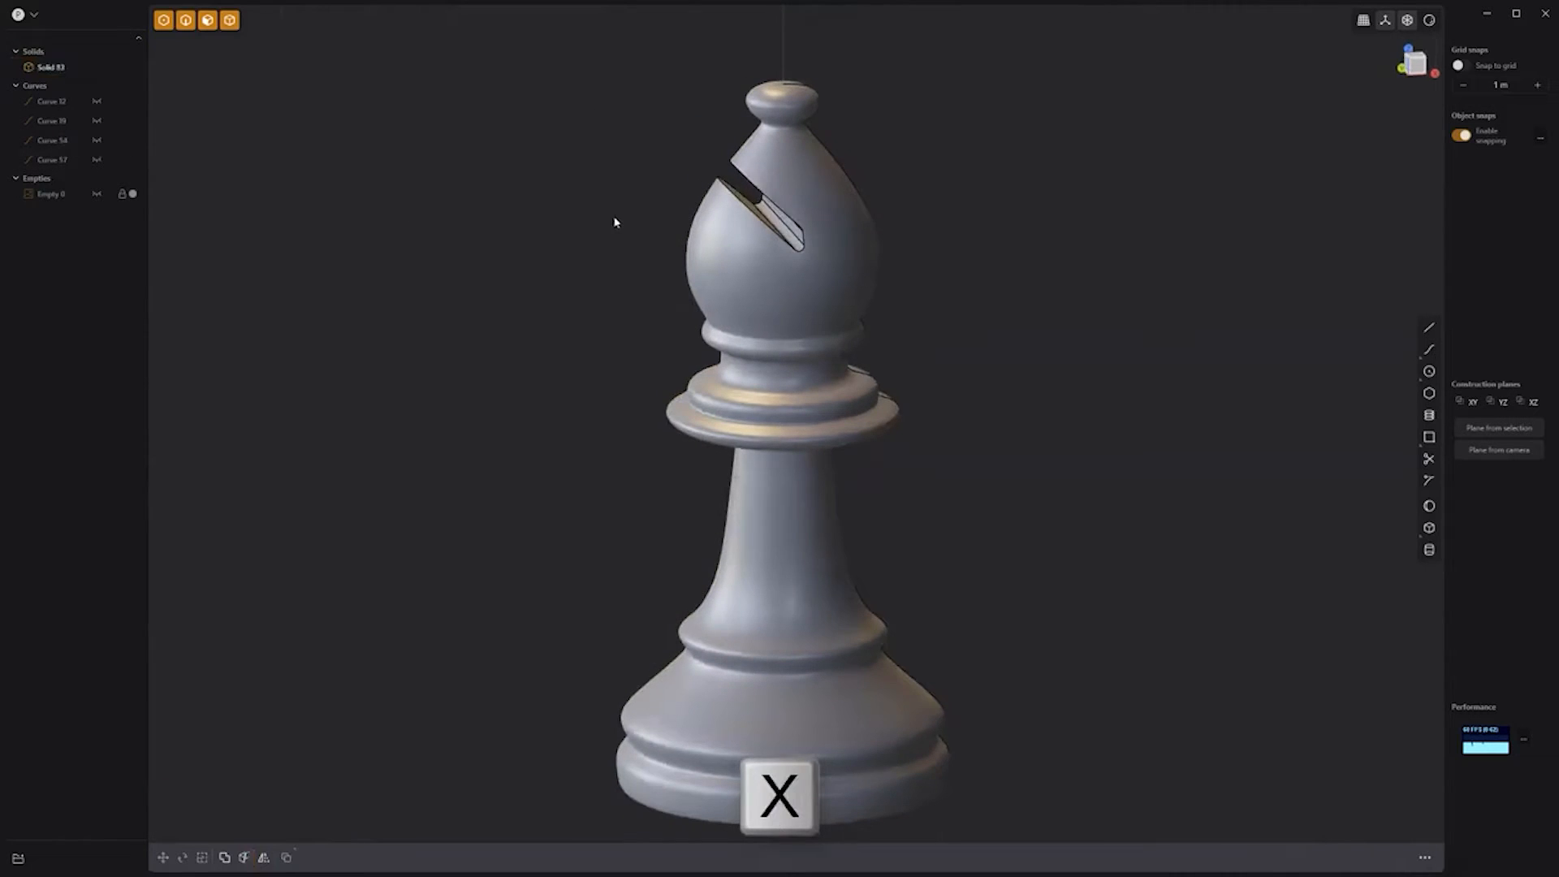
left_click(750, 209)
key("b")
left_click_drag(751, 209, 755, 200)
key("Return")
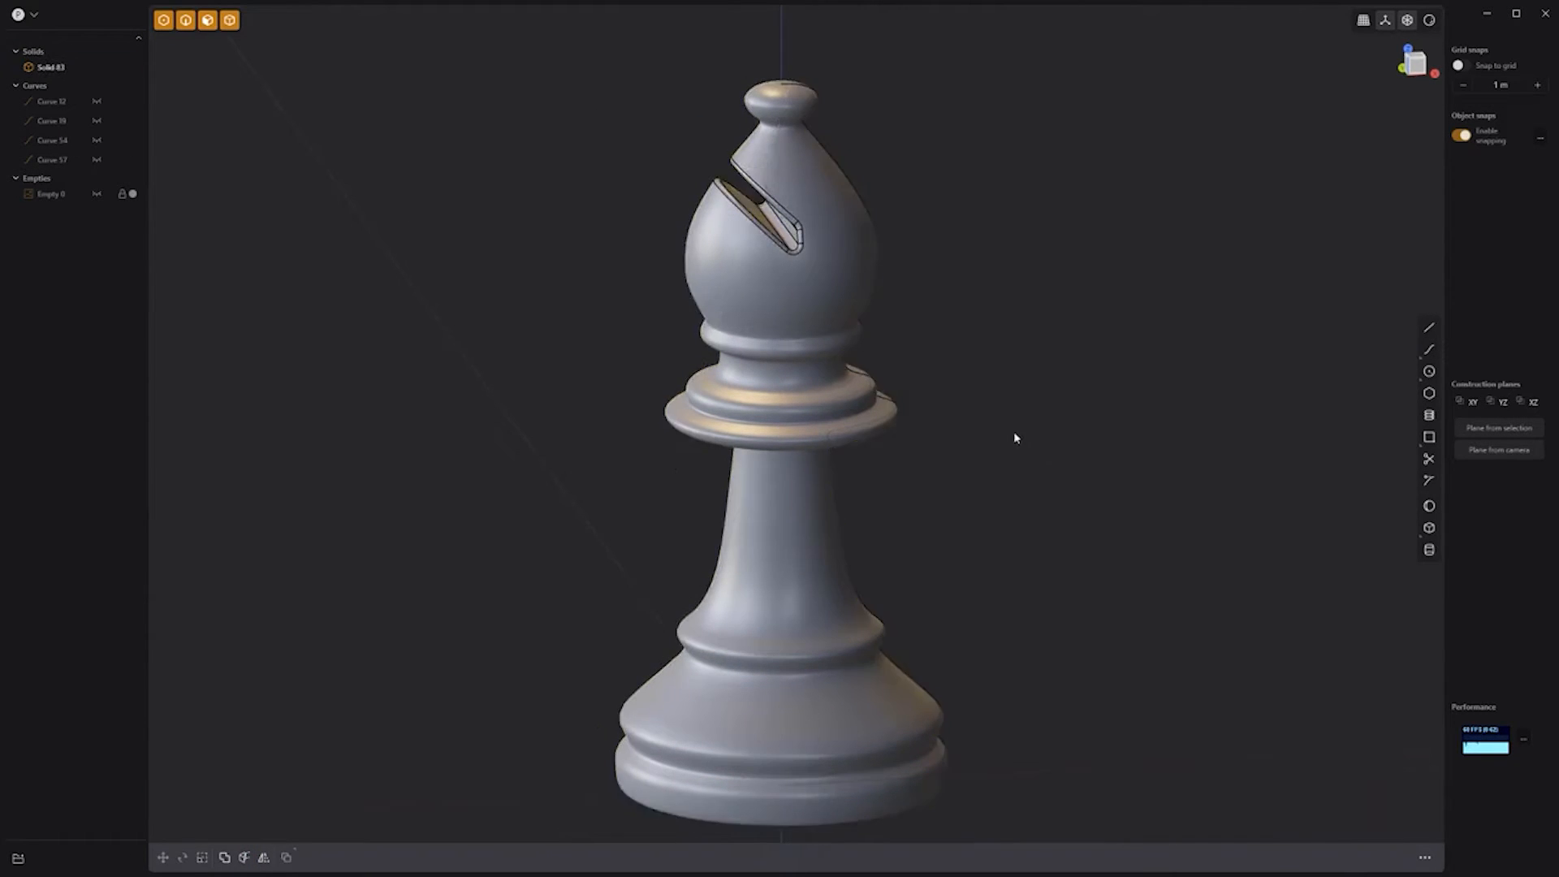
mouse_move(1013, 435)
middle_mouse_down()
mouse_move(1186, 407)
mouse_move(1005, 431)
middle_mouse_up()
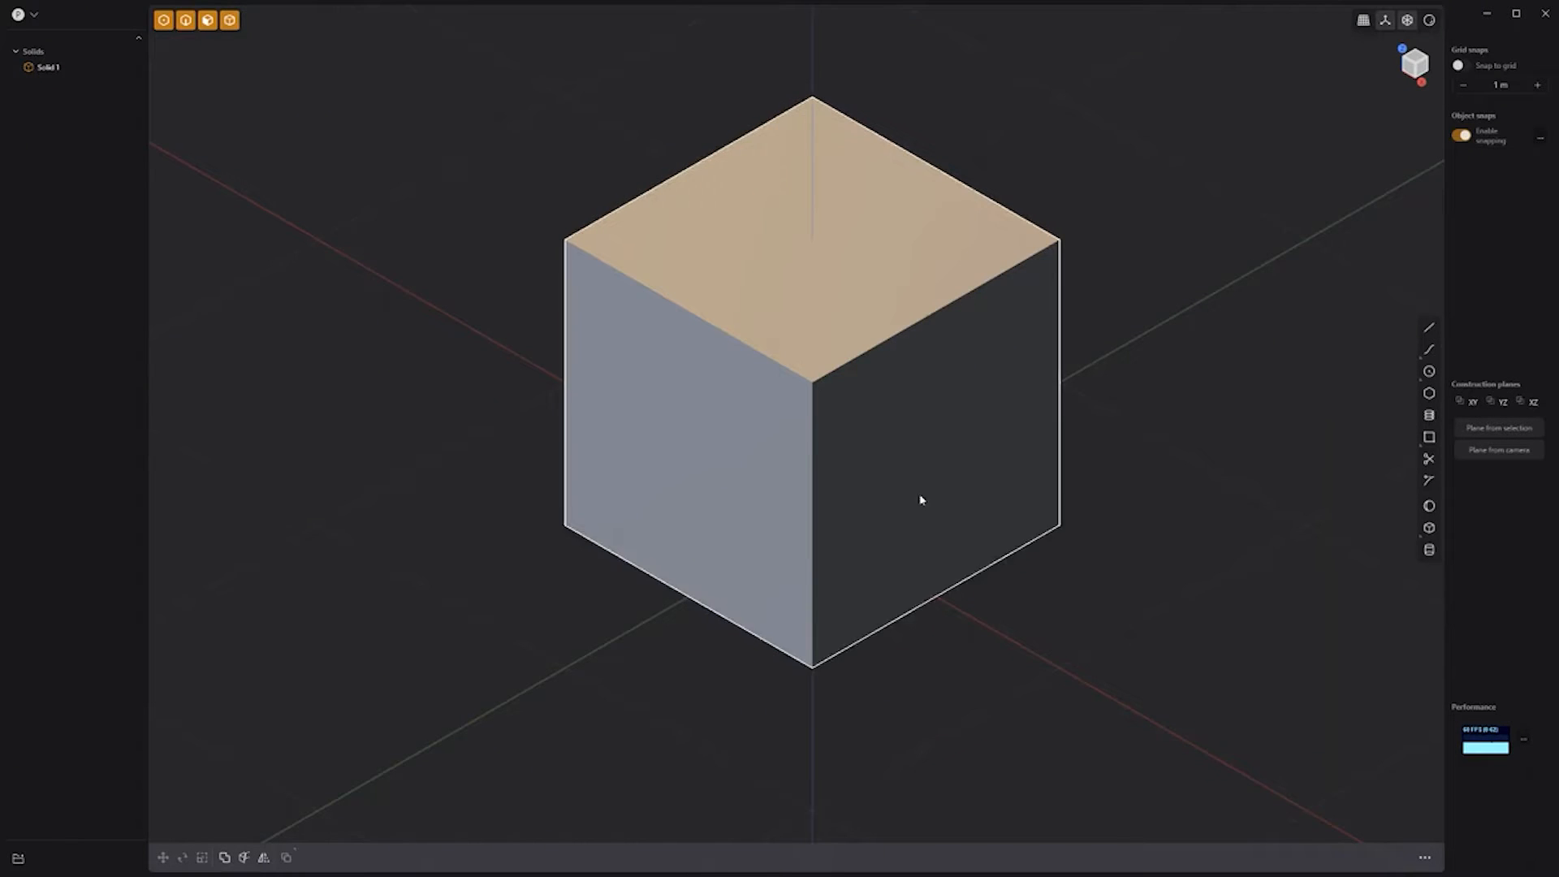
Step: Move the cube with a changed constraint and view it from the front
left_click(886, 487)
key("g")
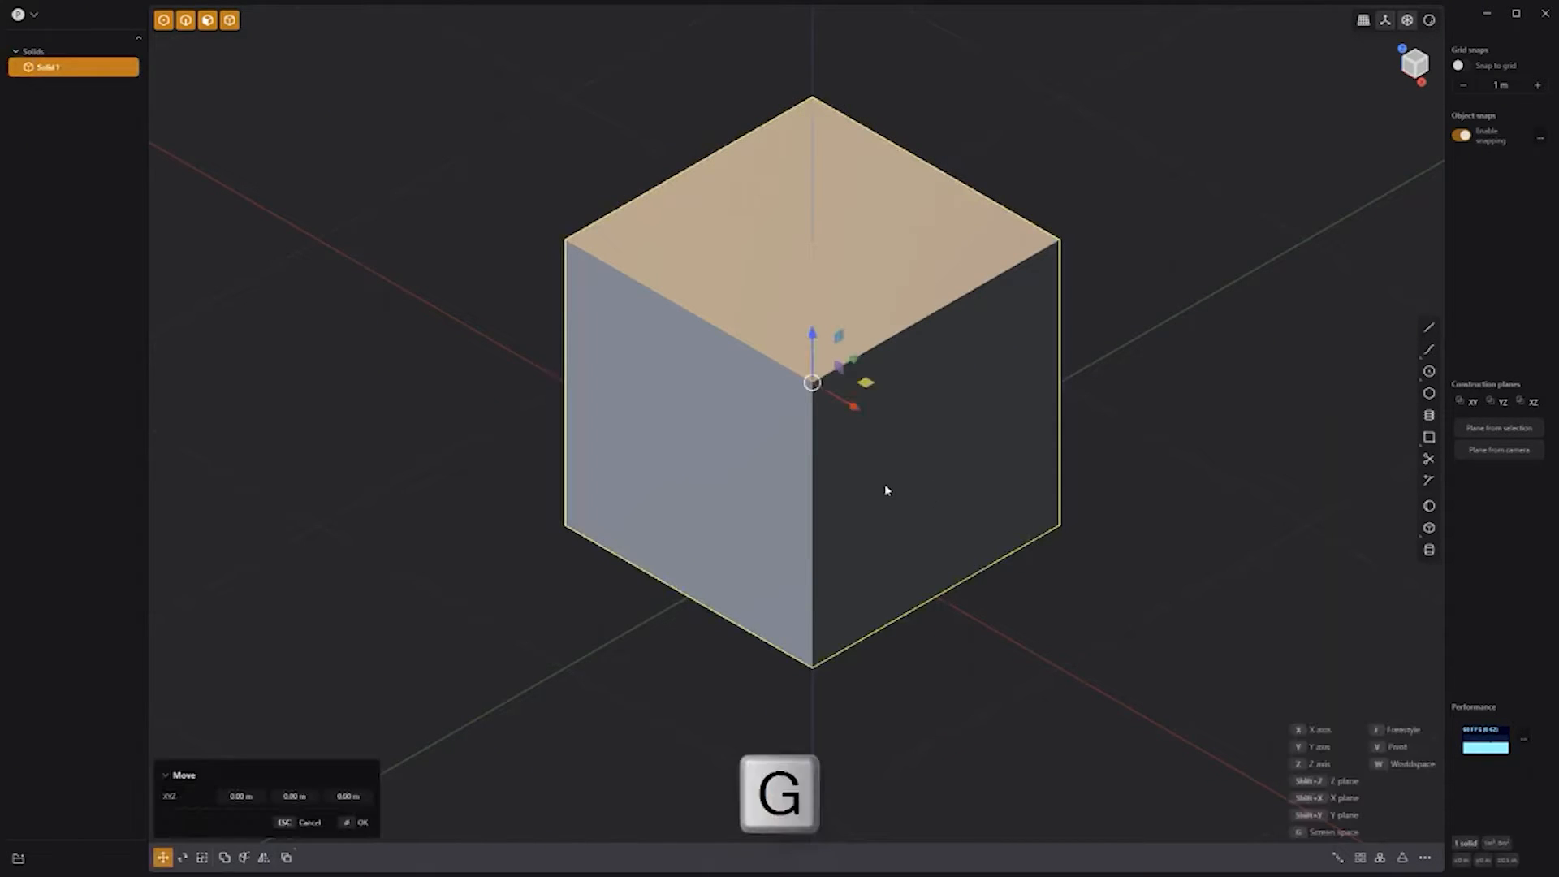
key("f")
key("f")
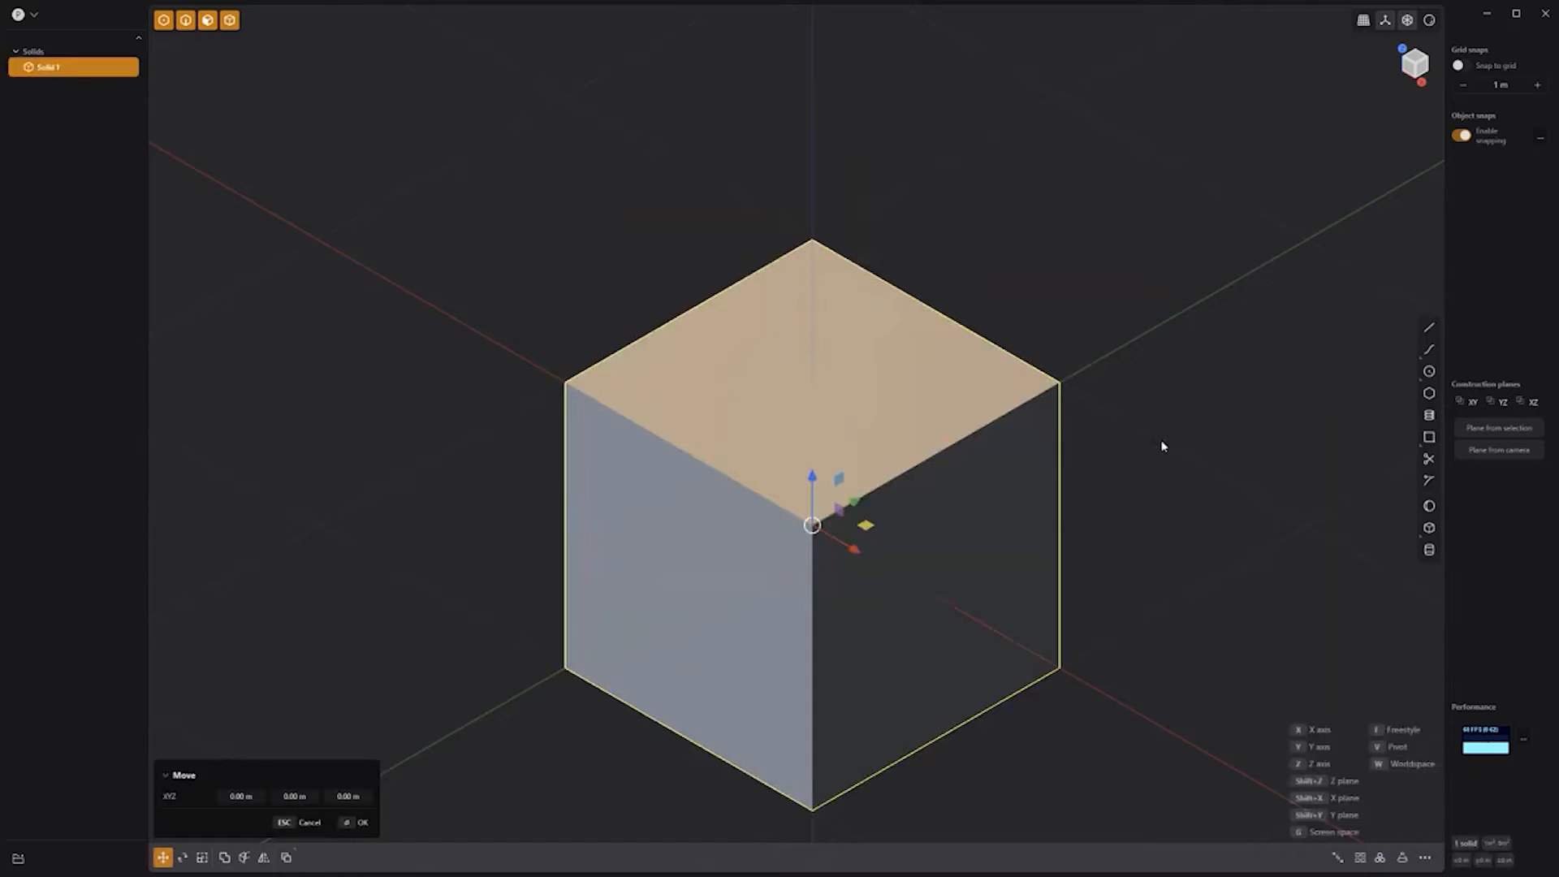
key("KP_1")
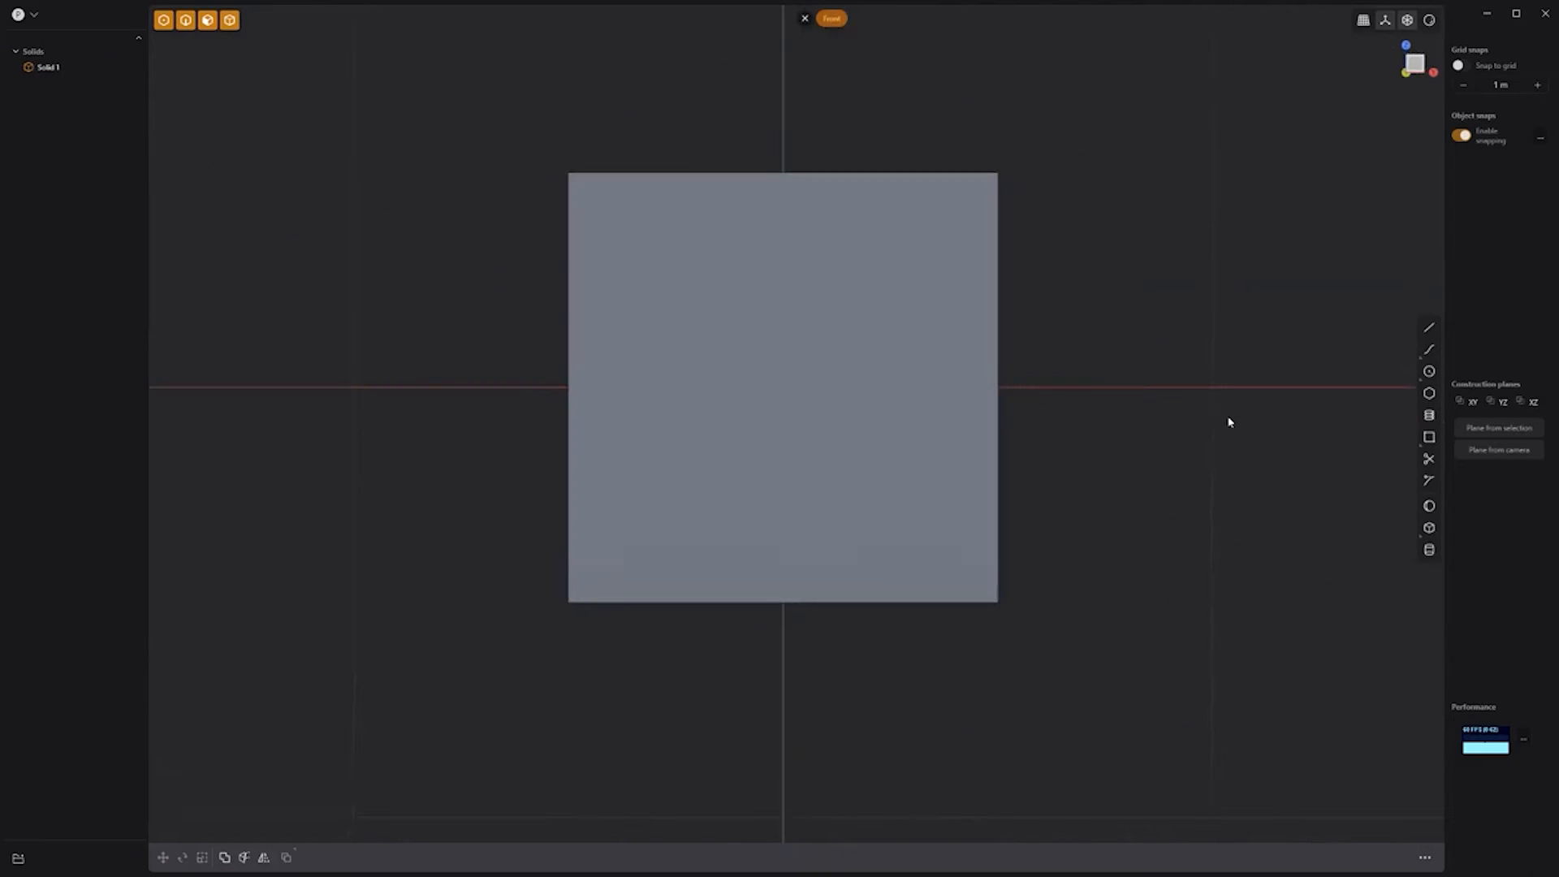
Step: Place a separate sphere on the cube face, array it into a 3×3 grid, and recentre it
left_click(1428, 506)
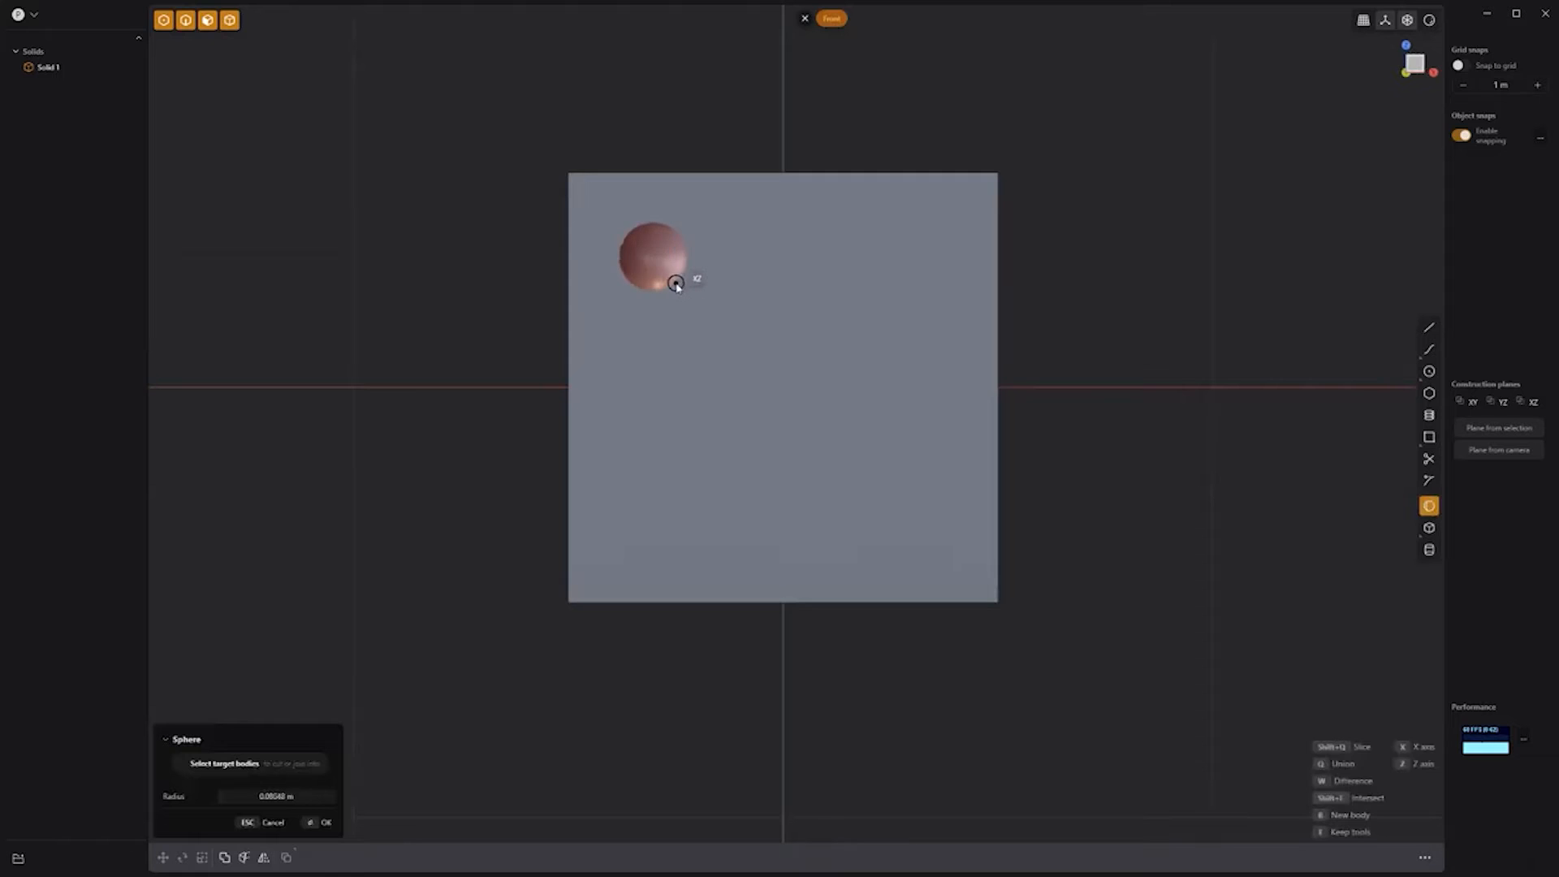
key("b")
key("b")
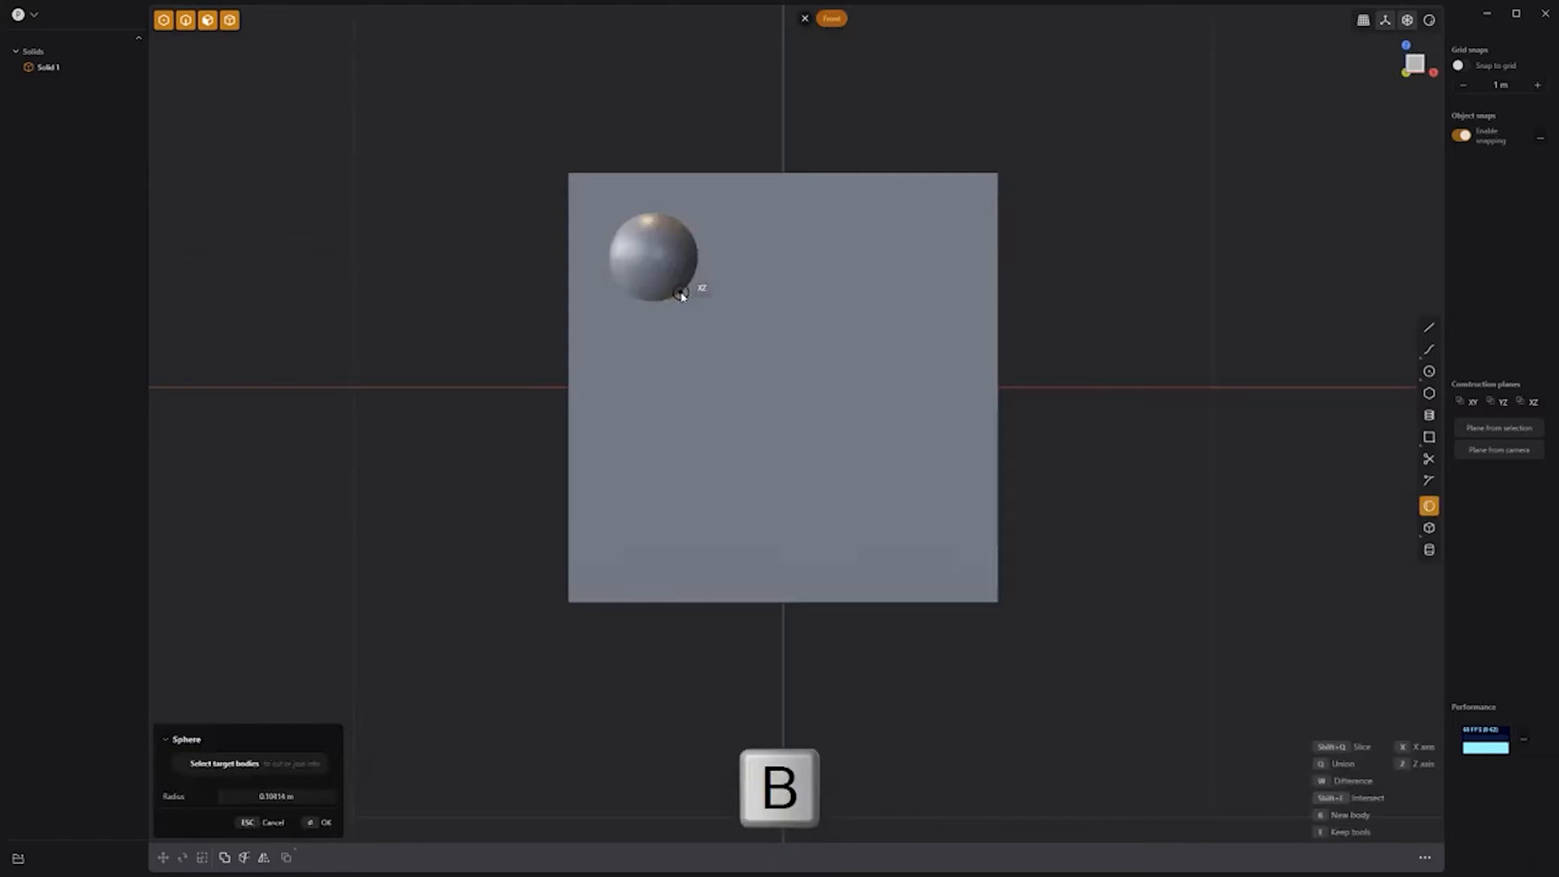
left_click(462, 338)
left_click(1360, 858)
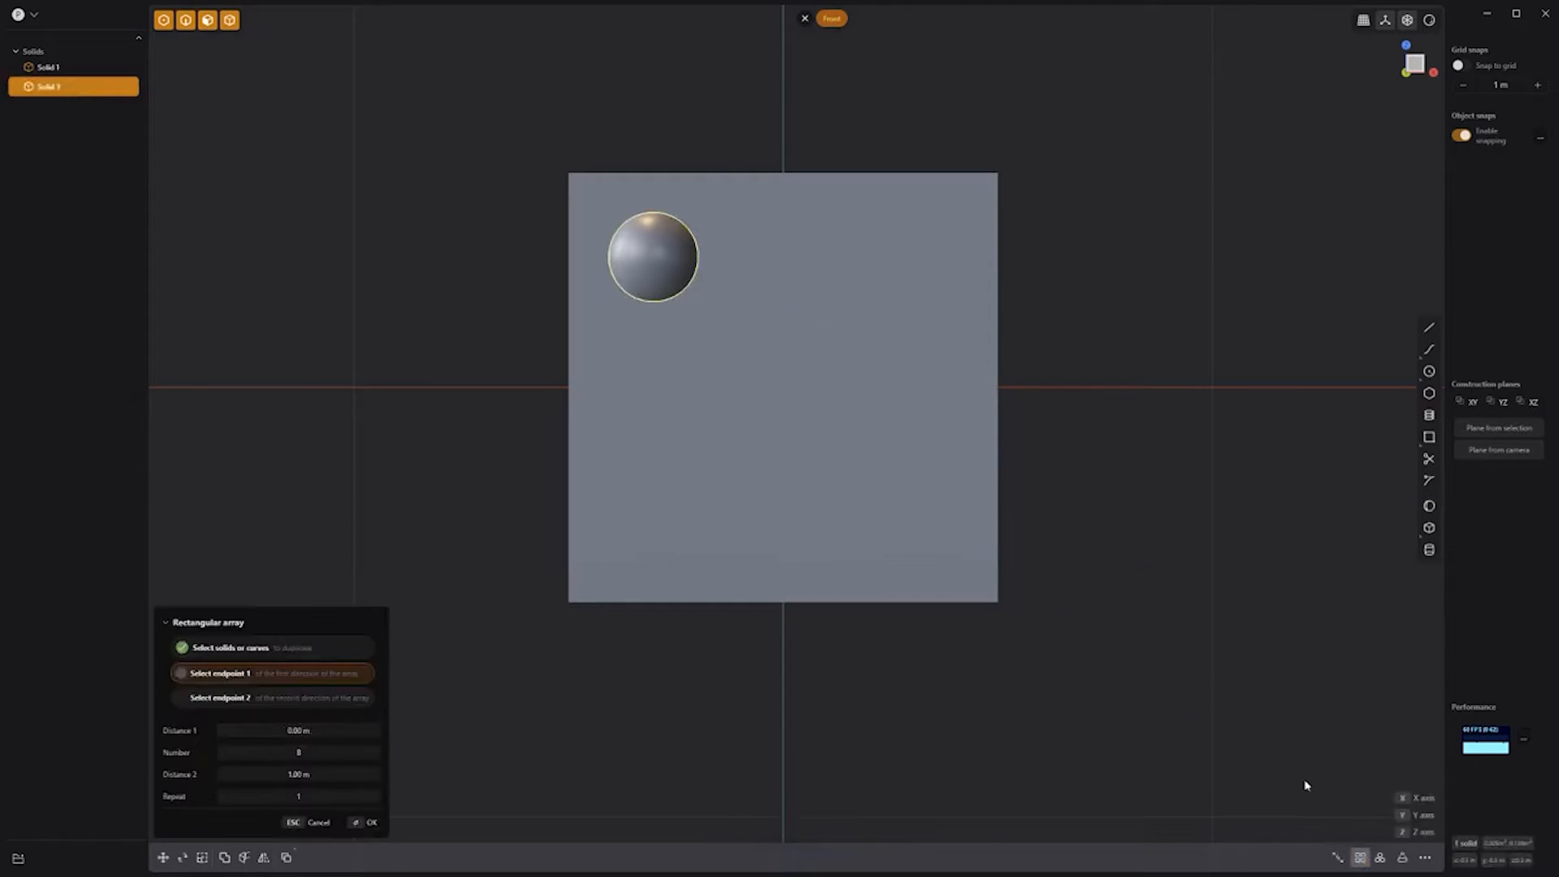
left_click(904, 259)
scroll(859, 280, "down", 5, "shift")
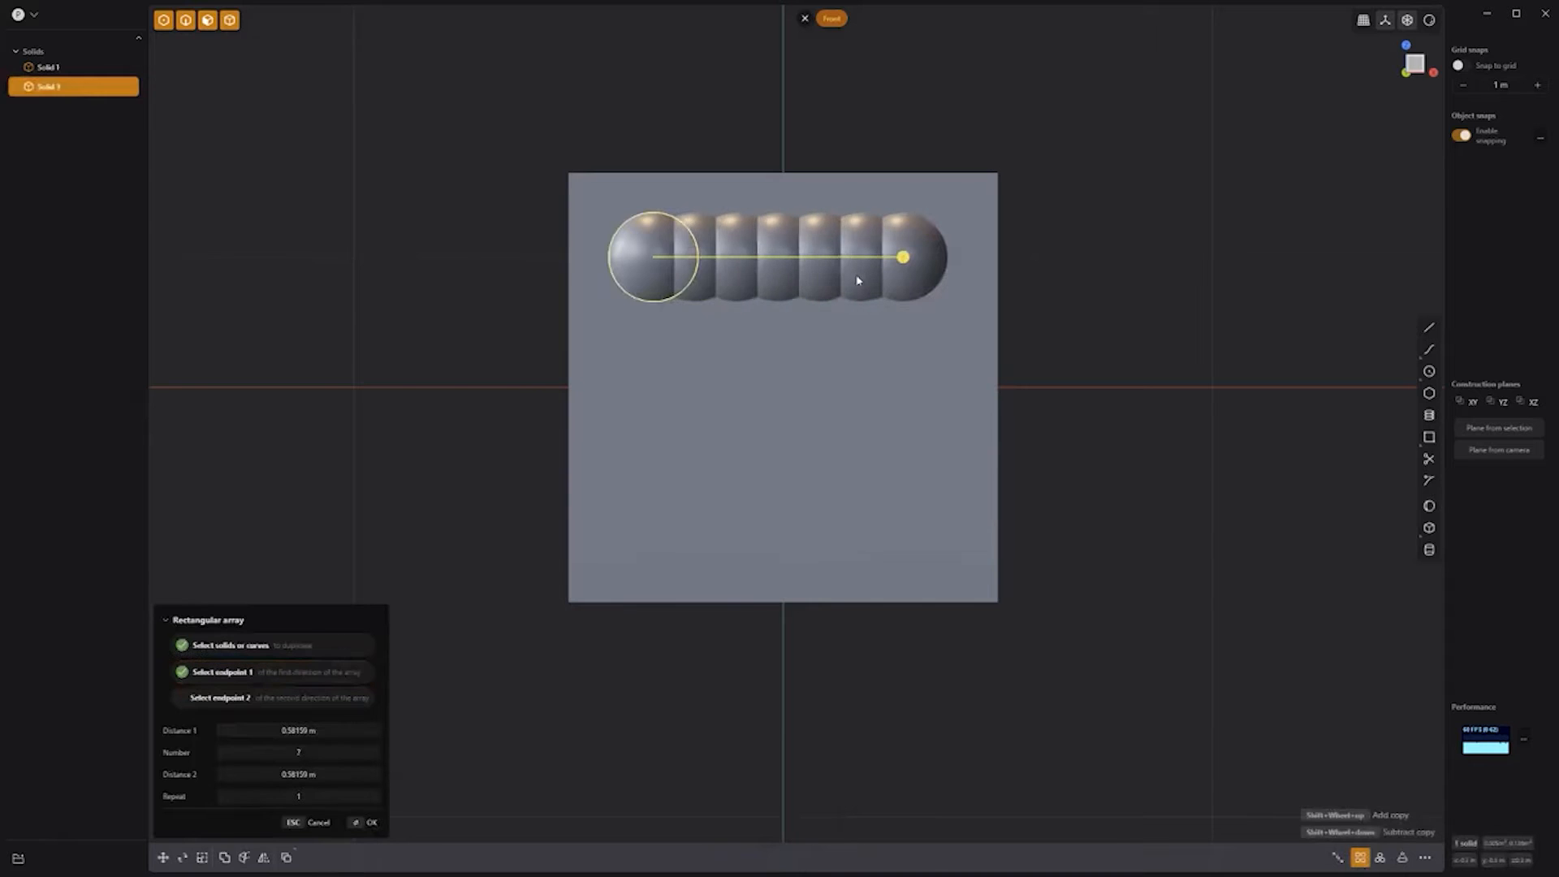
key("Return")
left_click(1360, 857)
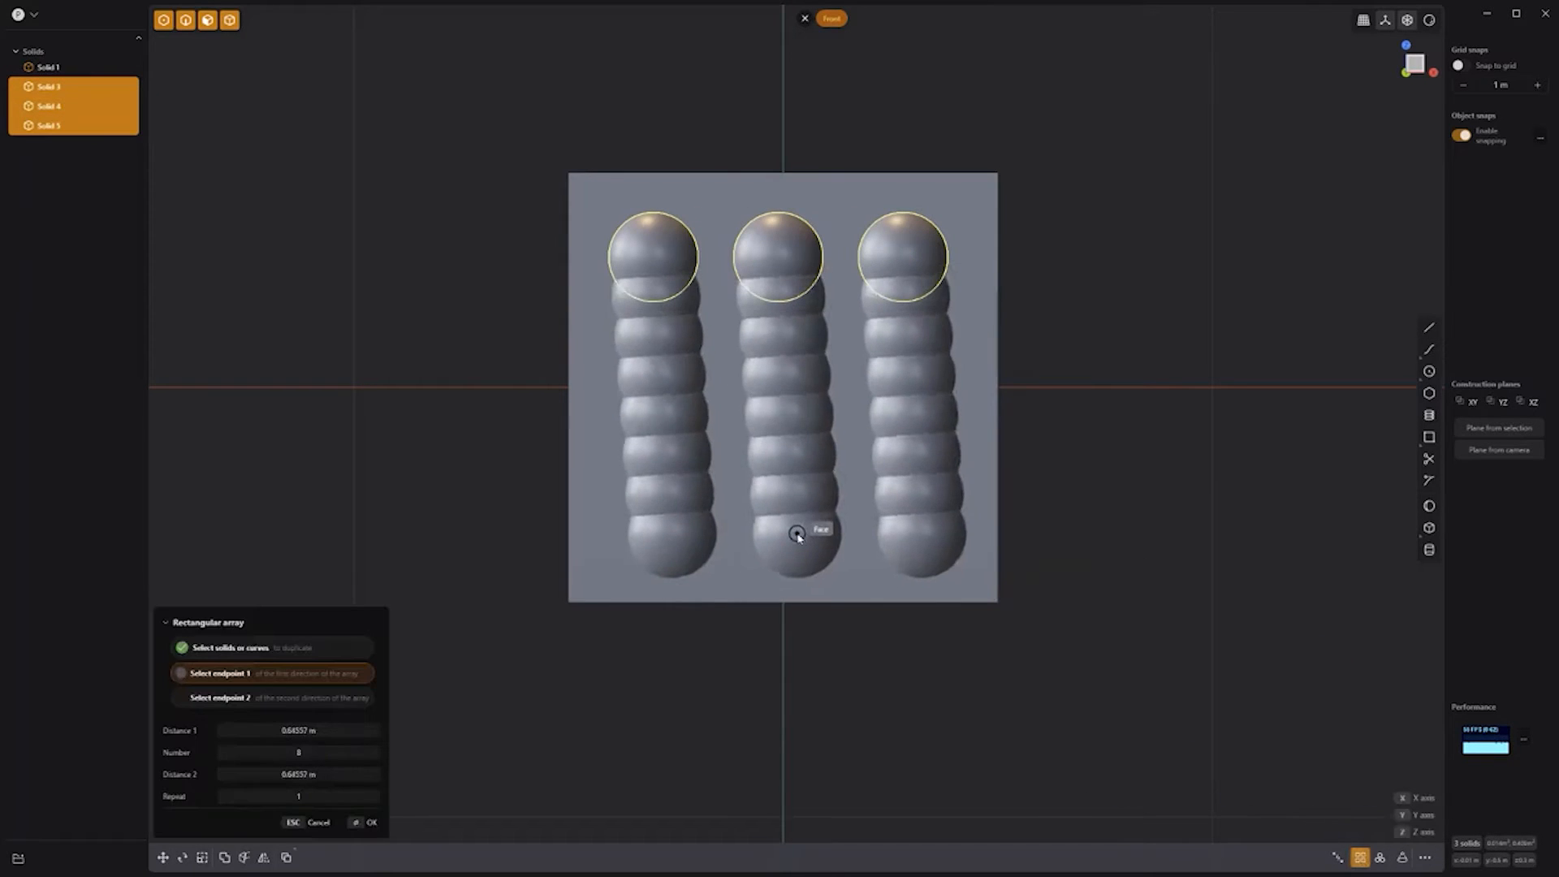
left_click(779, 515)
left_click(780, 515)
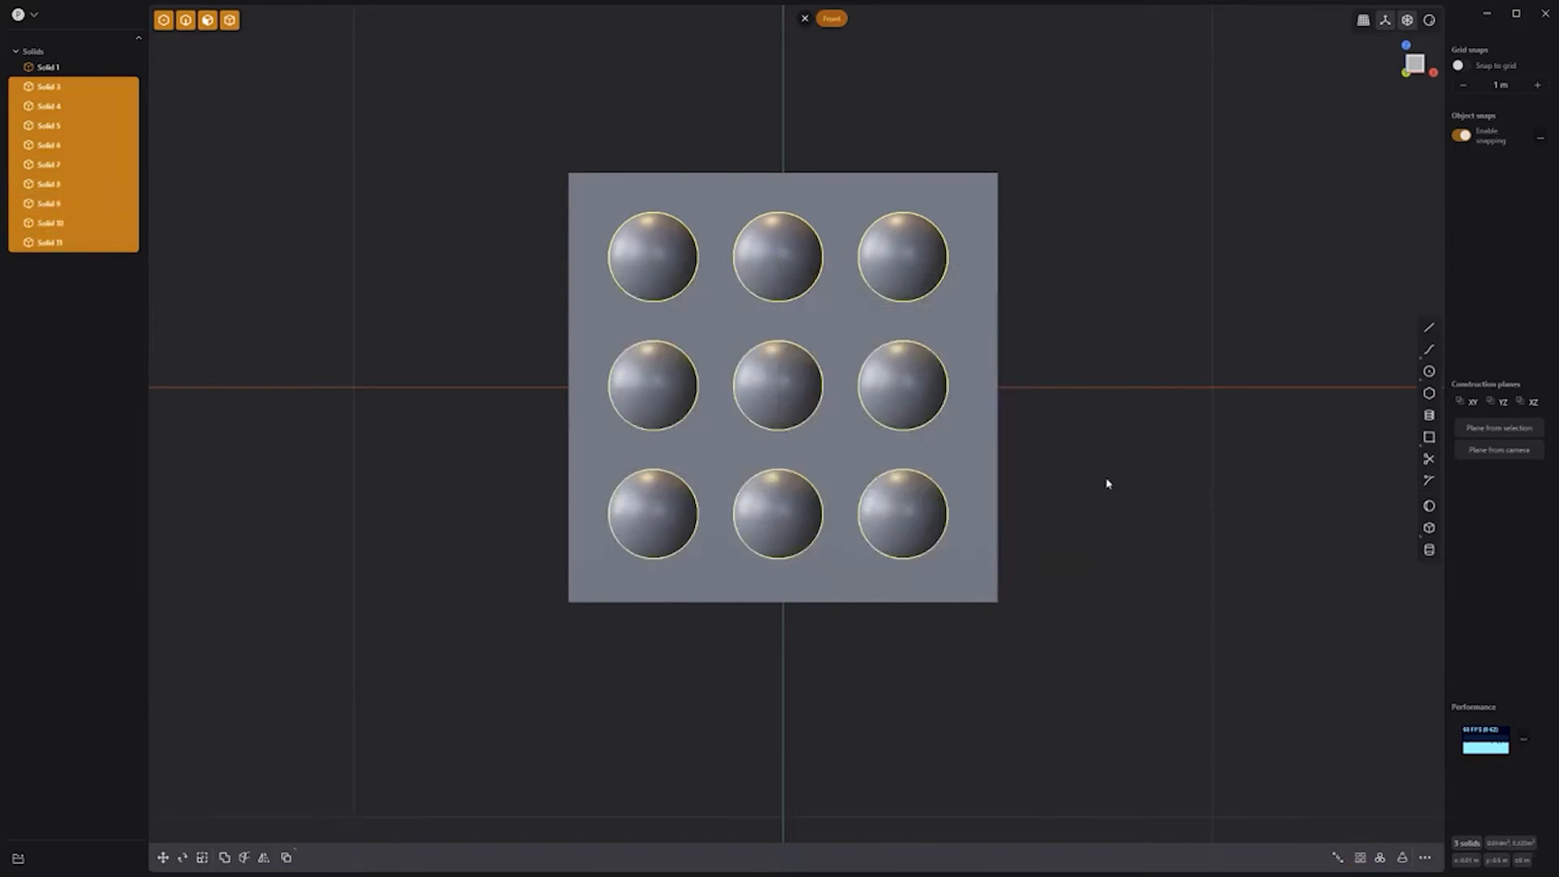
key("alt+g")
Step: Slide the nine spheres onto the cube's left face and mirror them across
middle_click_drag(1106, 480, 1037, 479)
key("g")
left_click_drag(868, 372, 761, 396)
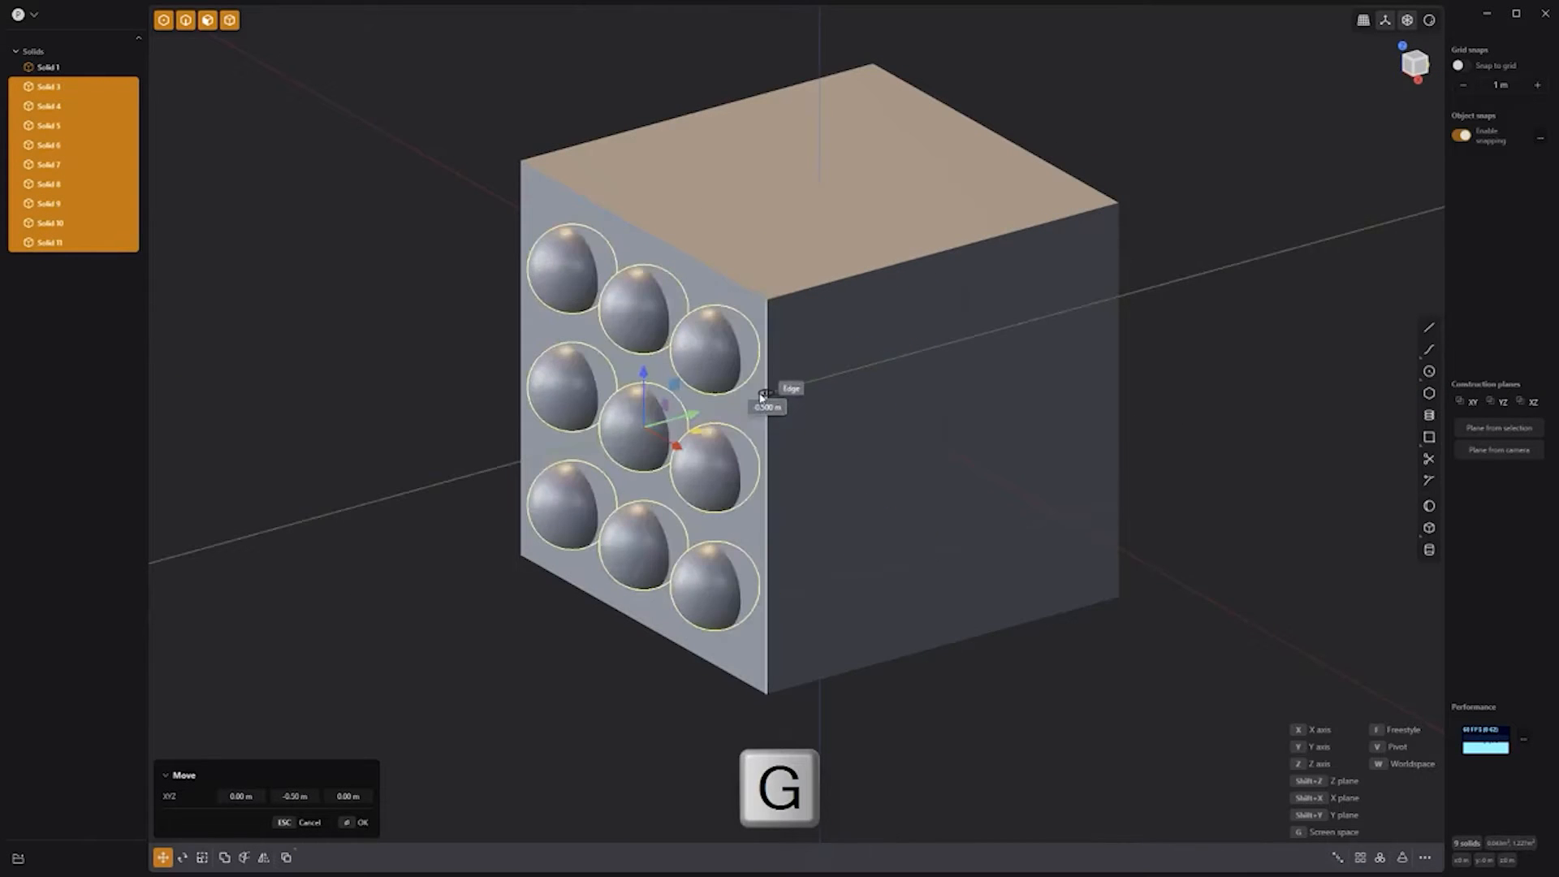
right_click(430, 401)
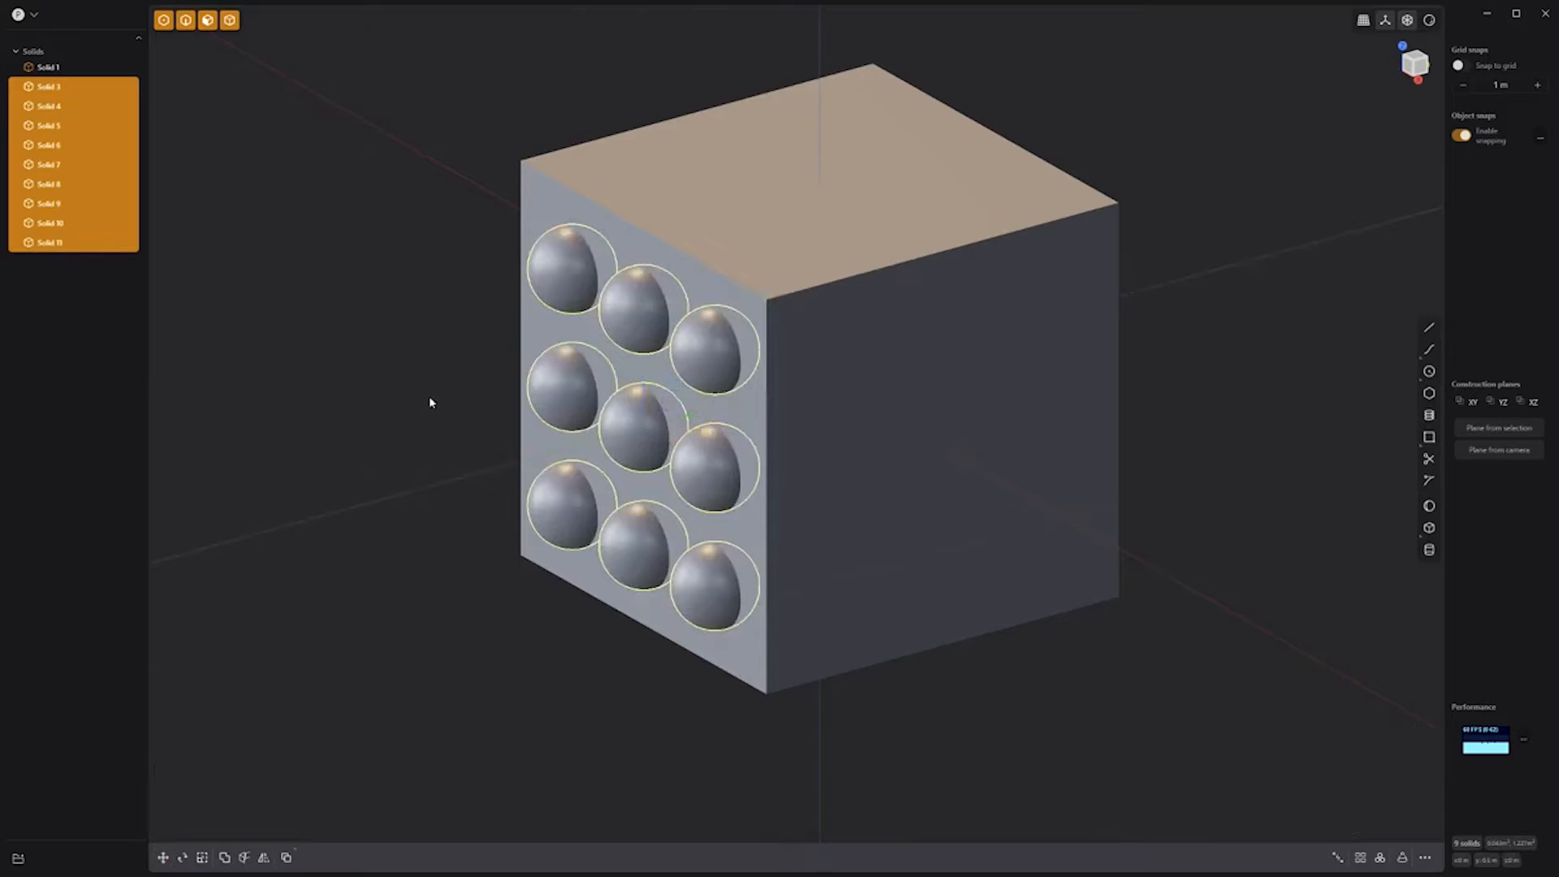
key("alt+x")
left_click(794, 390)
right_click(1182, 405)
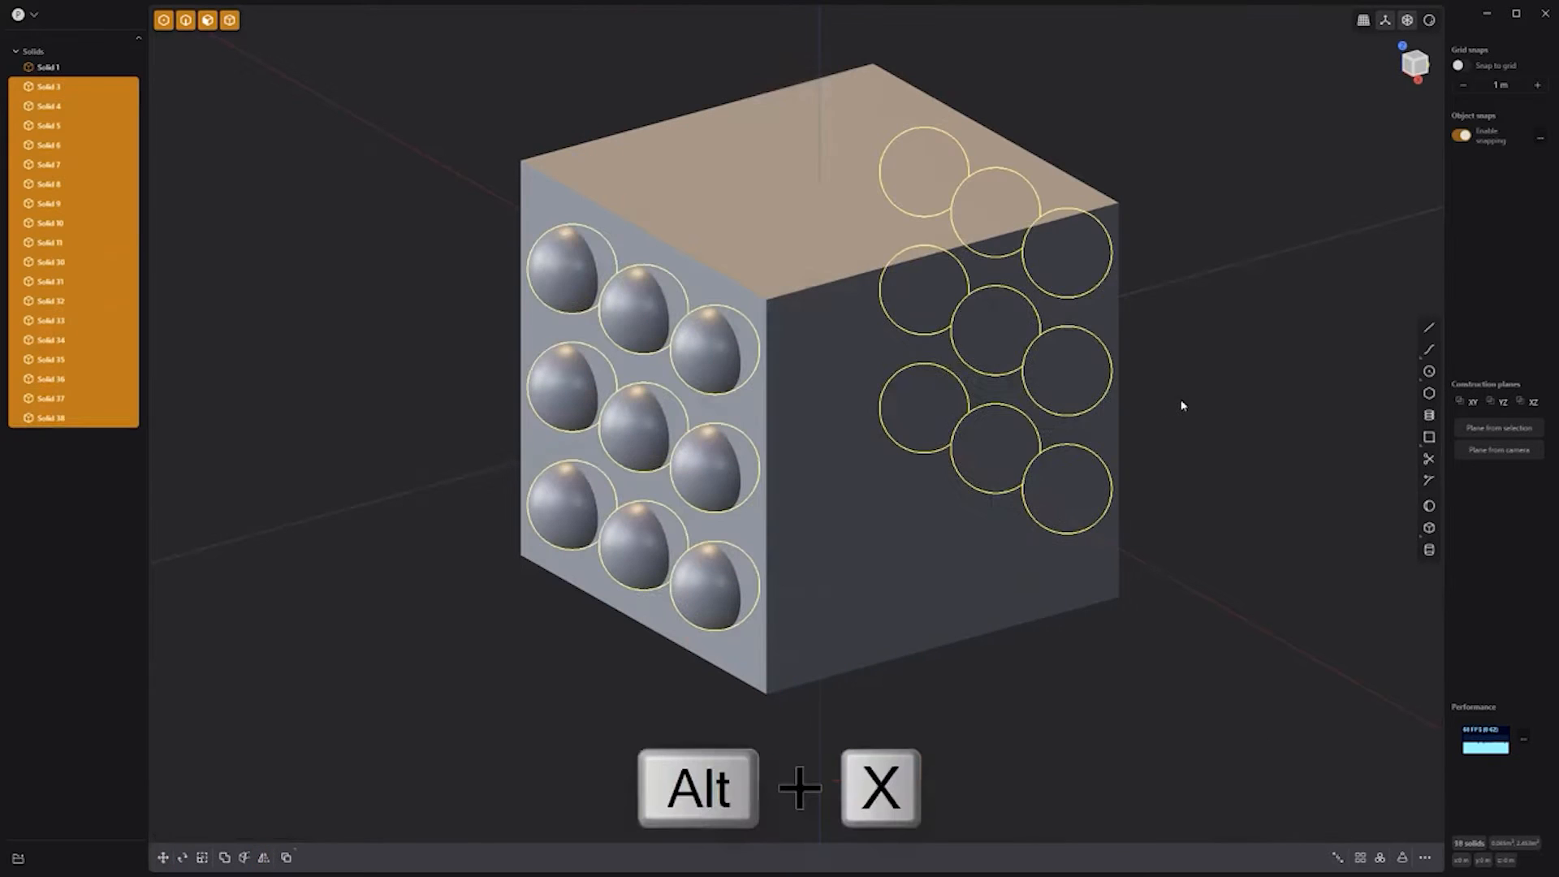
Step: Copy the spheres rotated 270° about X onto the cube's top face
key("shift+d")
key("r")
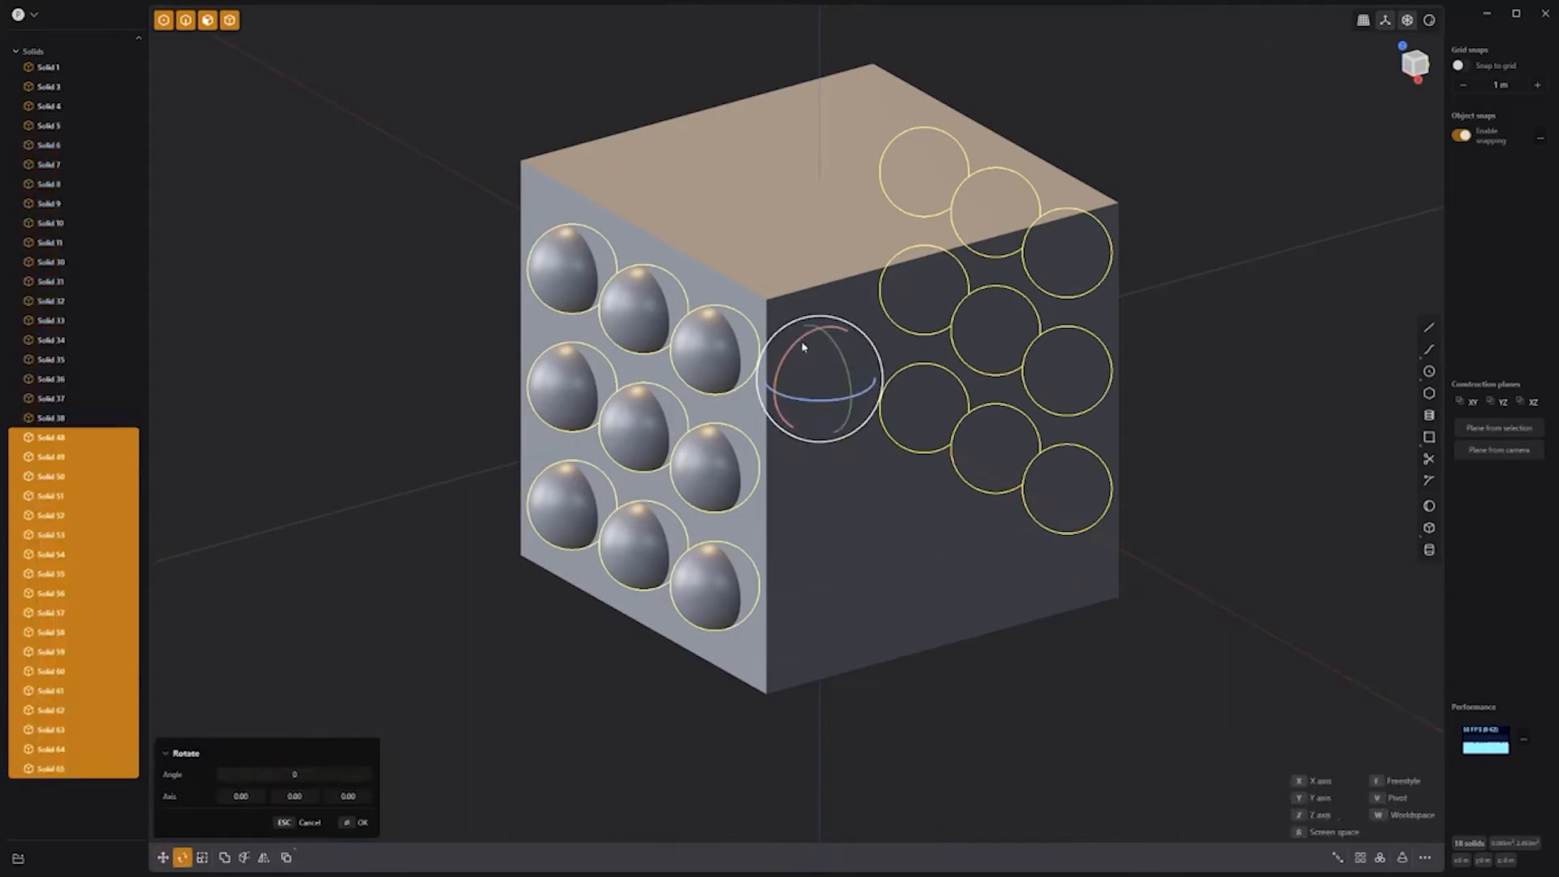
left_click_drag(798, 341, 756, 370)
key("r")
key("r")
key("r")
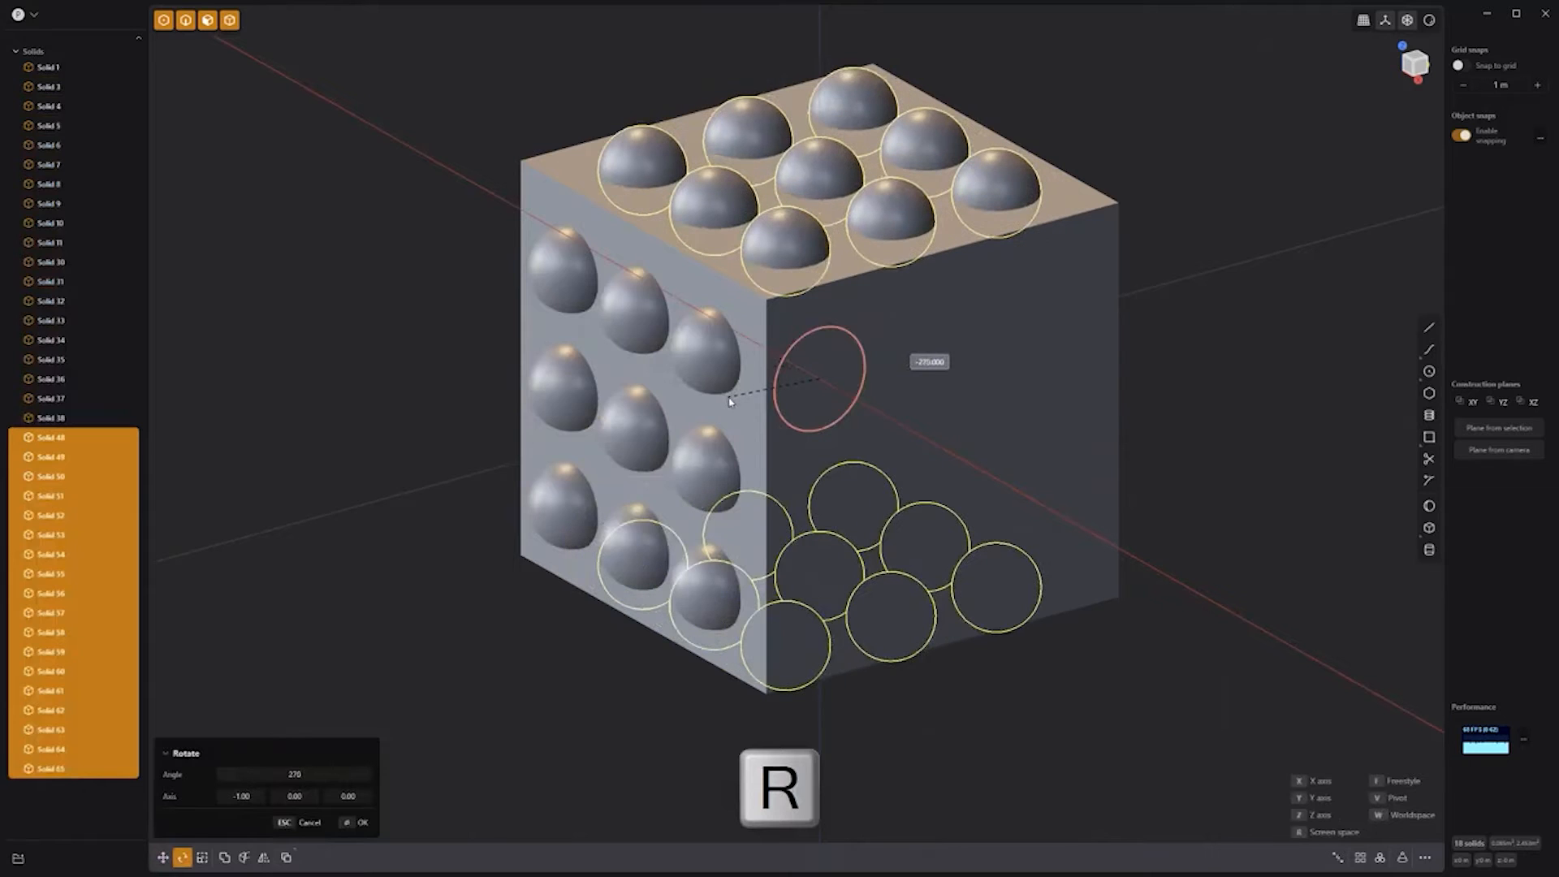
key("Return")
Step: Copy the spheres again rotated 90° about Y onto the right face
key("shift+d")
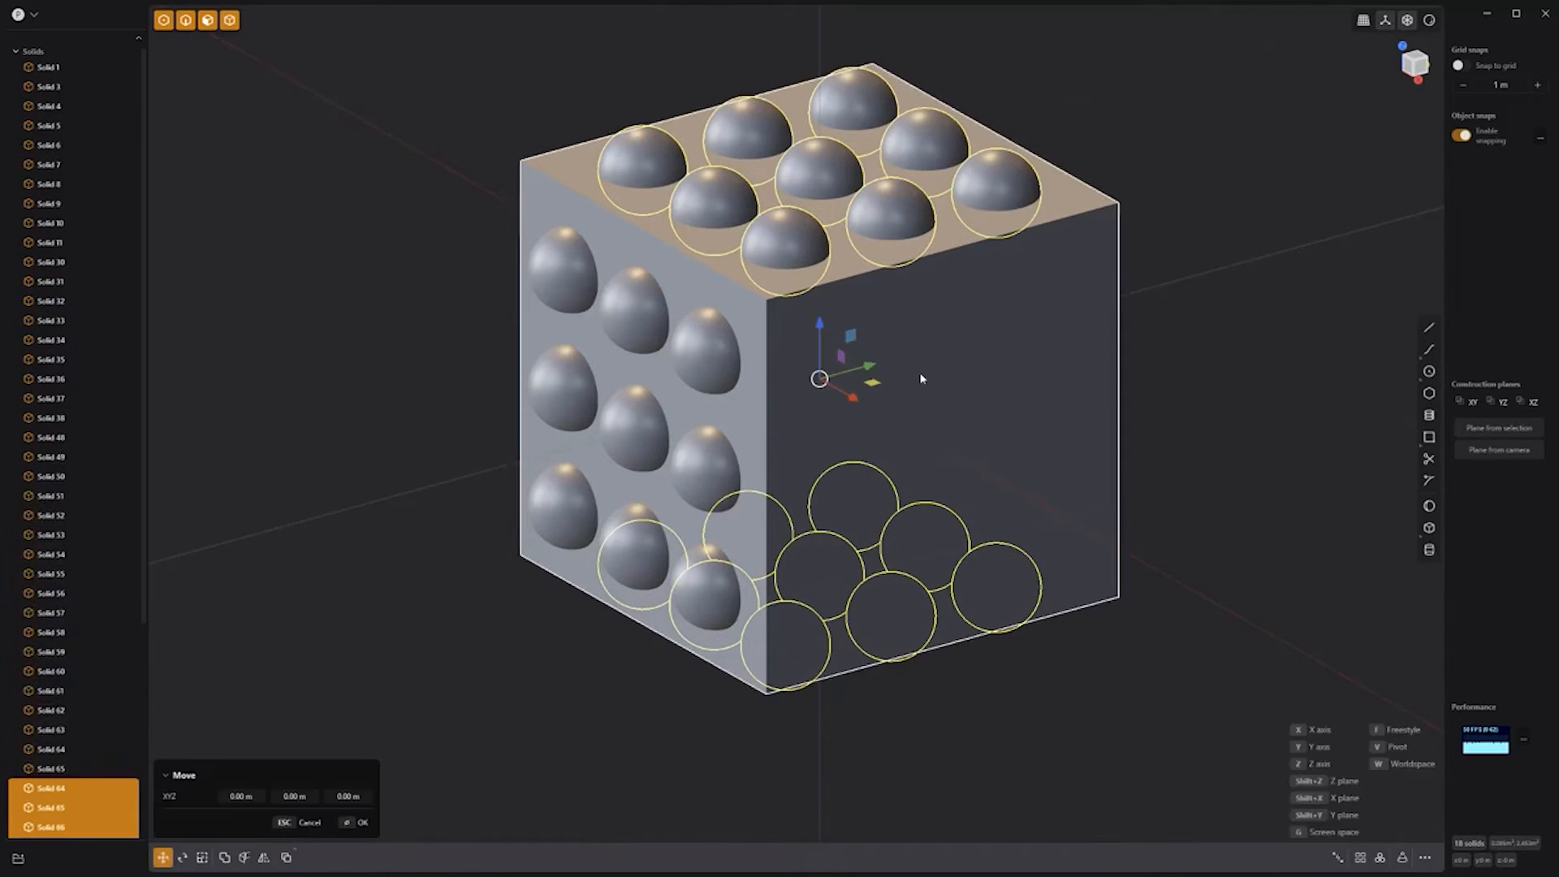
key("r")
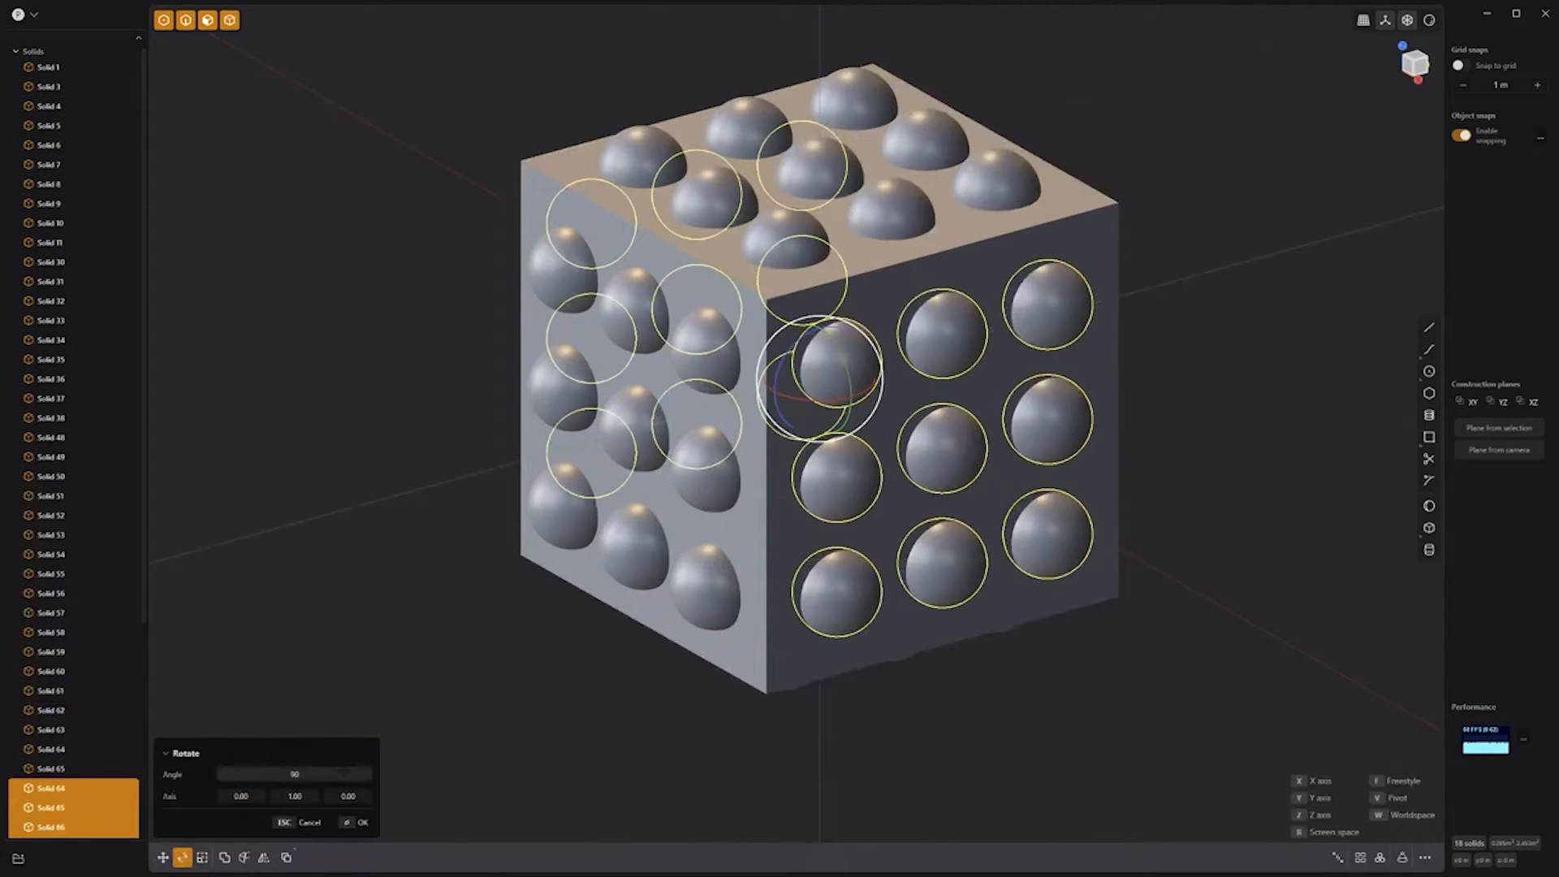
key("Return")
Step: Delete eight spheres from the top face of the cube
left_click(580, 680)
left_click(643, 158)
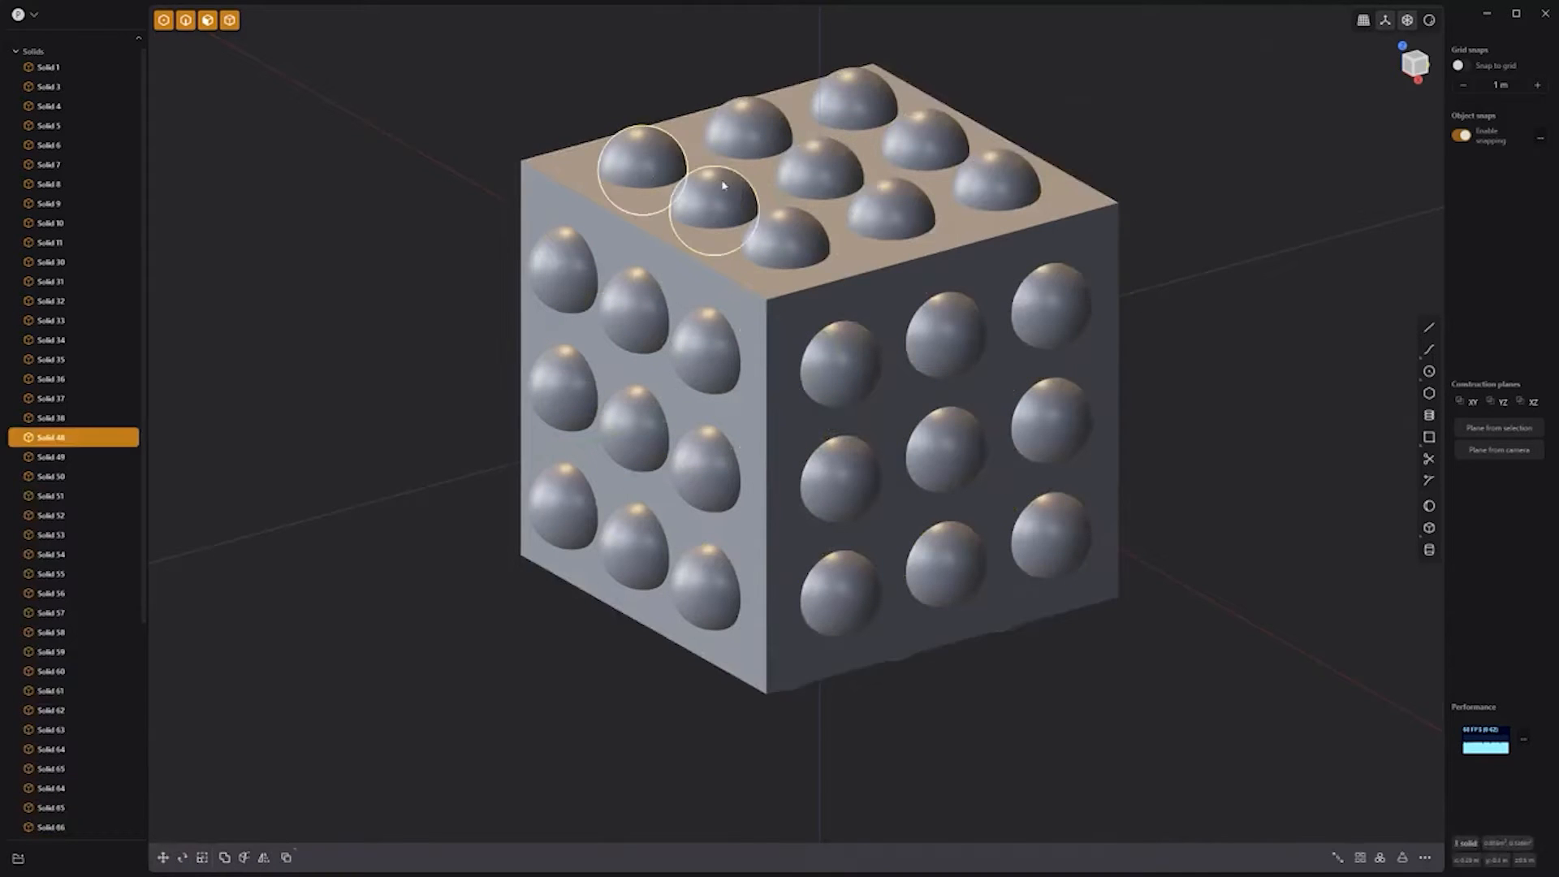
left_click(716, 187, "shift")
left_click(786, 236, "shift")
left_click(890, 210, "shift")
left_click(758, 140, "shift")
left_click(853, 101, "shift")
left_click(925, 142, "shift")
key("x")
Step: Remove the extra right-face spheres, and trim the left face to a diagonal three
left_click(942, 332)
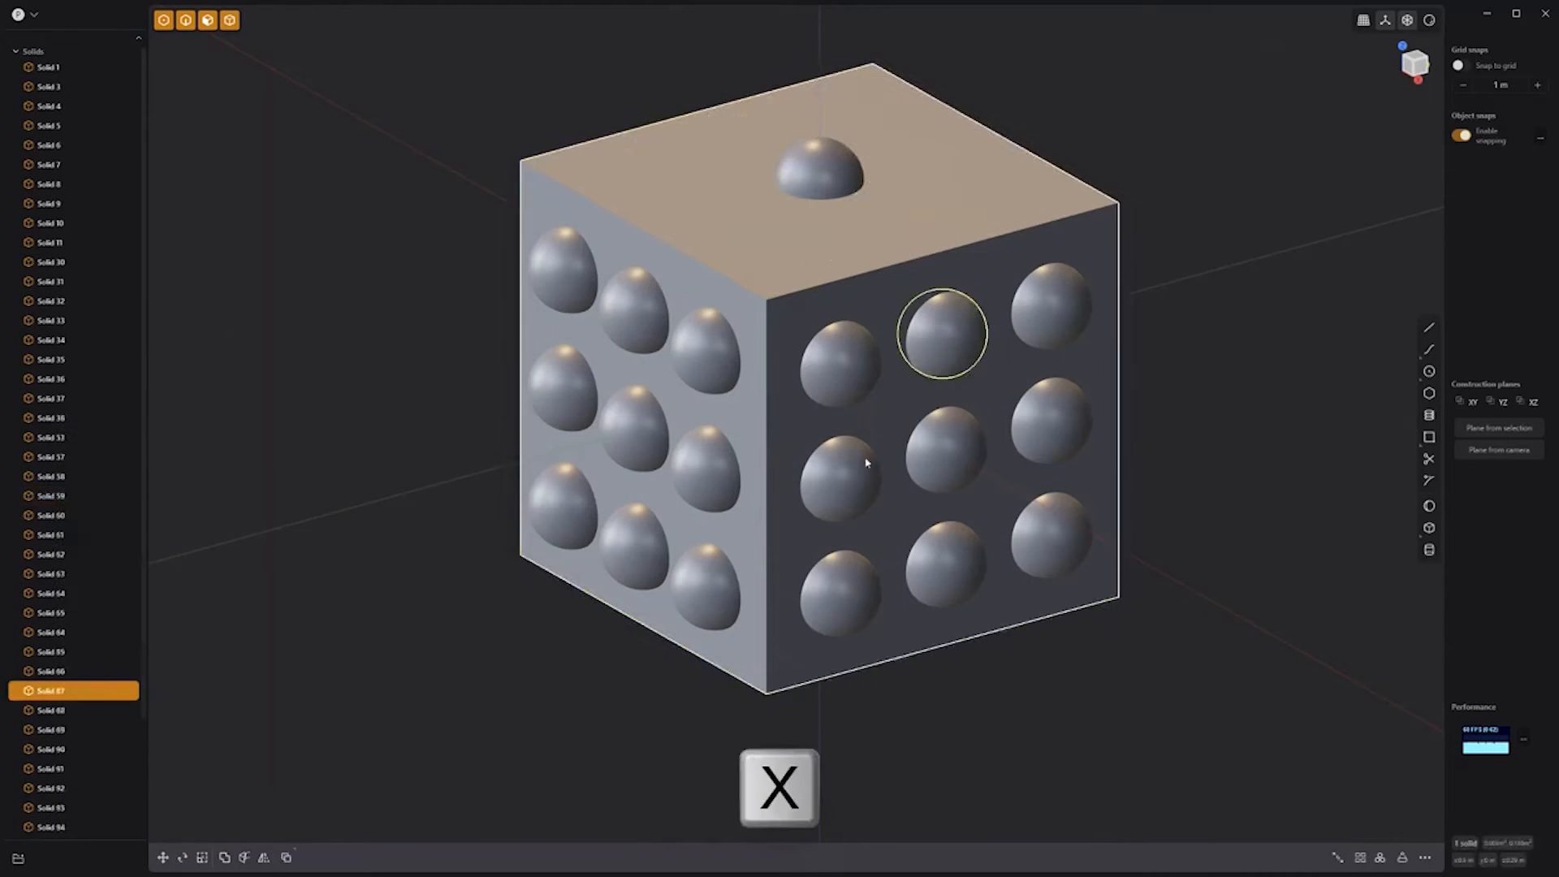
left_click(836, 477, "shift")
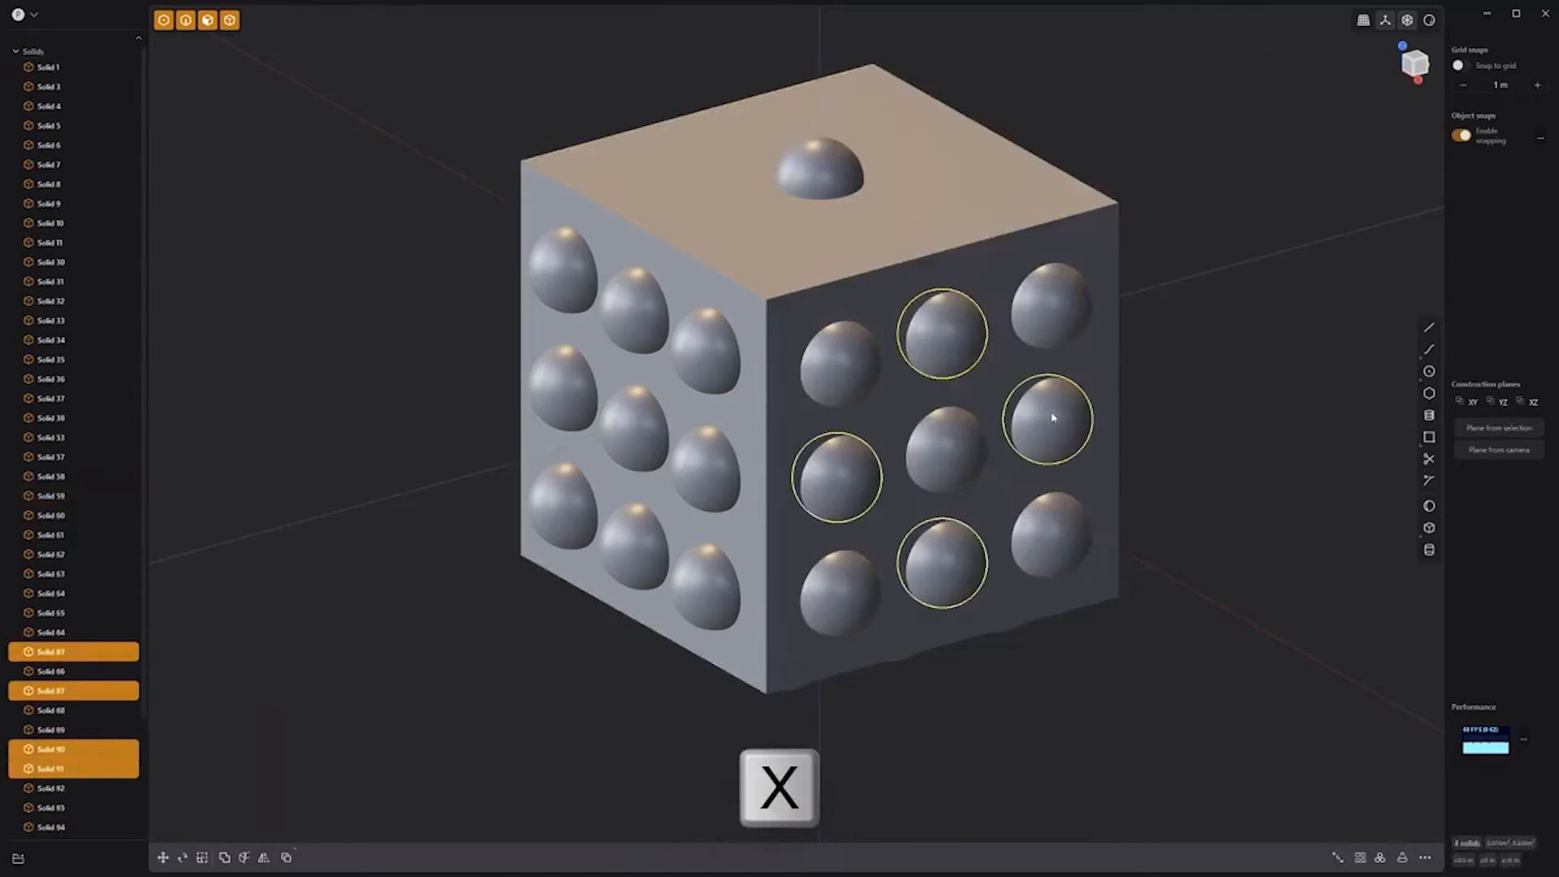
key("x")
left_click(703, 361)
left_click(708, 358, "shift")
left_click(705, 467, "shift")
left_click(629, 536, "shift")
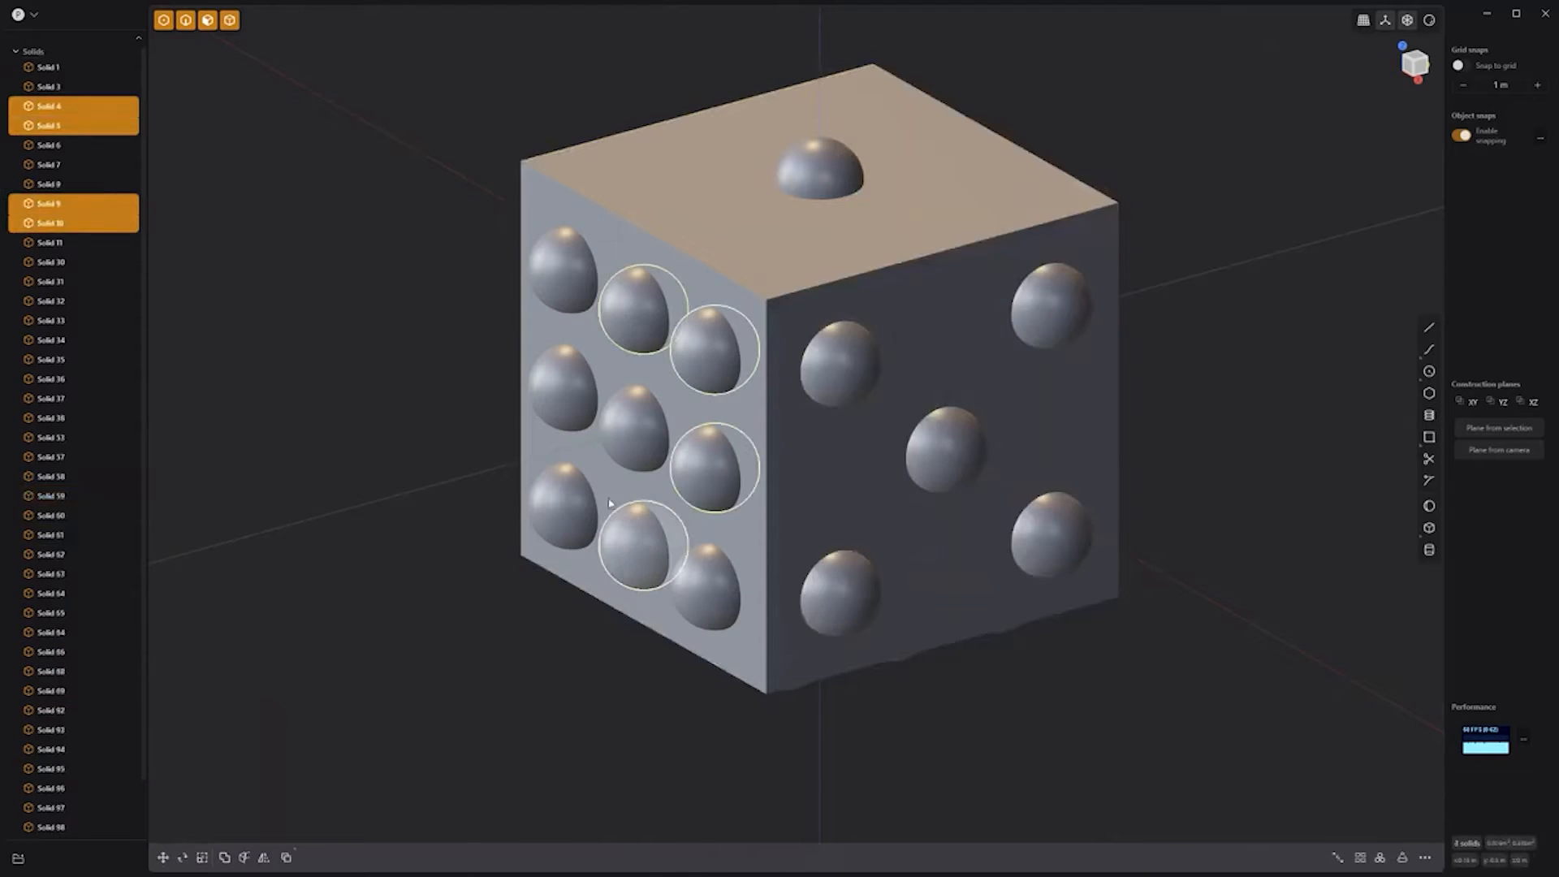
left_click(564, 385, "shift")
left_click(576, 508, "shift")
key("x")
Step: Remove the five plus-pattern spheres on the next face, leaving four corner pips
middle_click_drag(1291, 330, 1025, 347)
left_click(705, 480)
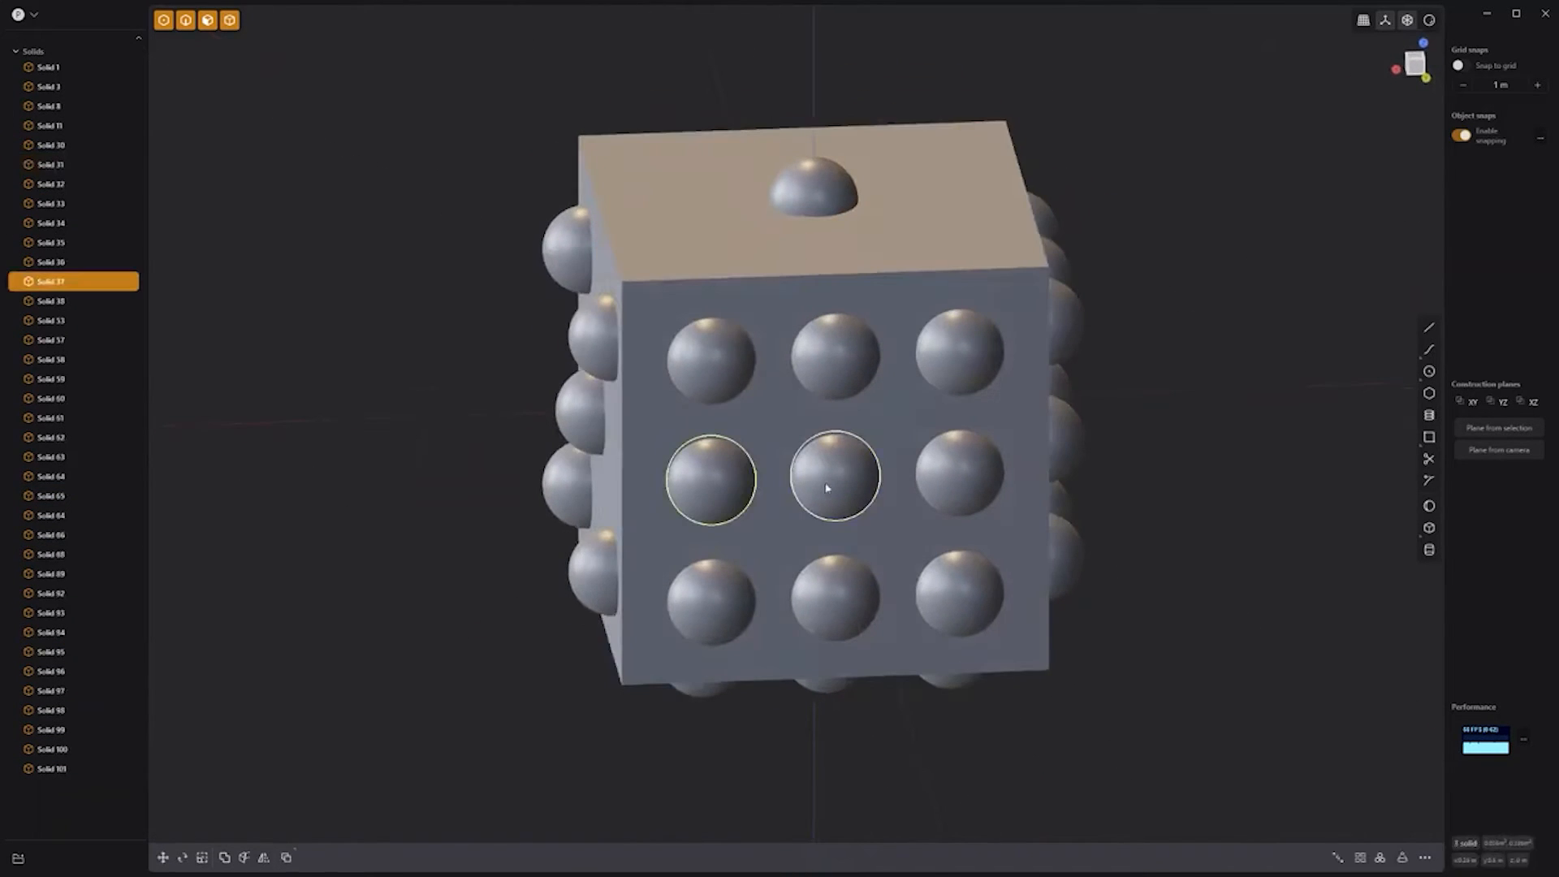
left_click(830, 477, "shift")
left_click(831, 351, "shift")
left_click(961, 475, "shift")
left_click(833, 595, "shift")
key("x")
Step: Delete seven front-face spheres, leaving two diagonal pips
middle_click_drag(1249, 459, 798, 364)
left_click(797, 364)
left_click(791, 462, "shift")
left_click(784, 574, "shift")
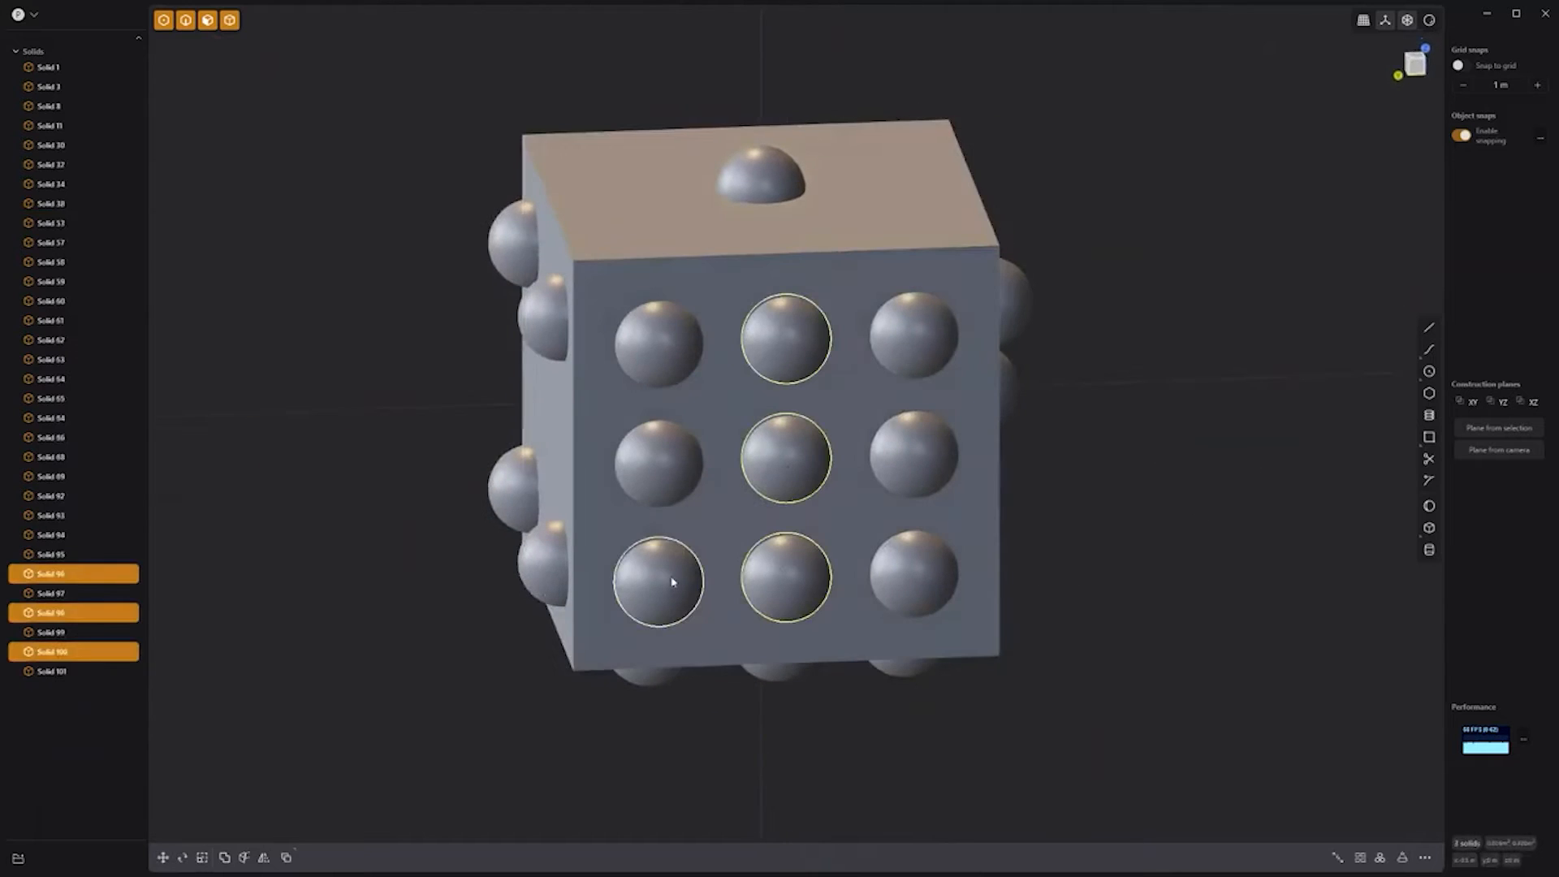
left_click(670, 582, "shift")
left_click(664, 471, "shift")
left_click(911, 345, "shift")
left_click(906, 465, "shift")
key("x")
Step: Delete the middle column of spheres on the bottom face
left_click(792, 471)
left_click(761, 550, "shift")
left_click(741, 633, "shift")
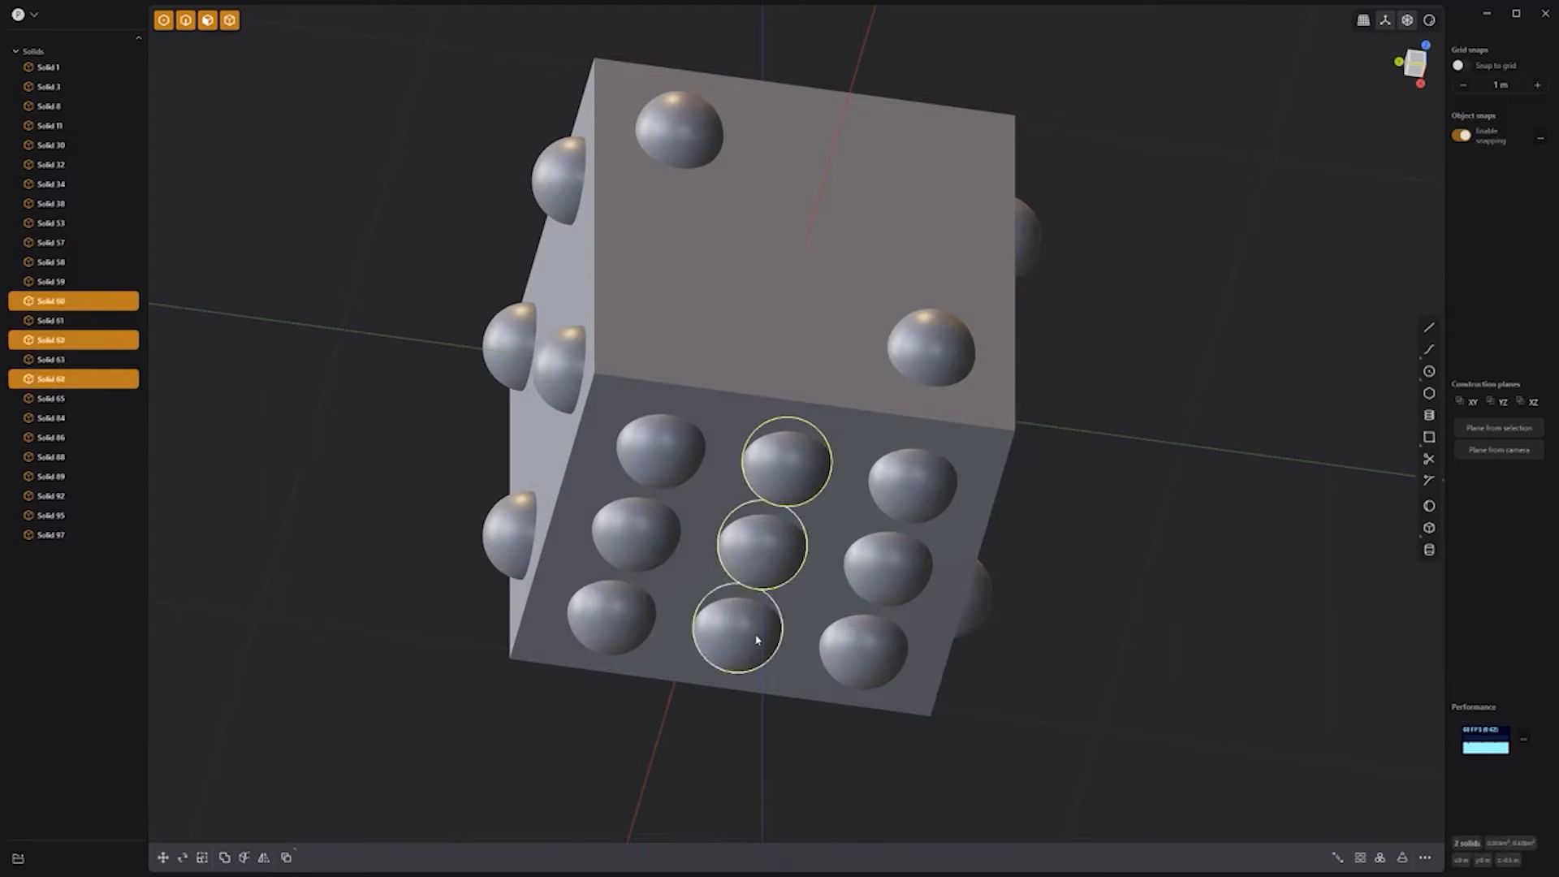
key("x")
Step: Subtract all remaining spheres from the cube with a Boolean Difference to form dimples
middle_click_drag(752, 641, 911, 316)
left_click(915, 300)
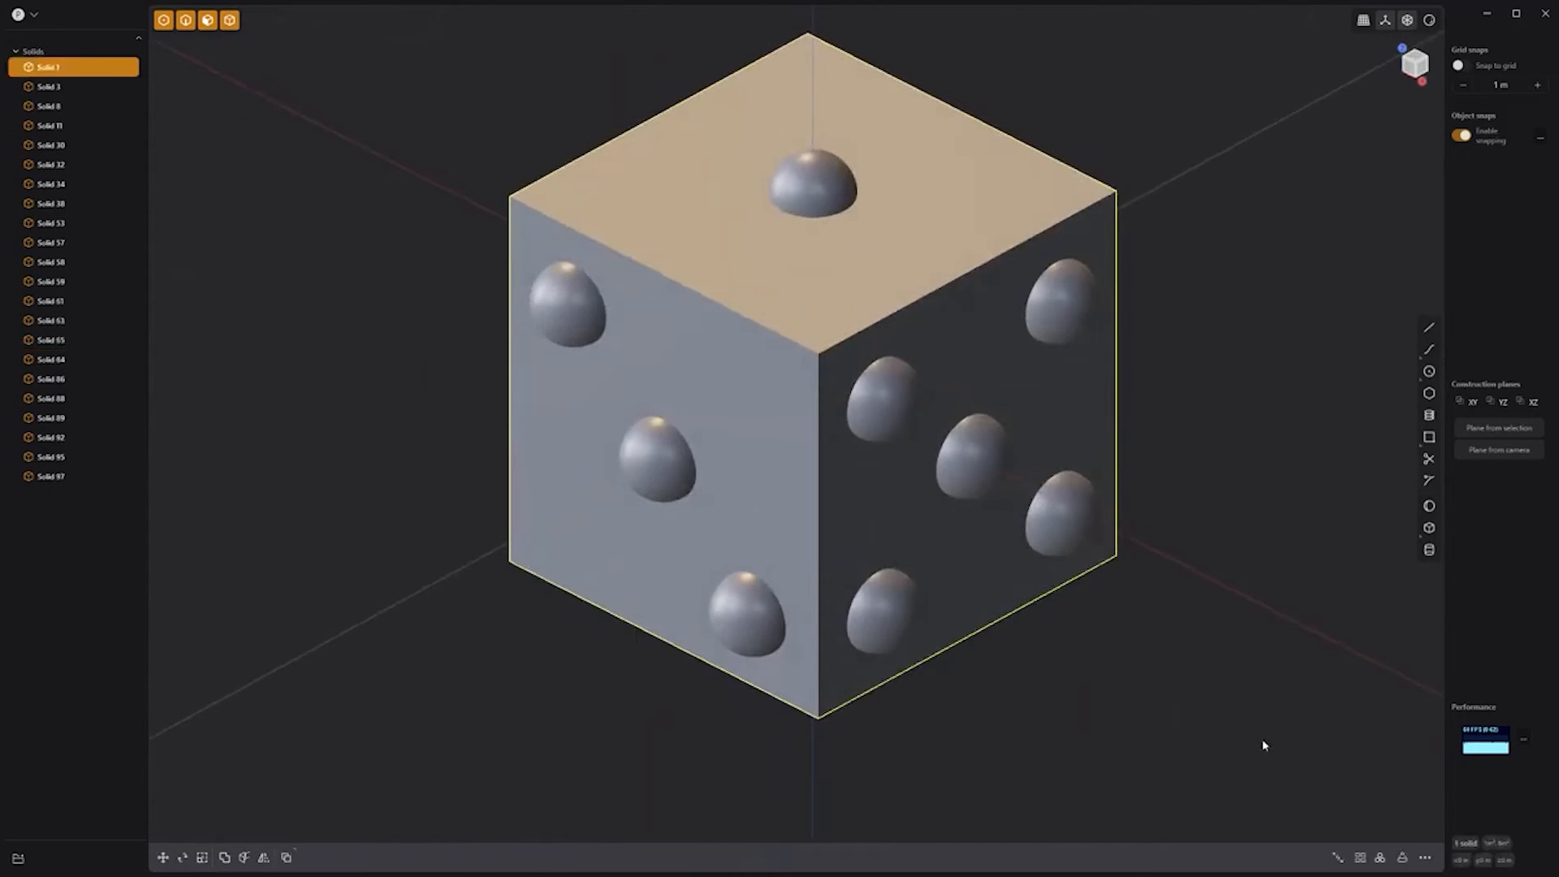
left_click_drag(1292, 747, 449, 55)
key("q")
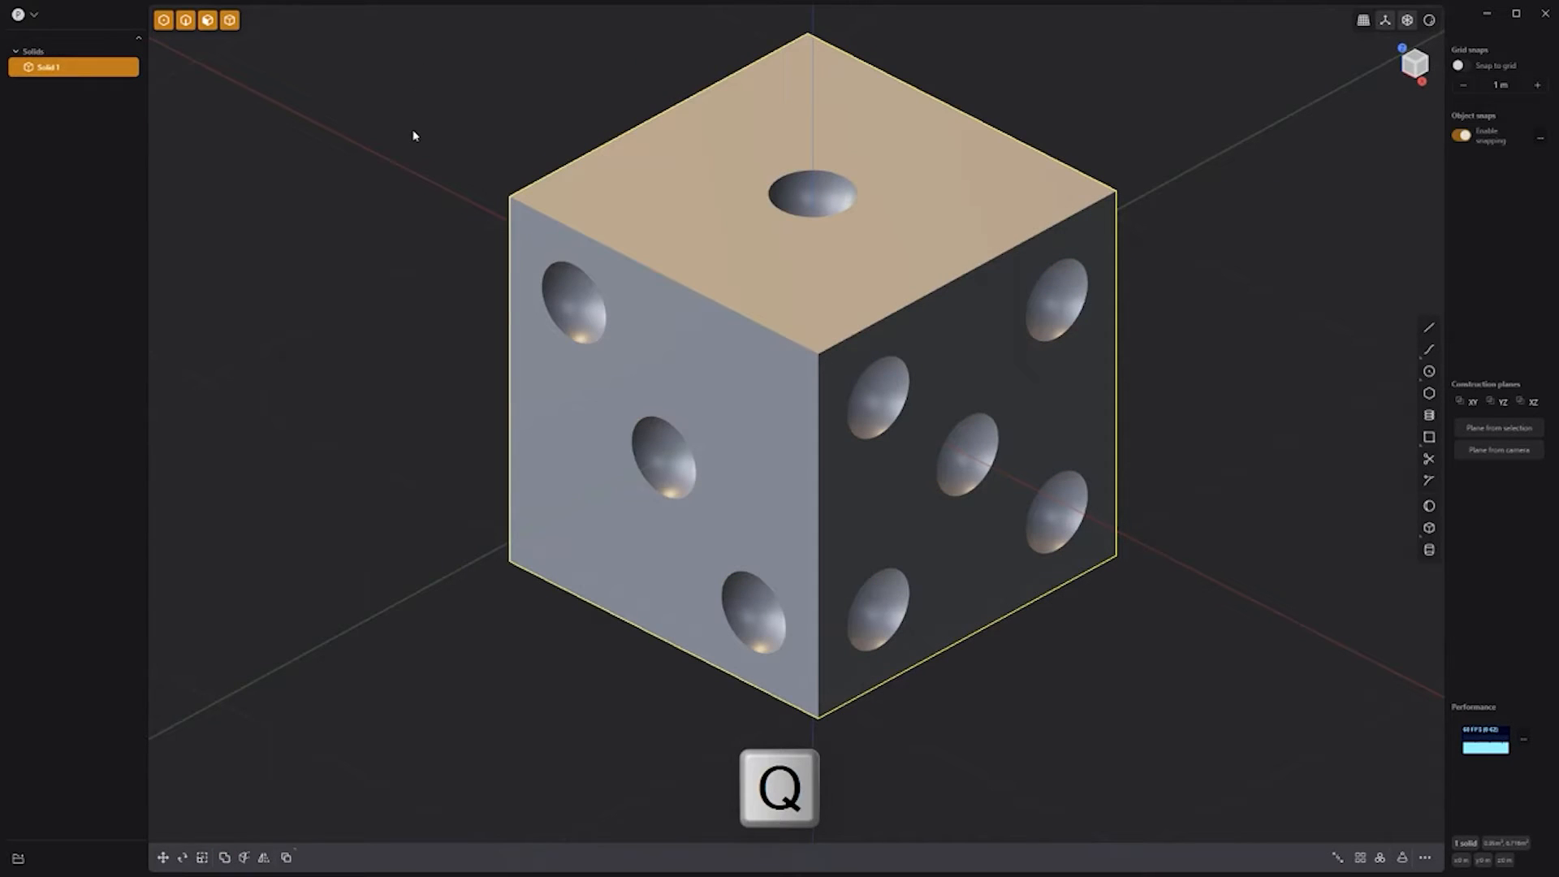
Step: Fillet all of the die's edges to 0.025 m
left_click(414, 136)
left_click_drag(1063, 555, 427, 23)
key("b")
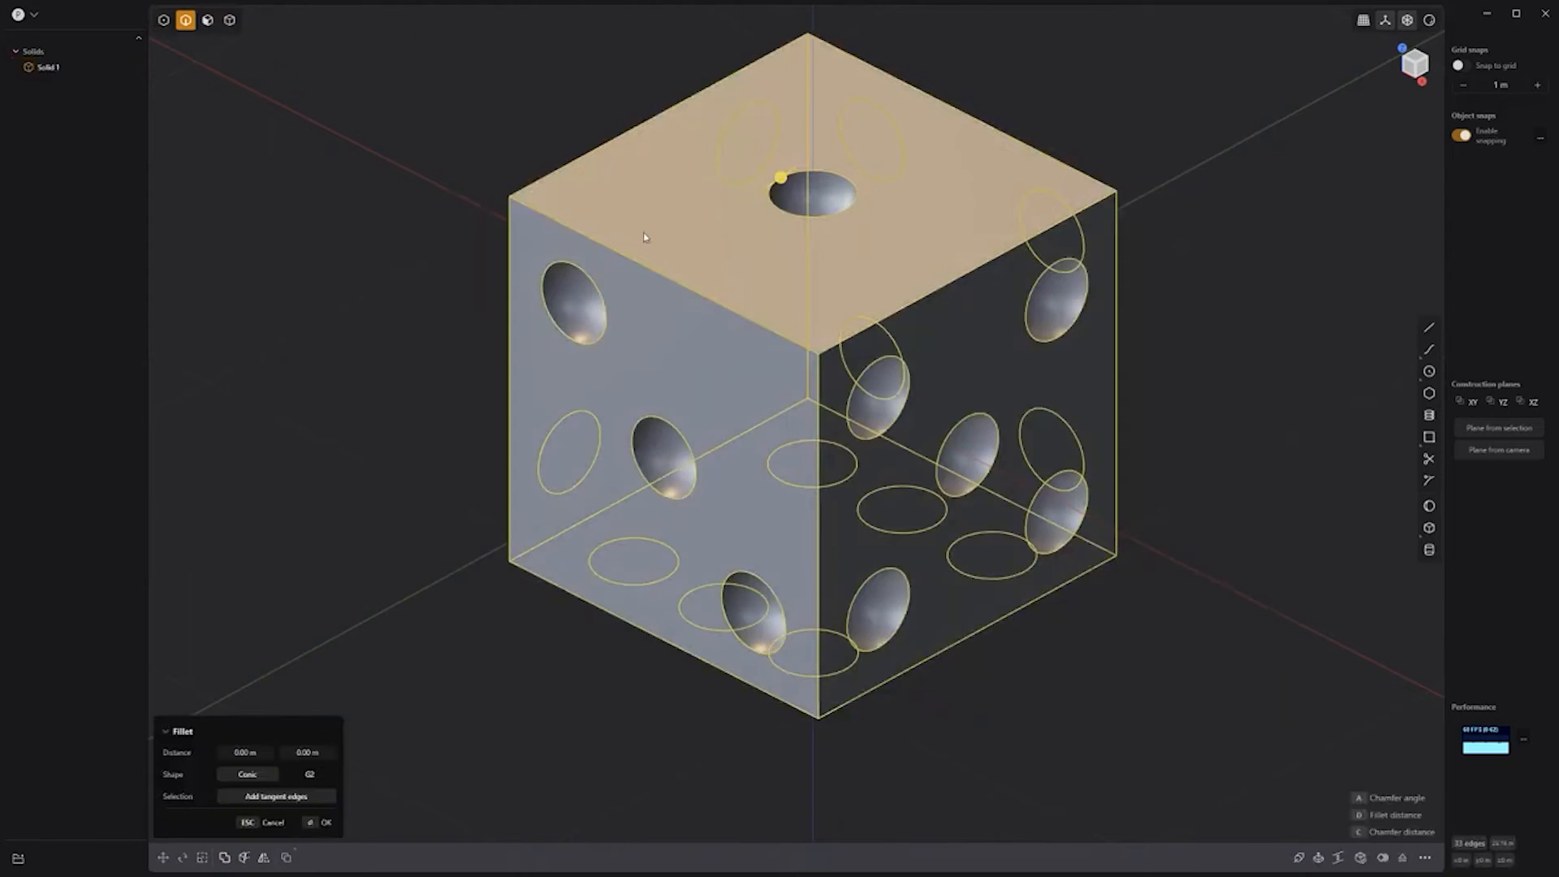
left_click_drag(781, 178, 788, 174)
key("Return")
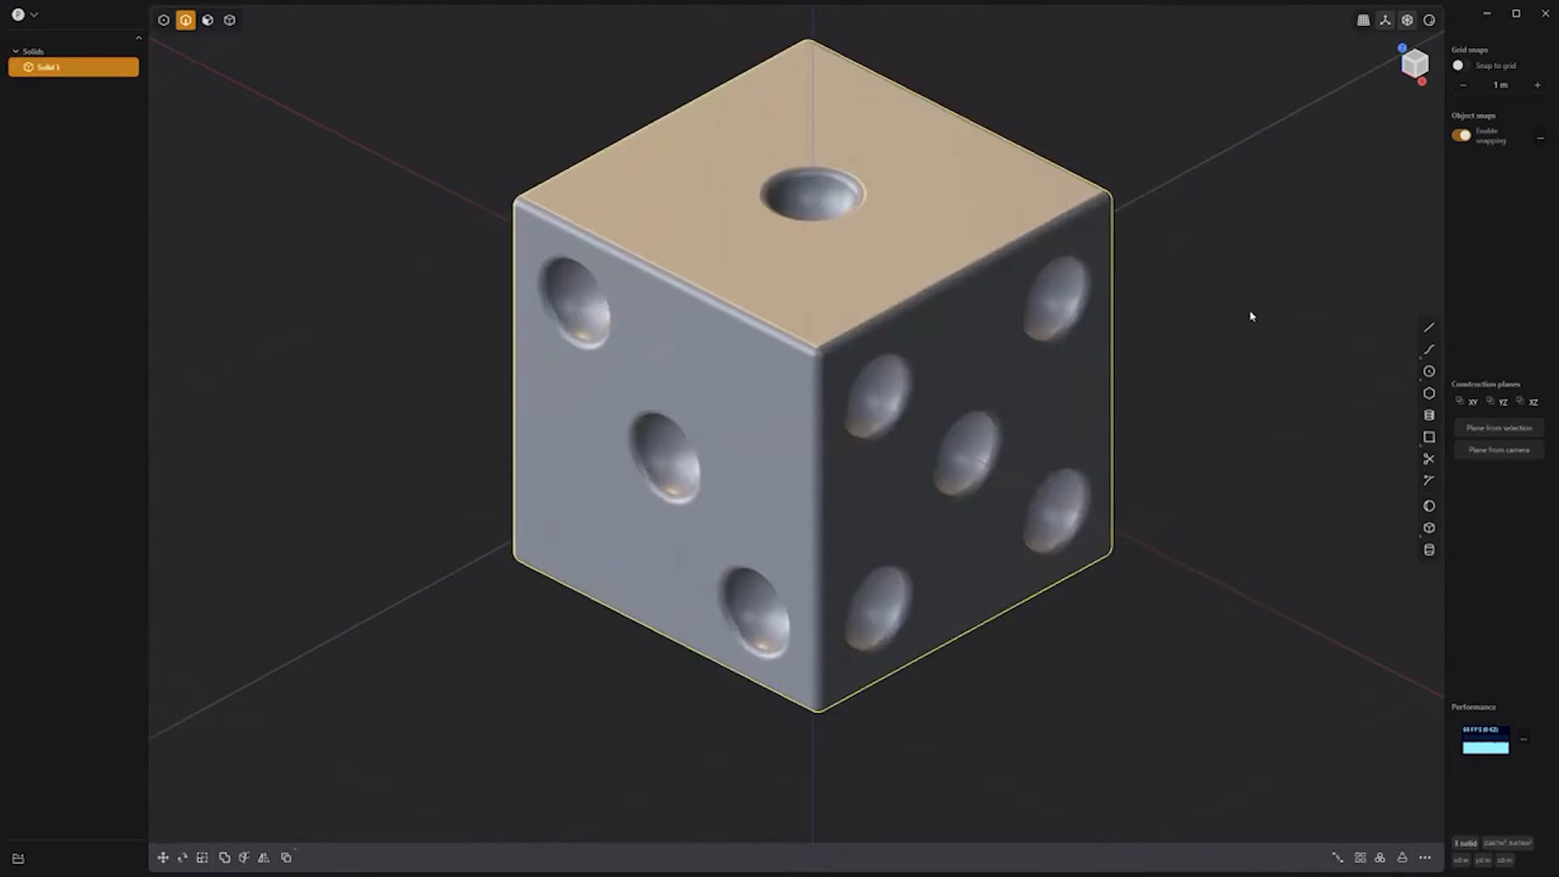
mouse_move(1250, 313)
middle_mouse_down()
mouse_move(981, 233)
mouse_move(1256, 306)
middle_mouse_up()
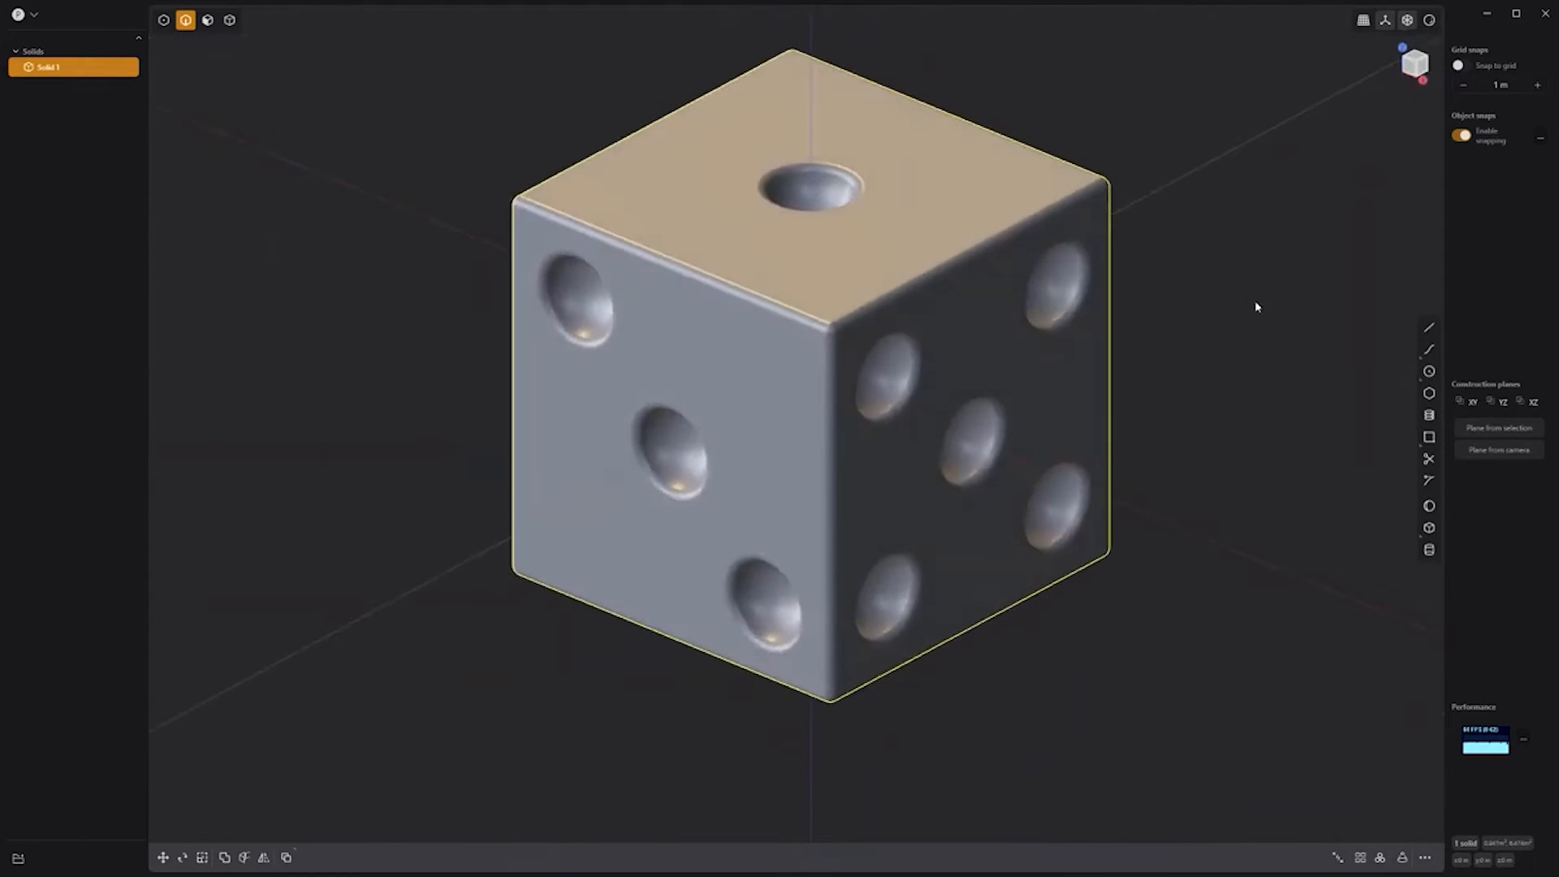
left_click(1246, 299)
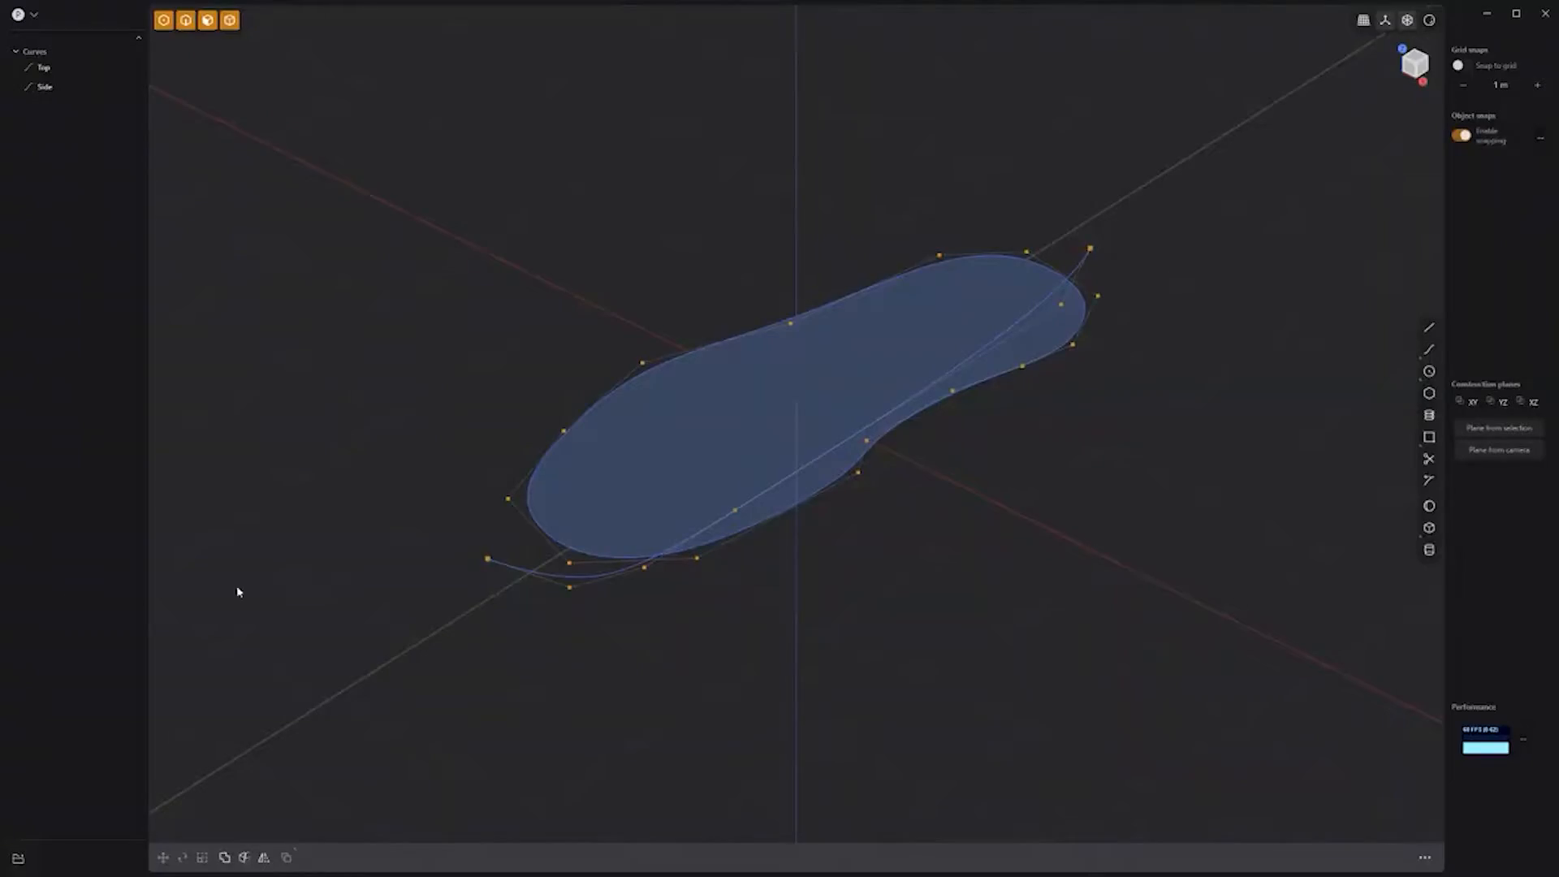
Step: Extrude the side curve symmetrically in both directions into a wide curved sheet
key("KP_7")
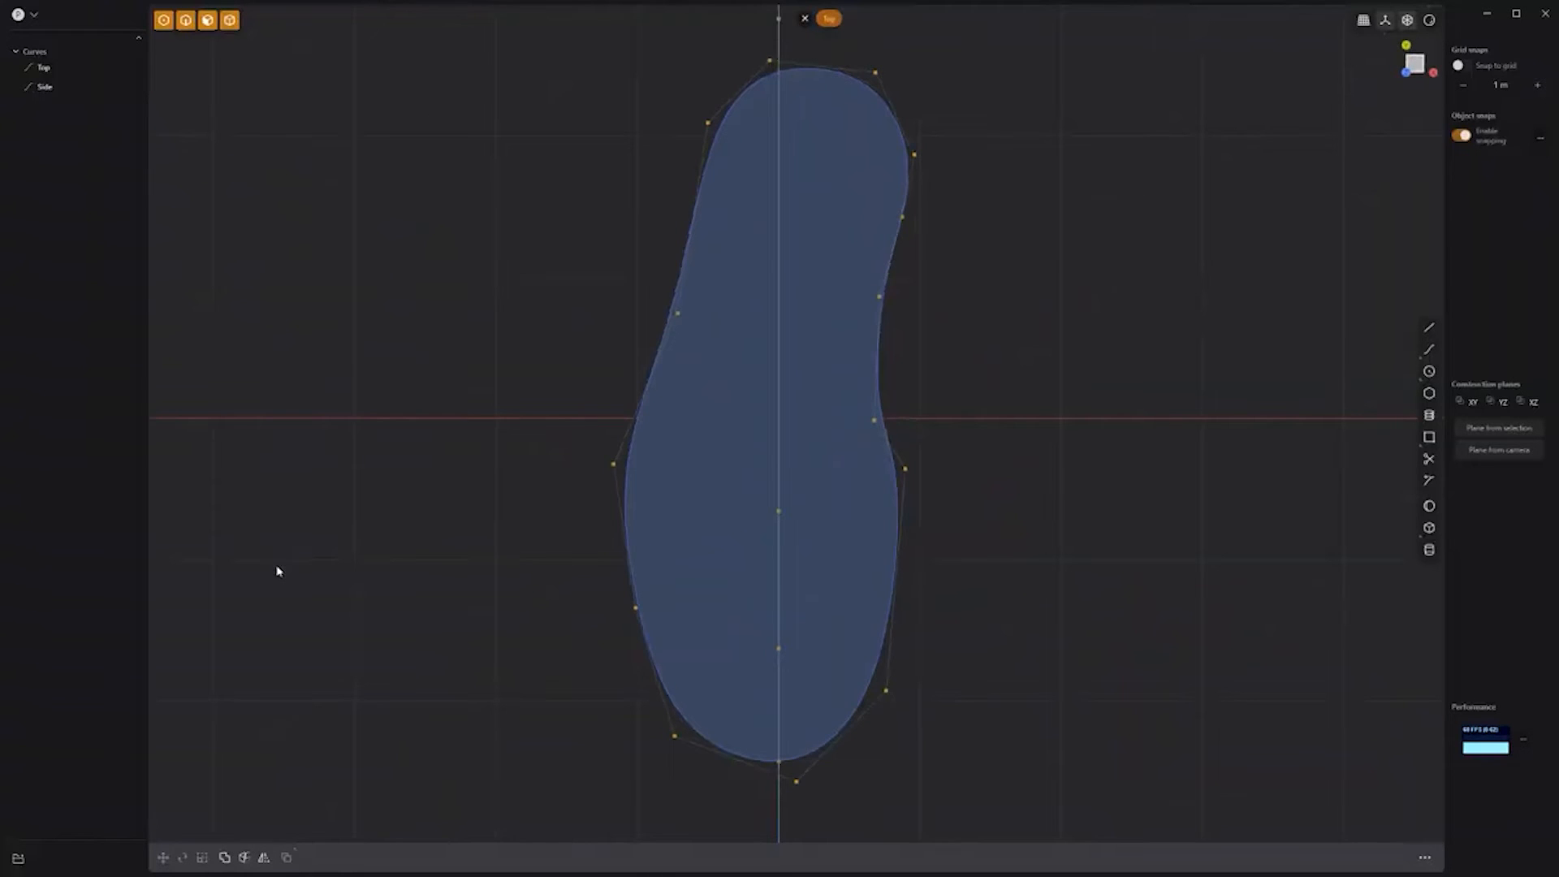
key("KP_3")
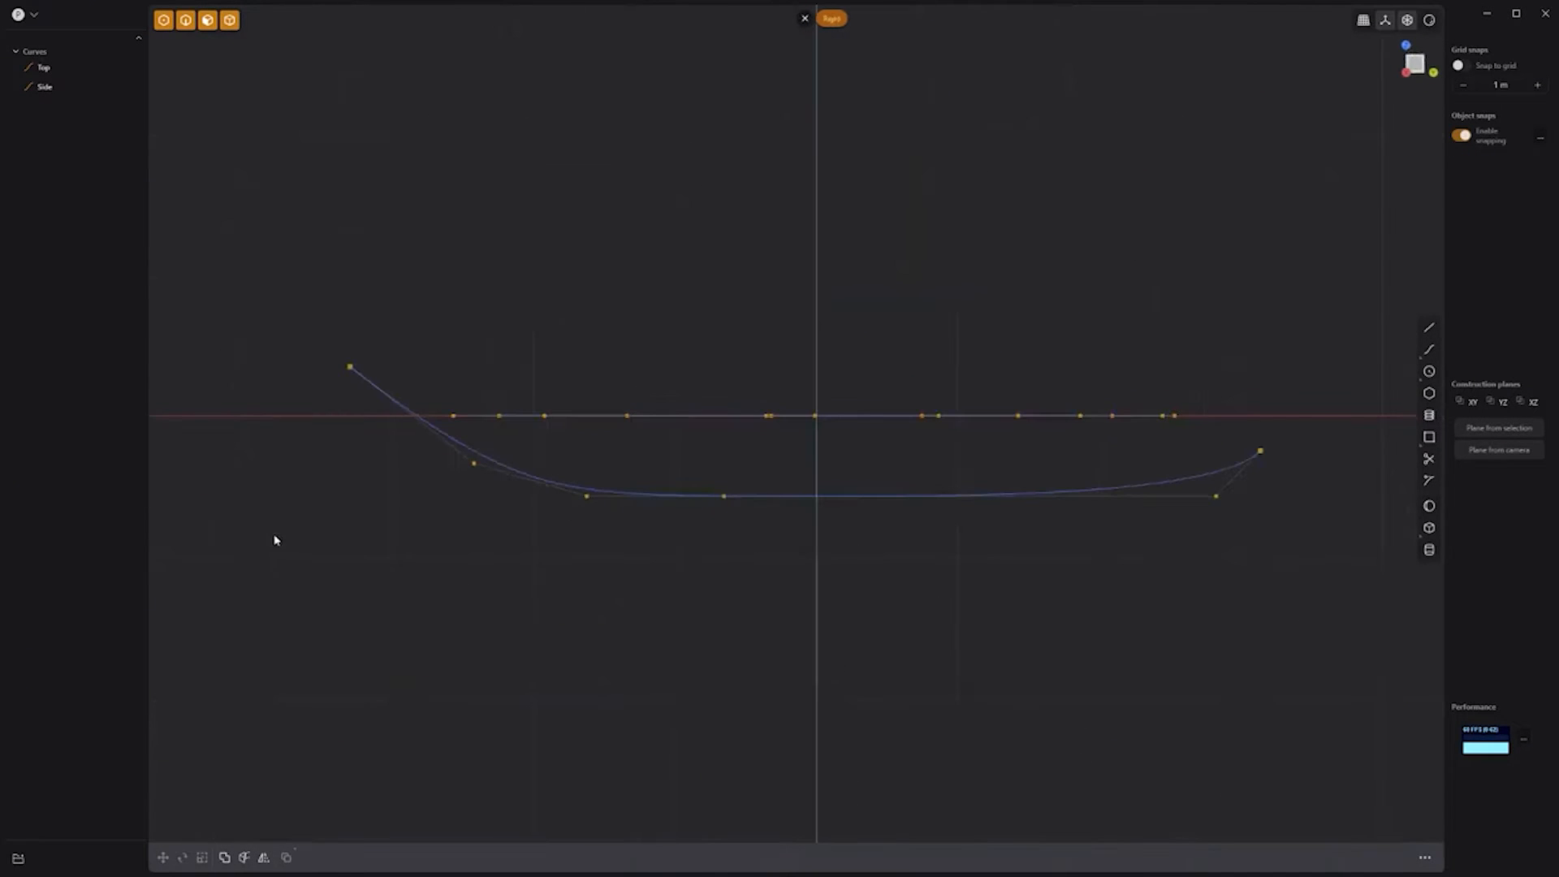
middle_click_drag(289, 466, 424, 567)
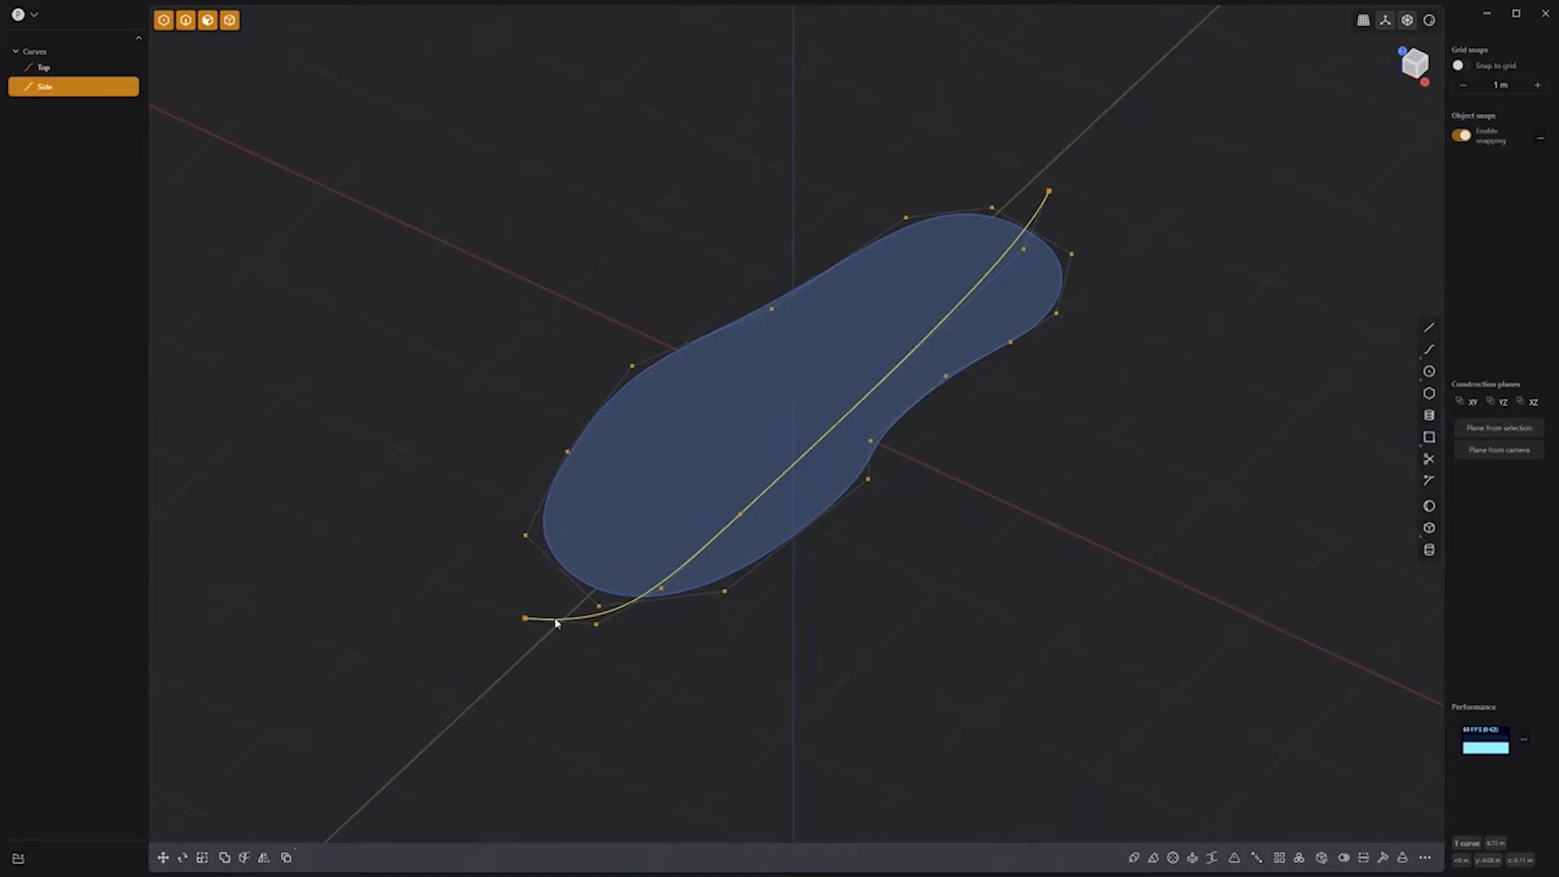
key("e")
left_click_drag(722, 396, 442, 323)
key("Tab")
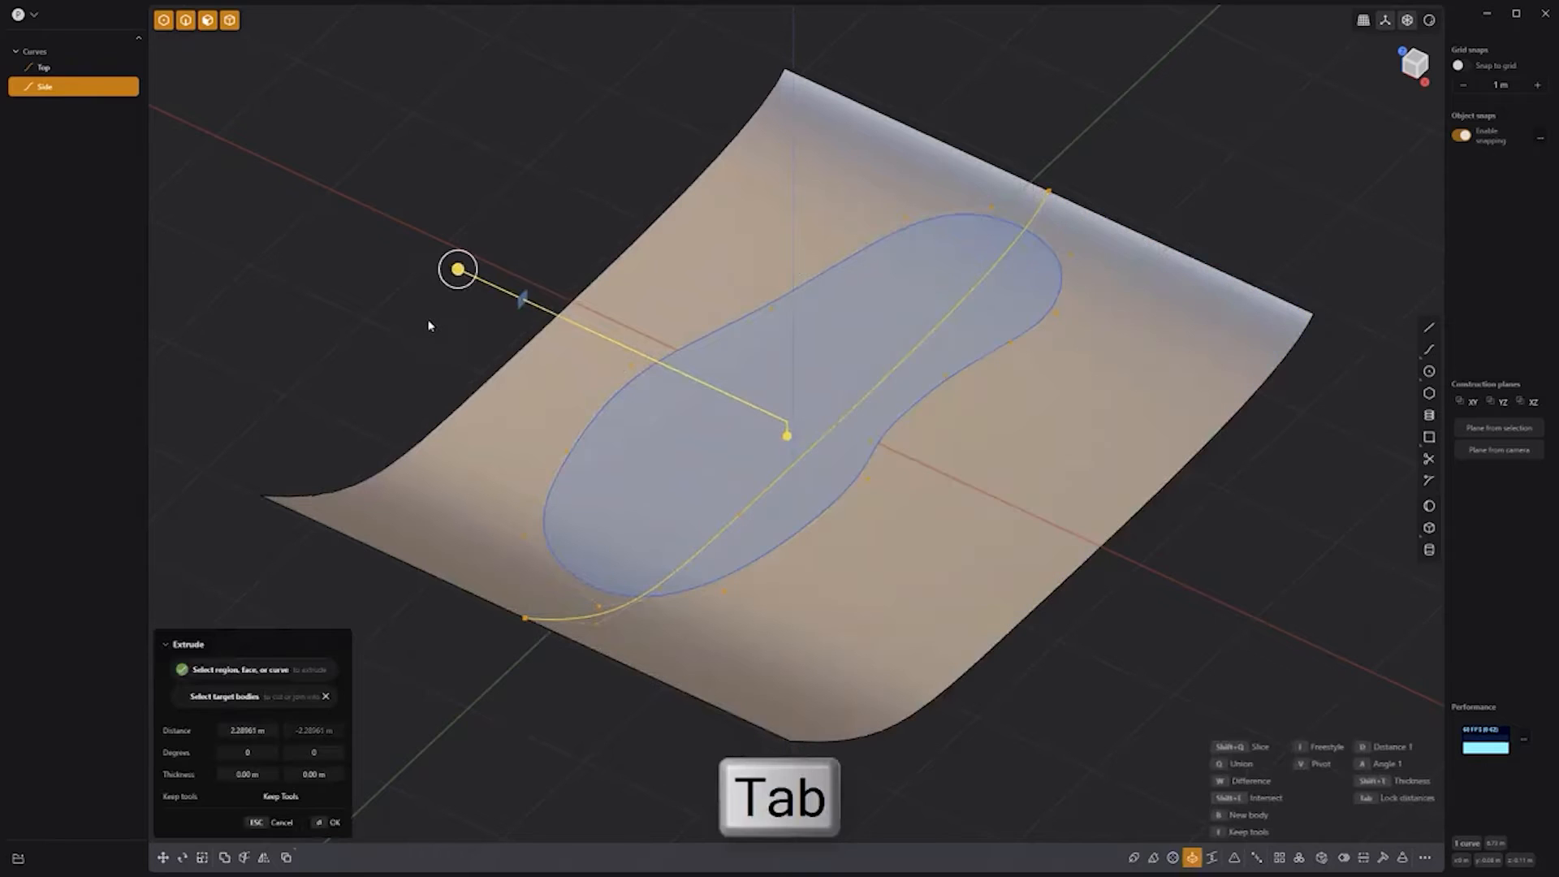
key("Return")
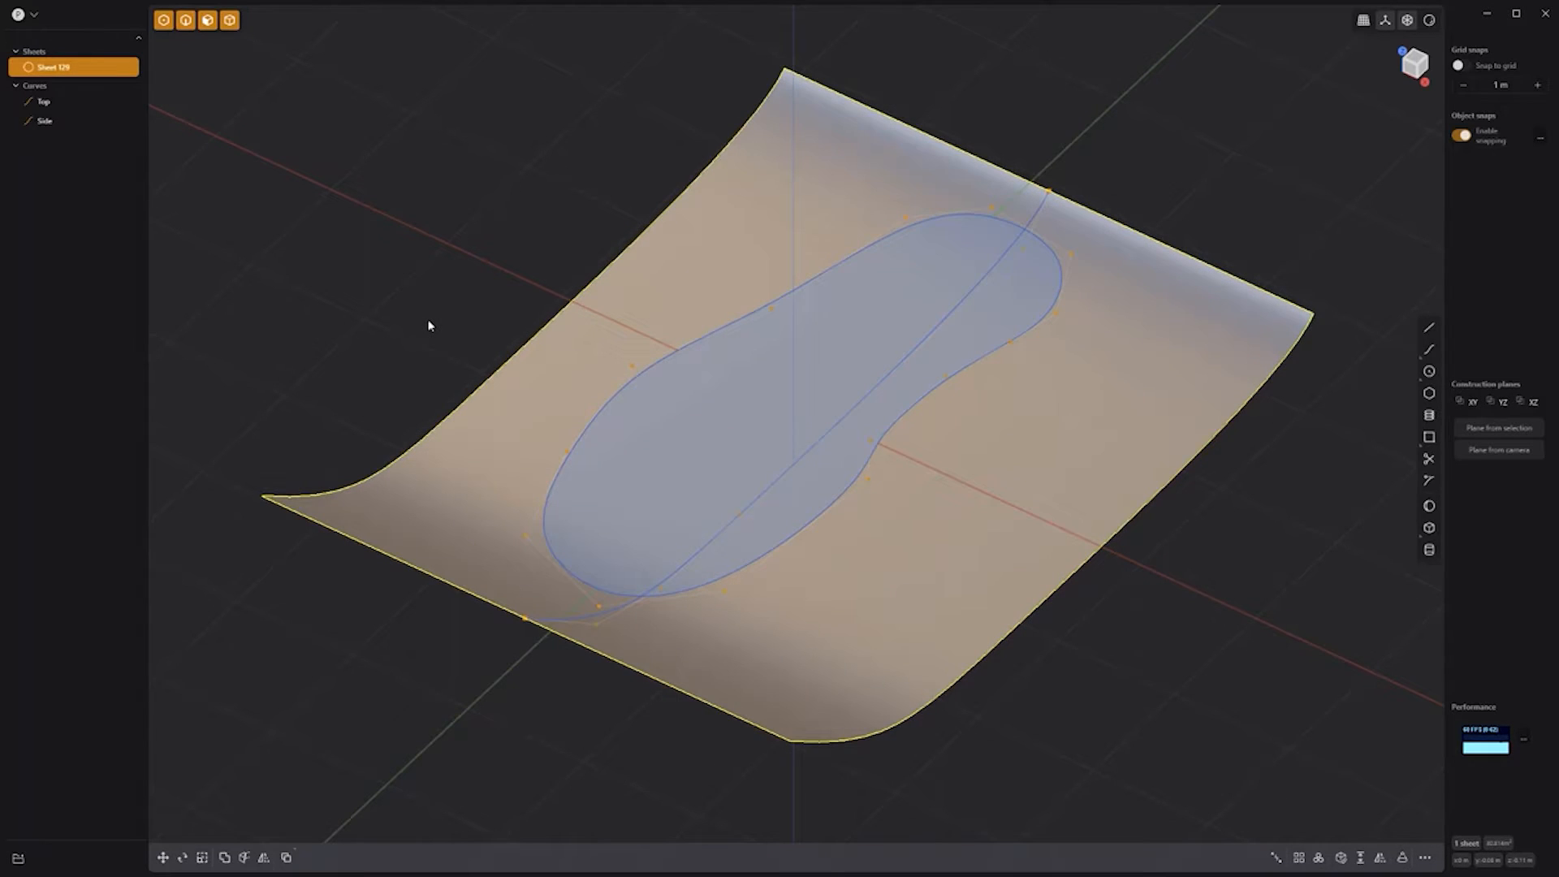
Step: Cut the sheet with the Top curve, delete the outer piece, and hide the Top curve
key("c")
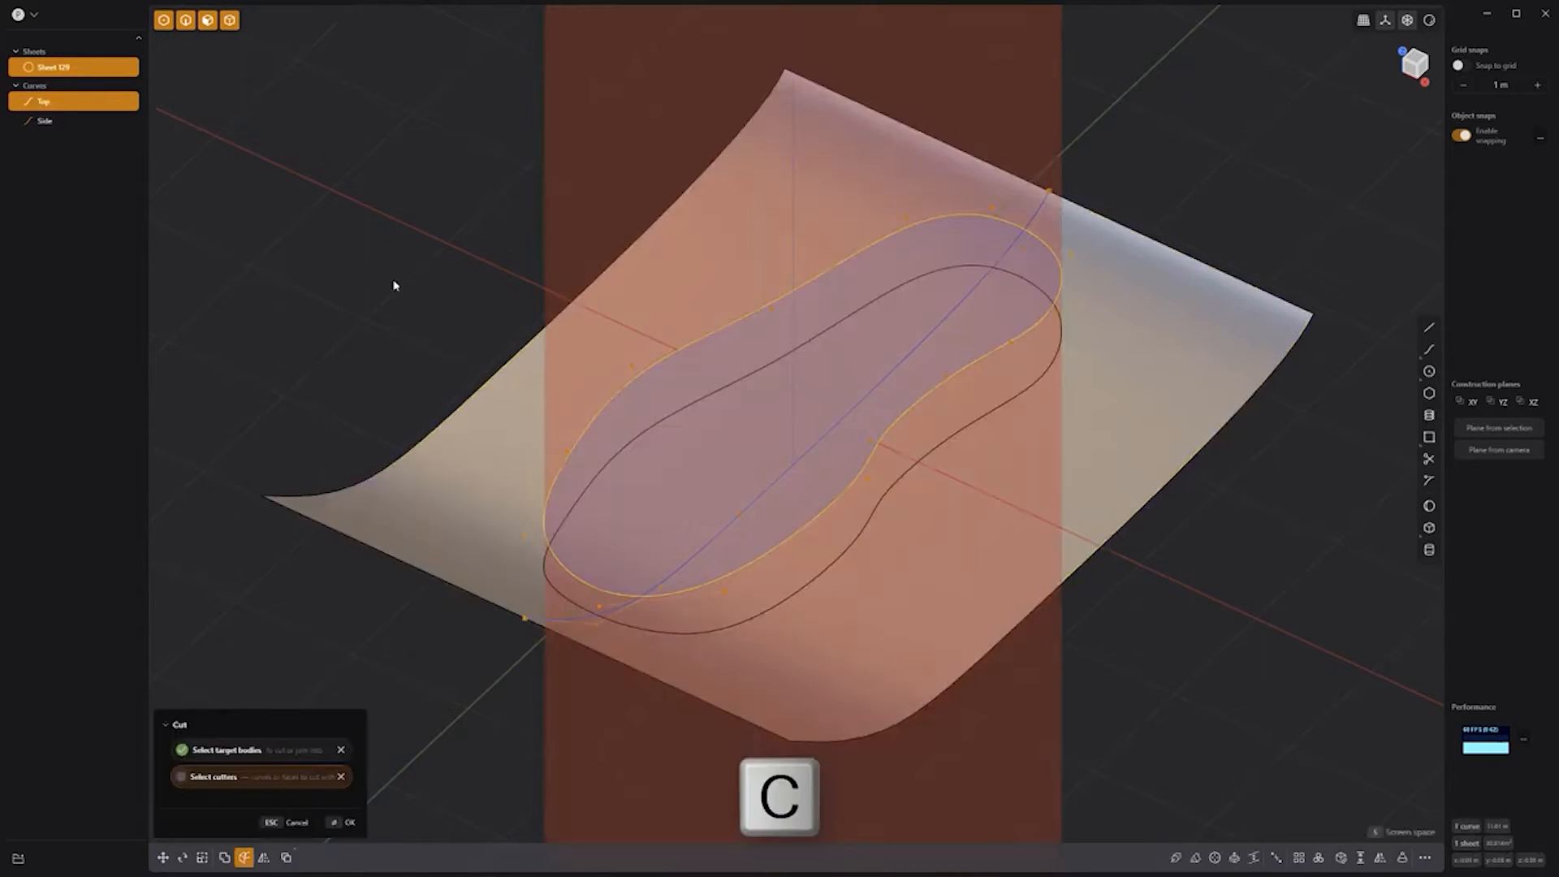
key("Return")
key("Delete")
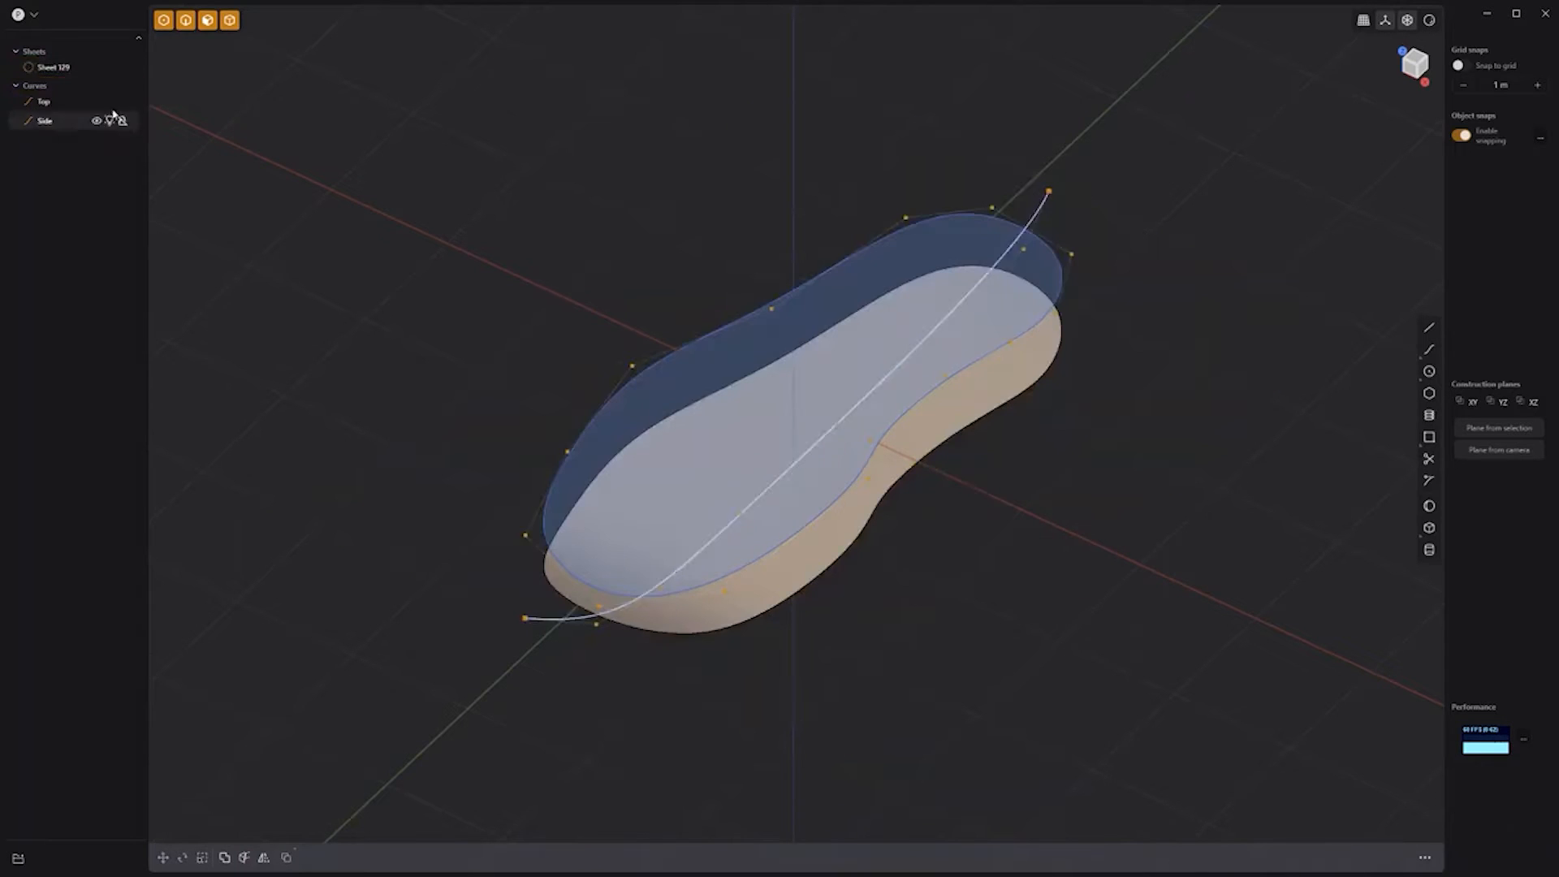
left_click(96, 102)
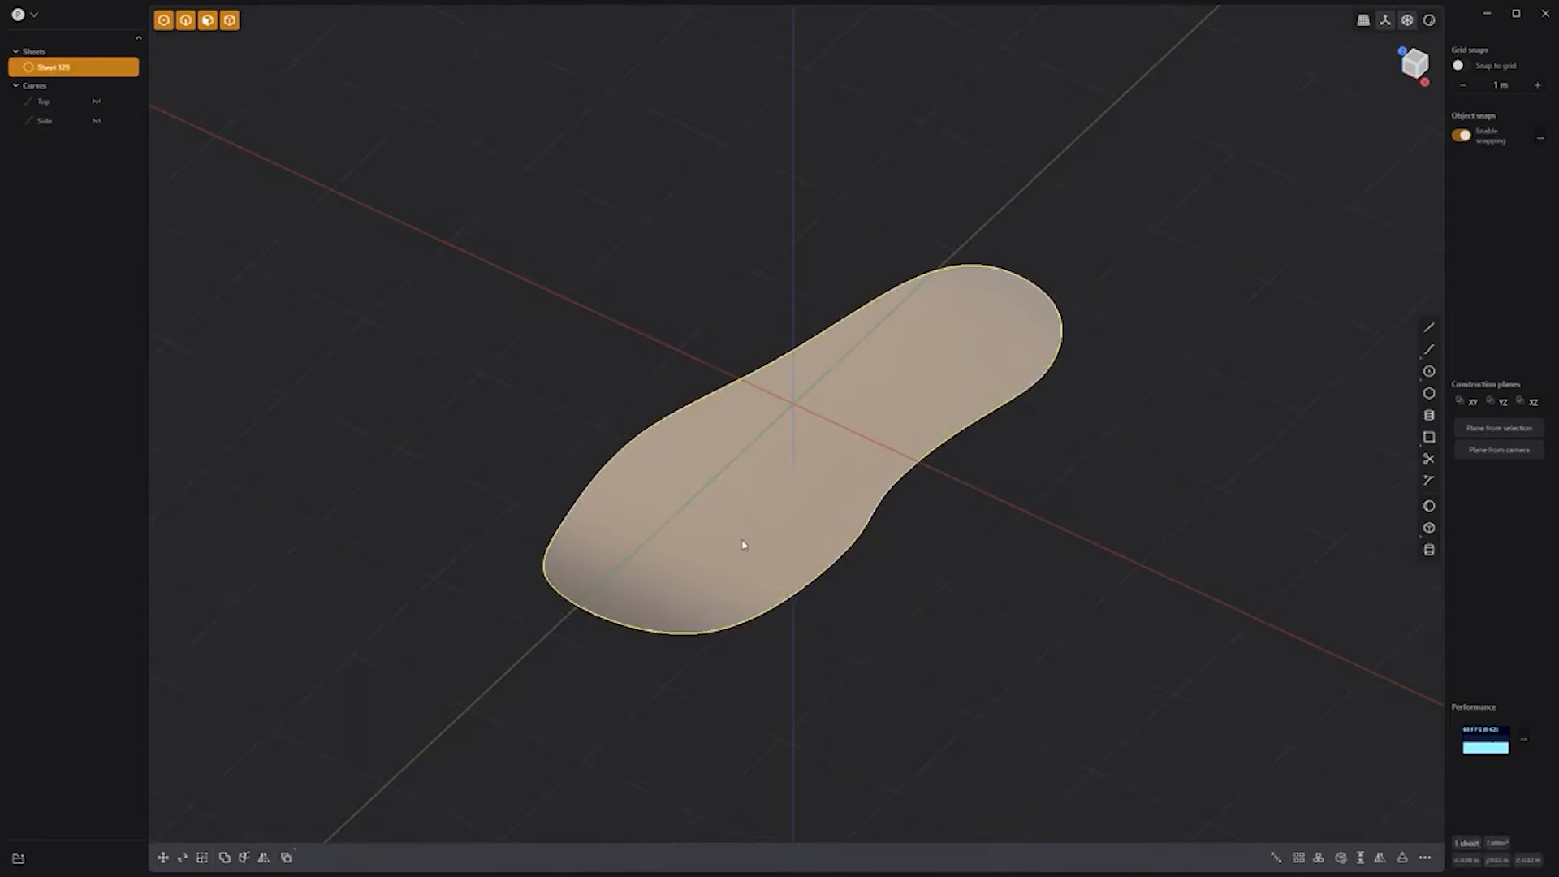
Step: Extrude the insole surface upward 0.23189 m into a thick sole
key("e")
left_click_drag(786, 380, 788, 350)
middle_click_drag(857, 483, 807, 400)
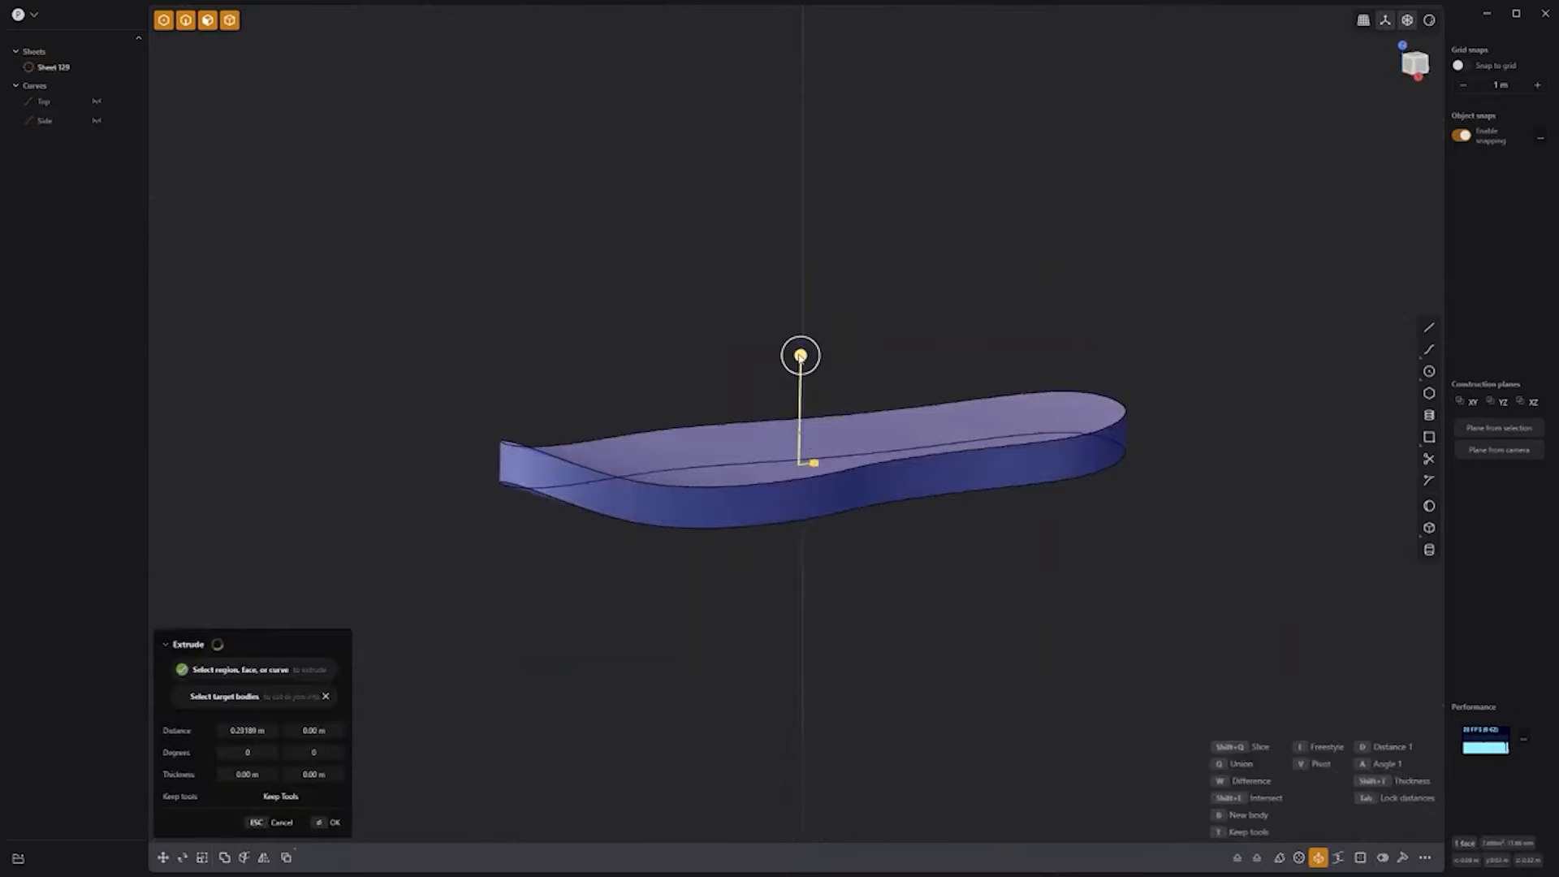
key("Return")
Step: Tilt the sole's top face by rotating it about a pivot at the heel end
left_click(702, 463)
key("r")
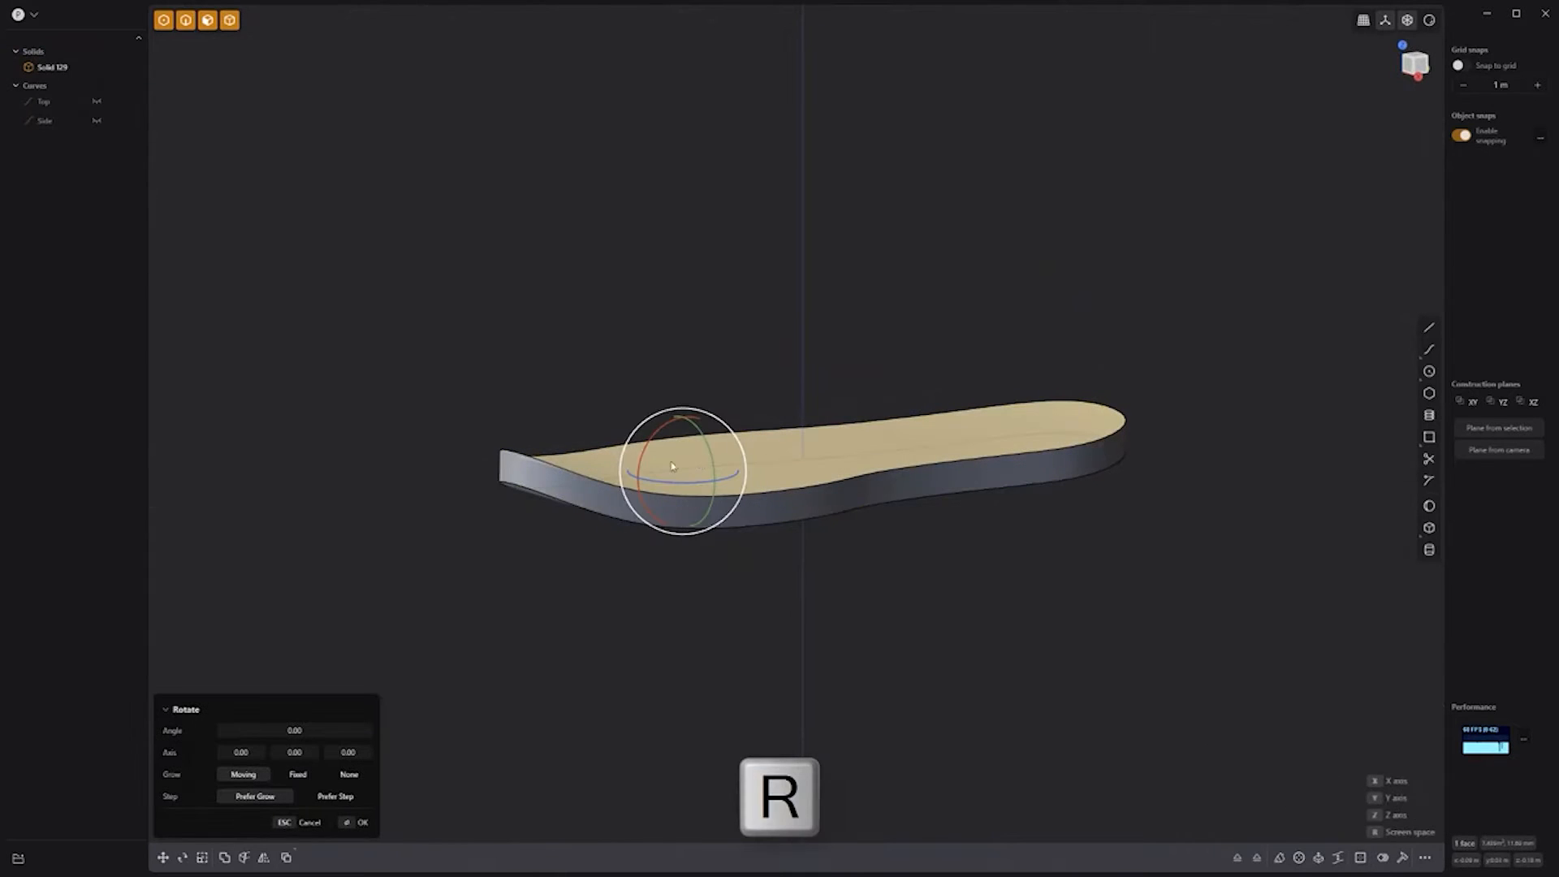
key("v")
left_click(507, 451)
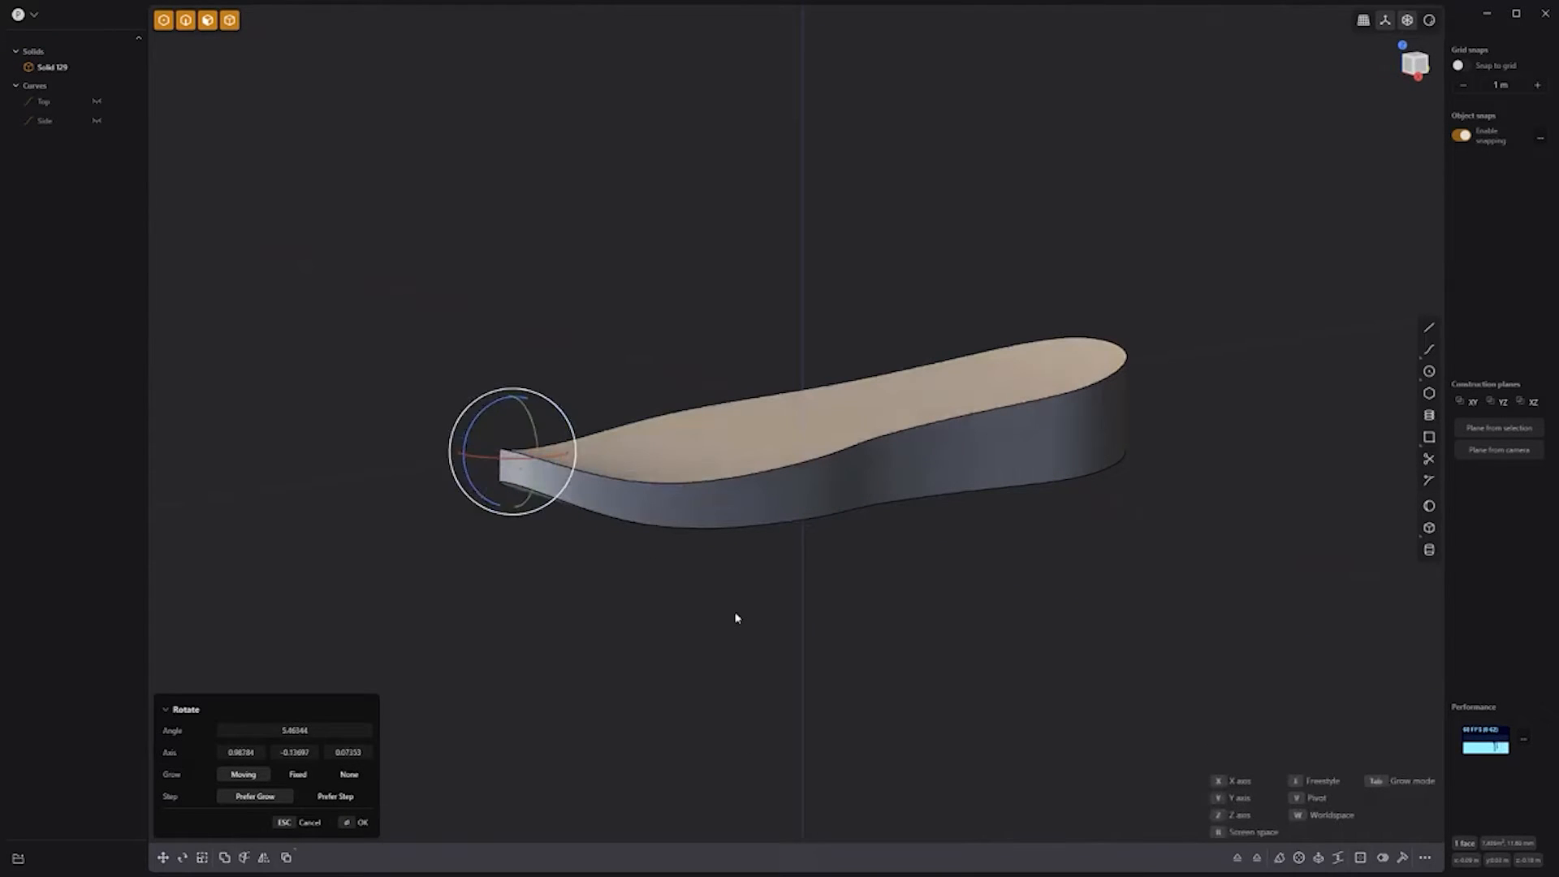
key("Return")
Step: Offset an inset loop on the top face and sink the inner face into a recess
scroll(736, 618, "up", 5)
middle_click_drag(736, 619, 737, 672)
left_click(735, 431)
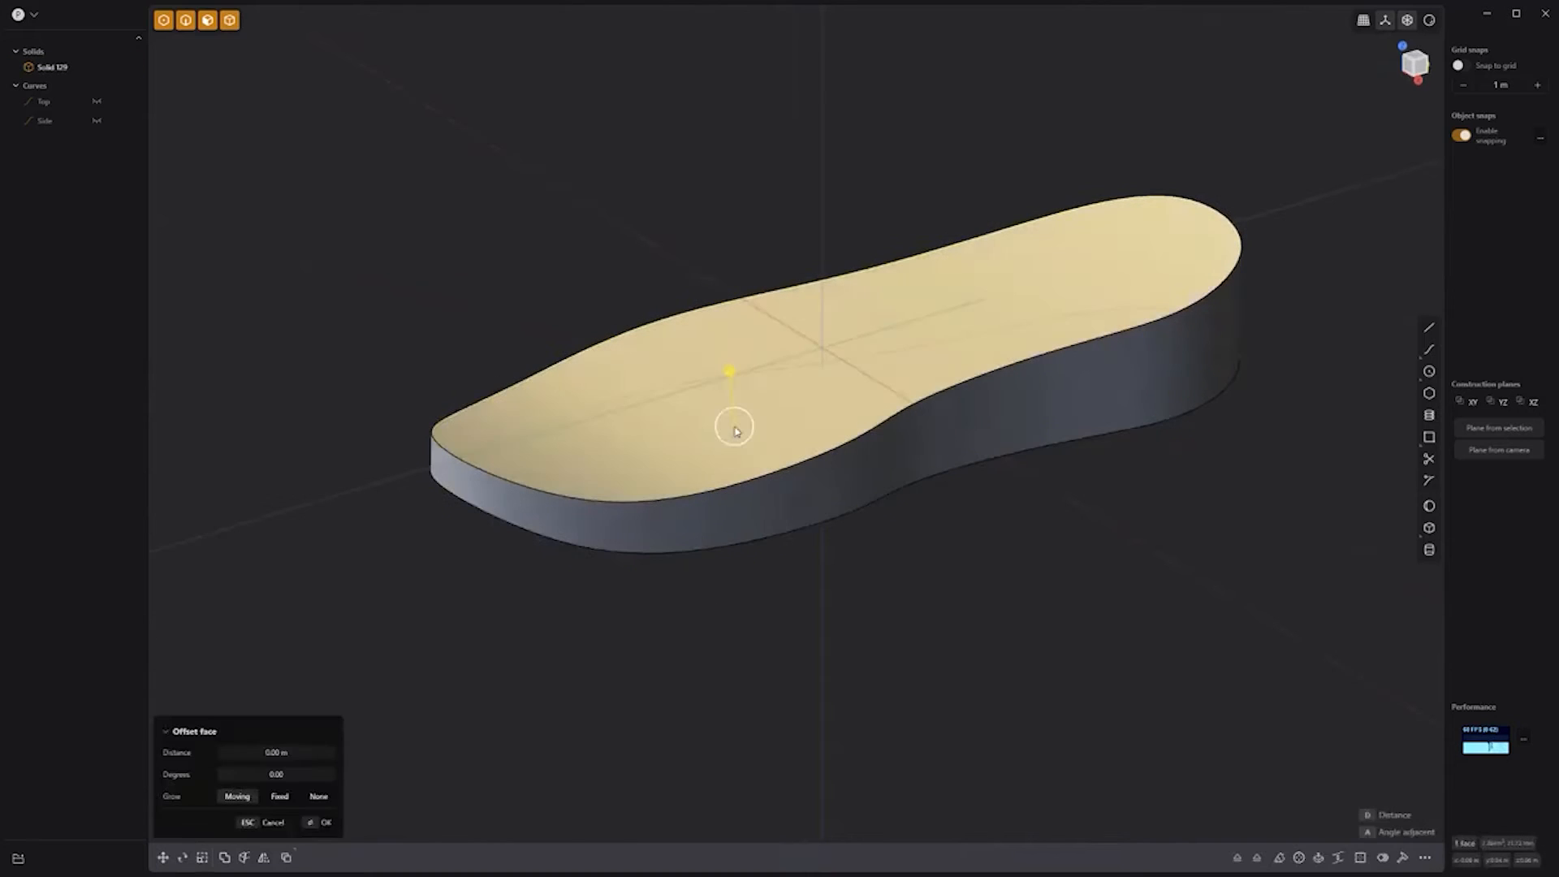
key("o")
left_click_drag(747, 410, 763, 397)
key("Return")
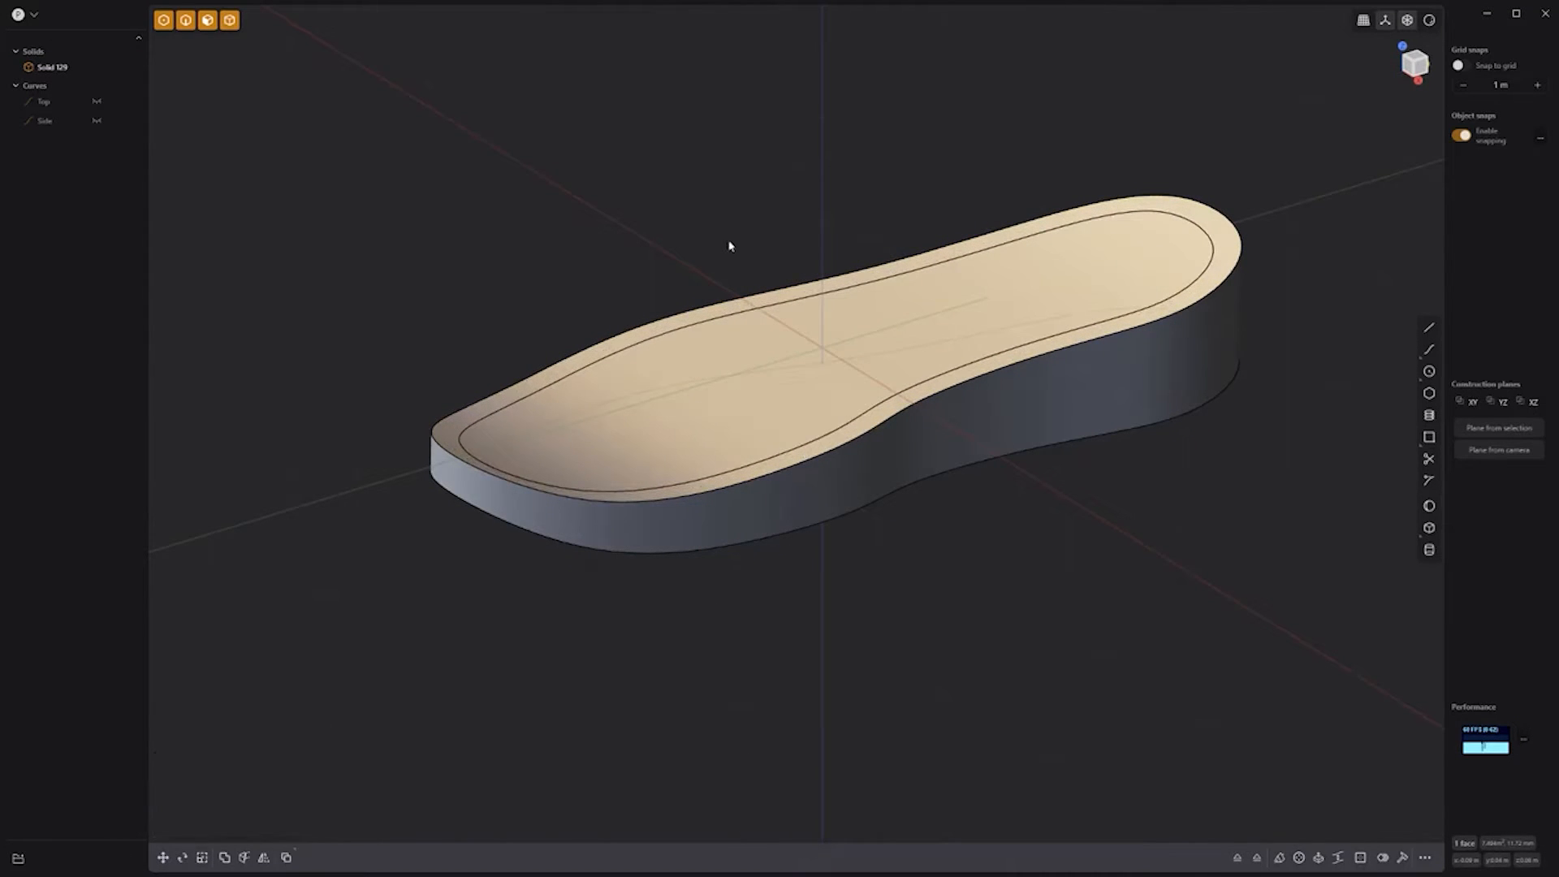
left_click_drag(721, 290, 724, 319)
key("Return")
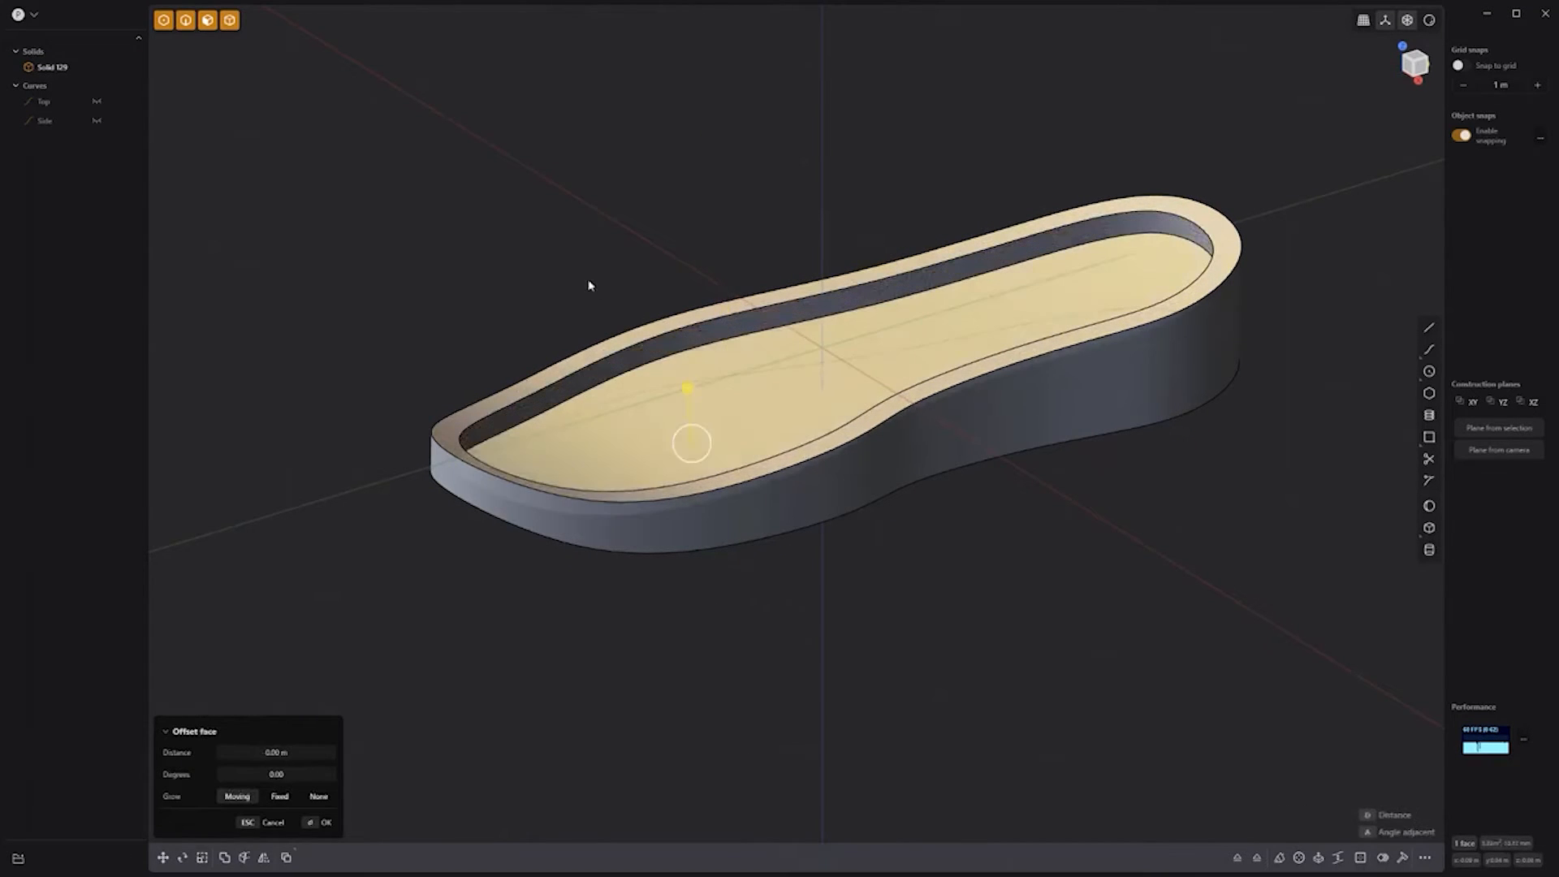
Step: Fillet the recess's inner edges about 0.12 m and round the outer rim slightly
key("f")
left_click_drag(483, 442, 502, 438)
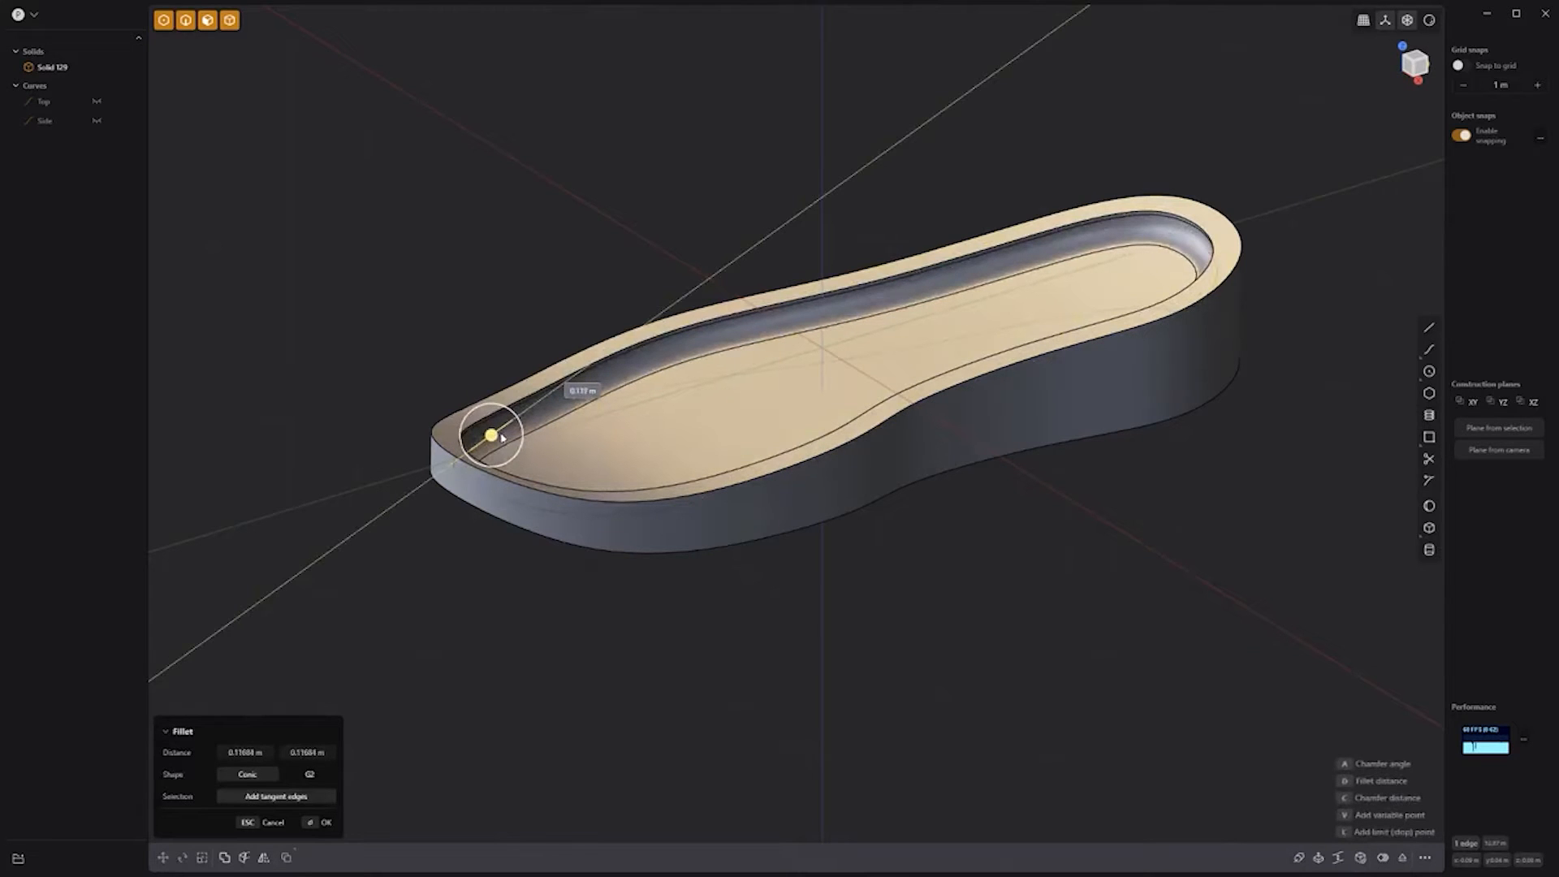
key("Return")
left_click(518, 279)
left_click(514, 497)
left_click(515, 497)
key("b")
left_click_drag(477, 511, 481, 510)
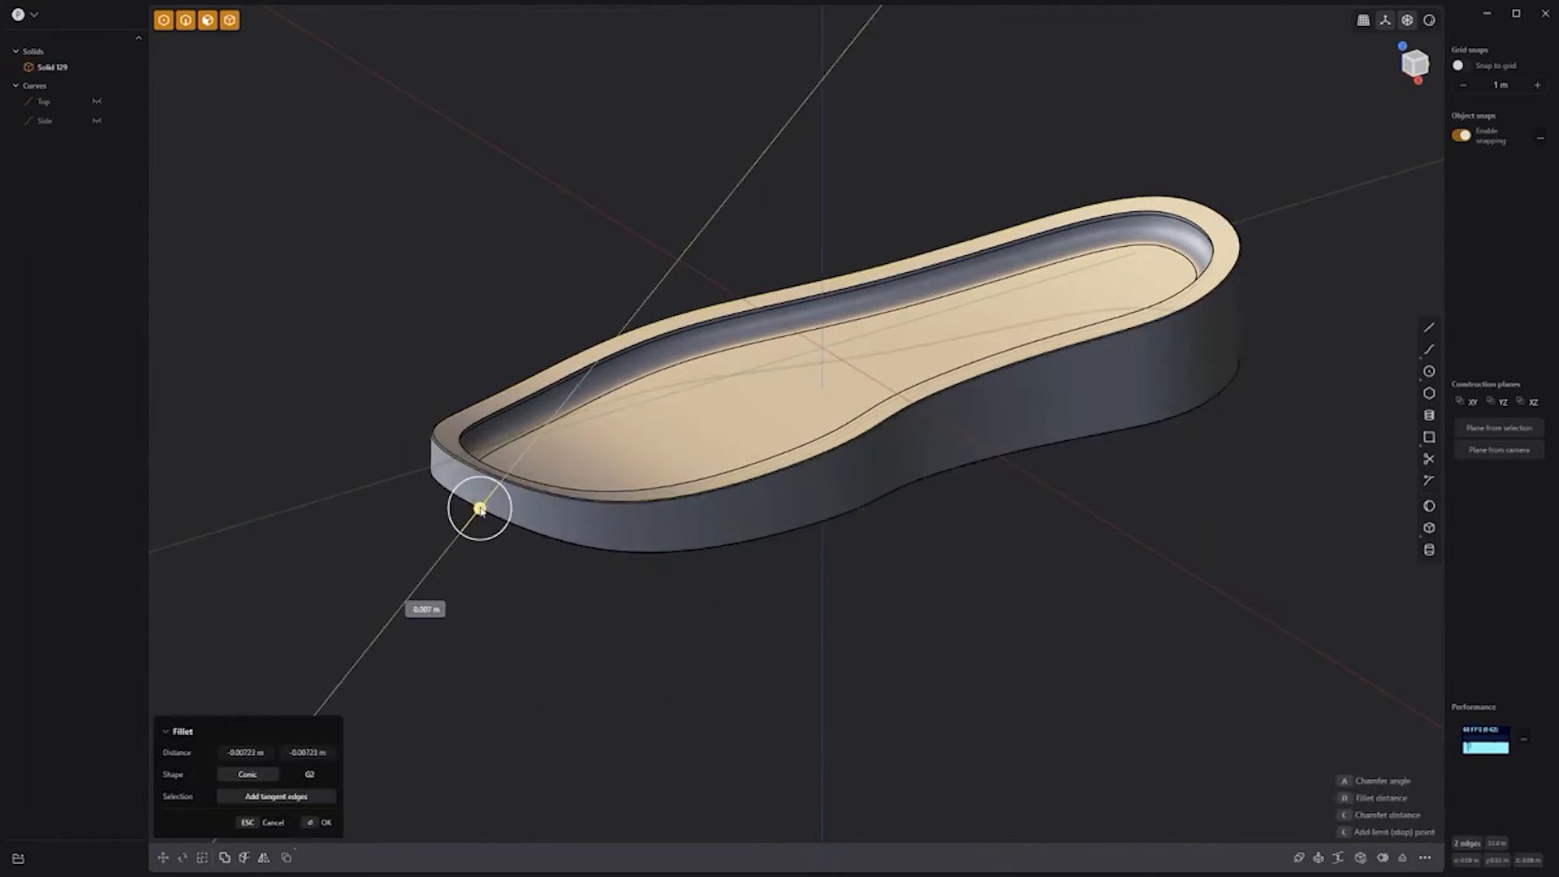
key("Return")
middle_click_drag(857, 598, 890, 600)
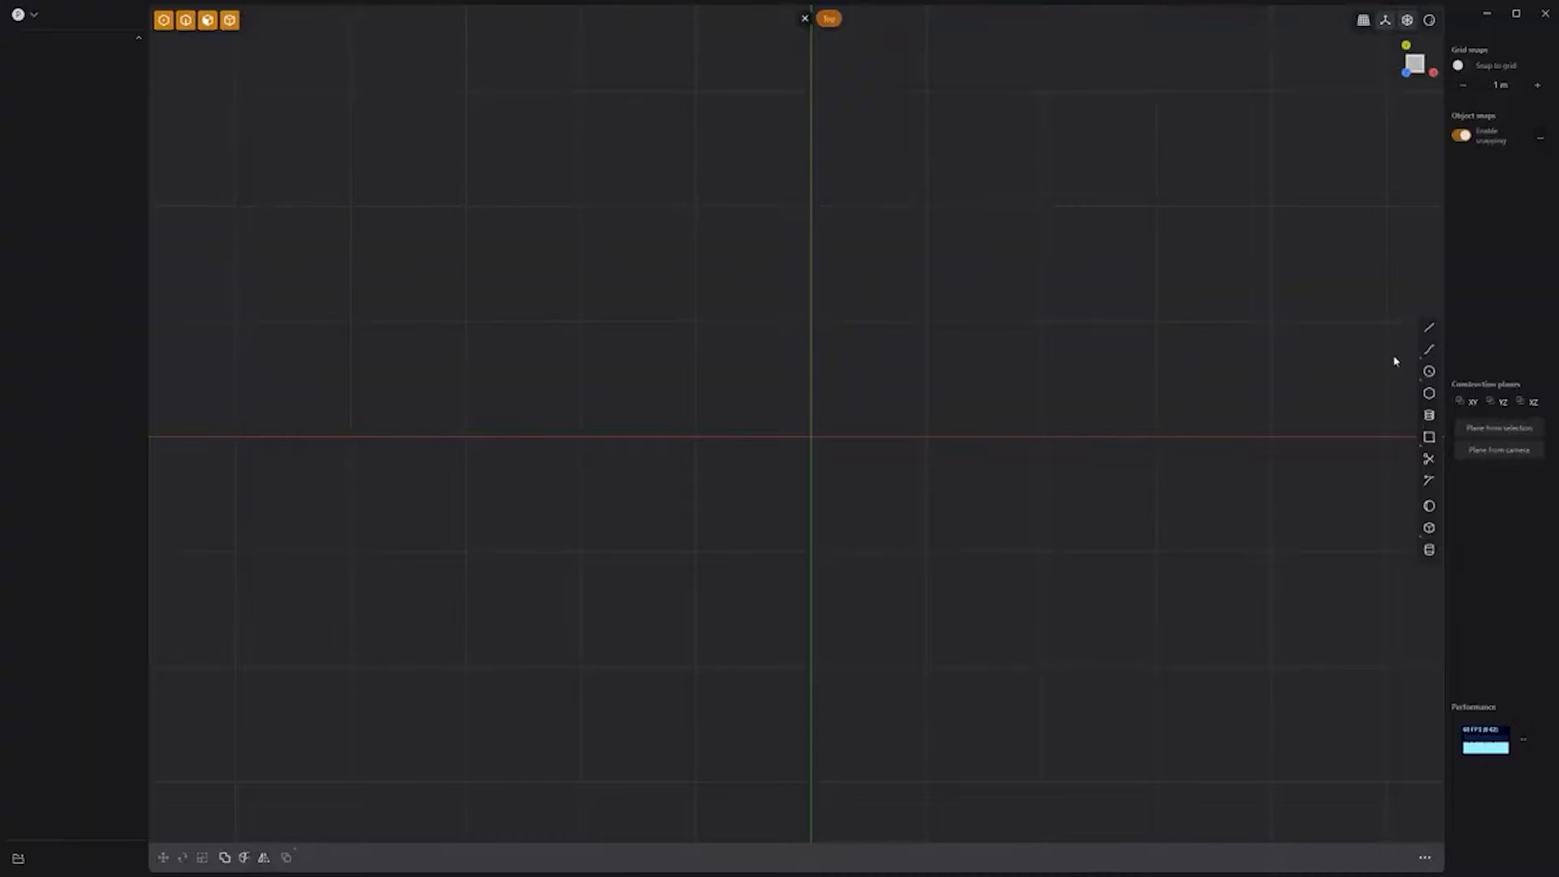
Step: Draw the closed blade outline with lines and chamfer its bottom-left corner
left_click(1429, 327)
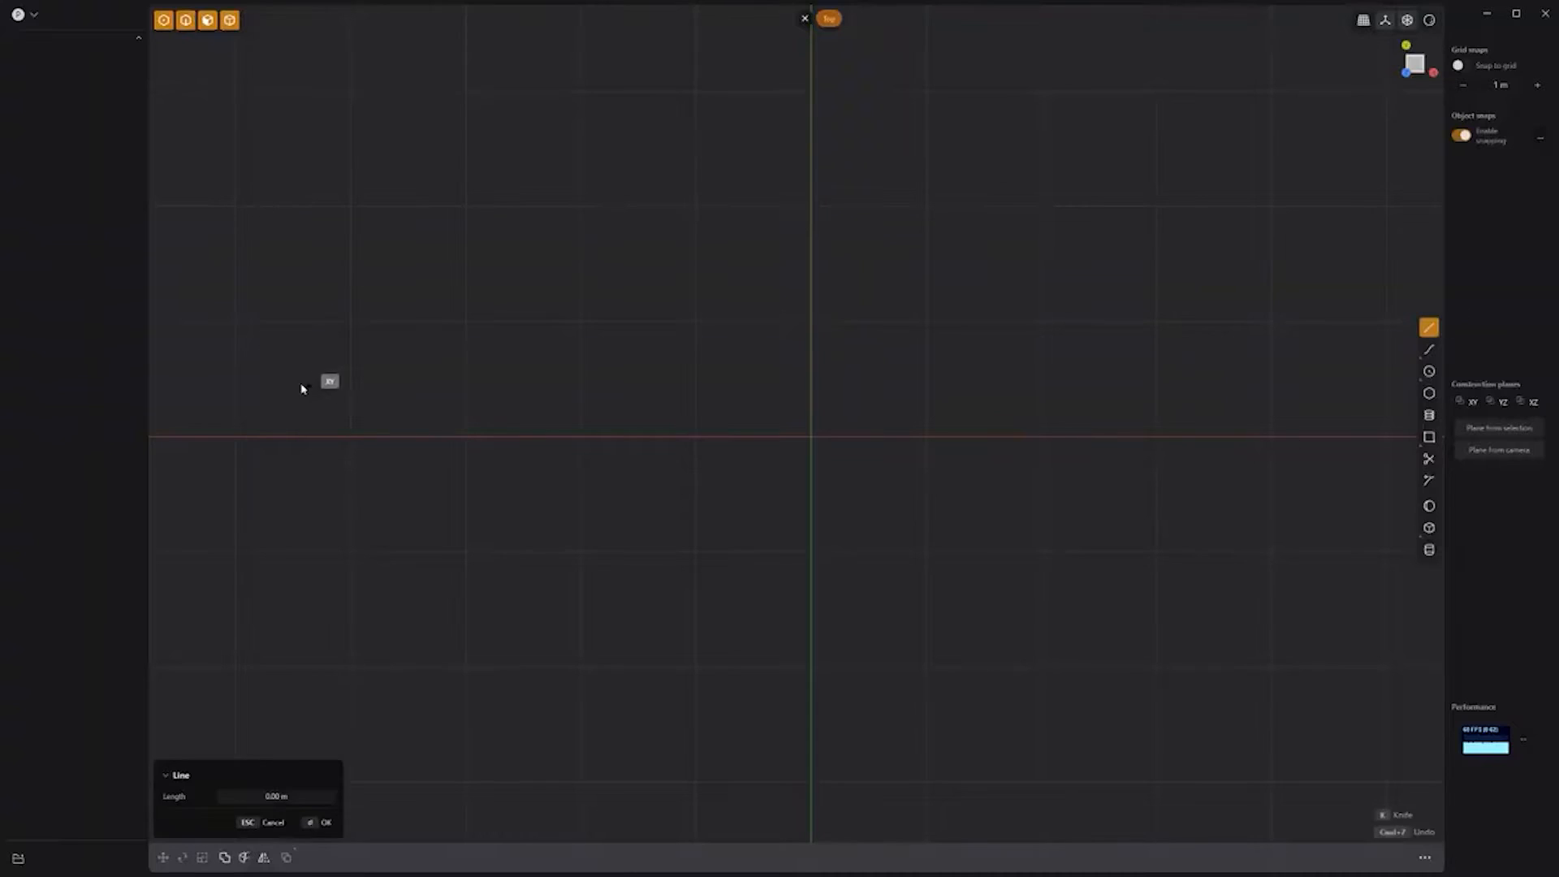
left_click(1387, 552)
left_click(465, 550)
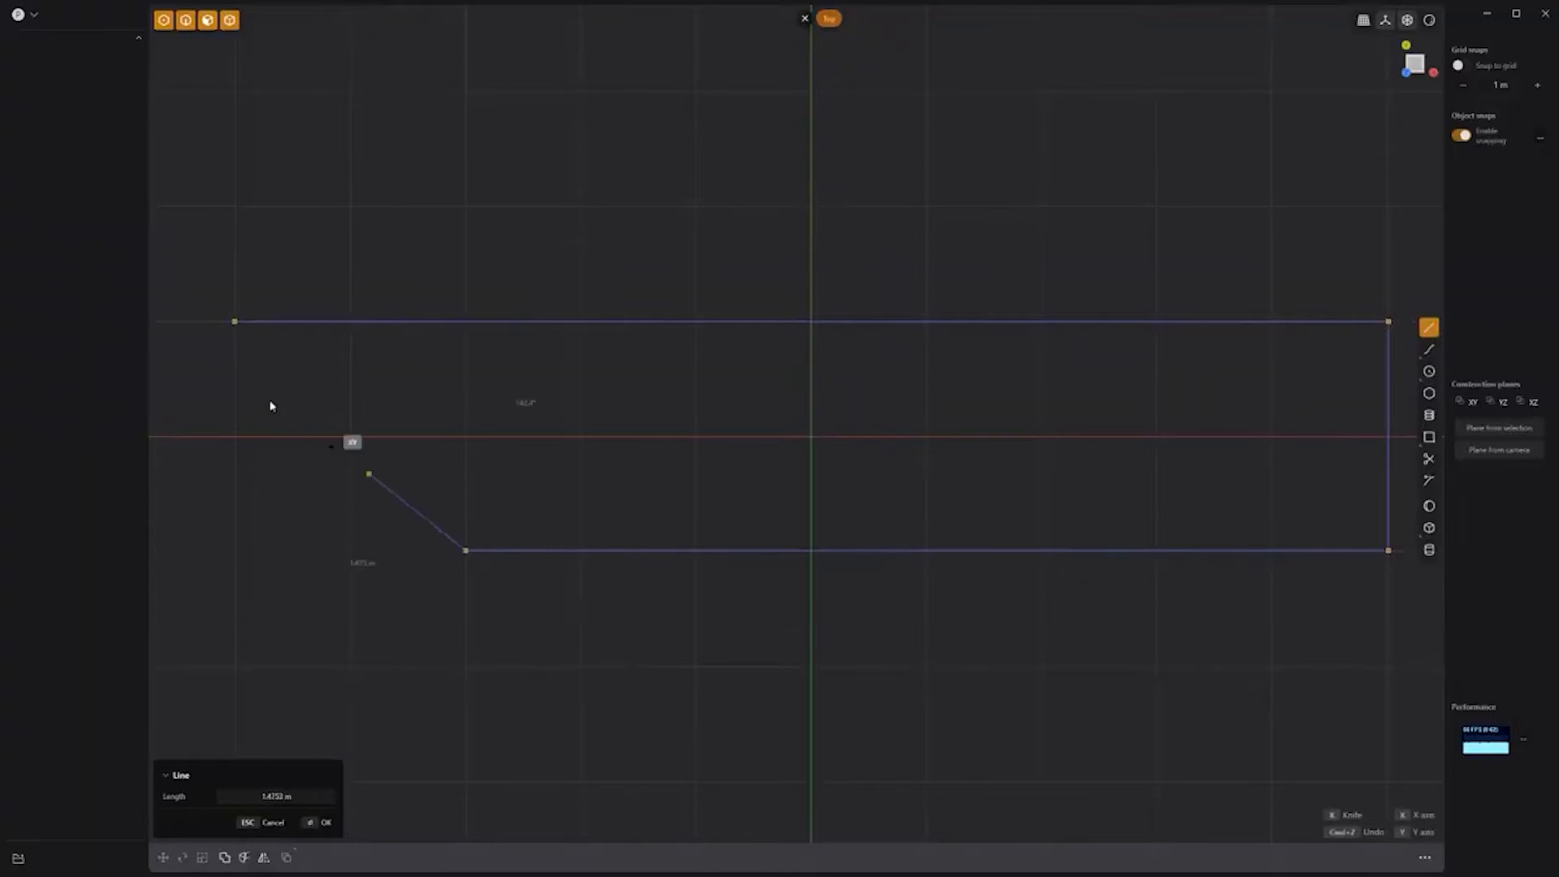
left_click(234, 323)
left_click(465, 550)
key("b")
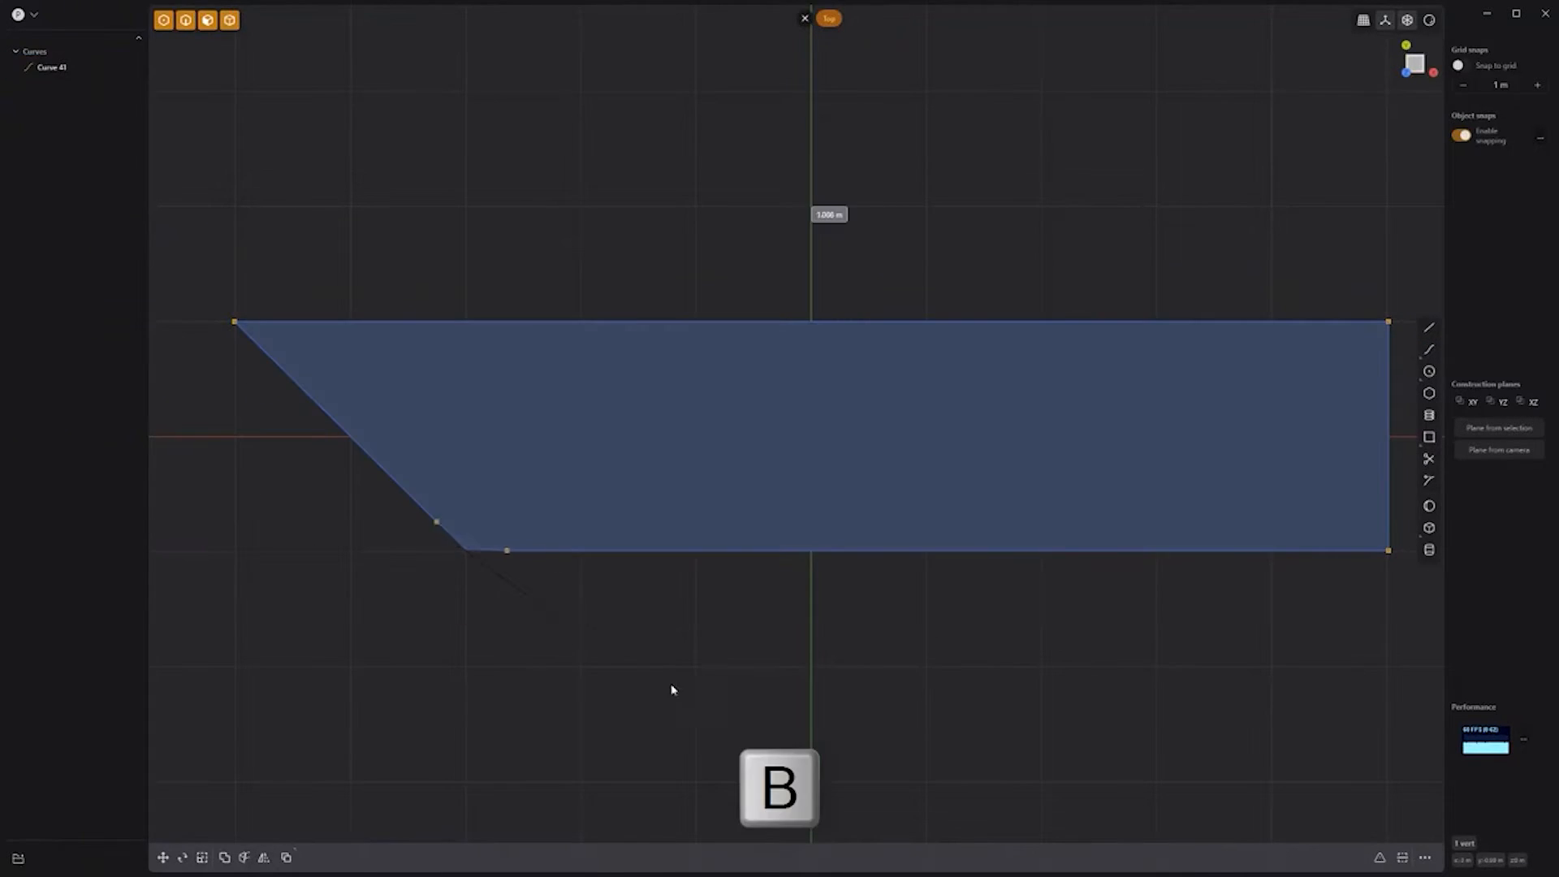
left_click(940, 785)
Step: Extrude the blade outline into a solid
middle_click_drag(660, 678, 753, 538)
key("e")
left_click_drag(759, 480, 760, 436)
right_click(869, 544)
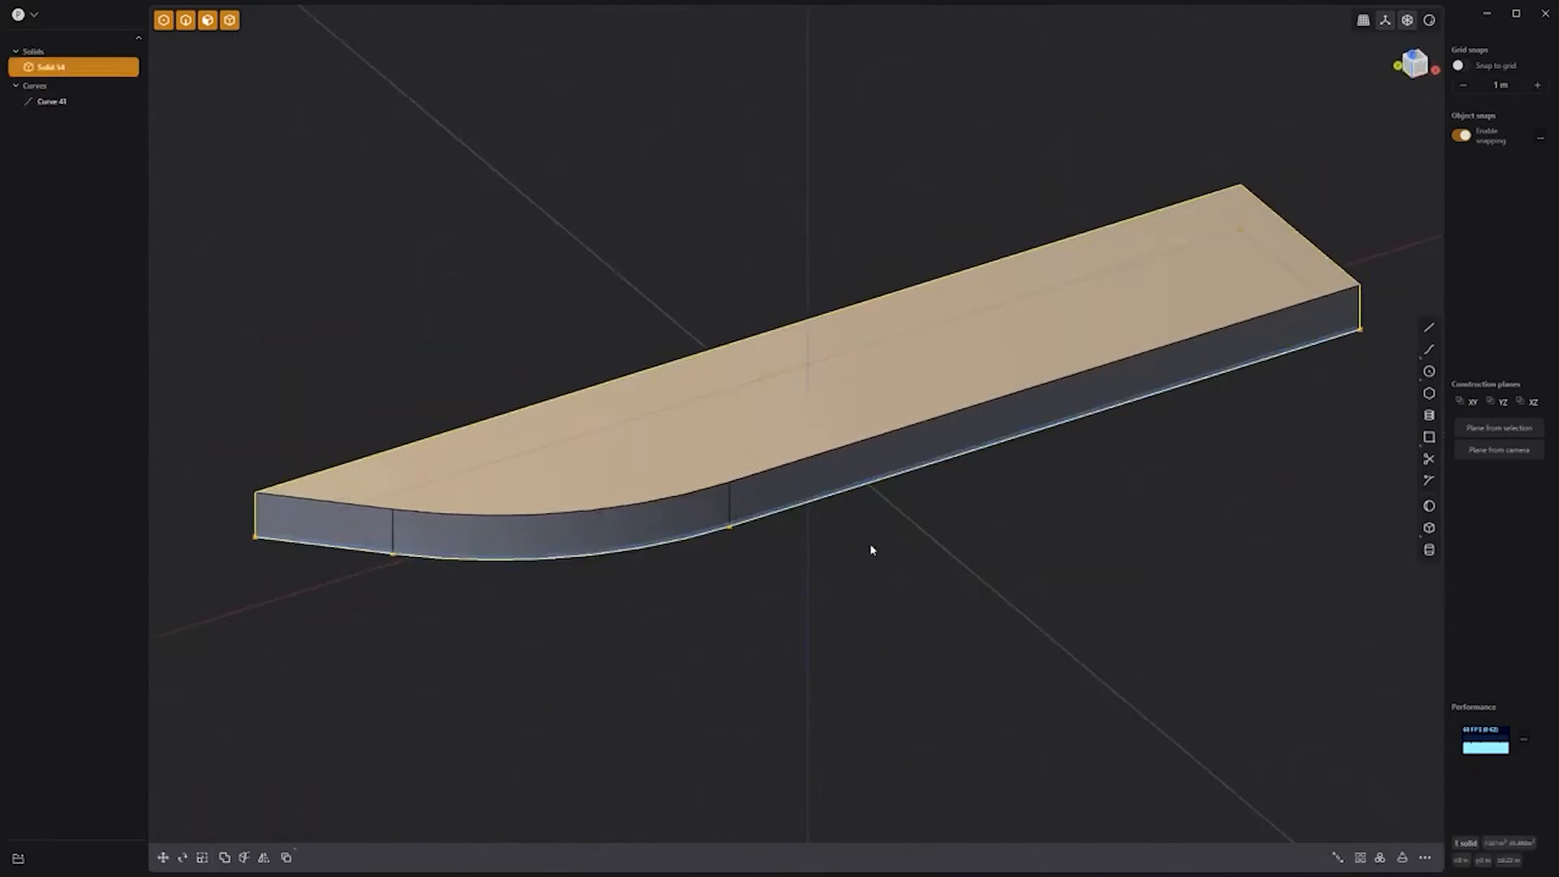
left_click(869, 543)
Step: Bevel the blade's top edges into a cutting edge, limited by two stop points
left_click(372, 510)
double_click(390, 509)
key("b")
left_click(426, 439)
left_click_drag(428, 440, 440, 470)
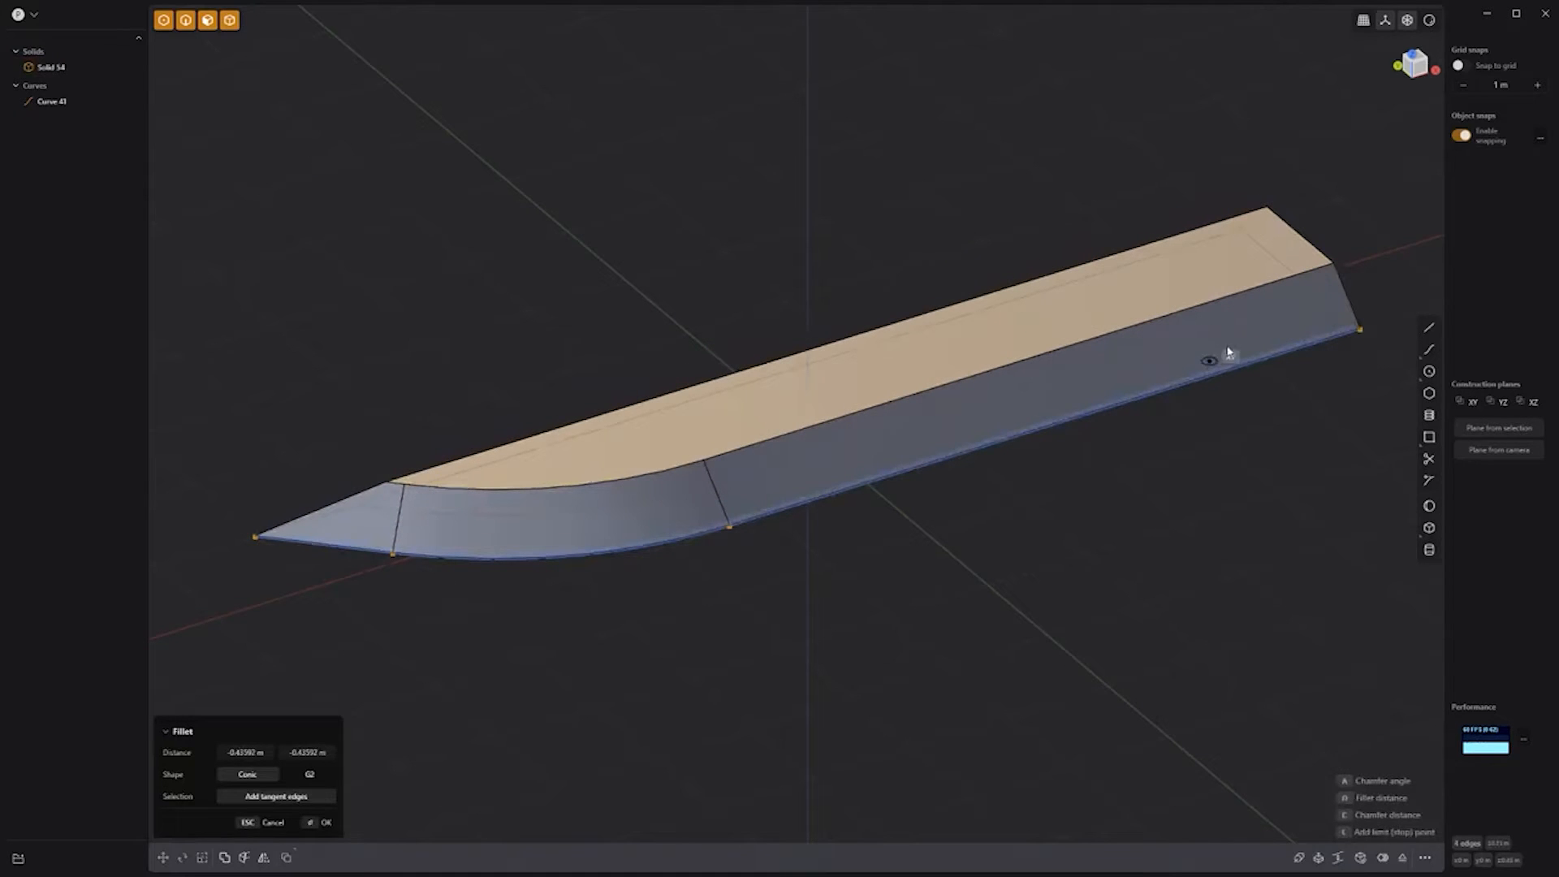
key("l")
left_click(1290, 320)
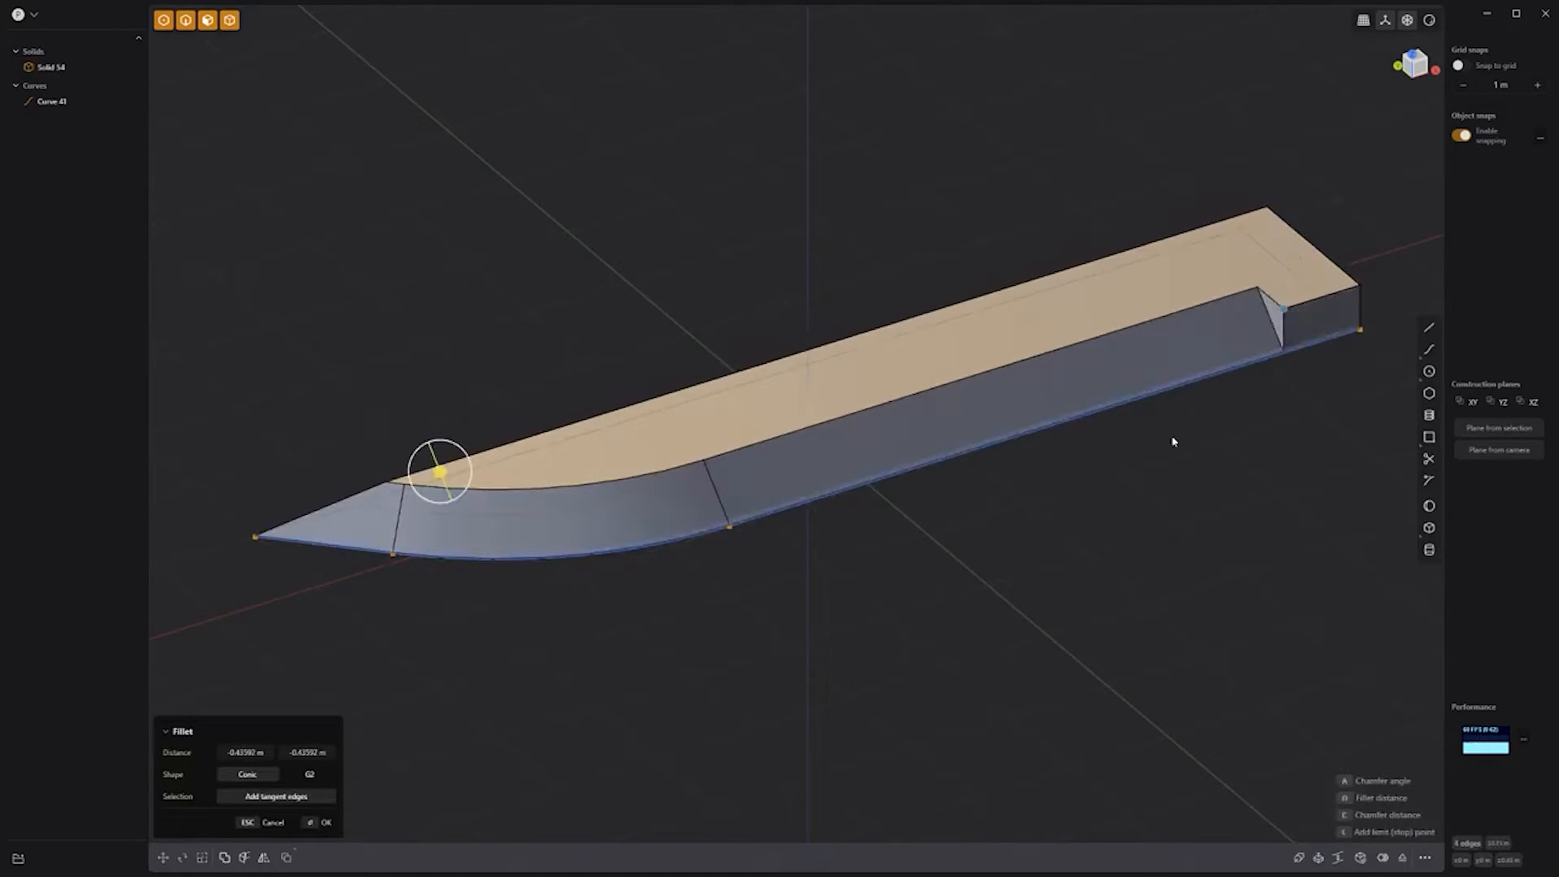
middle_click_drag(900, 577, 1124, 546)
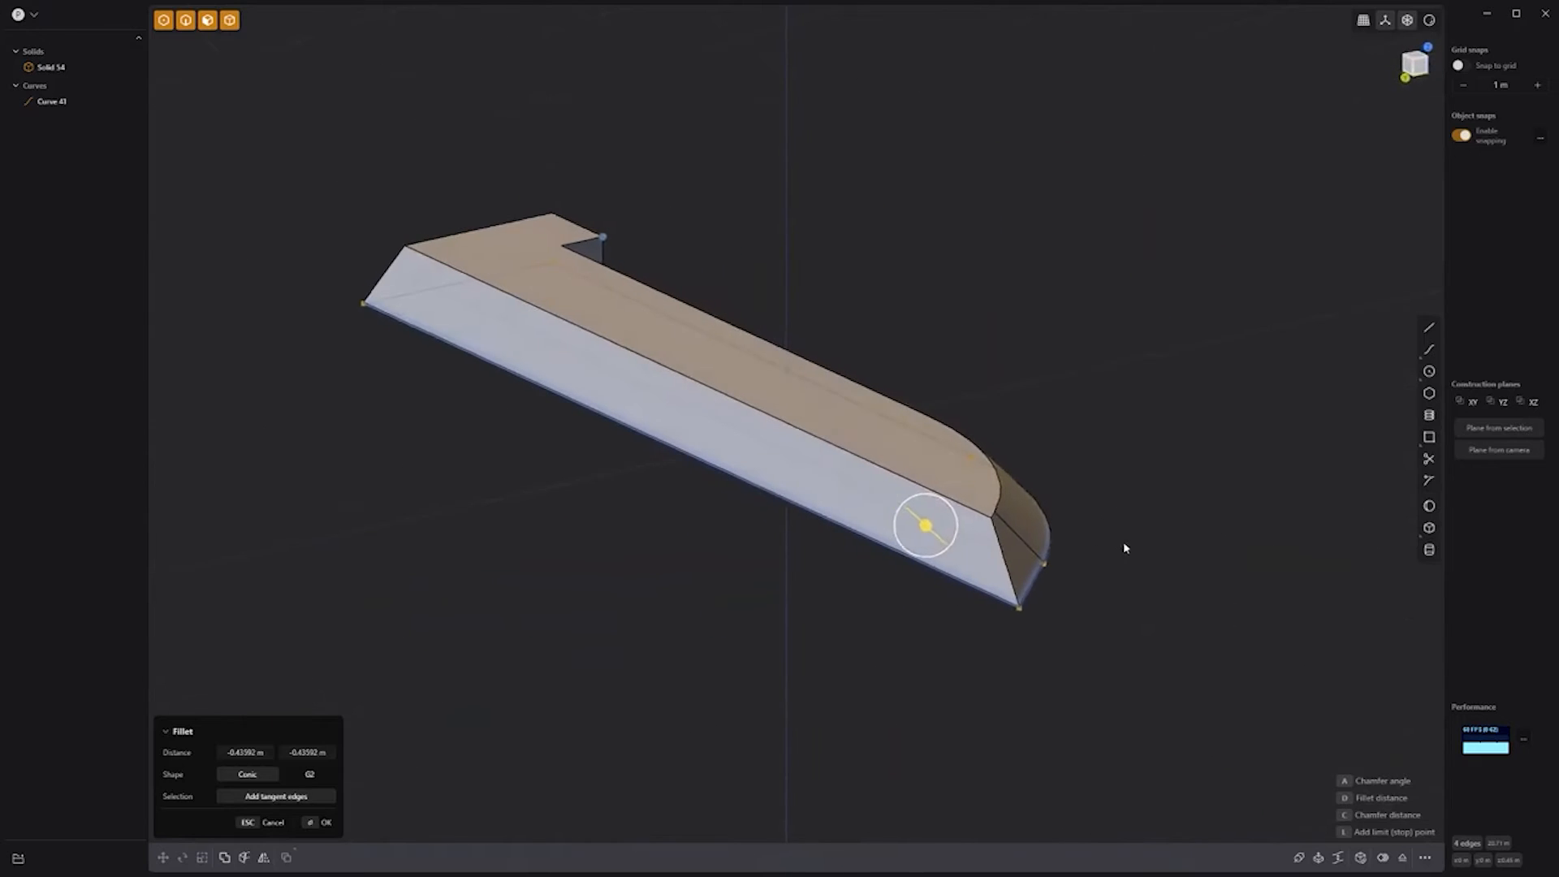
left_click(482, 313)
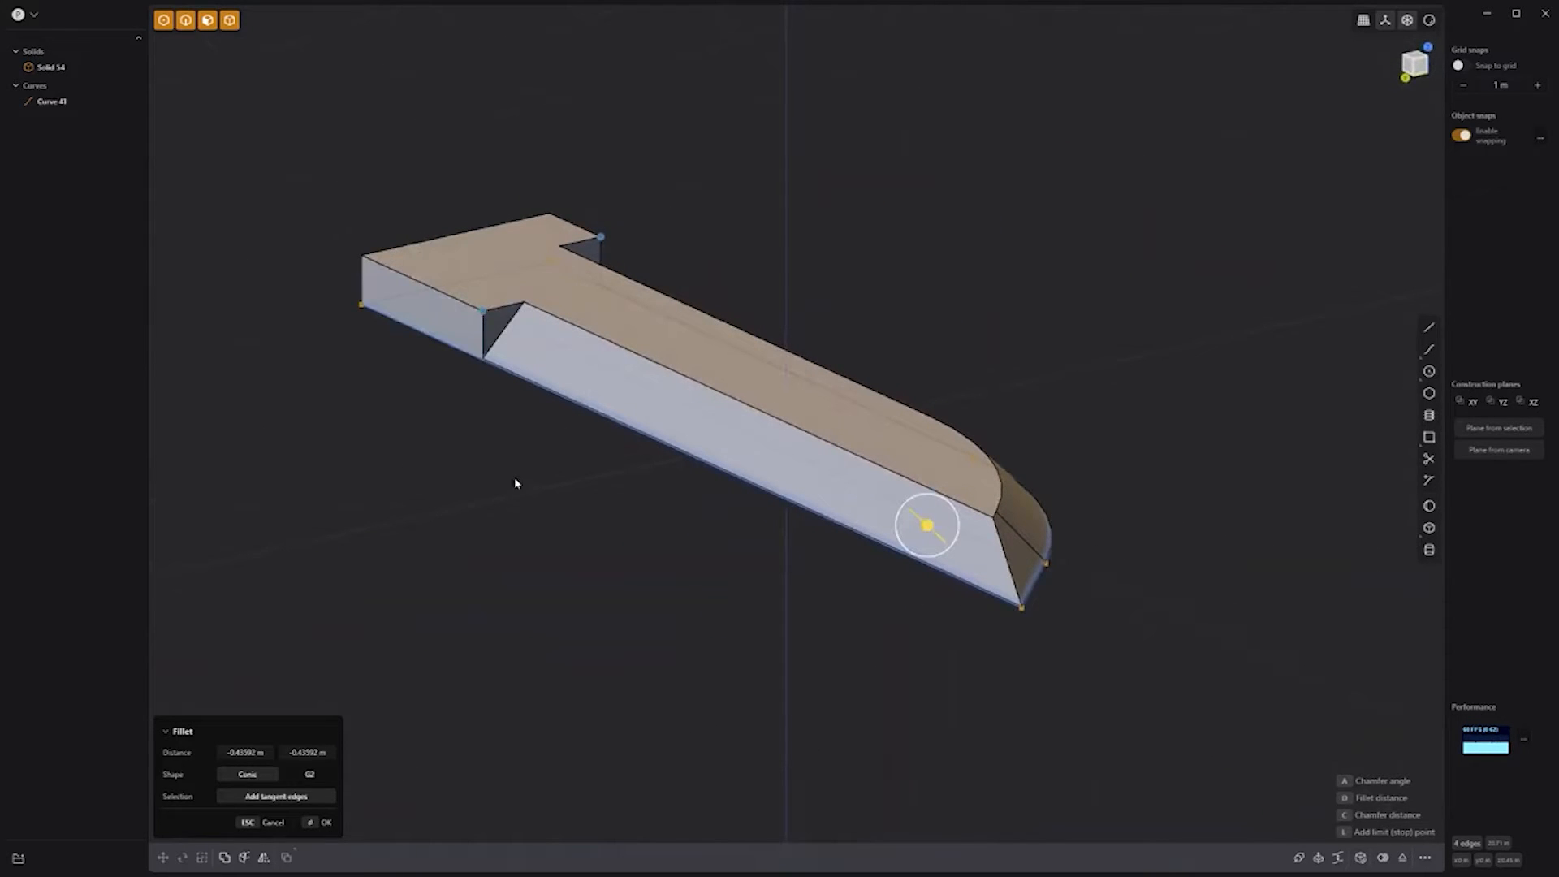
key("Return")
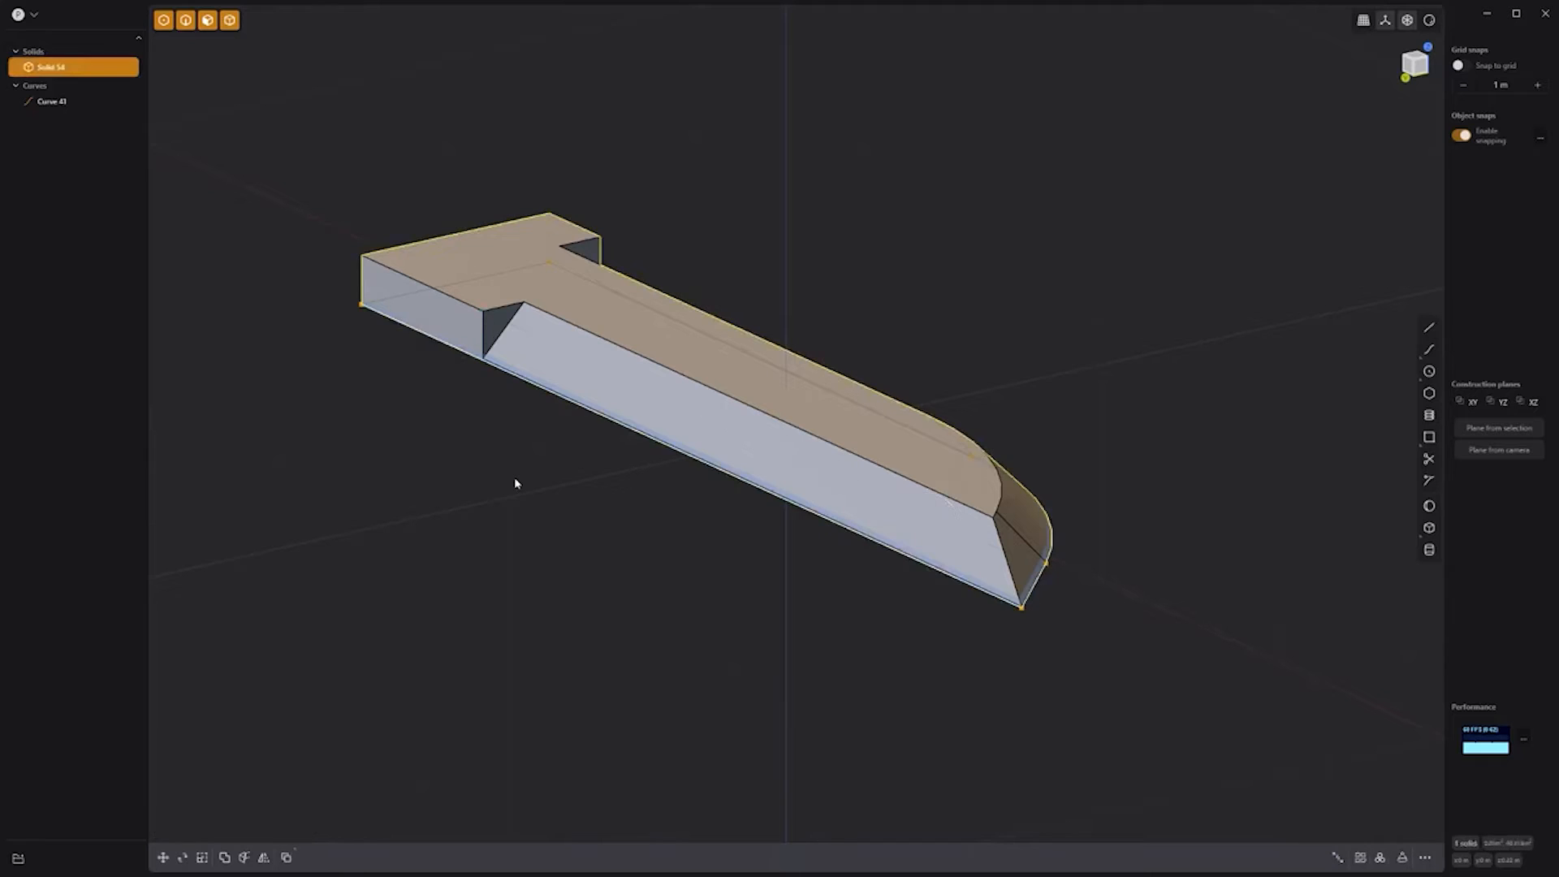
Step: Fillet the spine edge to curve it toward the tip, then hide the outline curve
left_click(509, 333)
key("f")
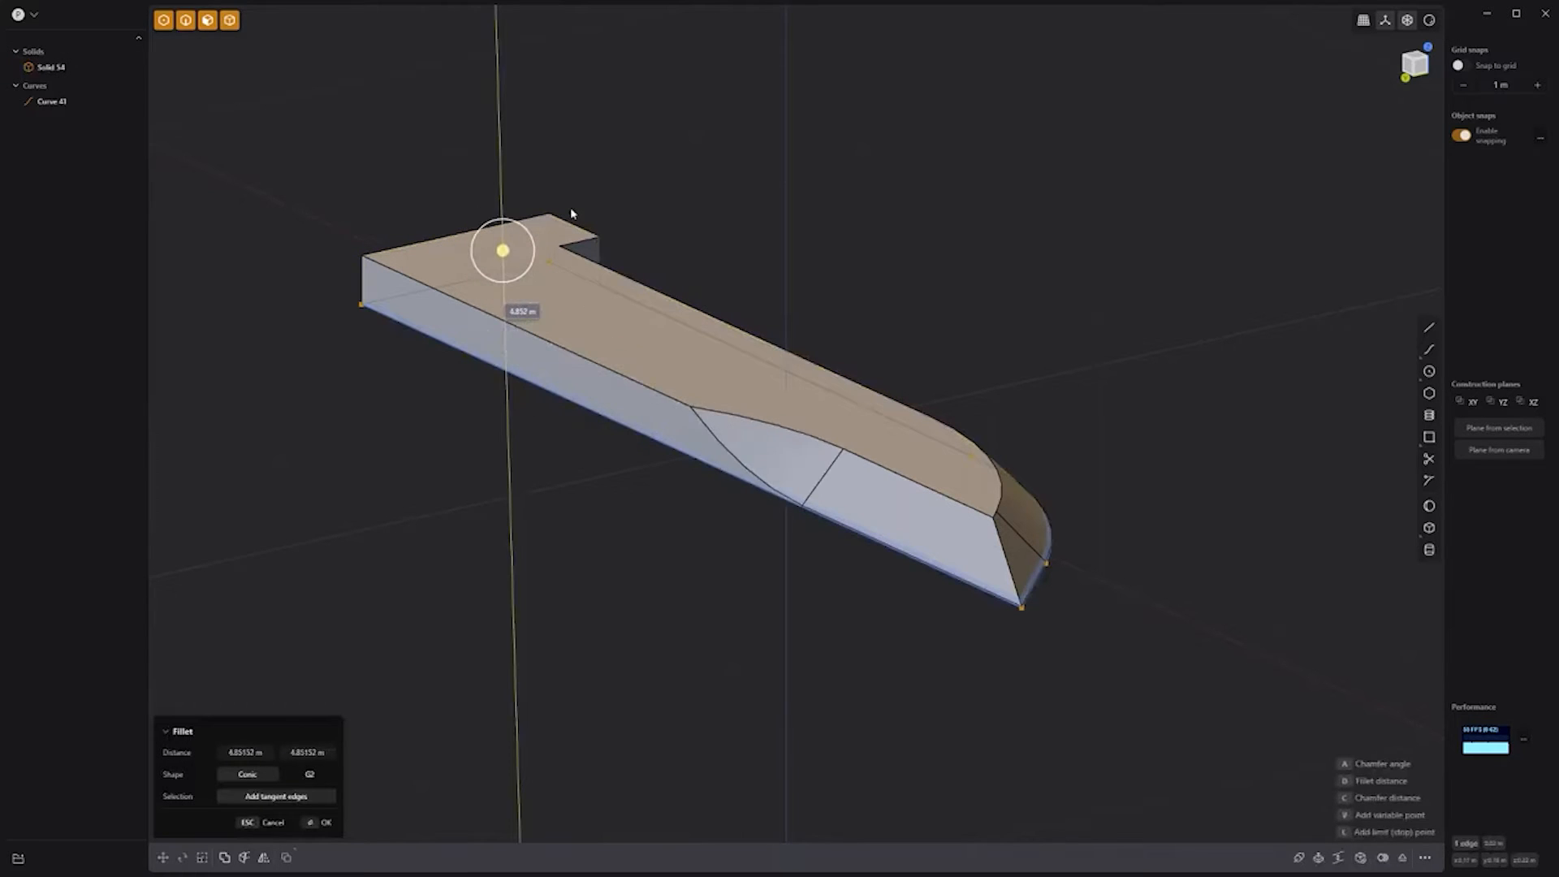
middle_click_drag(760, 357, 884, 411)
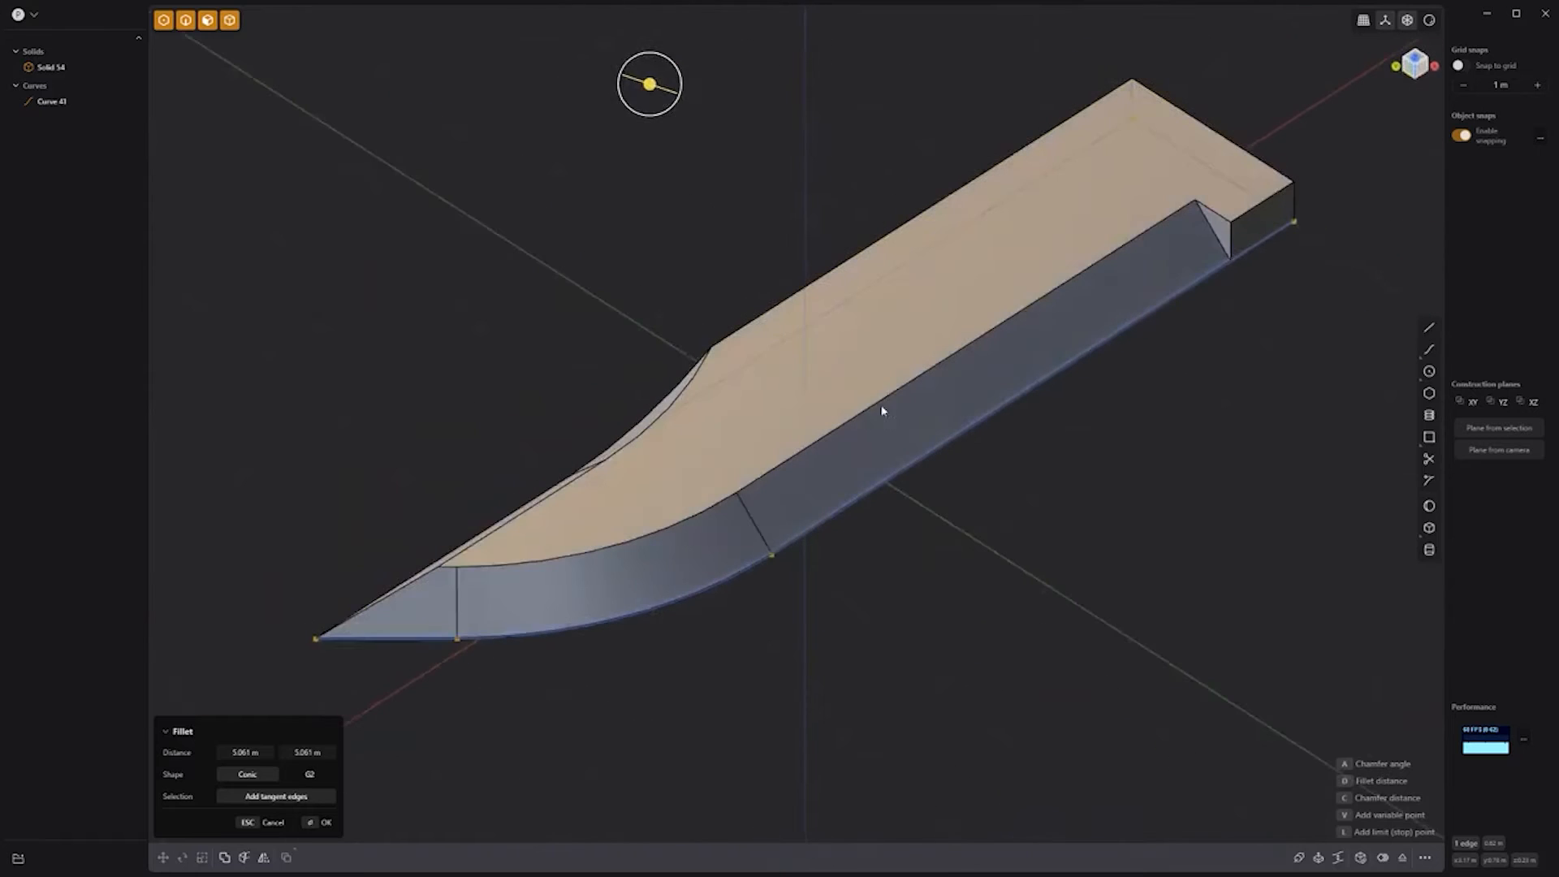
key("Return")
left_click(97, 103)
Step: Mirror the blade with union into one solid and flatten it to about 0.416 height
key("alt+x")
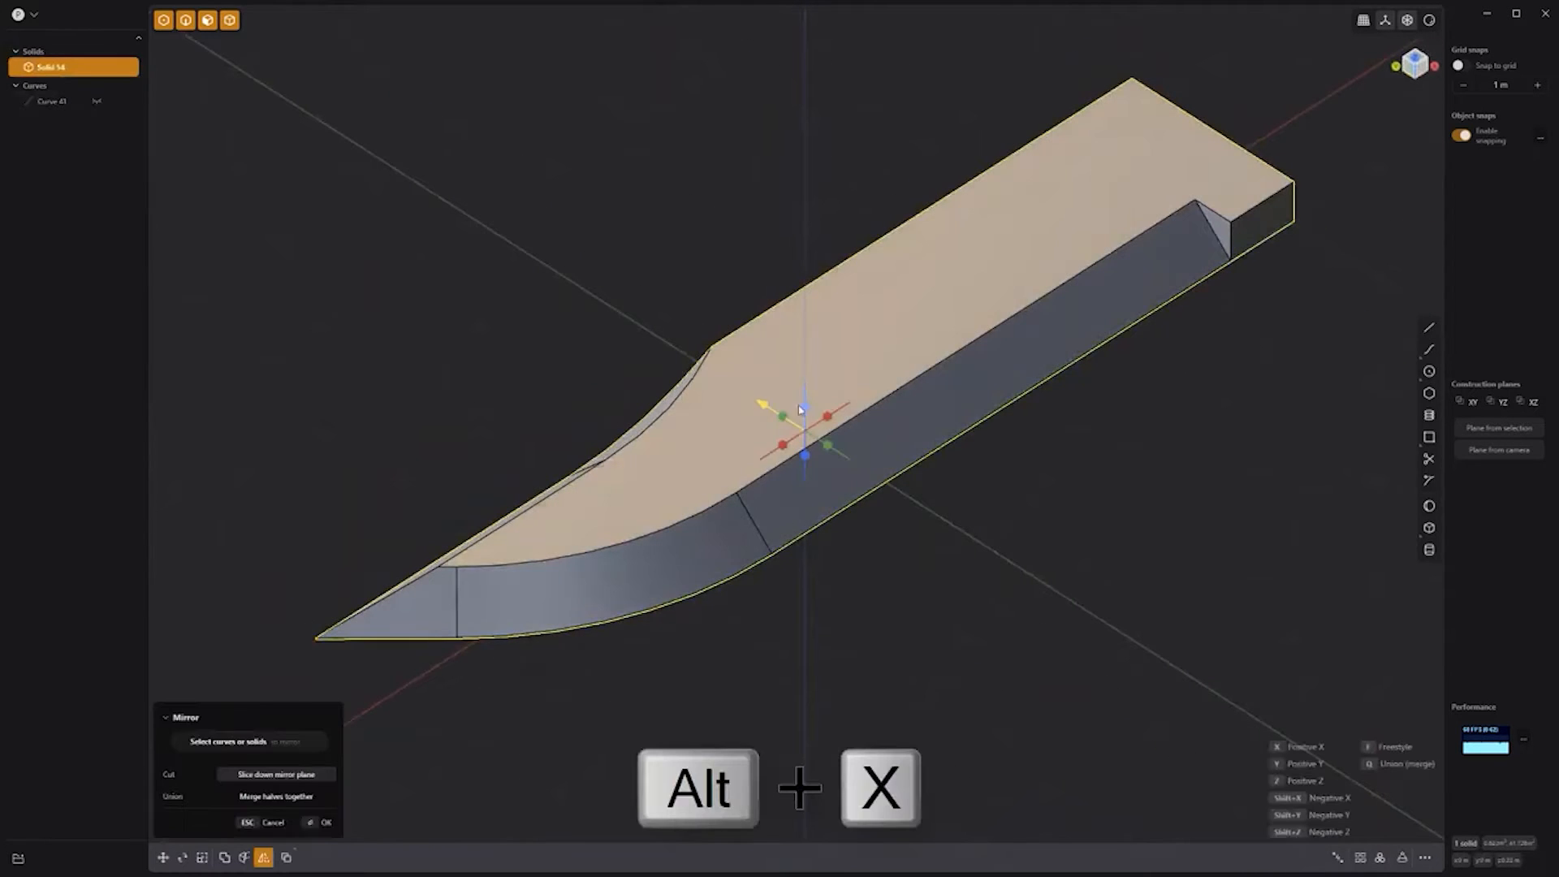
key("q")
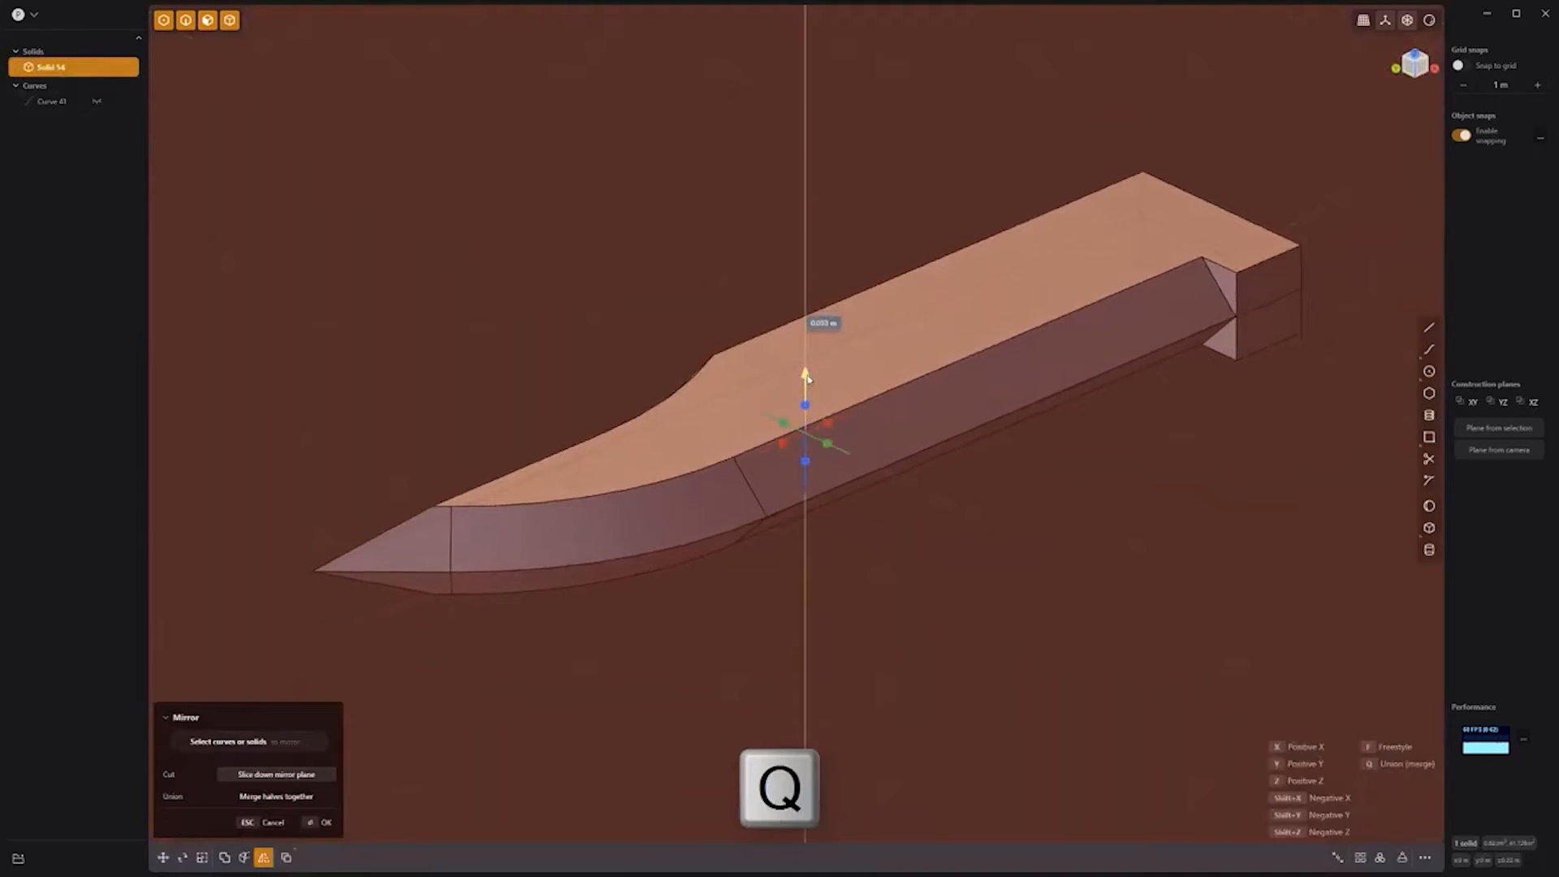
key("Return")
key("s")
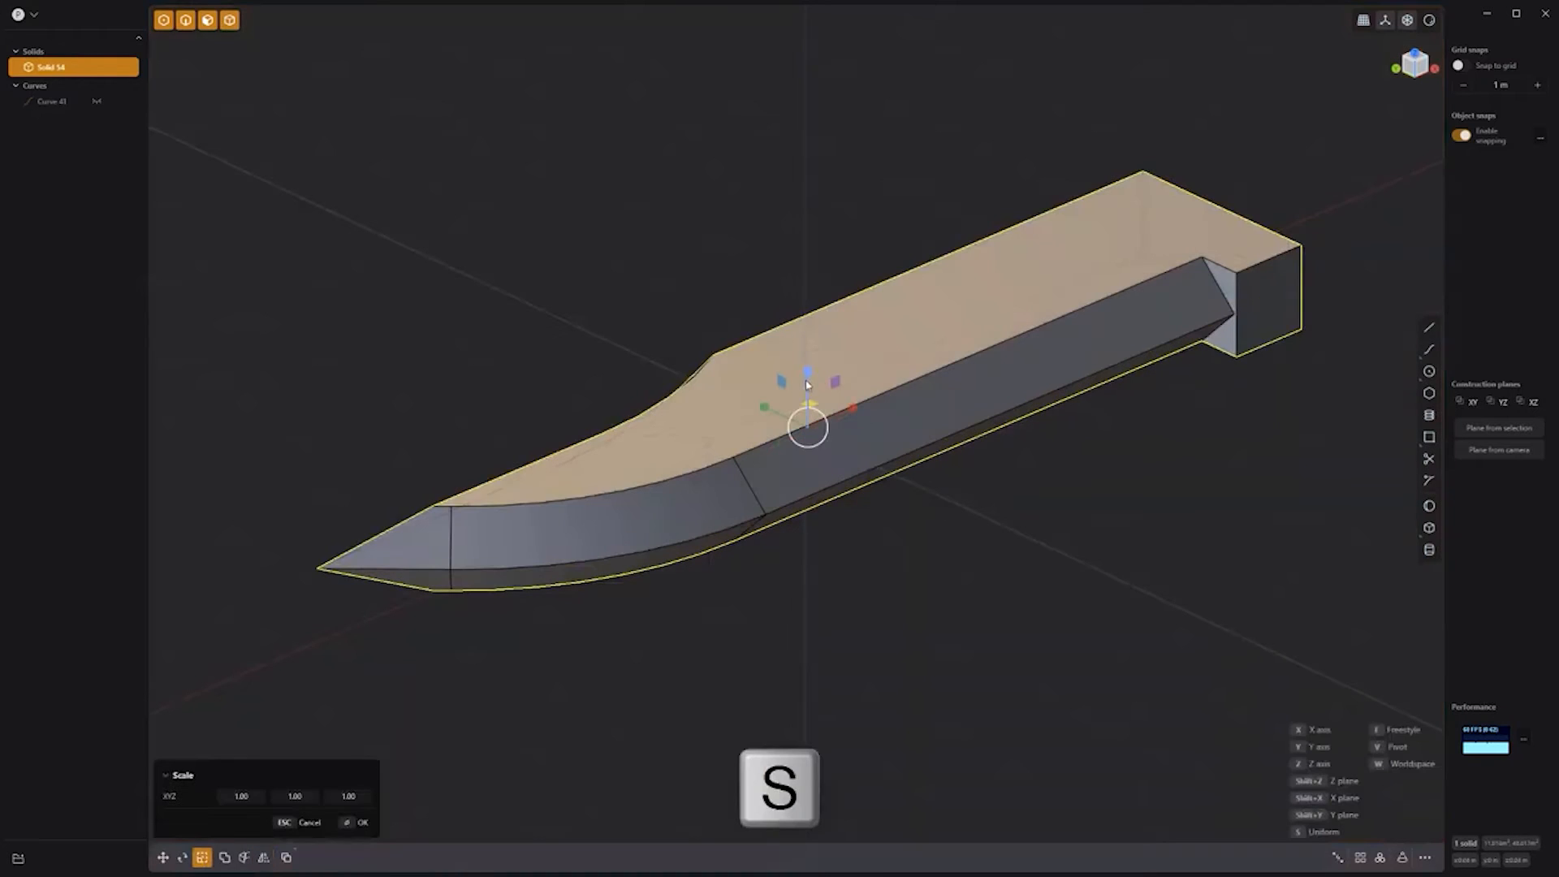
left_click_drag(807, 384, 799, 411)
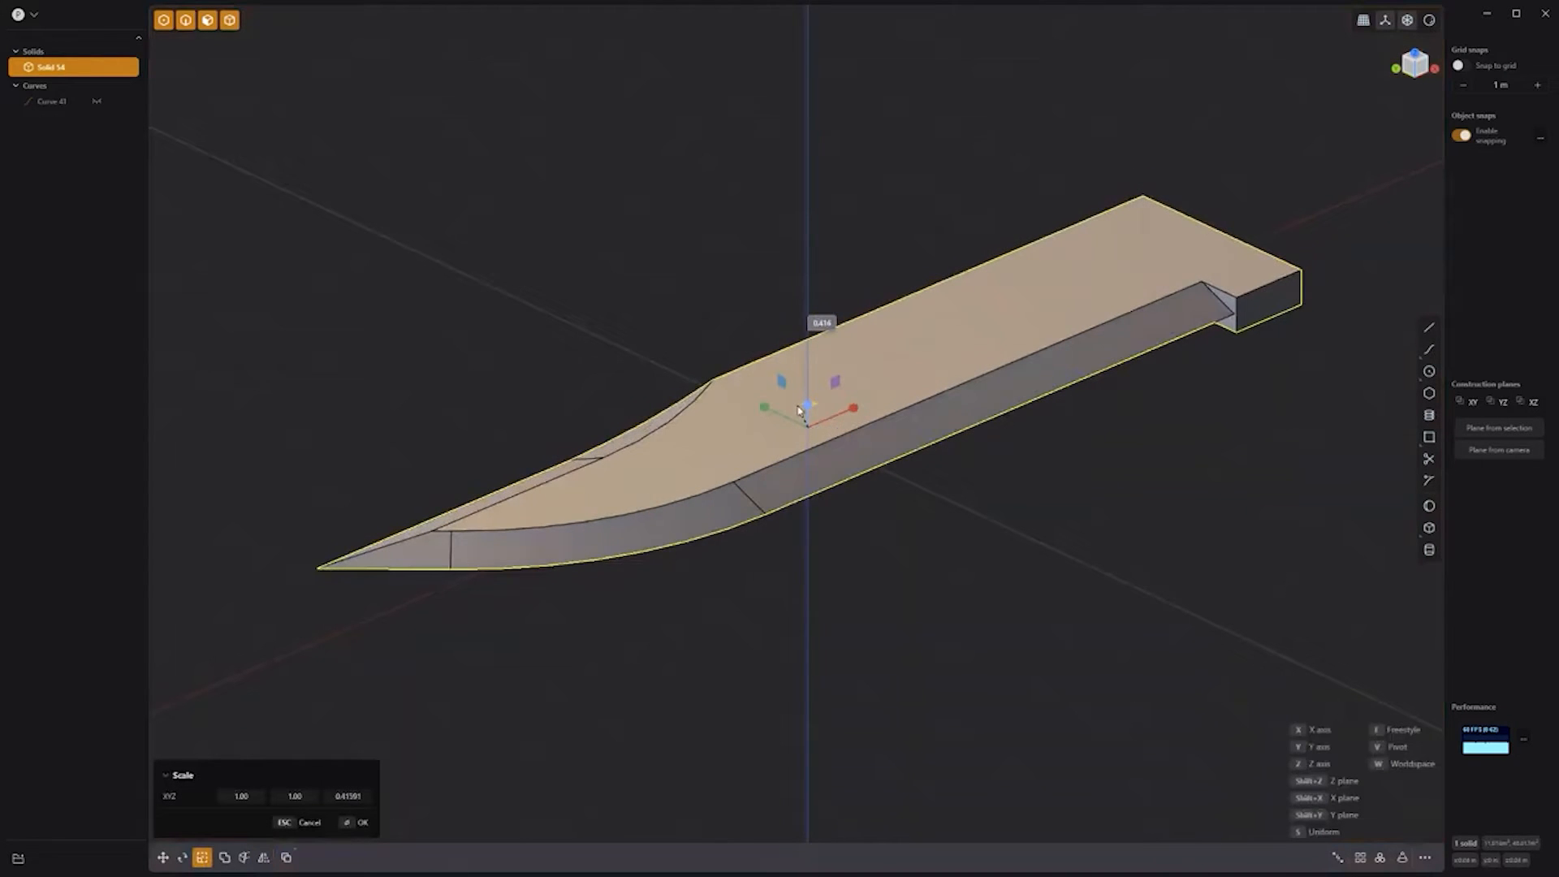
right_click(882, 515)
left_click(966, 504)
middle_click_drag(1049, 458, 1042, 548)
middle_click_drag(1197, 460, 1159, 482)
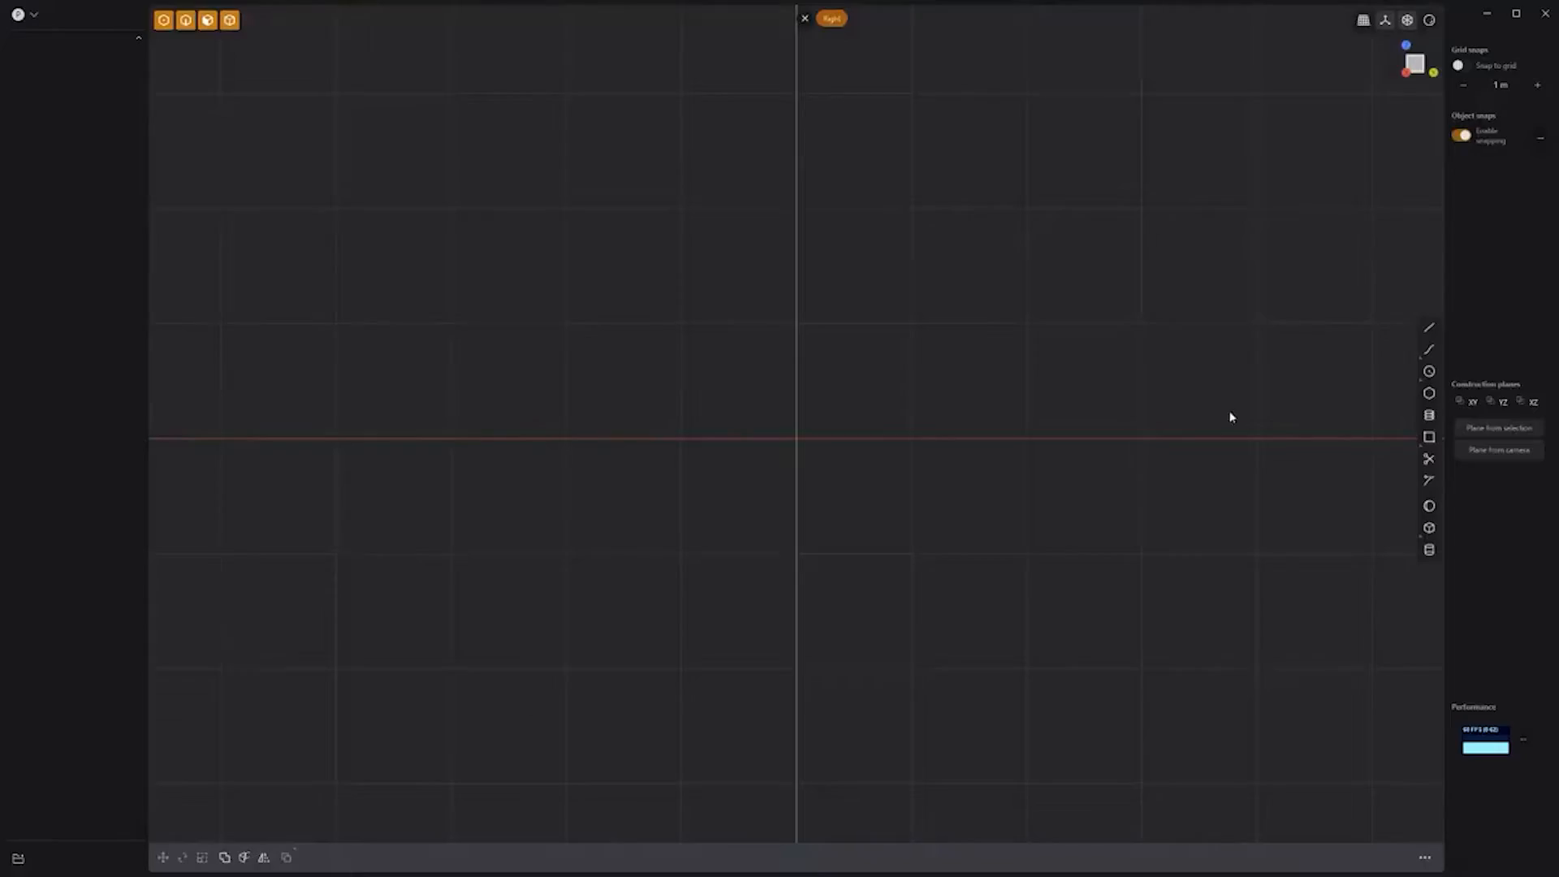
Step: Draw a circle off the red axis, revolve it into a ring, and tilt it
left_click(1029, 440)
left_click(1057, 463)
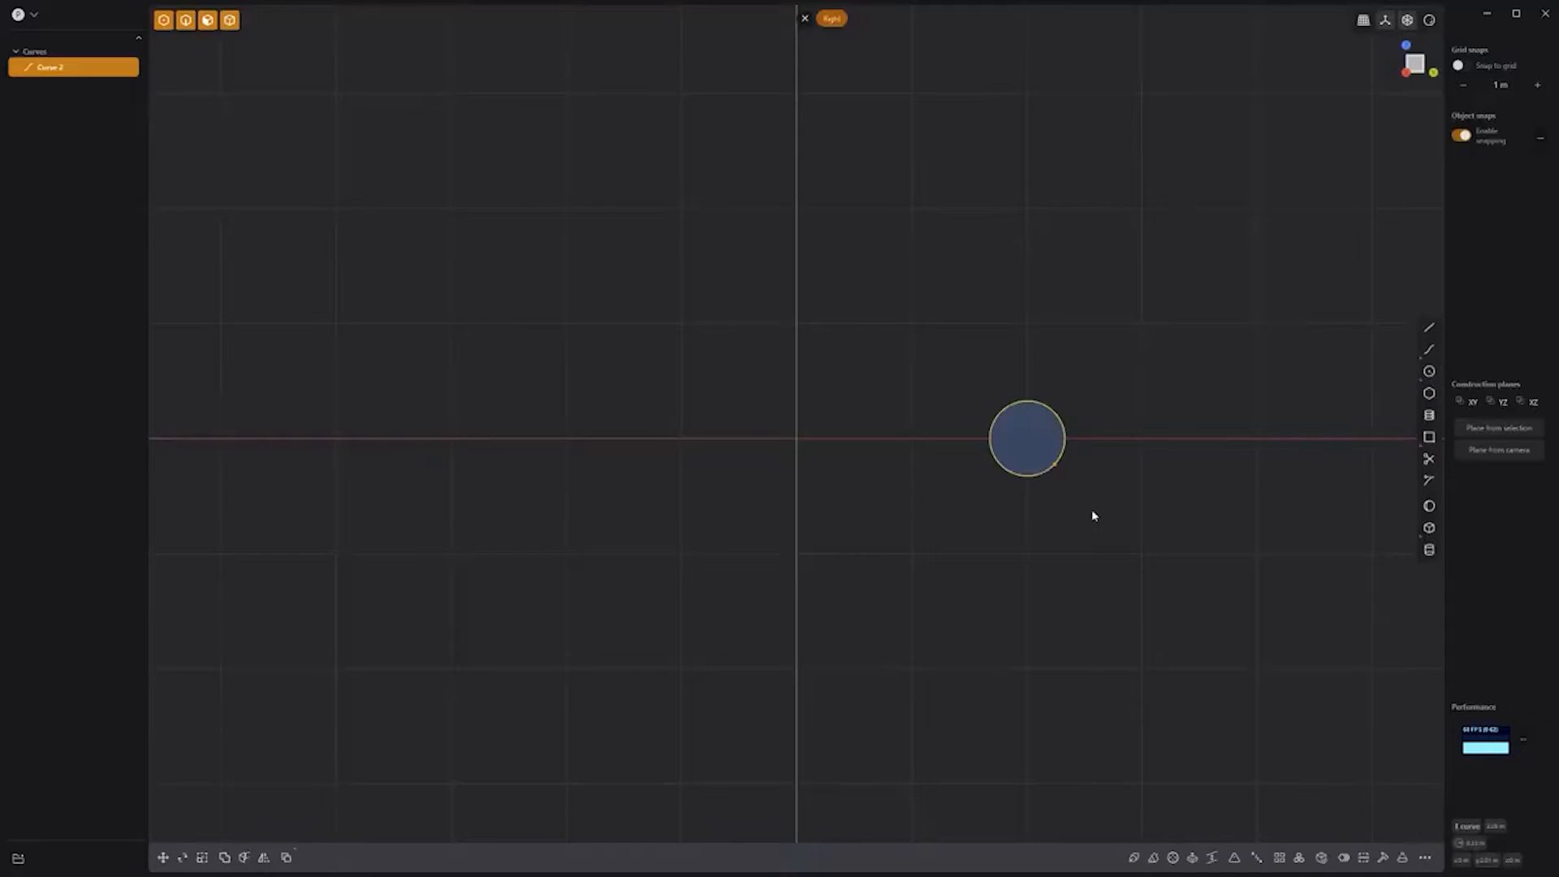
left_click(1173, 857)
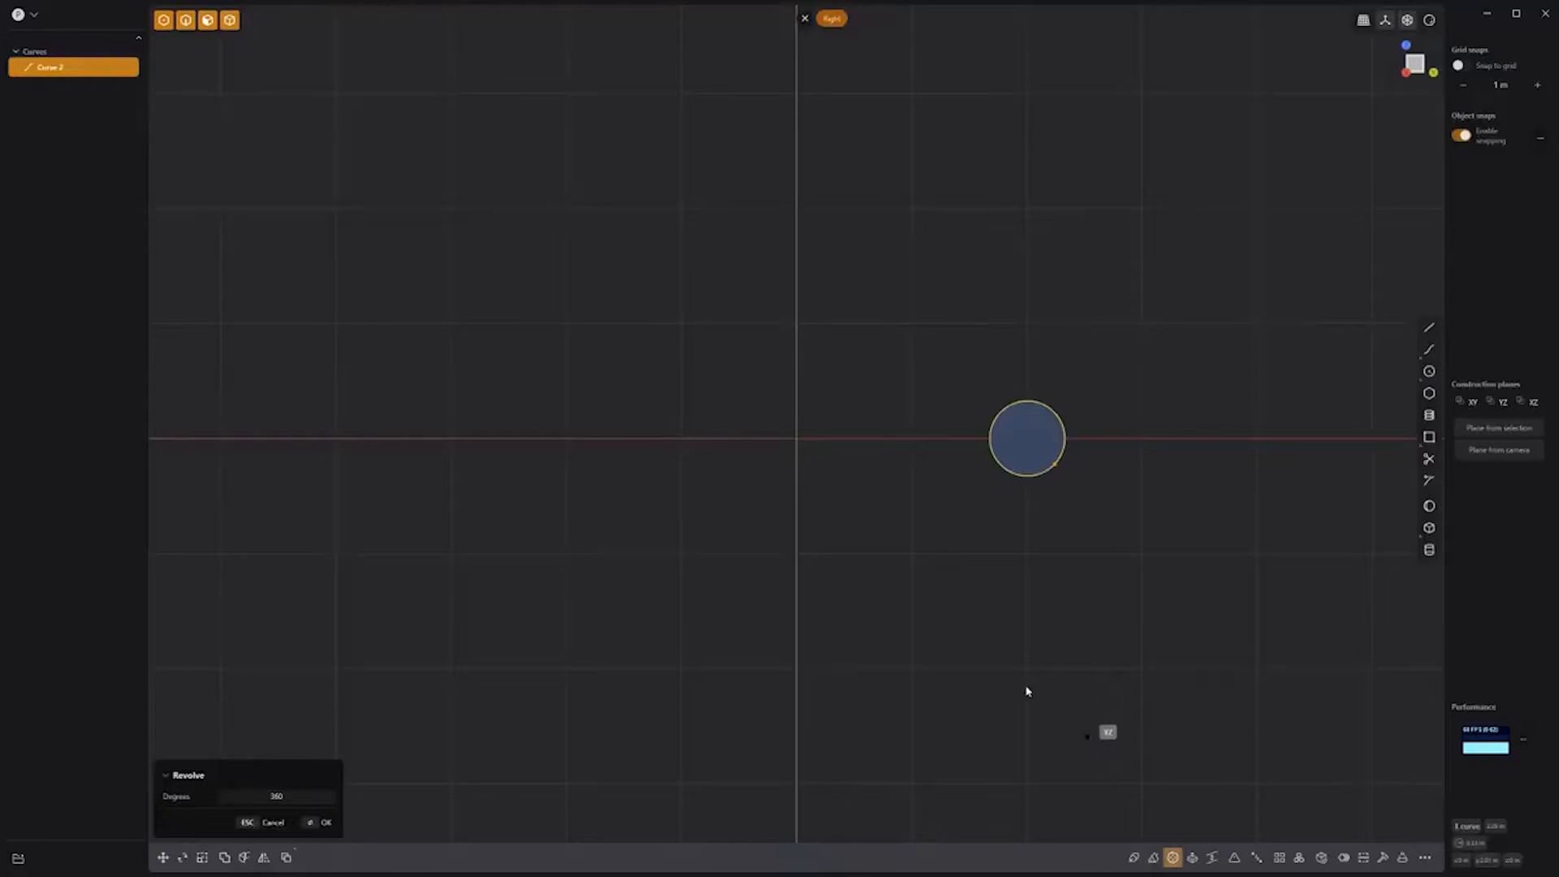
left_click(796, 454)
key("r")
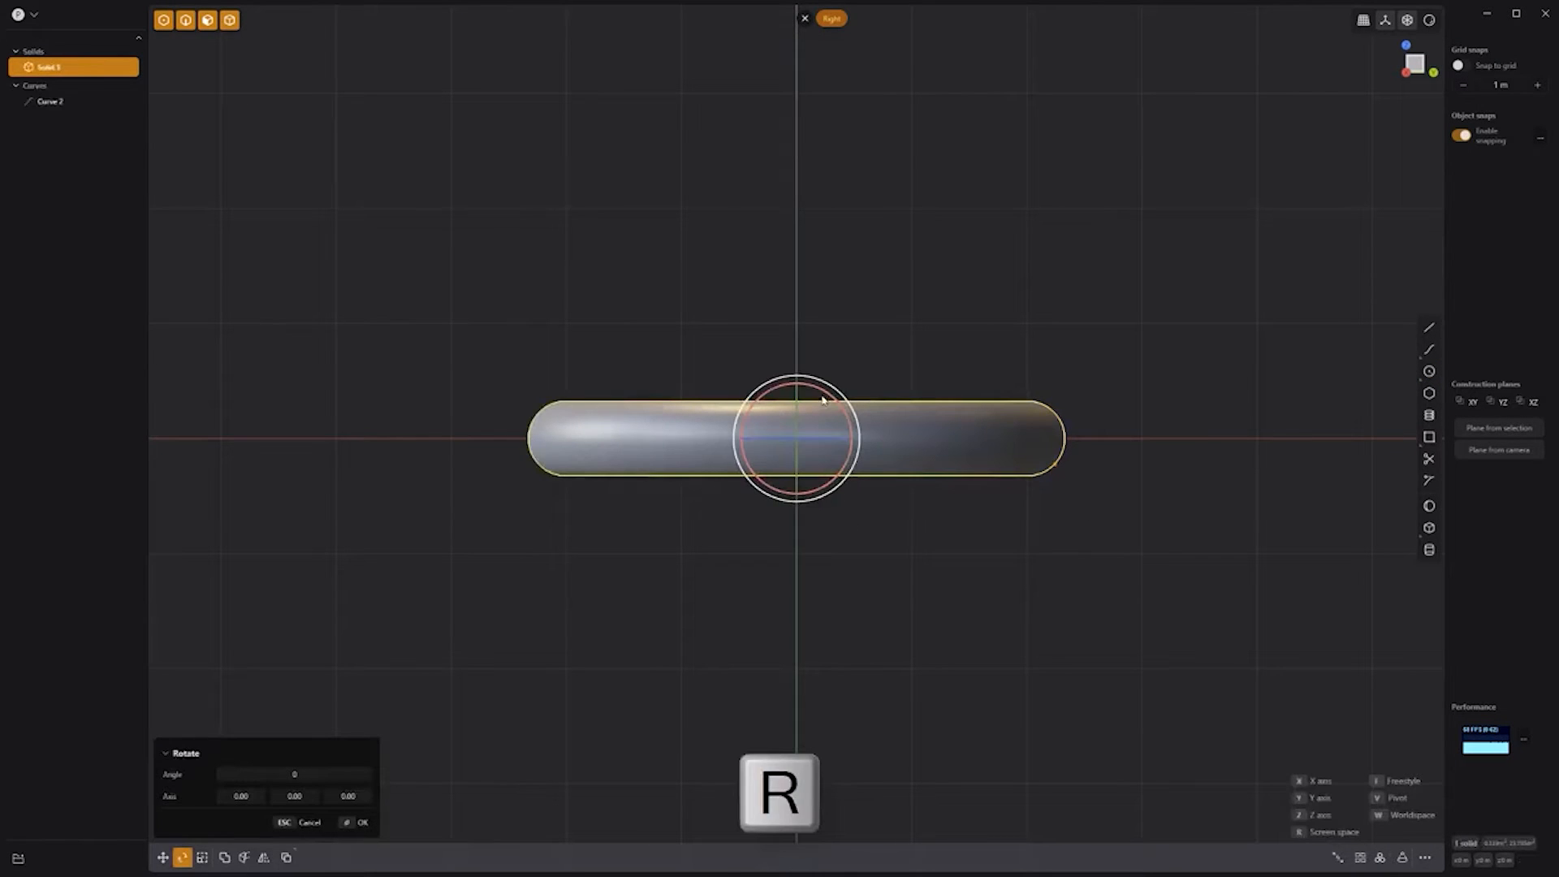
left_click(897, 374)
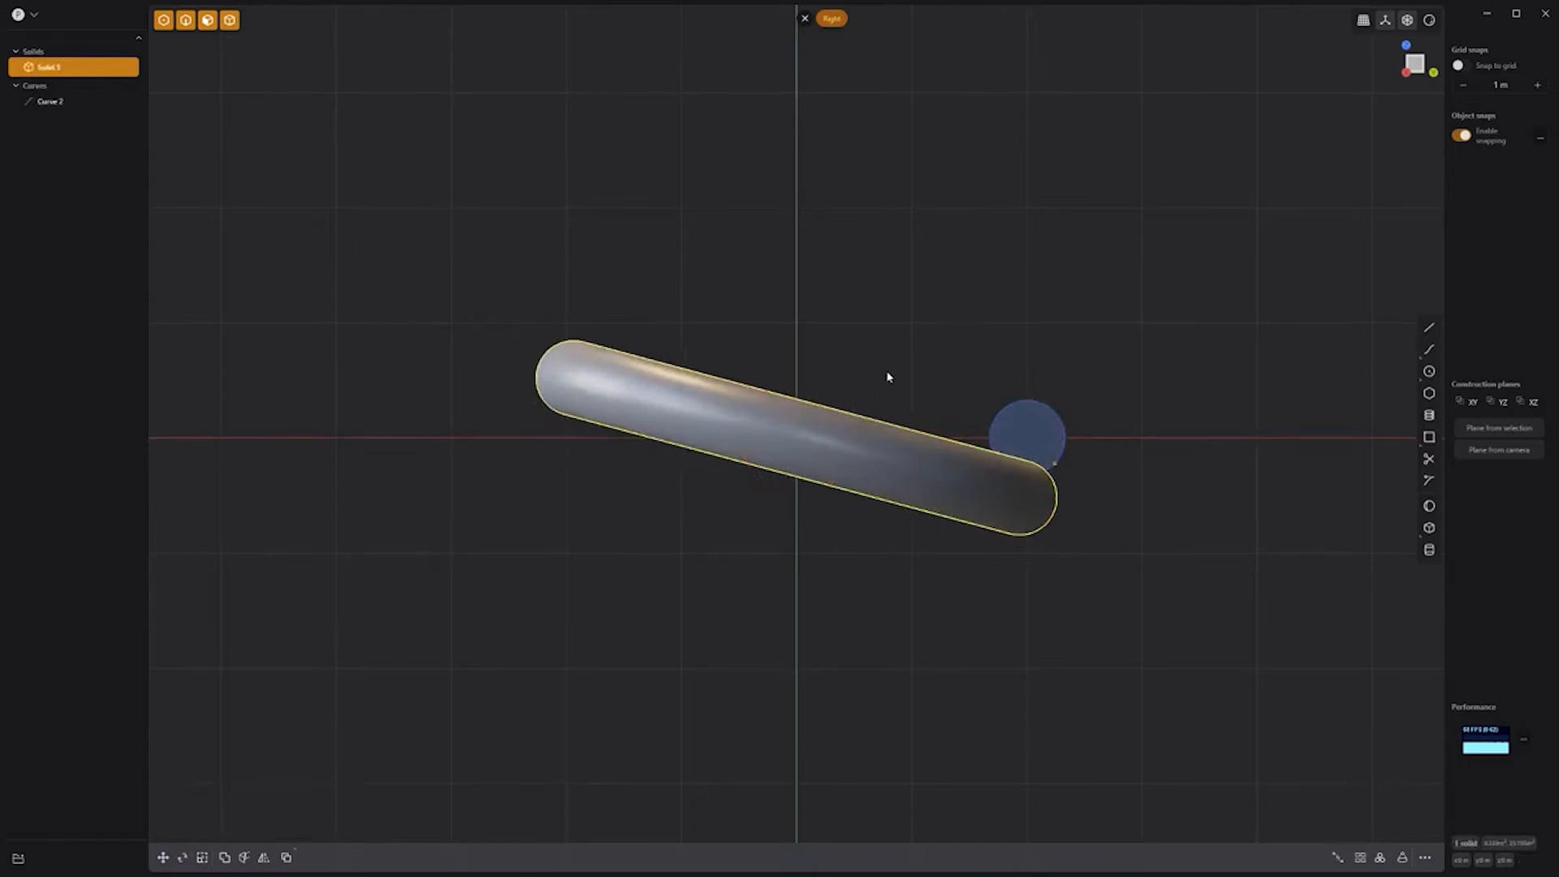
Step: Duplicate the tilted ring, rotate it, shift it to interlock with the first, and select both
key("shift+d")
key("r")
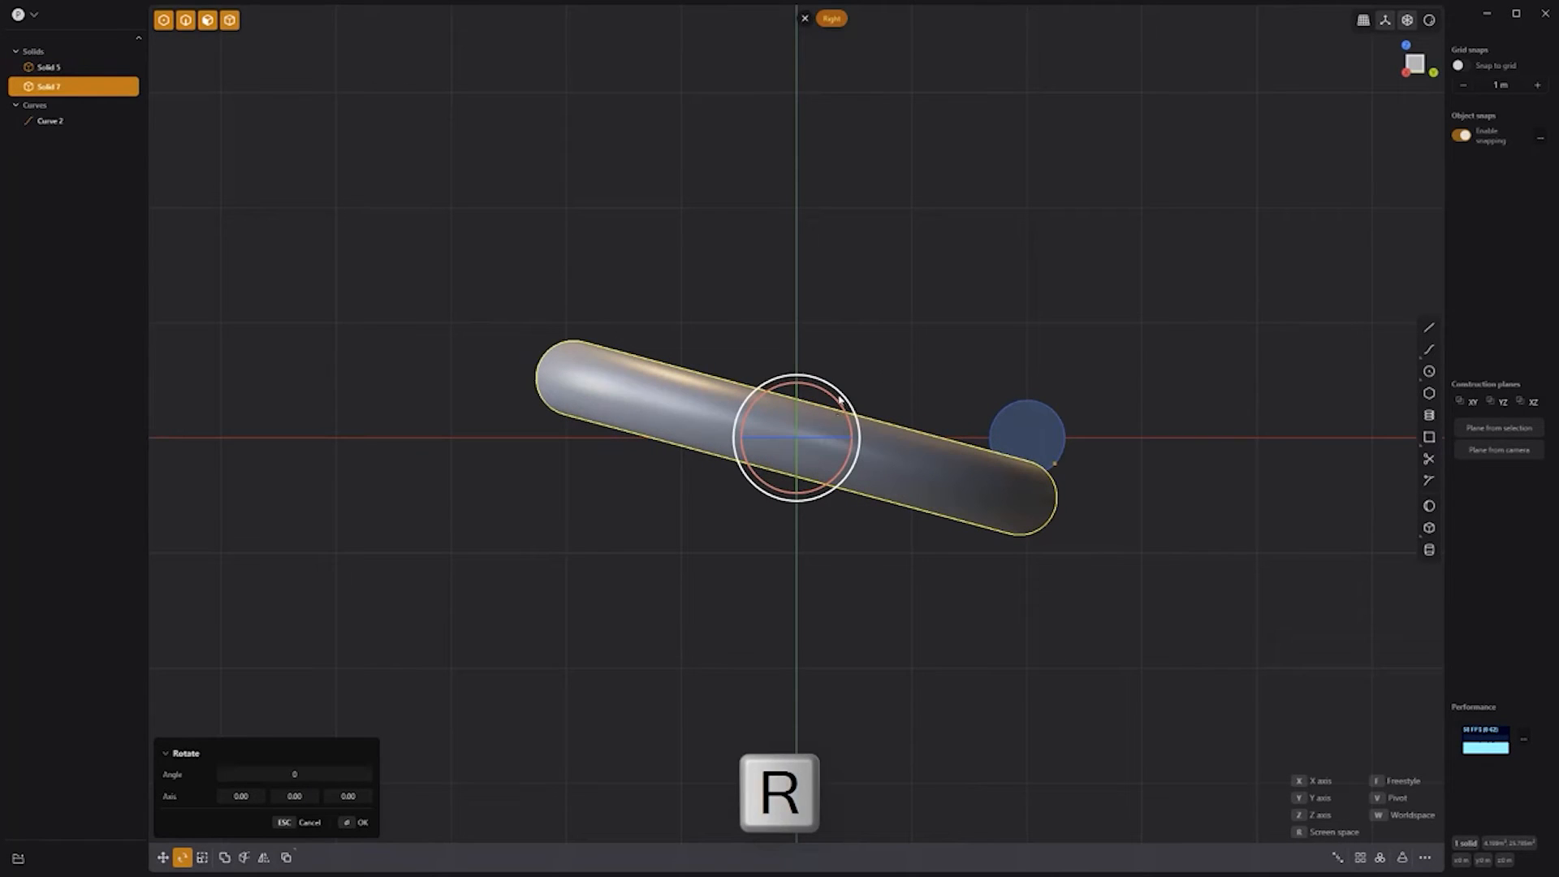
left_click(855, 327)
key("KP_7")
key("g")
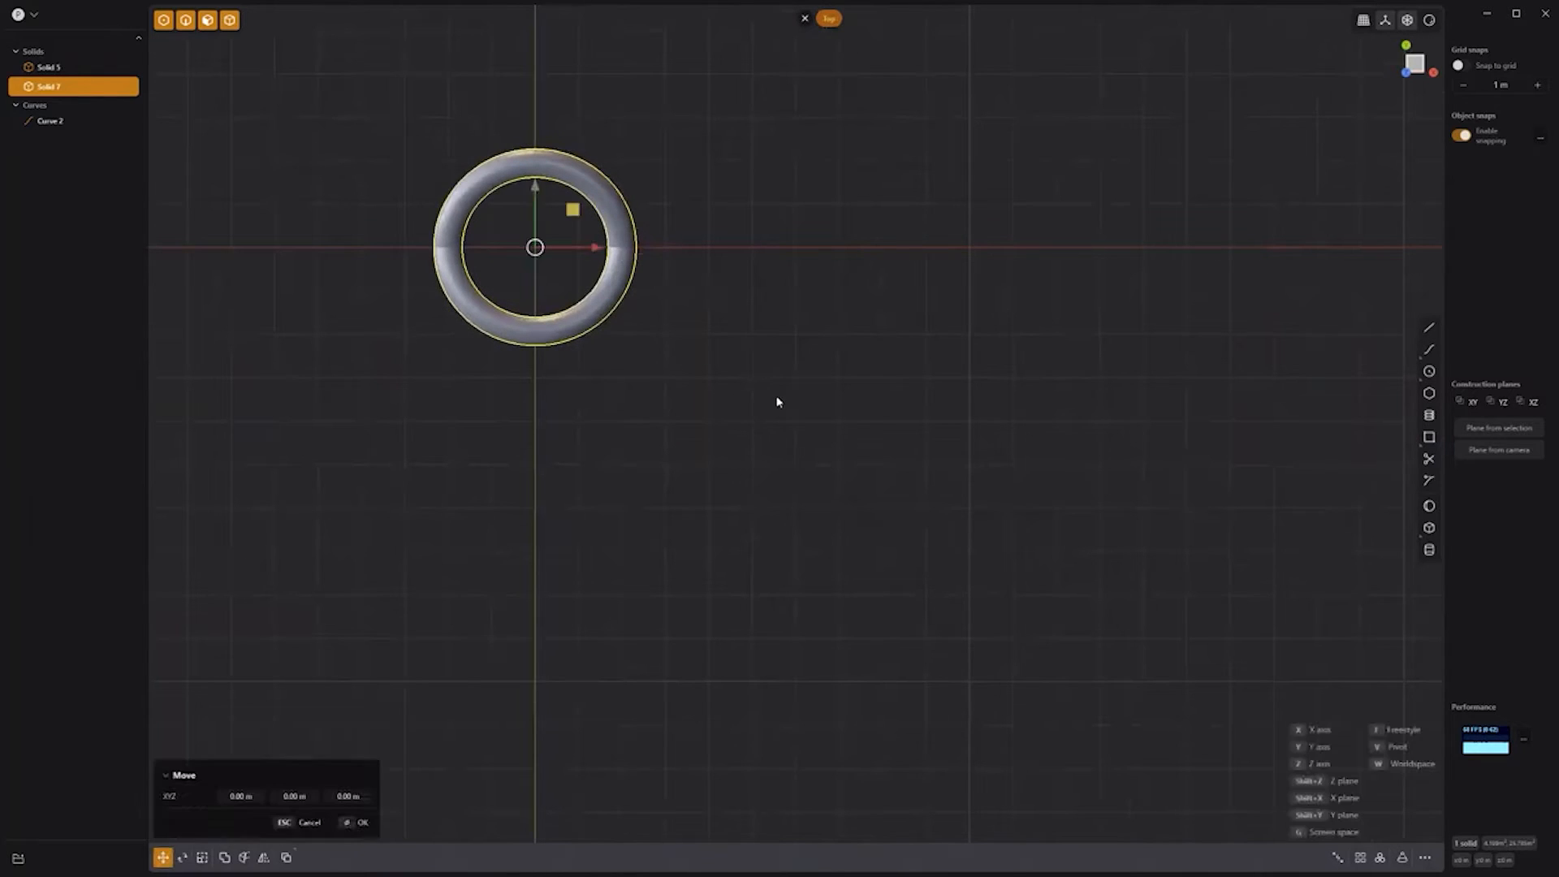
left_click_drag(573, 209, 658, 293)
right_click(729, 196)
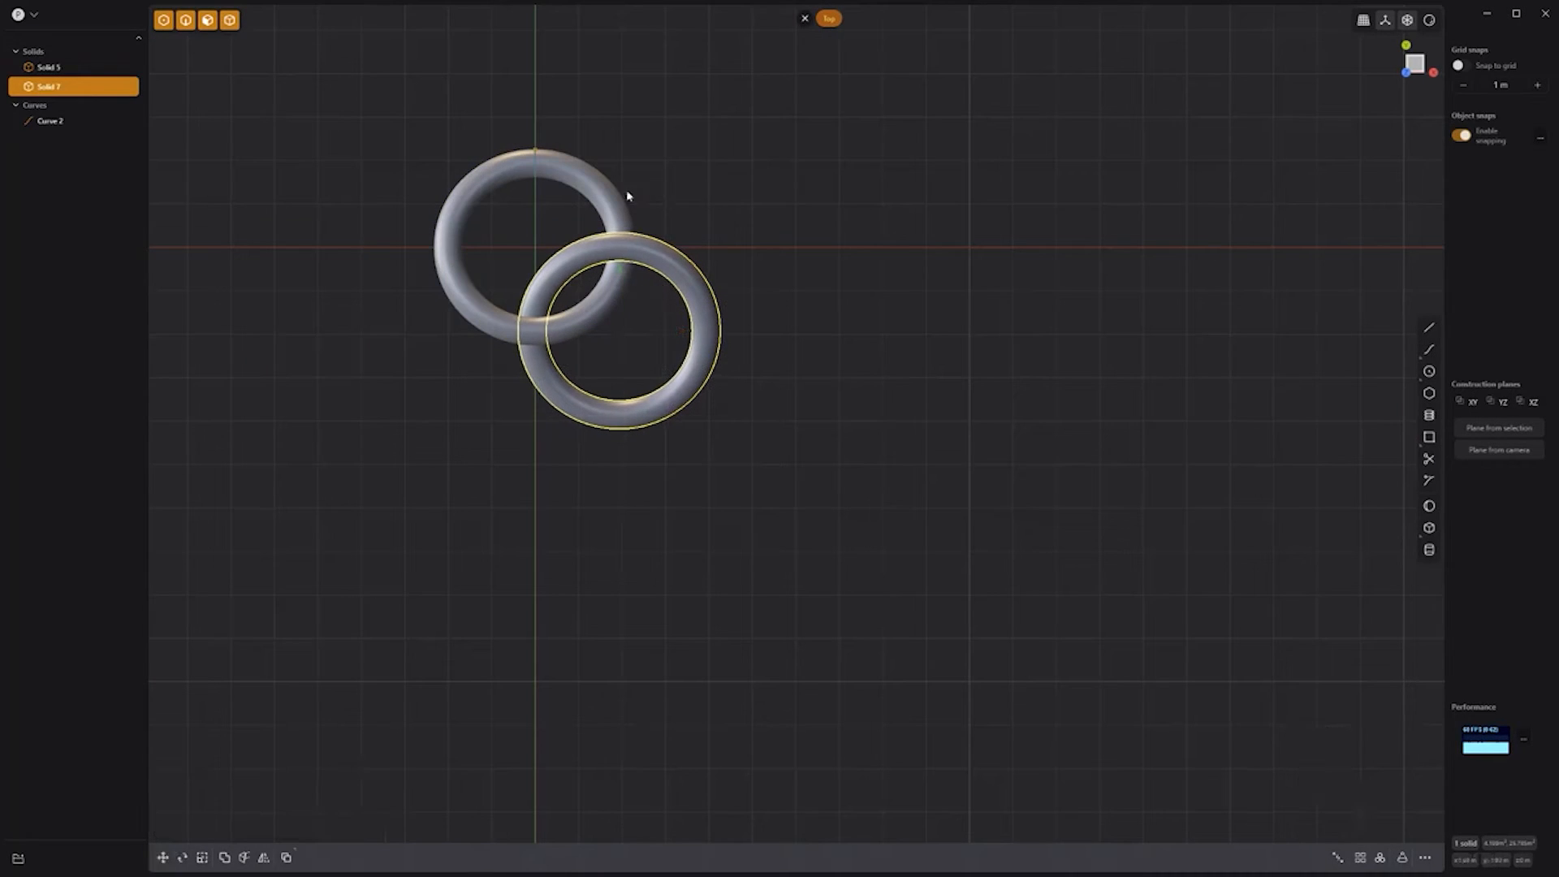
left_click(614, 196, "shift")
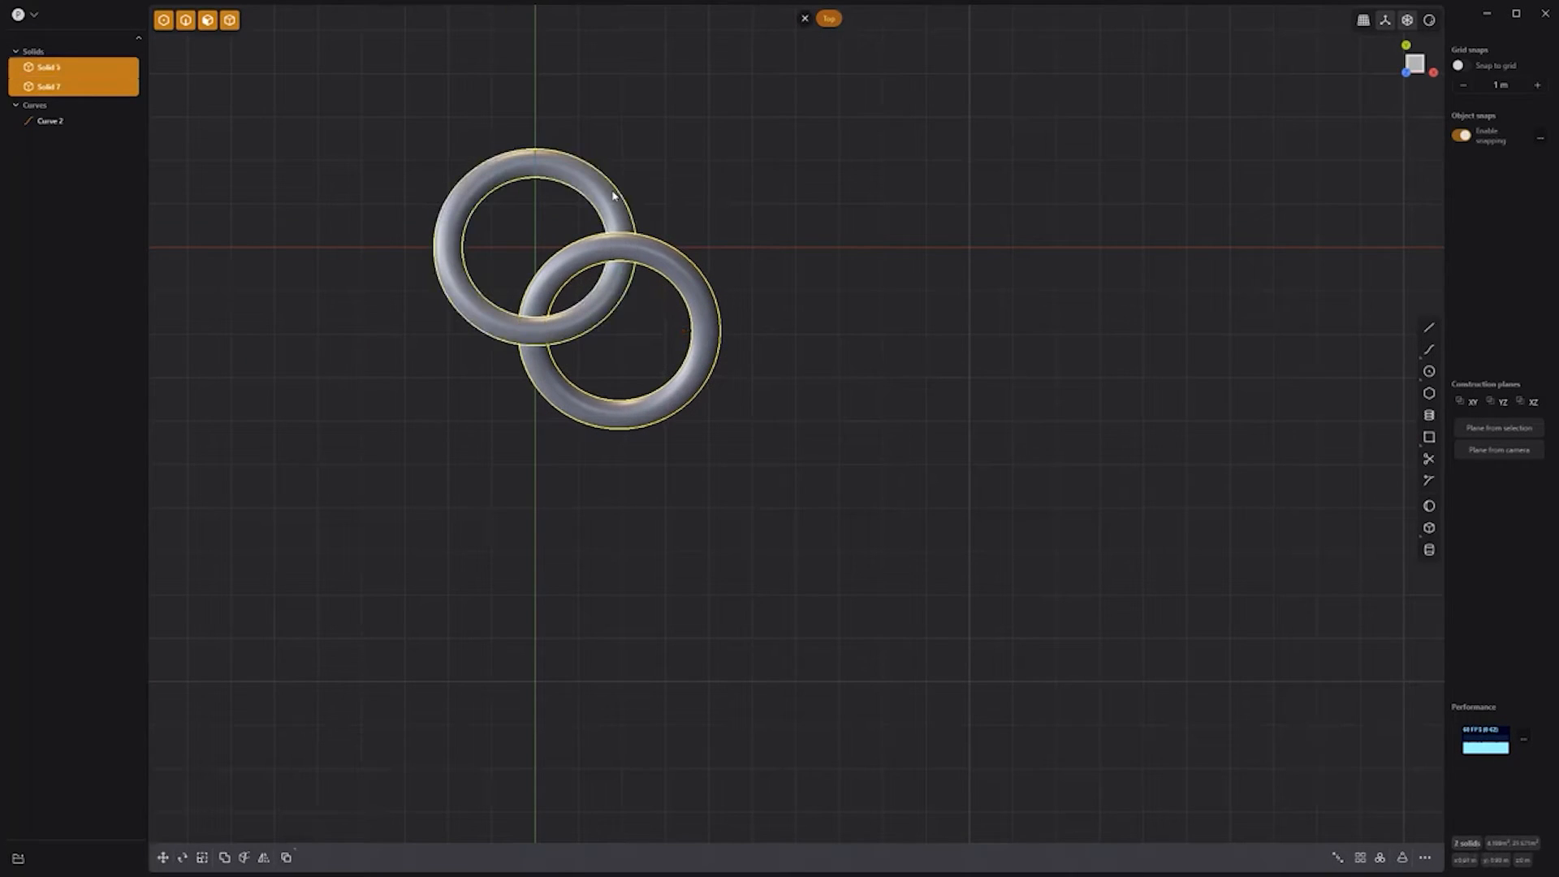
Step: Array the ring pair sideways into a row, then array that row downward into four rows
left_click(1361, 858)
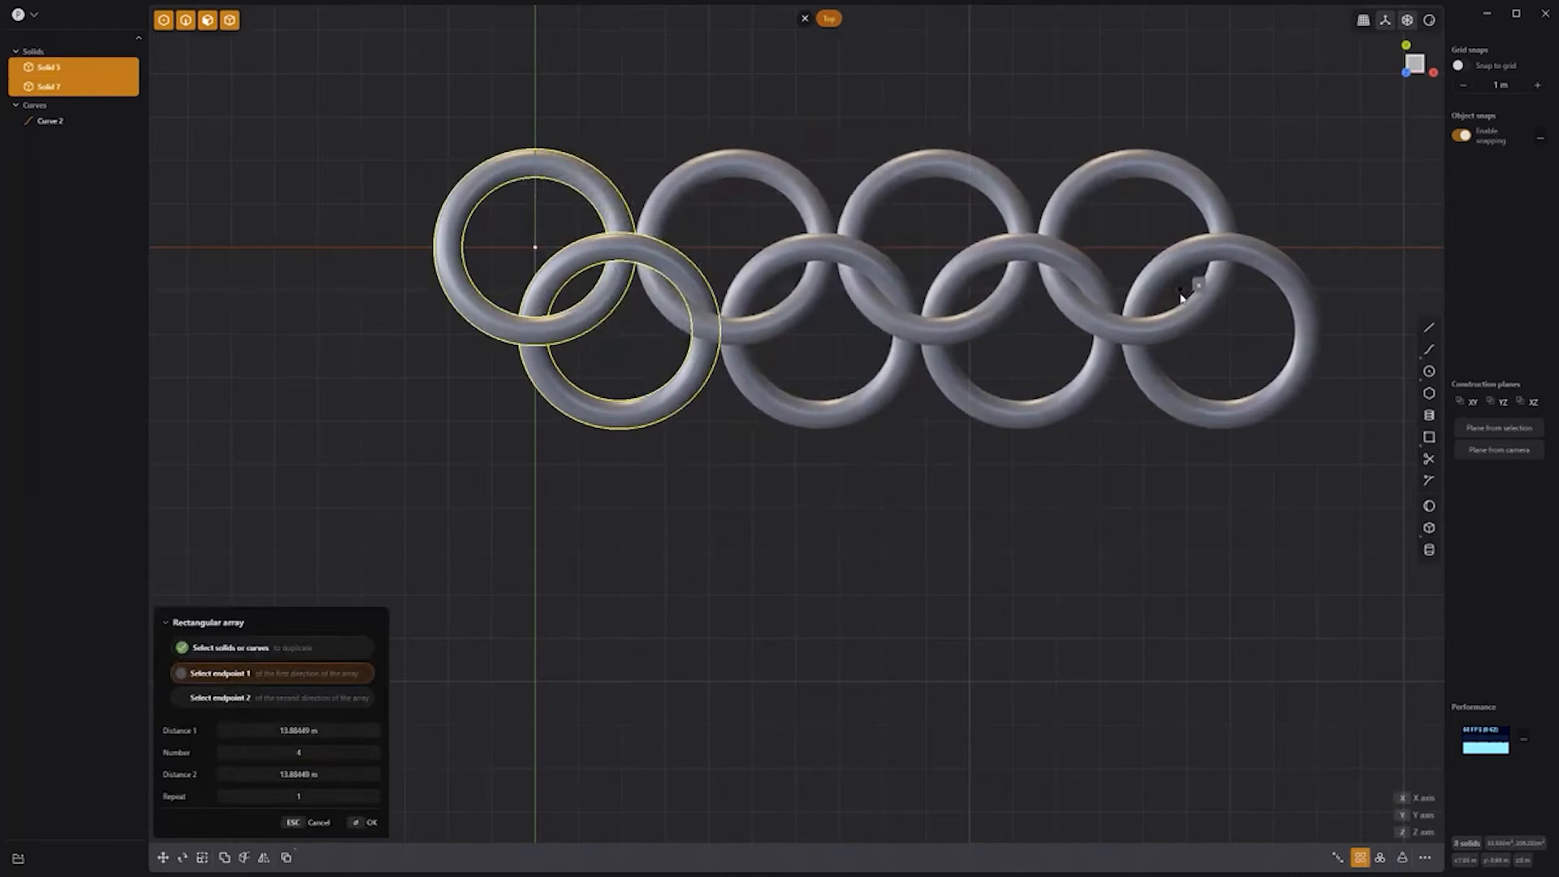
left_click(1181, 297)
right_click(1183, 299)
left_click(1360, 858)
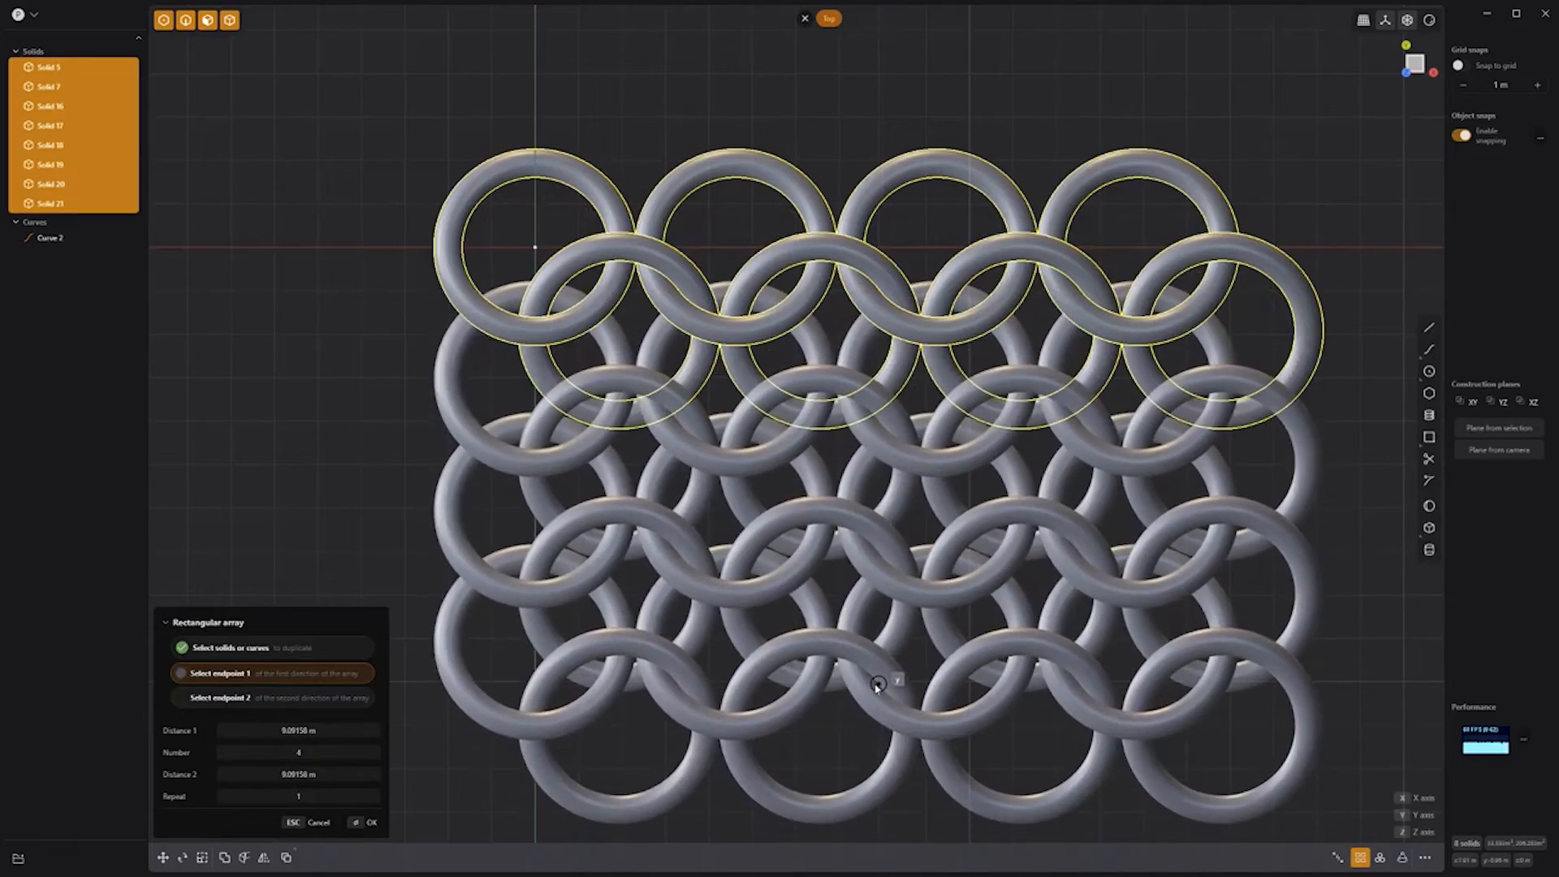
left_click(877, 684)
right_click(878, 682)
left_click(887, 139)
middle_click_drag(1343, 495, 1274, 376)
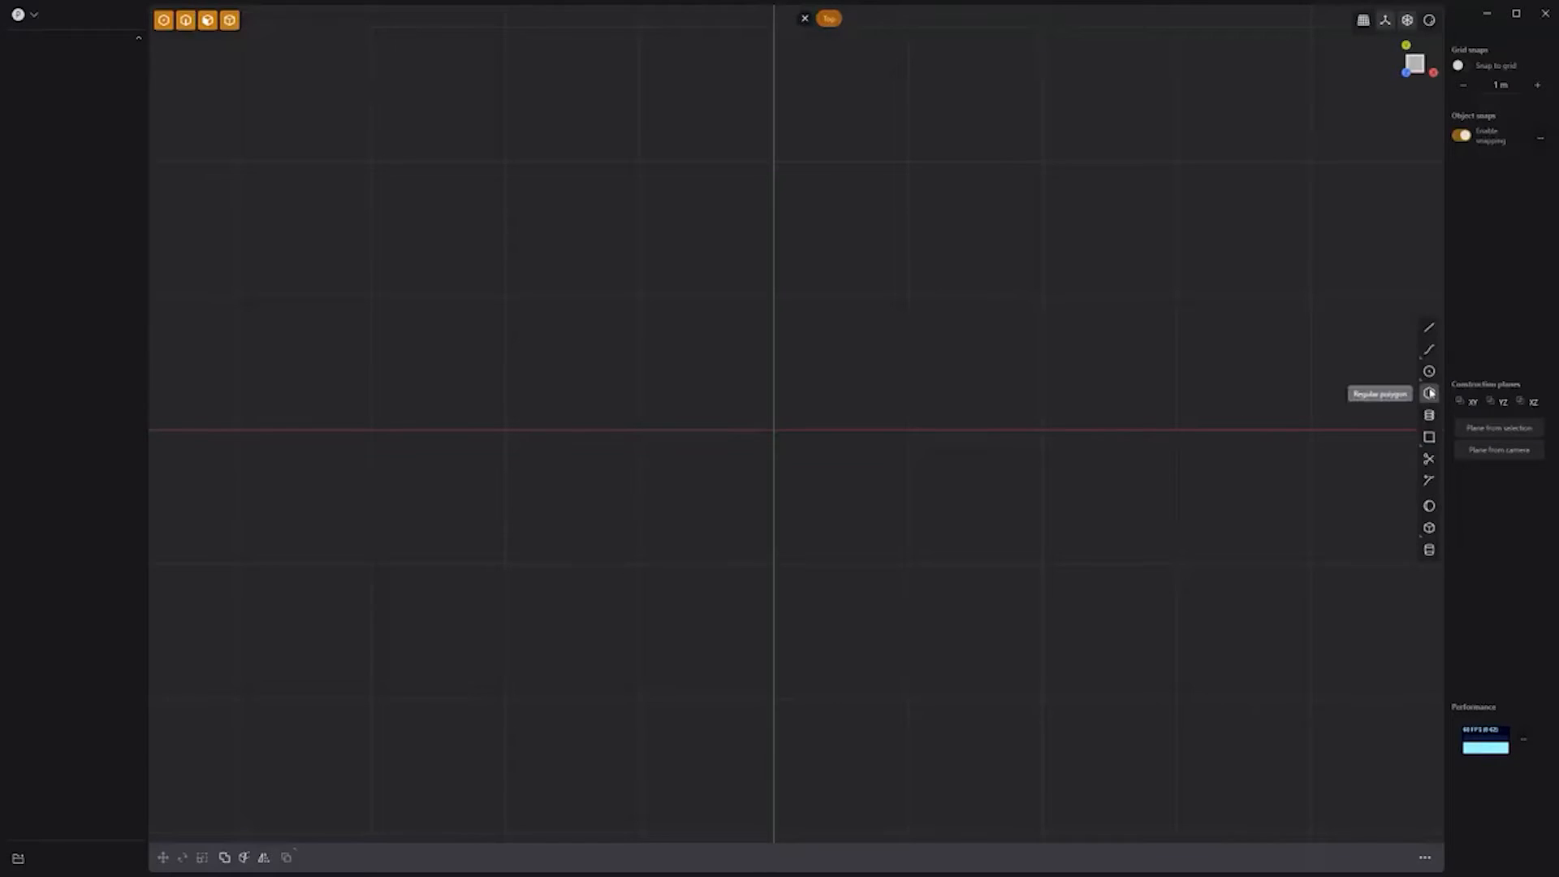
Step: Place a ten-sided regular polygon at the origin
left_click(1429, 393)
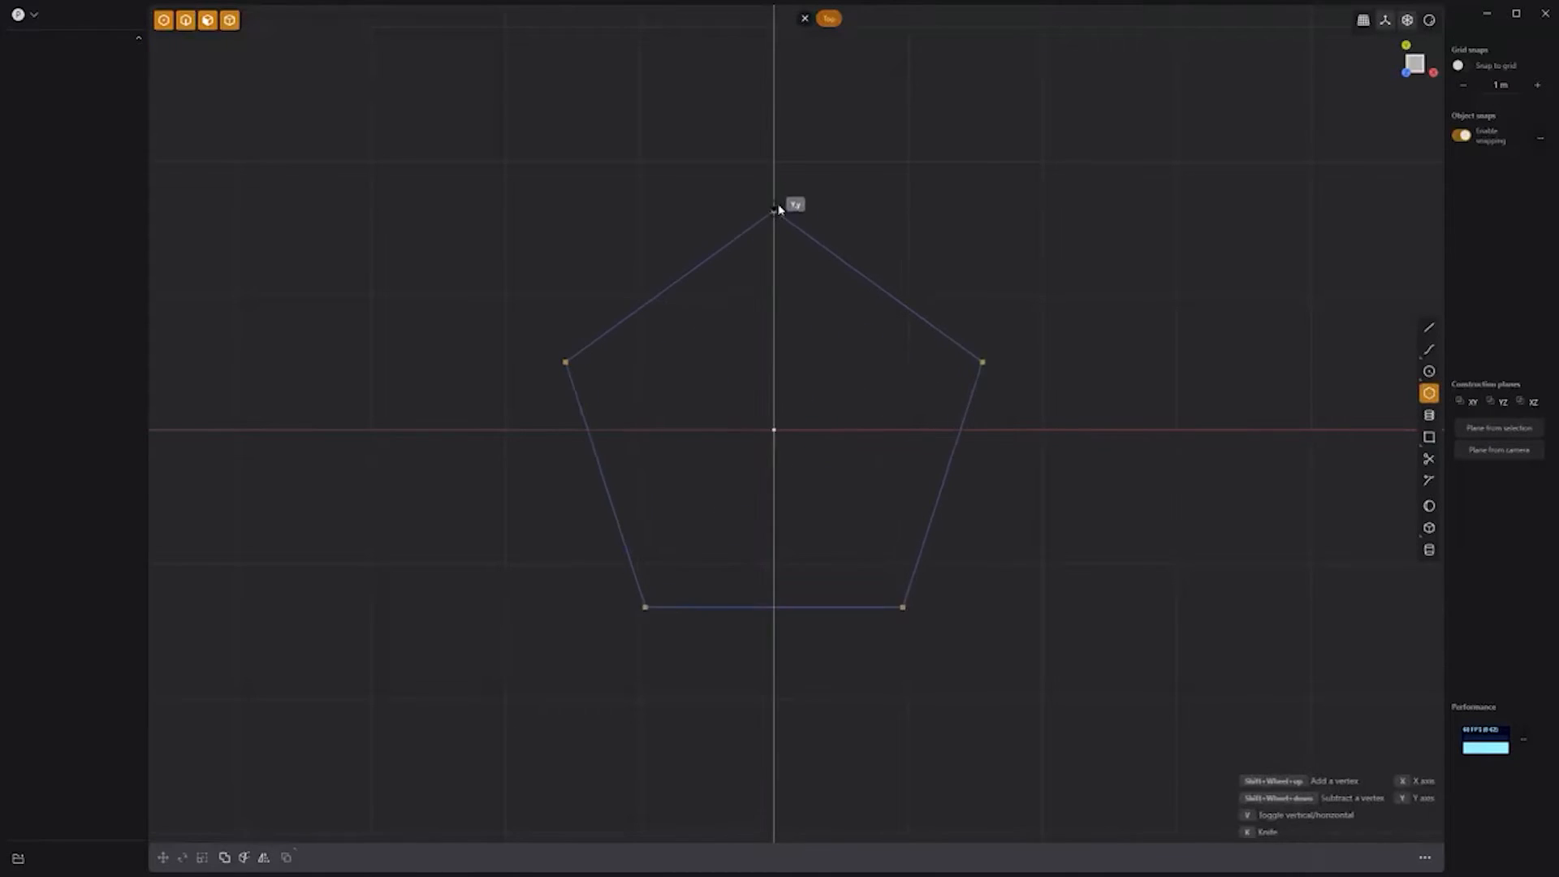
scroll(777, 203, "up", 4, "shift")
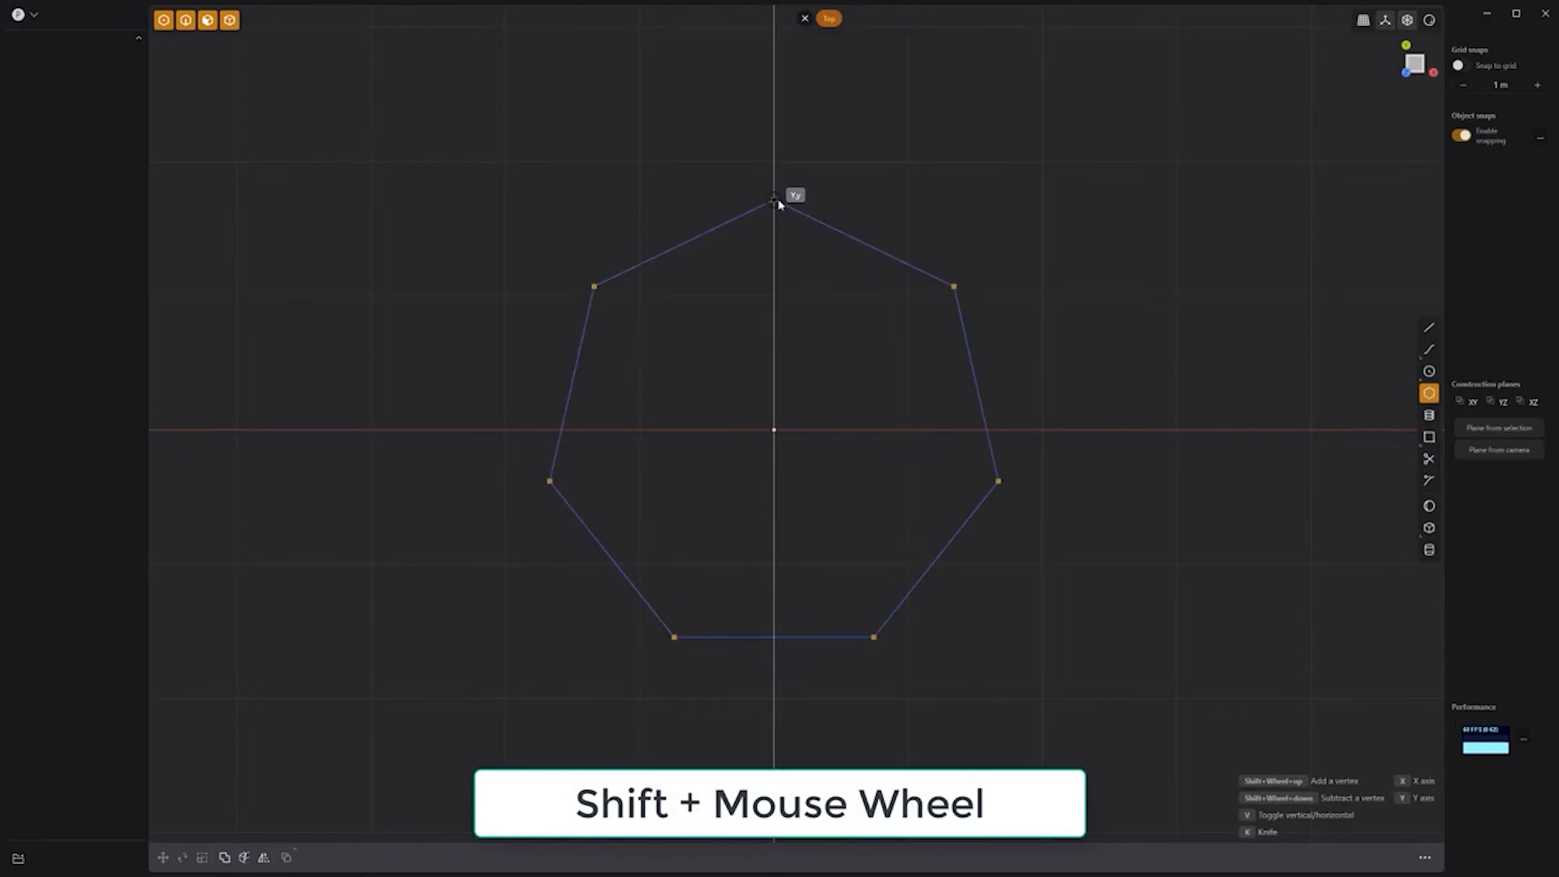
left_click(778, 203)
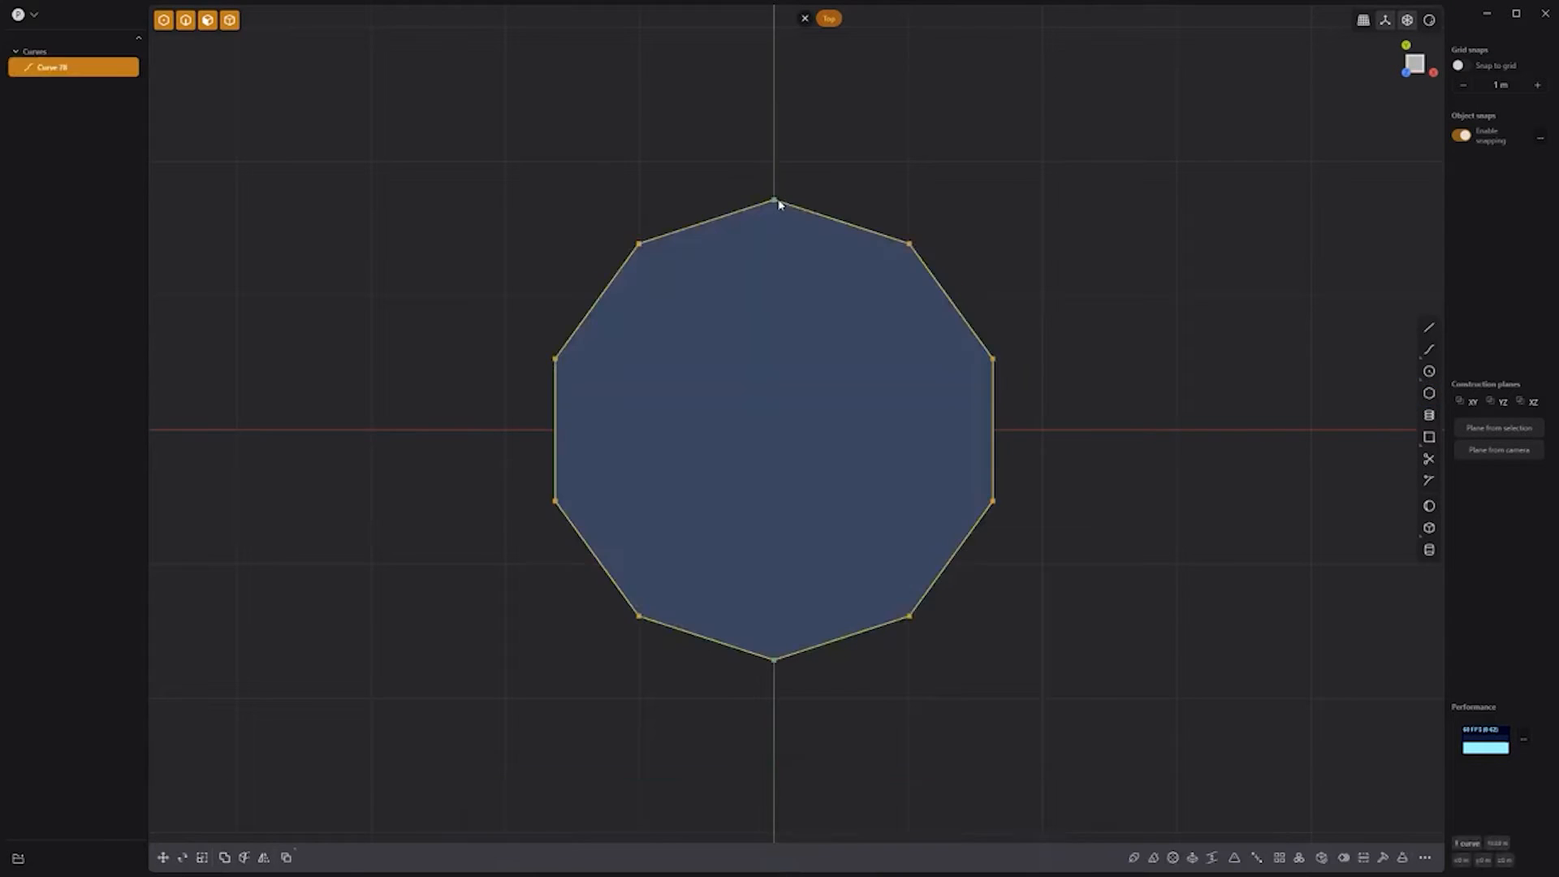
left_click(599, 210)
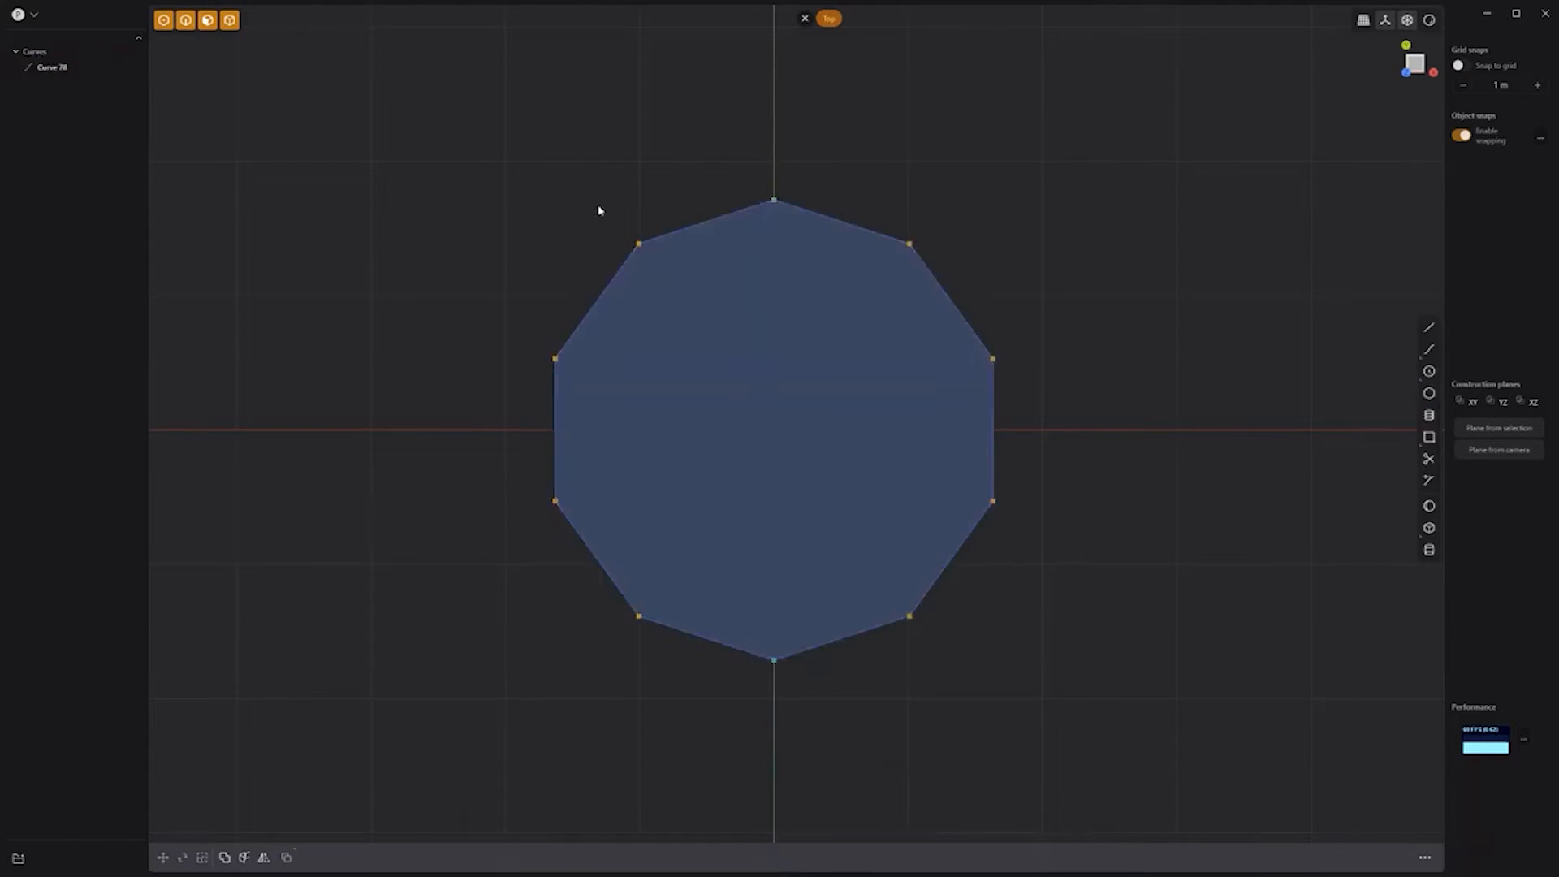
Step: Scale every other decagon corner inward about the origin to form a five-pointed star
left_click_drag(948, 272, 952, 278, "shift")
left_click_drag(931, 466, 1013, 532, "shift")
left_click_drag(738, 619, 818, 702, "shift")
left_click_drag(518, 461, 595, 525, "shift")
key("s")
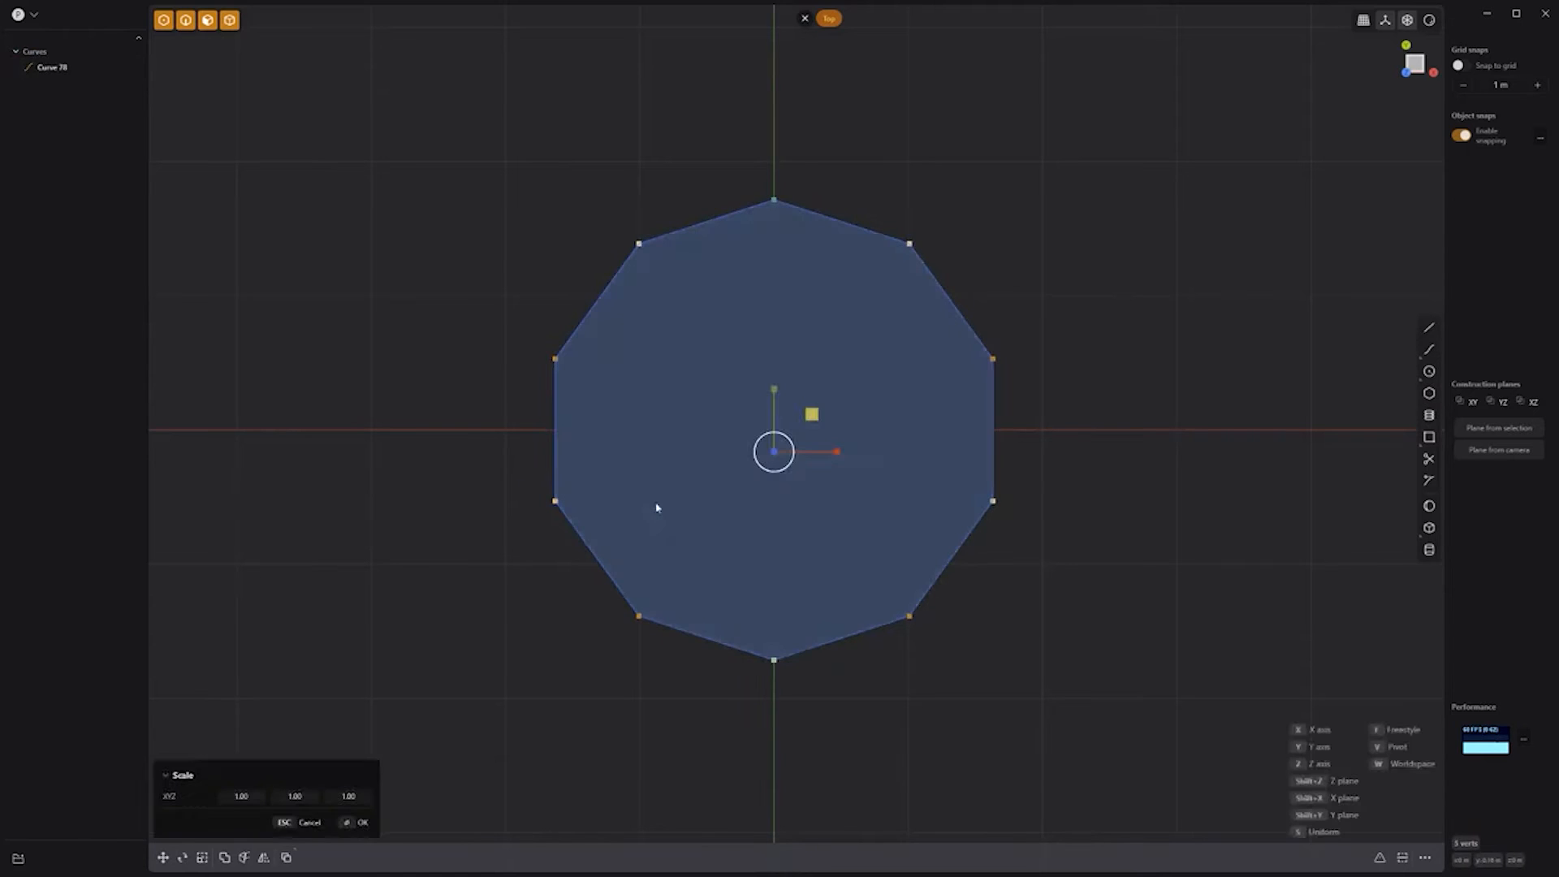
key("v")
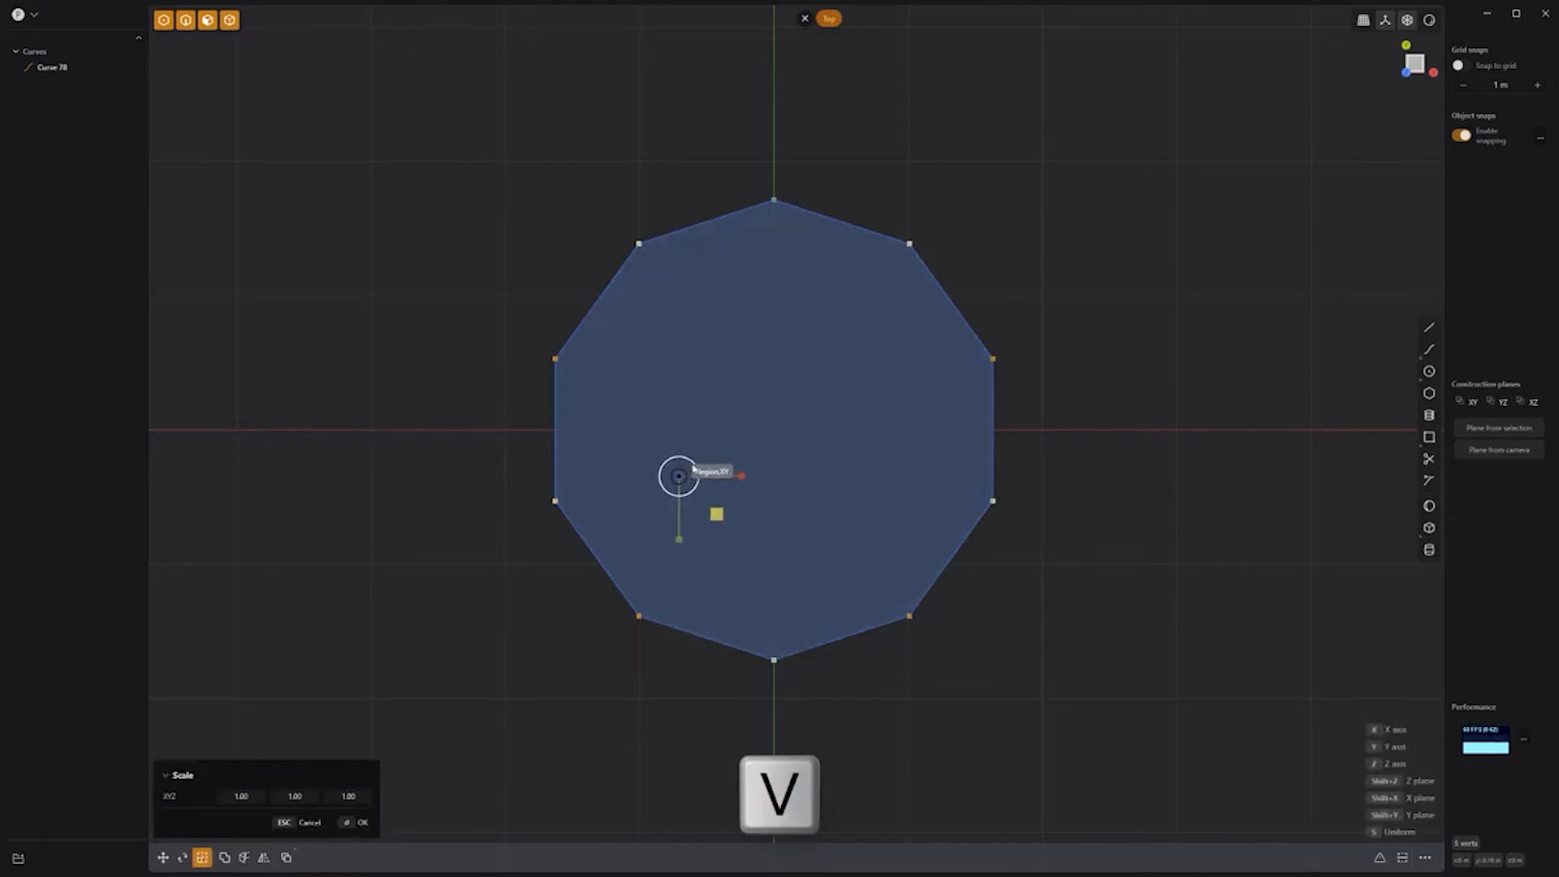
left_click(773, 431)
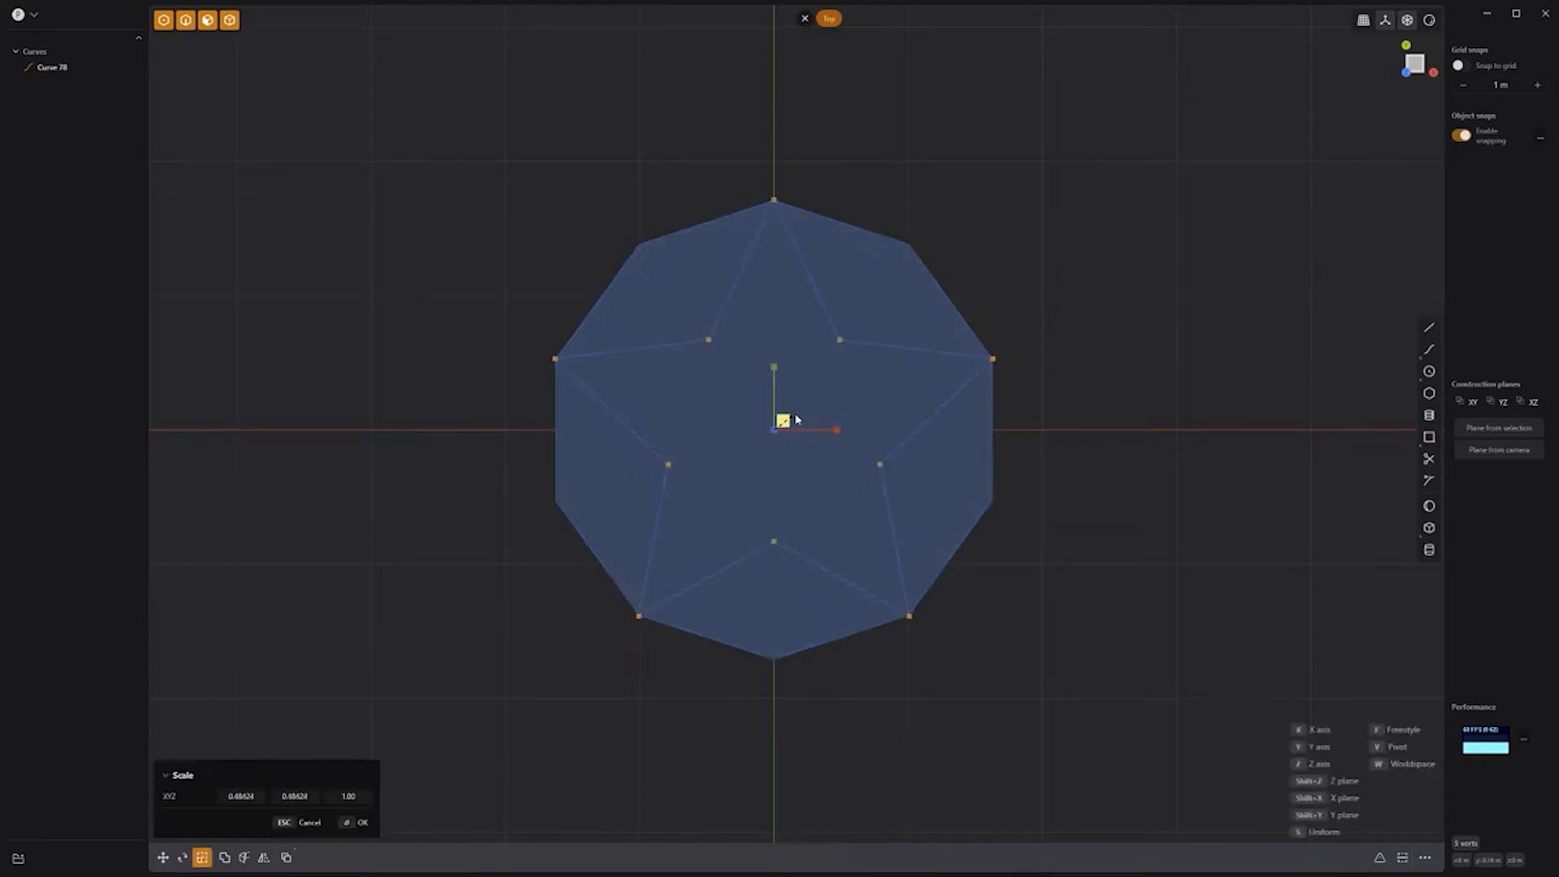
left_click(1027, 258)
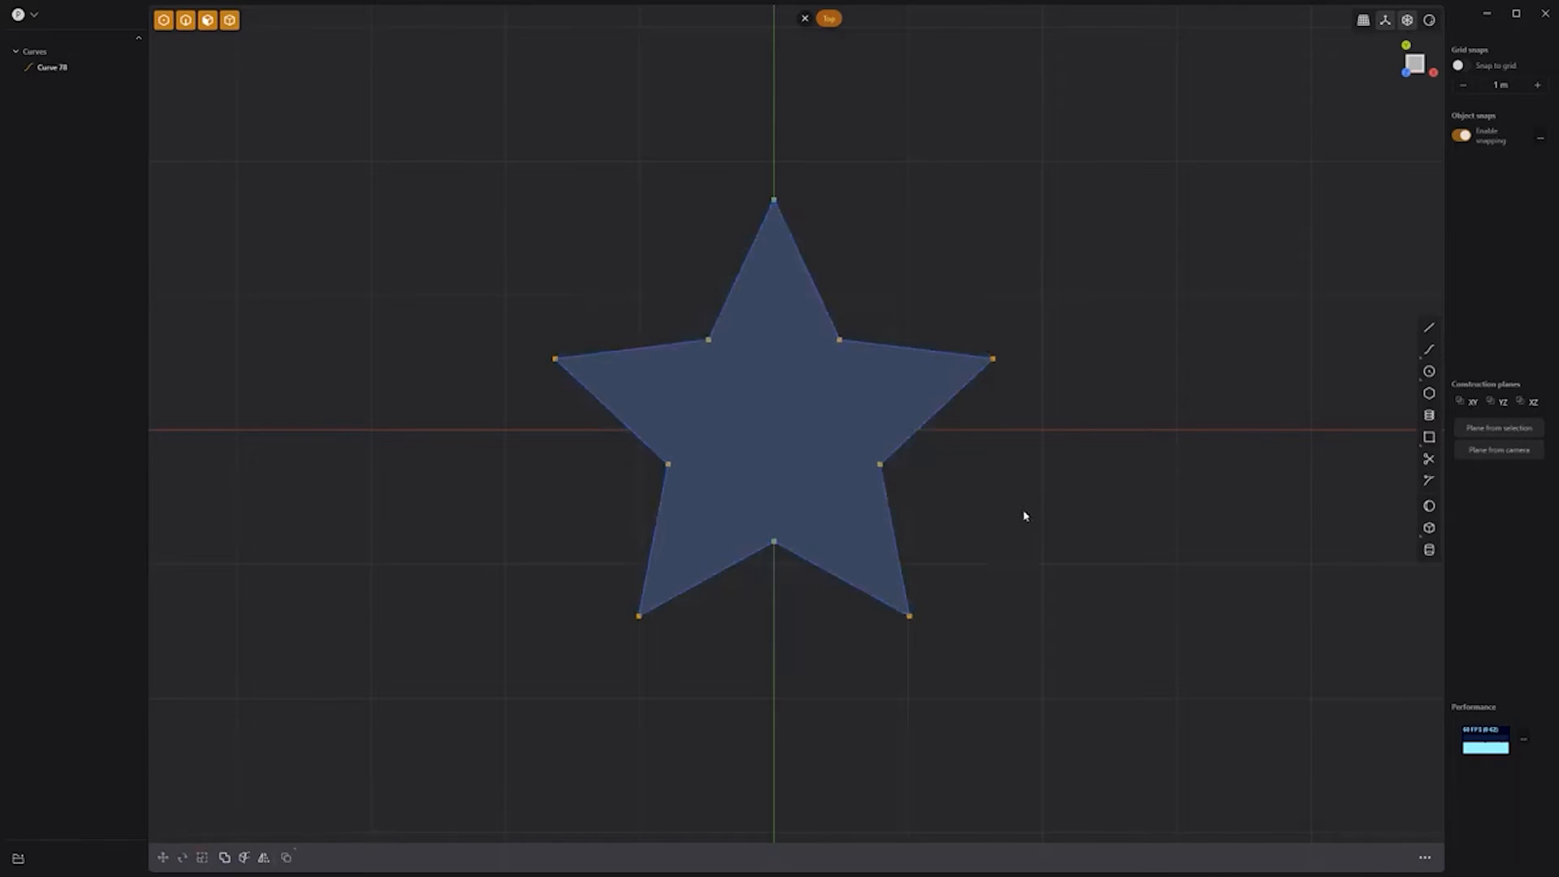
Step: Extrude the star region into a solid with a taper toward a point
middle_click_drag(1024, 516, 979, 409)
left_click(803, 460)
key("e")
left_click(805, 393)
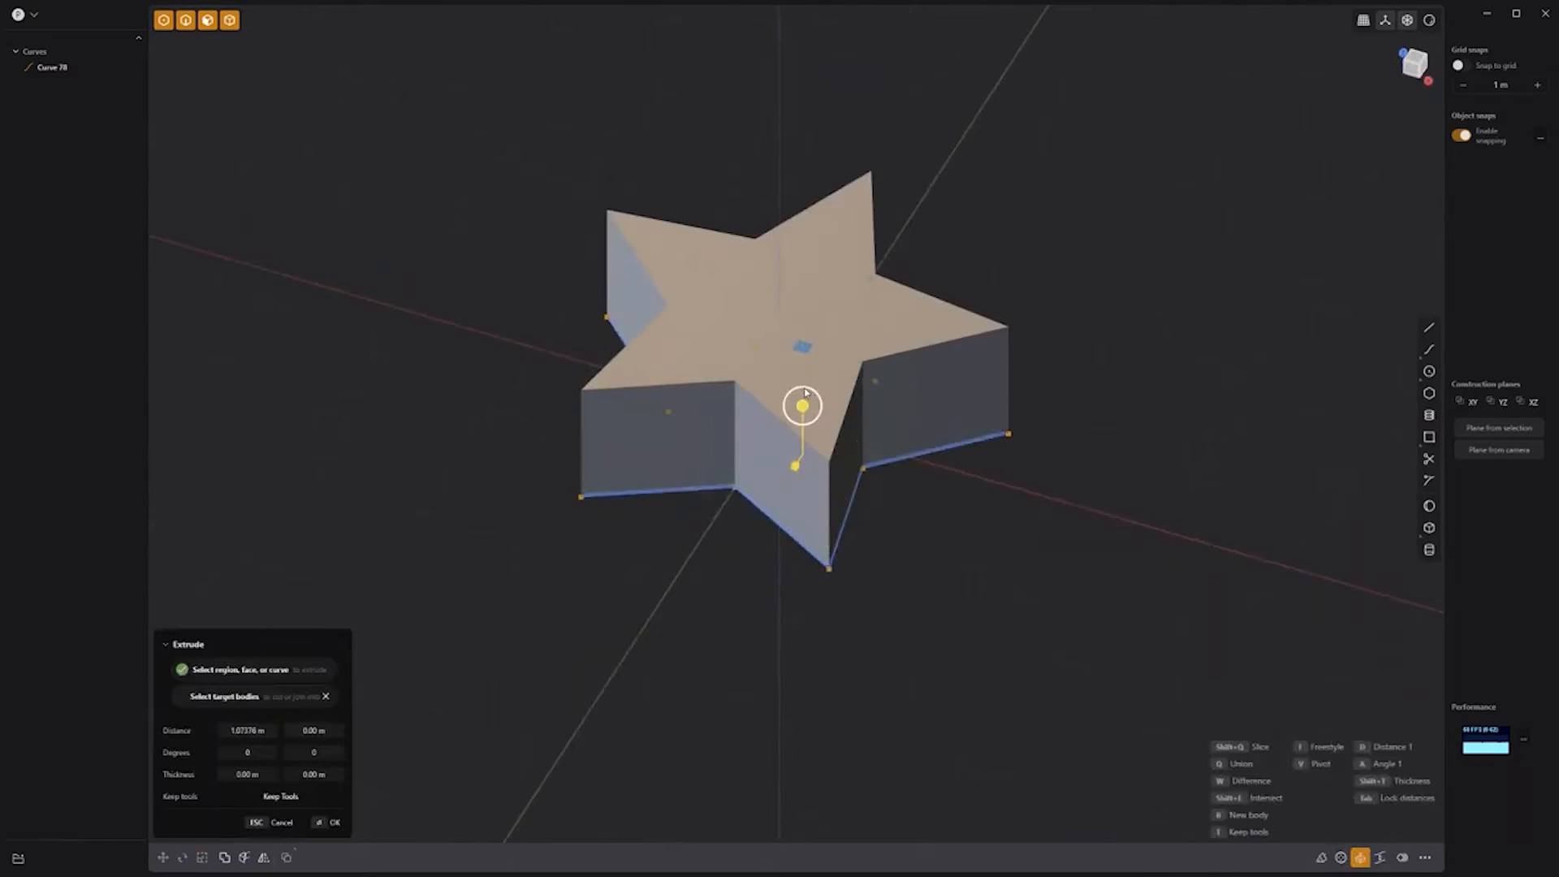
left_click_drag(804, 393, 815, 377)
right_click(980, 344)
left_click(980, 344)
left_click(96, 101)
middle_click_drag(966, 307, 1179, 264)
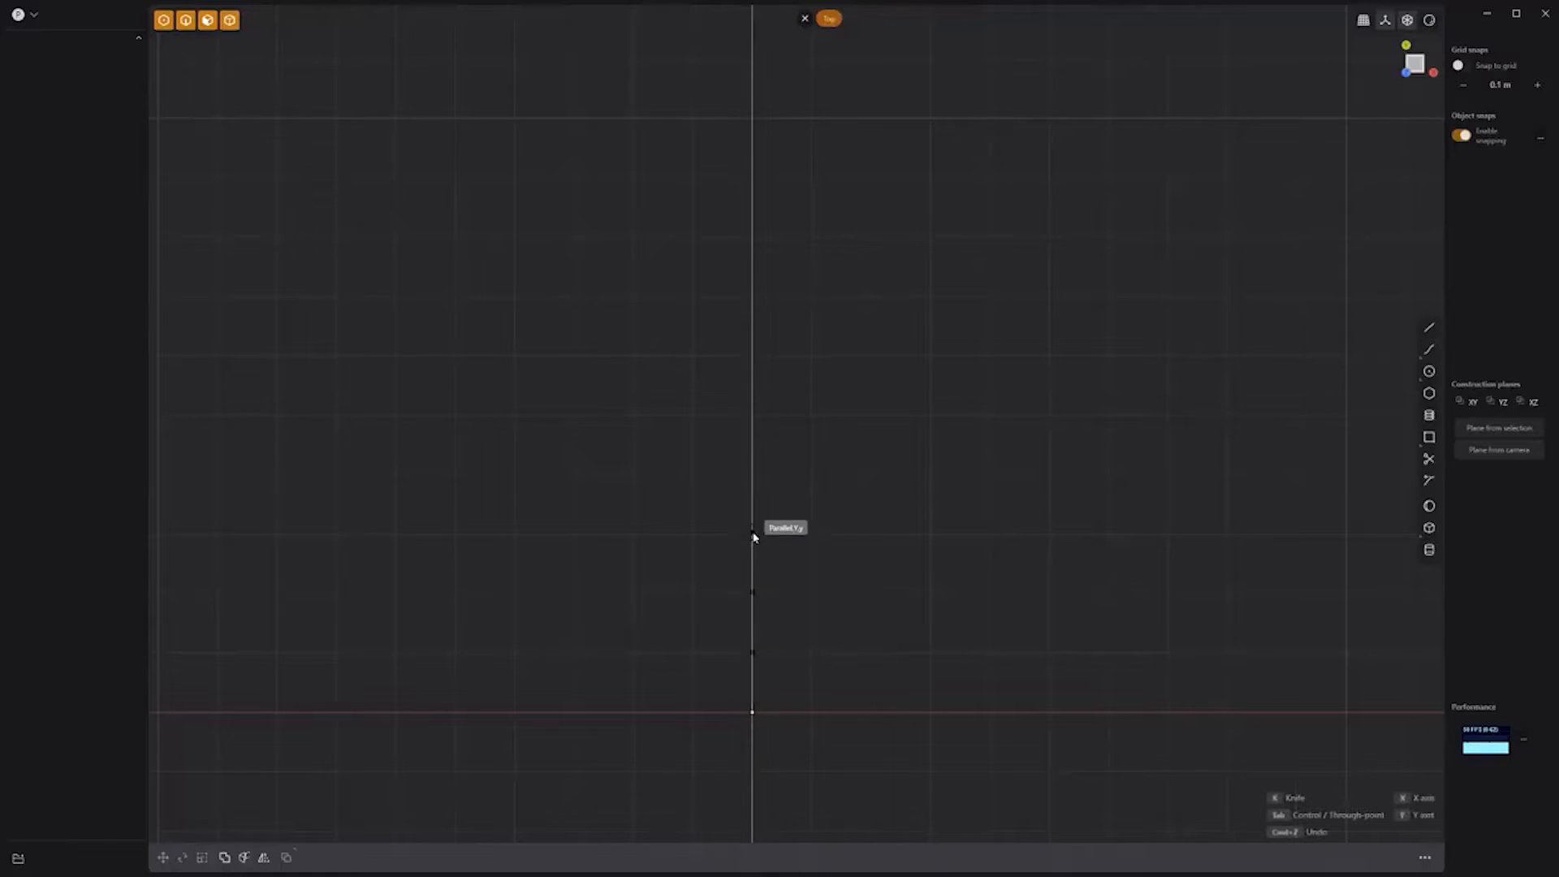
Step: Shape the S curve, pushing lower control points right, upper ones left, and lowering some
left_click(752, 238)
key("Return")
key("g")
left_click_drag(814, 609, 905, 615)
key("g")
key("g")
left_click_drag(805, 345, 678, 339)
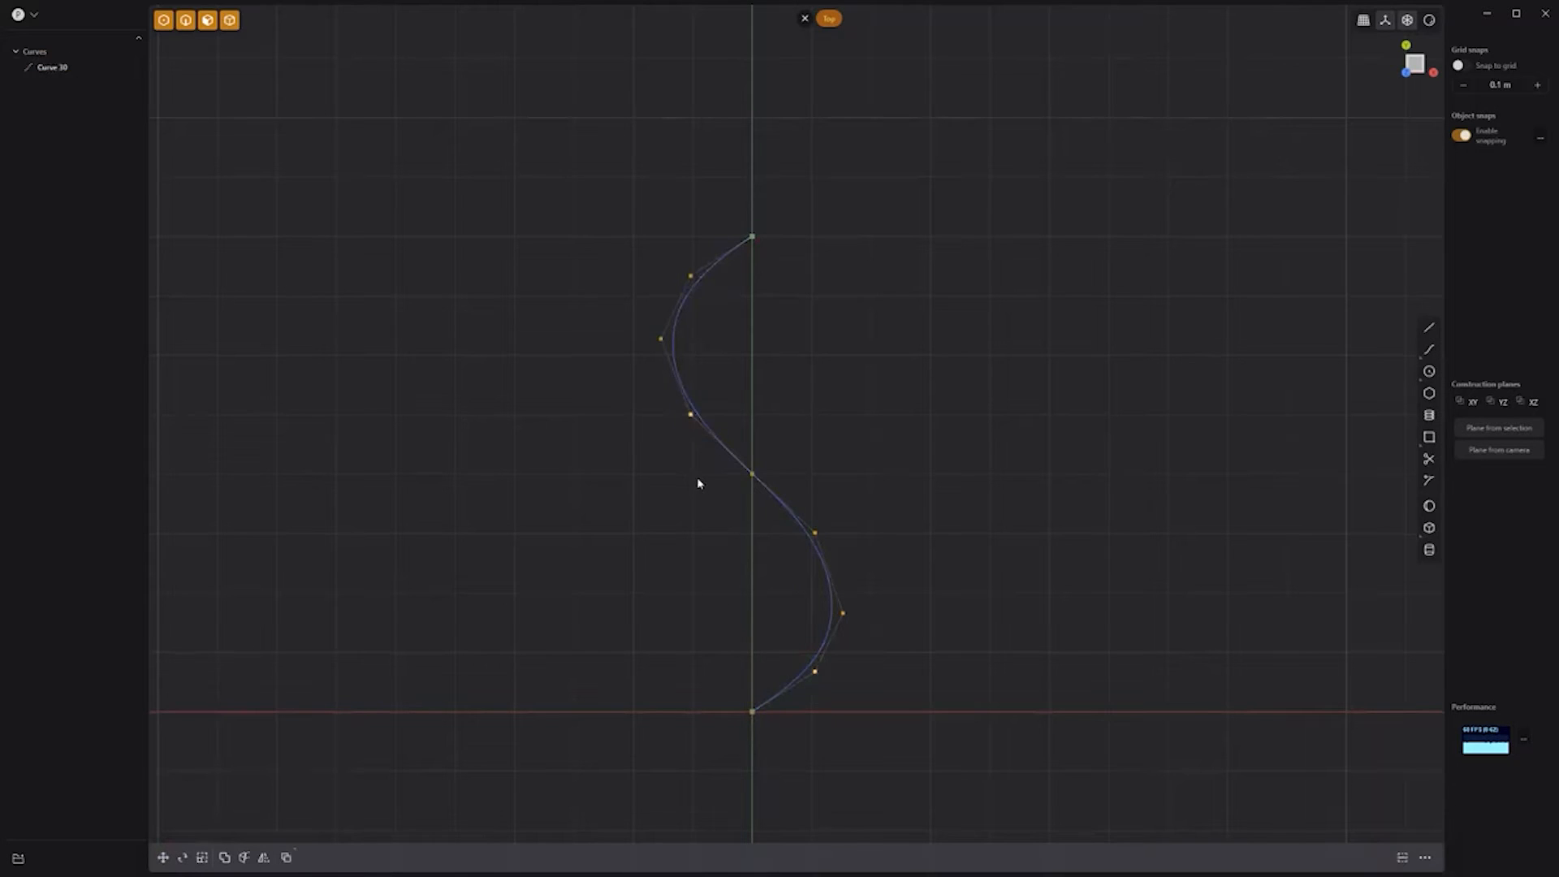
key("KP_1")
key("g")
left_click_drag(752, 578, 752, 602)
key("KP_7")
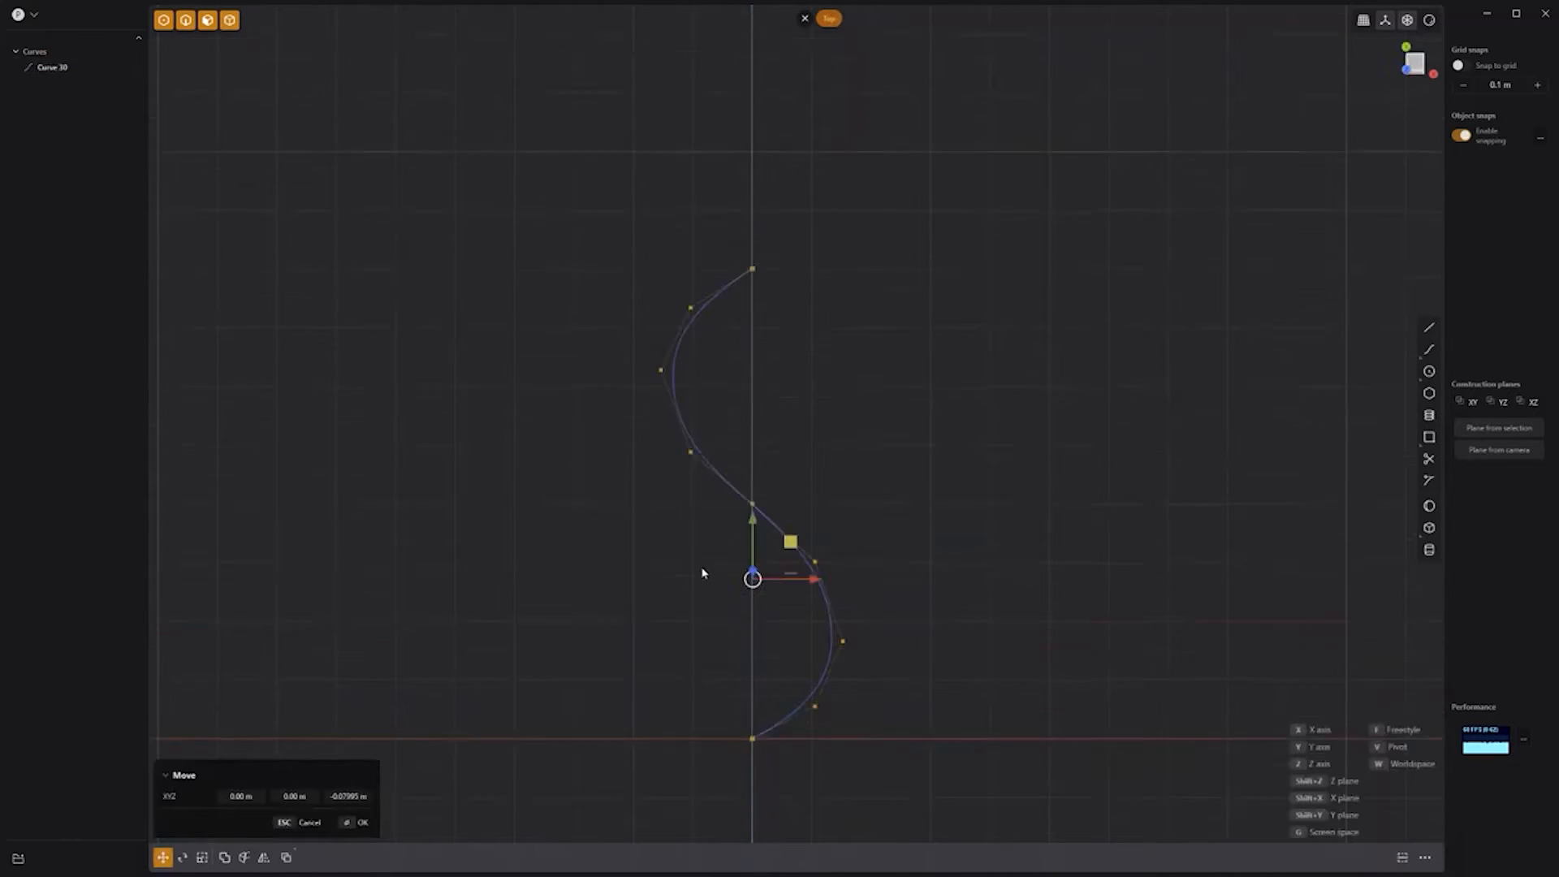
right_click(658, 533)
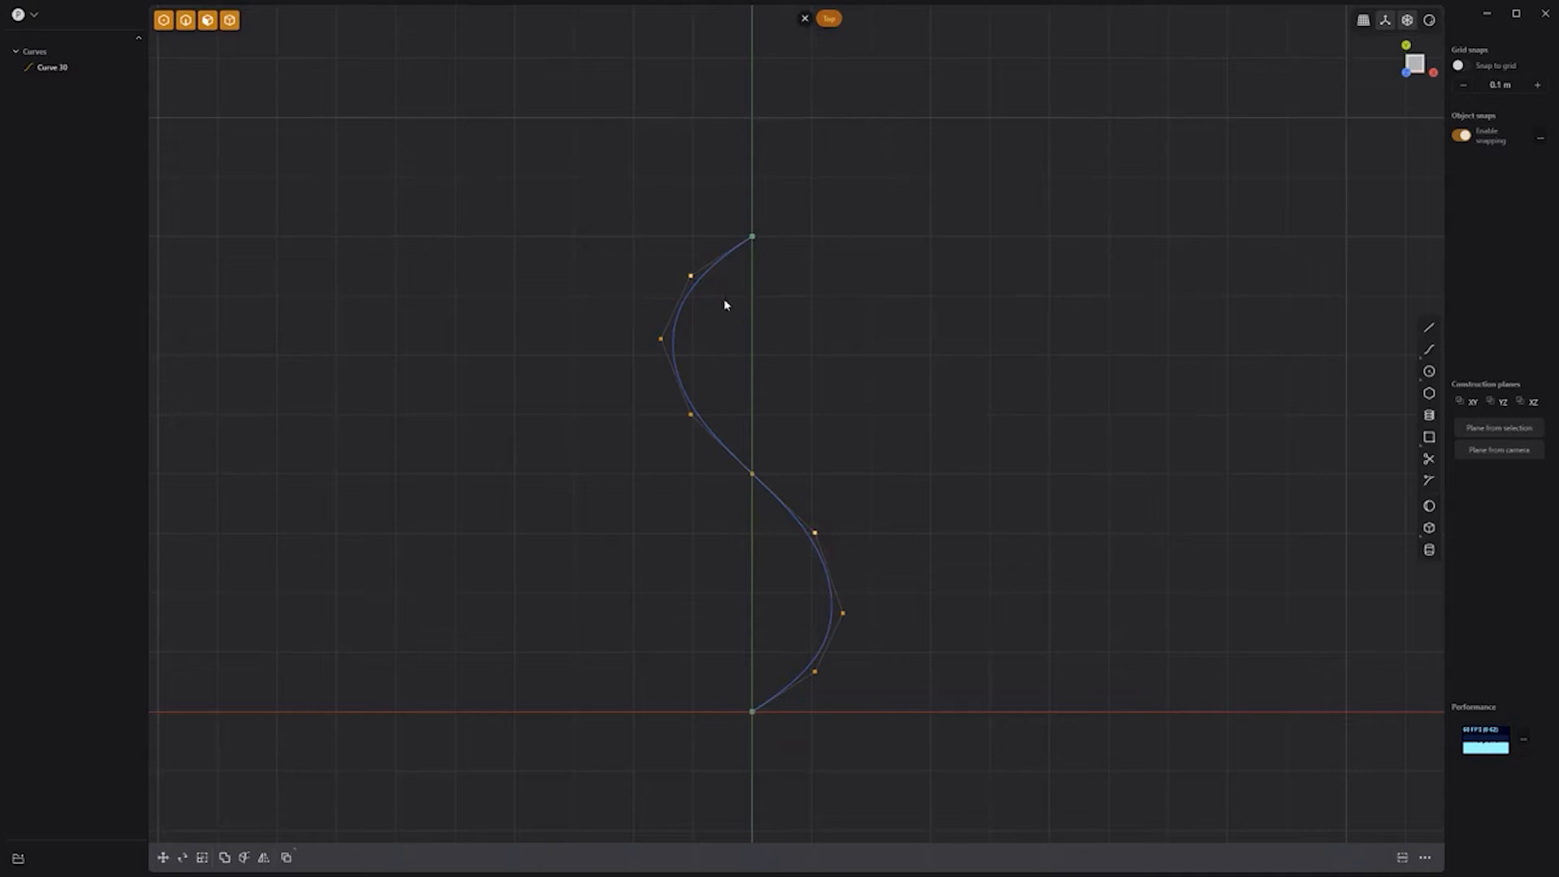
Step: Rectangular-array the S curve into four copies along the axis
key("1")
key("g")
key("z")
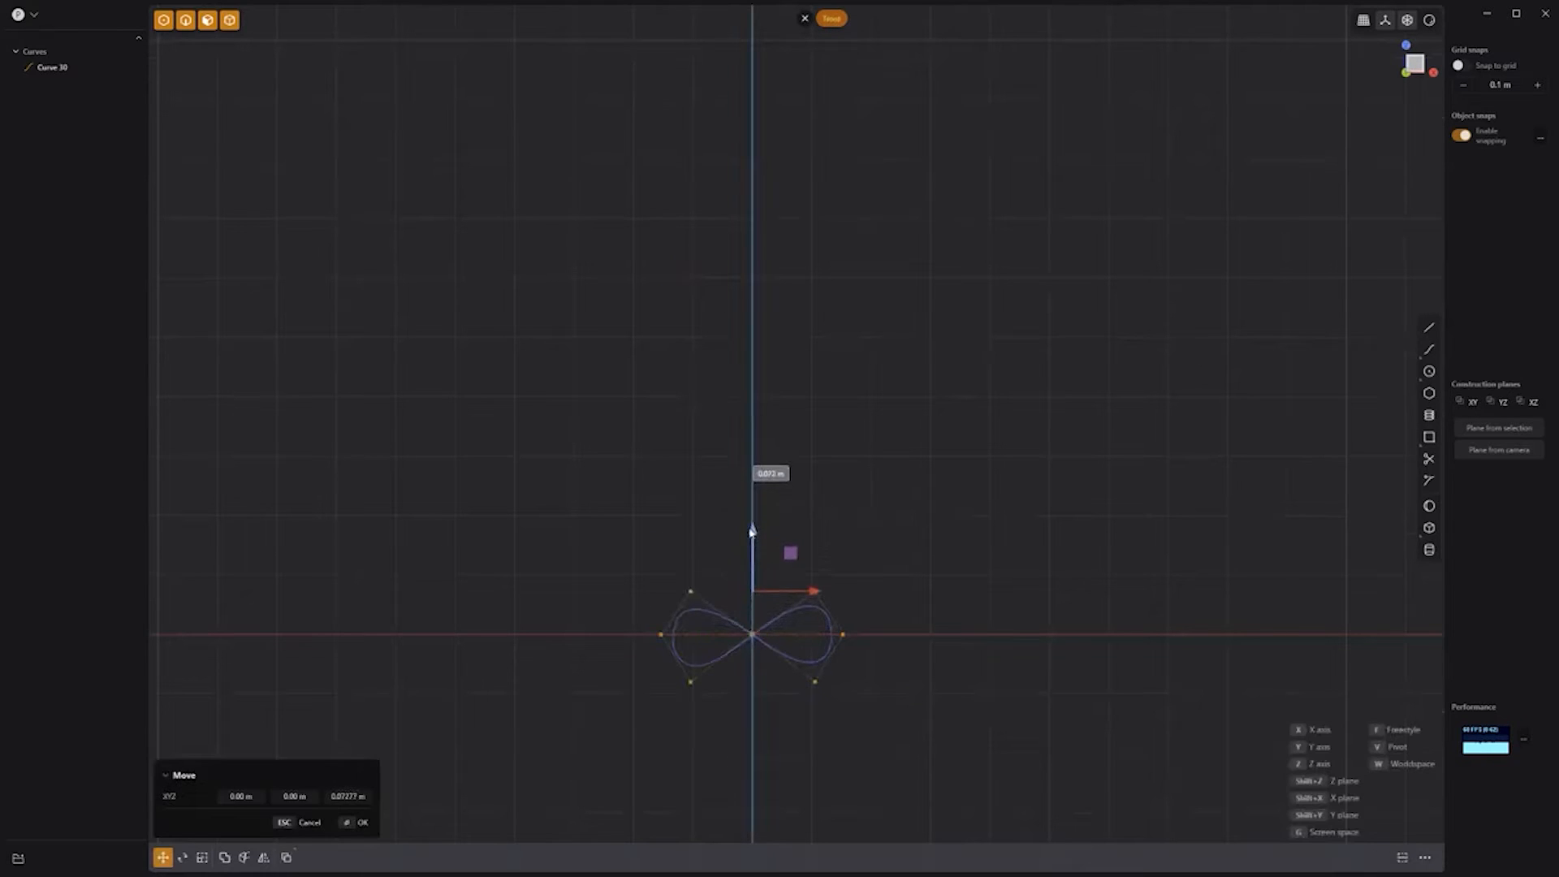
key("Escape")
middle_click_drag(1006, 490, 831, 594)
left_click(635, 456)
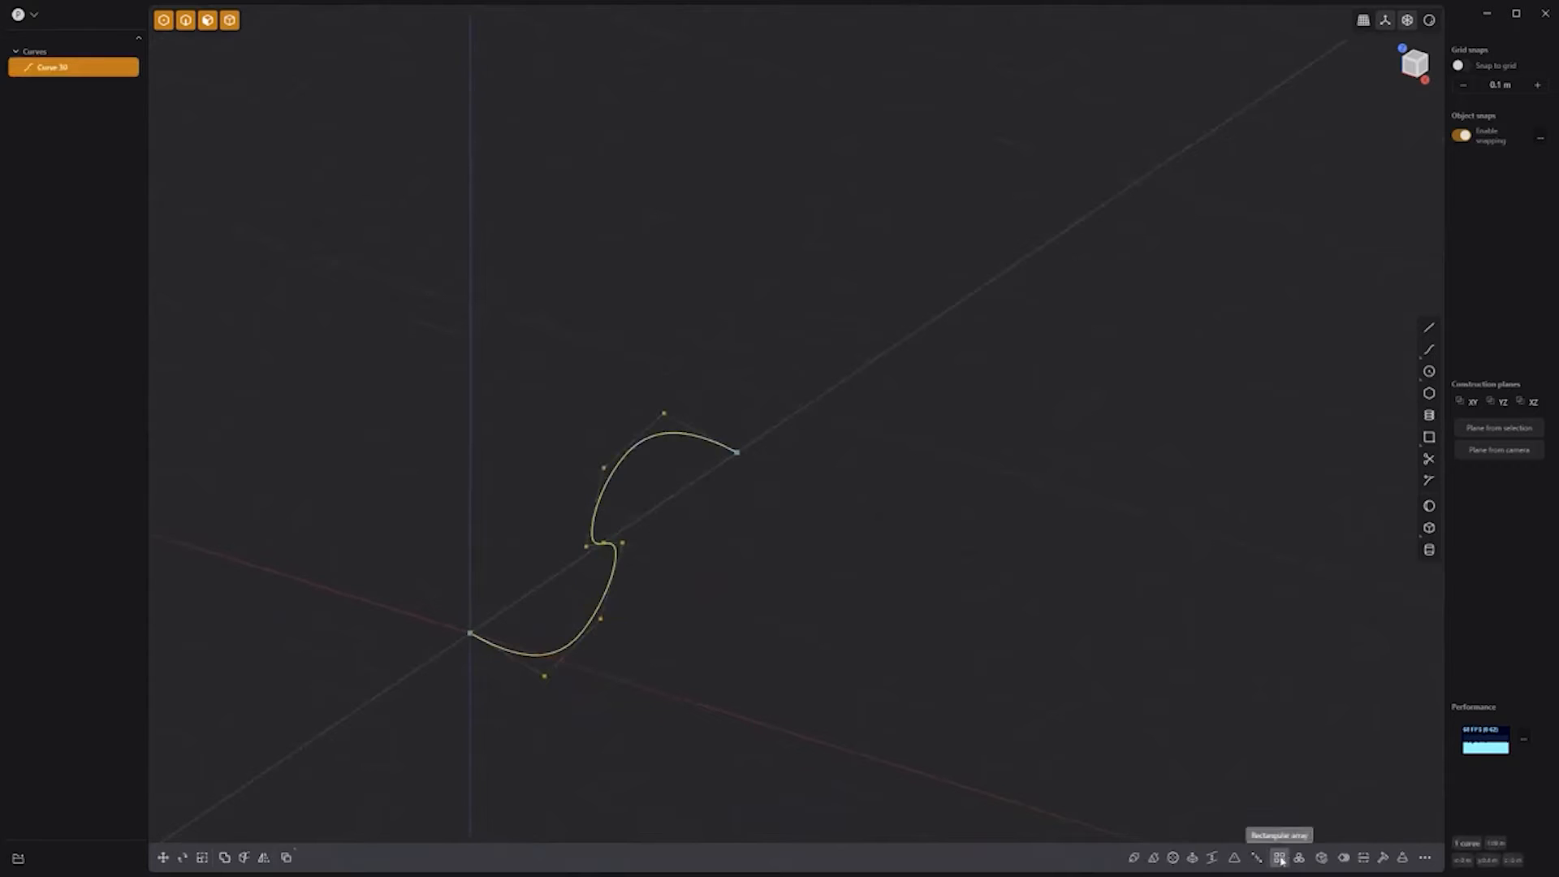
left_click(1279, 857)
left_click(855, 373)
scroll(314, 744, "down", 1, "shift")
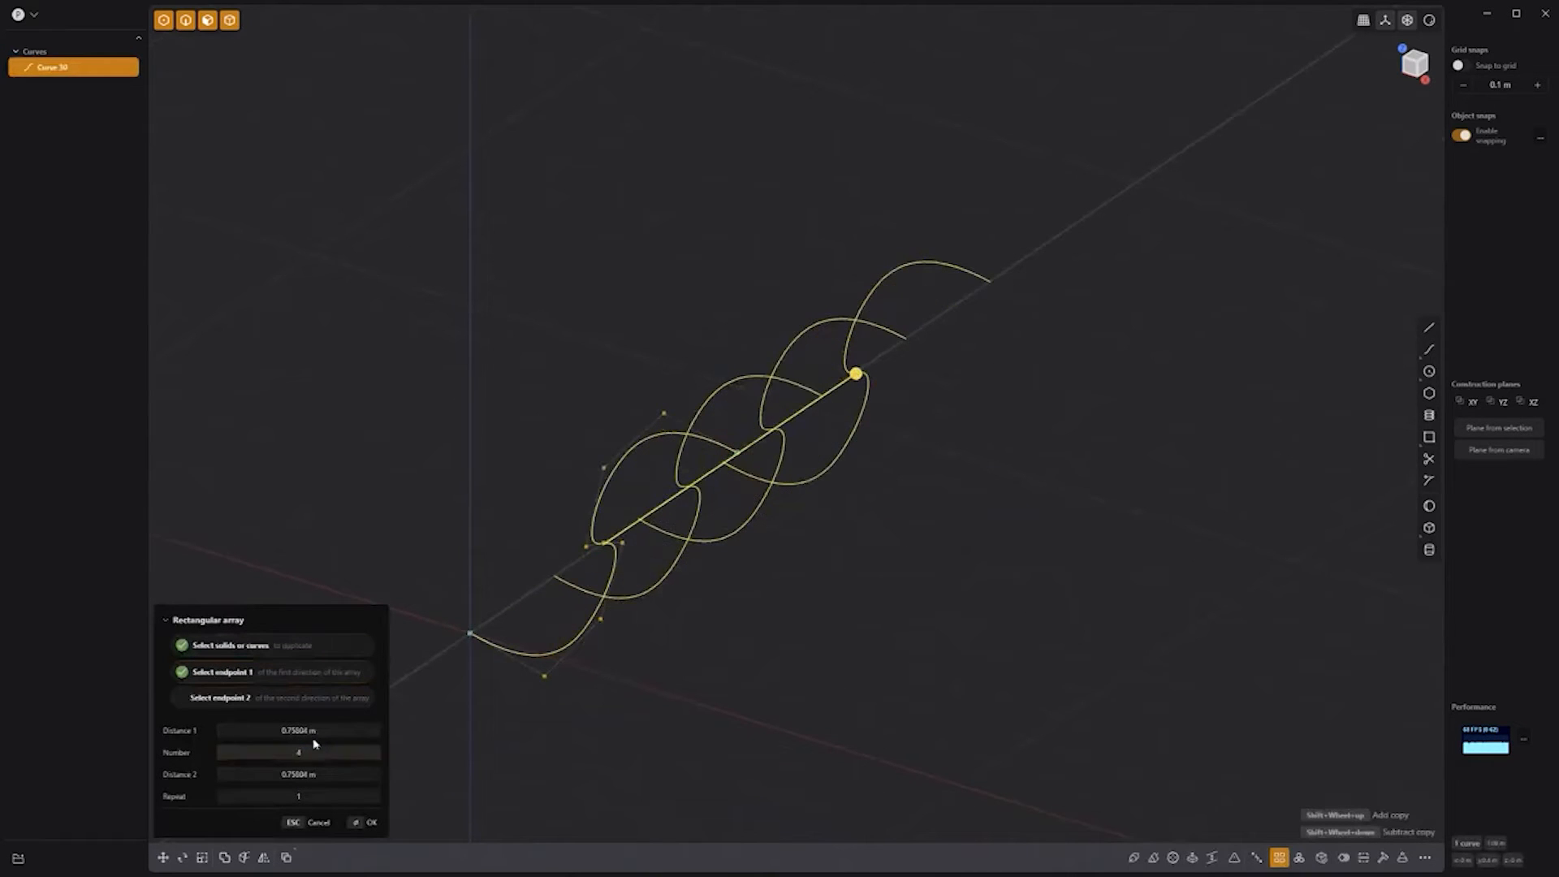
left_click_drag(855, 374, 1403, 9)
key("Return")
Step: Join the four curves into one and pipe it with a 0.075 m section
middle_click_drag(794, 517, 823, 496)
left_click(710, 497)
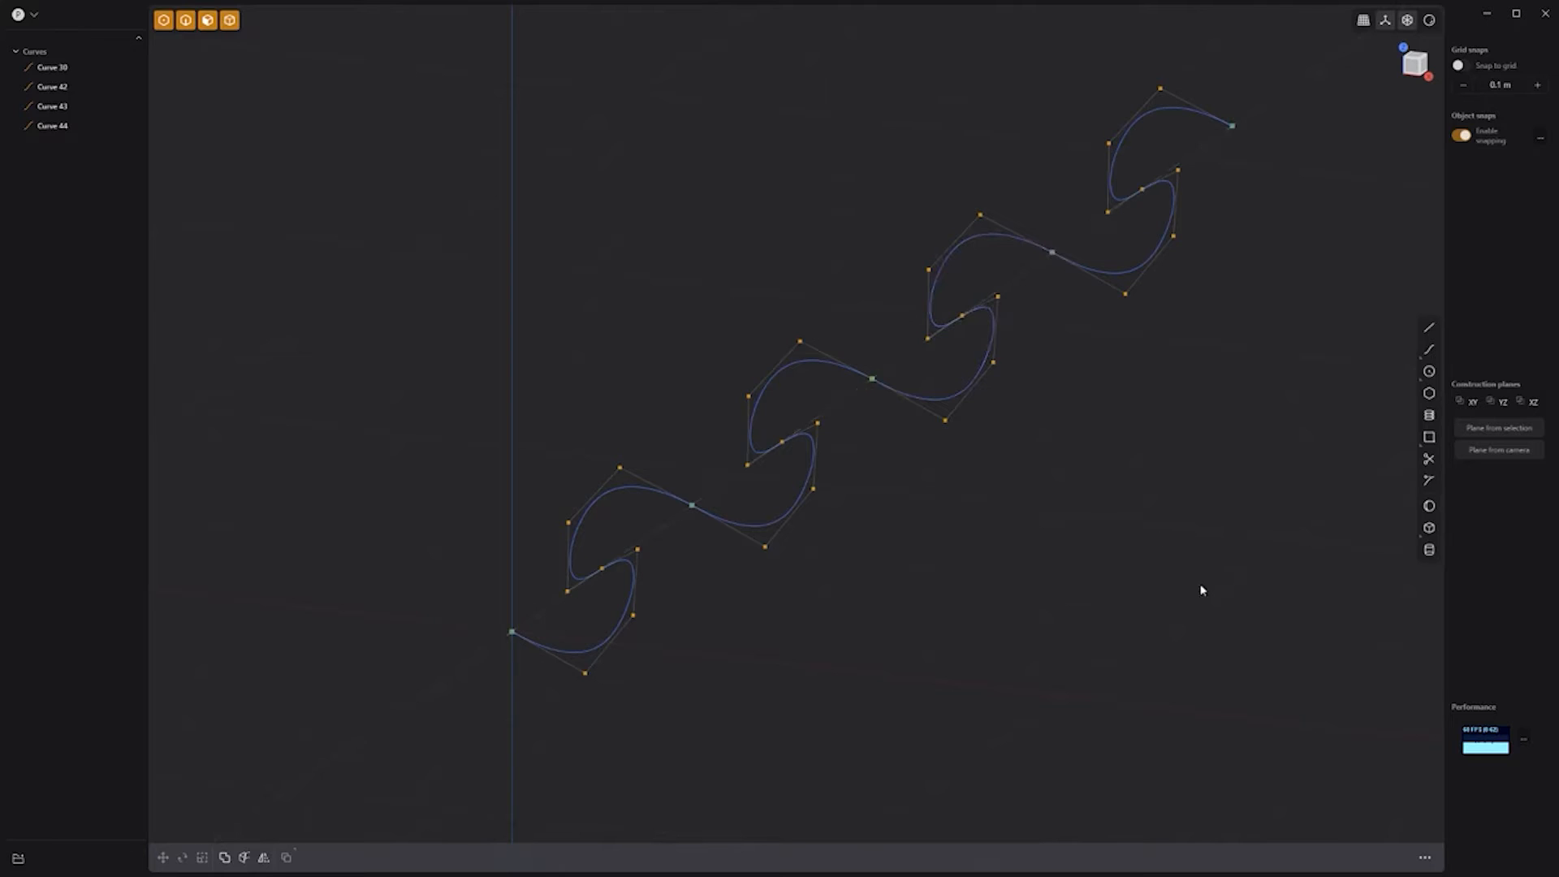
left_click_drag(1239, 625, 424, 134)
key("j")
key("p")
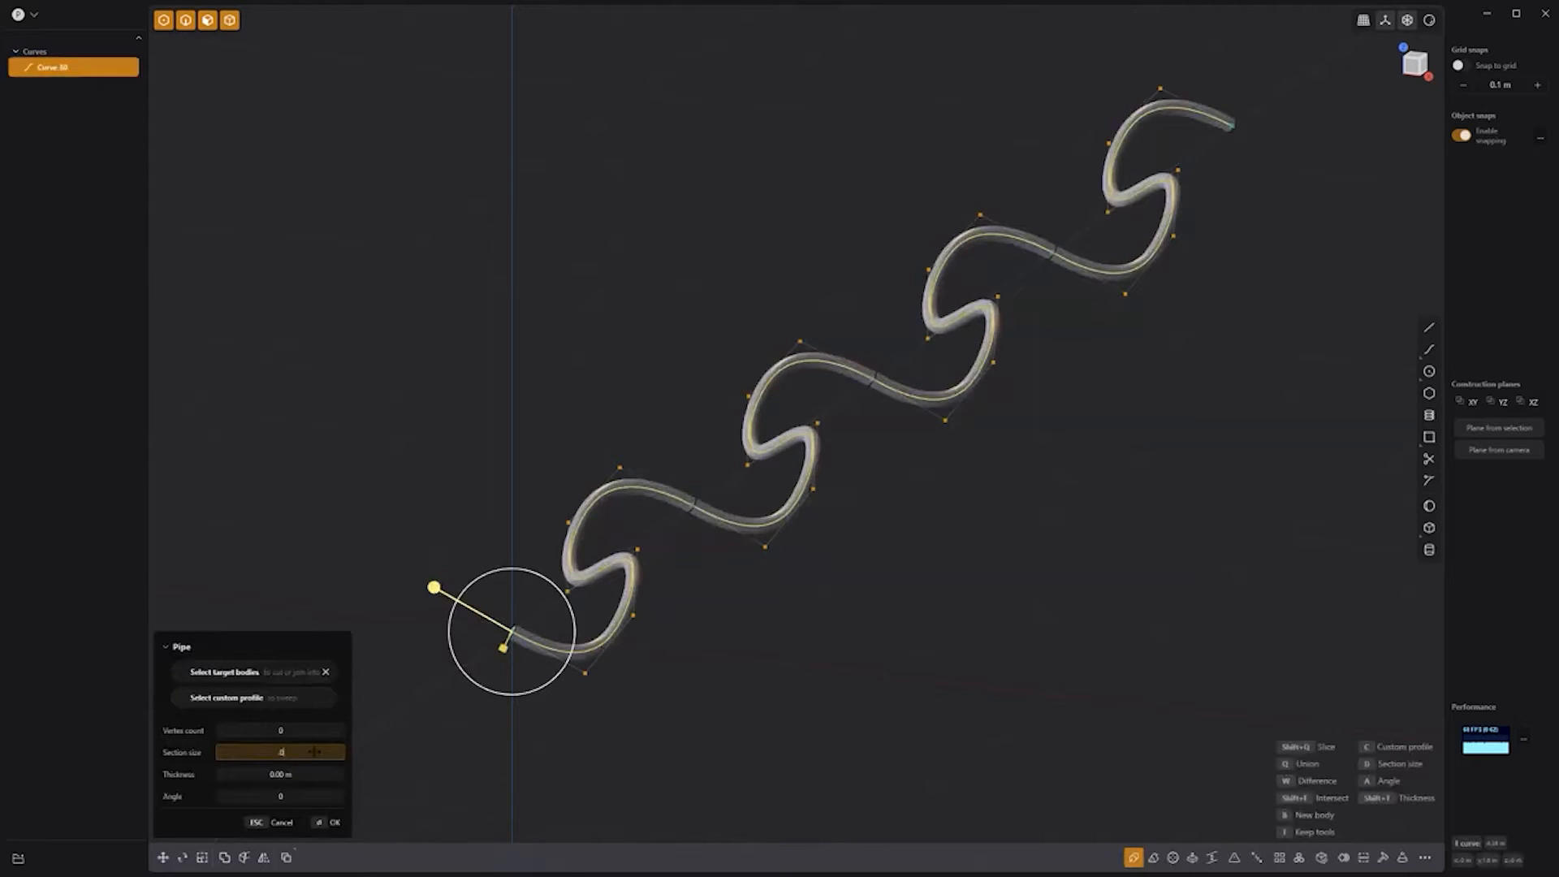
type(".075")
key("Return")
key("Return")
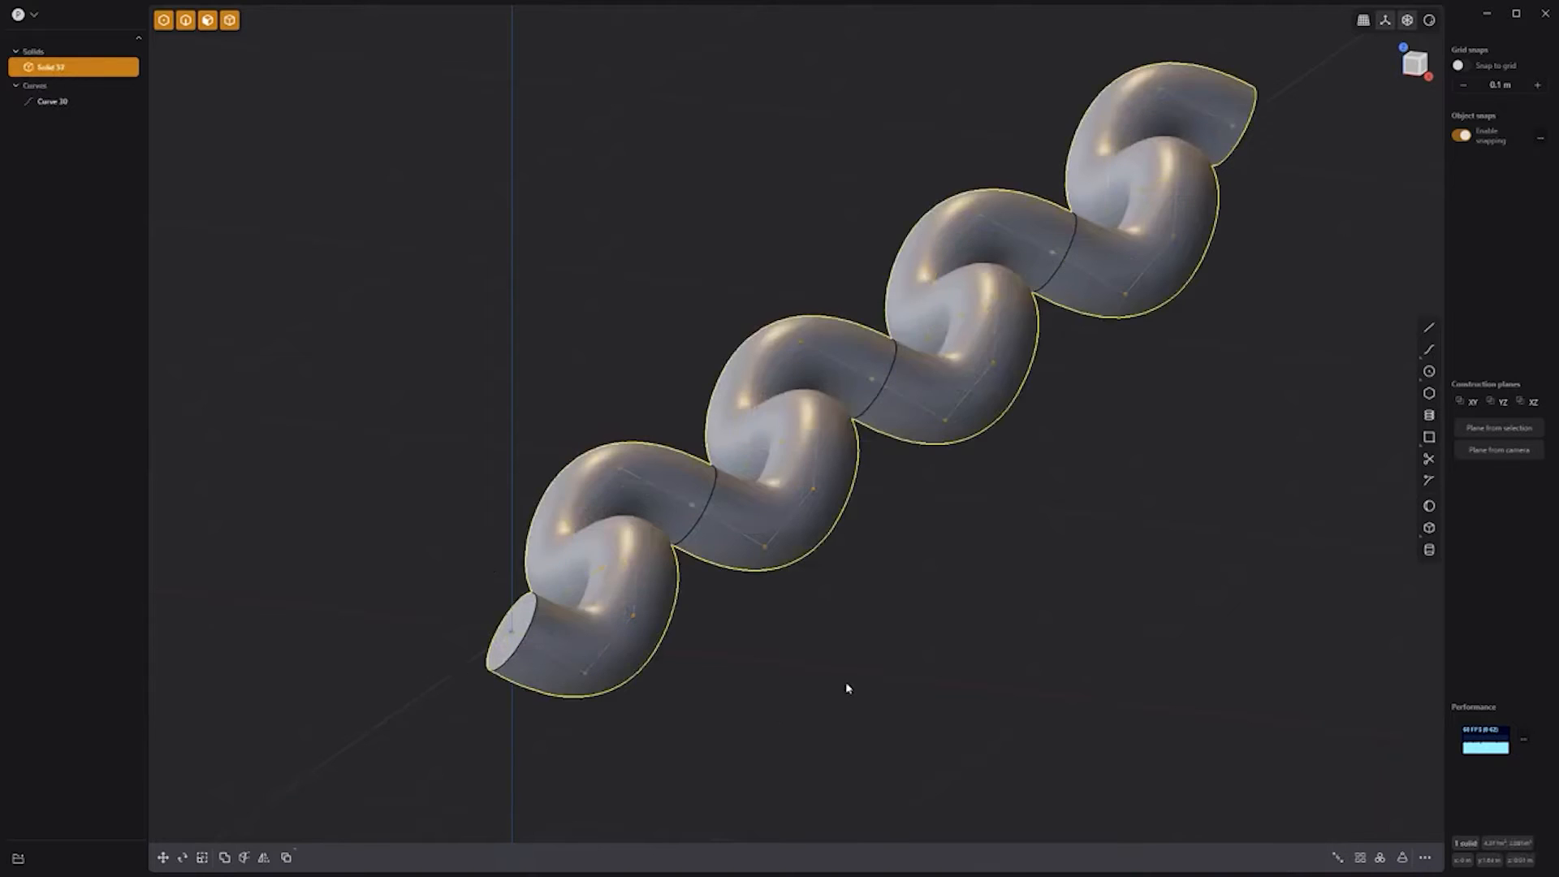
key("7")
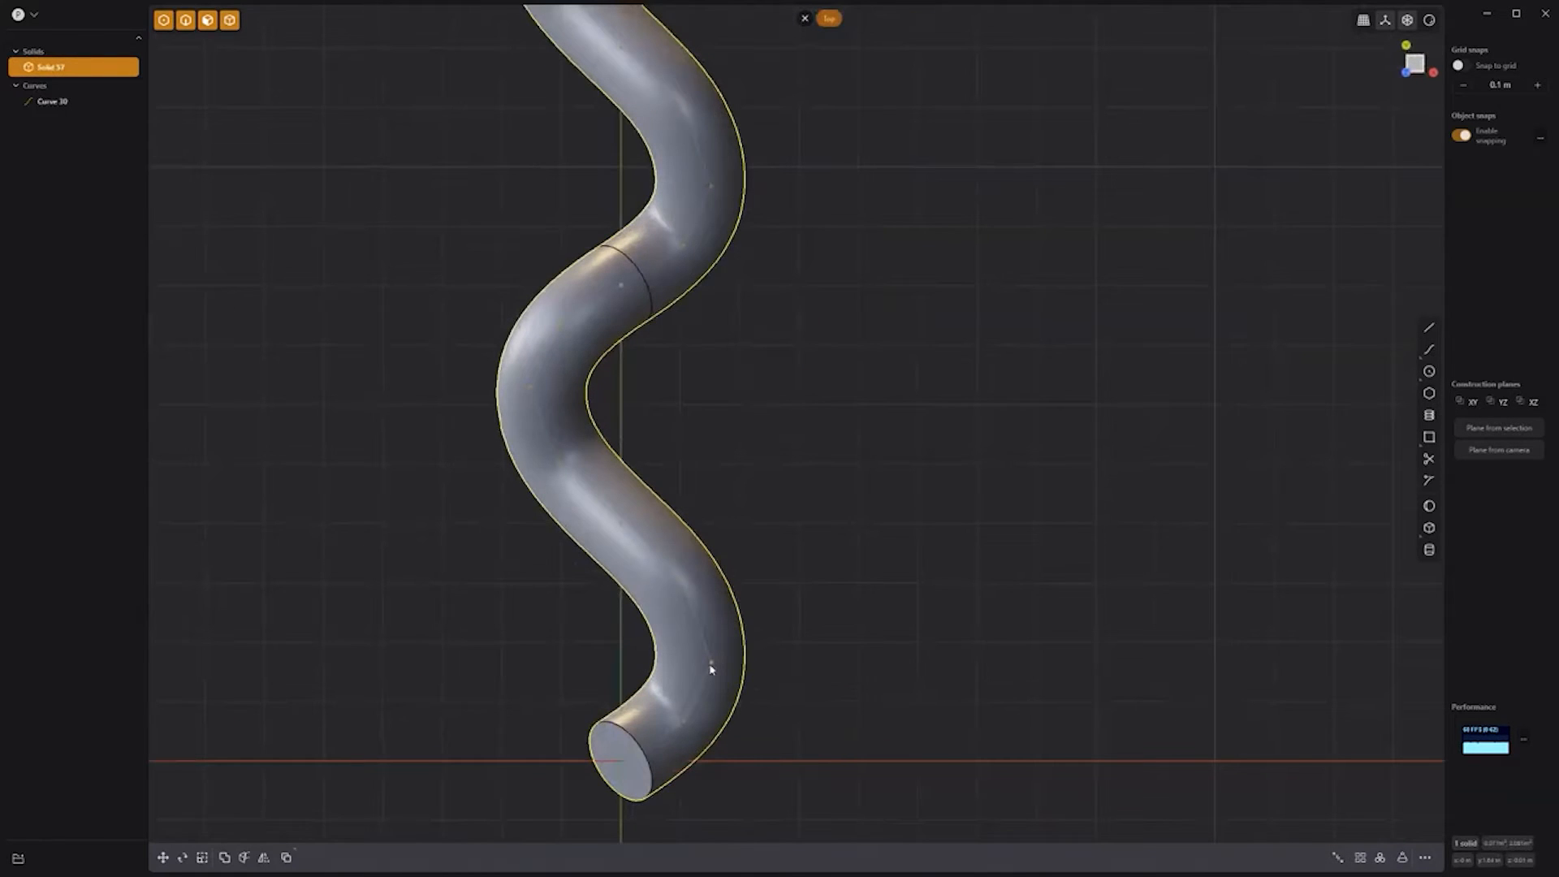
Step: Duplicate the tube shifted along Y, then duplicate it once more
key("shift+d")
left_click(805, 484)
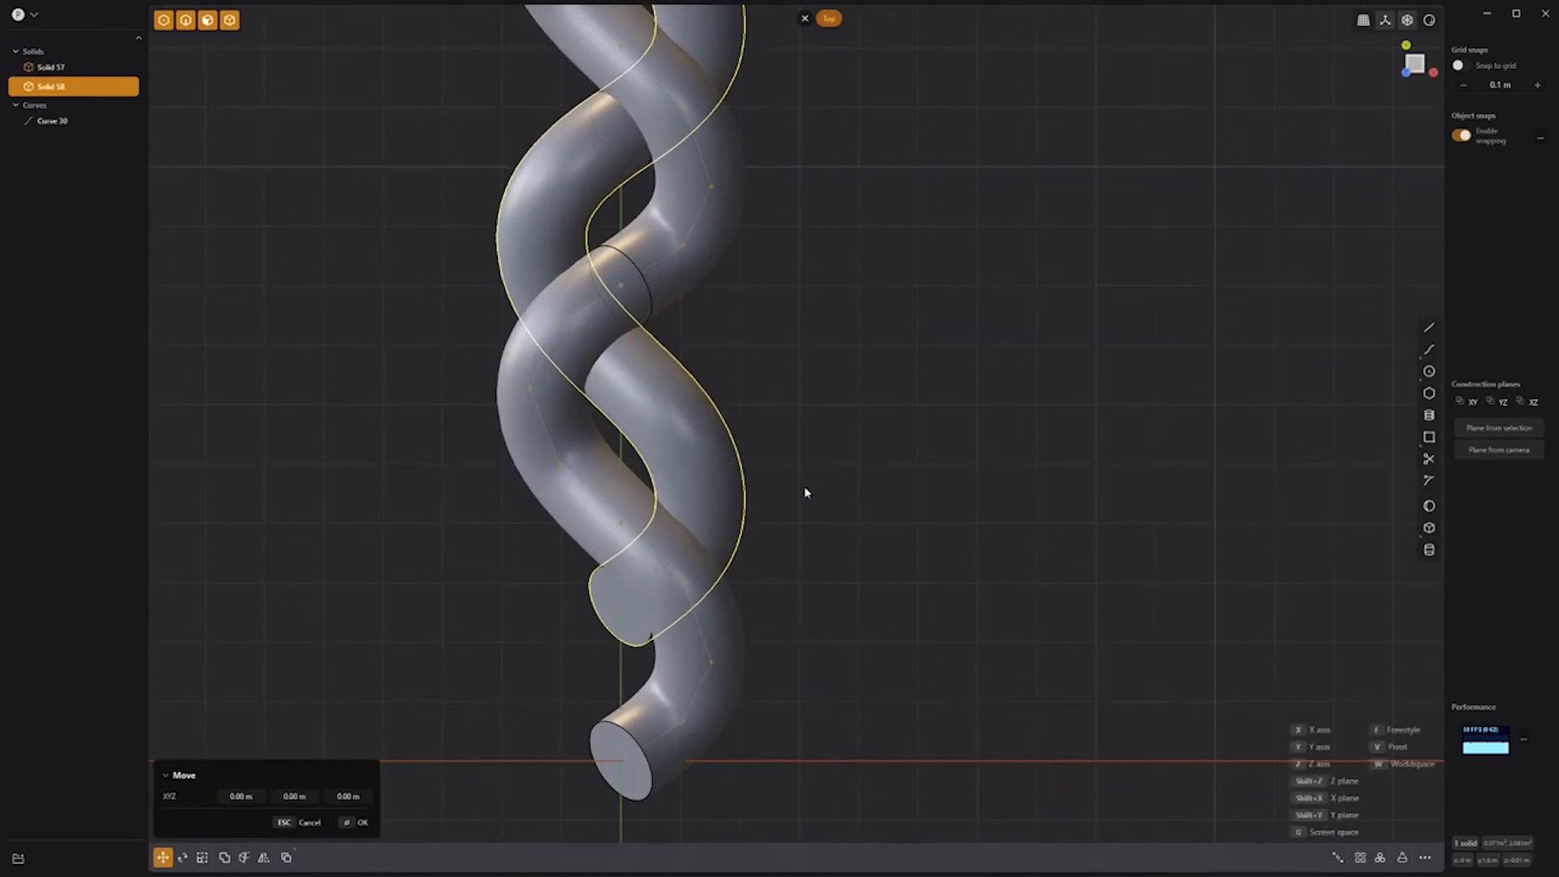
key("shift+d")
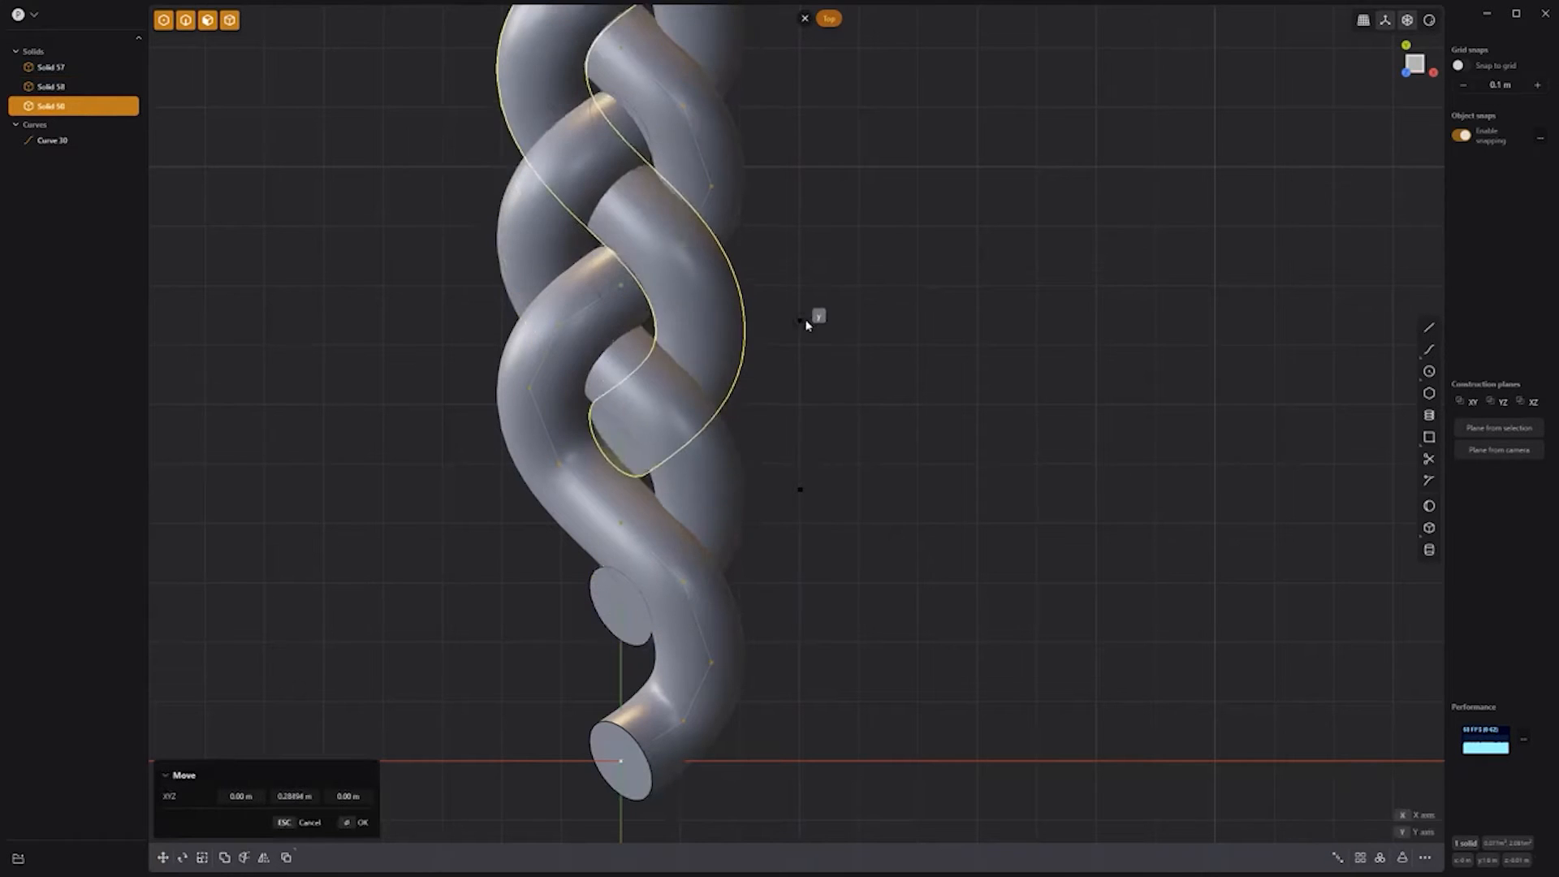
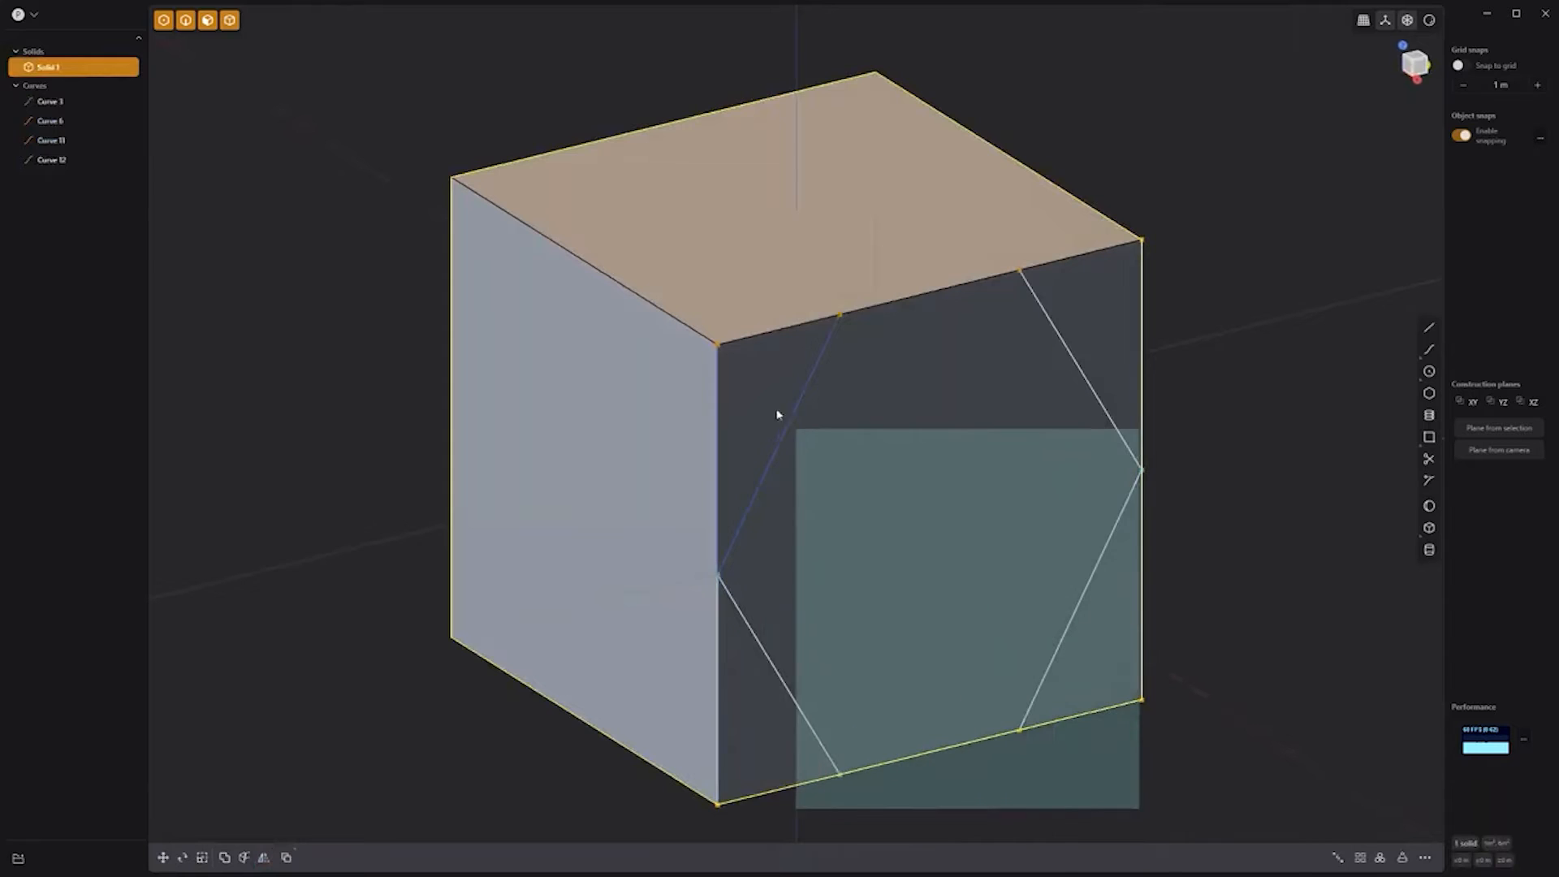
Step: Cut the cube with the four curves and delete the cut-off corner pieces
key("c")
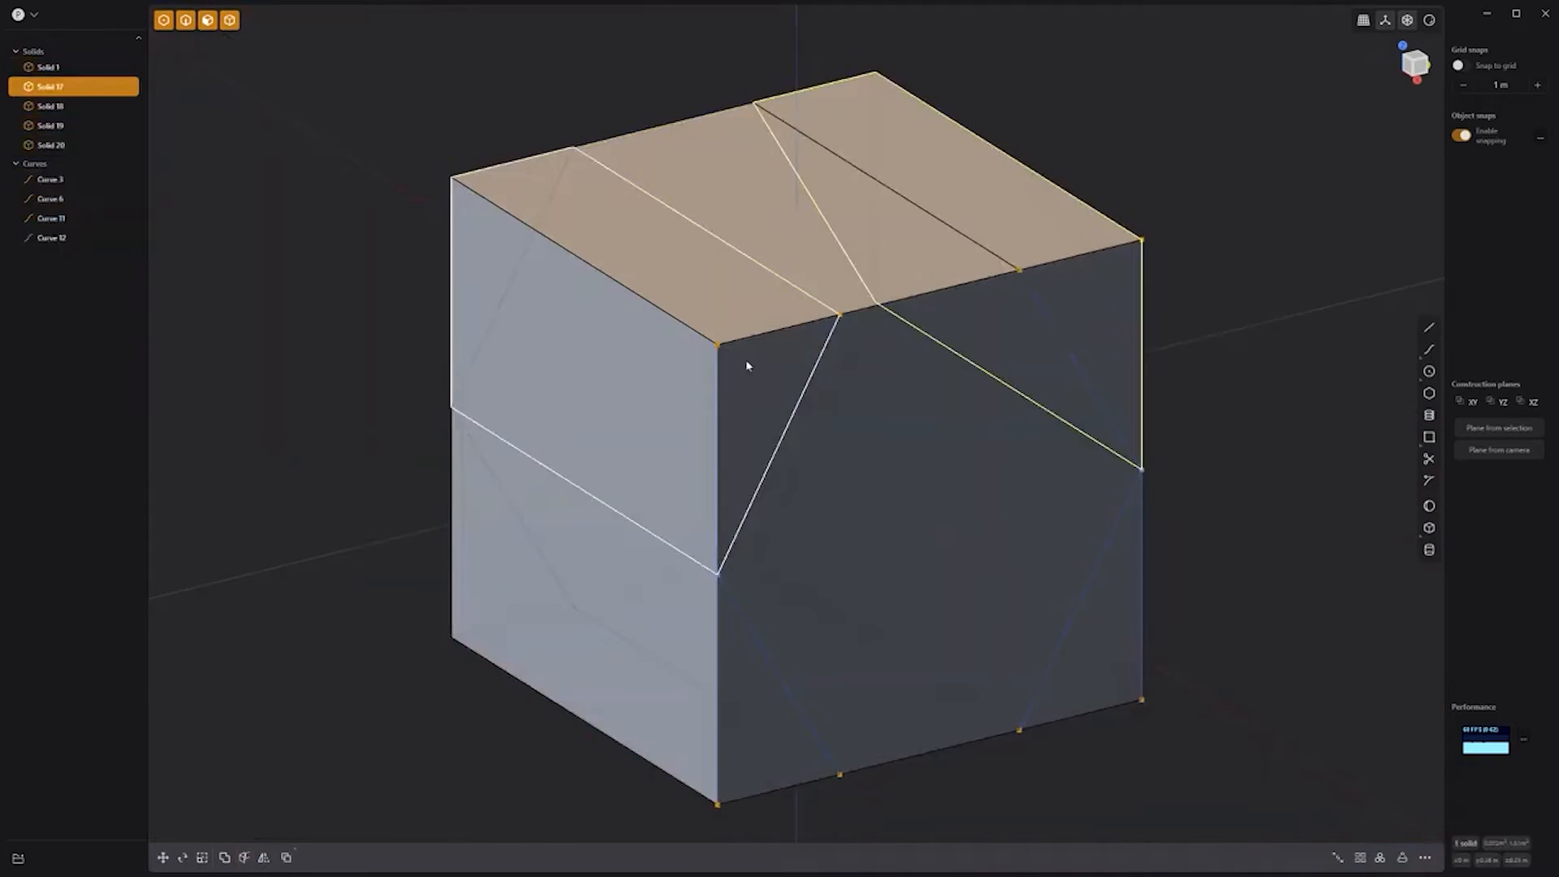
left_click(746, 362, "shift")
left_click(751, 722, "shift")
left_click(1108, 642, "shift")
key("x")
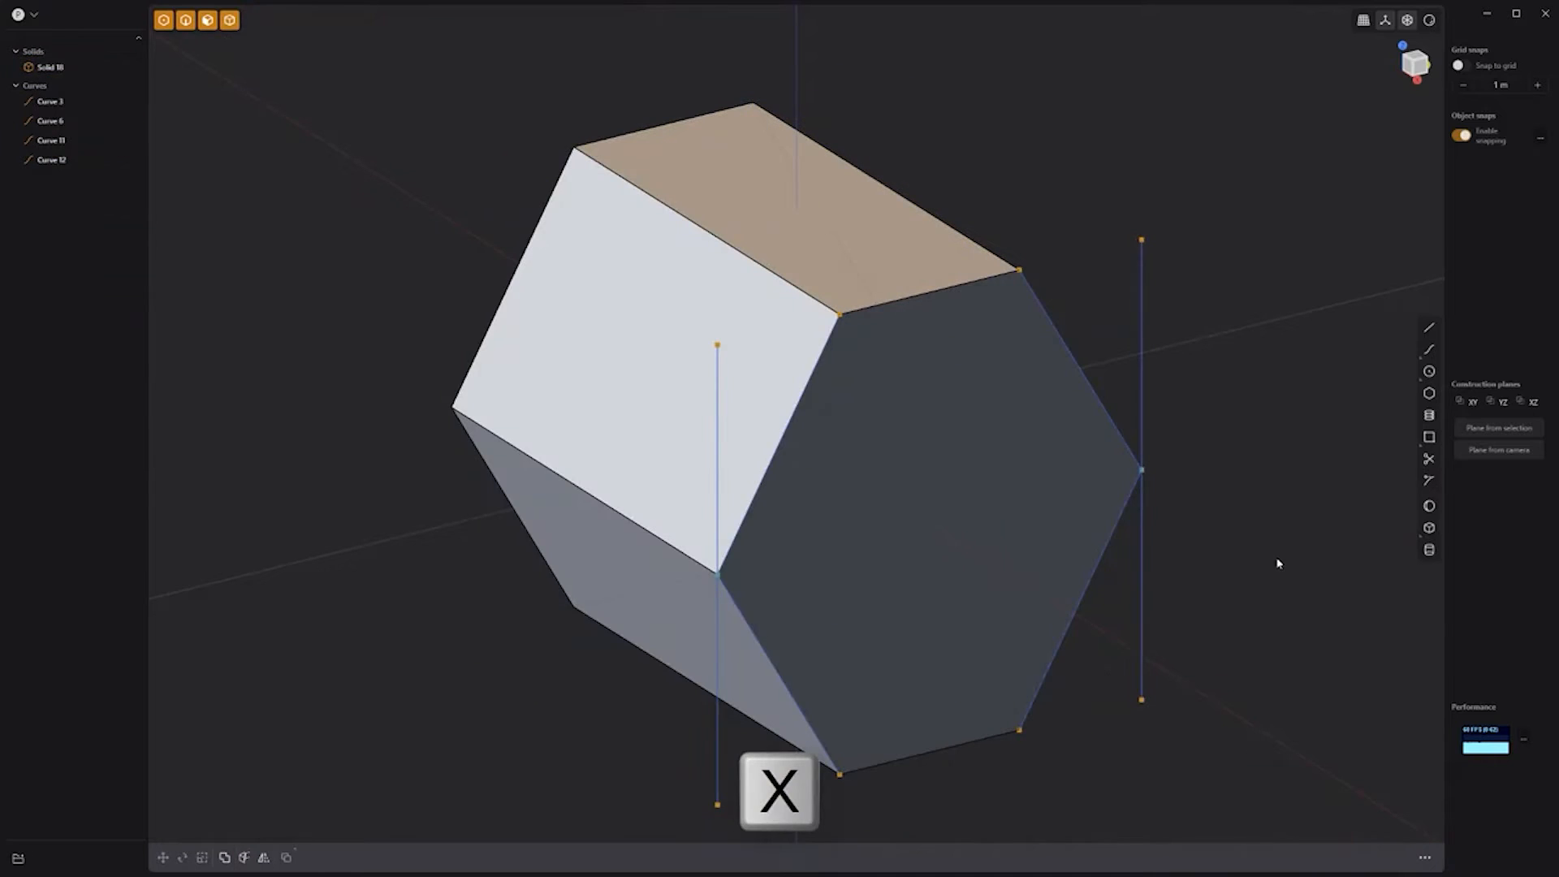
Step: Rotate the four cutting curves 90° about the Y axis, then 90° about Z
left_click_drag(1277, 563, 557, 258)
key("r")
key("v")
left_click(797, 437)
left_click_drag(827, 436, 795, 388)
left_click(339, 772)
type("90")
key("Return")
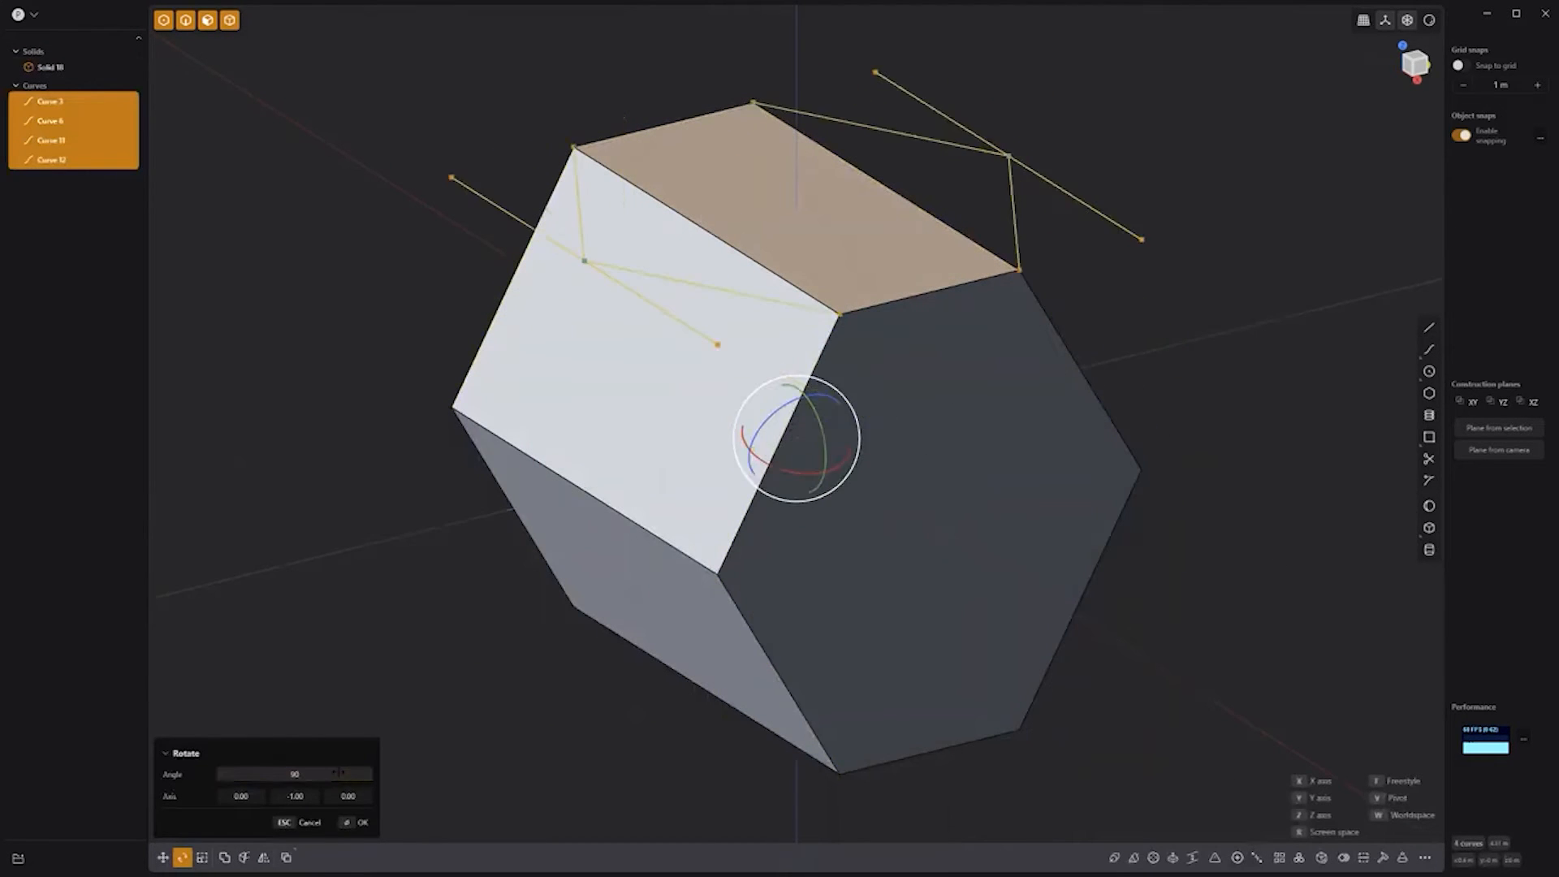
key("r")
left_click_drag(835, 227, 787, 261)
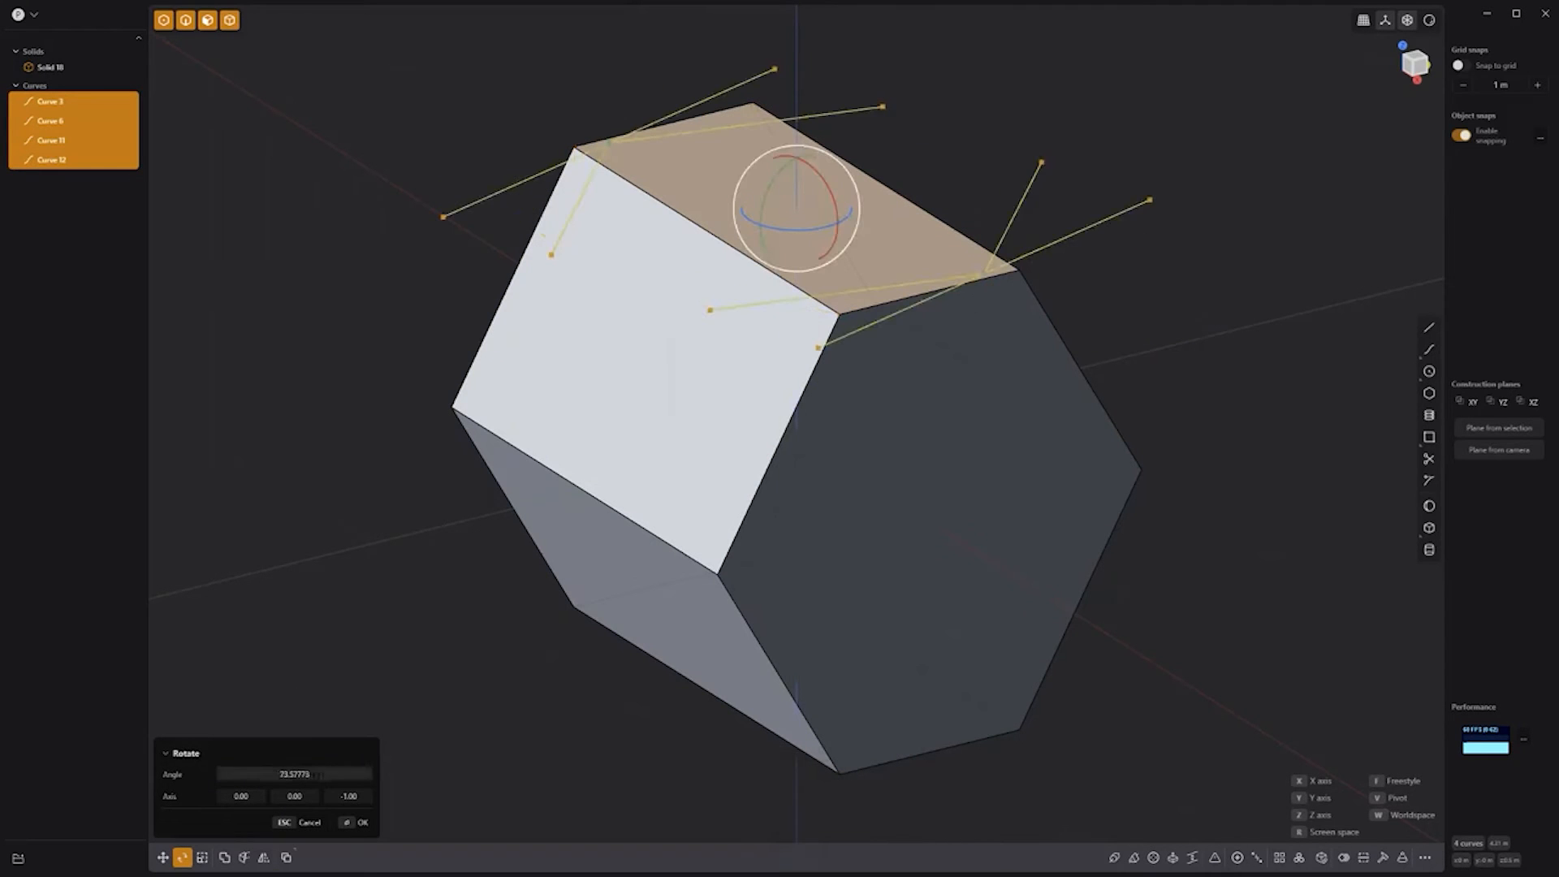
key("Return")
Step: Cut the solid with the rotated curves and delete the cut-off pieces
right_click(406, 543)
key("ctrl+a")
key("c")
right_click(1210, 203)
left_click(1216, 209)
left_click(991, 400)
left_click(820, 394, "shift")
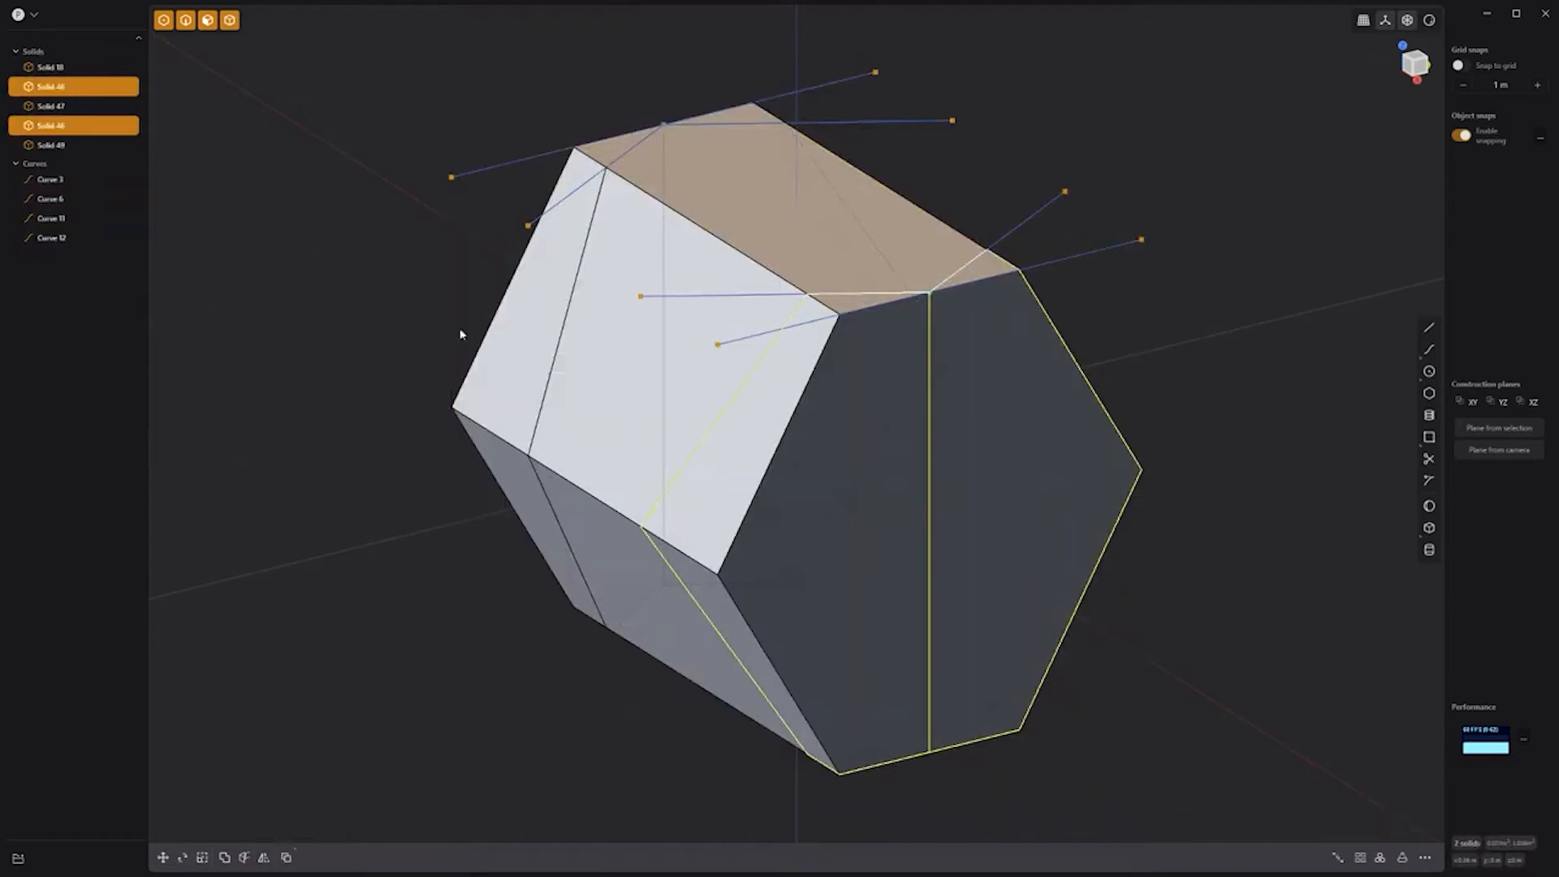
key("Delete")
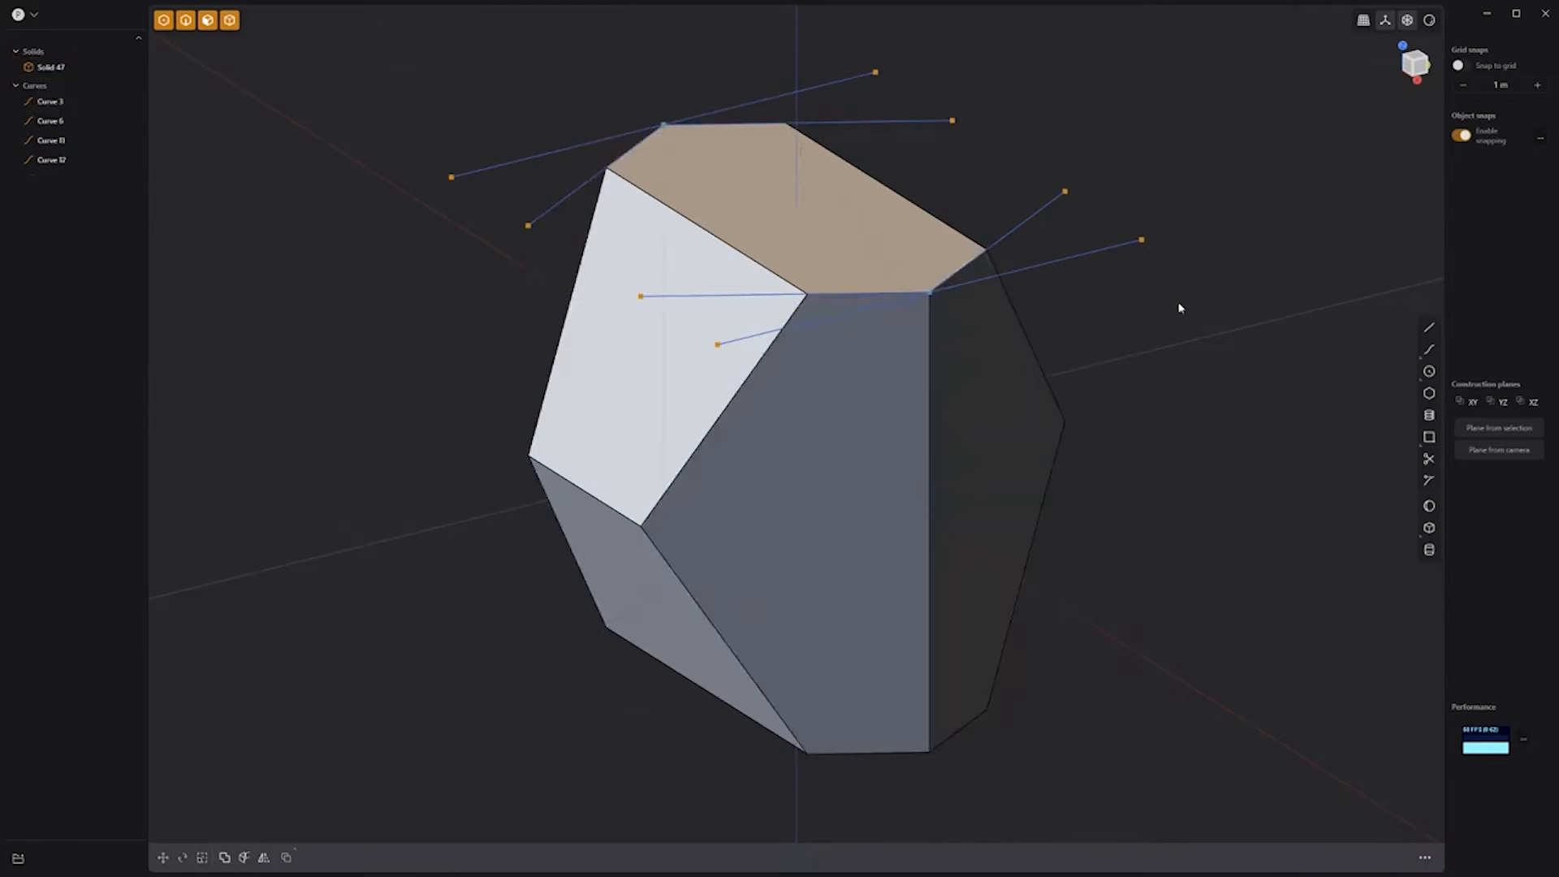
Step: Rotate the curves 90° about the X axis, then 90° about Y
left_click_drag(1223, 402, 382, 78)
key("r")
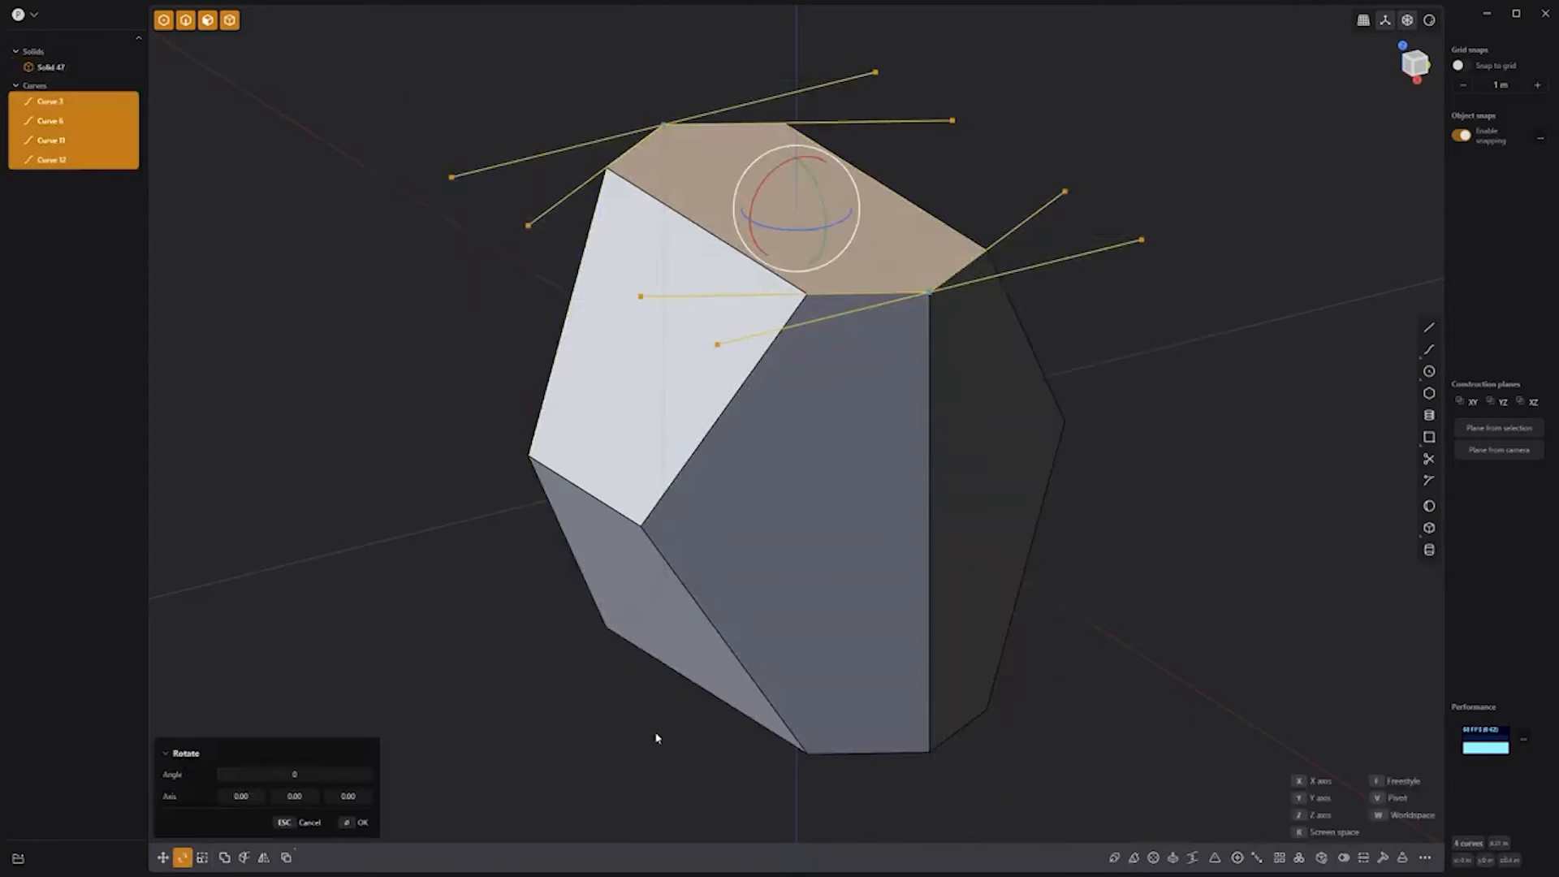
key("x")
key("Tab")
type("90")
key("Return")
key("Return")
key("r")
type("y")
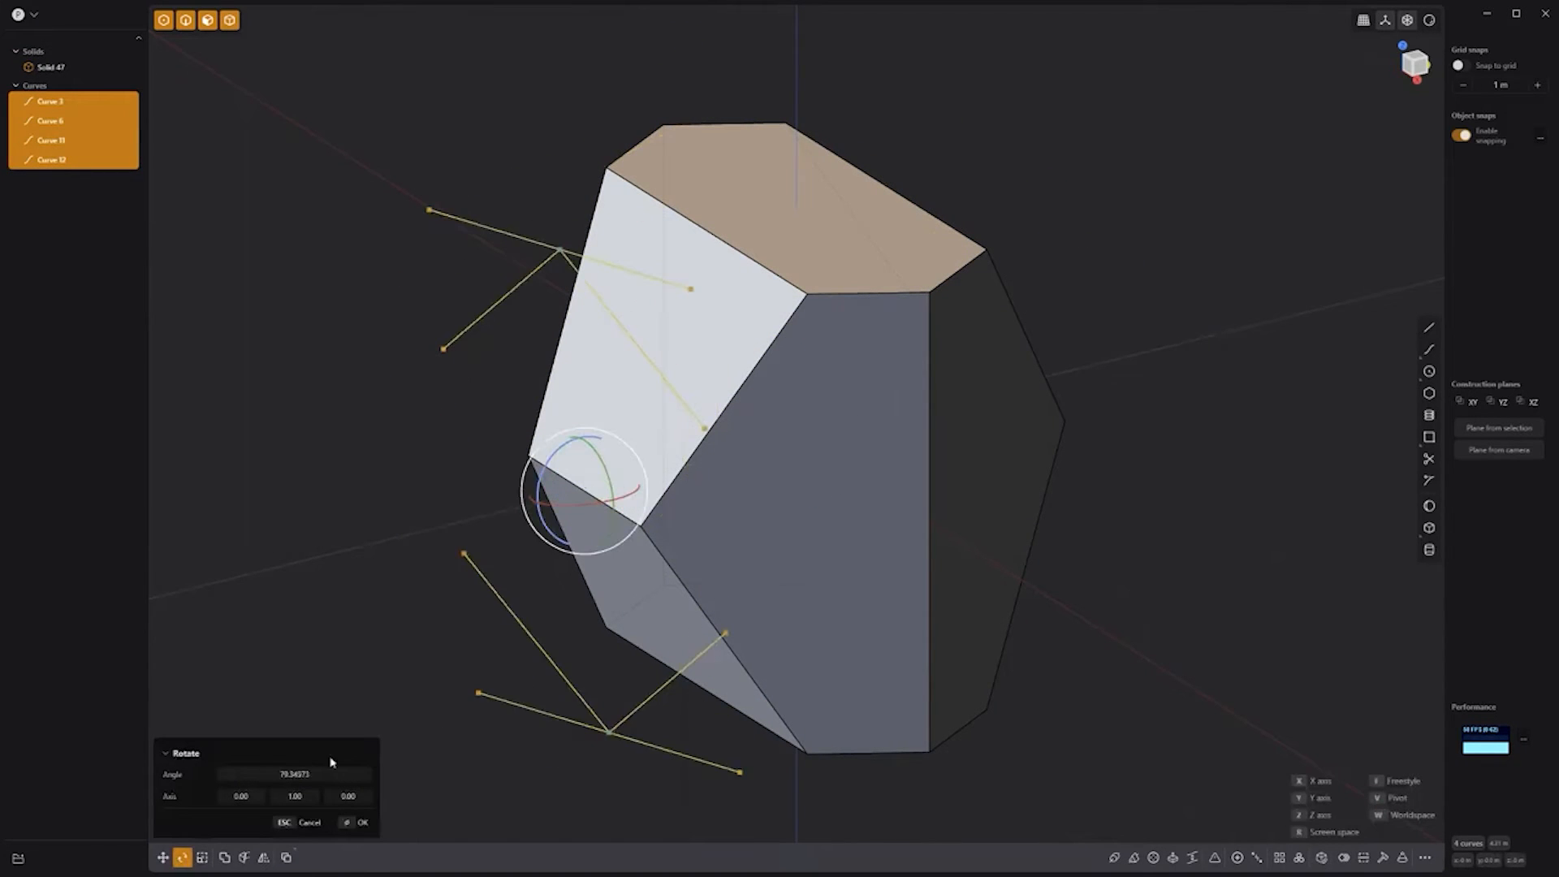
type("90")
key("Return")
Step: Cut the remaining solid with the curves and delete the four cut-off pieces
left_click(858, 567)
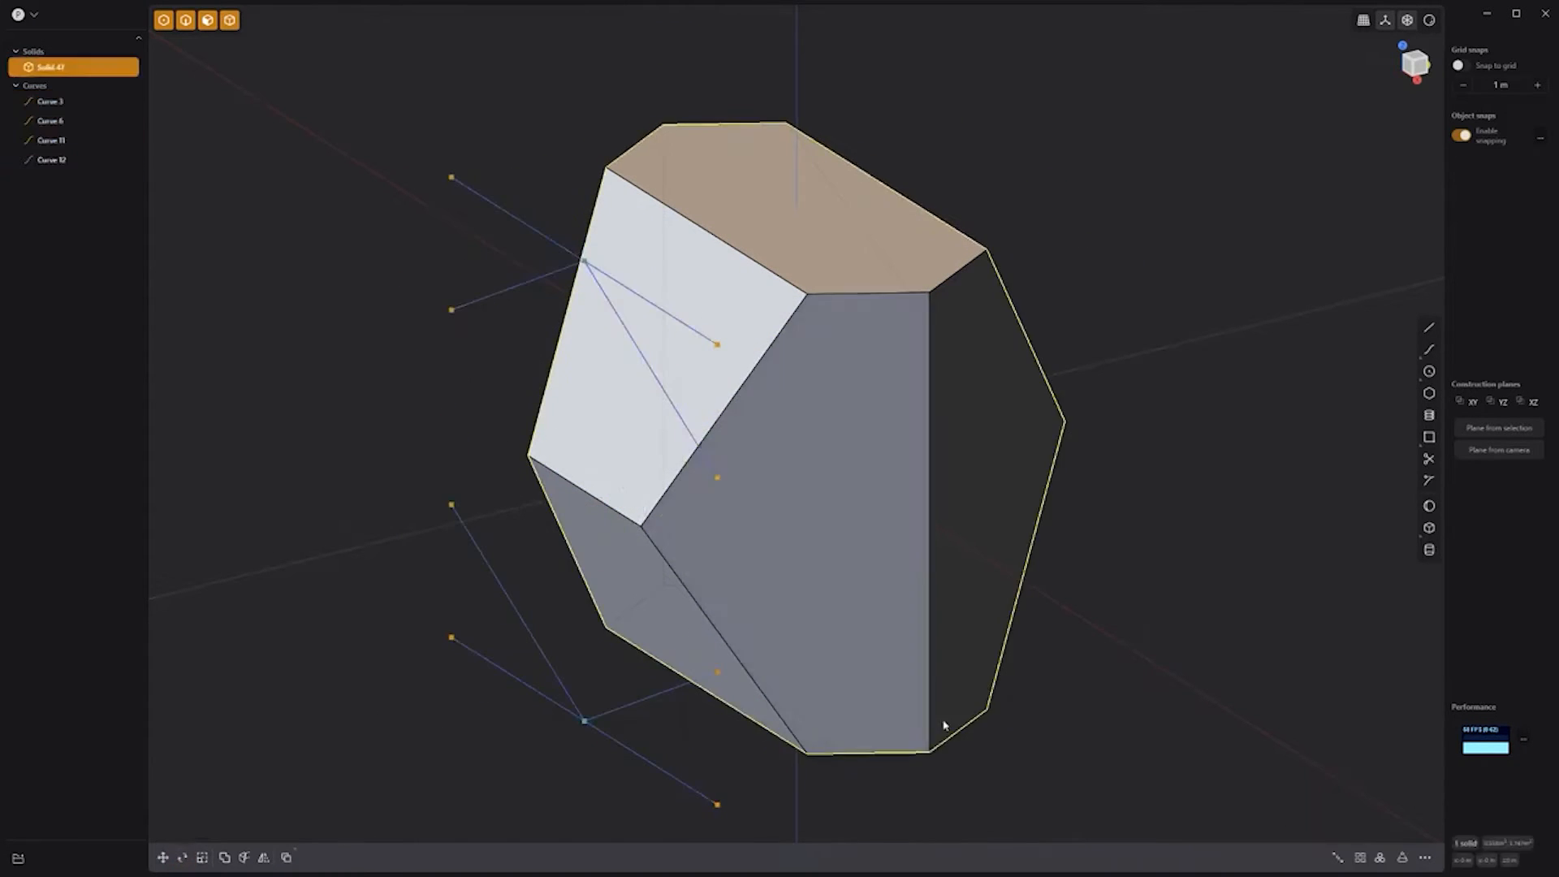
left_click_drag(1003, 834, 440, 225, "shift")
key("c")
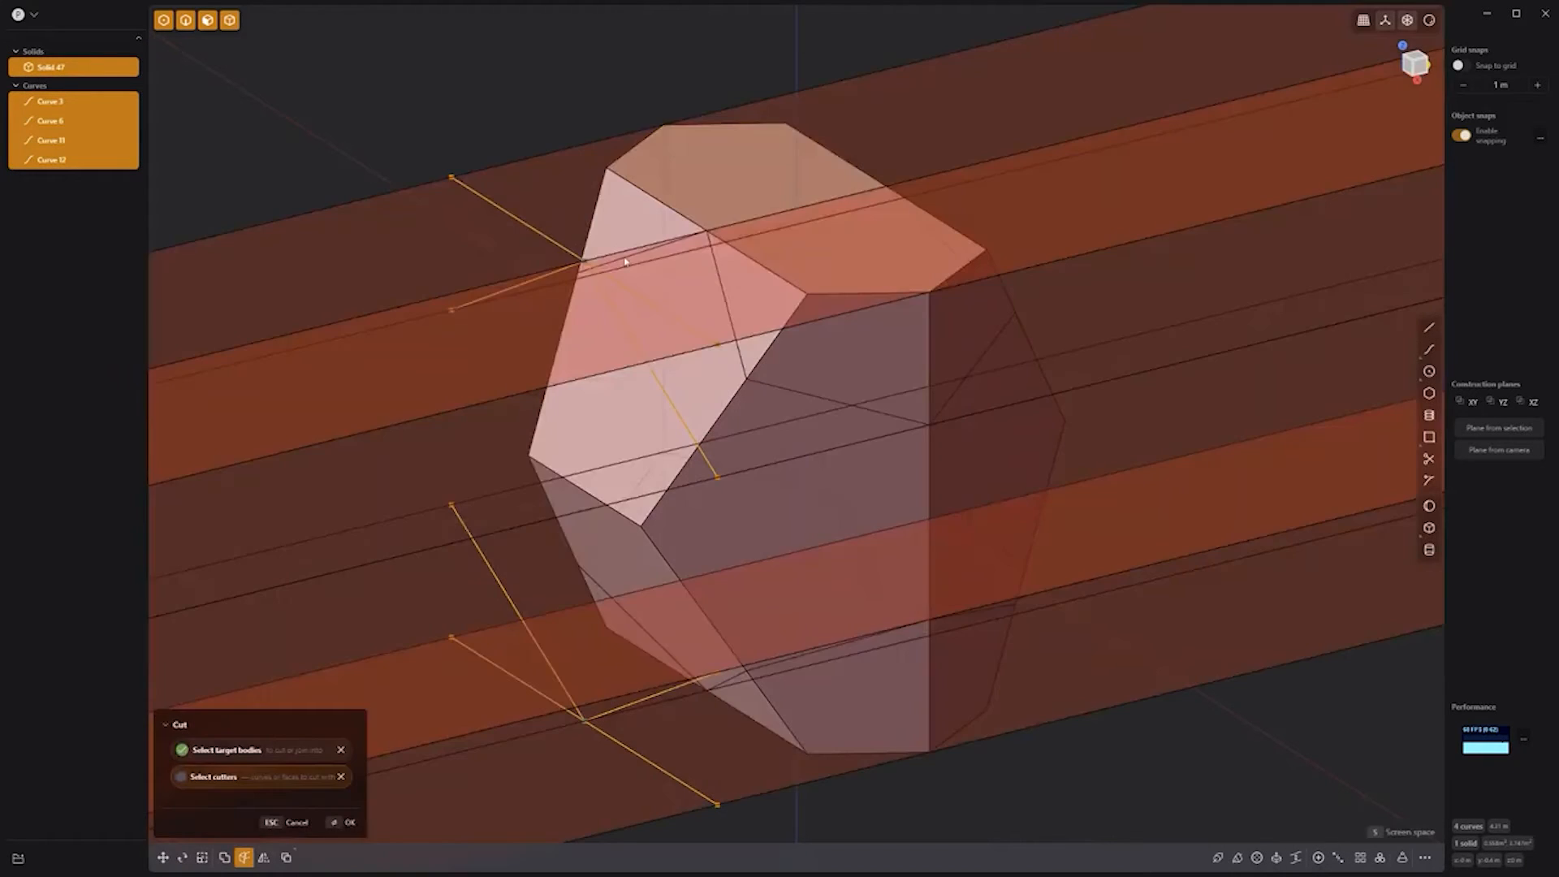
key("Return")
left_click(671, 165)
left_click(844, 324, "shift")
left_click(864, 683, "shift")
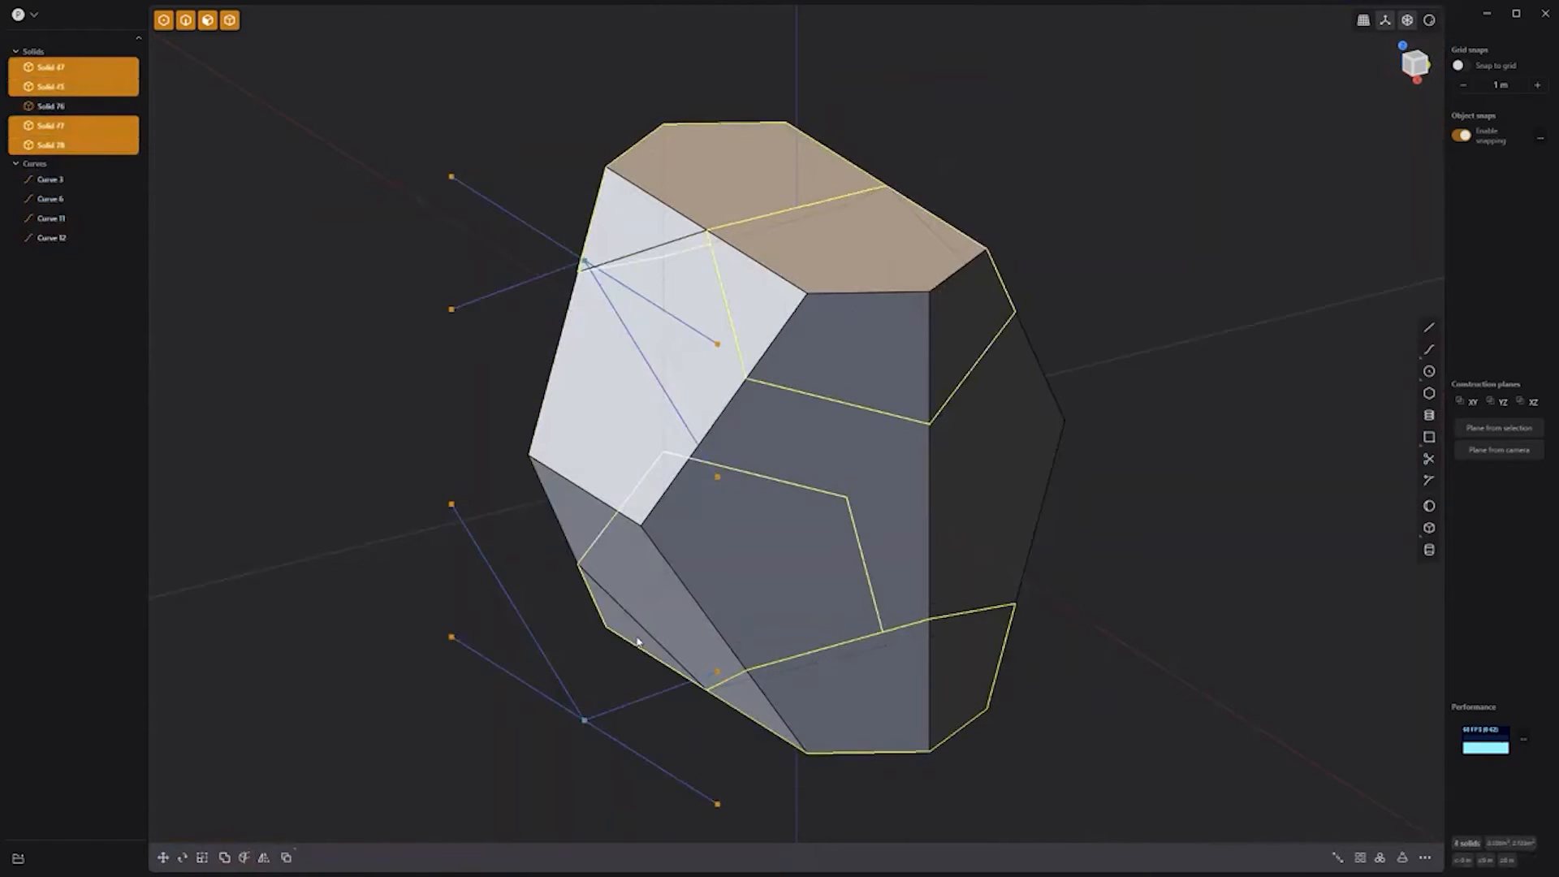
key("Delete")
Step: Delete the four guide curves, leaving the finished dodecahedron
left_click(50, 102)
left_click(49, 161, "shift")
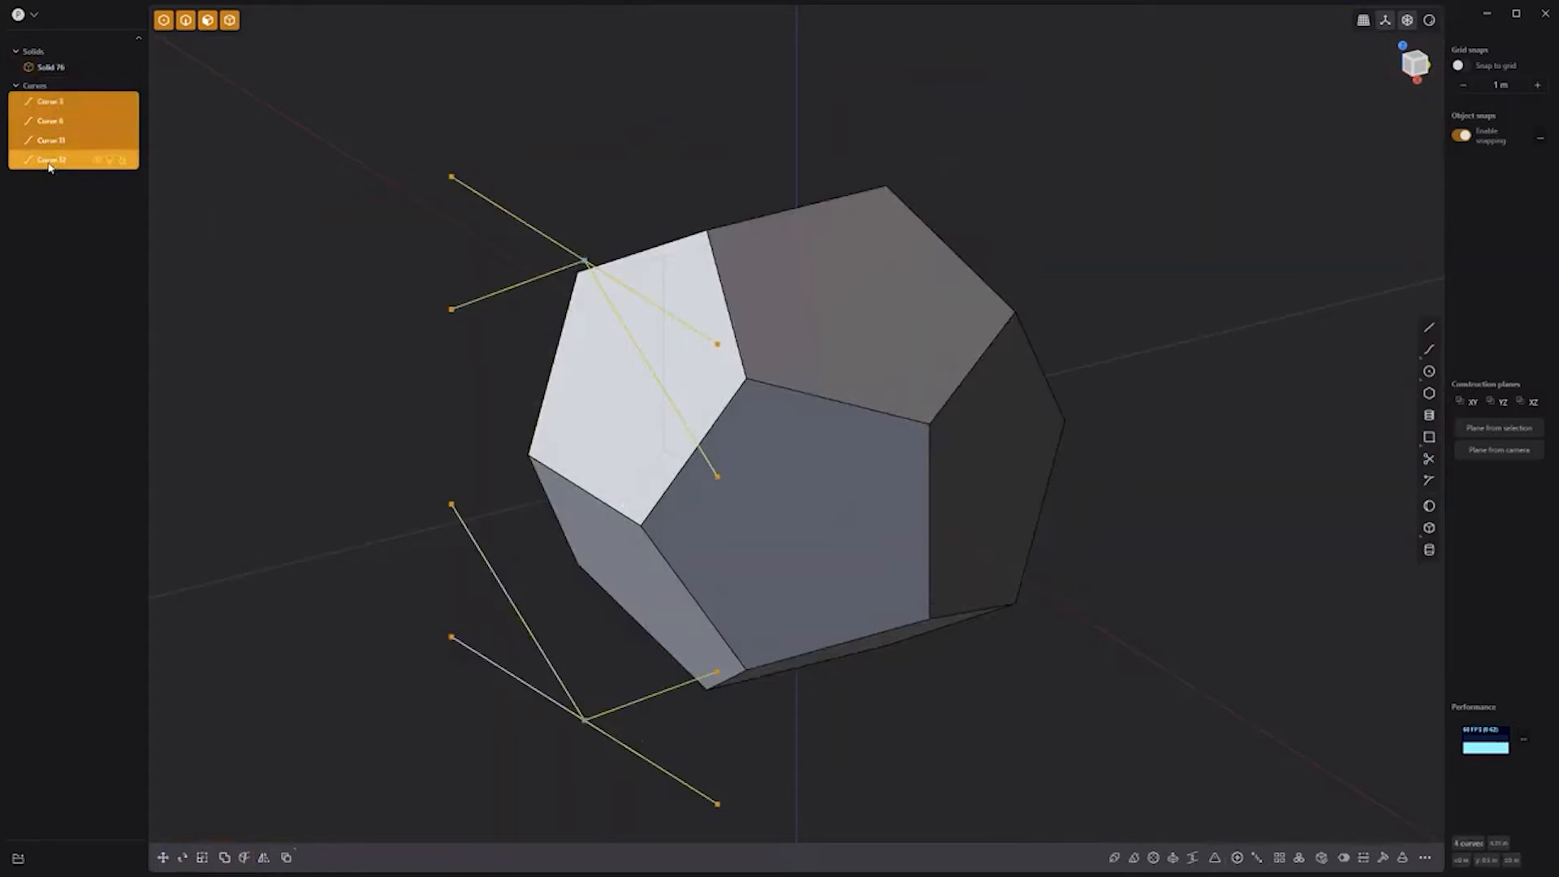
key("x")
middle_click_drag(1096, 243, 1081, 309)
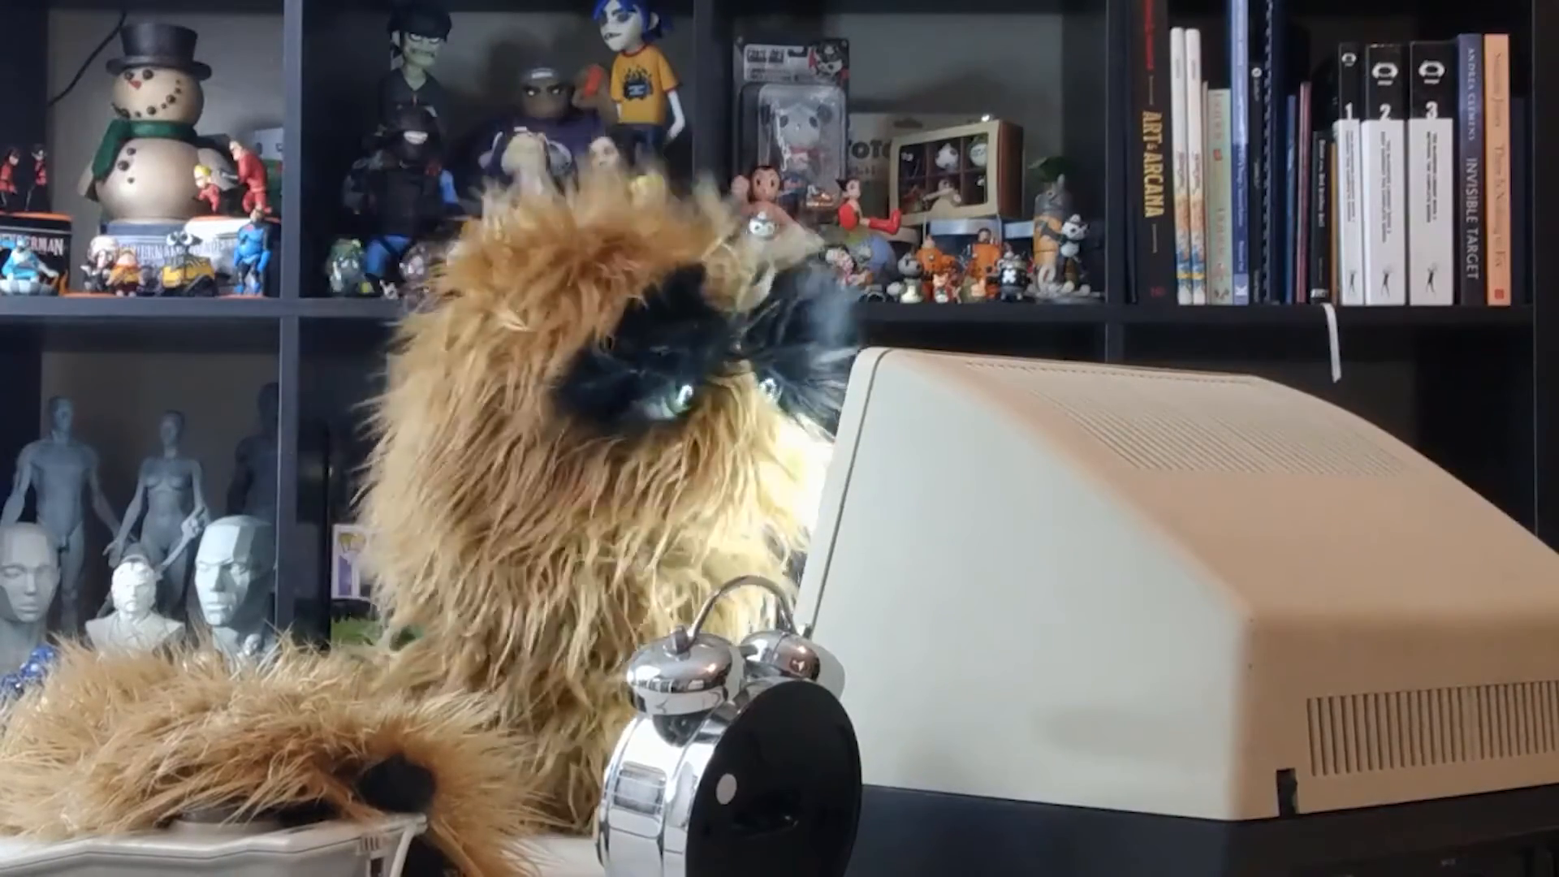
left_click(1428, 327)
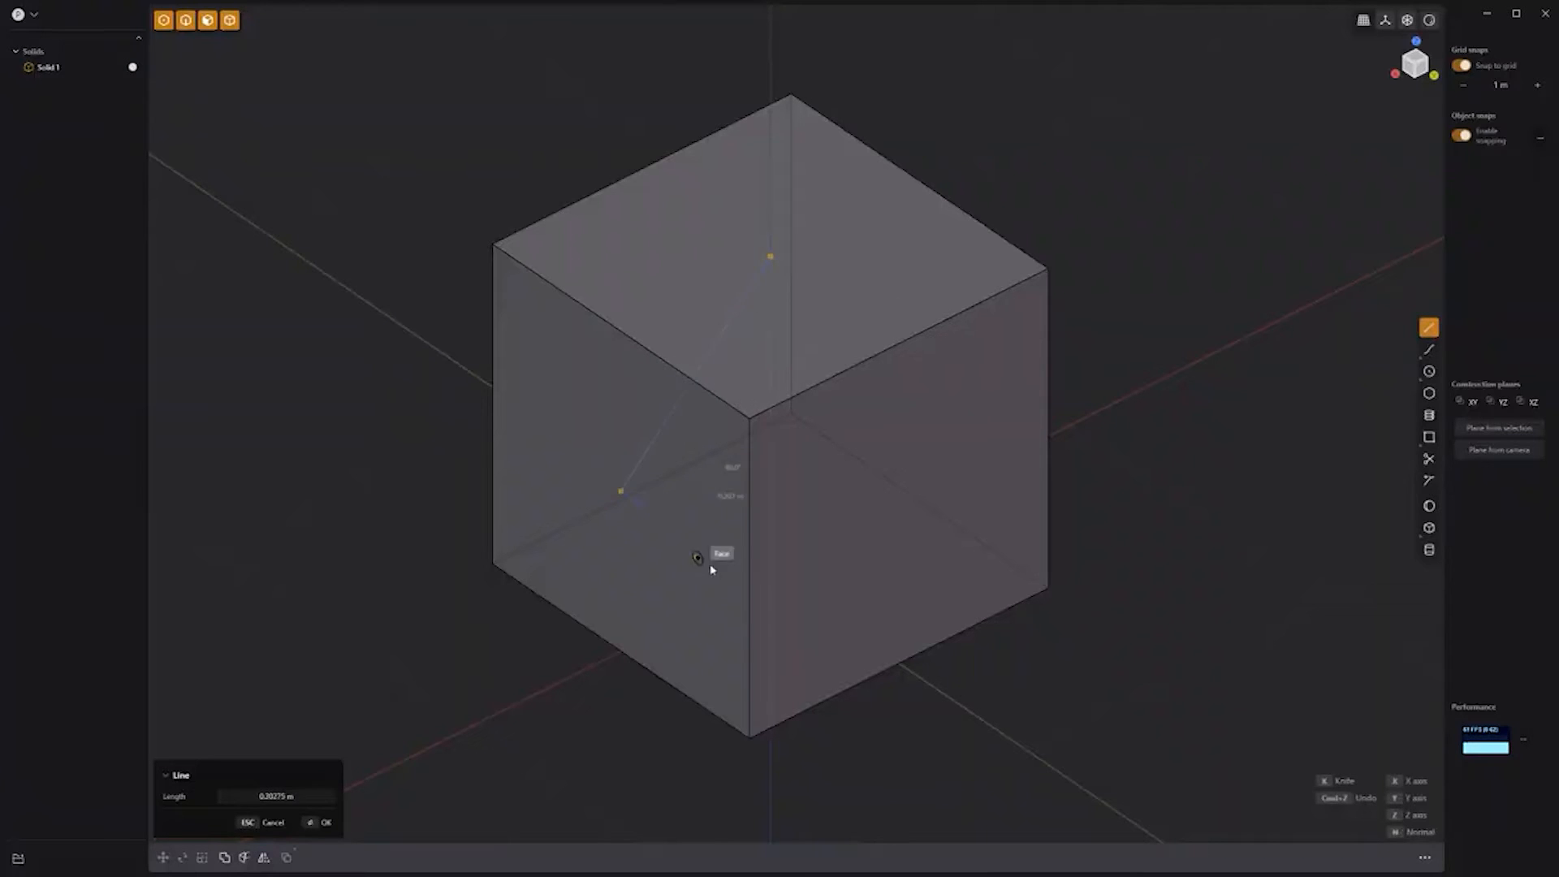
Step: Close the second triangle, hide the cube, and fill both triangles as sheets
left_click(770, 256)
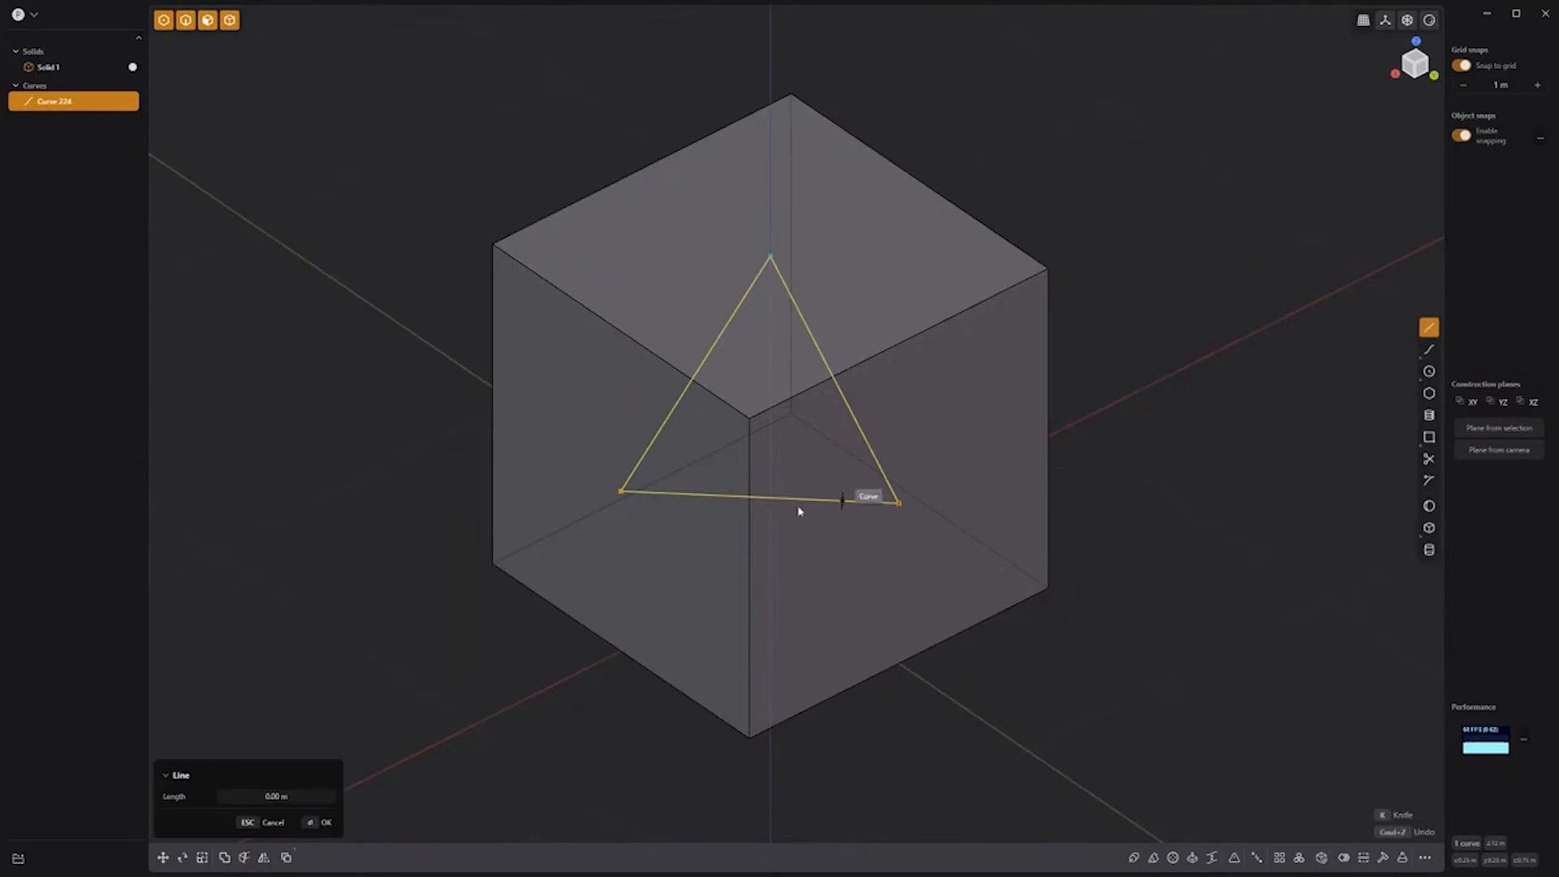
key("Return")
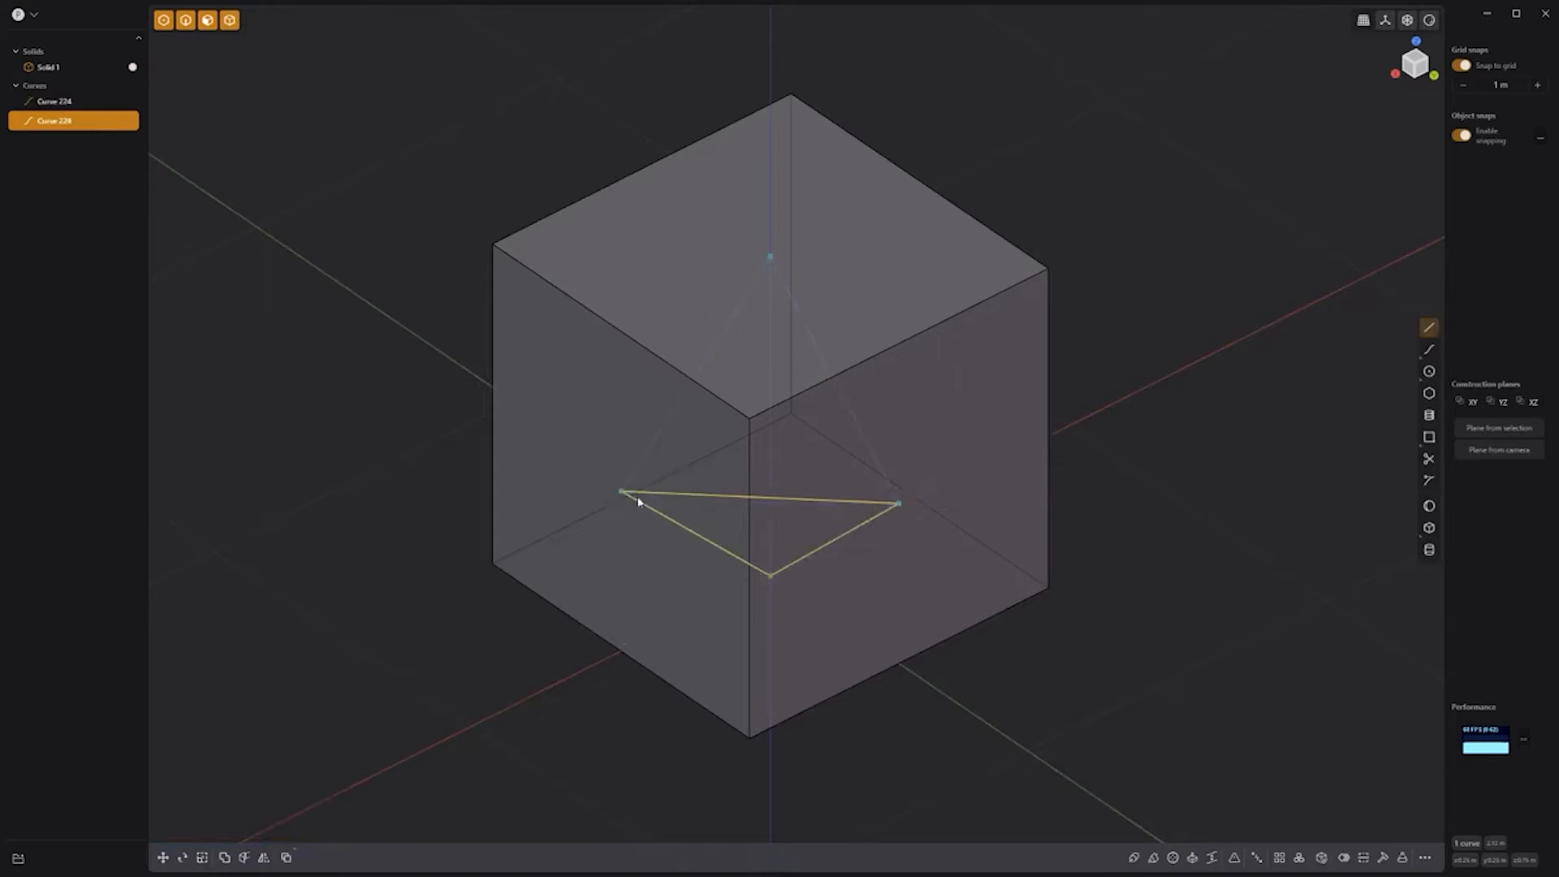
left_click(96, 68)
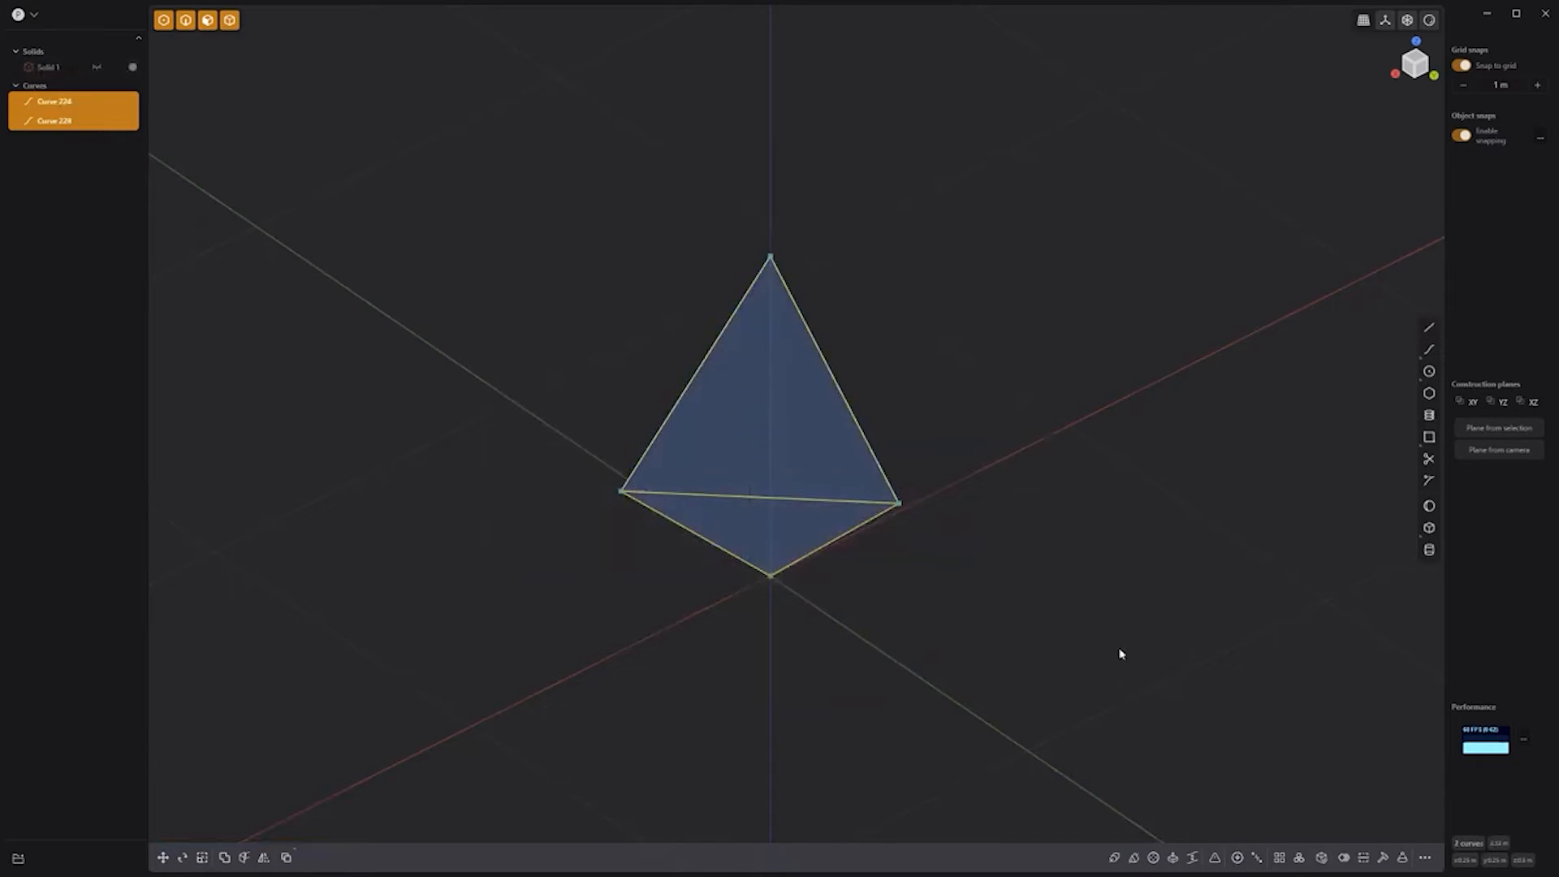
left_click(1323, 857)
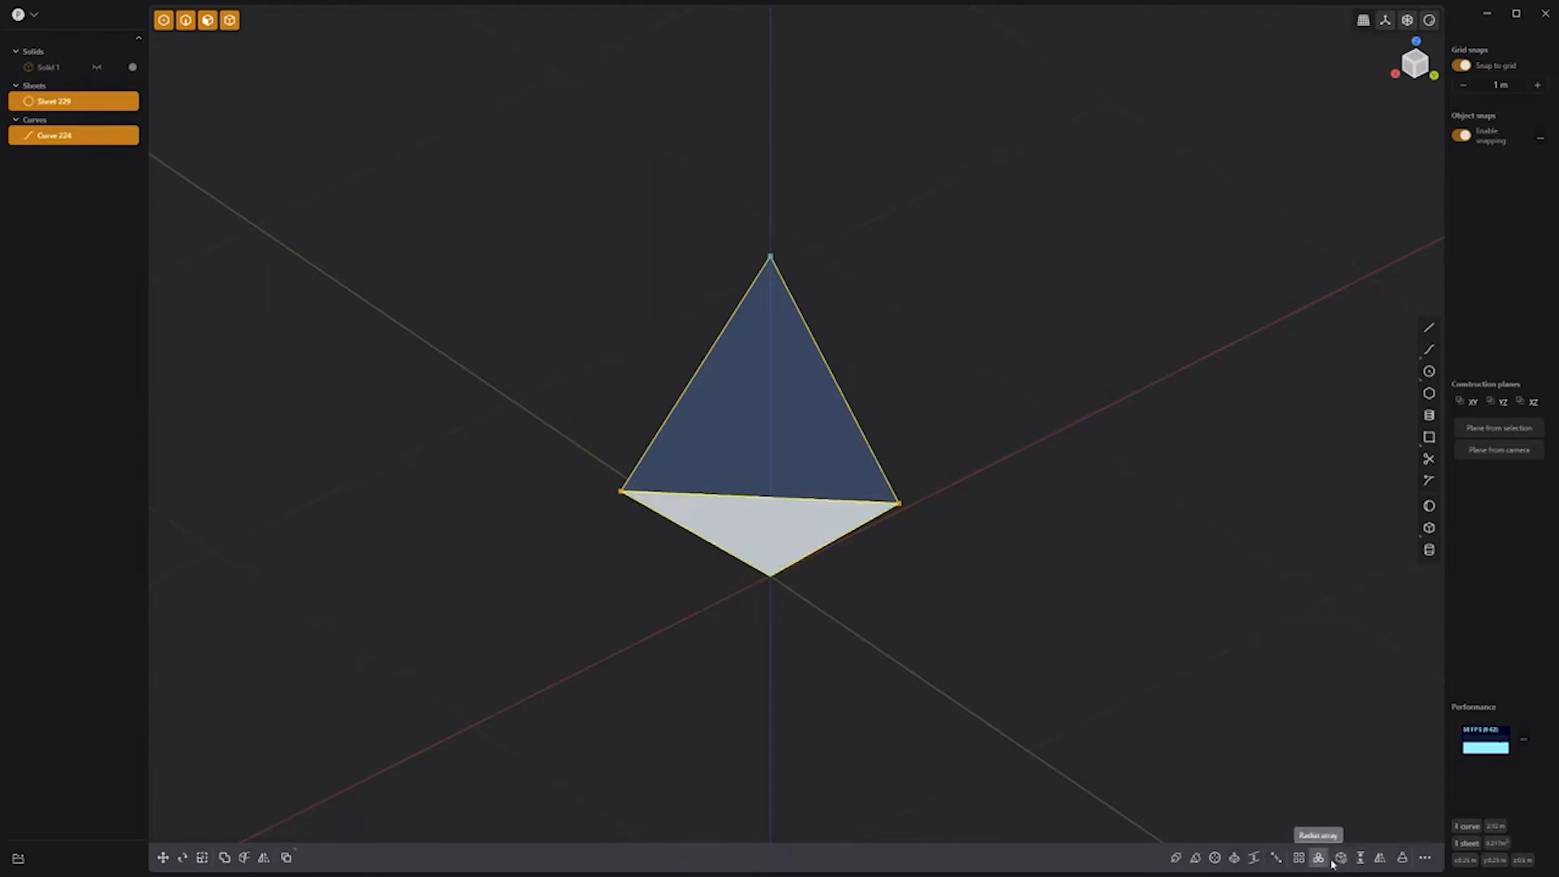
left_click(1318, 858)
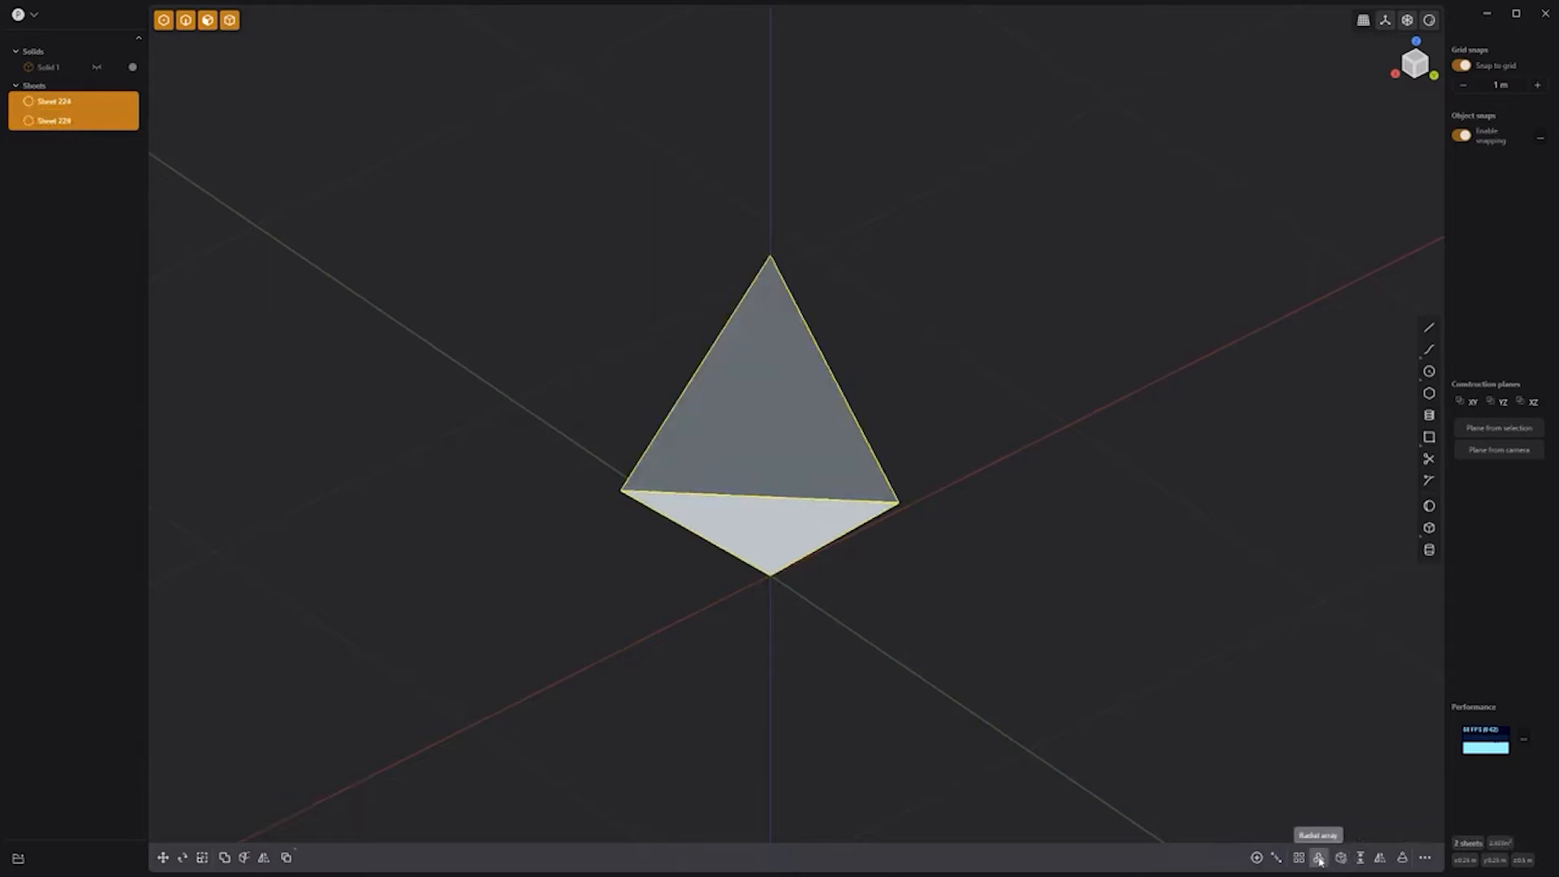
Step: Radial-array the triangles into 4 copies around the vertical axis and join them
left_click(1318, 858)
left_click(768, 203)
type("4")
key("Return")
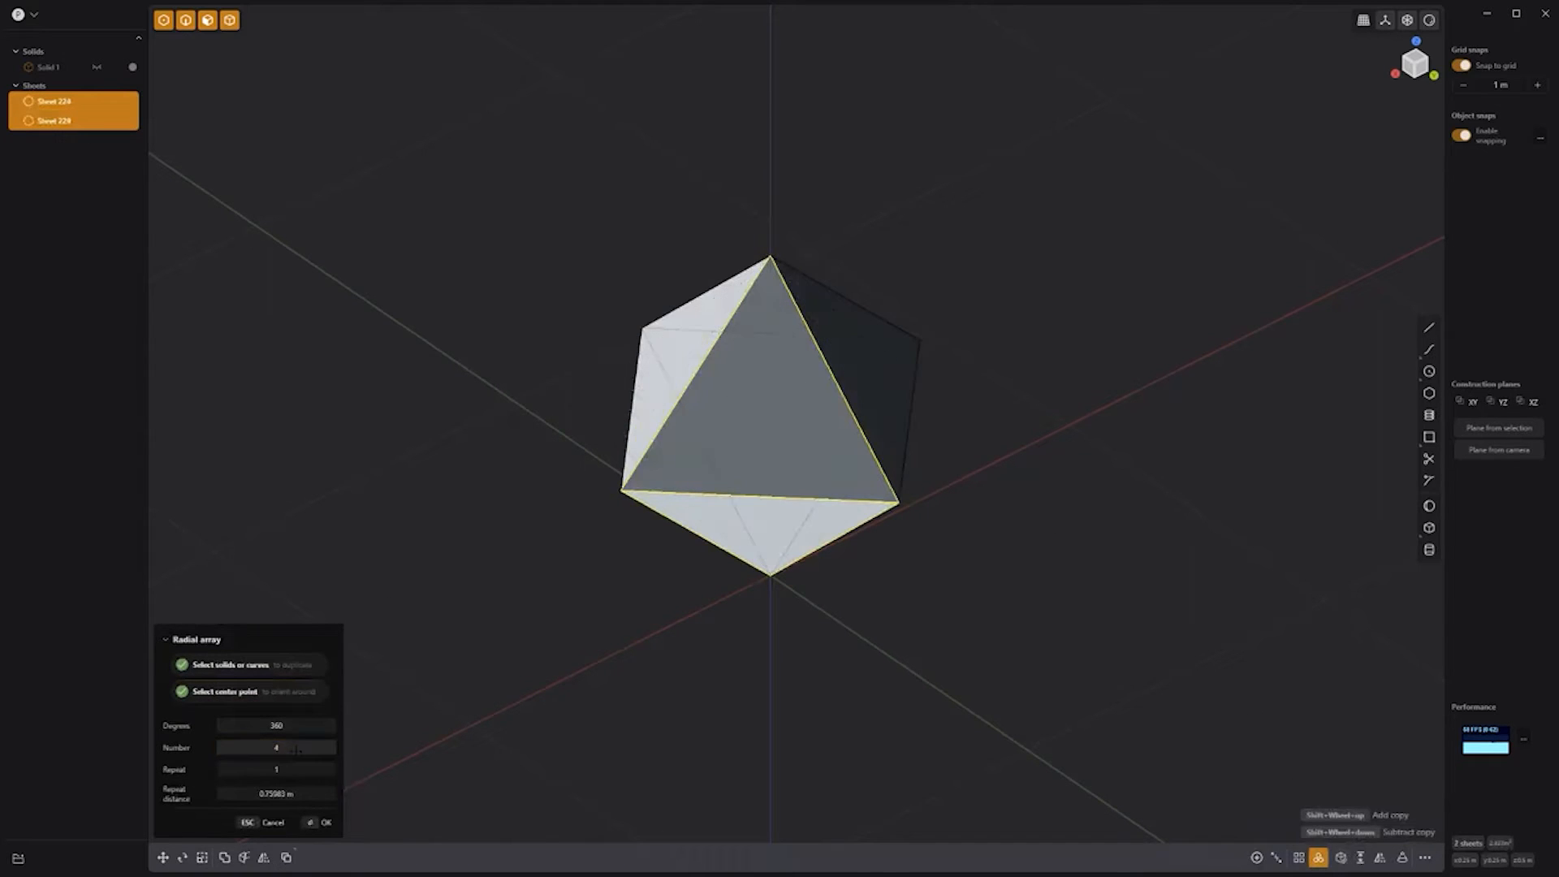
key("Return")
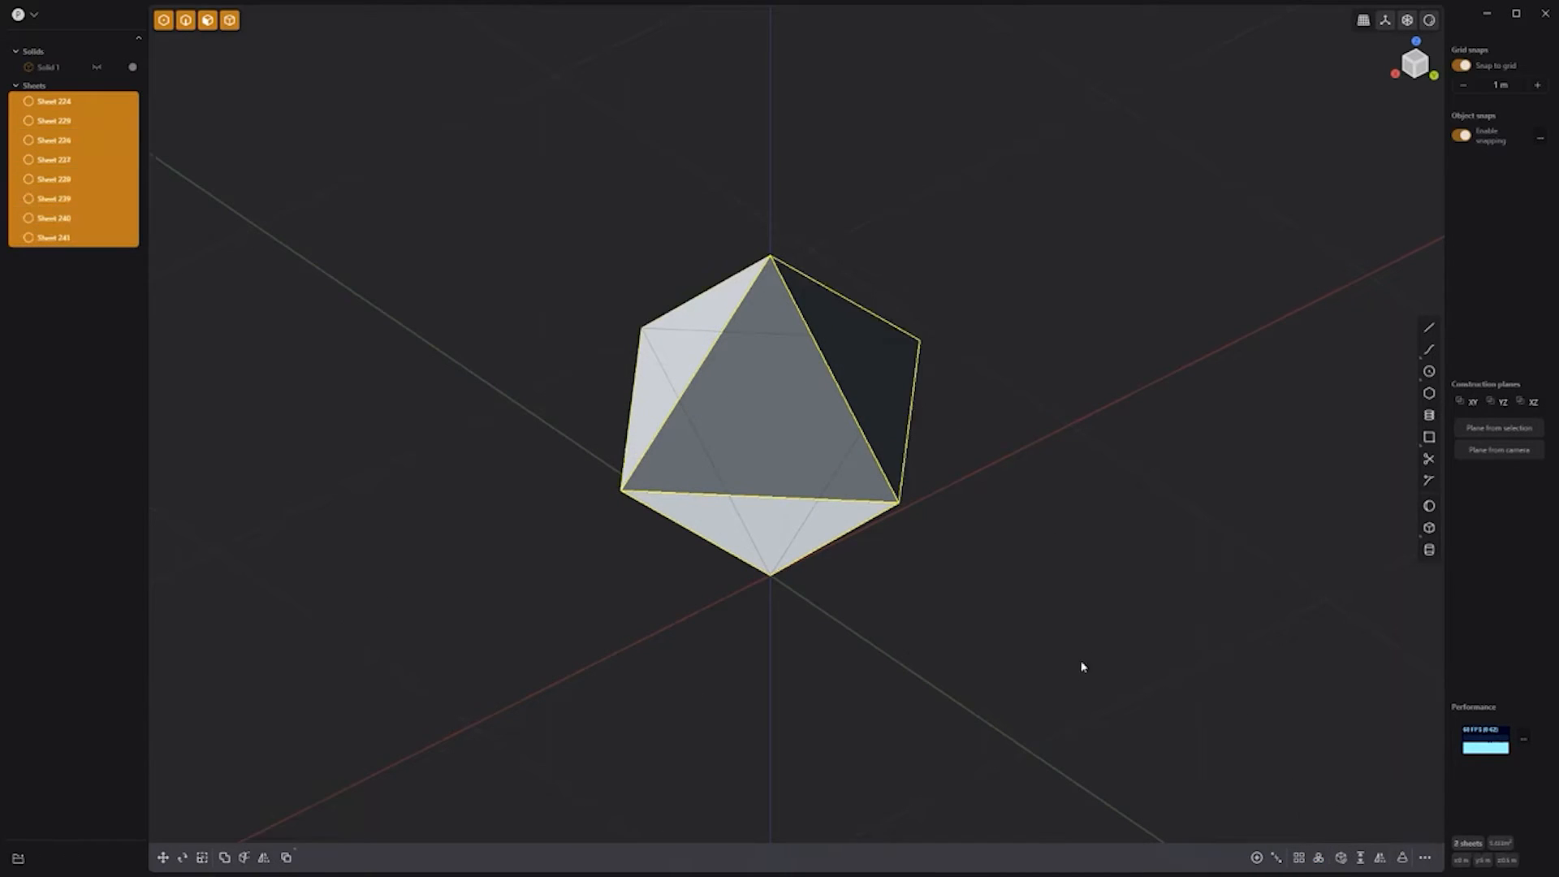
key("j")
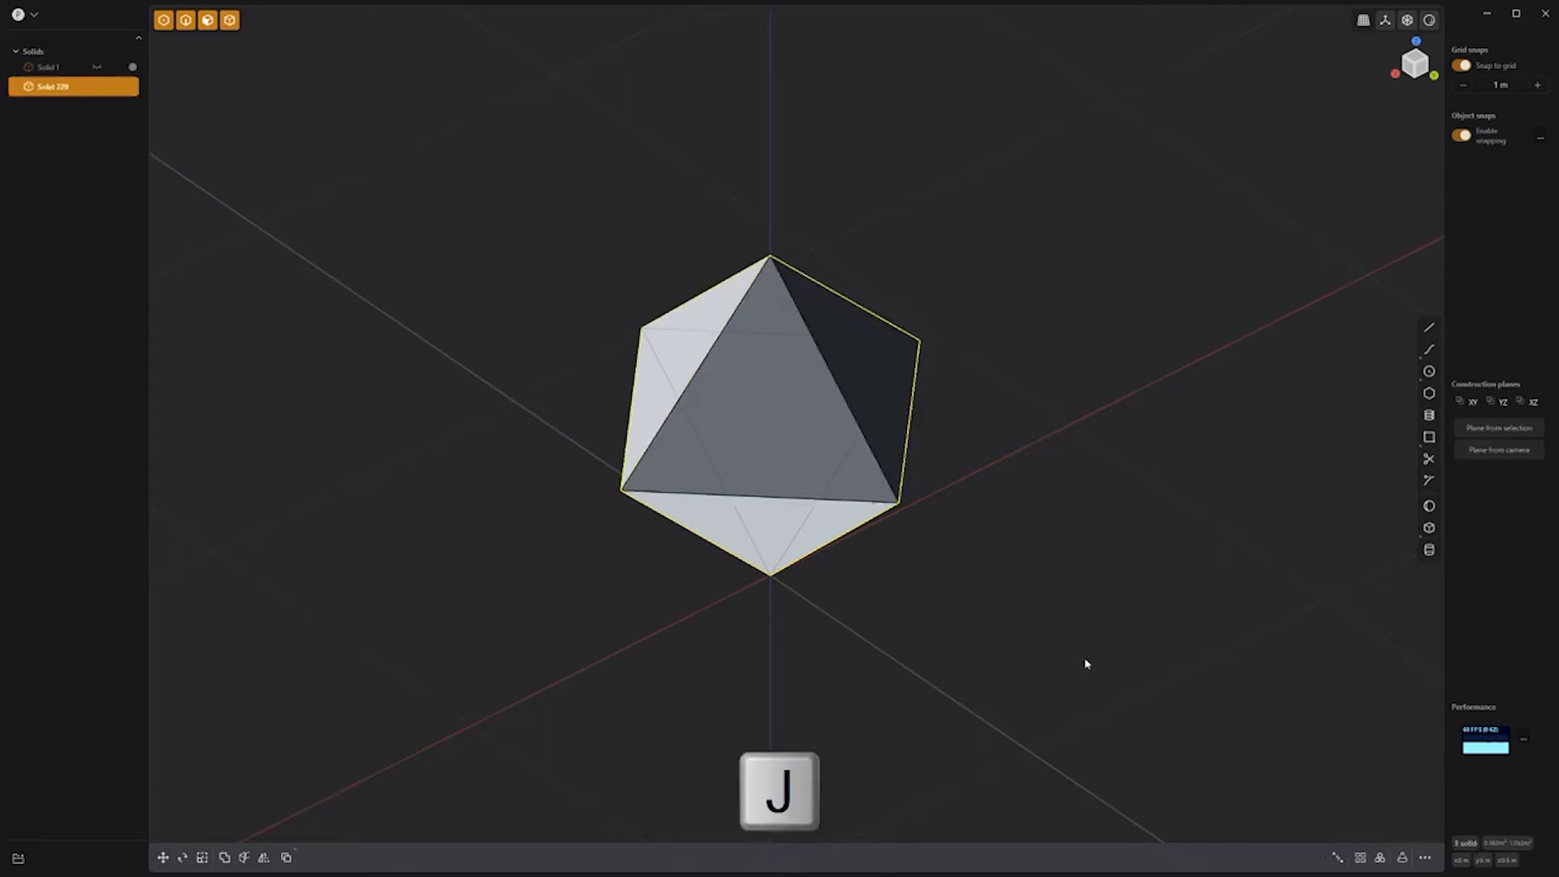
mouse_move(1090, 655)
middle_mouse_down()
mouse_move(930, 564)
mouse_move(1086, 650)
middle_mouse_up()
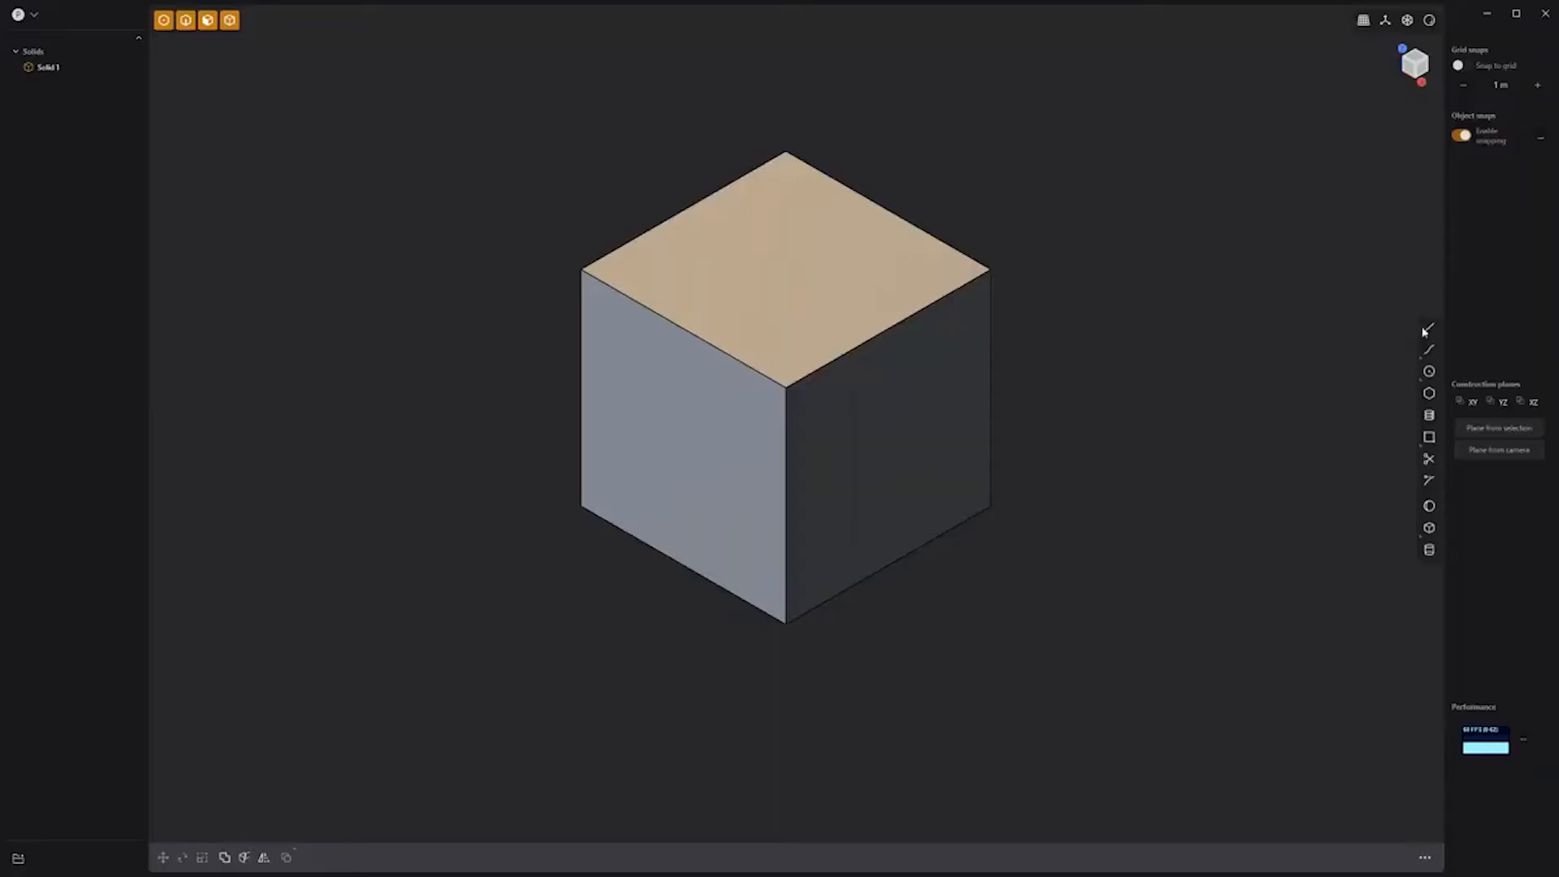
left_click(1426, 330)
Step: Draw diagonal lines across the cube's upper faces between opposite corners
left_click(988, 279)
right_click(988, 279)
middle_click_drag(988, 281, 641, 272)
right_click(621, 258)
left_click(1004, 206)
right_click(1005, 206)
left_click(1428, 328)
left_click(599, 240)
left_click(1004, 206)
right_click(1004, 208)
Step: Draw a diagonal line across the cube's bottom face
middle_click_drag(945, 621, 959, 459)
left_click(1428, 328)
left_click(848, 393)
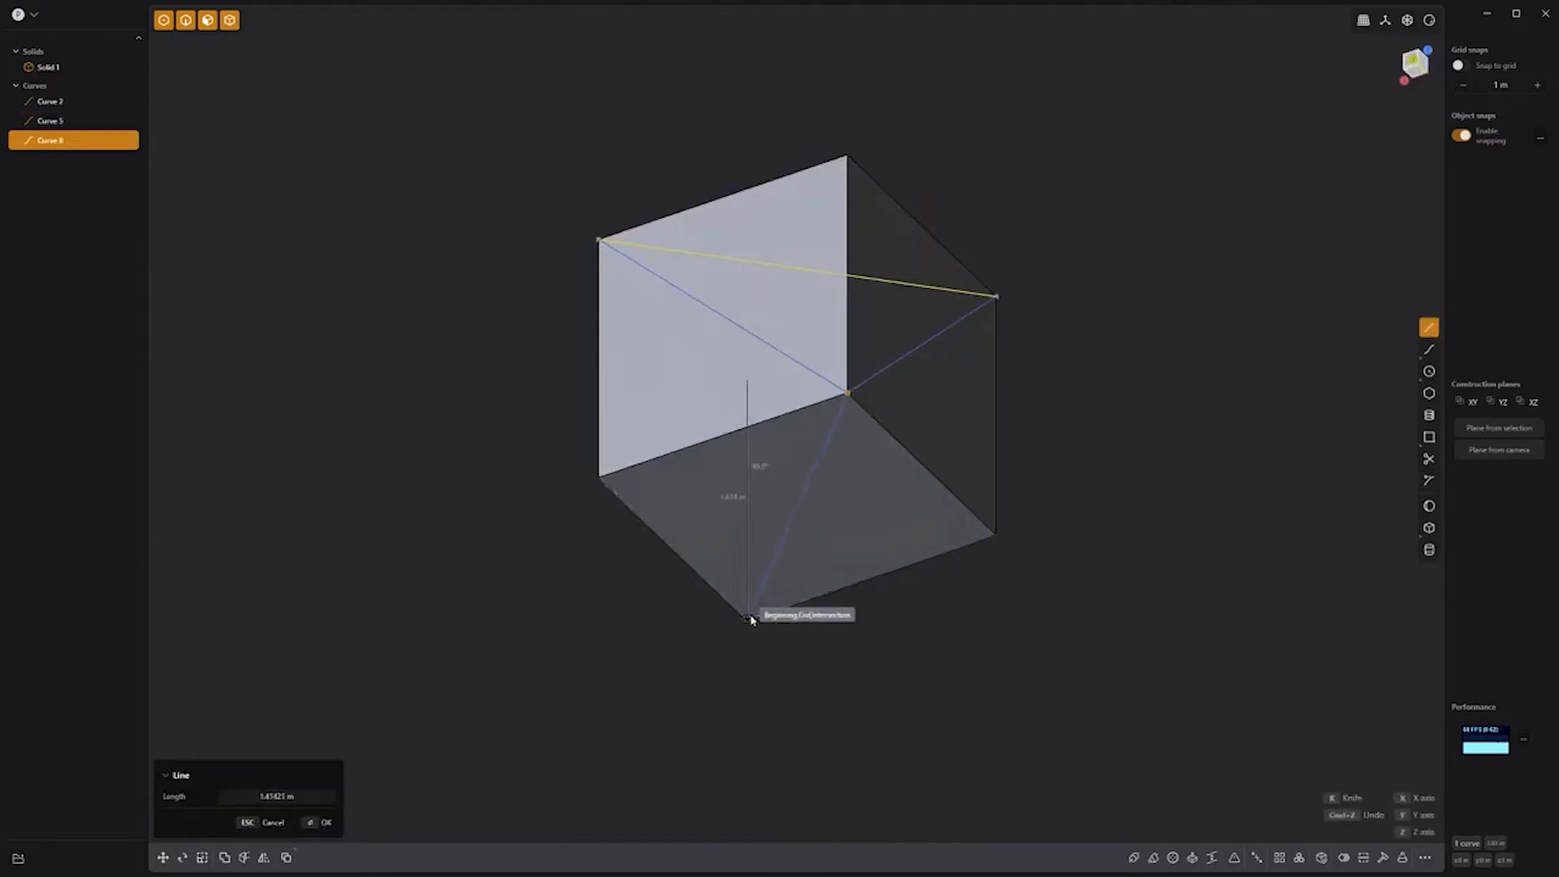
left_click(747, 620)
right_click(747, 619)
middle_click_drag(1125, 321, 746, 393)
Step: Imprint the four diagonals onto the cube as edges, then delete the curves
left_click(637, 455)
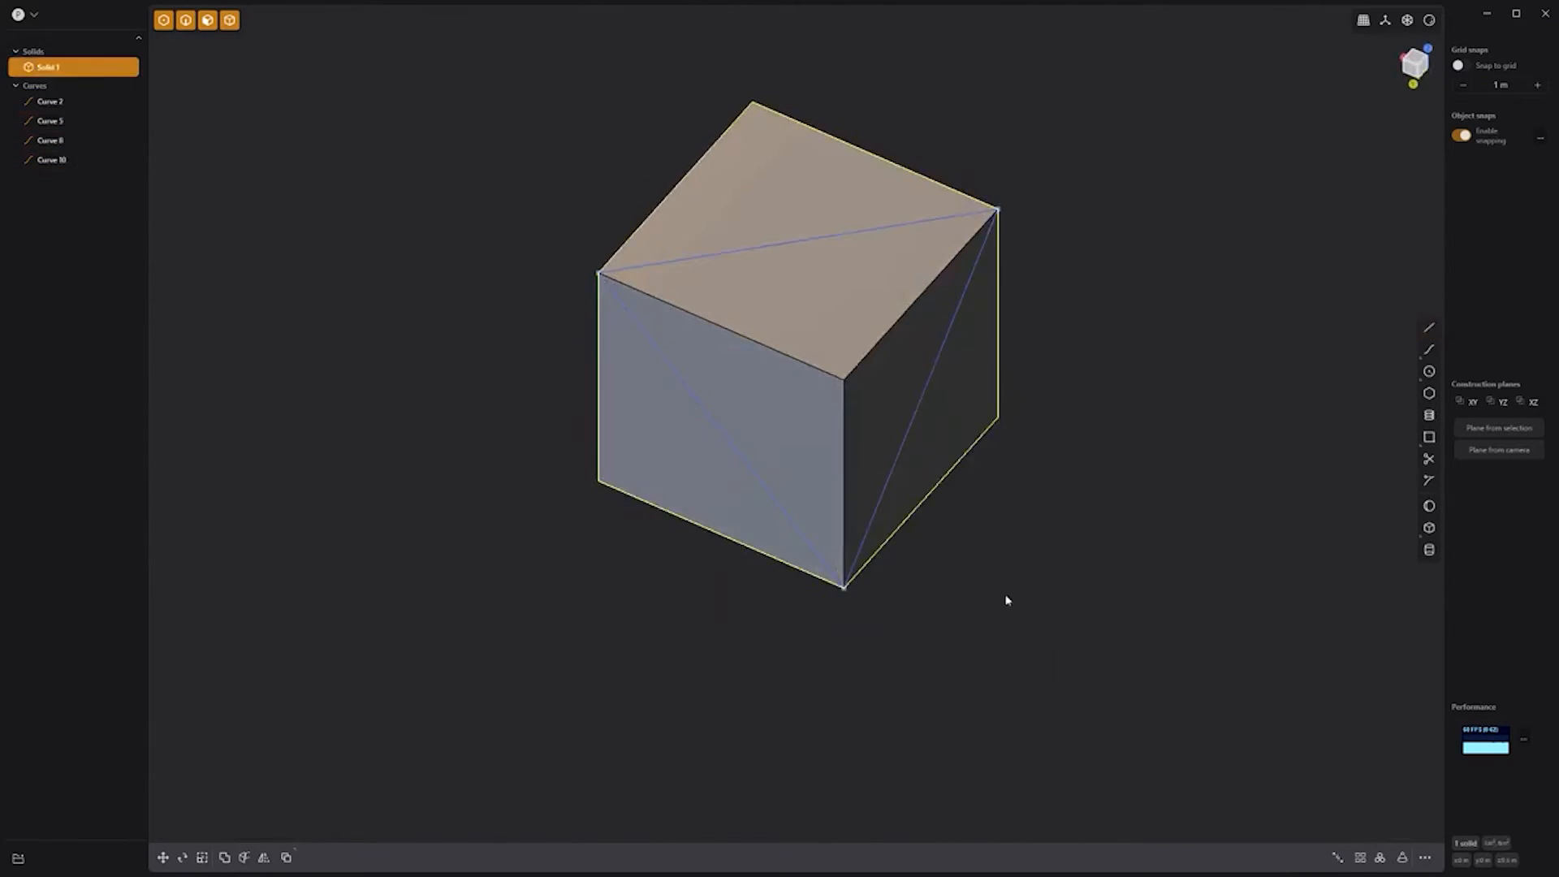
left_click_drag(1107, 690, 523, 184)
key("shift+i")
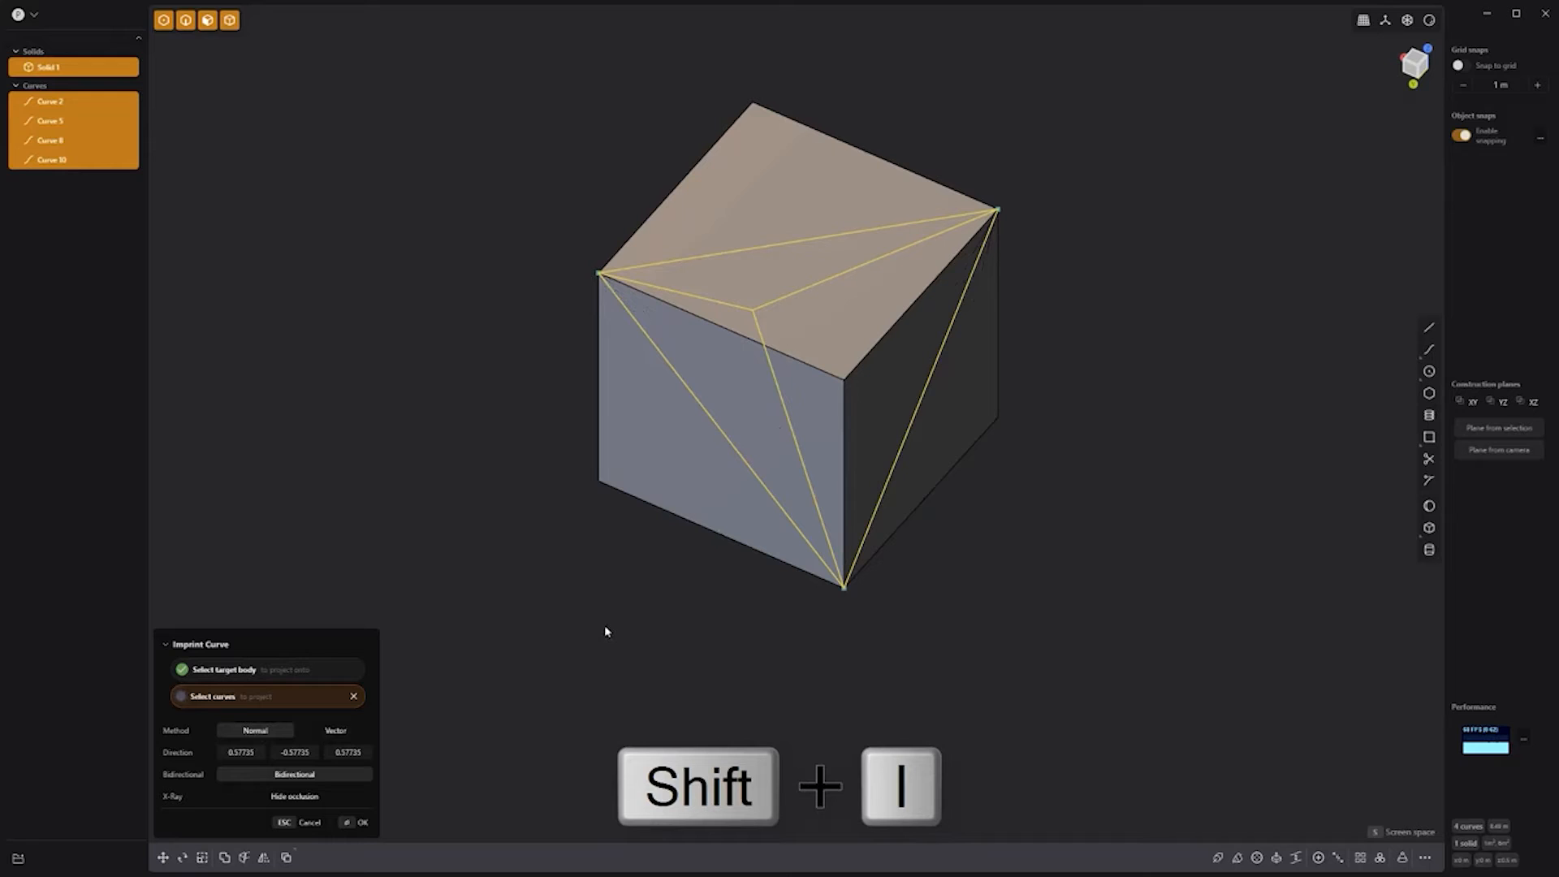
key("Return")
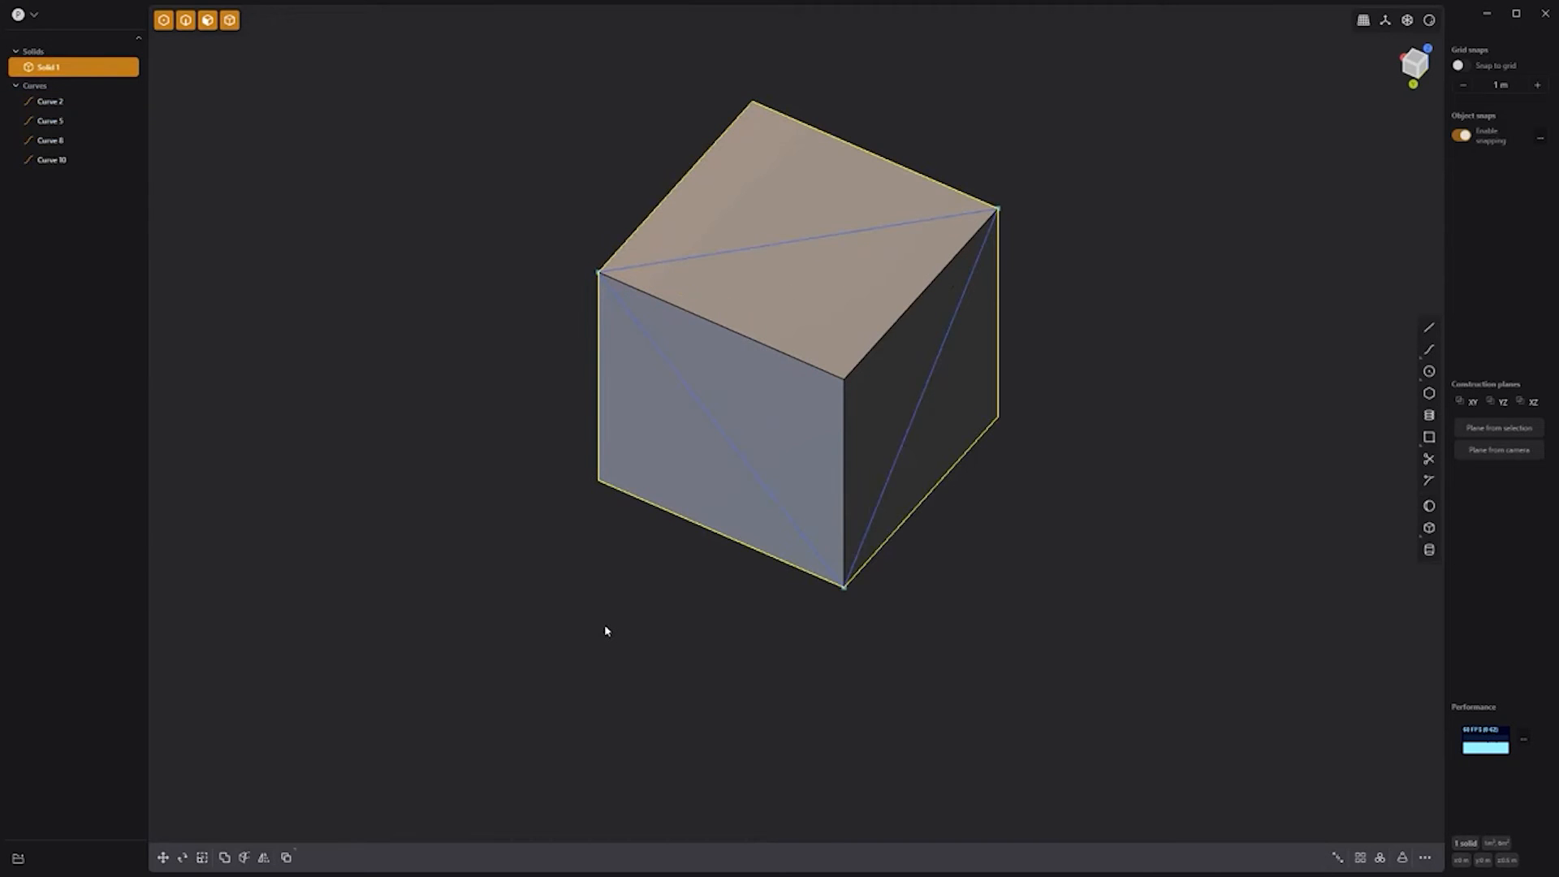
left_click(49, 101)
left_click(57, 159, "shift")
key("Delete")
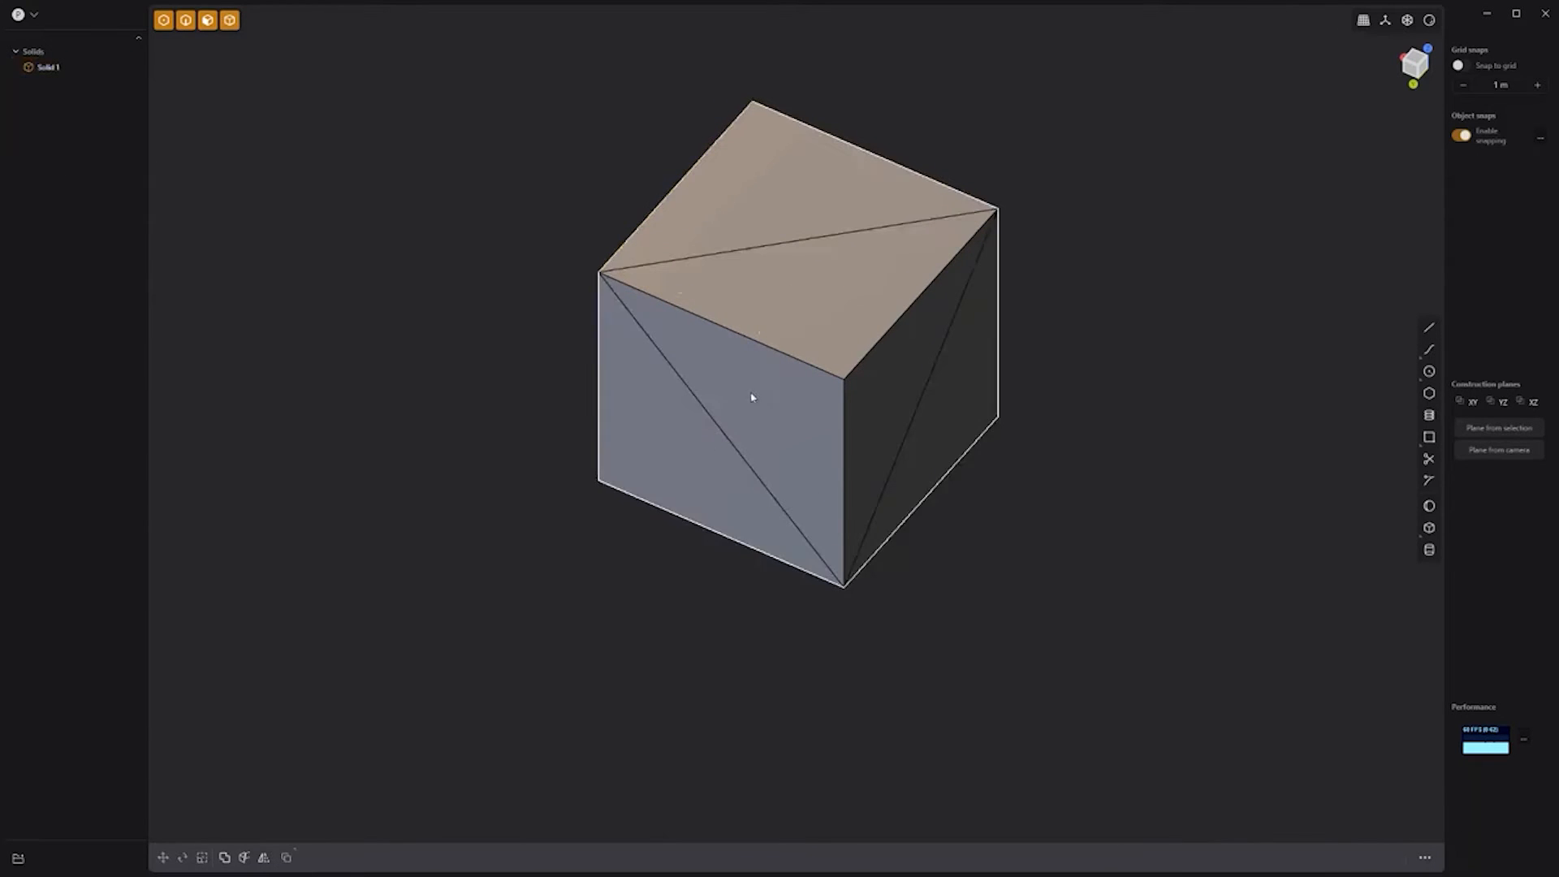
Step: Remove the faces at two cube corners and patch each hole with a triangle
double_click(752, 398)
left_click(845, 317, "shift")
left_click(883, 383, "shift")
key("Delete")
left_click(889, 389)
left_click(1341, 857)
left_click(1154, 631)
middle_click_drag(1146, 487, 697, 443)
double_click(744, 434)
left_click(814, 368, "shift")
left_click(842, 429, "shift")
key("Delete")
left_click(938, 487)
left_click(1340, 857)
left_click(1161, 650)
middle_click_drag(1141, 528, 751, 450)
Step: Remove the faces at the last two corners and patch them, completing the tetrahedron
double_click(780, 352)
left_click(820, 418, "shift")
left_click(875, 367, "shift")
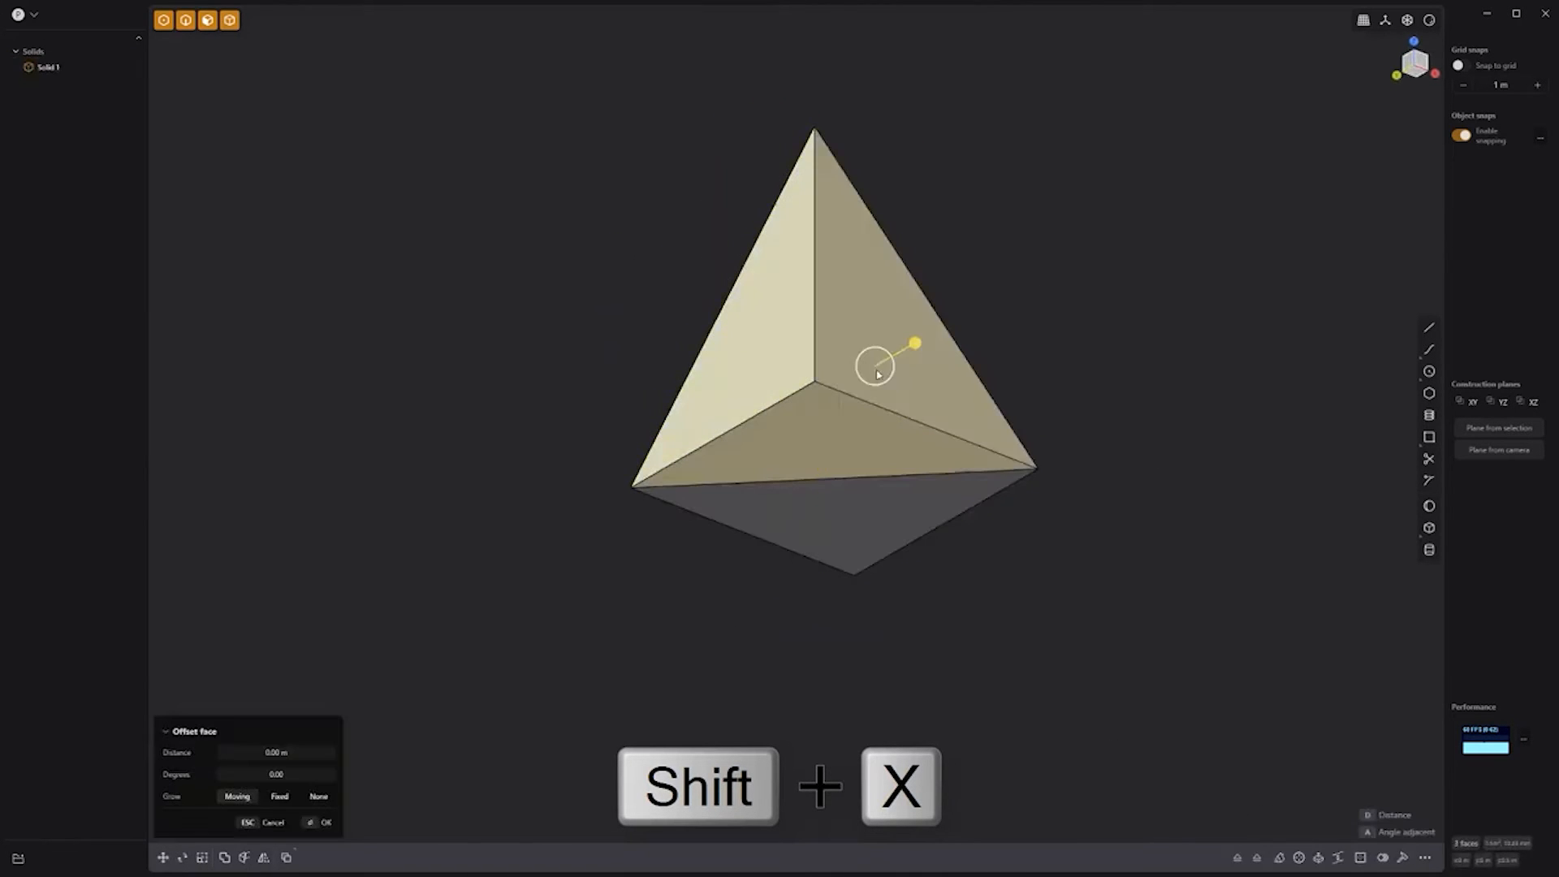
key("shift+x")
left_click(901, 414)
left_click(1360, 857)
left_click(1137, 516)
middle_click_drag(1130, 503, 755, 350)
left_click(773, 355)
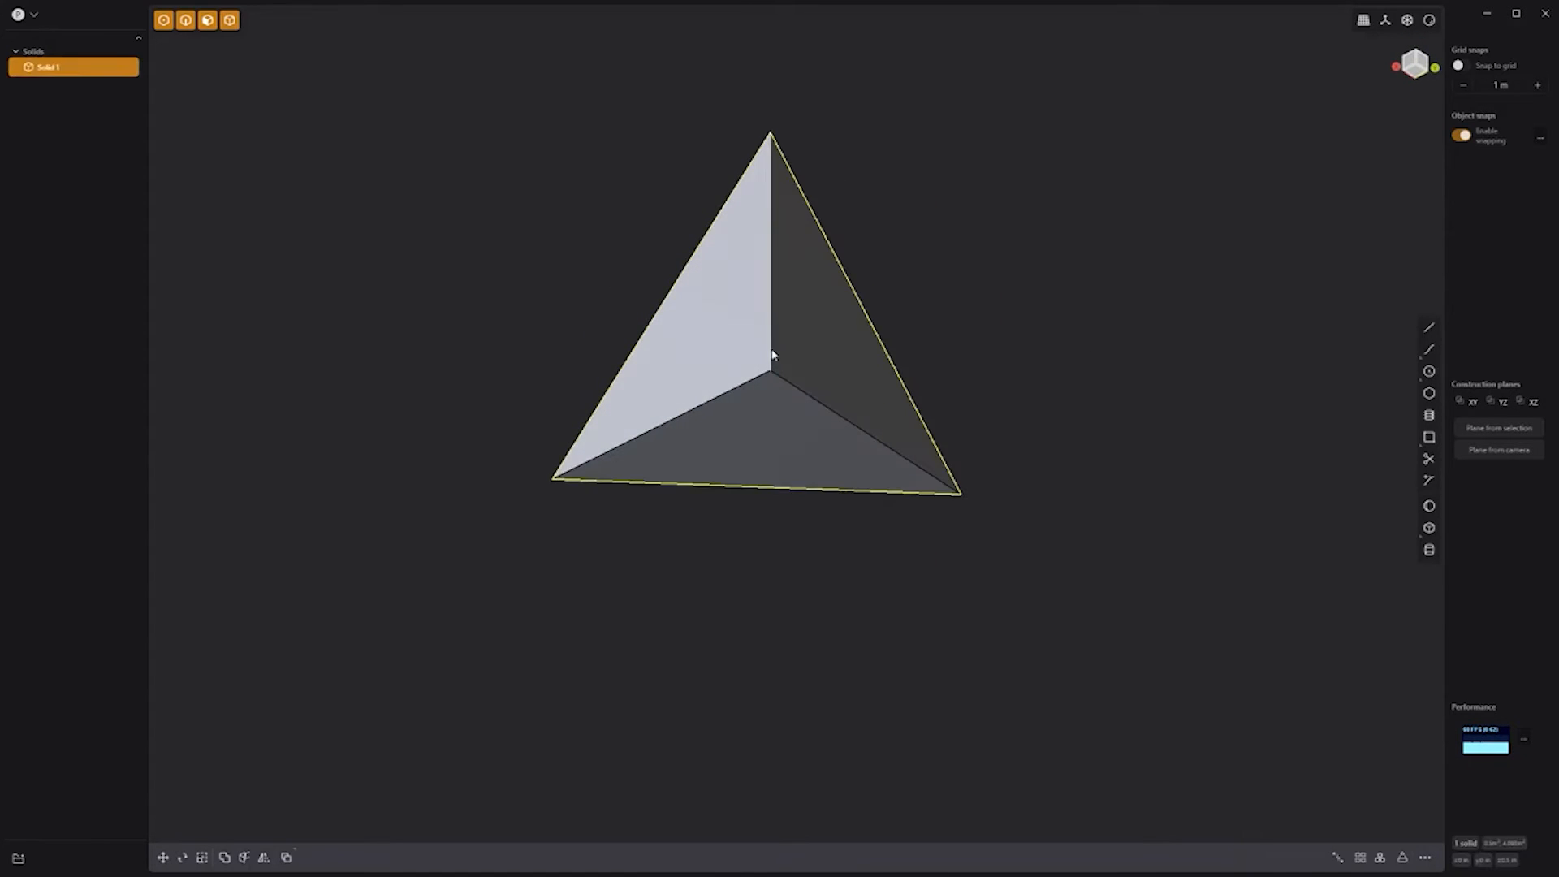
left_click(771, 355)
left_click(804, 371, "shift")
left_click(792, 422, "shift")
key("shift+x")
left_click(856, 473)
left_click(1341, 857)
left_click(767, 552)
middle_click_drag(759, 547, 709, 309)
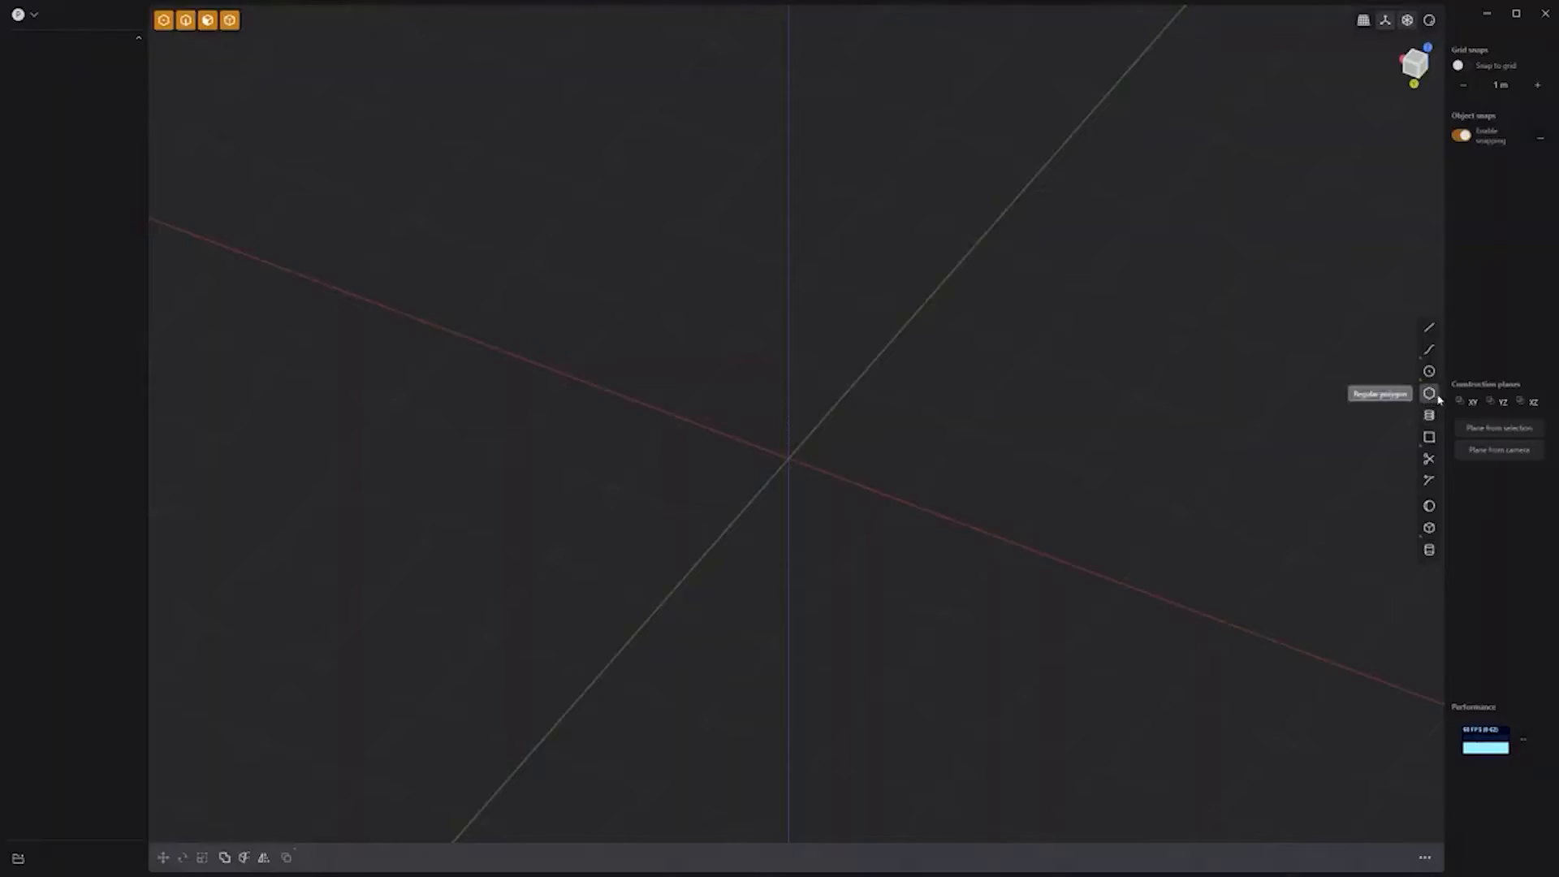
Step: Draw a three-sided polygon centred at the origin as the base triangle
left_click(793, 461)
scroll(975, 260, "down", 2, "shift")
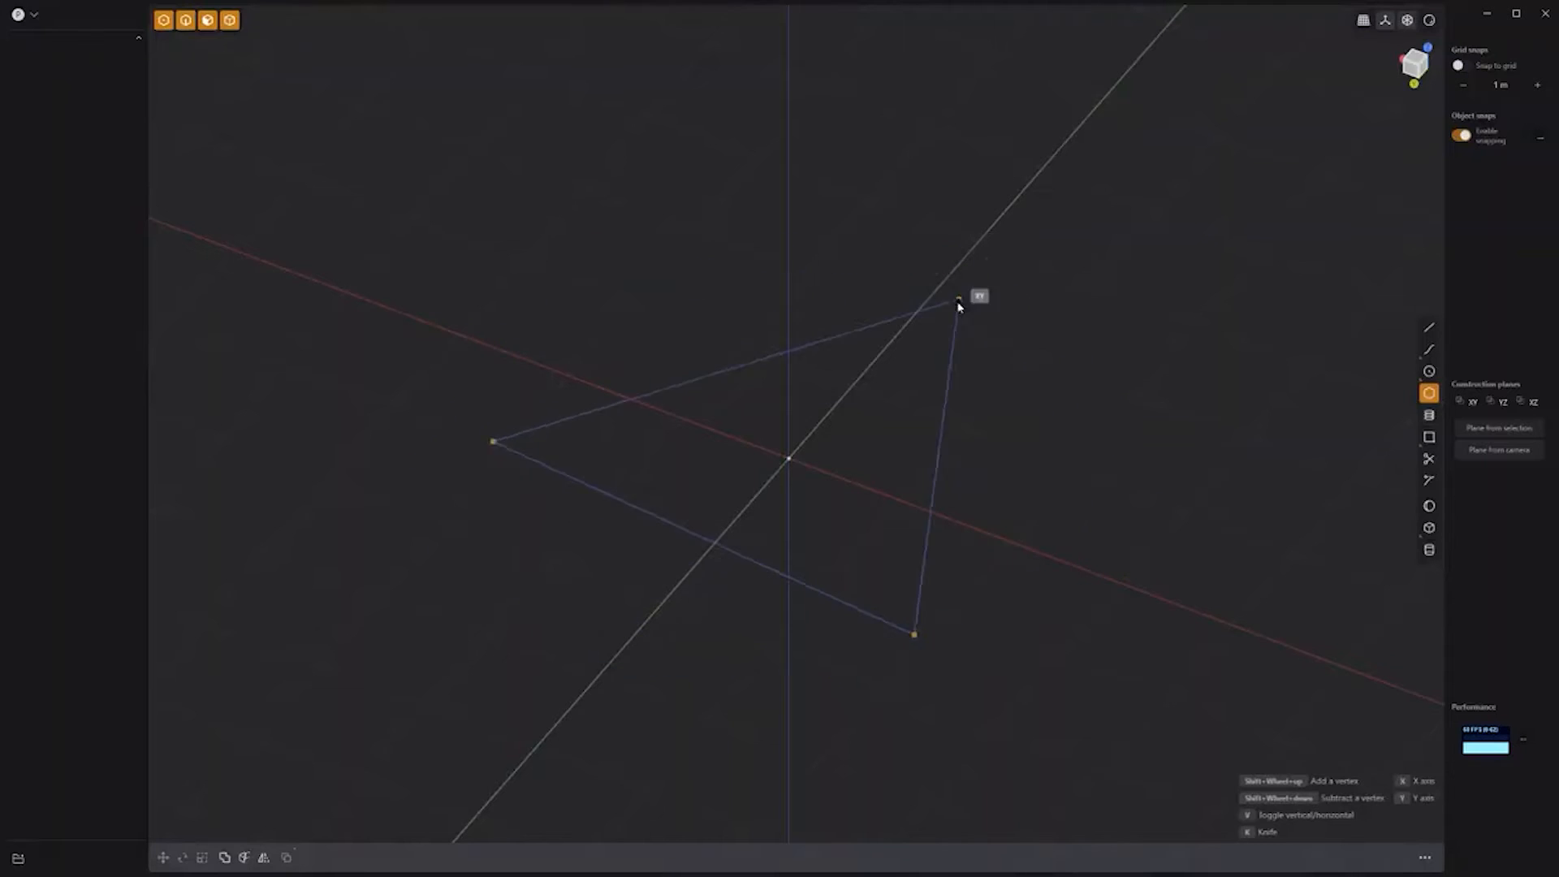
left_click(898, 336)
middle_click_drag(898, 336, 1033, 178, "shift")
Step: Duplicate the triangle, flip the copy 180° over the shared edge, and add a mirrored fourth triangle
key("shift+d")
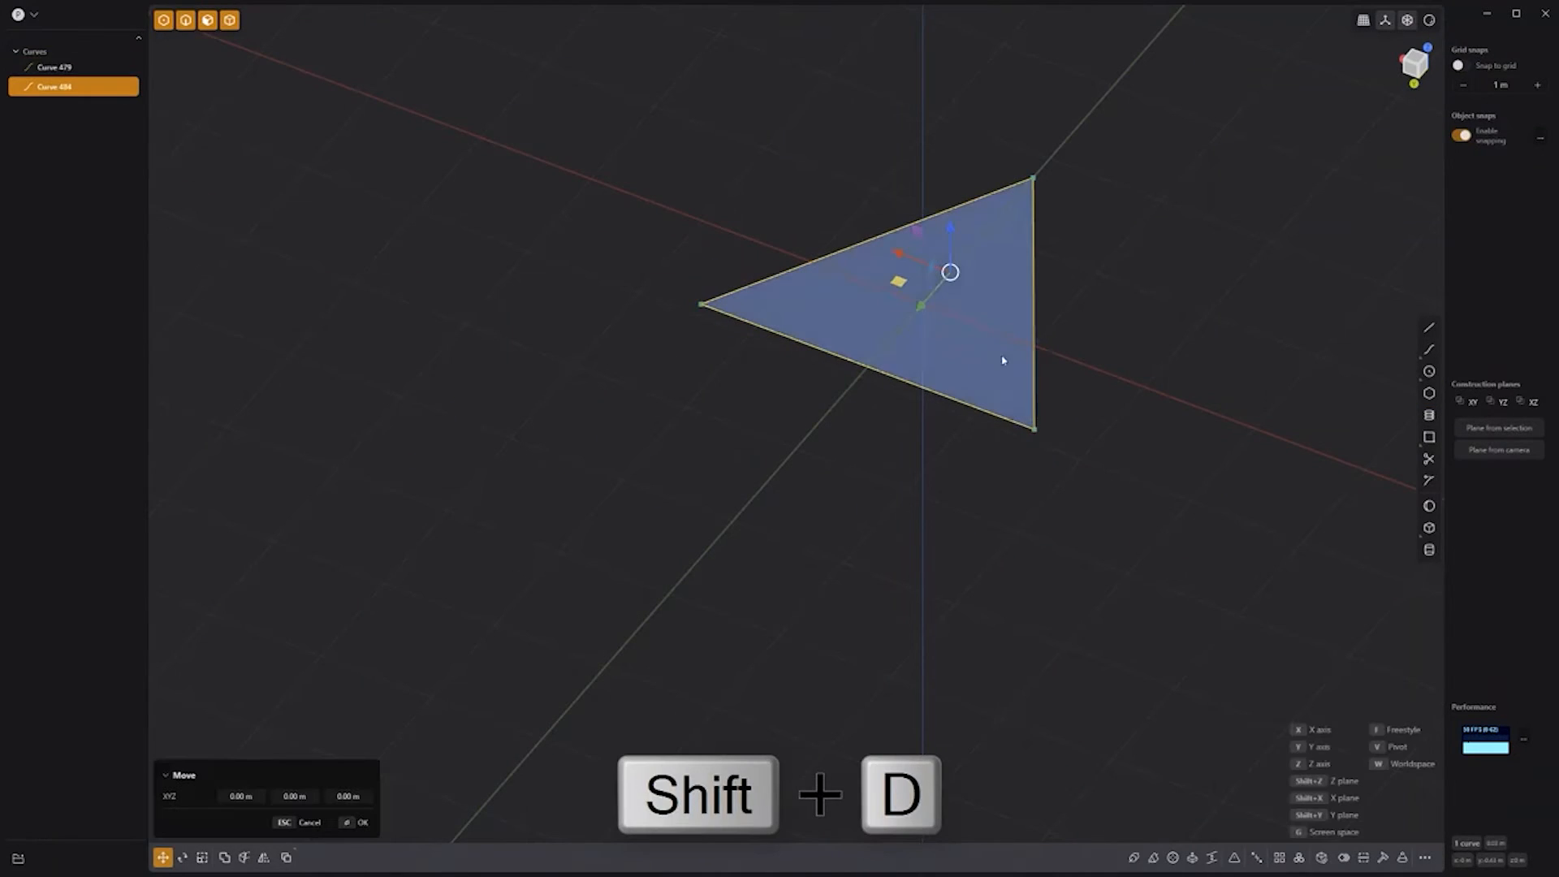
key("r")
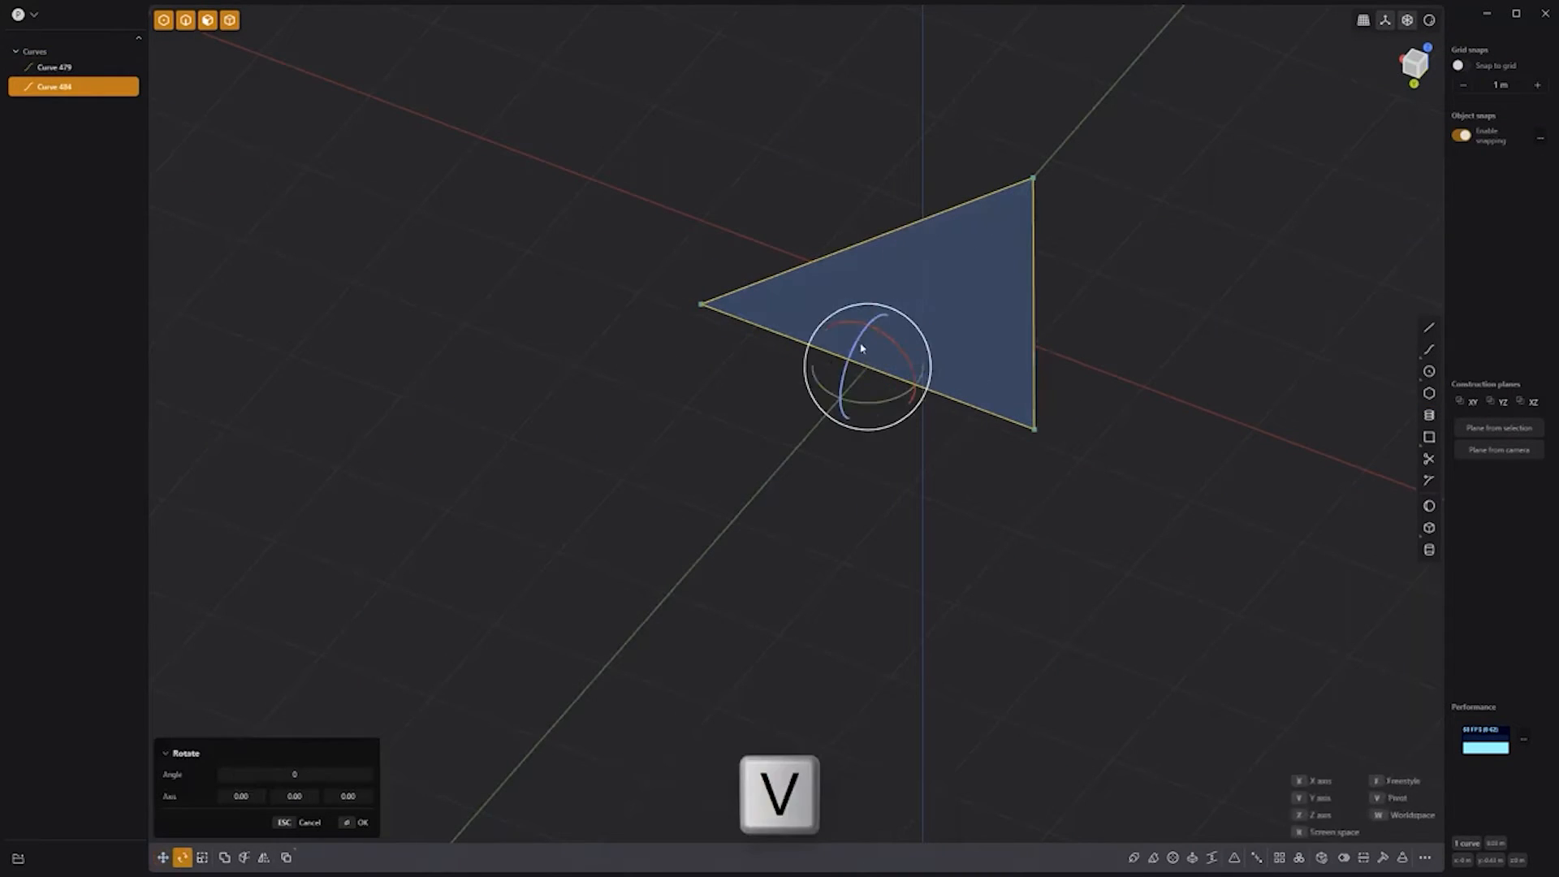
left_click_drag(862, 349, 814, 497)
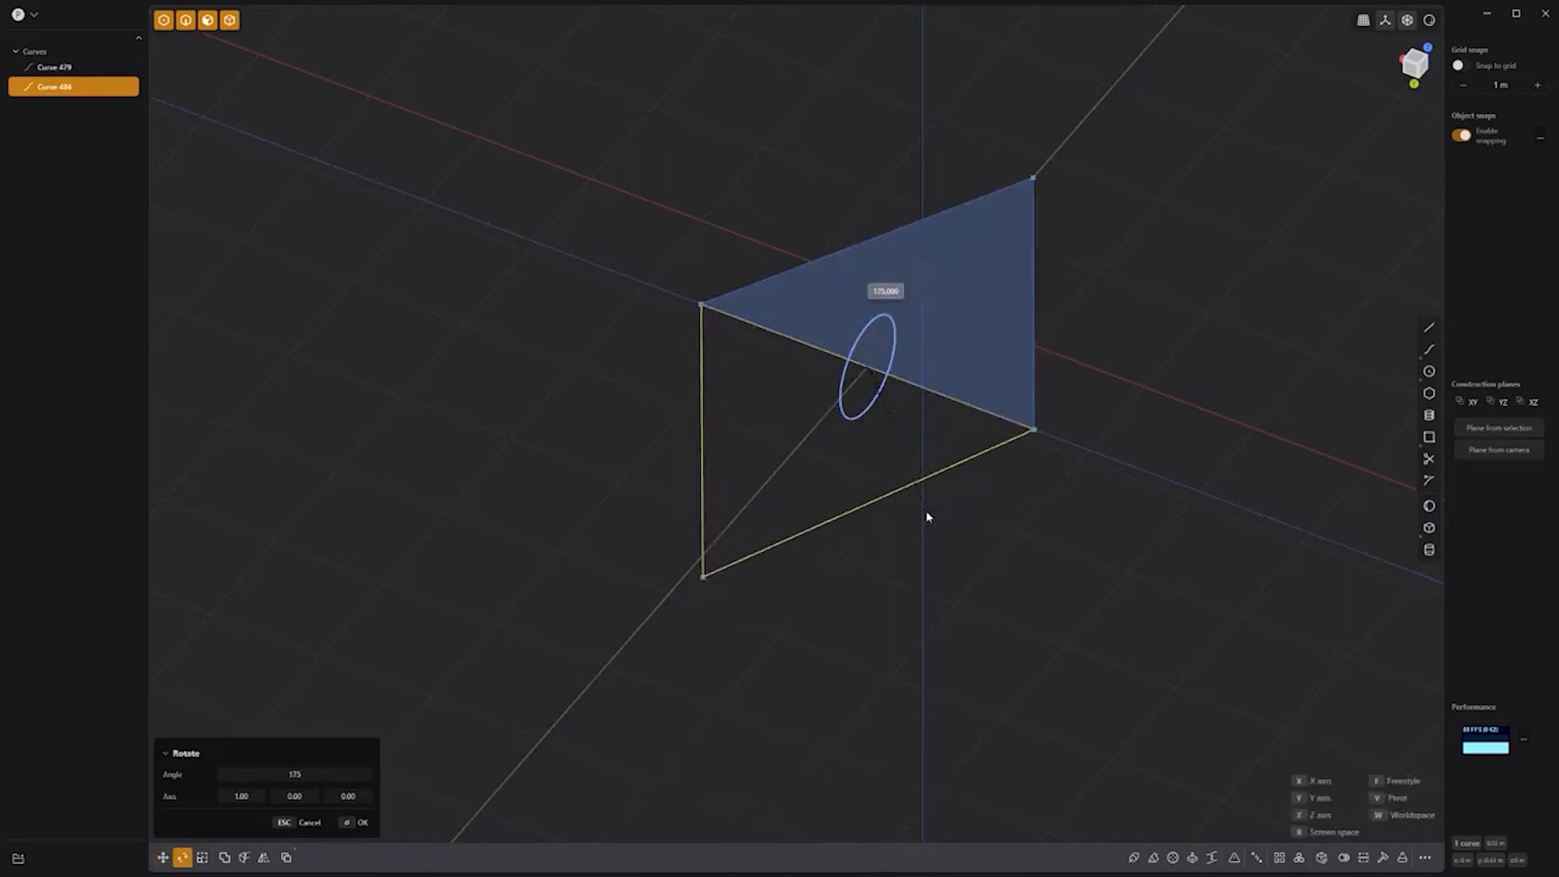
left_click_drag(910, 516, 911, 518)
key("Return")
key("shift+d")
key("r")
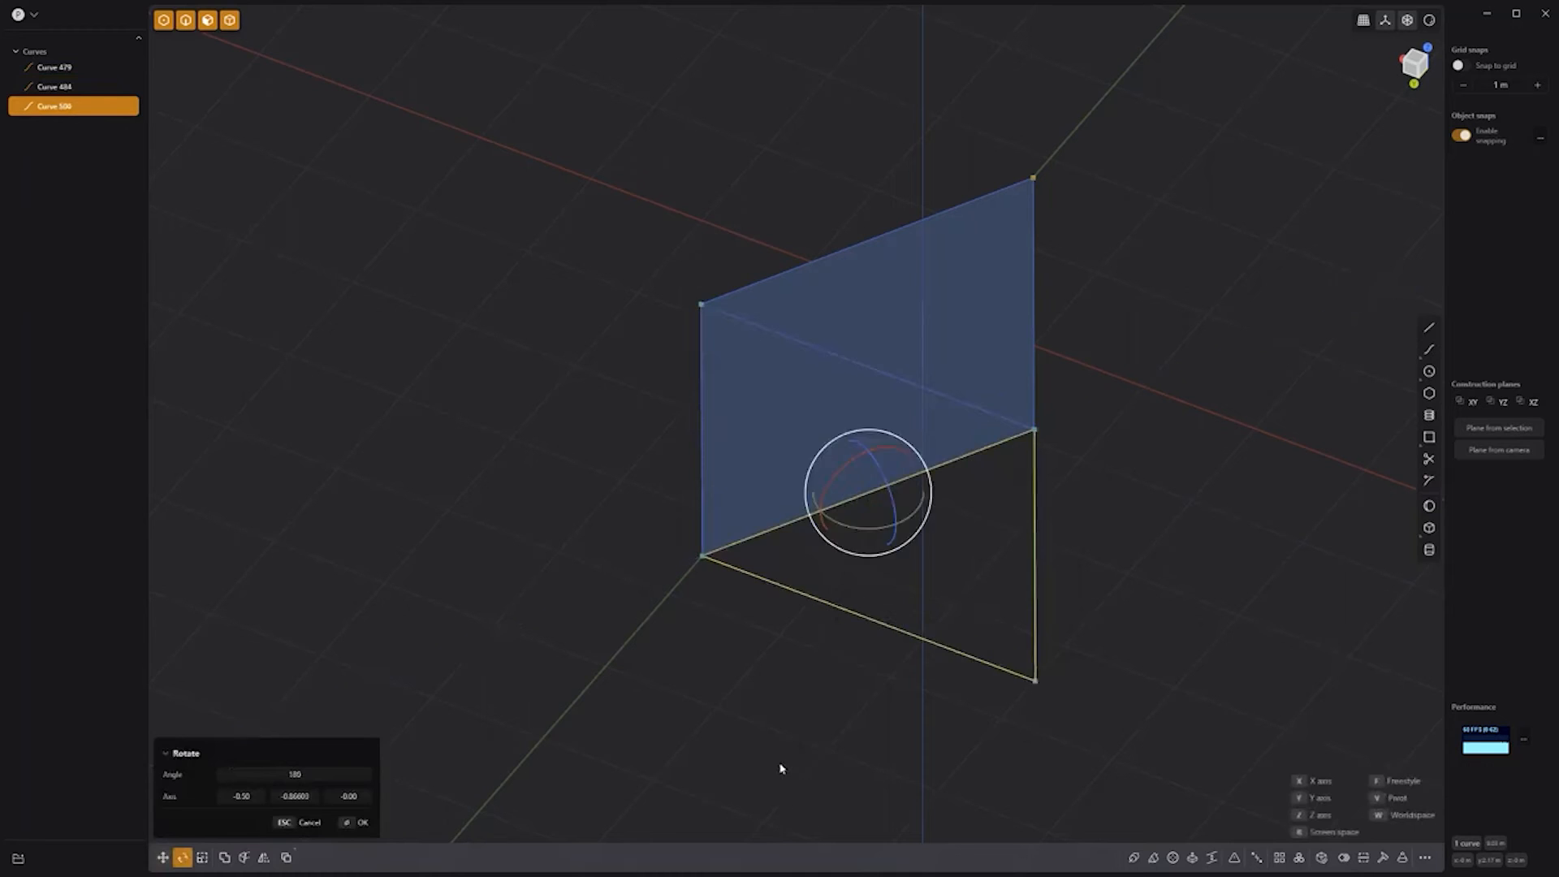
key("alt+x")
key("Return")
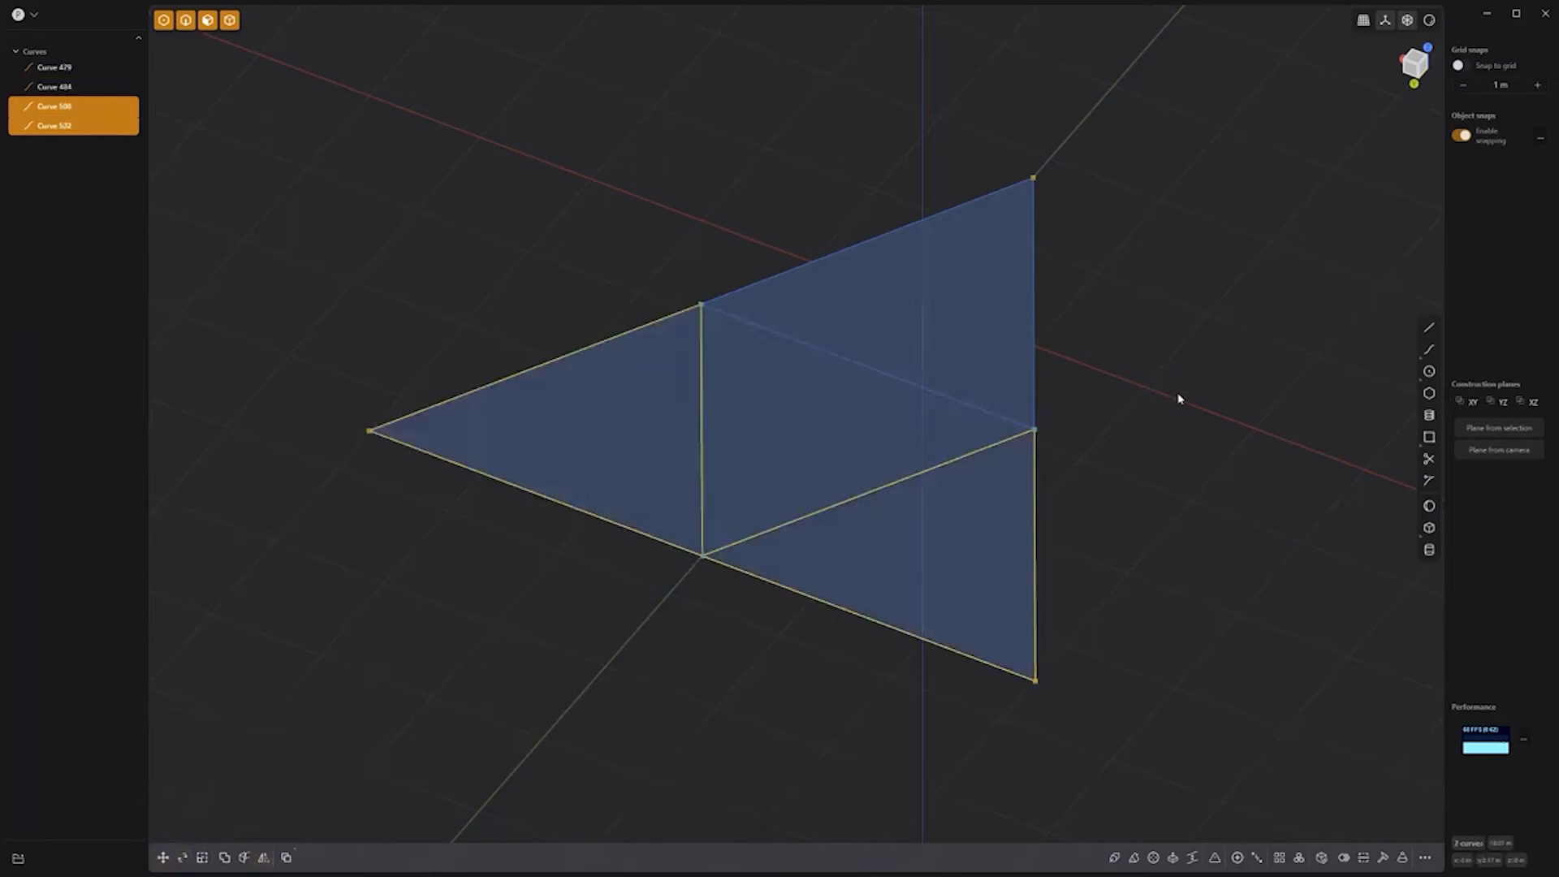
Step: Fold the first triangle upward about its edge midpoint
left_click(1035, 355)
middle_click_drag(1112, 637, 1085, 595)
key("r")
key("v")
left_click(848, 328)
left_click_drag(811, 325, 565, 656)
type(".5")
key("Return")
left_click(571, 405)
Step: Fold the remaining triangles up by 109.5° about their shared edges
left_click(570, 412)
key("r")
key("v")
left_click(664, 350)
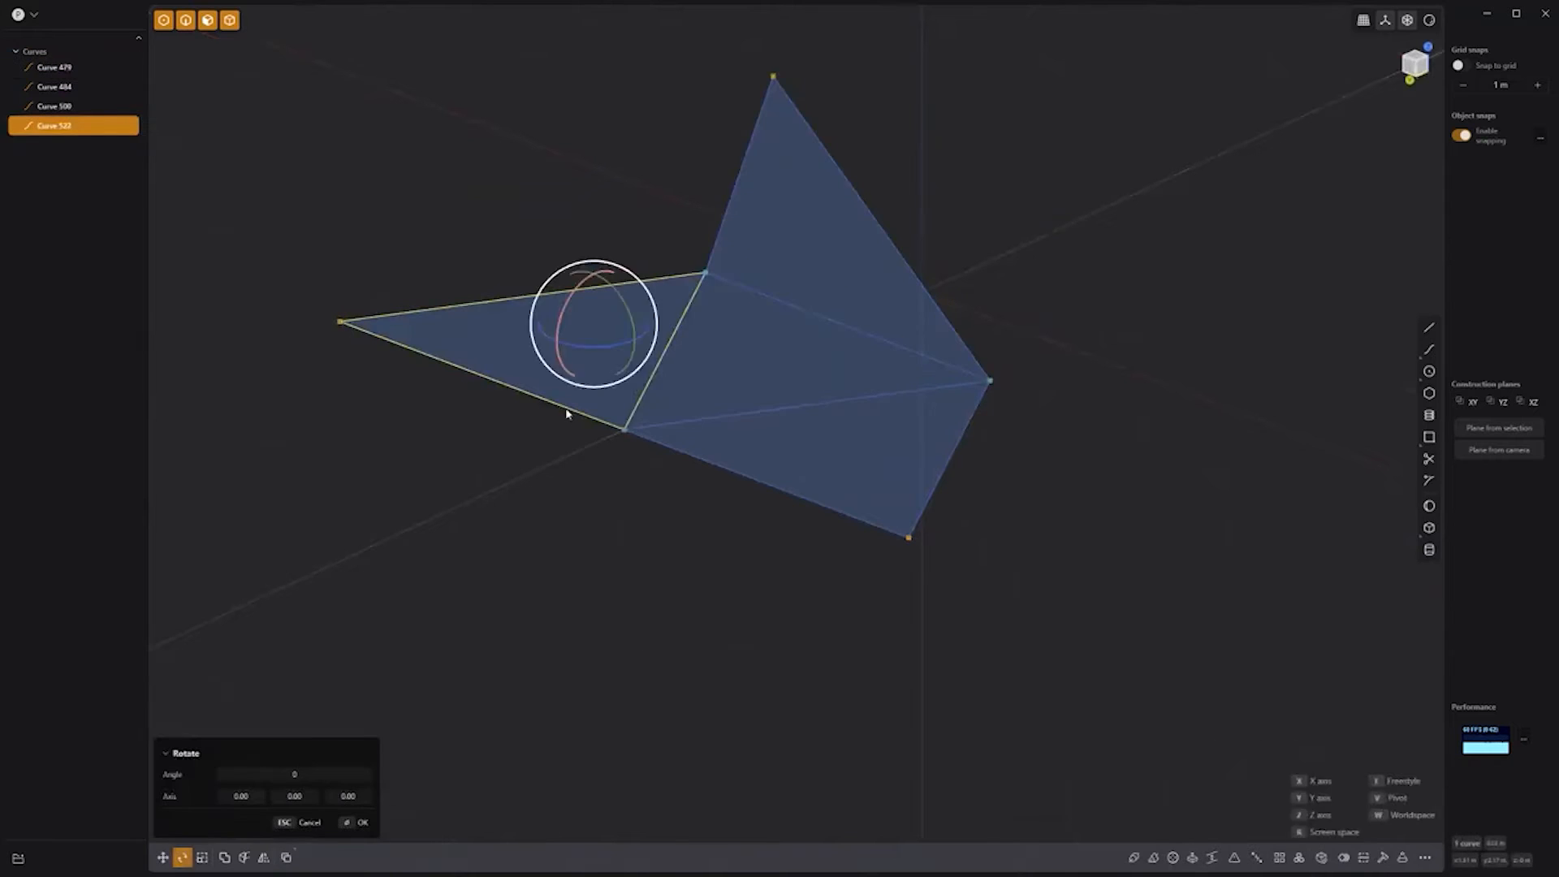
left_click_drag(679, 318, 731, 304)
left_click(335, 773)
type("109.5")
key("Return")
key("Return")
left_click(847, 517)
key("r")
key("v")
left_click(820, 395)
left_click(296, 774)
key("Return")
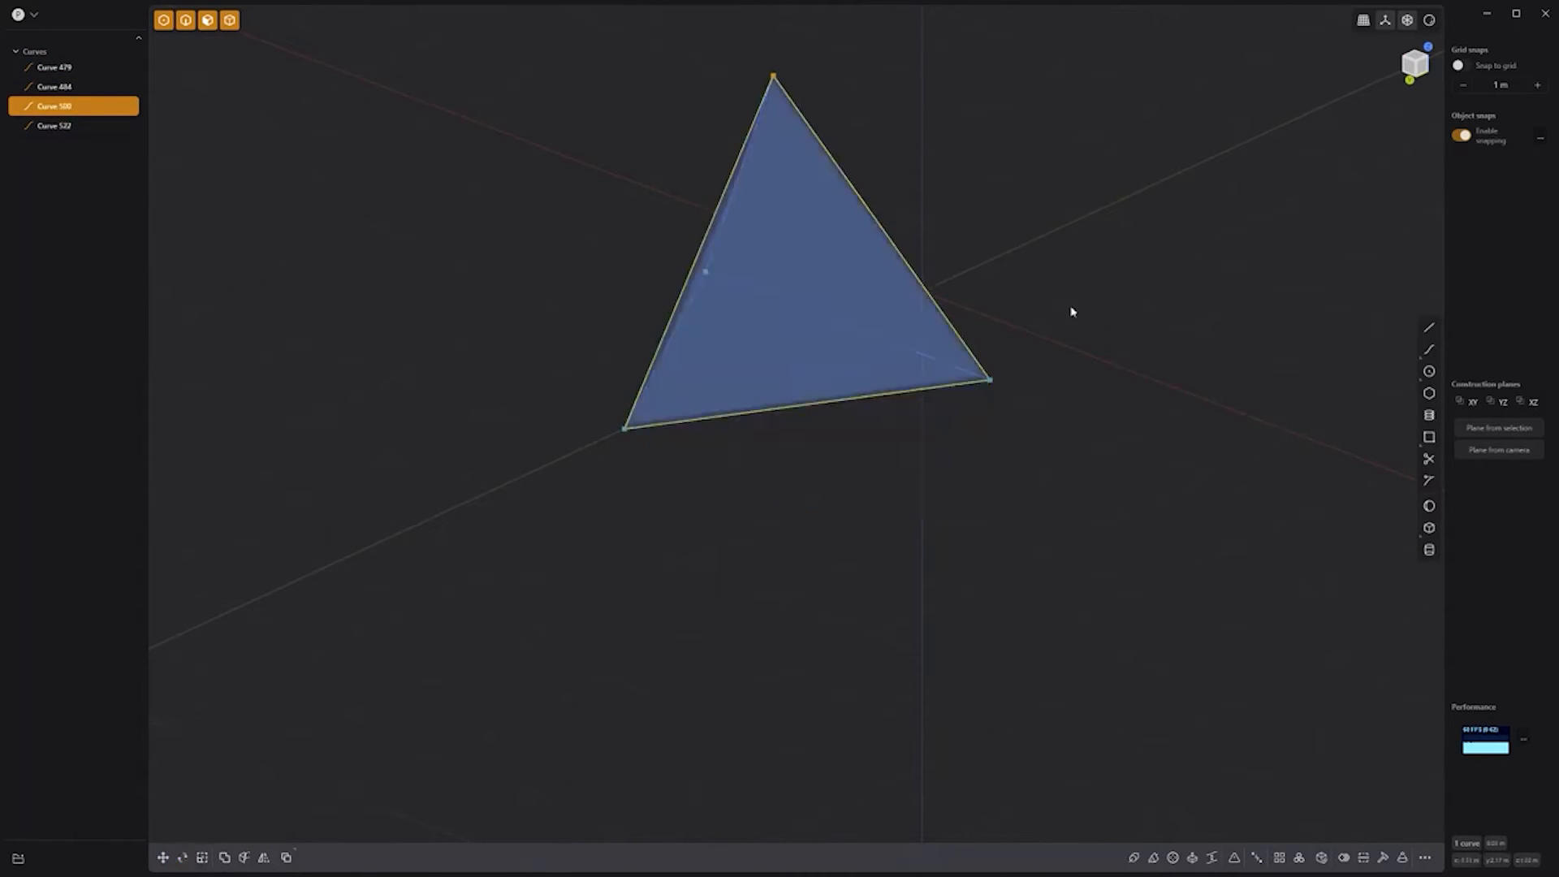
Step: Fill each of the four triangle curves with a patch sheet
left_click_drag(1157, 621, 566, 43)
key("e")
left_click(1340, 857)
right_click(1291, 722)
left_click(1362, 857)
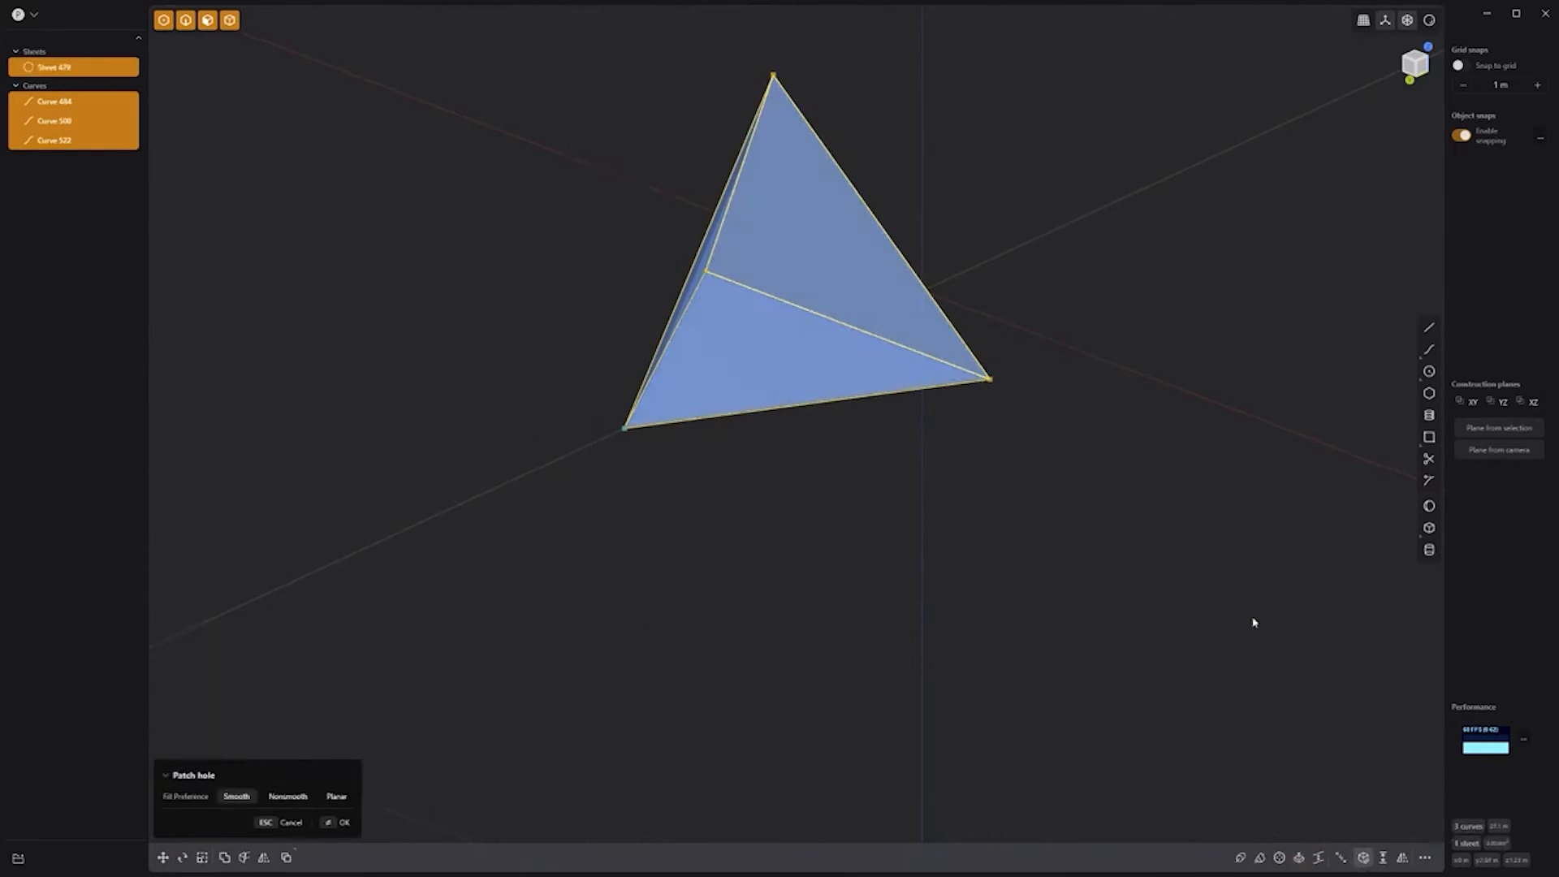
right_click(1309, 734)
left_click(1362, 861)
right_click(1326, 813)
left_click(1363, 858)
right_click(1295, 735)
Step: Join the four sheets into one tetrahedron solid
left_click_drag(1173, 634, 561, 81)
key("j")
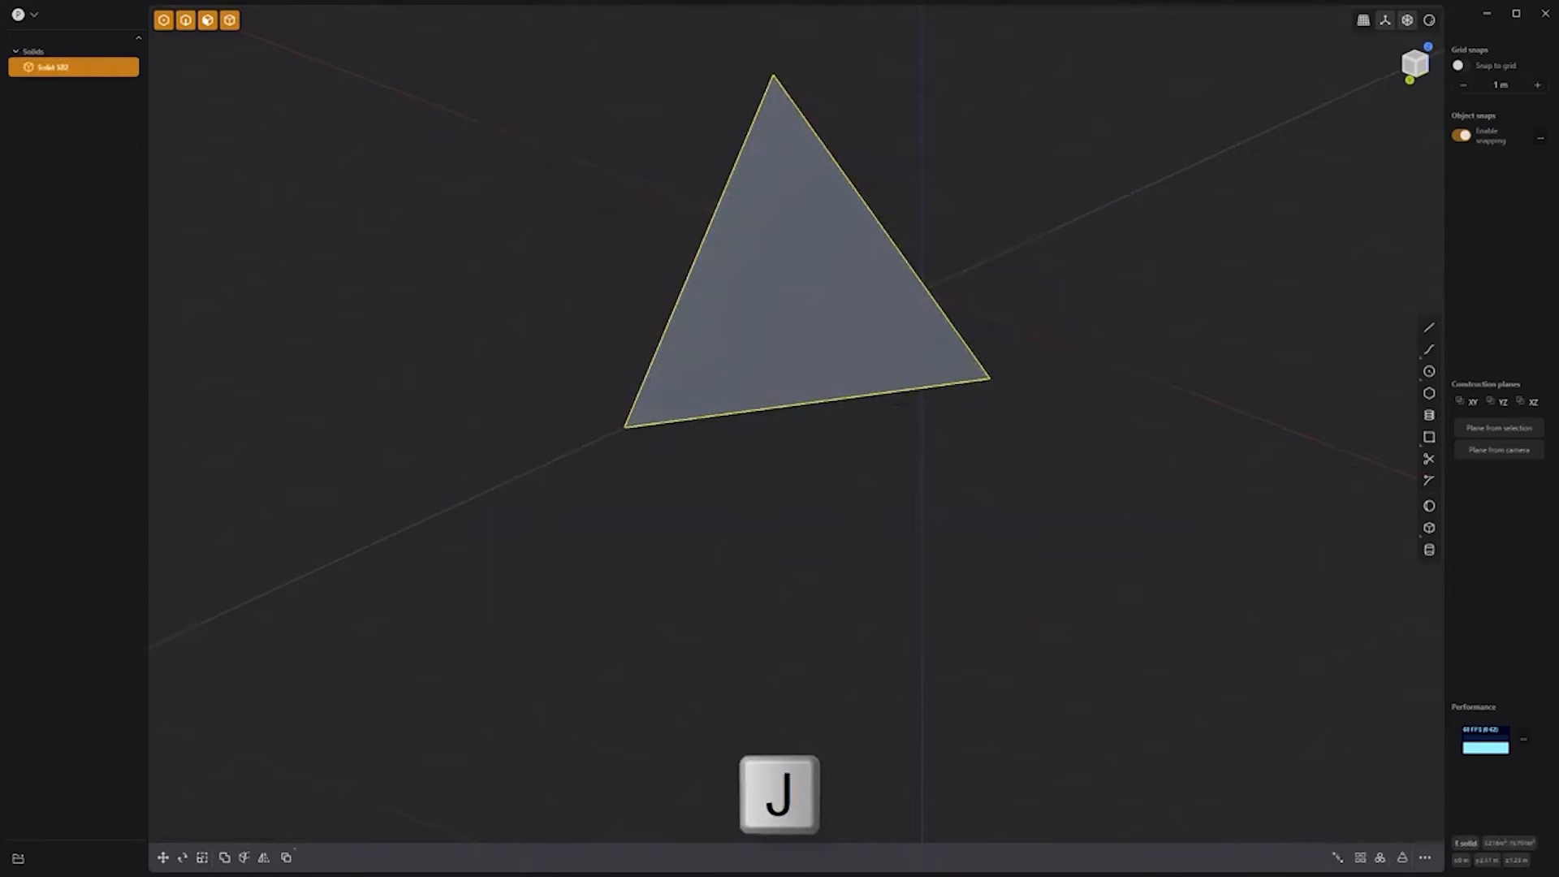
middle_click_drag(759, 478, 815, 518)
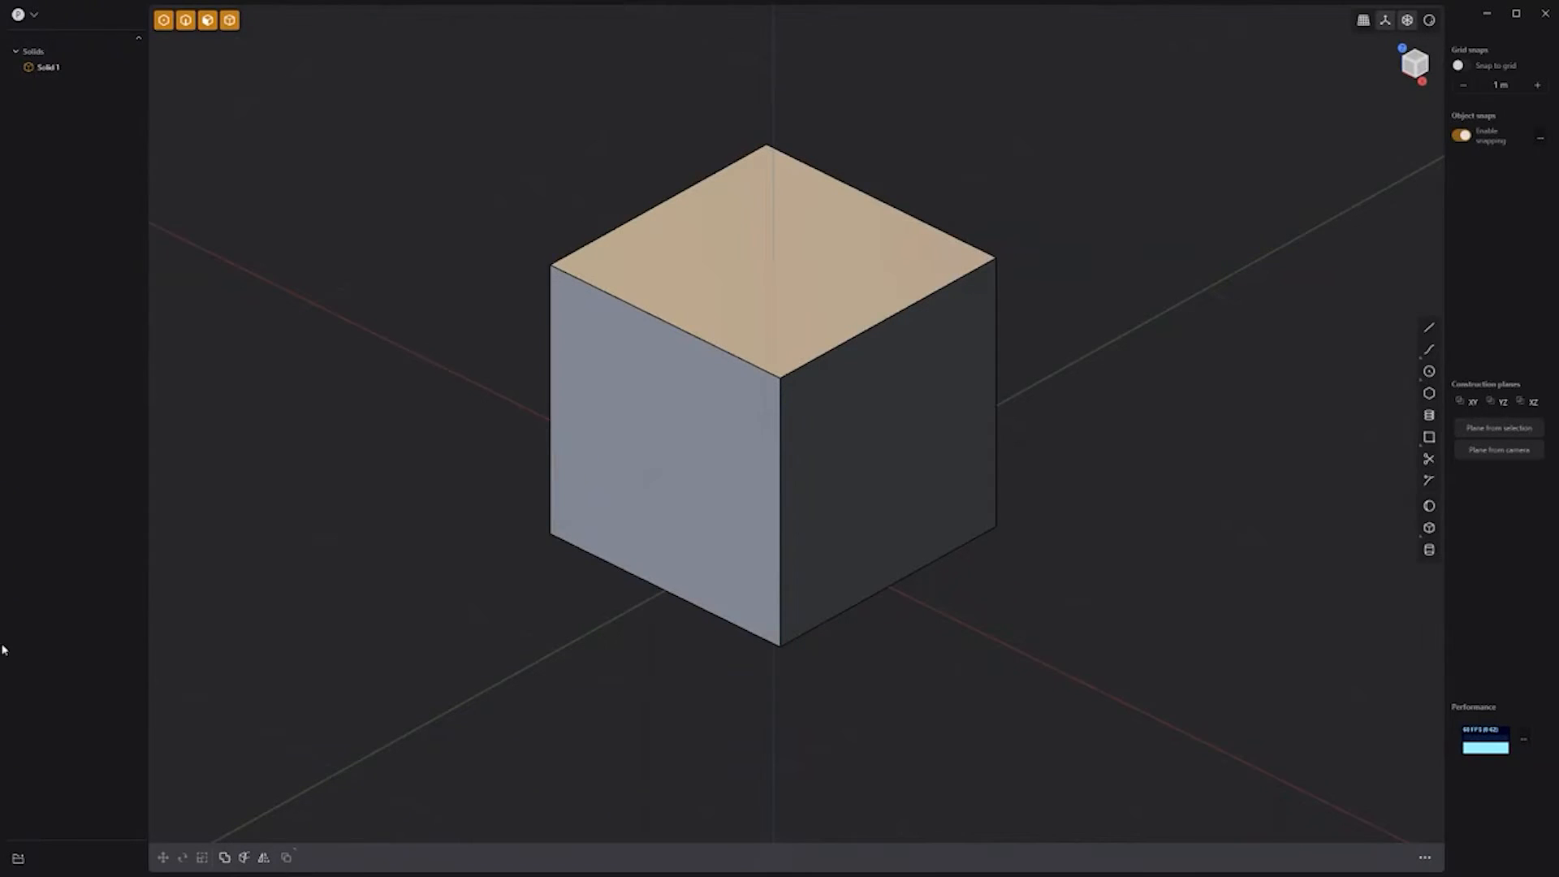
Step: Reposition the cube and view it from the Right, centred on its square face
key("g")
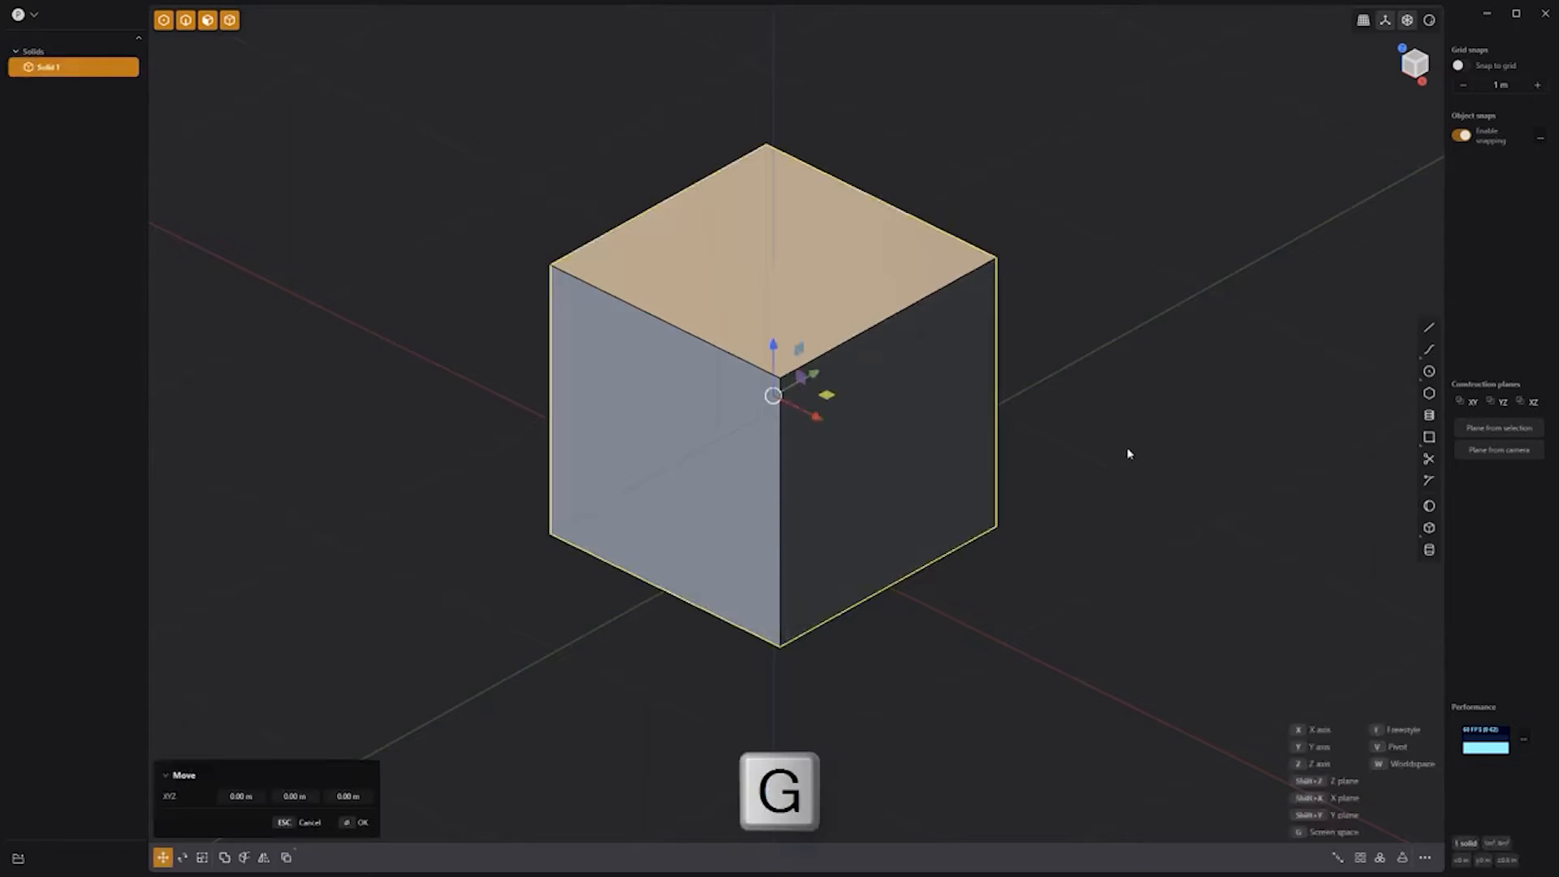
key("f")
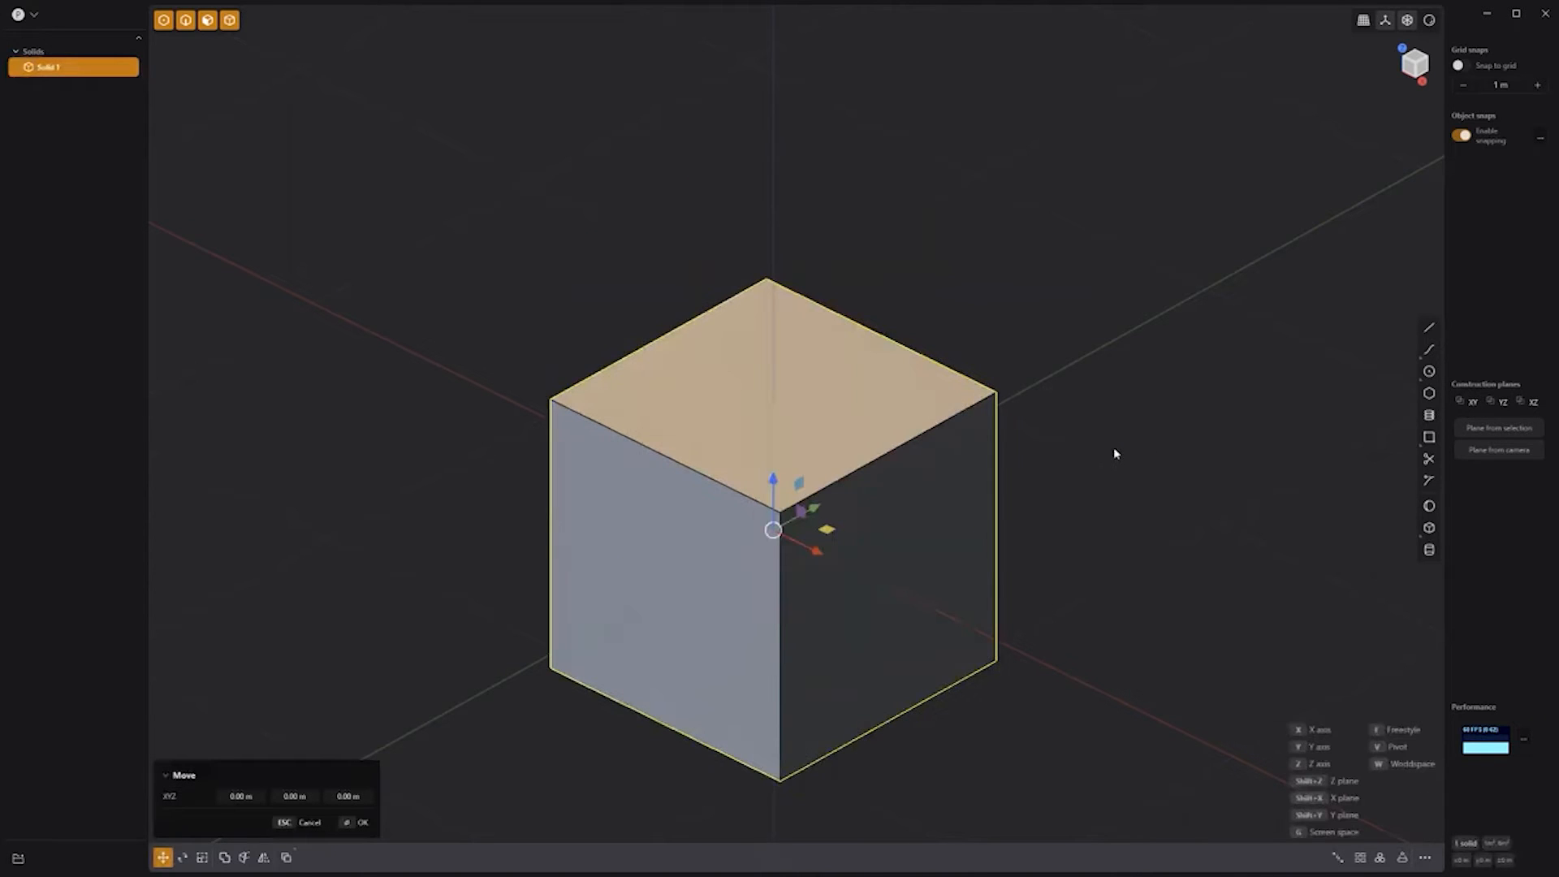
key("Escape")
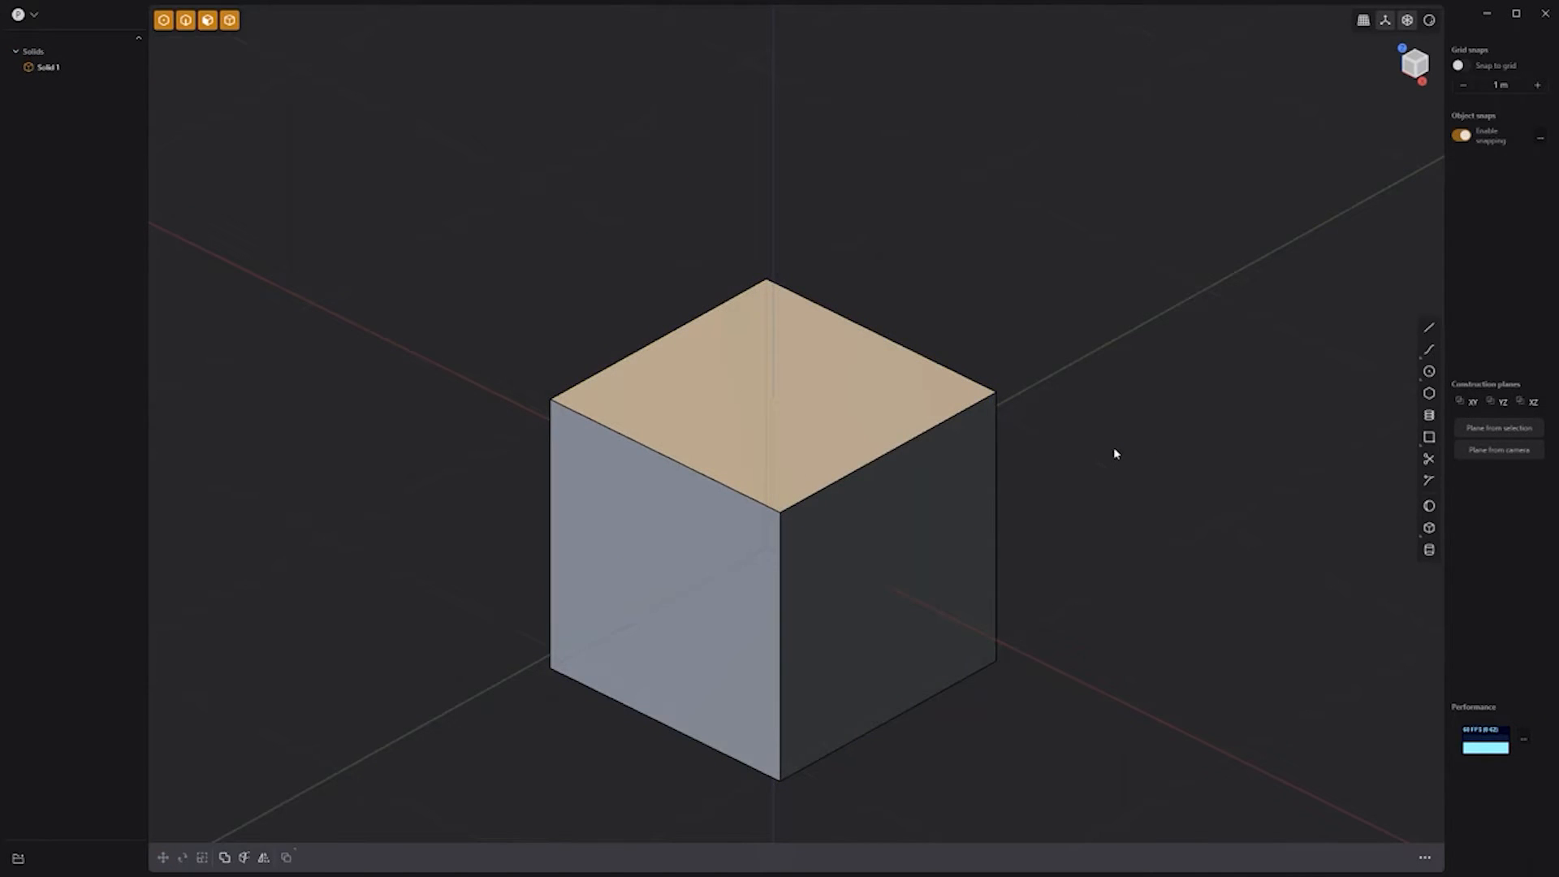
key("KP_3")
scroll(1082, 469, "up", 3)
middle_click_drag(1050, 498, 1161, 313, "shift")
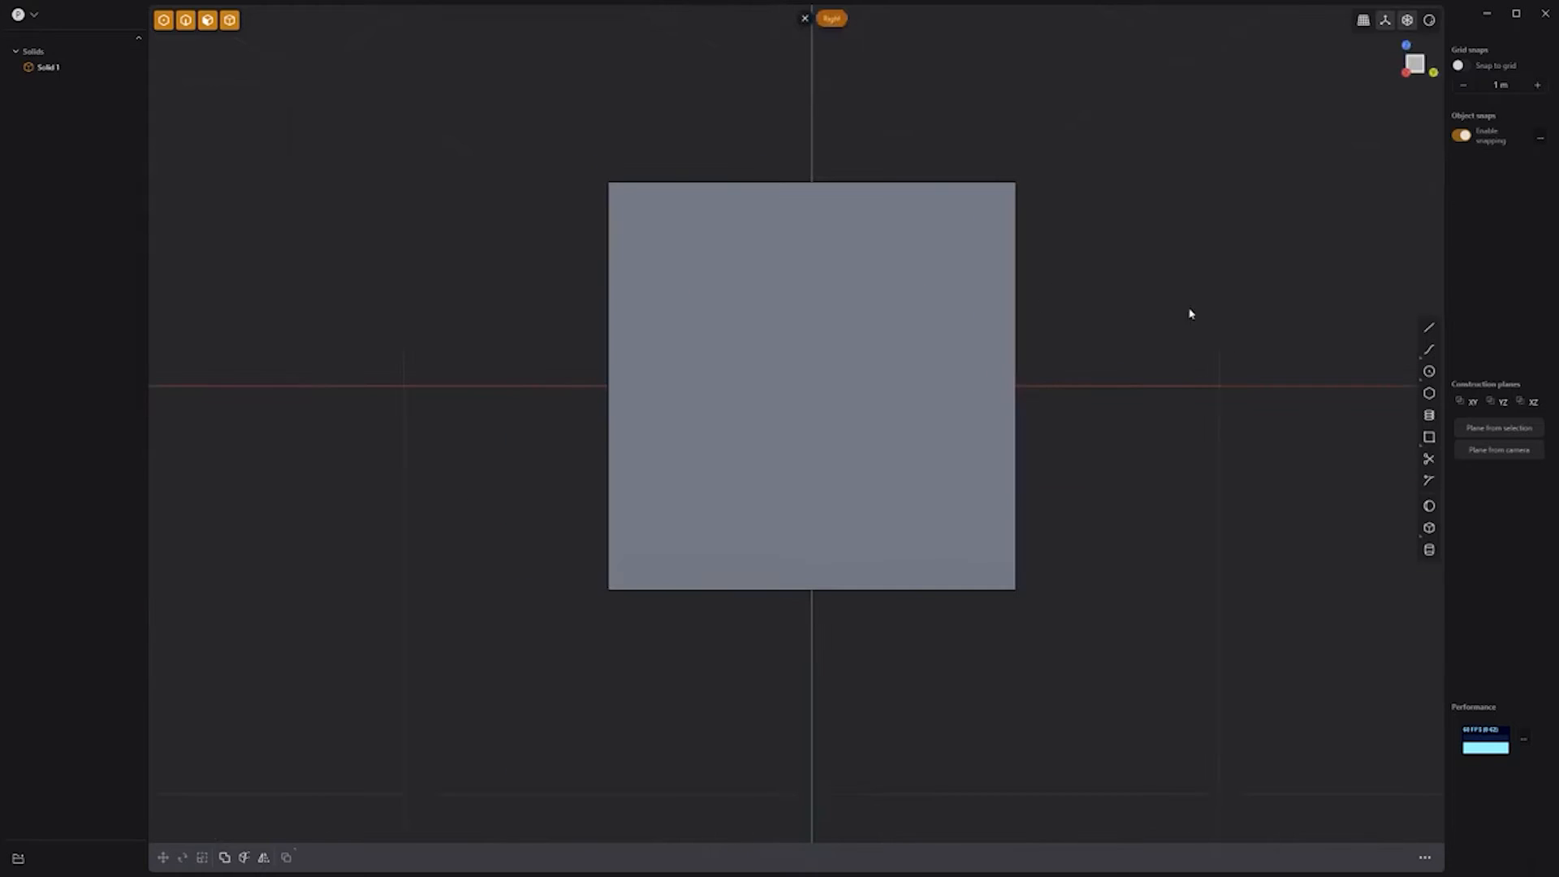
Step: Draw an angled line to the top edge and mirror it both ways into four curves
left_click(1430, 328)
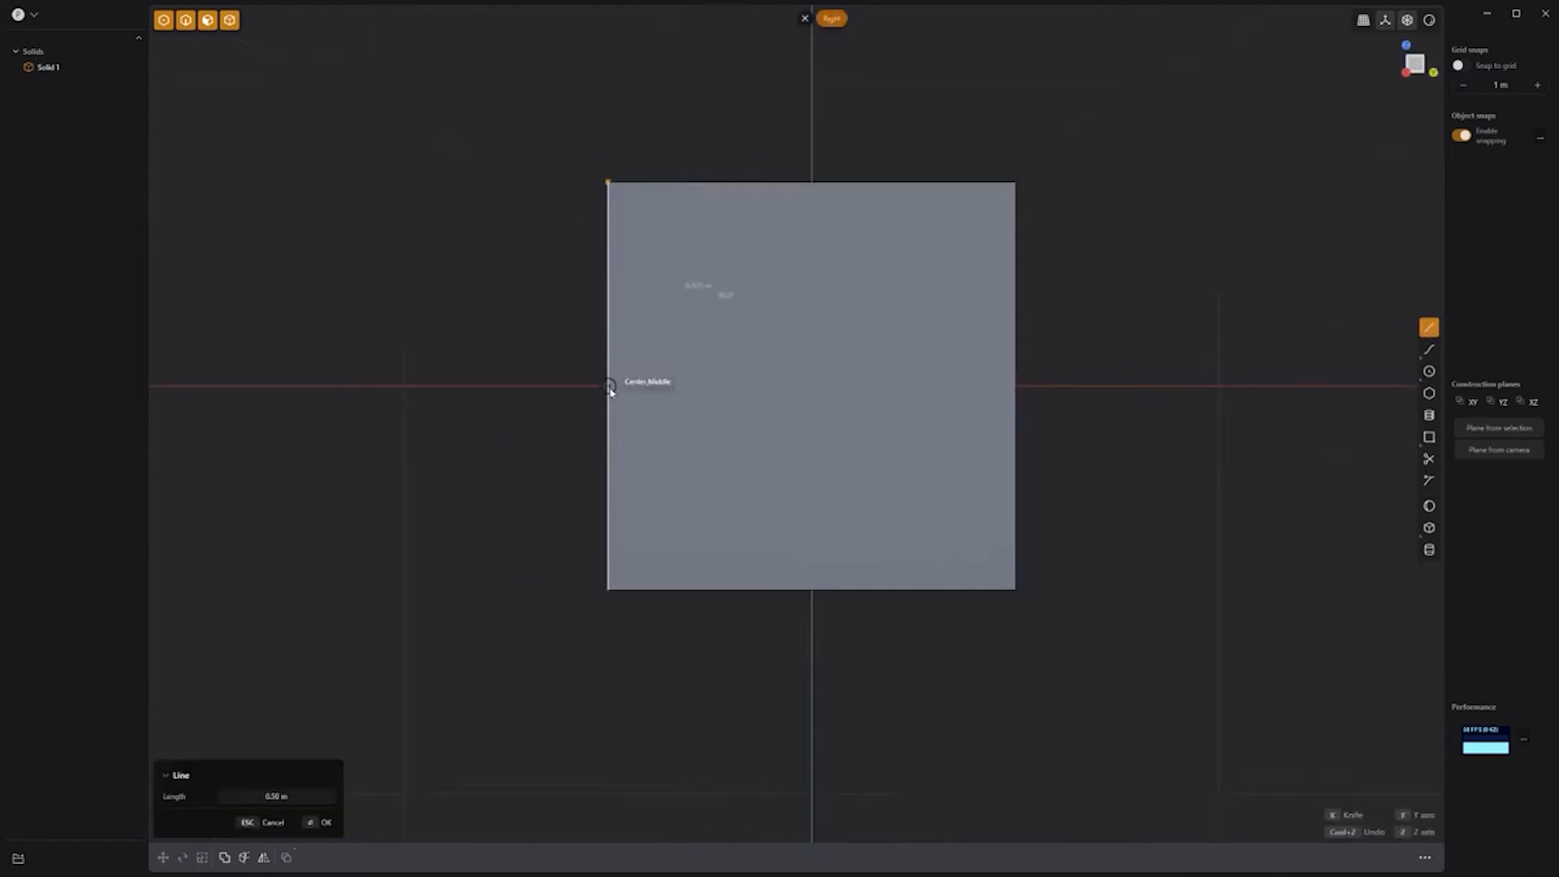
left_click(686, 182)
key("alt+x")
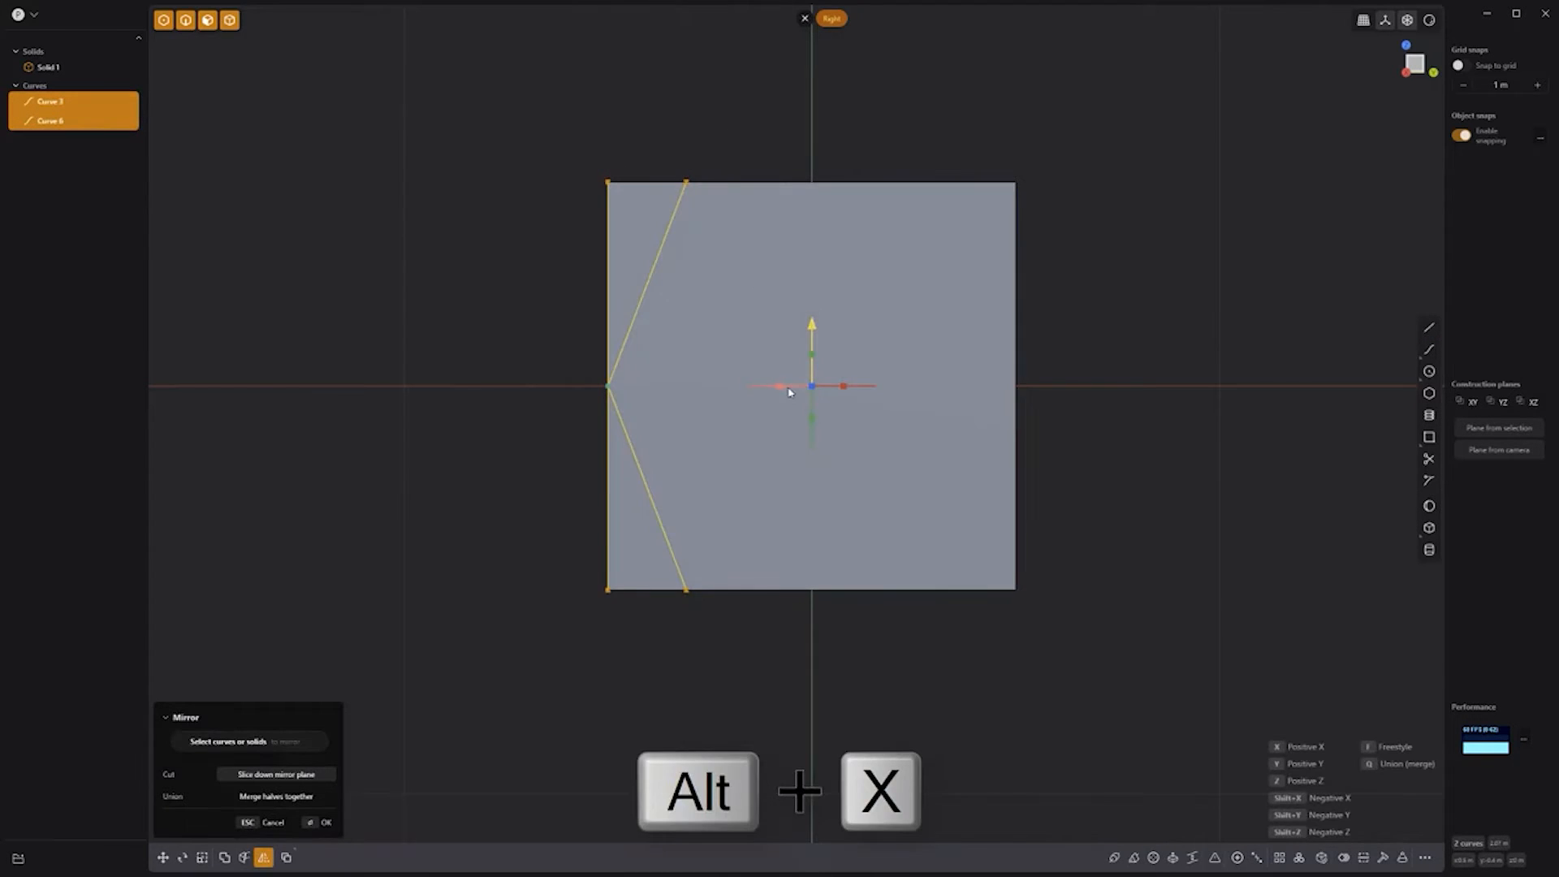
left_click(783, 388)
key("Return")
middle_click_drag(526, 264, 759, 274)
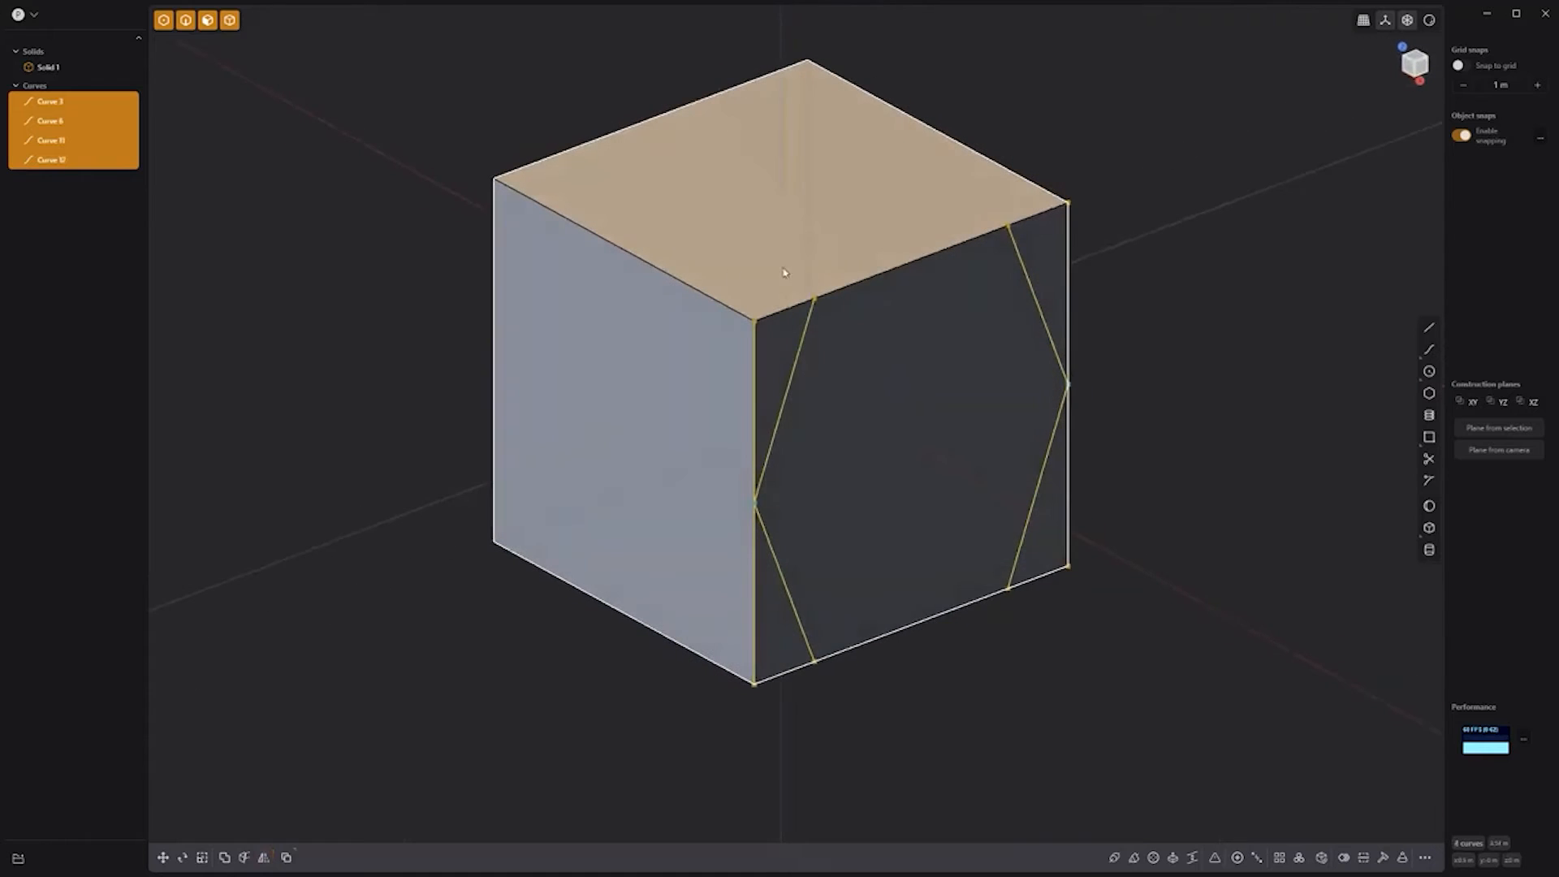
Step: Cut the cube with the four curves and delete the corner pieces
left_click(885, 271)
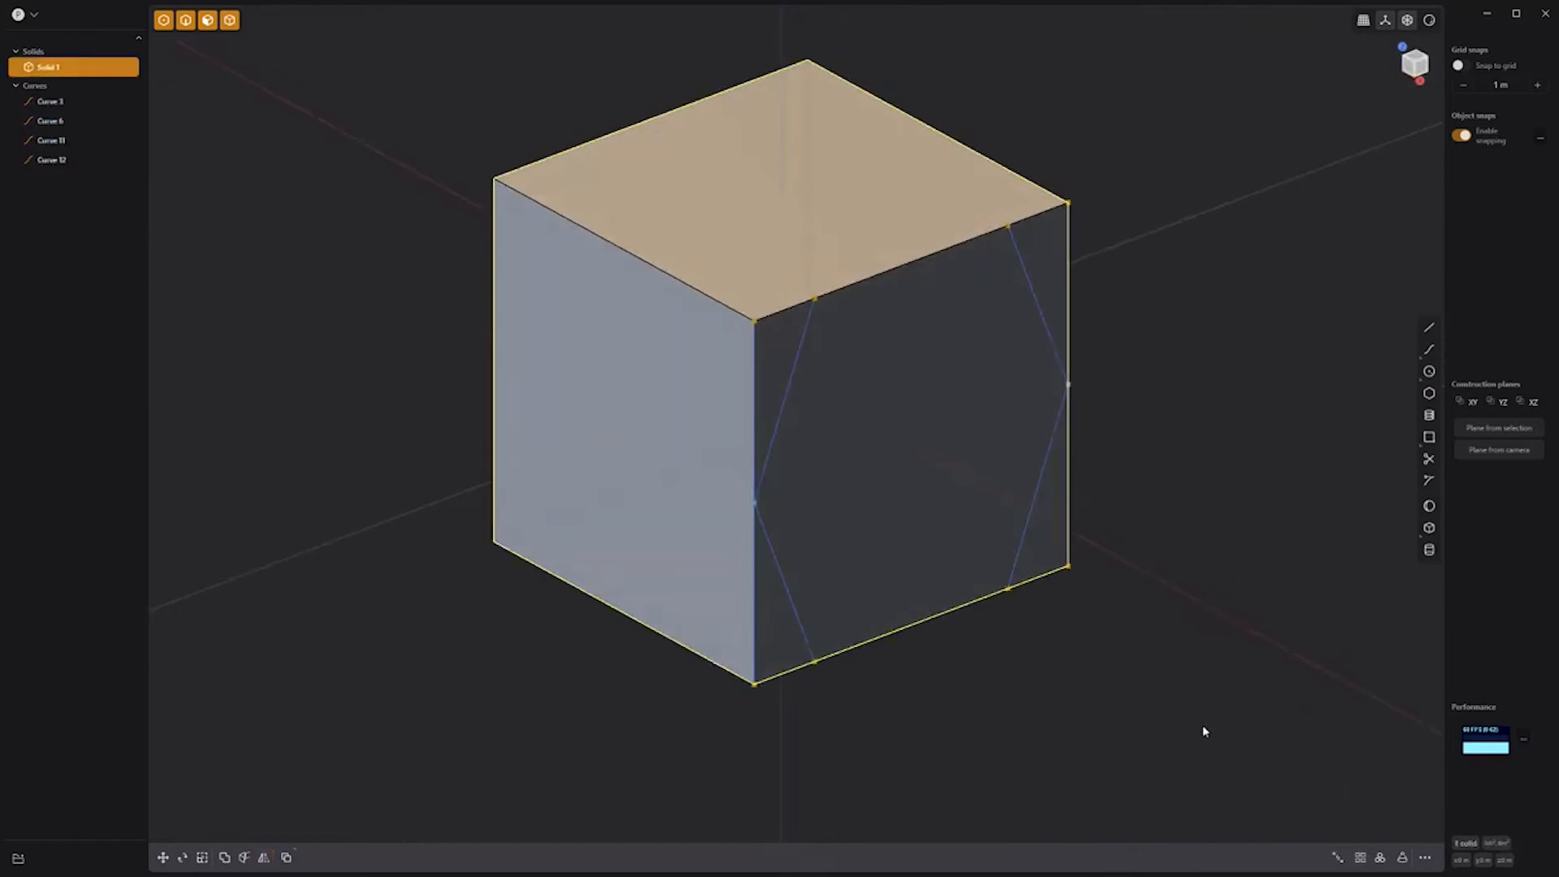
left_click_drag(1203, 726, 749, 353)
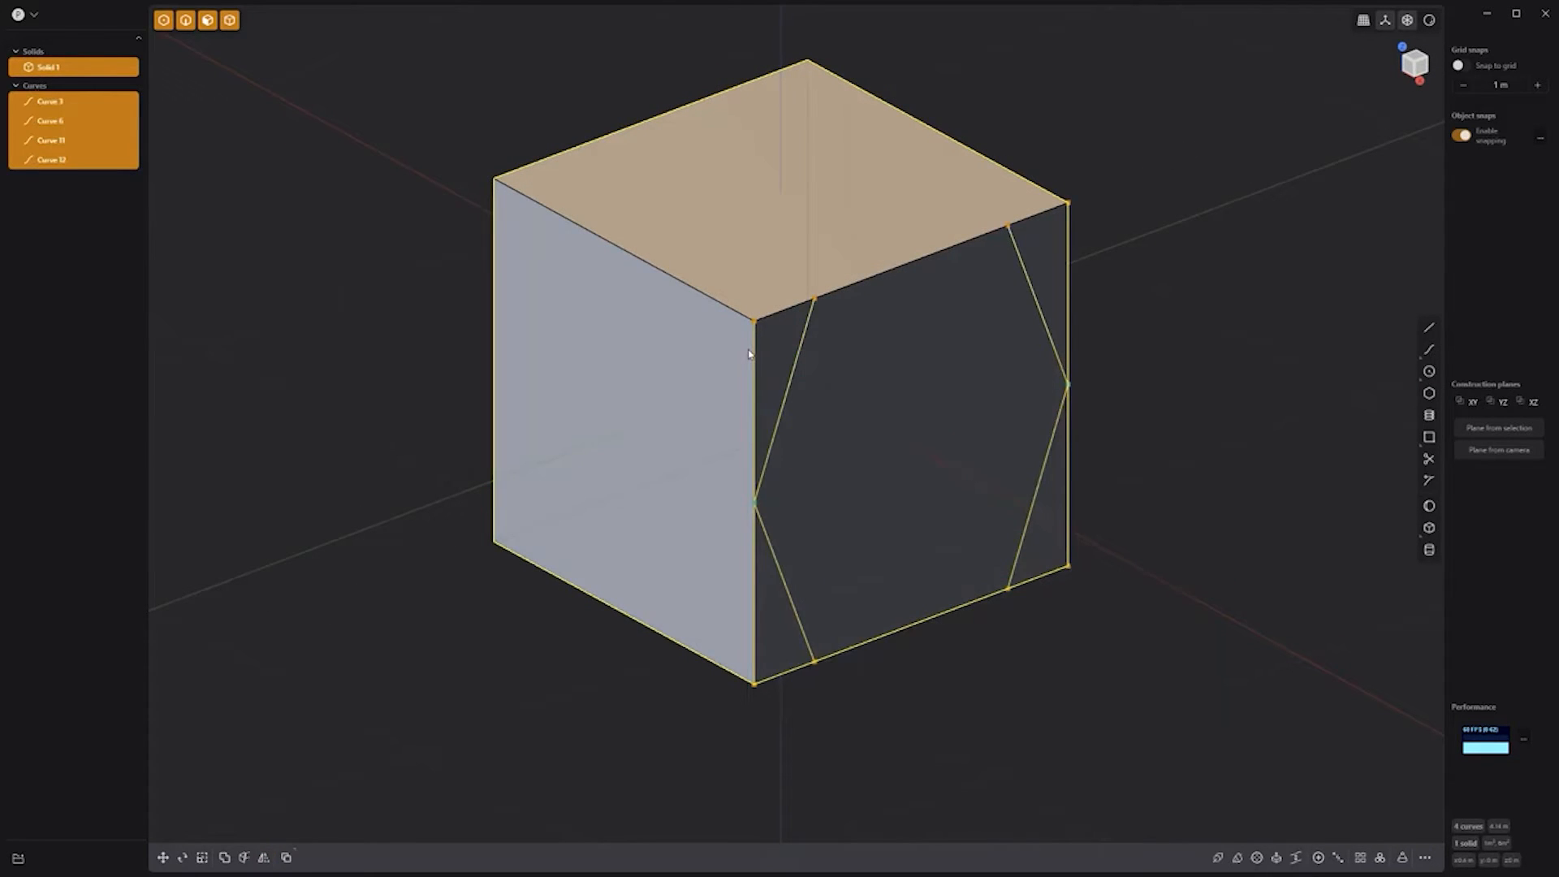
key("c")
key("Return")
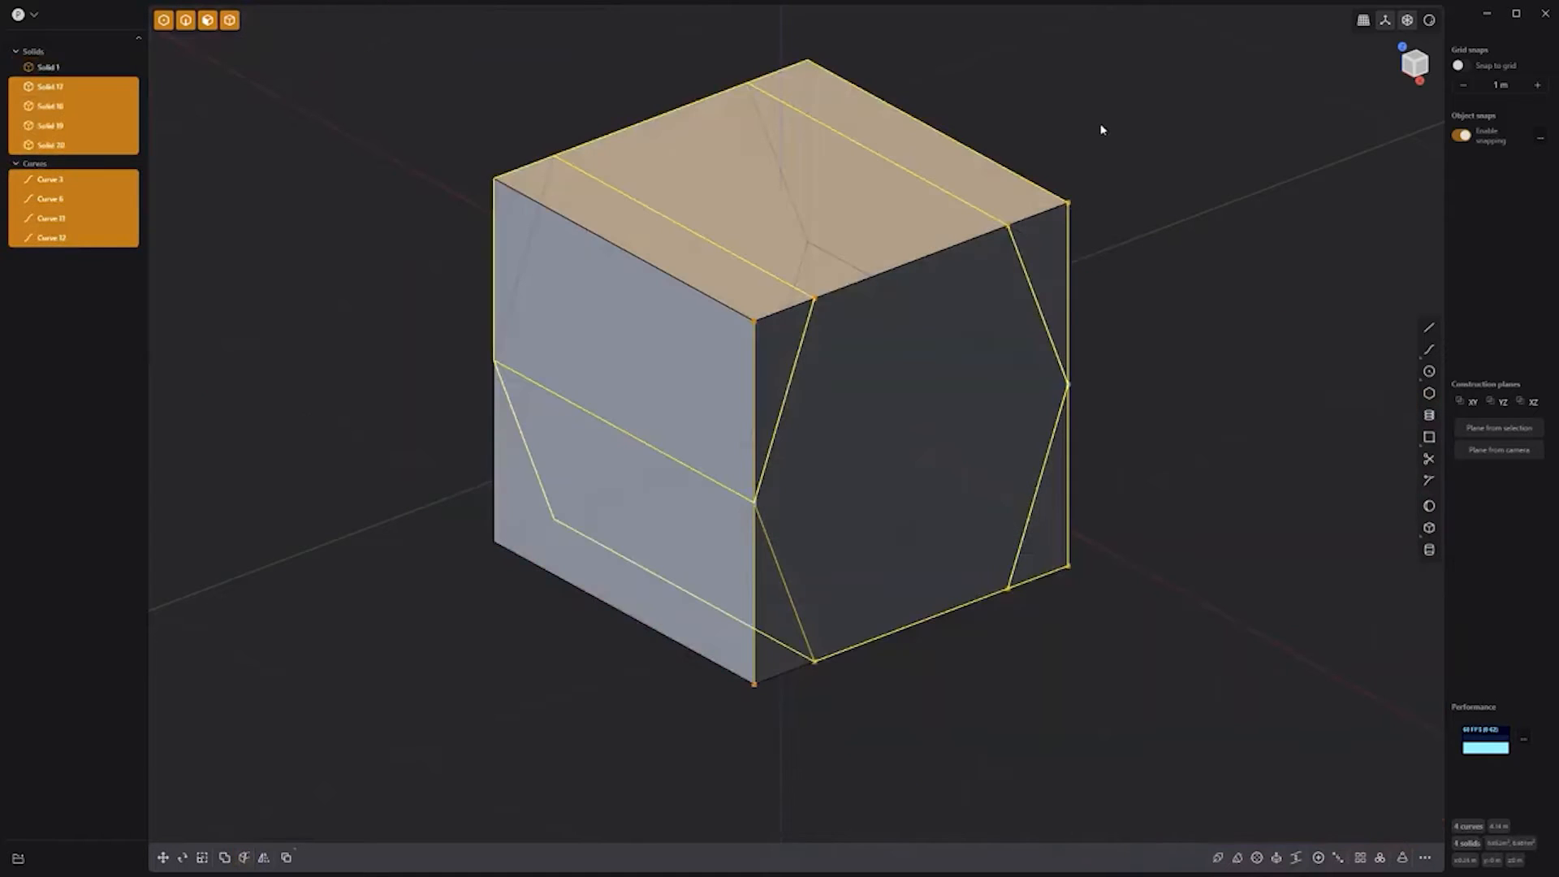
left_click(788, 637, "shift")
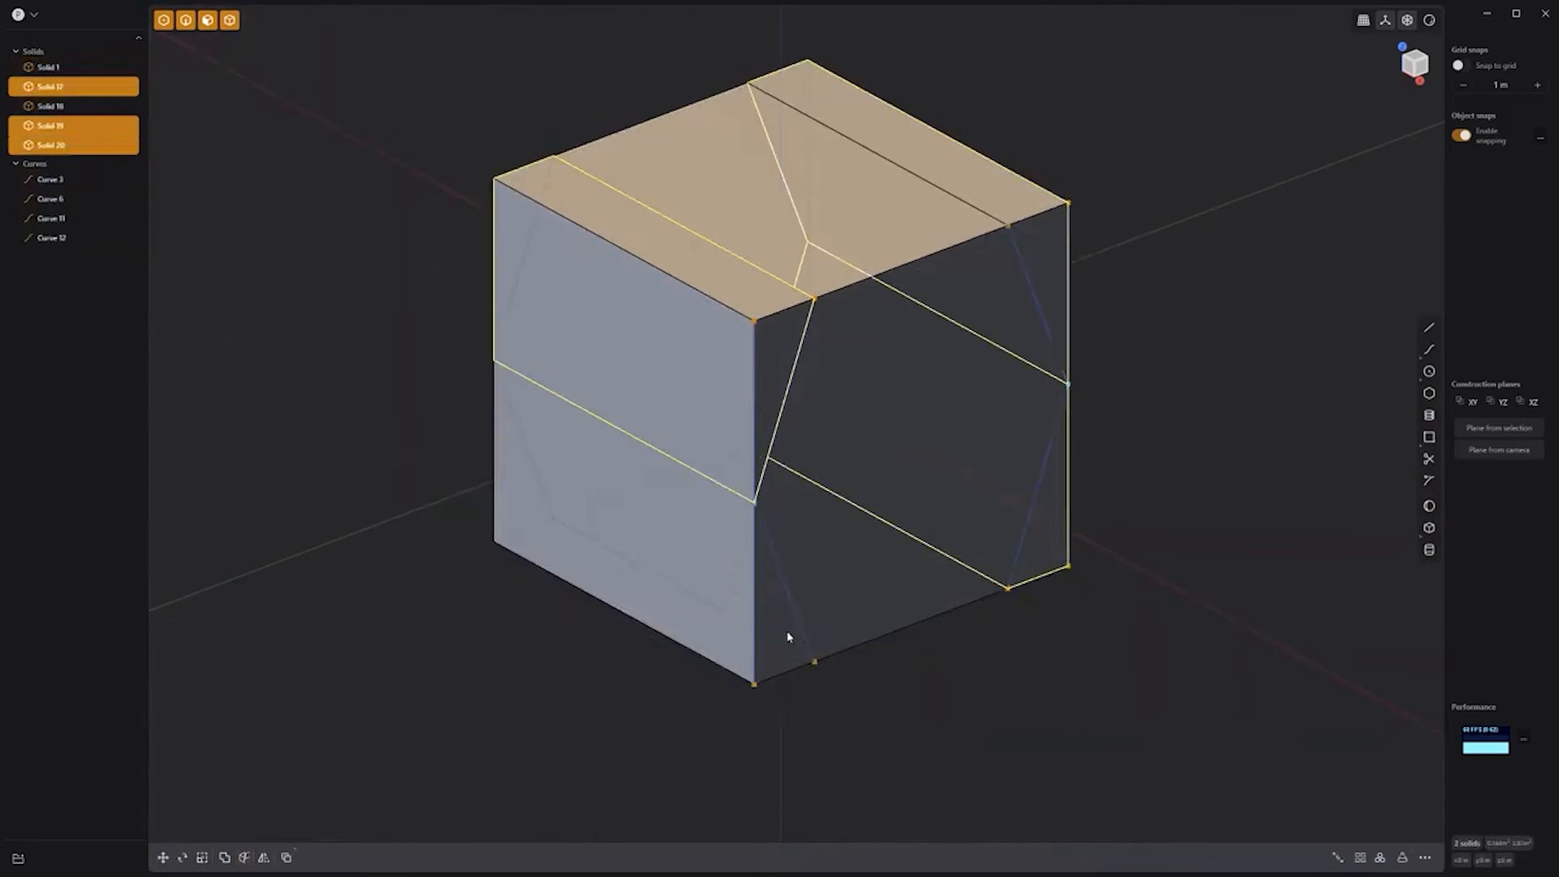
key("Delete")
left_click_drag(1148, 714, 698, 179)
left_click(917, 215, "ctrl")
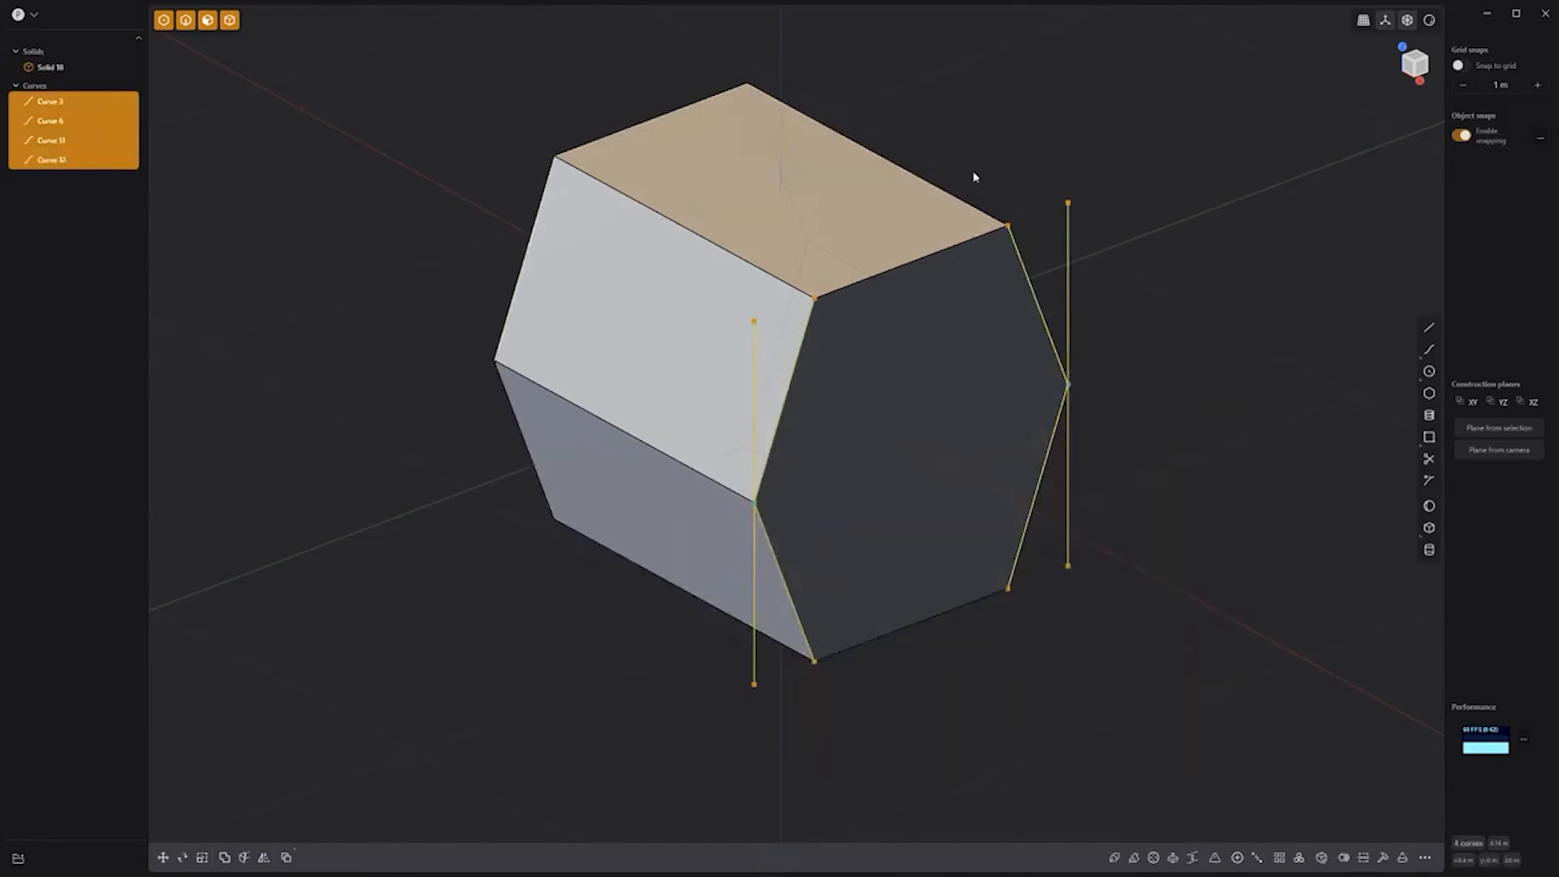
Step: Rotate the four guide curves 90° about a pivot on the prism edge
key("r")
key("v")
left_click(779, 372)
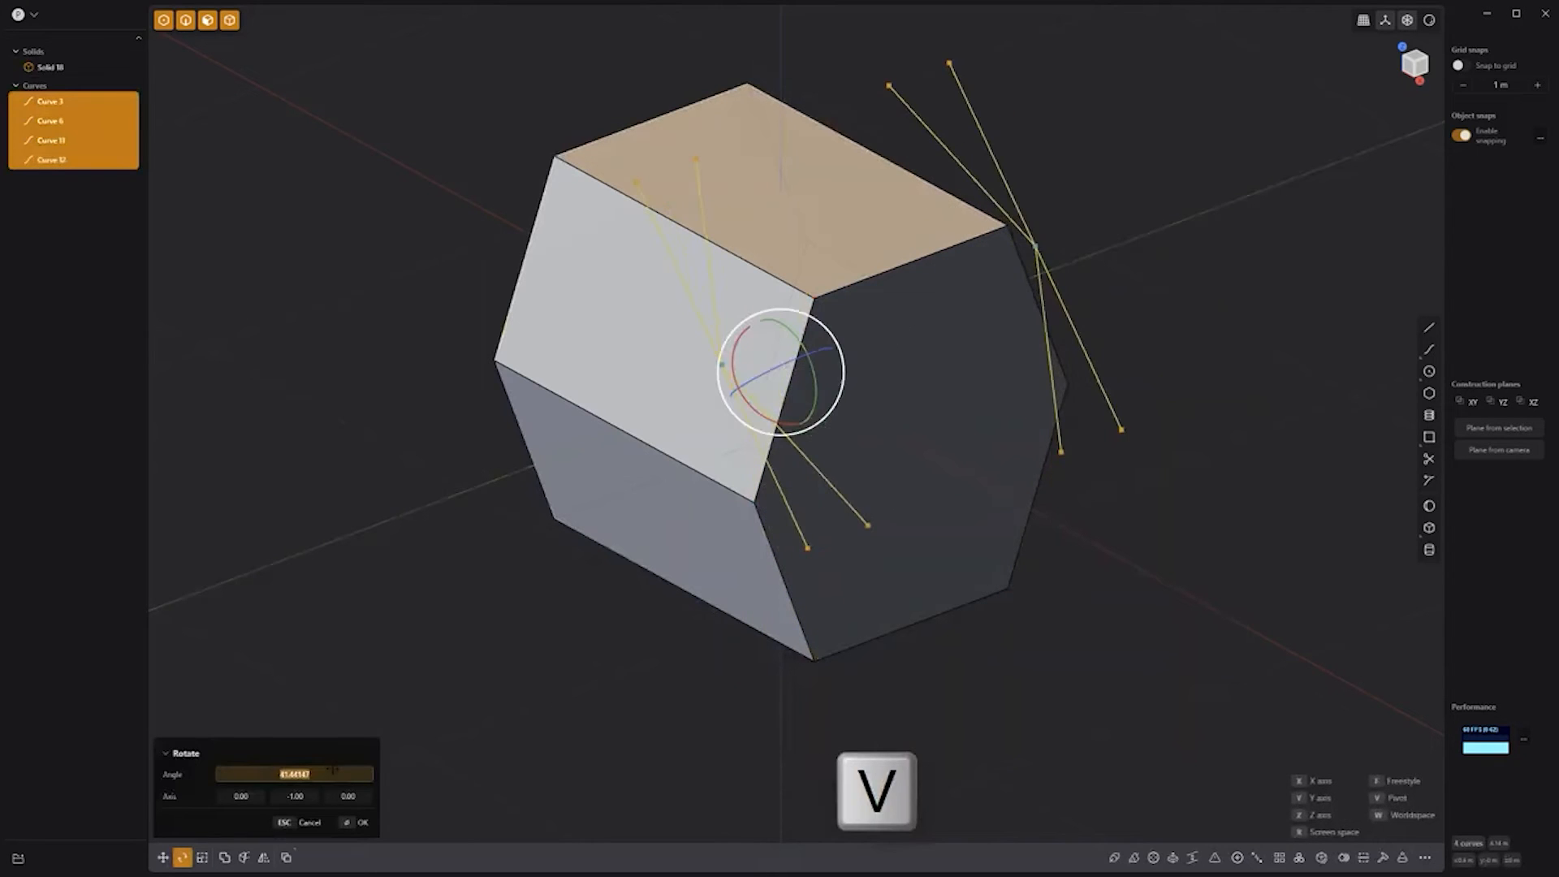
left_click(453, 550)
key("r")
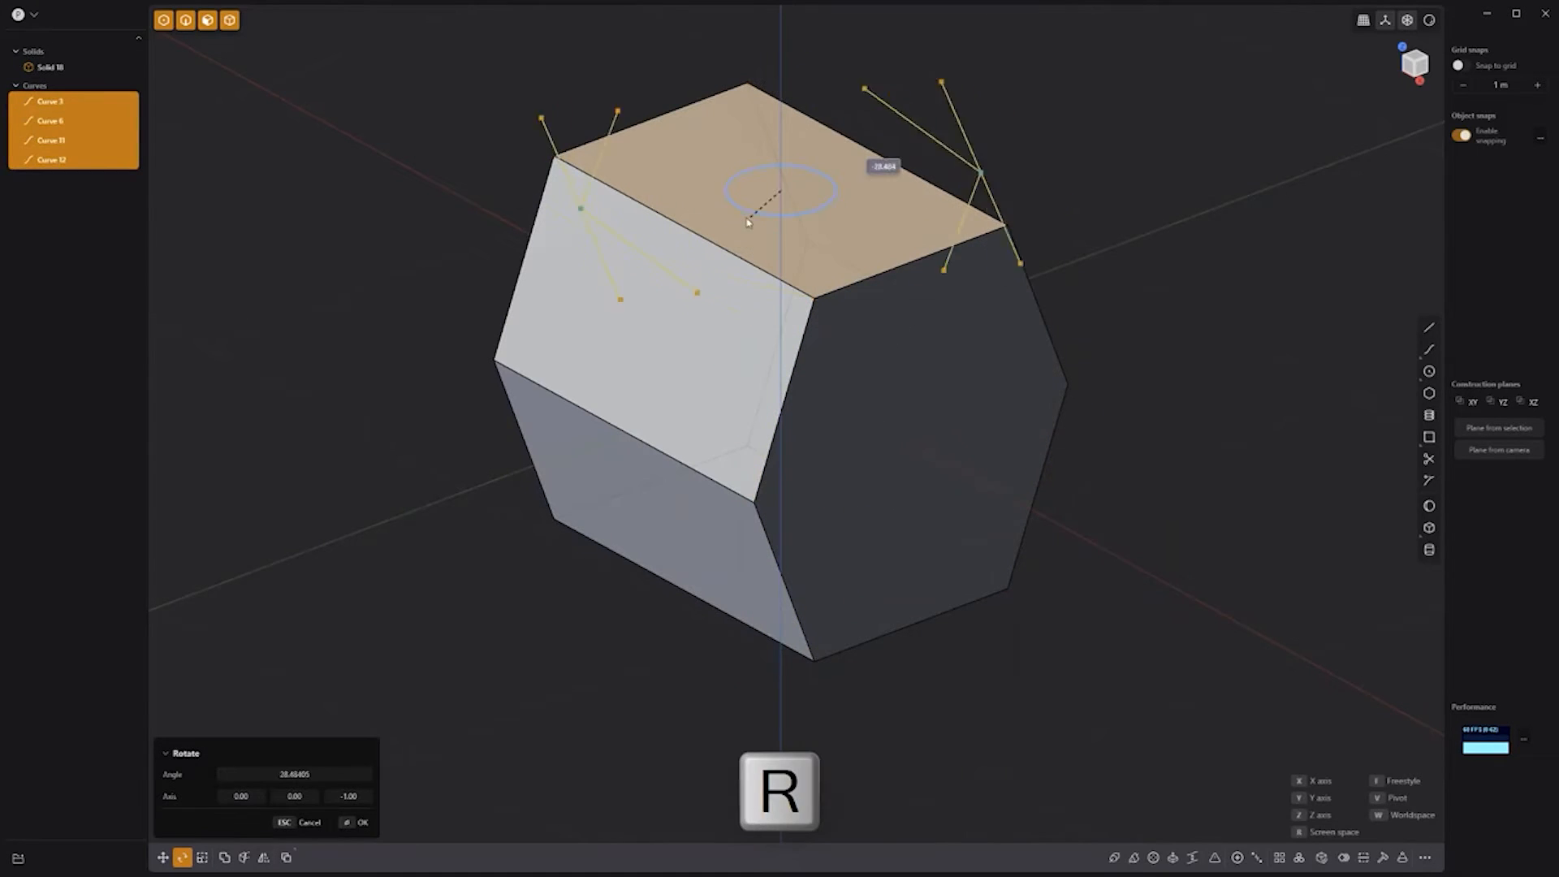
left_click(341, 773)
type("90")
key("Return")
key("Escape")
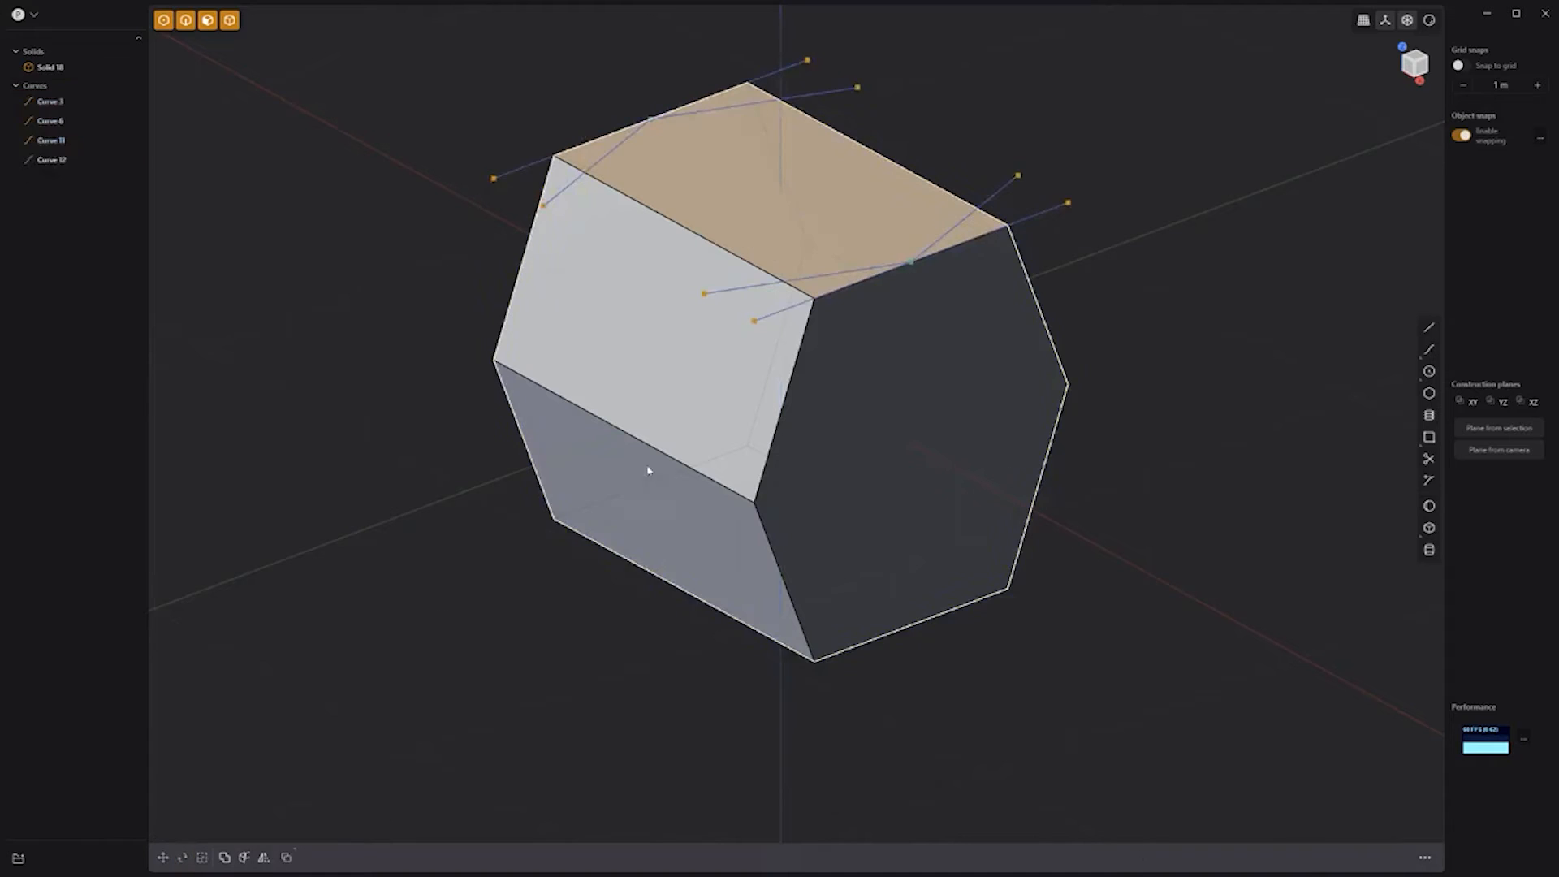
Step: Cut the prism with the rotated curves and delete the cut-off pieces
left_click_drag(334, 699, 1099, 44)
key("c")
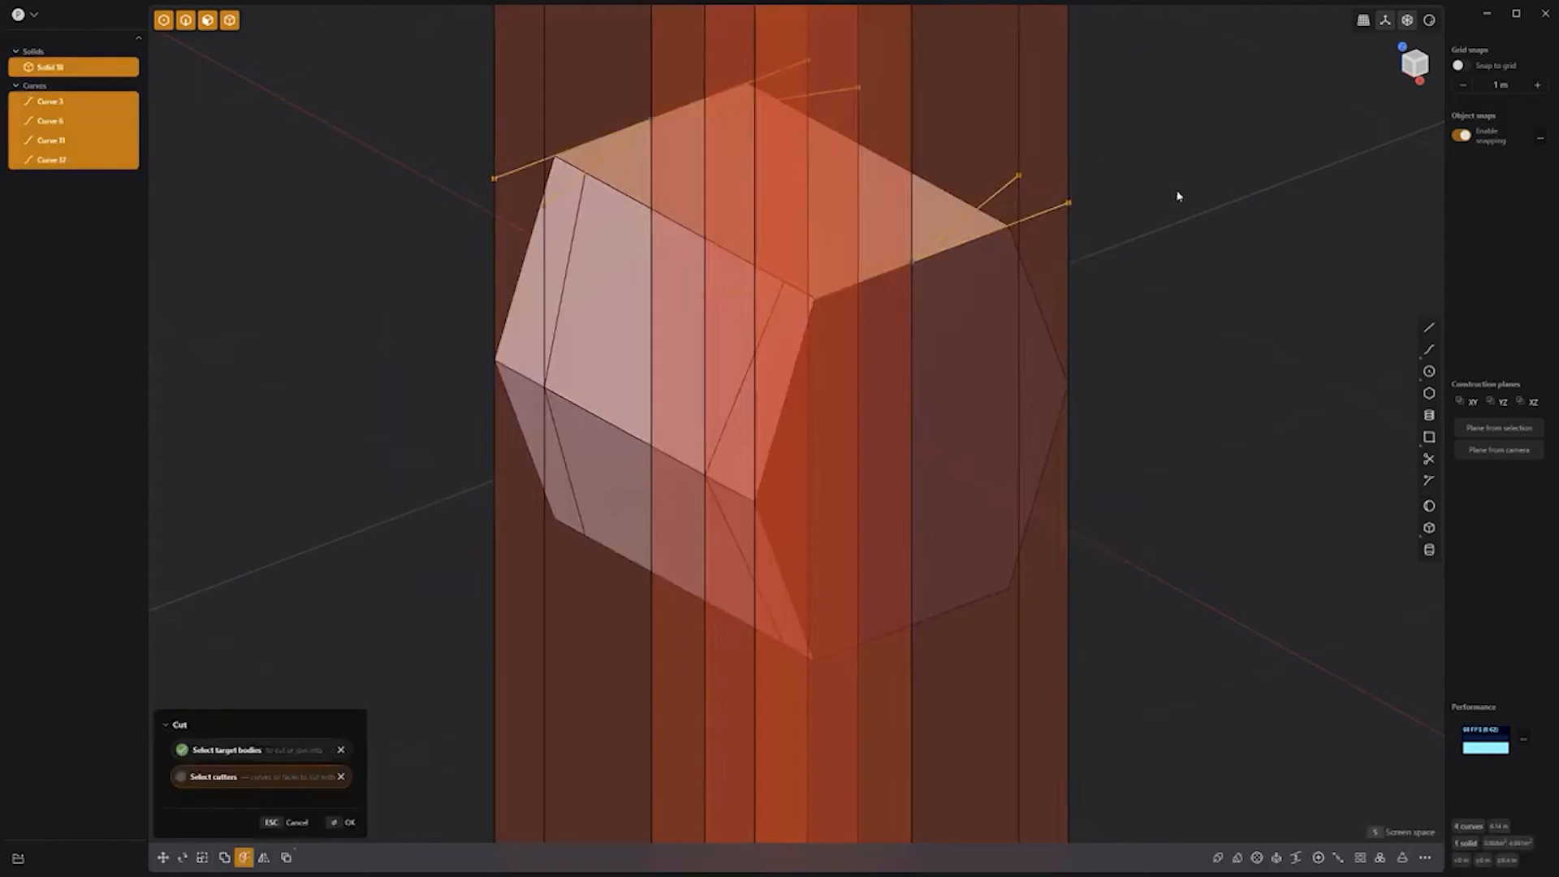
key("Return")
key("Escape")
left_click(856, 596)
left_click(544, 268, "shift")
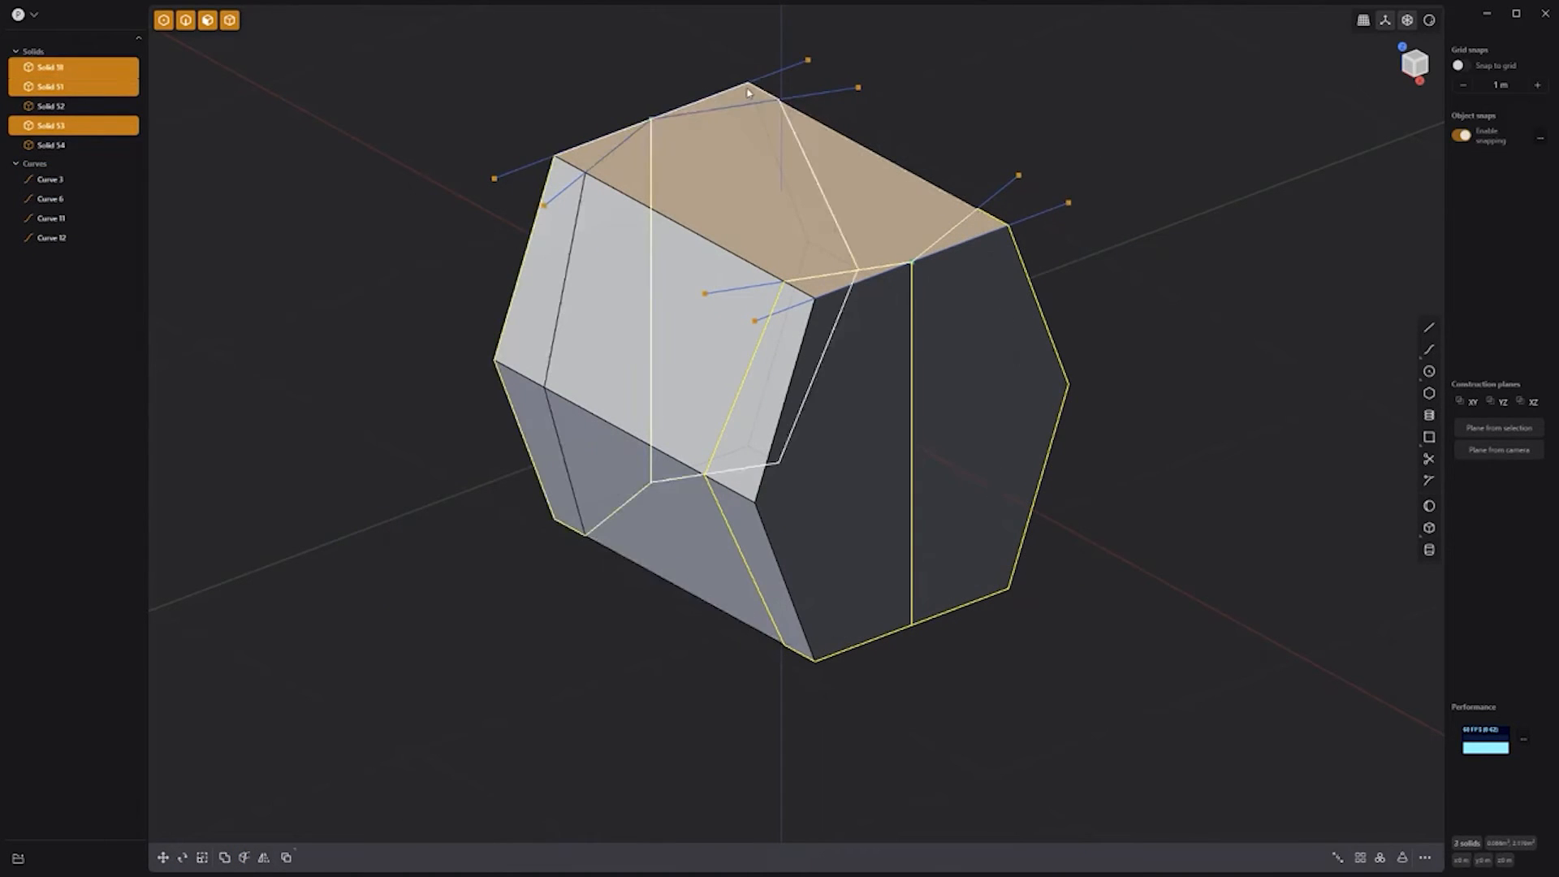
left_click(735, 99, "shift")
key("Delete")
Step: Rotate the curves alone by 90° about X, twice
left_click_drag(1128, 369, 503, 150)
left_click(820, 432, "ctrl")
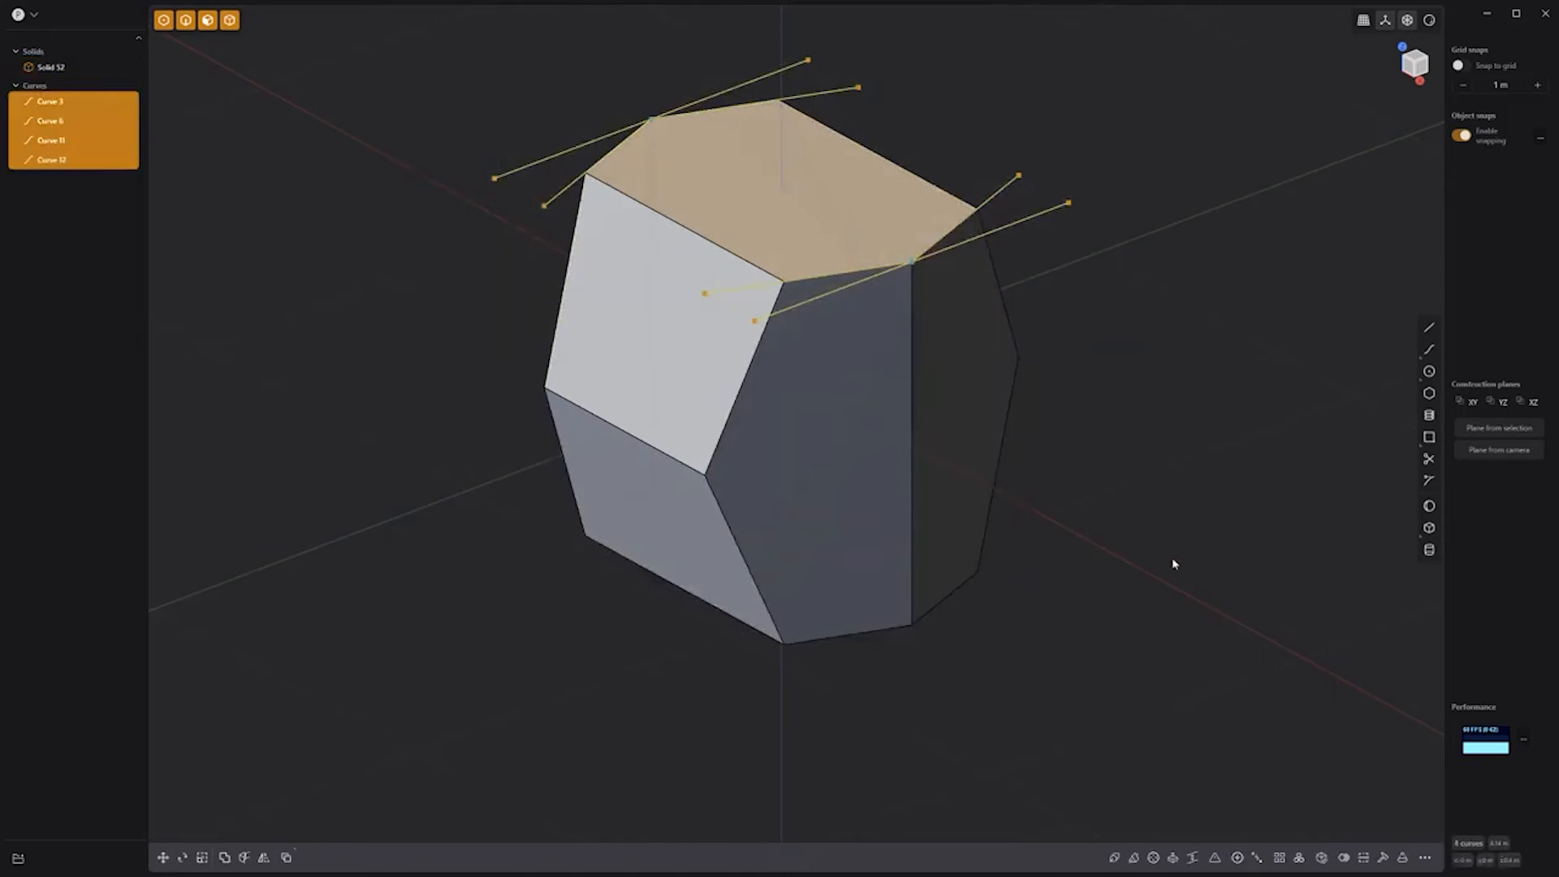
key("r")
type("x90")
key("Return")
type("e")
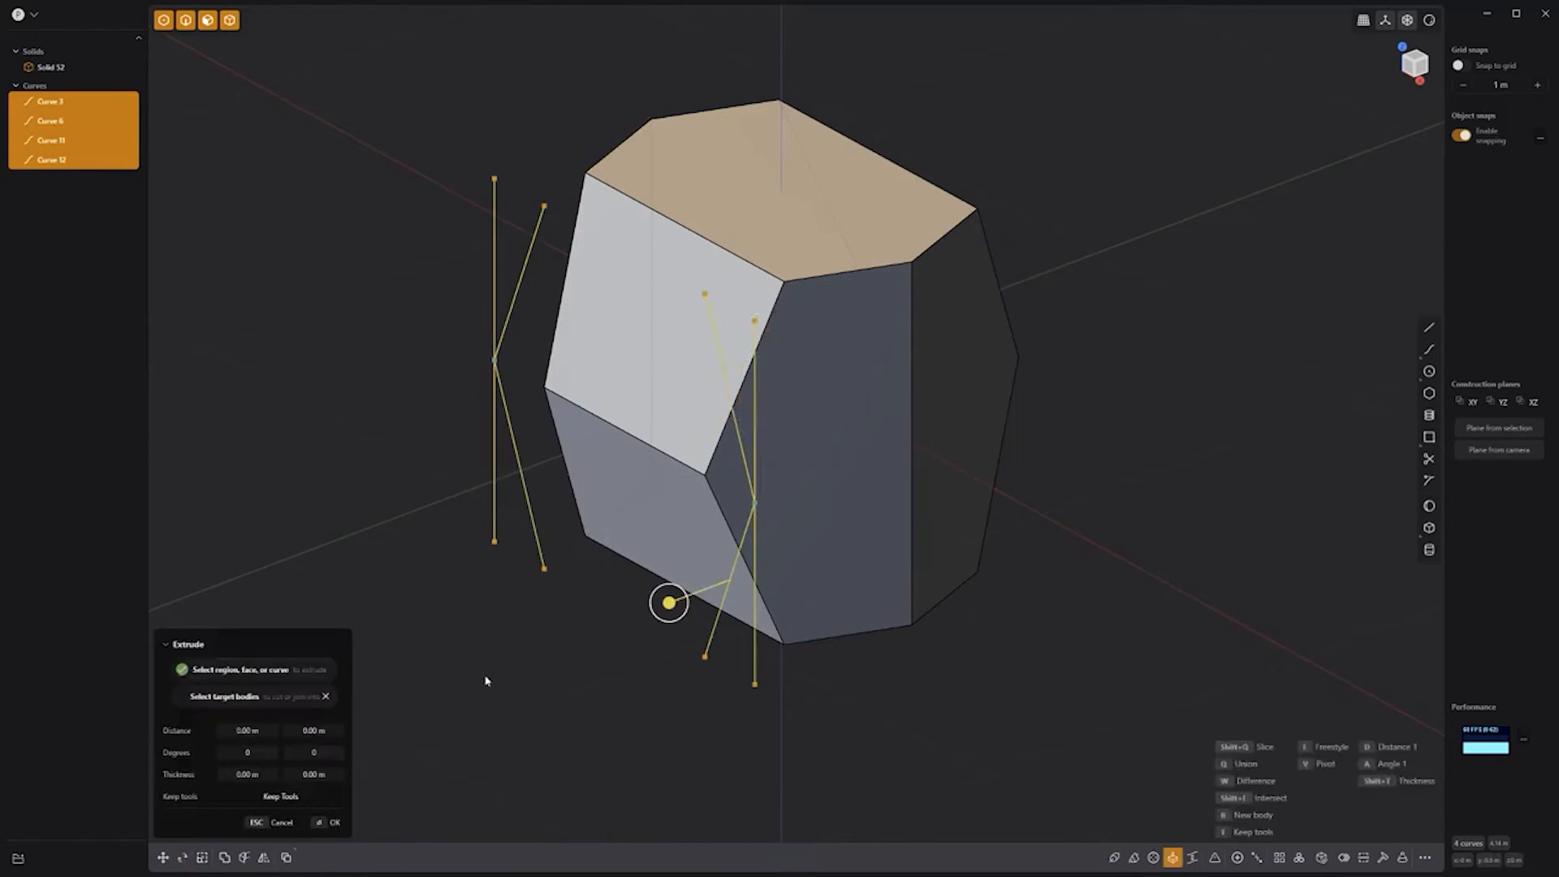
type("rx90")
key("Return")
key("Return")
Step: Cut the remaining solid with the curves and delete the four extra solids
left_click(441, 492)
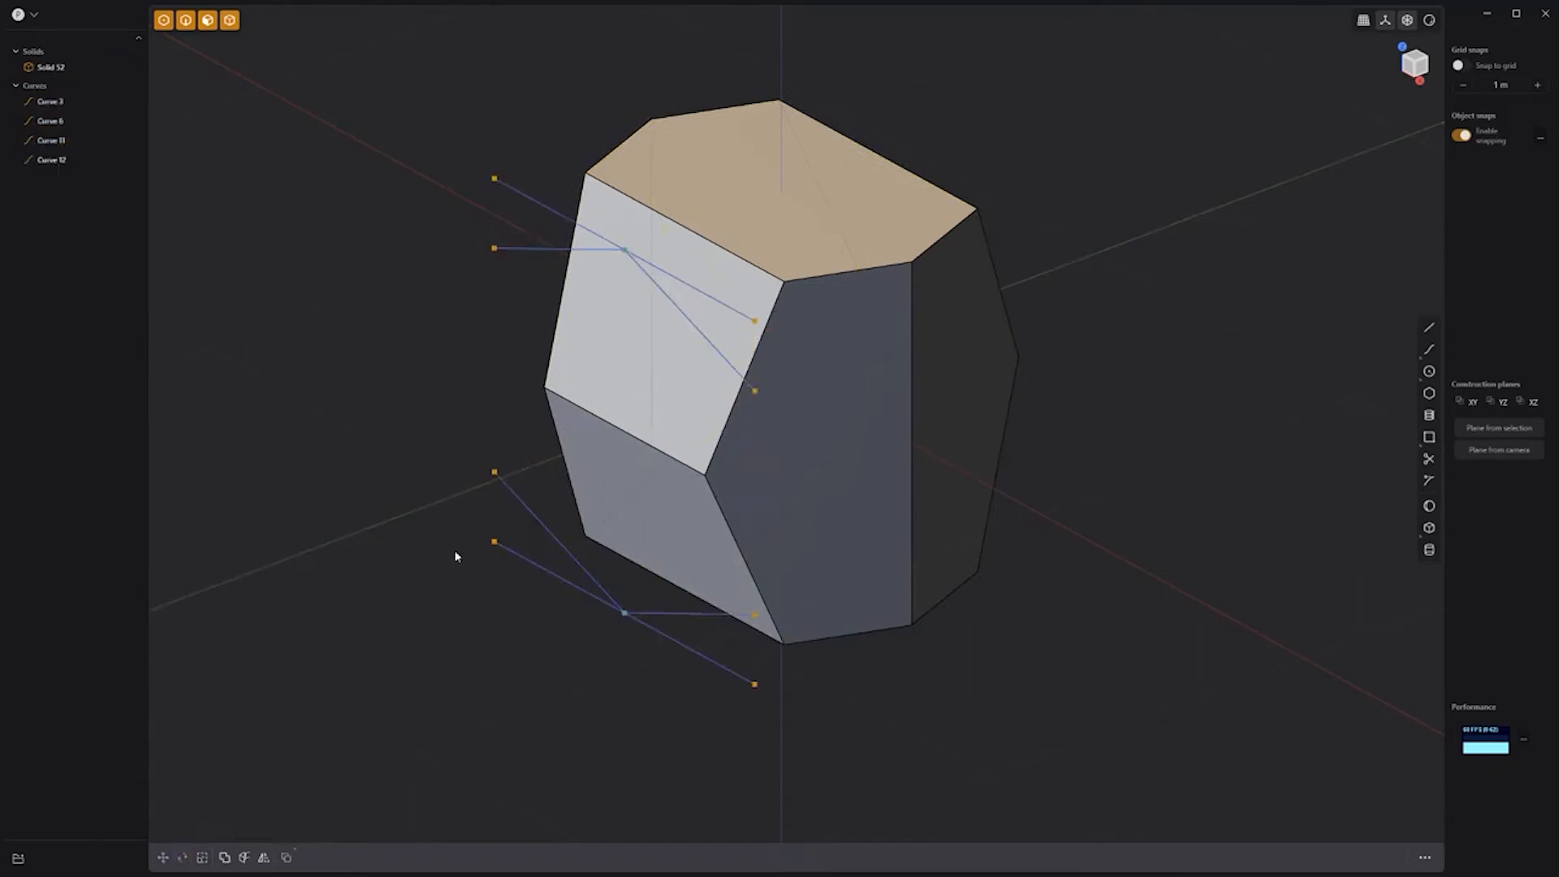
left_click(891, 470)
left_click_drag(859, 769, 396, 131, "shift")
key("c")
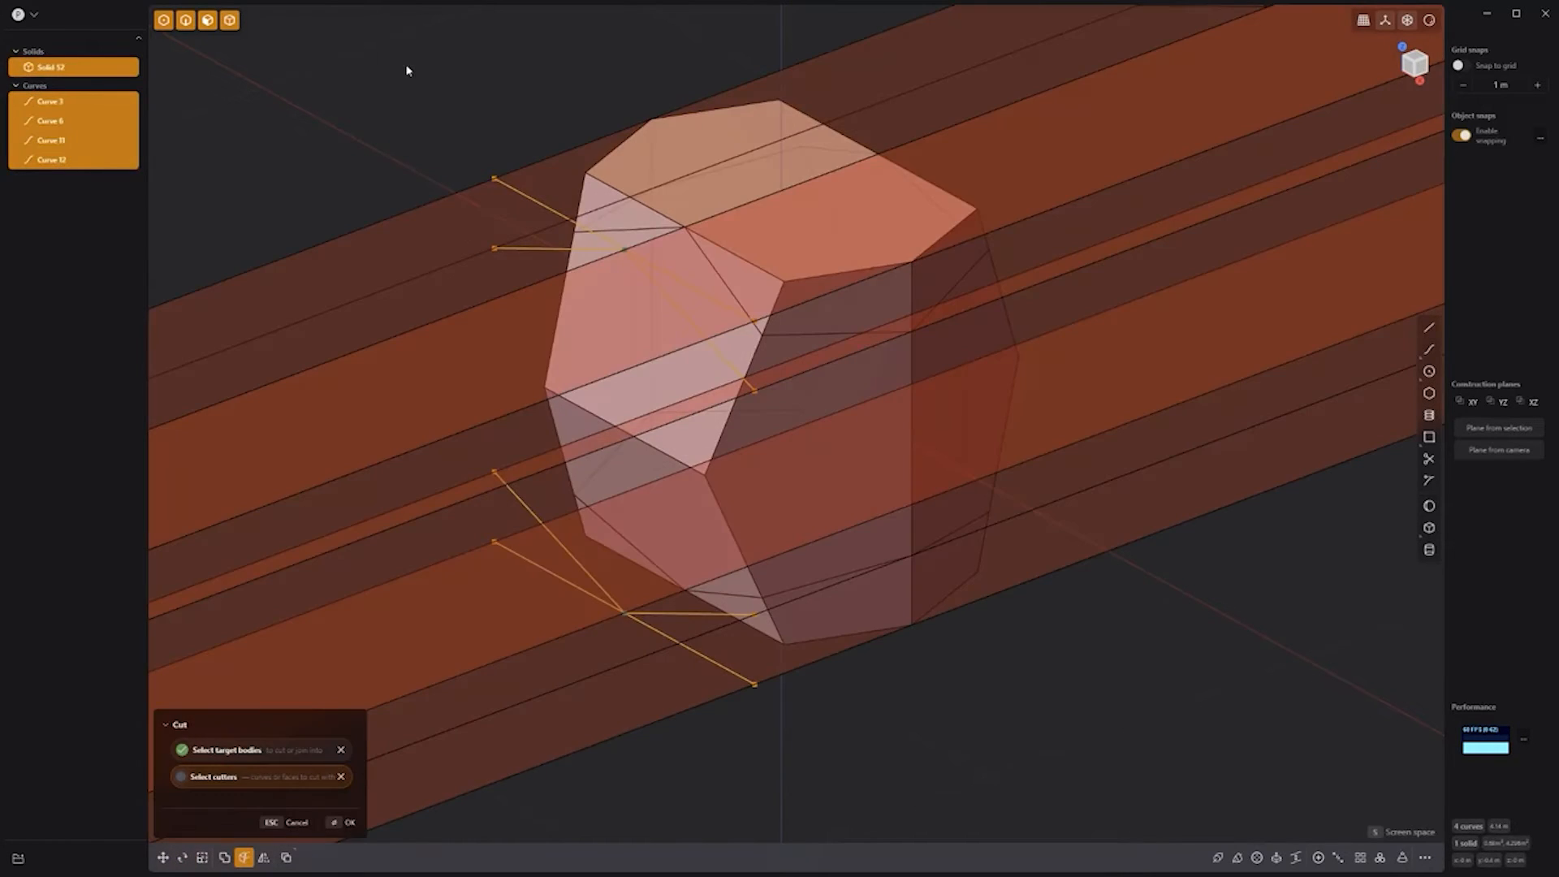
key("Return")
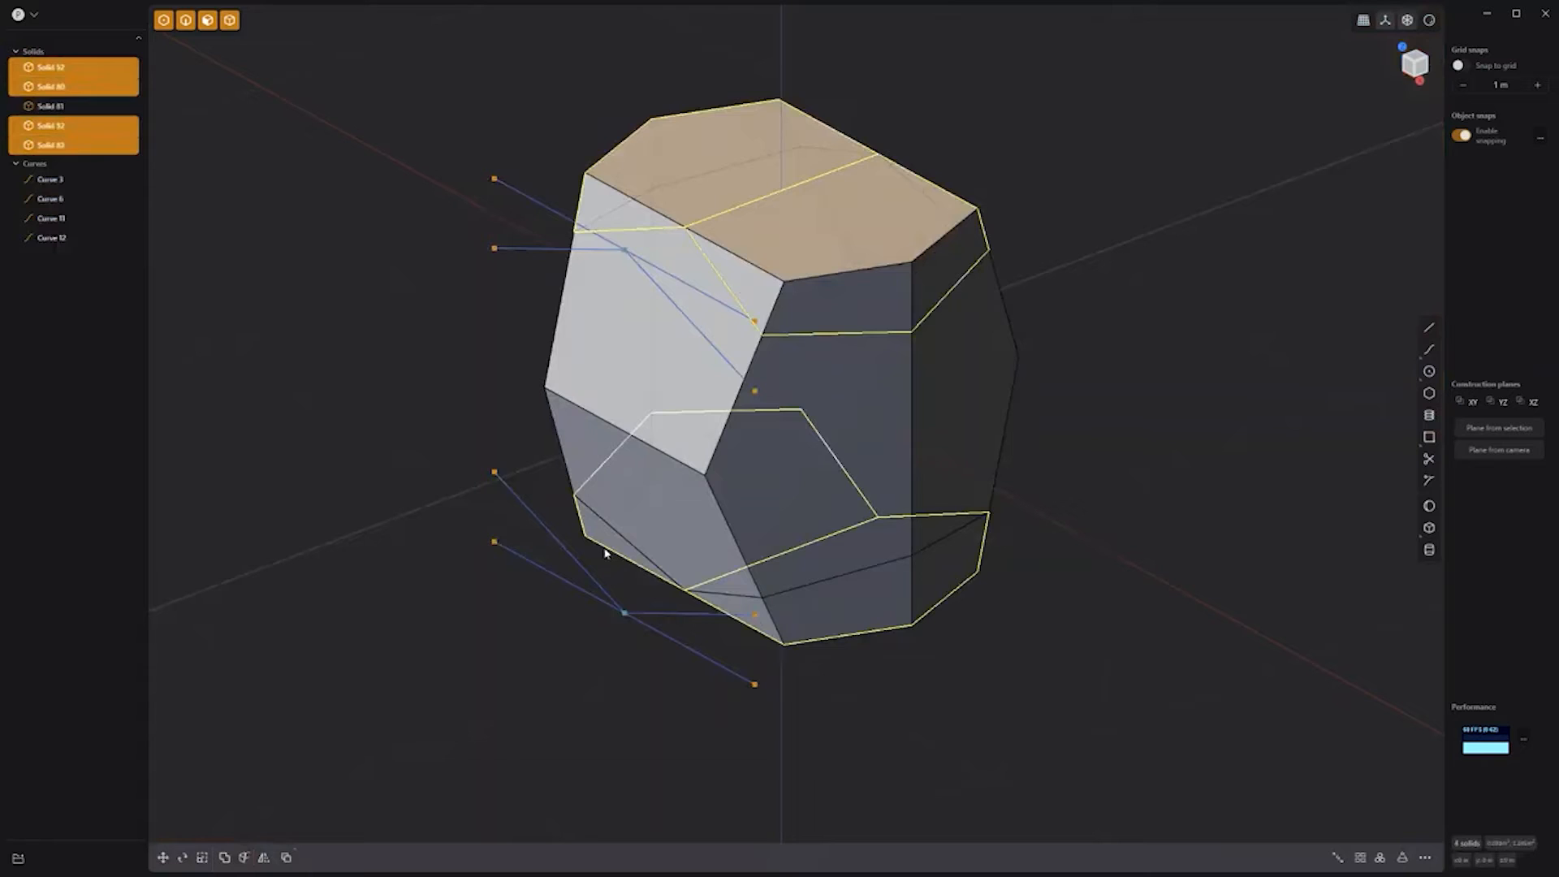
key("Delete")
Step: Delete the four leftover guide curves from the outliner
left_click(49, 101)
left_click(50, 159, "shift")
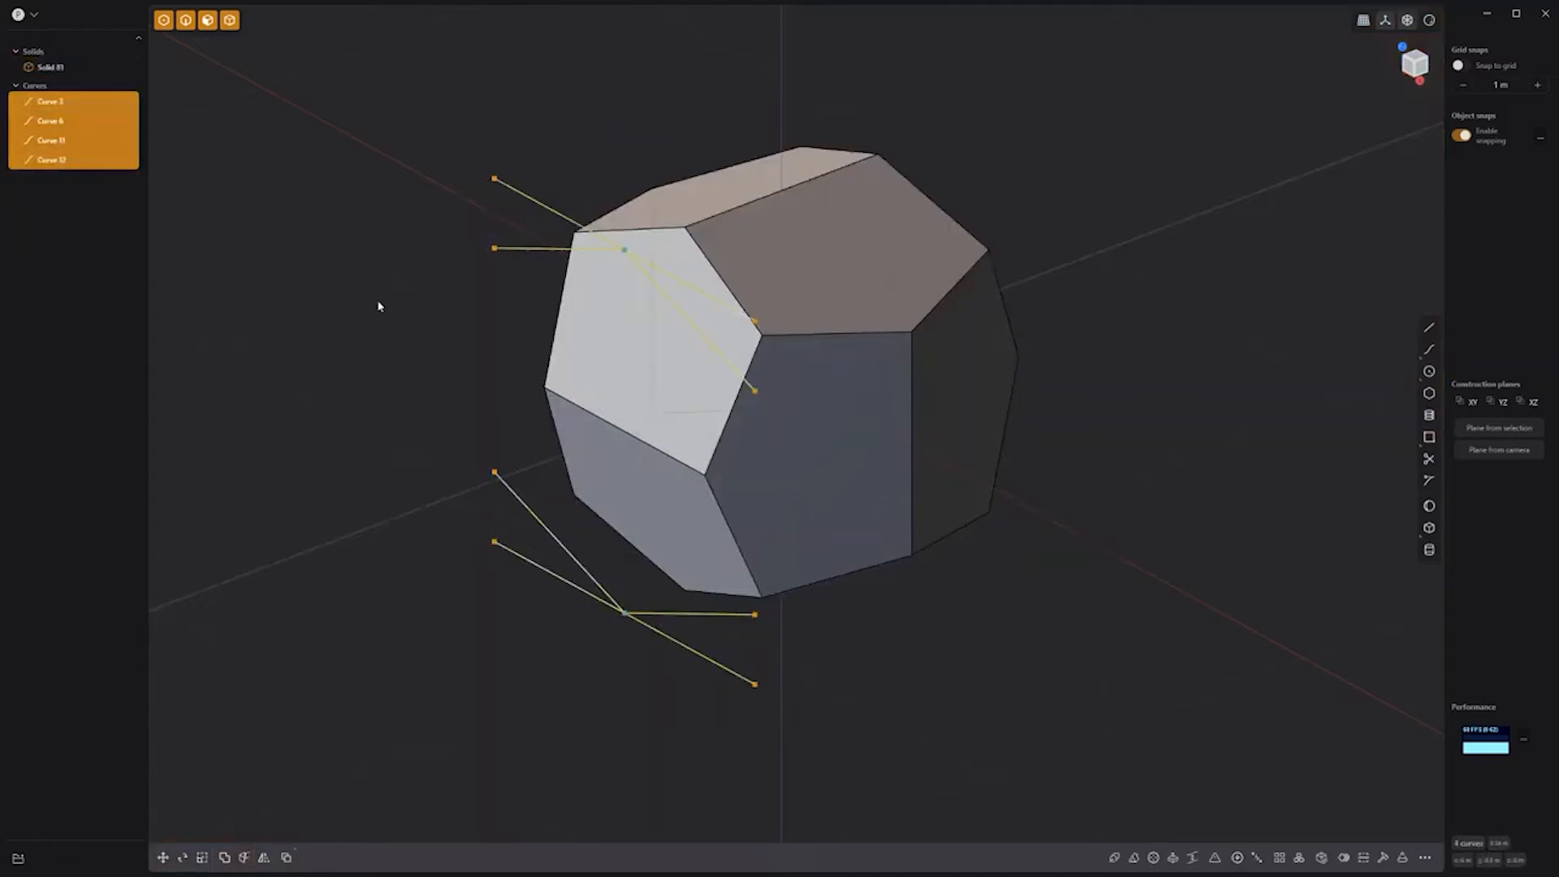
key("Delete")
scroll(731, 367, "up", 2)
scroll(730, 367, "up", 2)
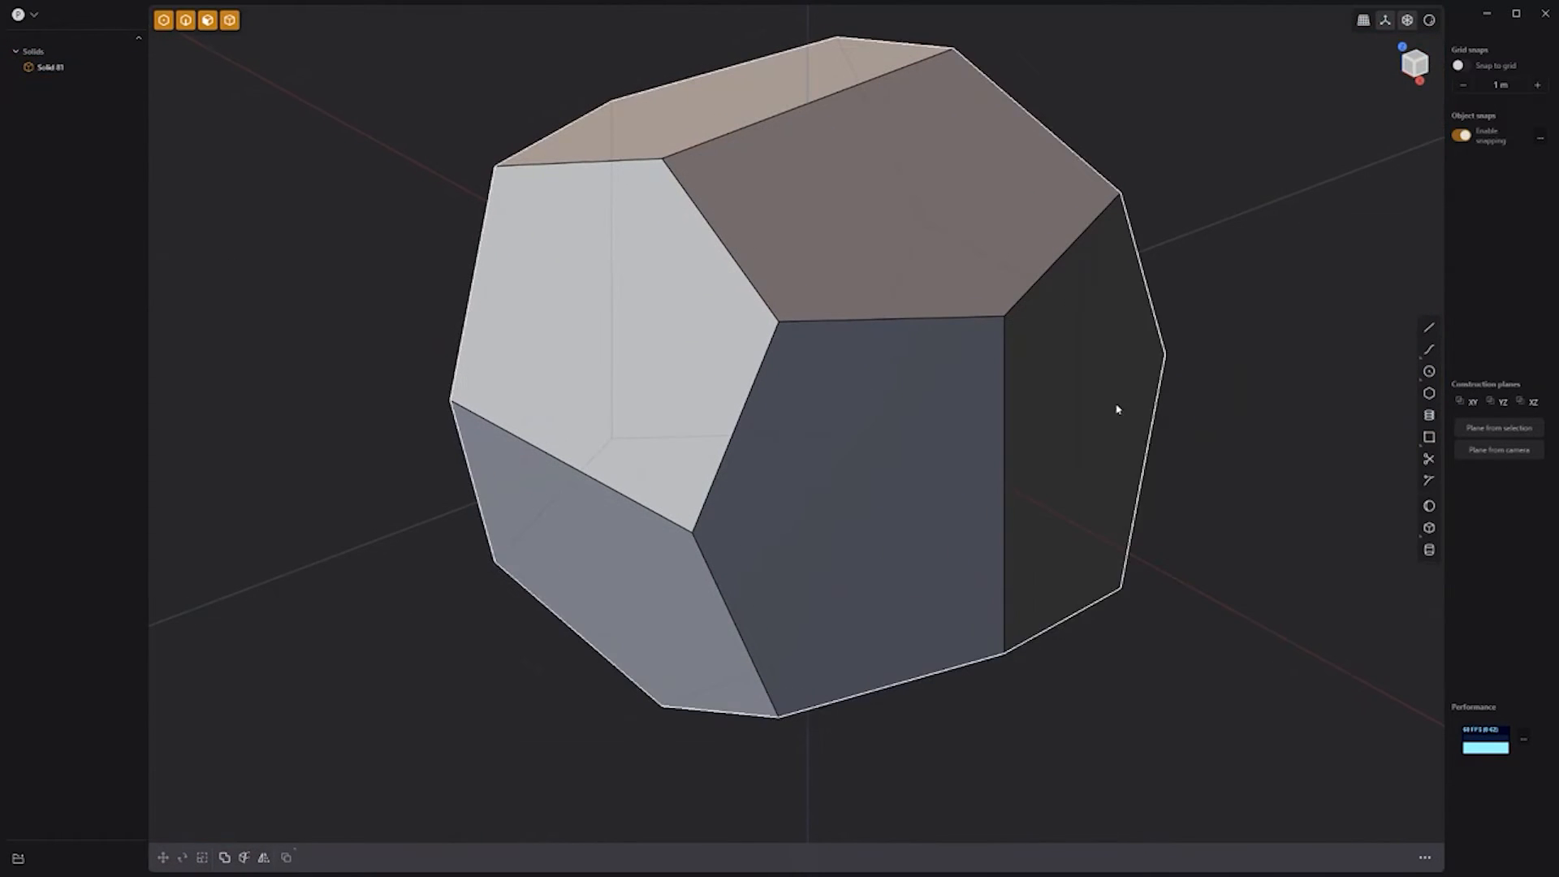
Step: Draw a triangle of lines starting at the top face's vertex
left_click(1429, 327)
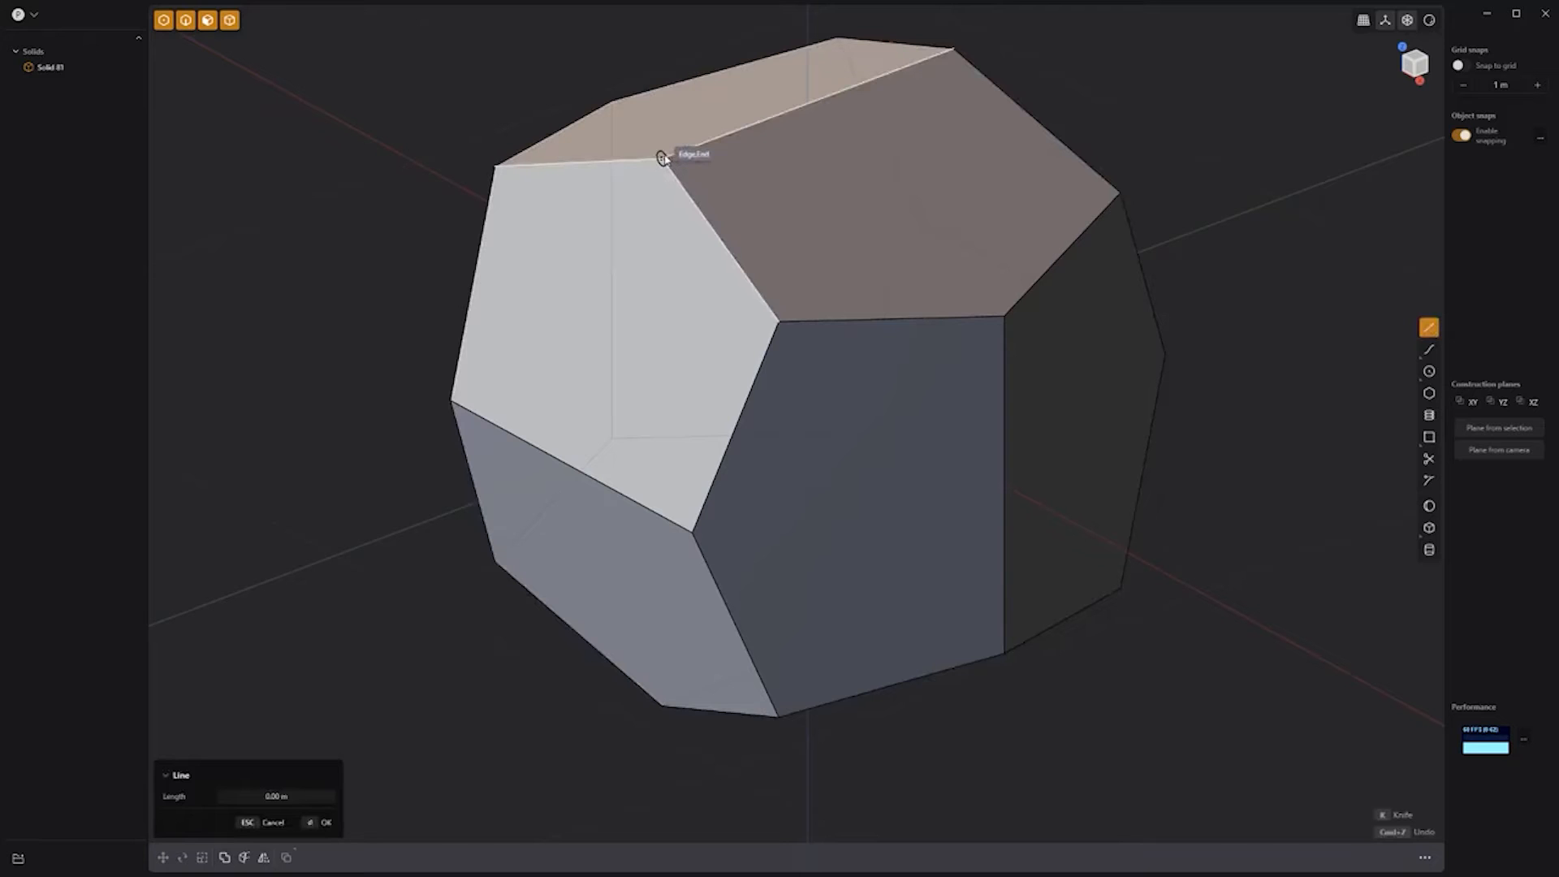
left_click(1004, 317)
left_click(662, 159)
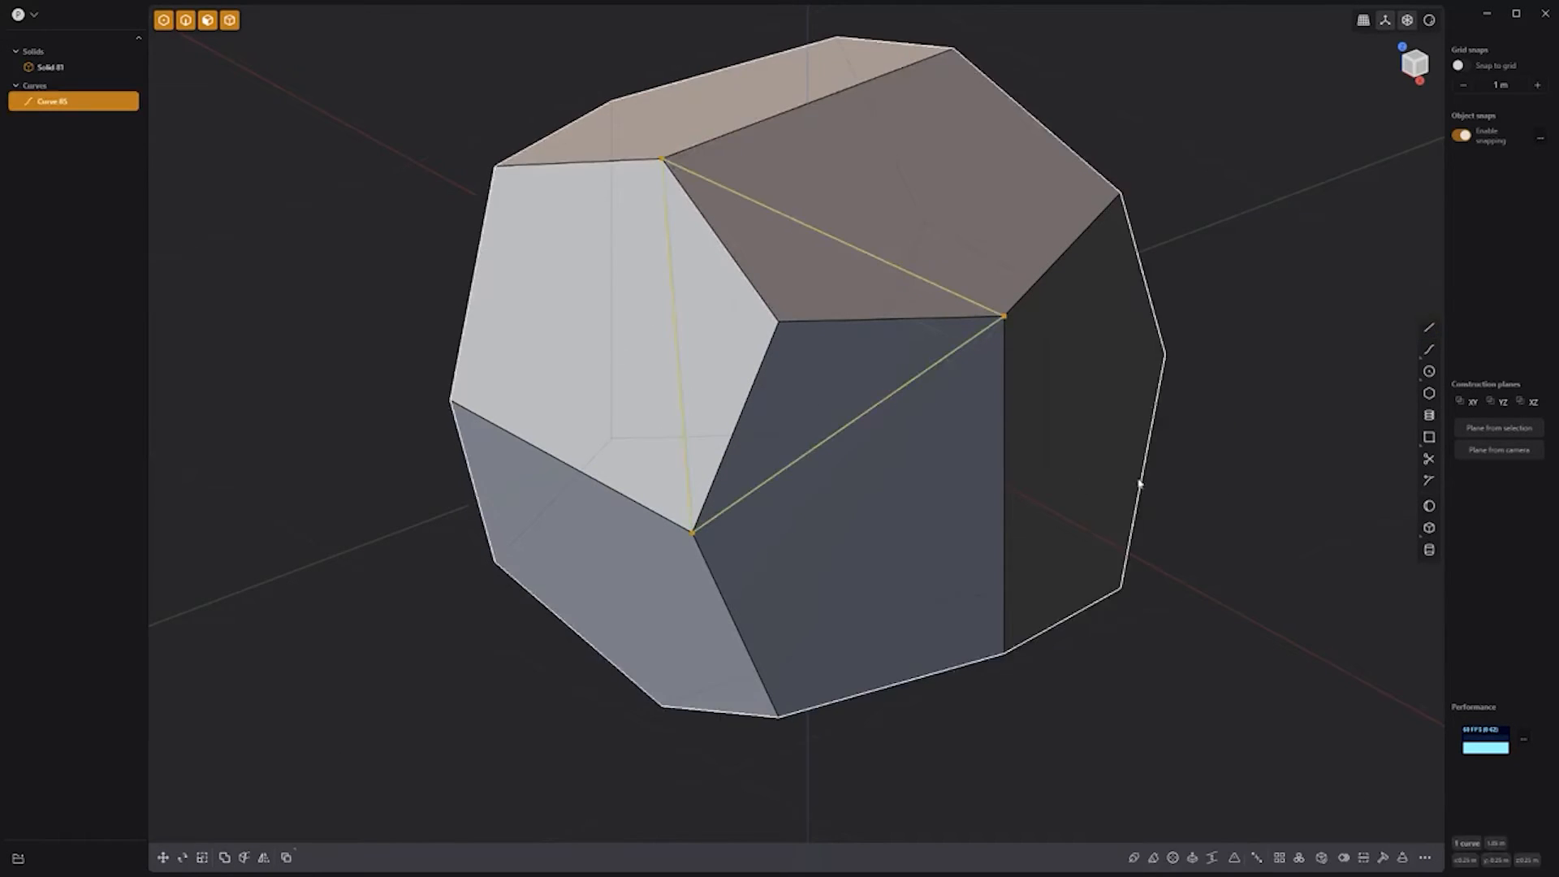
middle_click_drag(1239, 484, 1173, 487)
Step: Mirror the triangle three times to make eight triangle curves
key("alt+x")
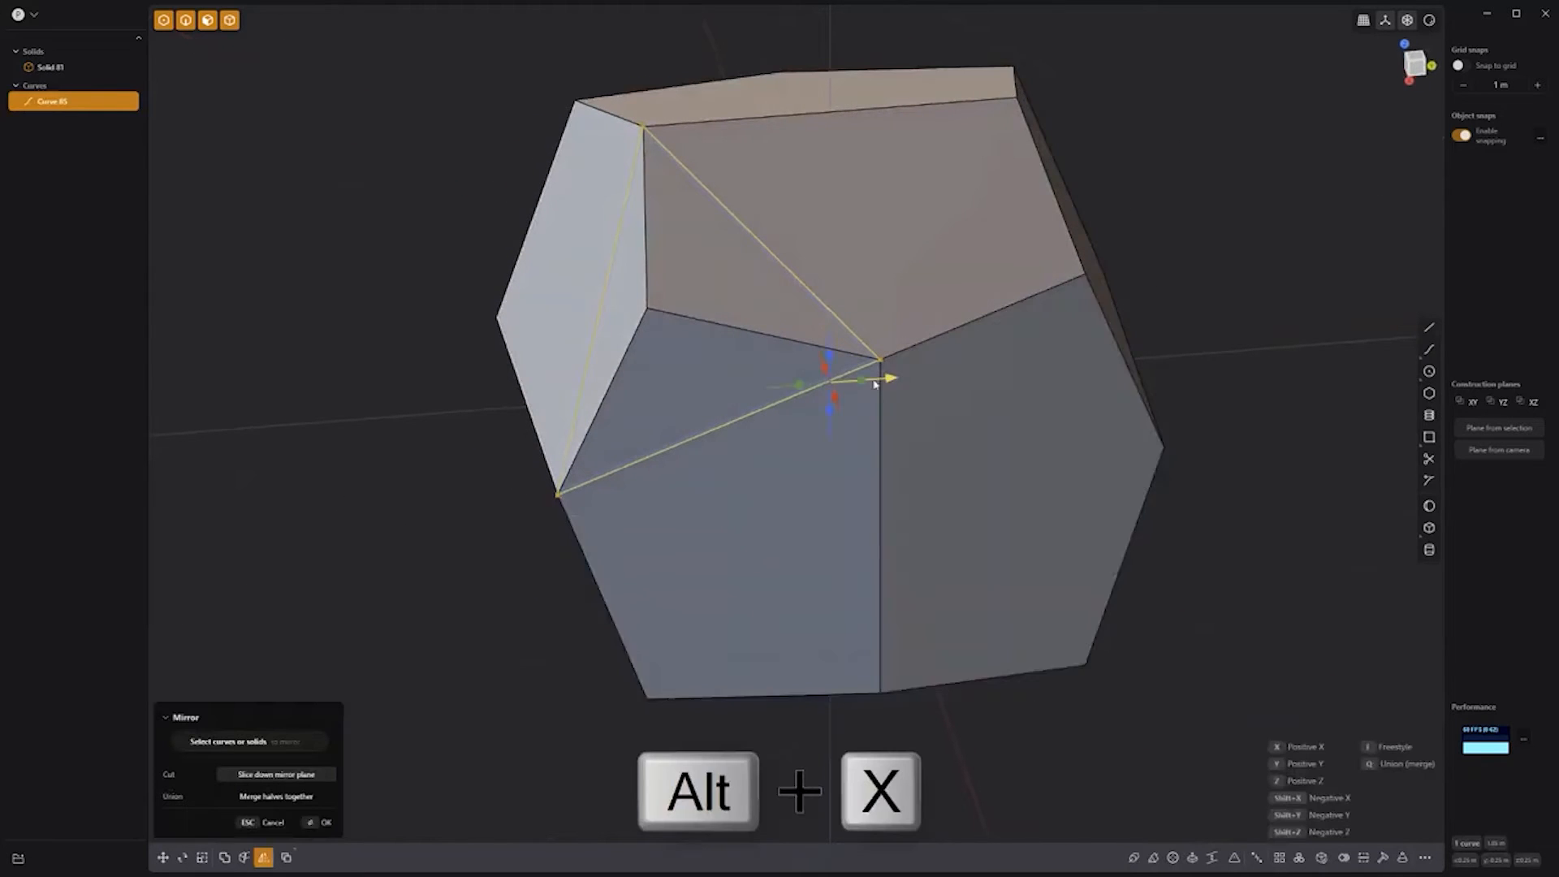
right_click(1160, 294)
key("alt+x")
right_click(616, 483)
mouse_move(616, 483)
middle_mouse_down()
mouse_move(597, 448)
mouse_move(614, 460)
middle_mouse_up()
key("alt+x")
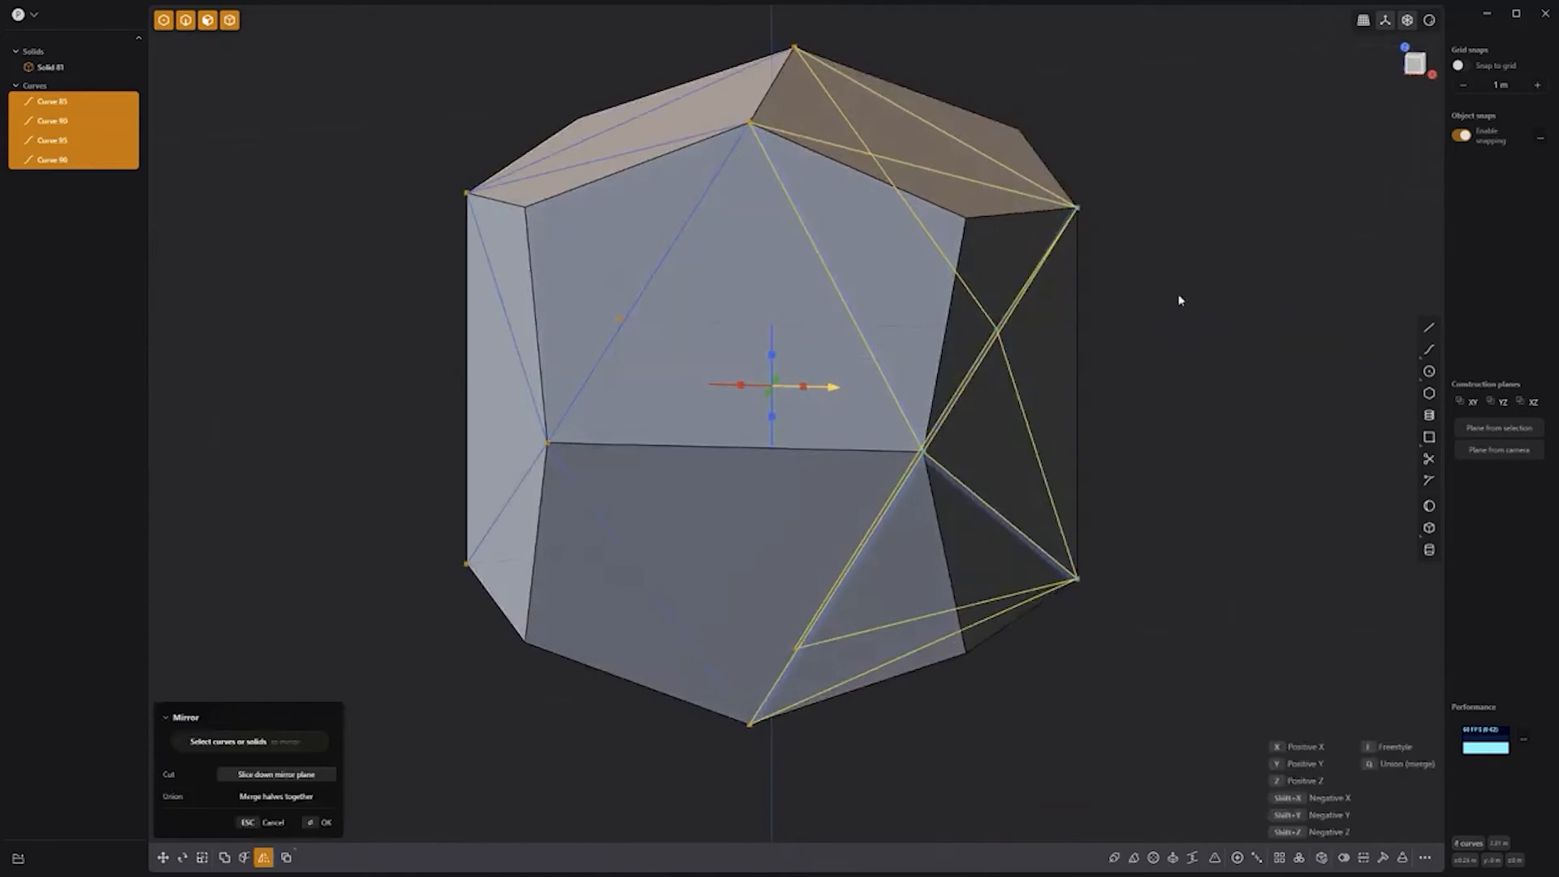
right_click(1114, 332)
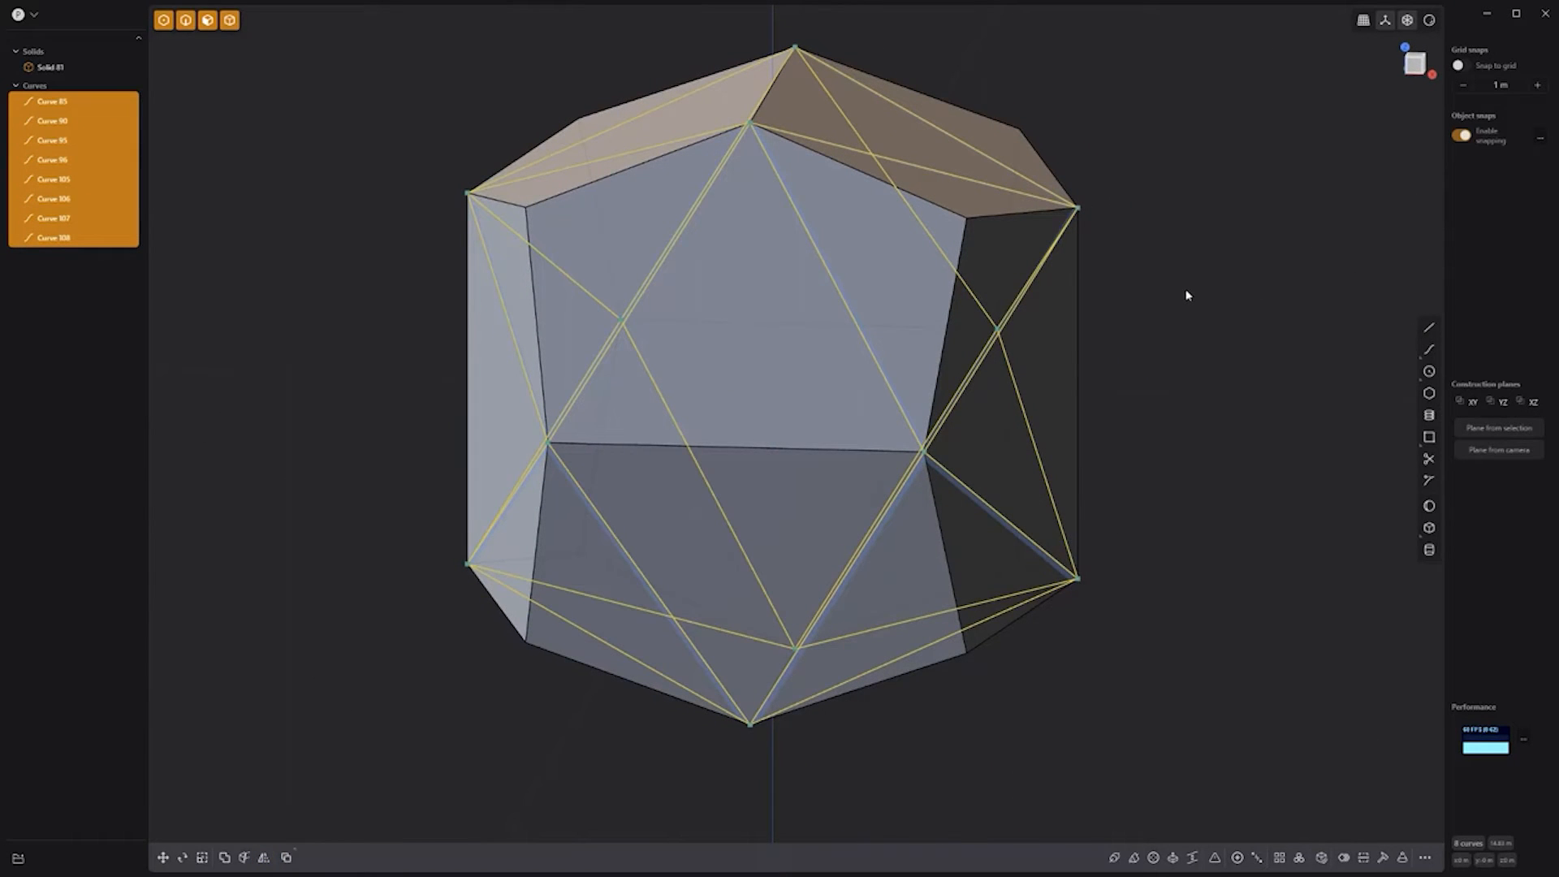
Step: Imprint the eight triangle curves onto the solid, then delete the curves
left_click(1186, 296)
left_click(1047, 348)
left_click_drag(1198, 738, 367, 32, "shift")
key("e")
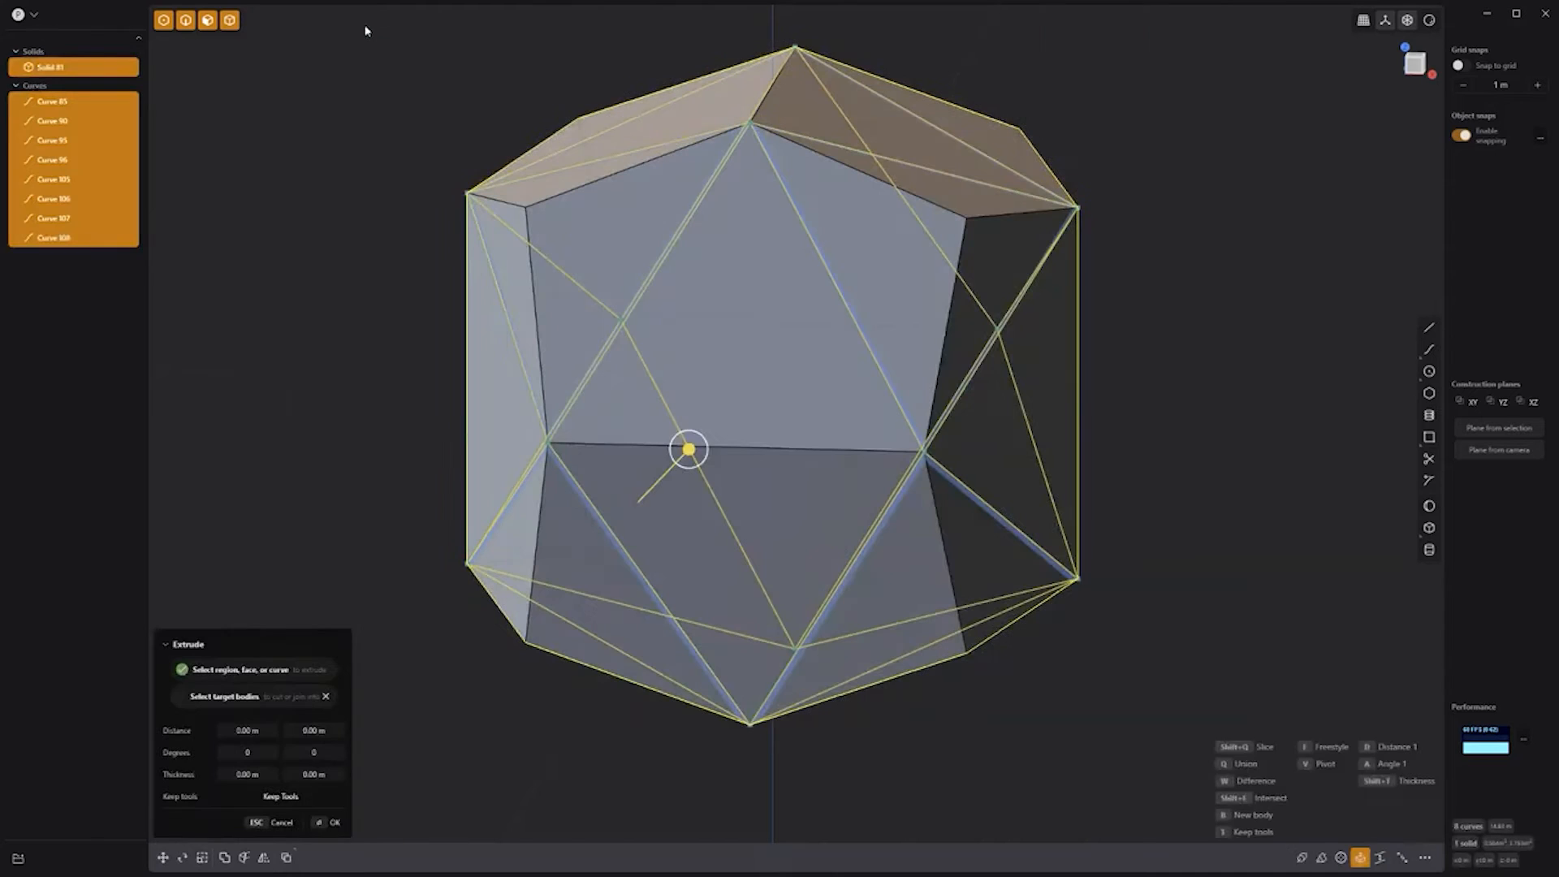
key("shift+i")
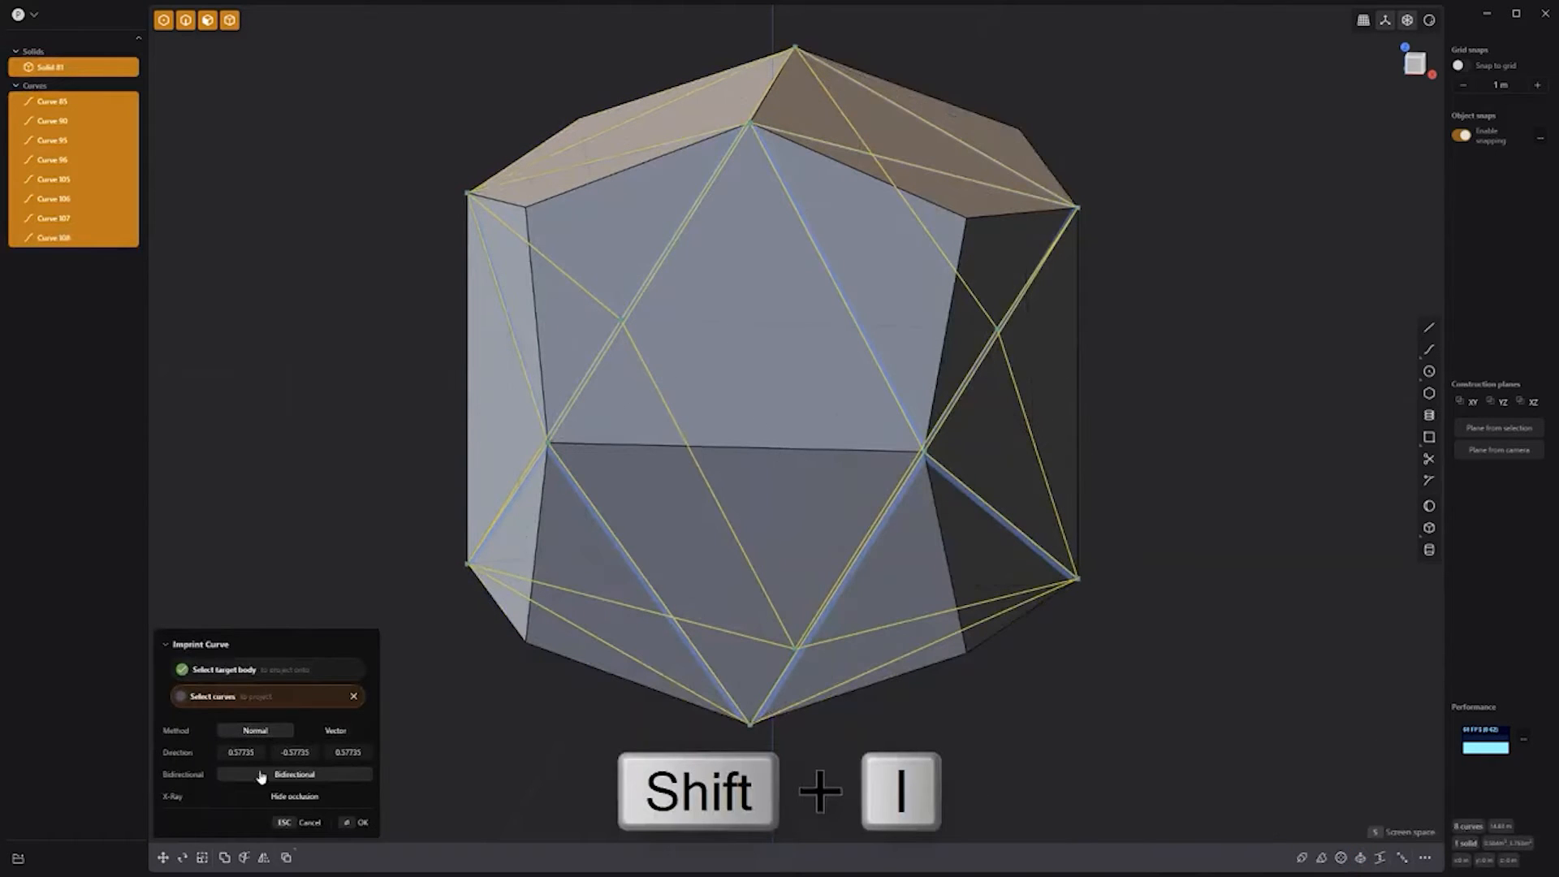
left_click(364, 825)
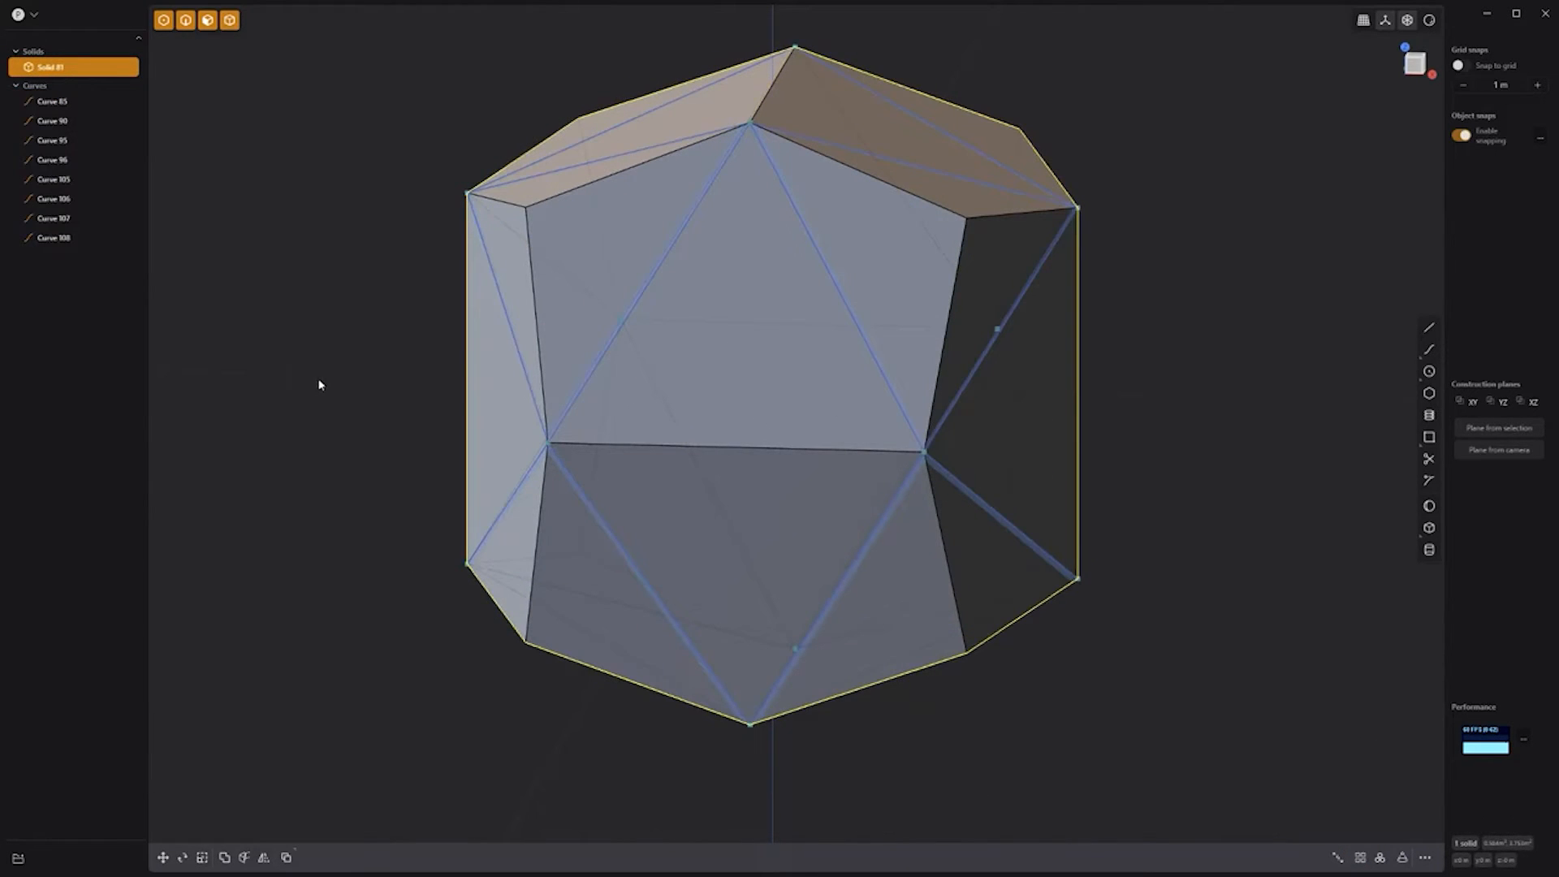
left_click(57, 102)
left_click(68, 243, "shift")
key("Delete")
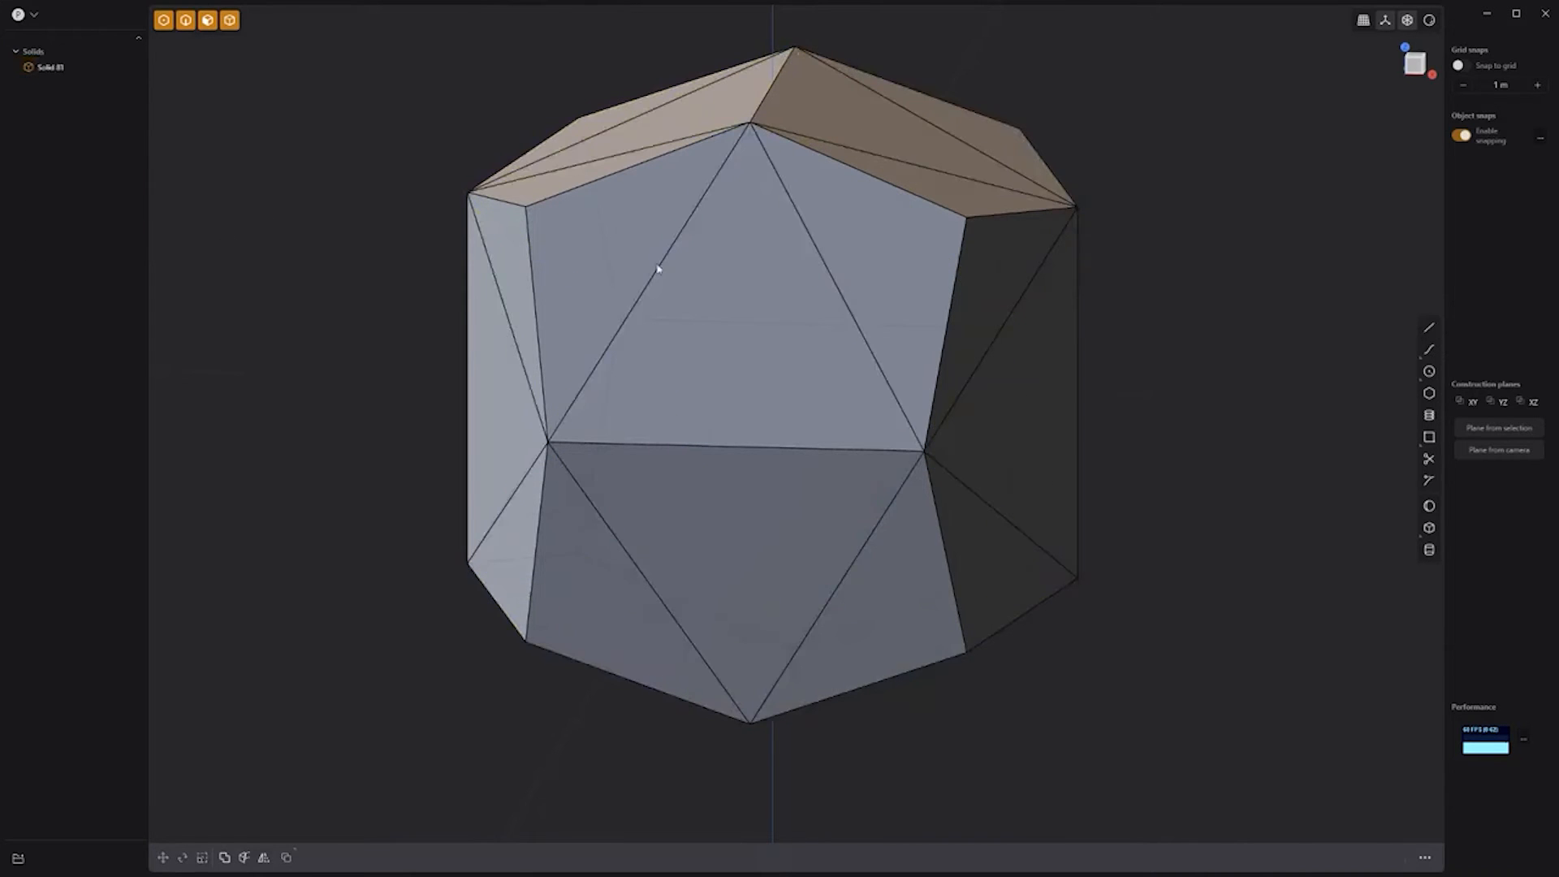
Step: Remove three adjacent triangle faces on the left and fill the hole with one face
middle_click_drag(1277, 243, 1068, 299)
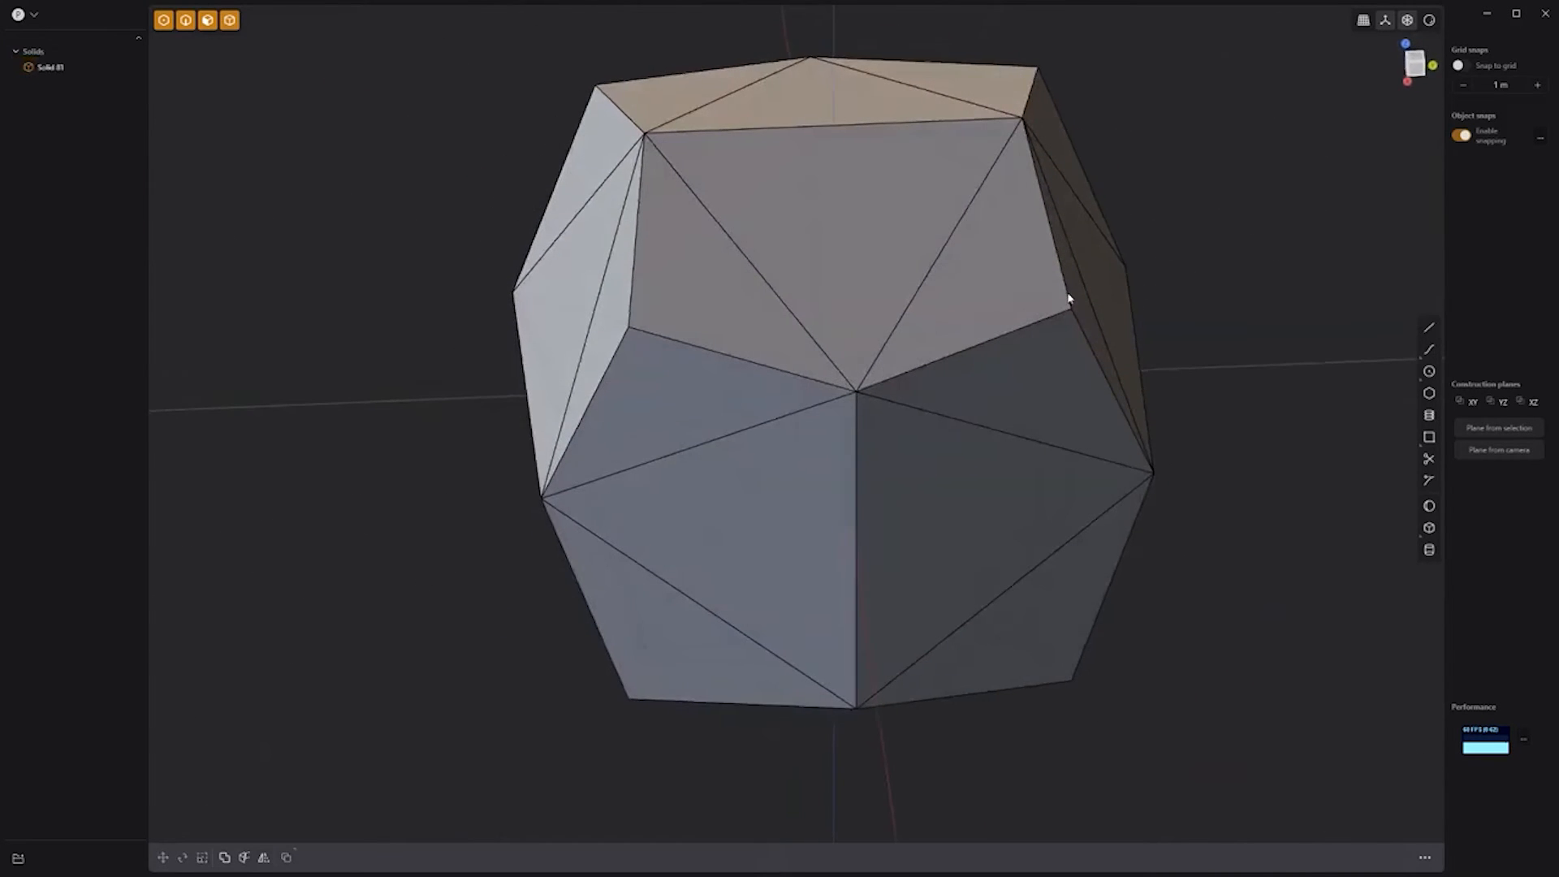
left_click(615, 303)
left_click(665, 292, "shift")
left_click(666, 372, "shift")
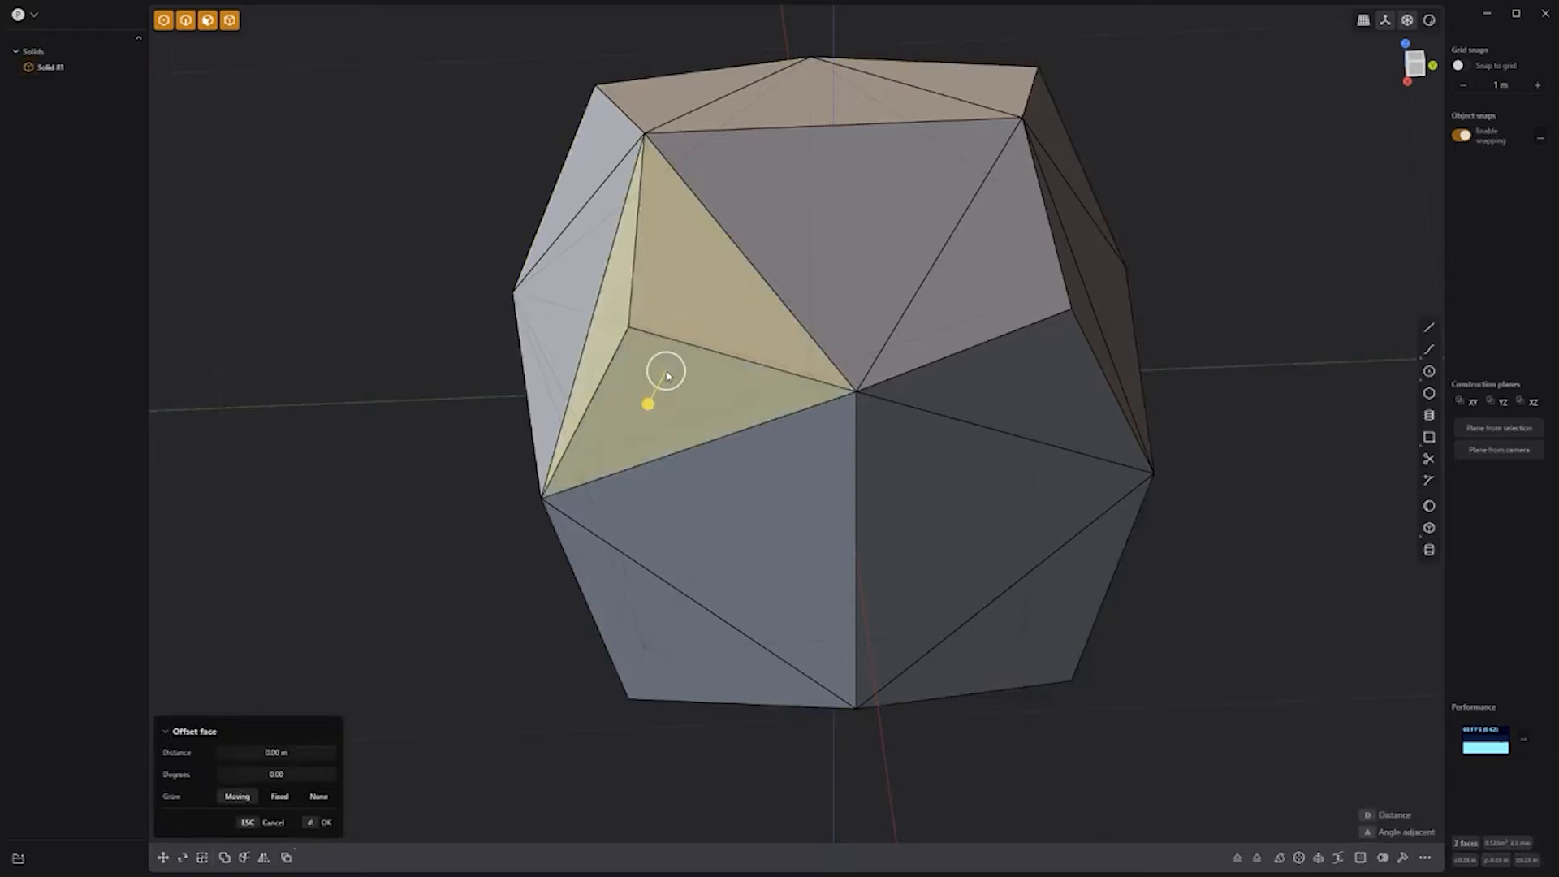
key("shift+x")
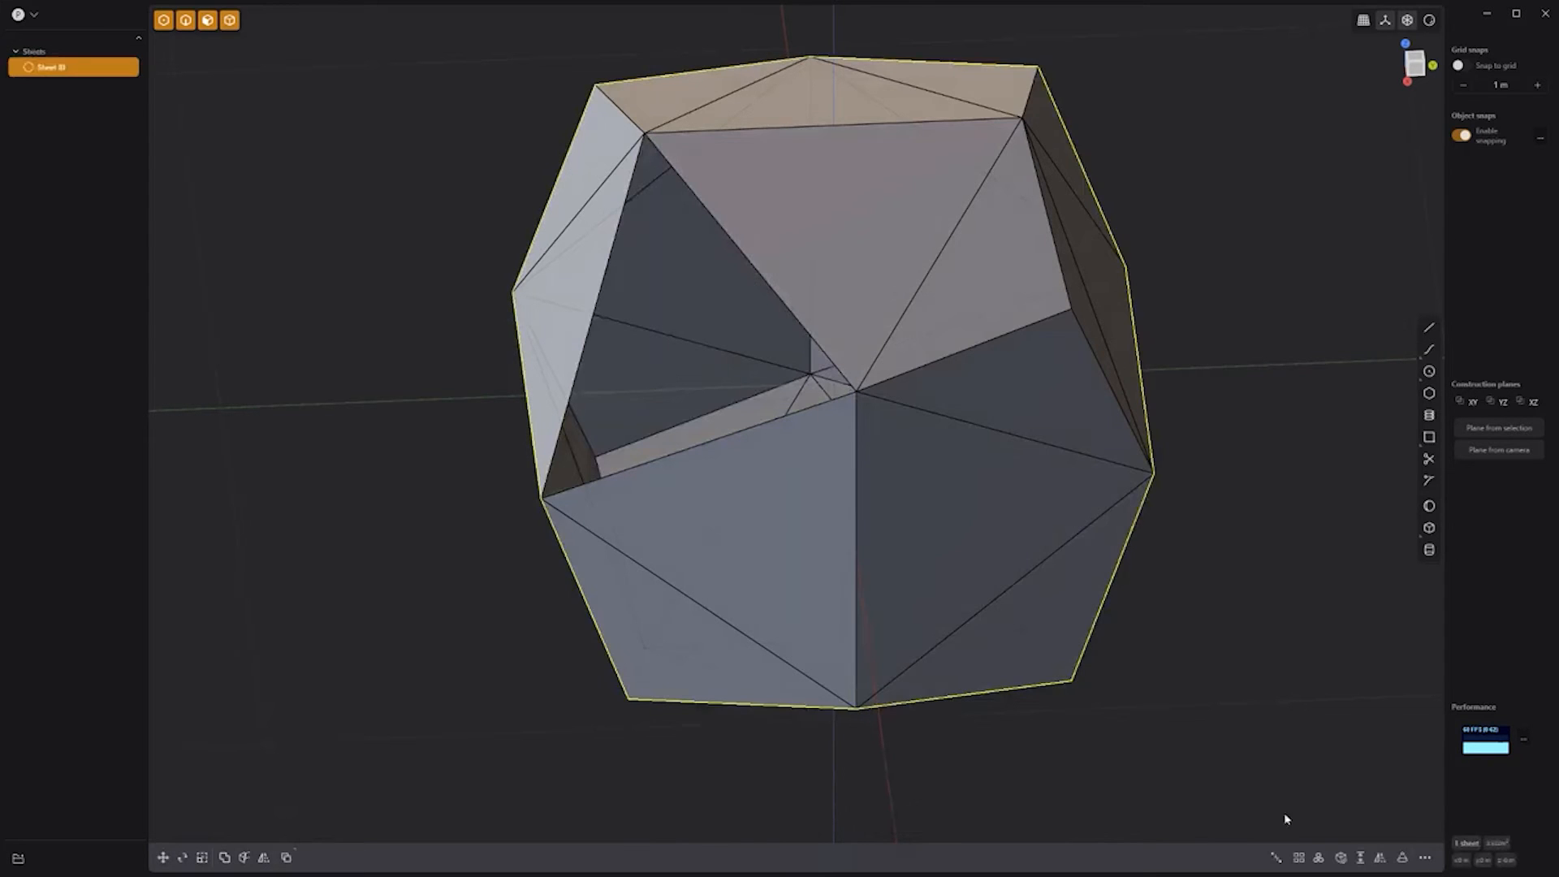
left_click(1340, 858)
left_click(1260, 539)
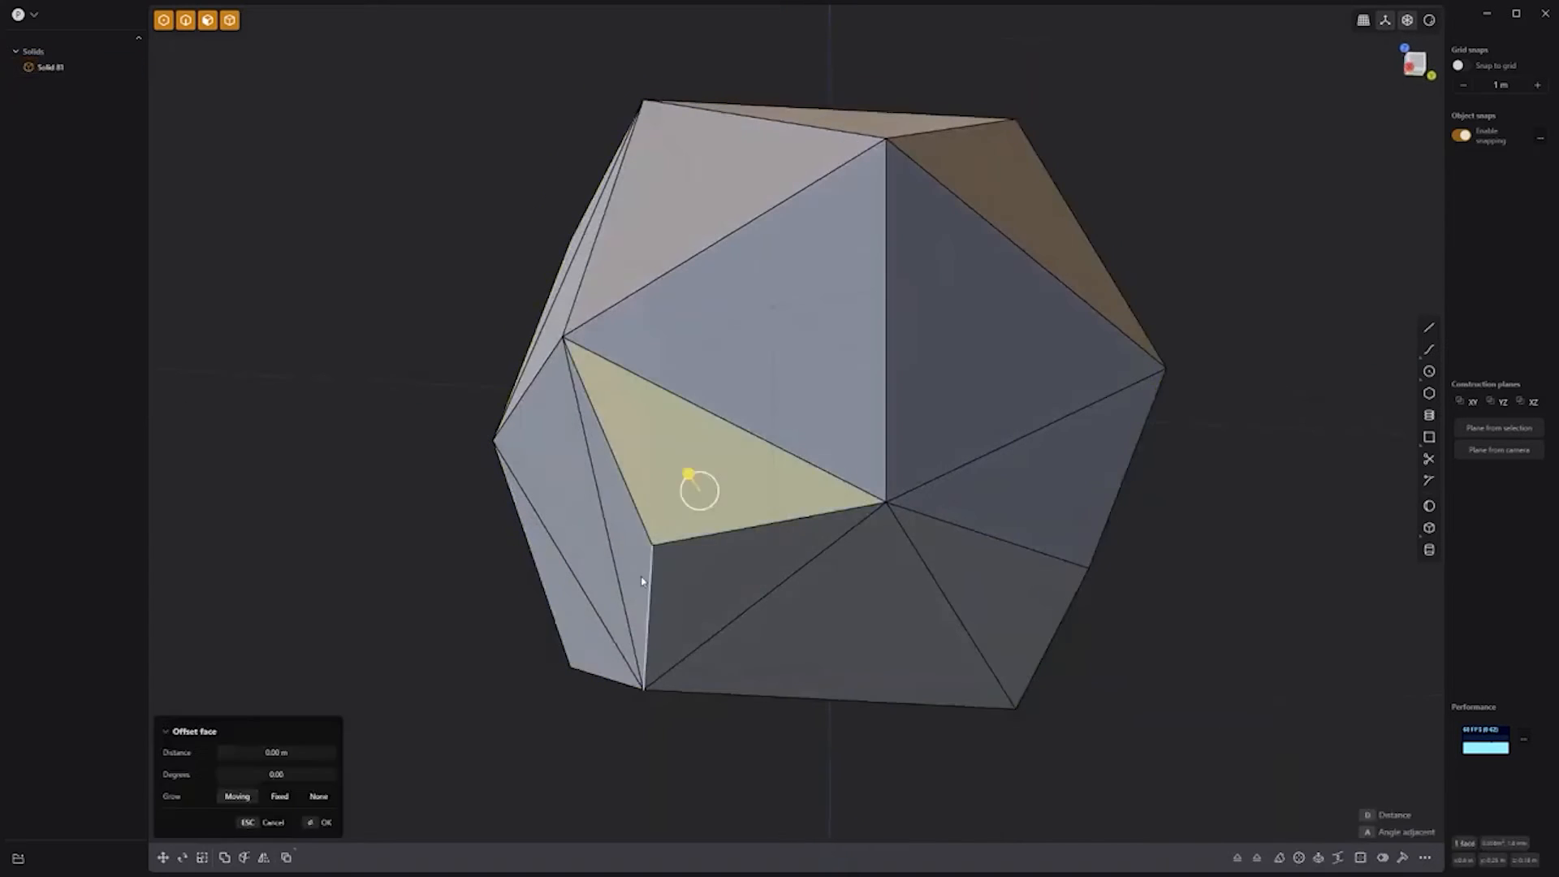
Step: Bring up the box scene for the next demo
left_click(725, 508)
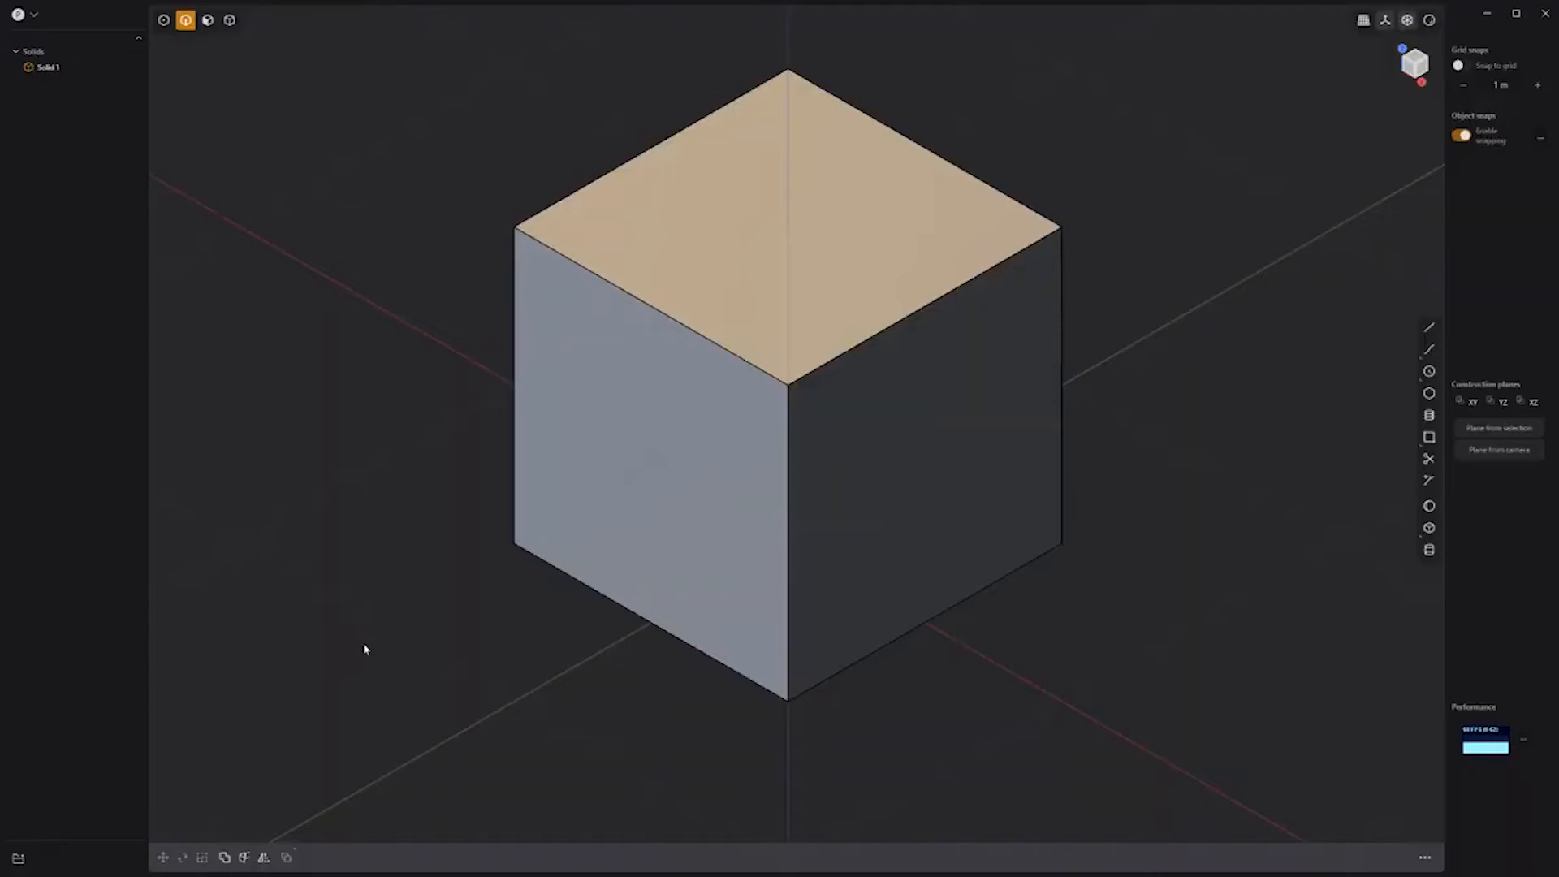
Step: Draw a line across the box's middle, cut the box into two halves with it, and hide the line
key("KP_3")
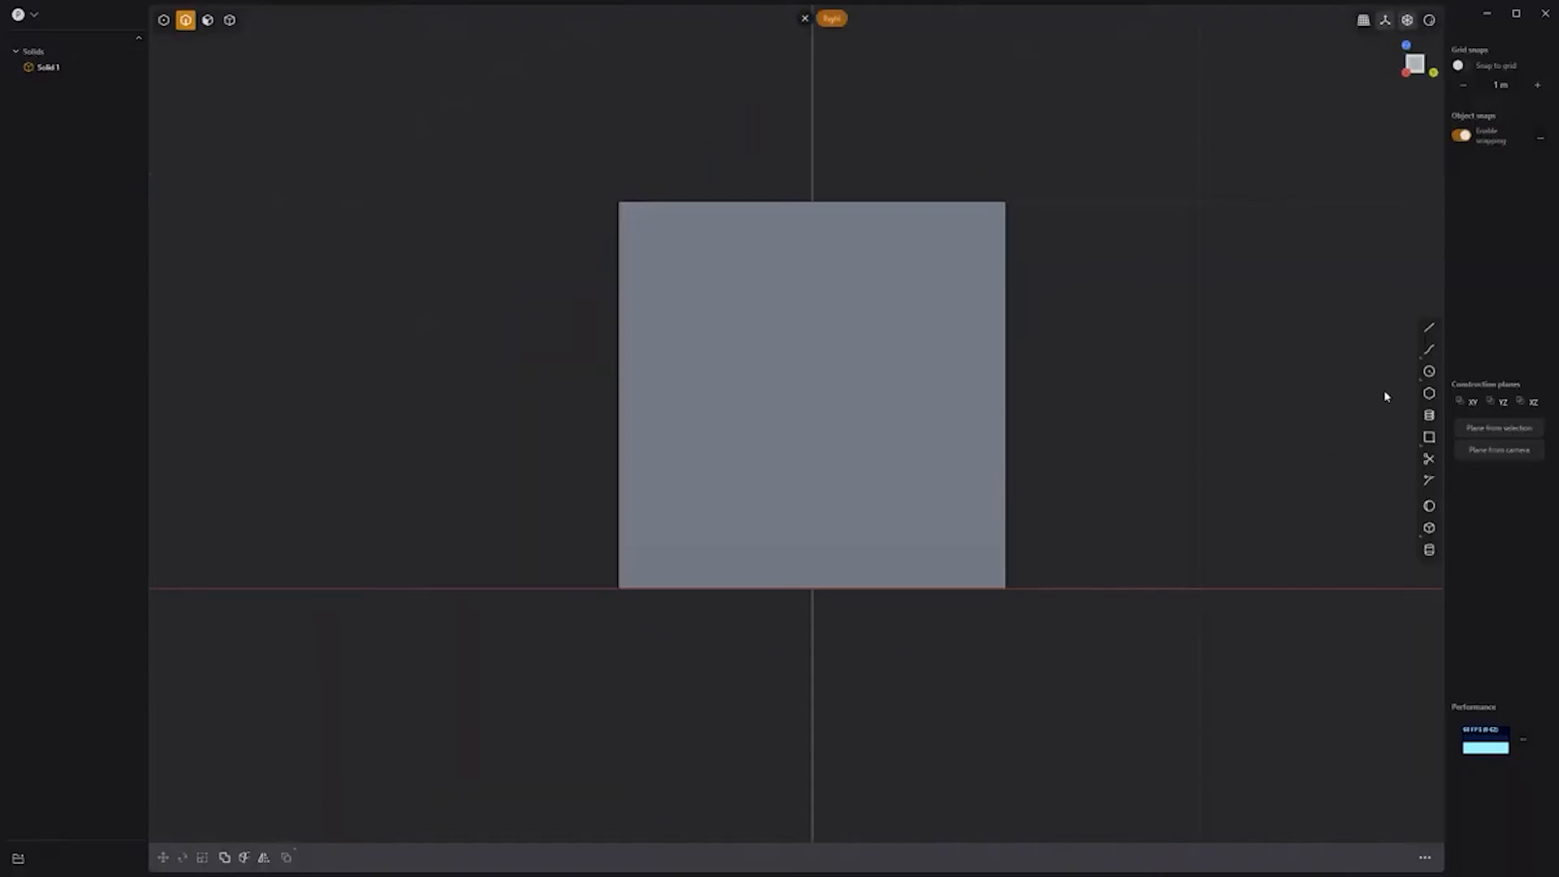
left_click(1429, 329)
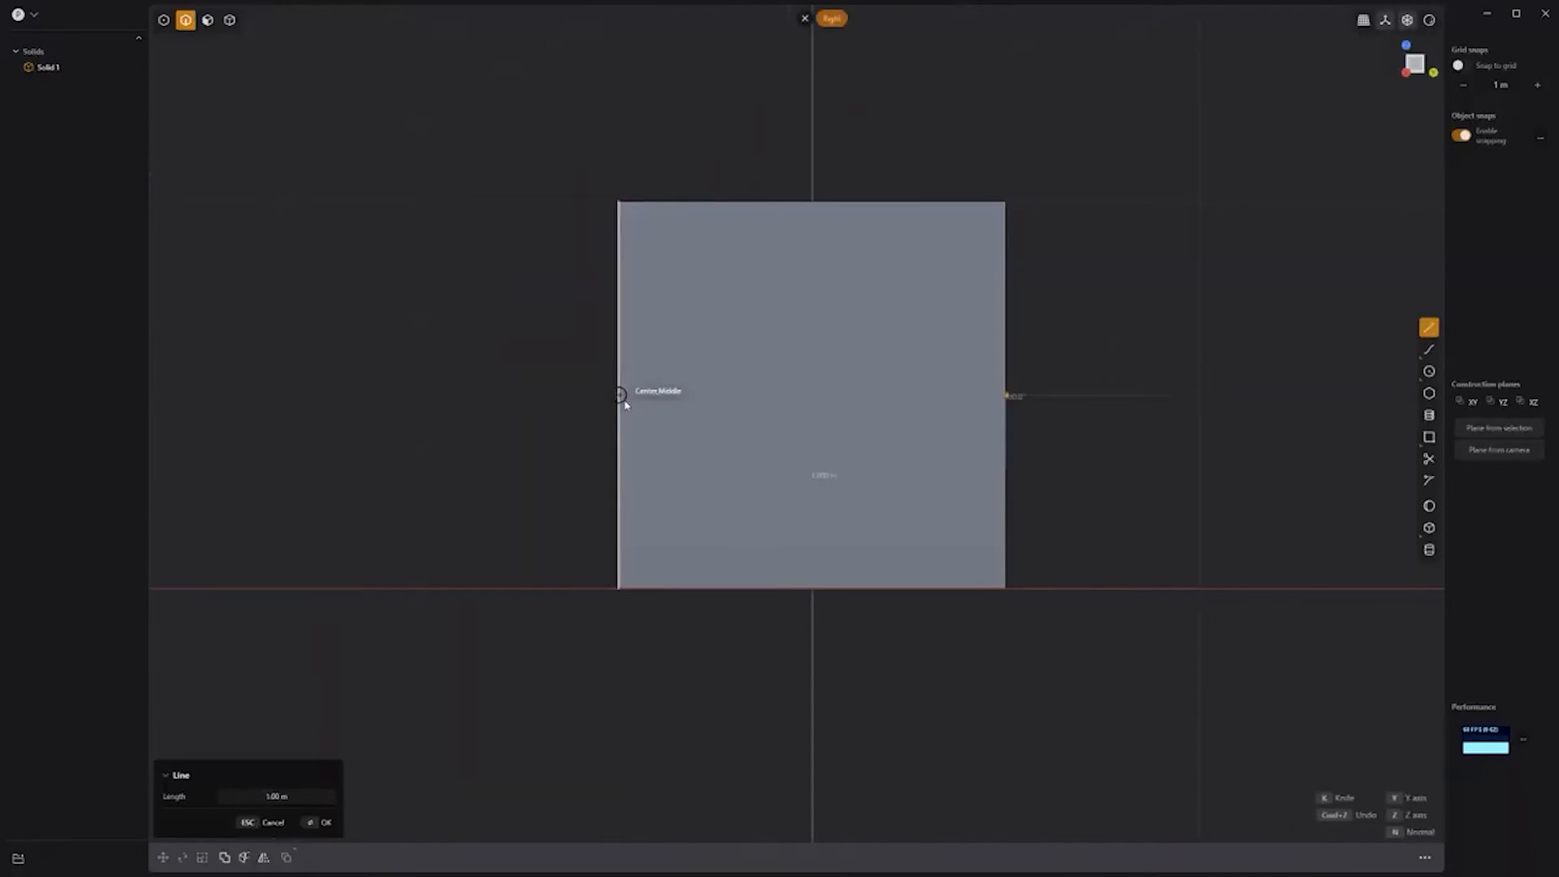
key("Return")
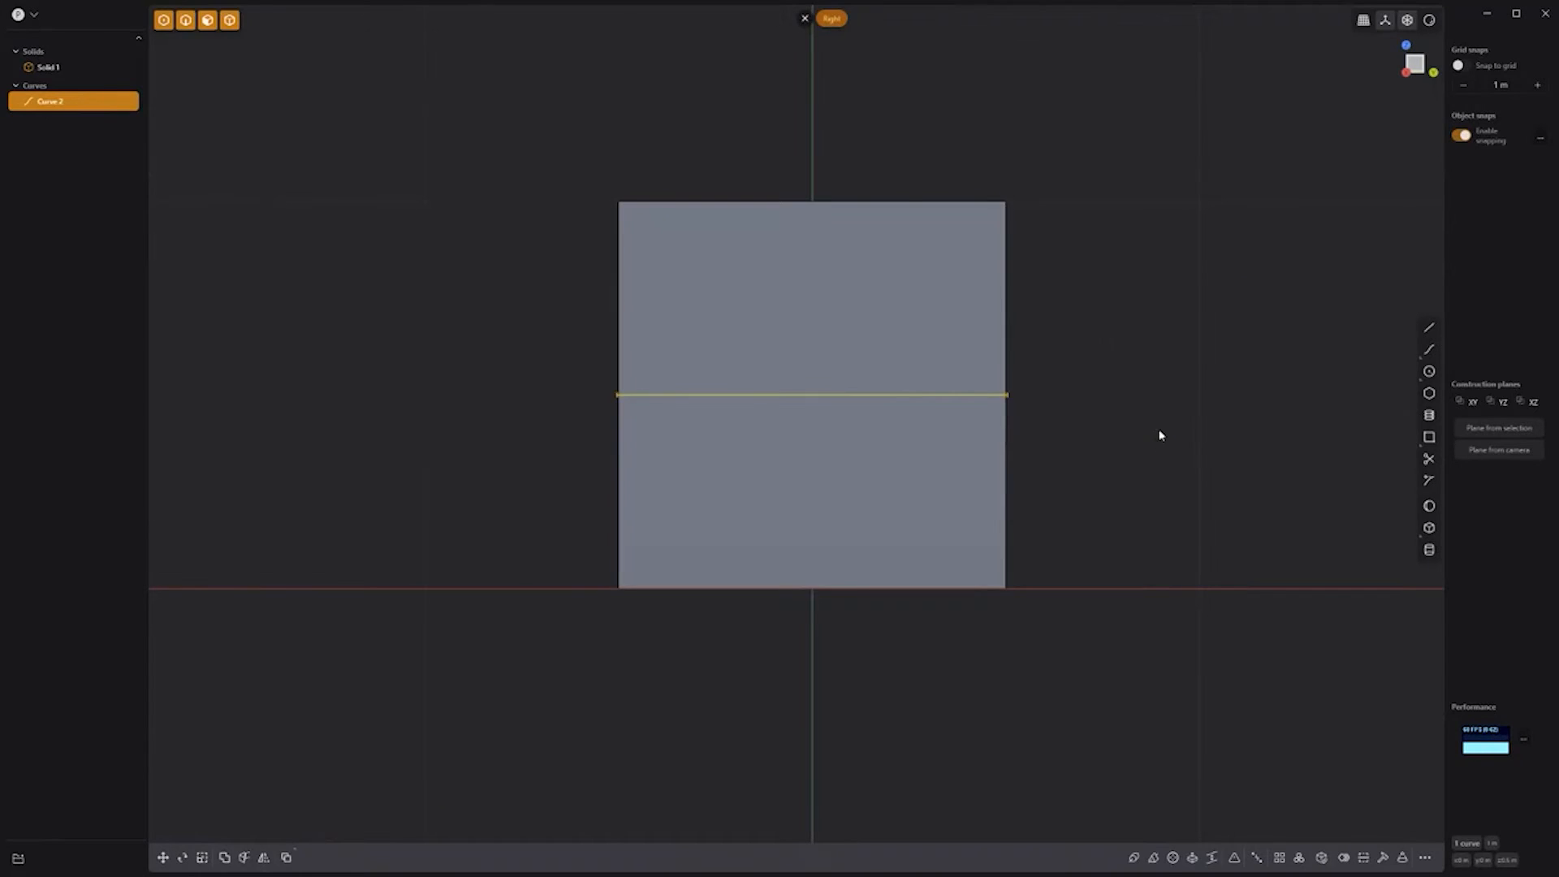
left_click(842, 204)
left_click(909, 398, "shift")
key("c")
key("c")
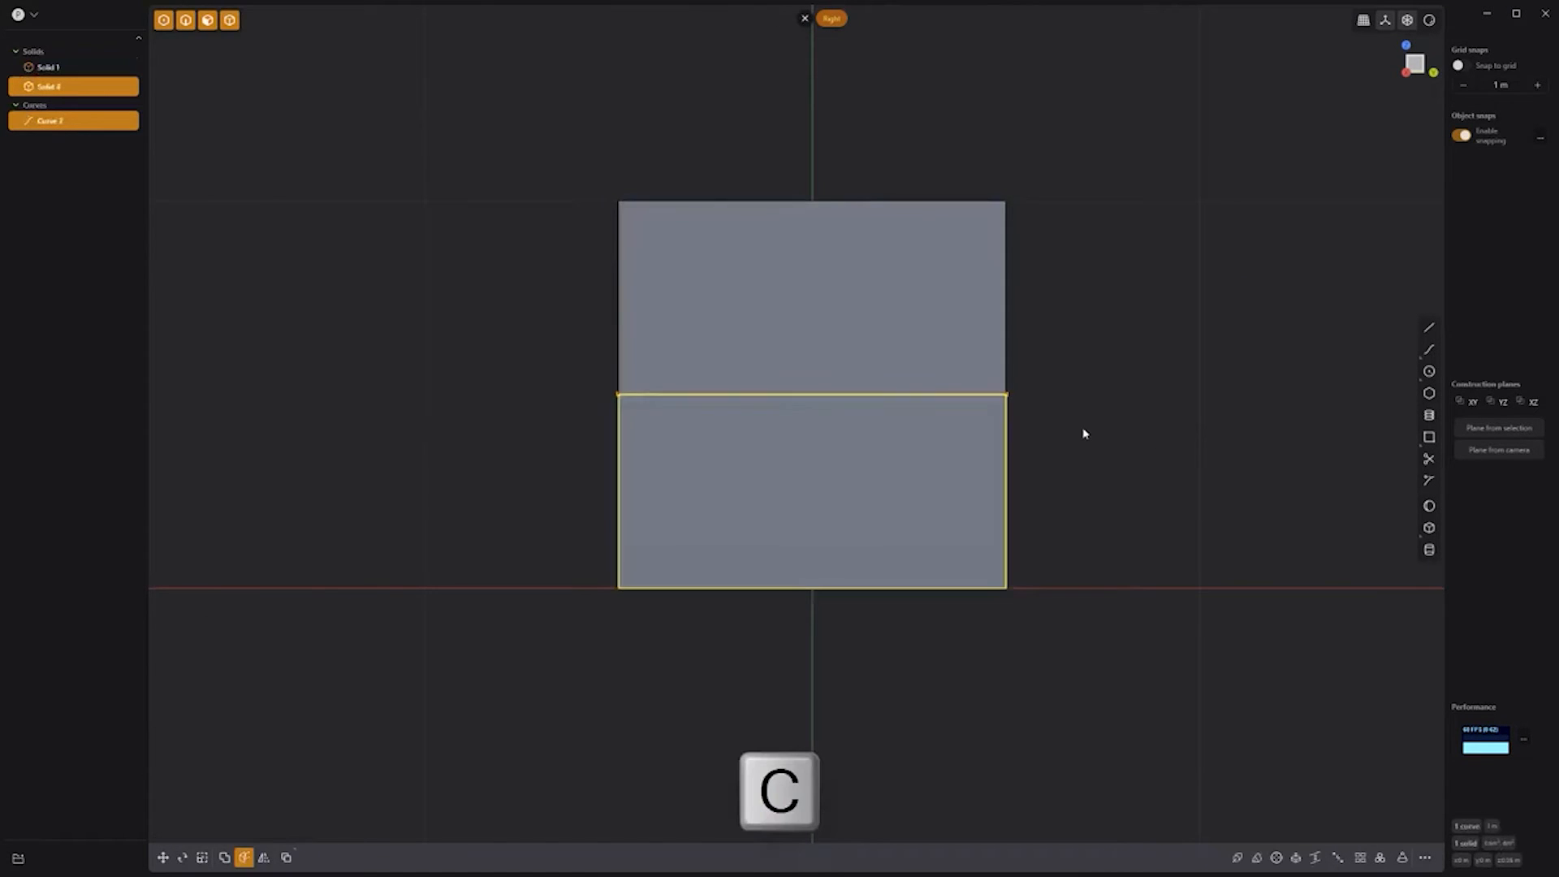
left_click(96, 122)
left_click(1000, 335)
left_click(992, 438)
left_click(1109, 435)
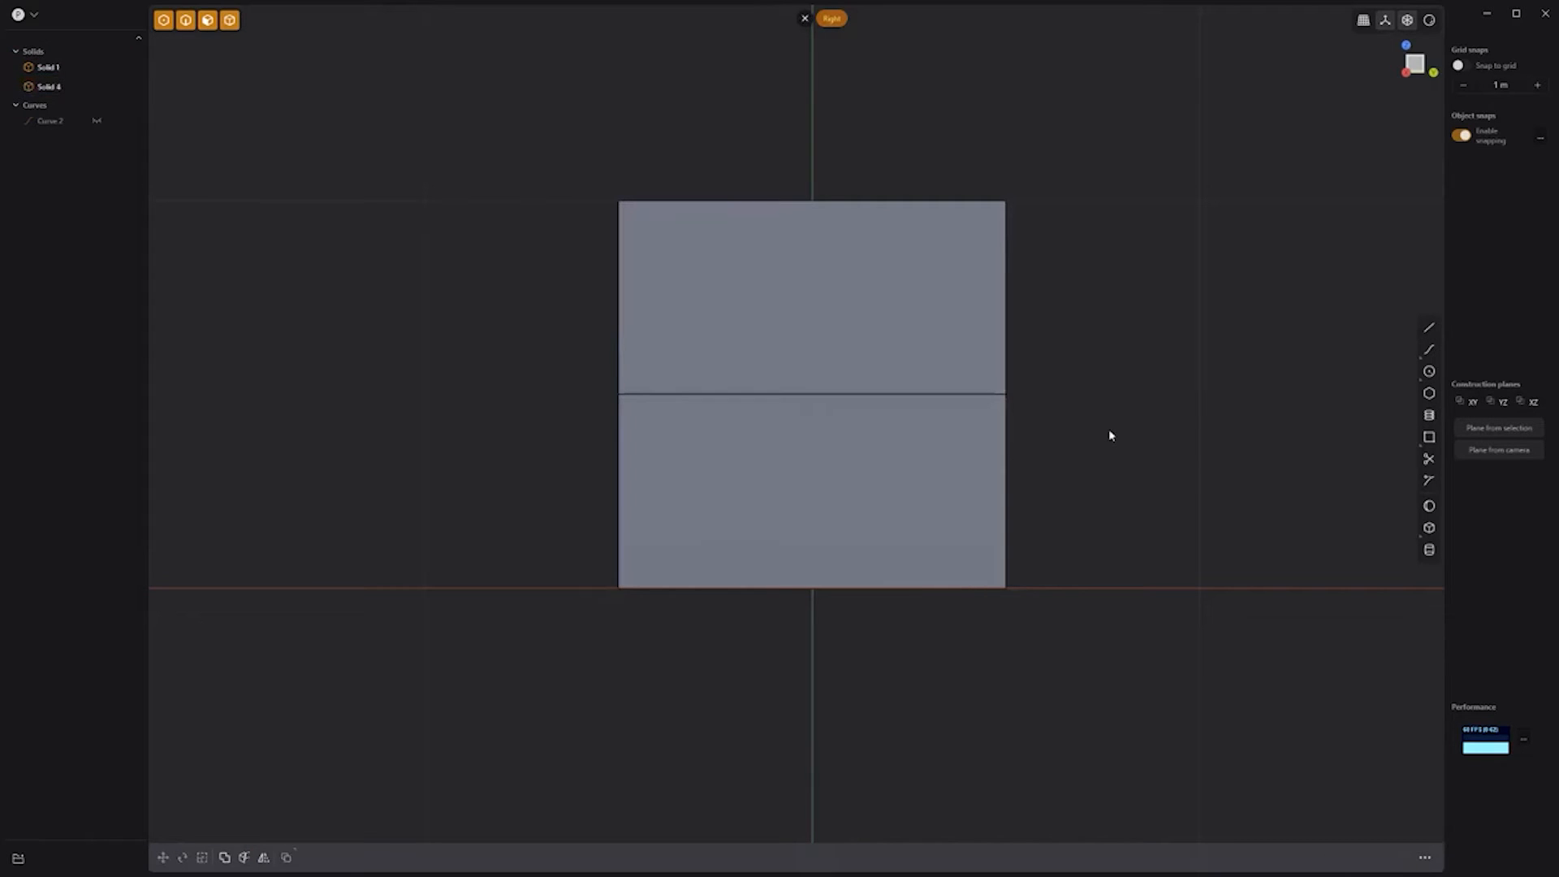
Step: Draw a centre circle on the box's right edge
left_click(1428, 372)
left_click(1007, 395)
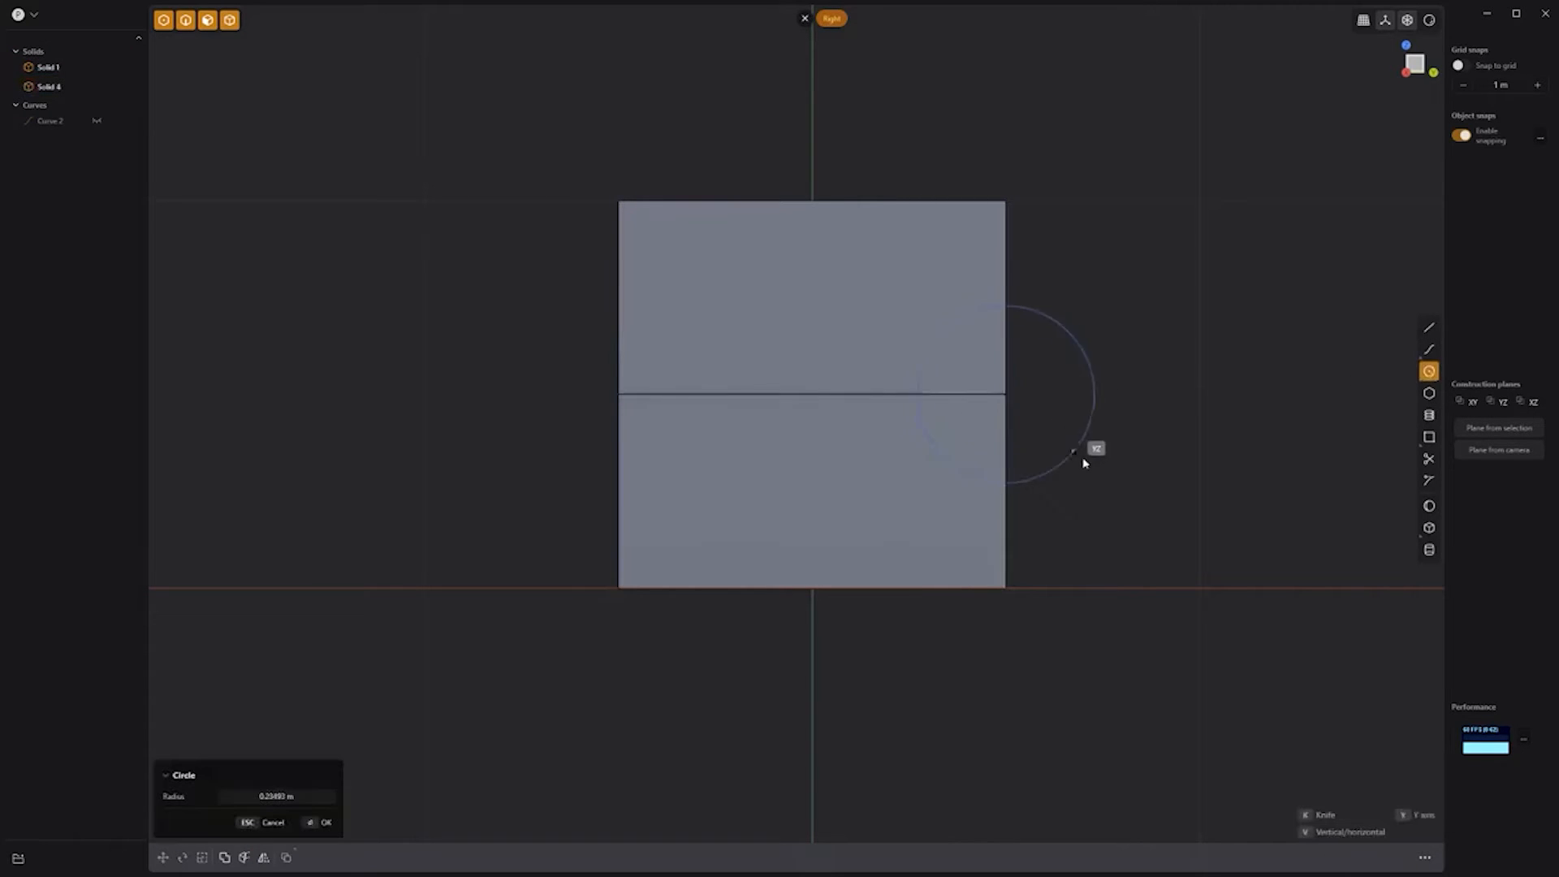
left_click(1076, 457)
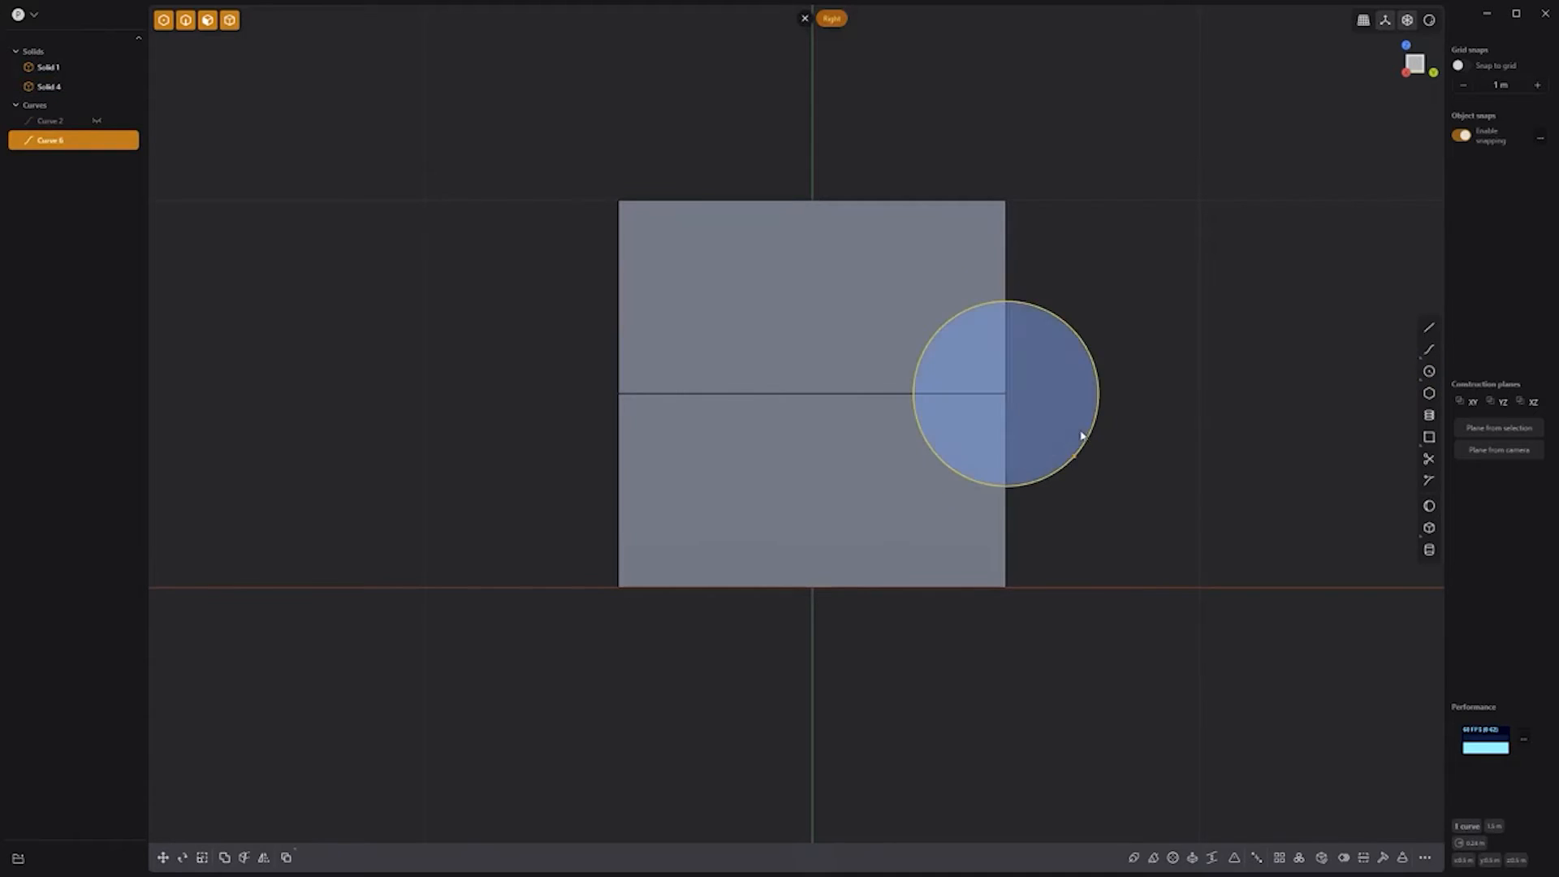
left_click(1076, 431)
key("e")
Step: Offset a smaller concentric circle and move it along X off the box
key("o")
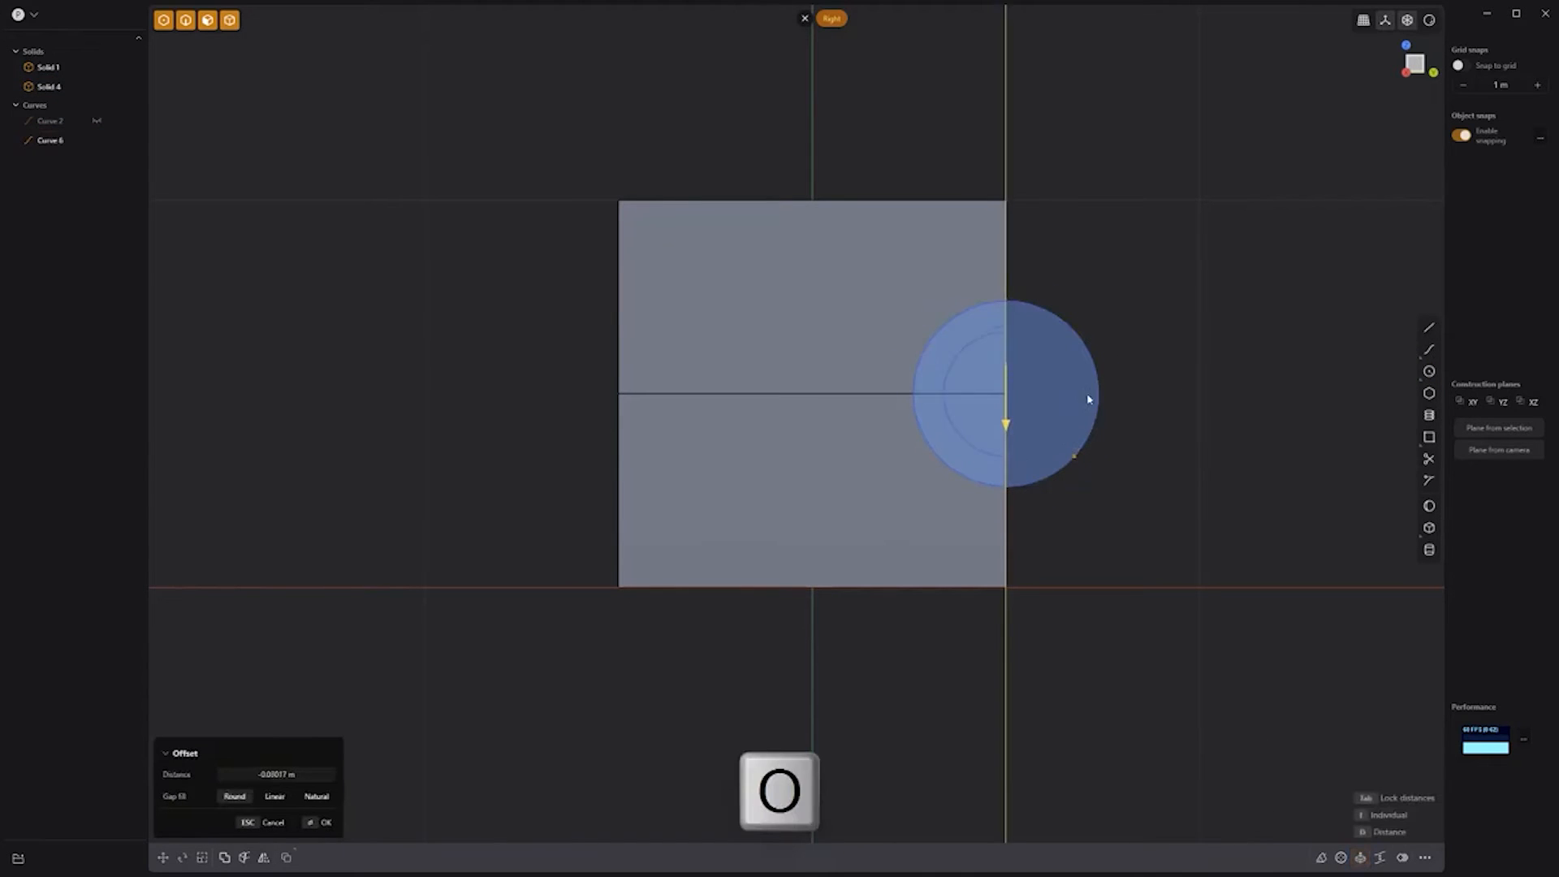
left_click(1144, 389)
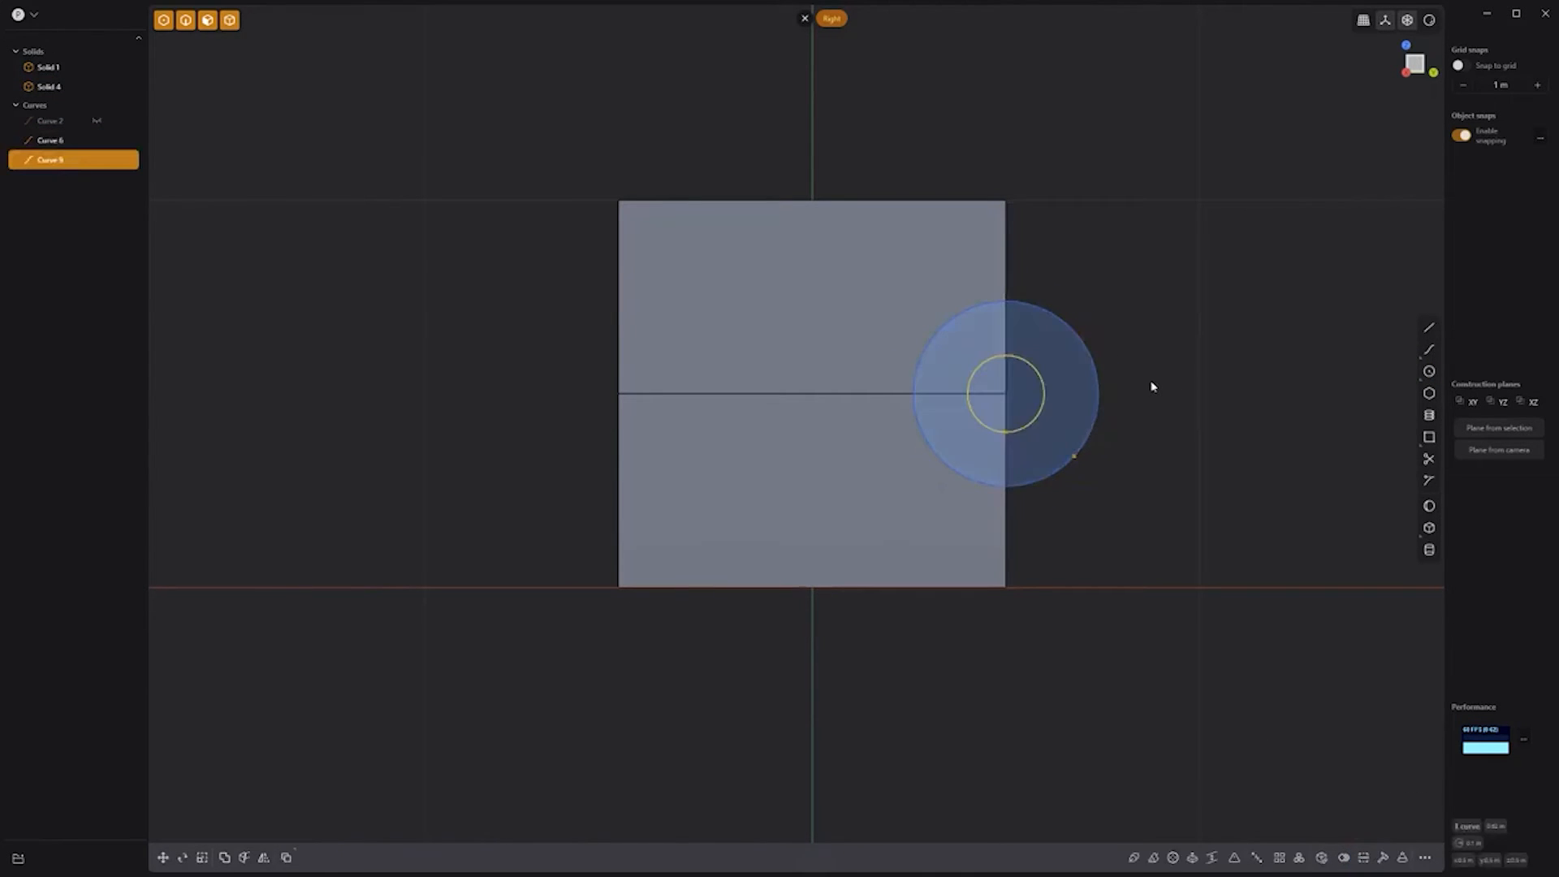
middle_click_drag(1153, 388, 1014, 501)
key("g")
left_click_drag(741, 605, 639, 657)
right_click(773, 686)
Step: Extrude the large circle into a cylinder
left_click(763, 647)
key("x")
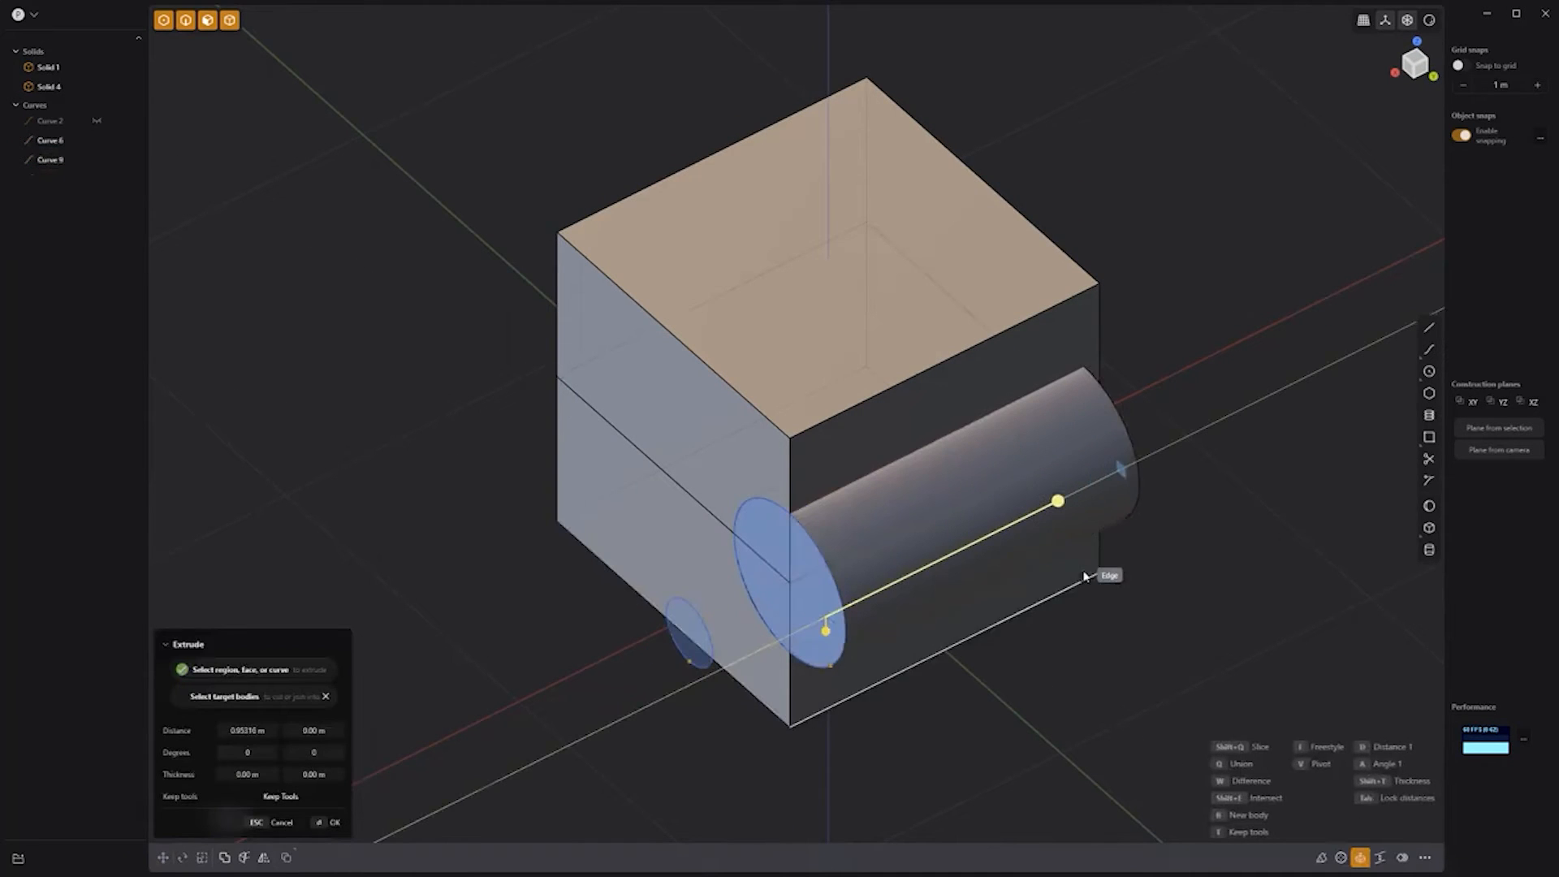
left_click(1248, 539)
left_click(1243, 536)
Step: Duplicate the cylinder, scale the copy to 0.44555 on X, and select the lower box half with the cylinder
left_click(1079, 498)
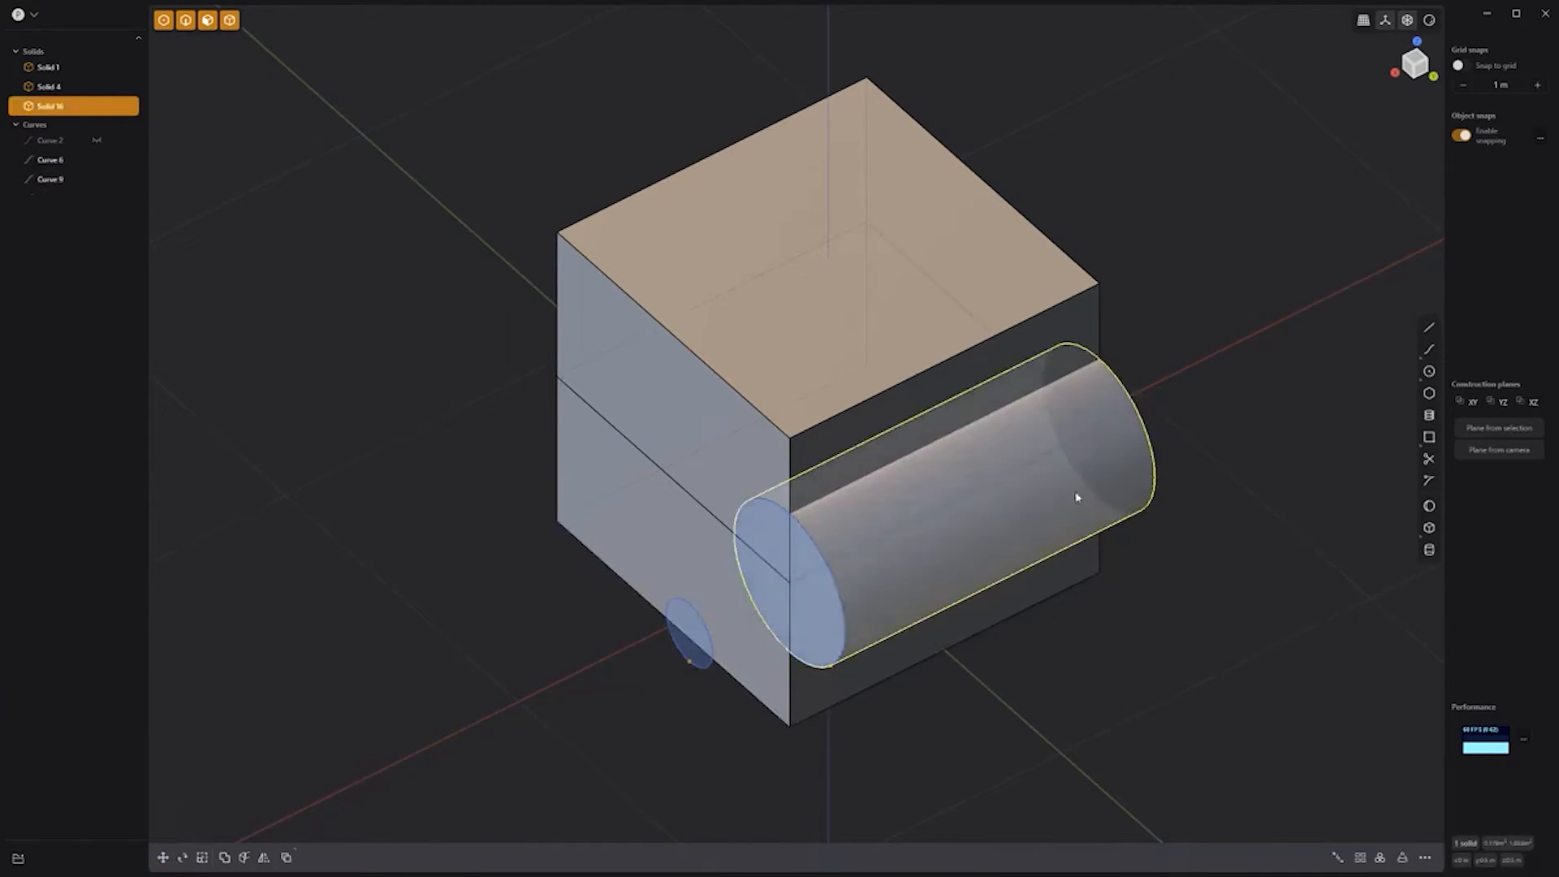
key("shift+d")
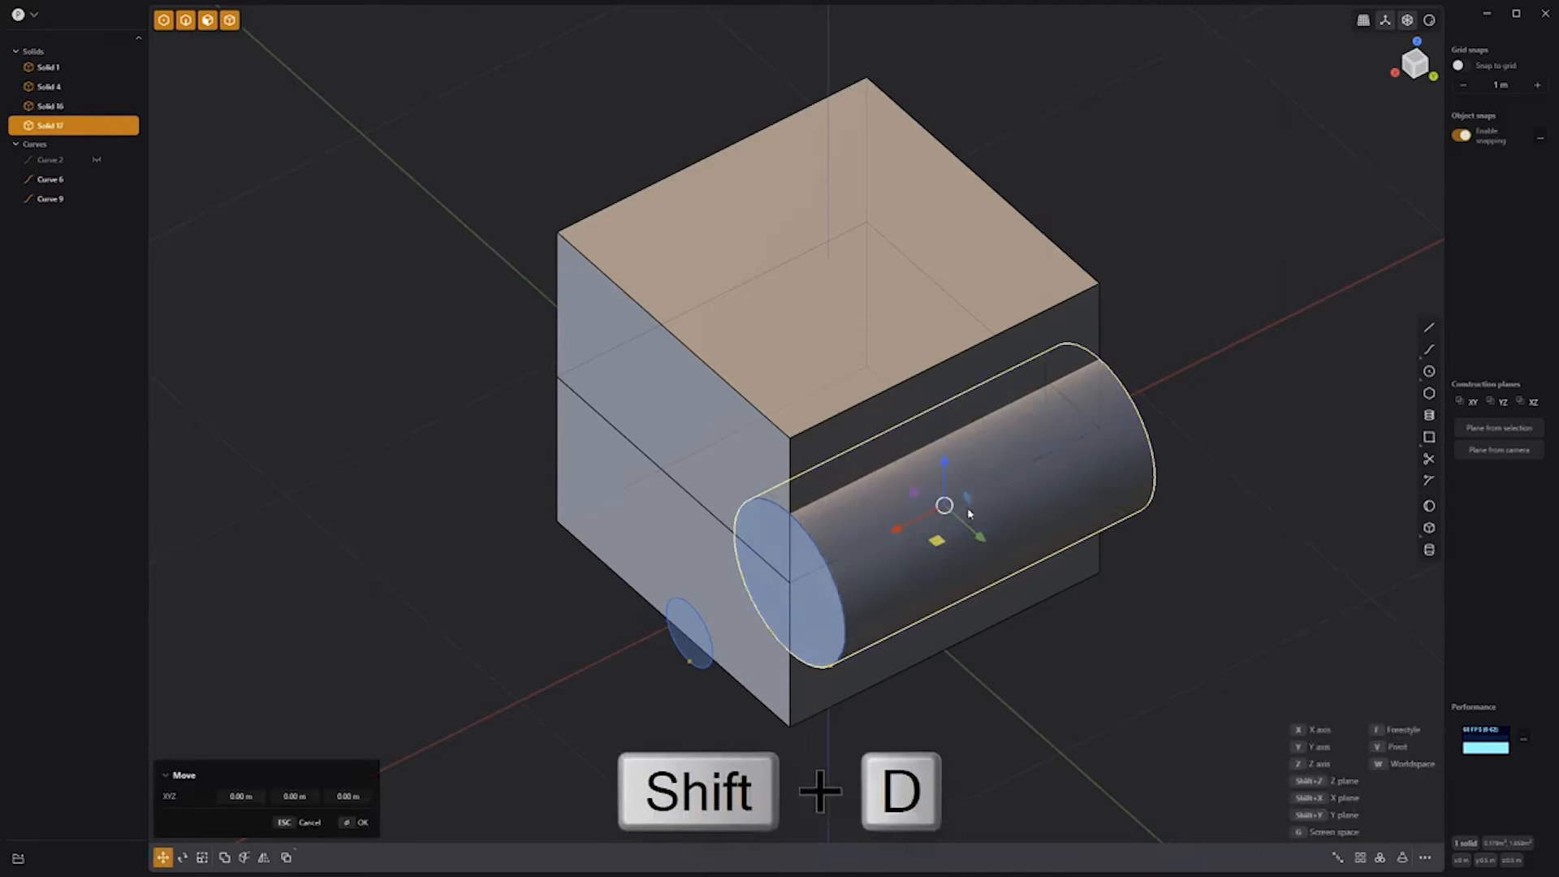
key("s")
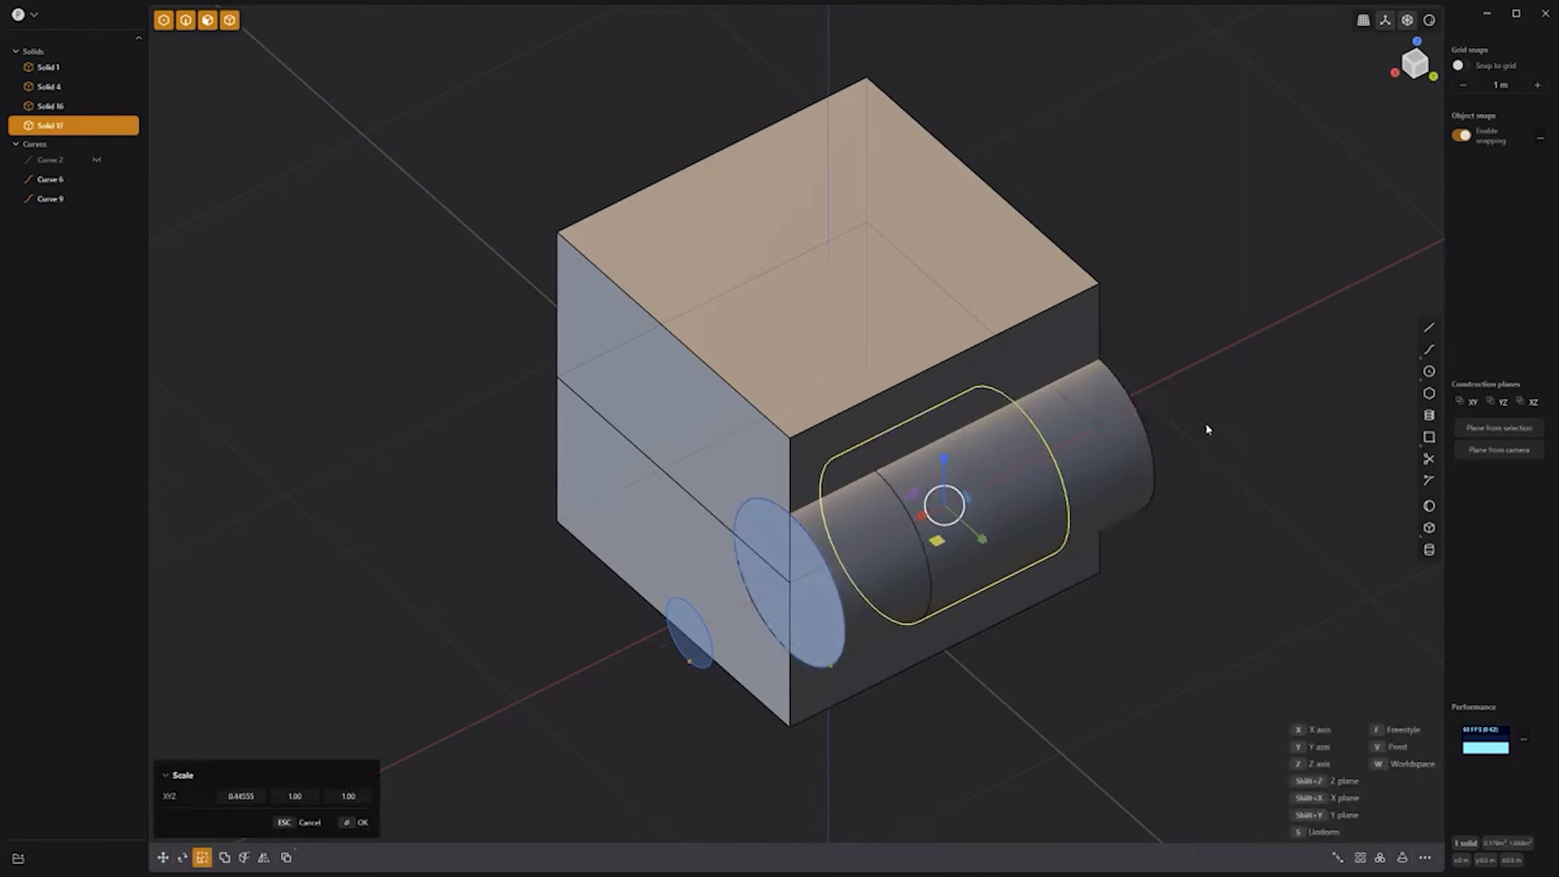
right_click(1206, 429)
left_click(1206, 430)
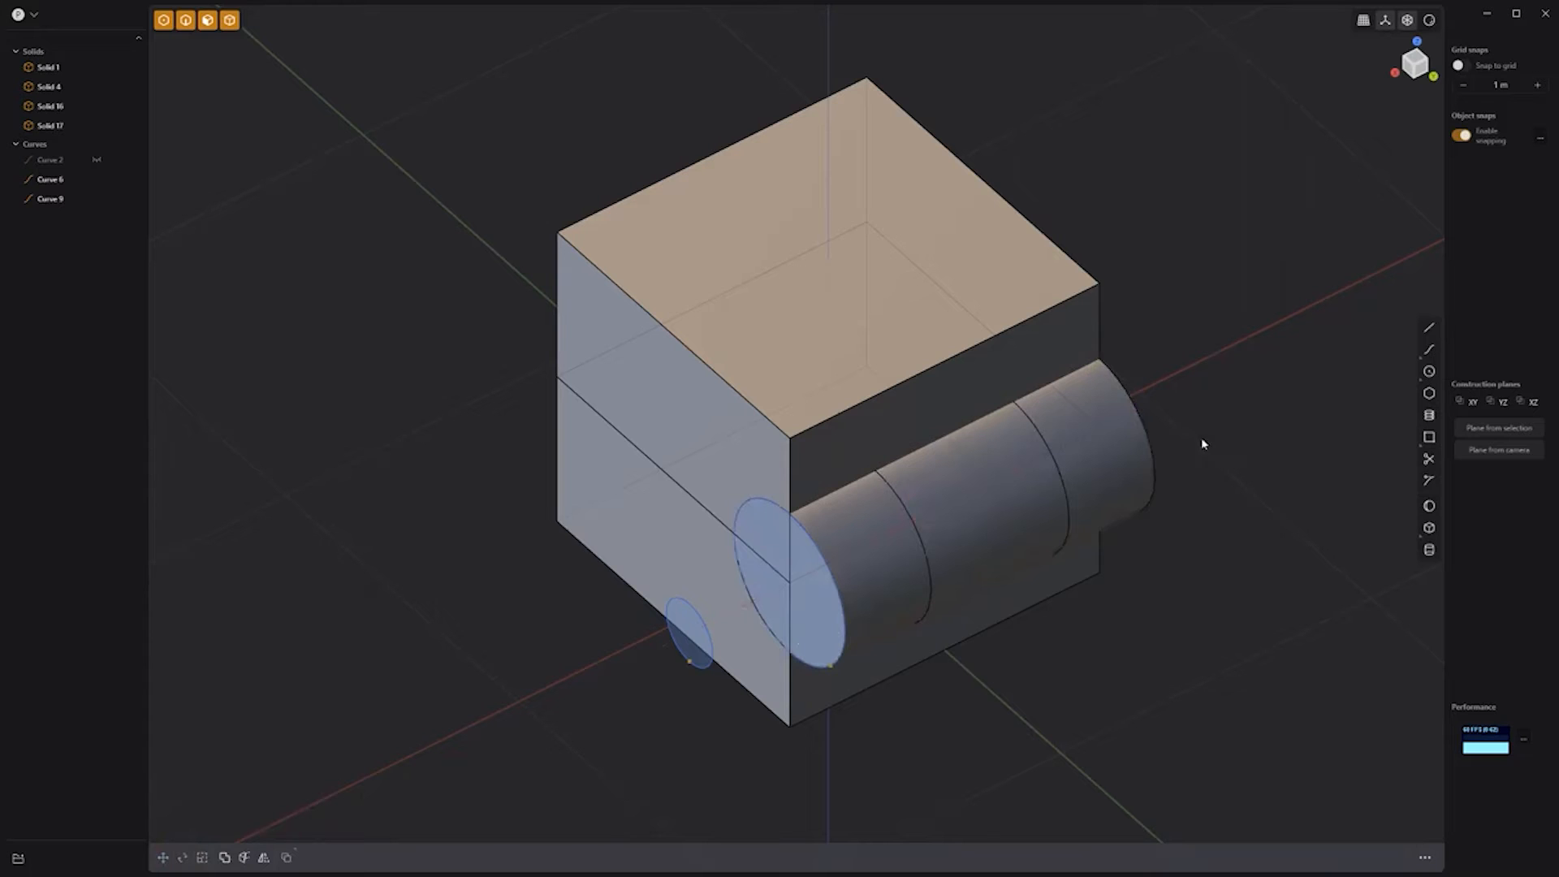
left_click(1094, 573)
left_click(1140, 506)
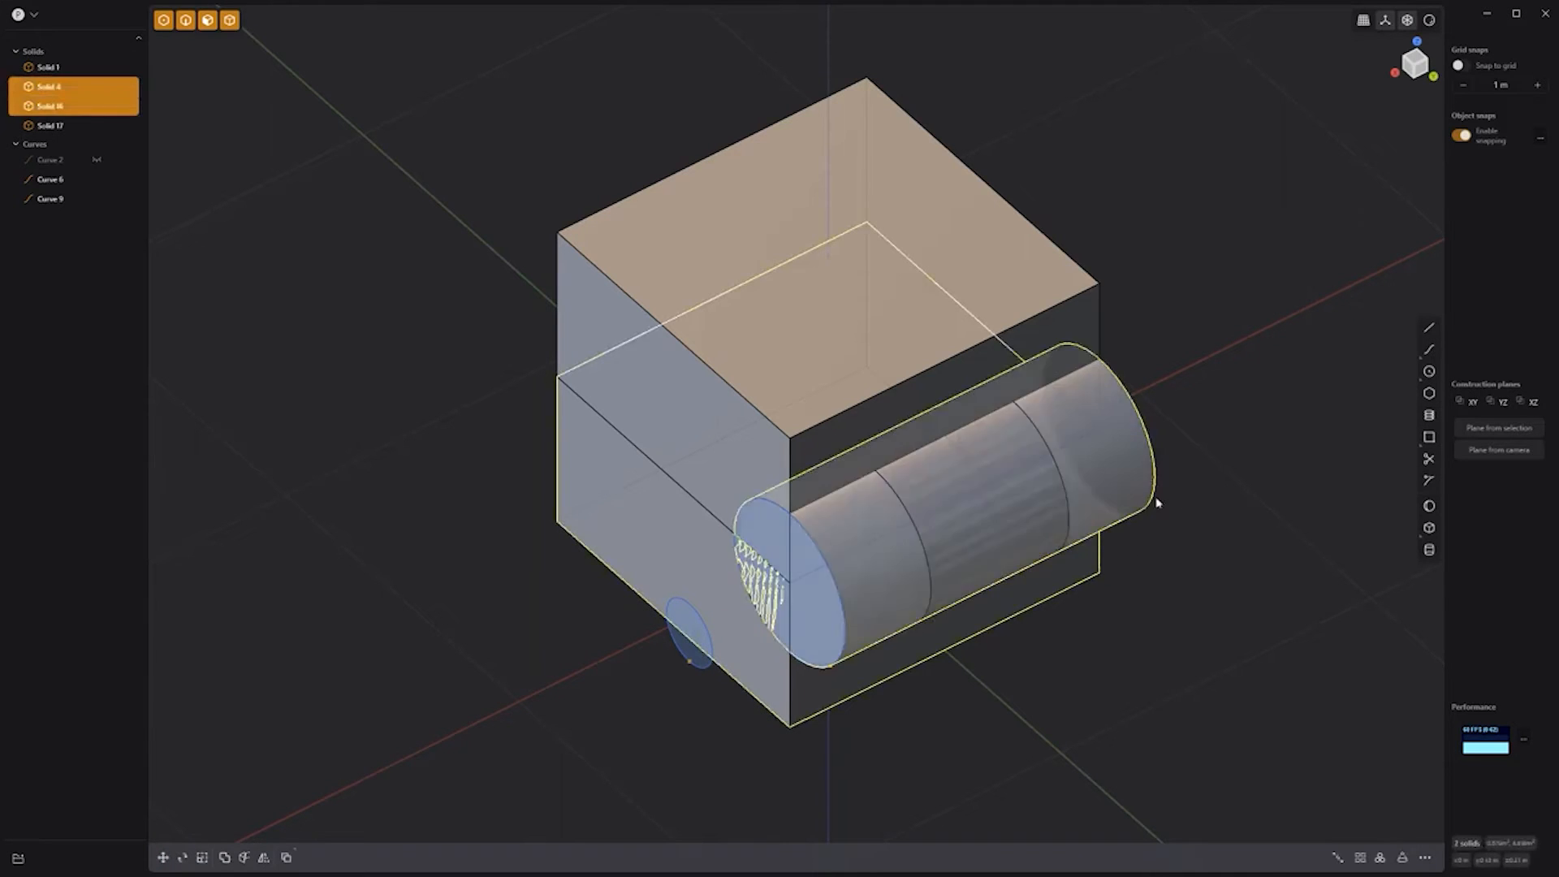
Step: Boolean the lower box half with the cylinder, keeping the cylinder as a tool
key("q")
key("t")
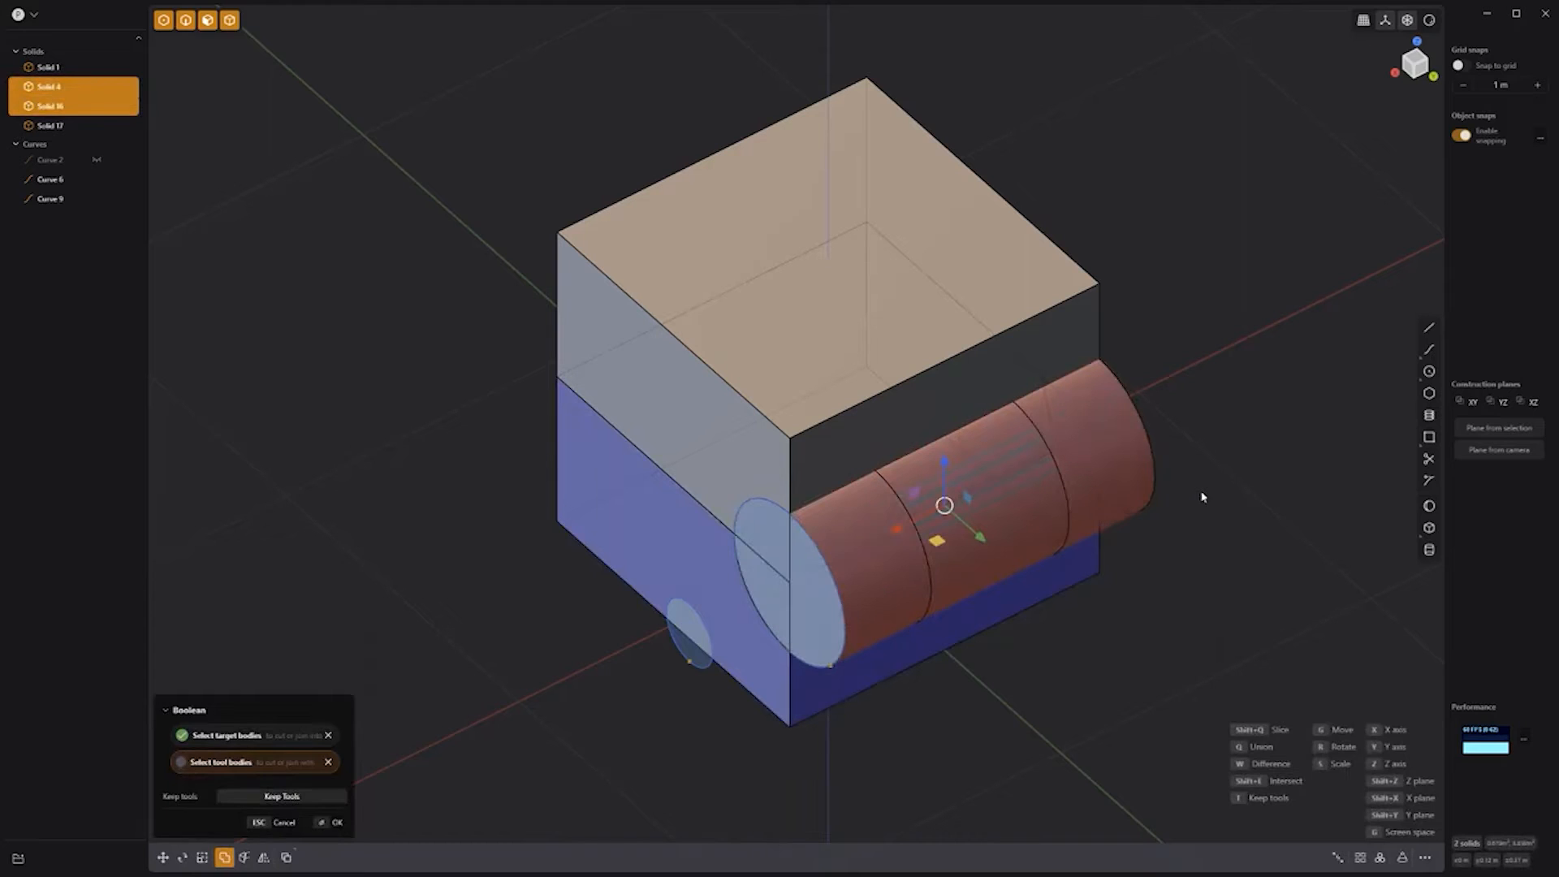
key("Return")
left_click(1212, 492)
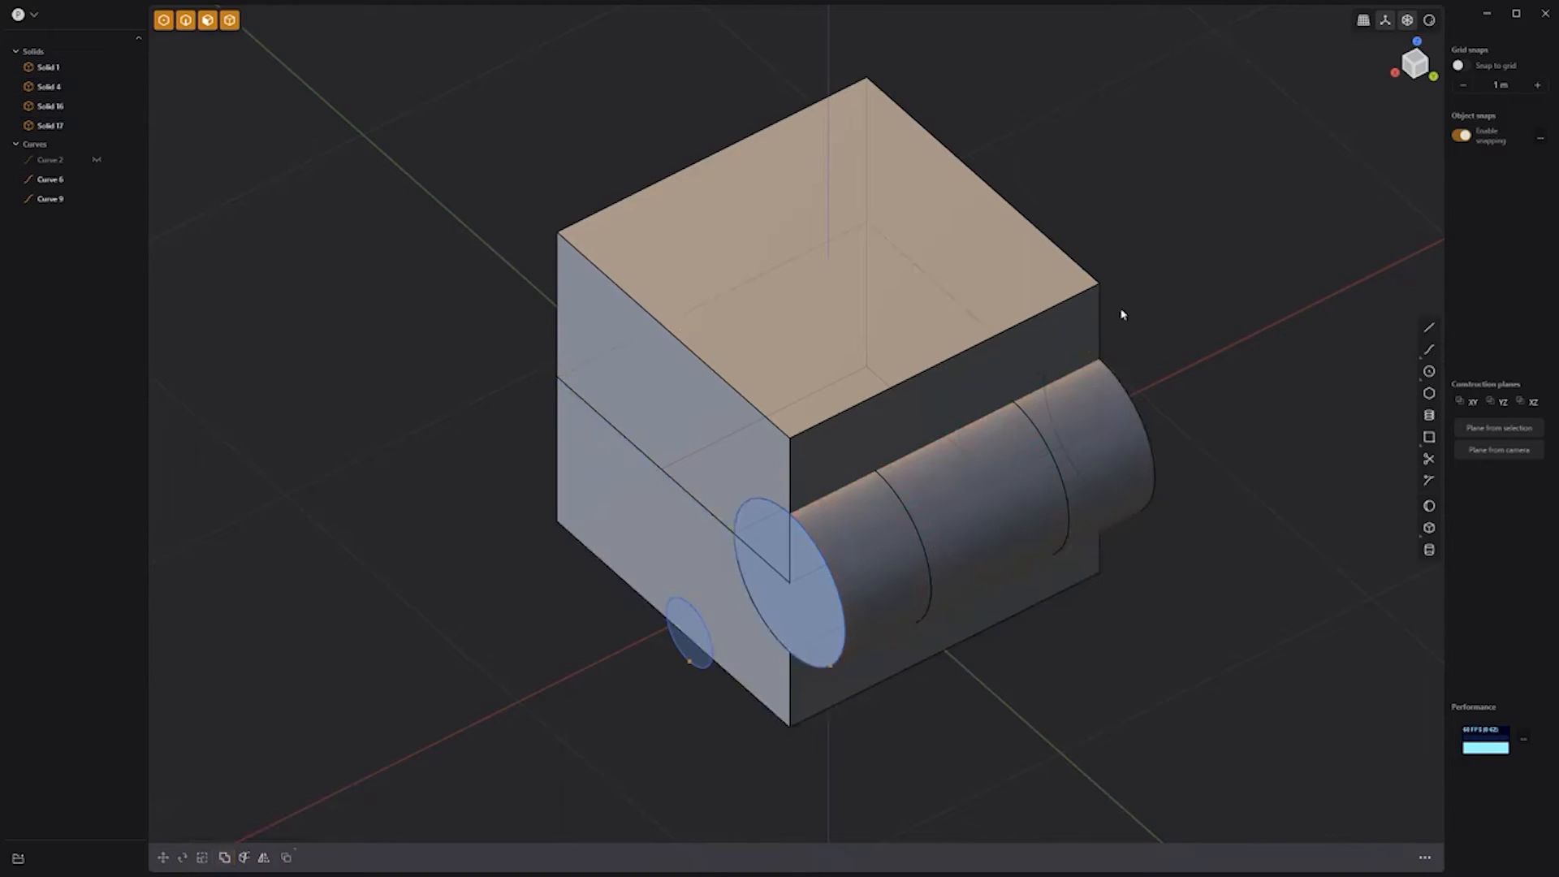
Step: Union the outer cylinder sections into the upper box (Solid 1)
left_click(1088, 292)
left_click(1149, 457)
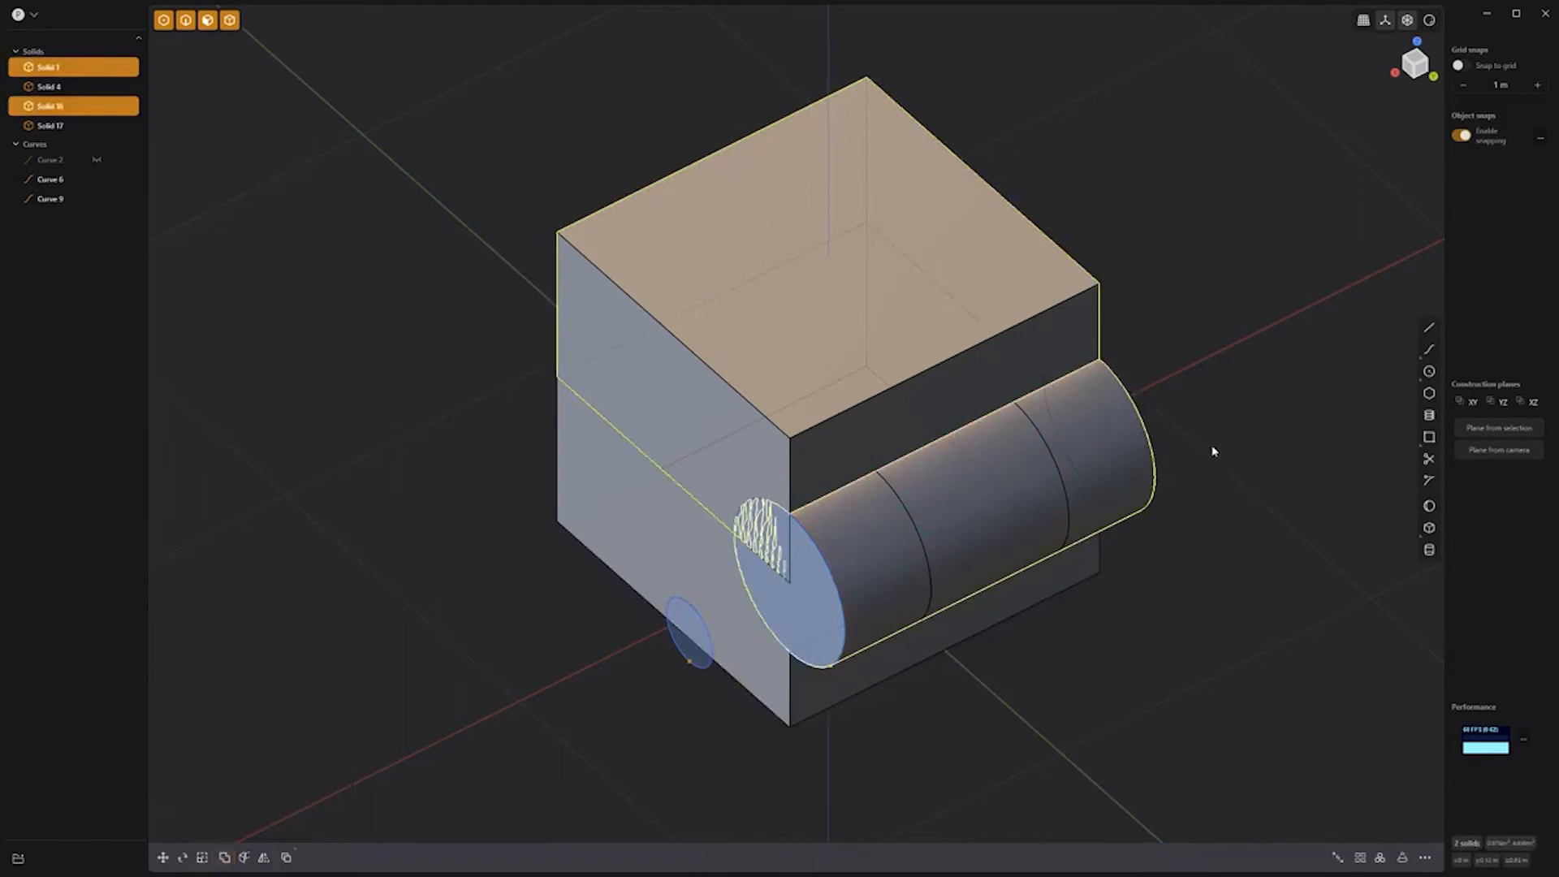
key("q")
key("q")
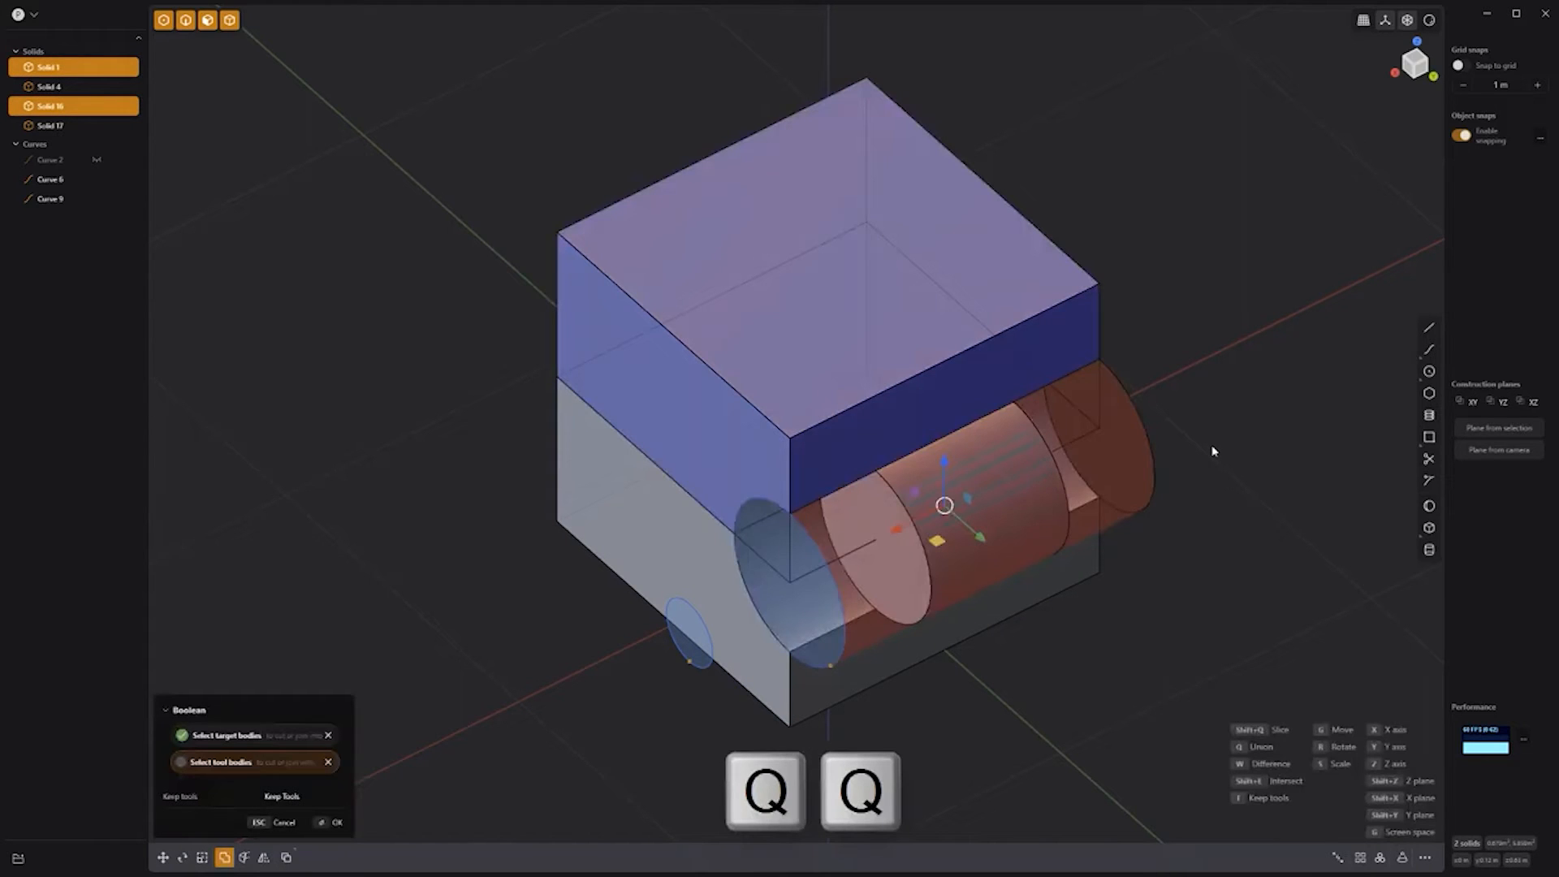
key("Return")
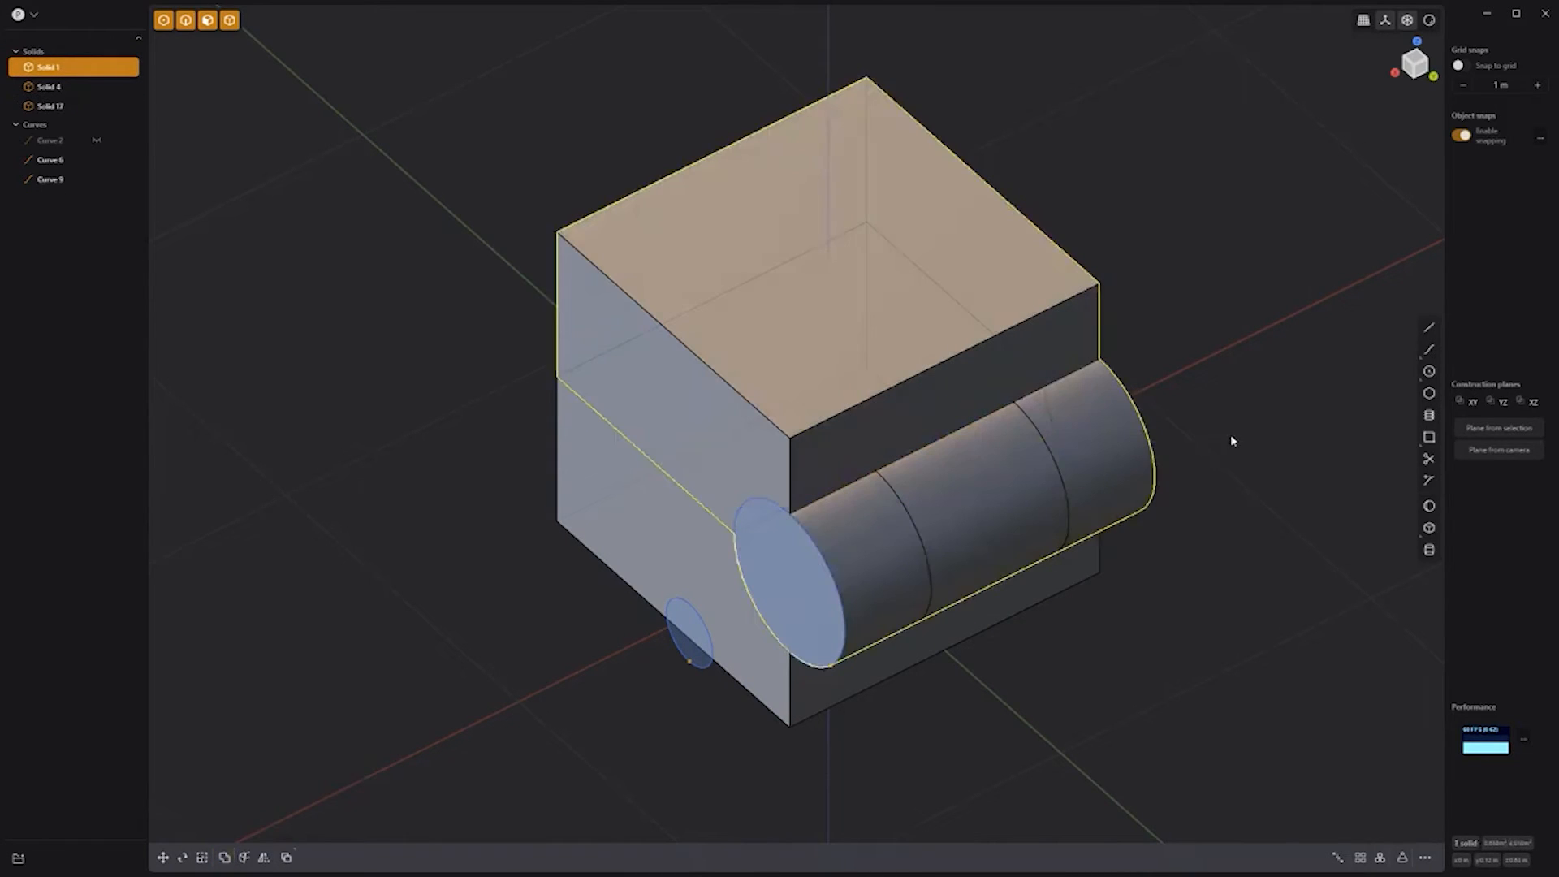
left_click(1230, 435)
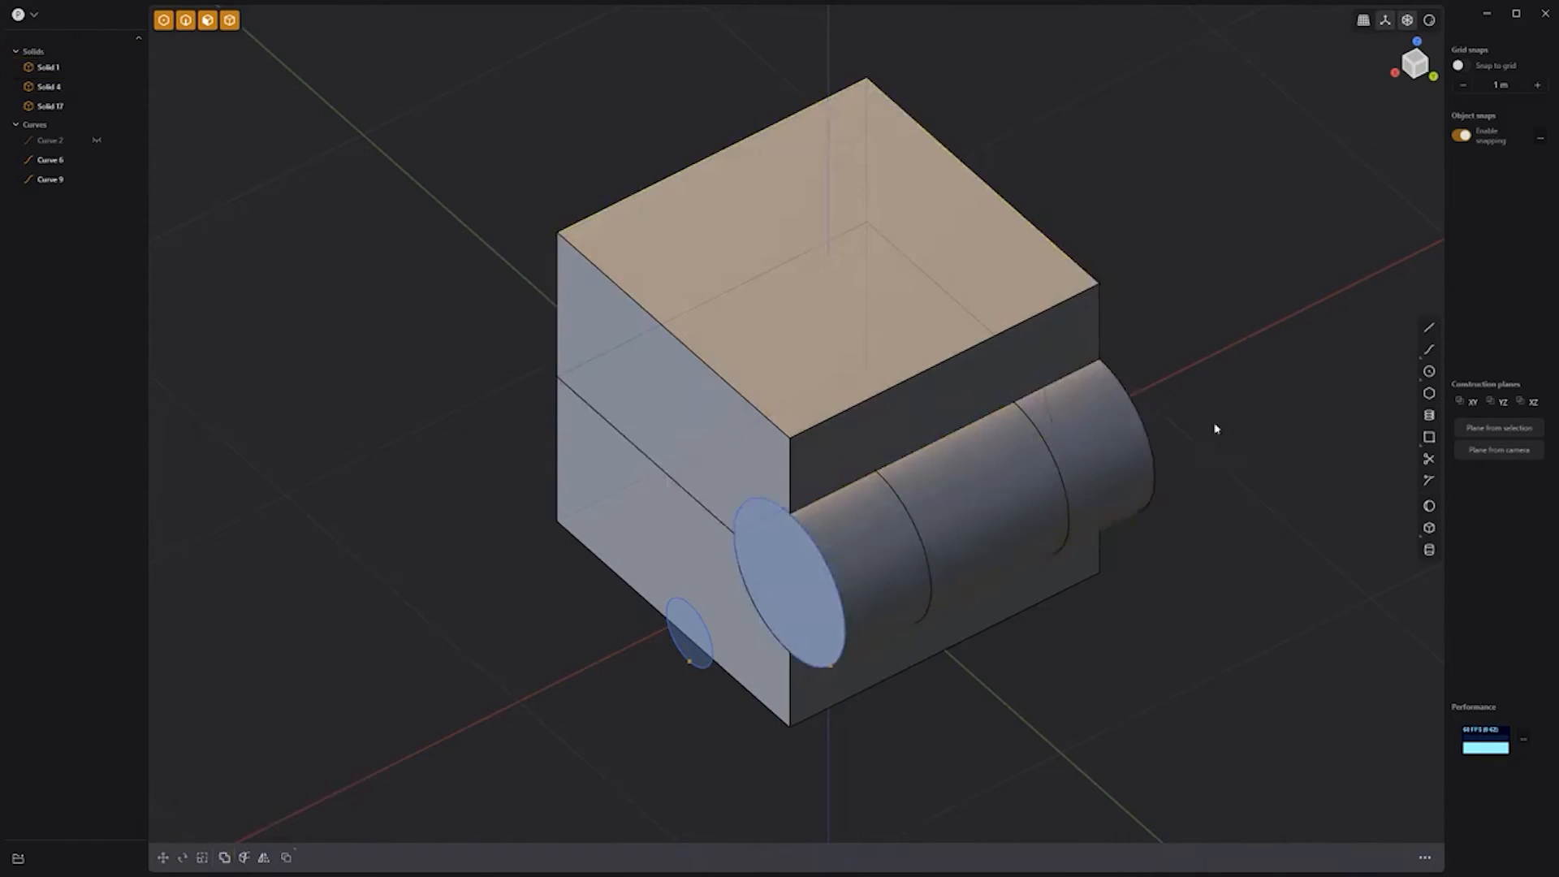
Step: Boolean the upper box with the cylinder's middle section (Solid 17), keeping the tool
left_click(1059, 308)
left_click(1042, 488)
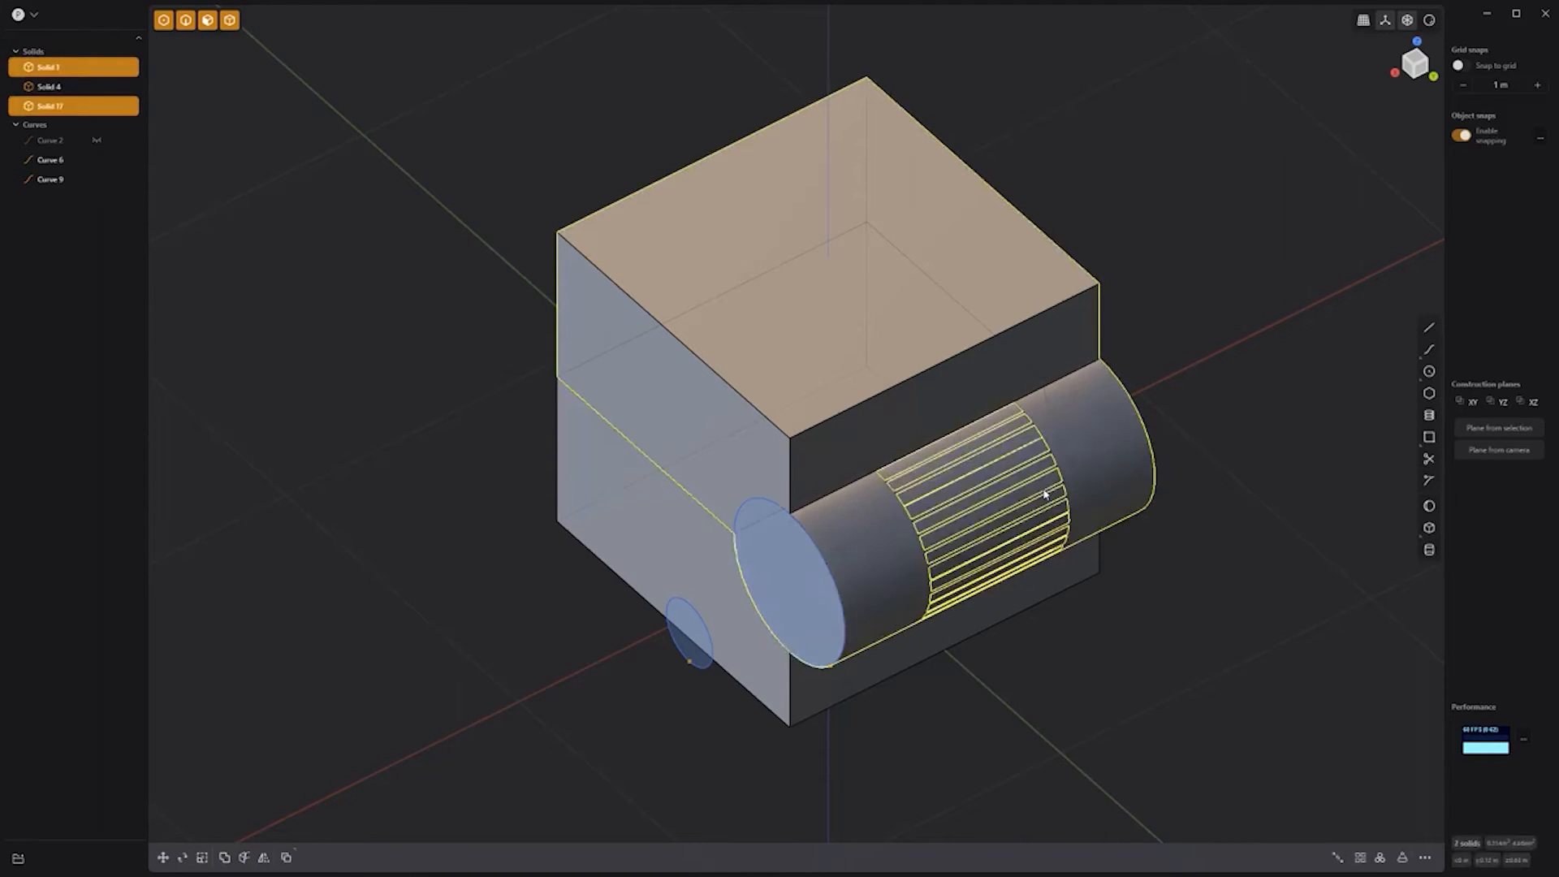
key("q")
key("t")
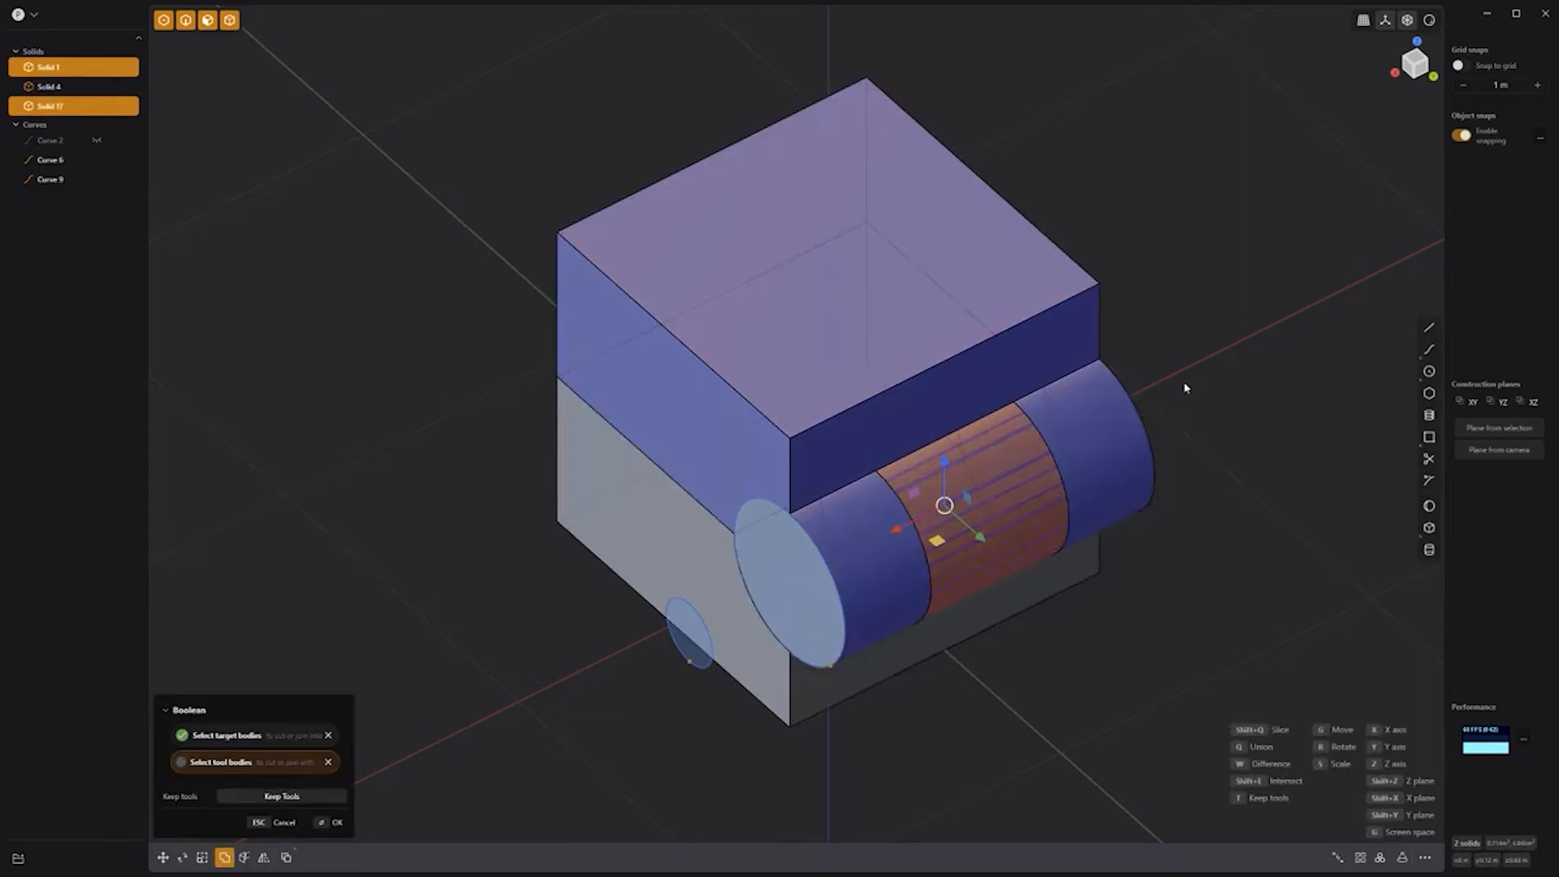
key("Return")
left_click(1254, 482)
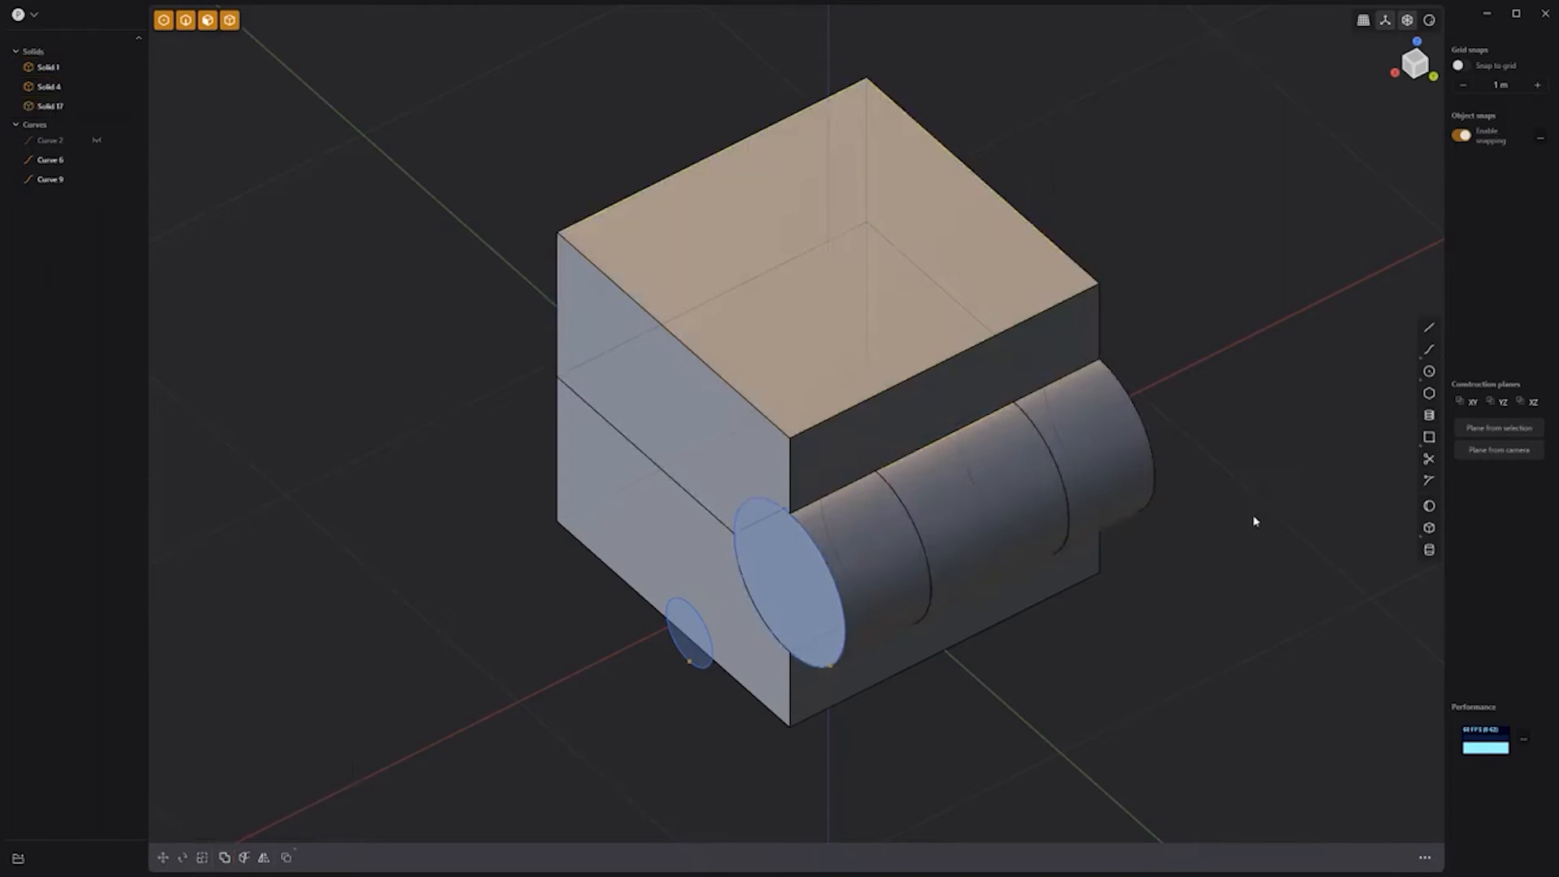
Step: Union the middle cylinder section (Solid 17) into the lower box (Solid 4)
left_click(1047, 601)
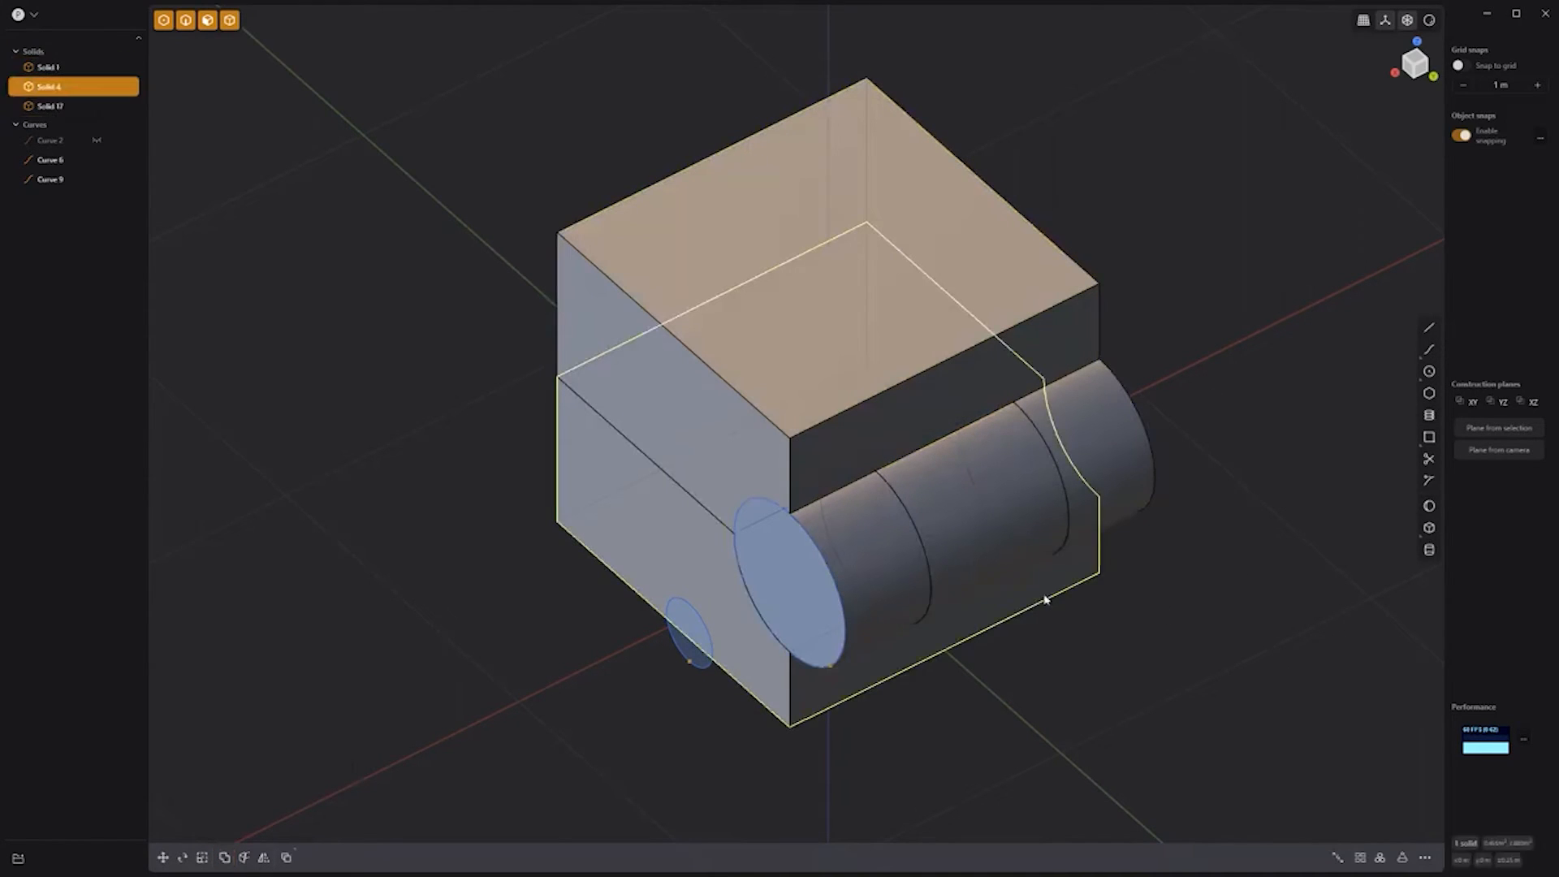
left_click(1009, 553, "shift")
key("q")
key("q")
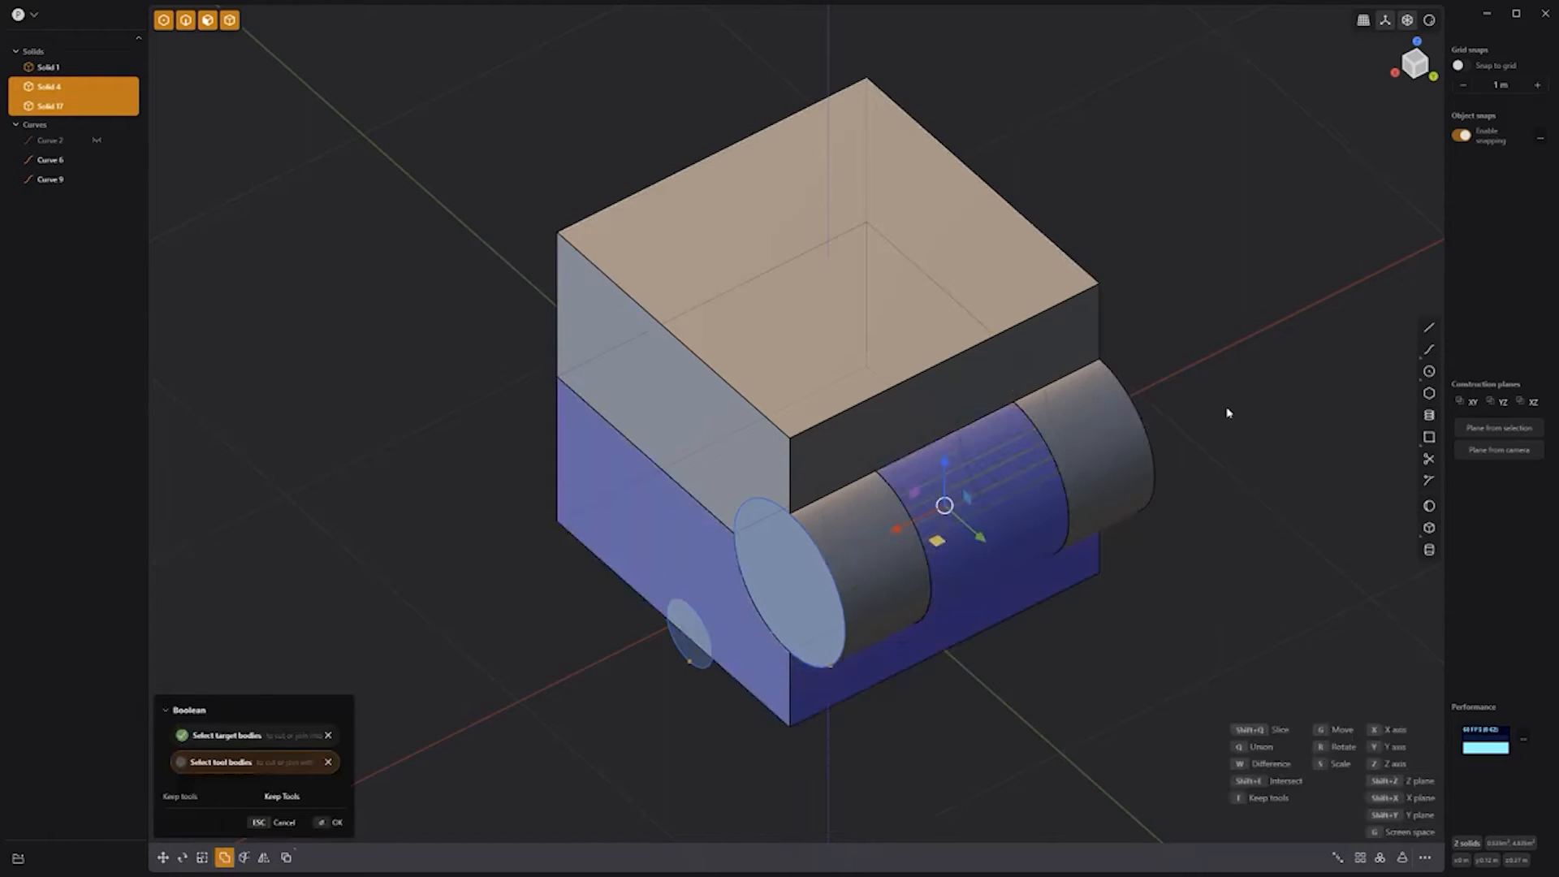
key("Return")
left_click(689, 633)
Step: Extrude the small circle into a pin along the hinge axis
key("e")
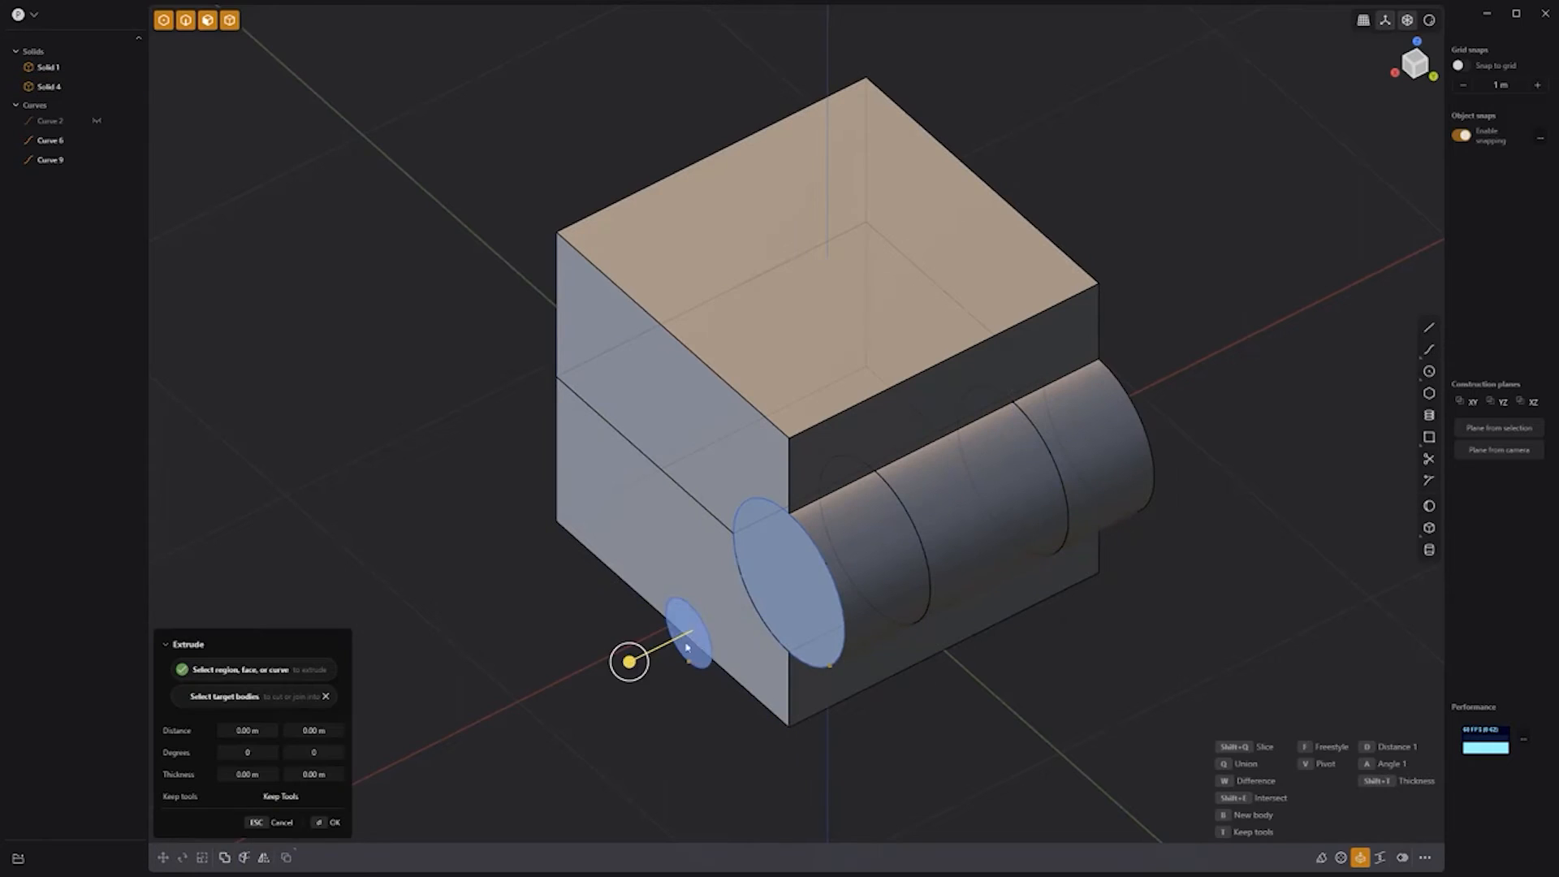
left_click(1213, 544)
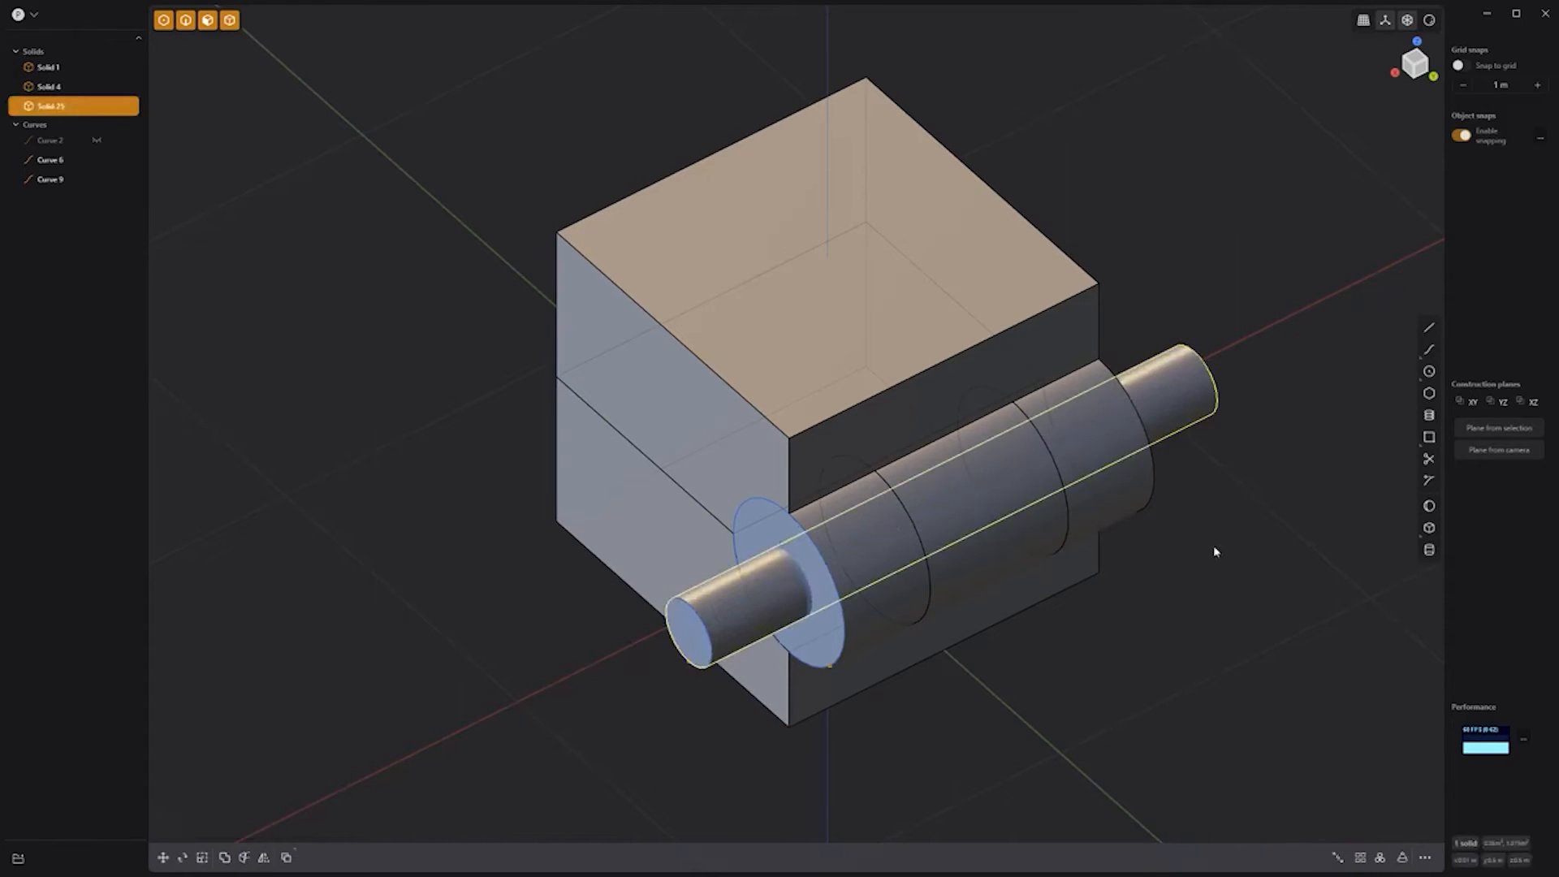
left_click(1212, 544)
Step: Boolean the pin against the upper box with Keep Tools, boring a hole through its knuckle
left_click(1078, 300)
left_click(1195, 375, "shift")
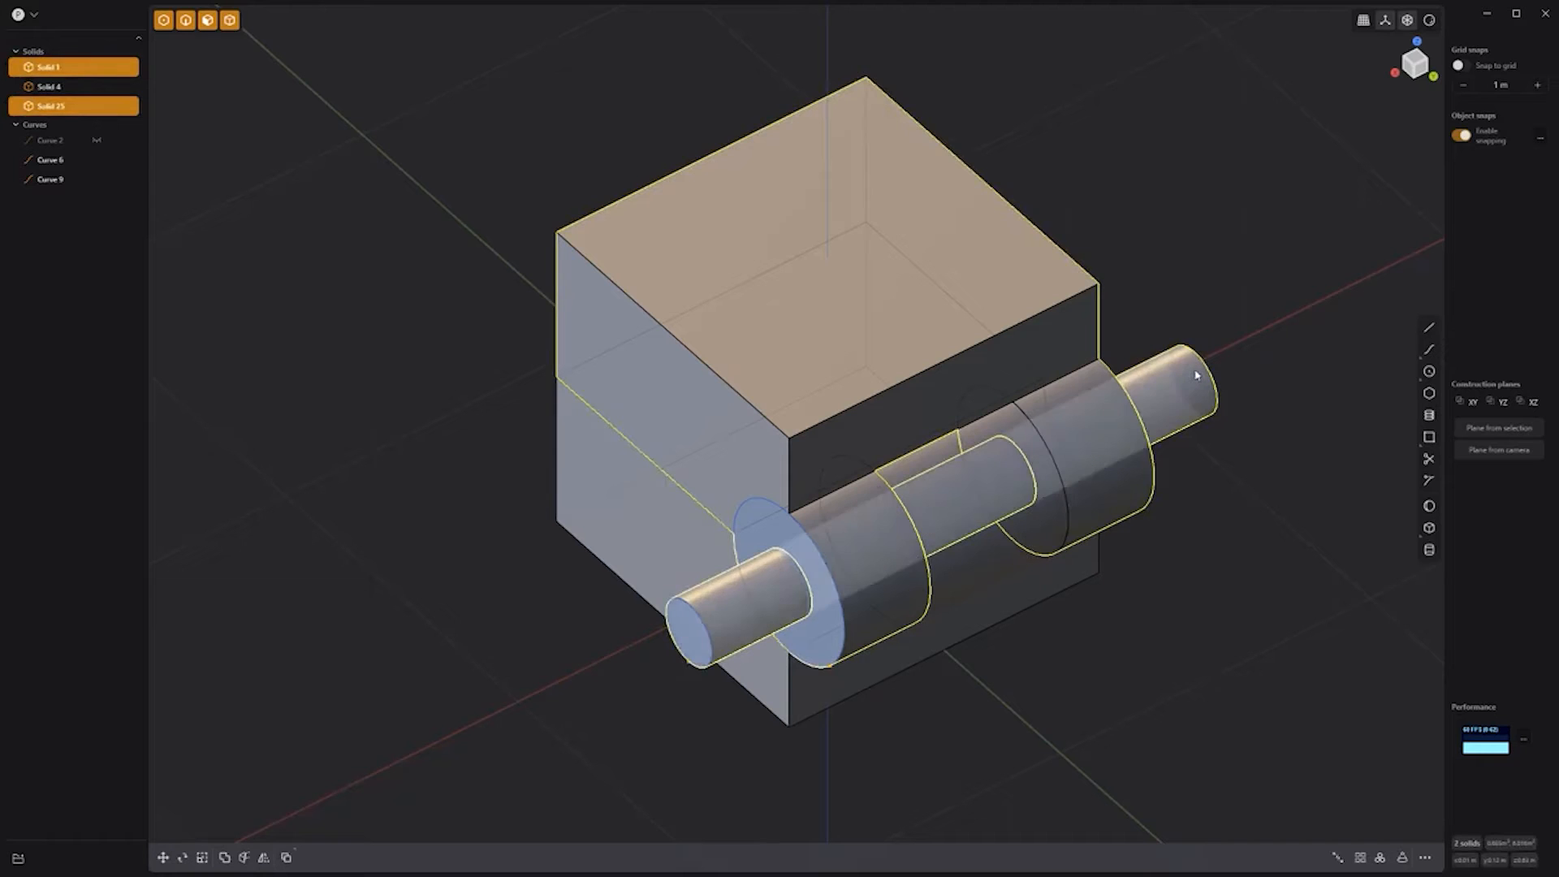
key("q")
key("t")
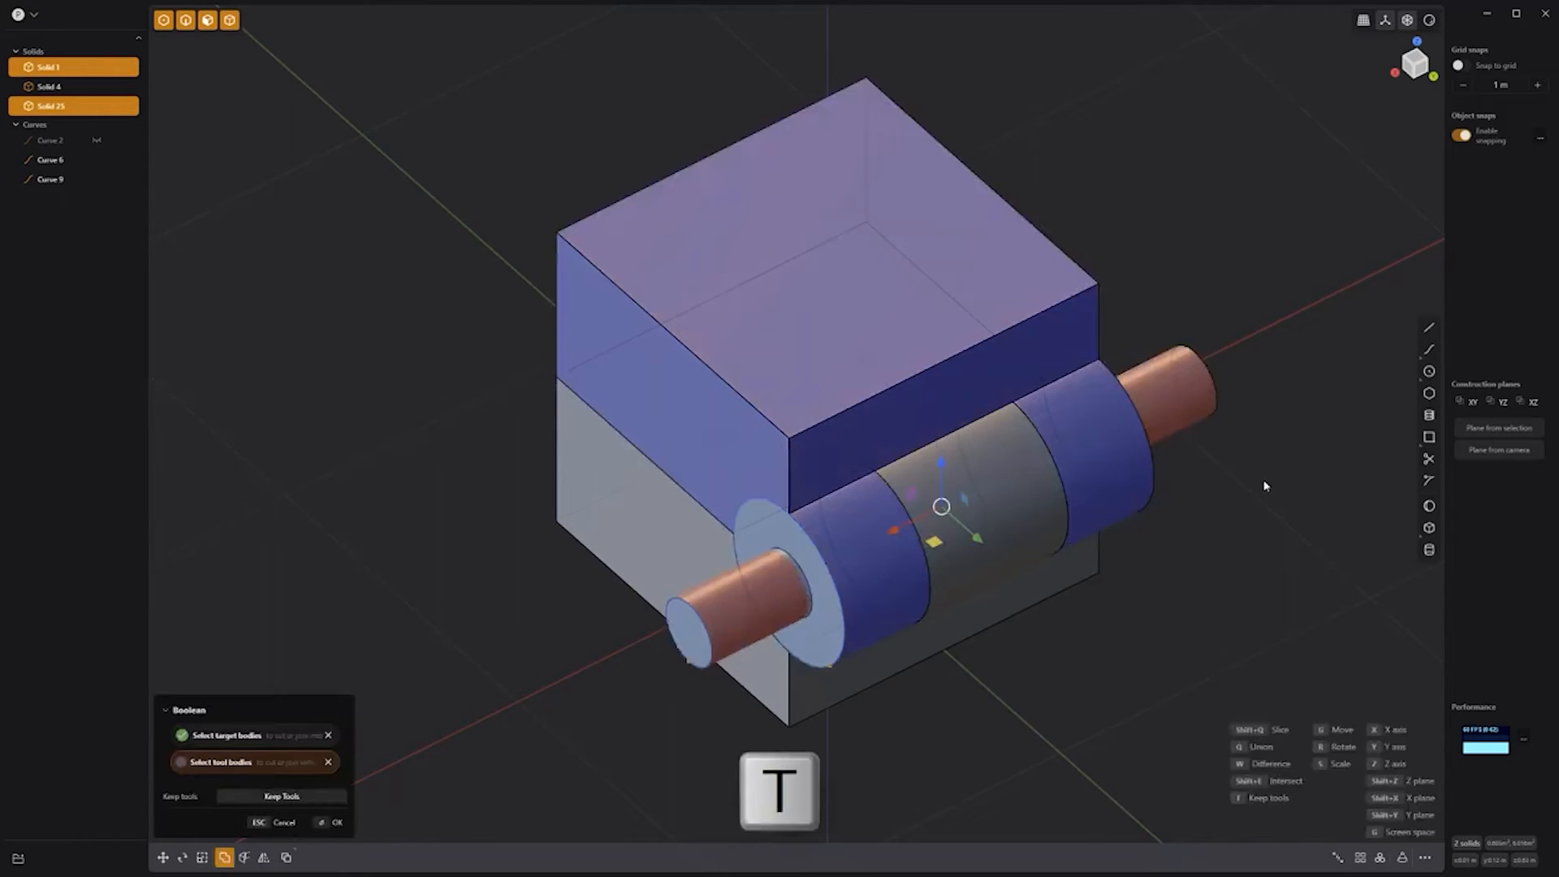
key("Return")
left_click(1242, 483)
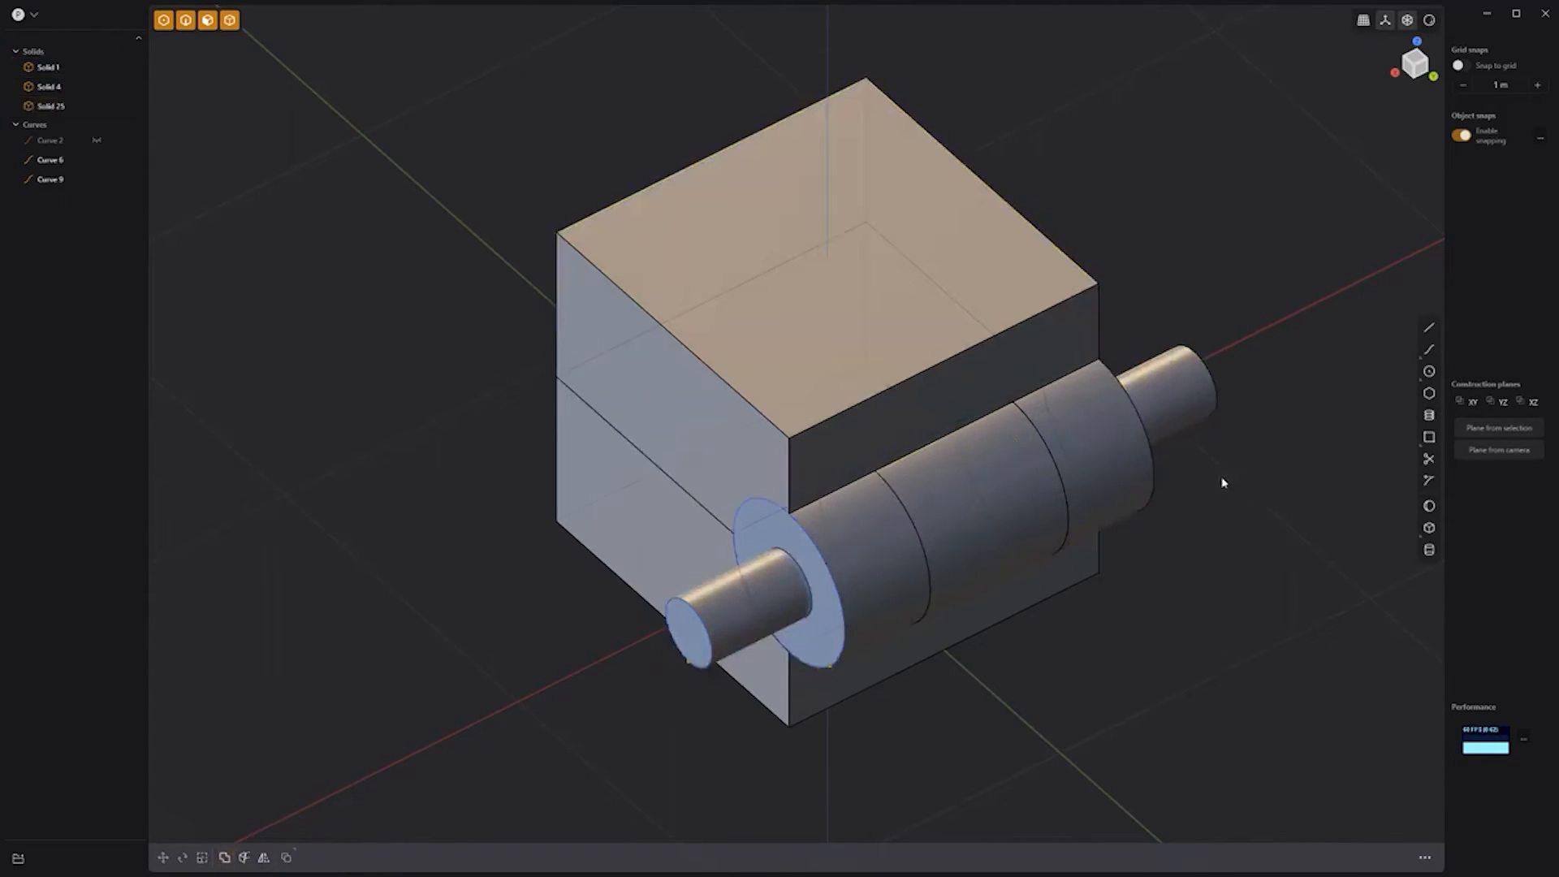
Step: Union the pin into the lower box (Solid 4)
left_click(1098, 558)
left_click(1203, 394, "shift")
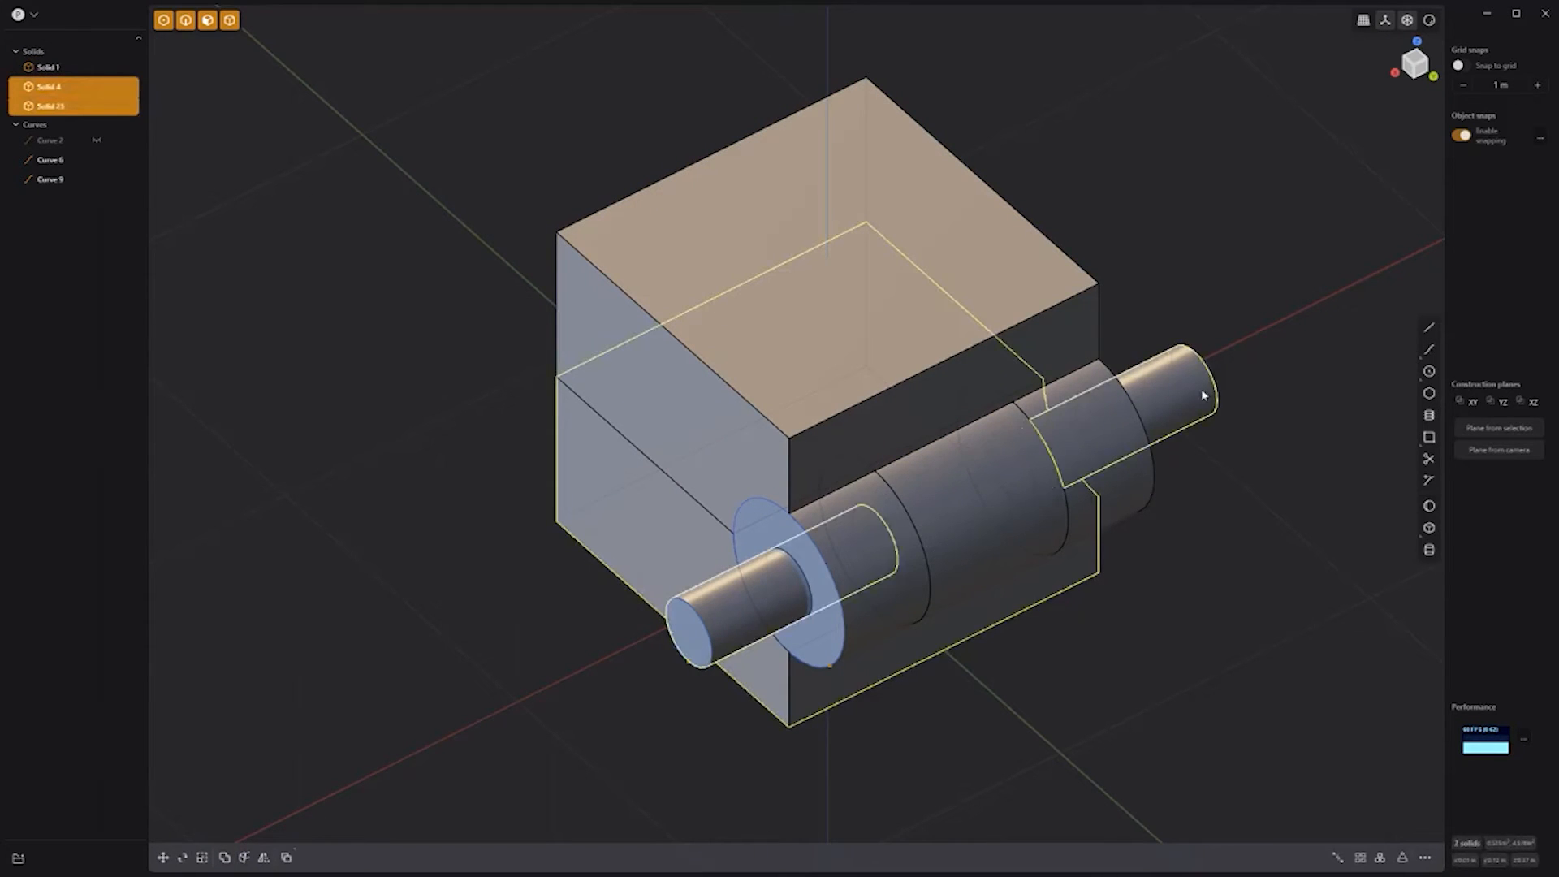
key("q")
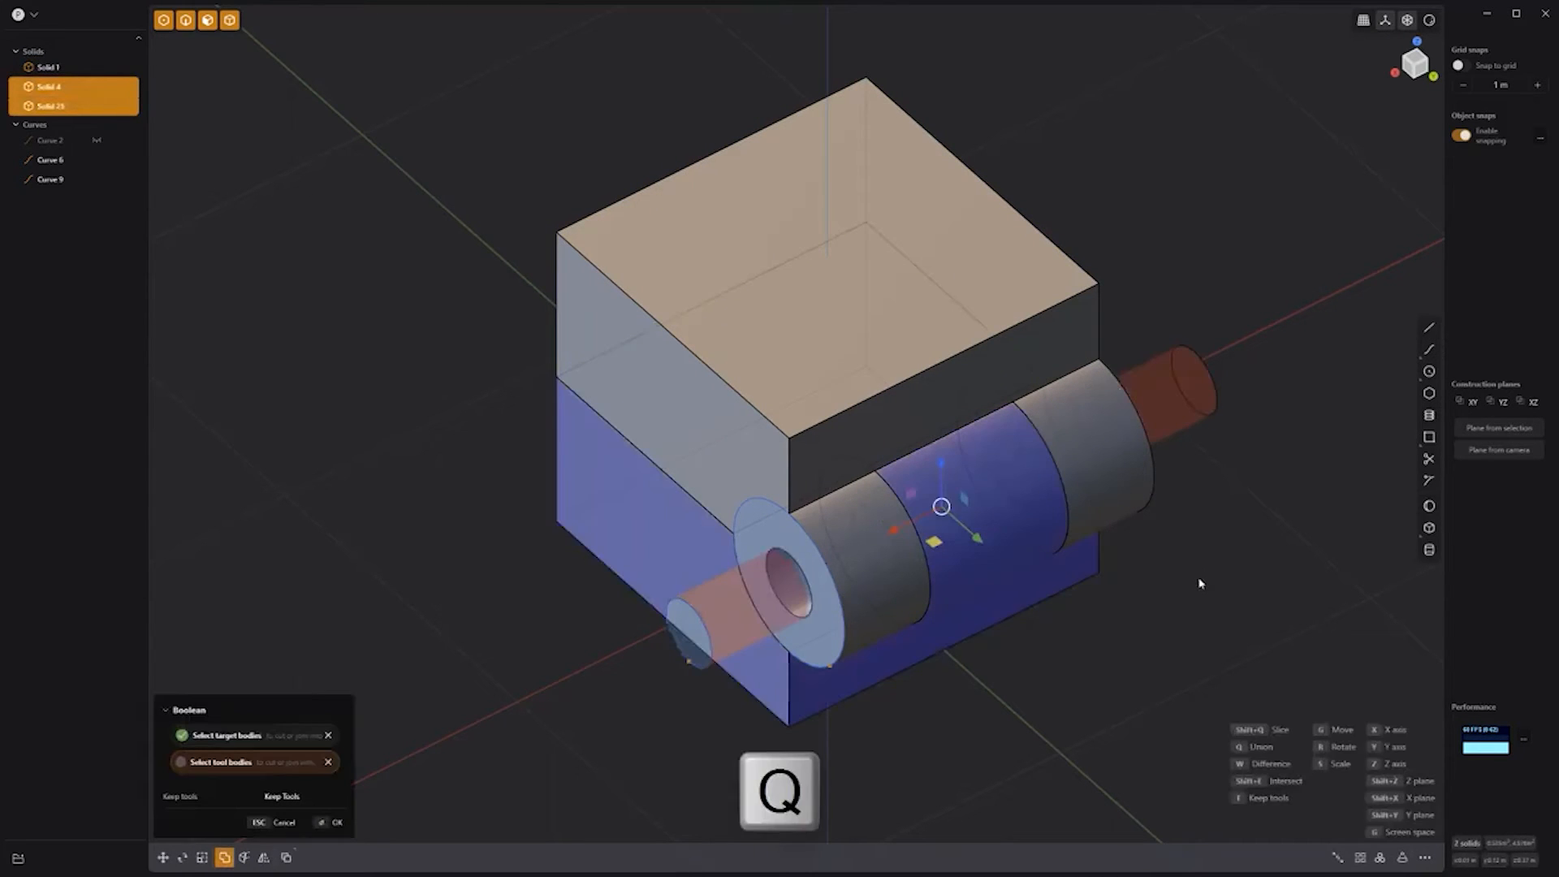
key("Return")
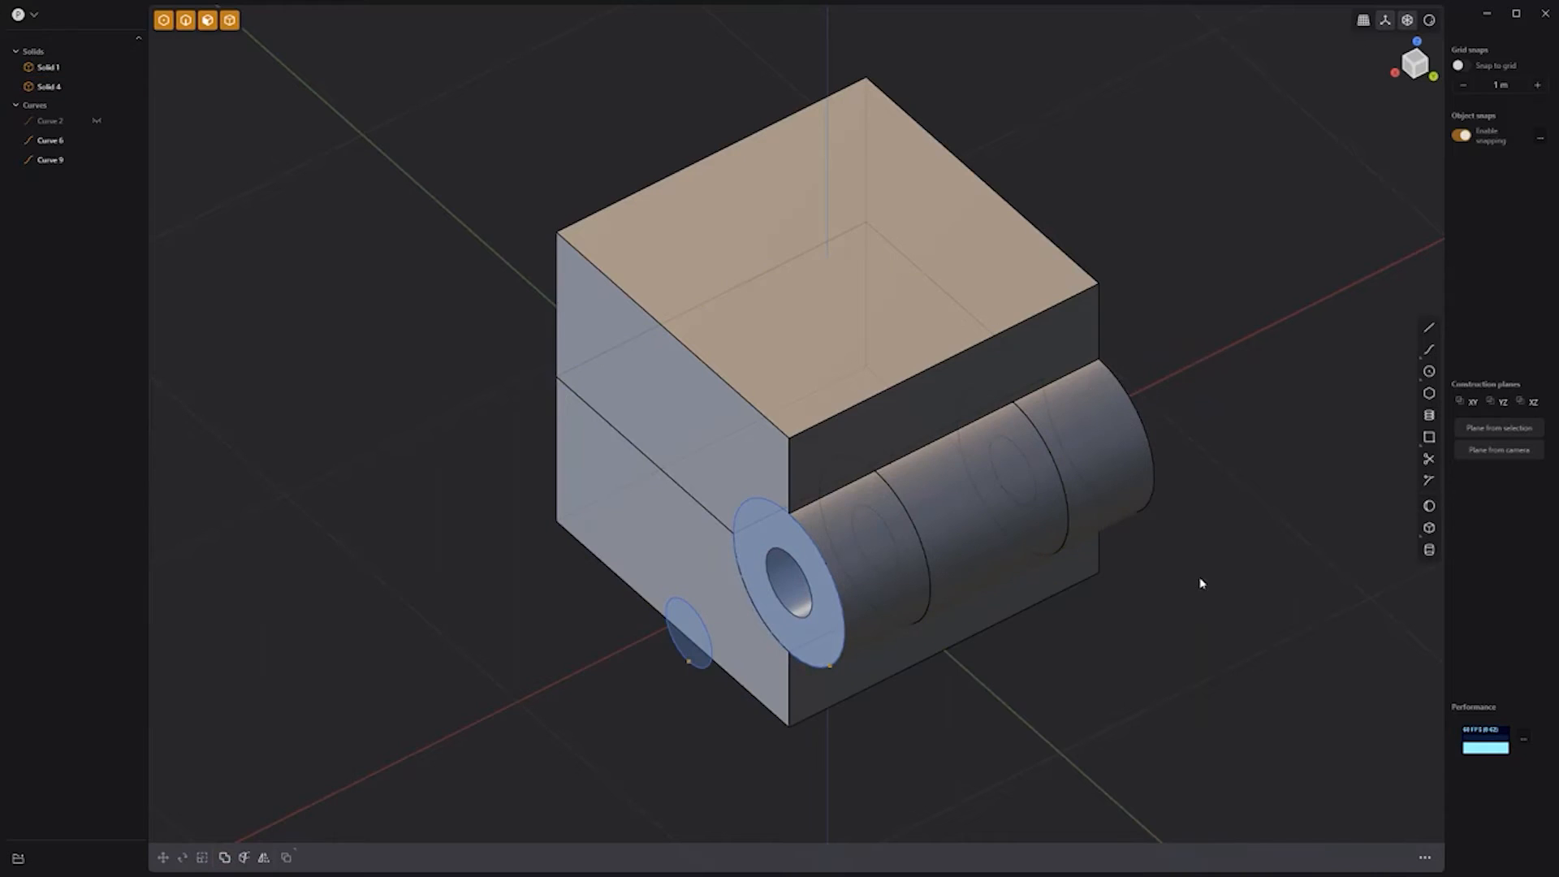
Step: Rotate the upper box about 90° open around a pivot at the hinge hole centre
key("r")
key("v")
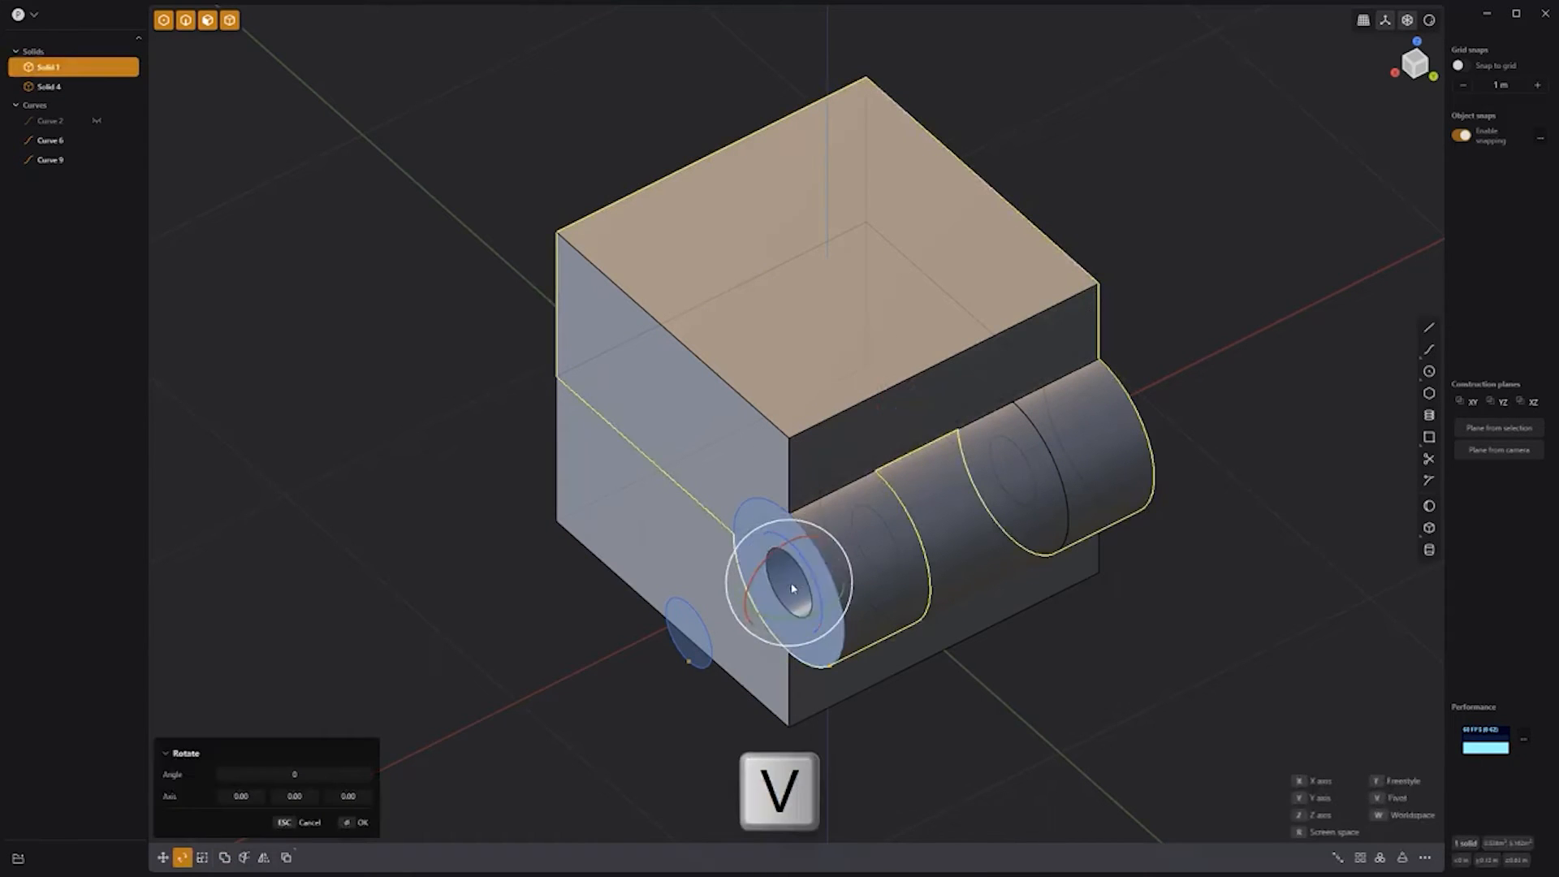
left_click(790, 585)
middle_click_drag(790, 585, 1027, 376)
left_click_drag(1035, 387, 1214, 501)
left_click(1214, 501)
middle_click_drag(1214, 501, 1250, 512)
middle_click_drag(1251, 426, 1197, 552, "shift")
Step: Offset the tall block's front face and the lower block's top face, then push the insets in to hollow both blocks
left_click(921, 311)
left_click(675, 534, "shift")
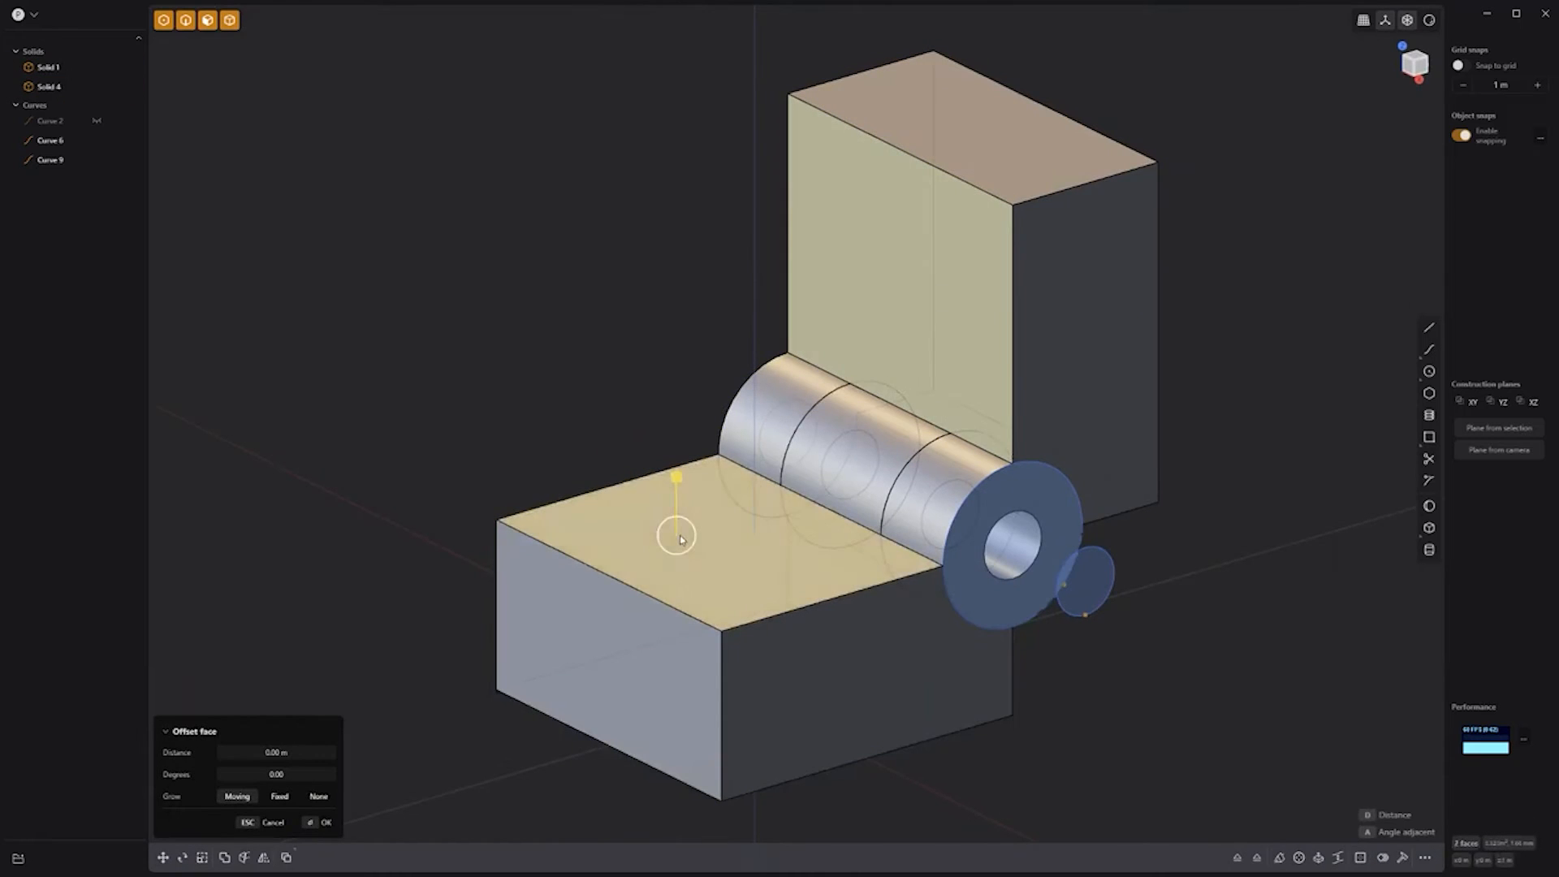
key("o")
left_click(664, 544)
key("Escape")
left_click(672, 521)
left_click(880, 292, "shift")
left_click_drag(828, 307, 966, 256)
left_click(590, 273)
Step: Hide the construction curves and fillet all of the model's edges
left_click(97, 147)
left_click(96, 160)
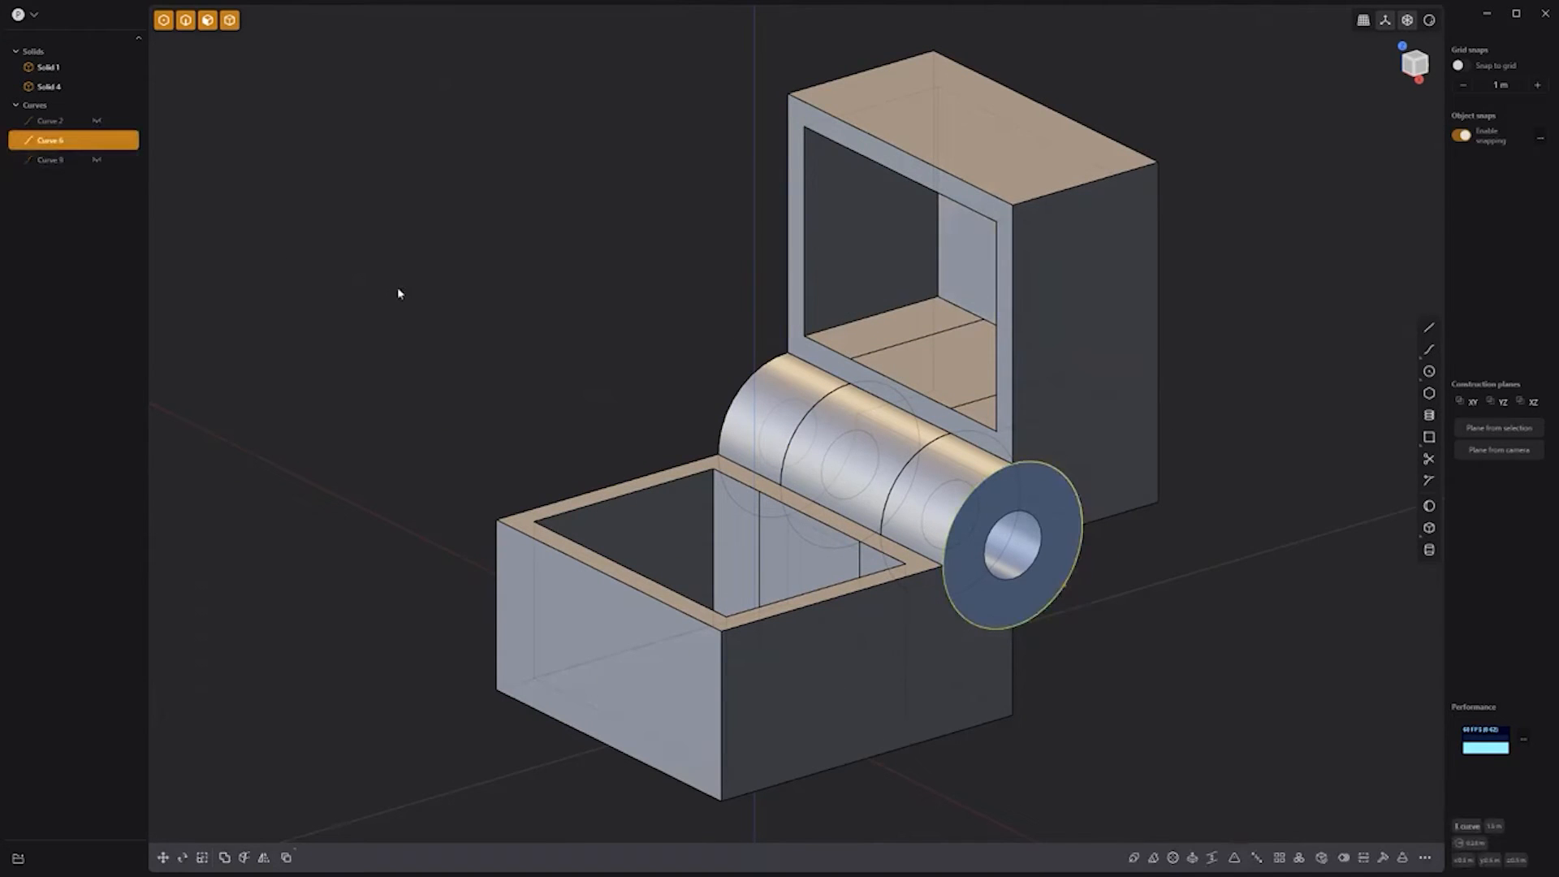
key("2")
left_click_drag(1285, 801, 375, 31)
left_click(97, 142)
left_click_drag(923, 337, 916, 336)
key("Return")
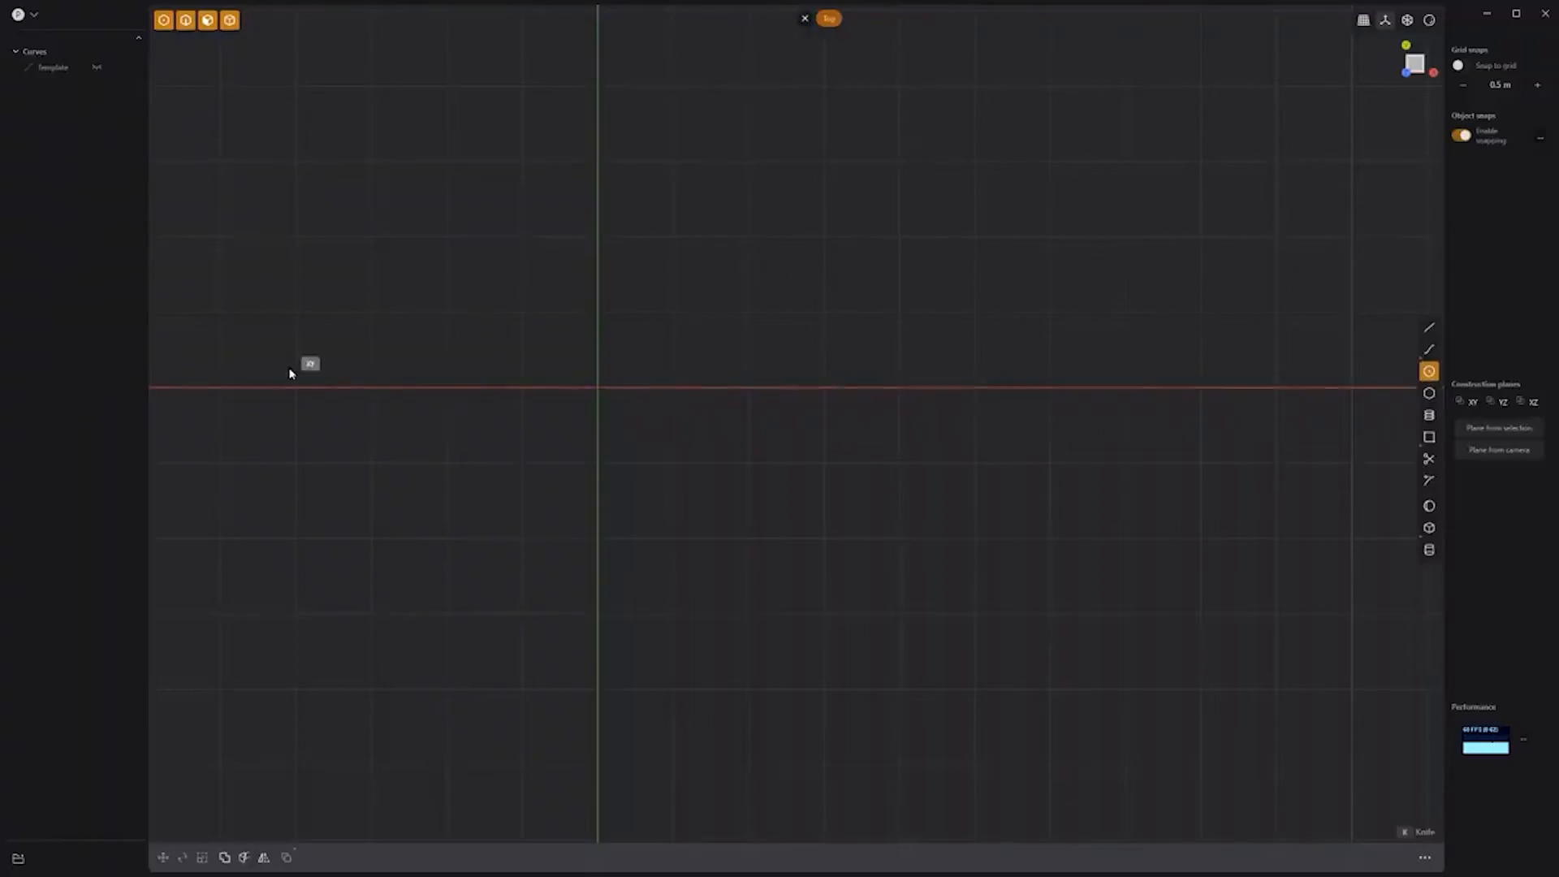
left_click(598, 387)
Step: Draw two concentric circles at the origin and duplicate the pair to the right along X
left_click(650, 463)
left_click(597, 387)
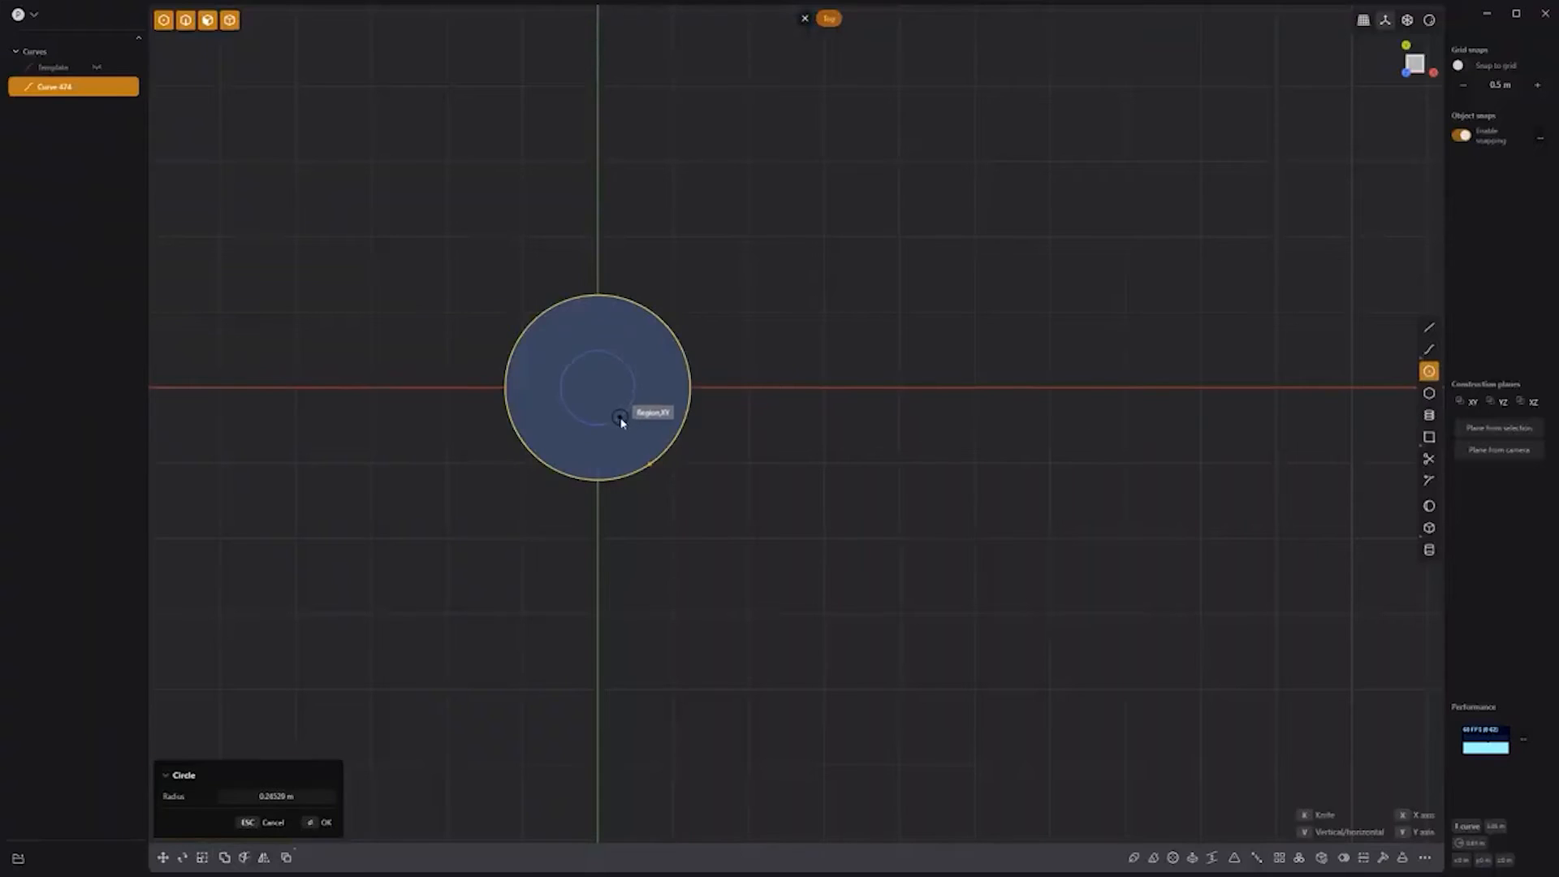
right_click(815, 501)
left_click(665, 450, "shift")
key("shift+d")
left_click_drag(660, 390, 908, 392)
left_click(898, 531)
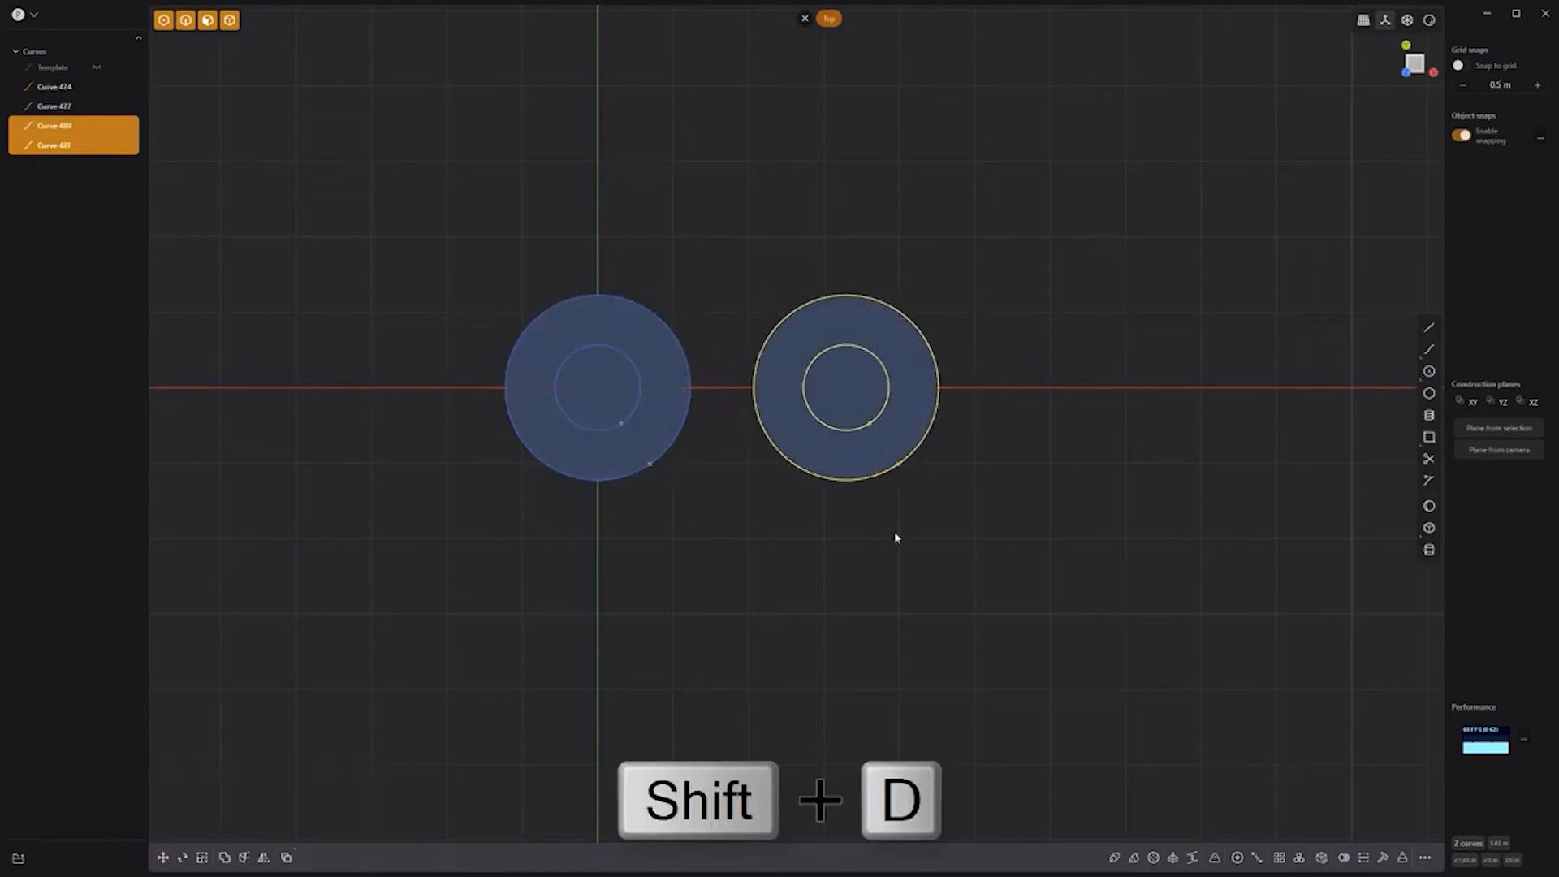
left_click(894, 531)
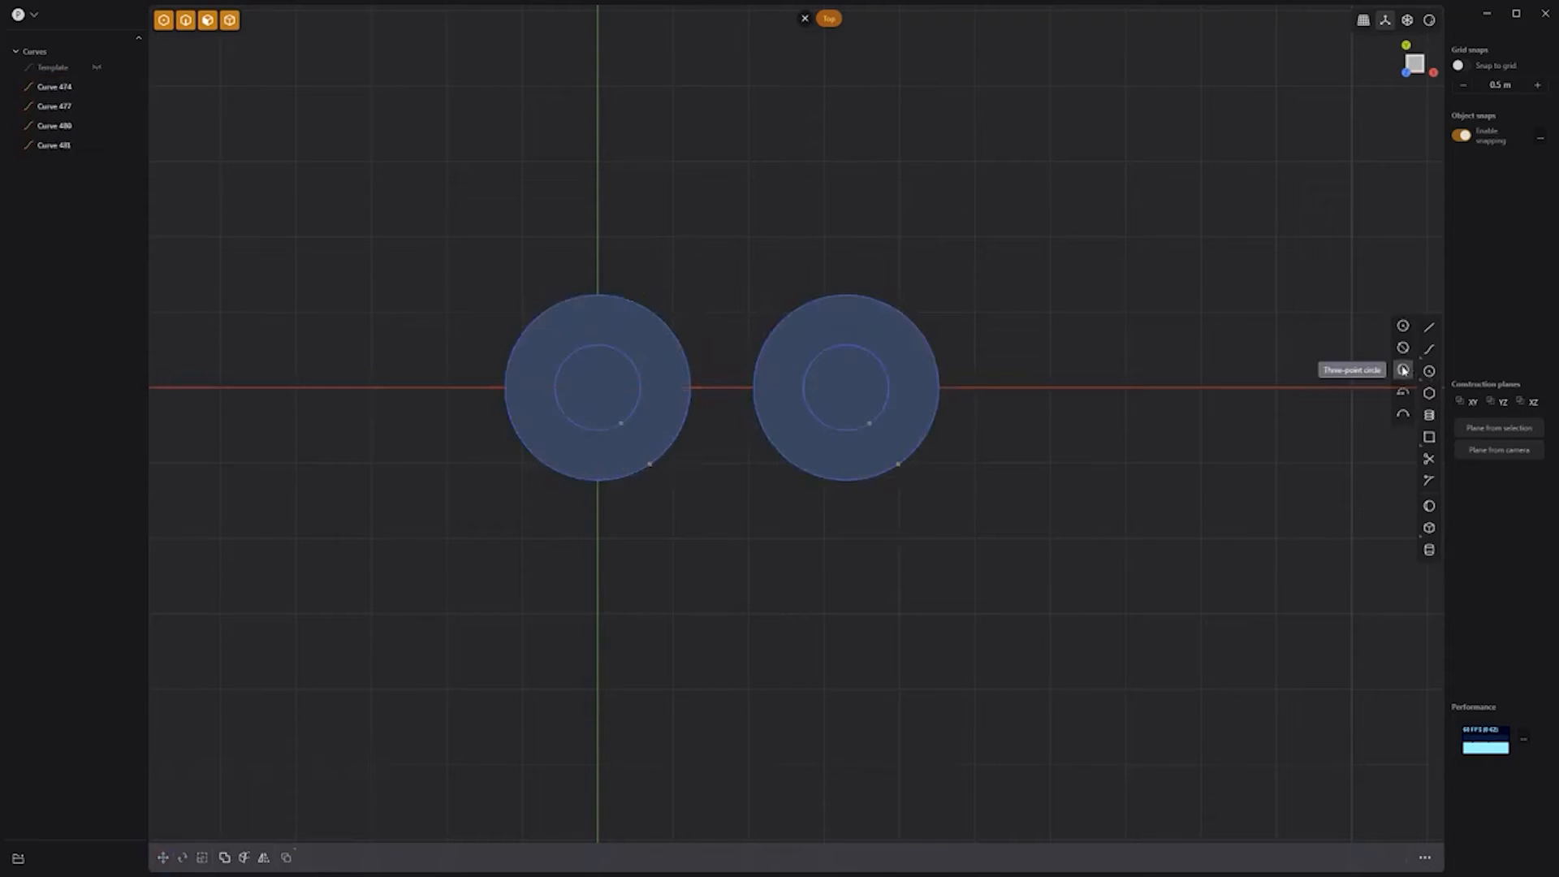
Step: Draw a three-point circle tangent to both rings below them and mirror it above
left_click(642, 482)
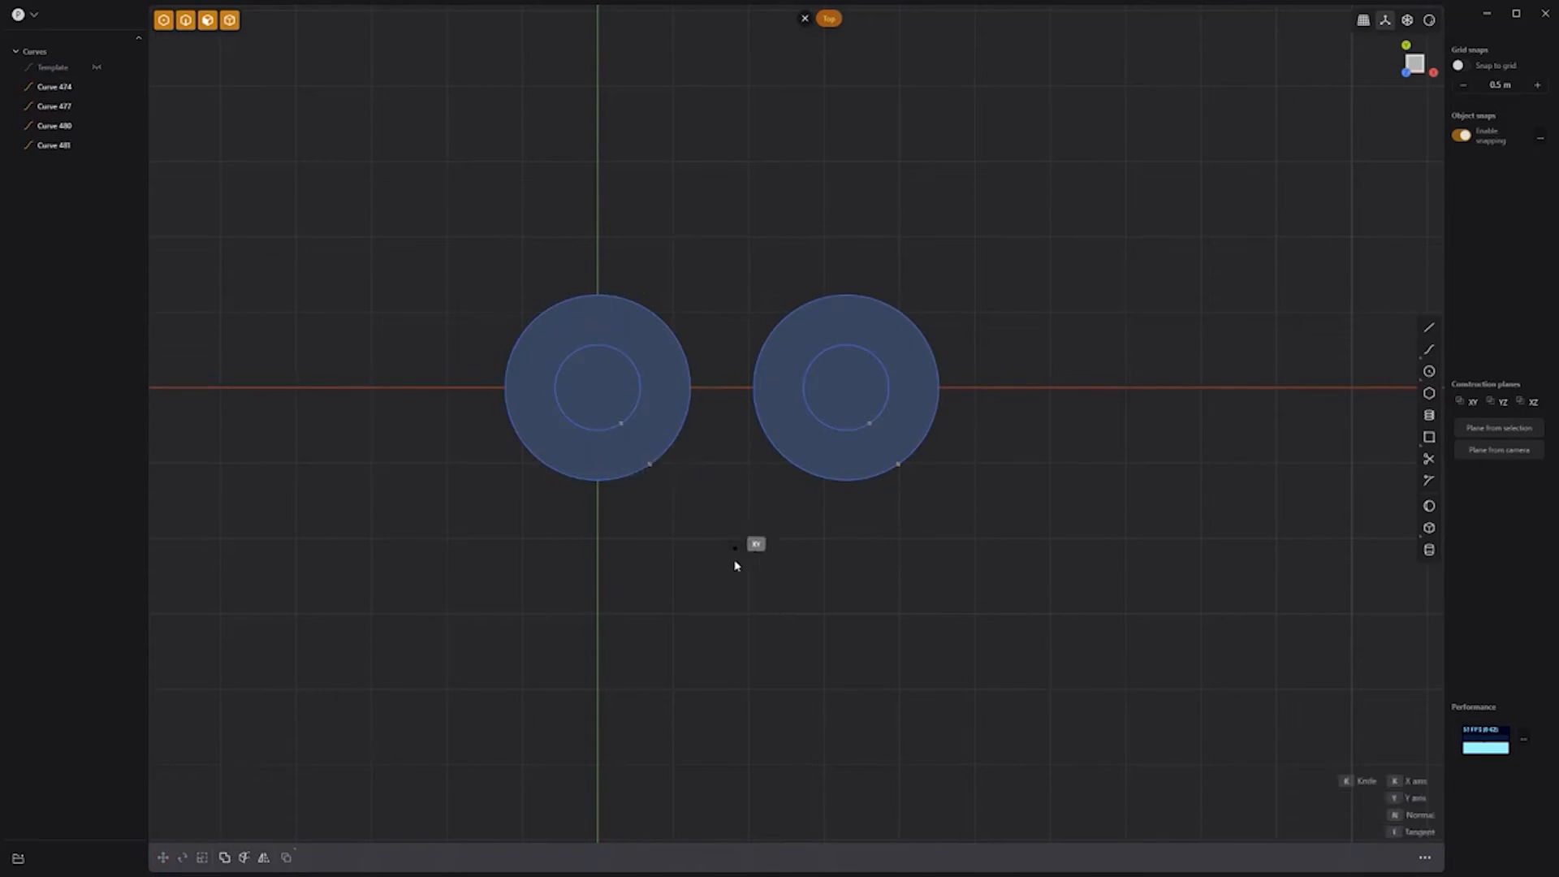
left_click(792, 458)
left_click(759, 724)
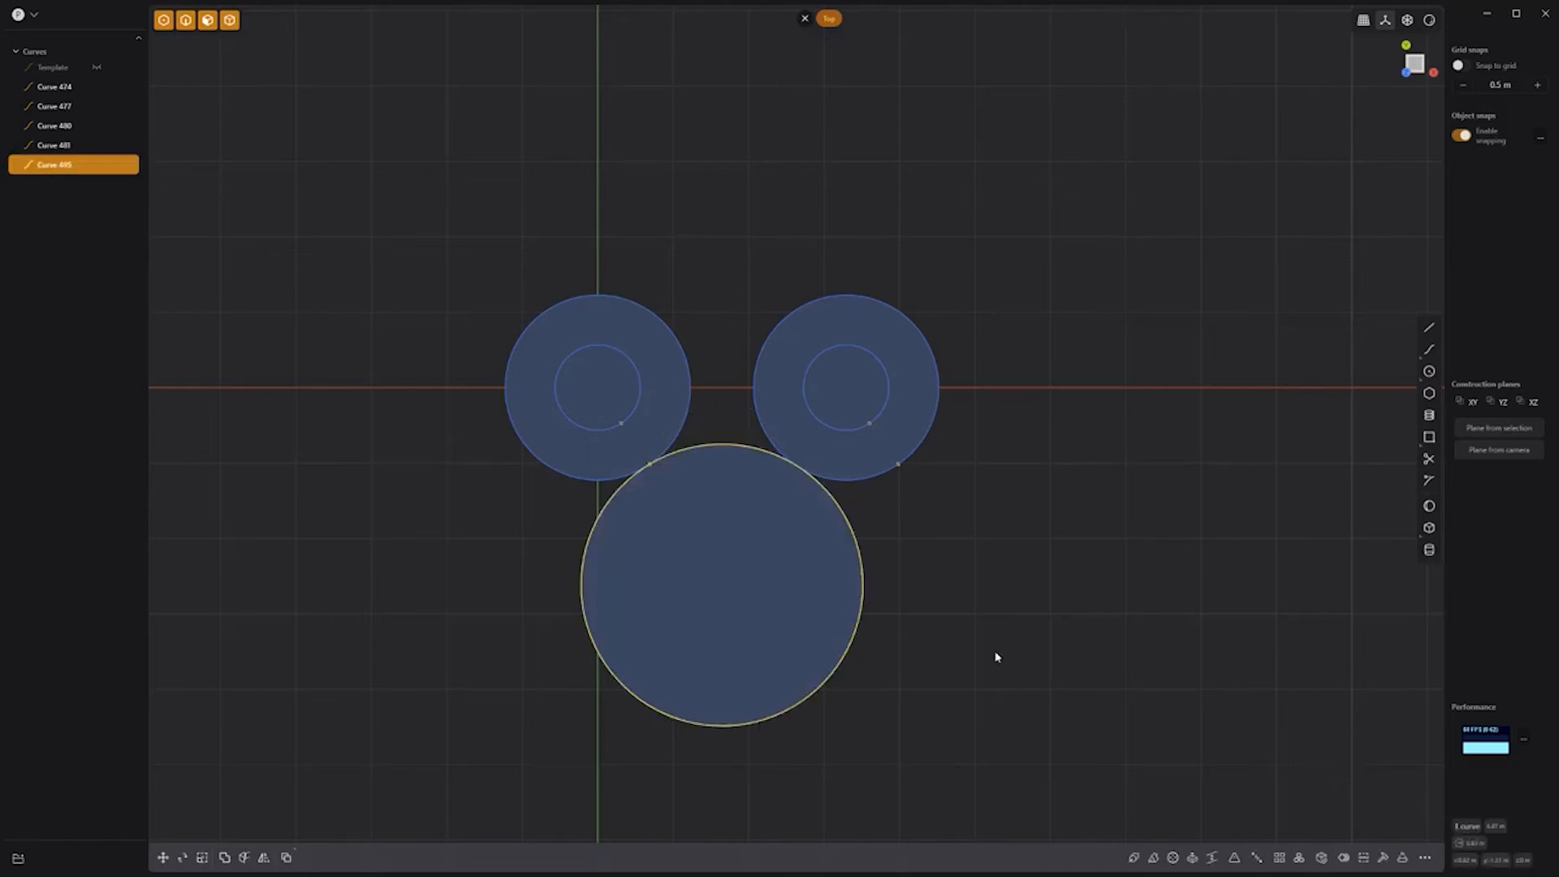
key("alt+x")
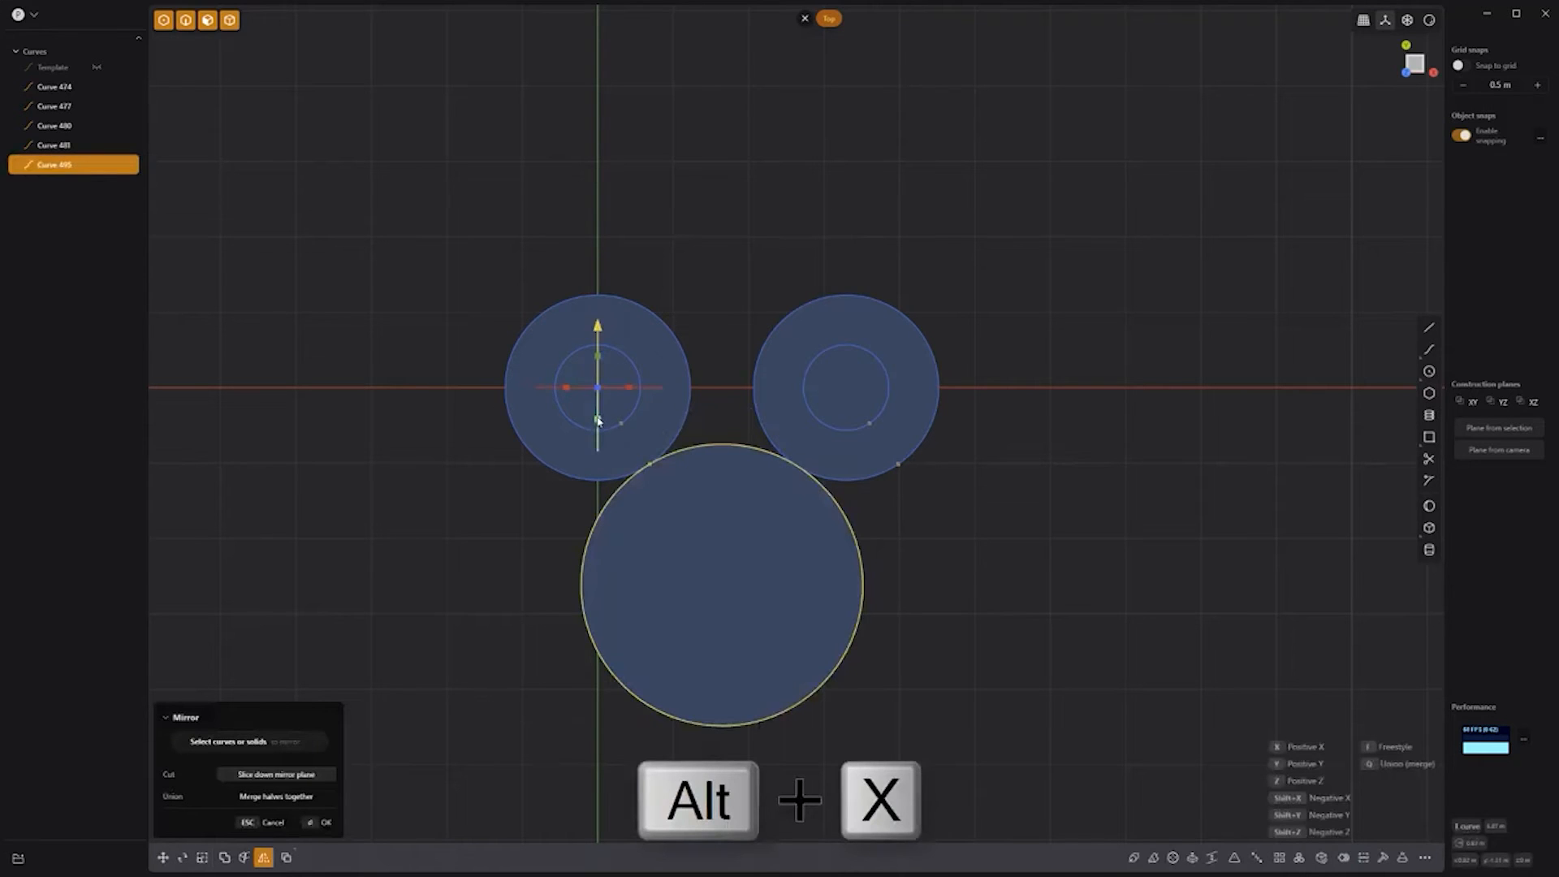
left_click(598, 446)
left_click(944, 536)
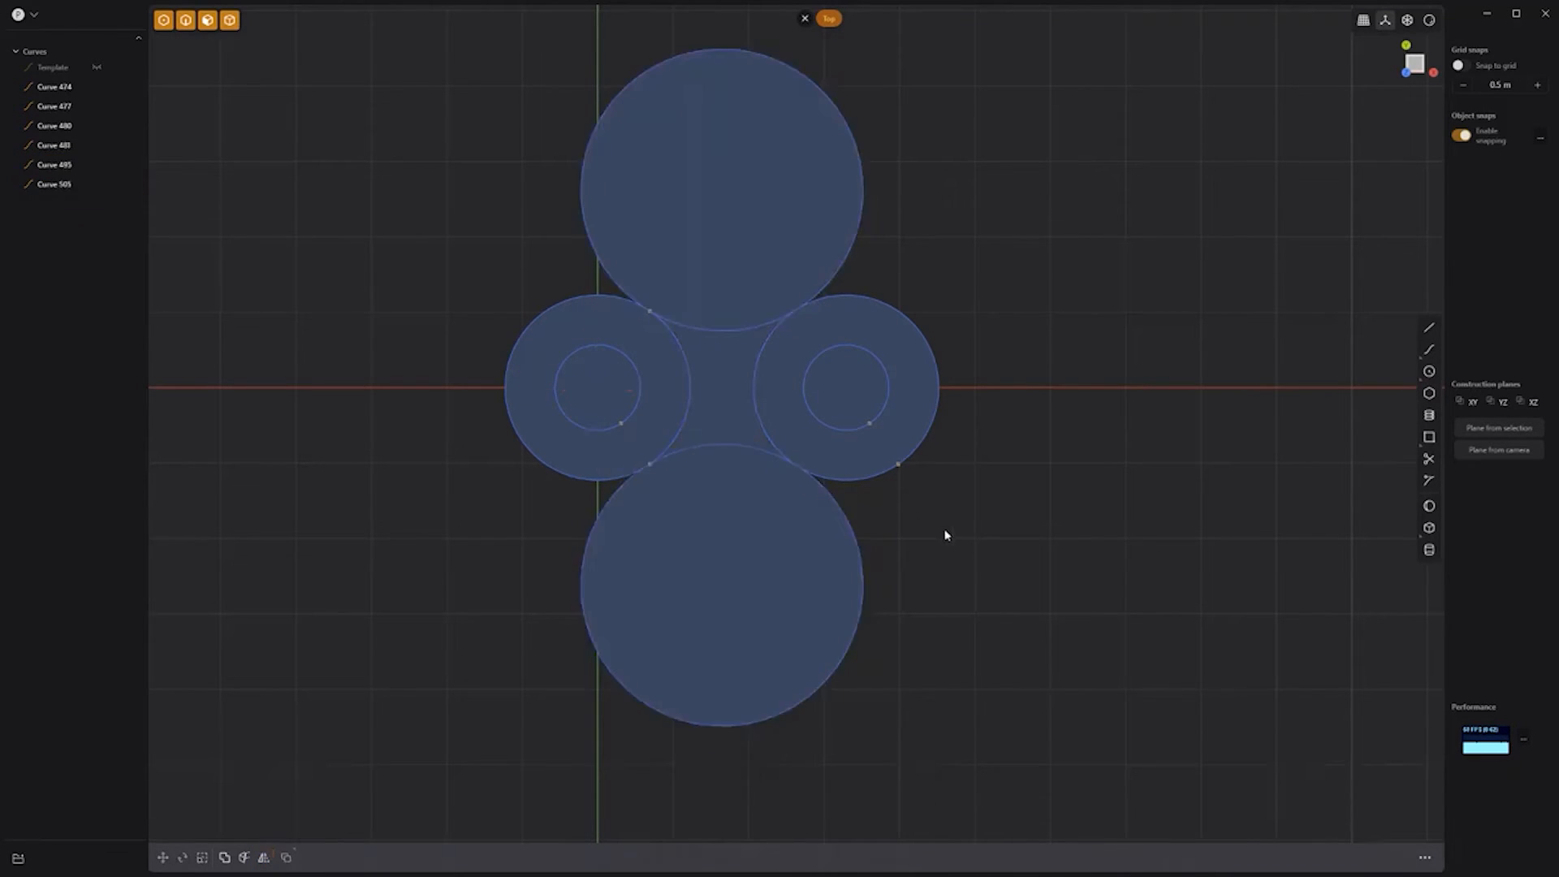
Step: Extrude the left ring, middle and right ring regions about 0.275 m into a two-holed link
left_click(658, 407)
left_click(724, 408)
left_click(775, 425)
middle_click_drag(897, 530, 953, 370)
left_click_drag(836, 371, 841, 319)
key("Return")
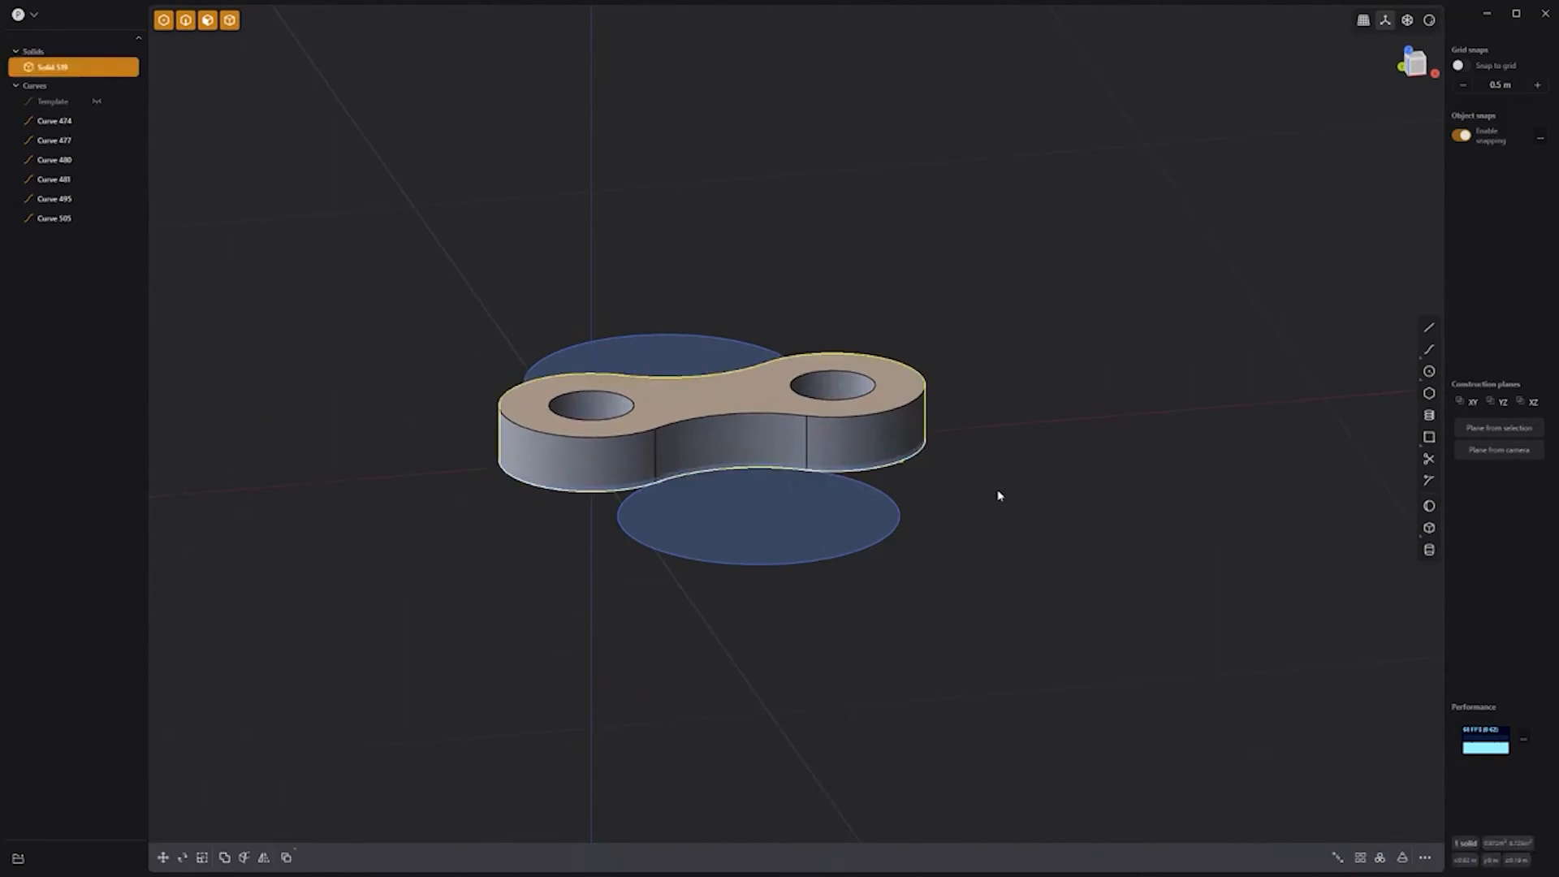
Step: Group and hide the sketch curves, then duplicate the link solid above and below the original
left_click(56, 121)
left_click(57, 221, "shift")
key("ctrl+g")
left_click(99, 54)
left_click(708, 430)
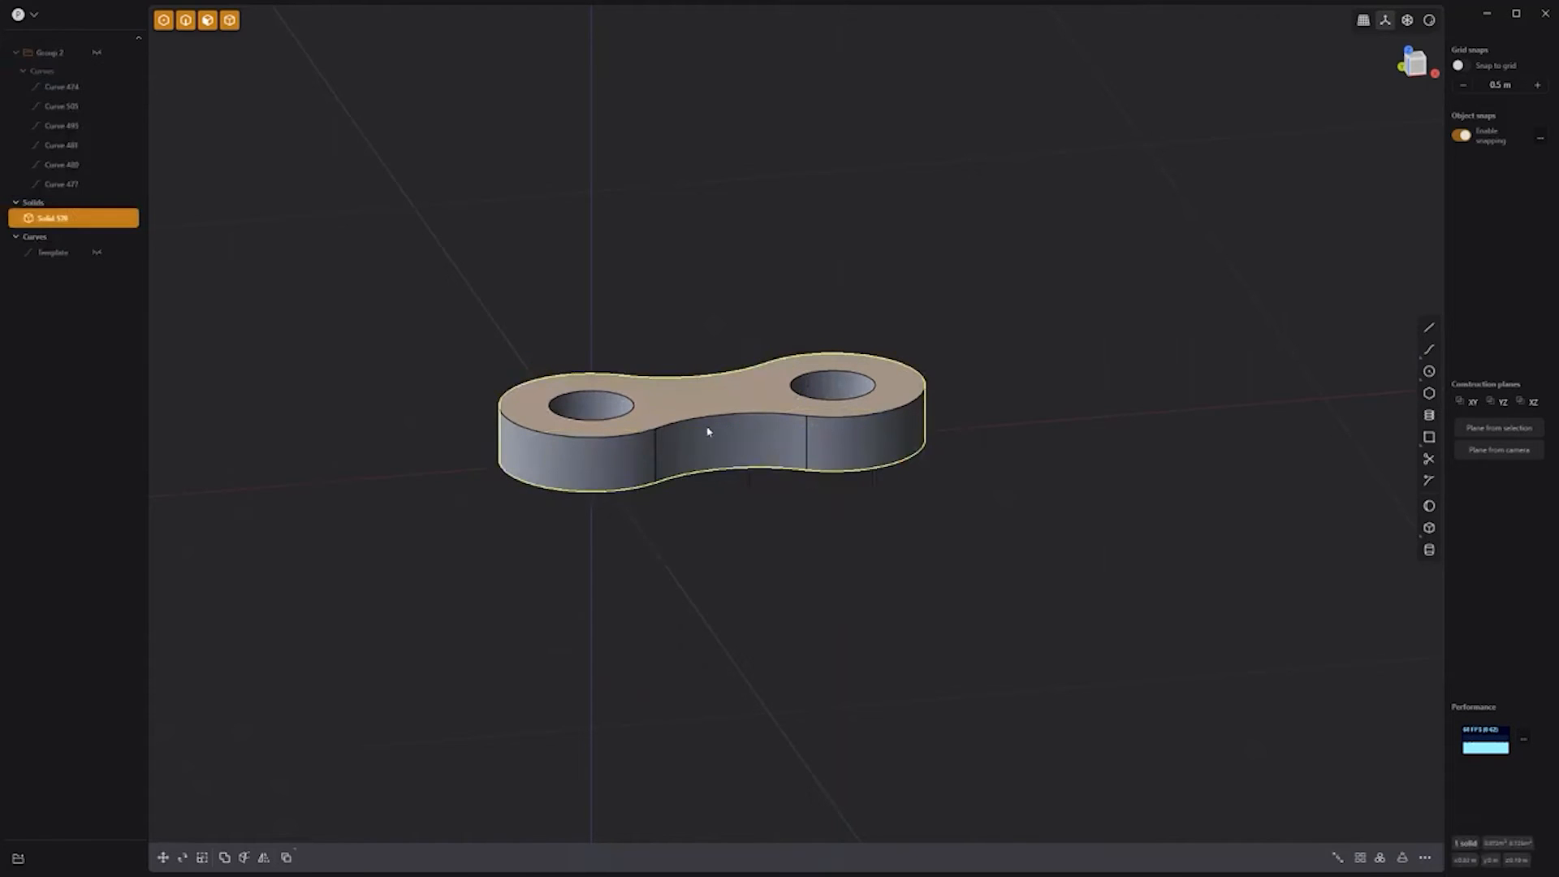
key("shift+d")
left_click_drag(710, 372, 711, 427)
key("shift+d")
Step: Move the two link copies right along X in top view to extend the chain
left_click(683, 371, "shift")
key("7")
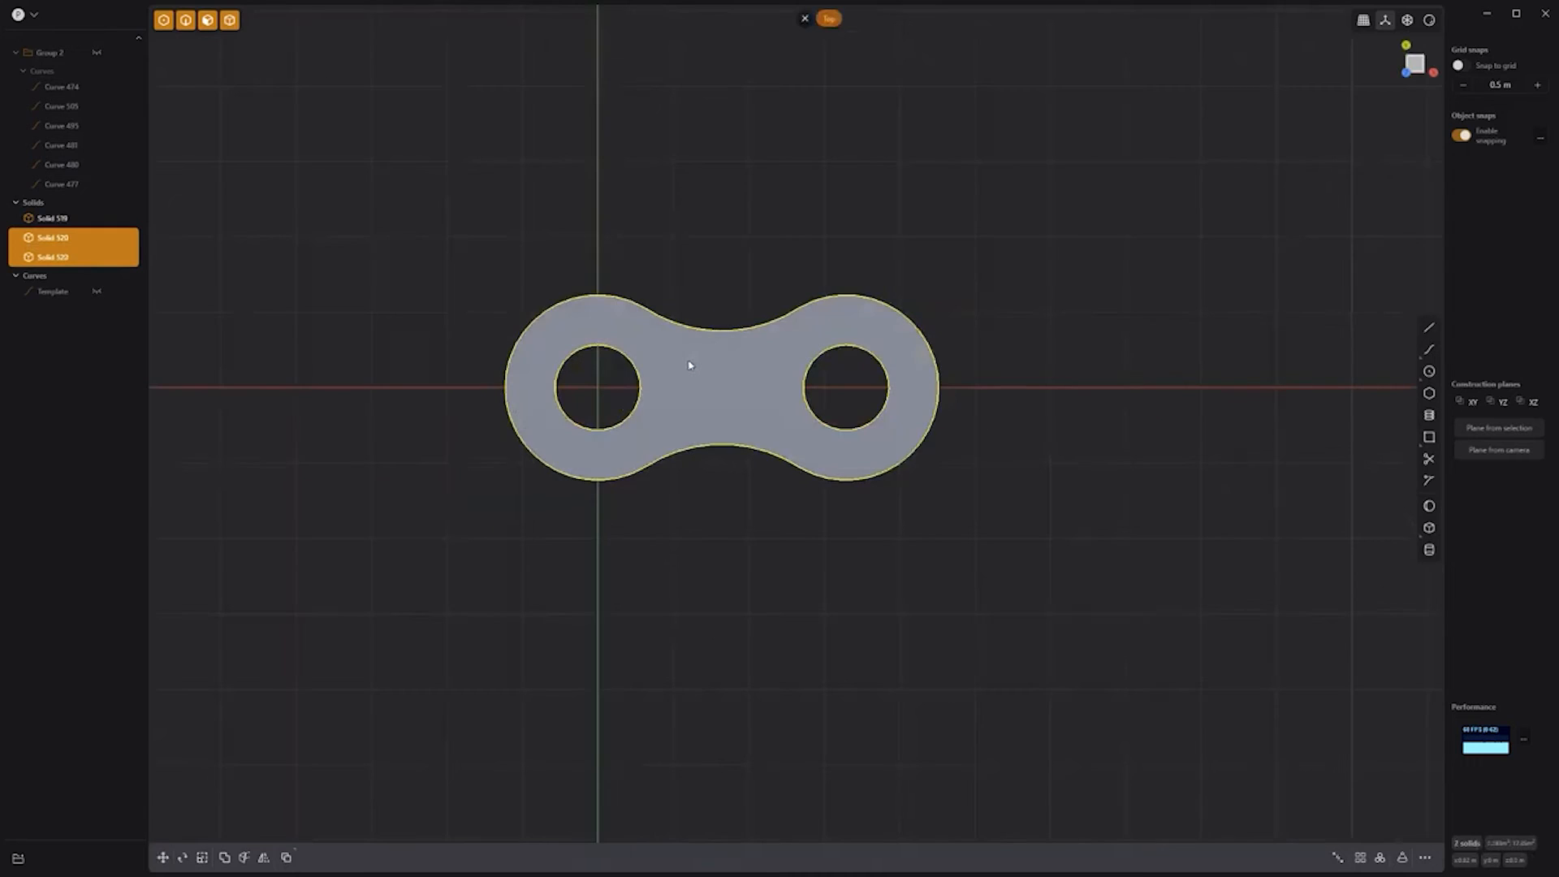
left_click_drag(783, 395, 1032, 382)
key("Return")
Step: Extrude the circle region from the Group 2 curves upward into a pin cylinder
left_click(97, 52)
left_click(843, 384)
key("e")
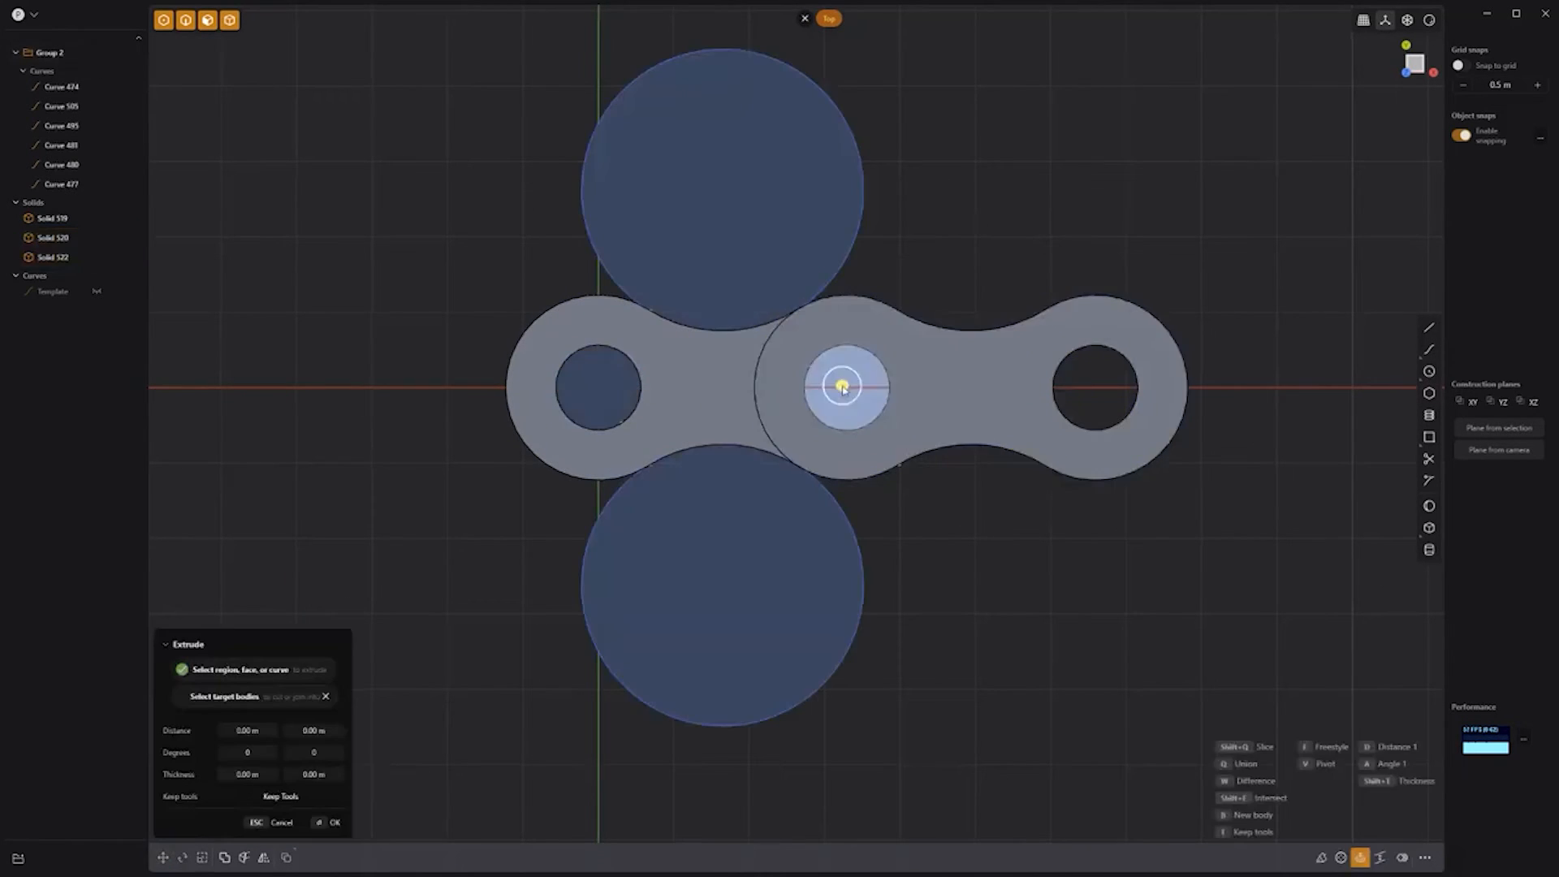
middle_click_drag(918, 537, 959, 416)
left_click_drag(831, 355, 849, 235)
key("Return")
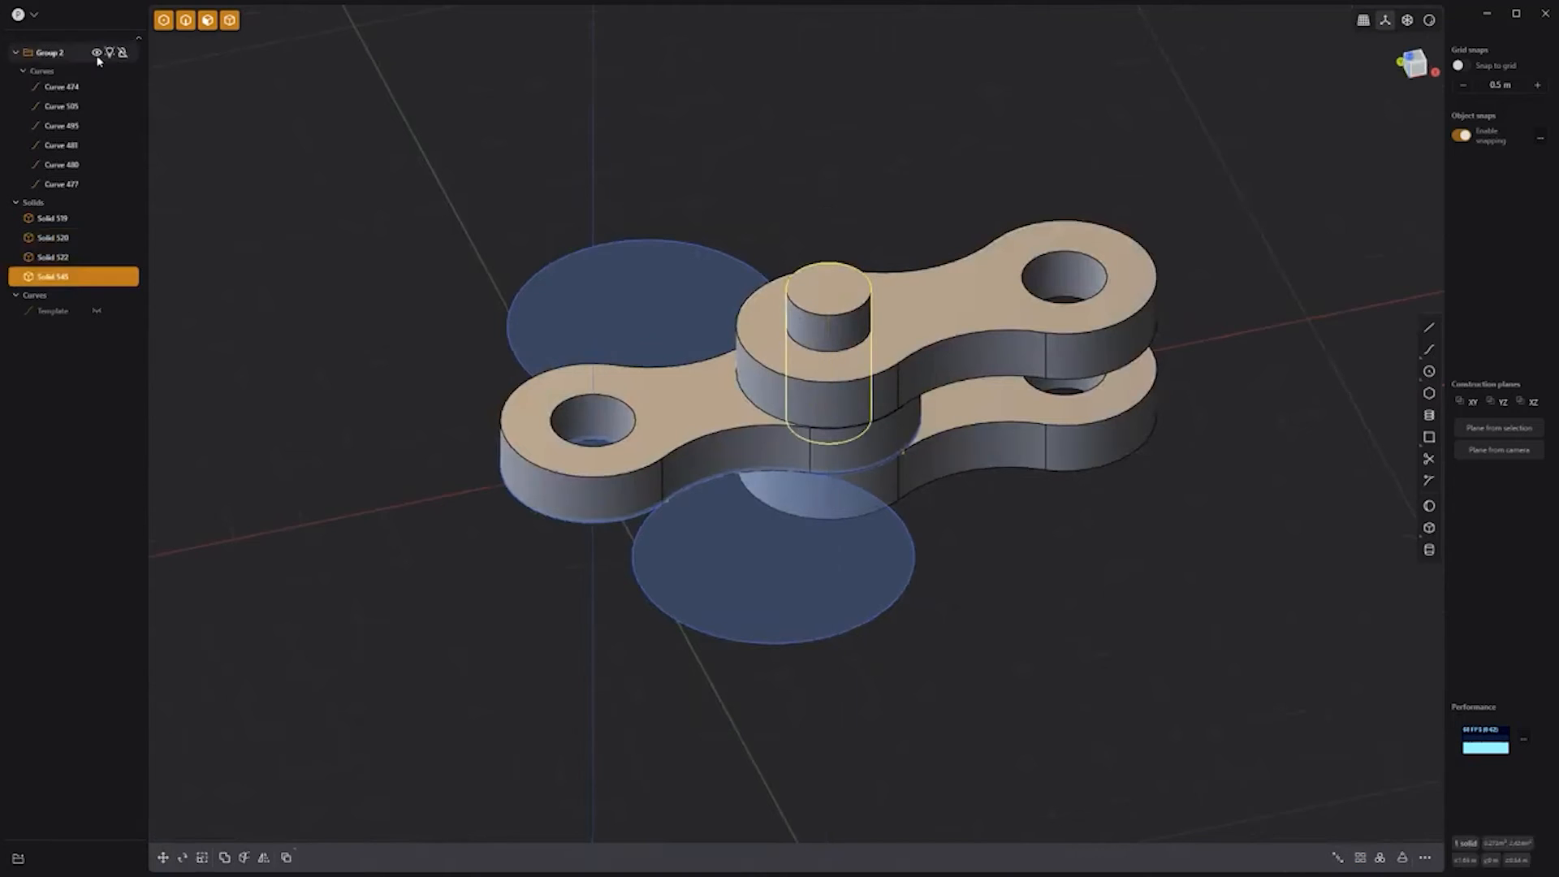
Step: Offset the pin's bottom face downward so it pokes out below the link
left_click(97, 53)
middle_click_drag(880, 602, 890, 358)
left_click(851, 513)
middle_click_drag(851, 513, 836, 621)
left_click_drag(838, 550, 891, 617)
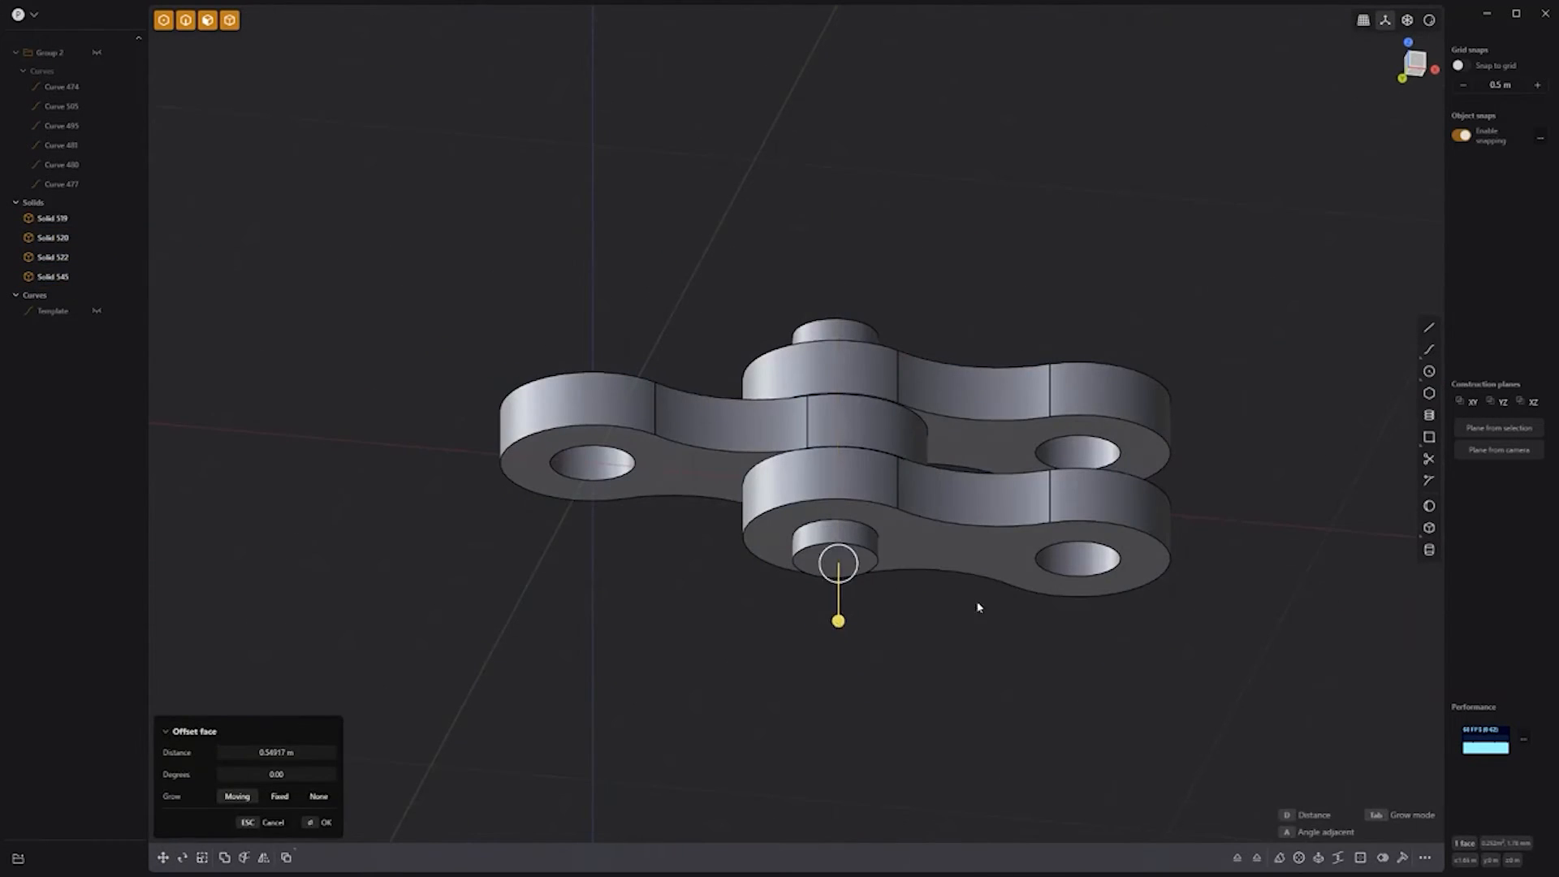
key("Return")
Step: Copy the pin along X into the left hole of the link
key("KP_7")
key("shift+d")
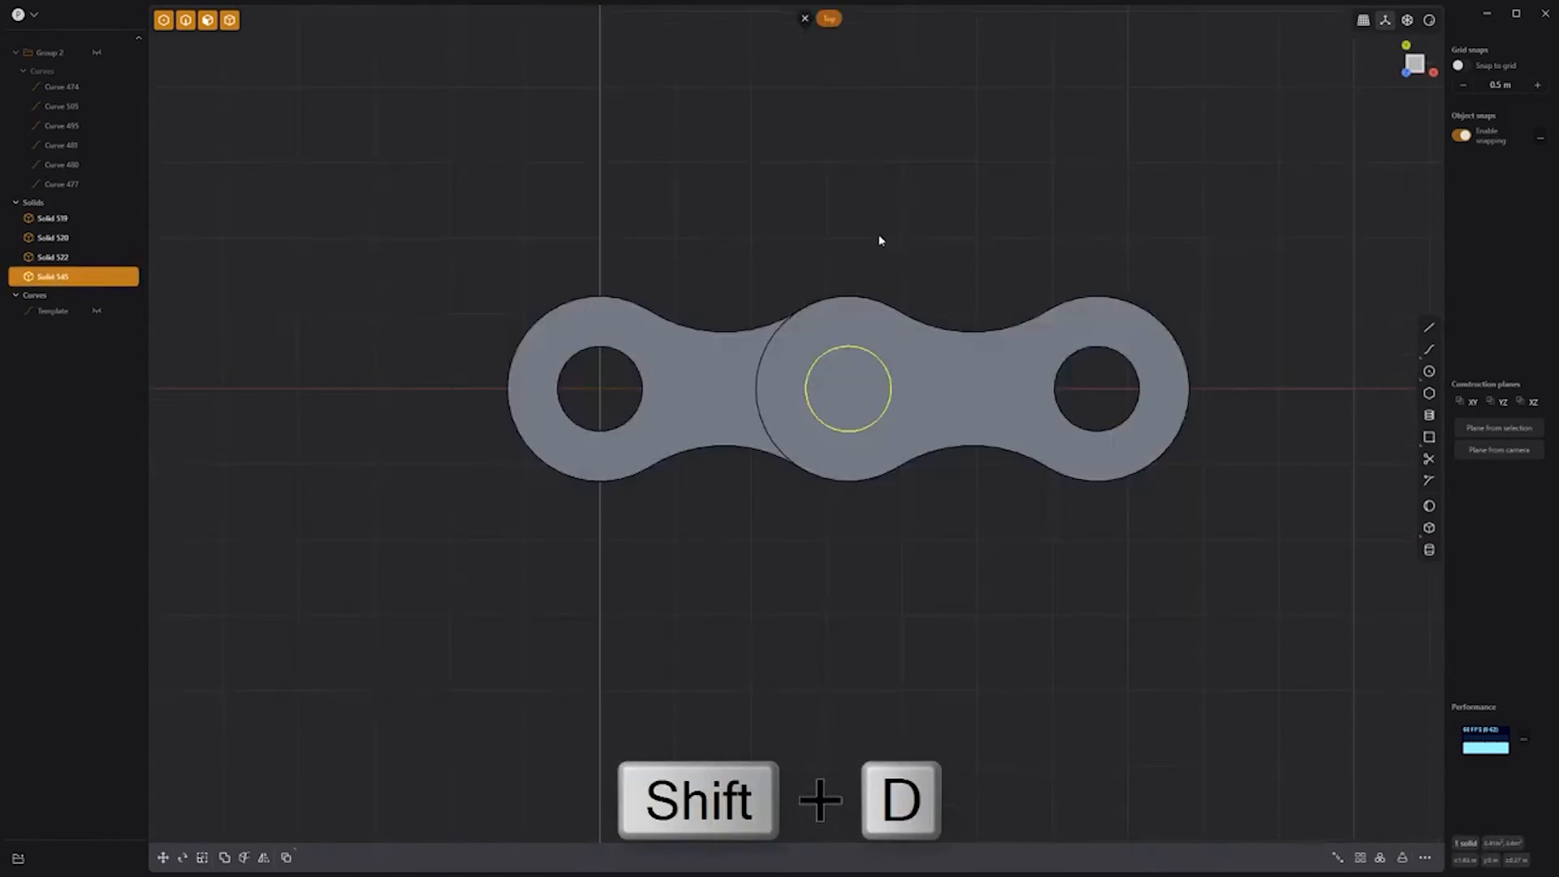
key("x")
left_click_drag(659, 394, 660, 393)
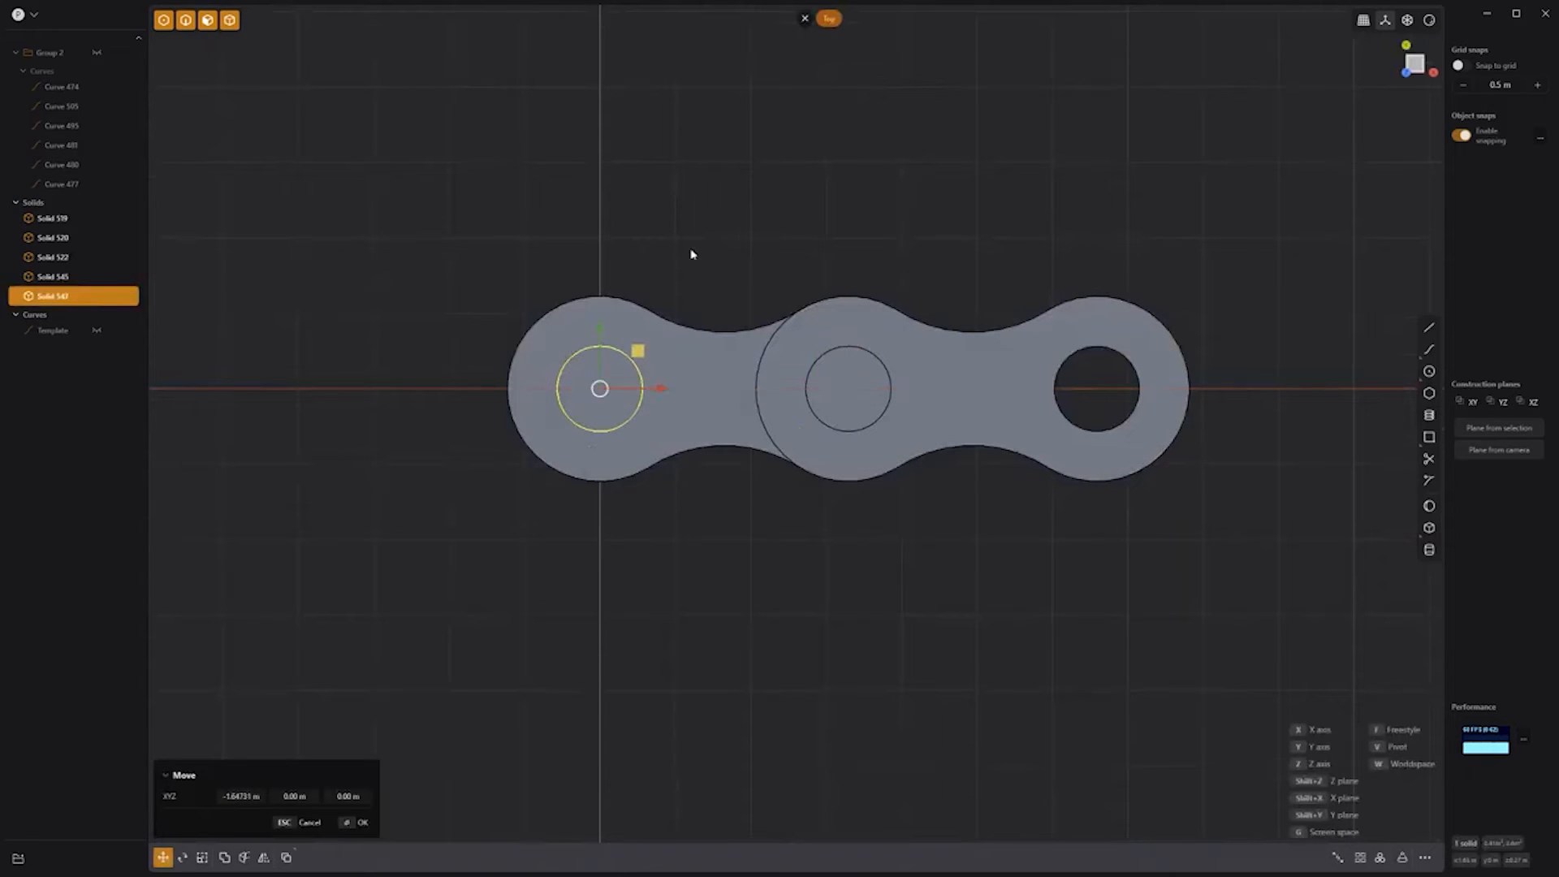
right_click(691, 254)
left_click(691, 254)
Step: Draw a large circle on the red axis and a smaller circle to its right
scroll(691, 255, "down", 15)
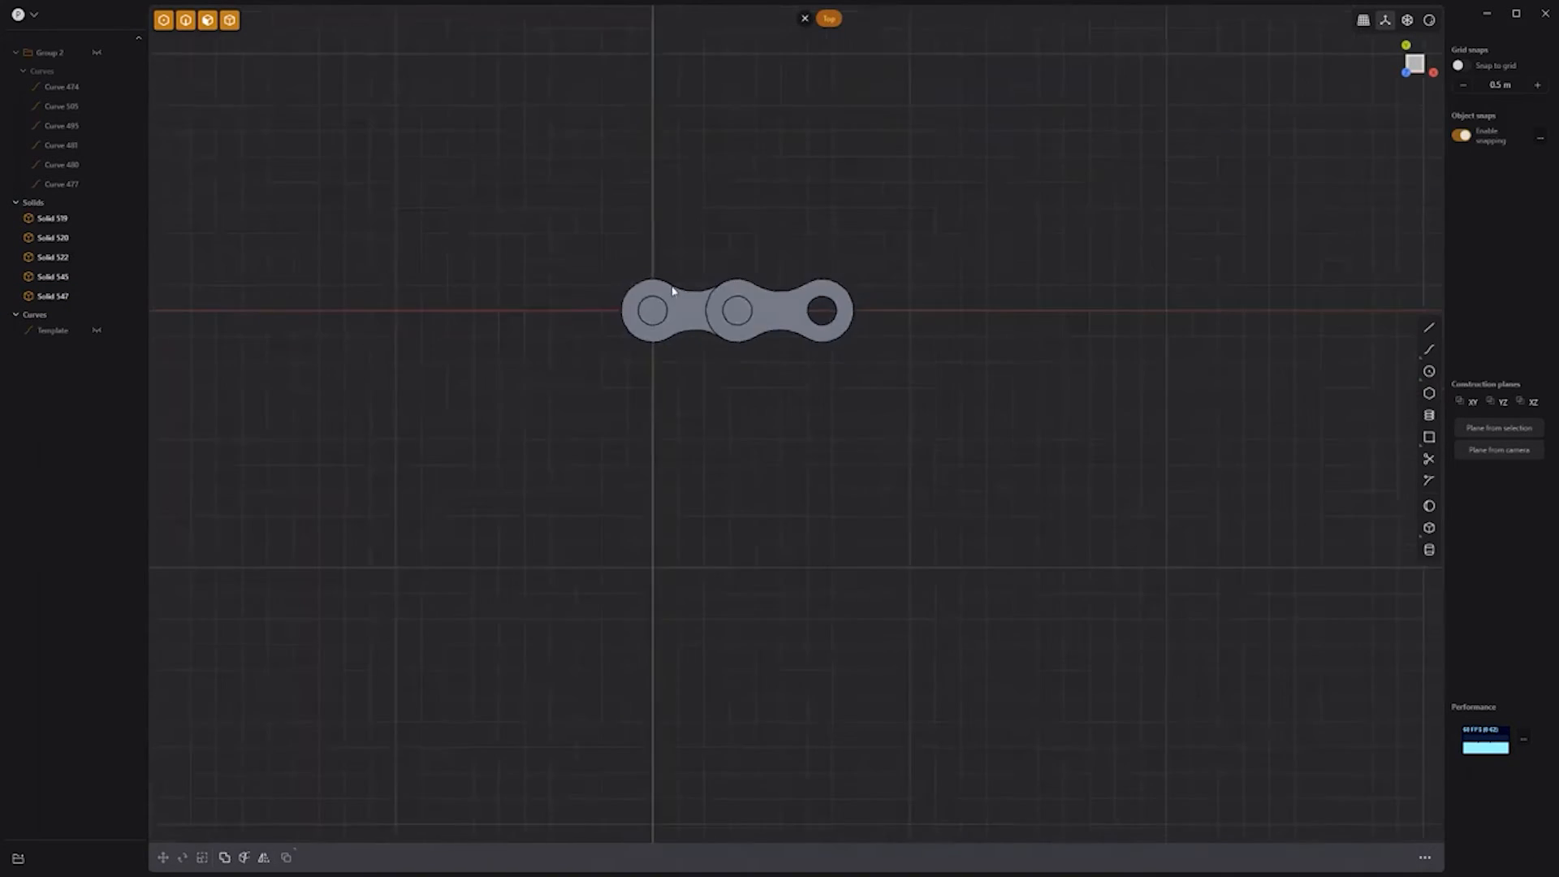
middle_click_drag(734, 446, 838, 402, "shift")
left_click(417, 211)
left_click(417, 708)
left_click(1302, 214)
left_click(1300, 523)
Step: Join the two circles with upper and lower tangent lines into a belt outline
left_click(1428, 327)
left_click(417, 213)
left_click(1302, 213)
left_click(1429, 327)
left_click(481, 704)
left_click(1302, 521)
left_click(915, 742)
Step: Duplicate the combined belt regions as one outline curve and delete the old sketch curves
left_click(501, 557)
key("e")
left_click(853, 490)
left_click(1315, 397)
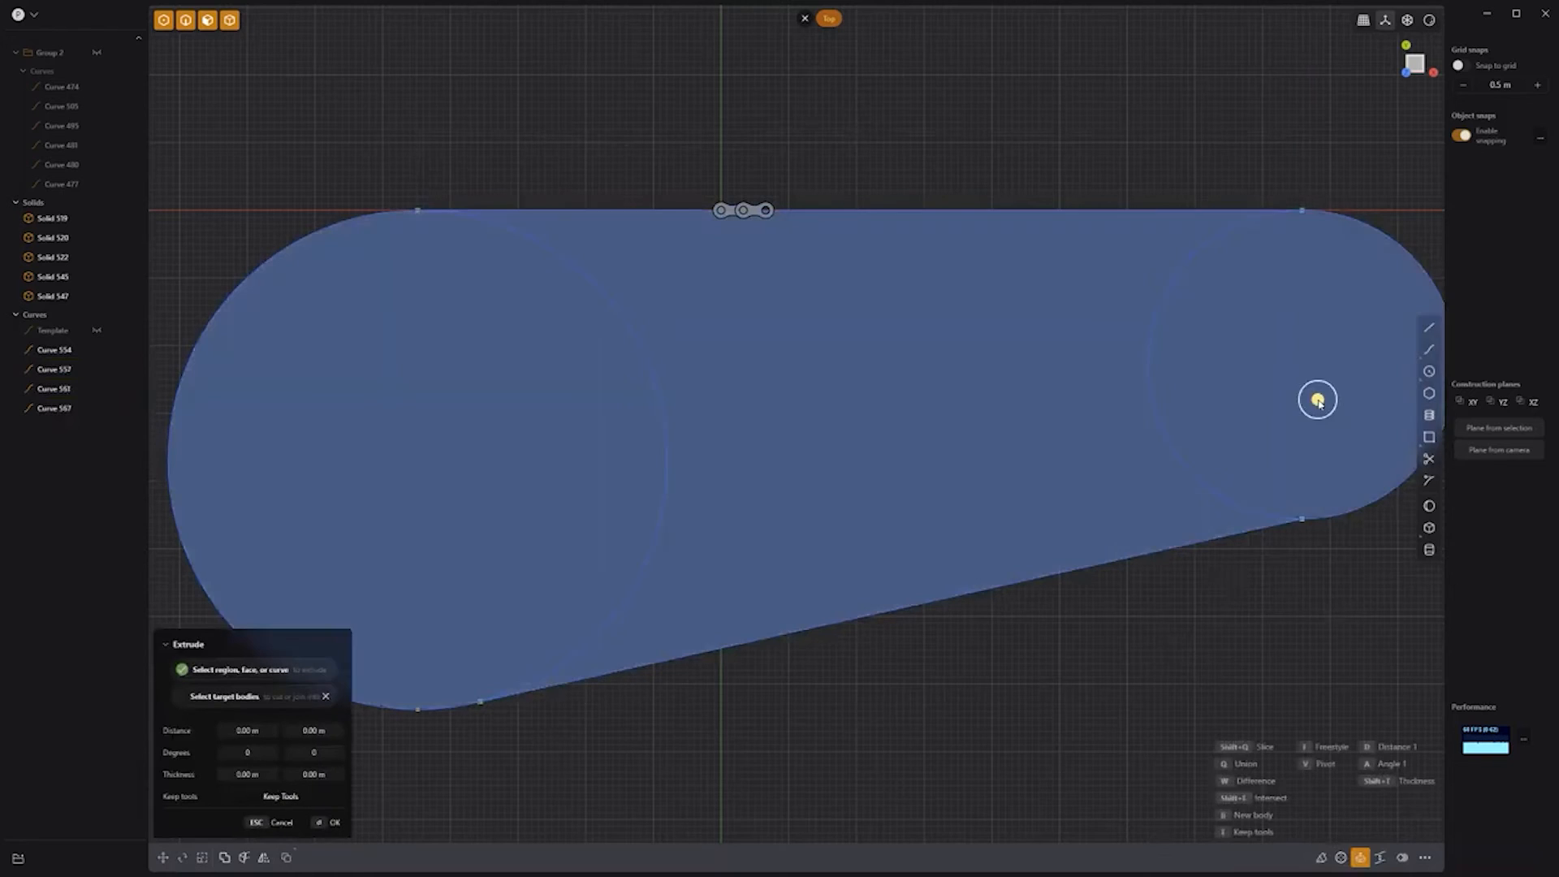
key("shift+d")
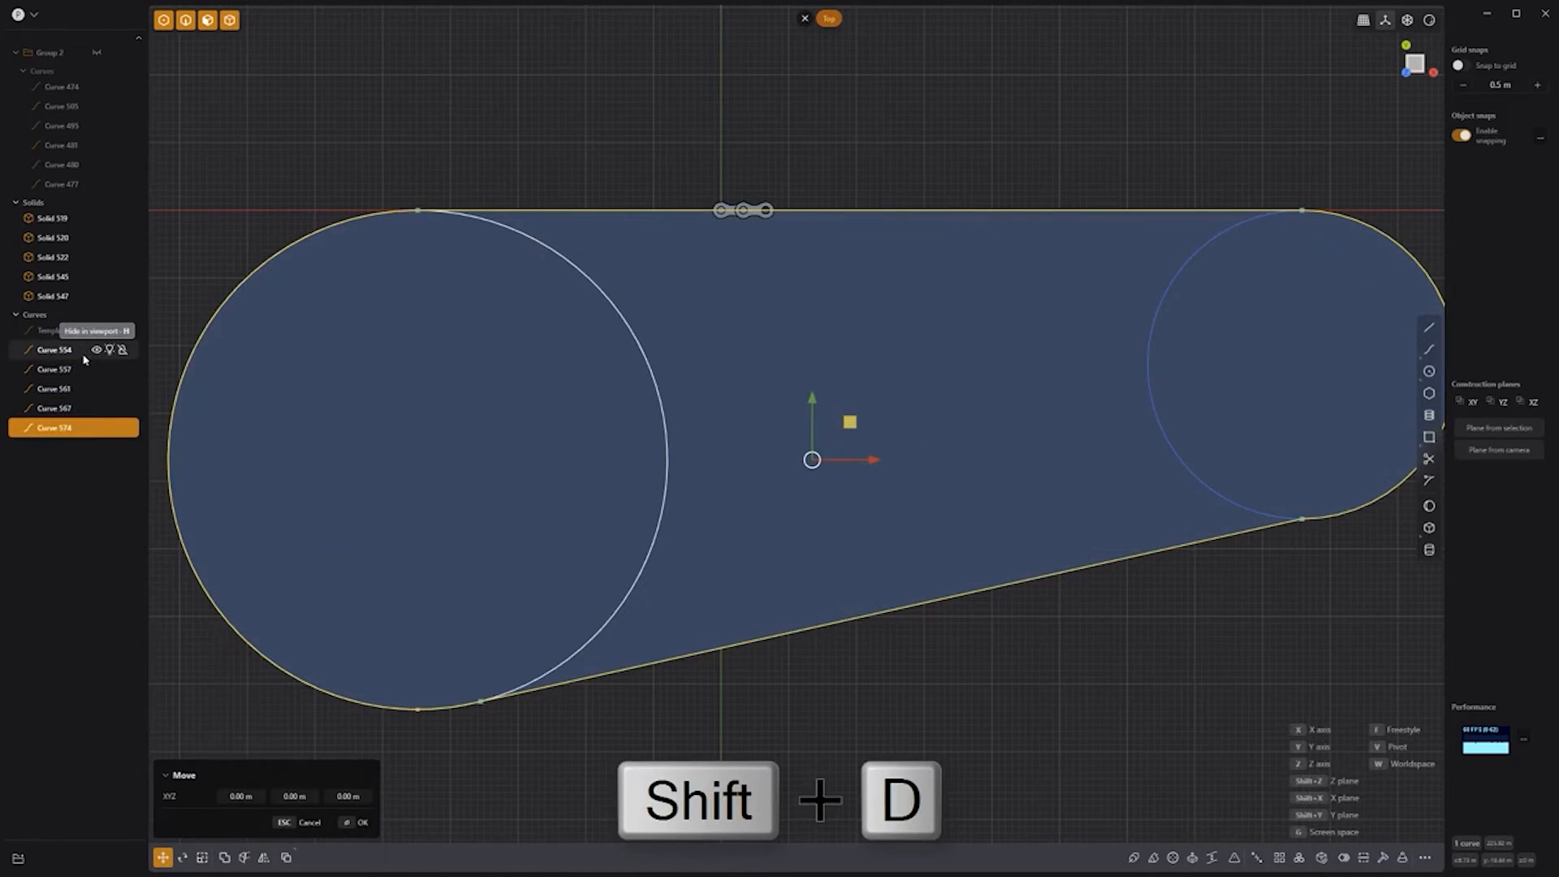
left_click(60, 355)
left_click(60, 408, "shift")
key("Delete")
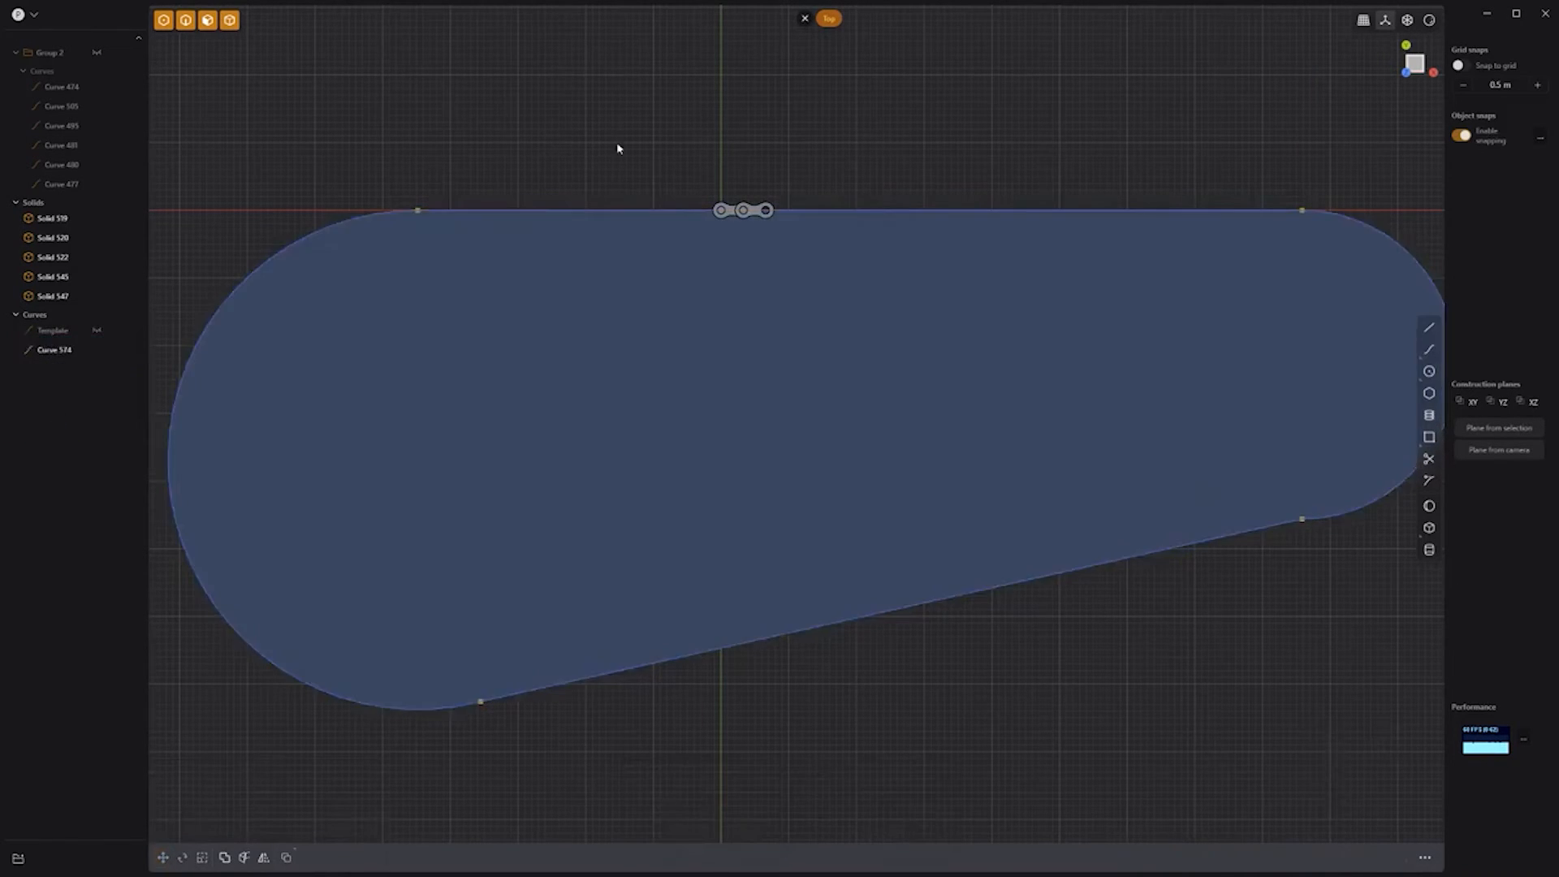
Step: Curve Array all chain solids along the belt outline, raising the count to 50 copies
left_click(53, 220)
left_click(54, 296, "shift")
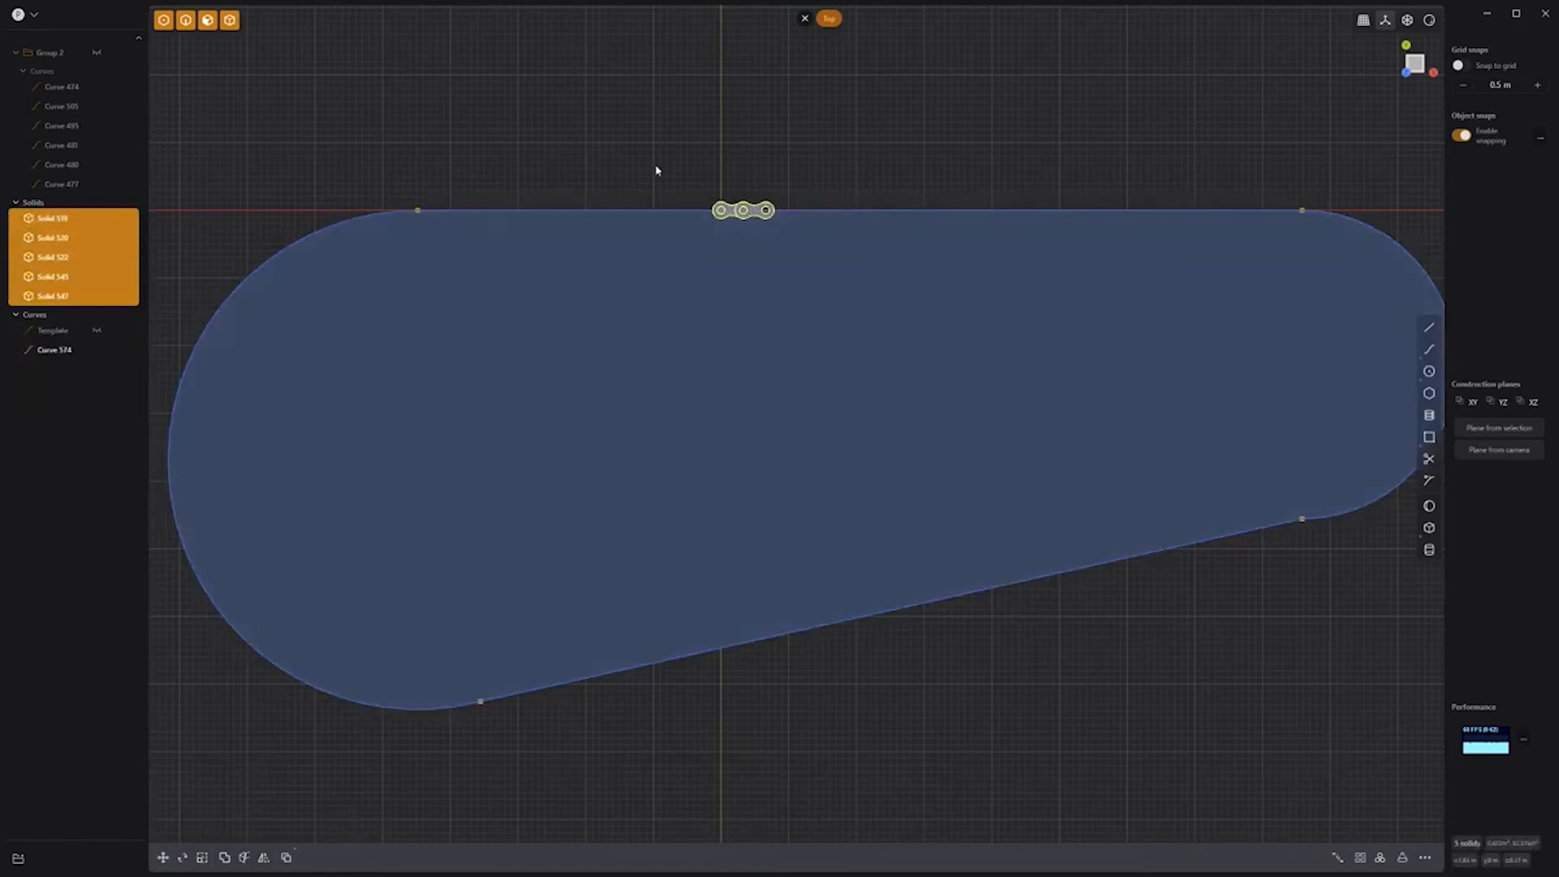
type("f")
type("cur")
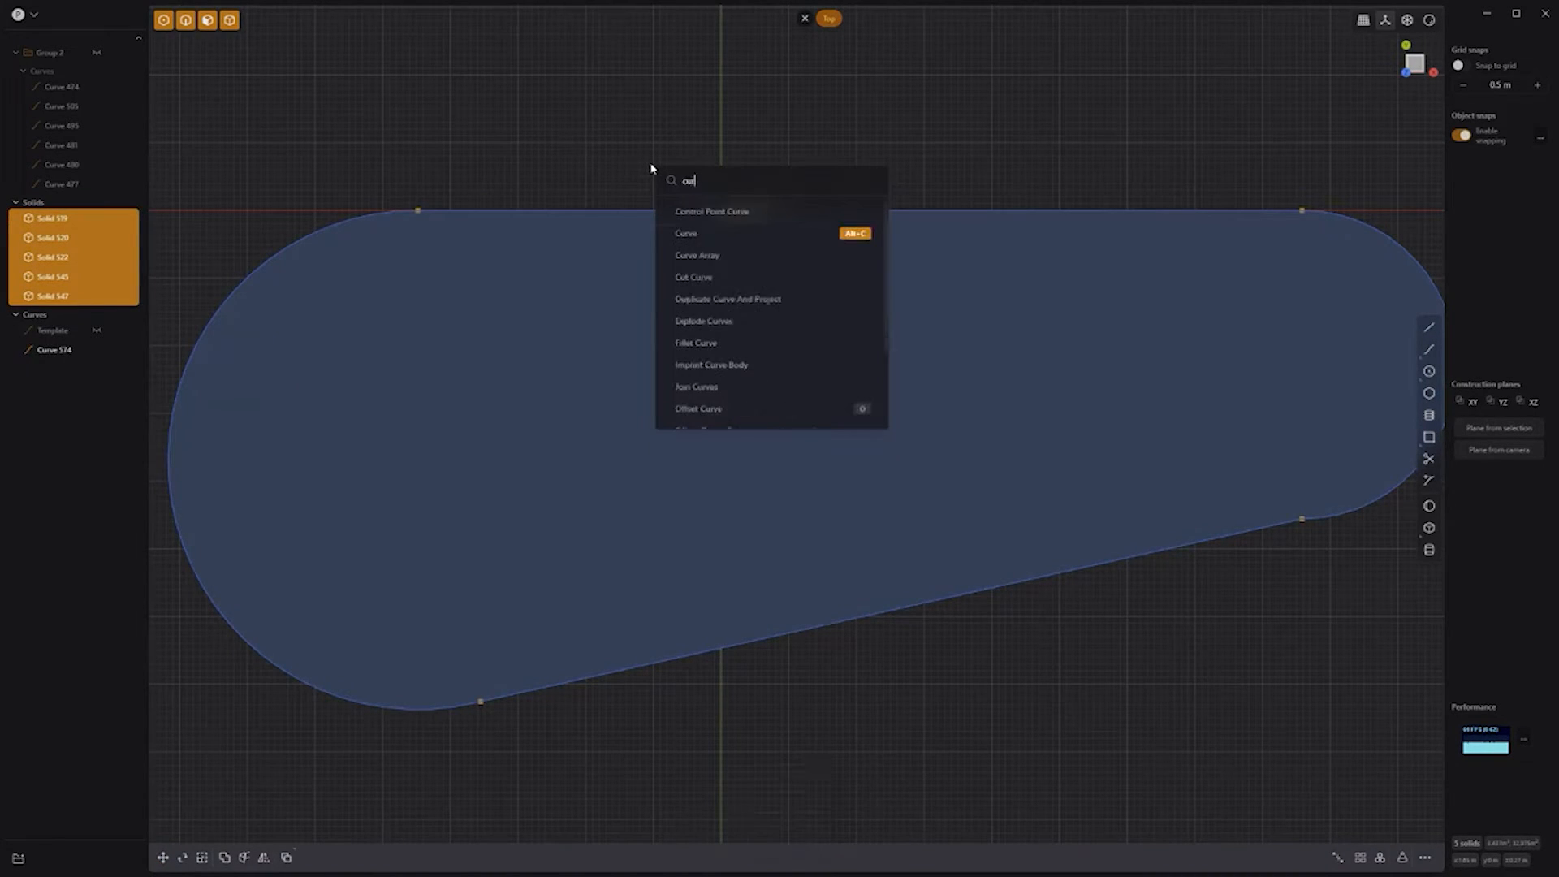
left_click(696, 256)
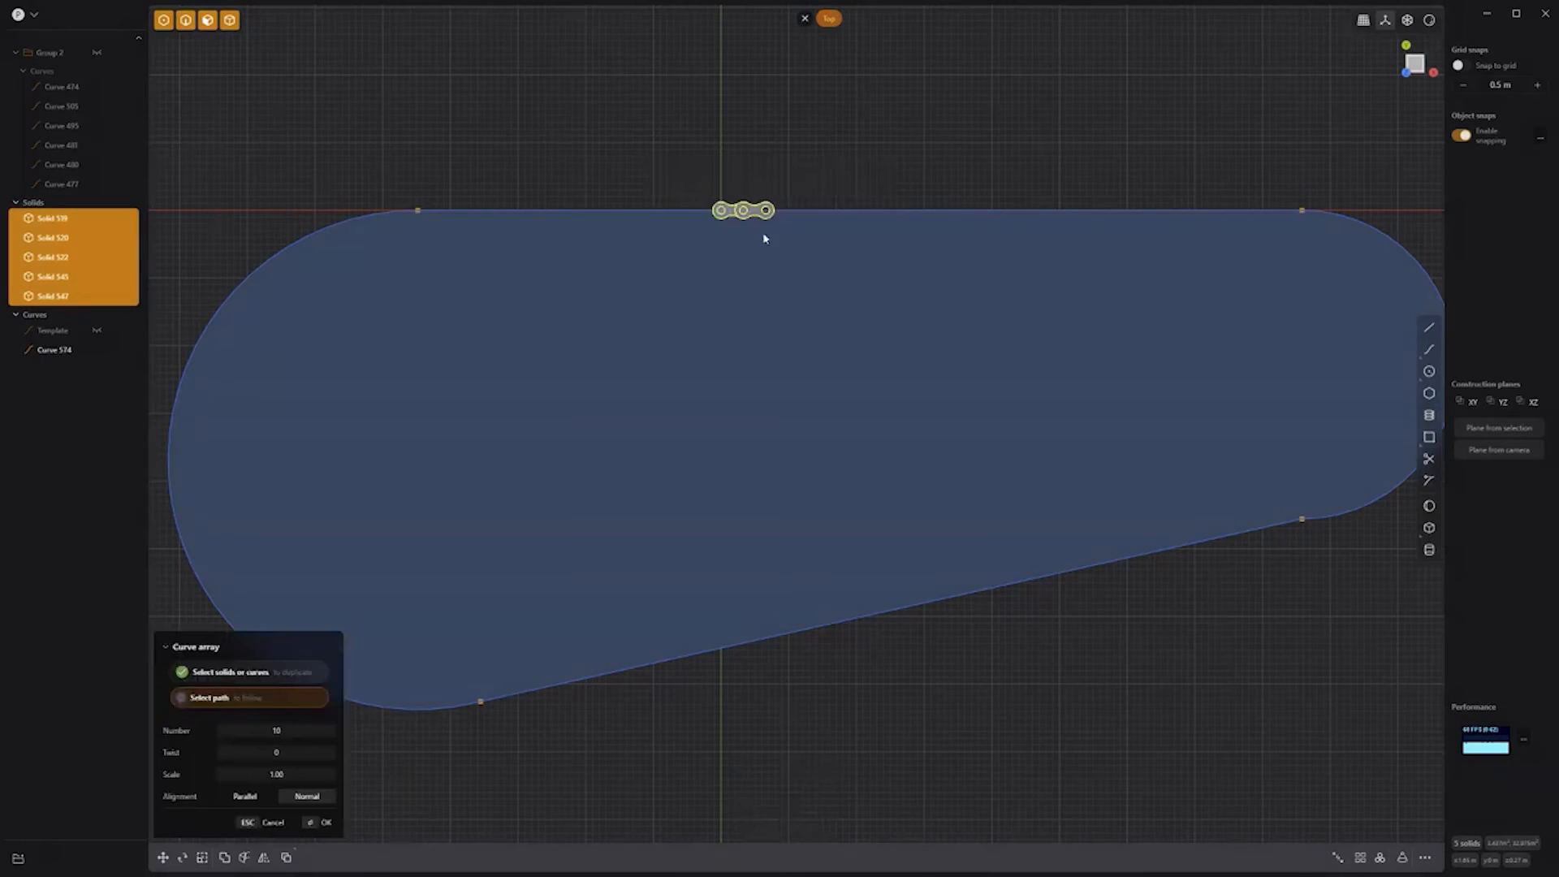
left_click(828, 211)
scroll(848, 171, "up", 5, "shift")
scroll(828, 172, "up", 10, "shift")
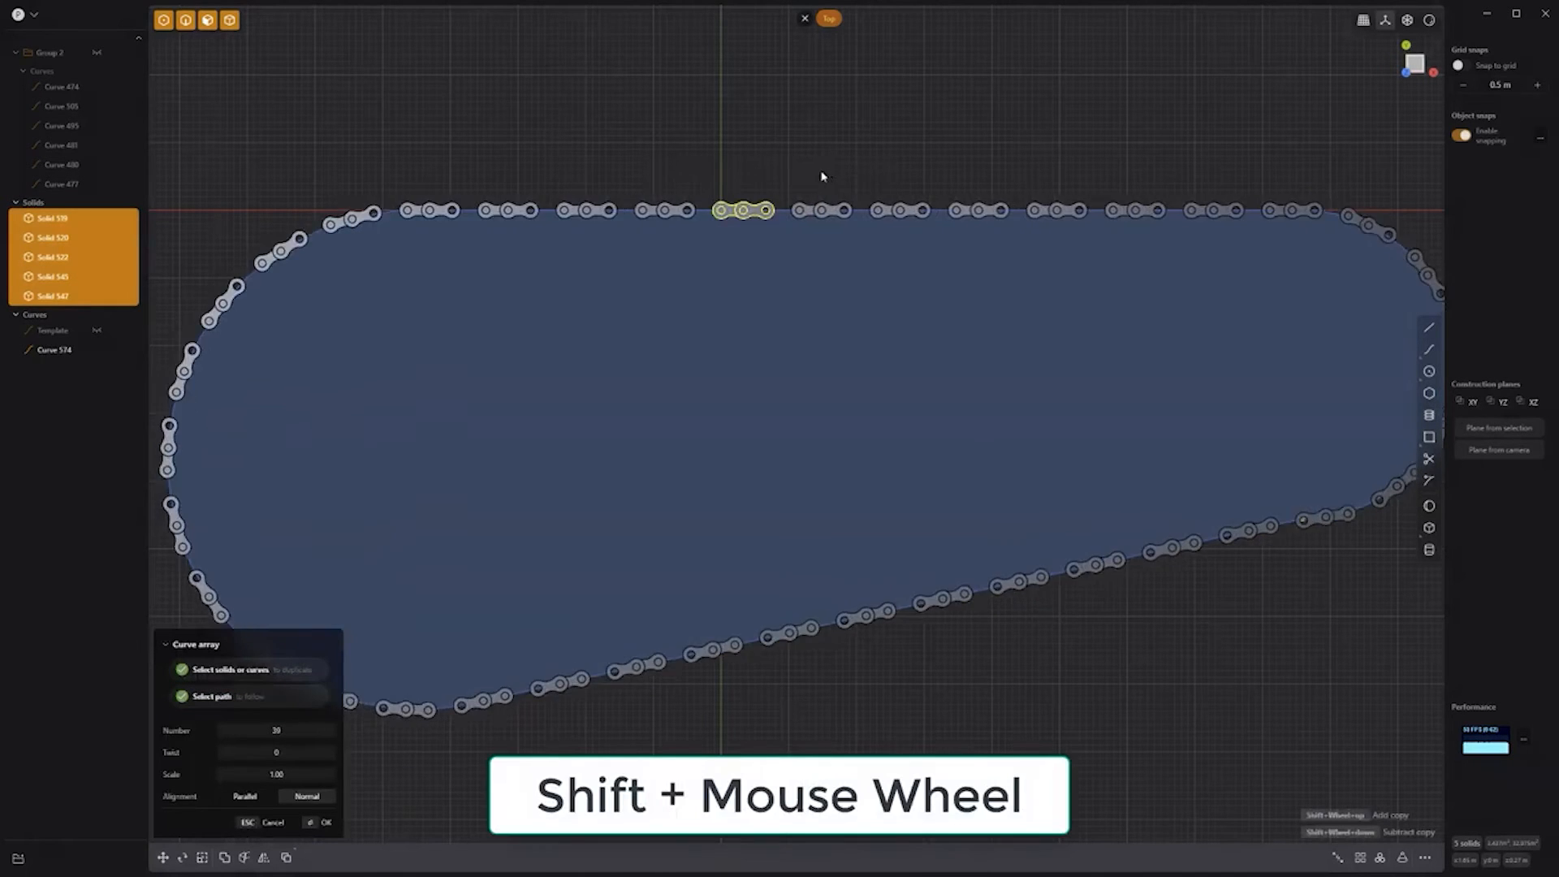
scroll(818, 150, "up", 5)
scroll(816, 144, "up", 20, "shift")
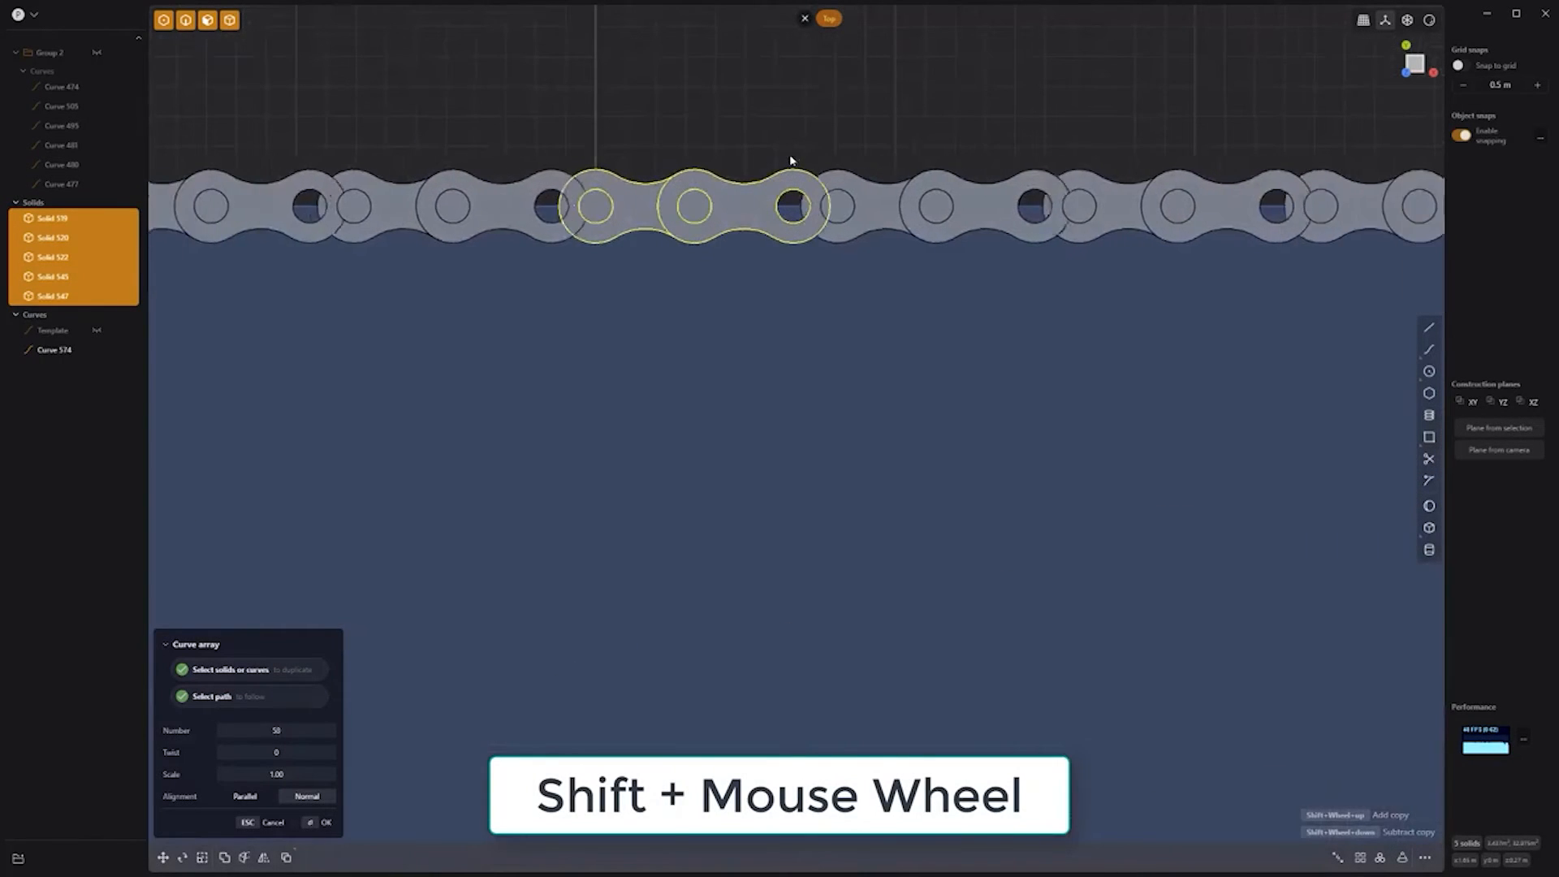
Step: Commit the chain array and orbit to see the links circling the belt loop
key("Return")
middle_click_drag(806, 132, 883, 34)
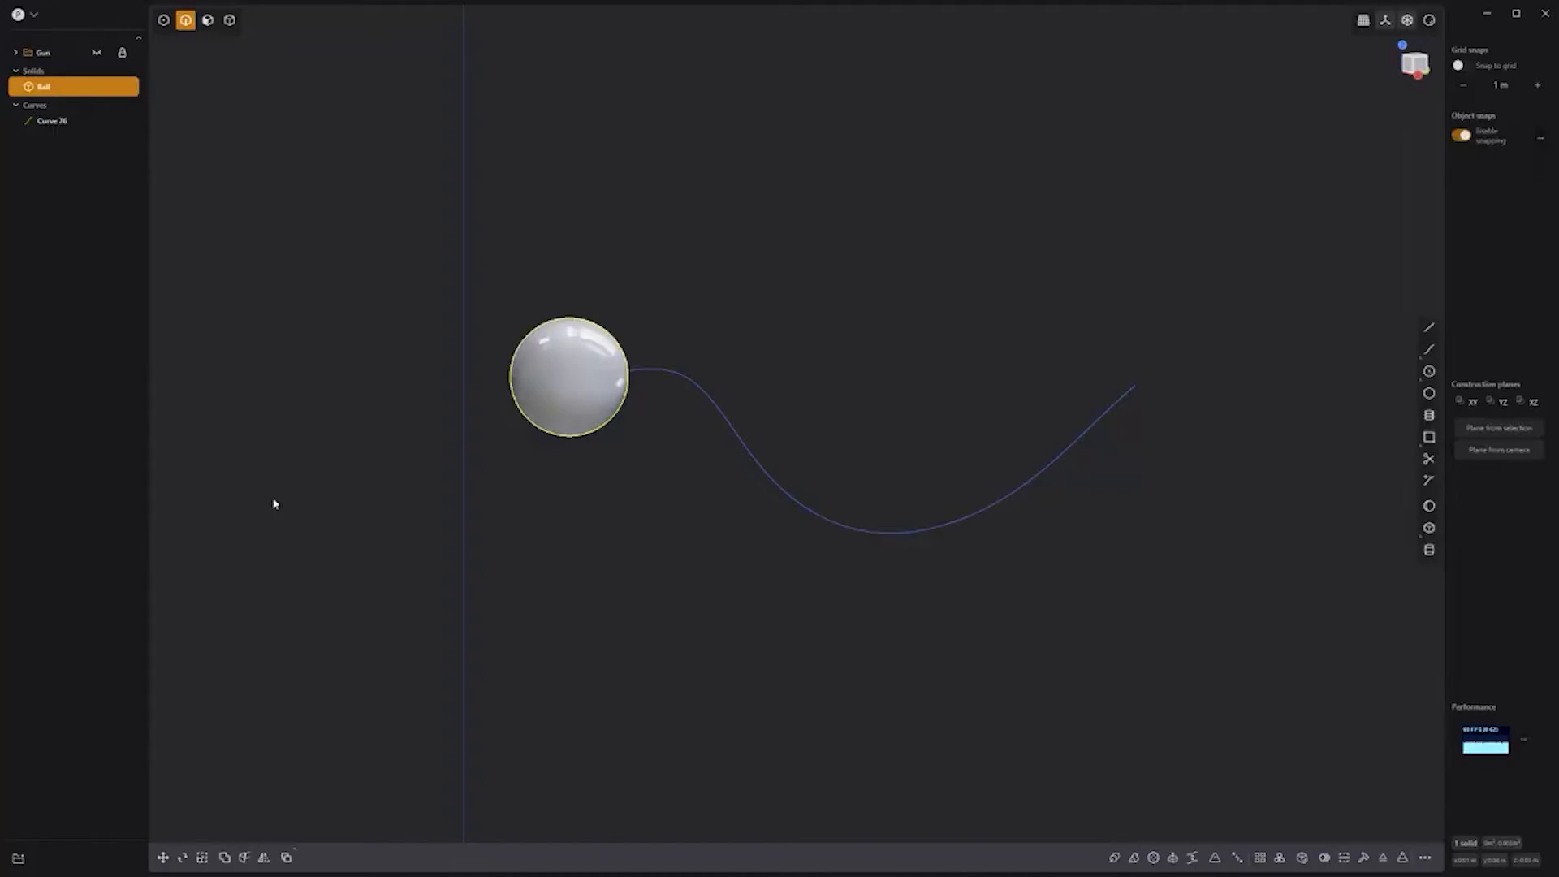
Step: Scale the ball down on one axis to squash it into a flat disc
key("s")
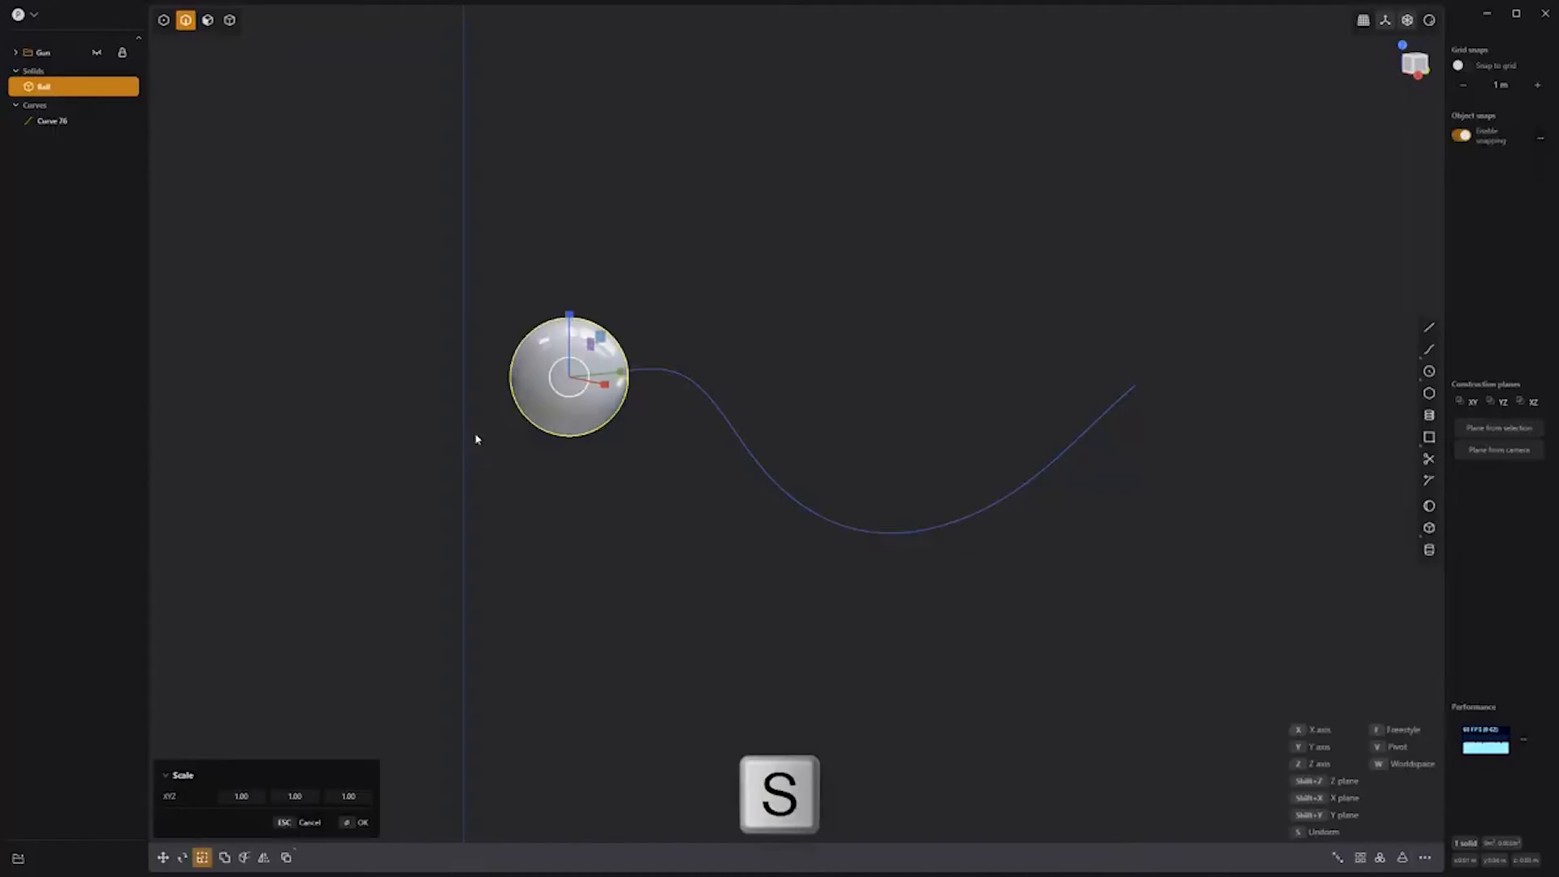
left_click_drag(621, 377, 591, 384)
key("Return")
Step: Curve Array the disc 30 times along the S-curve and union the copies into one hose
type("f")
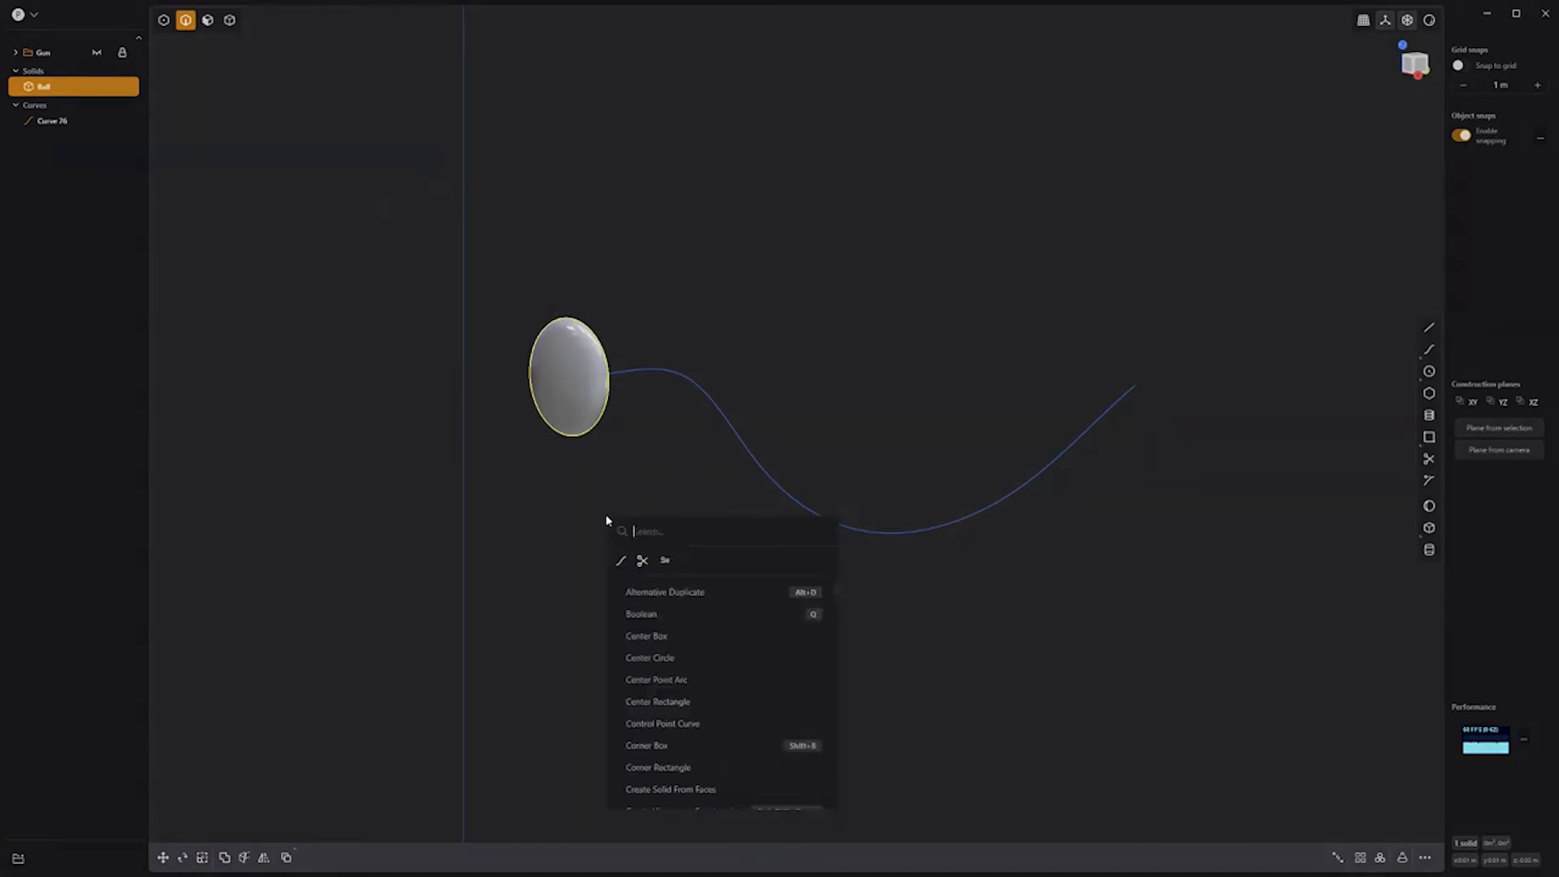
type("array")
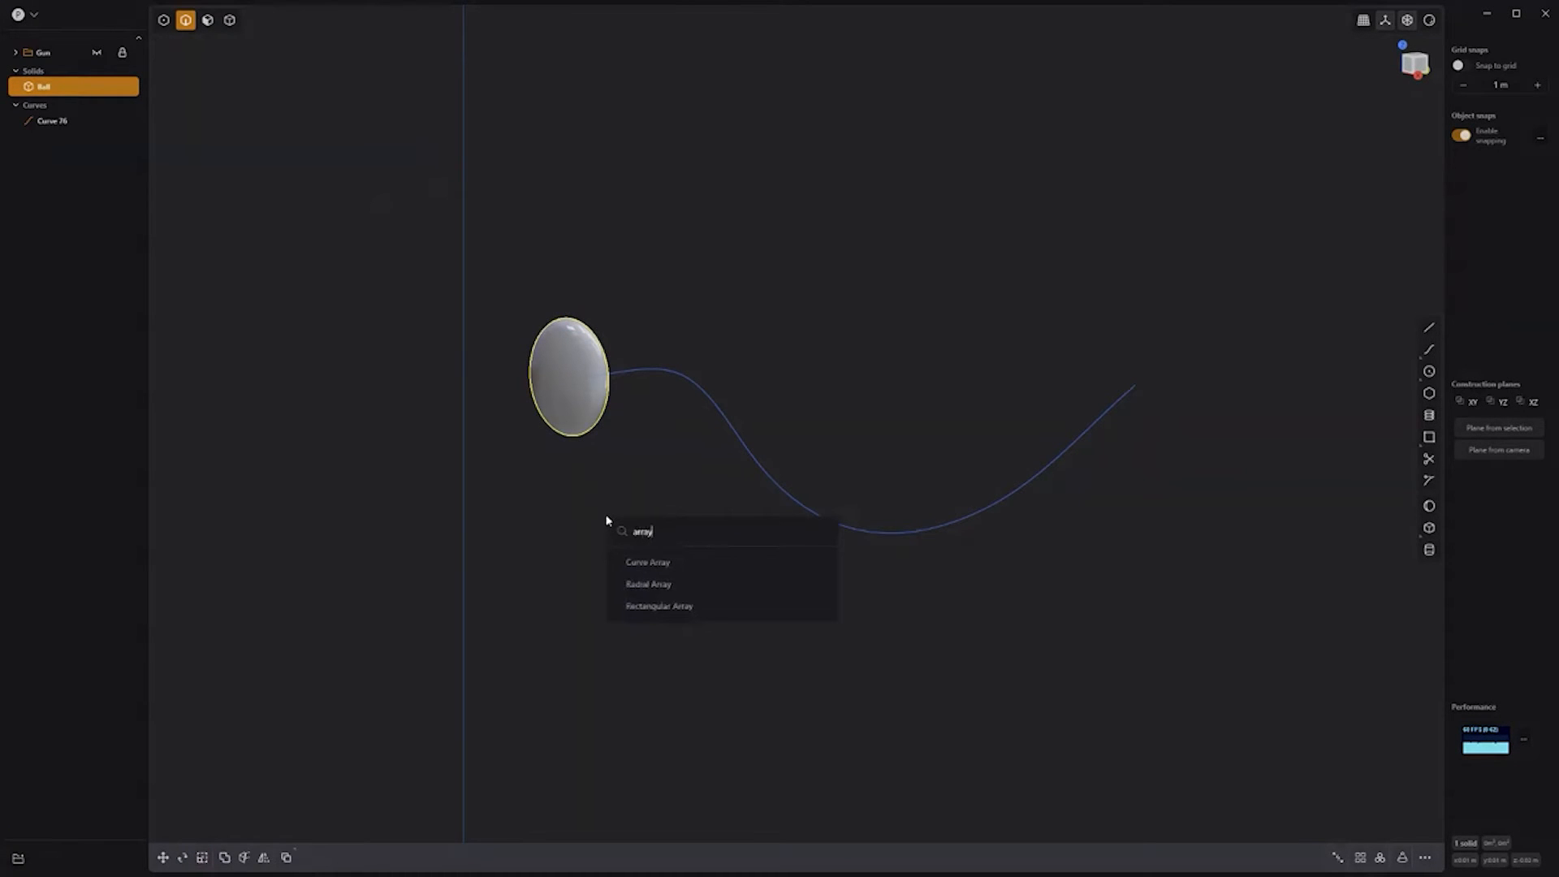
left_click(664, 561)
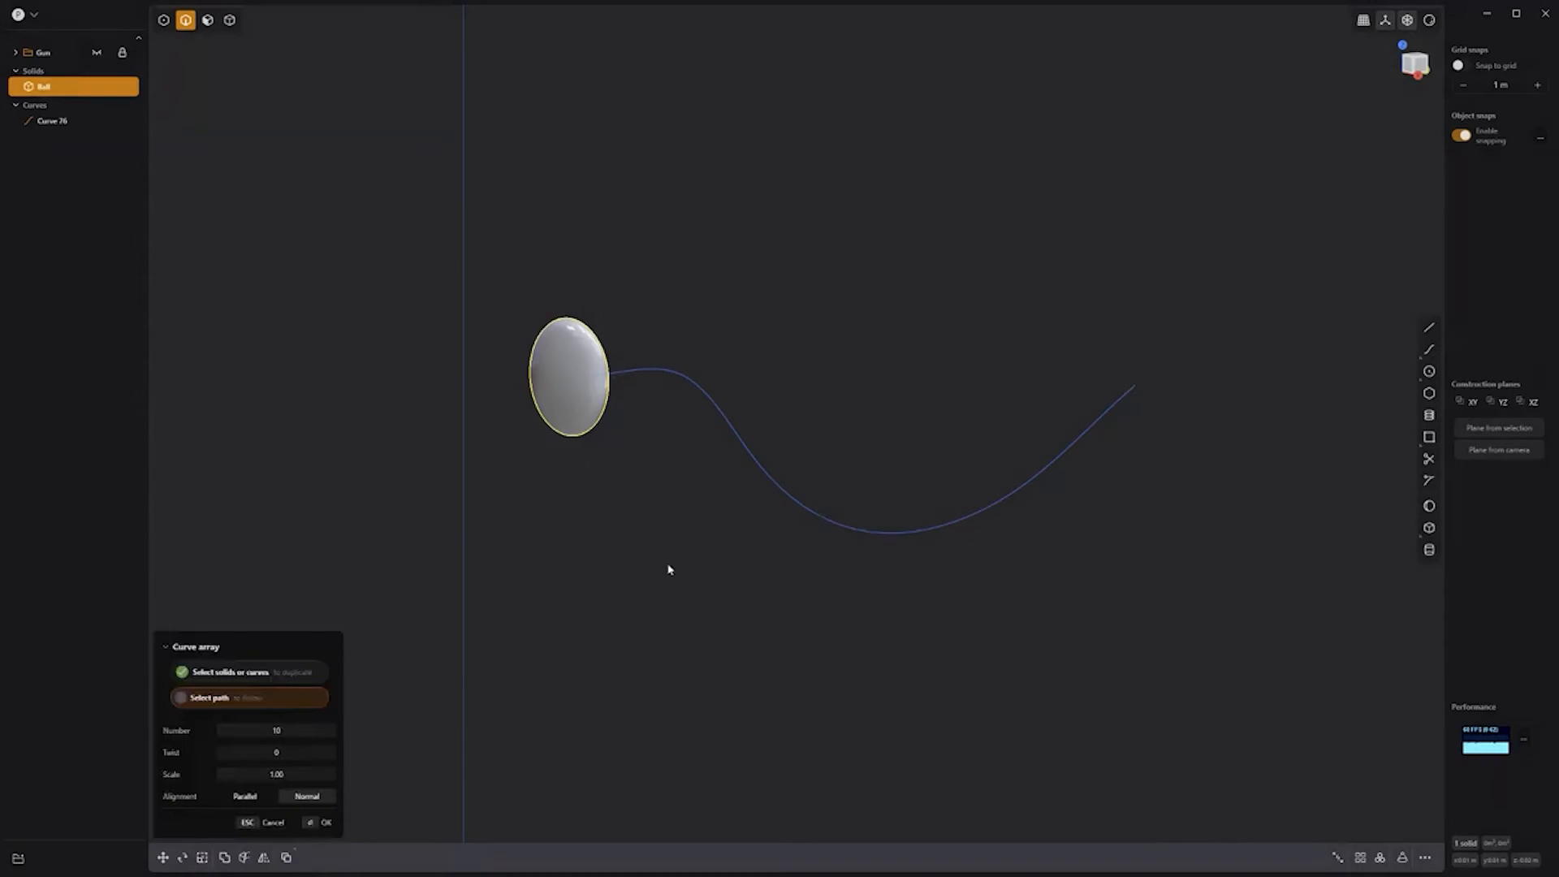
left_click(705, 406)
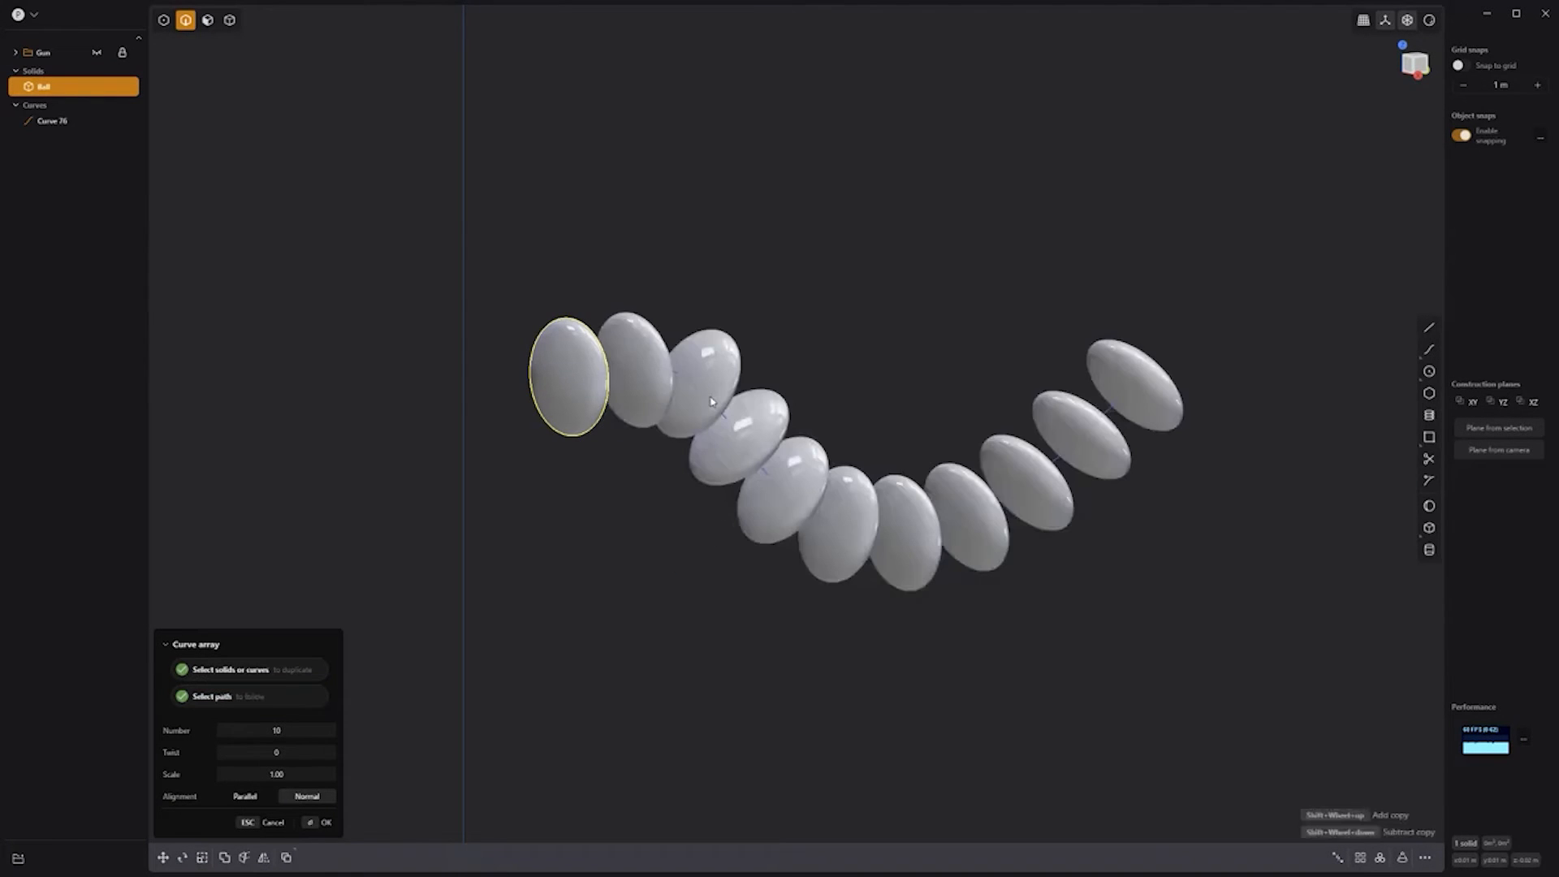
scroll(652, 497, "up", 17, "shift")
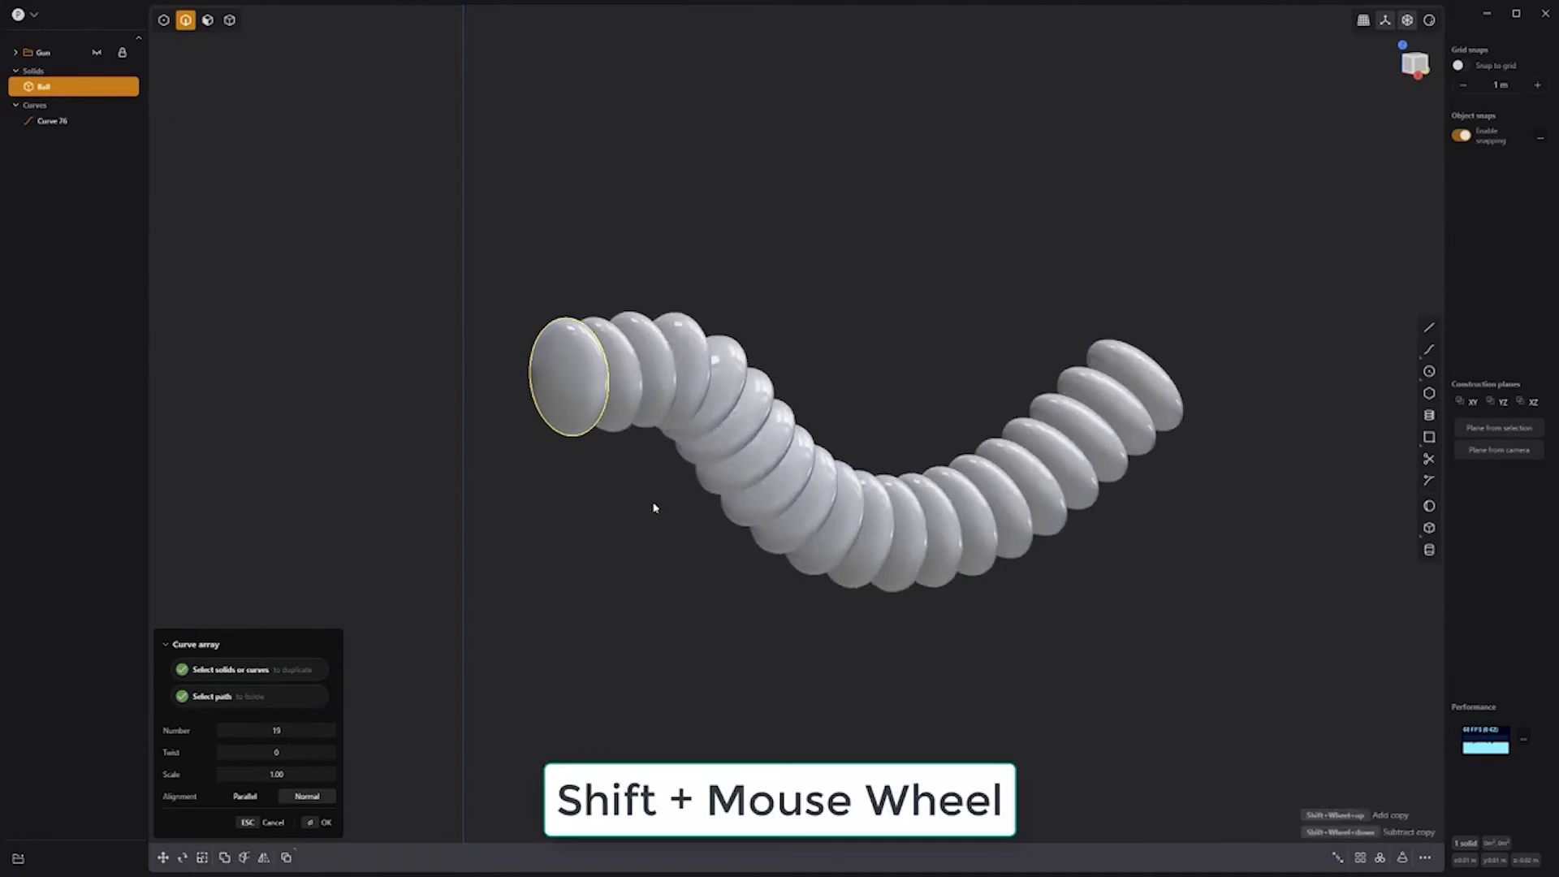
scroll(654, 505, "up", 3, "shift")
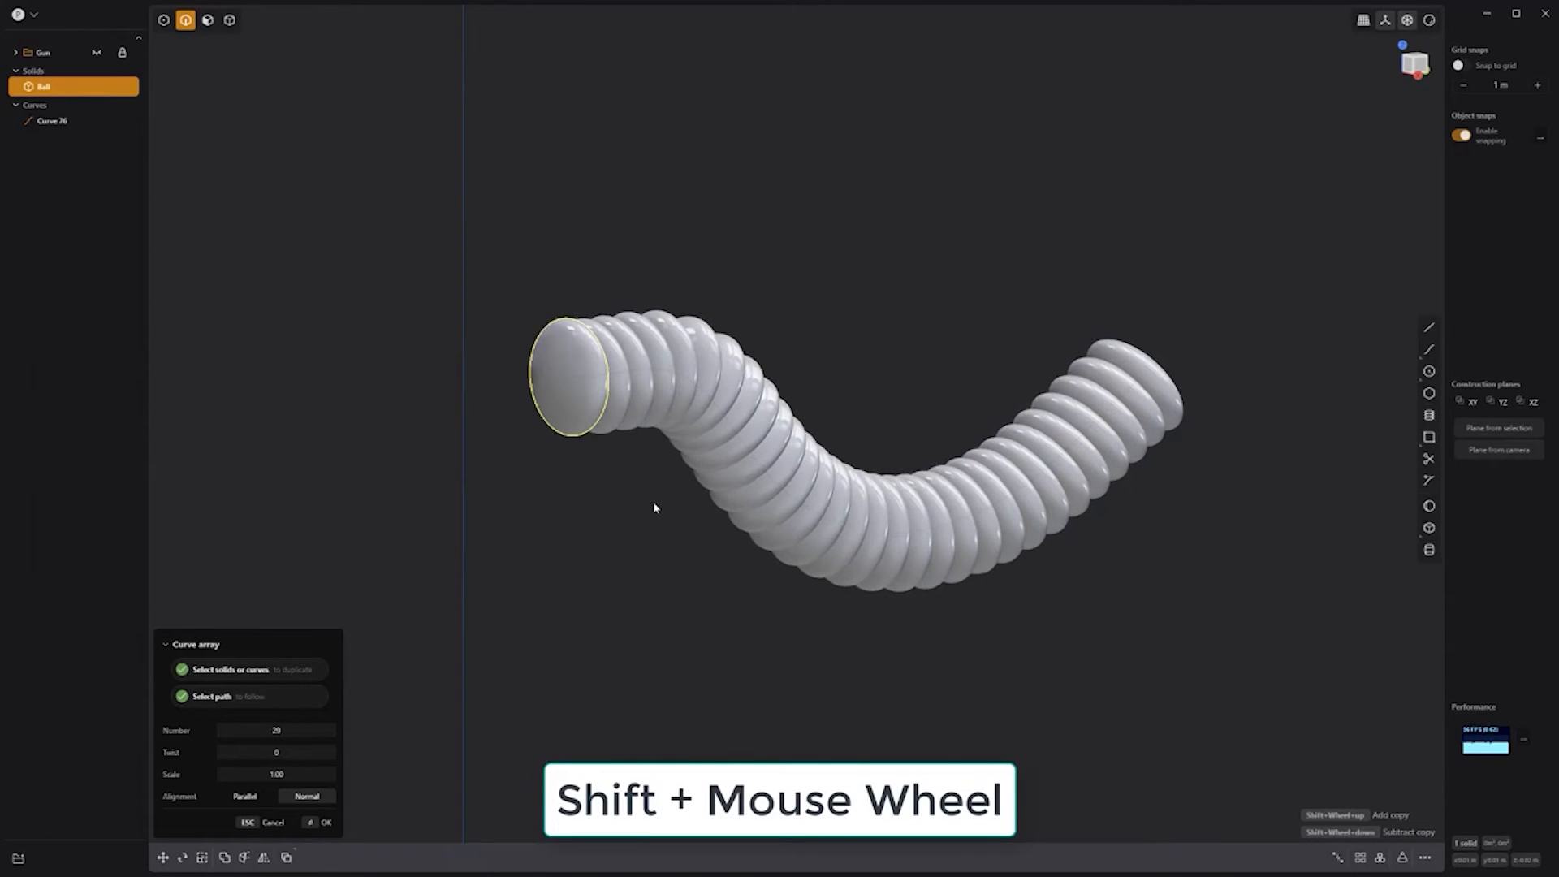
key("Return")
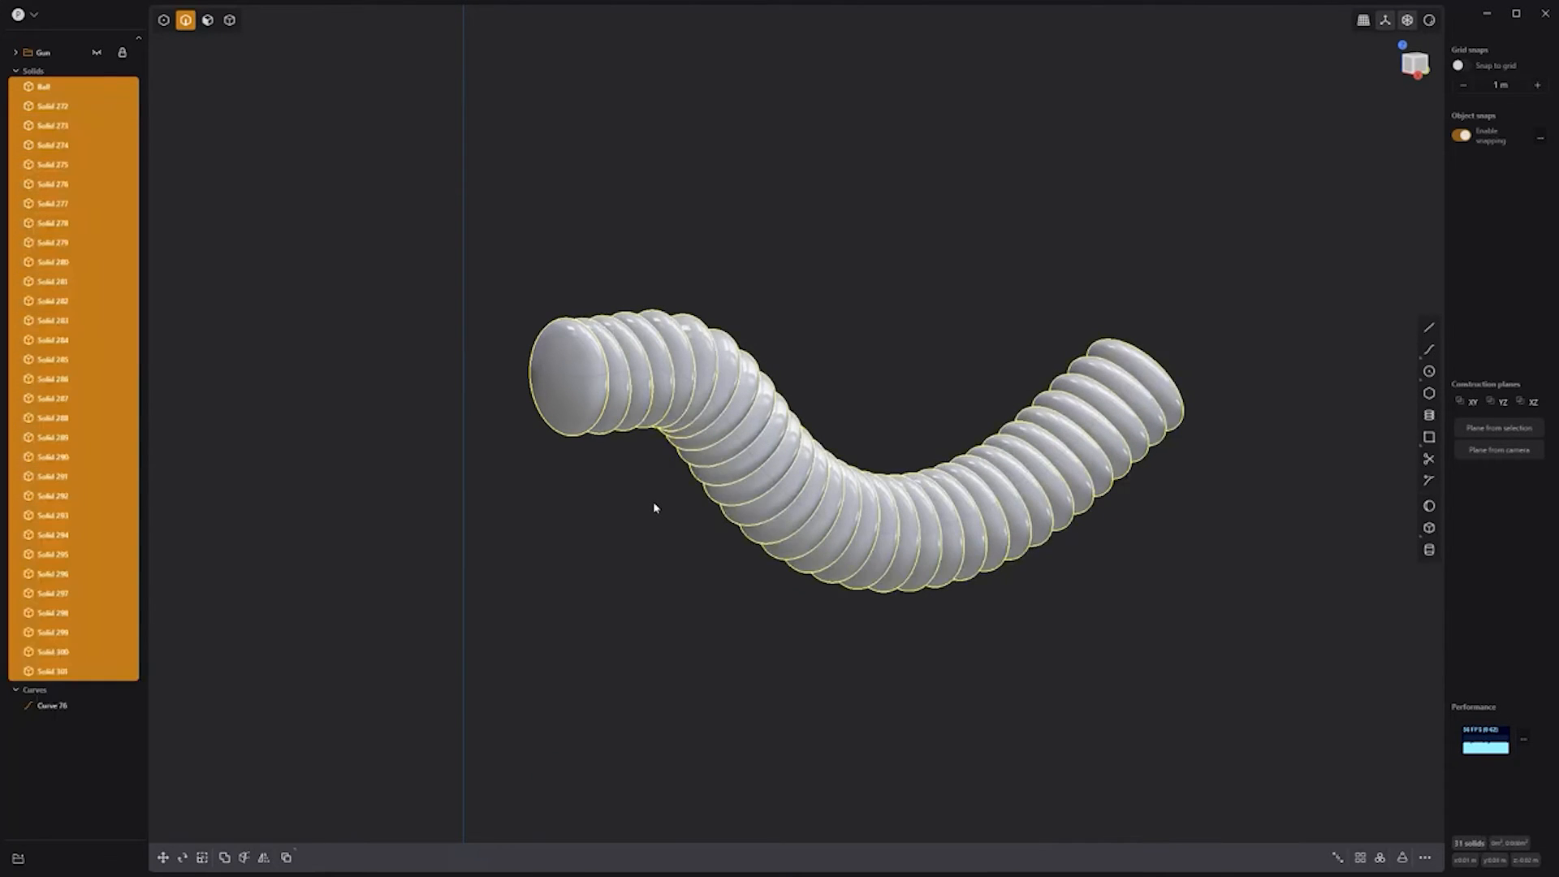
key("q")
key("q")
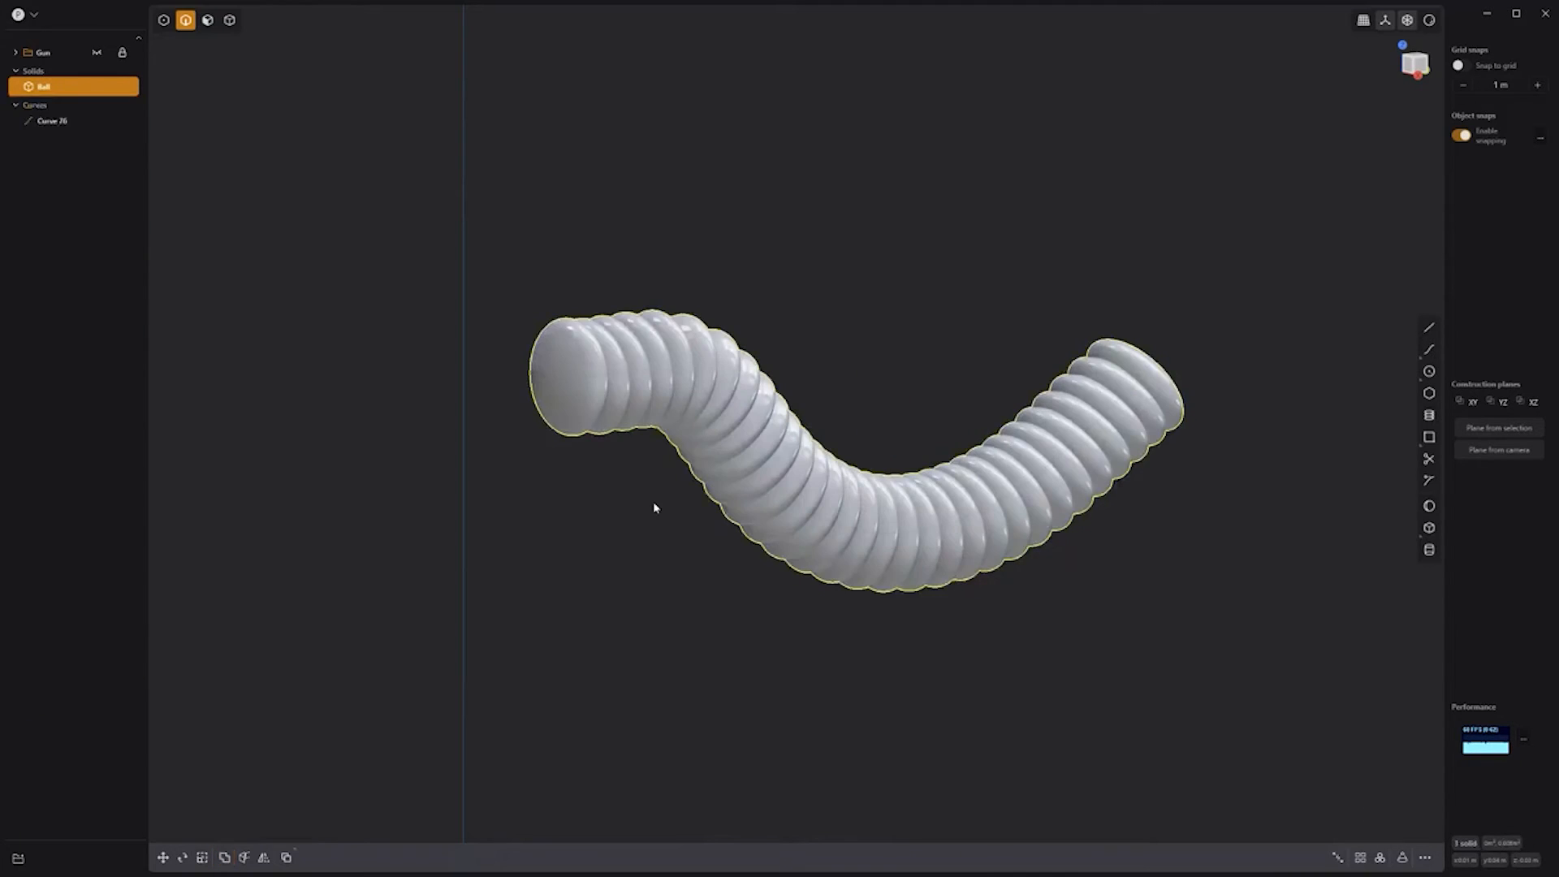
Step: Hide the path curve and fillet the hose's rib edges with a small radius
left_click(99, 119)
key("b")
left_click_drag(563, 415, 558, 431)
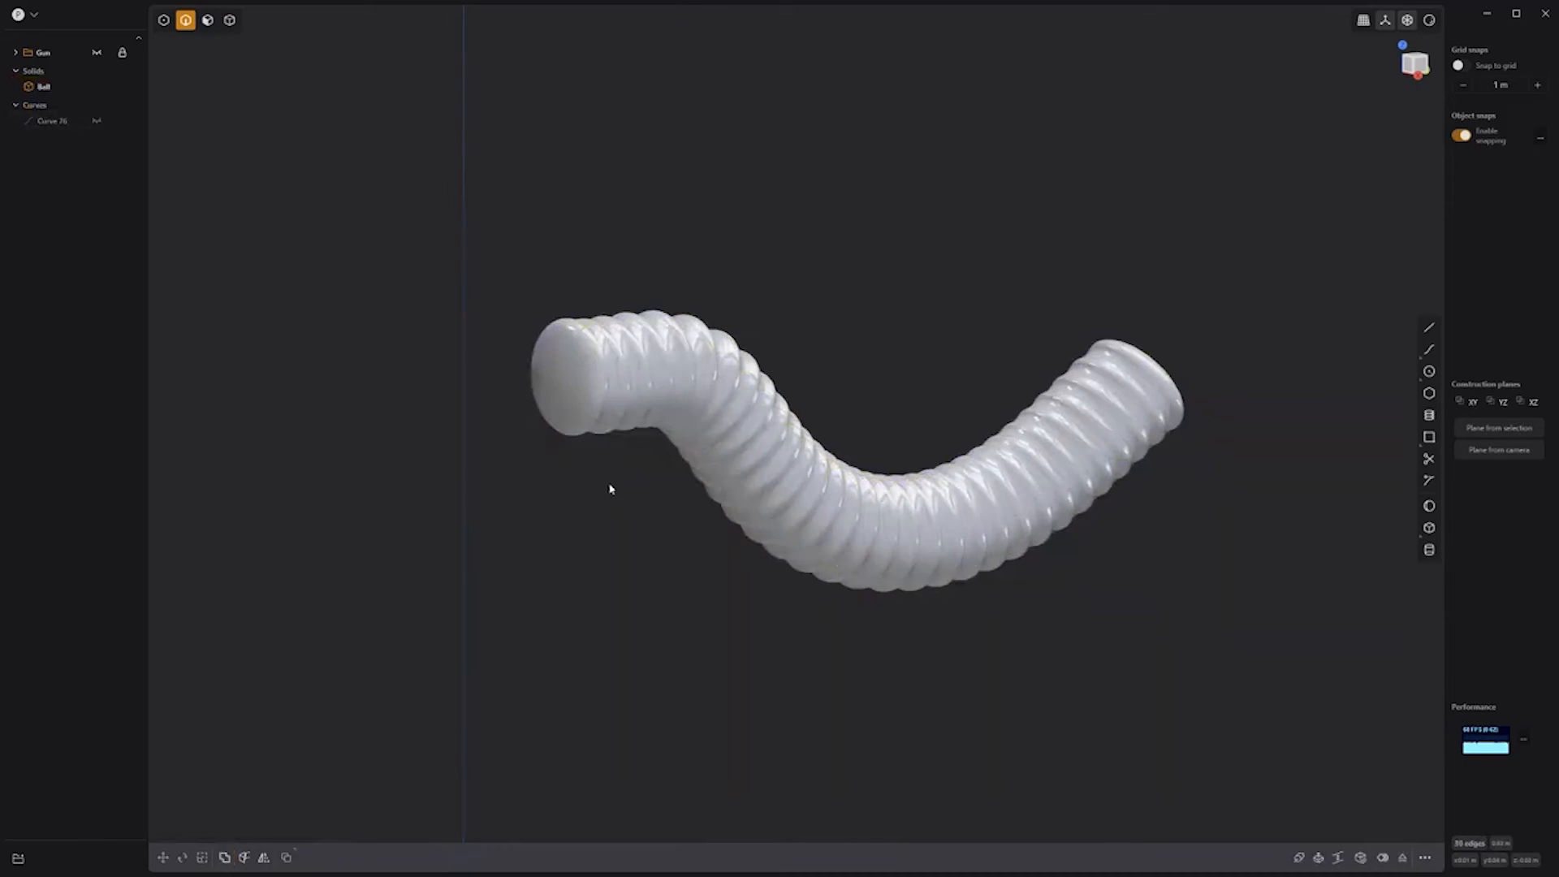
key("Return")
Step: Give the hose a dark grey material colour
key("m")
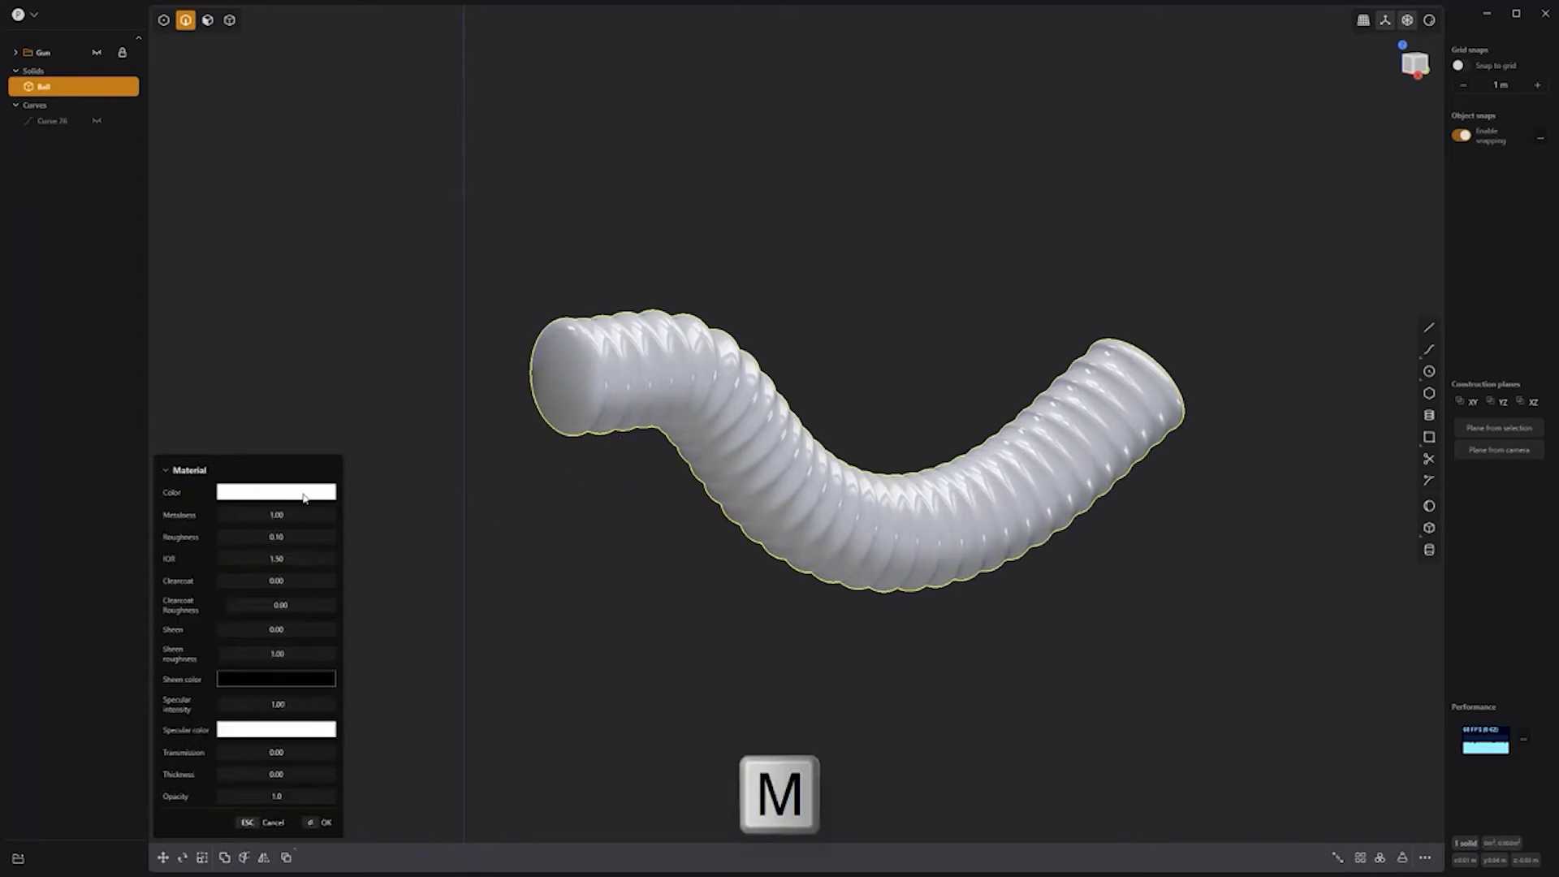
left_click(306, 493)
left_click(228, 559)
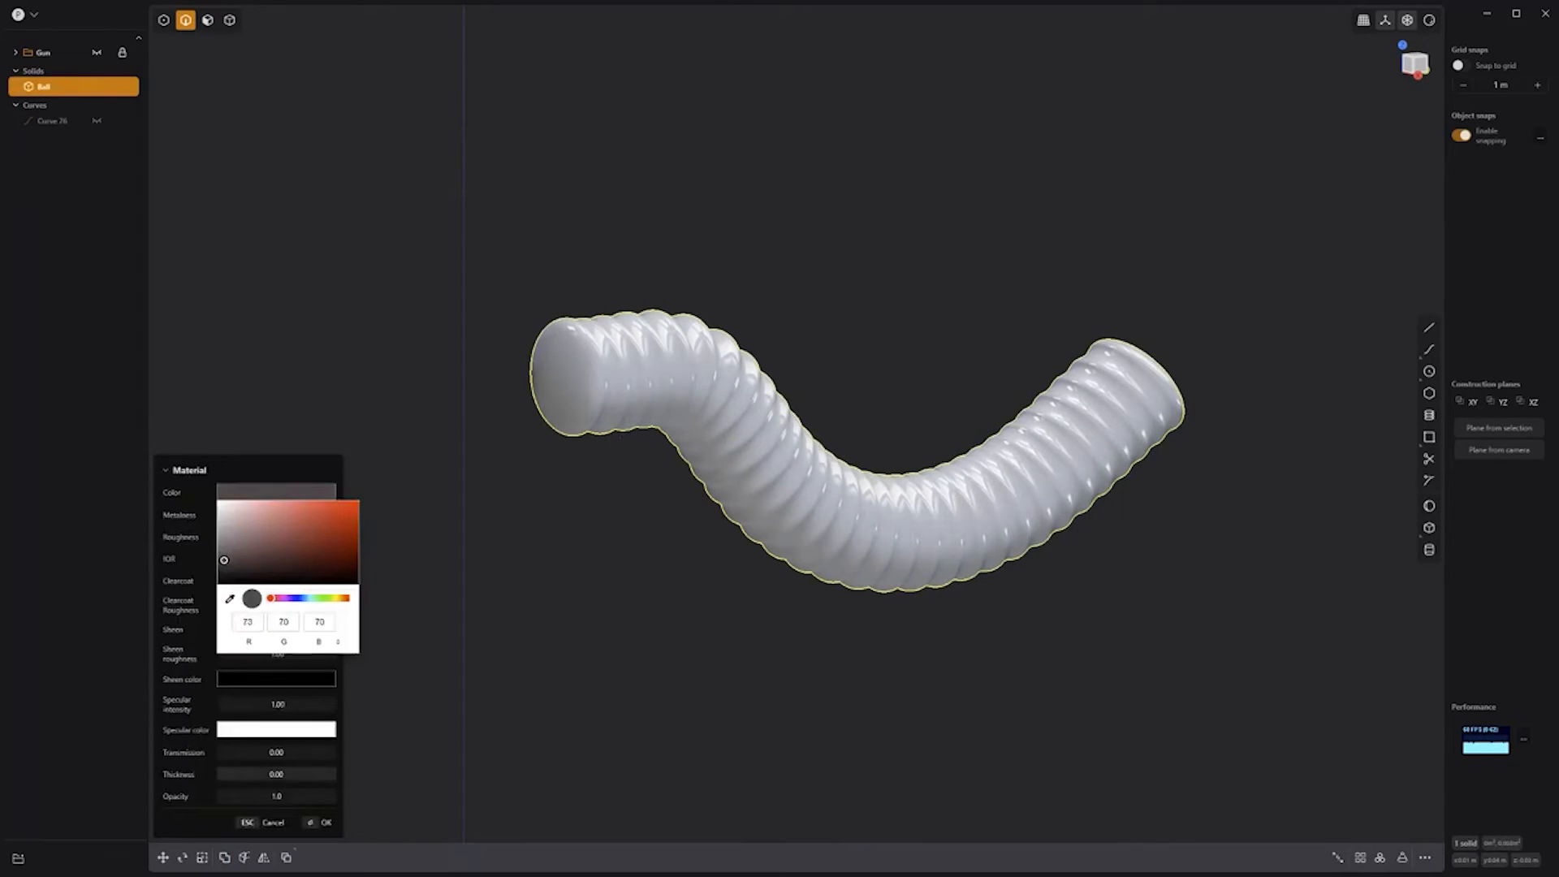
left_click(326, 824)
Step: Unhide the Gun group and orbit around it to inspect the attached hose
left_click(97, 52)
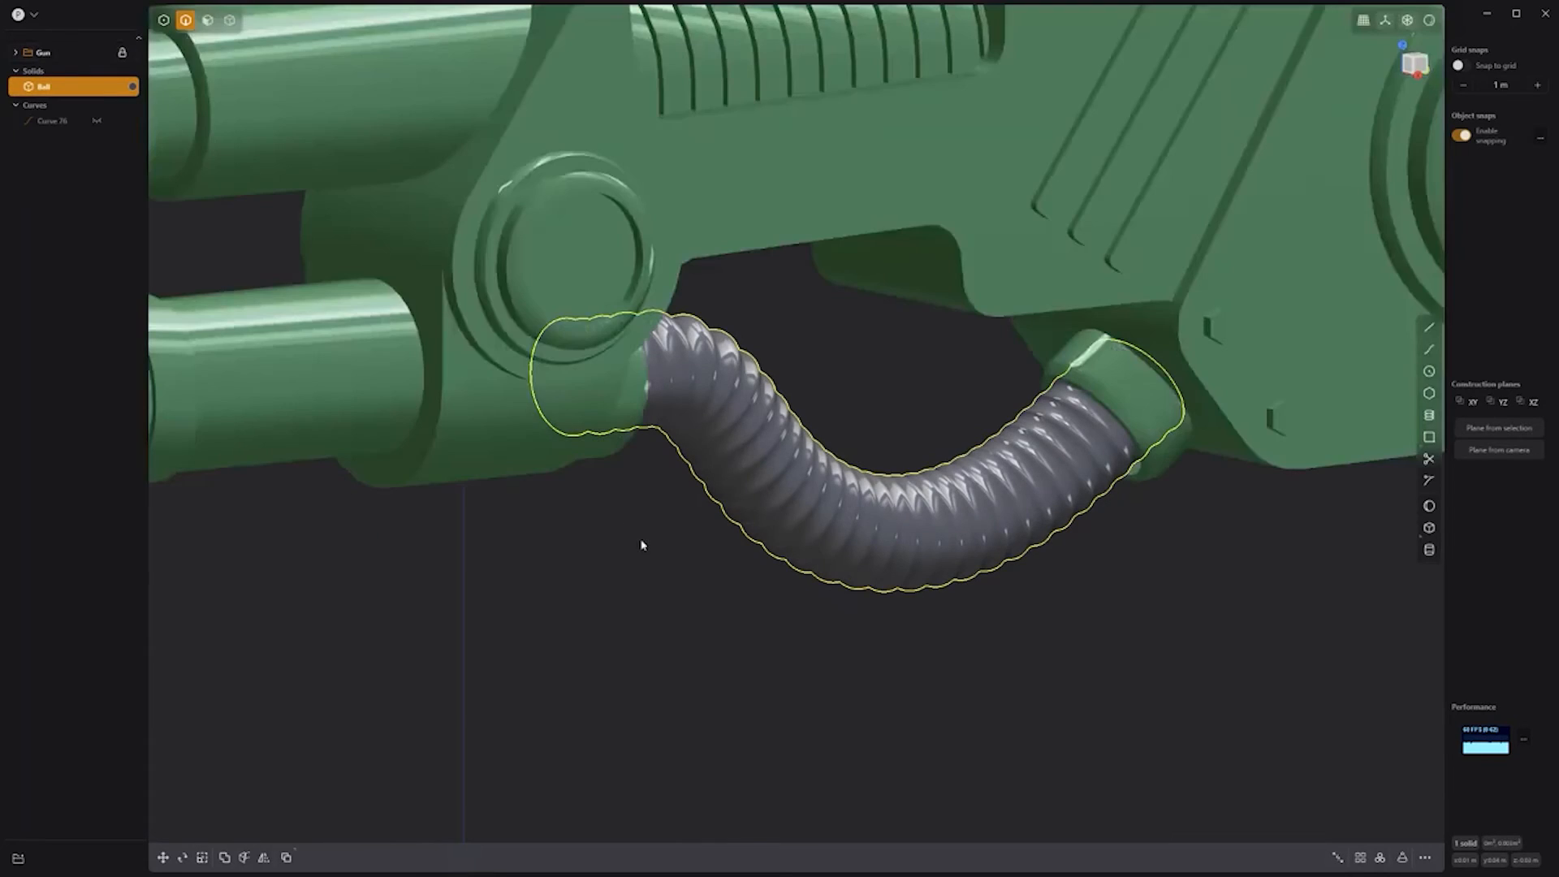
left_click(646, 544)
middle_click_drag(654, 543, 699, 577)
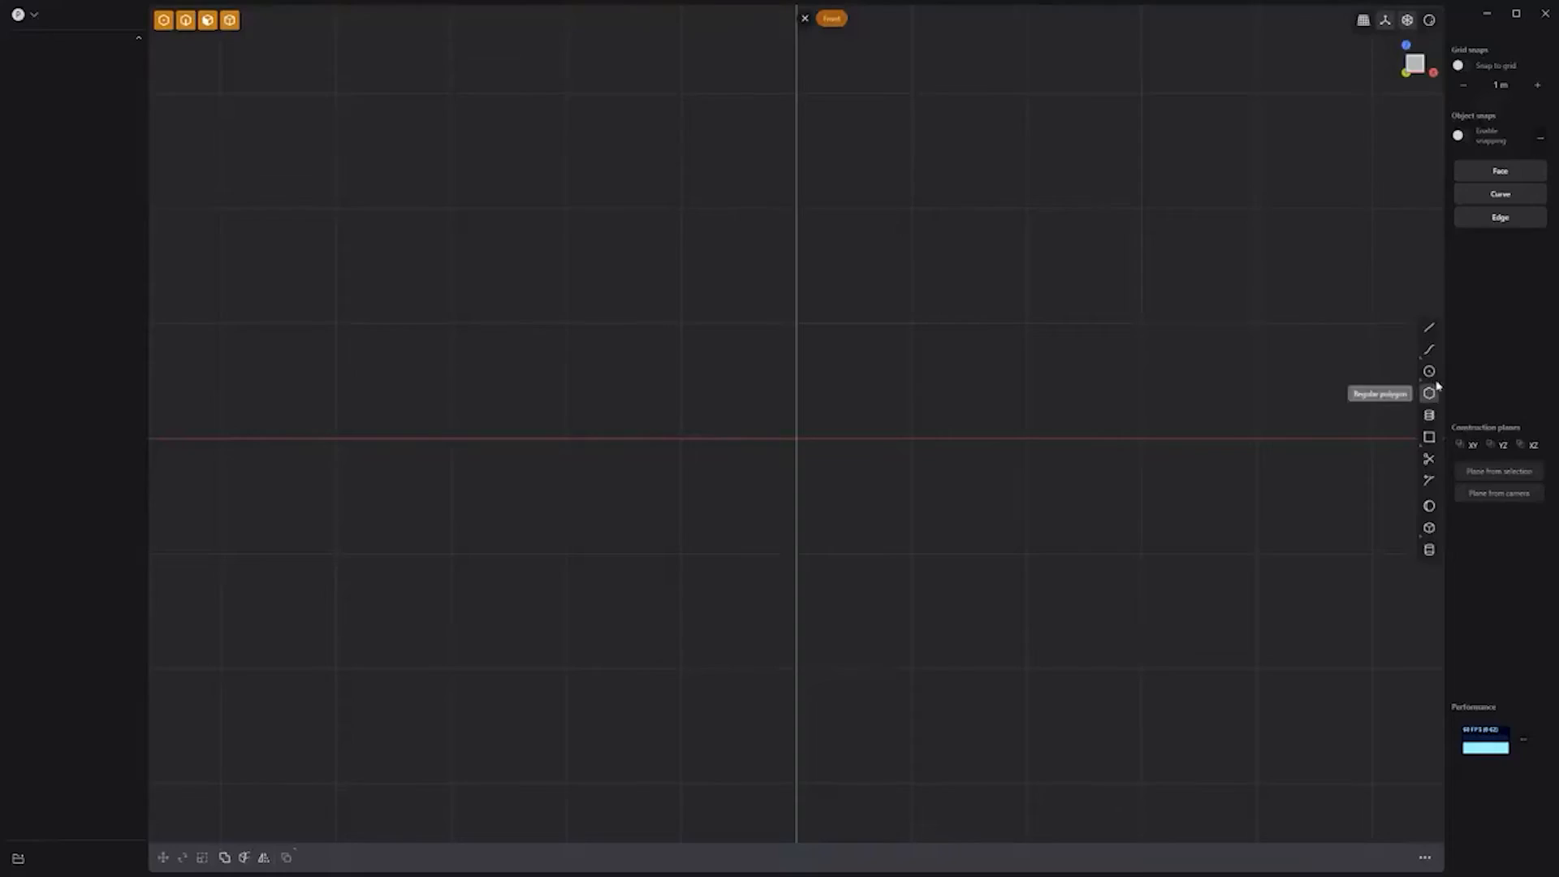
left_click(1430, 372)
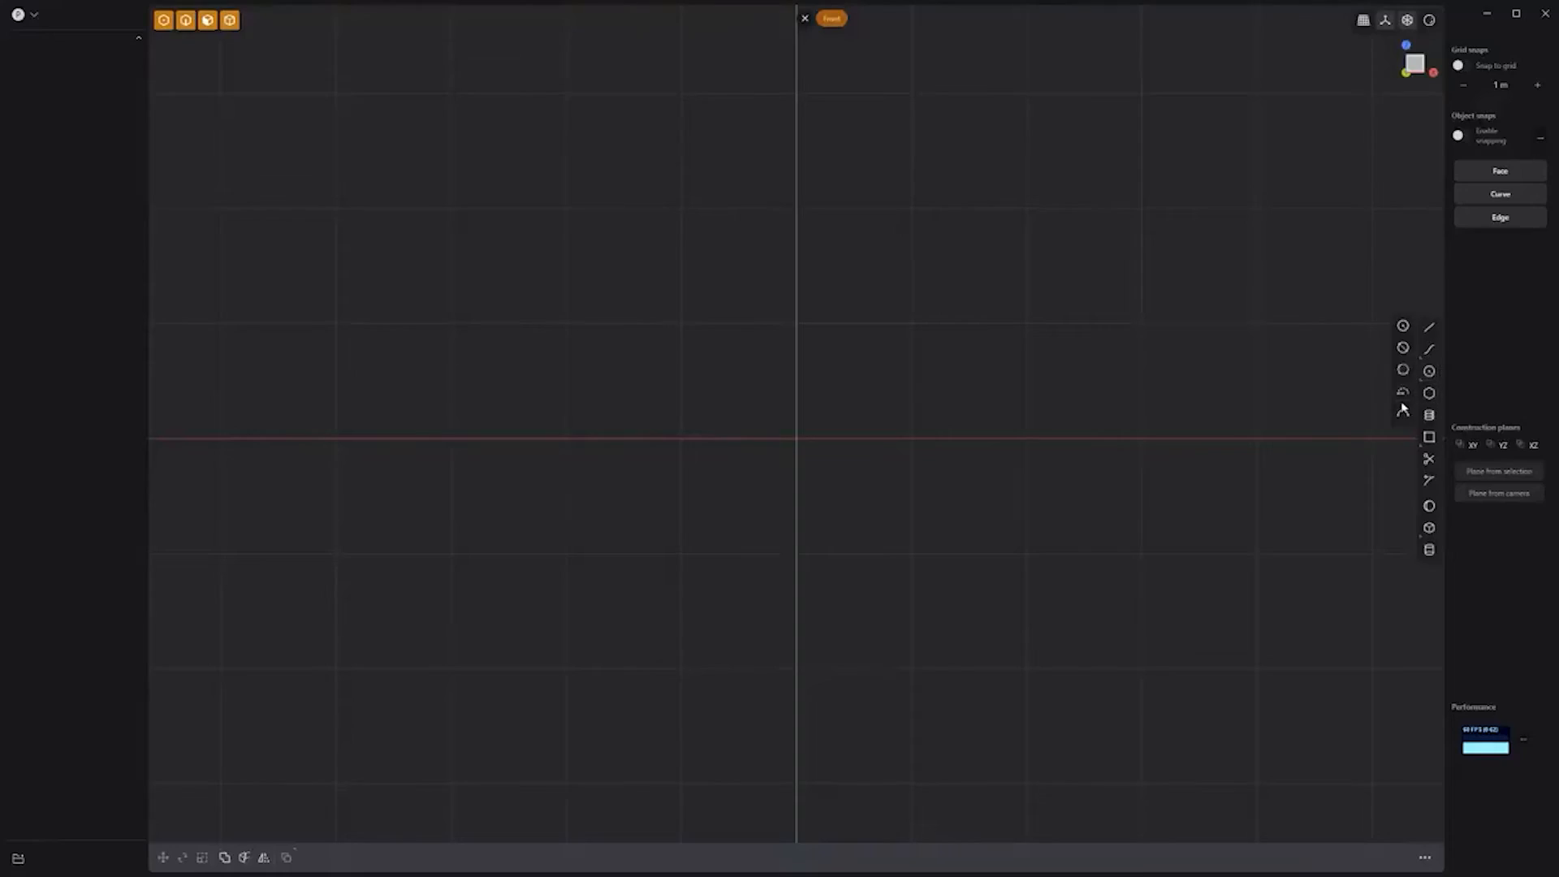
Step: Draw a semicircular arc across the X axis
left_click(680, 439)
left_click(944, 439)
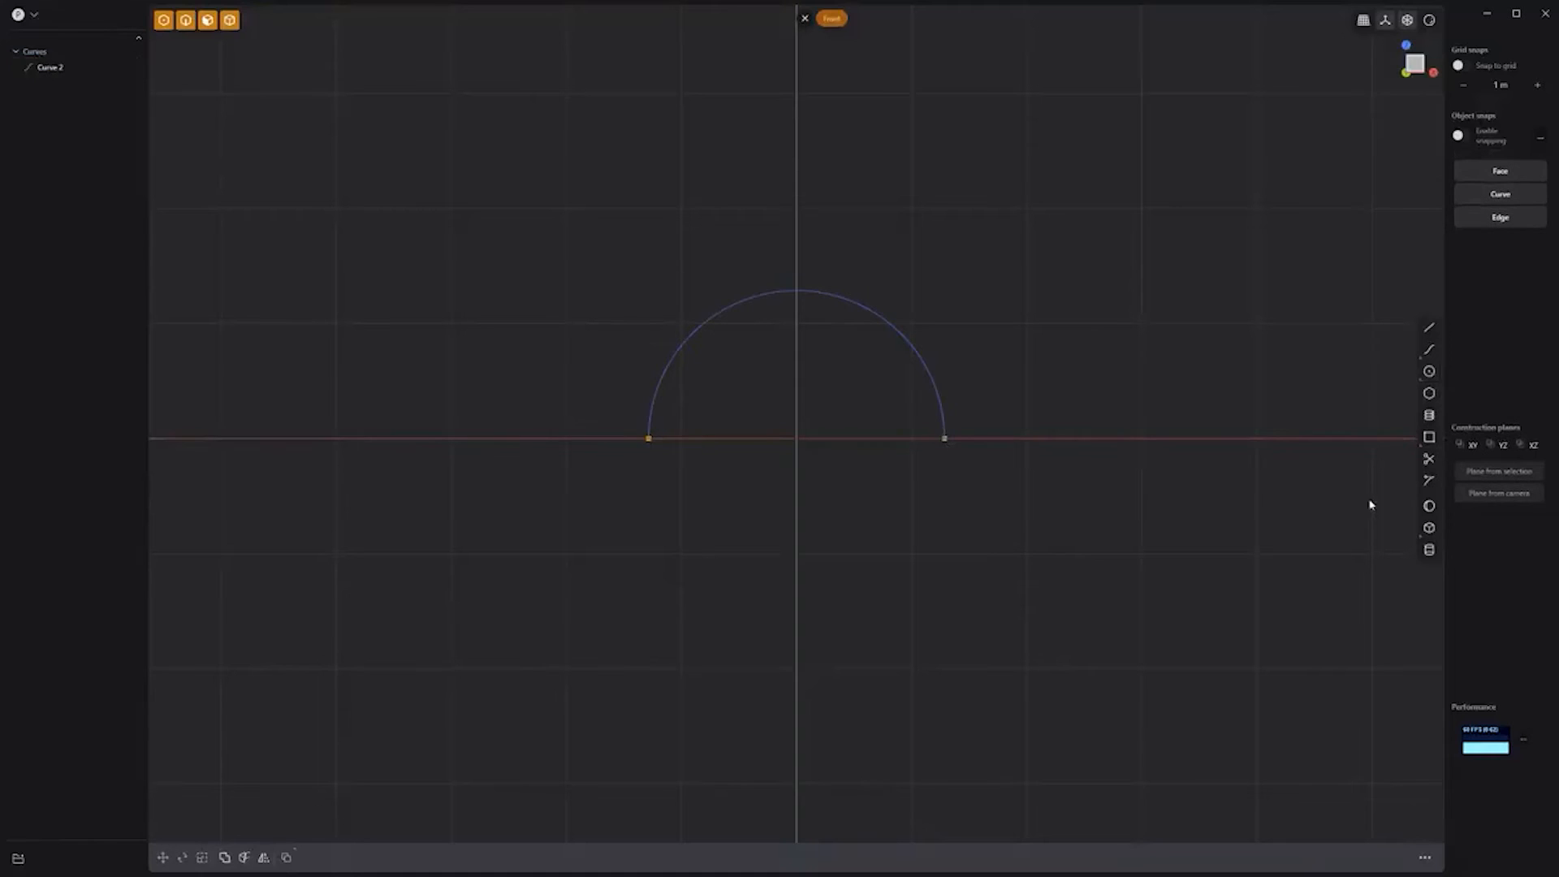
left_click(798, 294)
middle_click_drag(1003, 353, 898, 434)
Step: Move the arc about 2 m along Y and extrude it into a curved sheet
left_click(846, 371)
key("g")
key("y")
left_click(693, 479)
key("e")
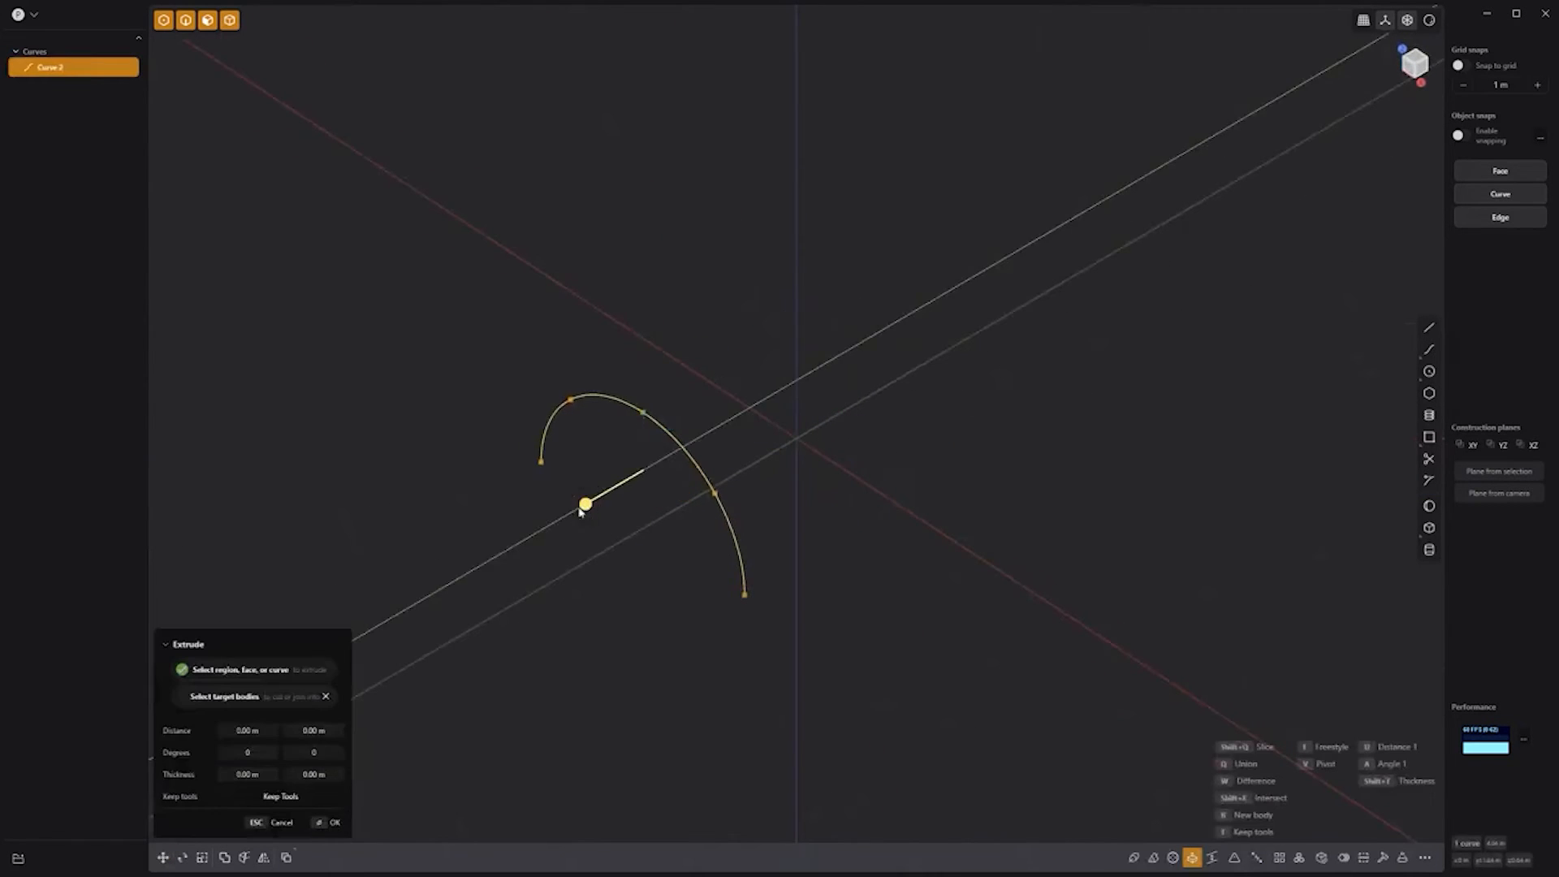
left_click(766, 661)
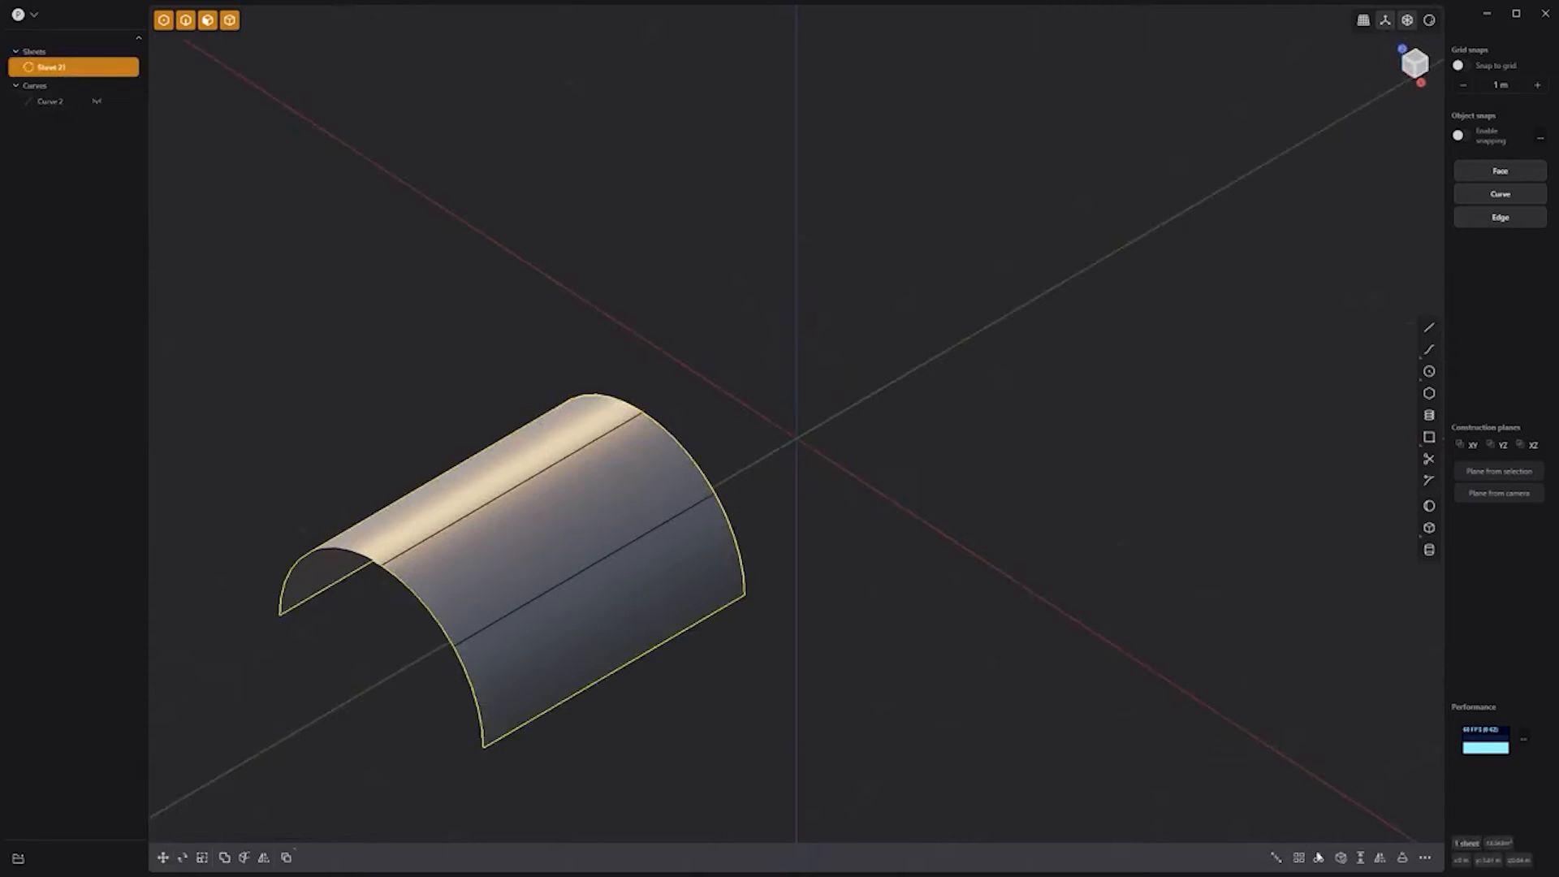
Step: Radial array the sheet into 3 copies around the origin
key("alt+r")
left_click(798, 439)
type("3")
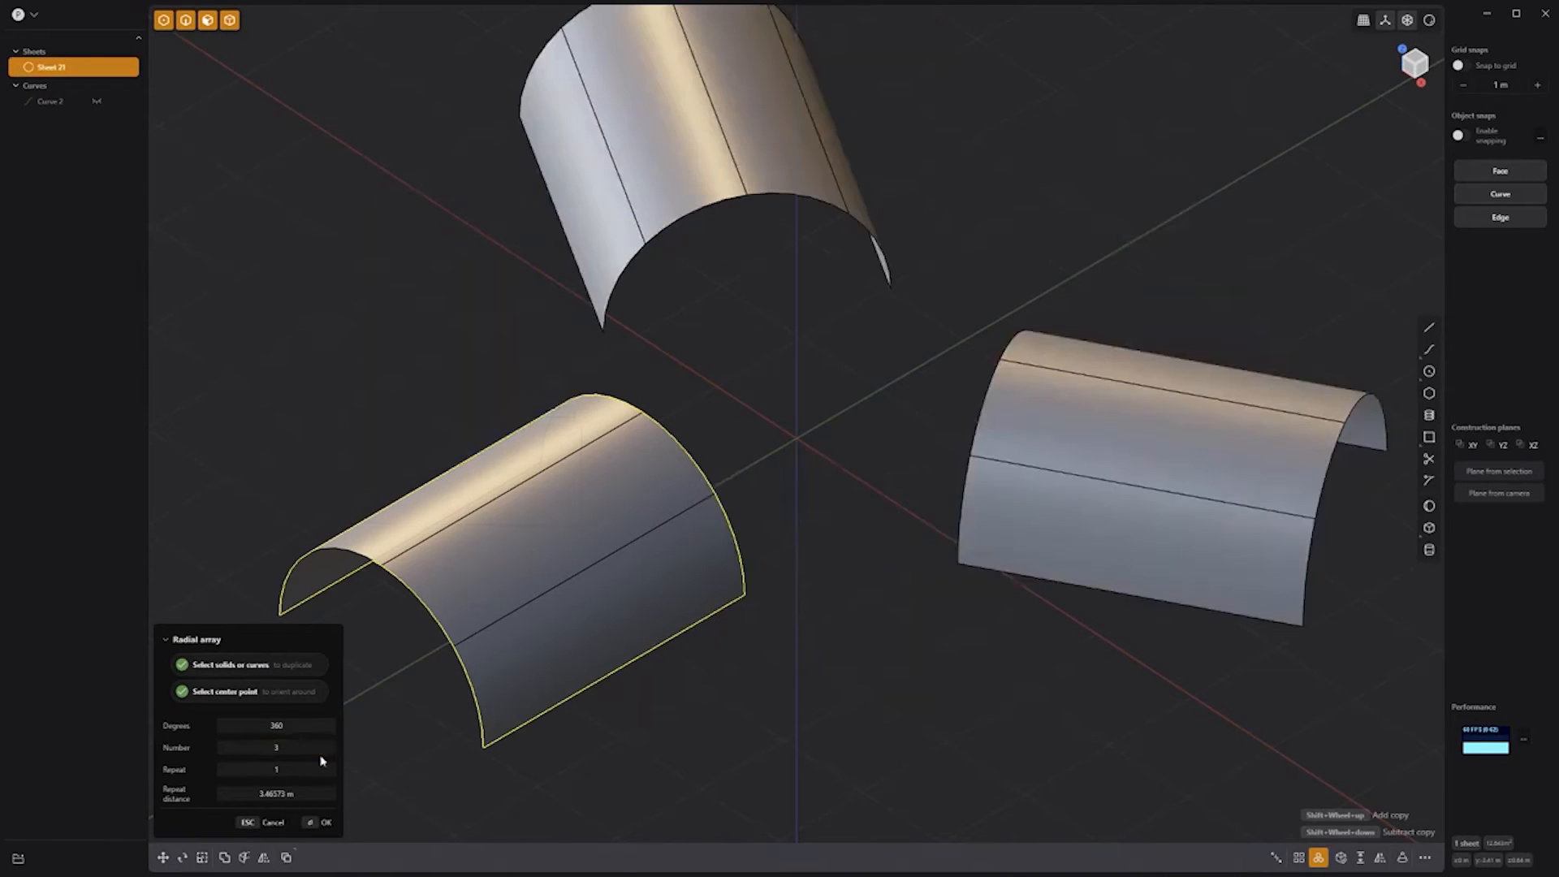
key("Return")
Step: Loft three bridging sheets between neighbouring arm edges, then select Sheets 21–26
left_click(739, 569)
left_click(960, 520, "shift")
key("l")
key("Return")
left_click(1035, 354)
left_click(865, 231, "shift")
key("l")
key("Return")
left_click(625, 266)
left_click(548, 424, "shift")
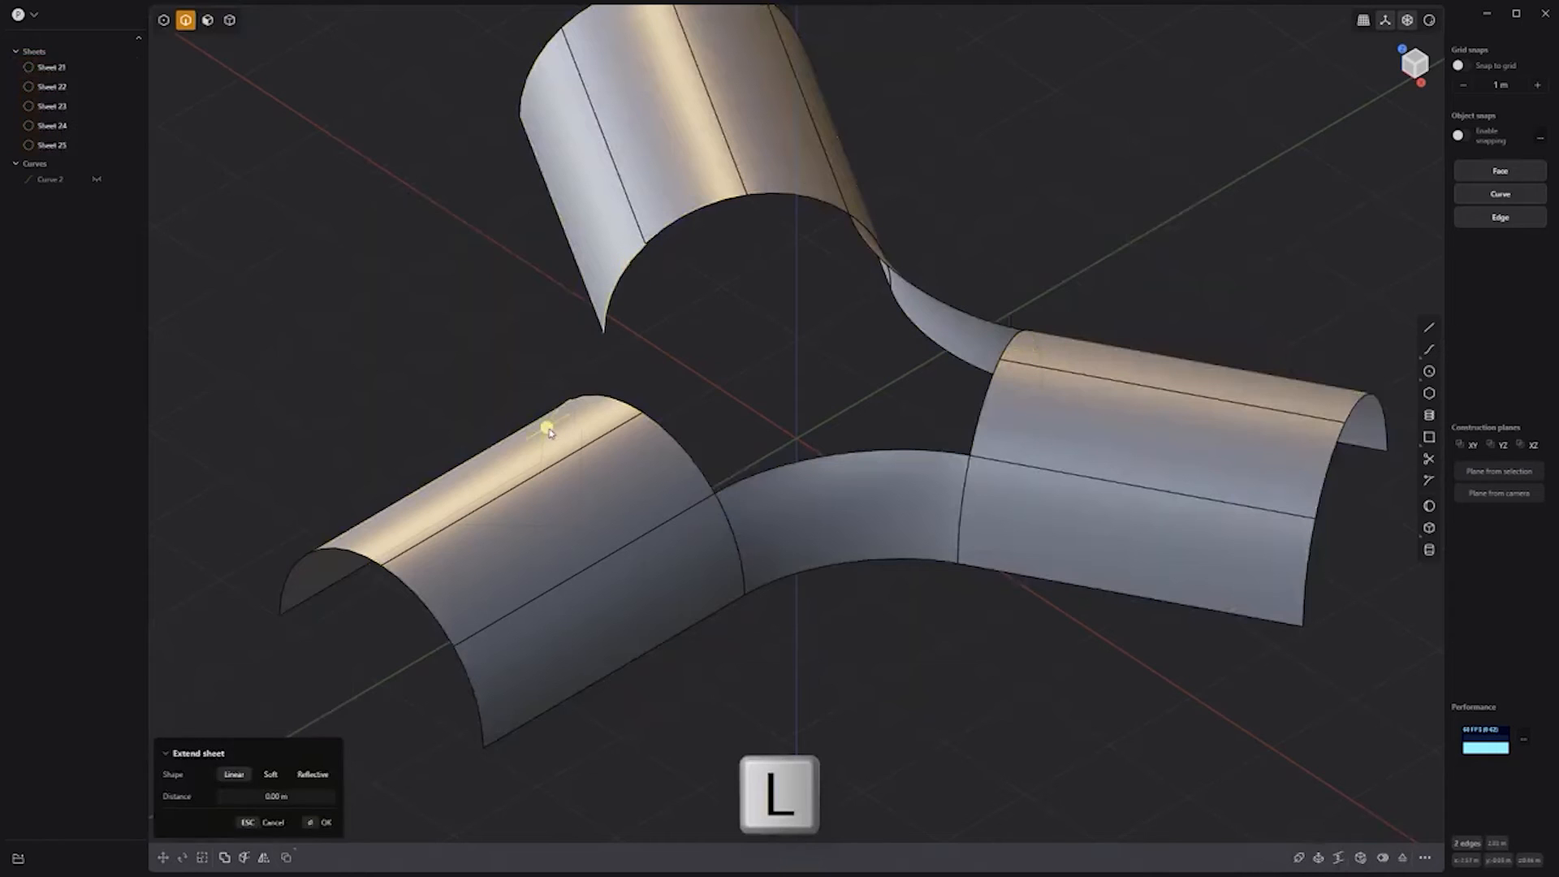
key("l")
key("Return")
left_click(51, 67)
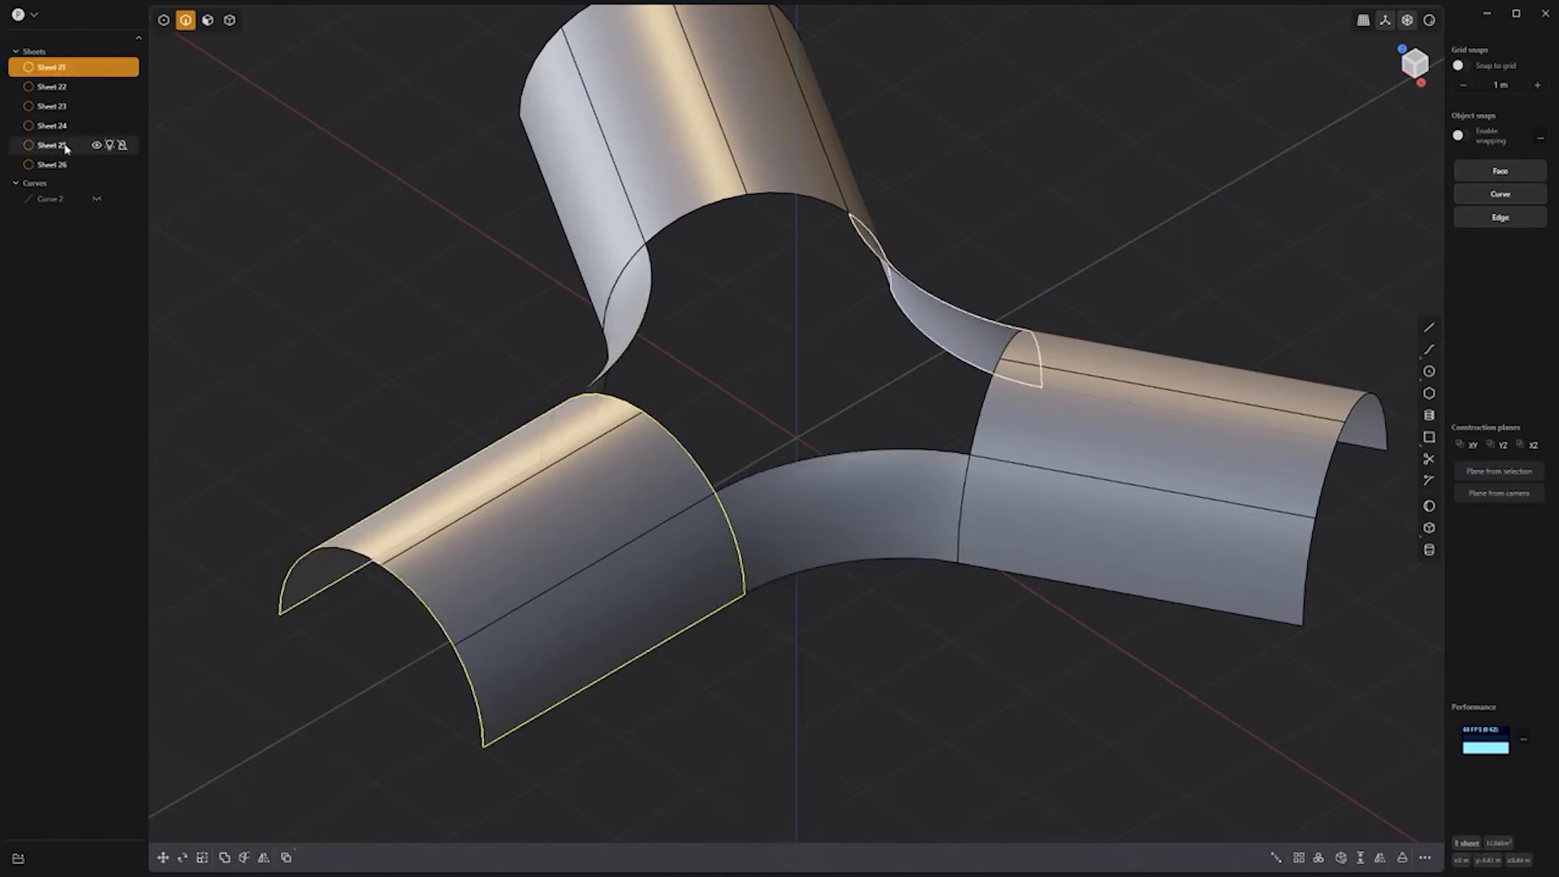
left_click(51, 164, "shift")
Step: Join the six sheets and fill the central hole with a Smooth, G2 patch
key("j")
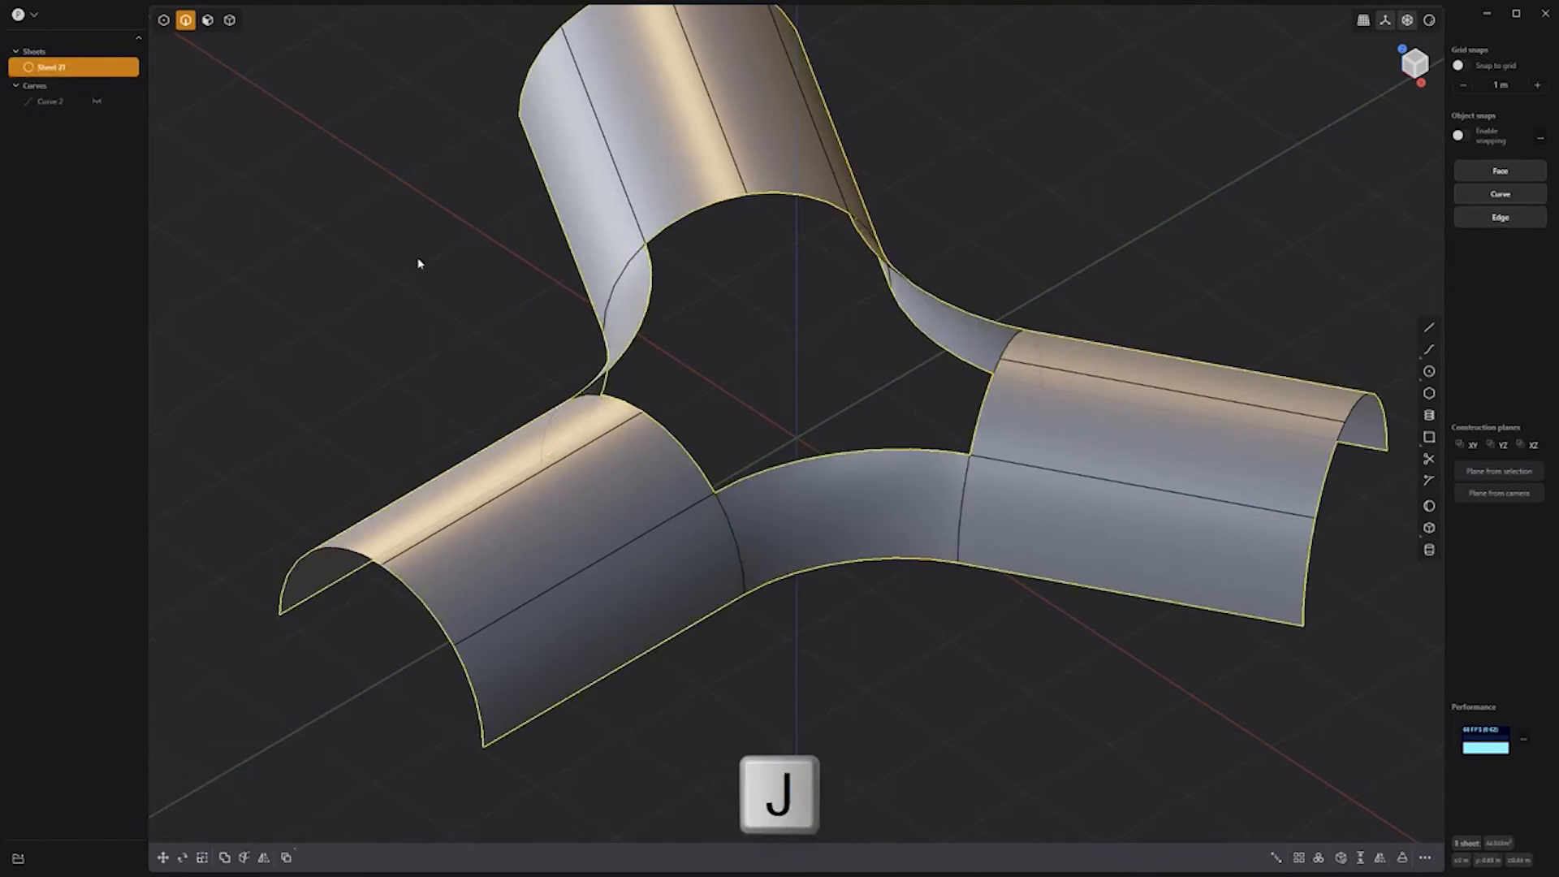
double_click(714, 207)
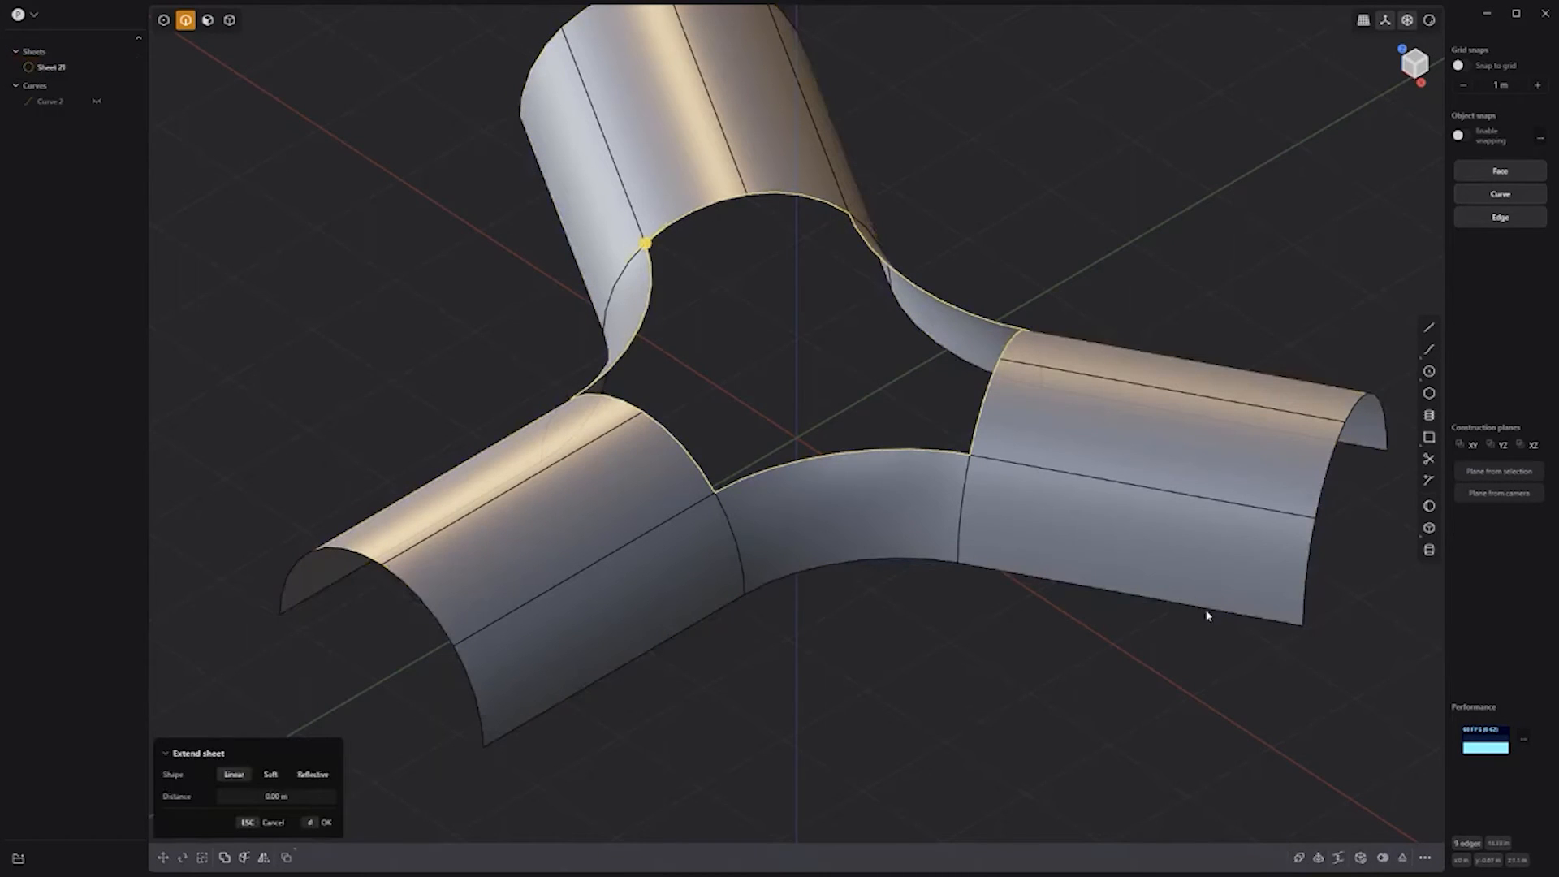
left_click(1360, 858)
left_click(236, 730)
left_click(320, 752)
key("Return")
middle_click_drag(881, 672, 943, 643)
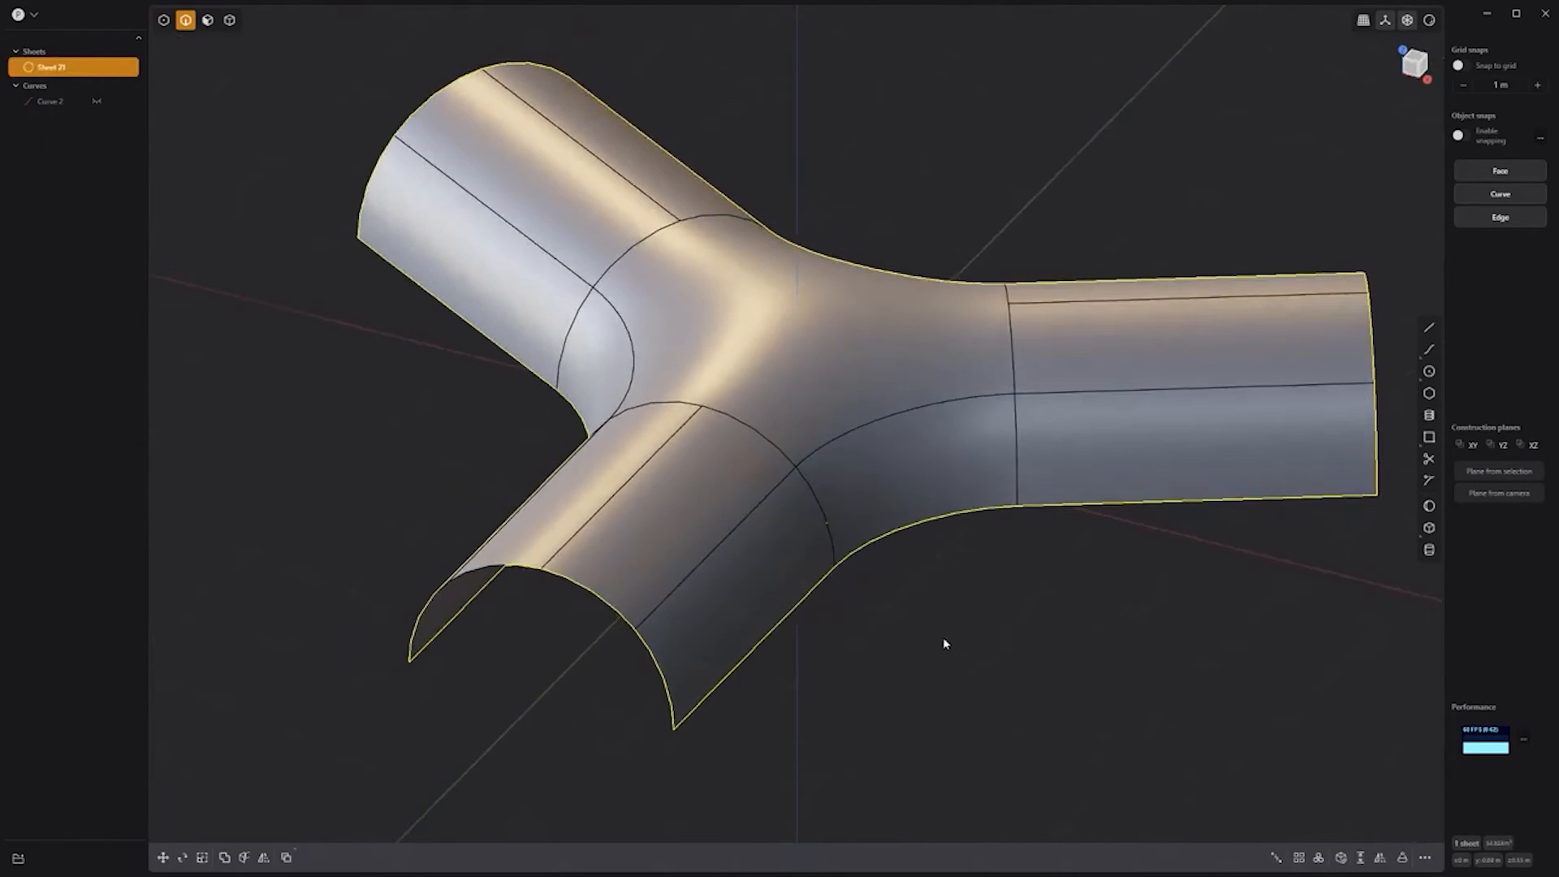
Step: Mirror the sheet into a full tube and join both halves
key("alt+x")
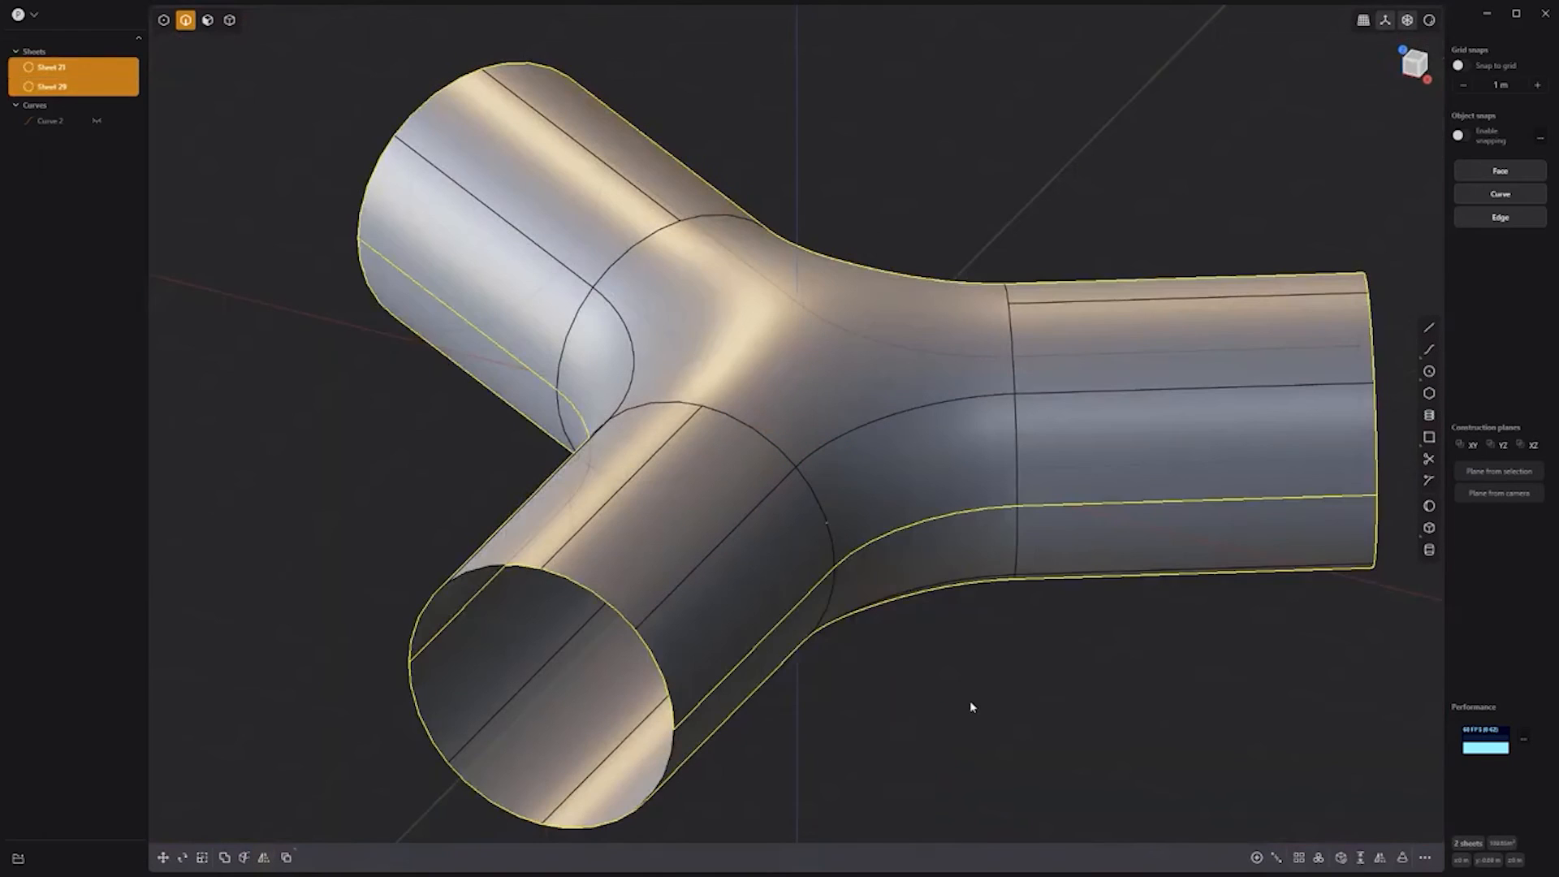
left_click_drag(1006, 731, 828, 520)
key("j")
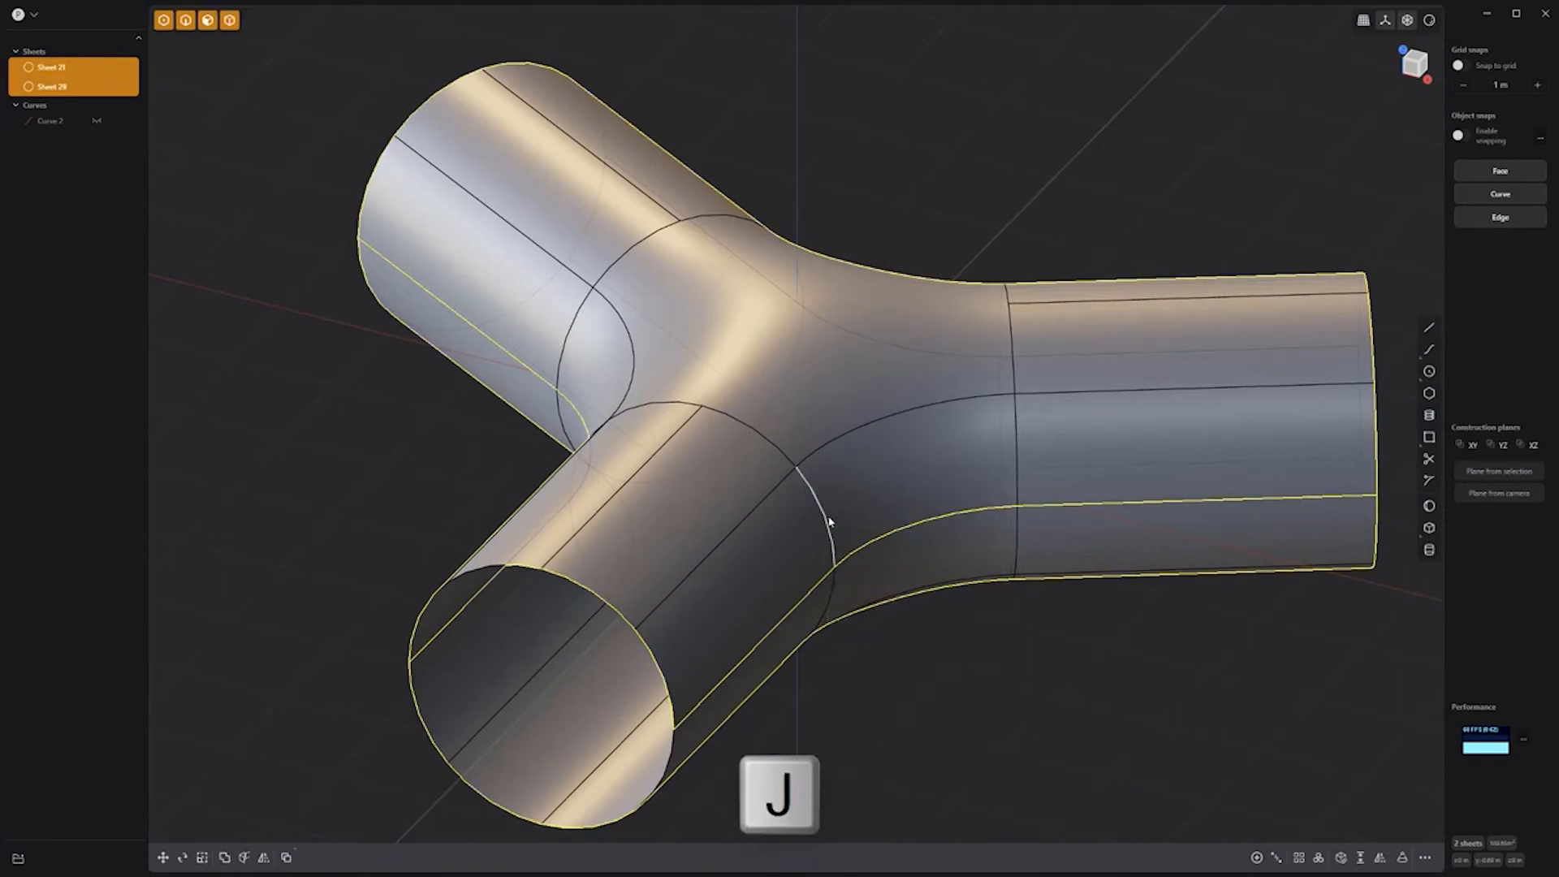
Step: Thicken the joined tube into a hollow Y-shaped pipe solid
left_click(1361, 858)
left_click_drag(490, 655, 503, 652)
right_click(1018, 741)
scroll(1014, 697, "down", 4)
middle_click_drag(1014, 699, 1012, 630)
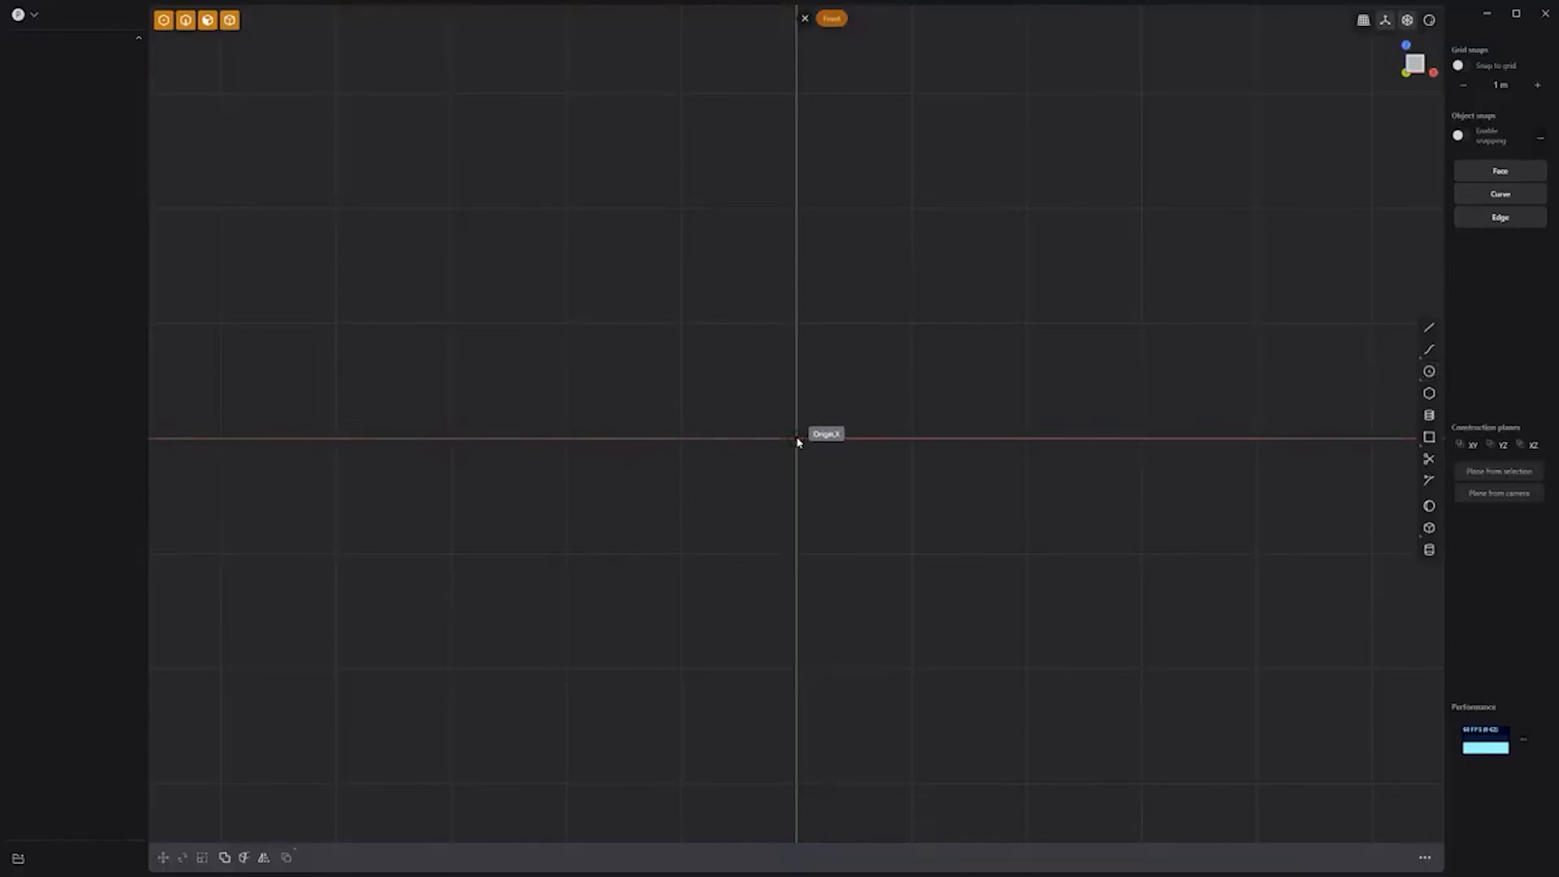
Step: Draw a semicircle arc centred on the origin, spanning left to right
left_click(797, 441)
left_click(659, 438)
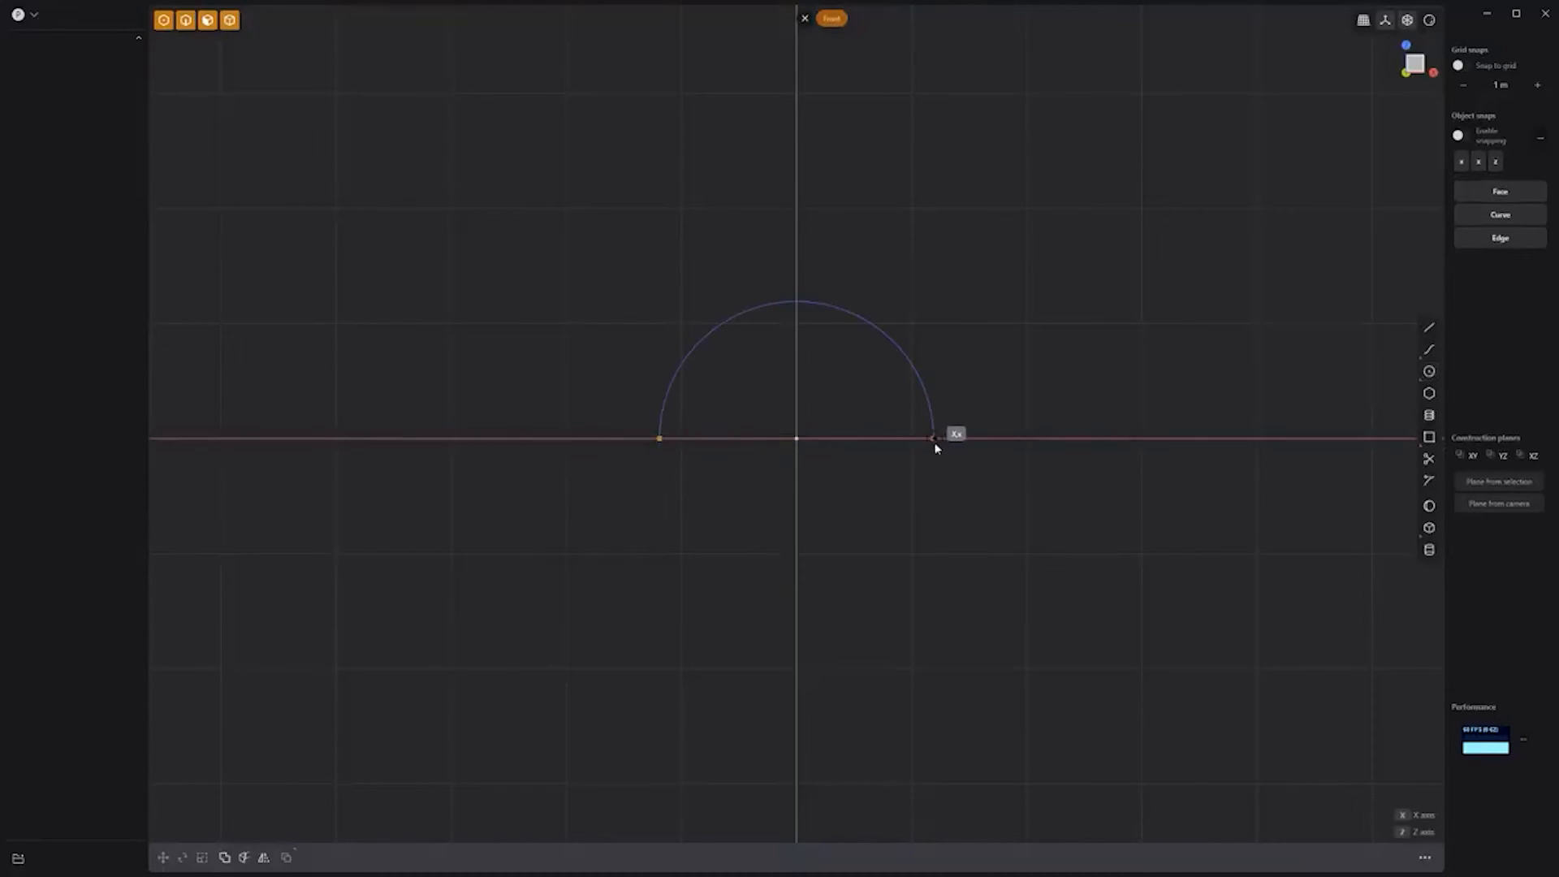
left_click(933, 438)
left_click(1428, 480)
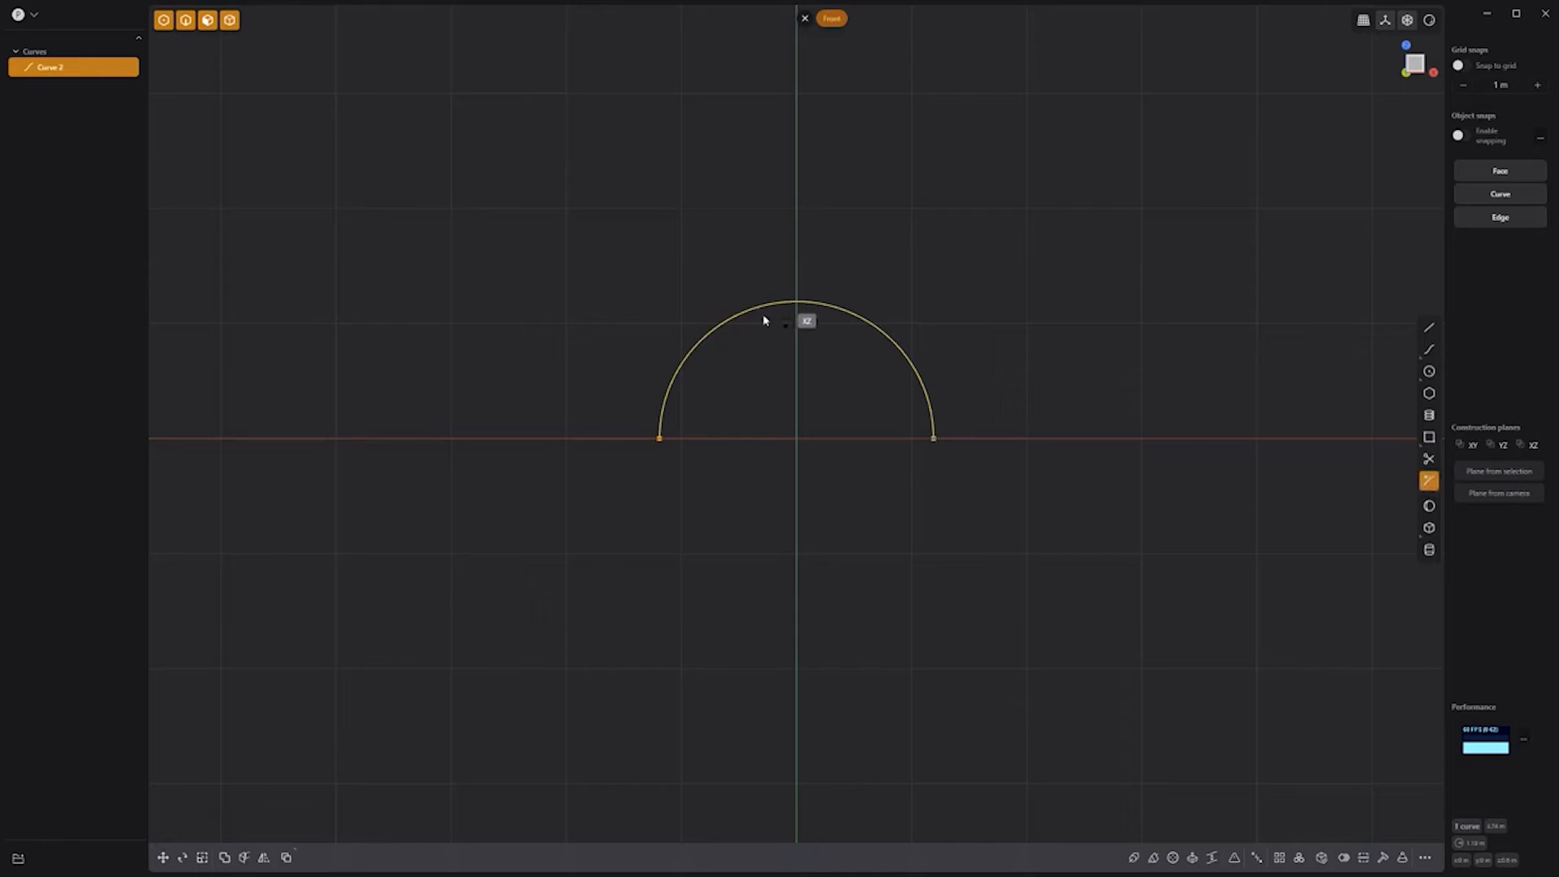
key("Escape")
Step: Slide the semicircle along the Y axis and extrude it into a half-pipe sheet
middle_click_drag(1026, 330, 873, 470)
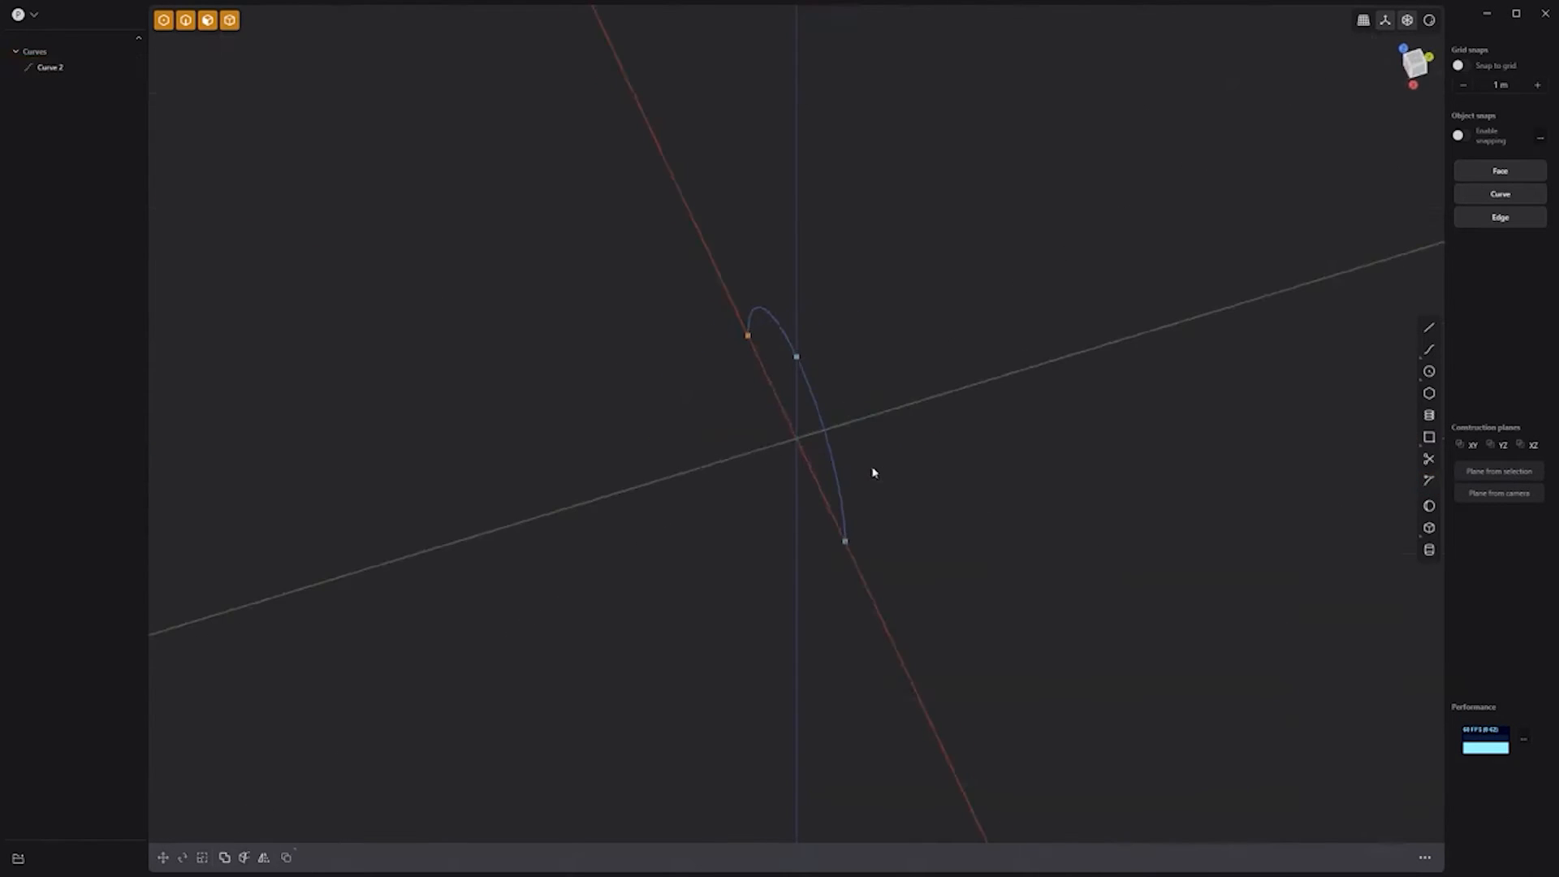
left_click(818, 427)
key("g")
left_click_drag(859, 384, 620, 453)
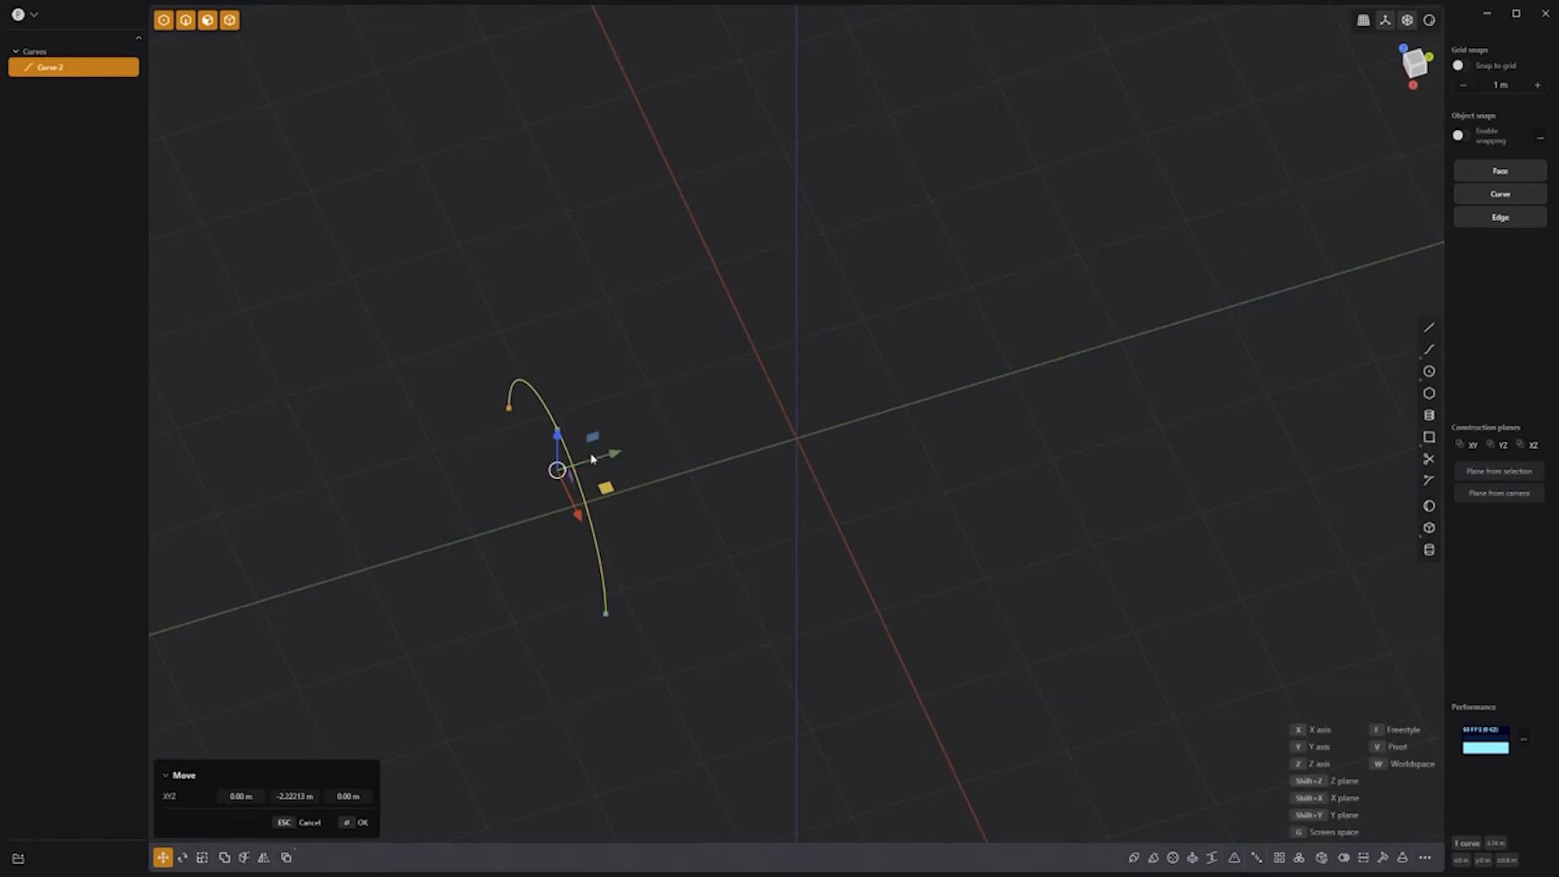
key("e")
left_click(138, 562)
right_click(709, 531)
Step: Radial-array the half-pipe sheet around the origin into 3 arms
left_click(98, 101)
left_click(1318, 857)
left_click(795, 438)
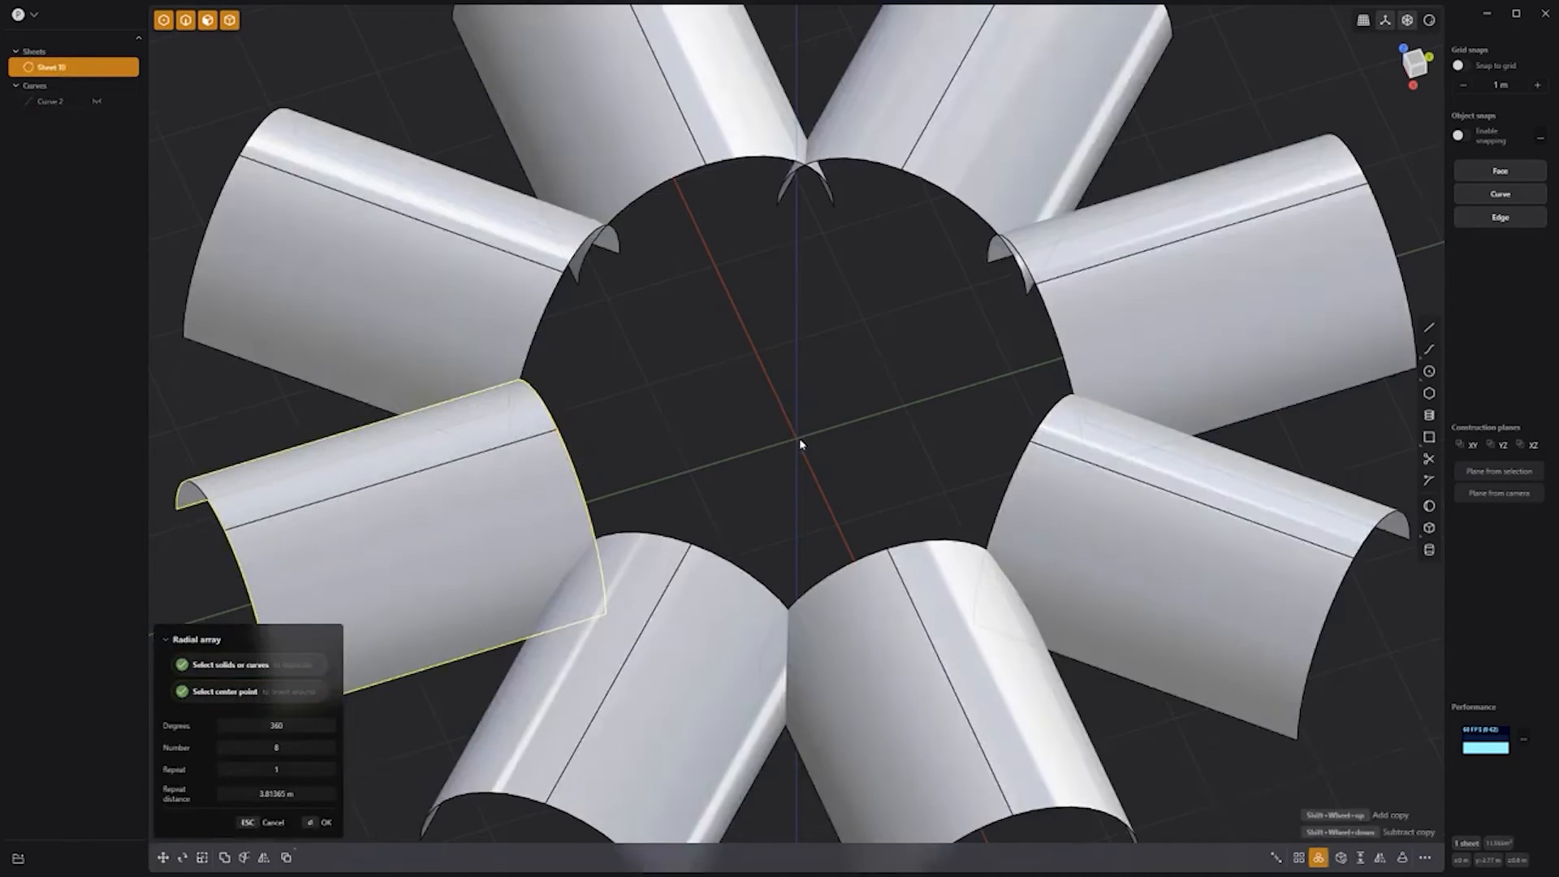
left_click(313, 752)
type("3")
key("Return")
right_click(727, 320)
Step: Loft curved bridge sheets between the first two pairs of adjacent arm edges
key("2")
left_click(580, 508)
left_click(934, 560, "shift")
key("l")
right_click(1083, 470)
left_click(1075, 464)
left_click(938, 197, "shift")
key("l")
right_click(742, 142)
Step: Loft the third bridge between arms and select Sheets 10–15
left_click(761, 156)
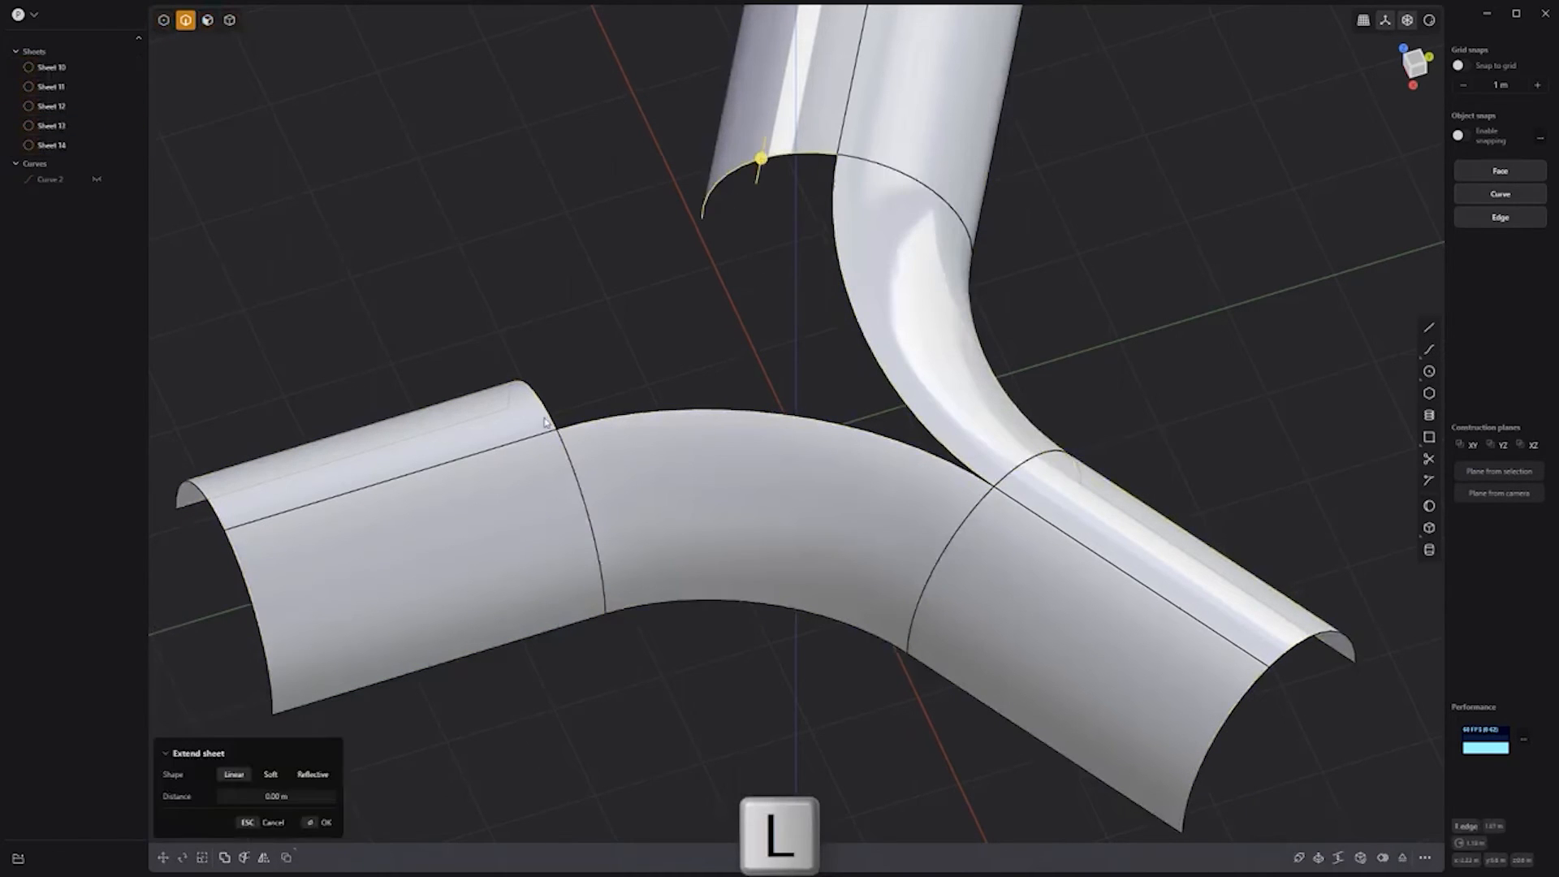
left_click(550, 415, "shift")
key("l")
right_click(536, 286)
left_click(65, 68)
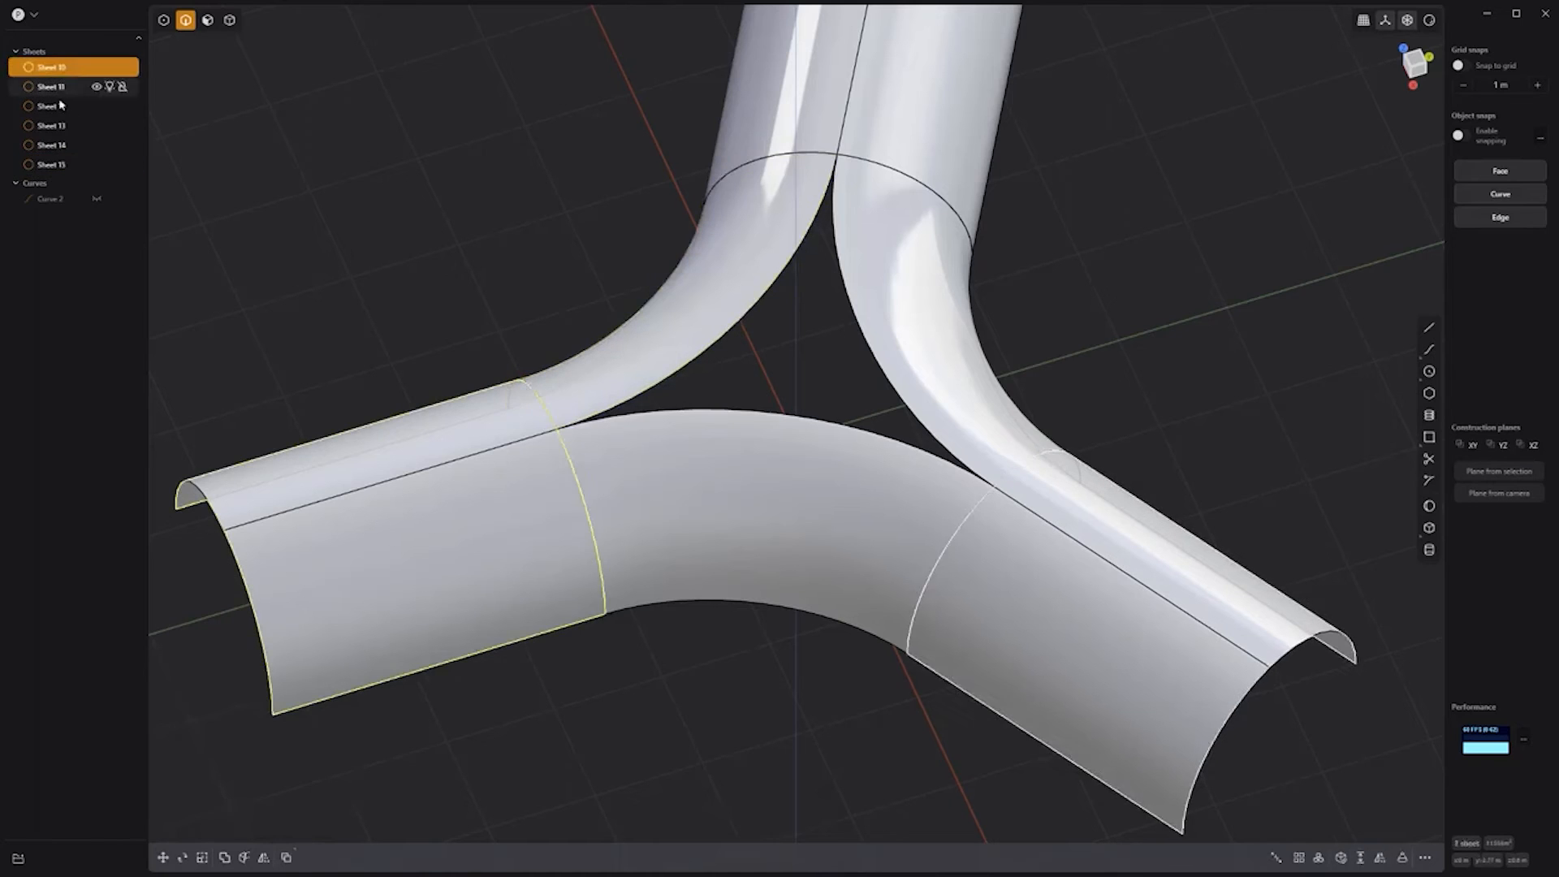
left_click(63, 165, "shift")
Step: Join the six sheets and patch the triangular centre hole
key("j")
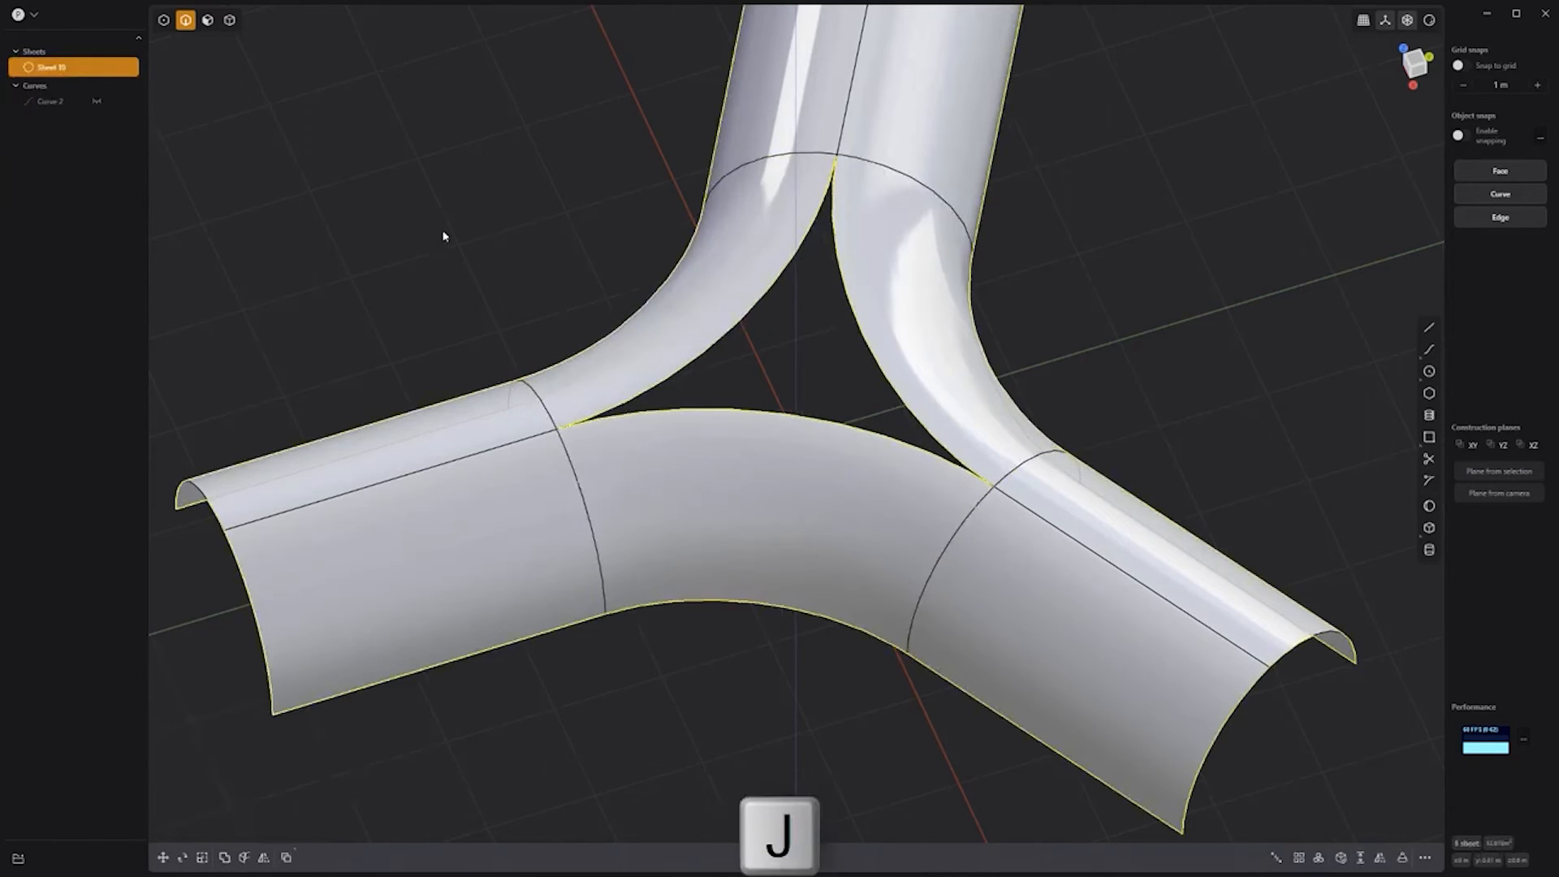
left_click(471, 234)
left_click(760, 302)
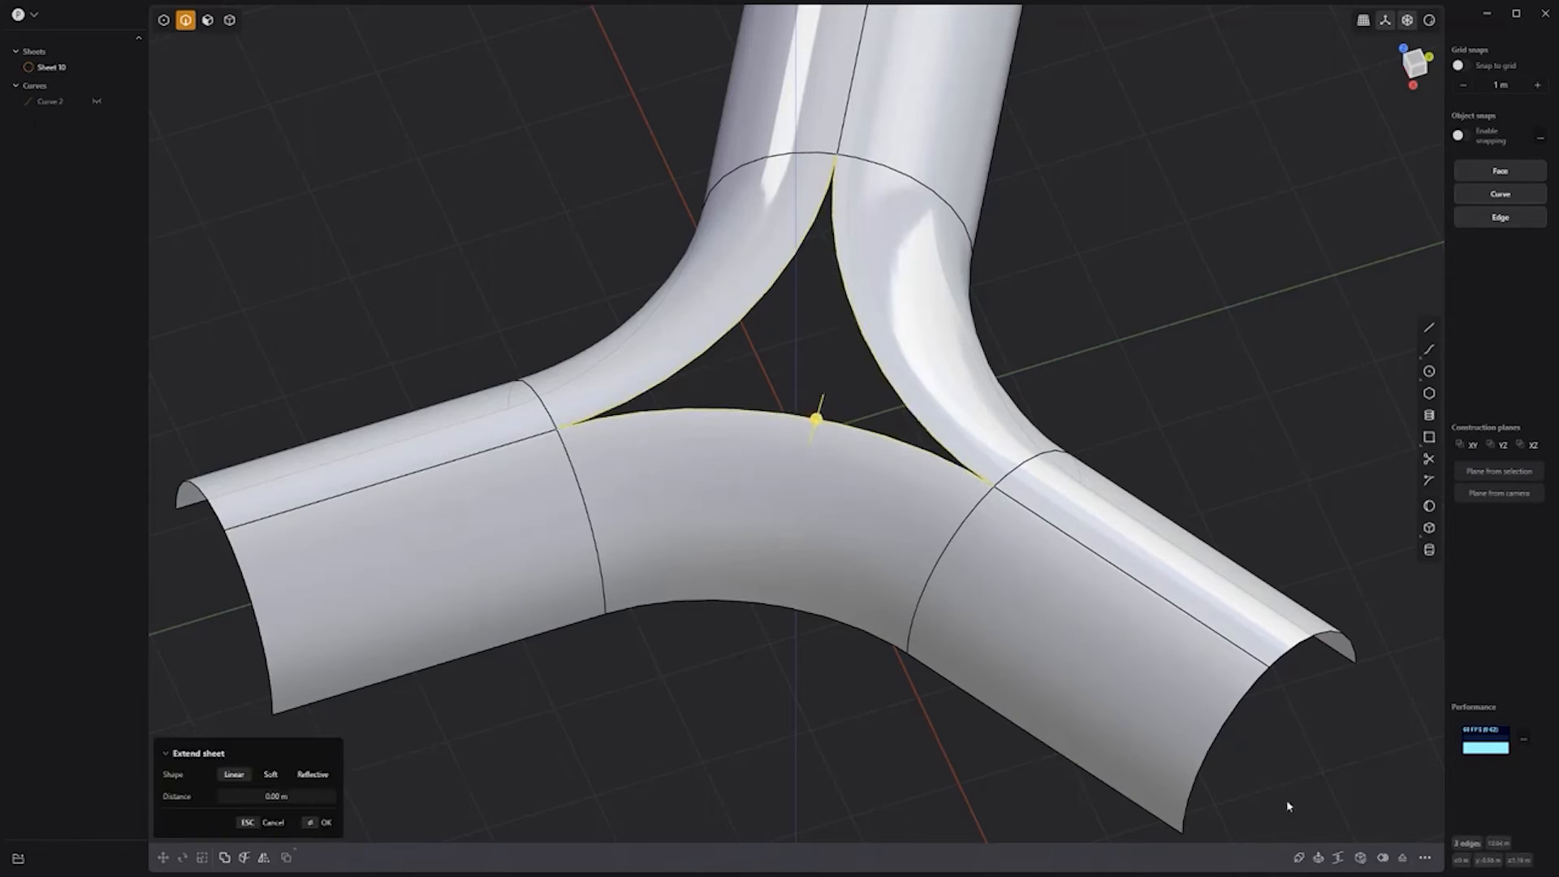
left_click(1360, 857)
right_click(1182, 402)
Step: Mirror the Y-shaped sheet into a full tube and join the two halves
left_click(1161, 406)
scroll(1159, 407, "down", 1)
scroll(1153, 403, "down", 2)
middle_click_drag(1153, 403, 1176, 362)
left_click(915, 498)
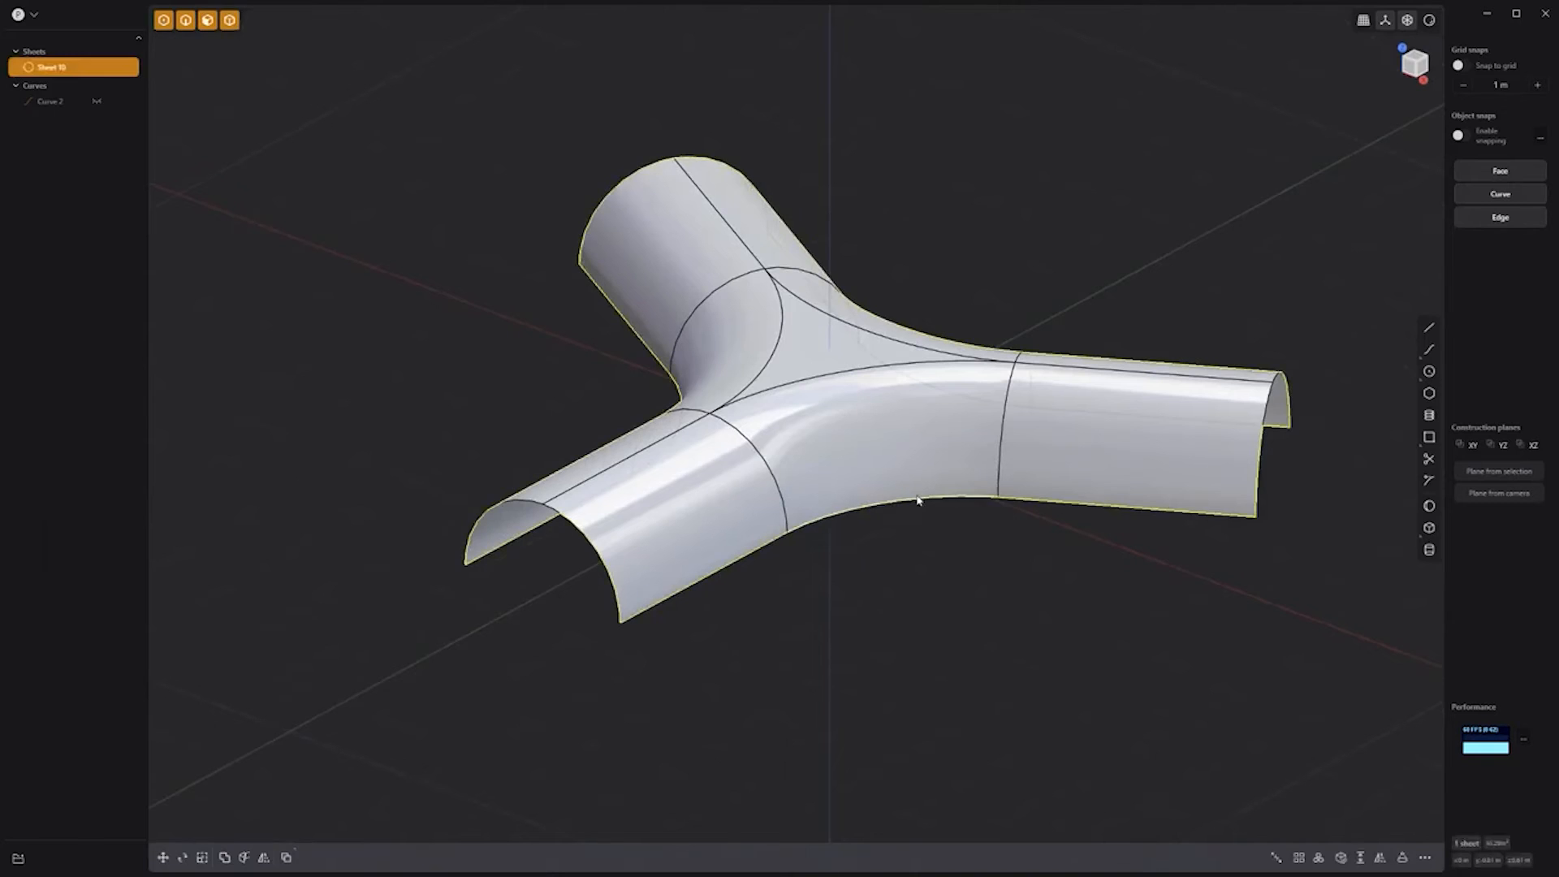
key("alt+x")
left_click(901, 672)
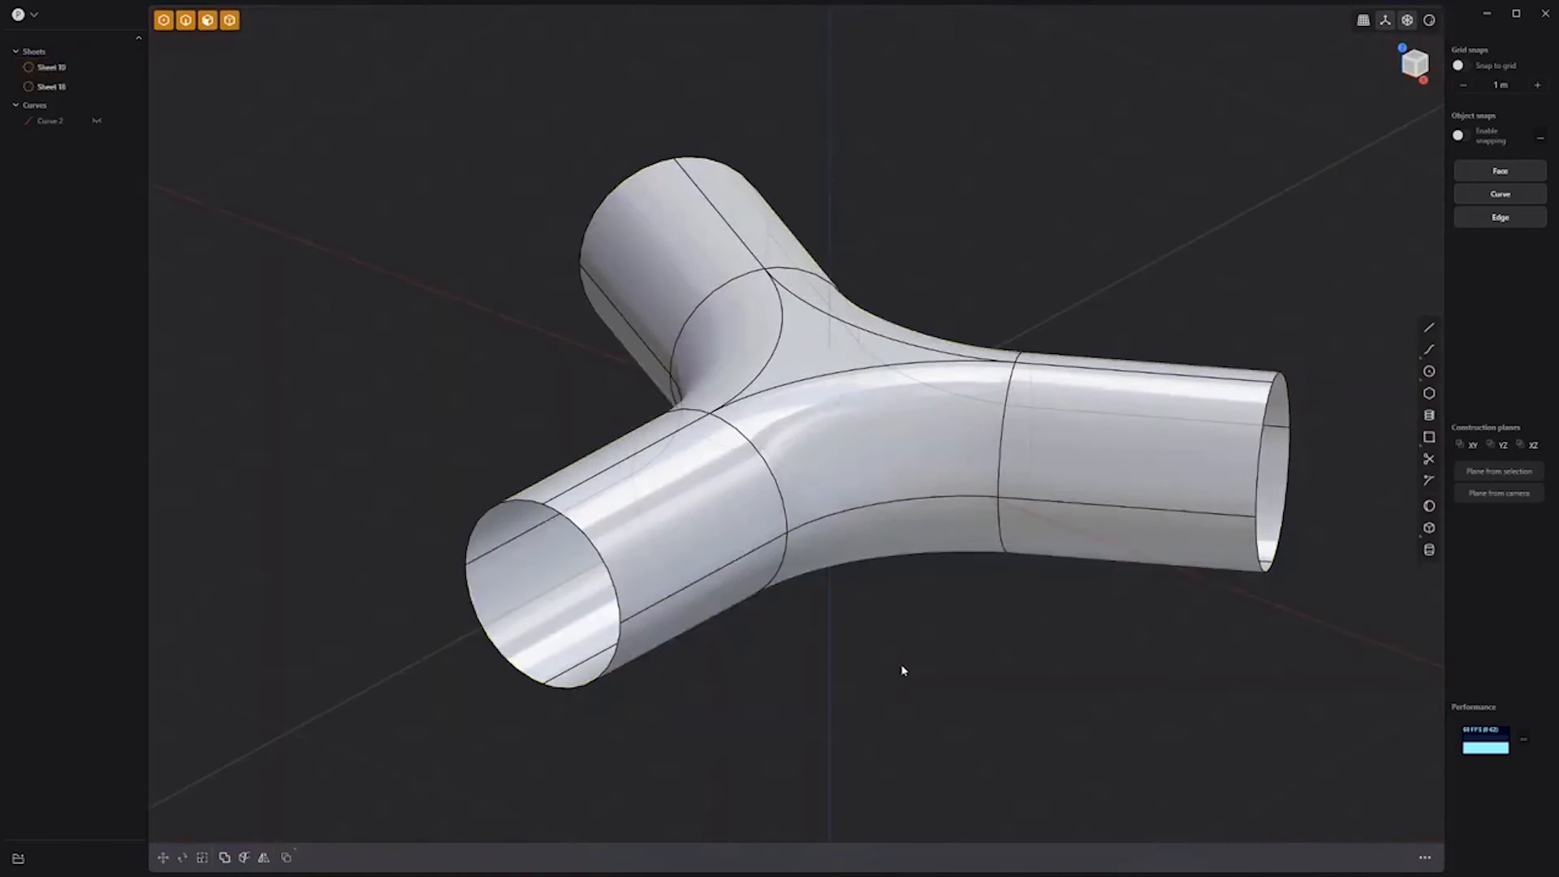
key("j")
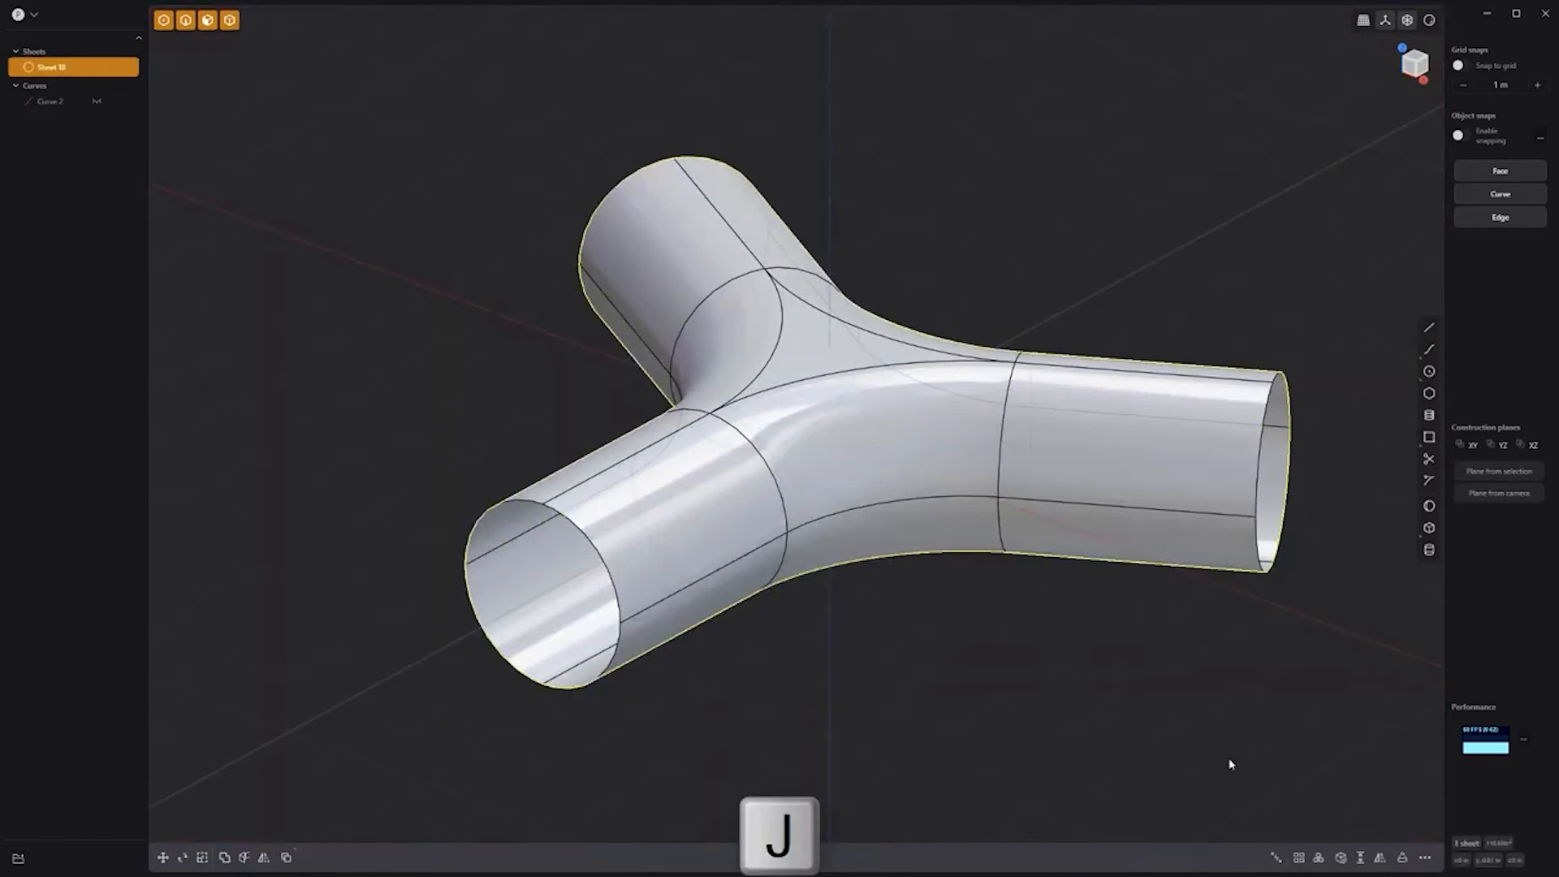
Step: Thicken the tube walls into the solid Y-pipe, Solid 10
left_click(1362, 858)
left_click_drag(554, 478, 563, 487)
right_click(905, 656)
middle_click_drag(911, 609, 932, 685)
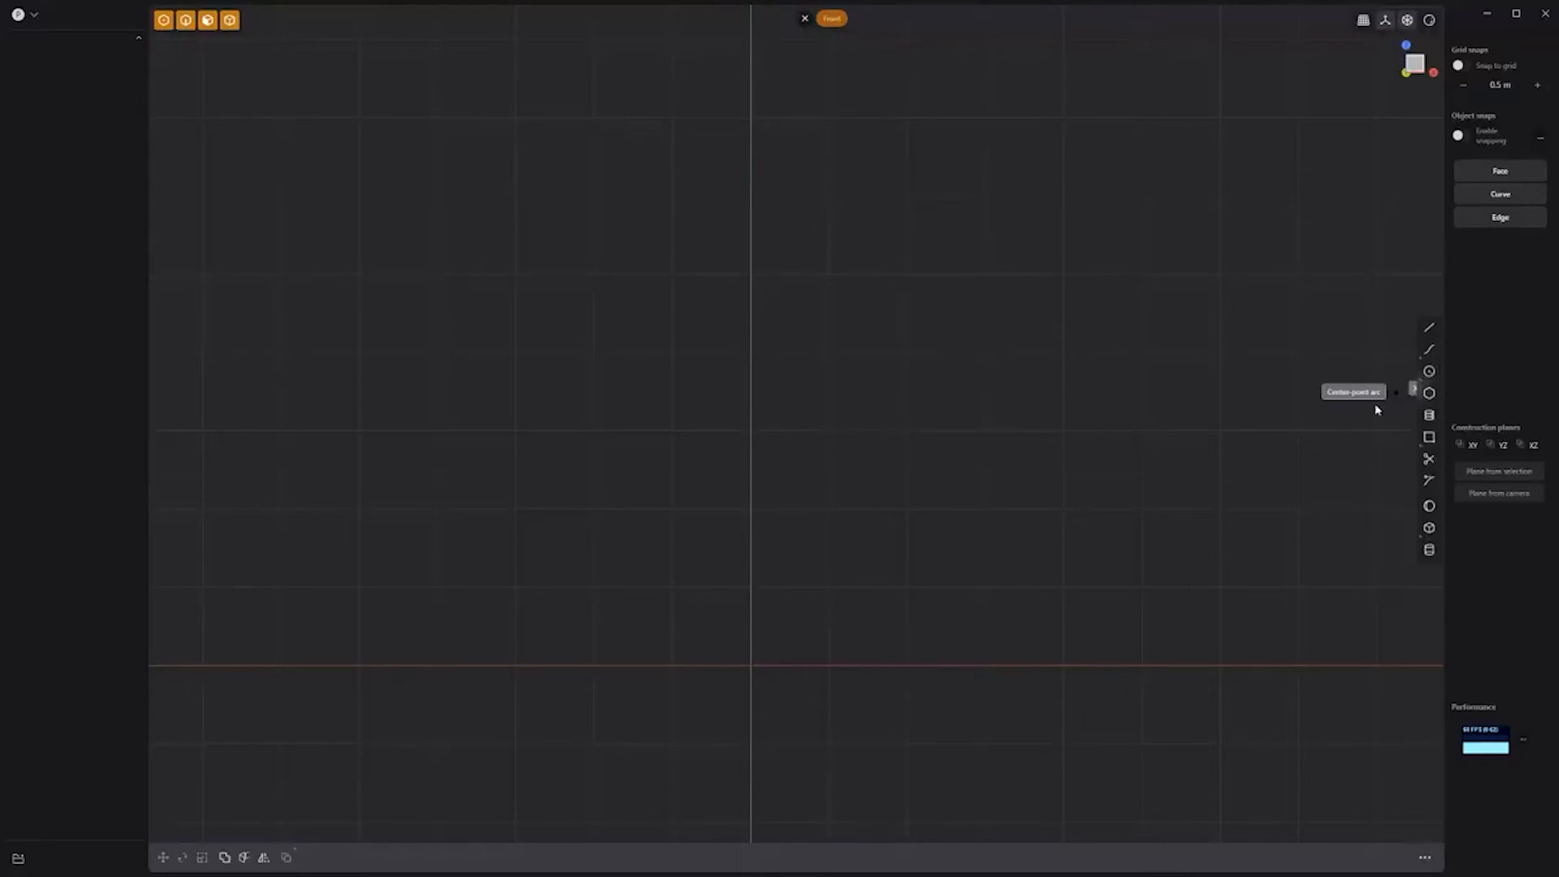
Step: Draw a quarter arc and an L-shaped line running down to the origin
left_click(752, 352)
left_click(933, 351)
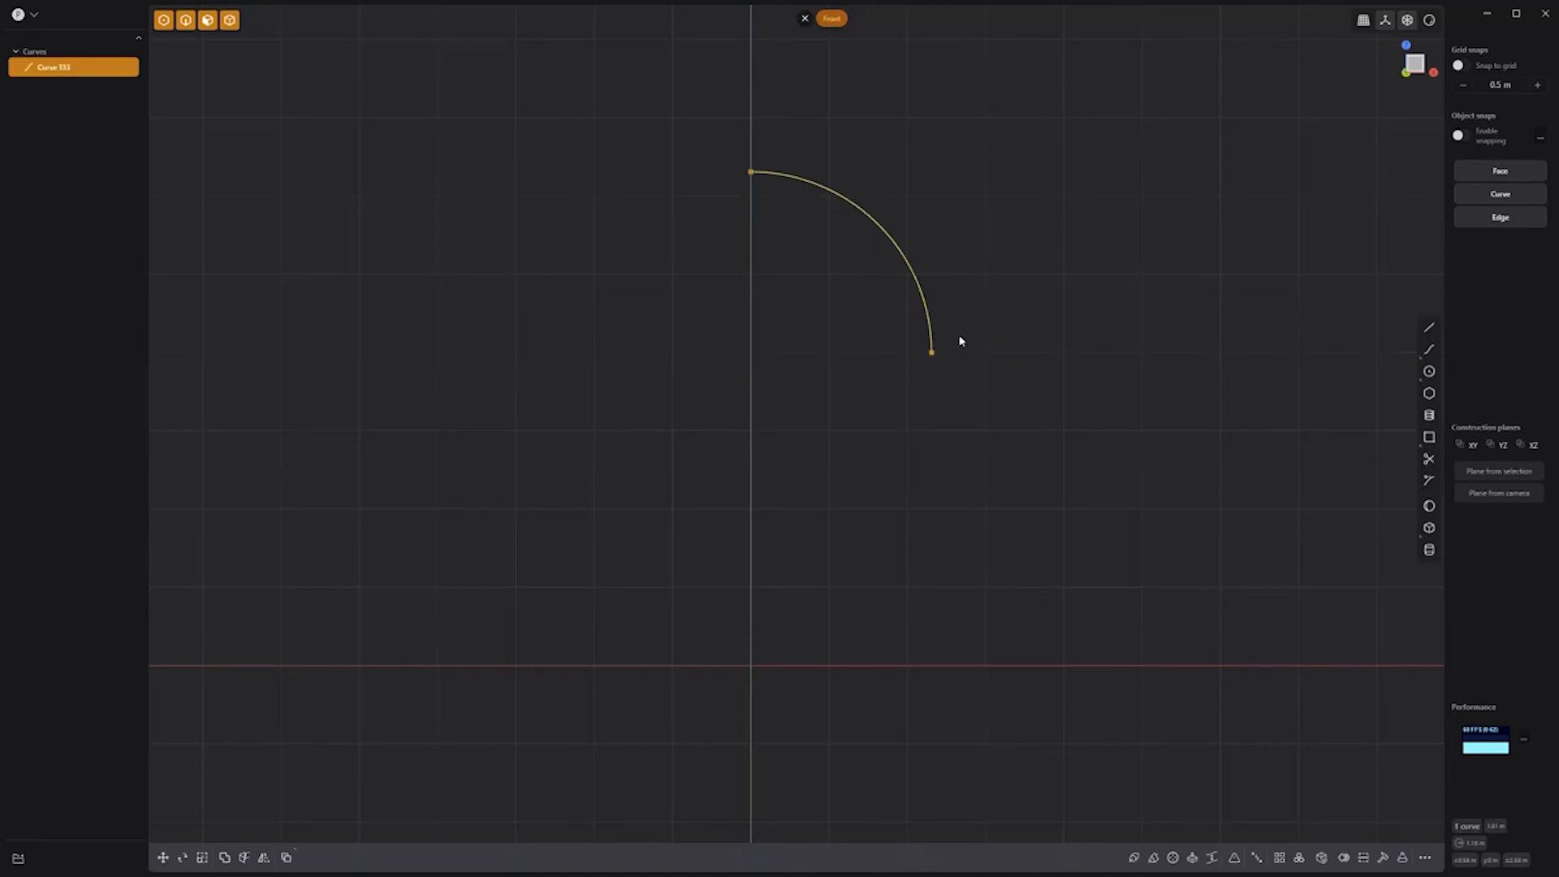
left_click(1428, 328)
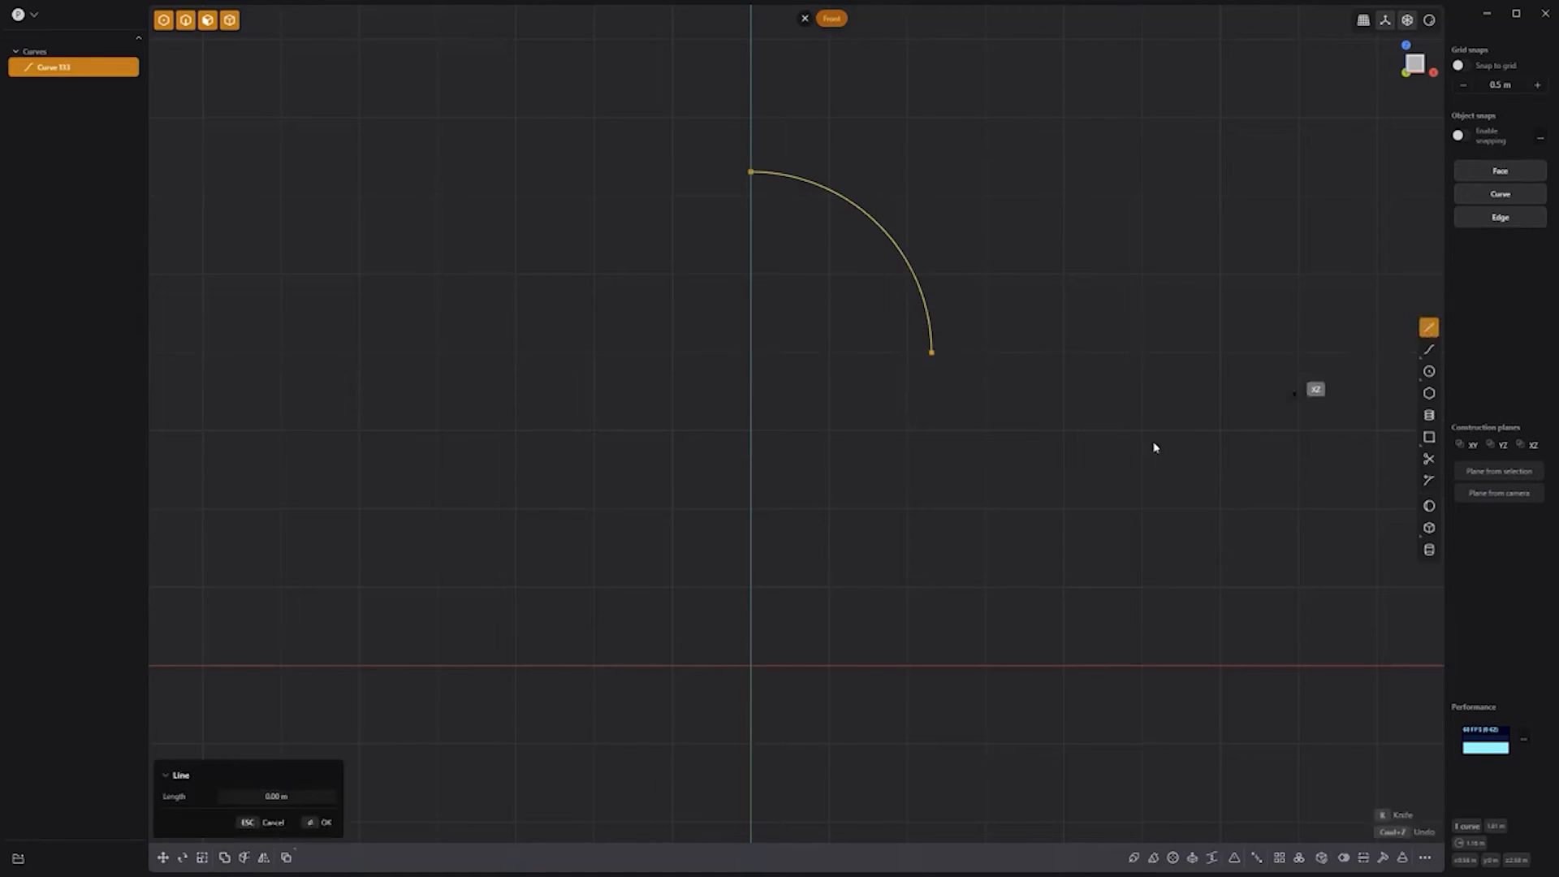
left_click(933, 354)
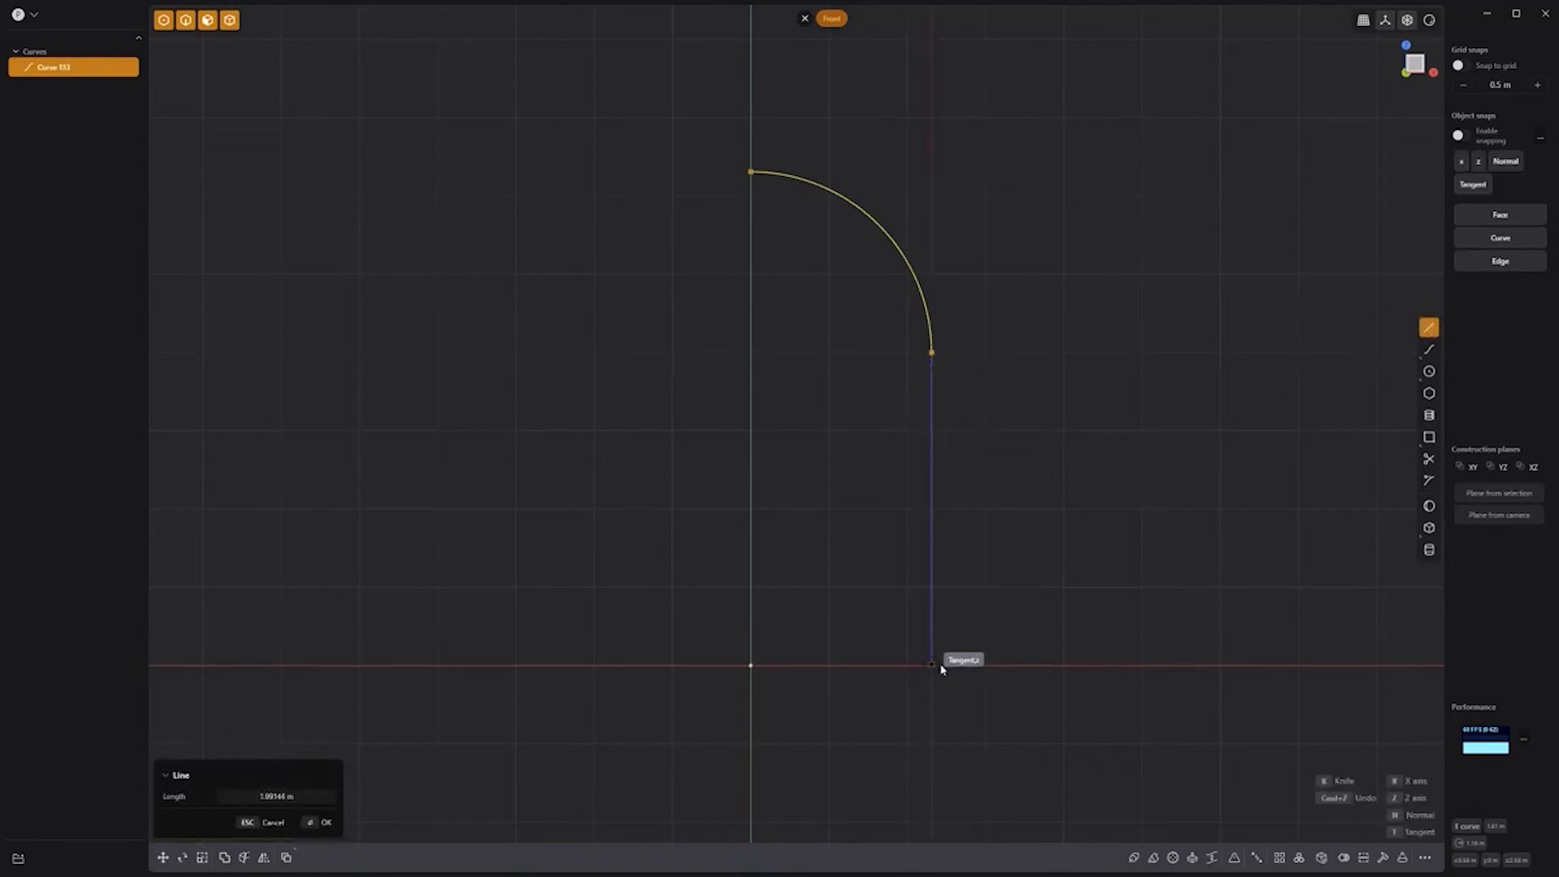
left_click(940, 667)
left_click(751, 667)
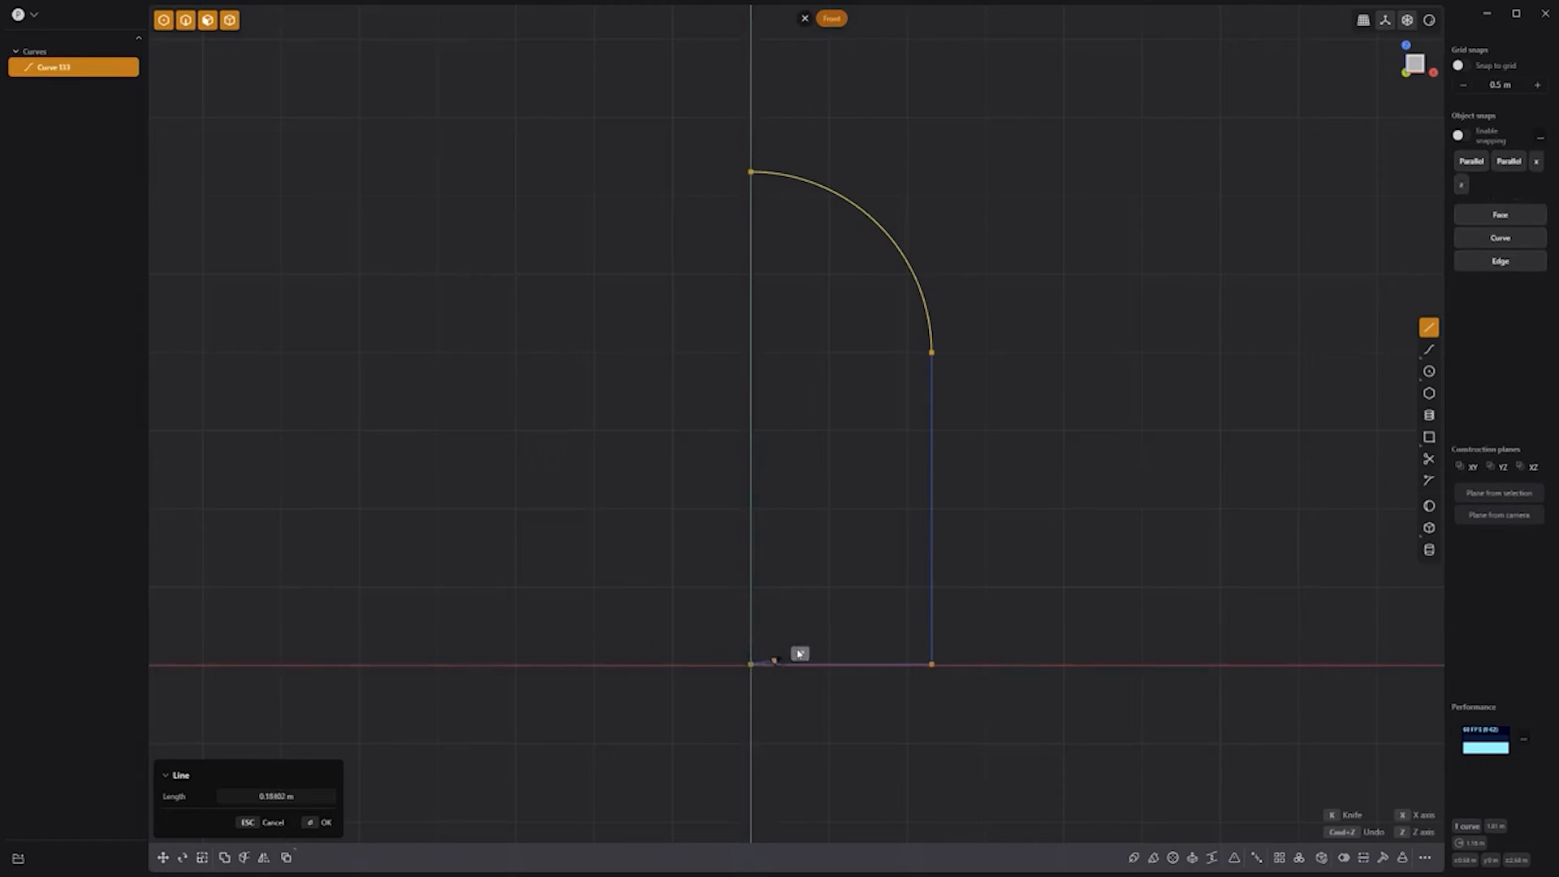
key("Return")
Step: Join the arc and line into one profile and revolve it 360° around the vertical axis
left_click_drag(1035, 291, 883, 435)
key("j")
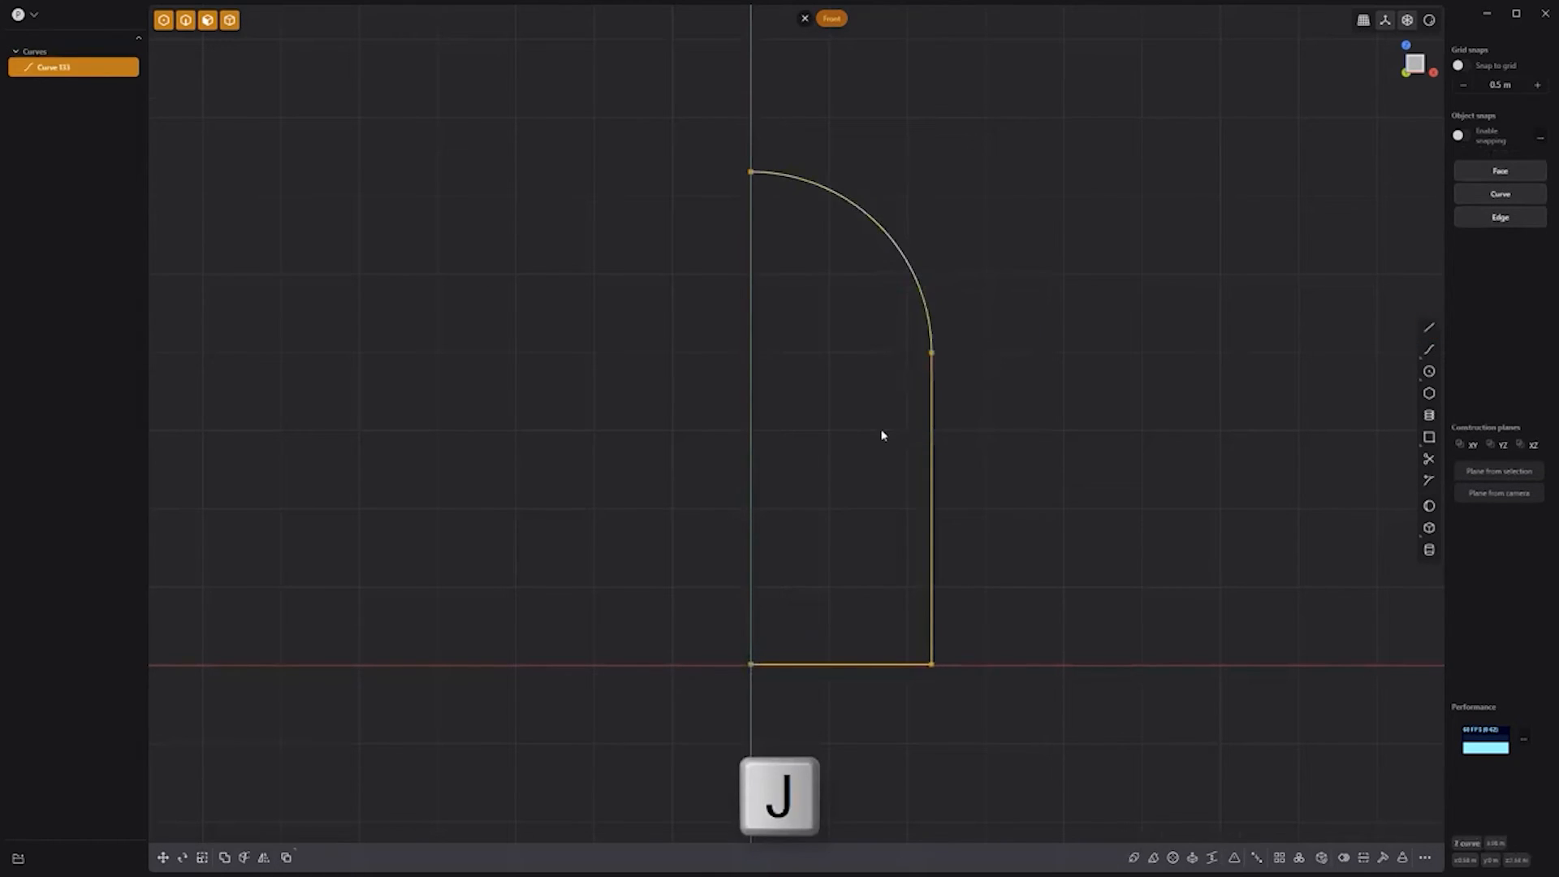
left_click(1173, 857)
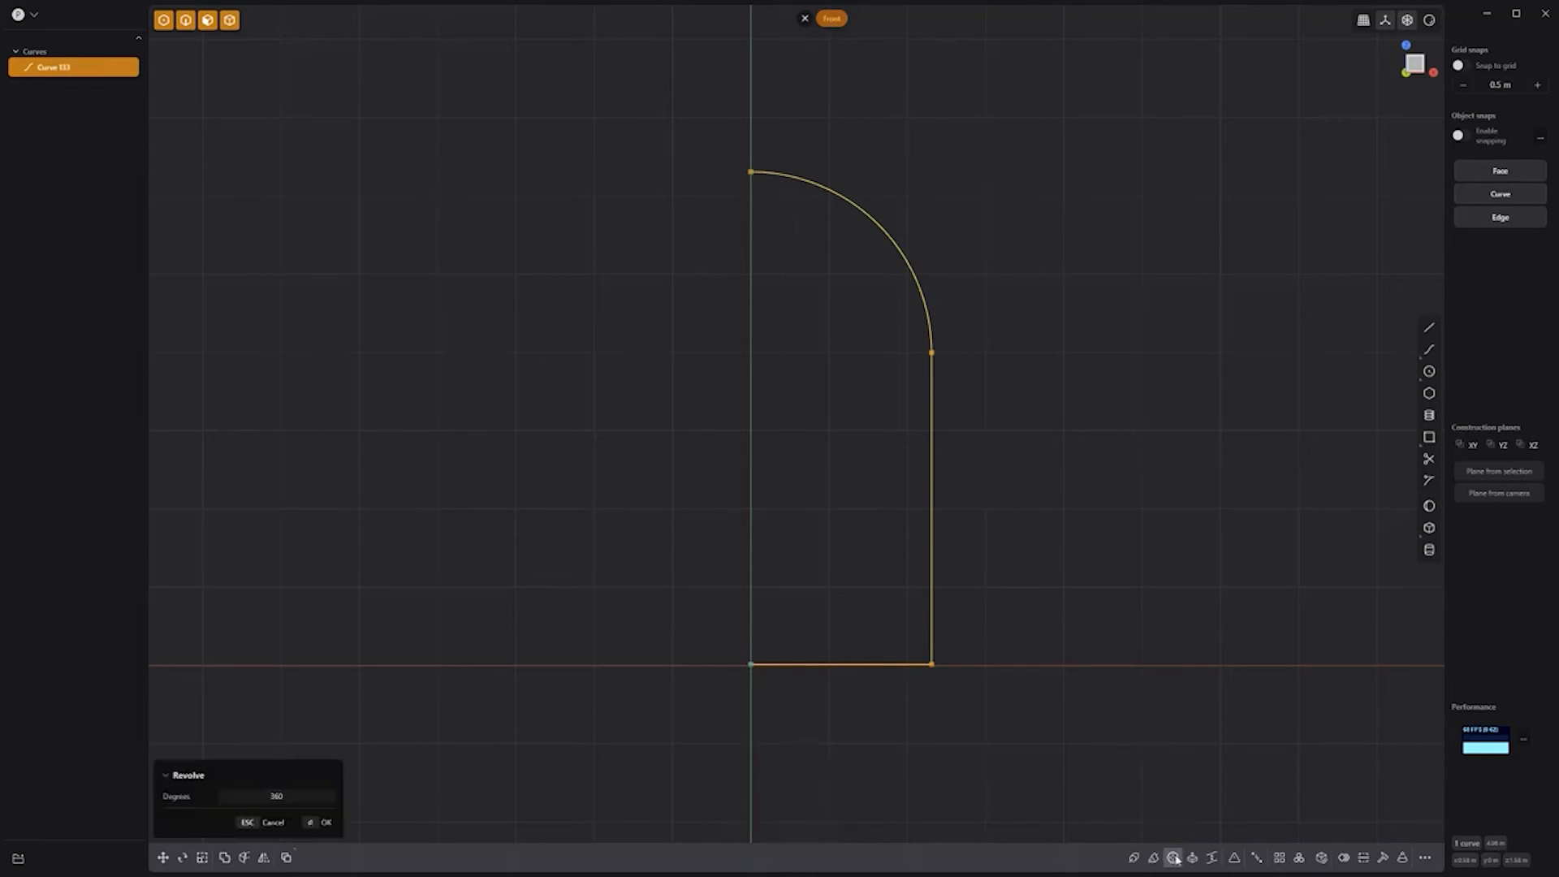
left_click(751, 664)
key("Return")
Step: Draw a three-point angled polyline over the solid and mirror it across
key("l")
left_click(791, 107)
left_click(792, 444)
left_click(962, 538)
key("Return")
key("alt+x")
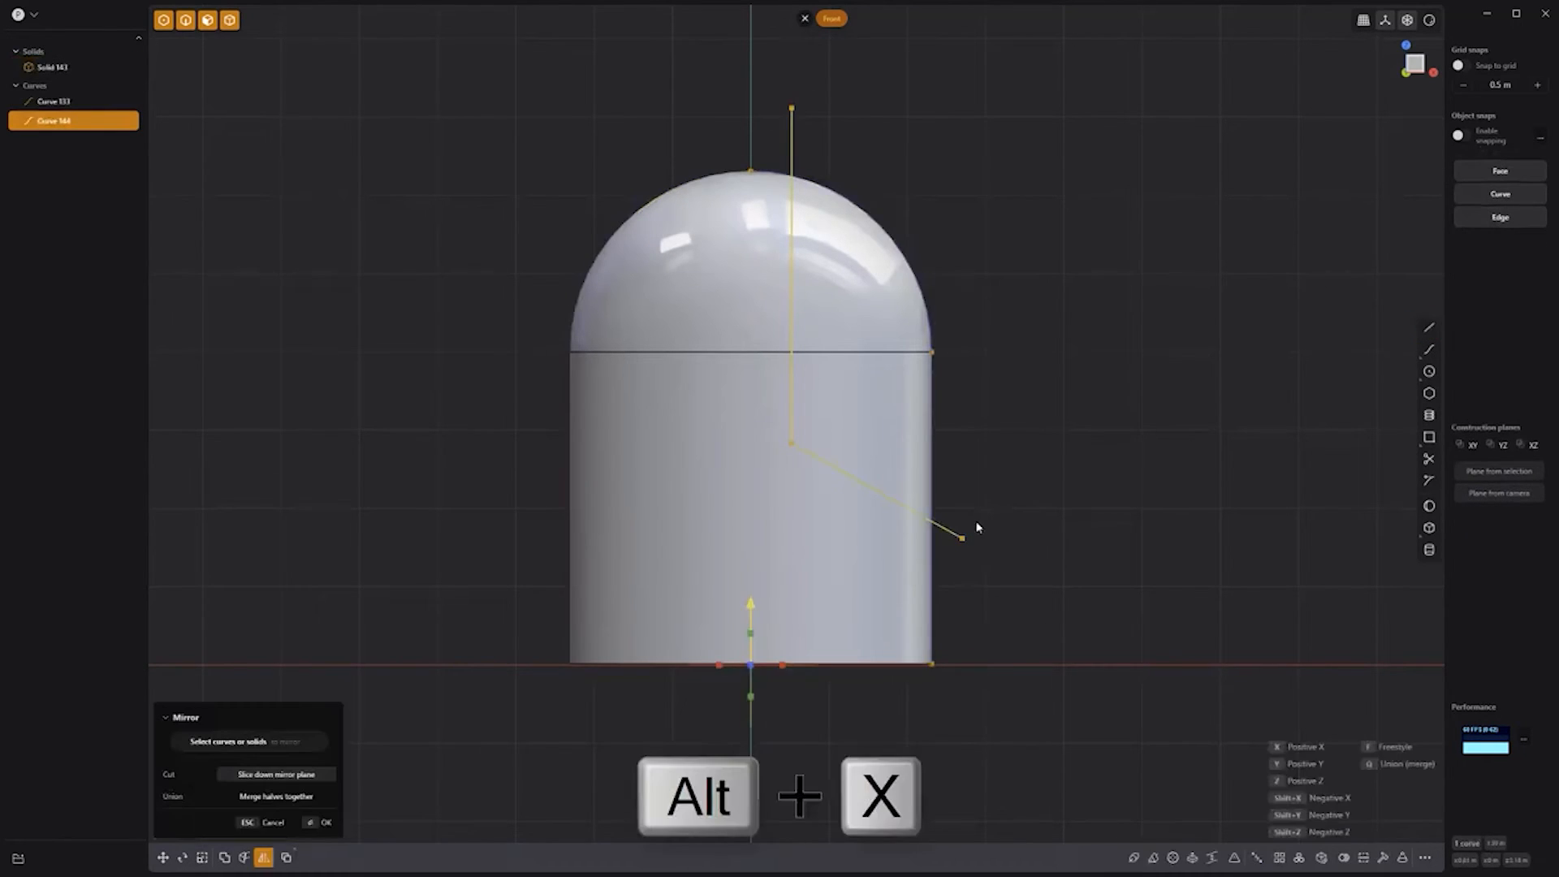
key("Return")
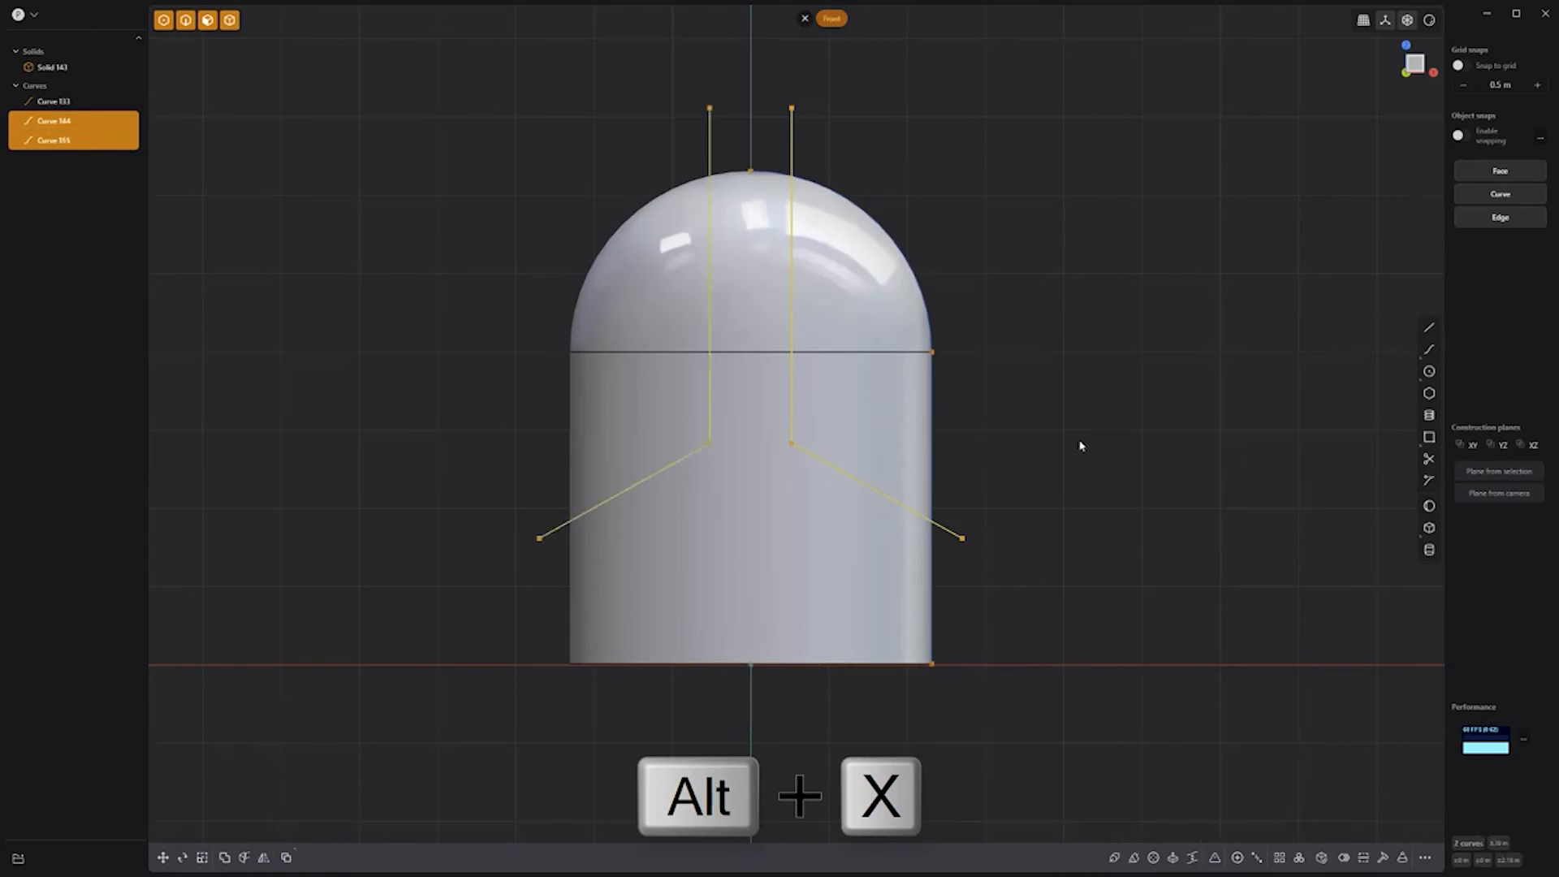
left_click(1080, 447)
Step: Cut the domed cylinder using the traced curves as cutters
key("c")
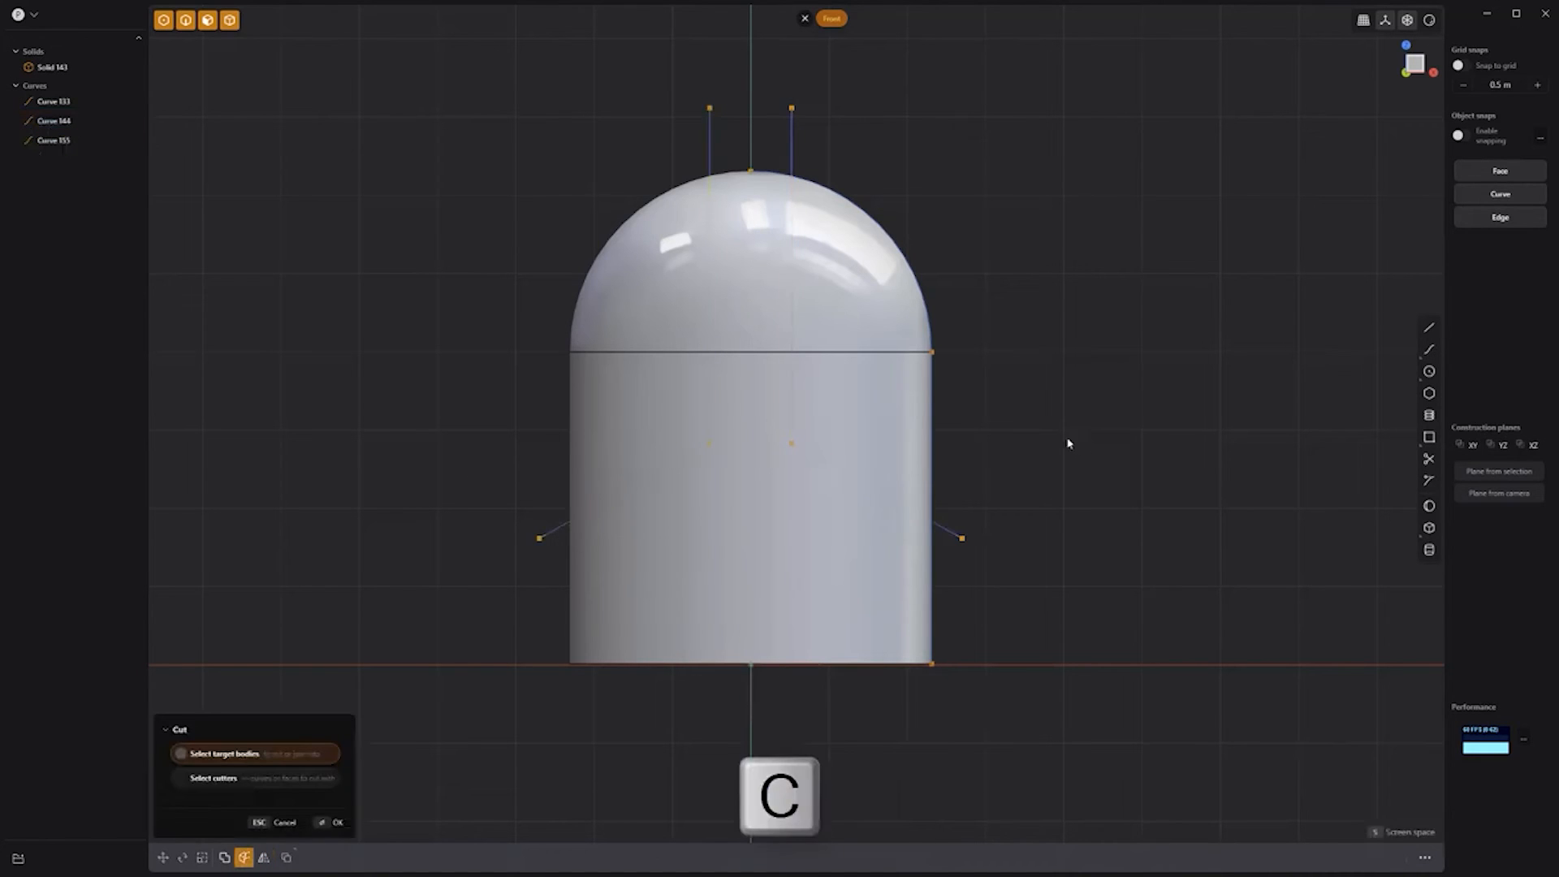
left_click(889, 306)
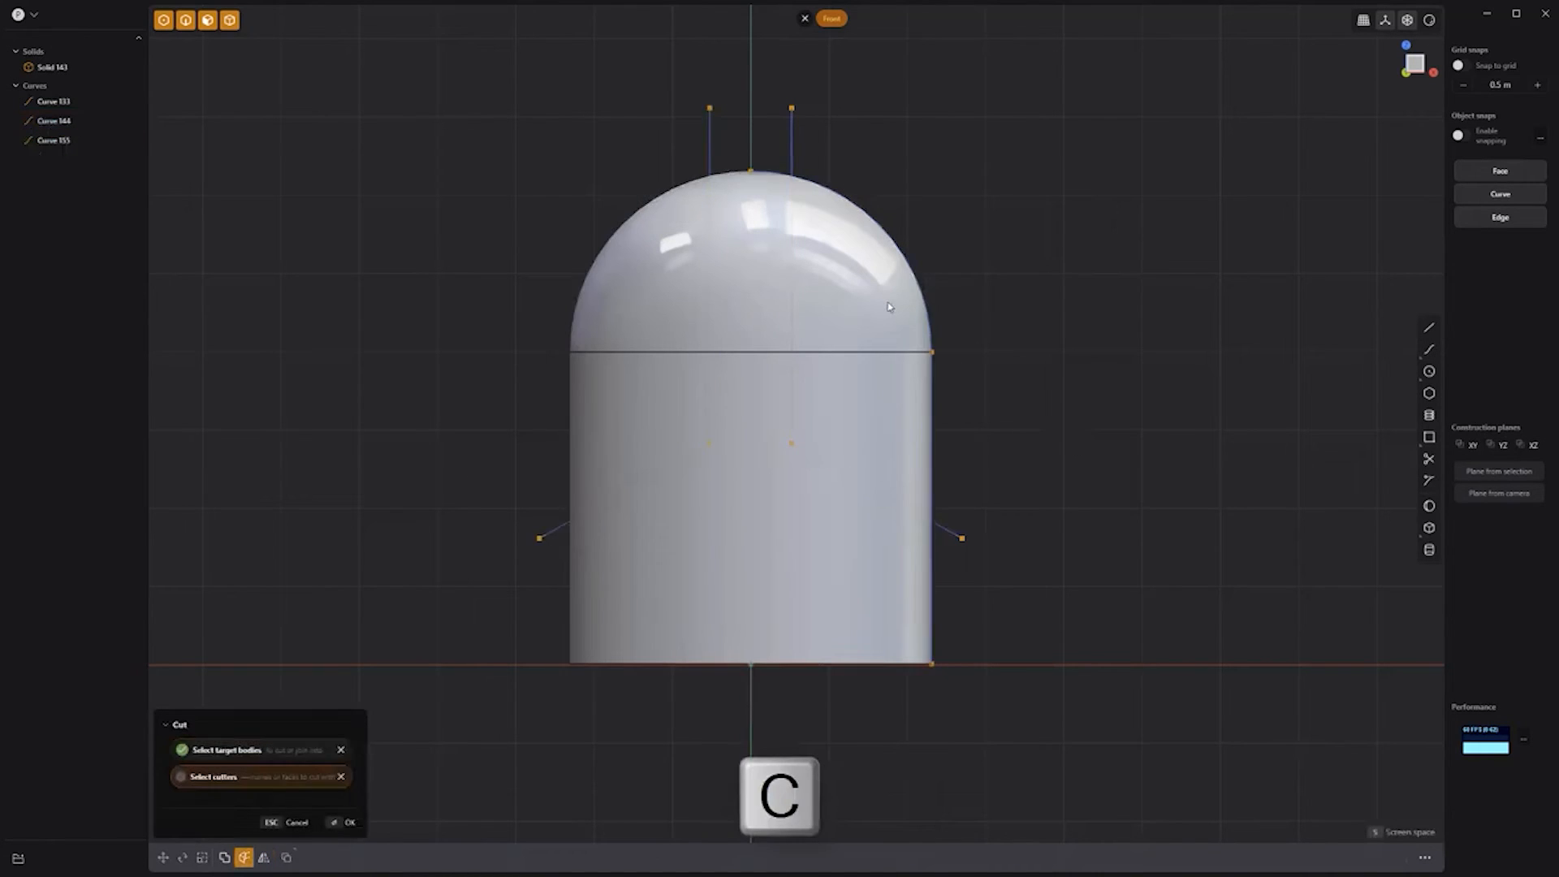
left_click(791, 135)
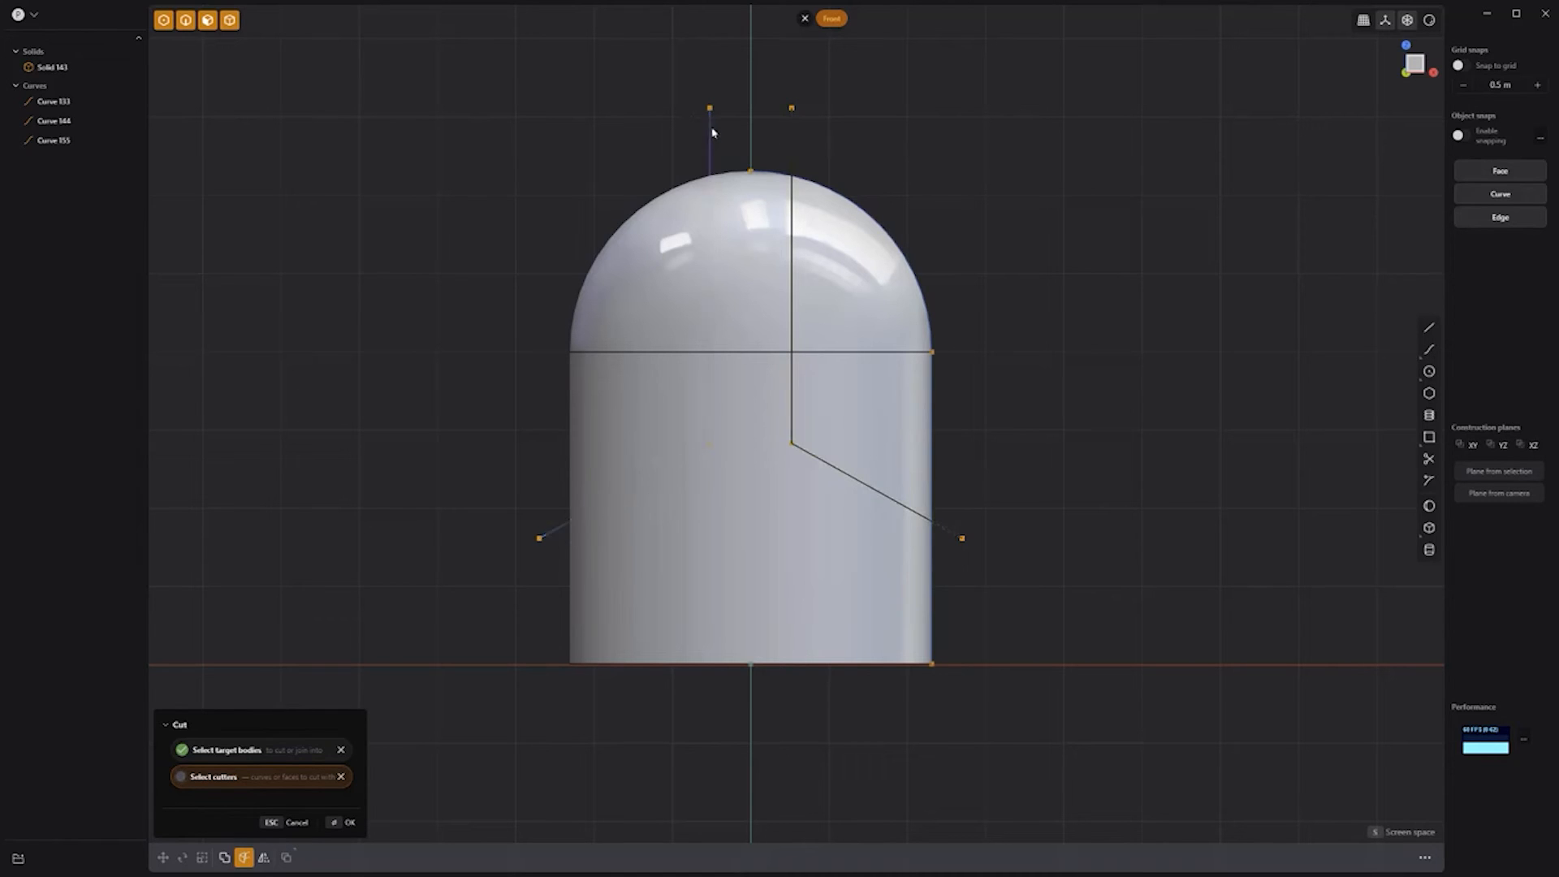
key("Return")
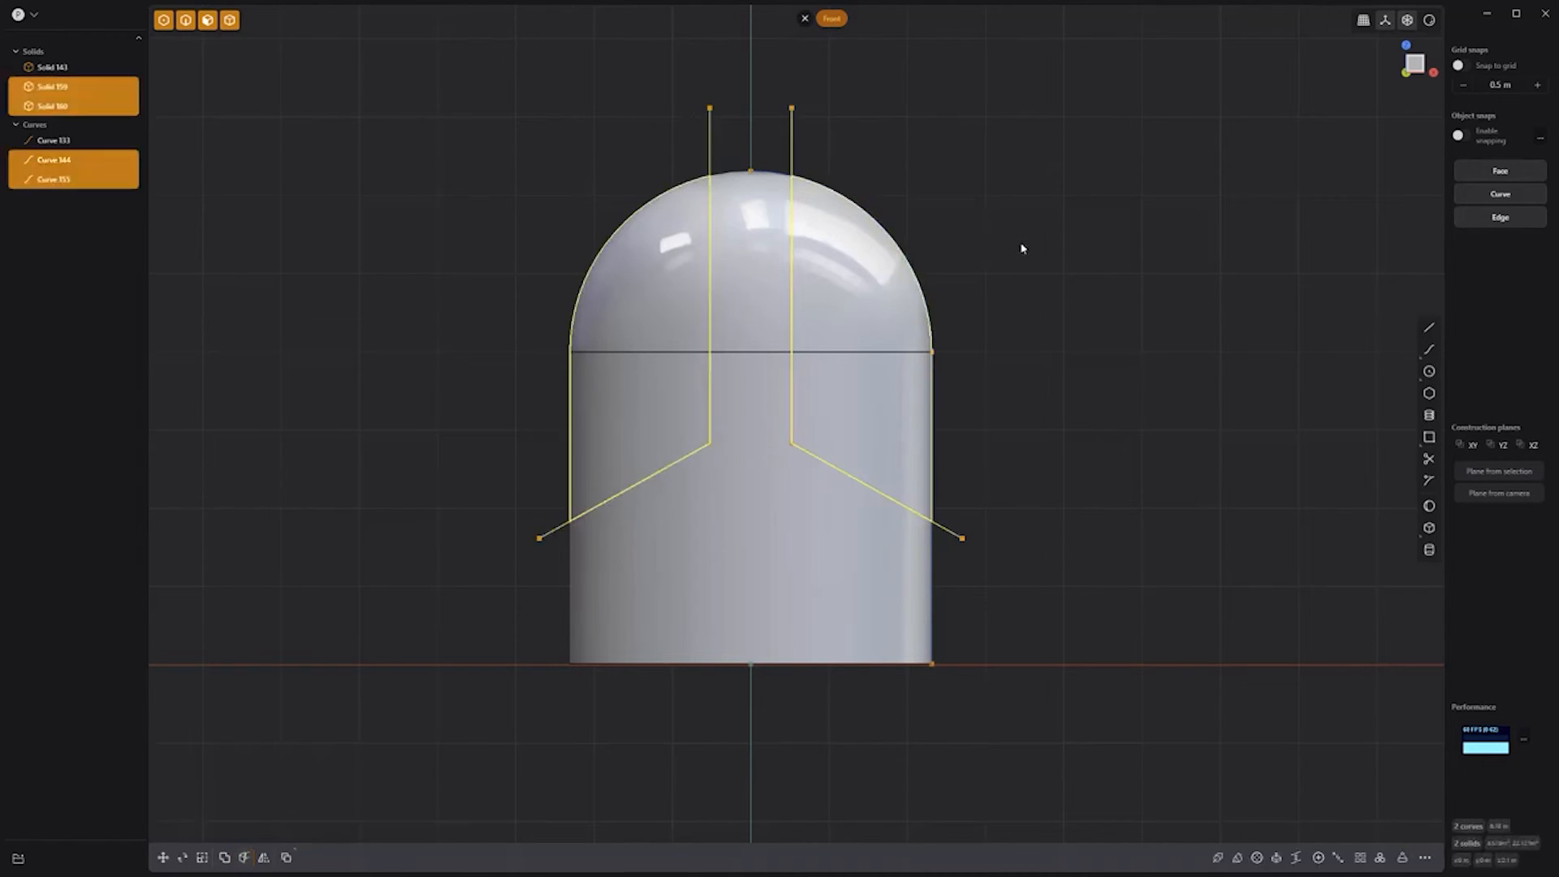
Step: Delete the two outer pieces and the three guide curves, viewing from the right
left_click(1022, 248)
left_click(851, 298)
left_click(624, 307)
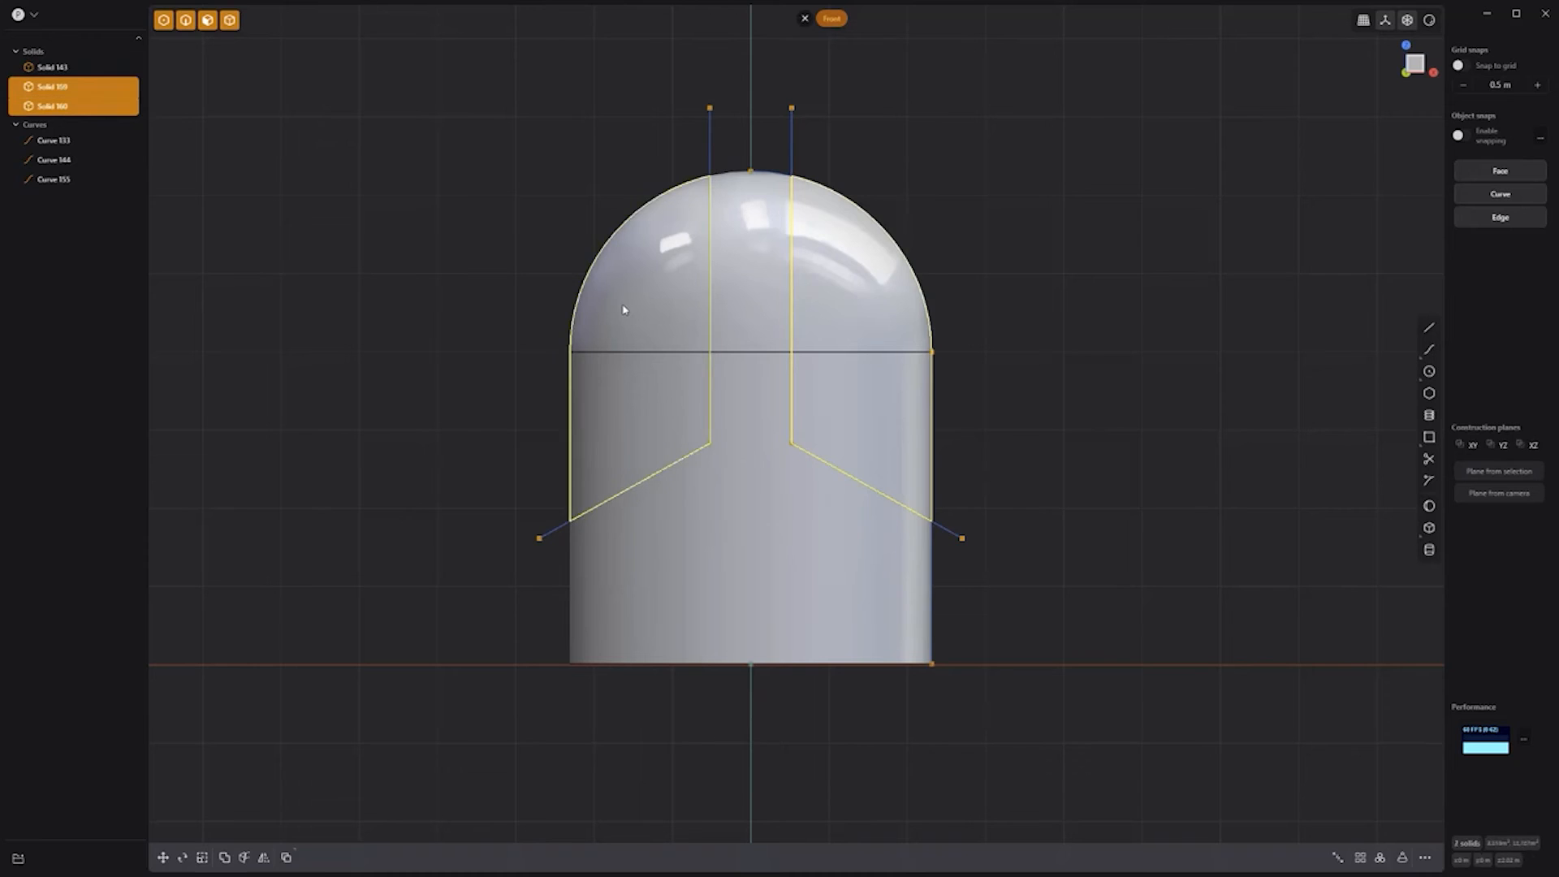
key("Delete")
left_click(54, 102)
left_click(66, 142, "shift")
key("Delete")
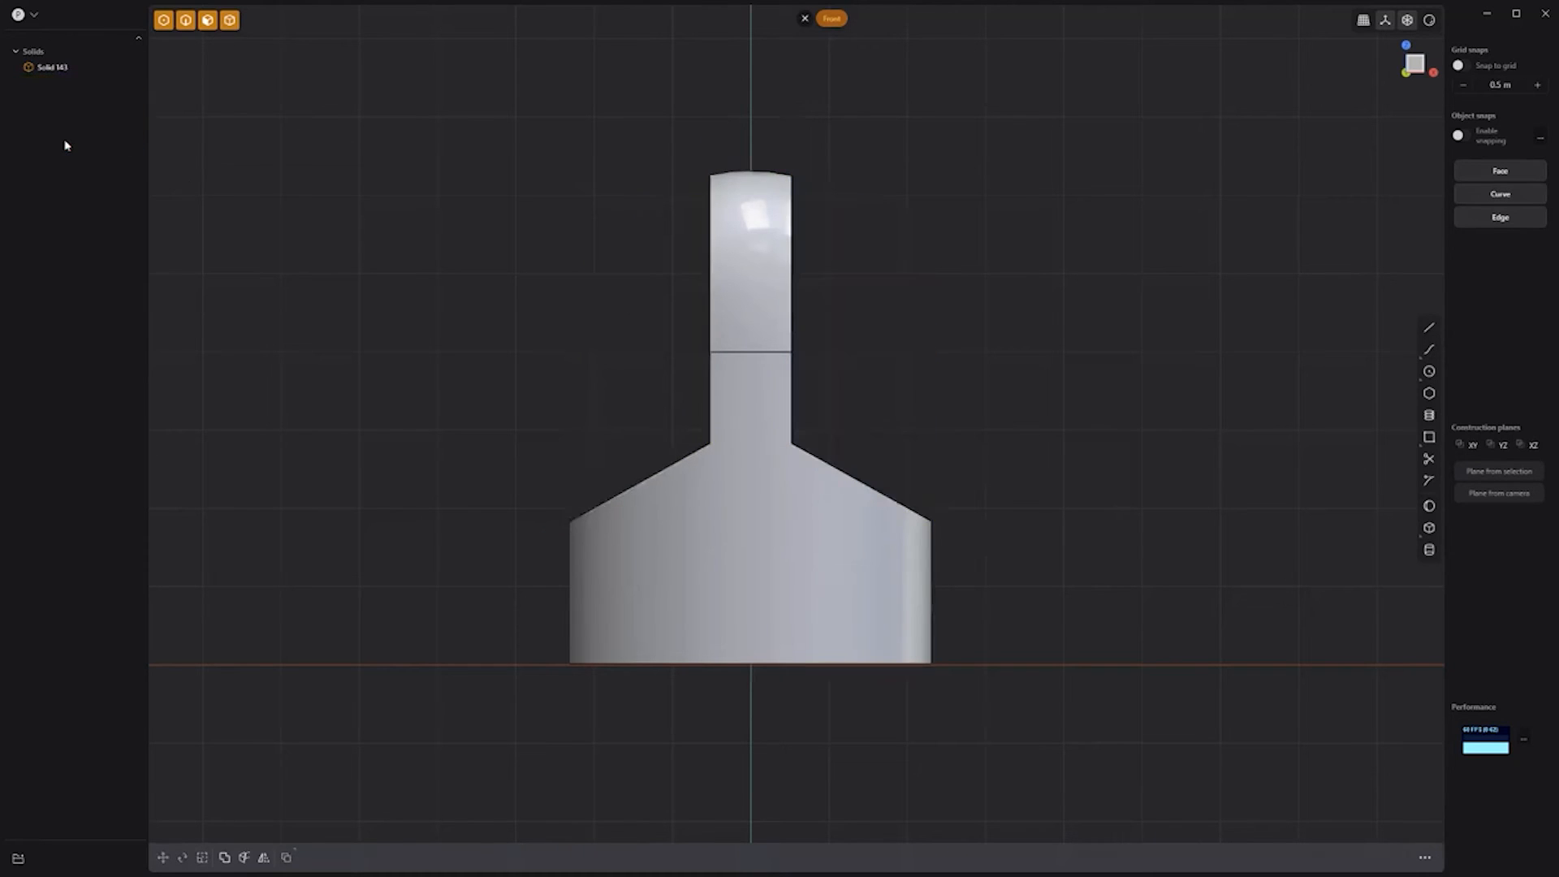
key("KP_3")
Step: Push a cylinder through the upright to bore a round hole
left_click(1430, 551)
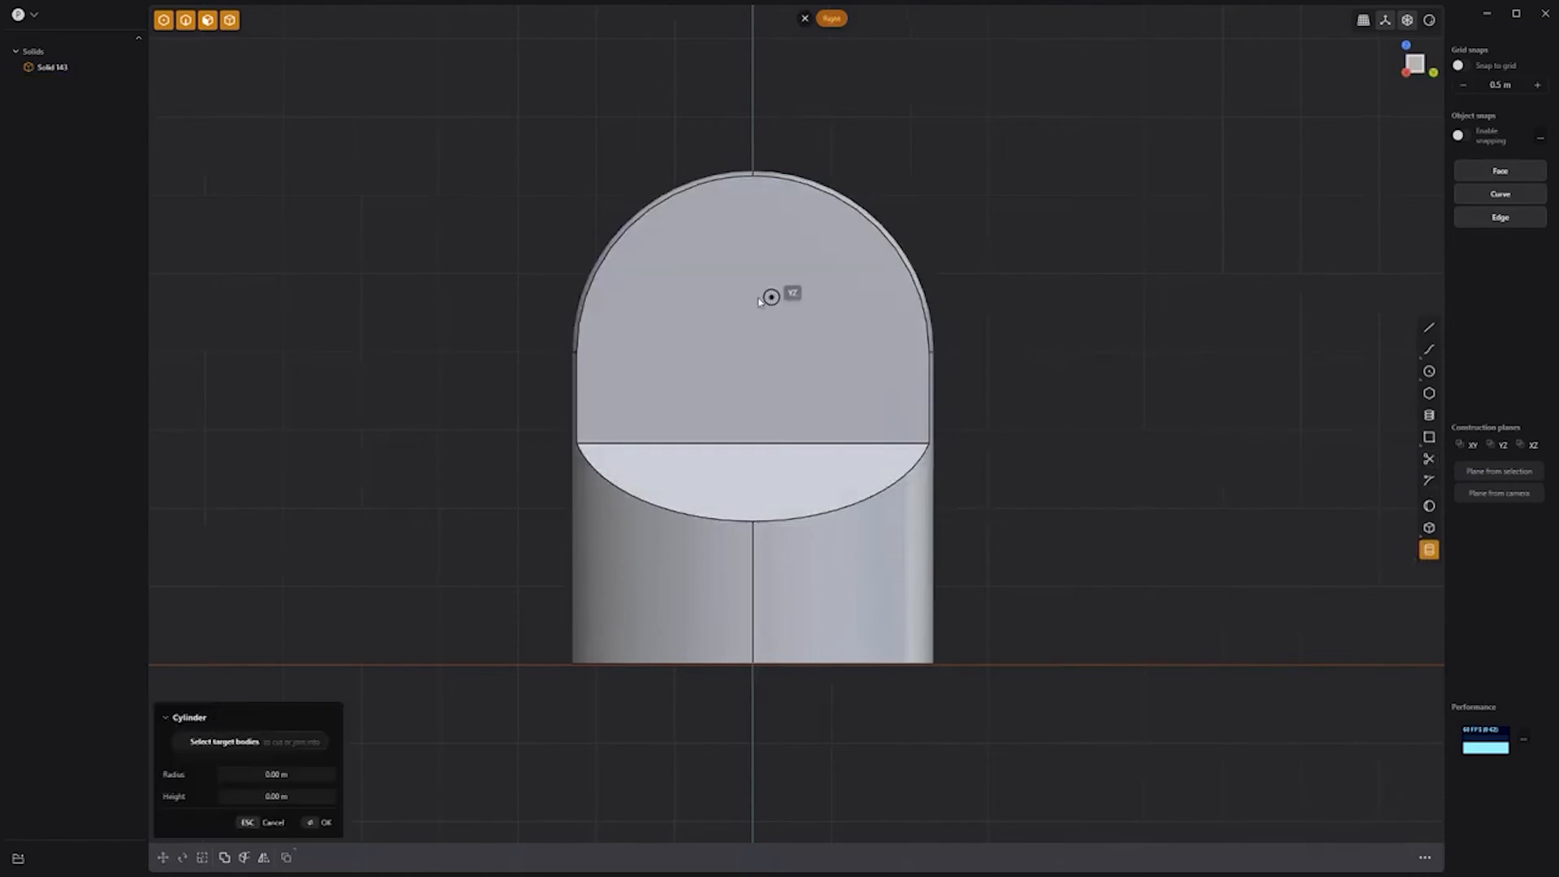
left_click(753, 308)
left_click(809, 364)
middle_click_drag(840, 378, 967, 420)
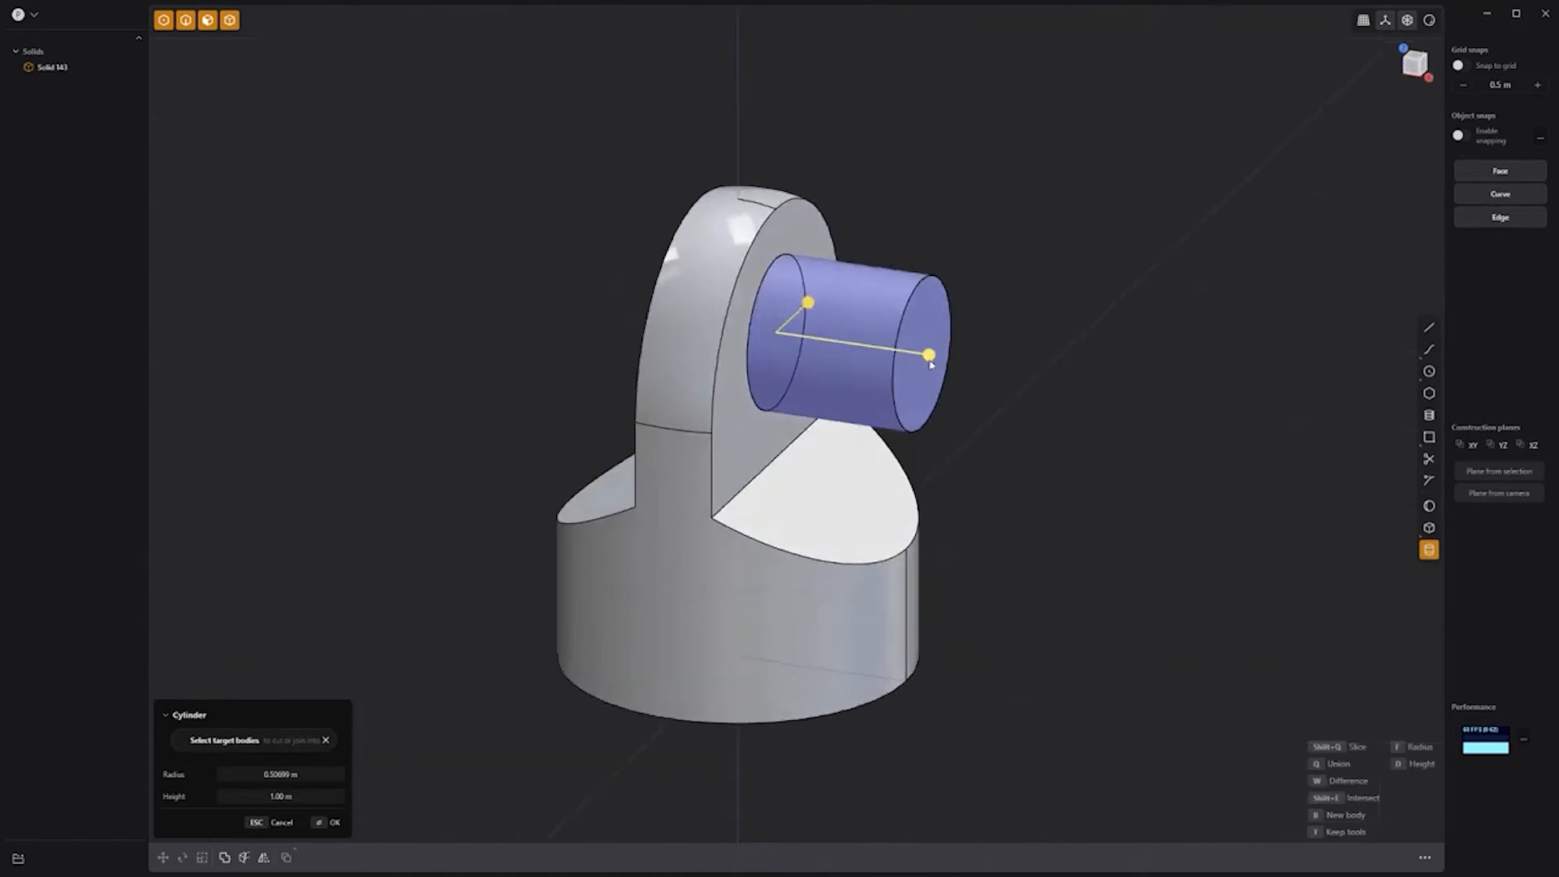
left_click_drag(929, 356, 663, 334)
key("Return")
Step: Fillet the upright's front and back edges with a small rounding
left_click(714, 386)
key("f")
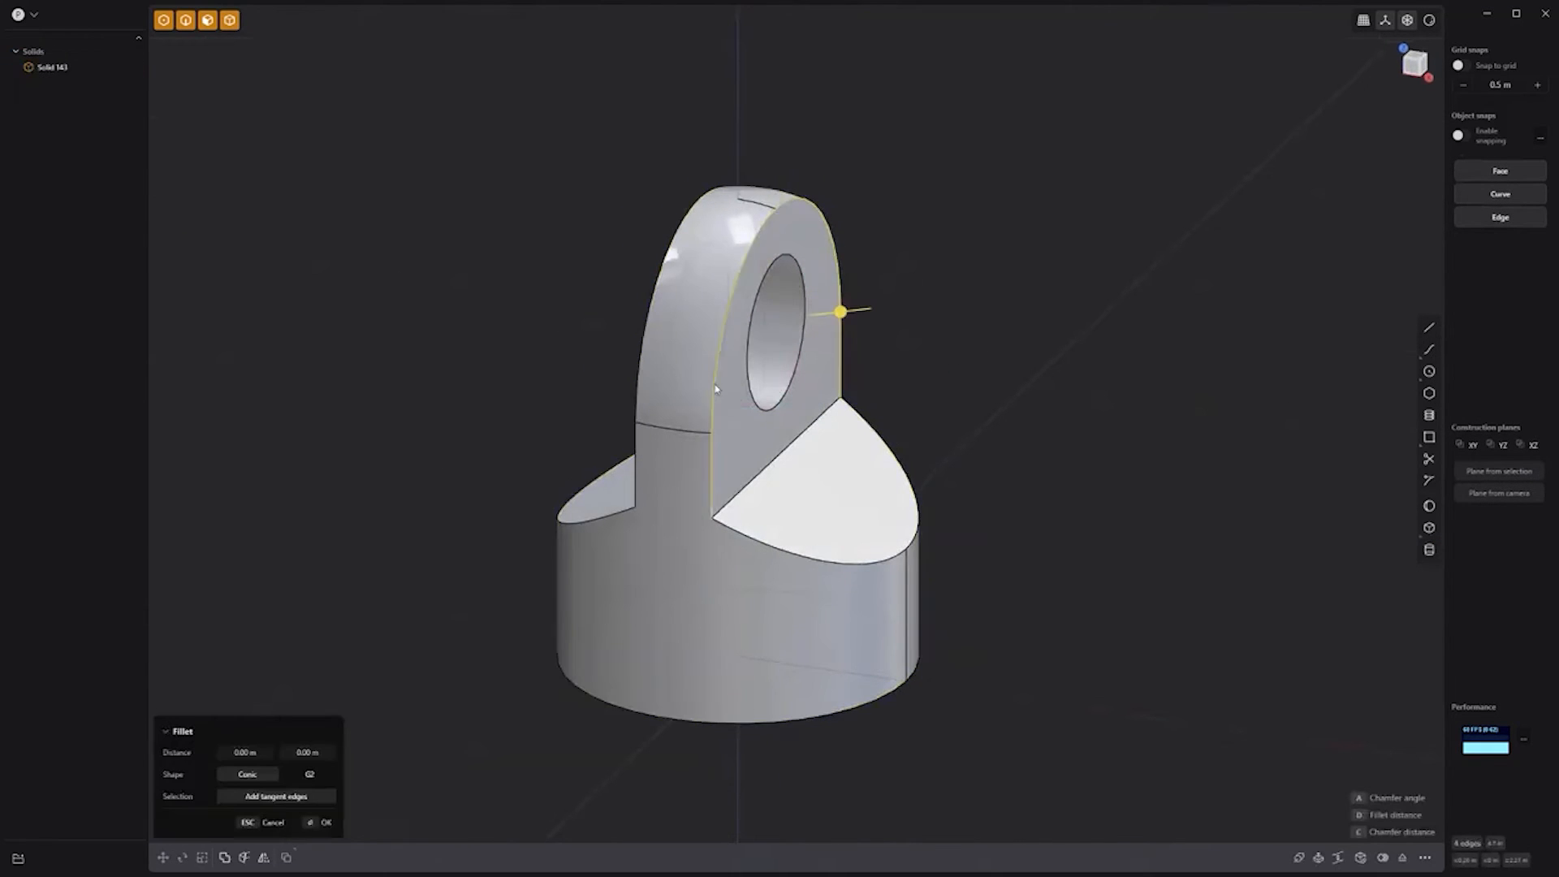
left_click(769, 464)
left_click(786, 388)
middle_click_drag(943, 393, 1136, 396)
left_click(793, 245)
left_click(804, 406)
left_click(800, 494)
left_click(825, 550)
left_click_drag(824, 549, 830, 557)
key("Return")
middle_click_drag(1085, 254, 823, 289)
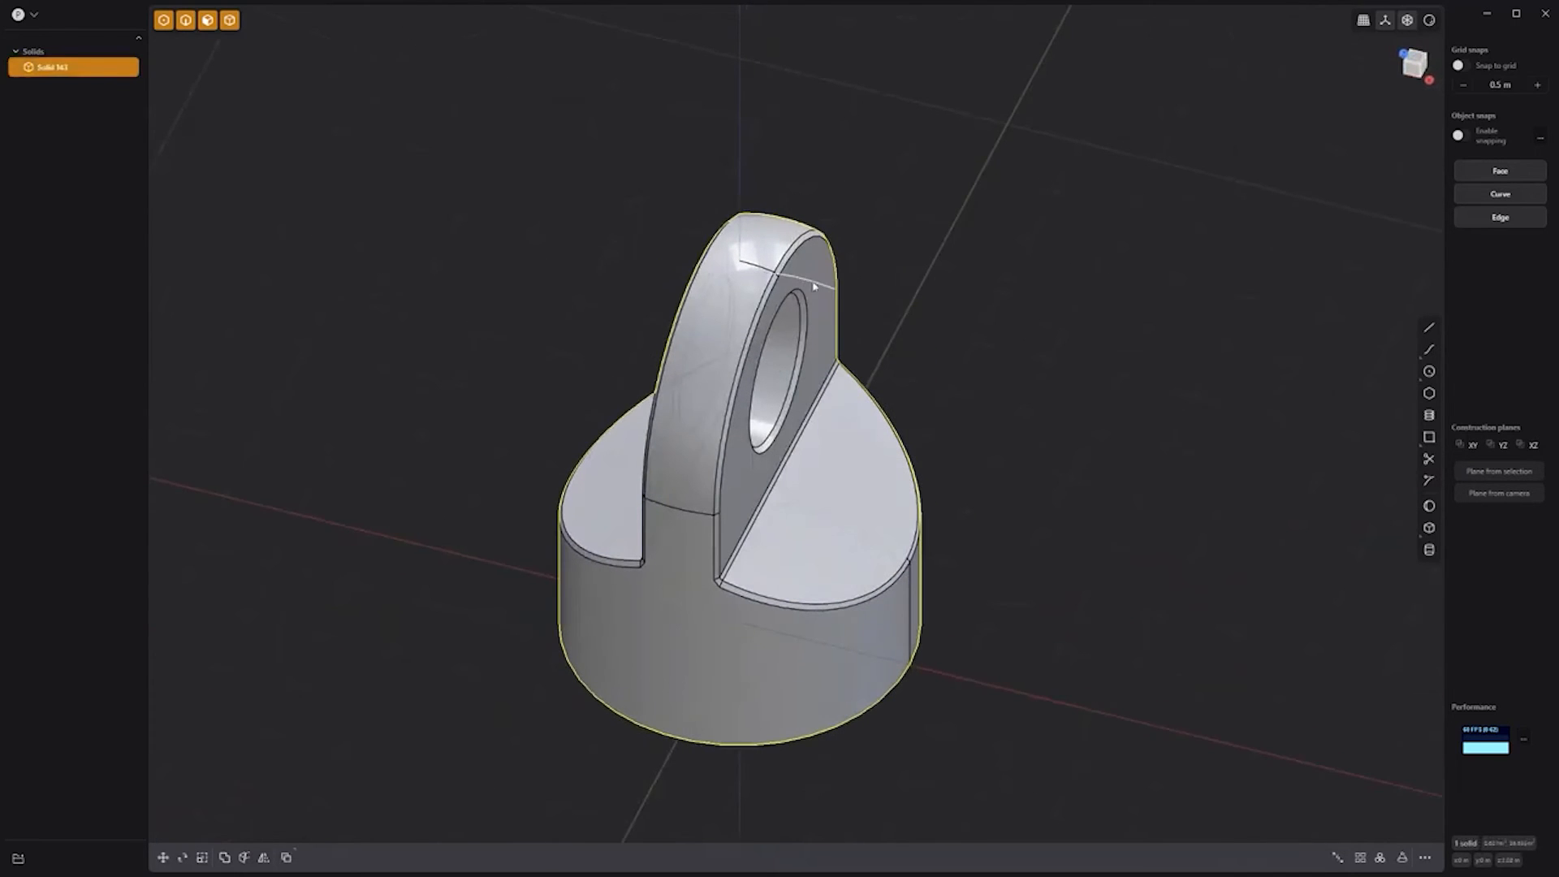
left_click(1030, 441)
middle_click_drag(1030, 441, 1174, 356)
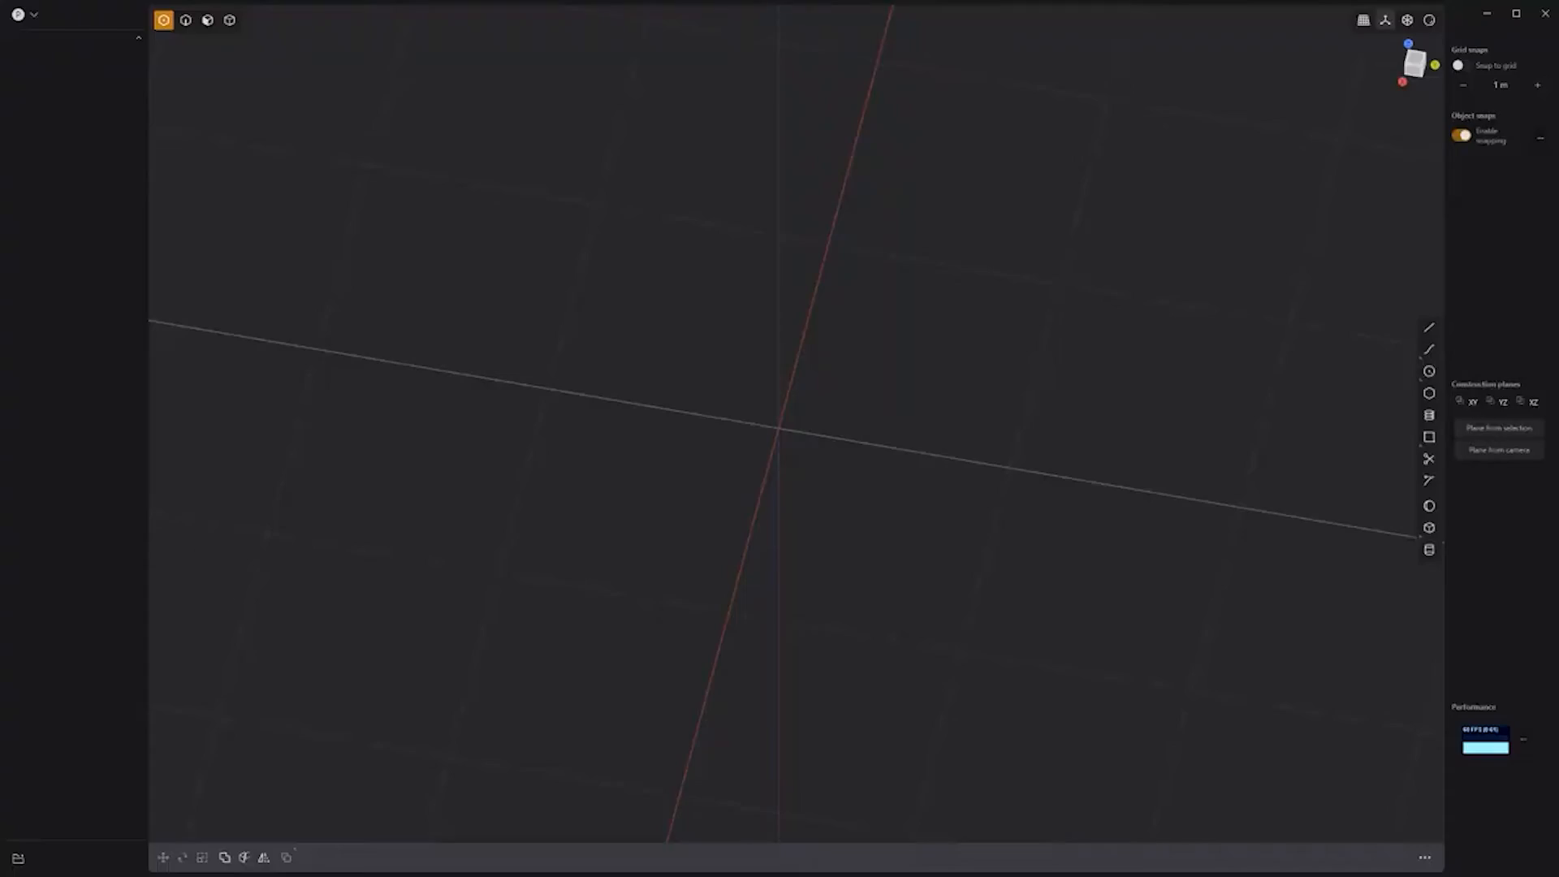
Step: Draw a ten-sided polygon centred on the origin
left_click(1431, 395)
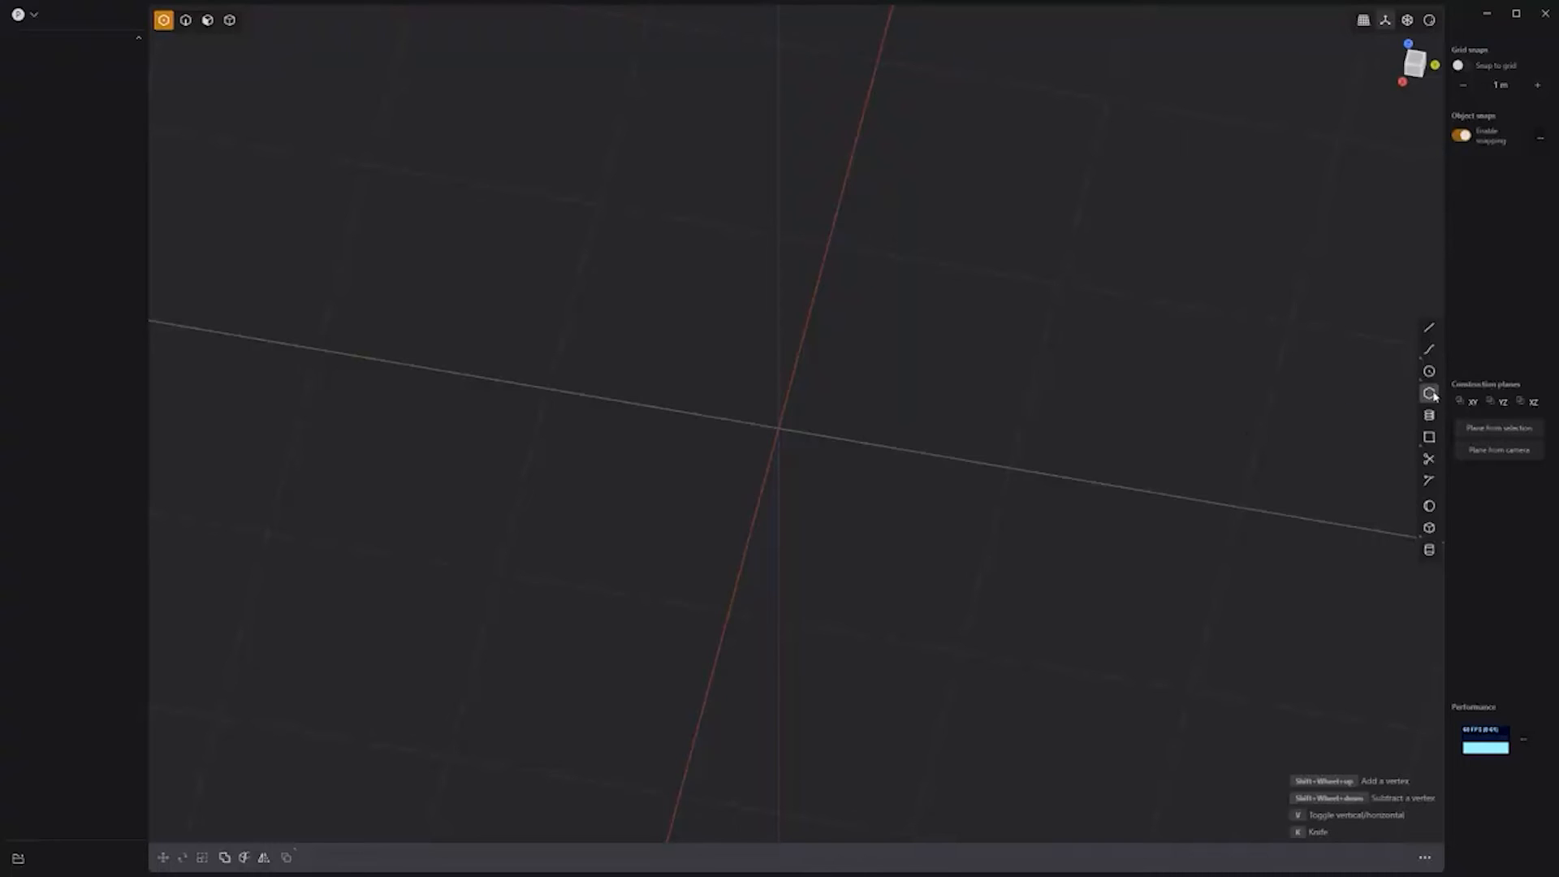
left_click(779, 429)
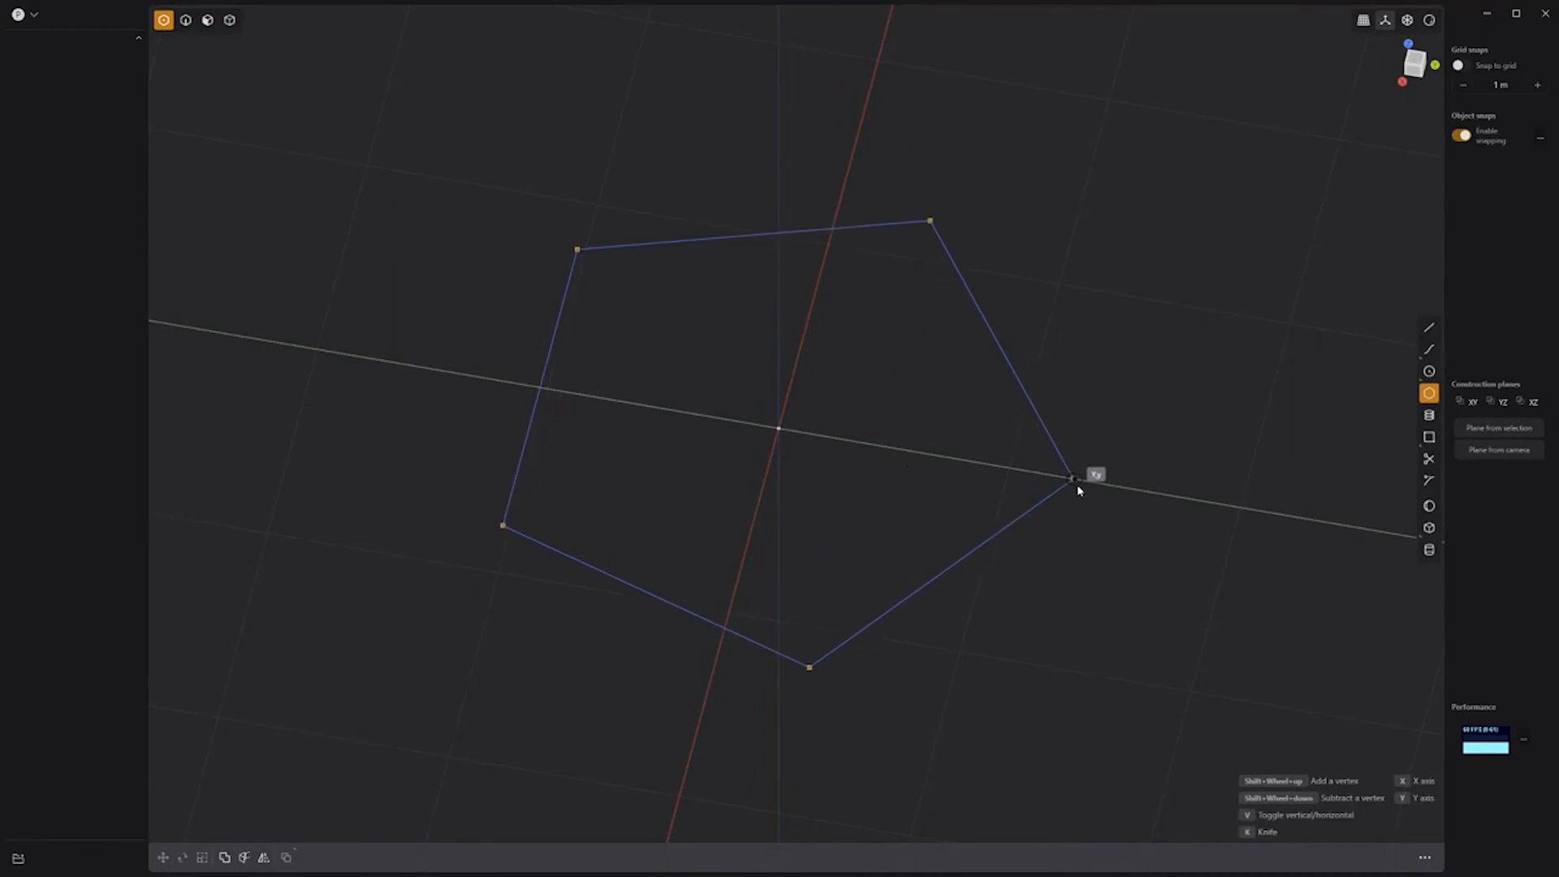
scroll(1102, 489, "up", 3, "shift")
scroll(1102, 487, "up", 2, "shift")
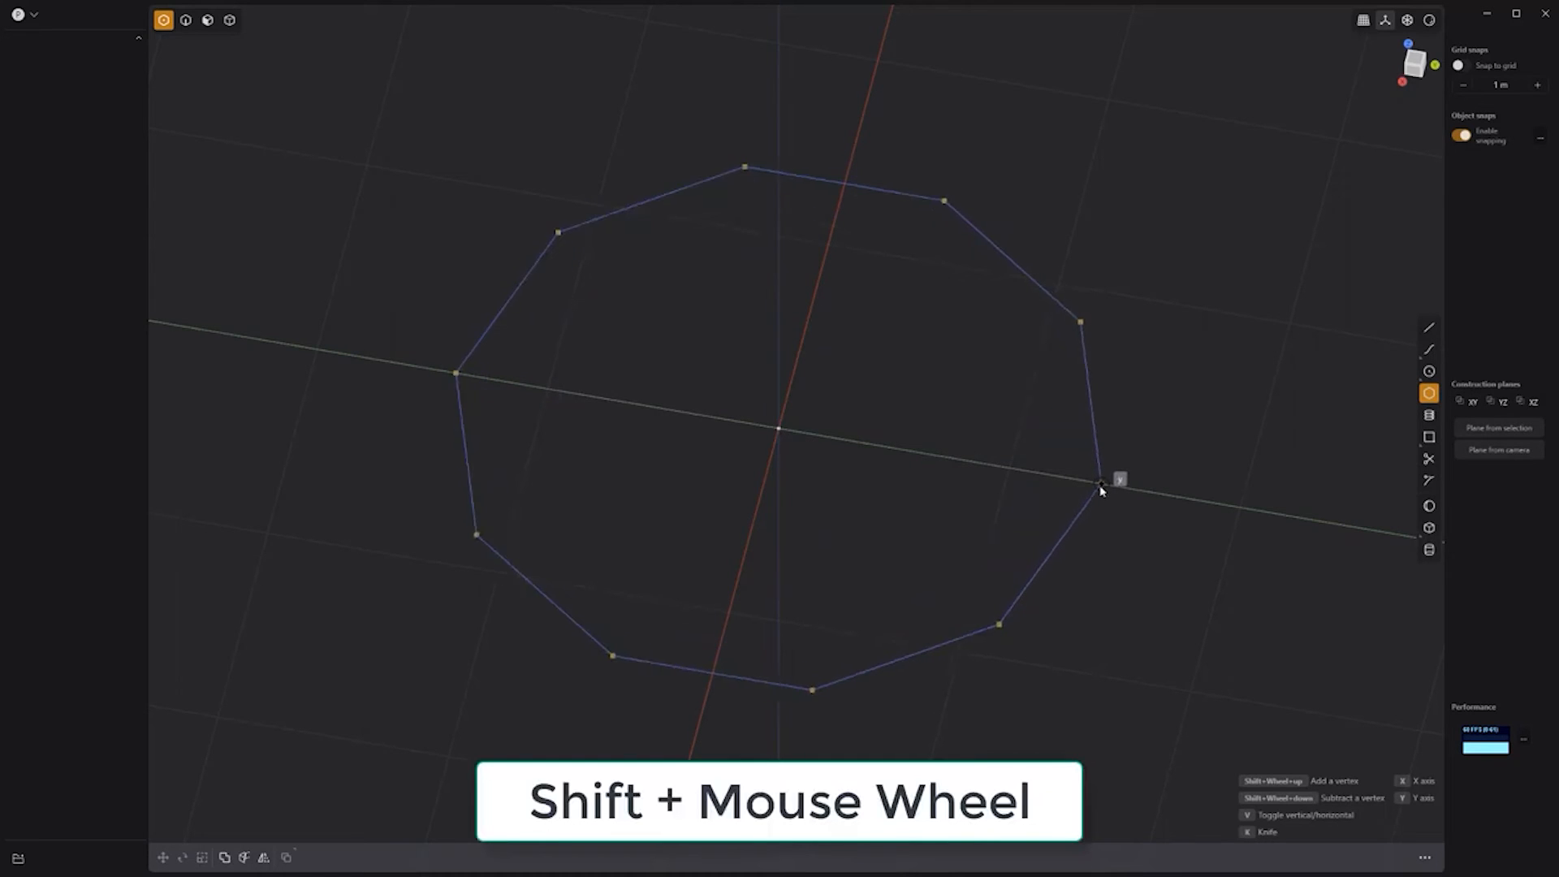
left_click(1108, 489)
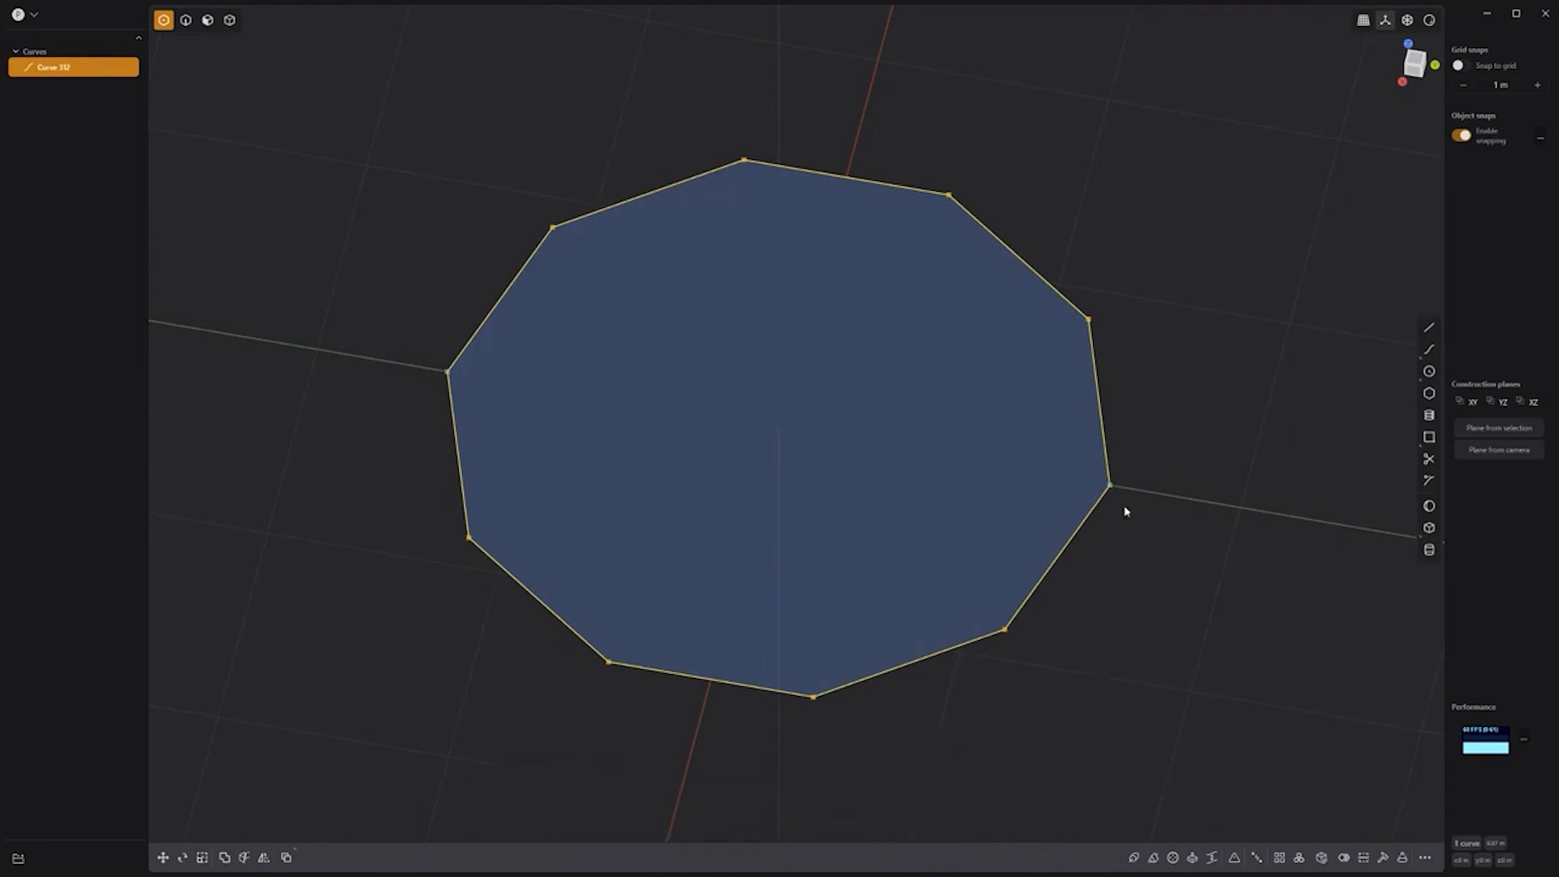
Step: Scale alternate polygon vertices inward to form a five-pointed star
left_click_drag(1094, 474, 1091, 471)
left_click_drag(874, 740, 799, 665, "shift")
left_click_drag(498, 600, 441, 495, "shift")
left_click(554, 228, "shift")
left_click_drag(979, 226, 907, 154, "shift")
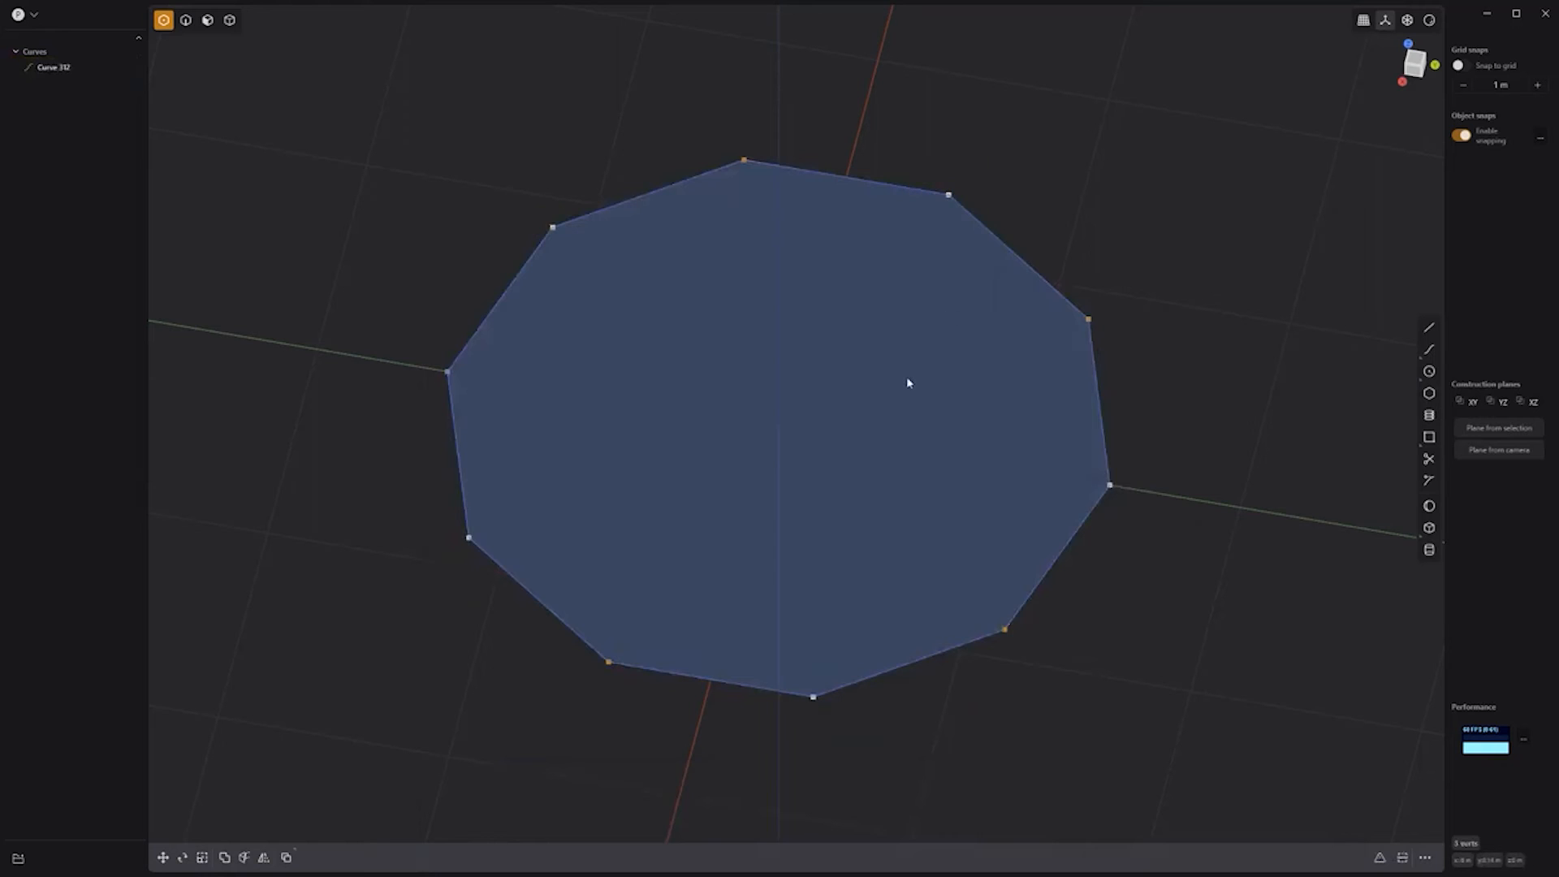
key("s")
key("s")
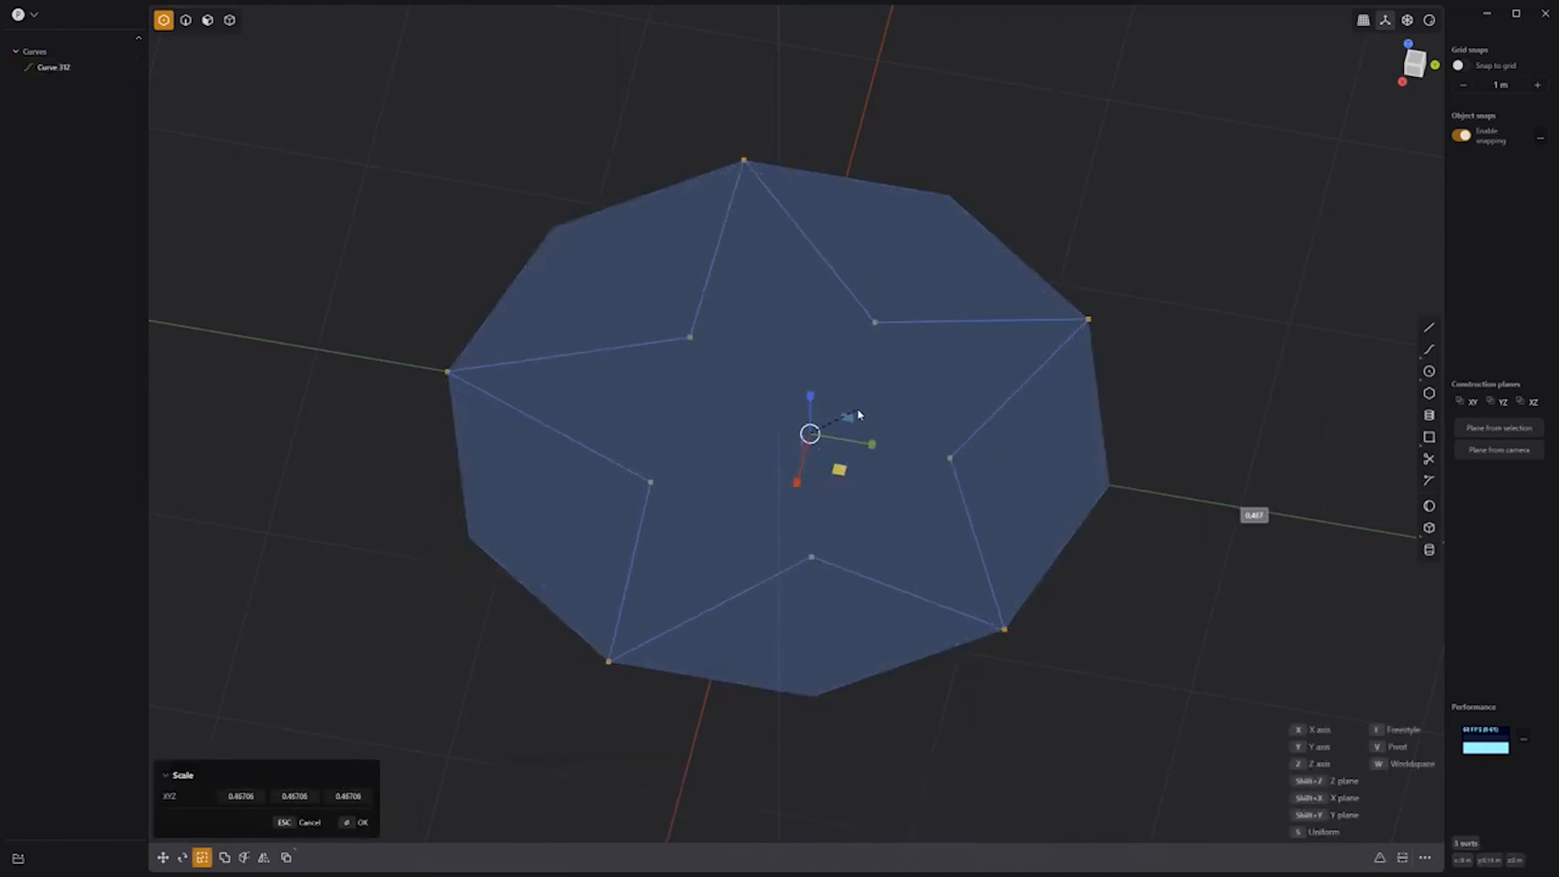
left_click(859, 414)
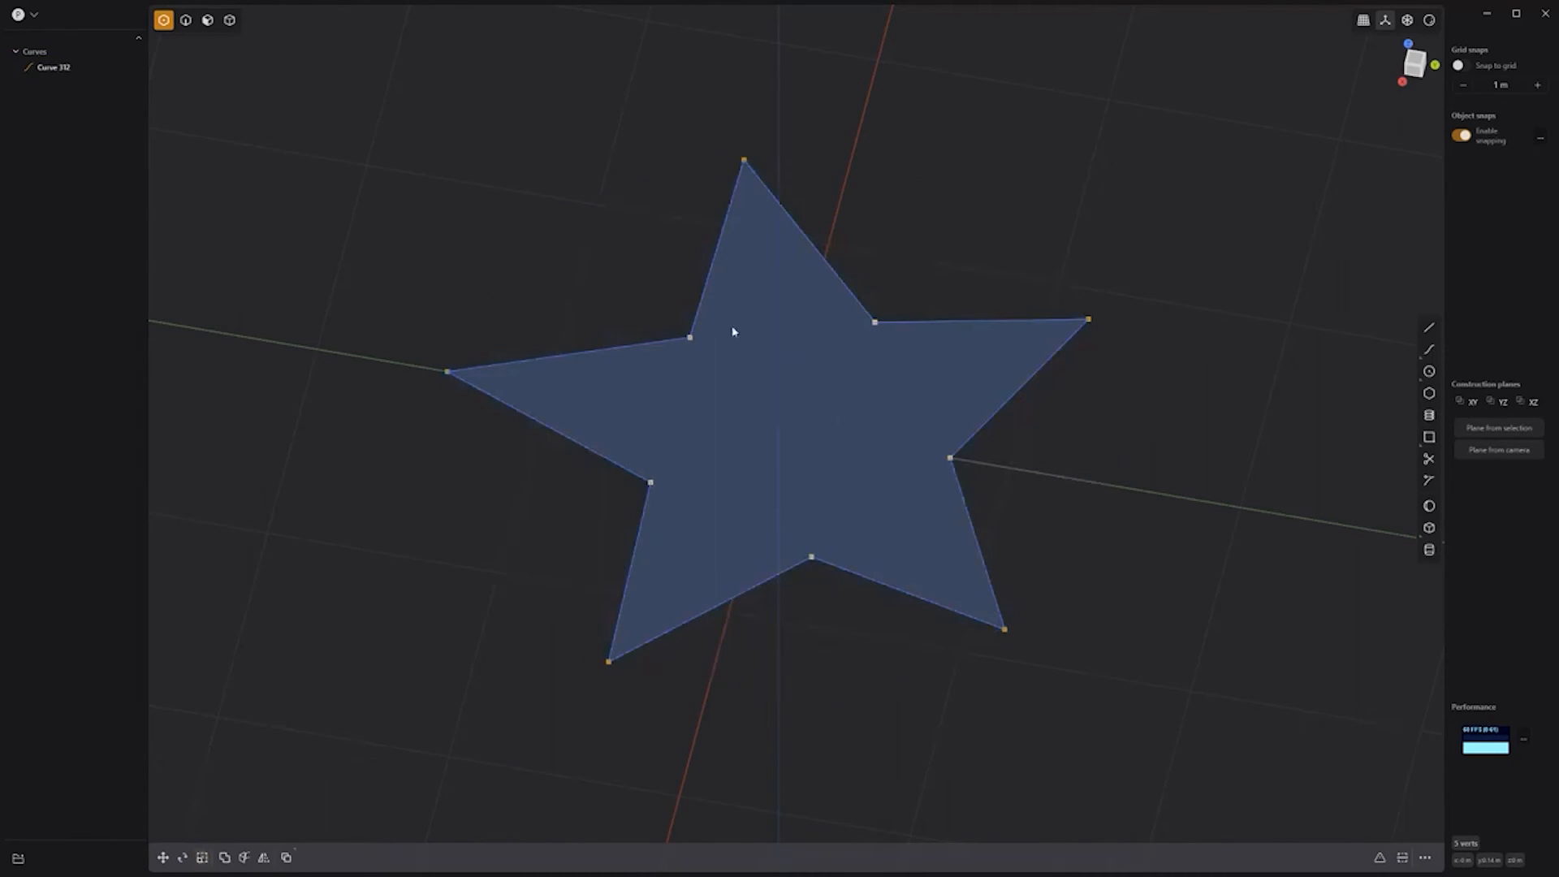
Step: Bevel all the star's corners to about 0.165 m
left_click_drag(399, 91, 1125, 684)
key("b")
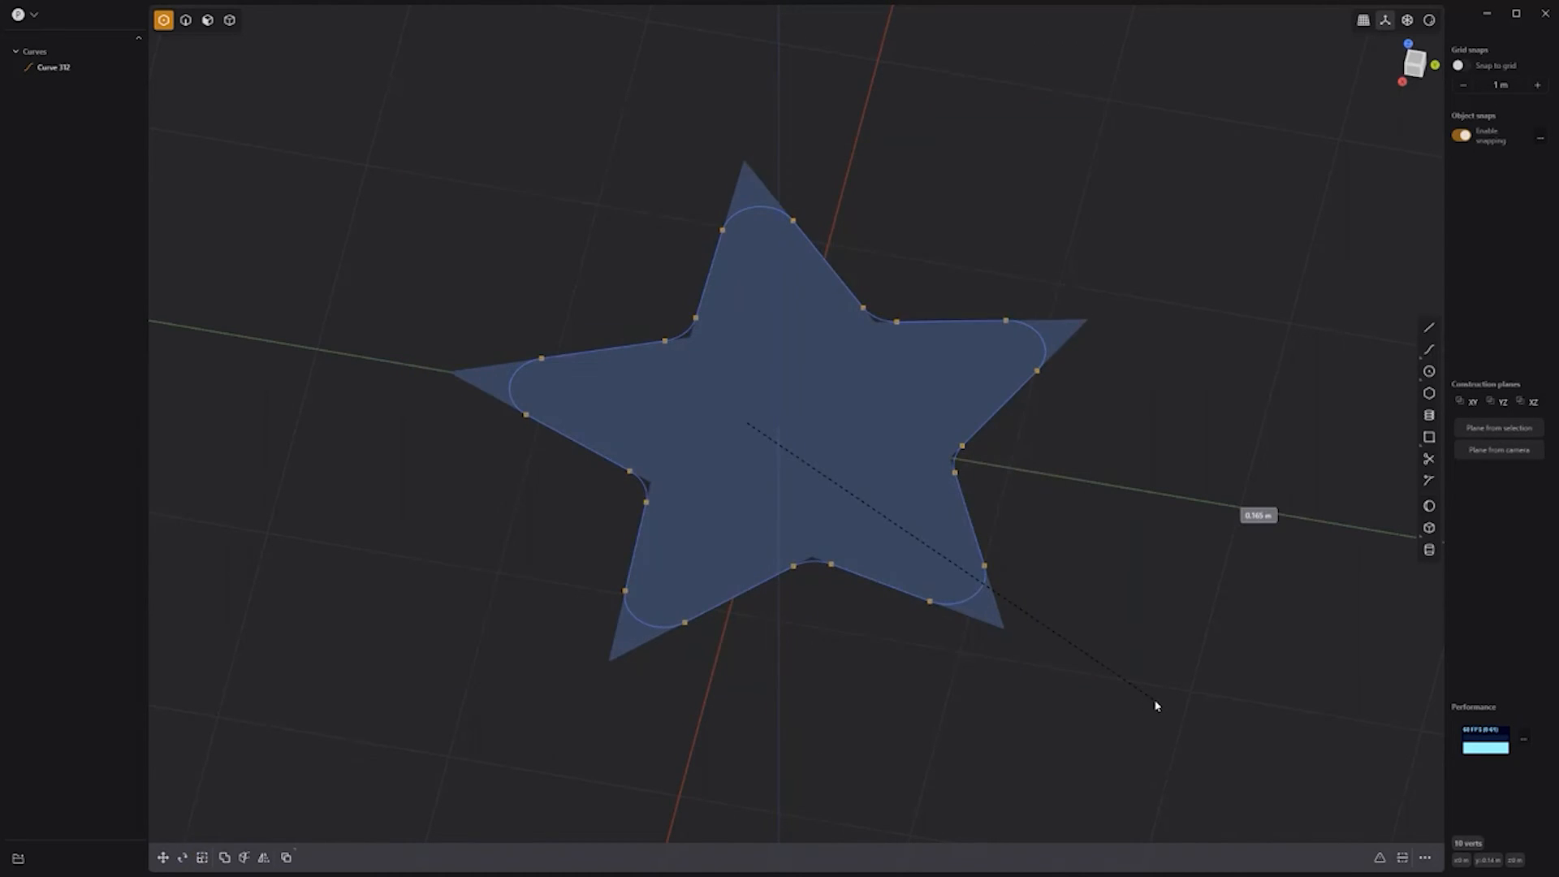
left_click(1155, 707)
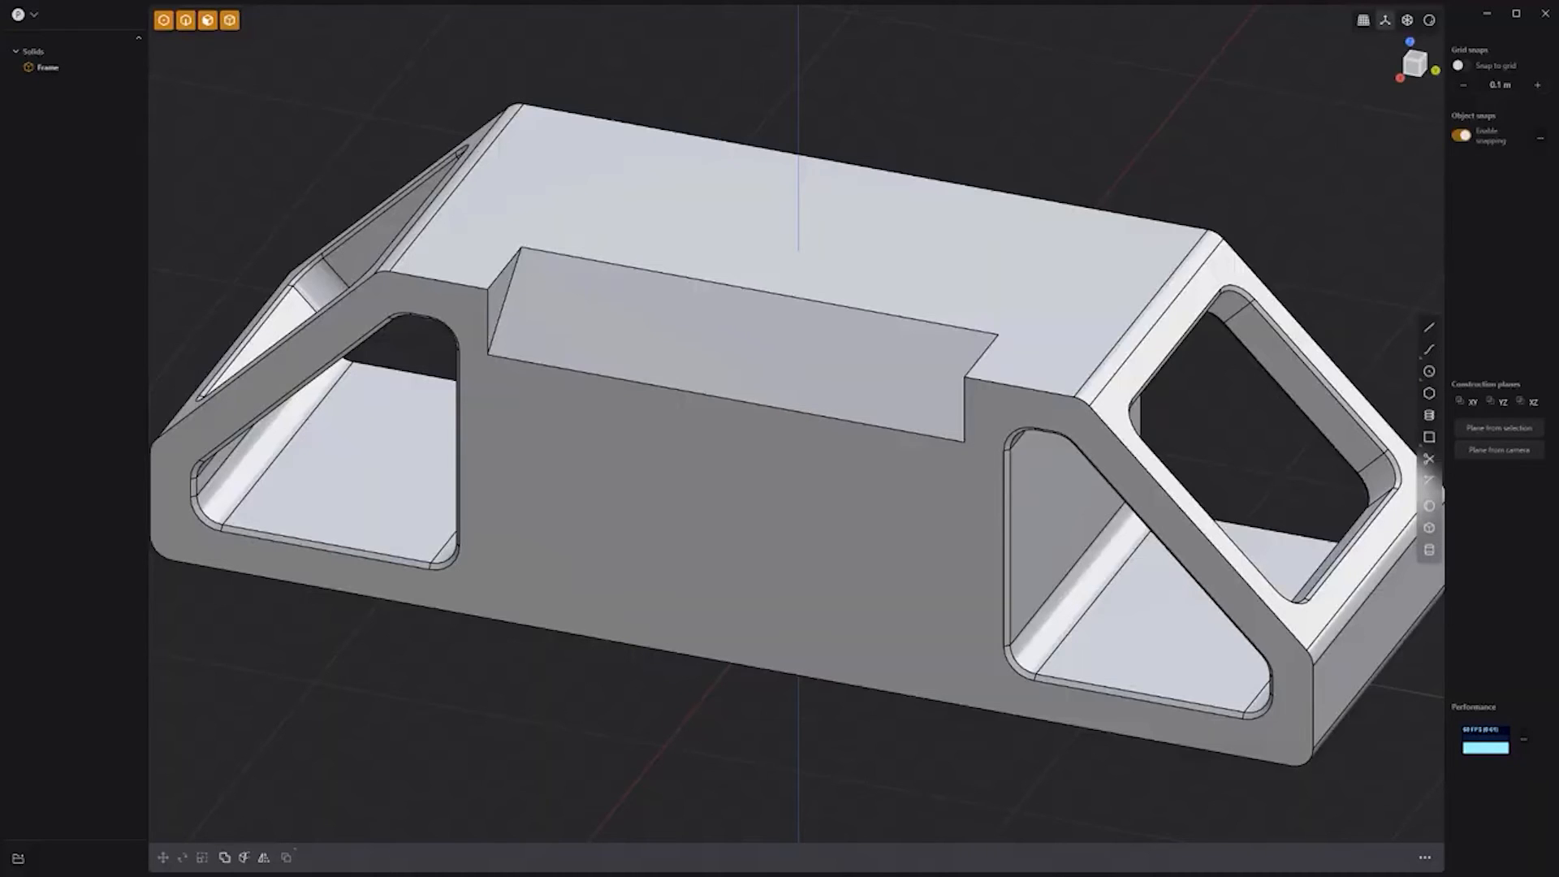
Step: Face the Frame's sloped chamfer face and duplicate its outline as a curve
left_click(667, 354)
left_click(678, 345)
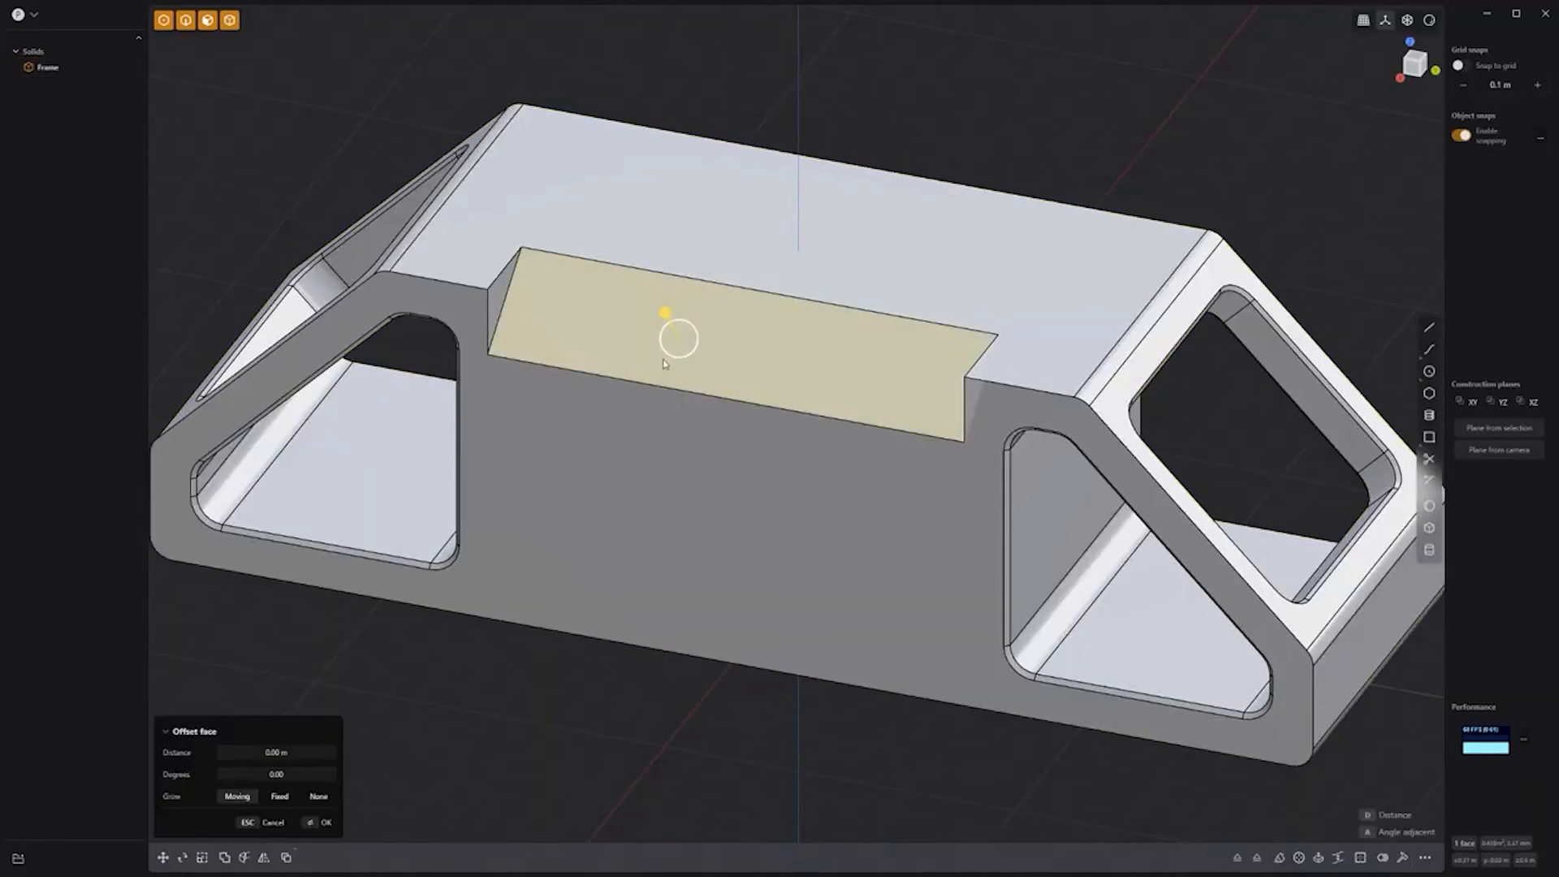
key("space")
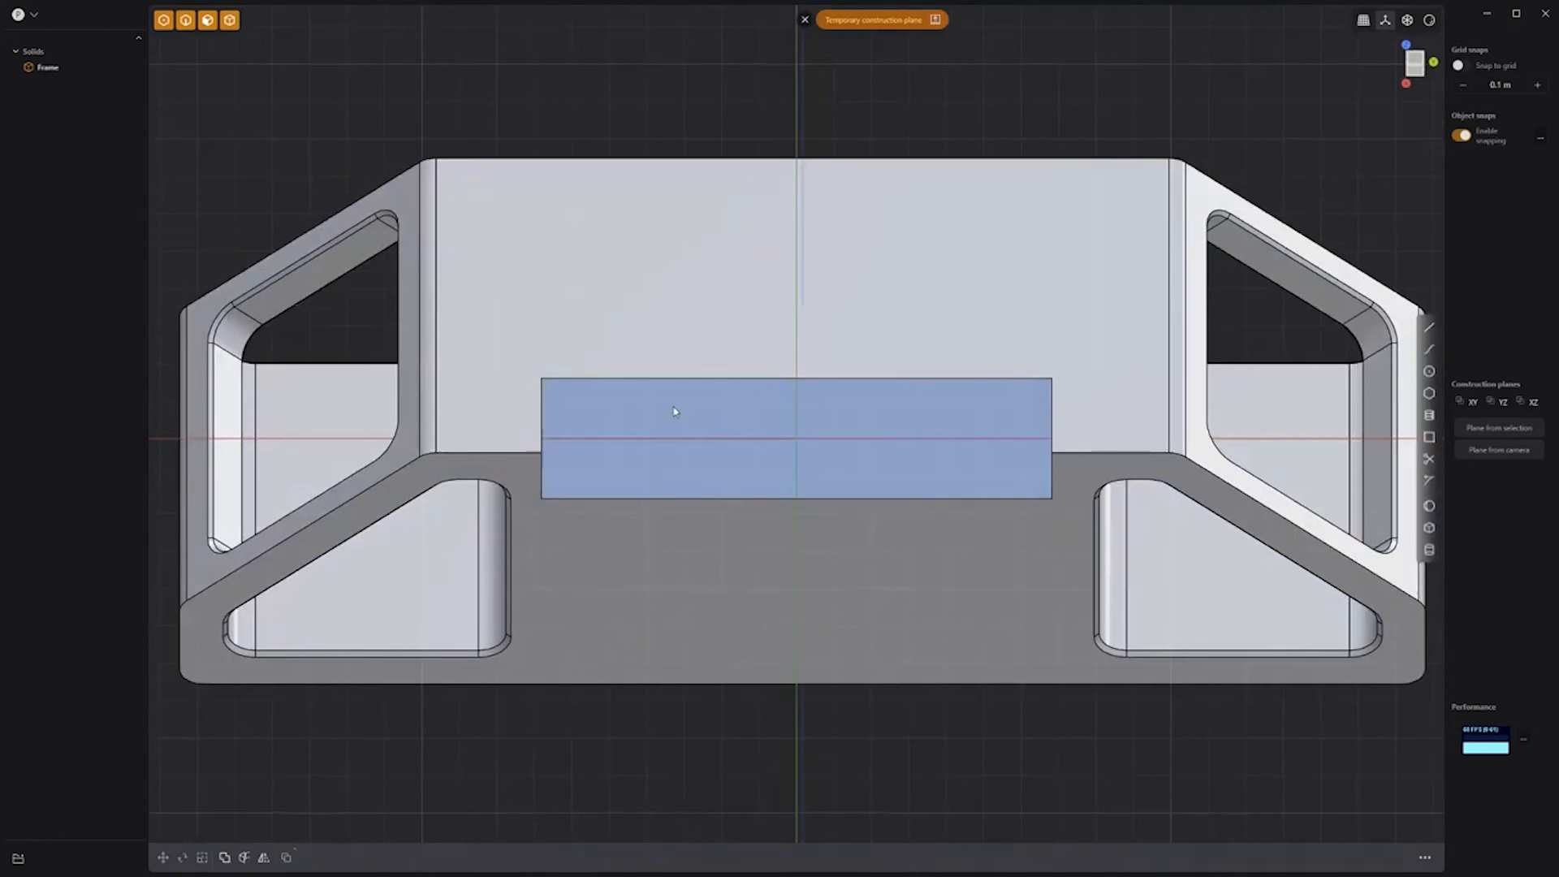
left_click(659, 416)
key("e")
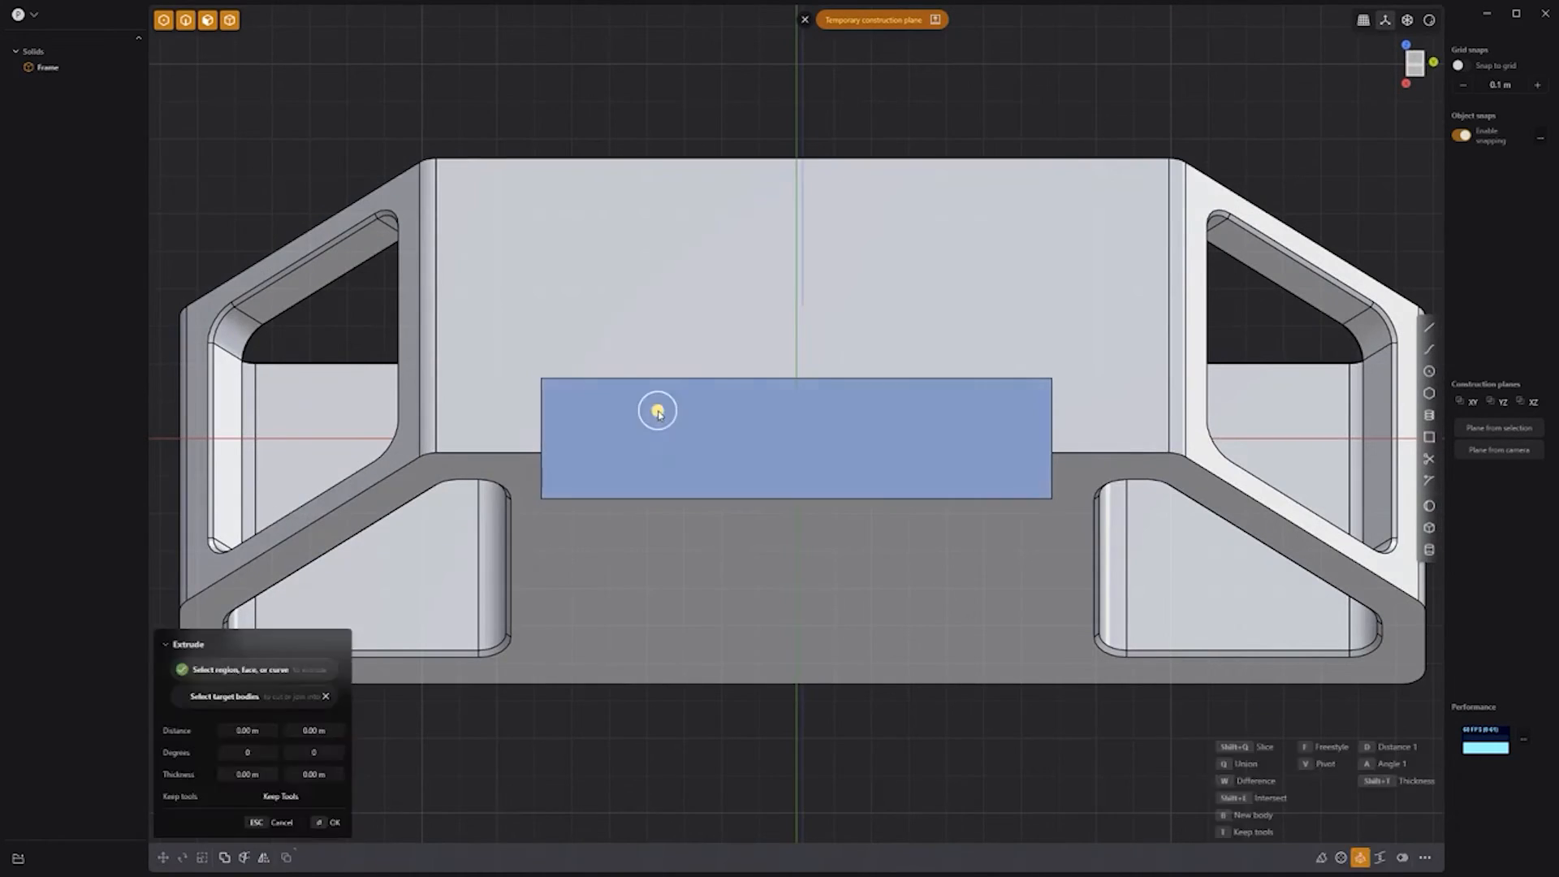
key("shift+d")
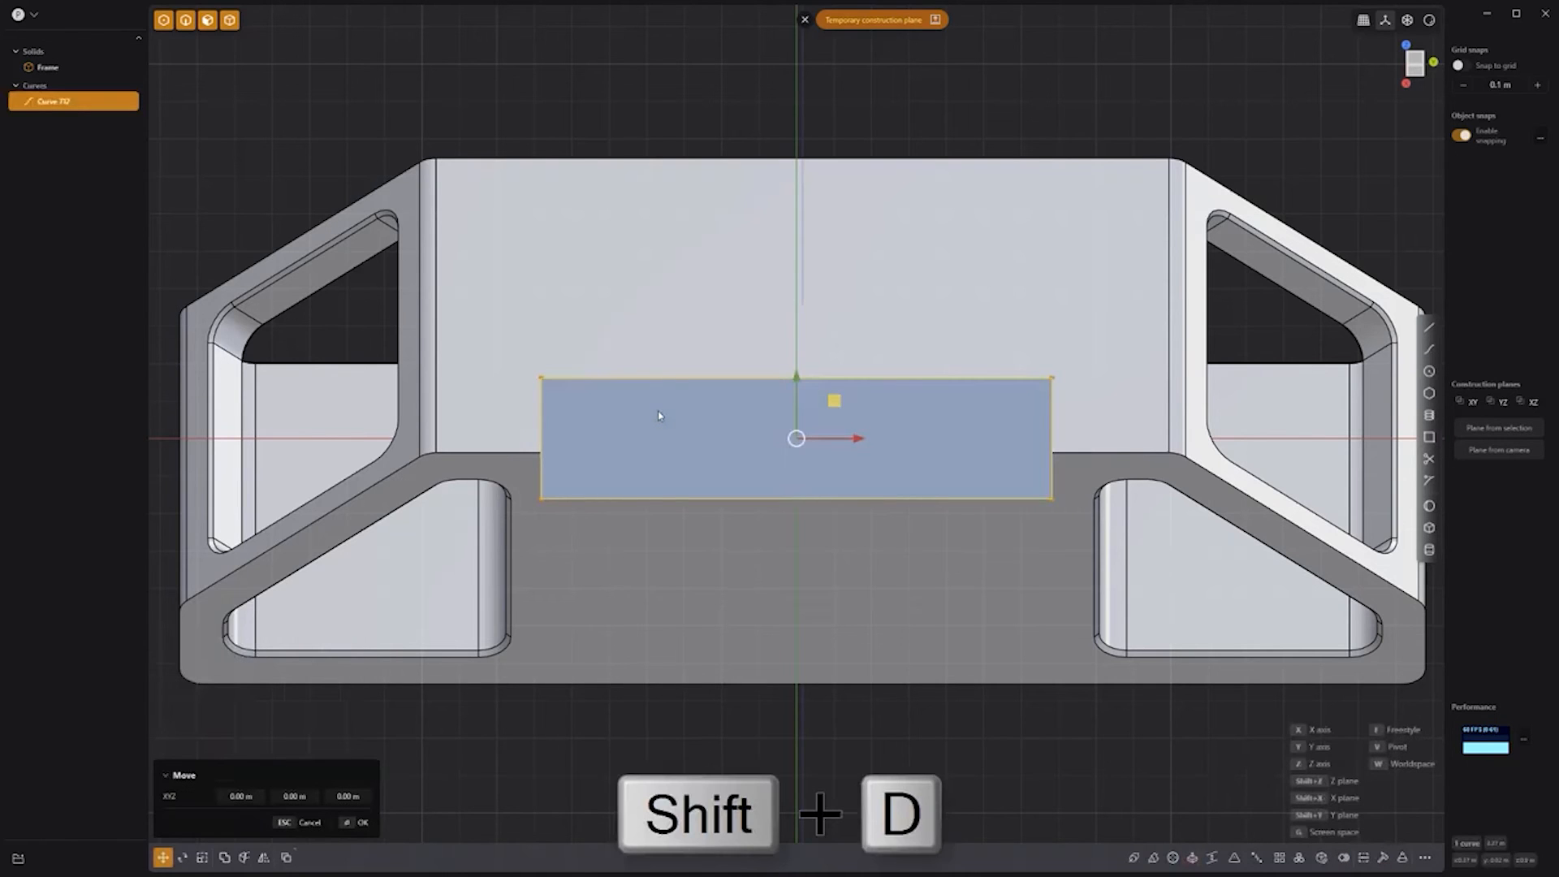
Step: Hide the Frame and draw a zigzag line across the outline rectangle
left_click(97, 67)
scroll(780, 429, "up", 4)
key("shift+a")
left_click(404, 350)
left_click(510, 542)
left_click(632, 351)
left_click(739, 541)
left_click(861, 351)
left_click(968, 543)
left_click(1089, 351)
left_click(1214, 542)
right_click(1205, 565)
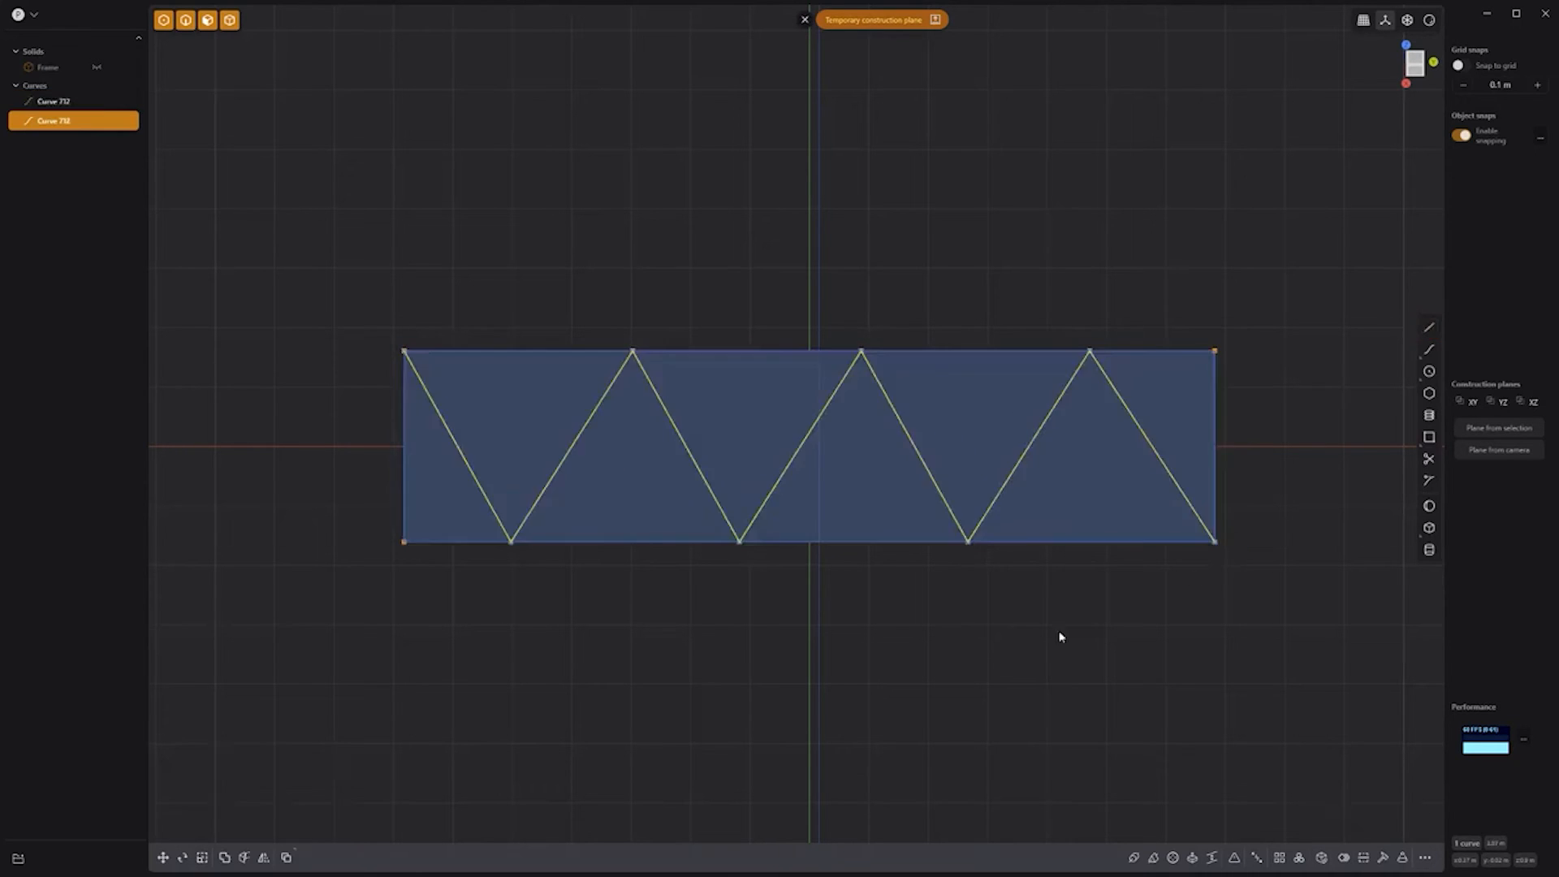
Step: Offset the seven triangle regions' outlines inward
key("e")
left_click(466, 517)
left_click(546, 438)
left_click(709, 419)
left_click(863, 505)
left_click(970, 422)
left_click(1084, 479)
left_click(1180, 401)
key("o")
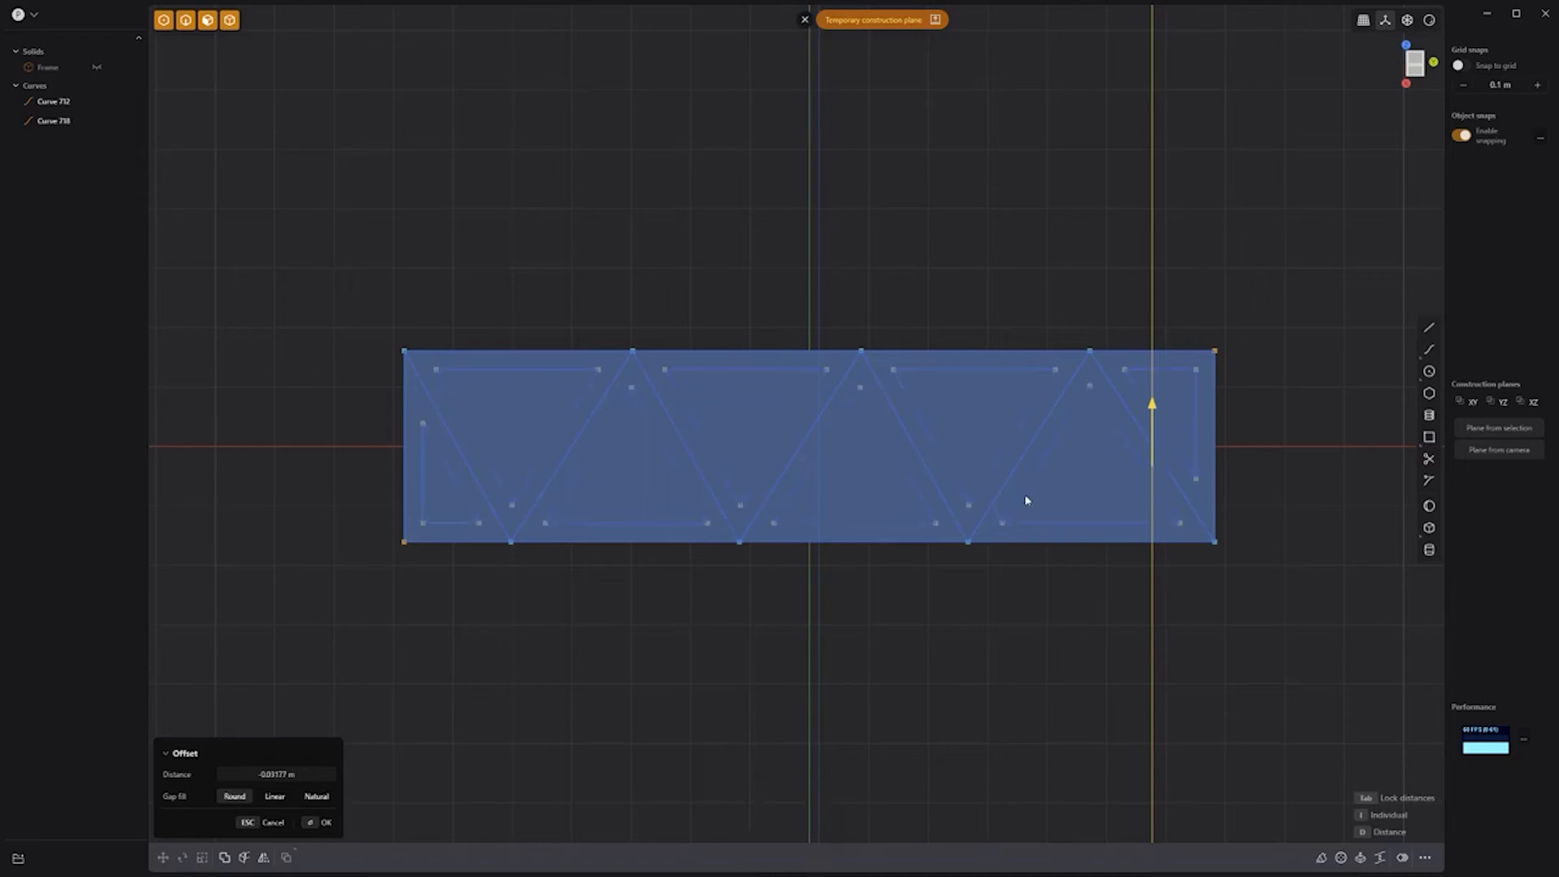
left_click(1022, 527)
Step: Round the corners of the inner triangle curves, then show the Frame again
key("b")
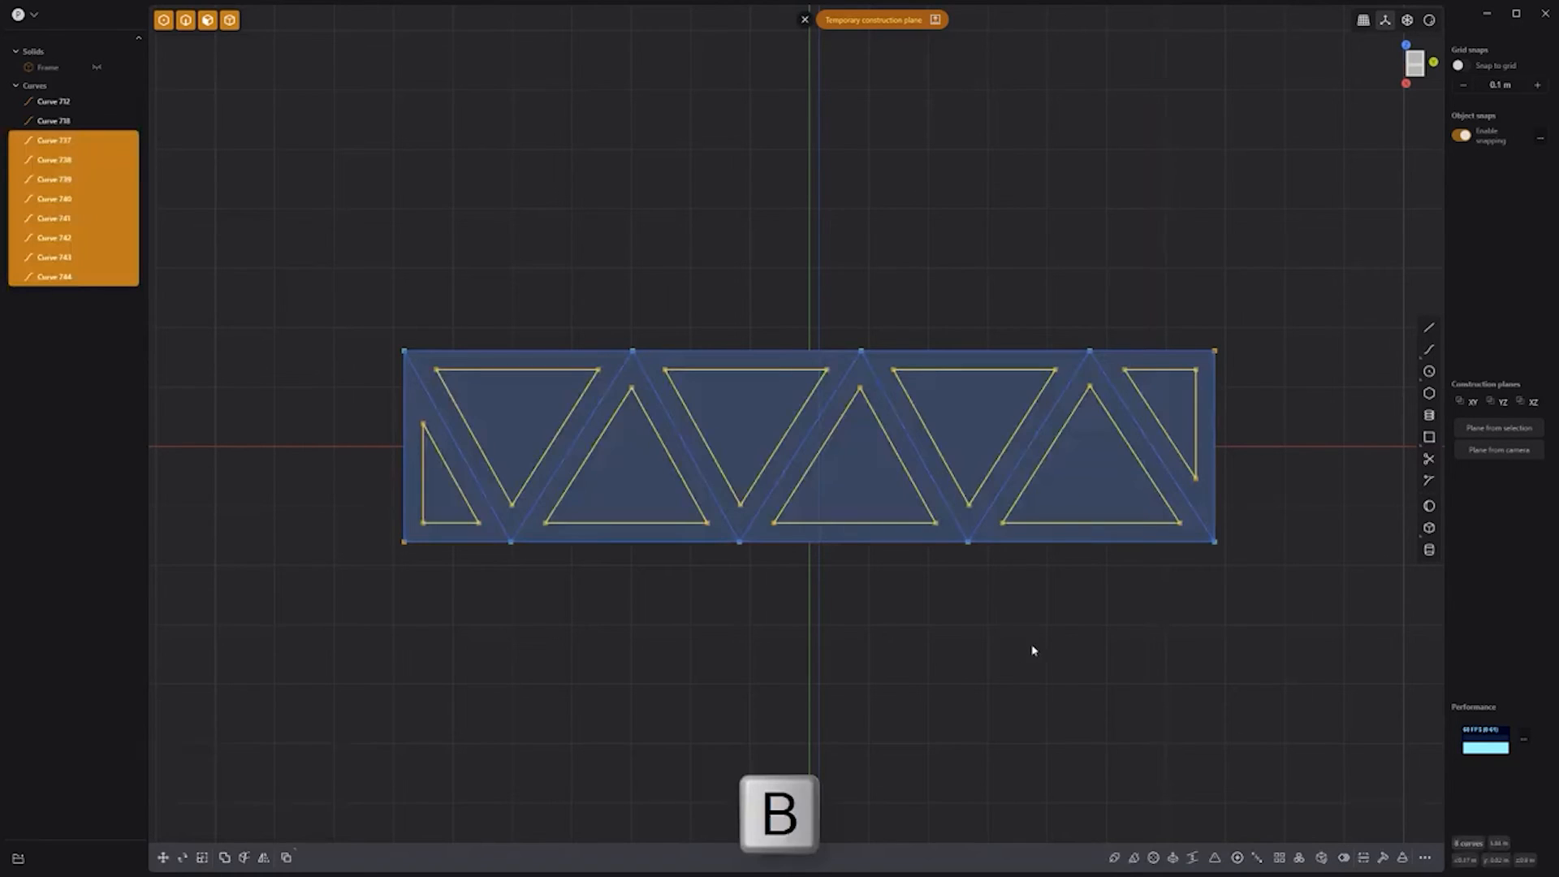
left_click(1044, 648)
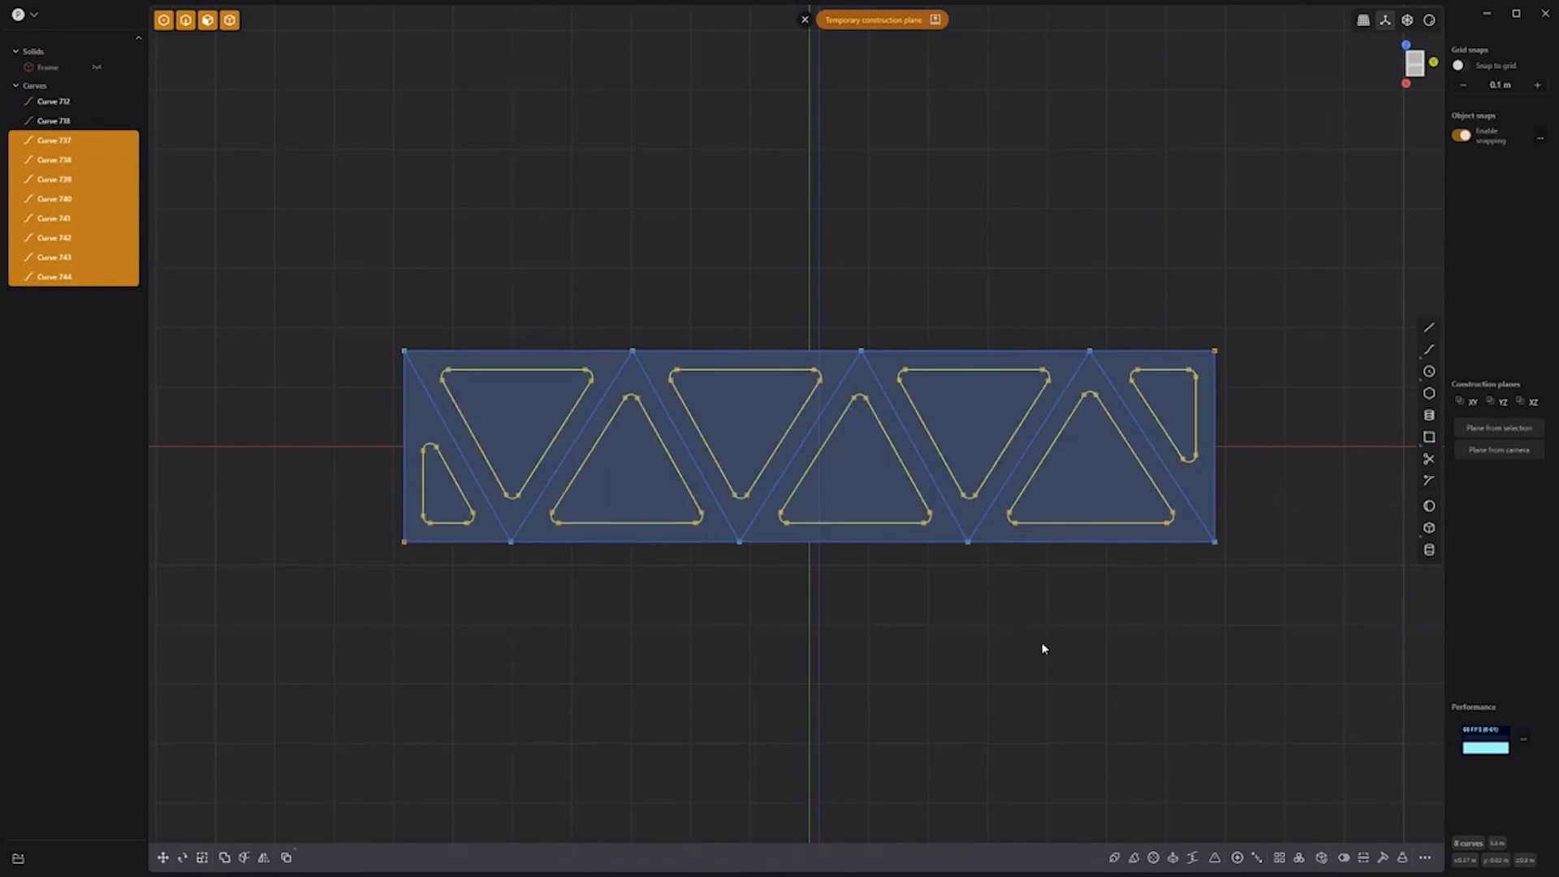
left_click(1034, 647)
key("alt+h")
middle_click_drag(1031, 648, 925, 706)
Step: Select the seven rounded triangle regions for extrusion
key("e")
left_click(443, 455)
left_click(538, 402)
left_click(763, 401)
left_click(841, 463)
left_click(970, 426)
left_click(1063, 491)
left_click(1159, 442)
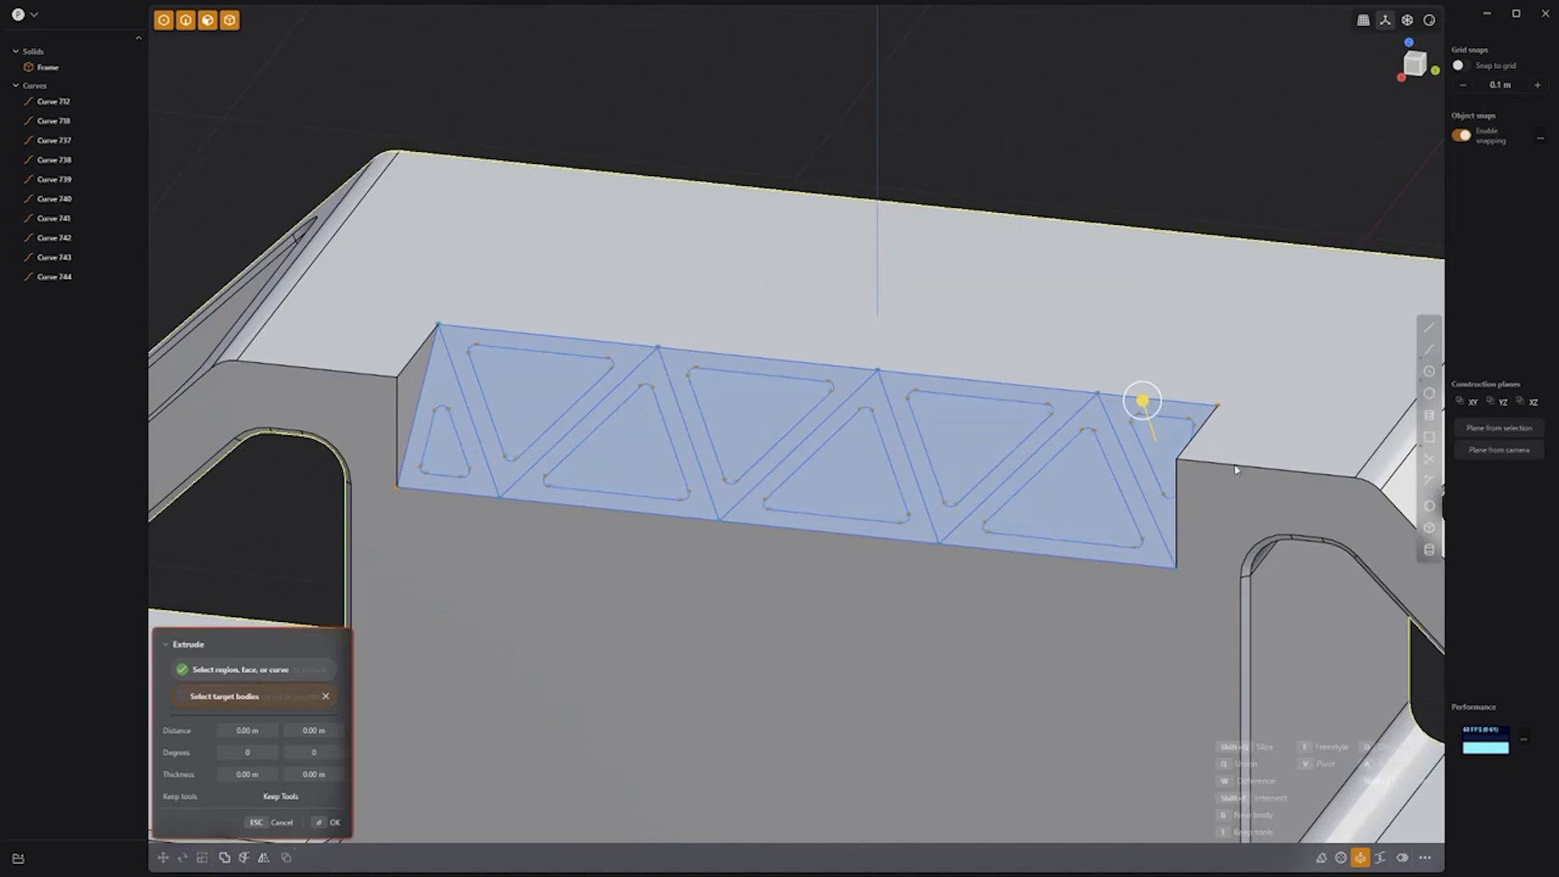
Step: Cut the triangles through the Frame, then group and hide the ten layout curves
left_click(1142, 406)
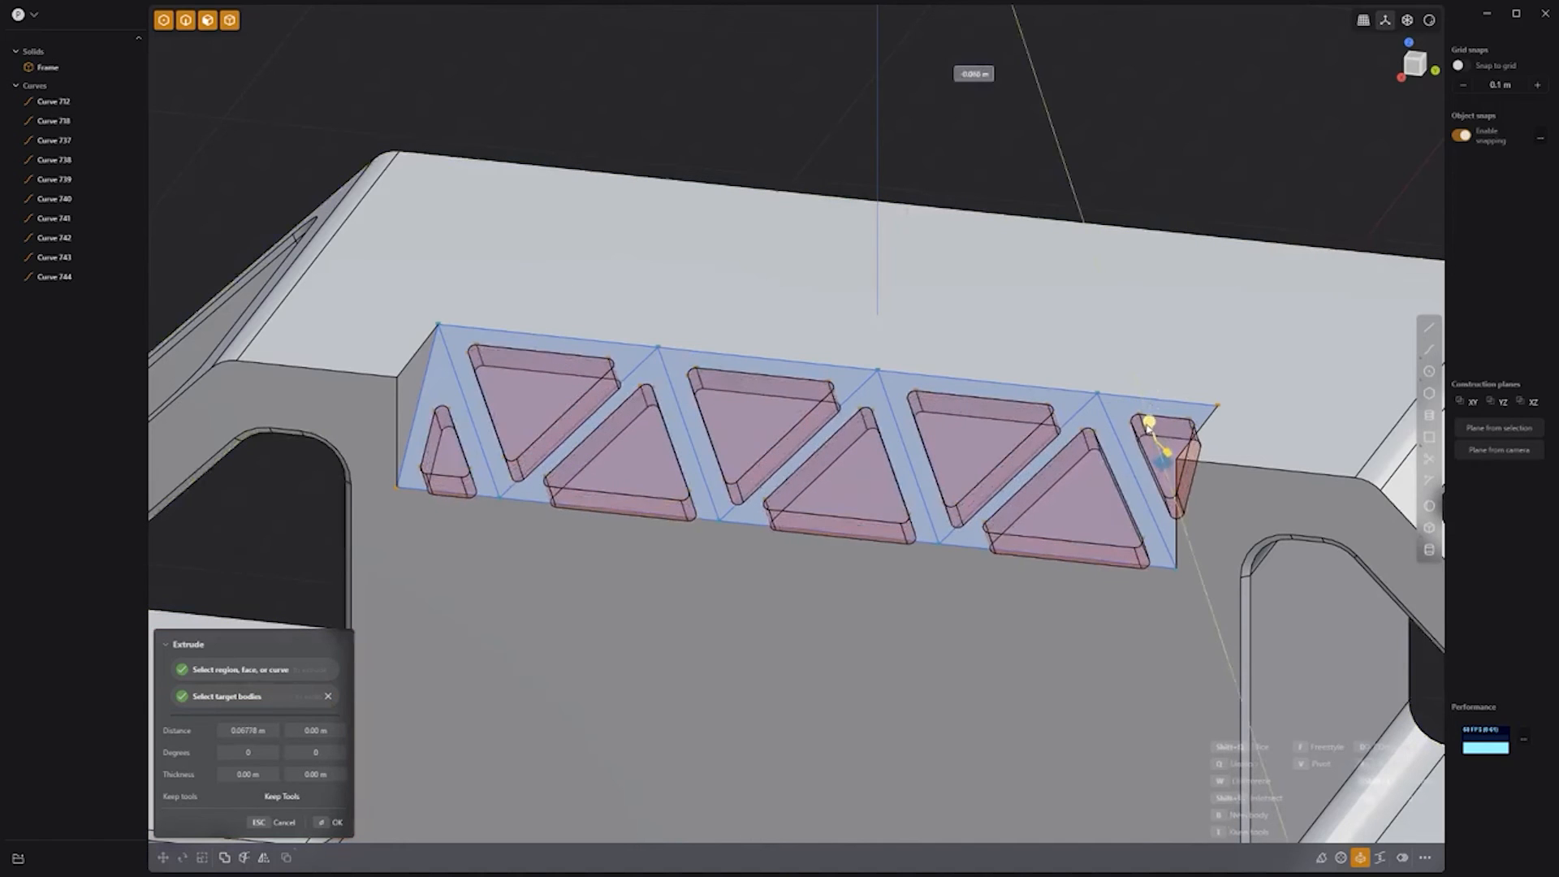
key("Return")
left_click(50, 100)
left_click(52, 277, "shift")
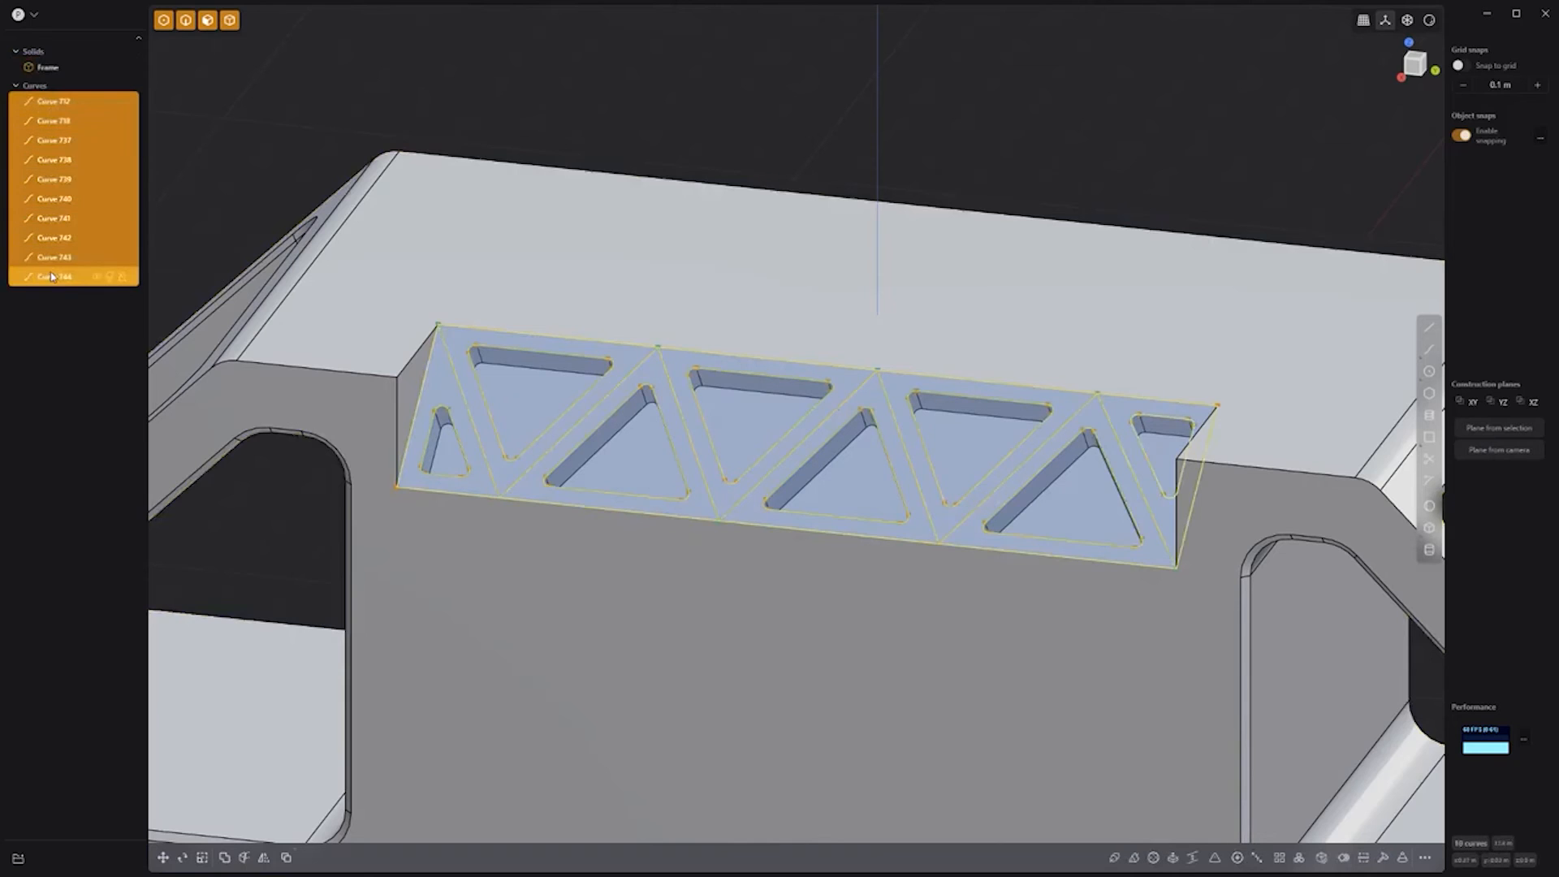
key("ctrl+g")
left_click(96, 53)
Step: Fillet the edges of the seven triangle cutouts, then draw a flat rectangle
left_click(432, 439)
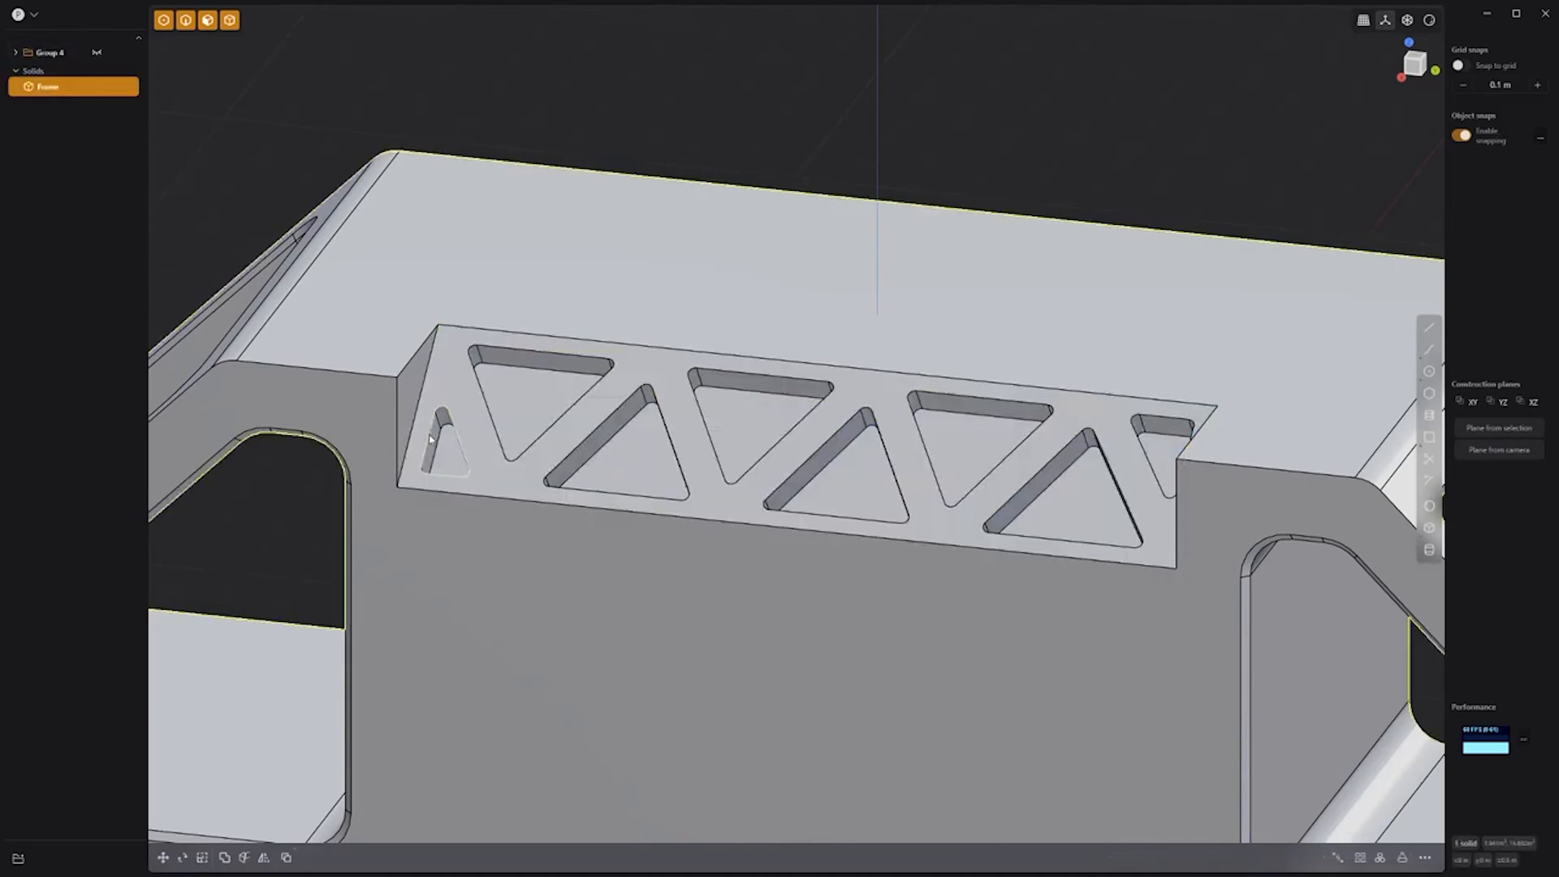
double_click(430, 436)
key("b")
double_click(556, 354)
double_click(607, 421)
double_click(752, 377)
double_click(839, 429)
double_click(1044, 406)
double_click(1088, 439)
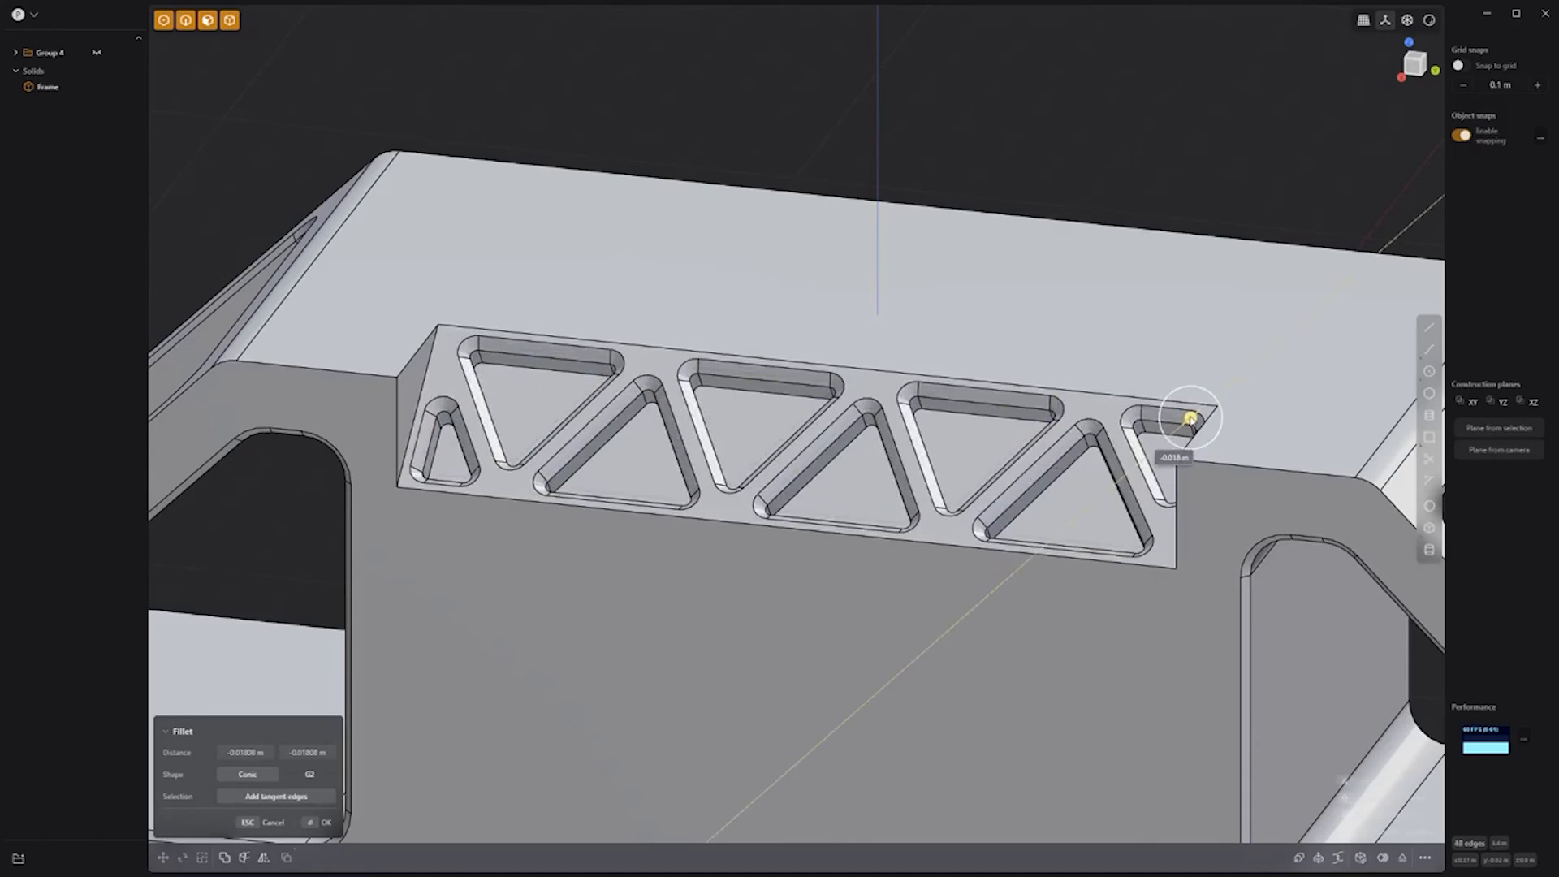
key("Return")
middle_click_drag(900, 375, 721, 317)
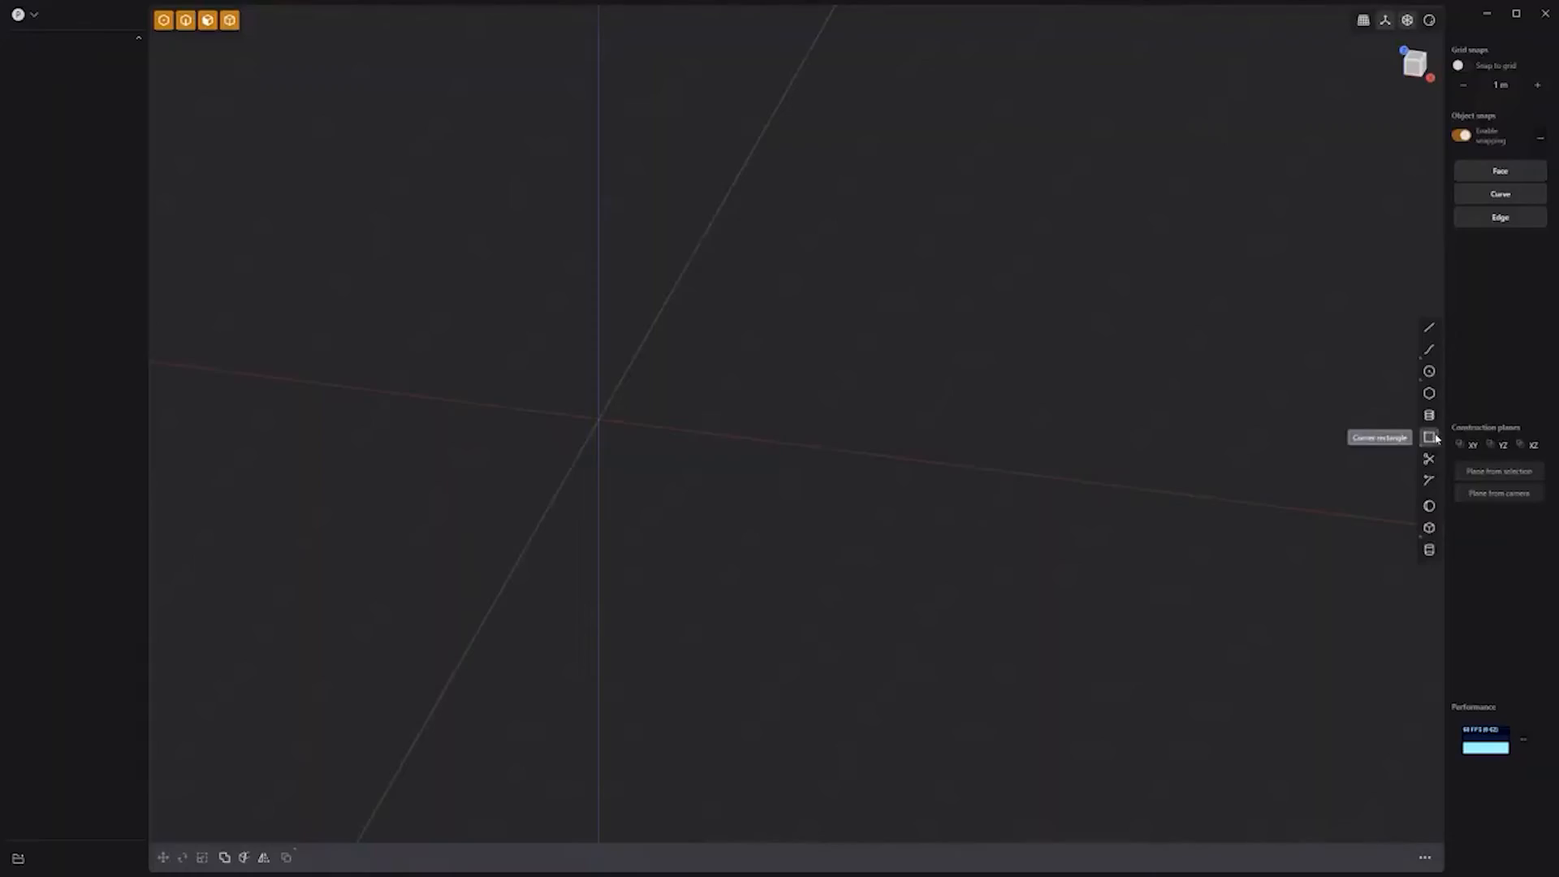
left_click(1429, 436)
left_click(353, 241)
Step: Commit the rectangle and draw a closed stepped profile on its edge in front view
key("Return")
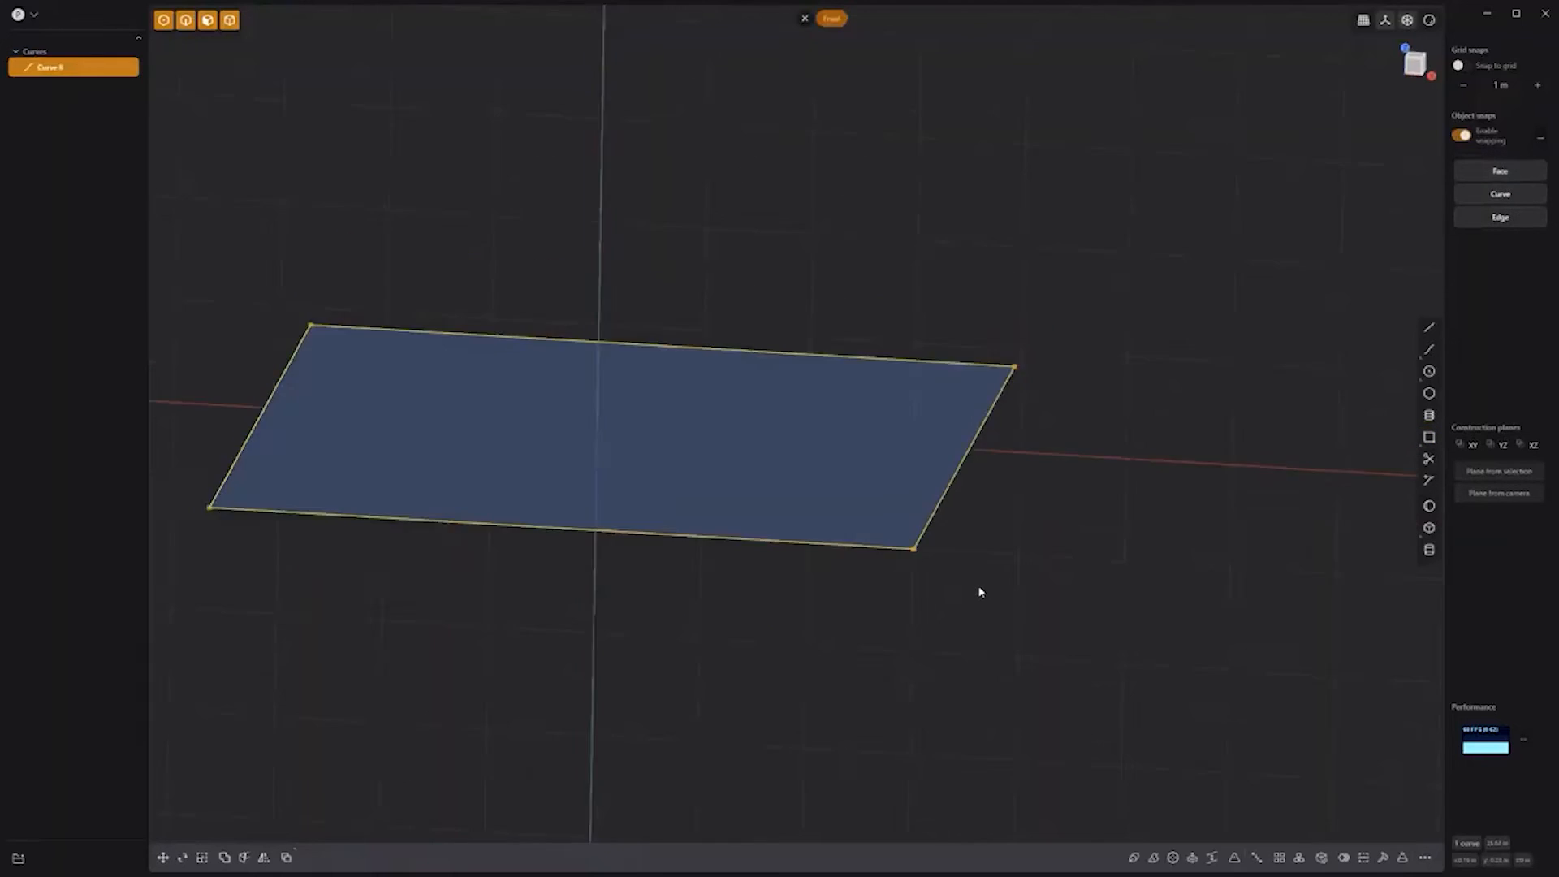
key("KP_1")
scroll(1134, 350, "up", 3)
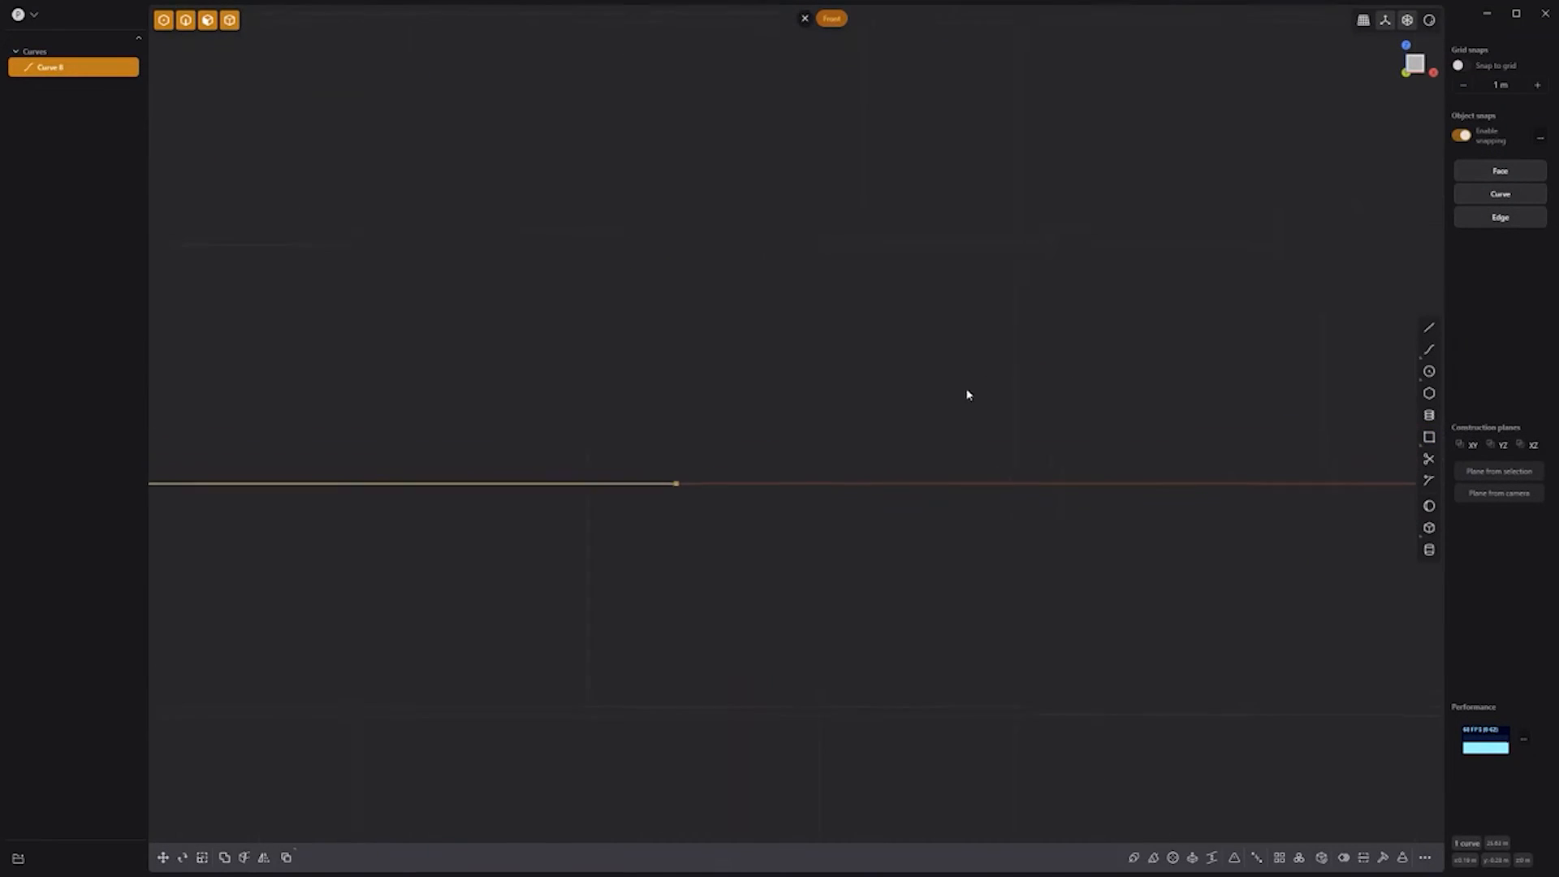
left_click(1429, 327)
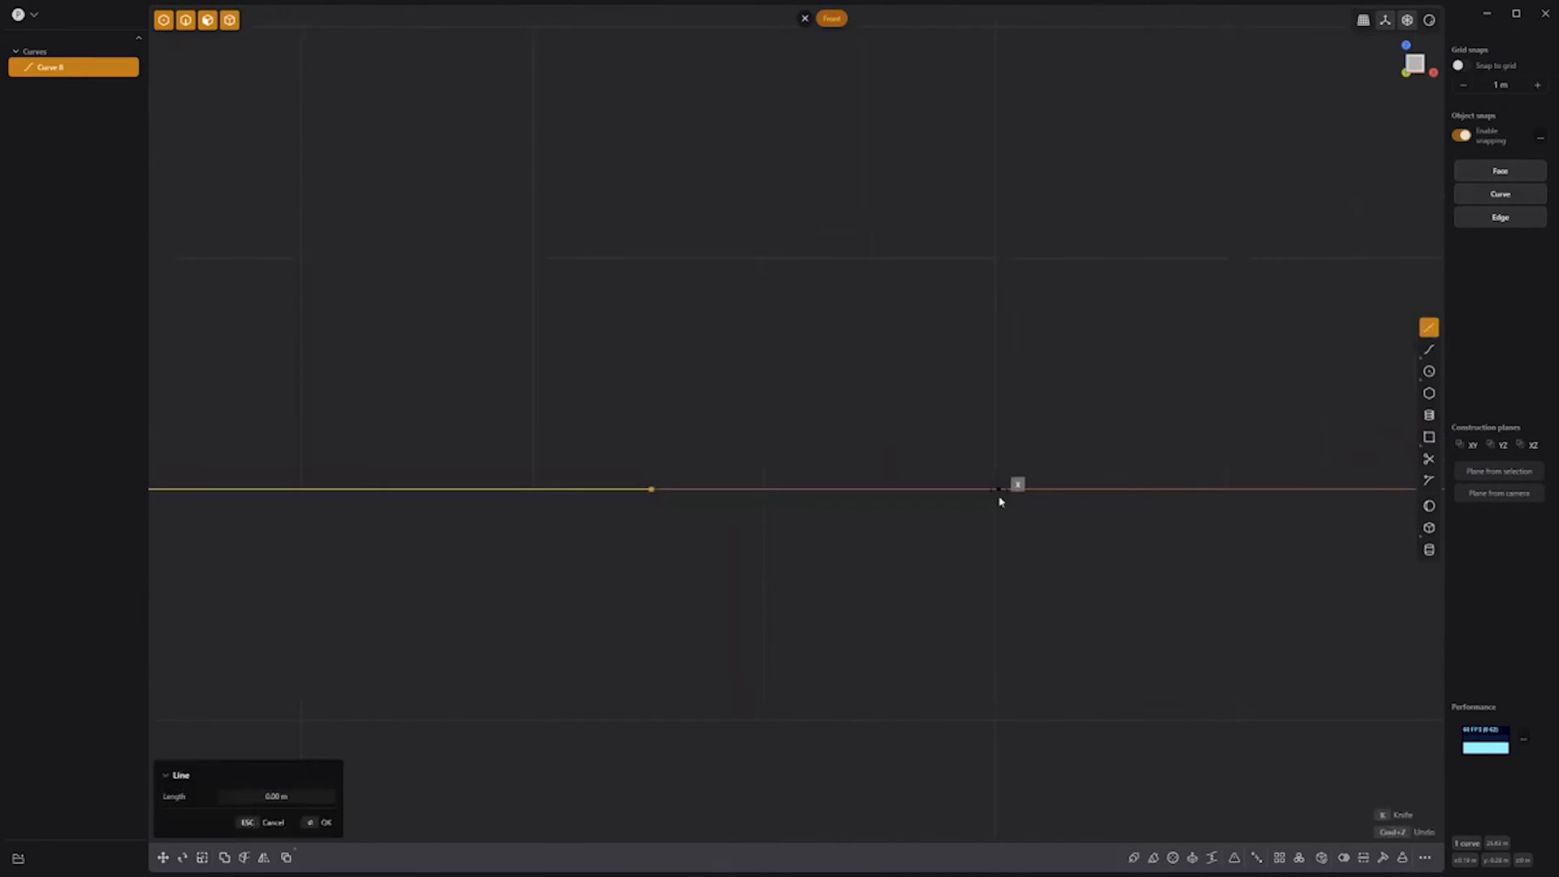
left_click(998, 488)
left_click(879, 462)
left_click(880, 446)
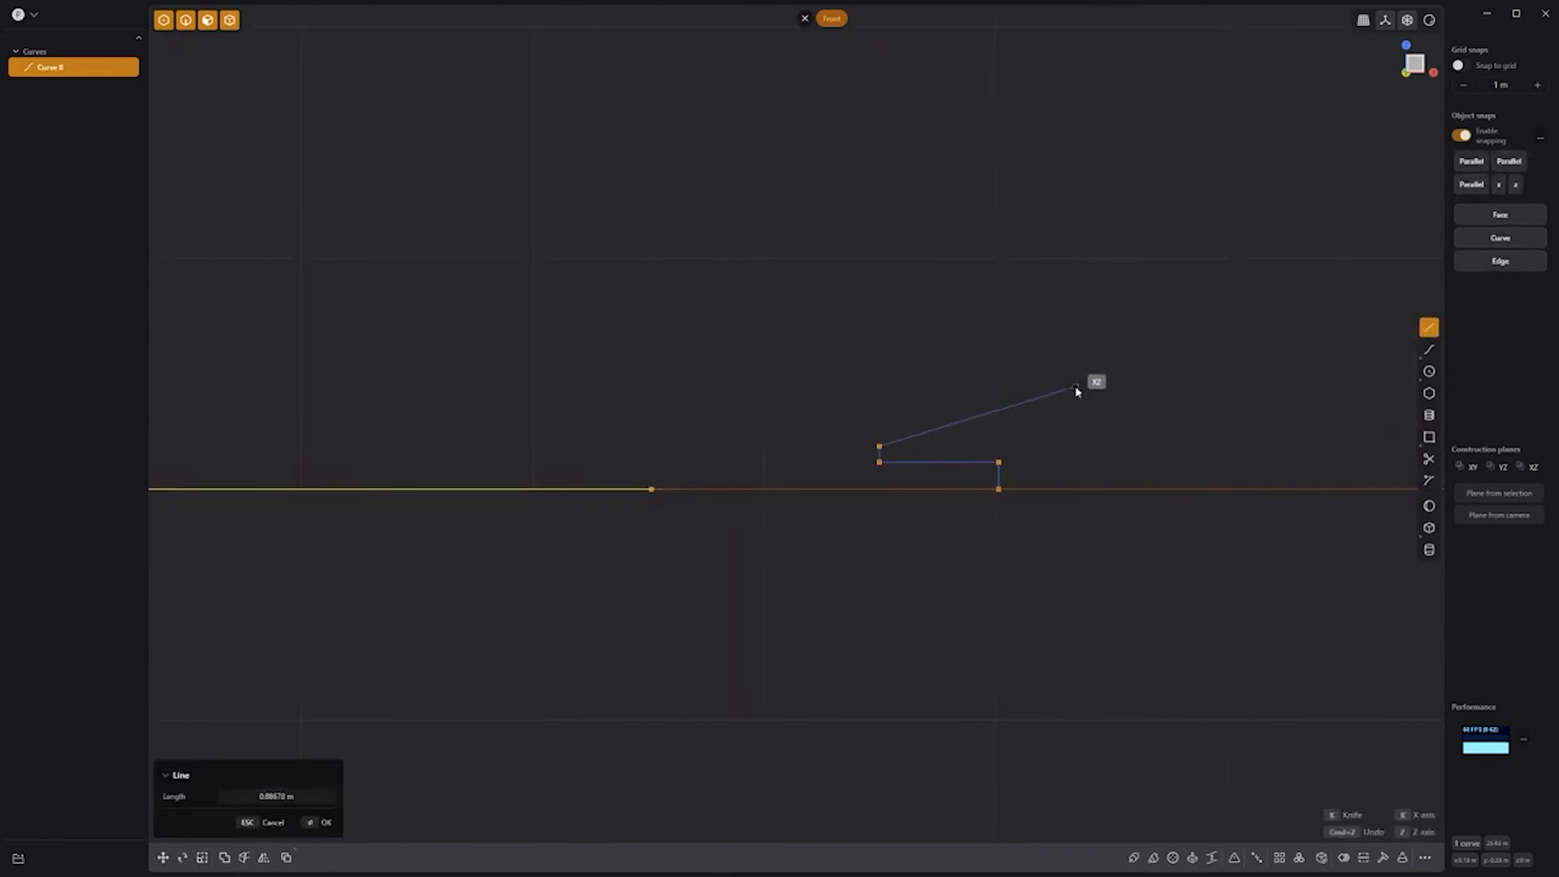
left_click(1075, 387)
left_click(1090, 371)
left_click(1089, 489)
left_click(999, 489)
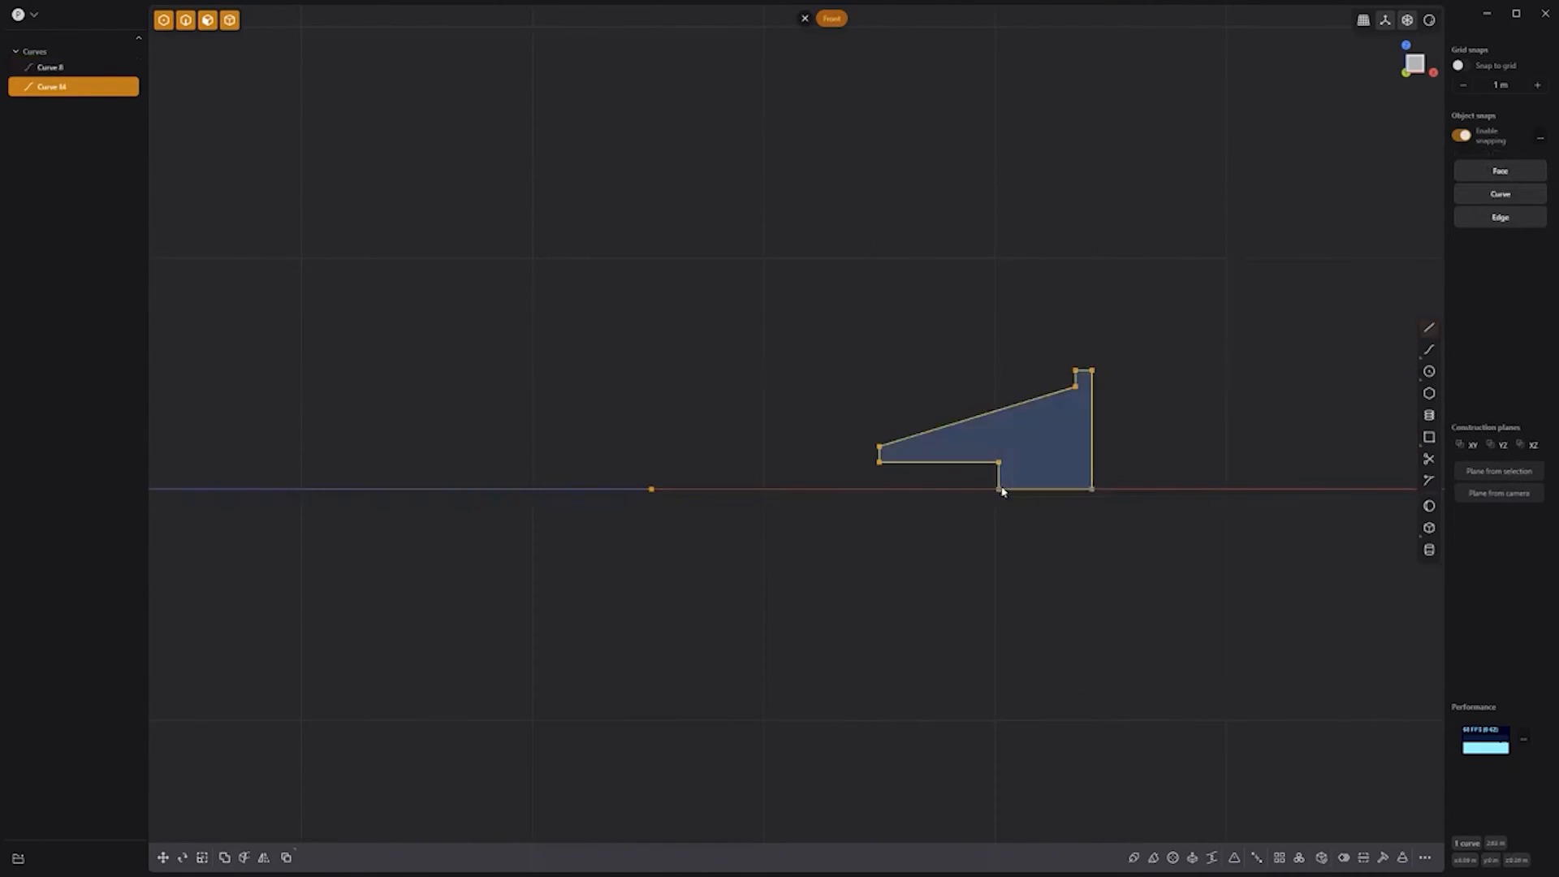
Step: Sweep the profile along the rectangle's edge, then place a cylinder at the origin
middle_click_drag(971, 379, 895, 381)
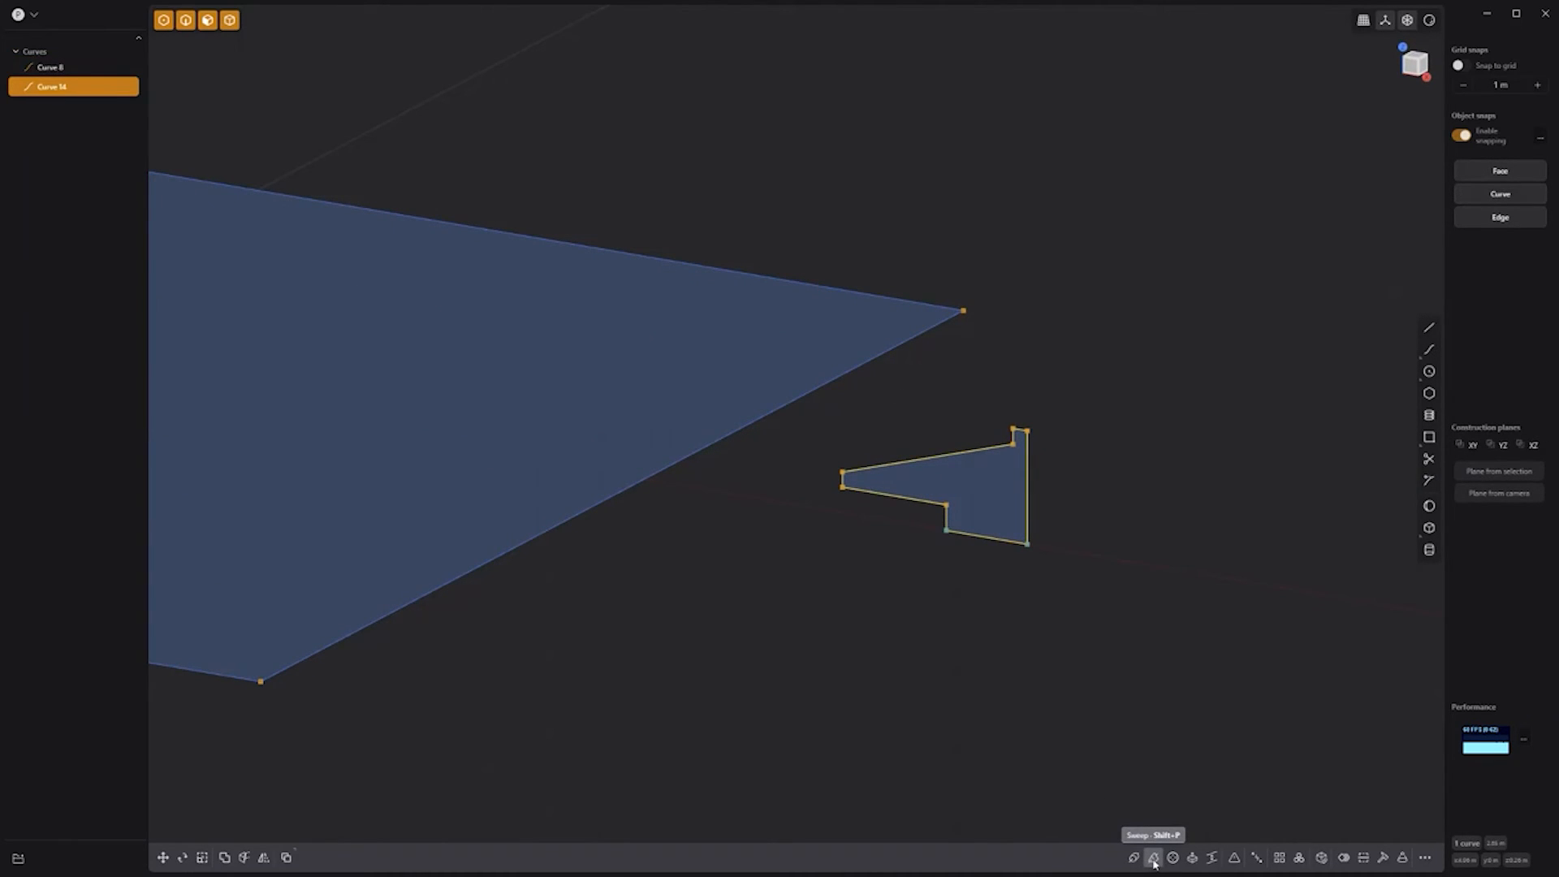
key("shift+p")
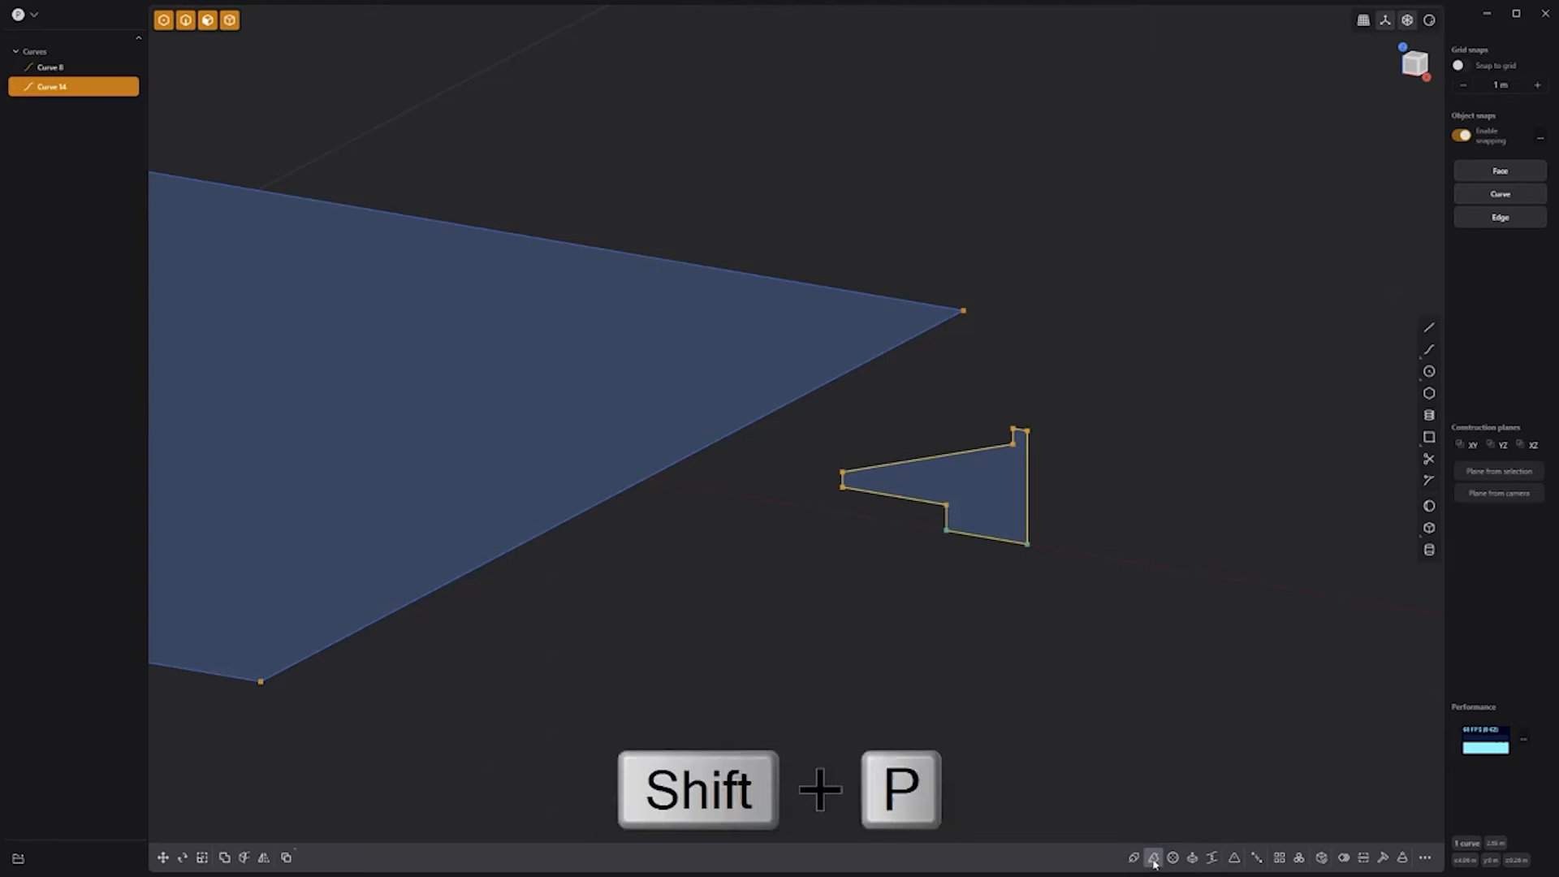
left_click(753, 428)
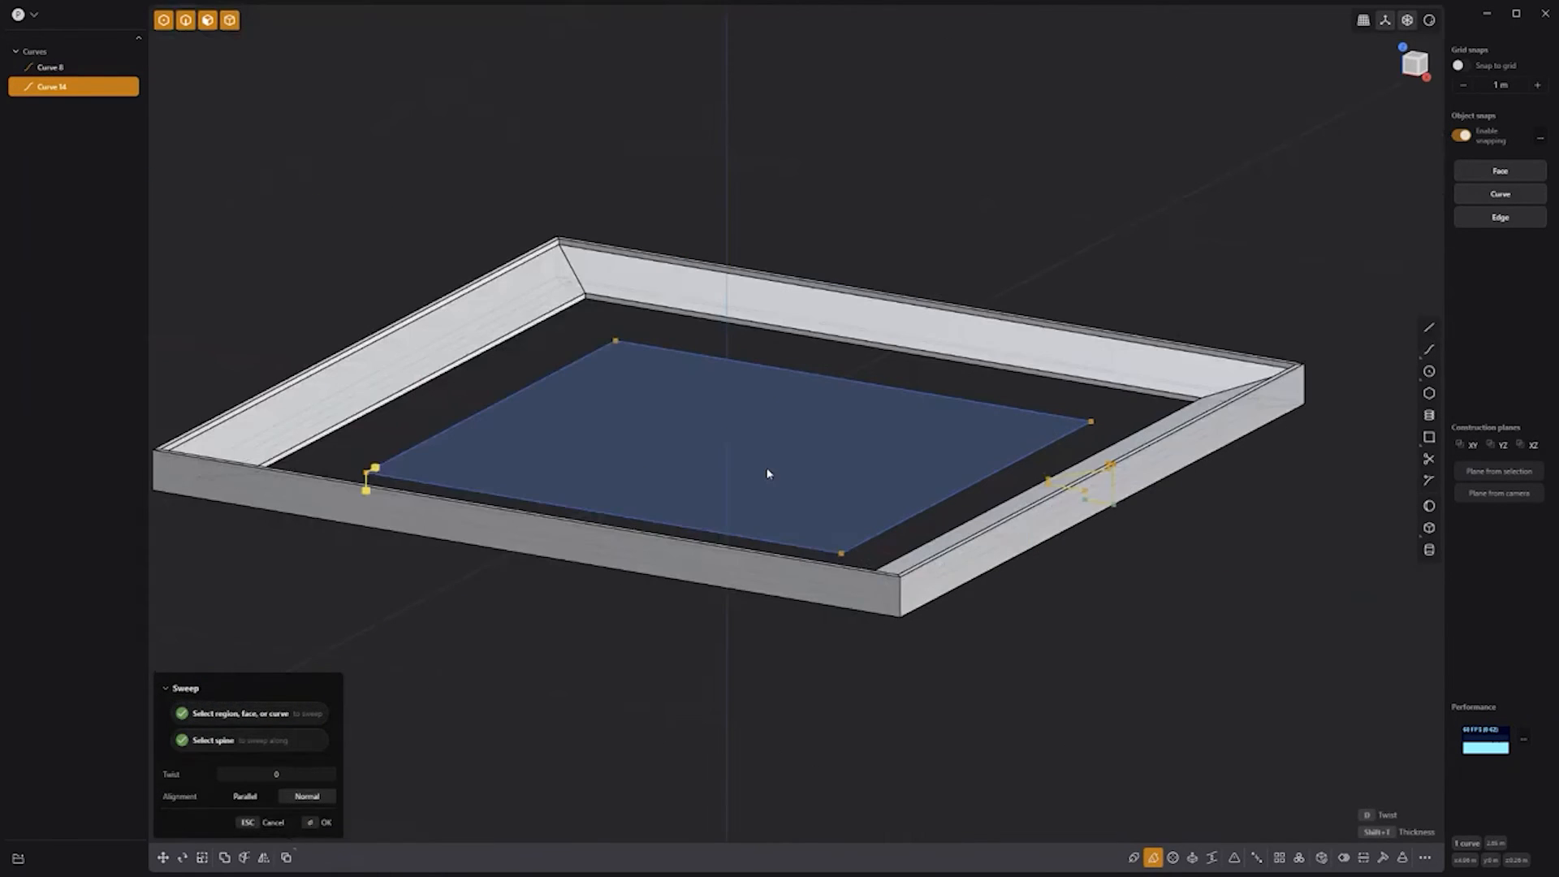
mouse_move(792, 473)
middle_mouse_down()
mouse_move(796, 401)
mouse_move(790, 494)
middle_mouse_up()
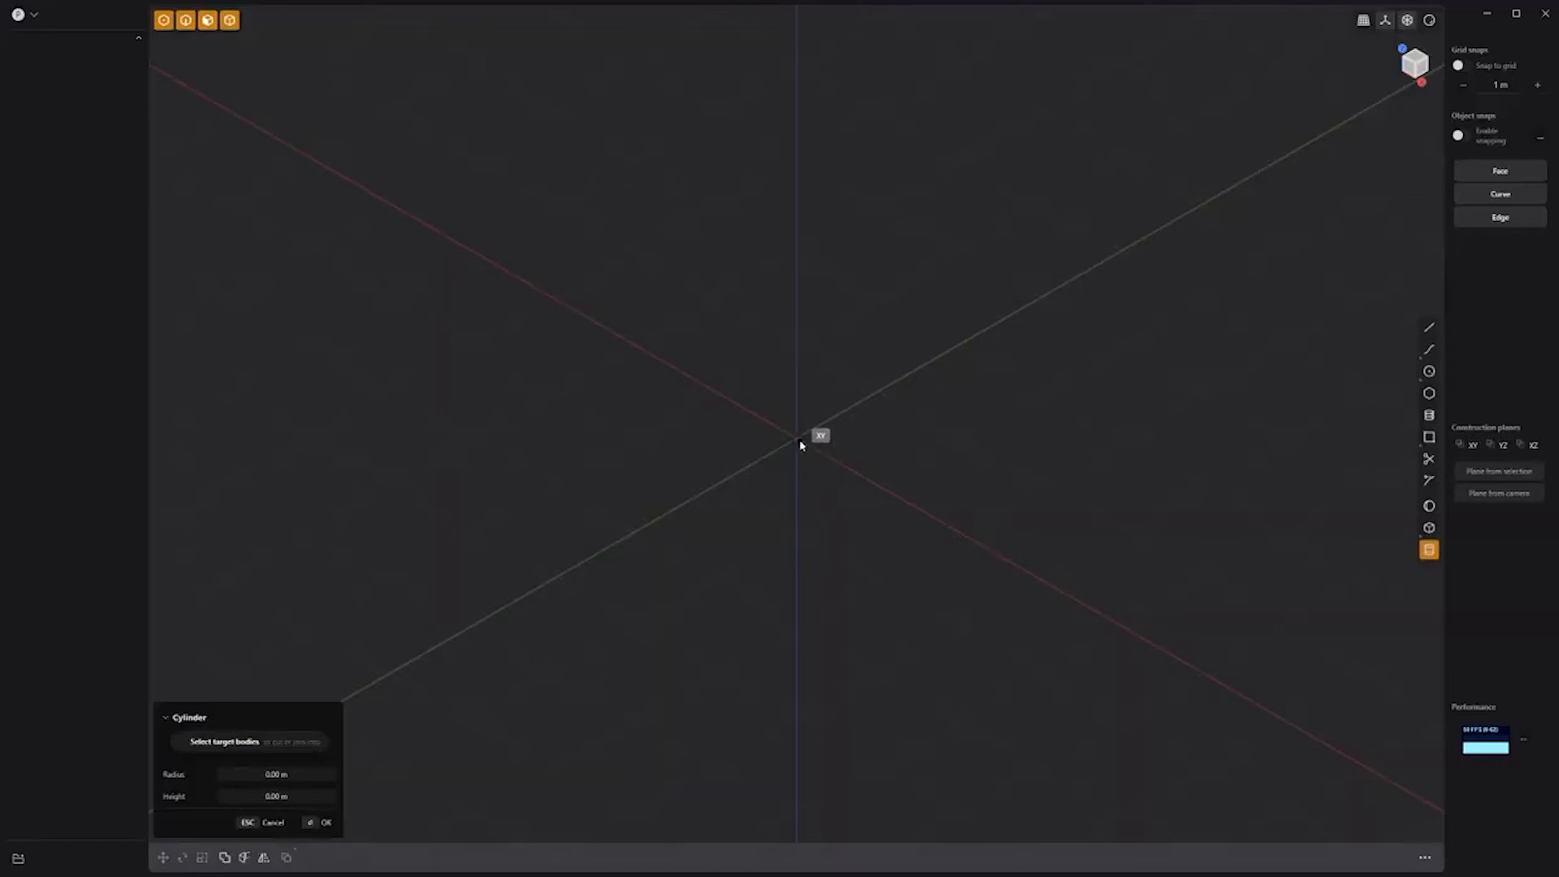
left_click(800, 444)
left_click(856, 490)
Step: Set the cylinder height and draw a centred rectangle across its top face
left_click(877, 436)
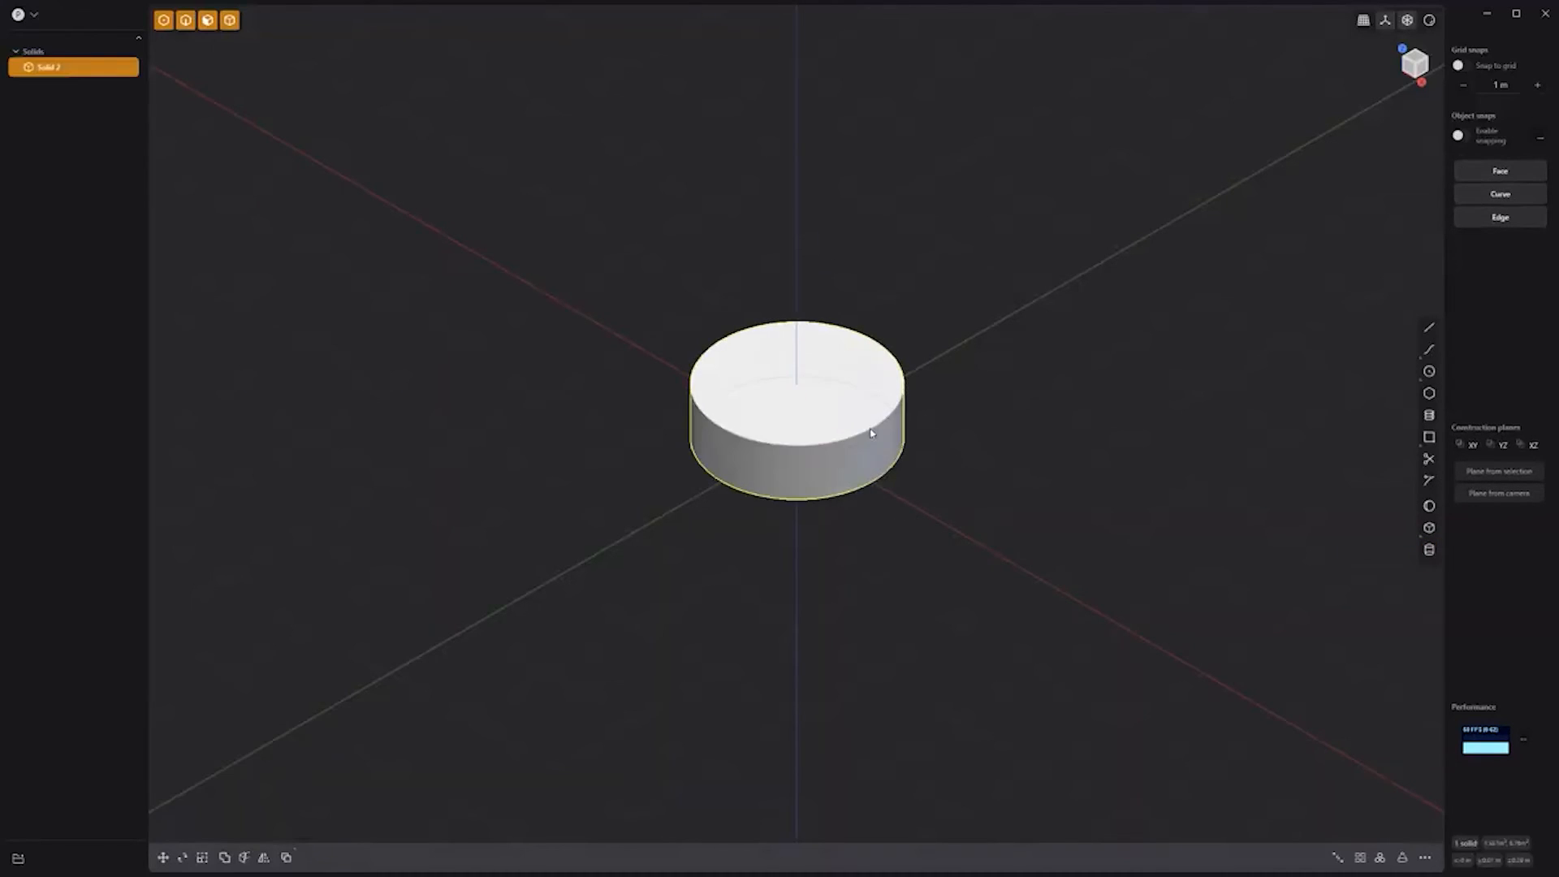
left_click(858, 422)
key("space")
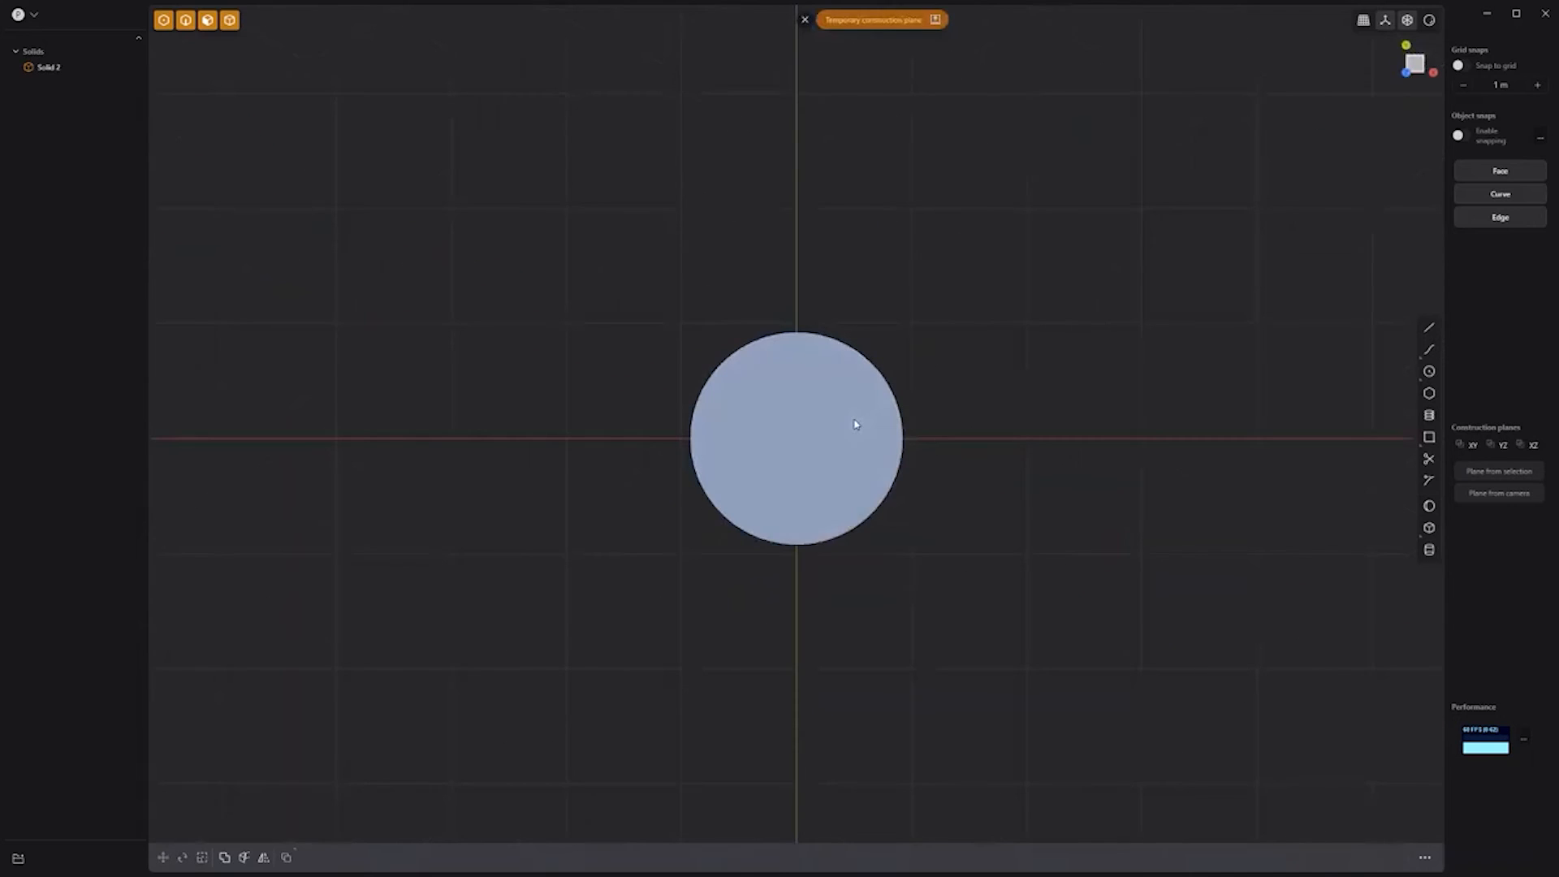
key("space")
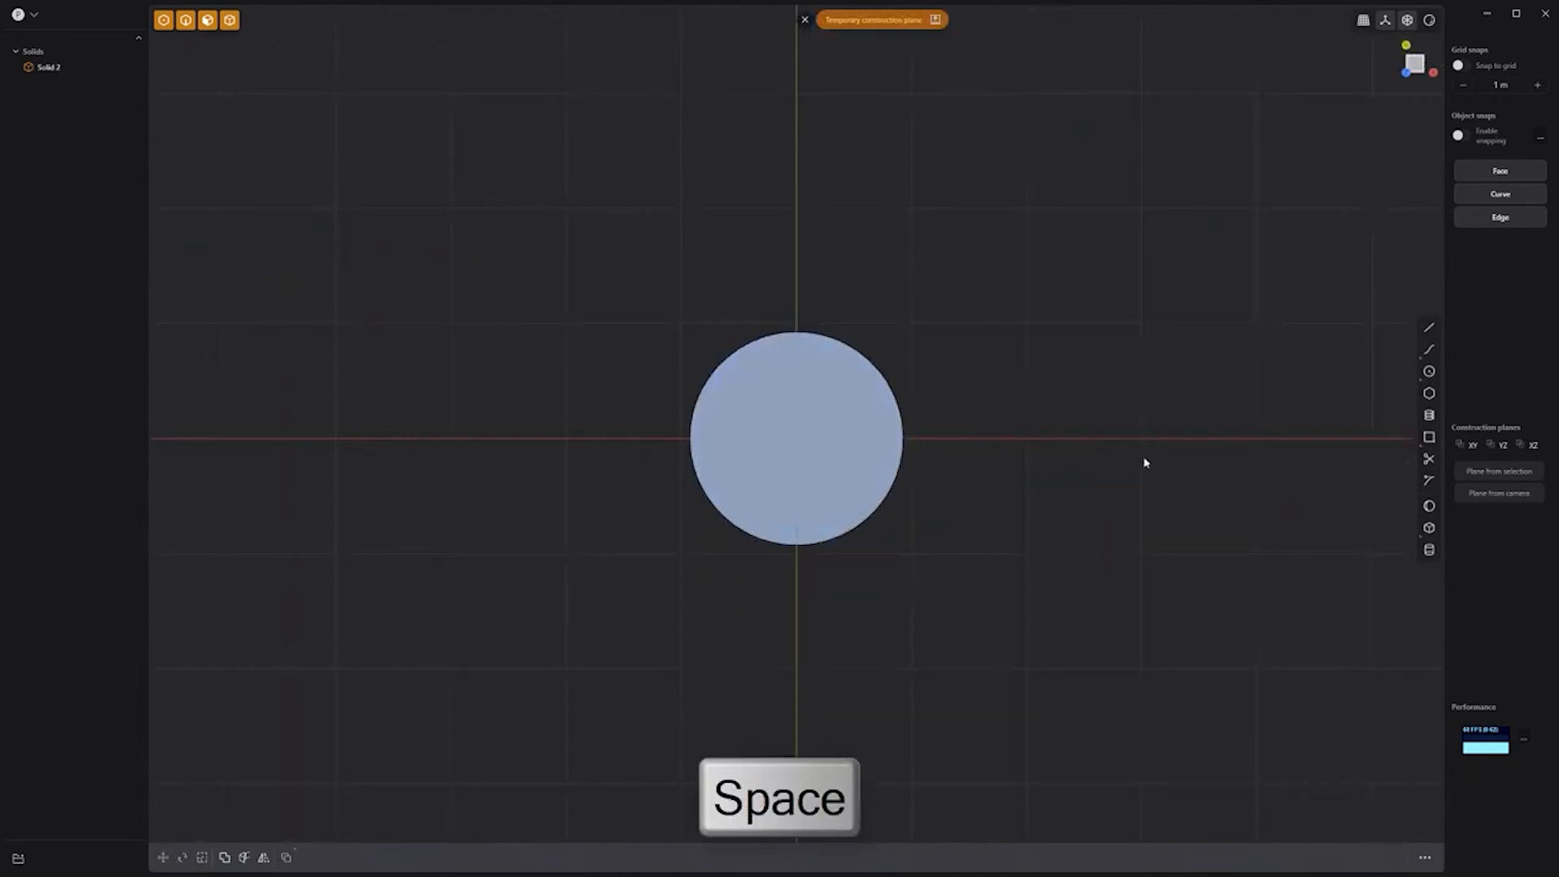
left_click(1402, 436)
left_click(796, 439)
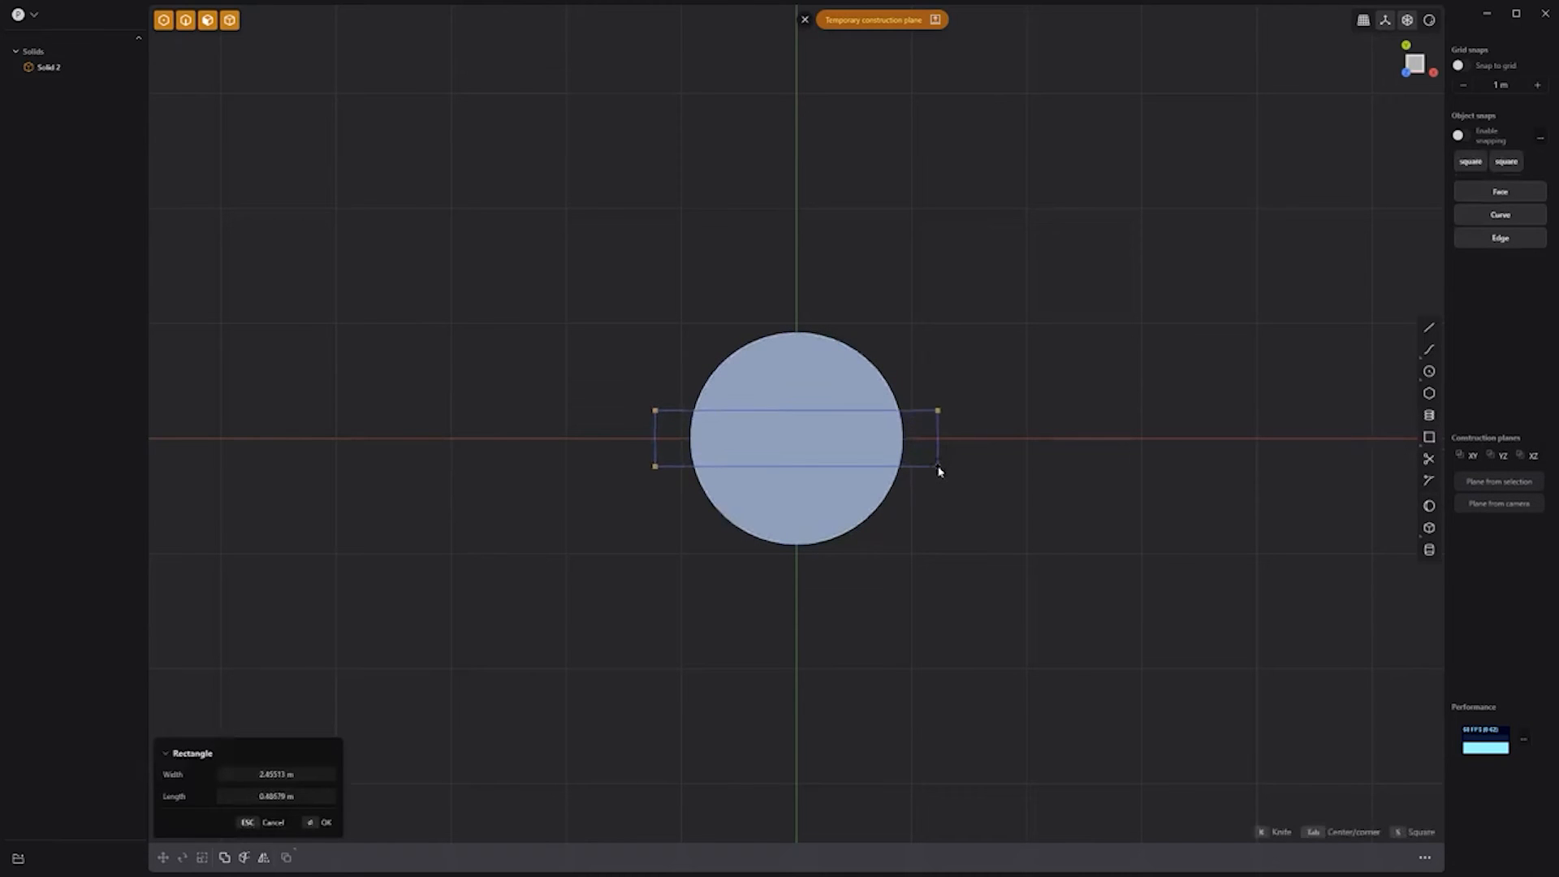
left_click(942, 468)
Step: Extrude the rectangle as a cut into the cylinder, hide the sketch, and pick the bottom edge
middle_click_drag(965, 455, 943, 355)
key("e")
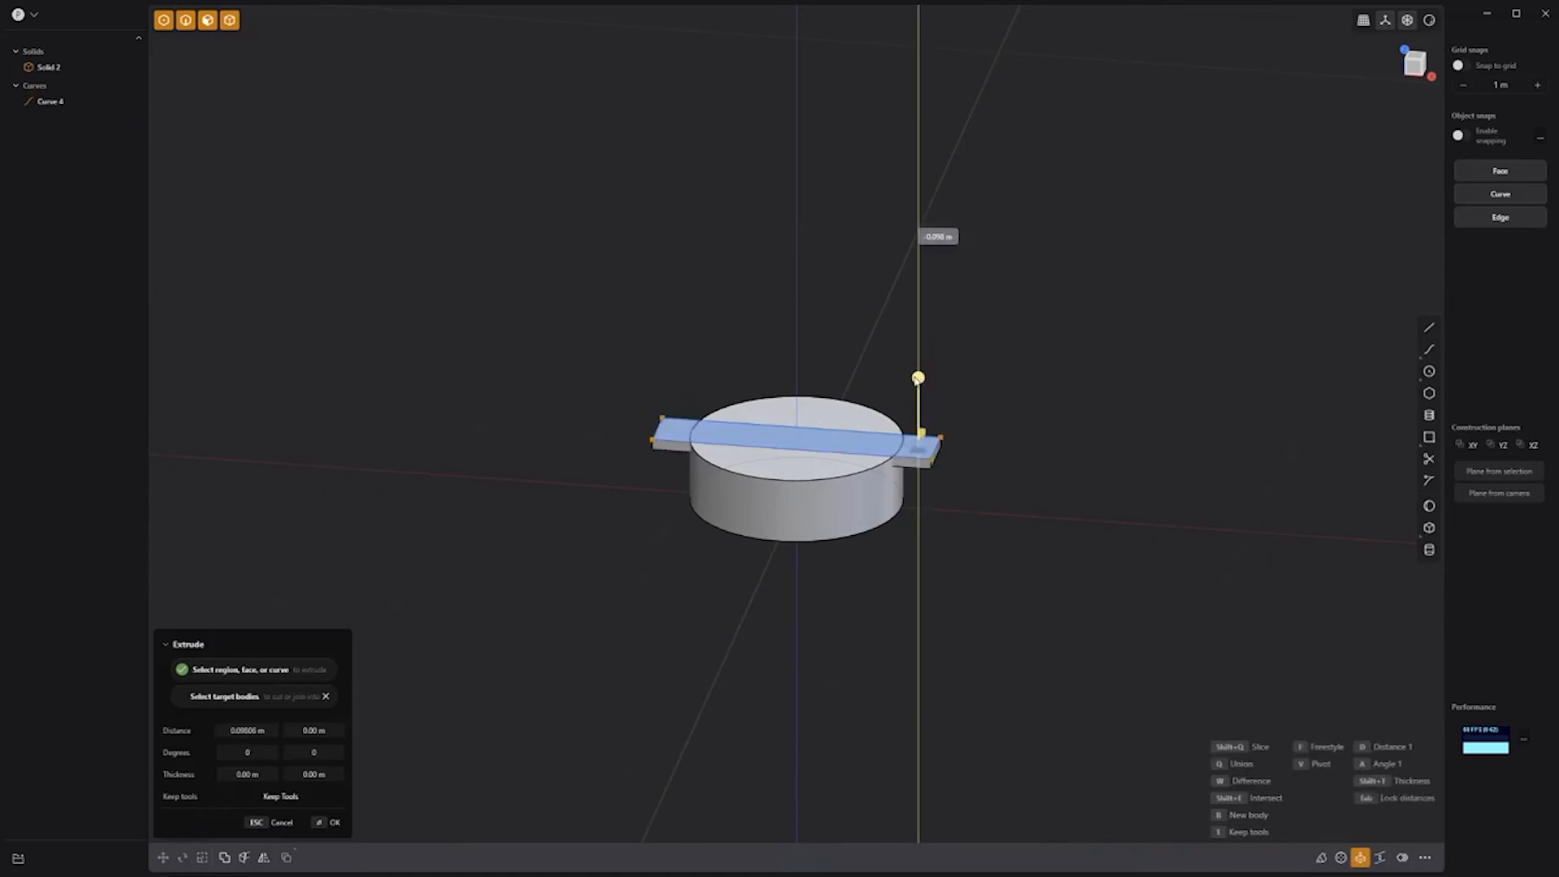
key("w")
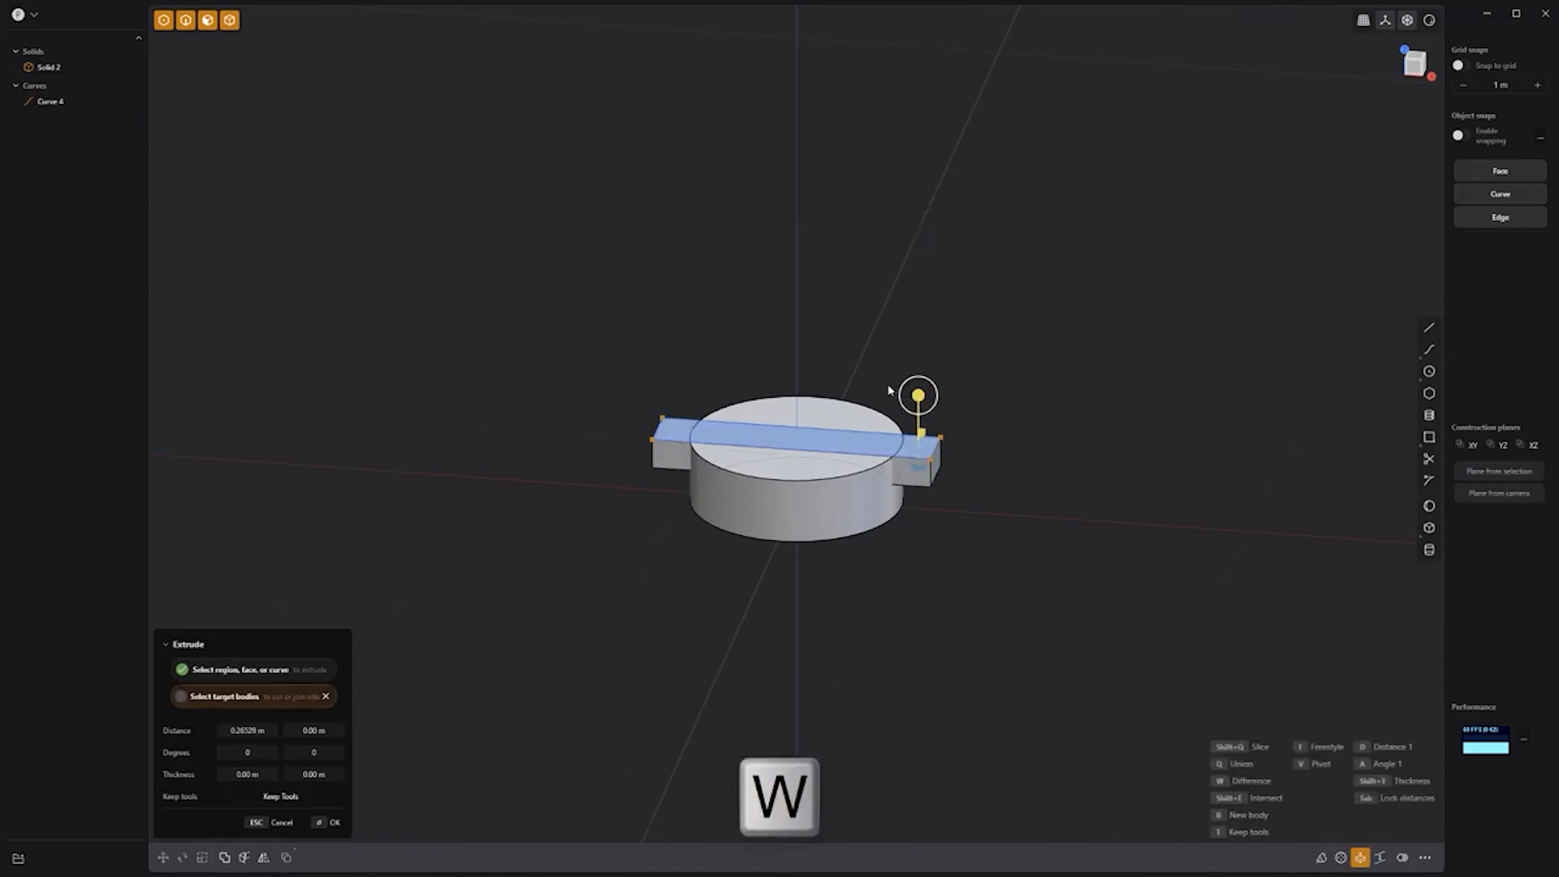
left_click(857, 503)
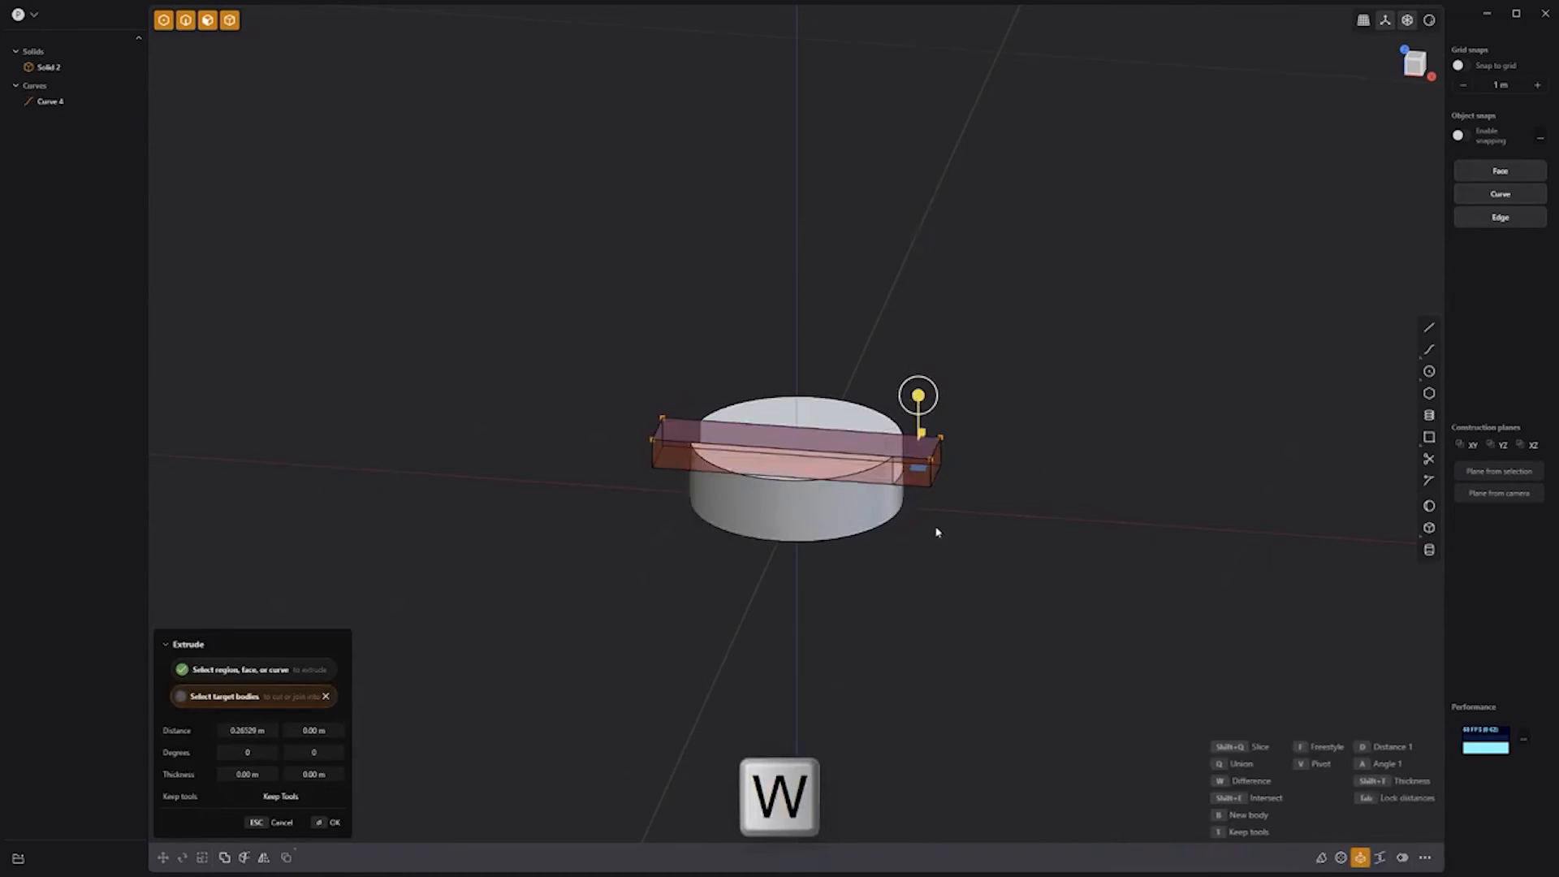
key("Return")
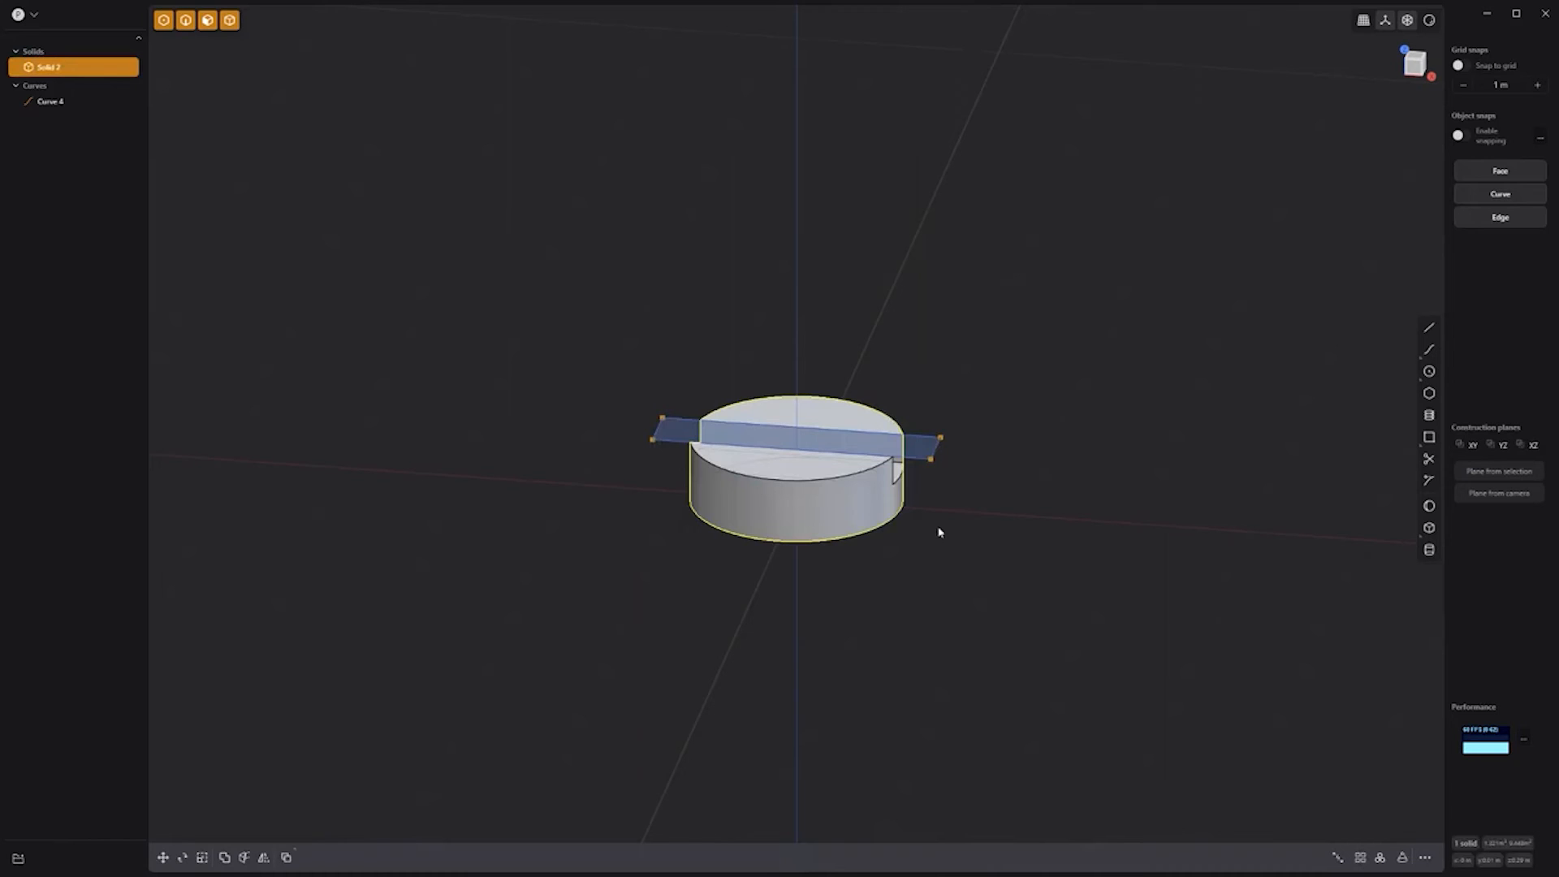
left_click(84, 102)
left_click(97, 102)
left_click(859, 533)
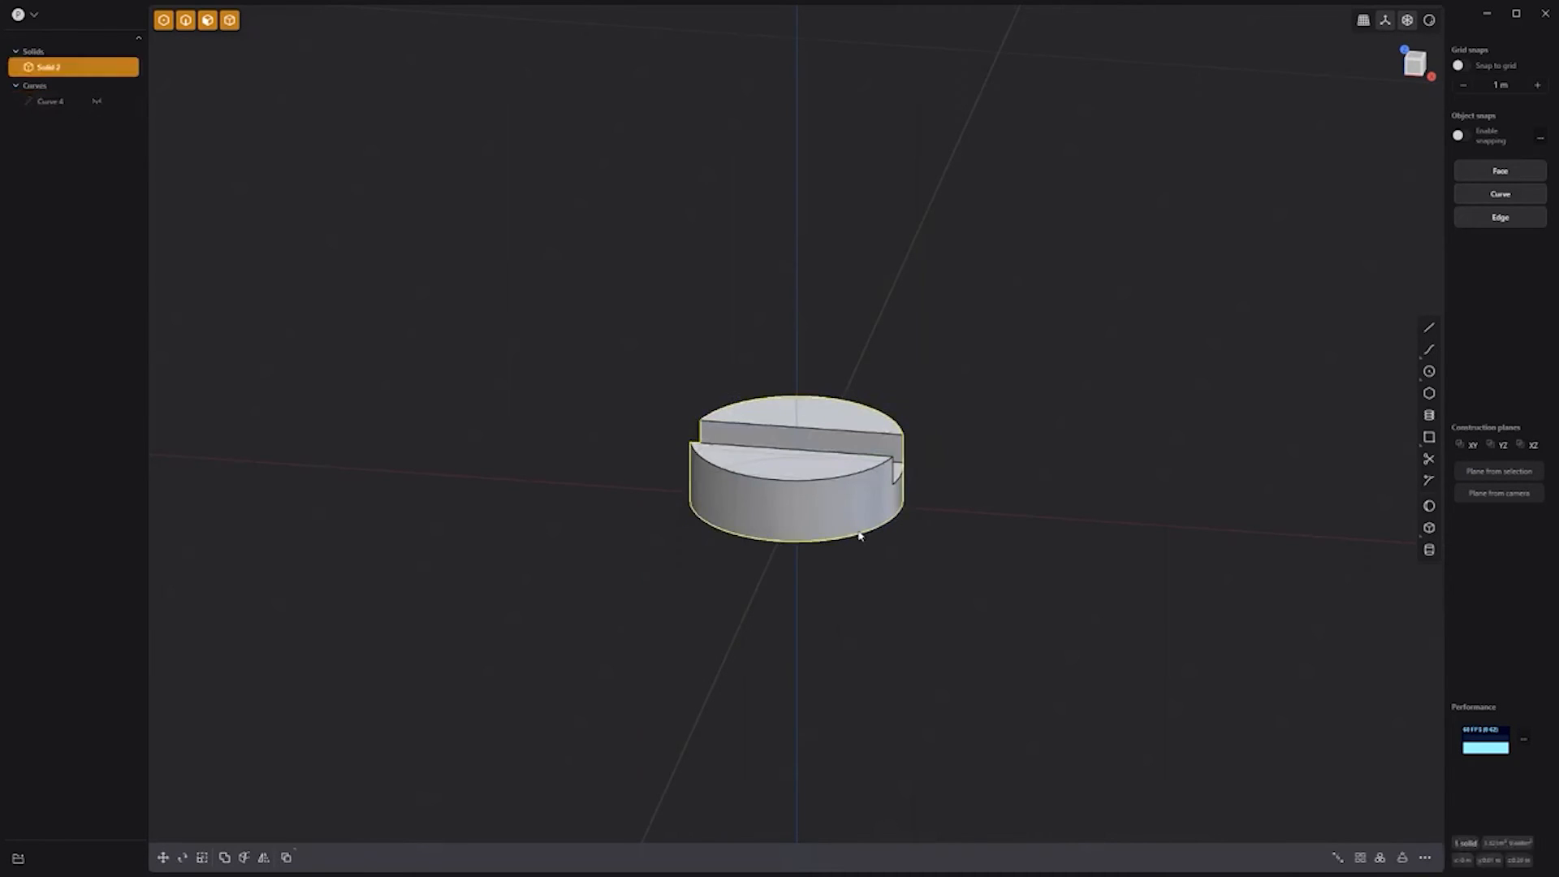
left_click(859, 532)
Step: Copy the bottom edge, scale it larger, and extrude the ring into a tall outer wall
key("shift+d")
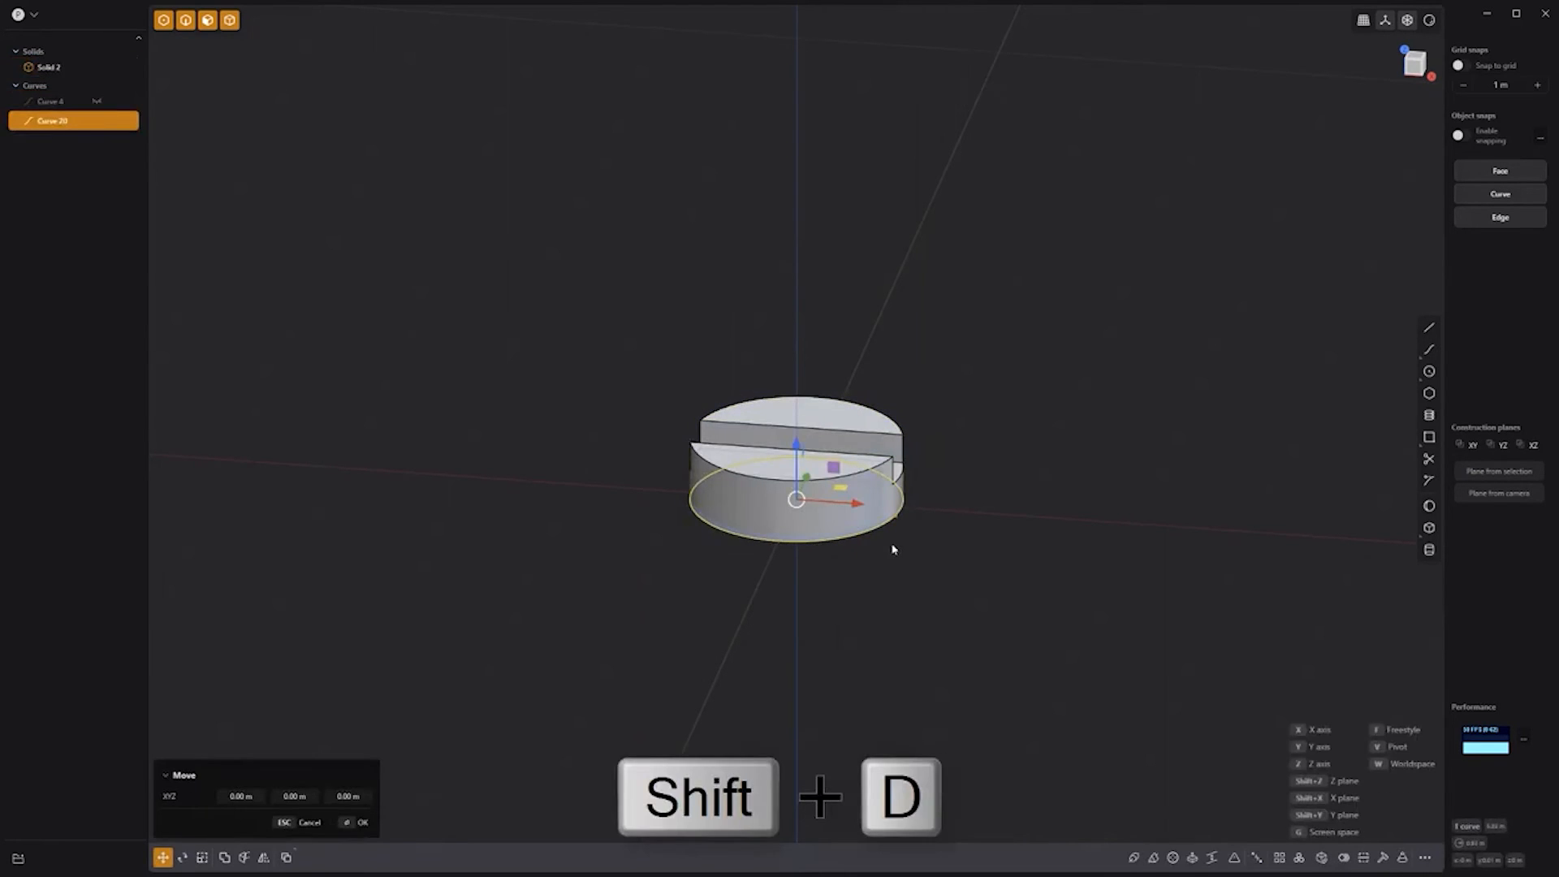
key("s")
key("s")
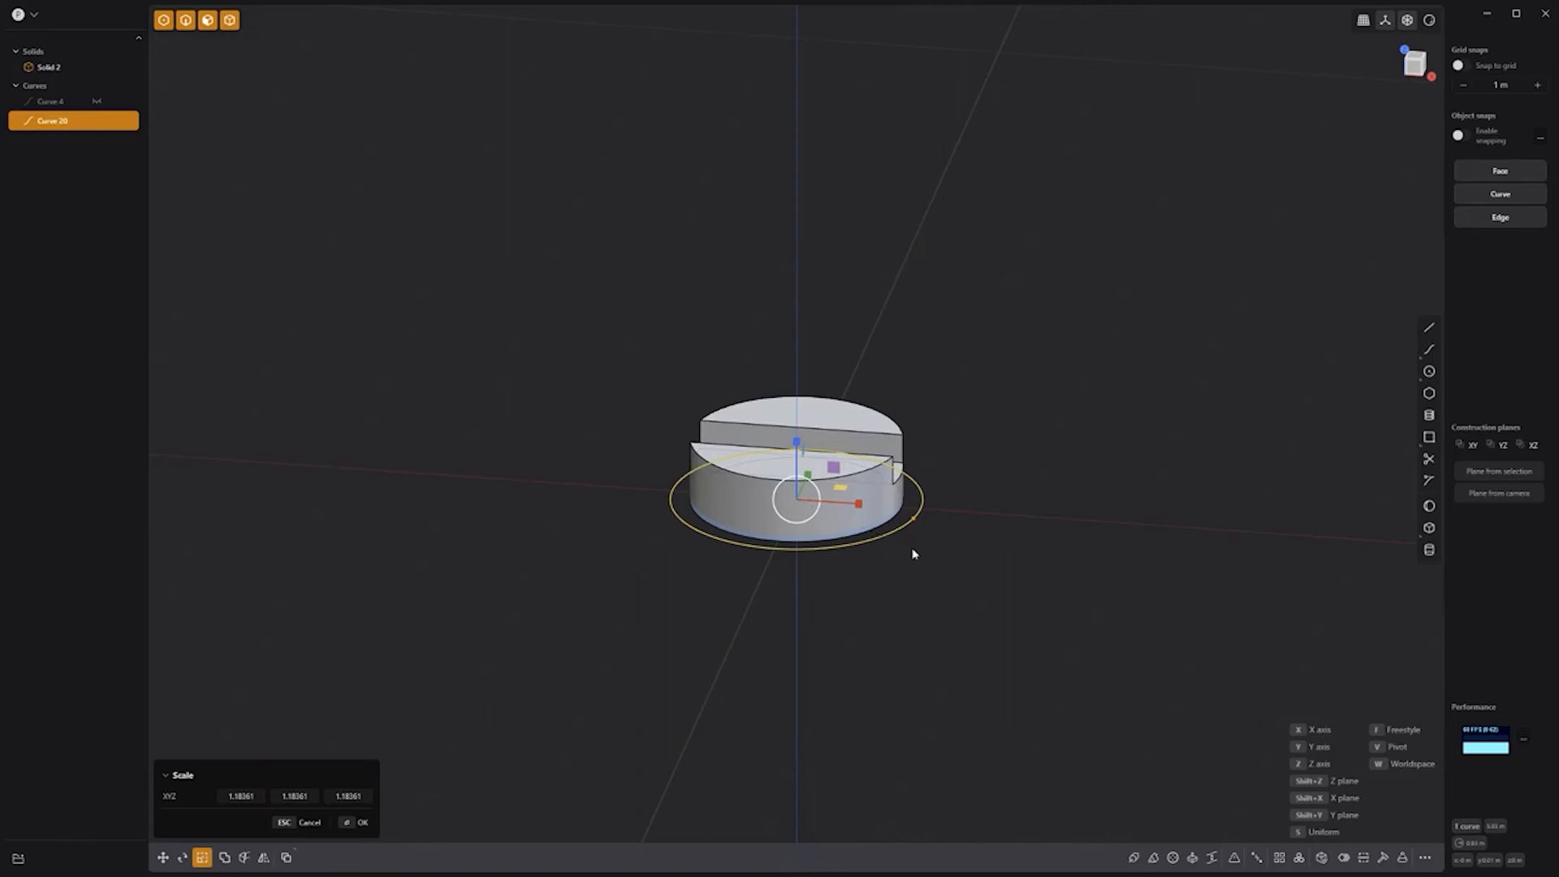
left_click(912, 553)
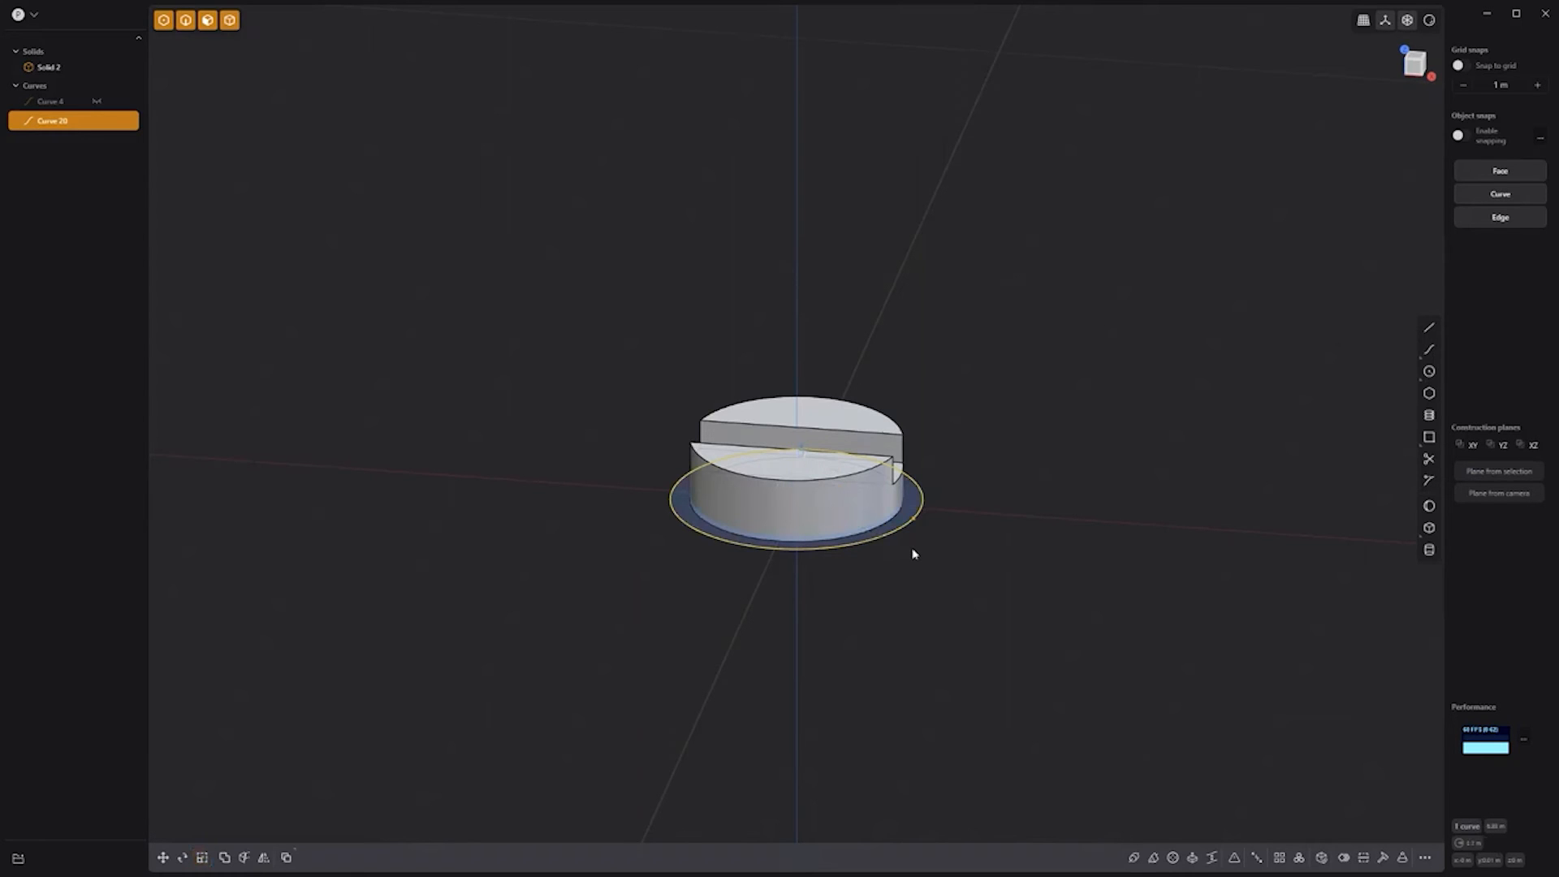
left_click(912, 503)
key("e")
left_click_drag(913, 436, 921, 344)
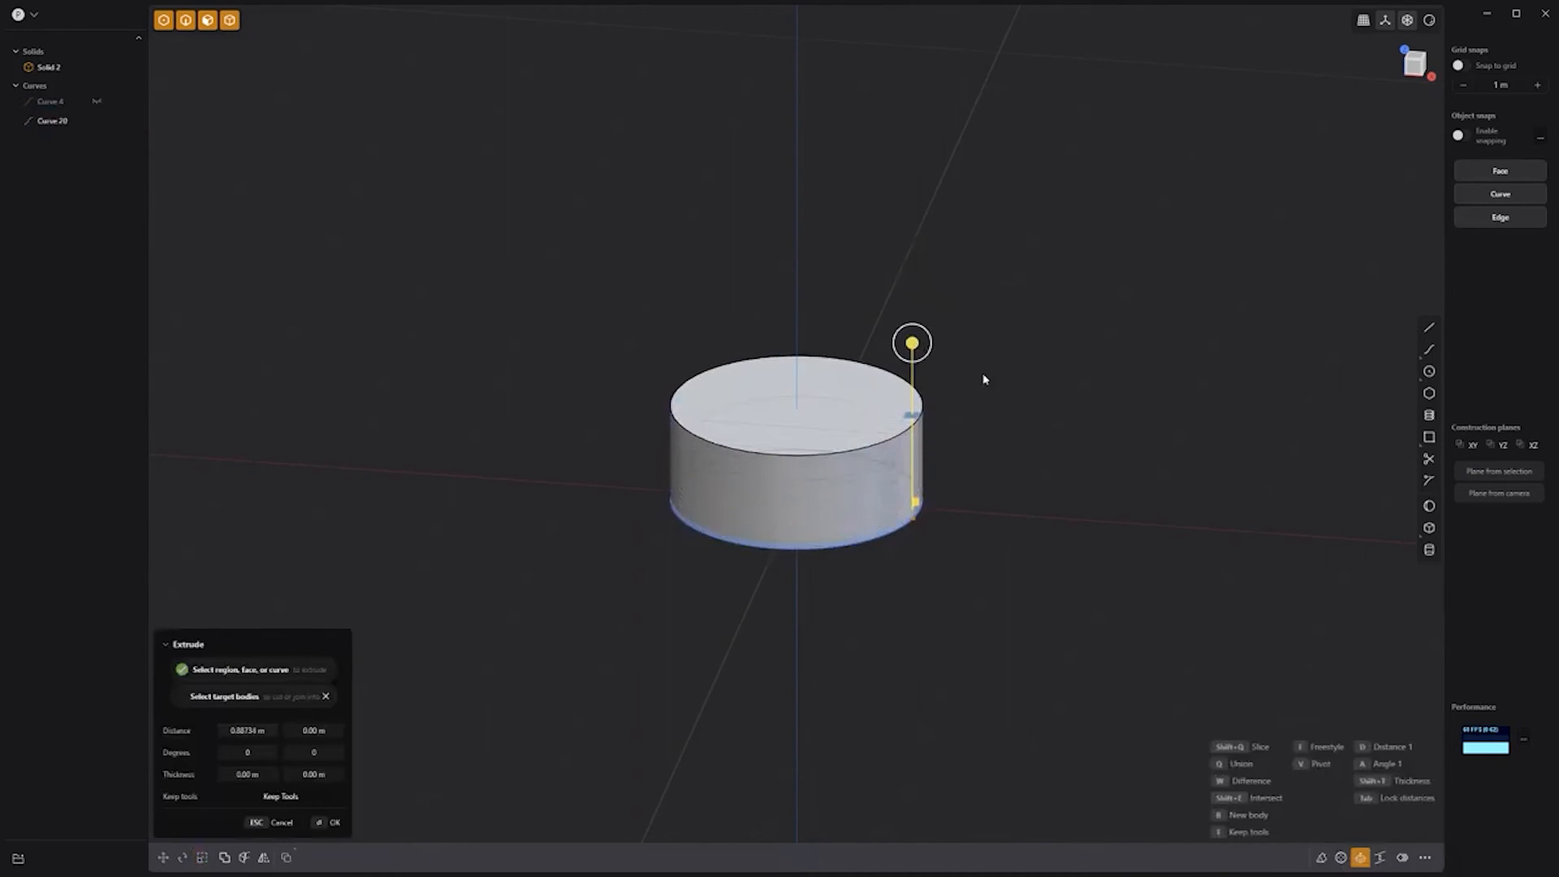
right_click(984, 380)
Step: Union the outer wall with the inner cylinder into one solid
middle_click_drag(990, 440, 852, 479)
left_click(857, 484)
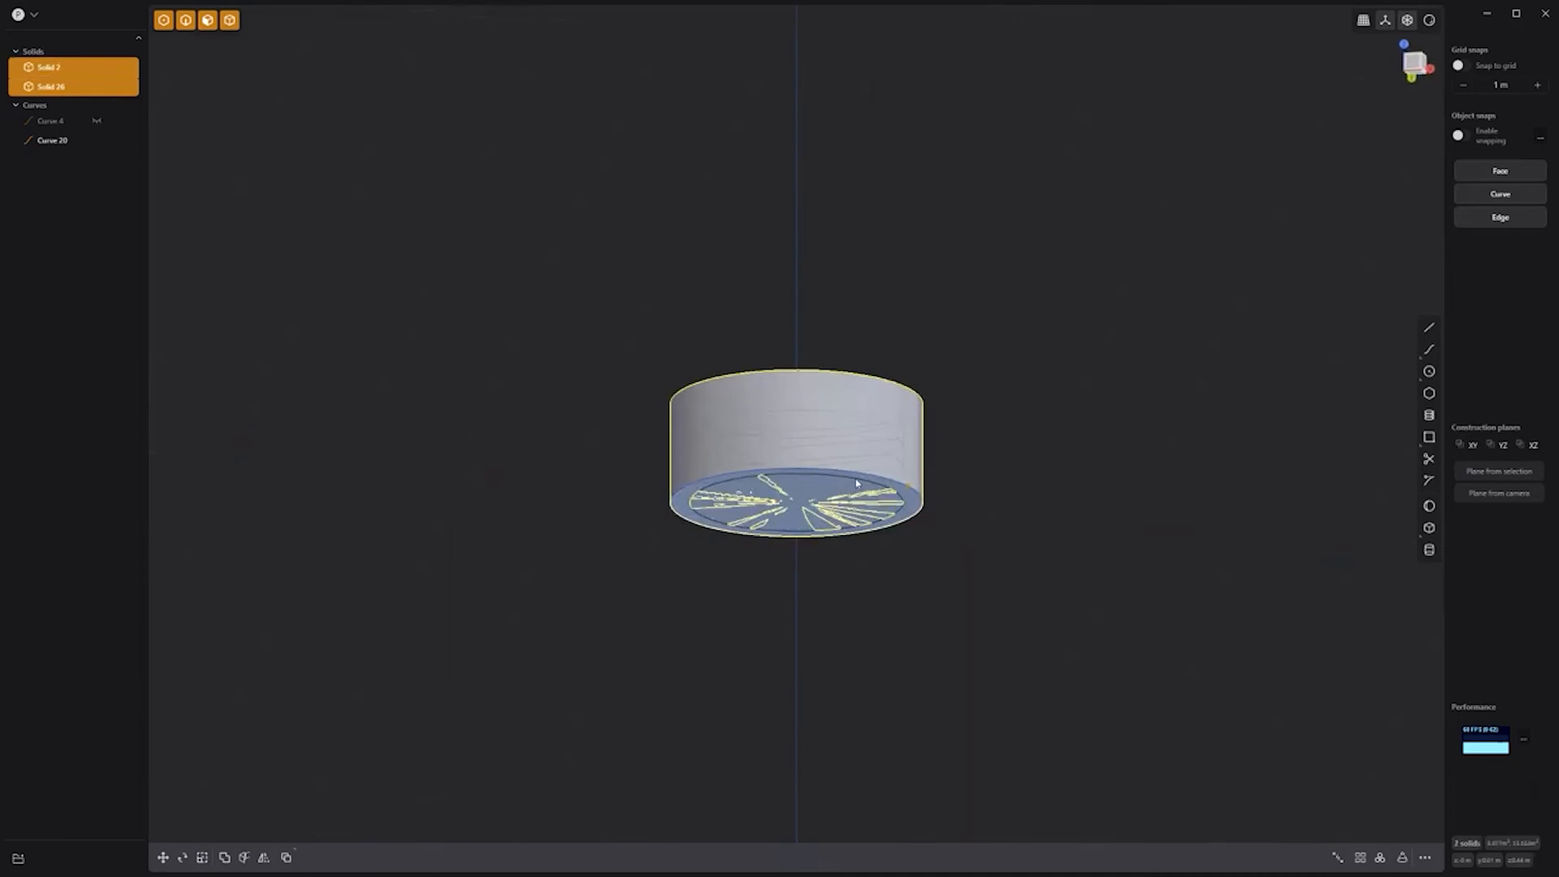
key("q")
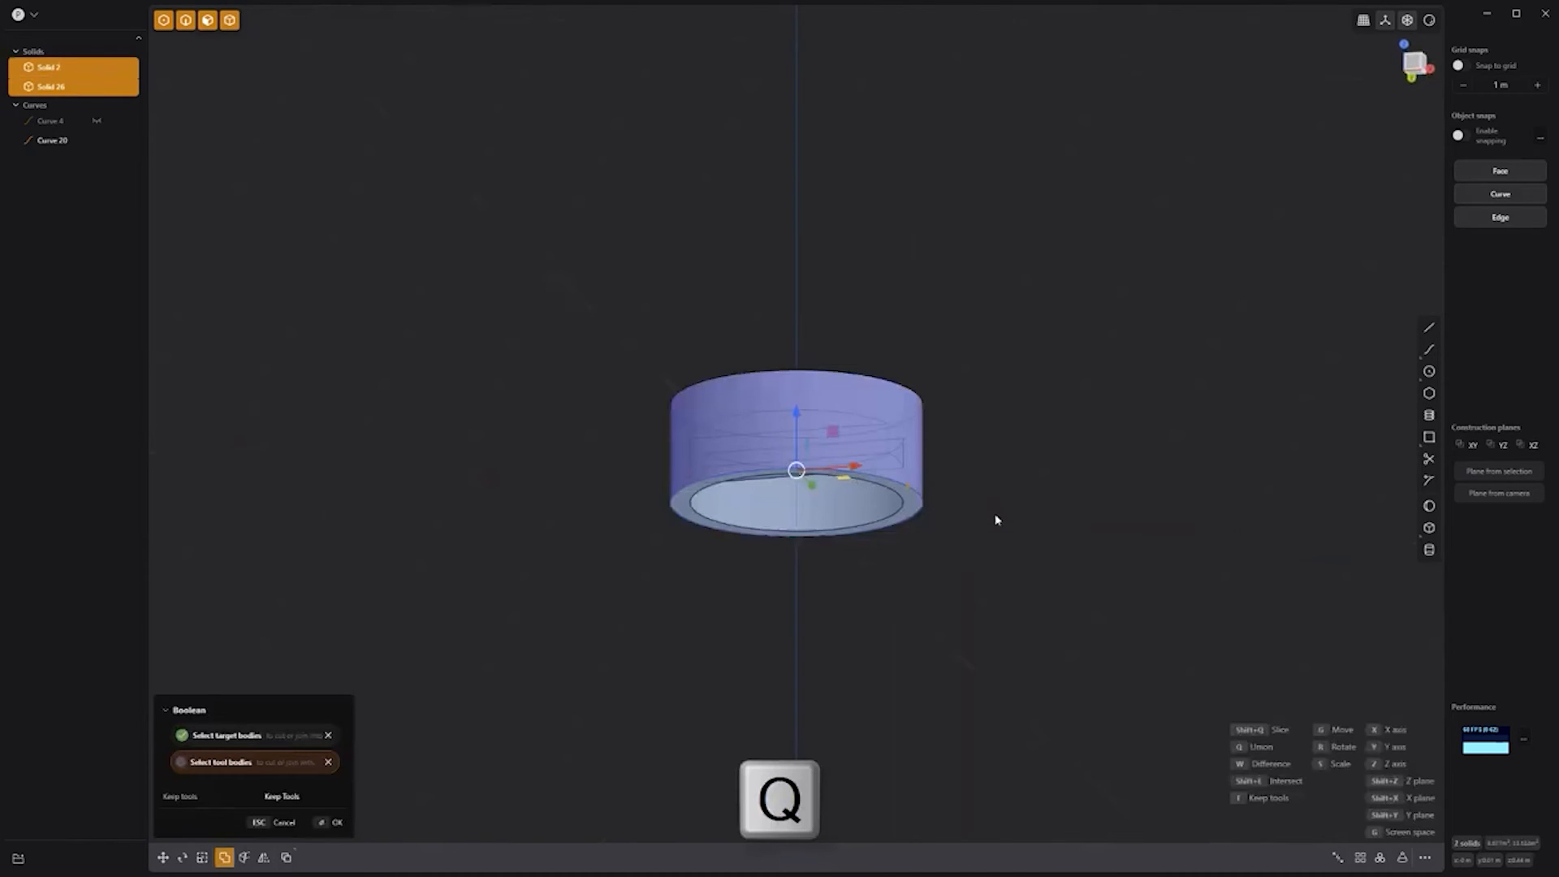
key("Return")
Step: Draw a large rectangular box beside the cylinder
middle_click_drag(995, 518, 1065, 404)
scroll(972, 527, "down", 3)
left_click(1429, 529)
left_click(445, 607)
left_click(1173, 586)
left_click(1249, 403)
key("Return")
middle_click_drag(1249, 403, 1157, 363)
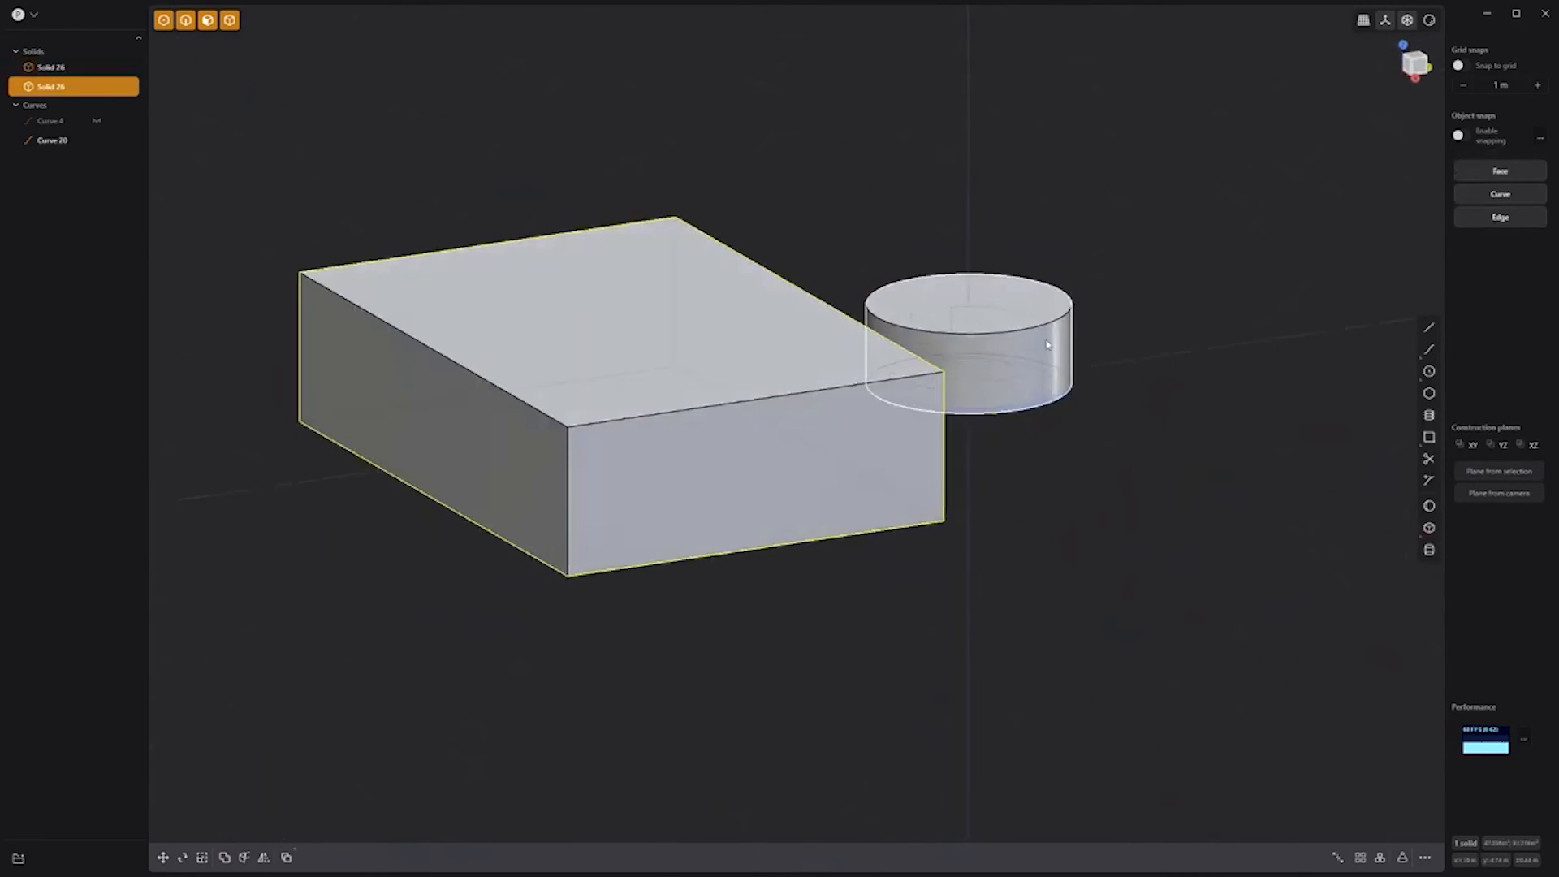
Step: Duplicate the cylinder into the box's top and subtract it as the first pocket
left_click(1023, 335)
key("shift+d")
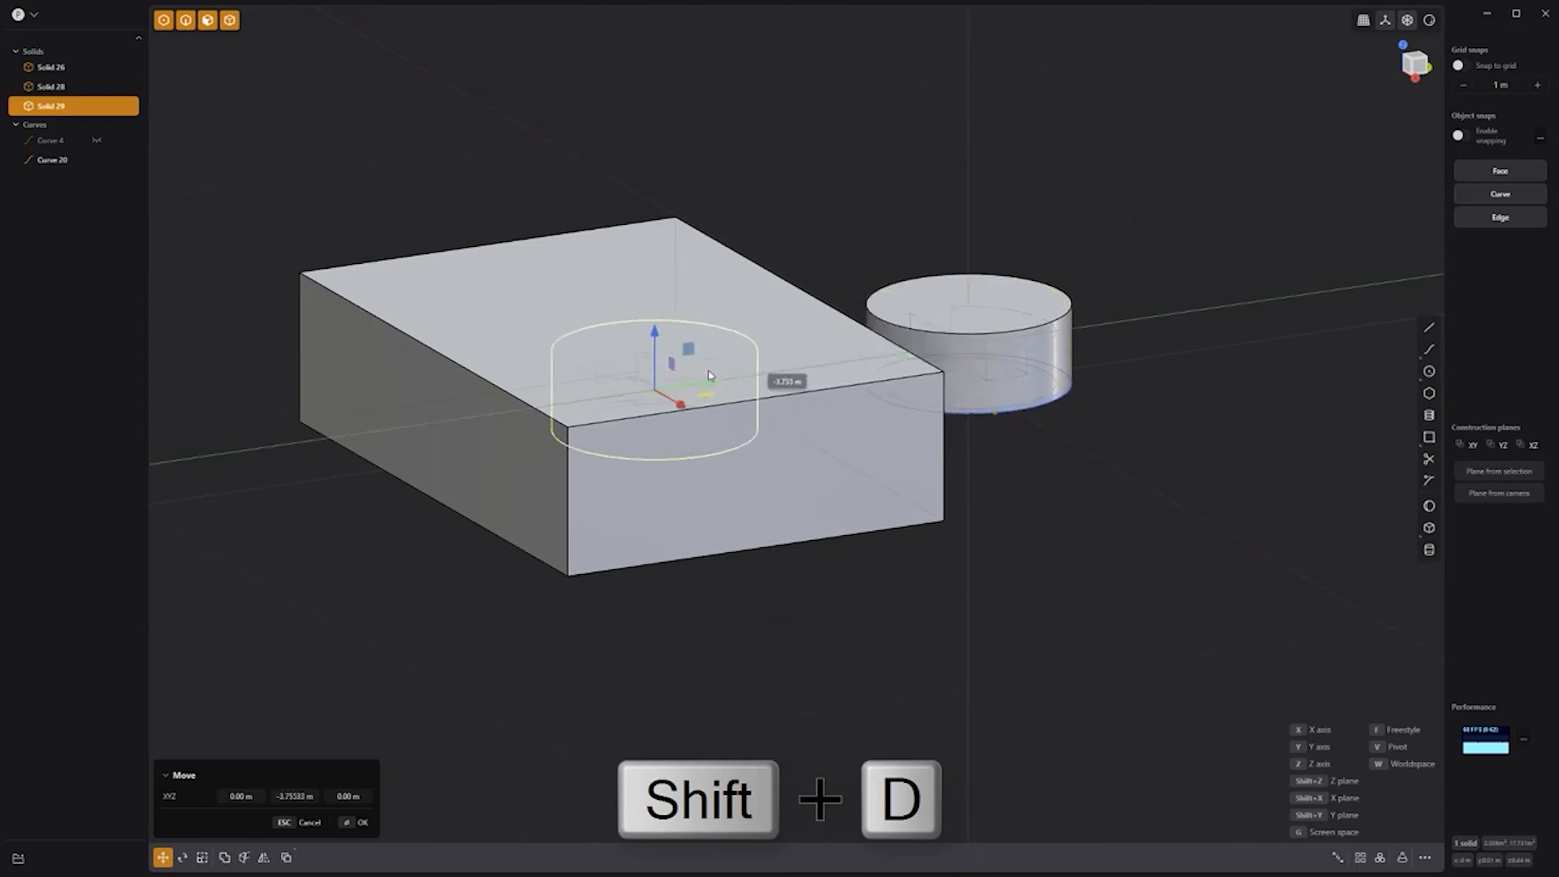
left_click_drag(654, 332, 678, 257)
left_click(806, 252)
left_click(796, 396)
key("q")
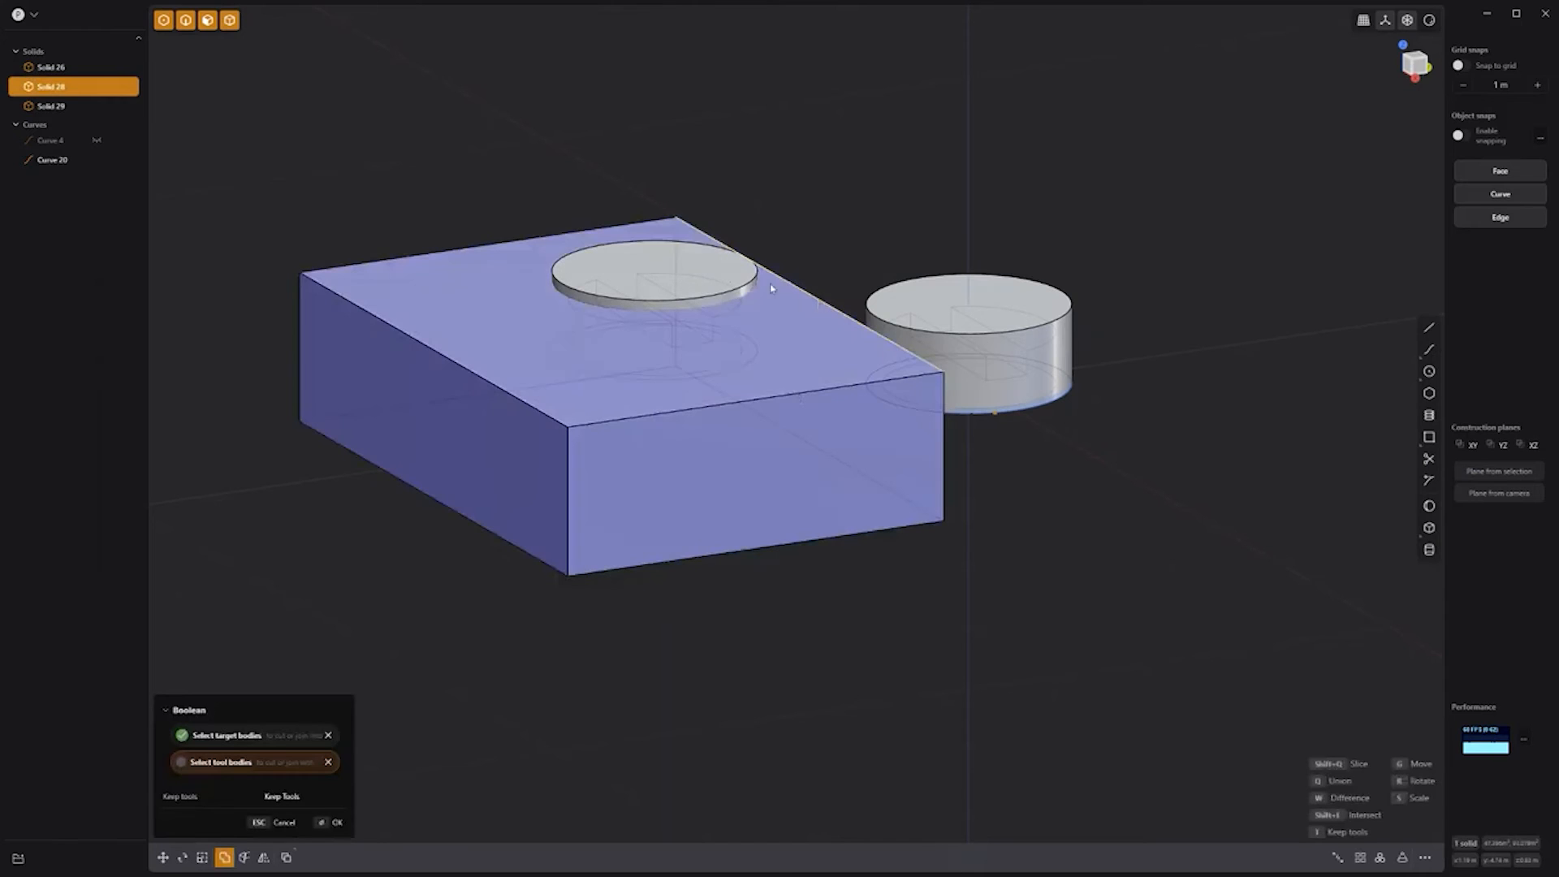
left_click(715, 299)
right_click(855, 251)
middle_click_drag(826, 187, 842, 247)
Step: Move the other cylinder into the box's front half and subtract it as a second pocket
left_click(994, 395)
key("g")
left_click_drag(1017, 337, 613, 510)
left_click_drag(594, 564, 690, 664)
left_click_drag(660, 589, 725, 637)
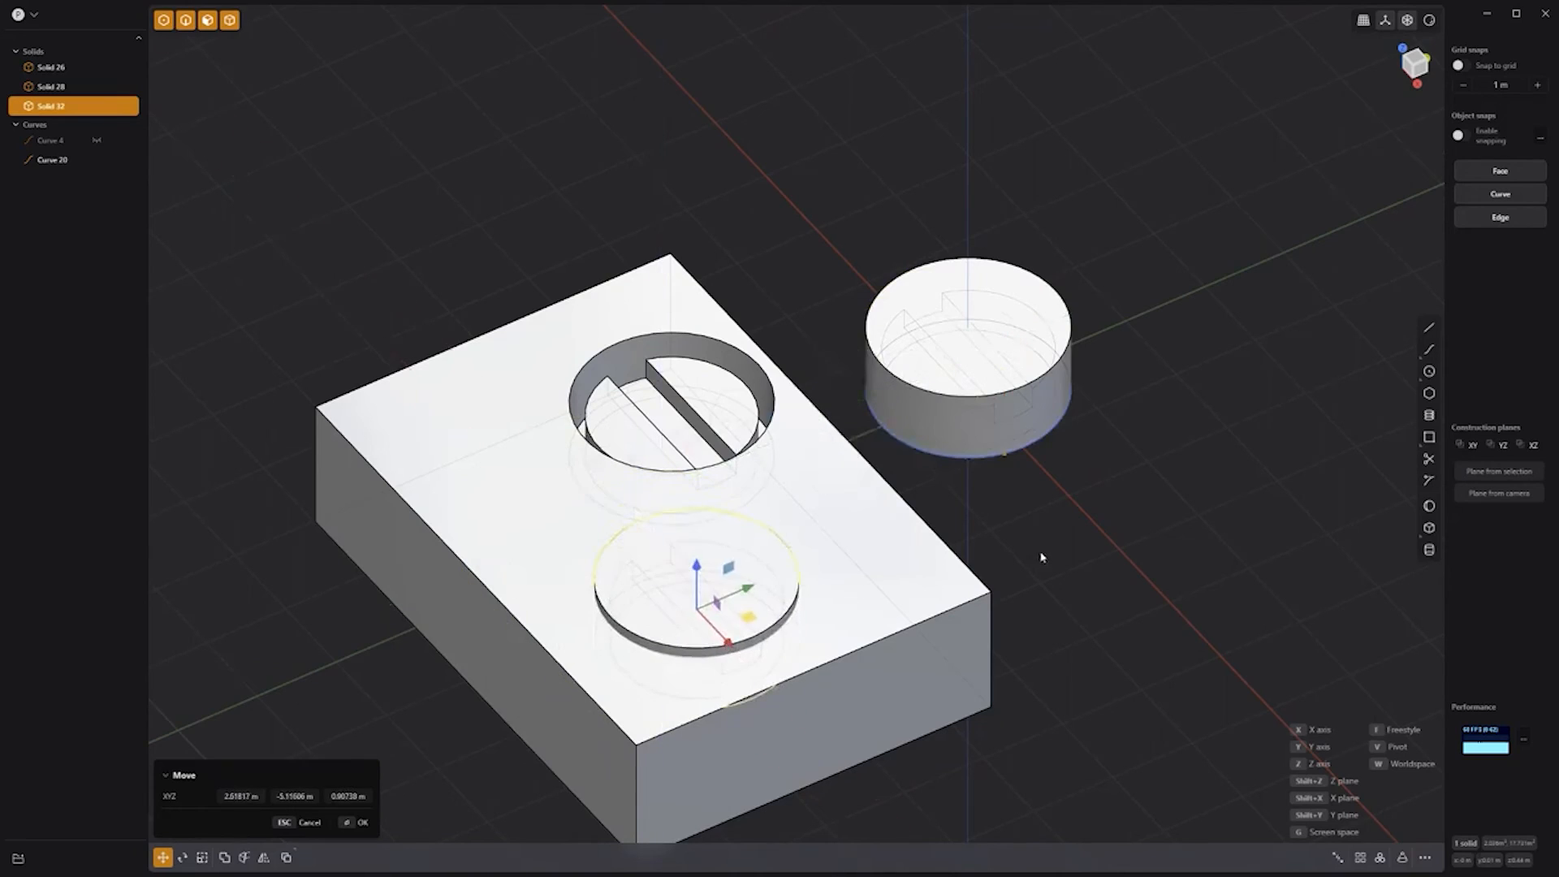
right_click(1040, 557)
left_click(904, 640)
key("q")
left_click(734, 593)
right_click(1041, 550)
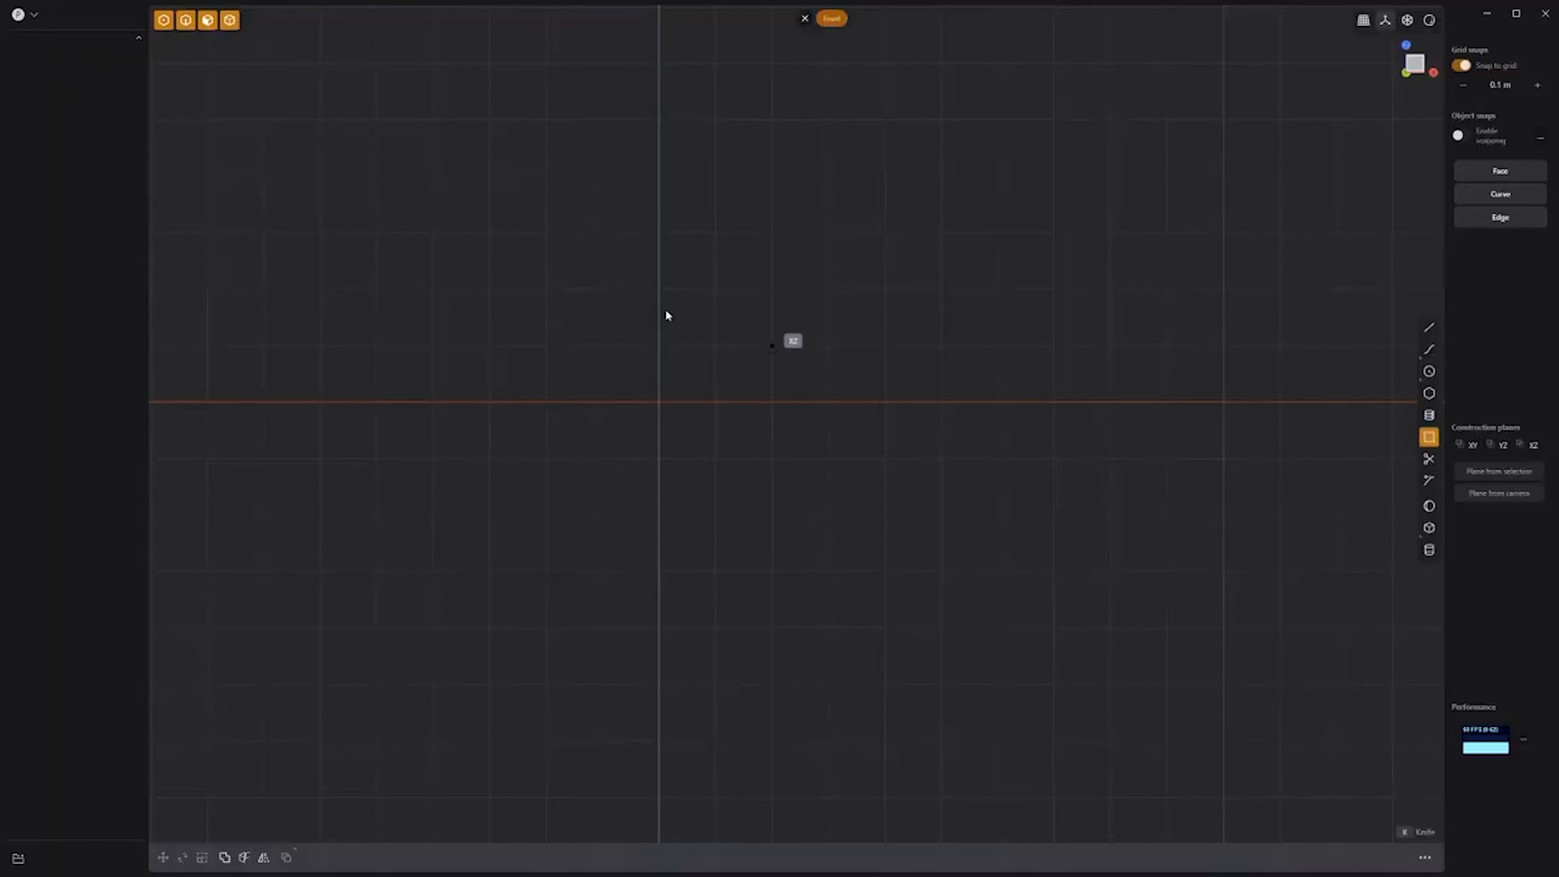
Step: Finish the rectangle and add a circle centred on its left edge, reaching the top-left corner
left_click(660, 252)
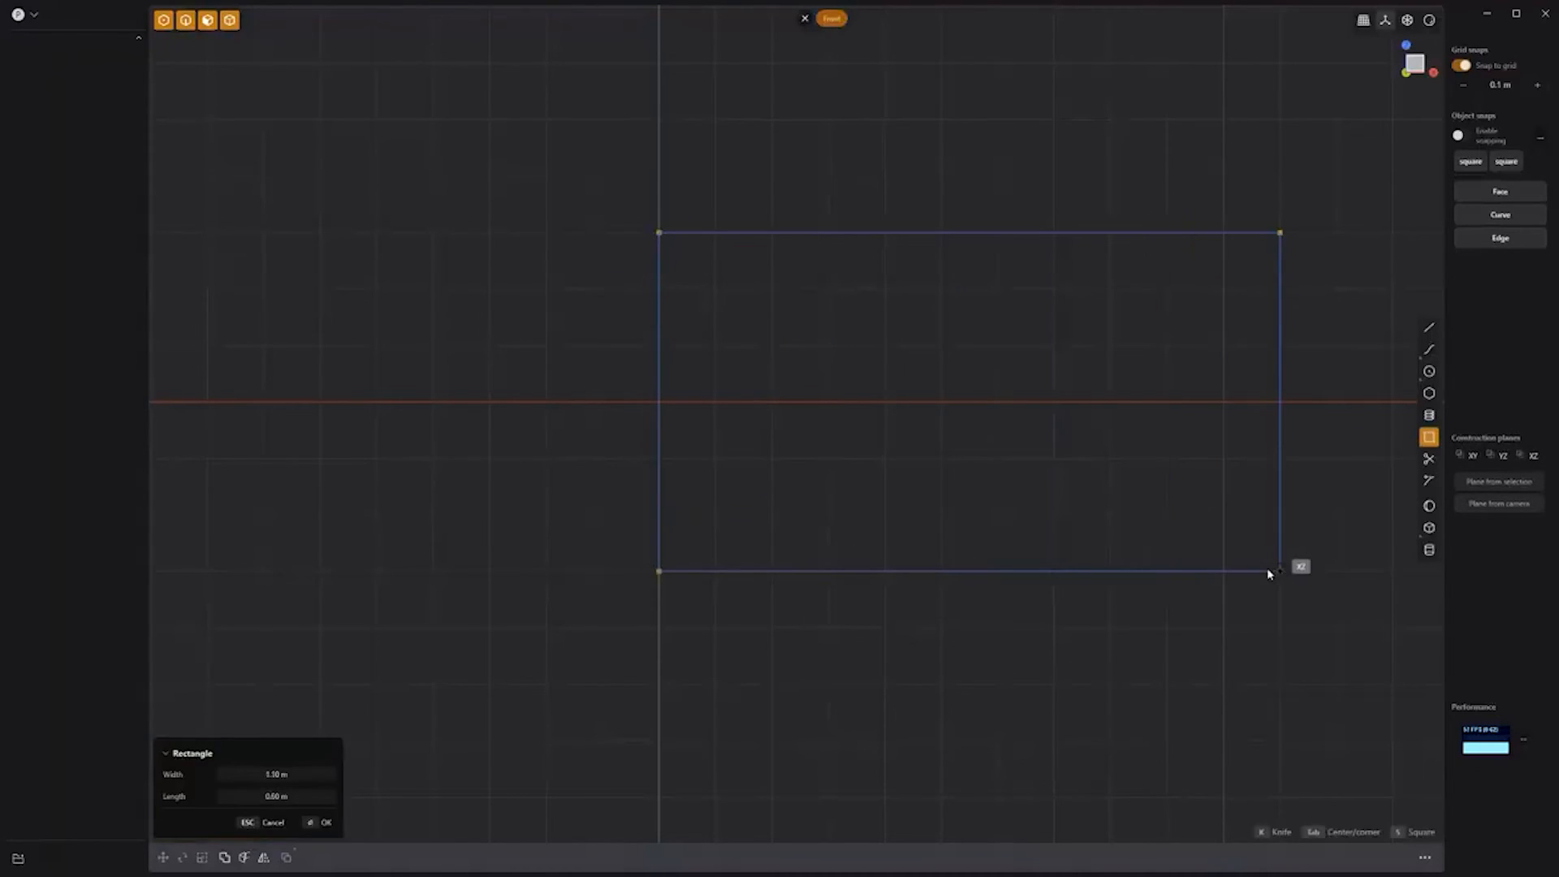
key("Return")
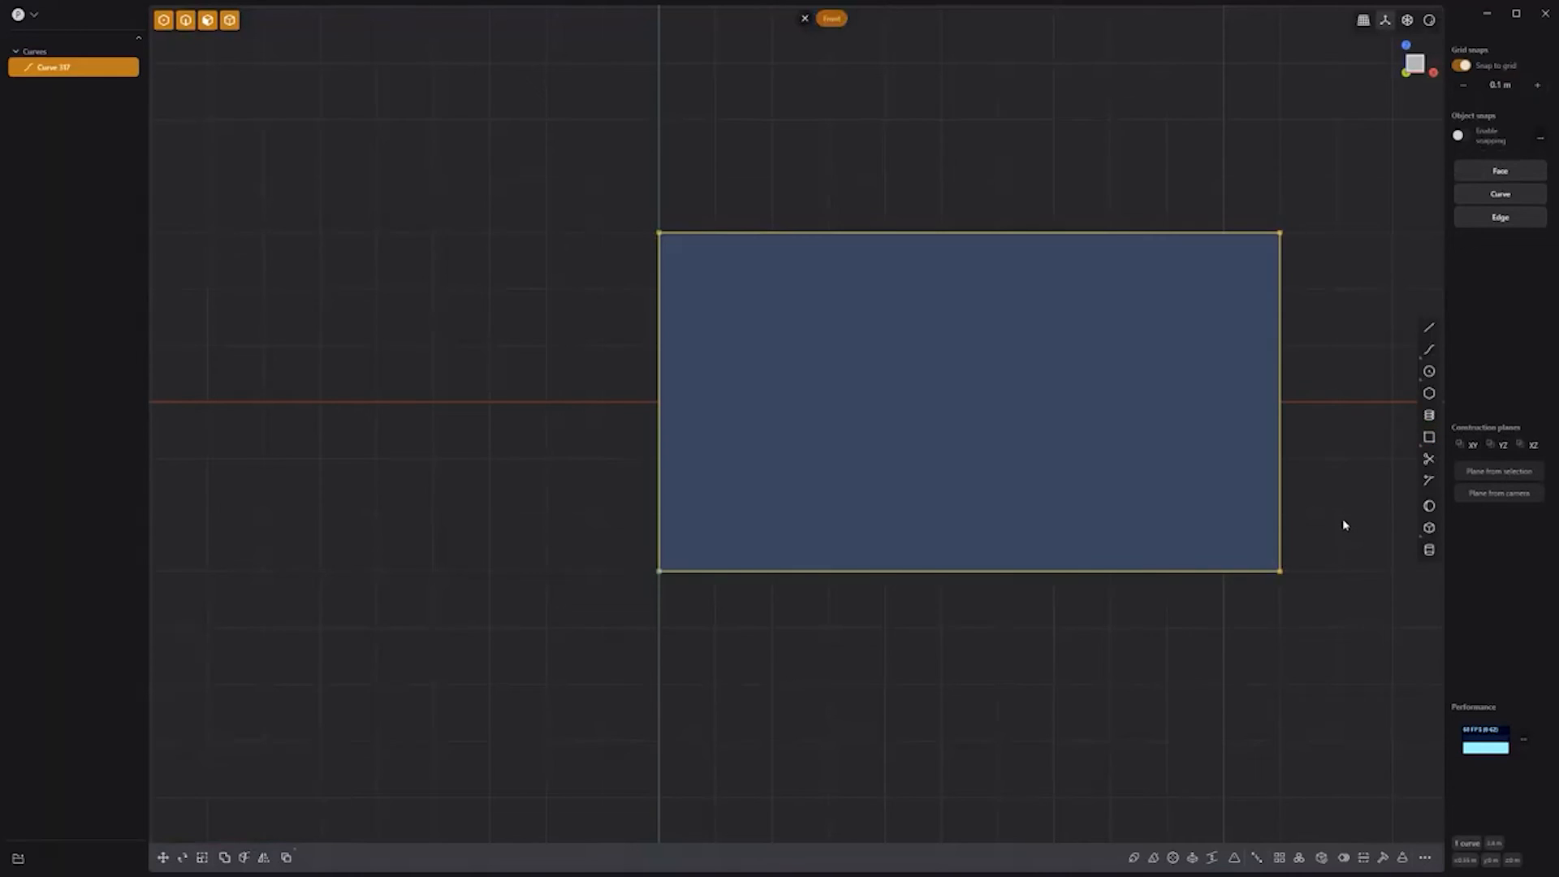
left_click(1429, 372)
left_click(661, 406)
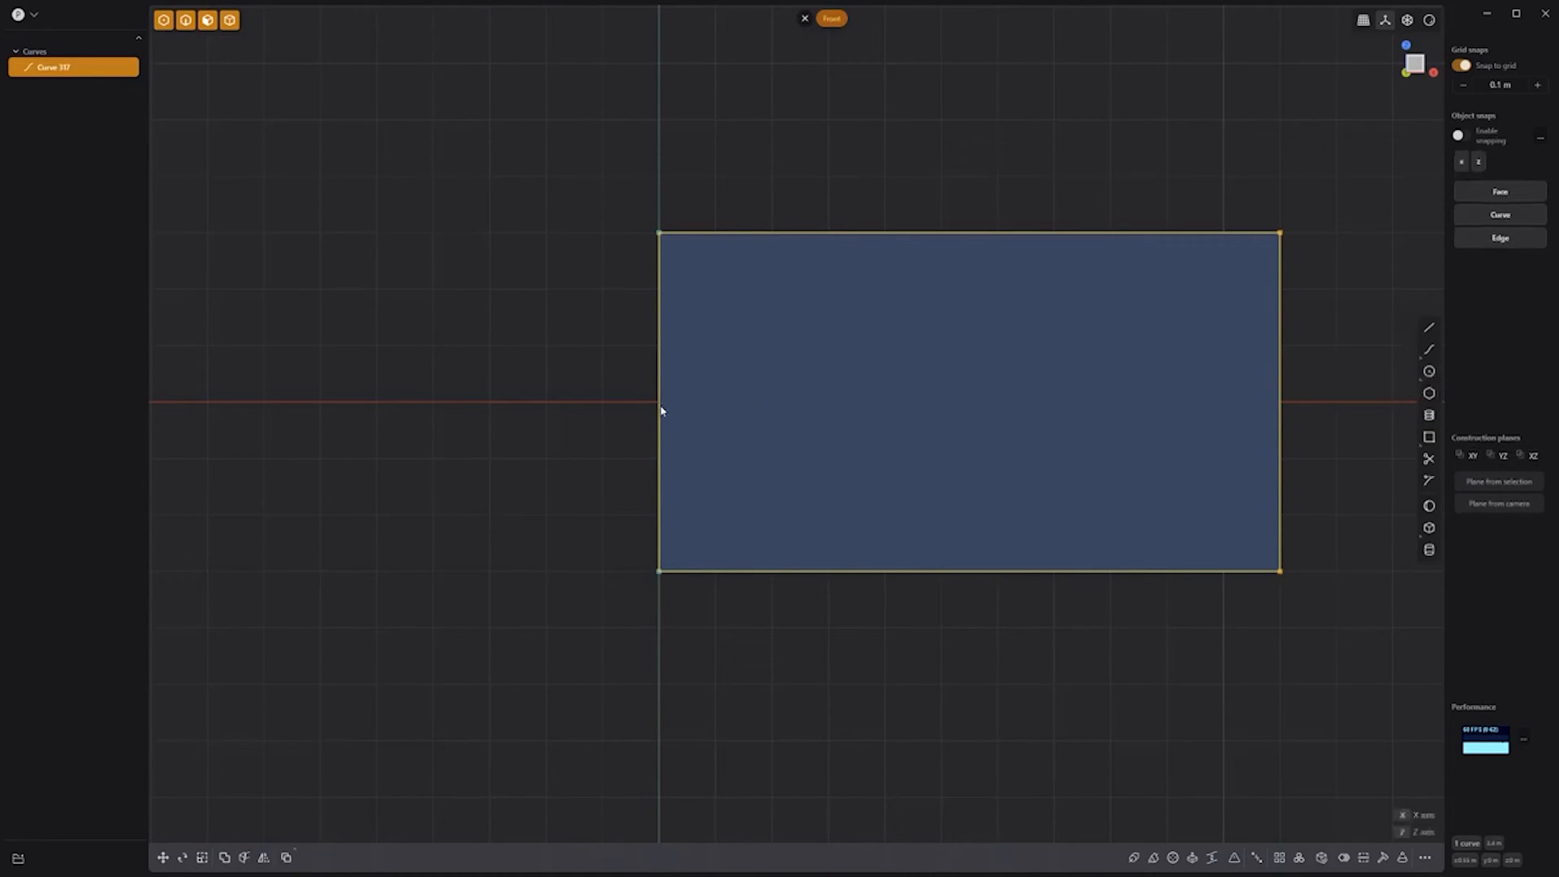
left_click(664, 236)
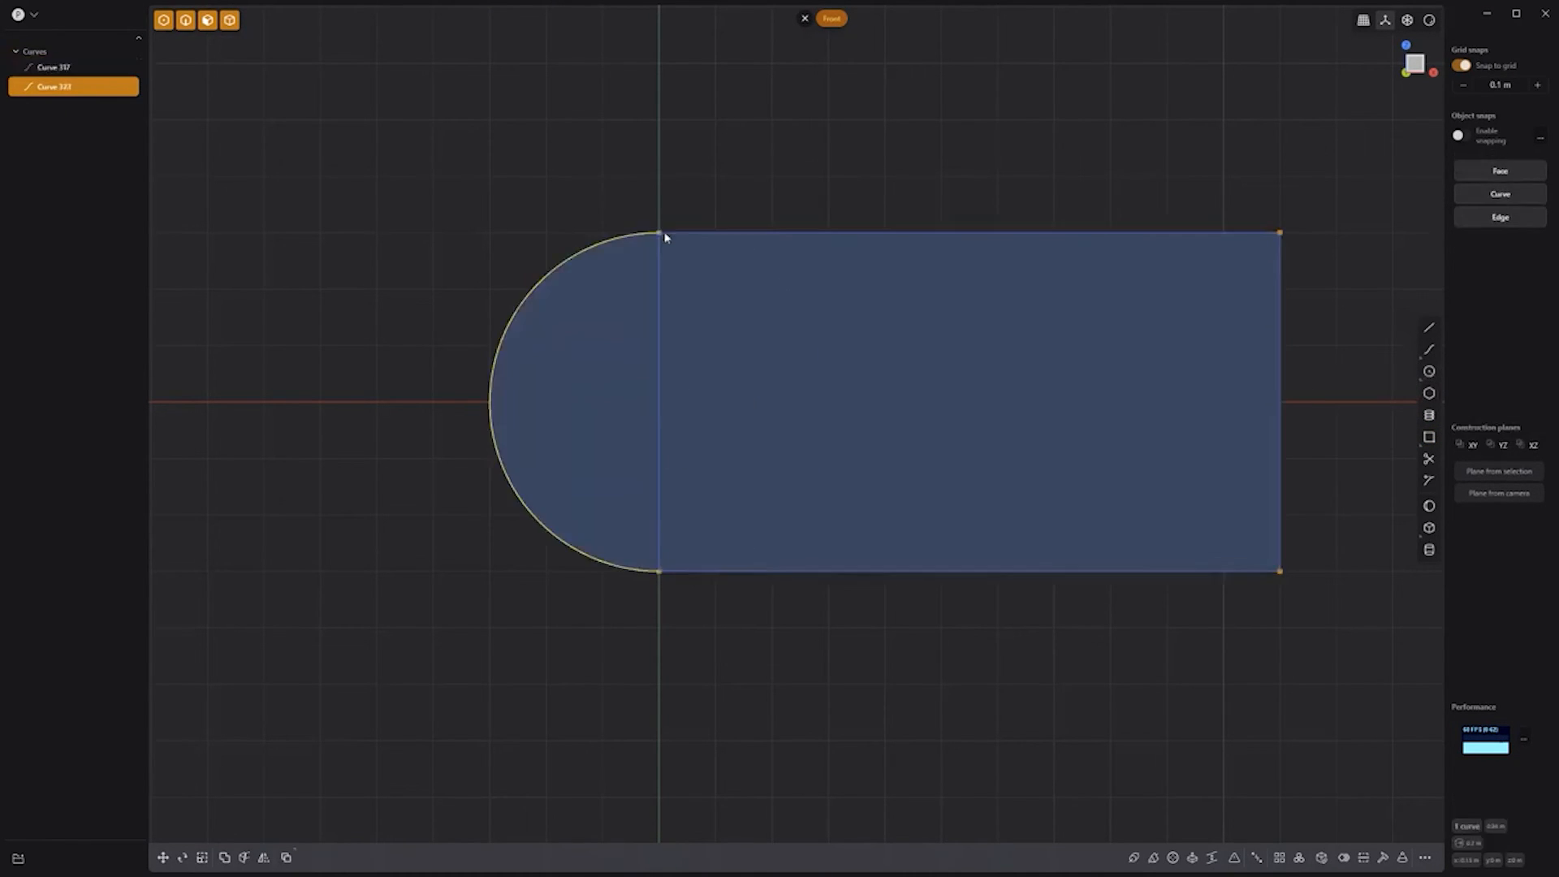
key("Escape")
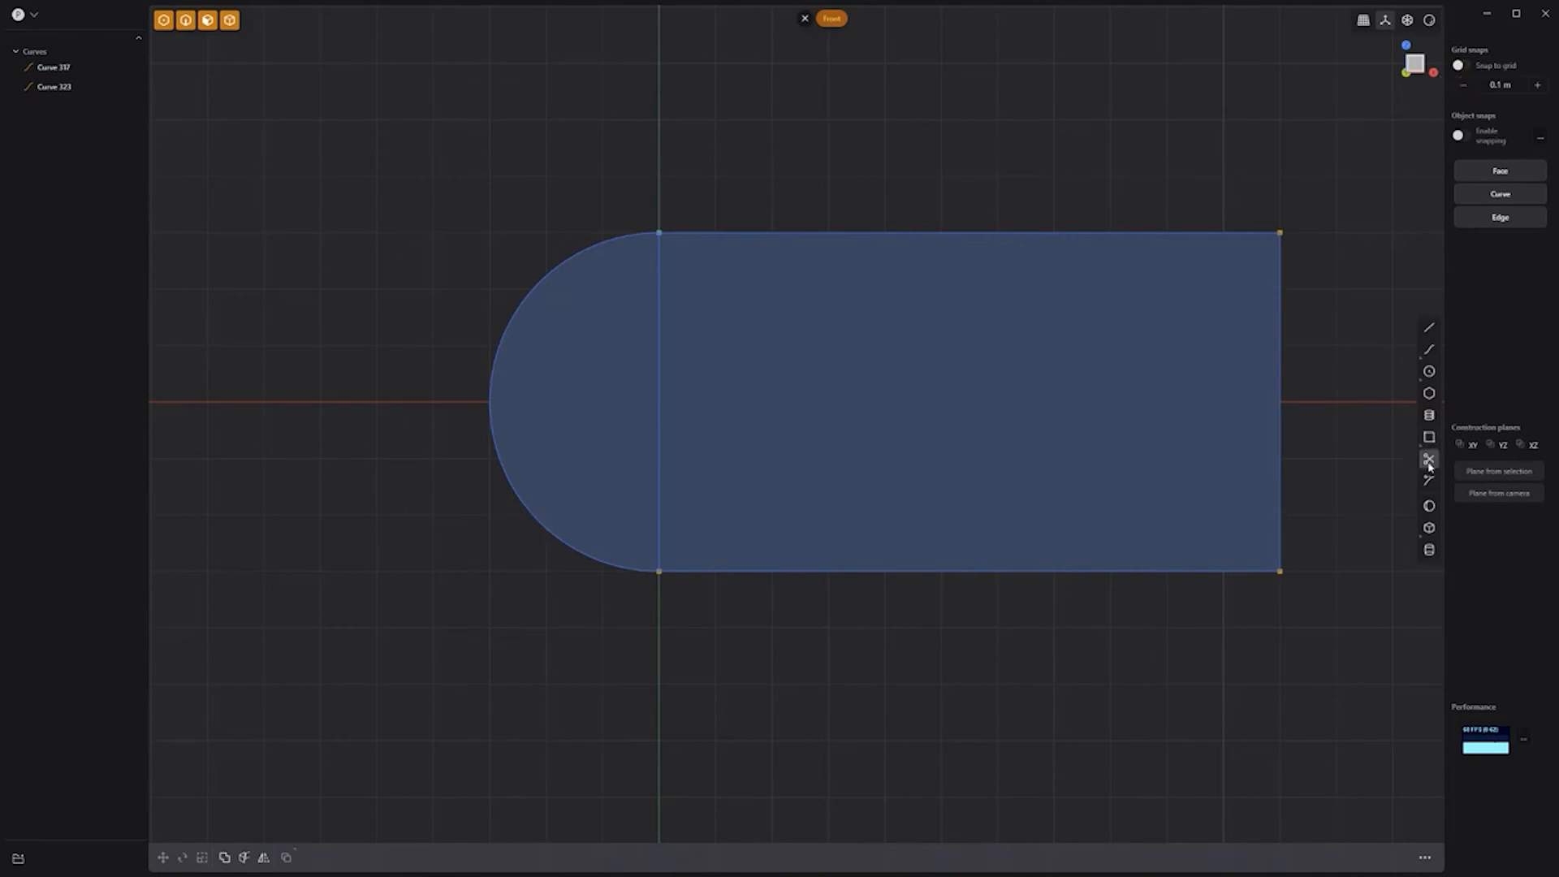
Step: Trim the circle and rectangle, then join them into one D-shaped outline with J
left_click(1429, 460)
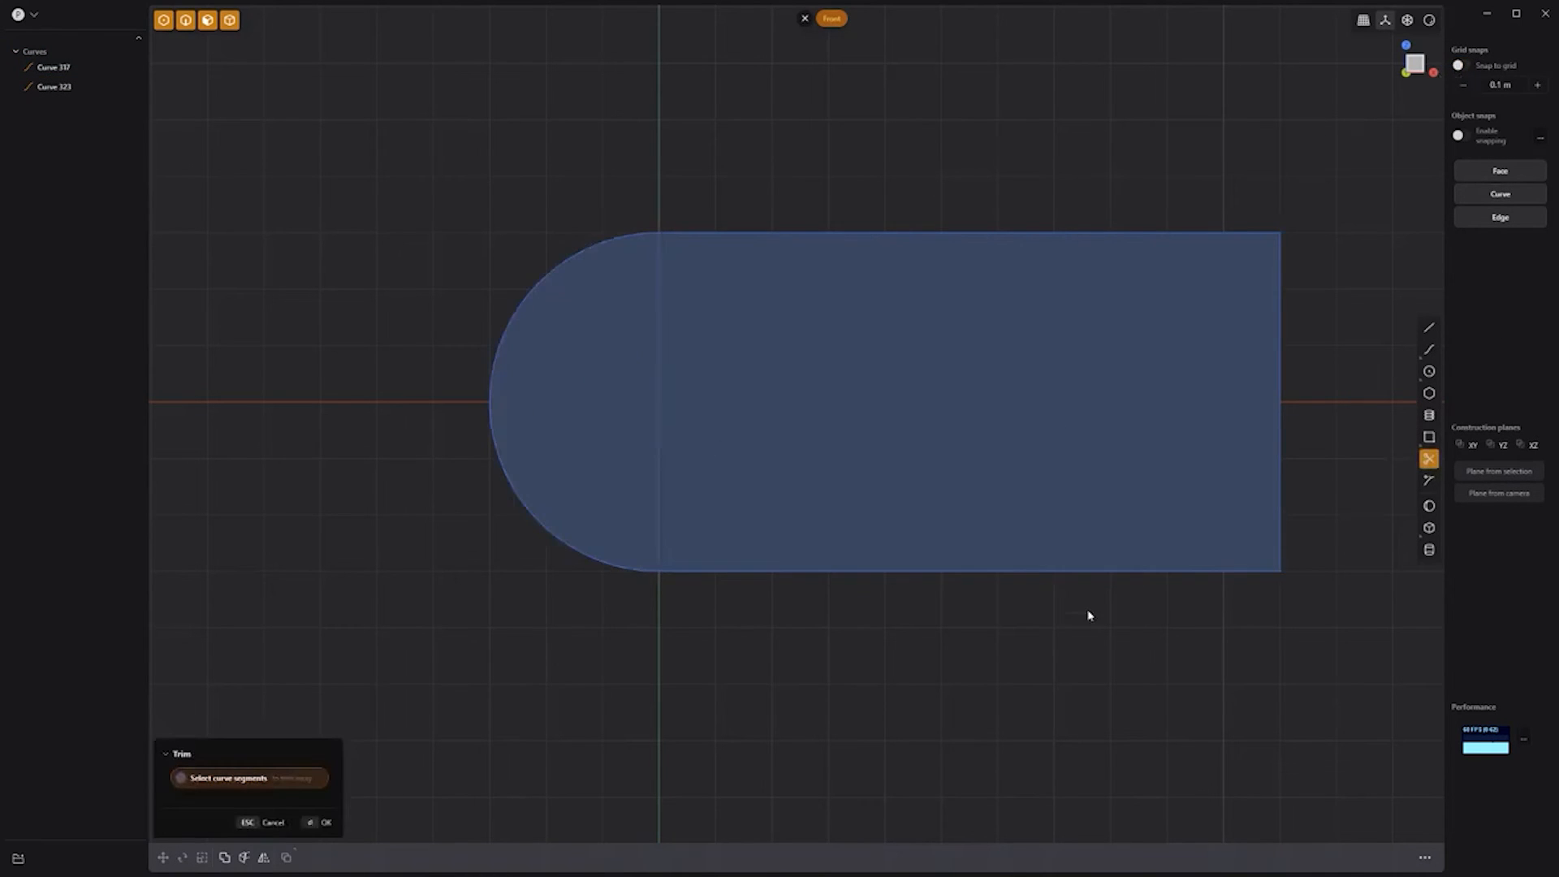
key("Escape")
left_click_drag(1147, 641, 569, 274)
key("e")
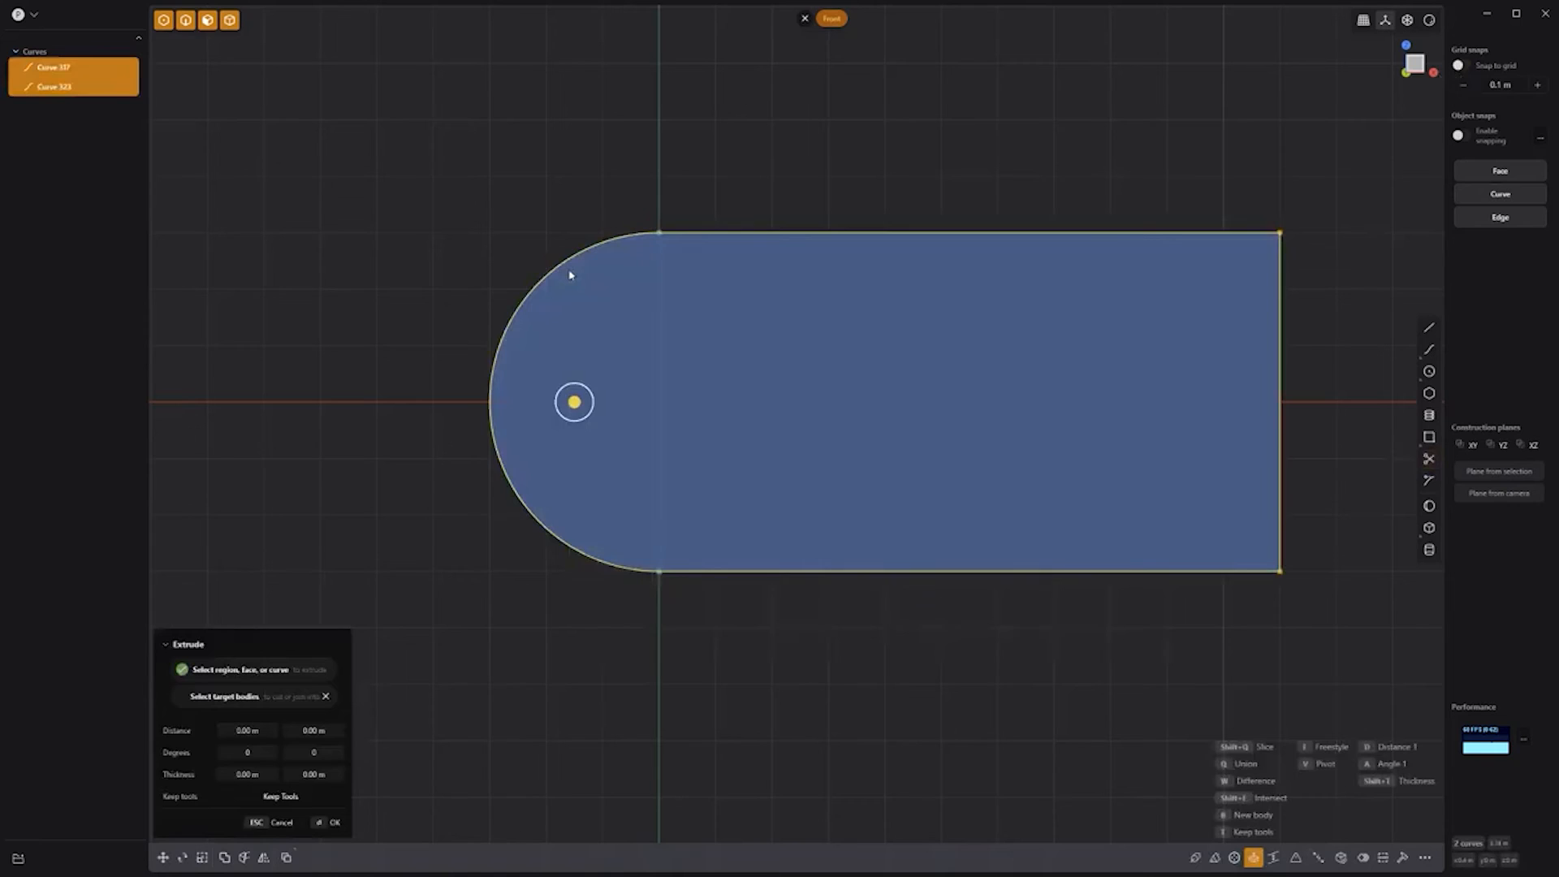
key("j")
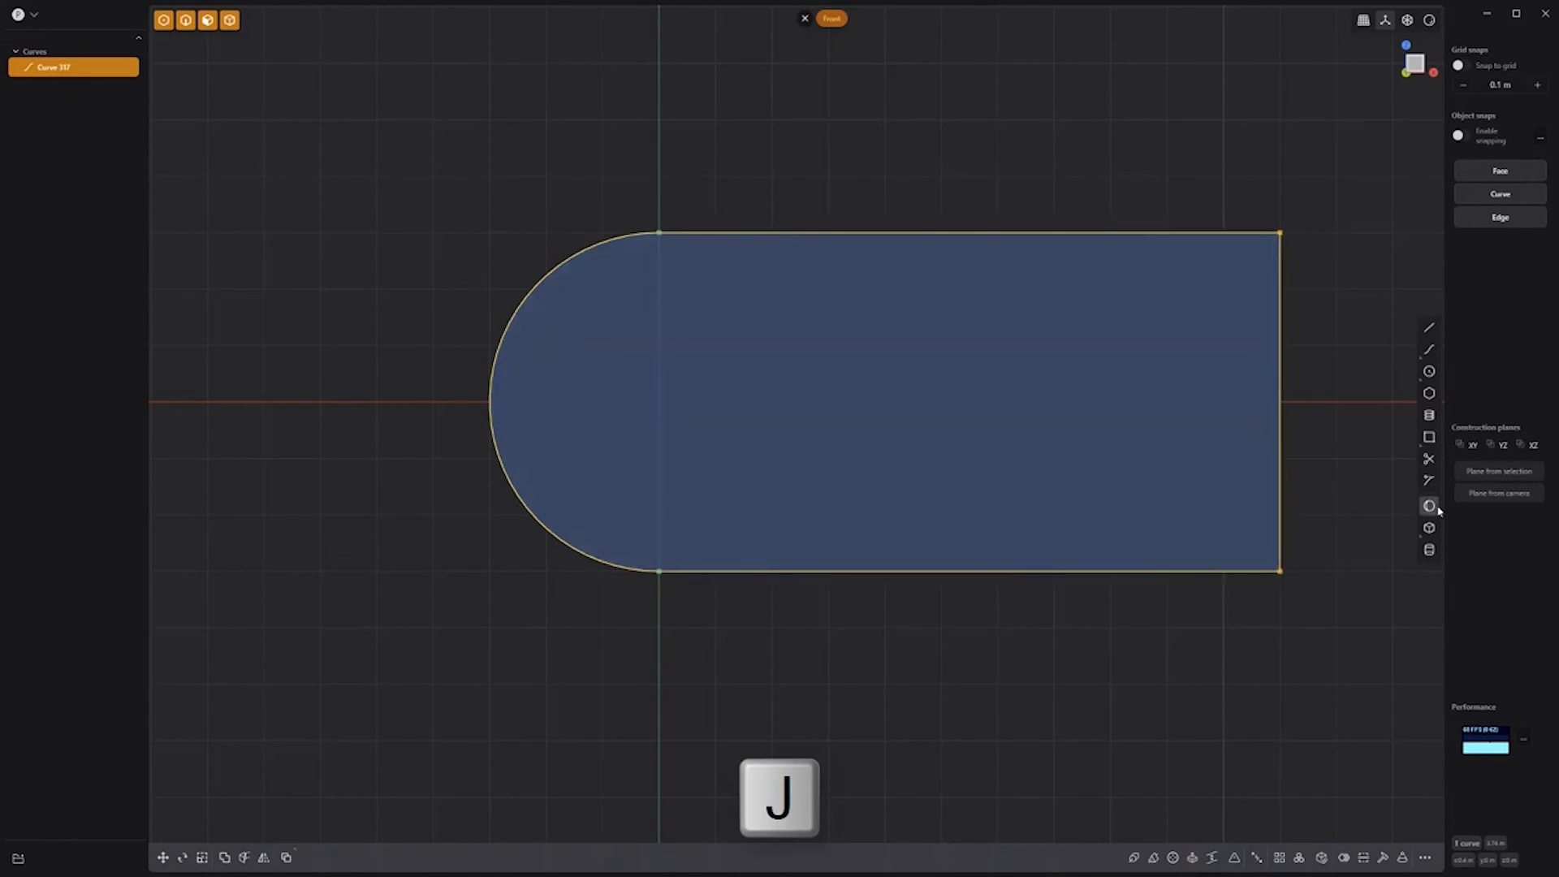
Step: Add a sphere centred on the rounded end, sized to match the arc
left_click(1430, 507)
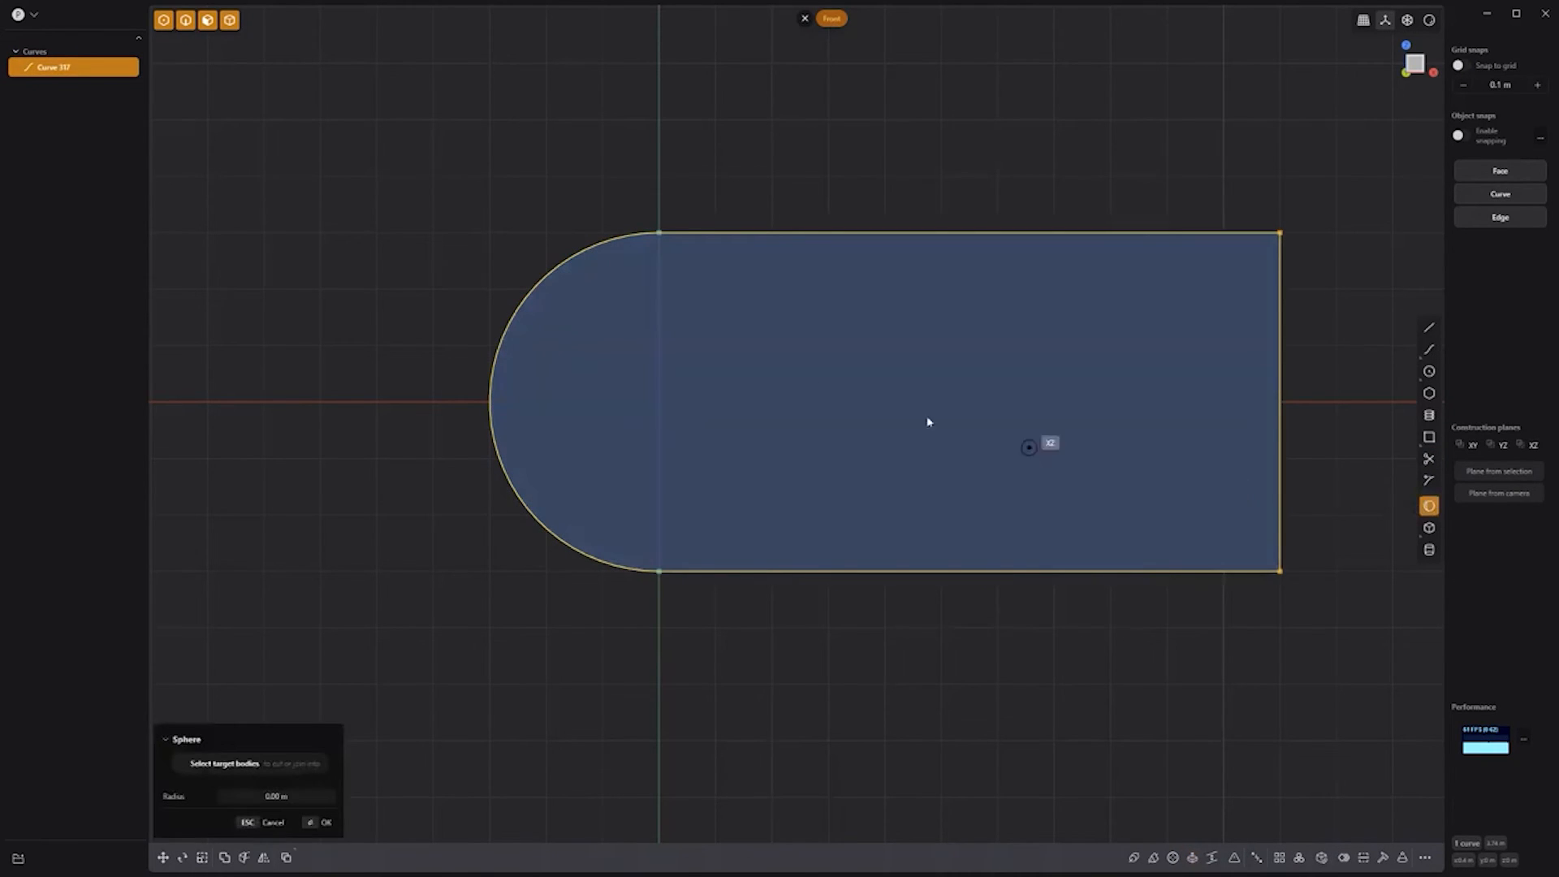
left_click(659, 401)
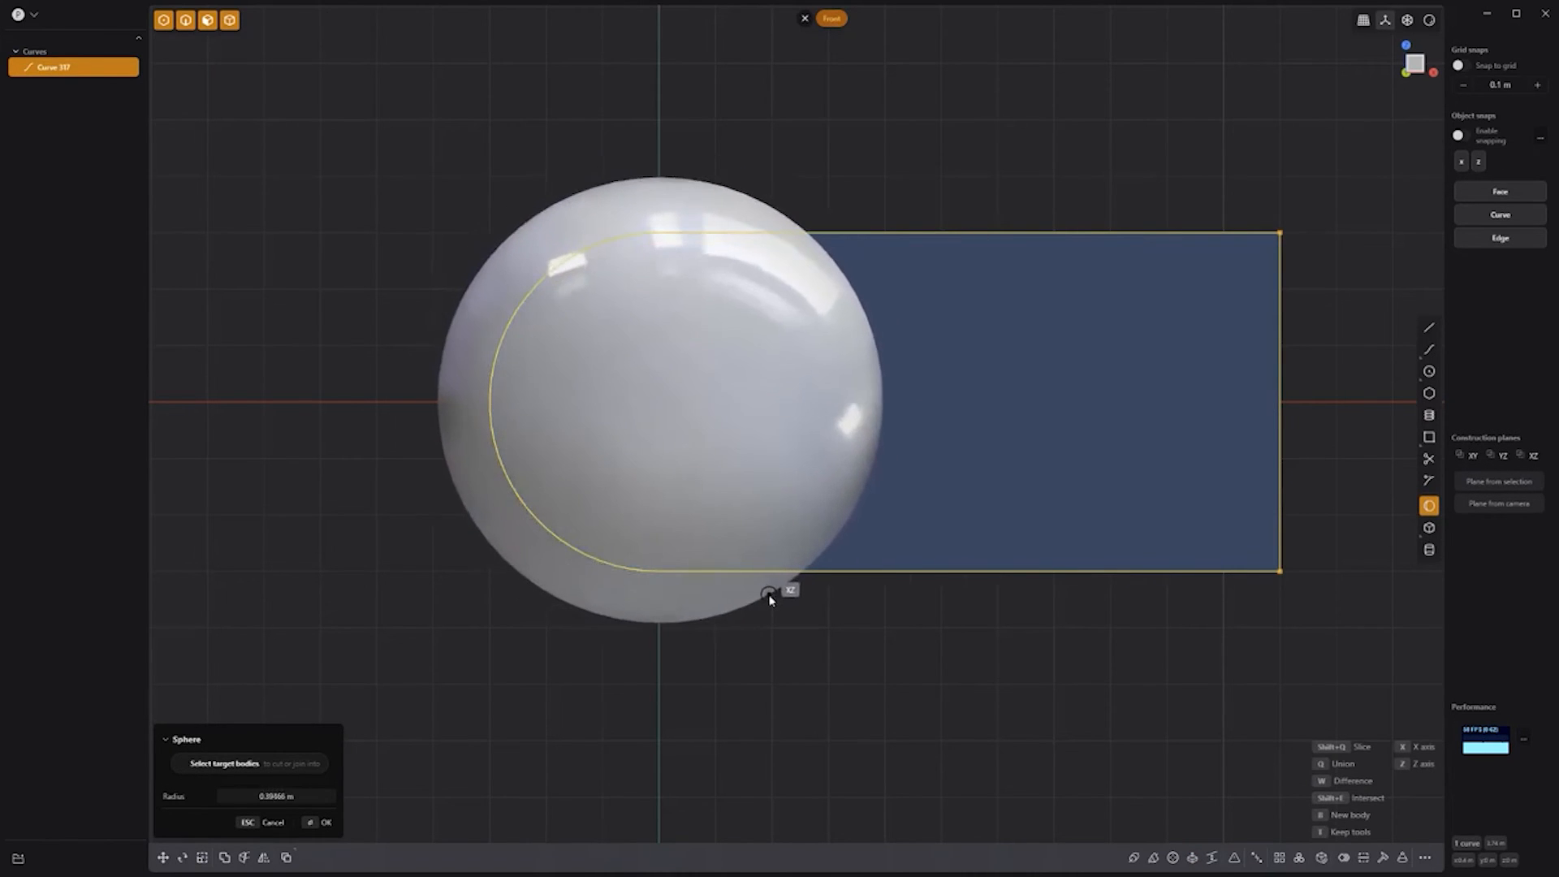
left_click(772, 596)
middle_click_drag(836, 617, 753, 681)
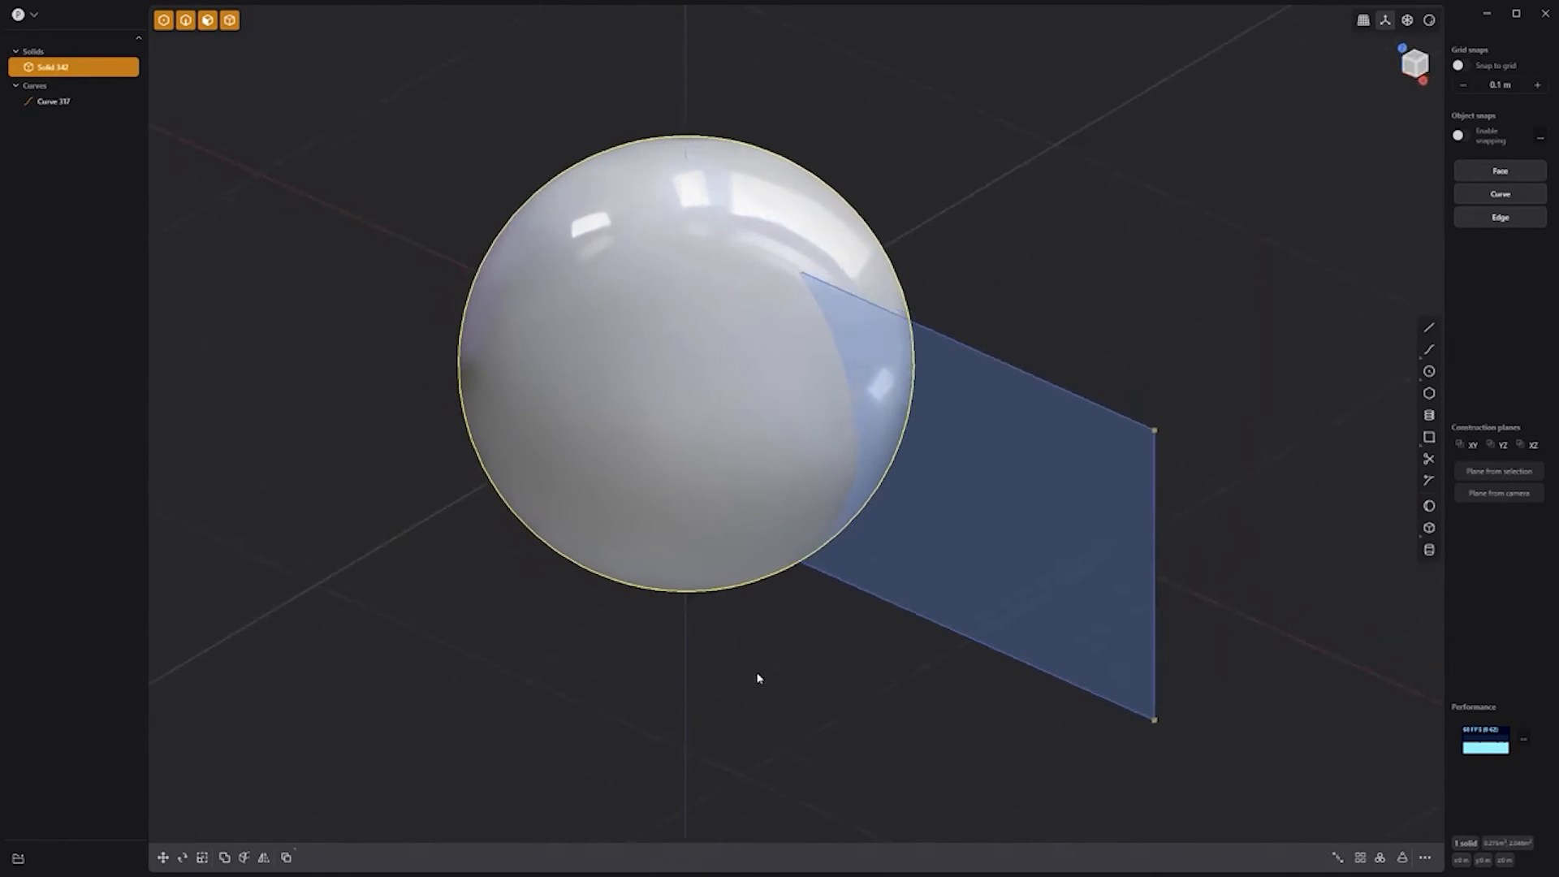
Step: Imprint the D-shaped profile curve onto the sphere with Shift+I and hide the curve
key("shift+i")
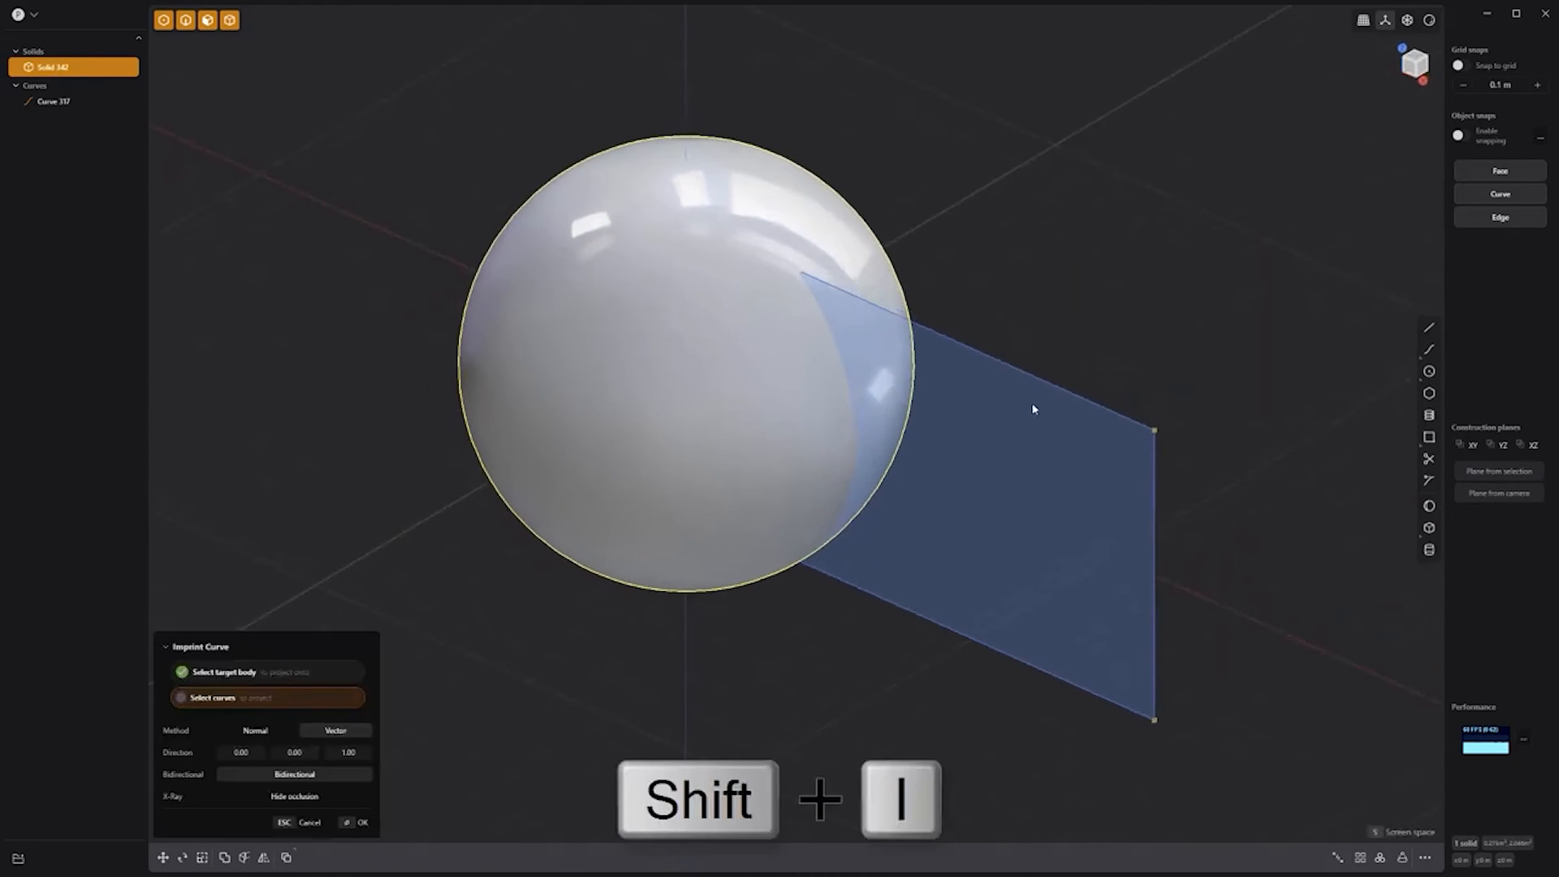
left_click(1053, 391)
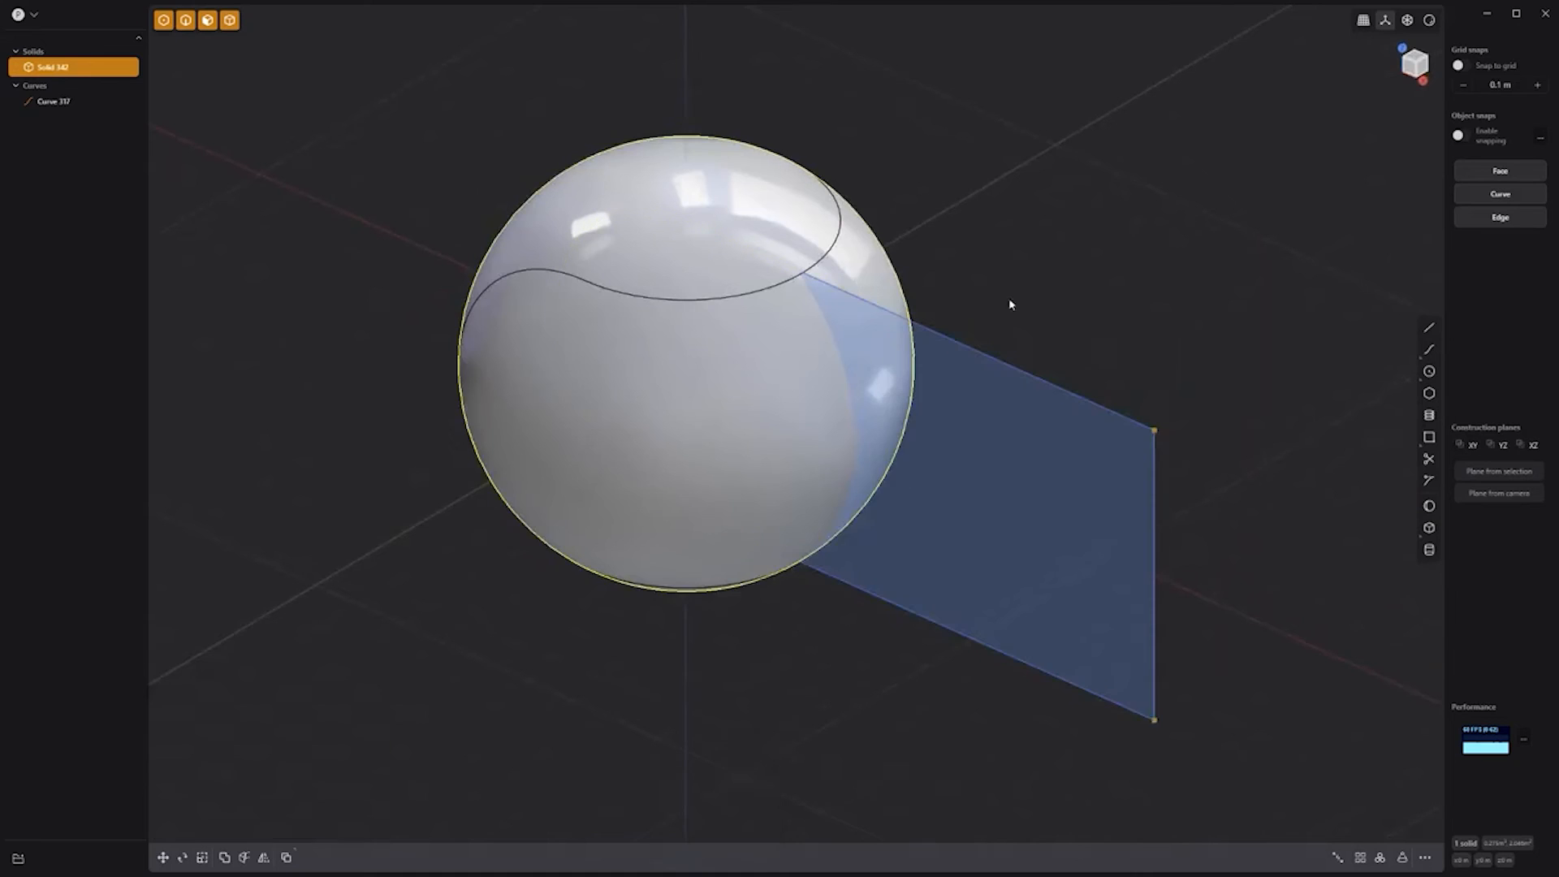
left_click(96, 101)
Step: Offset the imprinted seam edges along the sphere with a locked distance
key("f")
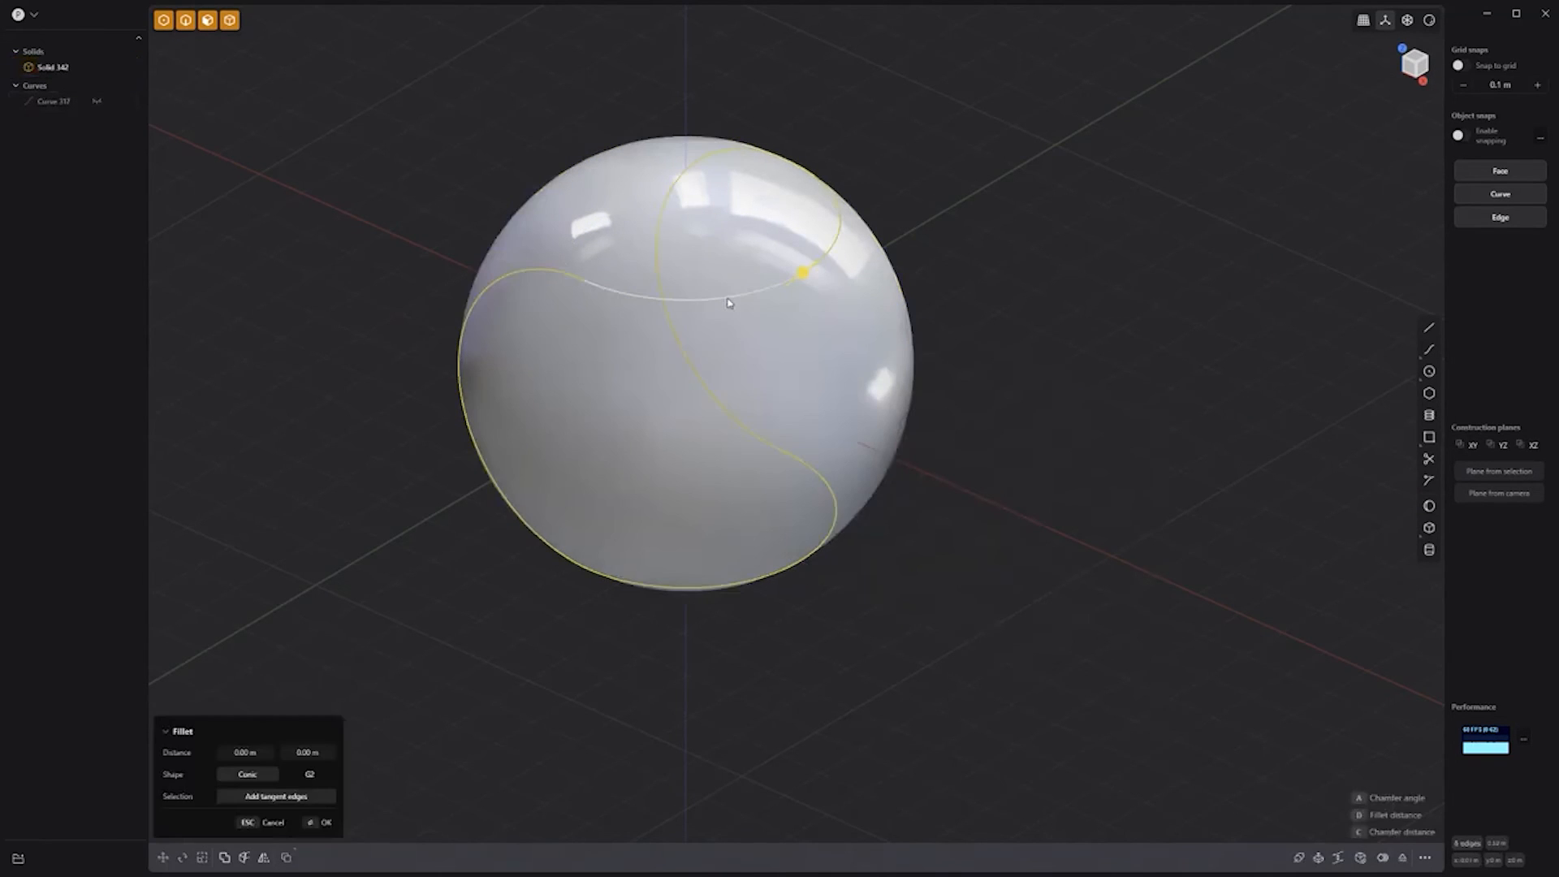
key("o")
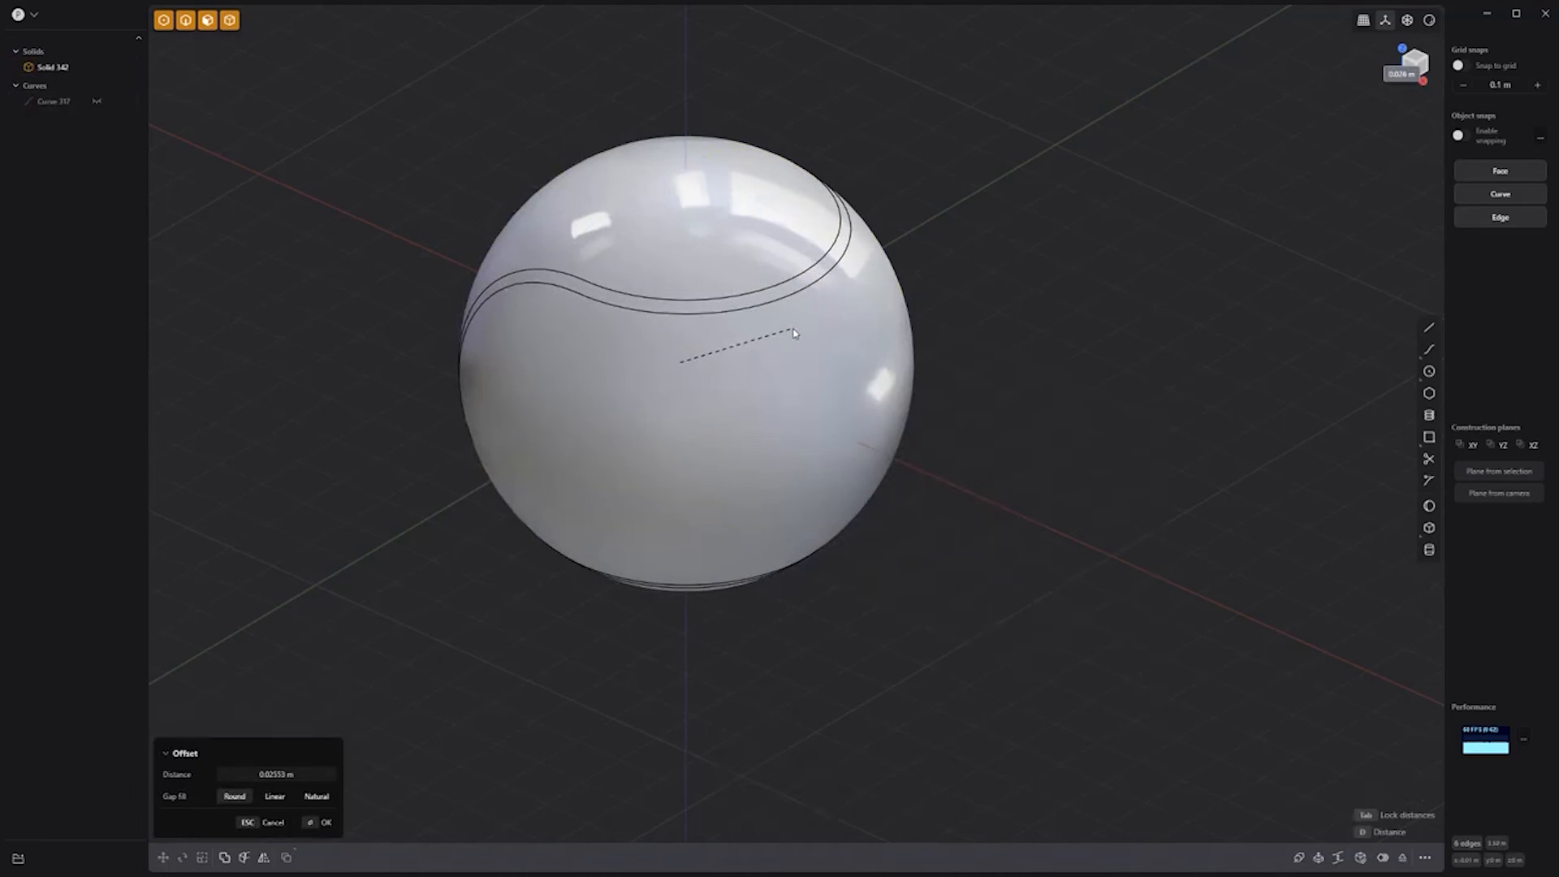
key("Tab")
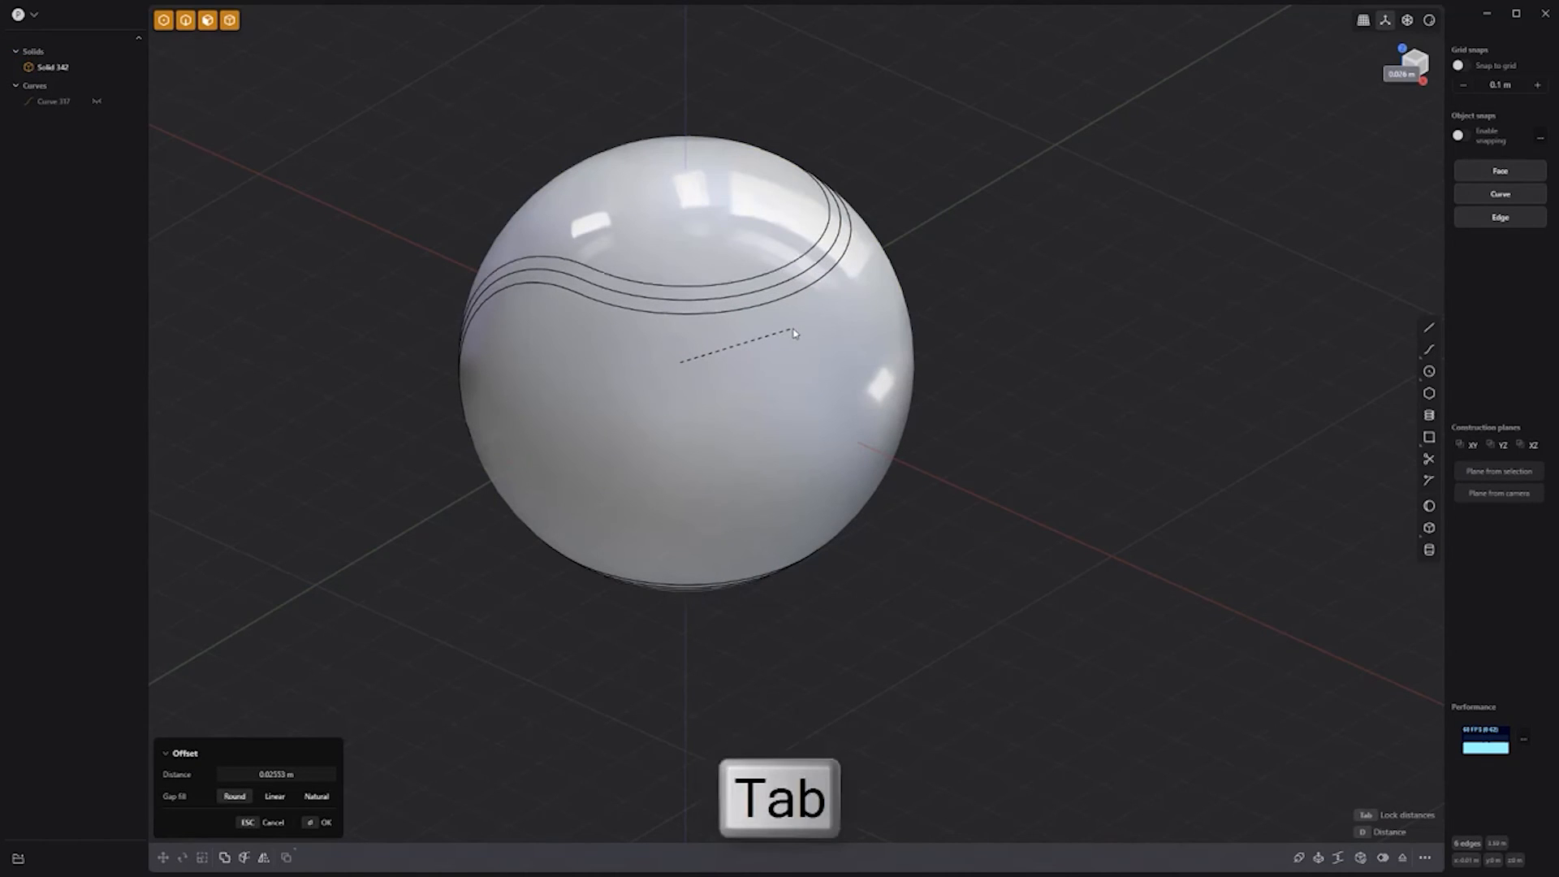
right_click(877, 281)
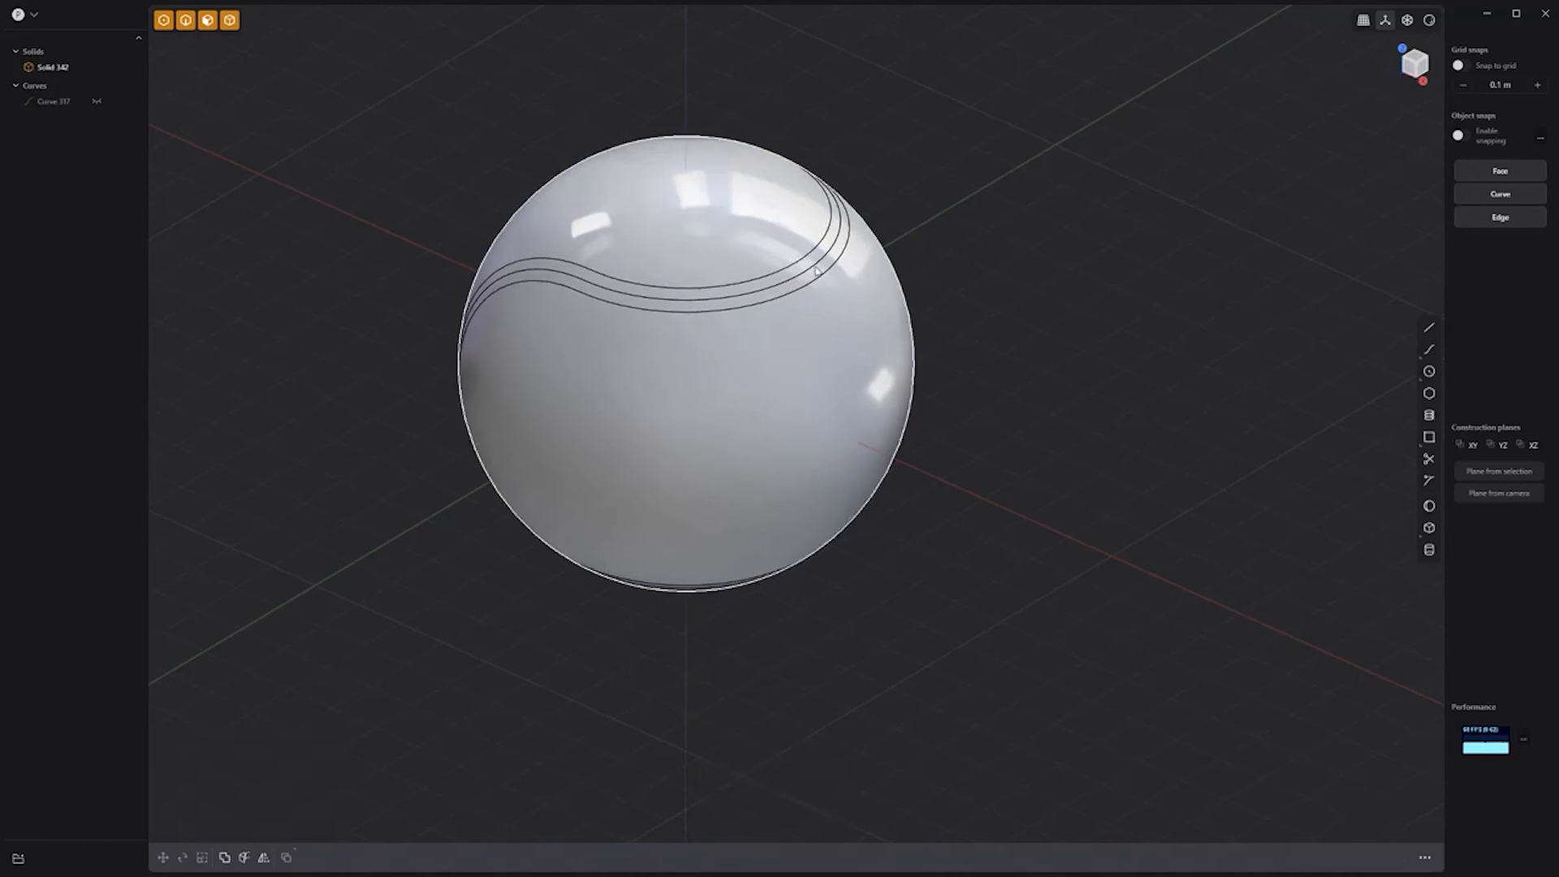
Step: Delete the middle seam loop and push the band face inward into a groove
left_click(873, 281)
double_click(816, 269)
key("b")
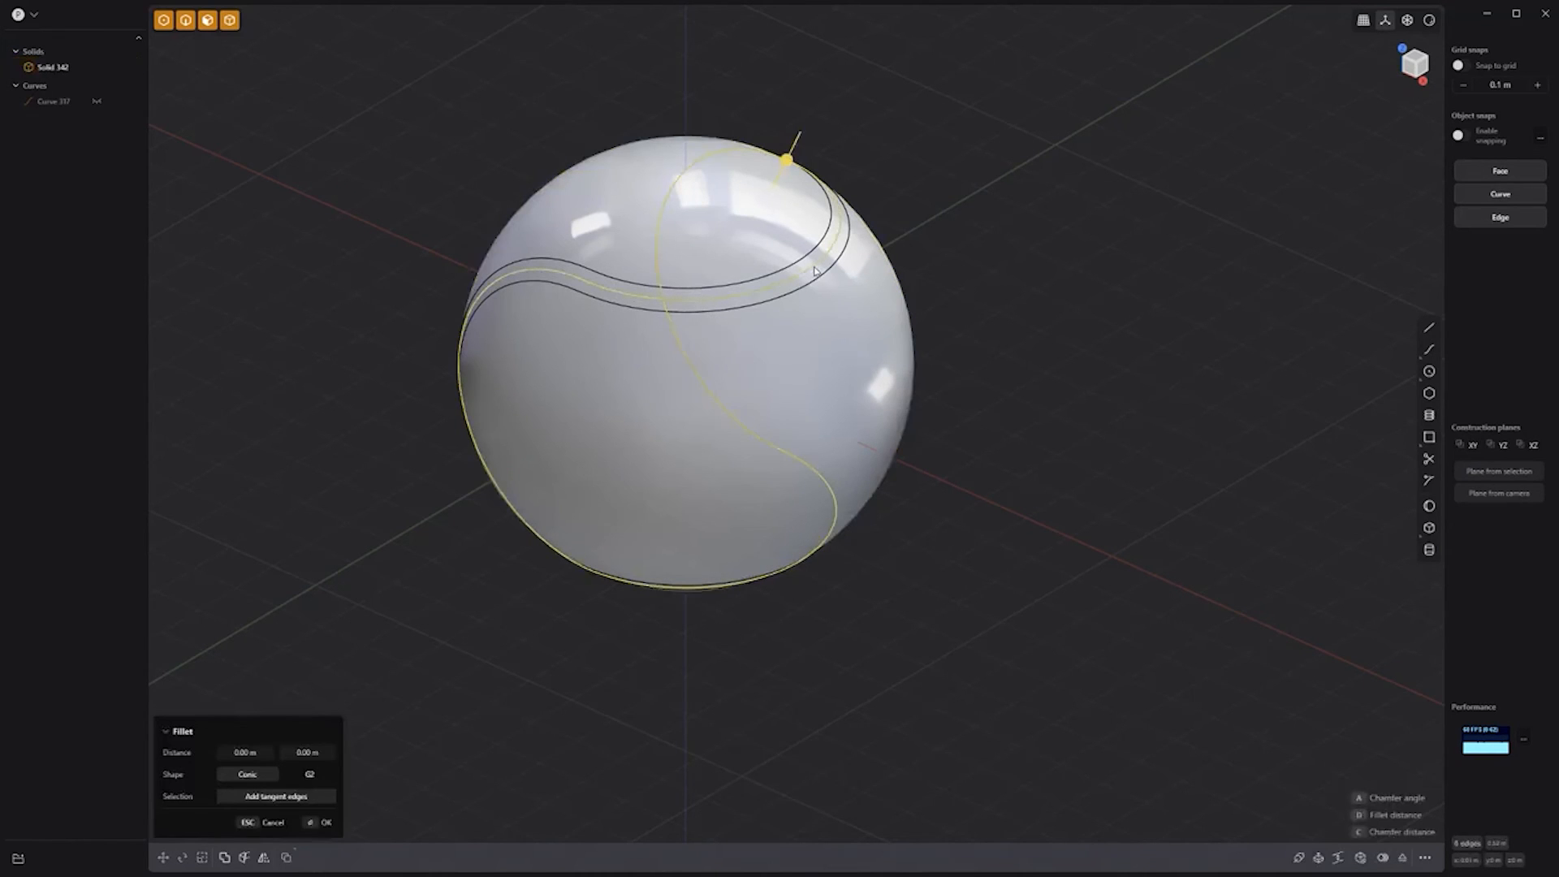
key("x")
left_click(814, 268)
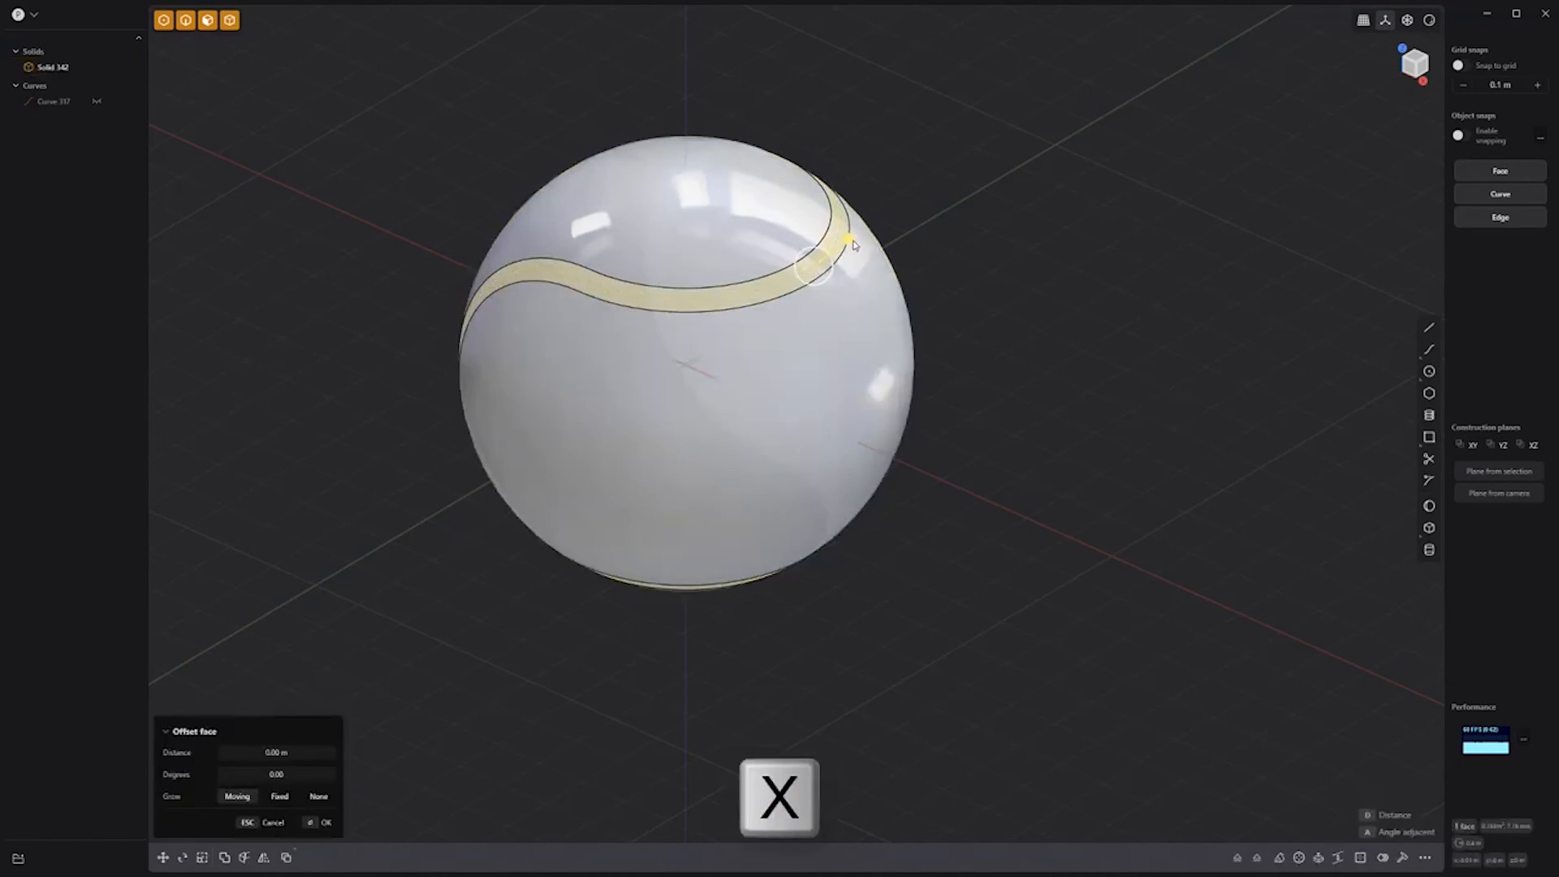
left_click_drag(852, 242, 841, 247)
right_click(910, 219)
Step: Fillet the groove's edge loops to about 0.005 m
key("slash")
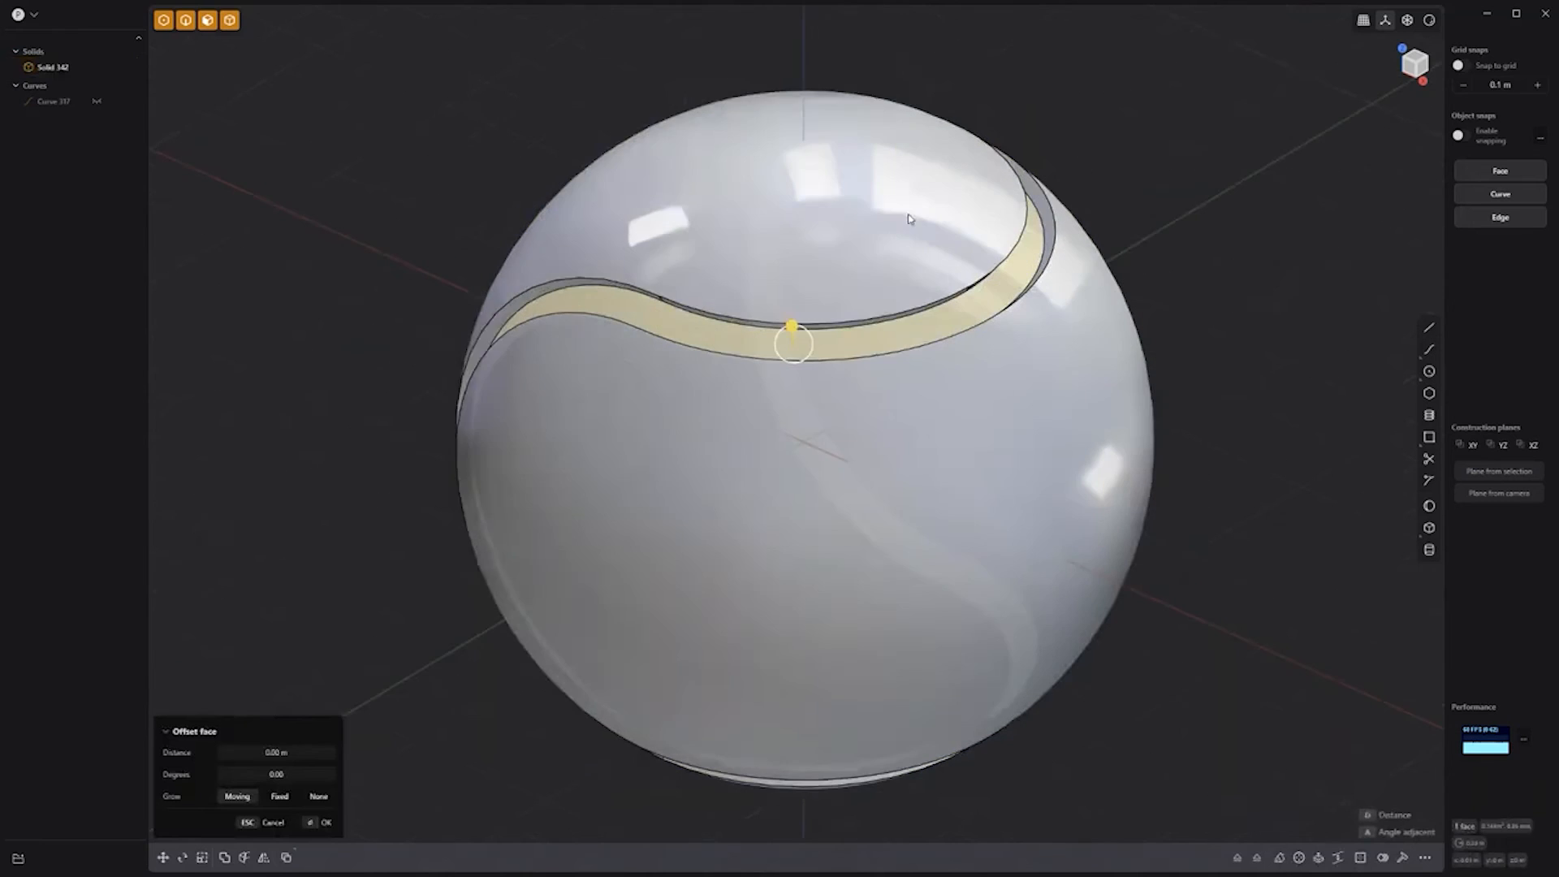
double_click(560, 278)
key("b")
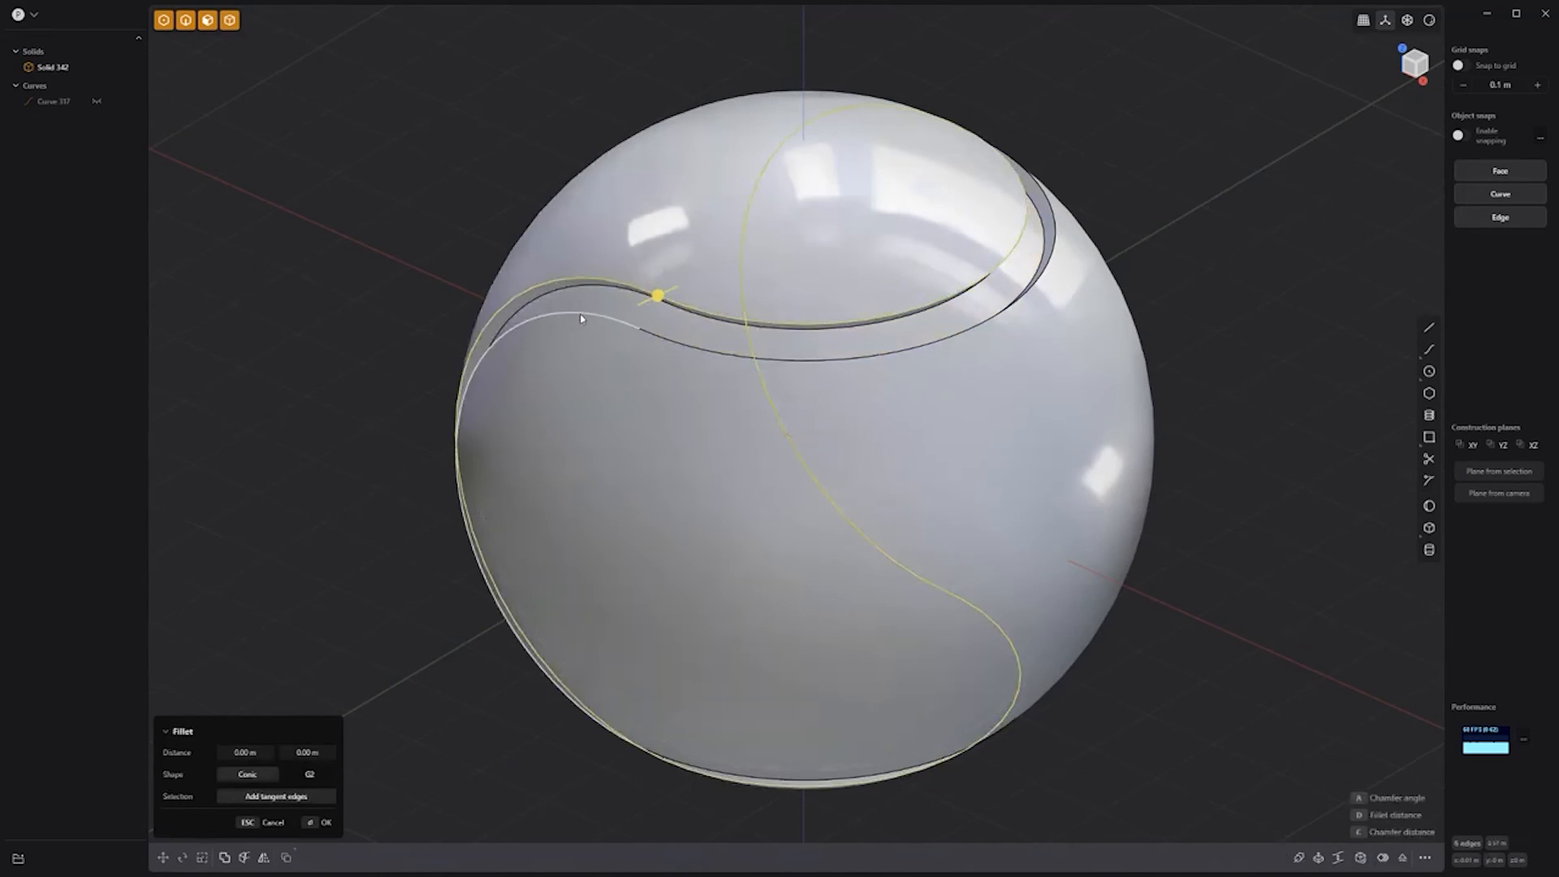
left_click_drag(639, 328, 636, 326)
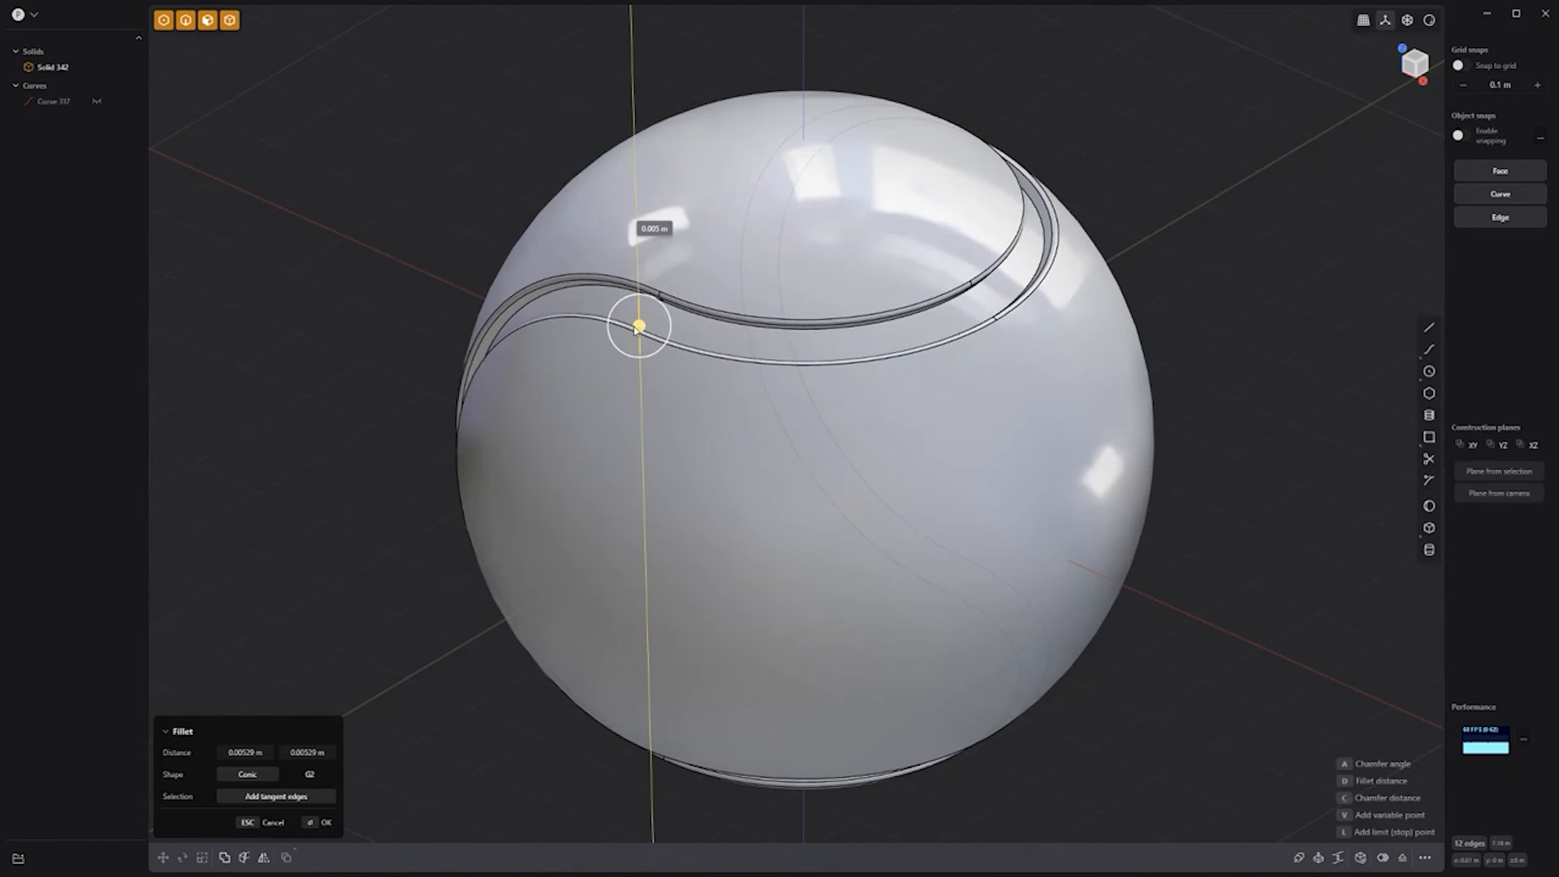
key("Return")
middle_click_drag(404, 208, 463, 236)
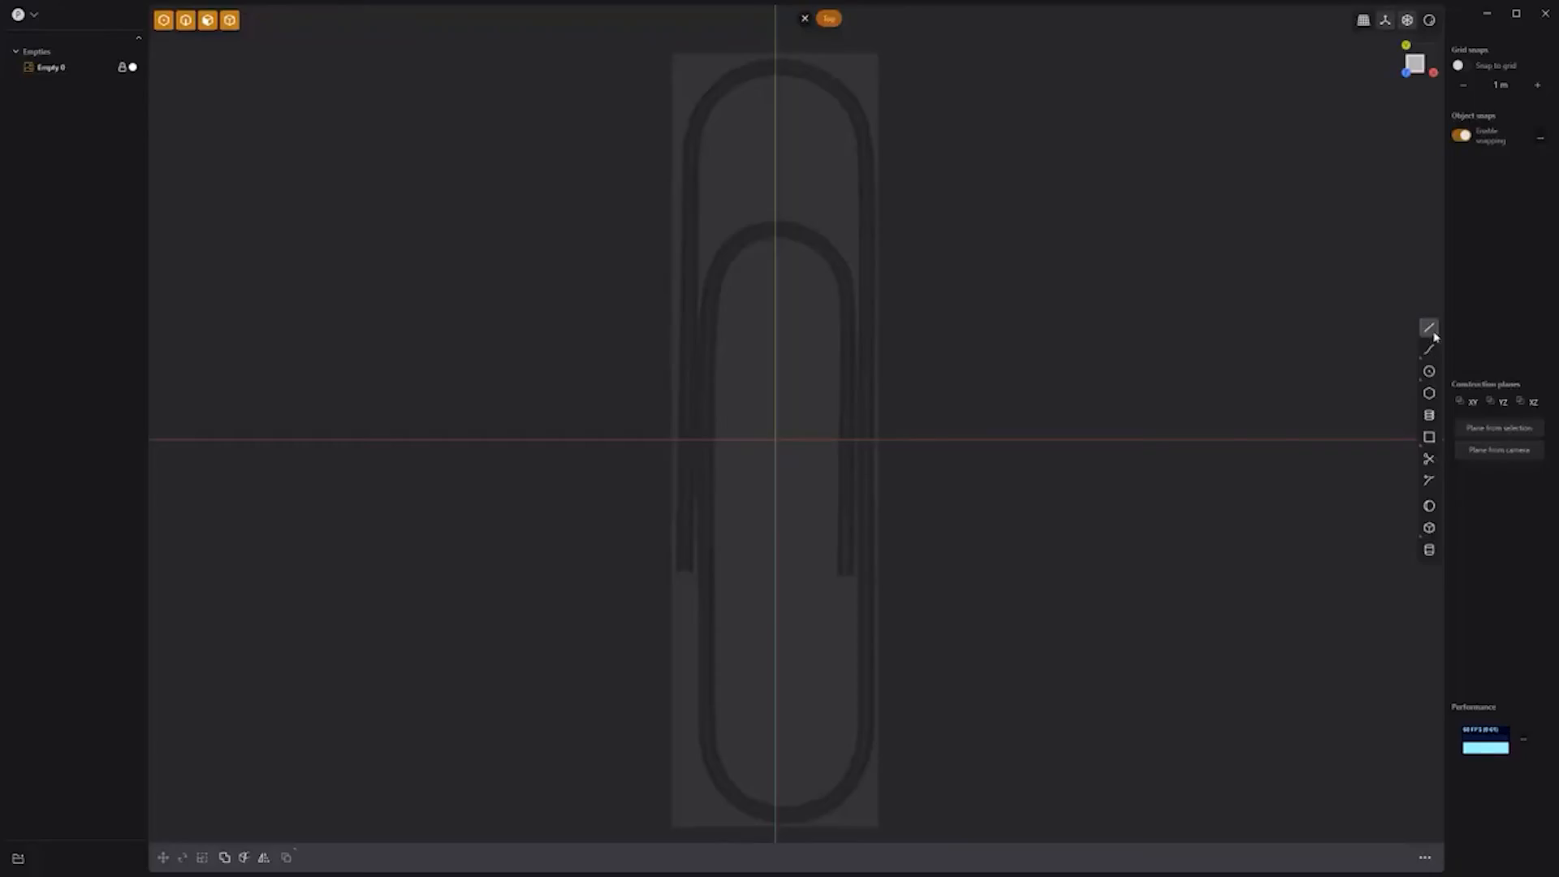
Step: Trace the paperclip's outer left side, top bend, outer right side and bottom bend with lines and arcs
key("l")
left_click(685, 571)
left_click(692, 144)
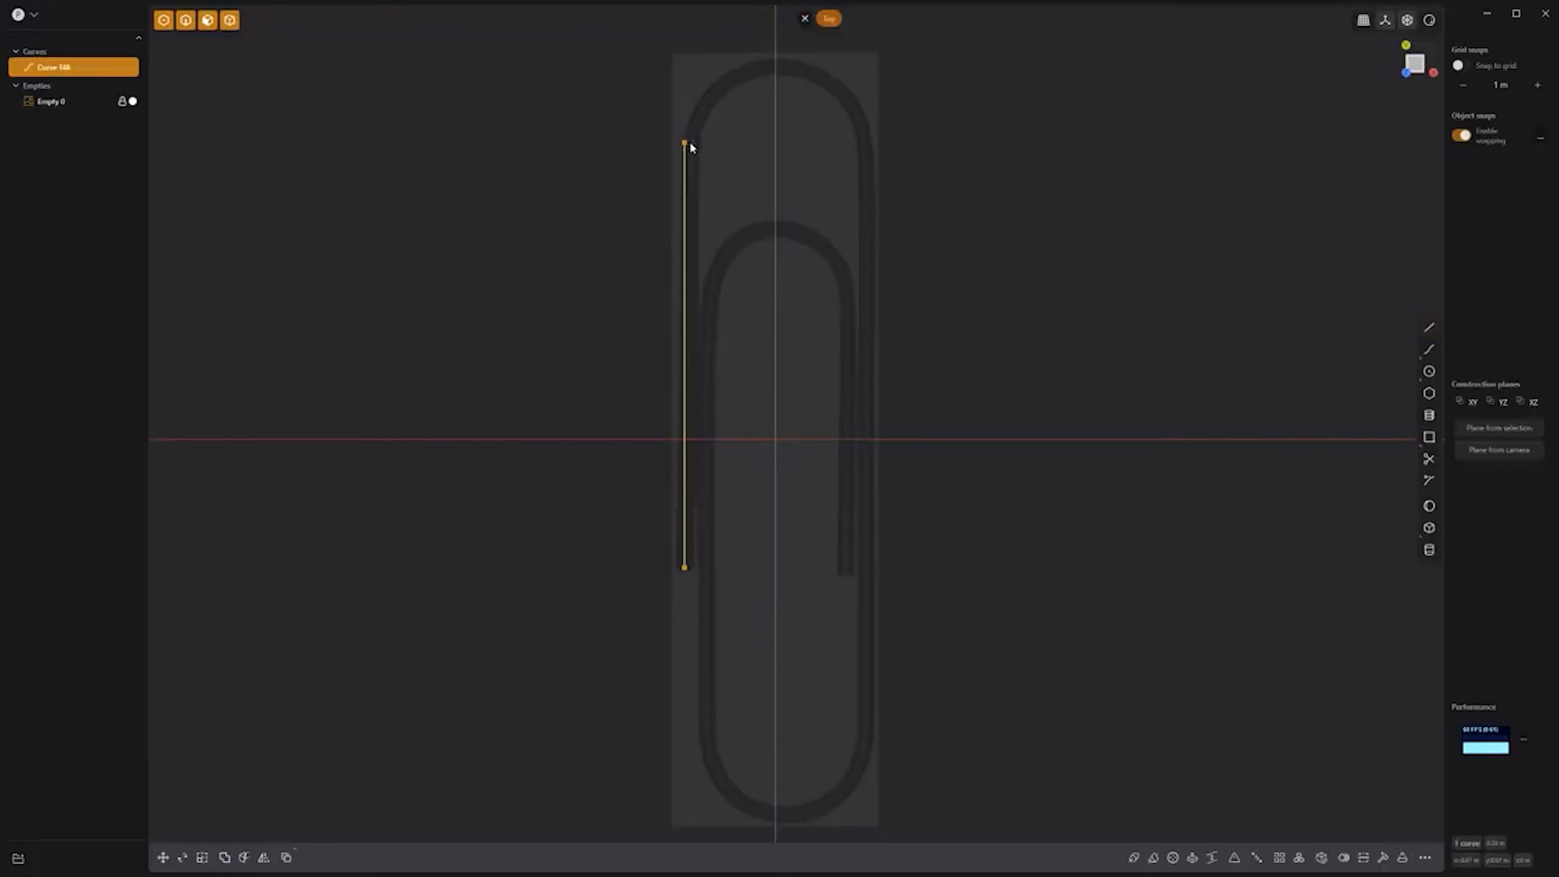
left_click(1405, 417)
left_click(762, 57)
left_click(1428, 327)
left_click(868, 142)
left_click(873, 729)
mouse_move(1429, 371)
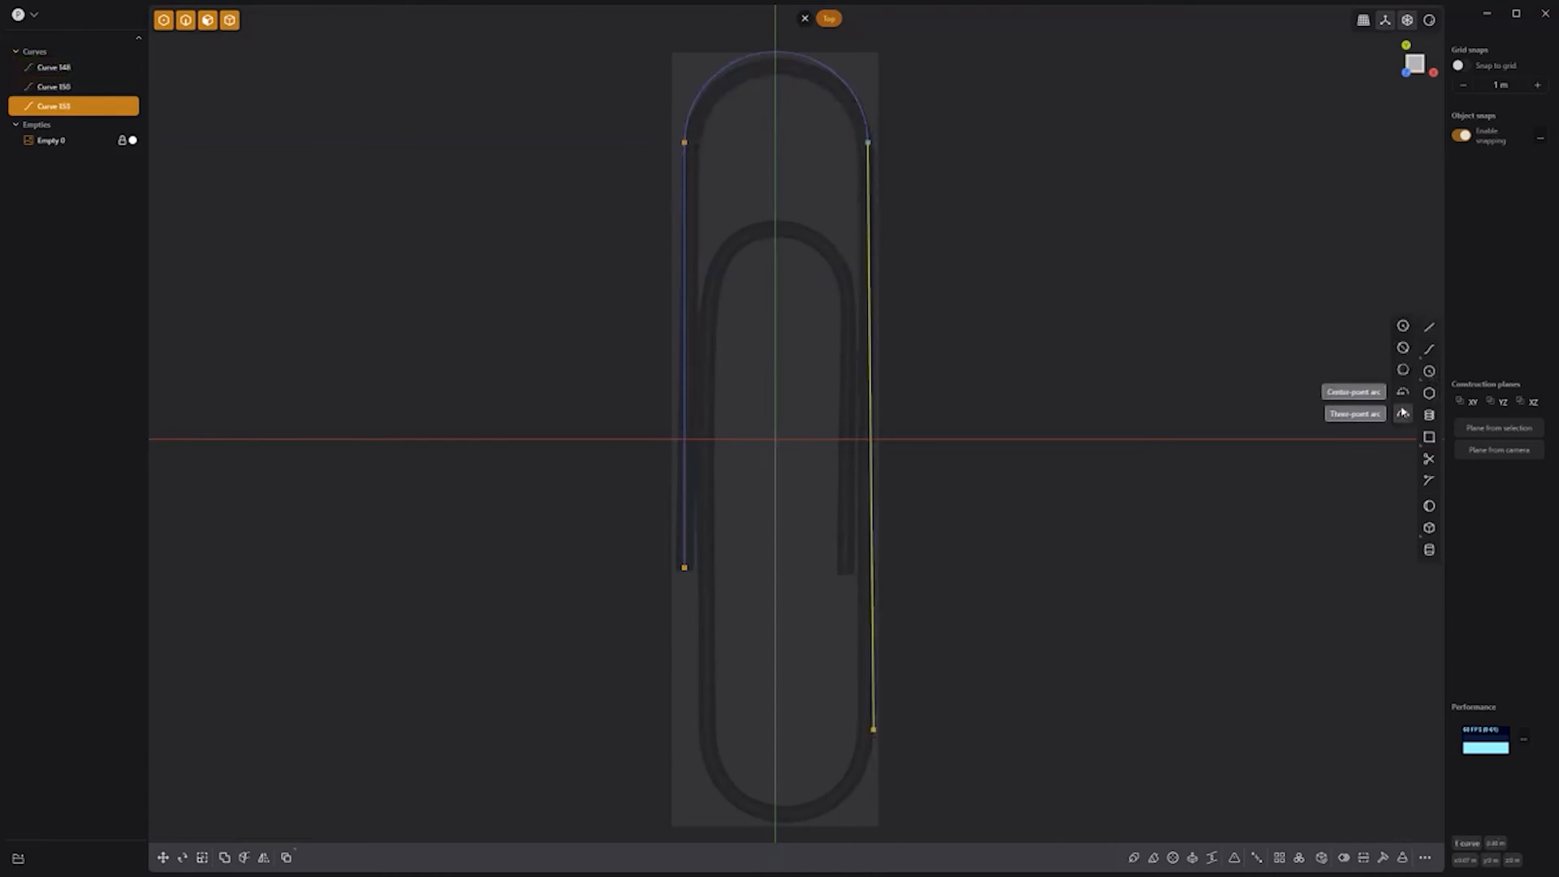
left_click(734, 787)
Step: Trace the inner left line, inner top bend and inner right line to the wire tip
left_click(1429, 327)
left_click(708, 719)
left_click(709, 299)
mouse_move(1429, 371)
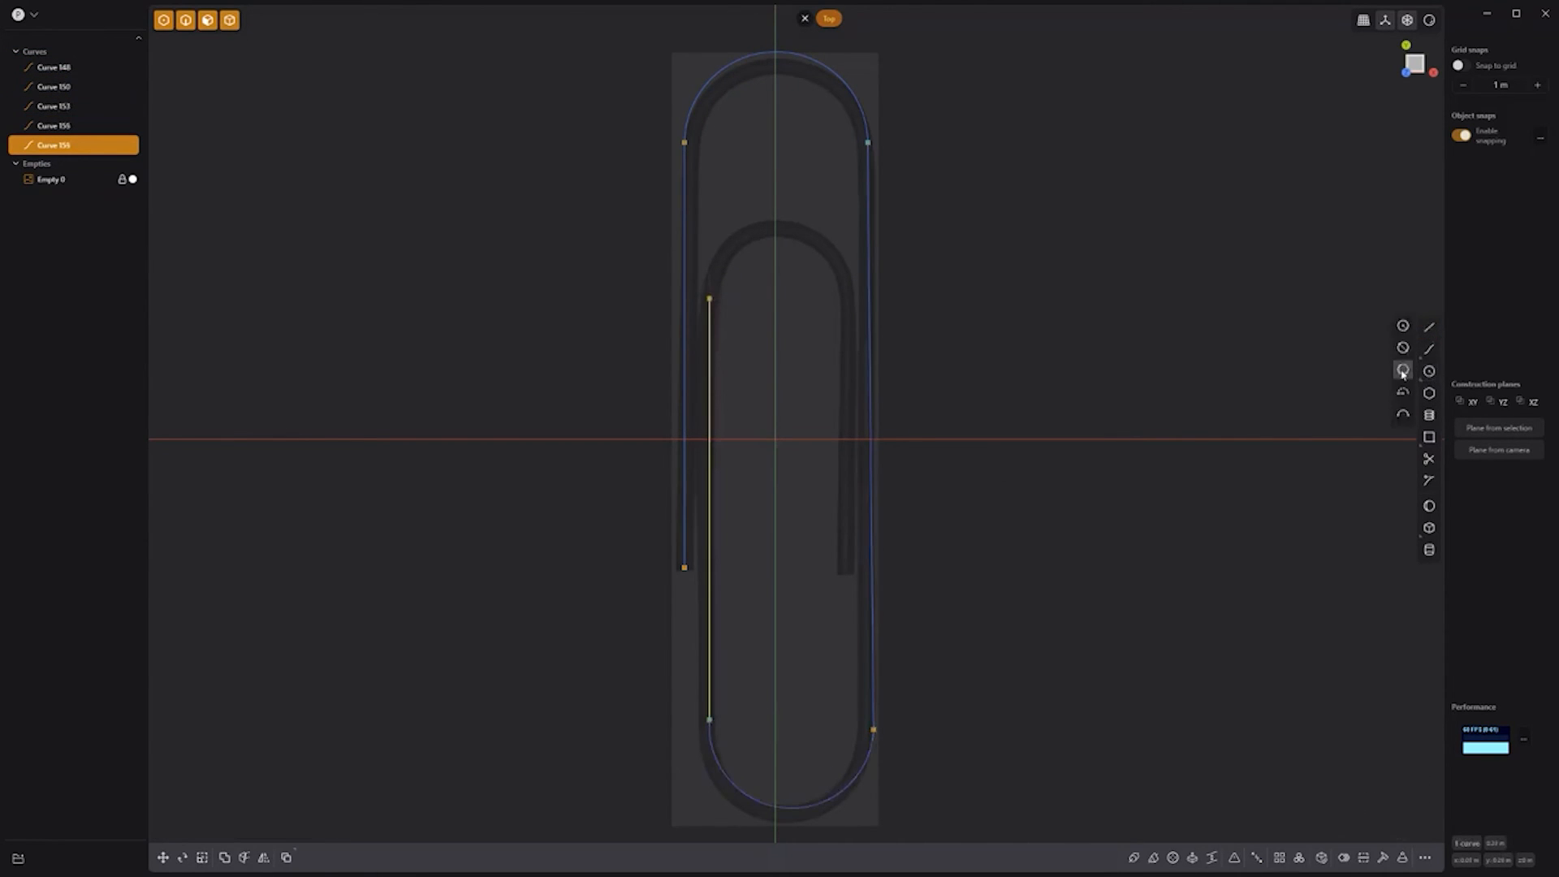
left_click(835, 265)
left_click(1429, 327)
left_click(845, 299)
left_click(844, 577)
Step: Join all seven paperclip curves and pipe them into a wire about 0.013 m thick
left_click_drag(626, 38, 979, 857)
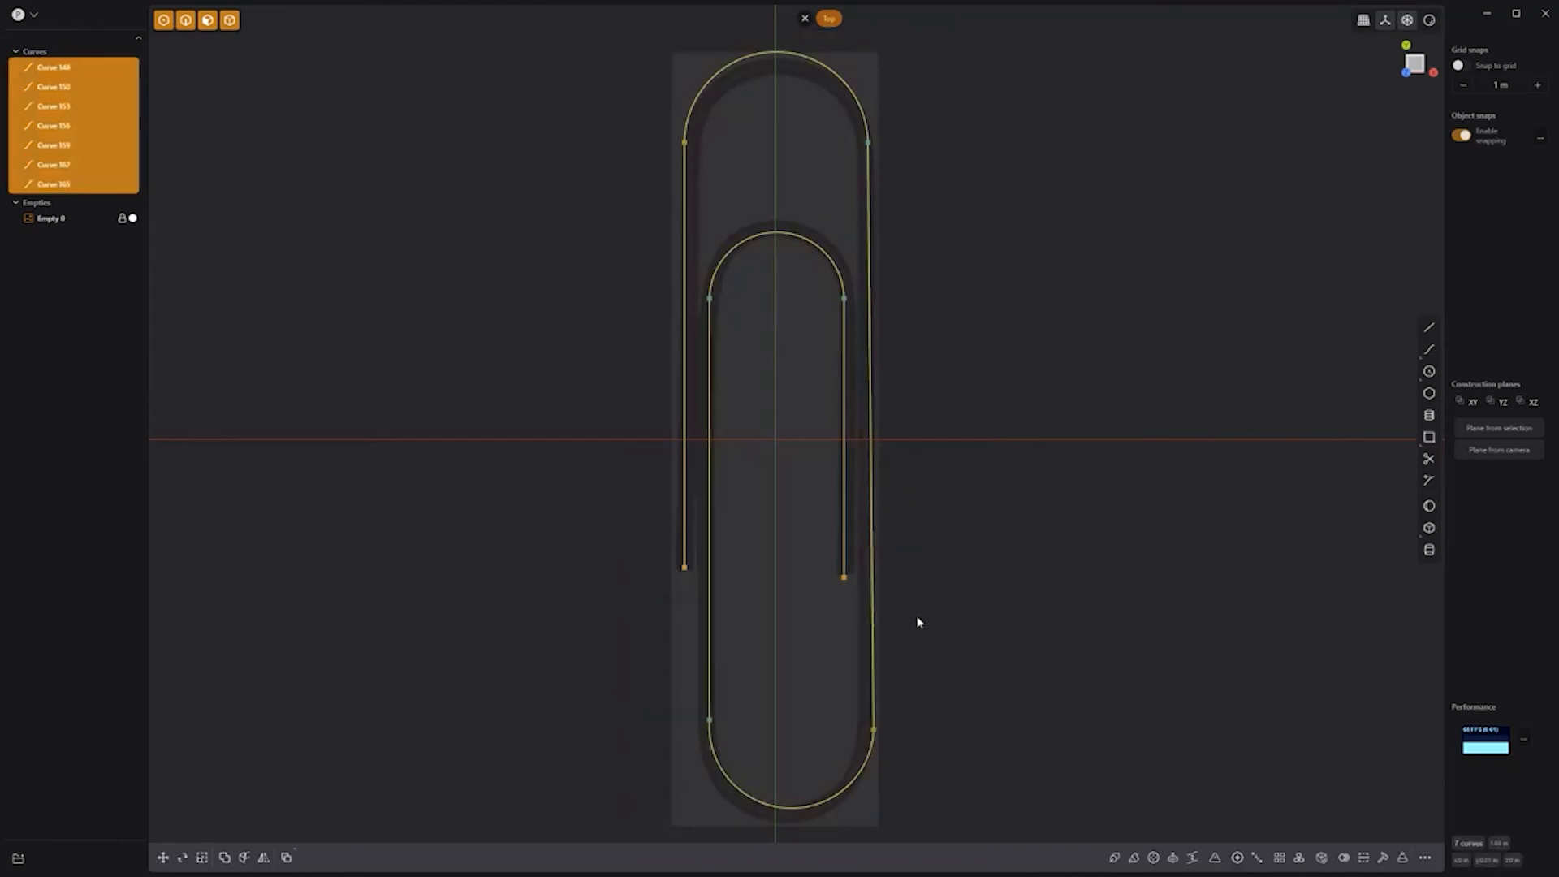
key("j")
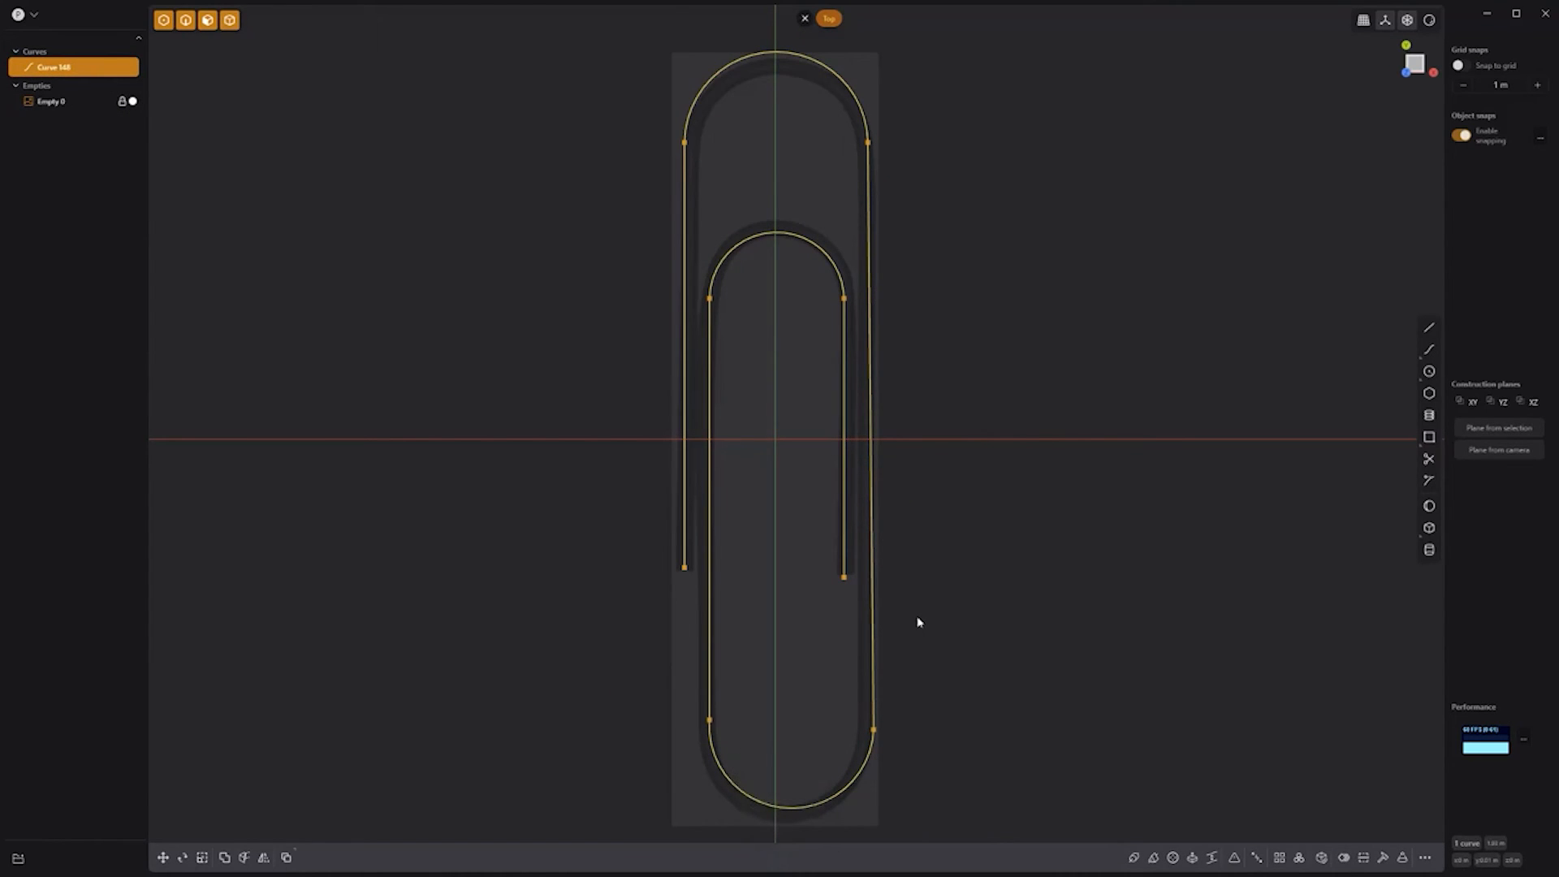
key("p")
left_click_drag(682, 668, 685, 633)
key("Return")
middle_click_drag(996, 577, 981, 449)
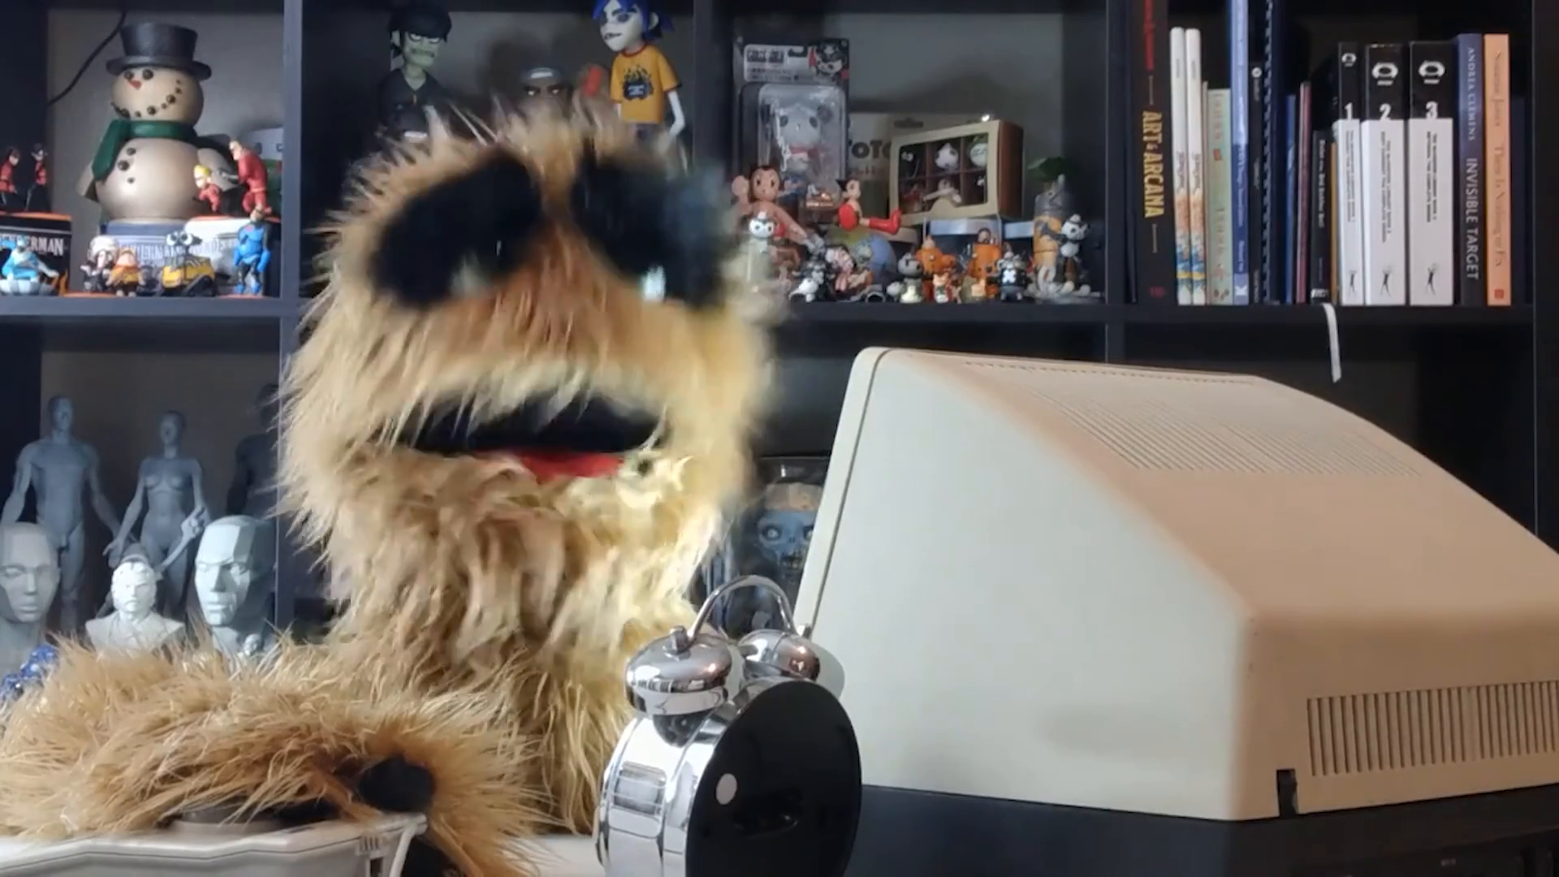
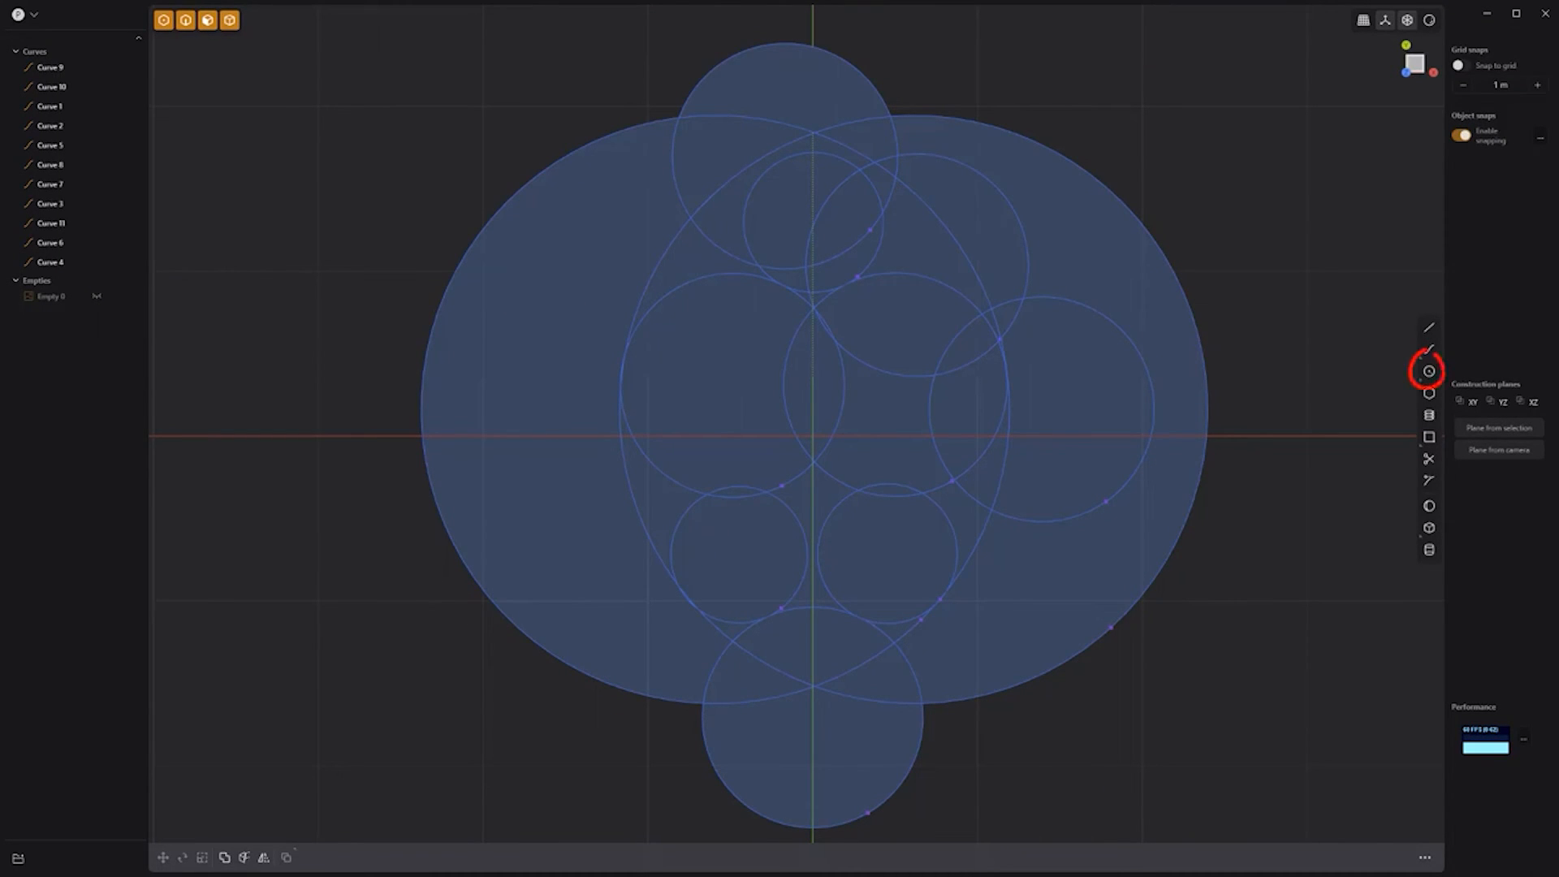
Step: Trim away the outer circle arcs, top arcs and top-right wedge segments
left_click(1429, 459)
left_click(1193, 502)
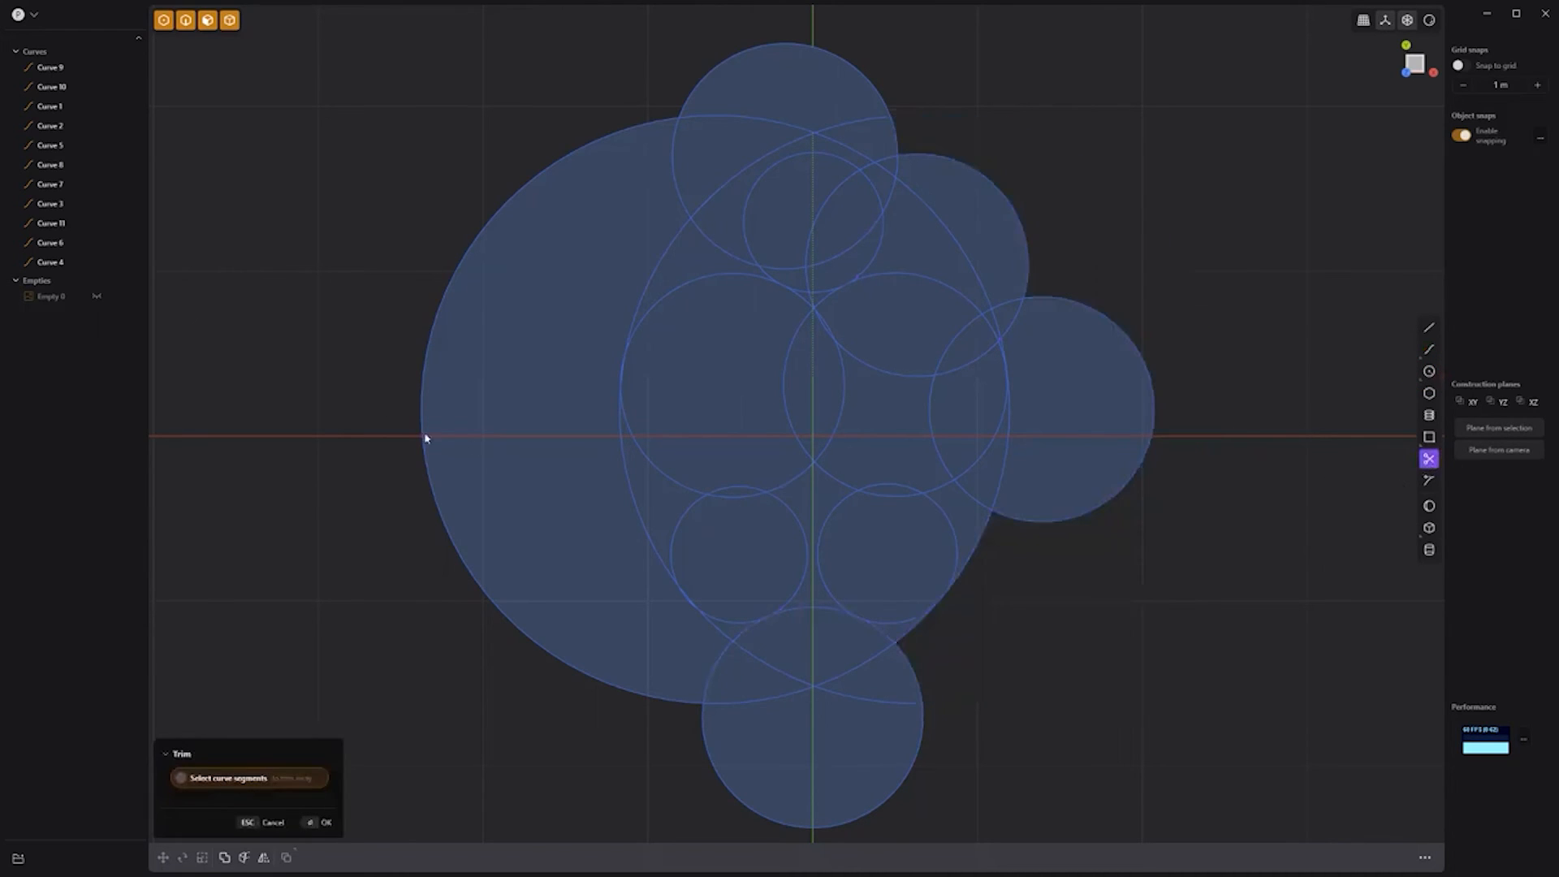
left_click(423, 442)
left_click(771, 45)
left_click(783, 123)
left_click(796, 142)
left_click(816, 152)
left_click(842, 148)
left_click(895, 135)
left_click(852, 124)
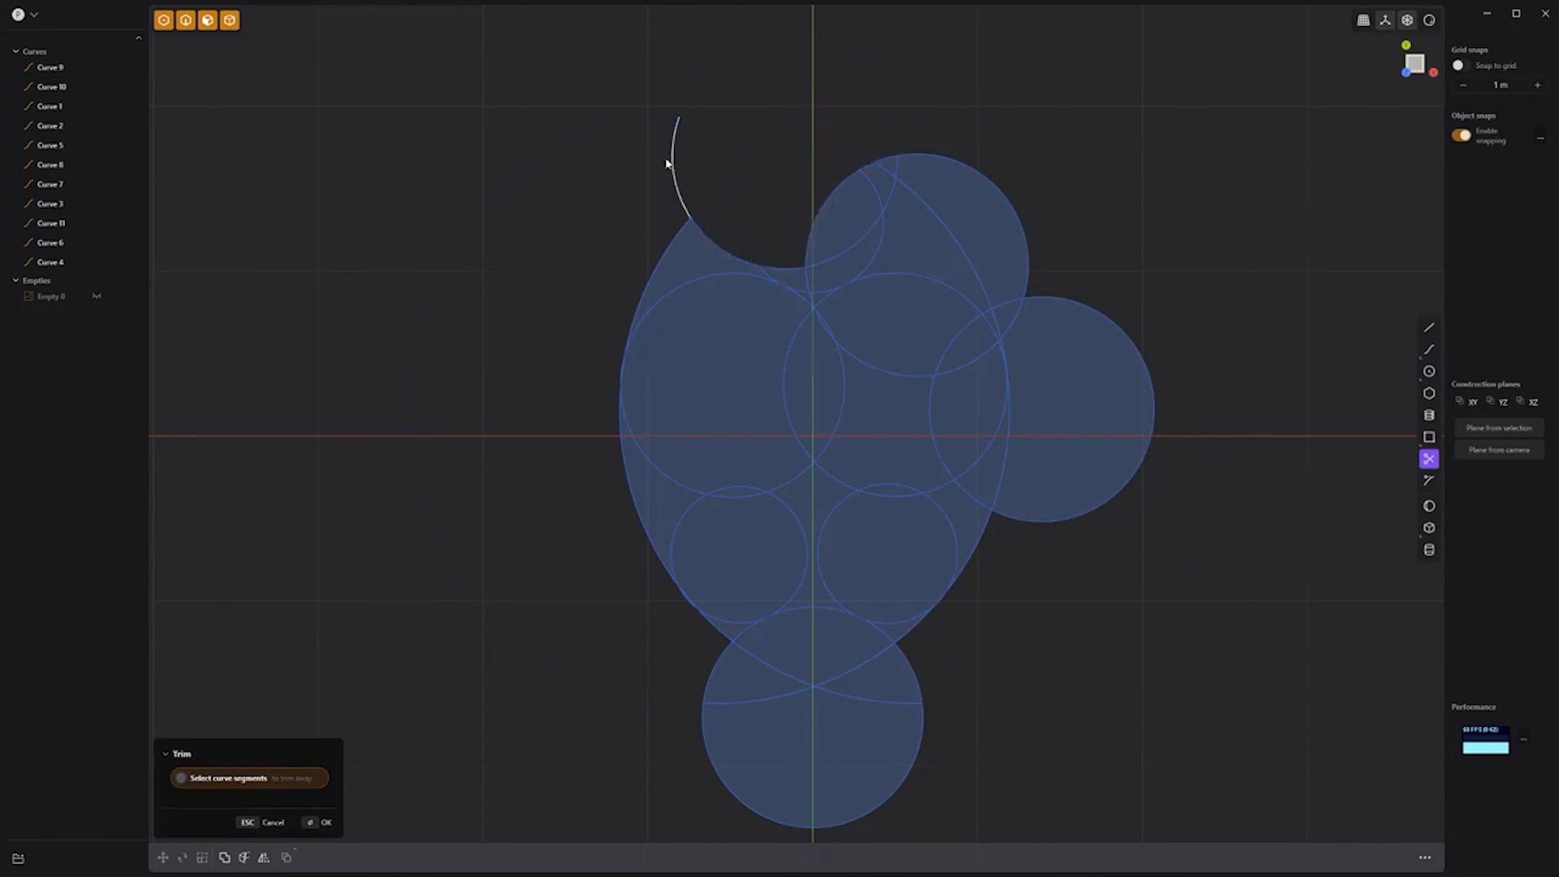
left_click(672, 163)
left_click(683, 226)
Step: Trim the top circle into a leaf, clear the inner lens arcs and carve the bite notch
left_click(922, 171)
left_click(807, 280)
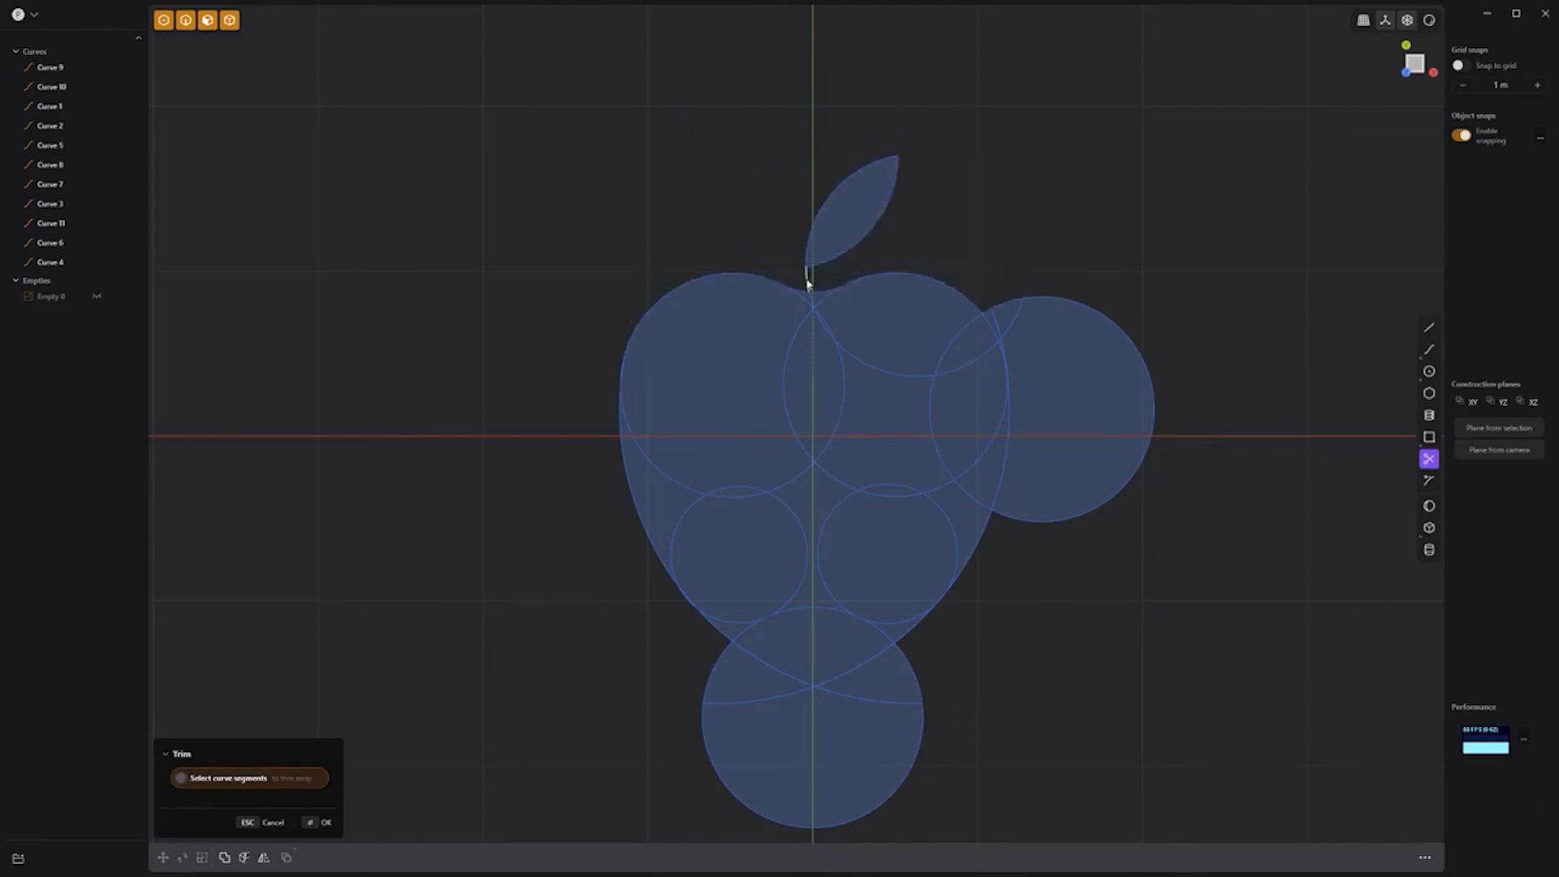
left_click(817, 309)
left_click(821, 321)
left_click(813, 320)
left_click(841, 355)
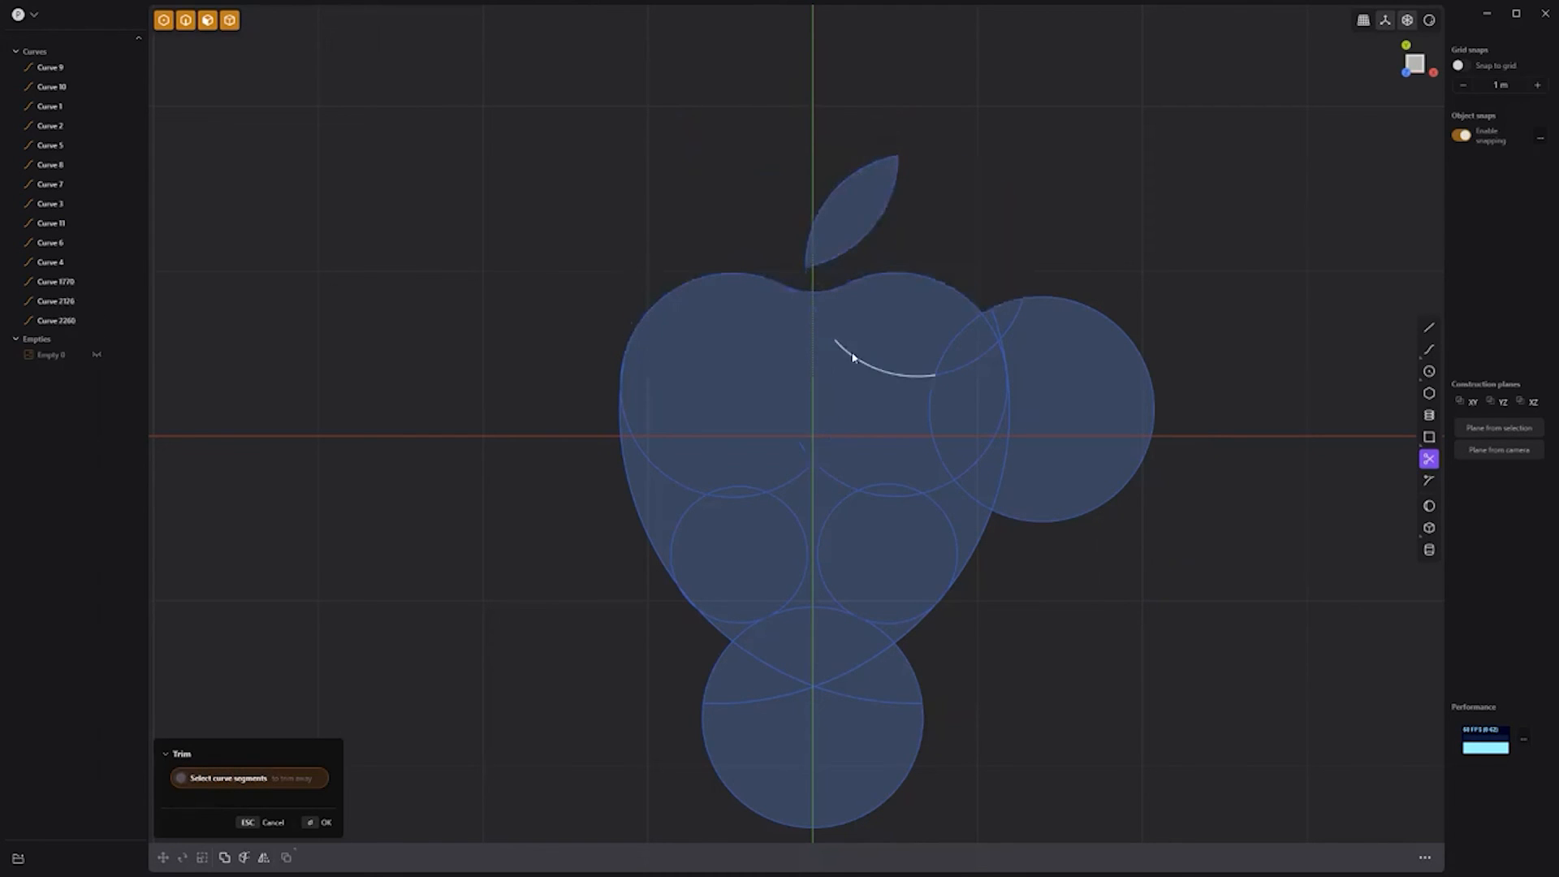
left_click(998, 305)
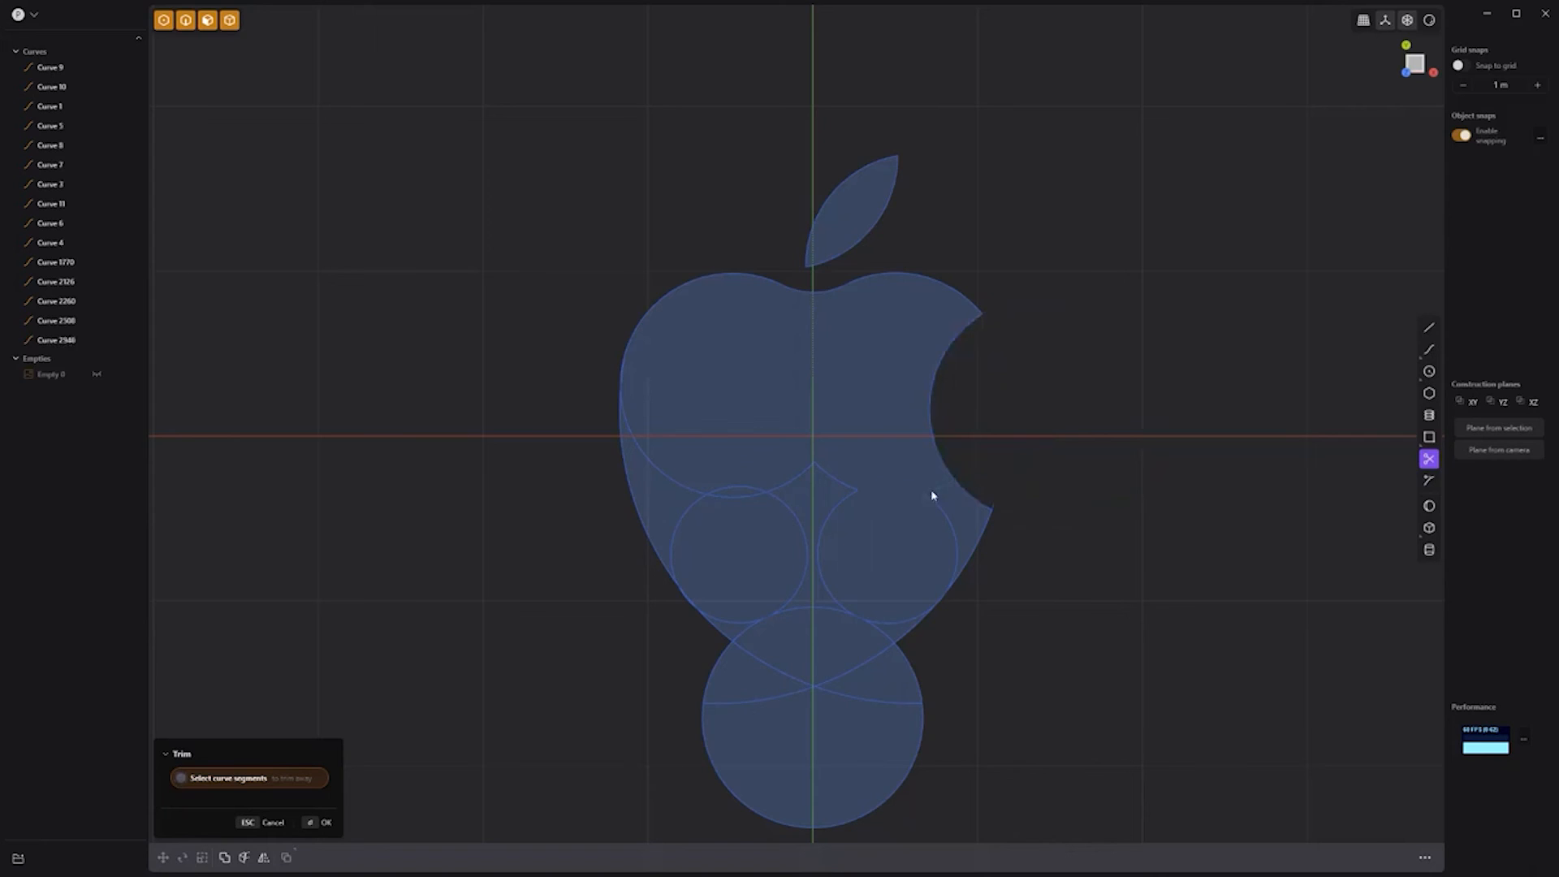
Step: Remove the crossing arcs and the bottom circle's arcs below the apple
left_click(716, 627)
left_click(743, 633)
left_click(881, 631)
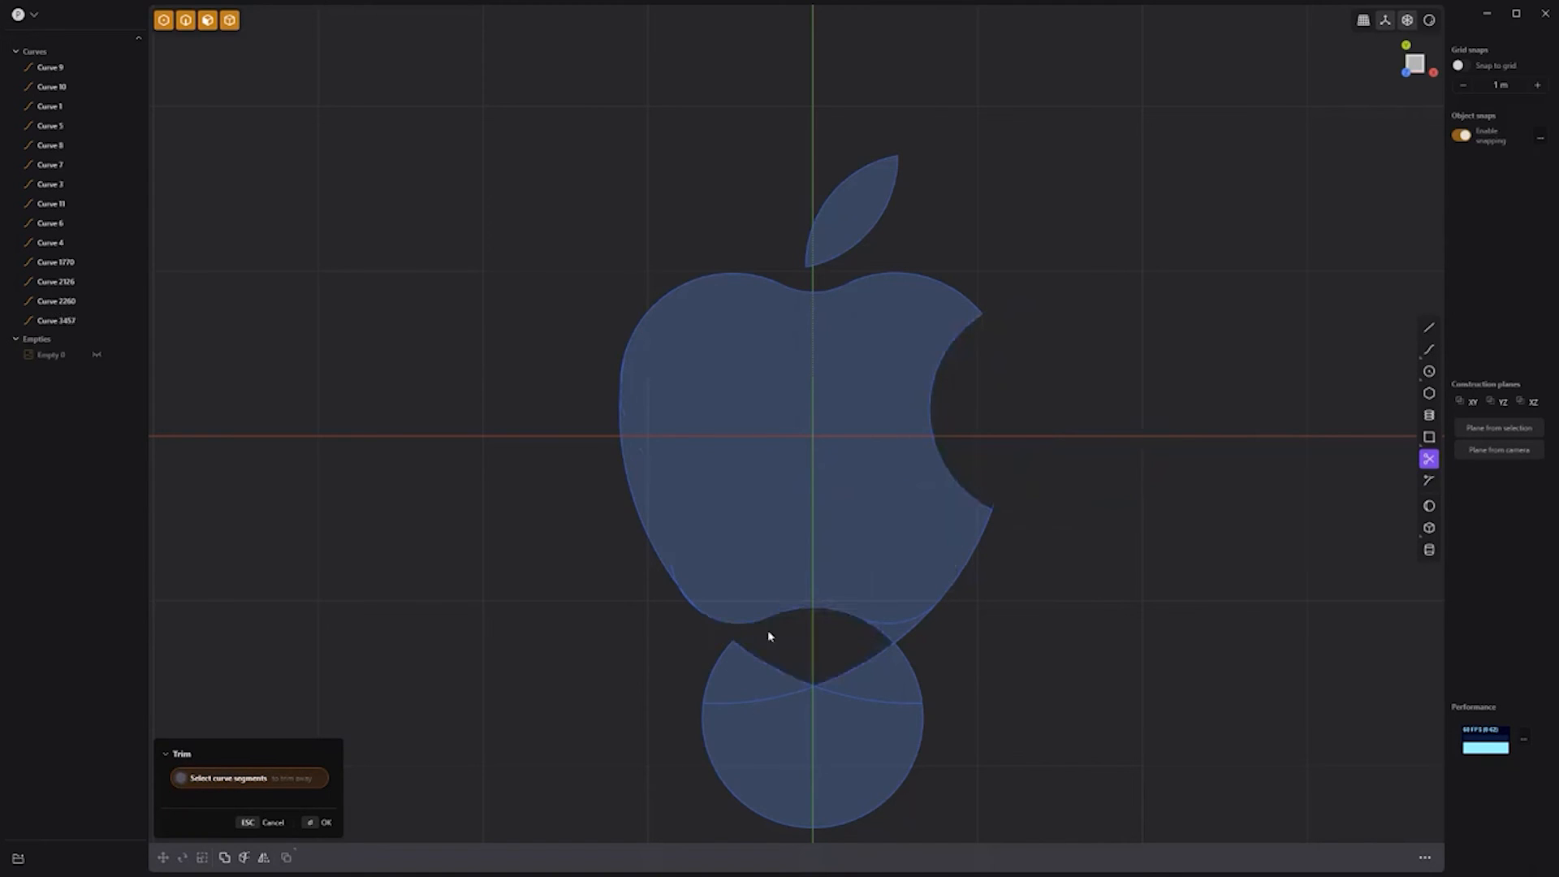
left_click(907, 634)
left_click(881, 651)
left_click(910, 664)
left_click(844, 695)
left_click(767, 699)
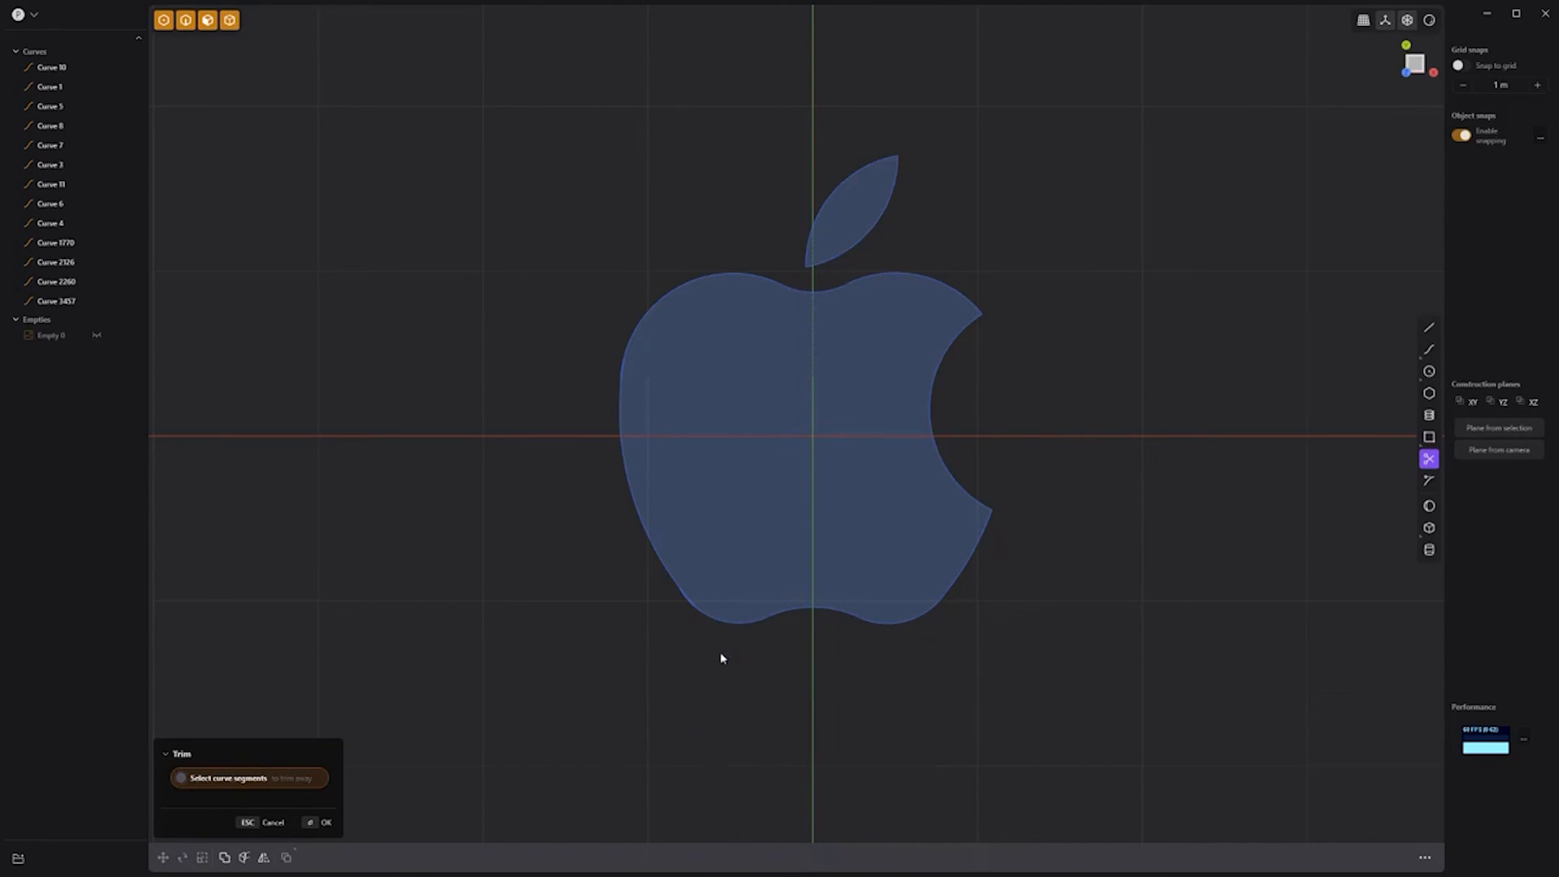
key("Escape")
Step: Extrude the selected apple logo curves into a solid
middle_click_drag(1085, 612, 1055, 465)
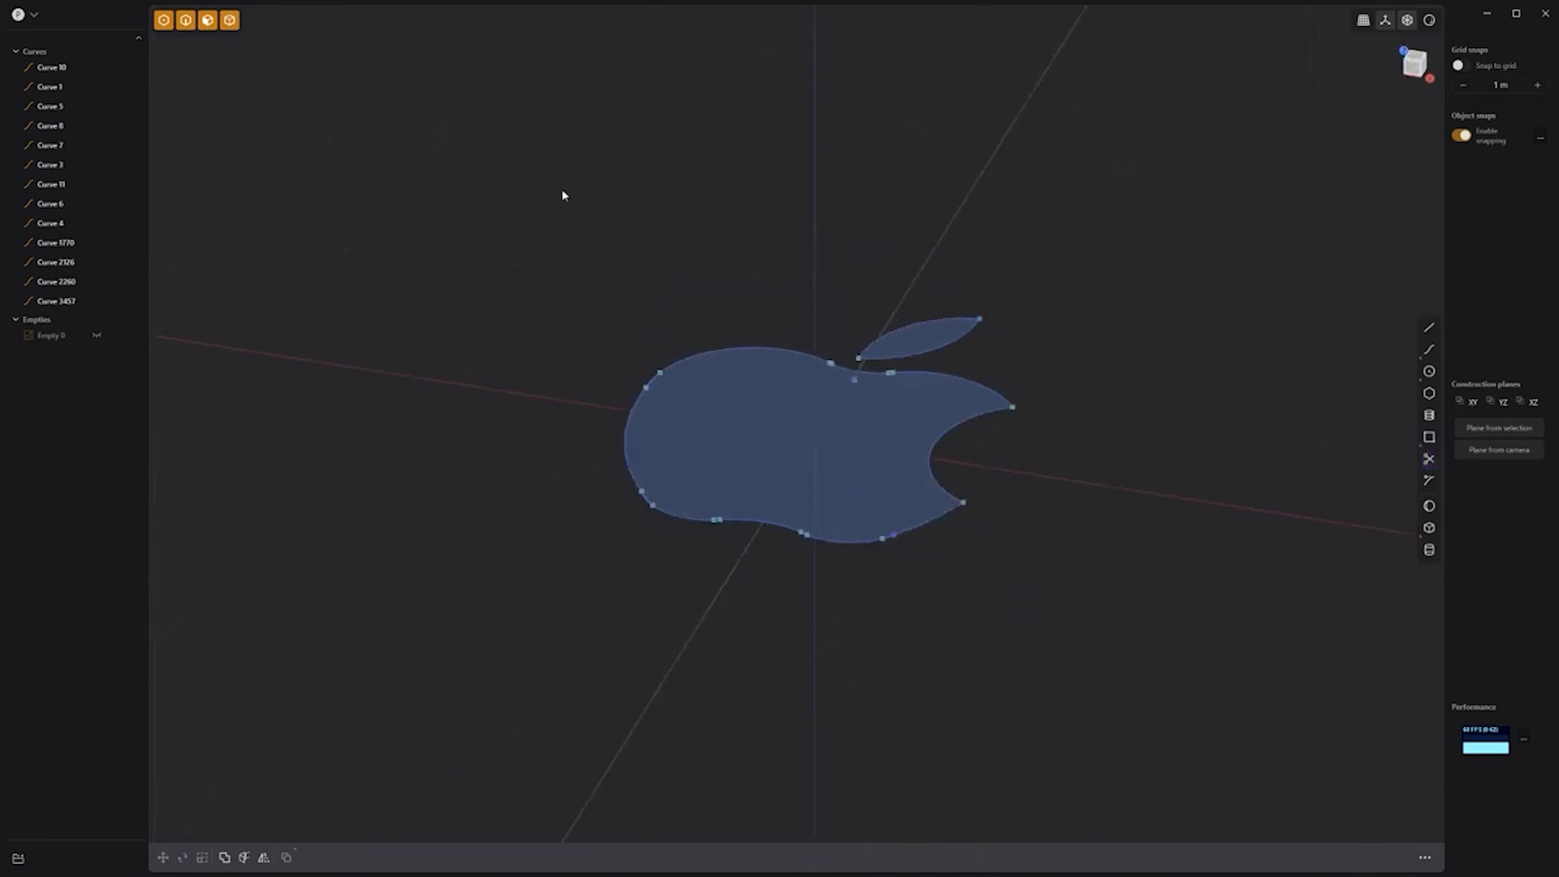
left_click_drag(562, 195, 1038, 557)
key("e")
left_click(1070, 479)
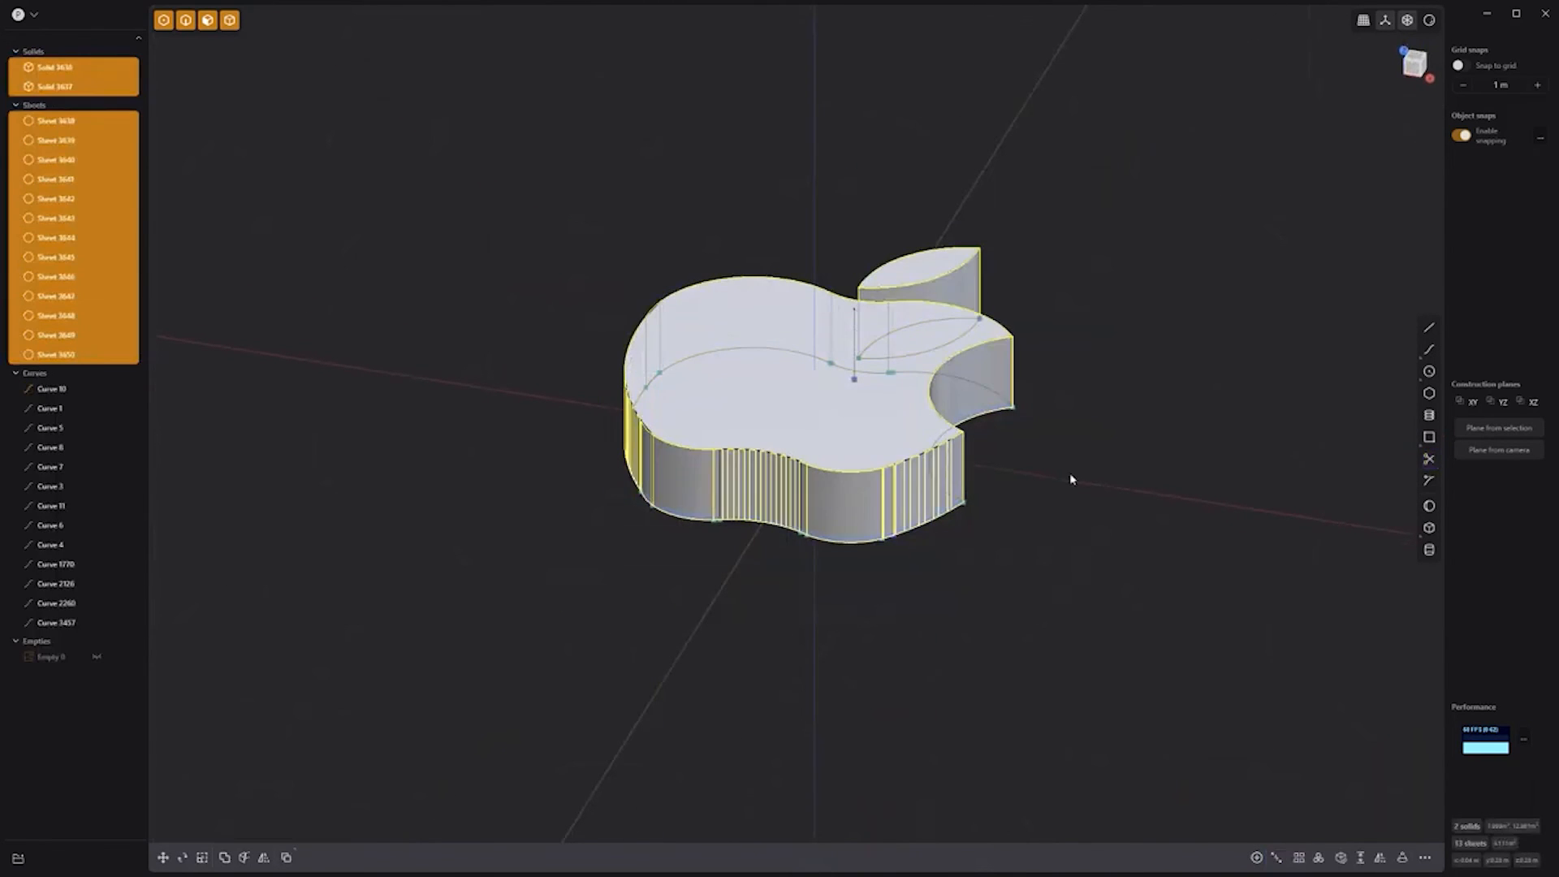
Step: Delete the leftover sheets and curves from the outliner
left_click(73, 120)
left_click(74, 621, "shift")
key("Delete")
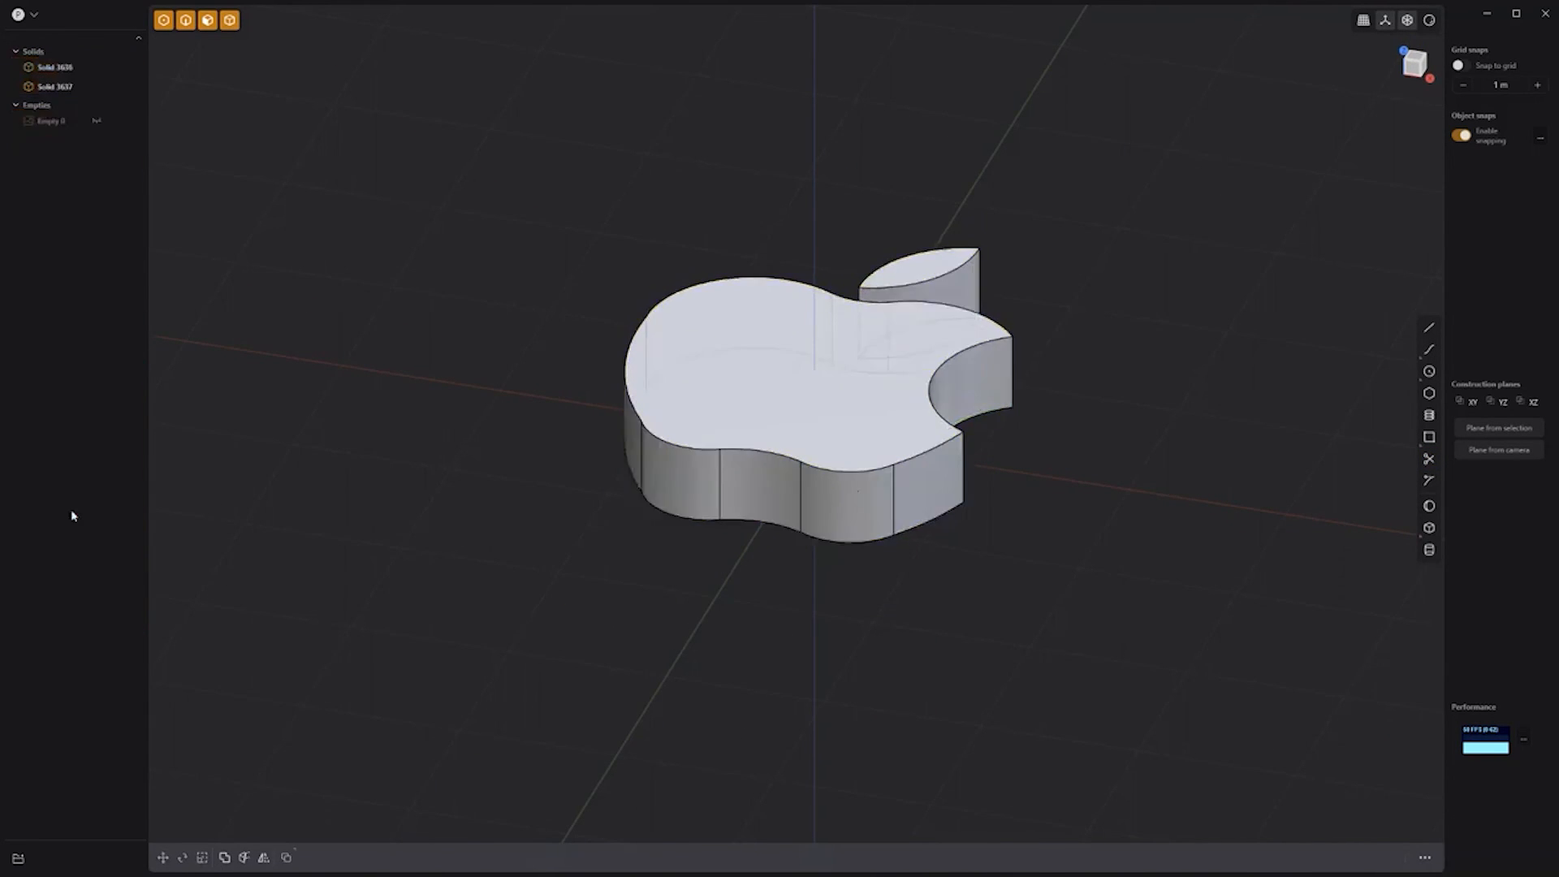
middle_click_drag(1114, 312, 1033, 495)
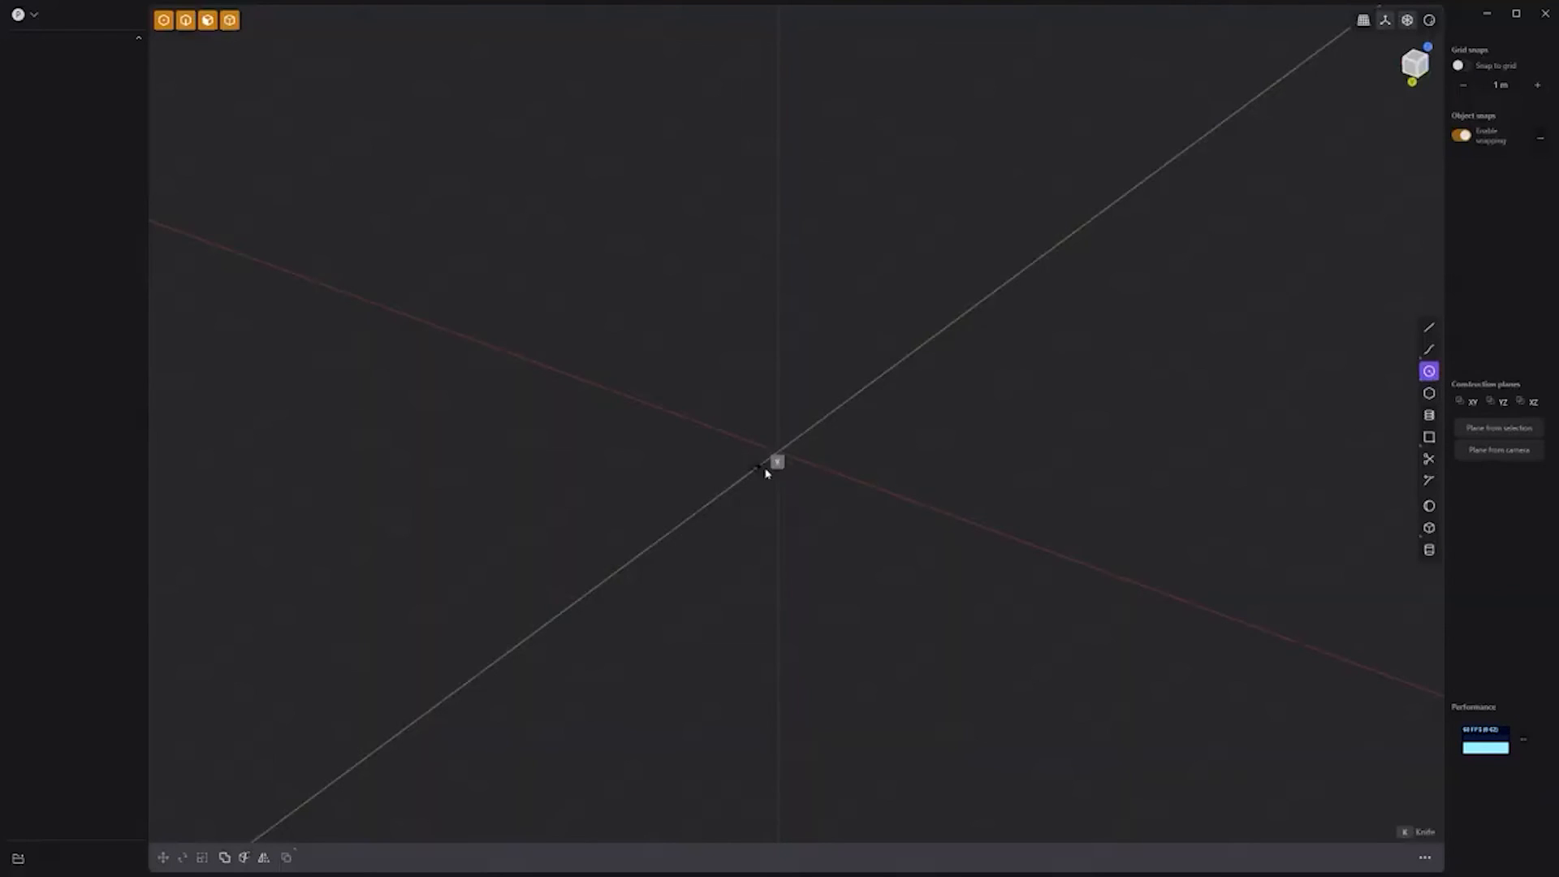
Step: Draw a circle and a hexagon at the origin, then hide the hexagon curve
left_click(759, 480)
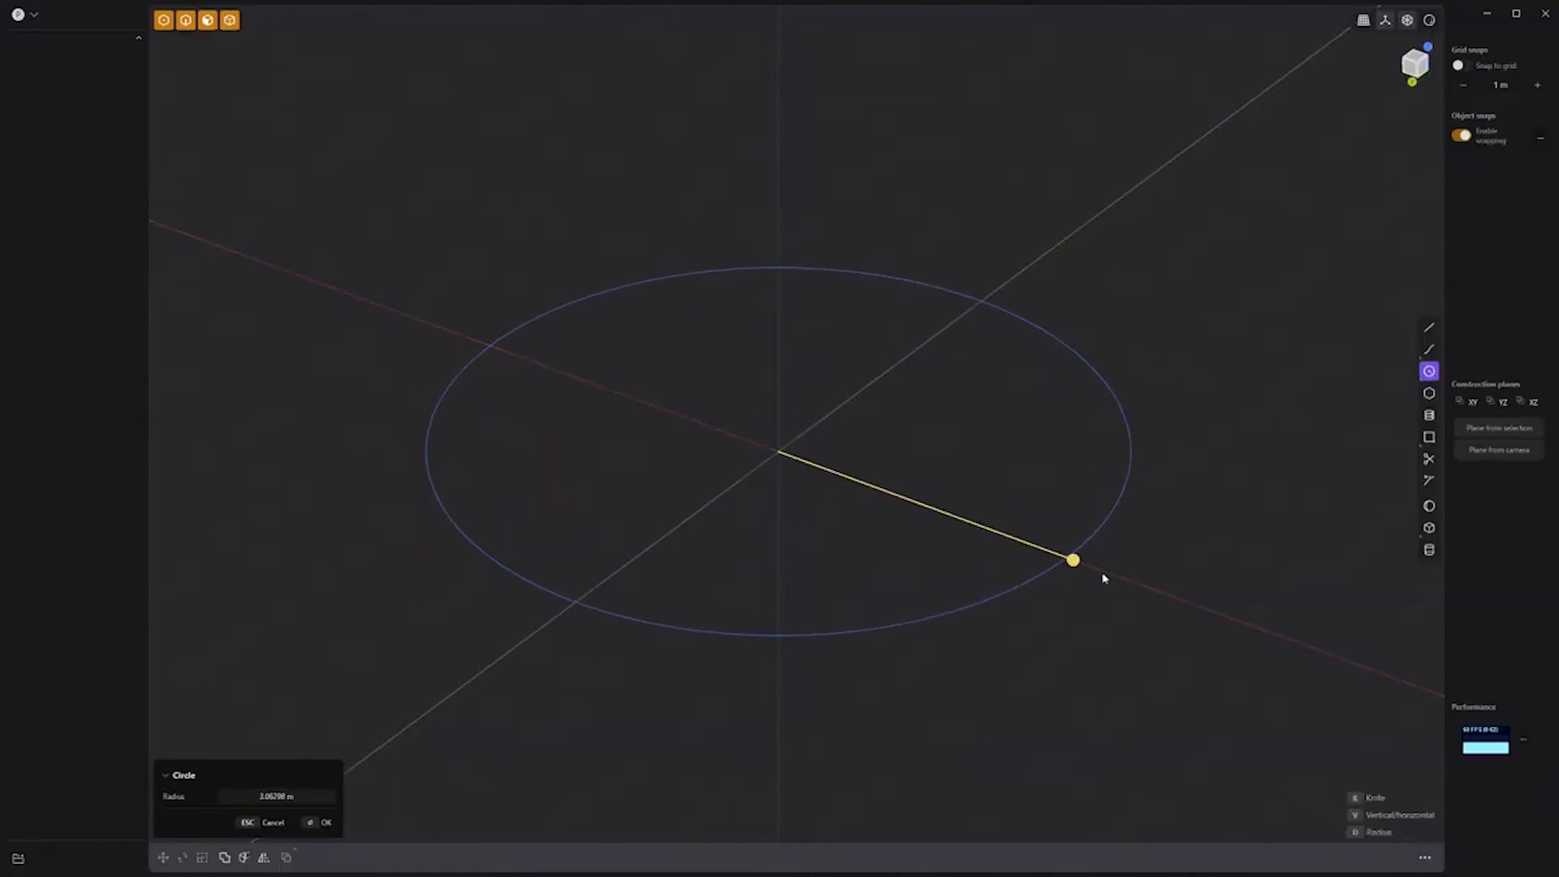
left_click(1104, 577)
left_click(1429, 395)
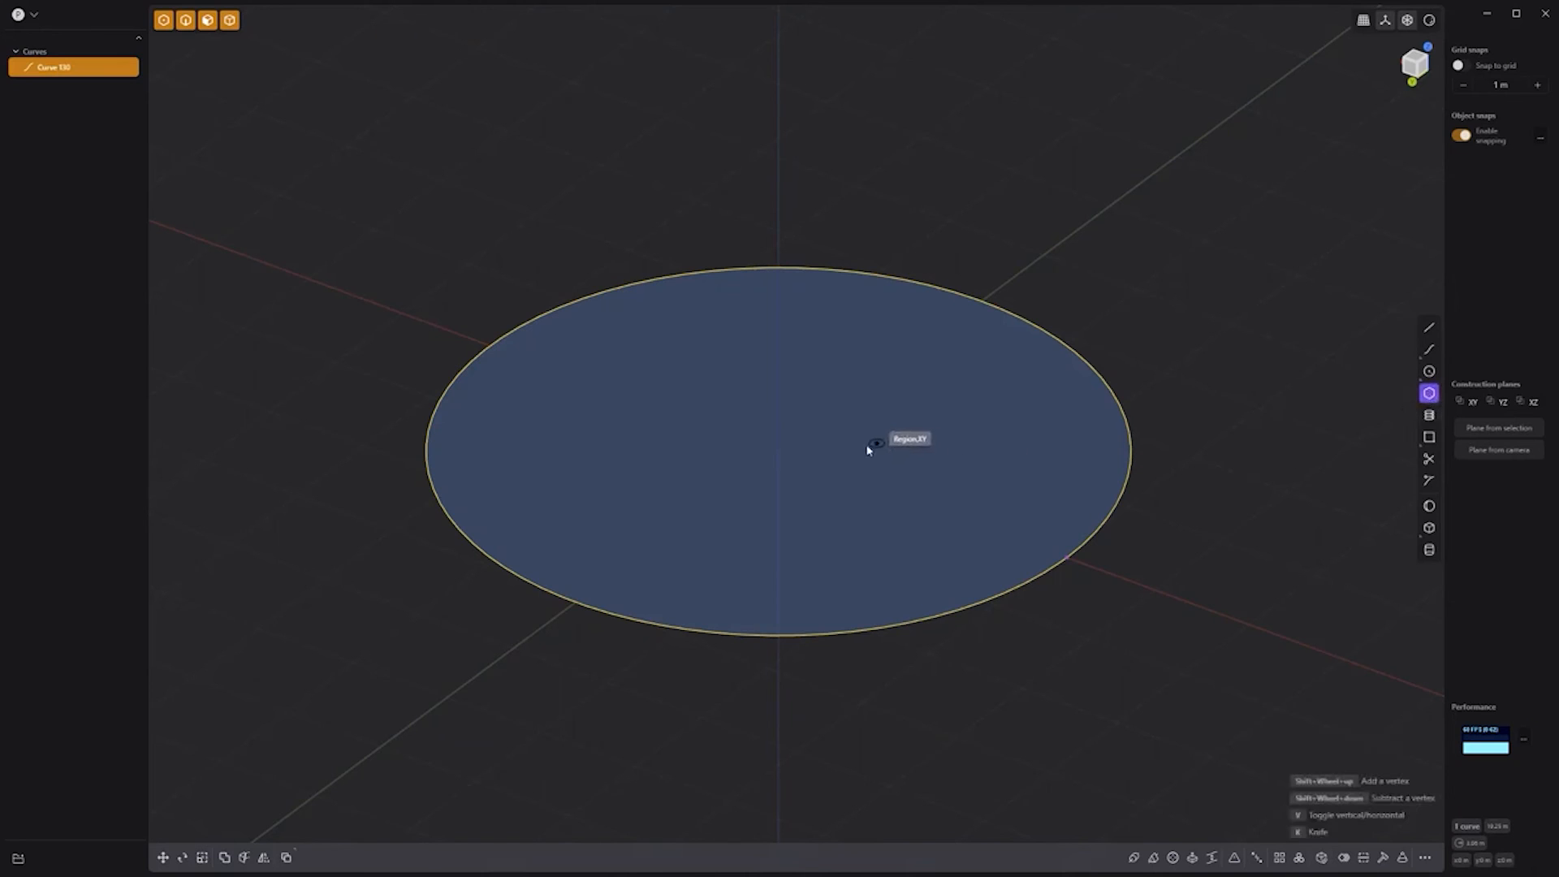
left_click(778, 451)
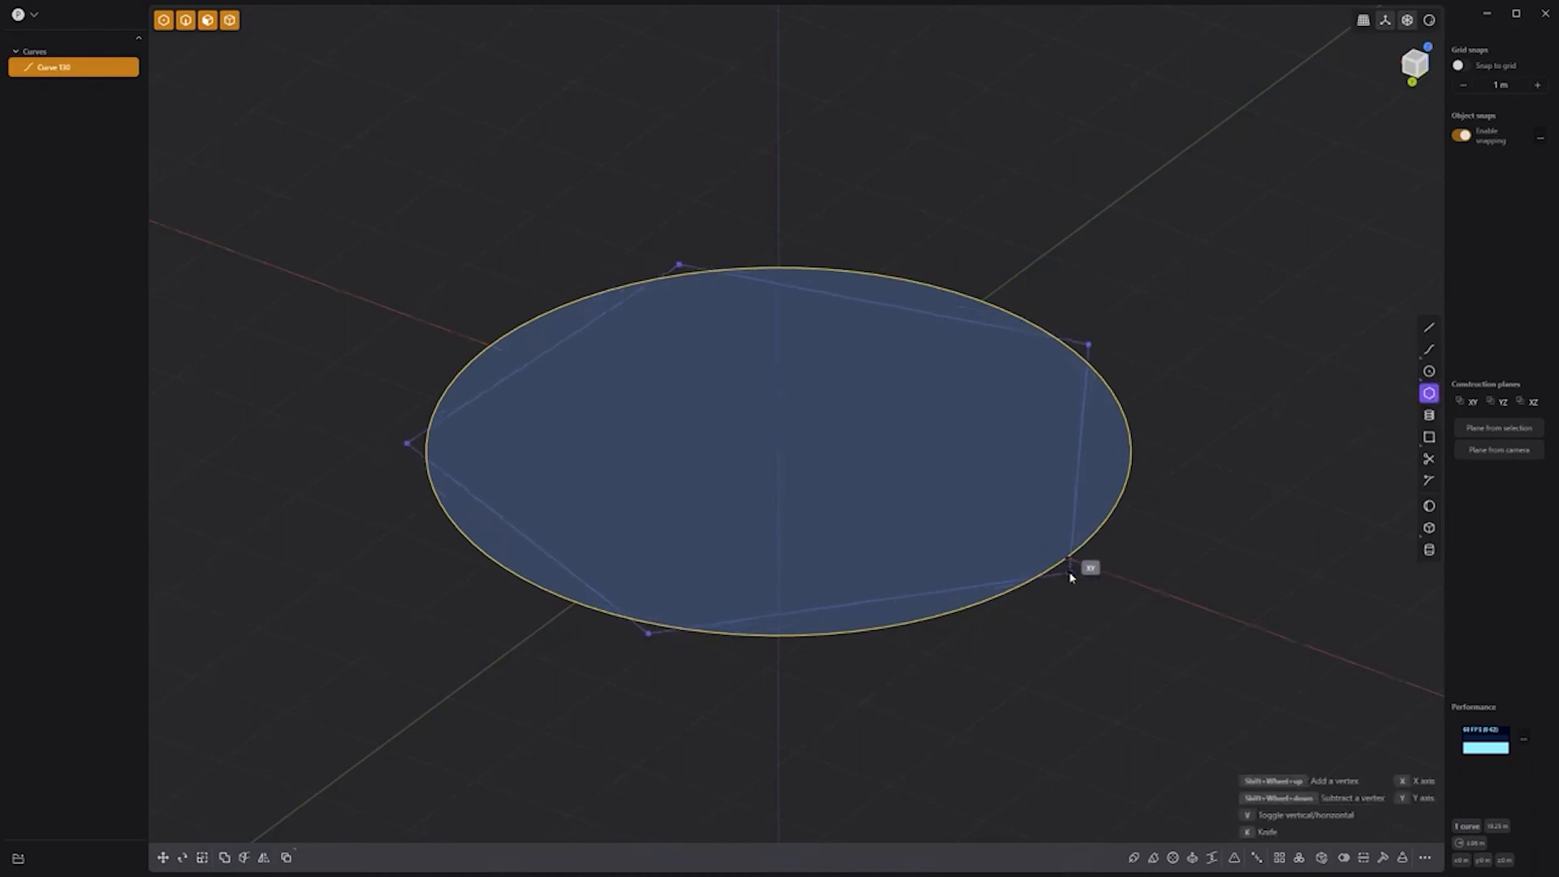
scroll(1066, 560, "up", 1, "shift")
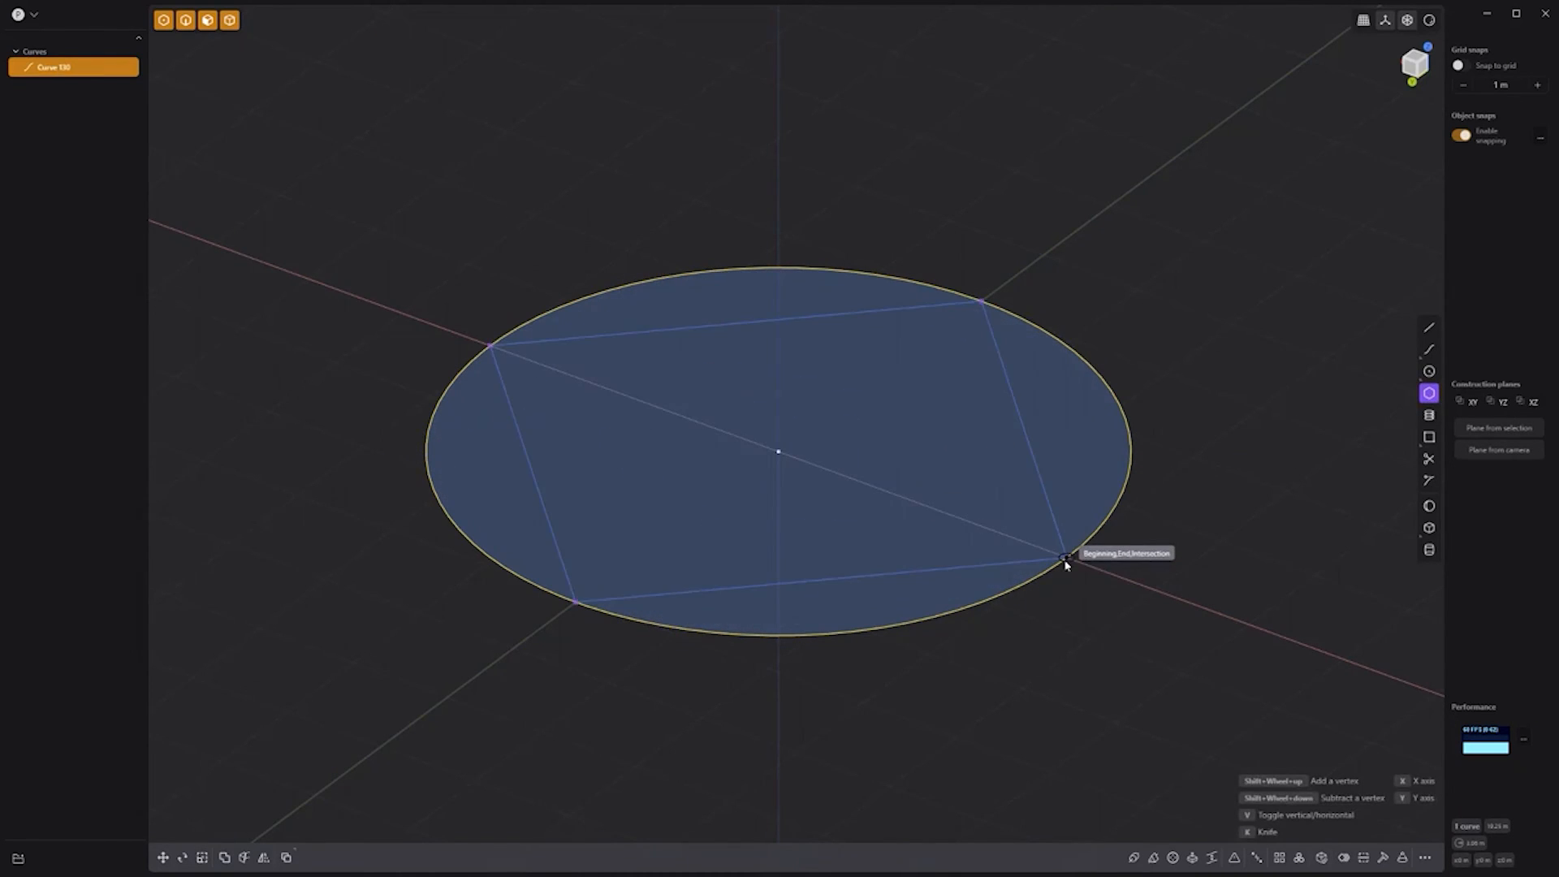
left_click(1066, 560)
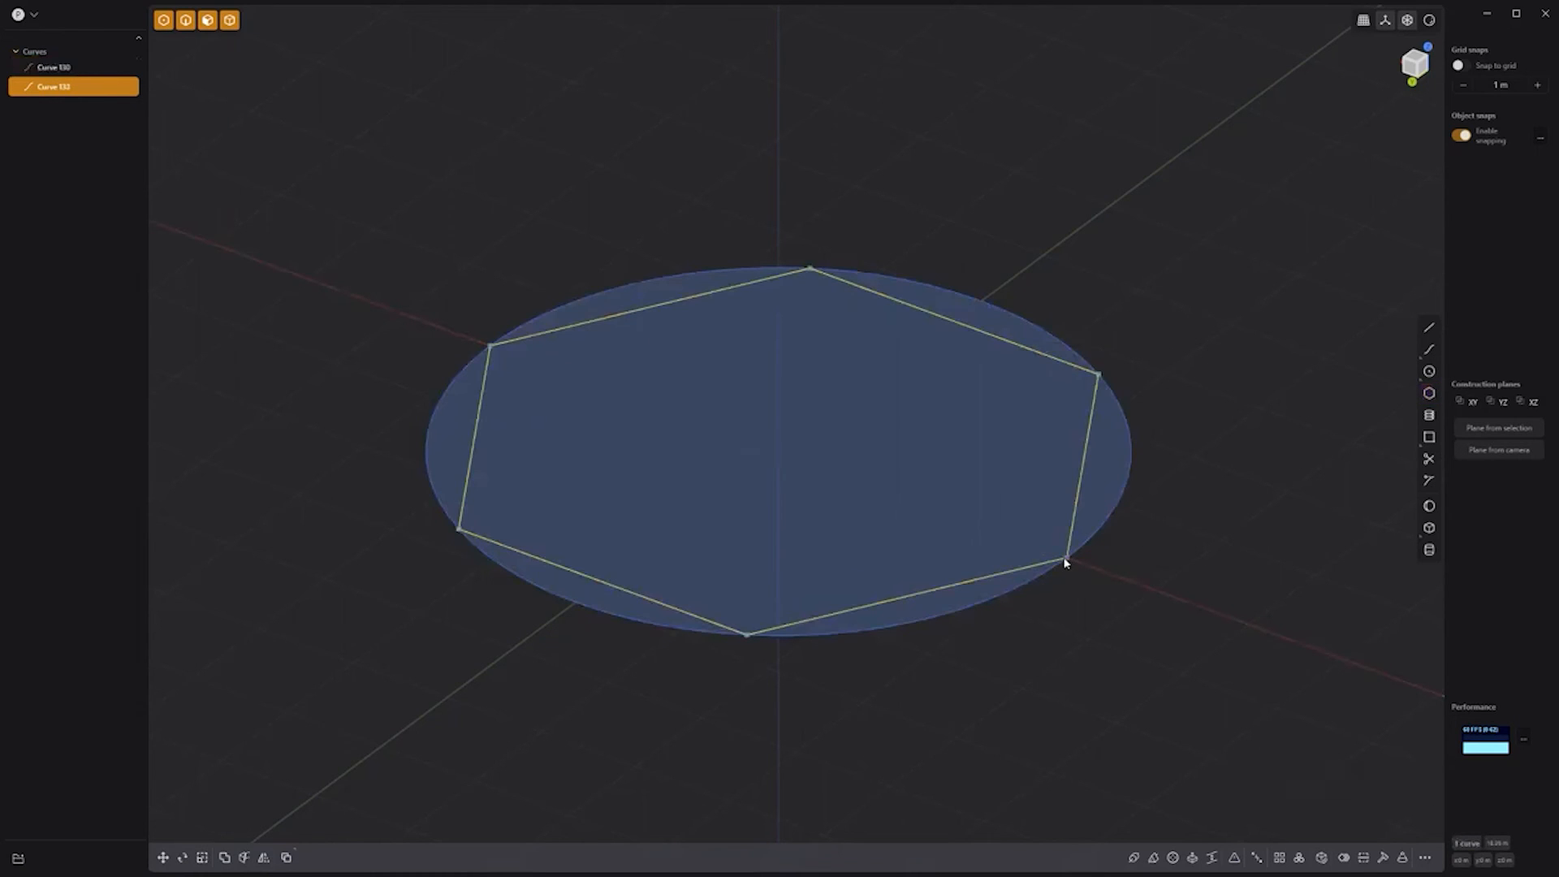
left_click(96, 86)
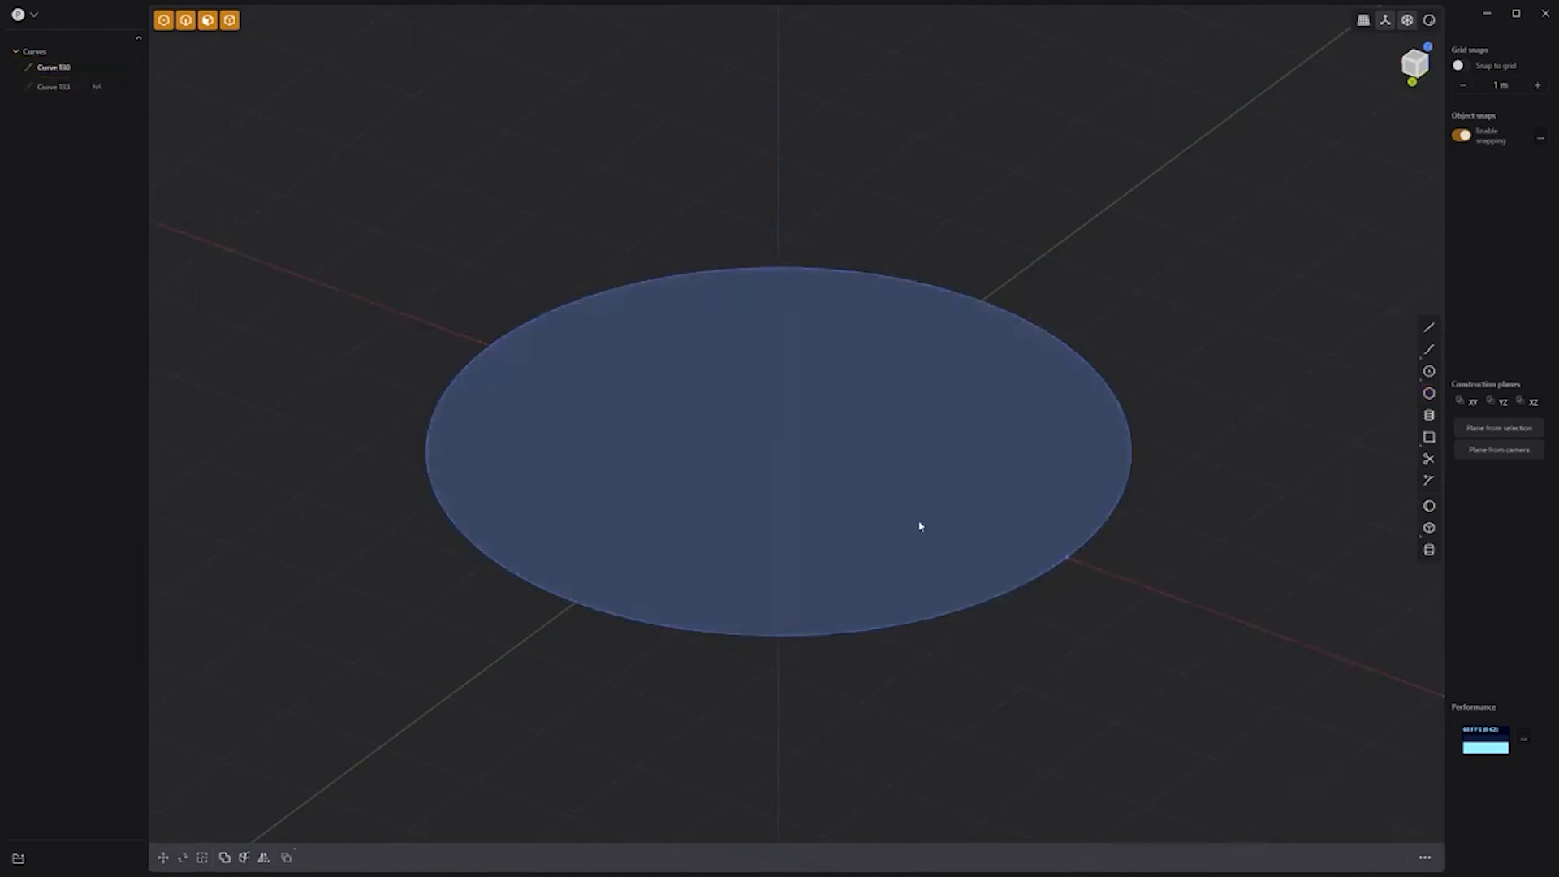
Step: Extrude the disc into a cylinder about 1.55 m tall
left_click(920, 526)
key("e")
left_click_drag(922, 457, 920, 304)
key("Return")
Step: Fillet the cylinder's top edge to 0.424 m
left_click(887, 475)
key("b")
left_click_drag(892, 476, 909, 474)
key("Return")
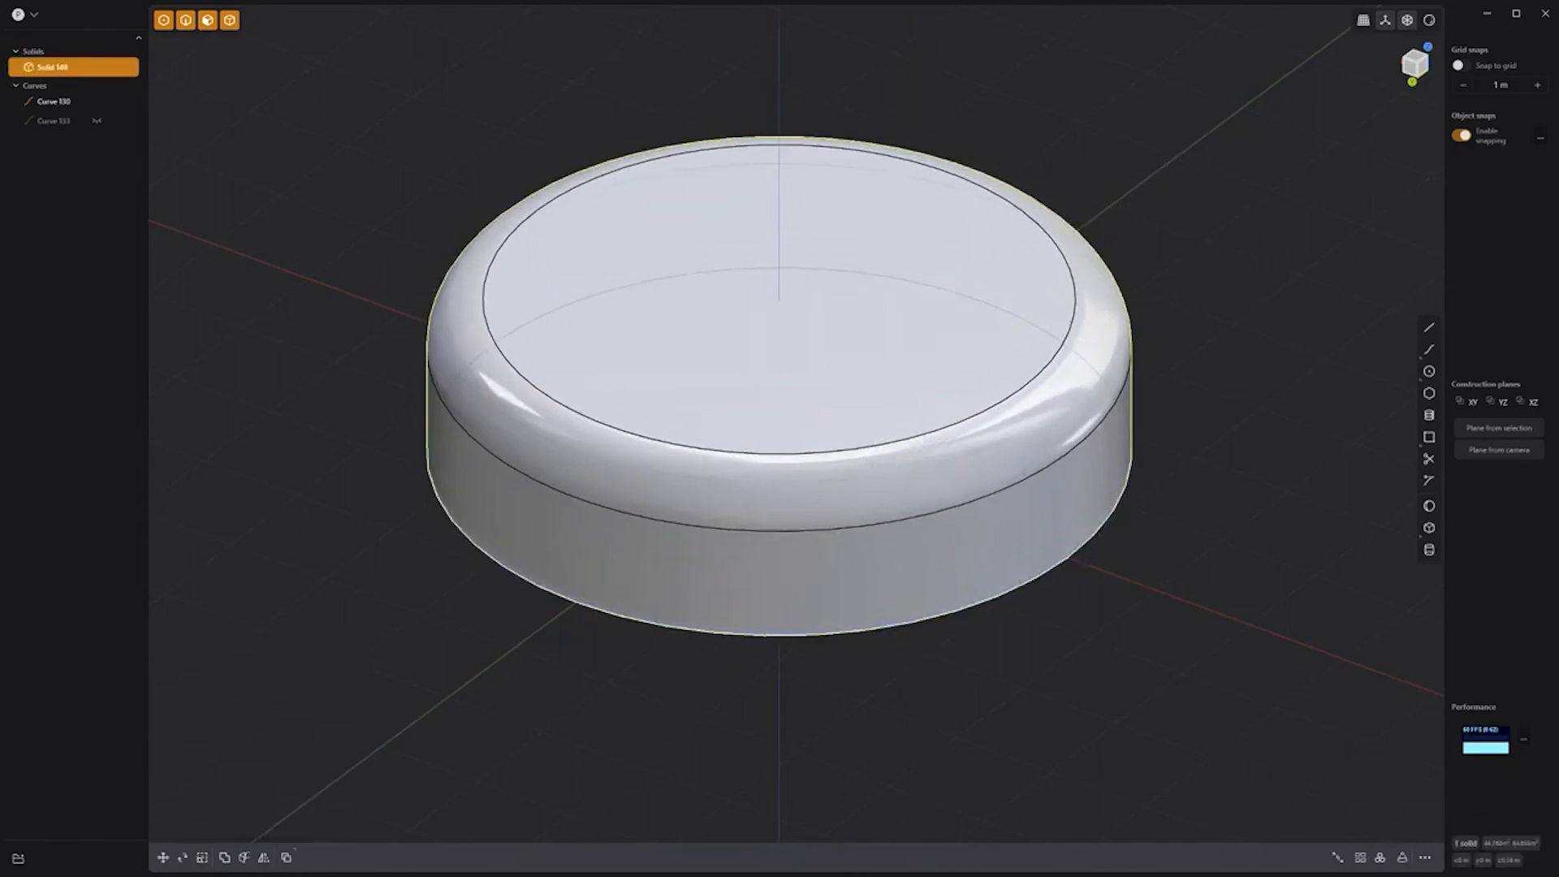
Step: Cut the cylinder with the hexagon curve
left_click(67, 123)
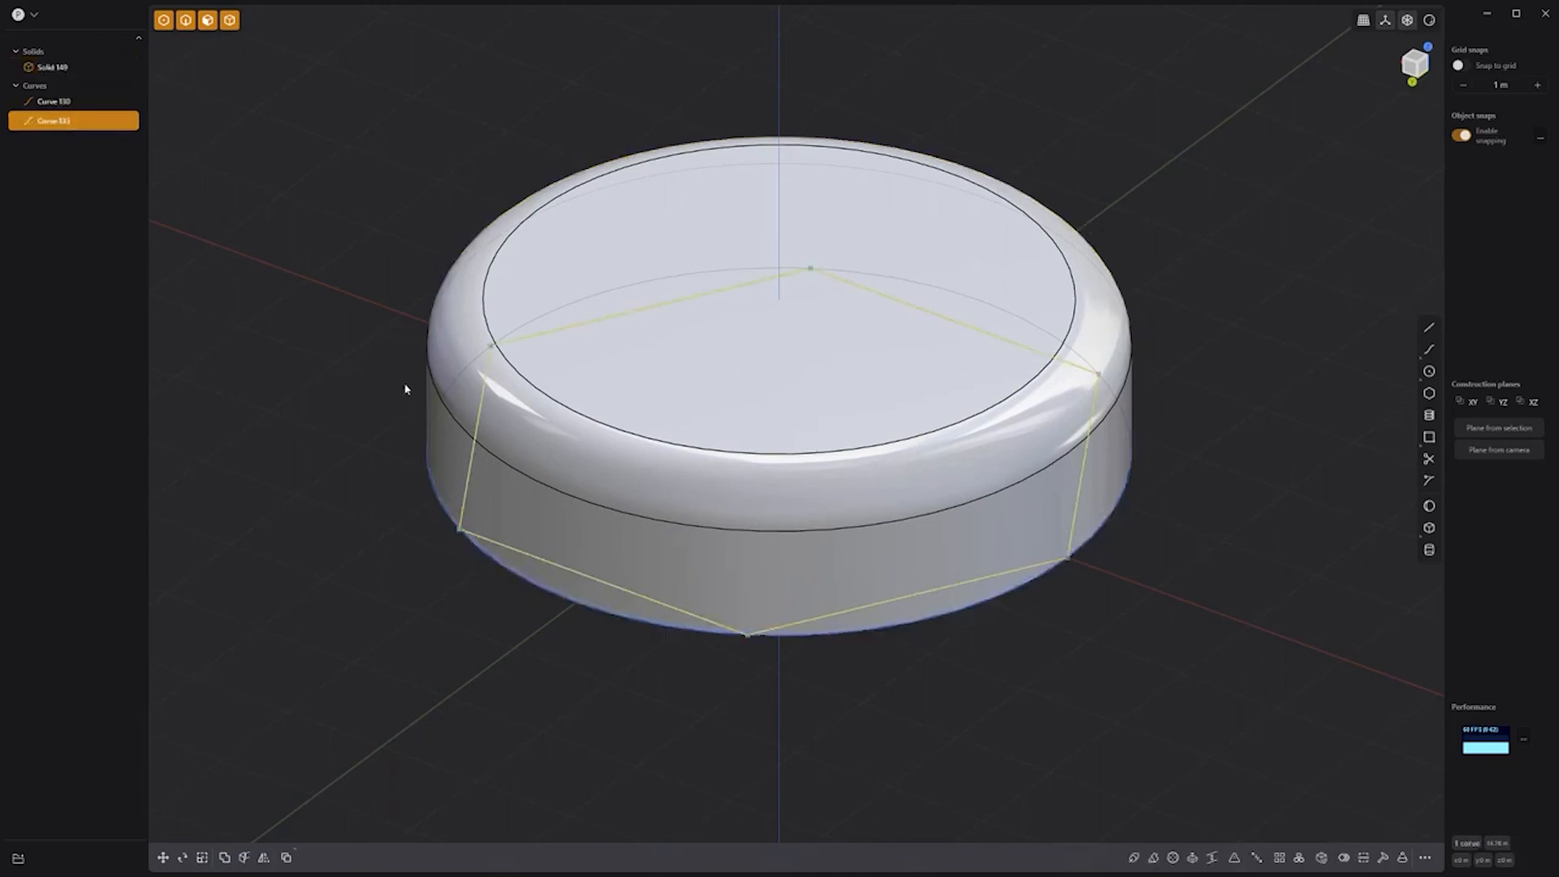
key("c")
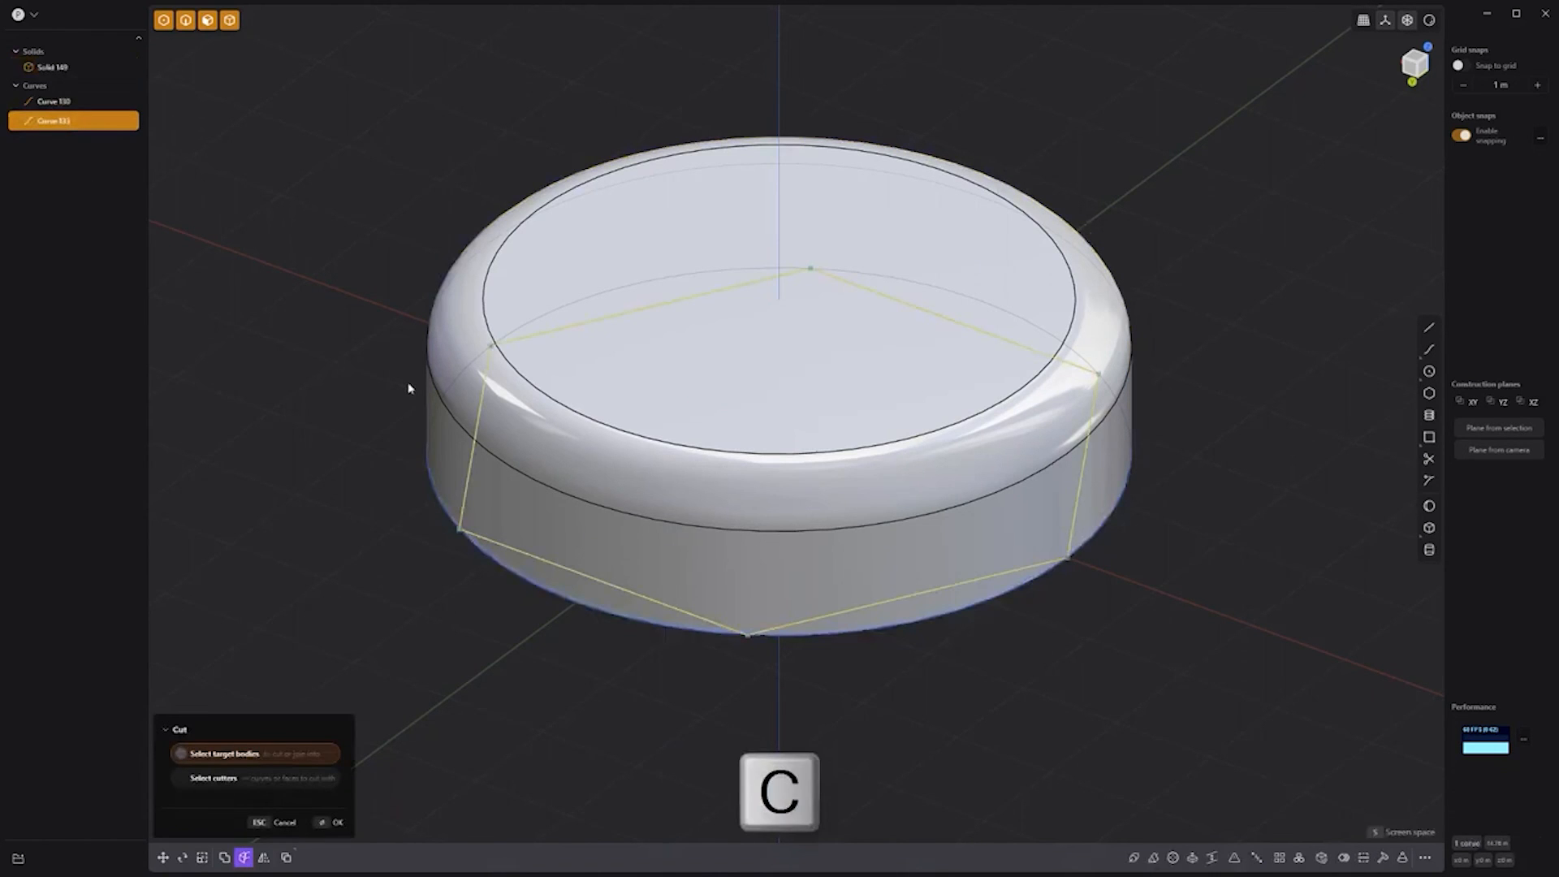
left_click(464, 330)
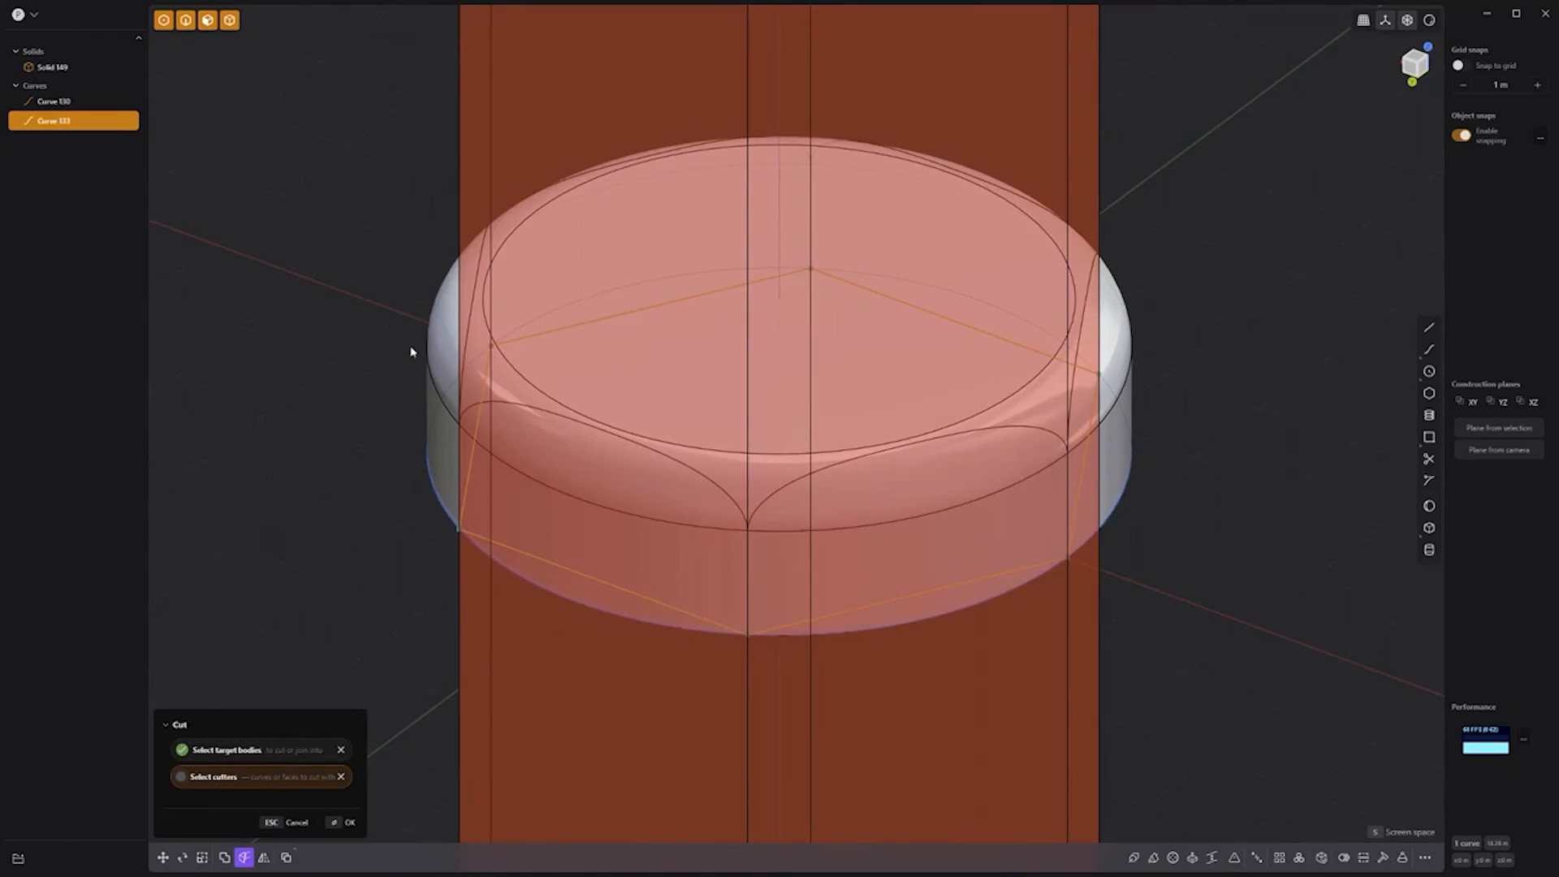
key("Return")
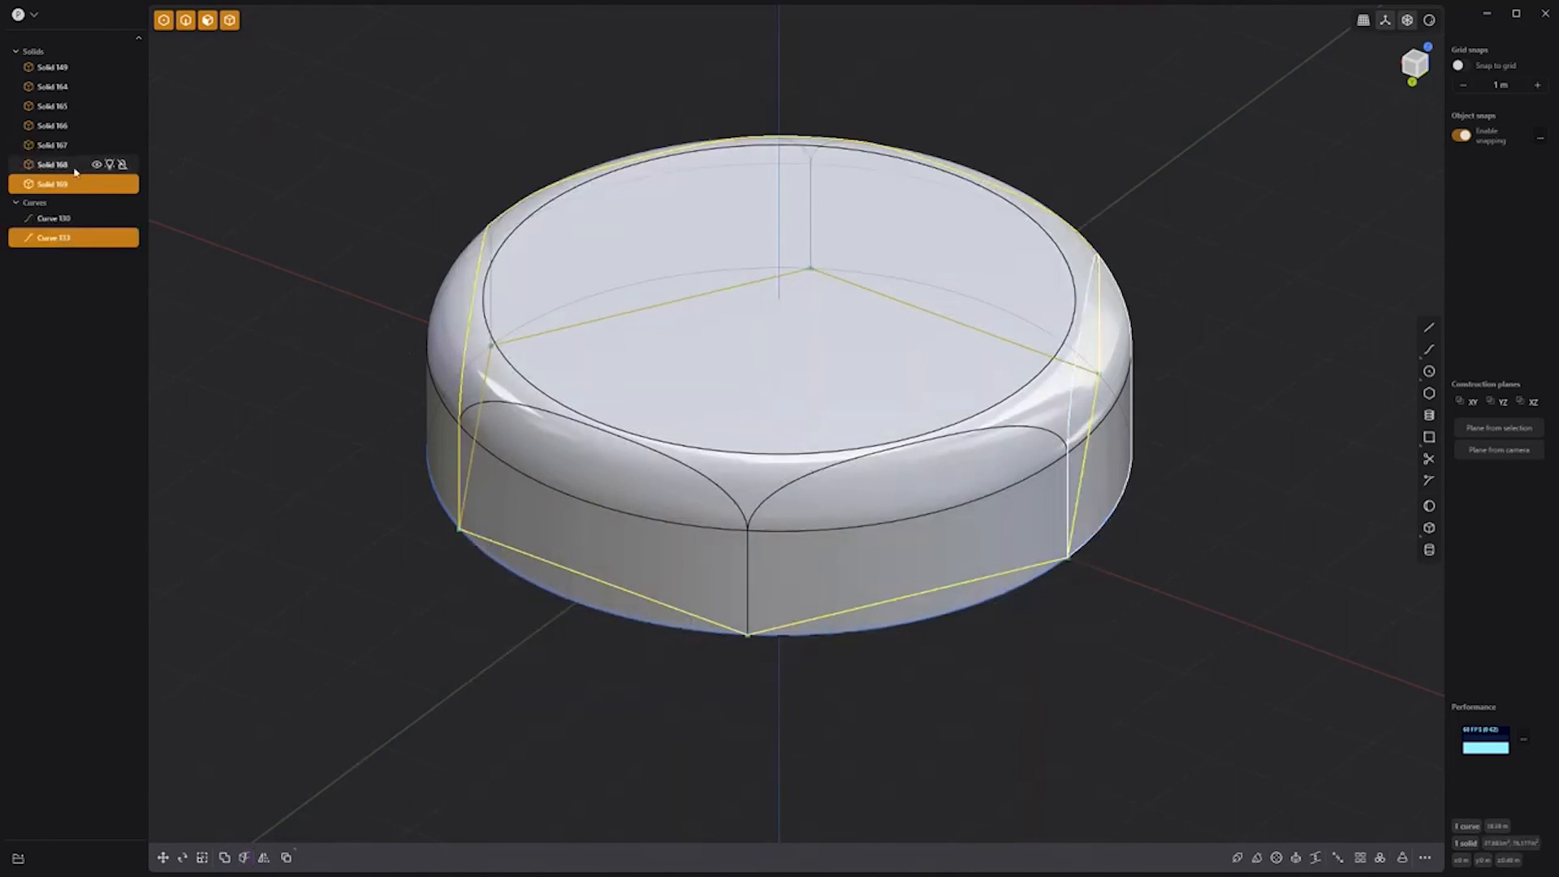
Step: Delete the cut-off outer pieces and hide the disc curve
left_click(67, 167)
left_click(54, 67, "shift")
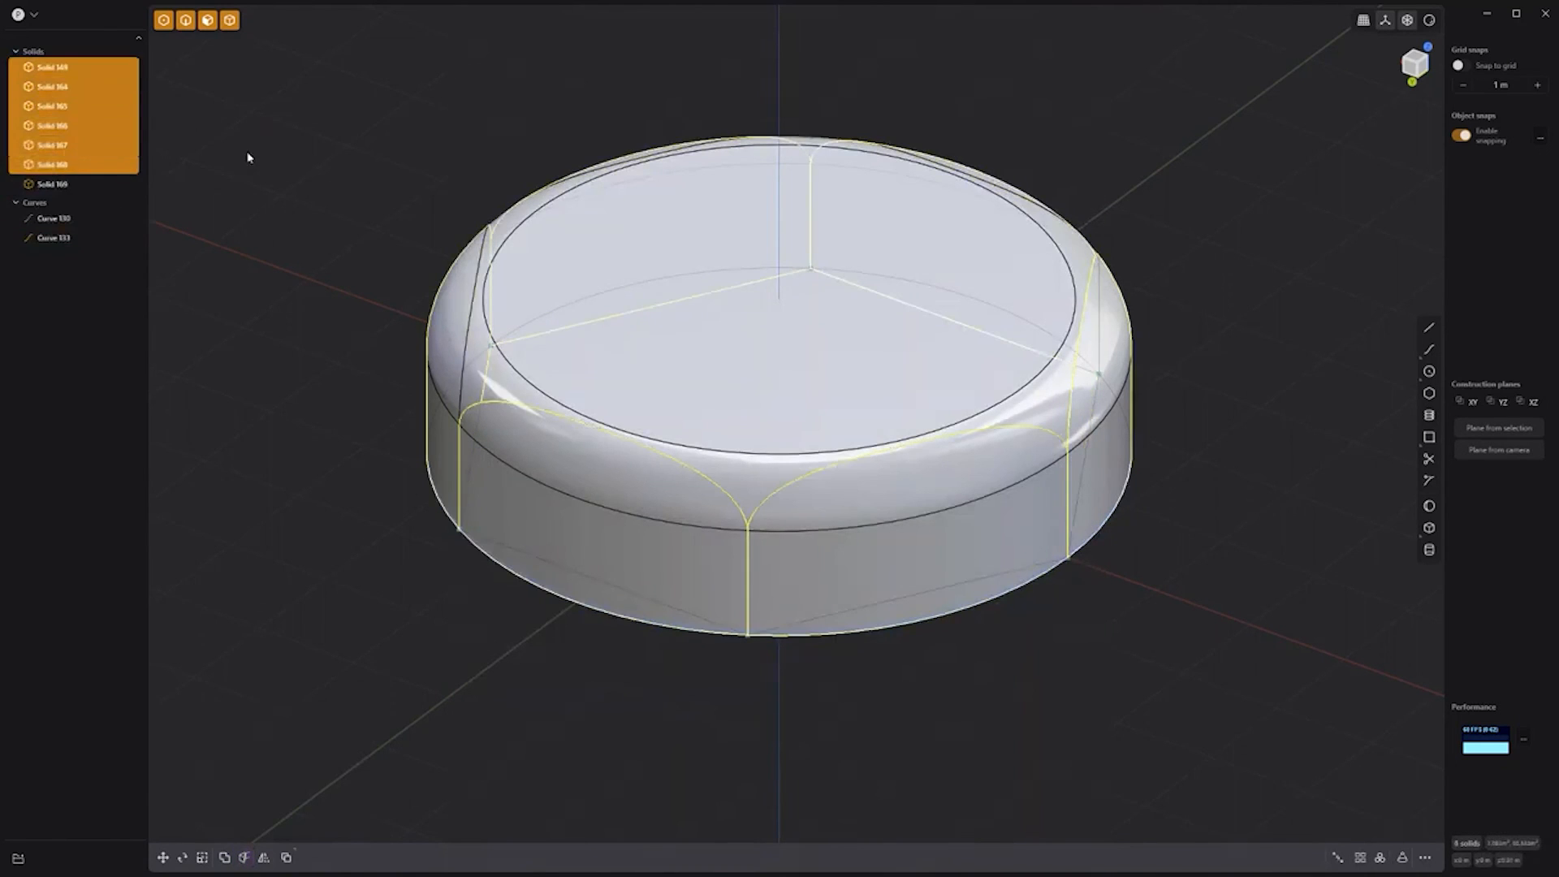
key("Delete")
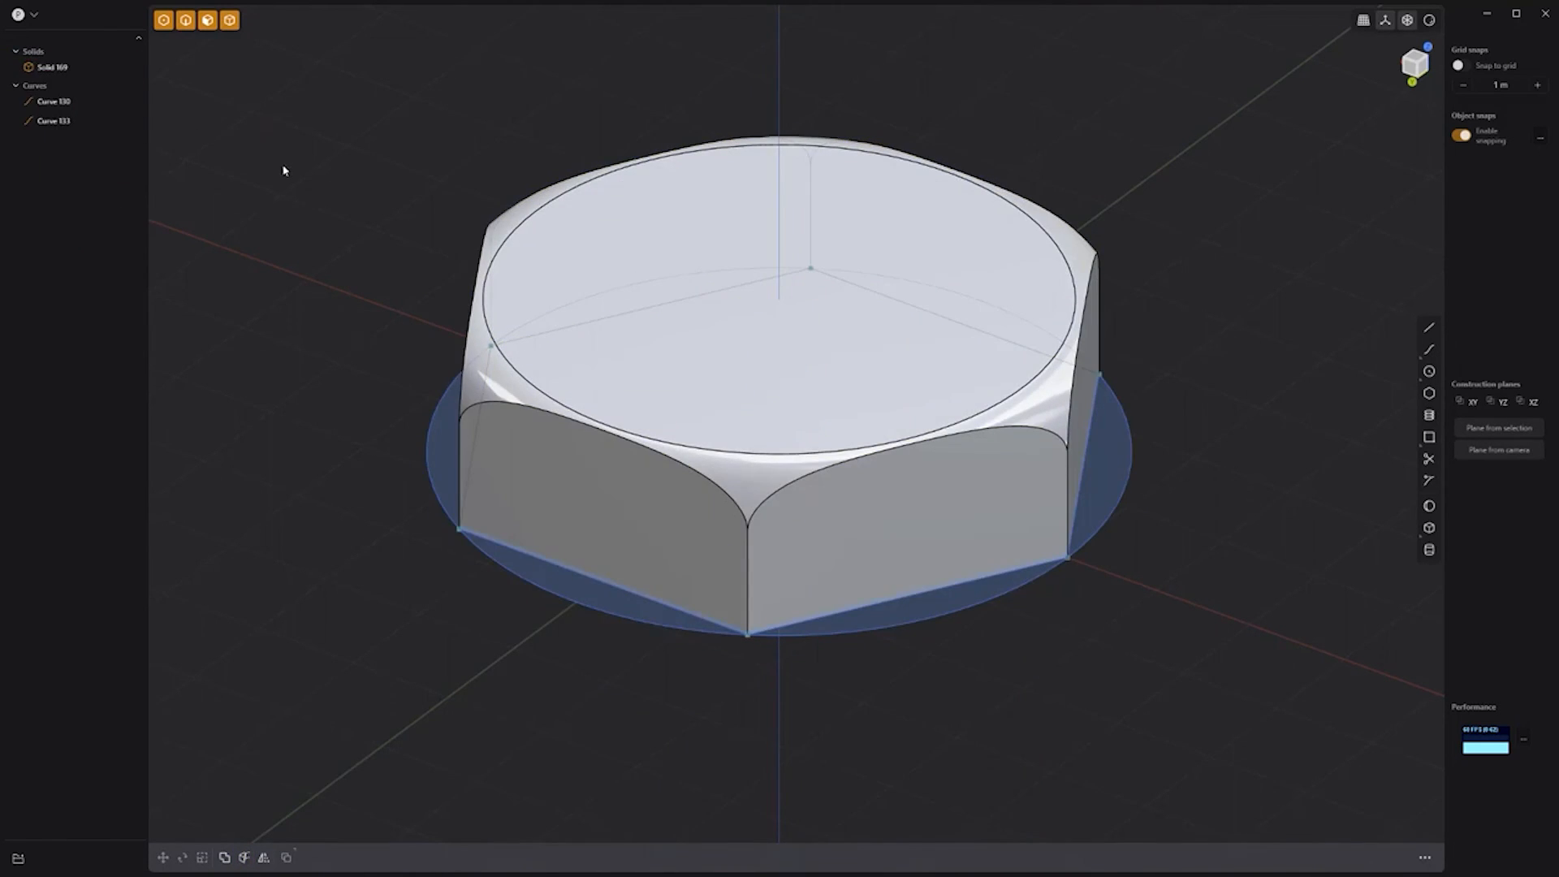
left_click(97, 102)
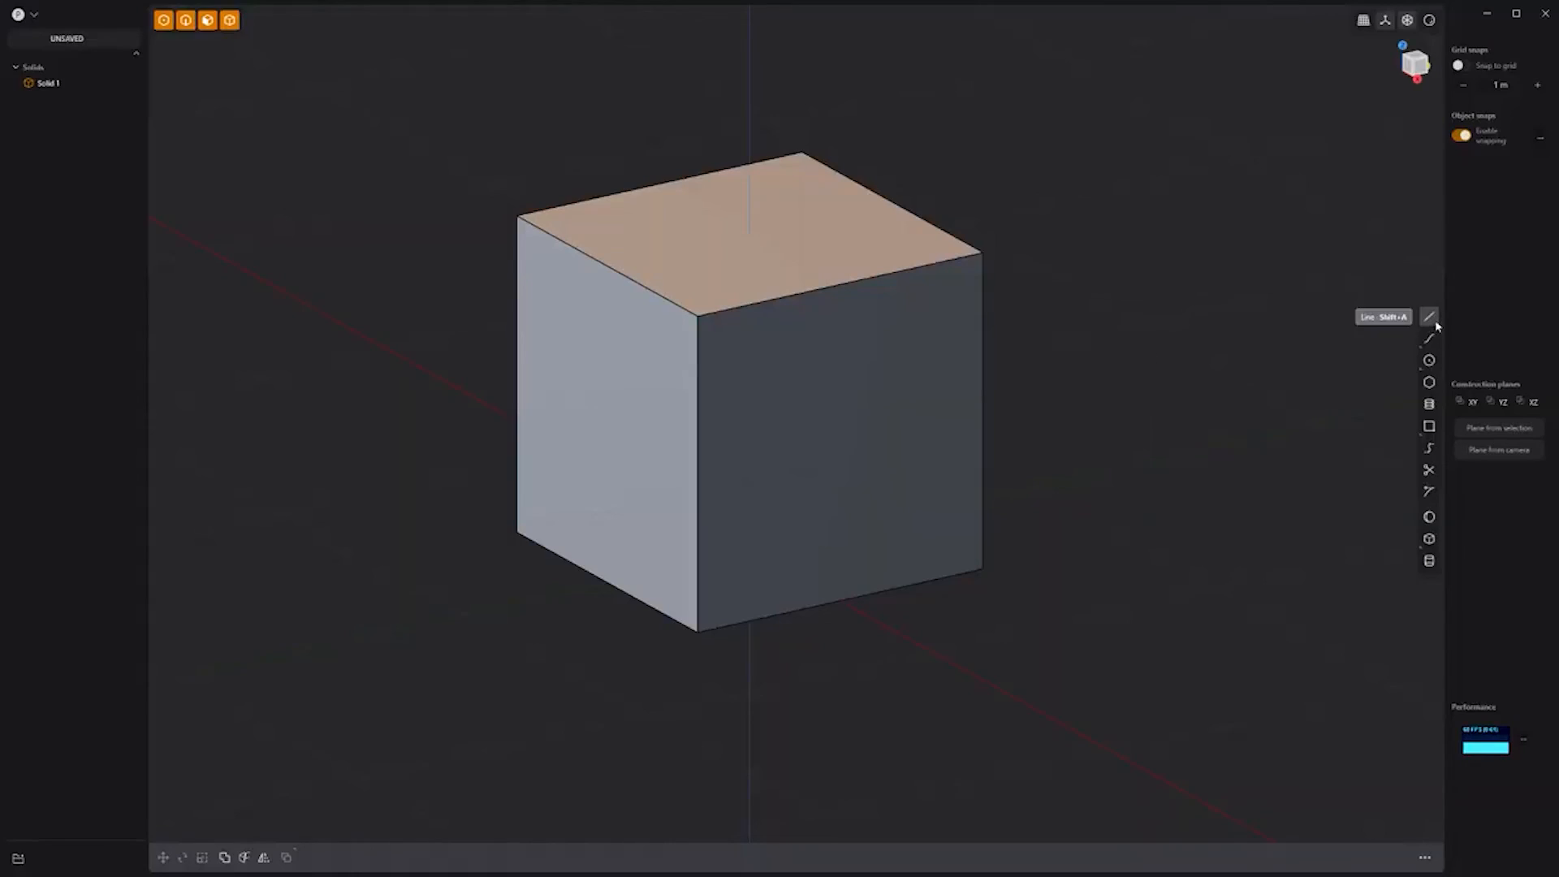
Step: Draw a triangle through the cube's edge midpoints and hide the cube
left_click(1429, 318)
left_click(514, 380)
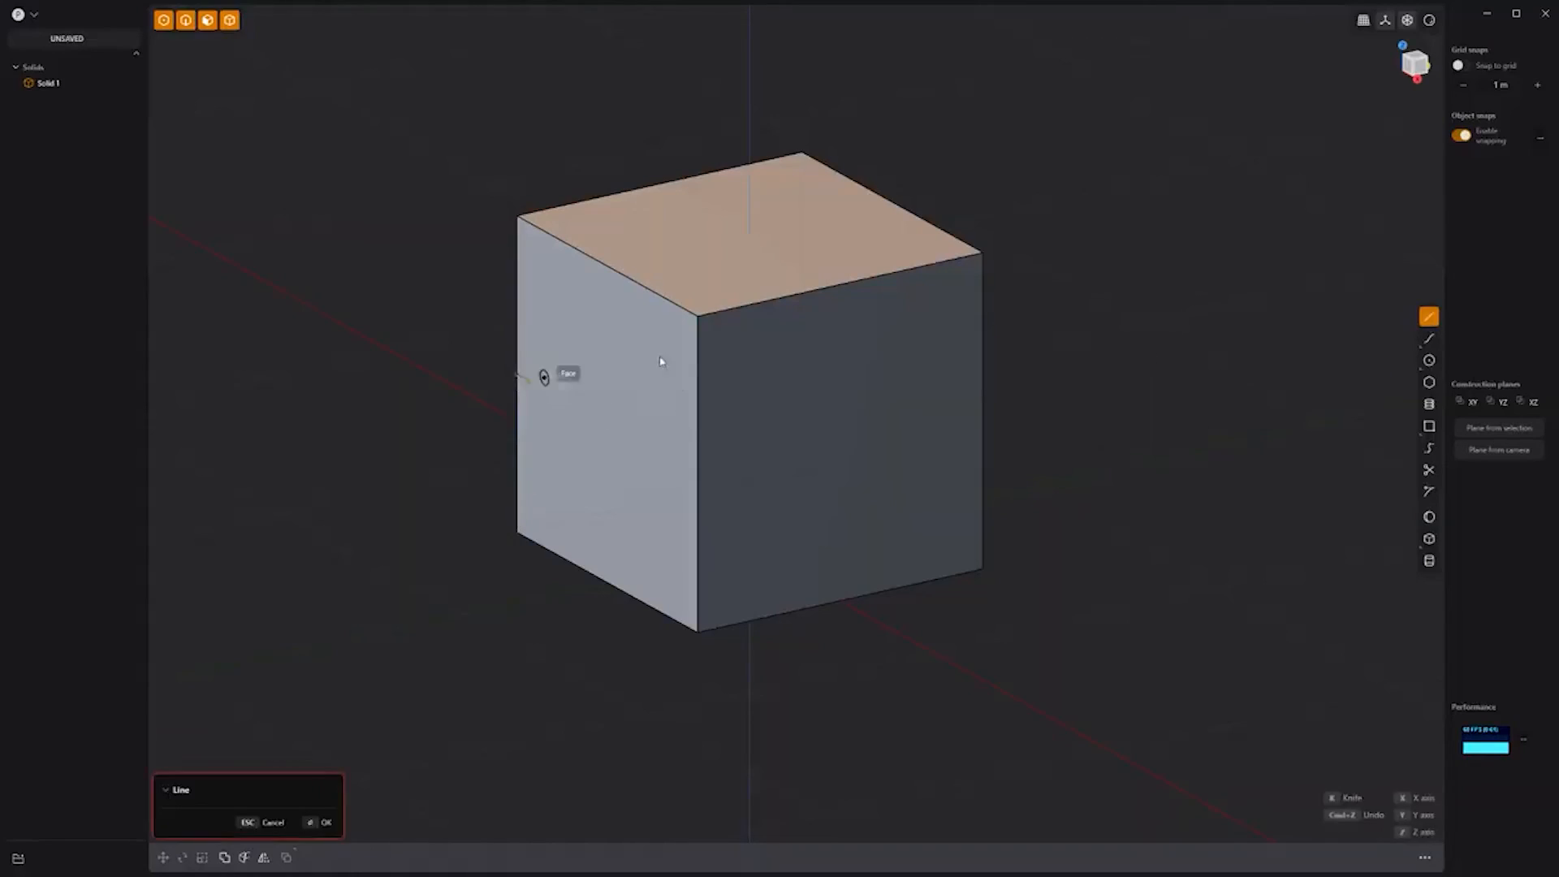
left_click(893, 205)
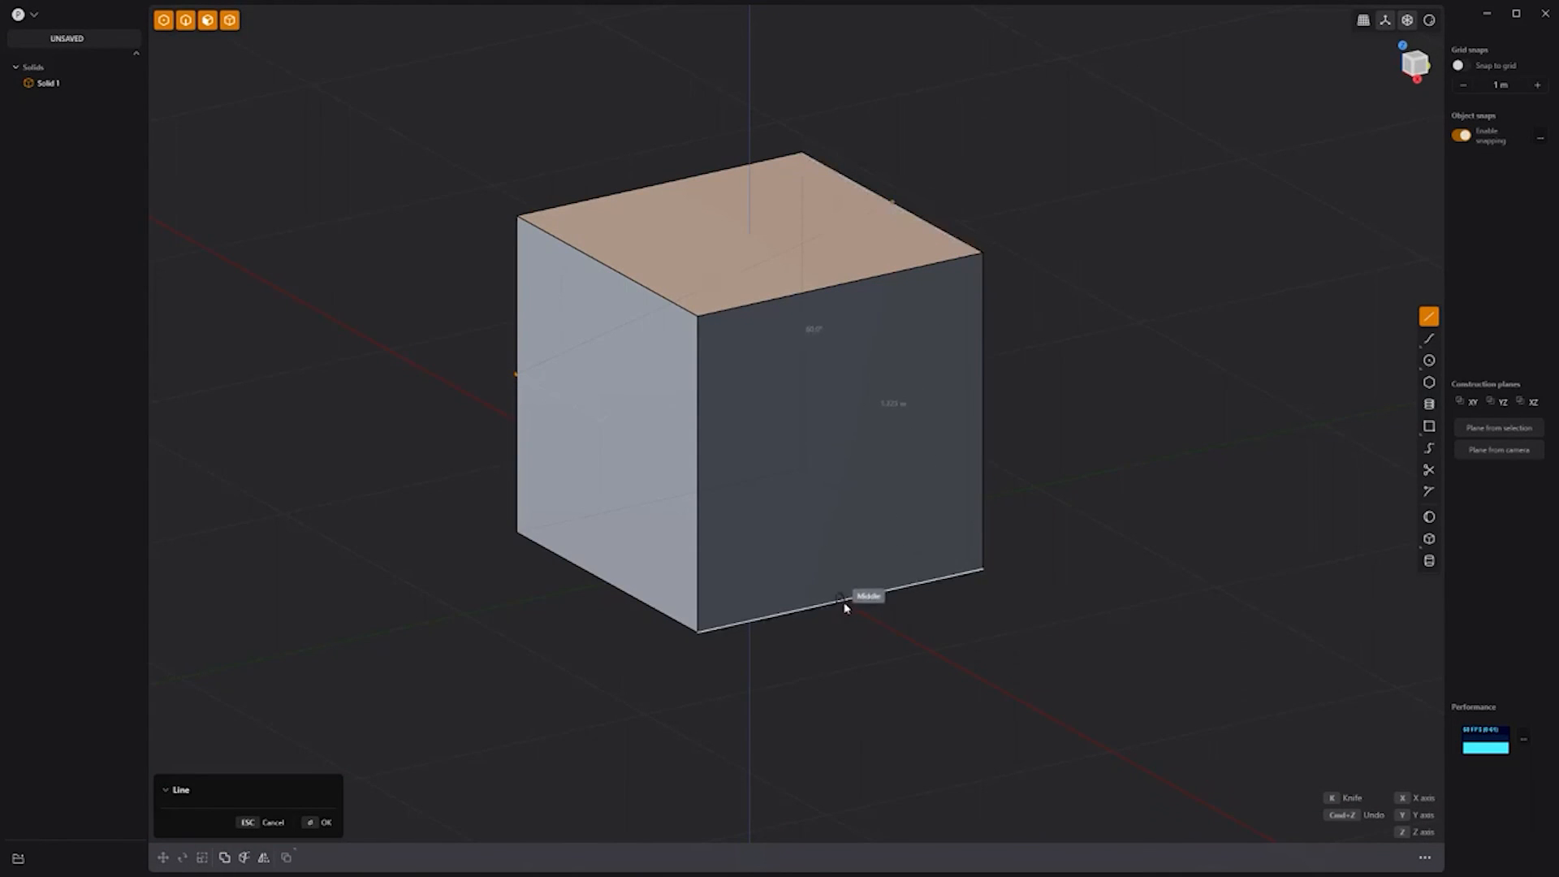
left_click(514, 374)
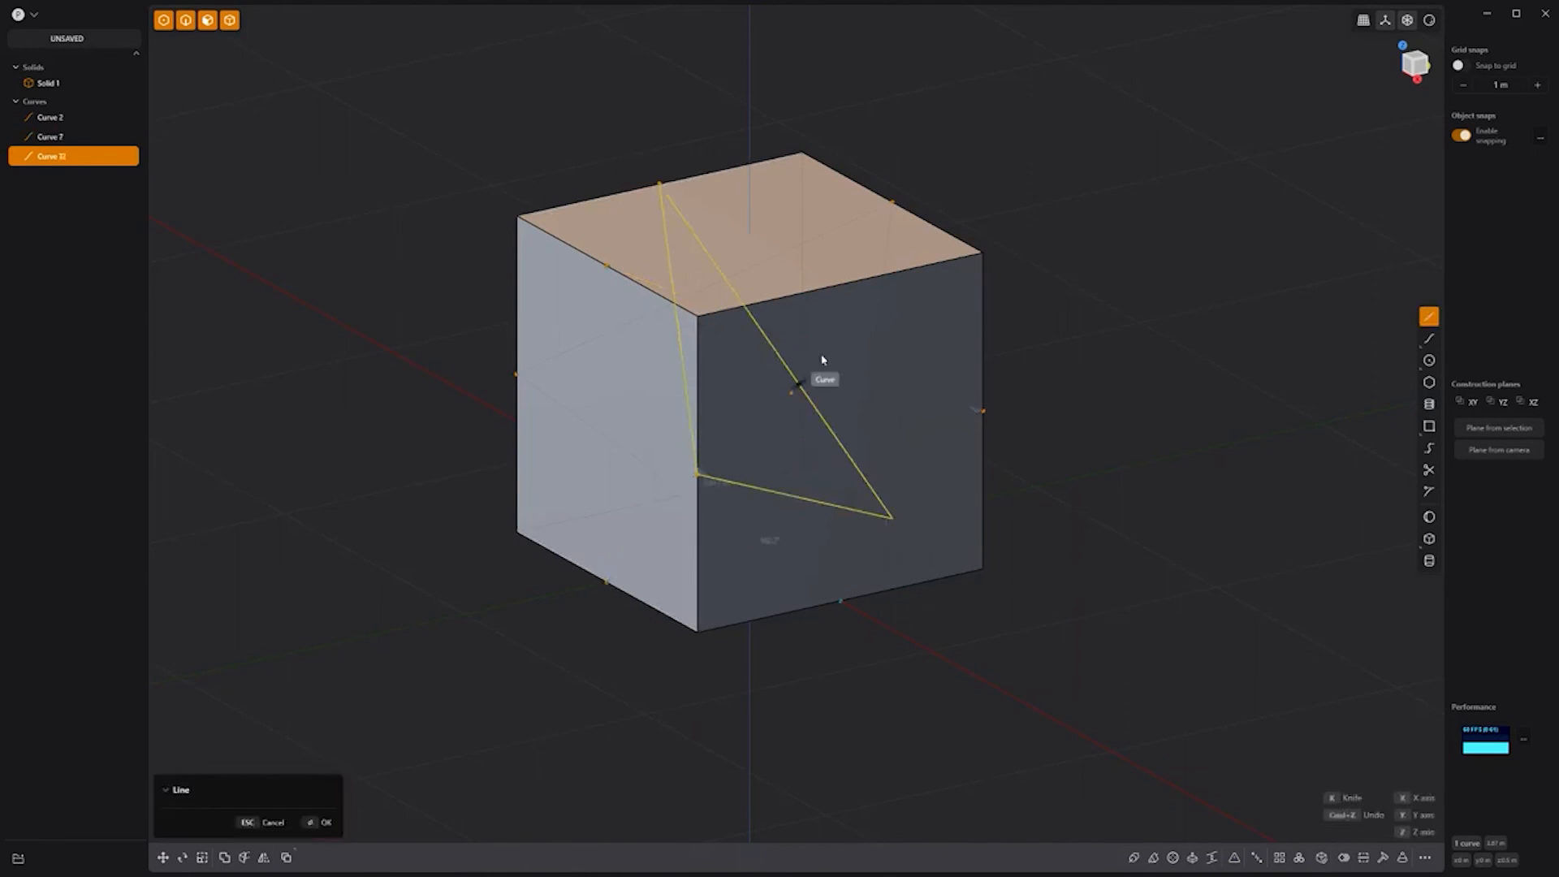
middle_click_drag(810, 373, 849, 341)
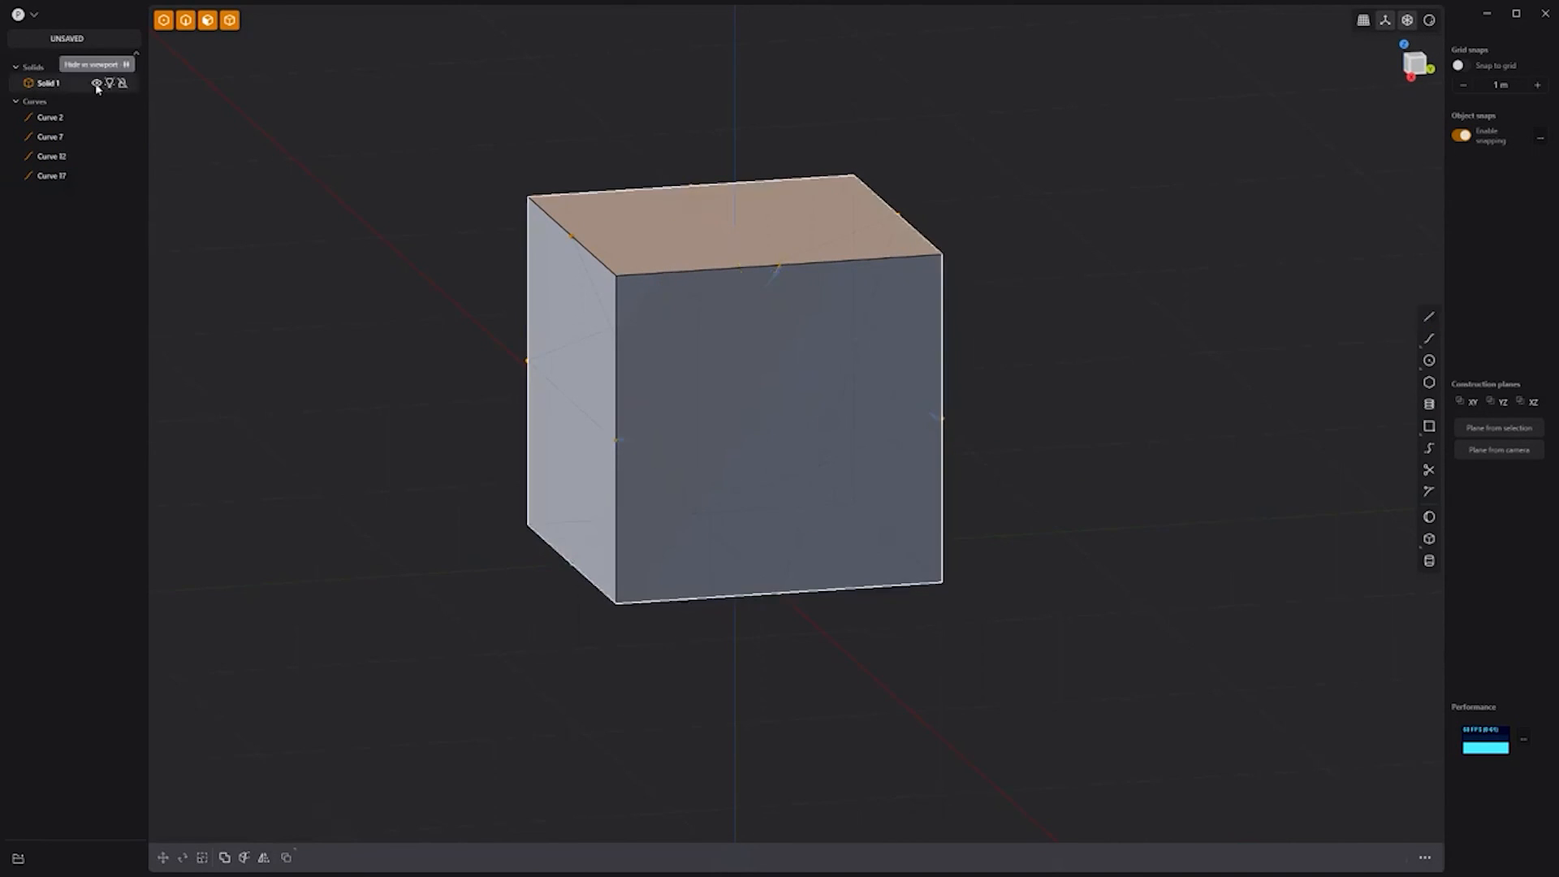
left_click(95, 83)
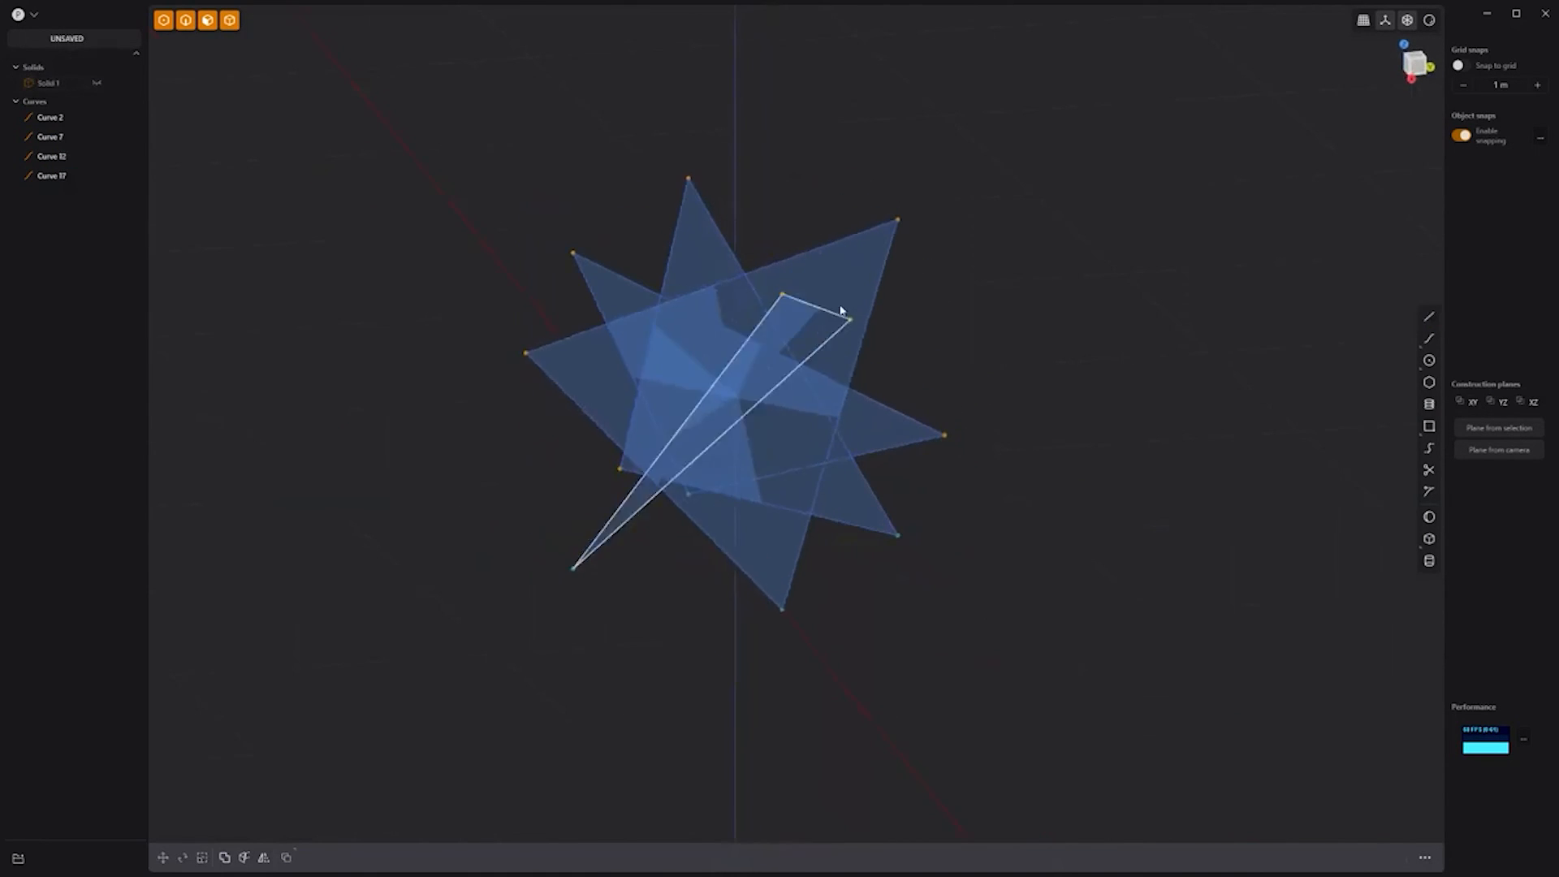
Step: Pipe the first two triangle curves into tubes with a 0.075 section
left_click(855, 236)
key("p")
key("Tab")
type("0.075")
key("Return")
key("Return")
left_click(915, 427)
key("p")
Step: Pipe the third and fourth triangle curves into tubes
key("Return")
key("Return")
left_click(716, 226)
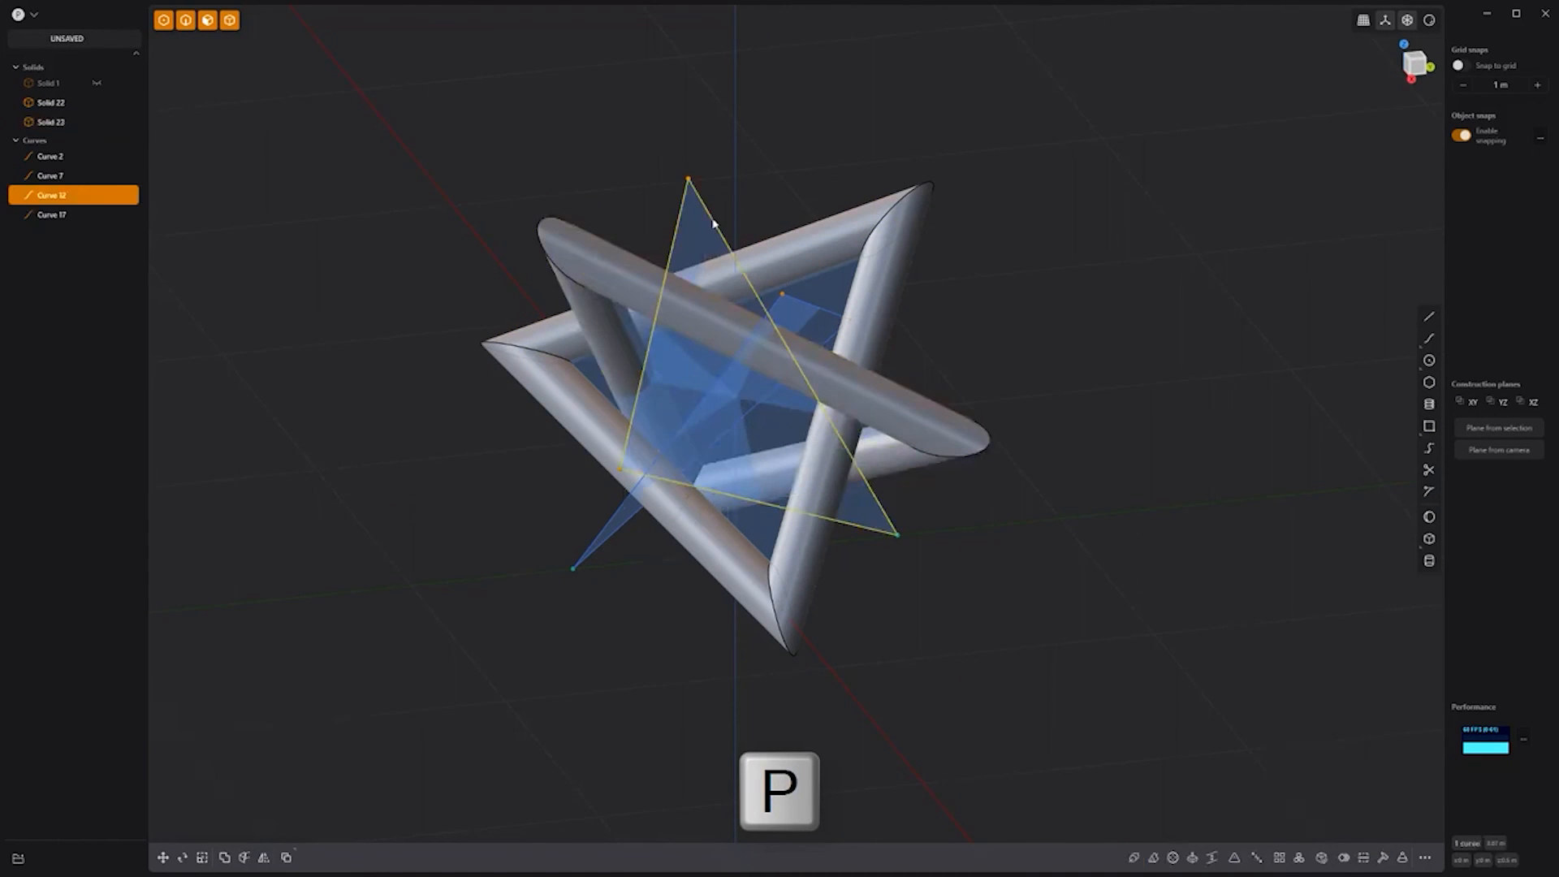
key("p")
key("Return")
left_click(828, 314)
type("p.05")
key("Return")
key("Return")
Step: Hide the triangle curves and start a centre square at the origin
left_click(97, 195)
left_click(96, 215)
left_click(97, 233)
left_click(96, 253)
middle_click_drag(1083, 398, 887, 425)
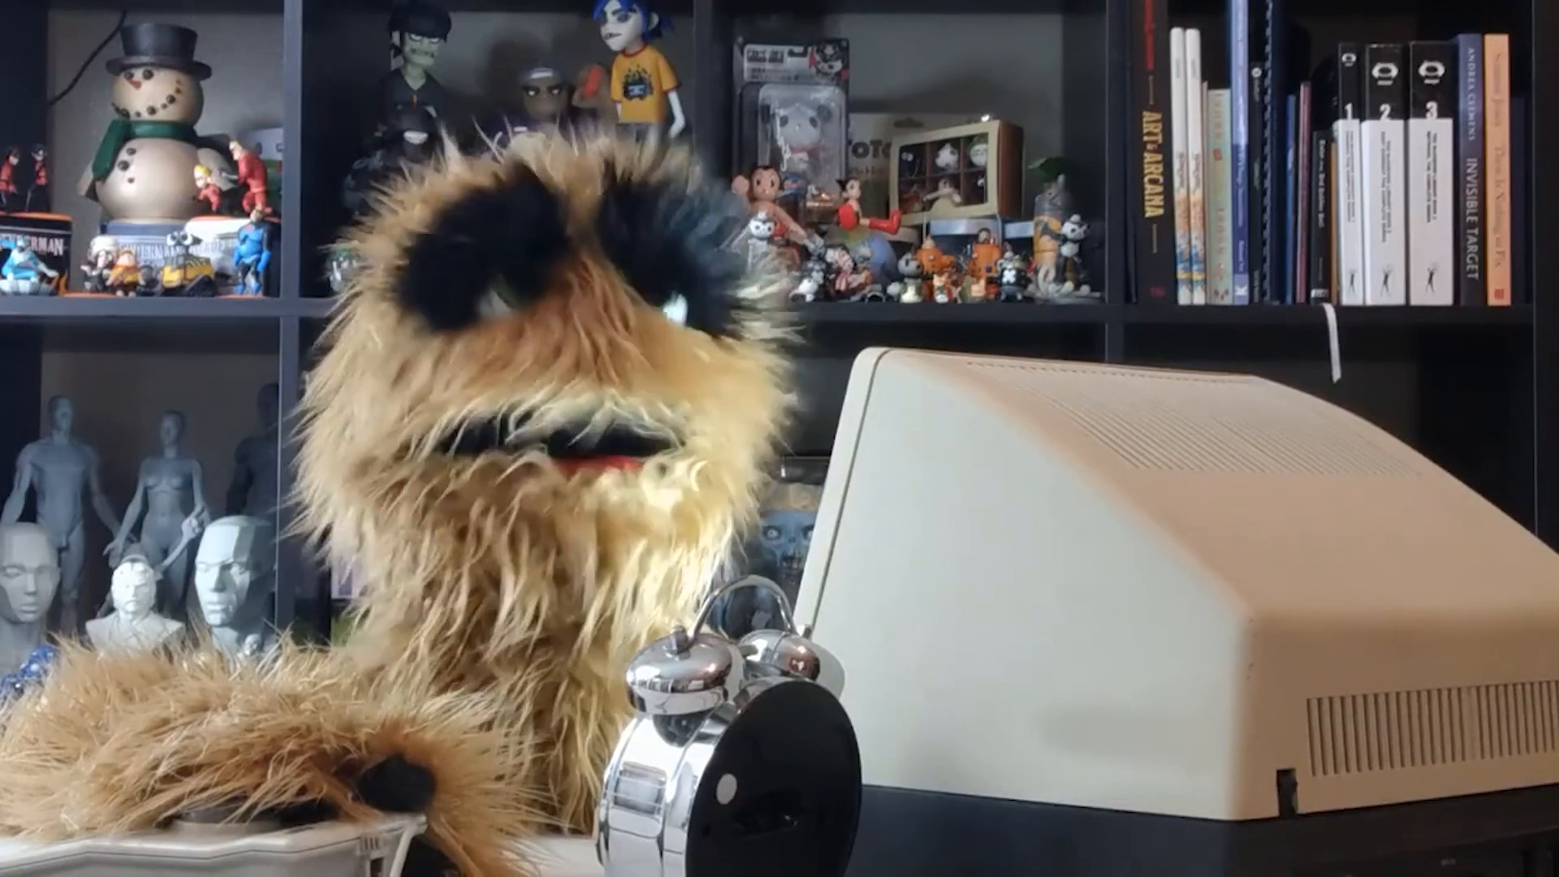
key("r")
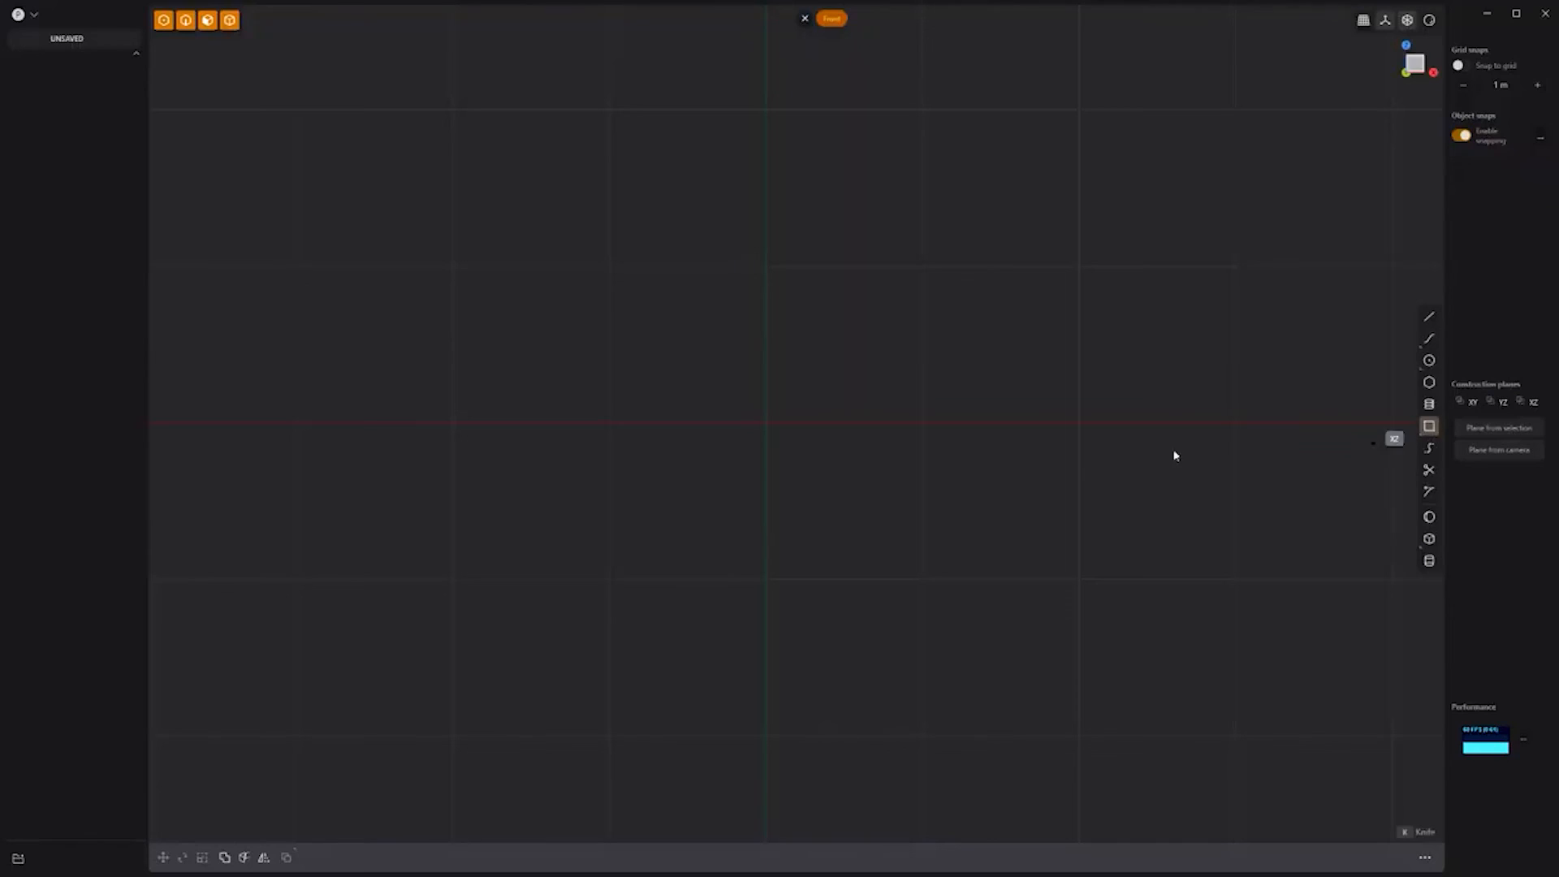
left_click(766, 421)
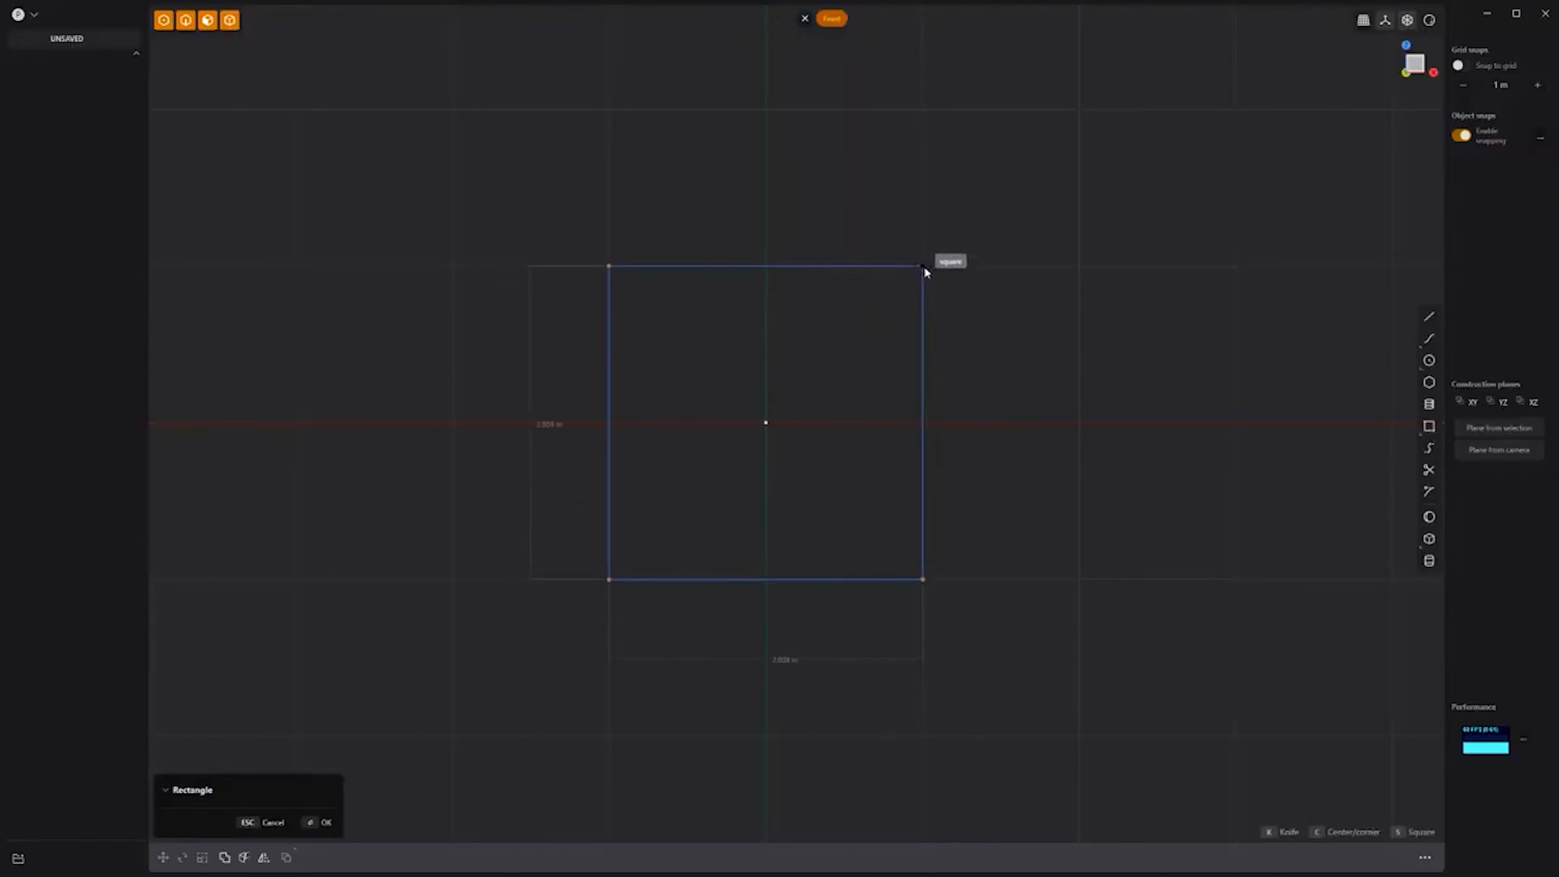
Step: Size the square and add mirrored semicircles on its right and left sides
left_click(923, 265)
left_click(1402, 380)
left_click(923, 265)
left_click(923, 579)
key("alt+x")
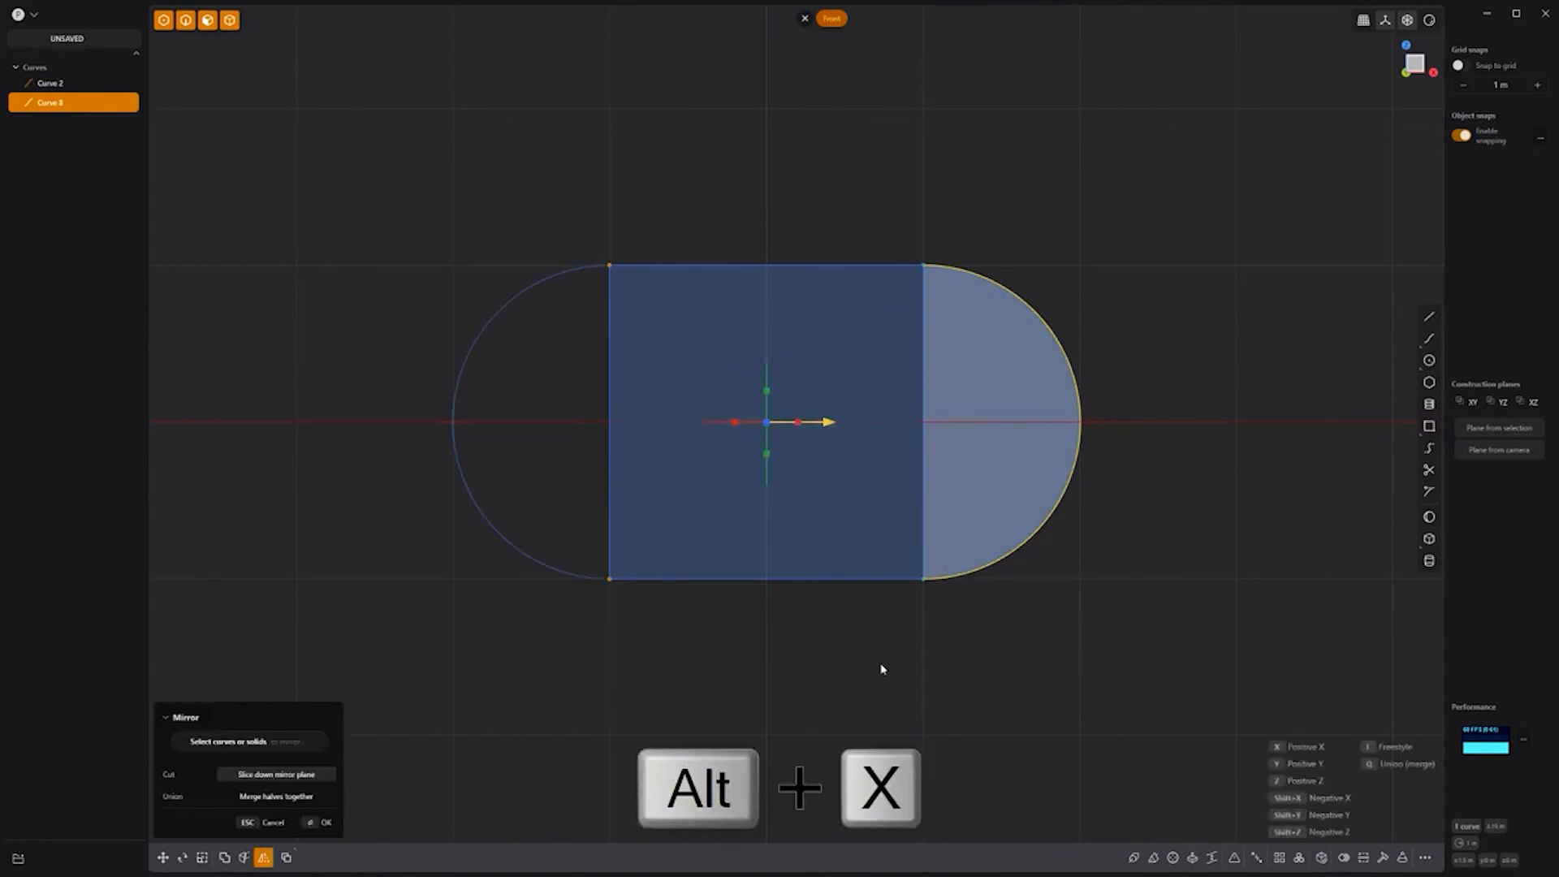
key("Return")
Step: Join the outline curves into one rounded loop and pipe it into an oval tube
key("t")
left_click_drag(1131, 678, 393, 216)
key("j")
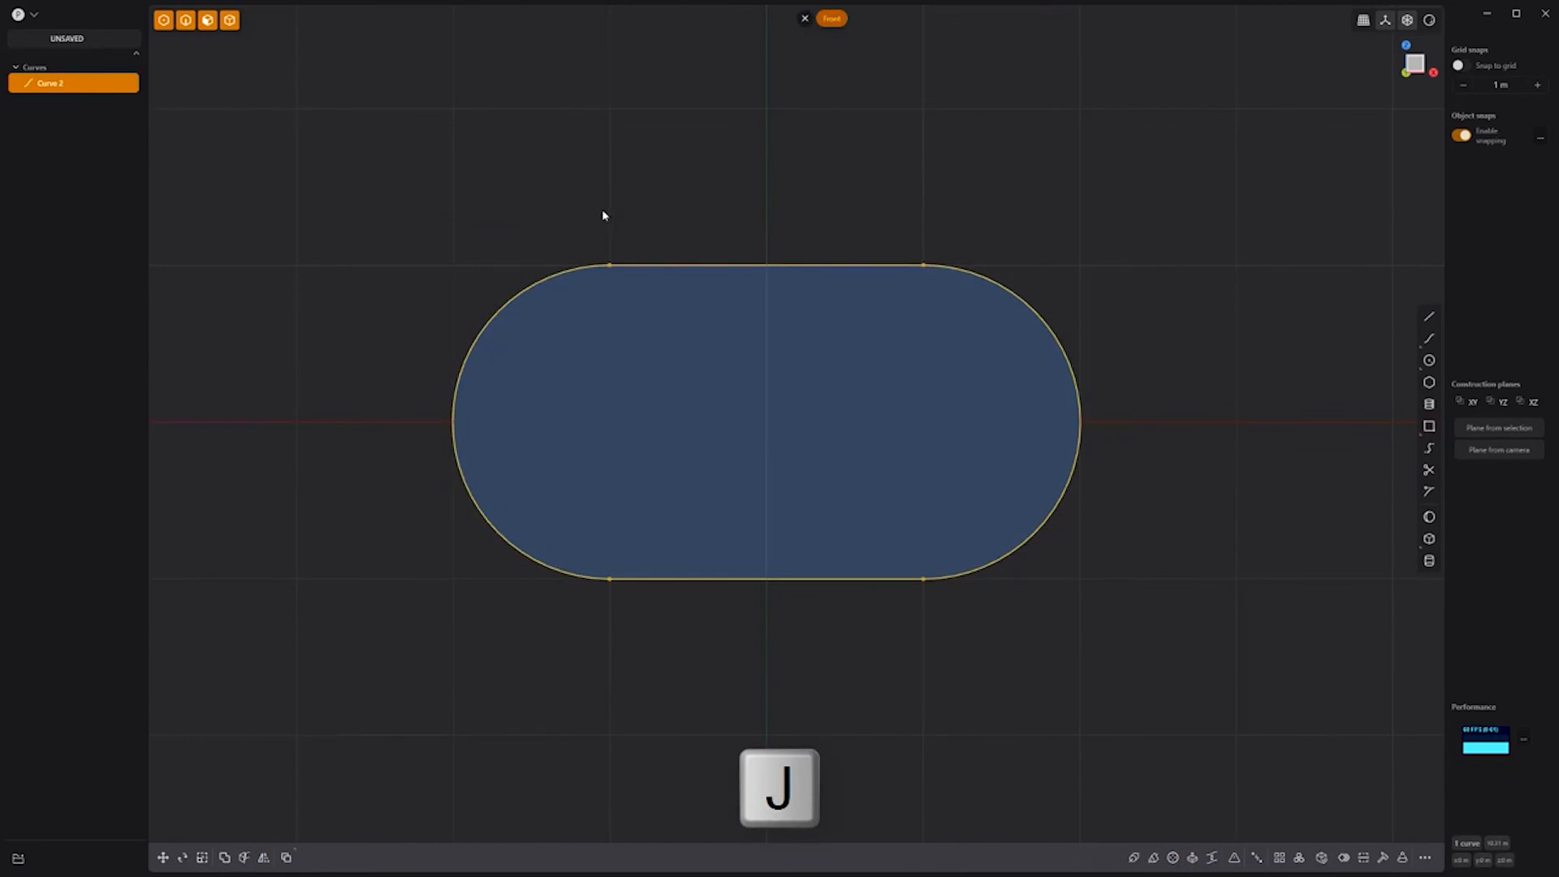
left_click(603, 215)
left_click(786, 262)
key("p")
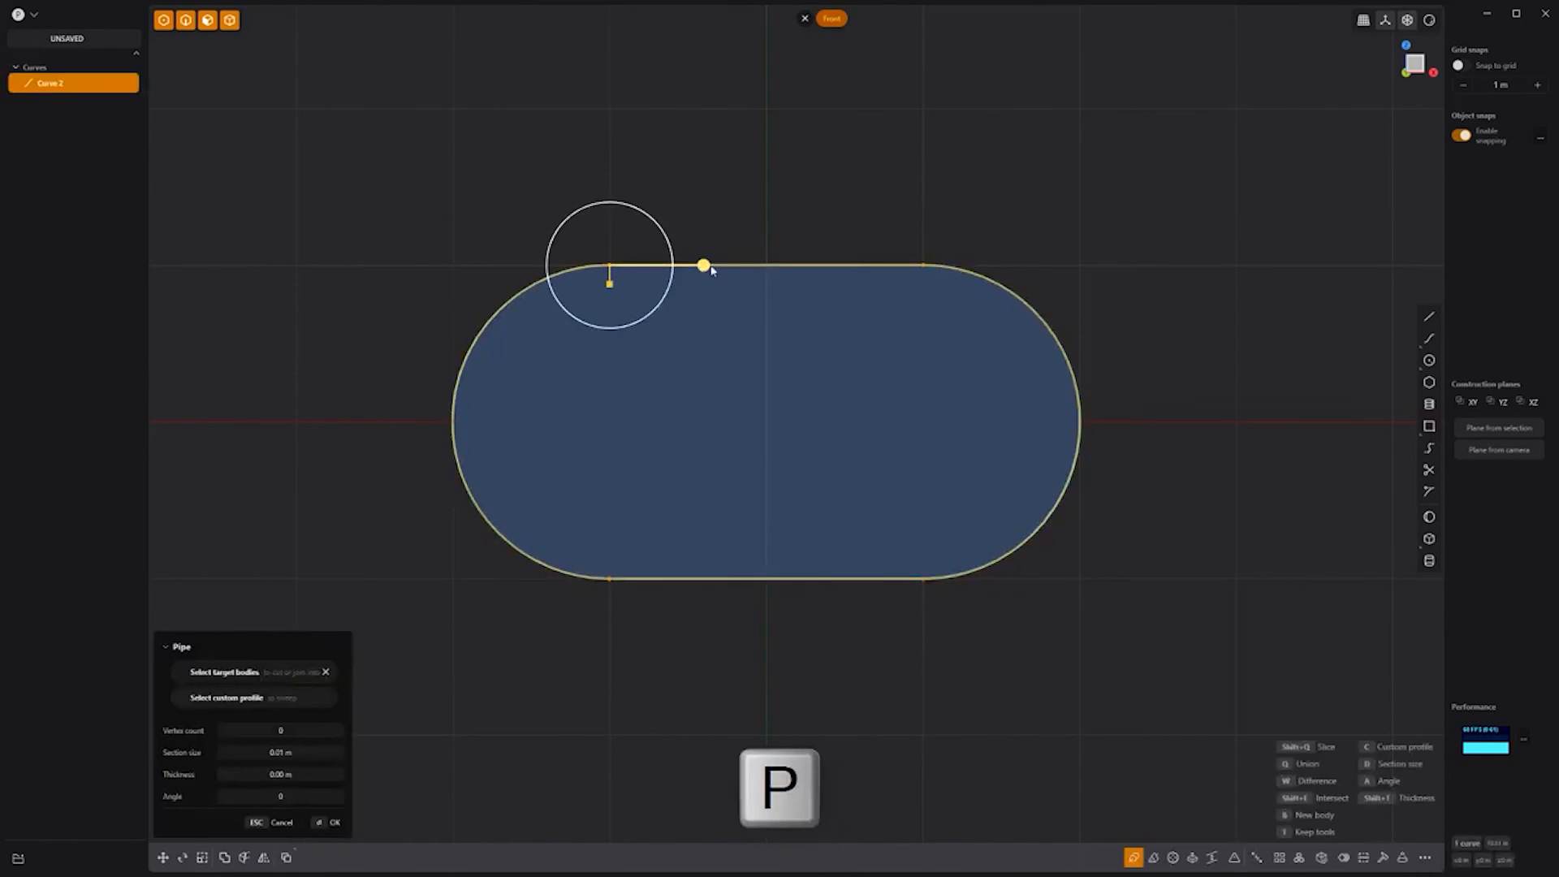
left_click(938, 258)
Step: Duplicate the ring and rotate the copy 90° about Z
middle_click_drag(934, 260, 884, 264)
key("shift+d")
left_click(841, 429)
key("r")
key("z")
Step: Duplicate the first ring, tilting the copy about X and turning it 65° about Z
left_click(914, 416)
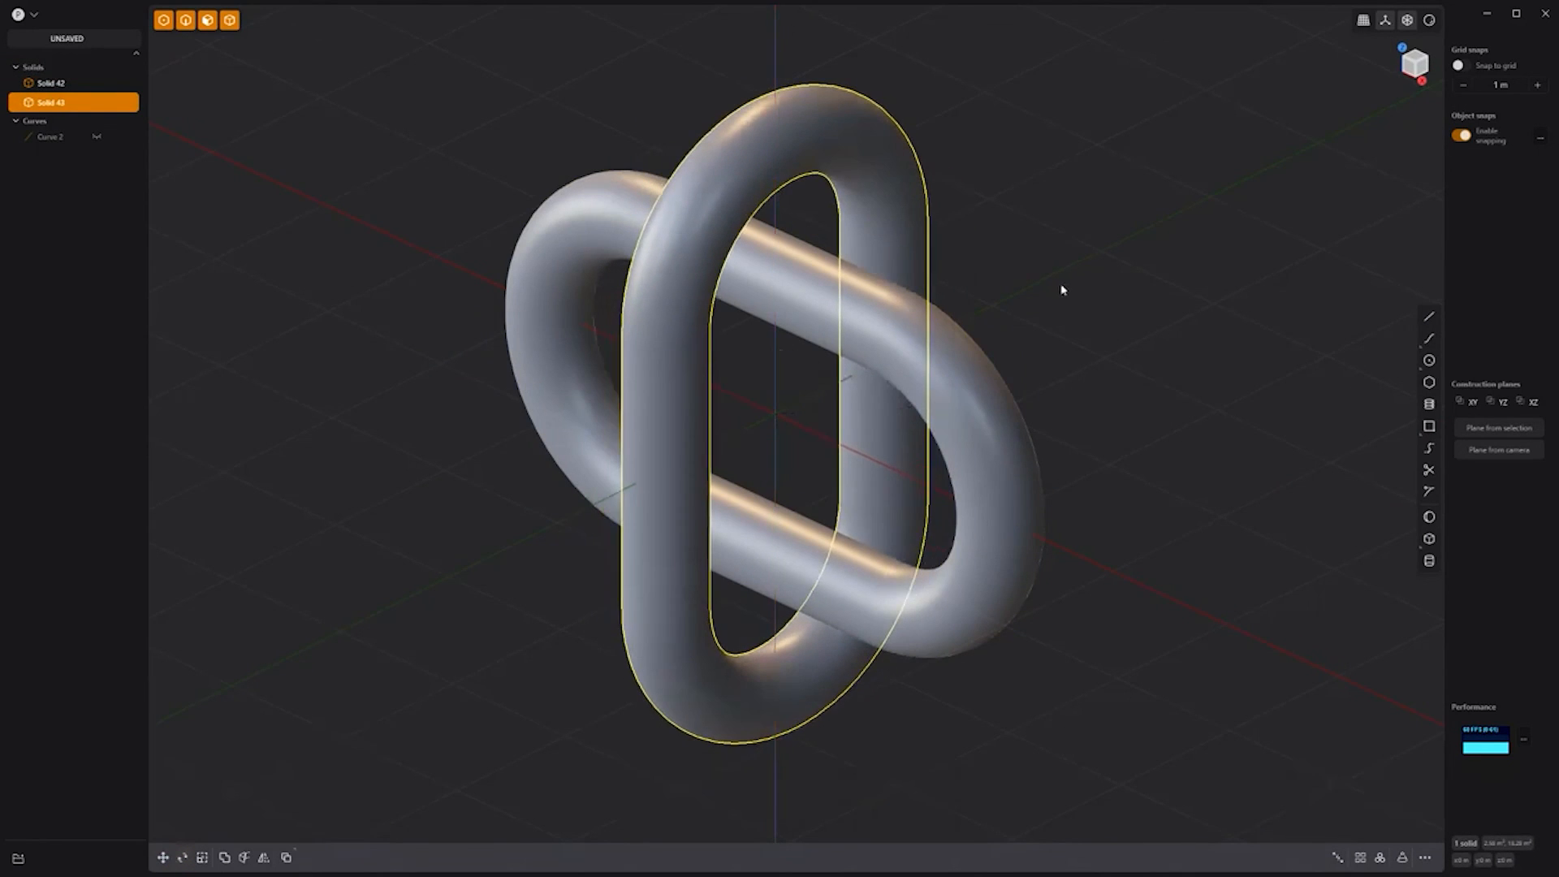
left_click(982, 362)
key("shift+d")
key("r")
left_click_drag(753, 392, 892, 385)
left_click_drag(814, 434, 771, 441)
left_click(1109, 193)
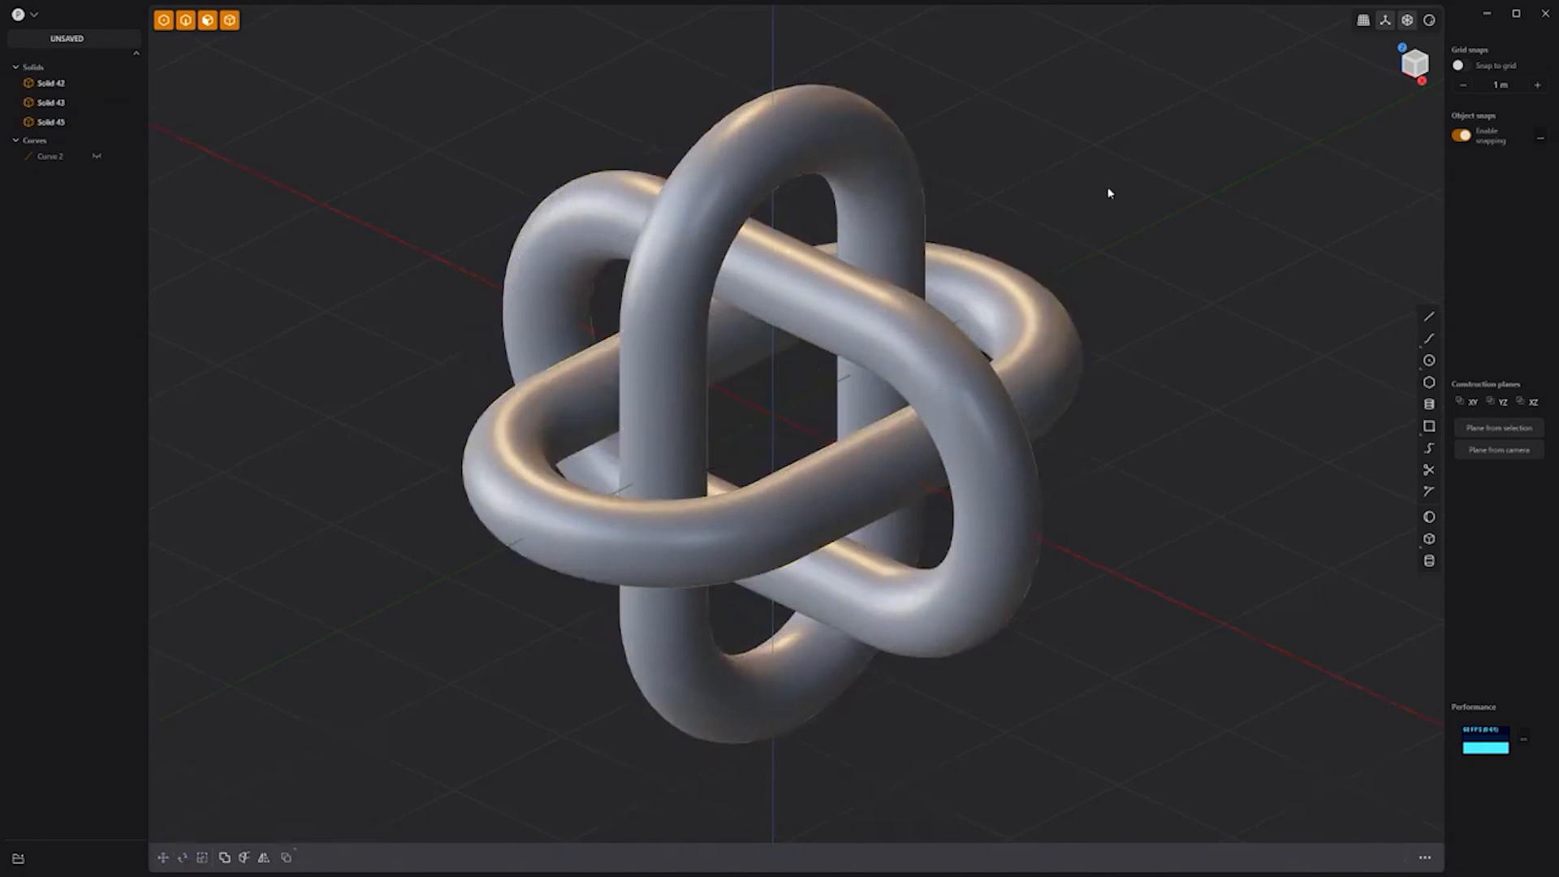
Step: Offset all faces of the three rings to thicken the tubes
left_click_drag(438, 61, 1112, 745)
key("o")
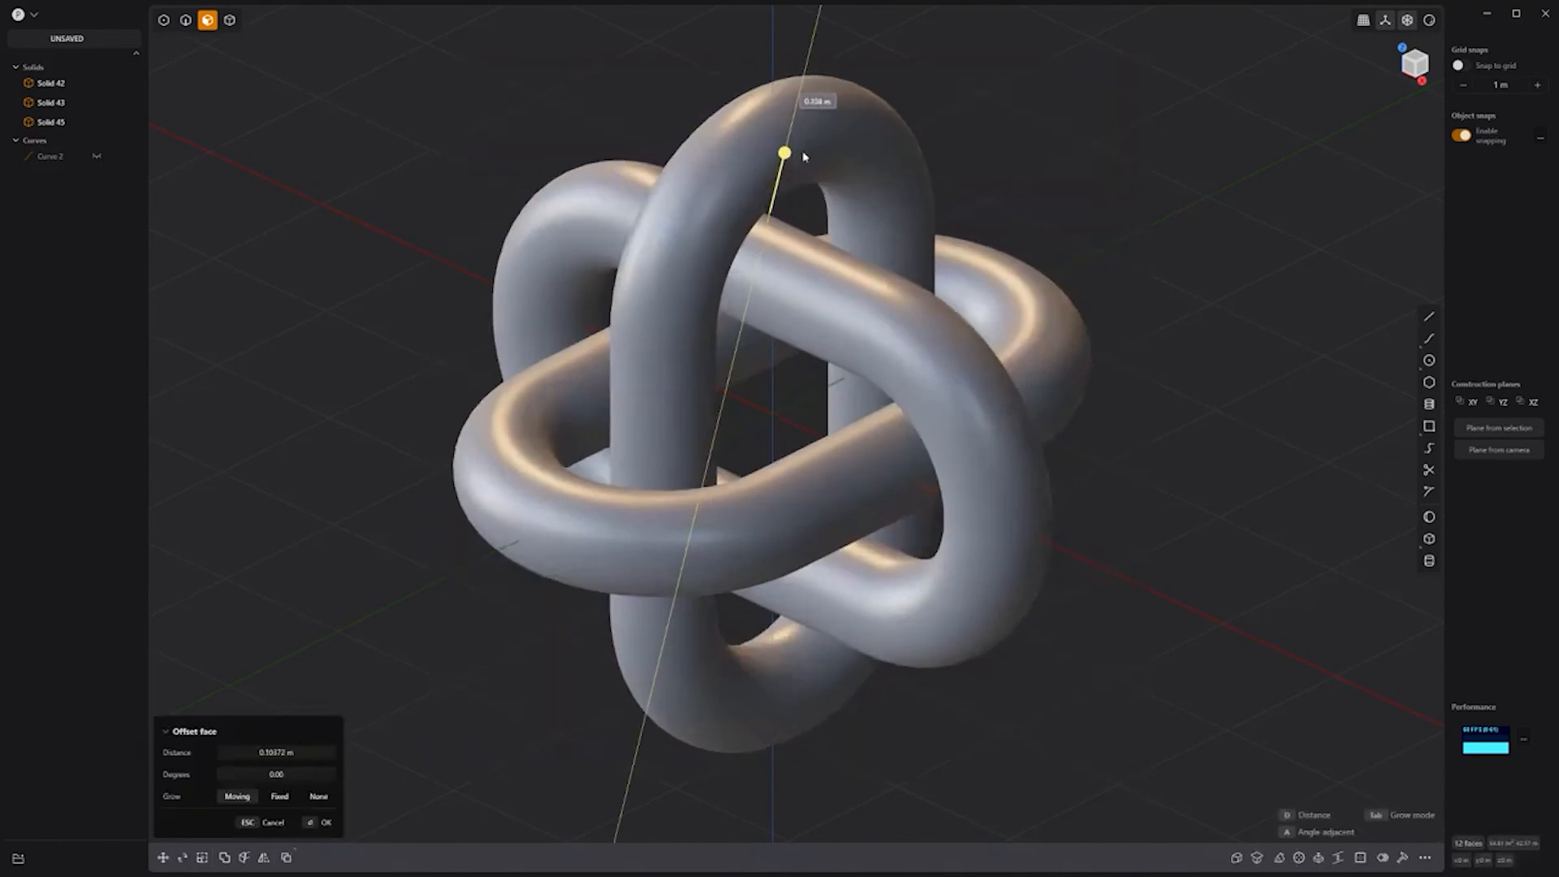
left_click(1259, 540)
mouse_move(1136, 625)
middle_mouse_down()
mouse_move(1218, 571)
mouse_move(1038, 535)
mouse_move(1117, 624)
middle_mouse_up()
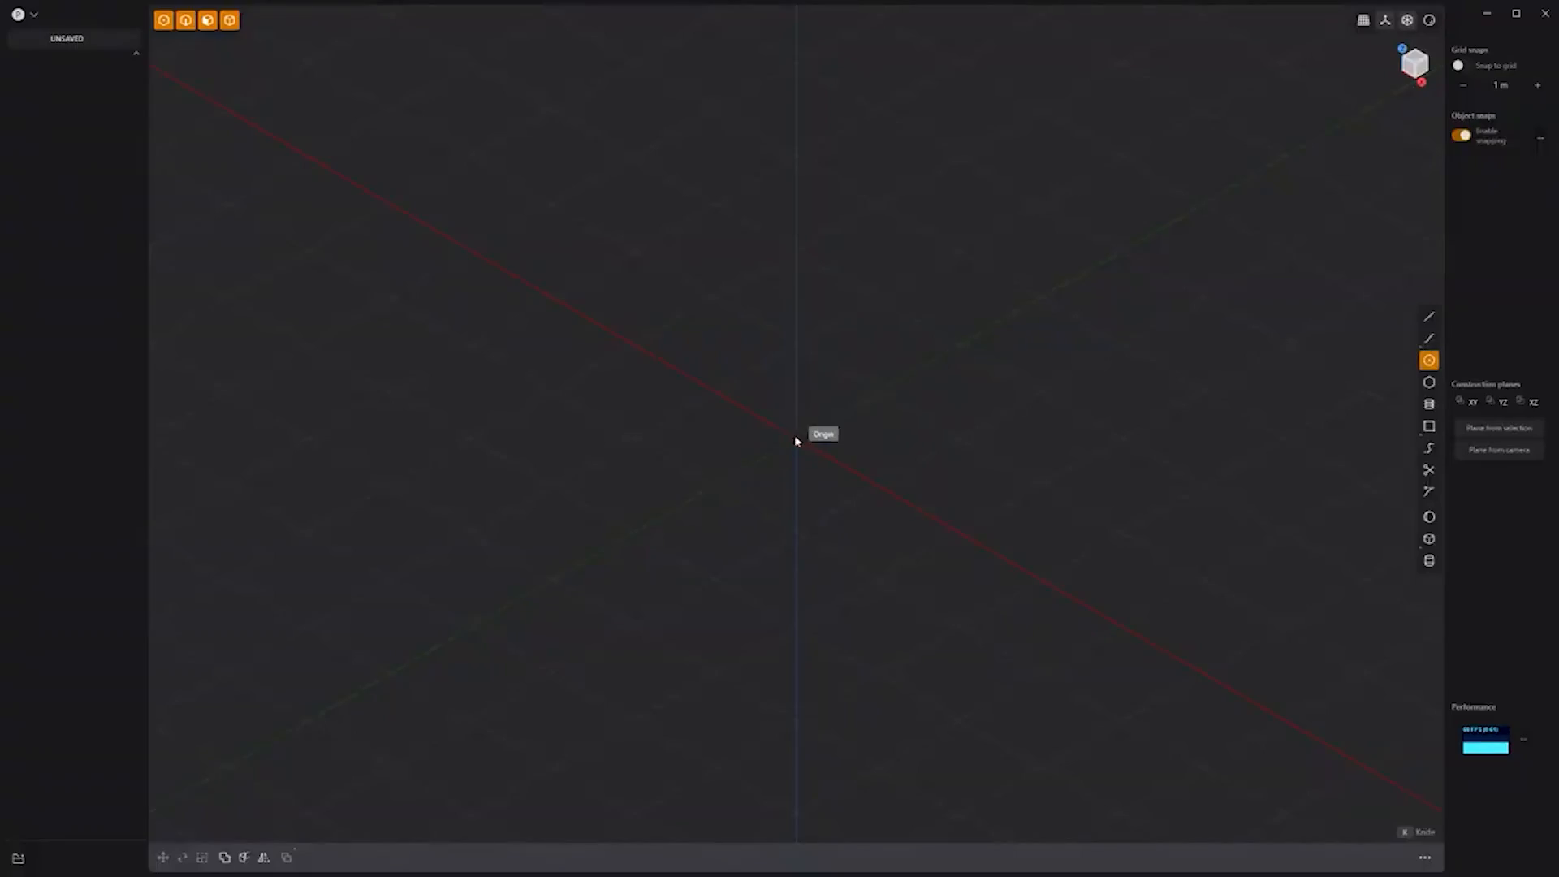
Step: Draw a large circle at the origin and switch to the front view
left_click(798, 435)
left_click(964, 541)
key("KP_1")
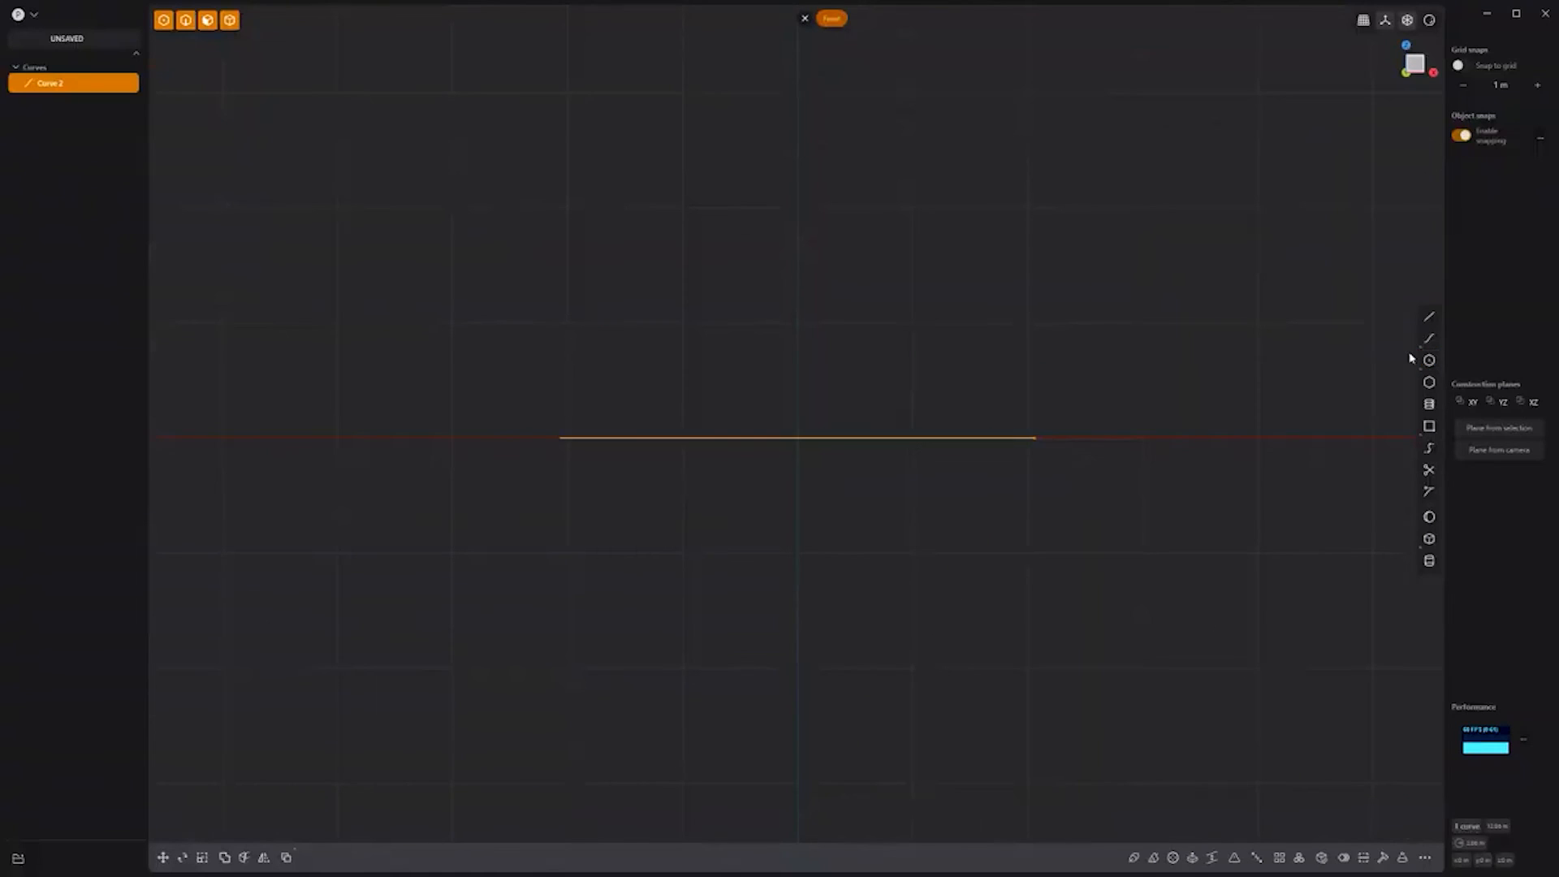
left_click(515, 427)
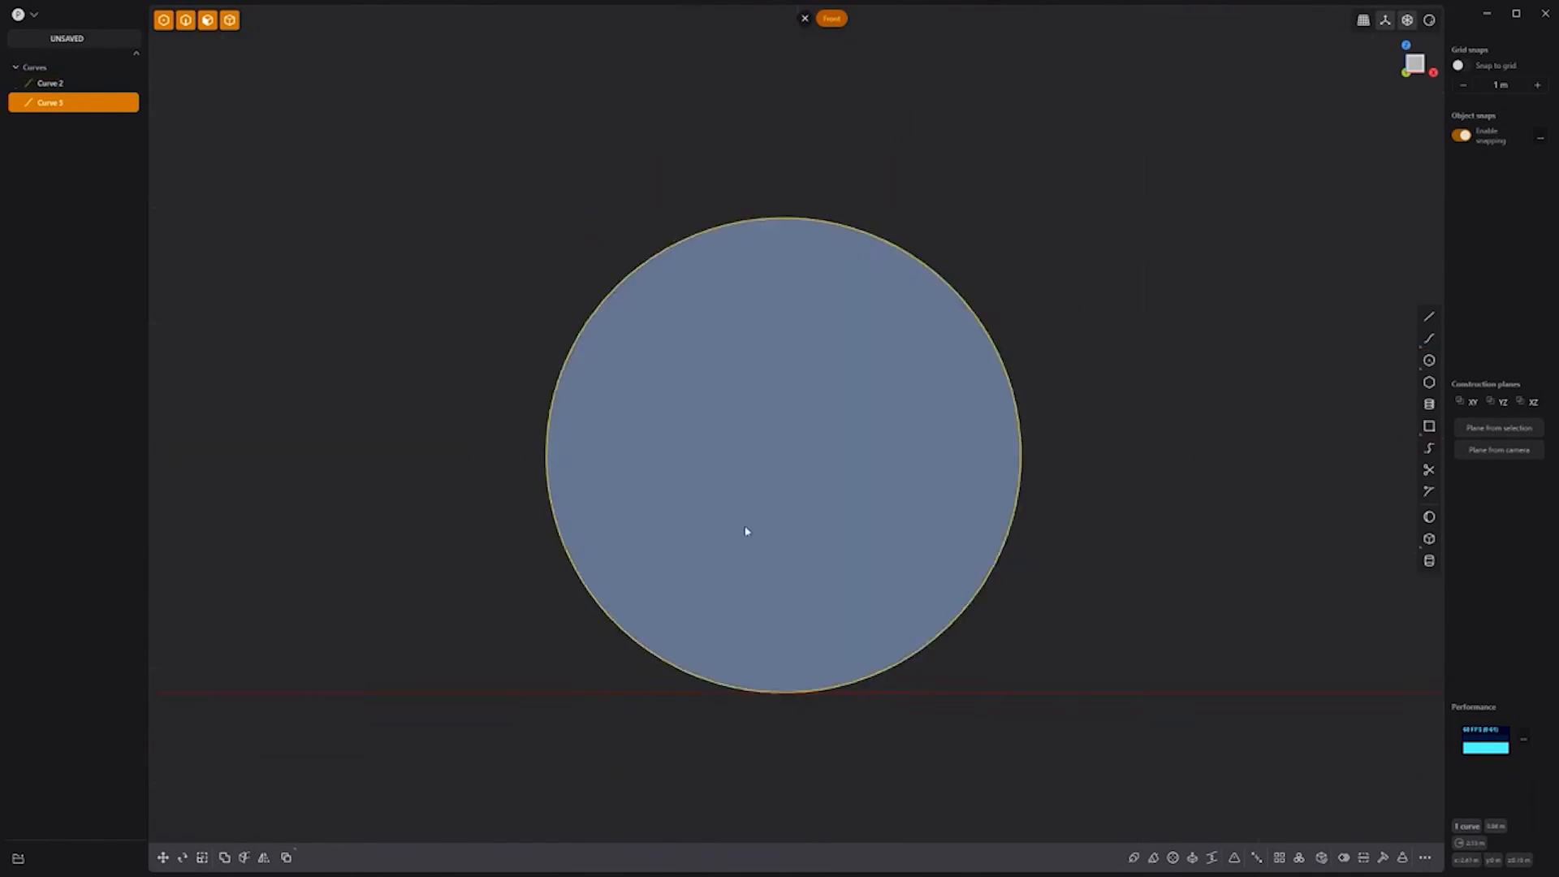
Step: Duplicate a circle into three touching circles and move them to the right
key("shift+d")
left_click(618, 602)
key("shift+d")
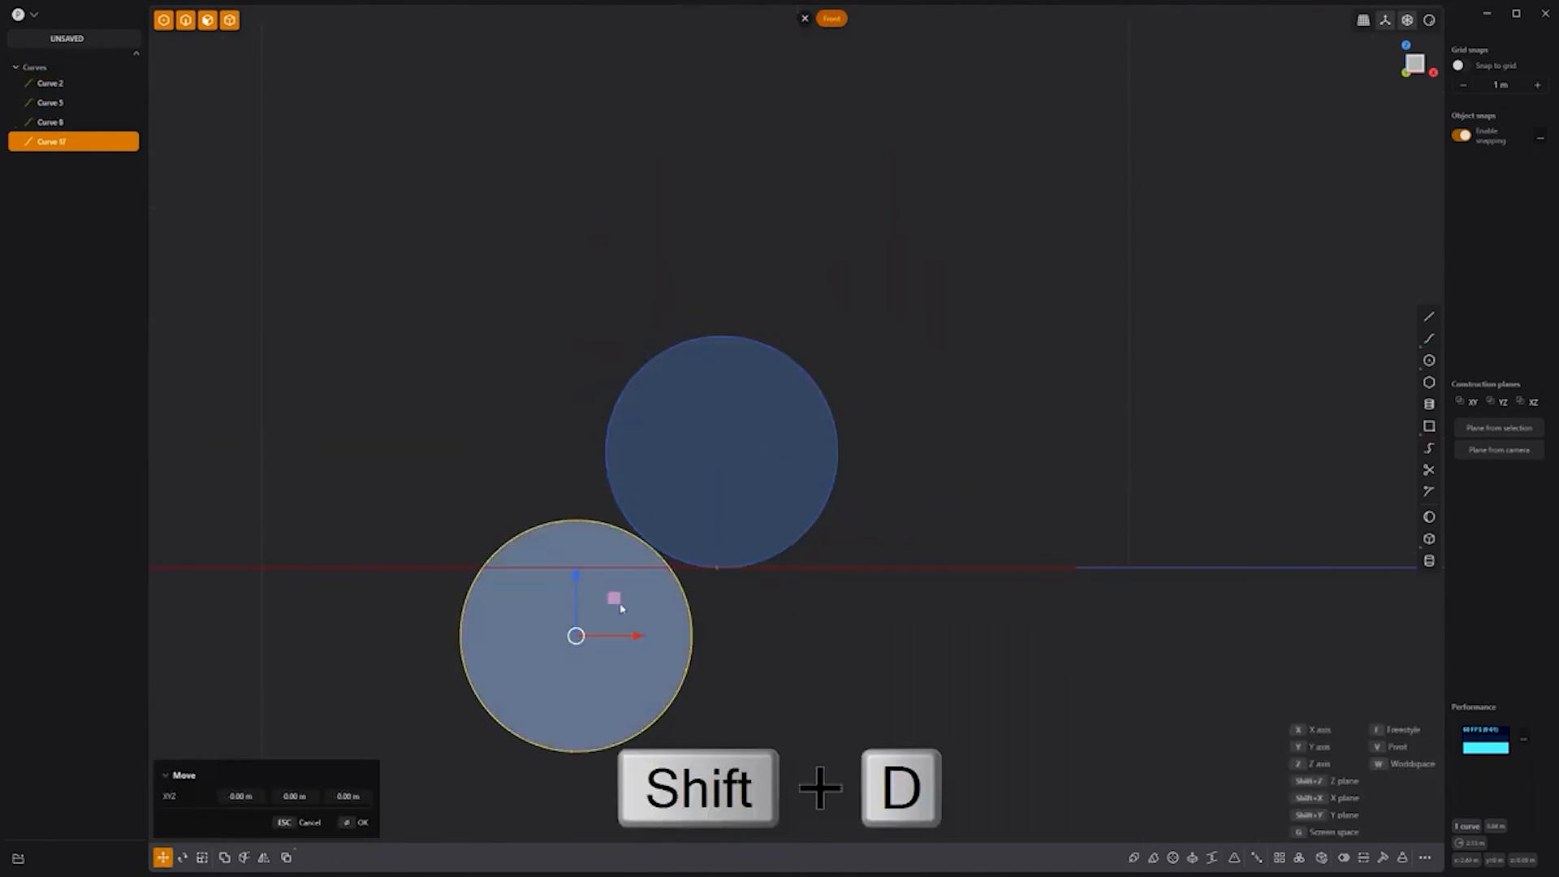
left_click(842, 634)
left_click(652, 607)
key("g")
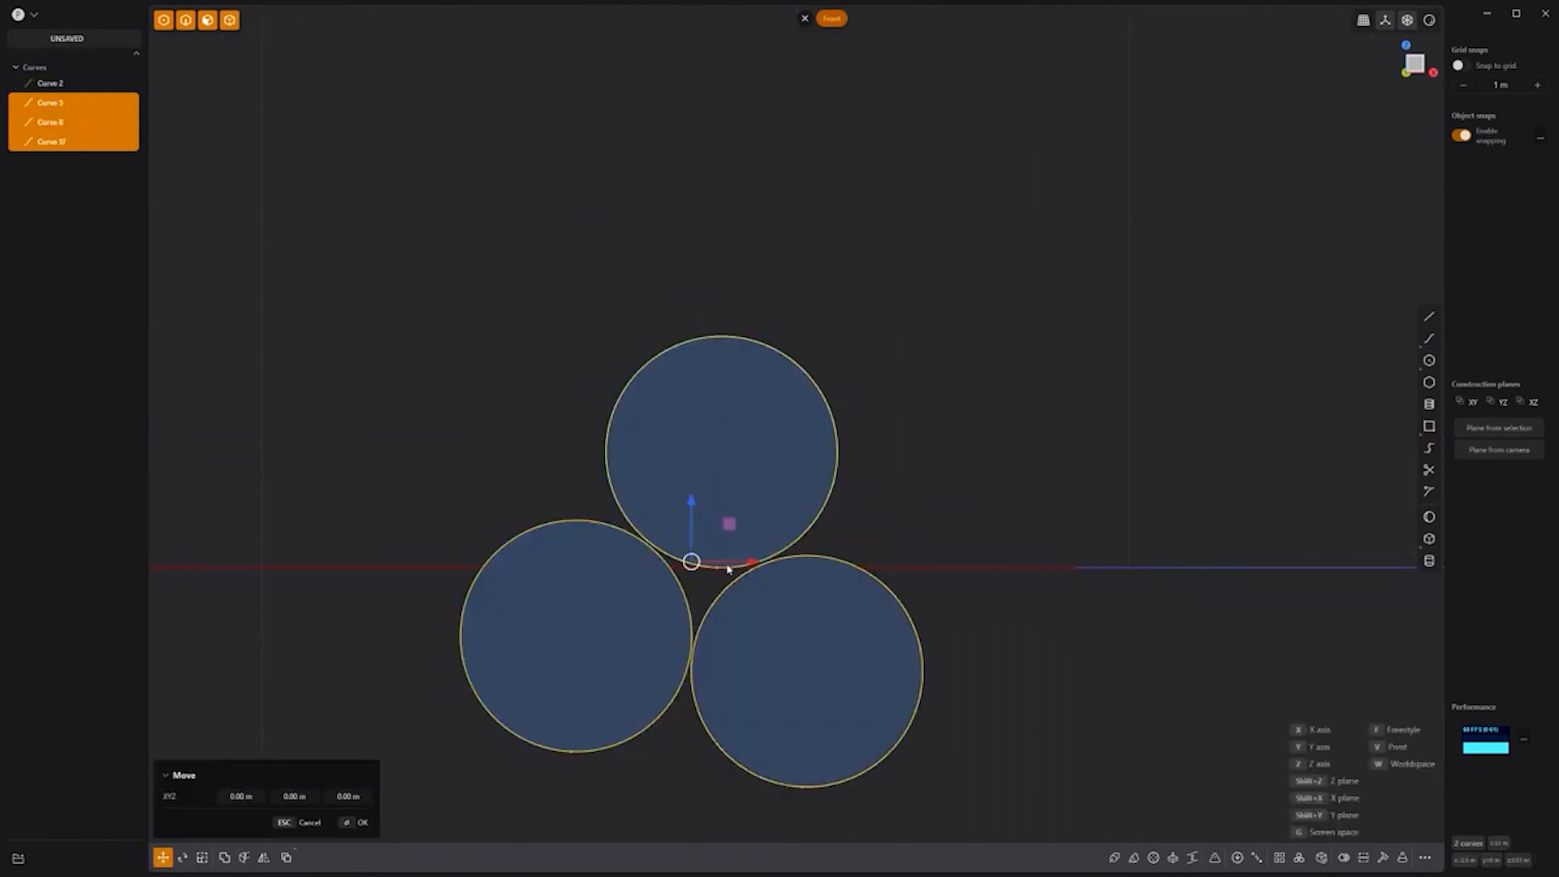
left_click(1075, 539)
scroll(926, 447, "down", 4)
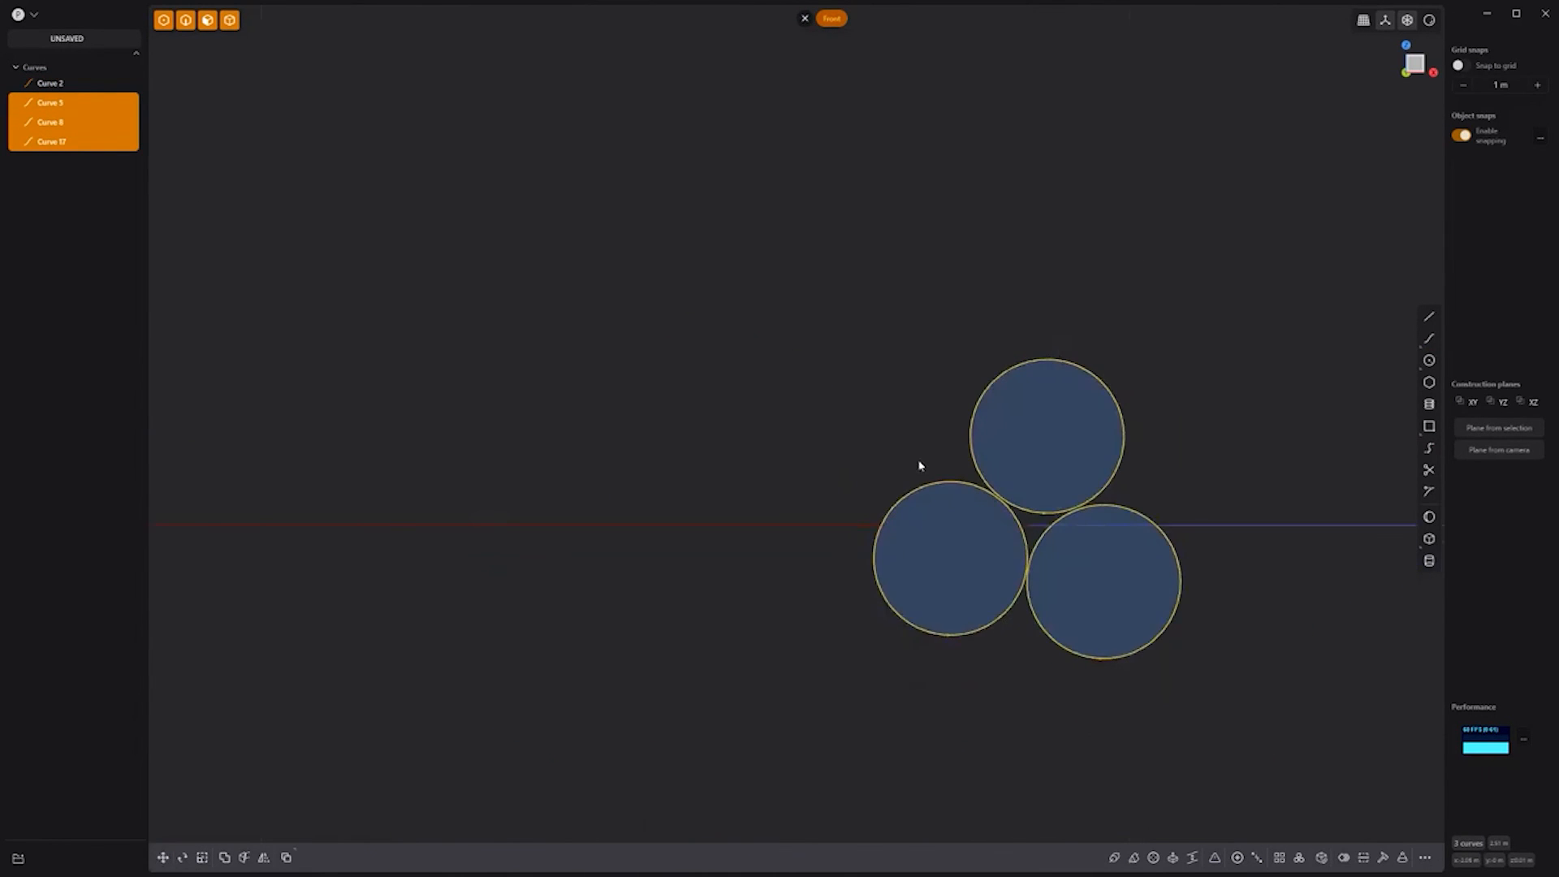
key("slash")
key("slash")
middle_click_drag(919, 463, 654, 425)
Step: Sweep the three circles along the large circle with twist, then hide the curves
left_click(1135, 858)
left_click(751, 586)
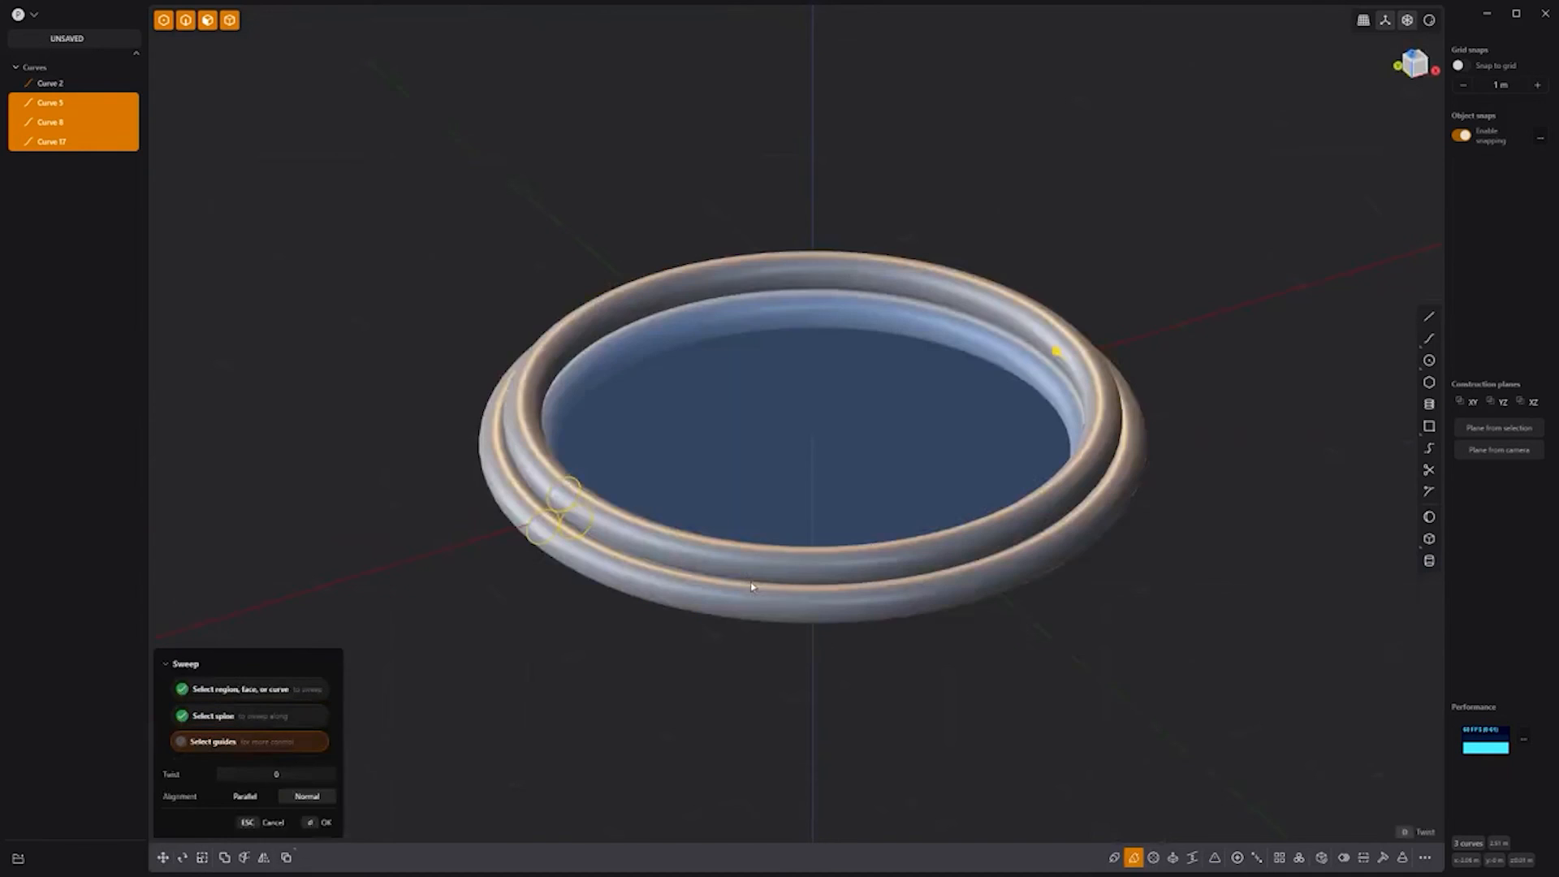
key("Return")
right_click(575, 660)
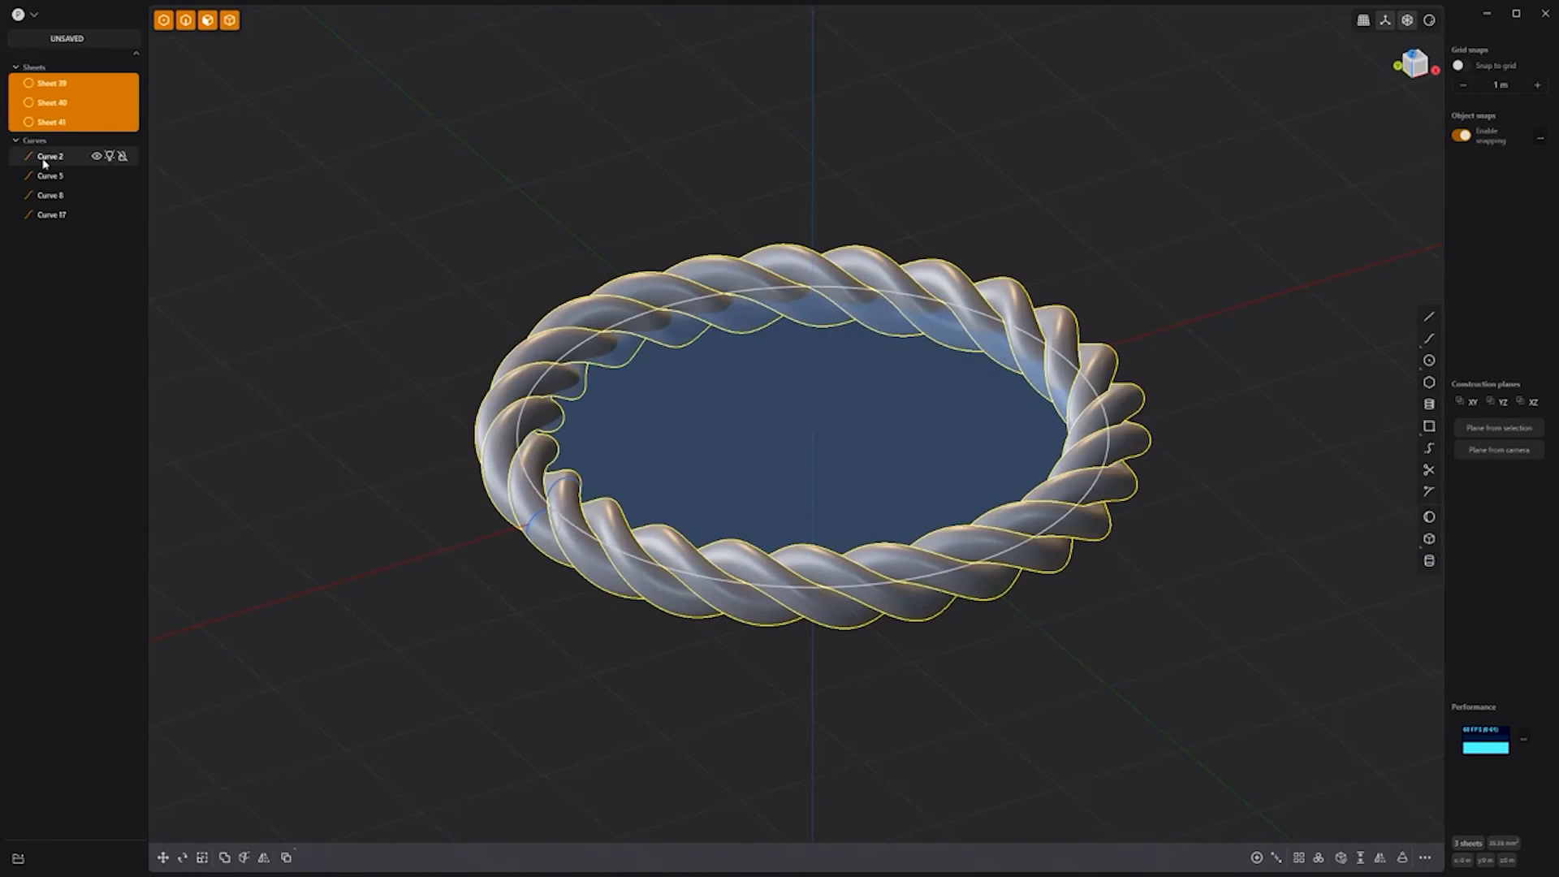
left_click(44, 159)
left_click(51, 214, "shift")
left_click(97, 157)
middle_click_drag(766, 623, 922, 647)
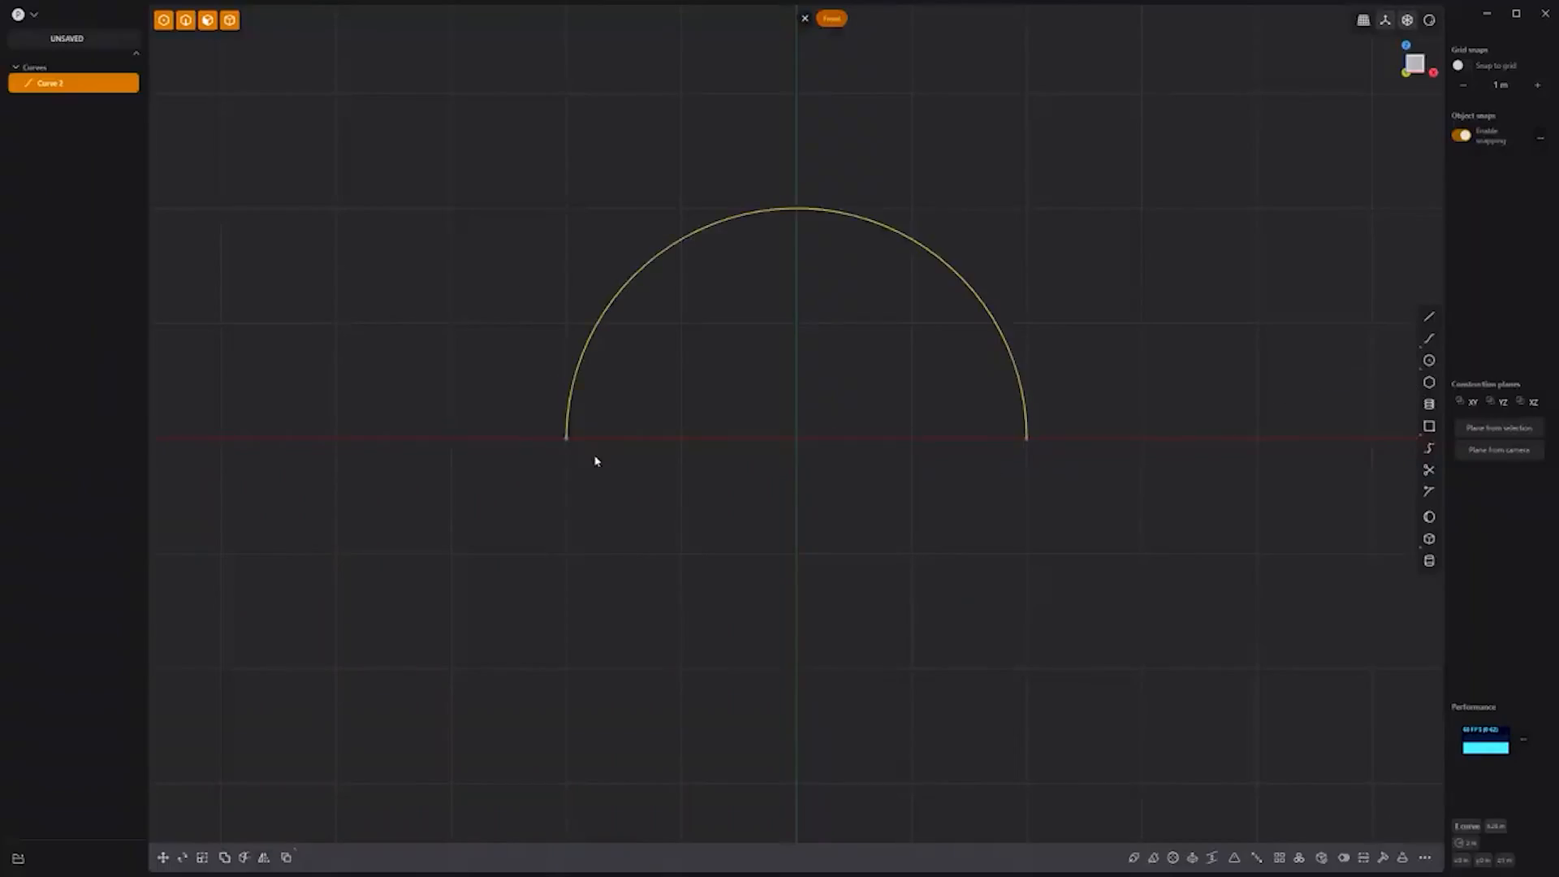
Step: Mirror the semicircle into a full circle and draw a small square at its right end
key("alt+x")
right_click(1109, 422)
key("KP_7")
left_click(1429, 427)
left_click(1026, 439)
left_click(1057, 409)
Step: Sweep the square along the upper arc with Twist 30 to form the twisted band
middle_click_drag(1108, 398, 1084, 767)
left_click(1155, 849)
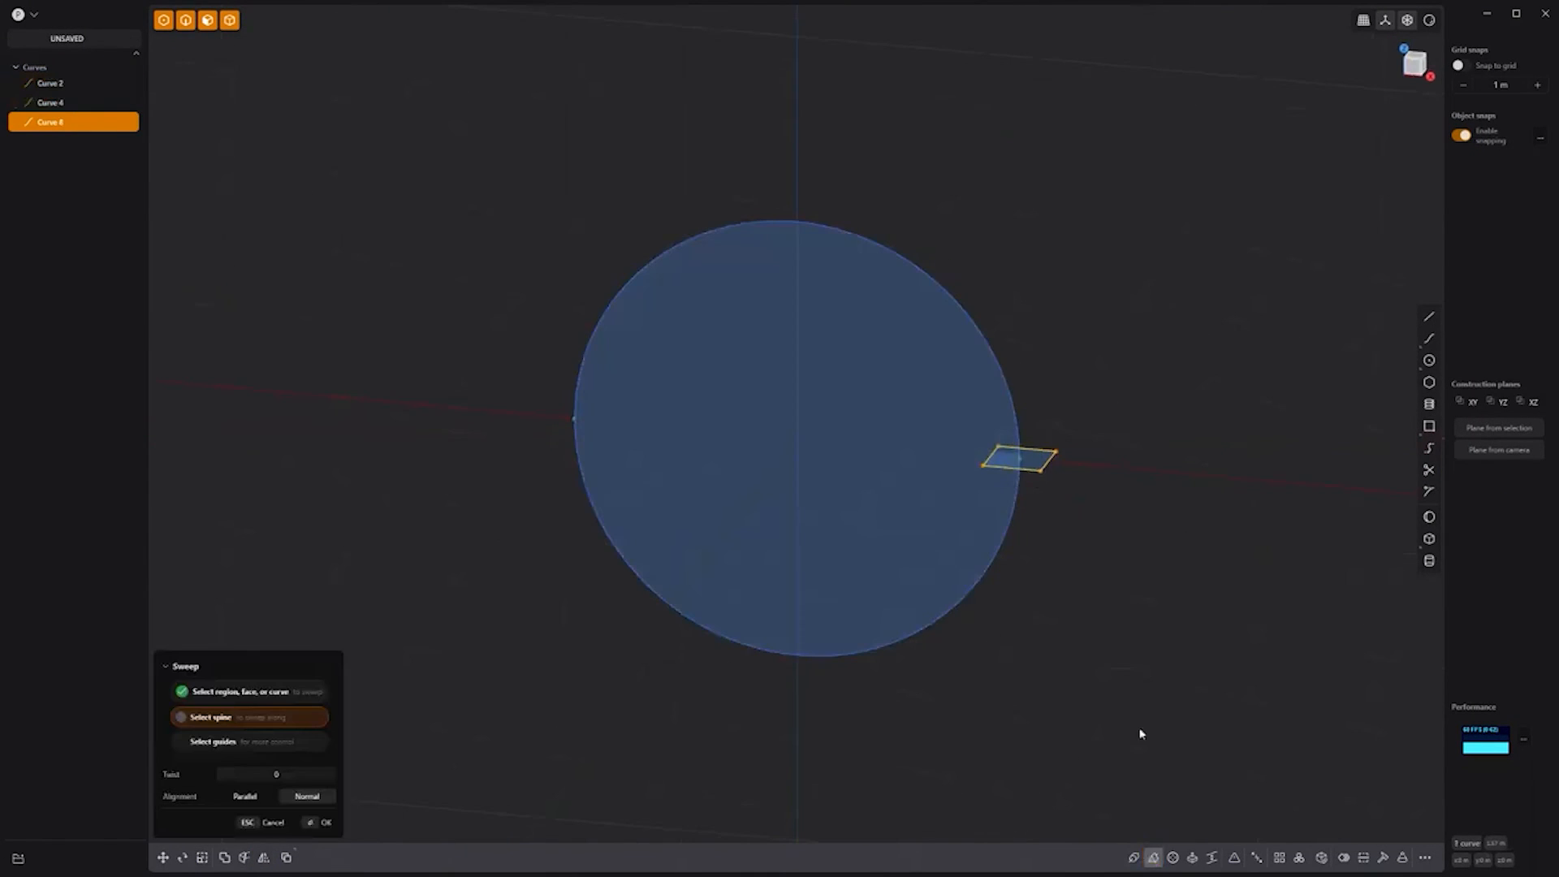
left_click(996, 358)
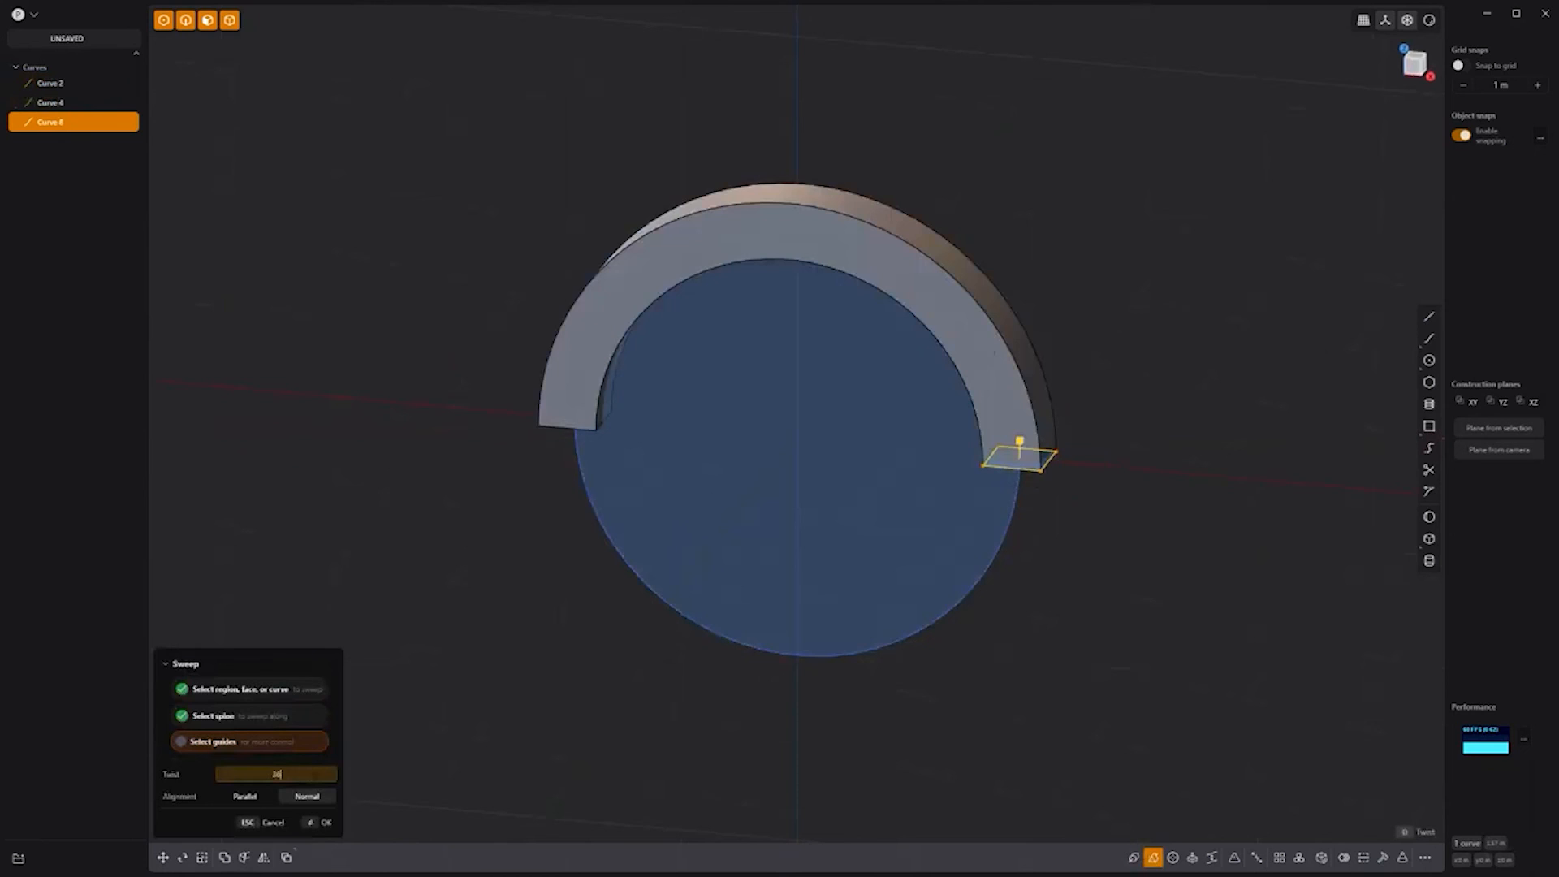
key("Return")
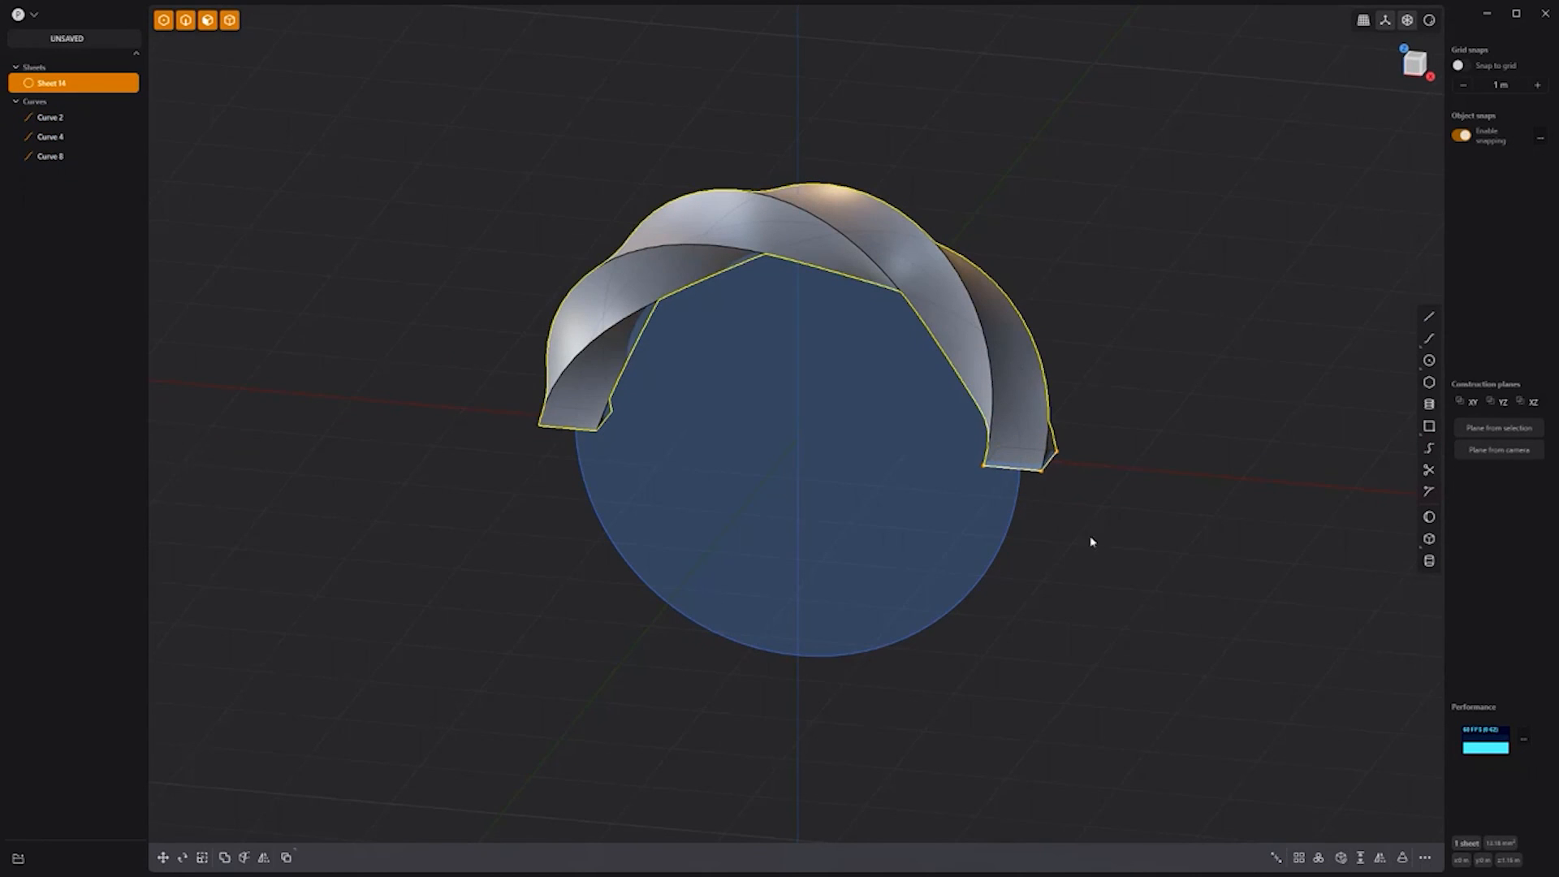
Step: Sweep the square again untwisted for the lower band, then hide the circle curve
left_click(1027, 472)
left_click(1152, 857)
left_click(991, 564)
key("Return")
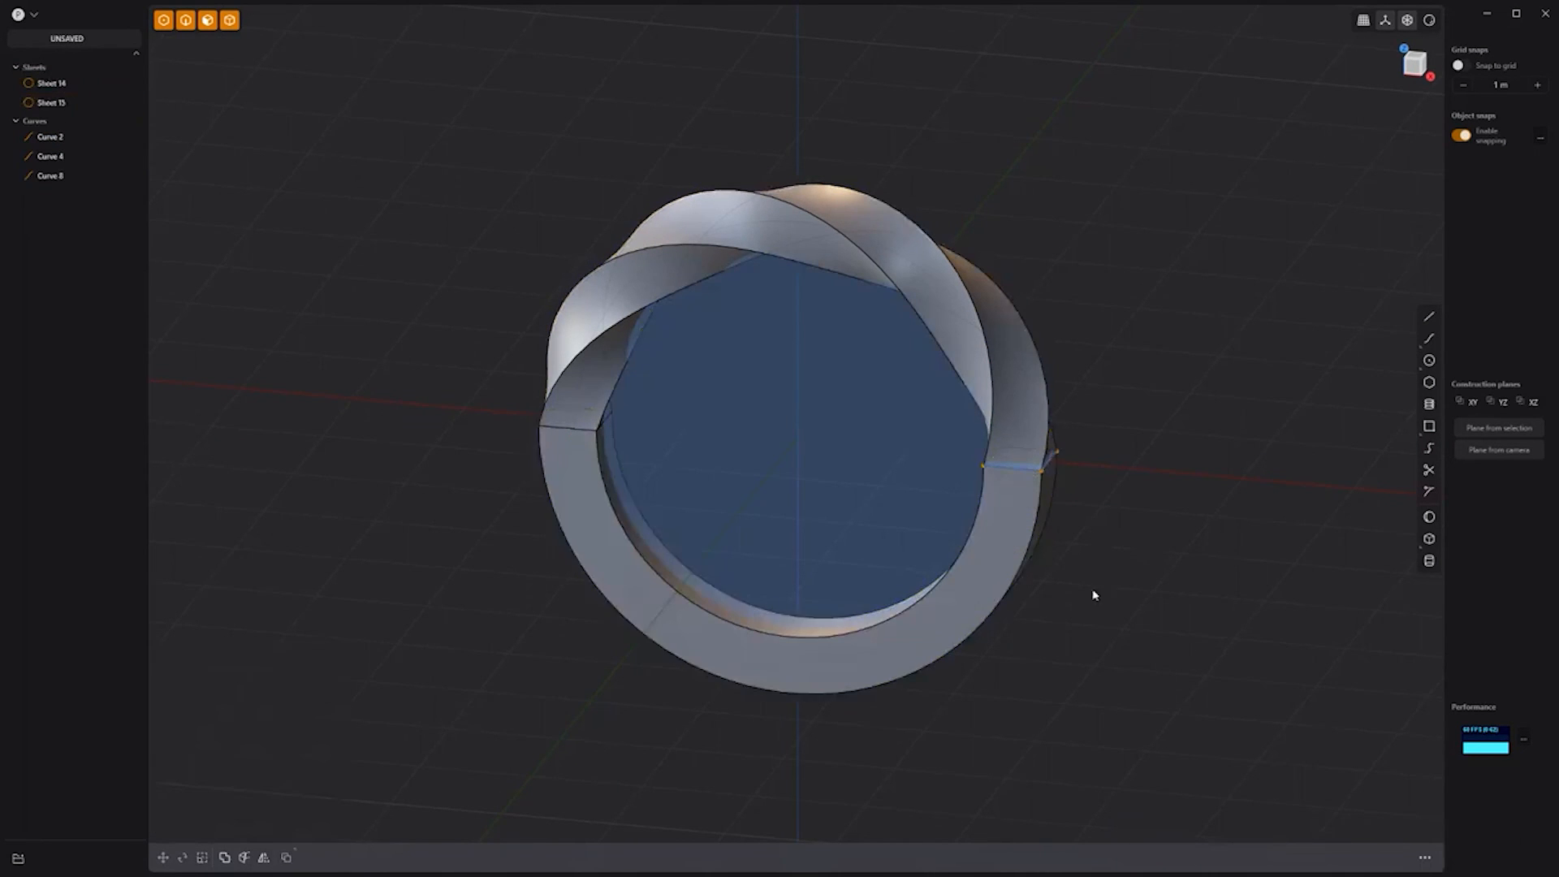
left_click(96, 136)
key("KP_1")
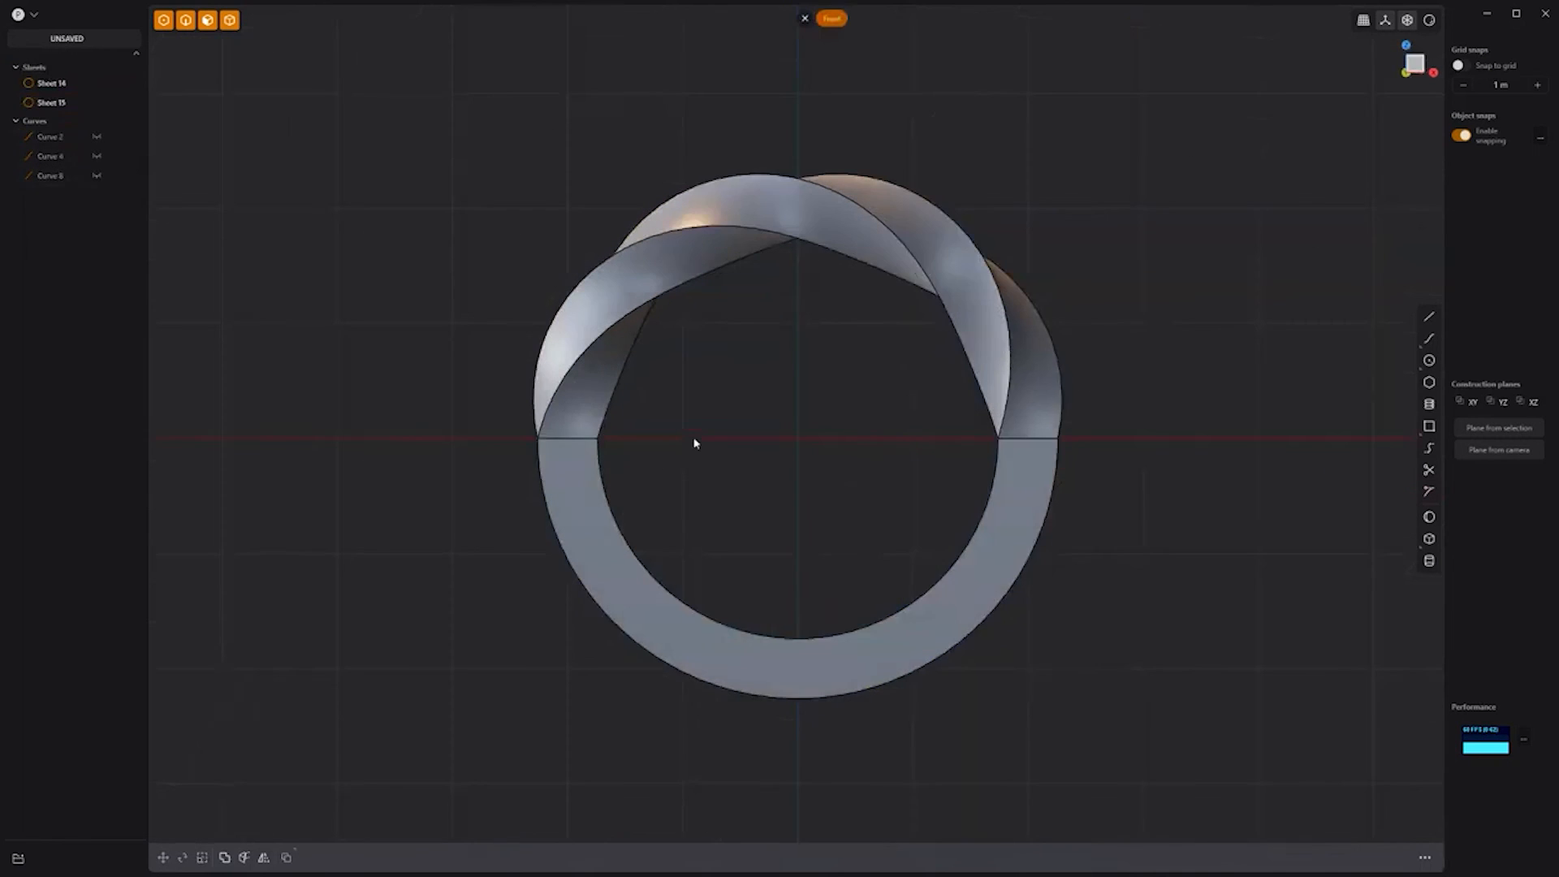
left_click(1428, 316)
Step: Draw a line from the ring's centre and mirror it to the left side
left_click(1224, 396)
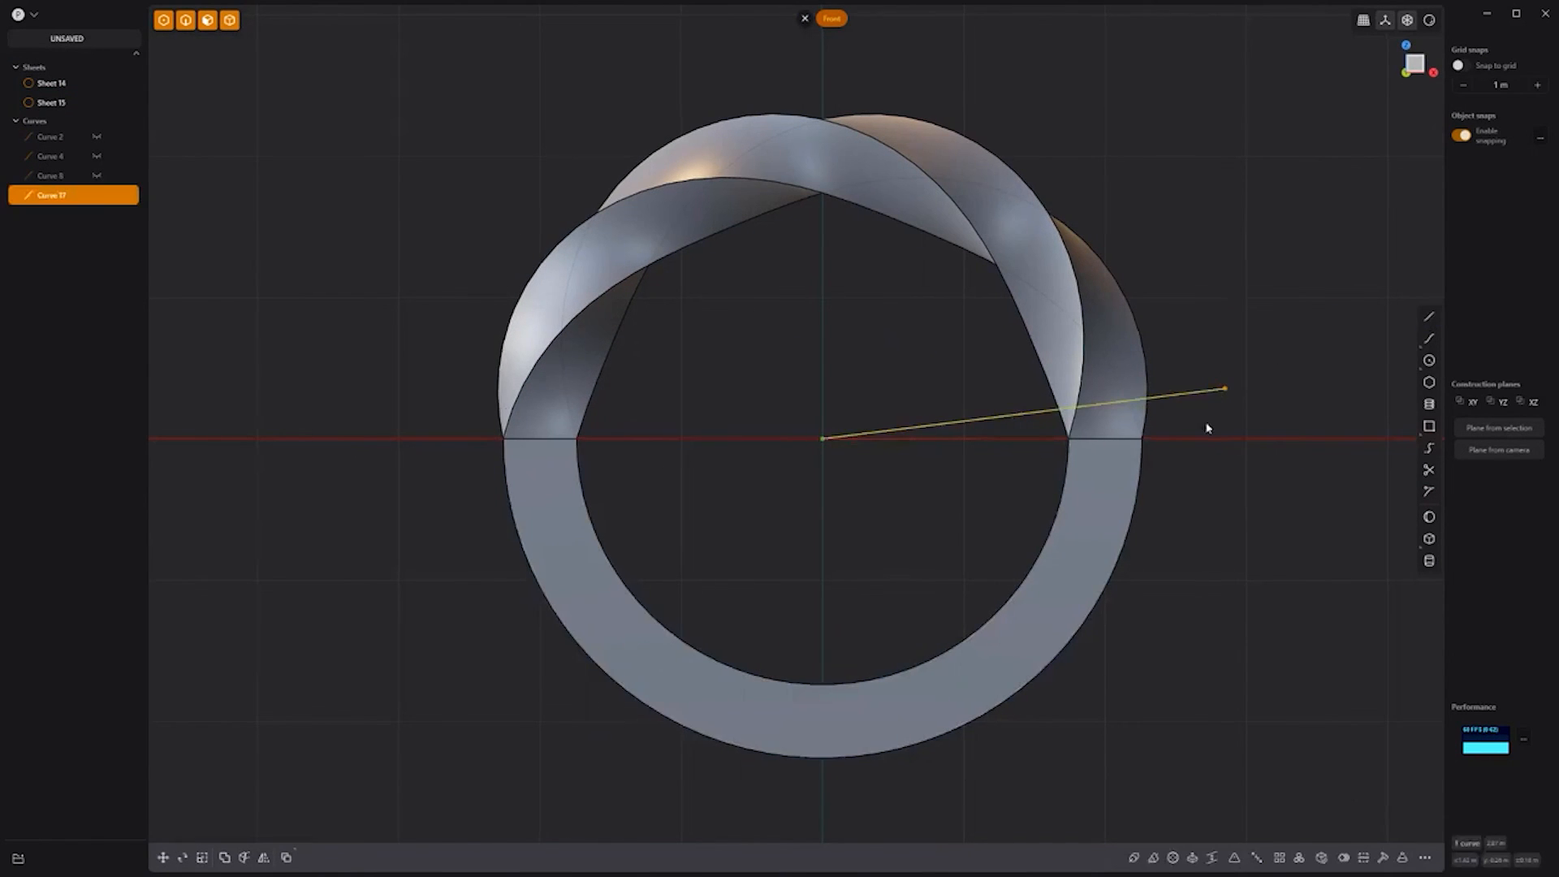
key("alt+x")
right_click(898, 371)
left_click(887, 446)
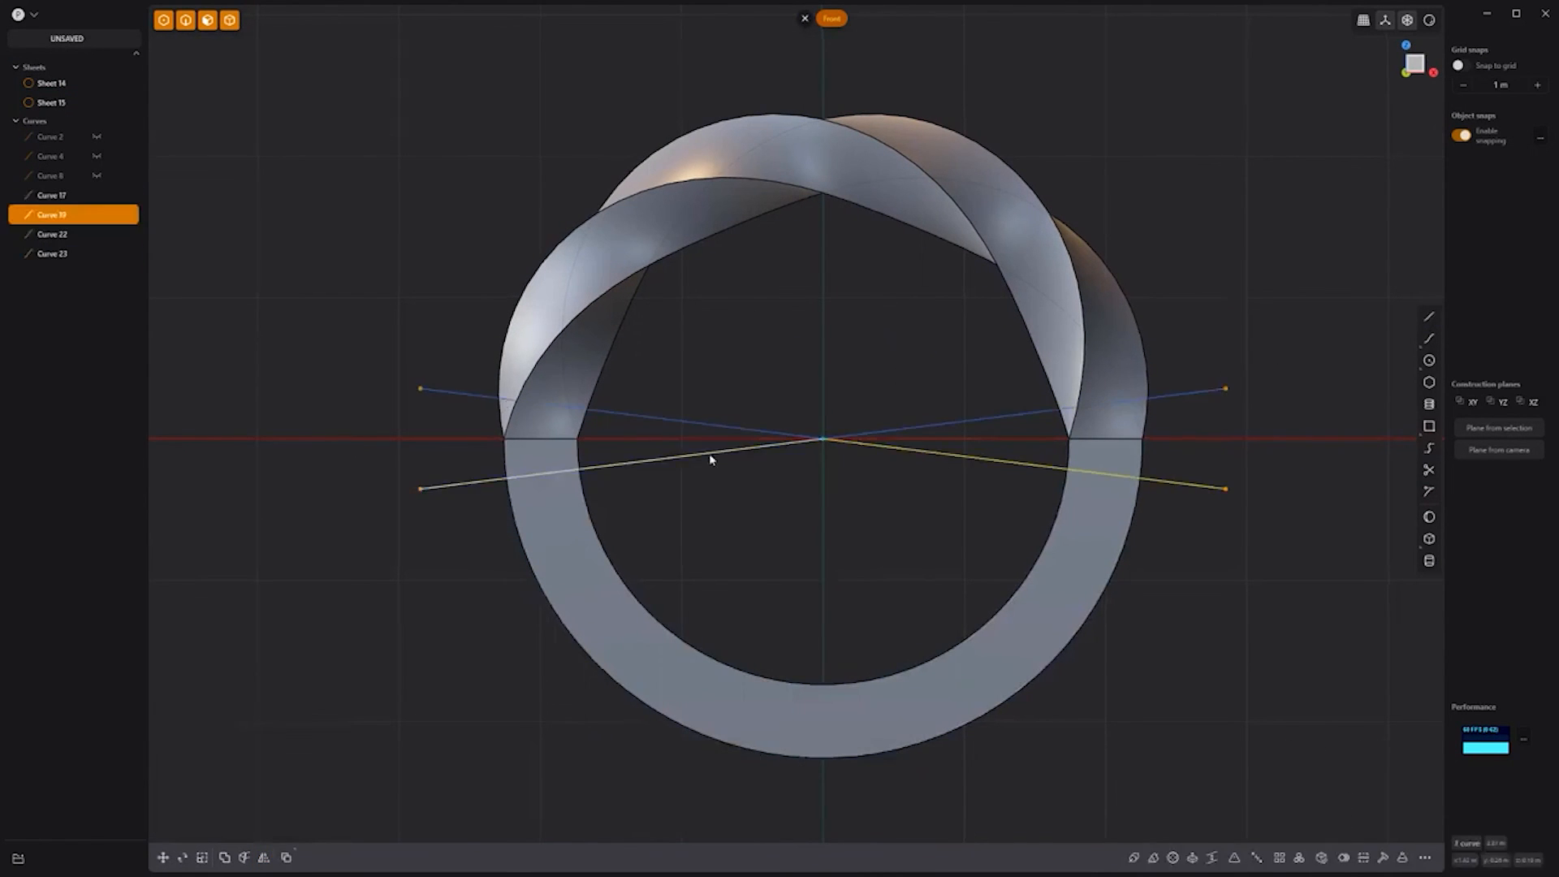
Step: Cut the ring with the lower and upper lines and delete the right-side pieces
left_click(709, 453, "shift")
key("c")
left_click(601, 572)
right_click(601, 573)
left_click(709, 425)
left_click(886, 430, "shift")
key("c")
left_click(800, 175)
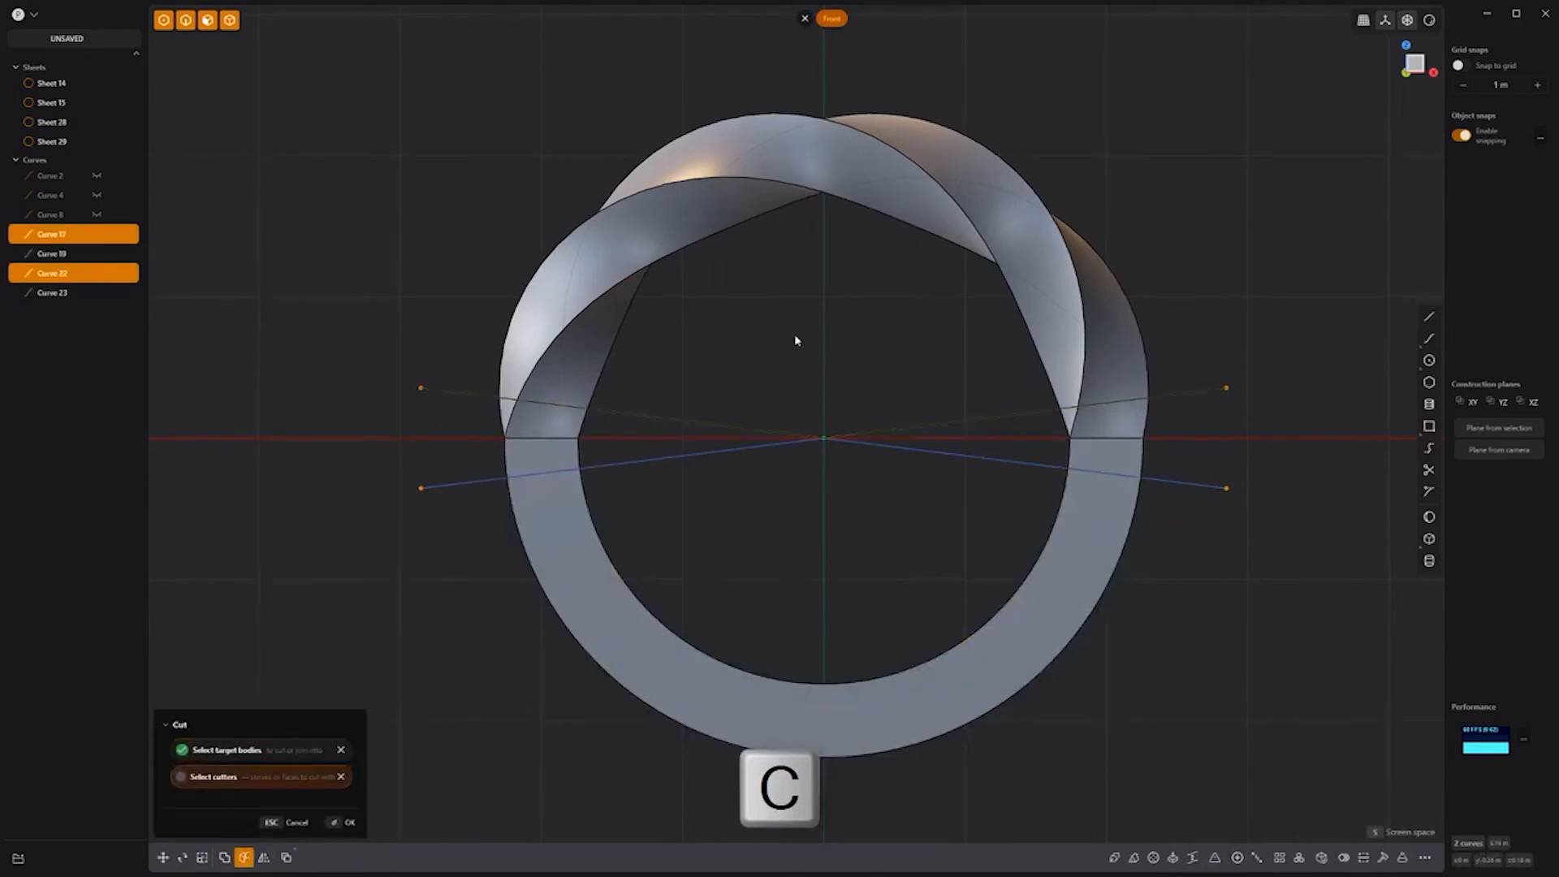
right_click(794, 334)
left_click(529, 467)
left_click(1094, 466, "shift")
key("Delete")
Step: Hide the four construction lines and cap the lower and upper sheets into solids
left_click_drag(910, 520, 803, 426)
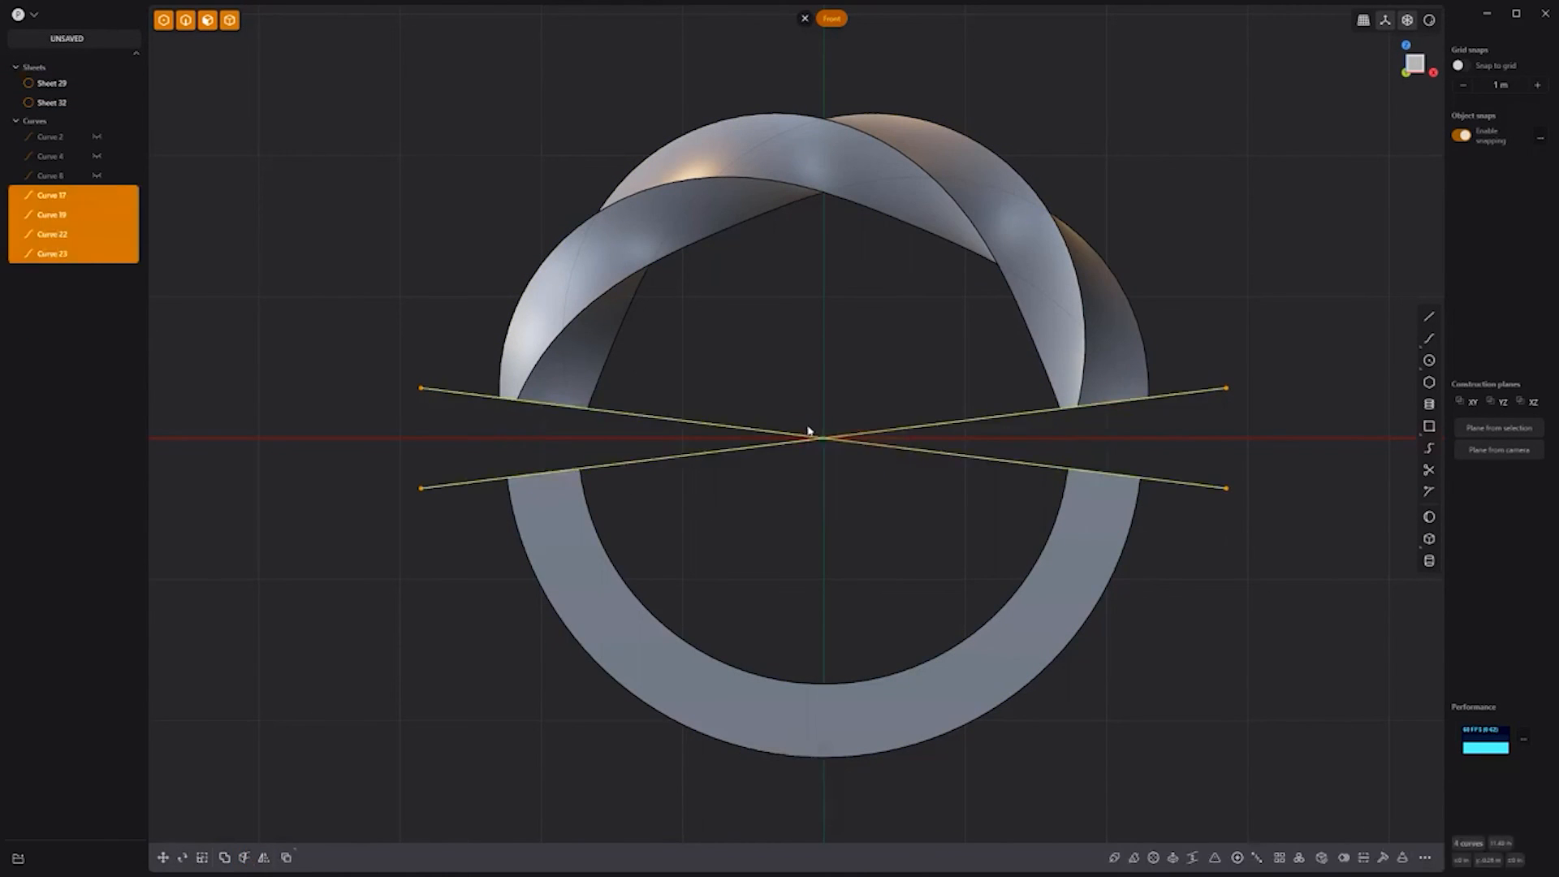
key("h")
middle_click_drag(807, 432, 768, 478)
left_click(1059, 544)
left_click(1341, 858)
left_click(1092, 381)
left_click(1341, 858)
Step: Draw the first two bridge curves across the left gap between the edge ends
middle_click_drag(800, 542, 796, 512)
scroll(540, 434, "up", 5)
middle_click_drag(1079, 479, 1024, 464)
left_click(1429, 448)
left_click(683, 546)
right_click(686, 546)
left_click(1428, 448)
left_click(572, 327)
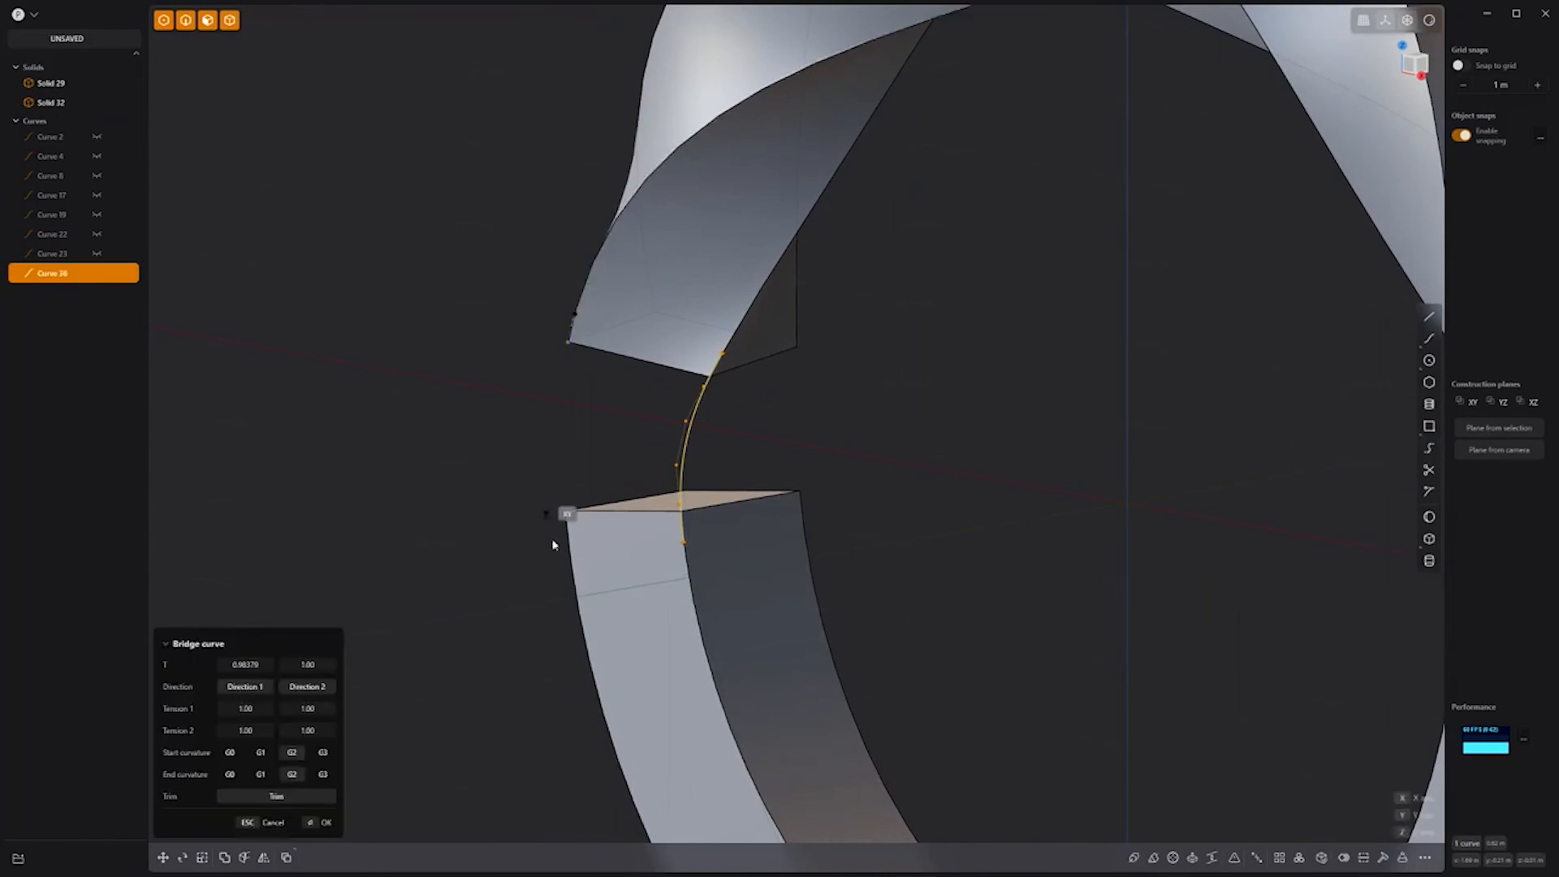
left_click(568, 542)
right_click(560, 520)
Step: Add a third and fourth bridge curve on the gap's other side
middle_click_drag(539, 382, 690, 430)
left_click(1429, 449)
right_click(371, 529)
middle_click_drag(371, 528, 633, 519)
left_click(1429, 448)
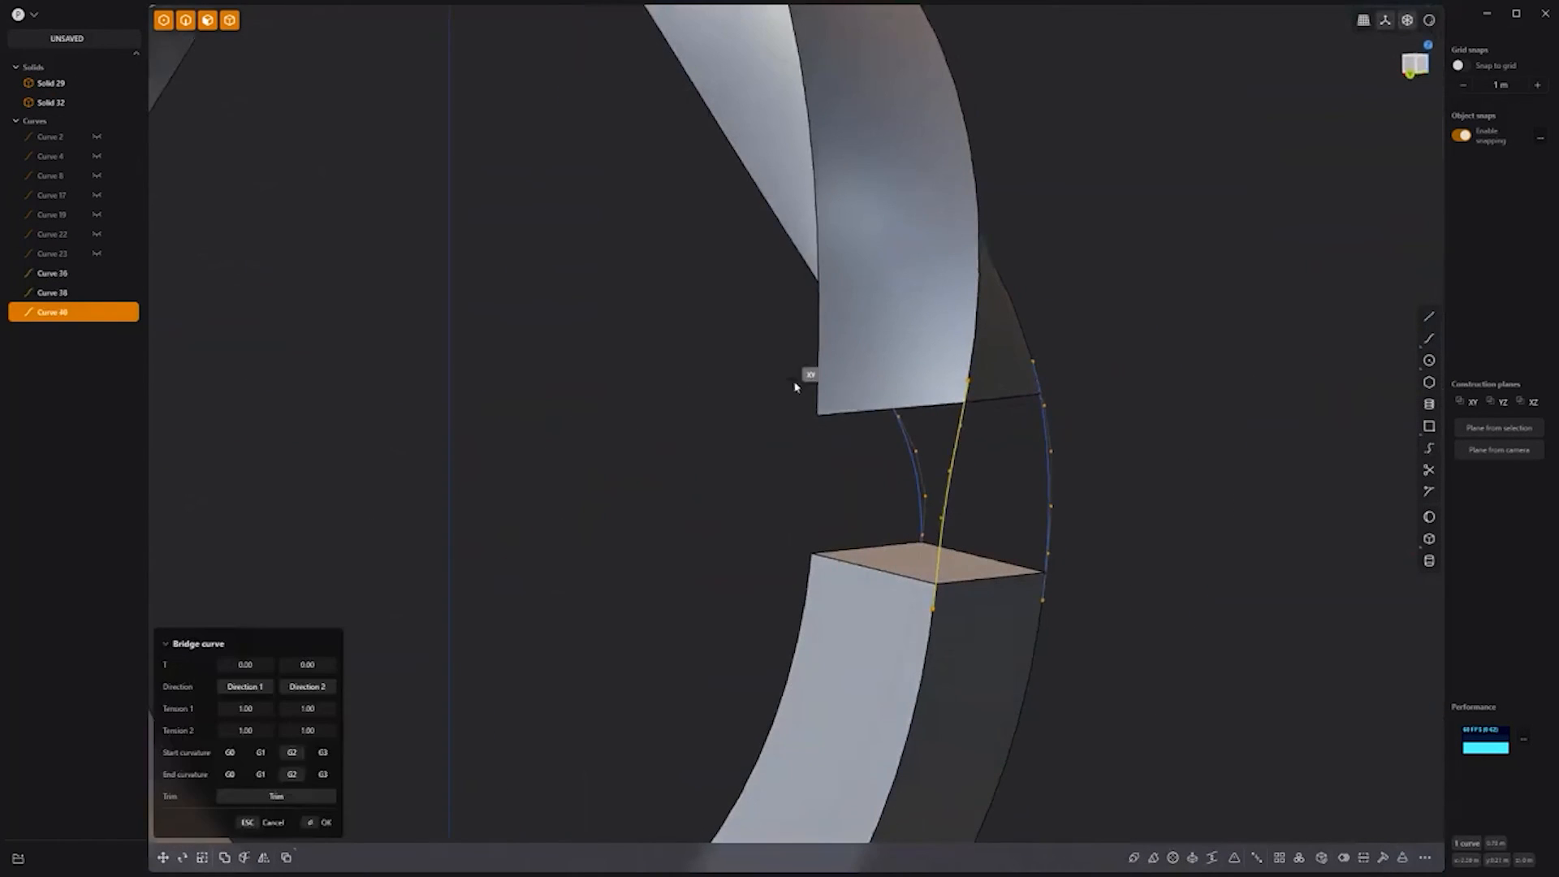
right_click(803, 602)
Step: Loft surface patches between pairs of bridge curves to fill the gap
left_click(723, 487)
left_click(852, 487, "shift")
key("l")
right_click(620, 497)
left_click(852, 486)
left_click(1021, 466, "shift")
key("l")
left_click(895, 479, "shift")
key("l")
left_click(893, 487)
left_click(721, 487, "shift")
Step: Finish the last loft, hide the guide curves, and join the four sheets into one surface
key("l")
left_click(96, 425)
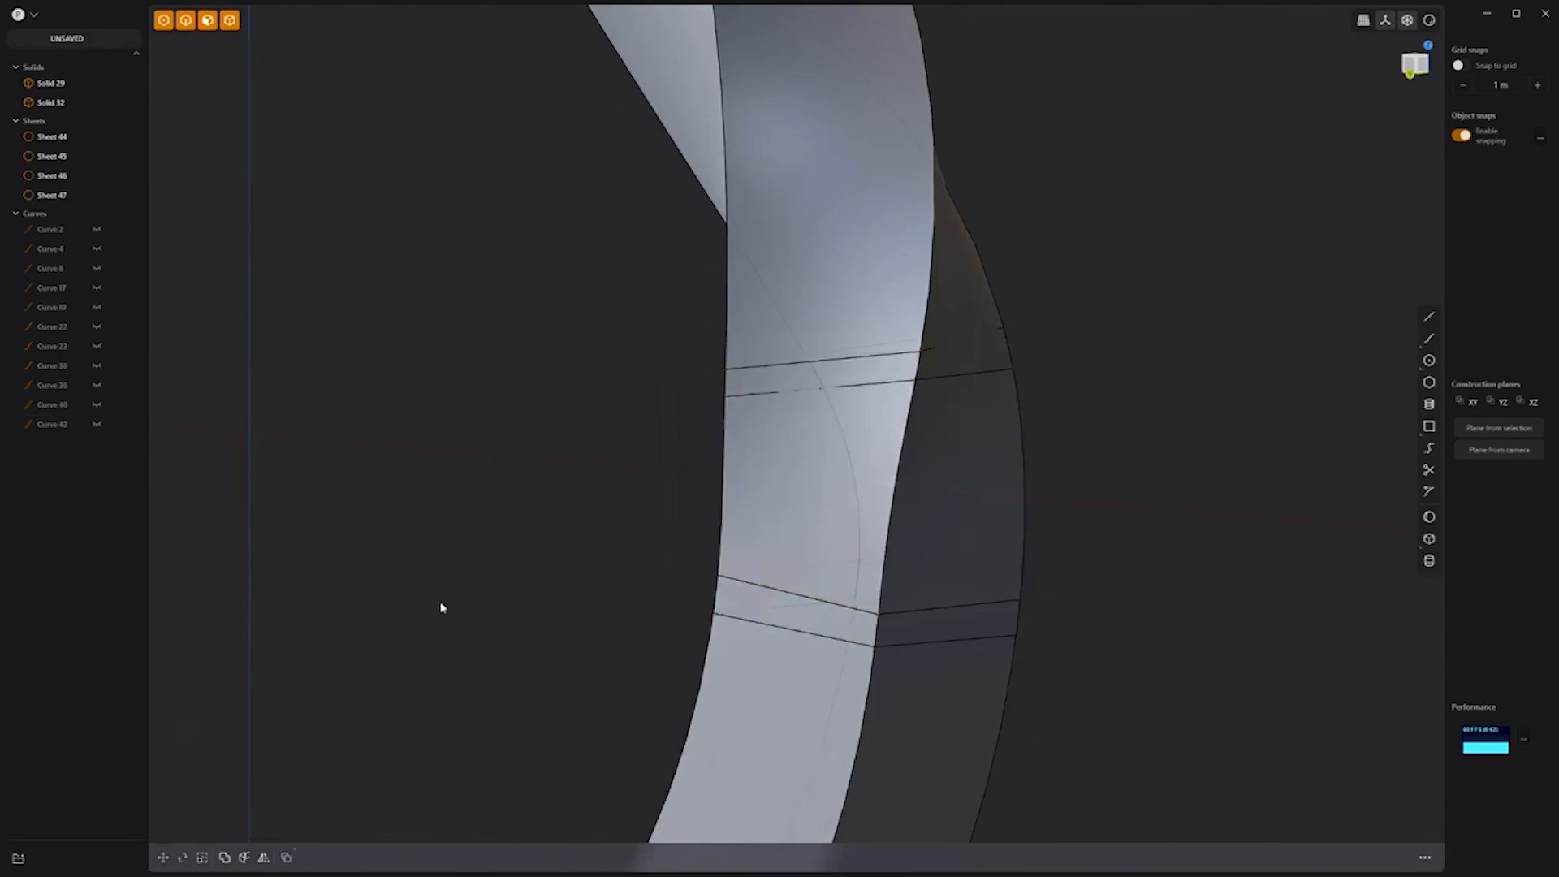
left_click(799, 487)
middle_click_drag(455, 487, 701, 440)
key("j")
key("Escape")
Step: Hide Solids 29 and 32 and patch both openings, closing the piece into Solid 46
left_click(96, 83)
left_click(95, 102)
middle_click_drag(715, 105, 745, 164)
left_click(739, 163)
key("alt+p")
right_click(981, 519)
middle_click_drag(981, 519, 971, 369)
left_click(789, 656)
key("alt+p")
right_click(971, 464)
Step: Cut Solid 46 with the upper solid's end face, creating Solid 51
left_click(96, 83)
left_click(96, 102)
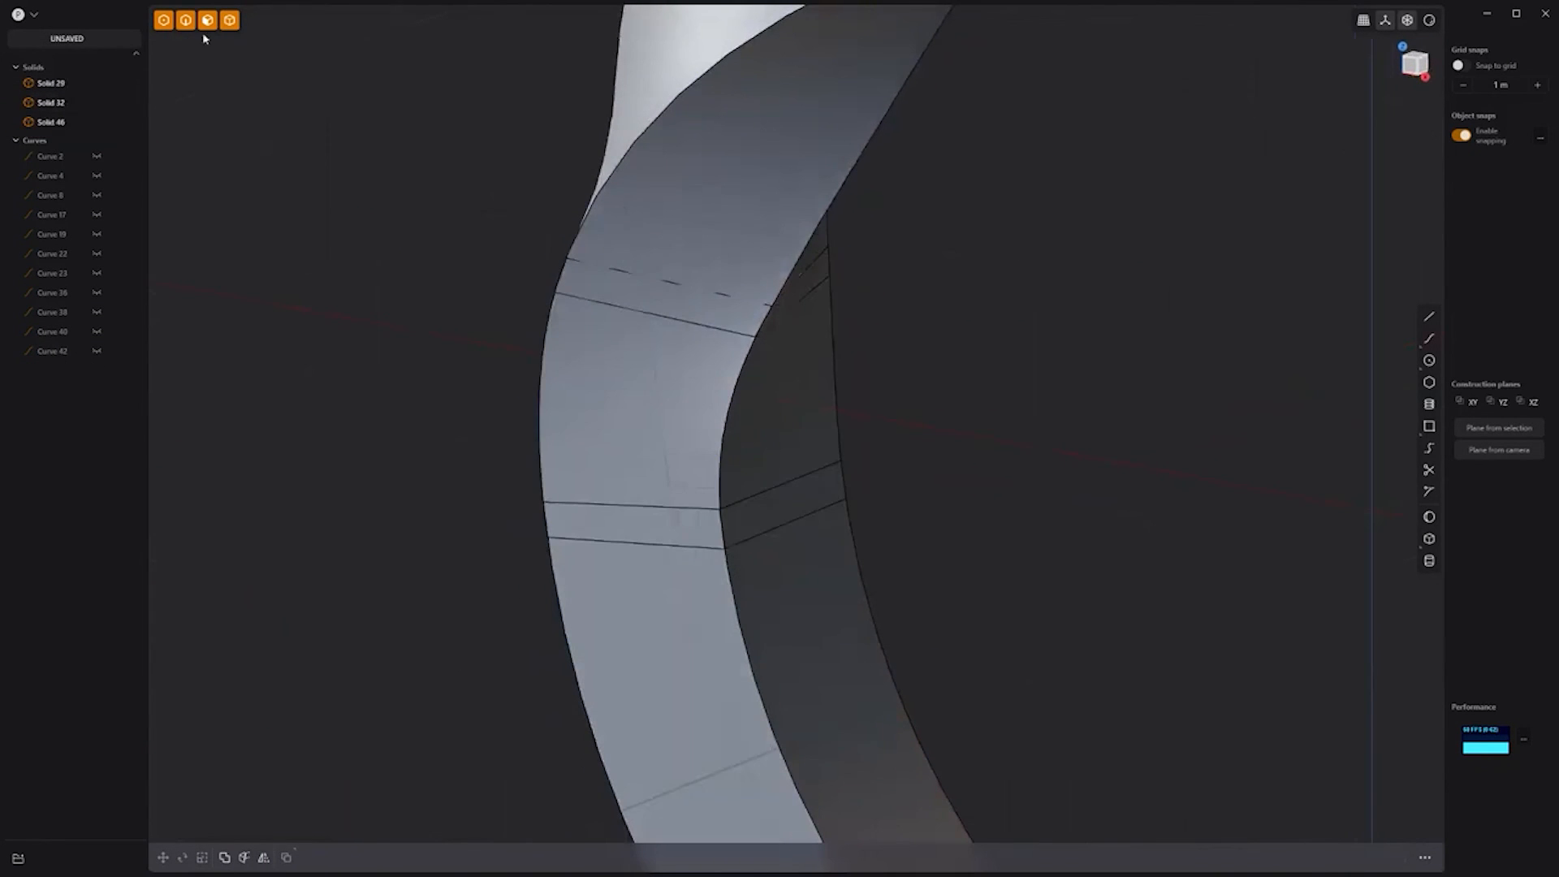
middle_click_drag(650, 268, 682, 235)
left_click(96, 121)
middle_click_drag(654, 617, 662, 478)
left_click(663, 477)
key("KP_1")
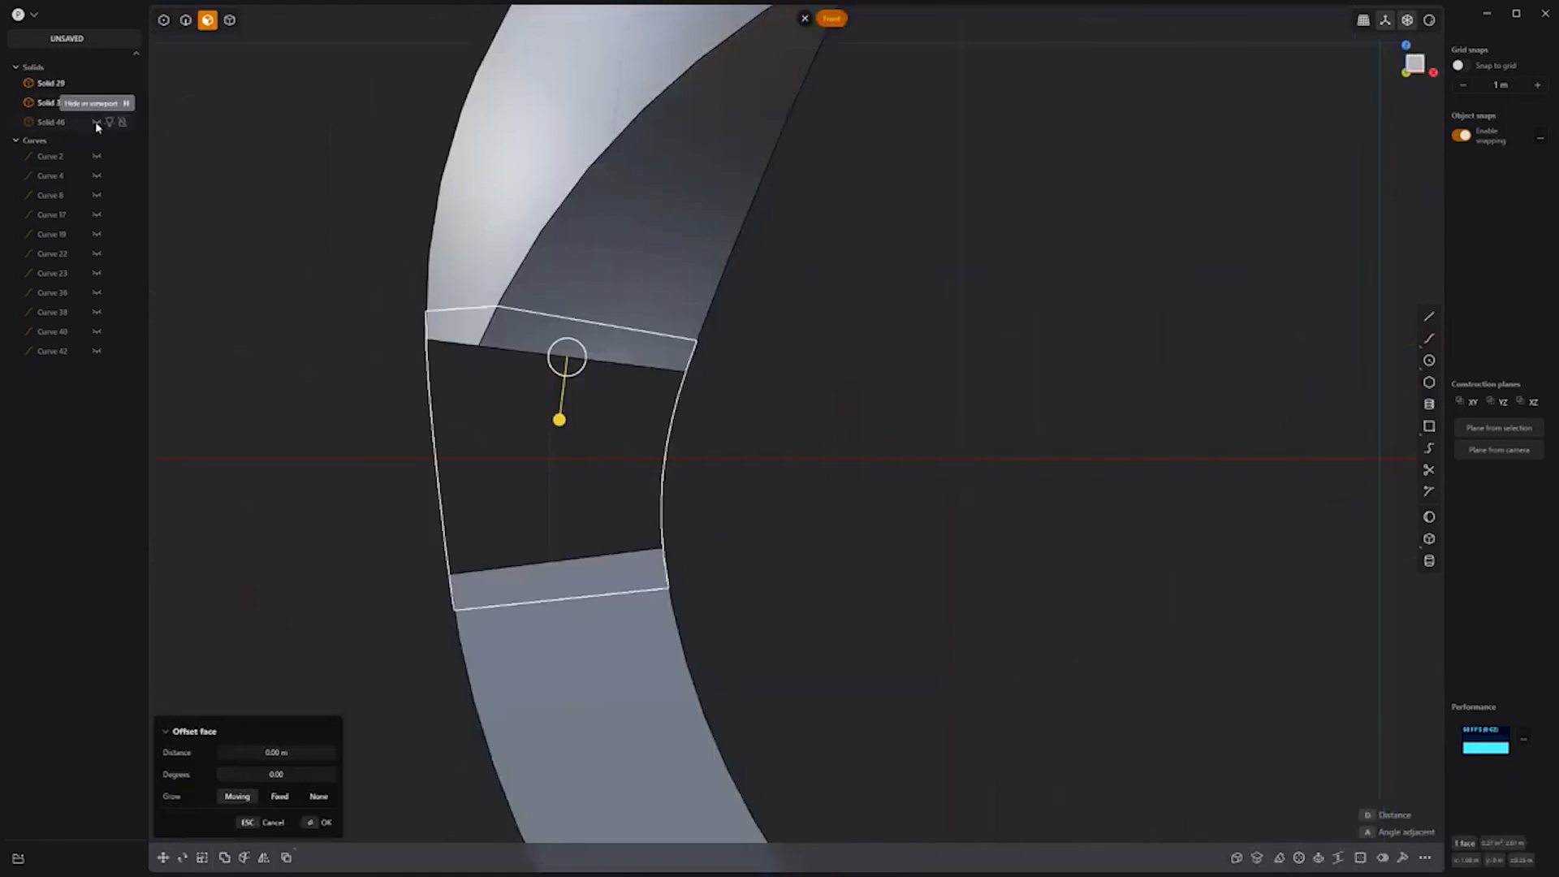
left_click(96, 122)
key("c")
left_click(543, 456)
right_click(543, 457)
Step: Undo the accidental face offset and enable selecting faces, edges and solids with 5
left_click(485, 333)
left_click(474, 330)
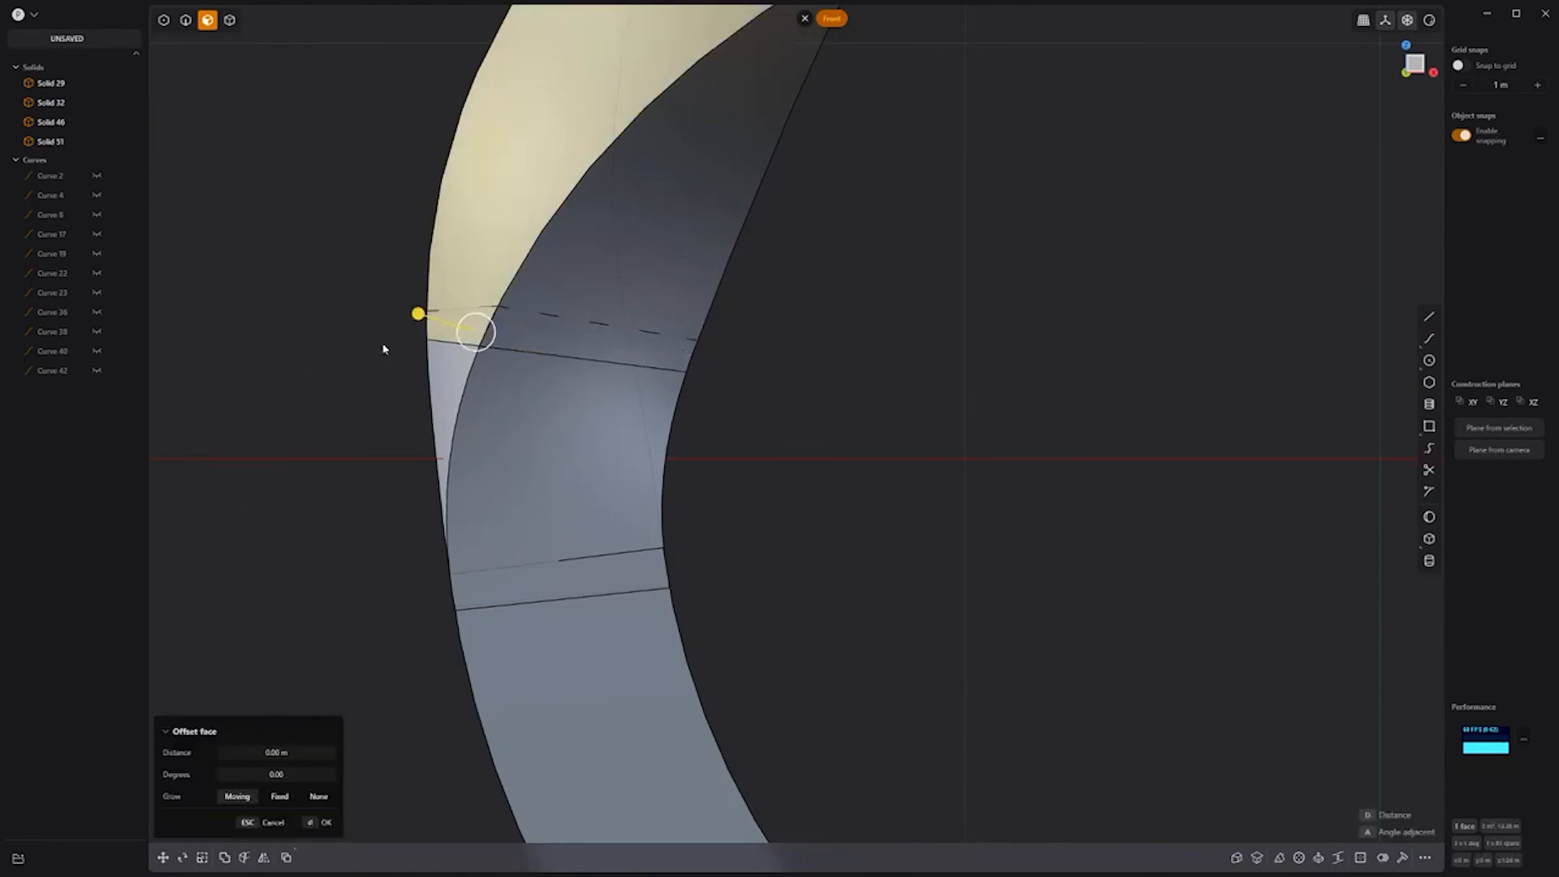
key("ctrl+z")
key("ctrl+z")
key("5")
Step: Cut with the lower solid's end face, creating Solid 53
left_click(95, 121)
middle_click_drag(577, 466, 562, 505)
left_click(563, 505)
key("KP_1")
left_click(95, 122)
right_click(804, 462)
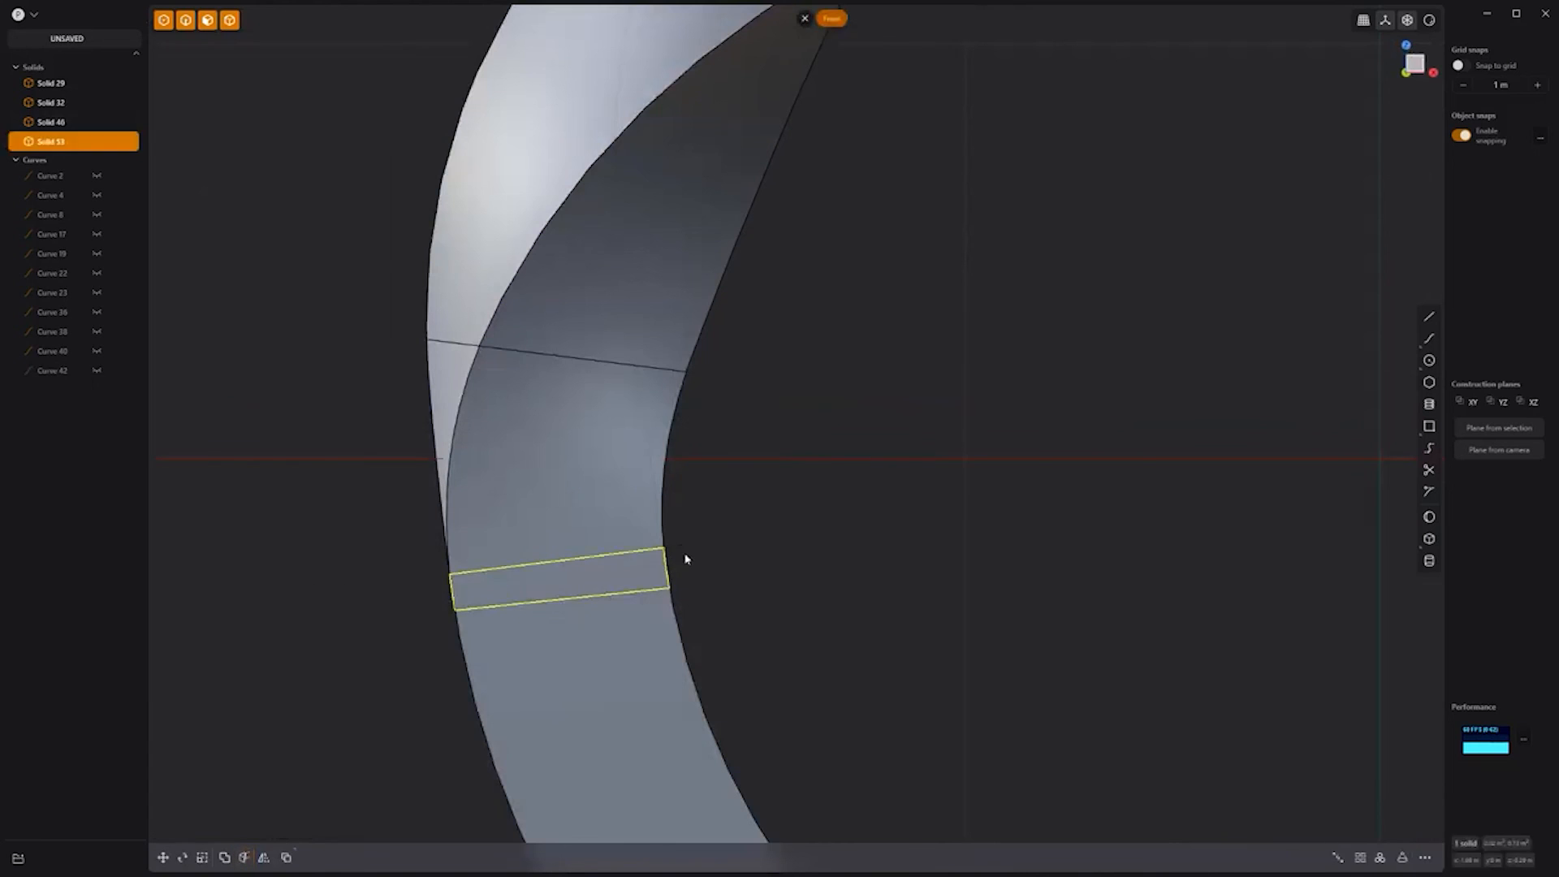
Step: Boolean-join the three solids around the strip into one with Q
left_click_drag(802, 705, 382, 246)
key("q")
key("q")
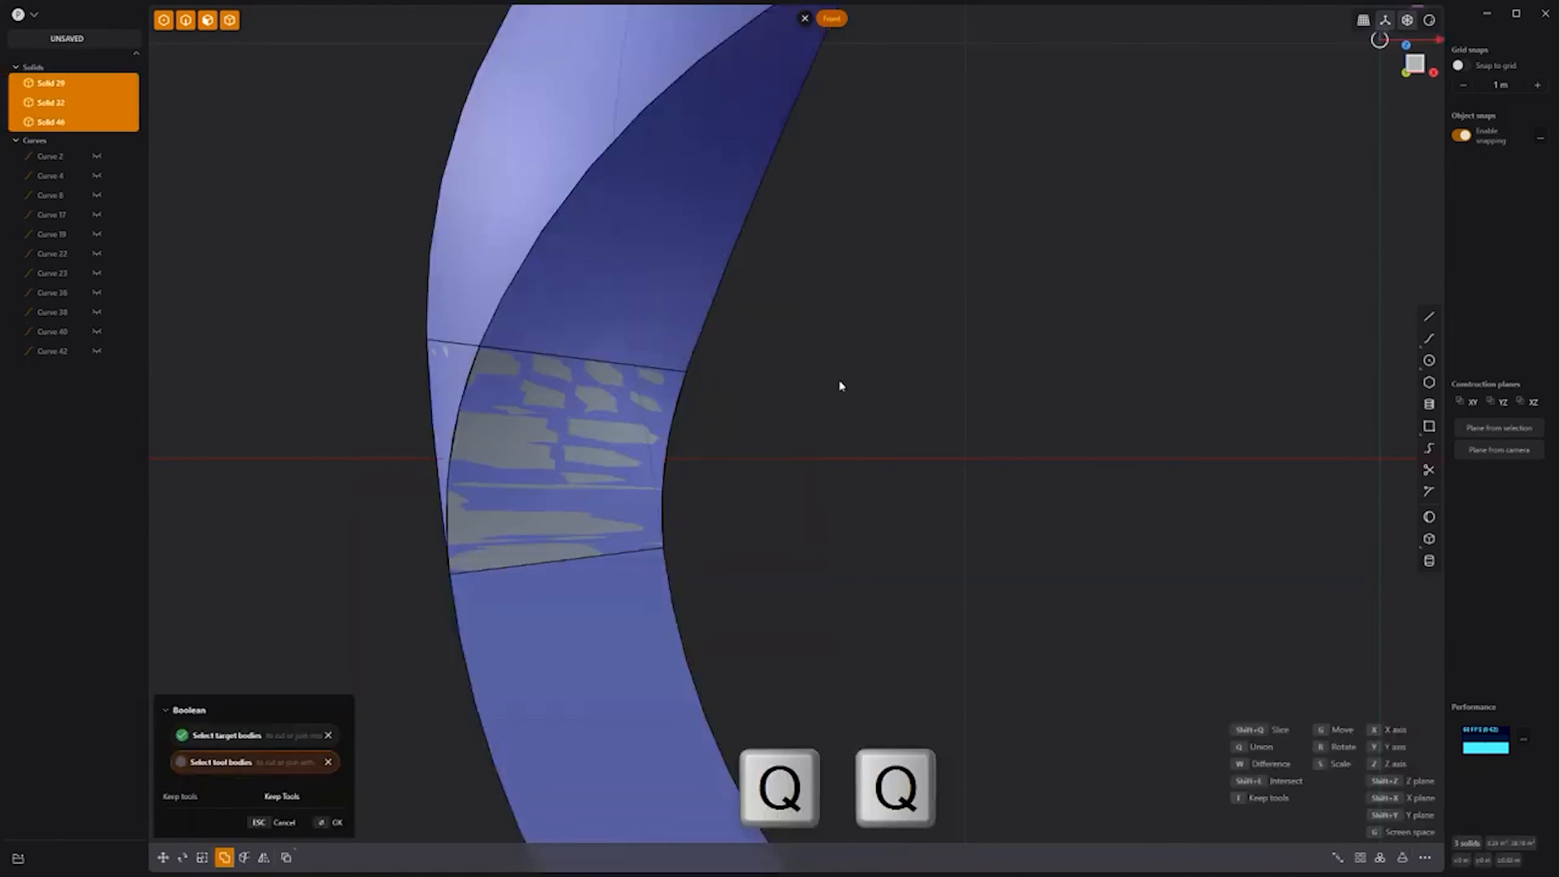
scroll(845, 543, "down", 5)
middle_click_drag(849, 546, 883, 557)
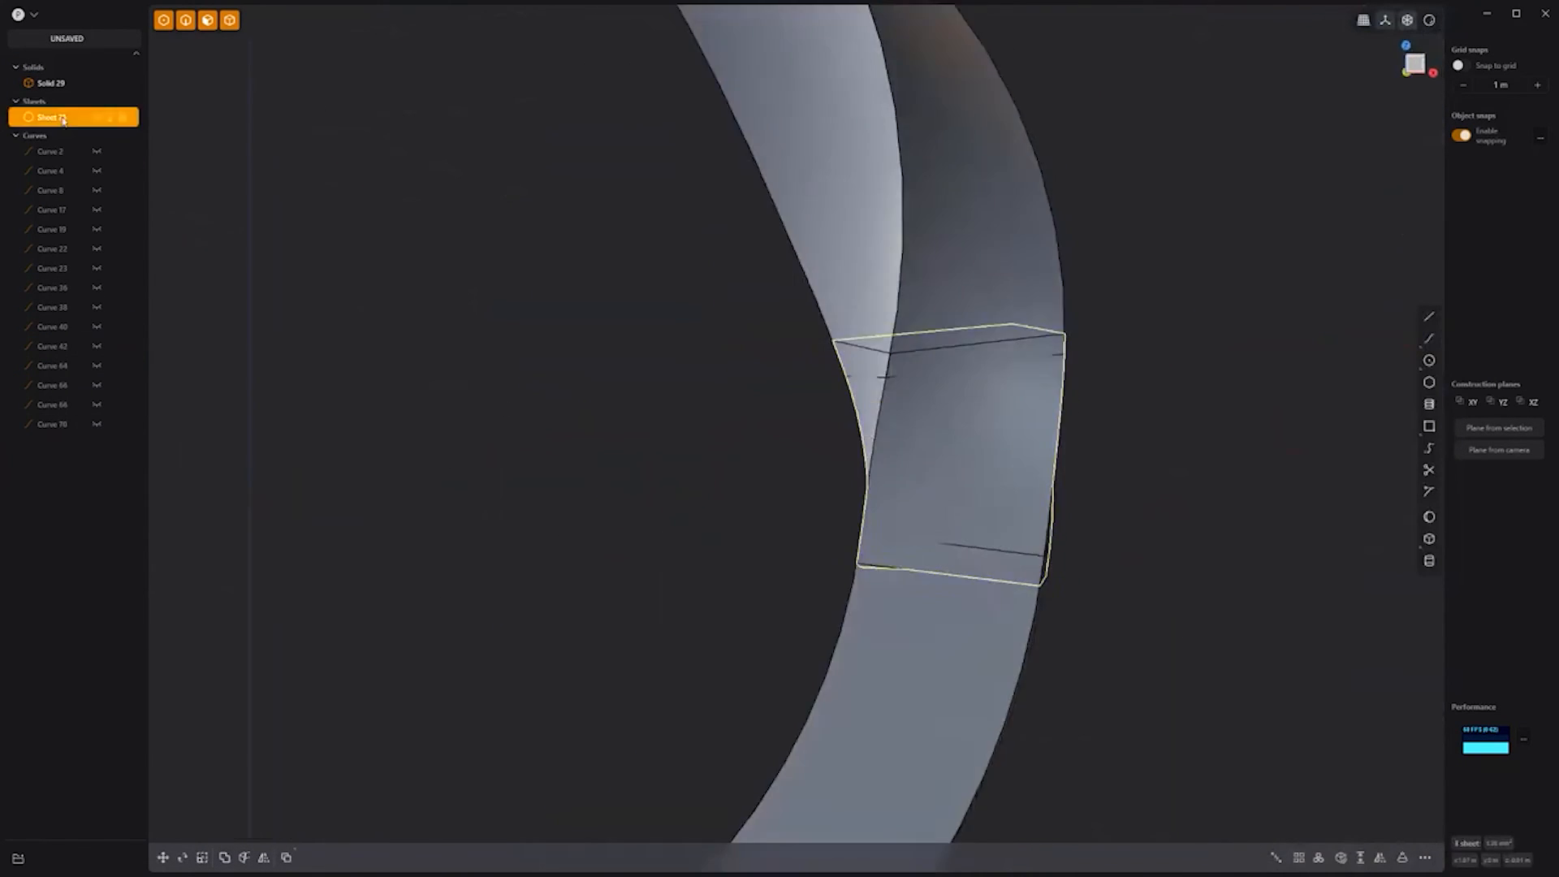
Step: Cut the ring with the new bridge sheets and view the whole finished ring
key("c")
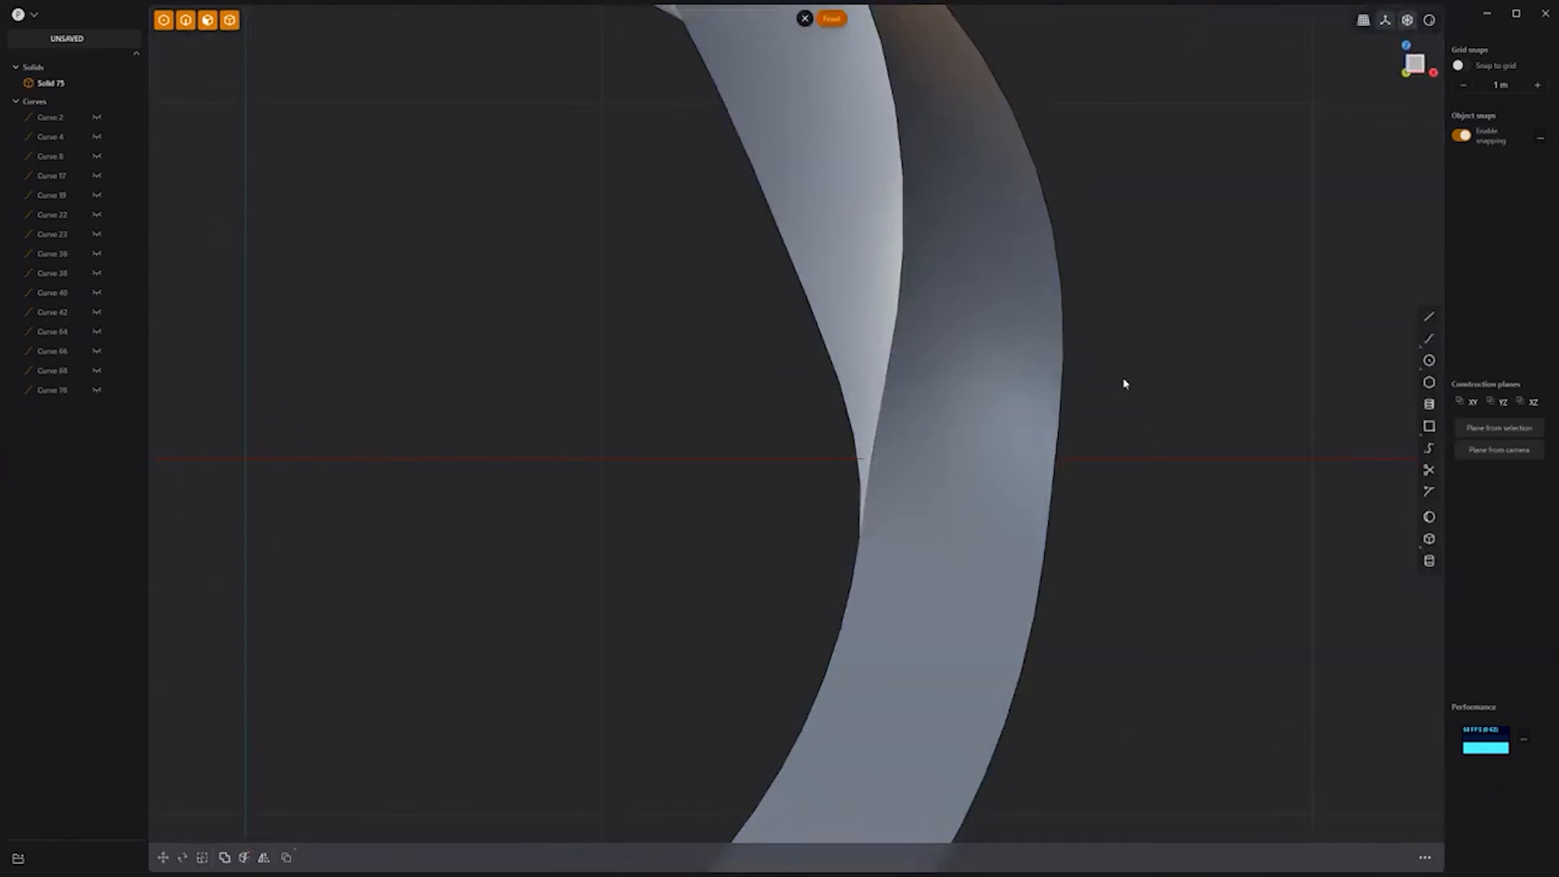
scroll(1086, 515, "down", 8)
middle_click_drag(1182, 373, 1085, 411)
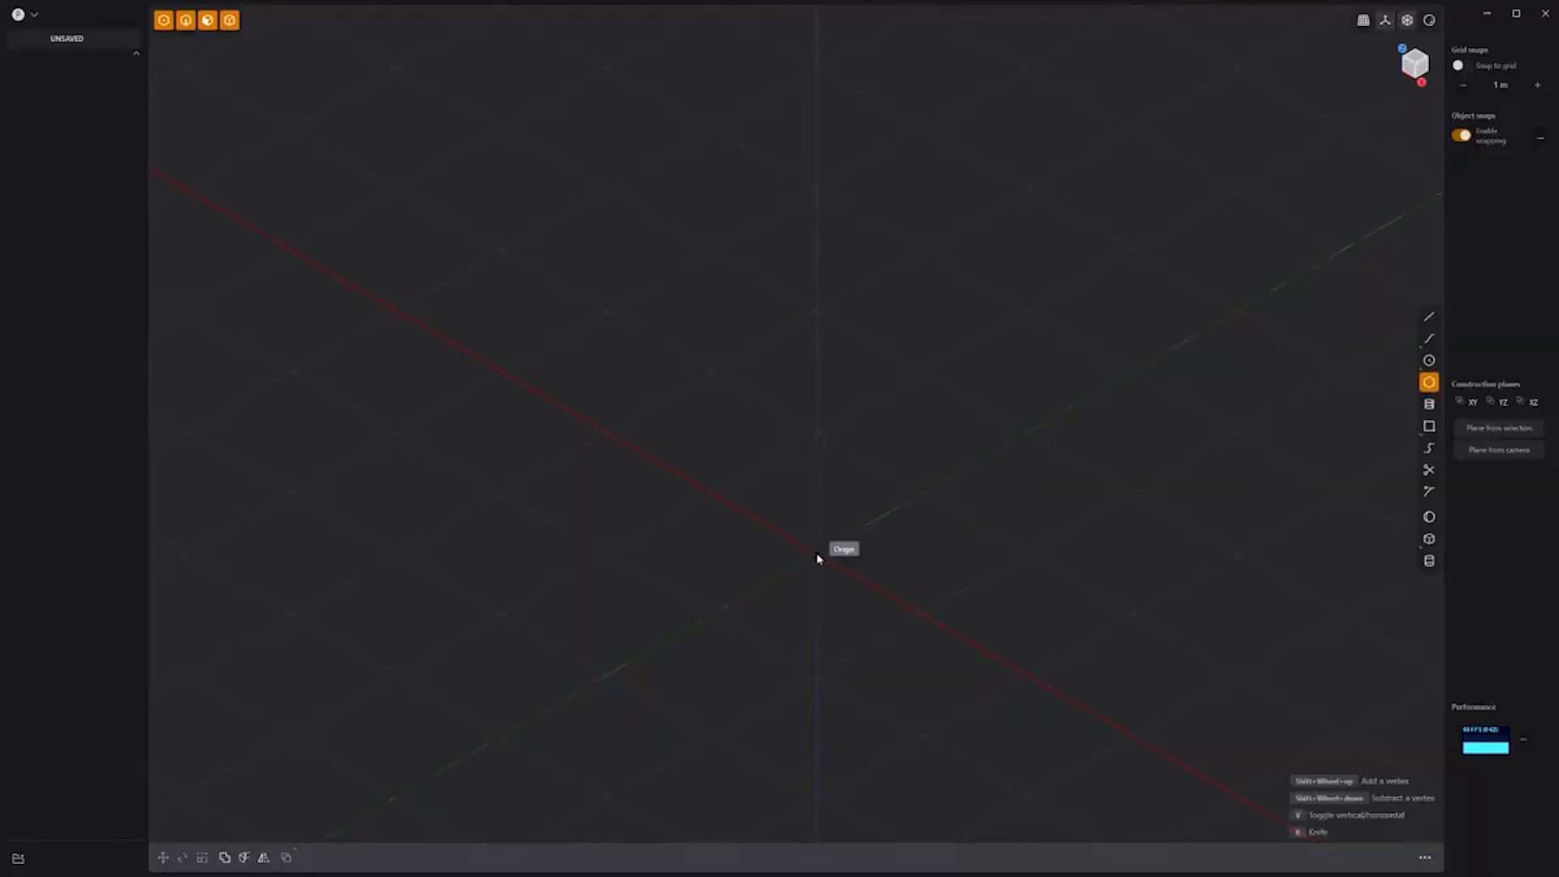
Step: Draw a hexagon from the origin and extrude it into a hexagonal prism base
left_click(817, 558)
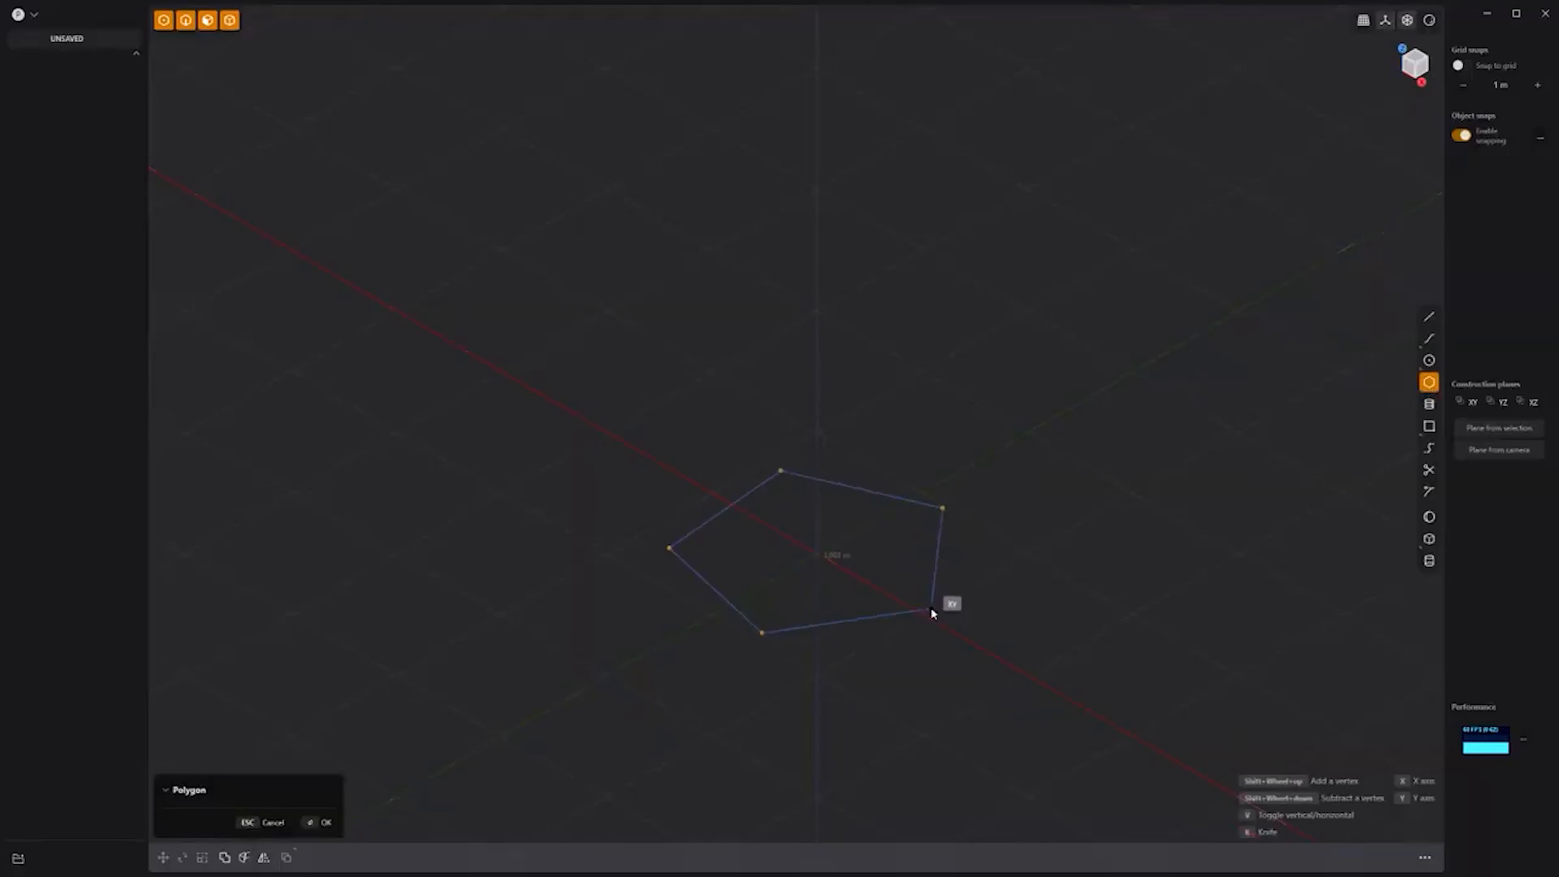
left_click(928, 611)
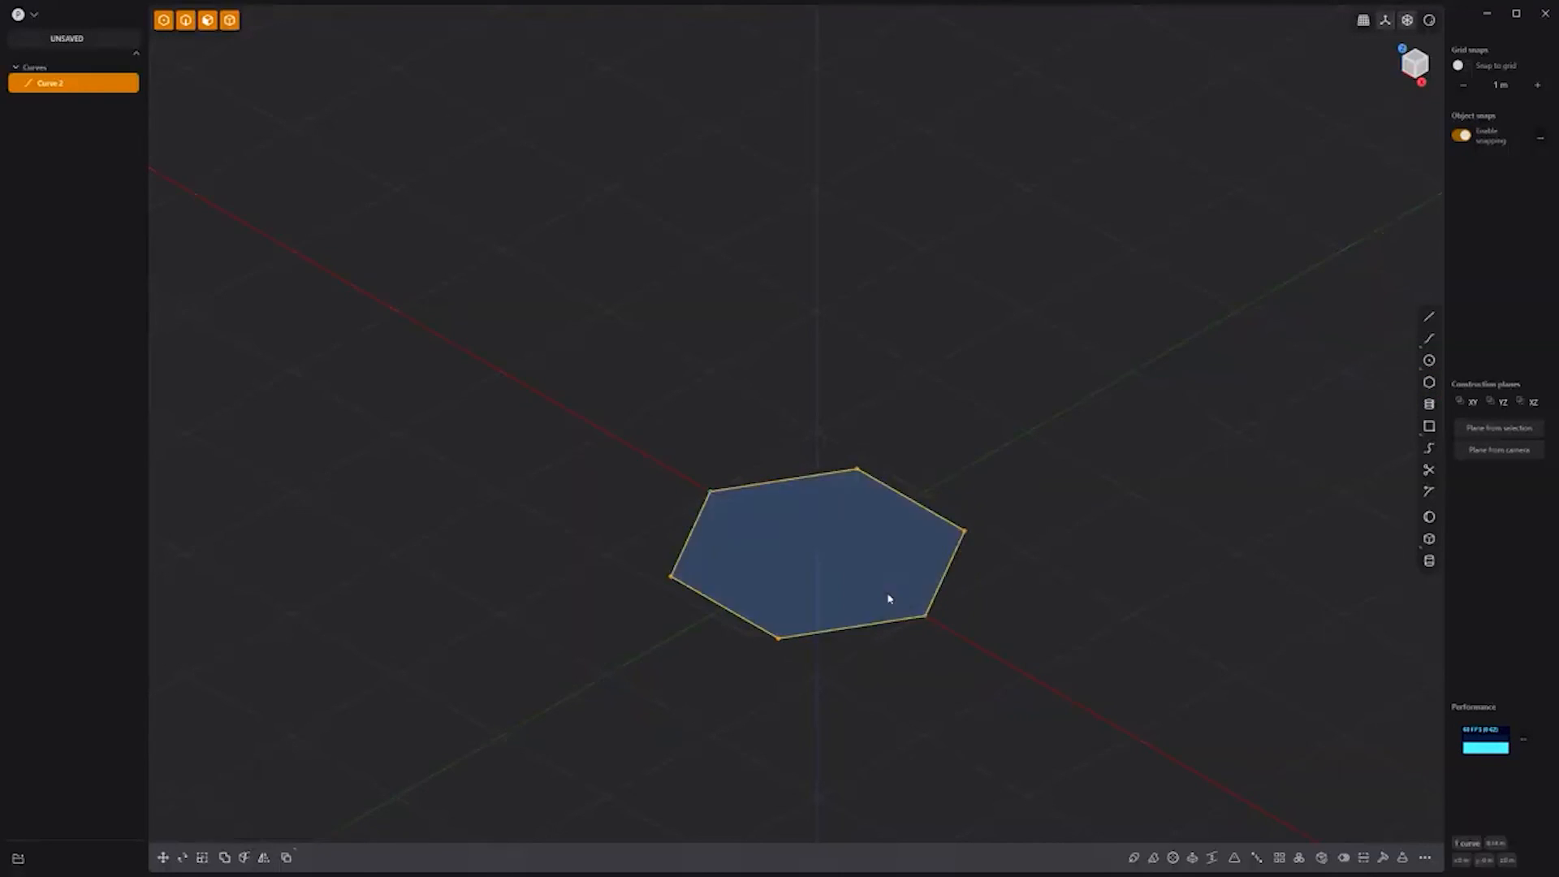
left_click(886, 595)
key("e")
left_click(887, 395)
key("Return")
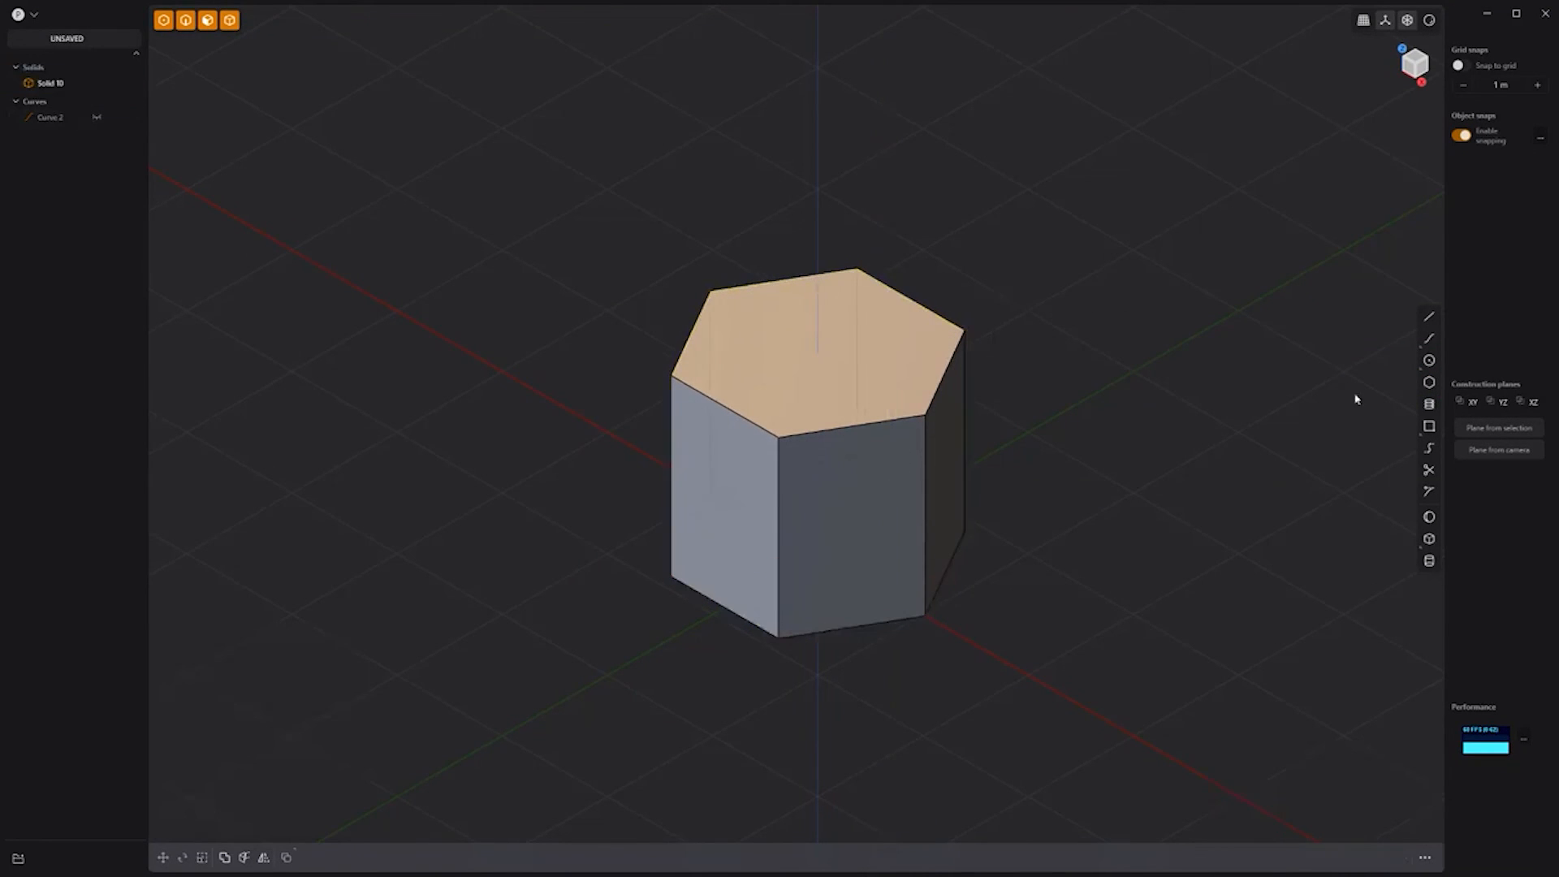
Step: Add a cylinder standing on top of the hexagonal prism
key("shift+y")
left_click(894, 394)
left_click(1018, 162)
left_click(872, 191)
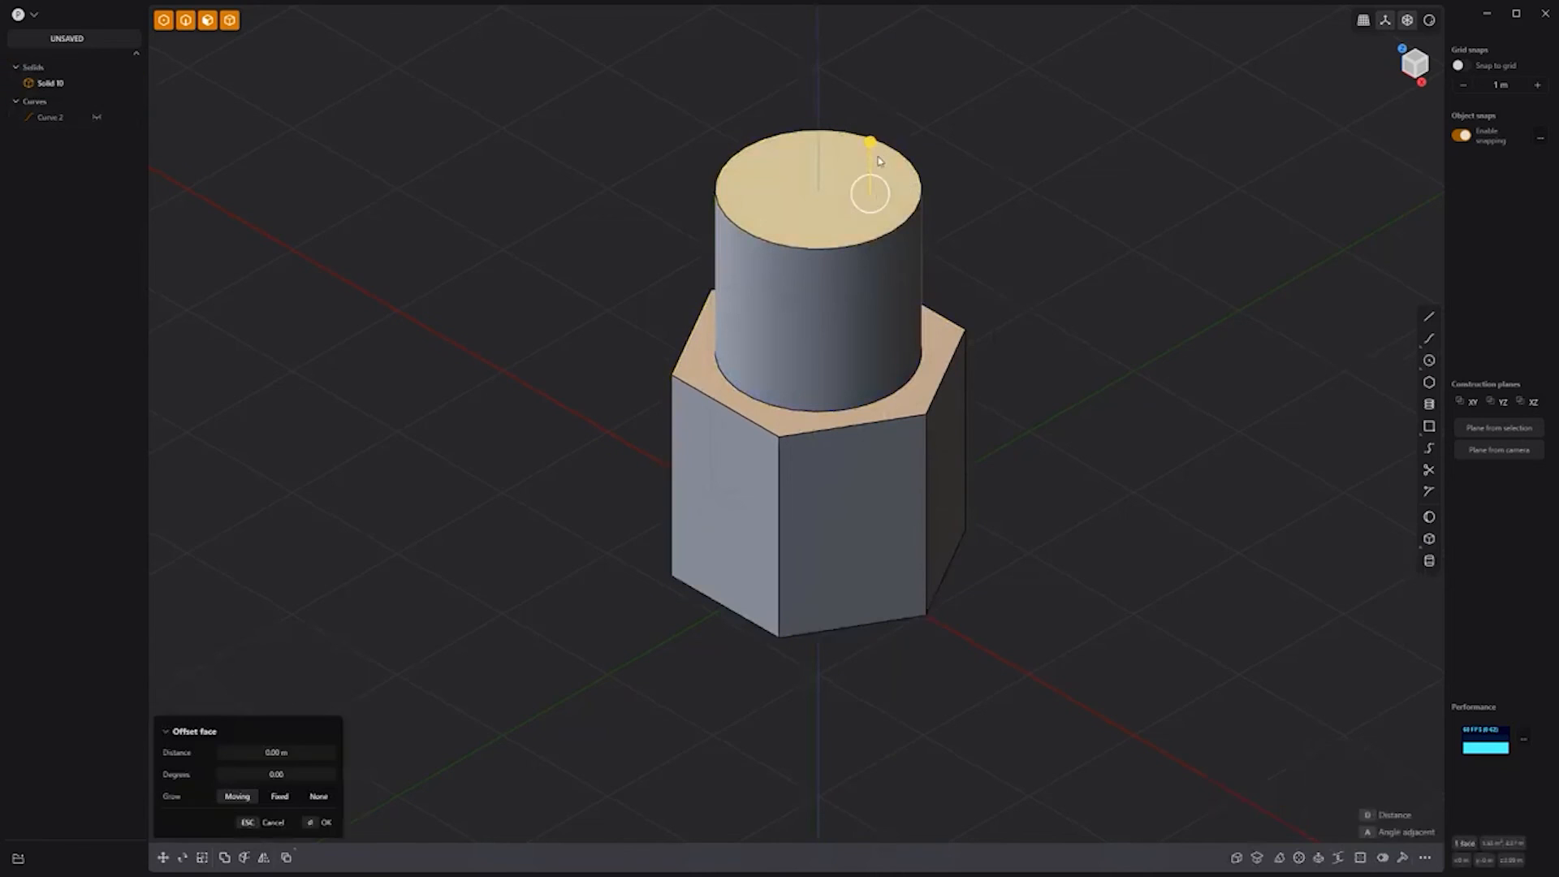
Step: Offset the cylinder's top face inward and push it down to form a bore
key("o")
key("Return")
left_click_drag(823, 146, 815, 298)
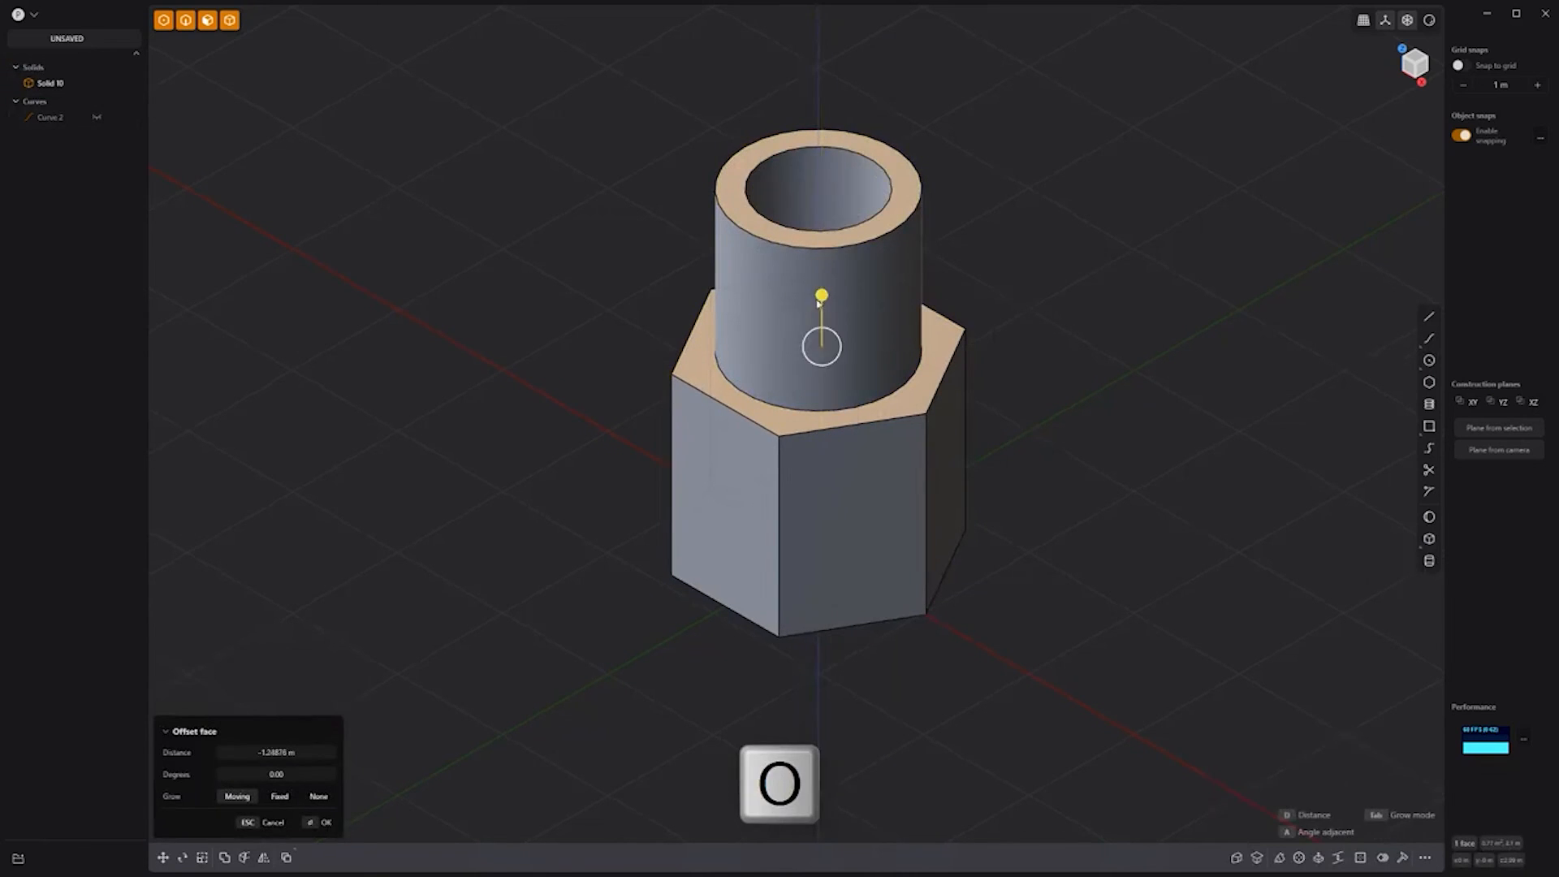
key("Return")
Step: Duplicate the bore's bottom face and thicken it upward into an inner cylinder about 3 m tall
key("shift+d")
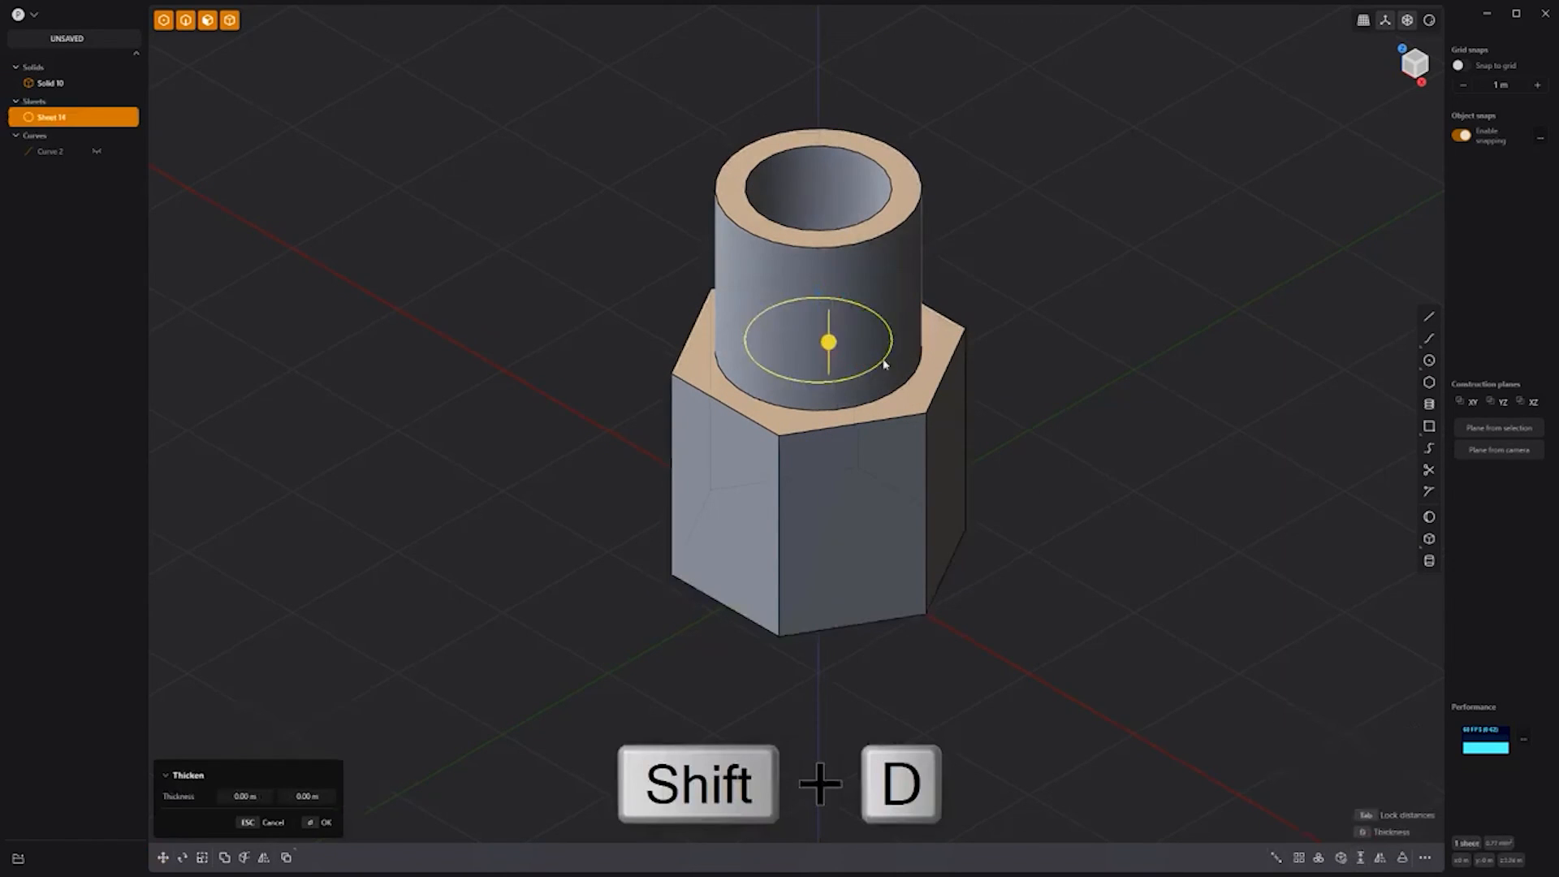
left_click_drag(827, 251, 829, 115)
scroll(970, 174, "down", 2)
middle_click_drag(970, 174, 911, 349, "shift")
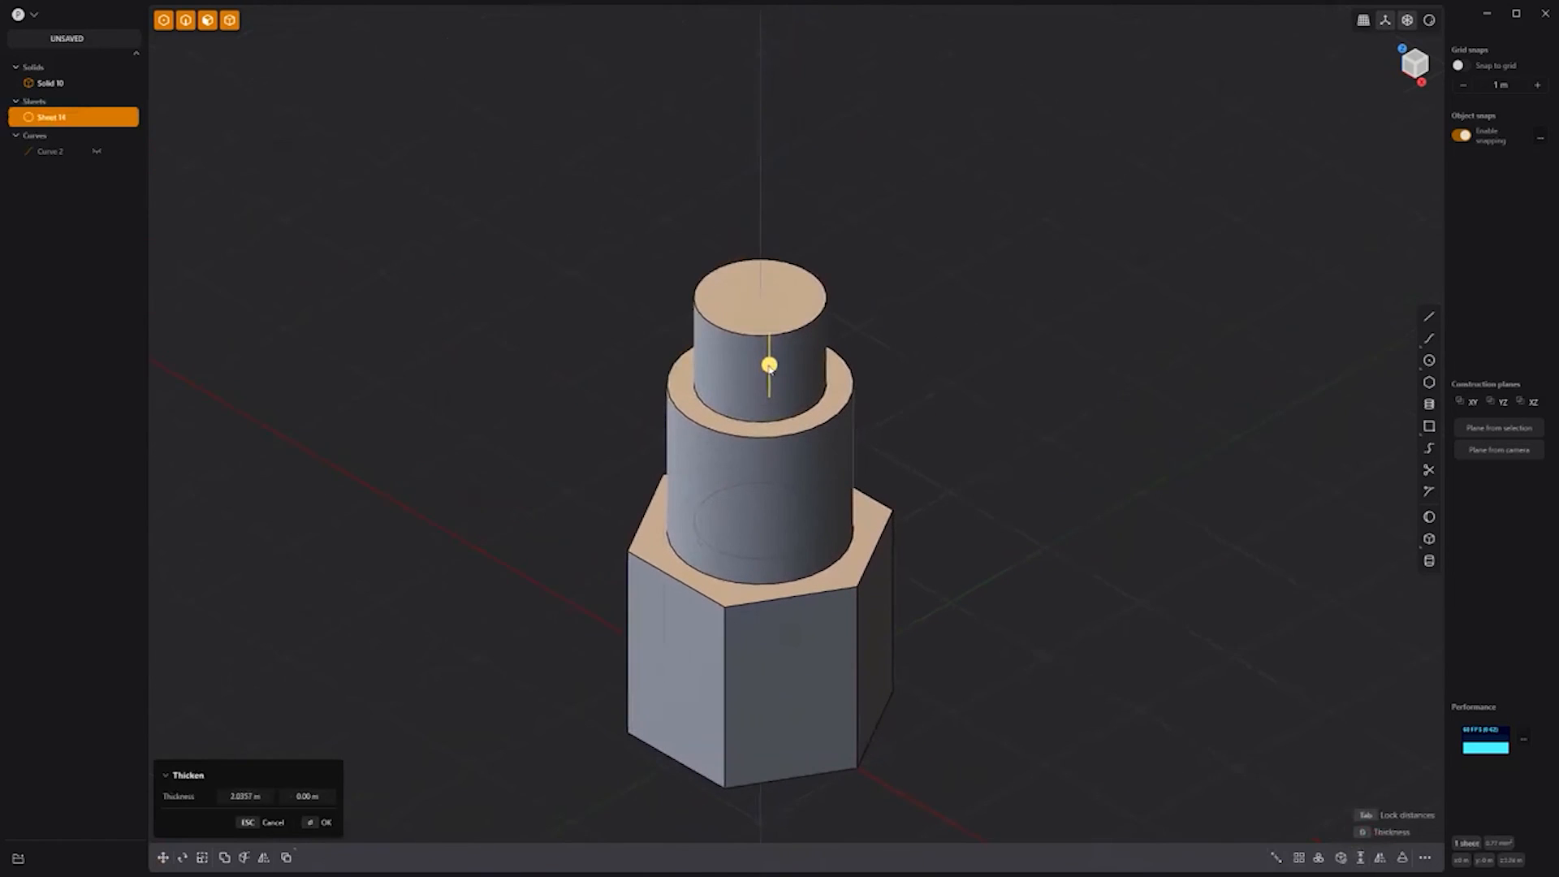
left_click_drag(769, 367, 772, 264)
key("Return")
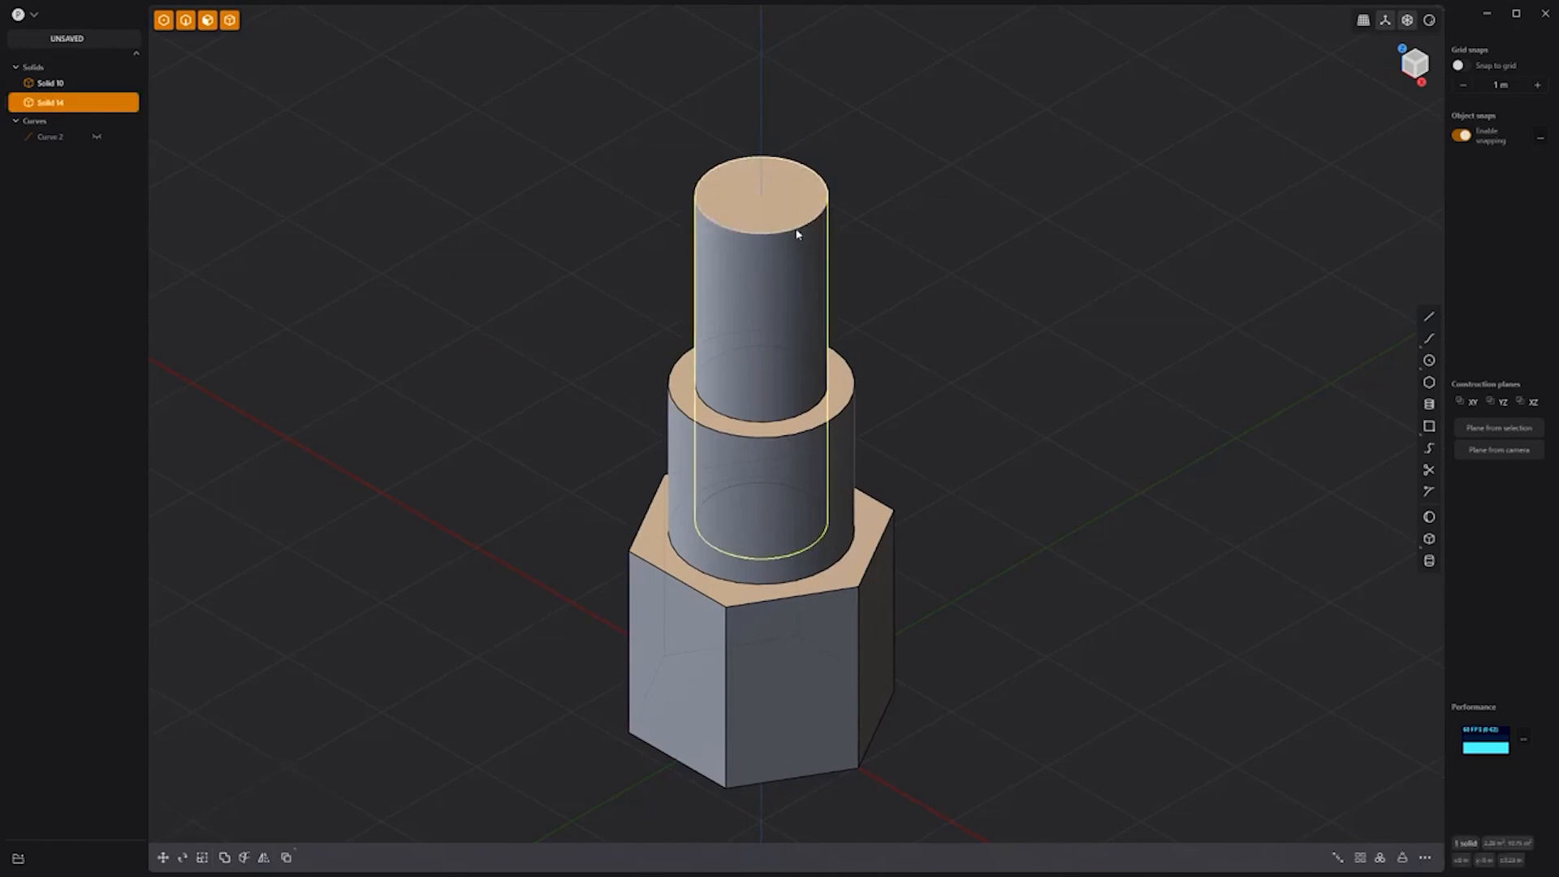
Step: Fillet the inner cylinder's top edge into a rounded dome
left_click(796, 231)
key("f")
left_click_drag(796, 232, 814, 235)
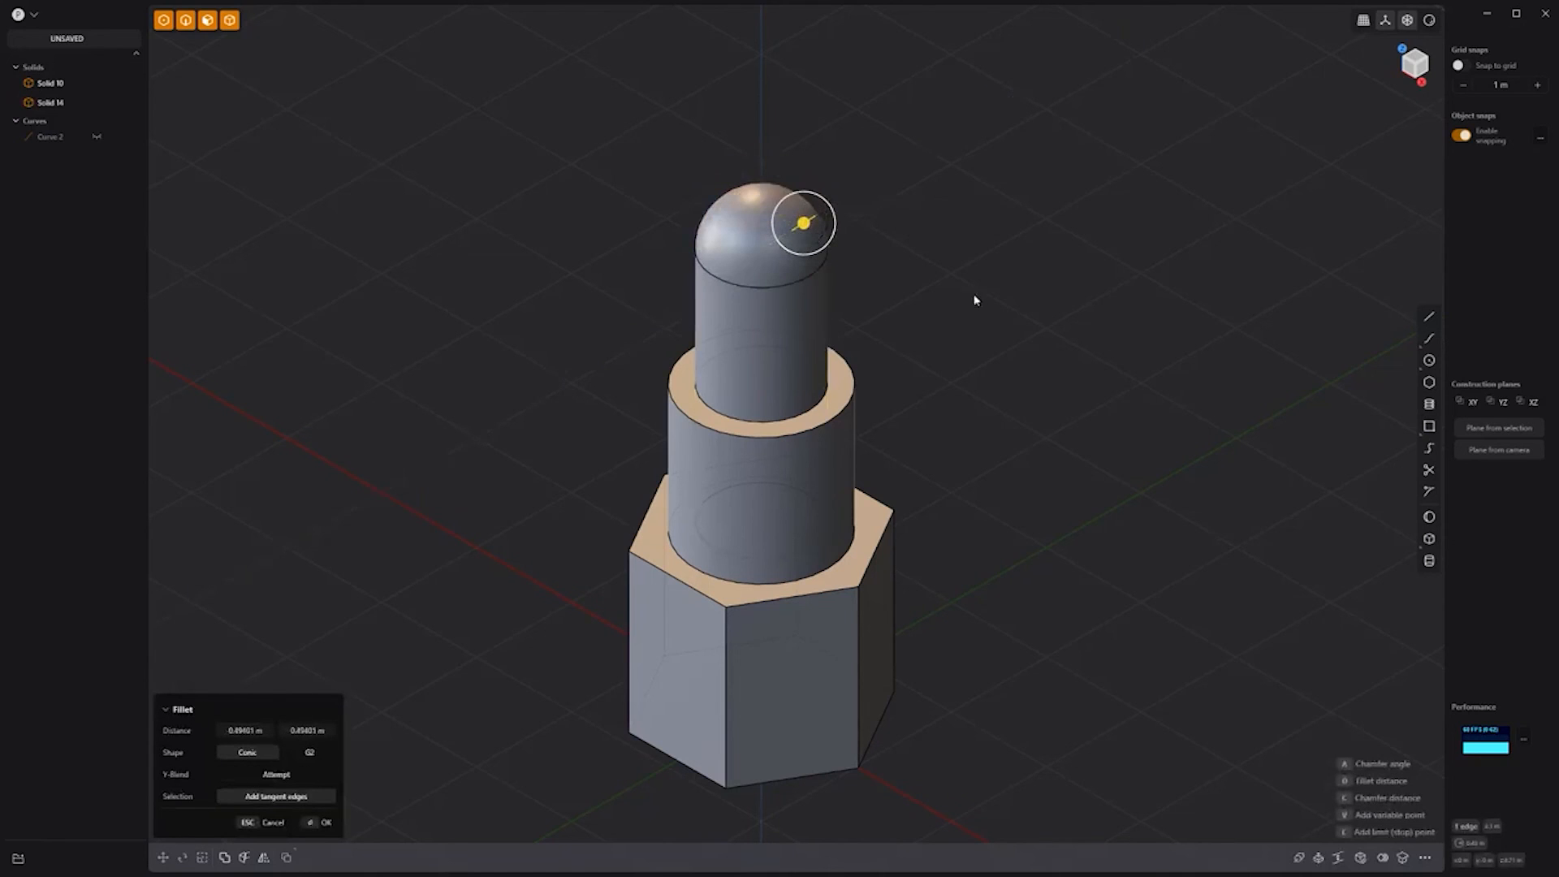
key("Return")
Step: Scale the dome face upward into a bullet tip, then centre it in front view
left_click(779, 235)
key("s")
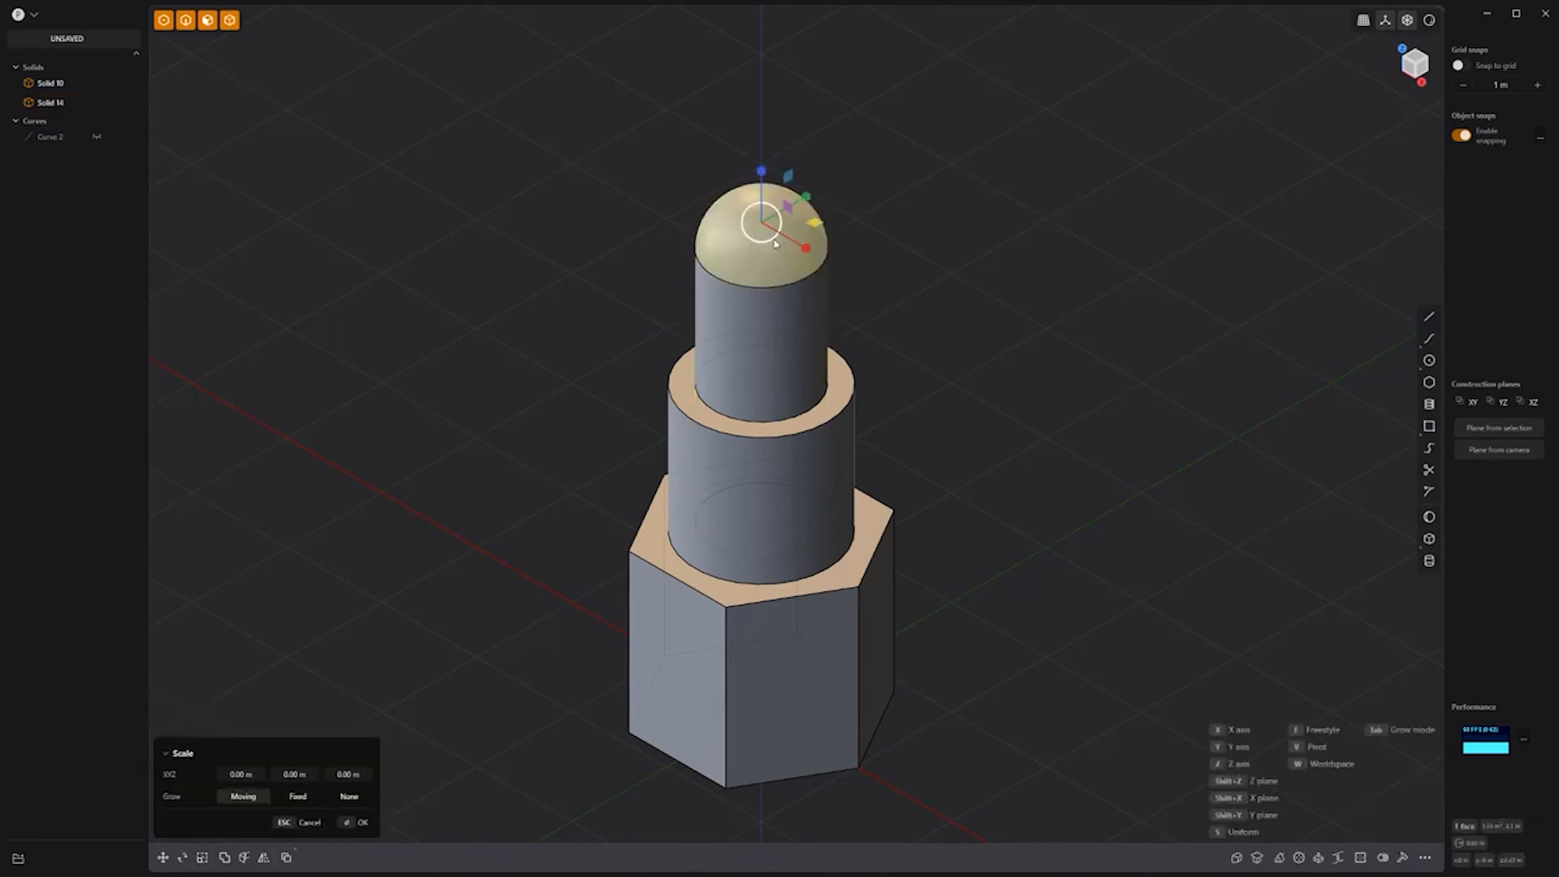
left_click_drag(813, 224, 820, 144)
key("Return")
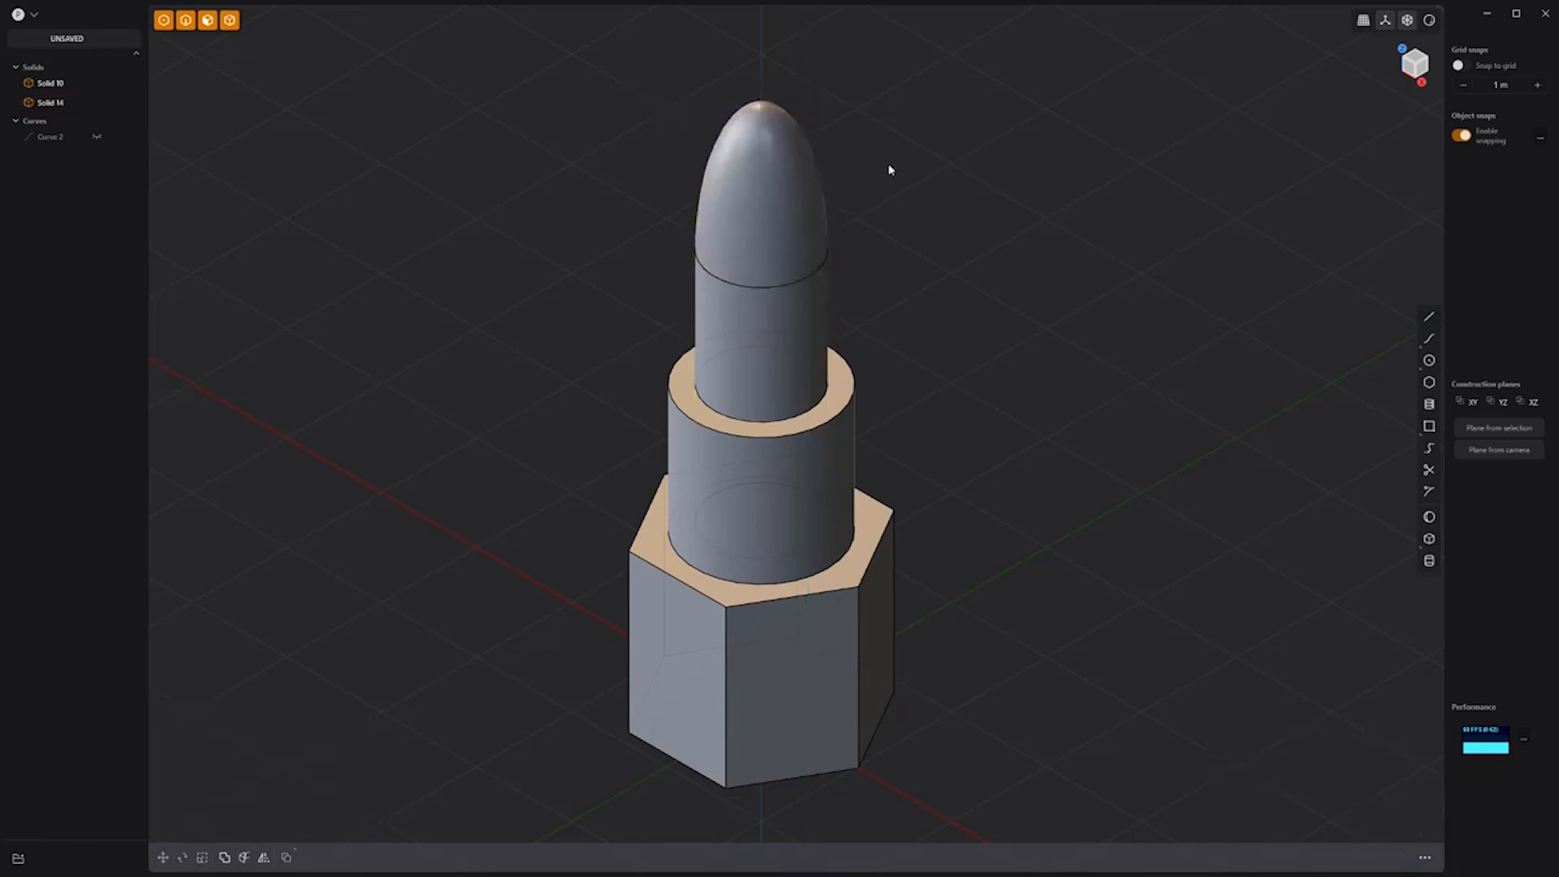
key("KP_1")
middle_click_drag(1106, 168, 938, 339, "shift")
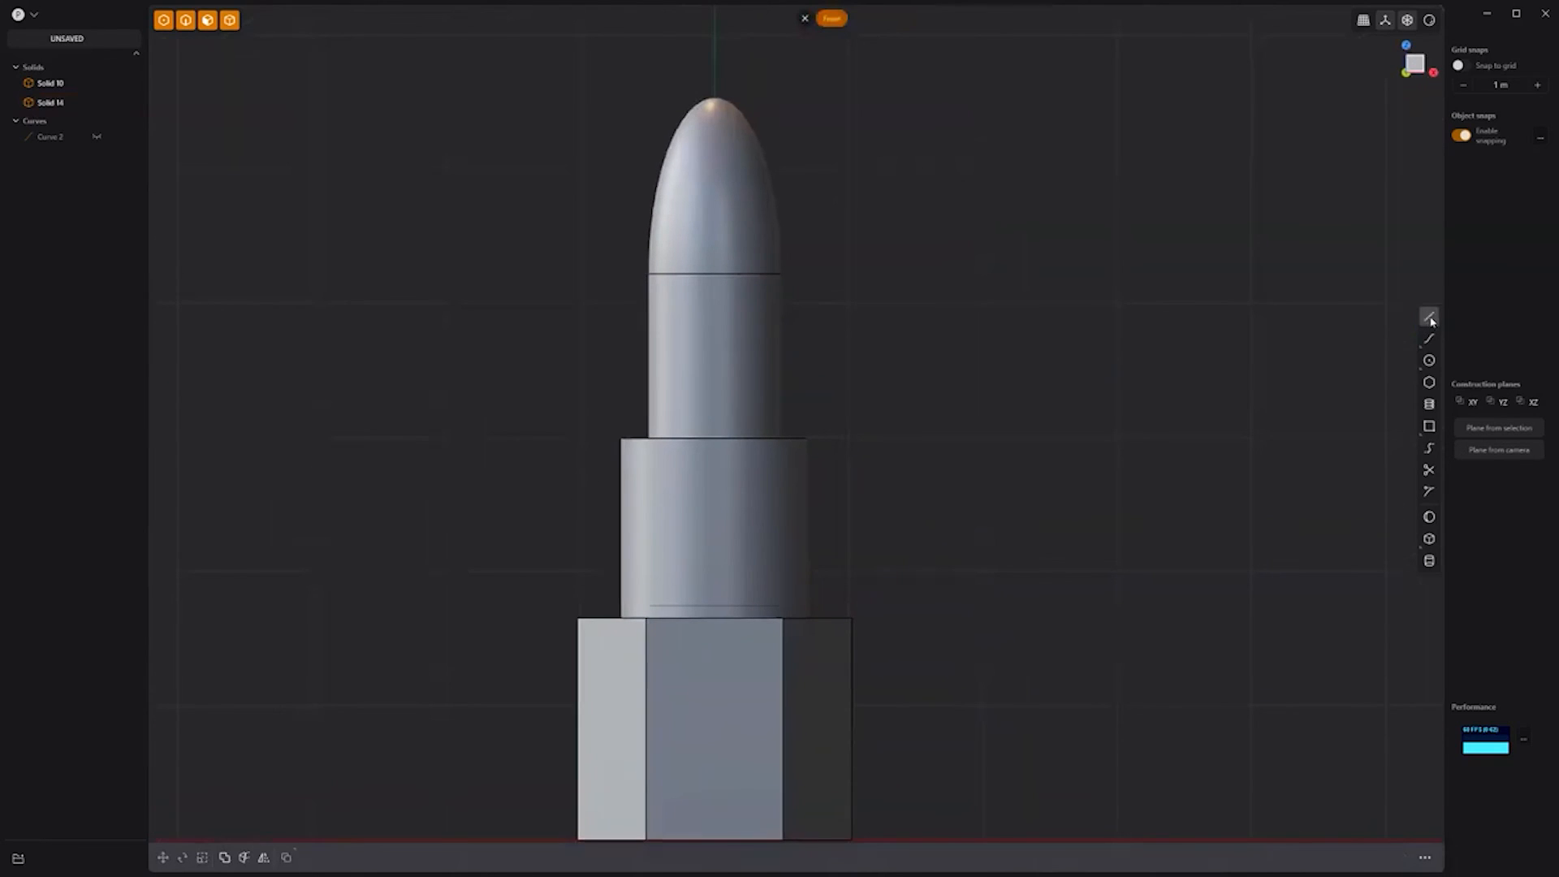
Step: Cut the lipstick bullet with a slanted line and delete the offcut tip
left_click(646, 235)
key("Return")
key("c")
left_click(727, 138)
key("Return")
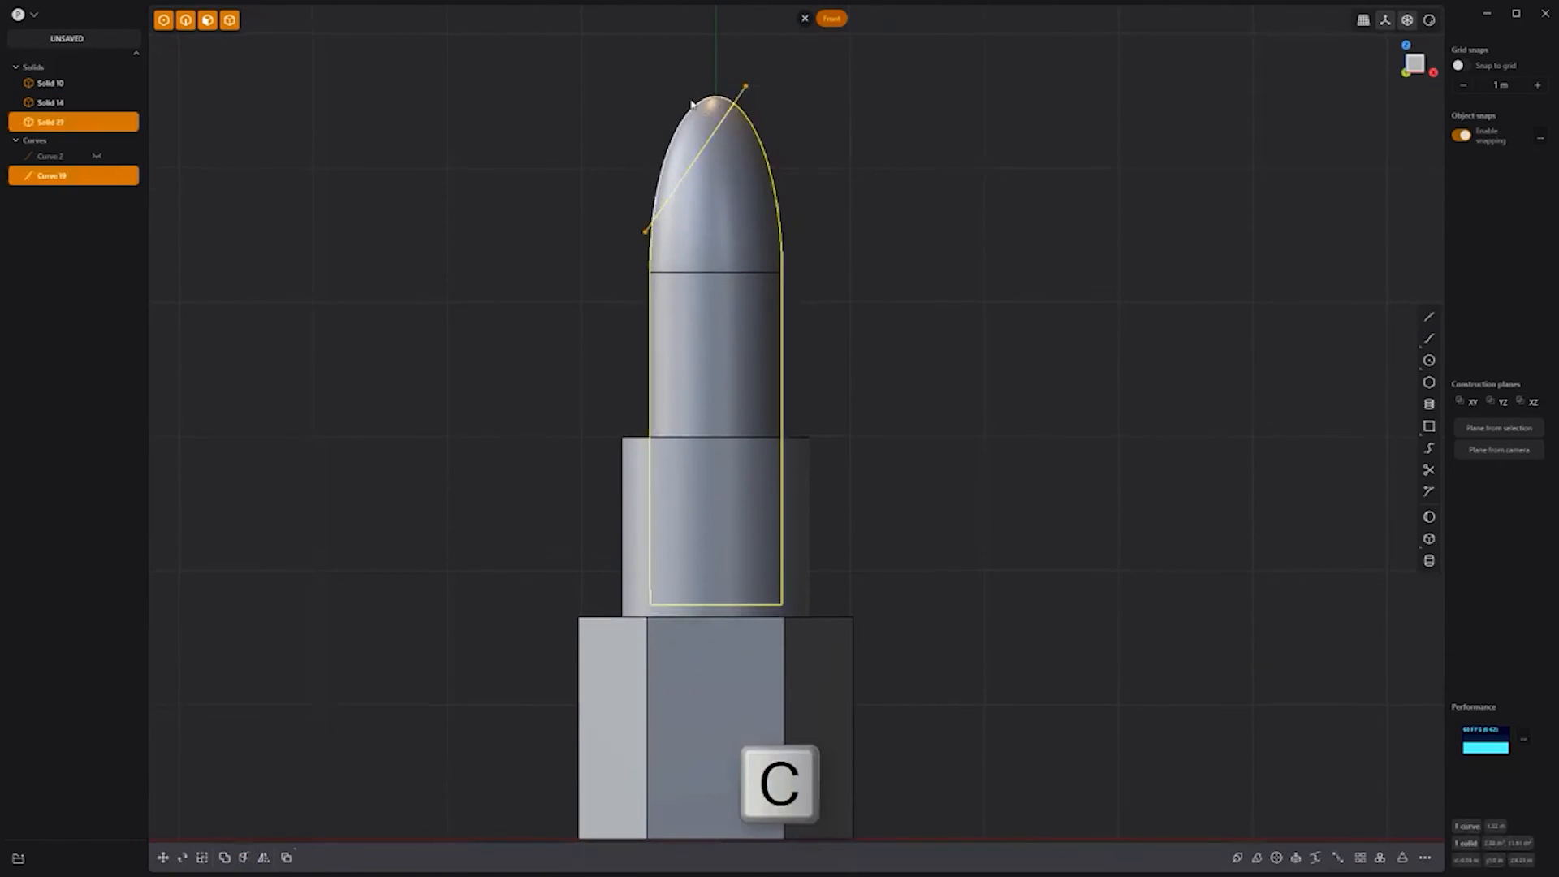
key("Delete")
Step: Fillet the edge of the slanted cut on the tip
middle_click_drag(879, 149, 806, 210)
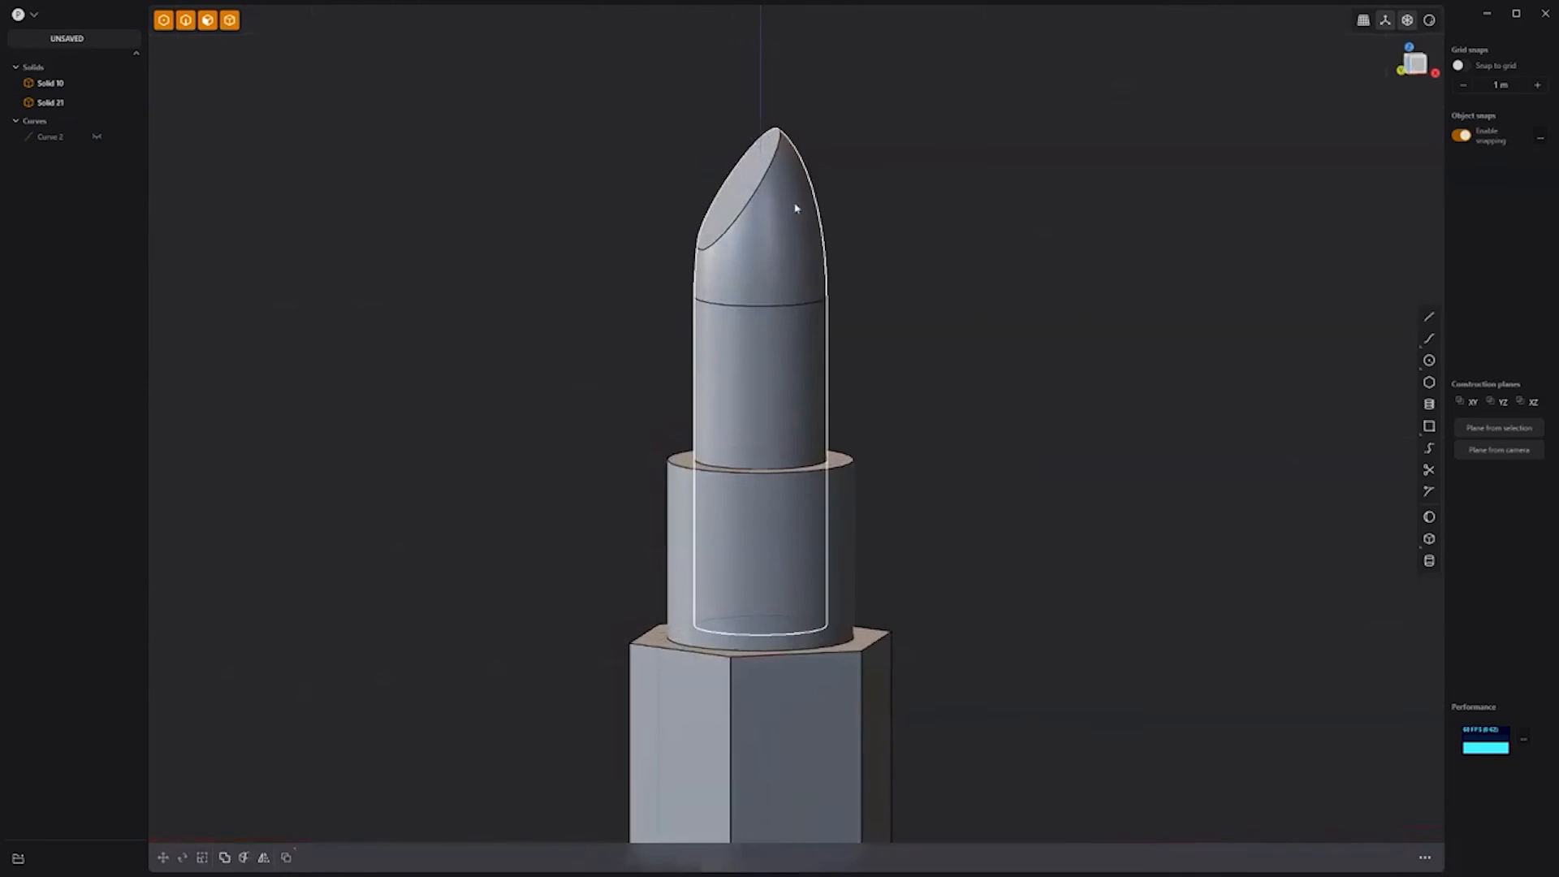
left_click(763, 177)
key("f")
key("Return")
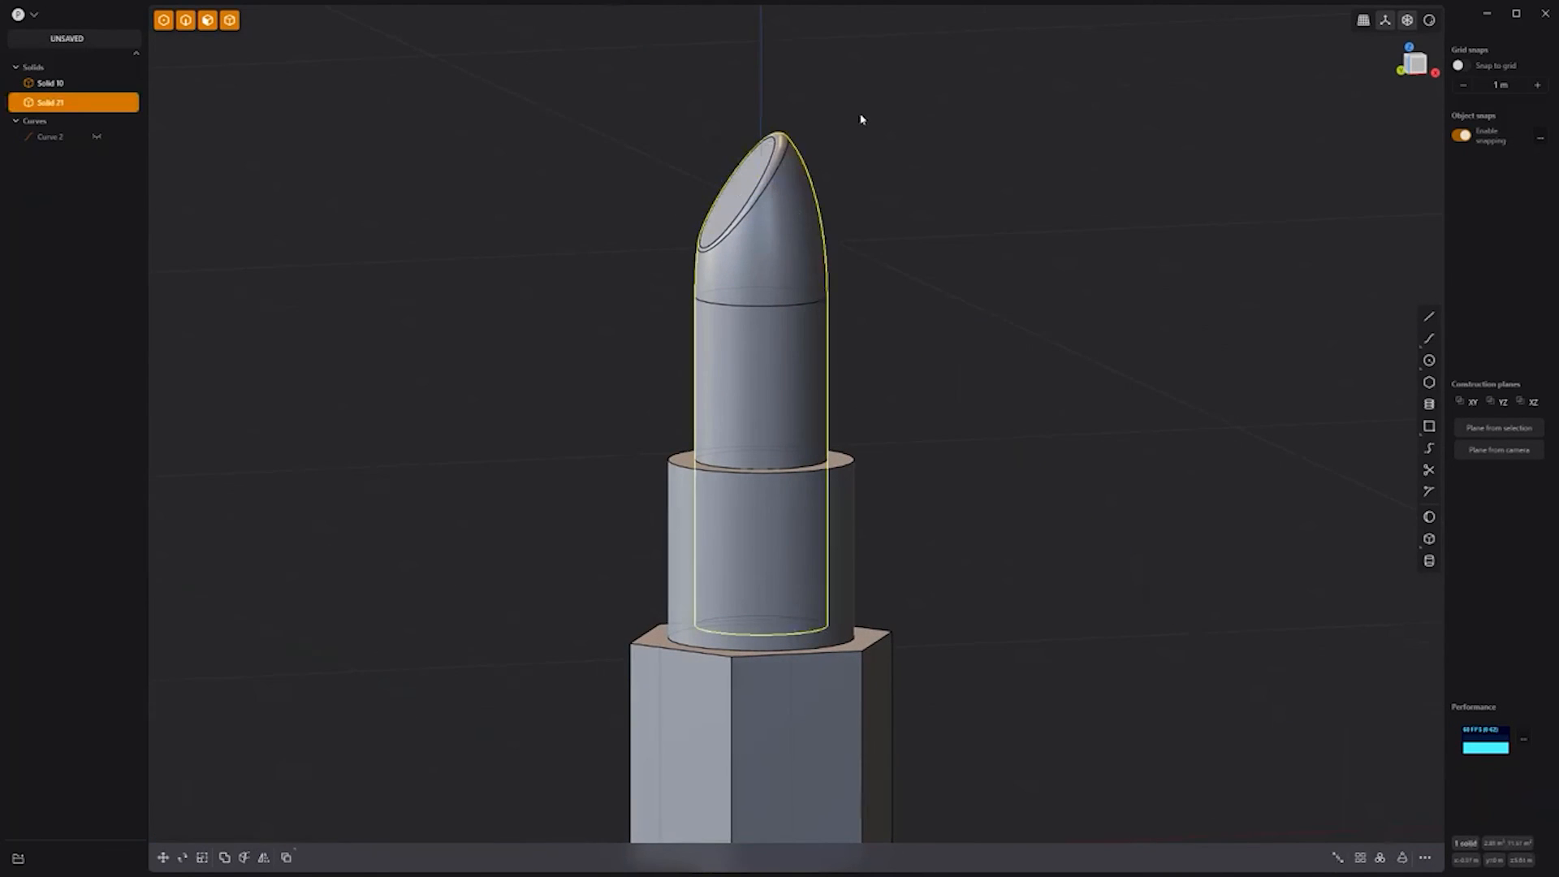
Step: Give the bullet a red material
key("m")
left_click(309, 493)
left_click(247, 597)
left_click(331, 824)
Step: Switch the viewport to a different shading look and reframe the lipstick
left_click(1429, 21)
left_click(1359, 119)
left_click(954, 395)
scroll(953, 394, "down", 2)
middle_click_drag(954, 395, 876, 339, "shift")
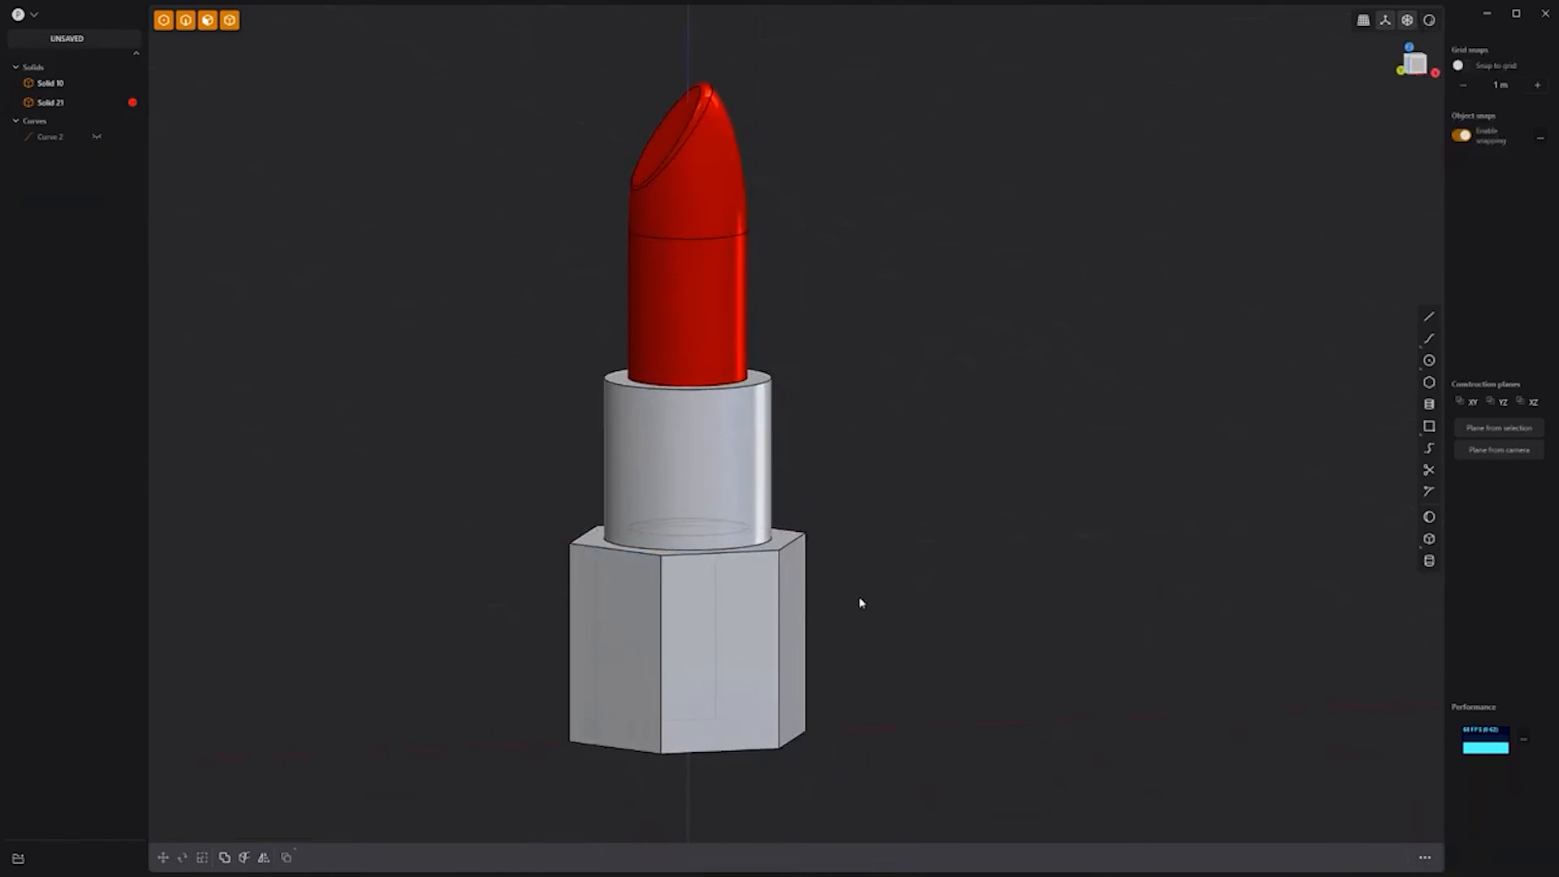
Step: In front view, cut the case with a horizontal line to split off the base
key("KP_1")
left_click(836, 597)
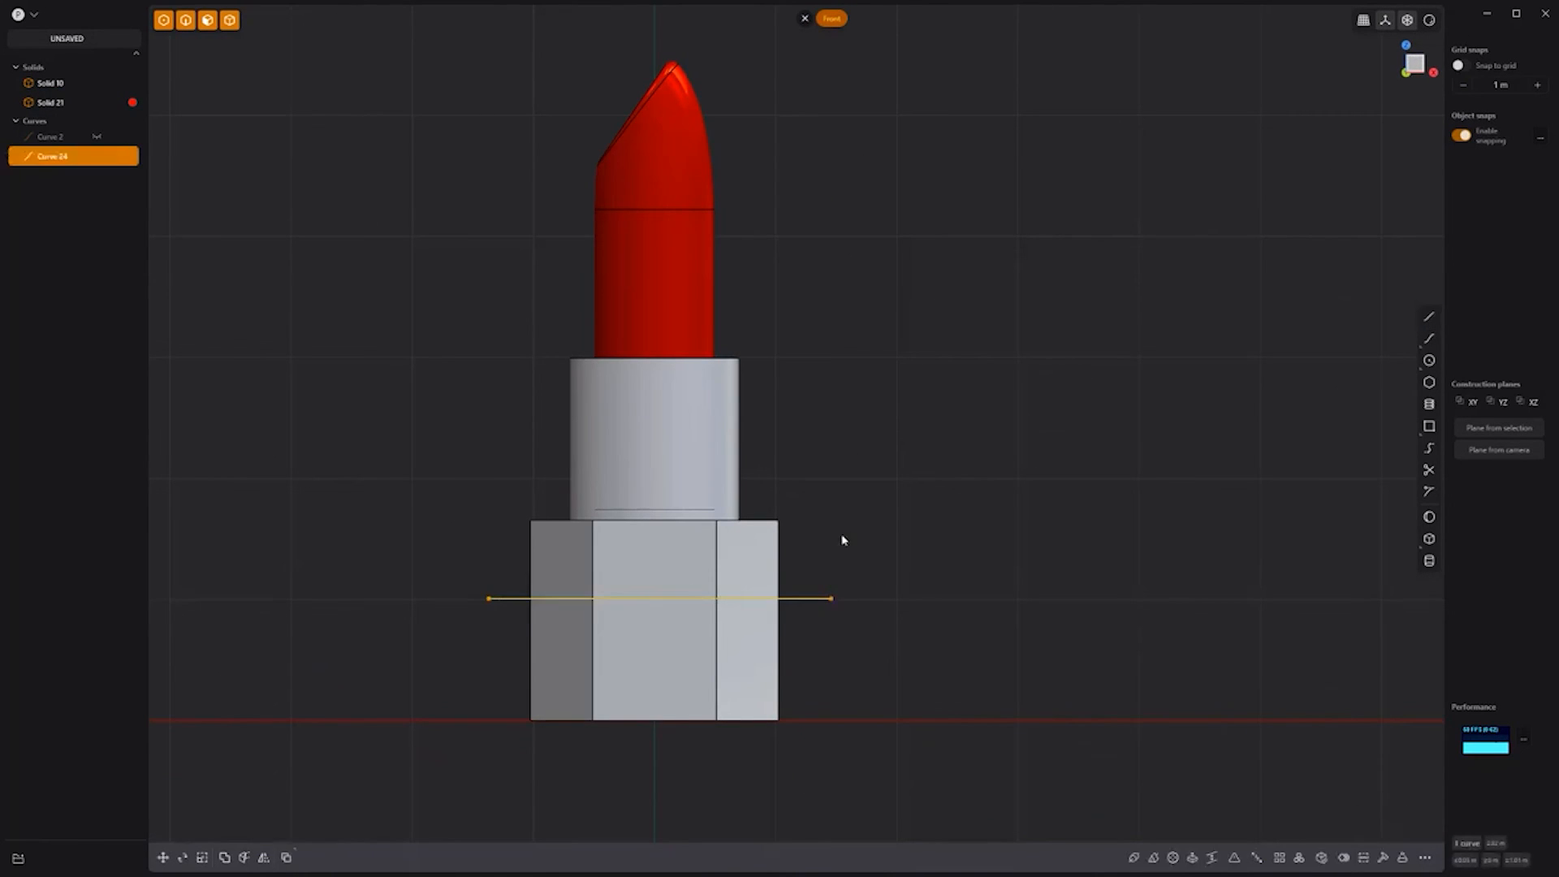
key("c")
left_click(815, 599)
middle_click_drag(814, 598, 920, 442)
Step: Select the upper case and lower base solids and round their edges
left_click(50, 82)
left_click(50, 122, "ctrl")
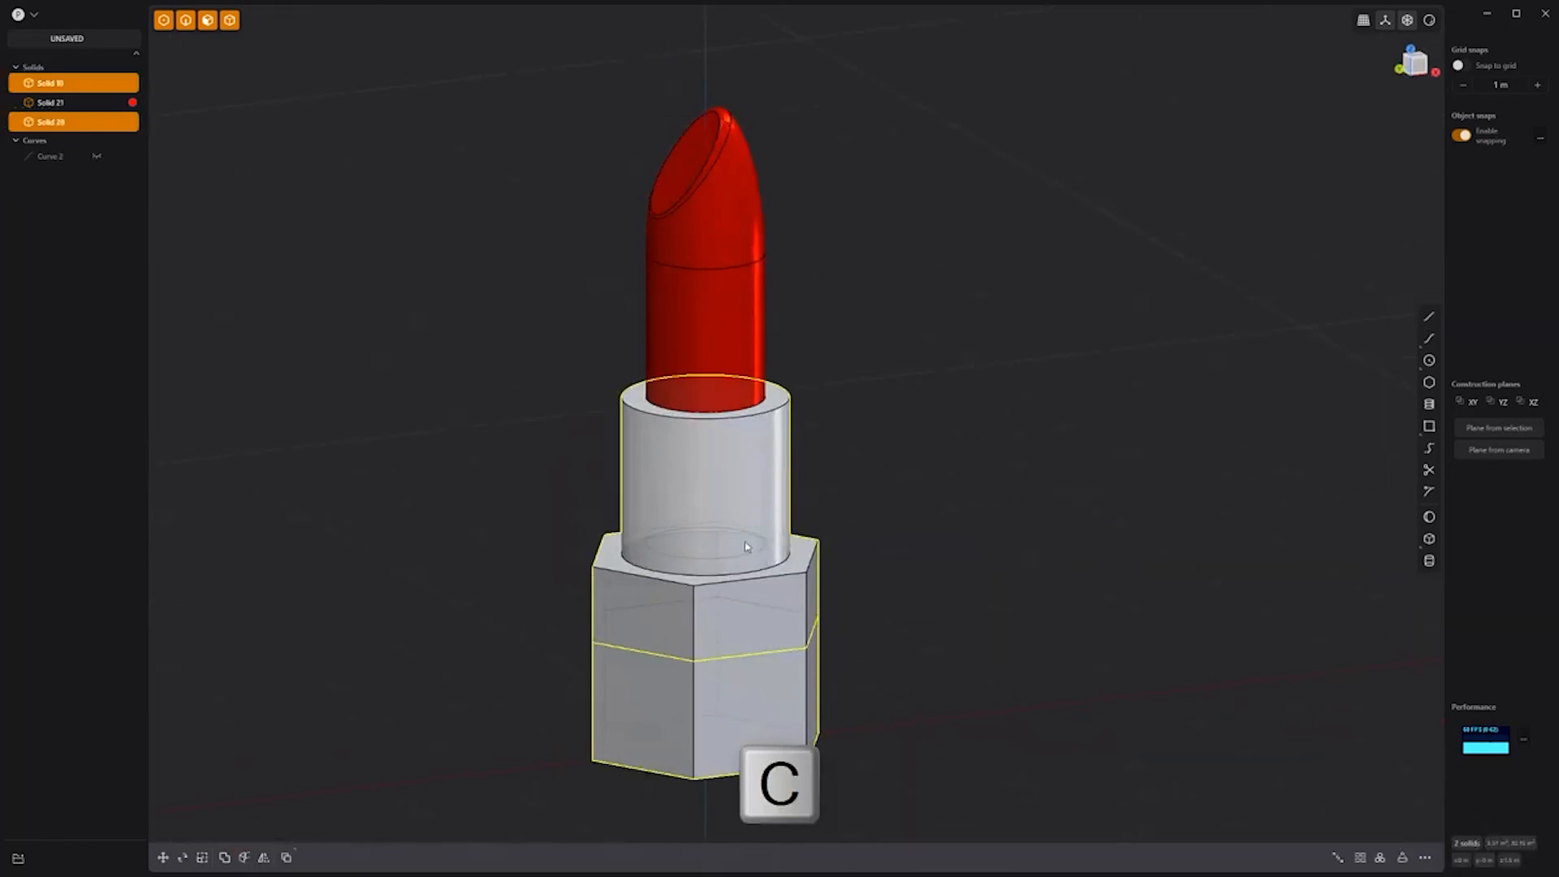
key("ctrl+2")
key("b")
left_click_drag(661, 604, 654, 607)
right_click(907, 445)
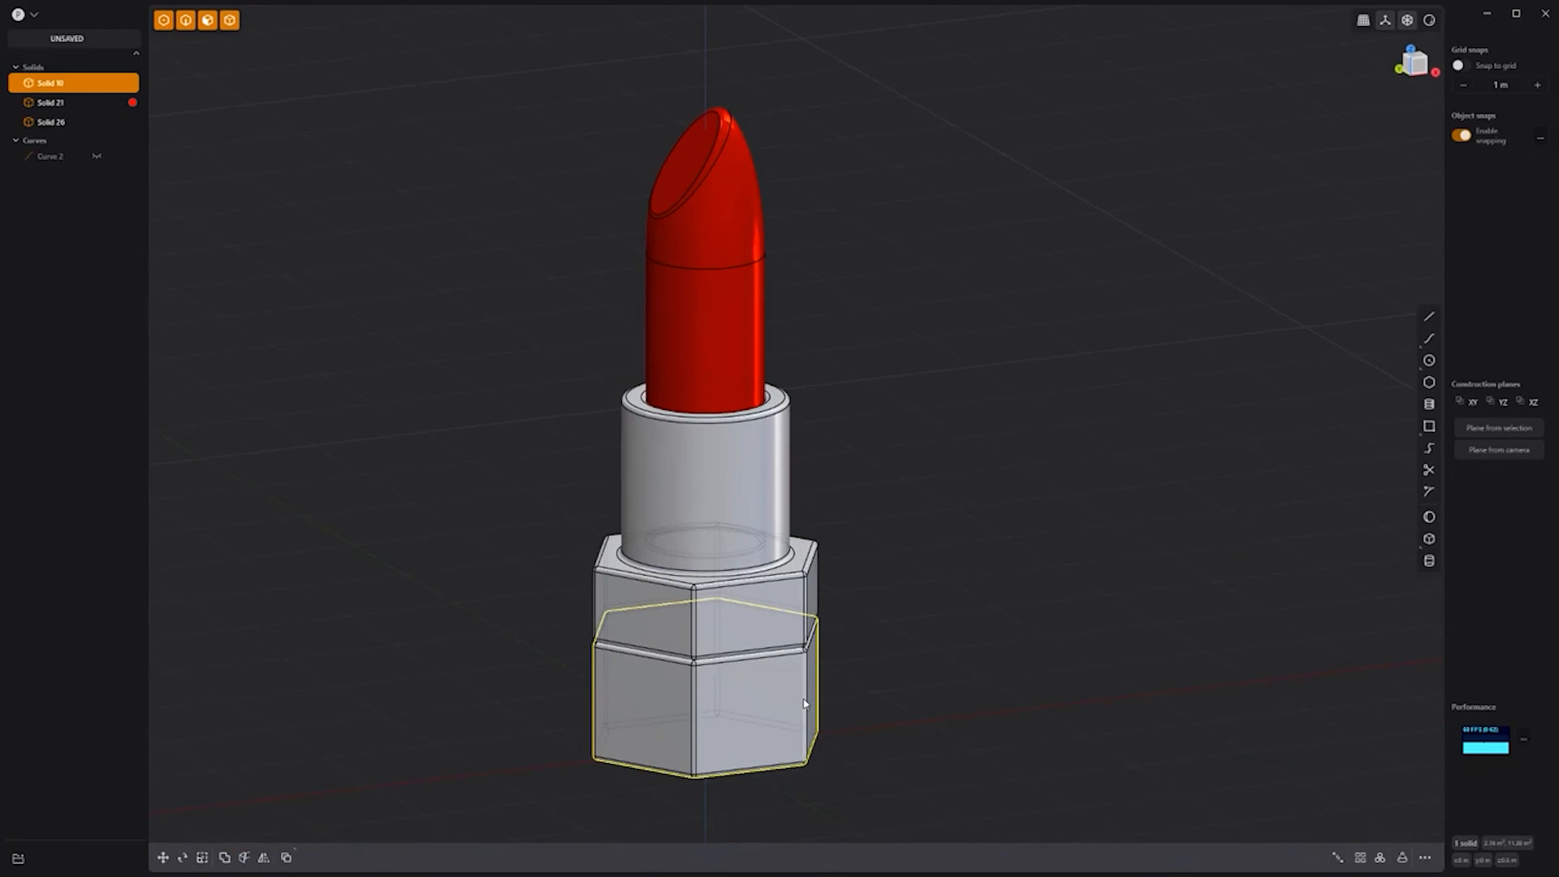
Step: Colour the lower base section black and orbit around the finished lipstick
key("m")
left_click(276, 497)
left_click(328, 822)
left_click(329, 822)
middle_click_drag(1012, 469, 1103, 425)
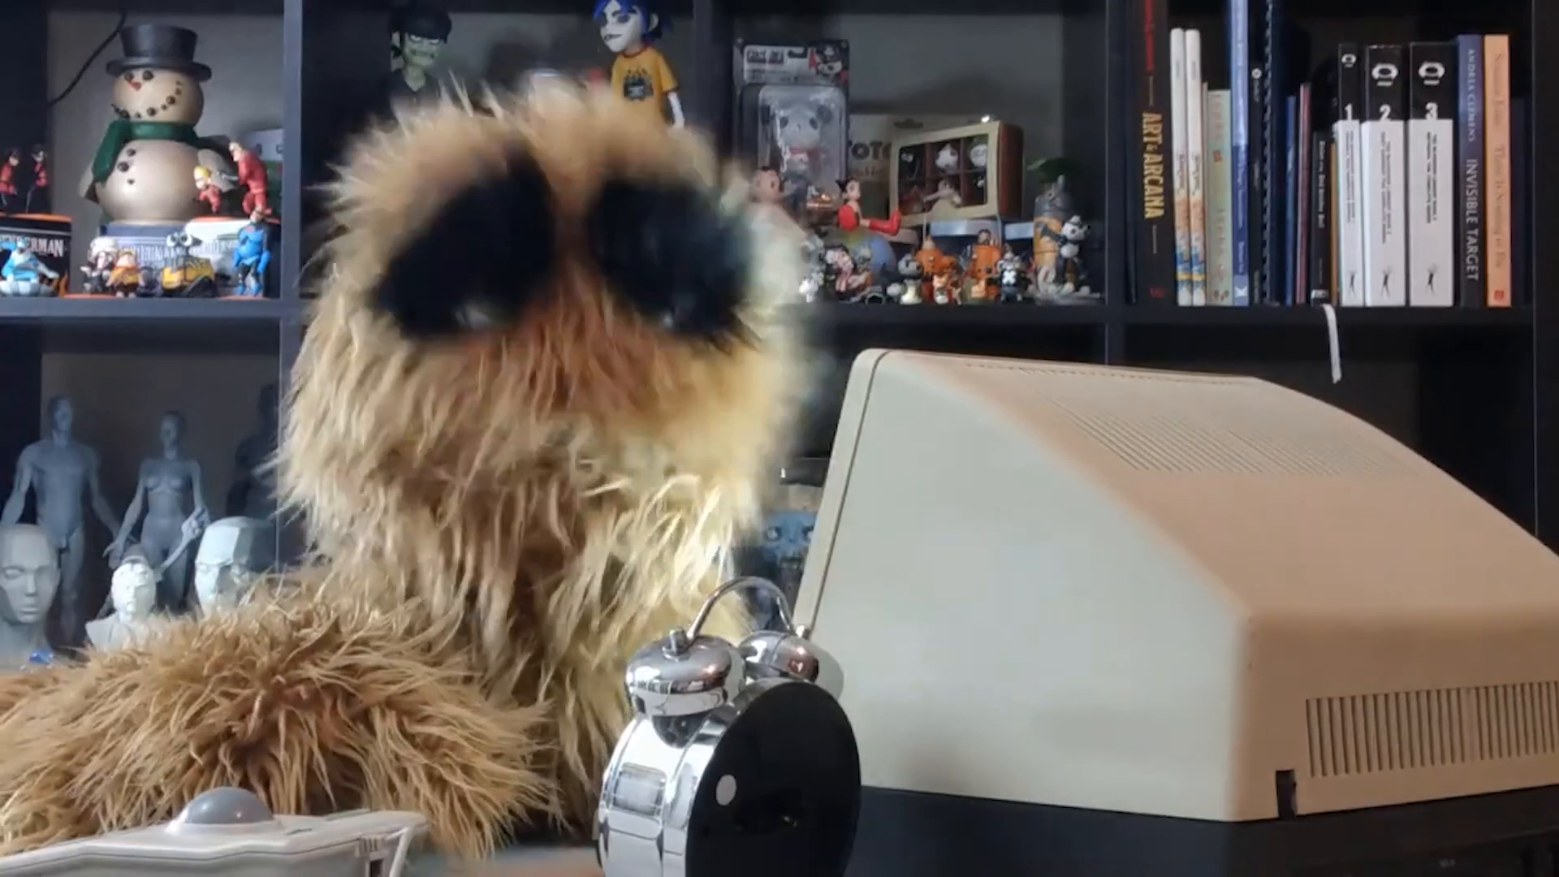